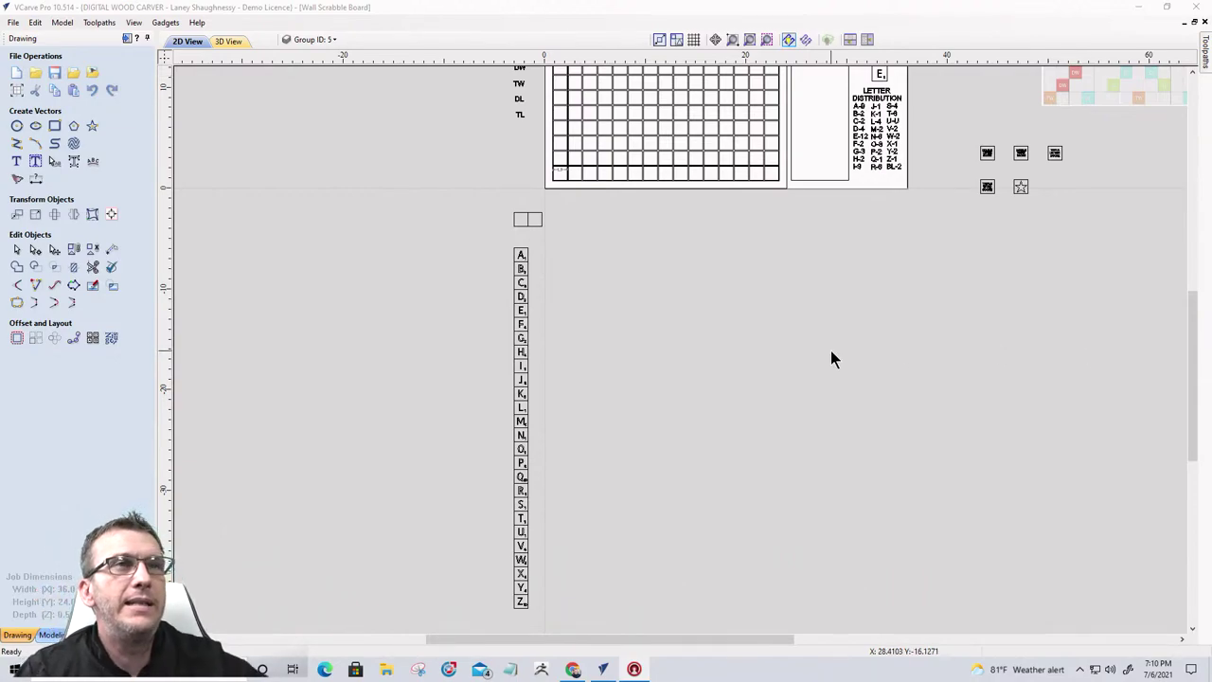
# Step: Select the grouped A-9 through I-9 letter-count column and zoom in on it
pyautogui.scroll(1, 831, 350)
pyautogui.scroll(-5, 830, 345)
pyautogui.scroll(4, 830, 356)
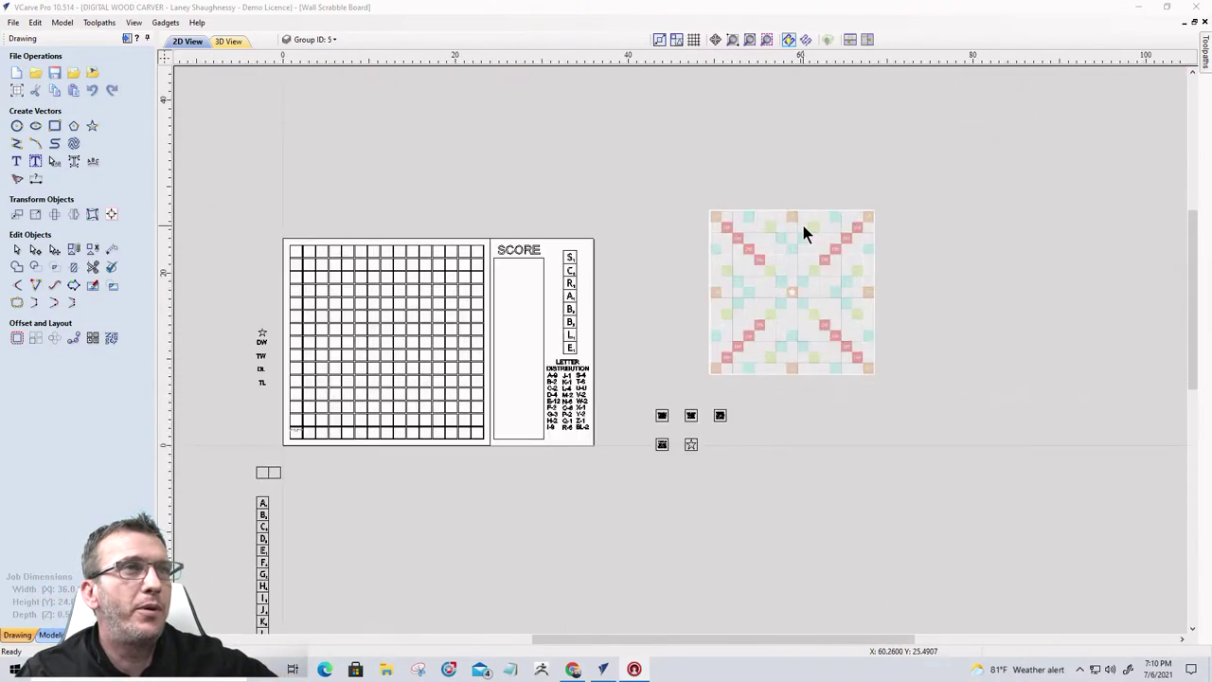
pyautogui.scroll(-1, 801, 254)
pyautogui.scroll(2, 748, 304)
pyautogui.scroll(-2, 692, 378)
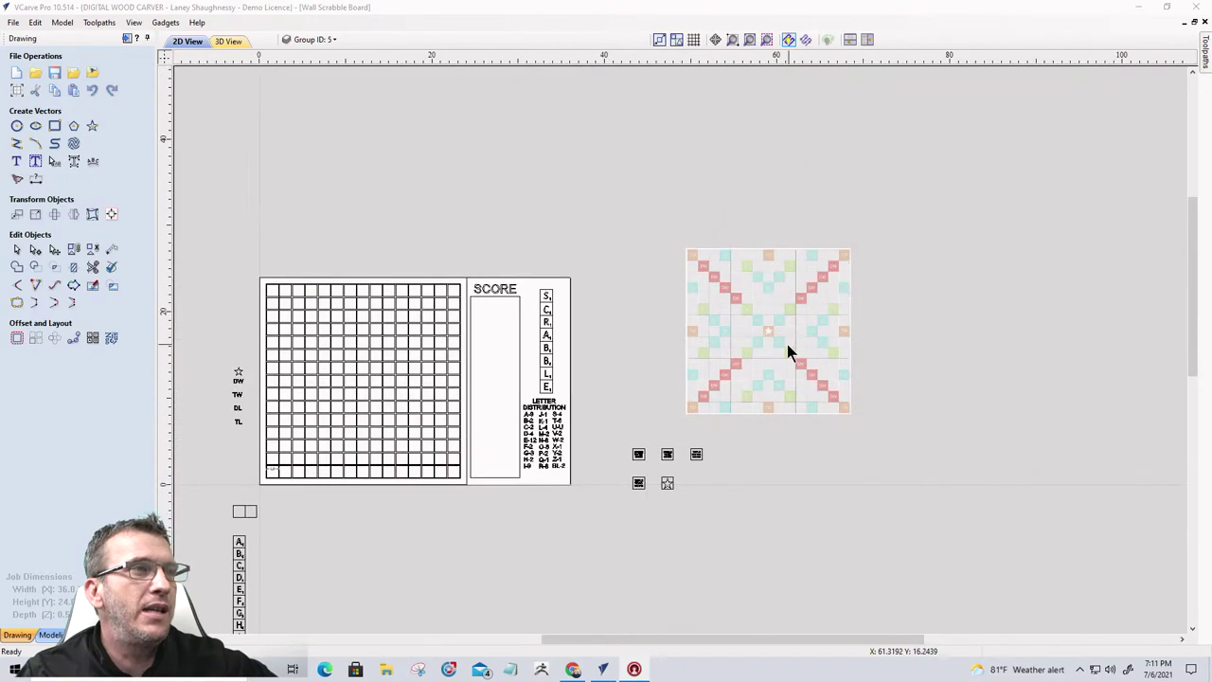
pyautogui.scroll(1, 389, 498)
pyautogui.scroll(3, 397, 495)
pyautogui.scroll(-2, 397, 495)
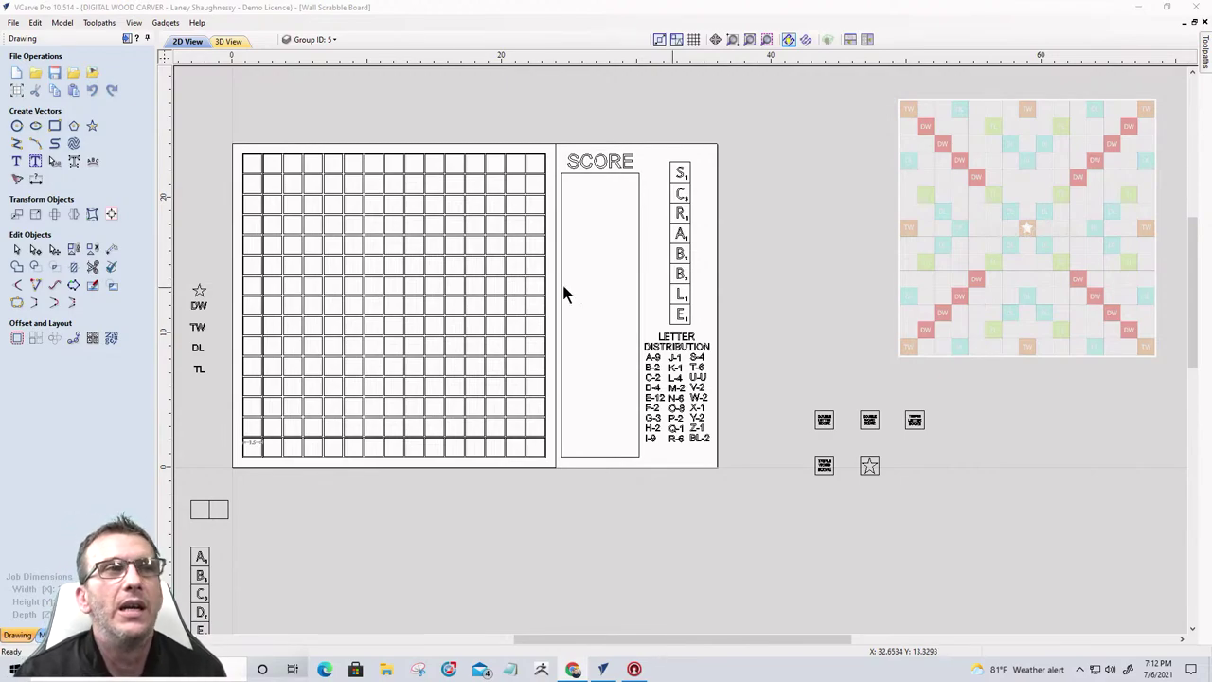
pyautogui.scroll(5, 652, 379)
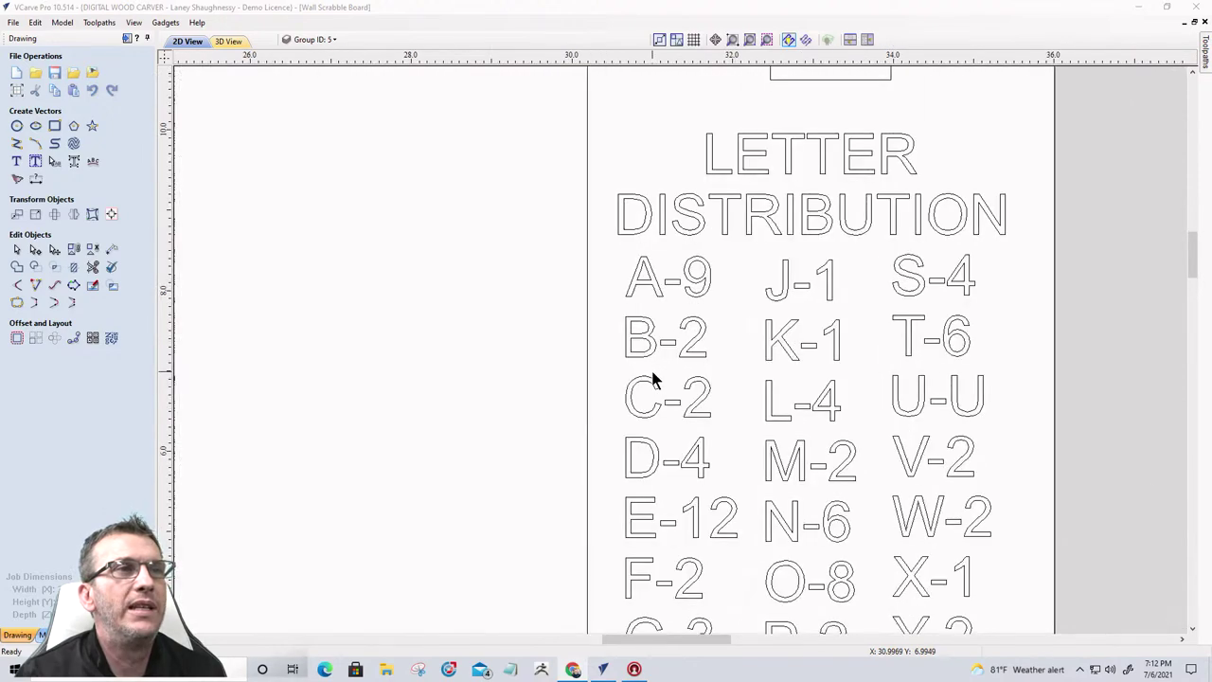
pyautogui.click(628, 324)
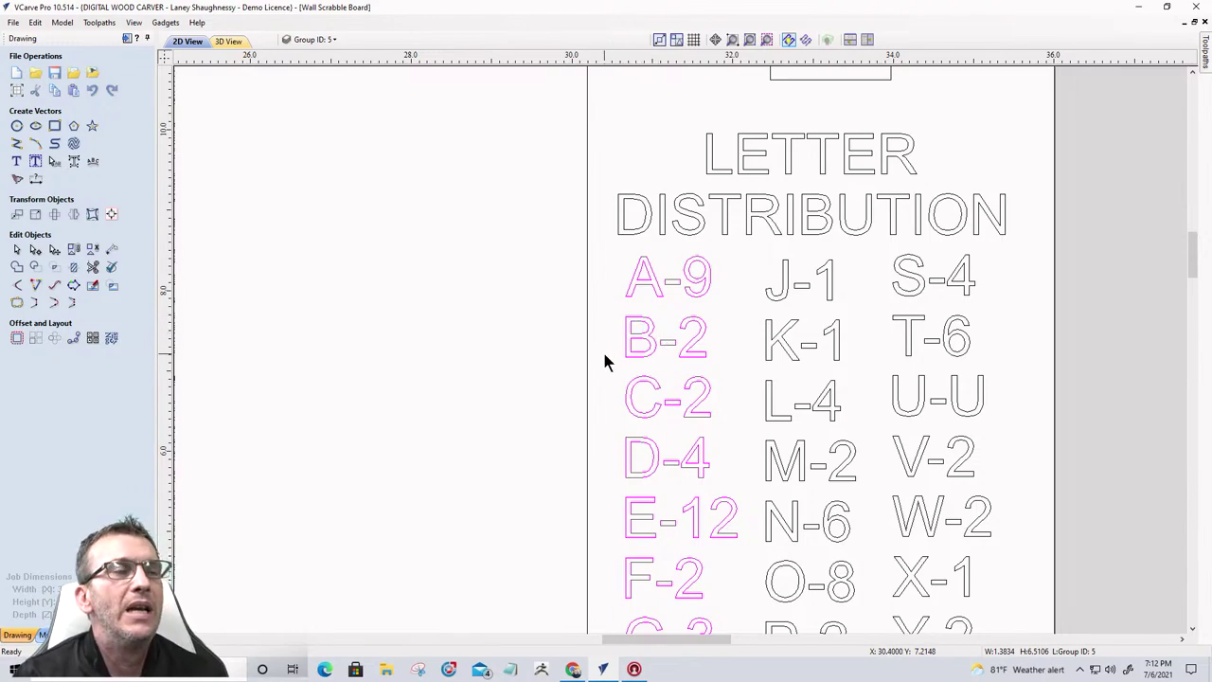
pyautogui.scroll(3, 606, 363)
pyautogui.scroll(1, 606, 361)
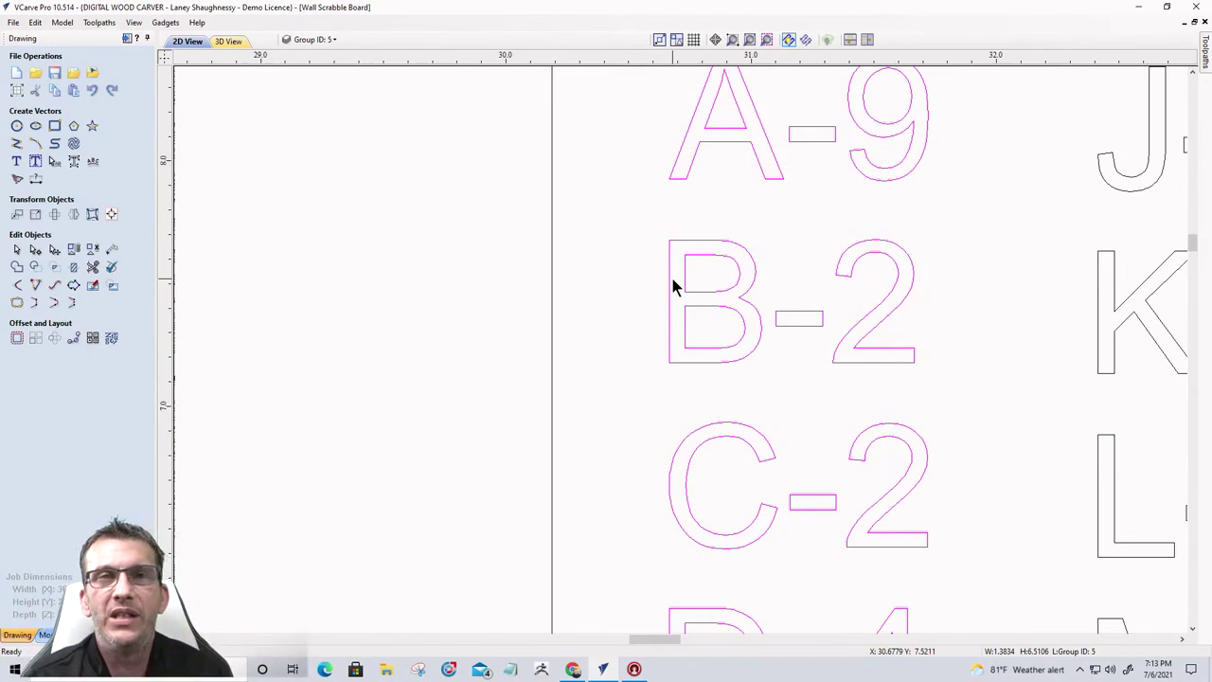
# Step: Select the E tile, worth 1 point, at the bottom of the SCRABBLE column
pyautogui.scroll(-5, 672, 279)
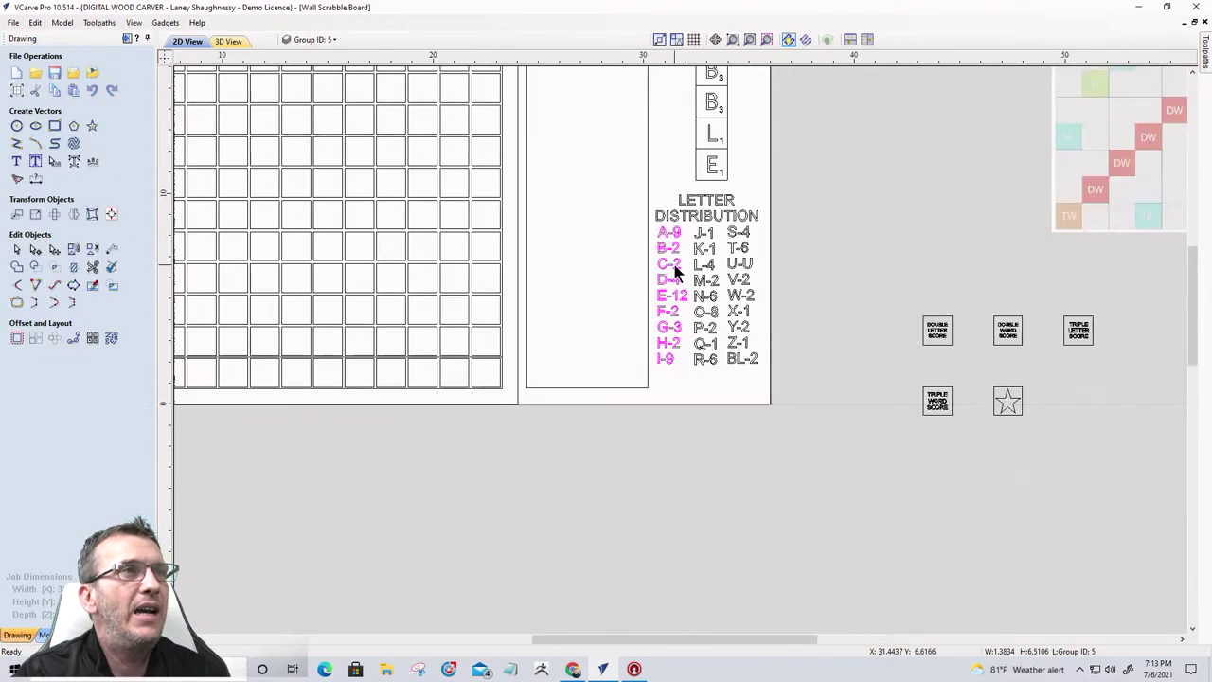
pyautogui.scroll(1, 676, 265)
pyautogui.scroll(-4, 684, 219)
pyautogui.scroll(6, 698, 67)
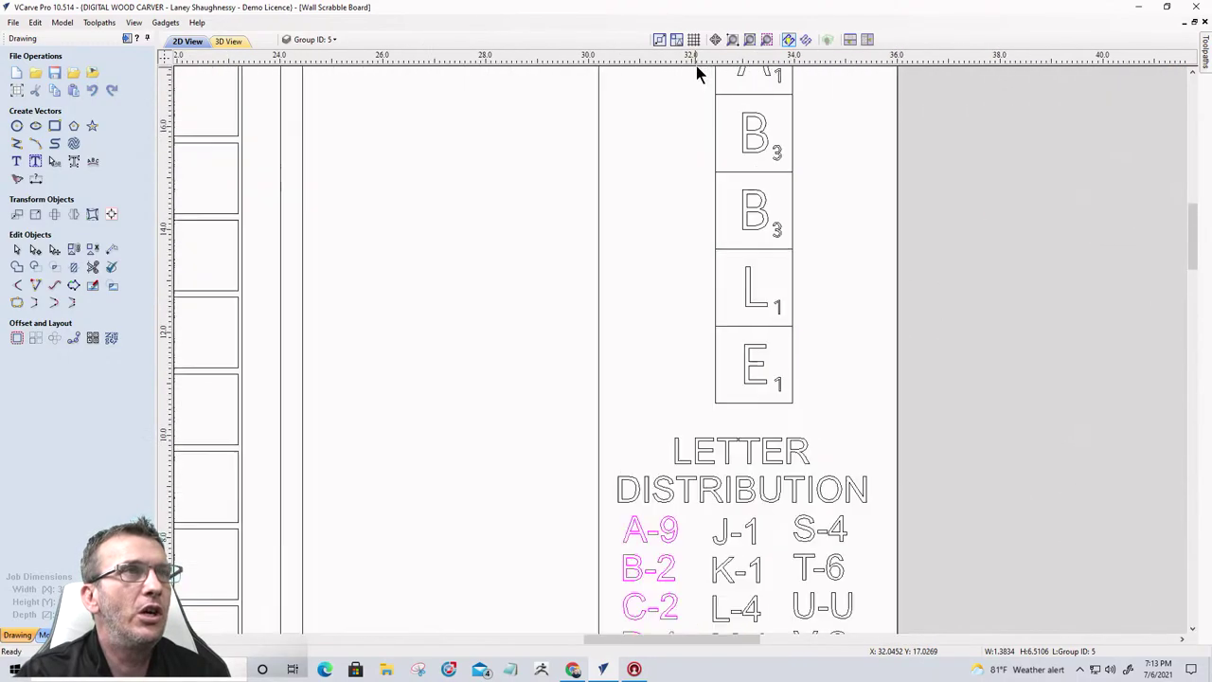
pyautogui.scroll(3, 720, 412)
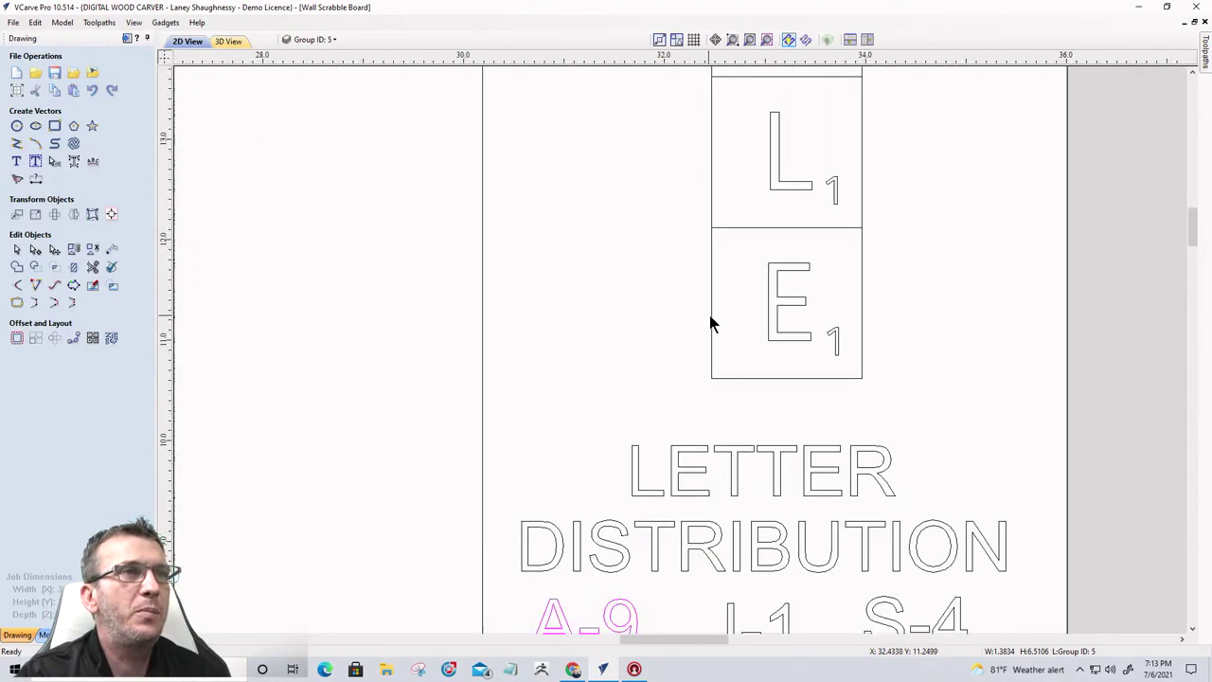
pyautogui.click(712, 320)
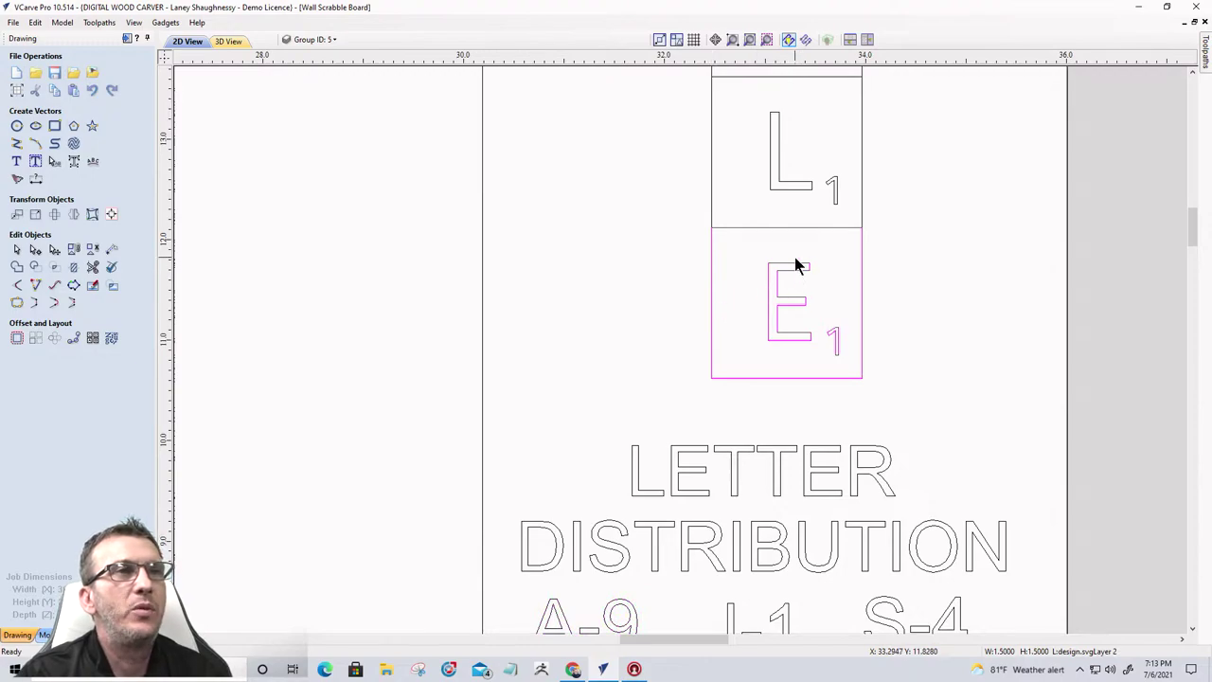
pyautogui.scroll(4, 780, 262)
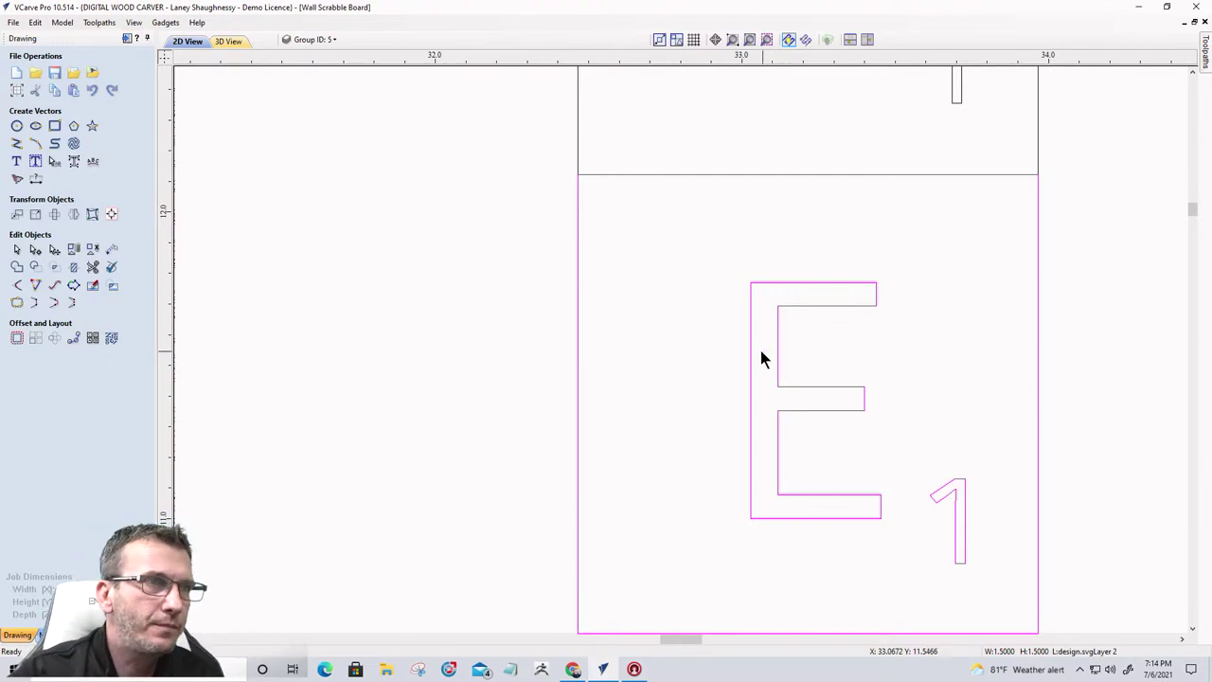
pyautogui.scroll(-8, 763, 355)
pyautogui.scroll(-2, 823, 345)
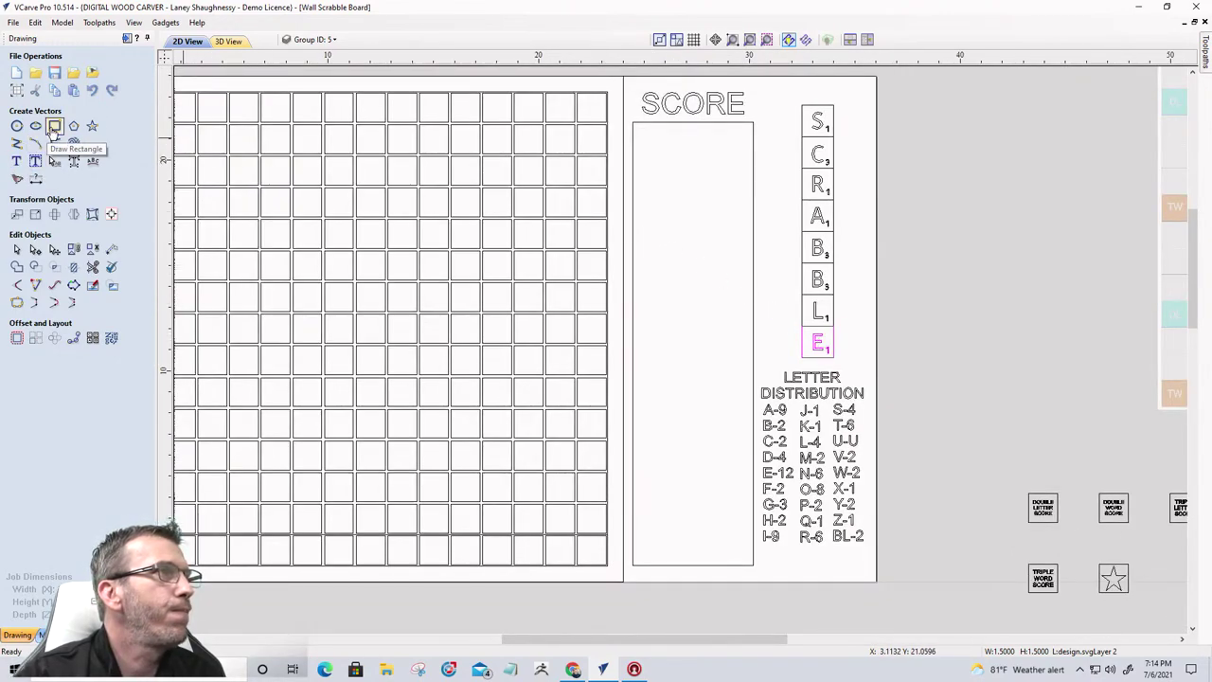
# Step: Draw two upright rectangles, 0.15 x 1.8 in and 0.35 x 1.75 in, side by side
pyautogui.click(54, 126)
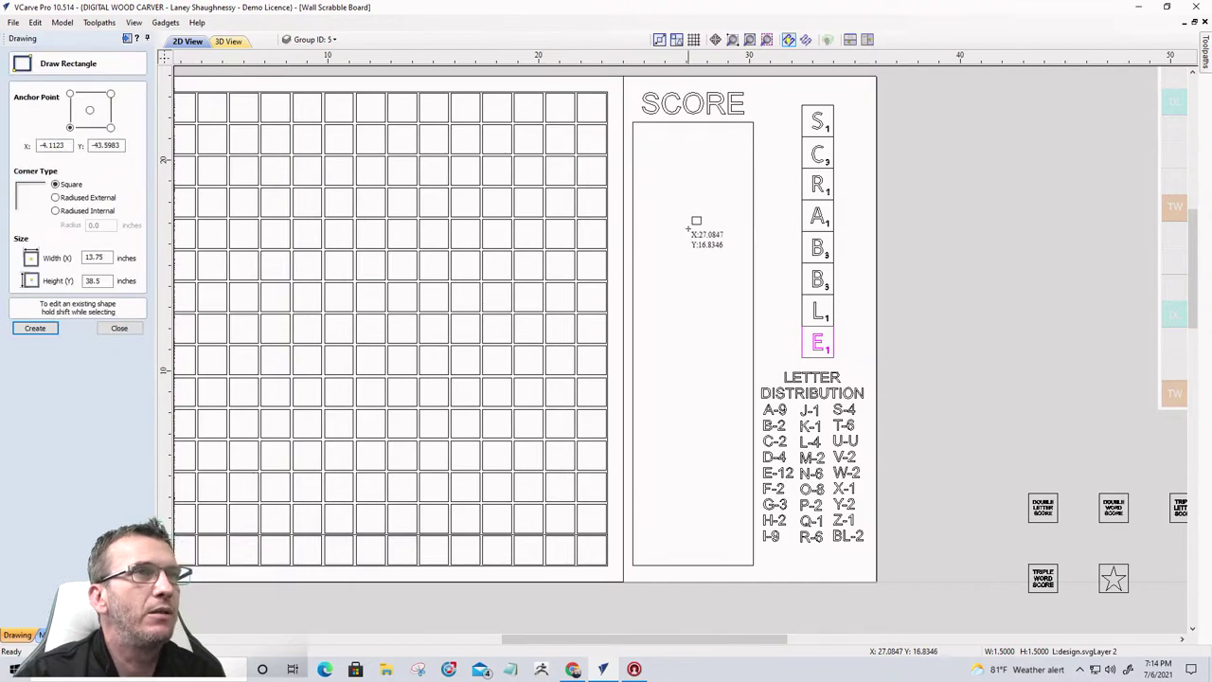
pyautogui.scroll(5, 692, 219)
pyautogui.moveTo(678, 185); pyautogui.dragTo(690, 361)
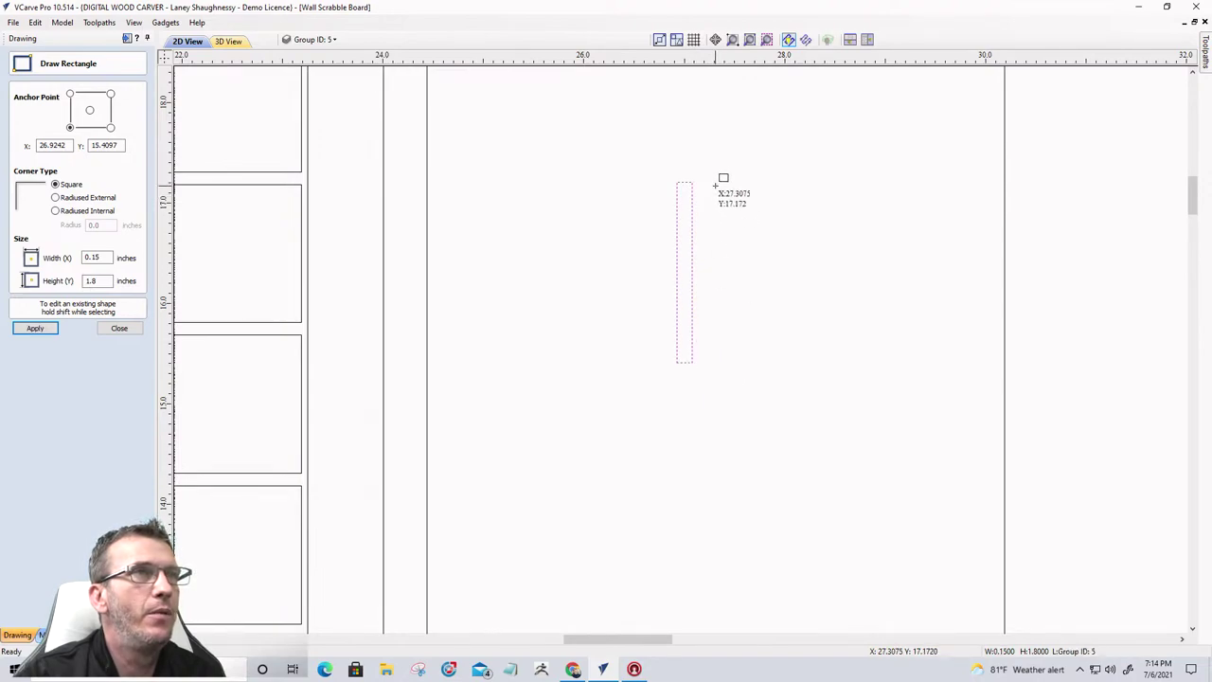
pyautogui.moveTo(715, 188); pyautogui.dragTo(749, 361)
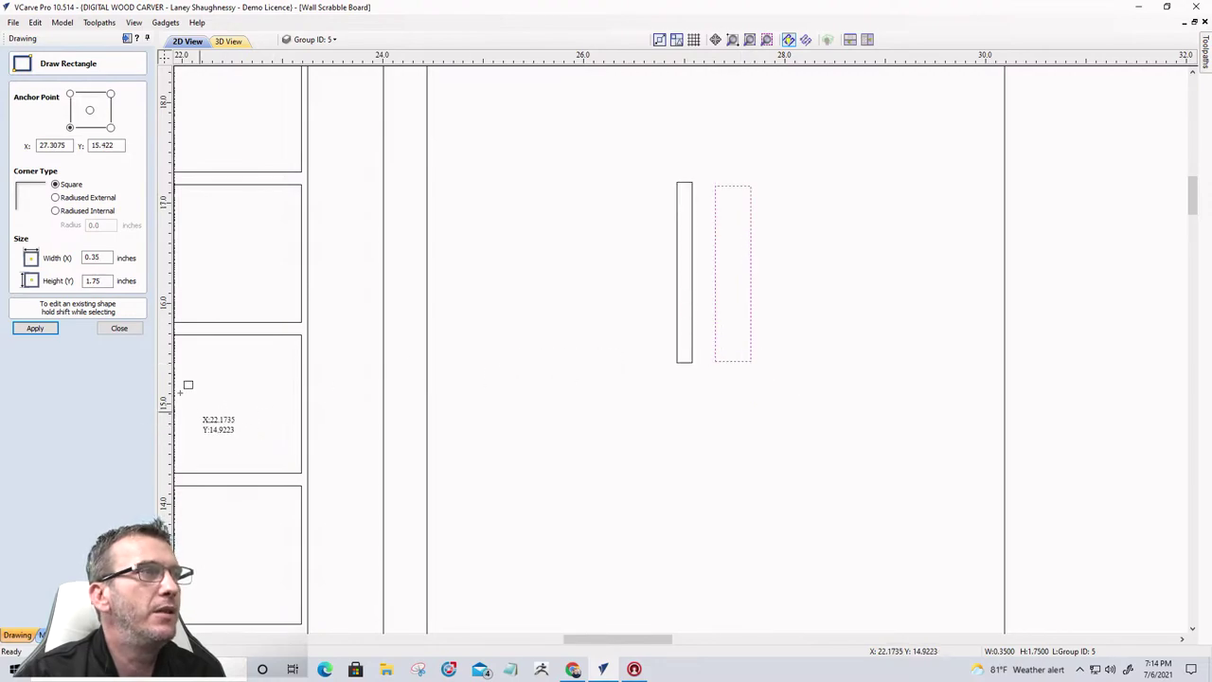
pyautogui.click(130, 330)
# Step: Calculate a V-Carve toolpath for both rectangles with start depth 0 and Flat Depth off
pyautogui.click(127, 38)
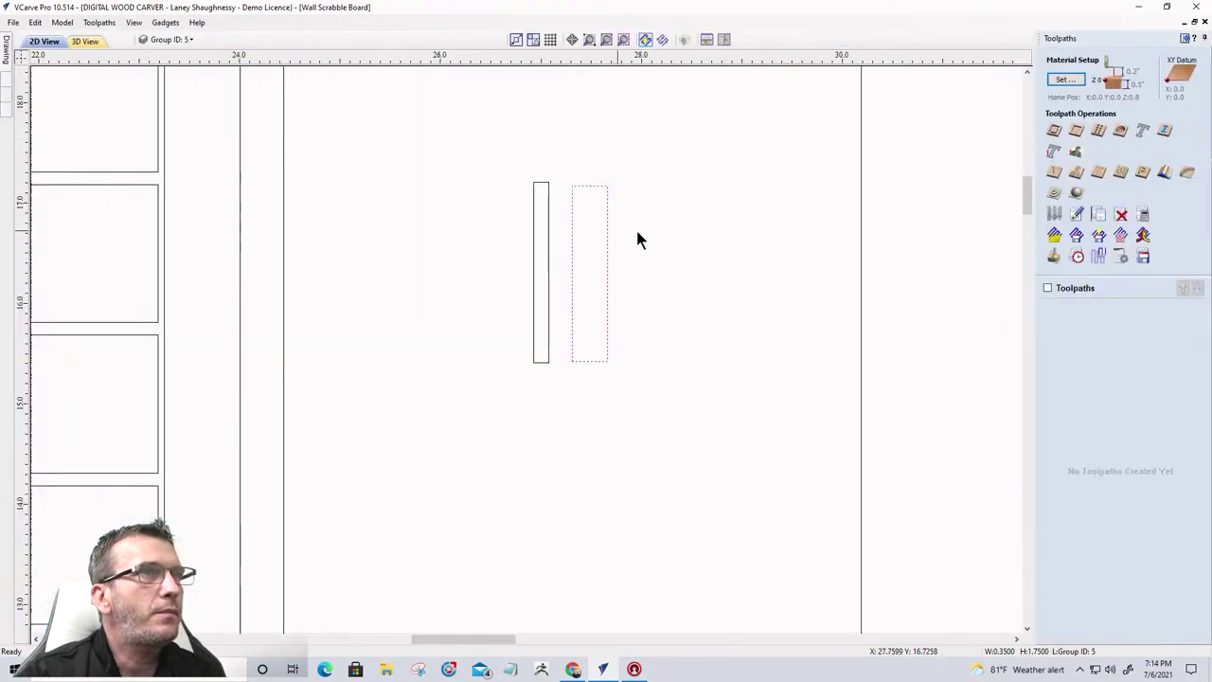
pyautogui.moveTo(581, 257); pyautogui.dragTo(518, 199)
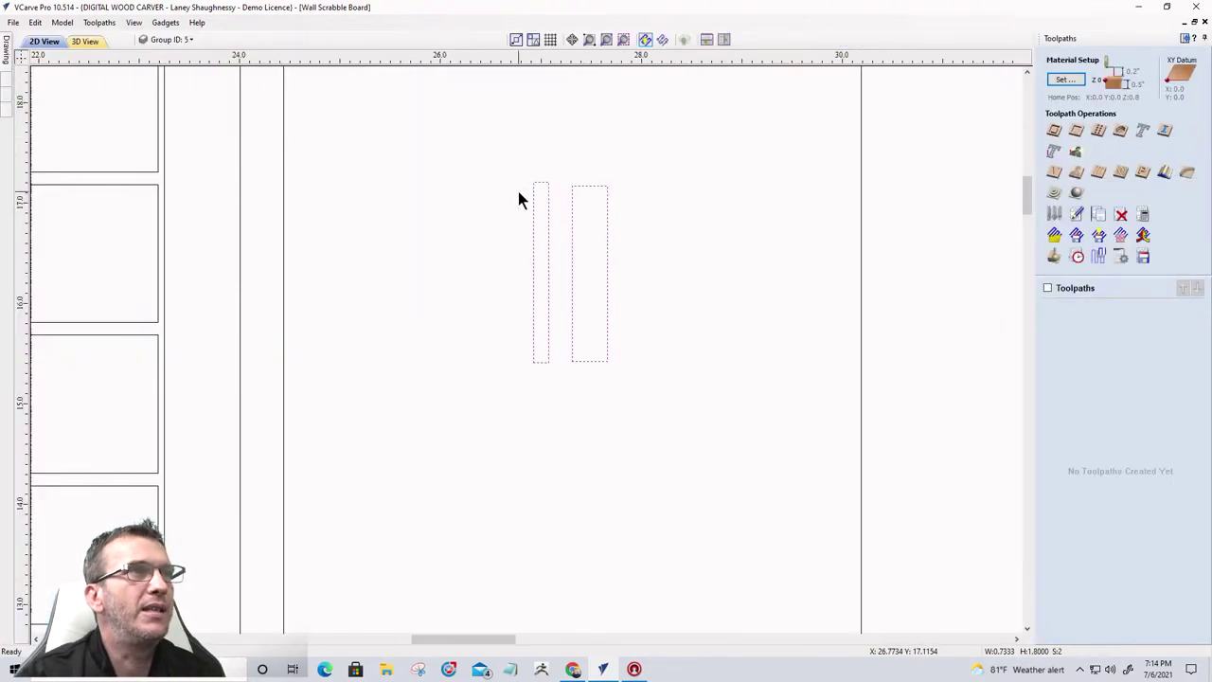
pyautogui.click(1056, 173)
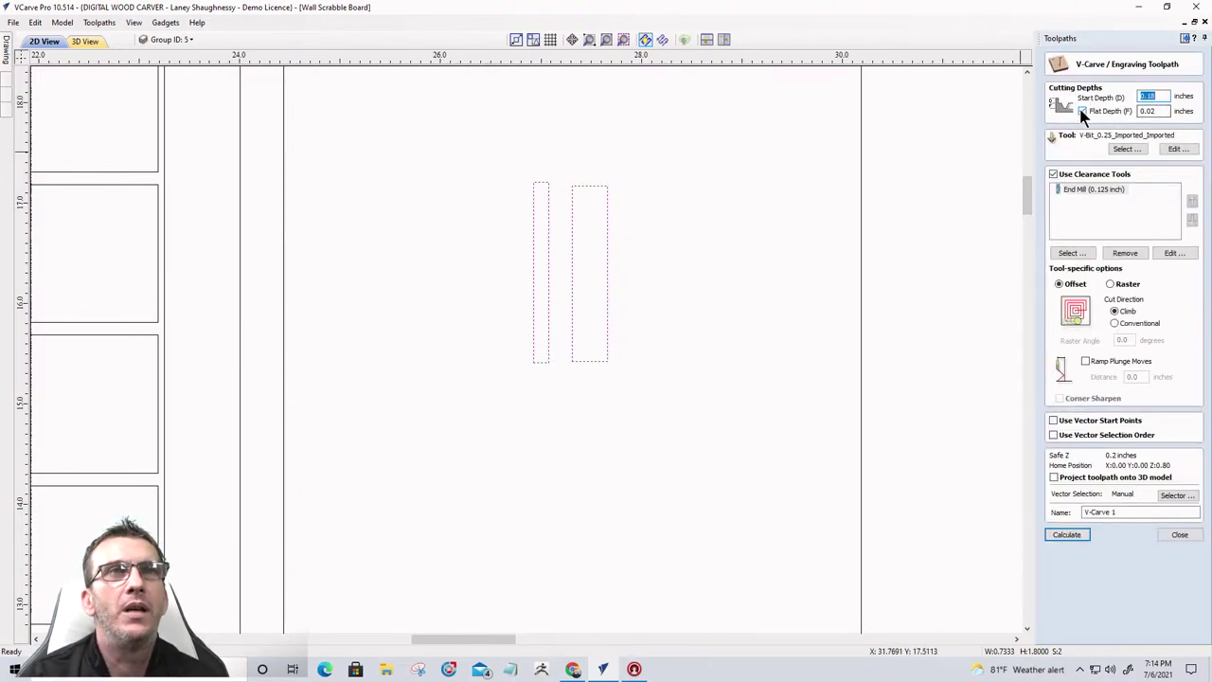
pyautogui.click(1083, 111)
pyautogui.doubleClick(1149, 96)
pyautogui.write('0')
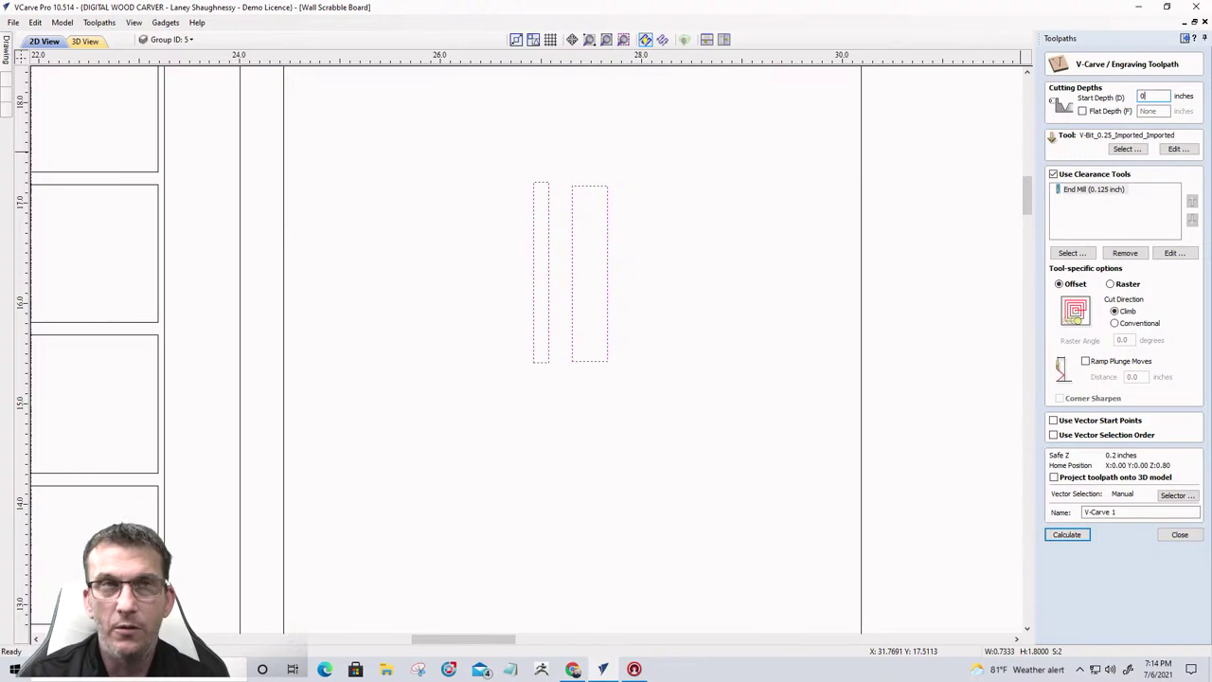
pyautogui.click(1177, 150)
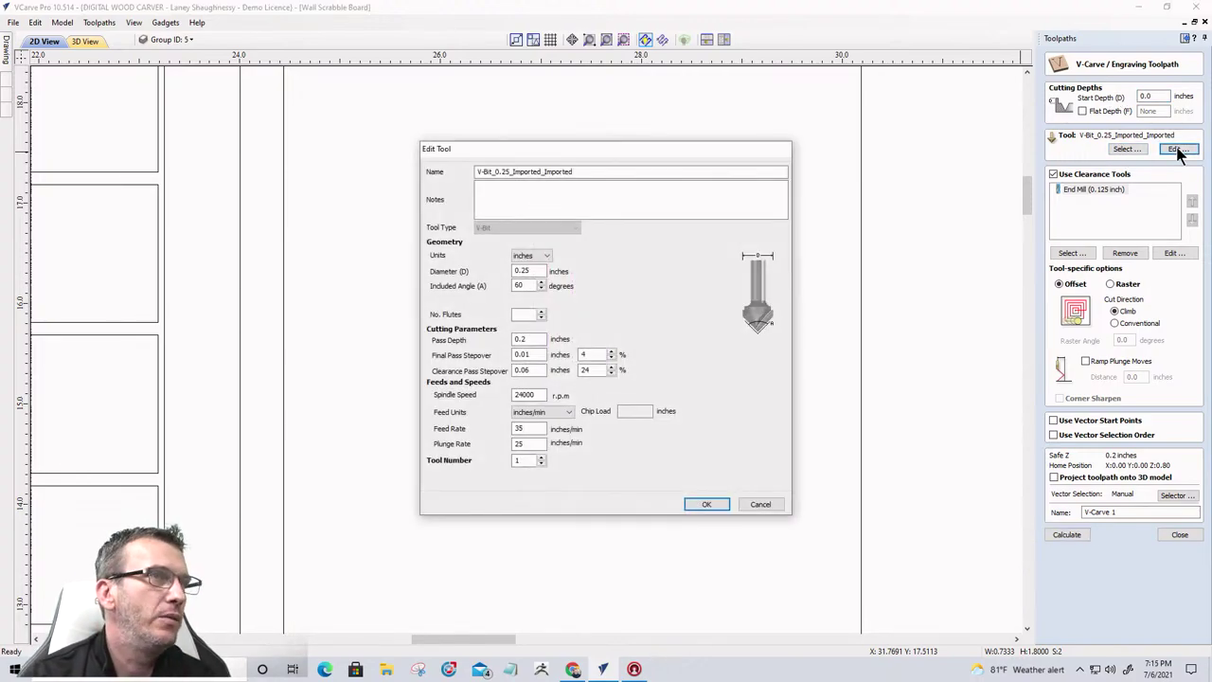
pyautogui.click(755, 507)
pyautogui.click(1066, 536)
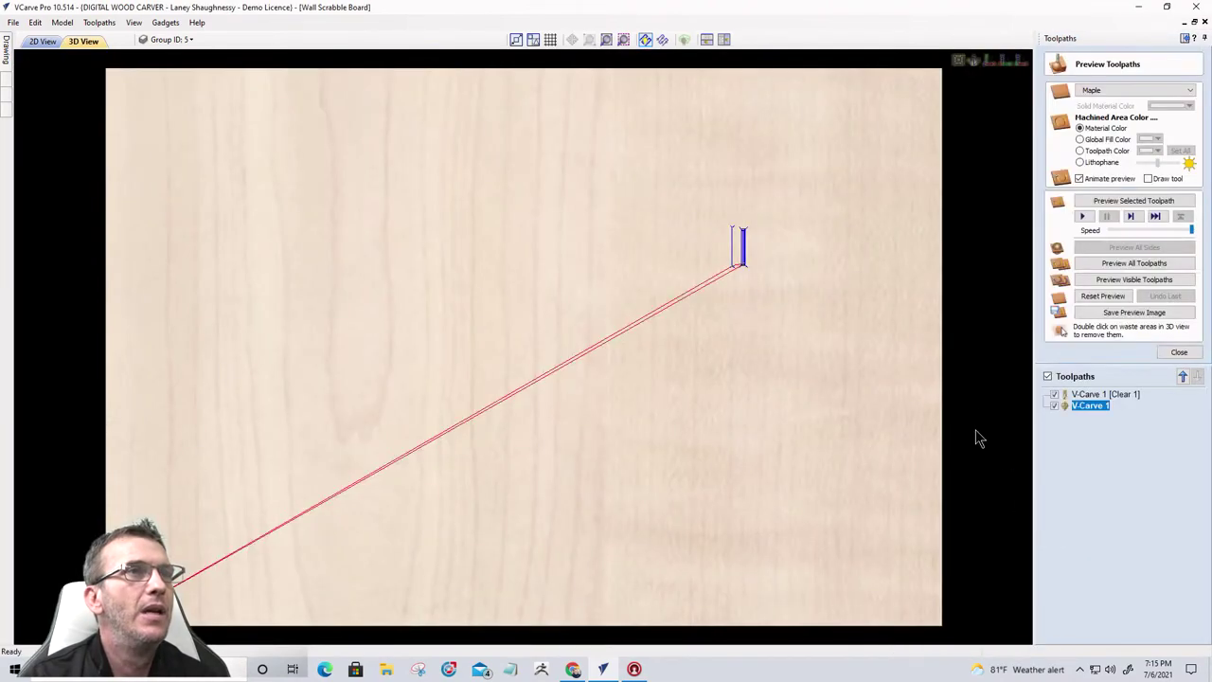
# Step: Preview the visible toolpaths and inspect both rectangles carved as V-grooves in maple
pyautogui.click(1119, 280)
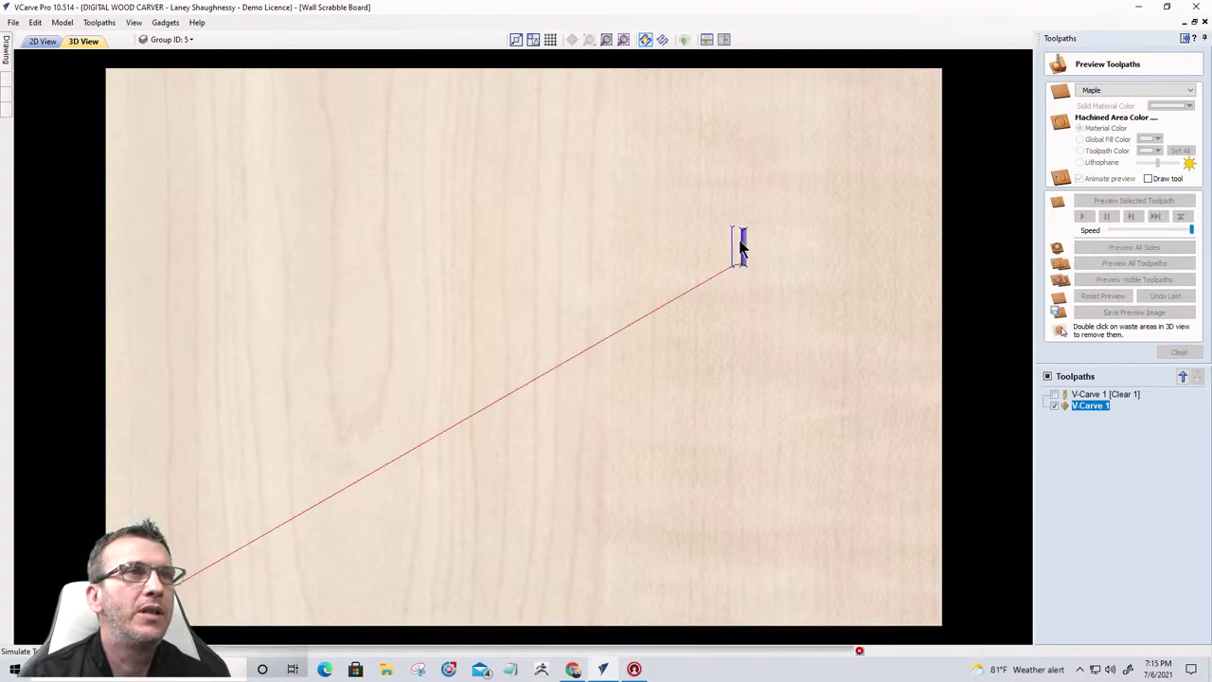
pyautogui.scroll(3, 745, 249)
pyautogui.moveTo(742, 313); pyautogui.dragTo(546, 533, button='middle')
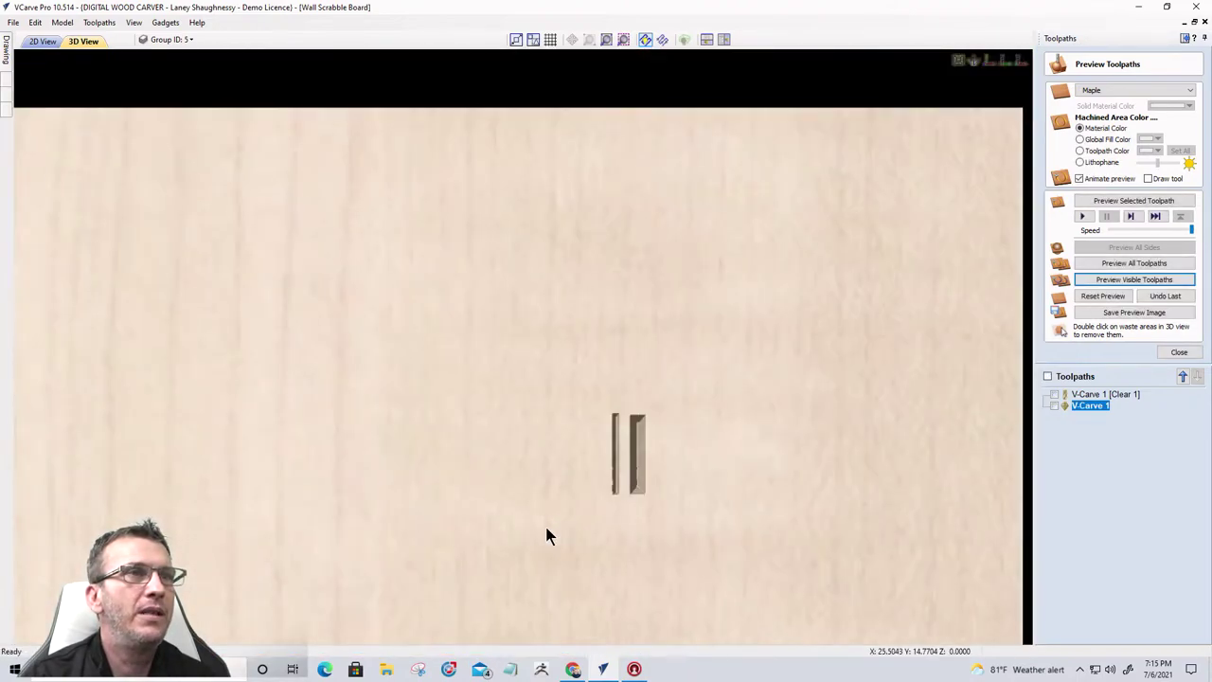
pyautogui.scroll(2, 647, 486)
pyautogui.moveTo(680, 500); pyautogui.dragTo(609, 248, button='middle')
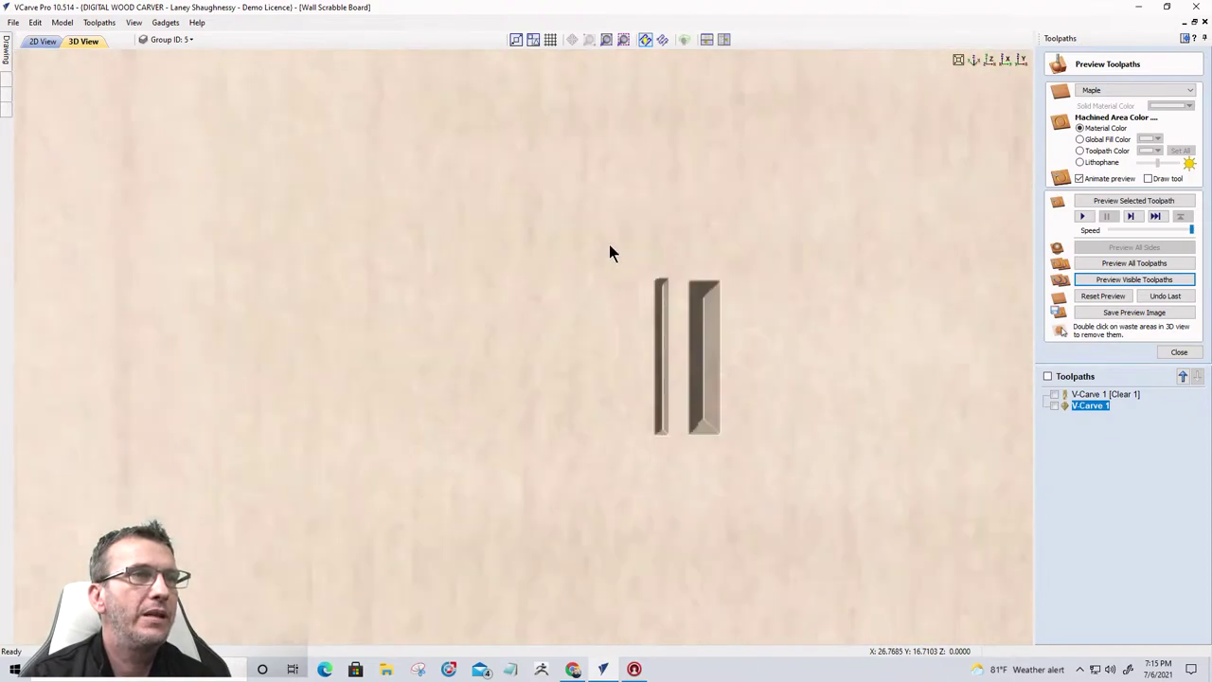
pyautogui.scroll(3, 648, 349)
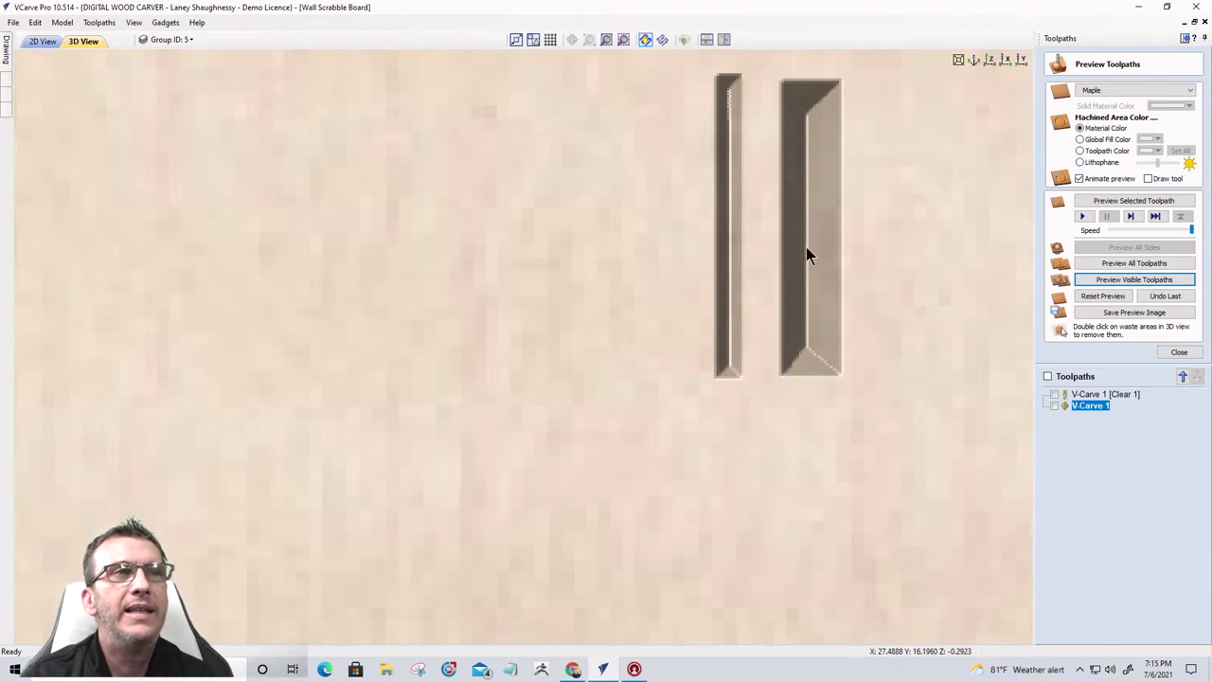
# Step: Recalculate V-Carve 1 with the 0.25-inch 22° V-bit, no clearance tool, accepting the cut-through warning
pyautogui.doubleClick(1090, 393)
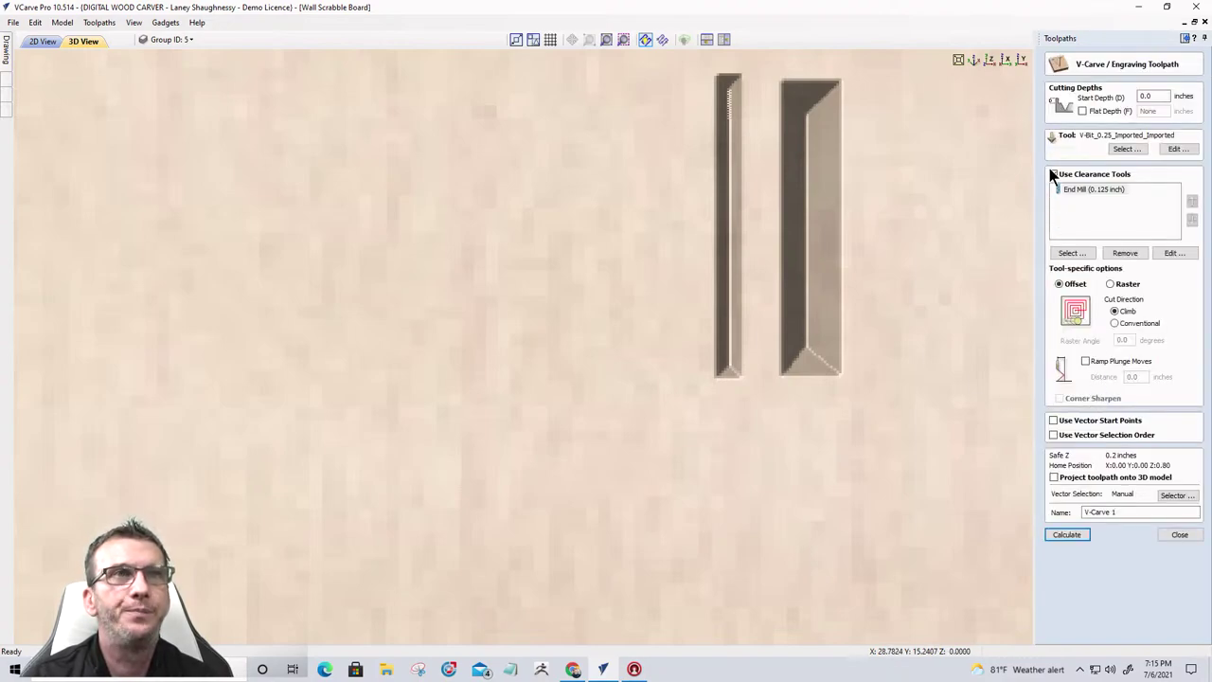
pyautogui.click(1054, 174)
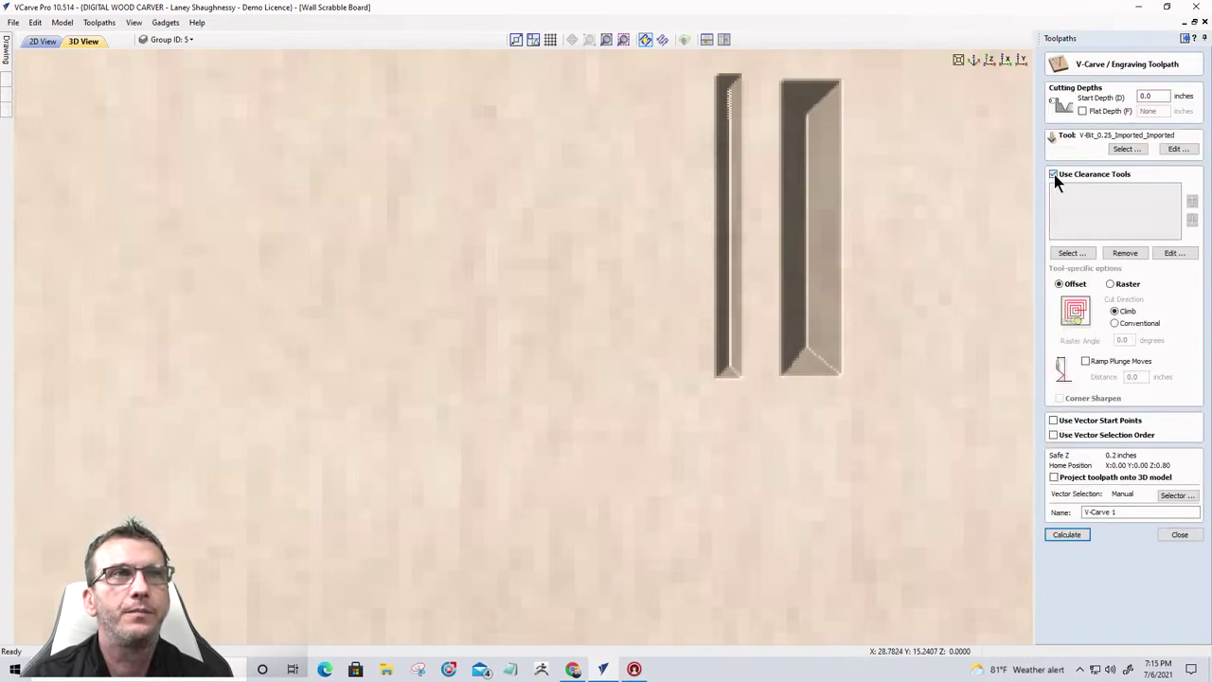
pyautogui.click(1128, 149)
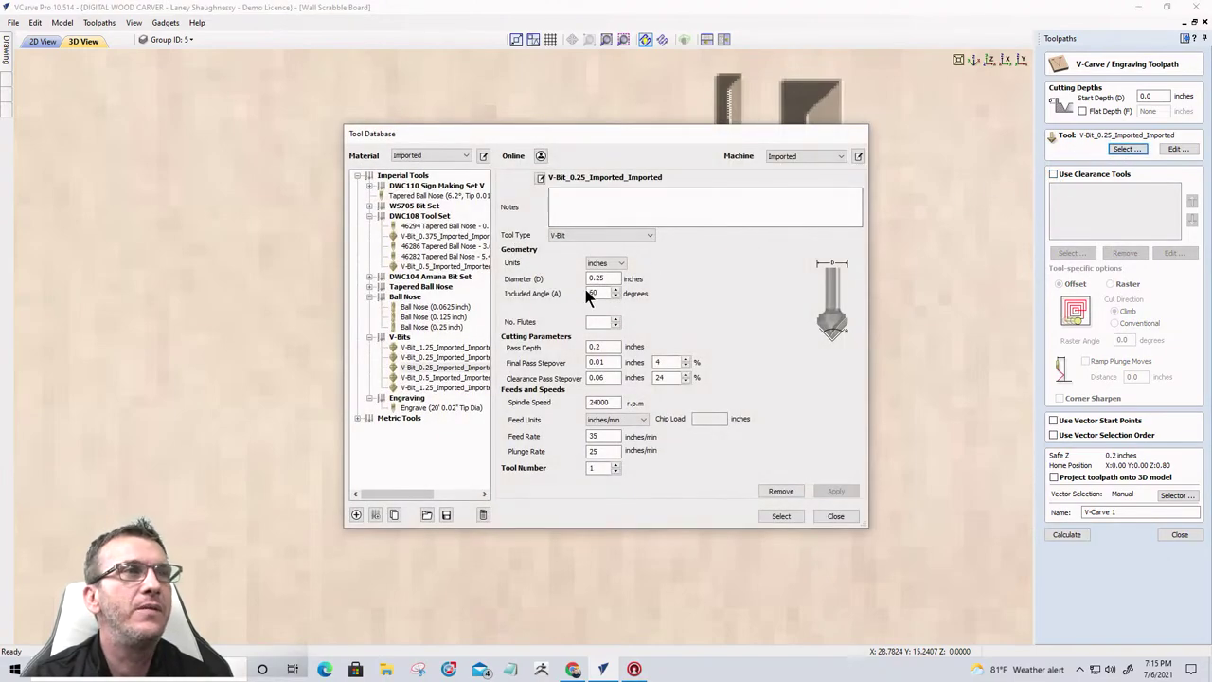
pyautogui.click(422, 359)
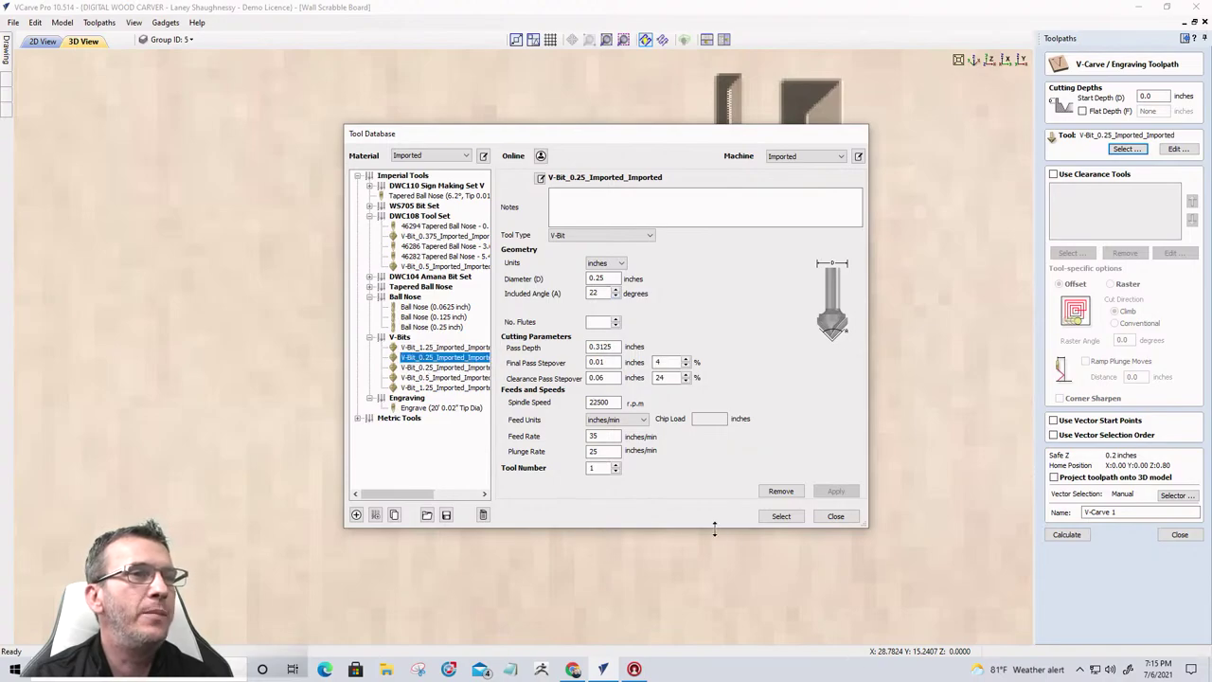
pyautogui.click(786, 514)
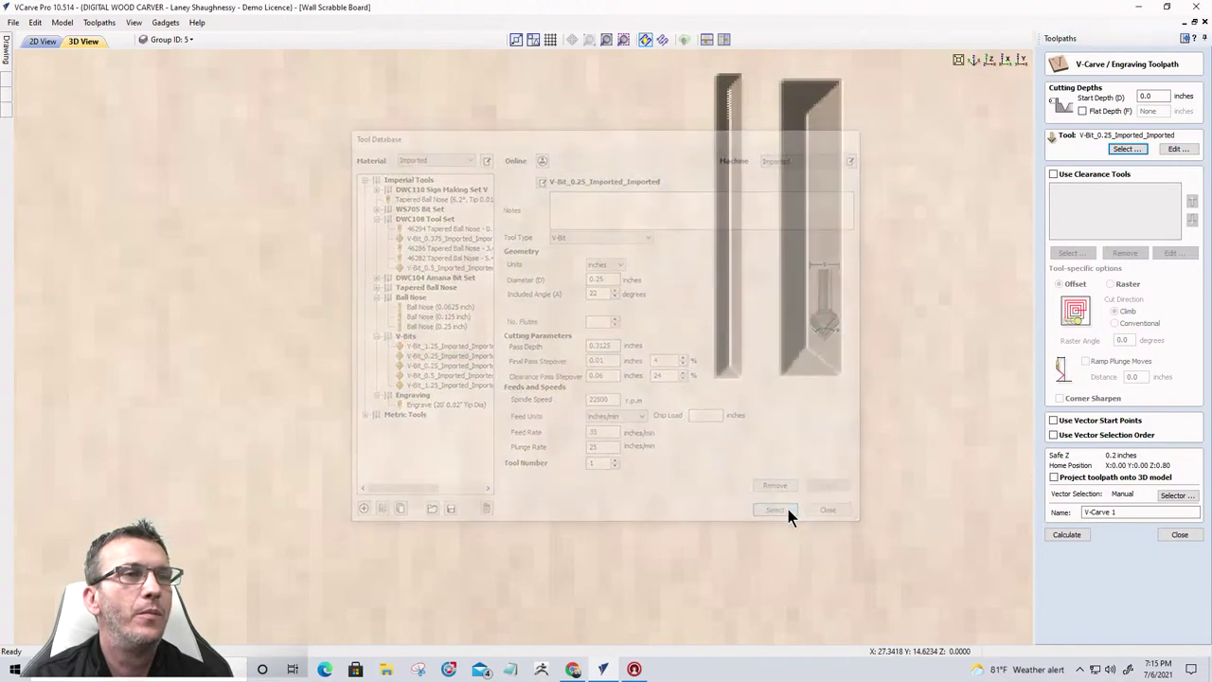
pyautogui.click(1067, 534)
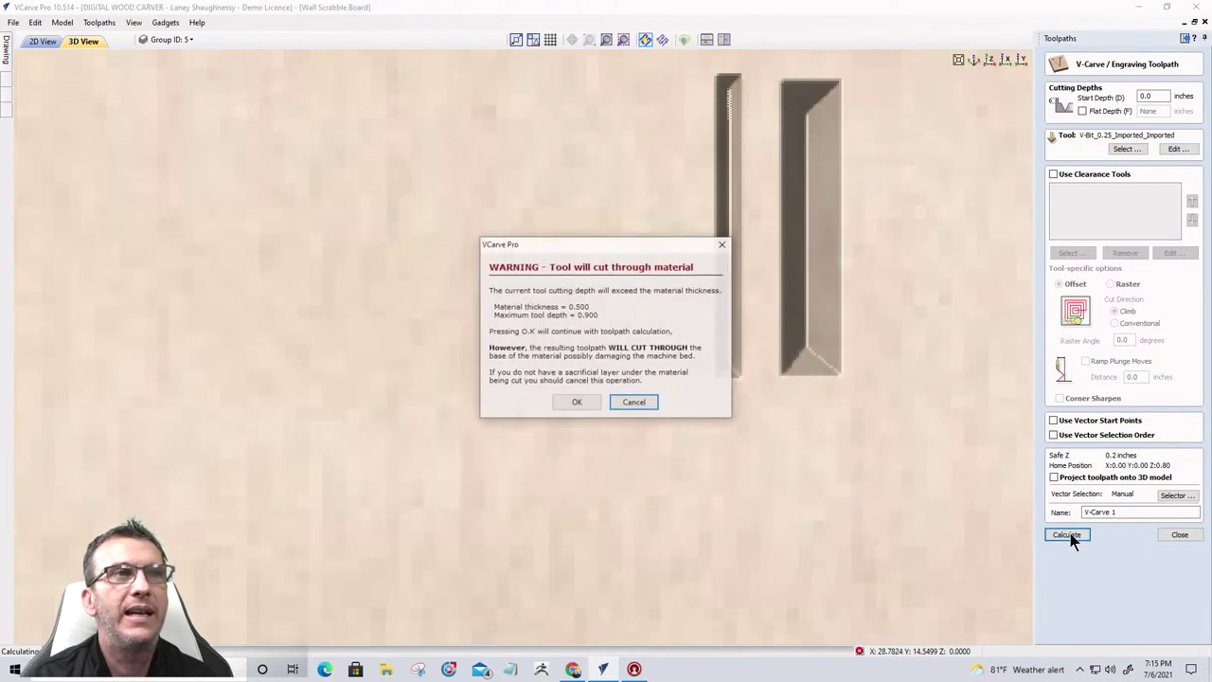
pyautogui.click(574, 402)
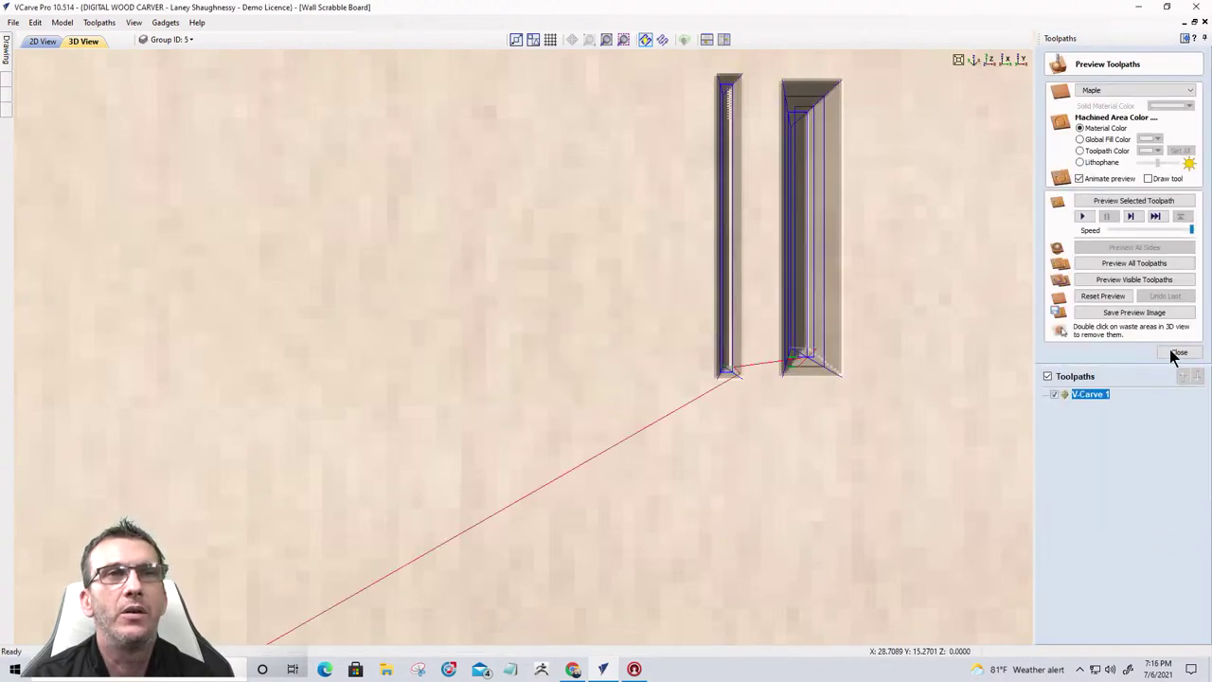
# Step: Reset and rerun the preview, showing the wider slot cut through the maple
pyautogui.click(1108, 295)
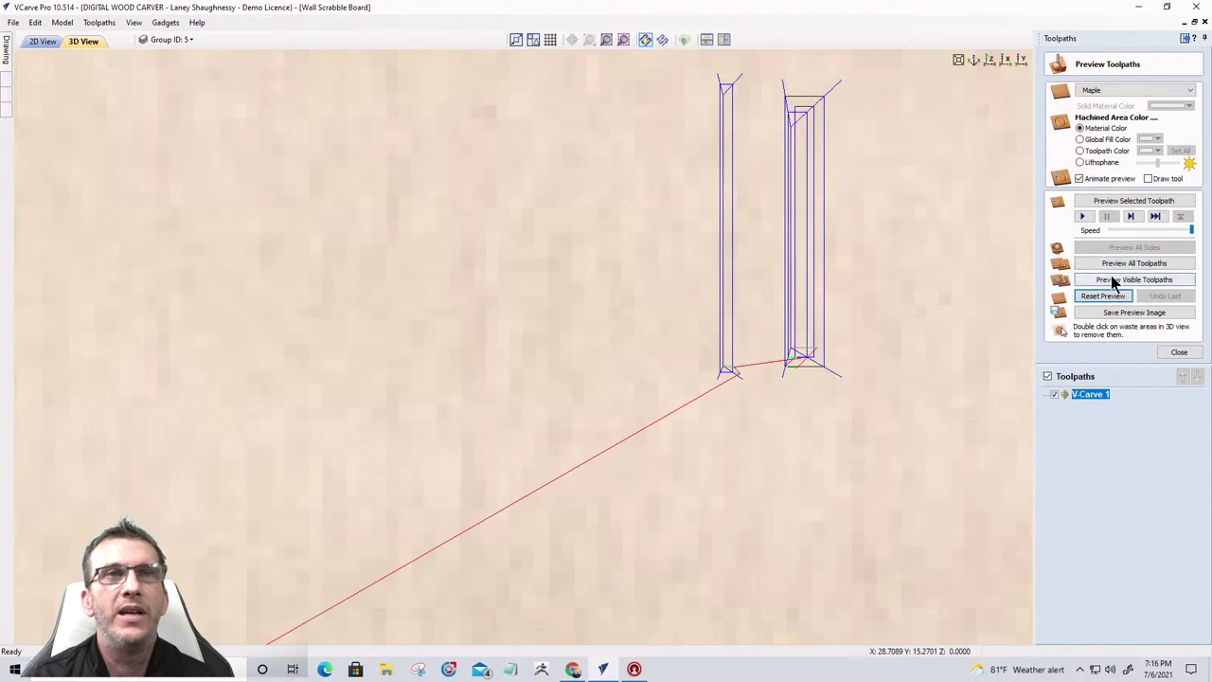
pyautogui.click(1115, 280)
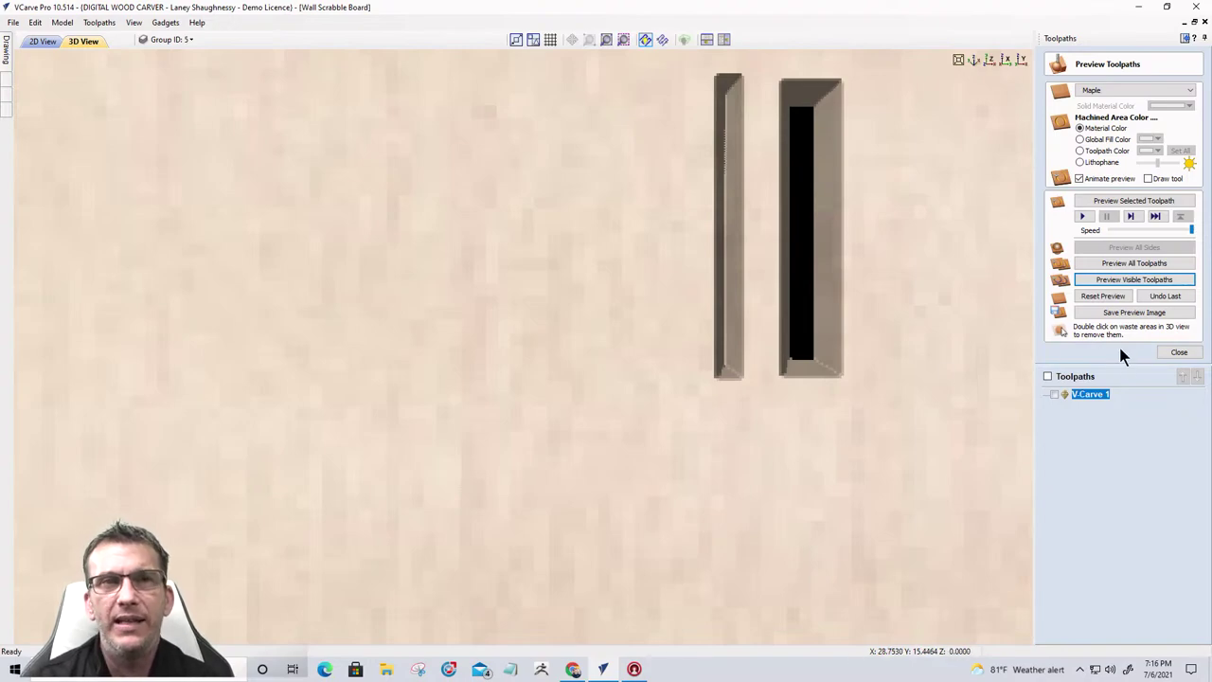
# Step: Recalculate V-Carve 1 using V-Bit_1.25_Imported_Imported, the 1.25-inch 120° bit
pyautogui.doubleClick(1089, 394)
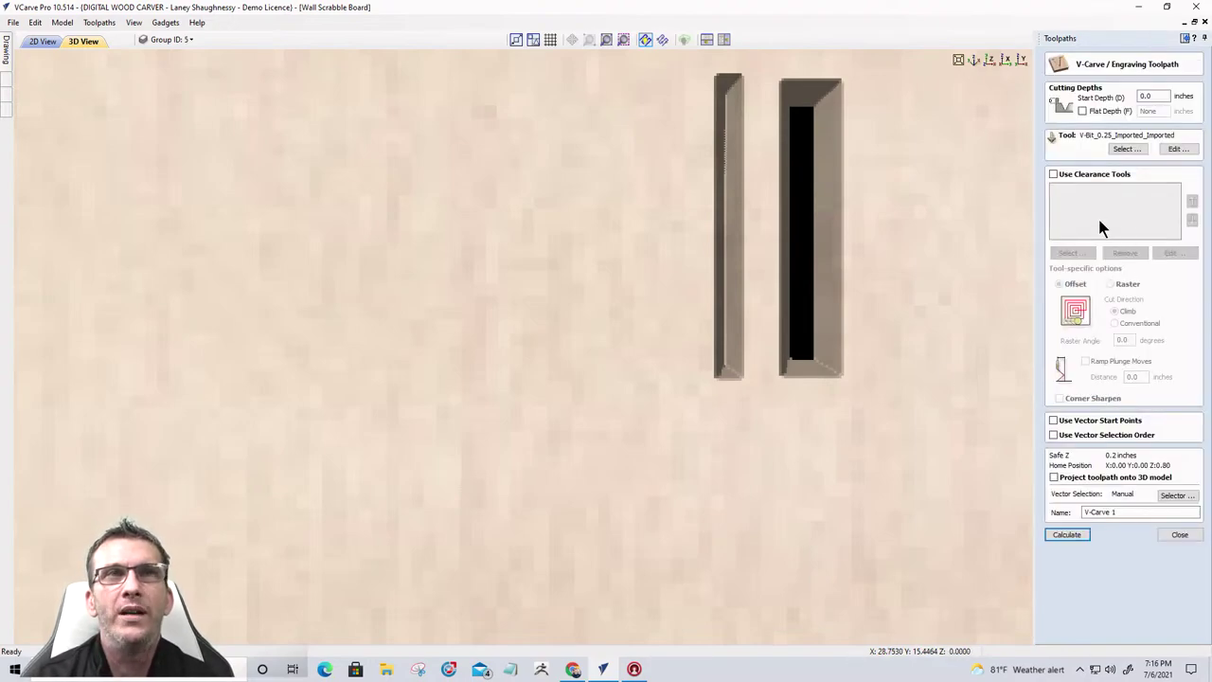
pyautogui.click(1126, 149)
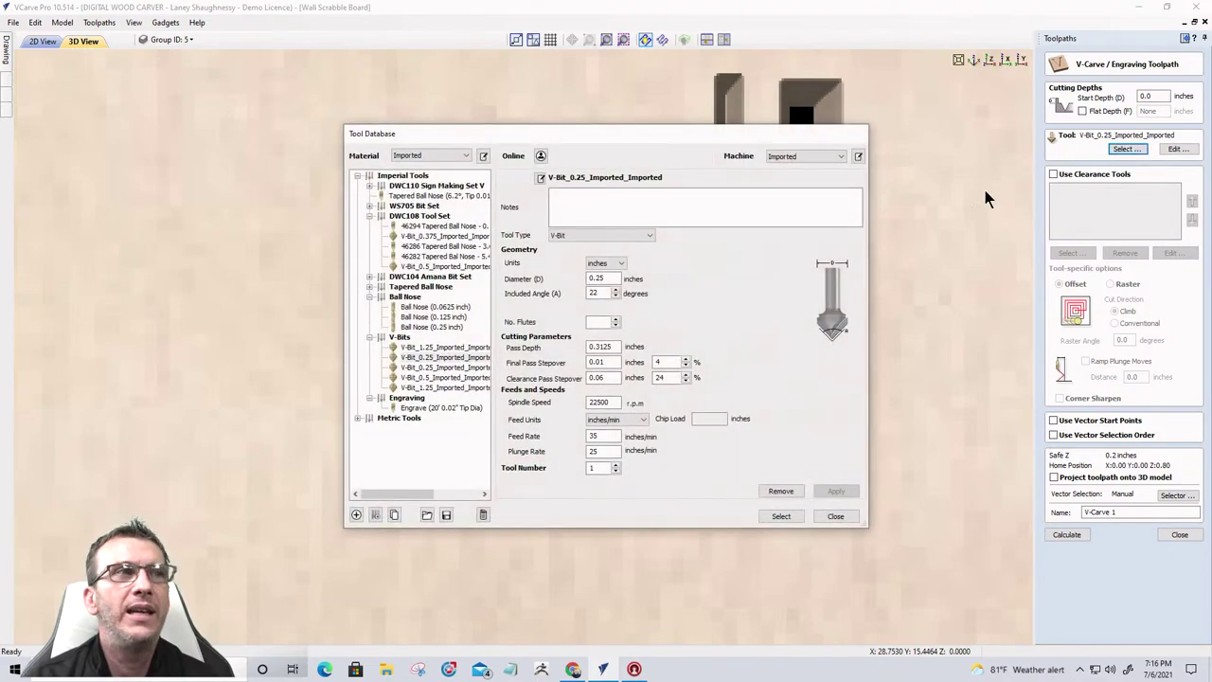
pyautogui.click(436, 348)
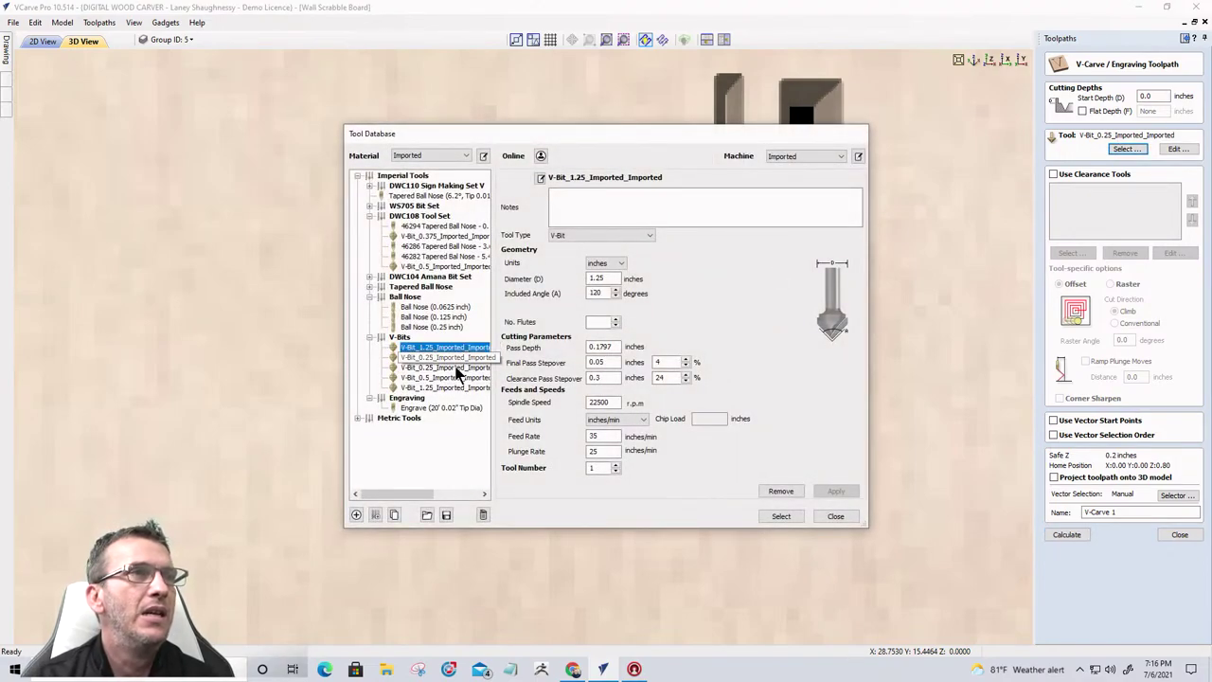
pyautogui.click(782, 516)
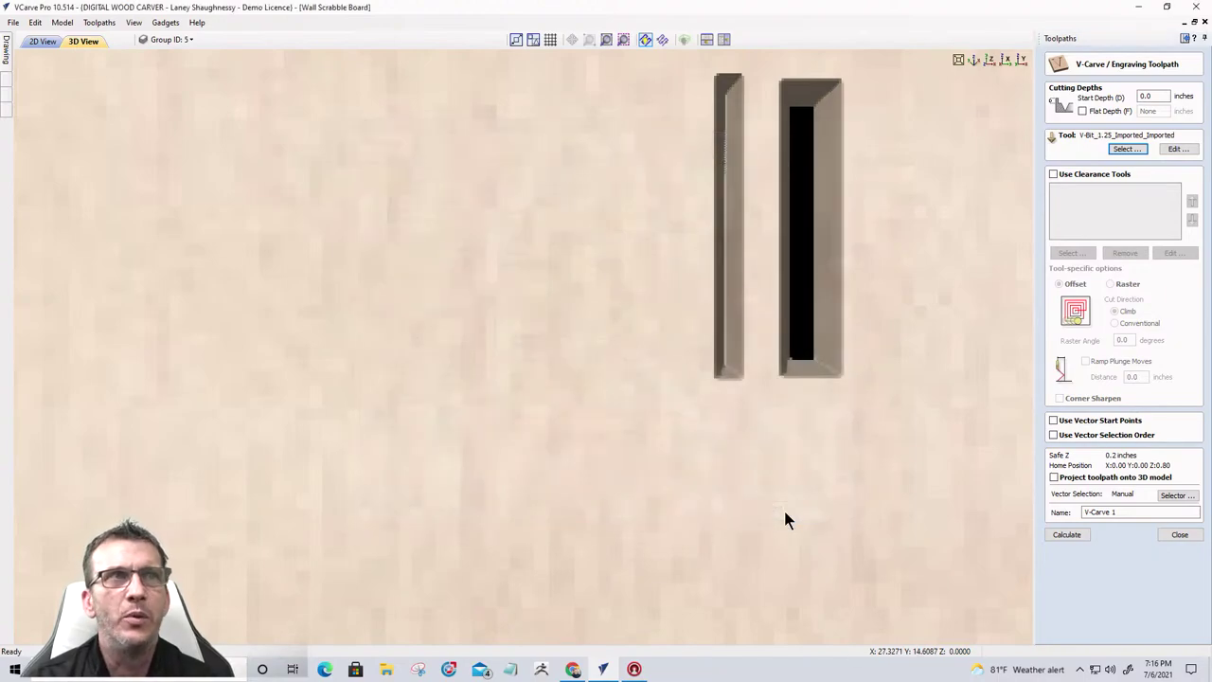
pyautogui.click(1067, 536)
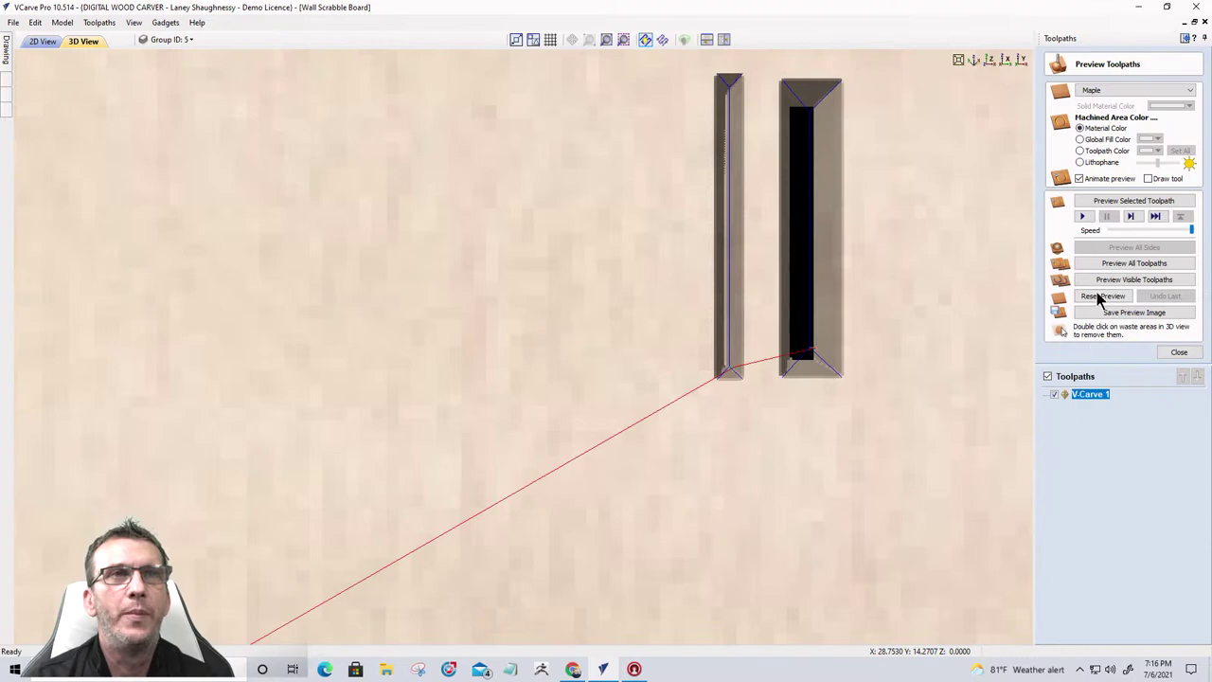
# Step: Reset and preview V-Carve 1 as broad shallow 120° grooves, then return to 2D View
pyautogui.click(1103, 296)
pyautogui.click(1106, 202)
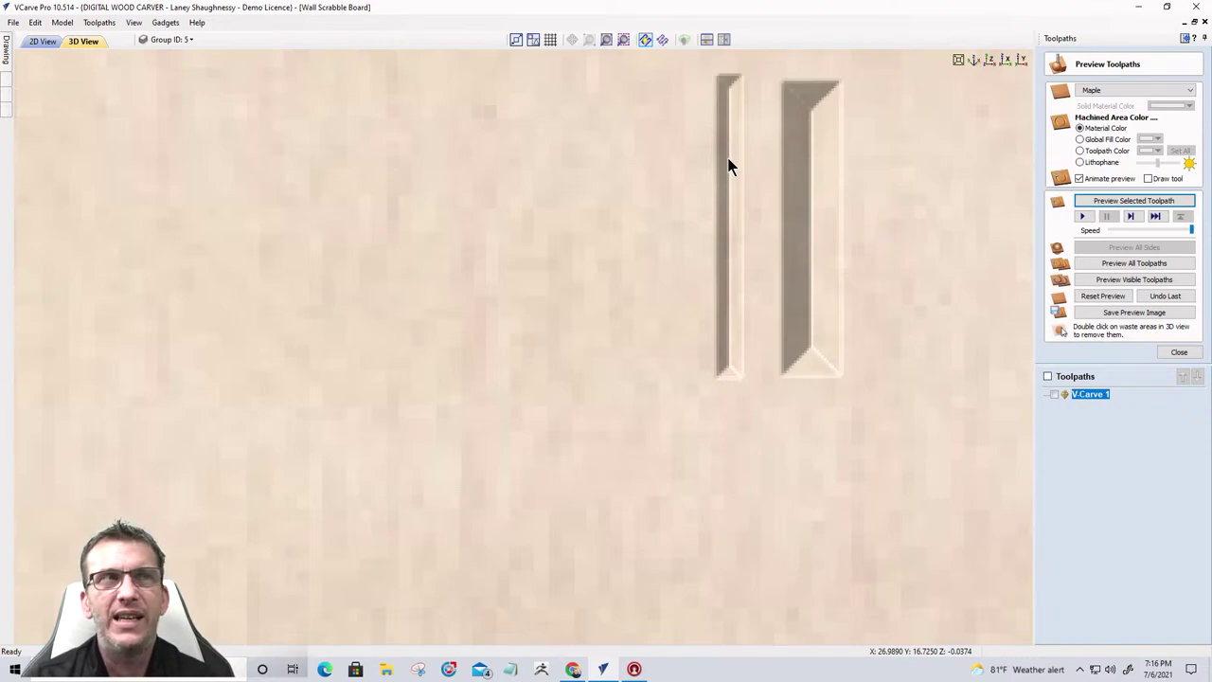
pyautogui.moveTo(679, 539); pyautogui.dragTo(725, 293)
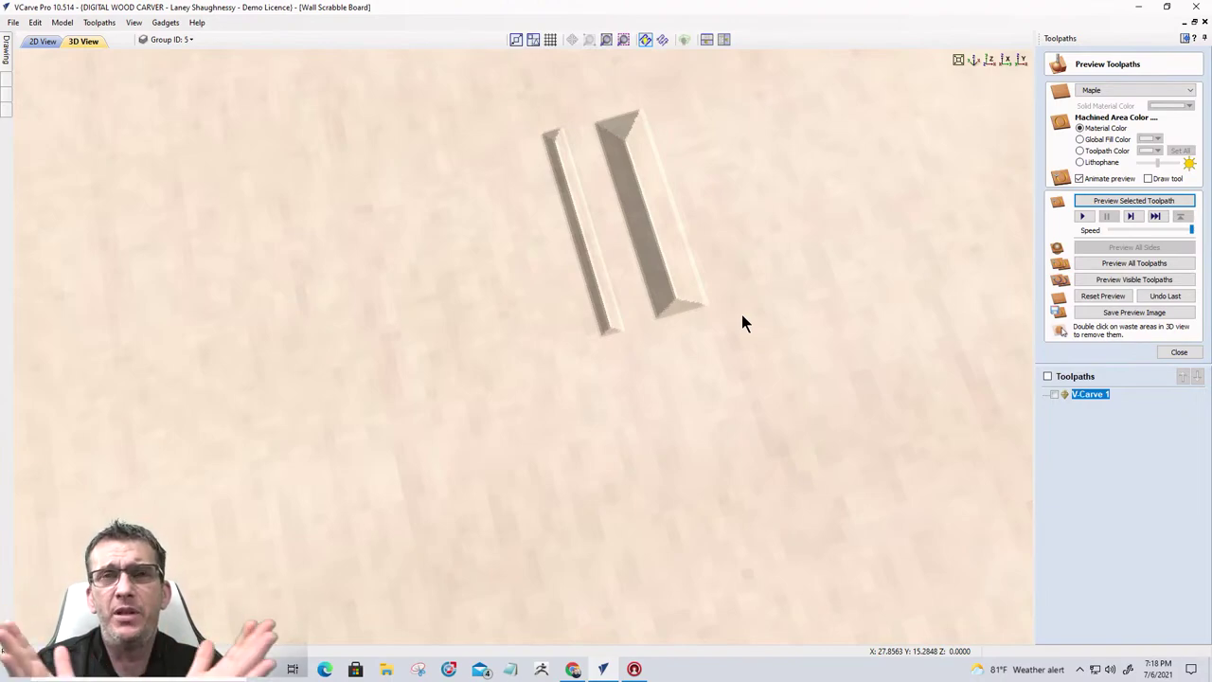
pyautogui.click(42, 41)
# Step: Delete the V-Carve 1 toolpath, clear the rectangle selection, and zoom around the board
pyautogui.rightClick(1076, 396)
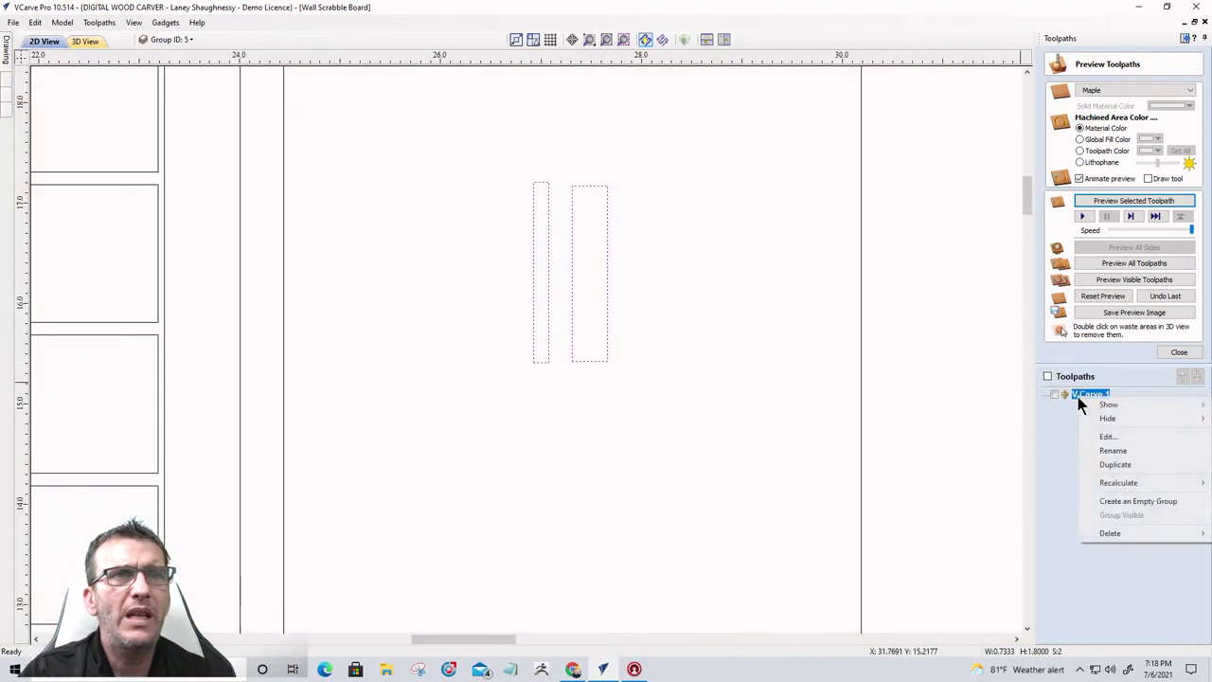
pyautogui.moveTo(1102, 535)
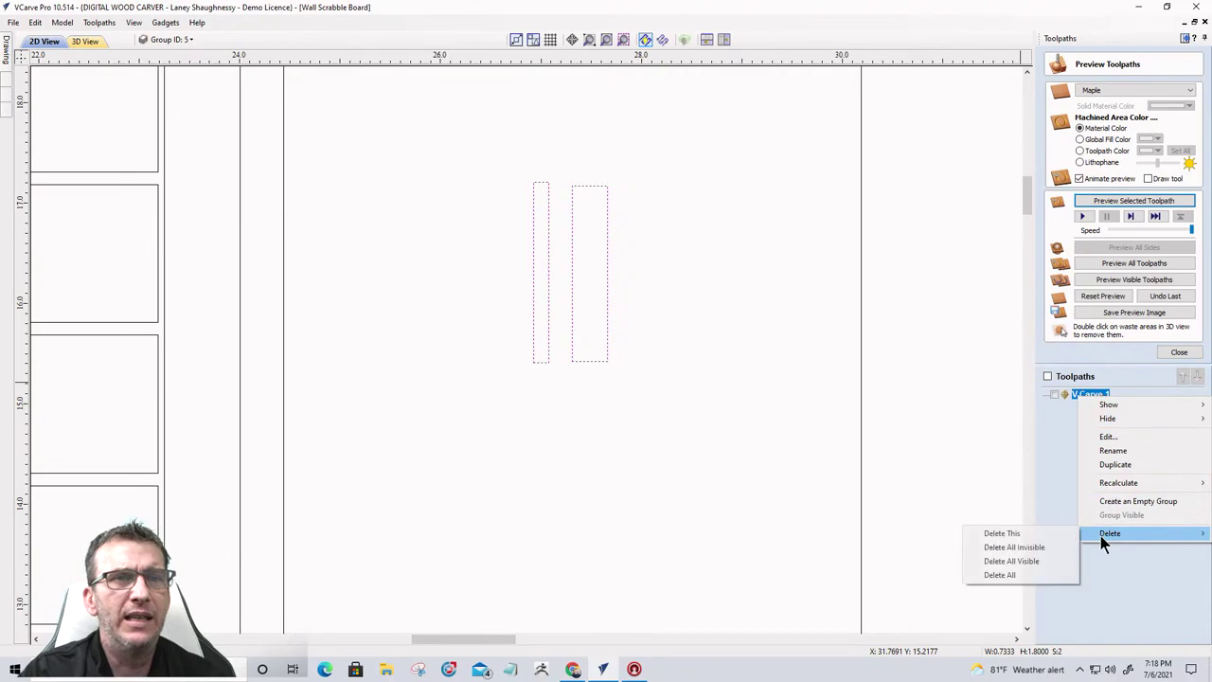
pyautogui.click(1045, 535)
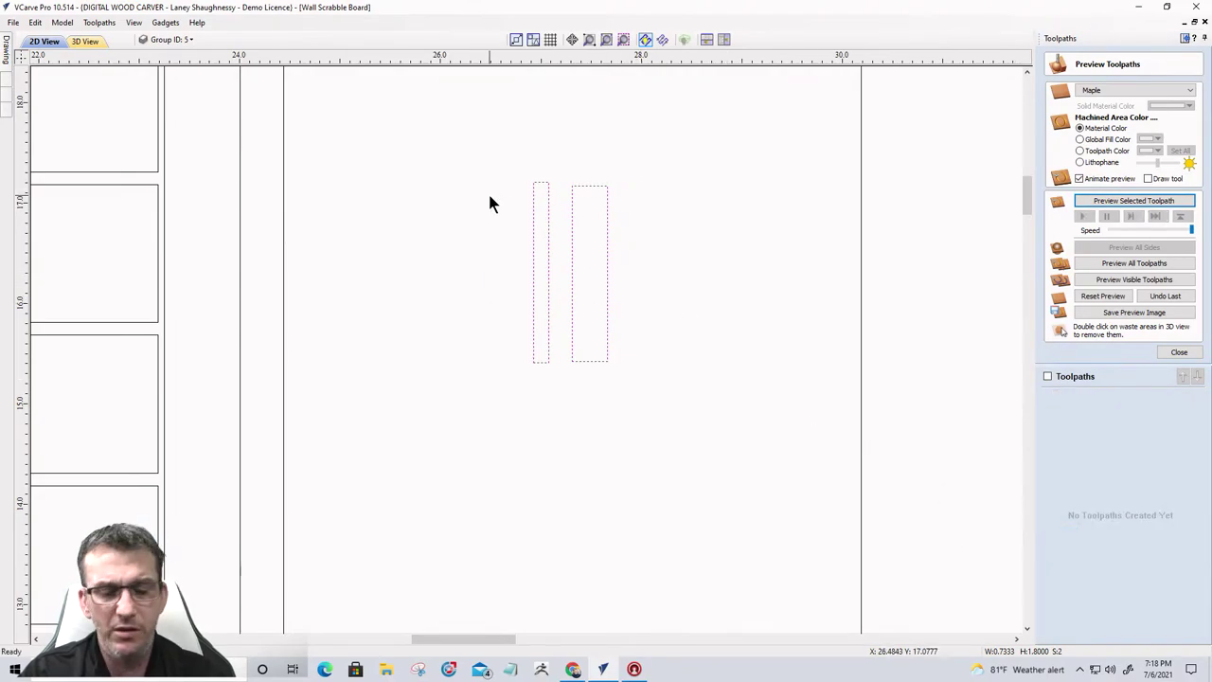
pyautogui.press('Delete')
pyautogui.press('F3')
pyautogui.scroll(-3, 687, 282)
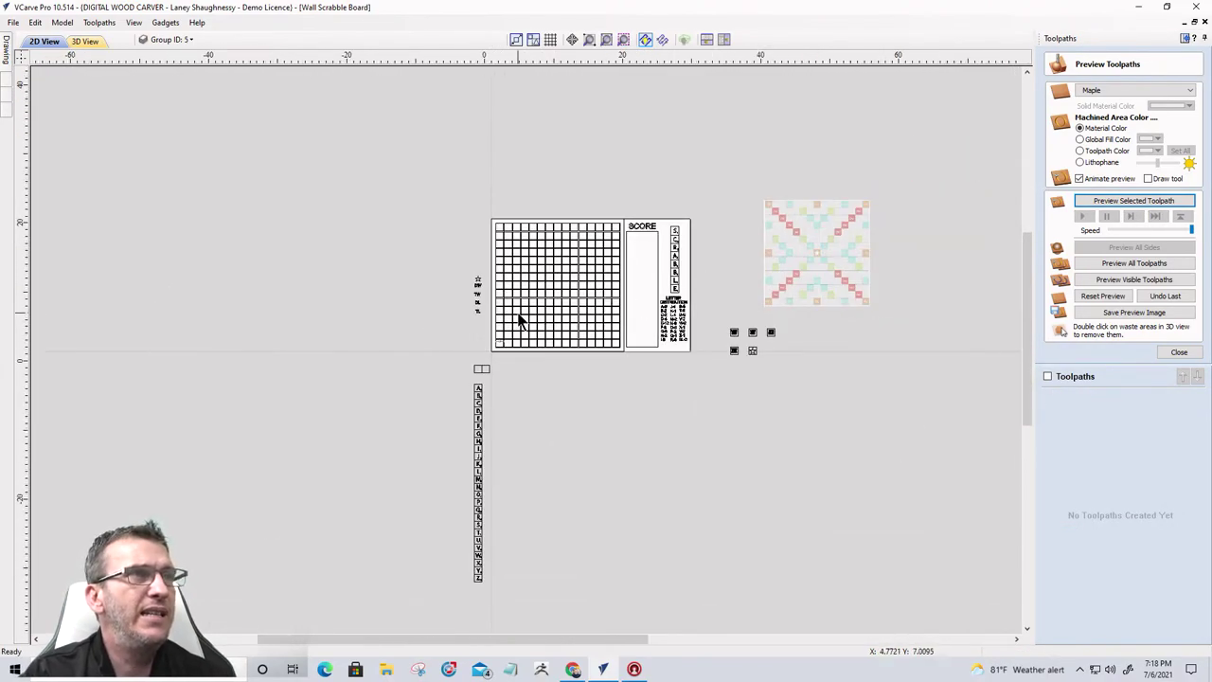
pyautogui.scroll(3, 520, 319)
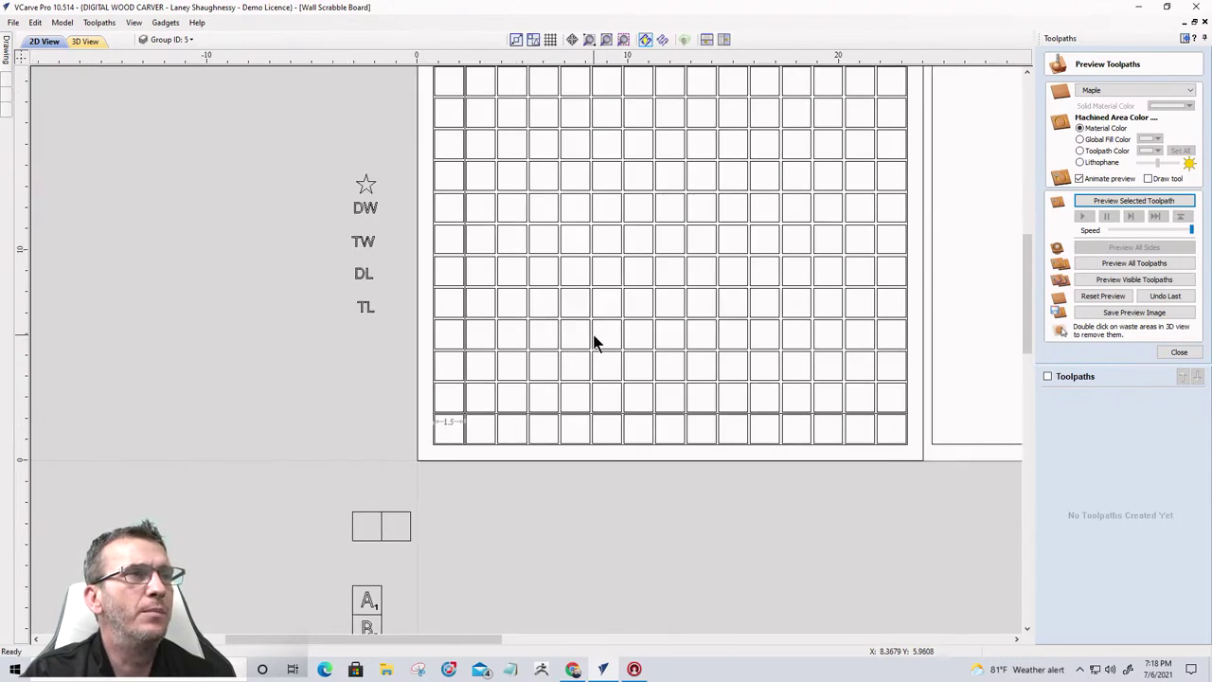
pyautogui.scroll(3, 341, 284)
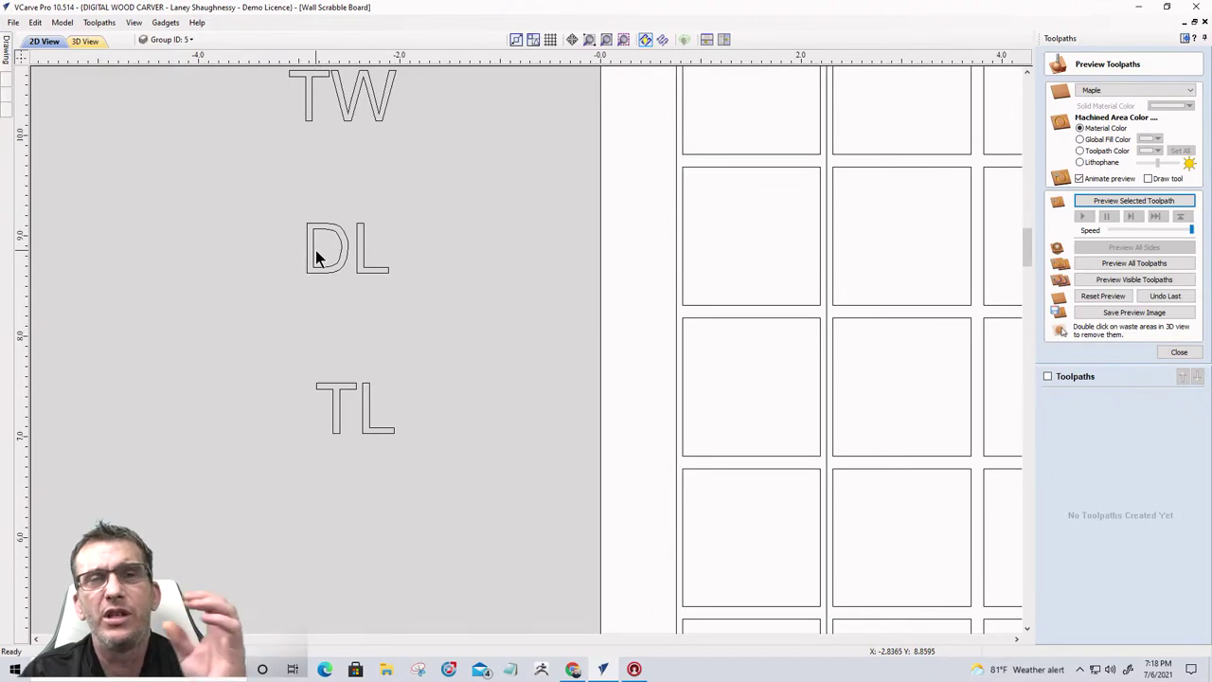
pyautogui.scroll(-6, 360, 208)
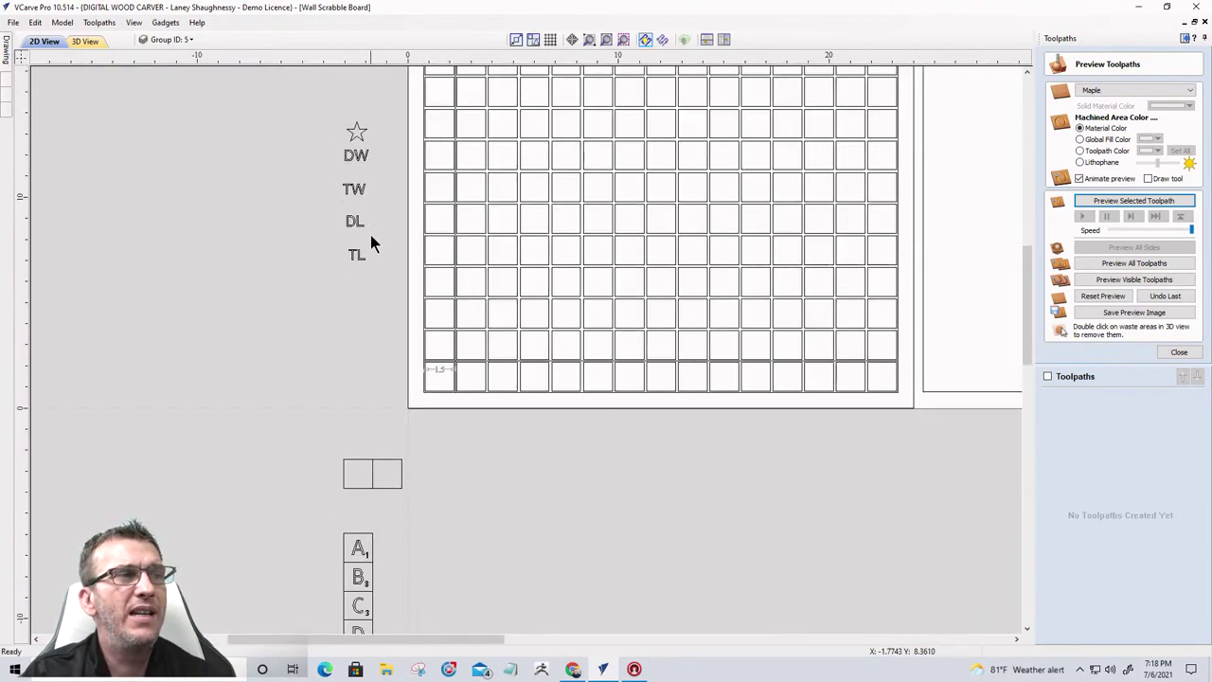
pyautogui.scroll(4, 366, 439)
pyautogui.scroll(3, 403, 228)
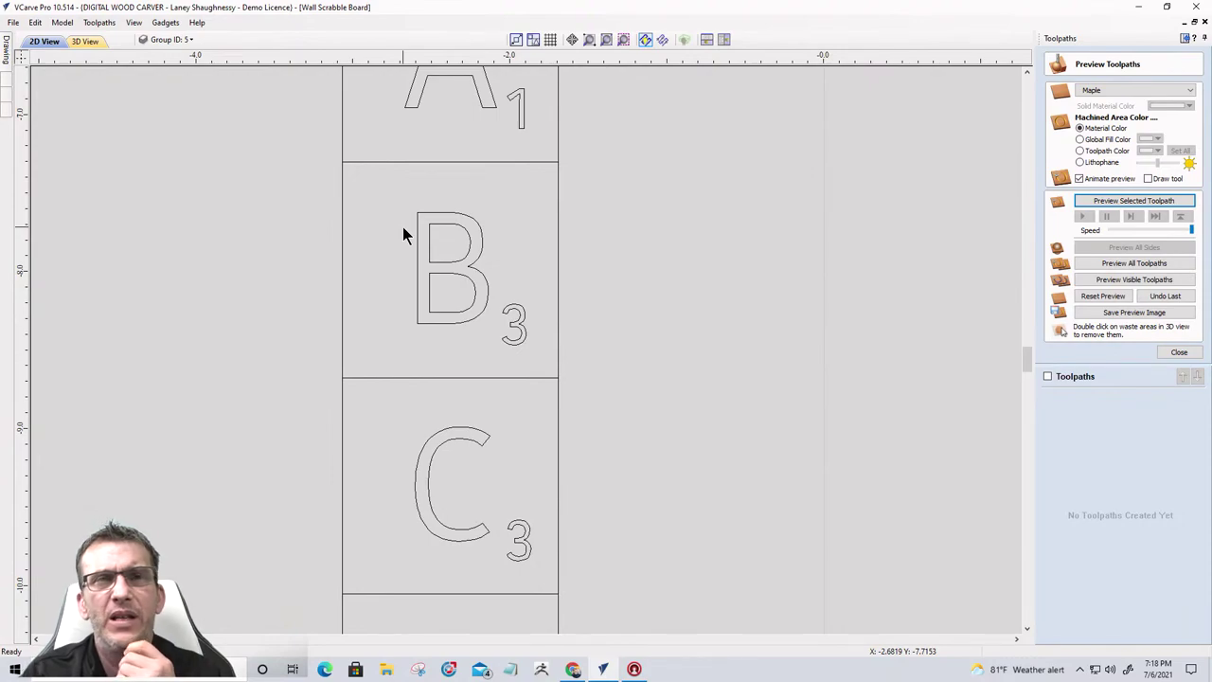
pyautogui.scroll(-10, 403, 228)
pyautogui.scroll(5, 509, 289)
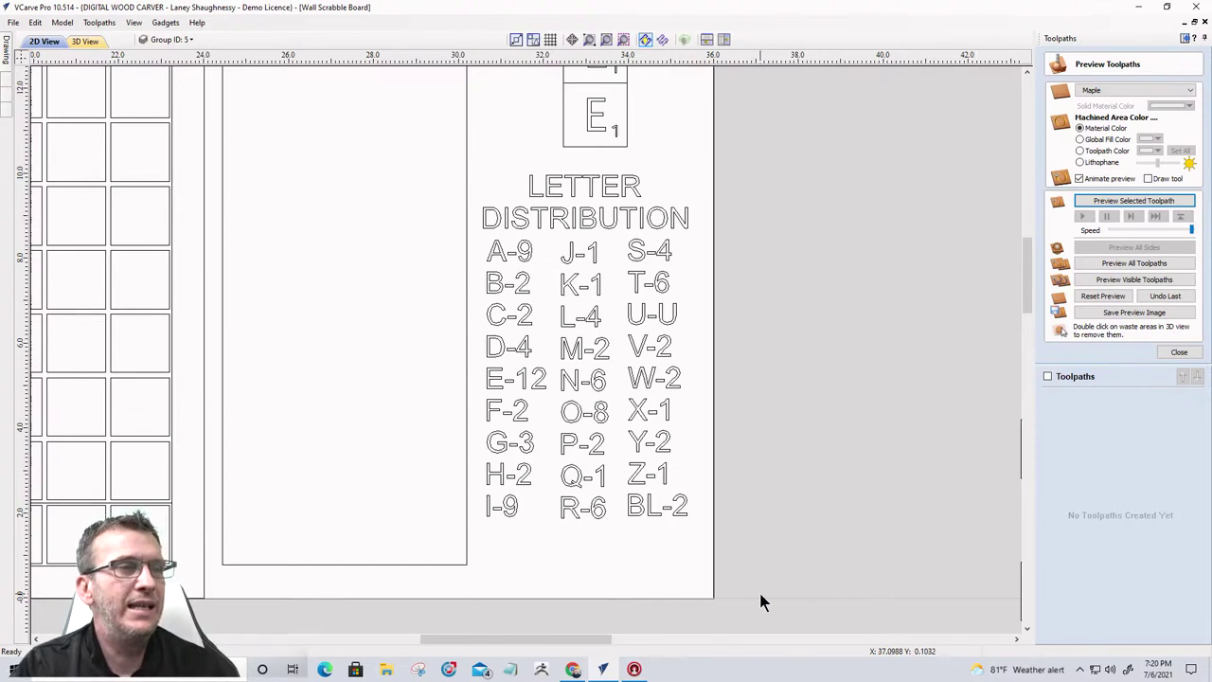
pyautogui.moveTo(575, 672)
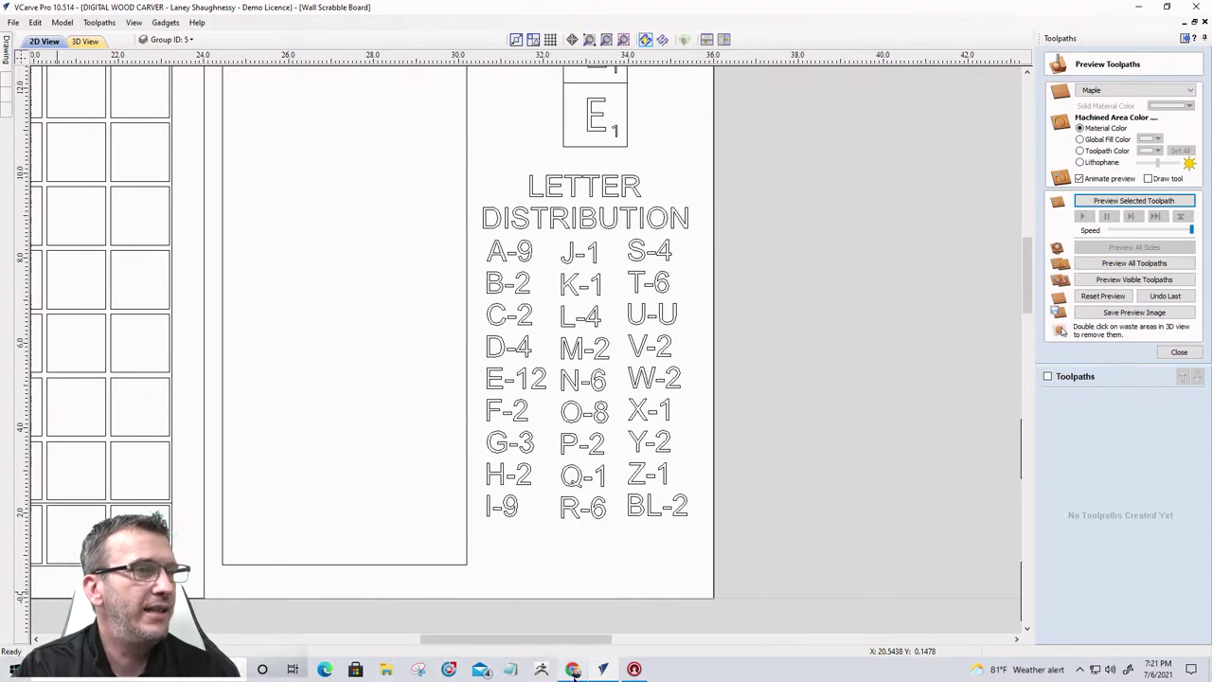
pyautogui.scroll(-5, 696, 559)
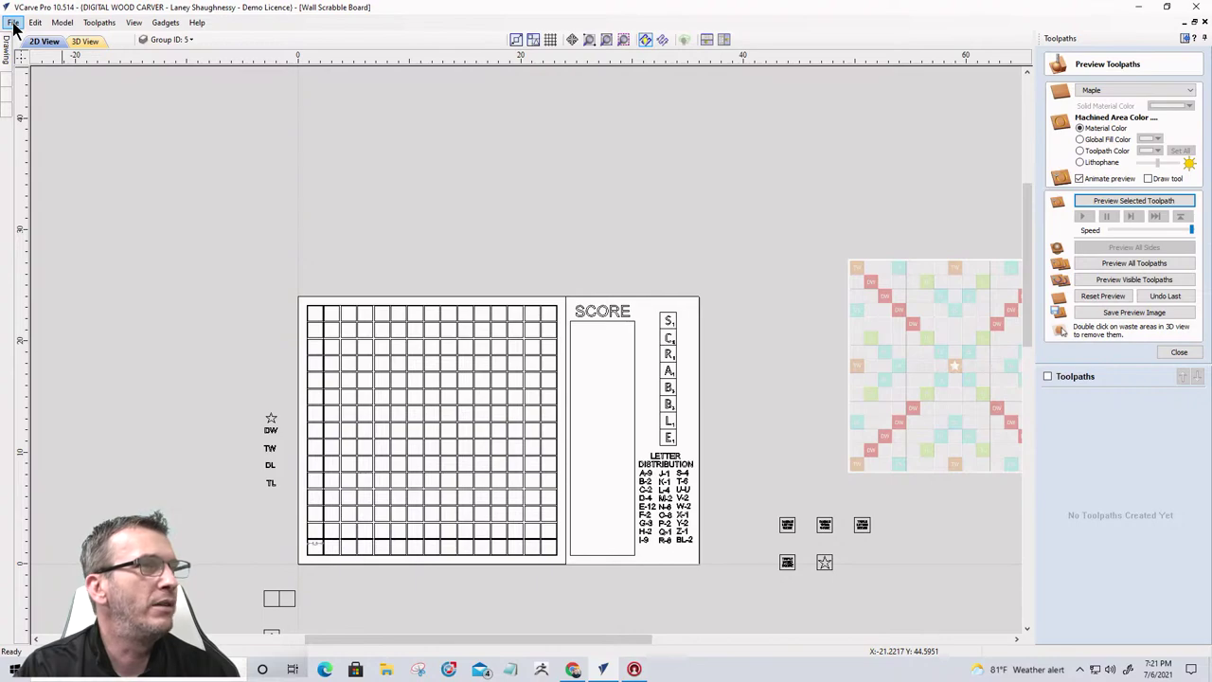
# Step: Hide the grid, letters, icons, Group ID and Dimensions layers, and make Layer 1 active
pyautogui.click(166, 41)
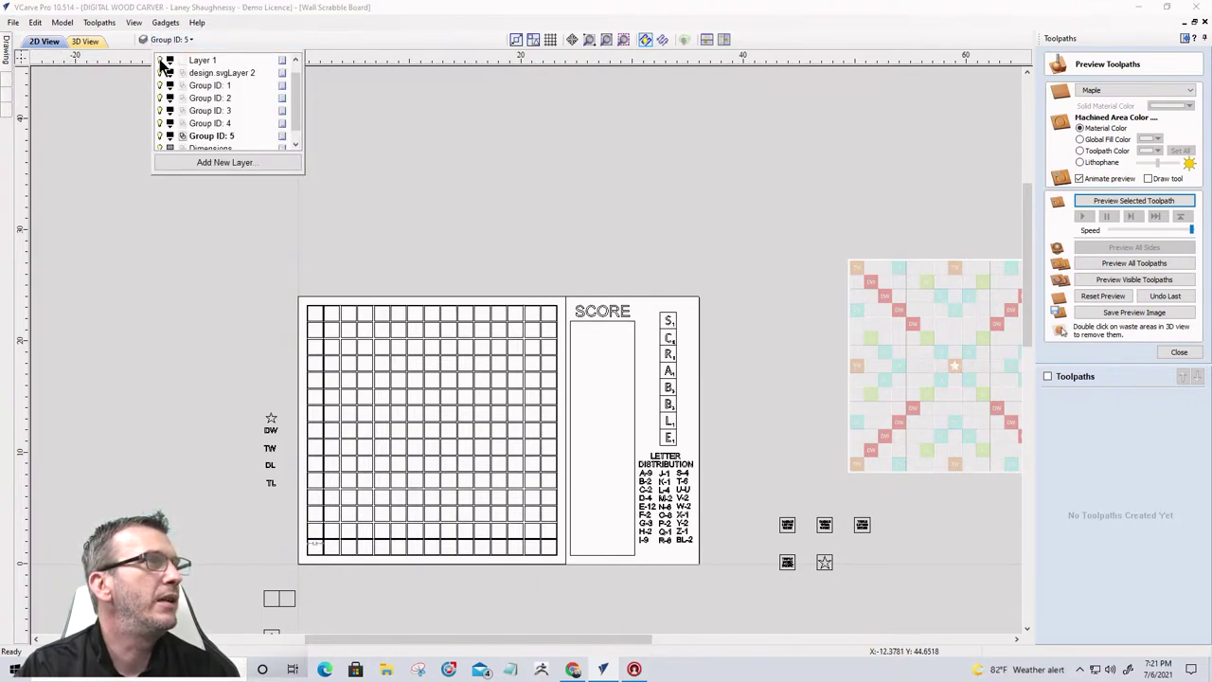
pyautogui.click(160, 73)
pyautogui.click(160, 86)
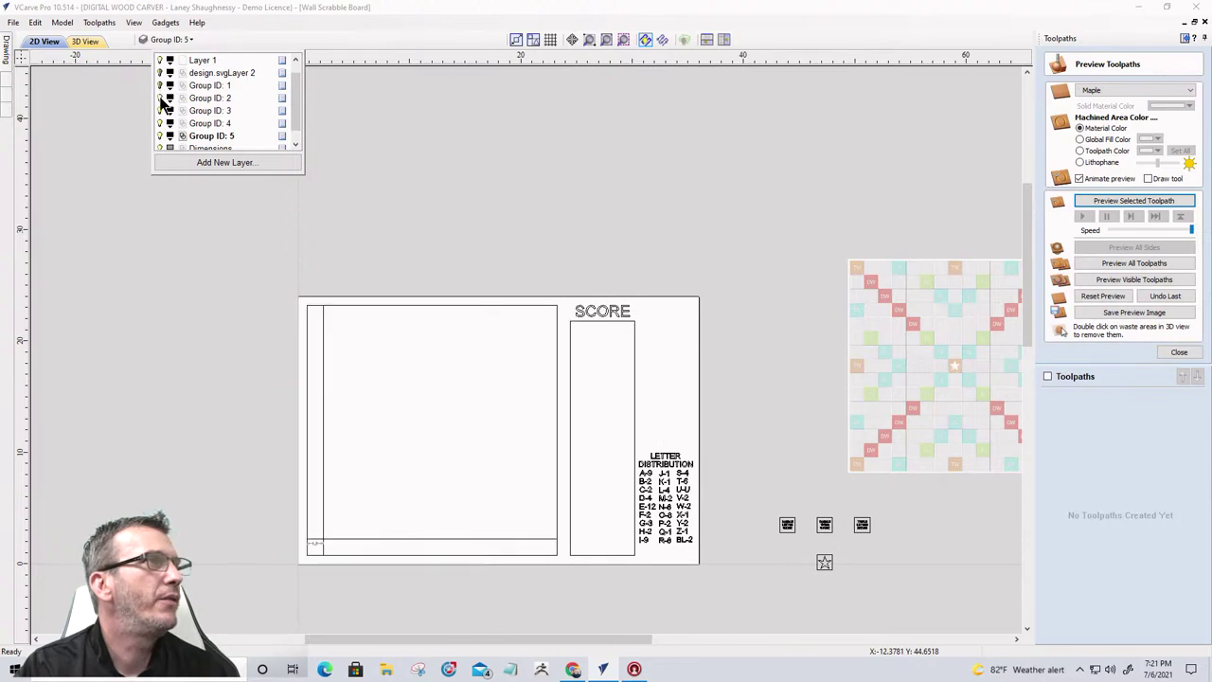
pyautogui.click(160, 98)
pyautogui.click(161, 111)
pyautogui.click(160, 123)
pyautogui.click(161, 136)
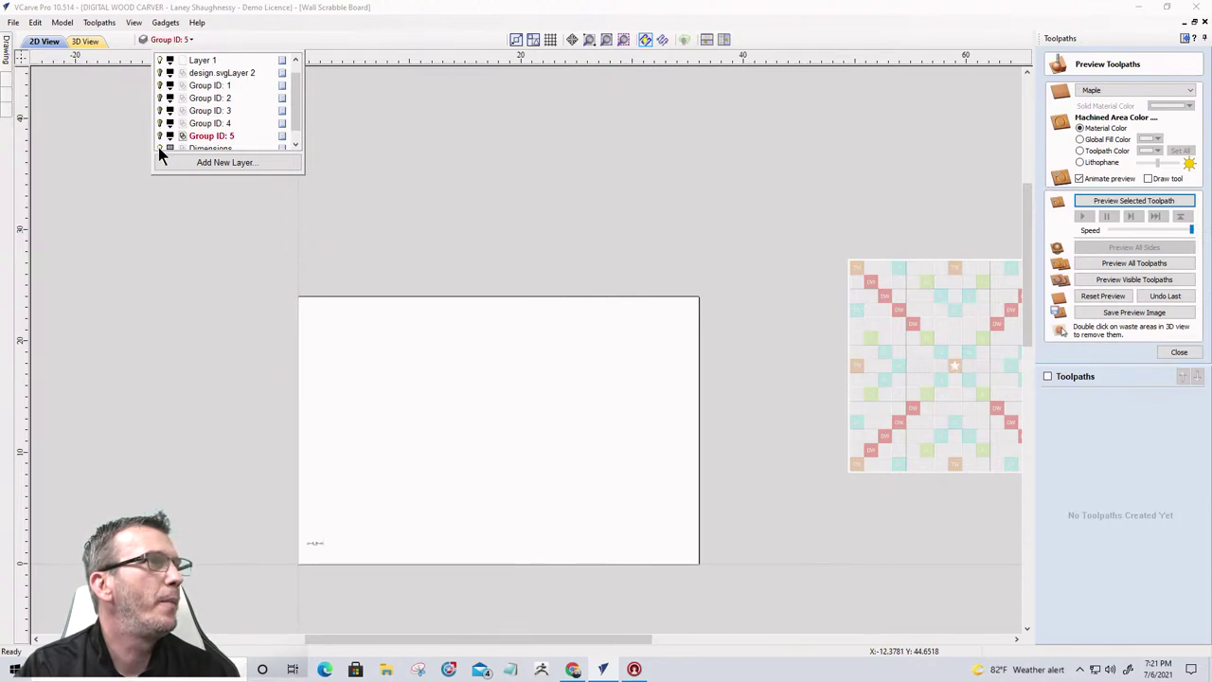
pyautogui.click(160, 149)
pyautogui.scroll(1, 165, 147)
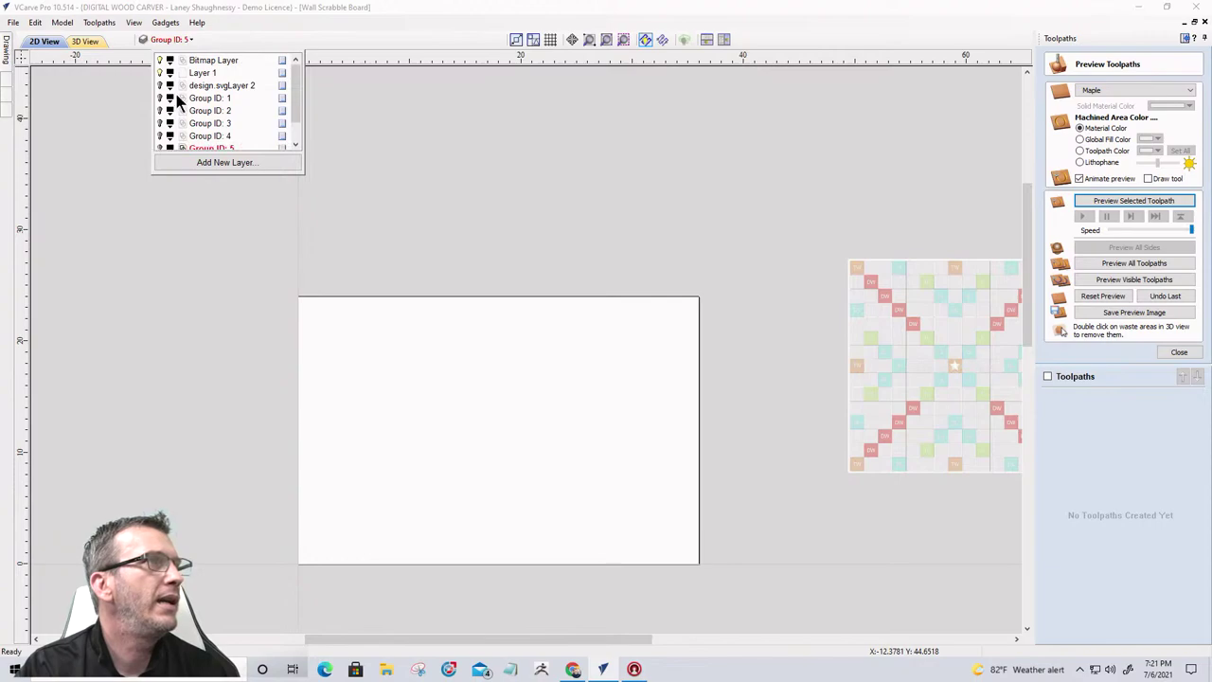
pyautogui.click(195, 75)
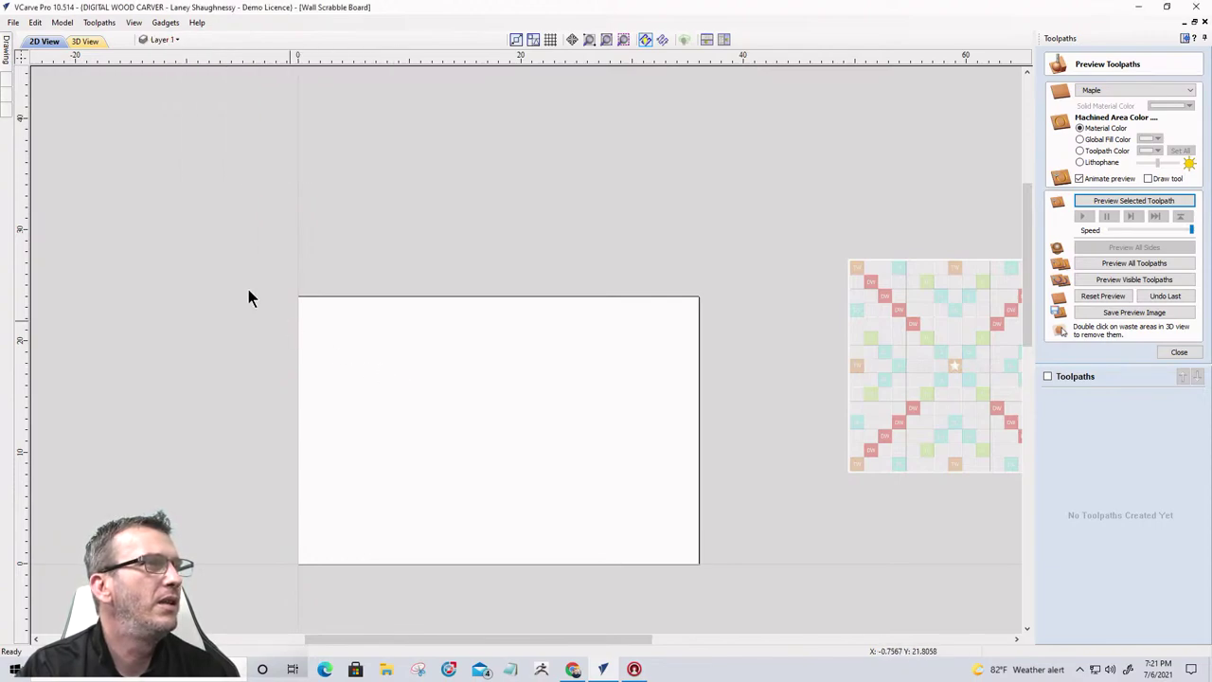
# Step: Import the Worlds_Greatest_PappaBear 3D model from the Father'sDay_Model Pack folder
pyautogui.click(8, 75)
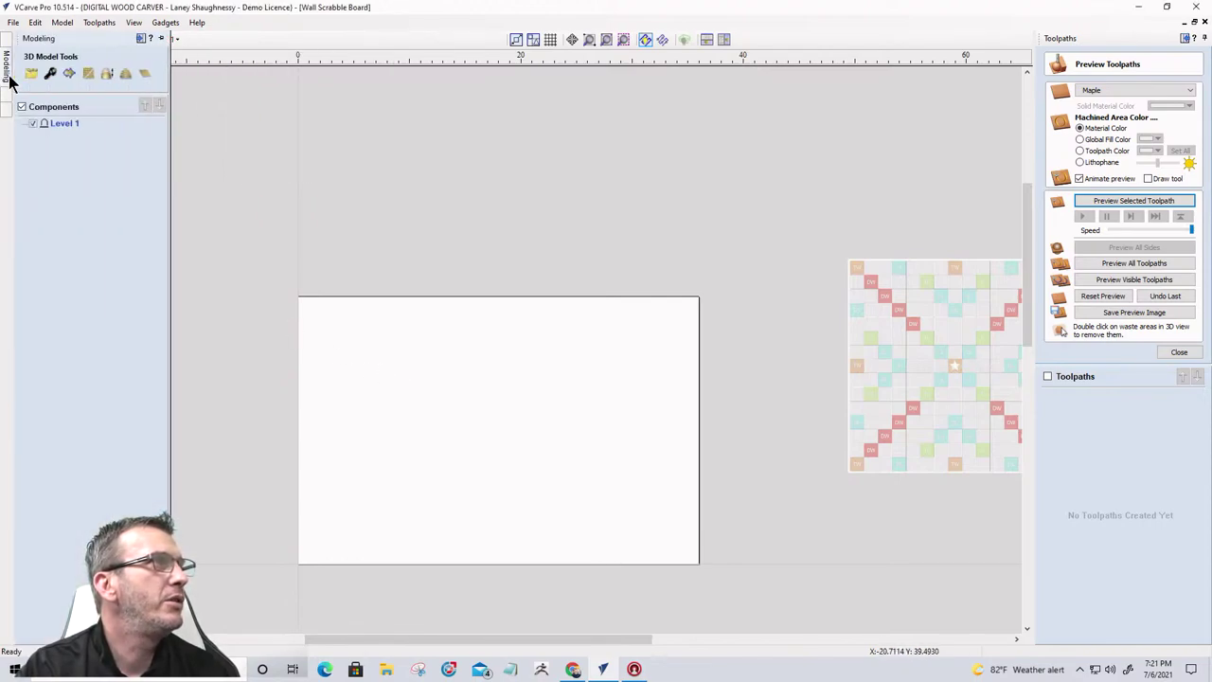
pyautogui.click(31, 75)
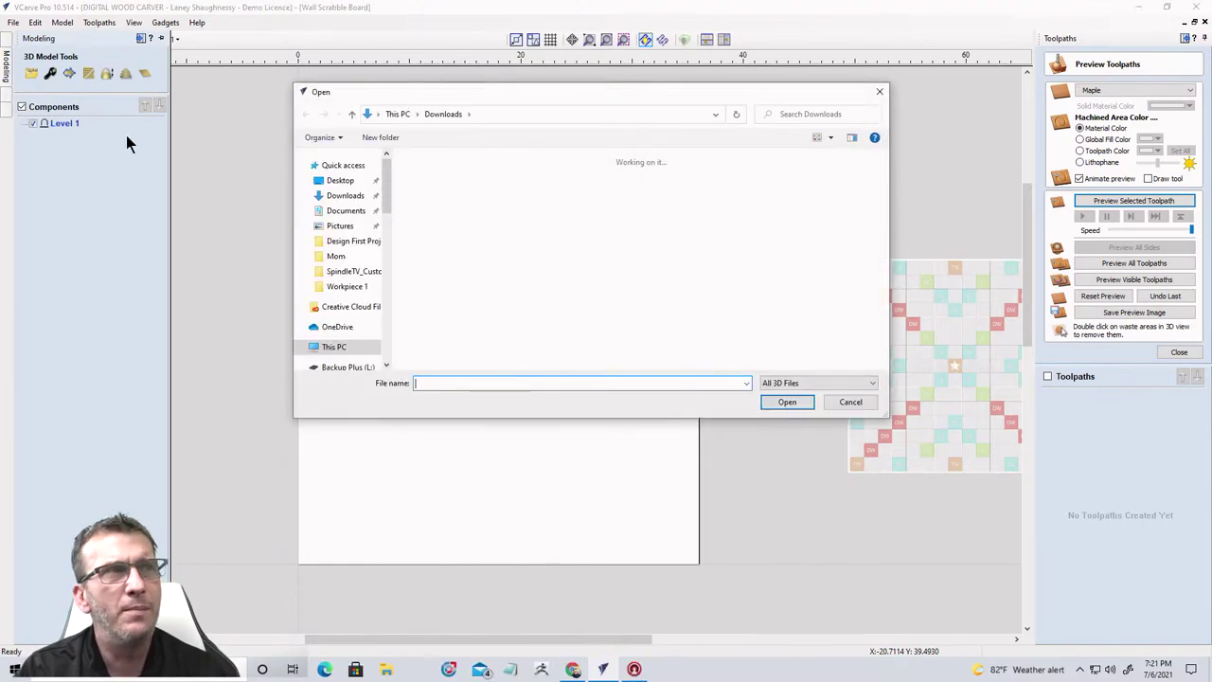
pyautogui.scroll(5, 644, 321)
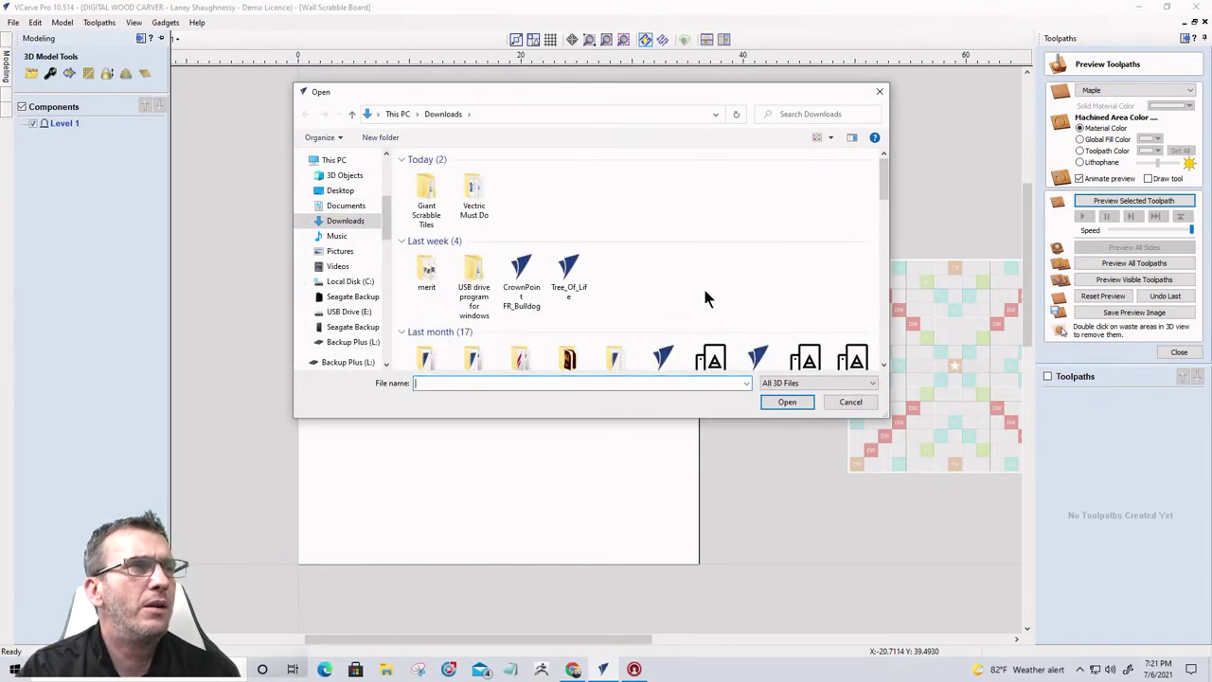
pyautogui.moveTo(883, 177); pyautogui.dragTo(882, 224)
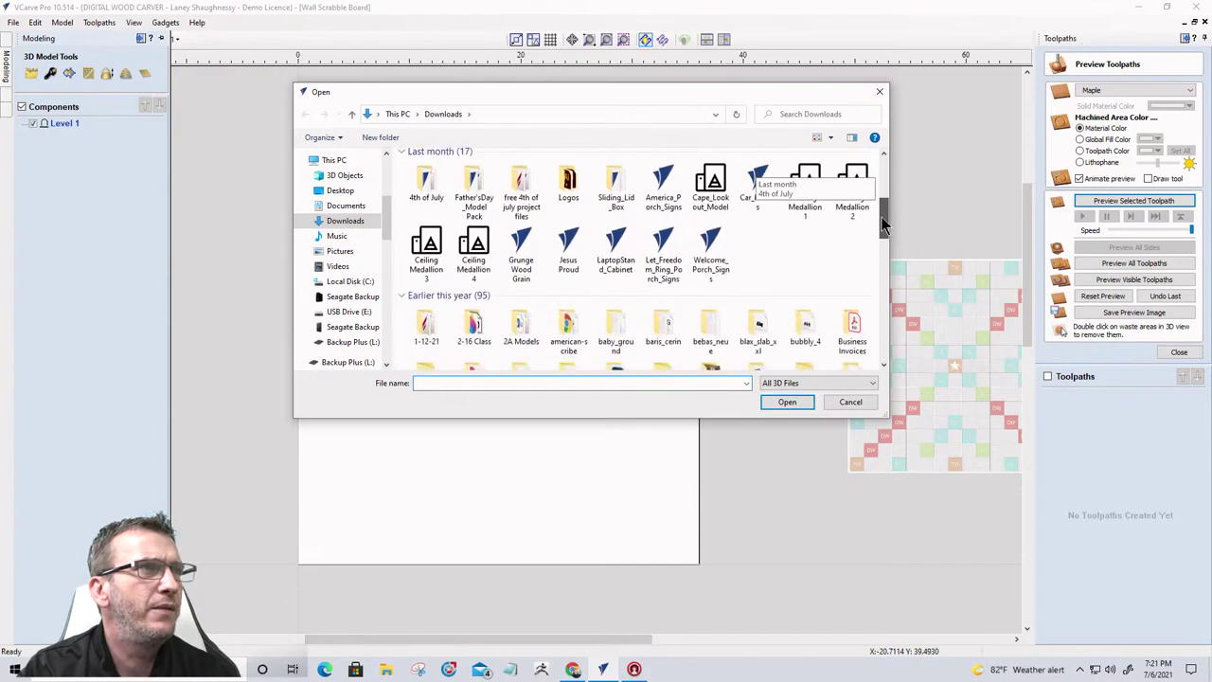
pyautogui.doubleClick(465, 185)
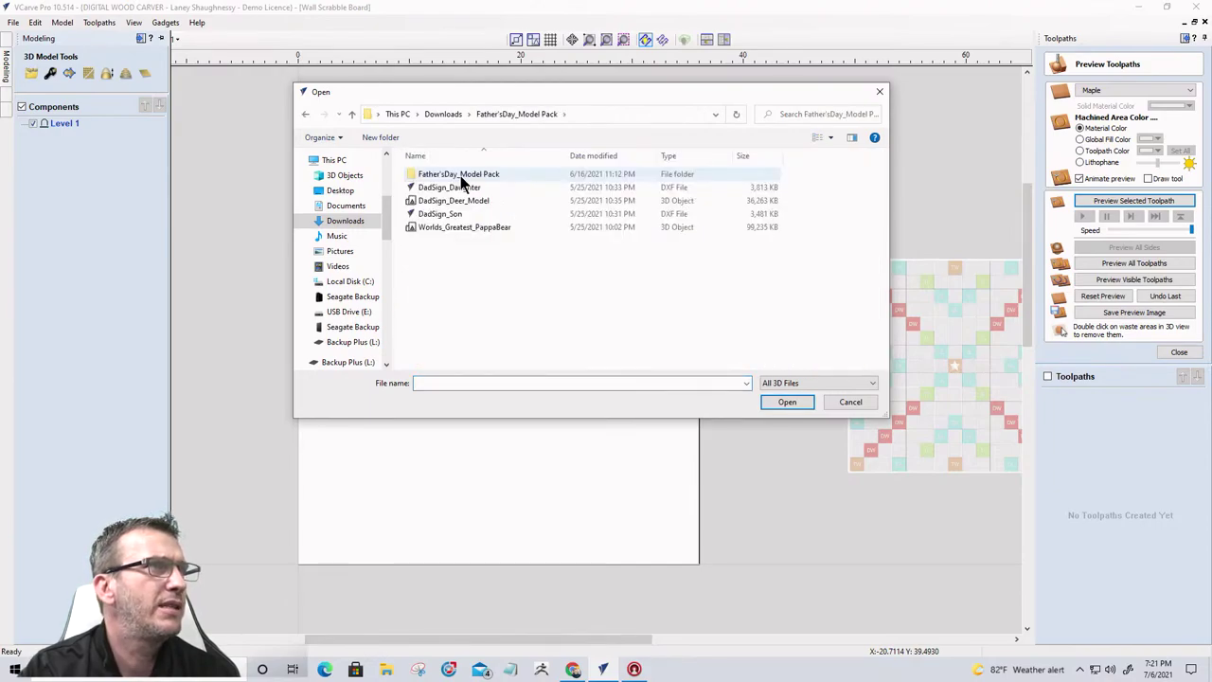
pyautogui.doubleClick(438, 226)
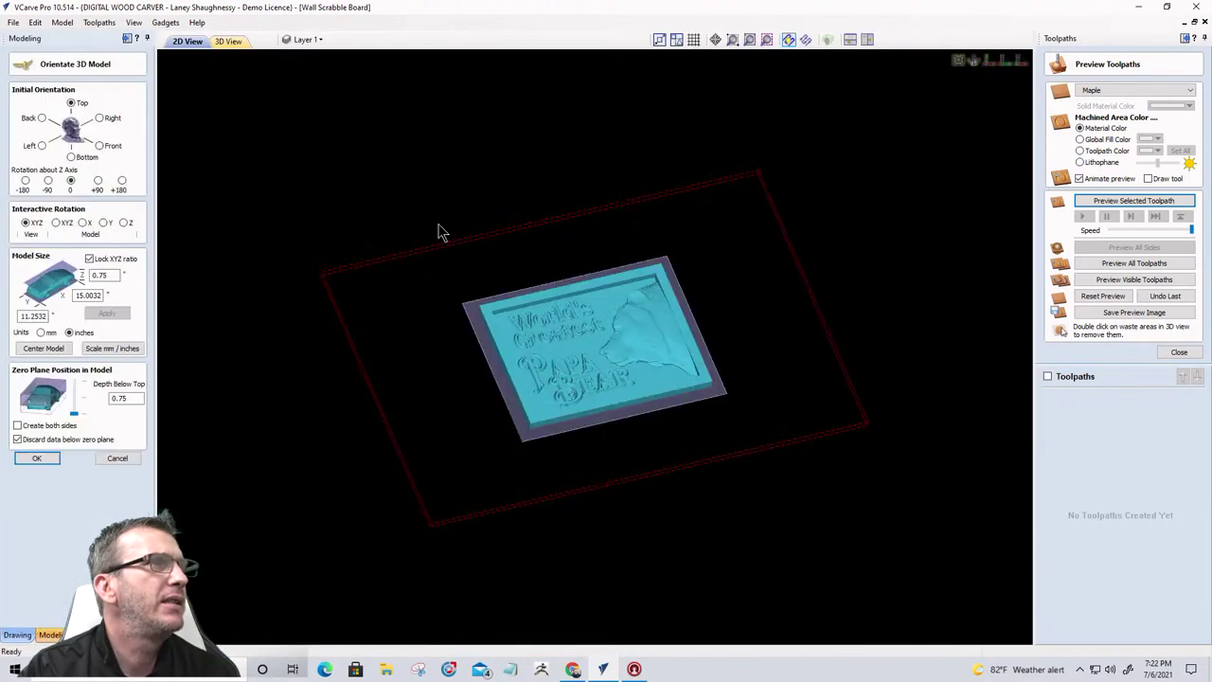
# Step: Centre the Papa Bear model on the material and create the relief from it
pyautogui.click(46, 349)
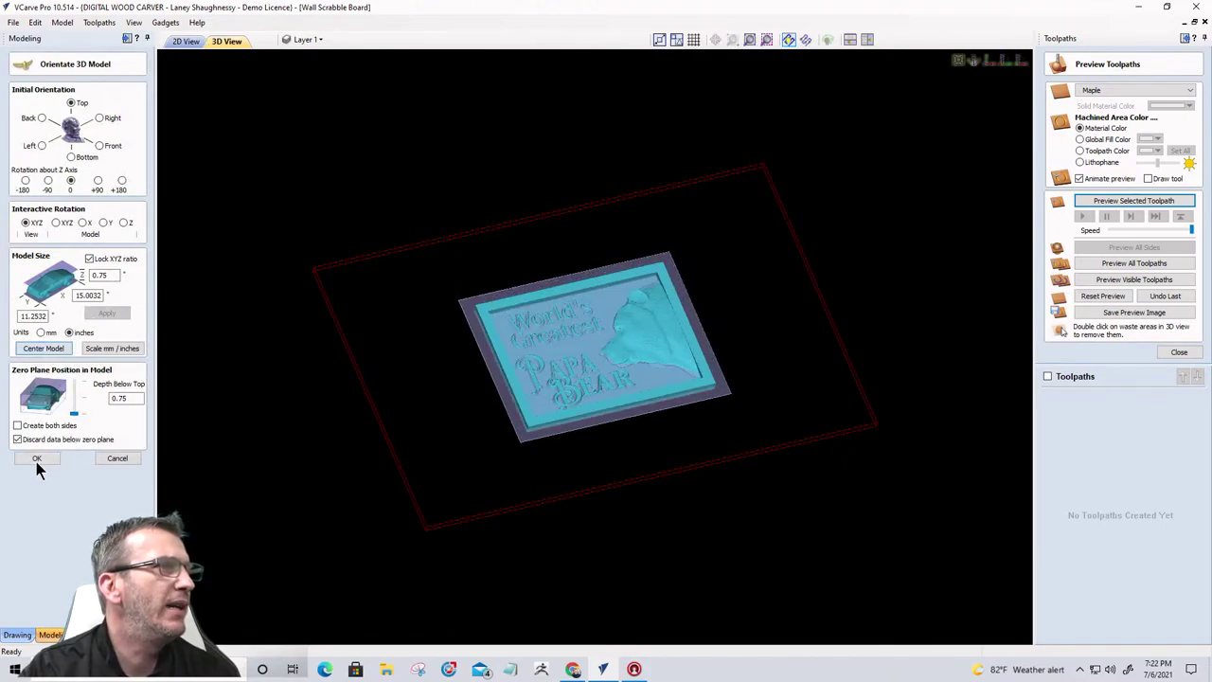
pyautogui.click(36, 461)
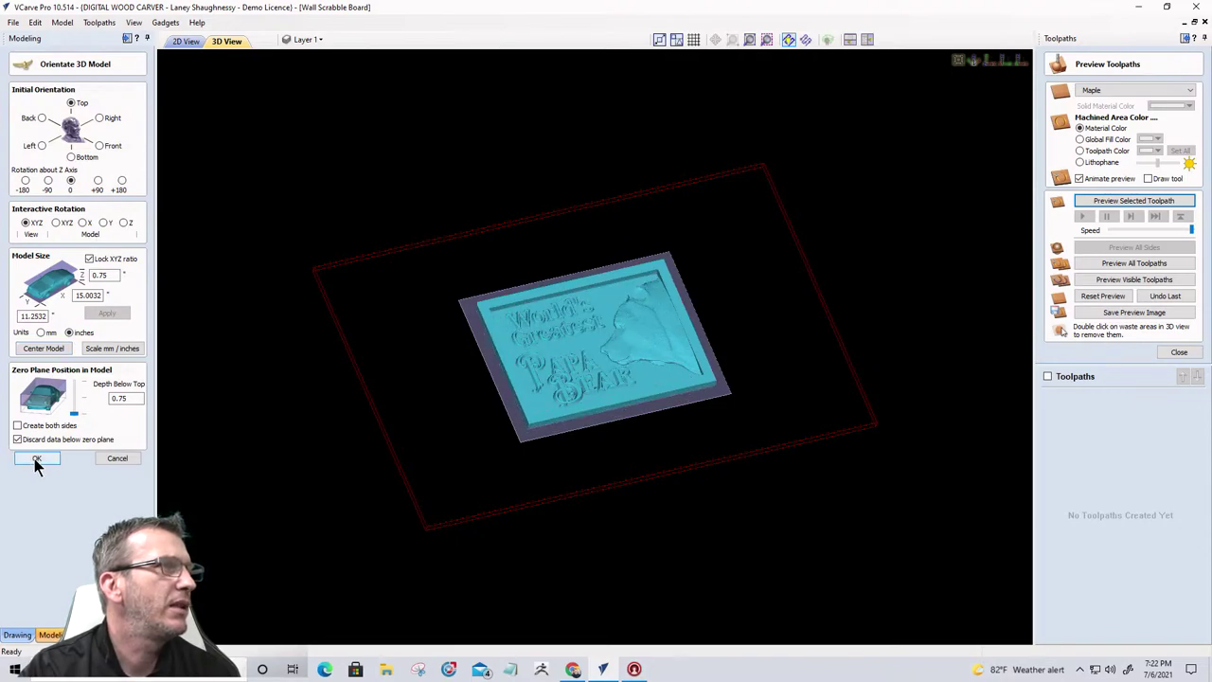
pyautogui.click(36, 460)
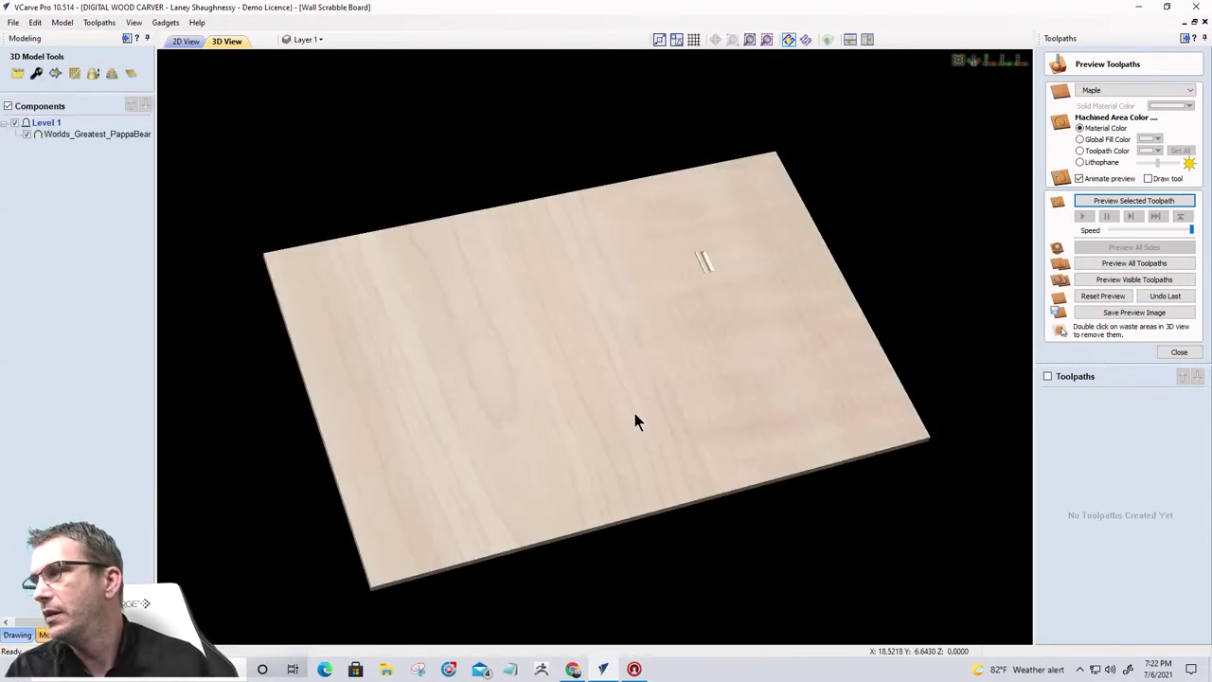
# Step: Close the toolpath preview and rotate the 3D view to see the relief nearly face-on
pyautogui.click(1178, 354)
pyautogui.scroll(5, 714, 320)
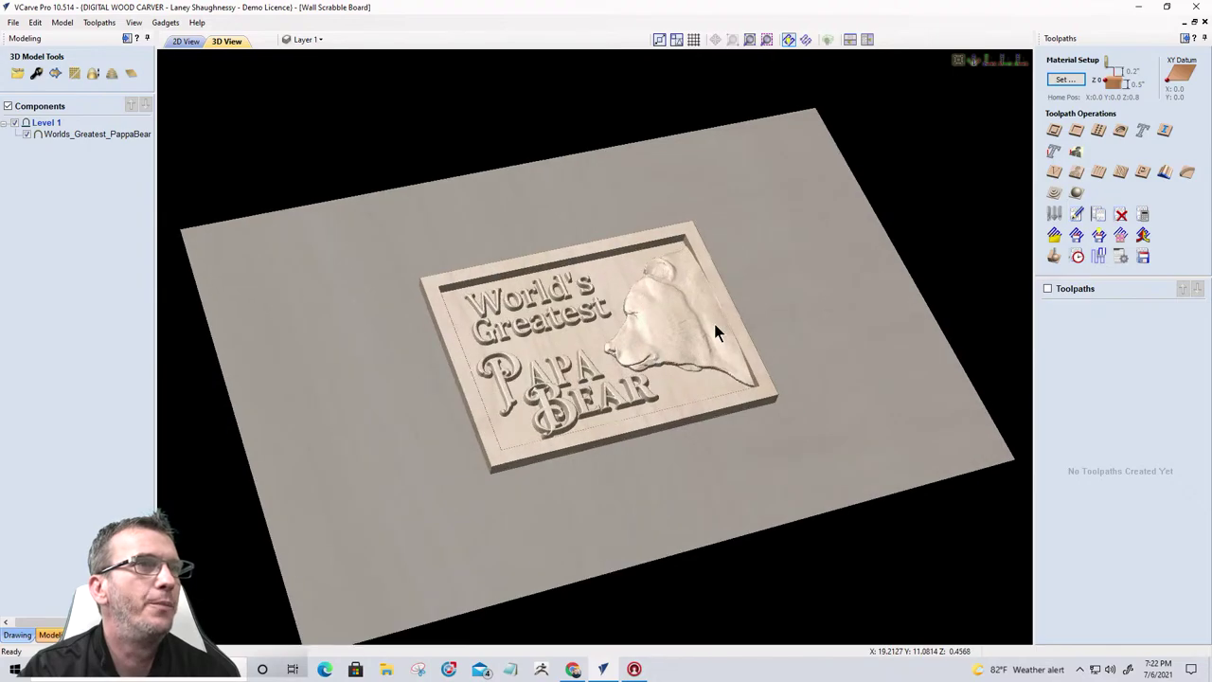
pyautogui.scroll(5, 716, 326)
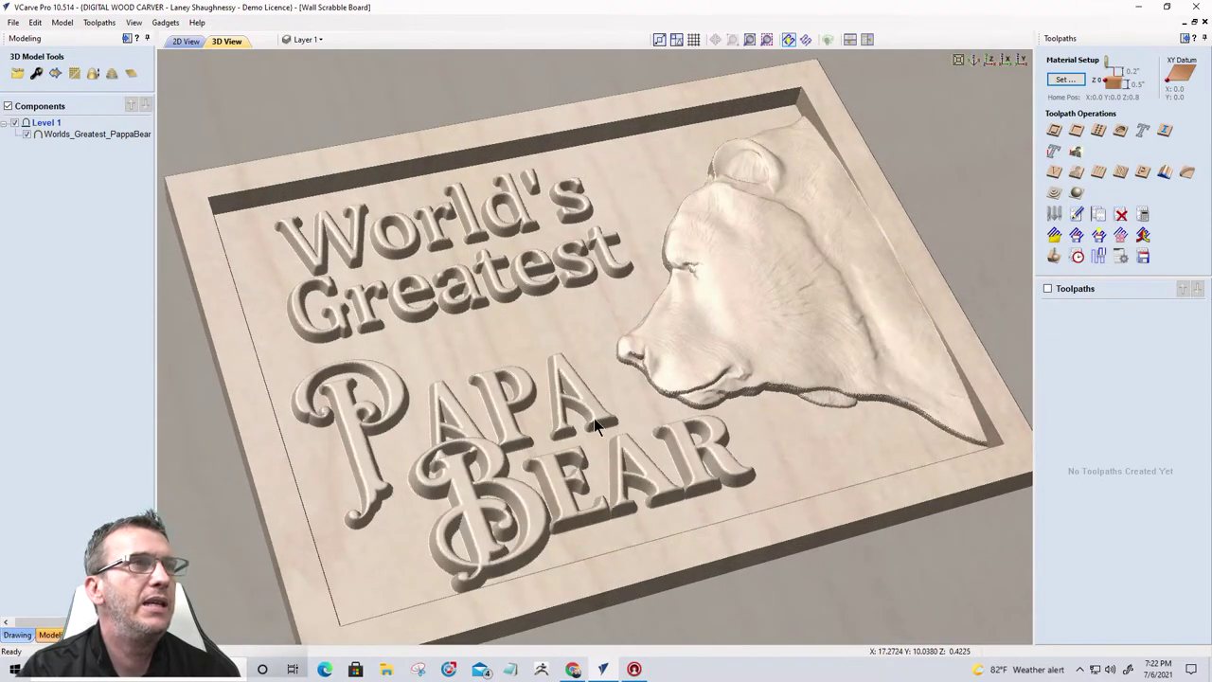
pyautogui.moveTo(527, 442); pyautogui.dragTo(430, 445)
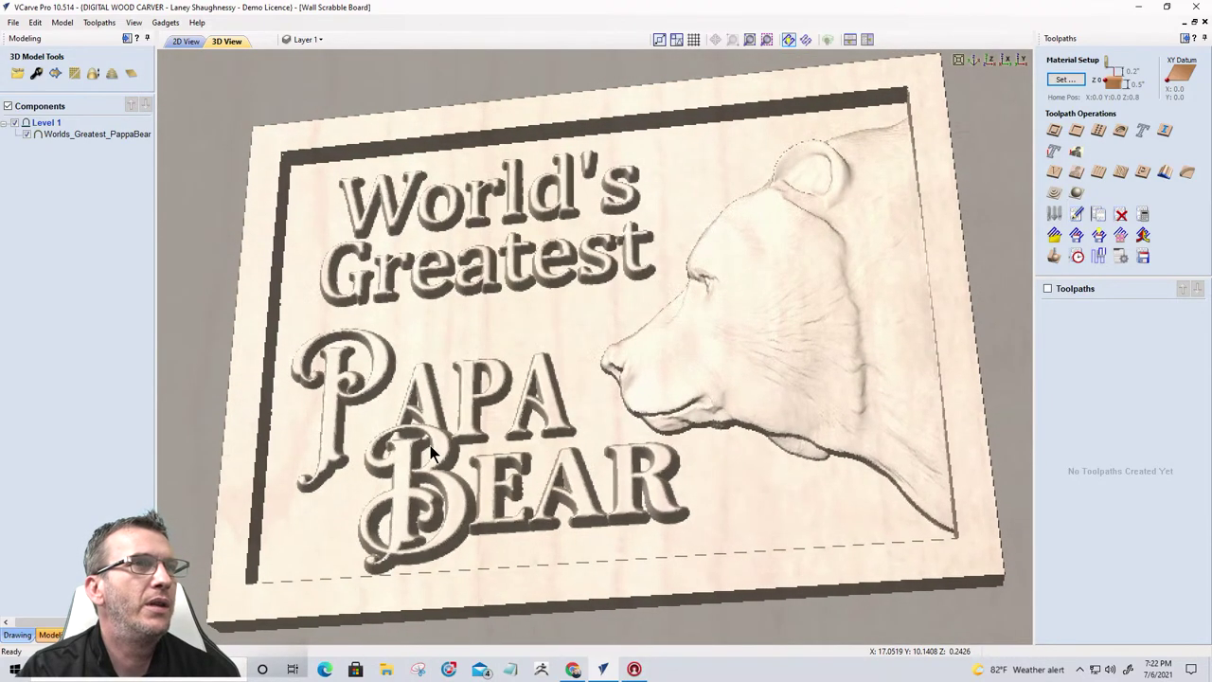
pyautogui.moveTo(823, 369); pyautogui.dragTo(830, 382)
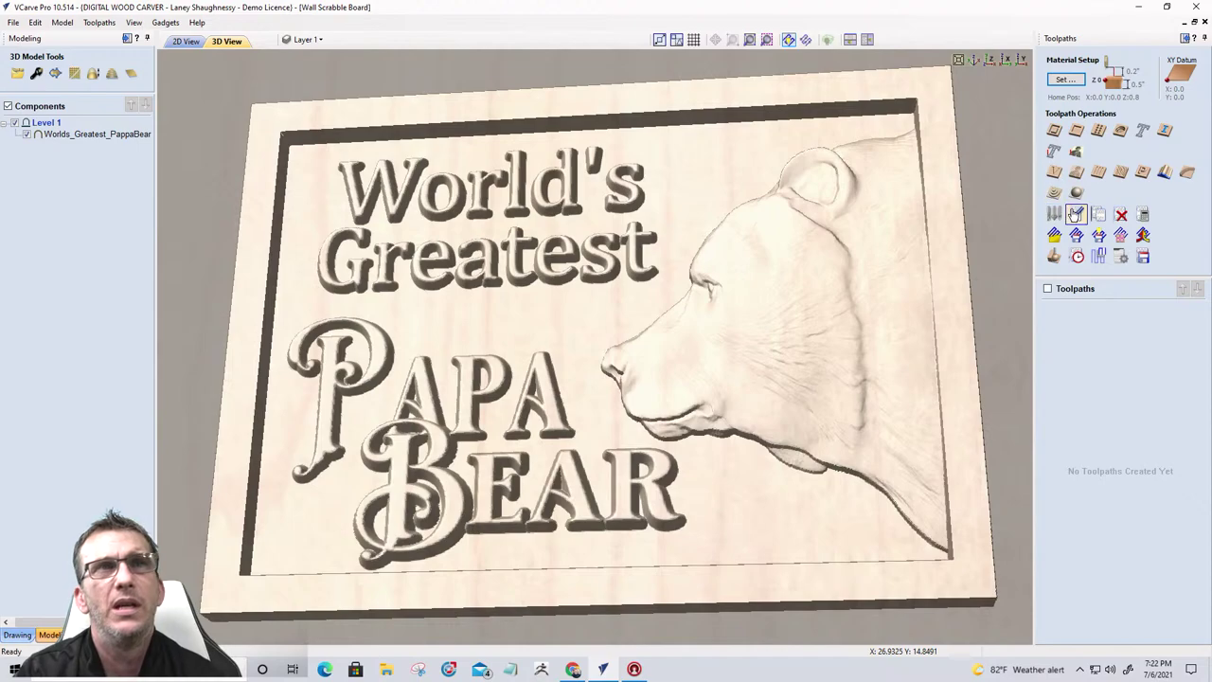
# Step: Start a 3D Finish toolpath and set material thickness to 0.75 inches with 0 gap above model
pyautogui.click(1076, 214)
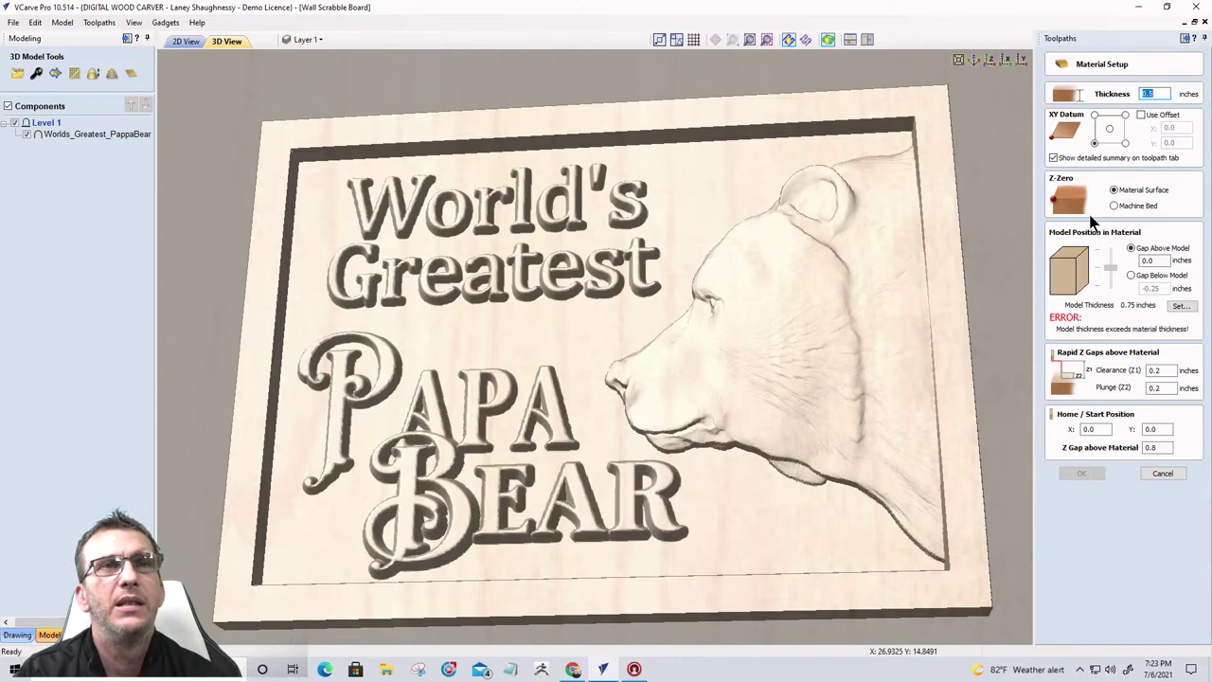
pyautogui.click(1180, 308)
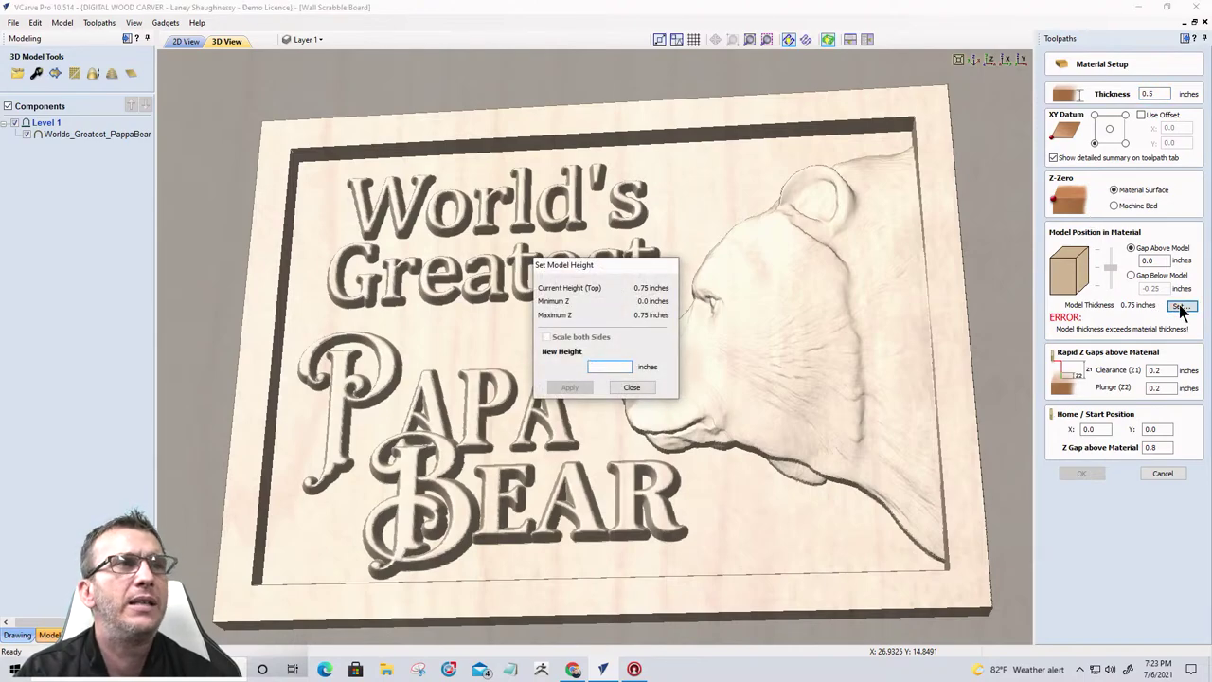
pyautogui.click(632, 387)
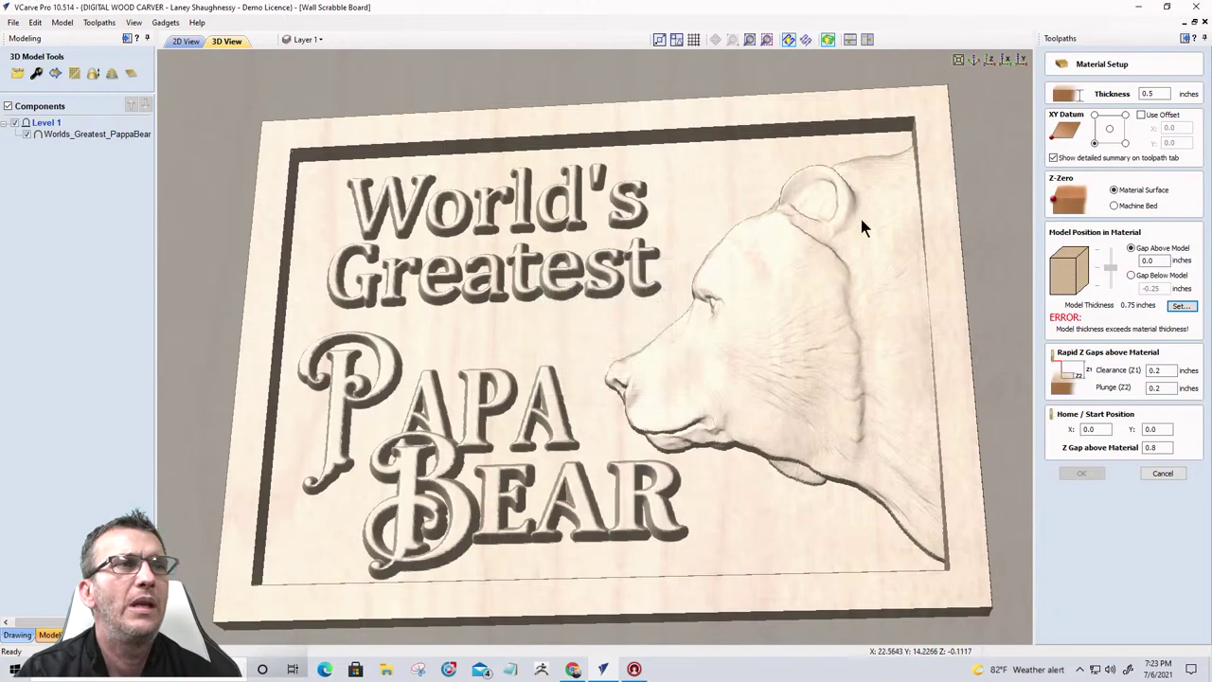
pyautogui.write('.75')
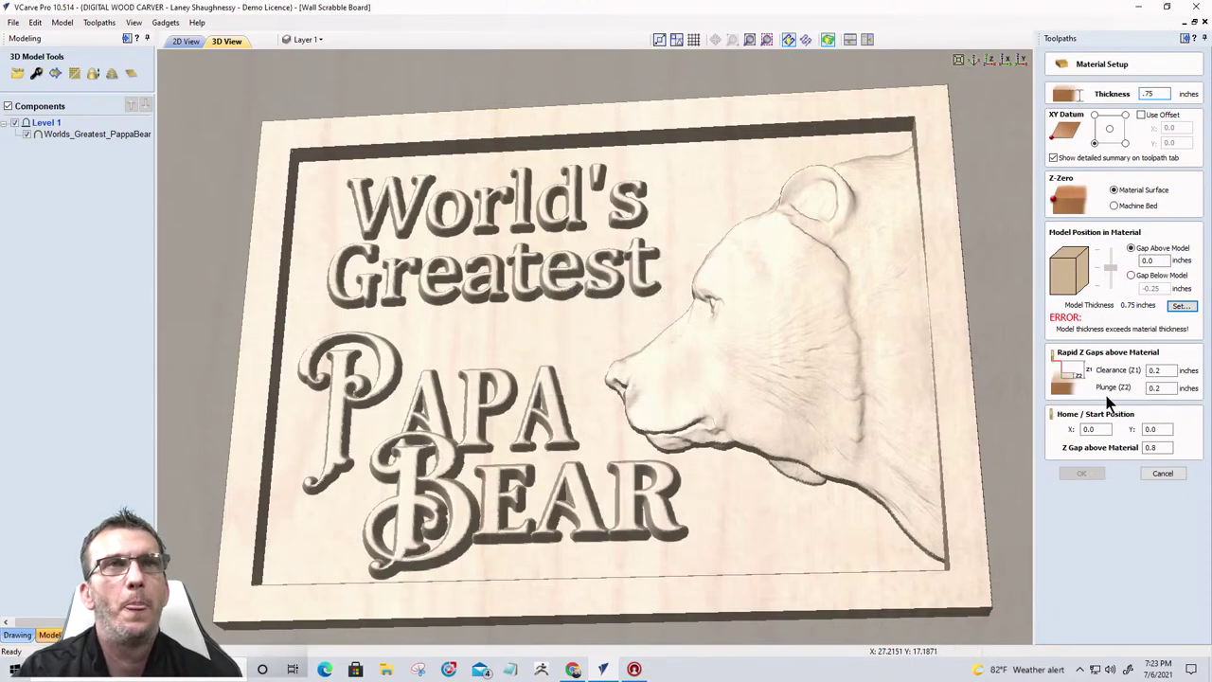
pyautogui.click(1132, 249)
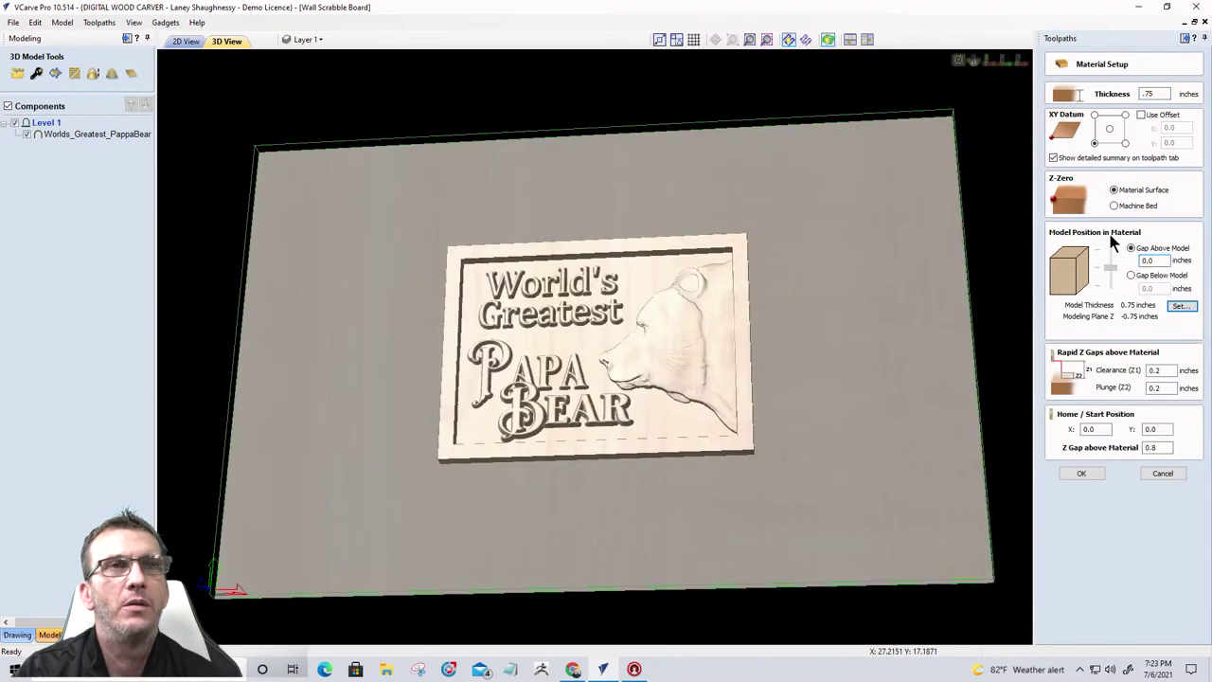
# Step: Give 3D Finish 1 the 46286 3.6° tapered ball nose and boundary offset 0, then calculate it
pyautogui.click(1078, 474)
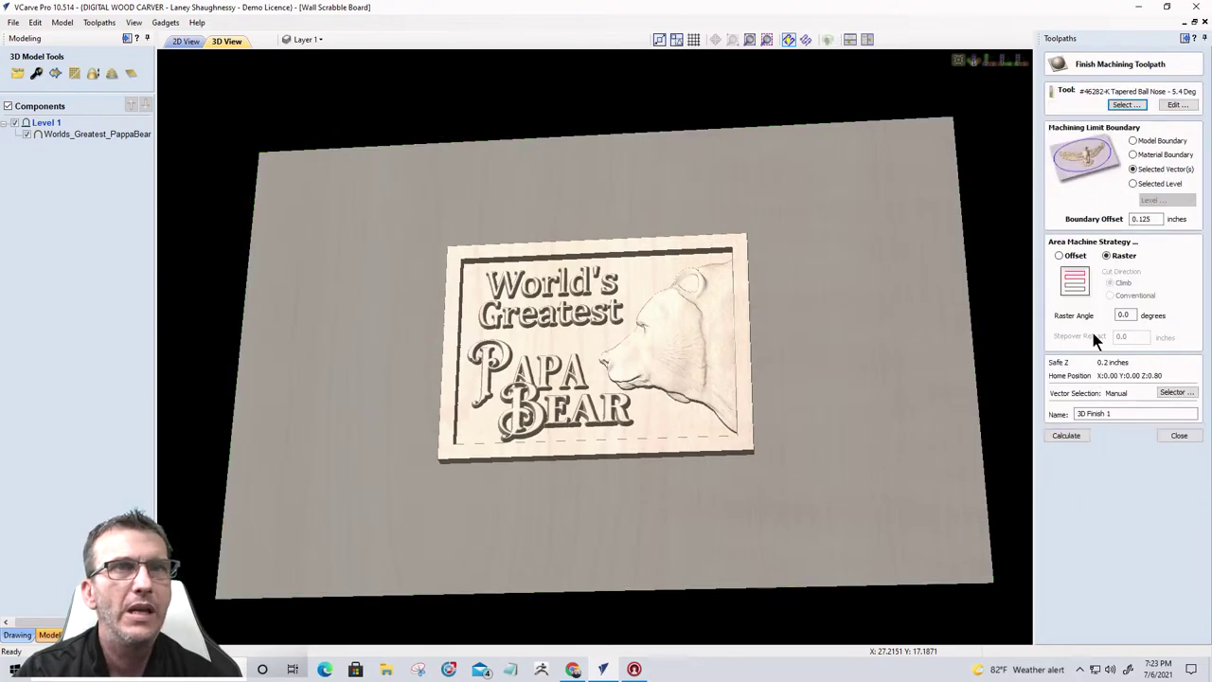
pyautogui.click(1127, 105)
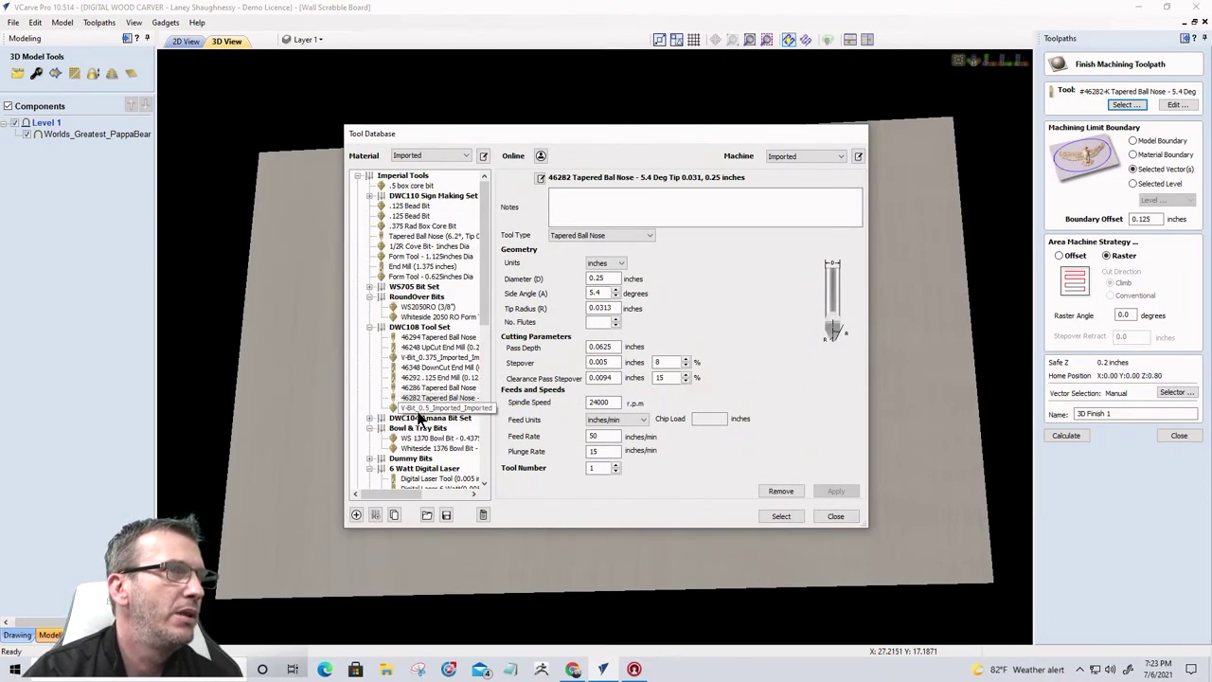
pyautogui.click(420, 388)
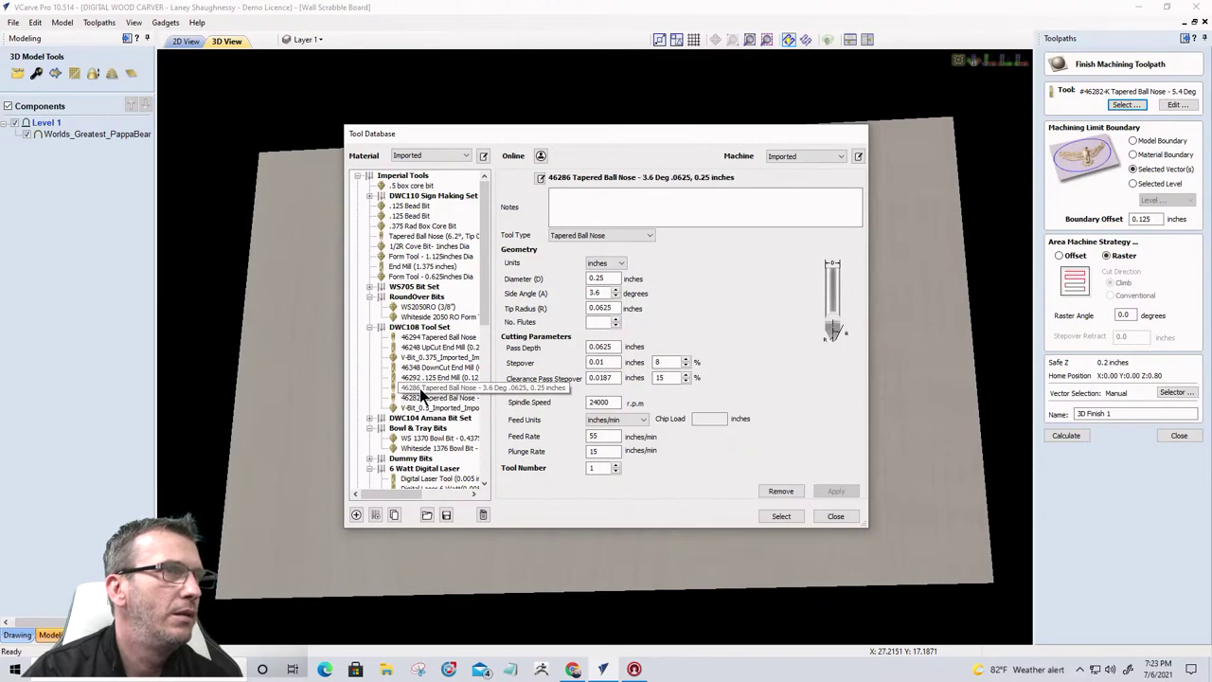
pyautogui.click(779, 518)
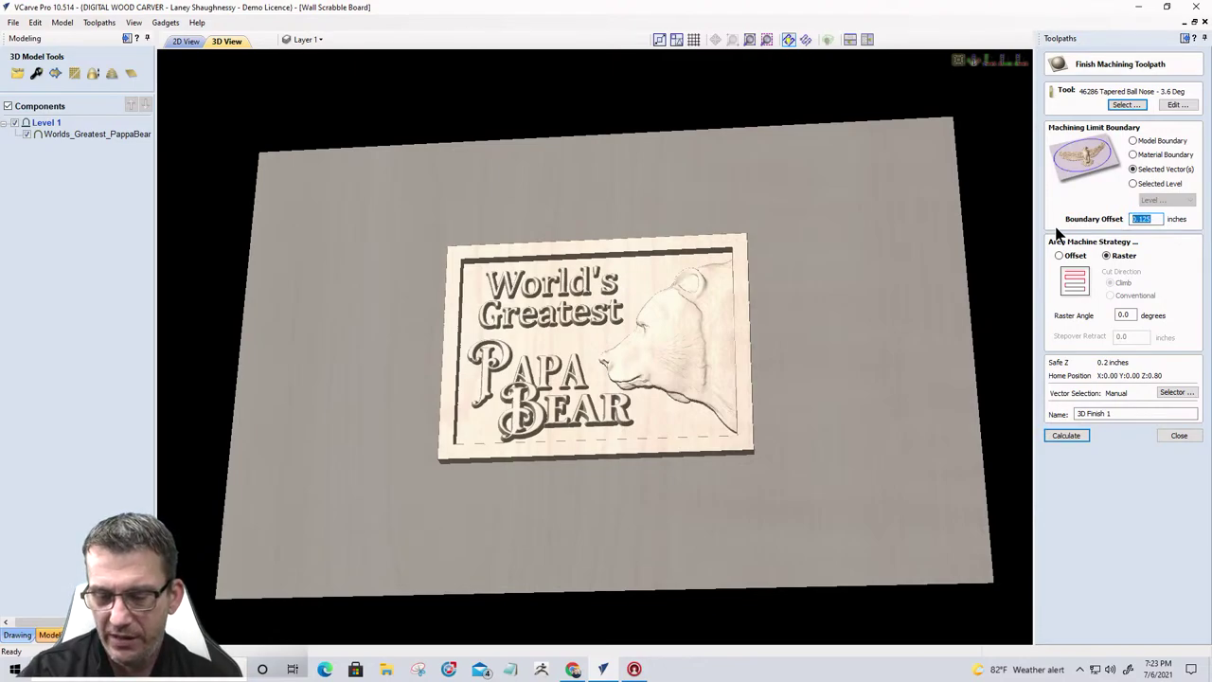
pyautogui.write('0')
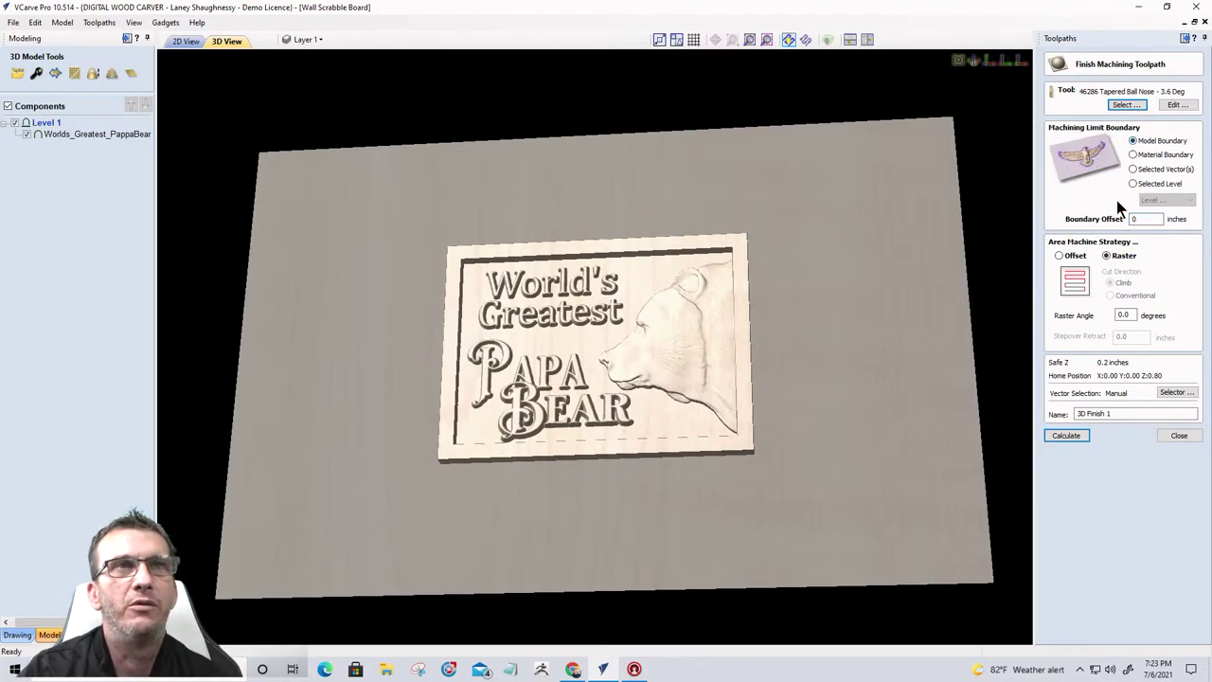
pyautogui.click(1066, 439)
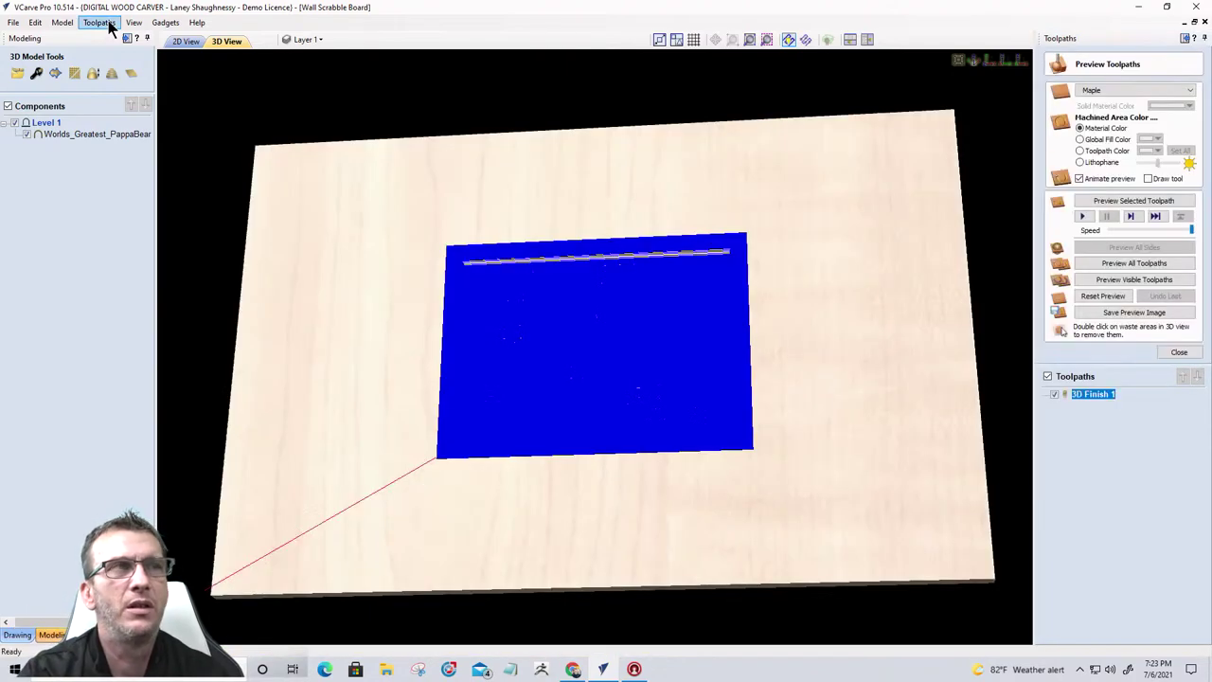
# Step: Set the preview simulation quality and run the 3D Finish 1 carving simulation
pyautogui.click(101, 23)
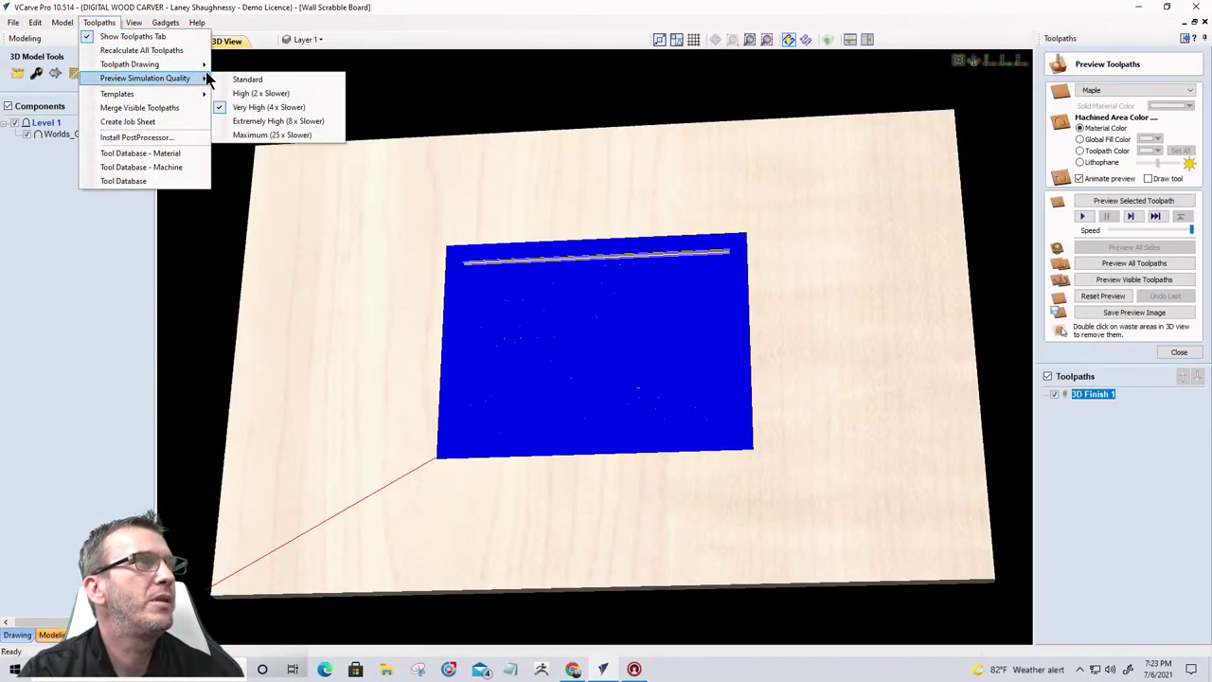
pyautogui.click(240, 122)
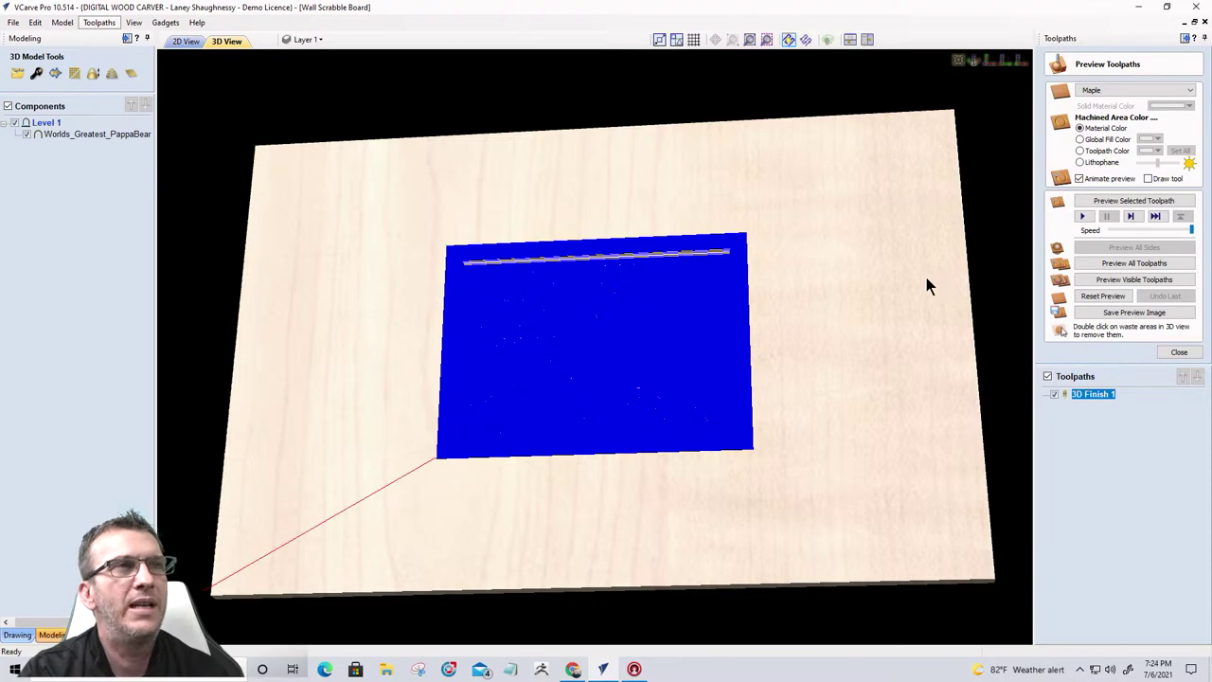
pyautogui.scroll(4, 619, 327)
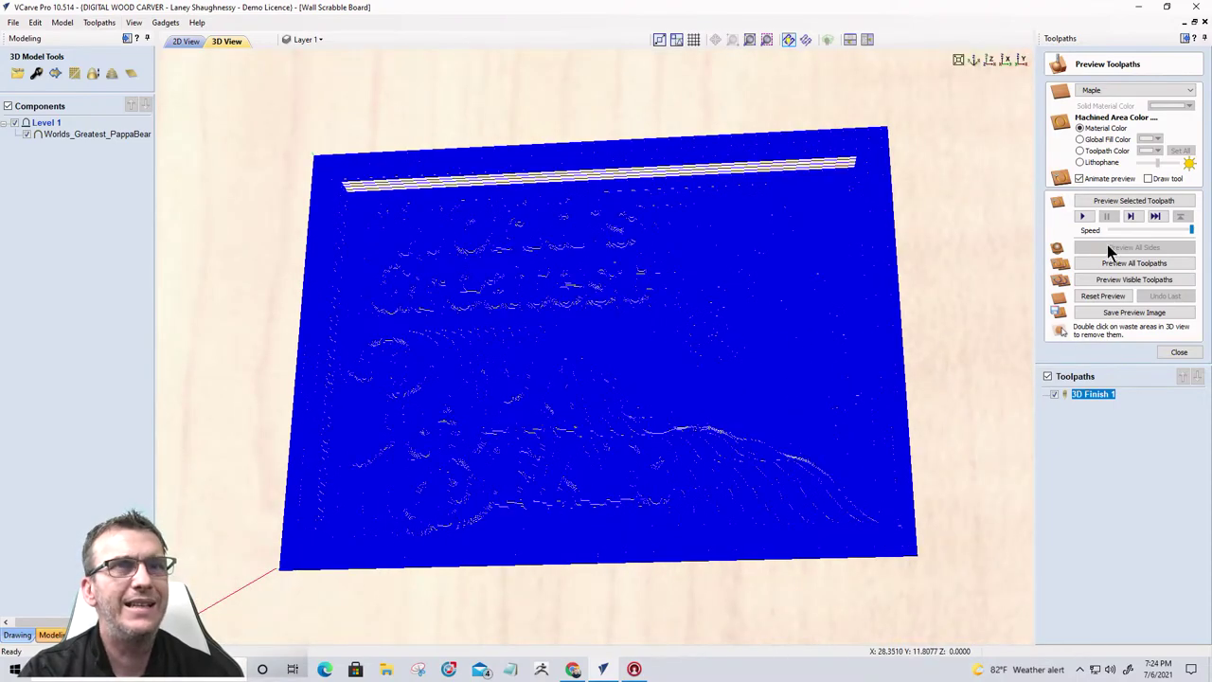
pyautogui.click(1114, 203)
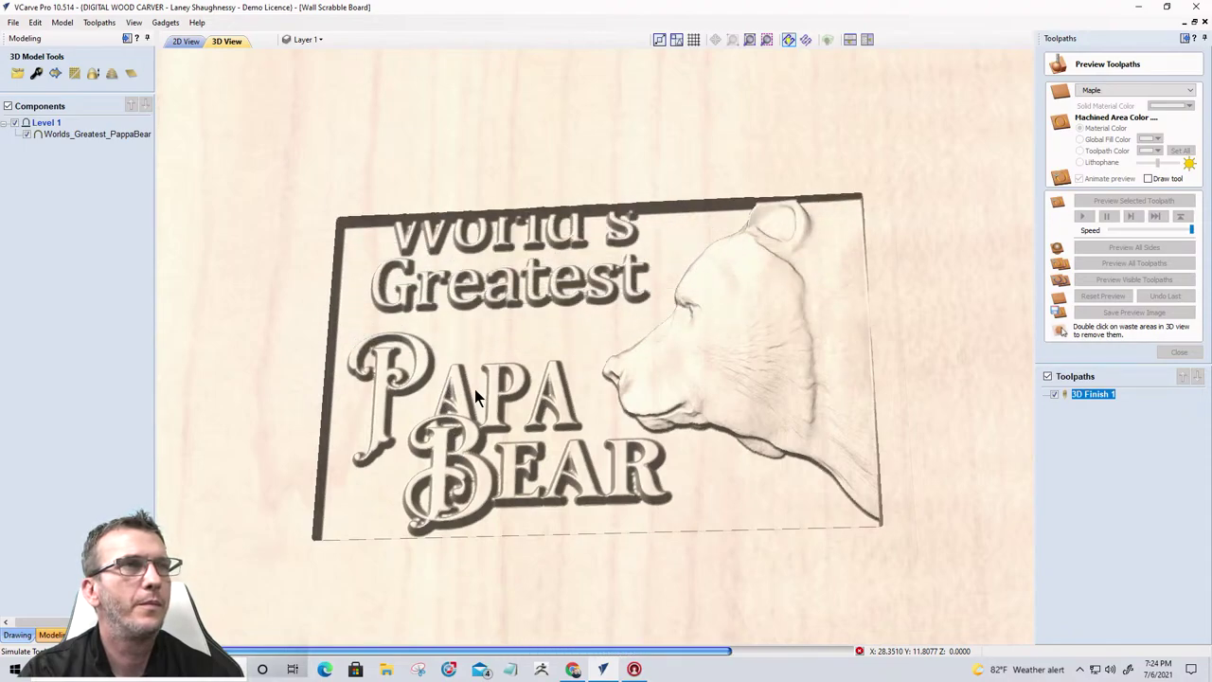
# Step: Rotate and zoom the carved preview to view the World's Greatest PAPA relief face-on
pyautogui.moveTo(469, 376); pyautogui.dragTo(506, 279)
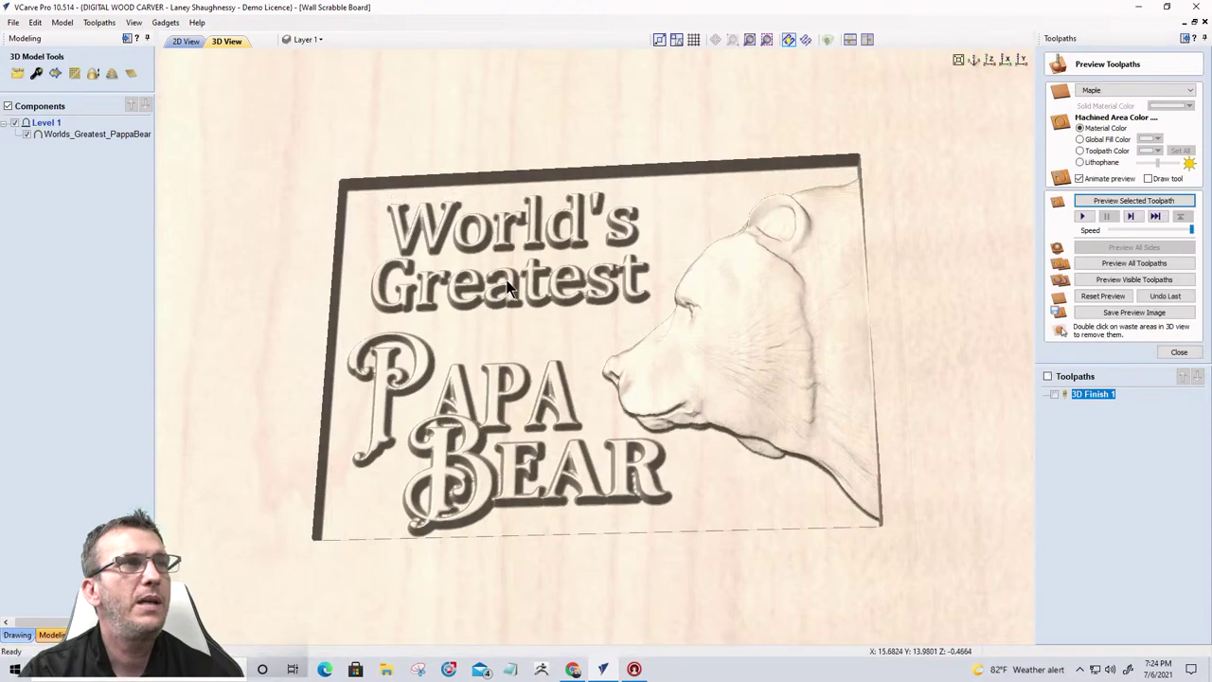
pyautogui.scroll(5, 558, 280)
pyautogui.scroll(-2, 583, 258)
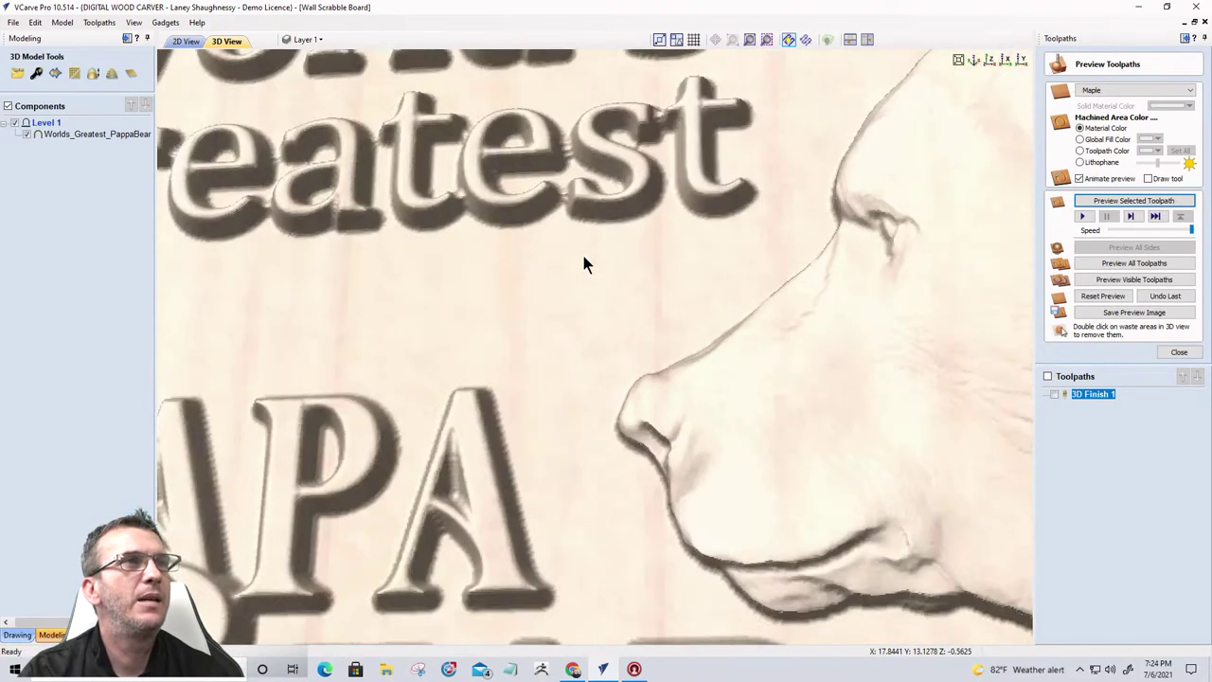
pyautogui.moveTo(581, 262); pyautogui.dragTo(620, 397)
pyautogui.scroll(3, 570, 320)
pyautogui.moveTo(571, 320); pyautogui.dragTo(590, 263)
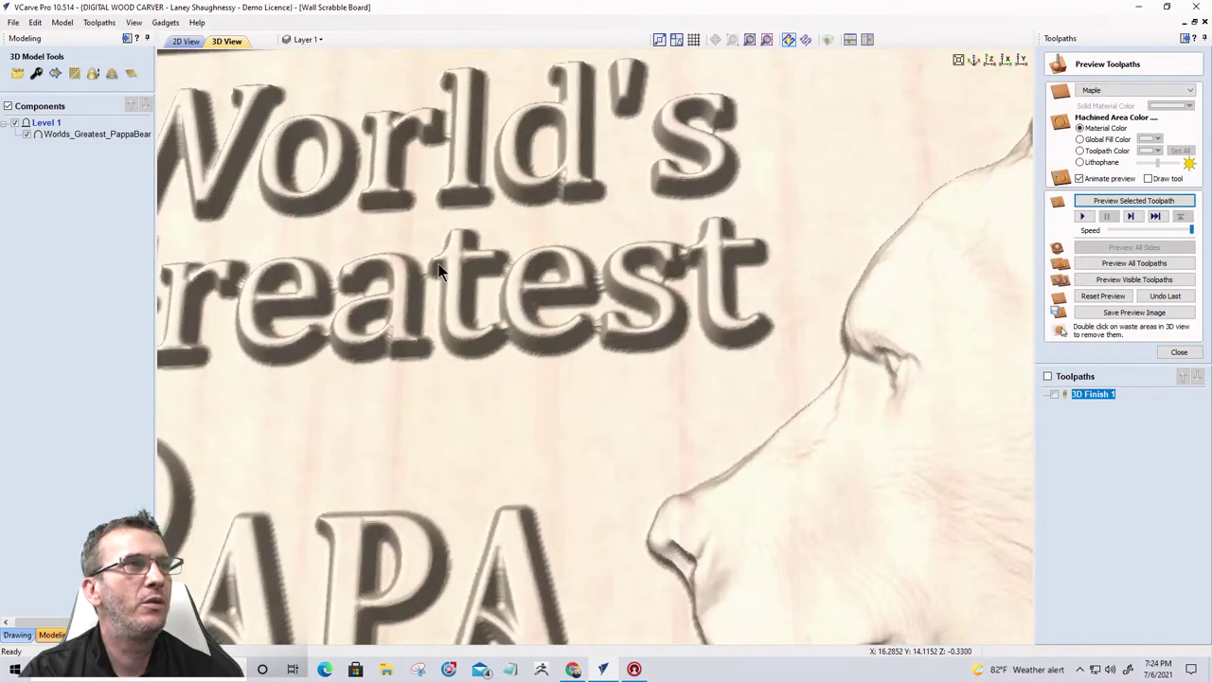
pyautogui.moveTo(487, 351); pyautogui.dragTo(577, 351)
pyautogui.scroll(3, 615, 367)
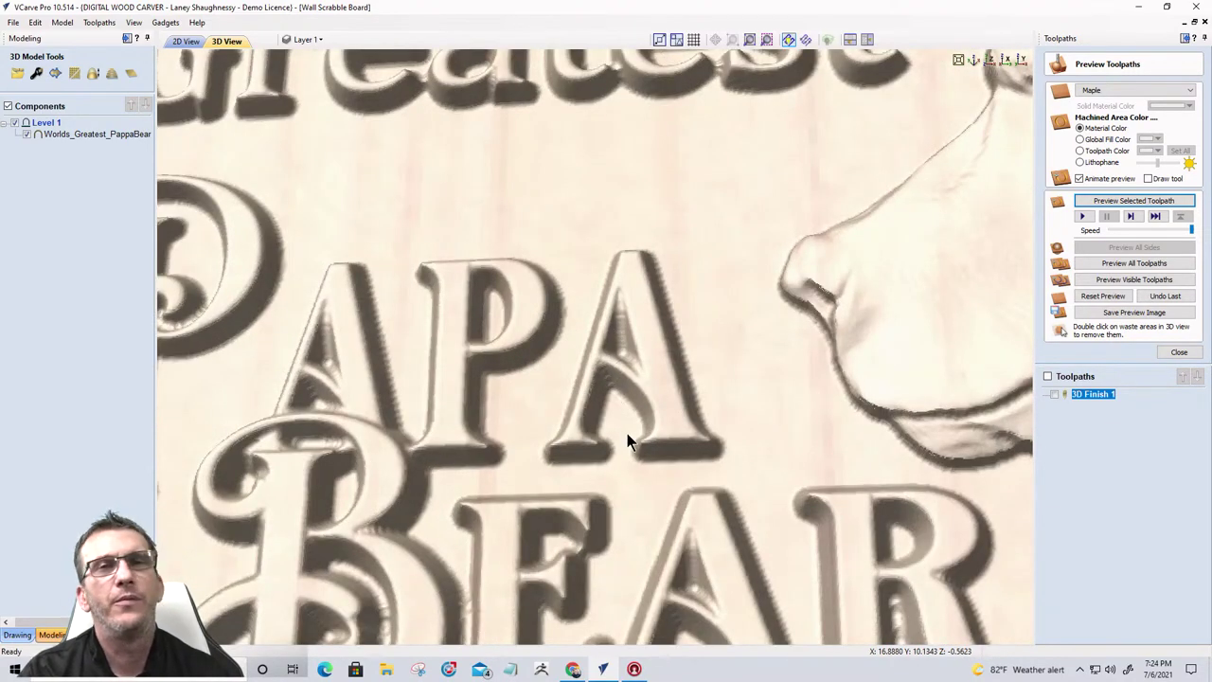
pyautogui.scroll(-3, 624, 431)
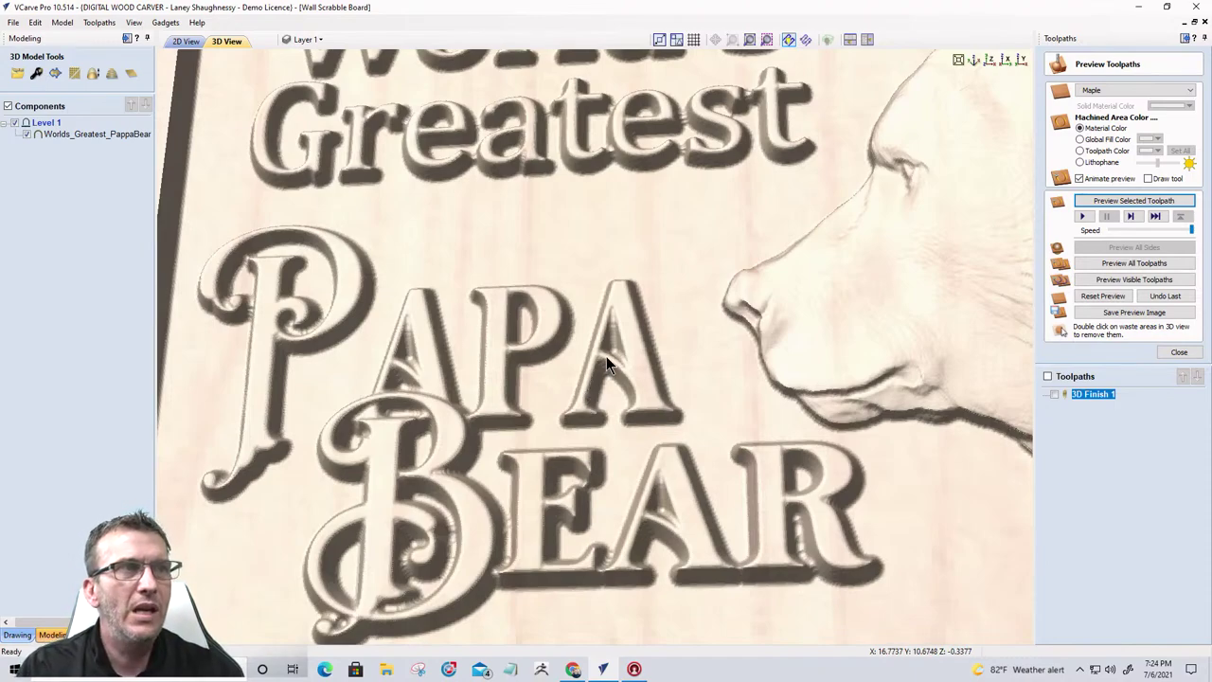
pyautogui.scroll(-2, 609, 365)
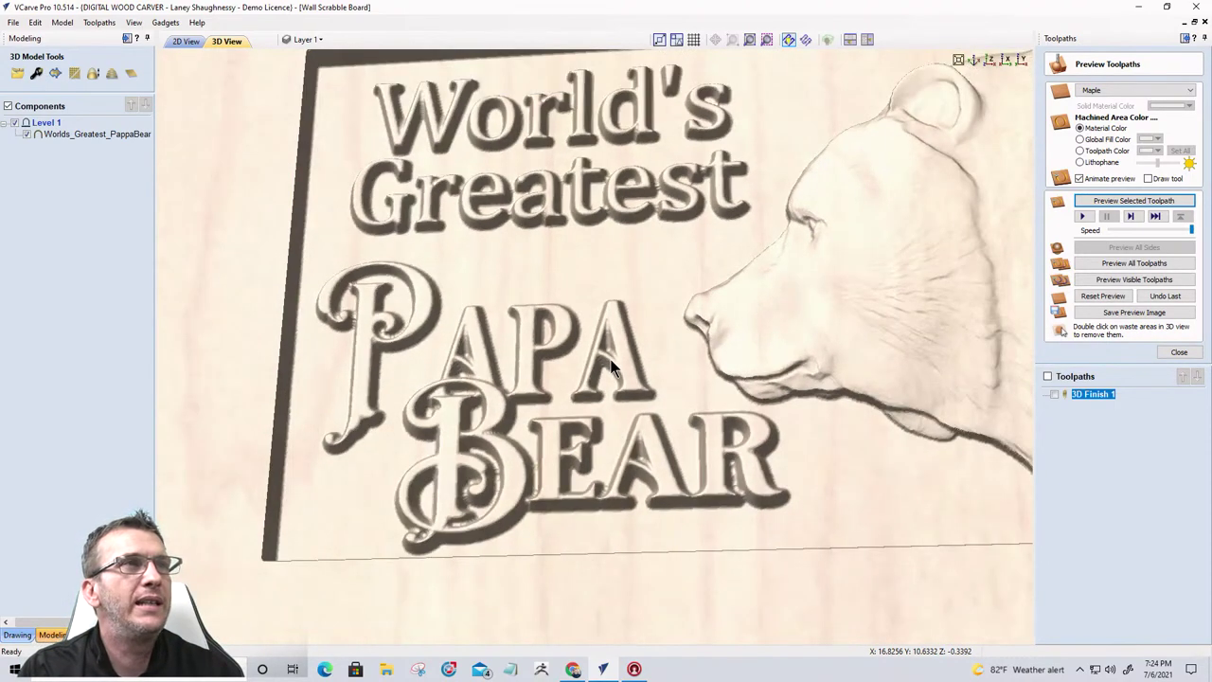
pyautogui.scroll(-3, 611, 368)
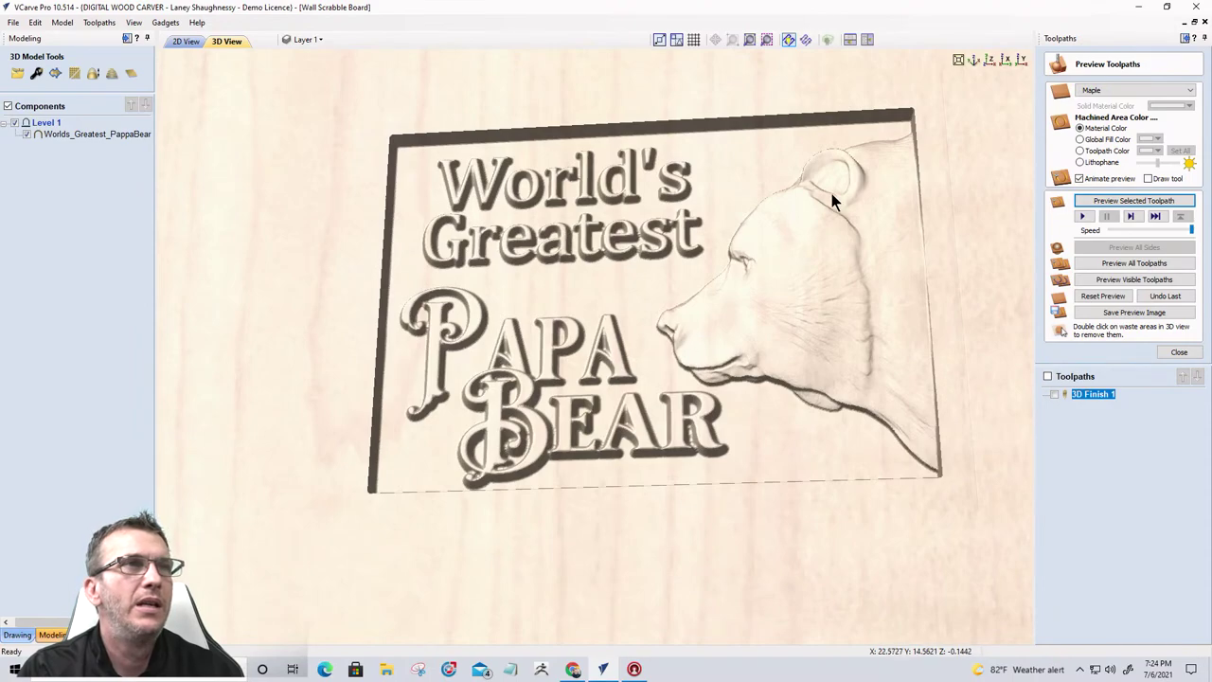
pyautogui.scroll(4, 830, 179)
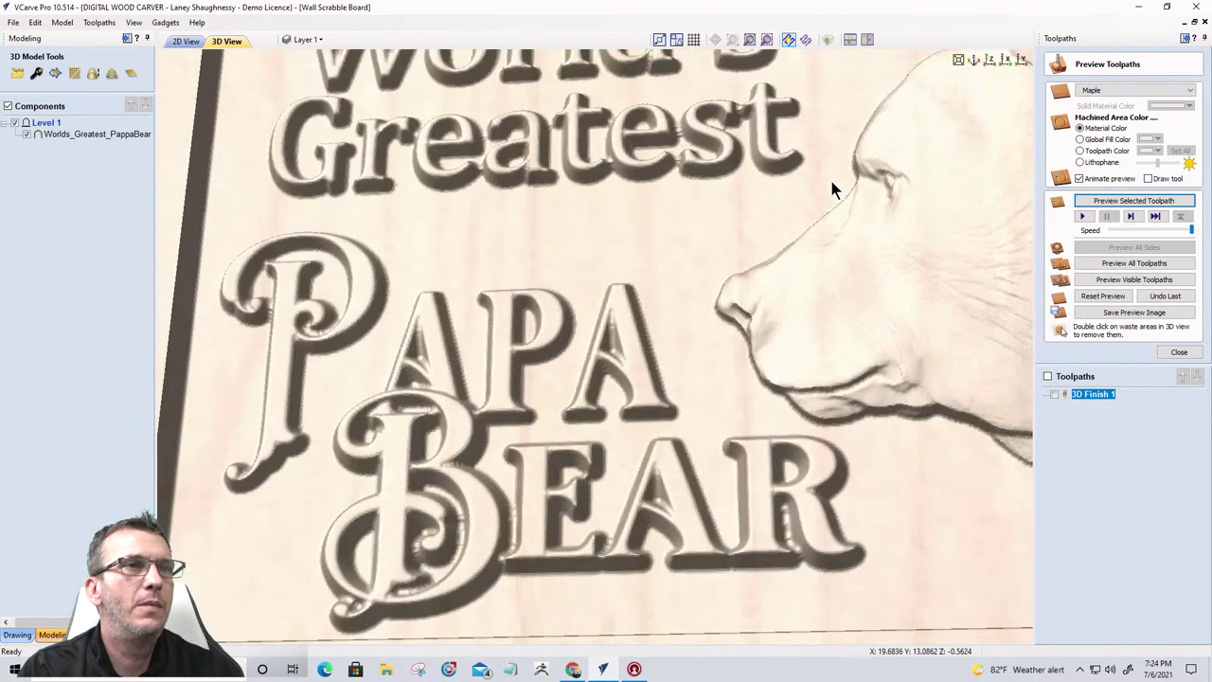
pyautogui.scroll(-3, 687, 188)
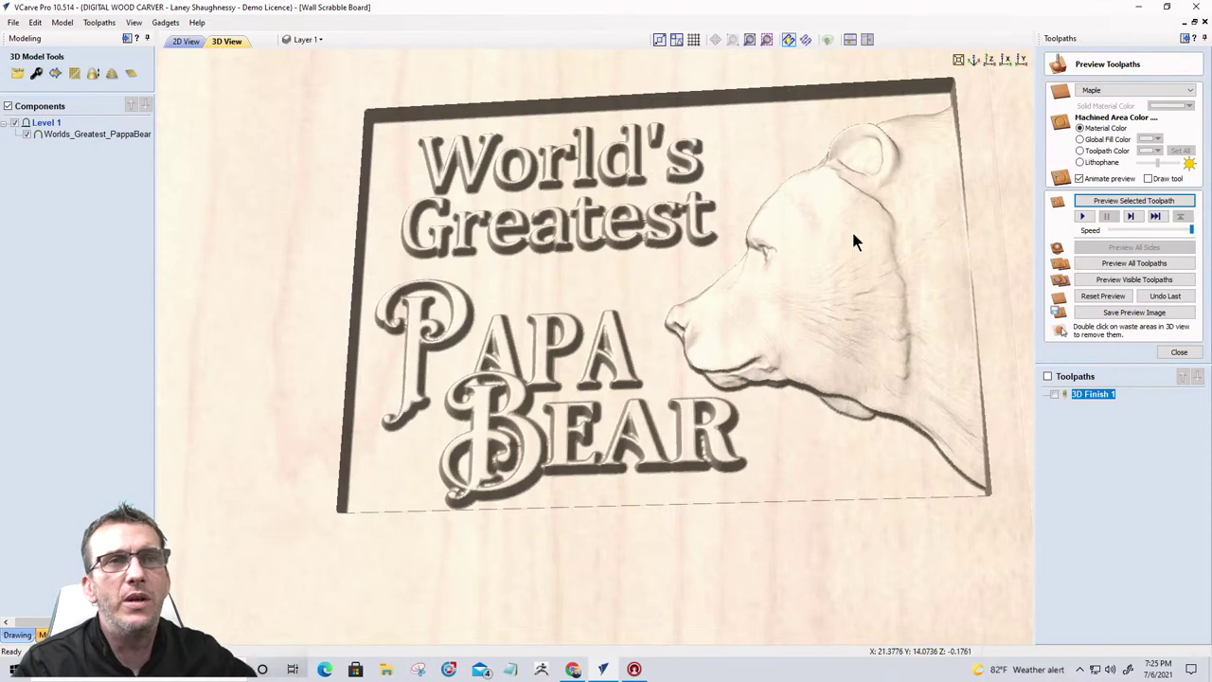
# Step: Reopen 3D Finish 1, switch it to the 46282 5.4° tapered ball nose, and recalculate
pyautogui.doubleClick(1096, 398)
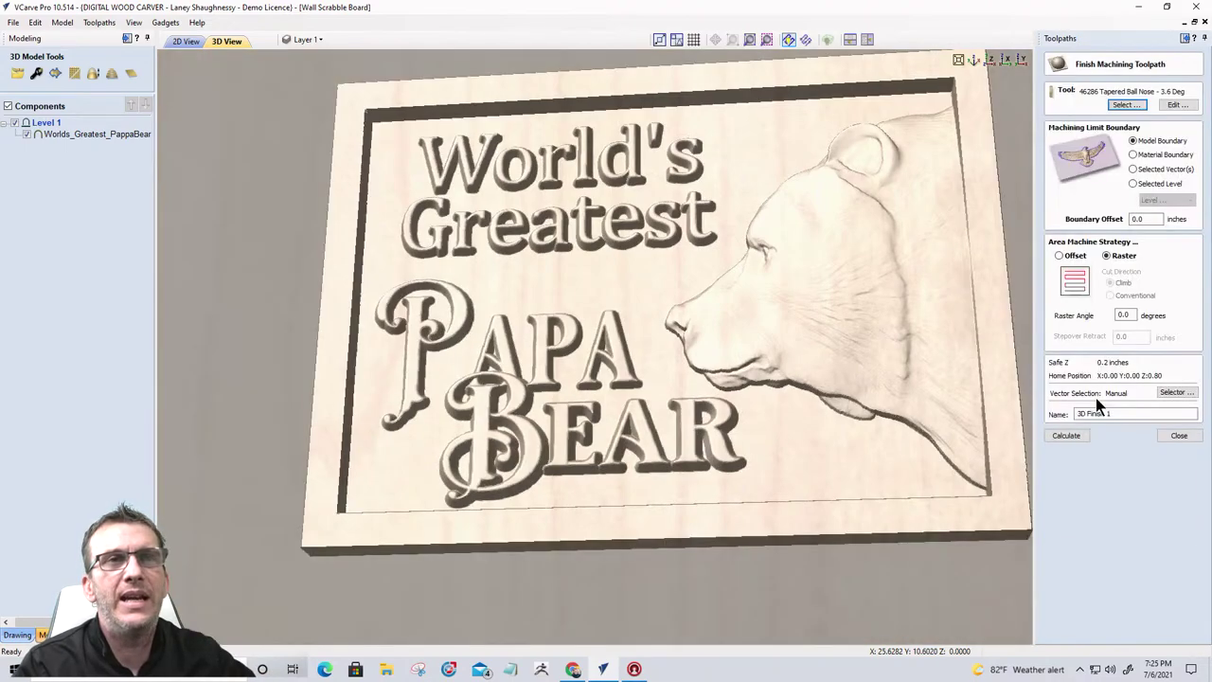
pyautogui.click(1127, 104)
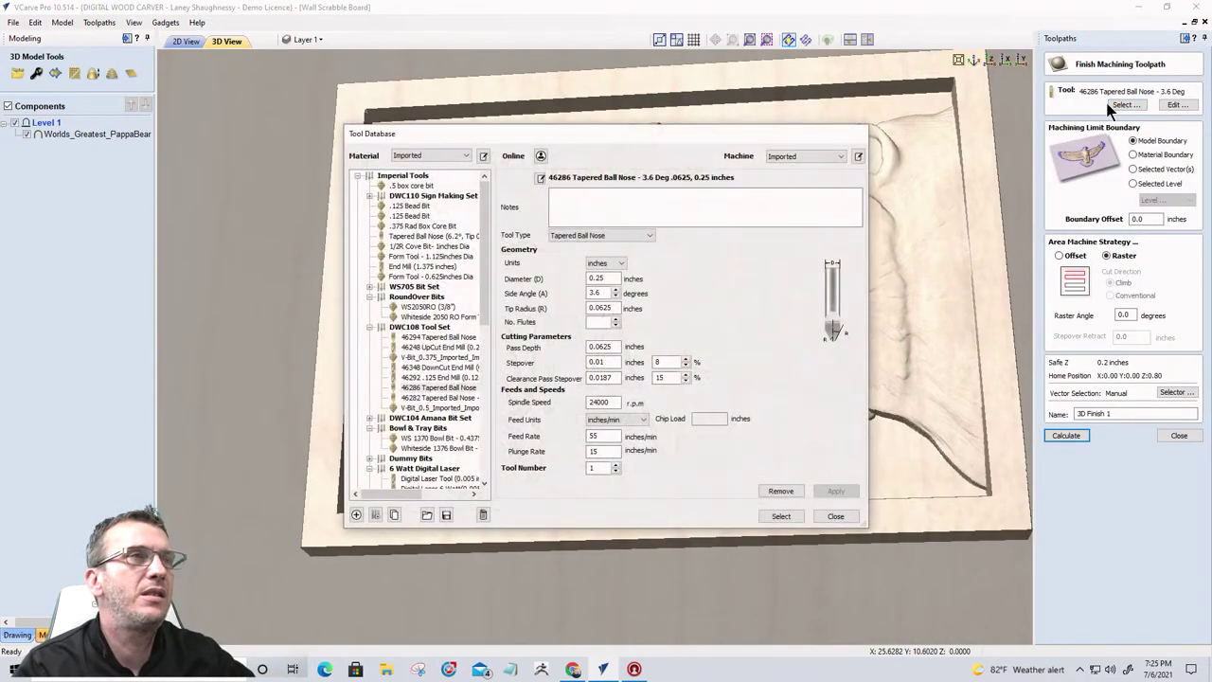
pyautogui.click(420, 397)
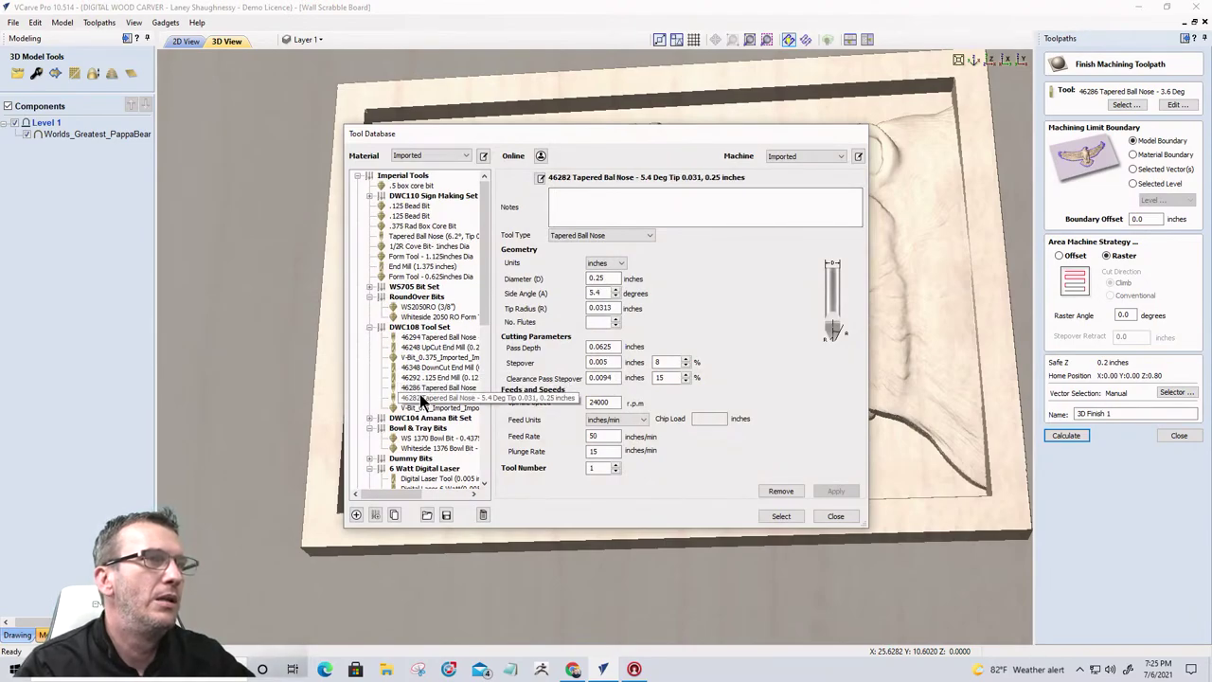
pyautogui.click(775, 516)
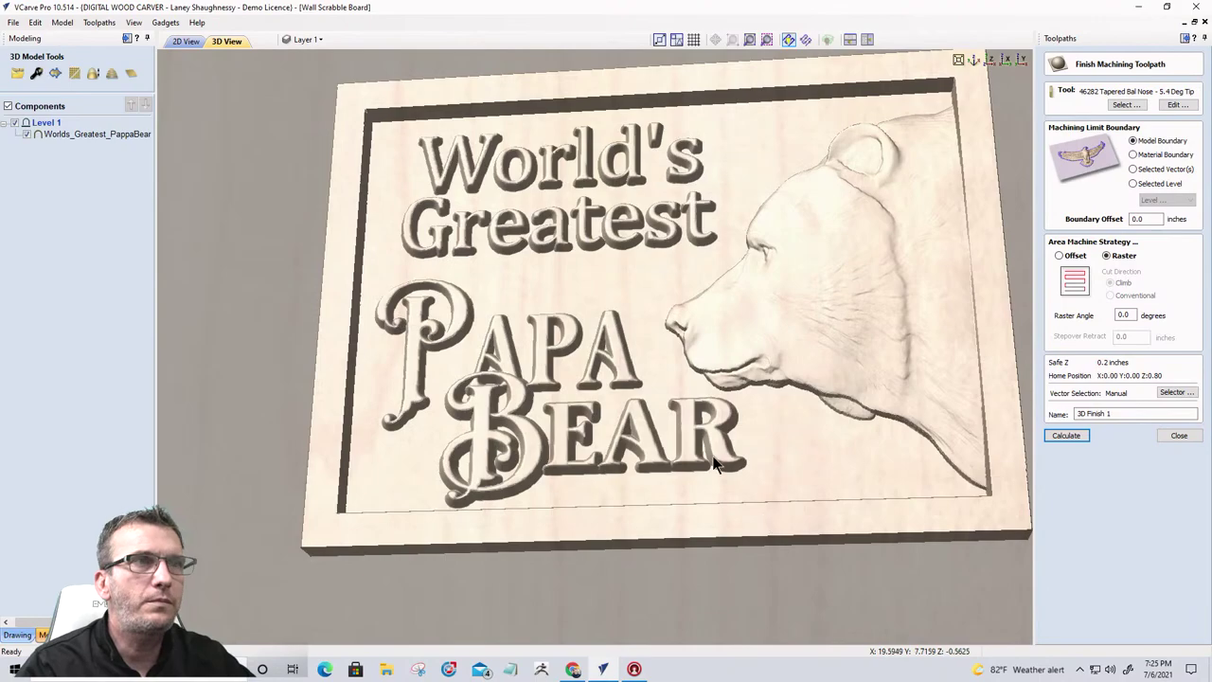
pyautogui.scroll(4, 592, 400)
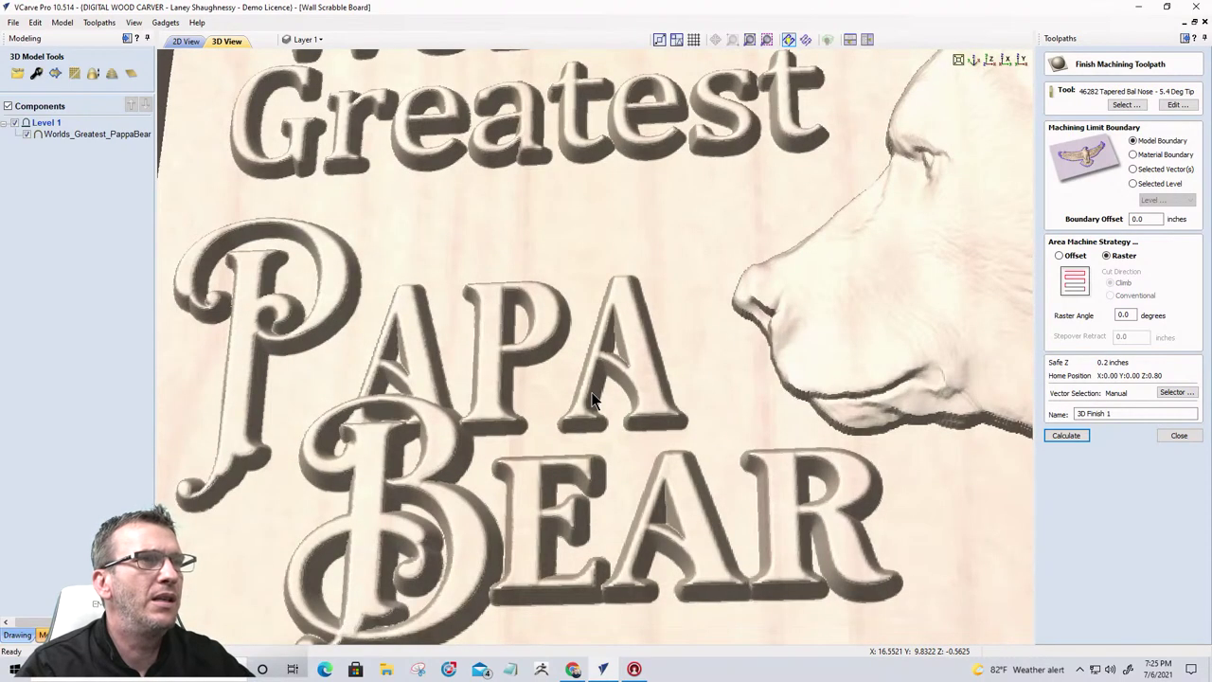
pyautogui.click(1073, 437)
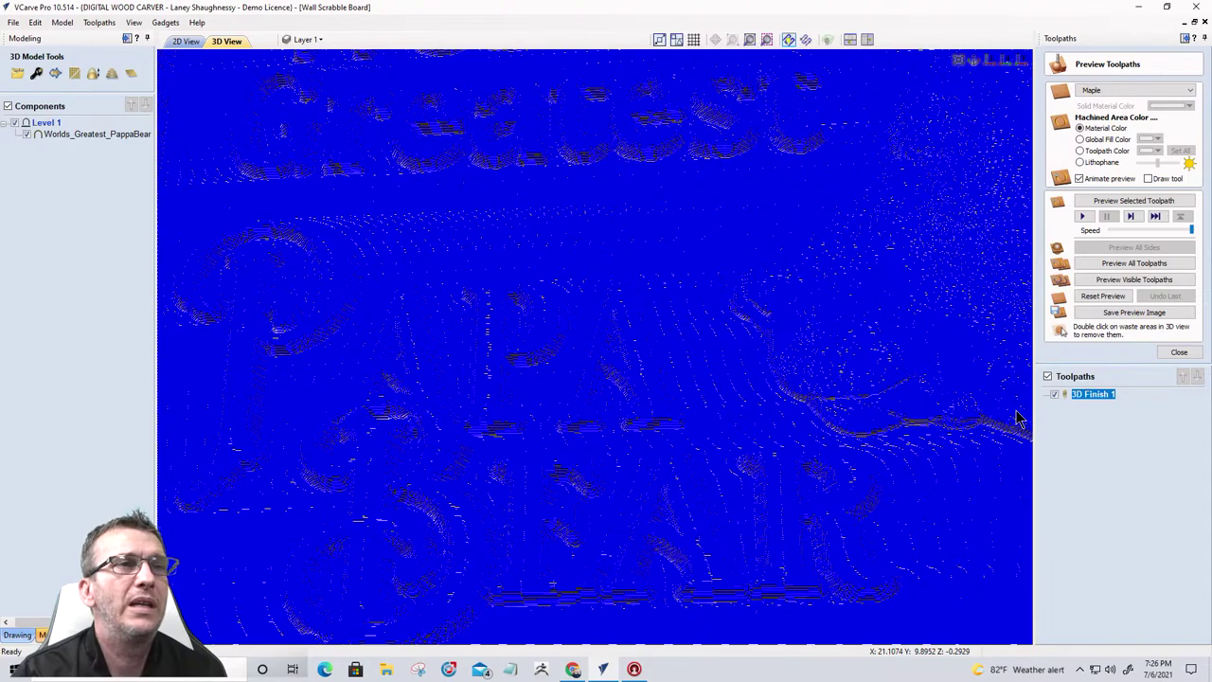
# Step: Simulate the recalculated 3D Finish 1 and zoom in and out on the carved PAPA BEAR sign
pyautogui.scroll(5, 606, 374)
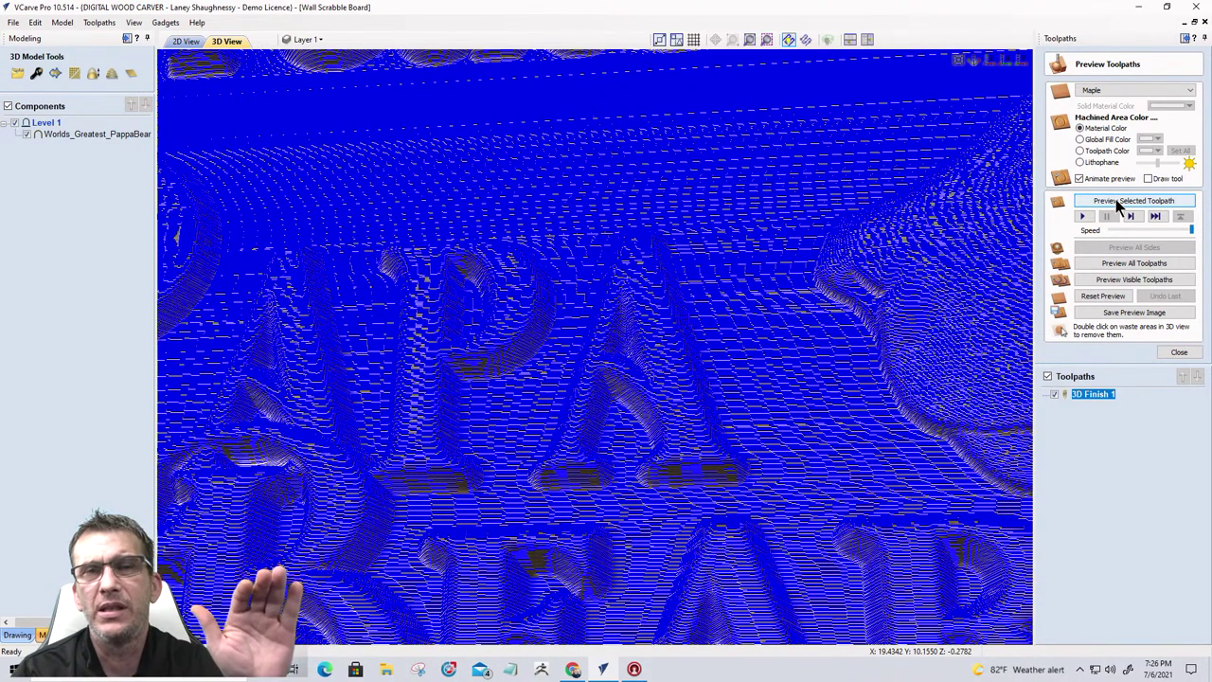
pyautogui.click(1116, 200)
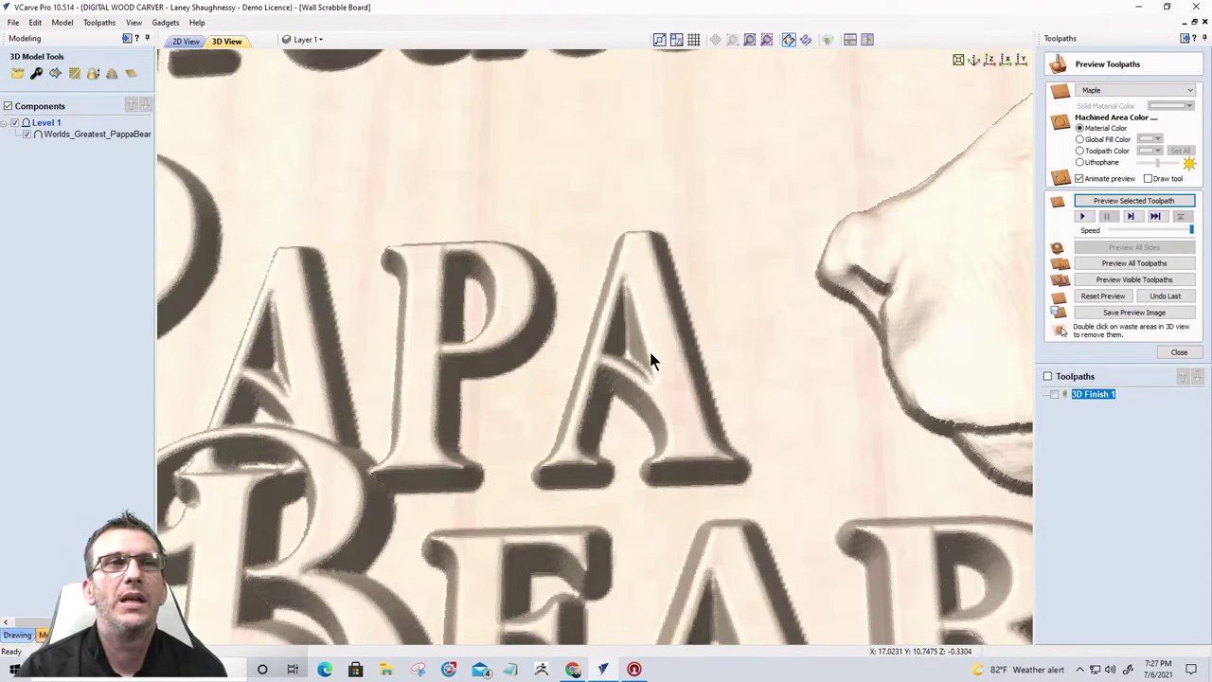
pyautogui.scroll(-2, 736, 268)
pyautogui.scroll(-2, 735, 275)
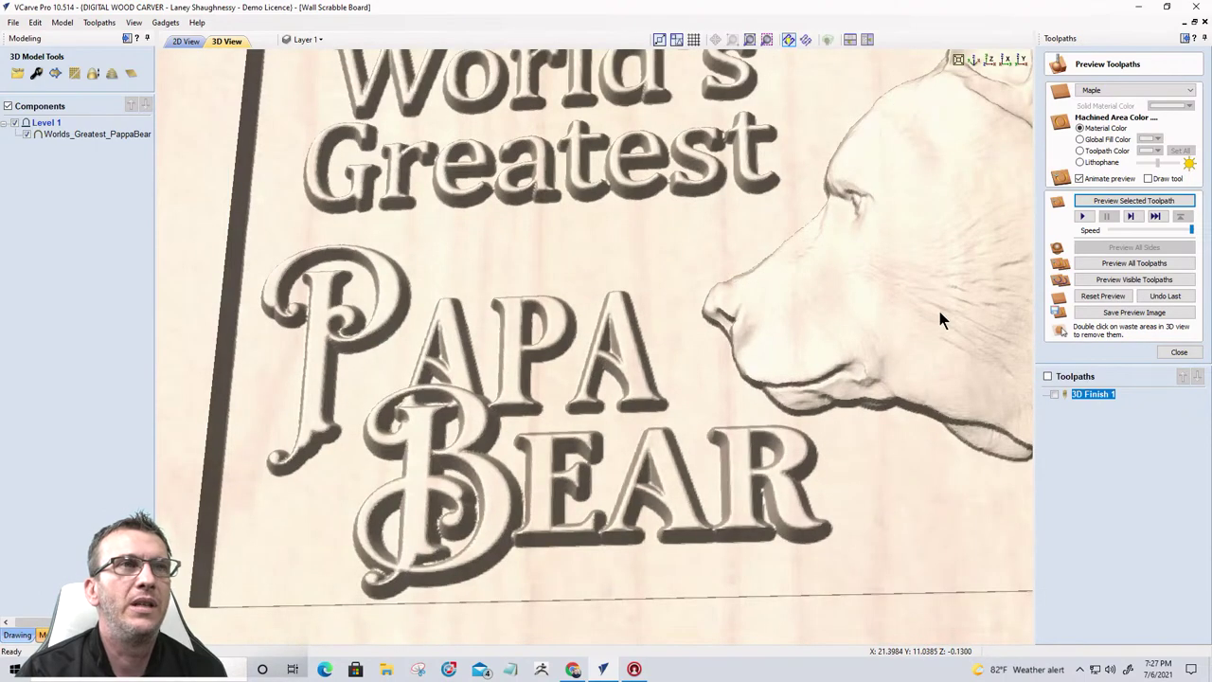
pyautogui.scroll(-1, 909, 270)
pyautogui.scroll(-2, 909, 270)
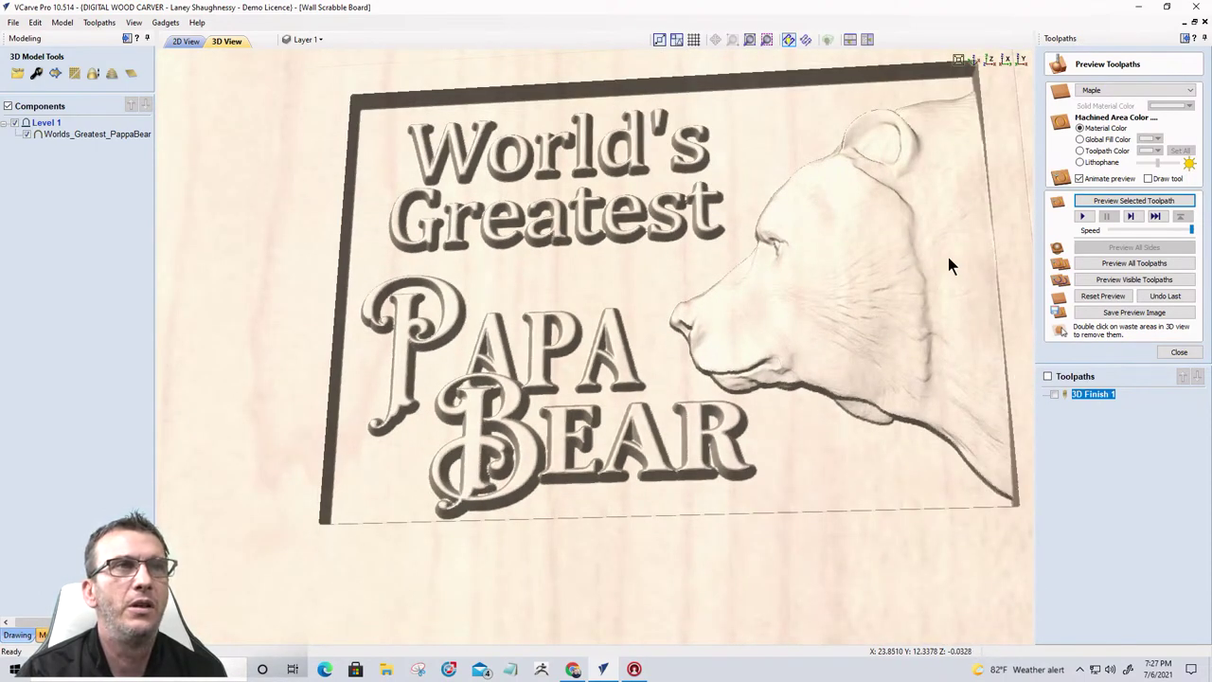
pyautogui.scroll(3, 947, 248)
pyautogui.scroll(-3, 945, 258)
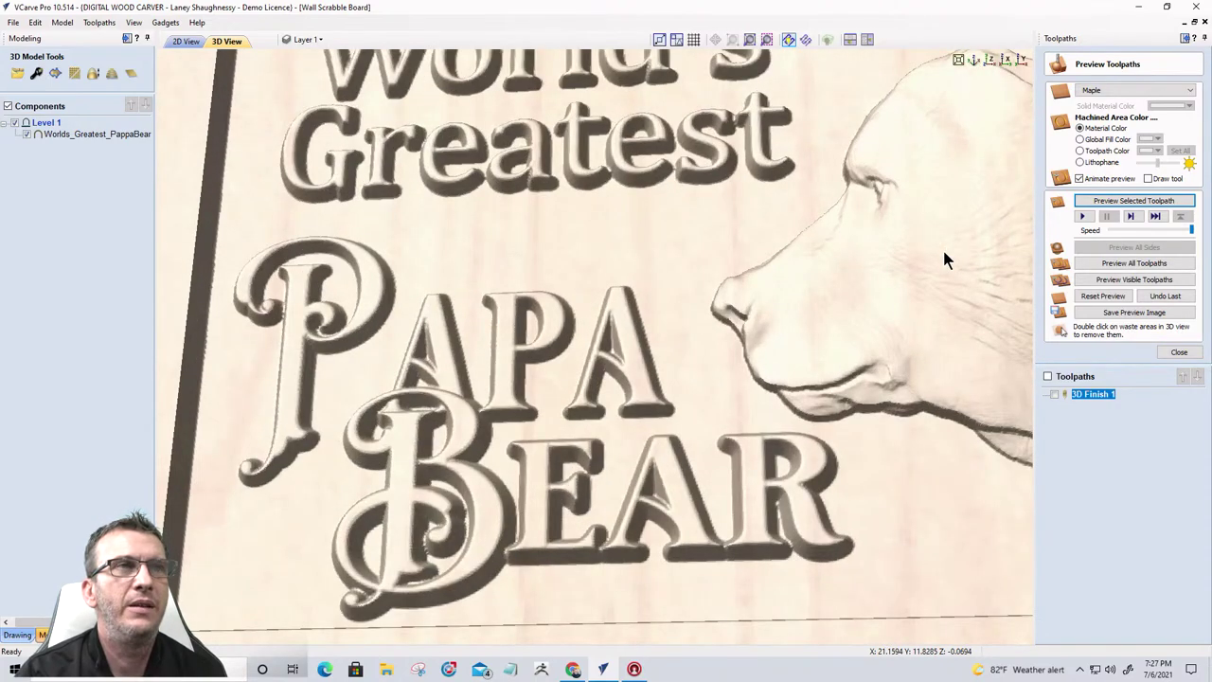
pyautogui.scroll(2, 638, 310)
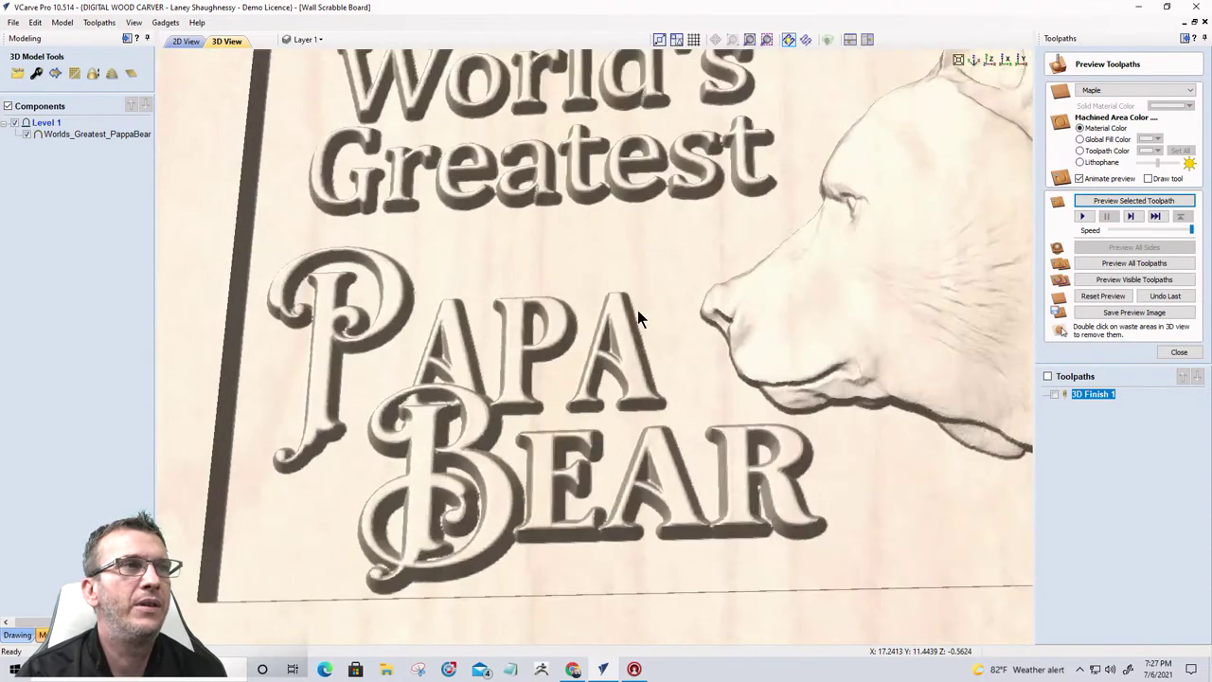
pyautogui.scroll(2, 587, 147)
pyautogui.scroll(1, 587, 147)
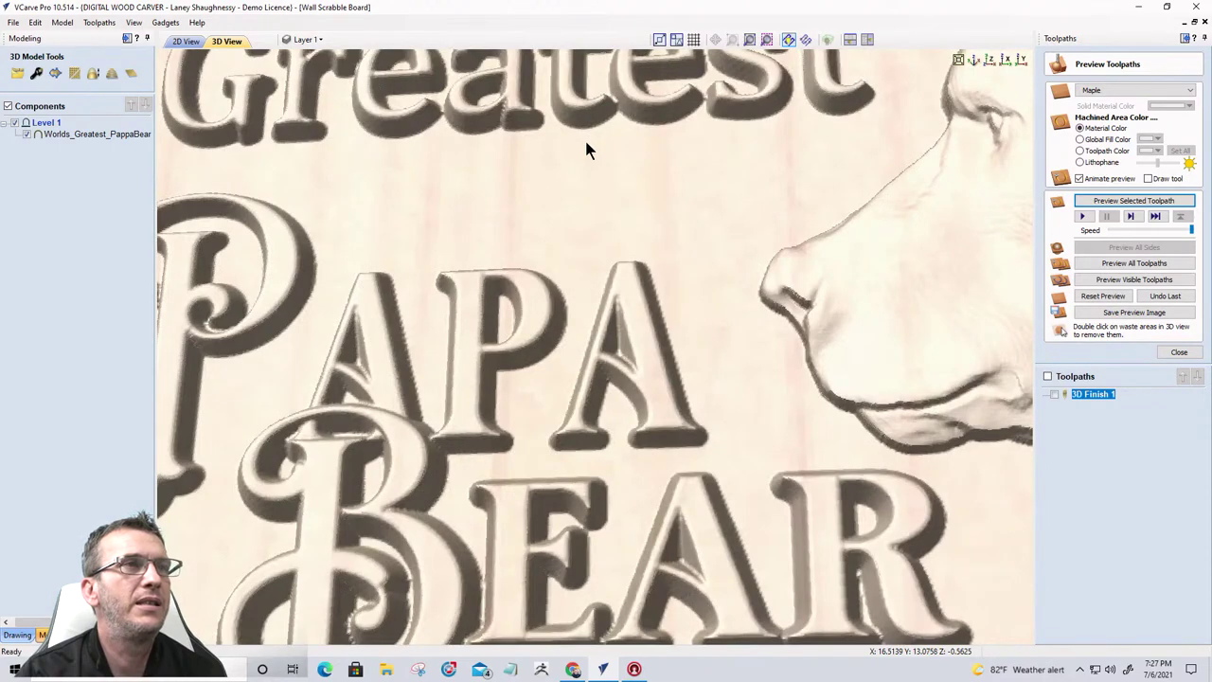
pyautogui.scroll(1, 588, 150)
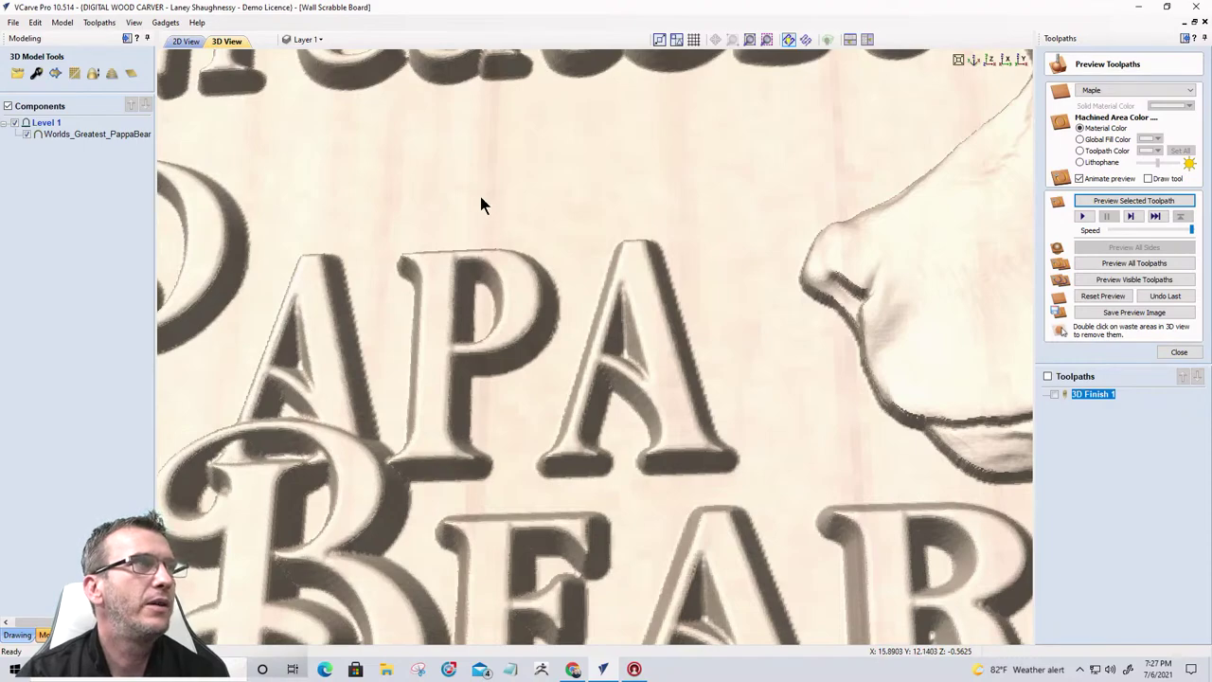
# Step: In the 2D view, box-select the Papa Bear component and delete it
pyautogui.click(186, 40)
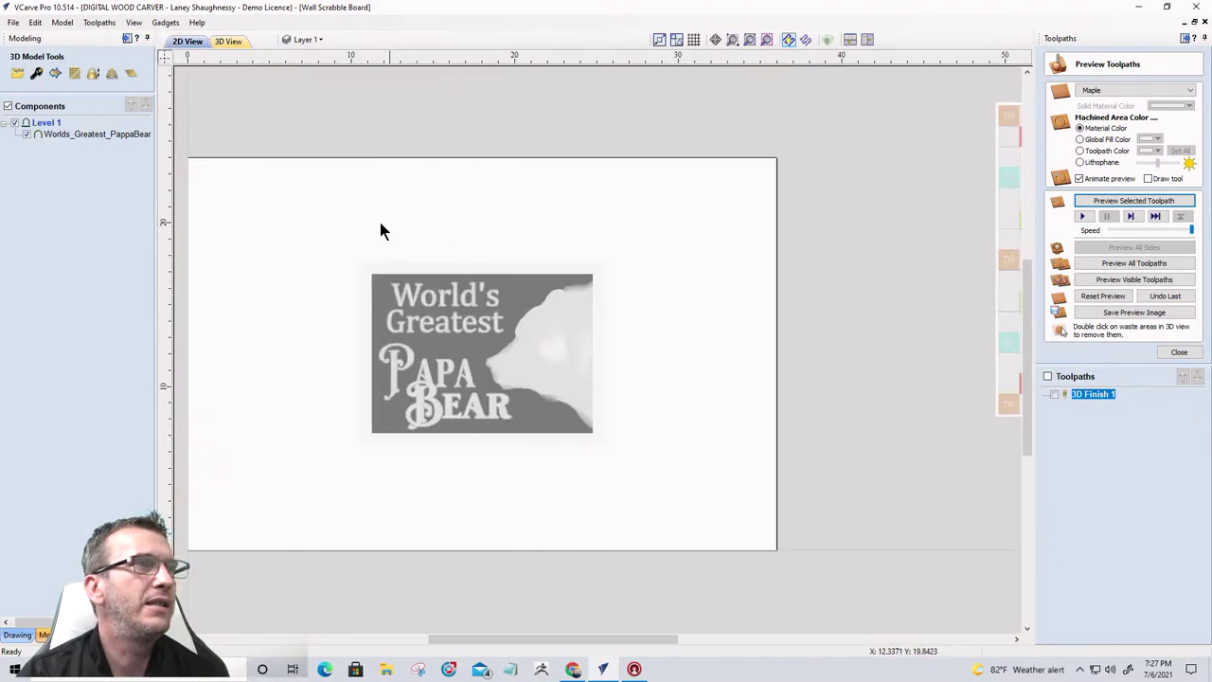
pyautogui.moveTo(294, 218); pyautogui.dragTo(639, 477)
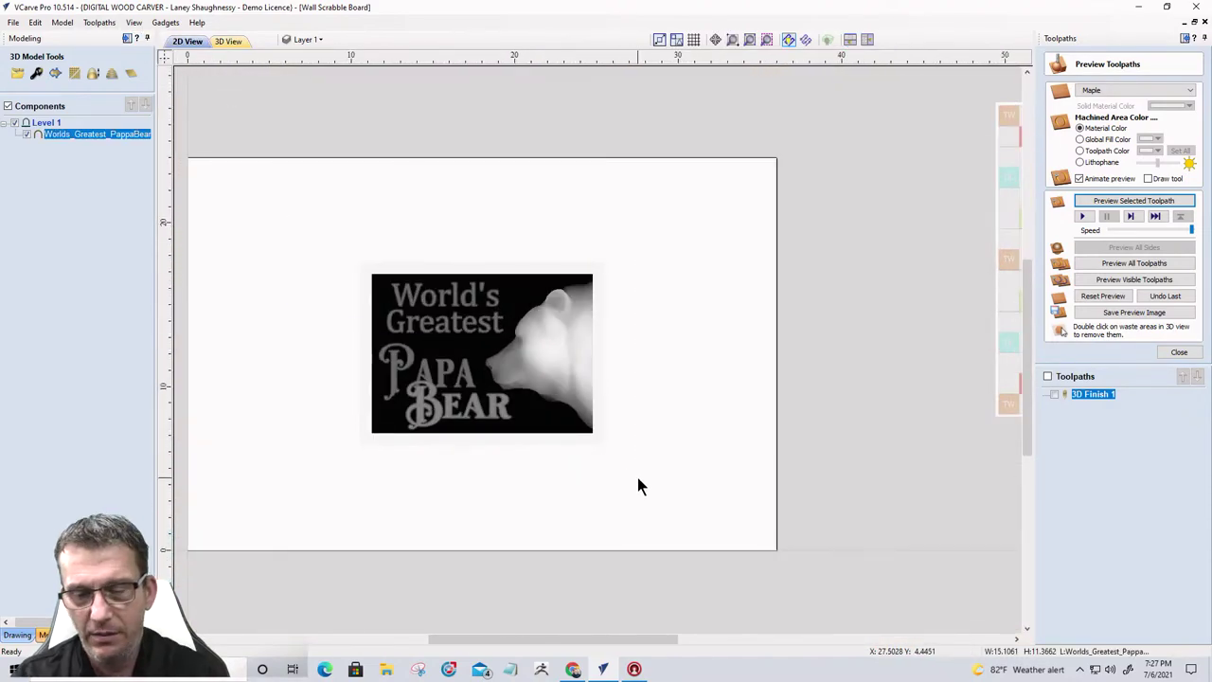
pyautogui.press('Delete')
pyautogui.scroll(-1, 626, 449)
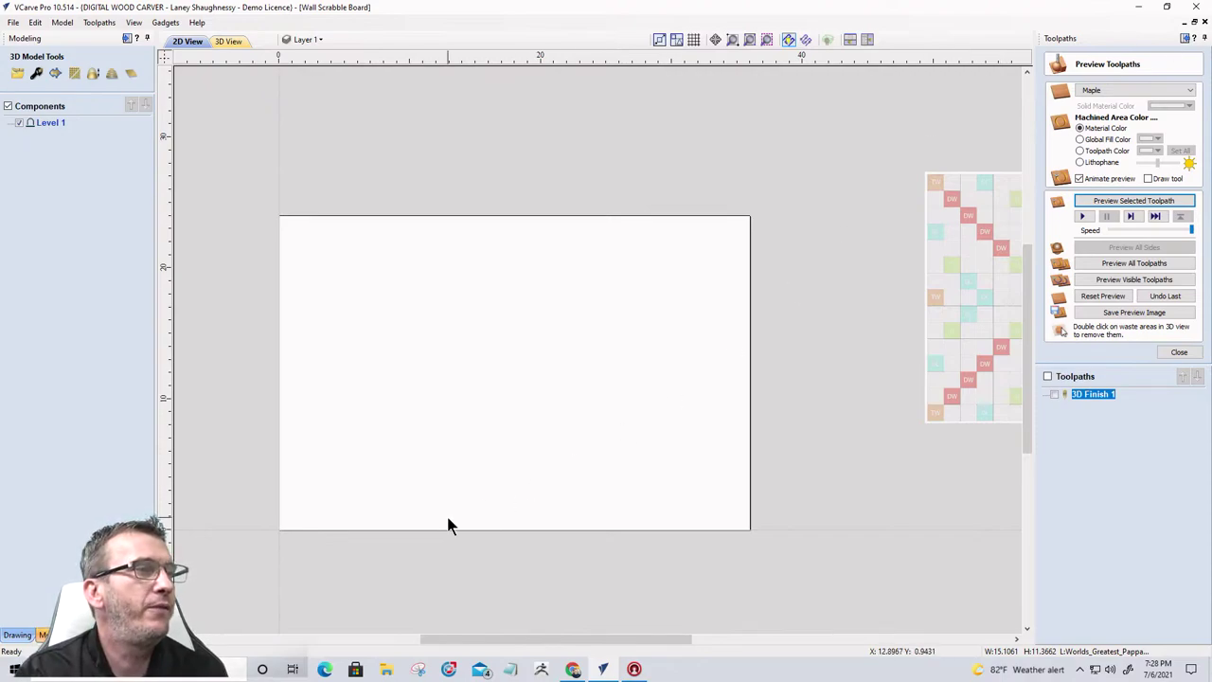
pyautogui.scroll(-1, 449, 522)
# Step: Show the vector drawing tools and start the Create Fillets tool
pyautogui.click(15, 635)
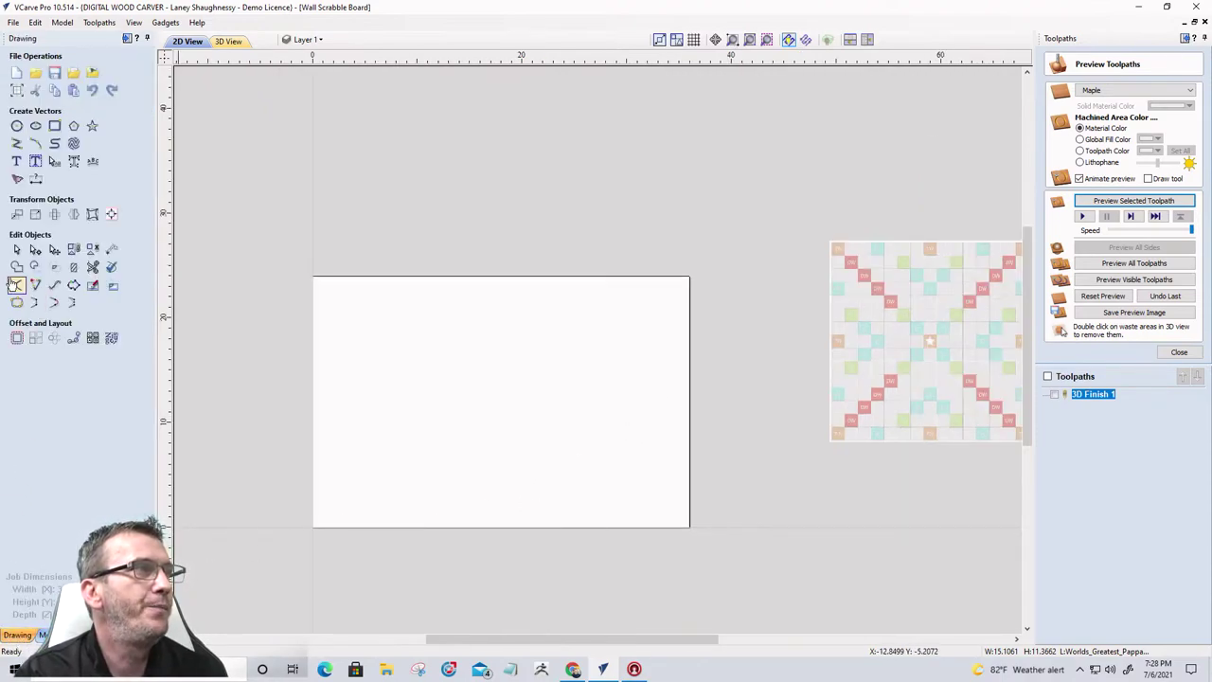
pyautogui.click(15, 286)
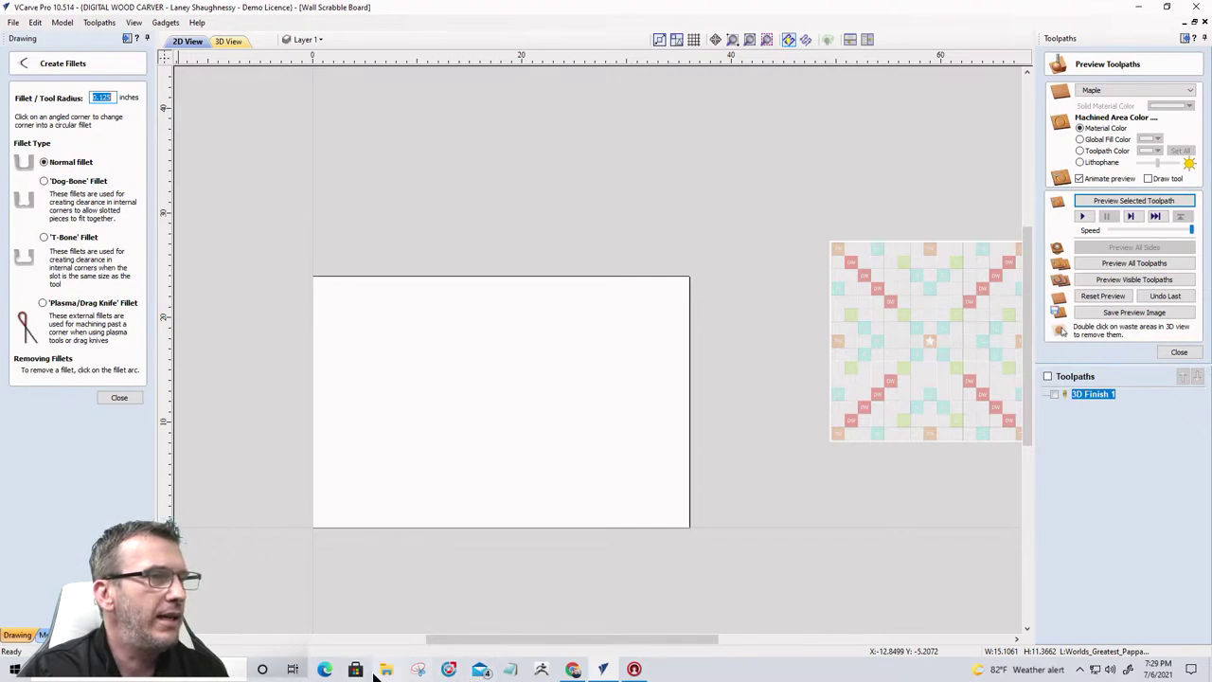
# Step: Launch Aspire 10.5 and create a new job with the default size and material settings
pyautogui.click(15, 669)
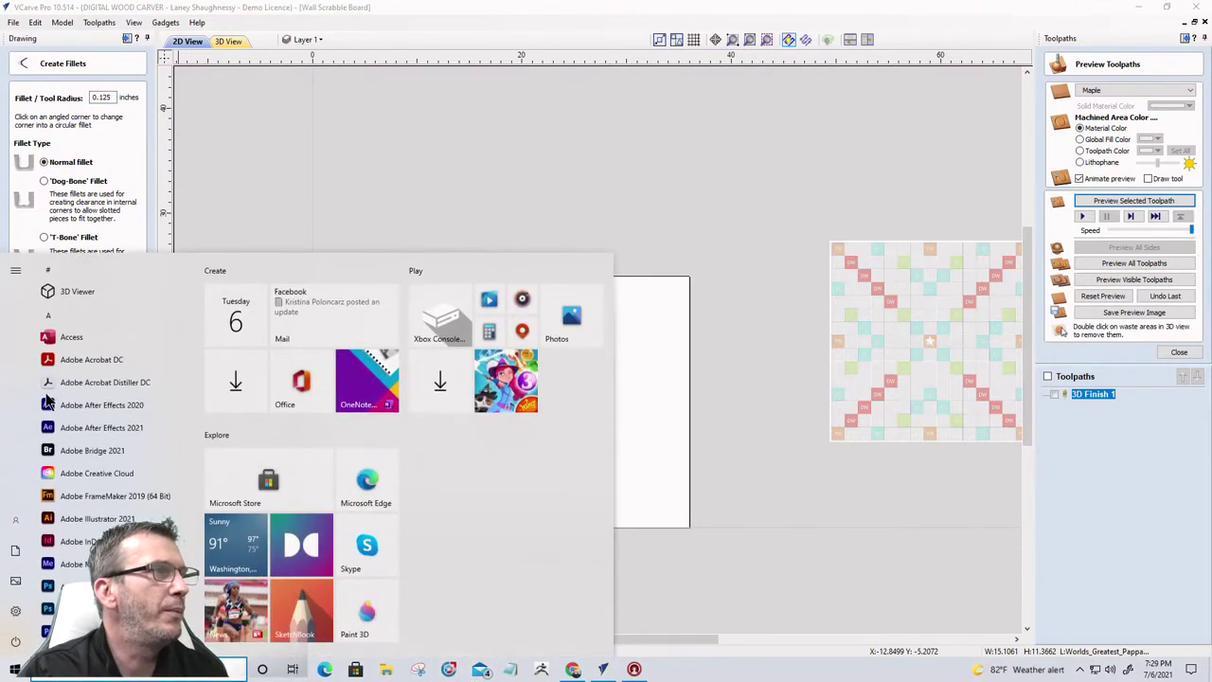
pyautogui.scroll(-6, 94, 472)
pyautogui.click(89, 471)
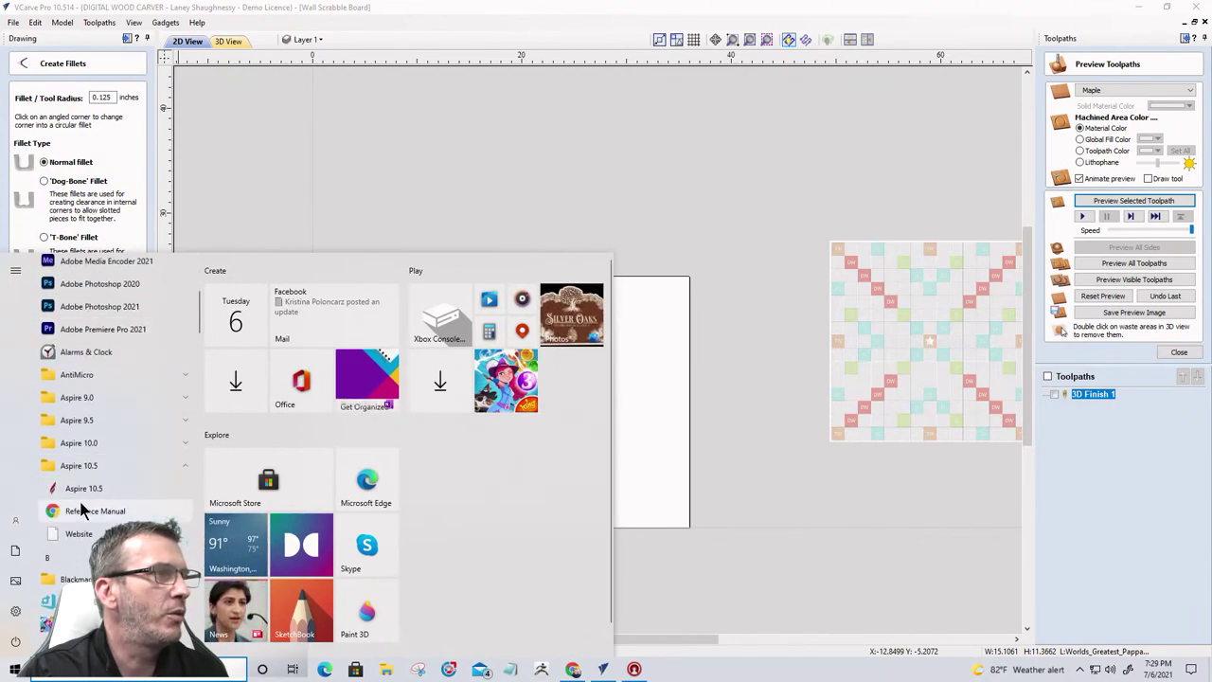
pyautogui.click(81, 490)
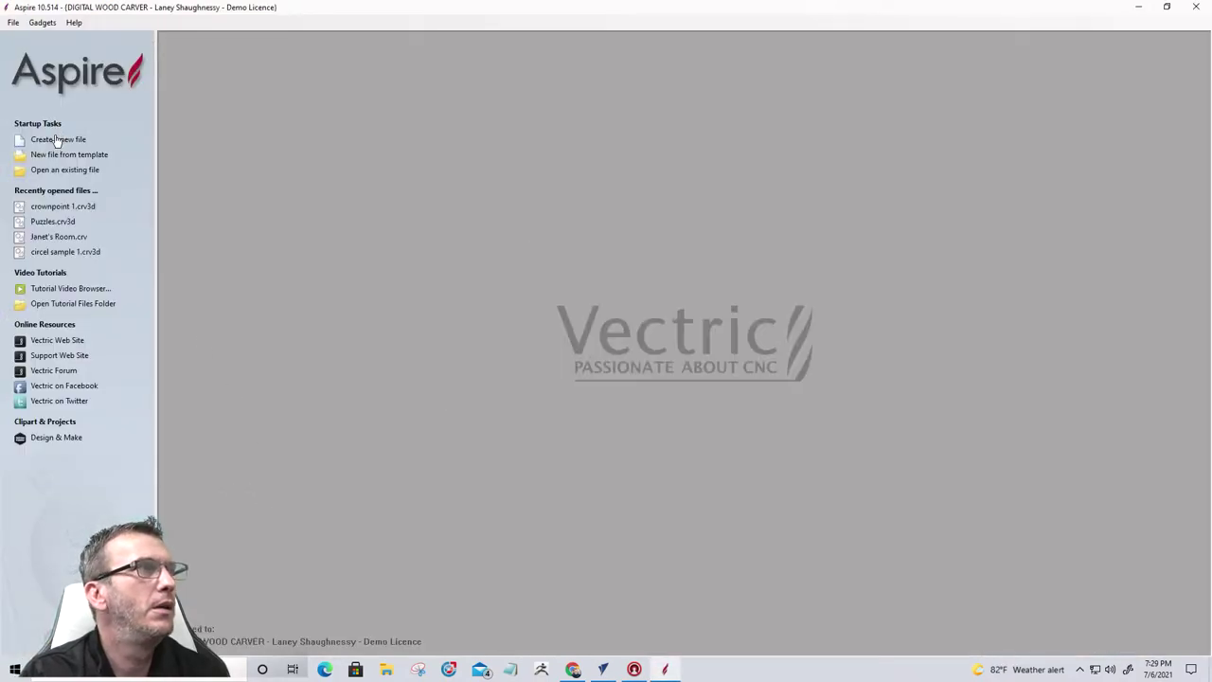
pyautogui.click(55, 140)
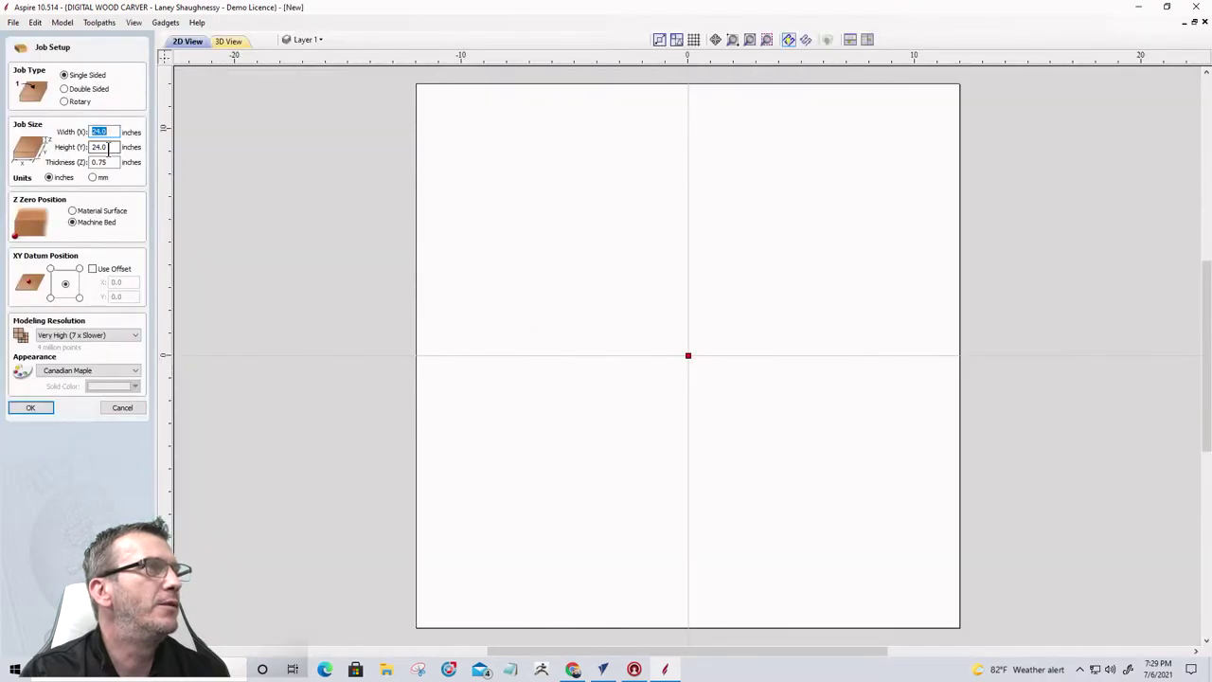
pyautogui.click(31, 407)
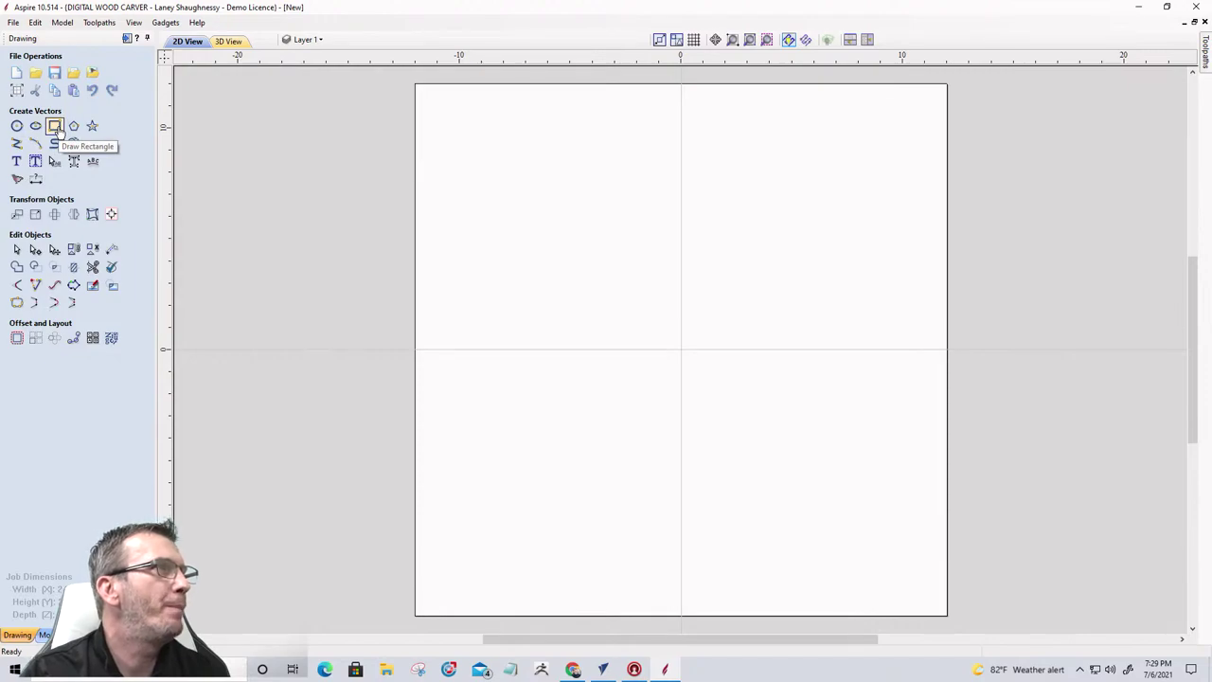
# Step: Draw two overlapping five-point stars, the second about 4.5 inches in radius
pyautogui.click(92, 126)
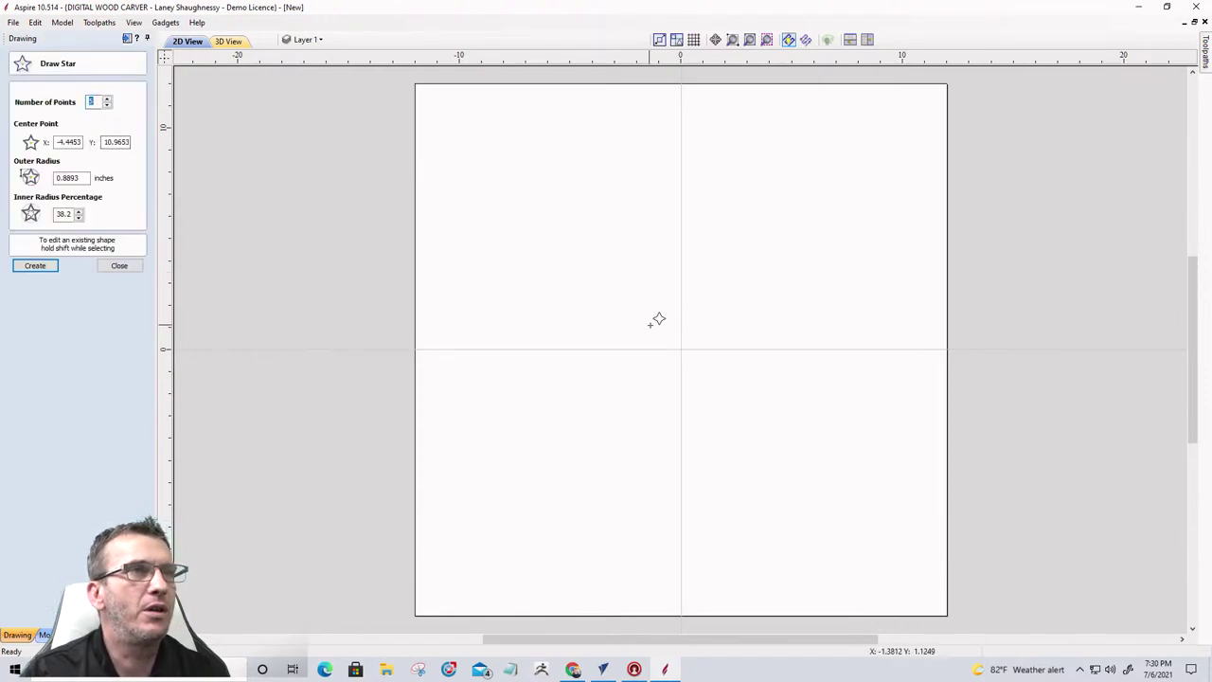
pyautogui.moveTo(654, 319)
pyautogui.mouseDown()
pyautogui.moveTo(736, 401)
pyautogui.moveTo(714, 395)
pyautogui.mouseUp()
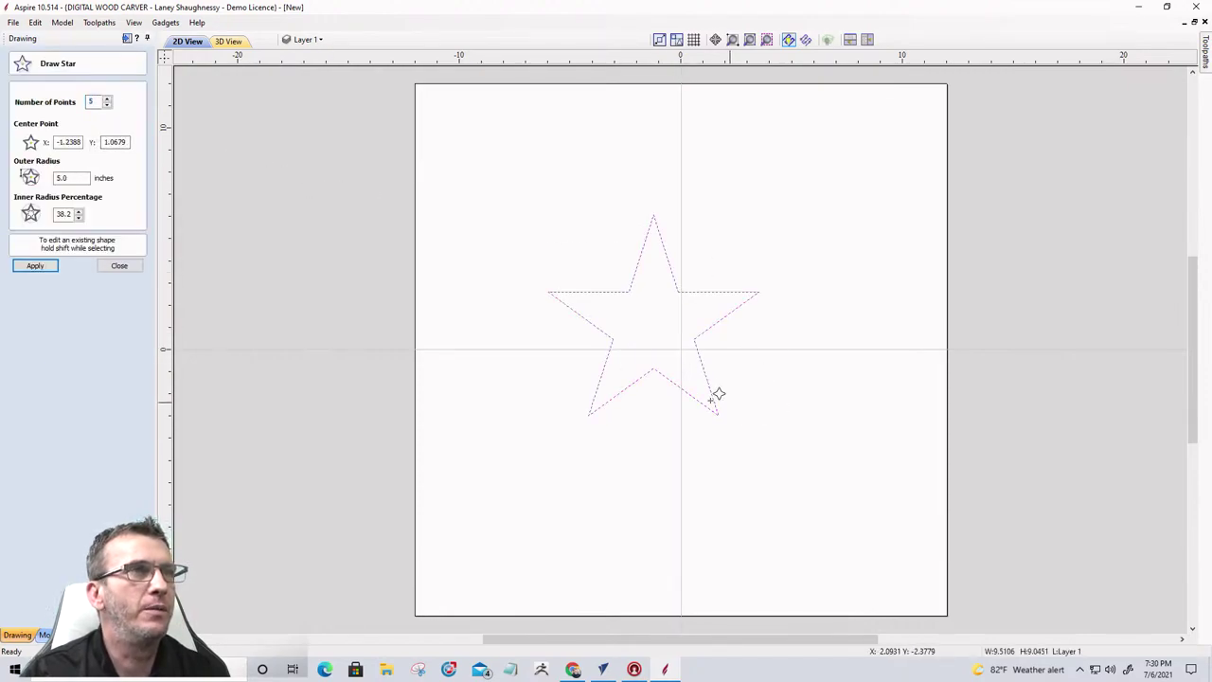
pyautogui.click(118, 267)
pyautogui.click(92, 126)
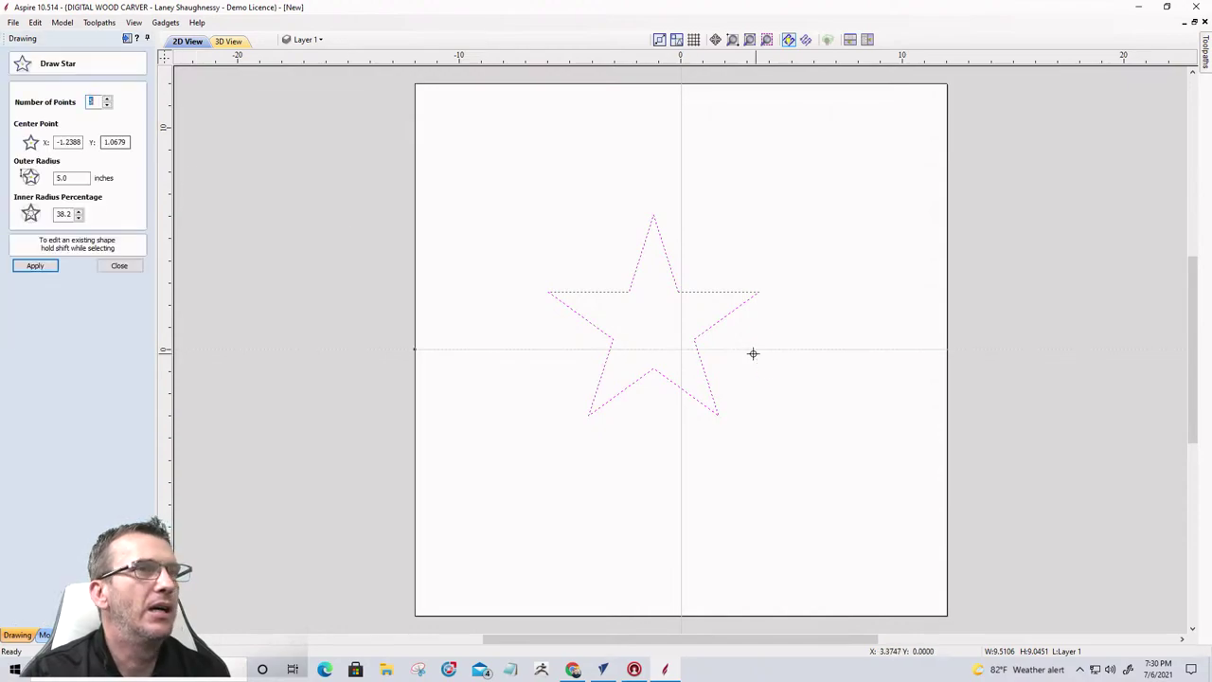
pyautogui.moveTo(688, 369); pyautogui.dragTo(763, 438)
pyautogui.click(118, 266)
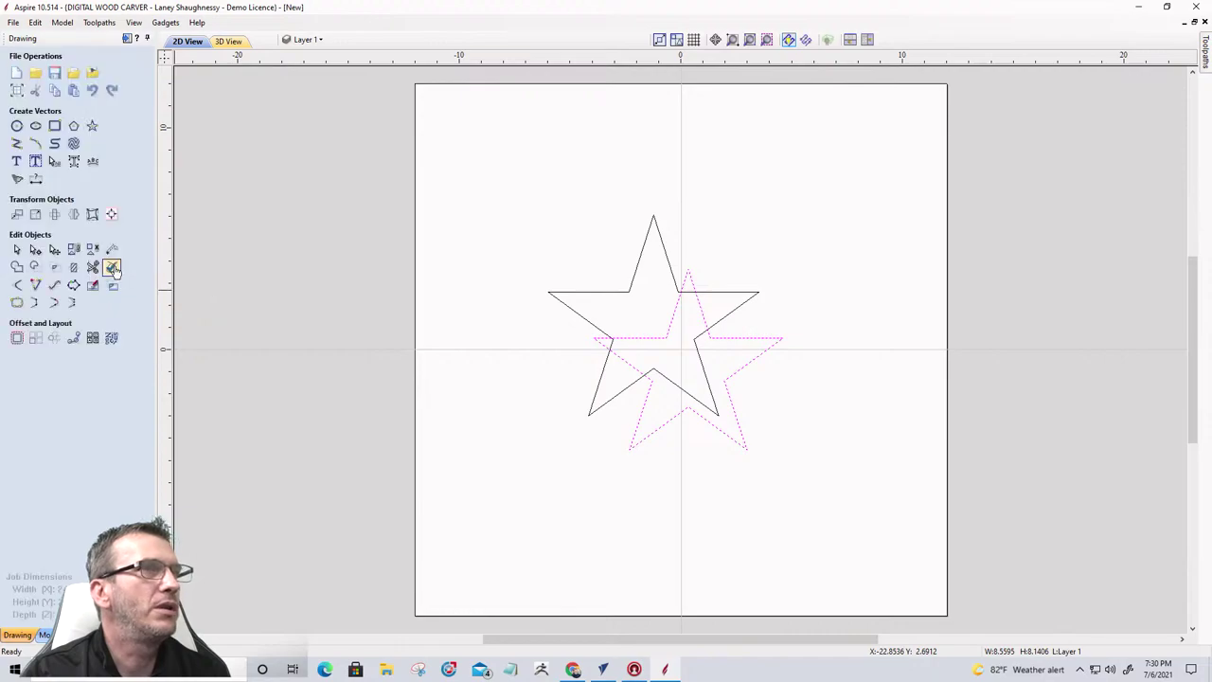
# Step: Select the first star, tile the 2D and 3D views, and open Create Shape for it
pyautogui.click(557, 293)
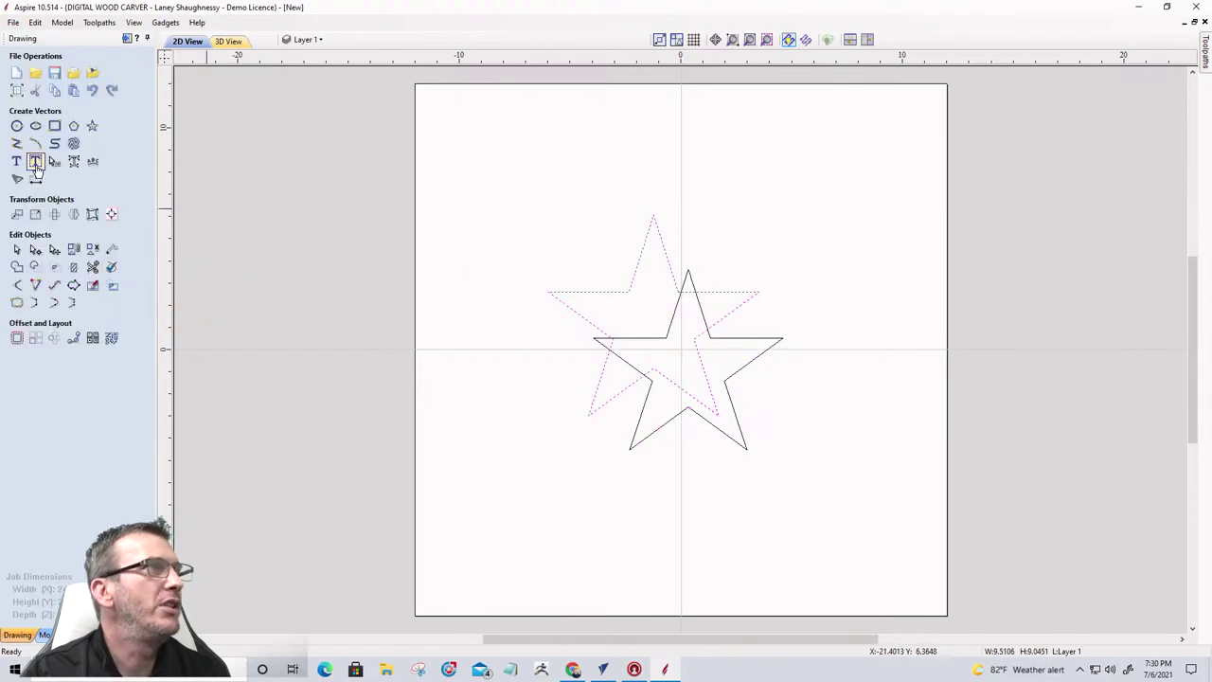
pyautogui.click(868, 39)
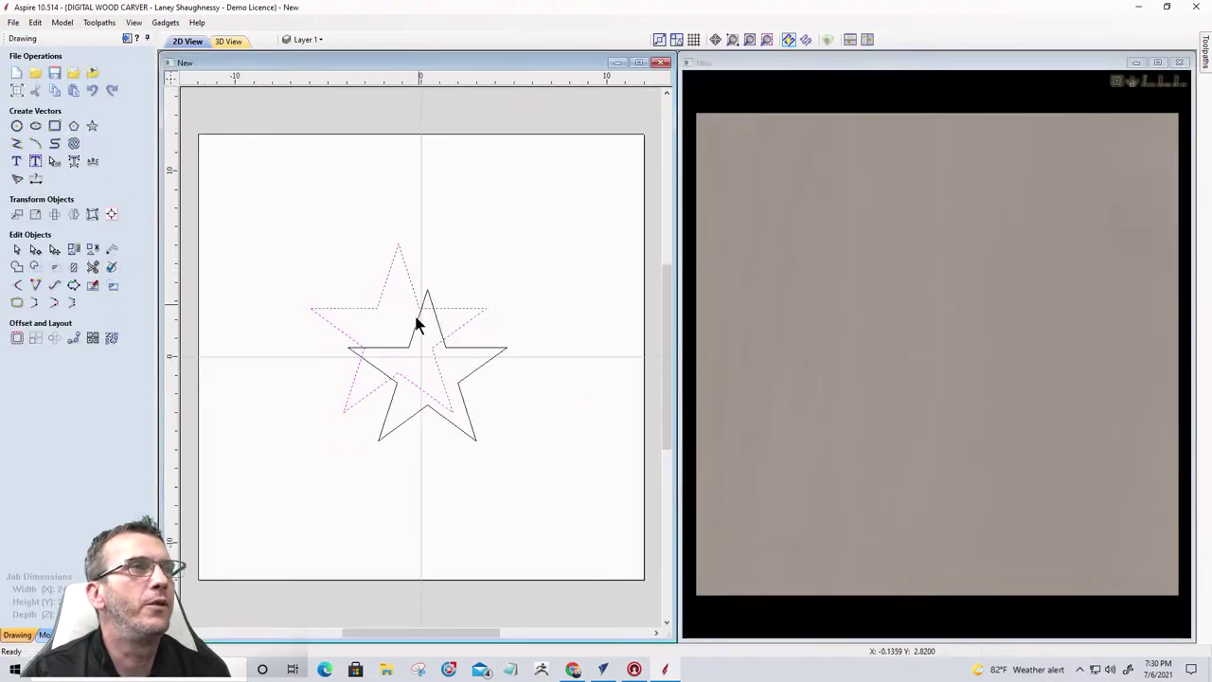
pyautogui.scroll(4, 363, 385)
pyautogui.scroll(-1, 362, 385)
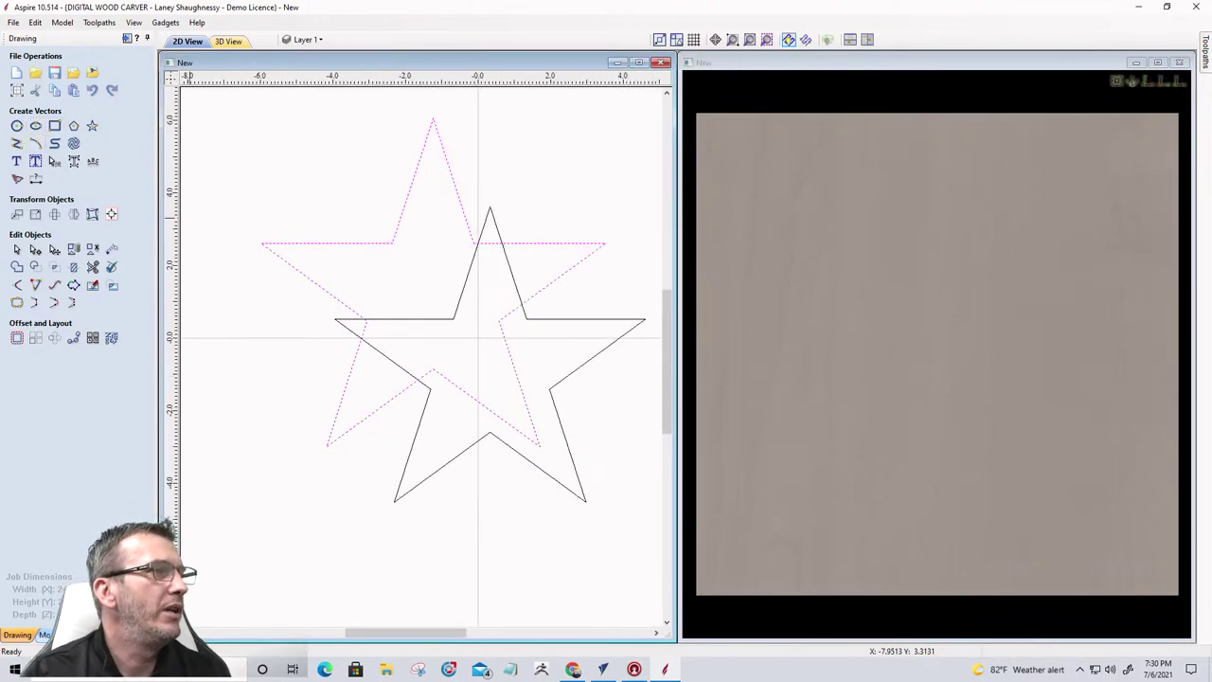
pyautogui.click(45, 634)
pyautogui.click(19, 74)
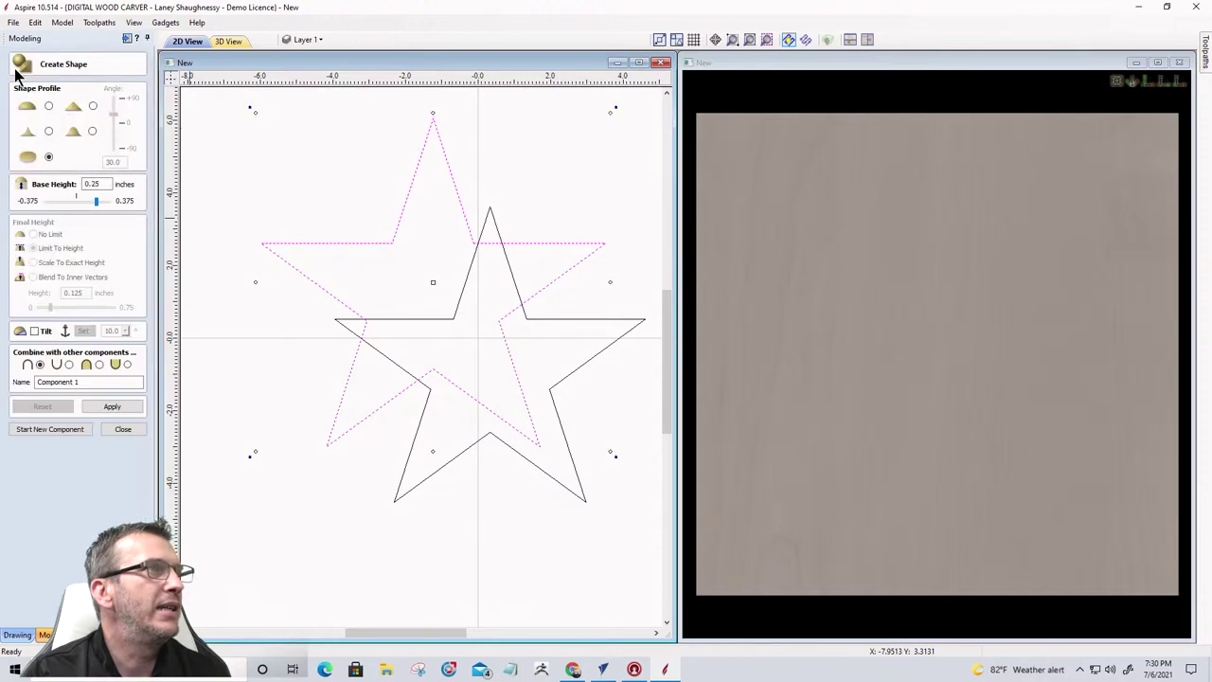
# Step: Apply a rounded 90° profile to the first star, 0.25 in base height limited to .06 in
pyautogui.click(48, 107)
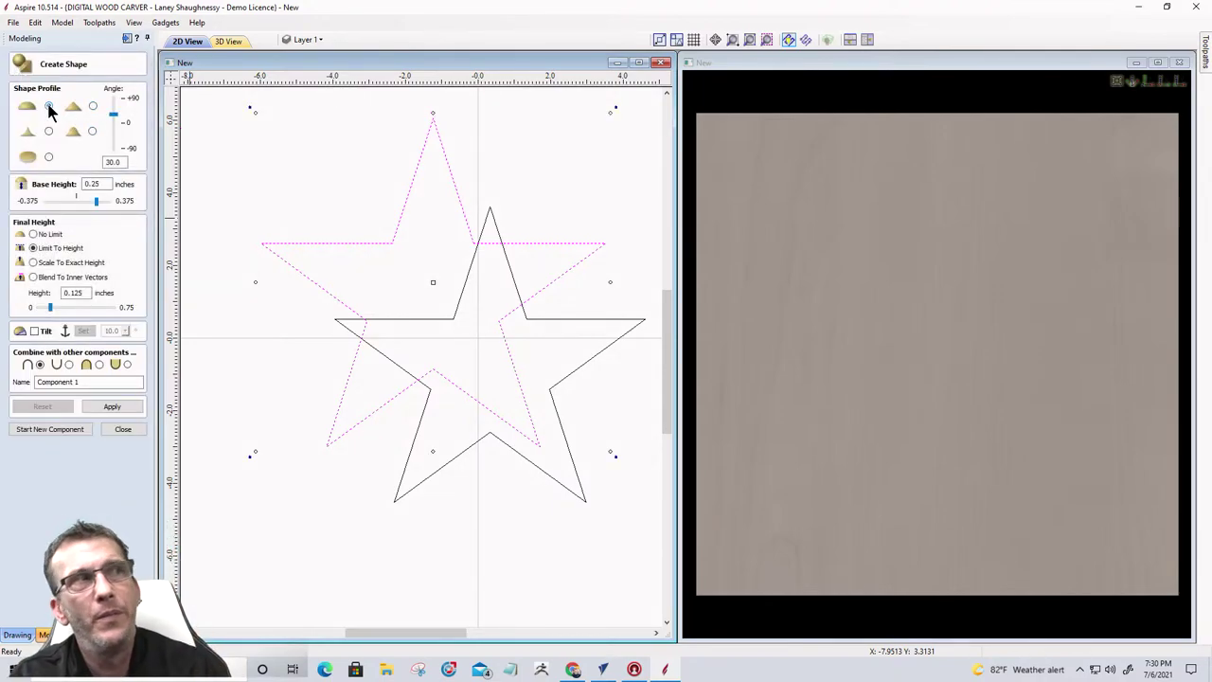
pyautogui.doubleClick(114, 162)
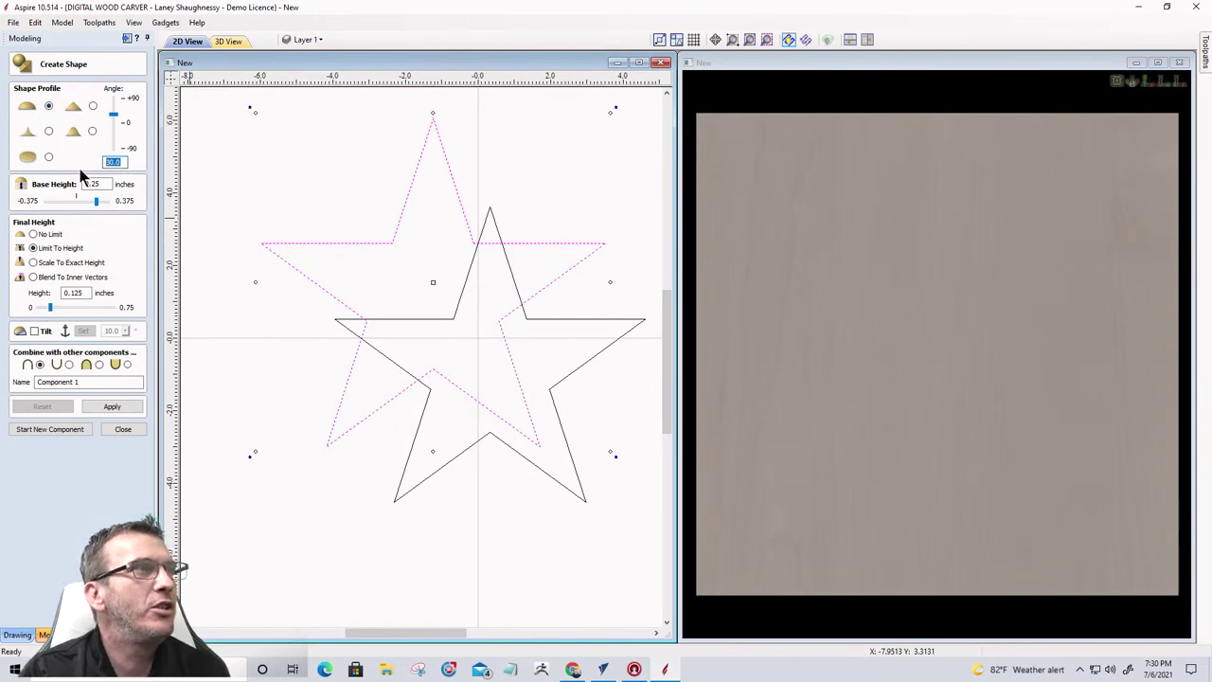
pyautogui.write('60')
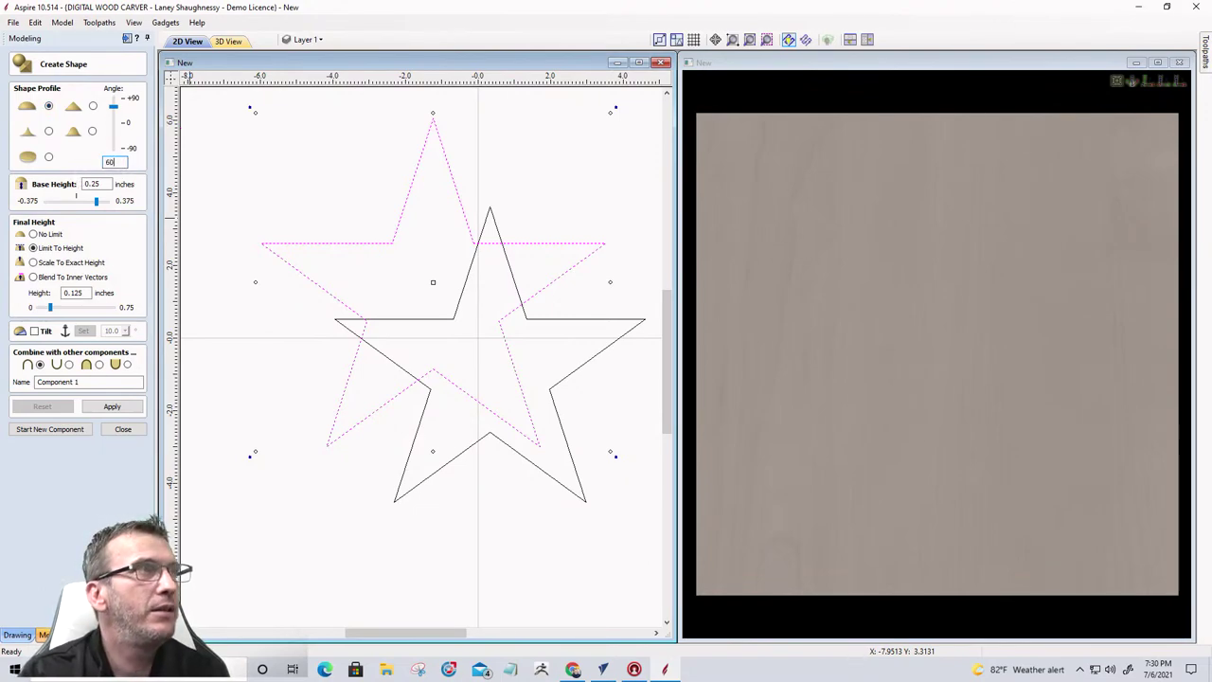
pyautogui.doubleClick(110, 162)
pyautogui.write('9')
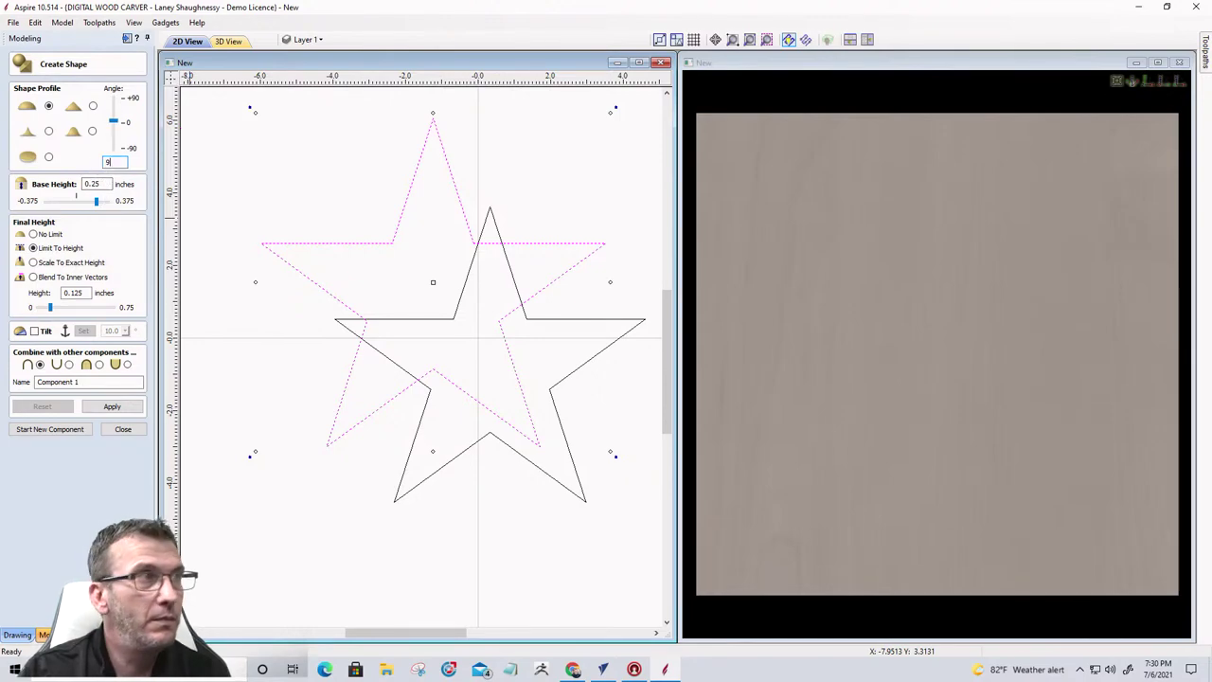
pyautogui.write('0')
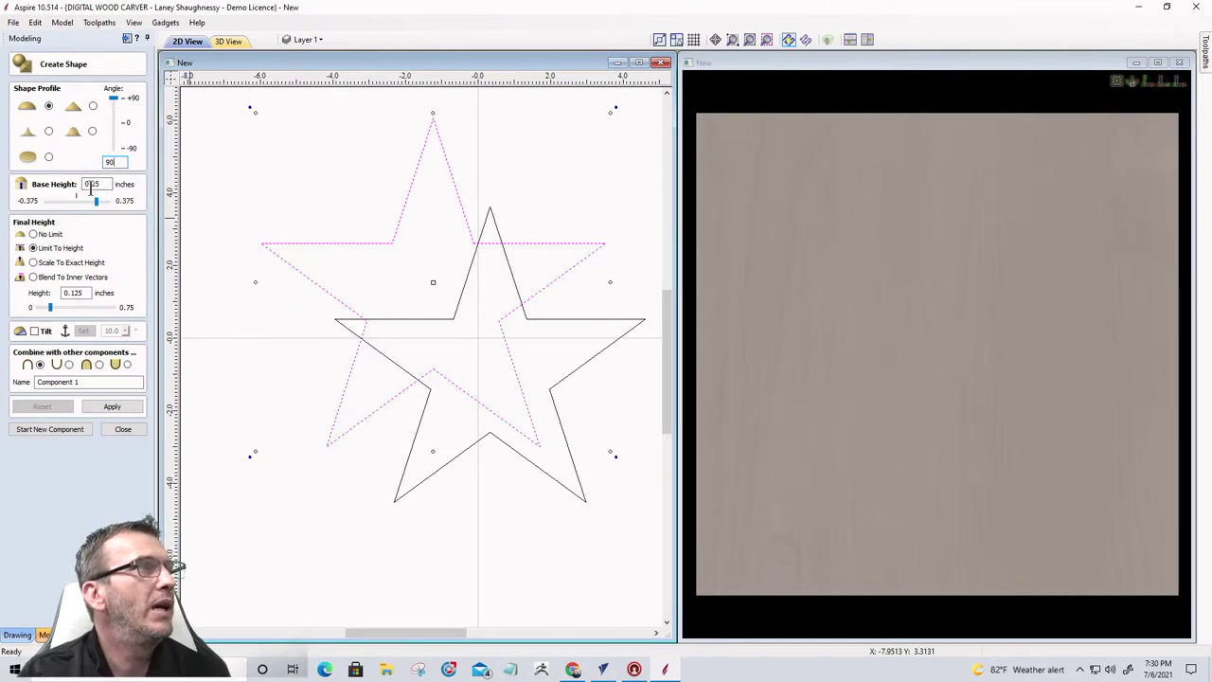
pyautogui.doubleClick(103, 186)
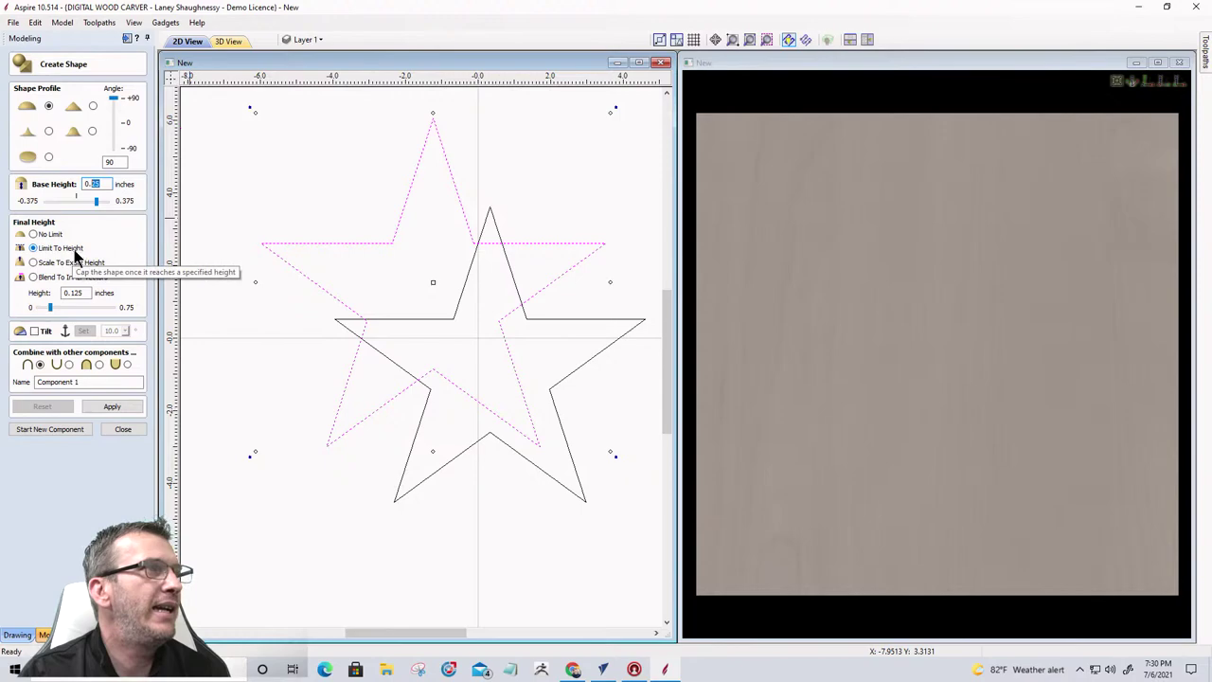
pyautogui.doubleClick(74, 293)
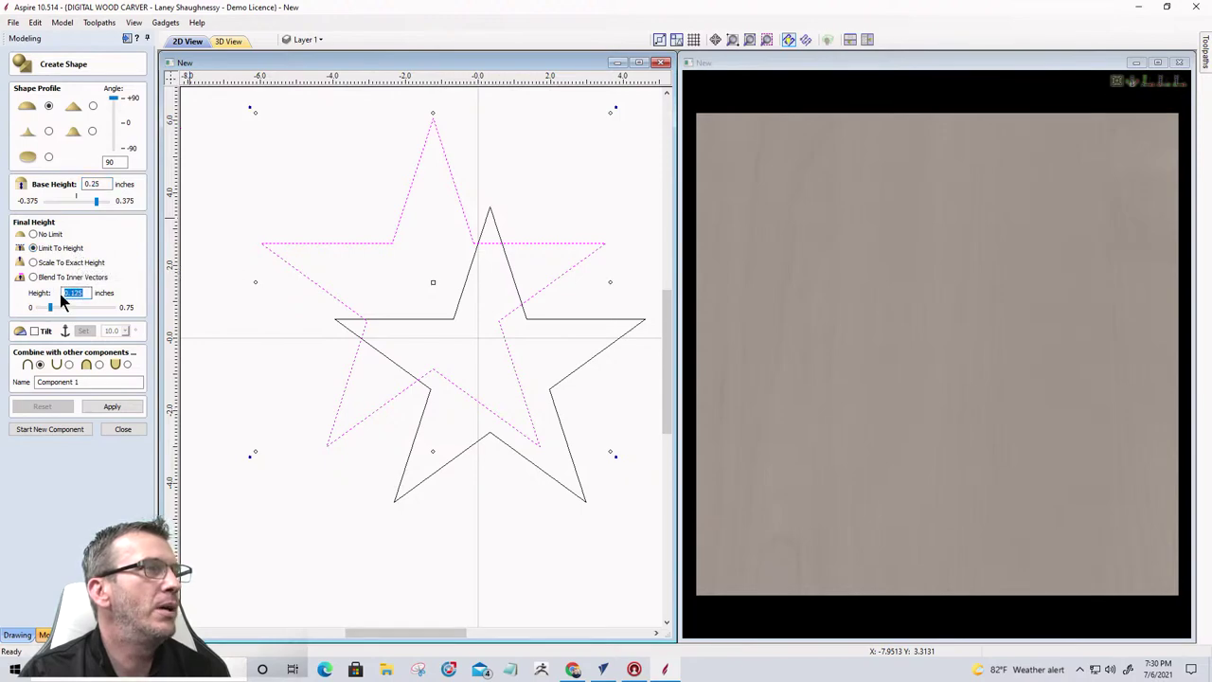
pyautogui.write('.')
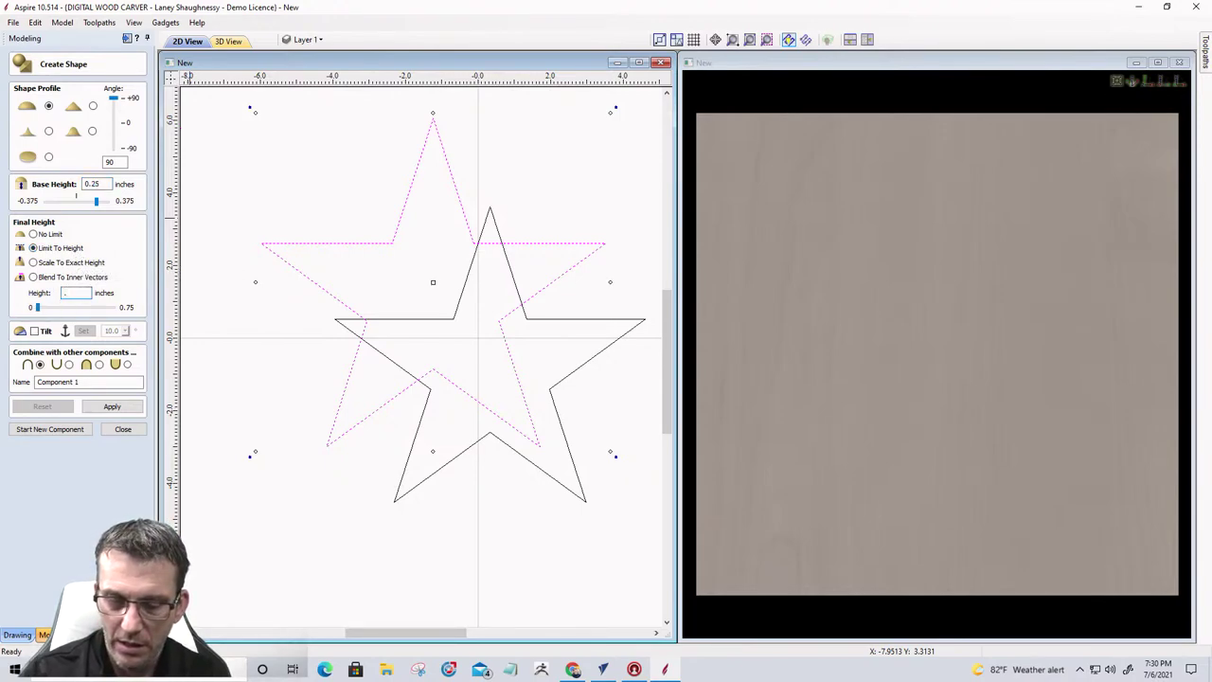
pyautogui.write('0625')
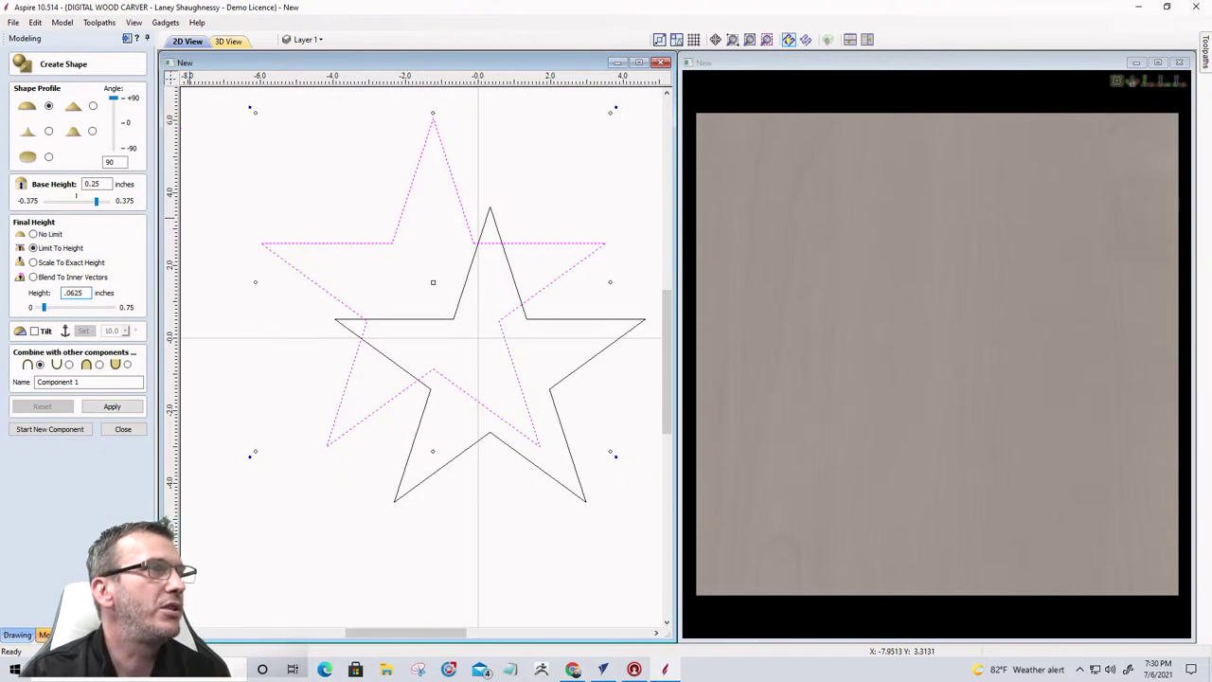
pyautogui.click(111, 407)
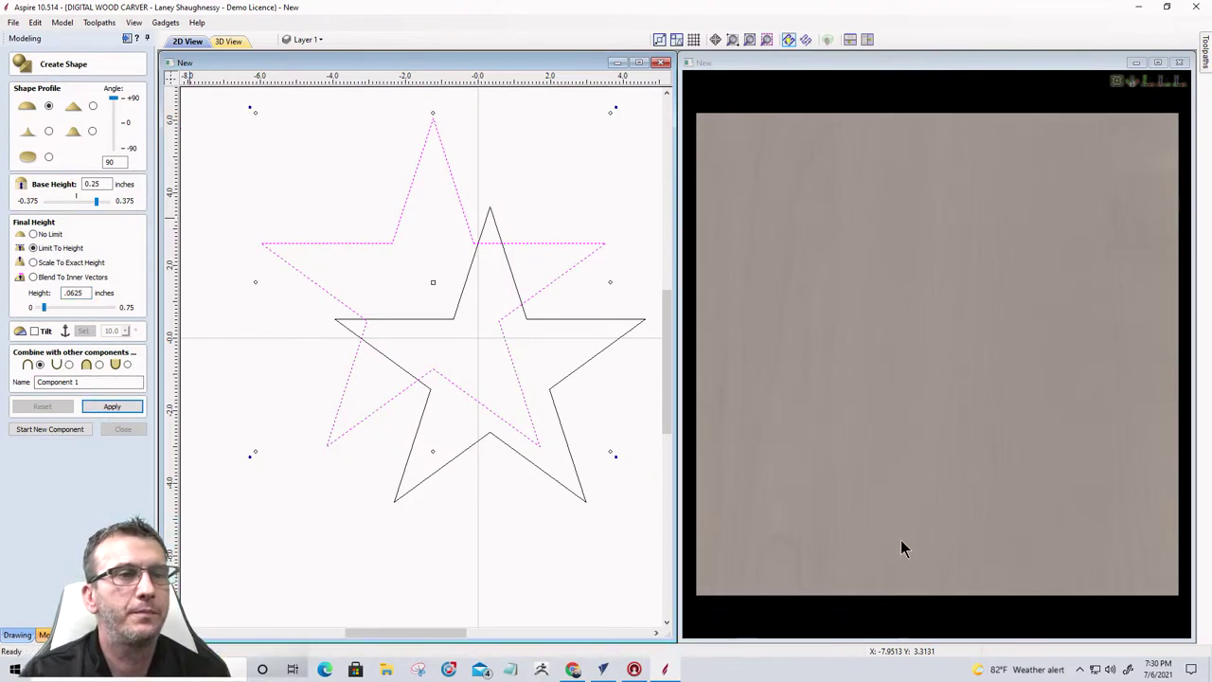
pyautogui.moveTo(907, 540); pyautogui.dragTo(1017, 374)
pyautogui.scroll(8, 885, 378)
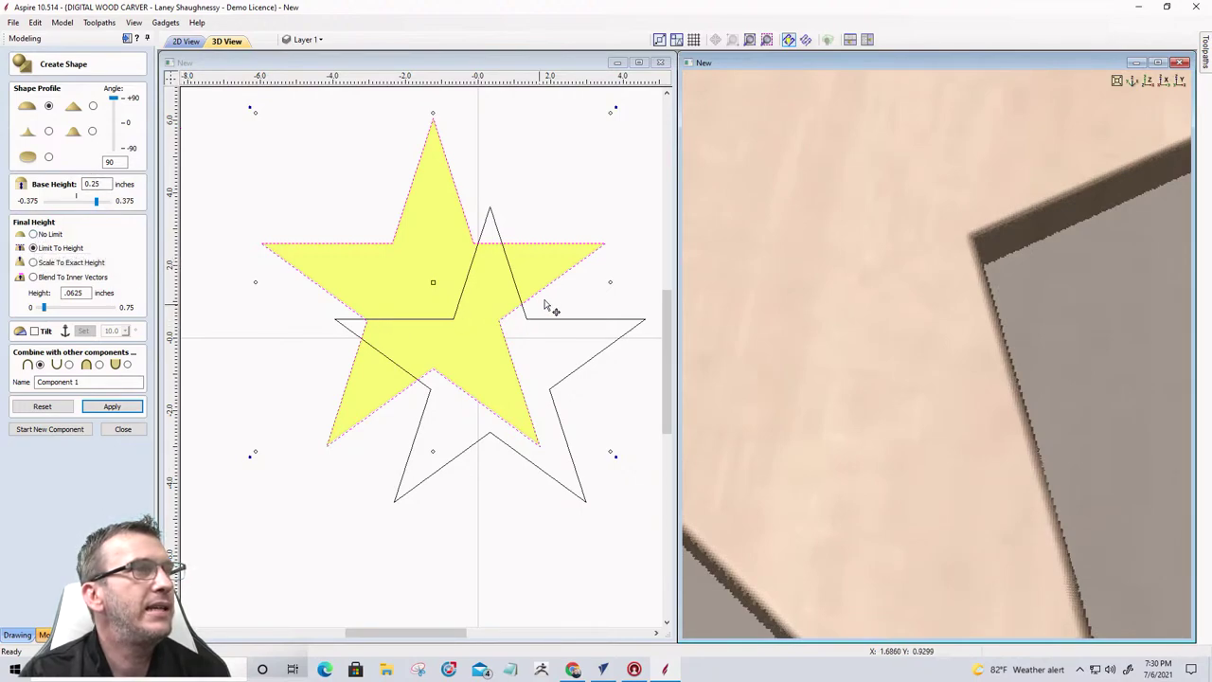
# Step: Start a new component and apply a flat 0.375 in profile to the second star
pyautogui.click(29, 430)
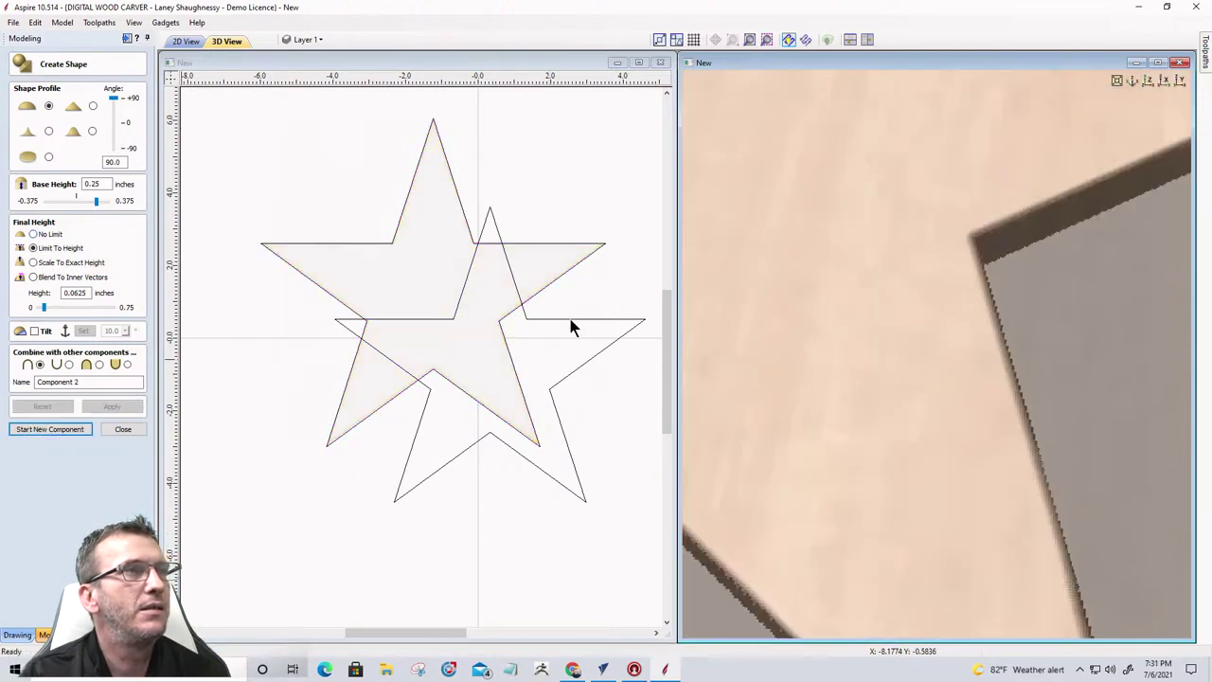
pyautogui.click(571, 320)
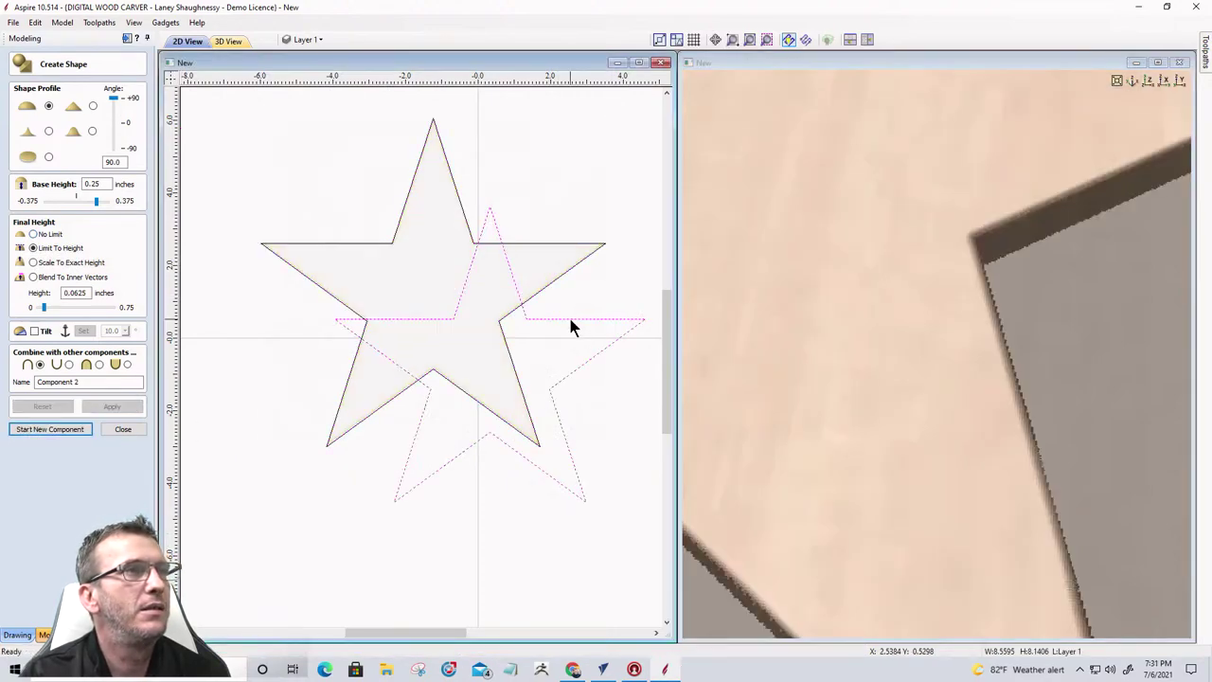
pyautogui.click(48, 156)
pyautogui.doubleClick(89, 184)
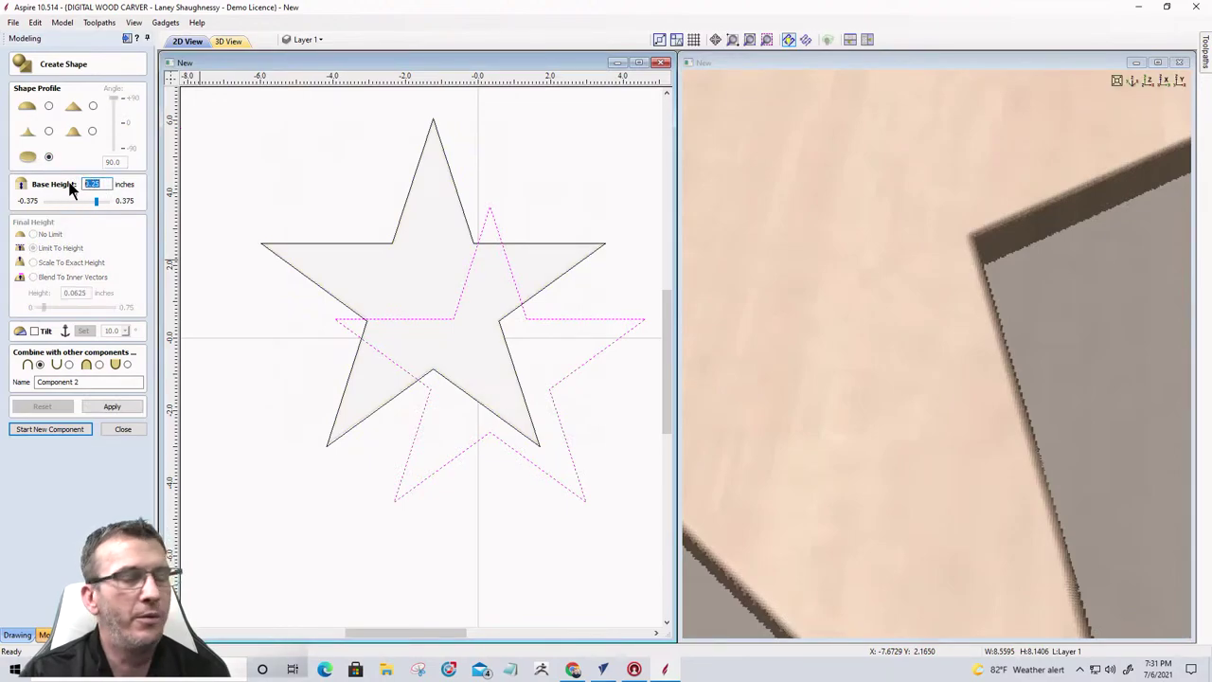
pyautogui.write('.')
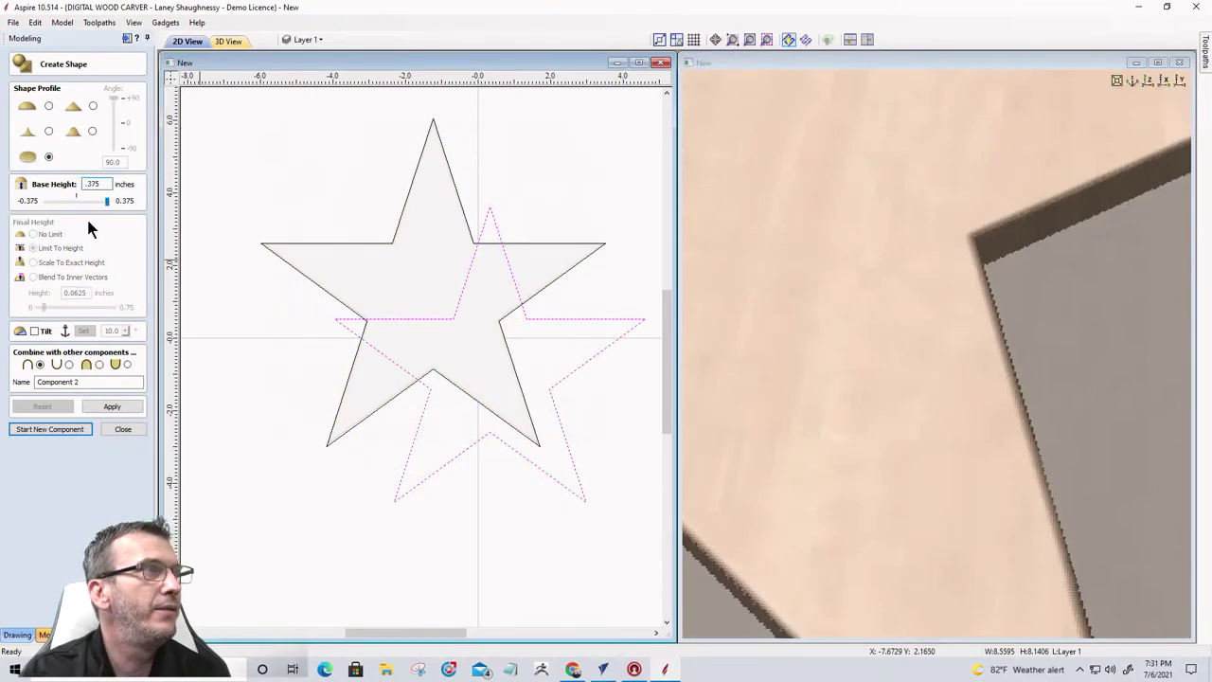
pyautogui.click(99, 364)
pyautogui.click(104, 407)
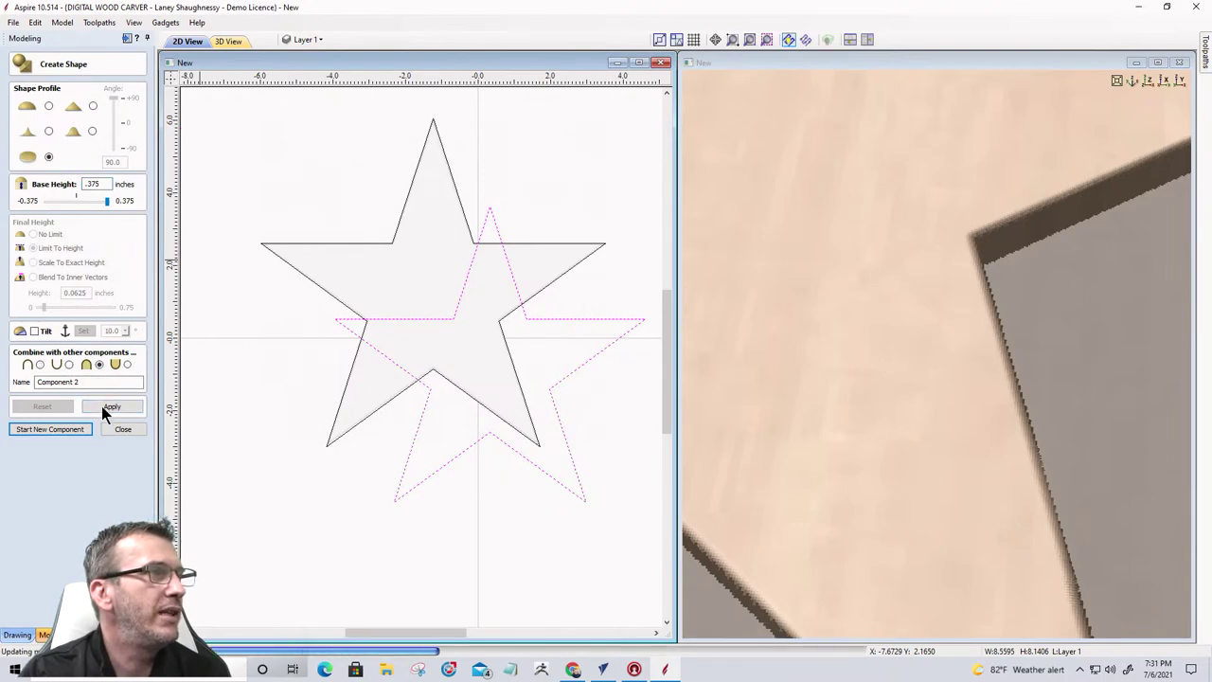
pyautogui.click(104, 407)
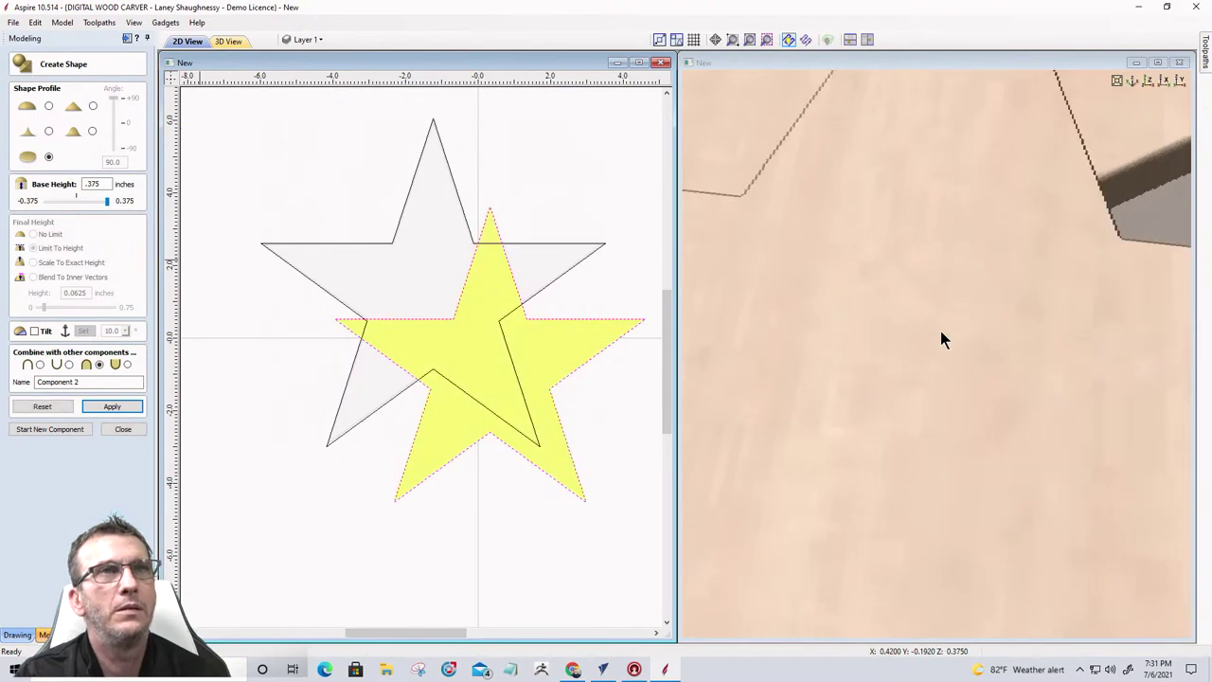
# Step: Orbit and zoom the 3D view to inspect the raised edges of both stars
pyautogui.moveTo(898, 341); pyautogui.dragTo(831, 424)
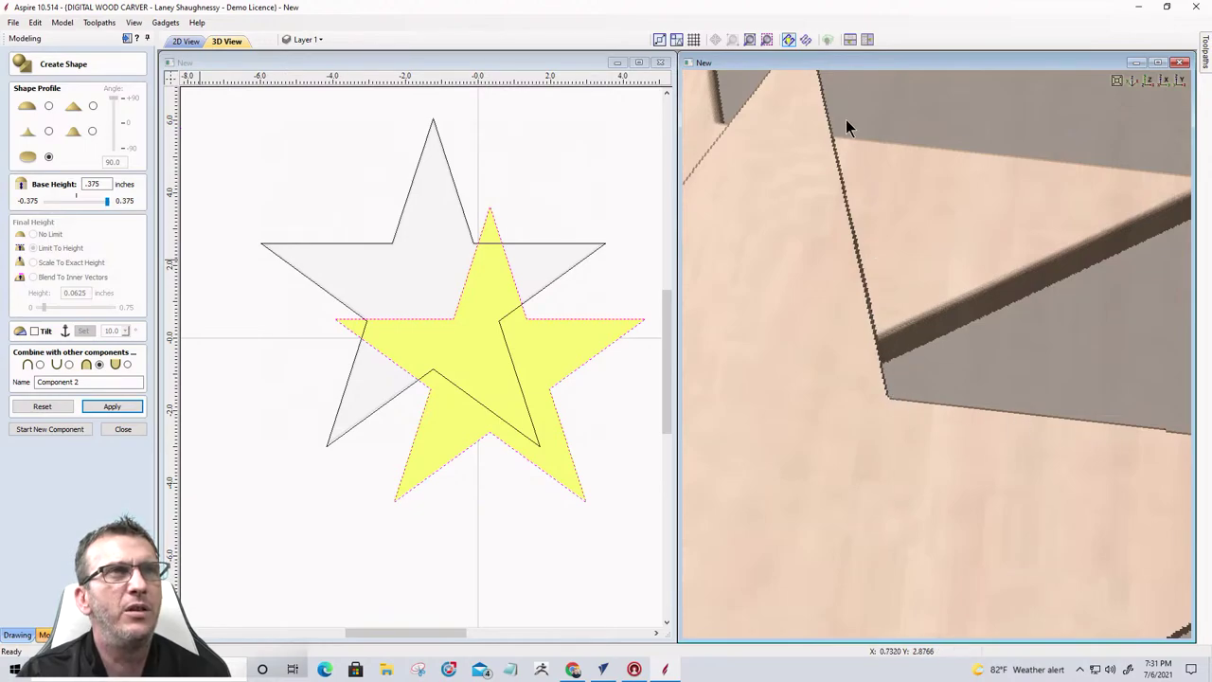
pyautogui.scroll(-5, 853, 384)
pyautogui.scroll(8, 905, 461)
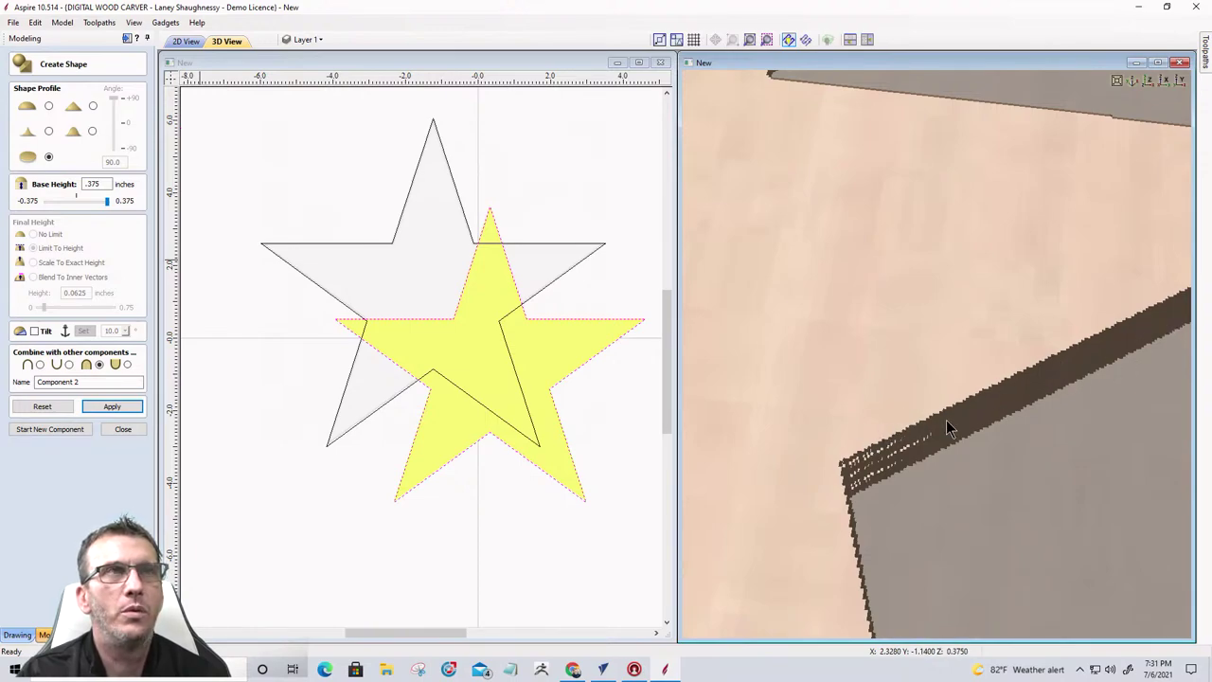
pyautogui.scroll(-6, 950, 428)
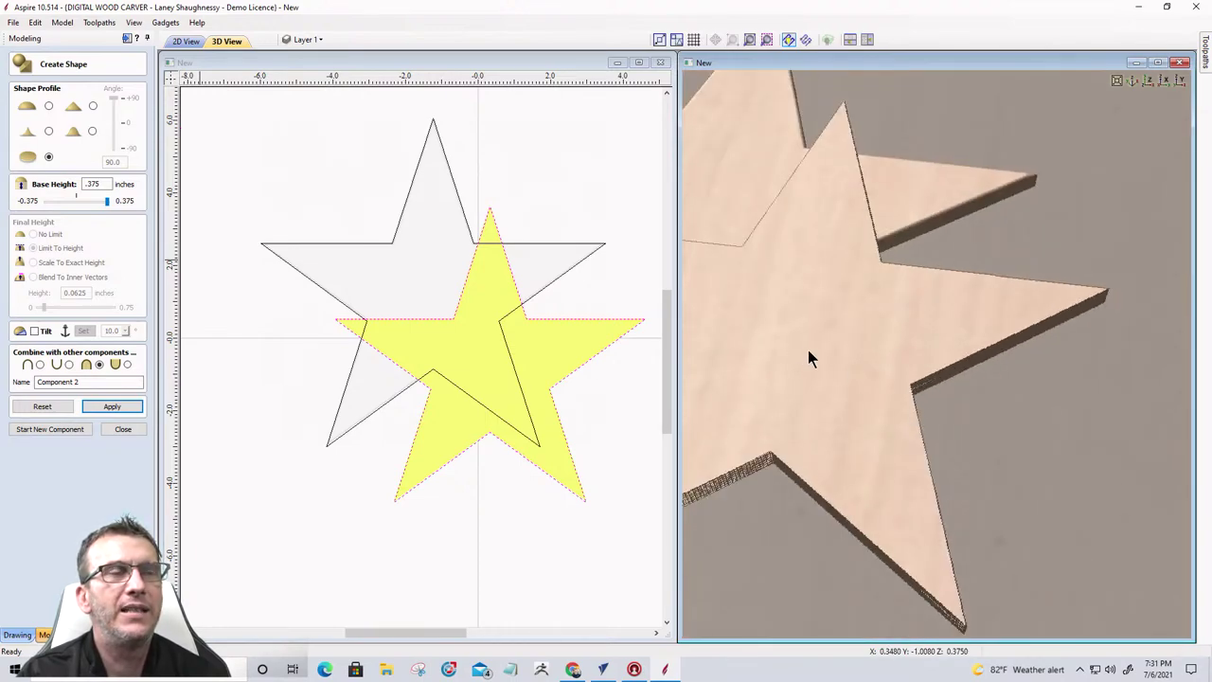
pyautogui.moveTo(808, 352); pyautogui.dragTo(856, 439)
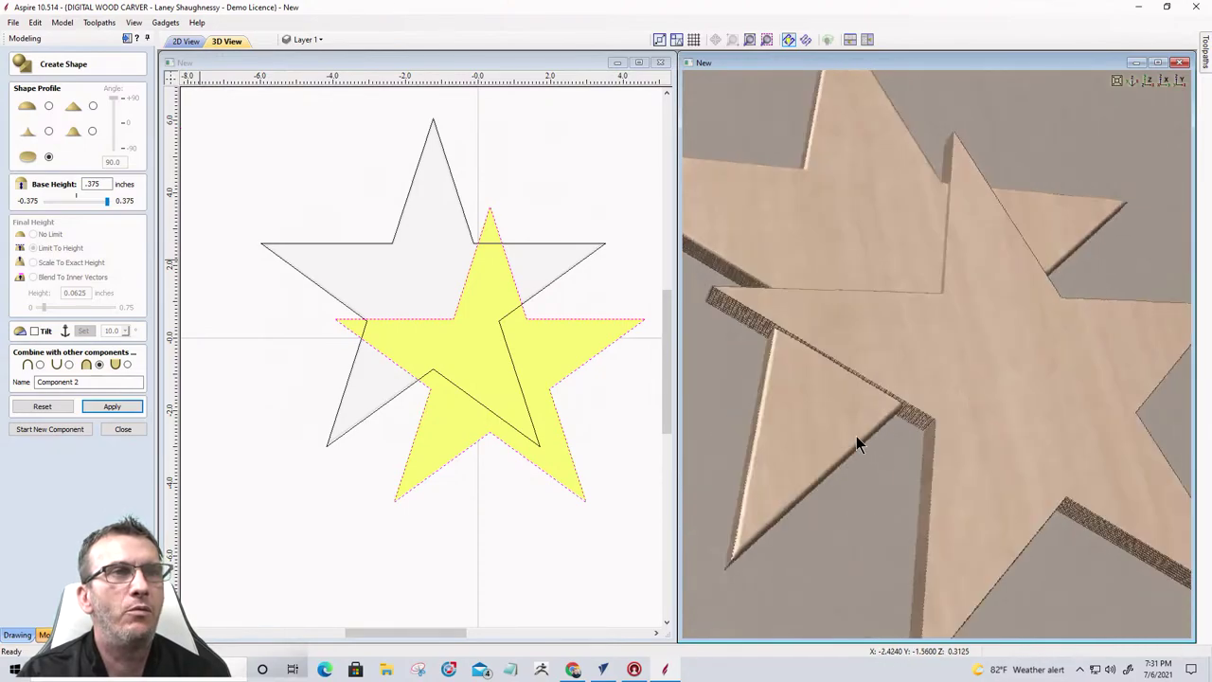
pyautogui.scroll(8, 856, 436)
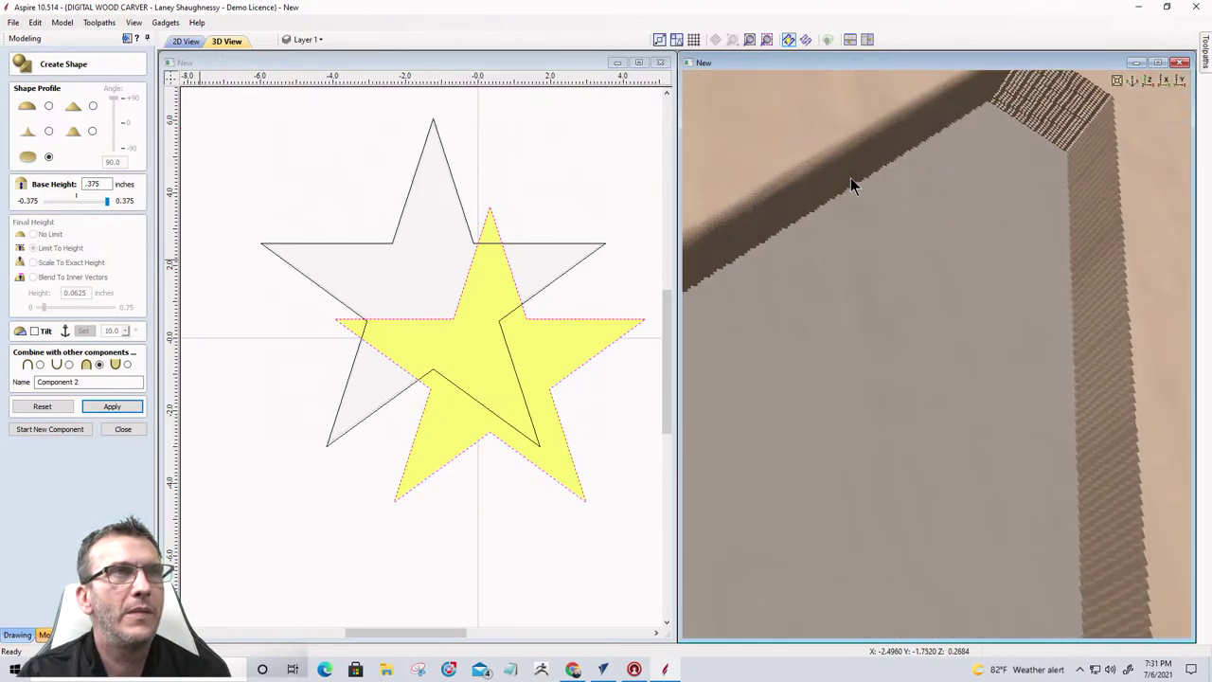
pyautogui.moveTo(851, 186); pyautogui.dragTo(1091, 400)
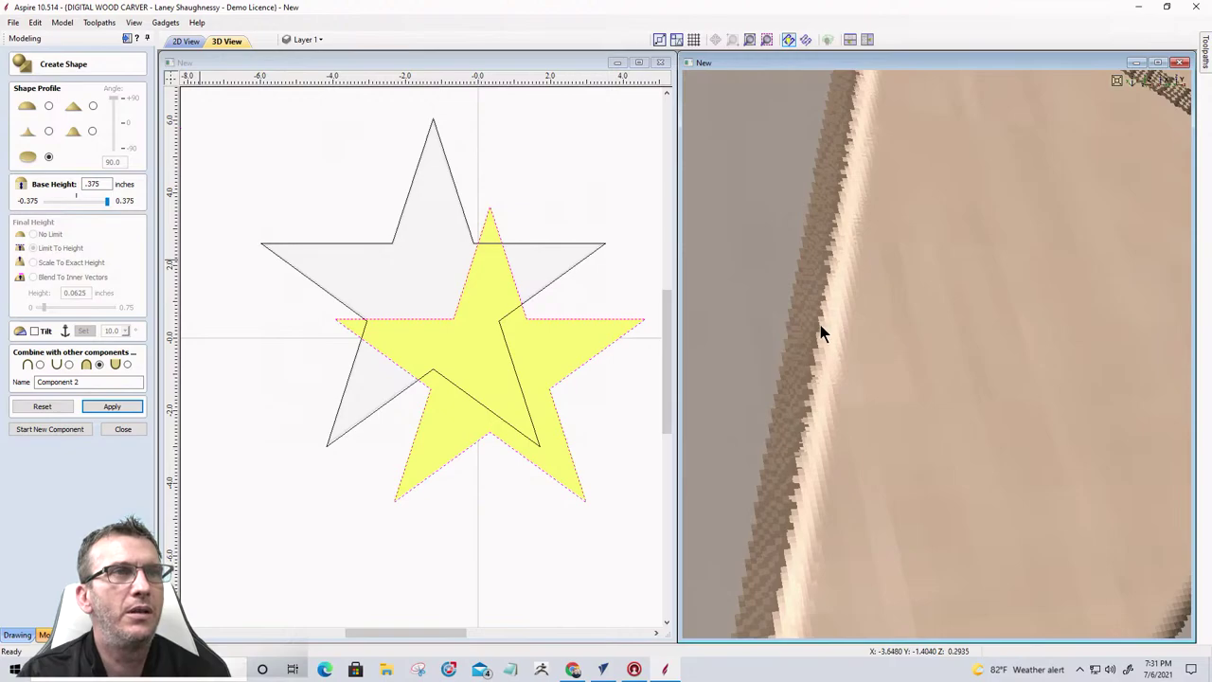
pyautogui.moveTo(820, 324); pyautogui.dragTo(766, 313)
pyautogui.moveTo(923, 399)
pyautogui.mouseDown()
pyautogui.moveTo(938, 362)
pyautogui.moveTo(930, 378)
pyautogui.mouseUp()
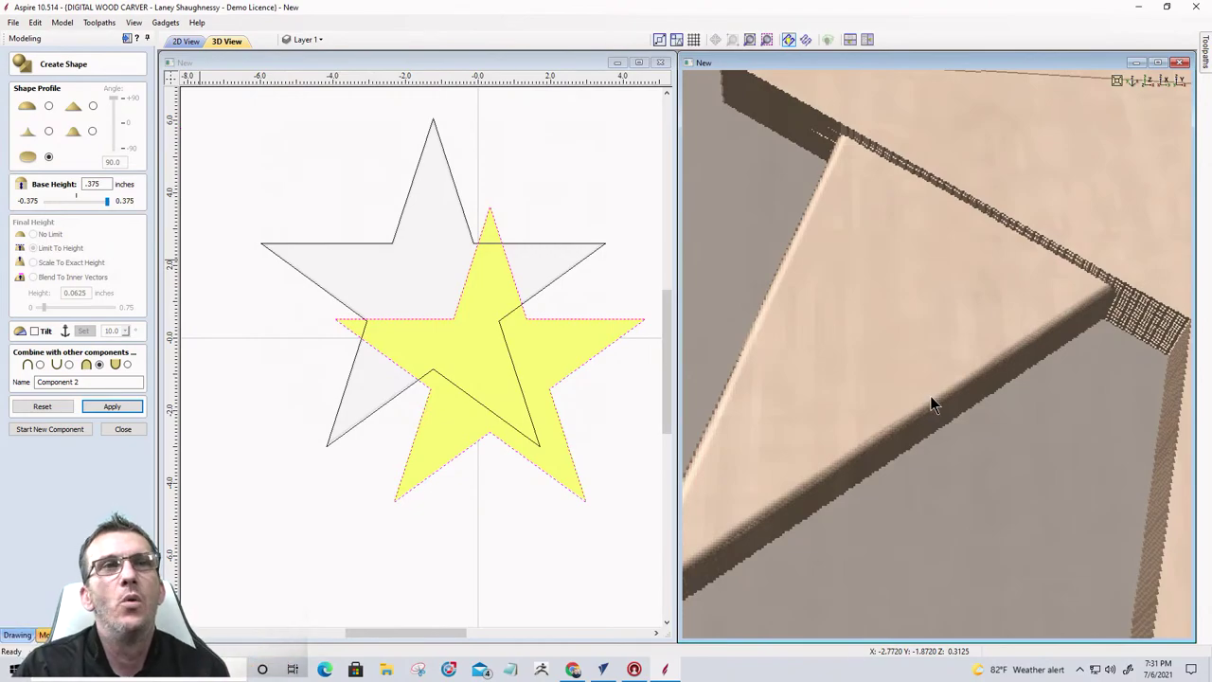
pyautogui.scroll(-3, 844, 334)
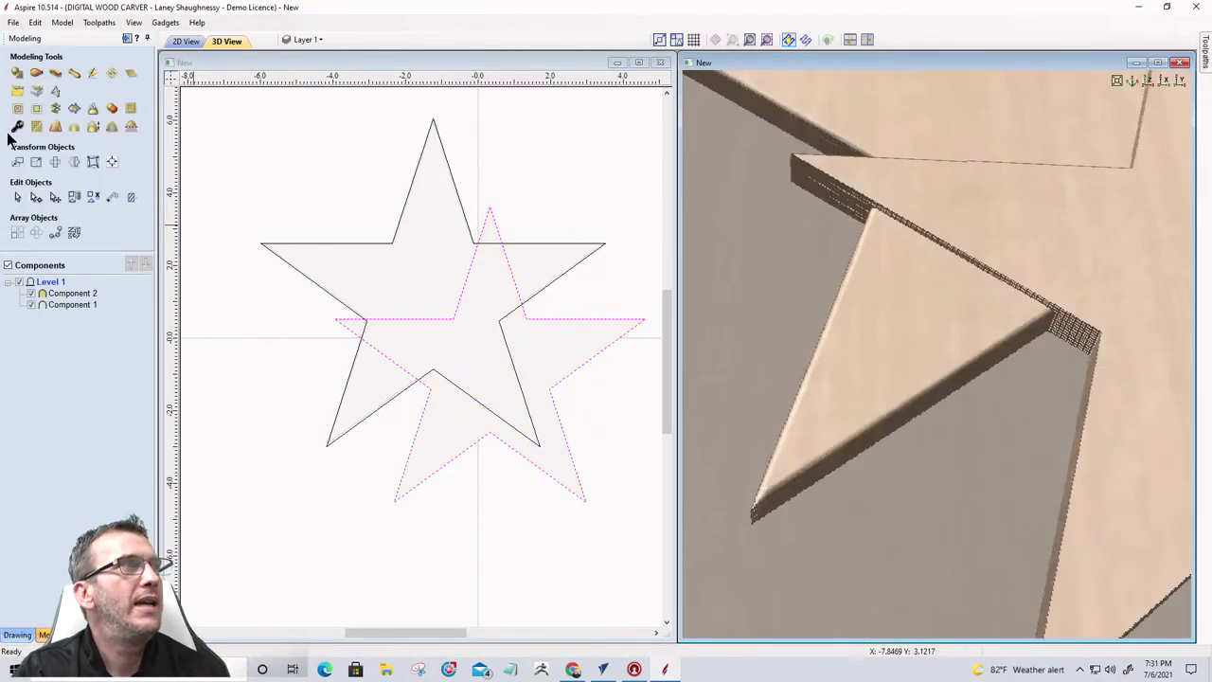
# Step: Smooth the star components with the Smoothing slider near the middle, checking edges in 3D
pyautogui.click(36, 126)
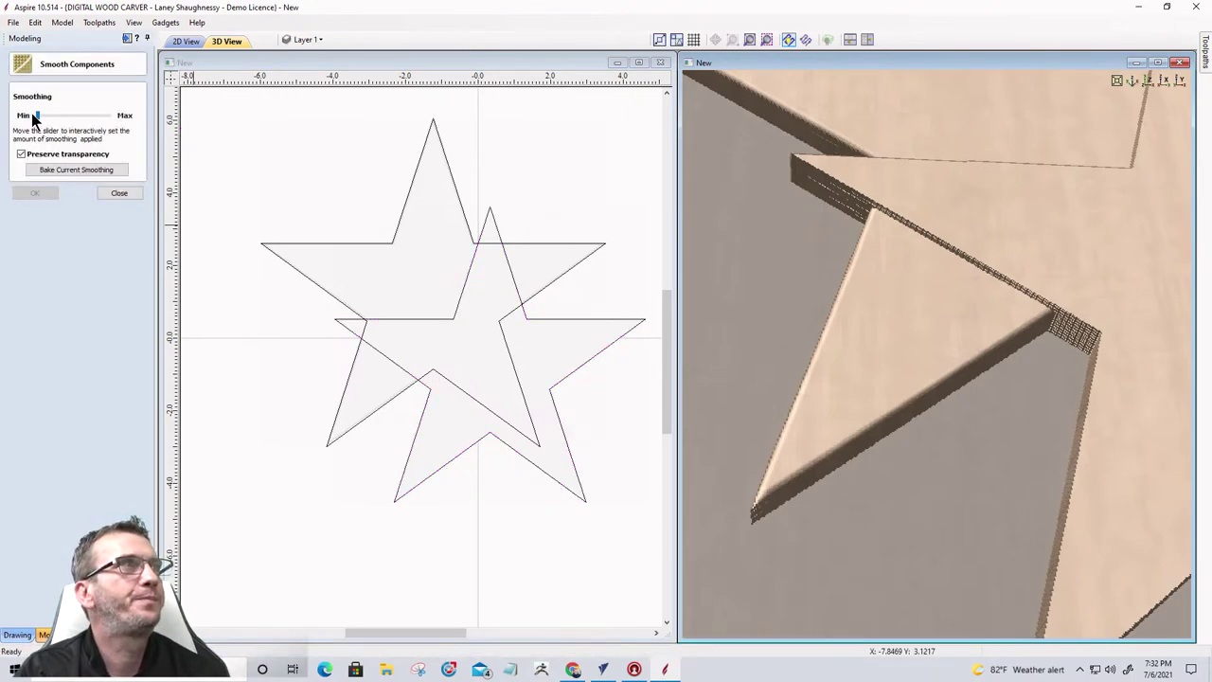
pyautogui.moveTo(38, 115); pyautogui.dragTo(59, 117)
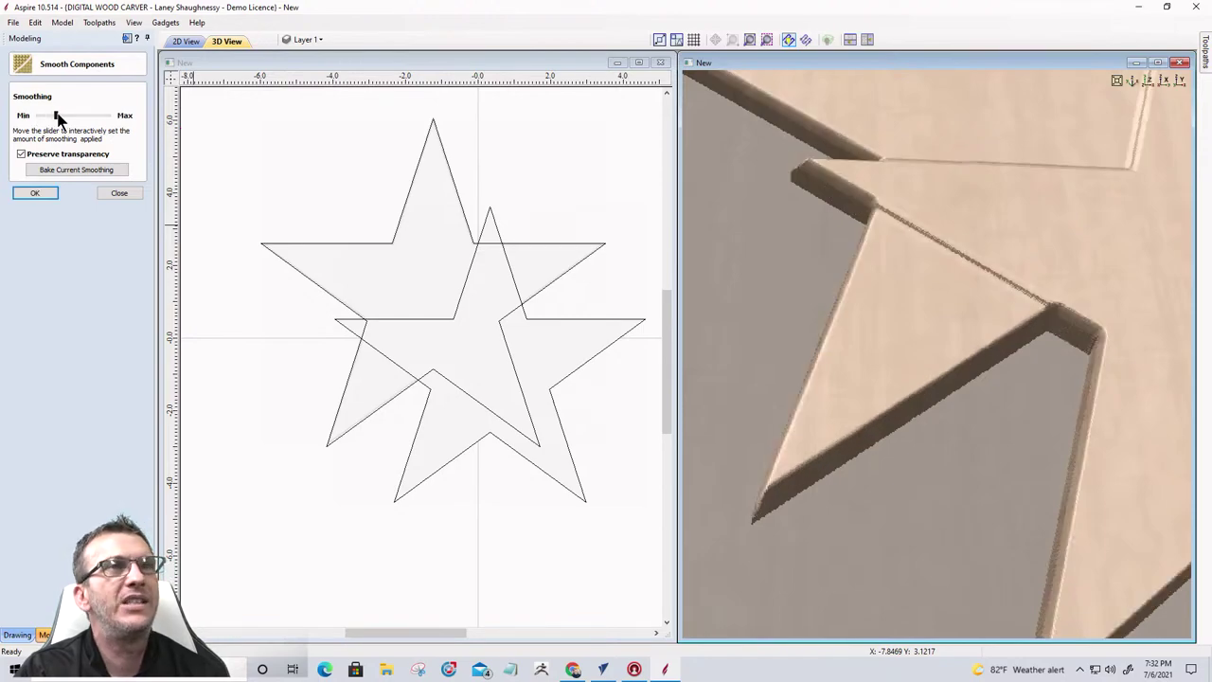
pyautogui.scroll(5, 934, 254)
pyautogui.scroll(-5, 861, 308)
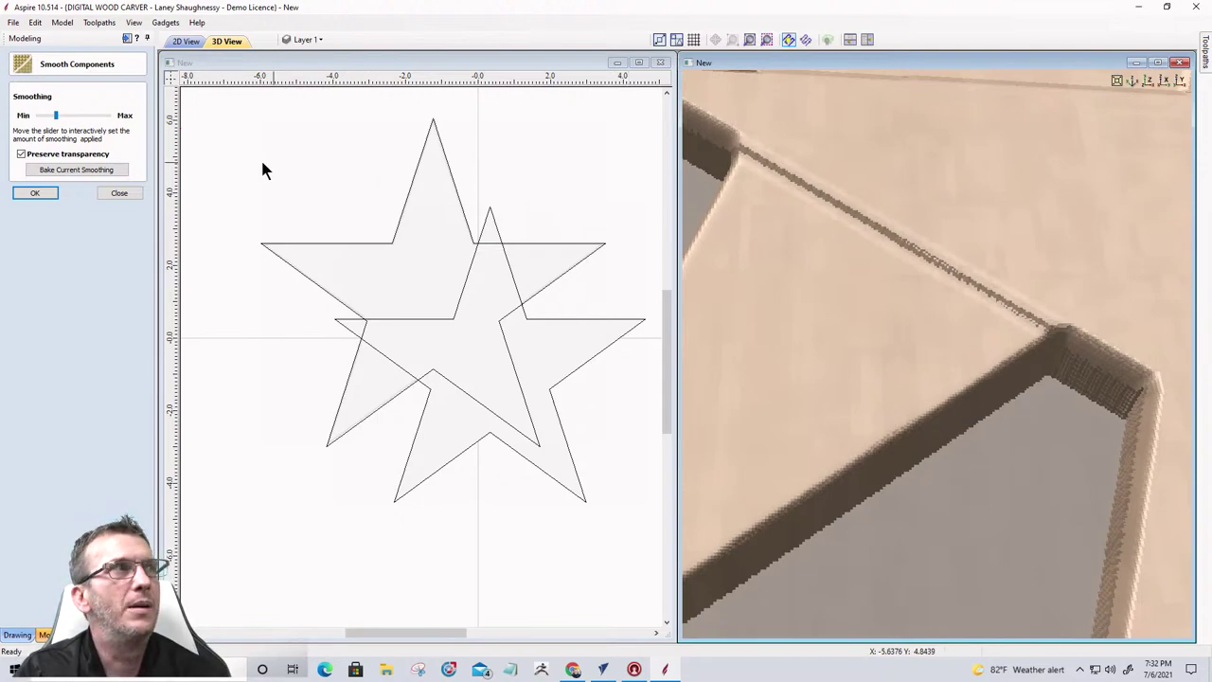
pyautogui.moveTo(57, 114); pyautogui.dragTo(84, 114)
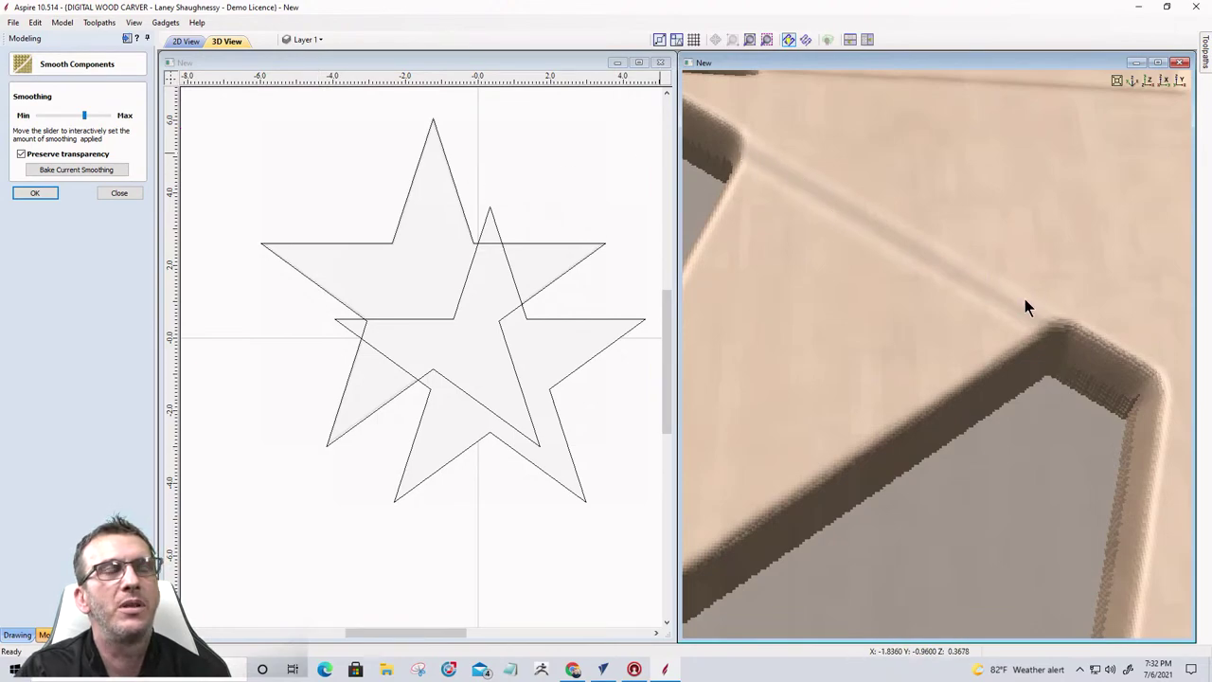
pyautogui.scroll(-2, 964, 311)
pyautogui.moveTo(956, 294); pyautogui.dragTo(785, 198)
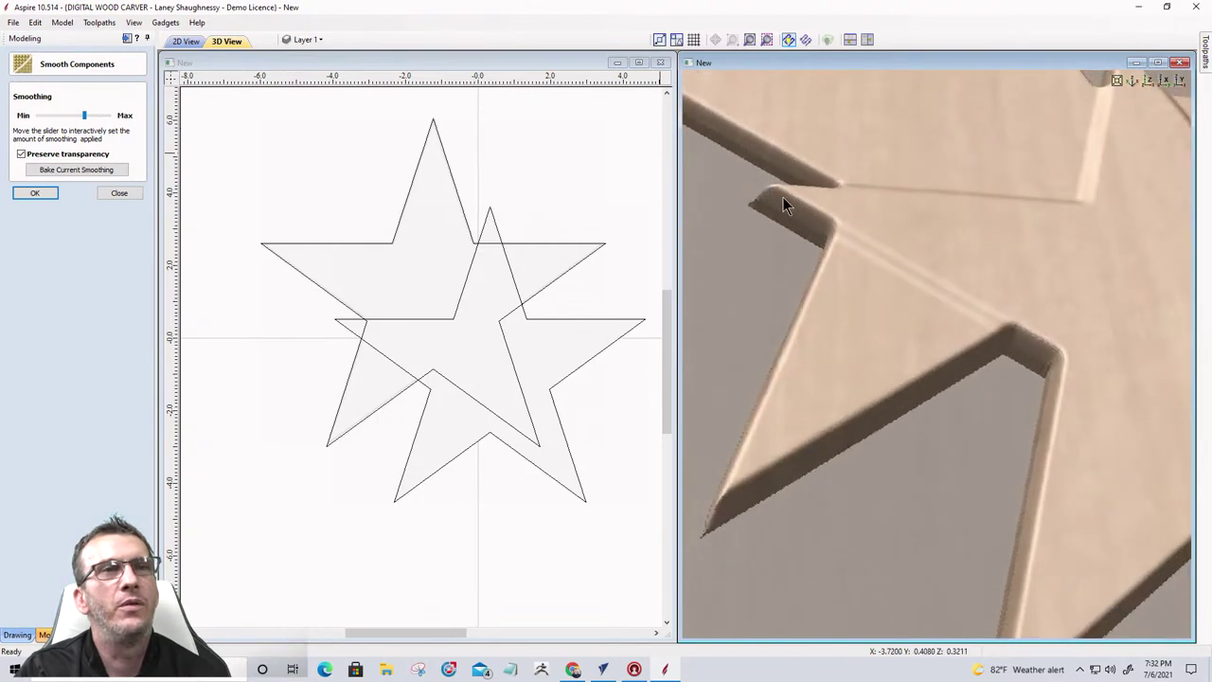
pyautogui.scroll(-3, 983, 274)
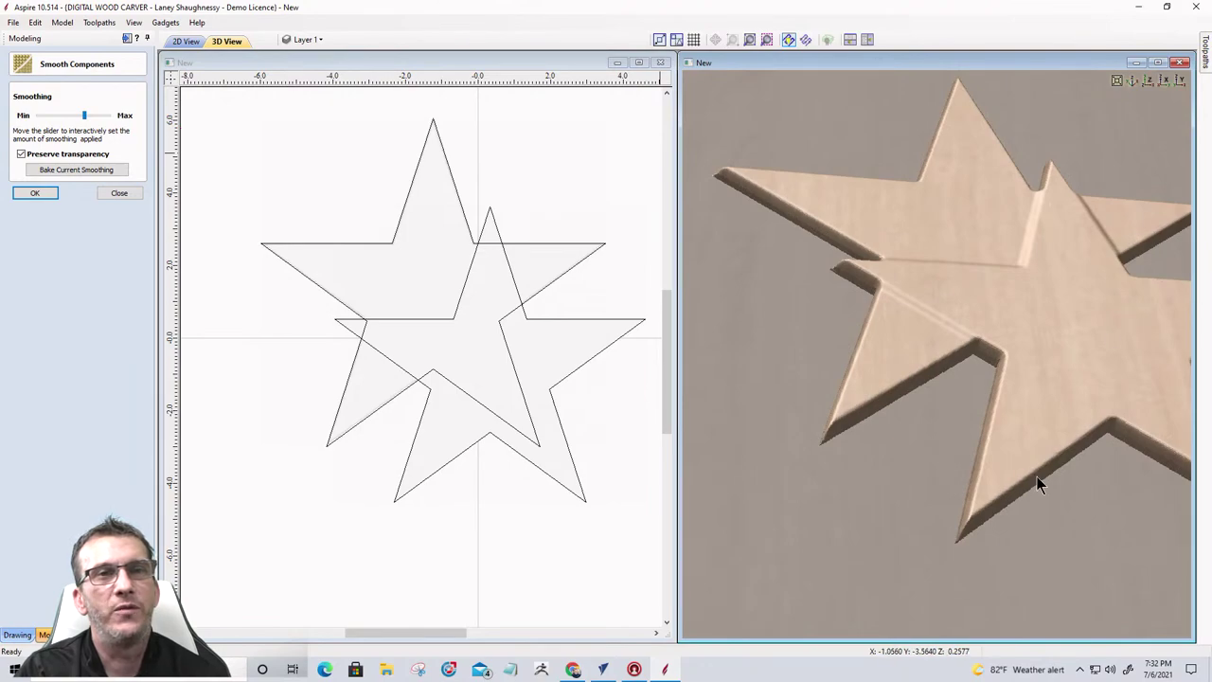
pyautogui.scroll(3, 1047, 479)
pyautogui.moveTo(1010, 456); pyautogui.dragTo(964, 340)
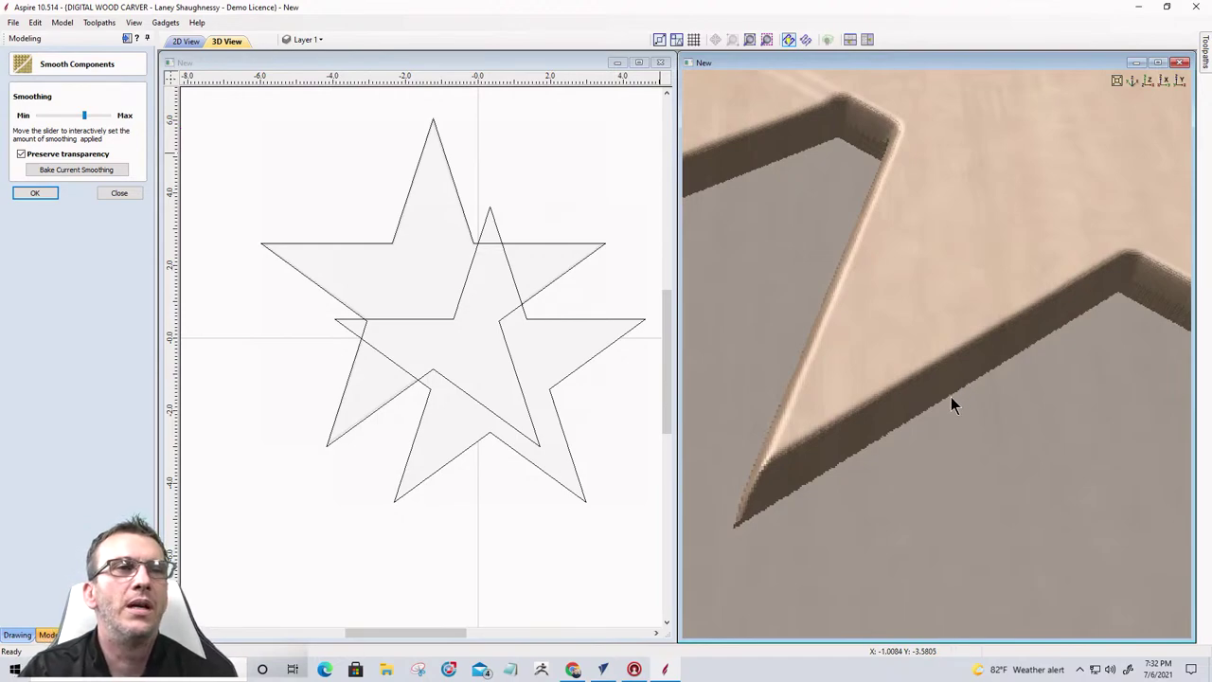
pyautogui.scroll(-2, 952, 396)
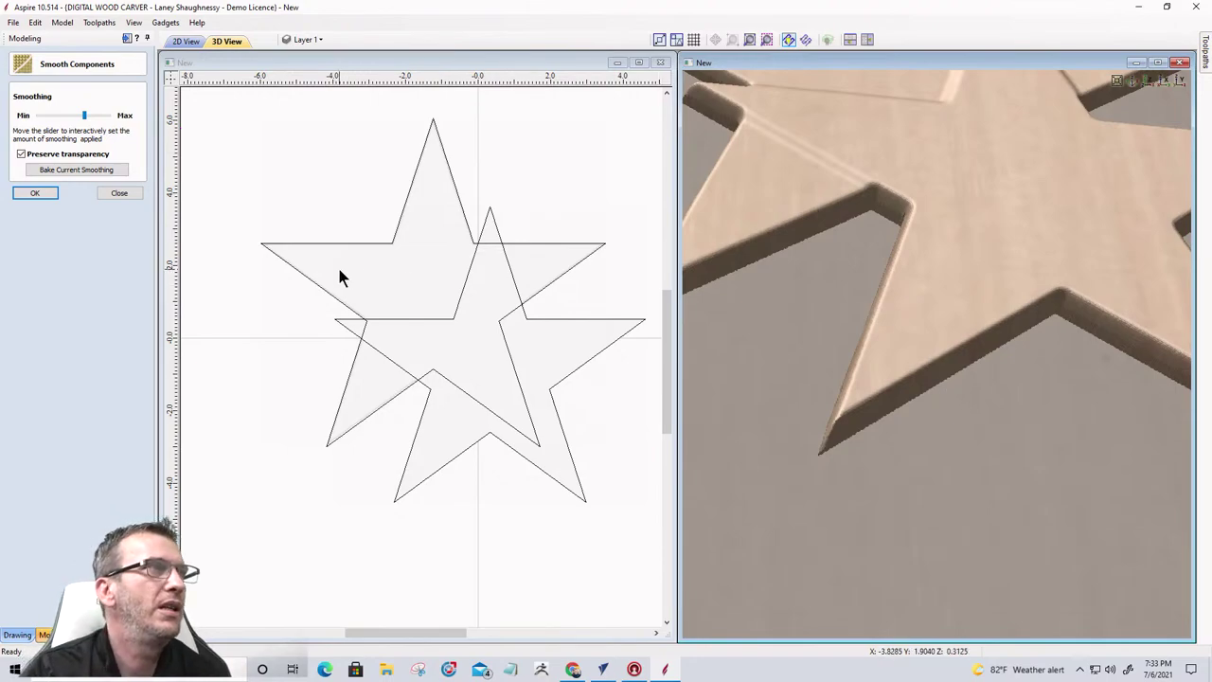
pyautogui.click(107, 194)
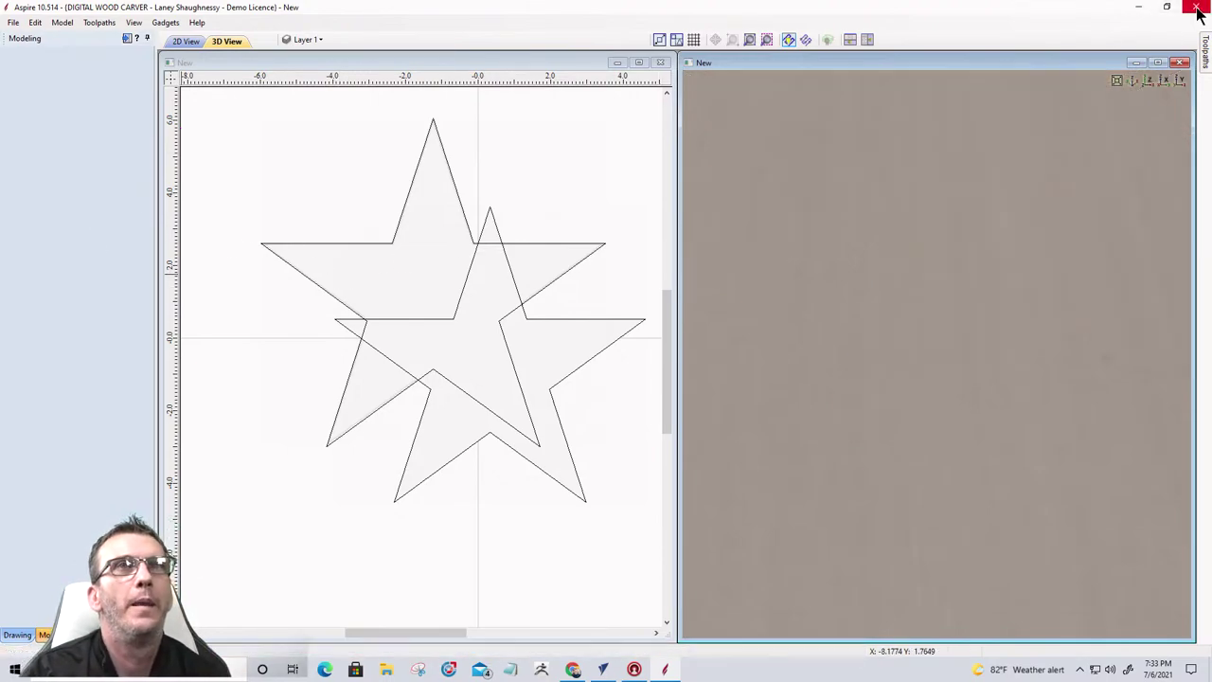
# Step: Minimize Aspire to bring the VCarve Pro window back
pyautogui.click(1138, 9)
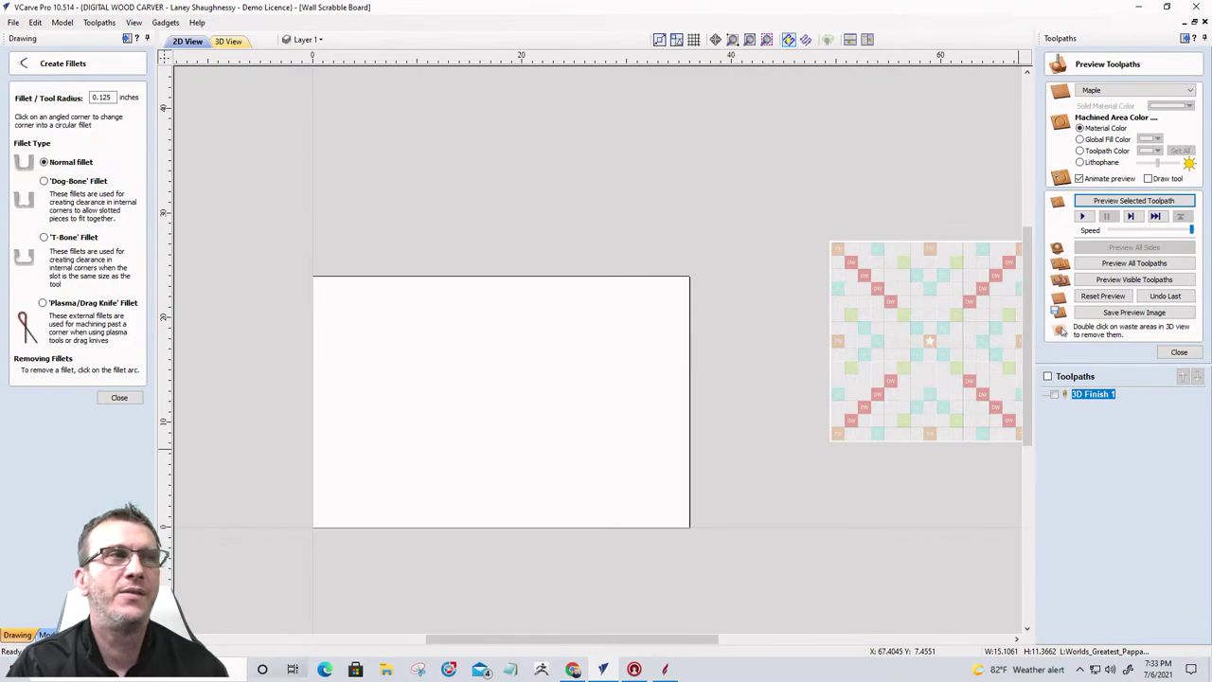
# Step: Close Create Fillets and browse to the Animals folder of the Clipart library
pyautogui.click(110, 399)
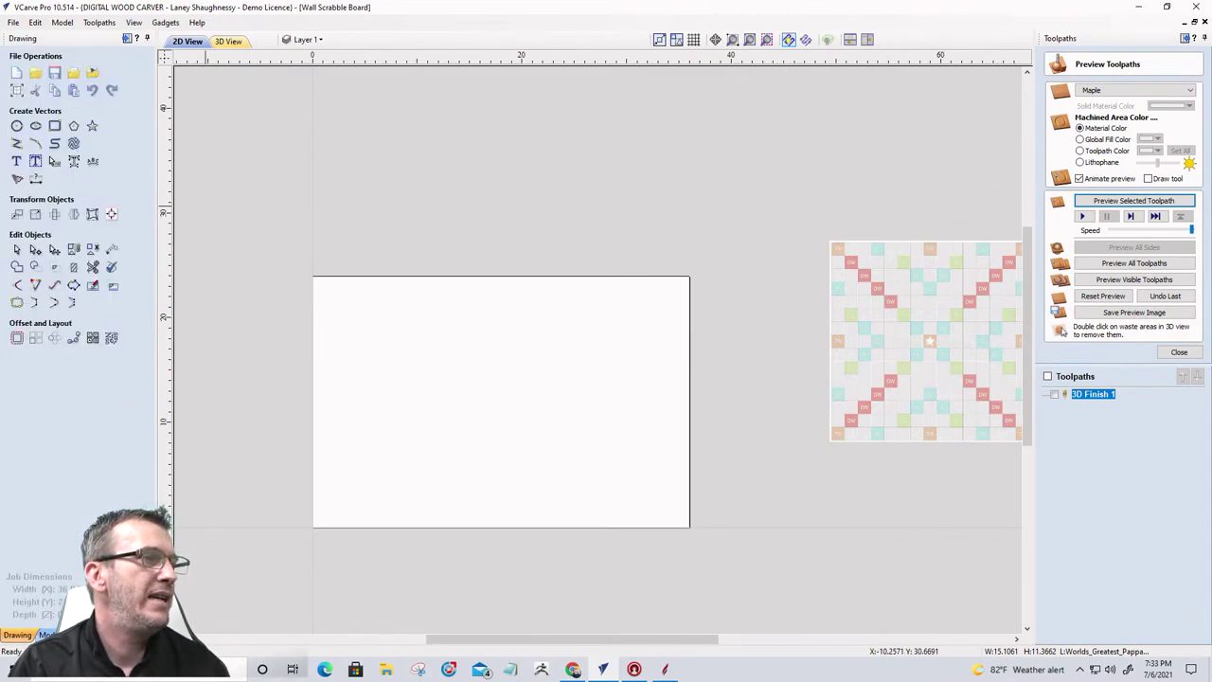
pyautogui.click(71, 634)
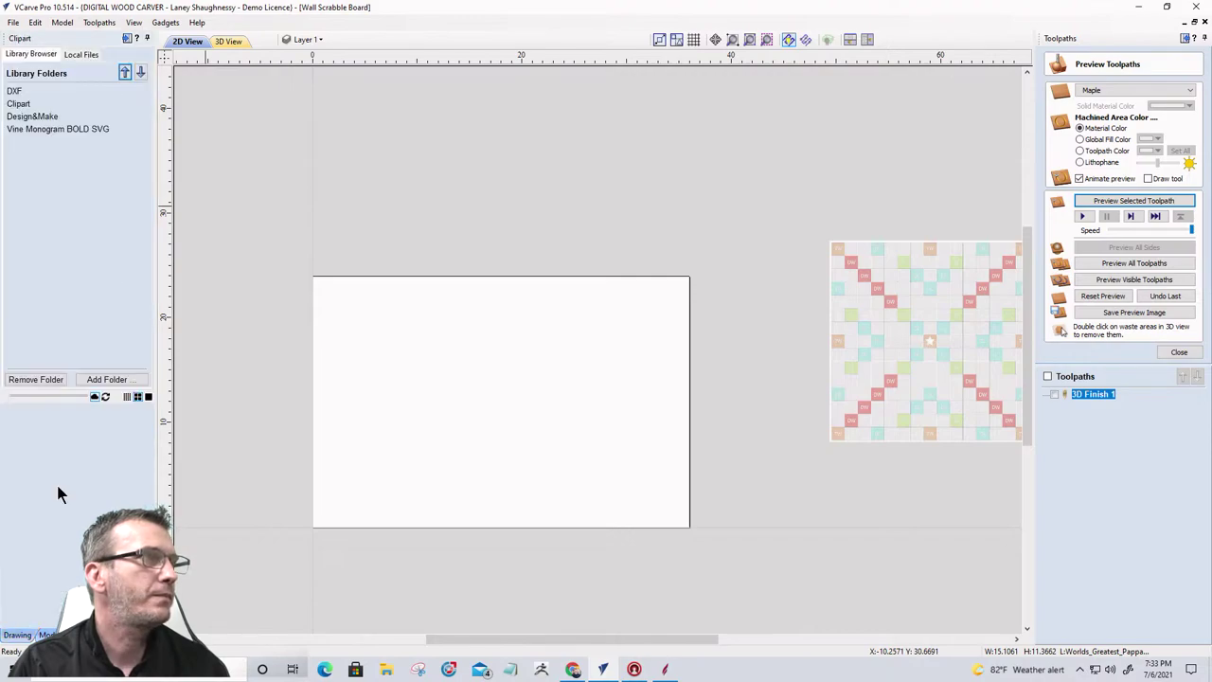
pyautogui.doubleClick(20, 103)
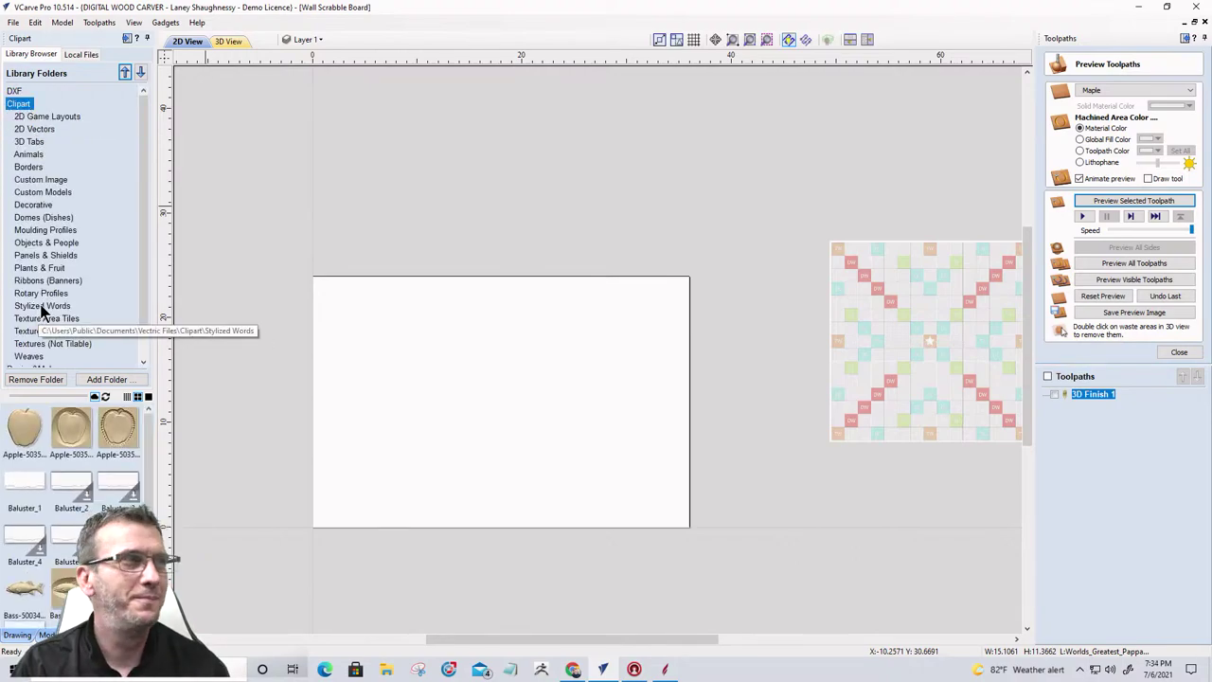
pyautogui.click(21, 154)
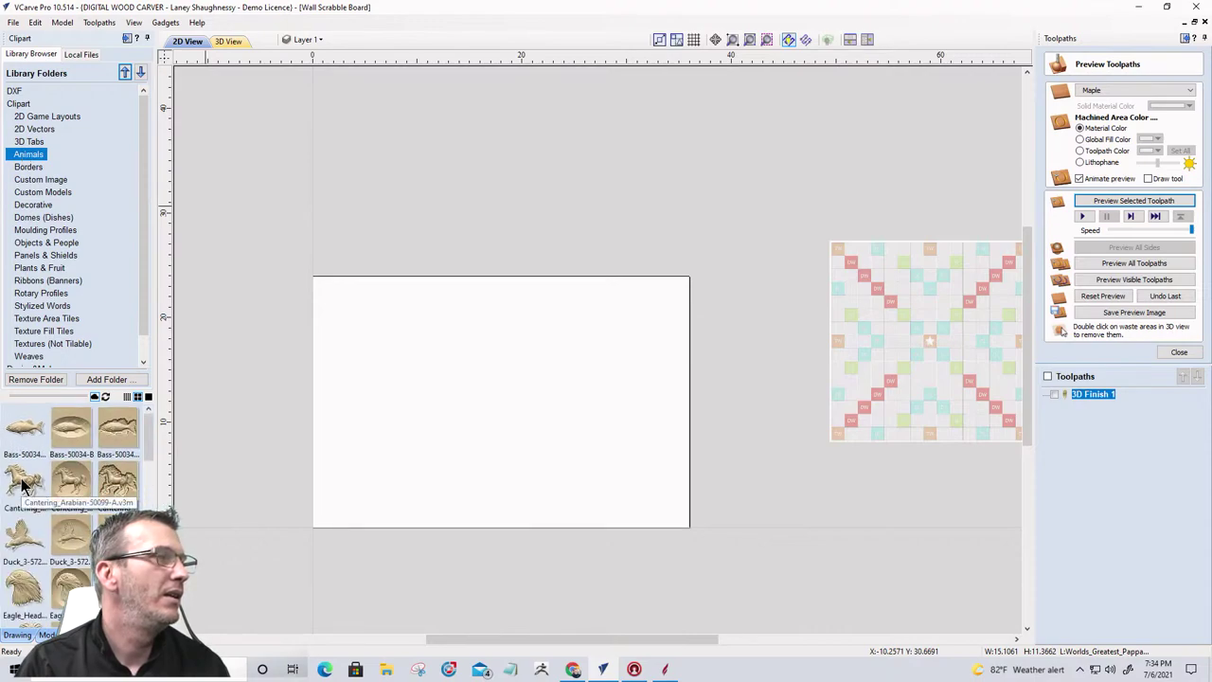
# Step: Place the cantering Arabian horse on the board and enlarge it by its corner handle
pyautogui.moveTo(23, 485); pyautogui.dragTo(503, 411)
pyautogui.scroll(2, 503, 411)
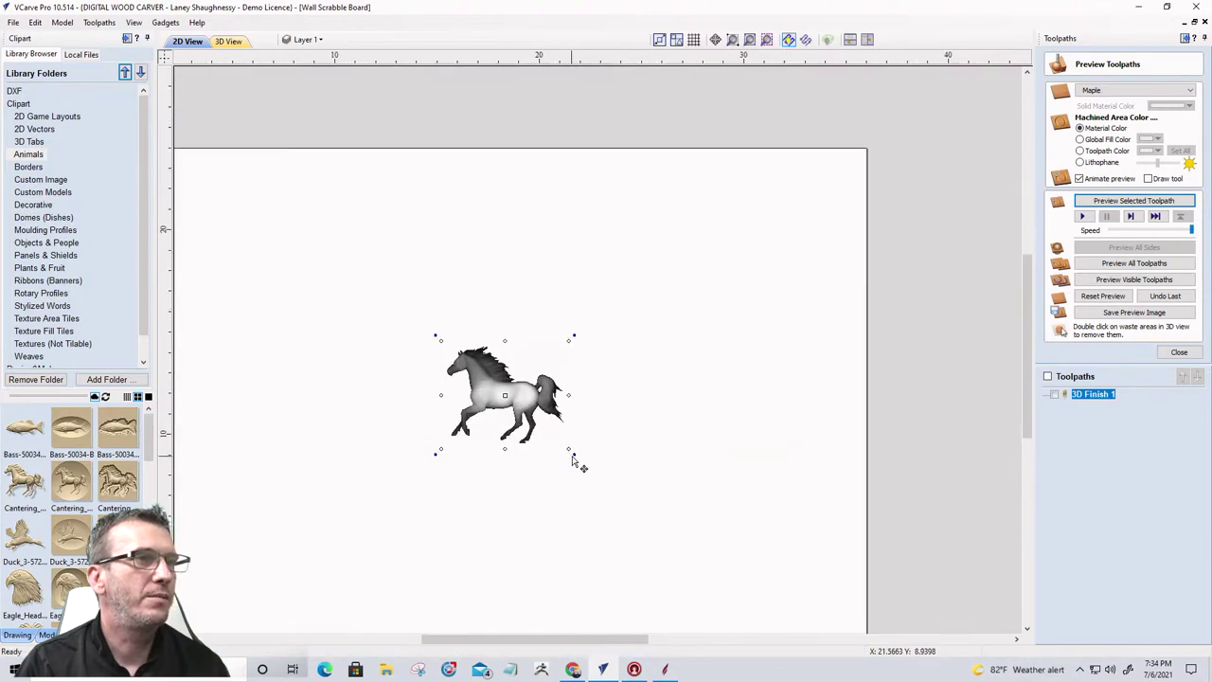
pyautogui.moveTo(569, 449); pyautogui.dragTo(697, 581)
pyautogui.scroll(-2, 670, 344)
pyautogui.scroll(2, 643, 410)
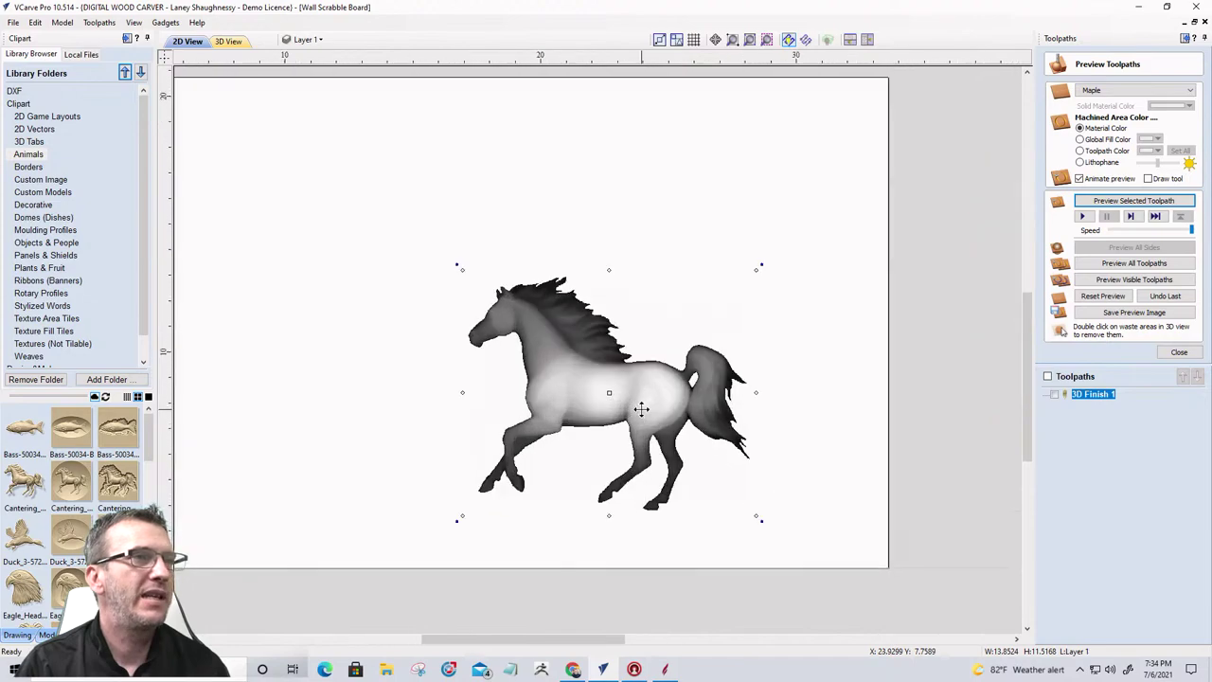
pyautogui.scroll(2, 641, 409)
pyautogui.scroll(-3, 635, 388)
# Step: Inspect the horse in 3D view and close the toolpath preview
pyautogui.click(230, 42)
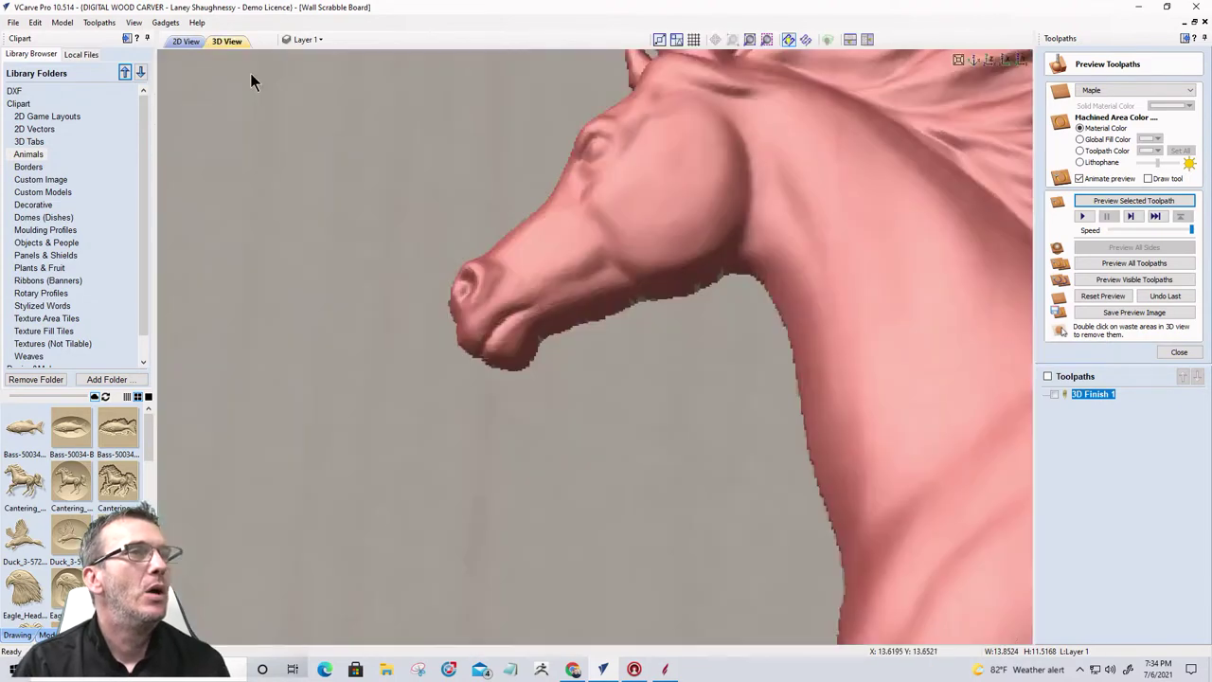
pyautogui.scroll(-5, 241, 263)
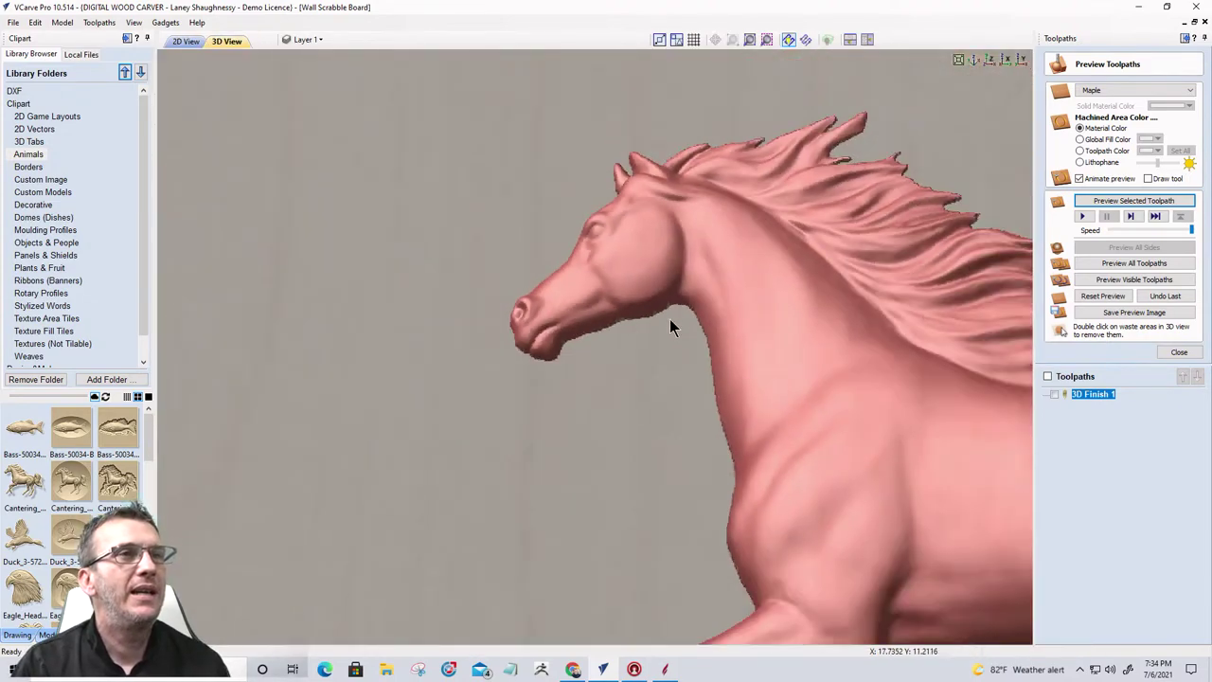
pyautogui.moveTo(670, 327); pyautogui.dragTo(411, 278, button='middle')
pyautogui.scroll(1, 411, 278)
pyautogui.scroll(-1, 712, 362)
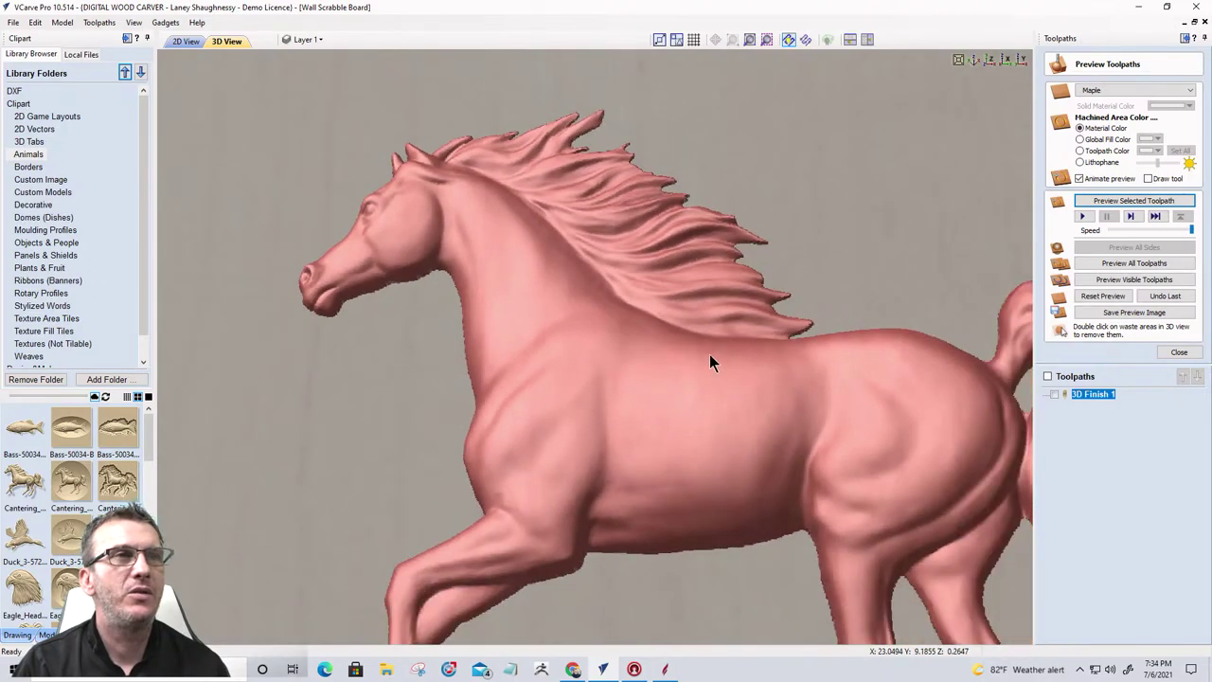
pyautogui.scroll(-1, 712, 362)
pyautogui.click(1177, 352)
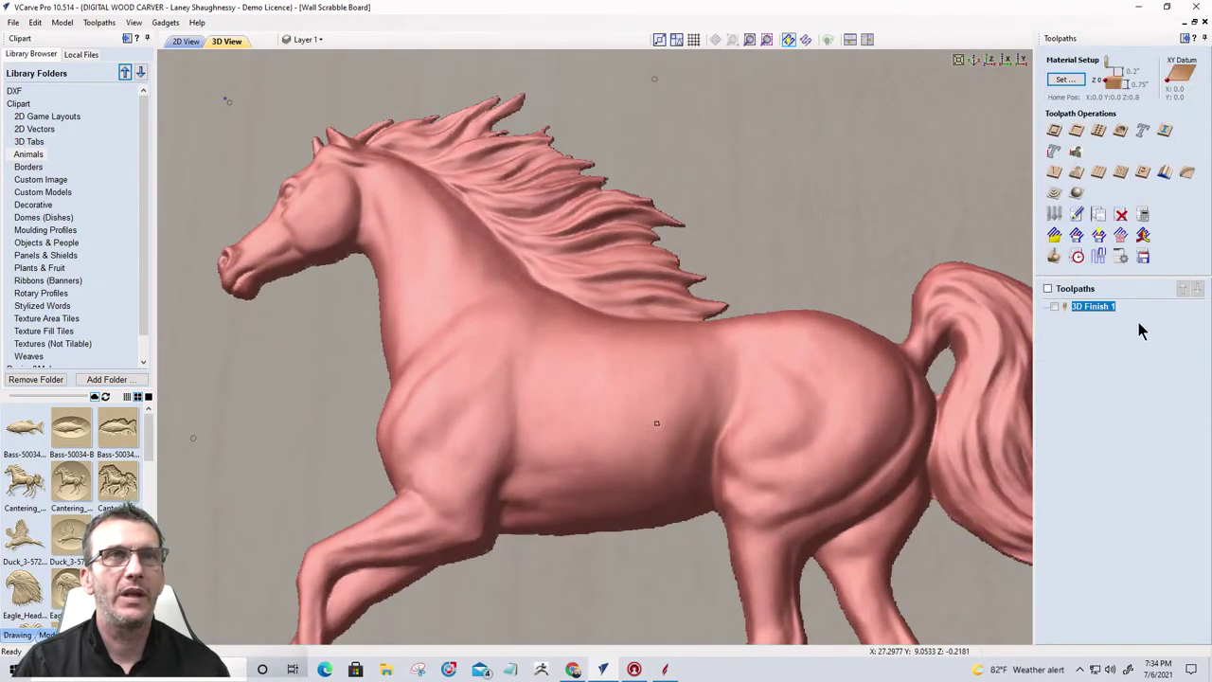
# Step: Set the horse model's height to 0.74 in within Material Setup and confirm
pyautogui.click(1057, 194)
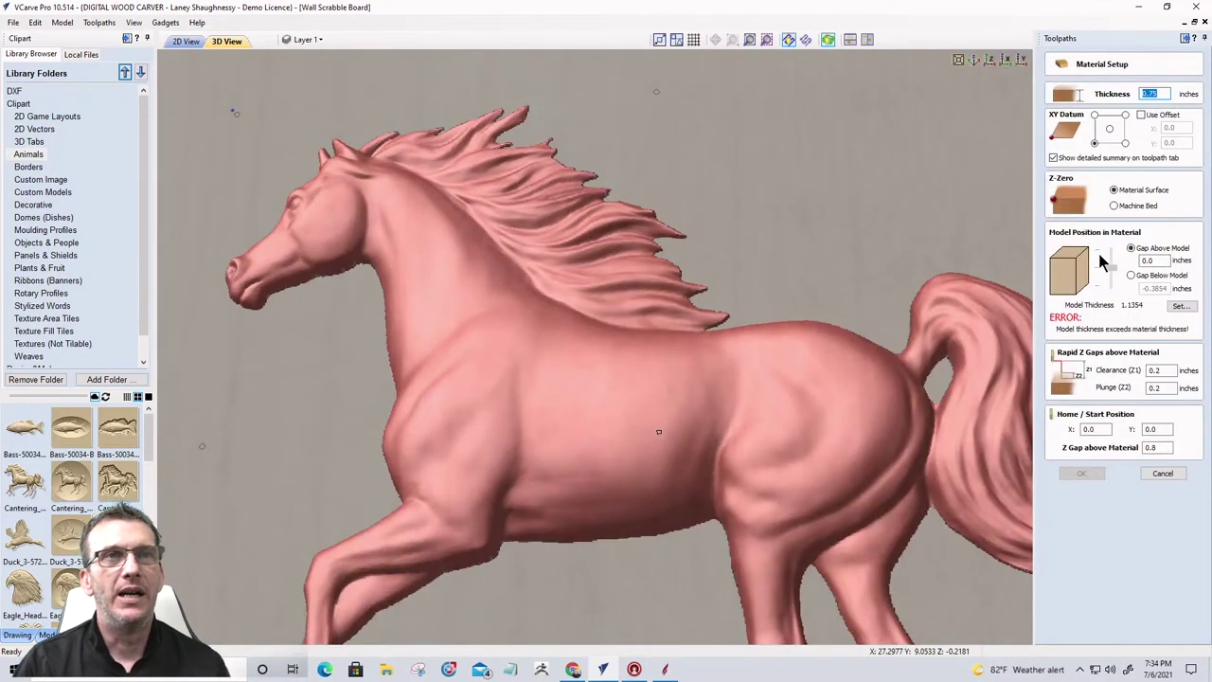
pyautogui.click(1179, 308)
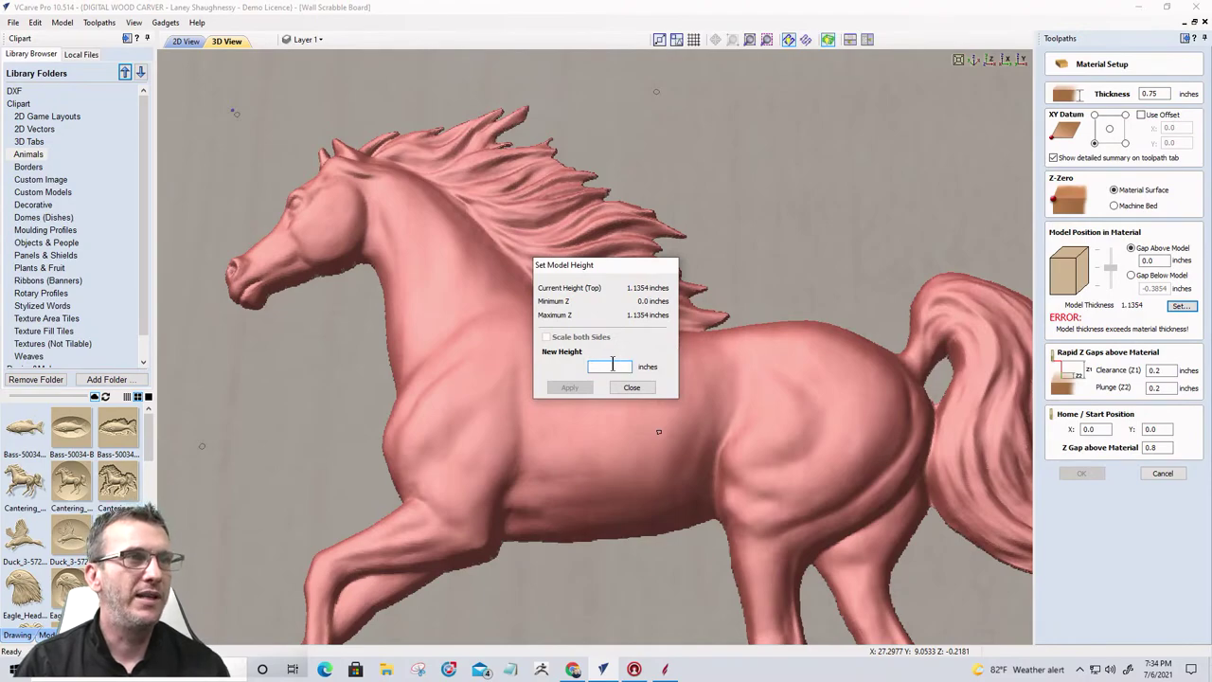
pyautogui.write('.75')
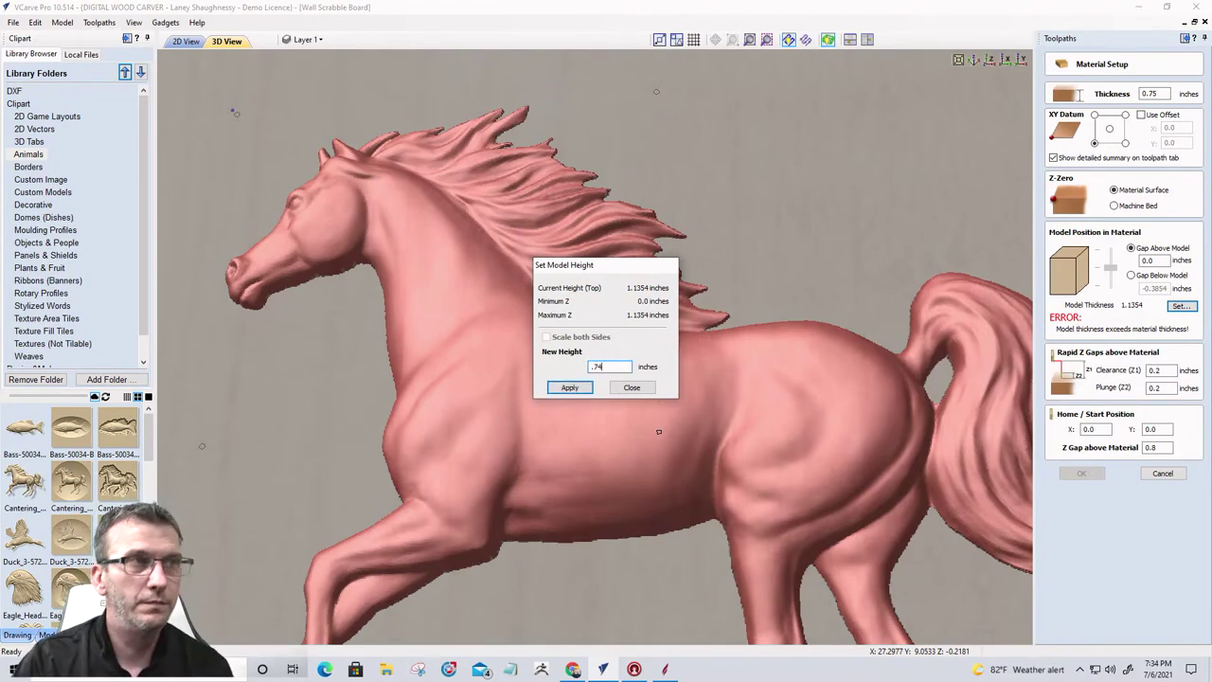
pyautogui.click(573, 388)
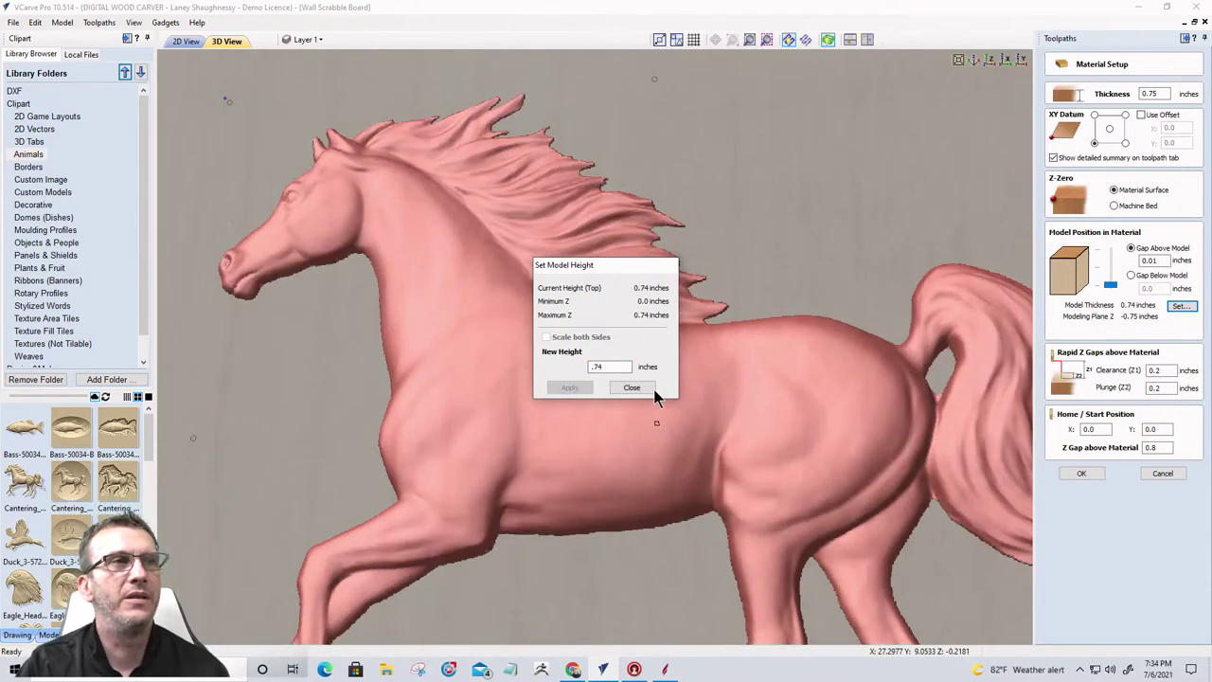
pyautogui.click(652, 388)
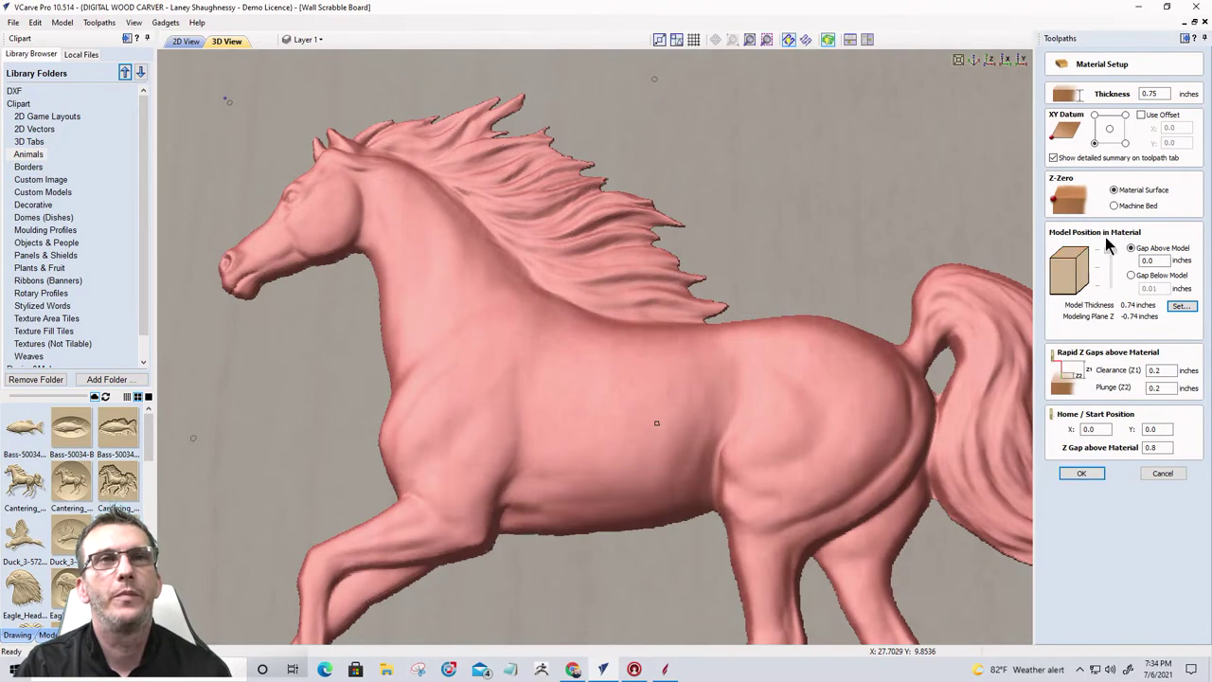
pyautogui.click(1084, 471)
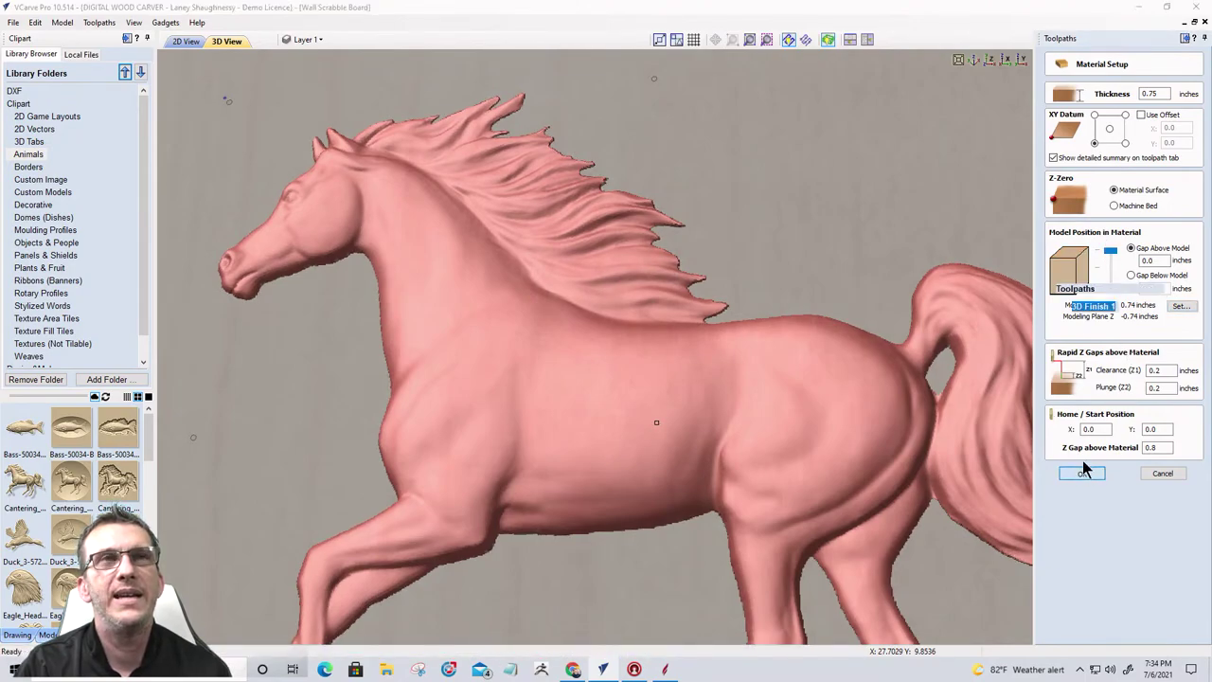
pyautogui.click(574, 373)
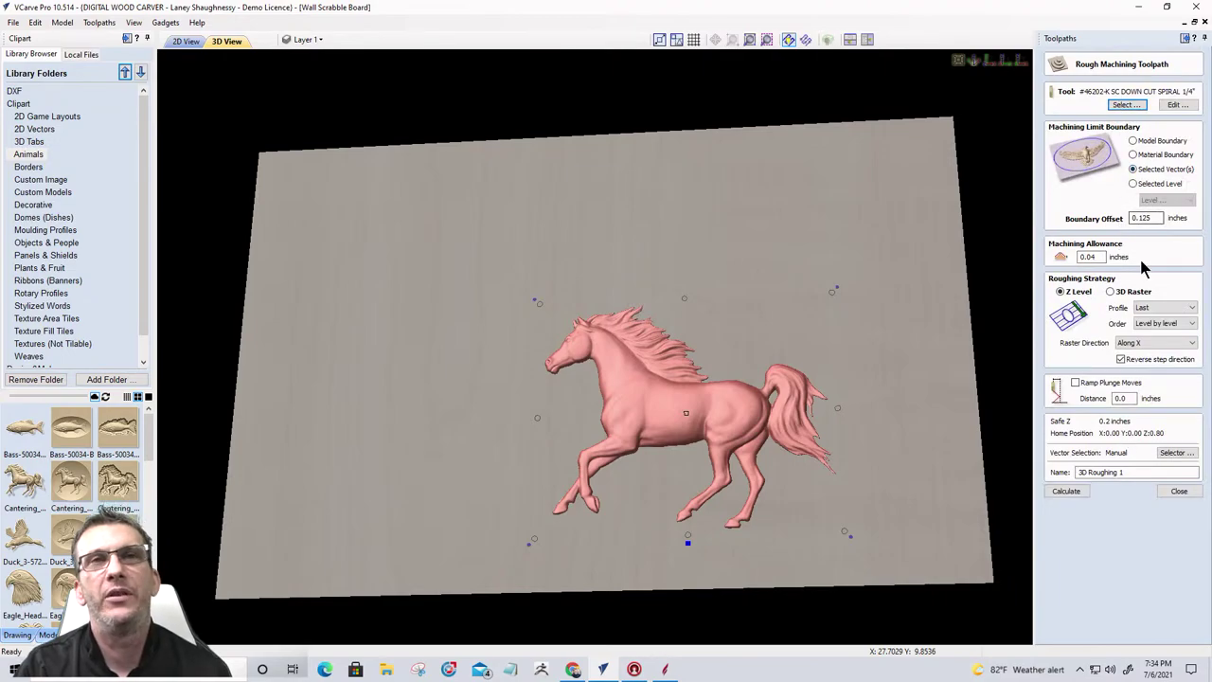
# Step: Limit 3D Roughing 1 to the Model Boundary with a .25 in offset and calculate it
pyautogui.doubleClick(1143, 219)
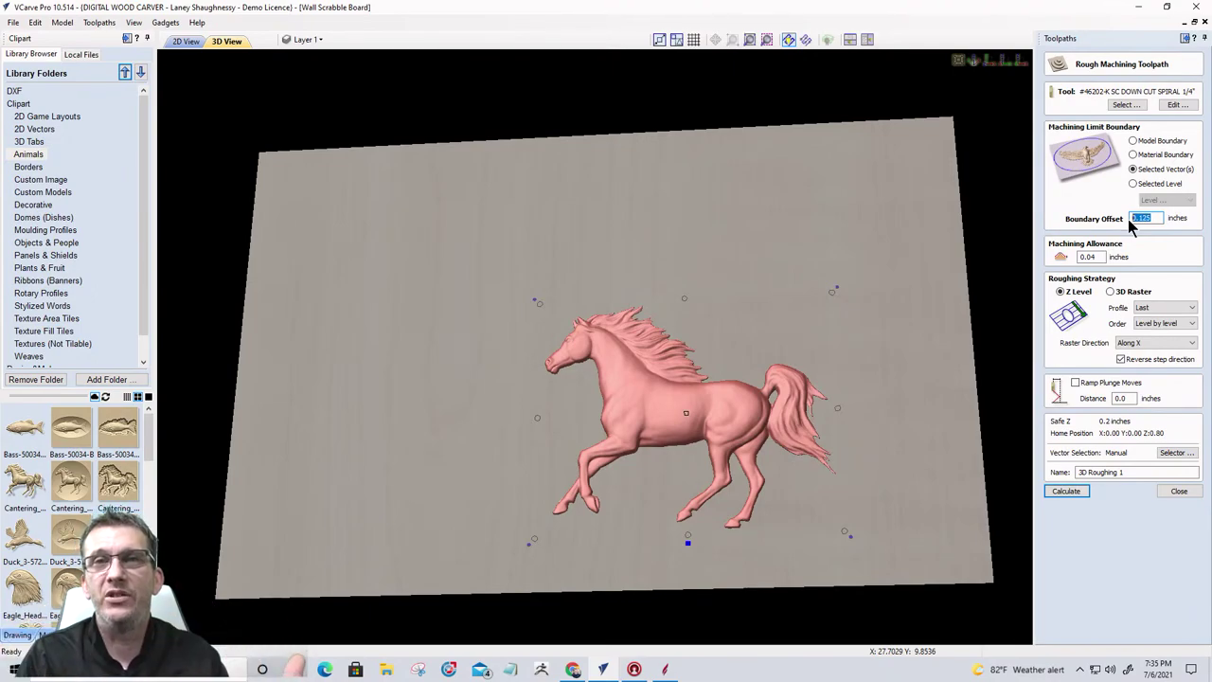
pyautogui.click(186, 41)
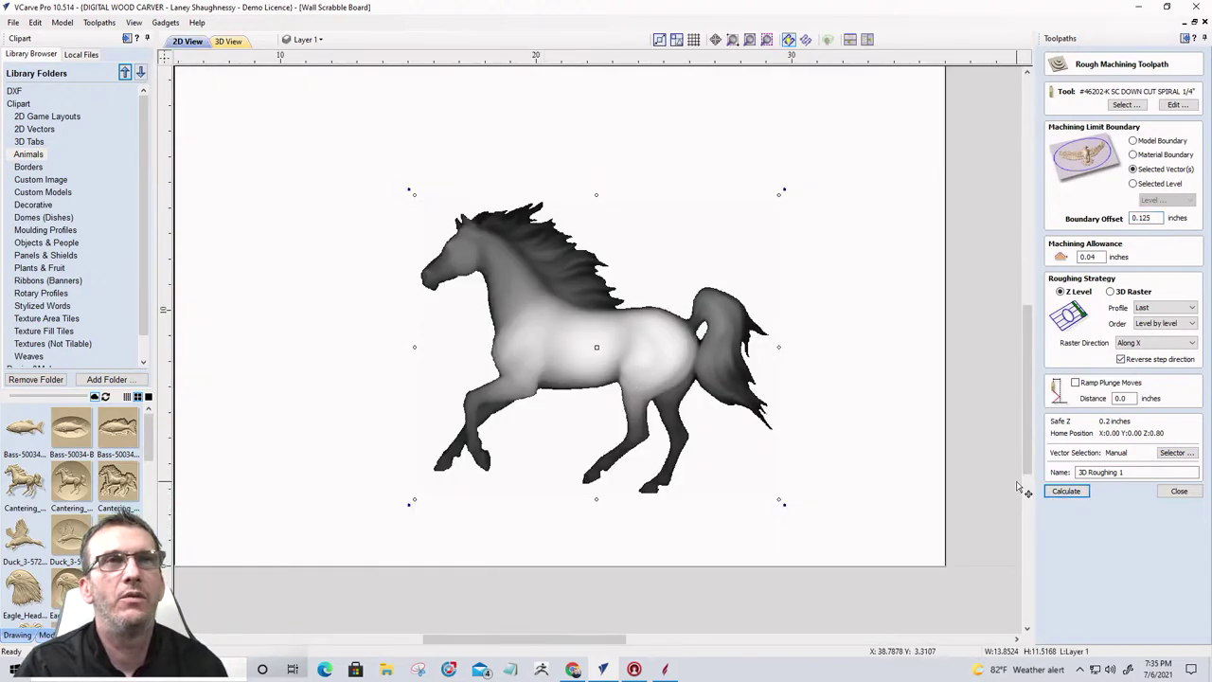
pyautogui.click(1134, 142)
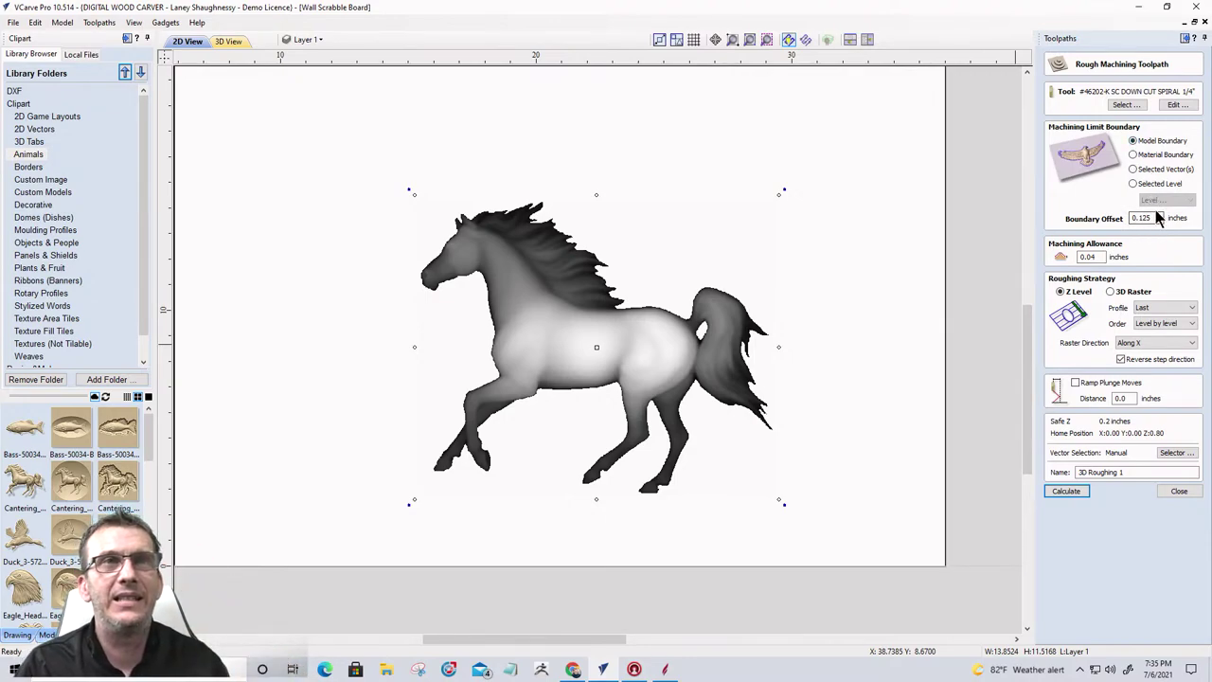
pyautogui.moveTo(1161, 218); pyautogui.dragTo(1133, 218)
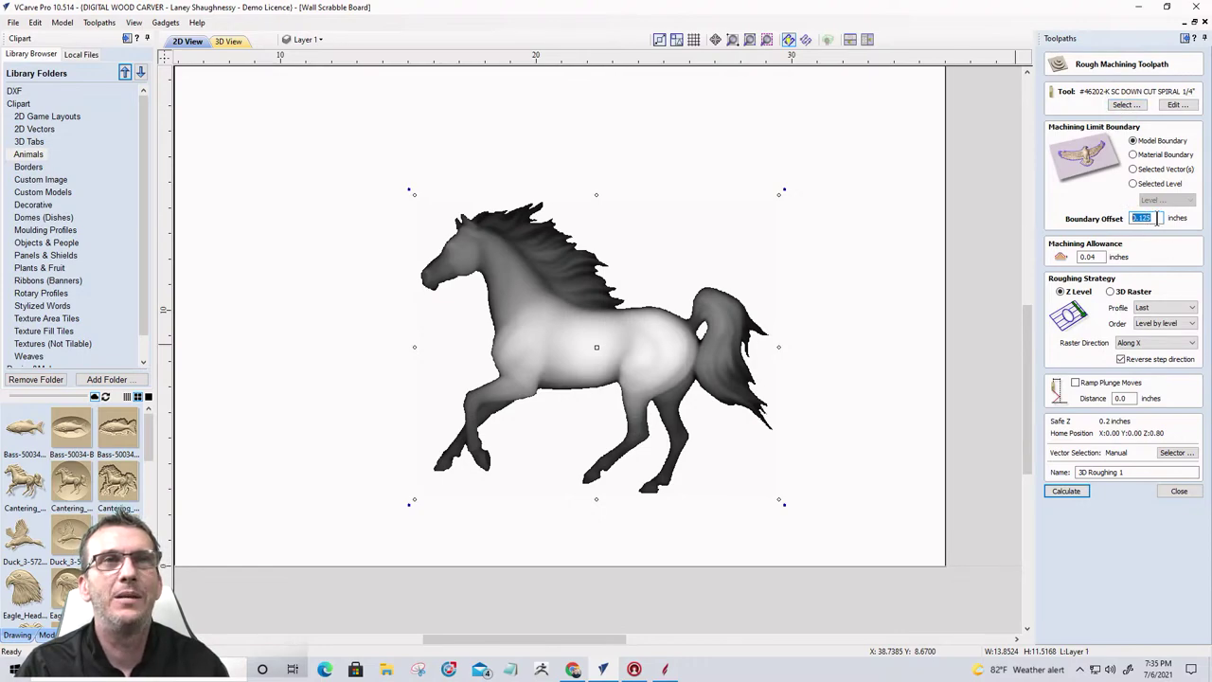
pyautogui.write('.25')
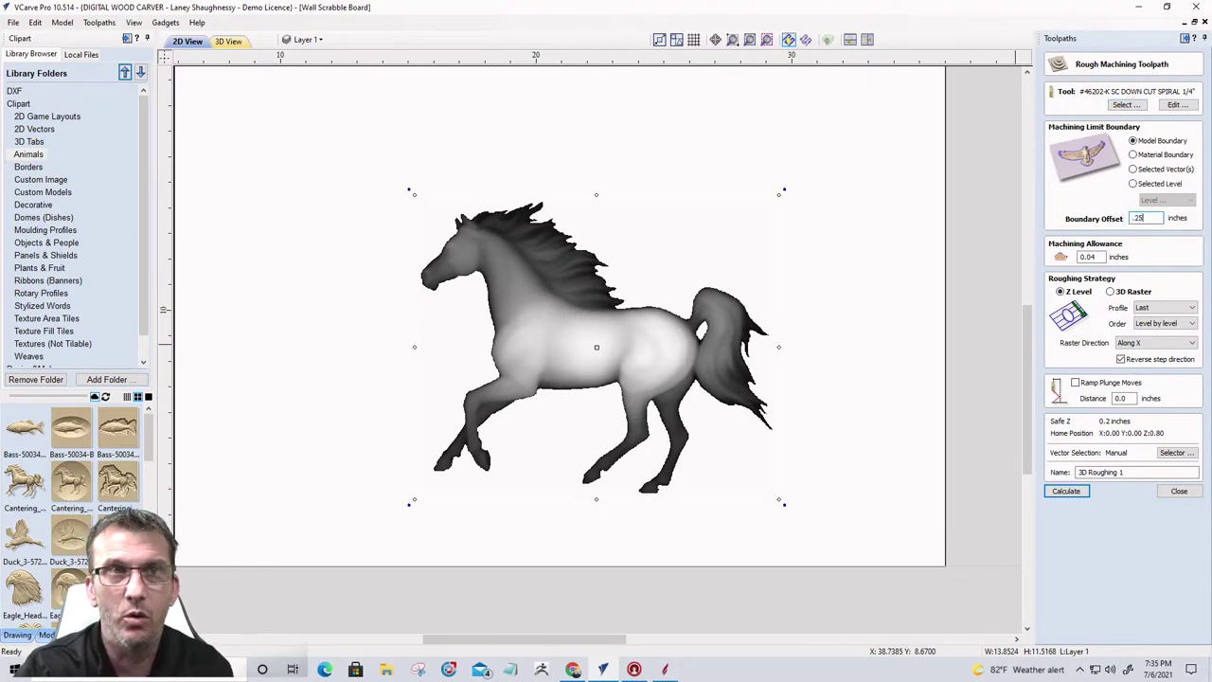
pyautogui.click(1064, 490)
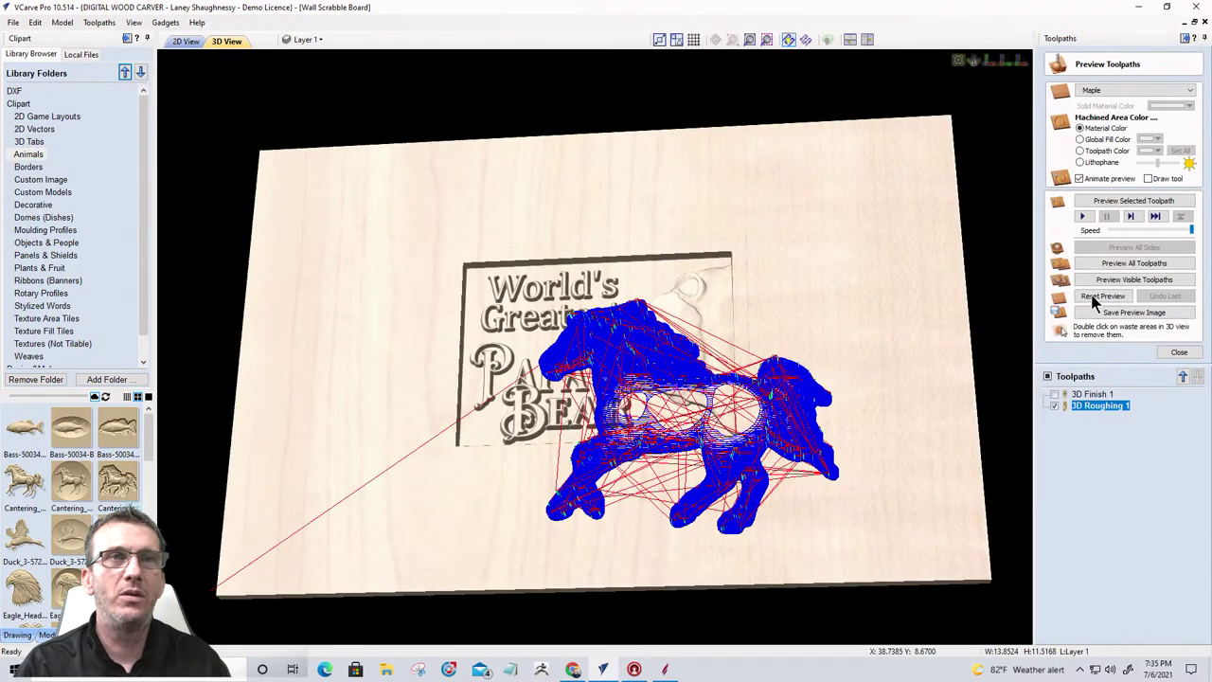
# Step: Reset the preview and simulate only 3D Roughing 1, zooming in on the horse
pyautogui.click(1091, 298)
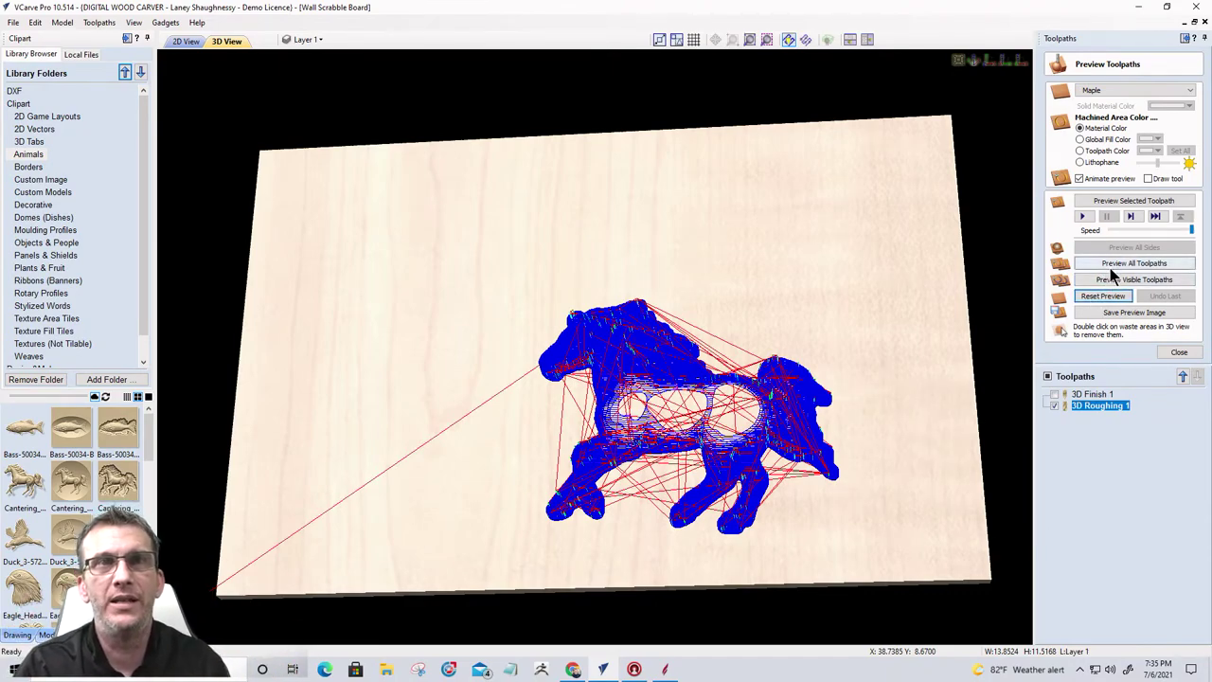
pyautogui.click(1113, 270)
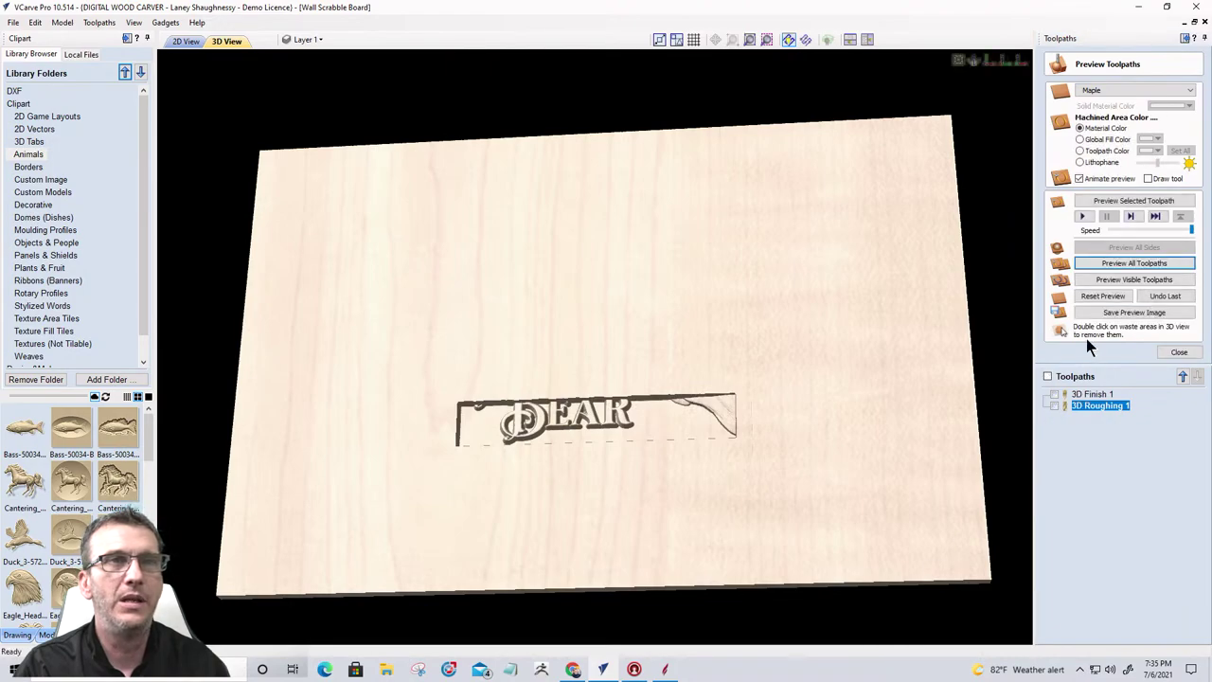
pyautogui.click(1094, 295)
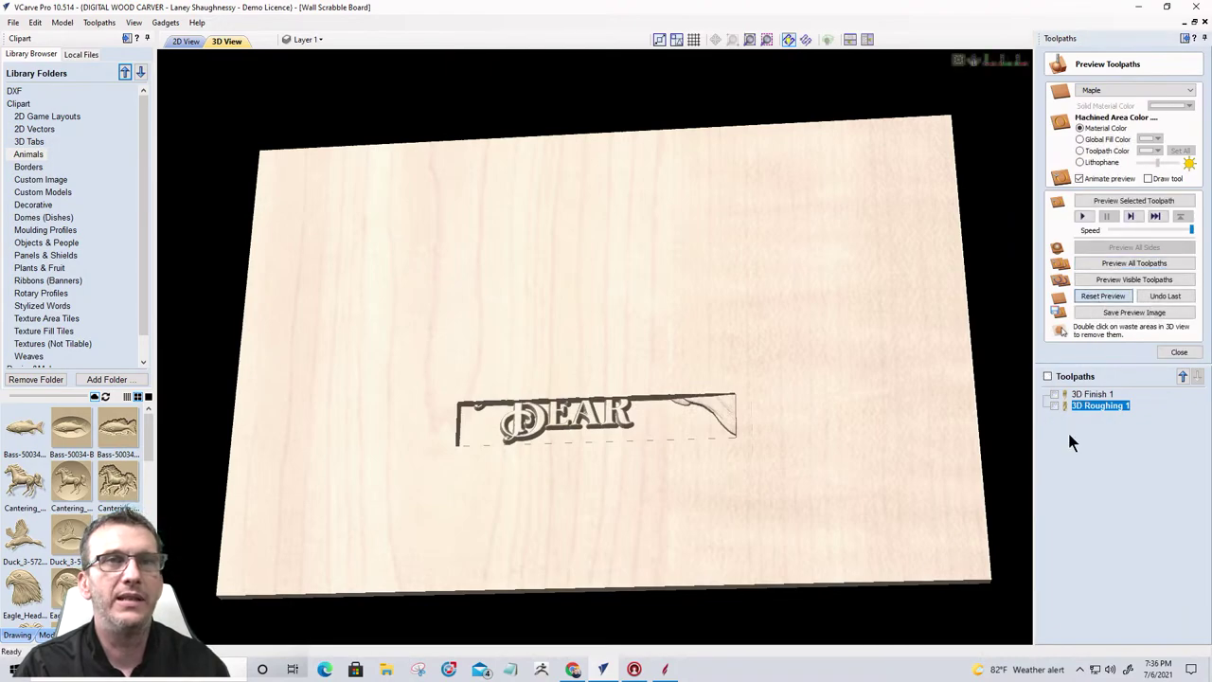
pyautogui.click(1113, 203)
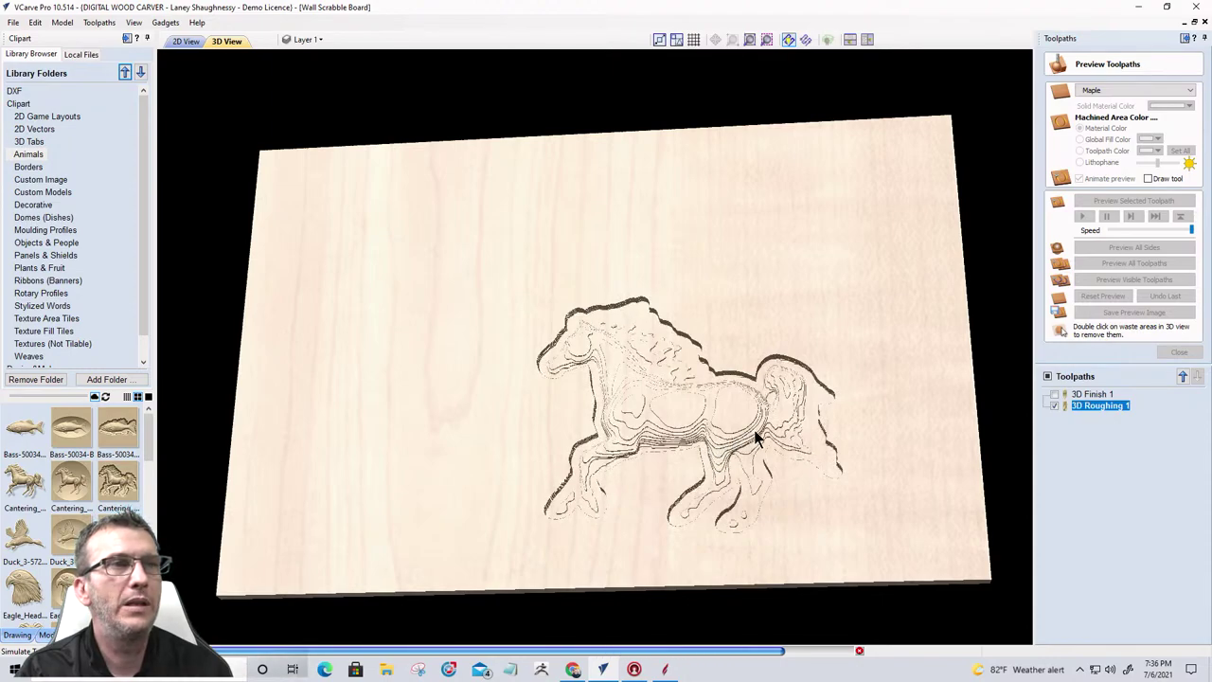
pyautogui.scroll(3, 800, 396)
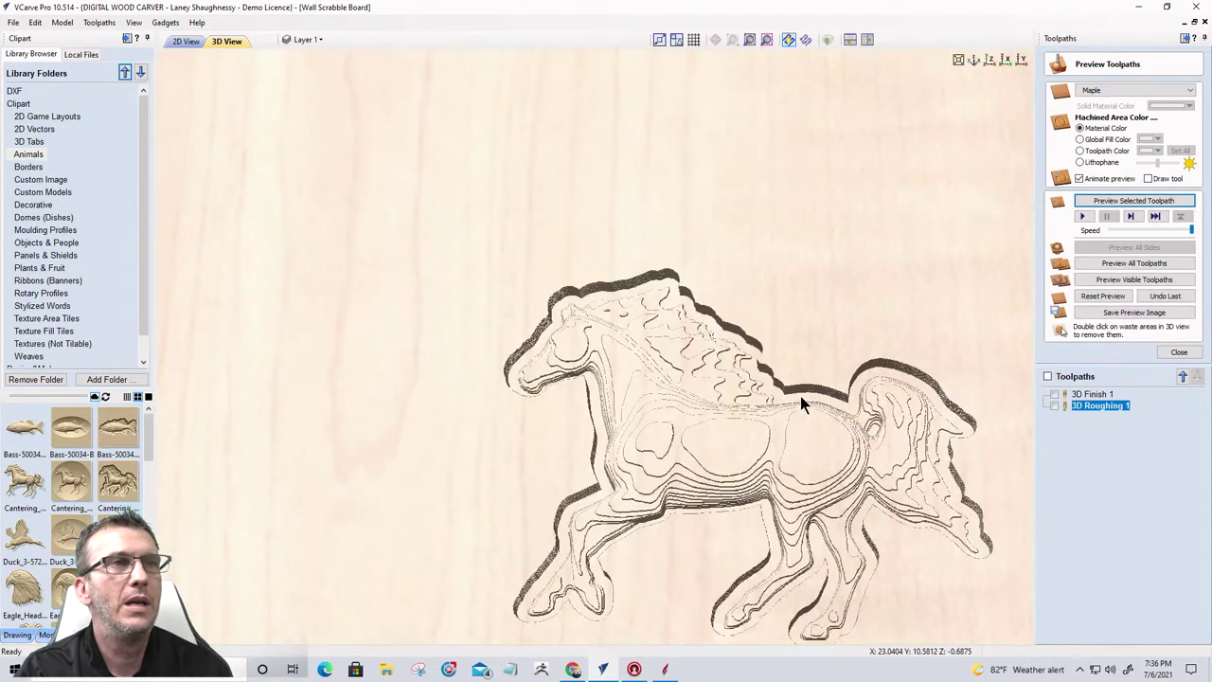
pyautogui.scroll(2, 801, 396)
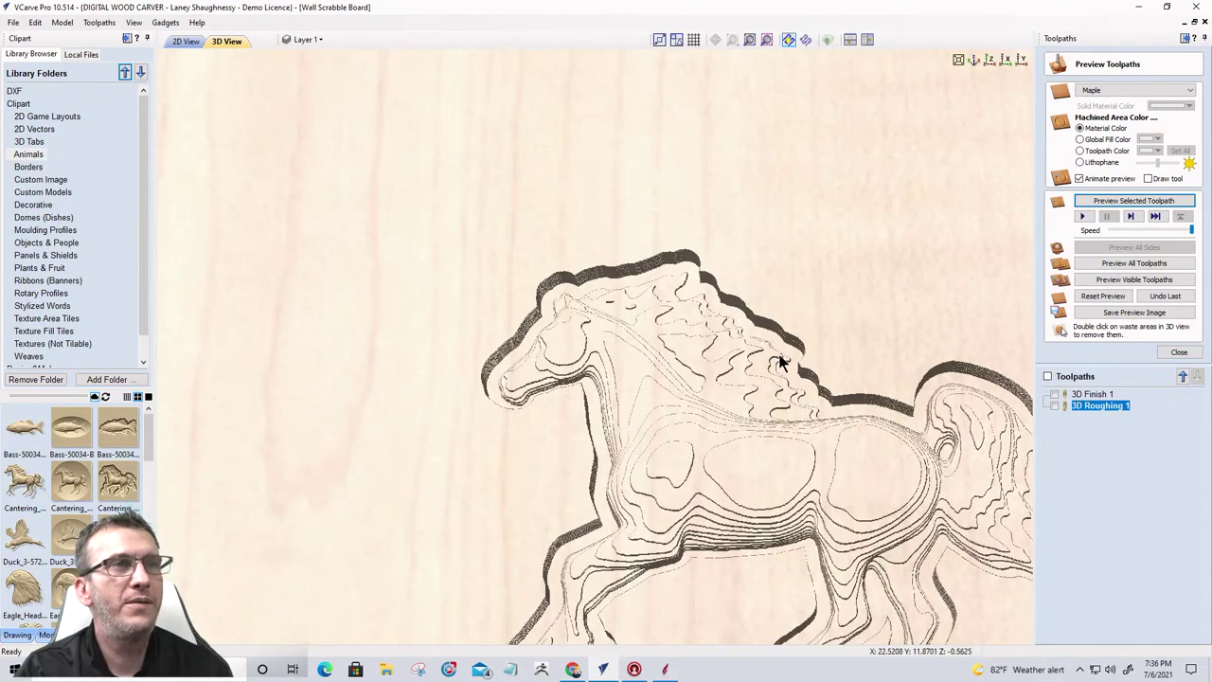
pyautogui.scroll(2, 810, 393)
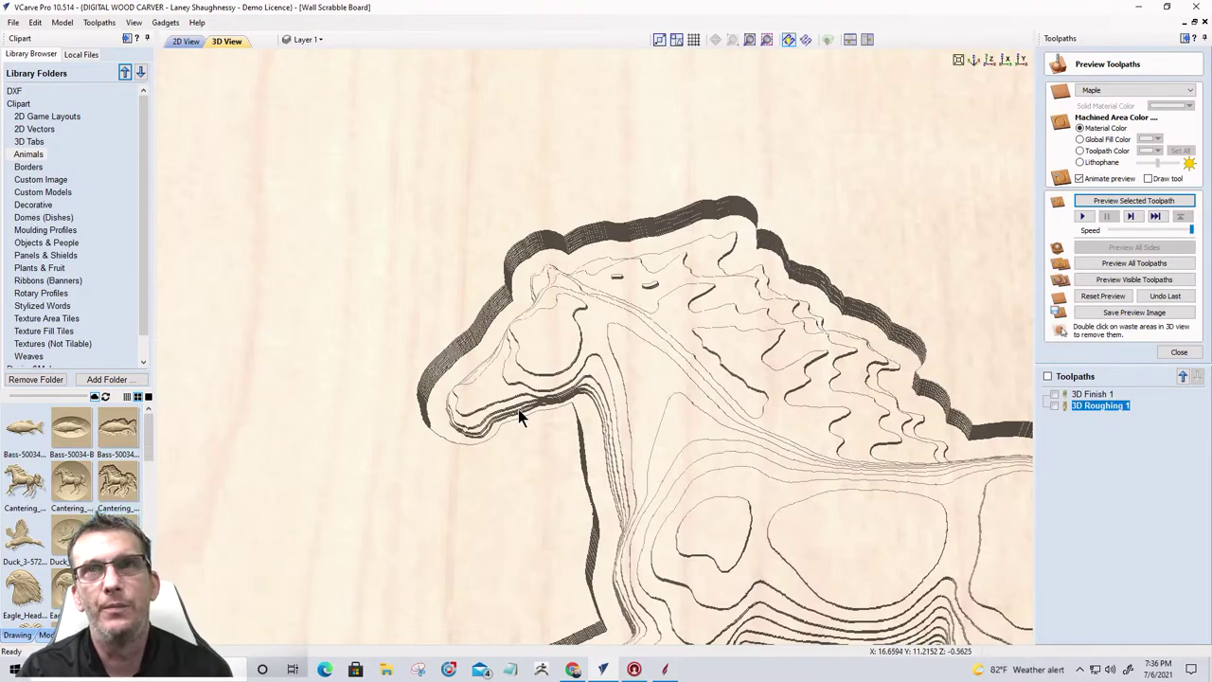
# Step: Recalculate 3D Roughing 1 with a 0 boundary offset and preview it on the maple
pyautogui.click(1099, 297)
pyautogui.doubleClick(1080, 404)
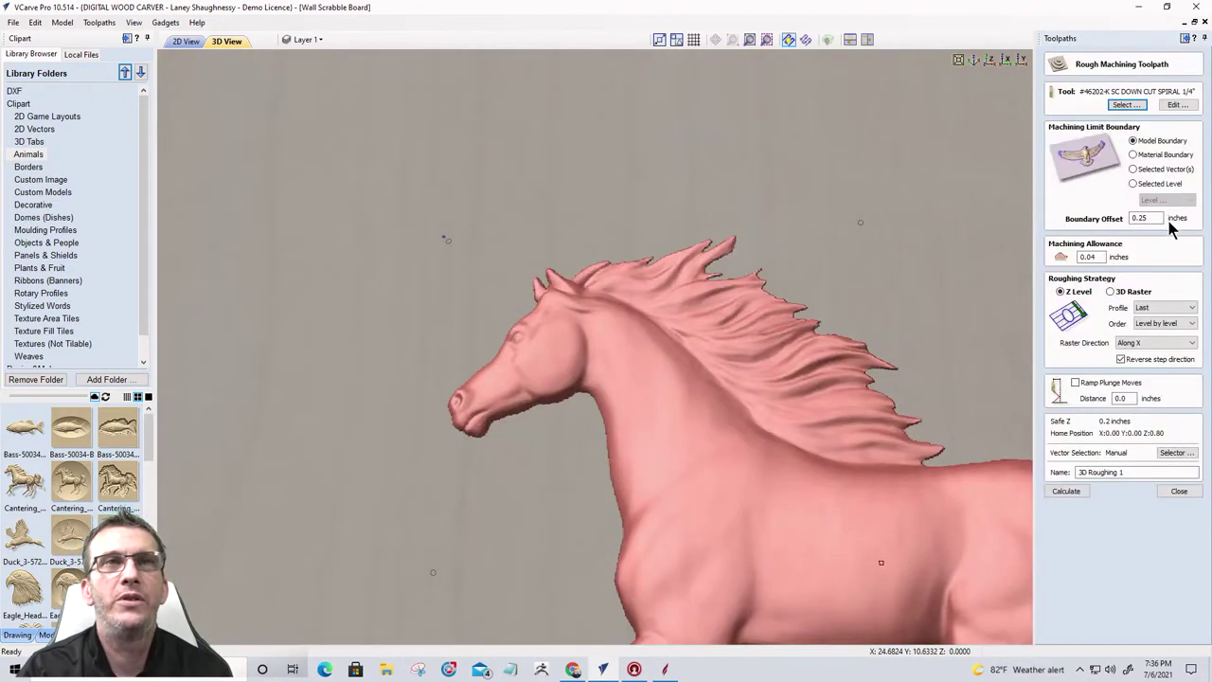
pyautogui.moveTo(1161, 218); pyautogui.dragTo(1131, 219)
pyautogui.write('0')
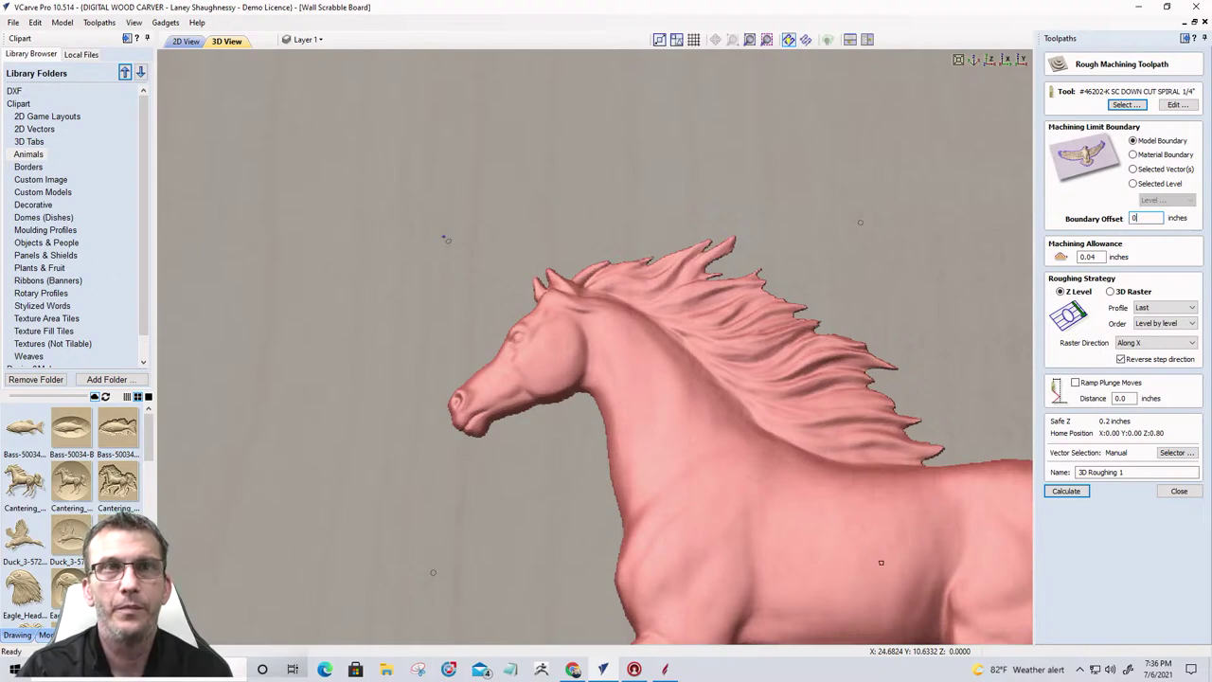
pyautogui.click(1056, 491)
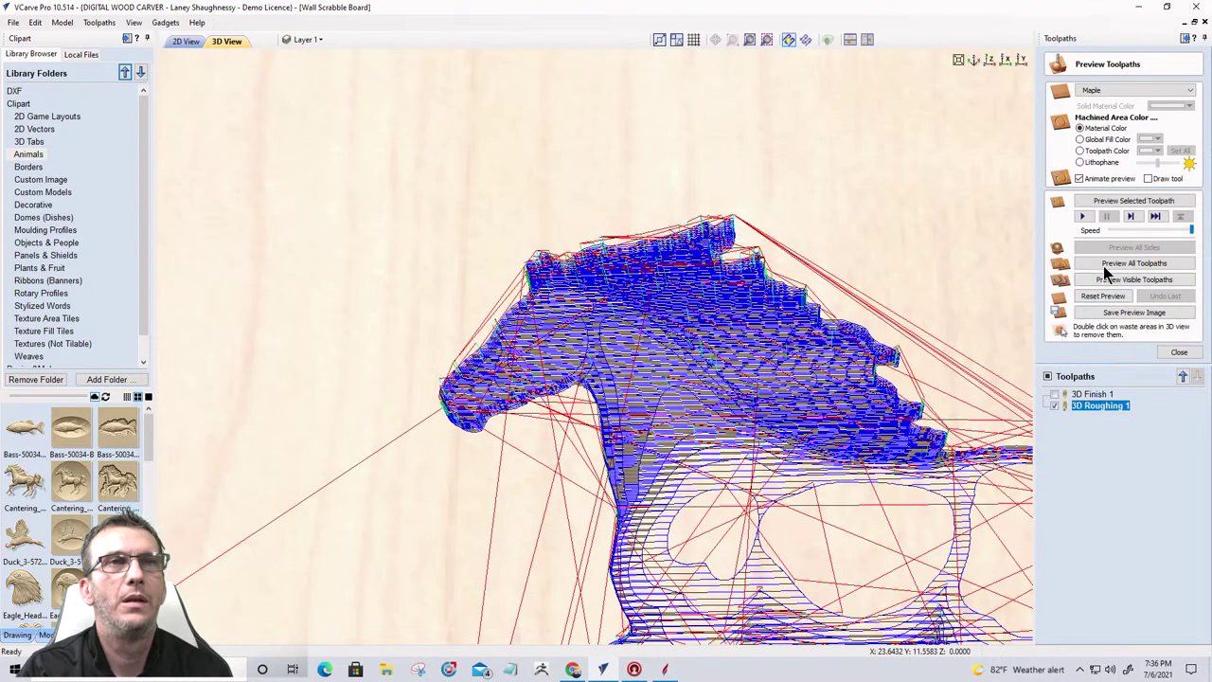
pyautogui.click(1113, 202)
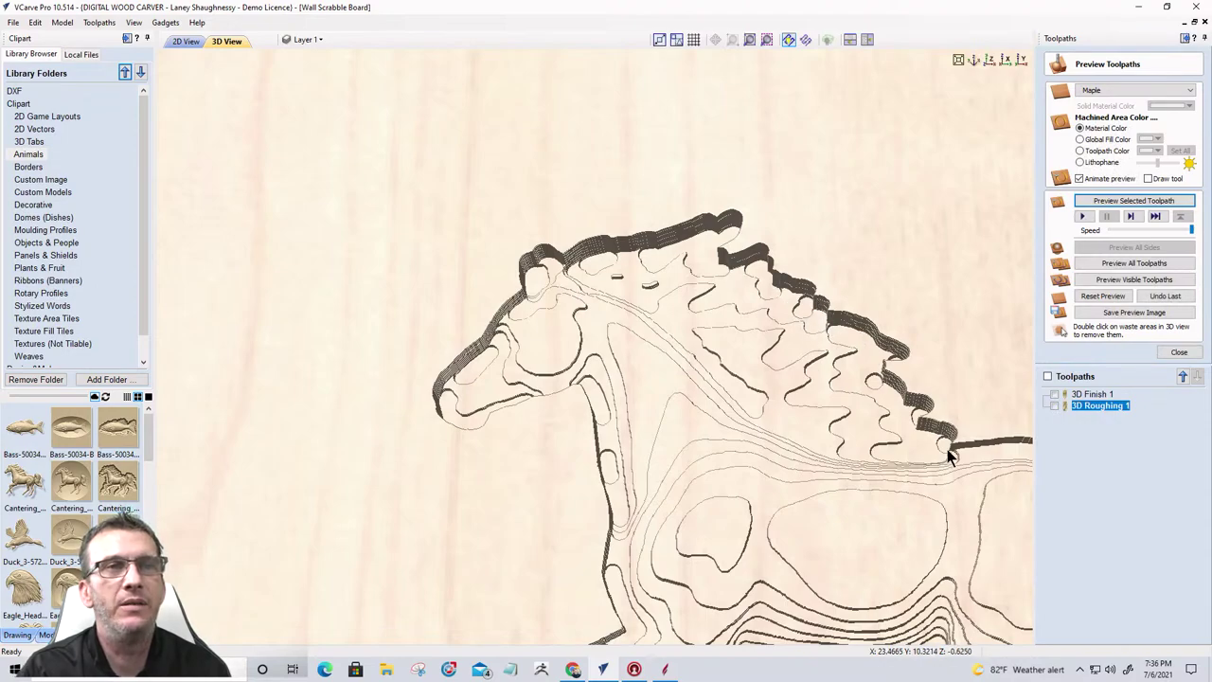
pyautogui.scroll(2, 952, 457)
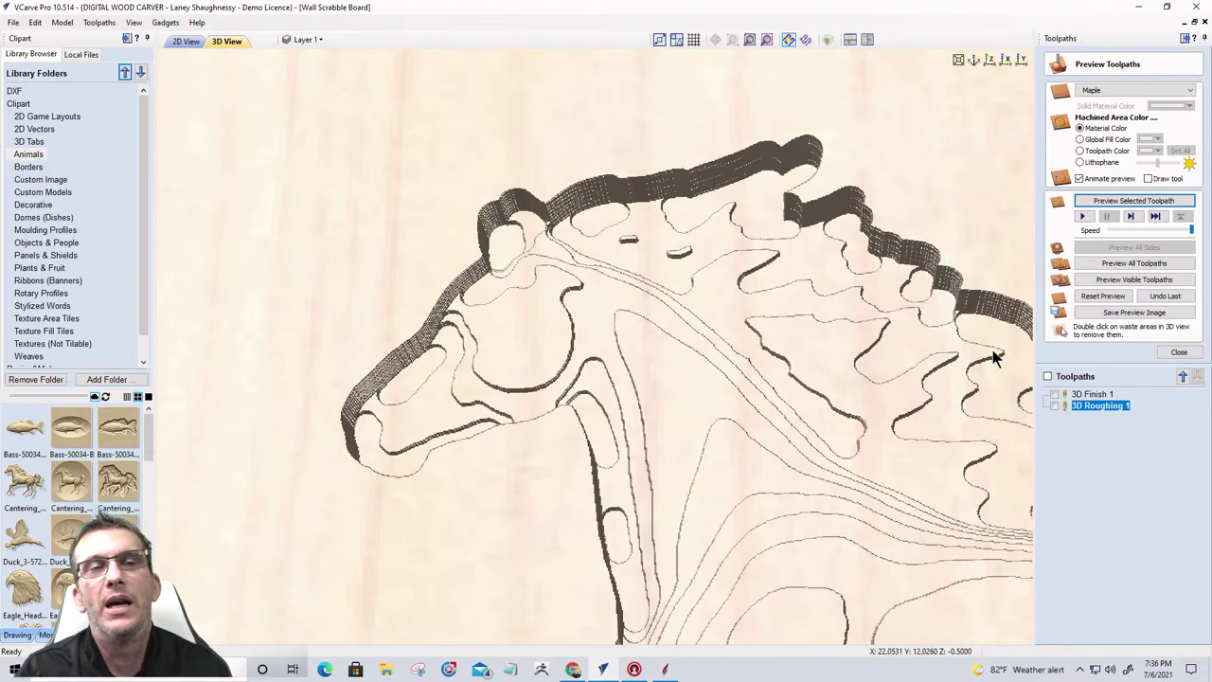
# Step: Give 3D Roughing 1 a negative Boundary Offset and recalculate it over the carved horse preview
pyautogui.doubleClick(1101, 406)
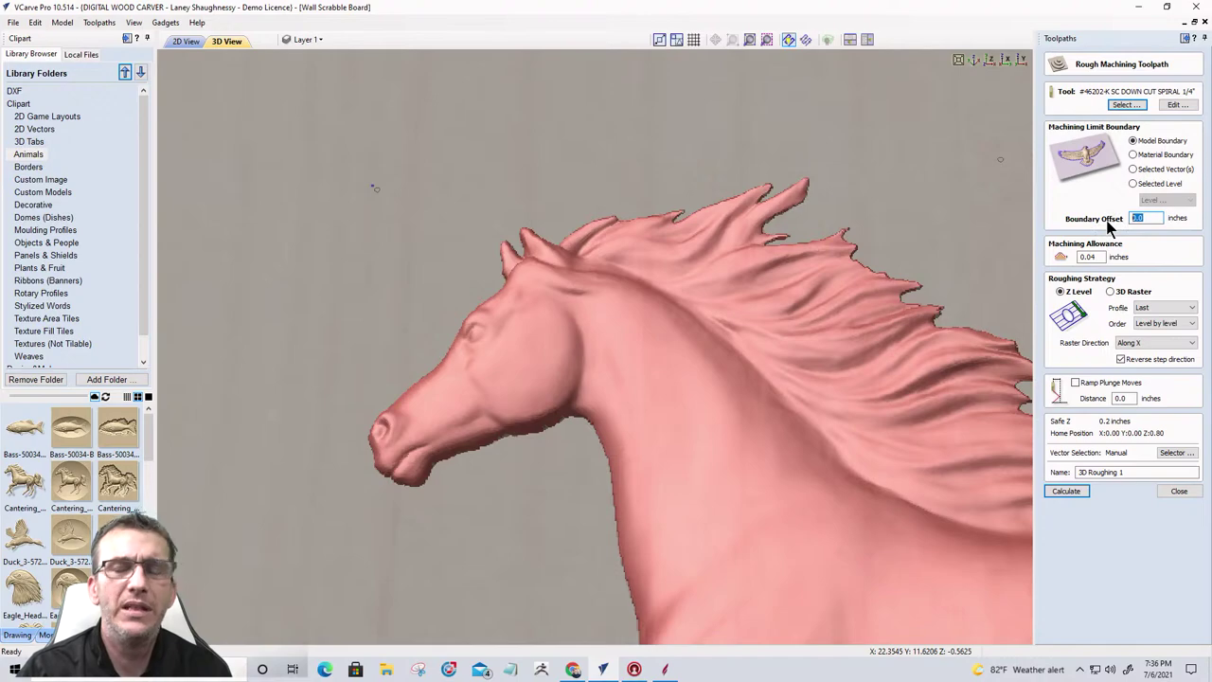
pyautogui.write('-.25')
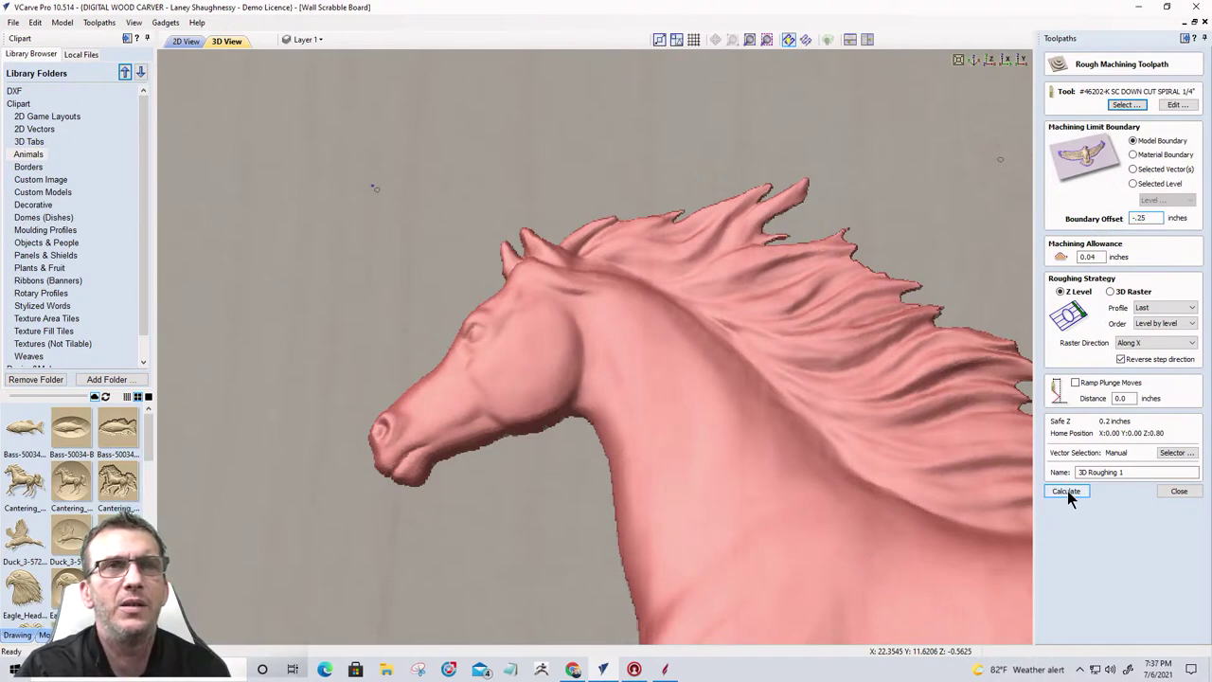
pyautogui.click(1068, 490)
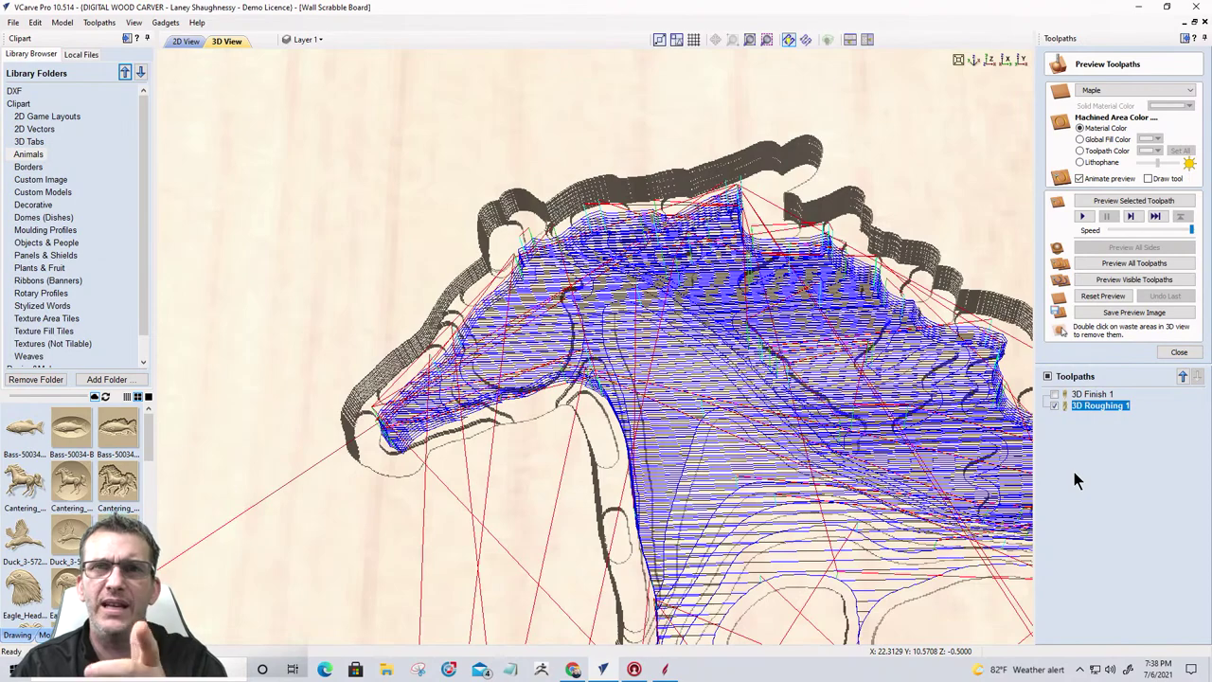
# Step: In 2D view, delete the 3D Finish 1 and 3D Roughing 1 toolpaths, then the horse model
pyautogui.click(1177, 352)
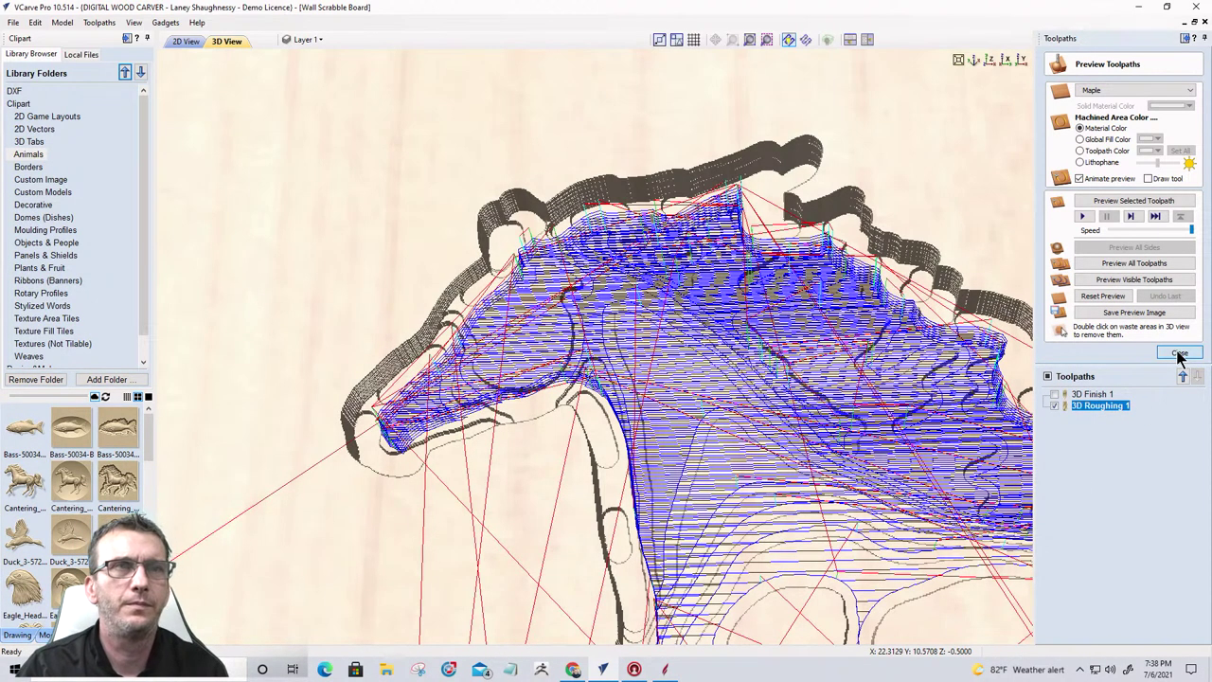
pyautogui.click(185, 41)
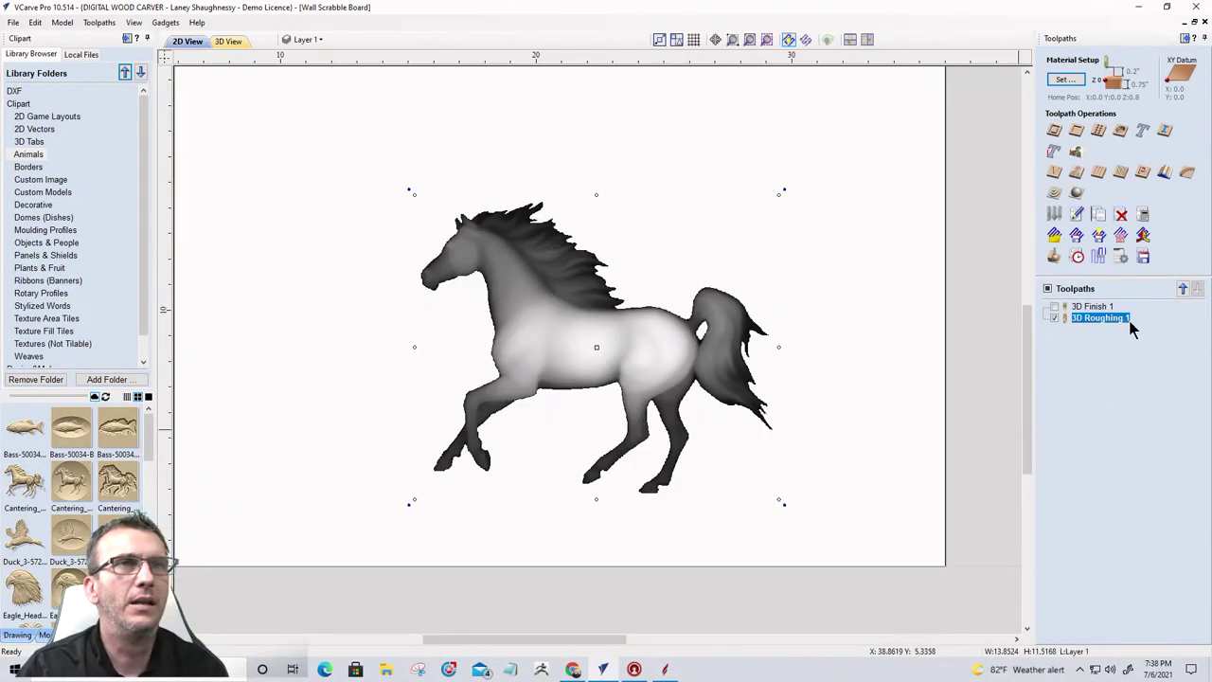
pyautogui.click(1055, 306)
pyautogui.rightClick(1083, 310)
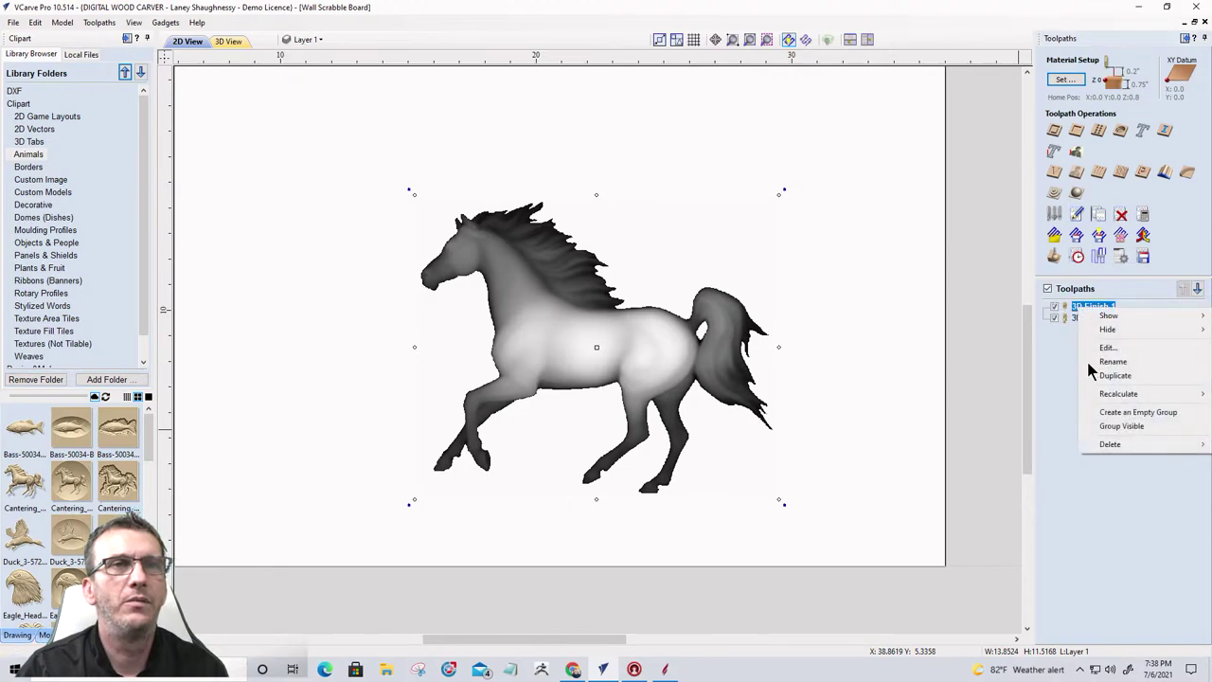
pyautogui.moveTo(1104, 444)
pyautogui.click(1019, 486)
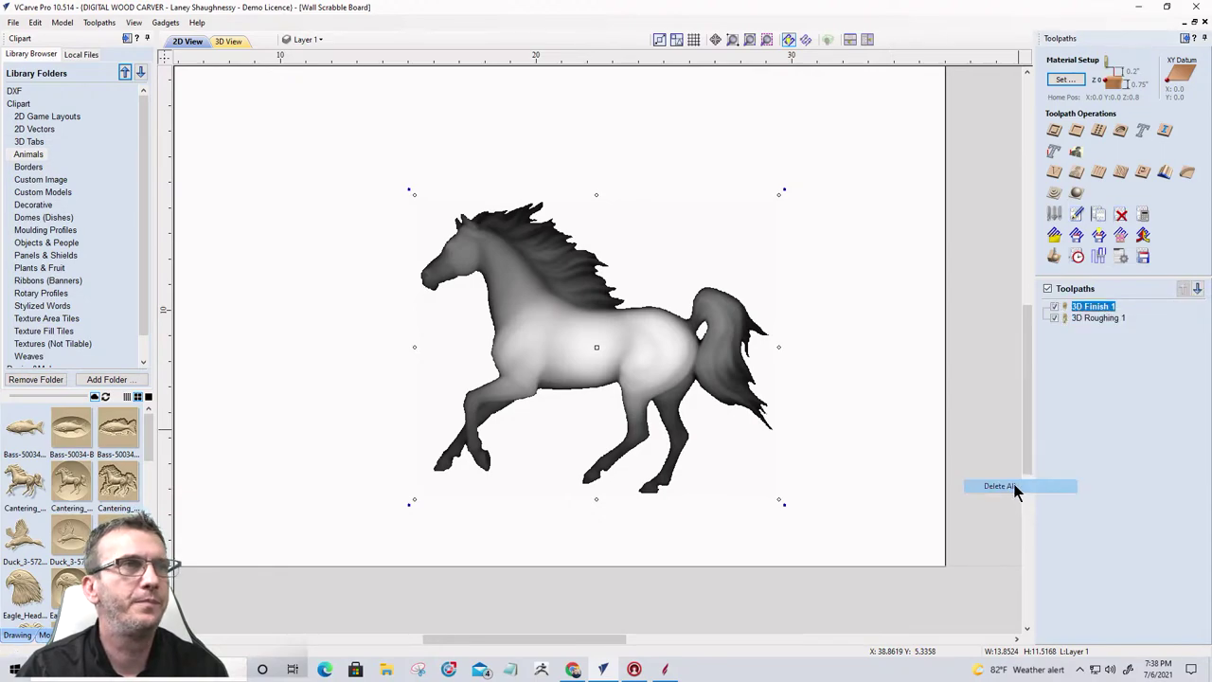
pyautogui.click(624, 381)
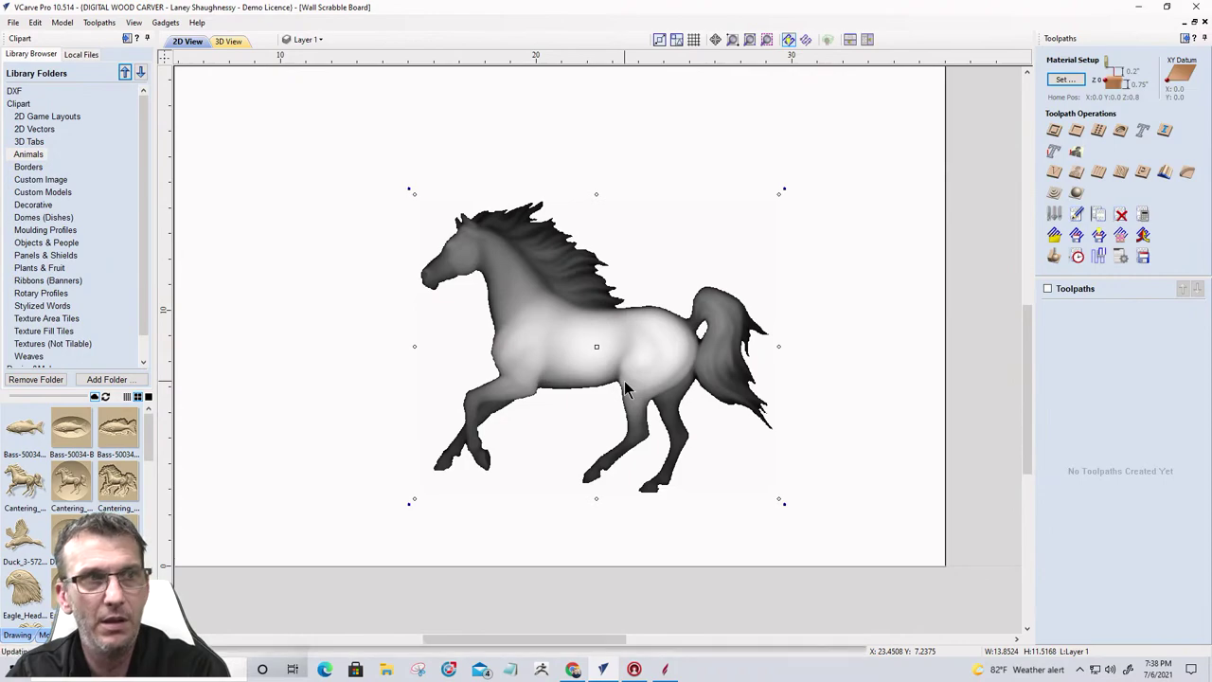
pyautogui.press('Delete')
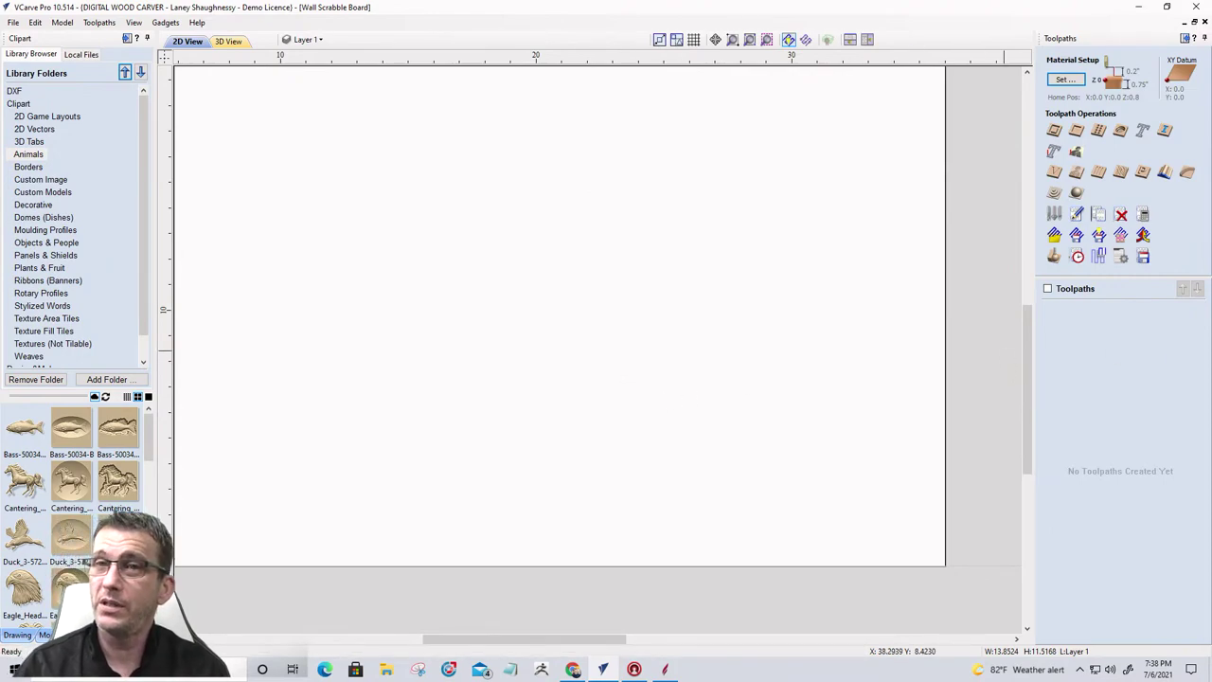
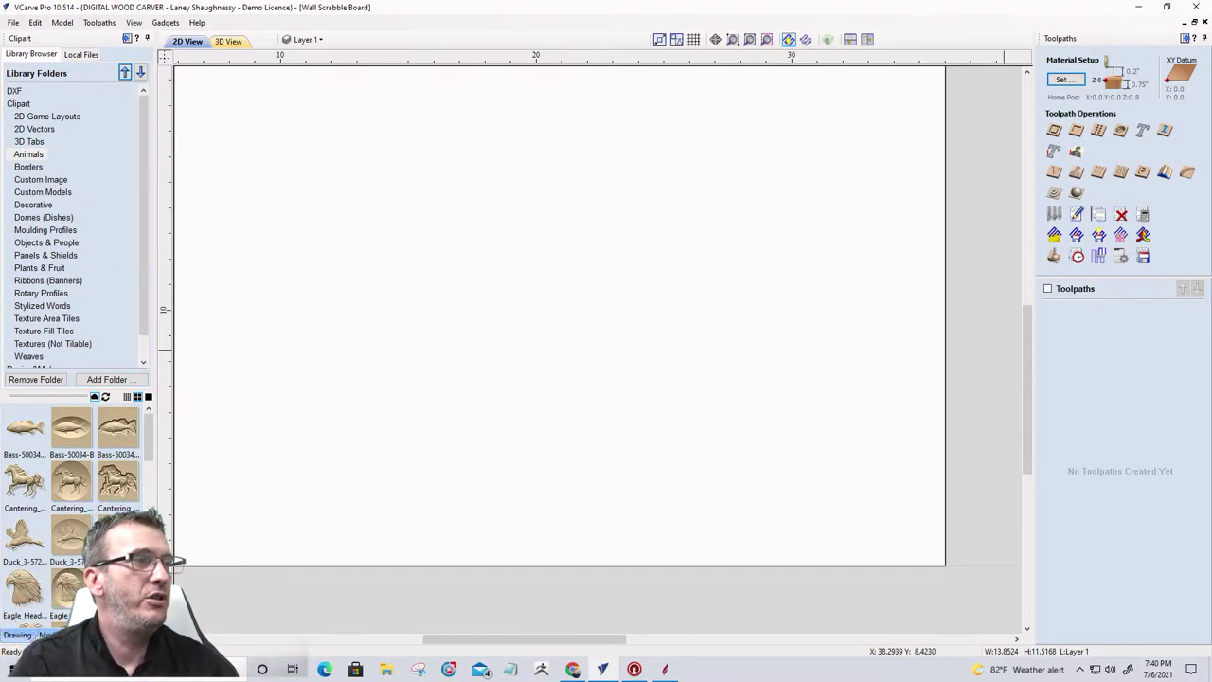
# Step: Switch to the Modeling tools and bring up the Aspire project with two overlapping stars
pyautogui.click(47, 635)
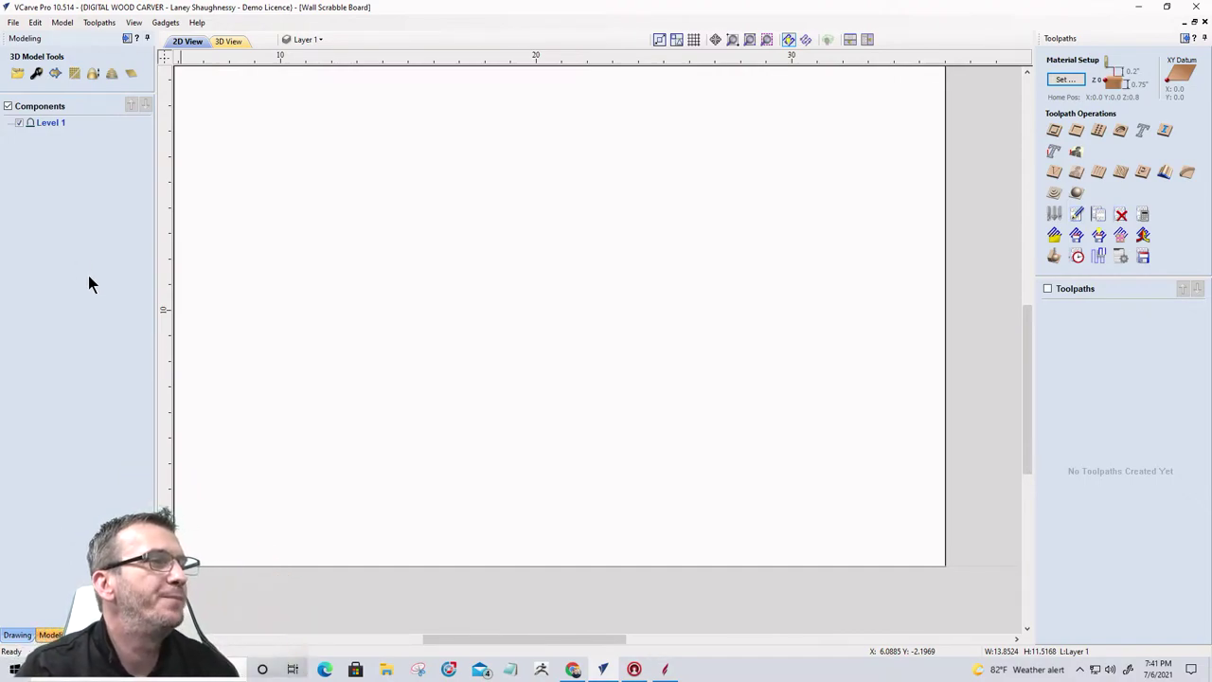
pyautogui.click(665, 668)
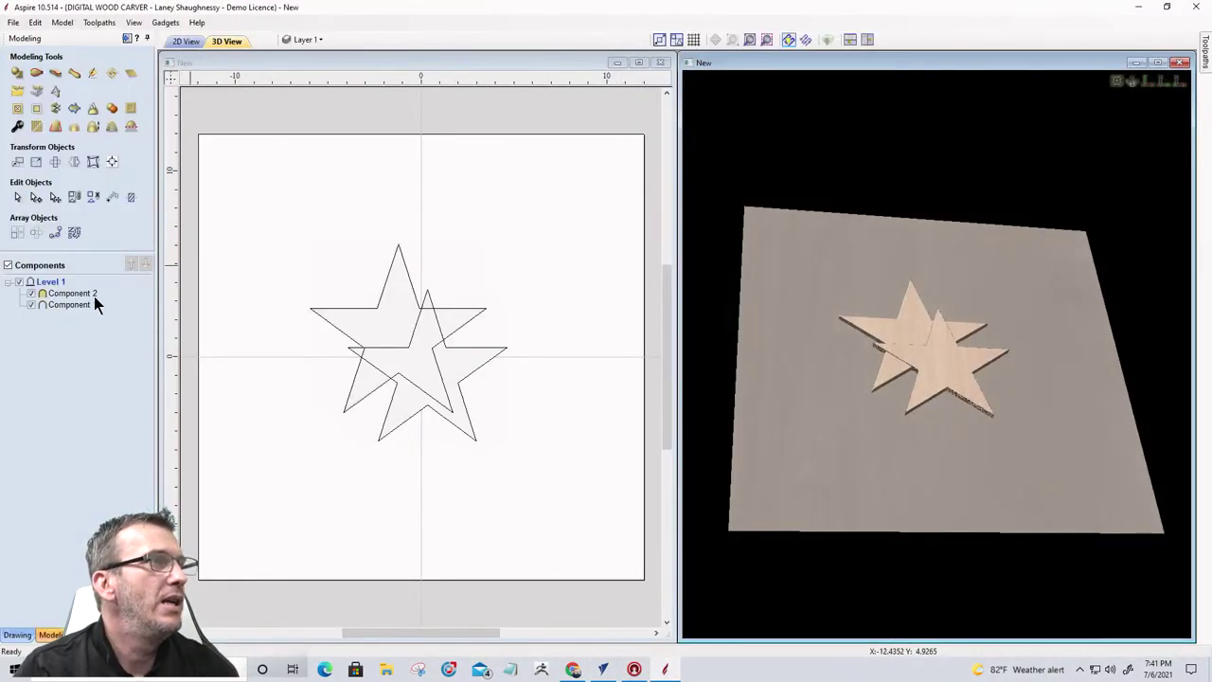
# Step: Delete Component 2 from the Components tree, leaving only Component 1's star
pyautogui.click(74, 305)
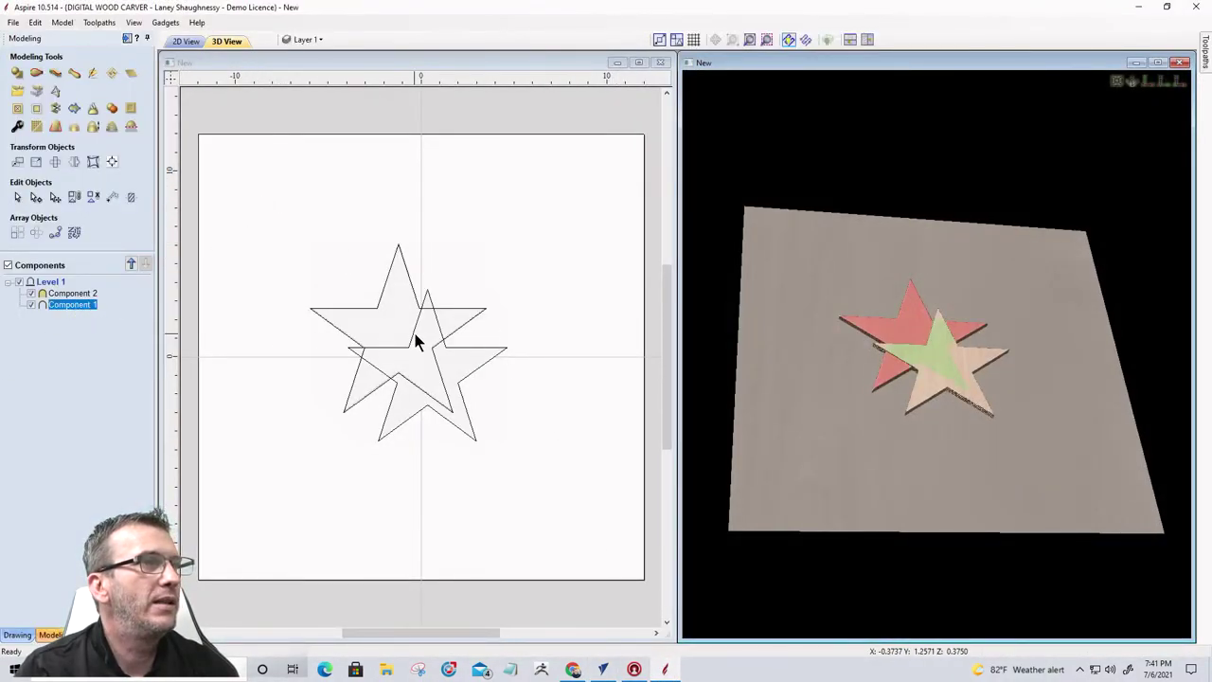
pyautogui.click(413, 336)
pyautogui.rightClick(67, 294)
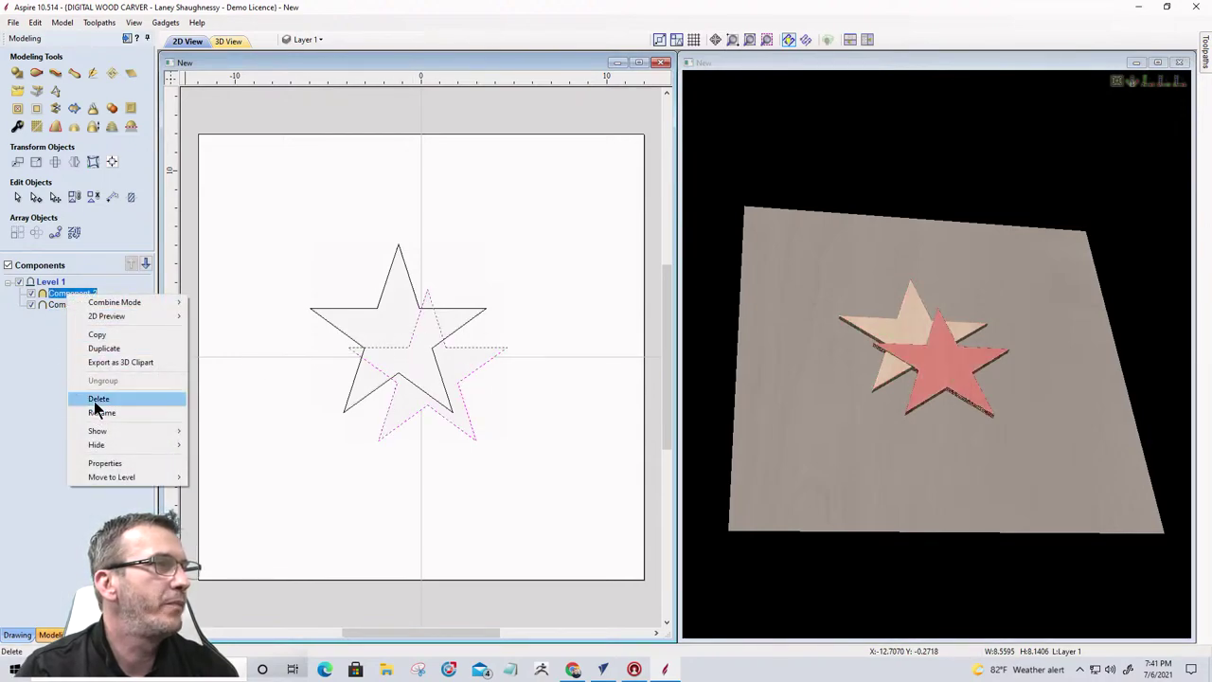
pyautogui.click(97, 400)
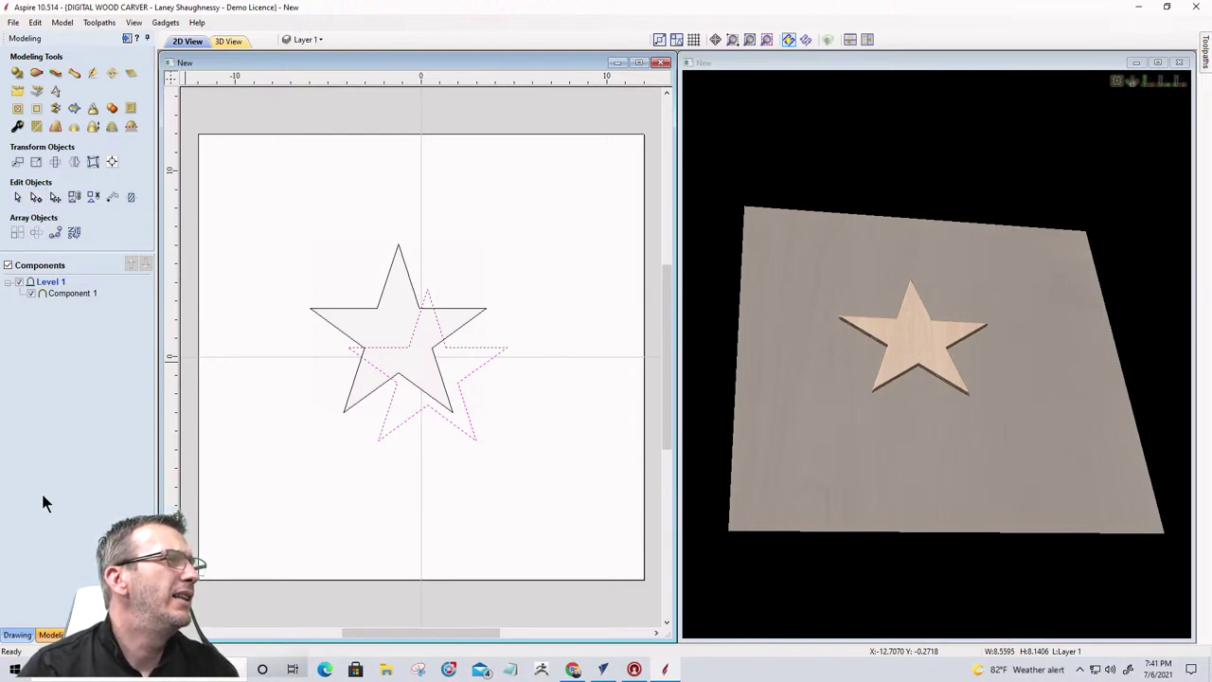
pyautogui.click(16, 634)
# Step: Draw a 14 x 14.75 inch rectangle enclosing both stars
pyautogui.click(54, 125)
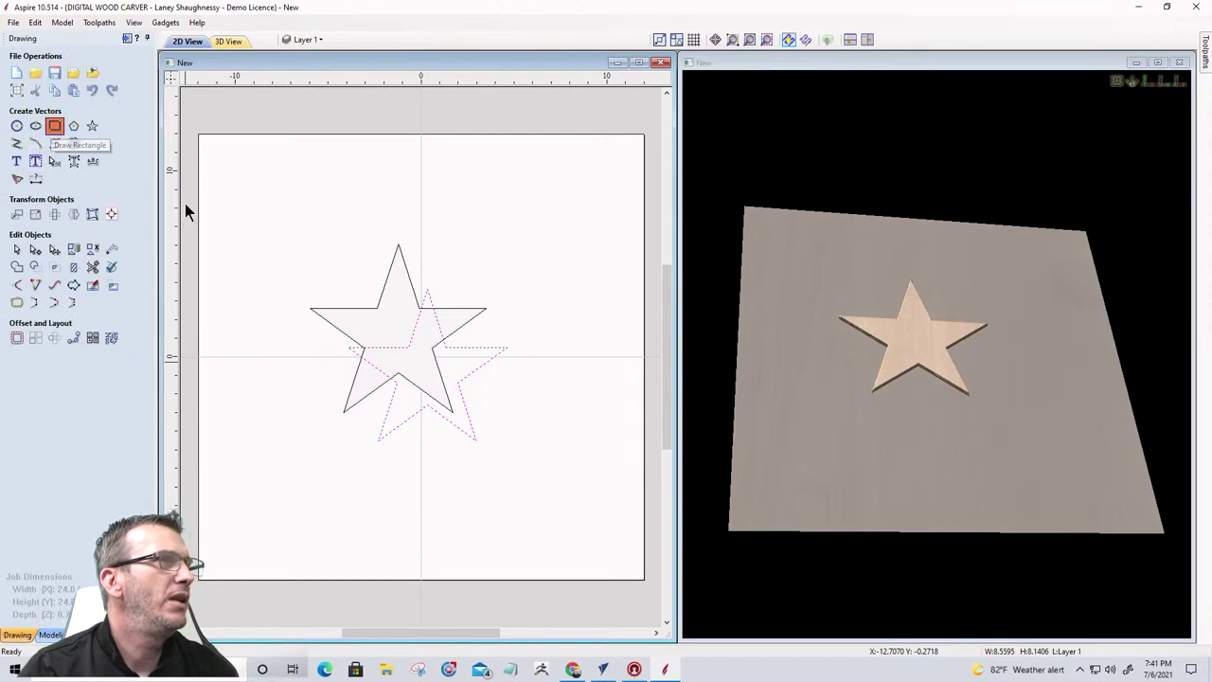
pyautogui.moveTo(282, 199); pyautogui.dragTo(541, 474)
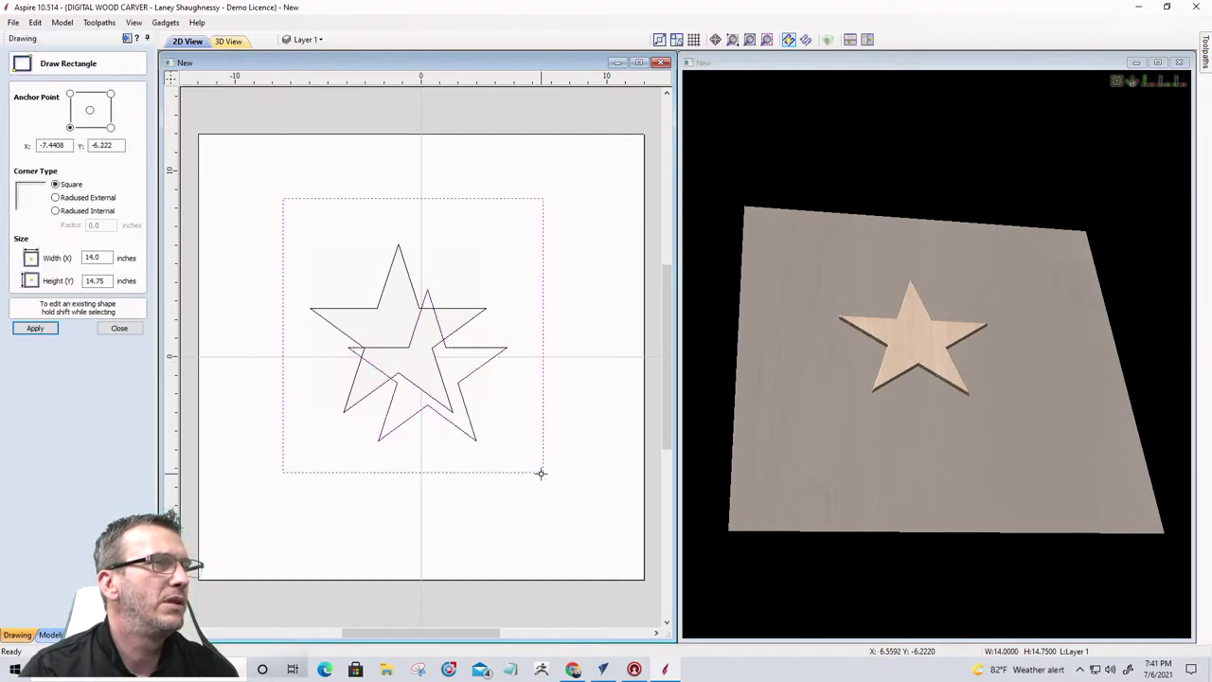
pyautogui.click(109, 327)
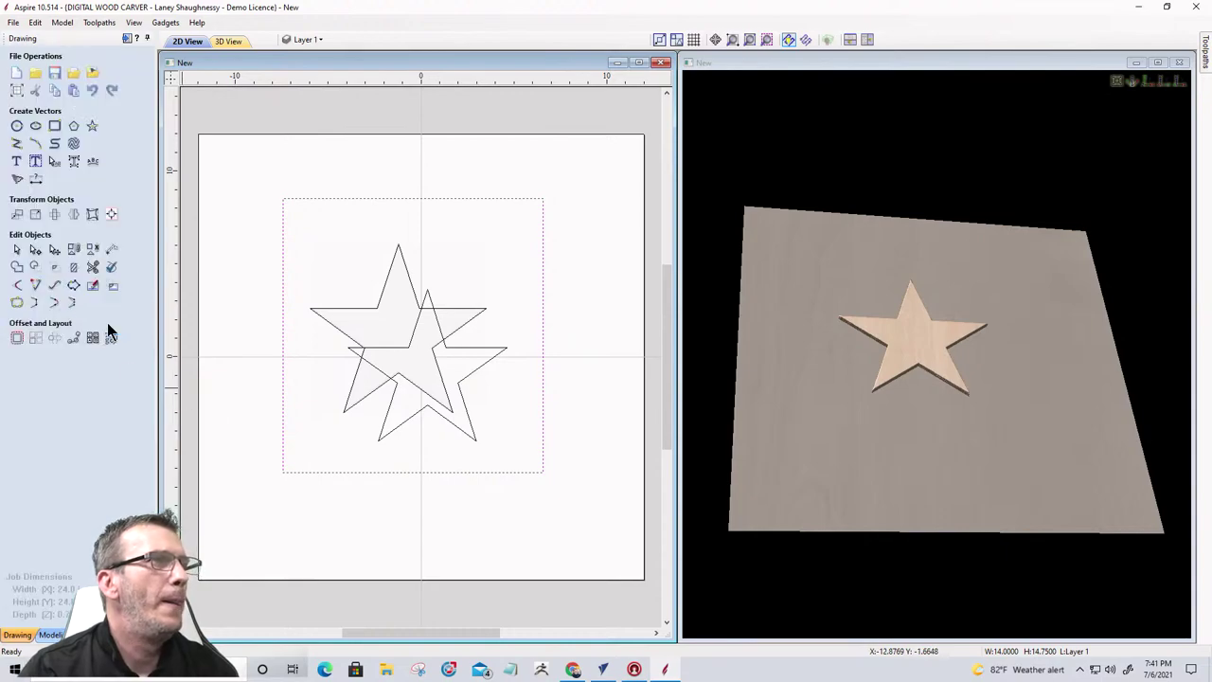
# Step: Scale the right star down and place it in the centre of the large star
pyautogui.click(360, 309)
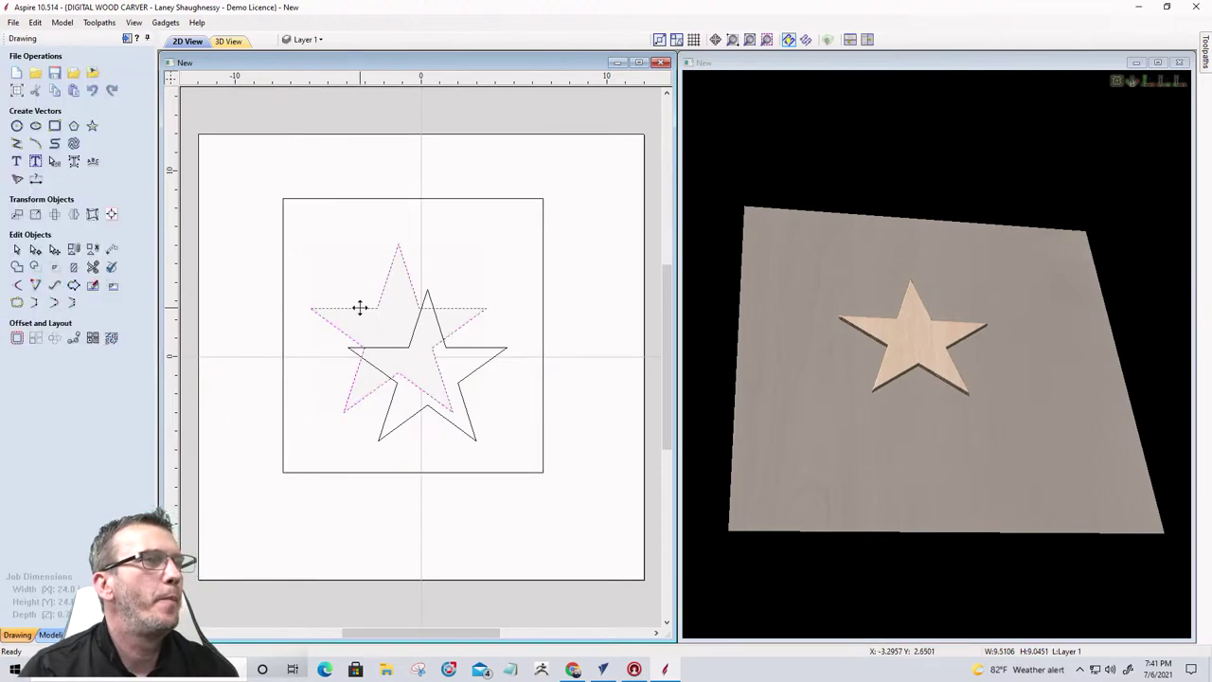
pyautogui.click(404, 355)
pyautogui.click(400, 343)
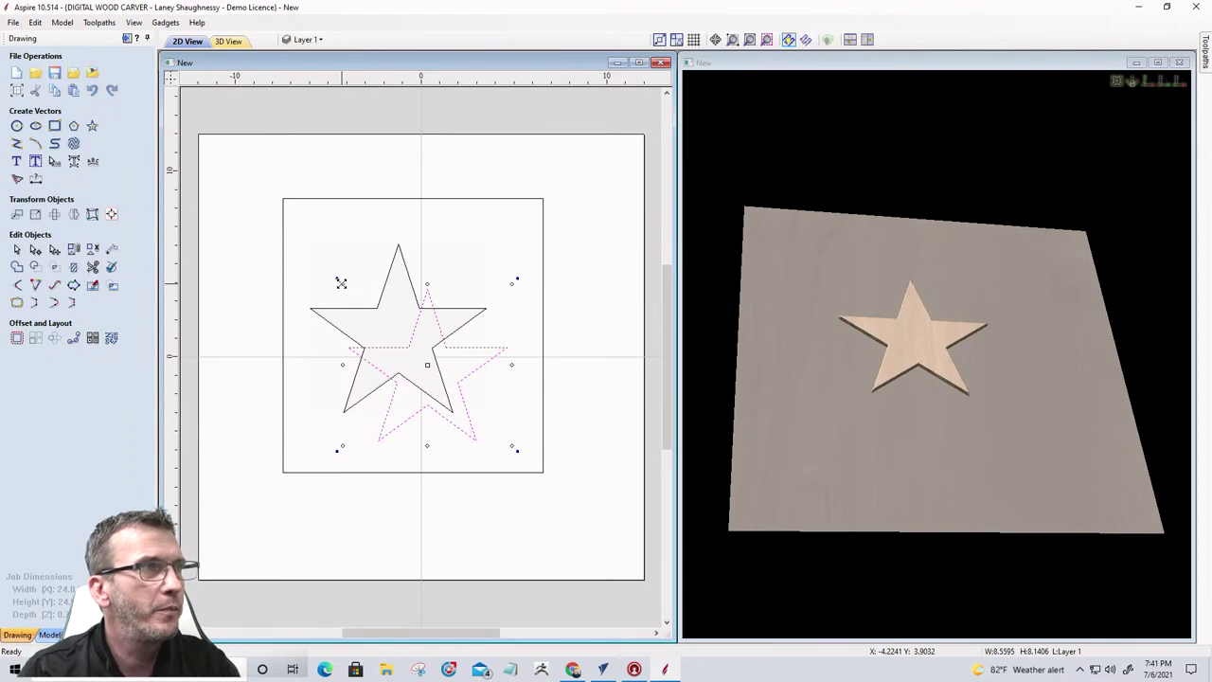
pyautogui.moveTo(339, 280); pyautogui.dragTo(410, 347)
pyautogui.click(423, 353)
pyautogui.moveTo(407, 339); pyautogui.dragTo(396, 324)
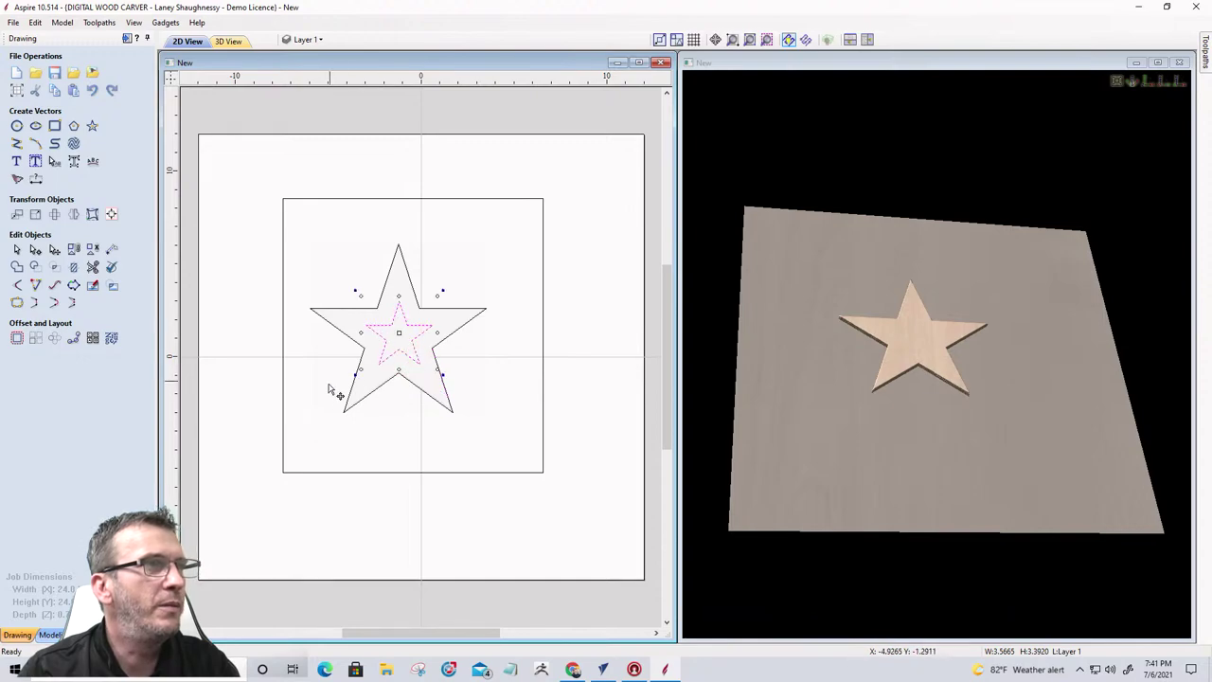
pyautogui.click(318, 390)
pyautogui.click(284, 393)
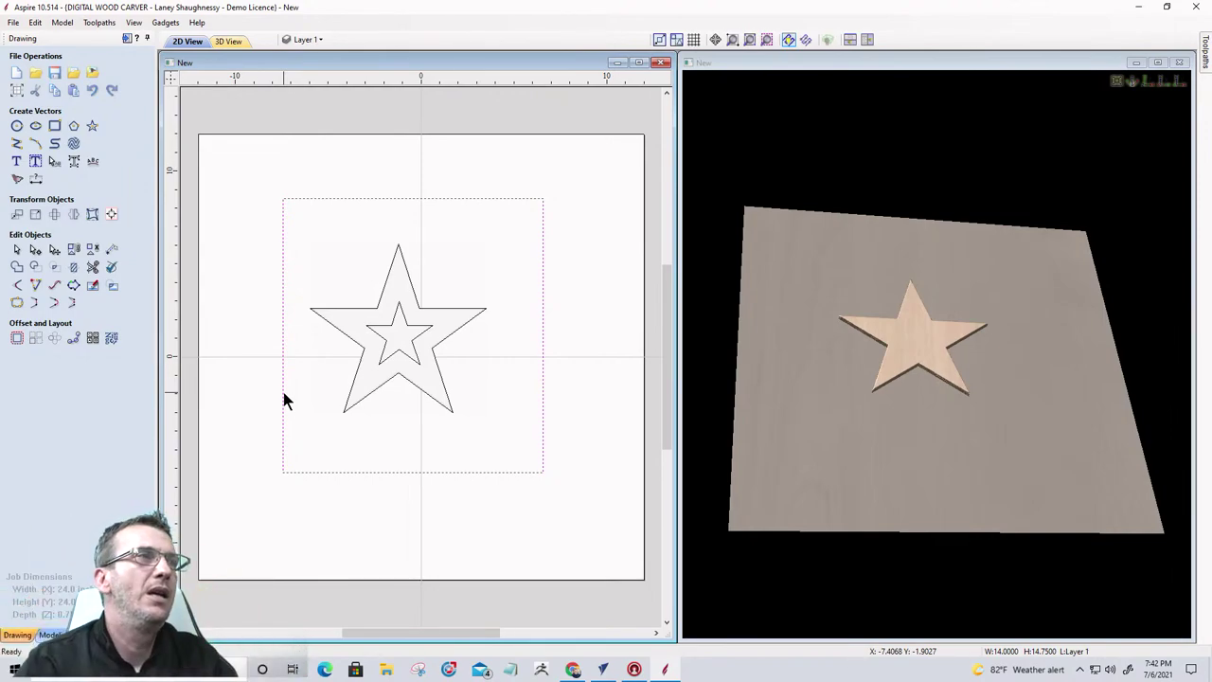
# Step: Create a flat-profile shape from the rectangle with 0.375 inch base height
pyautogui.click(52, 634)
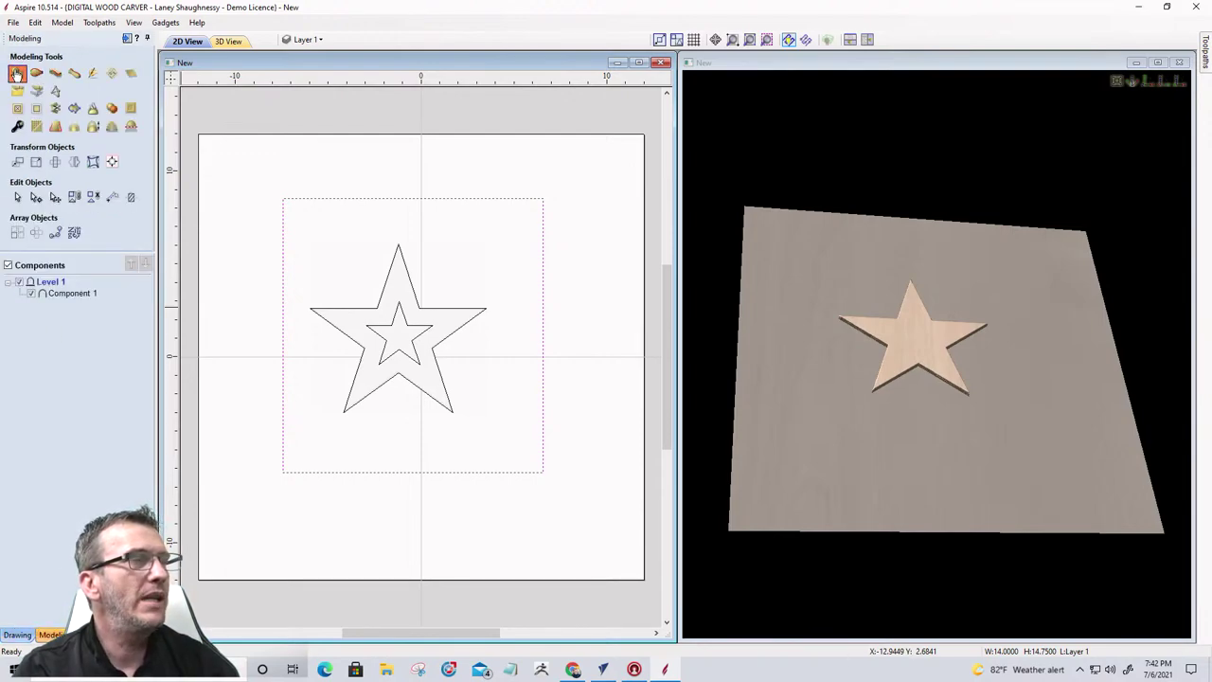
pyautogui.click(16, 74)
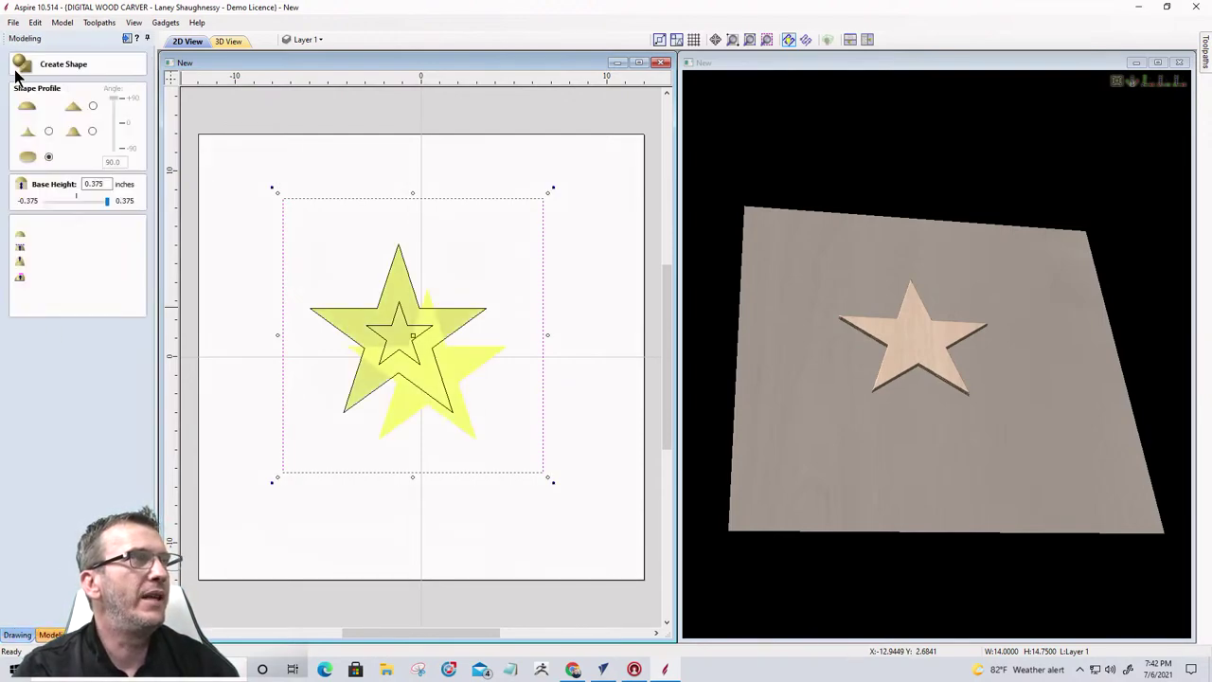
pyautogui.doubleClick(94, 185)
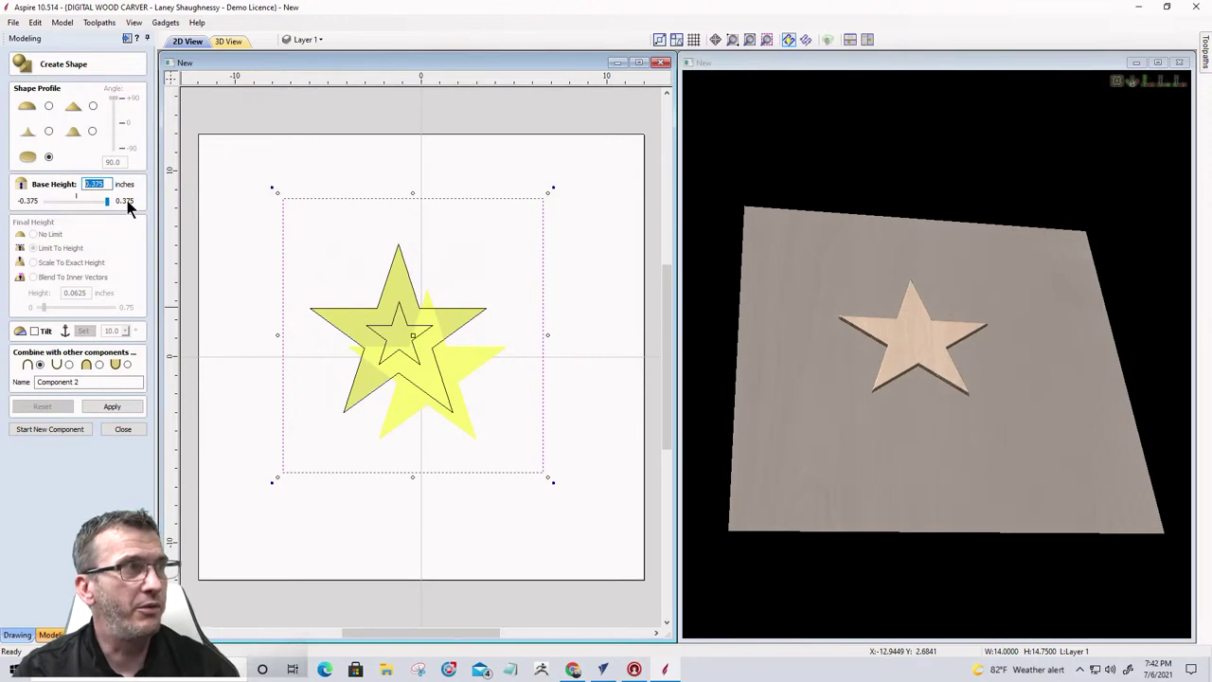
pyautogui.click(108, 407)
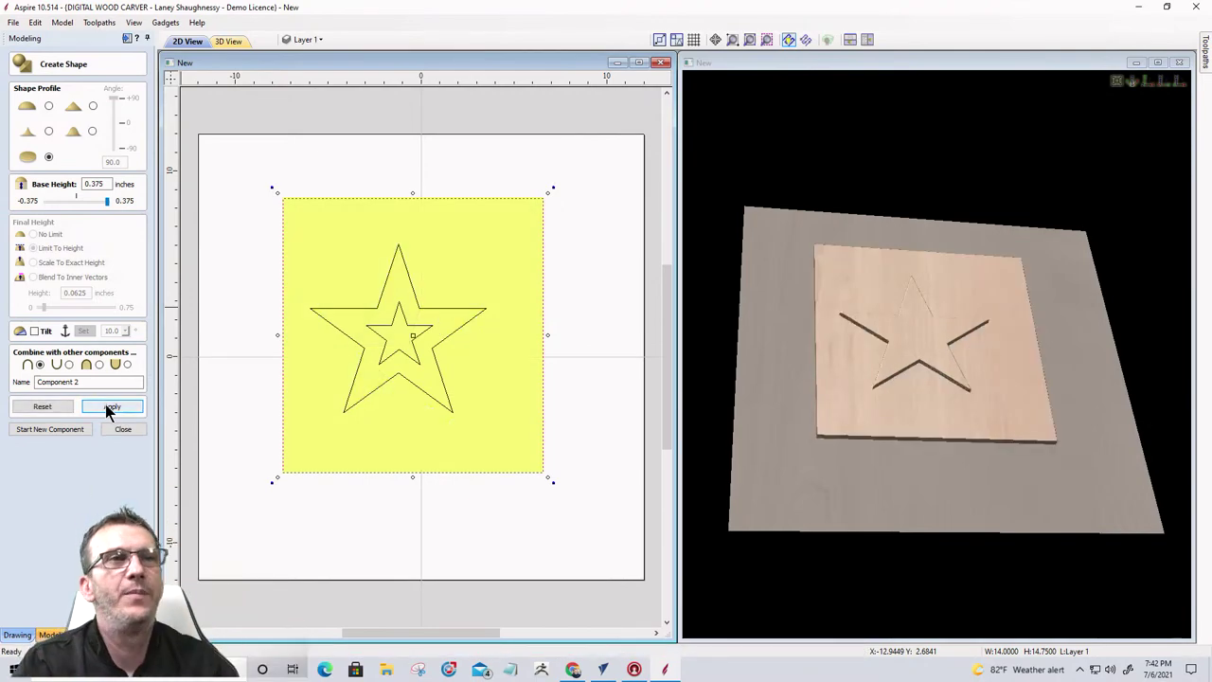
pyautogui.scroll(5, 913, 351)
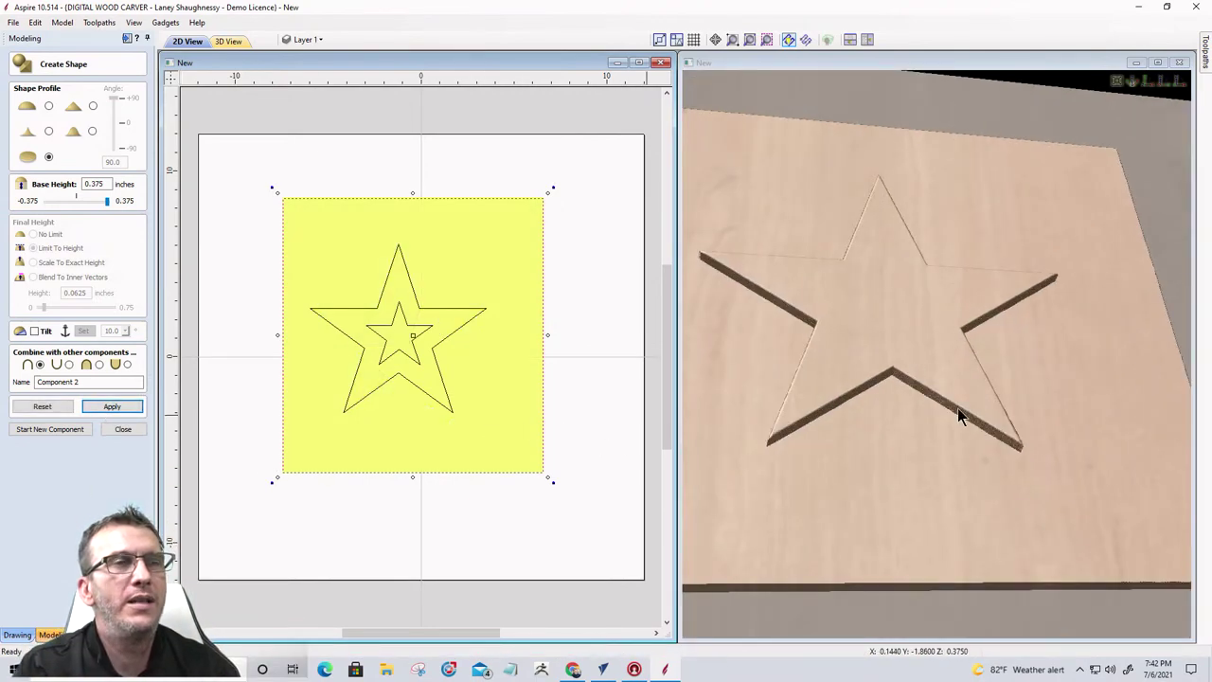
pyautogui.click(124, 430)
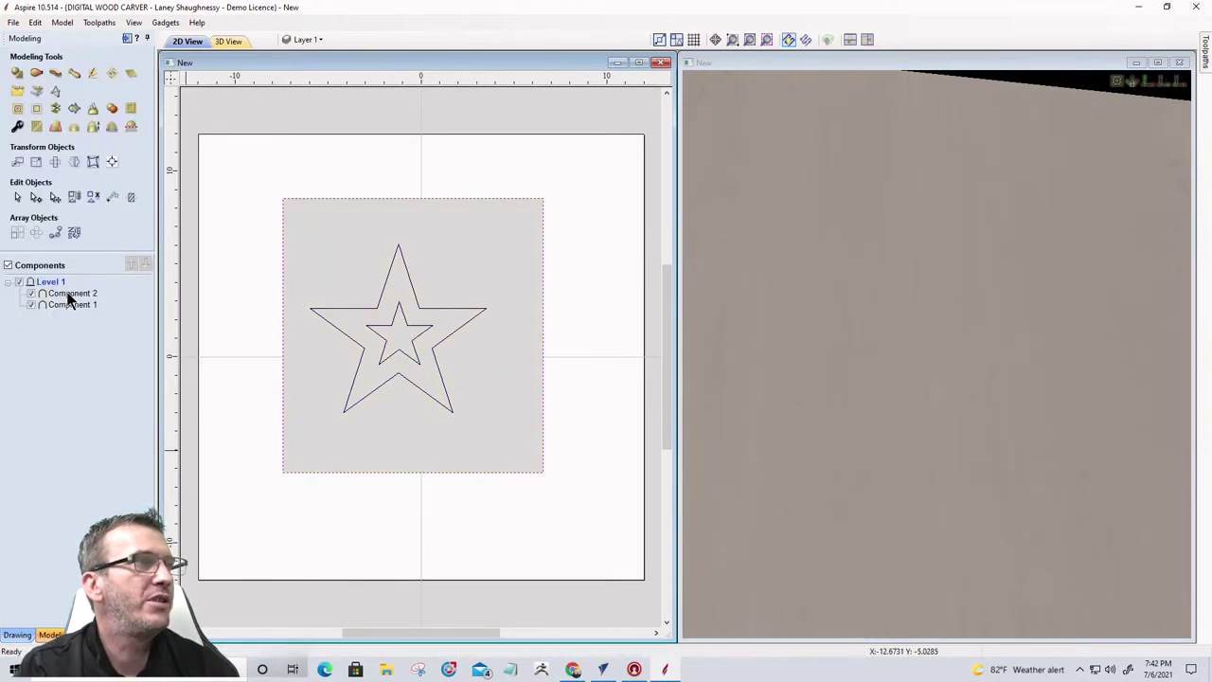
# Step: Move Component 2 below Component 1 in the Components tree
pyautogui.click(68, 294)
pyautogui.click(68, 294)
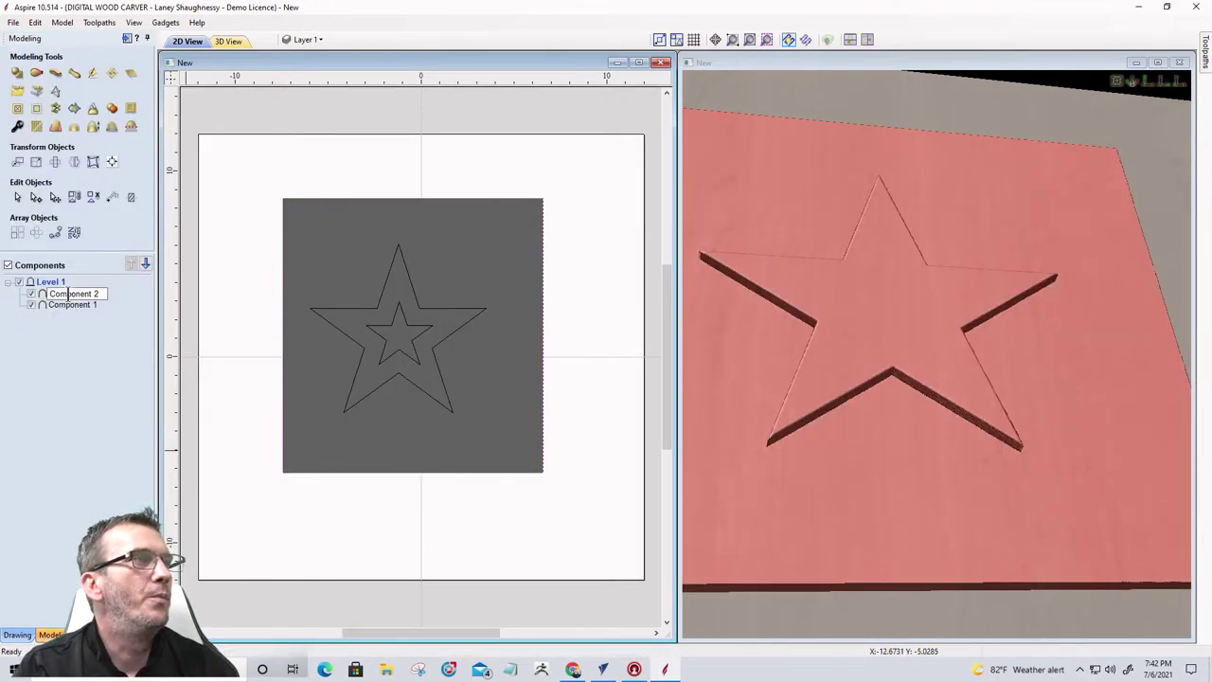
pyautogui.hotkey('ctrl', 'a')
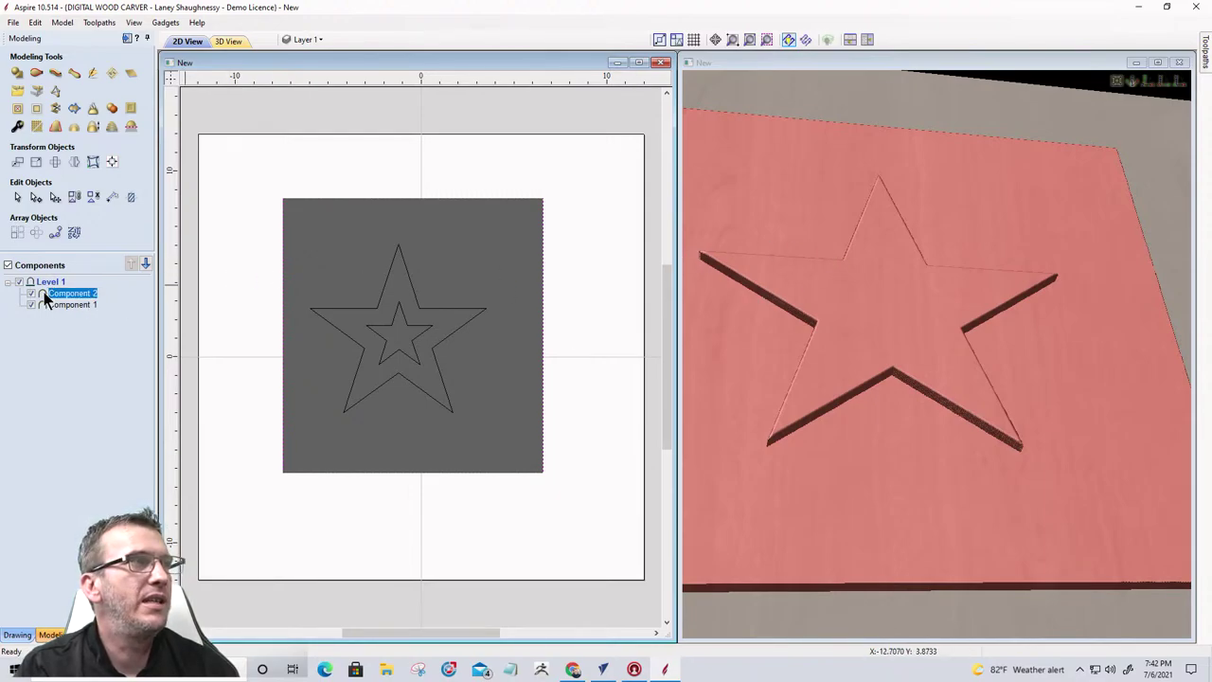
pyautogui.moveTo(44, 292); pyautogui.dragTo(46, 306)
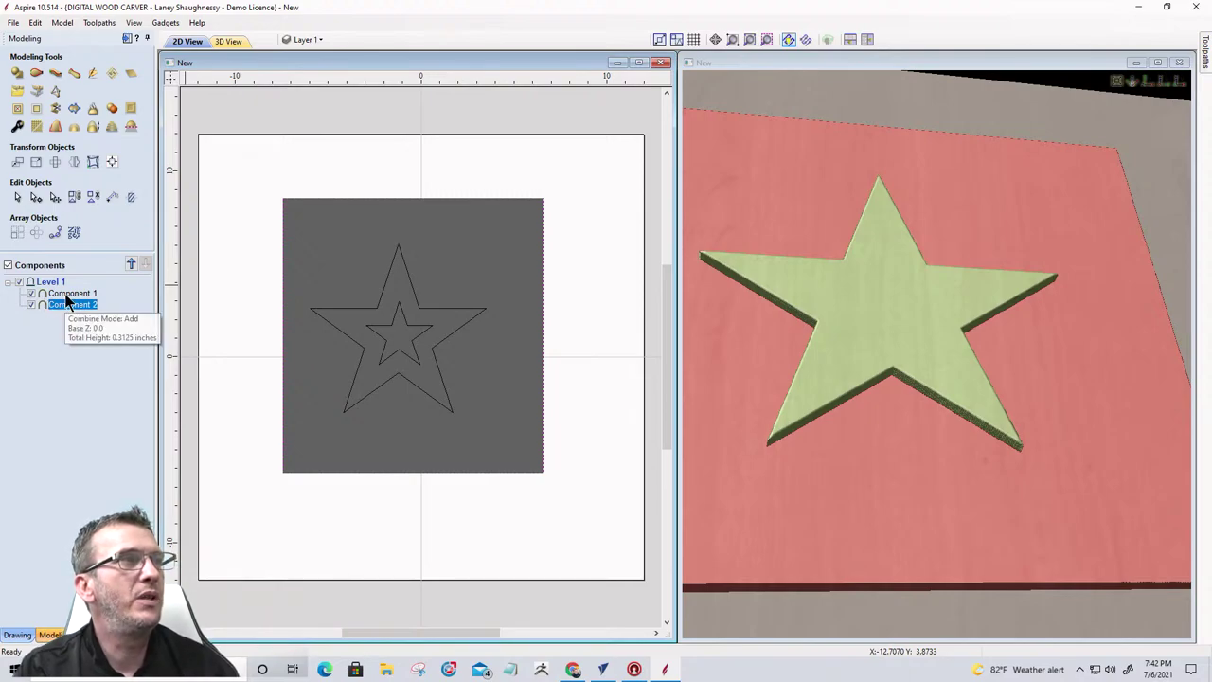
# Step: Set Component 1's combine mode to Subtract, then change it to Merge
pyautogui.rightClick(65, 296)
pyautogui.moveTo(146, 304)
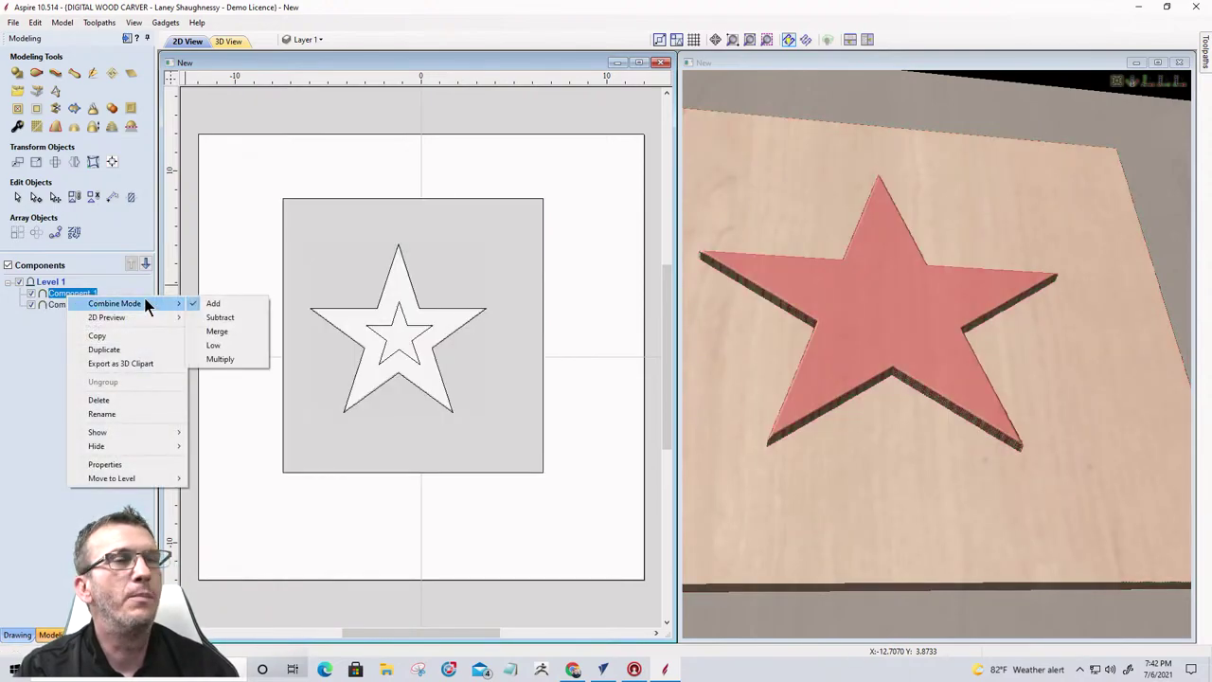
pyautogui.click(210, 320)
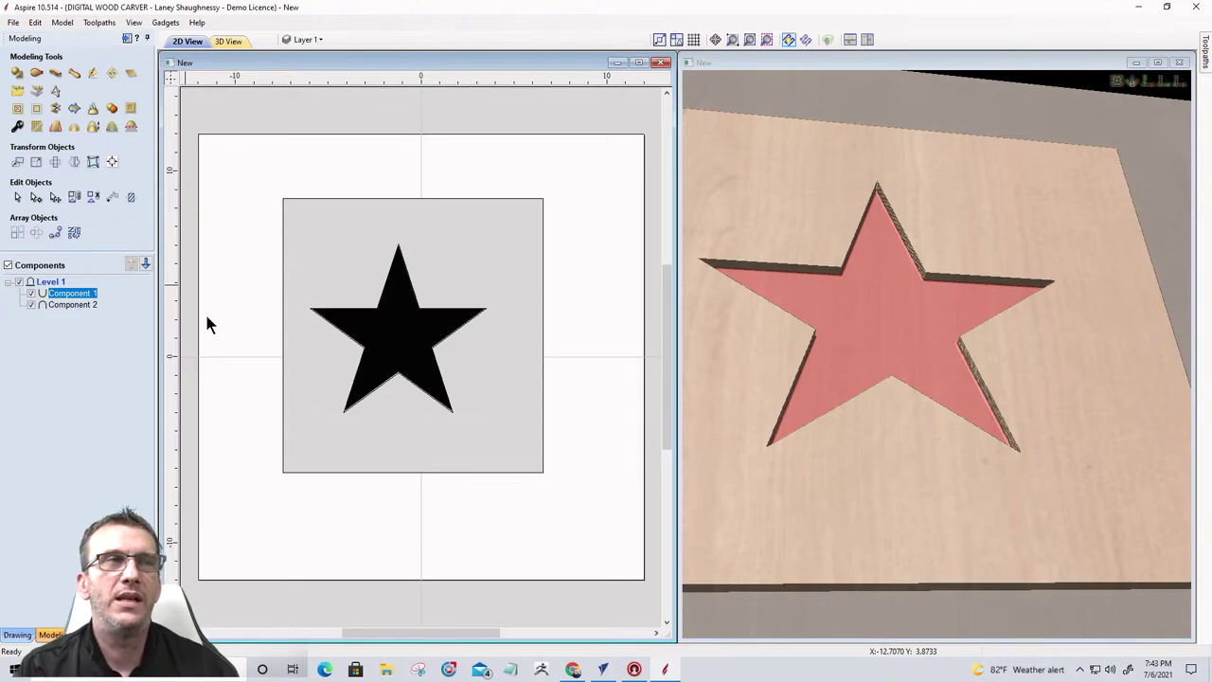
pyautogui.rightClick(60, 296)
pyautogui.moveTo(123, 301)
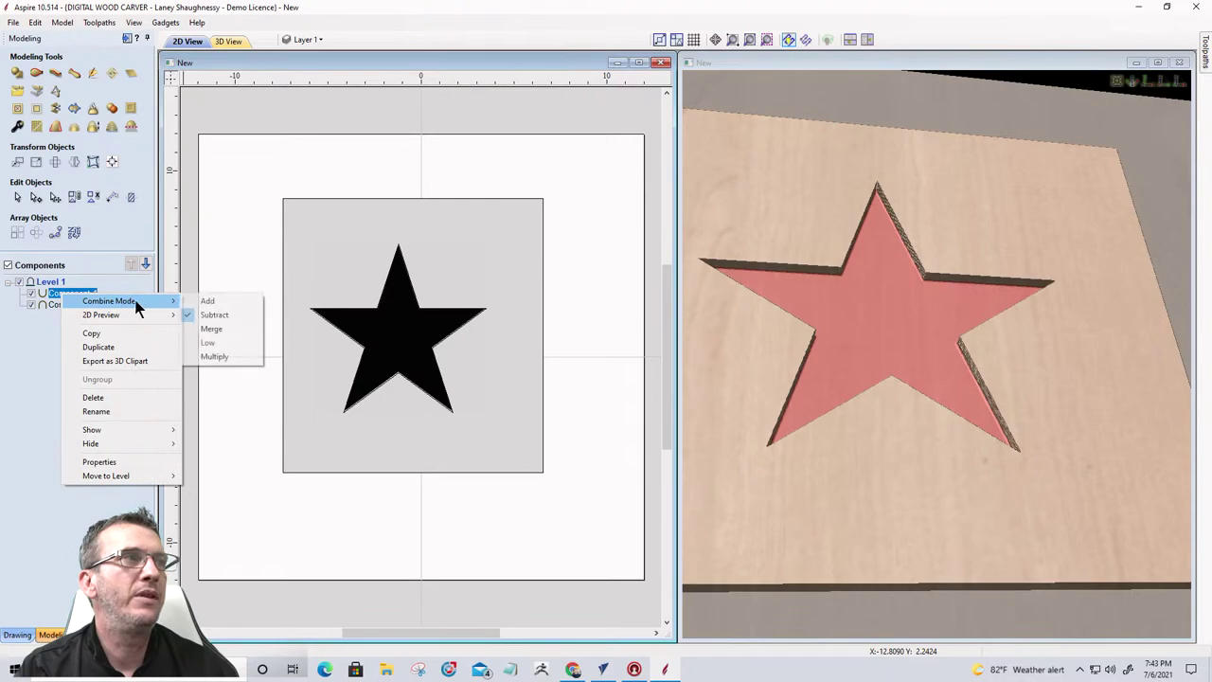
pyautogui.click(196, 331)
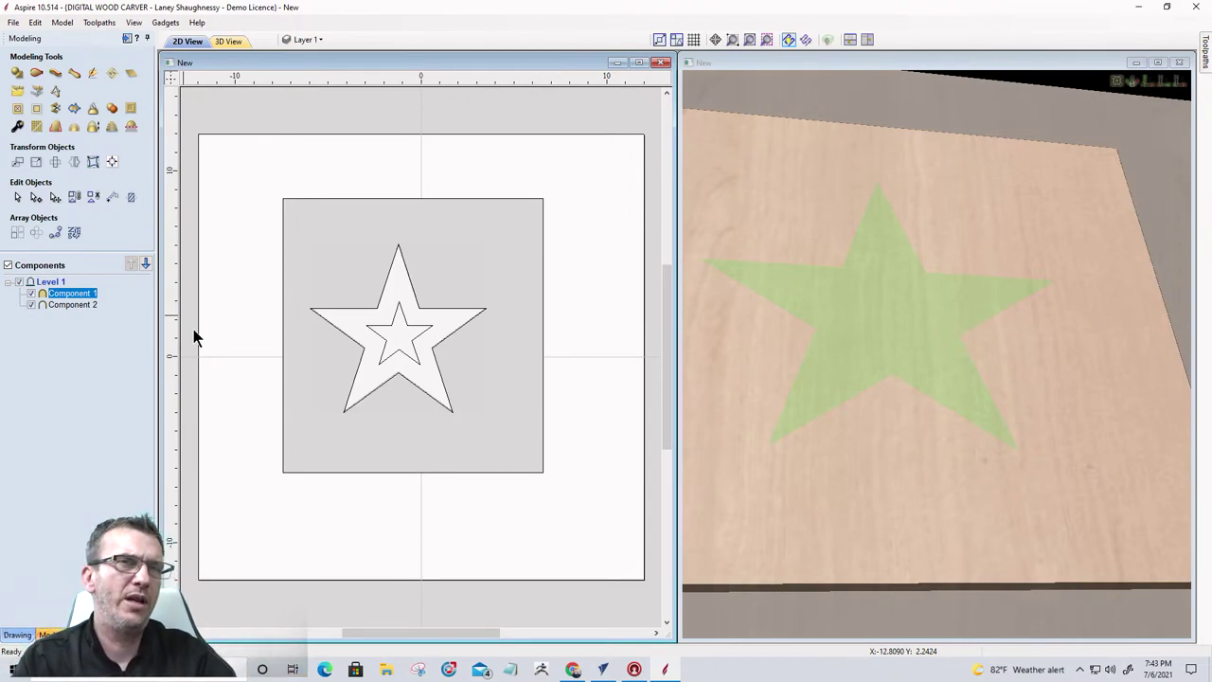
# Step: Set Component 1's combine mode back to Add
pyautogui.click(72, 305)
pyautogui.press('Escape')
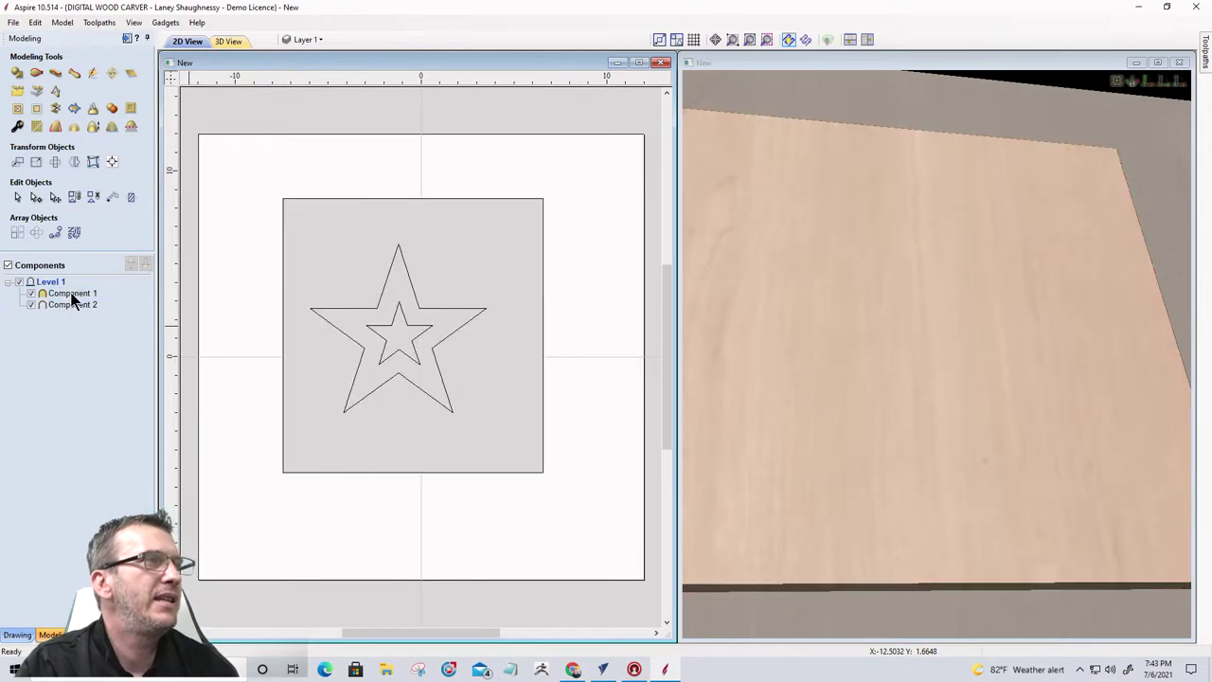
pyautogui.click(74, 295)
pyautogui.rightClick(72, 296)
pyautogui.moveTo(127, 301)
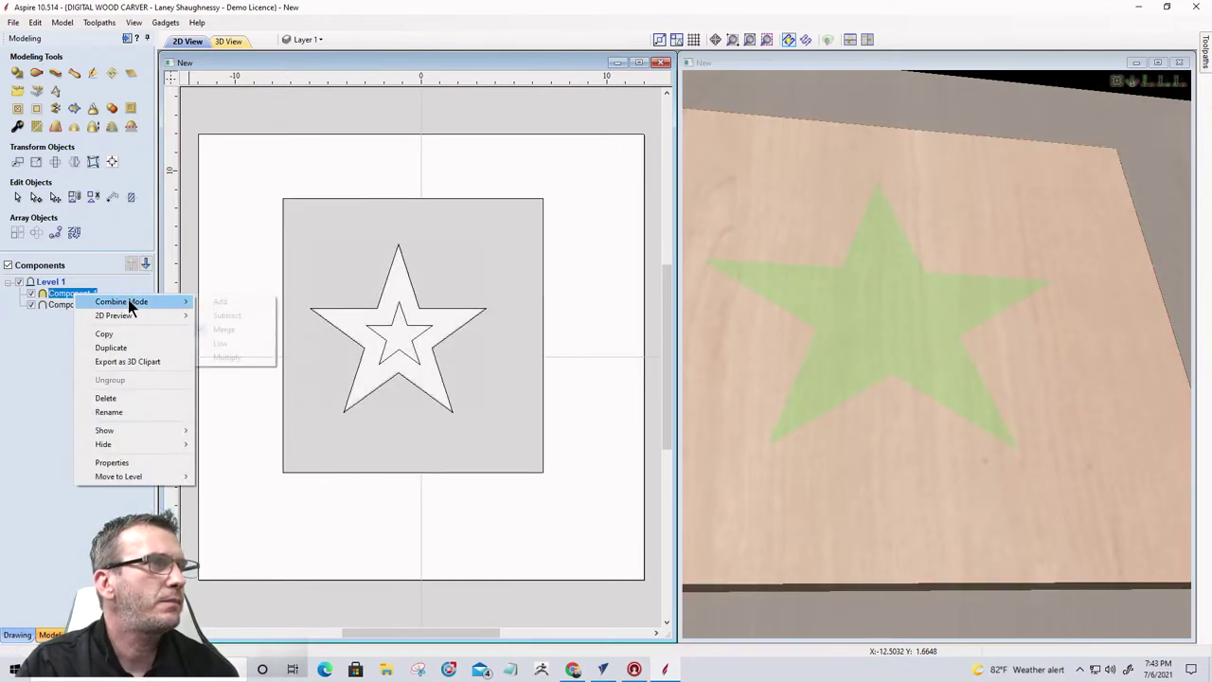
pyautogui.click(204, 302)
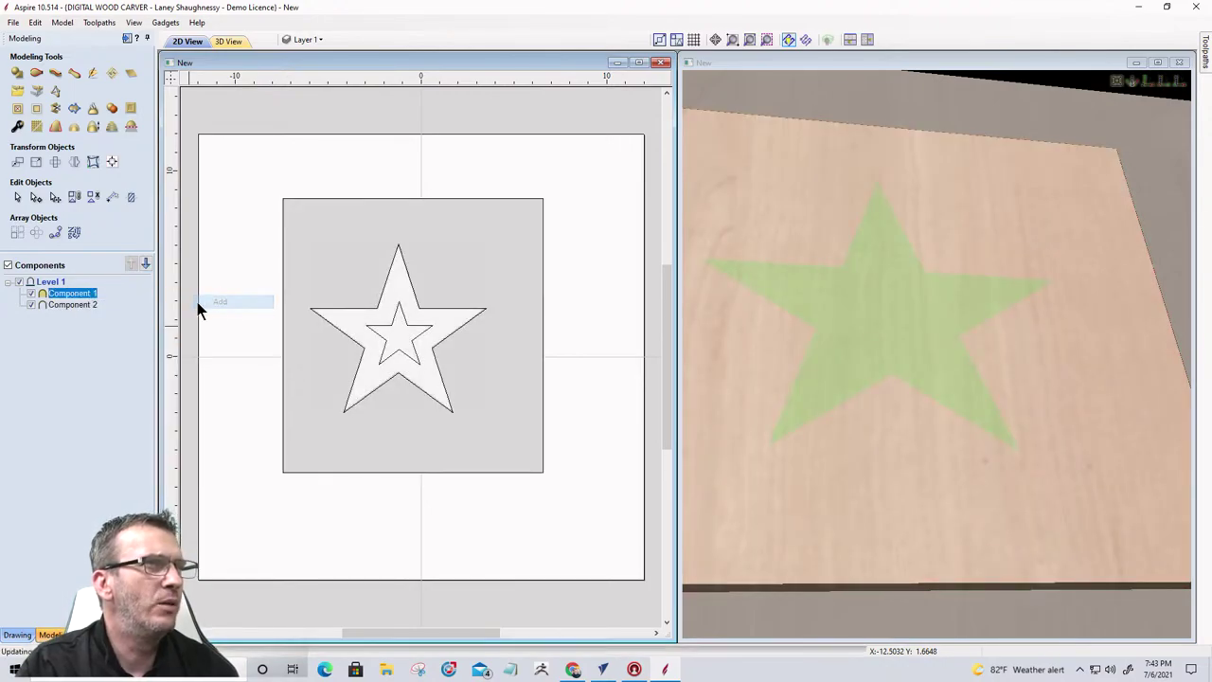
# Step: Set Component 2's combine mode to Subtract and place it below Component 1
pyautogui.click(76, 303)
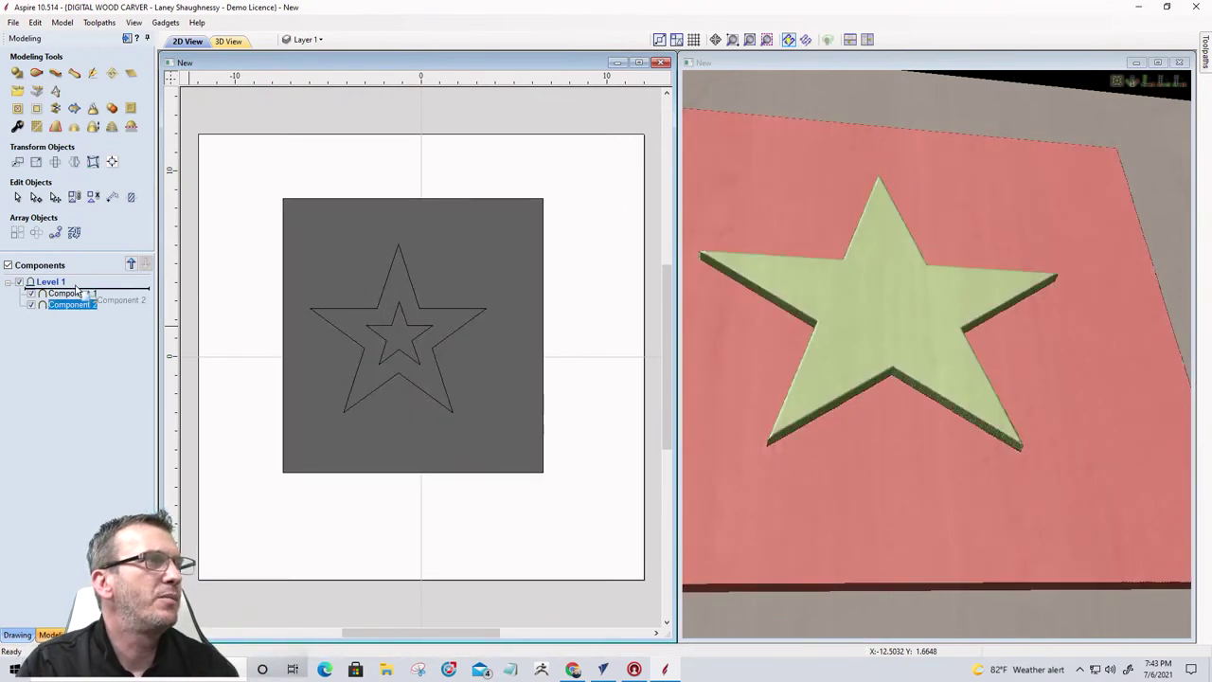
pyautogui.moveTo(76, 303); pyautogui.dragTo(68, 287)
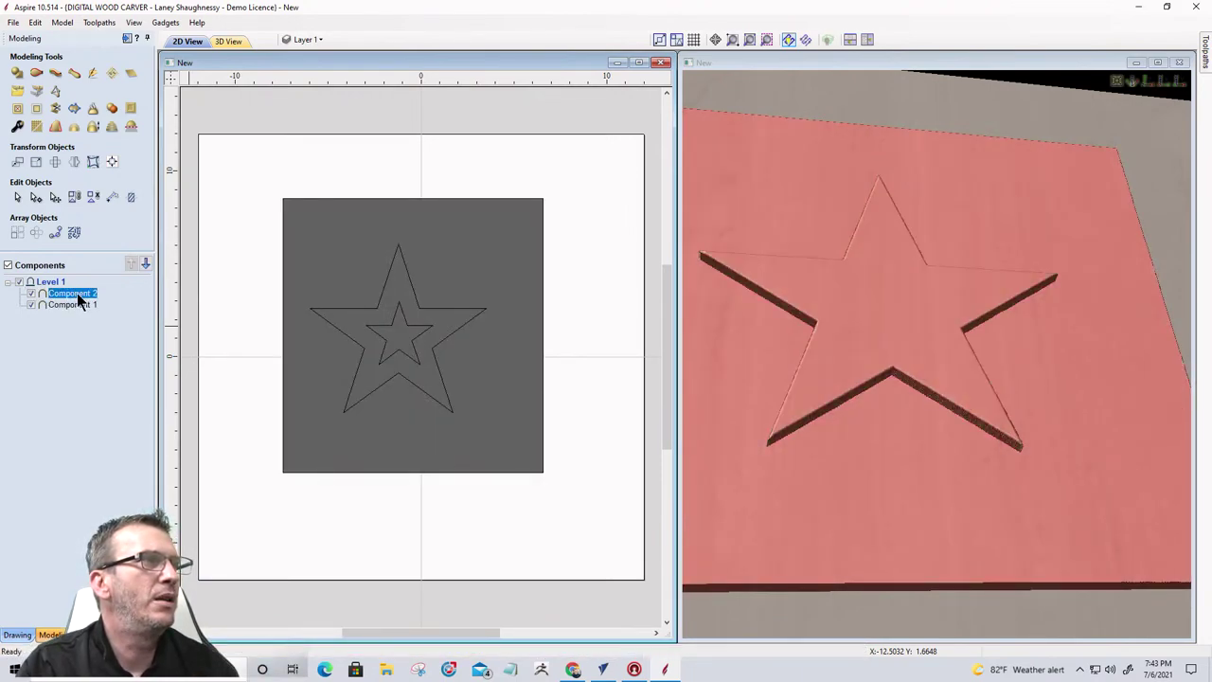
pyautogui.rightClick(78, 294)
pyautogui.moveTo(137, 303)
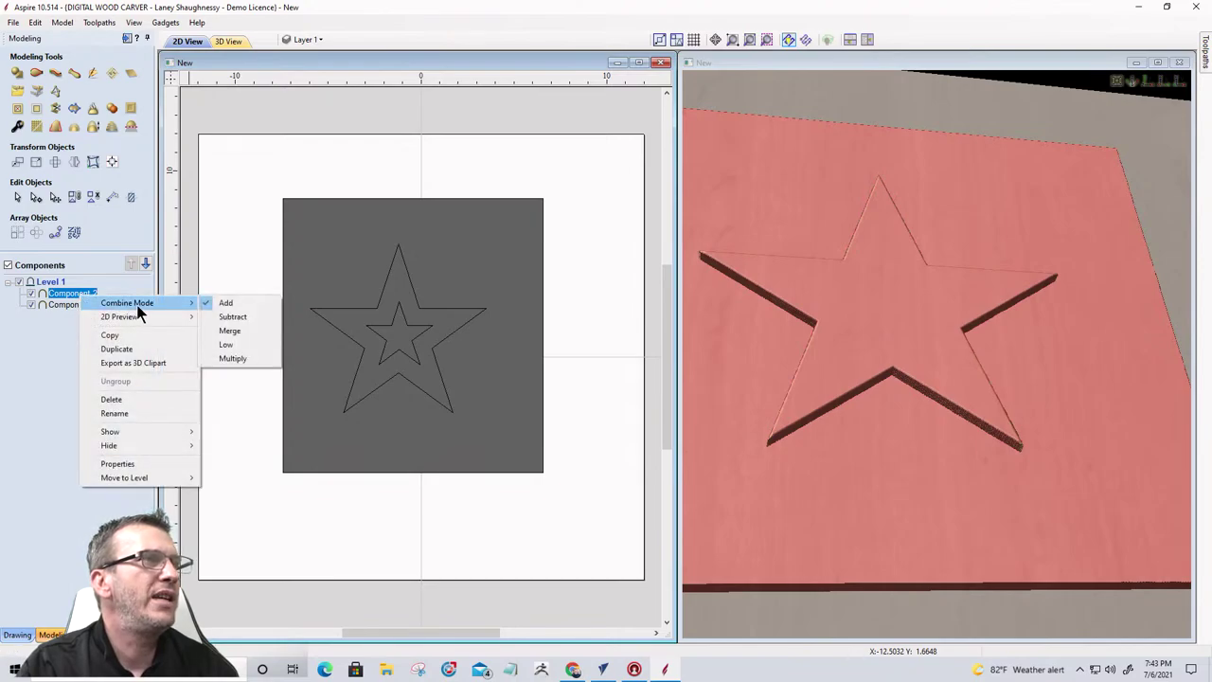
pyautogui.click(224, 318)
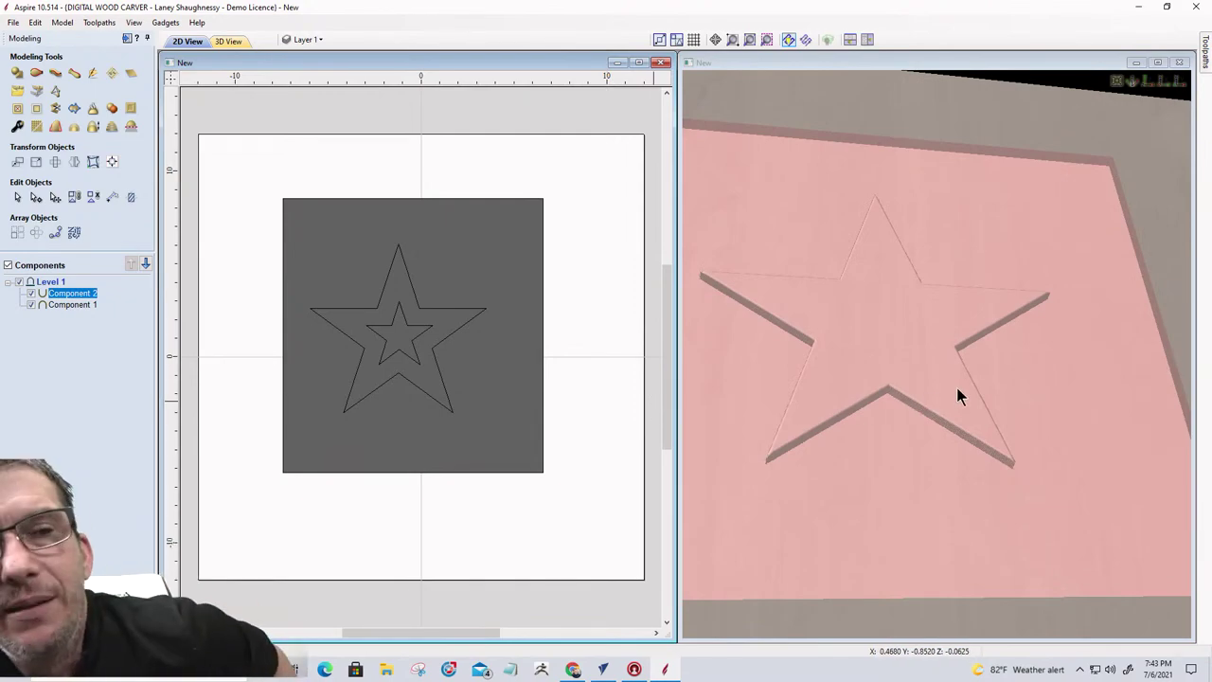
pyautogui.click(904, 515)
pyautogui.moveTo(902, 513); pyautogui.dragTo(800, 341)
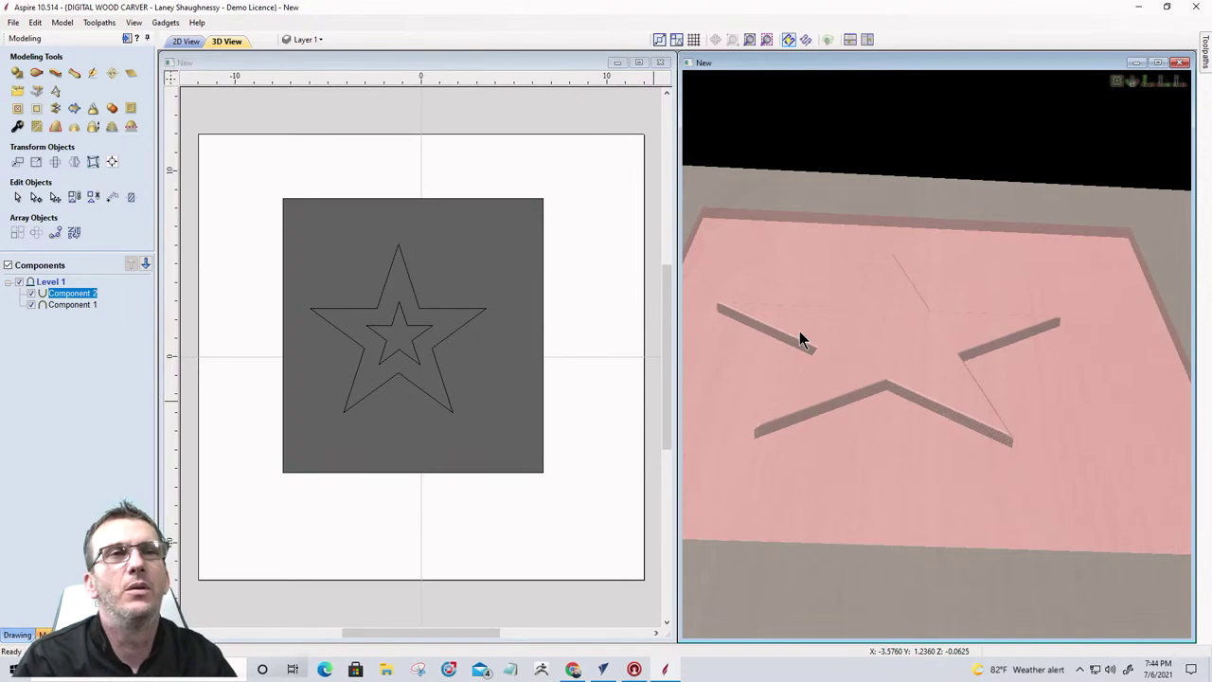
pyautogui.moveTo(74, 296); pyautogui.dragTo(72, 310)
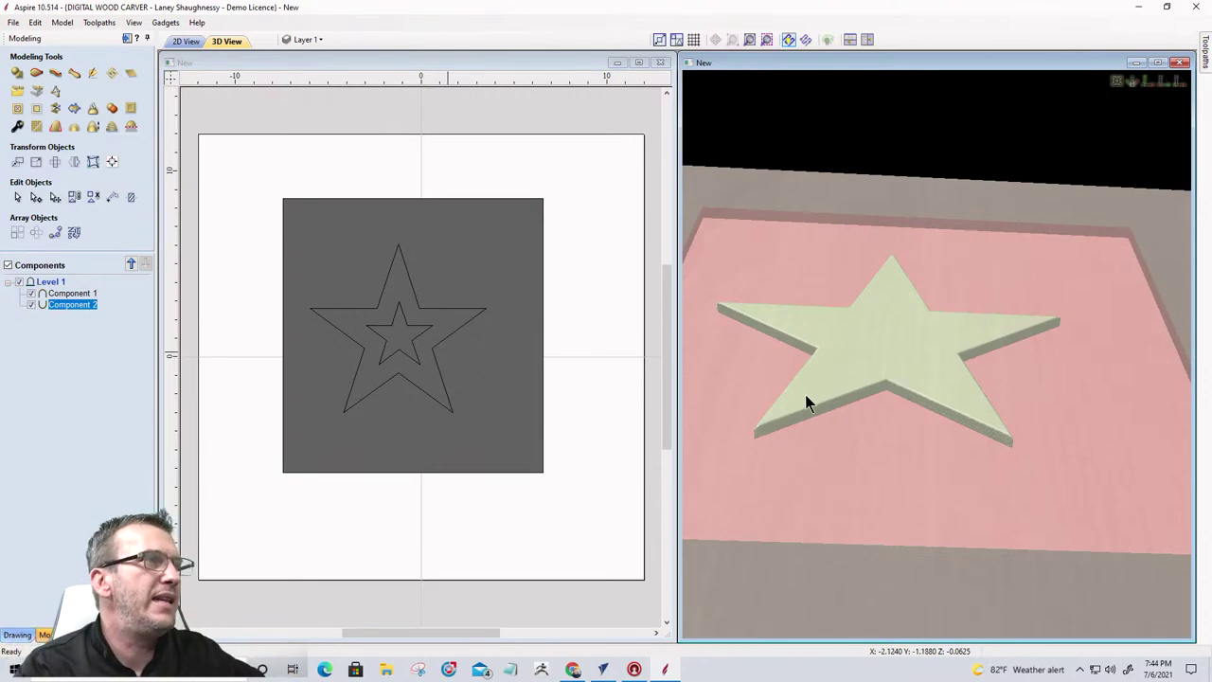
# Step: Set Component 1's combine mode to Merge and inspect the raised star in 3D
pyautogui.rightClick(77, 294)
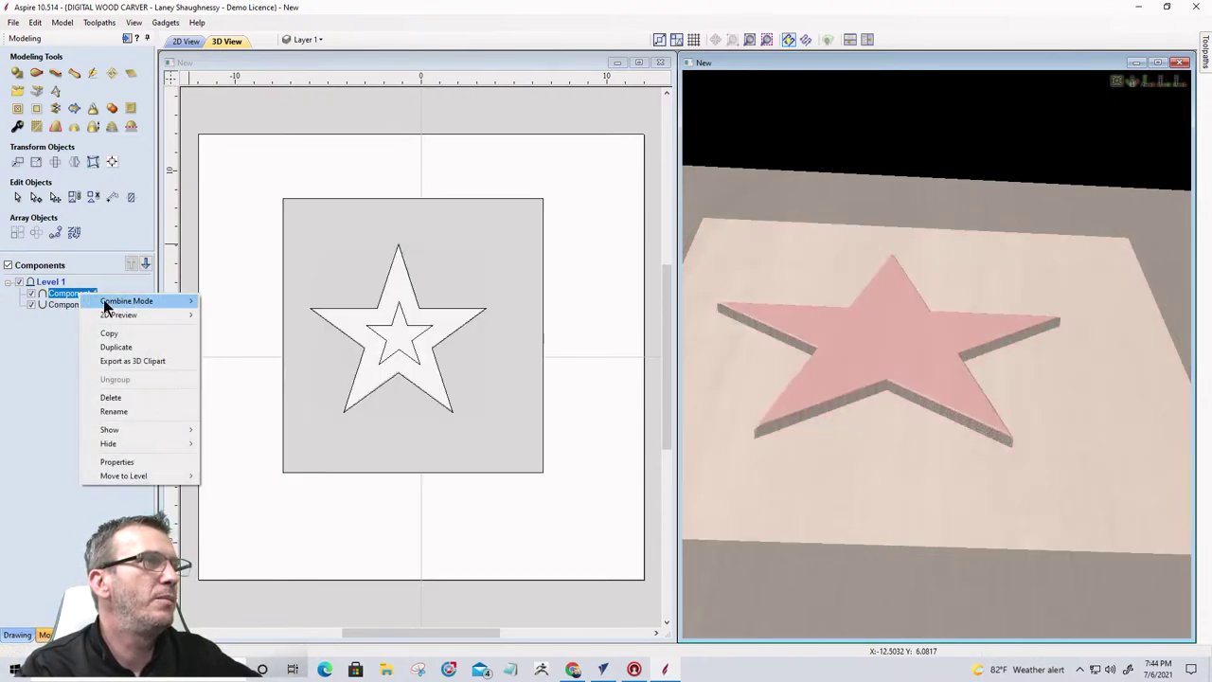
pyautogui.moveTo(103, 300)
pyautogui.click(206, 328)
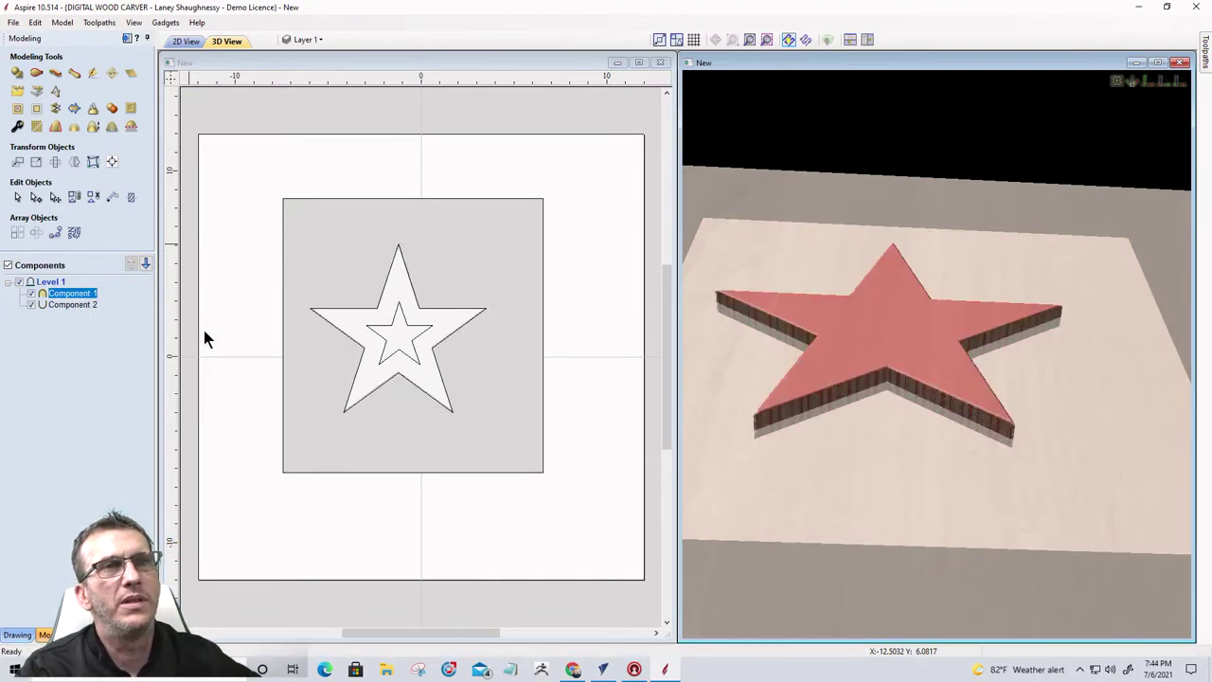
pyautogui.moveTo(887, 485); pyautogui.dragTo(916, 474)
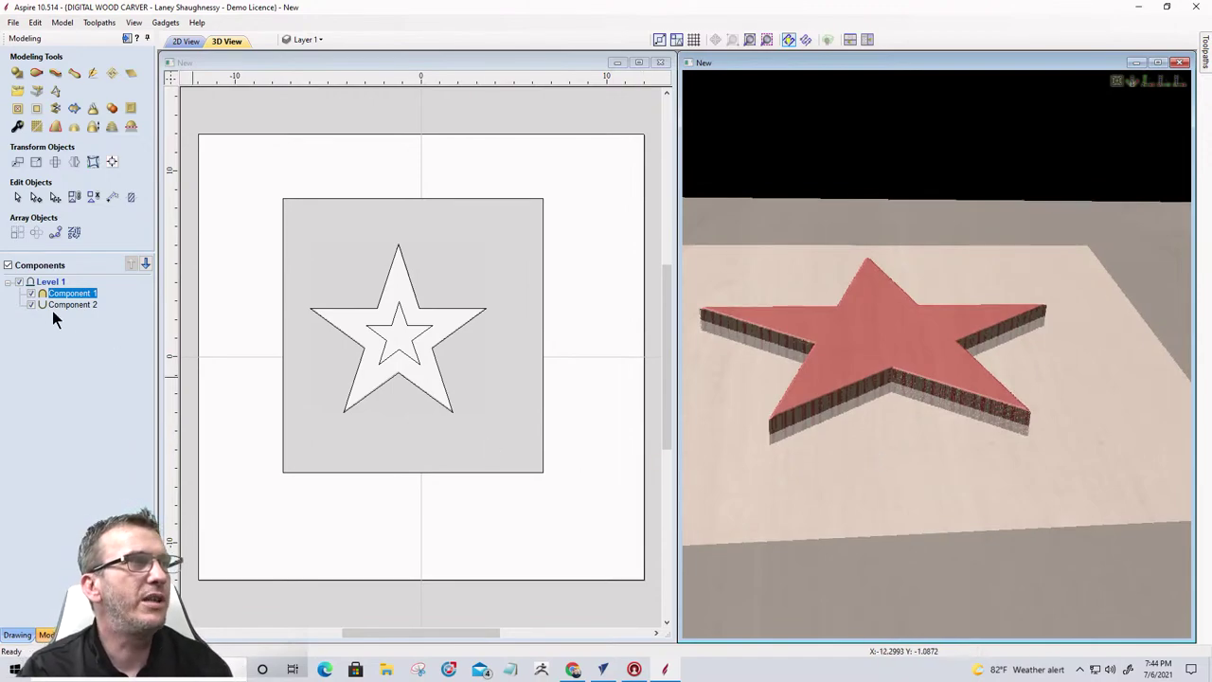
pyautogui.moveTo(63, 313)
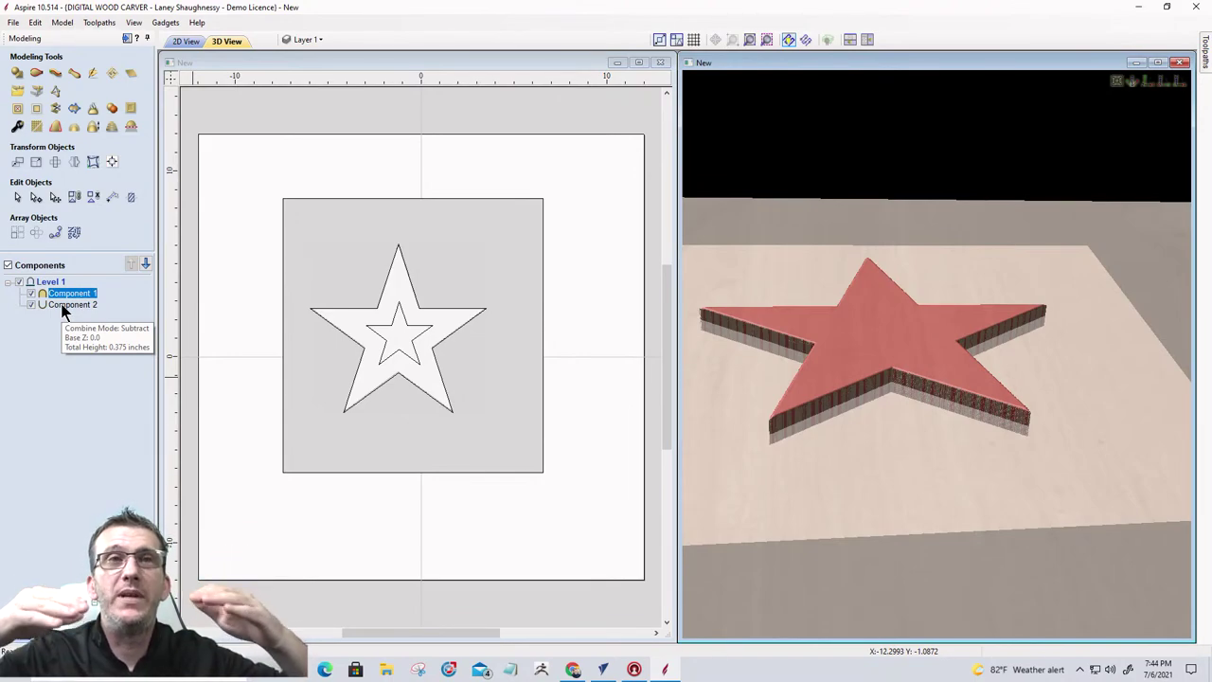
pyautogui.scroll(-5, 984, 441)
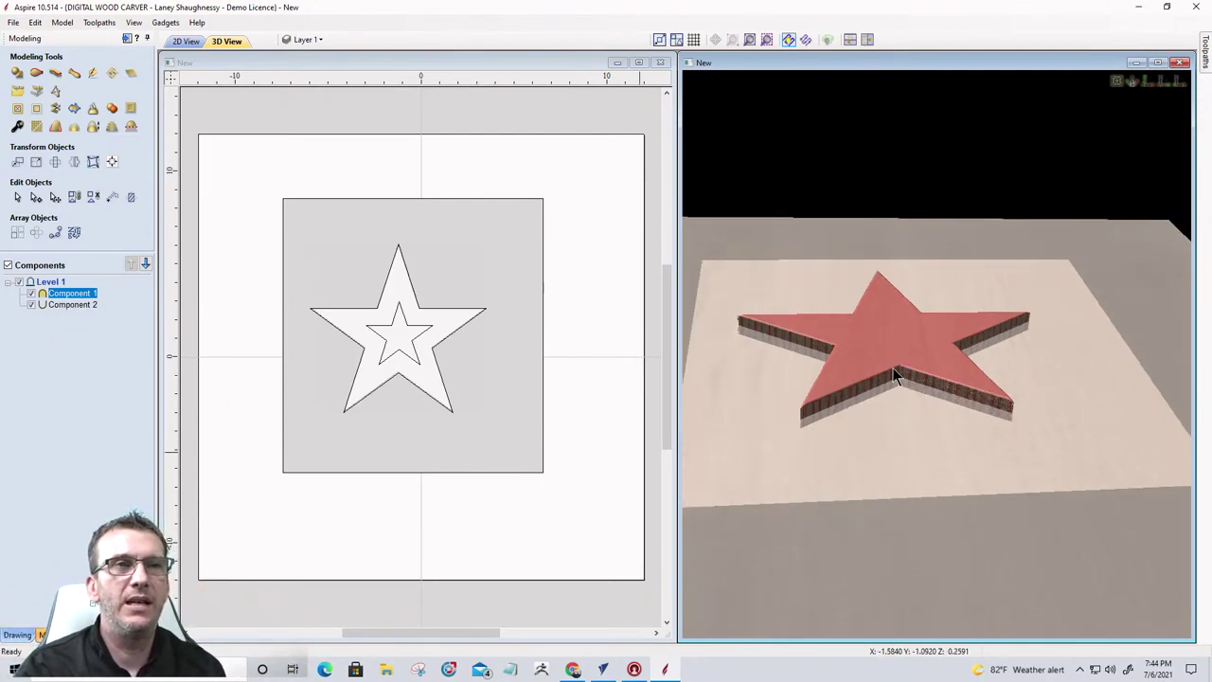
pyautogui.moveTo(917, 452); pyautogui.dragTo(938, 386)
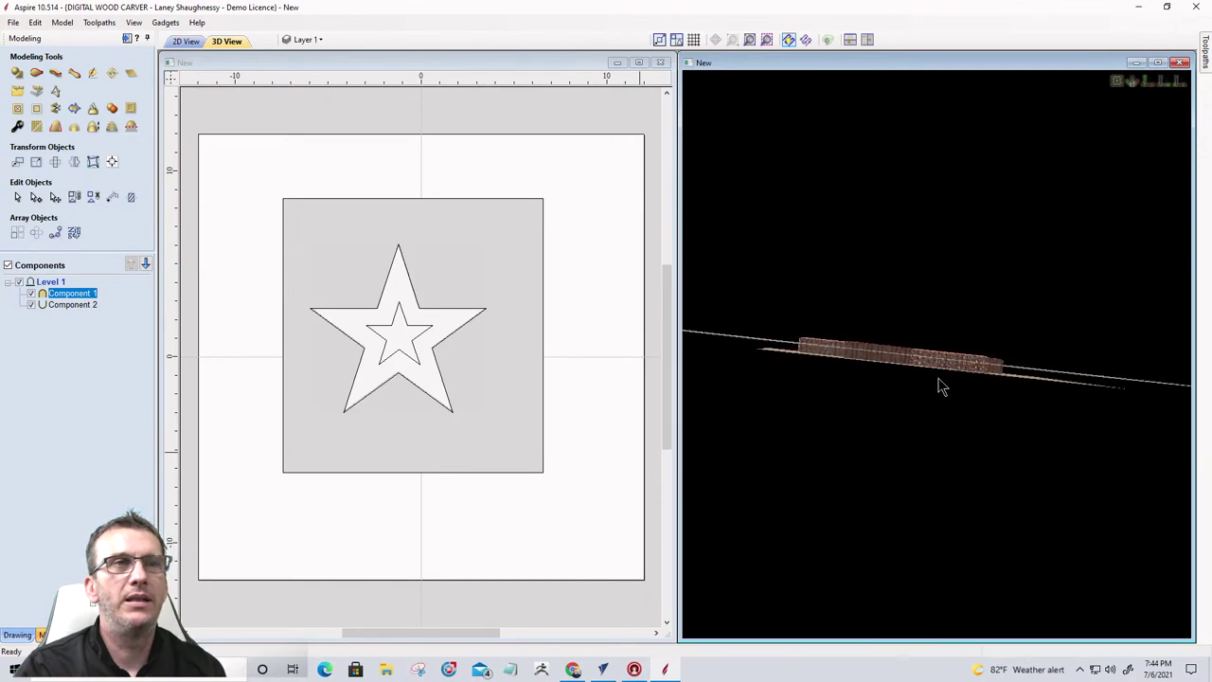
pyautogui.scroll(5, 904, 368)
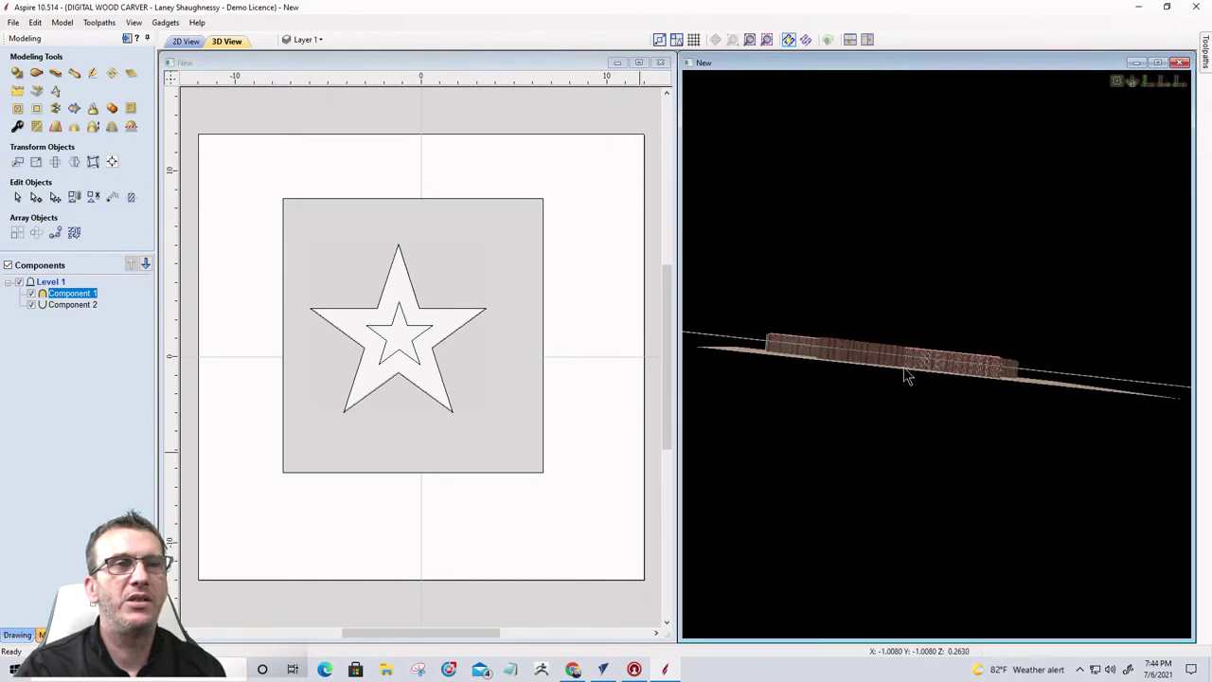
pyautogui.moveTo(907, 334); pyautogui.dragTo(904, 468)
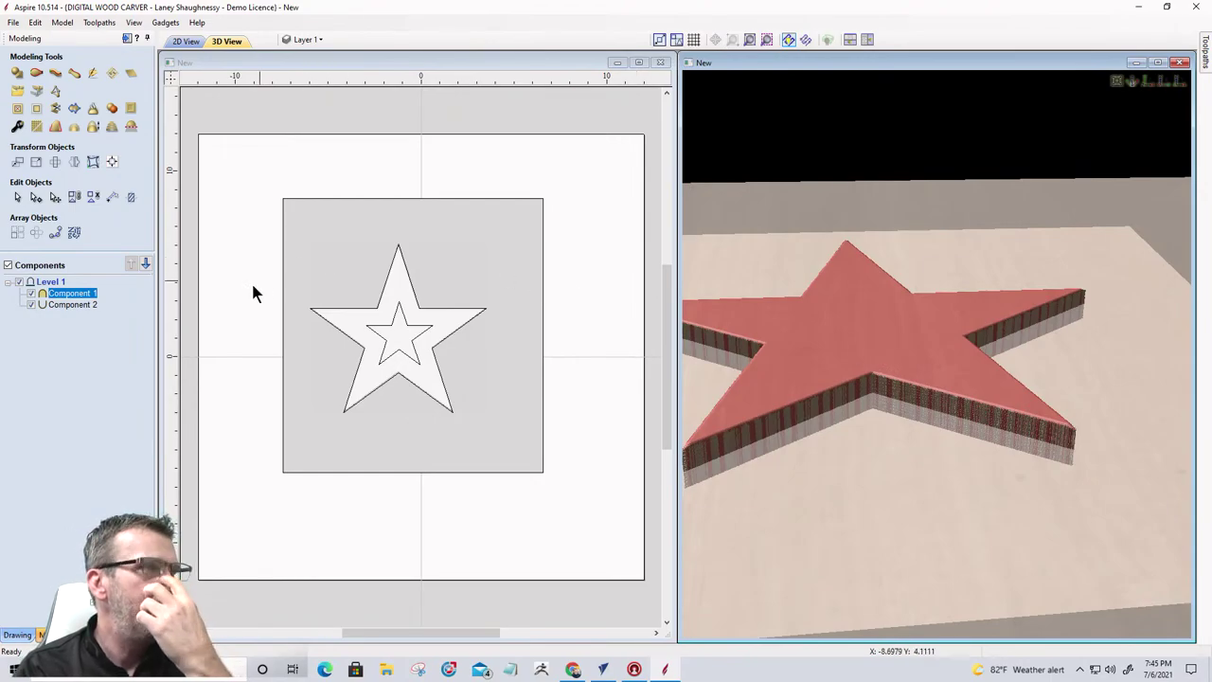
# Step: Set the combine mode of Component 2 and then Component 1 to Add
pyautogui.click(75, 305)
pyautogui.rightClick(75, 306)
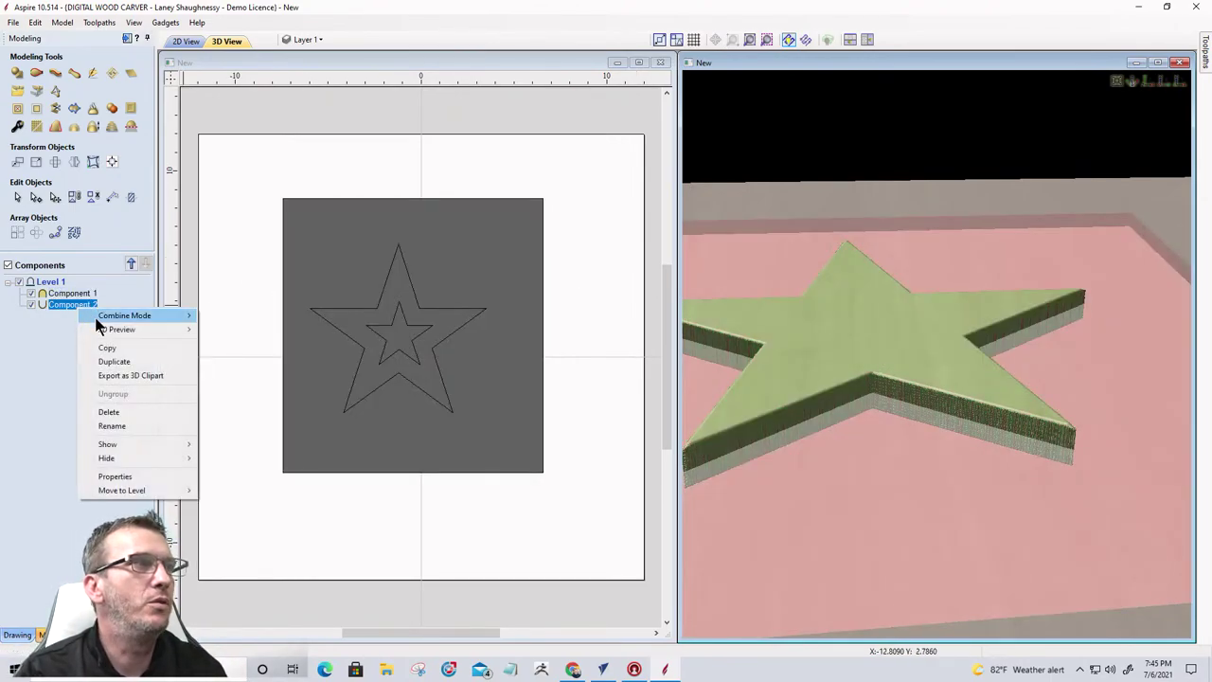
pyautogui.moveTo(154, 316)
pyautogui.click(222, 318)
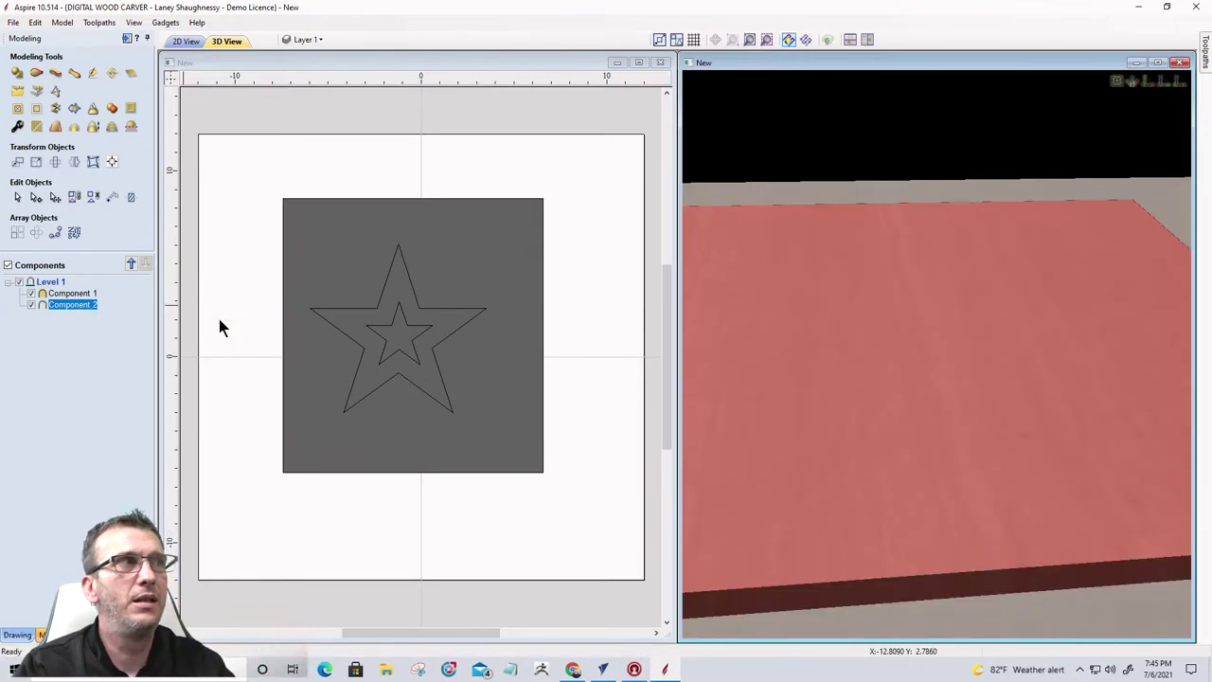
pyautogui.rightClick(65, 293)
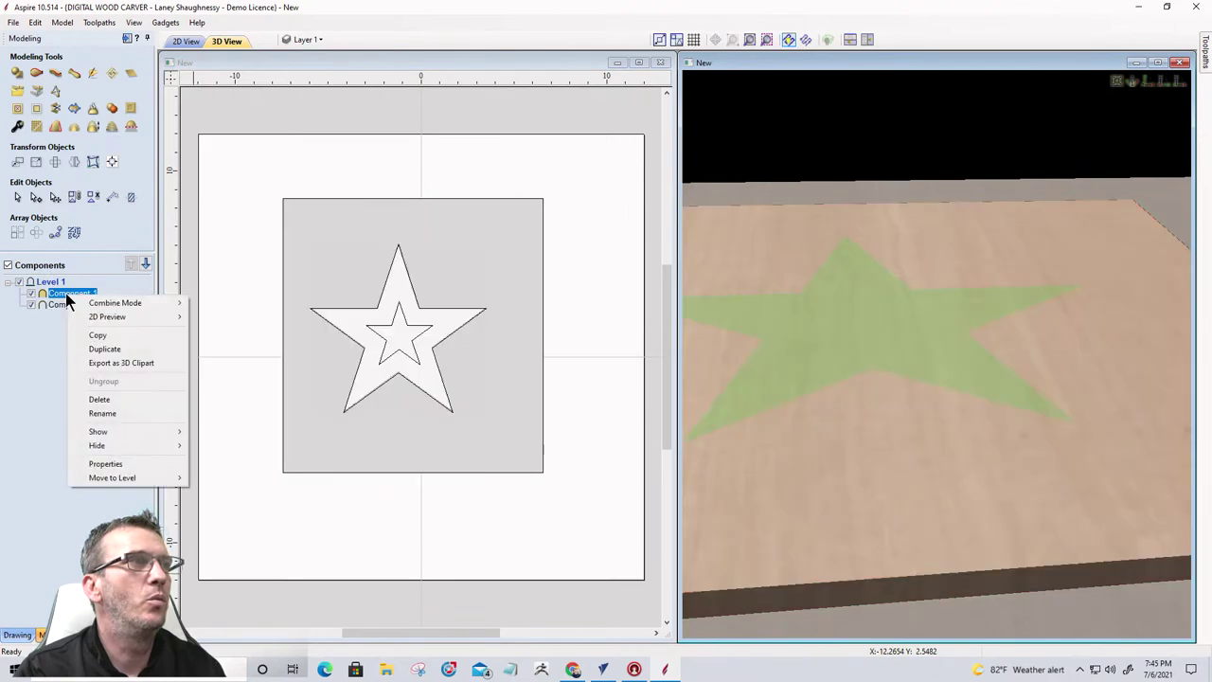
pyautogui.moveTo(143, 305)
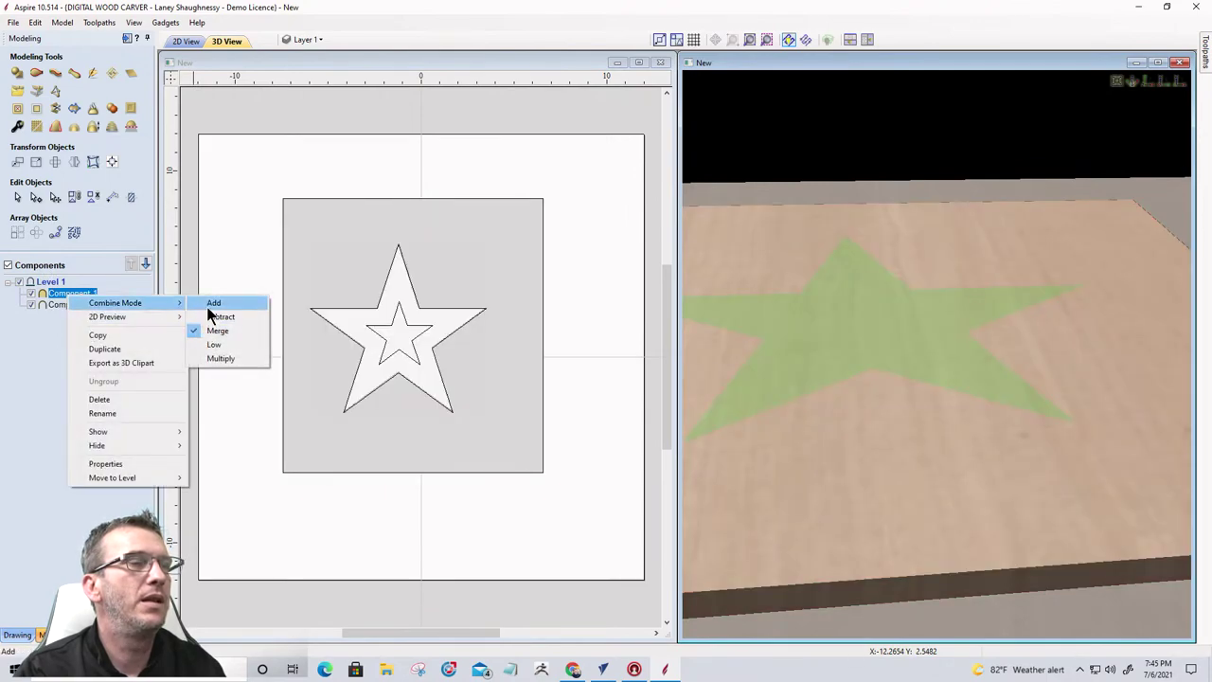
pyautogui.click(213, 304)
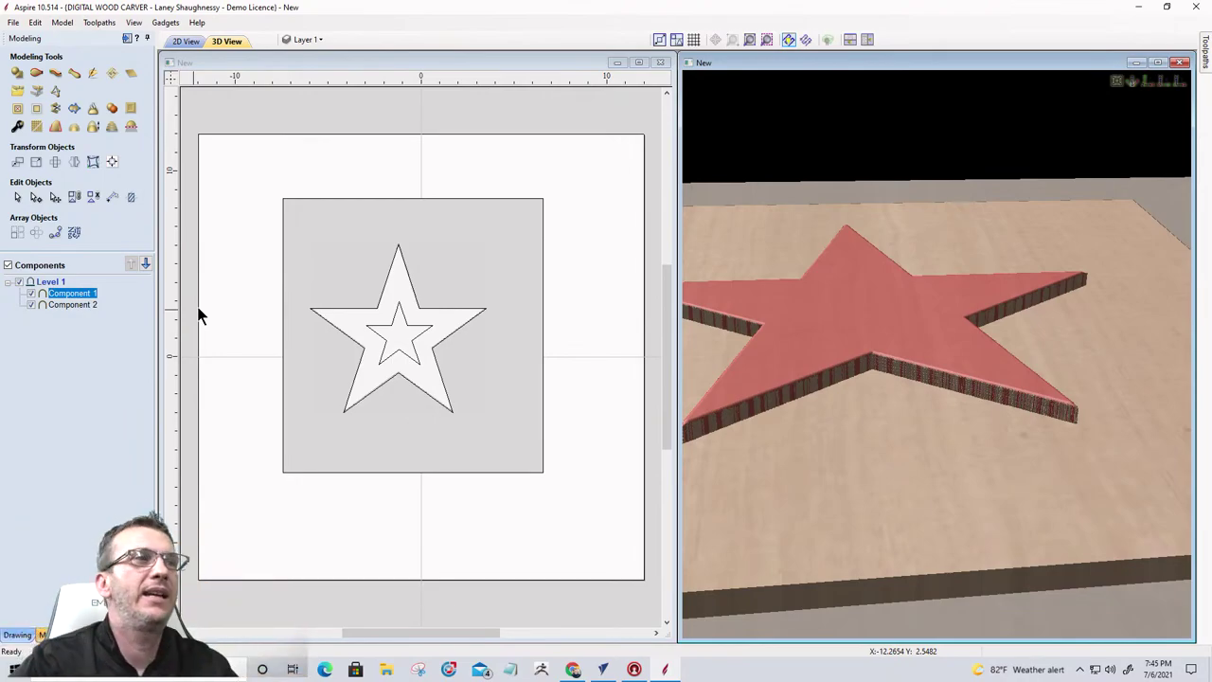
pyautogui.click(393, 323)
pyautogui.click(393, 329)
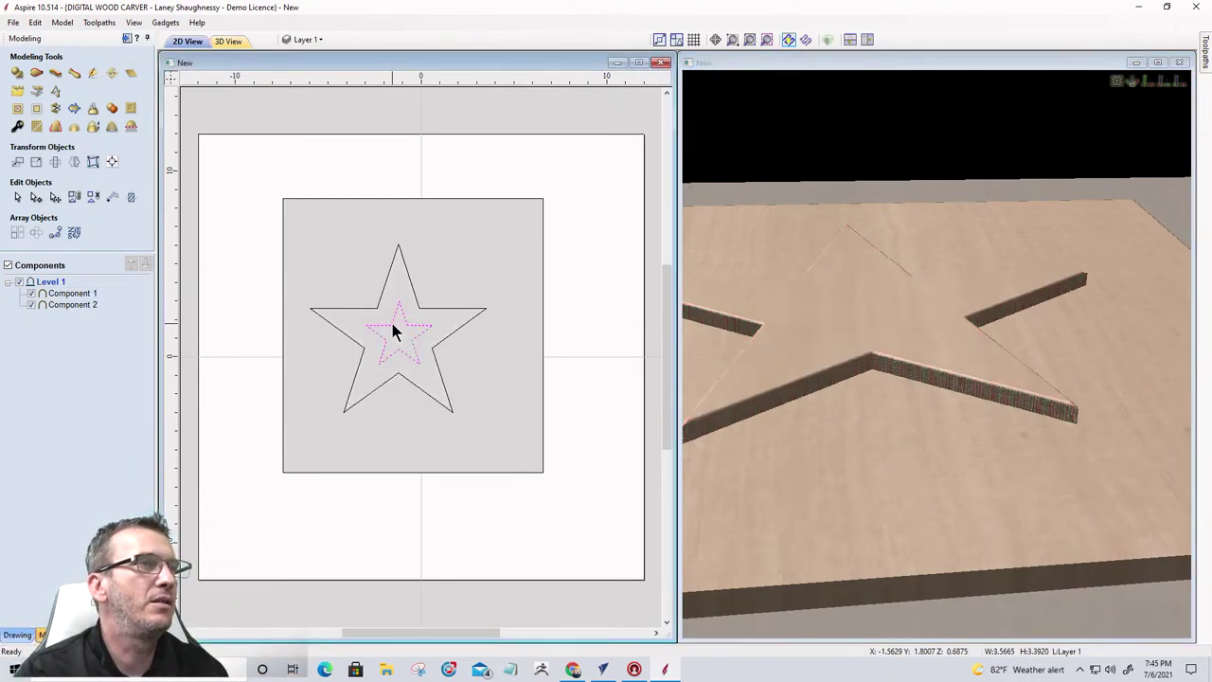
# Step: Build a shape from the inner star using the angled profile at 45°
pyautogui.click(17, 73)
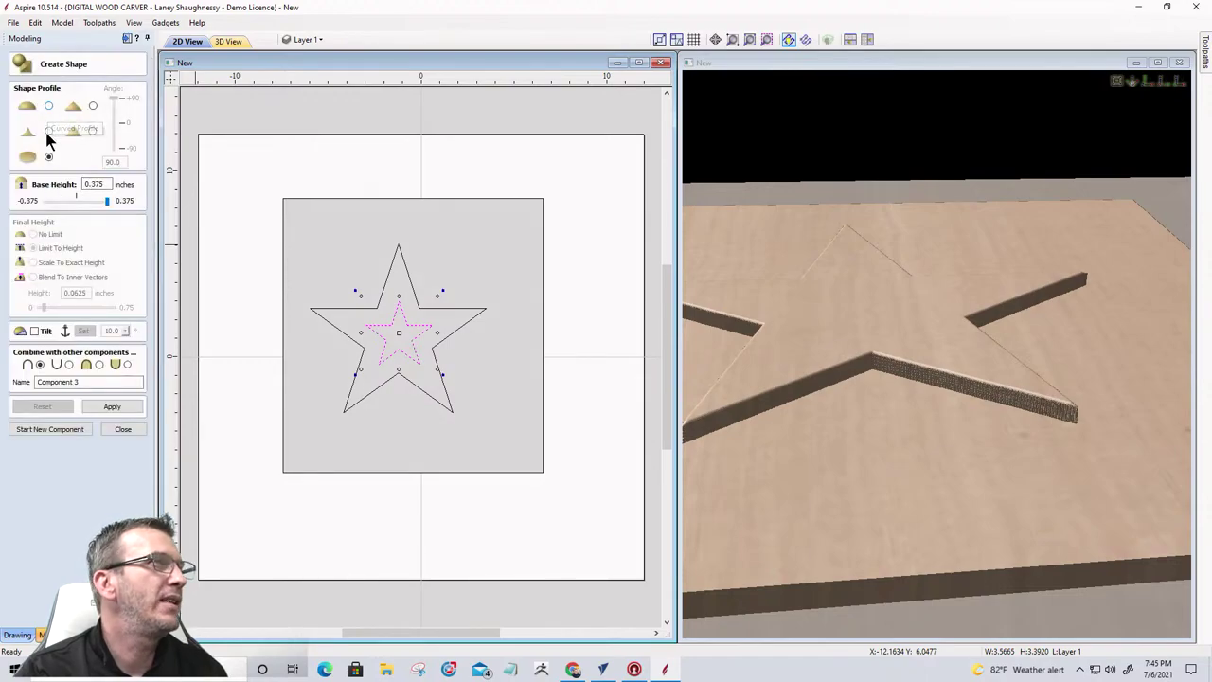
pyautogui.click(93, 107)
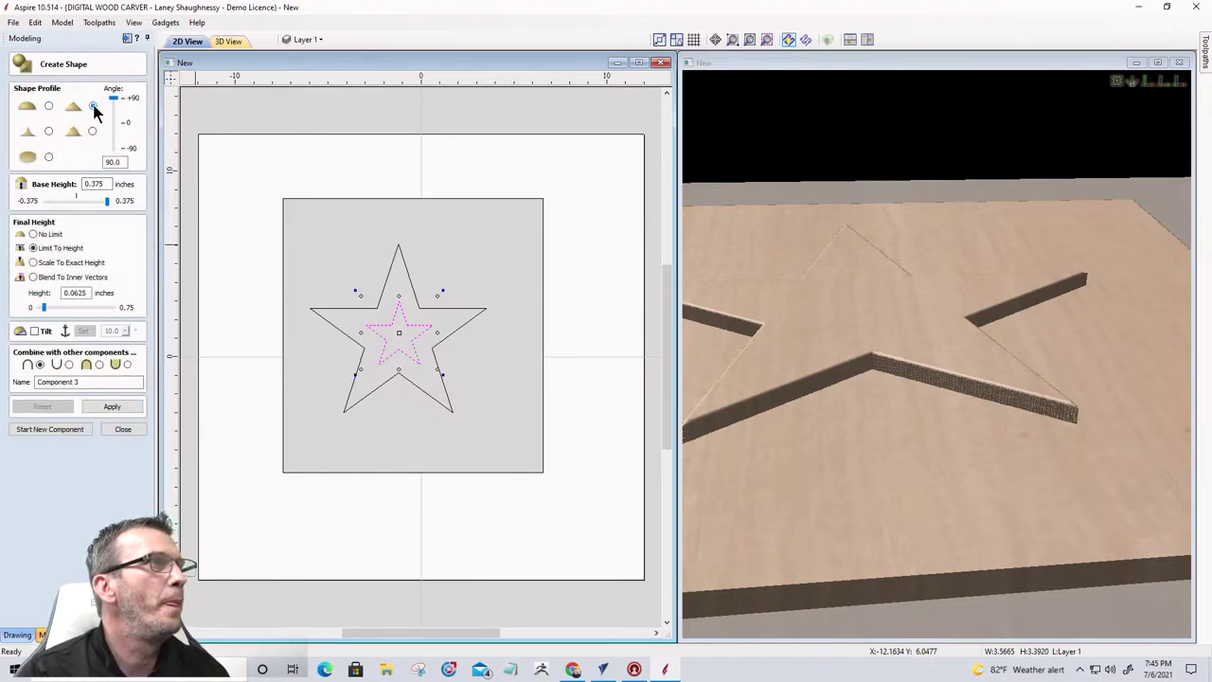
pyautogui.doubleClick(112, 162)
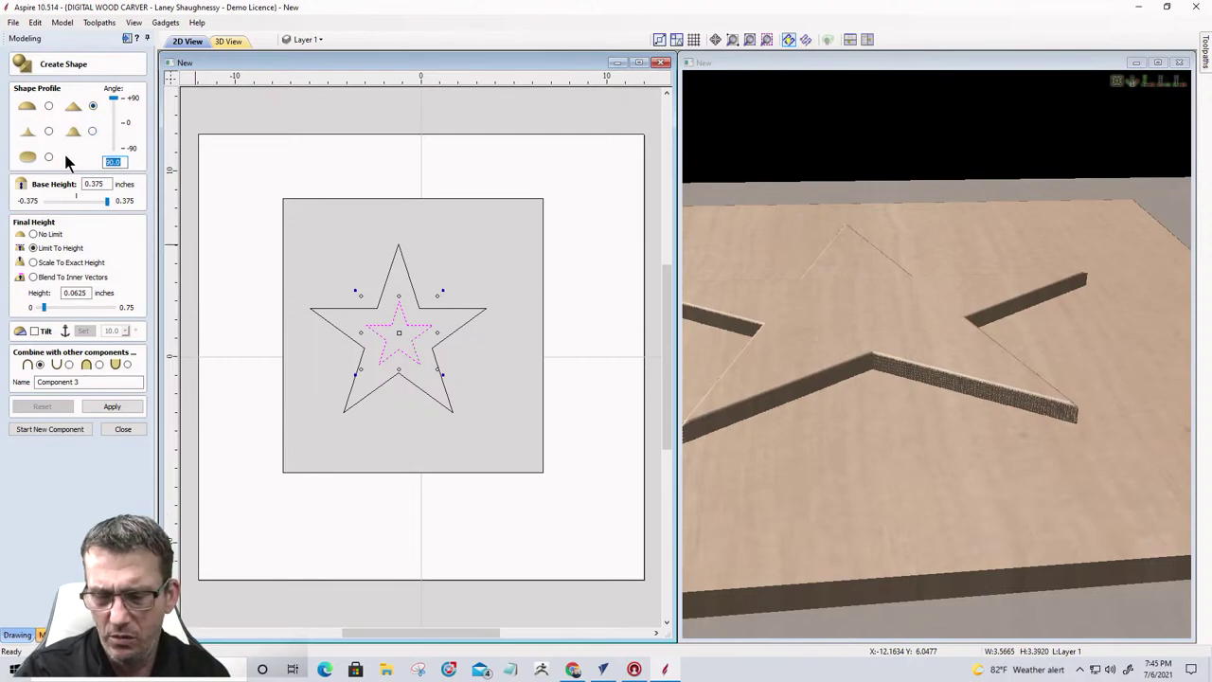
pyautogui.write('45')
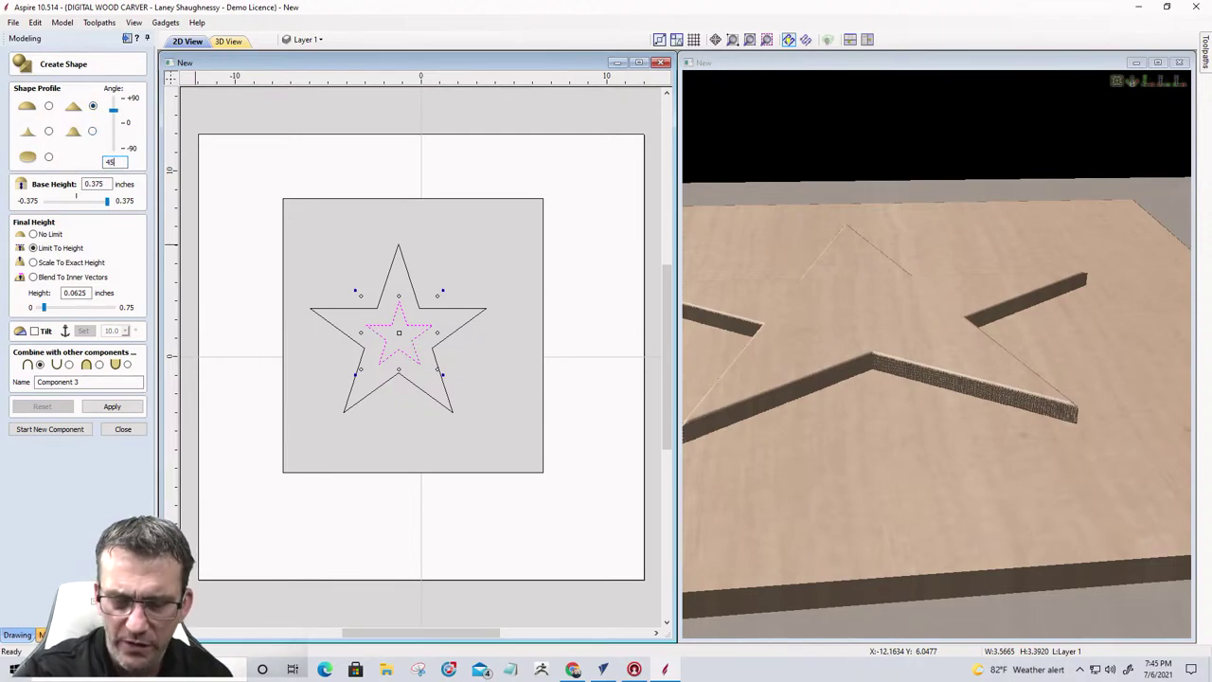
pyautogui.doubleClick(100, 185)
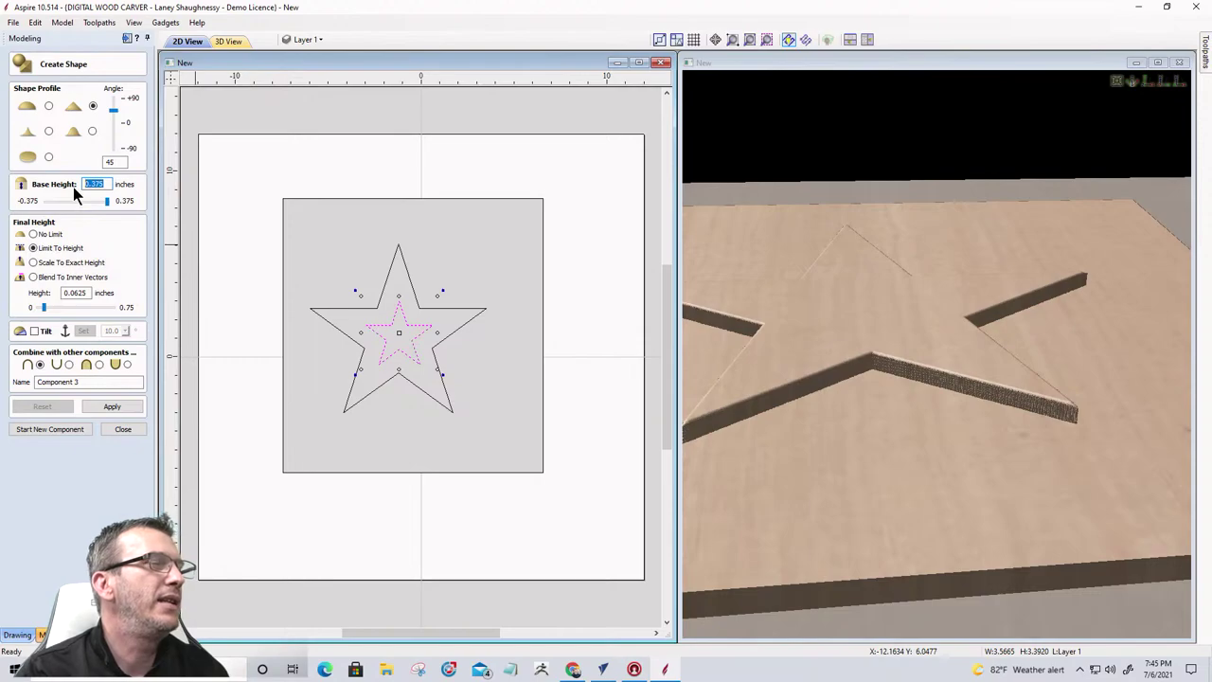
pyautogui.click(107, 407)
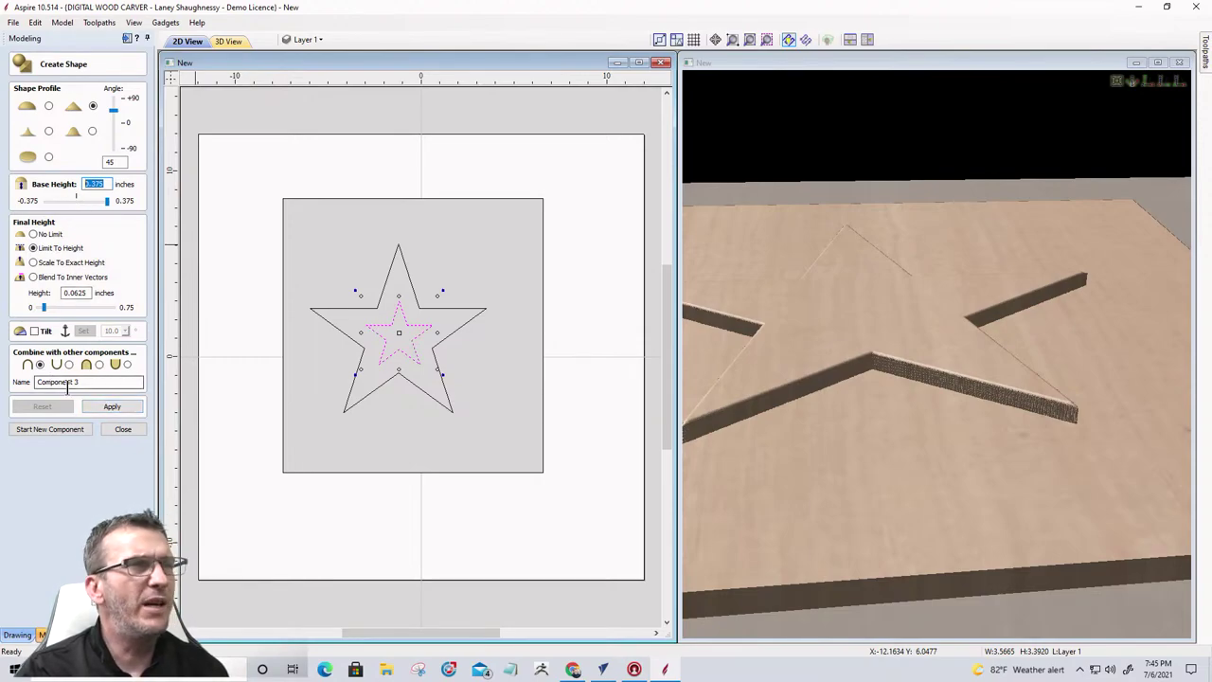
pyautogui.click(112, 407)
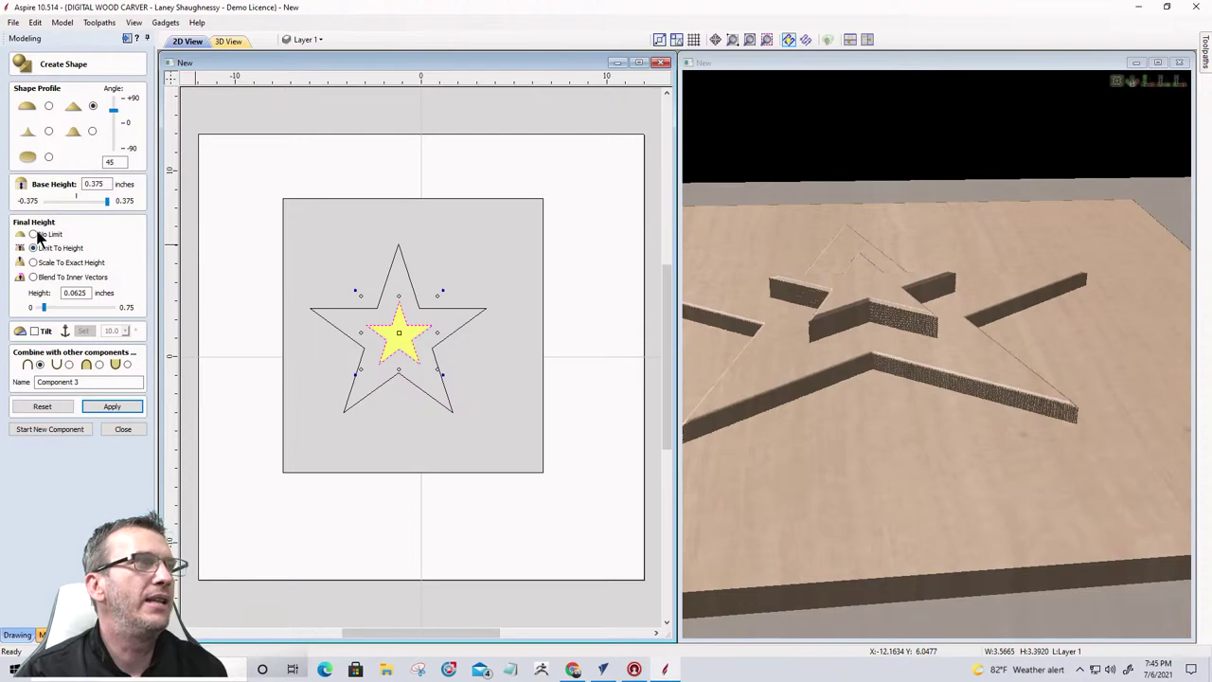
# Step: Remove the height limit, choose Merge Highest, and set base height .5
pyautogui.click(34, 234)
pyautogui.click(112, 407)
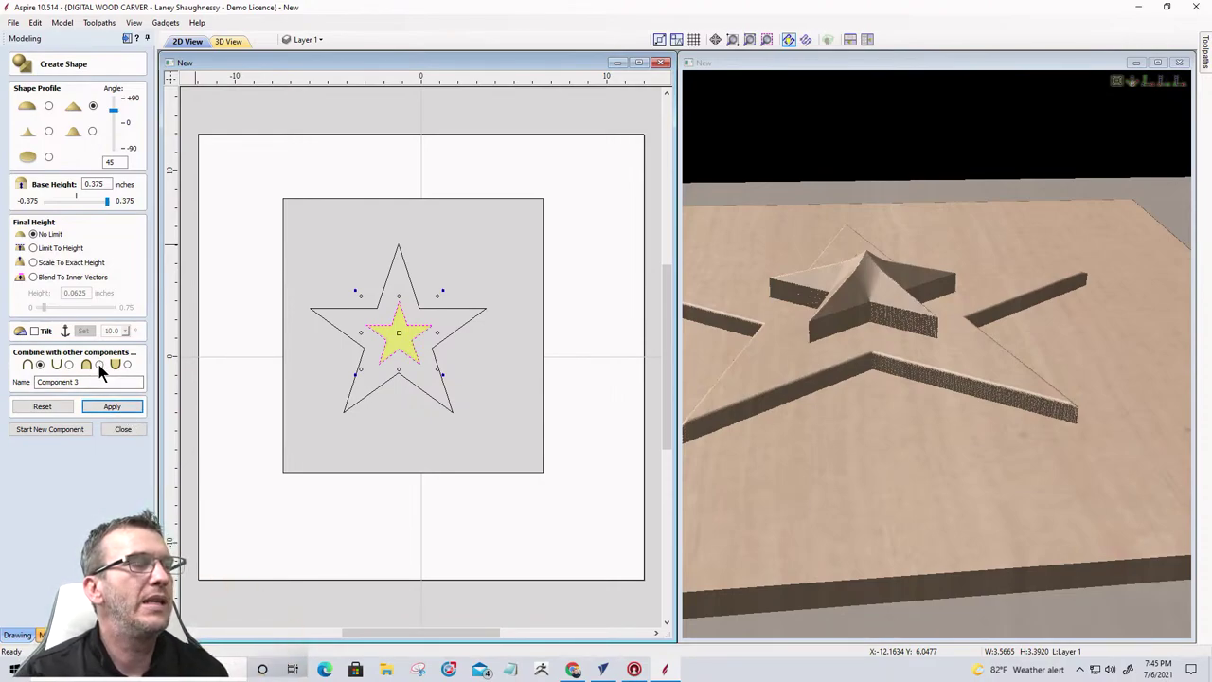
pyautogui.click(100, 366)
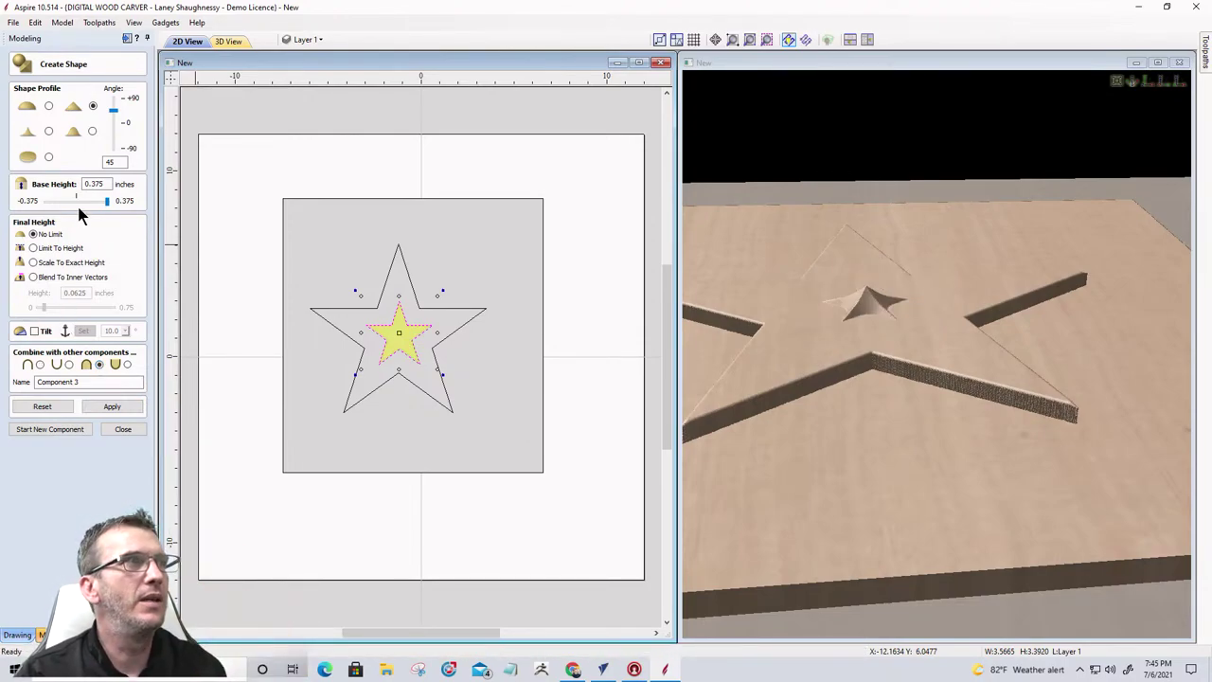
pyautogui.moveTo(107, 186); pyautogui.dragTo(87, 180)
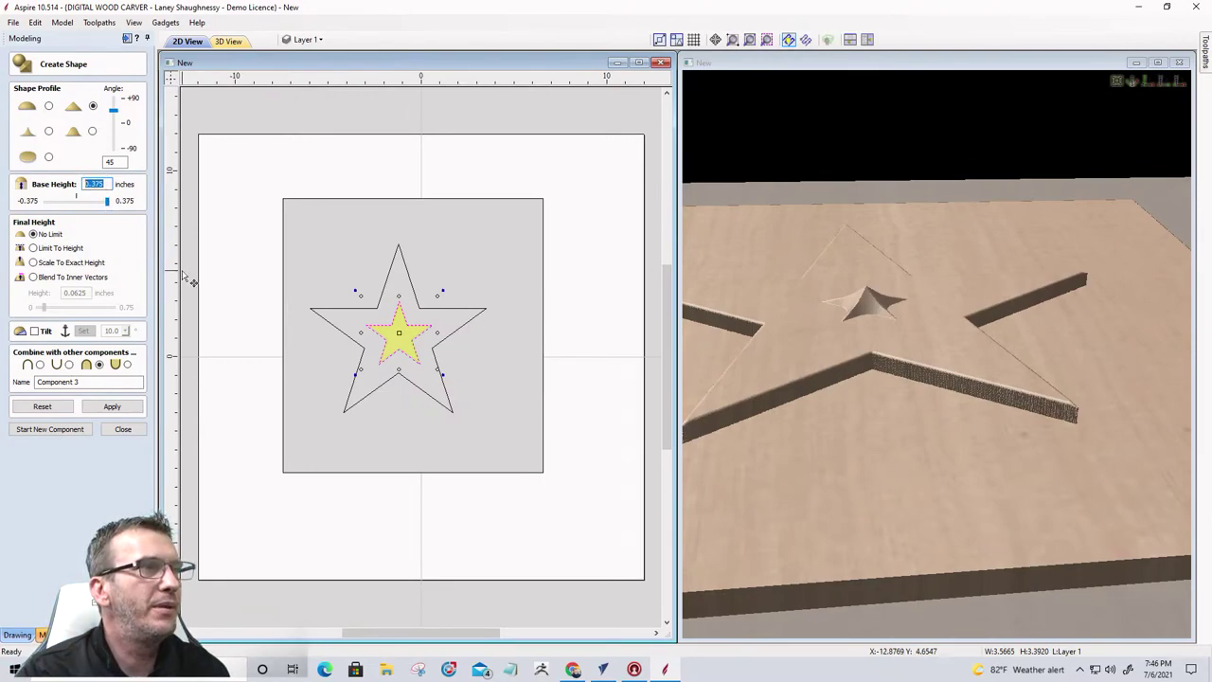
pyautogui.write('.')
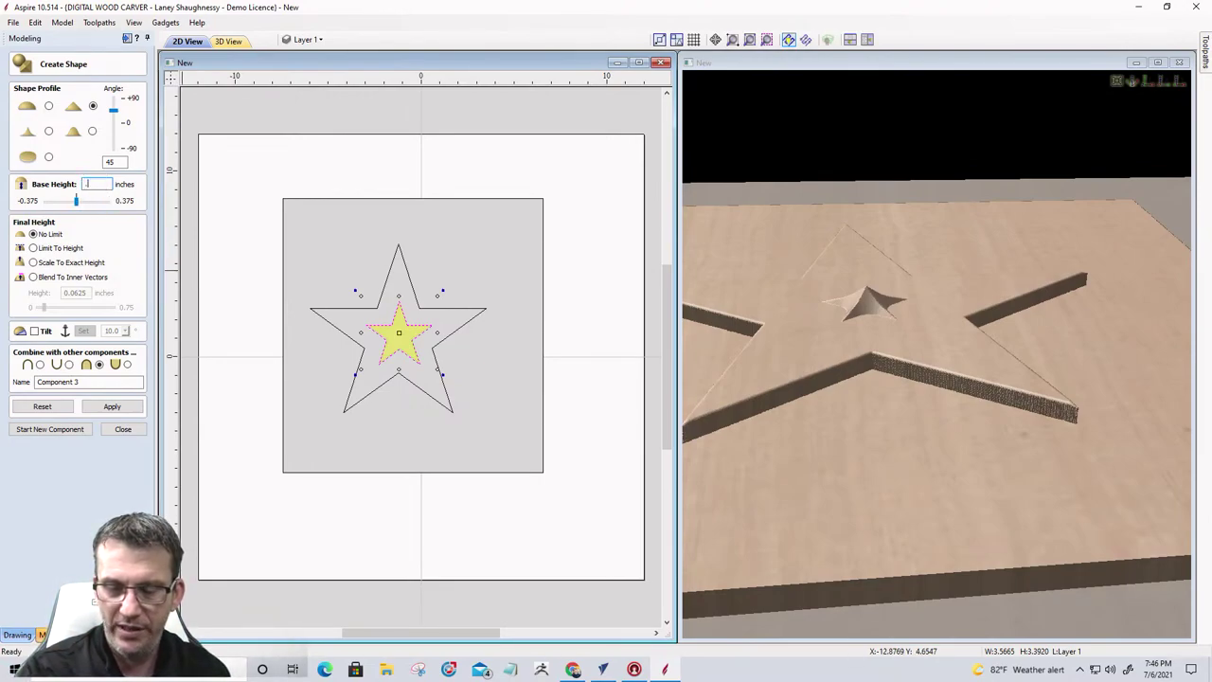
pyautogui.write('5')
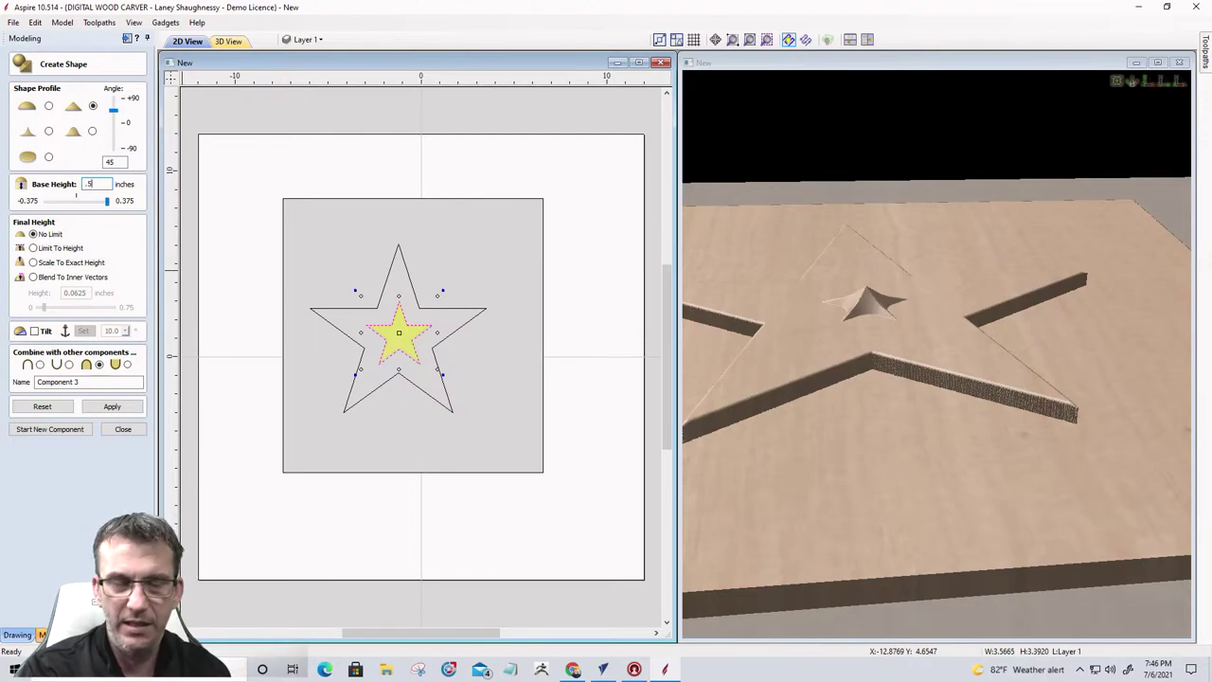
pyautogui.click(123, 402)
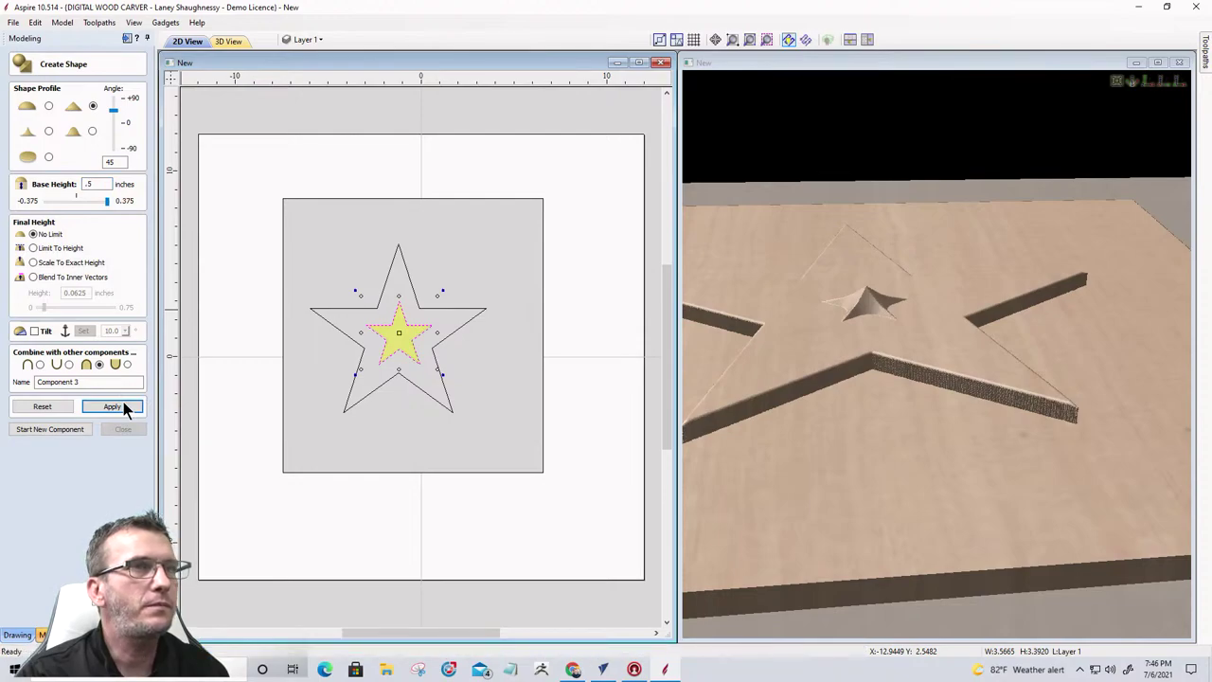
pyautogui.click(121, 429)
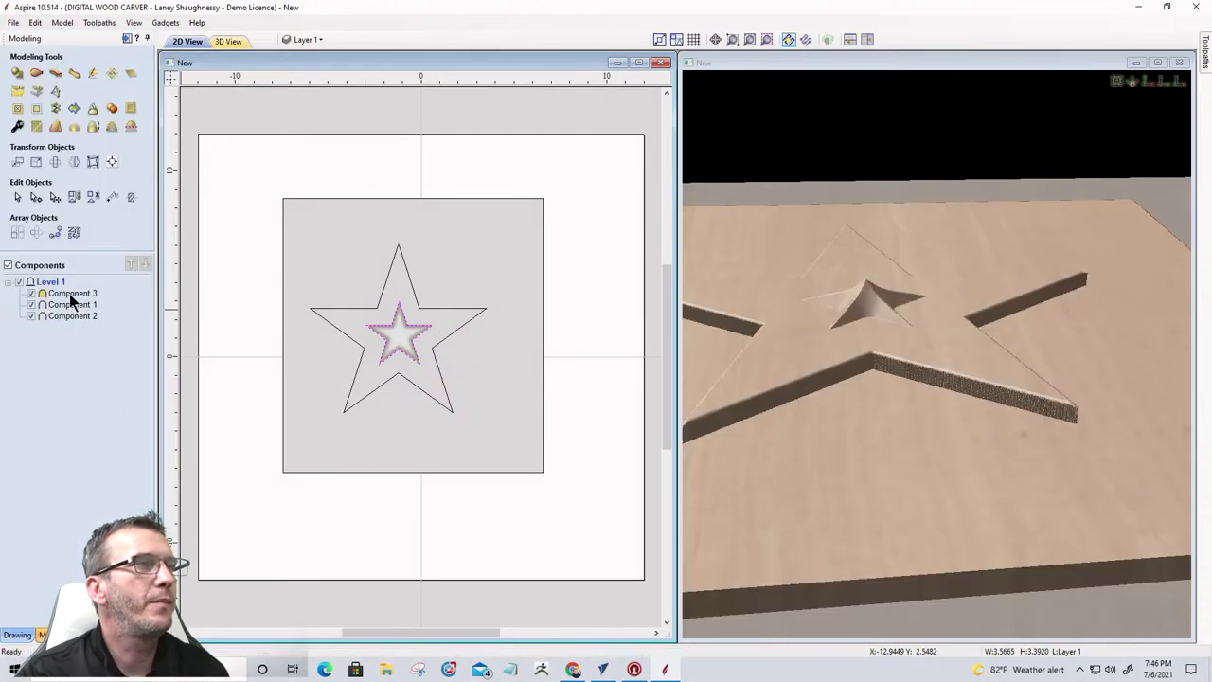
pyautogui.moveTo(69, 300)
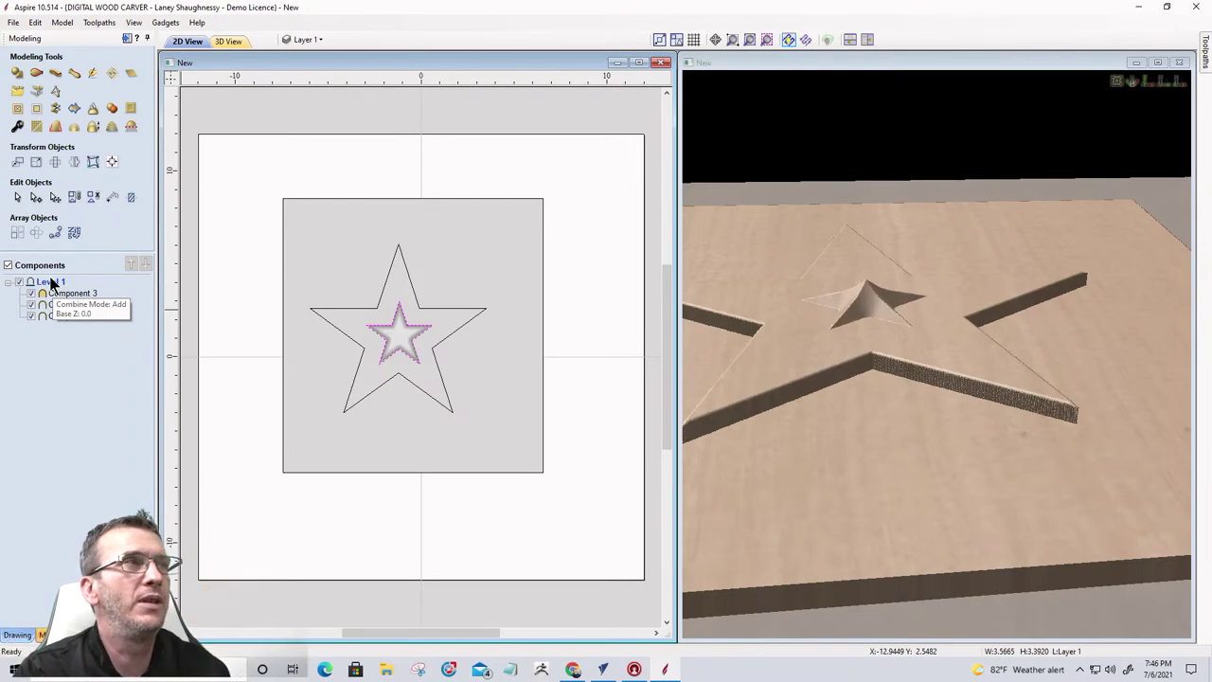
pyautogui.moveTo(64, 293); pyautogui.dragTo(64, 316)
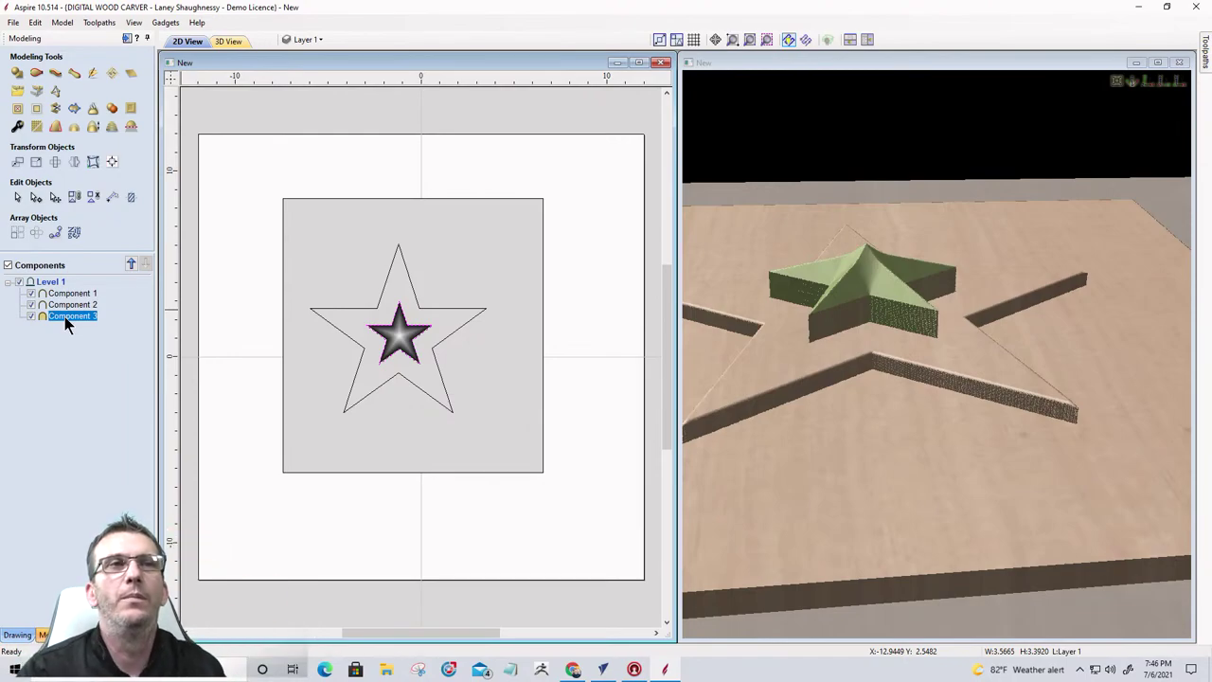
pyautogui.moveTo(64, 317); pyautogui.dragTo(65, 297)
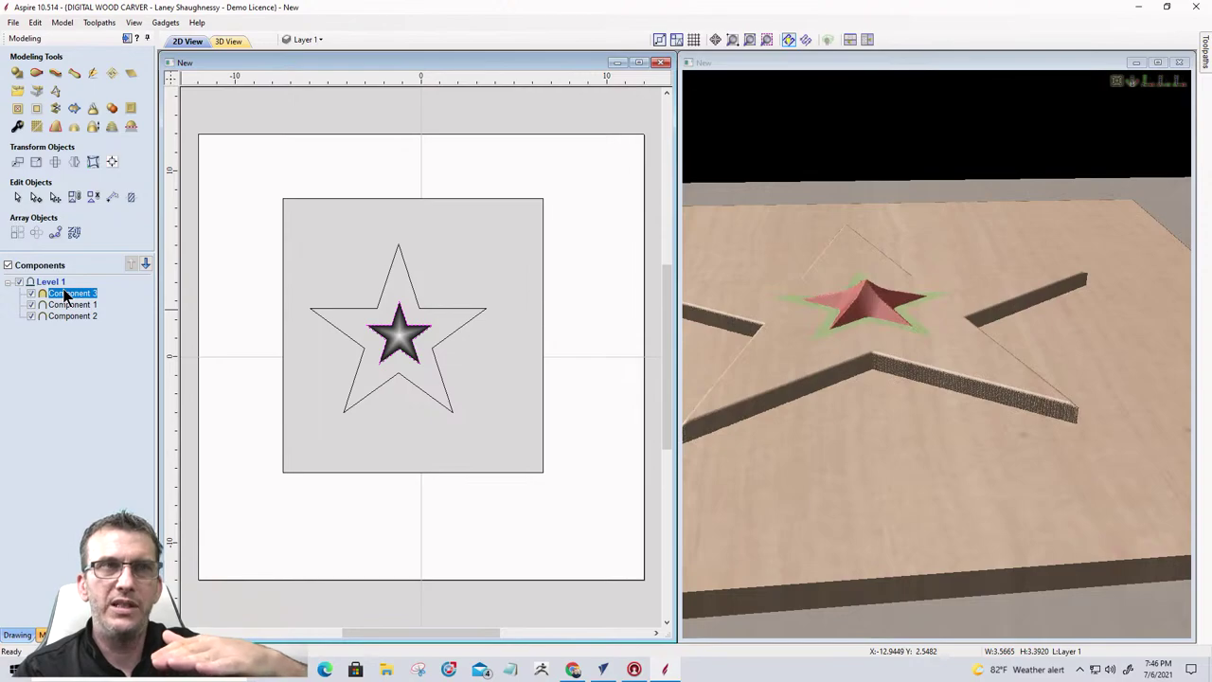
# Step: In Component 3's properties, drag the Base Height slider up to 0.2175
pyautogui.click(17, 126)
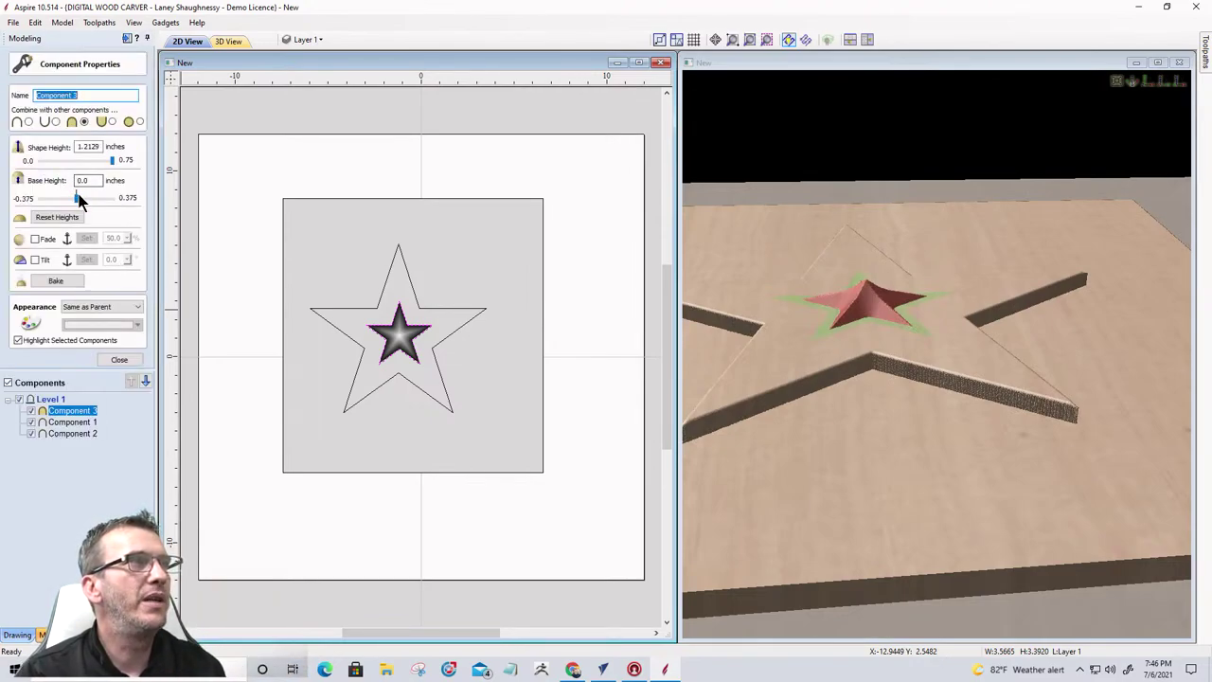
pyautogui.moveTo(77, 197); pyautogui.dragTo(87, 199)
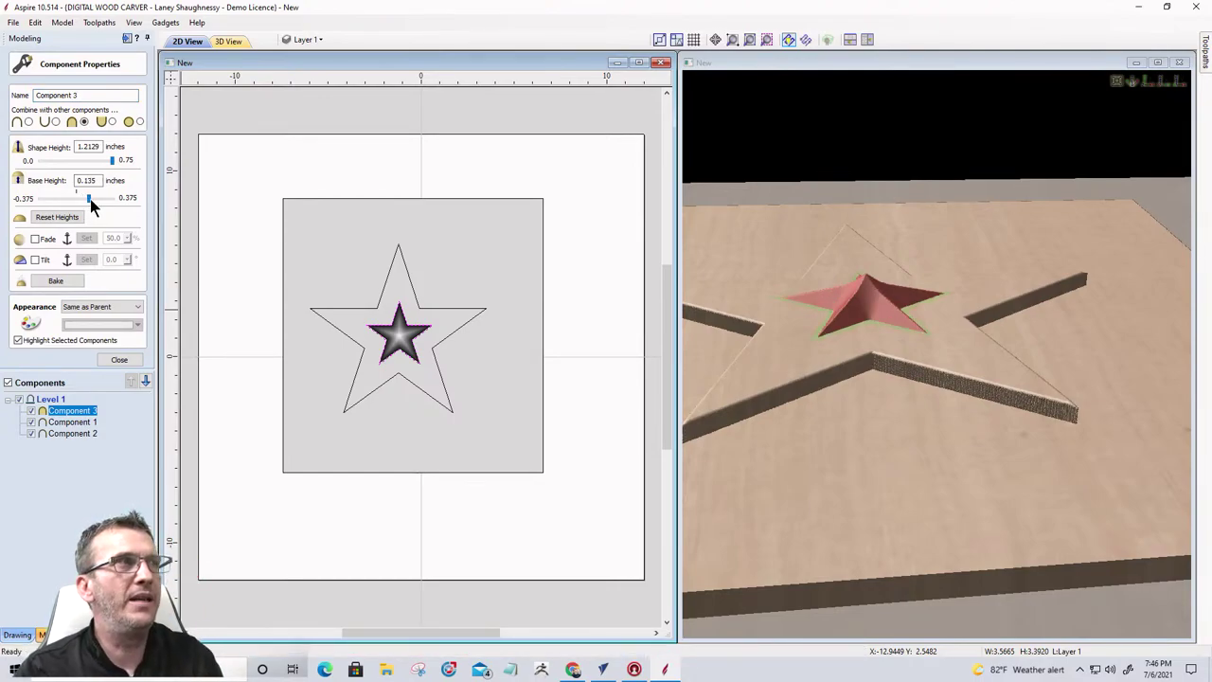
pyautogui.moveTo(90, 199); pyautogui.dragTo(97, 200)
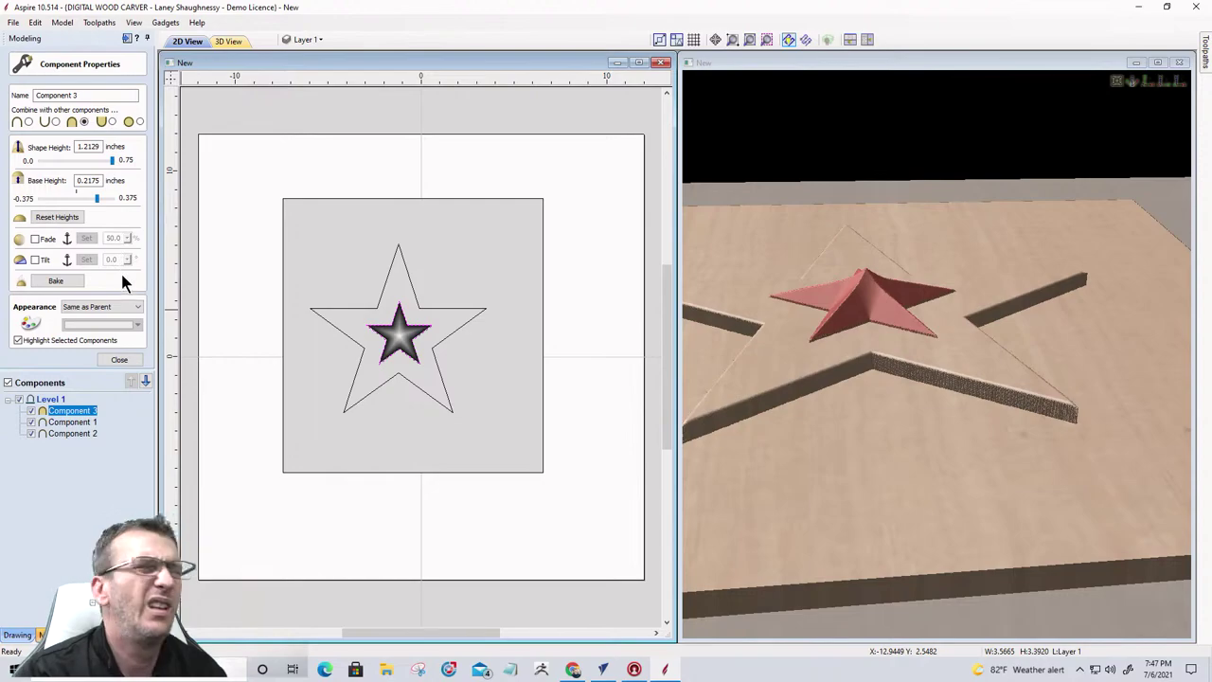
pyautogui.click(132, 361)
# Step: Delete all three components, then the square and both star outlines, emptying the Aspire job
pyautogui.rightClick(55, 294)
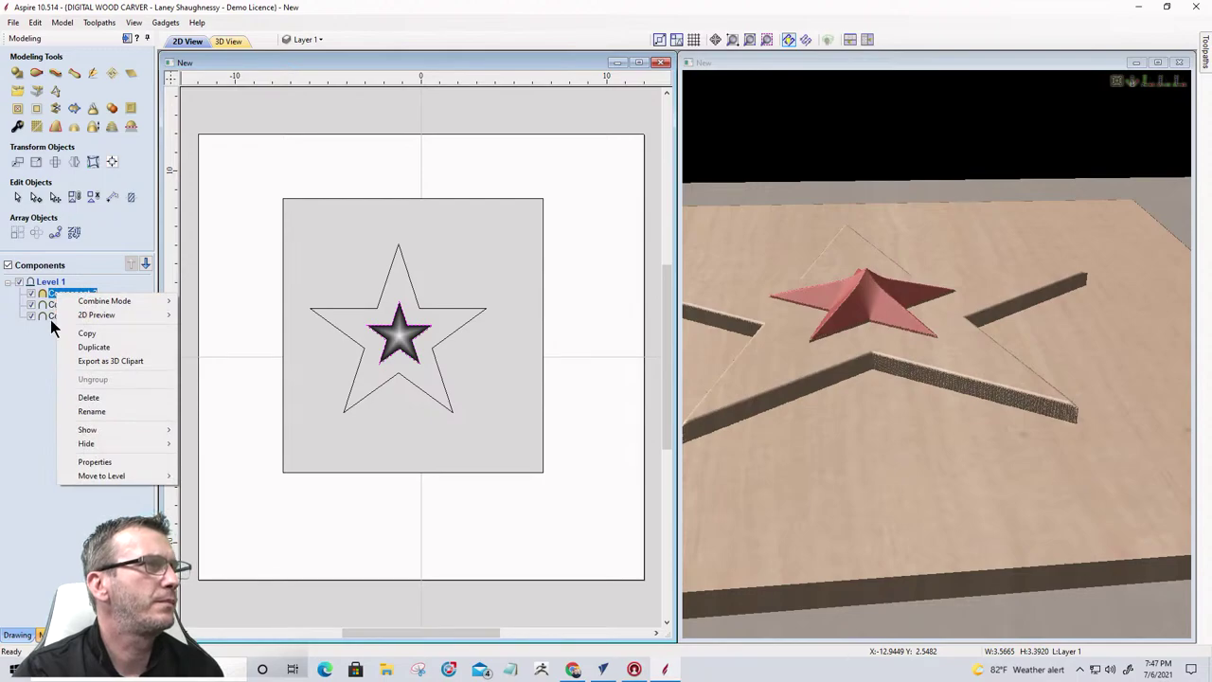
pyautogui.keyDown('shift'); pyautogui.click(51, 316); pyautogui.keyUp('shift')
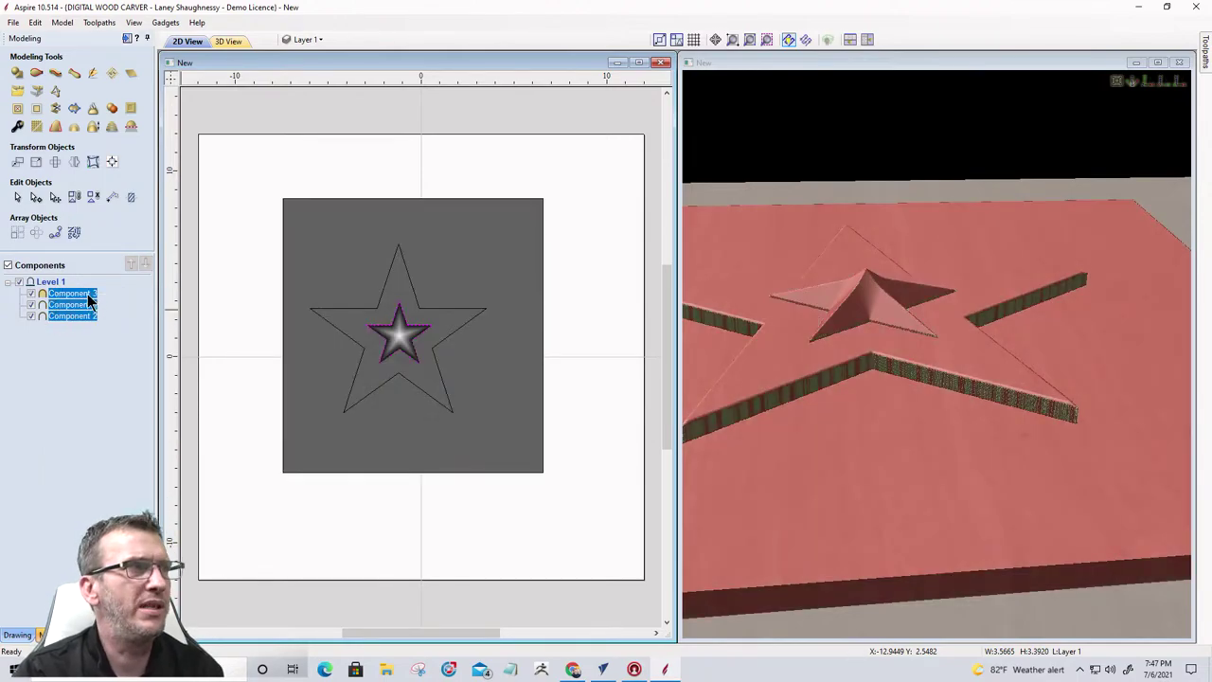
pyautogui.rightClick(91, 296)
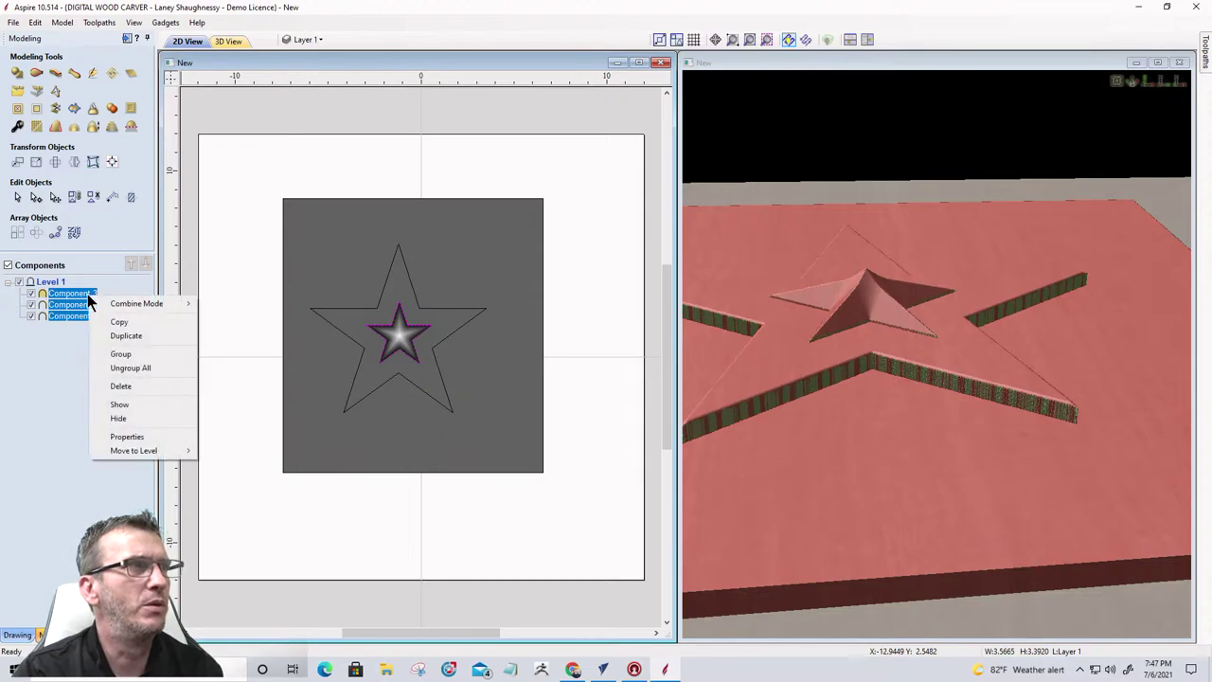
pyautogui.click(110, 386)
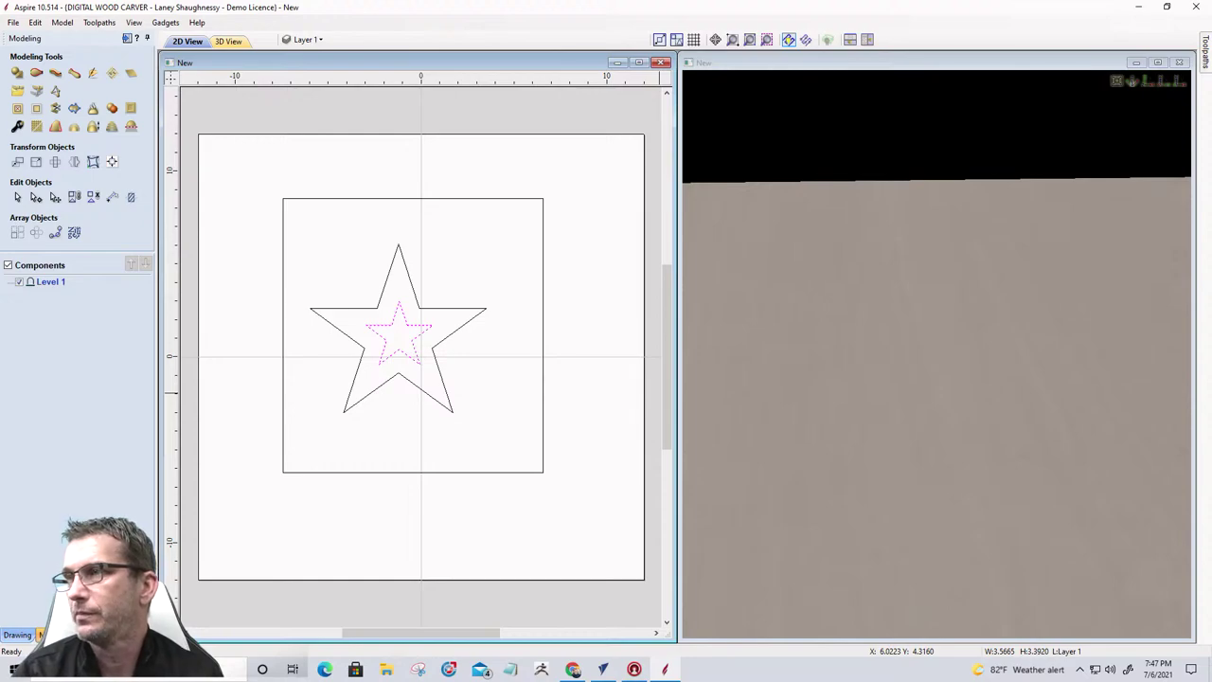
pyautogui.moveTo(207, 159); pyautogui.dragTo(602, 519)
pyautogui.press('Delete')
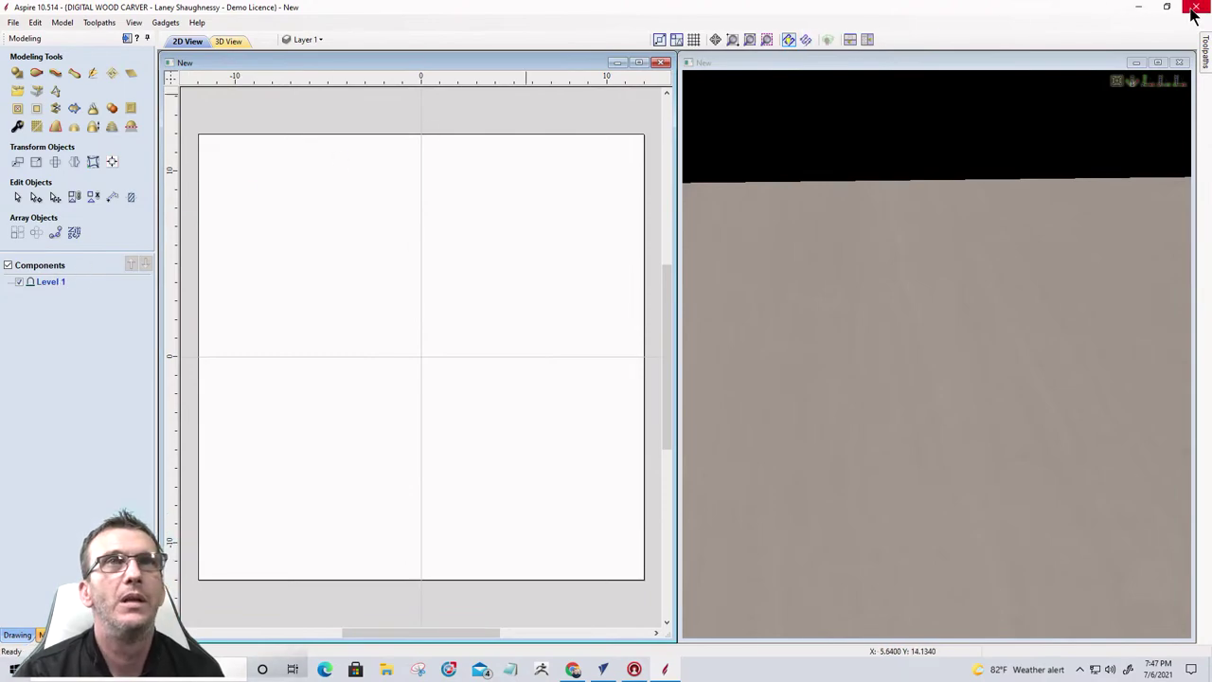
# Step: Return to the Wall Scrabble Board job, hide Layer 1 and show design.svgLayer 2
pyautogui.click(1140, 13)
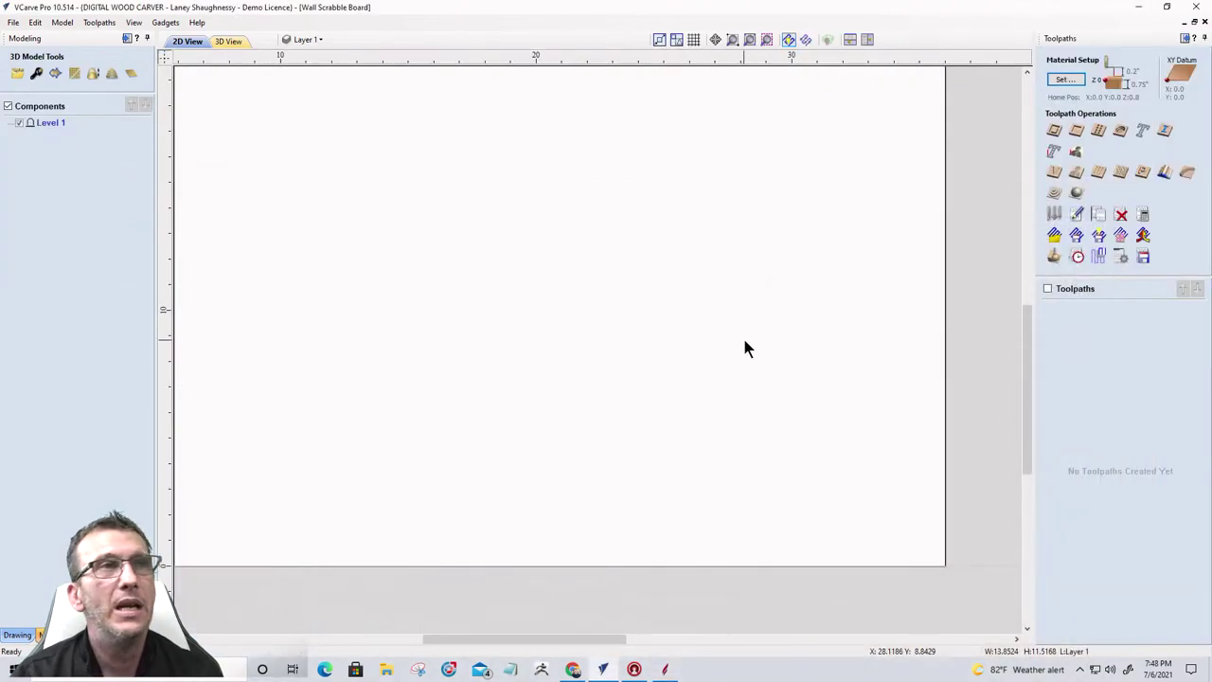
pyautogui.scroll(-3, 745, 339)
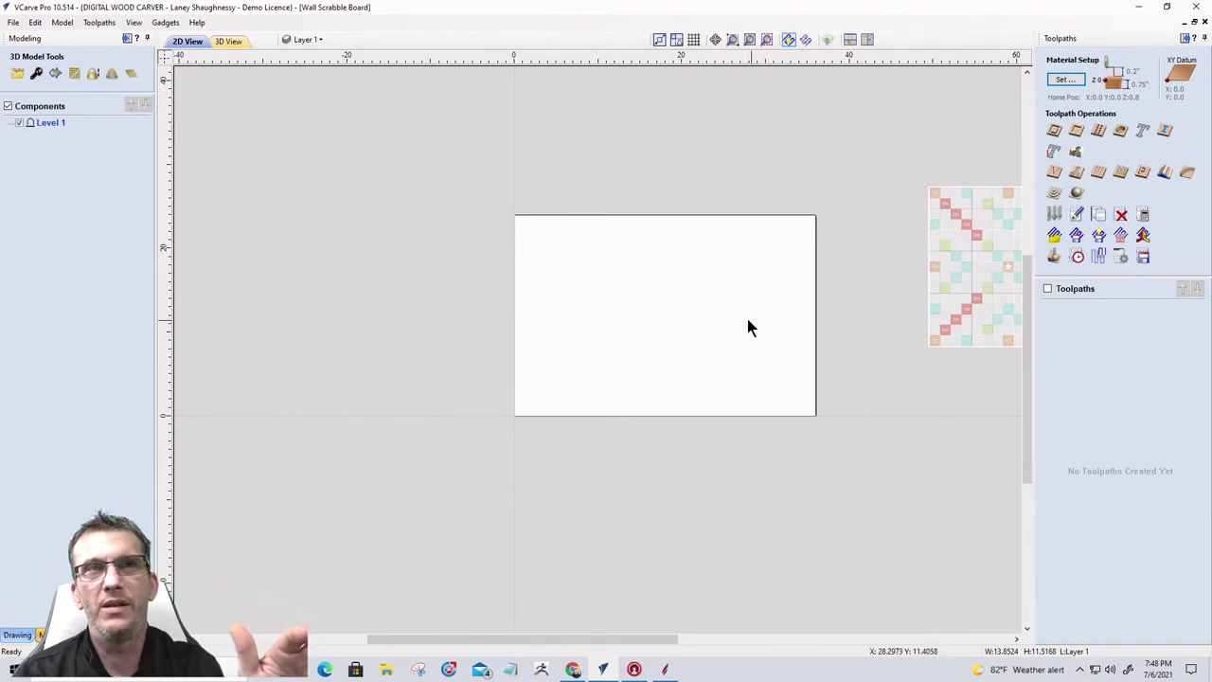
pyautogui.scroll(-1, 747, 324)
pyautogui.scroll(3, 936, 333)
pyautogui.scroll(-2, 776, 271)
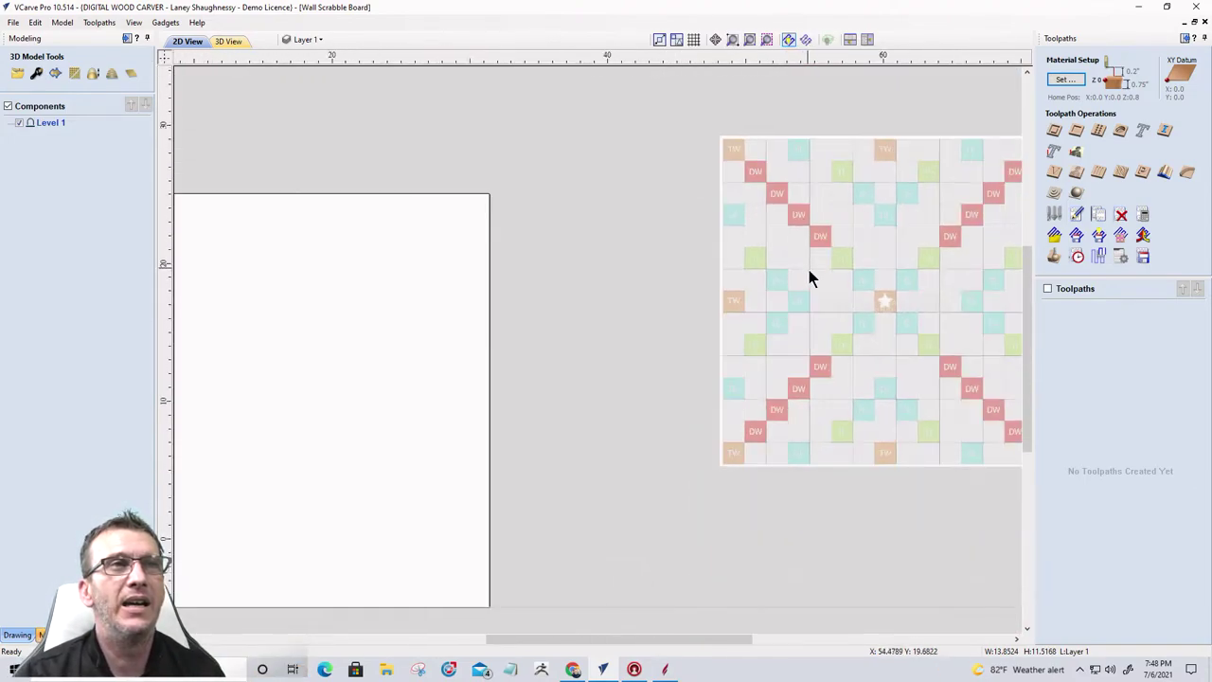
pyautogui.scroll(-1, 809, 275)
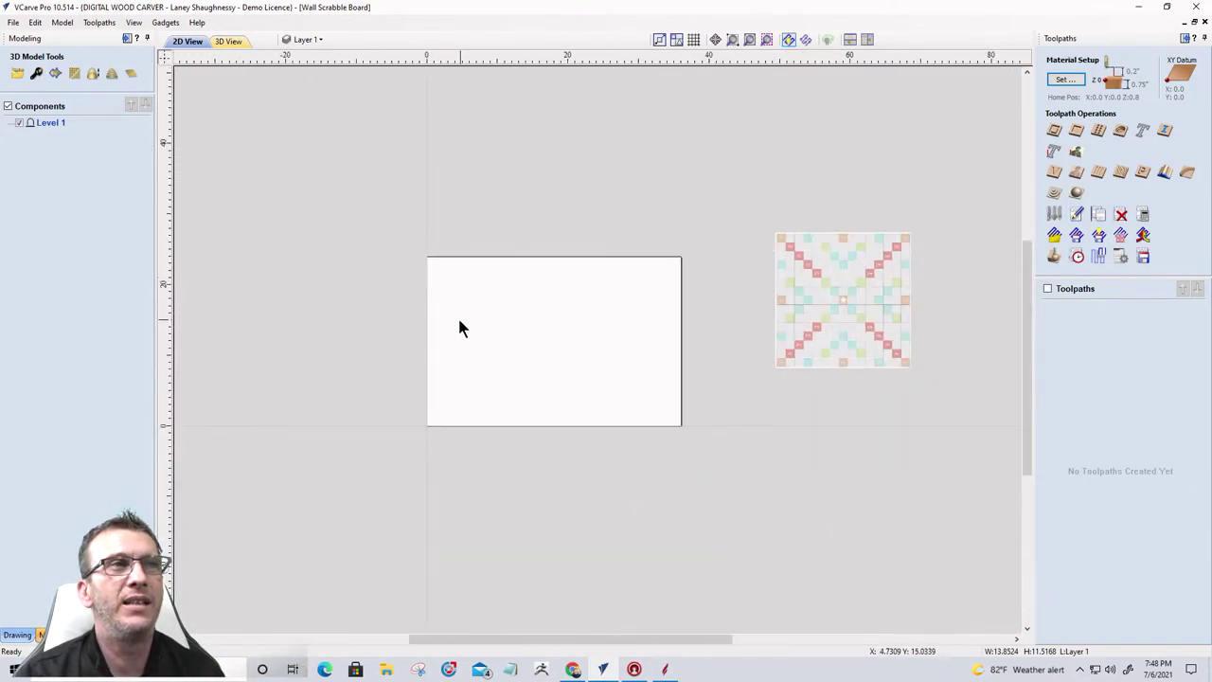
pyautogui.click(318, 40)
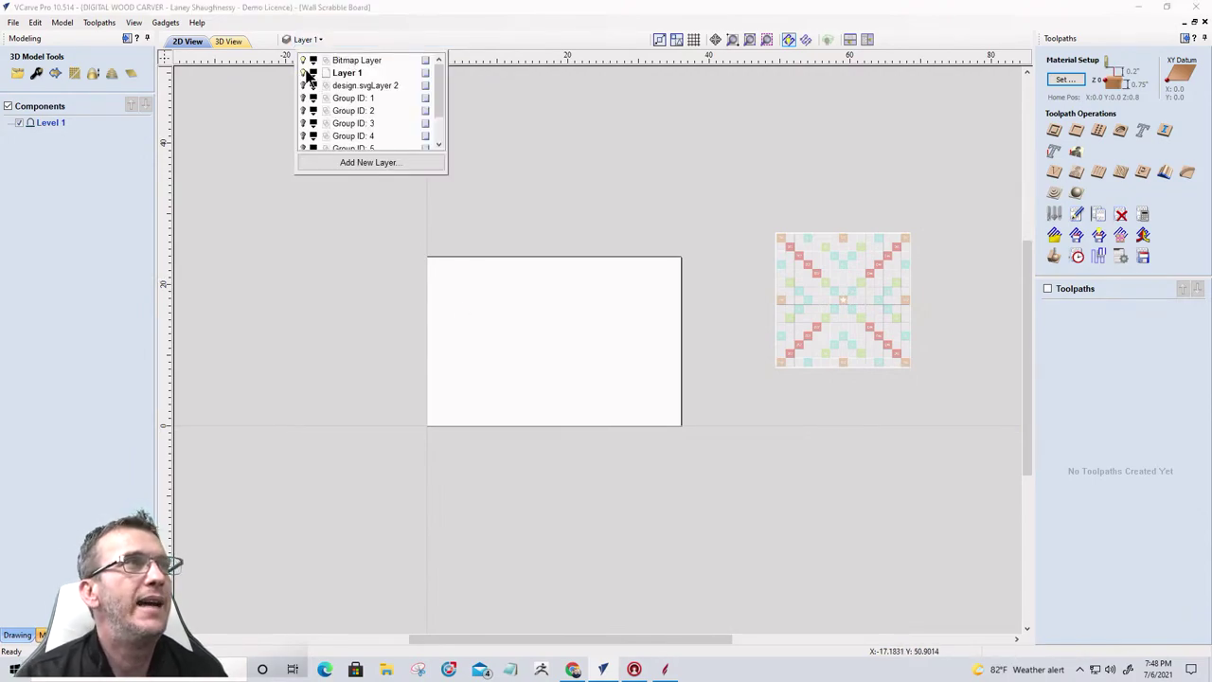
pyautogui.click(303, 73)
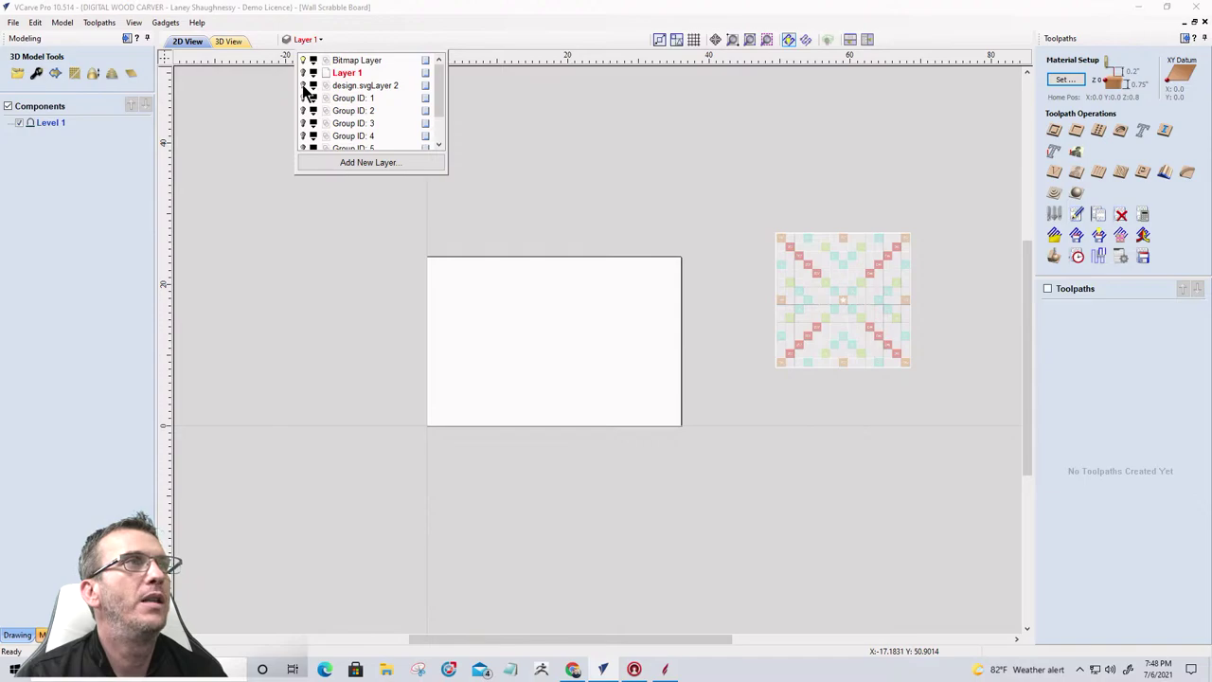
pyautogui.click(303, 85)
# Step: Delete every tile-grid square except the bottom-left one, leaving that square selected
pyautogui.scroll(-1, 721, 354)
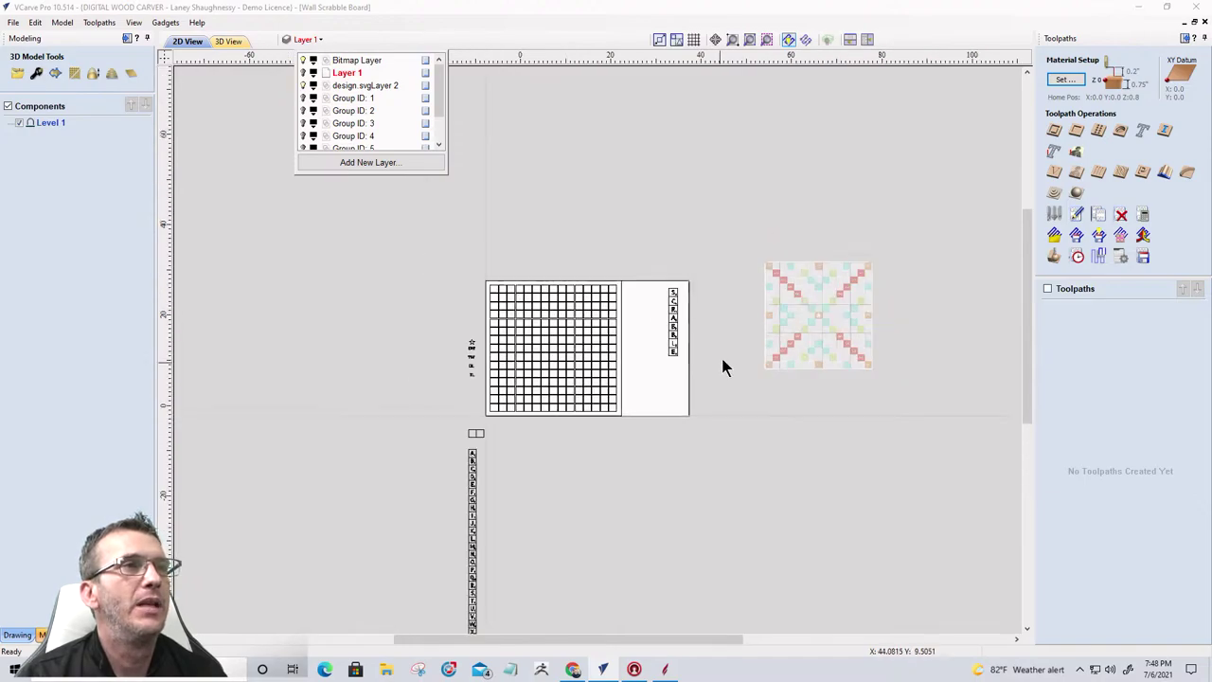
pyautogui.scroll(-2, 523, 353)
pyautogui.scroll(4, 522, 373)
pyautogui.scroll(-2, 541, 379)
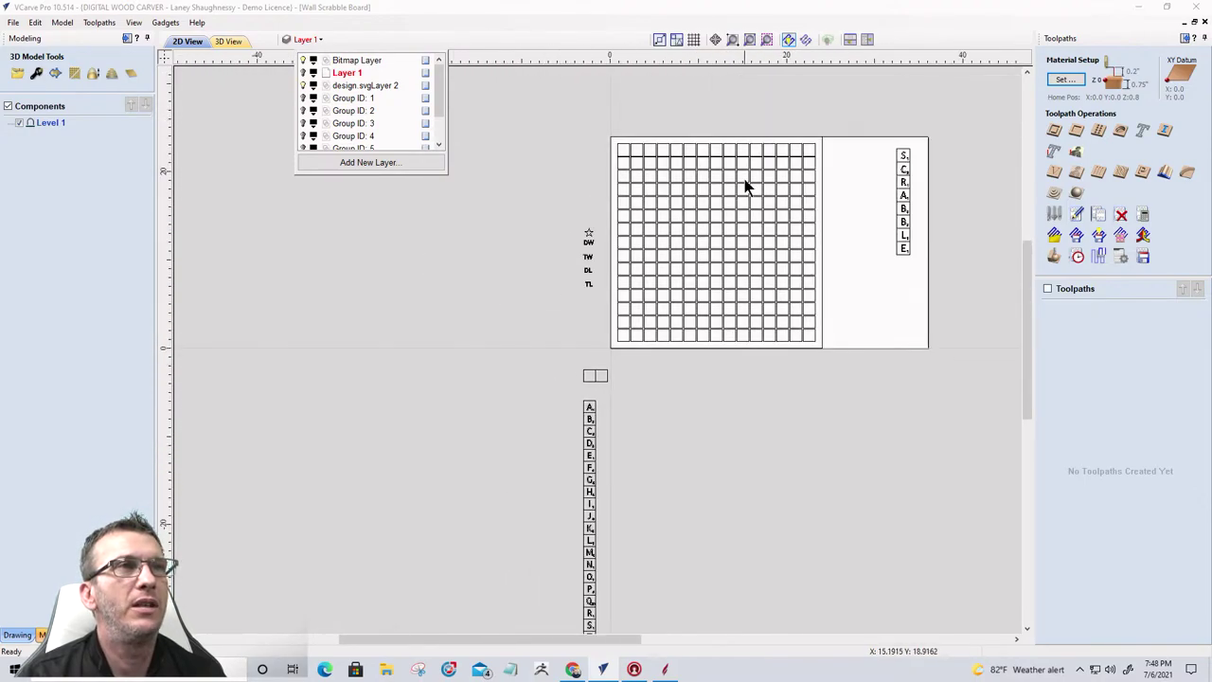
pyautogui.scroll(4, 746, 179)
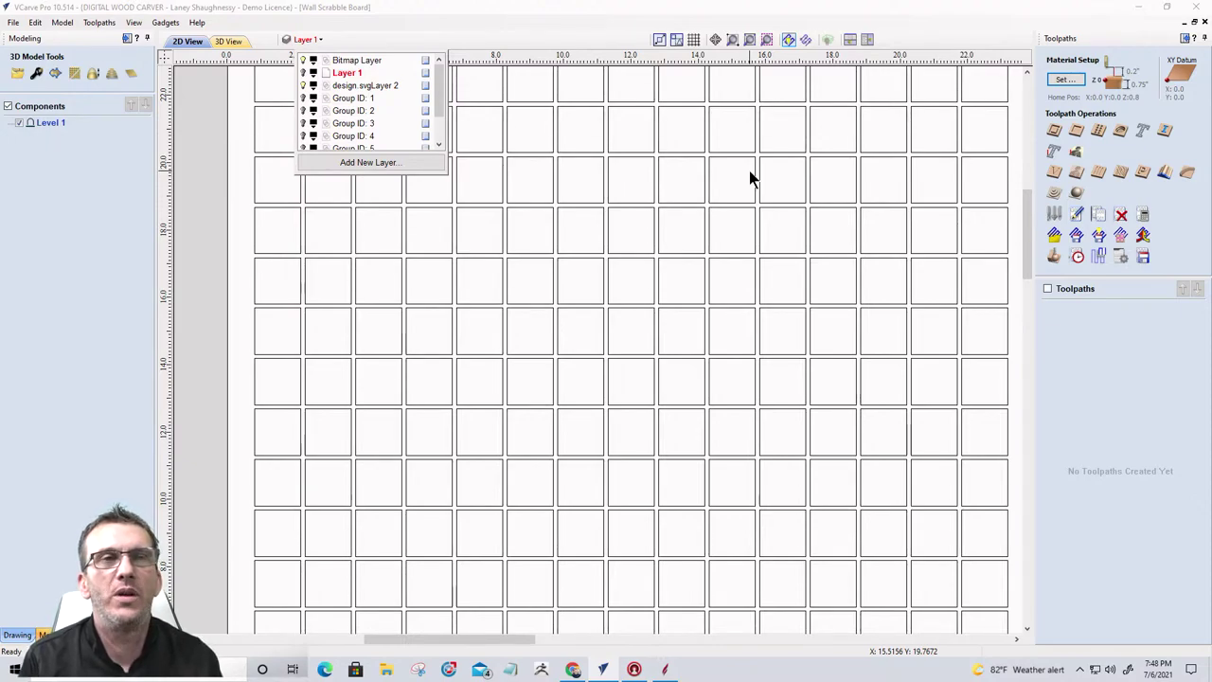
pyautogui.scroll(-5, 813, 147)
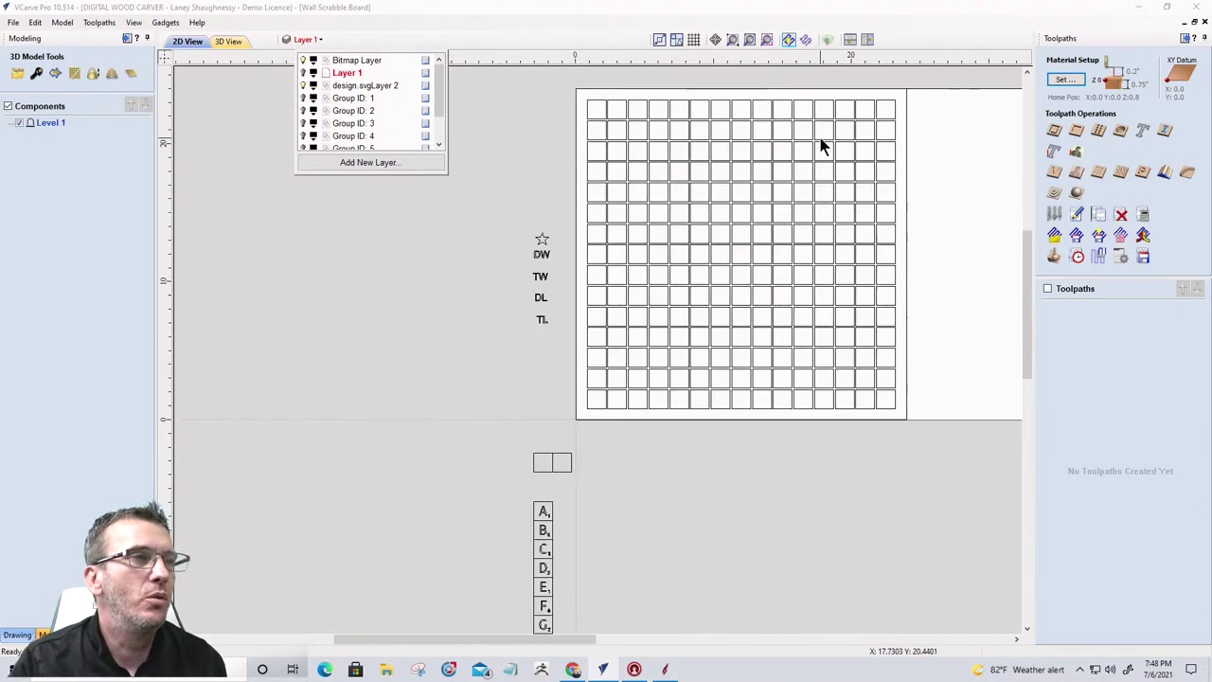
pyautogui.moveTo(559, 76); pyautogui.dragTo(930, 422)
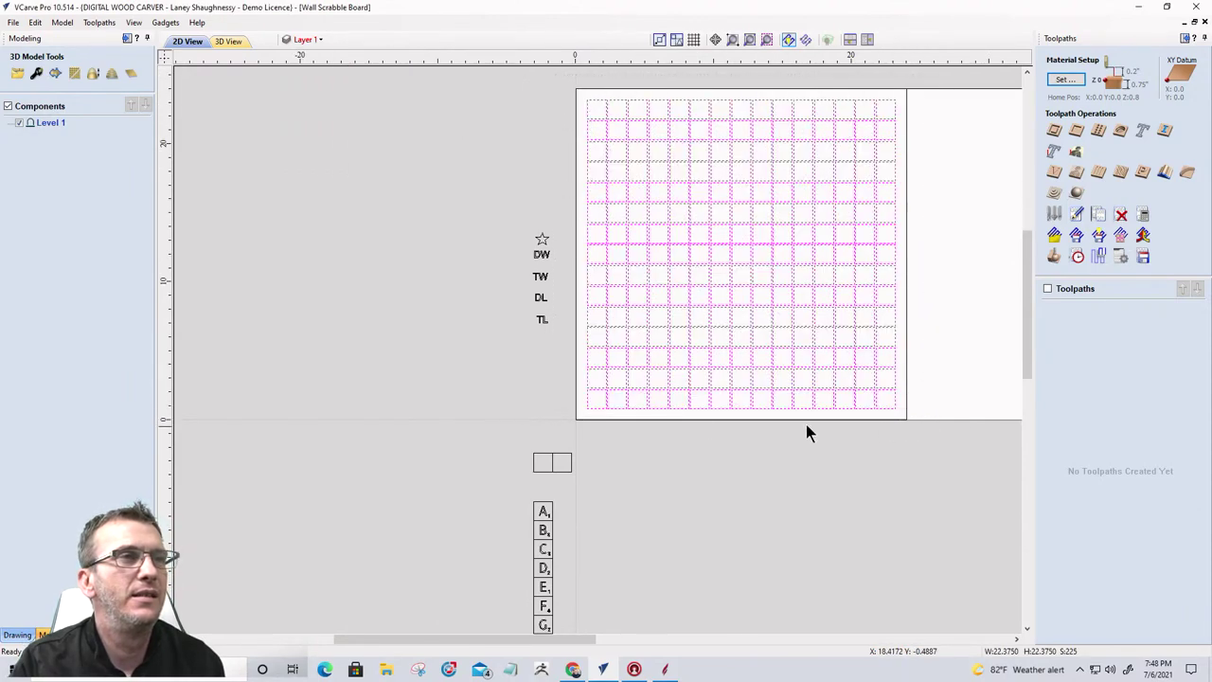
pyautogui.press('Delete')
pyautogui.click(589, 410)
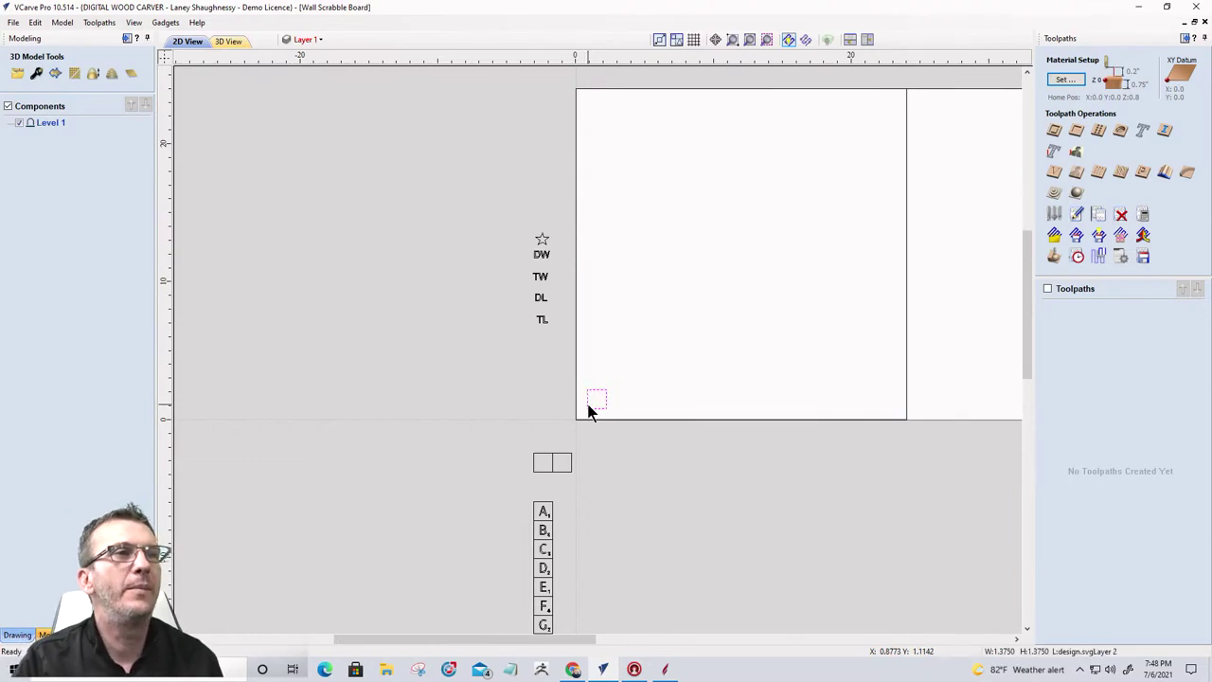
pyautogui.click(16, 635)
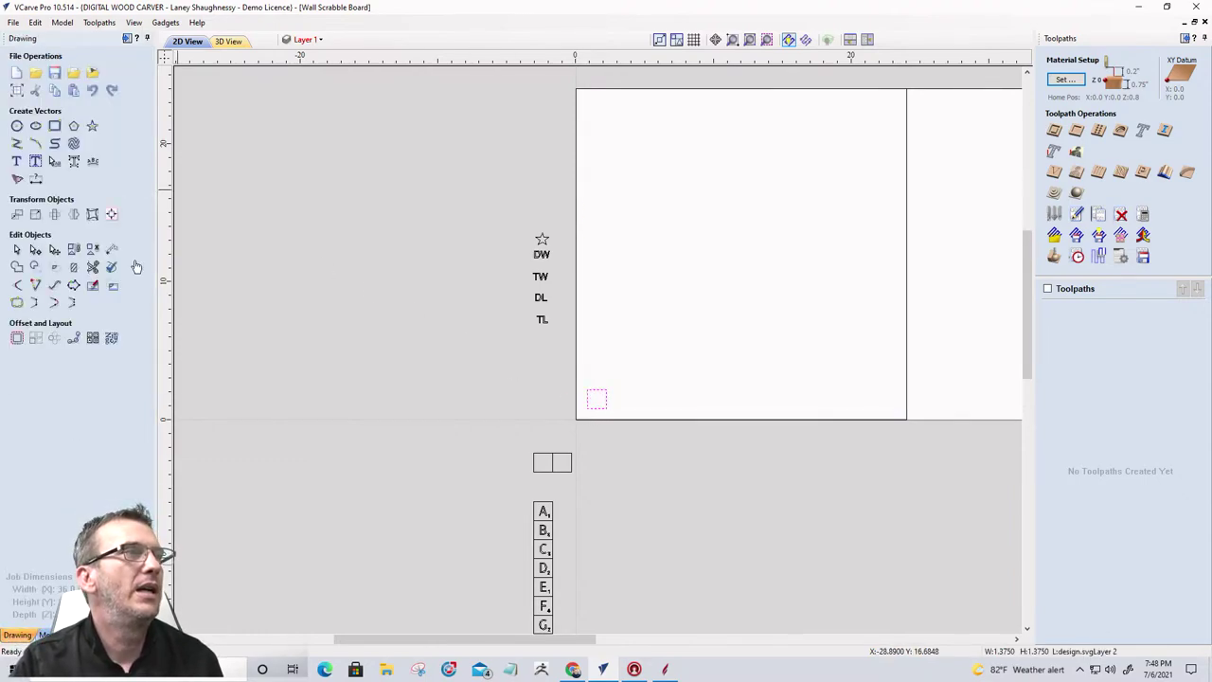
# Step: Resize the remaining square from 1.375 to 1.5 inches per side with Link XY on
pyautogui.scroll(-2, 606, 270)
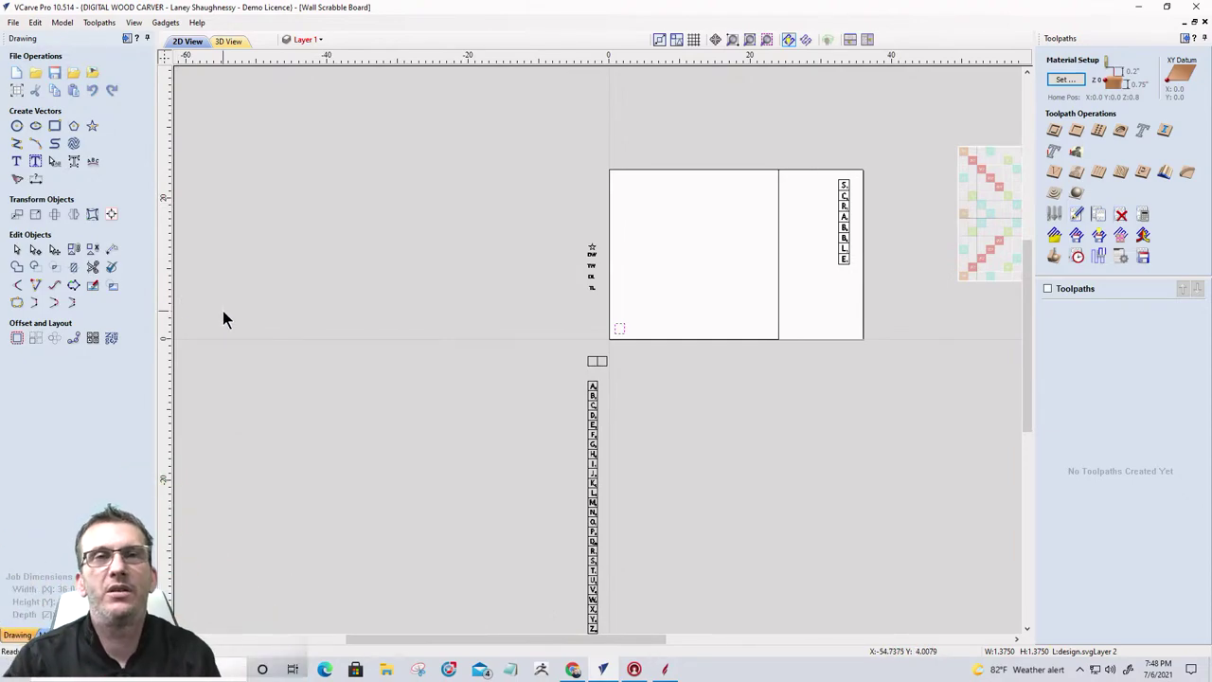
pyautogui.scroll(6, 621, 334)
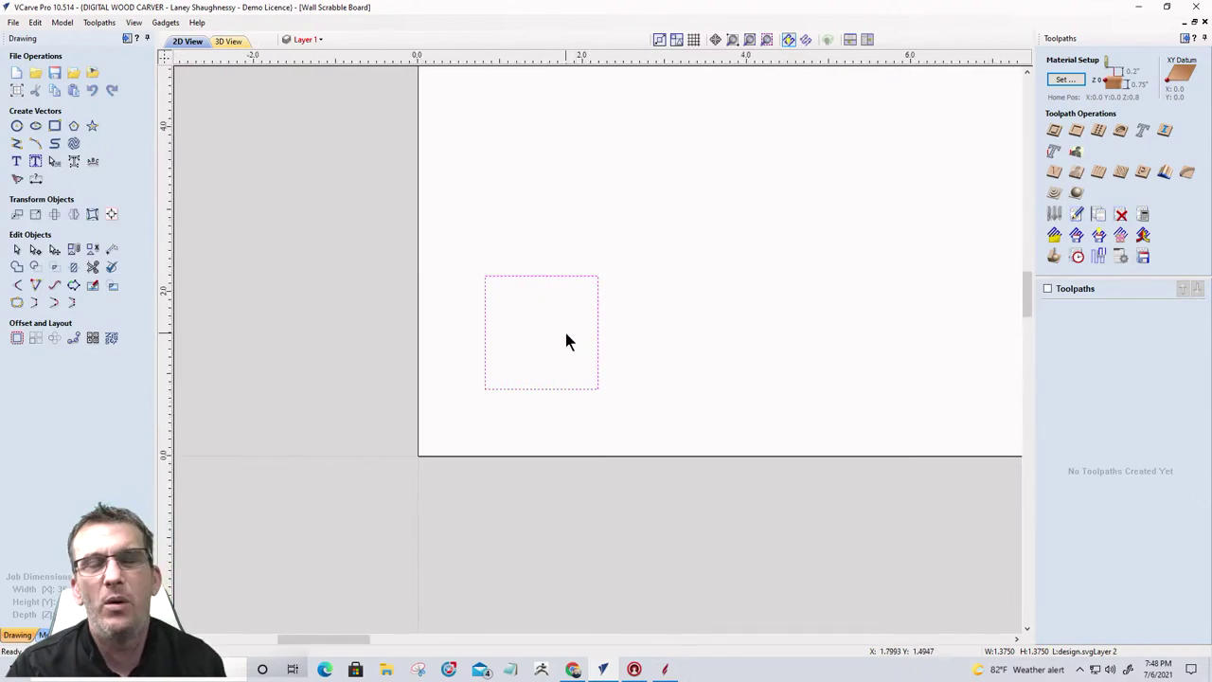
pyautogui.click(36, 215)
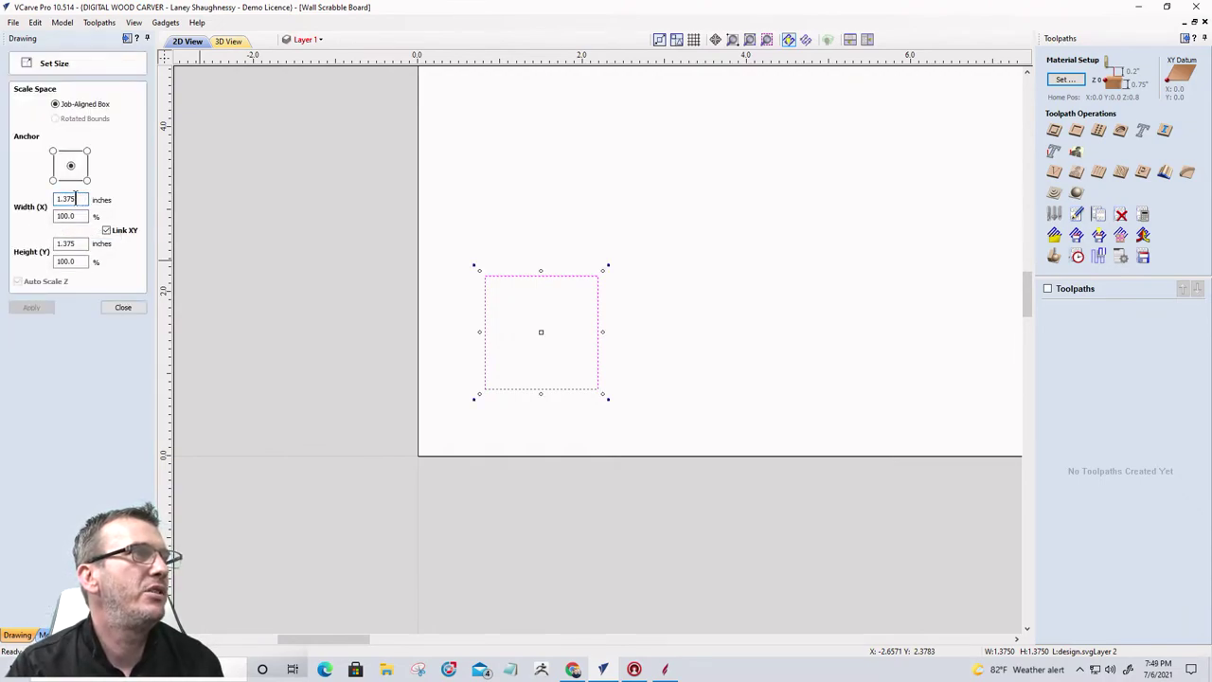
pyautogui.moveTo(76, 200); pyautogui.dragTo(62, 200)
pyautogui.write('5')
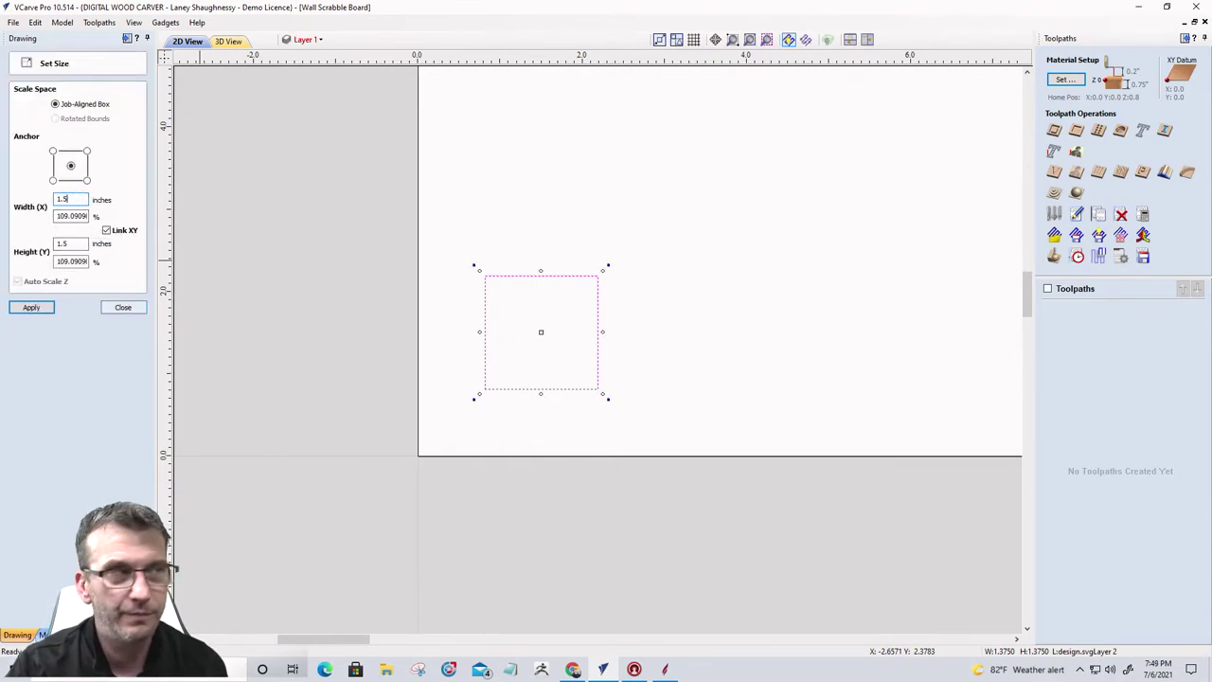
pyautogui.click(27, 309)
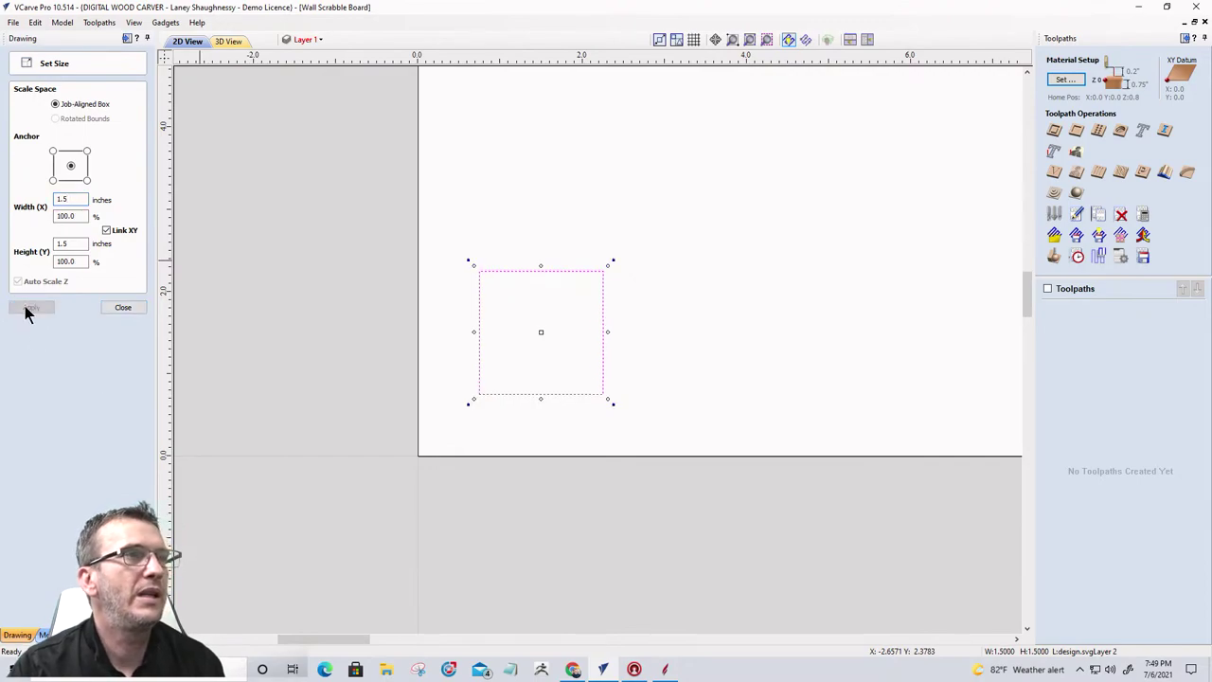
pyautogui.click(111, 308)
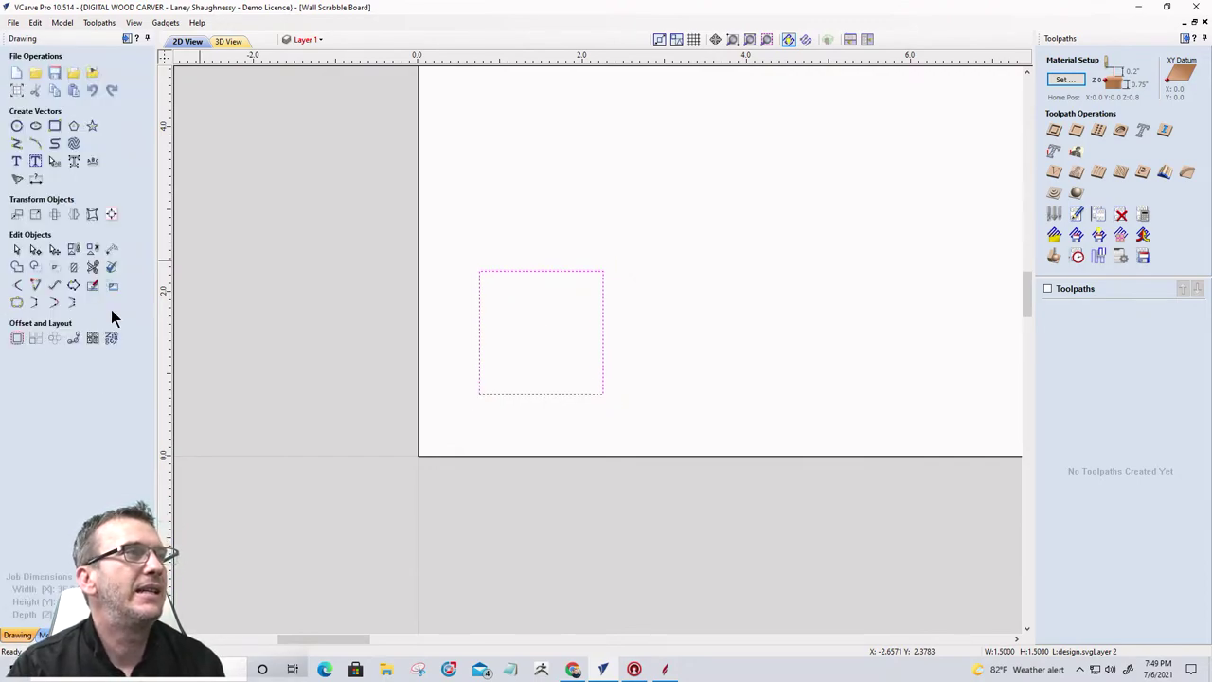
# Step: Array-copy the square into 15 rows by 15 columns with 0 gaps
pyautogui.click(35, 338)
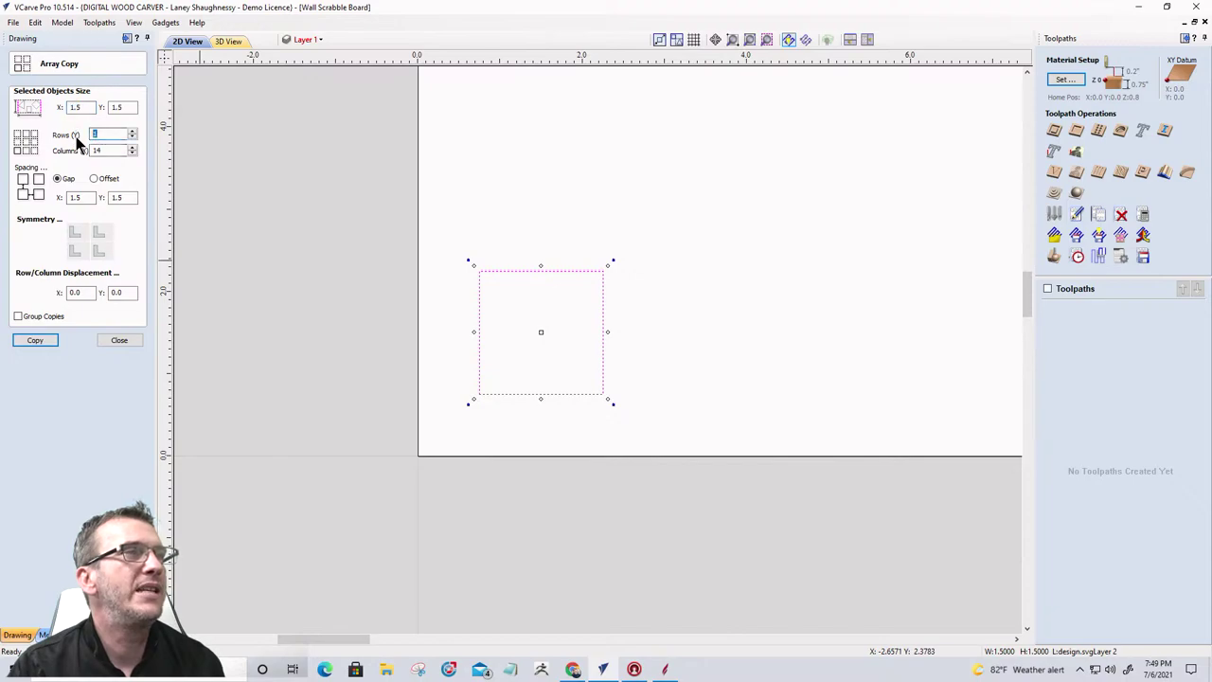
pyautogui.write('15')
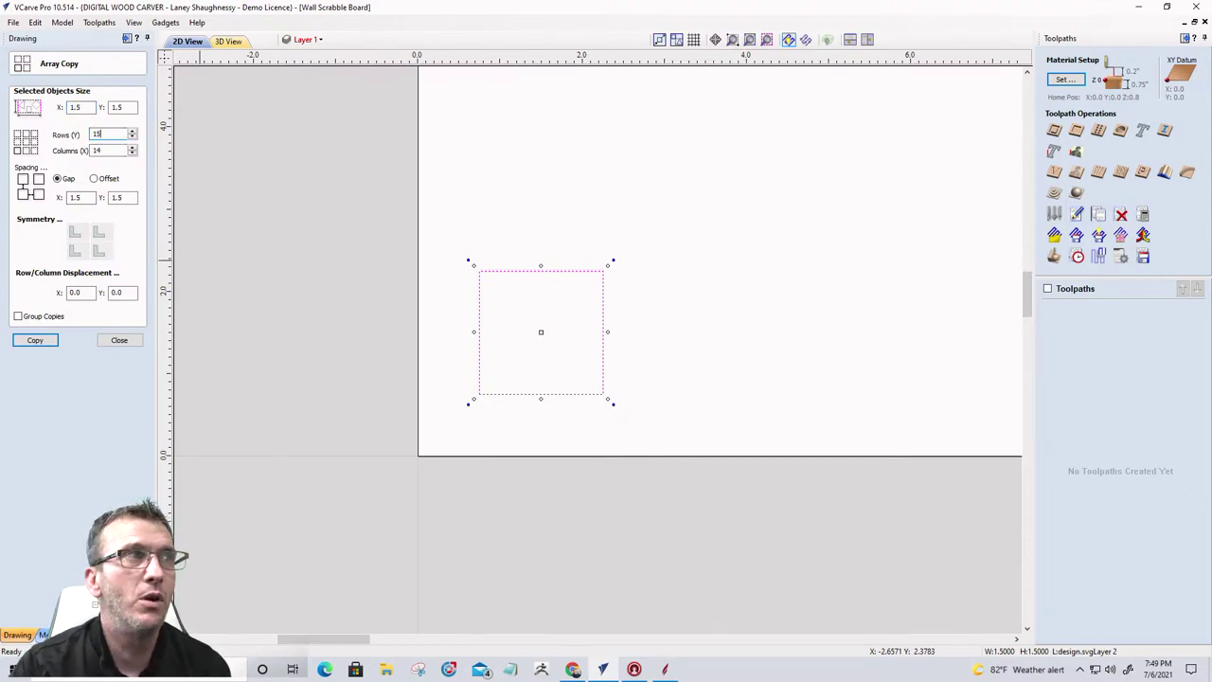
pyautogui.press('Tab')
pyautogui.write('1')
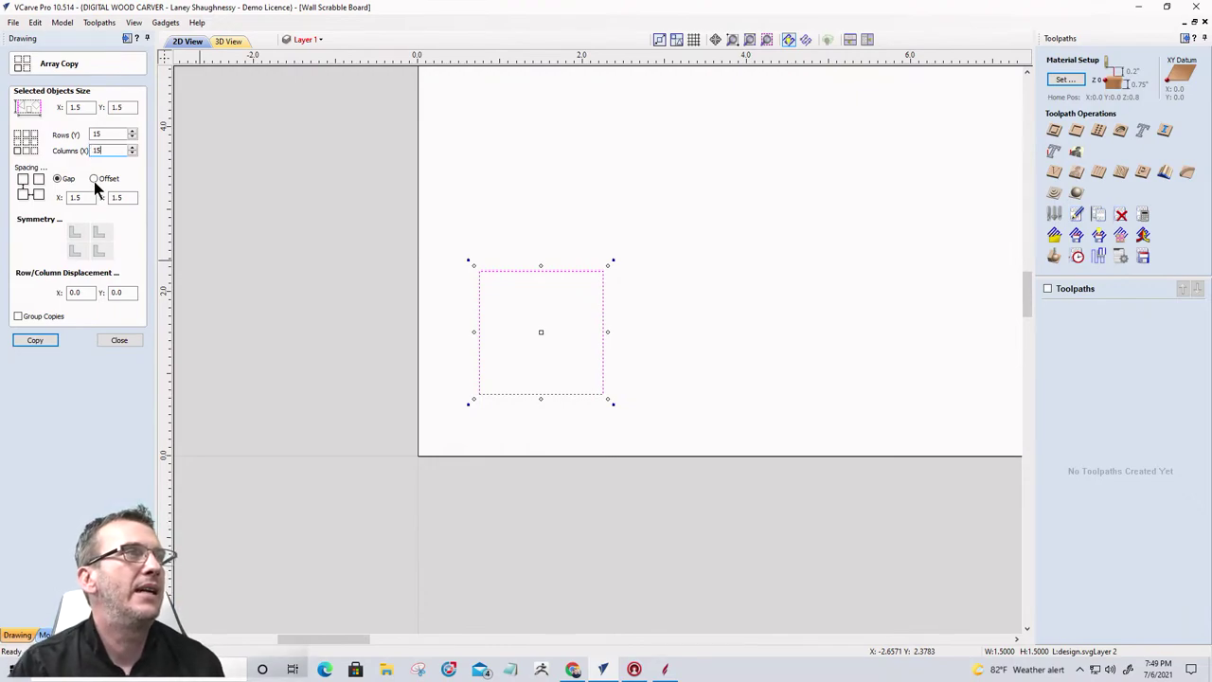
pyautogui.doubleClick(78, 197)
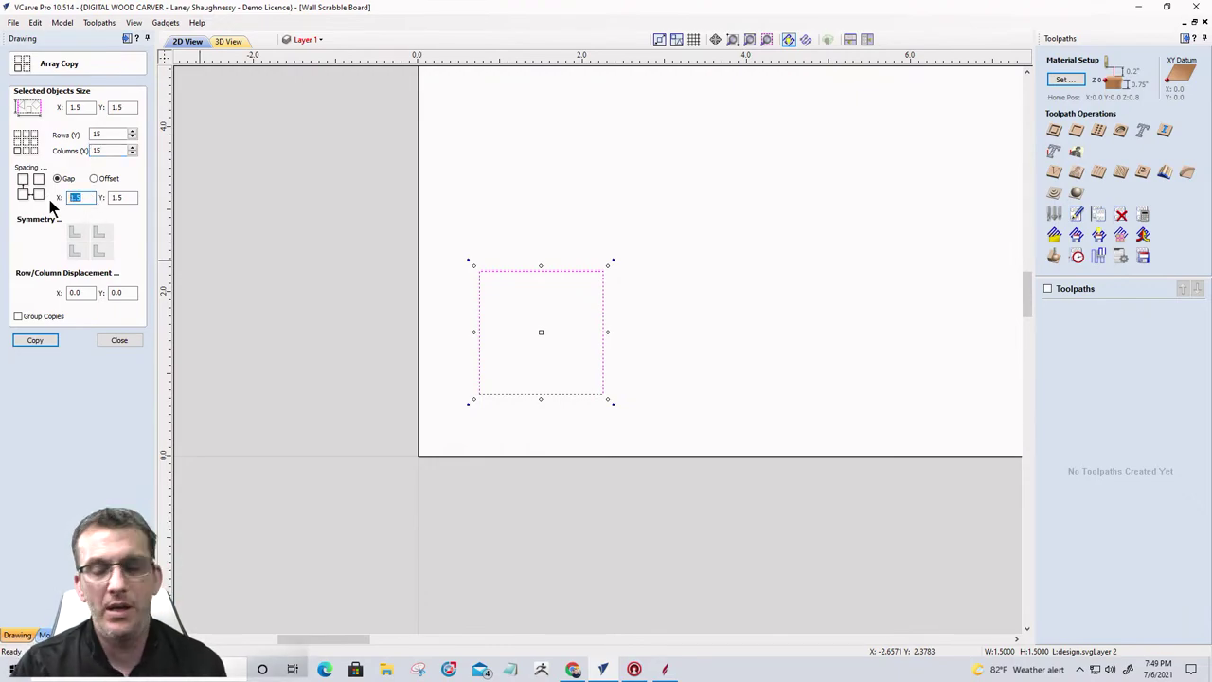
pyautogui.doubleClick(124, 197)
pyautogui.write('0')
pyautogui.click(35, 341)
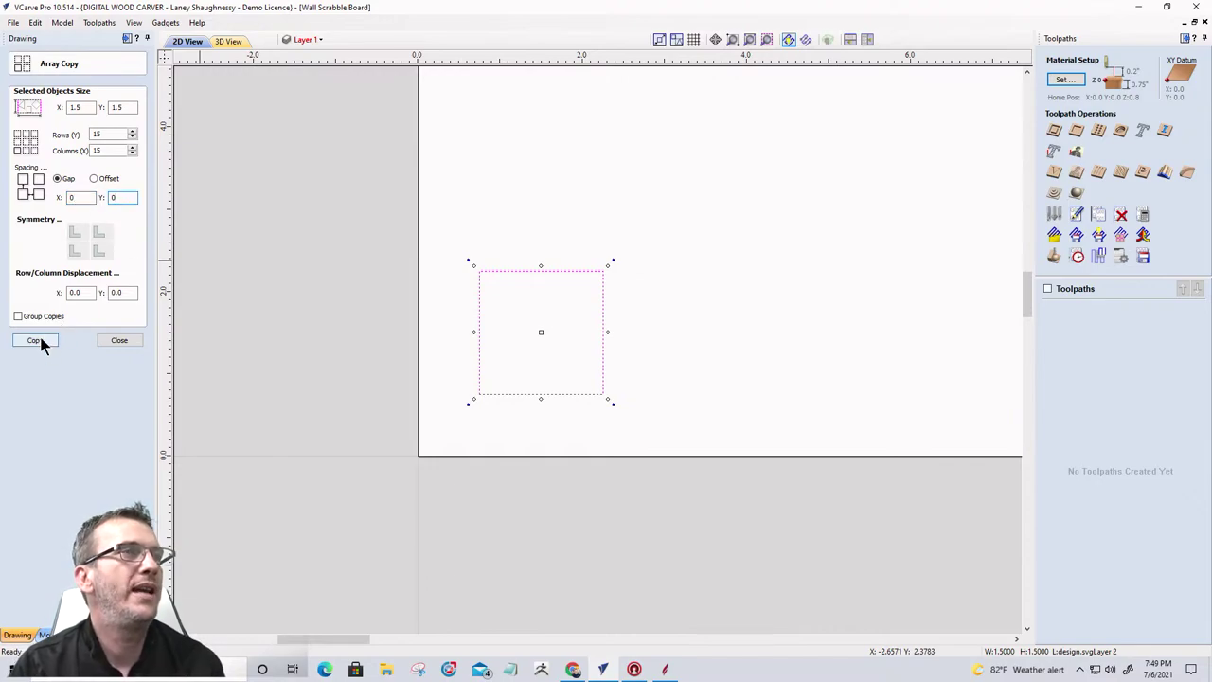
# Step: Deselect the new grid, select letter tile A, and dismiss Array Copy
pyautogui.scroll(-4, 527, 379)
pyautogui.scroll(-2, 527, 378)
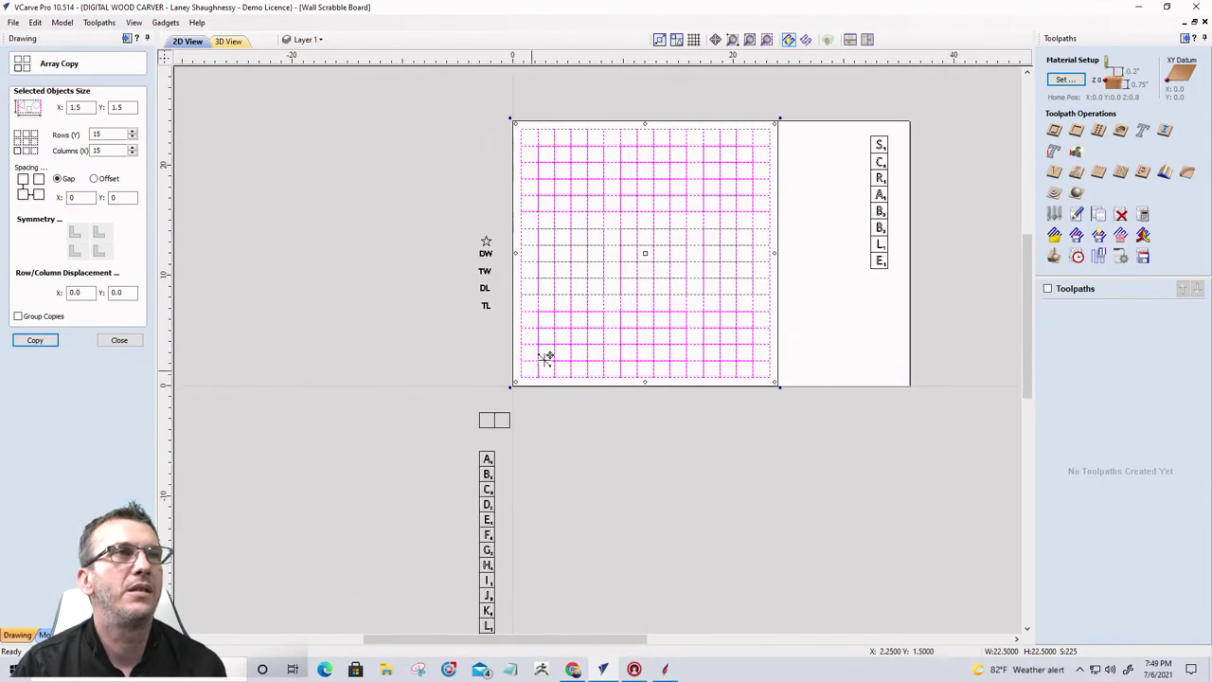
pyautogui.click(474, 394)
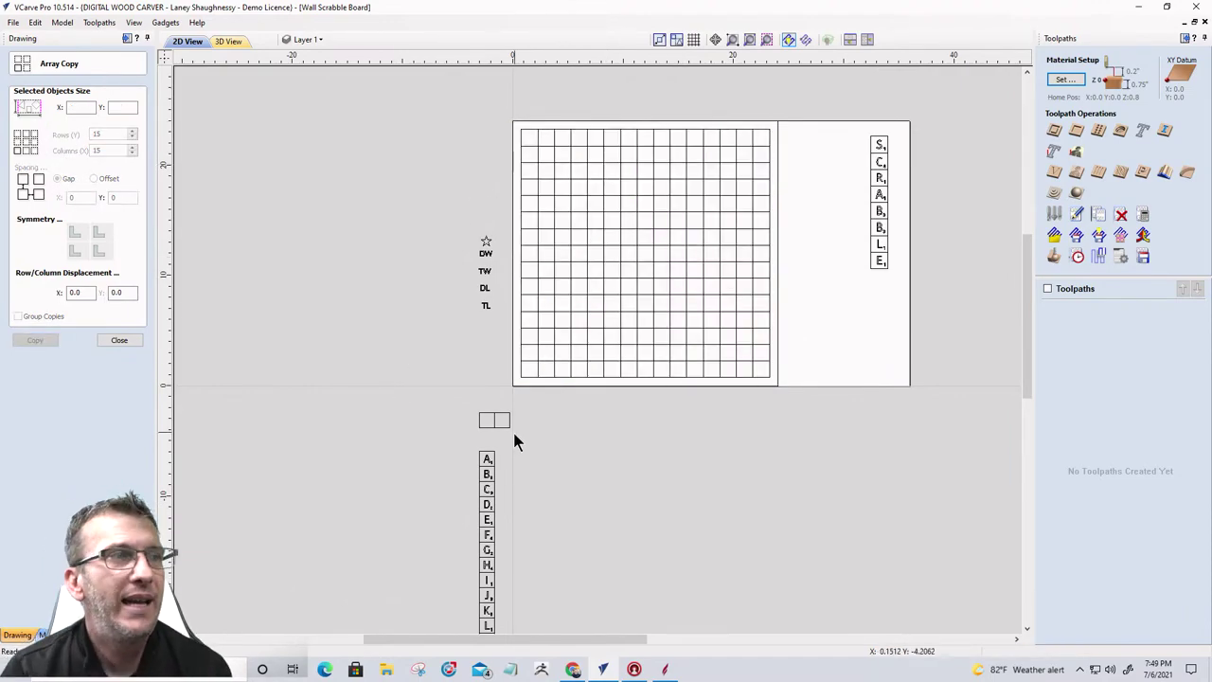
pyautogui.scroll(4, 454, 460)
pyautogui.scroll(2, 497, 451)
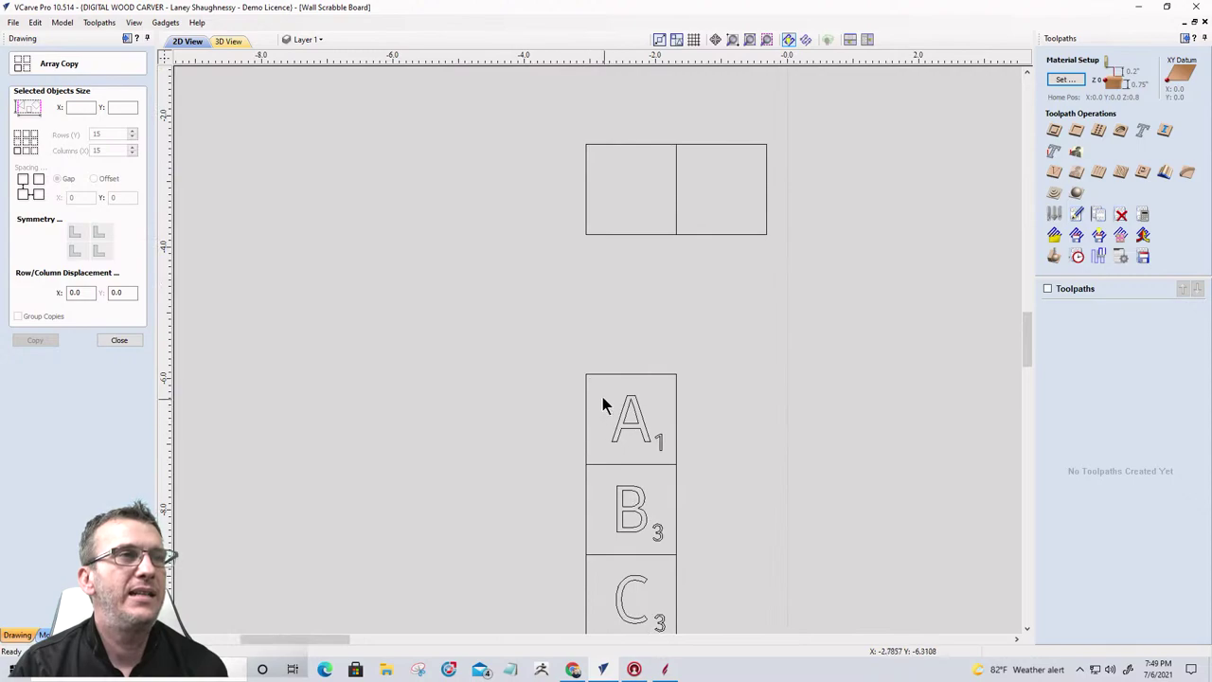
pyautogui.click(592, 381)
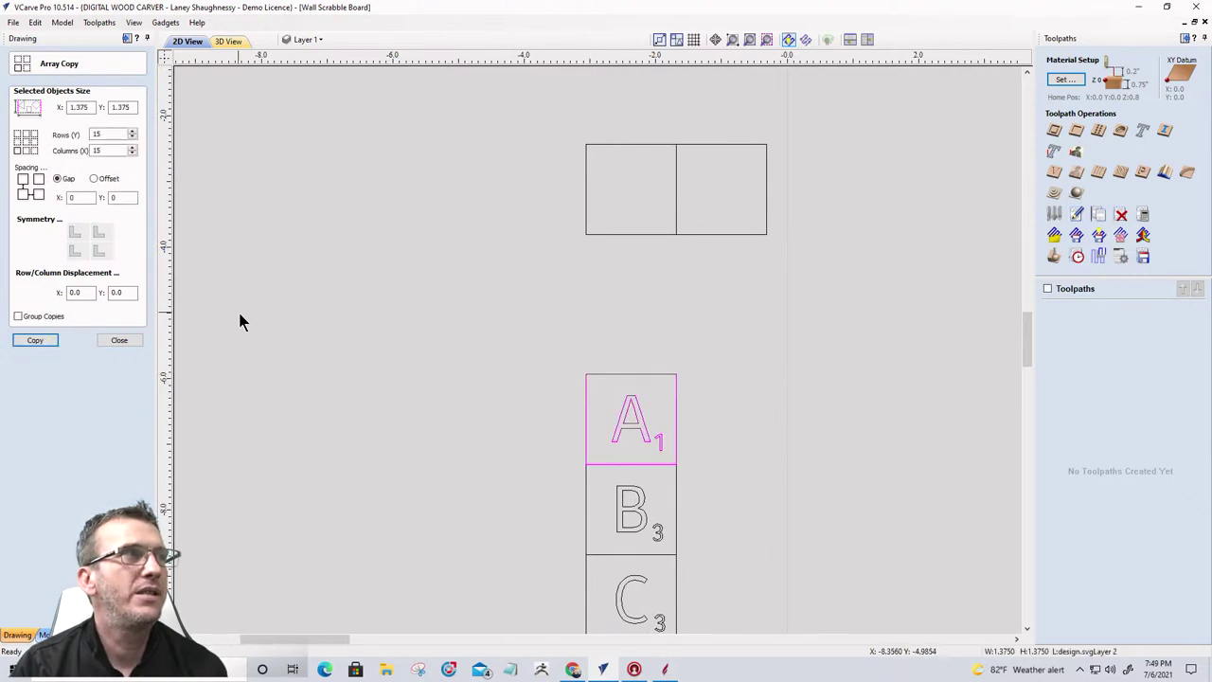
pyautogui.click(114, 342)
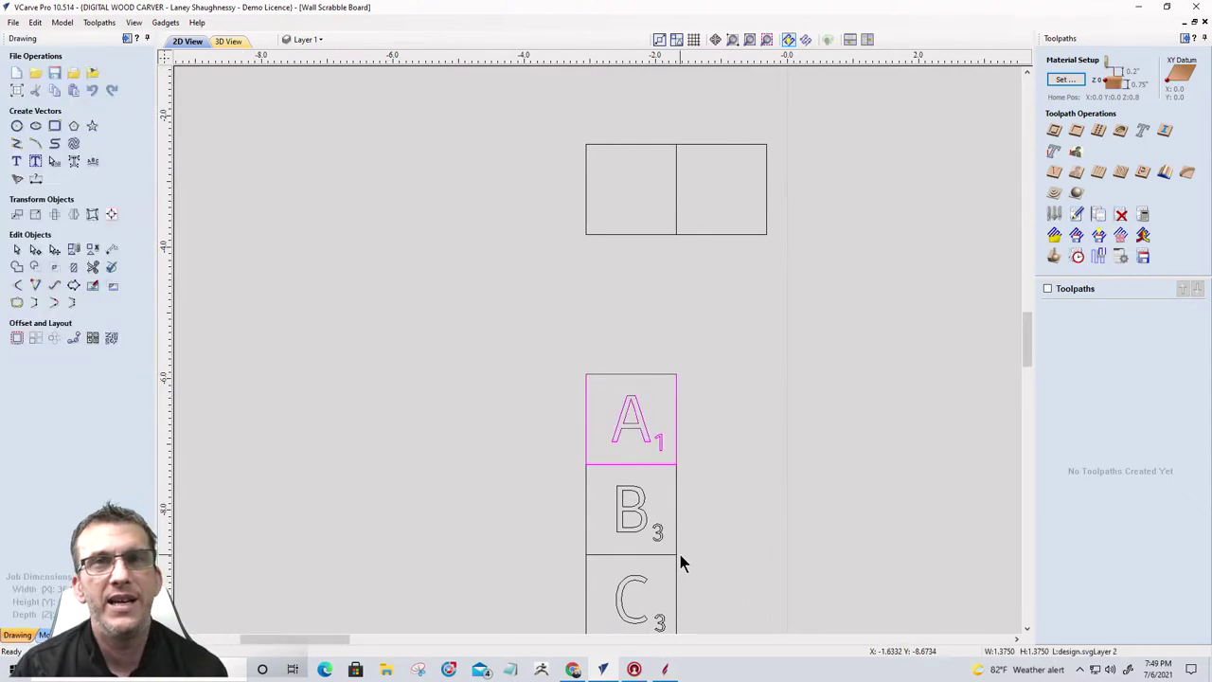
pyautogui.scroll(-6, 699, 358)
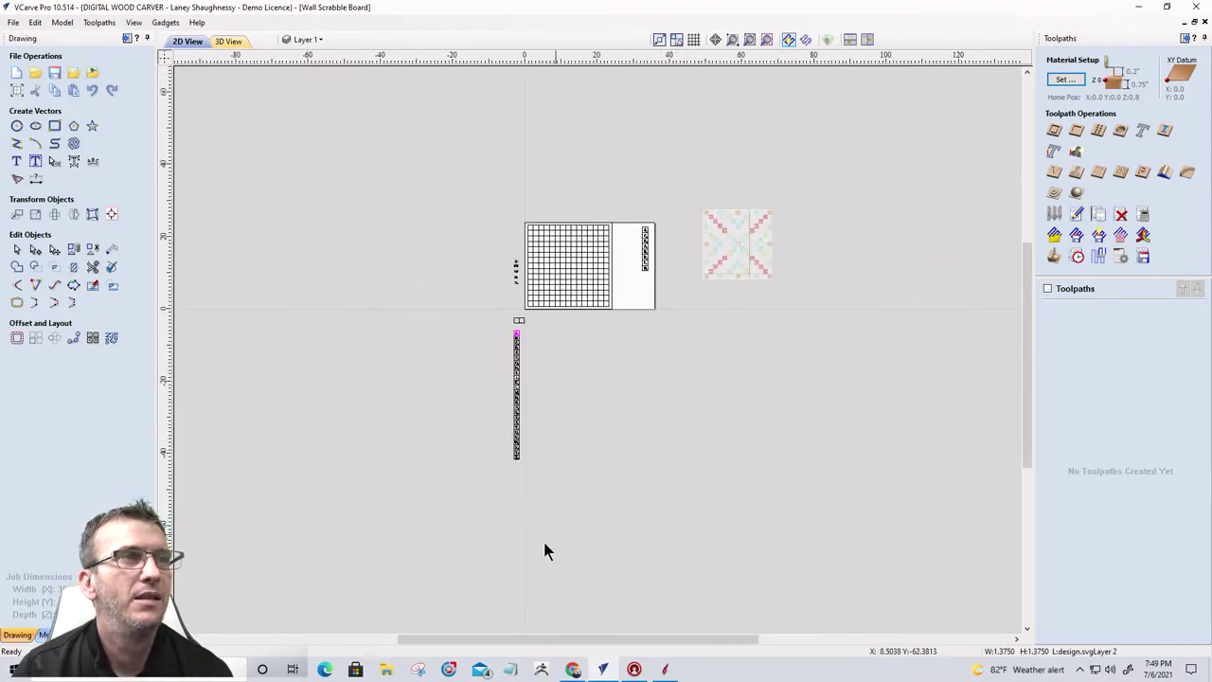
pyautogui.scroll(3, 508, 442)
pyautogui.scroll(-1, 482, 363)
pyautogui.scroll(2, 495, 316)
pyautogui.scroll(-1, 559, 408)
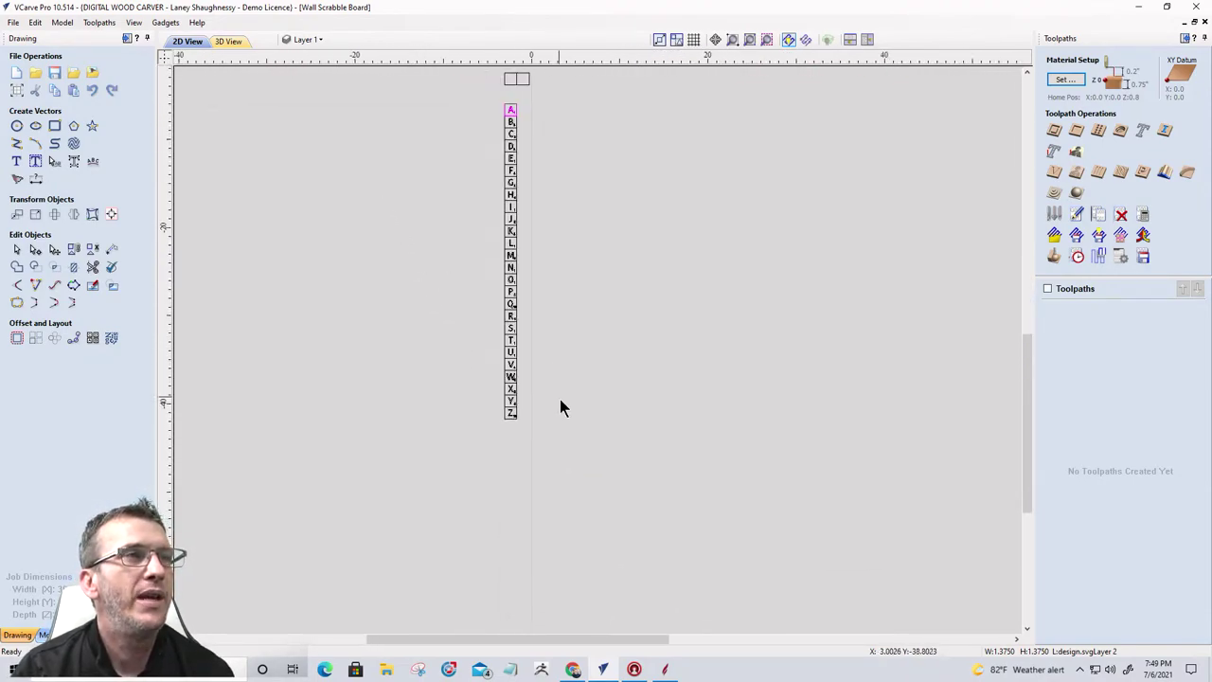
pyautogui.scroll(-1, 559, 407)
pyautogui.scroll(2, 453, 132)
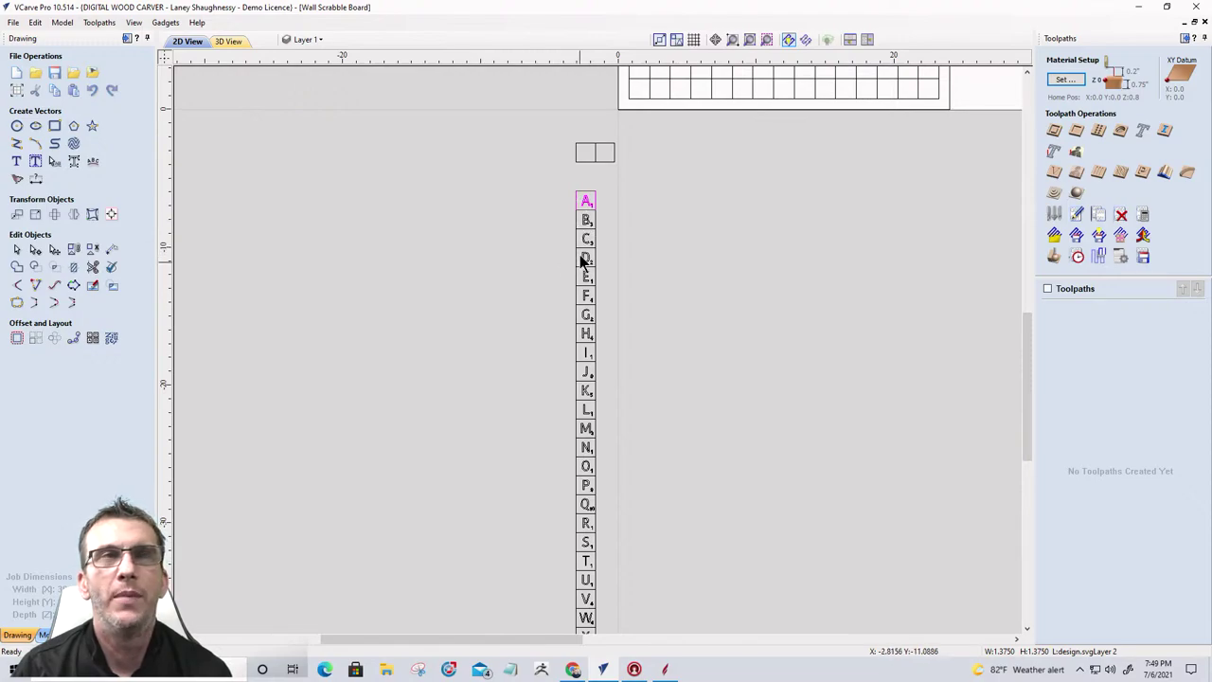
pyautogui.click(580, 225)
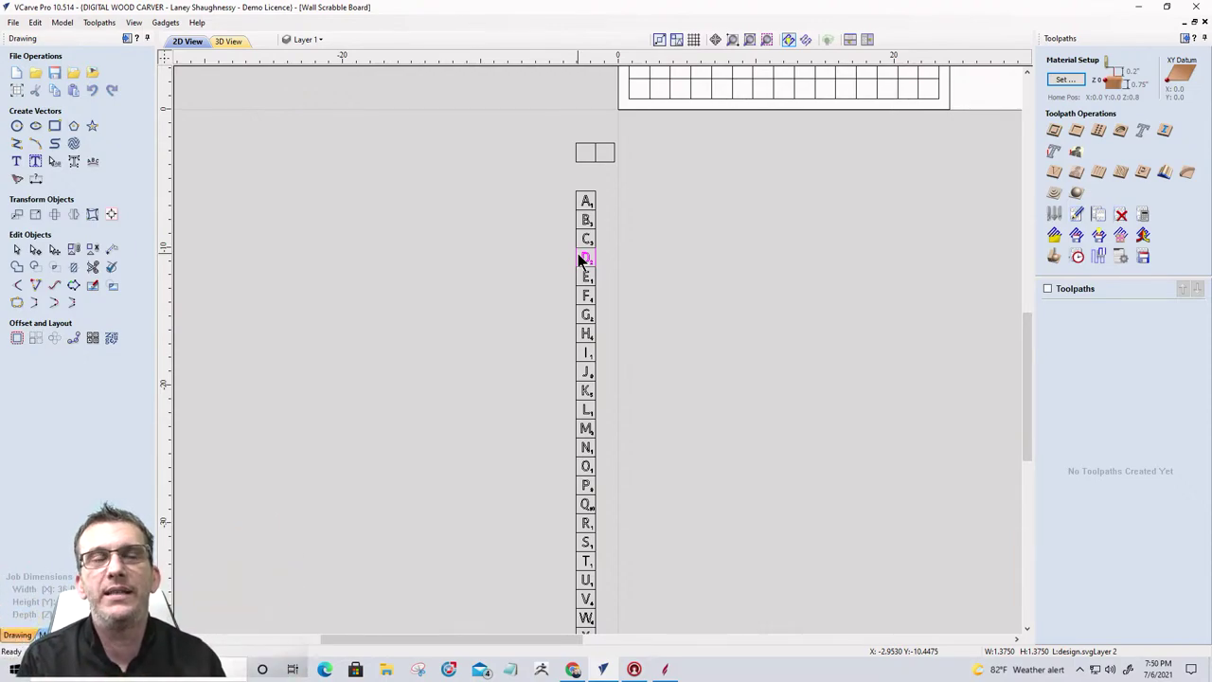
# Step: Draw a rectangle around the A–Z letter column and stretch its bottom to enclose every tile
pyautogui.click(54, 125)
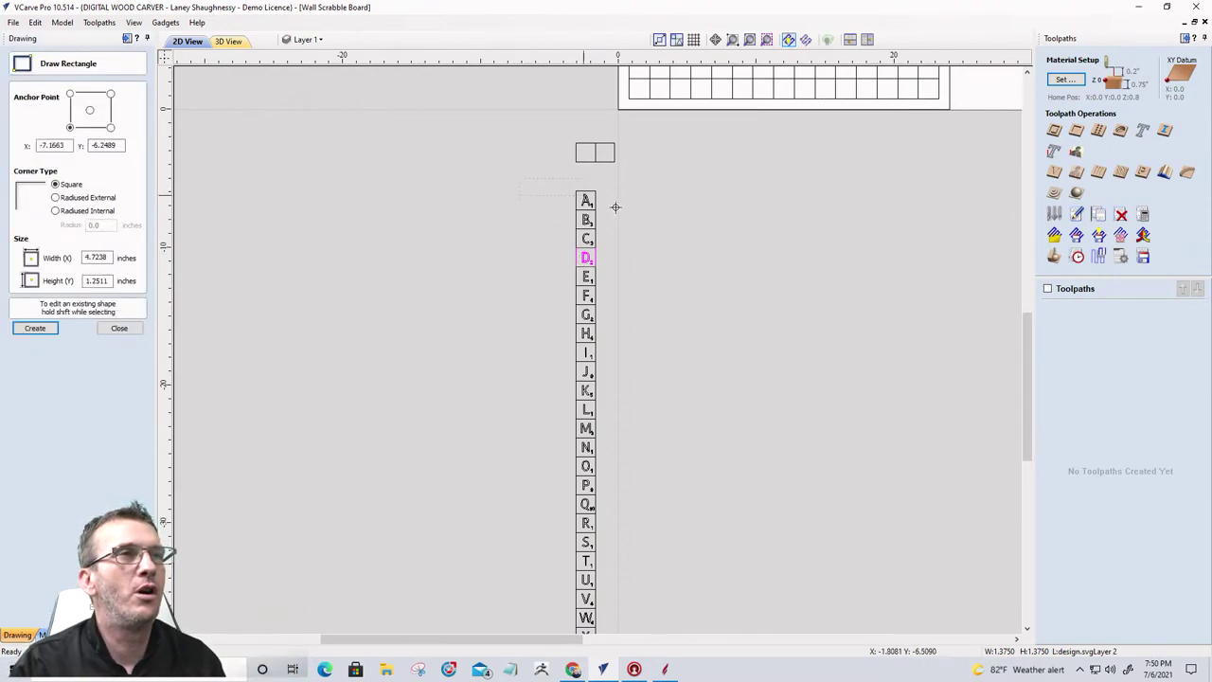
pyautogui.moveTo(616, 207); pyautogui.dragTo(697, 597)
pyautogui.scroll(-4, 685, 514)
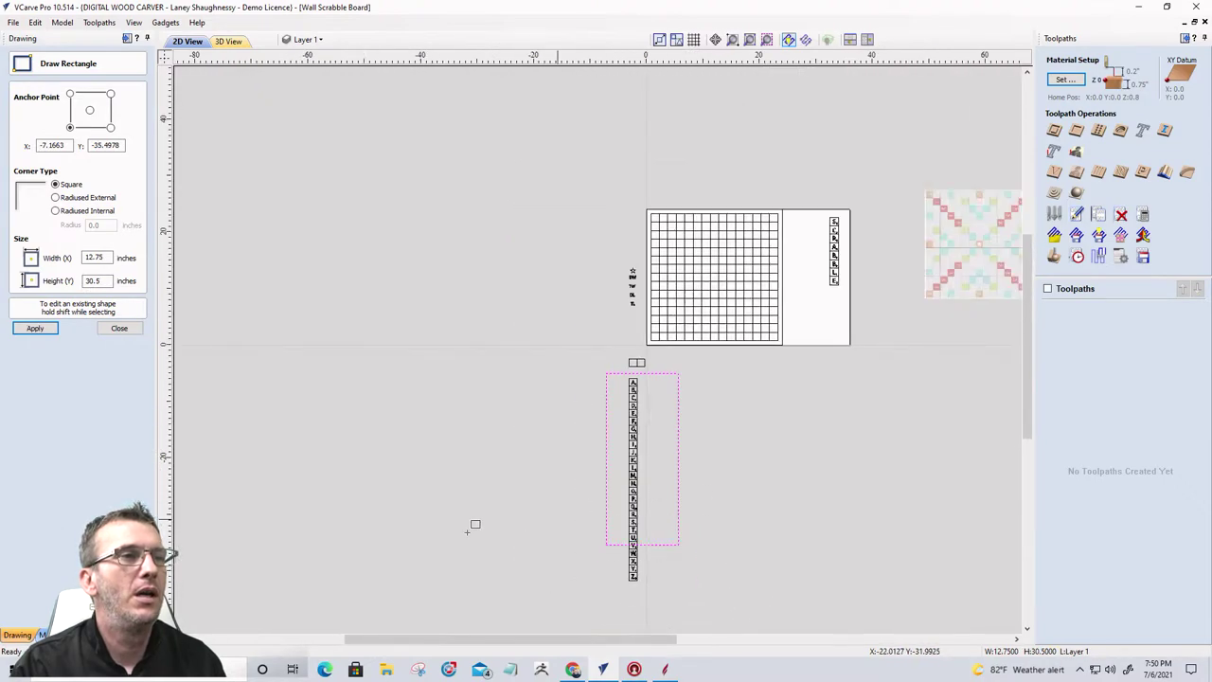
pyautogui.click(121, 329)
pyautogui.click(657, 545)
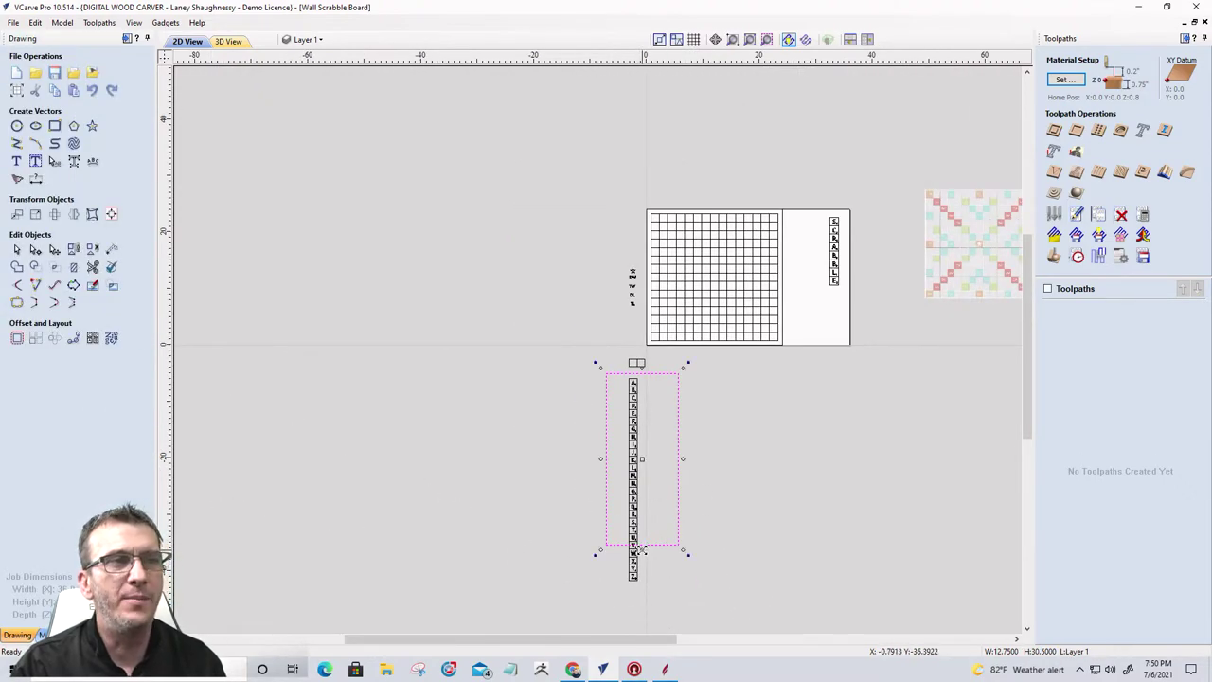
pyautogui.moveTo(640, 550); pyautogui.dragTo(644, 595)
pyautogui.scroll(2, 647, 621)
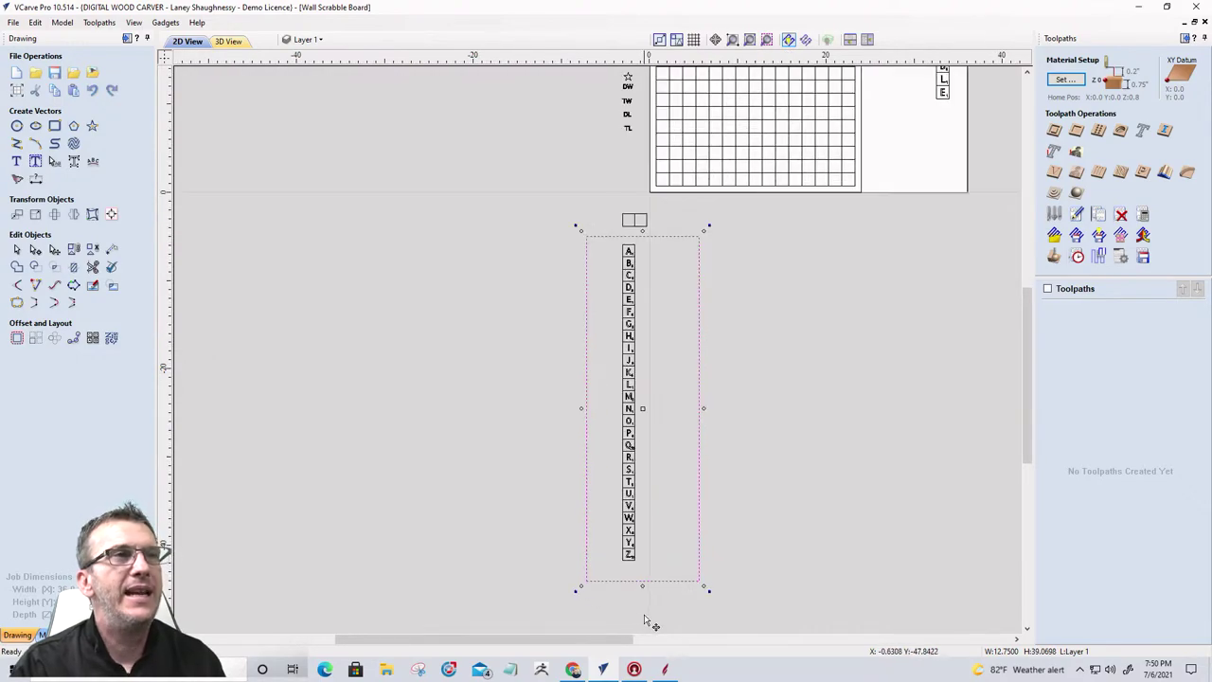
pyautogui.scroll(2, 647, 620)
pyautogui.scroll(-1, 647, 620)
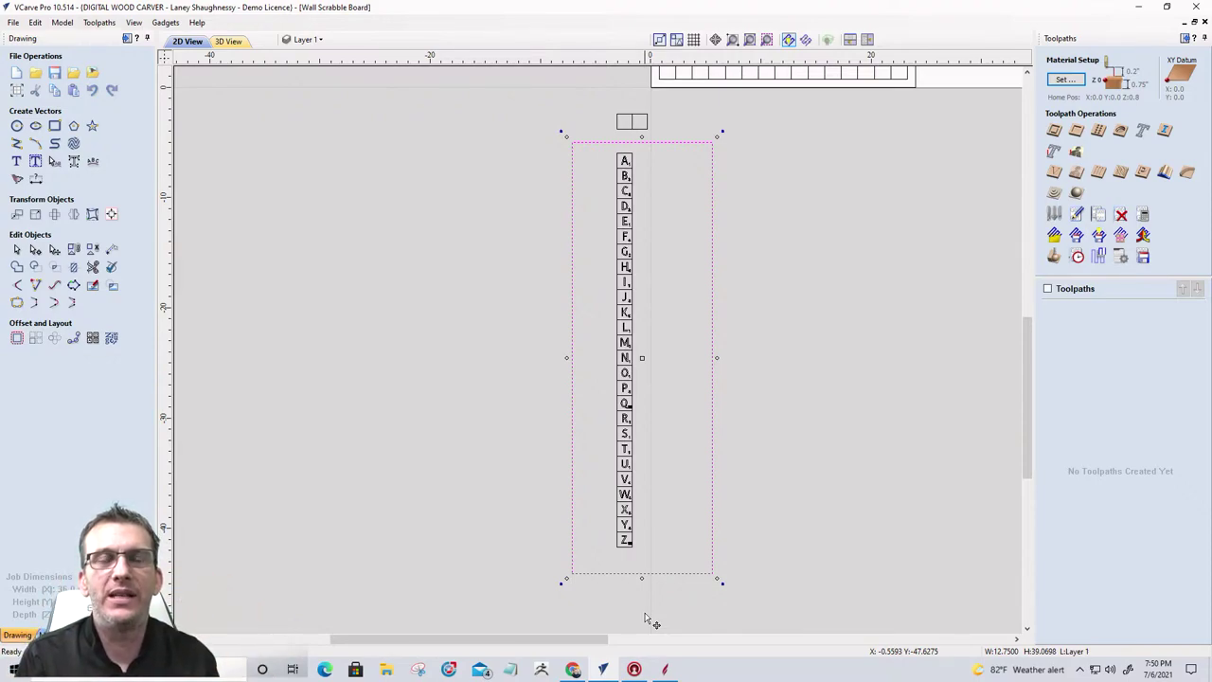
pyautogui.click(626, 162)
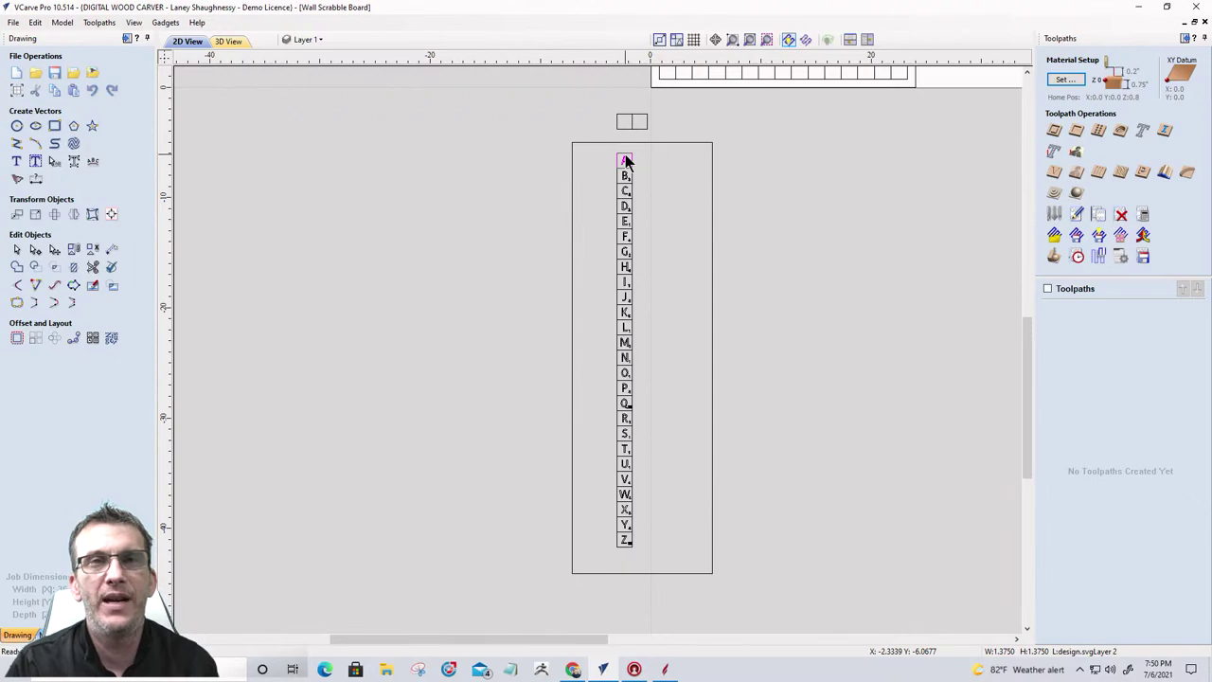
# Step: Scale the tile-holder rectangle to 13.75 inches wide, about 42.13 inches tall, with Link XY
pyautogui.click(589, 141)
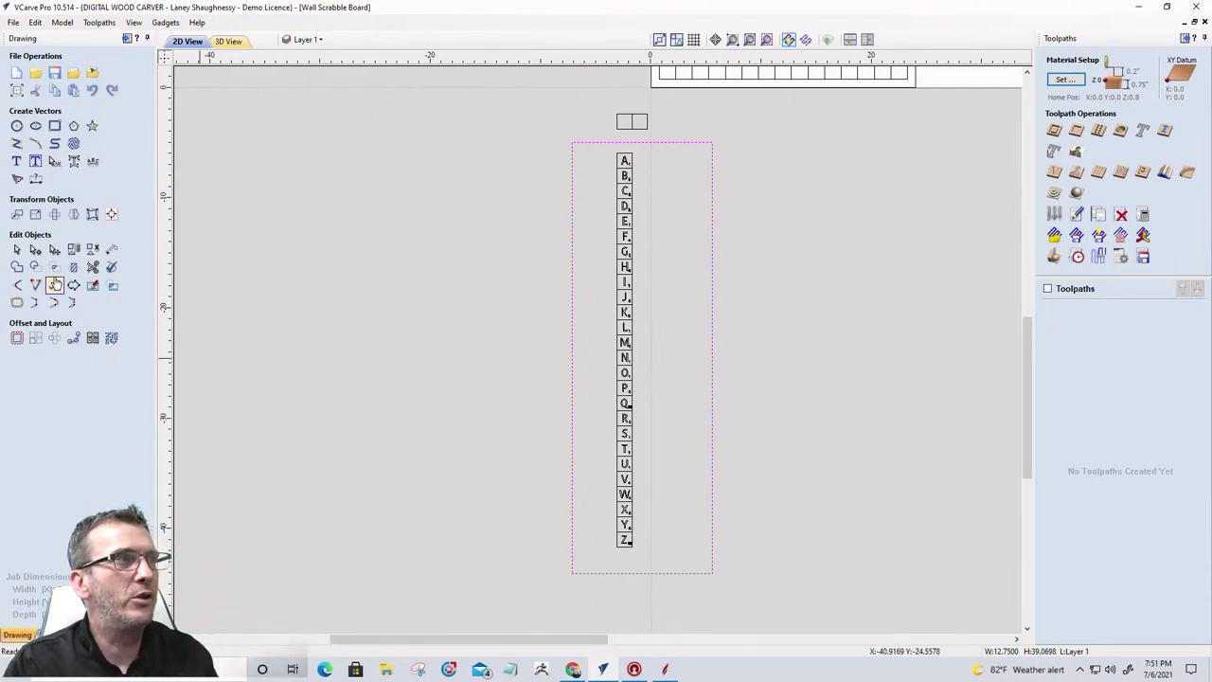
pyautogui.click(35, 214)
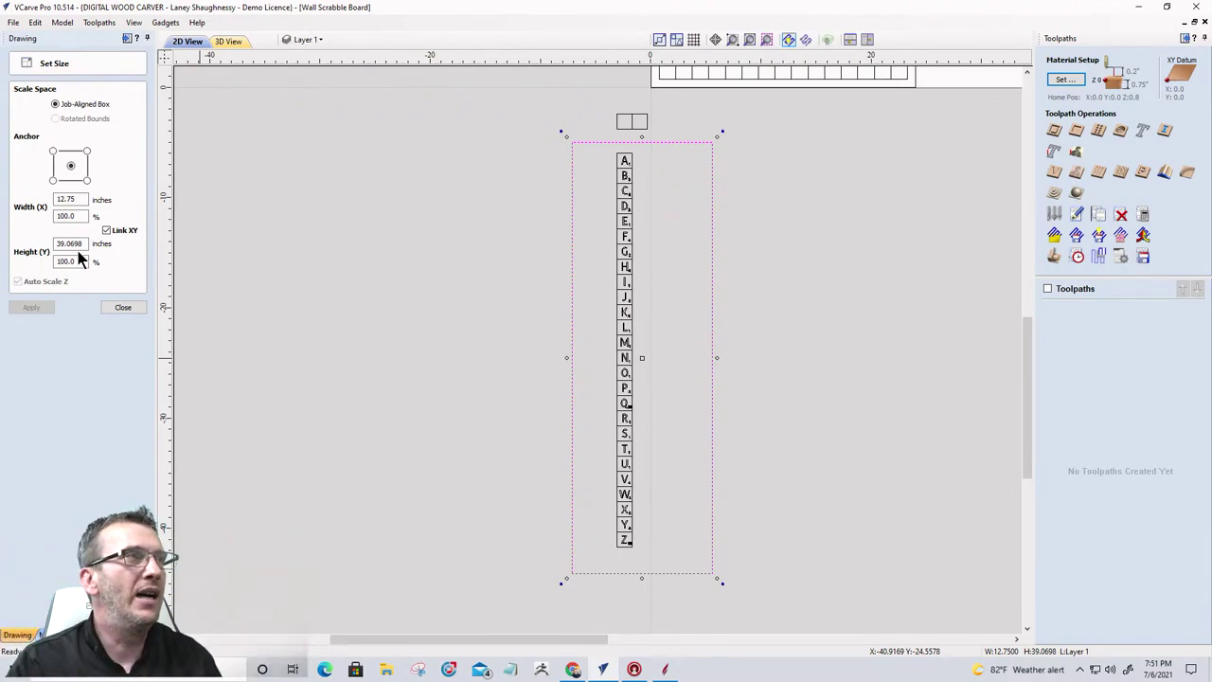
pyautogui.moveTo(83, 199); pyautogui.dragTo(49, 195)
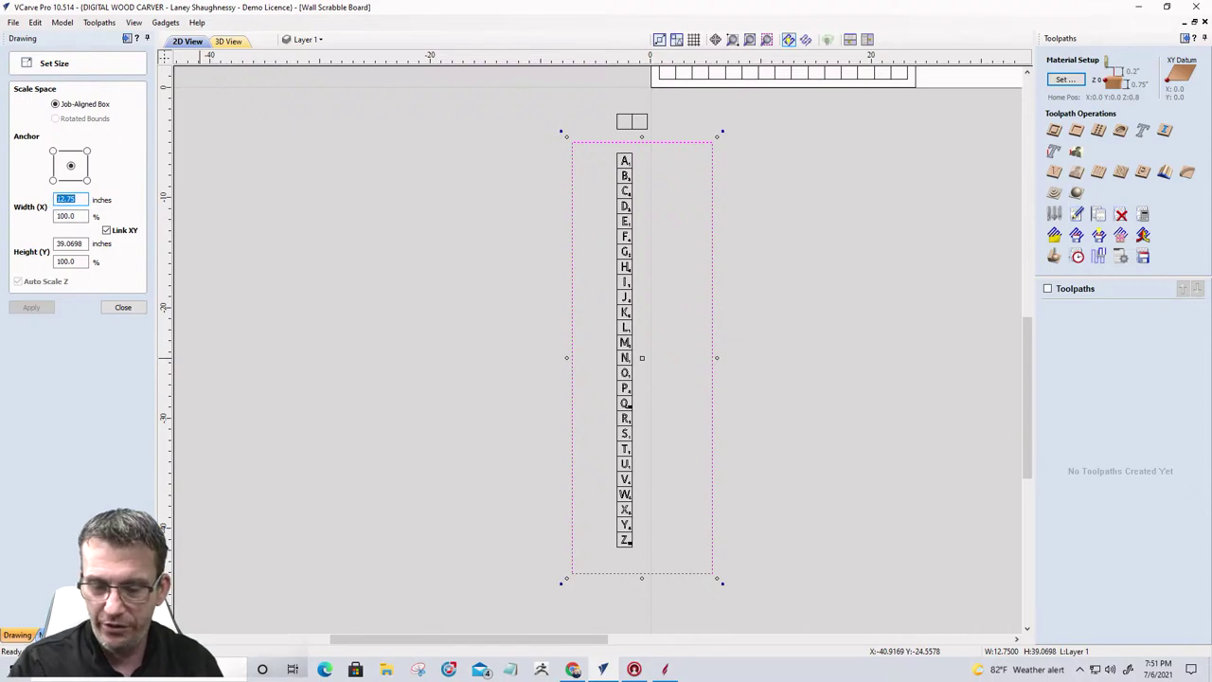
pyautogui.write('13.75')
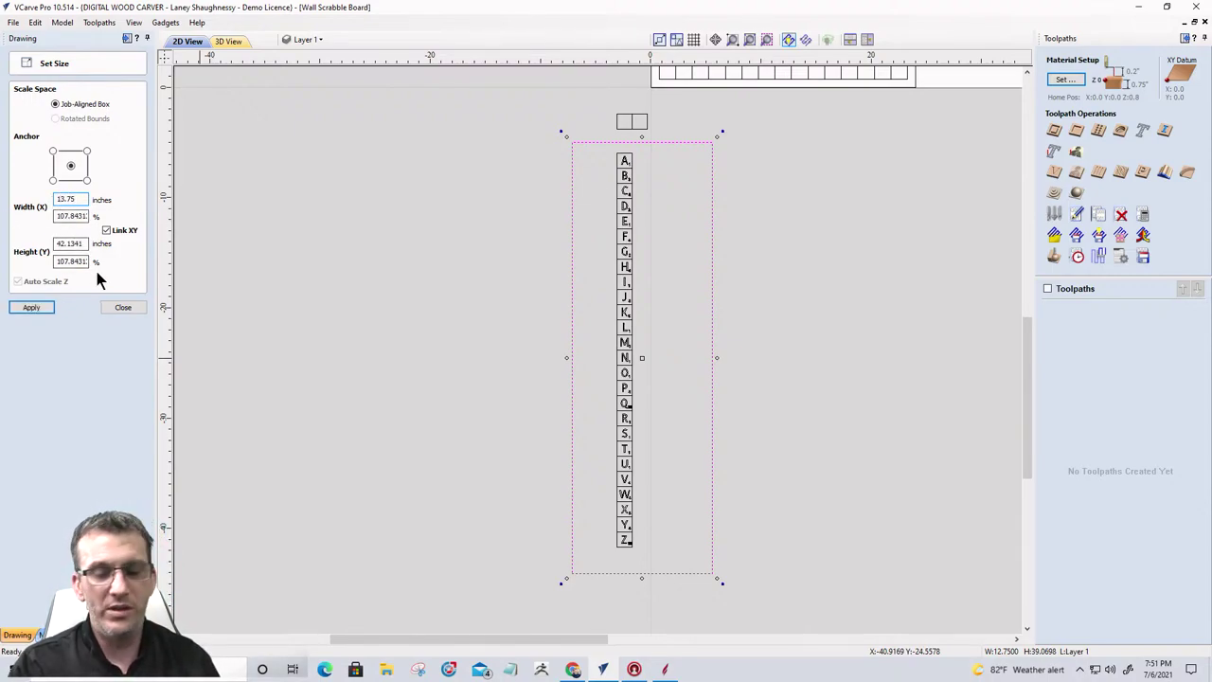
pyautogui.press('Return')
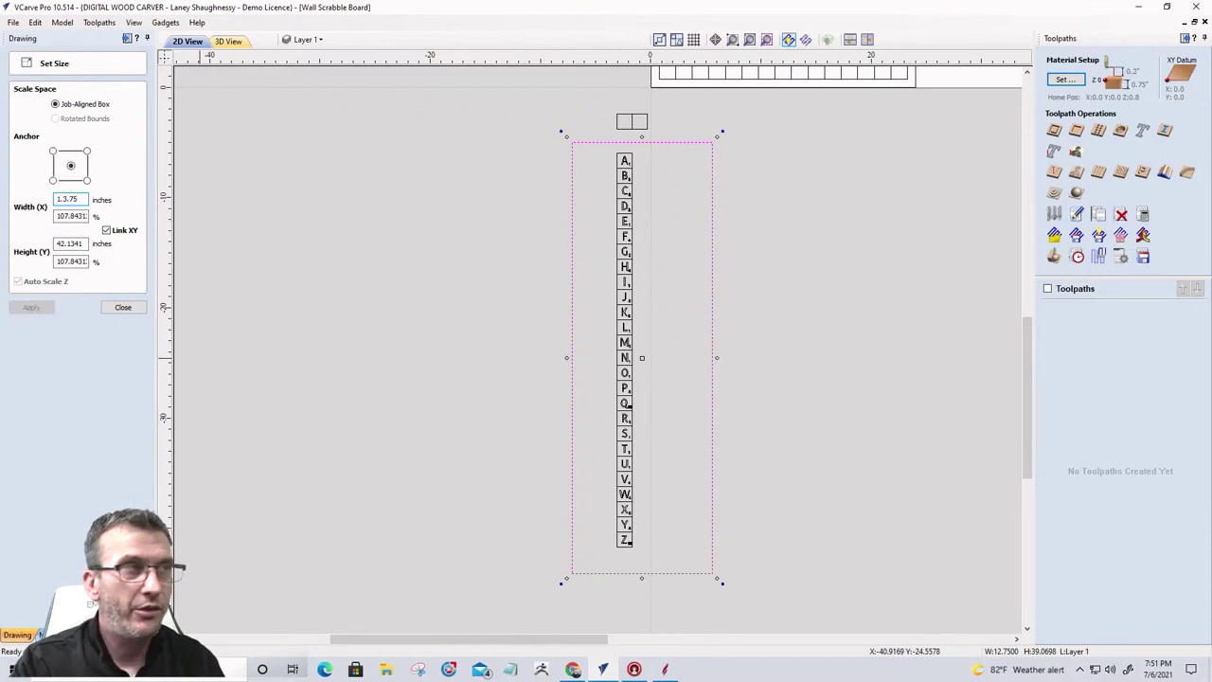
pyautogui.press('Delete')
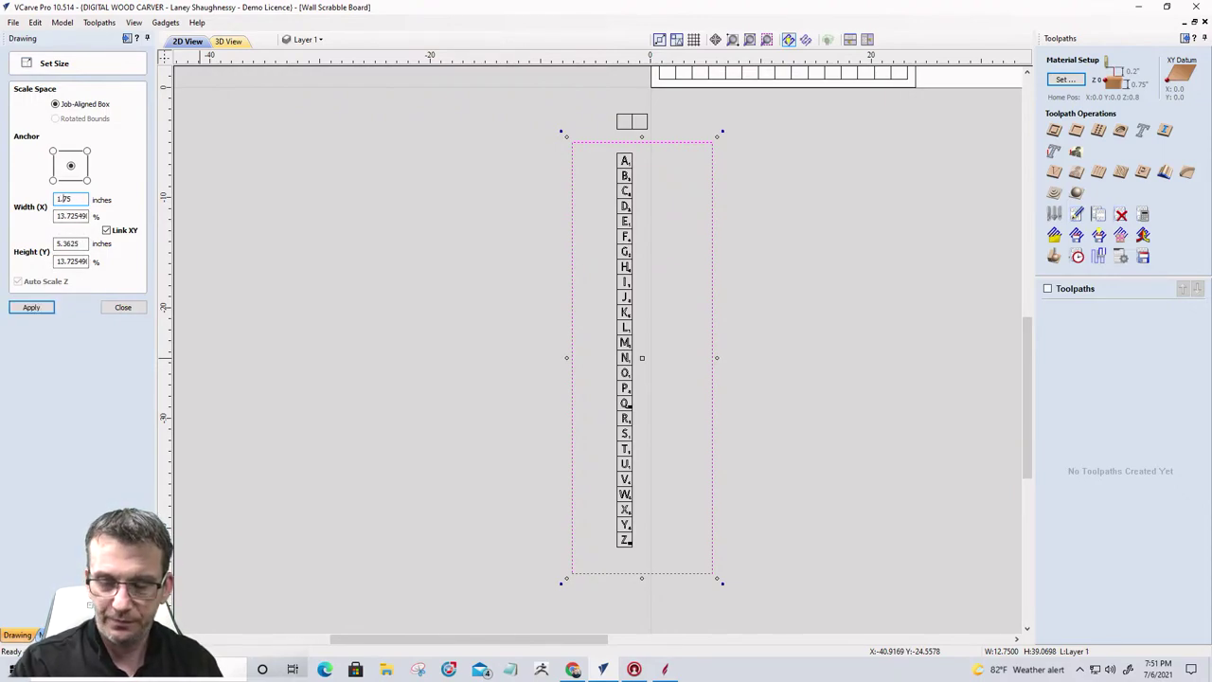
pyautogui.write('3')
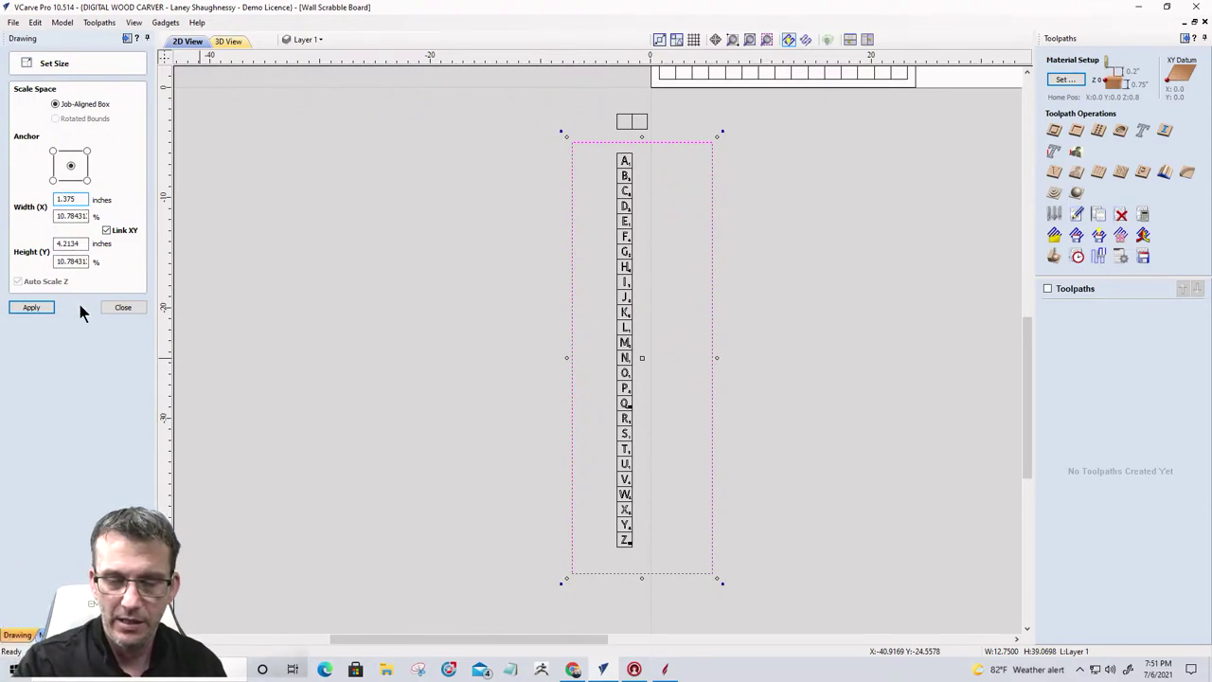
pyautogui.press('BackSpace')
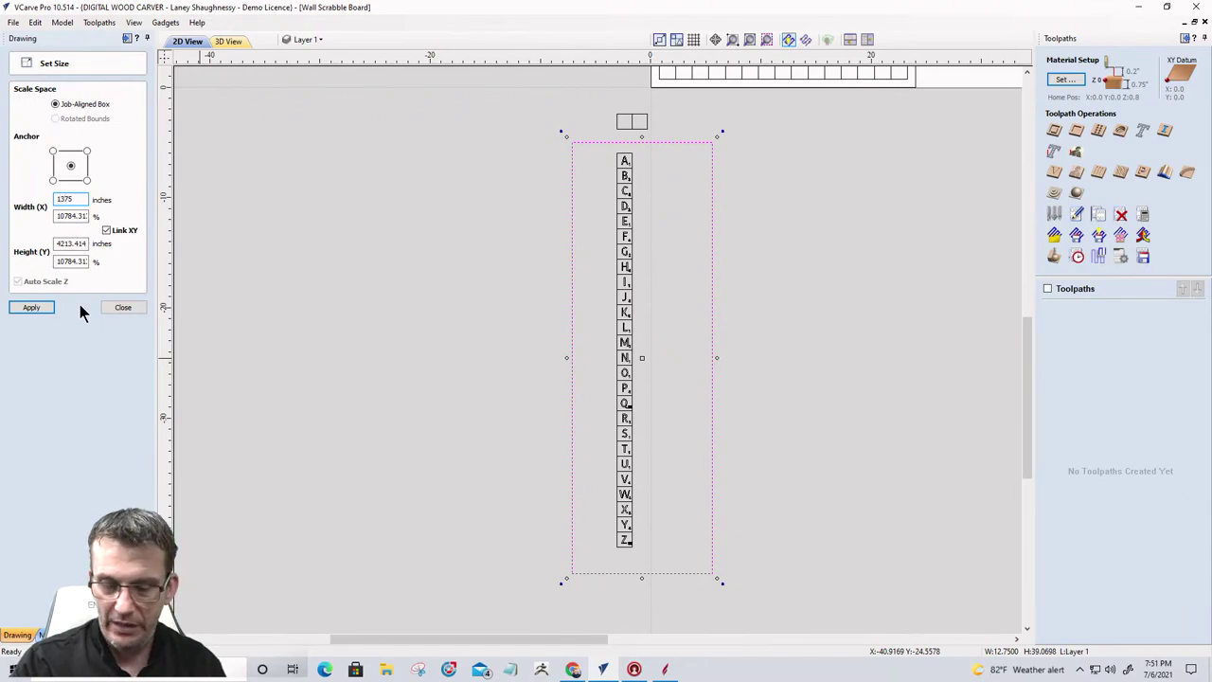
pyautogui.click(63, 199)
pyautogui.write('.')
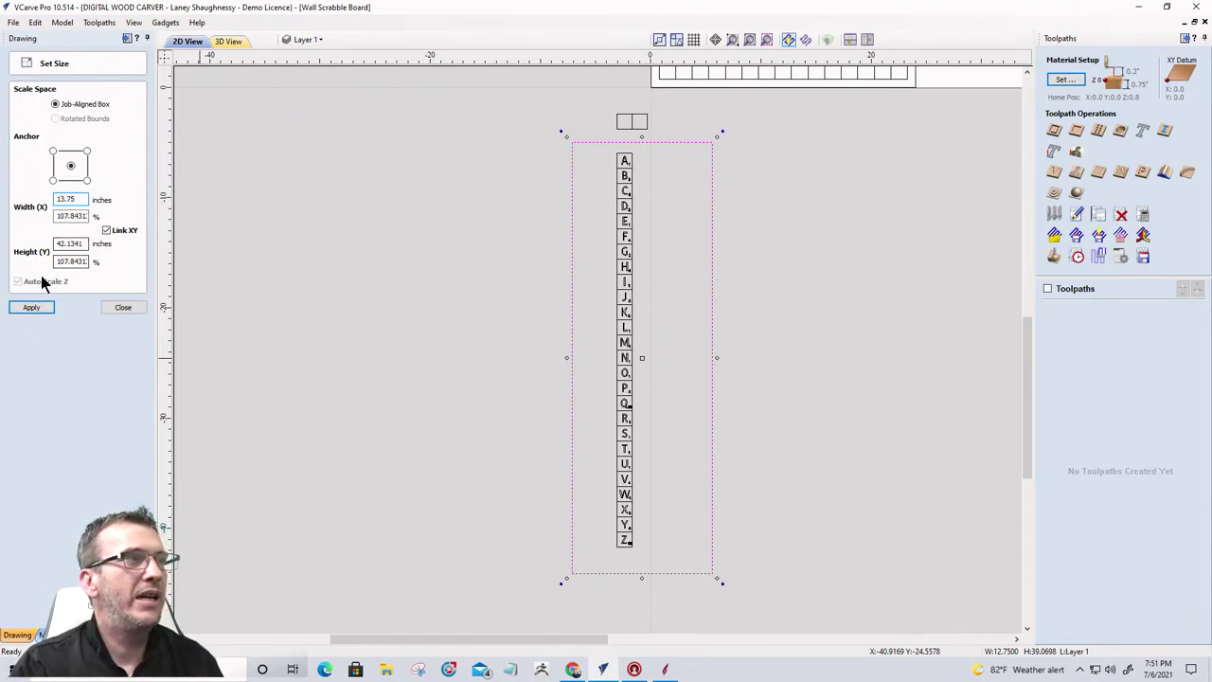
pyautogui.click(37, 305)
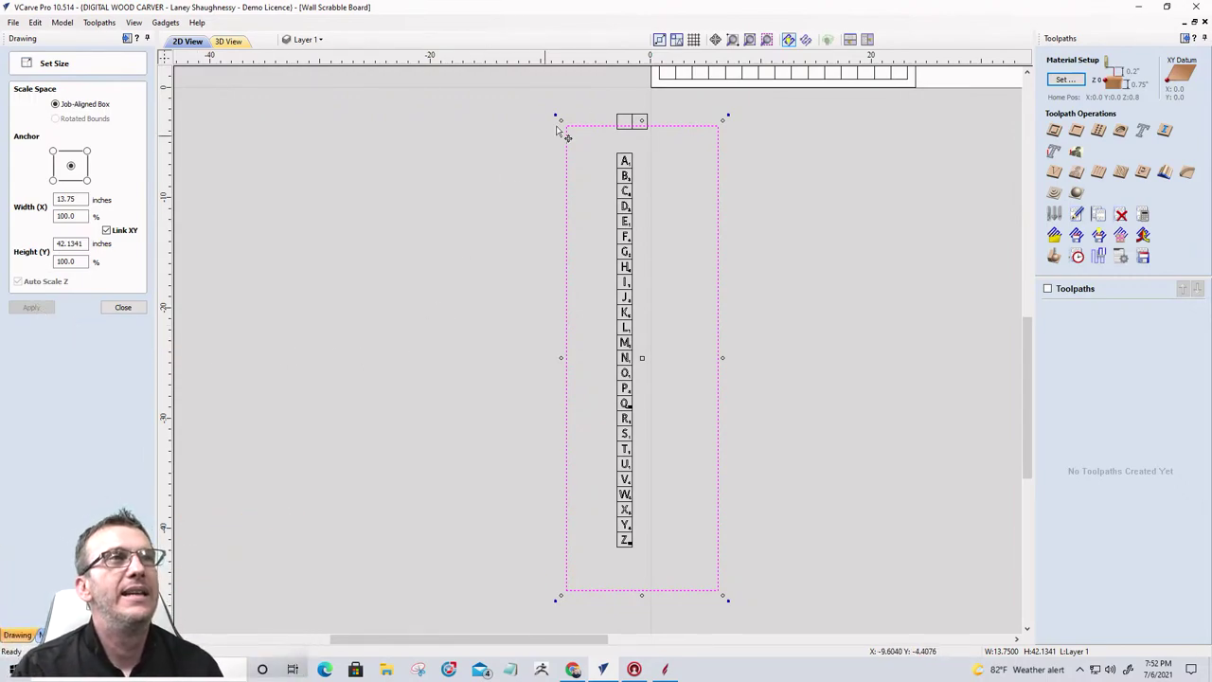
pyautogui.click(547, 176)
pyautogui.scroll(-1, 542, 169)
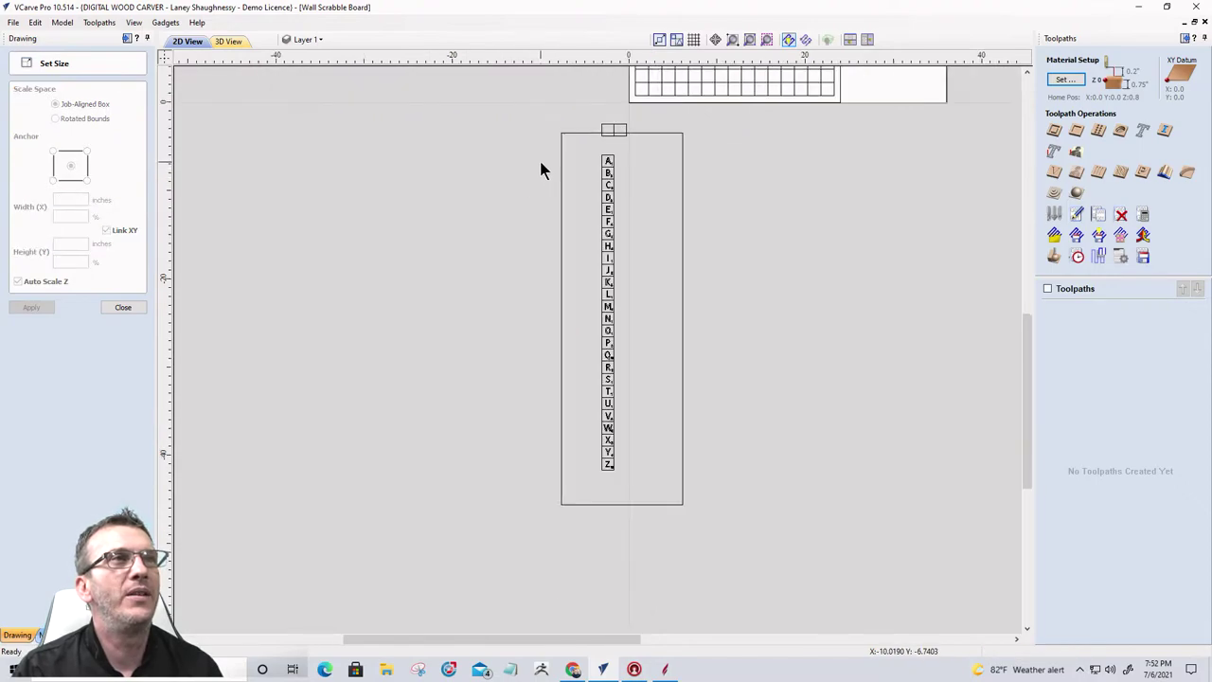
pyautogui.moveTo(525, 115); pyautogui.dragTo(715, 554)
pyautogui.scroll(5, 587, 86)
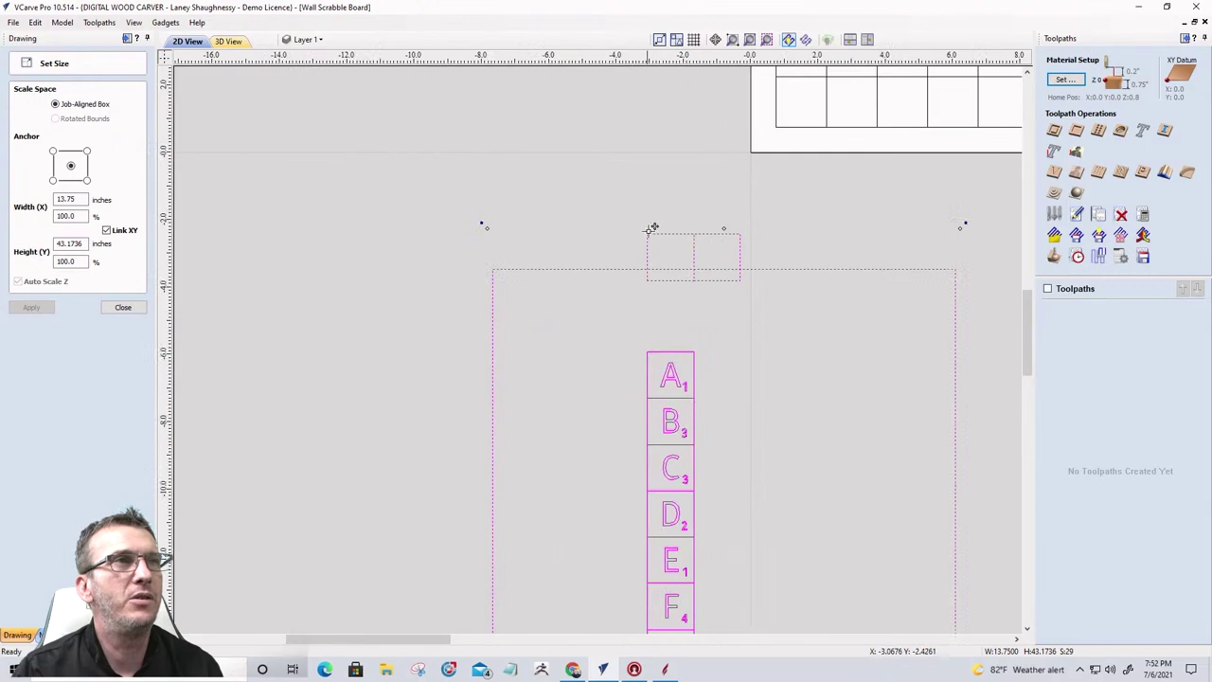
pyautogui.keyDown('ctrl'); pyautogui.click(716, 256); pyautogui.keyUp('ctrl')
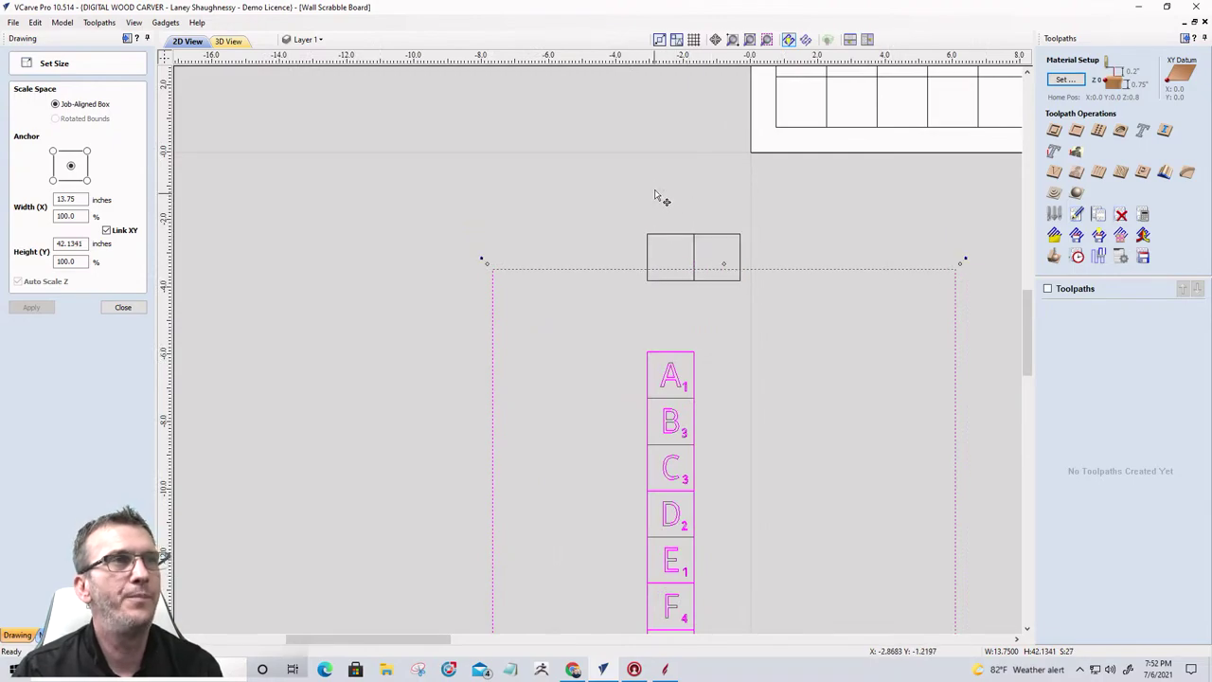
pyautogui.scroll(-3, 663, 161)
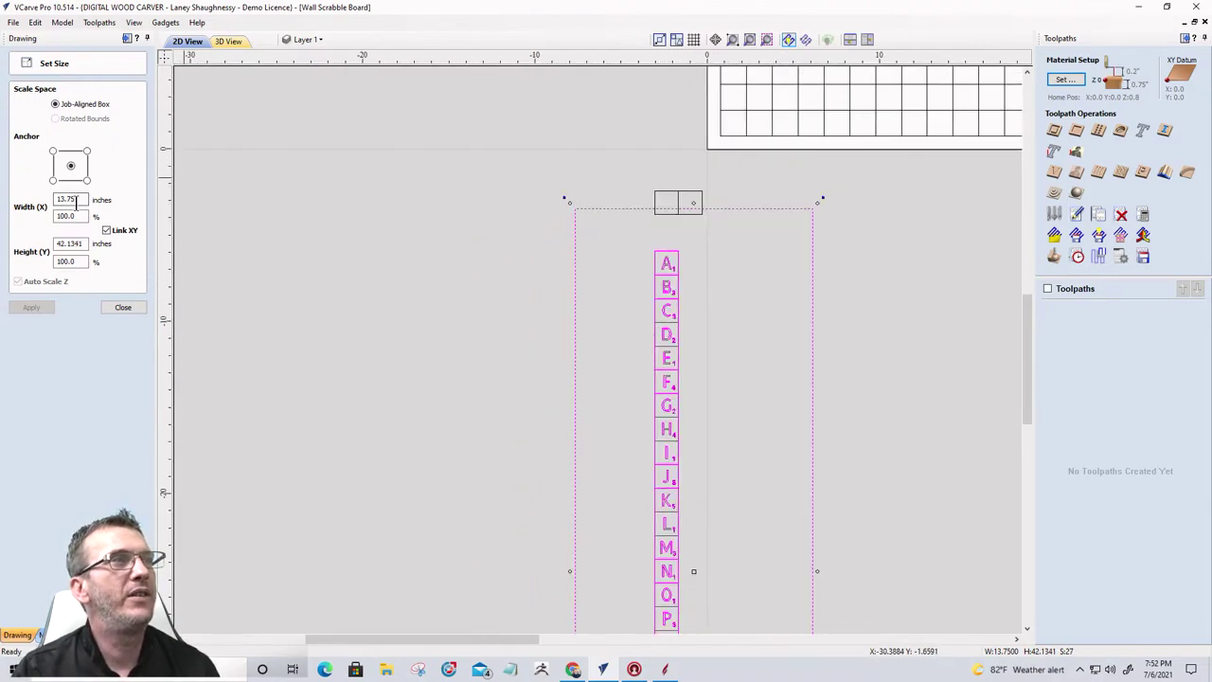
pyautogui.moveTo(77, 199); pyautogui.dragTo(35, 192)
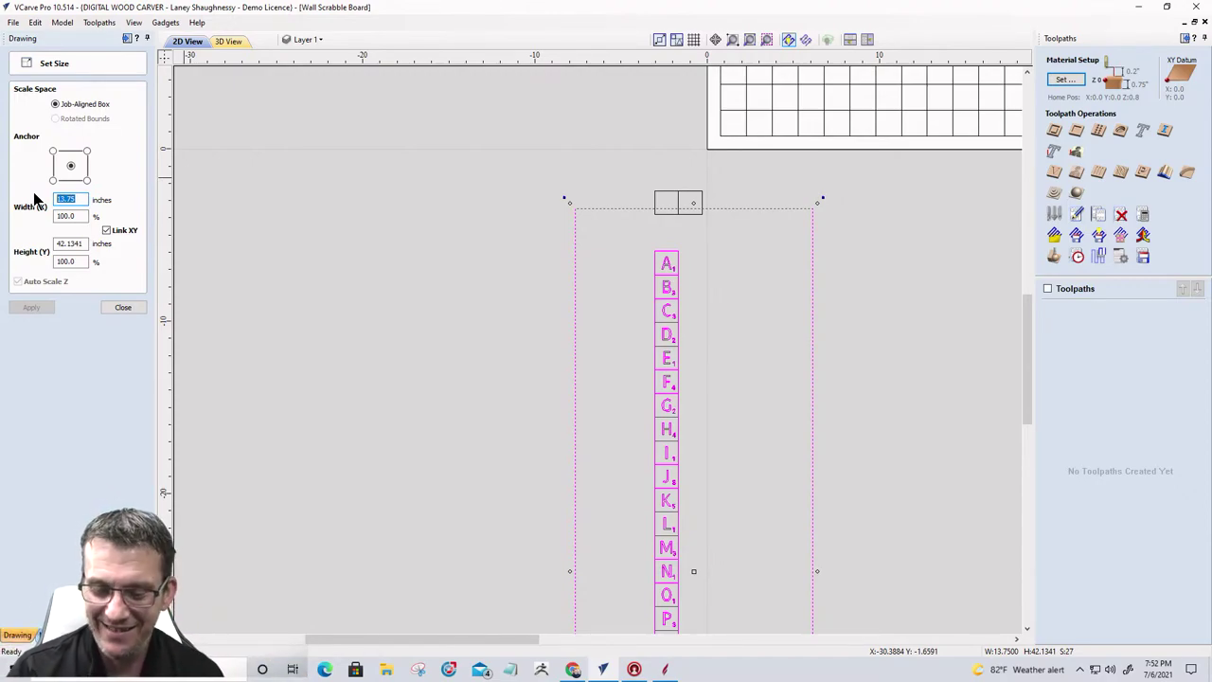
pyautogui.write('15')
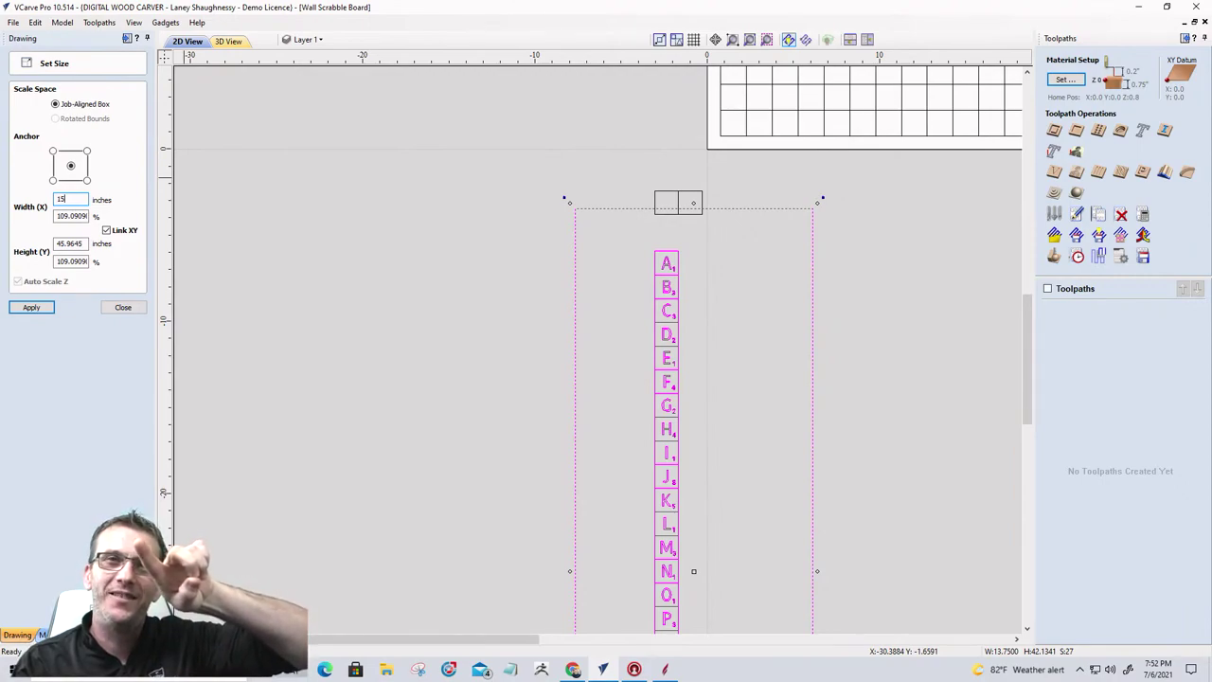
pyautogui.click(31, 309)
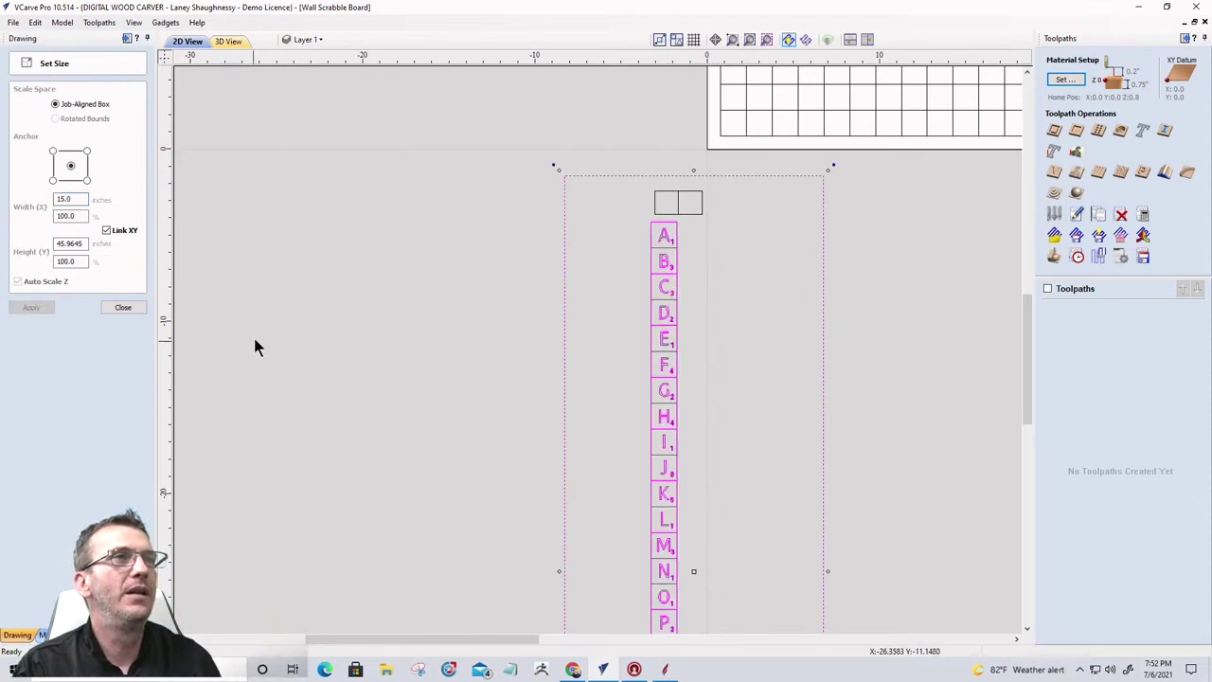
pyautogui.press('Escape')
pyautogui.click(655, 236)
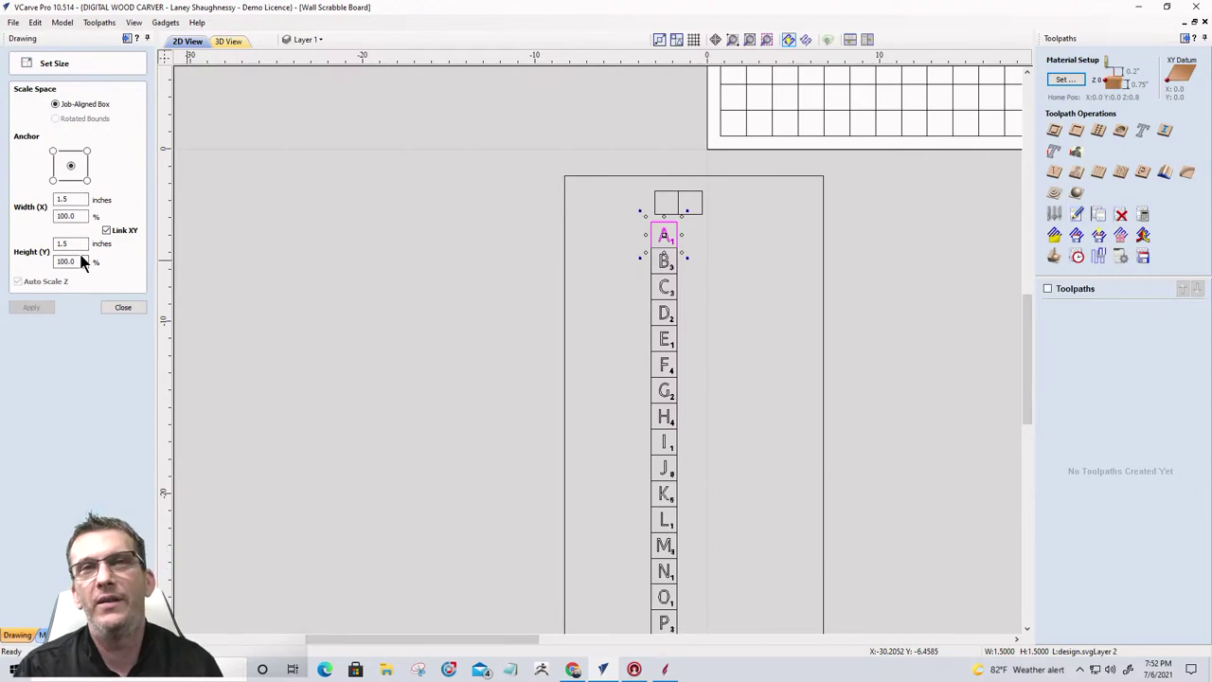
pyautogui.hotkey('ctrl', 'z')
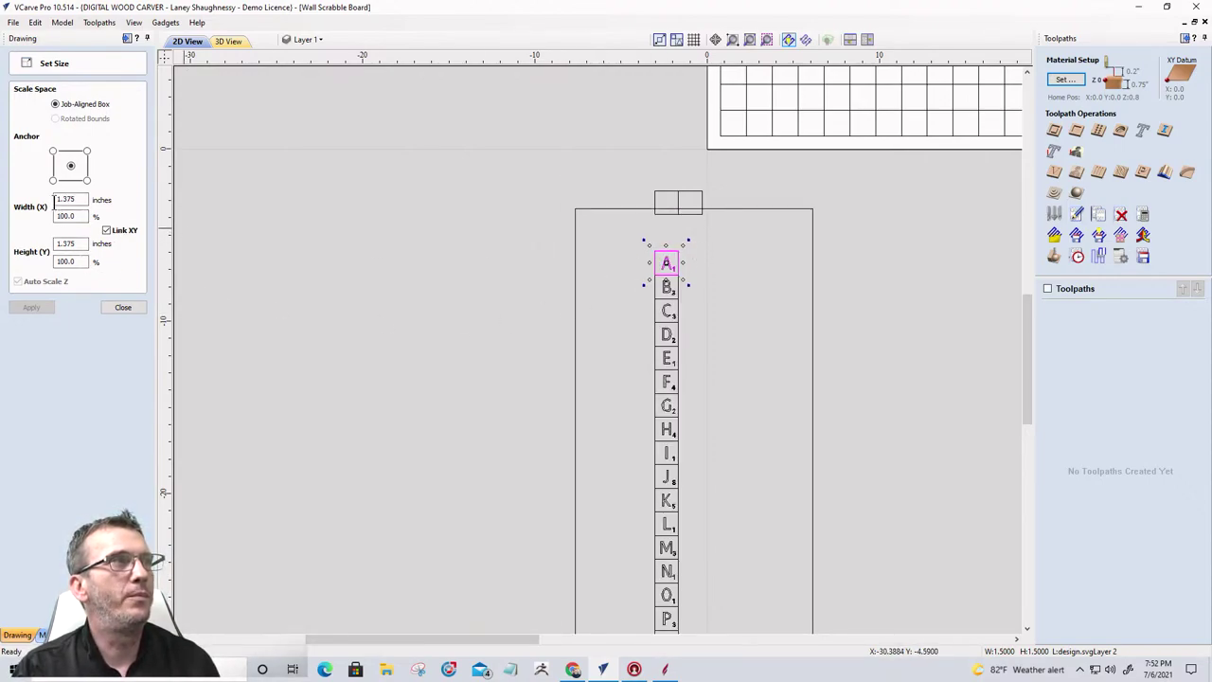
# Step: Select everything except the top boxes and resize the tile column to 15 inches wide
pyautogui.moveTo(80, 199); pyautogui.dragTo(33, 208)
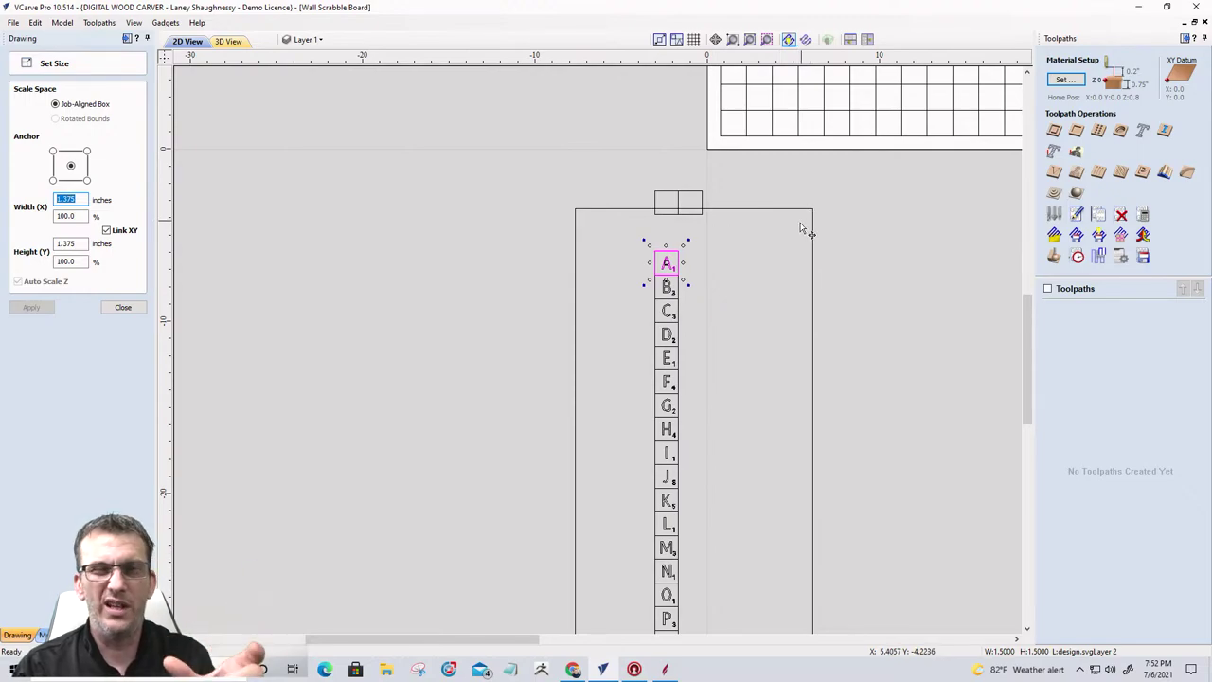
pyautogui.scroll(-3, 806, 395)
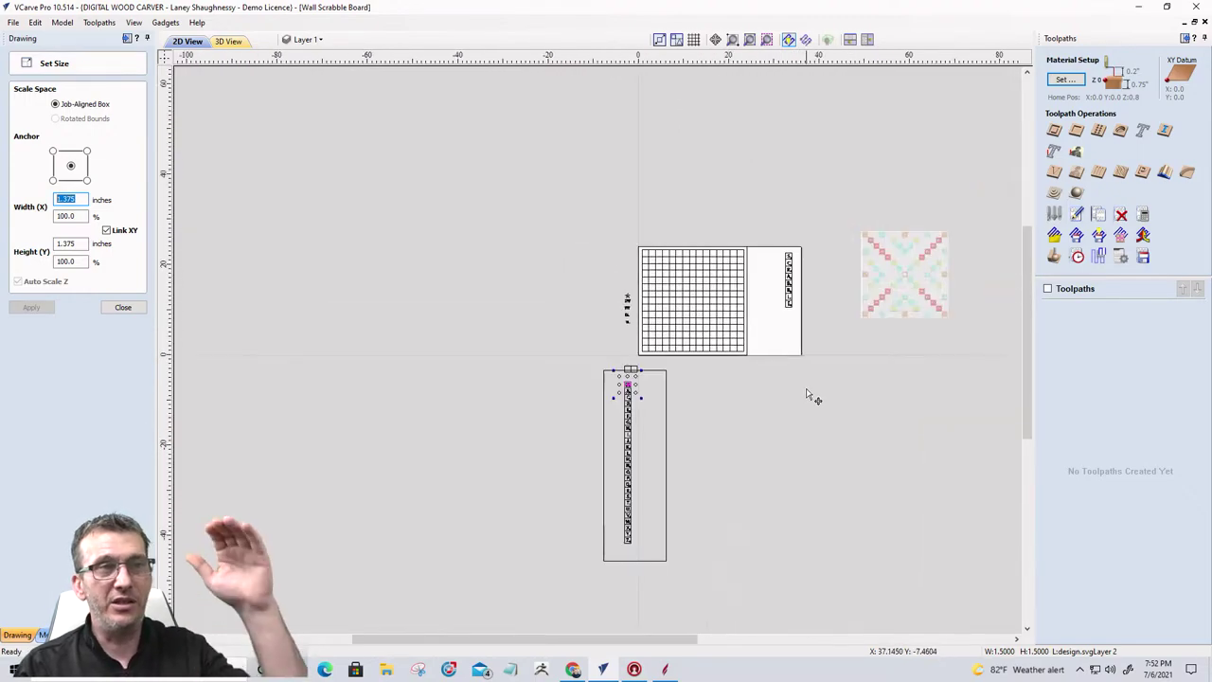
pyautogui.scroll(3, 603, 562)
pyautogui.scroll(-2, 625, 591)
pyautogui.scroll(2, 616, 478)
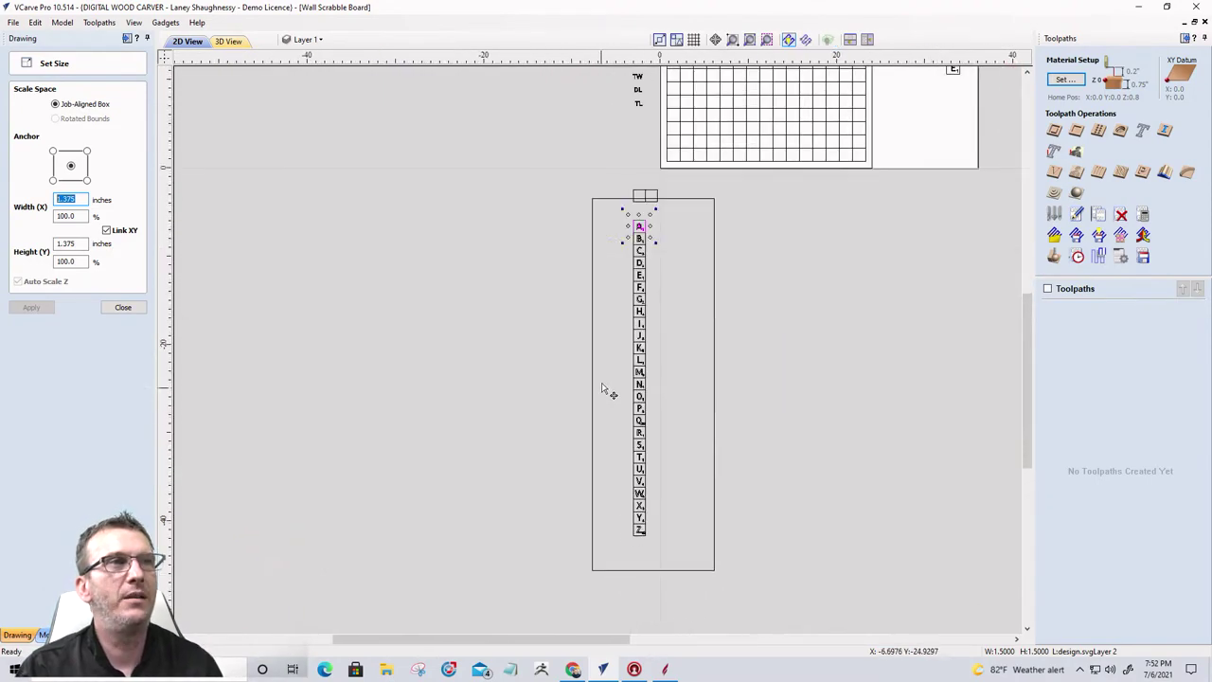
pyautogui.hotkey('ctrl', 'a')
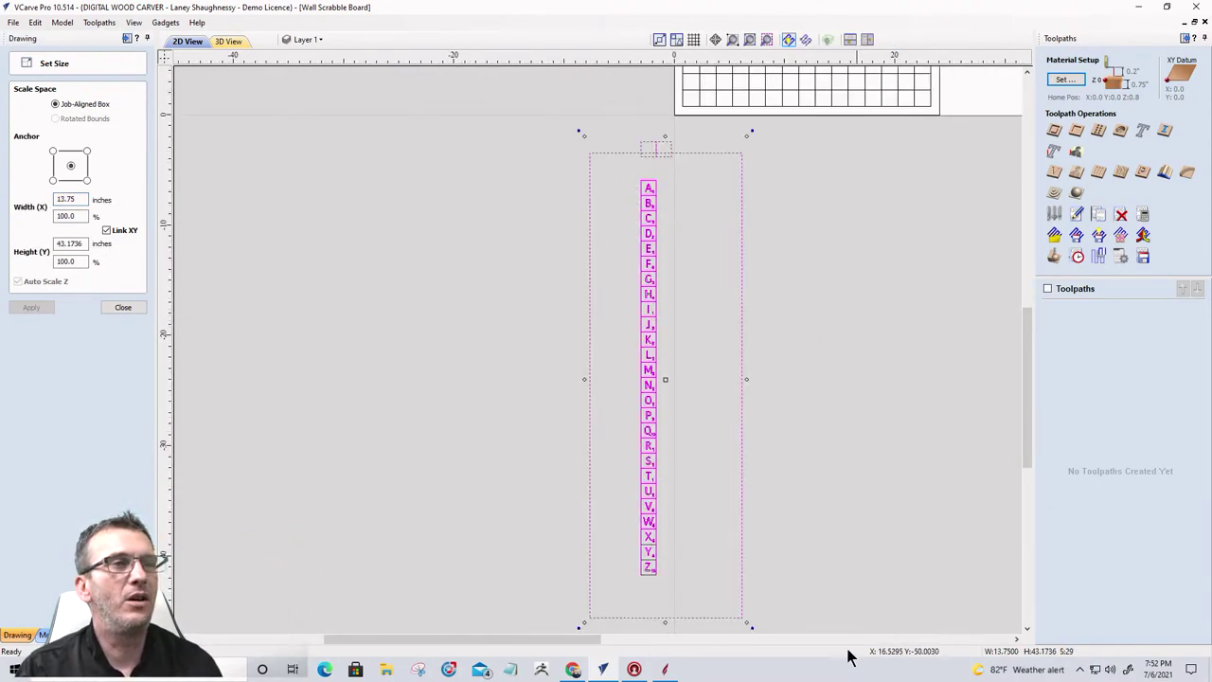
pyautogui.keyDown('shift'); pyautogui.click(656, 143); pyautogui.keyUp('shift')
pyautogui.doubleClick(68, 199)
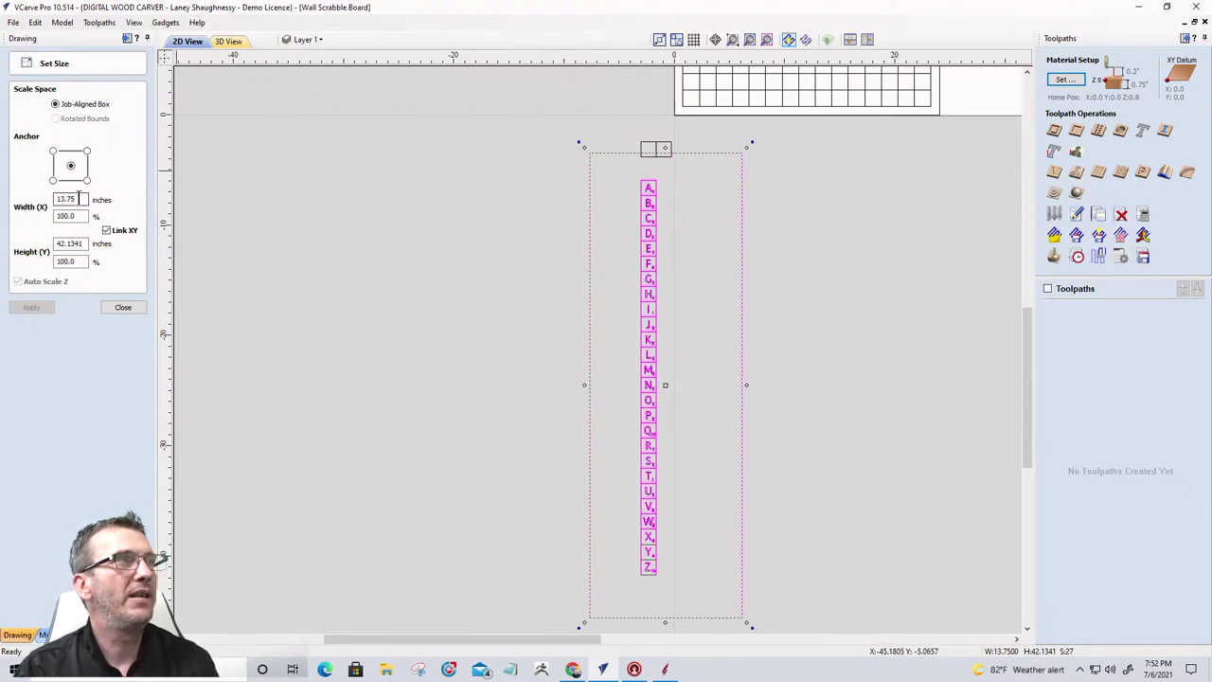
pyautogui.write('15')
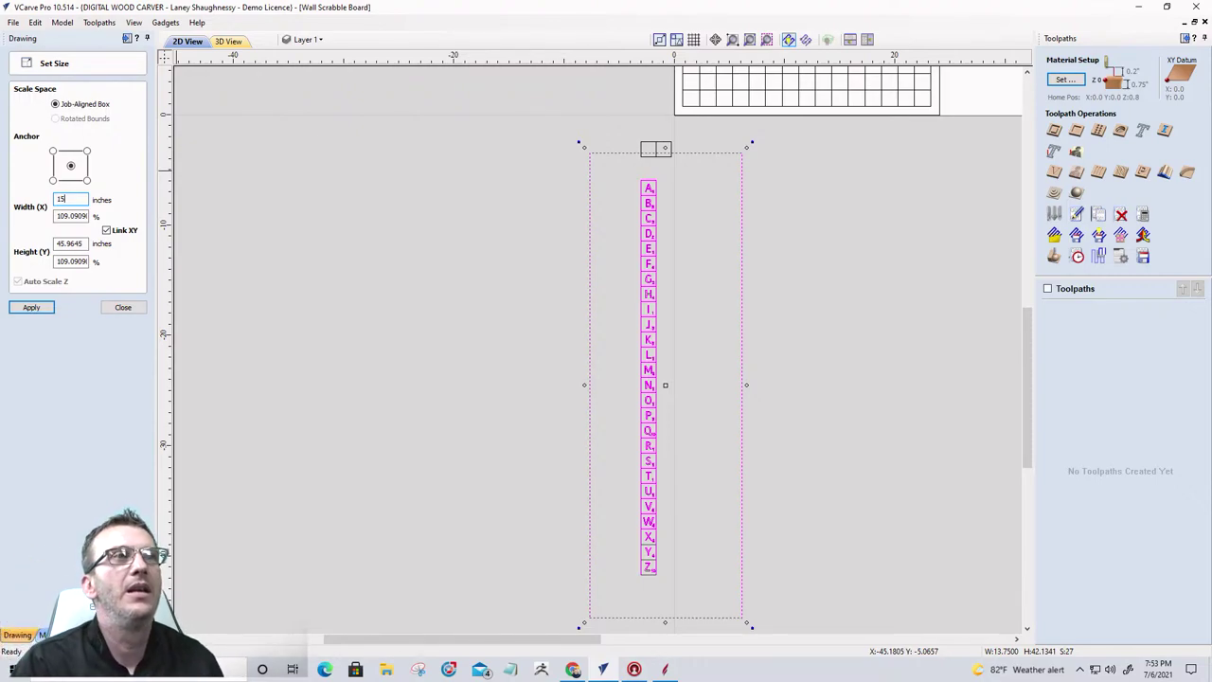
pyautogui.click(30, 311)
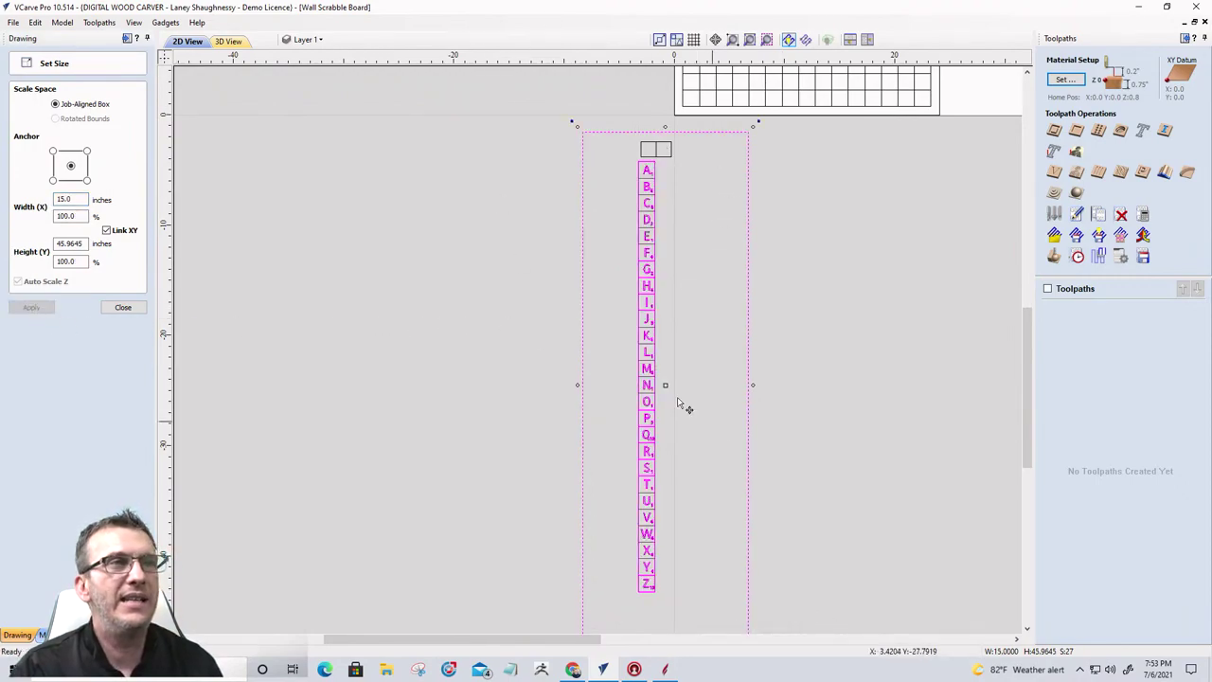
# Step: Check the A and B tiles are 1.5 inches, then delete the outer frame rectangle
pyautogui.click(570, 150)
pyautogui.scroll(3, 603, 148)
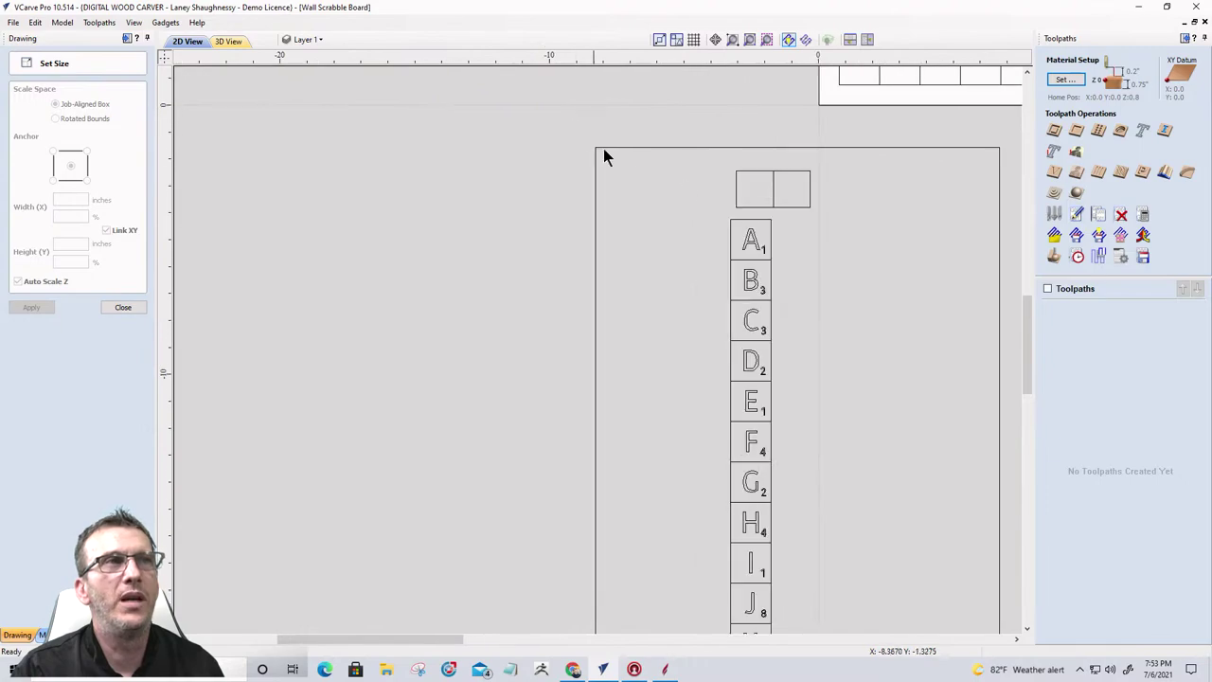
pyautogui.click(742, 233)
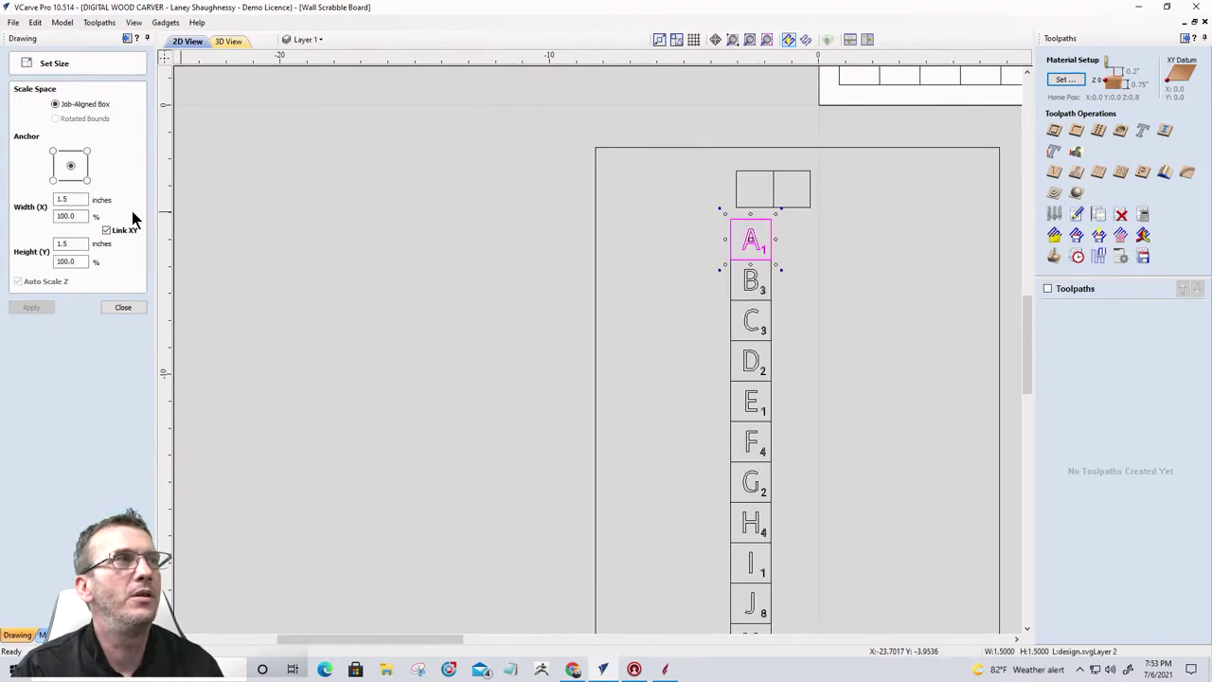
pyautogui.click(746, 278)
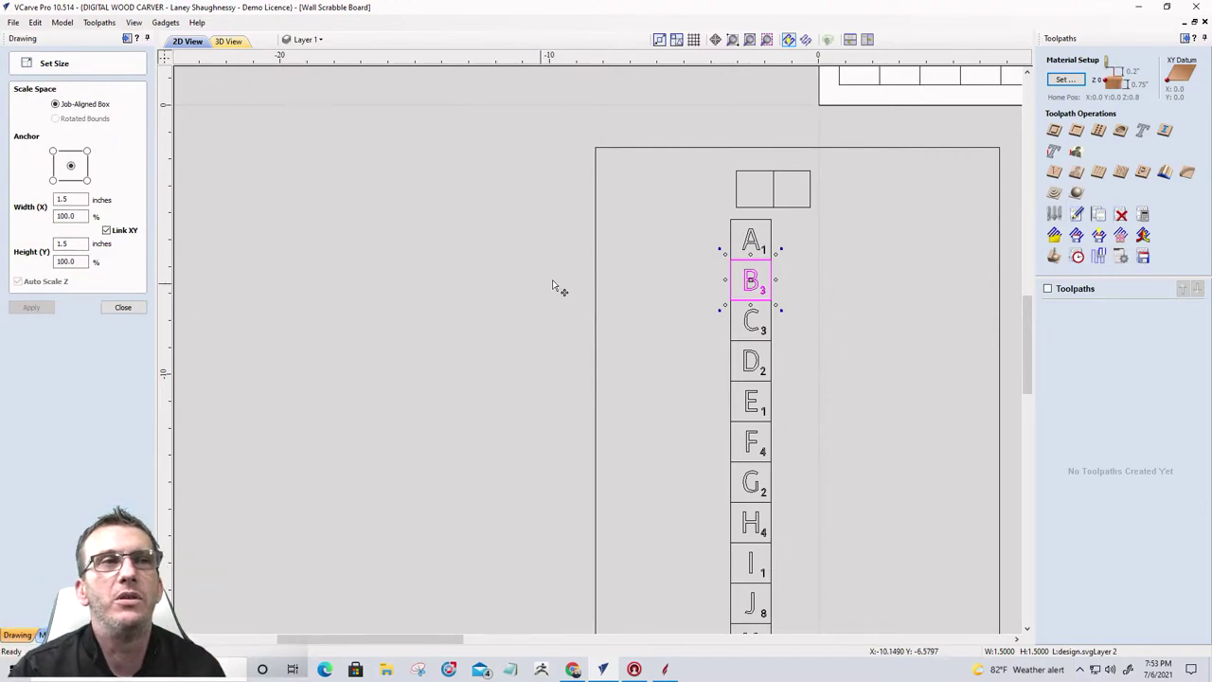
pyautogui.scroll(-5, 712, 250)
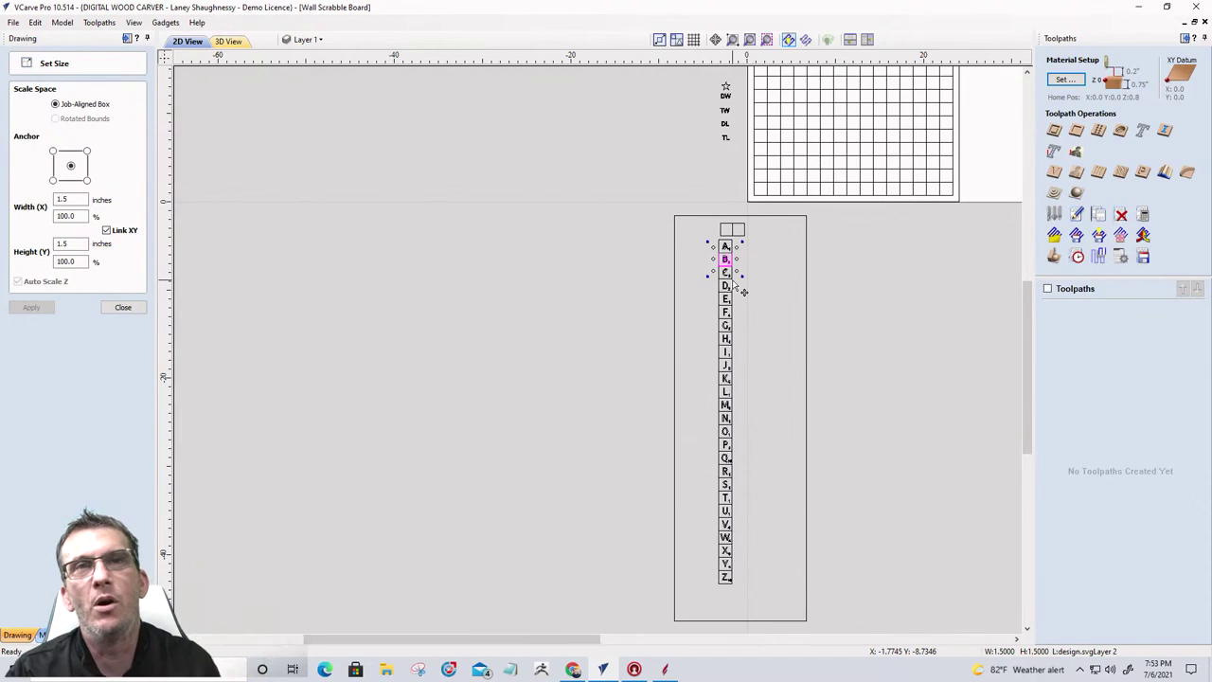
pyautogui.click(674, 251)
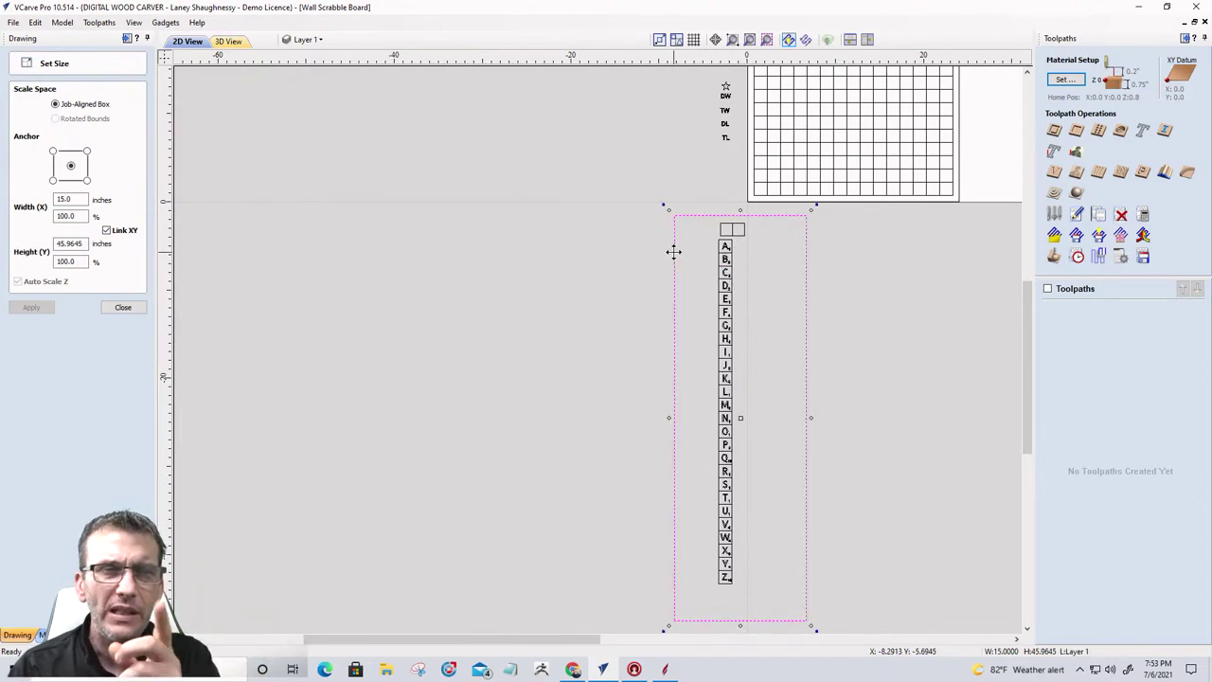
pyautogui.press('Delete')
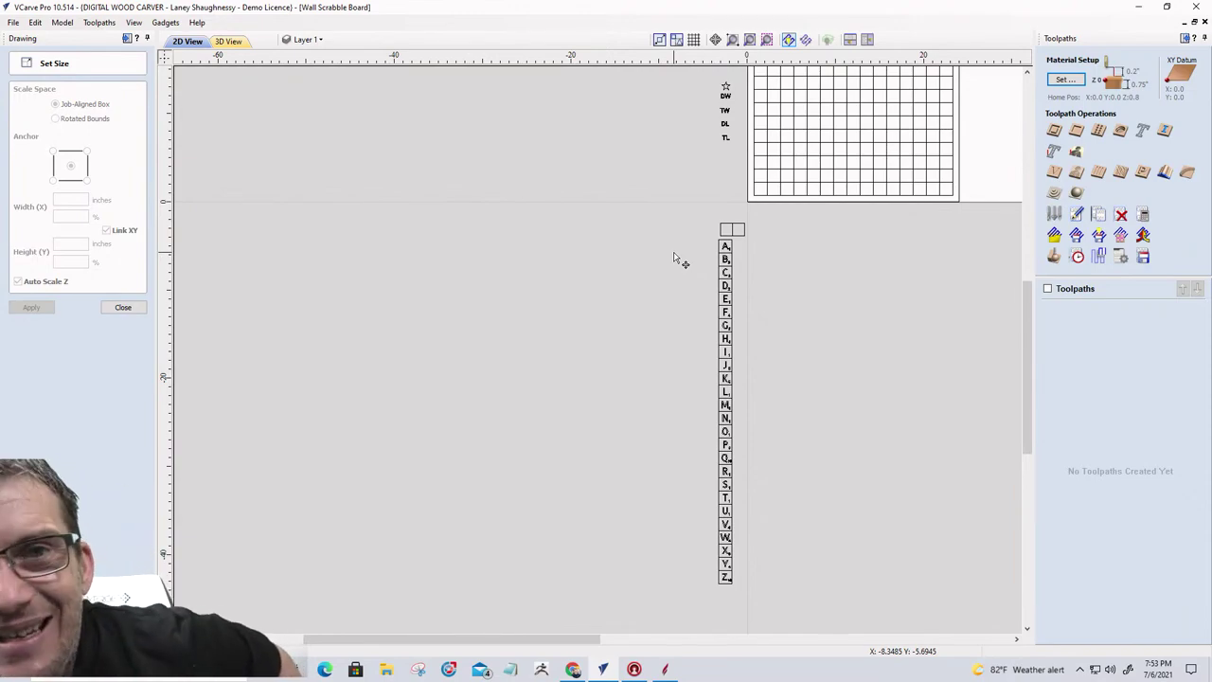
# Step: Draw an 11 by 25 inch rectangle and an 11 by 17.5 inch rectangle to its left
pyautogui.click(124, 306)
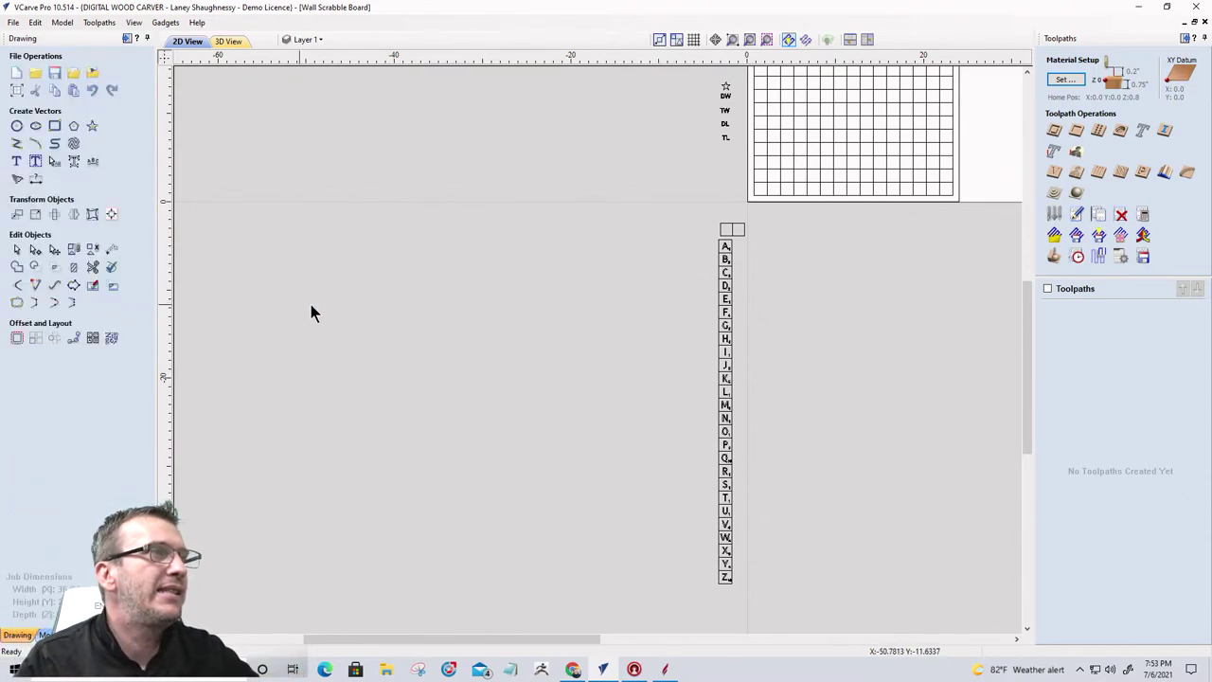
pyautogui.scroll(-3, 312, 303)
pyautogui.scroll(1, 463, 294)
pyautogui.click(54, 125)
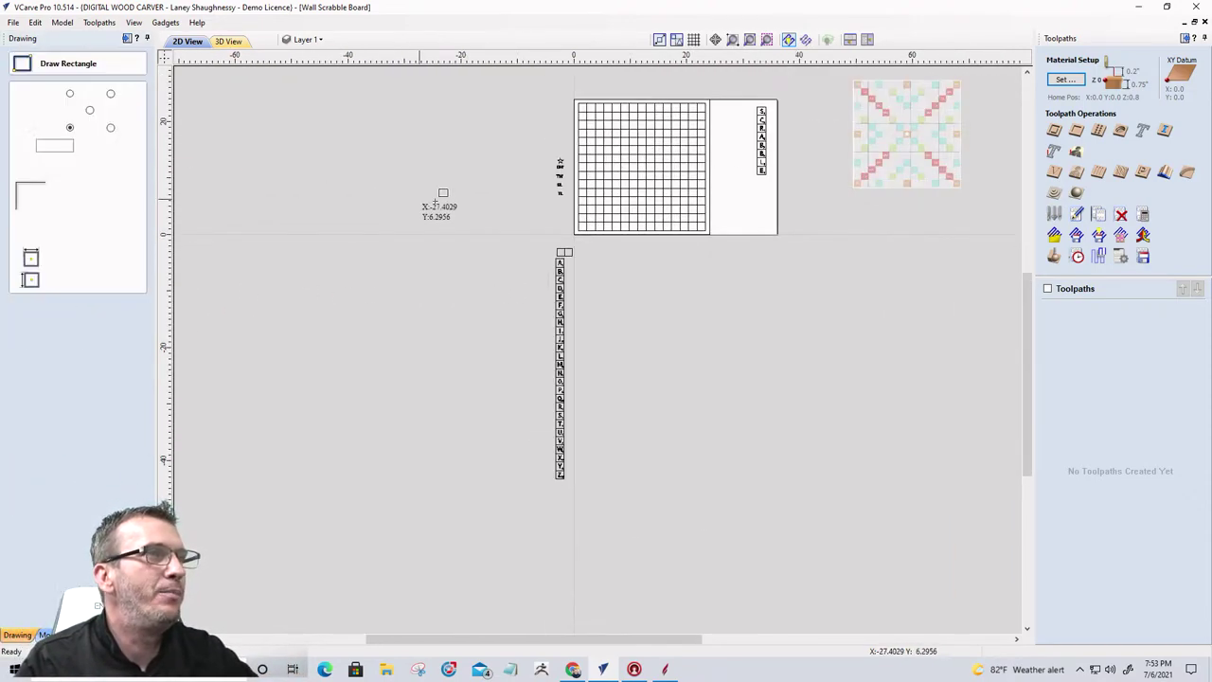
pyautogui.moveTo(386, 182); pyautogui.dragTo(449, 323)
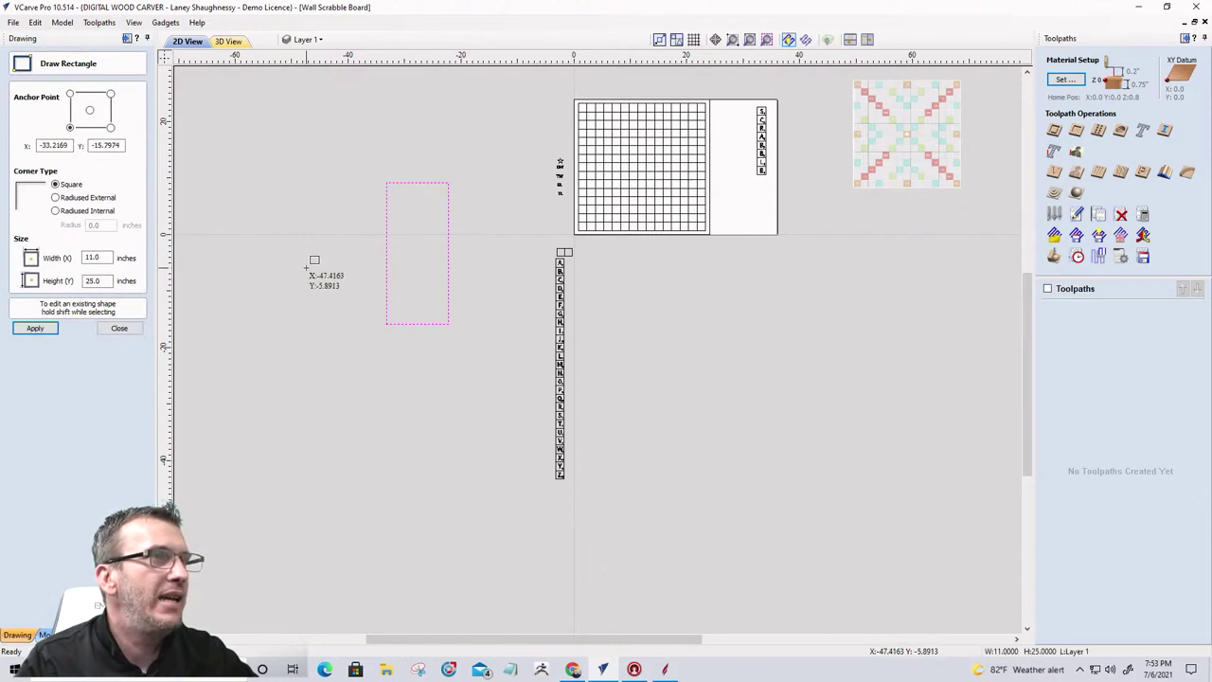
pyautogui.moveTo(306, 268); pyautogui.dragTo(369, 366)
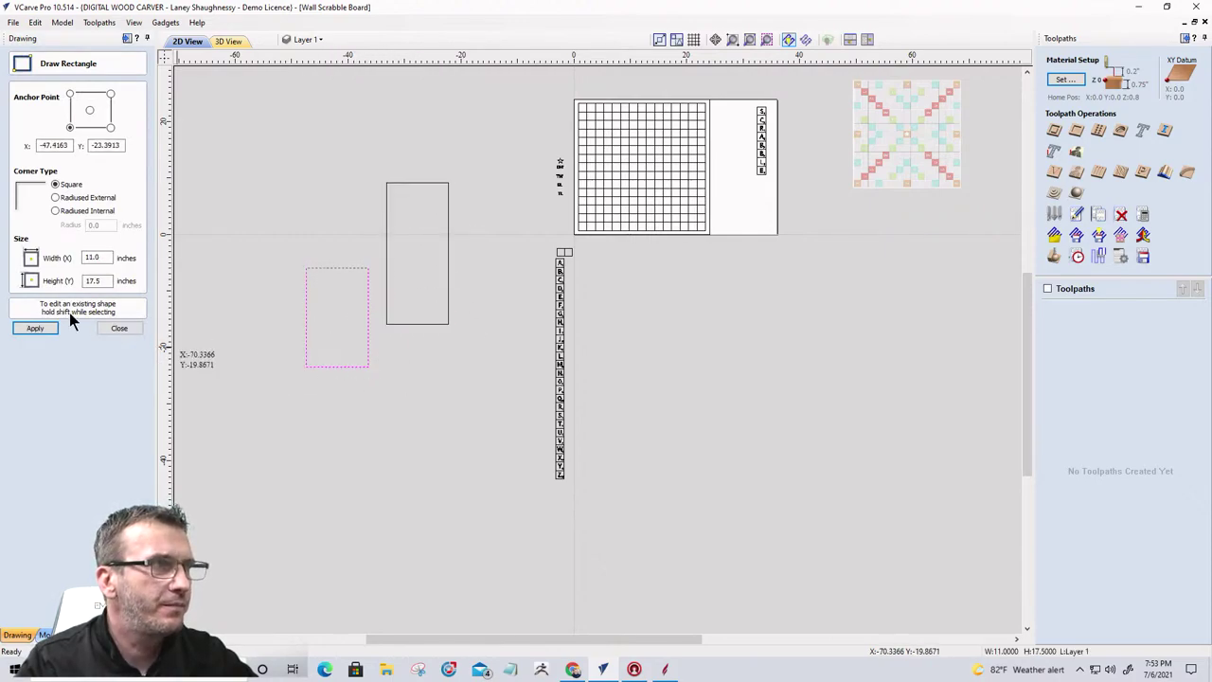
# Step: Add a 5.5 by 1 inch slot inside the left rectangle and a copy in the taller one
pyautogui.scroll(2, 328, 280)
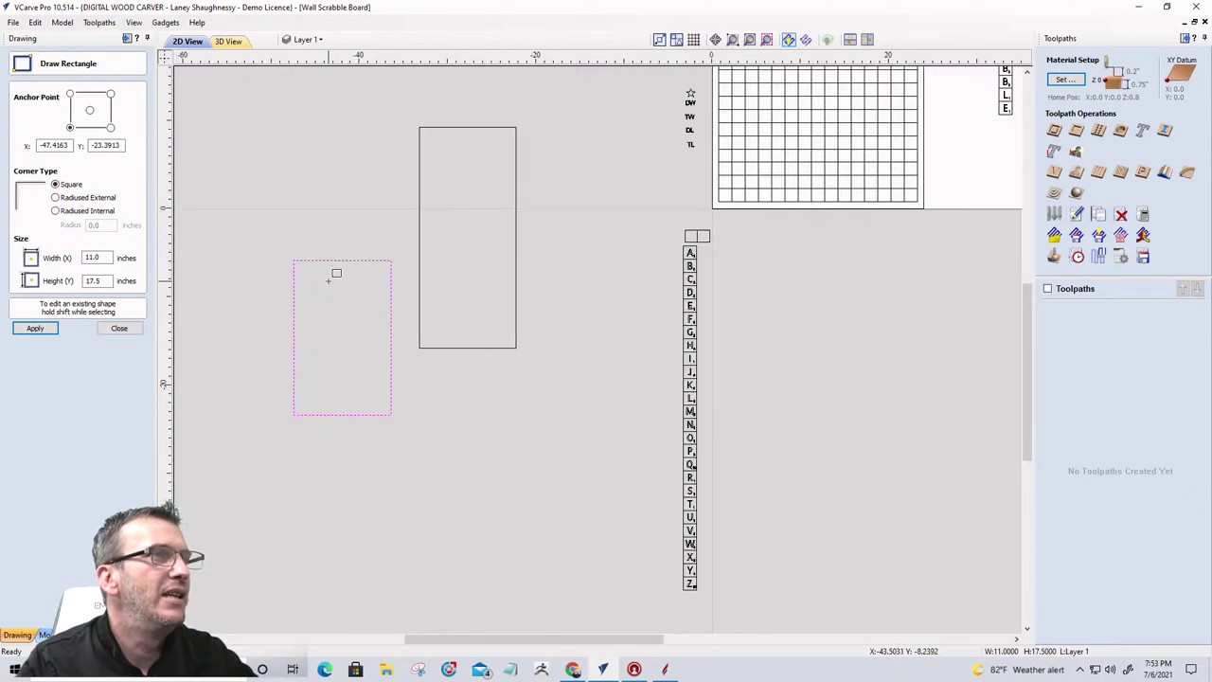
pyautogui.moveTo(318, 275); pyautogui.dragTo(367, 284)
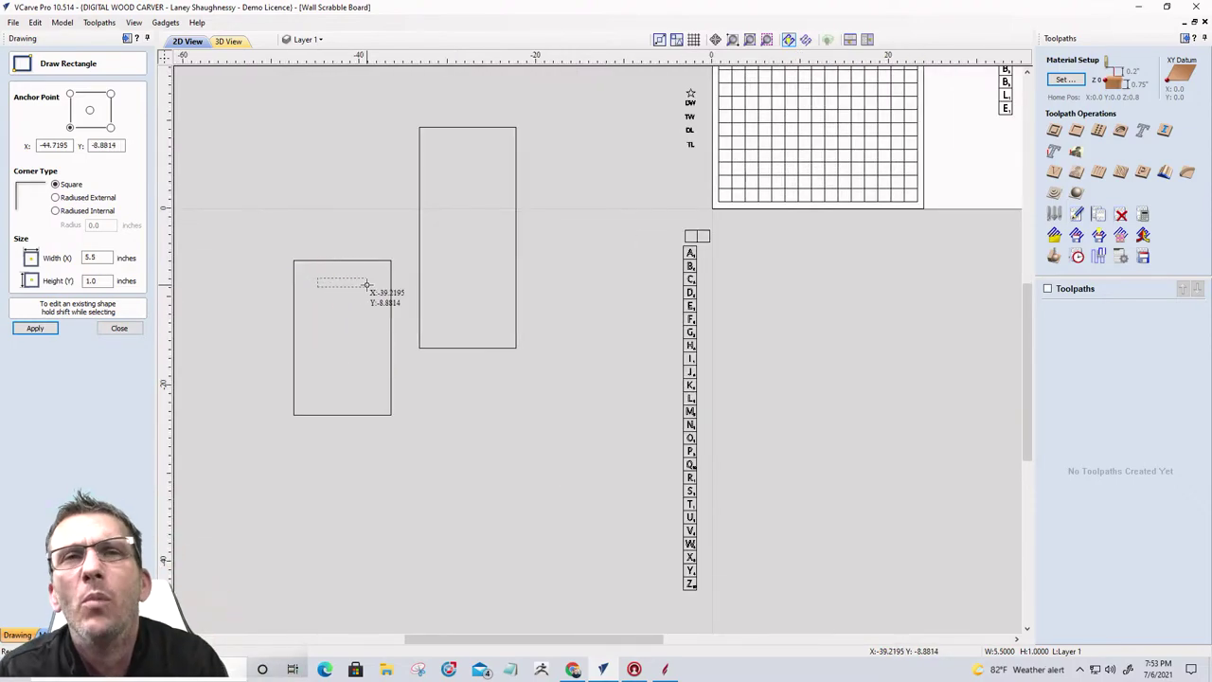
pyautogui.doubleClick(101, 280)
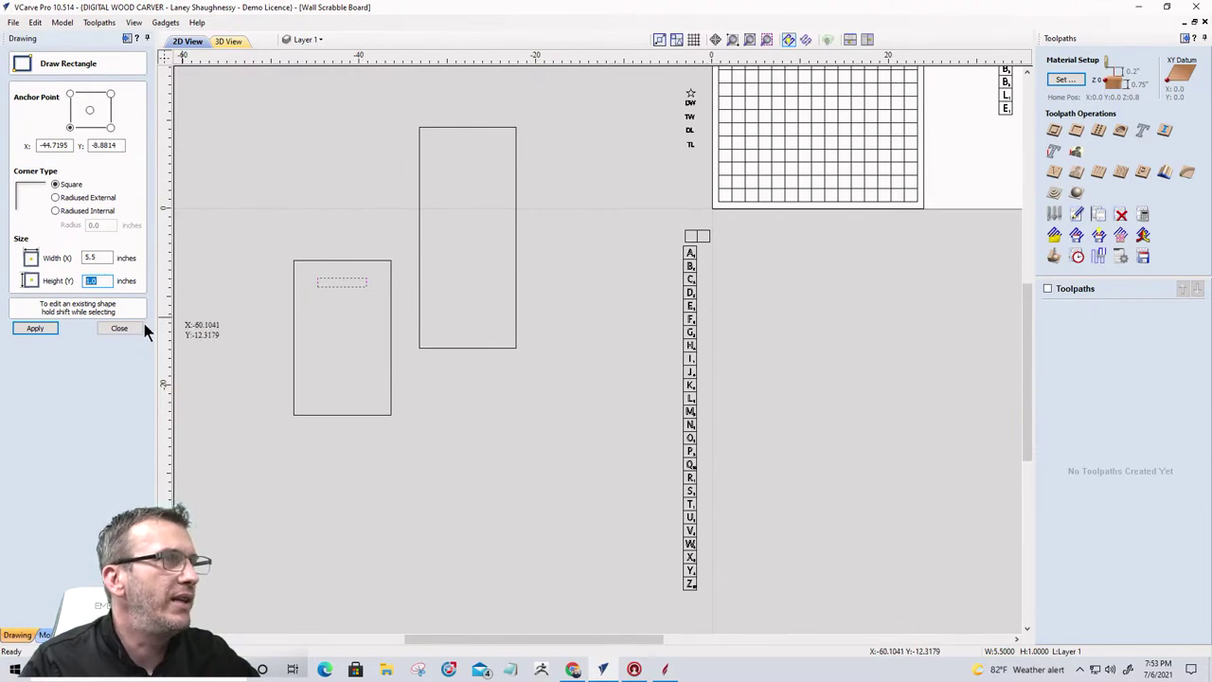
pyautogui.click(120, 328)
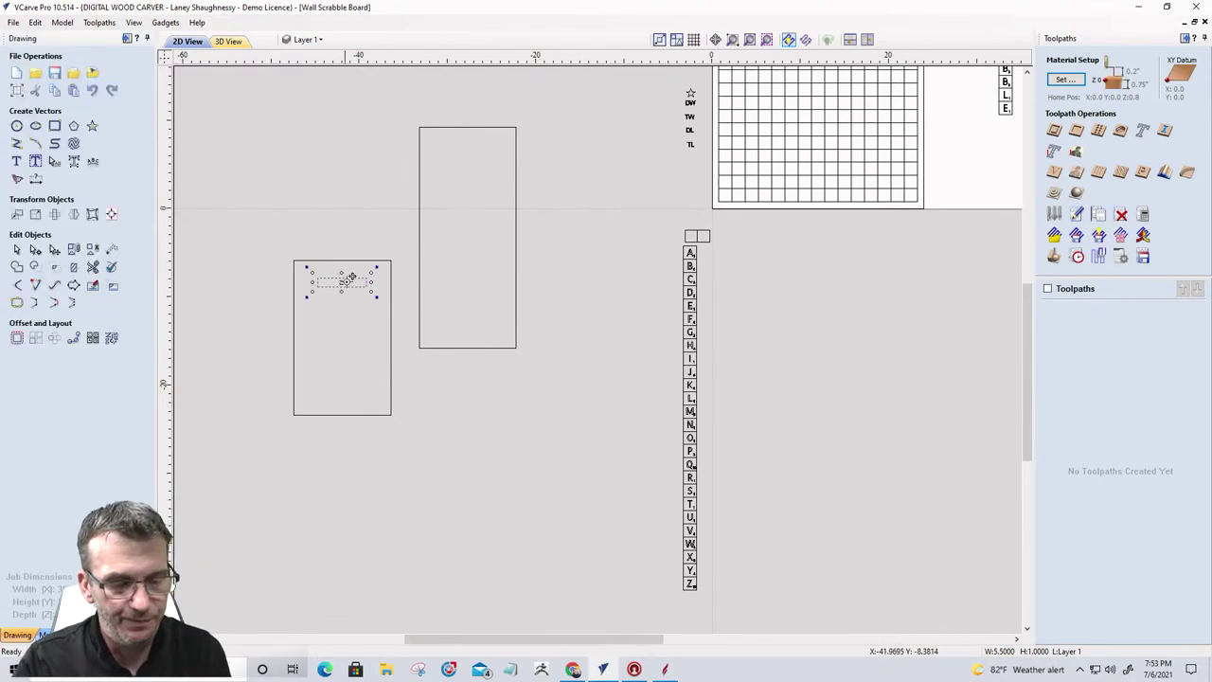
pyautogui.moveTo(345, 280); pyautogui.dragTo(471, 173)
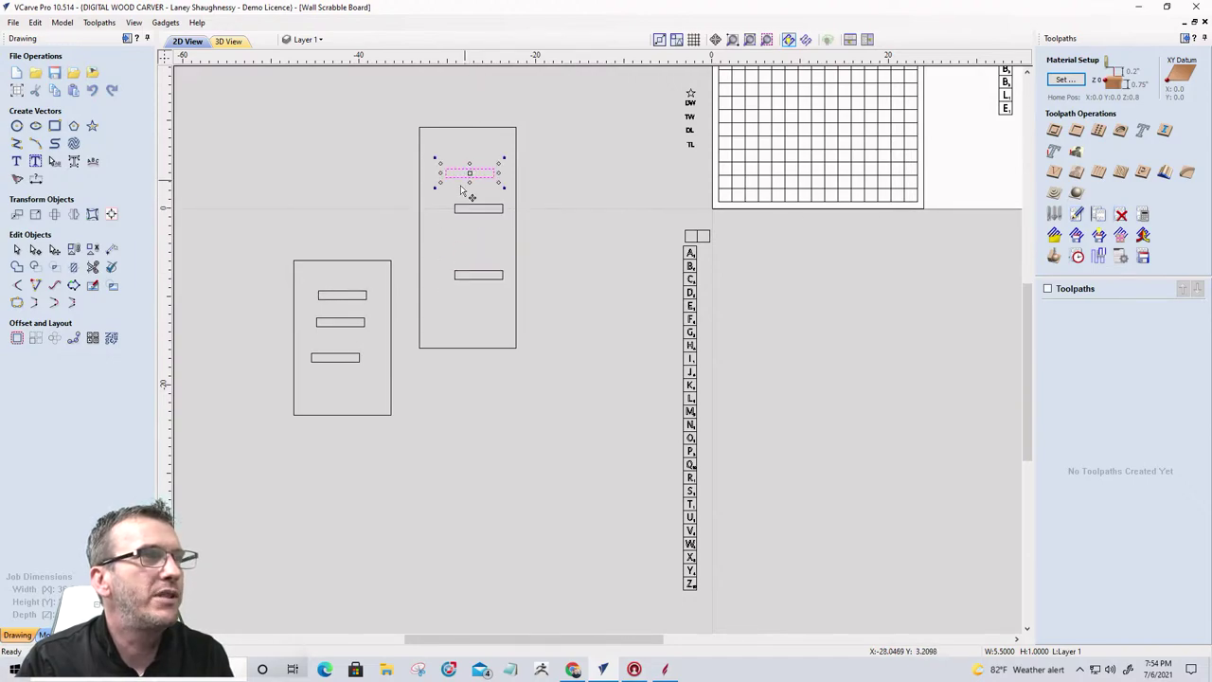
pyautogui.click(257, 236)
pyautogui.scroll(-2, 458, 274)
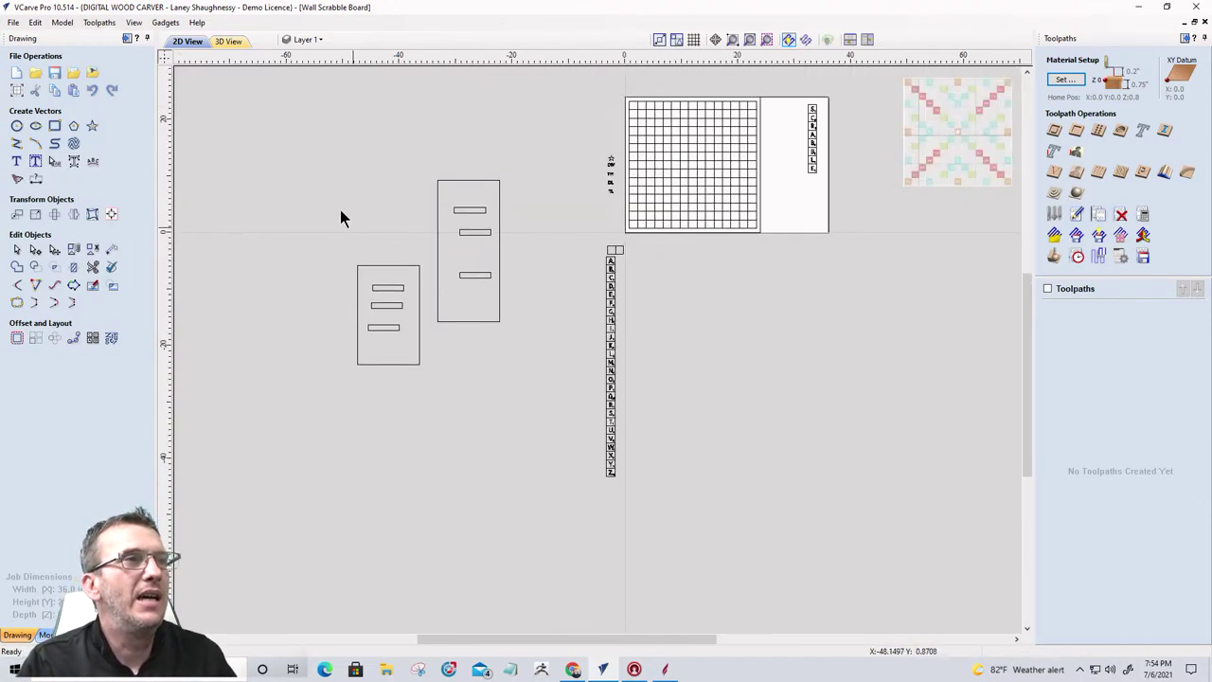
# Step: Select both holder panels with their slots and review their size in Set Size
pyautogui.moveTo(543, 409); pyautogui.dragTo(545, 411)
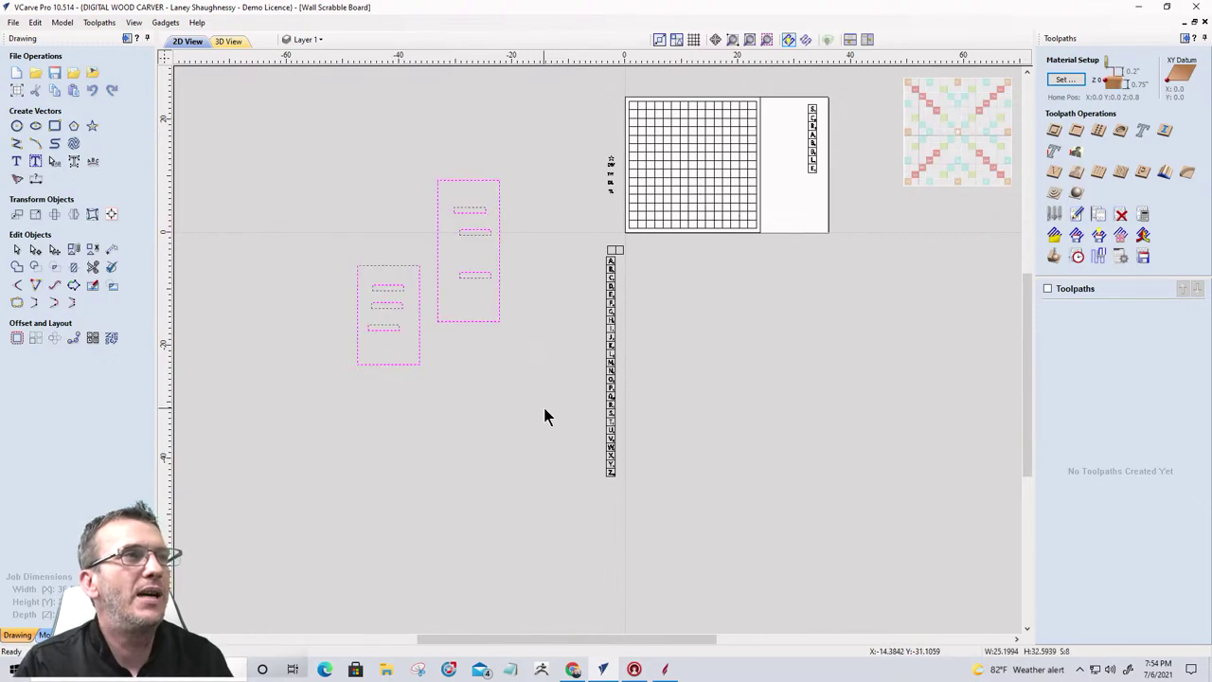
pyautogui.scroll(4, 373, 303)
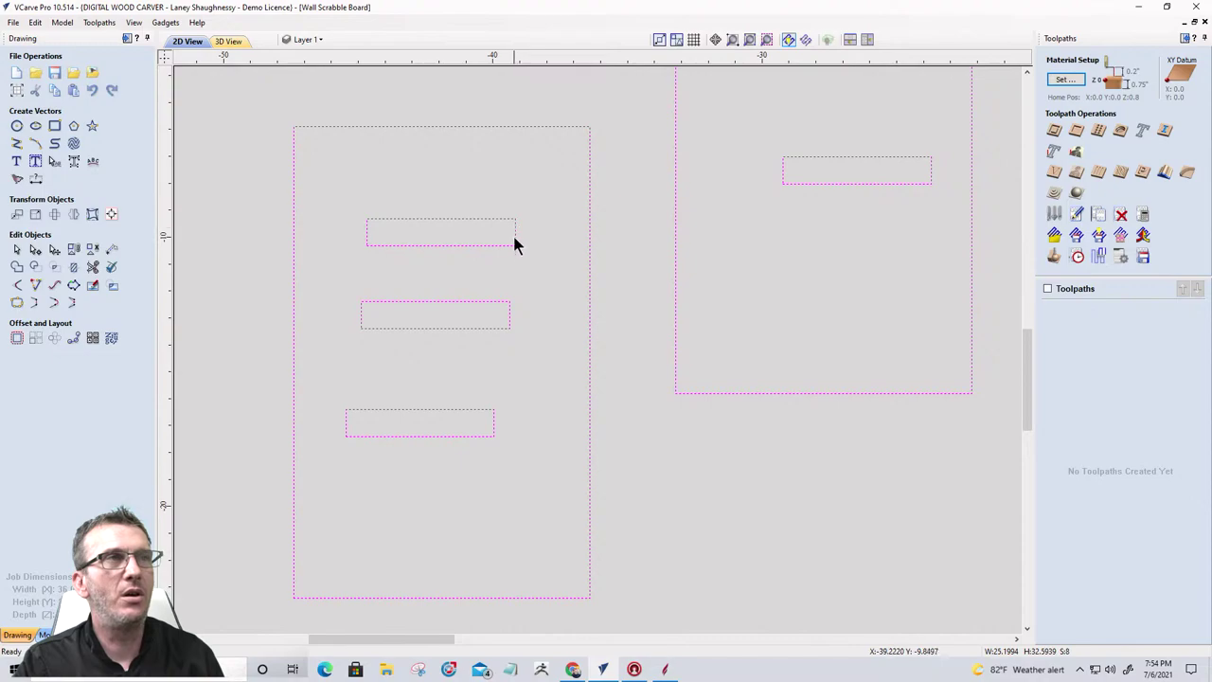
pyautogui.scroll(-1, 590, 241)
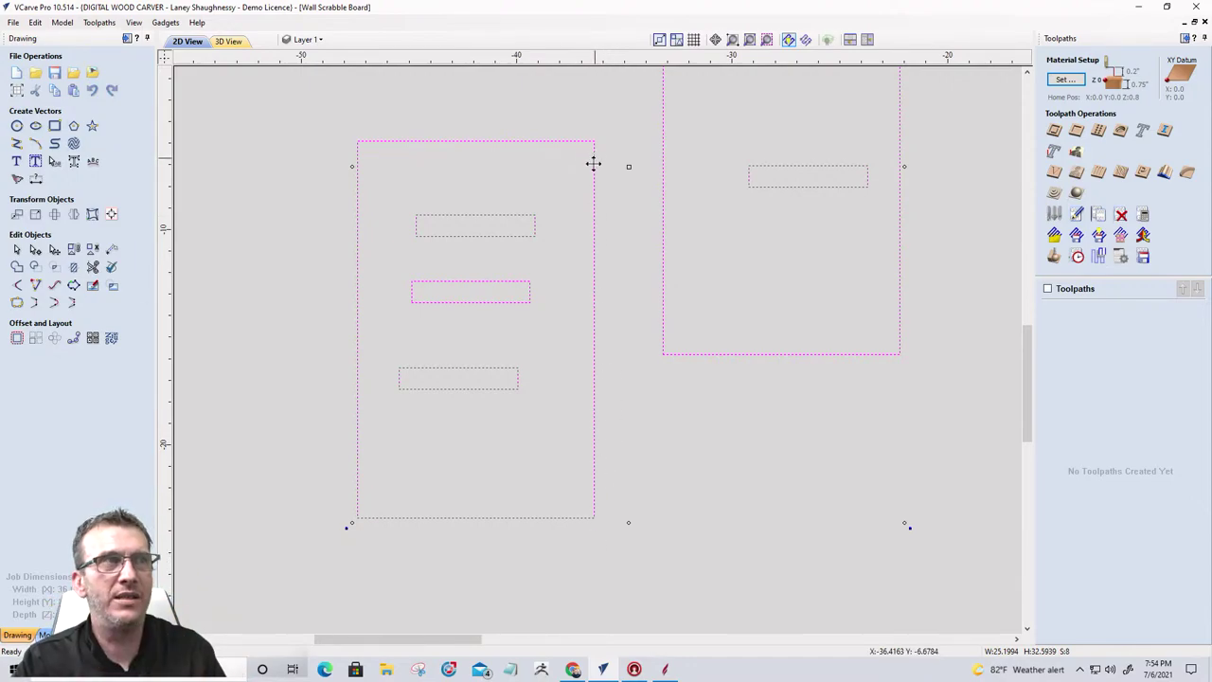
pyautogui.click(36, 215)
pyautogui.click(322, 287)
pyautogui.scroll(-5, 519, 374)
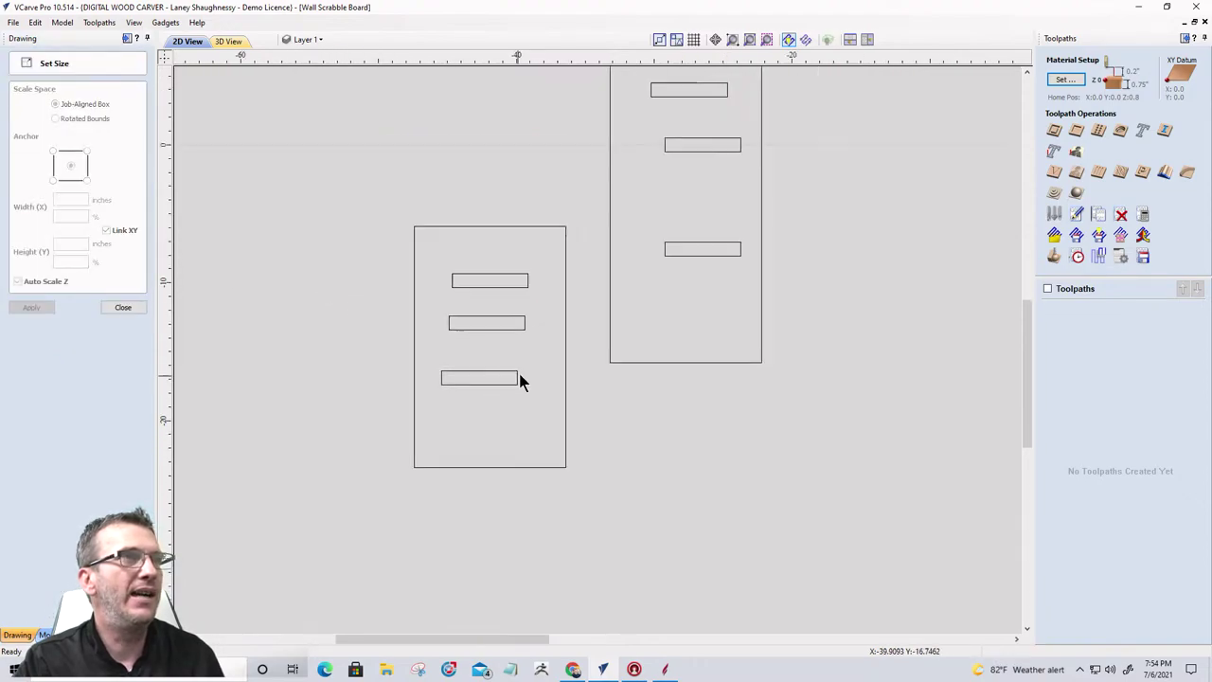
pyautogui.click(123, 307)
pyautogui.click(54, 126)
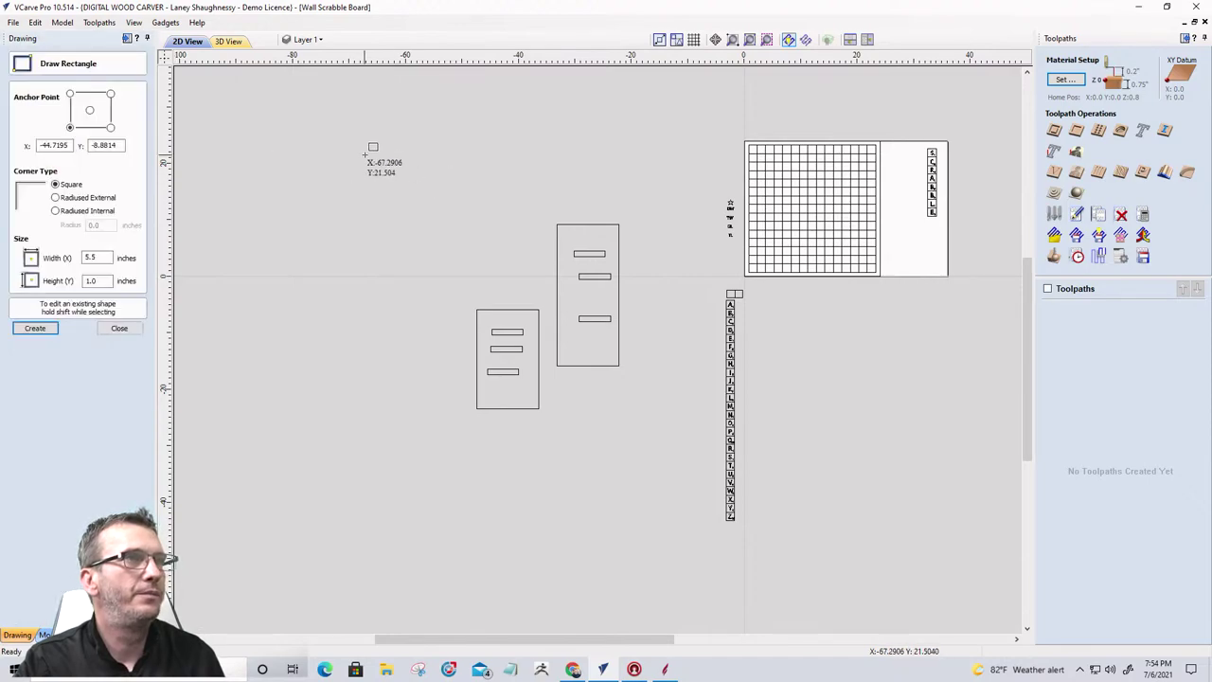
# Step: Draw a large rectangle around the holder panels and set it to 51.5 by 100 inches
pyautogui.moveTo(367, 155)
pyautogui.mouseDown()
pyautogui.moveTo(568, 257)
pyautogui.moveTo(656, 463)
pyautogui.mouseUp()
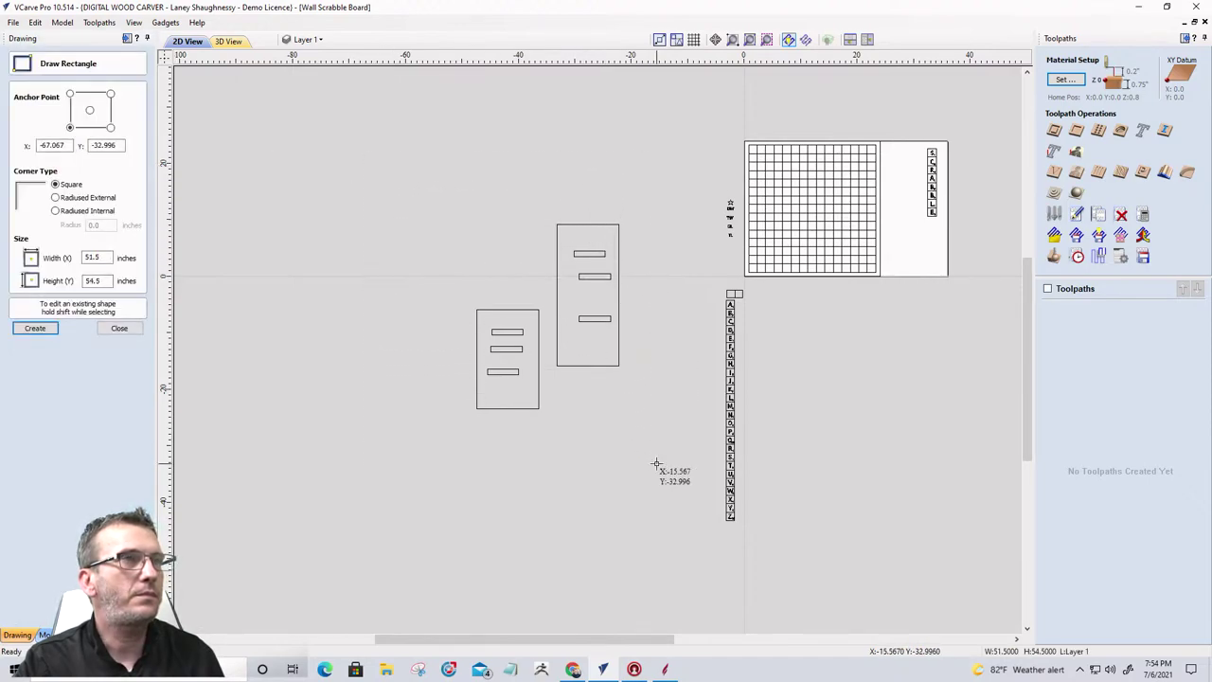
pyautogui.doubleClick(101, 257)
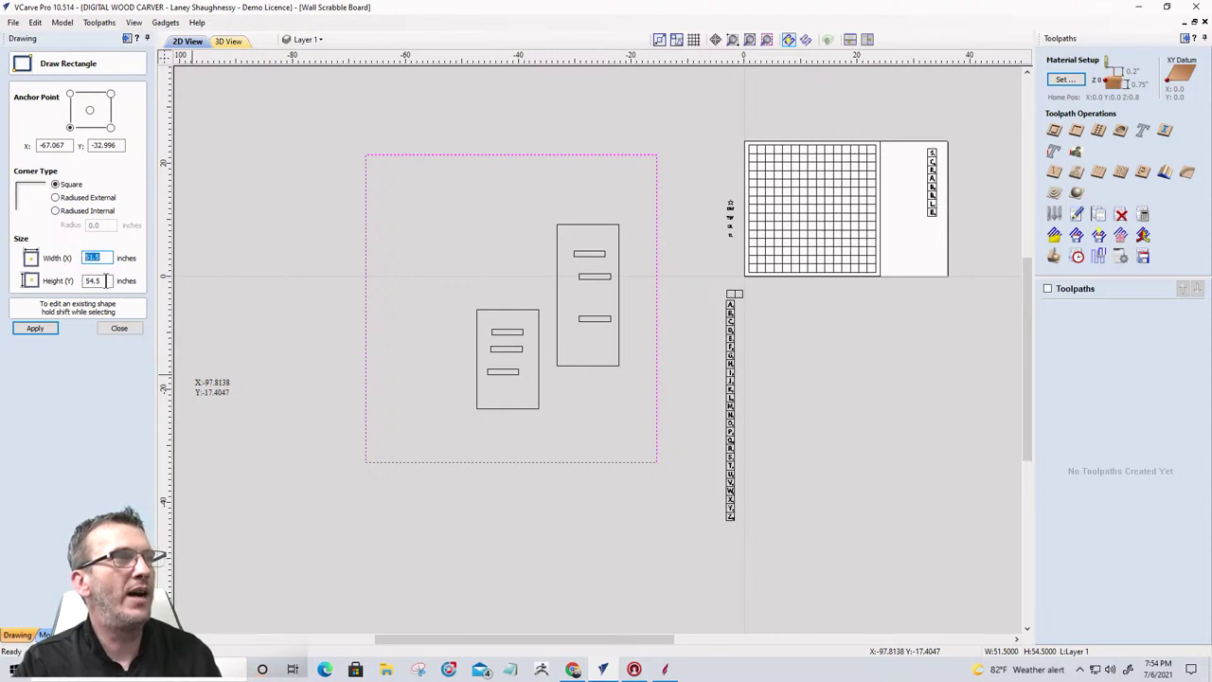
pyautogui.doubleClick(93, 281)
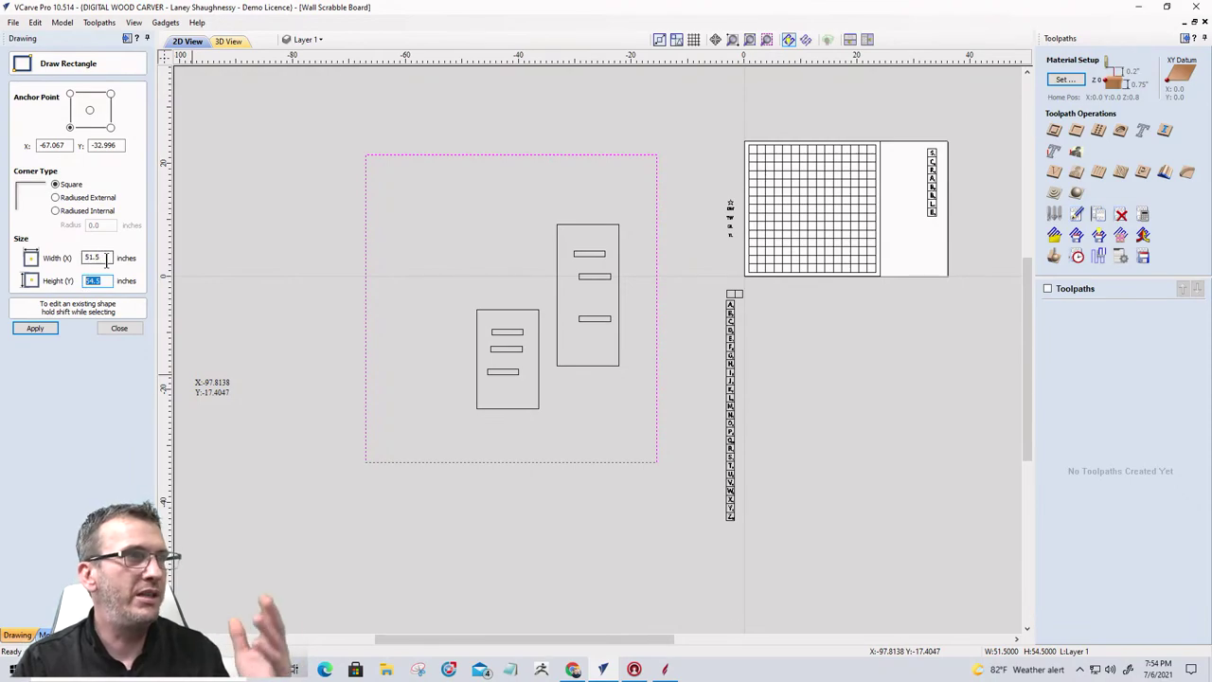
pyautogui.moveTo(109, 280); pyautogui.dragTo(69, 280)
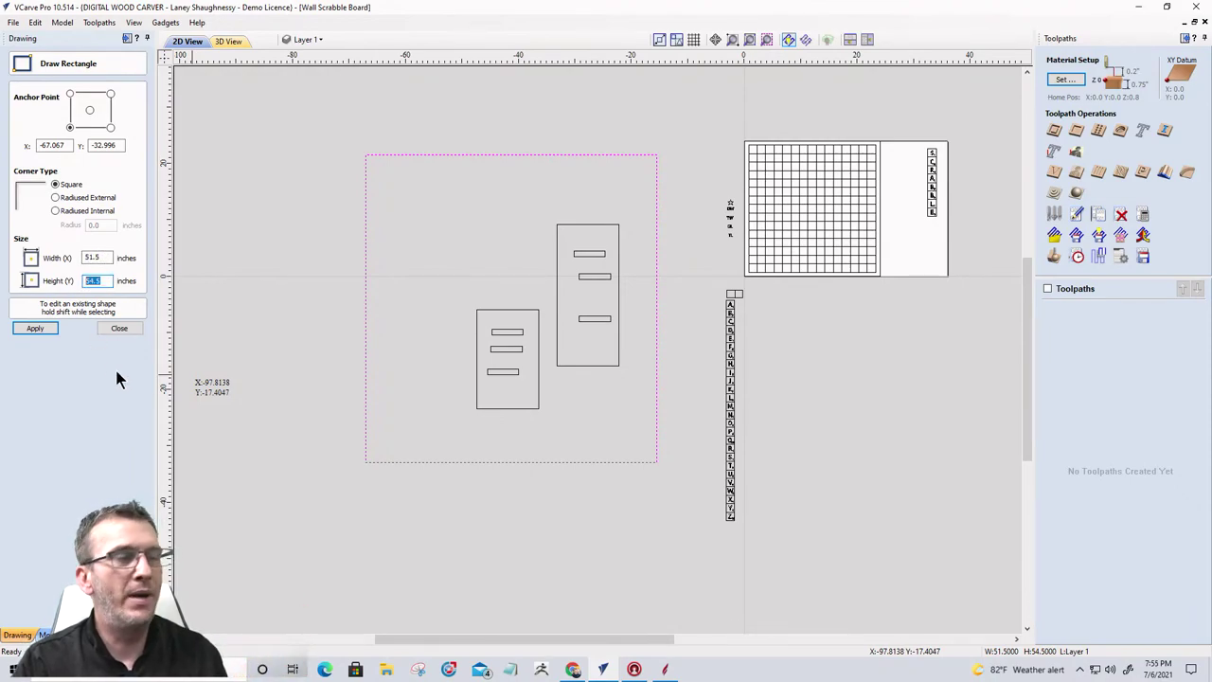
pyautogui.write('1')
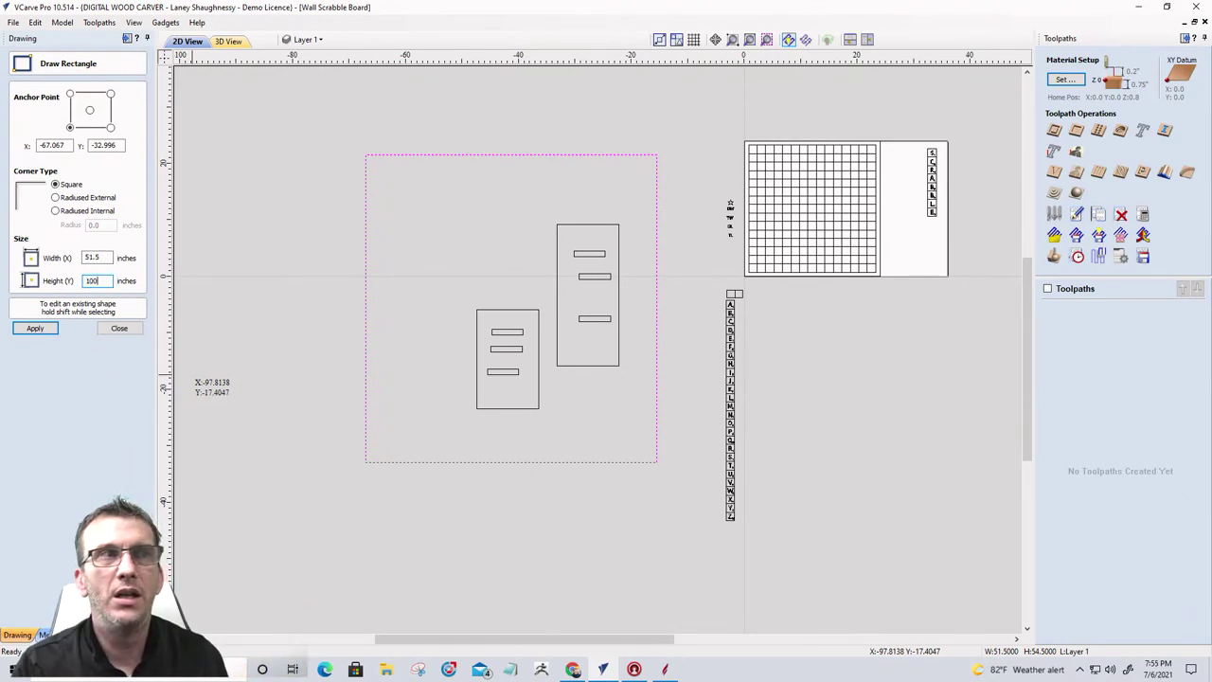
pyautogui.write('00')
pyautogui.click(35, 327)
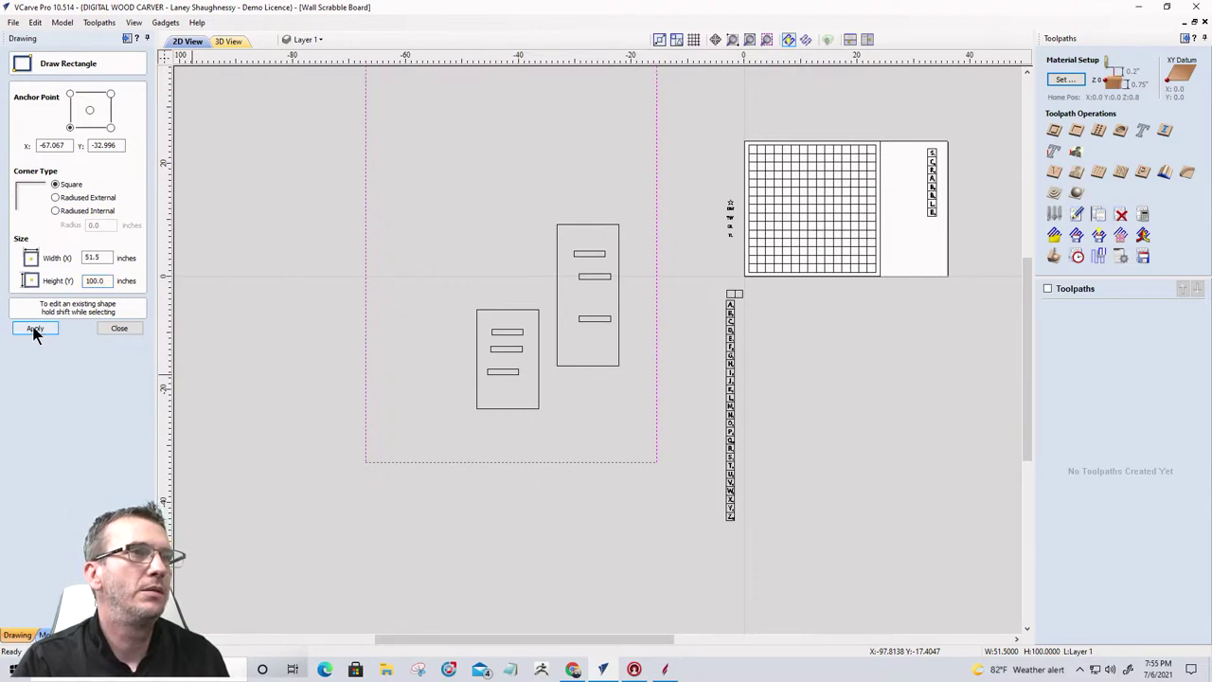
pyautogui.scroll(-3, 564, 443)
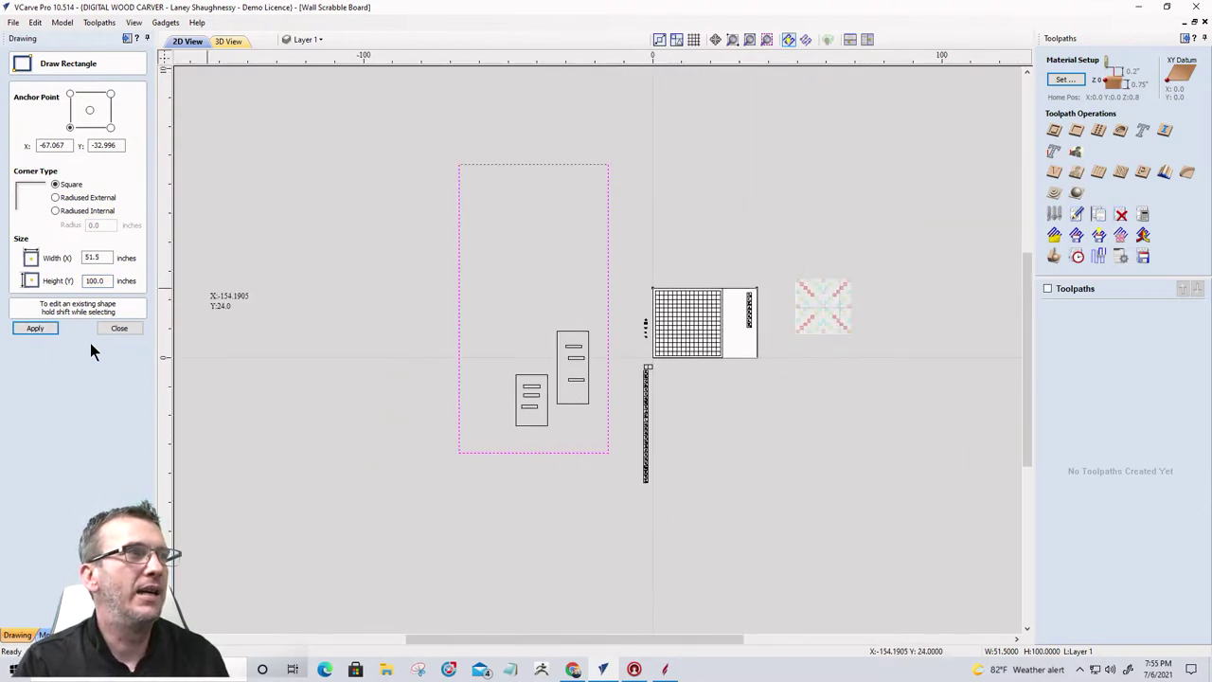
pyautogui.click(120, 329)
# Step: Scale the big rectangle and holder panels to 125%, 64.375 by 125 inches overall
pyautogui.moveTo(419, 143); pyautogui.dragTo(620, 473)
pyautogui.scroll(3, 583, 433)
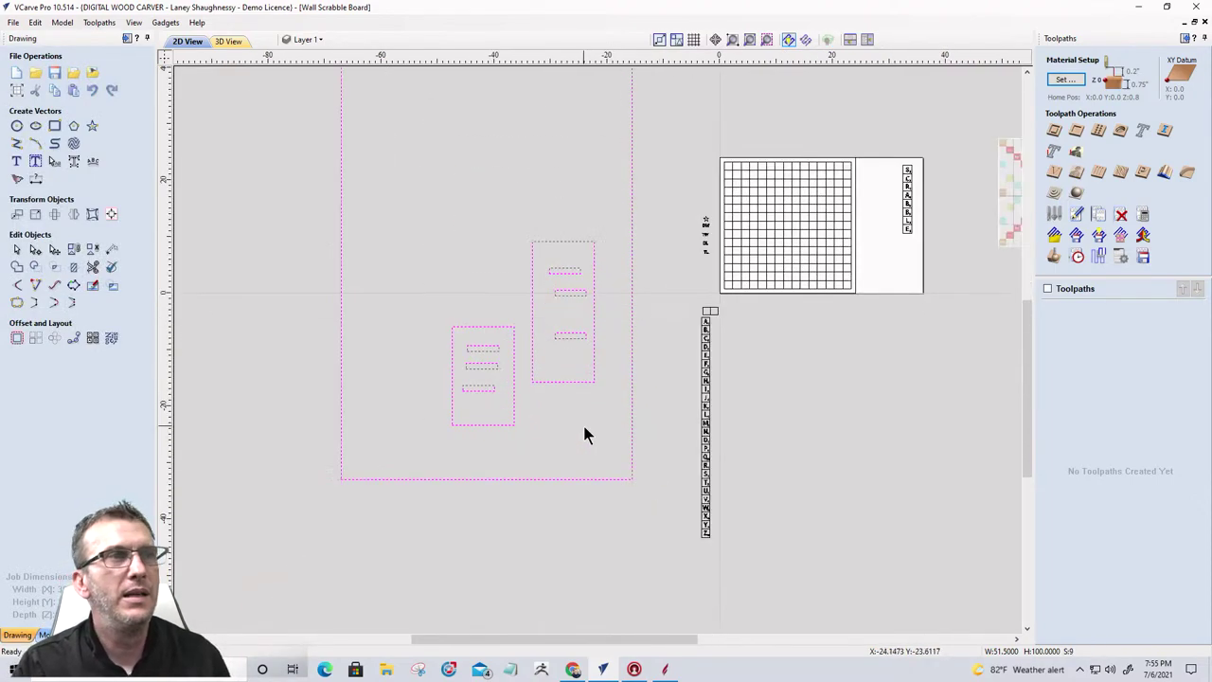
pyautogui.click(36, 216)
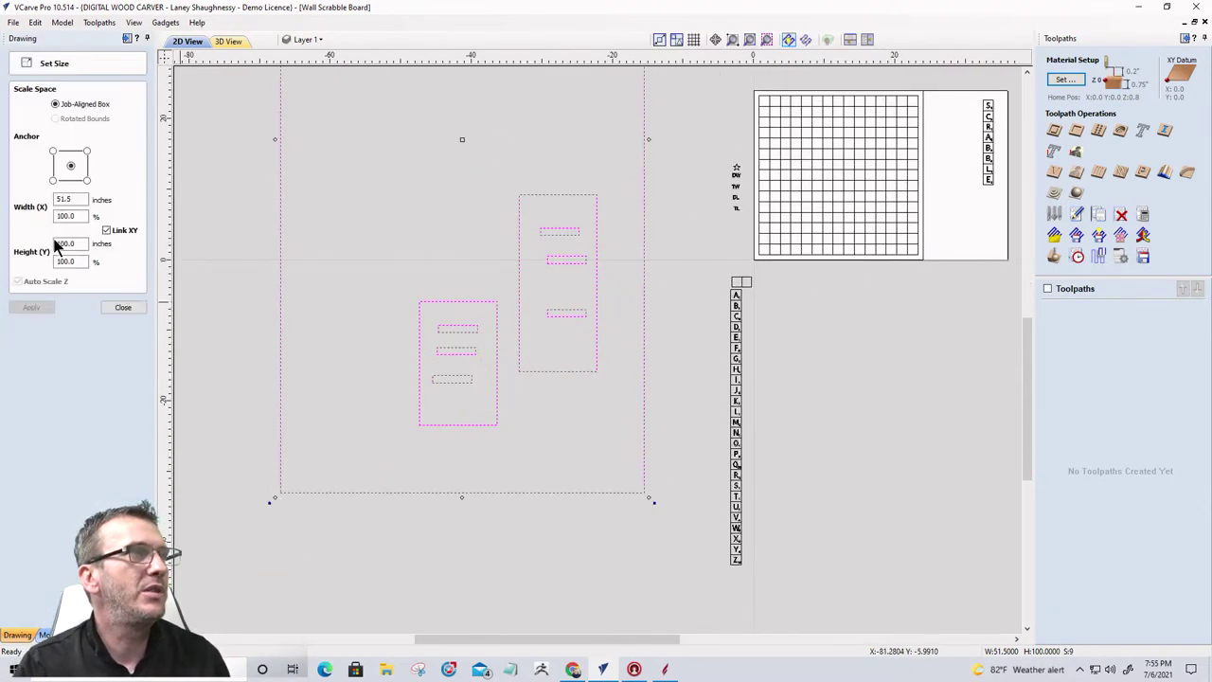
pyautogui.doubleClick(81, 243)
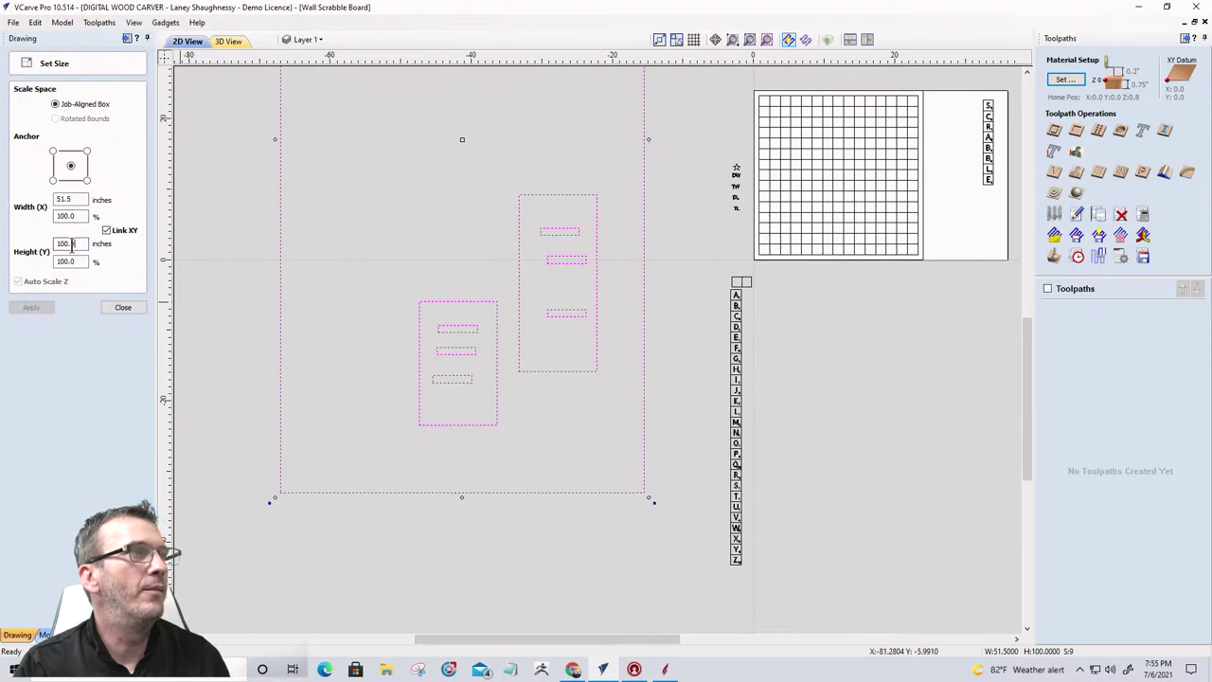
pyautogui.write('125')
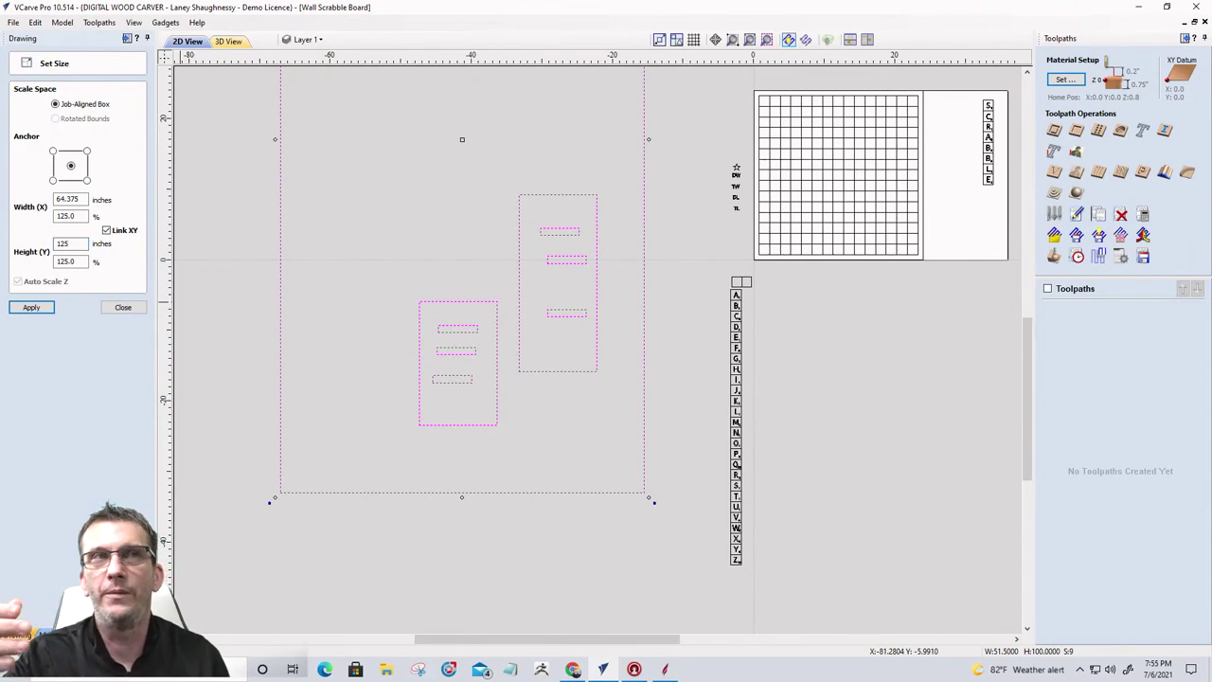
pyautogui.click(32, 306)
pyautogui.click(123, 307)
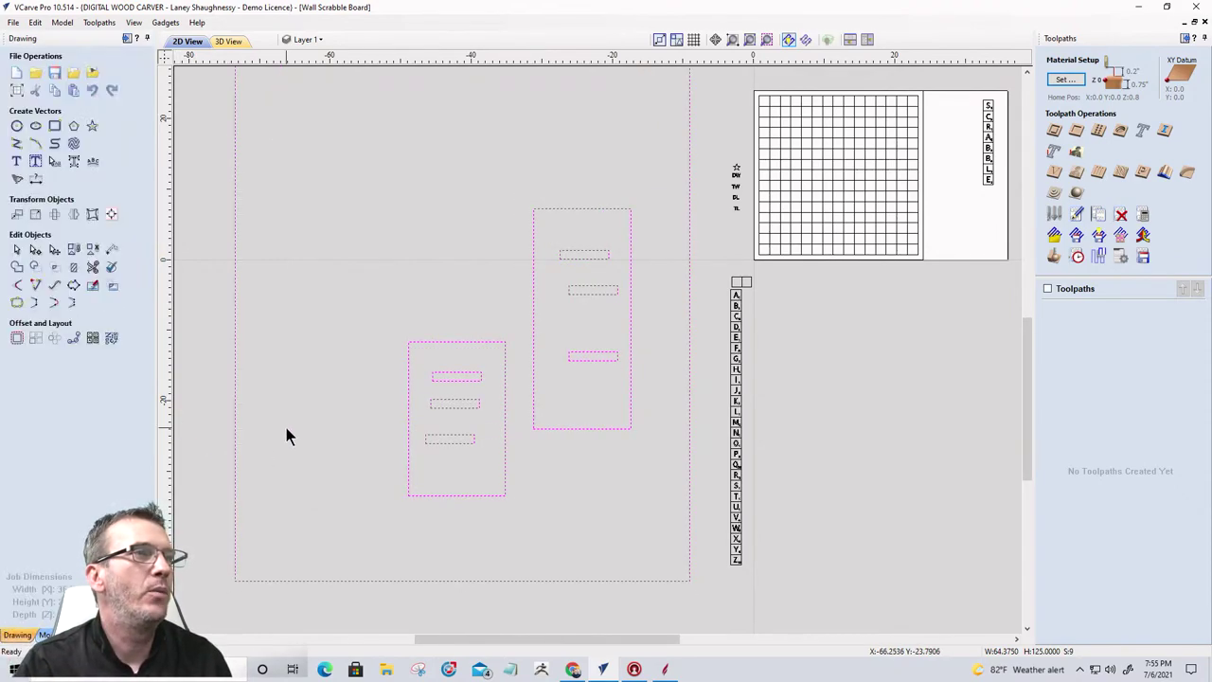
pyautogui.click(286, 424)
pyautogui.click(436, 381)
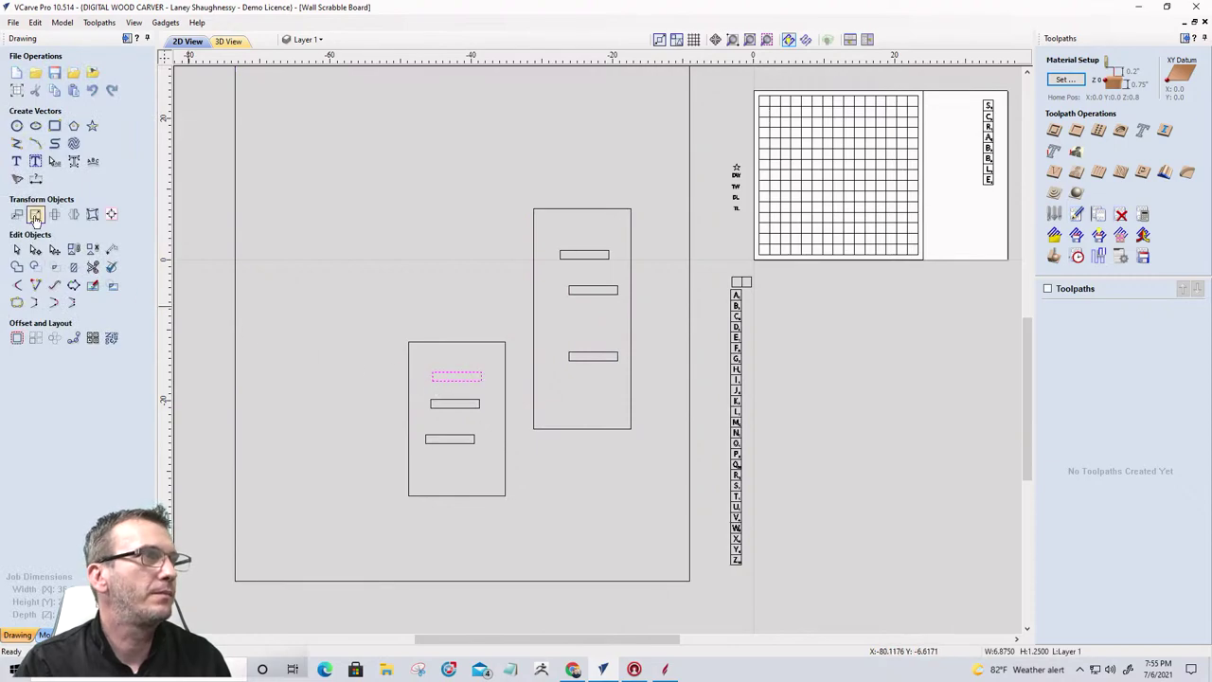
# Step: Check the top and middle slot sizes, each 6.875 by 1.25 inches
pyautogui.click(35, 214)
pyautogui.moveTo(63, 244); pyautogui.dragTo(5, 259)
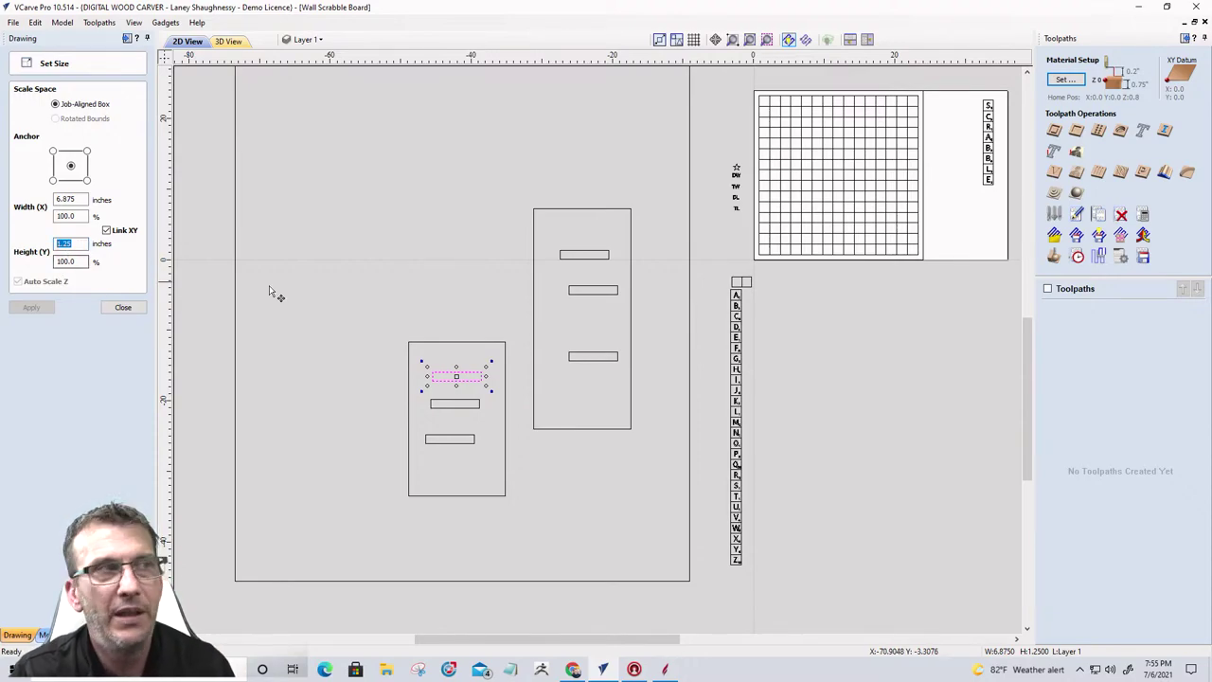
pyautogui.click(454, 408)
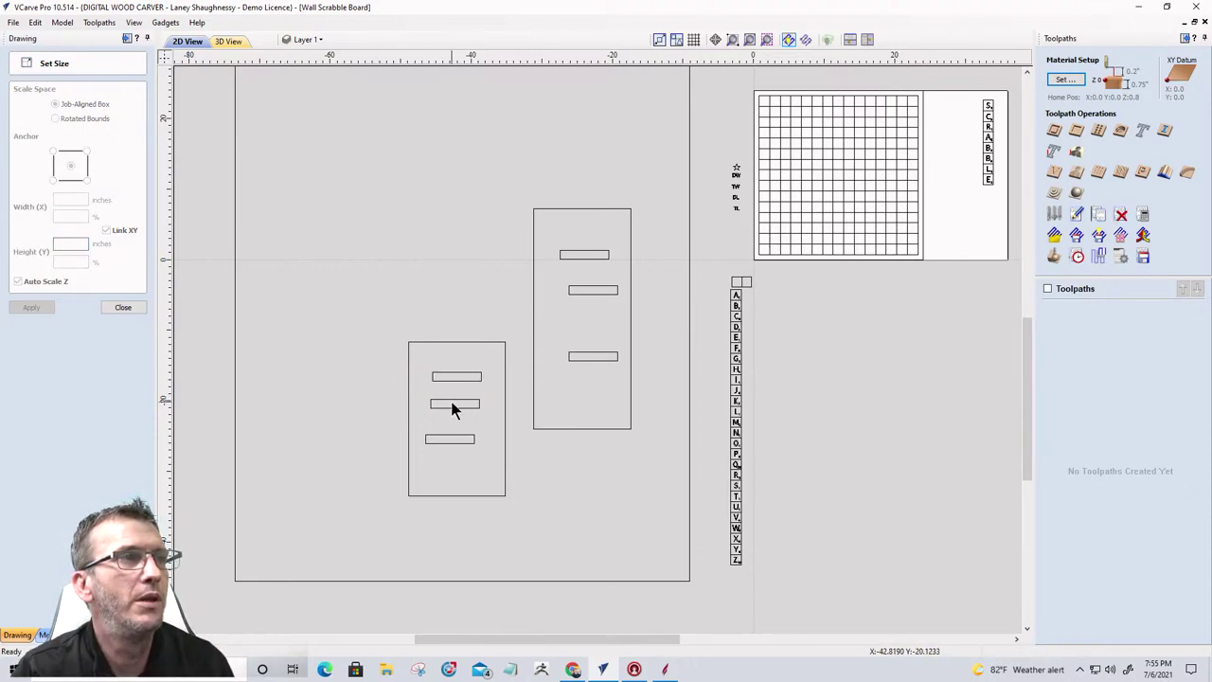
pyautogui.click(455, 403)
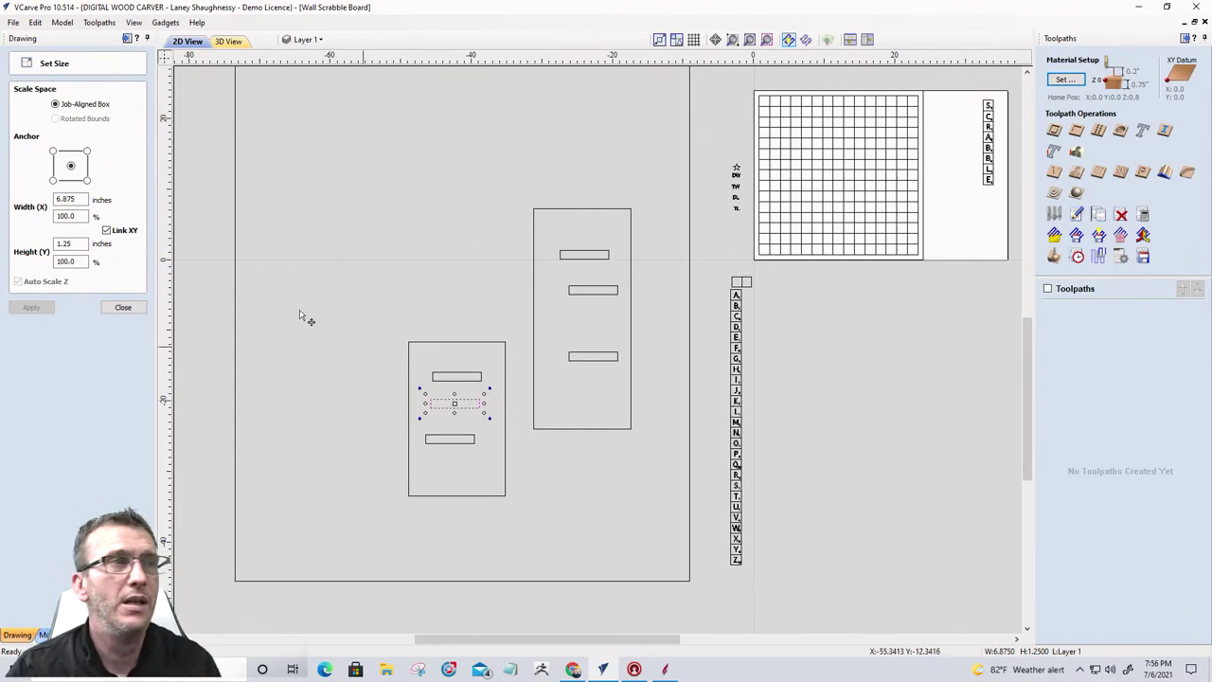
pyautogui.scroll(-5, 501, 393)
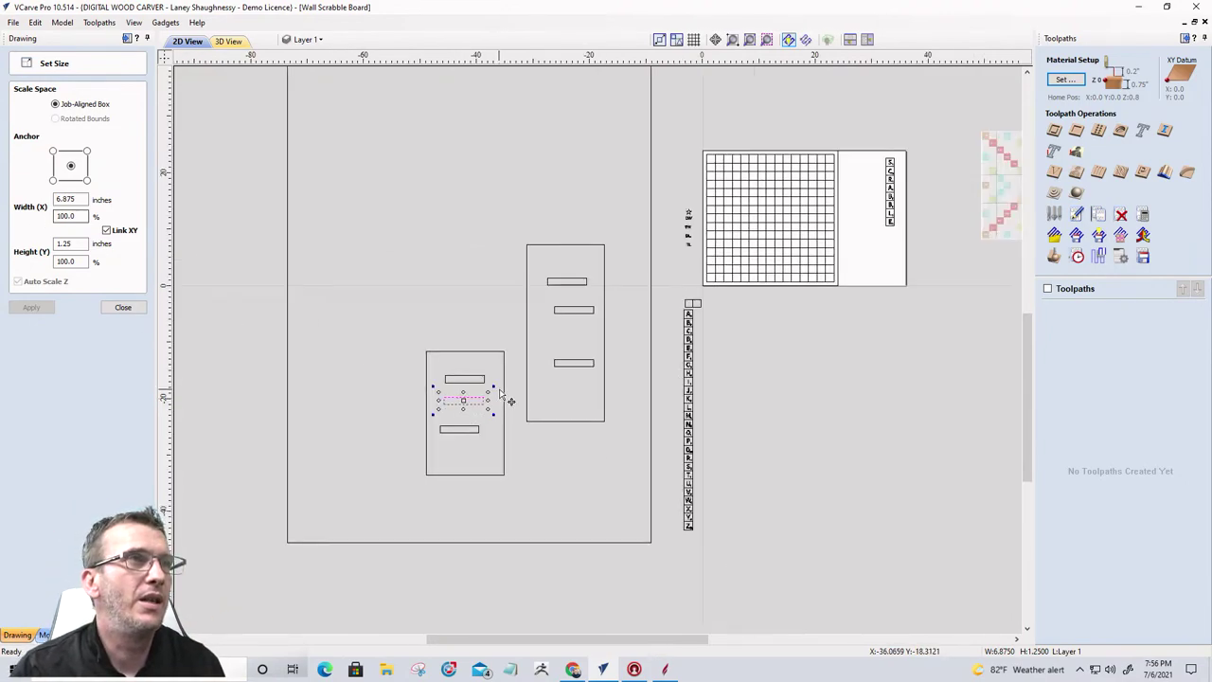
# Step: Close the sizing form and delete the entire tile-holder layout
pyautogui.click(123, 307)
pyautogui.moveTo(379, 123)
pyautogui.mouseDown()
pyautogui.moveTo(563, 208)
pyautogui.moveTo(569, 474)
pyautogui.mouseUp()
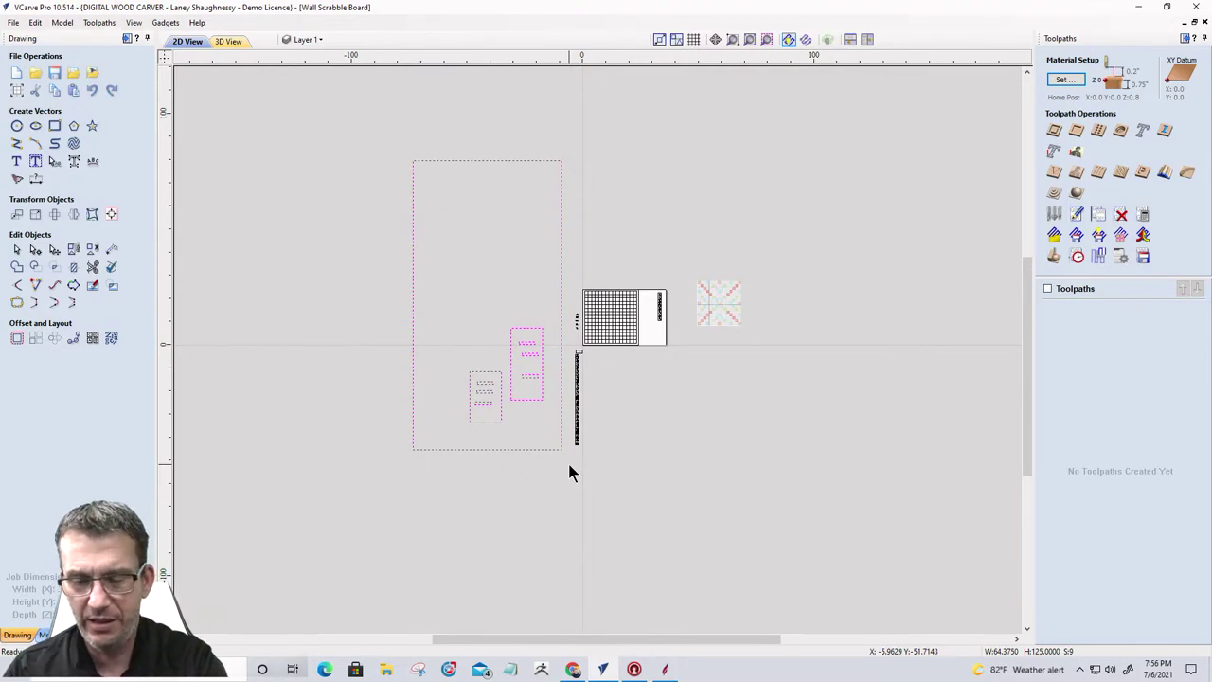
pyautogui.press('Delete')
pyautogui.scroll(3, 615, 322)
pyautogui.scroll(-2, 609, 353)
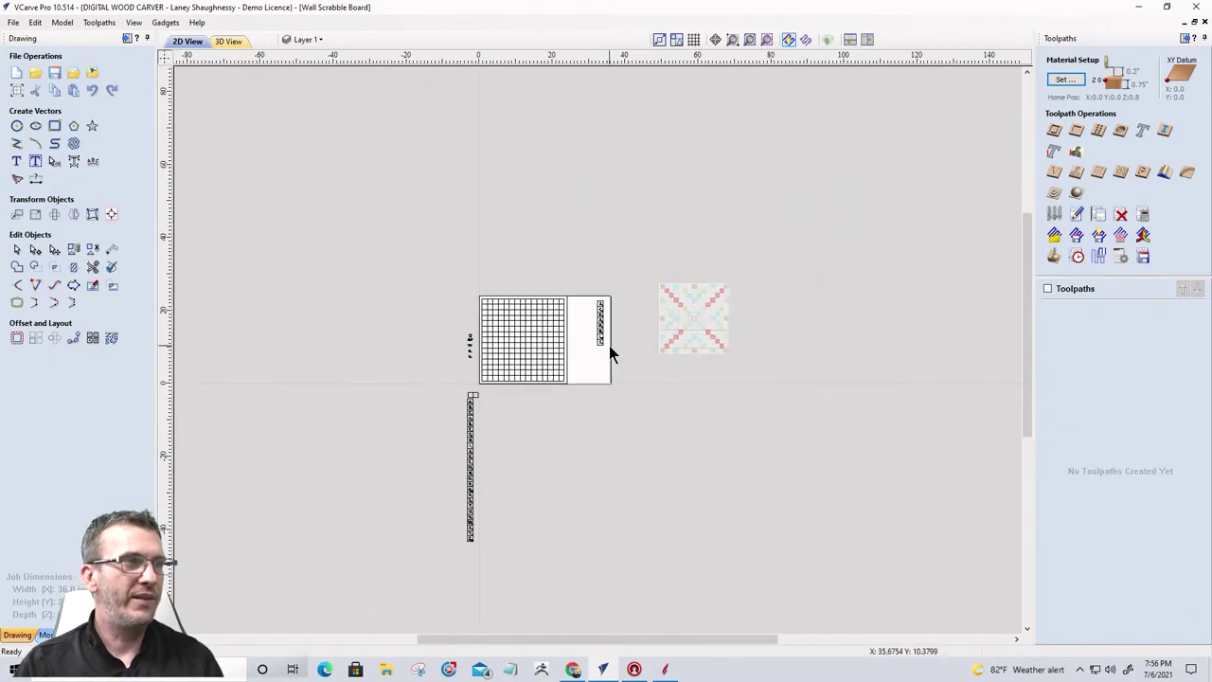
pyautogui.scroll(4, 471, 485)
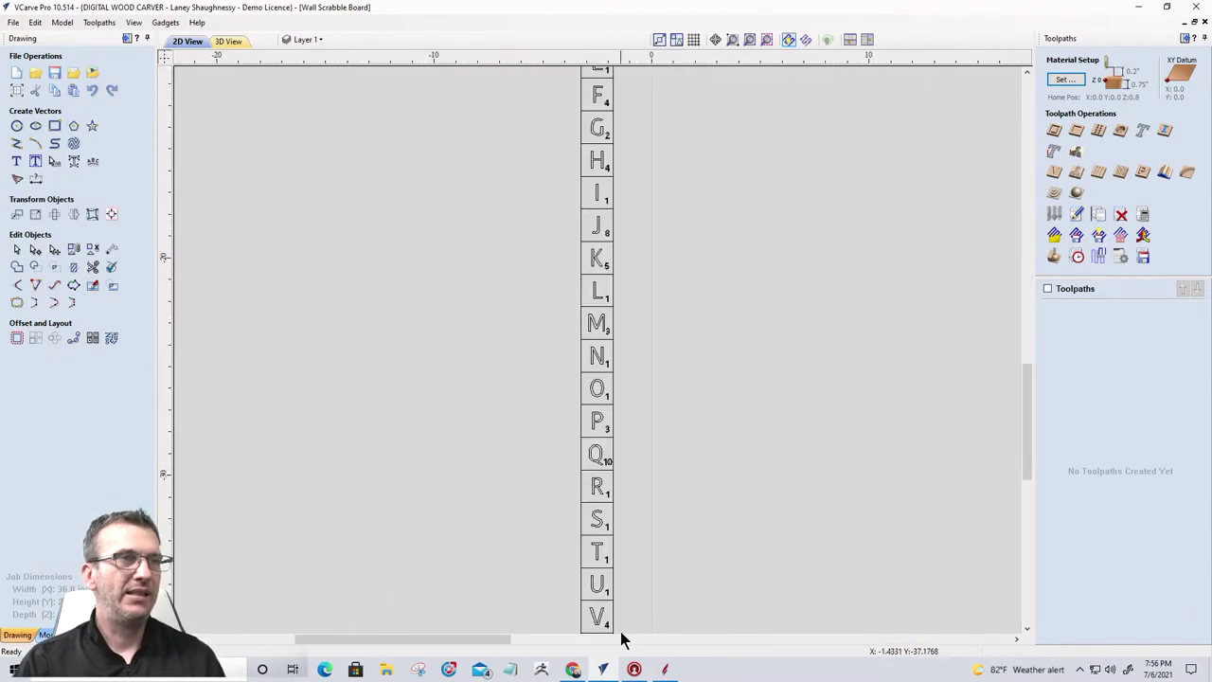
pyautogui.scroll(-3, 620, 631)
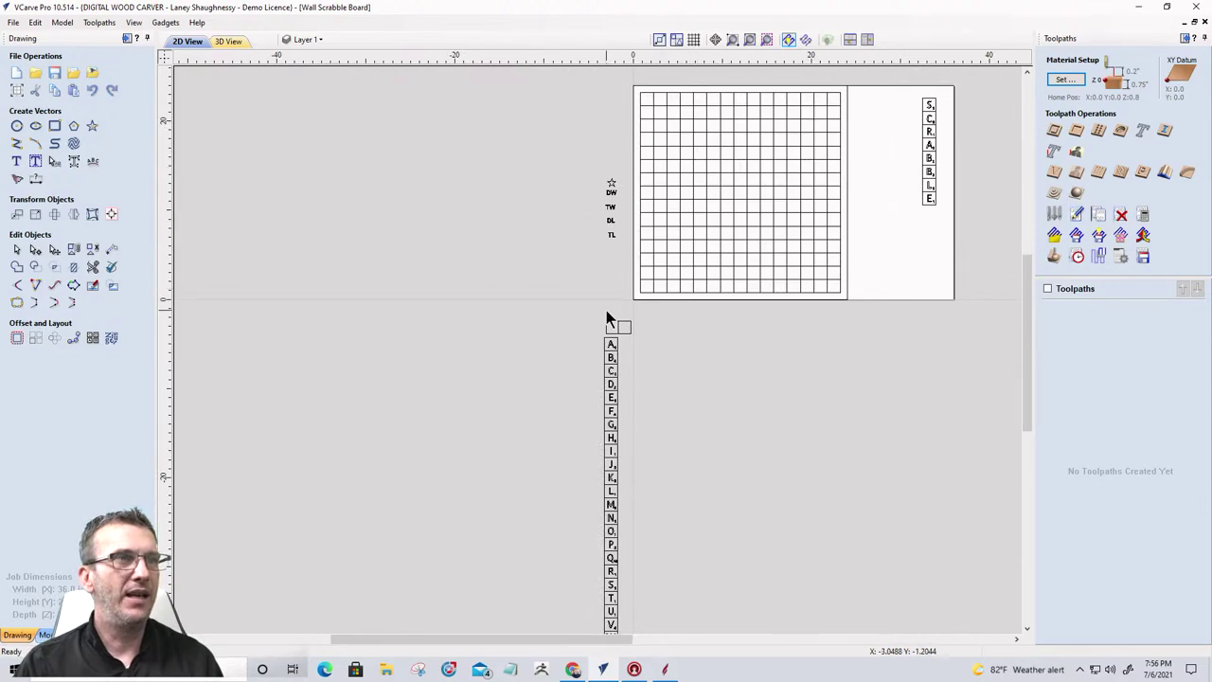
pyautogui.scroll(2, 609, 320)
# Step: Make the left cell above the A tile a 1.5-inch square
pyautogui.click(620, 361)
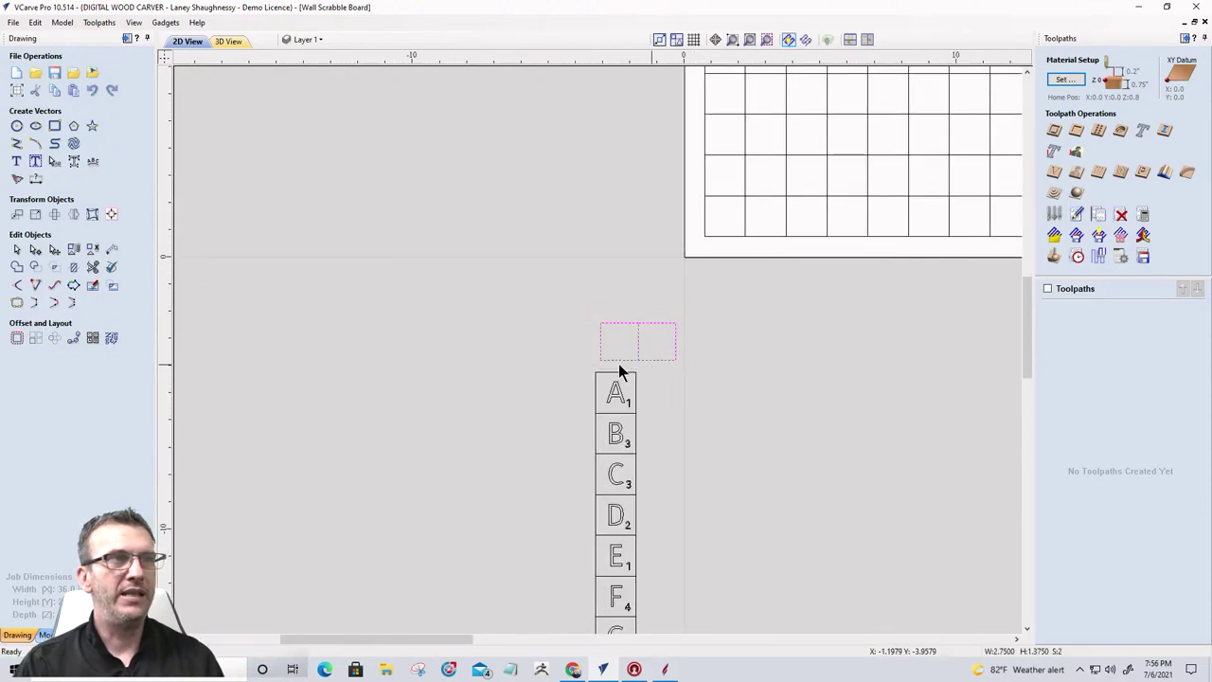
pyautogui.click(593, 348)
pyautogui.click(599, 347)
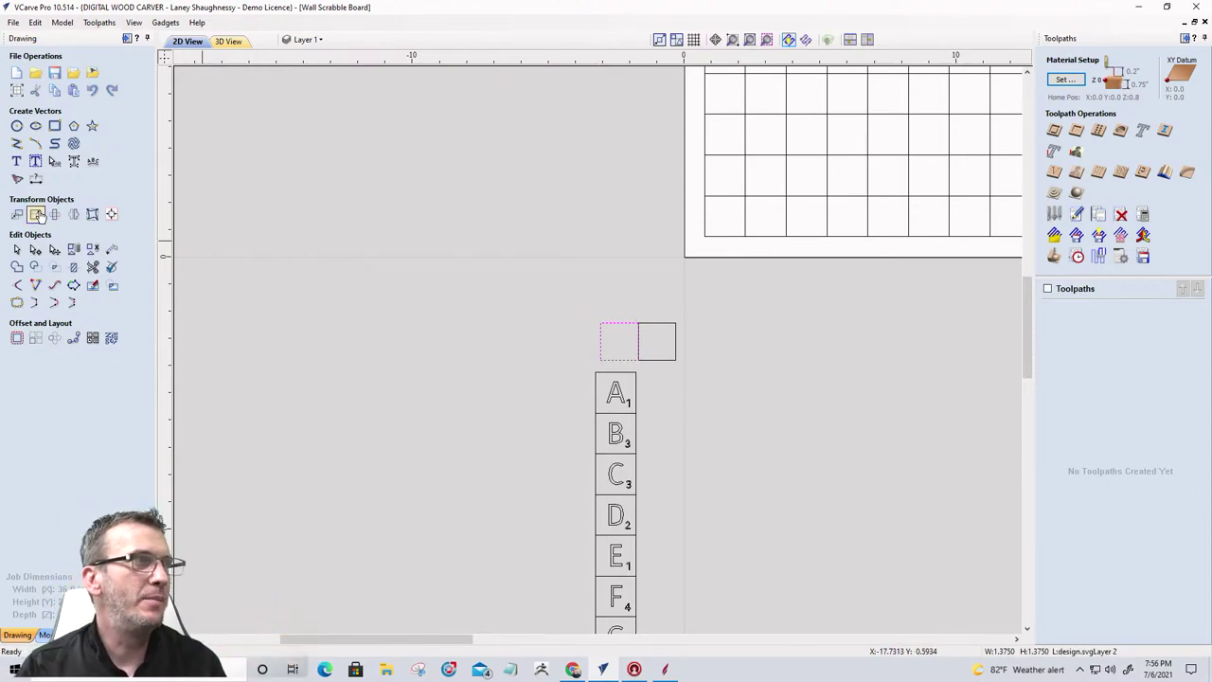
pyautogui.click(35, 214)
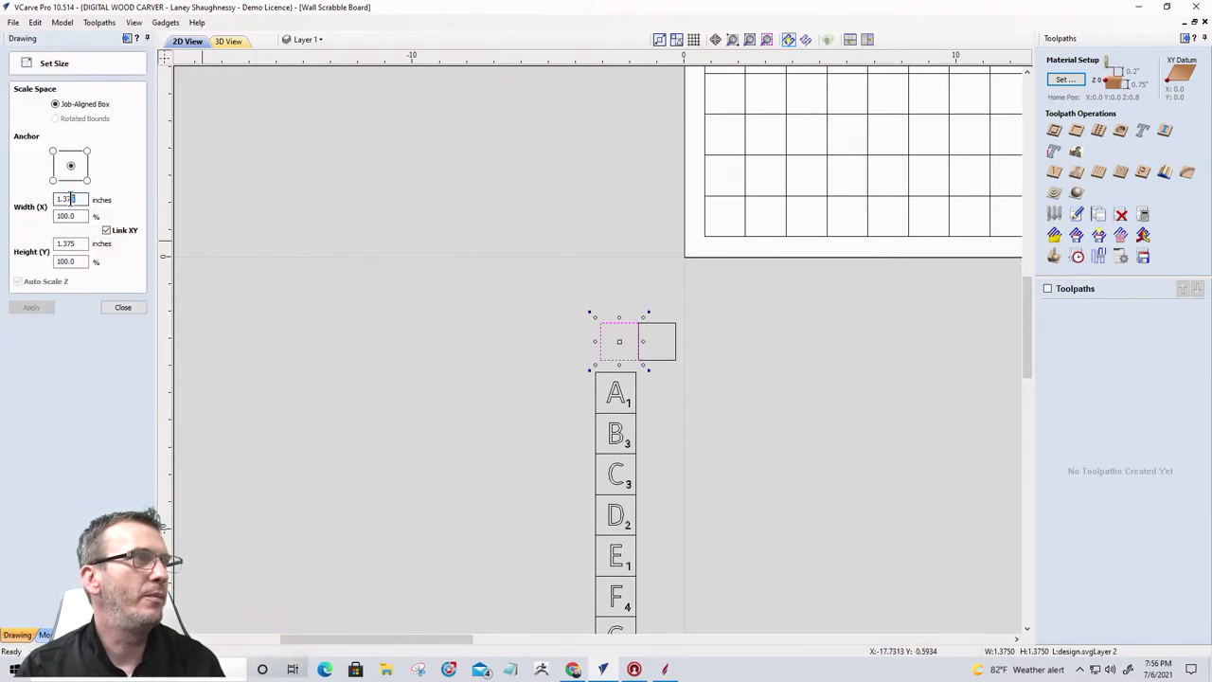
pyautogui.moveTo(75, 199); pyautogui.dragTo(63, 199)
pyautogui.write('5')
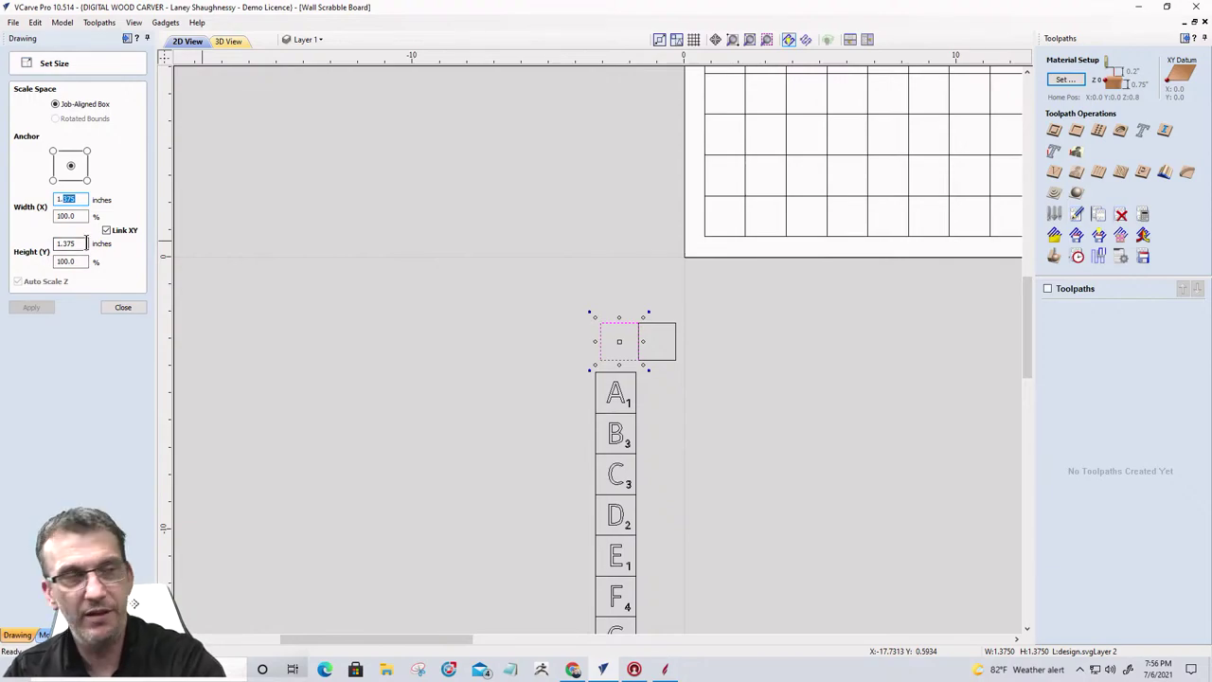
pyautogui.click(42, 306)
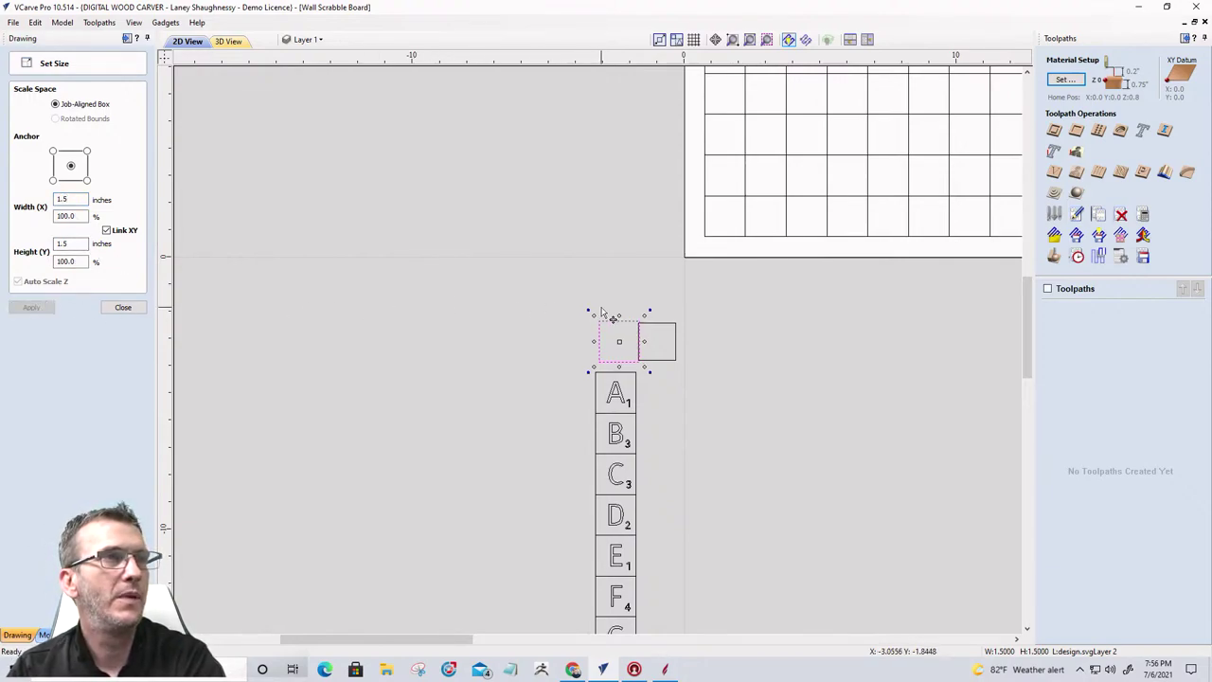
# Step: Resize the small right-hand square to 1.5 inches and nudge it slightly right
pyautogui.click(705, 412)
pyautogui.click(631, 321)
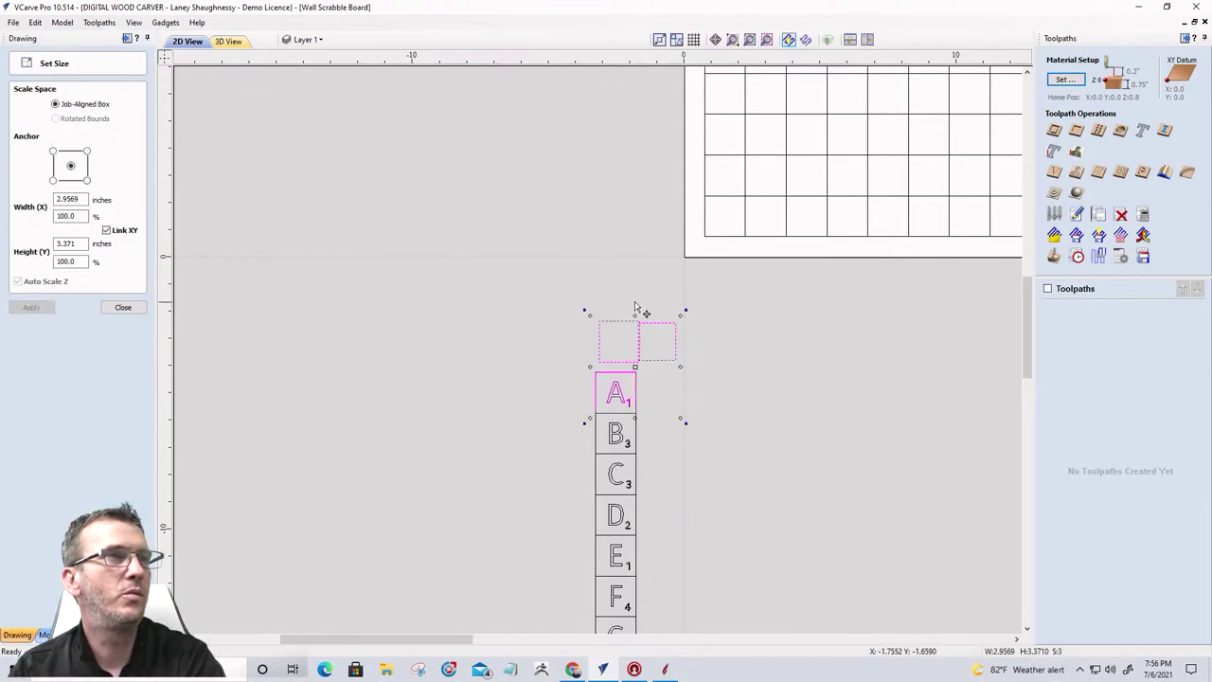
pyautogui.click(689, 354)
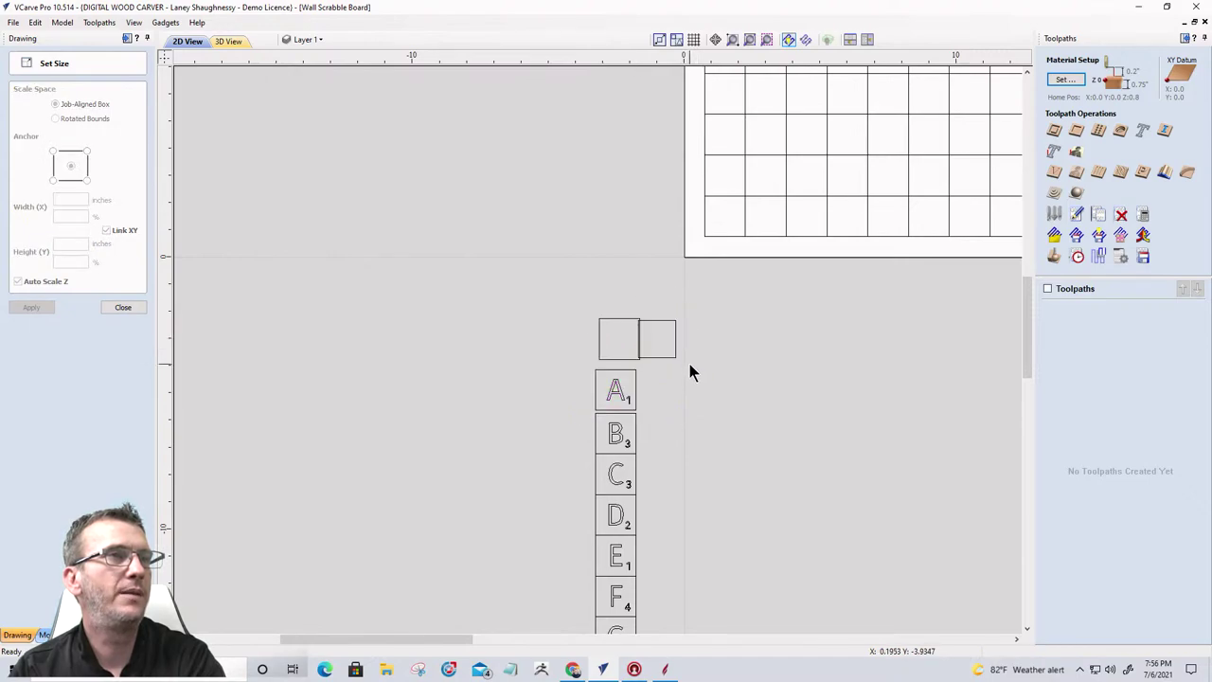
pyautogui.click(661, 334)
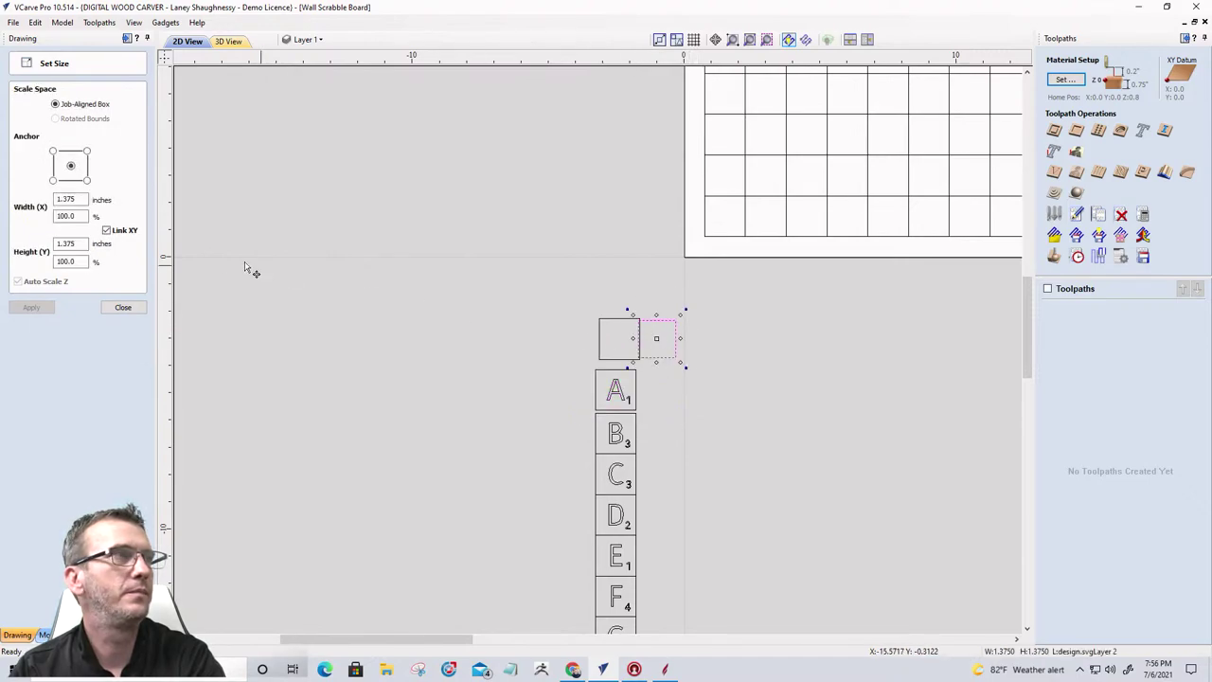
pyautogui.doubleClick(83, 199)
pyautogui.write('1.')
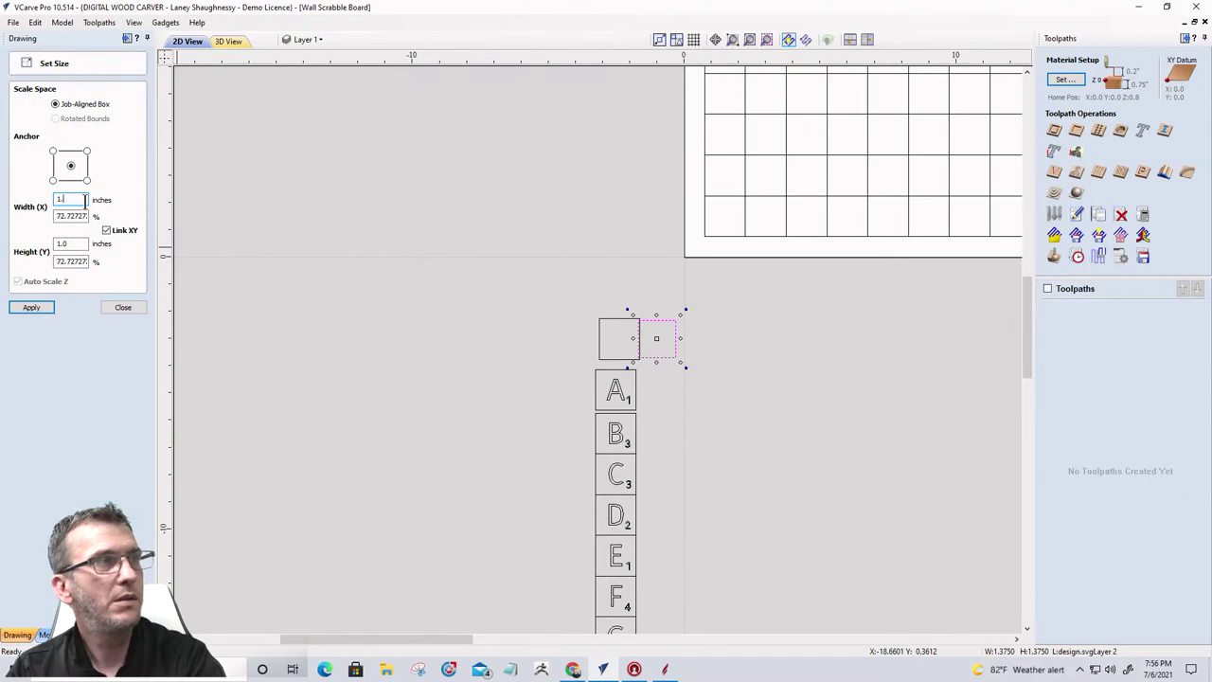
pyautogui.write('5')
pyautogui.click(19, 308)
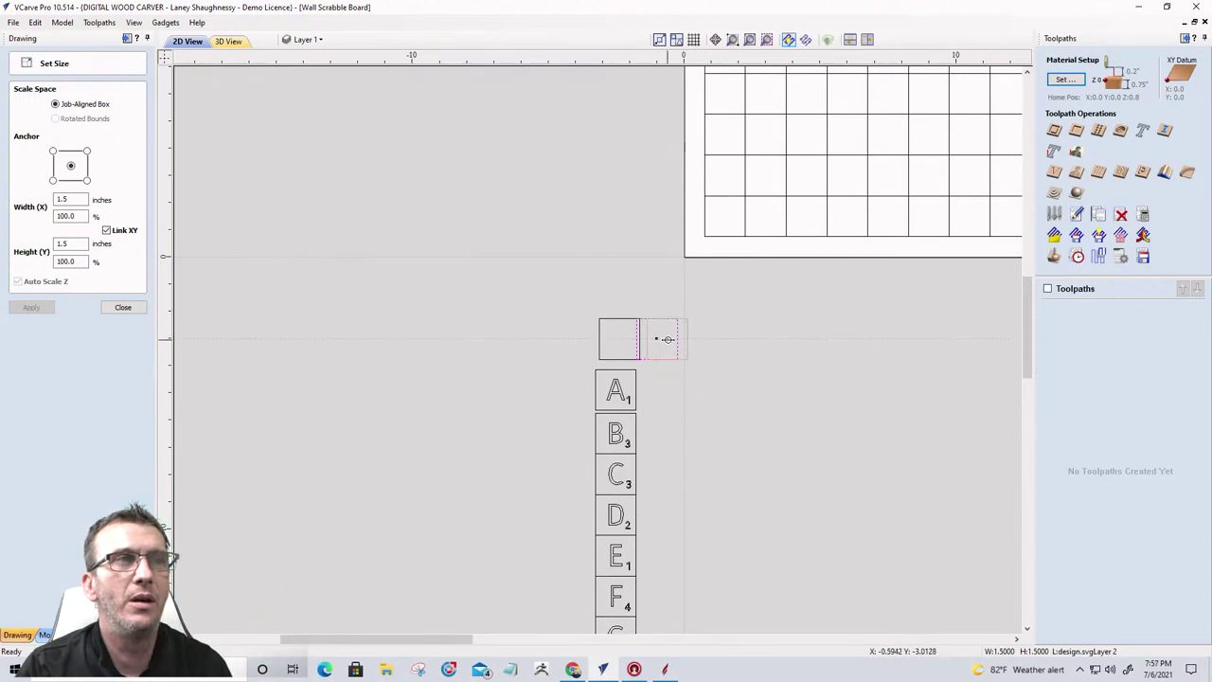
pyautogui.moveTo(663, 337); pyautogui.dragTo(674, 338)
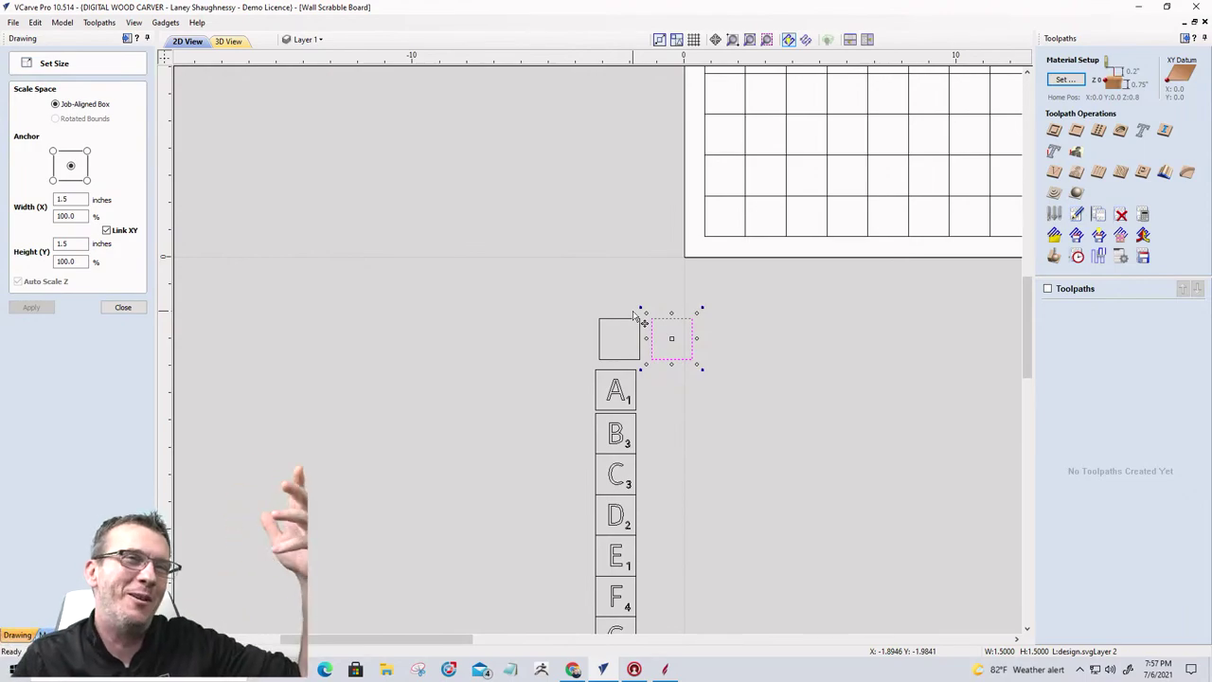
# Step: Open the Moulding Toolpath form, set to Swept Profile 1 with a 0.04-inch allowance
pyautogui.scroll(-3, 676, 313)
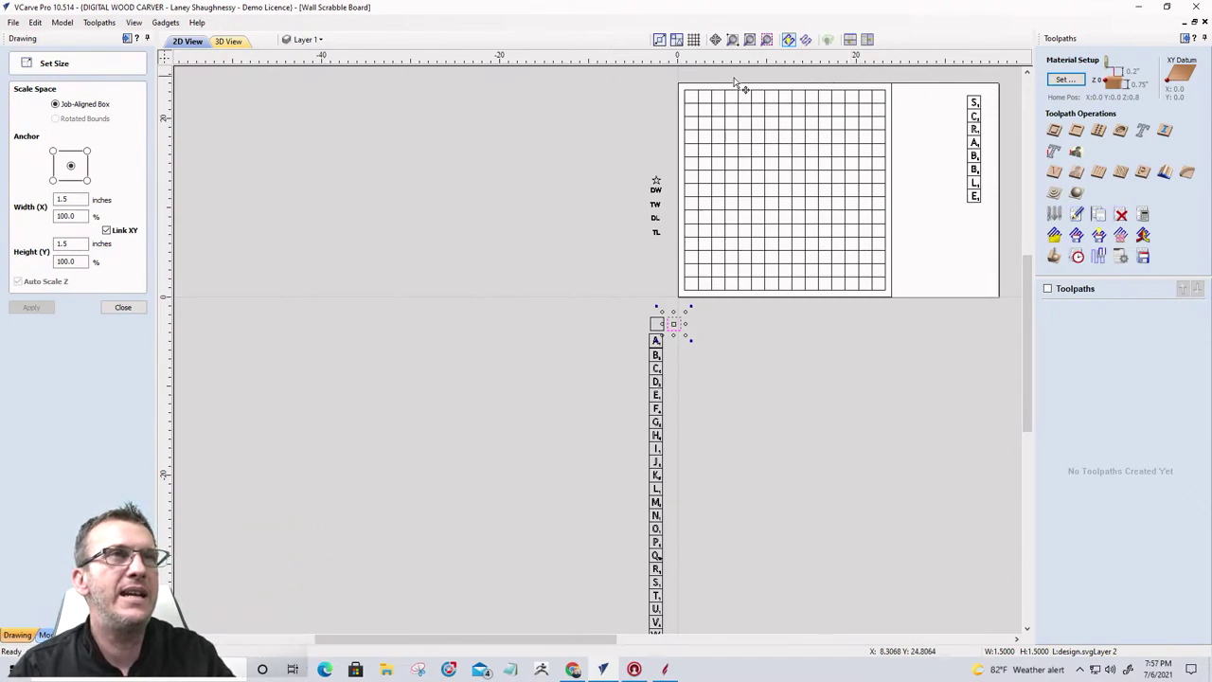
pyautogui.scroll(4, 864, 106)
pyautogui.scroll(-2, 865, 108)
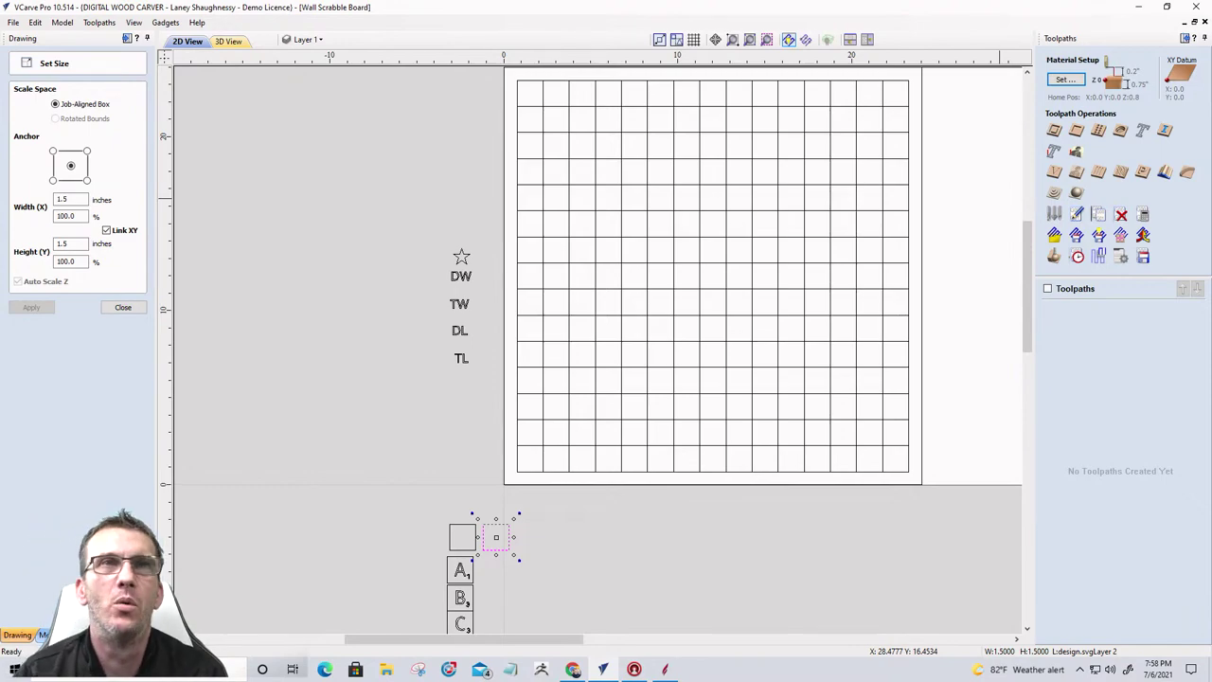
pyautogui.click(1165, 172)
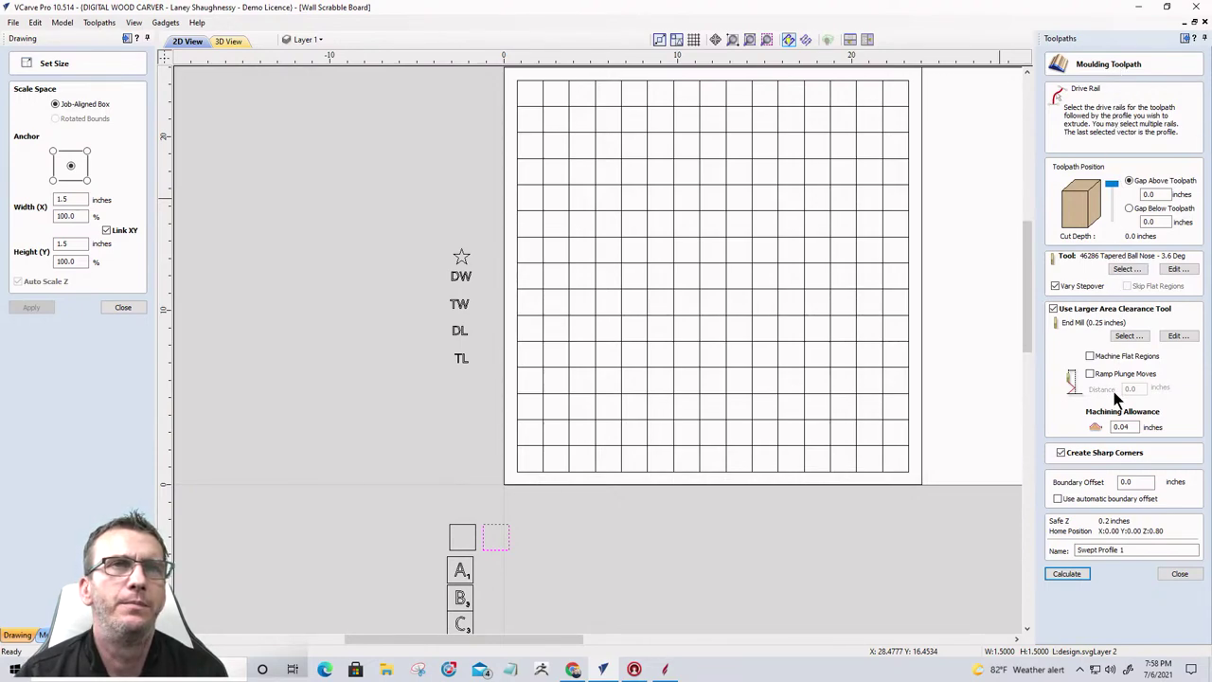
# Step: Select the moulding form's Boundary Offset value and close the Set Size form
pyautogui.doubleClick(1133, 482)
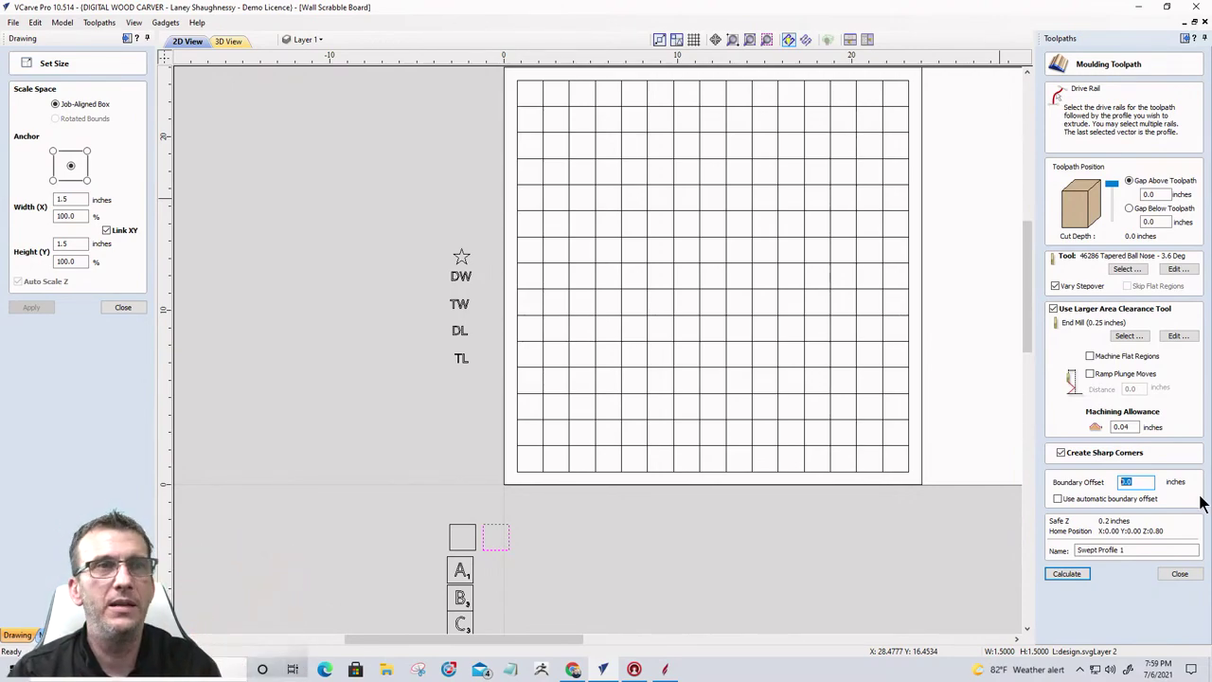
pyautogui.scroll(-3, 869, 455)
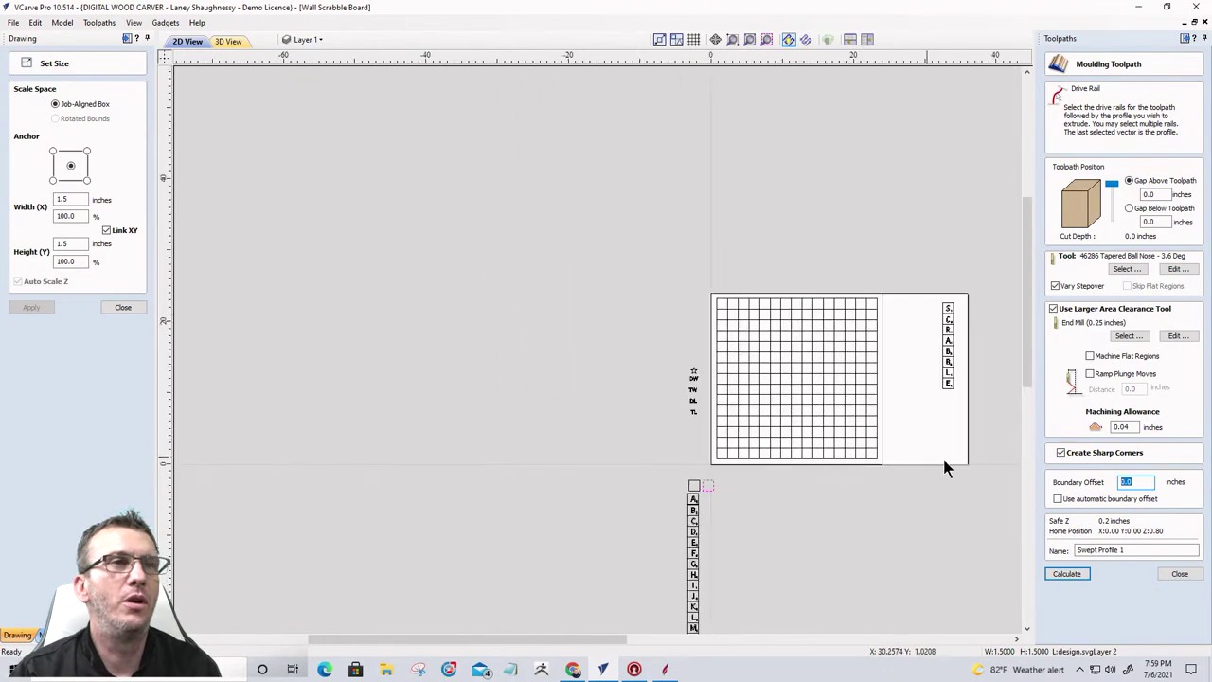
pyautogui.scroll(3, 947, 459)
pyautogui.scroll(-2, 801, 431)
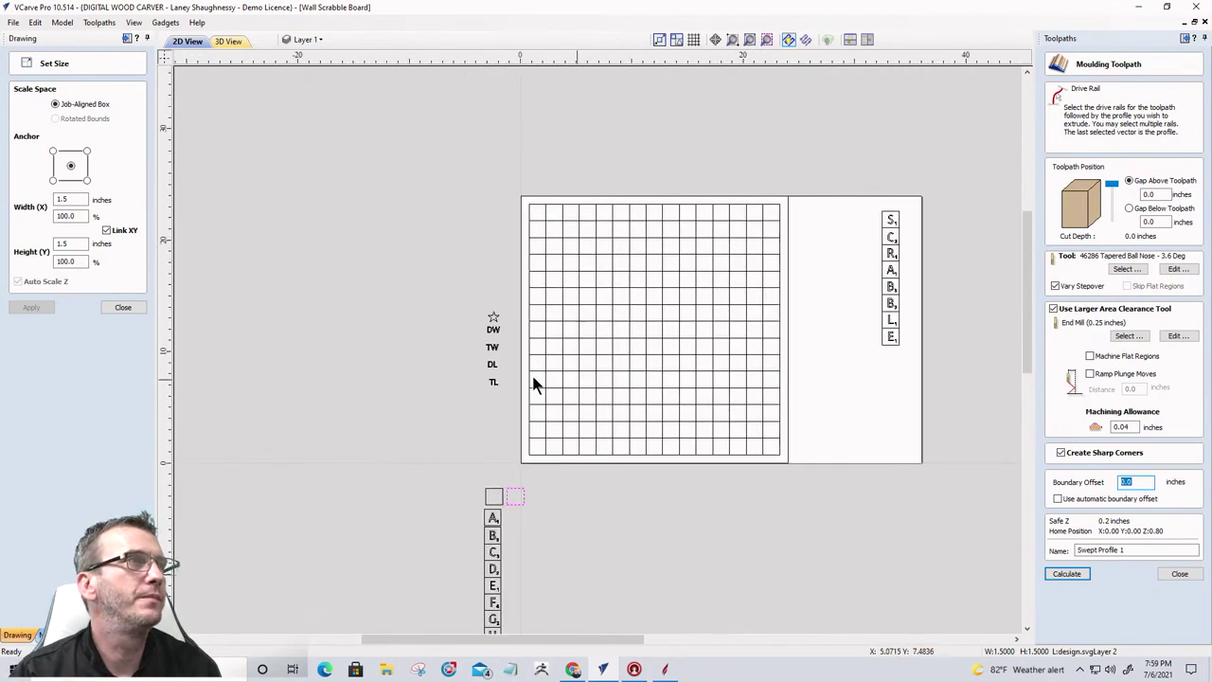
pyautogui.click(123, 307)
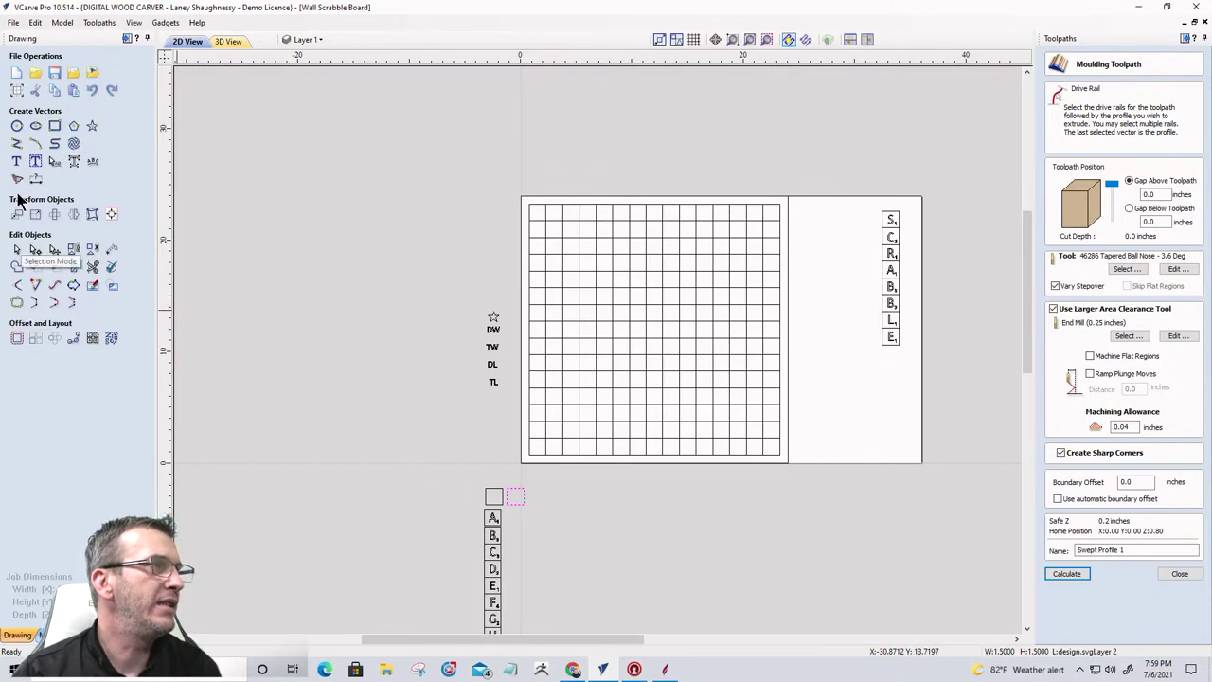
# Step: Place the Moulding_1 clipart profile right of the board, dismissing the login prompt
pyautogui.click(55, 635)
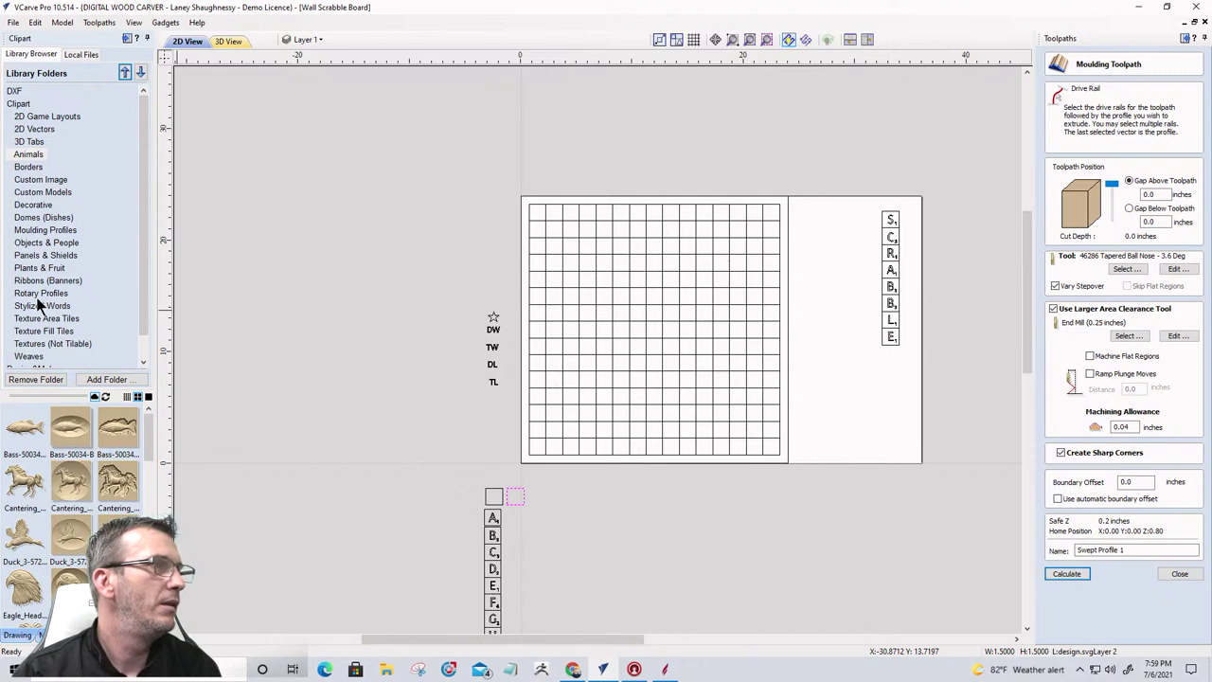
pyautogui.click(39, 230)
pyautogui.moveTo(29, 434); pyautogui.dragTo(846, 425)
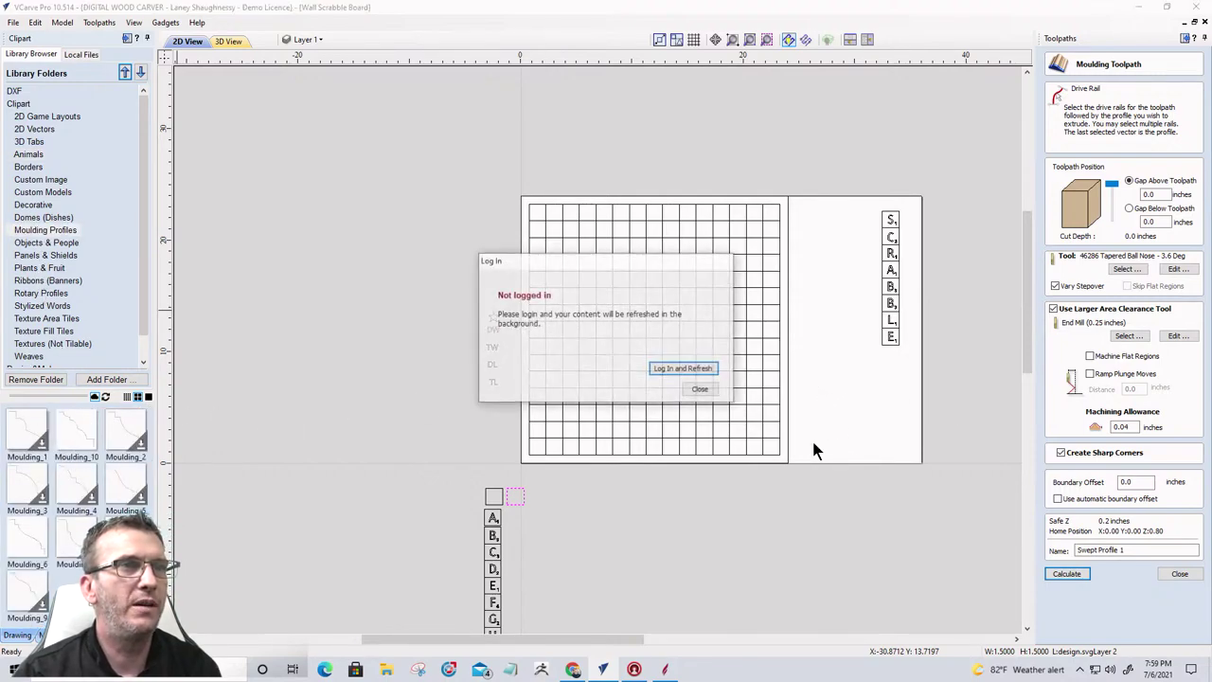
pyautogui.click(681, 370)
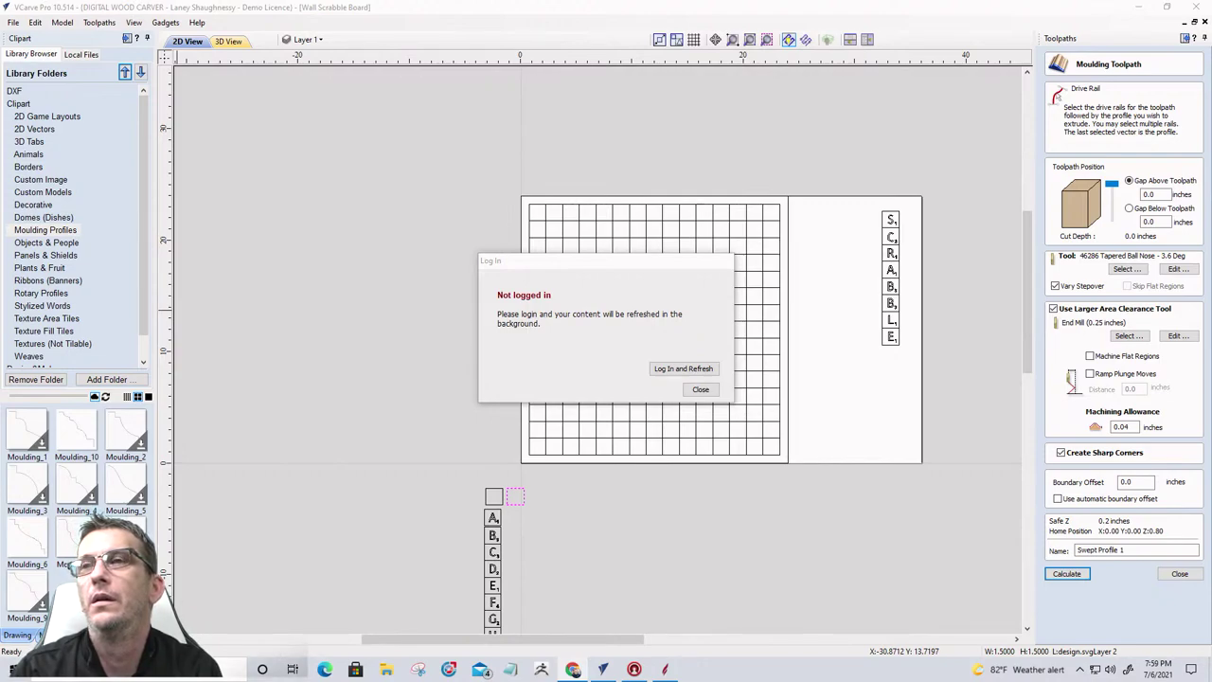
pyautogui.press('Return')
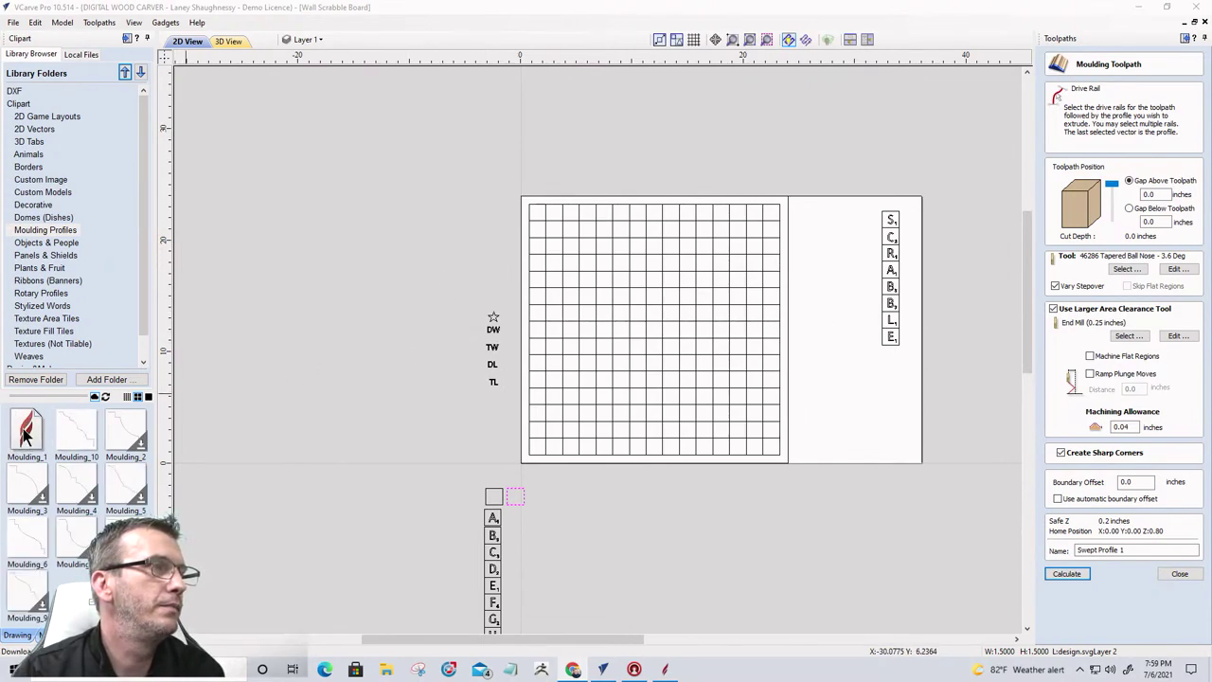
pyautogui.moveTo(25, 434); pyautogui.dragTo(858, 397)
# Step: Draw a roughly 5.3-inch vertical rail line beside the profile curve
pyautogui.scroll(3, 864, 398)
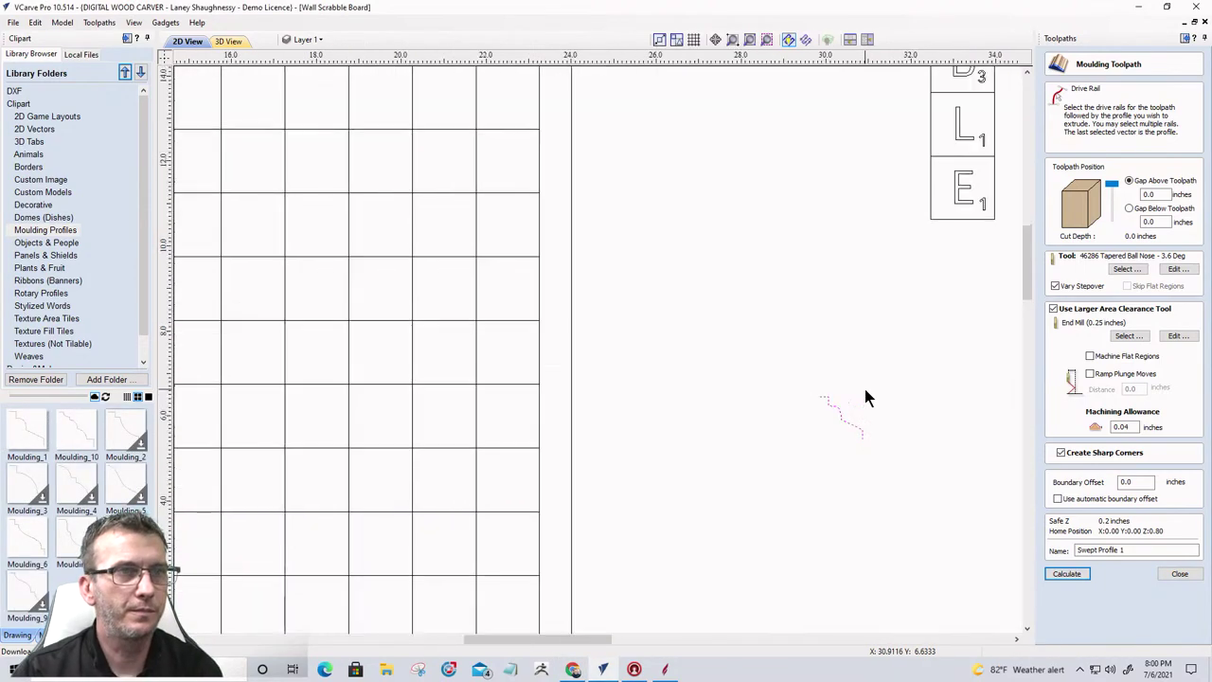
pyautogui.scroll(-1, 736, 312)
pyautogui.scroll(1, 765, 378)
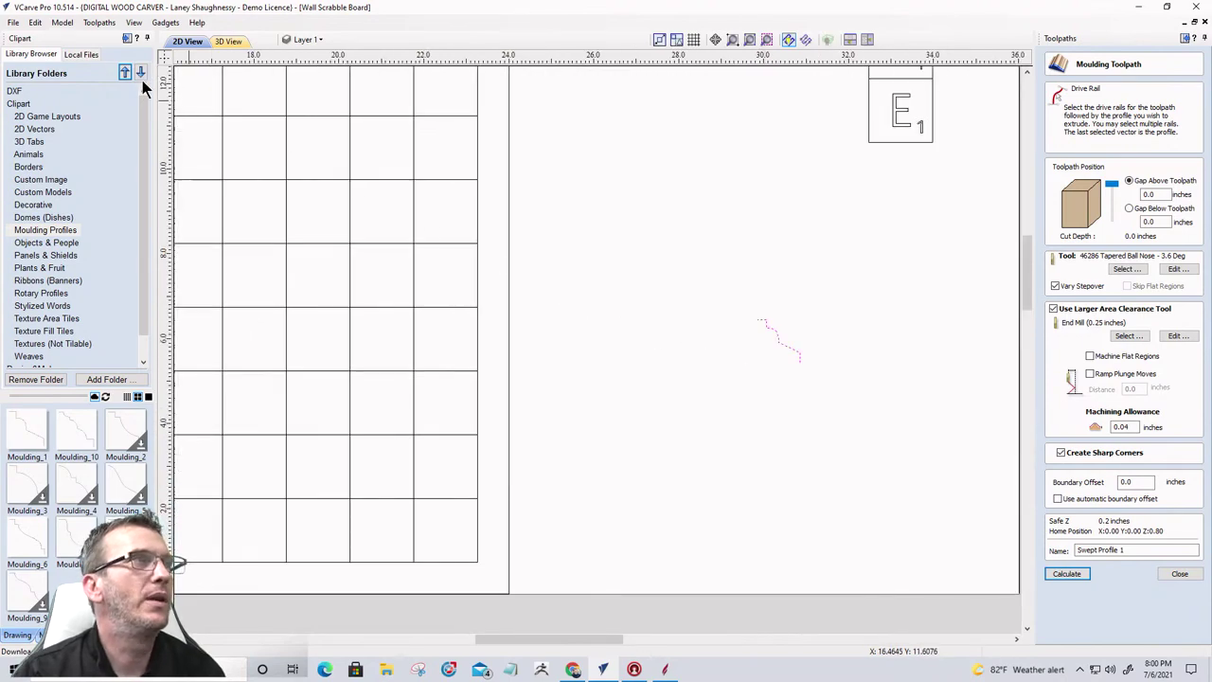
pyautogui.click(16, 635)
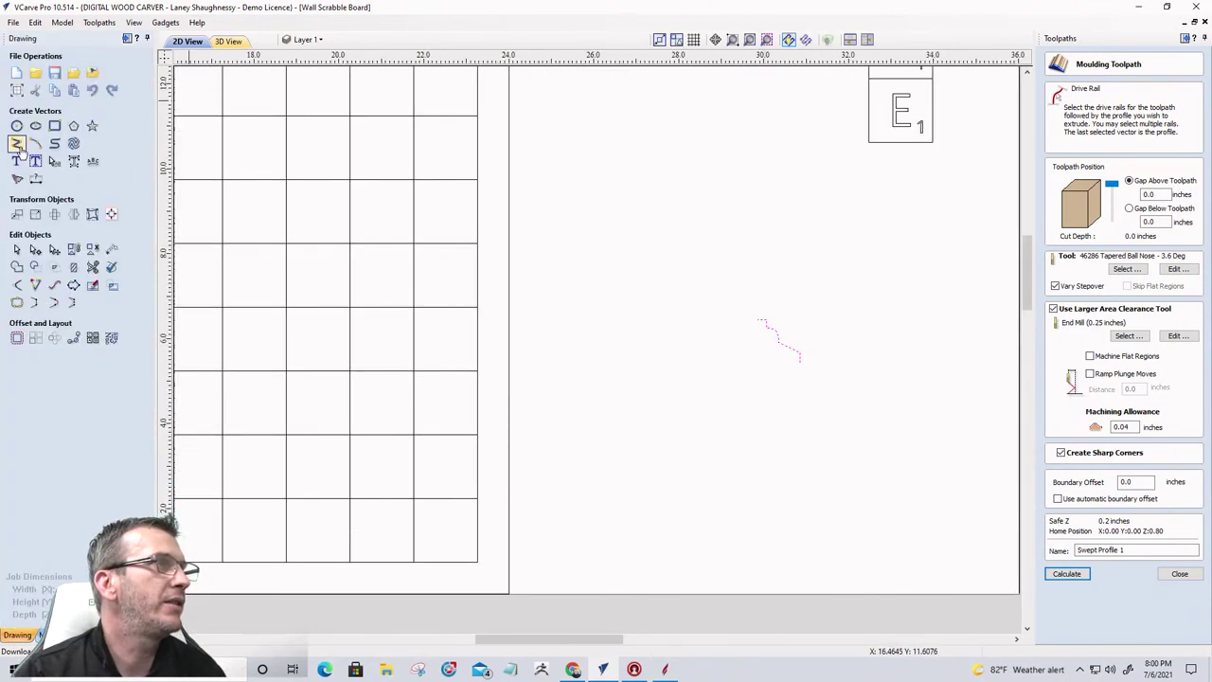
pyautogui.click(17, 143)
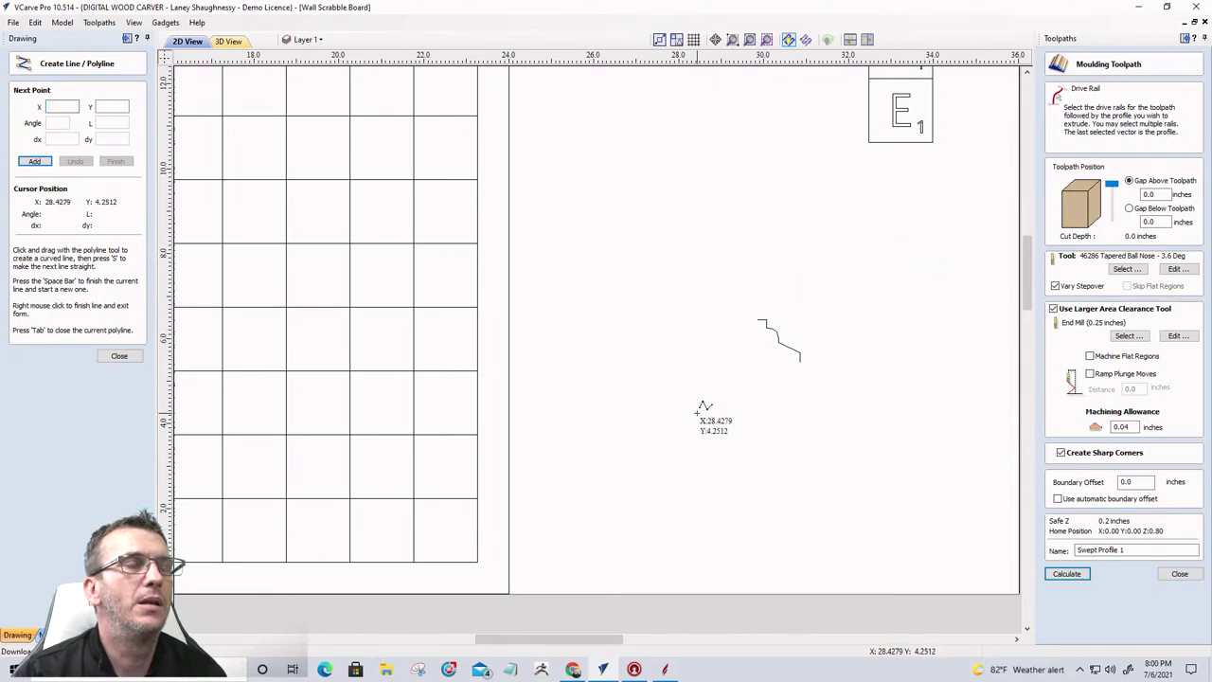
pyautogui.click(928, 256)
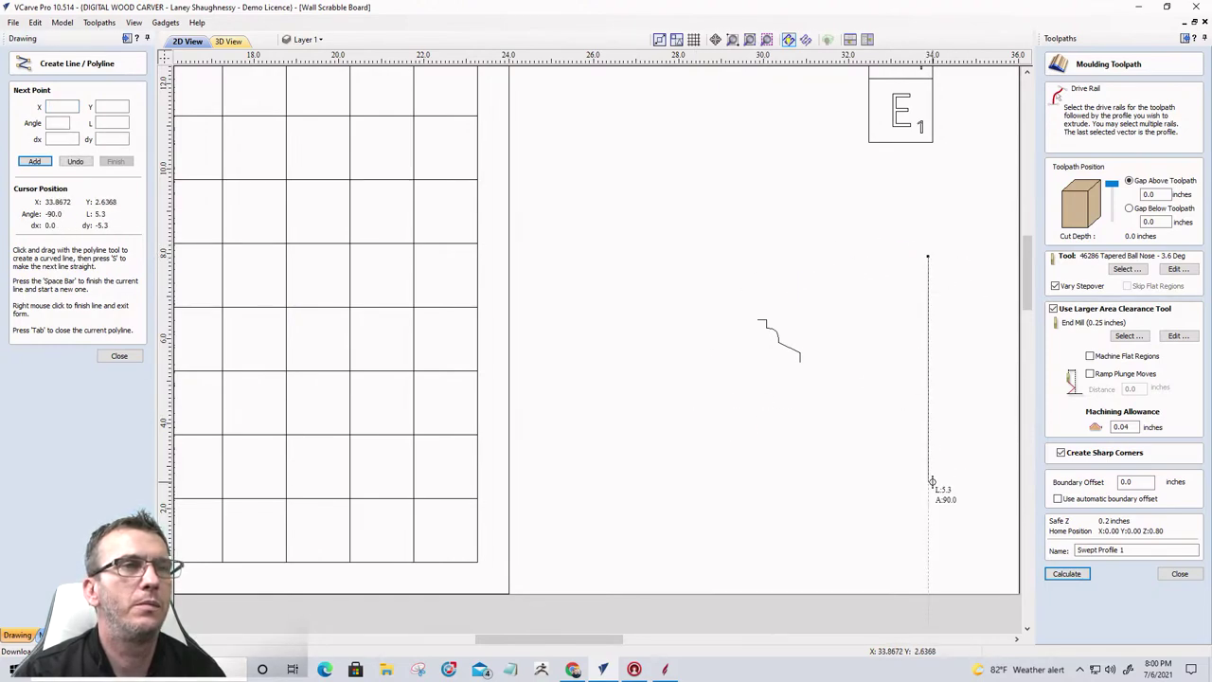
pyautogui.click(929, 481)
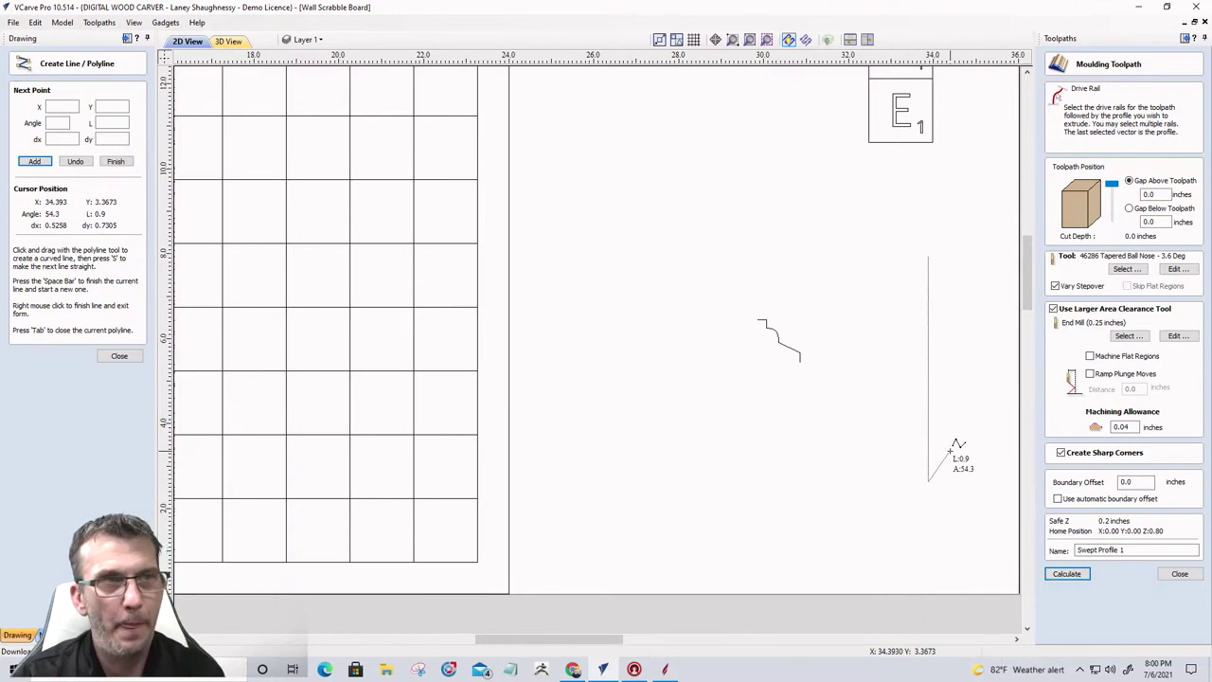
pyautogui.press('space')
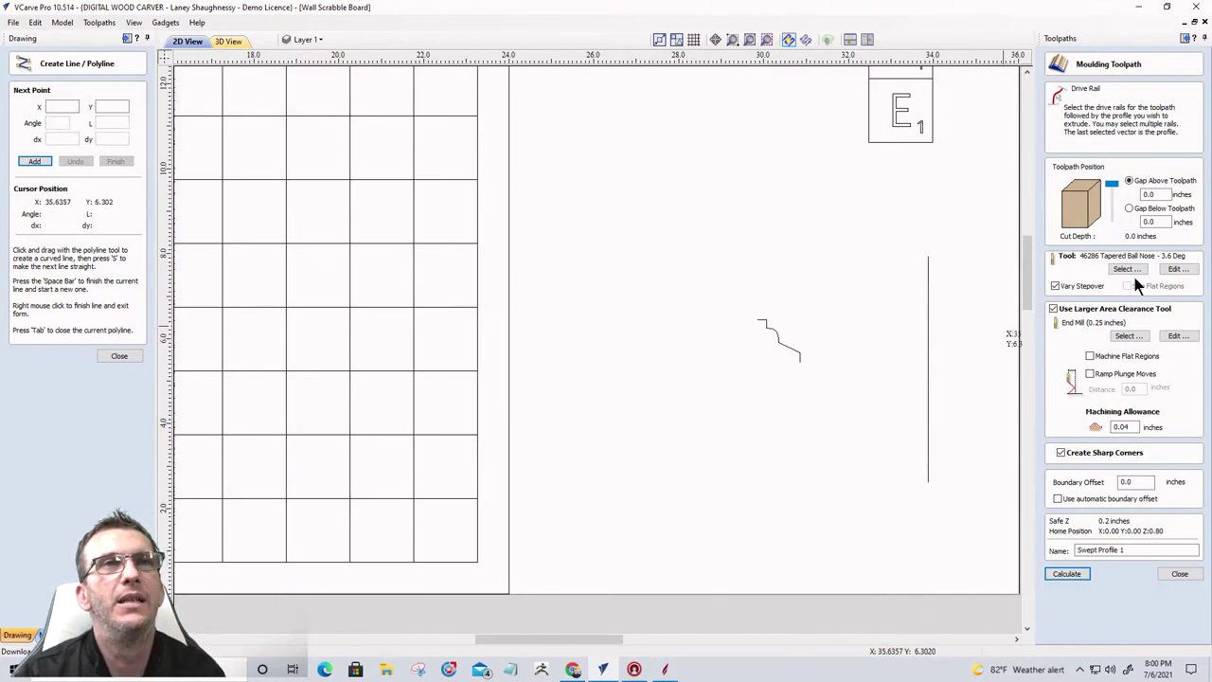
pyautogui.click(120, 356)
# Step: Preview the moulding from rail and profile, then close the Moulding Toolpath form uncreated
pyautogui.click(926, 371)
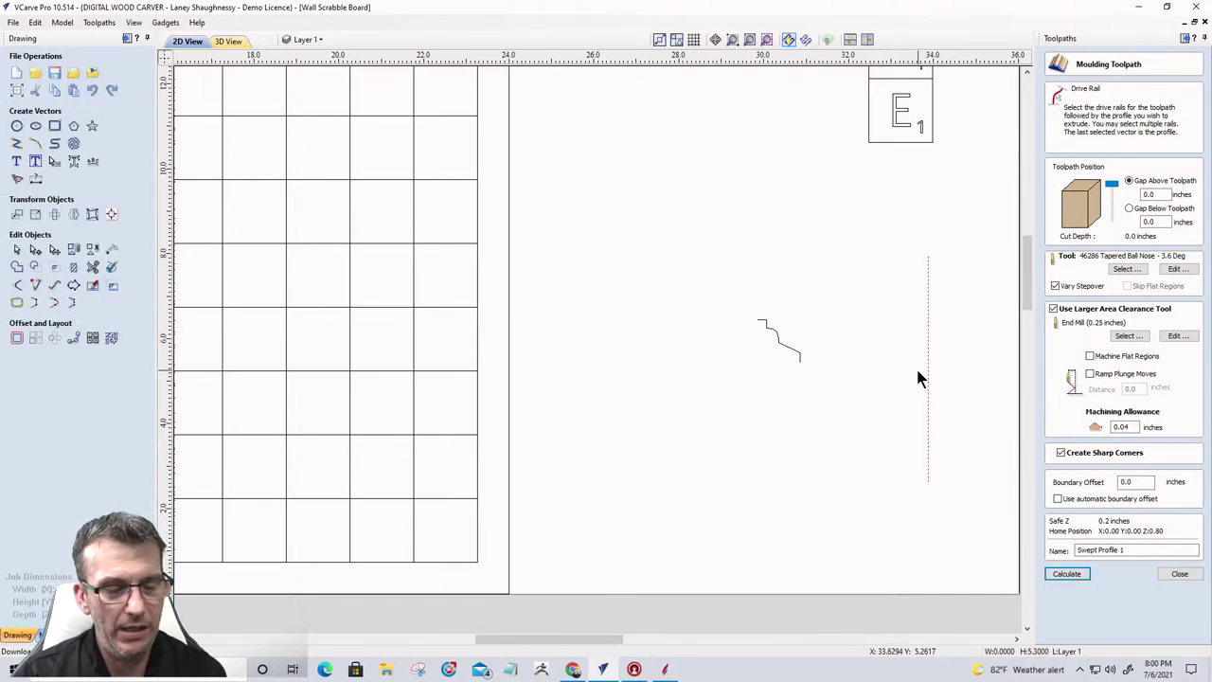
pyautogui.keyDown('shift'); pyautogui.click(792, 354); pyautogui.keyUp('shift')
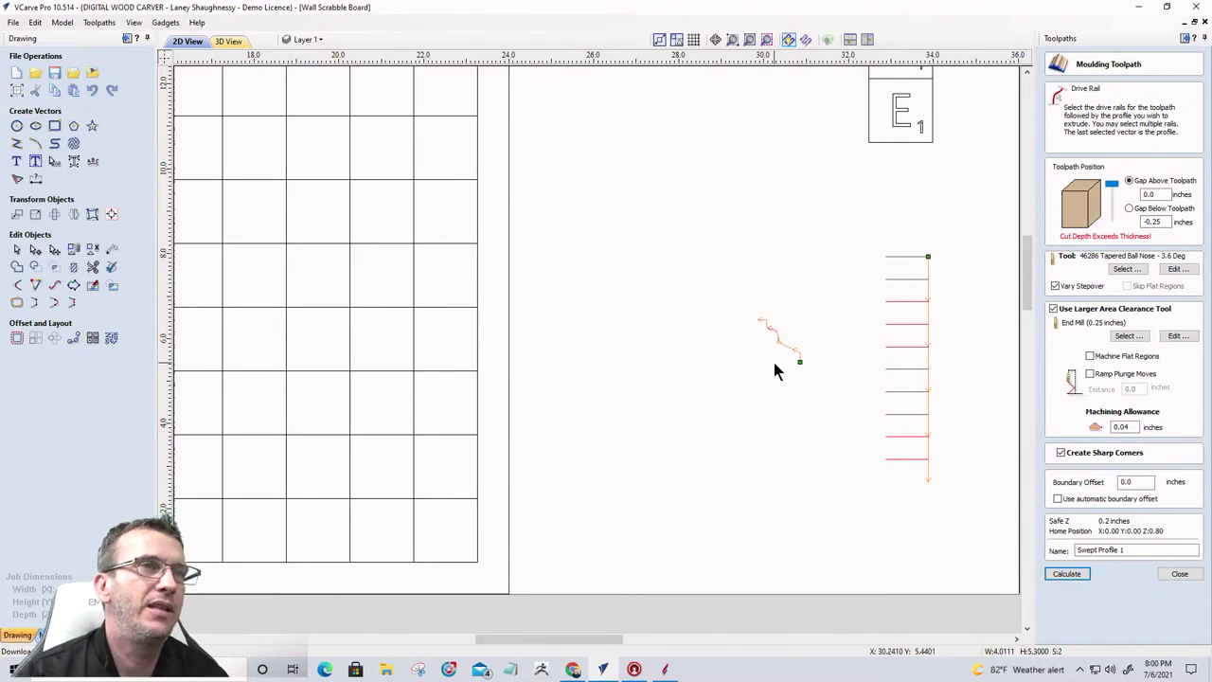
pyautogui.click(653, 407)
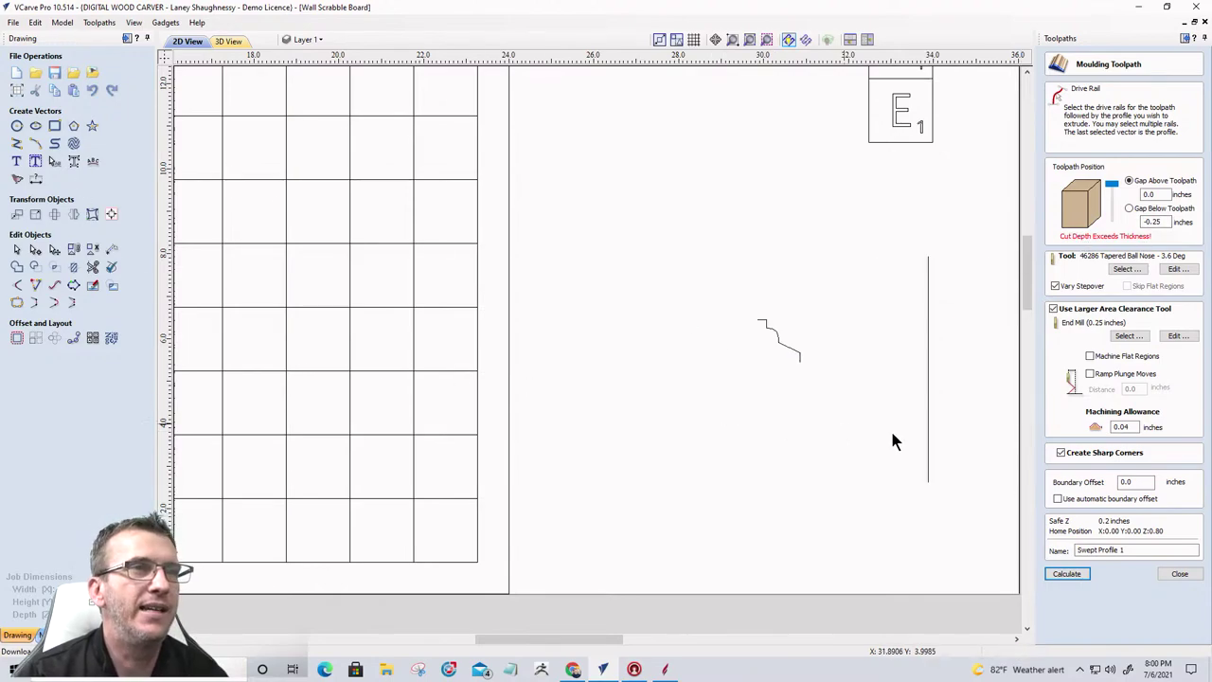
pyautogui.click(1179, 576)
pyautogui.click(767, 333)
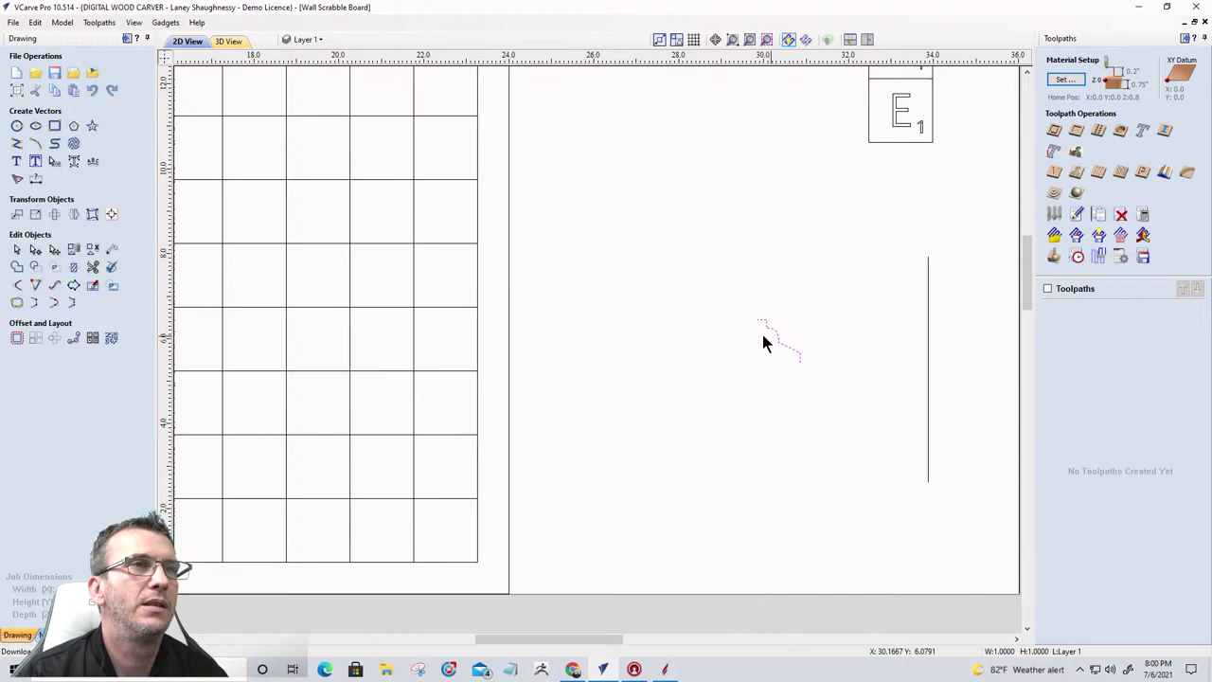
# Step: Resize the moulding profile curve to 0.5 inches high
pyautogui.click(17, 215)
pyautogui.doubleClick(60, 244)
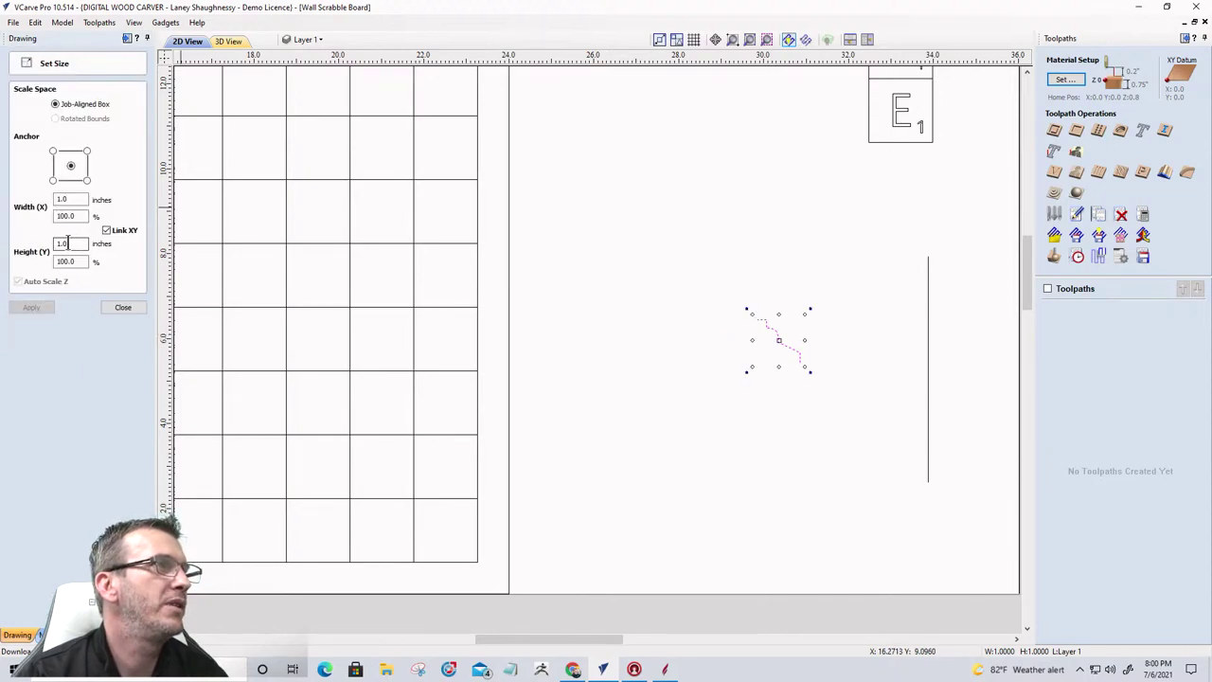
pyautogui.write('.5')
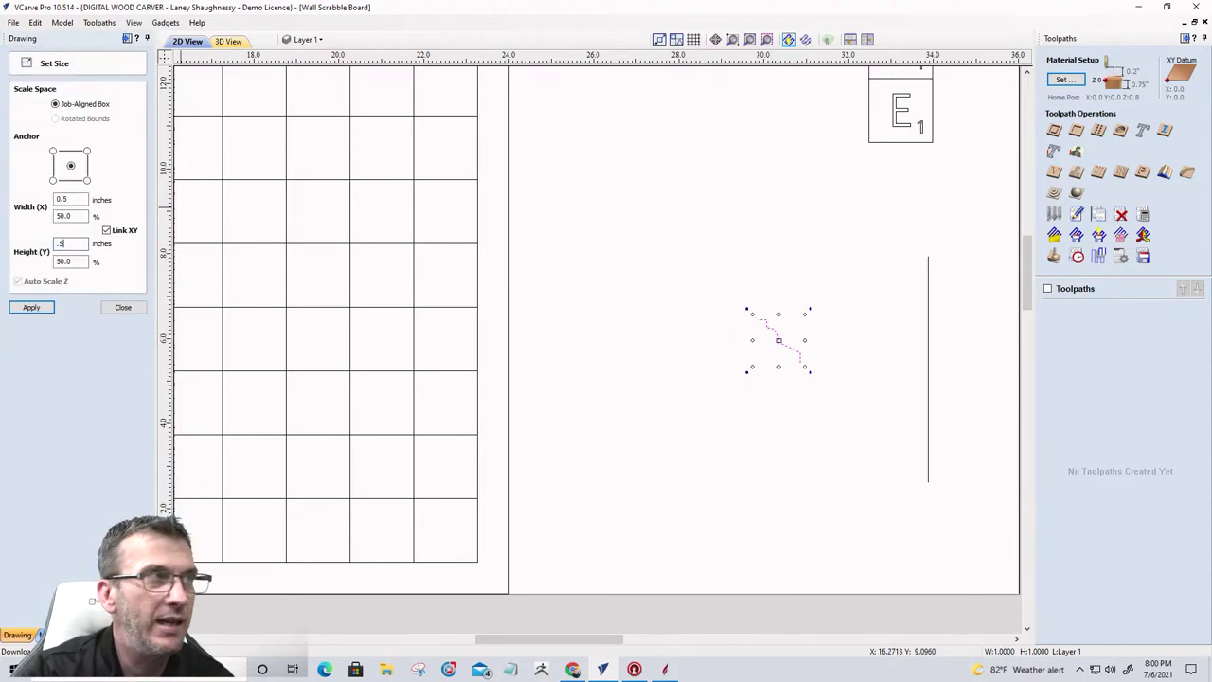
pyautogui.click(37, 305)
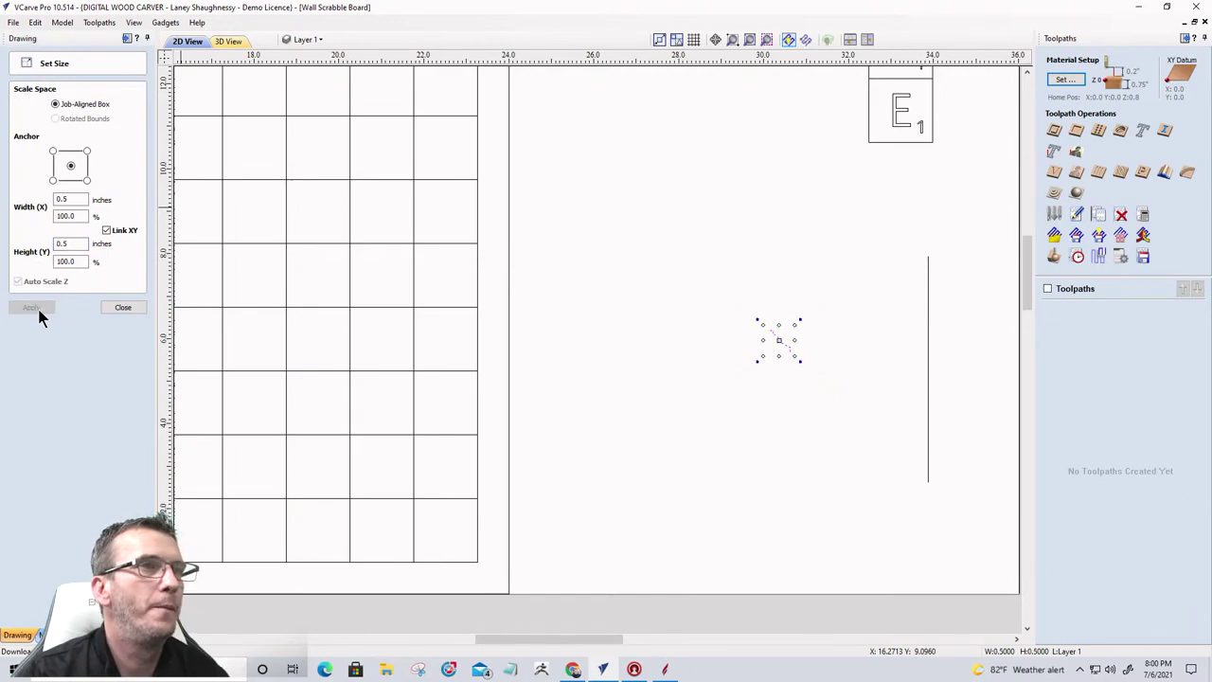
pyautogui.click(608, 474)
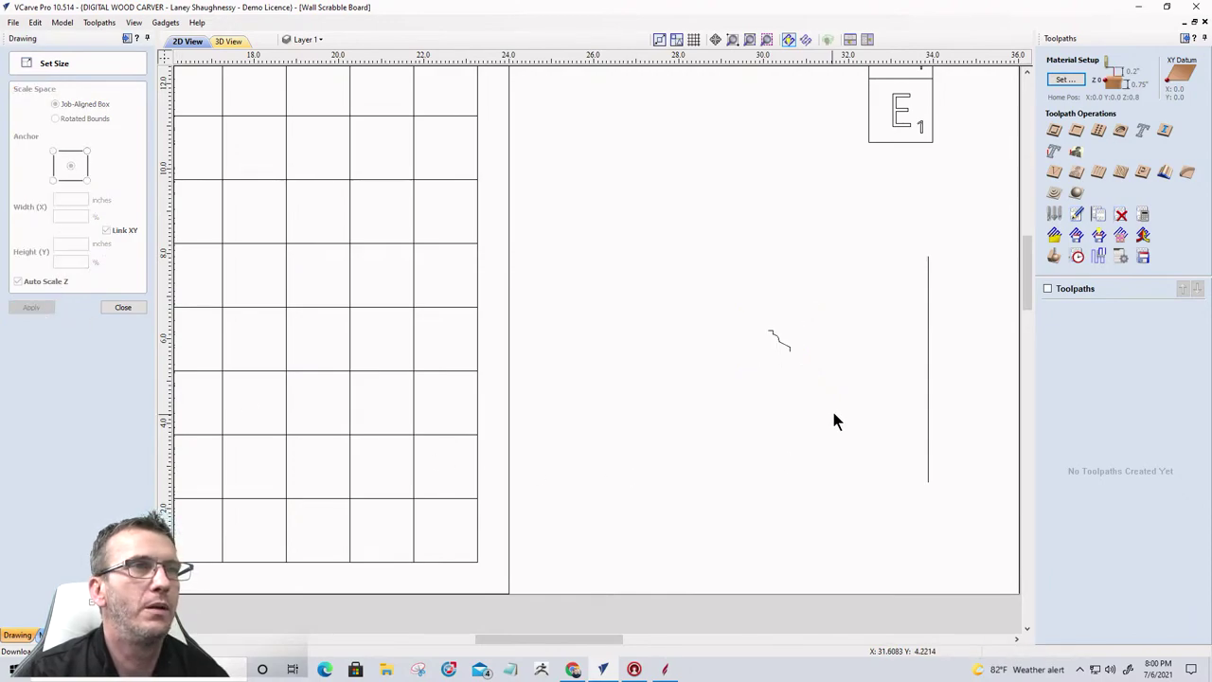
# Step: Calculate Swept Profile 1 along the rail, no clearance tool or sharp corners, offset 0.125
pyautogui.click(1165, 171)
pyautogui.click(928, 338)
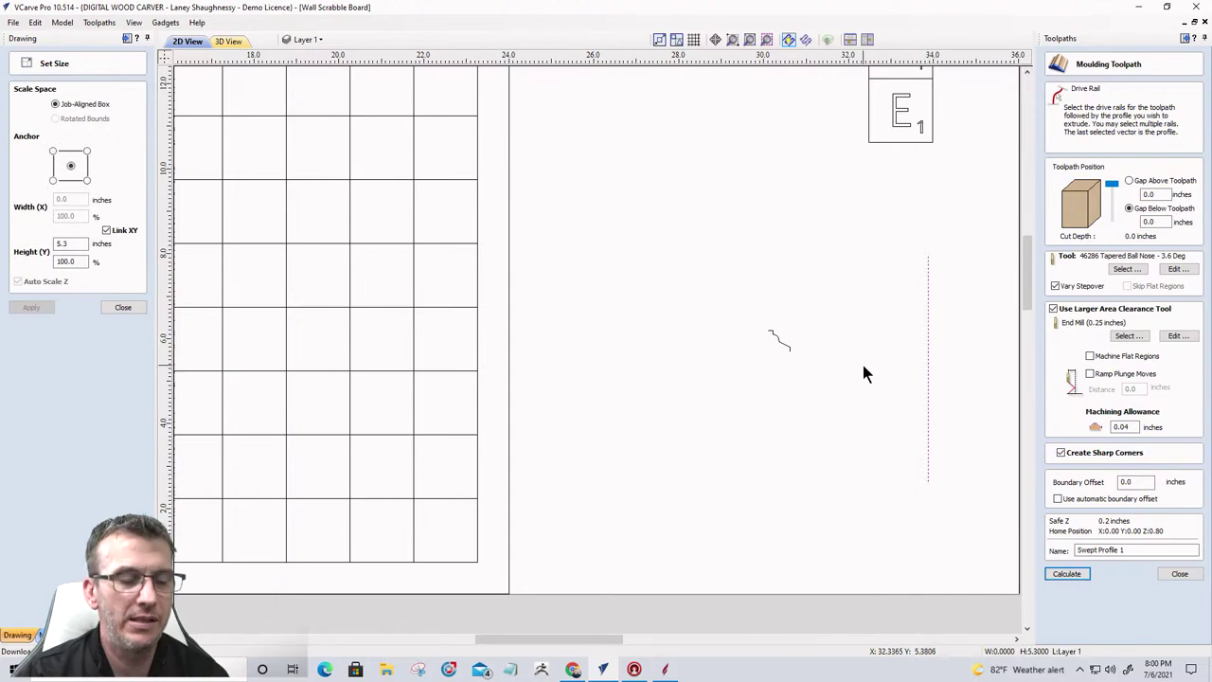
pyautogui.click(779, 343)
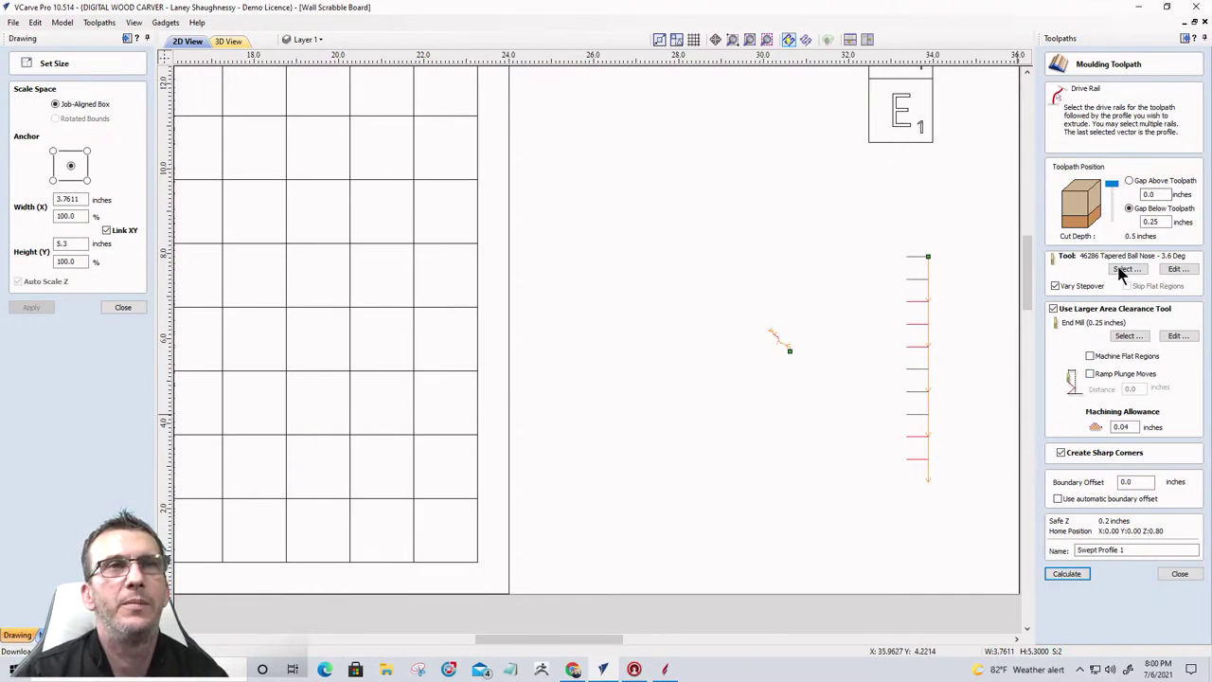
pyautogui.click(1178, 269)
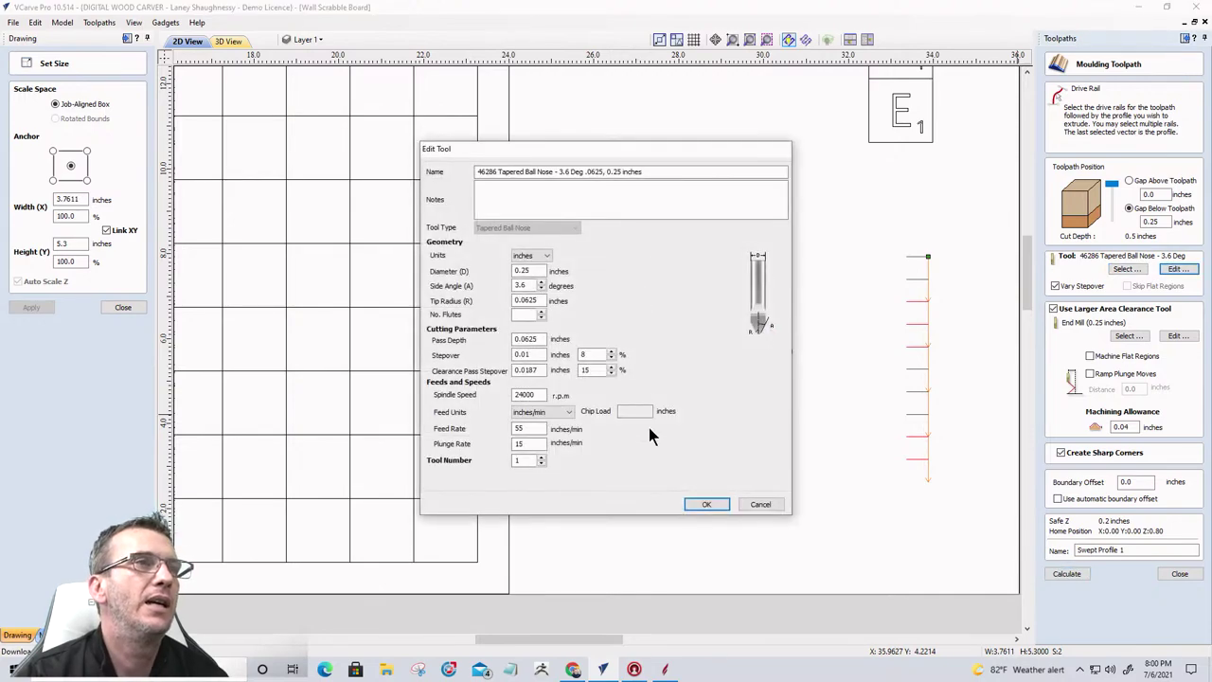
pyautogui.click(749, 501)
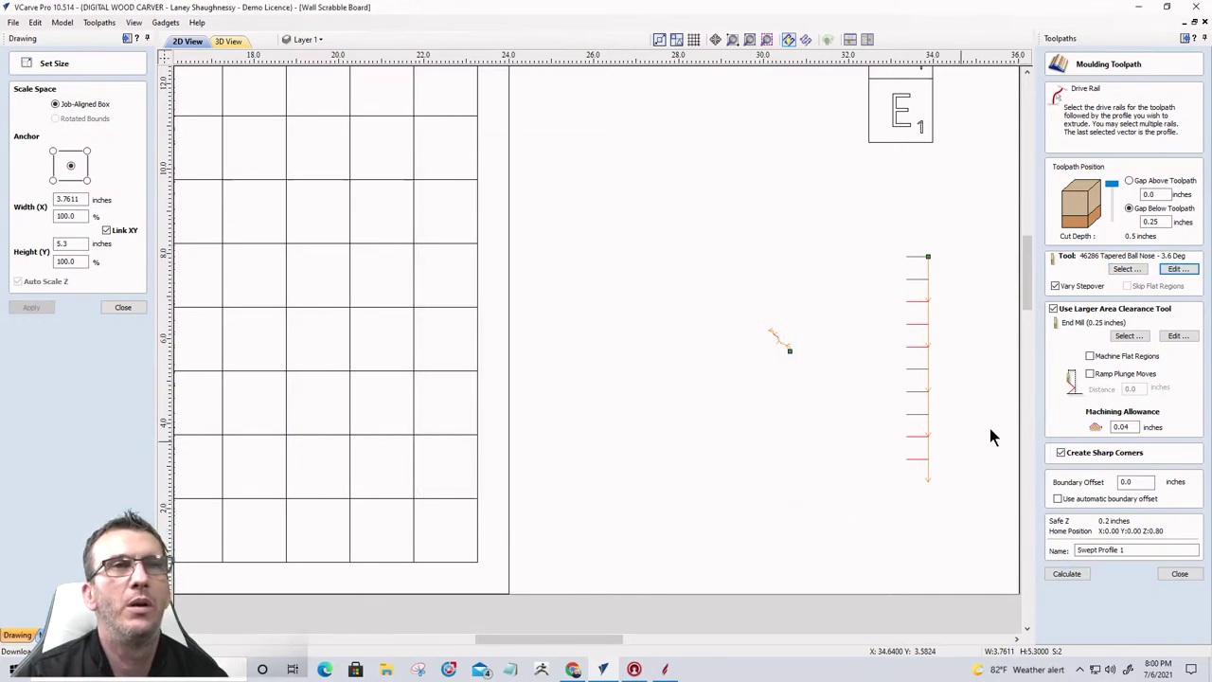
pyautogui.click(1054, 310)
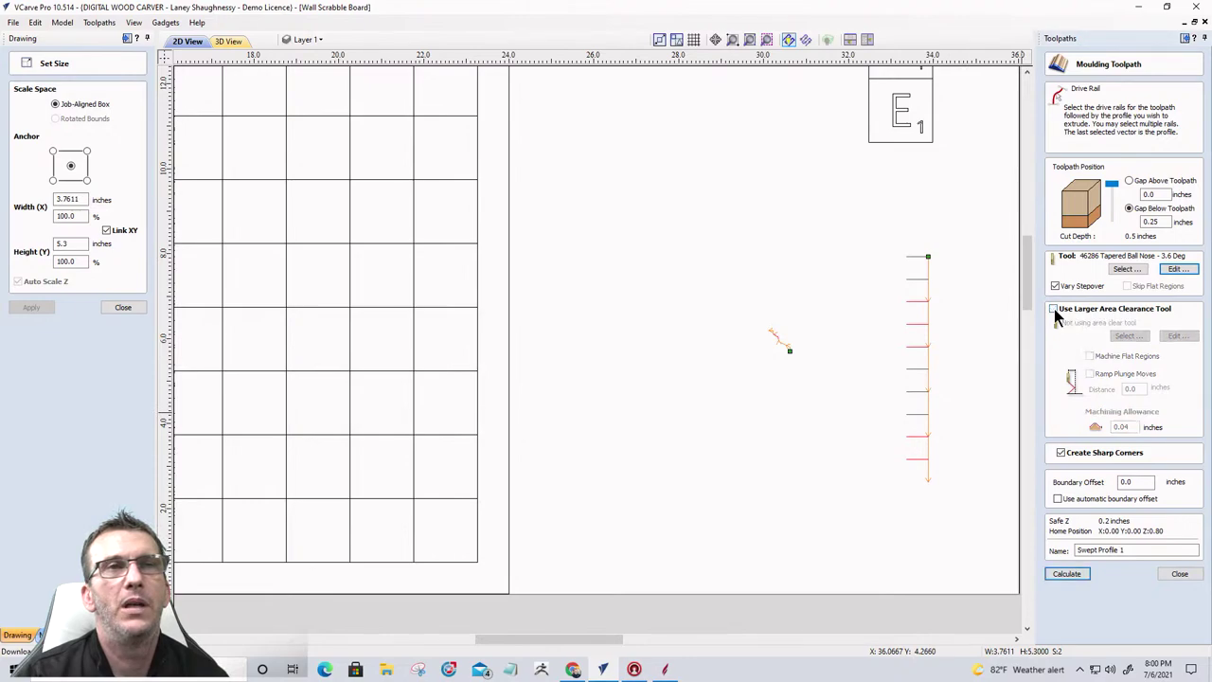
pyautogui.click(1061, 454)
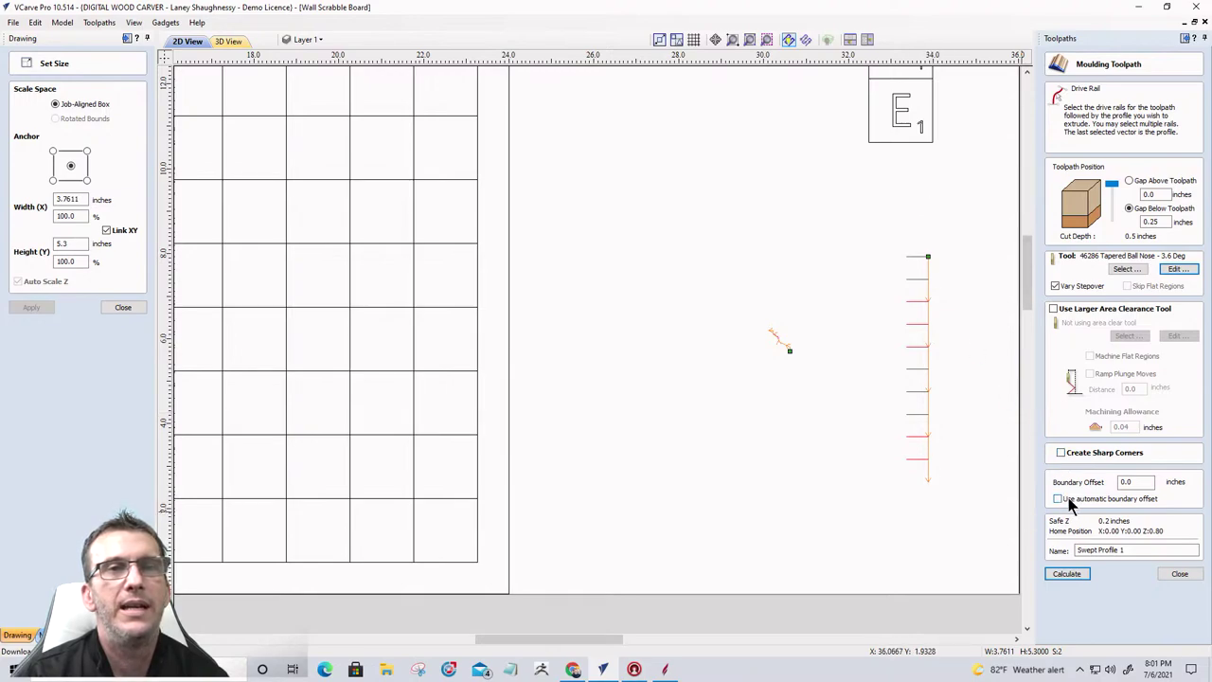
pyautogui.doubleClick(1132, 482)
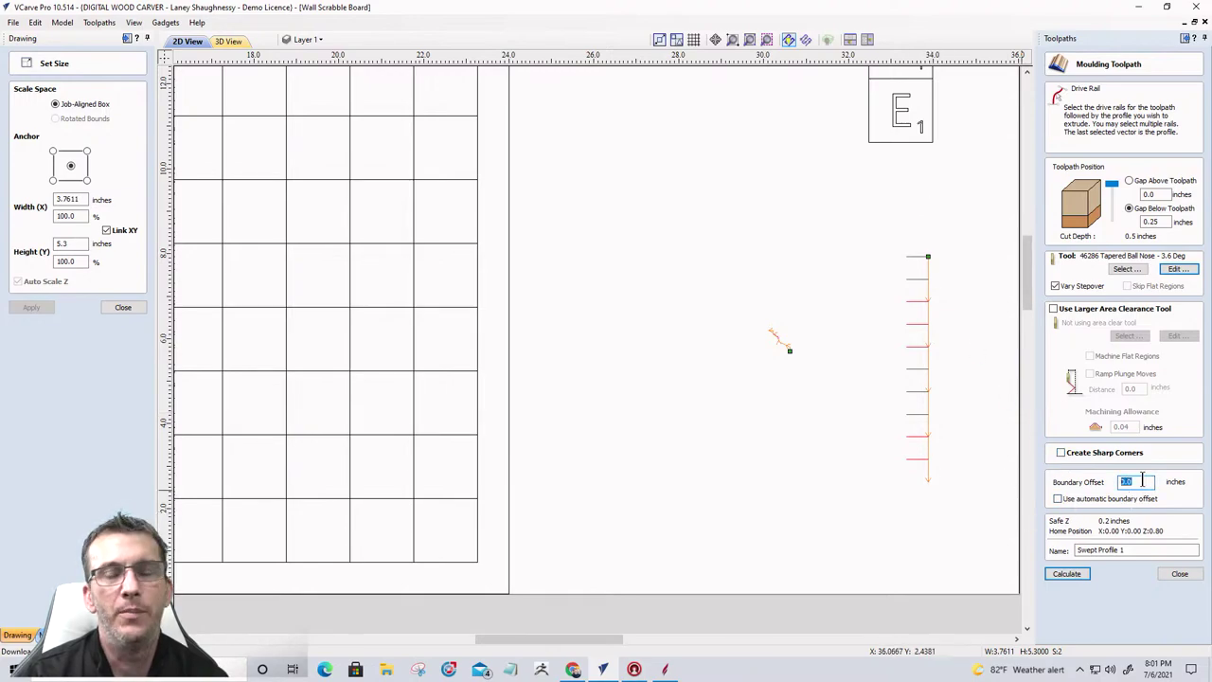
pyautogui.write('.125')
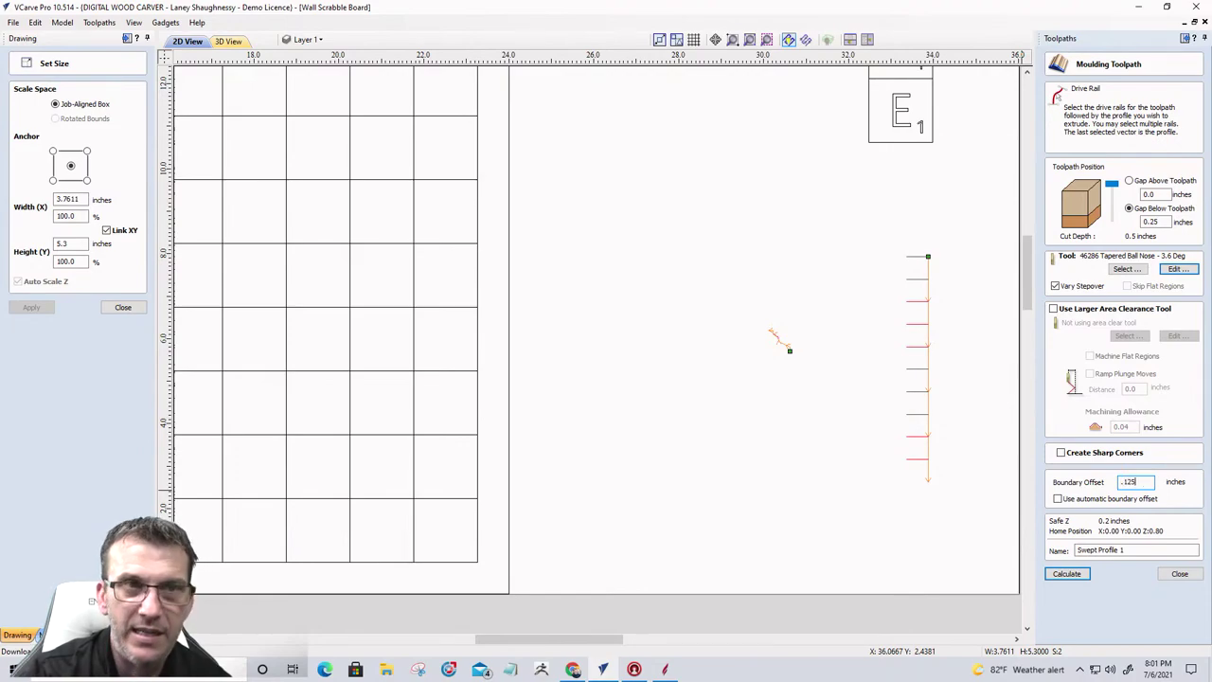
pyautogui.click(1067, 574)
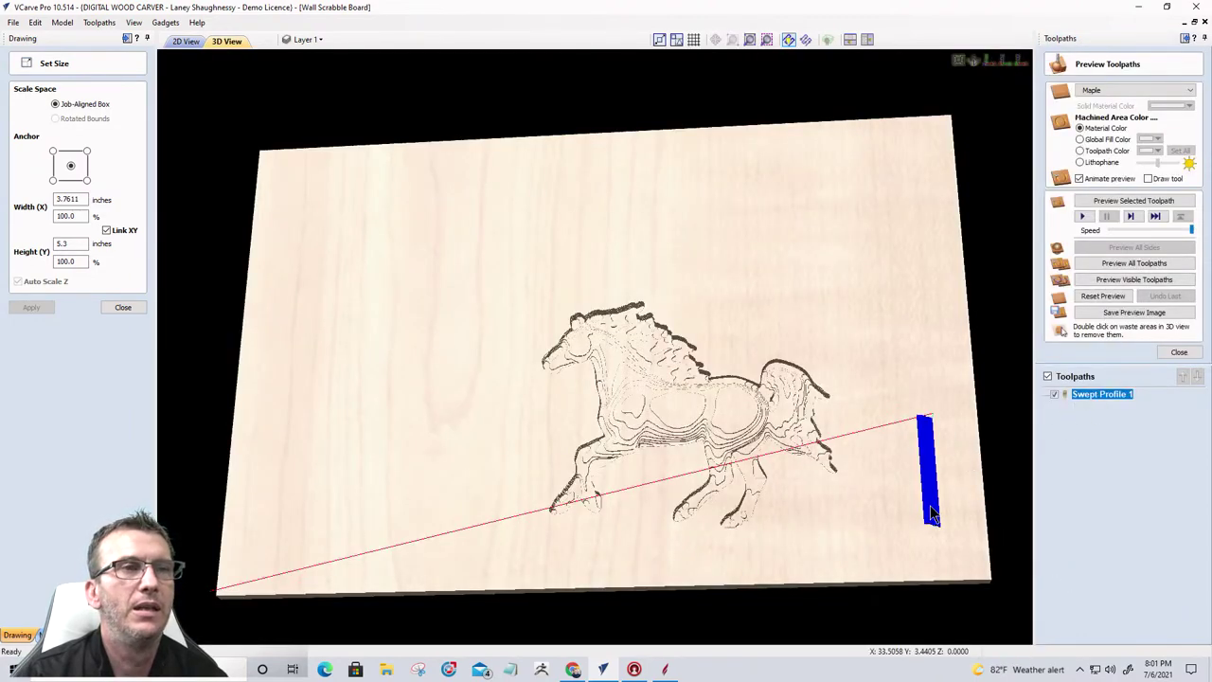
# Step: Preview Swept Profile 1 in 3D and zoom in on its narrow groove in the maple
pyautogui.scroll(3, 933, 508)
pyautogui.moveTo(933, 509); pyautogui.dragTo(1034, 297)
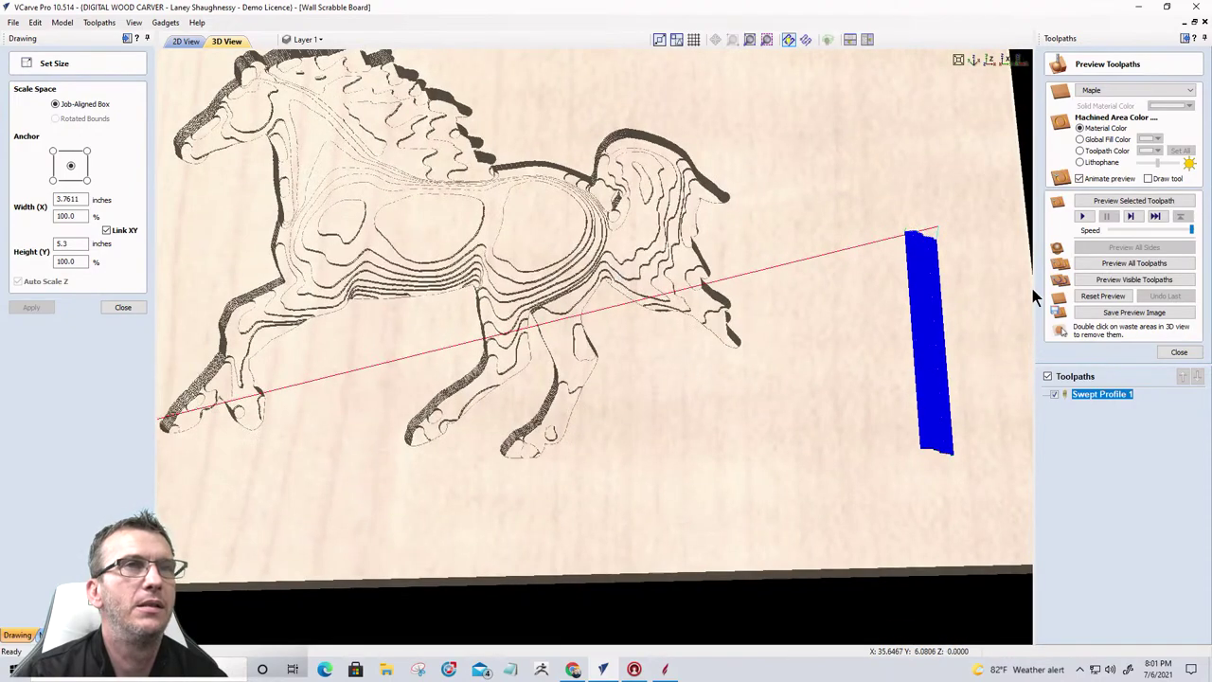
pyautogui.click(1108, 201)
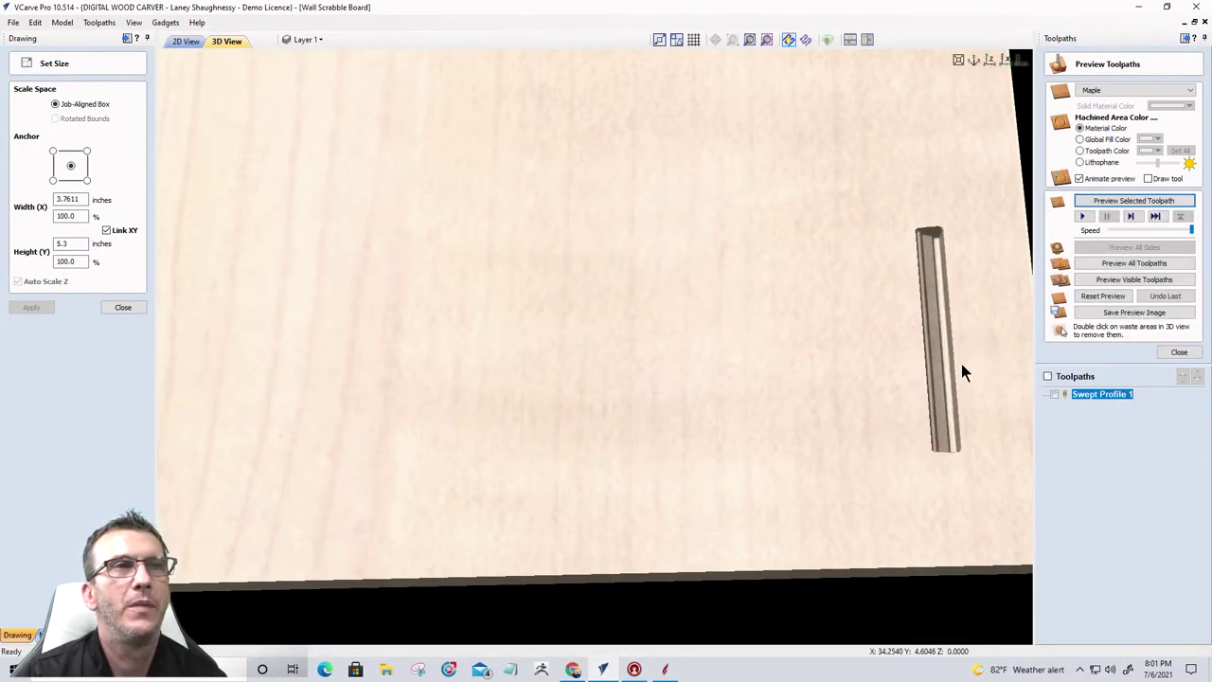
pyautogui.scroll(3, 941, 261)
pyautogui.moveTo(711, 322); pyautogui.dragTo(587, 354)
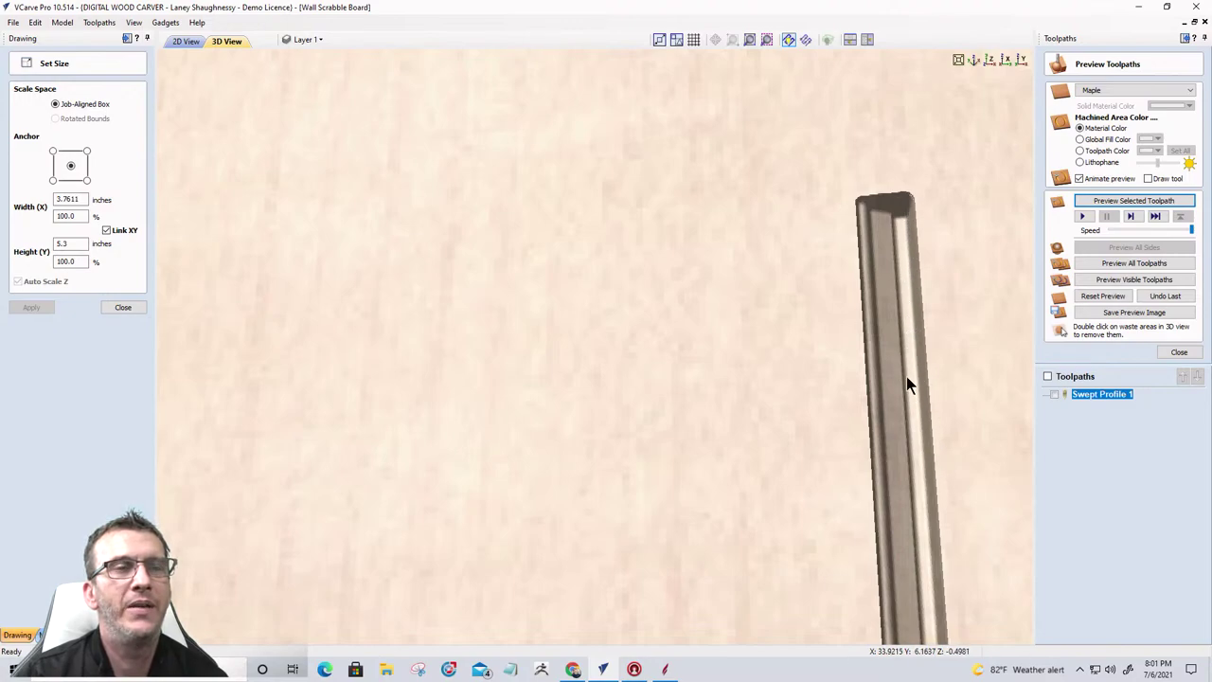
# Step: Set Swept Profile 1's boundary offset to 0 and recalculate, which fails
pyautogui.doubleClick(1102, 398)
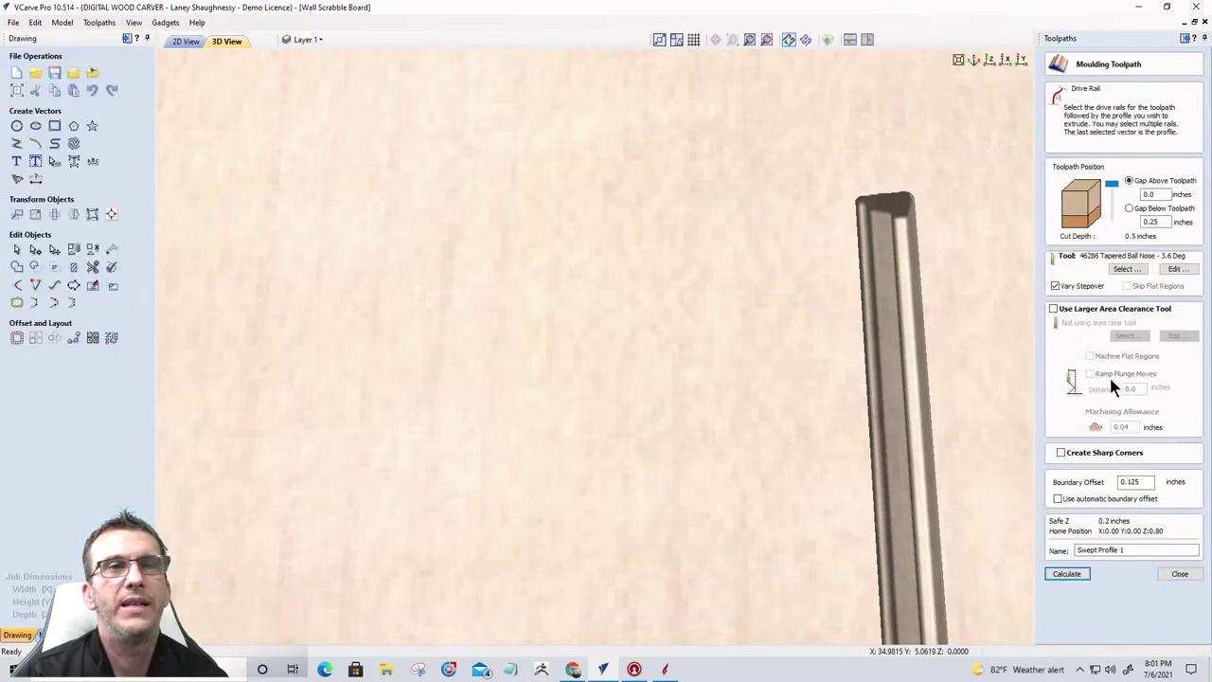
pyautogui.moveTo(1140, 483); pyautogui.dragTo(1098, 485)
pyautogui.write('0')
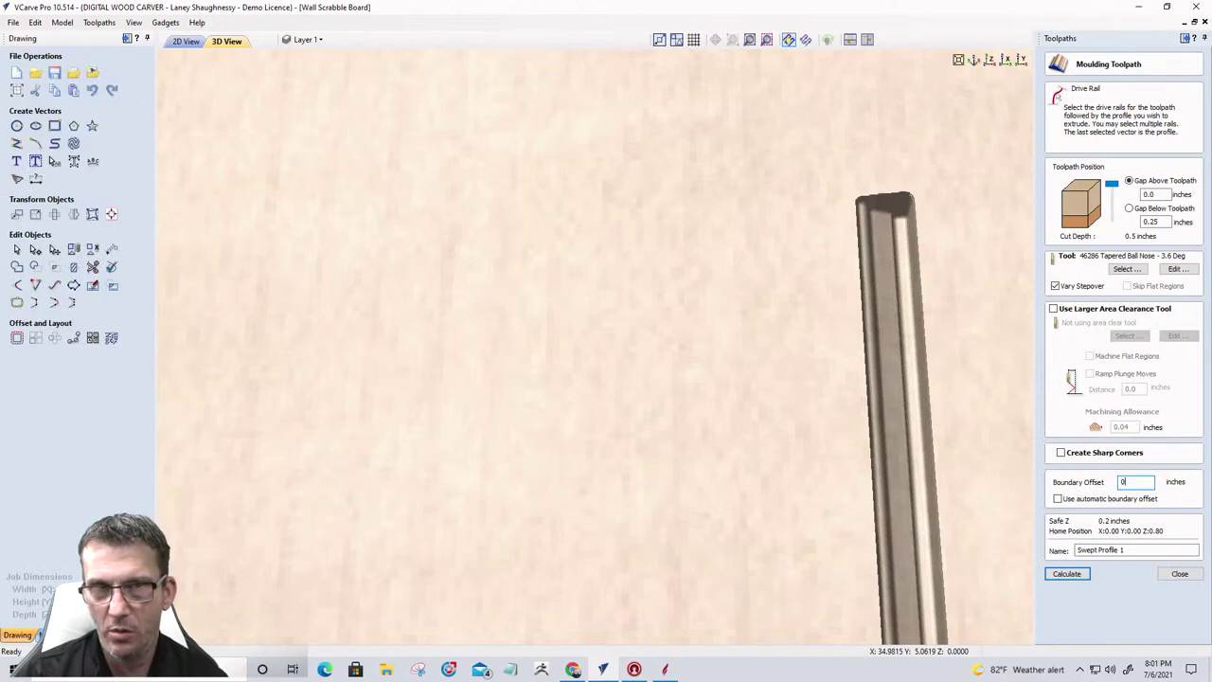
pyautogui.click(1053, 572)
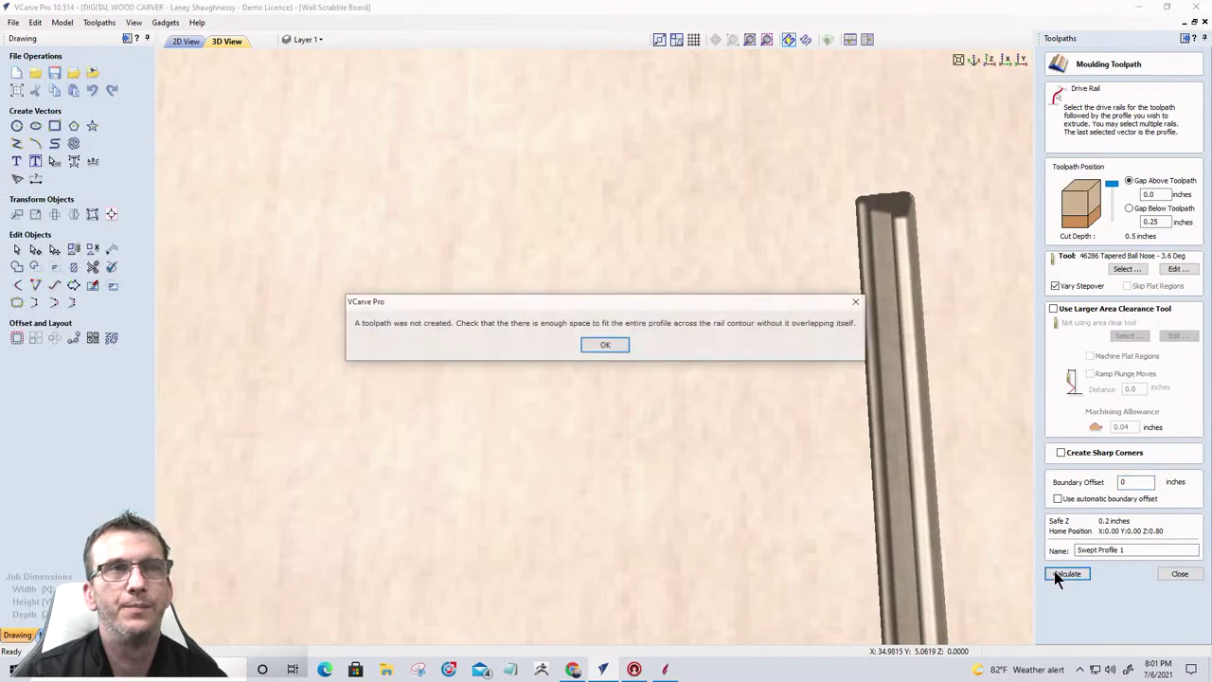
pyautogui.click(602, 348)
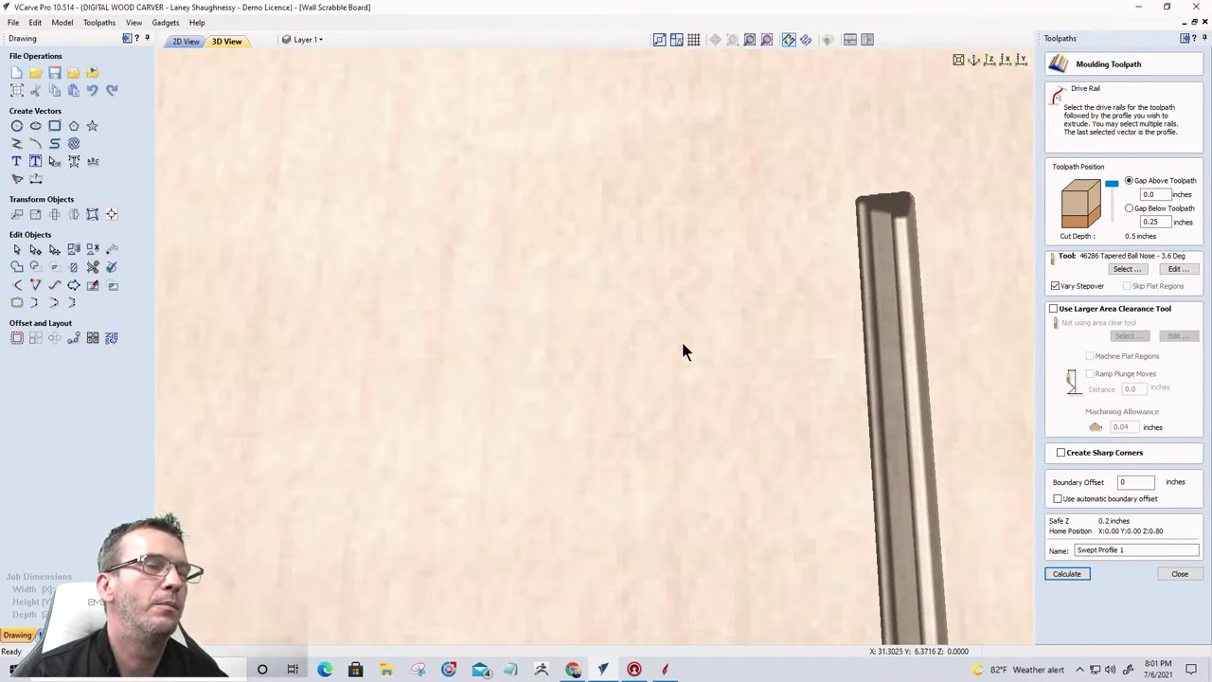
# Step: Switch the toolpath to the 46282 Tapered Ball Nose bit; recalculating fails again
pyautogui.click(1126, 269)
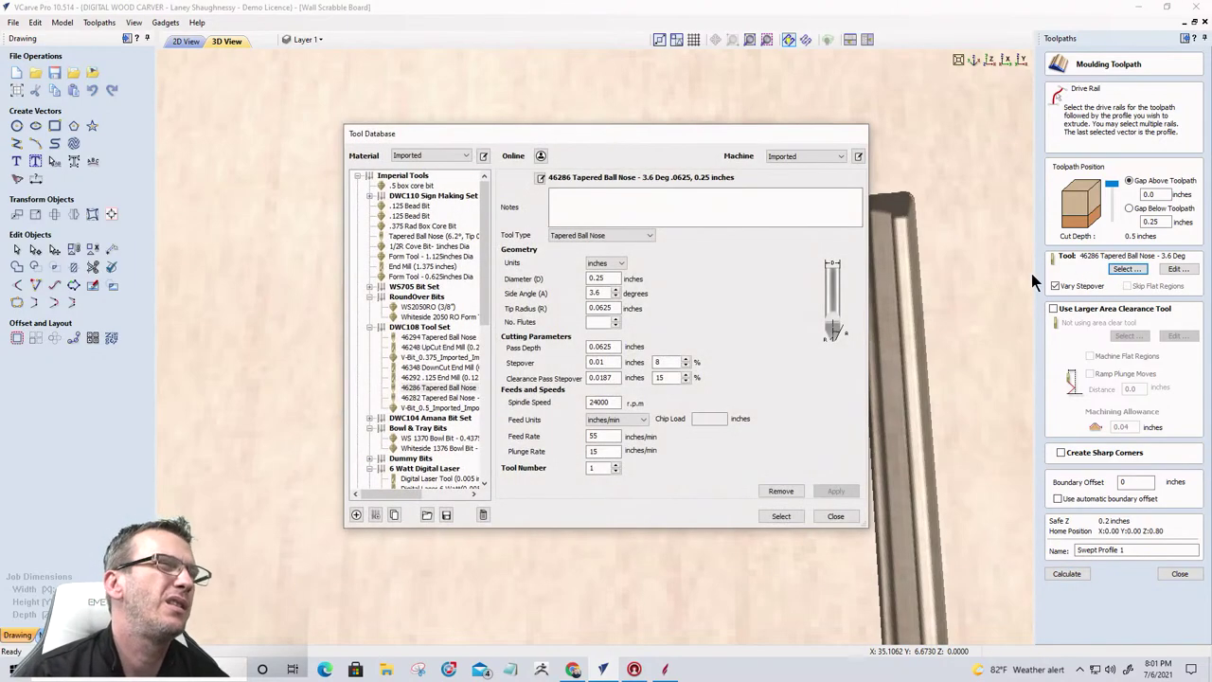
pyautogui.click(435, 398)
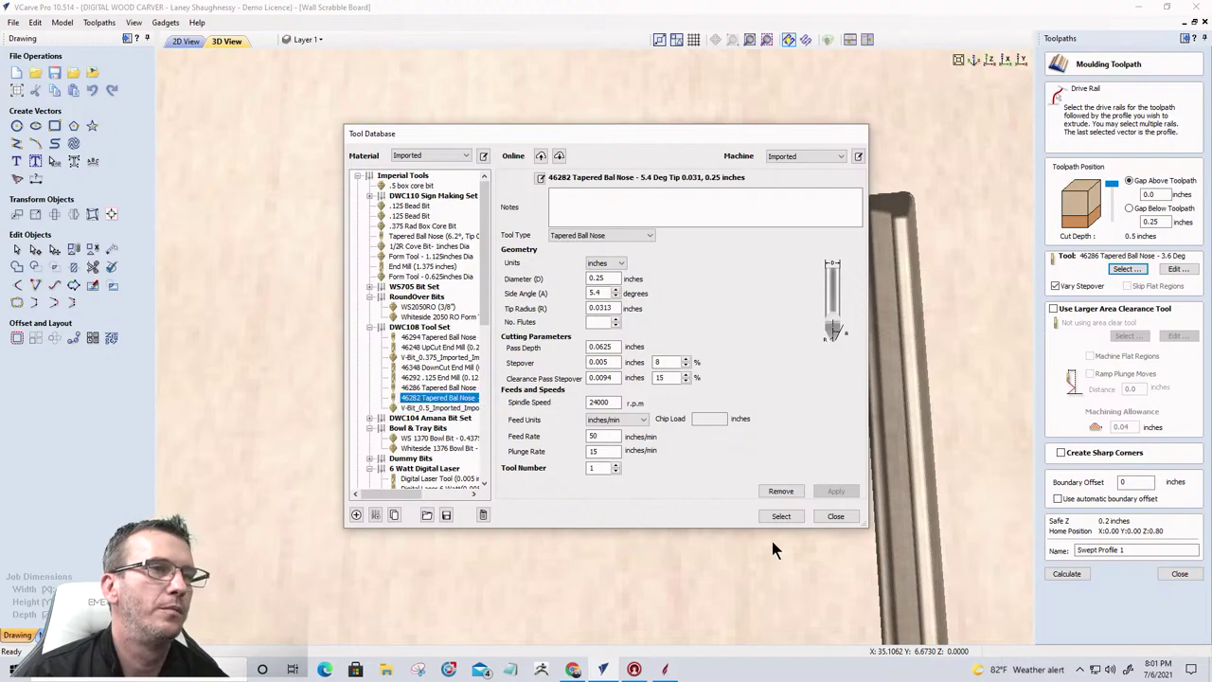
pyautogui.click(783, 516)
pyautogui.click(1067, 573)
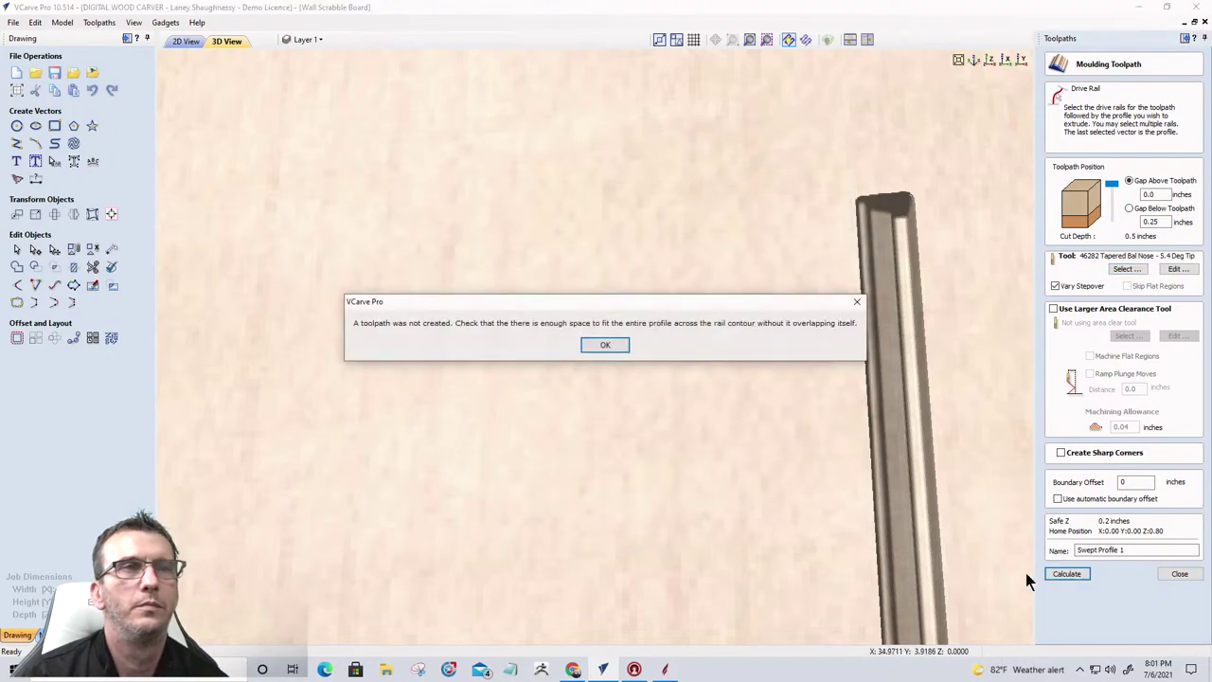
pyautogui.click(612, 345)
# Step: Close the moulding form and lengthen the vertical rail line downward
pyautogui.click(187, 41)
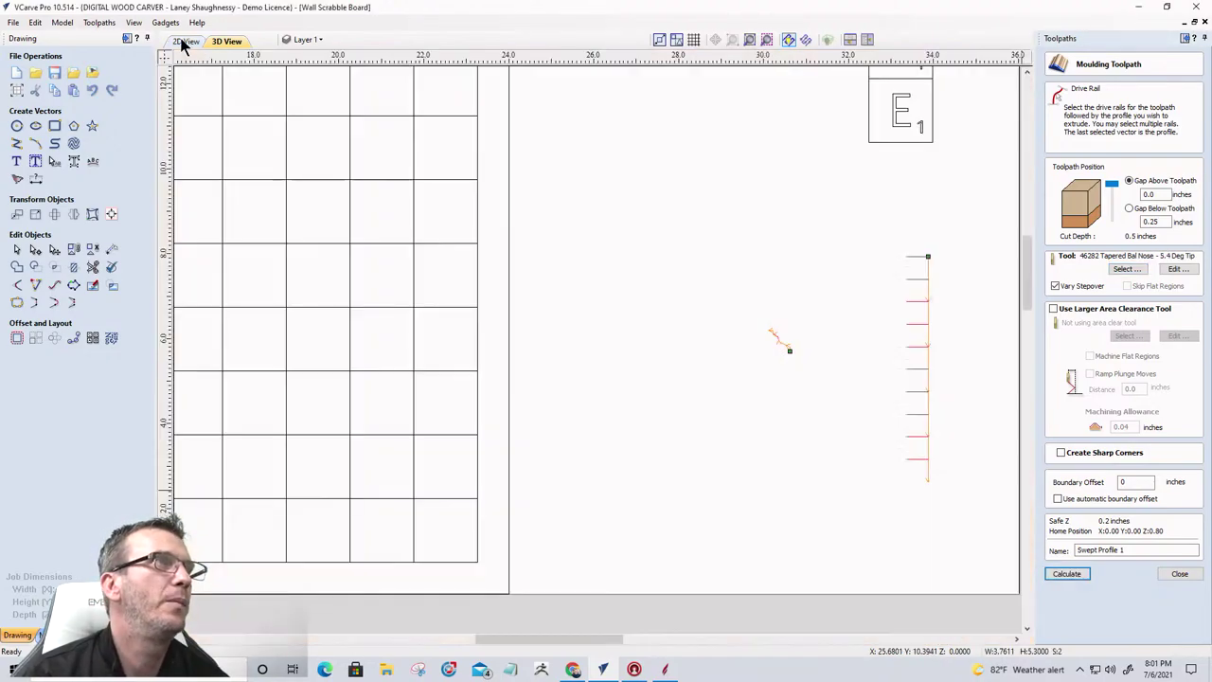
pyautogui.scroll(2, 822, 341)
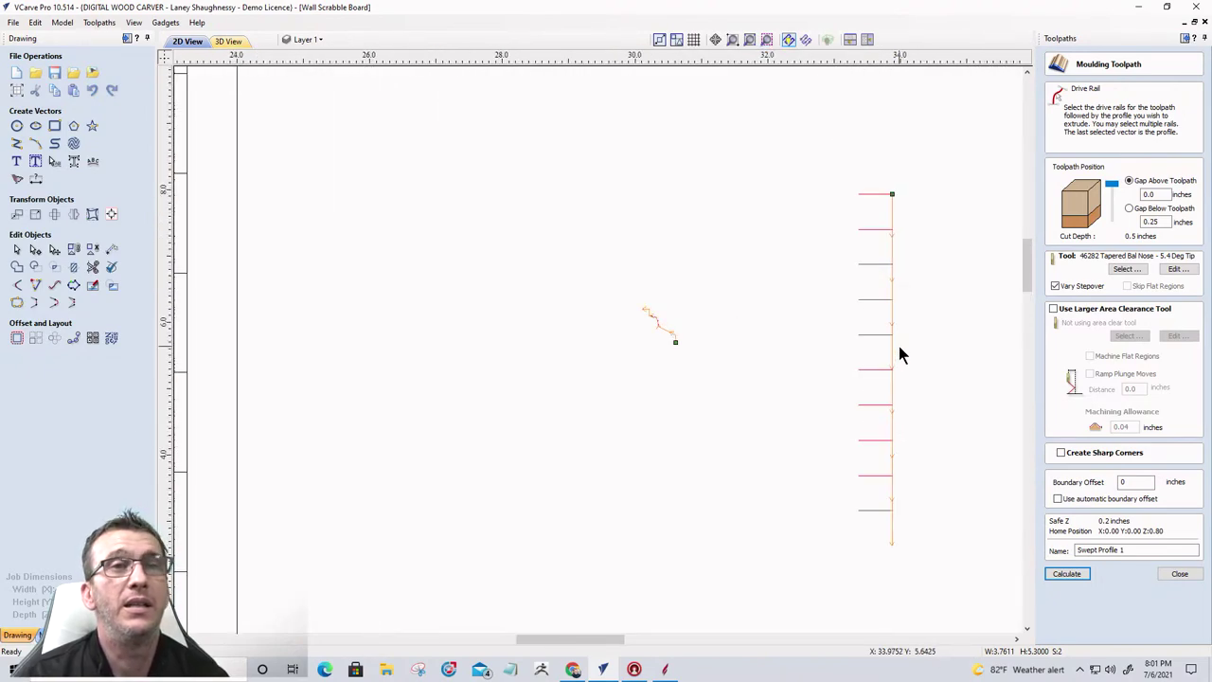
pyautogui.scroll(-2, 895, 334)
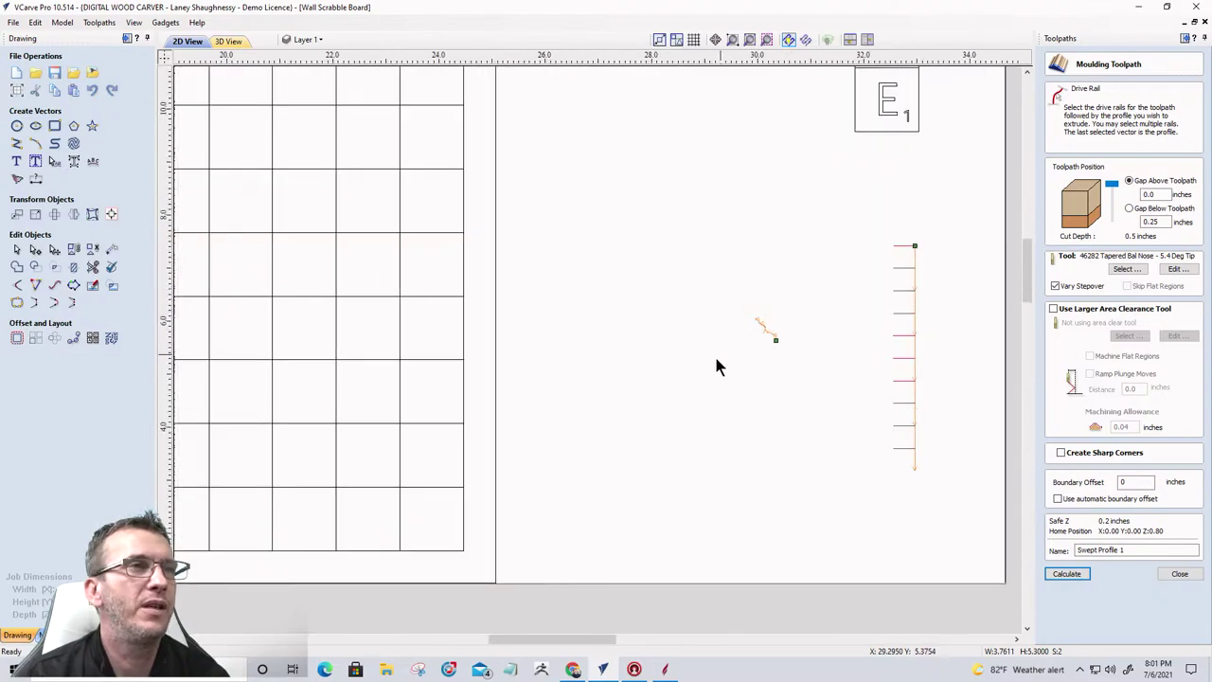
pyautogui.scroll(-2, 747, 377)
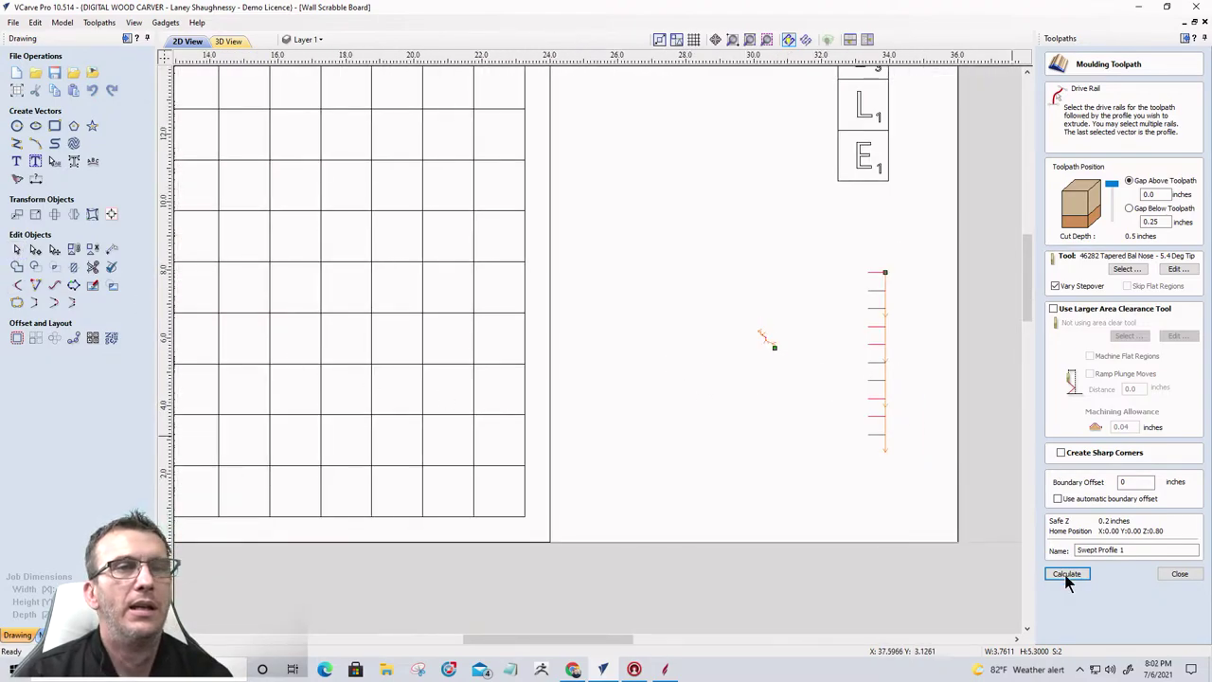
pyautogui.click(1174, 576)
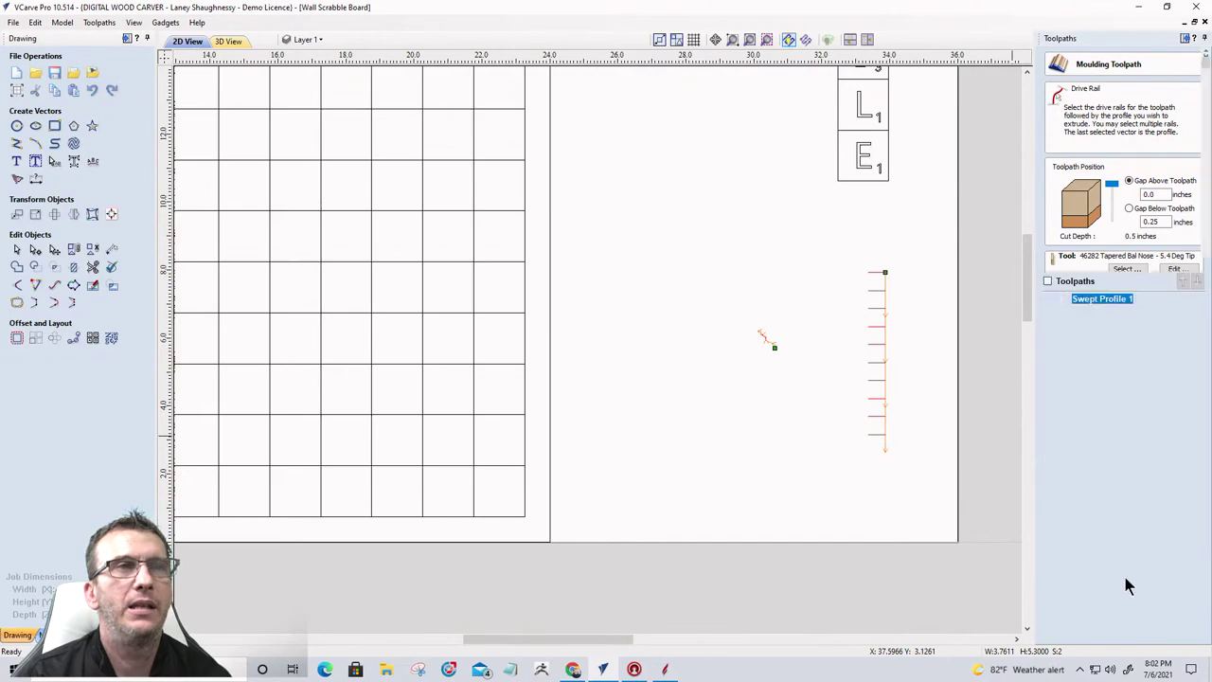
pyautogui.click(885, 349)
pyautogui.click(886, 348)
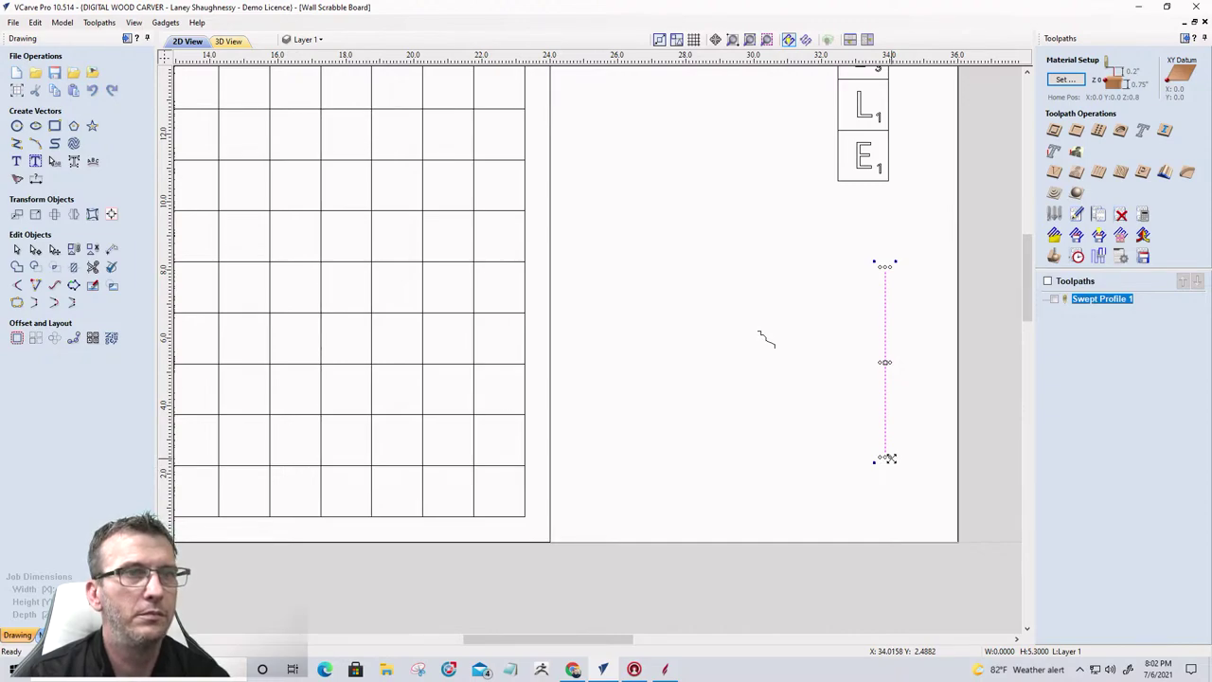
pyautogui.moveTo(889, 459); pyautogui.dragTo(899, 513)
# Step: Resize the profile curve to 0.75 × 0.75 inches and start a Swept Profile 2 moulding
pyautogui.moveTo(746, 321); pyautogui.dragTo(782, 367)
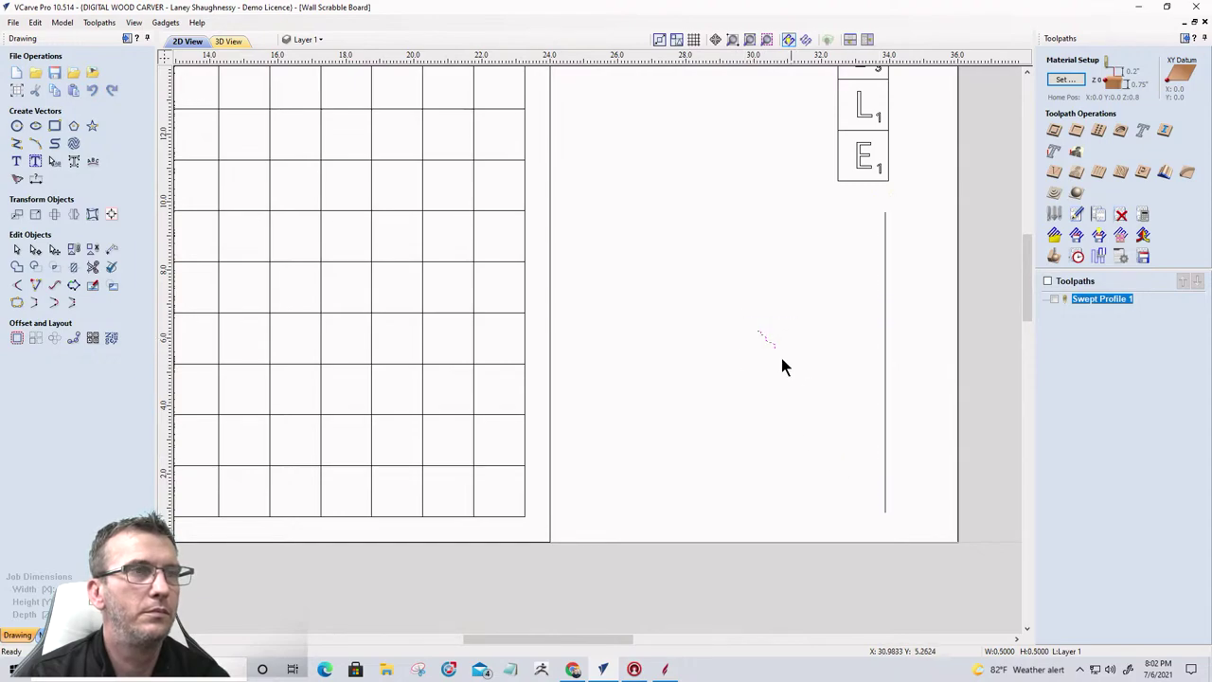
pyautogui.click(16, 249)
pyautogui.click(34, 251)
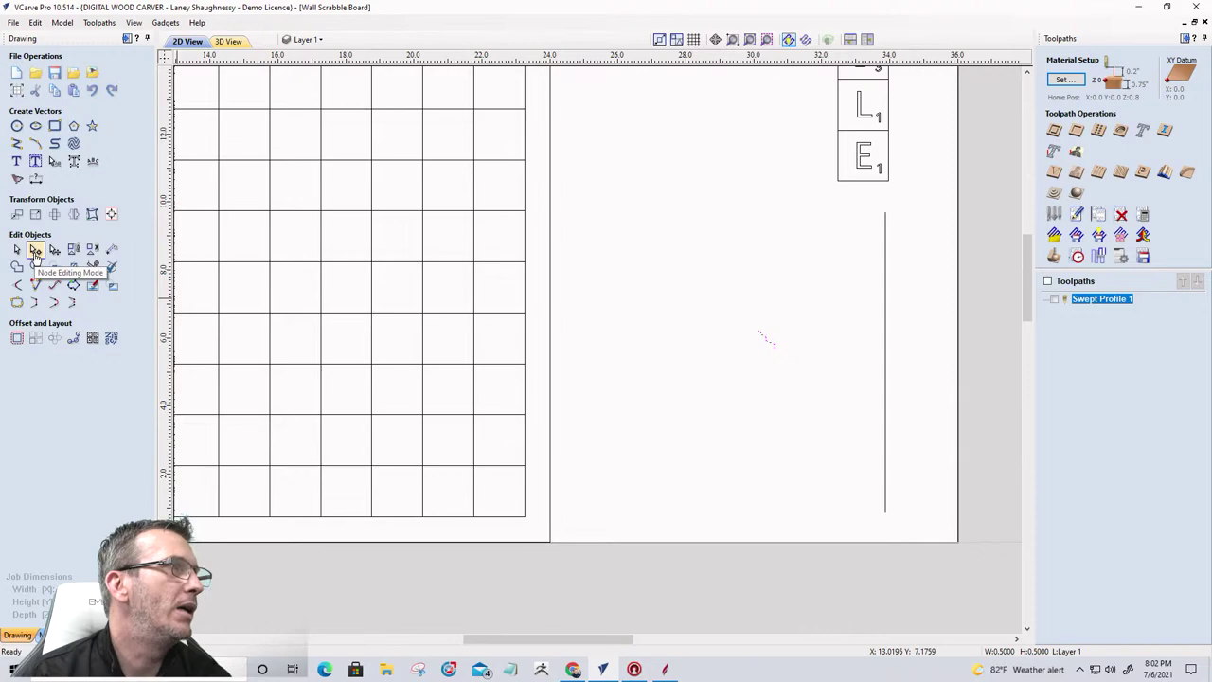
pyautogui.click(35, 214)
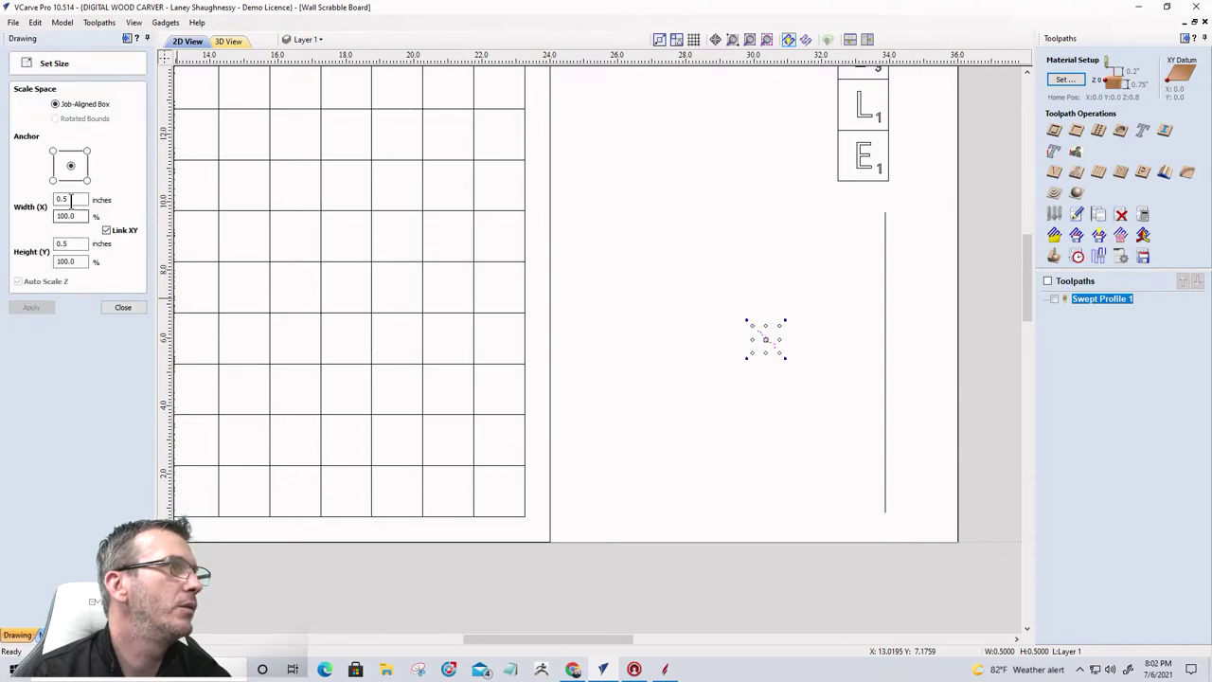
pyautogui.write('0.7')
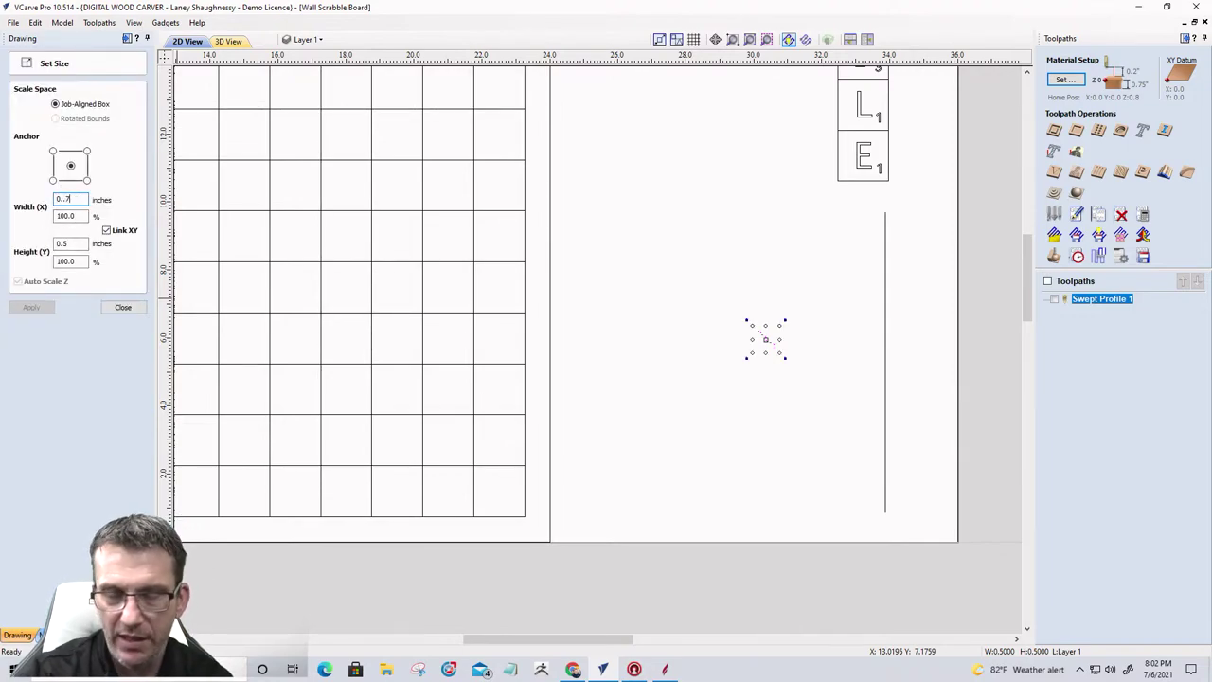
pyautogui.press('BackSpace')
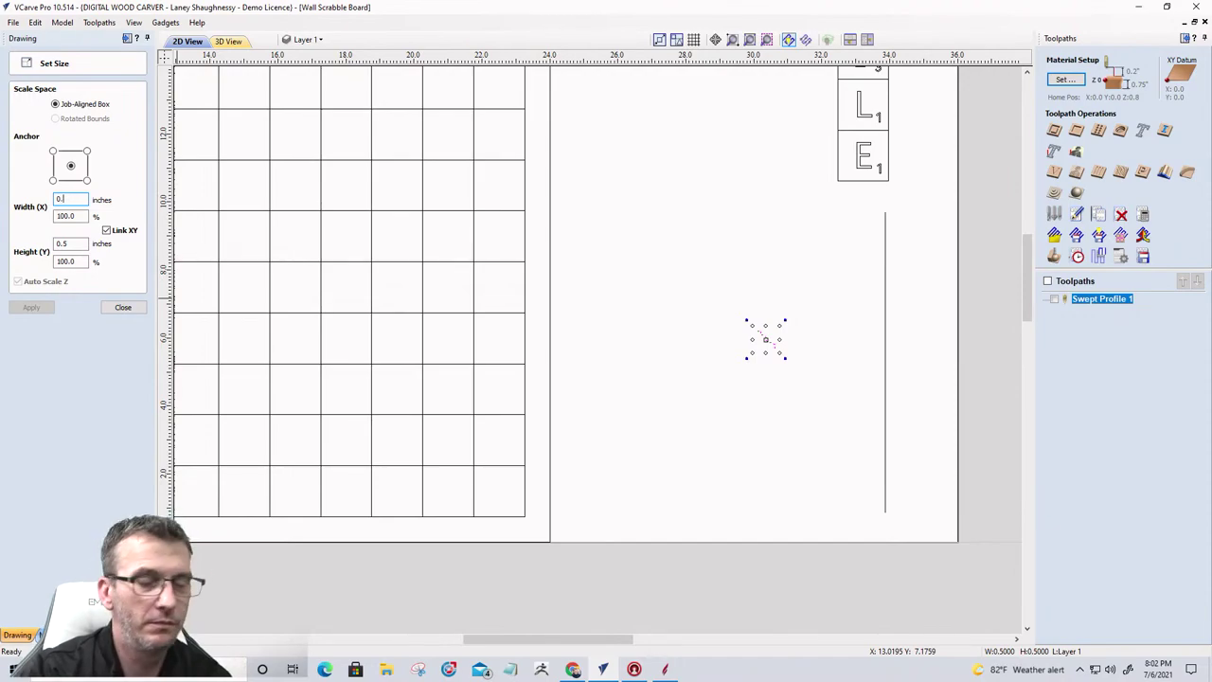
pyautogui.write('75')
pyautogui.press('Tab')
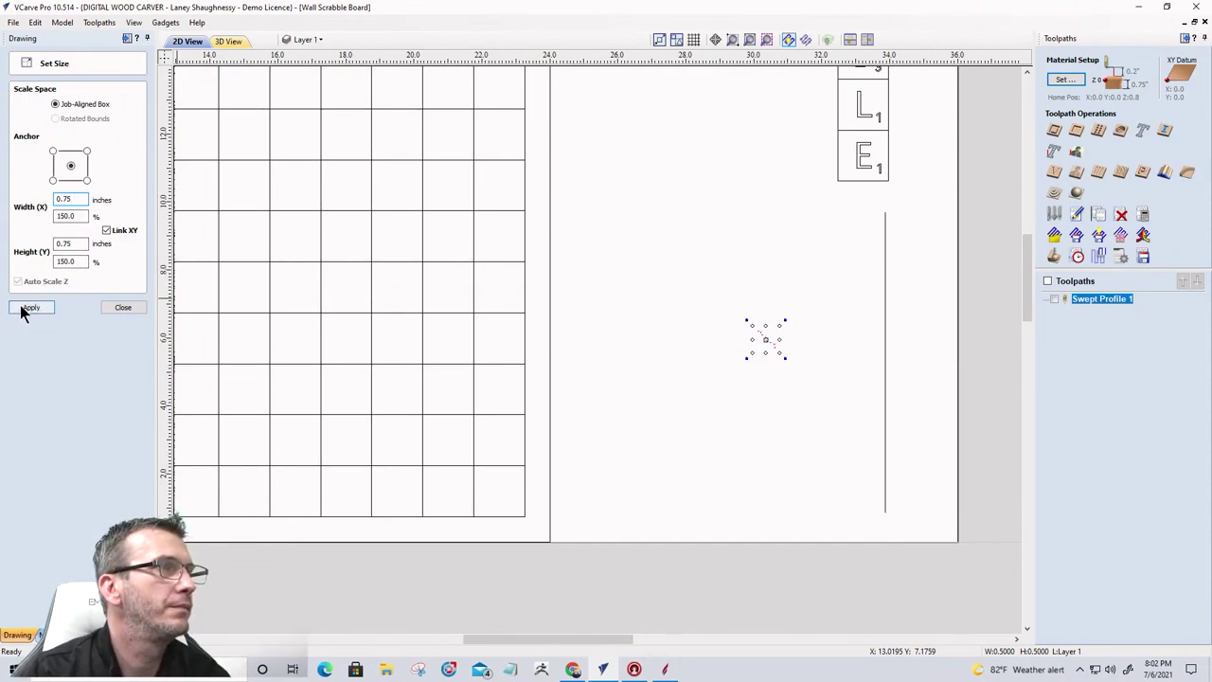
pyautogui.click(28, 307)
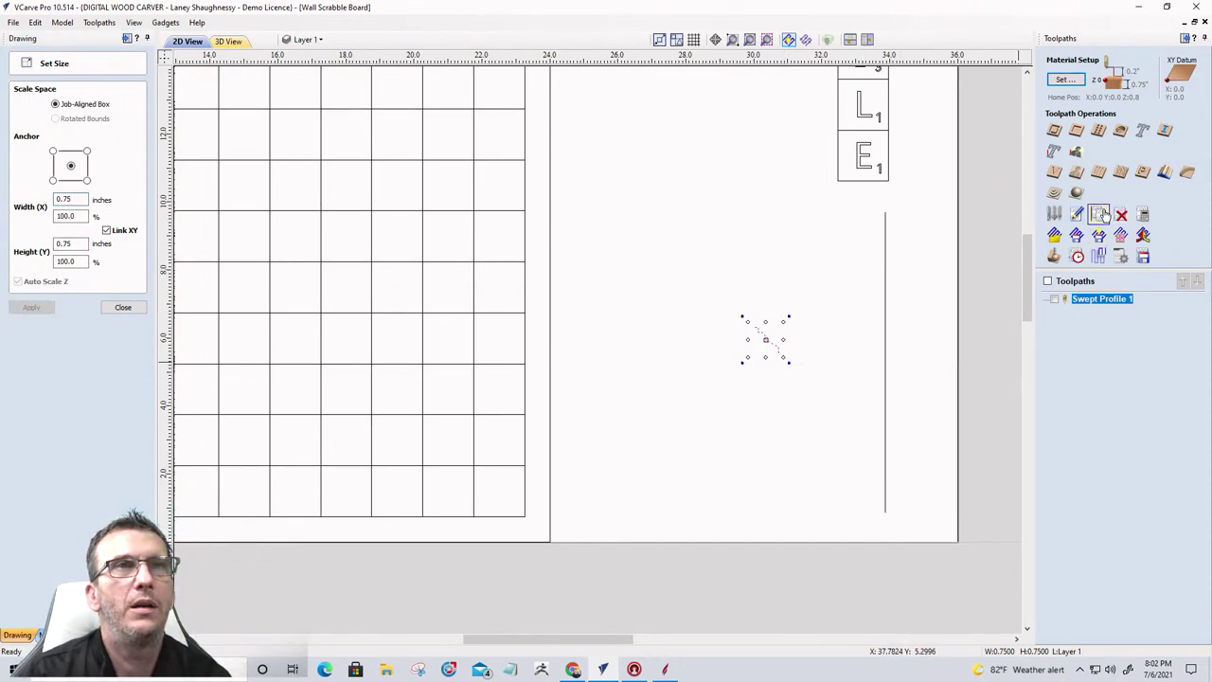
pyautogui.click(1166, 173)
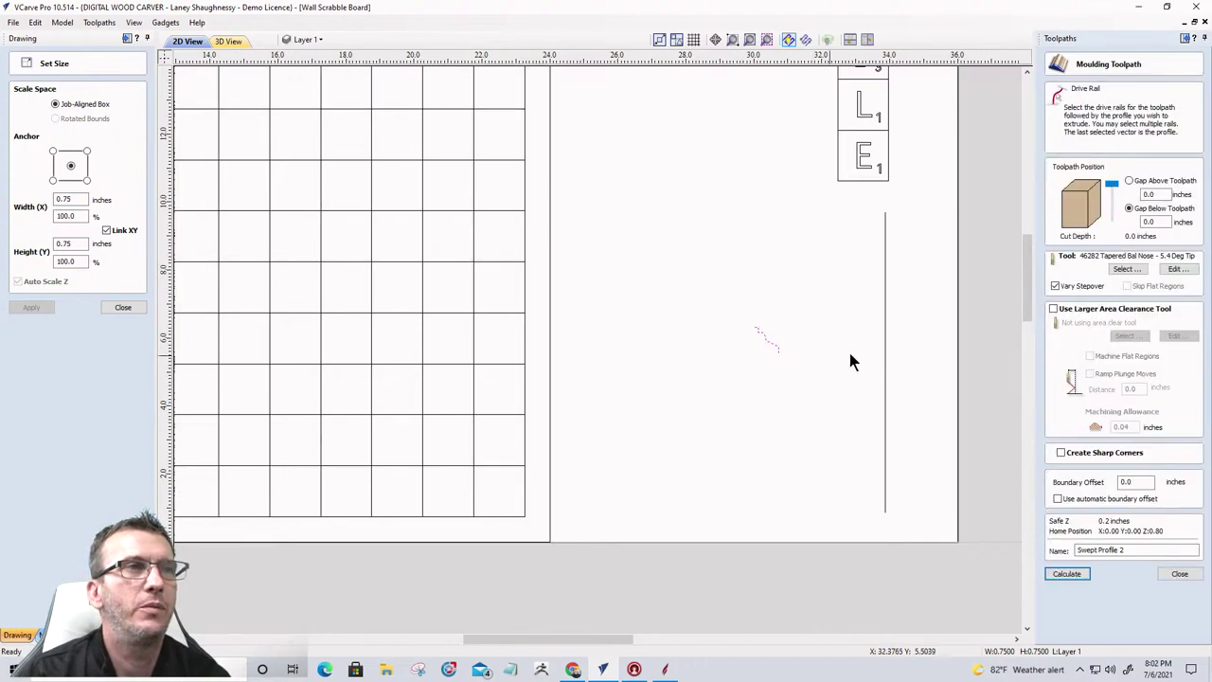
# Step: Calculate Swept Profile 2 from the vertical rail and small curve, and preview its groove
pyautogui.click(883, 351)
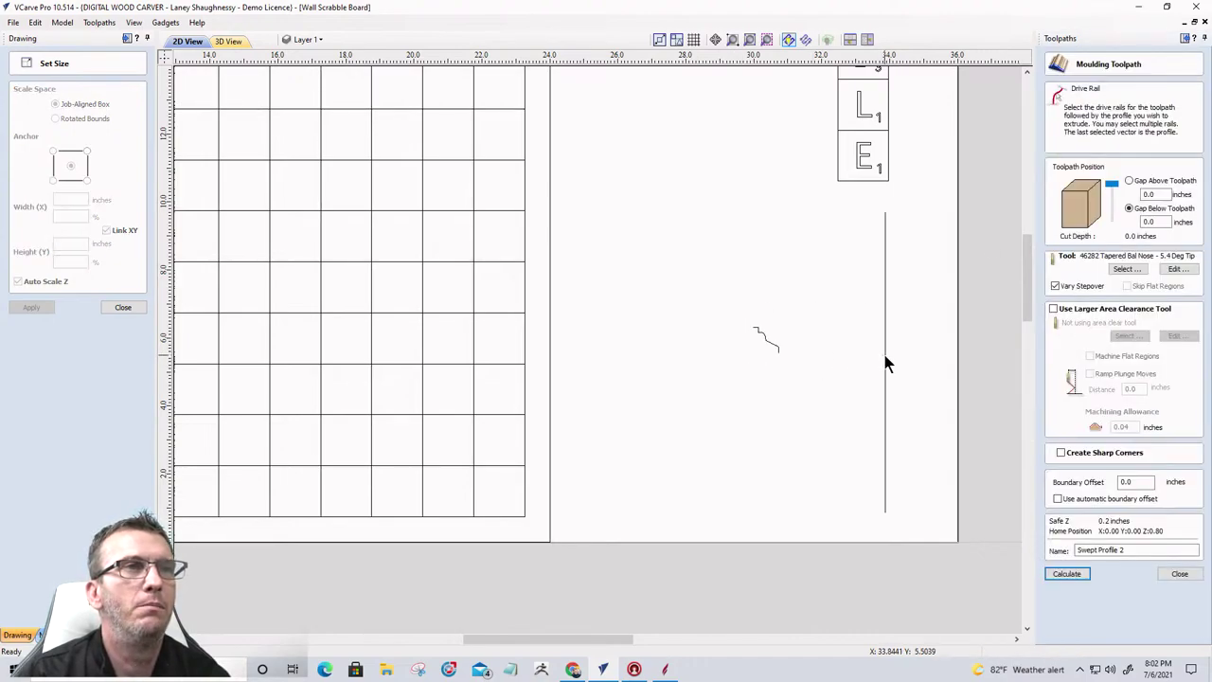
pyautogui.keyDown('shift'); pyautogui.click(772, 352); pyautogui.keyUp('shift')
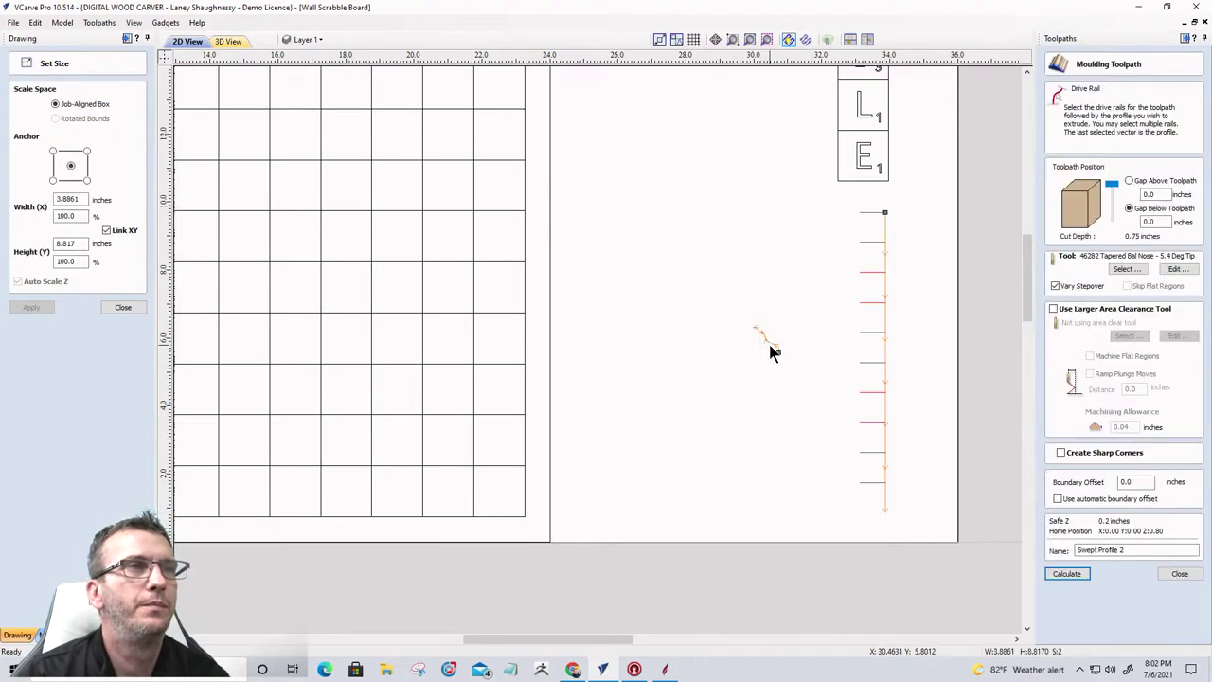
pyautogui.click(1067, 574)
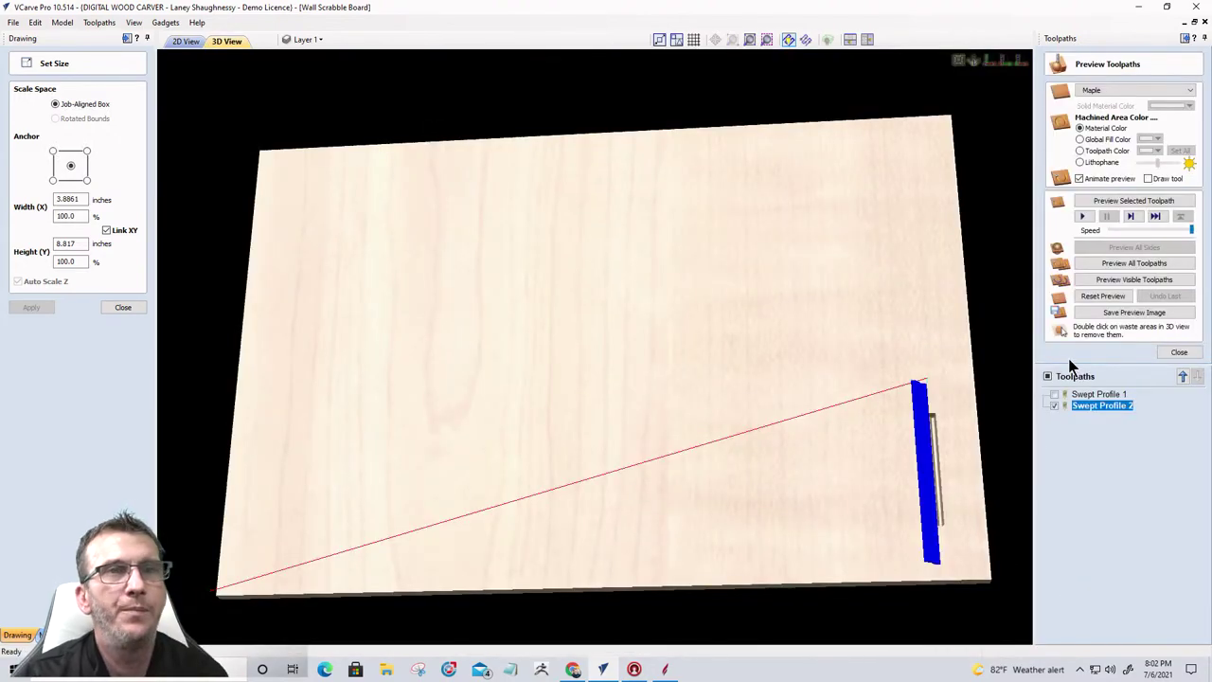
pyautogui.click(1099, 297)
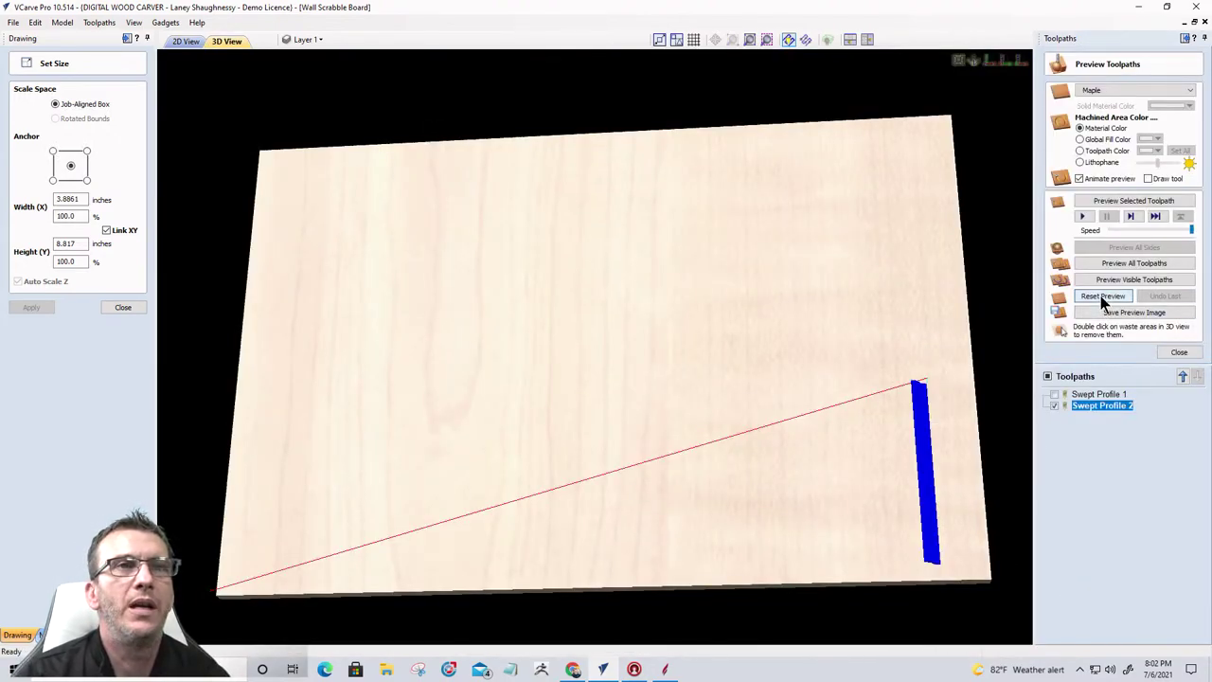
pyautogui.click(1110, 199)
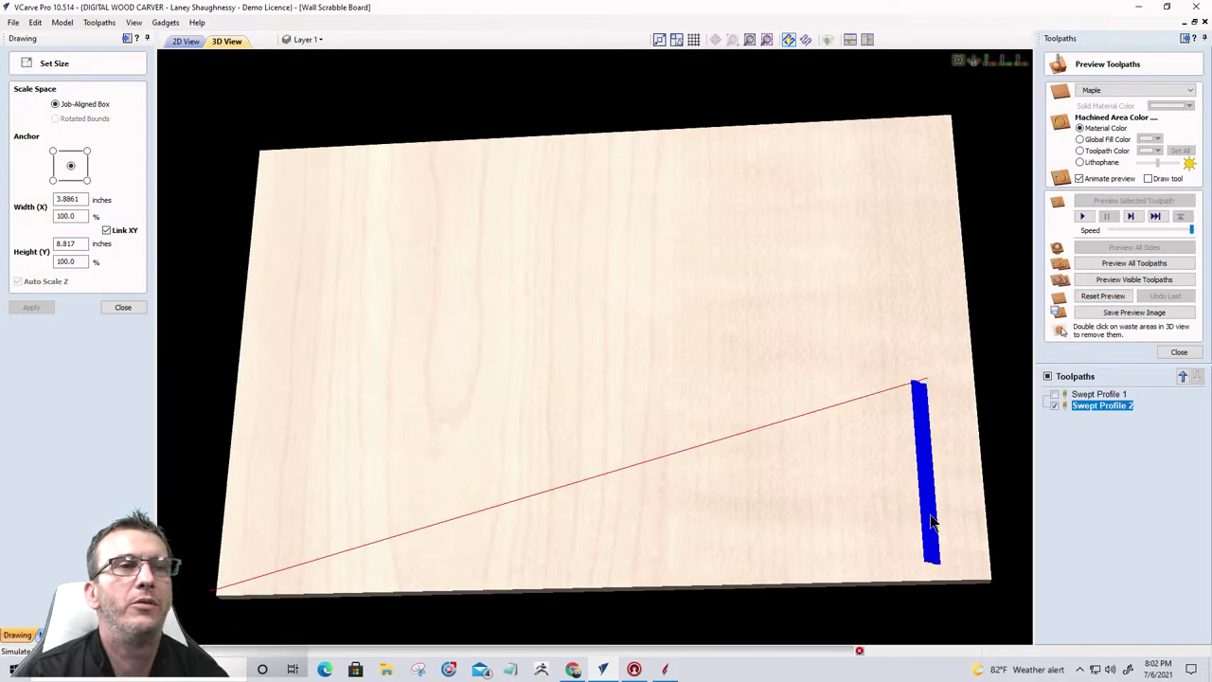
pyautogui.scroll(3, 935, 556)
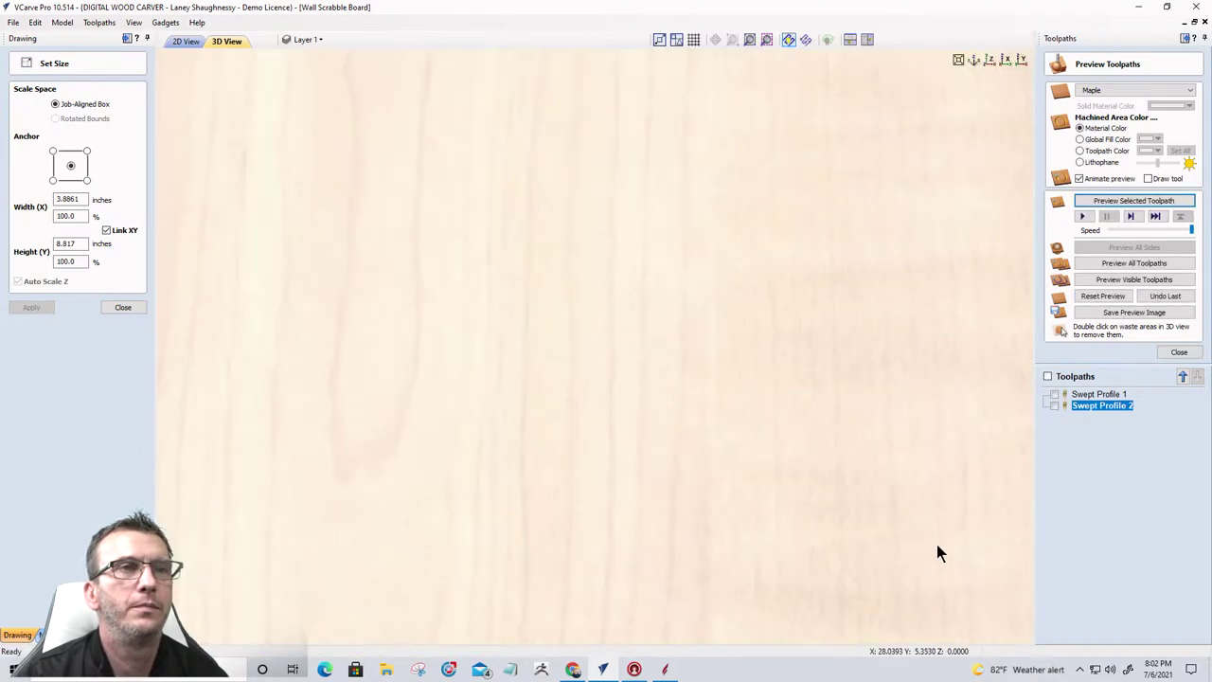
pyautogui.scroll(-1, 253, 153)
pyautogui.moveTo(253, 153); pyautogui.dragTo(400, 278, button='middle')
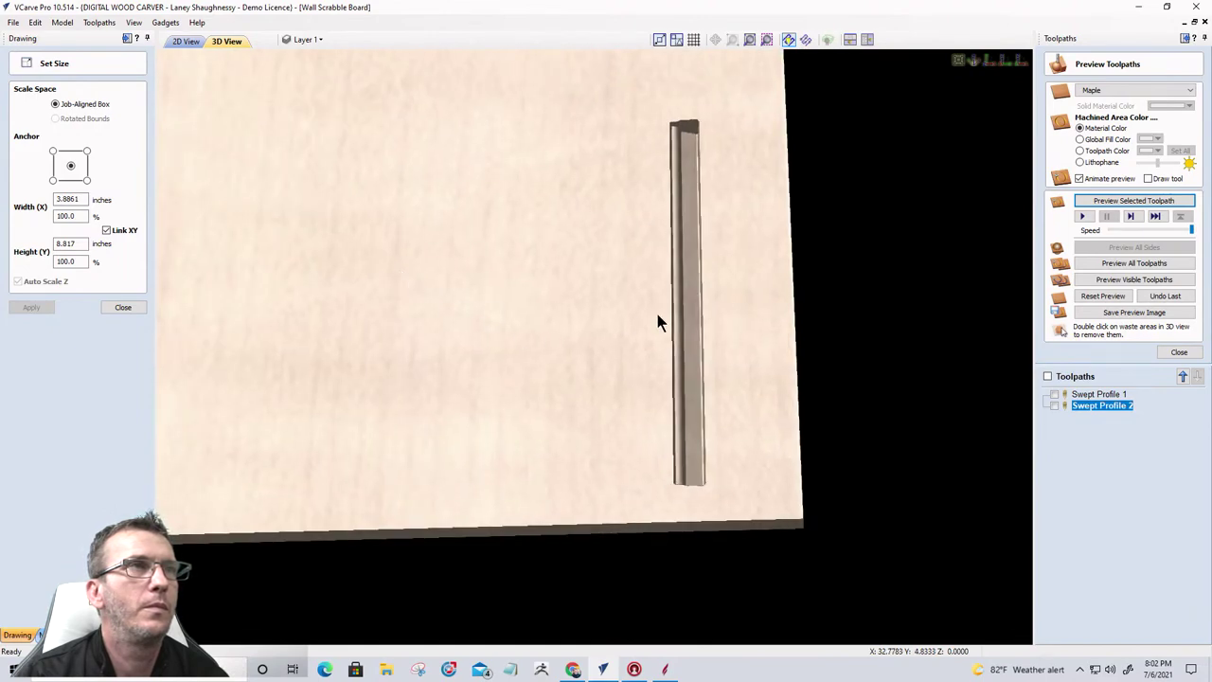
pyautogui.scroll(2, 674, 305)
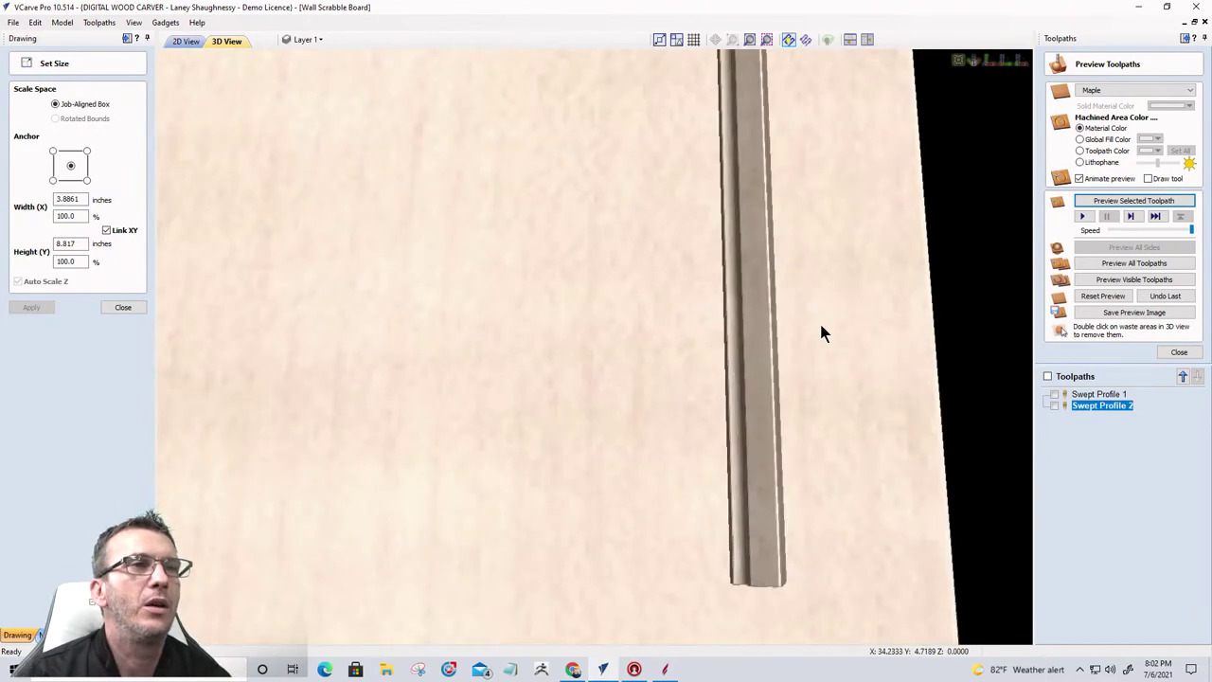
pyautogui.scroll(2, 820, 336)
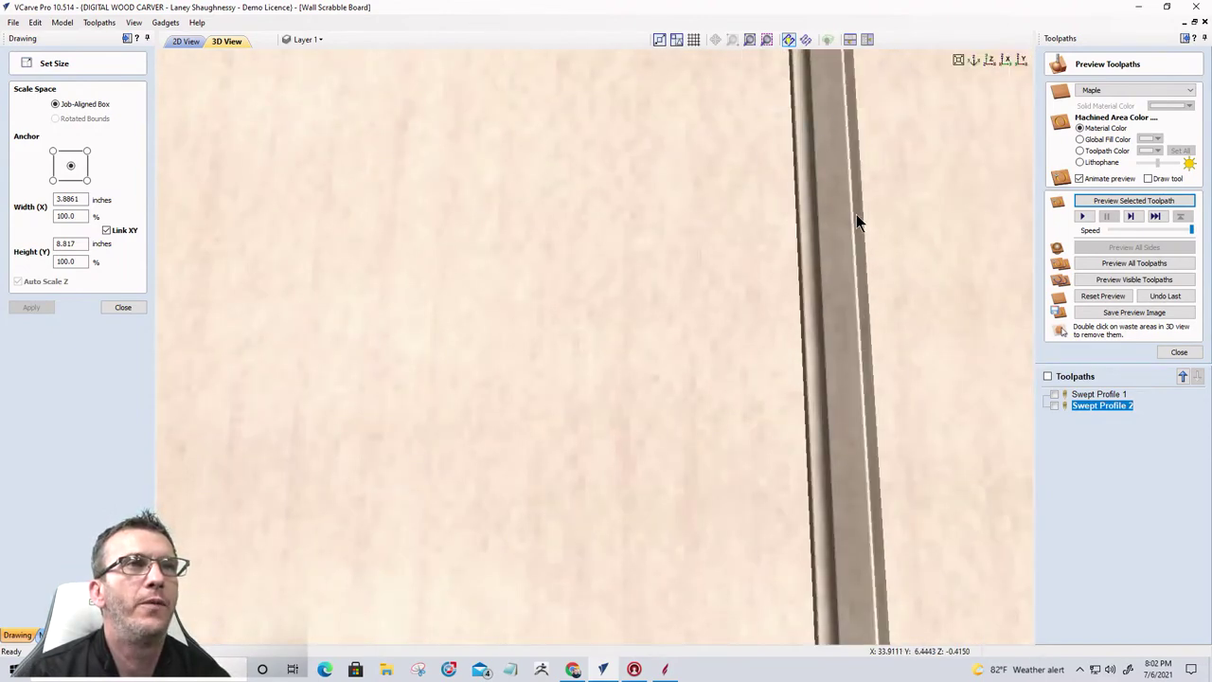
pyautogui.moveTo(755, 478); pyautogui.dragTo(726, 411)
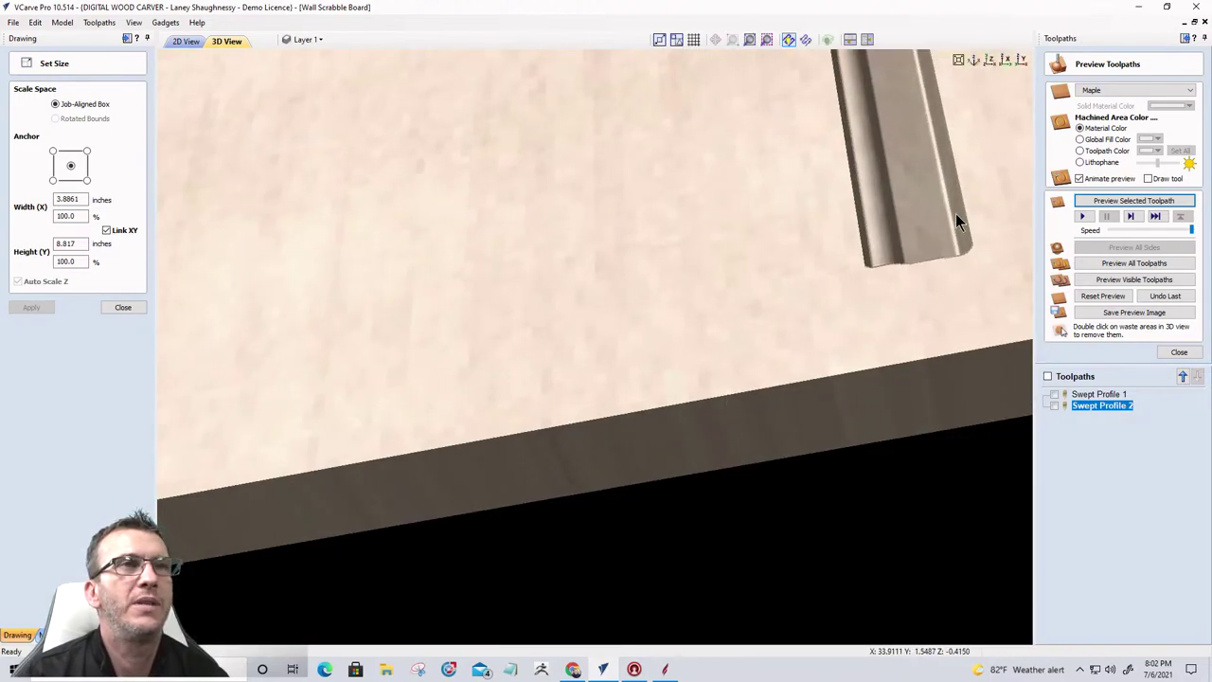
# Step: Change Swept Profile 2's boundary offset to .125, recalculate and preview the wider groove
pyautogui.doubleClick(1110, 405)
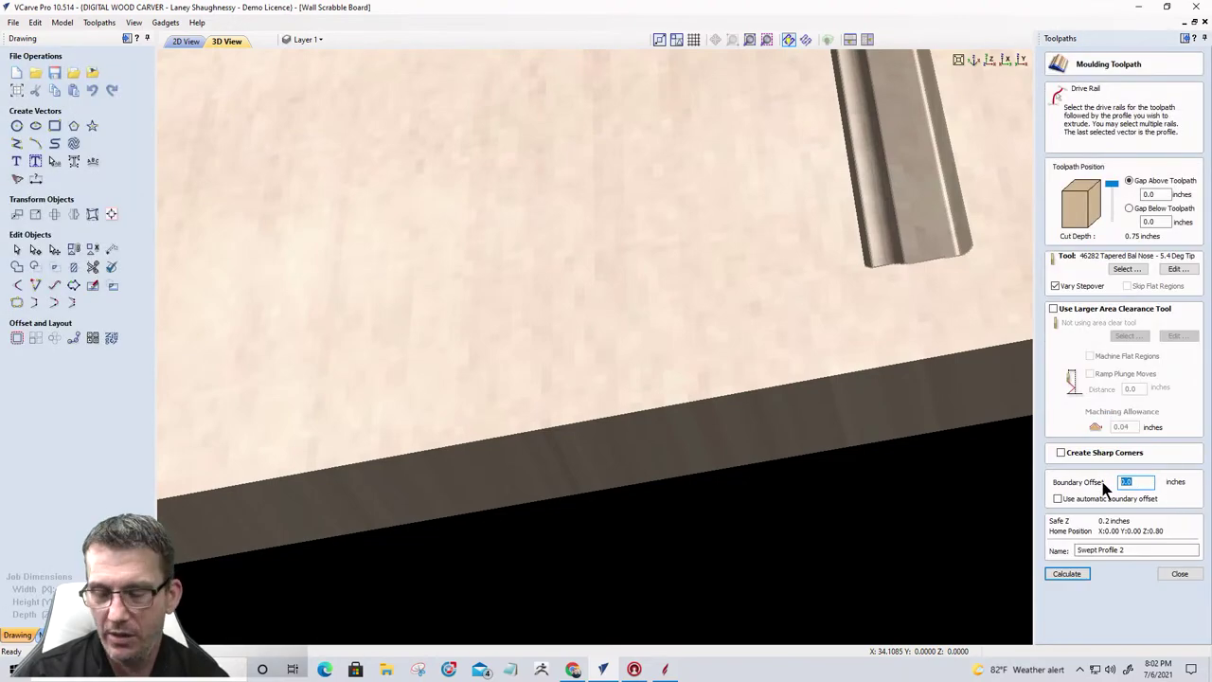
pyautogui.write('.125')
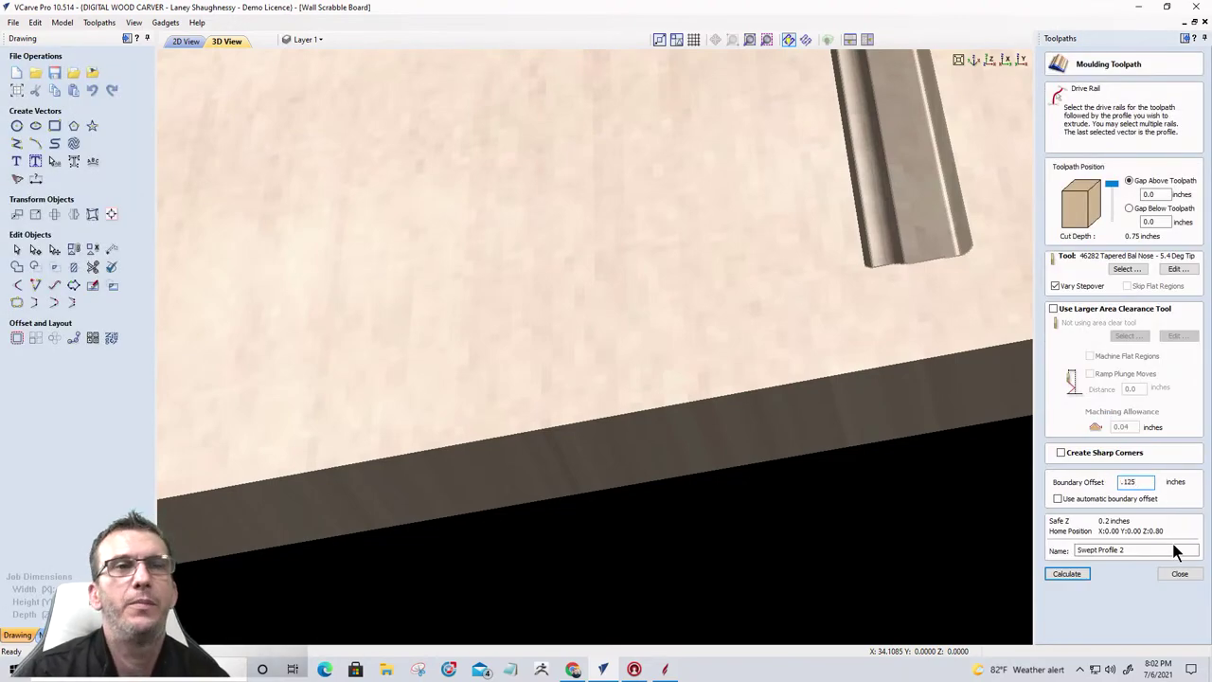
pyautogui.click(1056, 572)
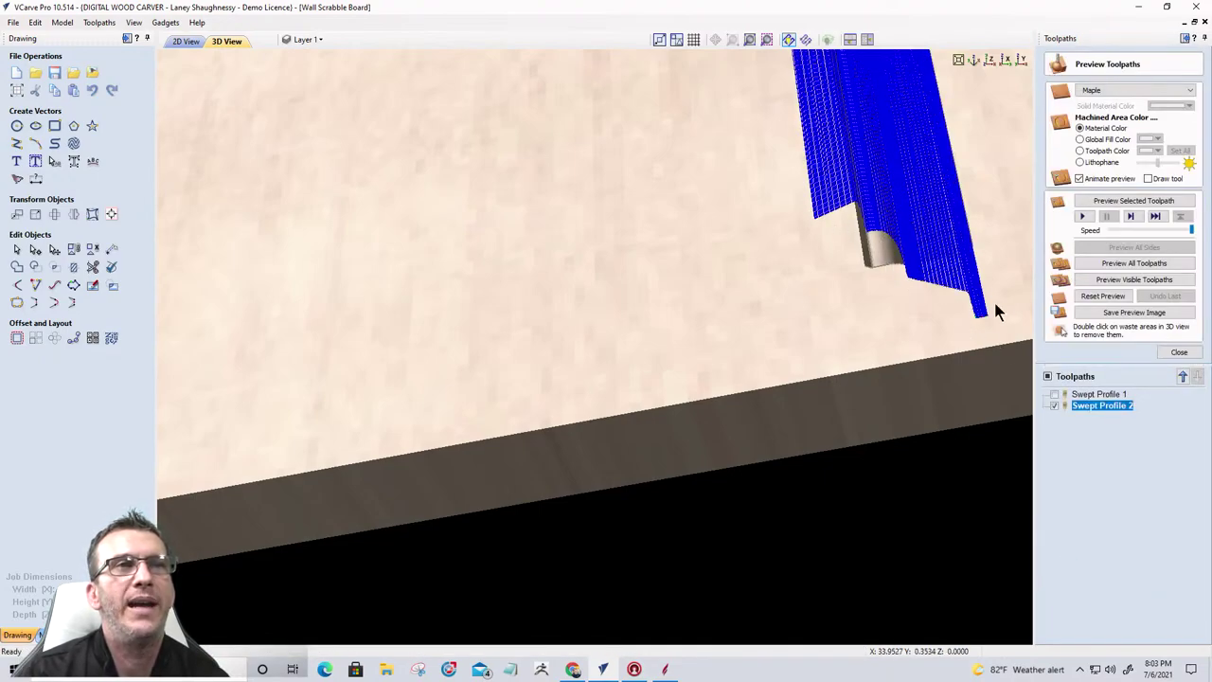
pyautogui.click(1130, 202)
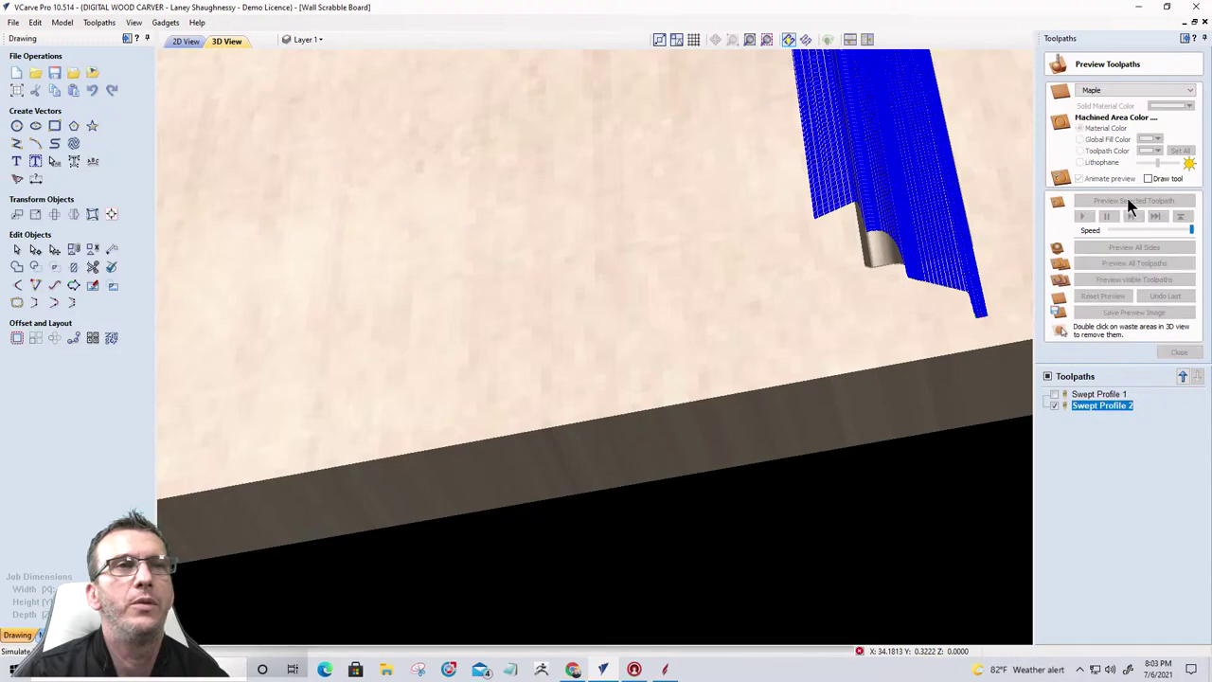
pyautogui.moveTo(902, 250); pyautogui.dragTo(956, 284)
pyautogui.moveTo(939, 423); pyautogui.dragTo(835, 426)
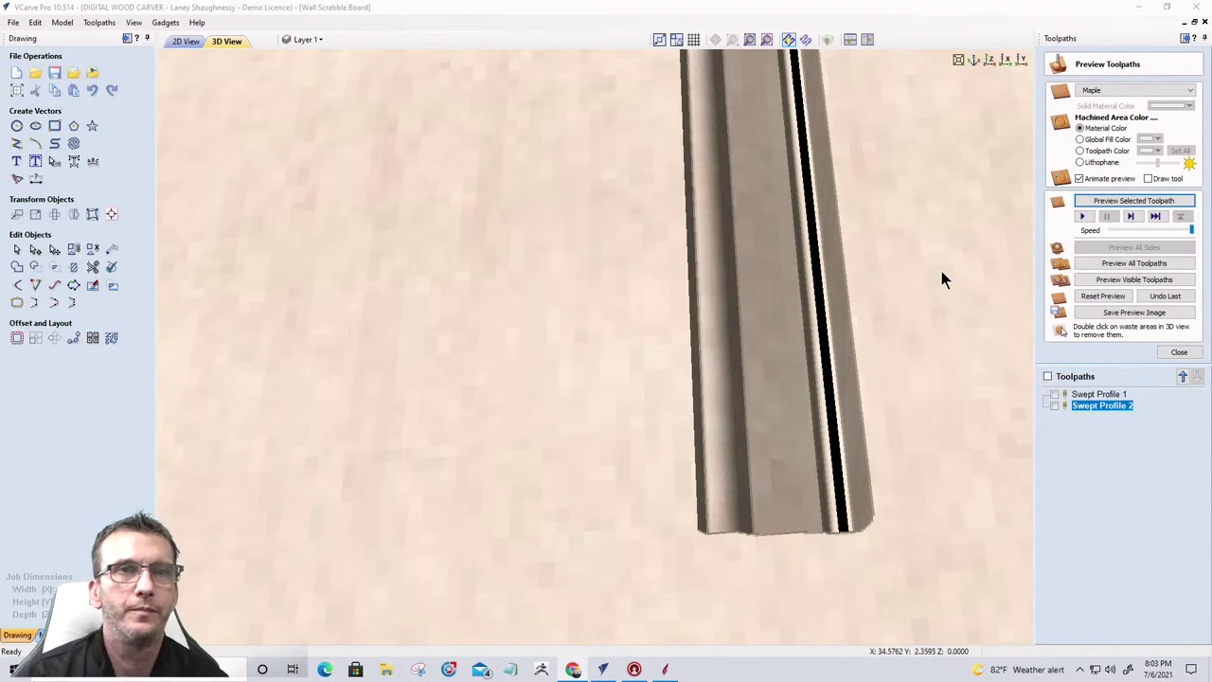
pyautogui.click(1179, 352)
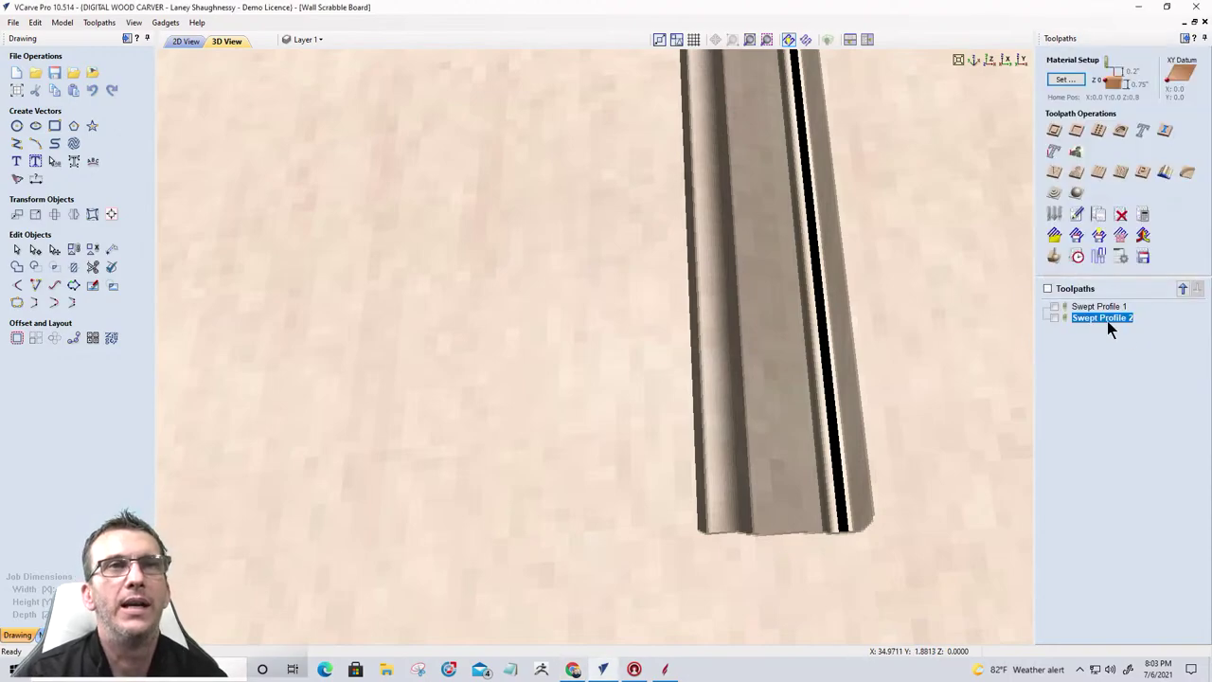
# Step: Delete the Swept Profile 1 and Swept Profile 2 toolpaths from the toolpath list
pyautogui.click(1055, 317)
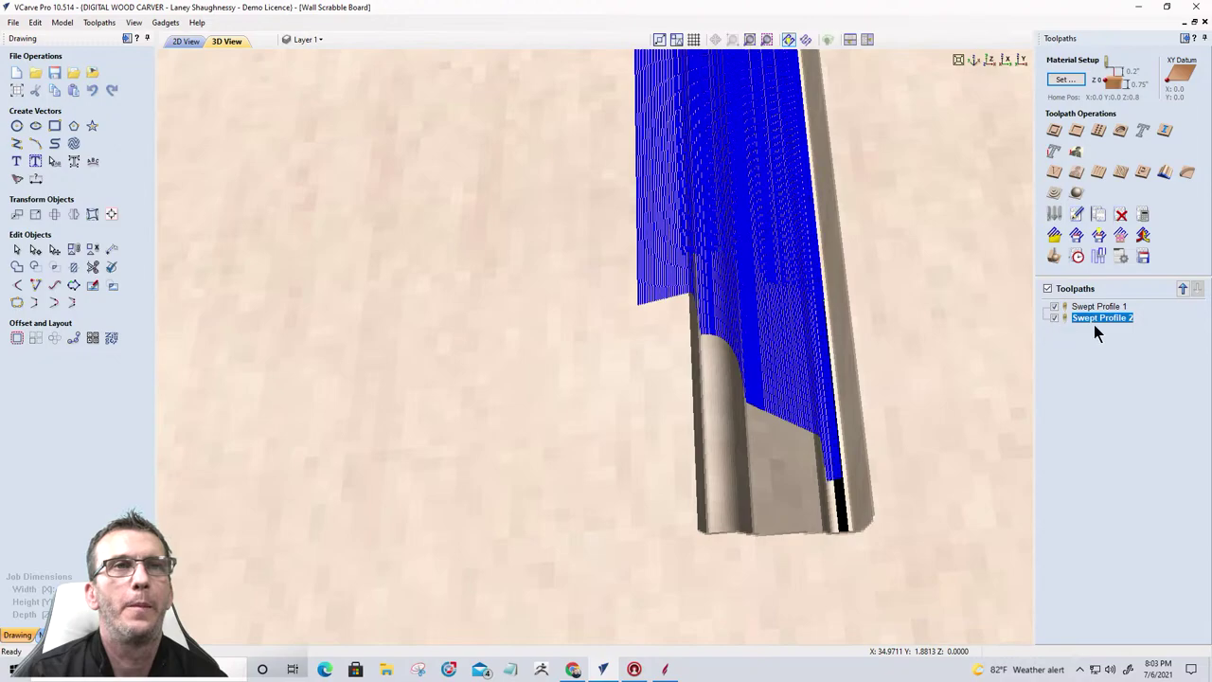
pyautogui.rightClick(1089, 307)
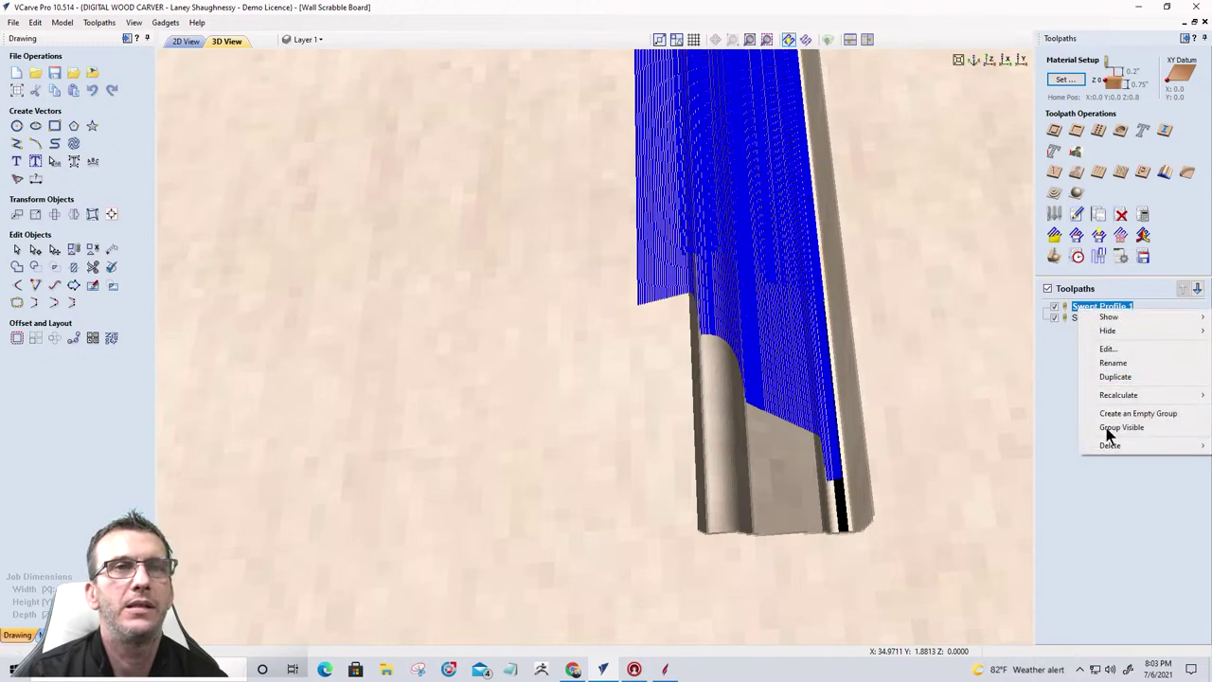
pyautogui.moveTo(1111, 458)
pyautogui.click(1015, 446)
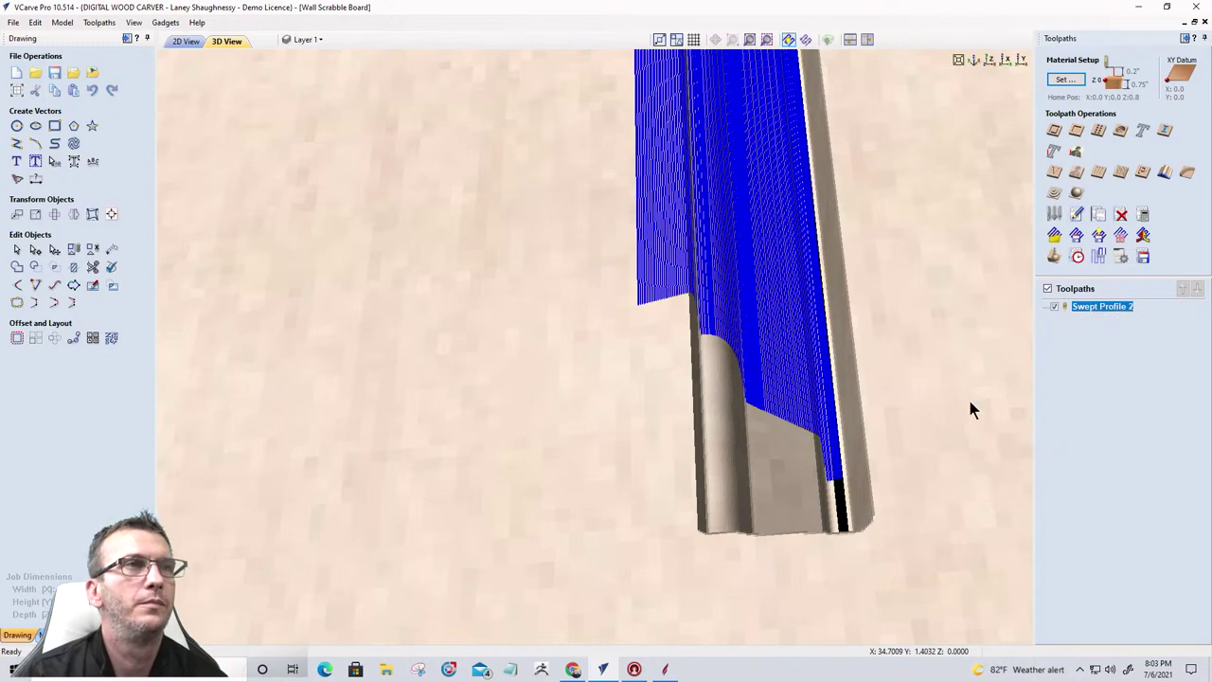
pyautogui.rightClick(1095, 306)
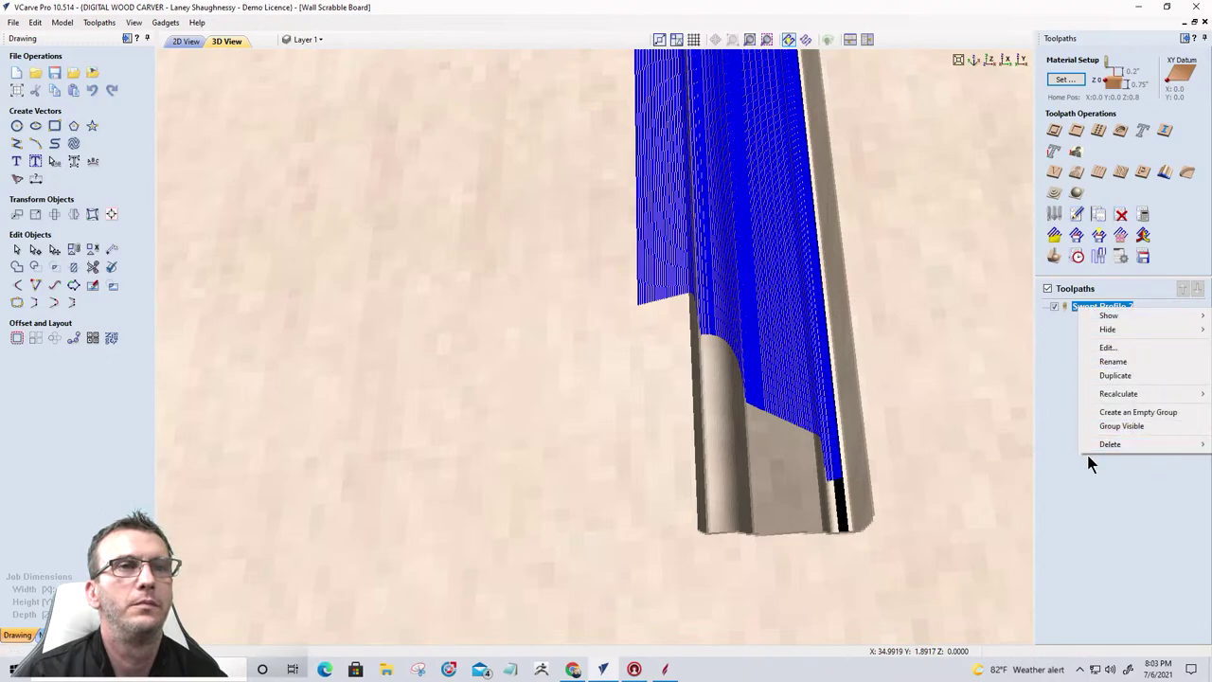
pyautogui.moveTo(1090, 456)
pyautogui.click(1006, 446)
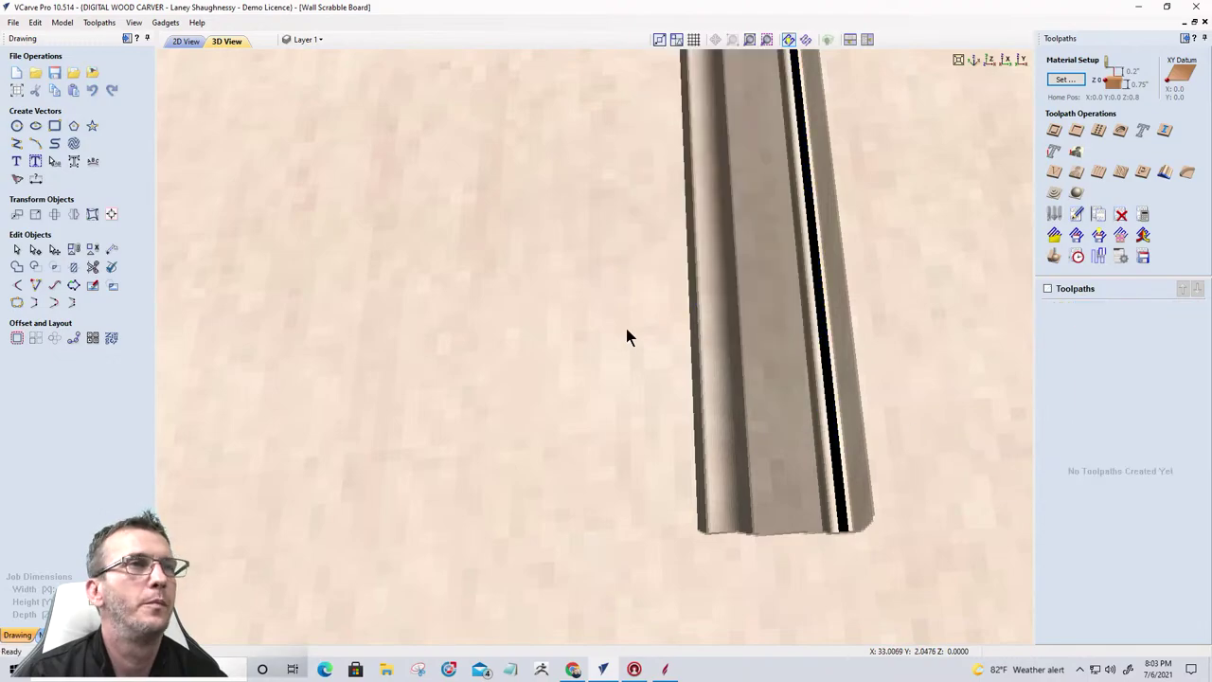
# Step: Return to the 2D view, select the leftover profile curve and rail line, and zoom out
pyautogui.click(185, 41)
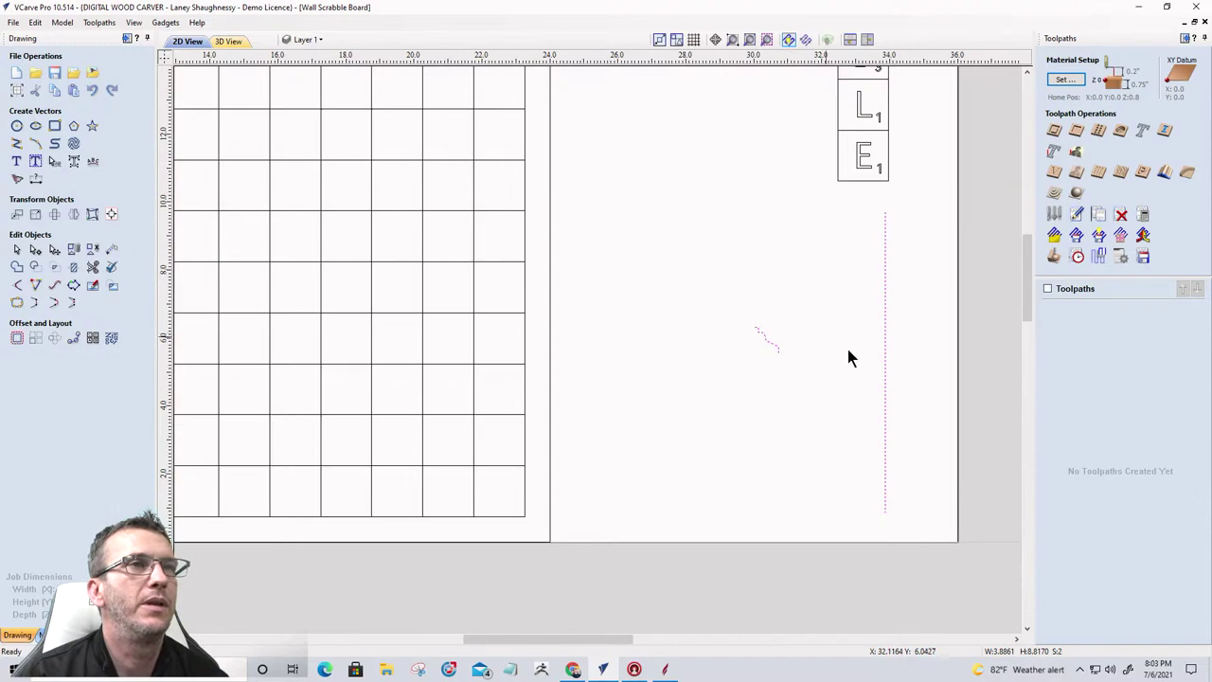
pyautogui.moveTo(907, 400); pyautogui.dragTo(665, 280)
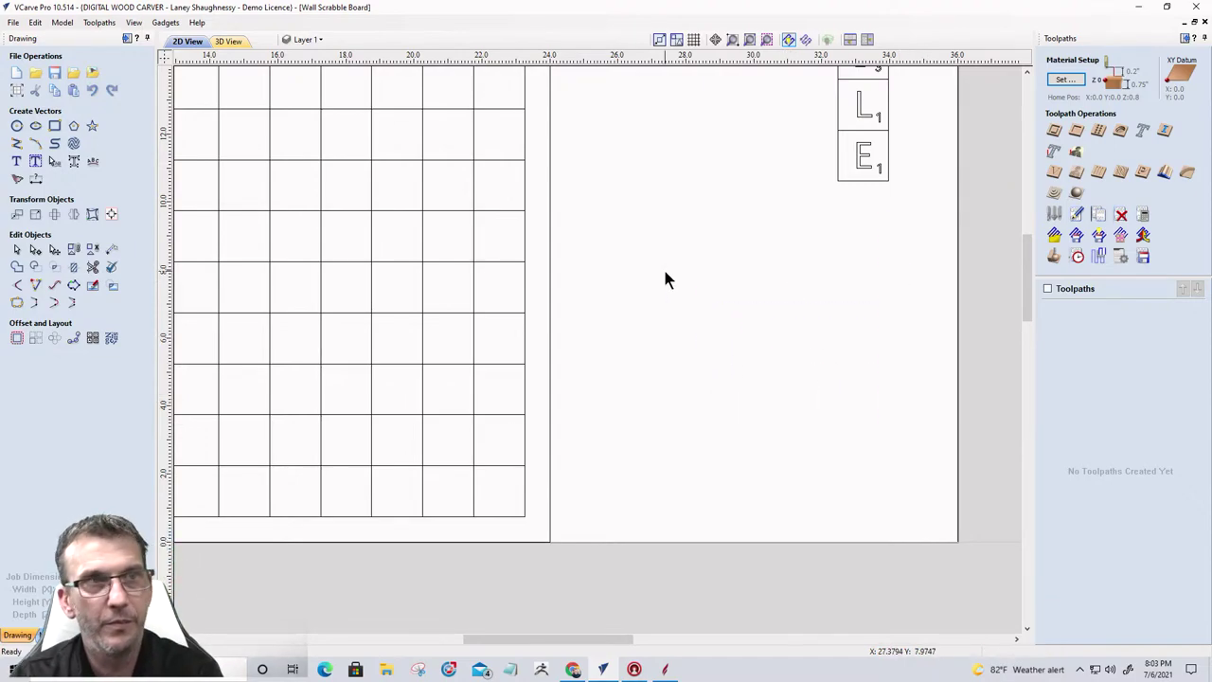
pyautogui.scroll(-4, 787, 339)
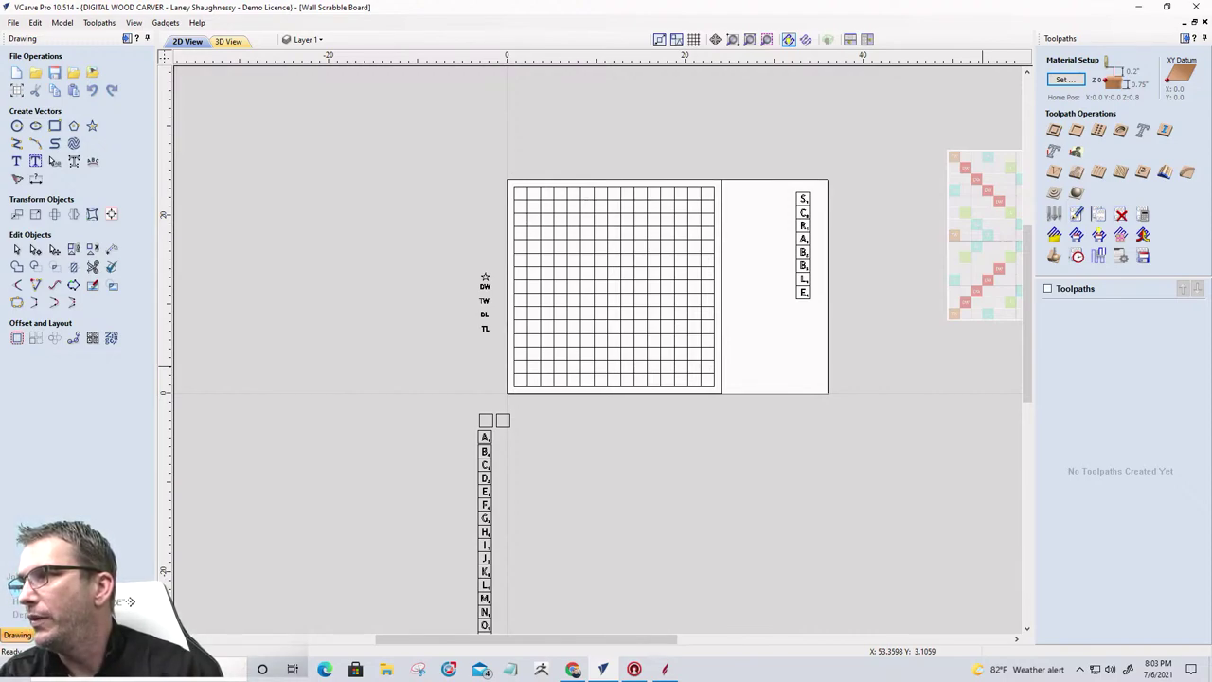
pyautogui.hotkey('alt', 'Tab')
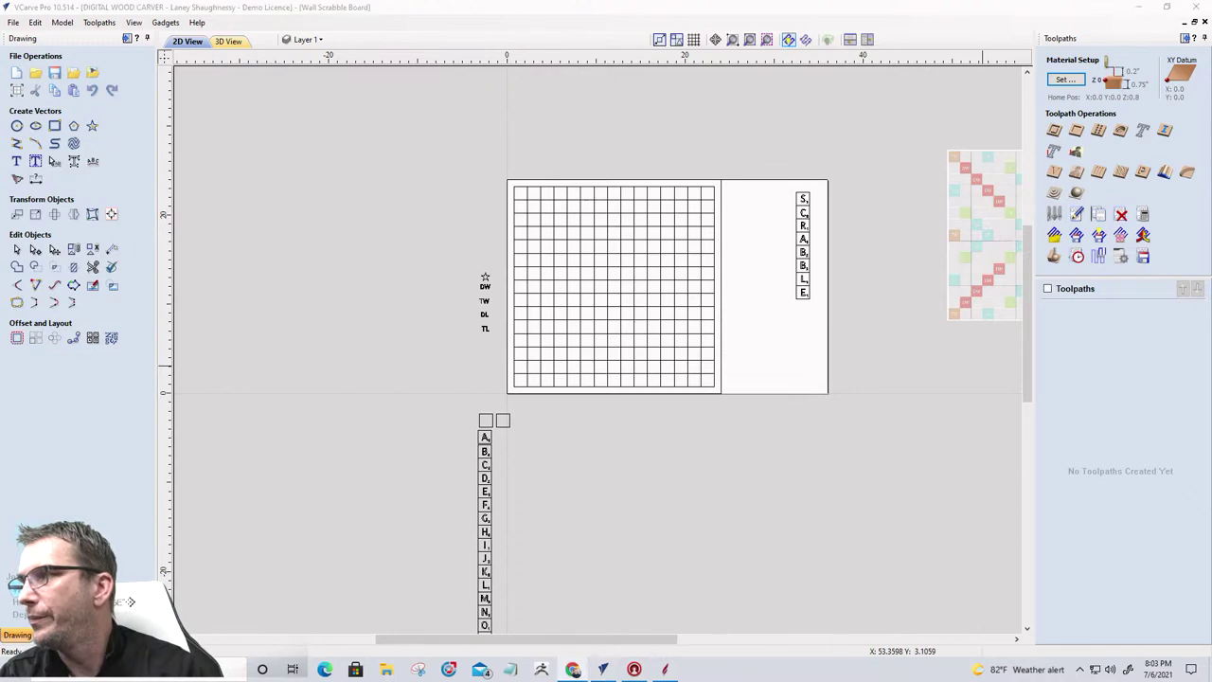
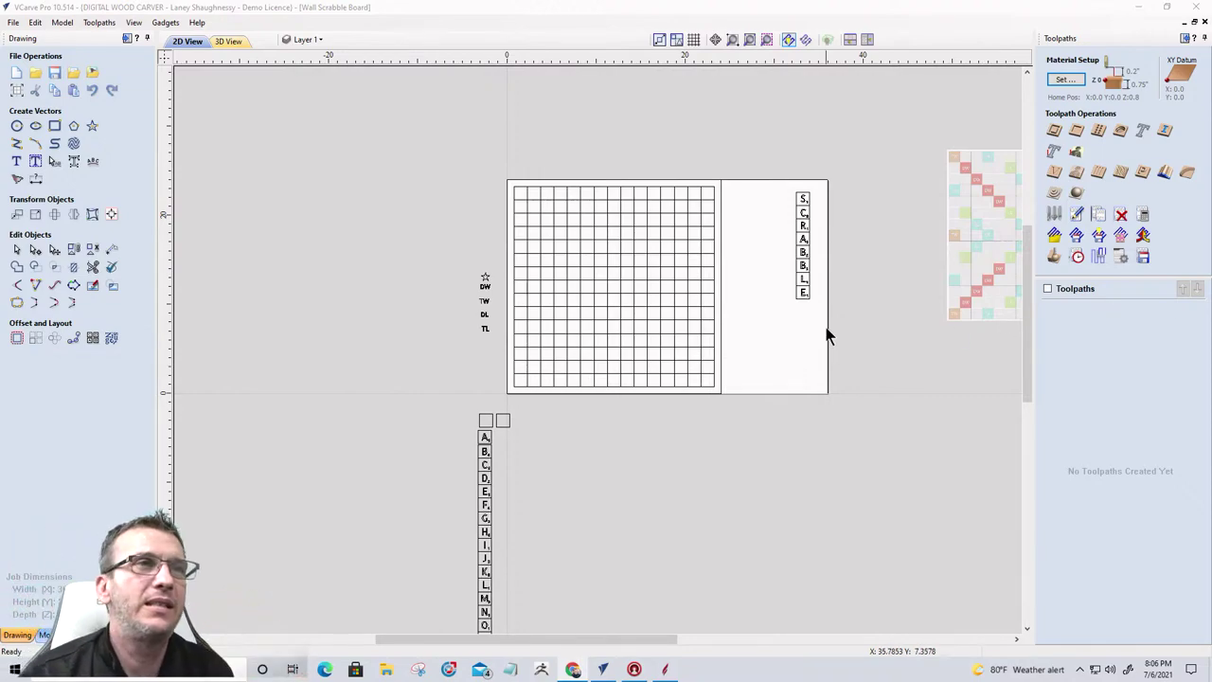
# Step: Drag the star from above the DW label onto the grid near the centre, comparing with the reference board
pyautogui.scroll(-1, 824, 389)
pyautogui.scroll(2, 820, 422)
pyautogui.scroll(-2, 865, 306)
pyautogui.scroll(2, 628, 489)
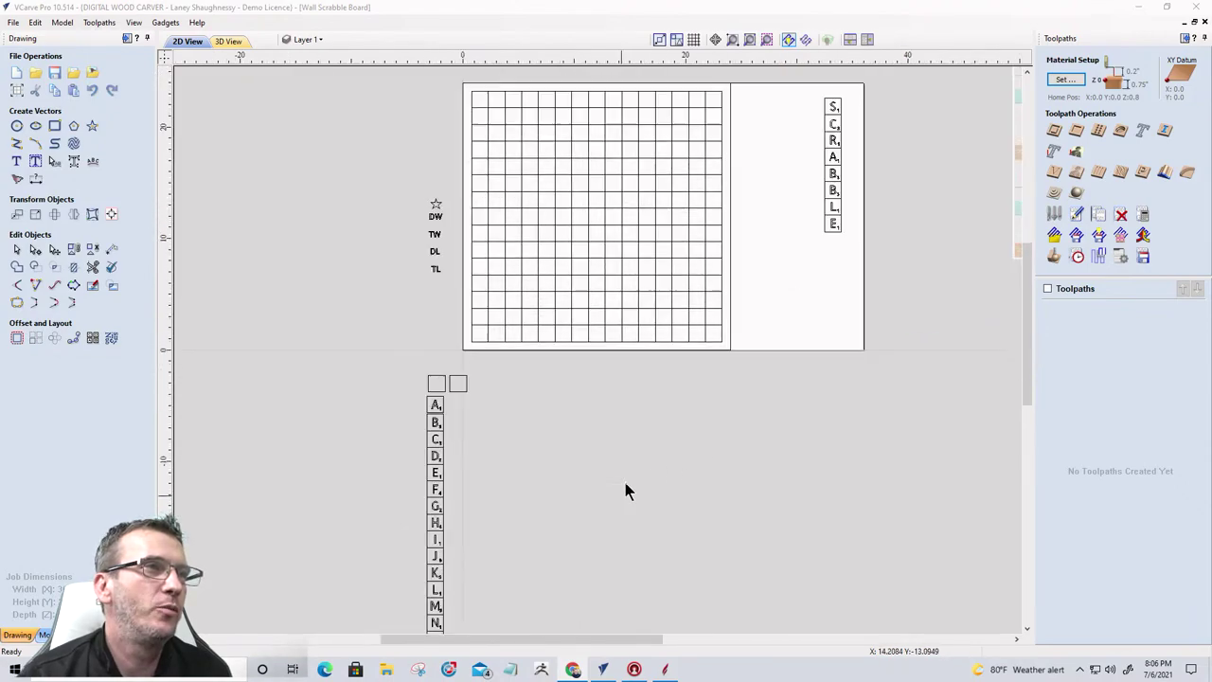
pyautogui.scroll(-2, 804, 284)
pyautogui.scroll(2, 567, 232)
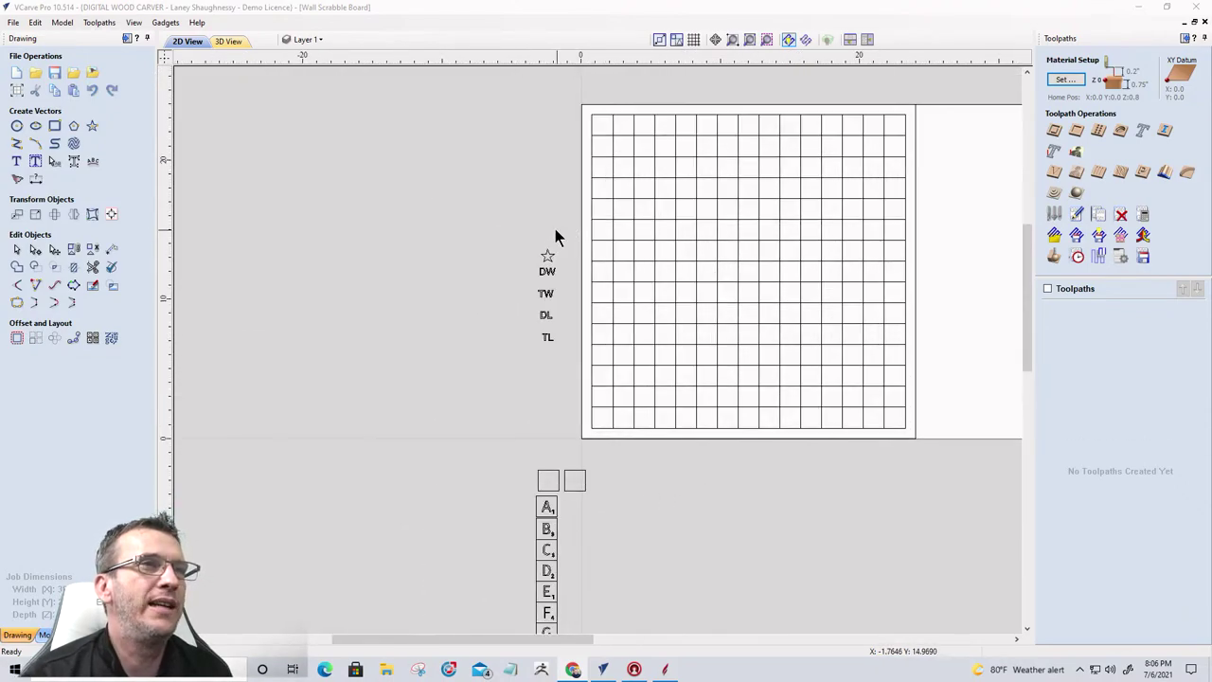
pyautogui.click(548, 254)
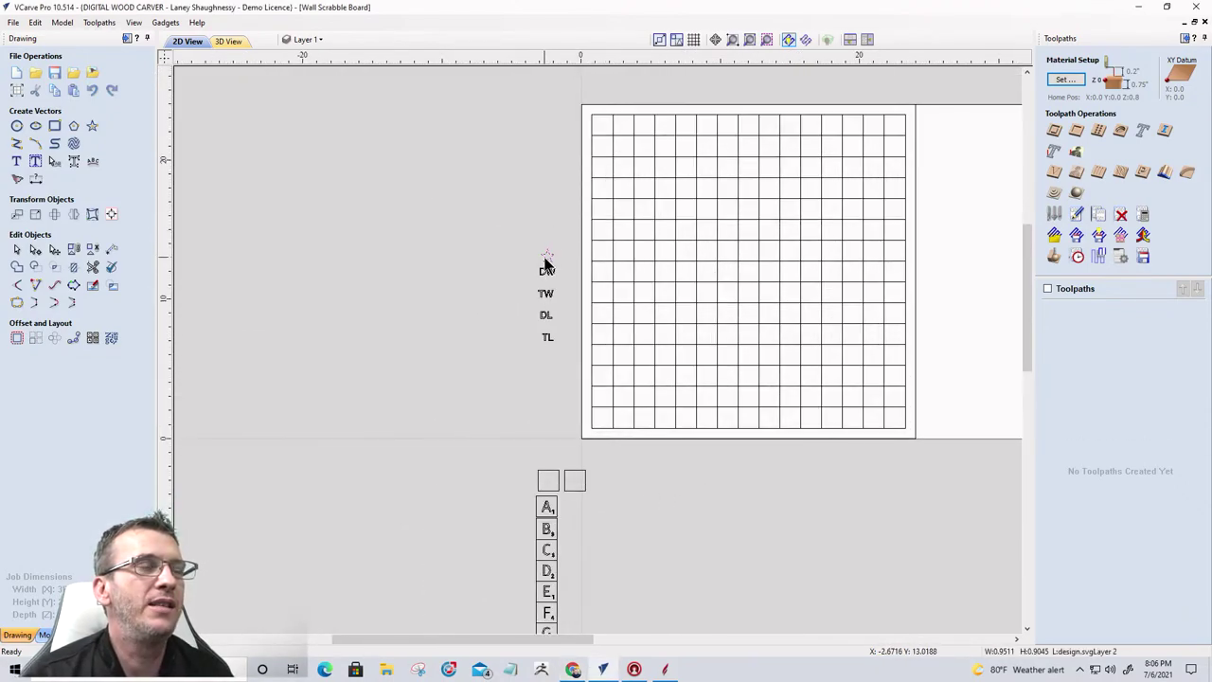
pyautogui.scroll(4, 550, 248)
pyautogui.scroll(-3, 530, 232)
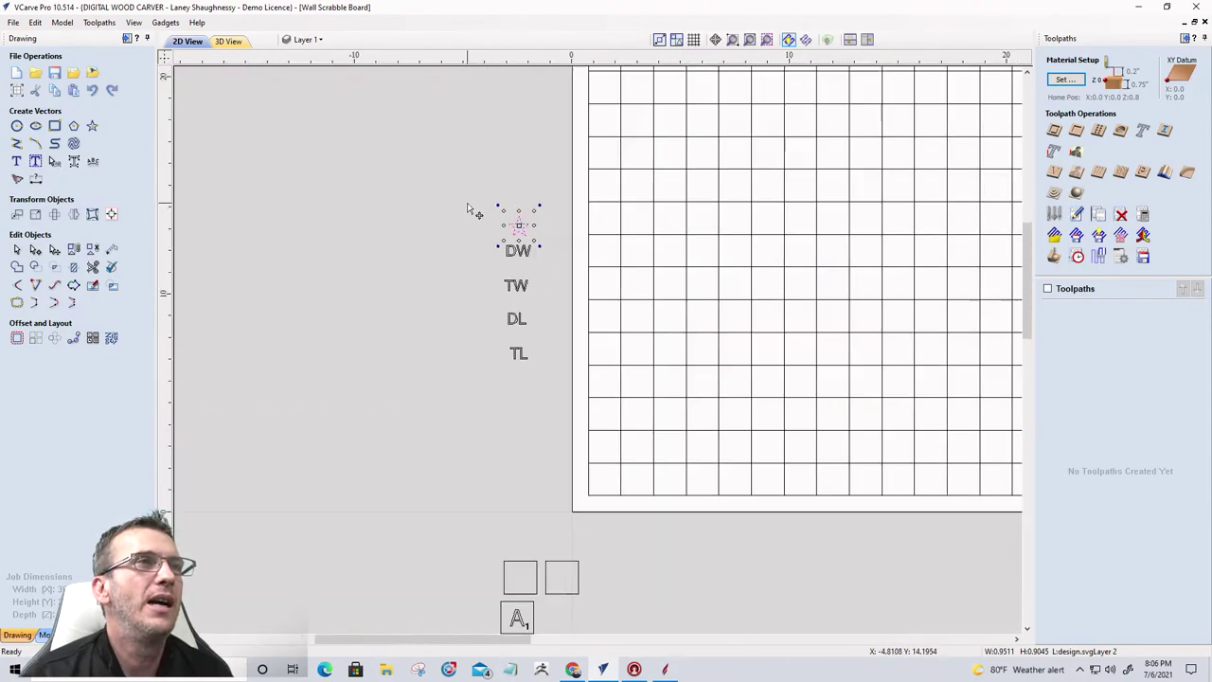
pyautogui.scroll(-1, 519, 228)
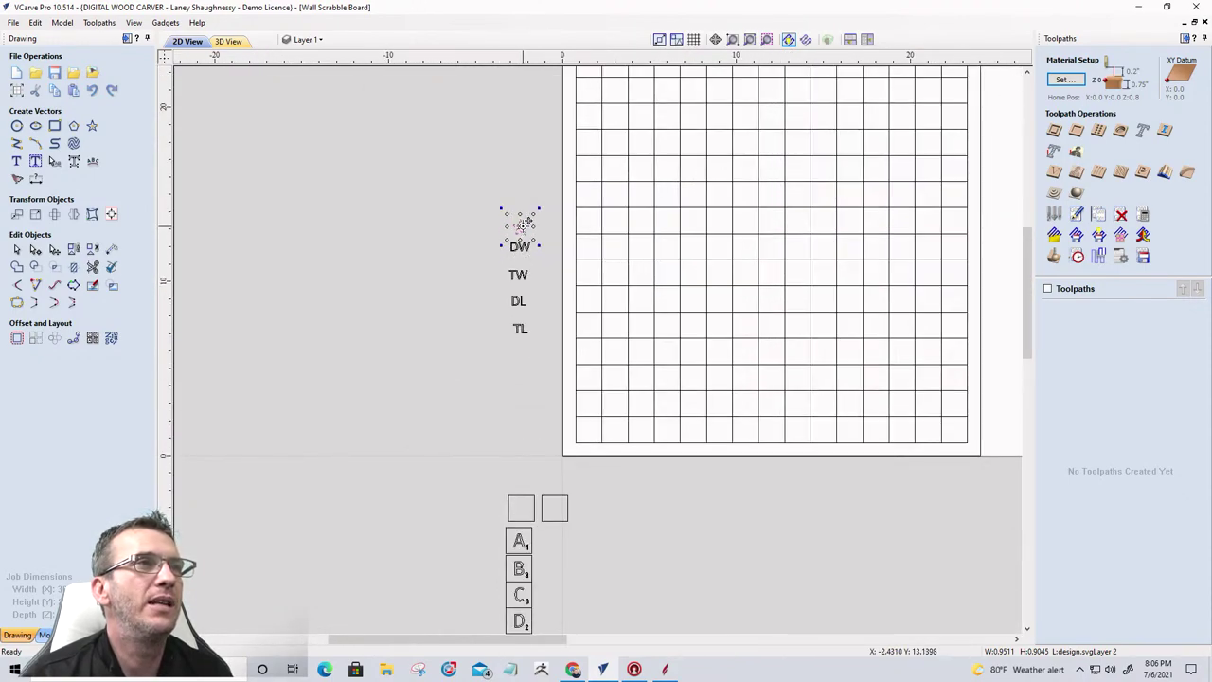
pyautogui.moveTo(523, 222); pyautogui.dragTo(784, 227)
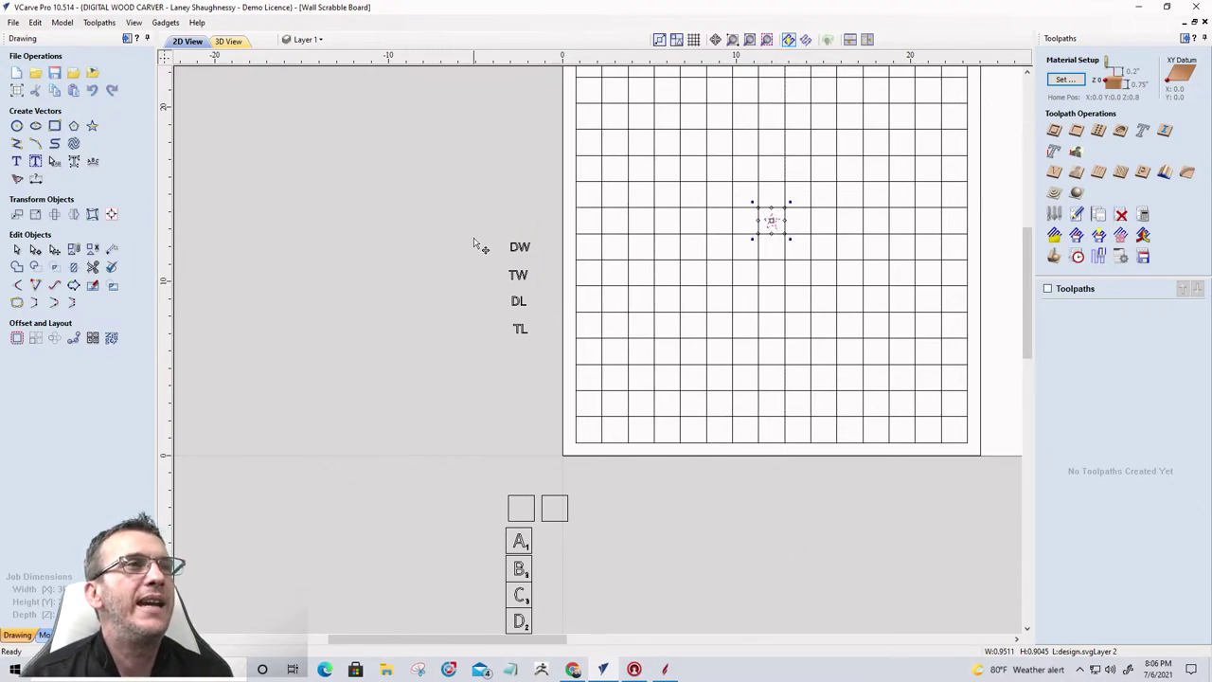
pyautogui.scroll(-4, 747, 376)
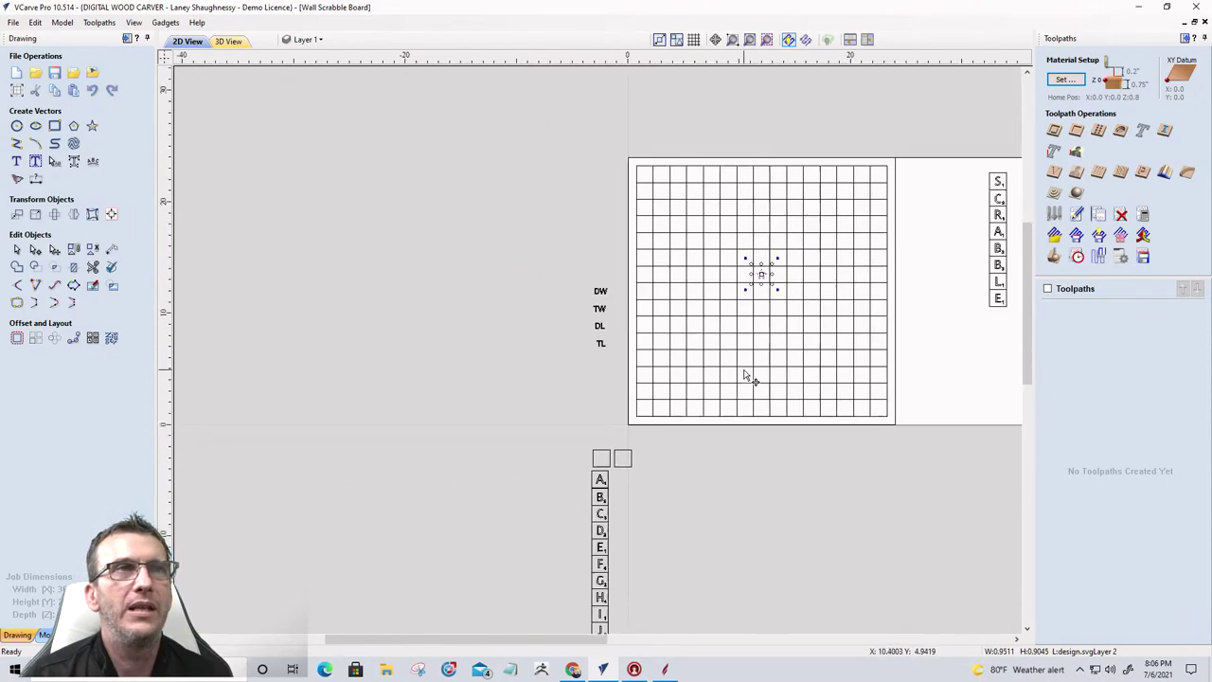
pyautogui.scroll(4, 1004, 274)
pyautogui.scroll(4, 900, 446)
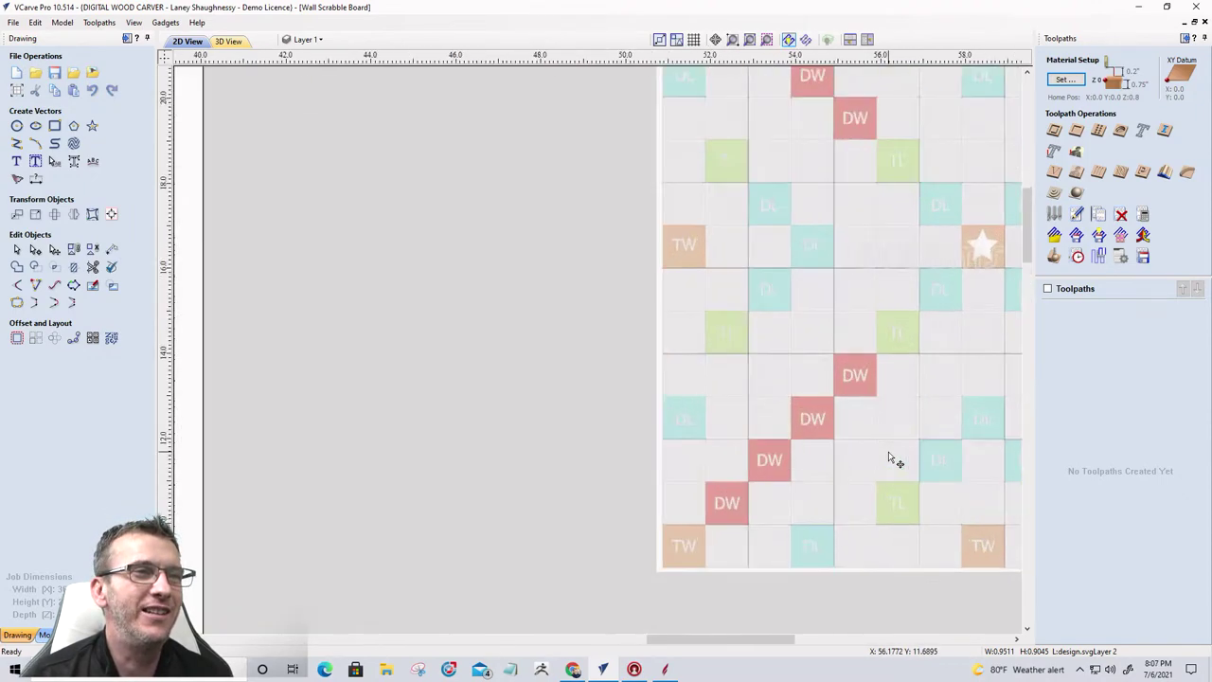
pyautogui.scroll(-1, 717, 590)
pyautogui.scroll(3, 627, 563)
pyautogui.scroll(1, 581, 471)
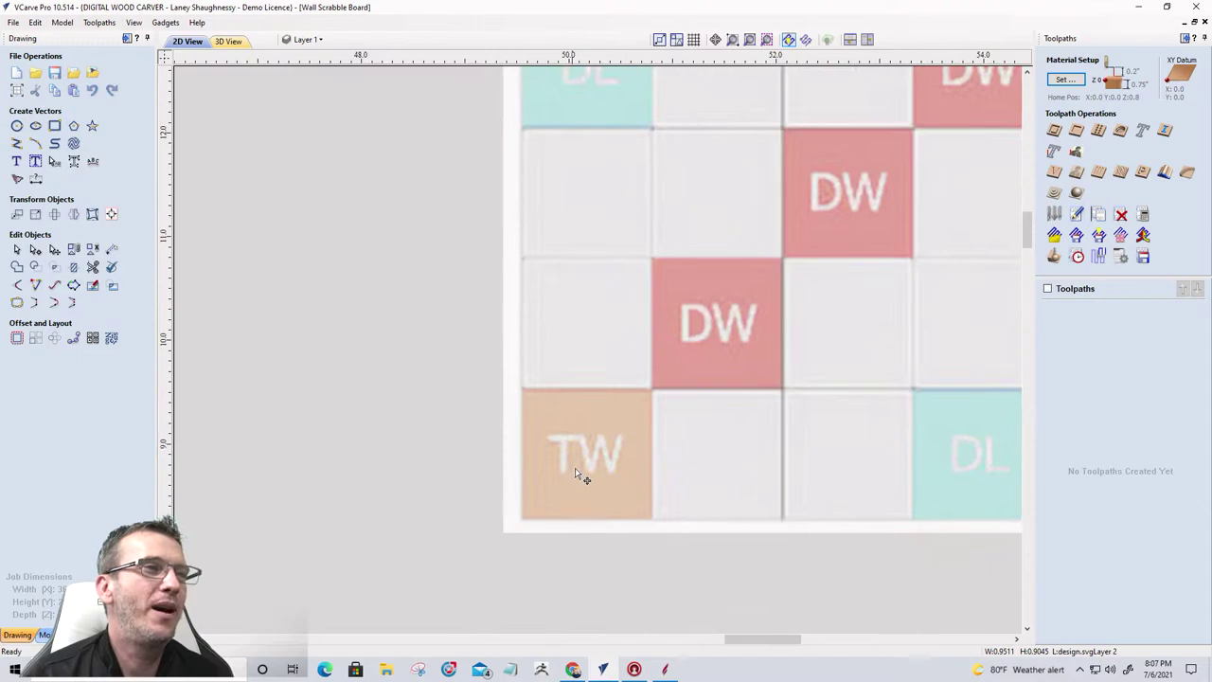
pyautogui.scroll(-3, 555, 474)
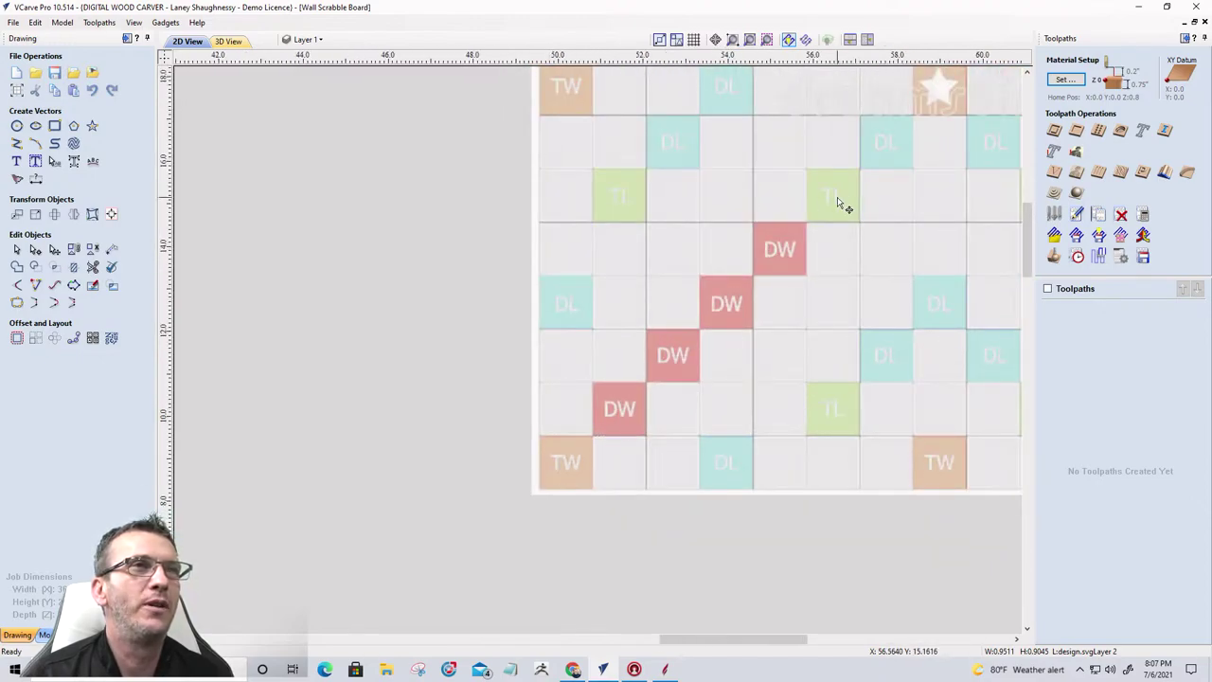
pyautogui.scroll(-2, 1023, 236)
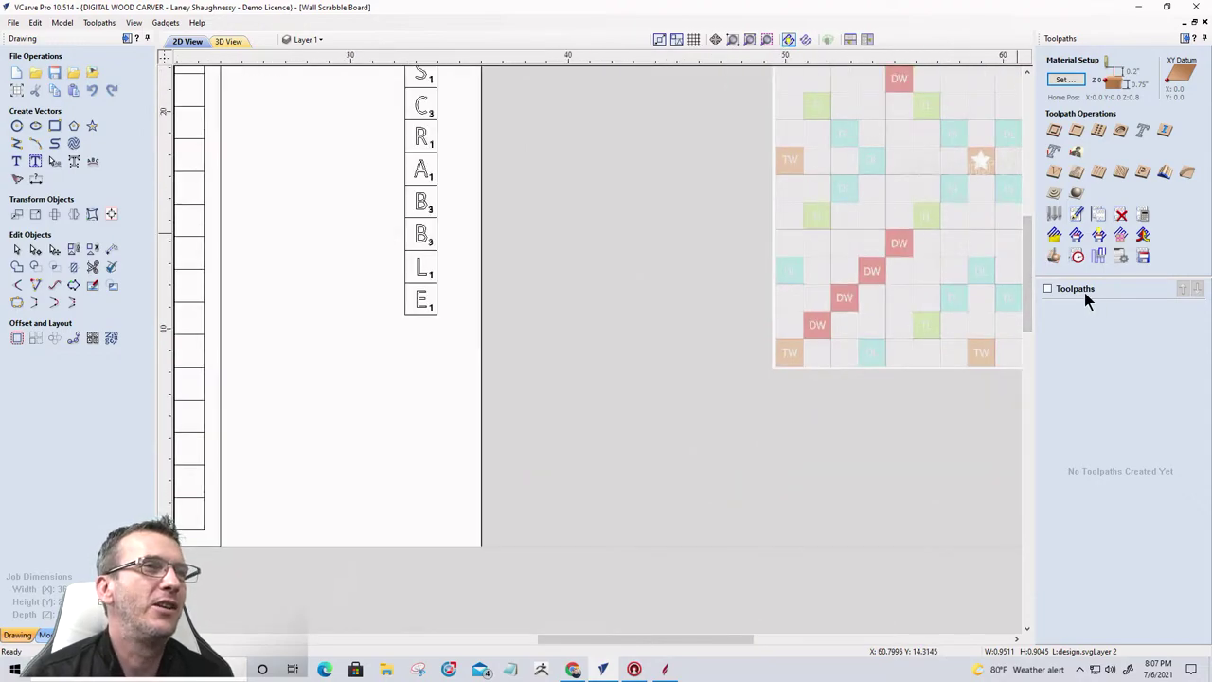
pyautogui.scroll(-3, 852, 338)
pyautogui.scroll(3, 511, 332)
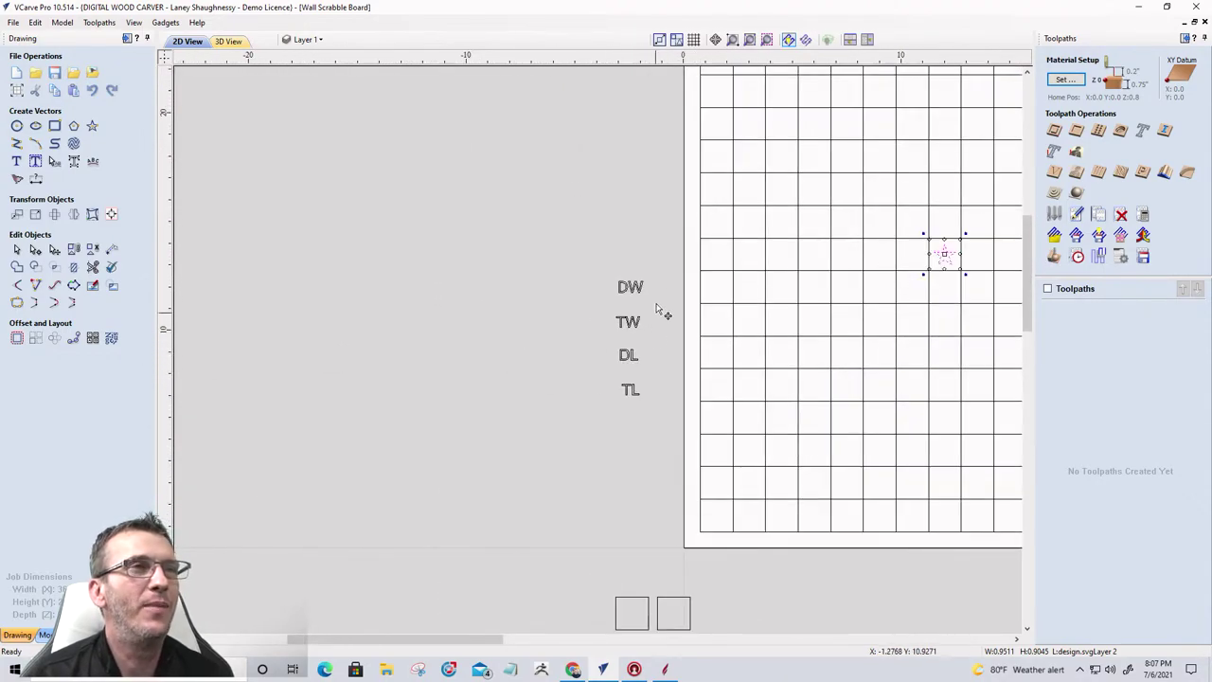
pyautogui.scroll(1, 622, 435)
pyautogui.scroll(-1, 590, 360)
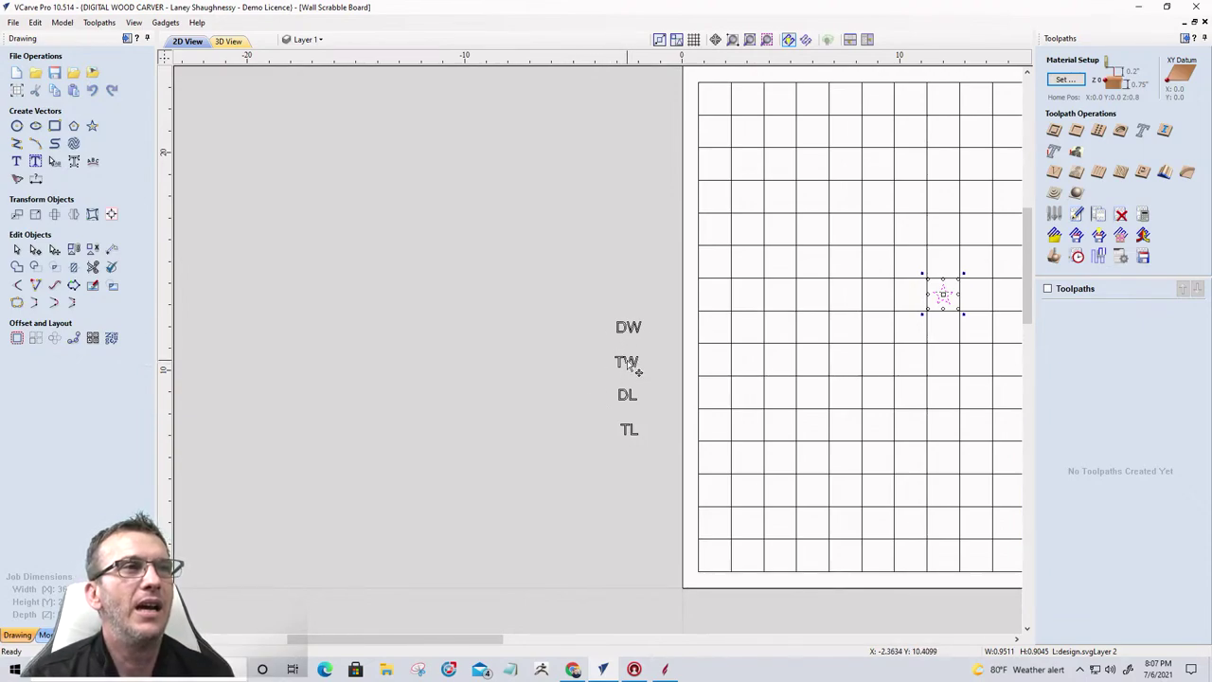
# Step: Copy TW into the bottom-left square and DW copies up the diagonal from that corner
pyautogui.click(628, 366)
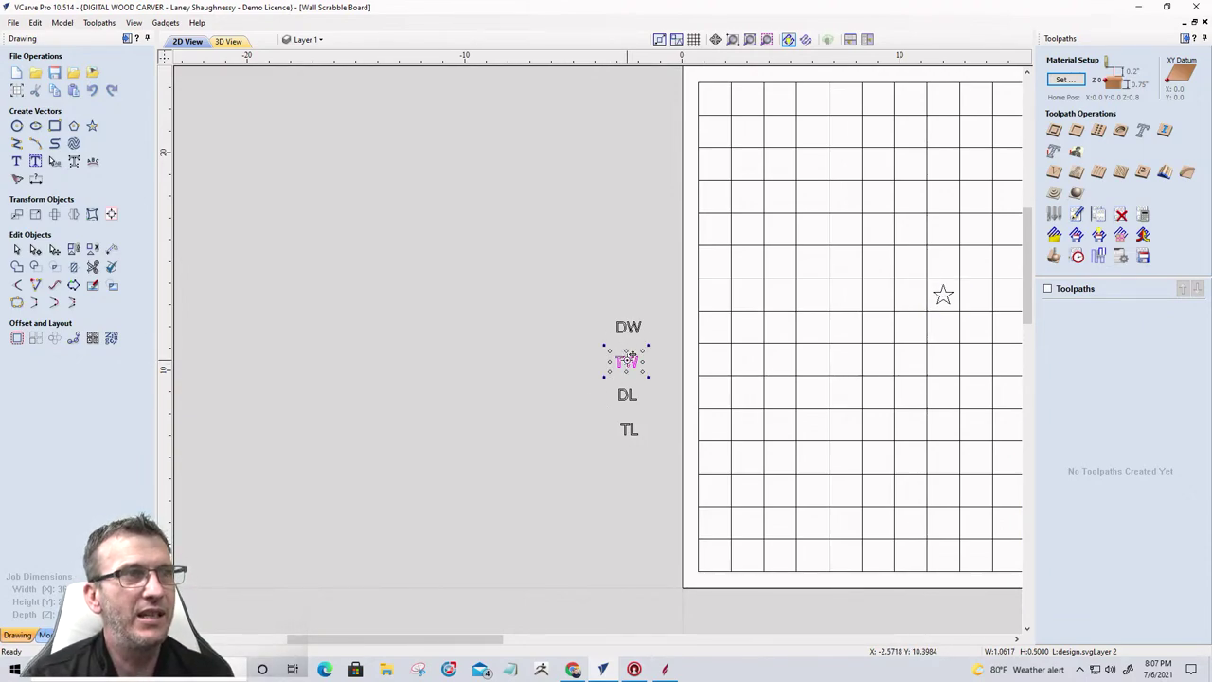
pyautogui.moveTo(628, 364); pyautogui.dragTo(713, 557)
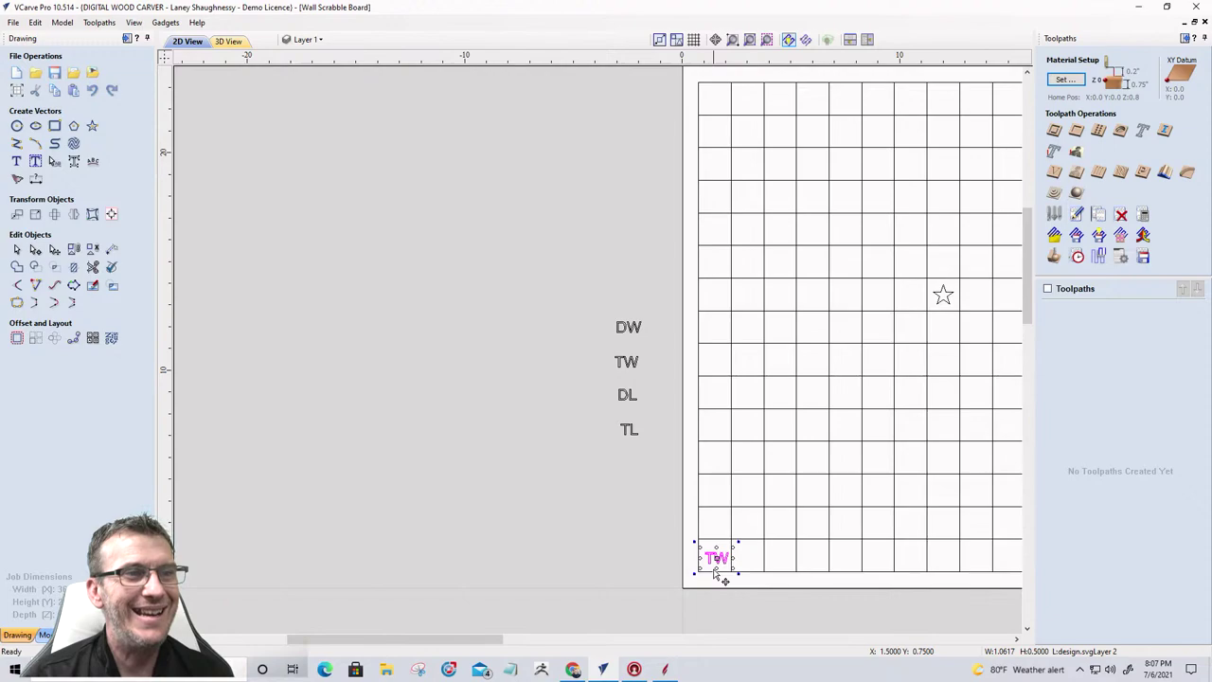
pyautogui.click(623, 329)
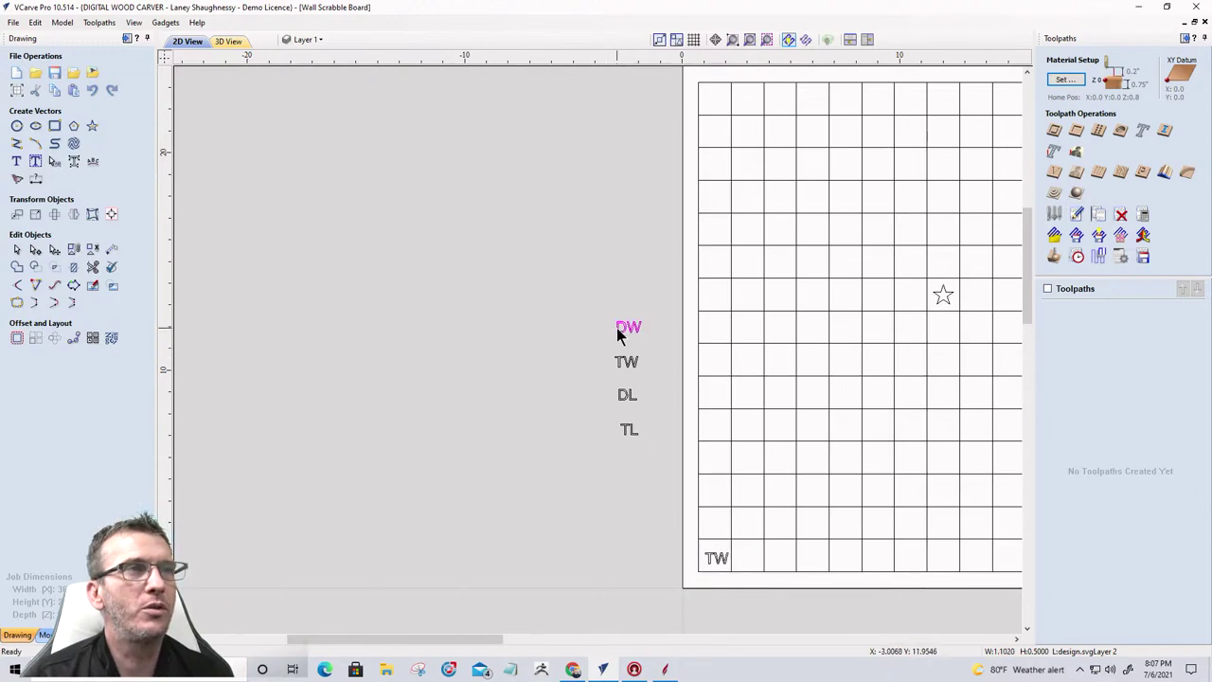
pyautogui.moveTo(622, 328); pyautogui.dragTo(846, 423)
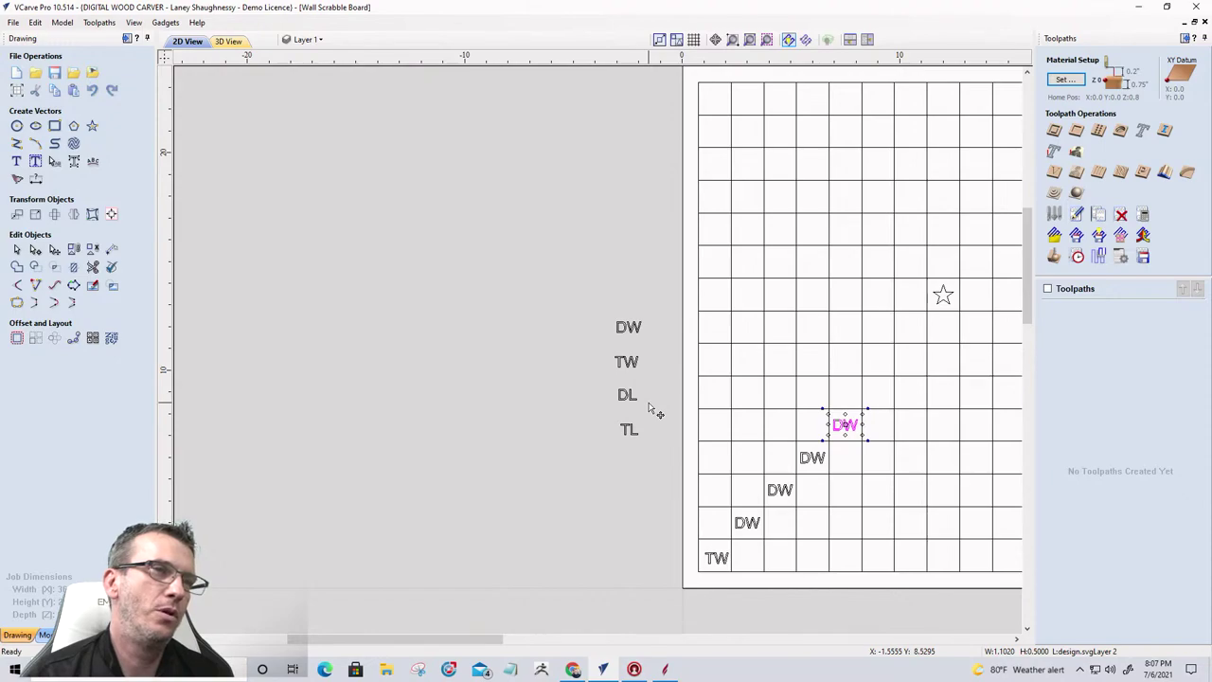
pyautogui.scroll(-3, 568, 473)
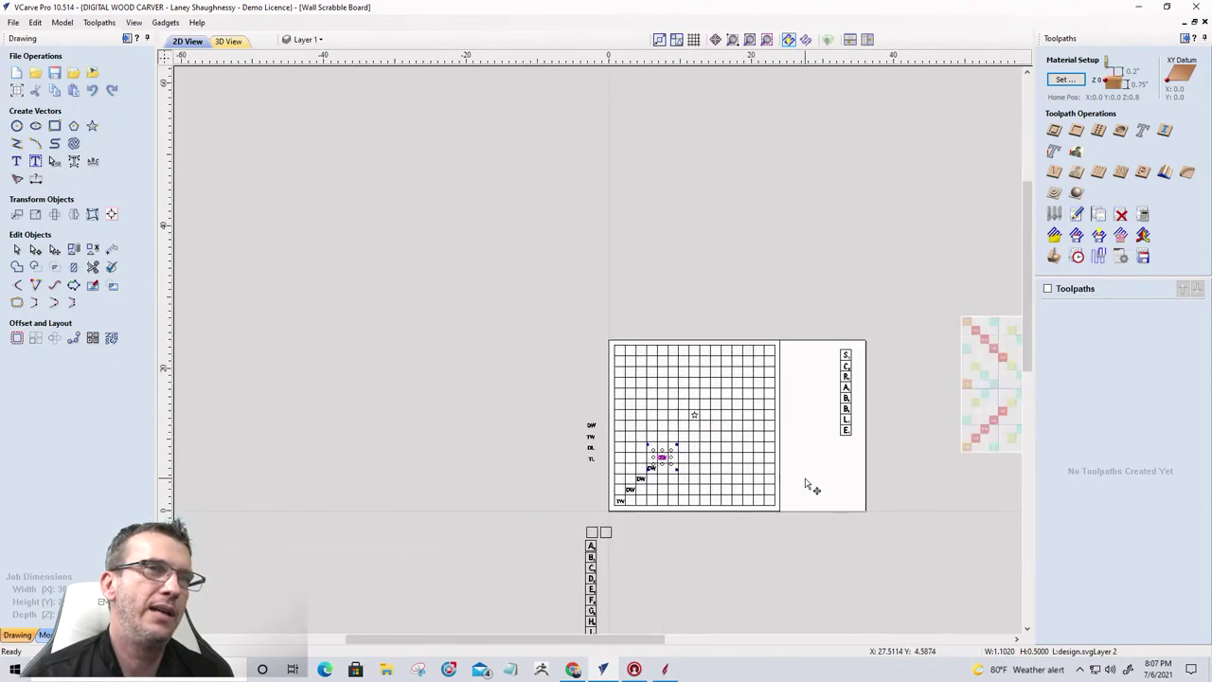
pyautogui.scroll(5, 963, 427)
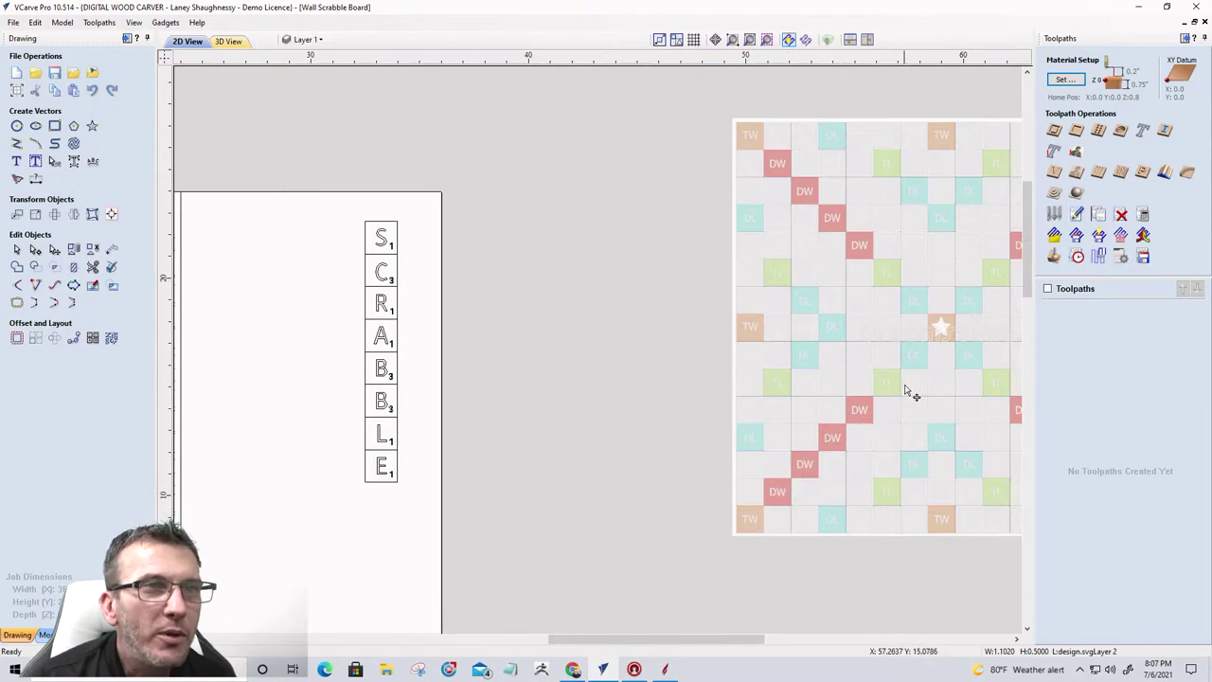
pyautogui.scroll(-2, 959, 393)
pyautogui.scroll(-2, 963, 393)
pyautogui.scroll(5, 471, 382)
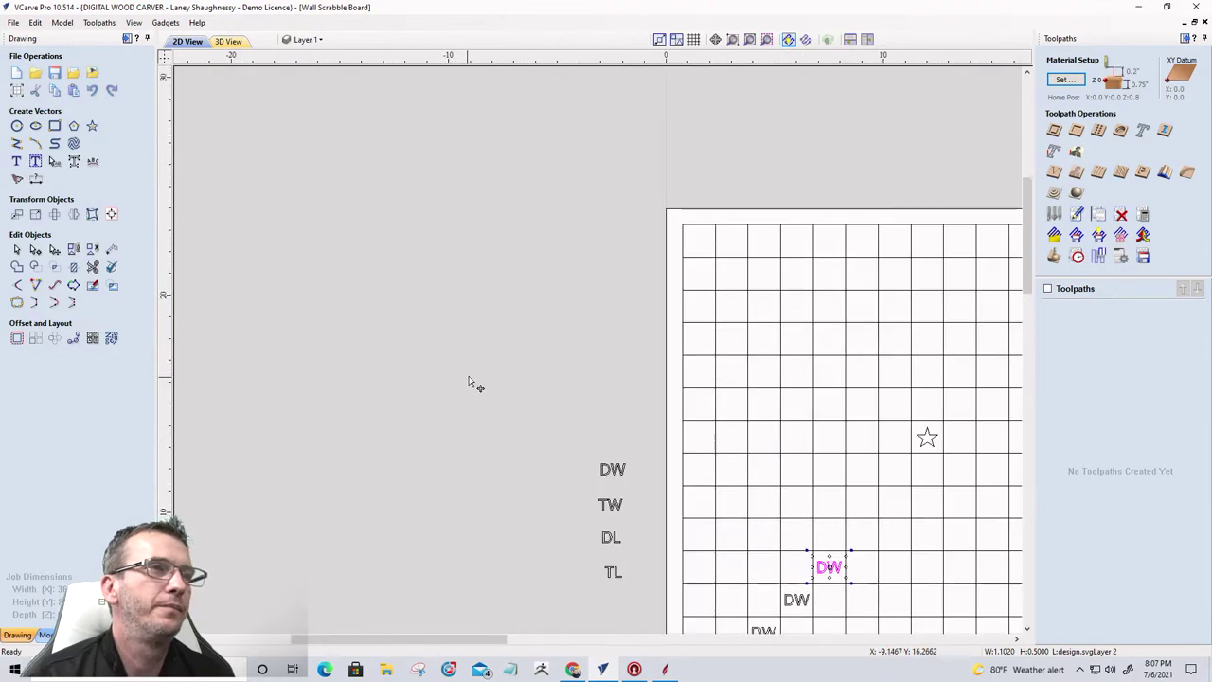
pyautogui.scroll(-3, 453, 311)
pyautogui.scroll(1, 453, 311)
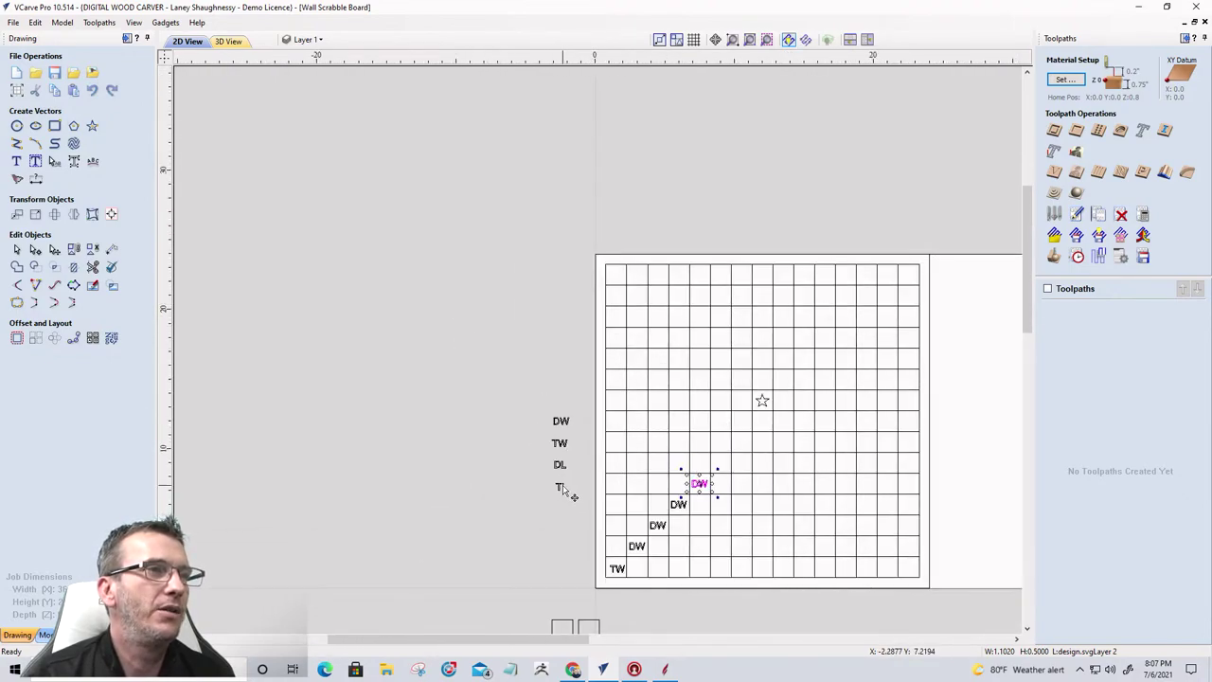
# Step: Place a TL copy above the last DW, then another DW copy diagonally above the TL
pyautogui.click(561, 486)
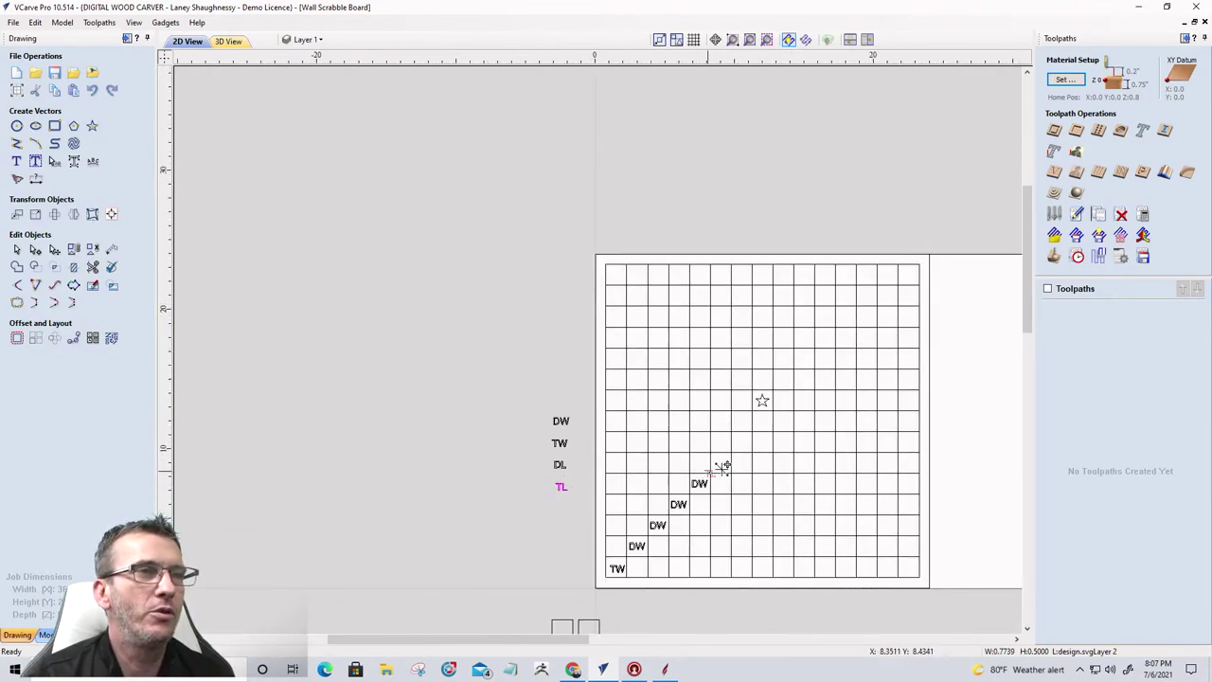
pyautogui.moveTo(720, 464); pyautogui.dragTo(720, 464)
pyautogui.scroll(3, 720, 464)
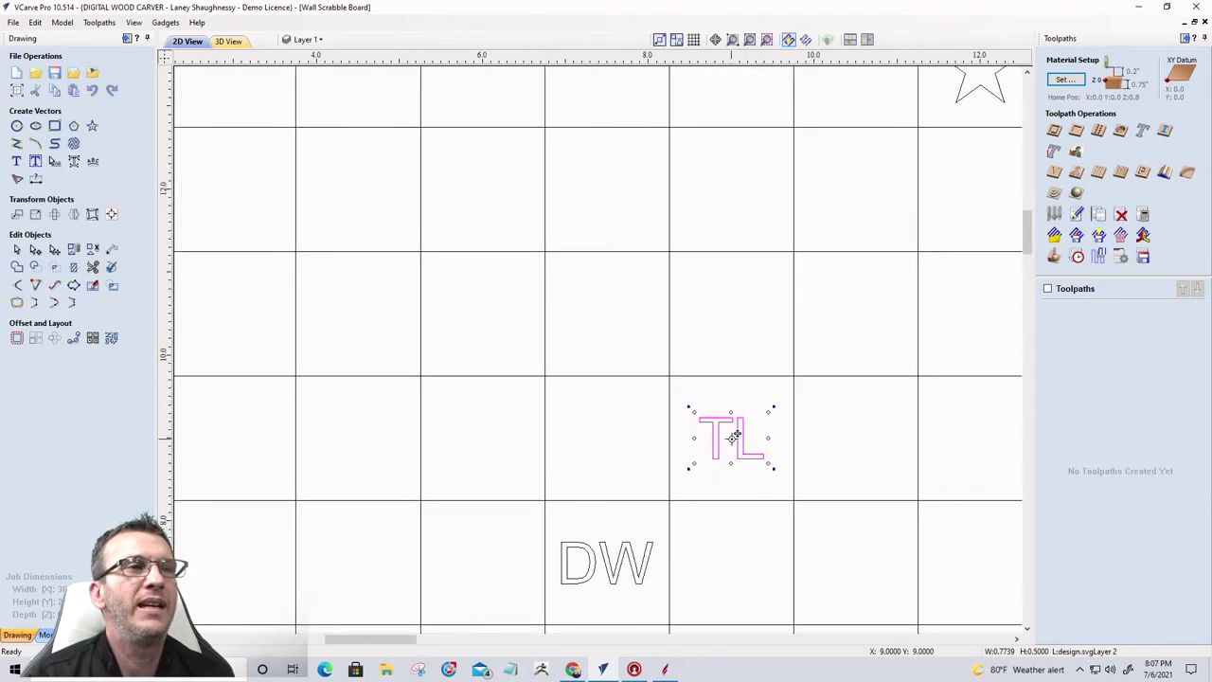
pyautogui.scroll(-3, 738, 438)
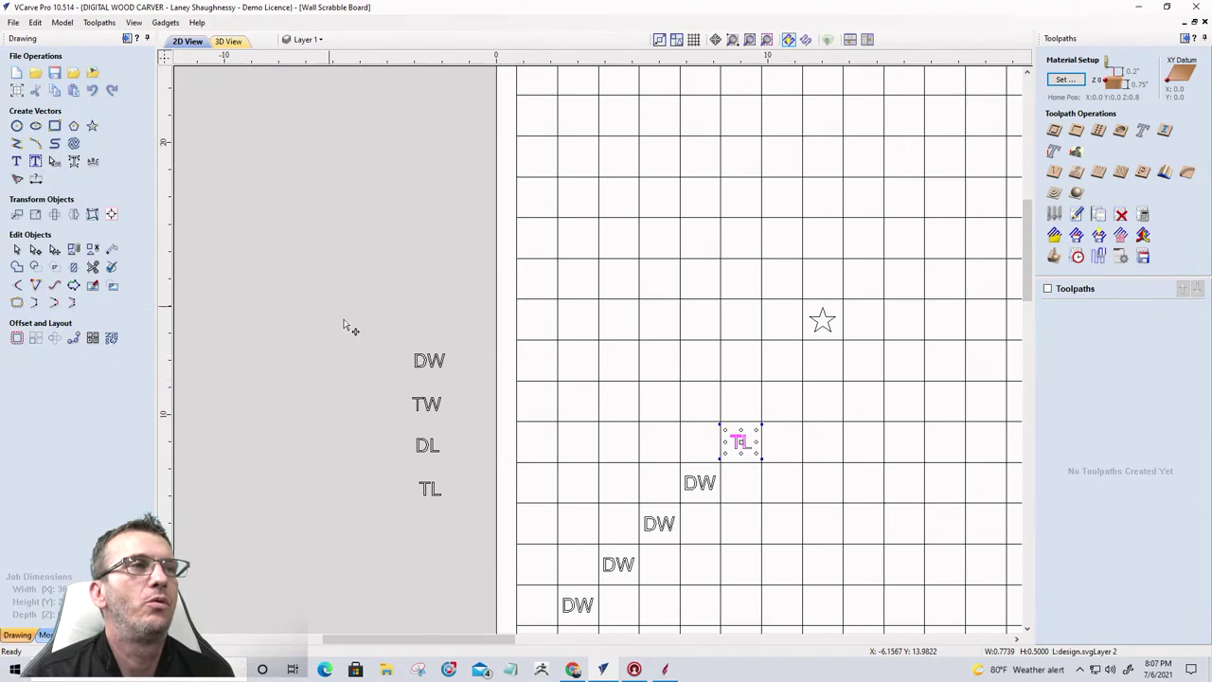
pyautogui.click(419, 364)
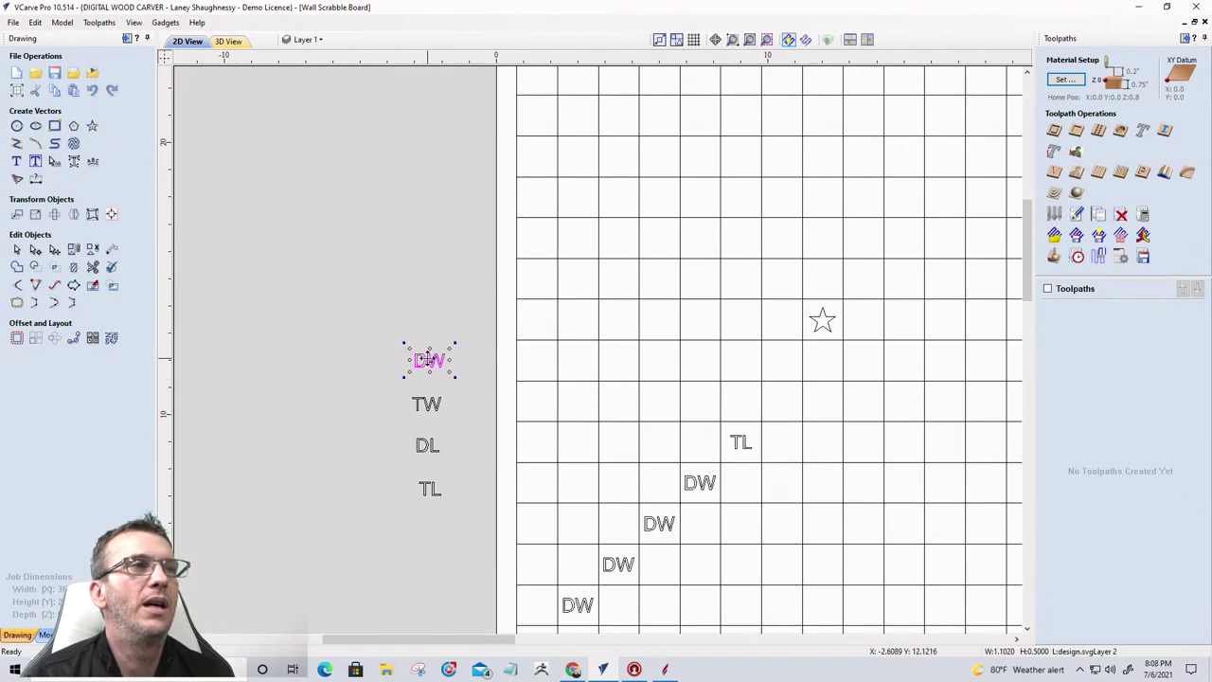
pyautogui.moveTo(431, 355); pyautogui.dragTo(782, 402)
# Step: Move the star down one square into the board's centre square
pyautogui.click(826, 332)
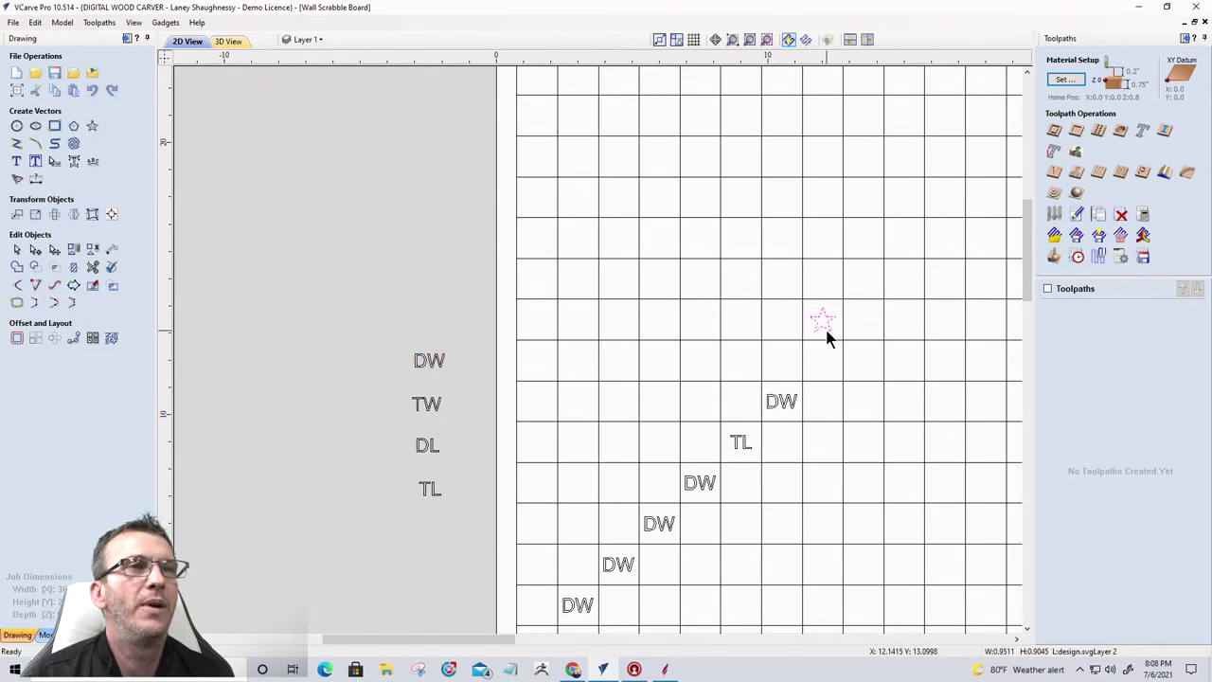
pyautogui.click(823, 321)
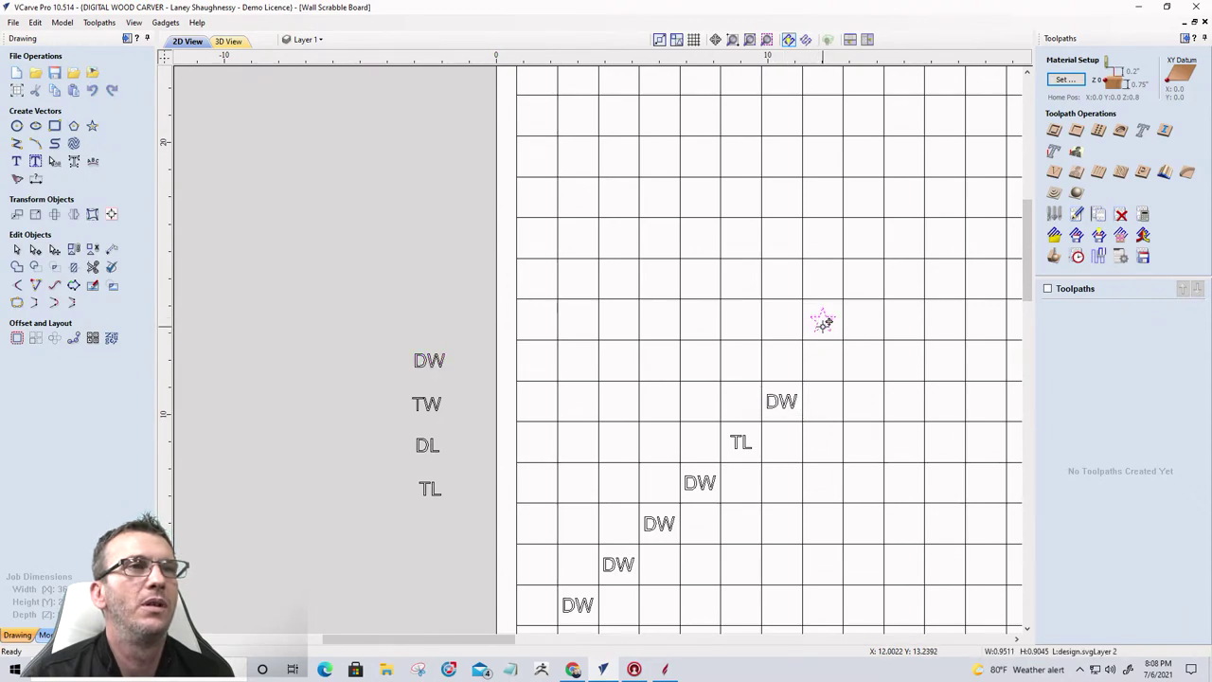
pyautogui.moveTo(823, 317); pyautogui.dragTo(823, 359)
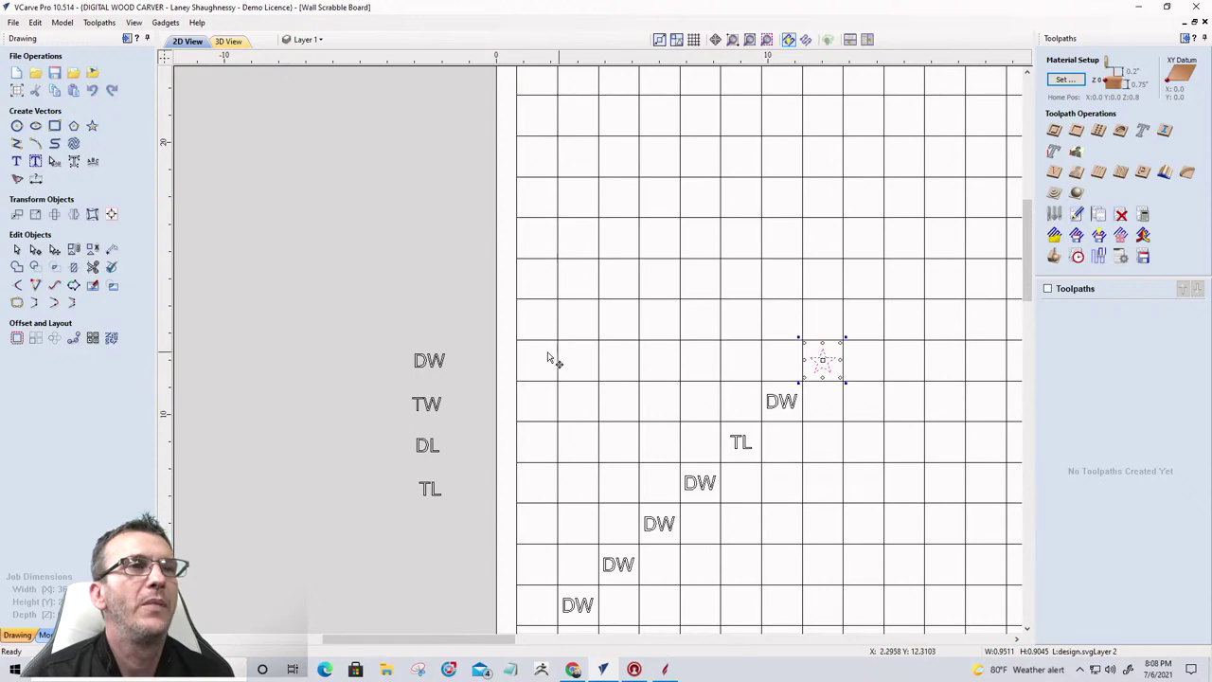
pyautogui.scroll(-2, 540, 357)
pyautogui.scroll(1, 530, 355)
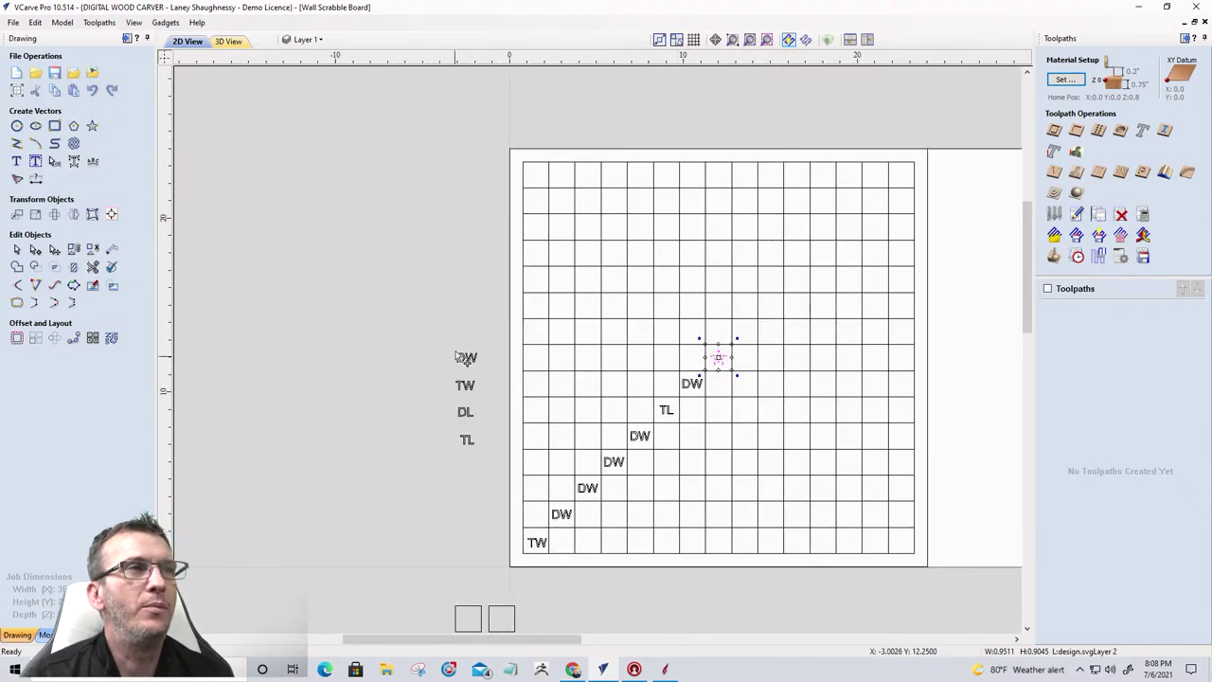
pyautogui.scroll(-3, 644, 284)
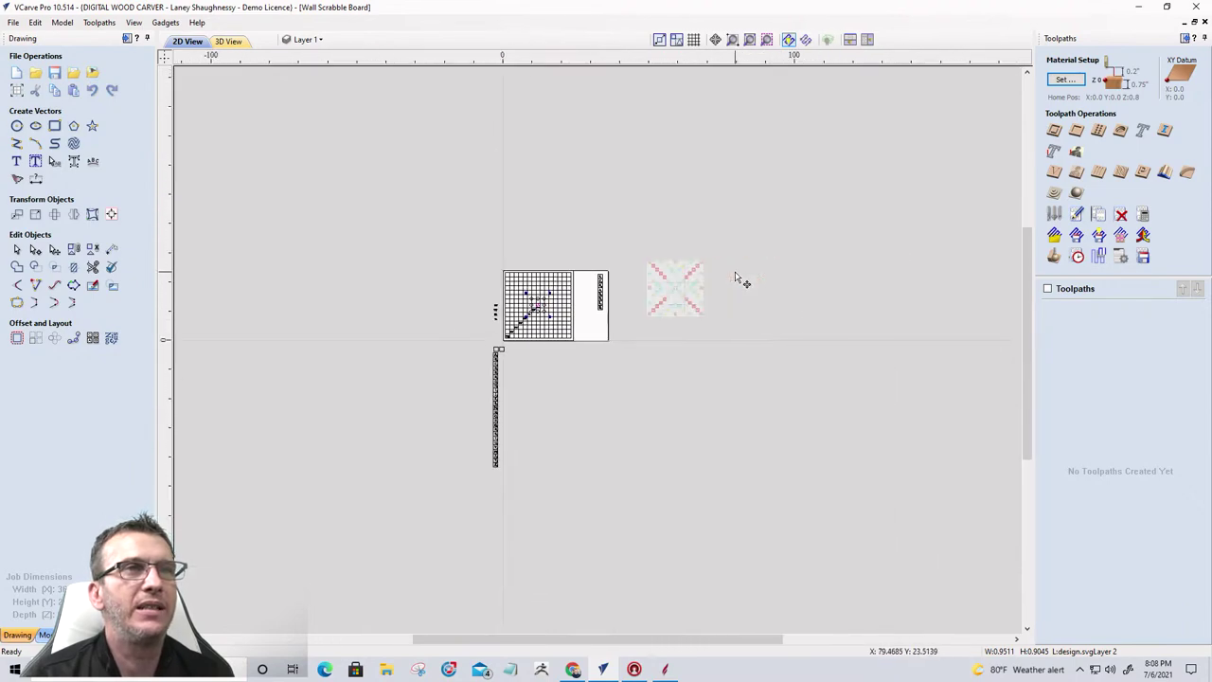
# Step: Copy the DL label into the left column, four squares above the bottom-left TW
pyautogui.scroll(1, 688, 280)
pyautogui.scroll(5, 688, 279)
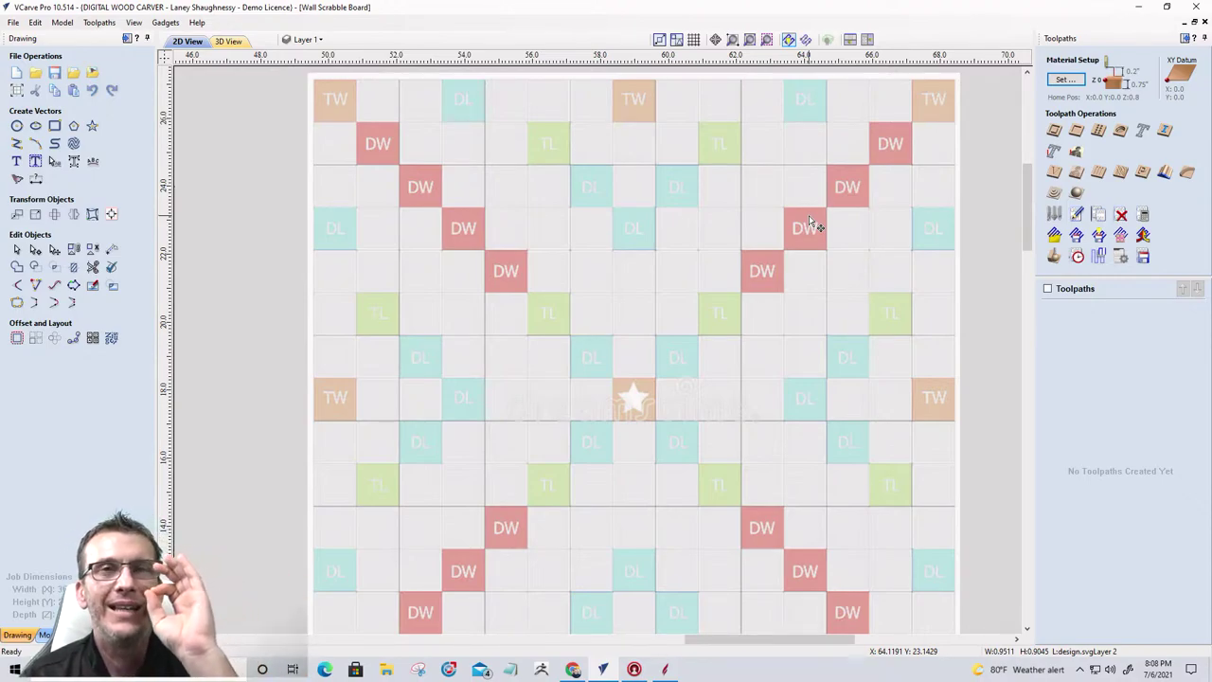
pyautogui.scroll(-6, 884, 230)
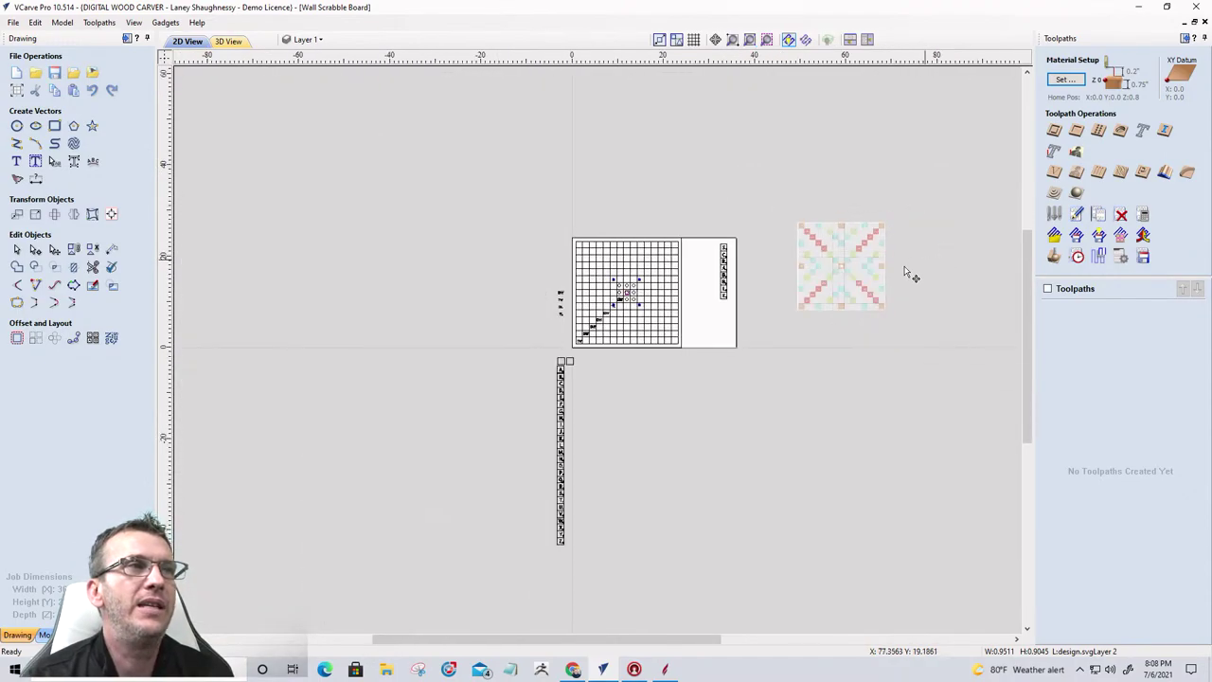
pyautogui.scroll(2, 583, 320)
pyautogui.scroll(3, 580, 318)
pyautogui.press('Escape')
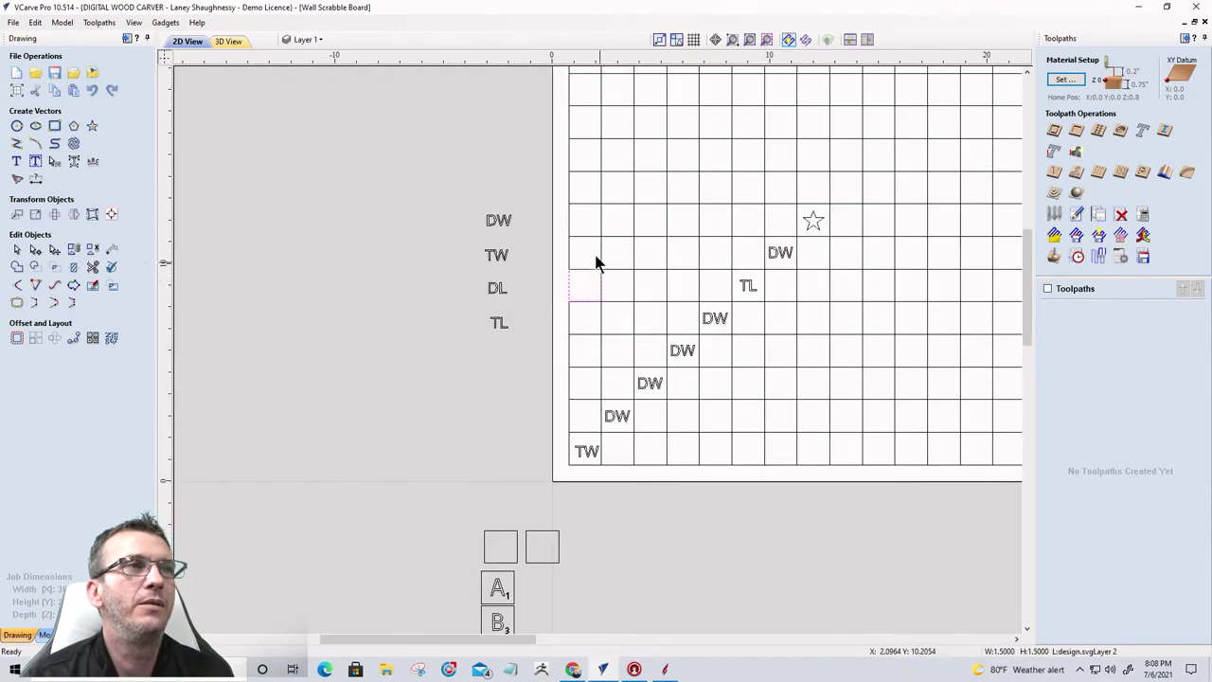
pyautogui.scroll(-2, 598, 333)
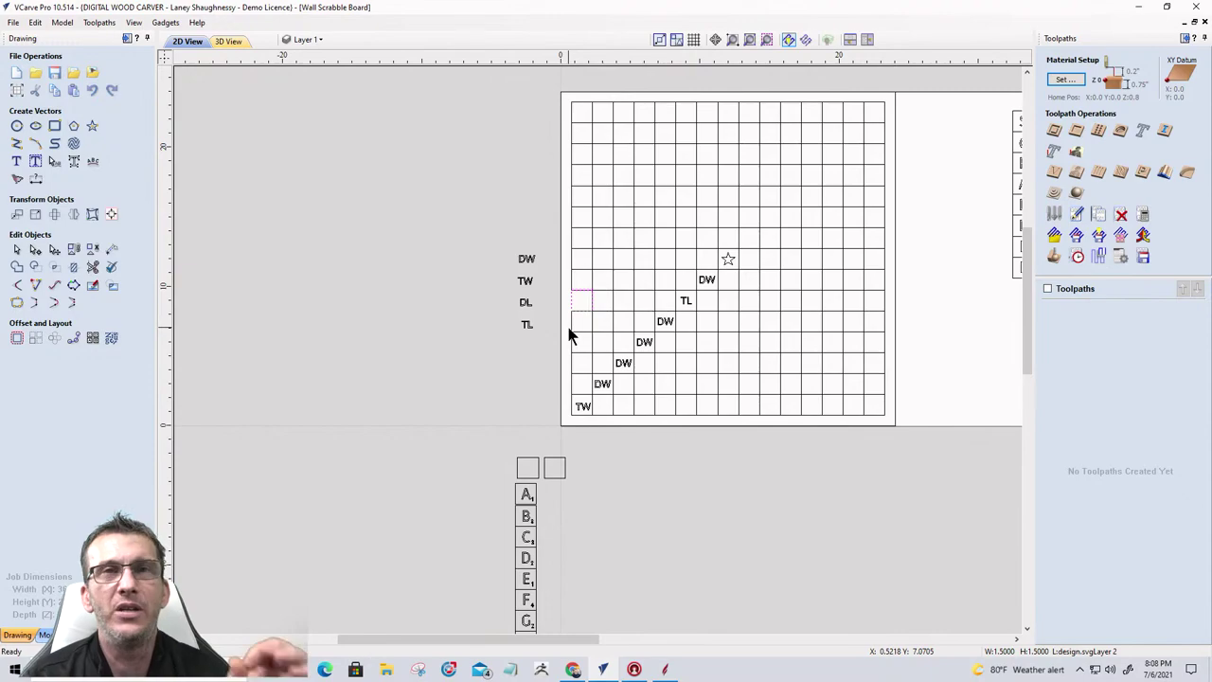
pyautogui.scroll(-2, 566, 336)
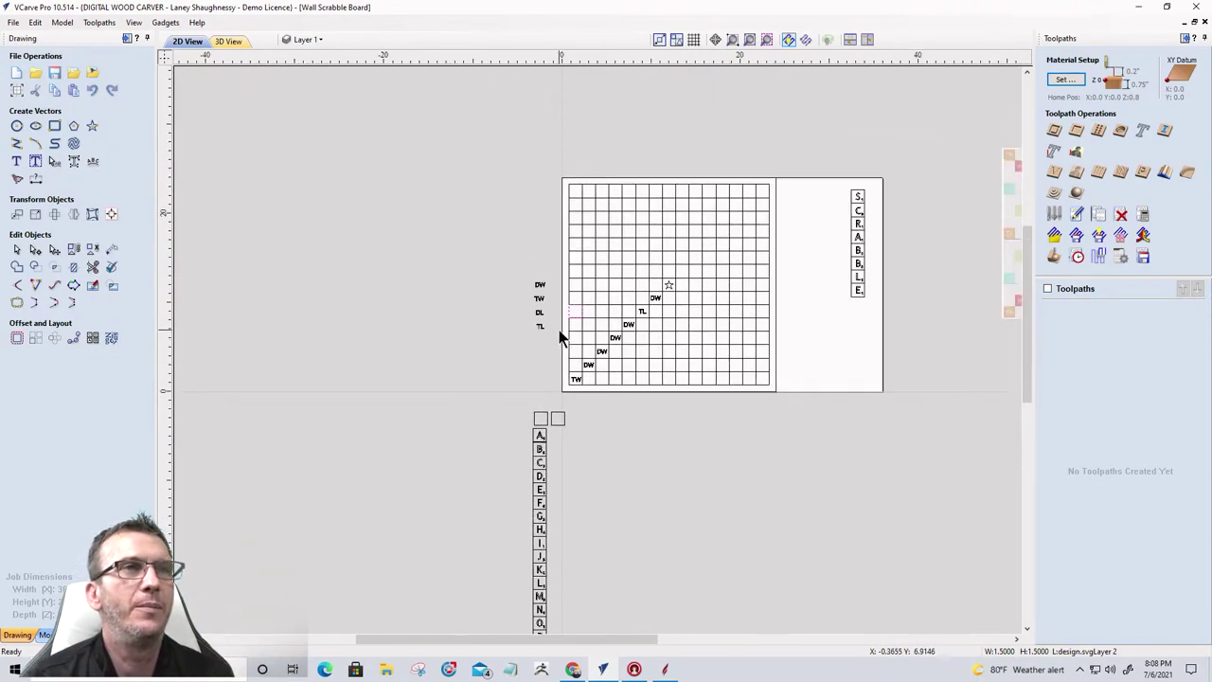
pyautogui.scroll(4, 952, 248)
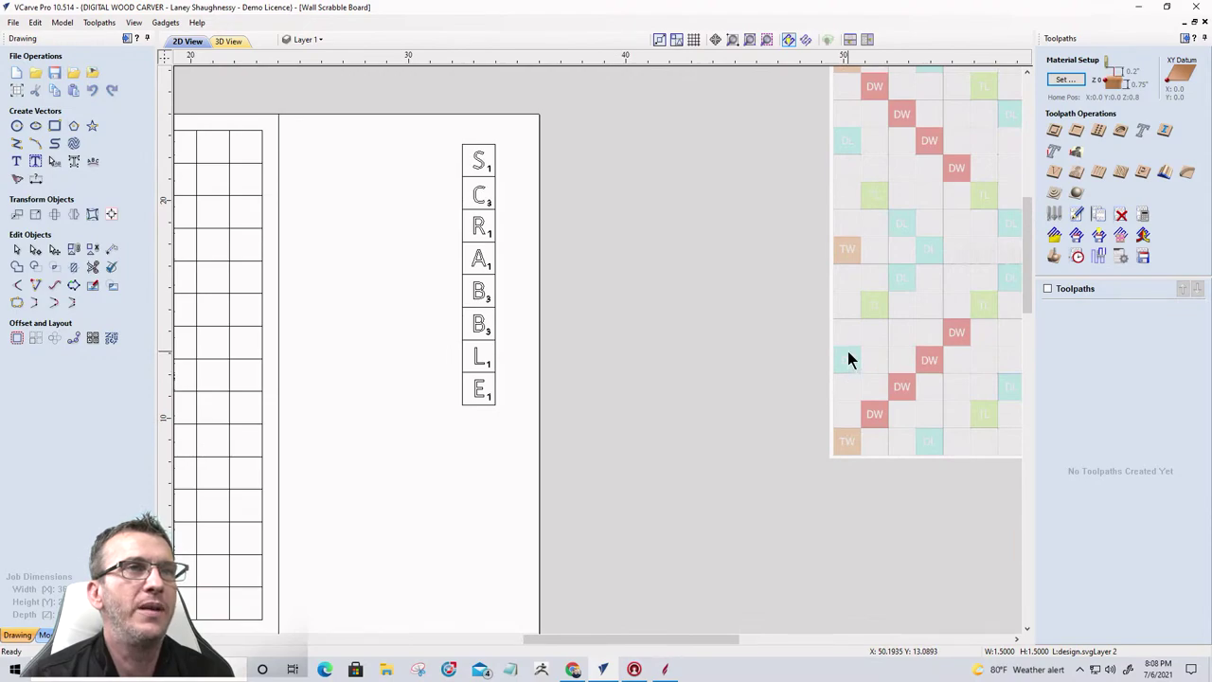
pyautogui.scroll(-3, 848, 358)
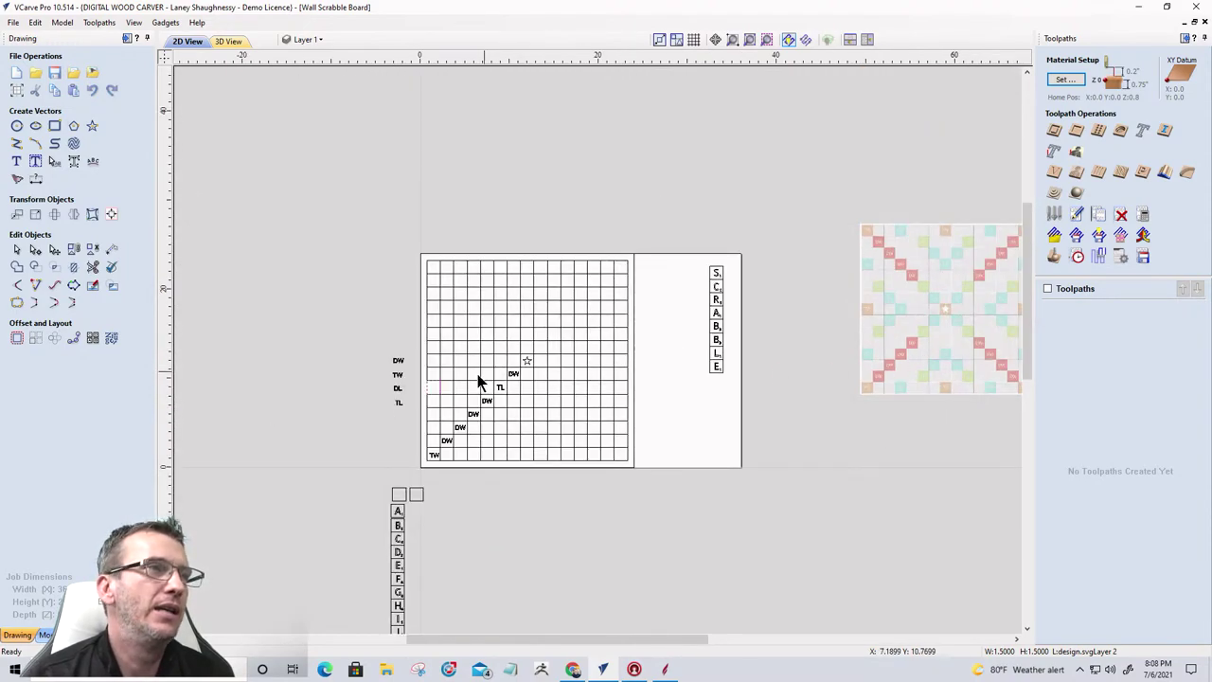
pyautogui.scroll(3, 379, 428)
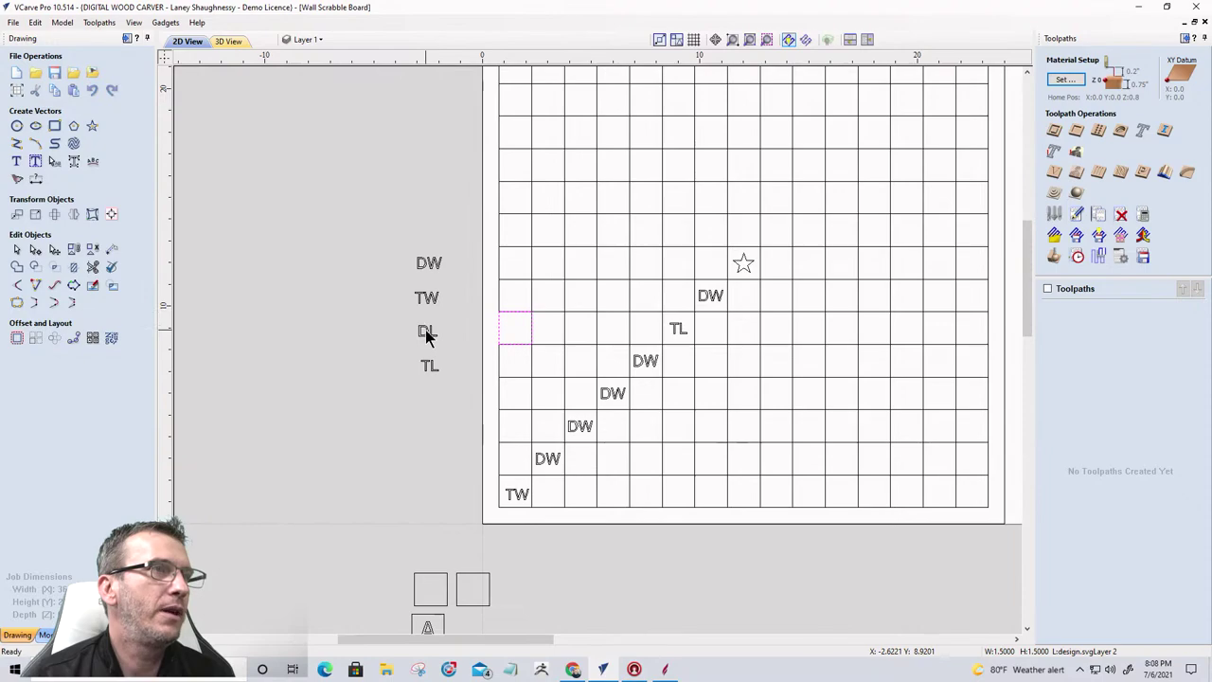
pyautogui.click(427, 328)
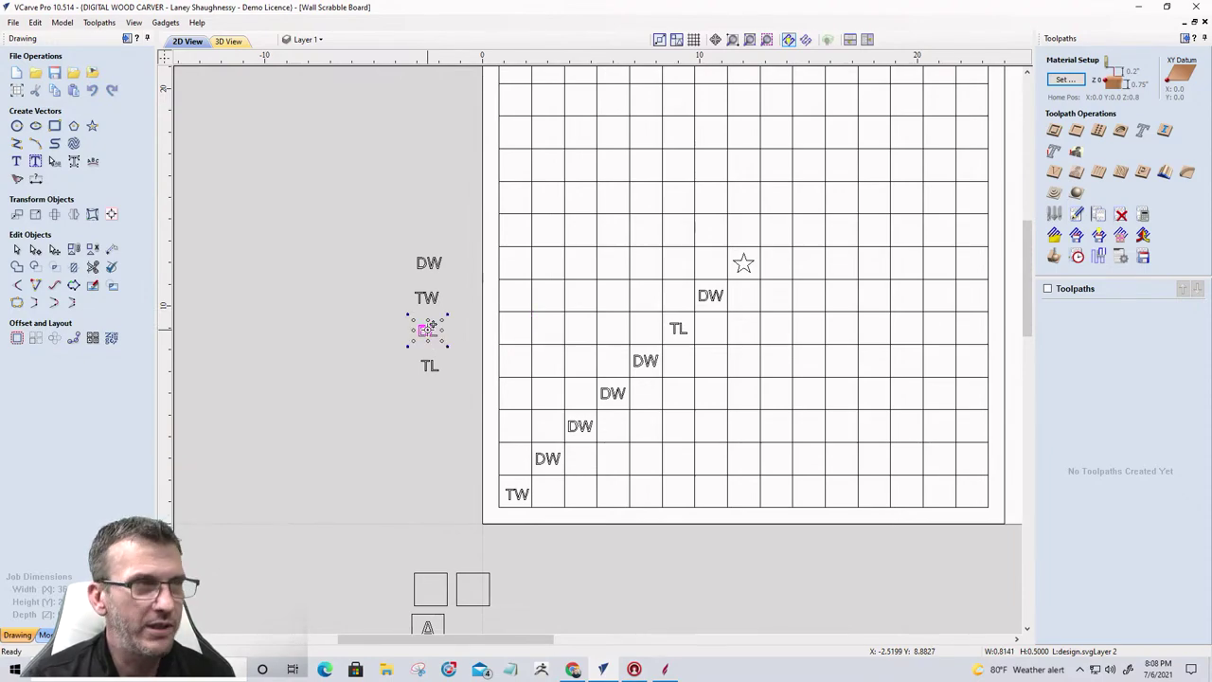
pyautogui.moveTo(429, 325); pyautogui.dragTo(515, 391)
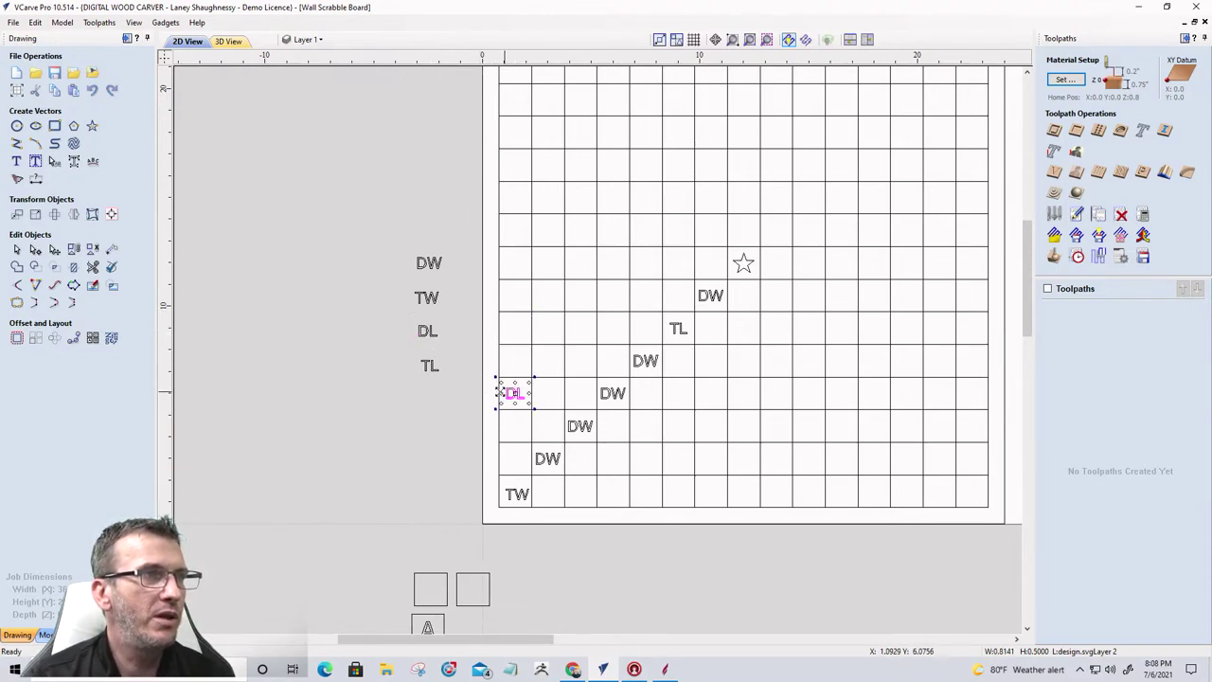
# Step: Copy the TW label into the left column's middle square
pyautogui.scroll(-4, 520, 303)
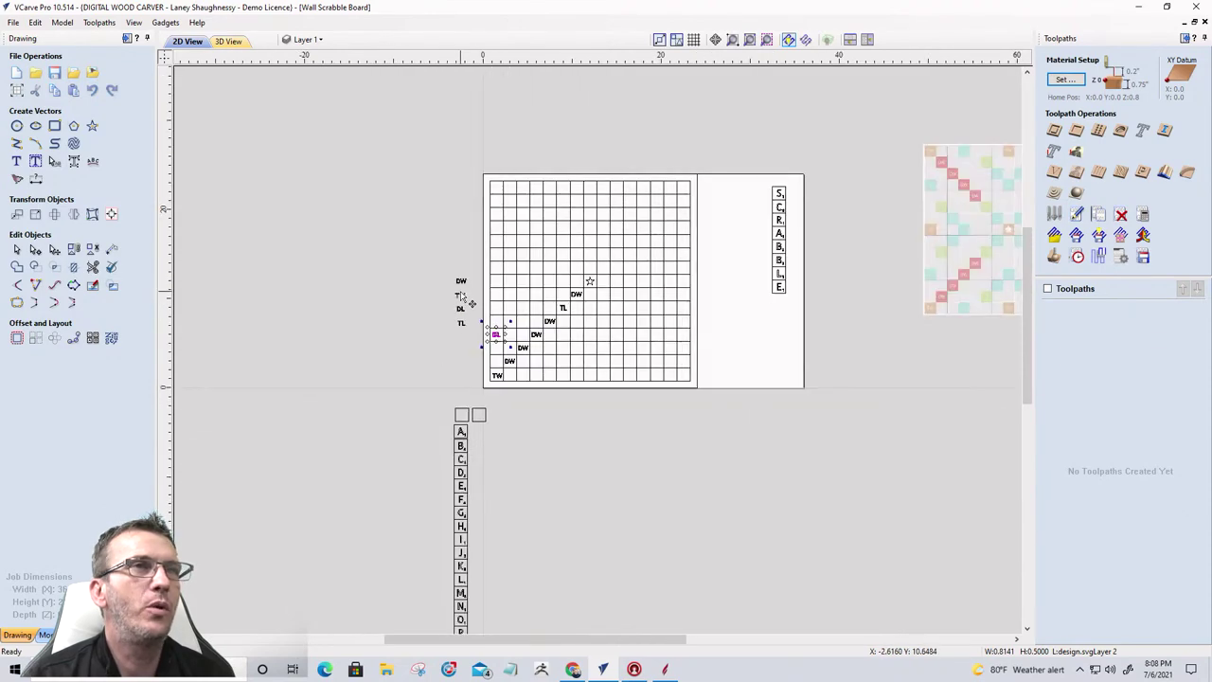
pyautogui.scroll(5, 467, 302)
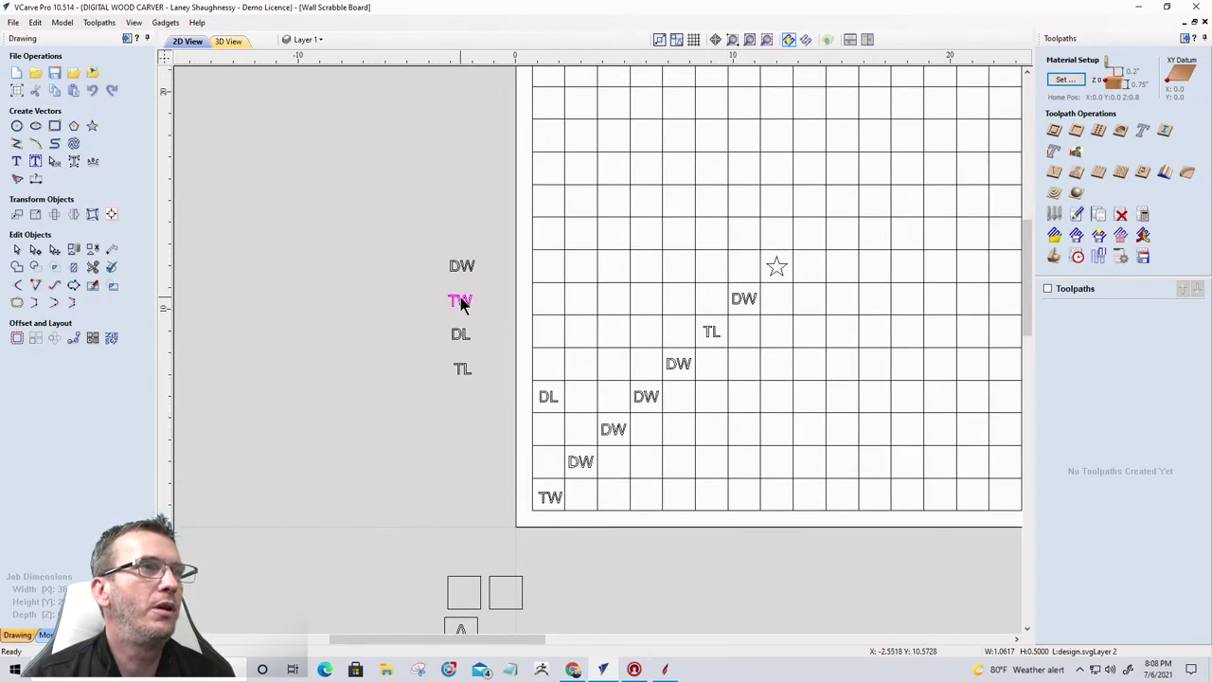
pyautogui.moveTo(461, 302); pyautogui.dragTo(549, 266)
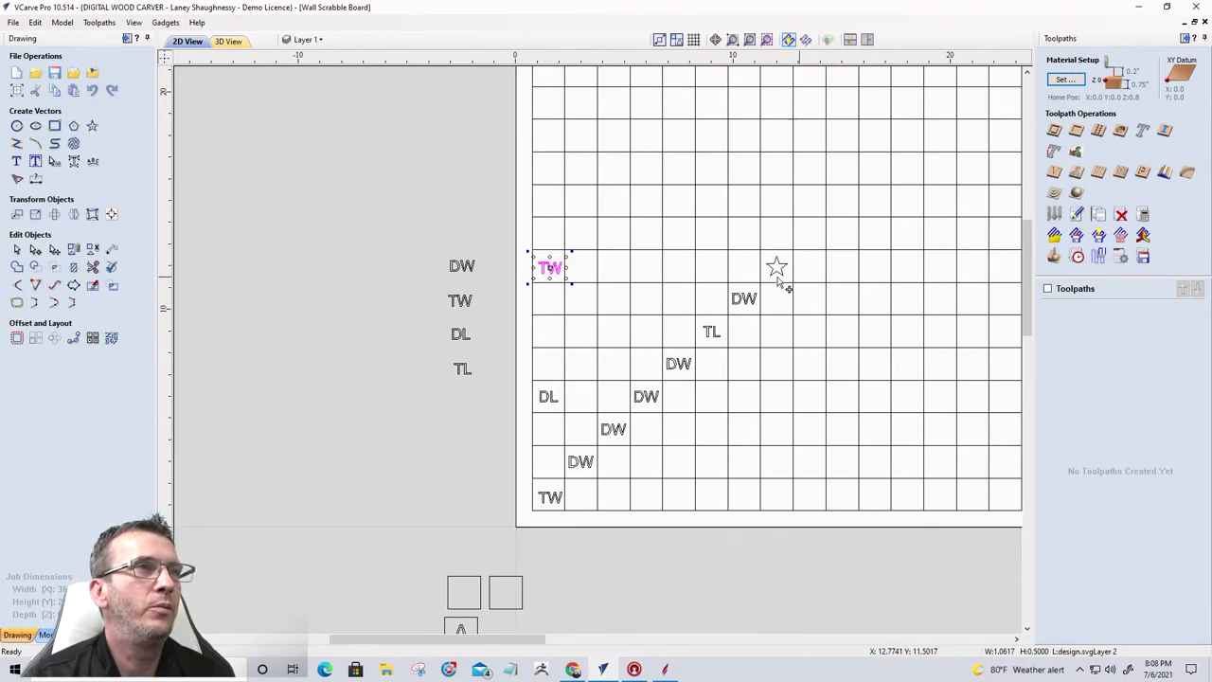
# Step: Turn on the Group ID: 5 layer so the SCORE panel and letter distribution reappear
pyautogui.scroll(-2, 586, 291)
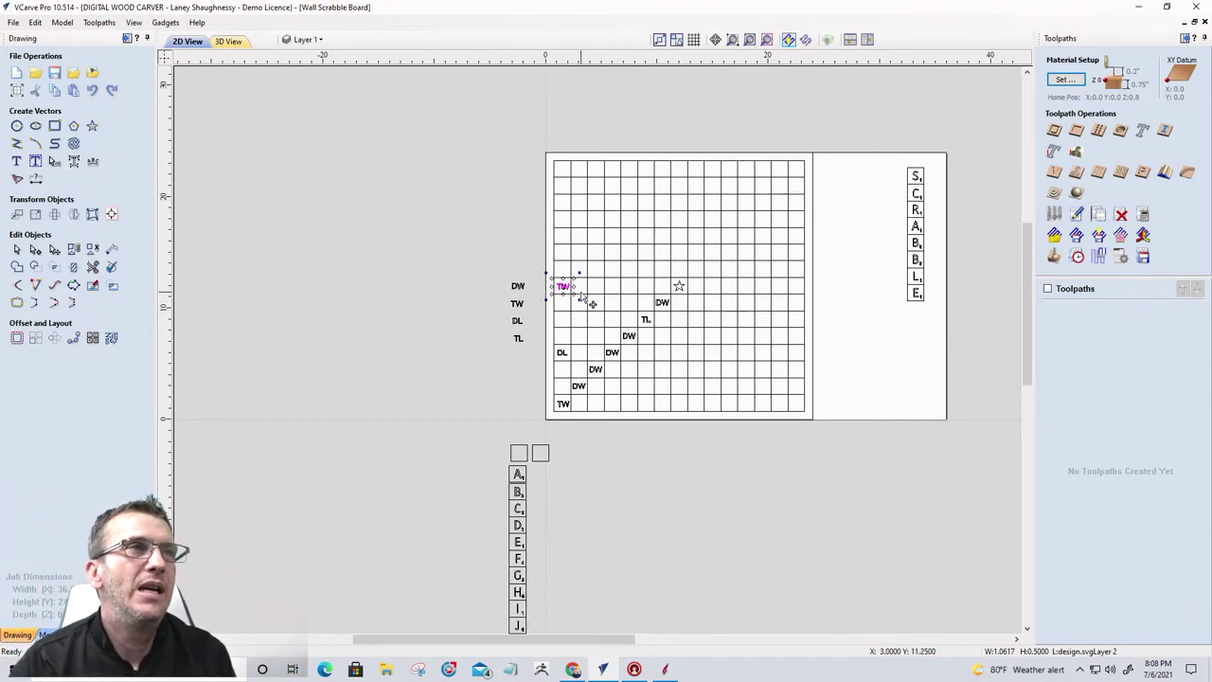
pyautogui.click(306, 38)
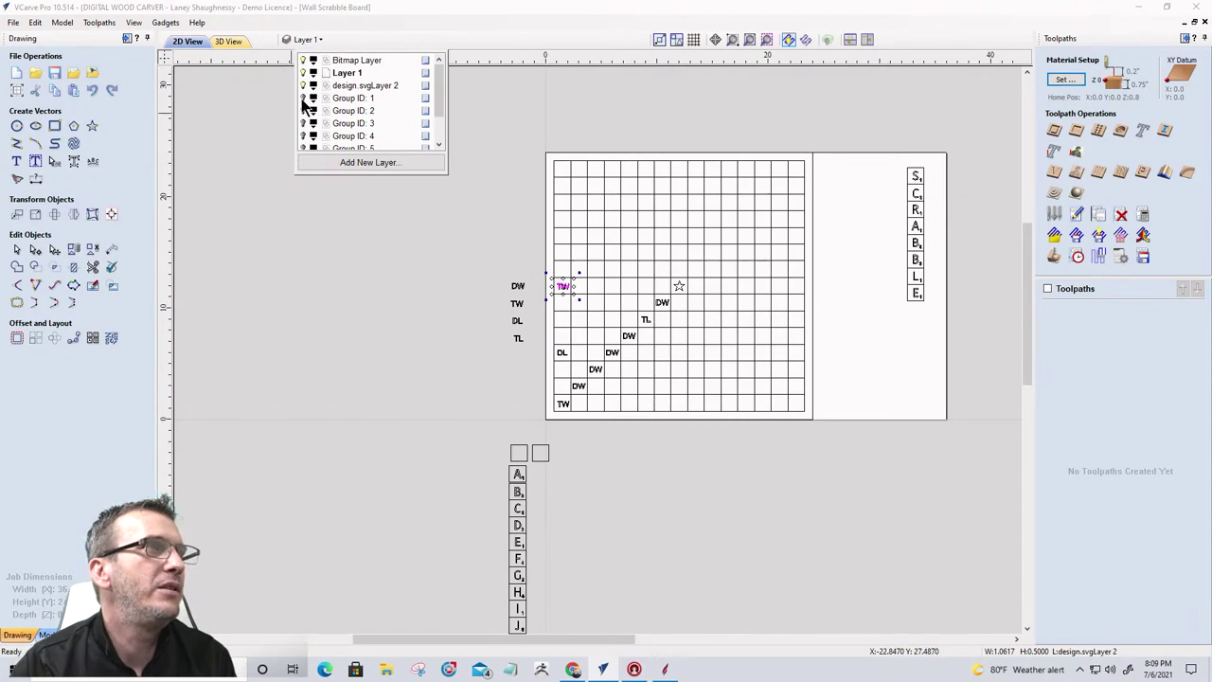
pyautogui.click(304, 148)
pyautogui.scroll(-1, 309, 132)
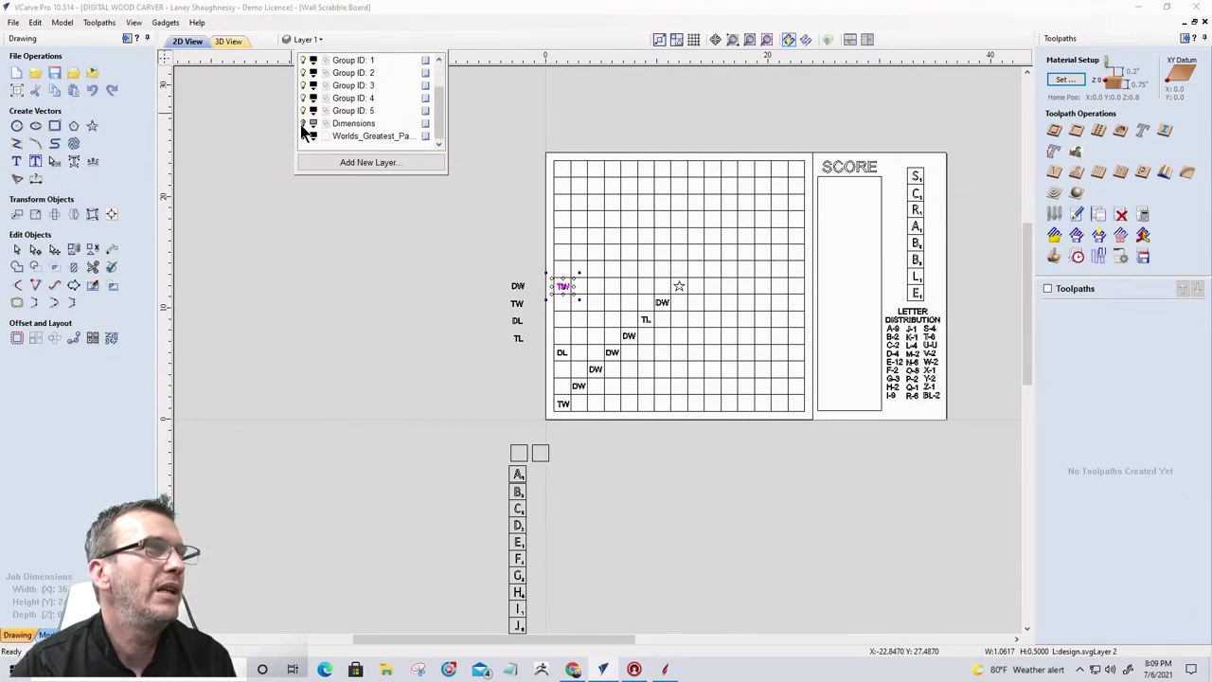
pyautogui.click(312, 196)
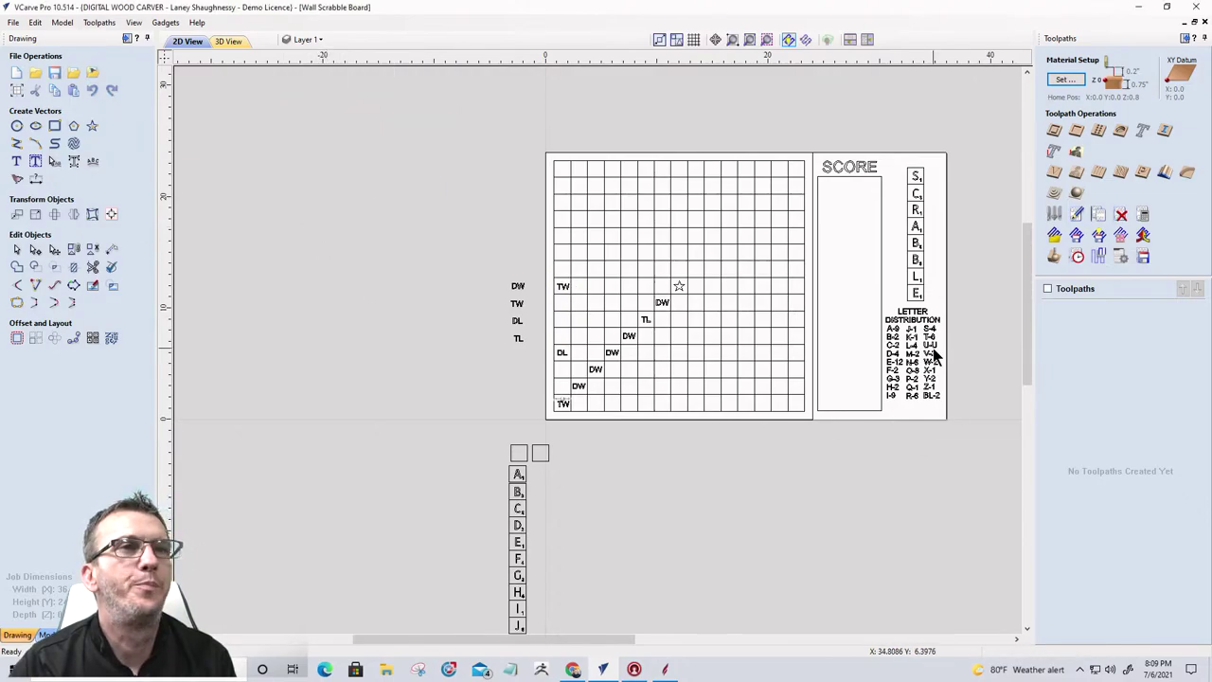
pyautogui.scroll(5, 933, 350)
pyautogui.scroll(-5, 917, 333)
pyautogui.scroll(4, 723, 190)
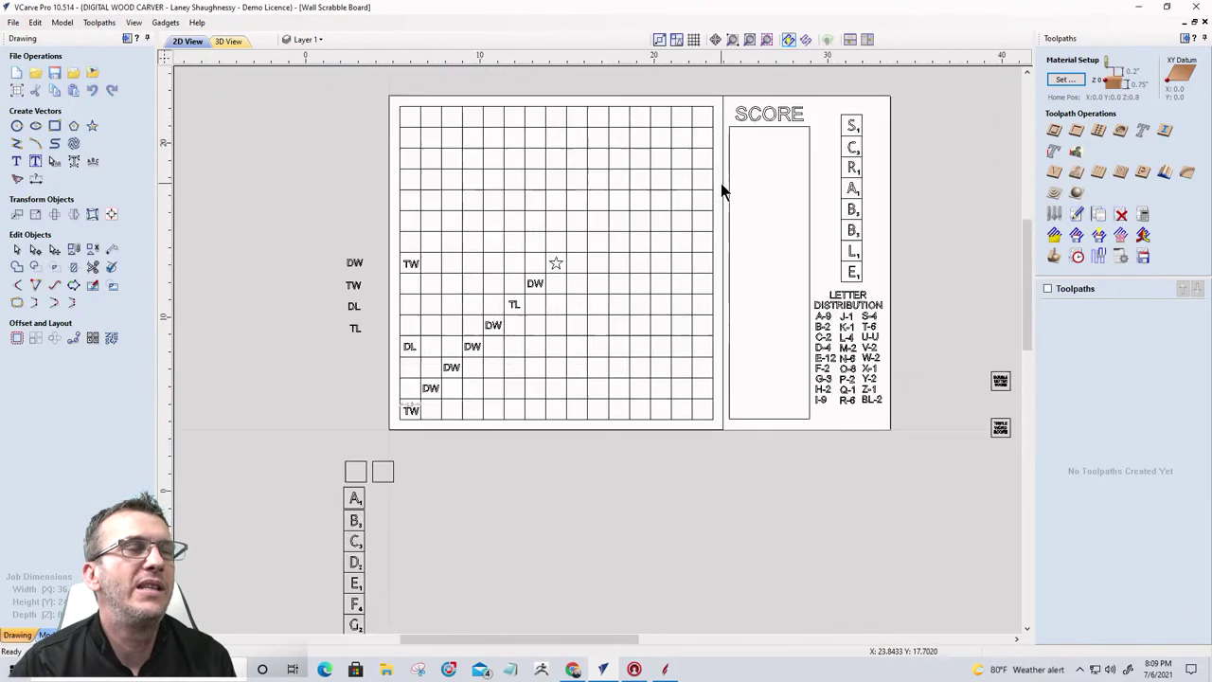
pyautogui.click(738, 190)
pyautogui.scroll(-4, 741, 194)
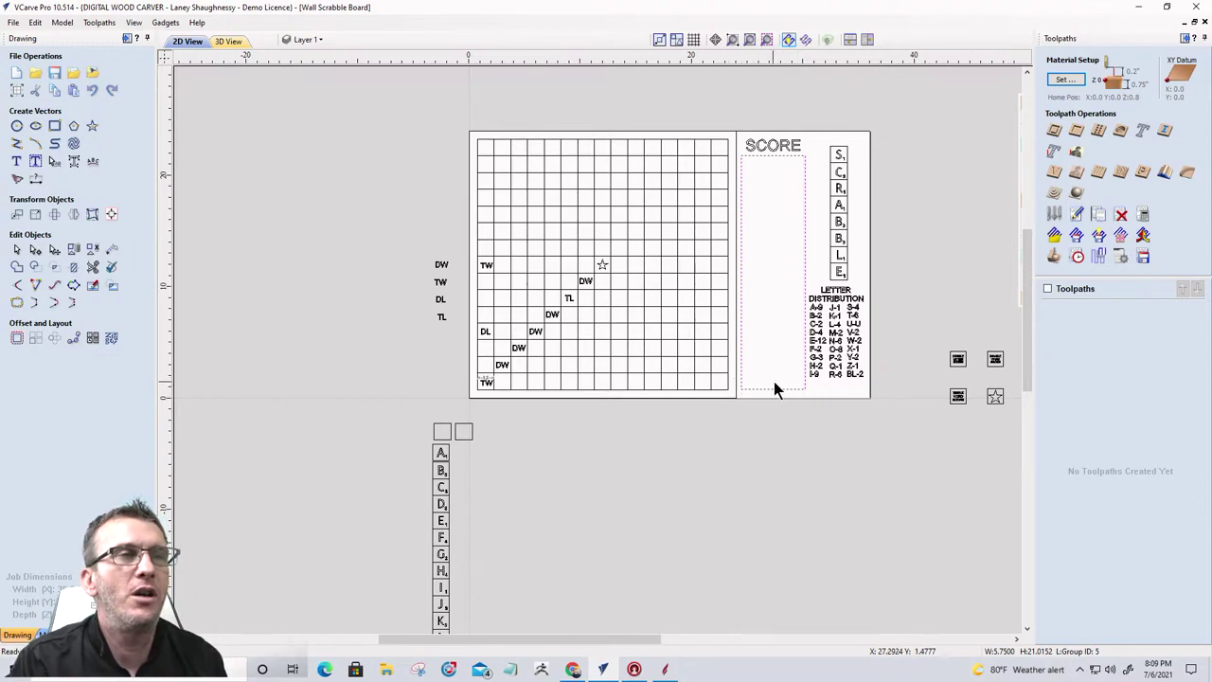
pyautogui.scroll(5, 833, 156)
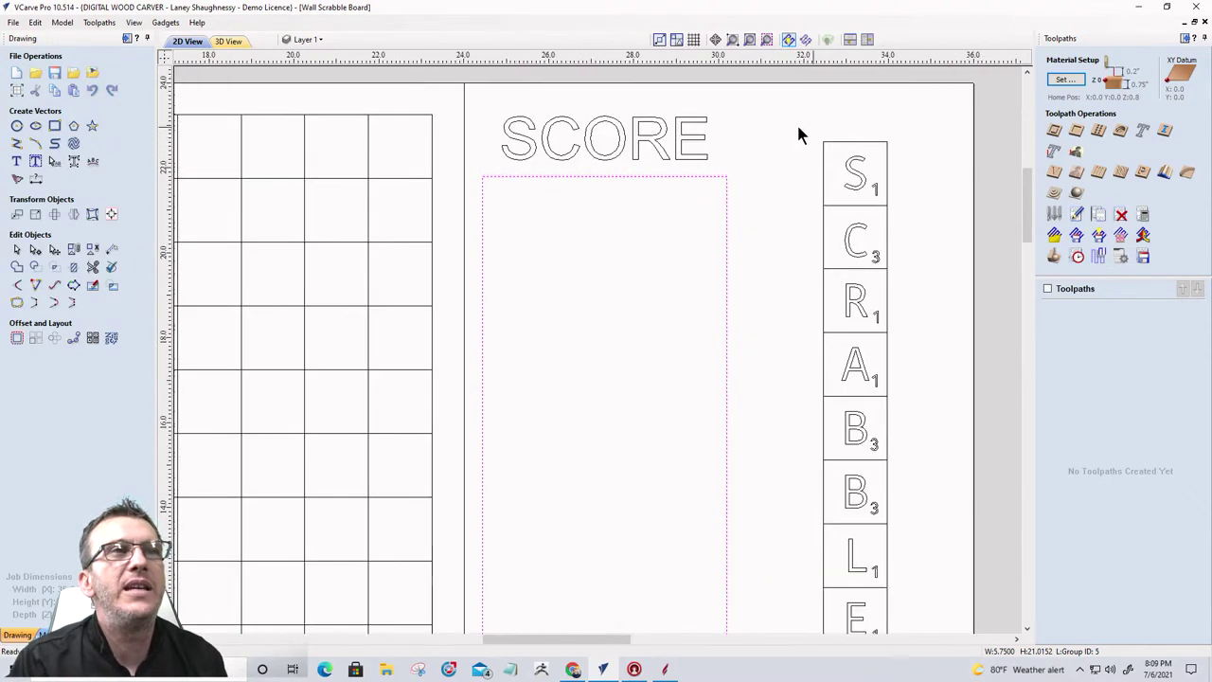
pyautogui.moveTo(886, 194); pyautogui.dragTo(908, 221)
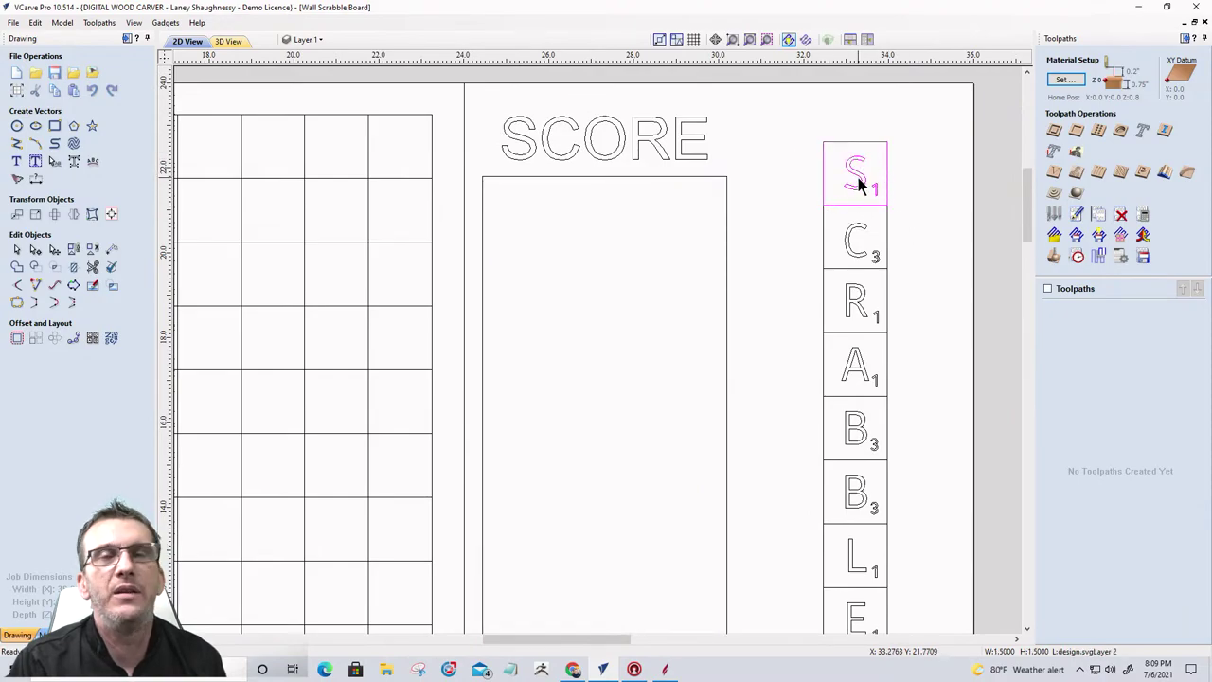
pyautogui.scroll(-5, 900, 187)
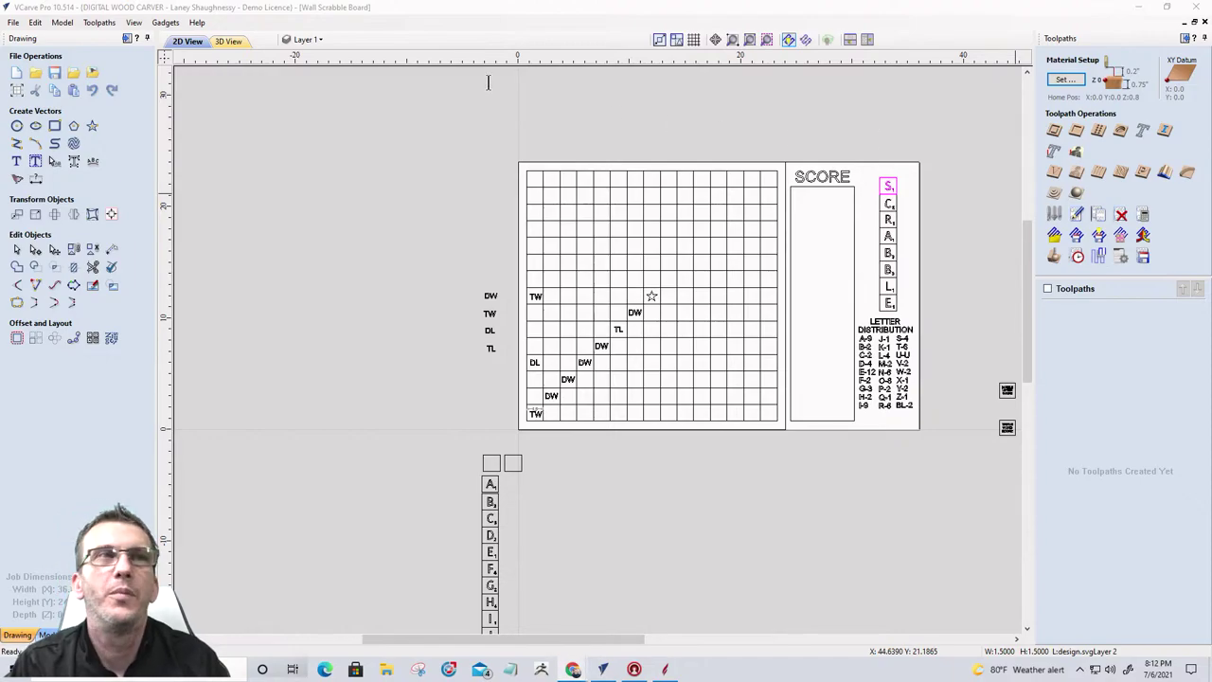
# Step: Switch to Chrome and maximize the Amazon magnet listing window
pyautogui.hotkey('alt', 'Tab')
pyautogui.doubleClick(265, 26)
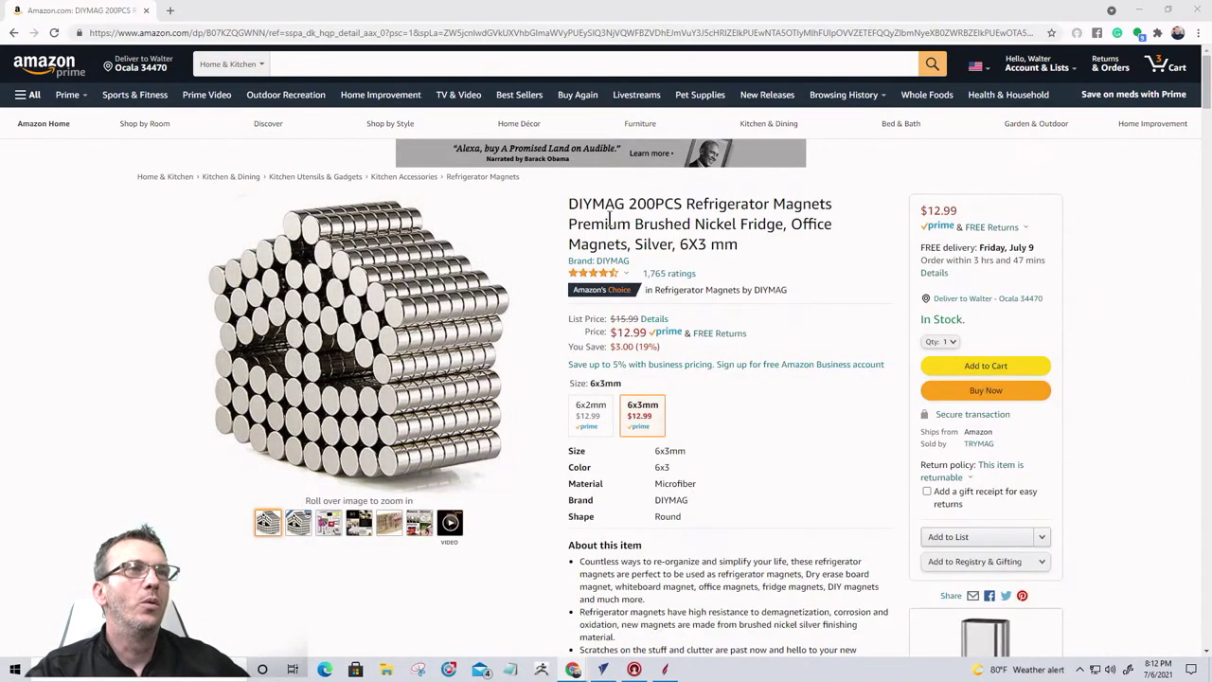
# Step: Highlight the 6X3 size in the magnet listing title, then return to Aspire
pyautogui.moveTo(455, 264)
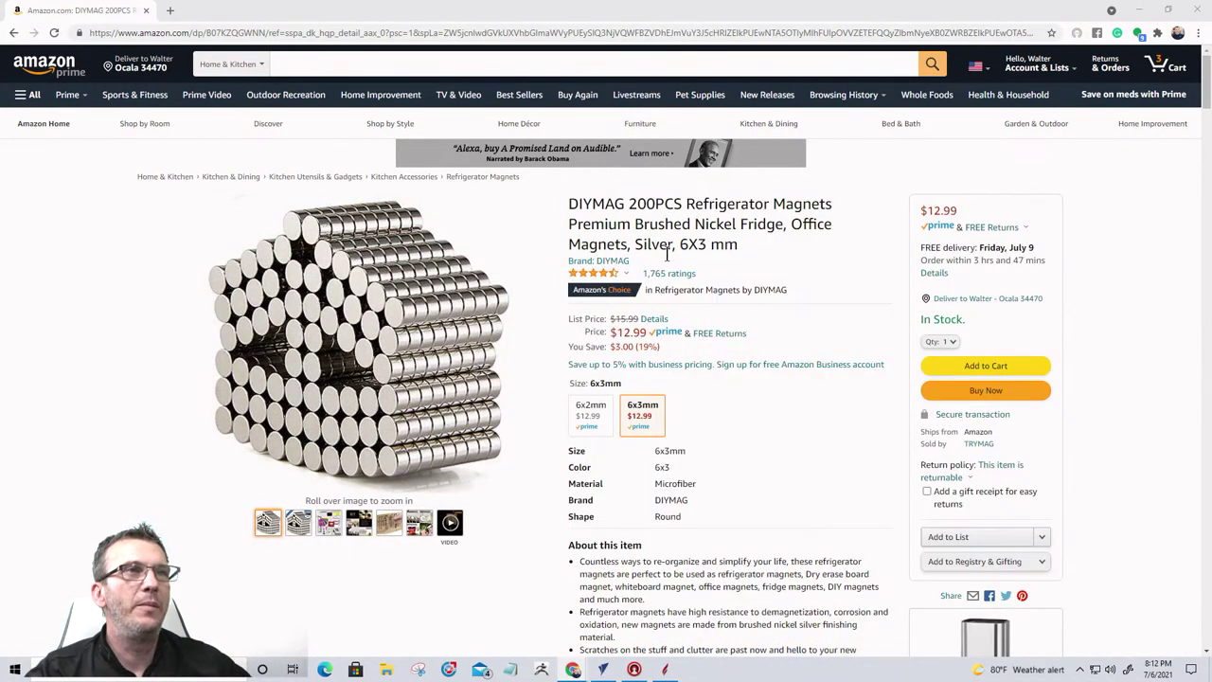
pyautogui.moveTo(680, 243); pyautogui.dragTo(708, 244)
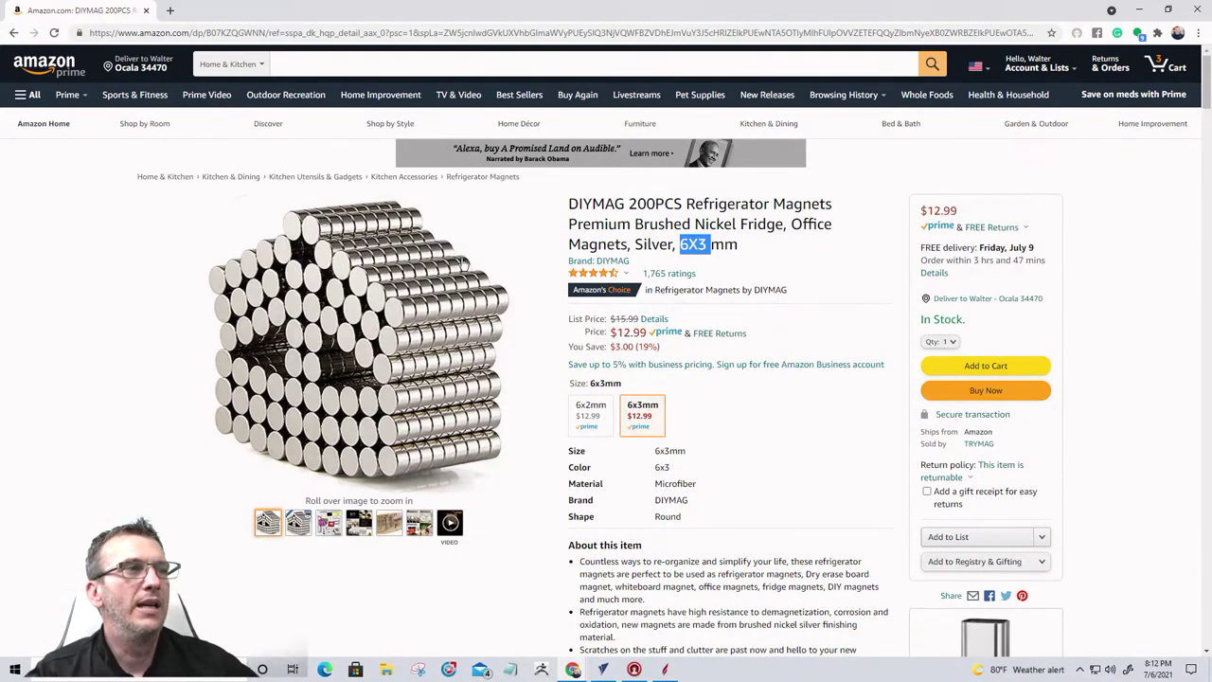
pyautogui.moveTo(313, 454)
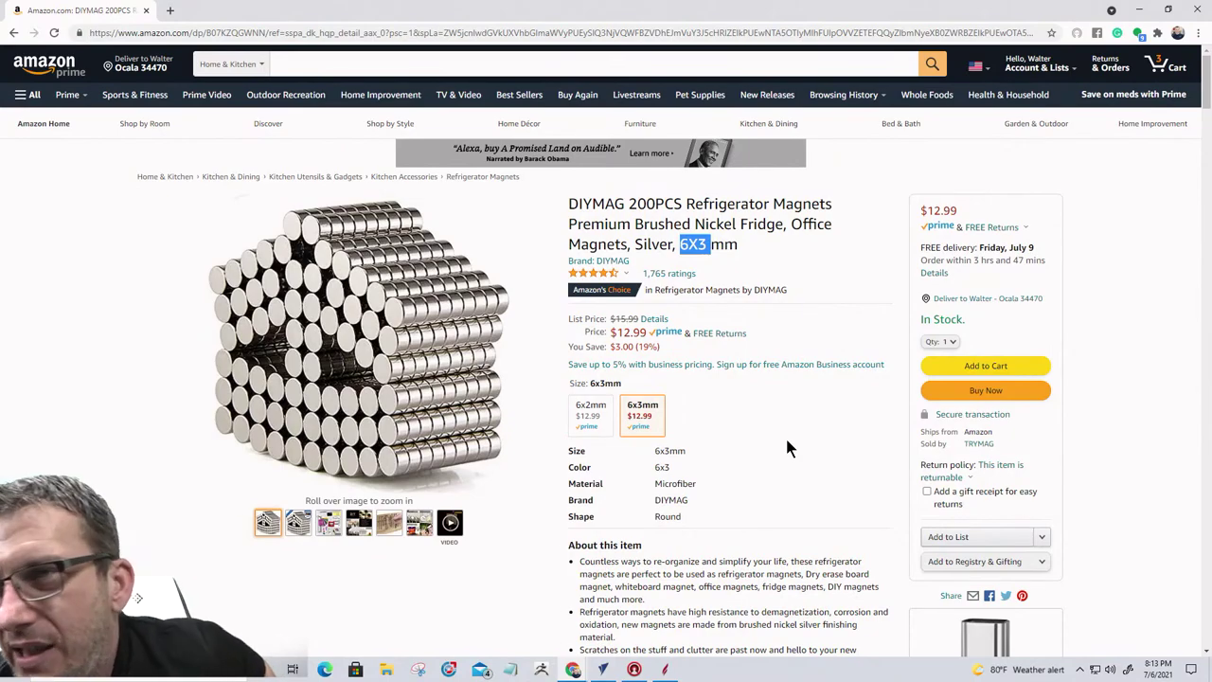
pyautogui.click(147, 600)
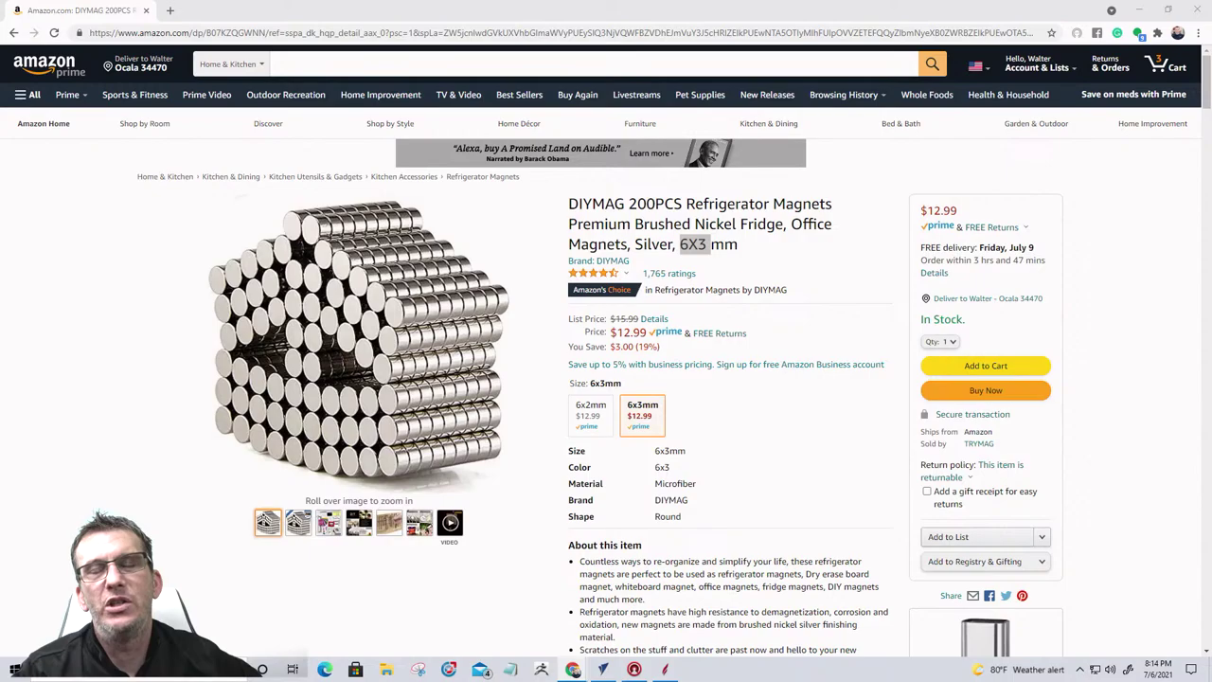
pyautogui.click(665, 669)
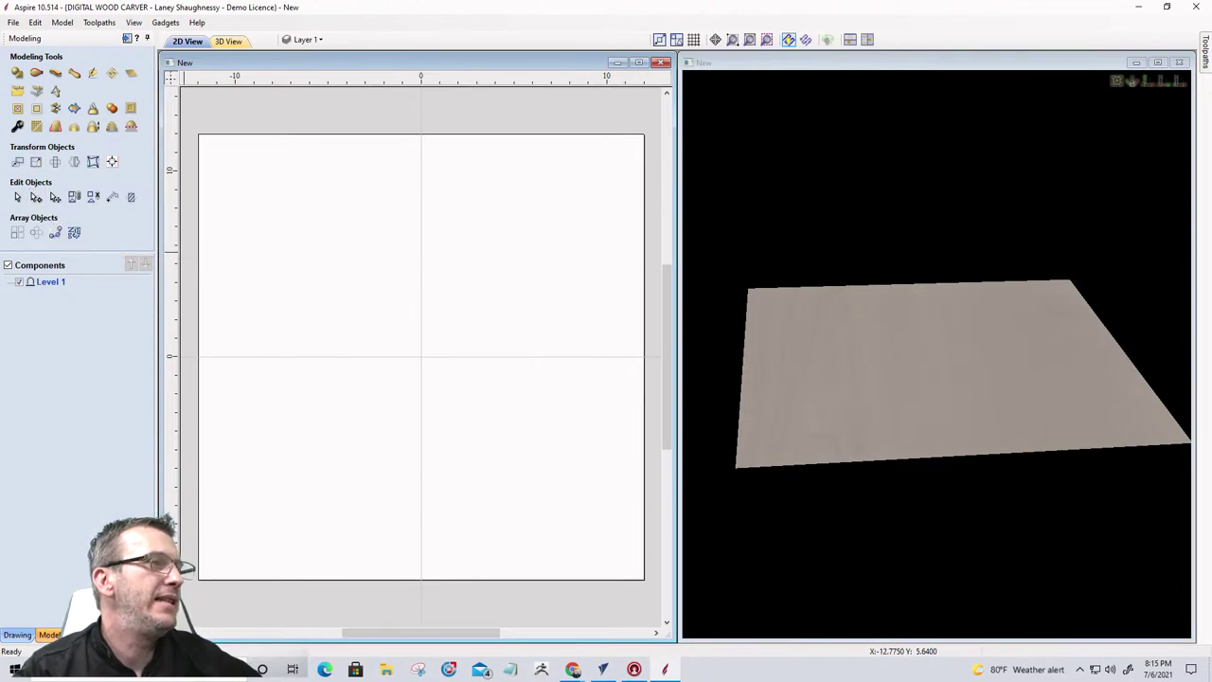
# Step: Drop Alligator-57705-A from the Animals clipart onto the job and scale it across the sheet
pyautogui.click(79, 635)
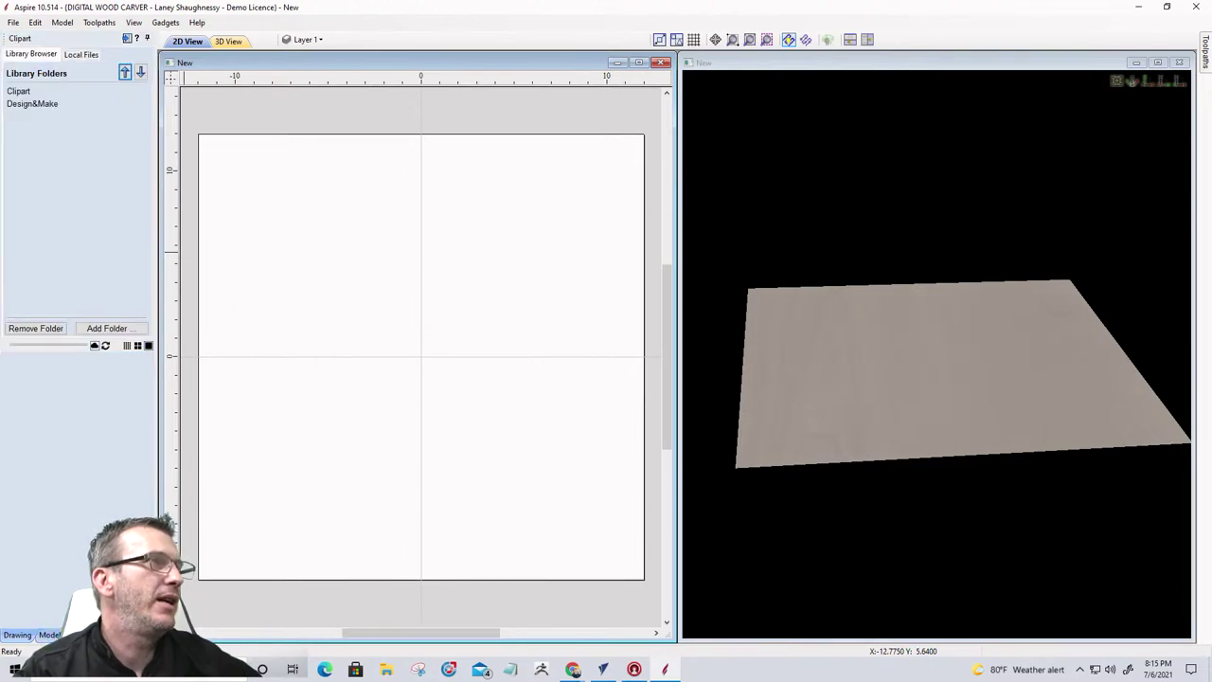
pyautogui.click(19, 91)
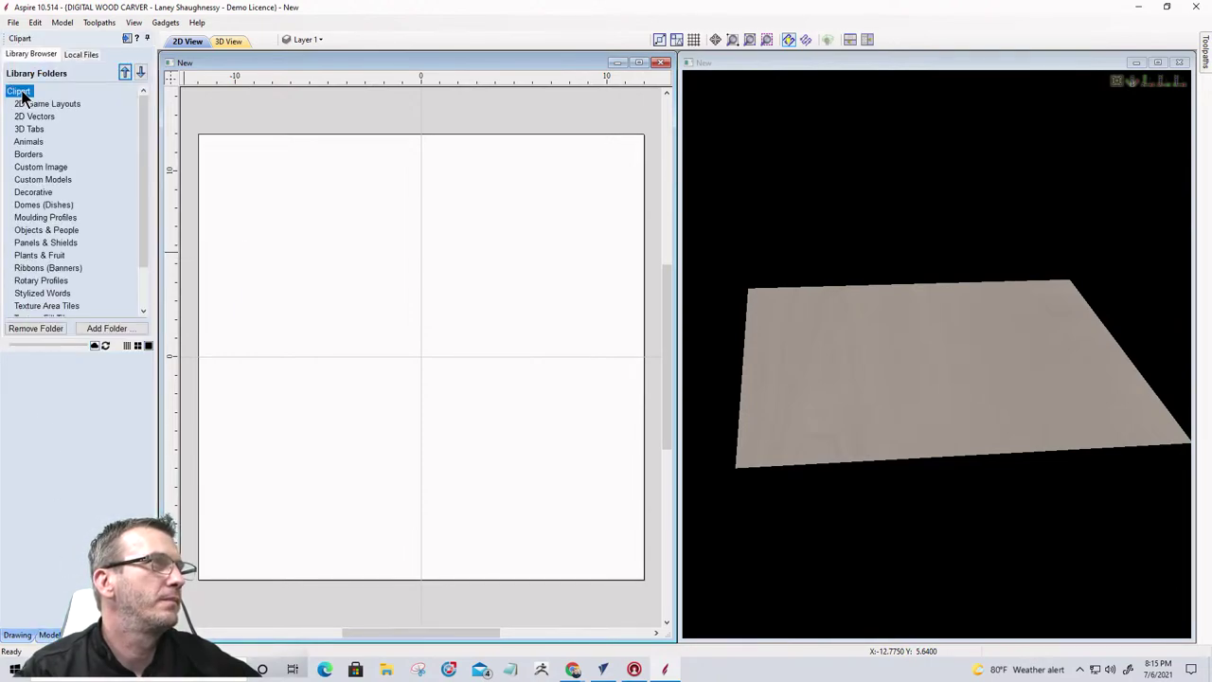
pyautogui.click(25, 142)
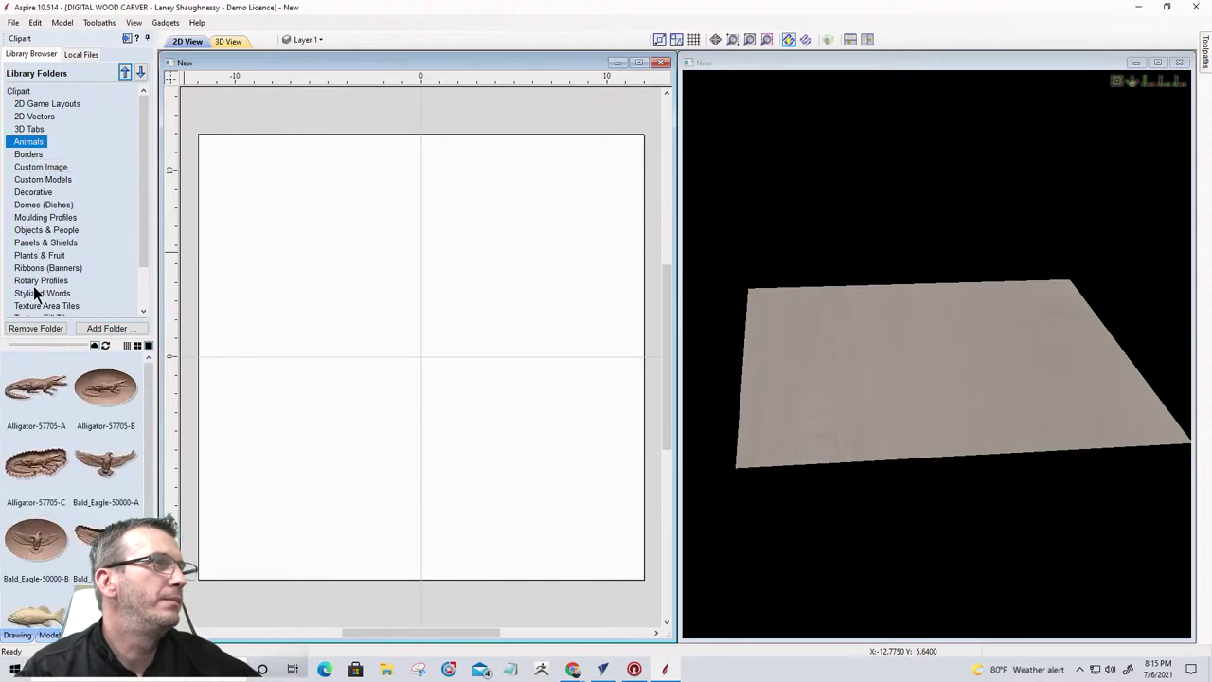
pyautogui.moveTo(36, 386); pyautogui.dragTo(414, 369)
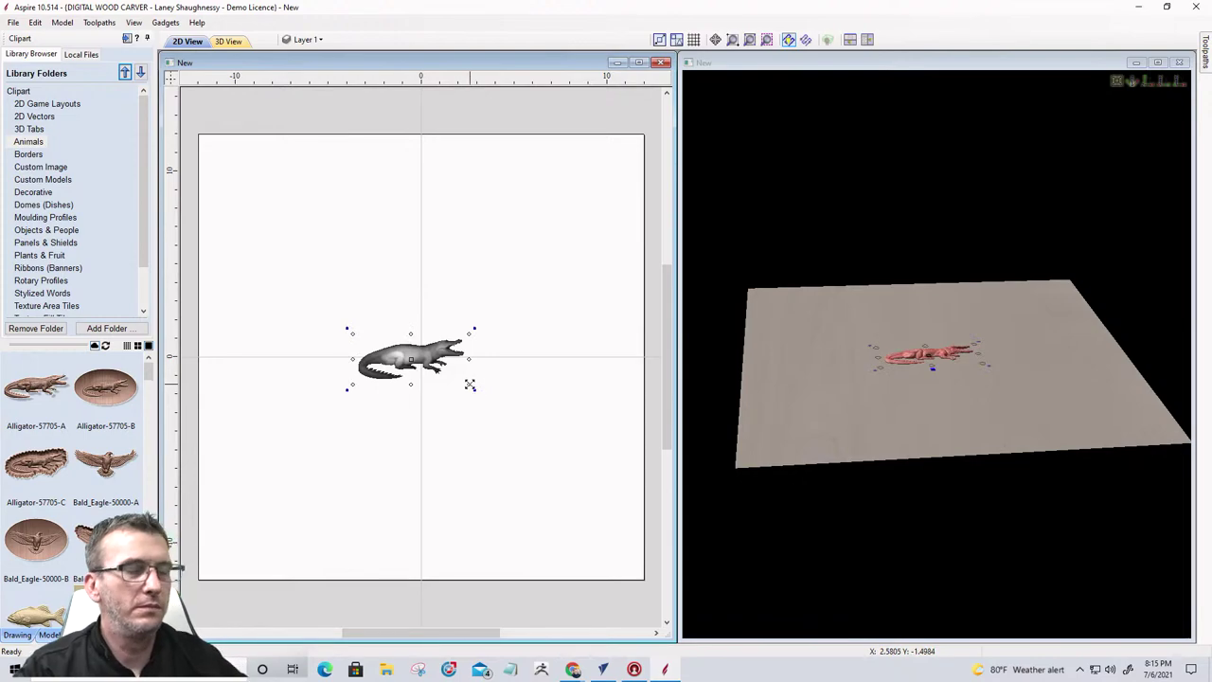
pyautogui.moveTo(470, 384); pyautogui.dragTo(517, 454)
pyautogui.moveTo(519, 467); pyautogui.dragTo(499, 427)
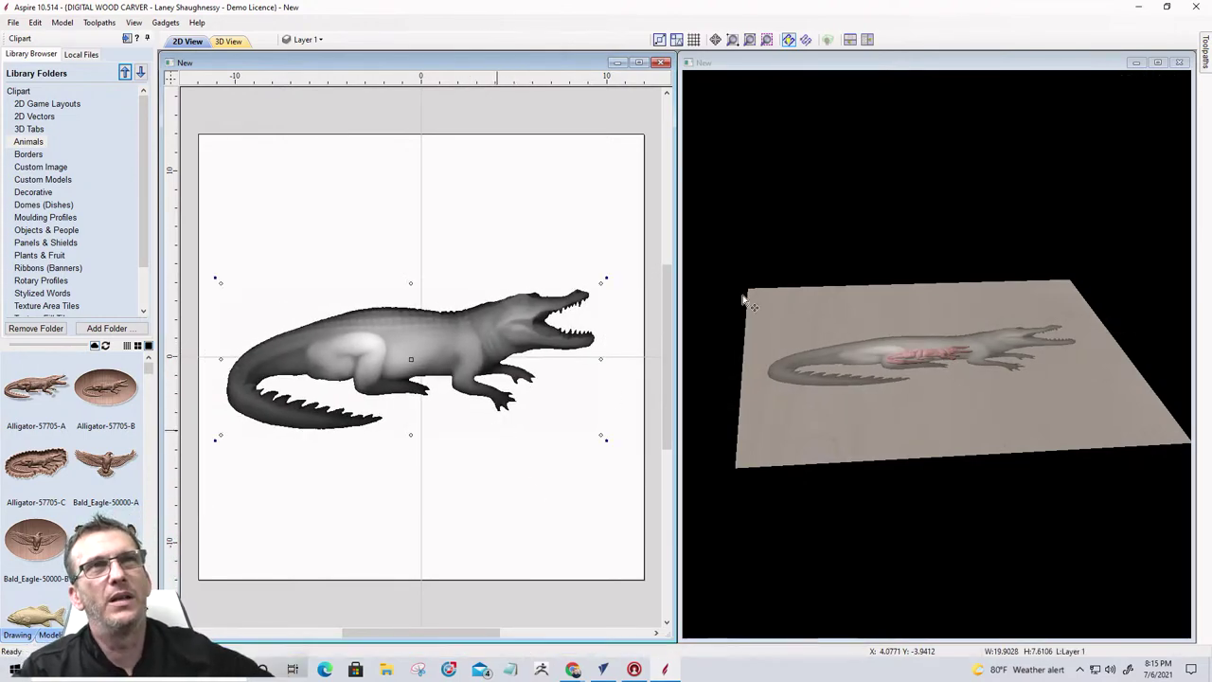
# Step: Inspect the alligator relief from top, isometric, front and side 3D views
pyautogui.click(1143, 83)
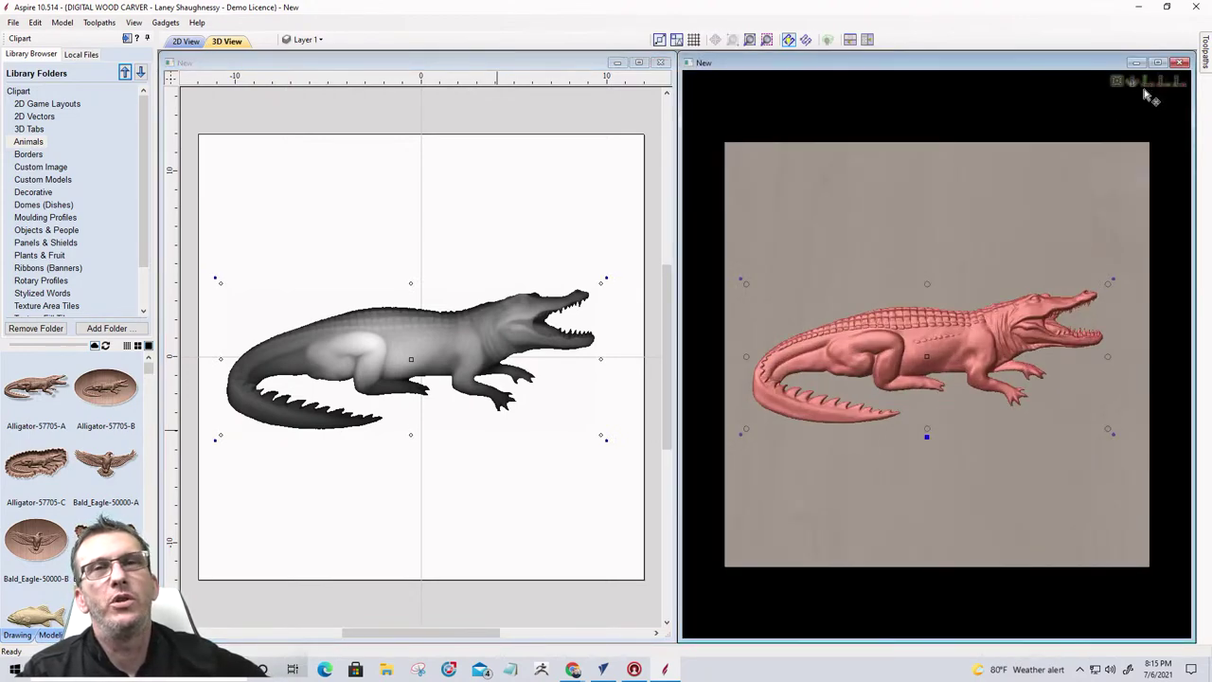
pyautogui.click(1134, 83)
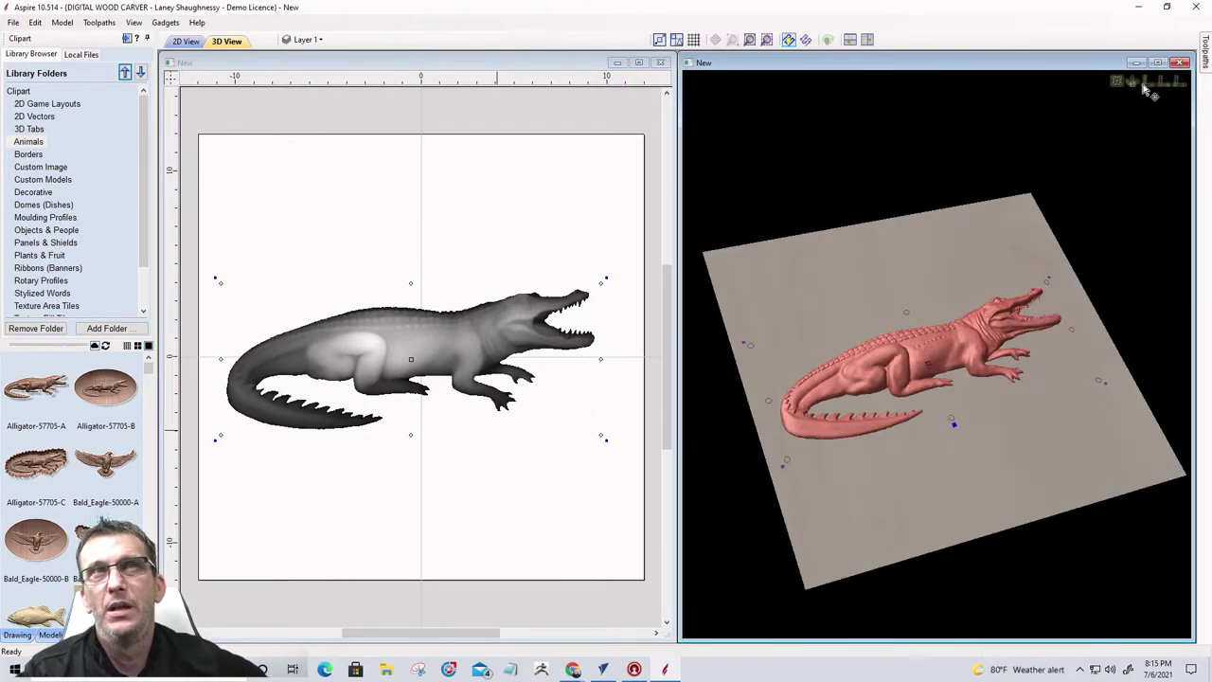
pyautogui.click(1146, 83)
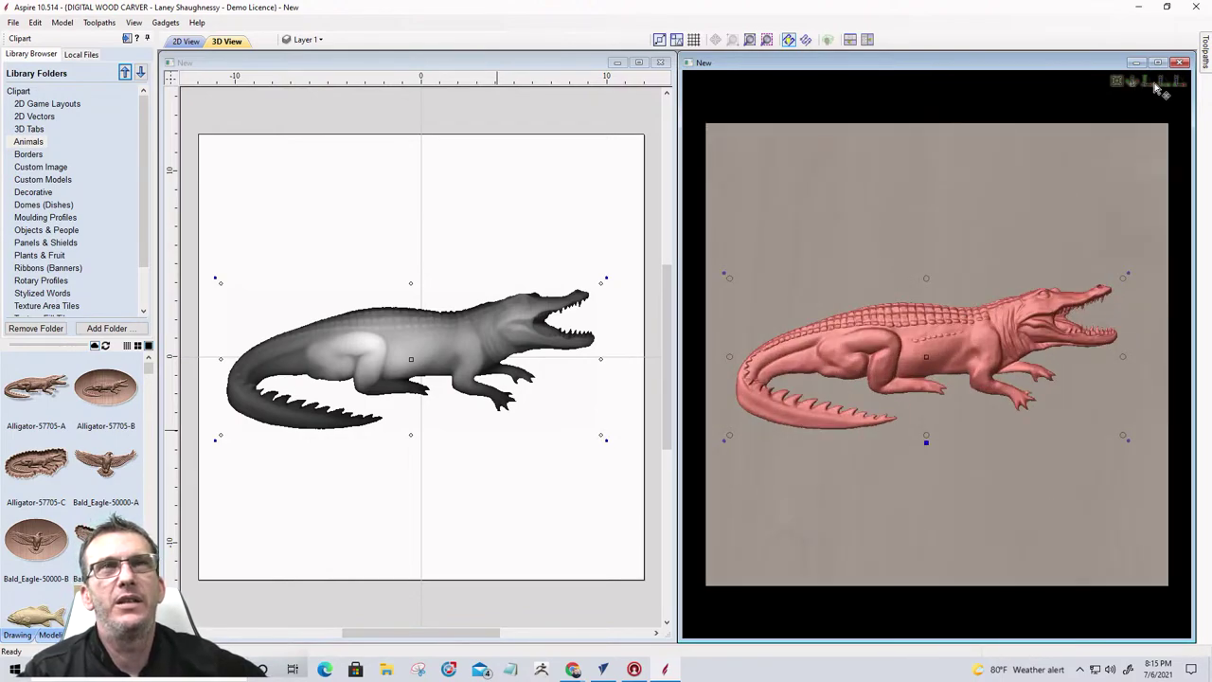
pyautogui.click(1167, 83)
pyautogui.click(1172, 84)
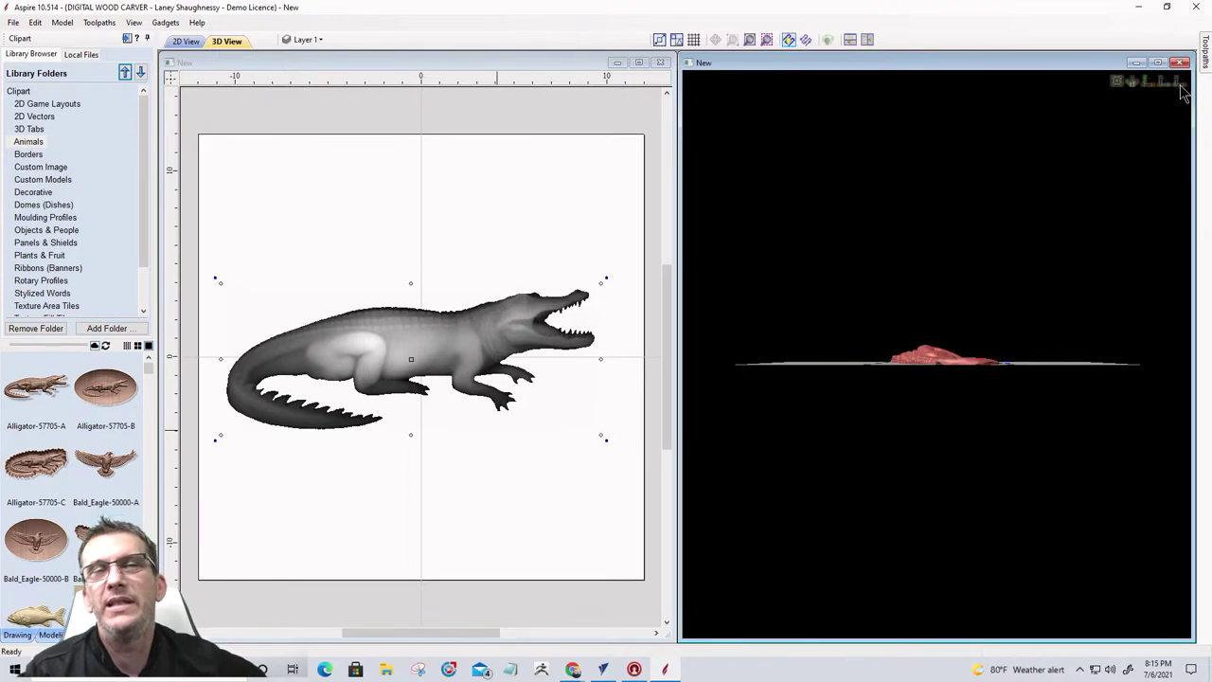
pyautogui.click(1179, 85)
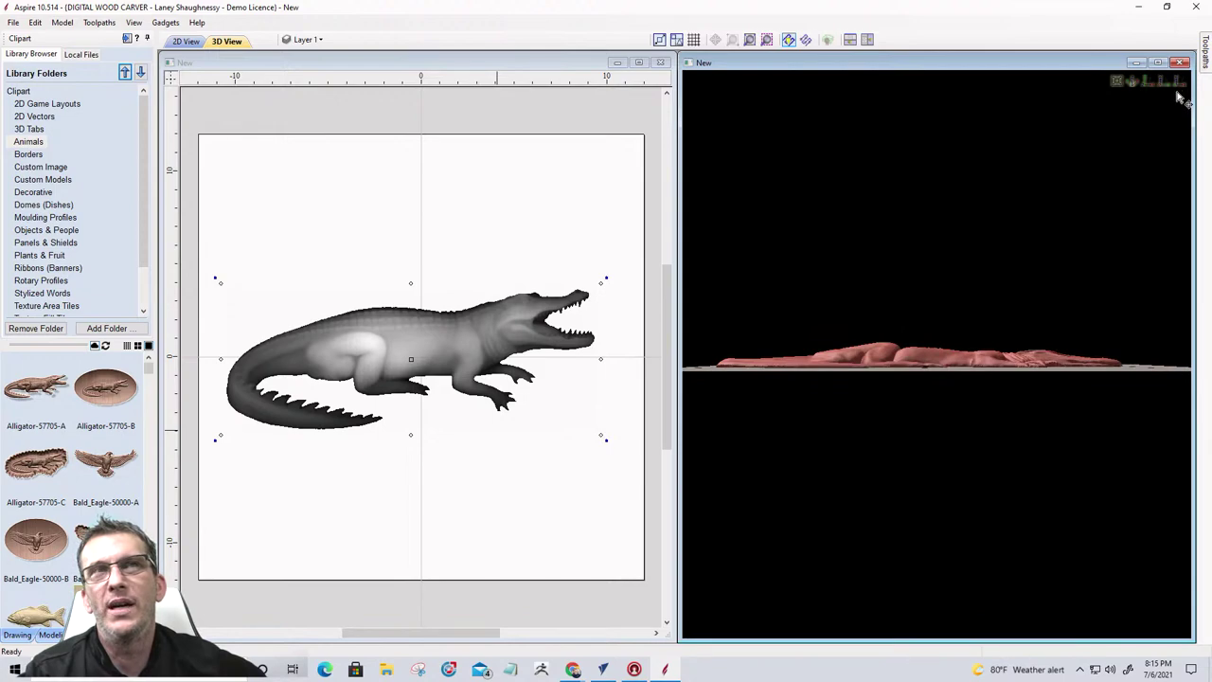
pyautogui.click(1149, 83)
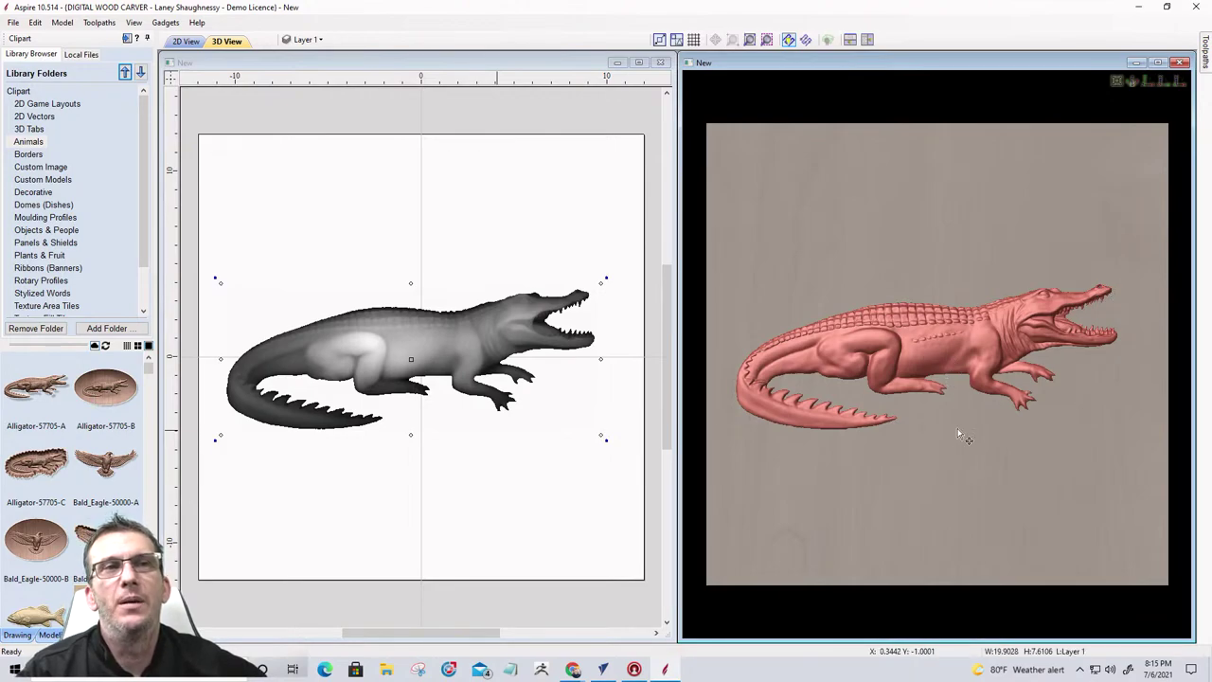
pyautogui.moveTo(956, 461); pyautogui.dragTo(980, 399)
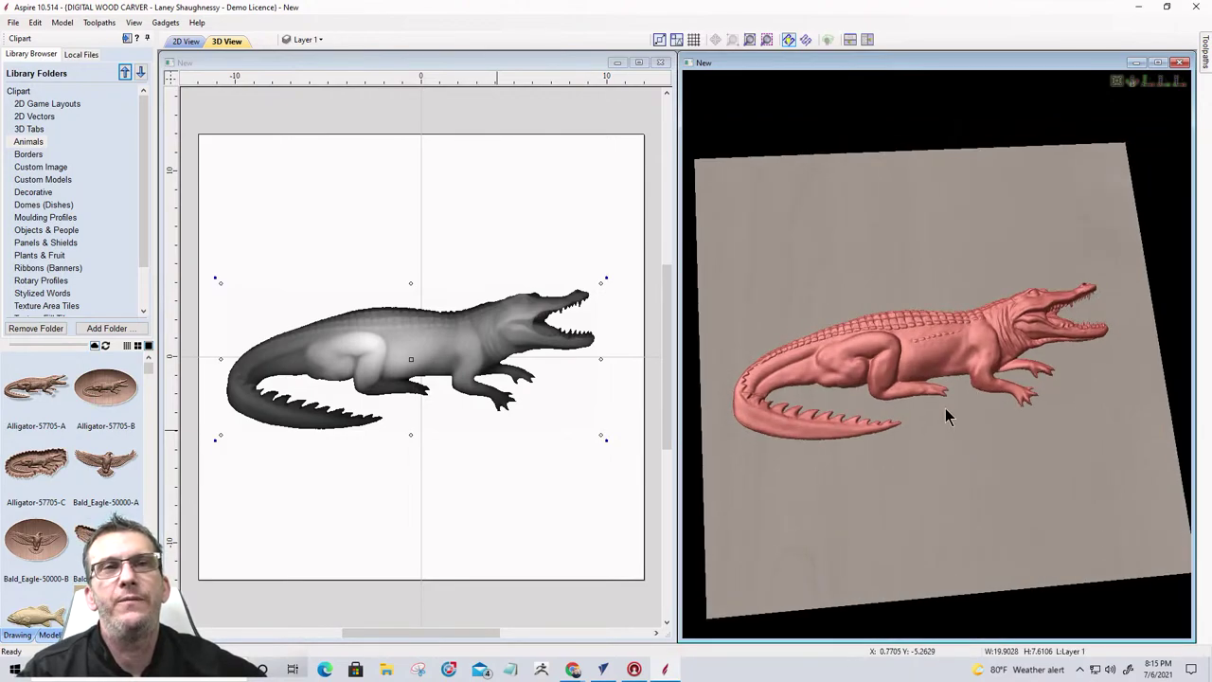
pyautogui.click(944, 414)
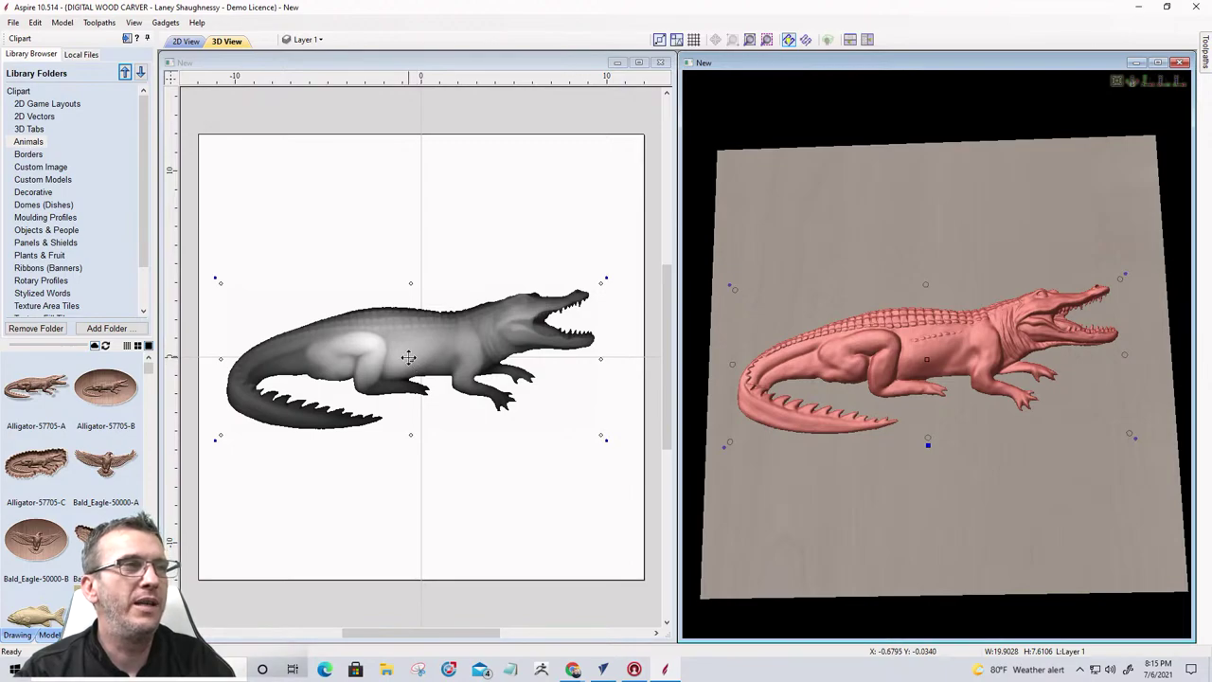
# Step: Copy the alligator into the sheet's upper half and view both reliefs in 3D
pyautogui.moveTo(416, 362); pyautogui.dragTo(380, 212)
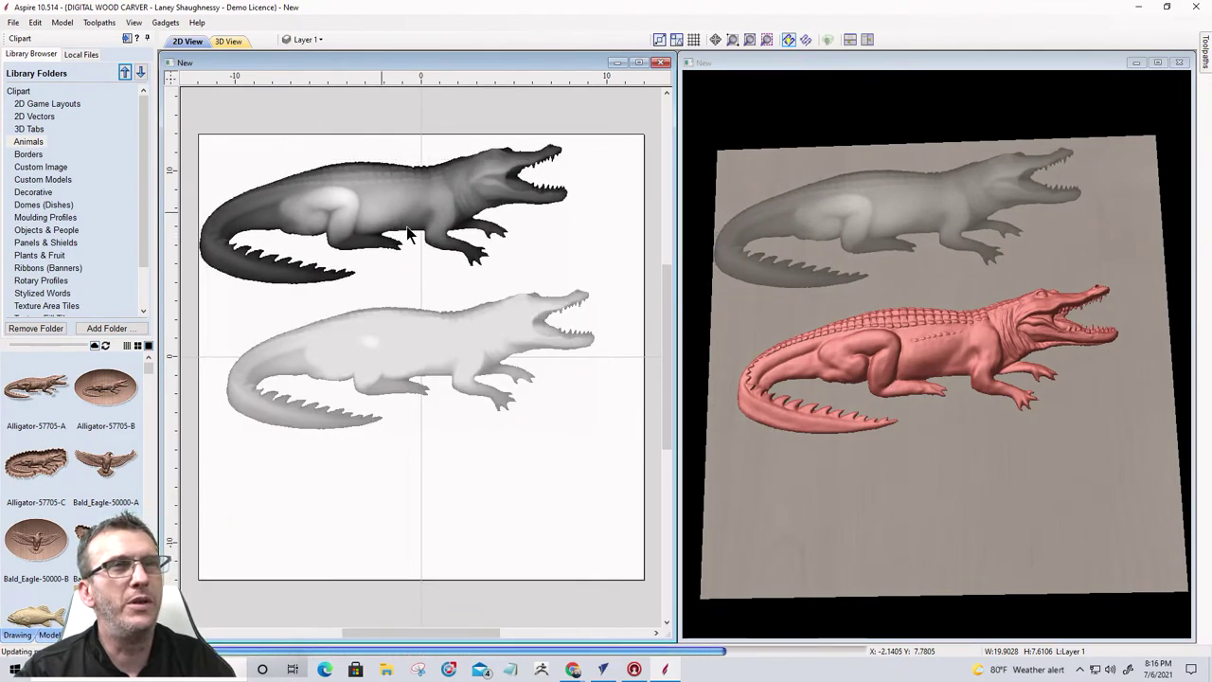
pyautogui.click(1156, 102)
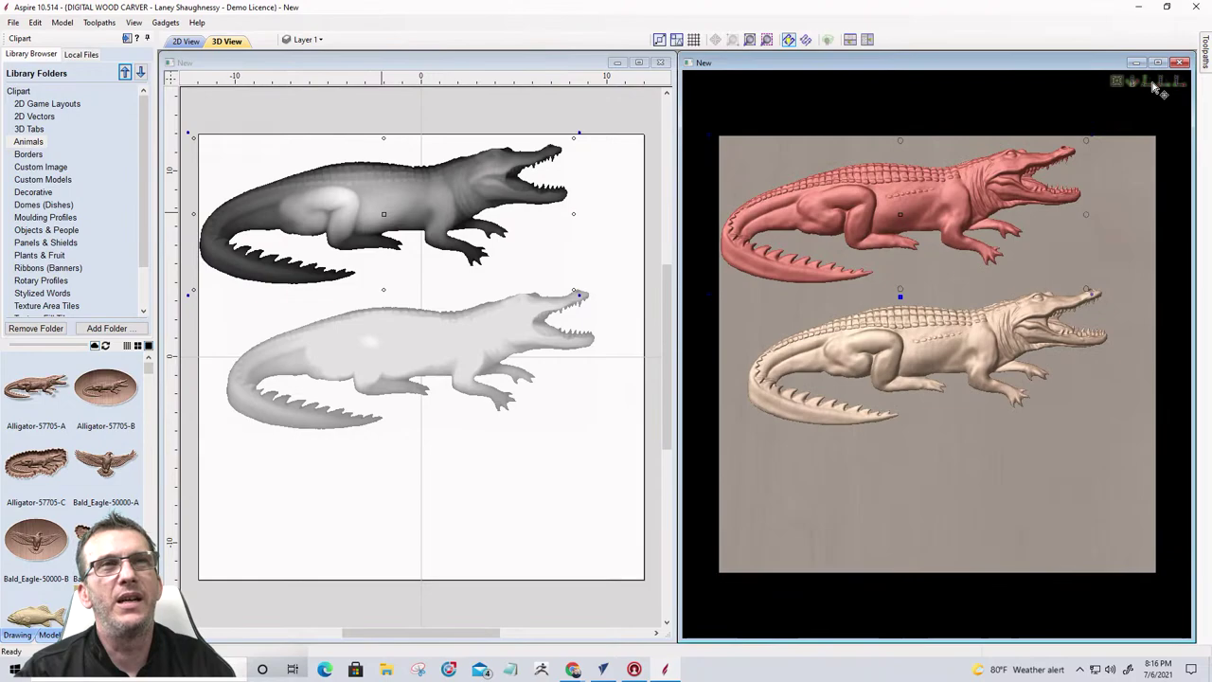
pyautogui.click(1136, 85)
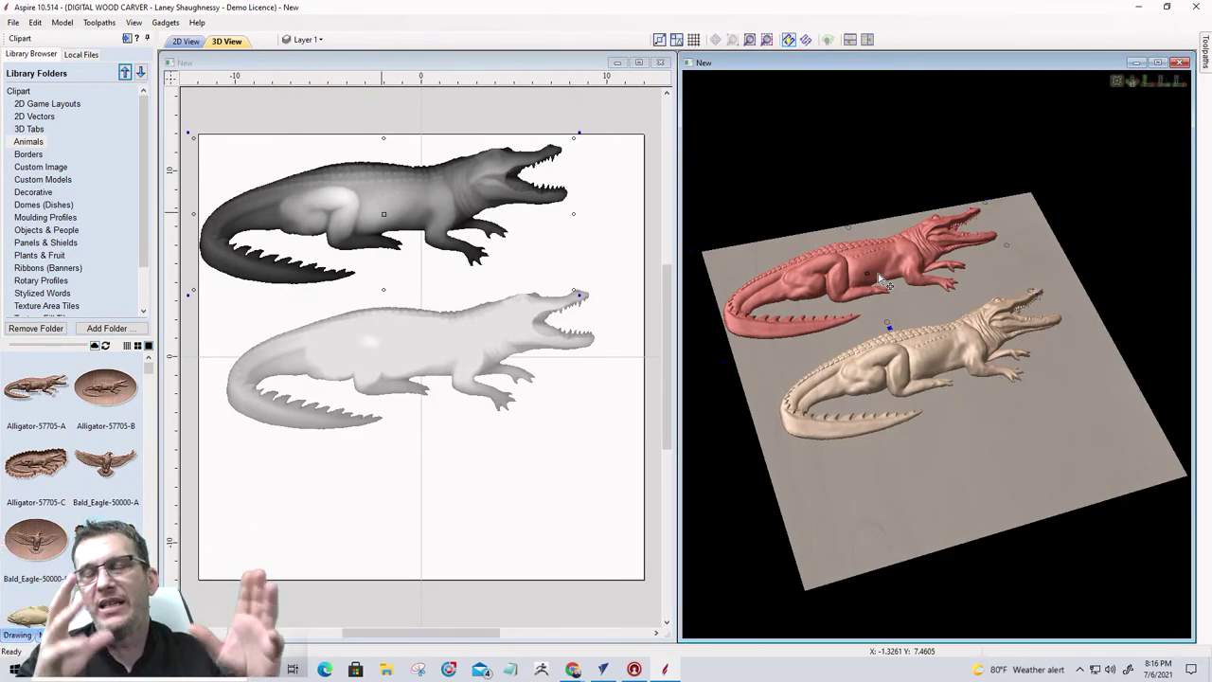
pyautogui.click(1135, 82)
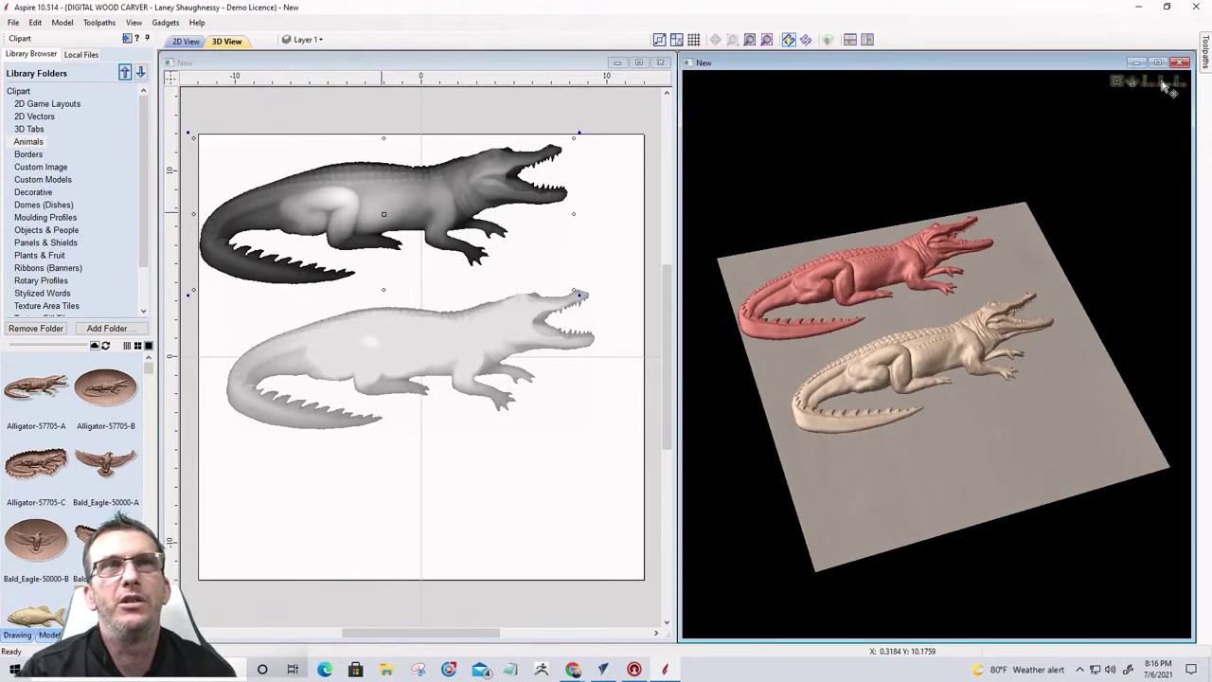
pyautogui.click(1147, 84)
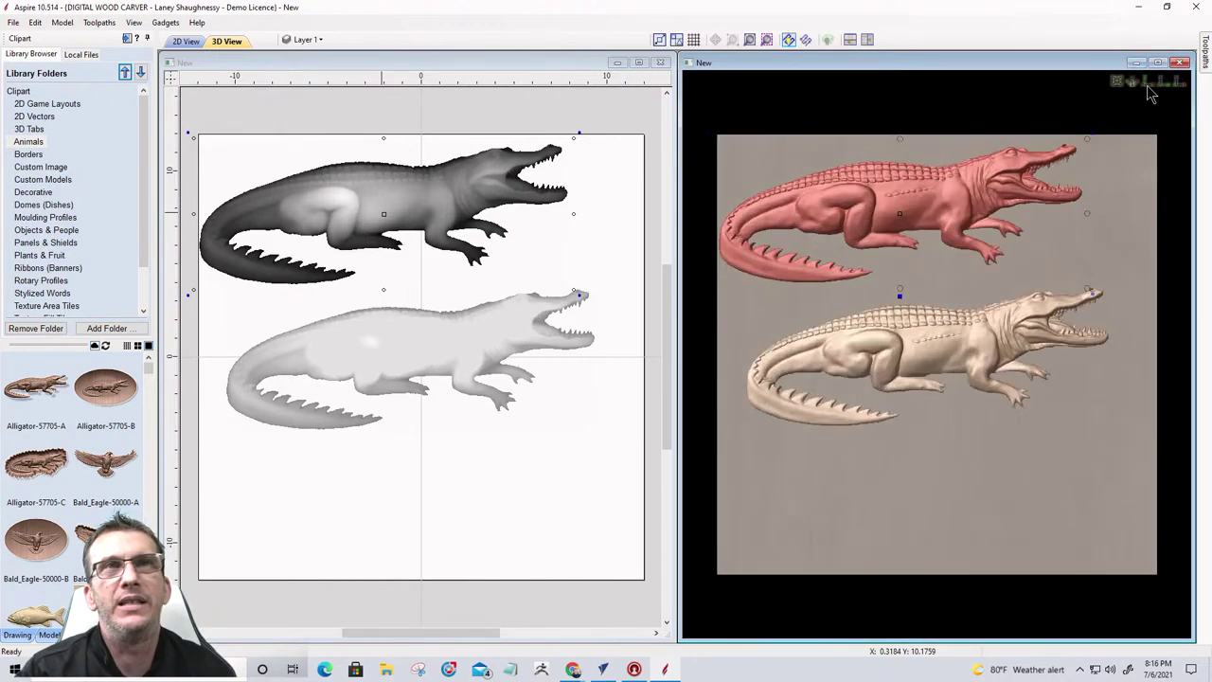
# Step: Check the two alligators from top, side and isometric views, then minimize Aspire
pyautogui.click(1175, 83)
pyautogui.click(1177, 85)
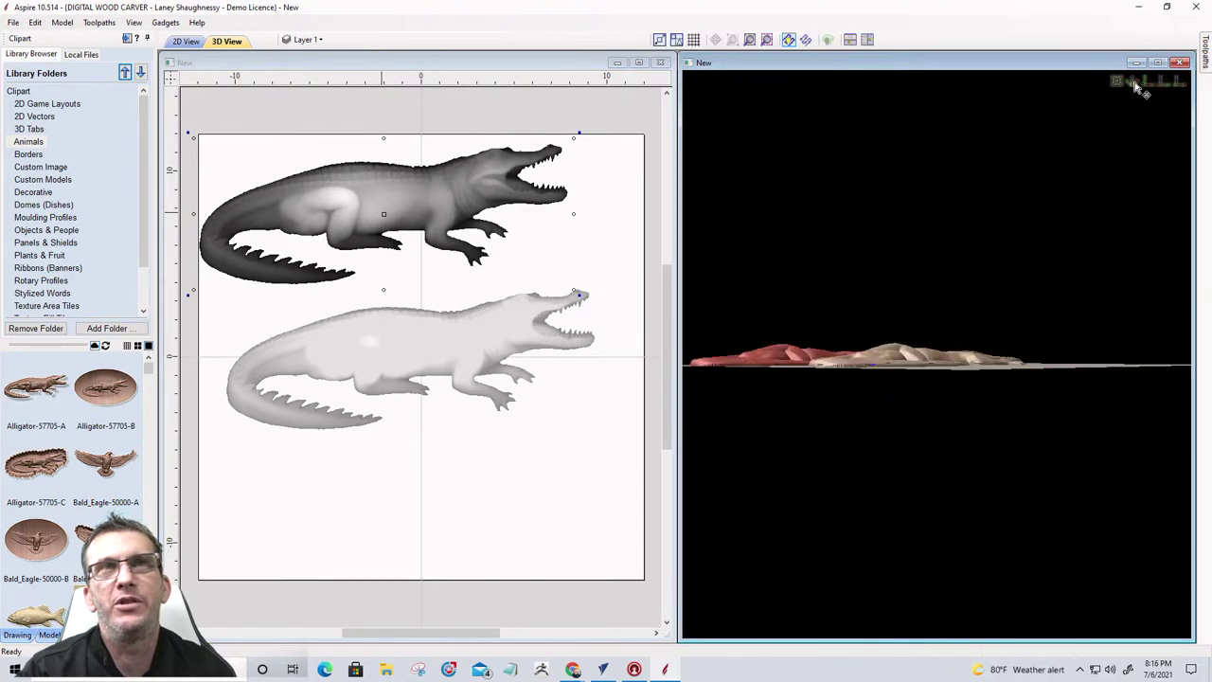
pyautogui.click(1138, 84)
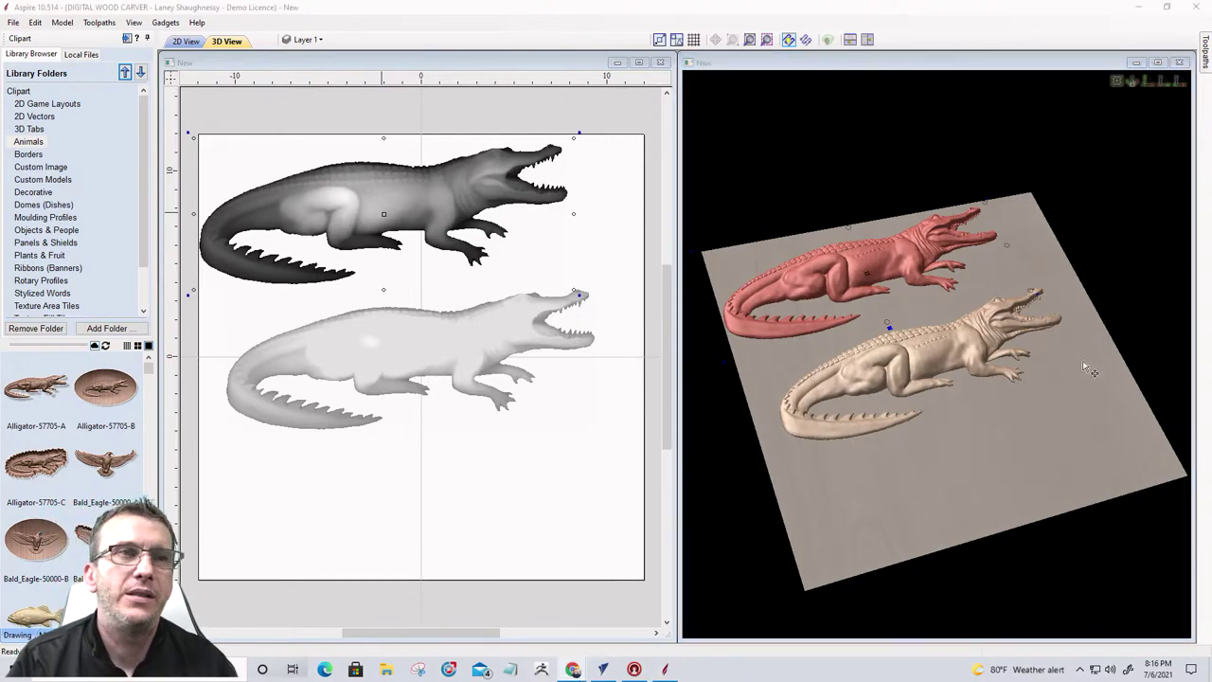
pyautogui.click(1139, 8)
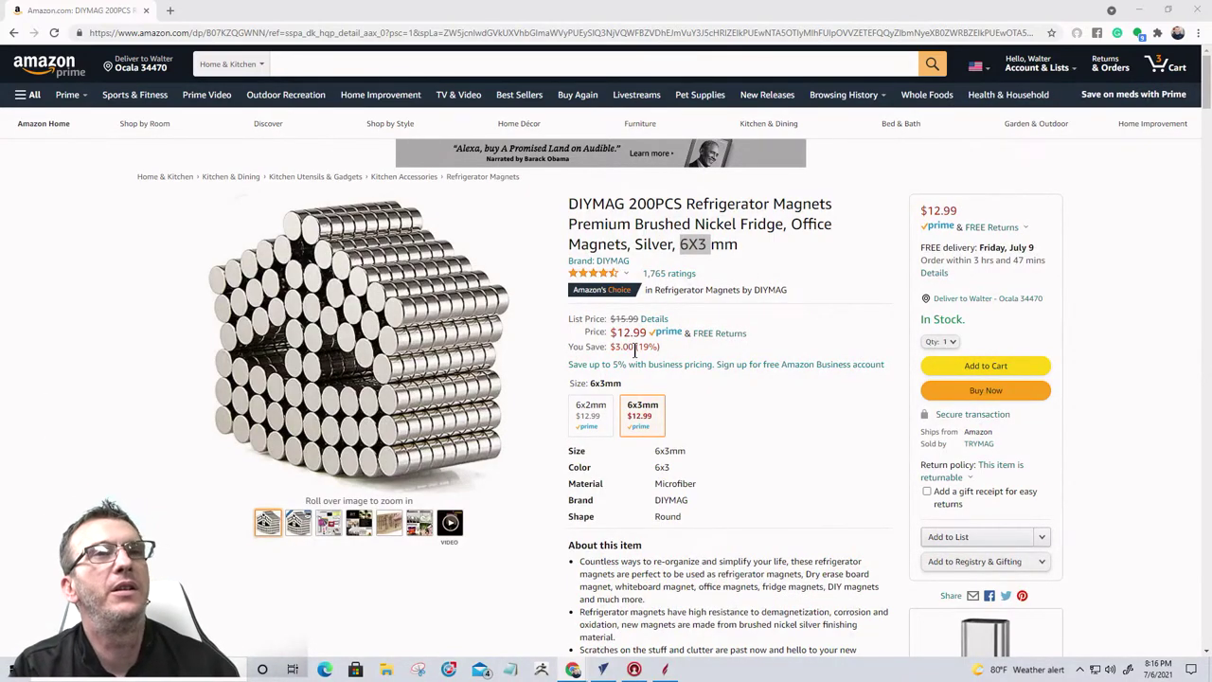
# Step: Select the 'Friday, July 9' delivery date text on the DIYMAG 200PCS listing
pyautogui.moveTo(983, 247); pyautogui.dragTo(1055, 249)
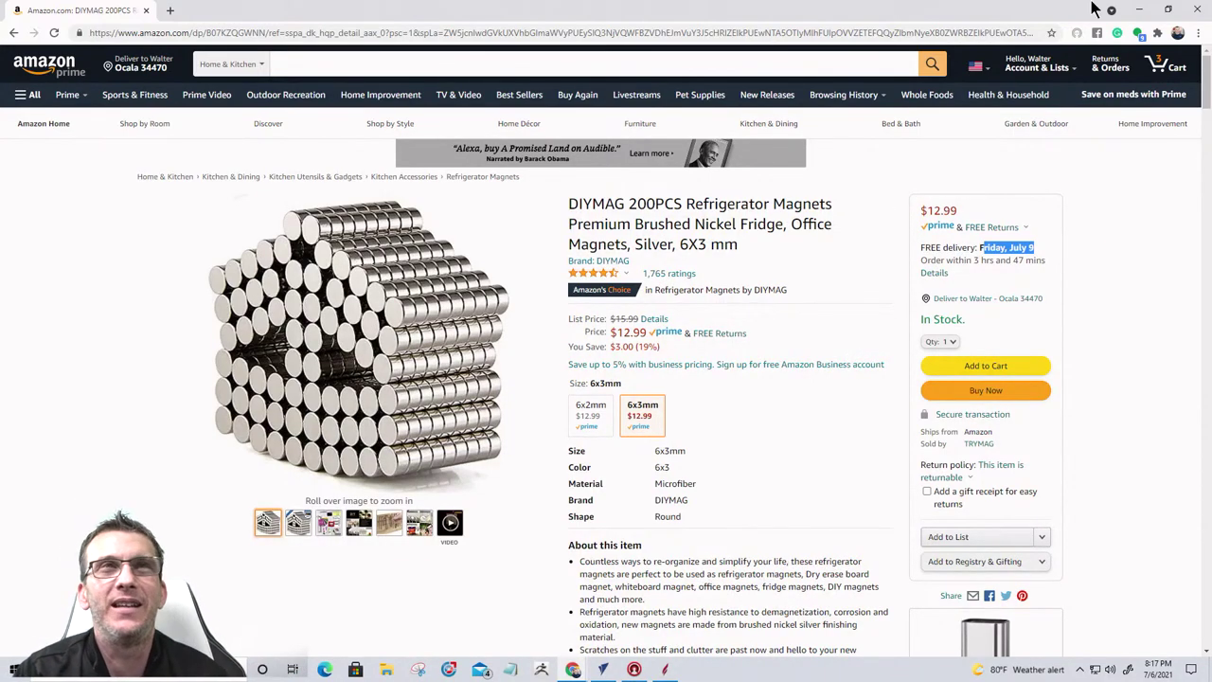
# Step: Back in VCarve Pro, move the faded reference board image to the left of the grid
pyautogui.click(1140, 16)
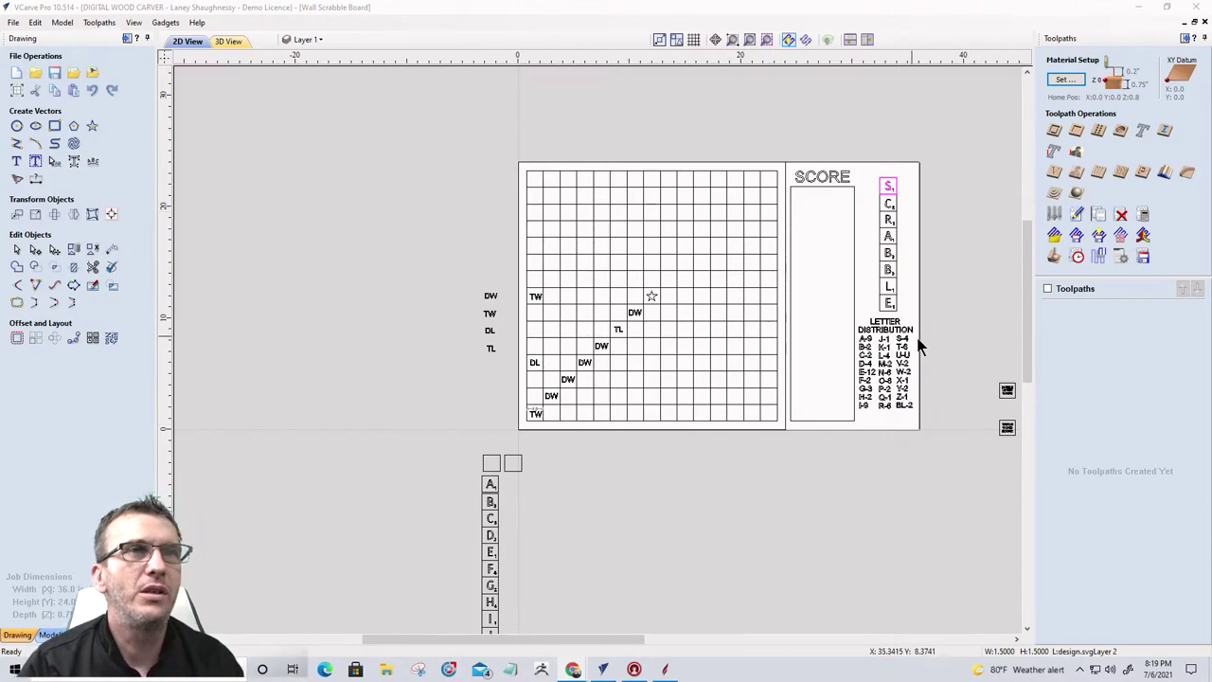
pyautogui.scroll(-3, 815, 346)
pyautogui.click(944, 289)
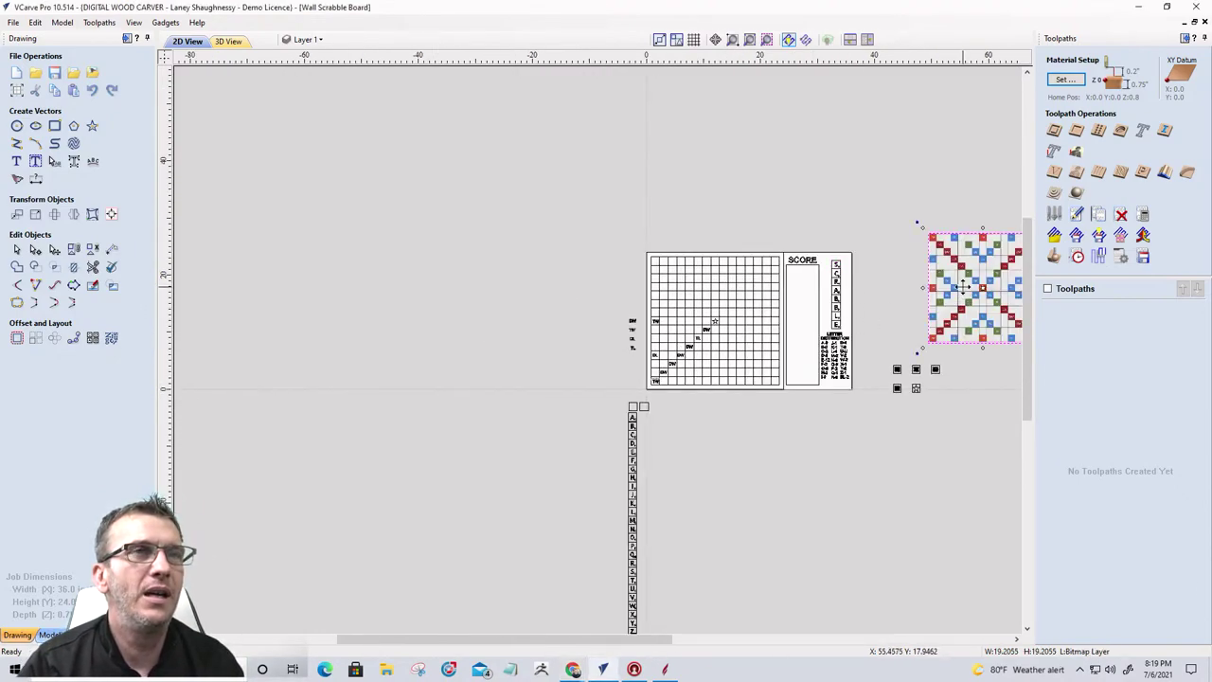
pyautogui.moveTo(963, 289); pyautogui.dragTo(531, 294)
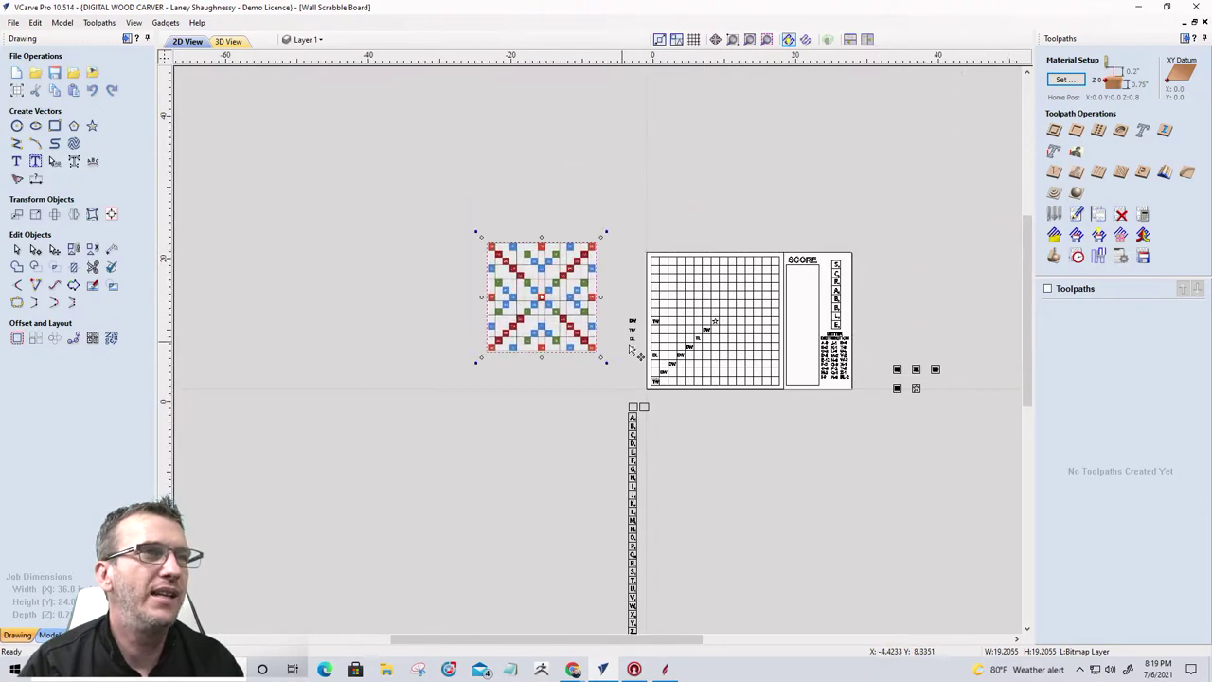
pyautogui.scroll(2, 644, 354)
pyautogui.scroll(1, 645, 354)
pyautogui.scroll(1, 644, 353)
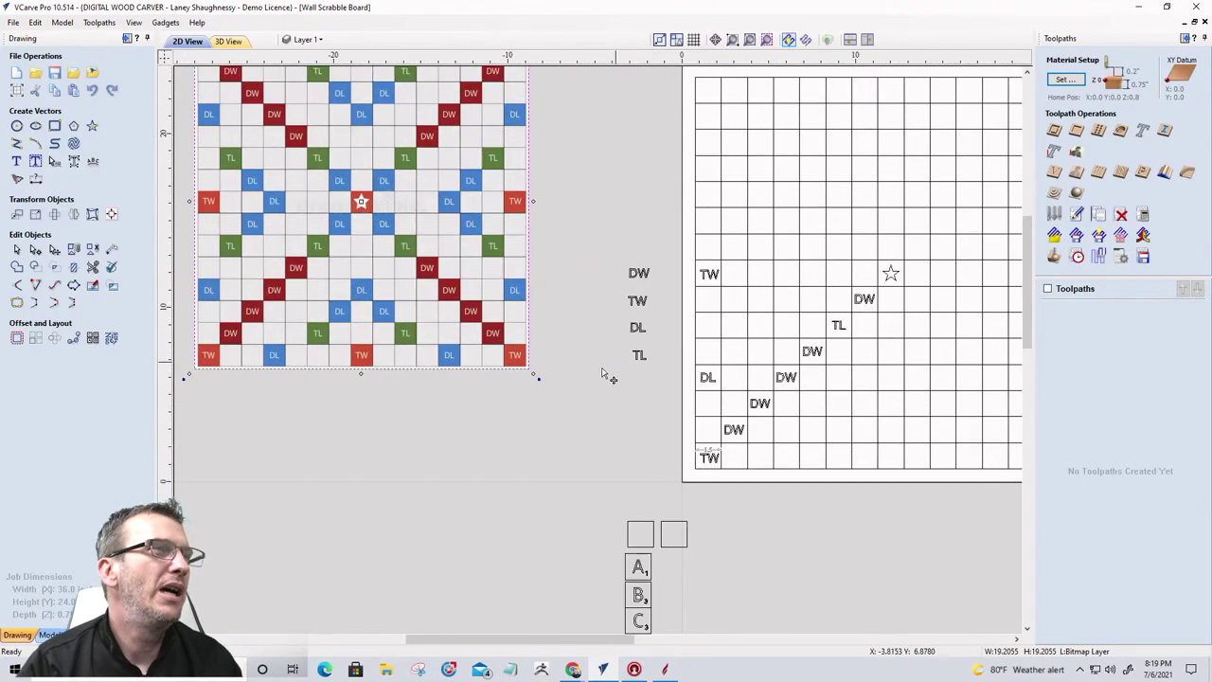
pyautogui.scroll(-1, 233, 239)
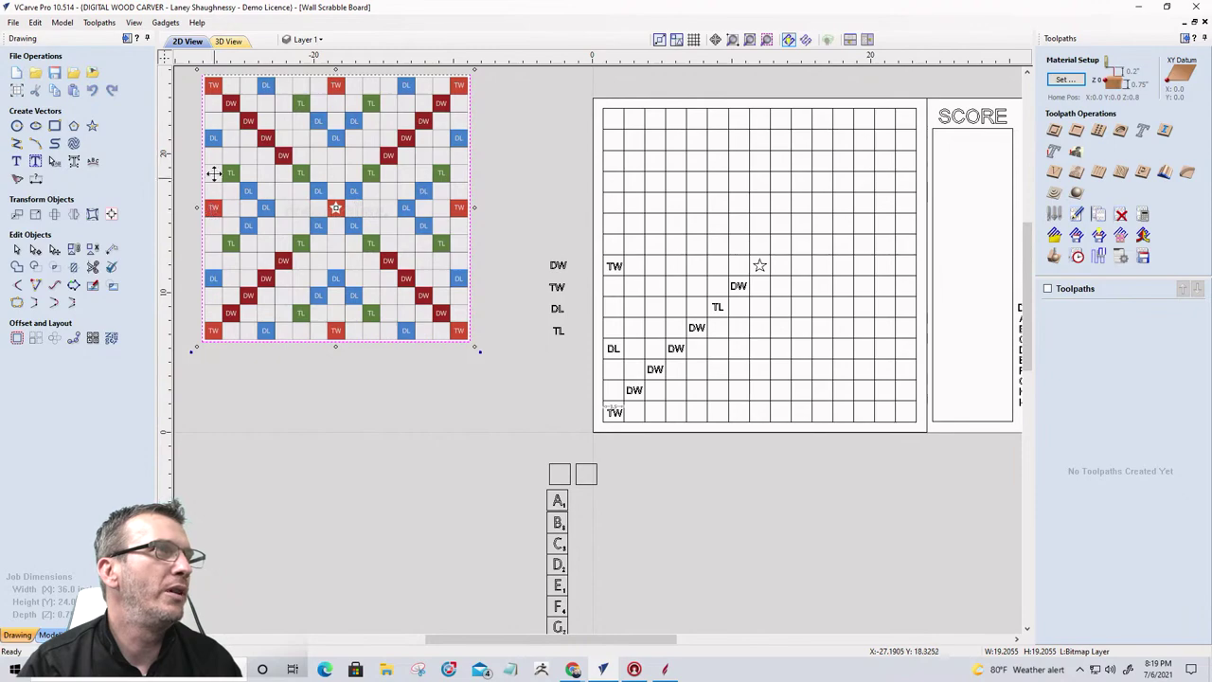
# Step: Place DL and TW copies in the first column and top-left cell, aligning them in their squares
pyautogui.click(559, 308)
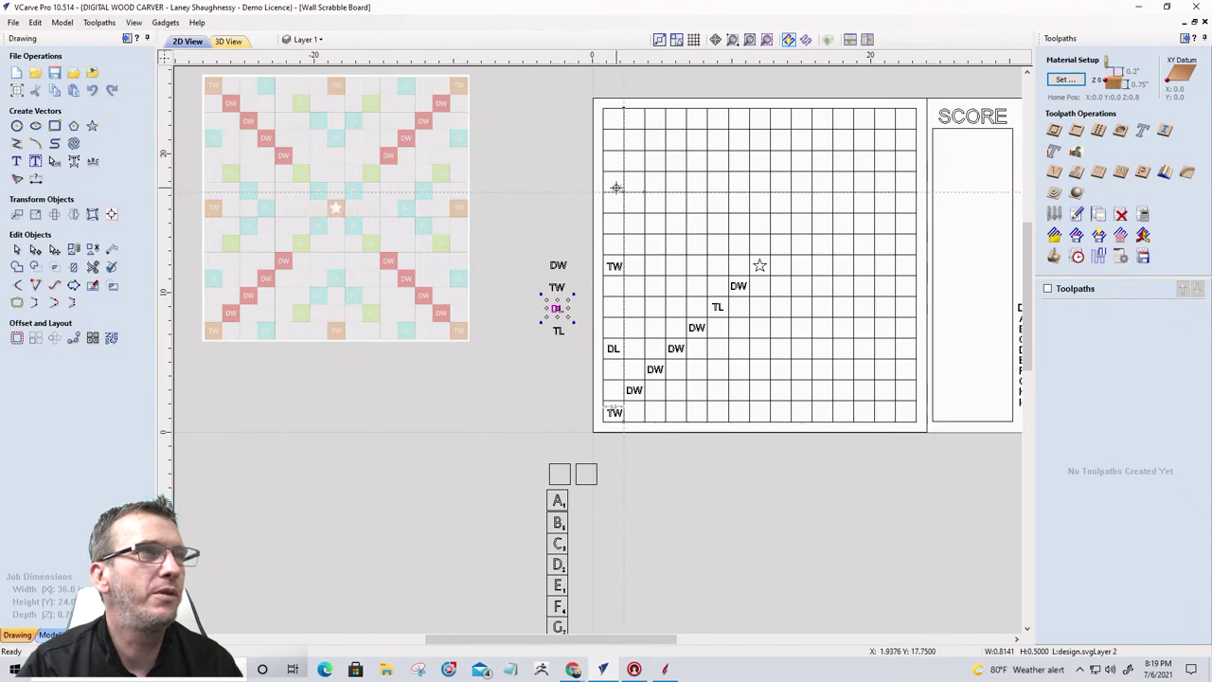
pyautogui.moveTo(614, 182); pyautogui.dragTo(614, 184)
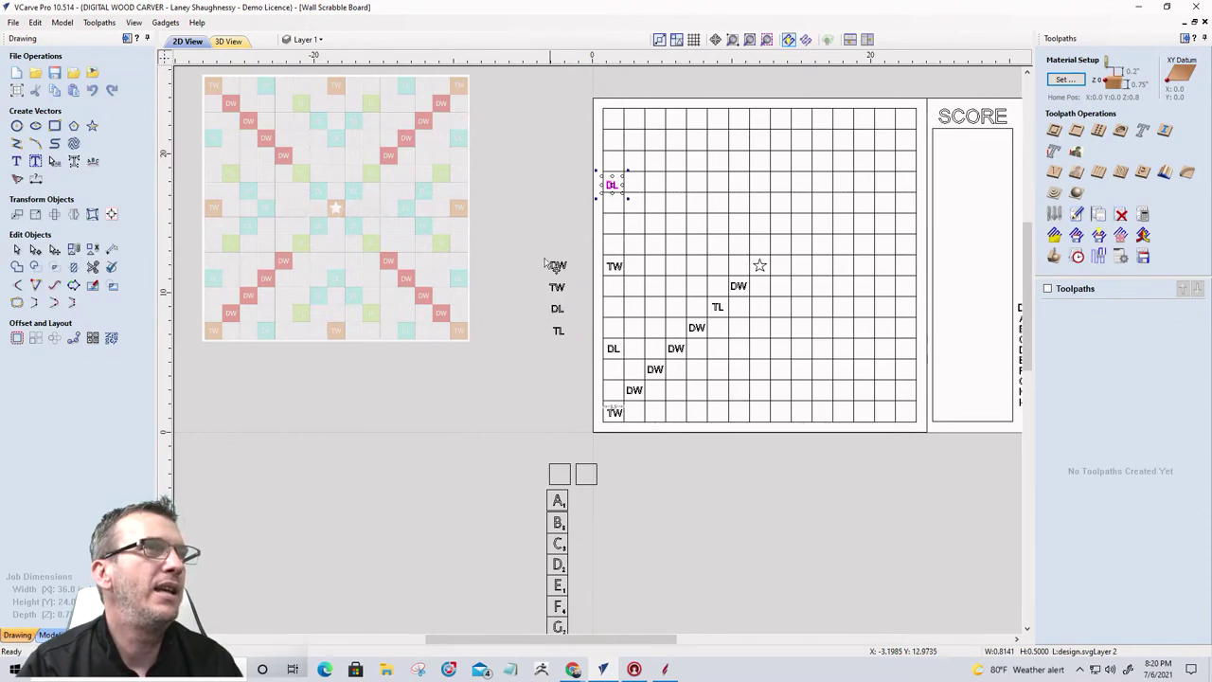
pyautogui.click(557, 288)
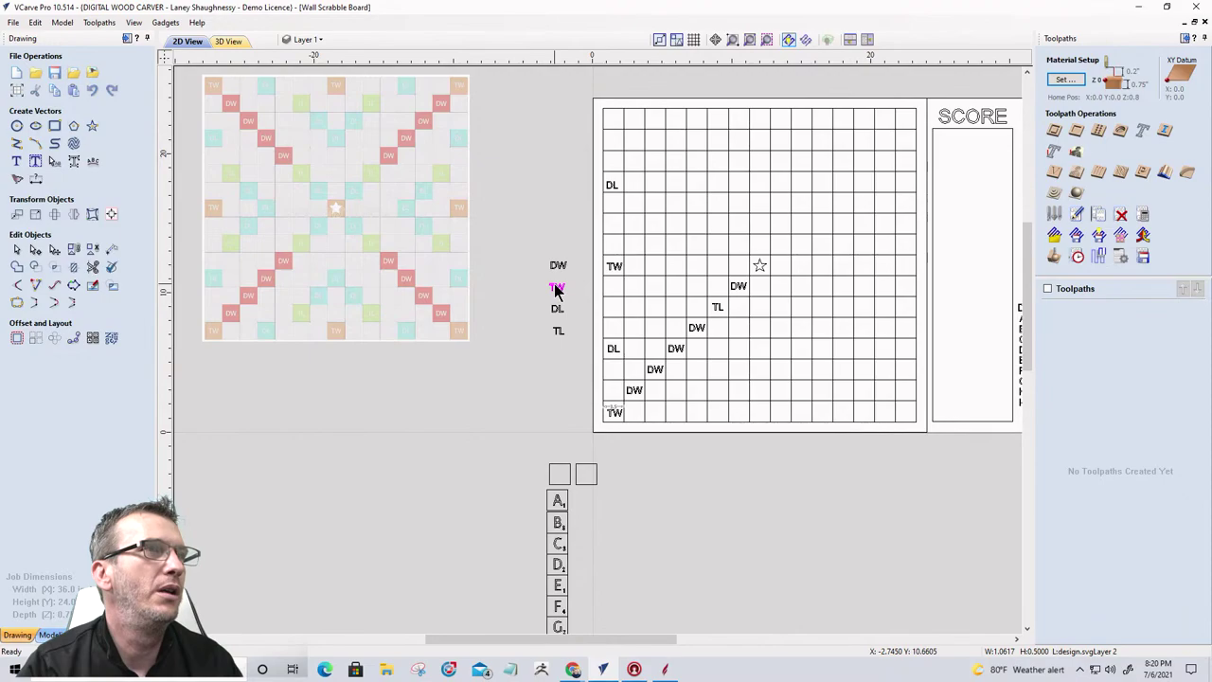
pyautogui.moveTo(556, 289); pyautogui.dragTo(610, 109)
pyautogui.scroll(4, 613, 119)
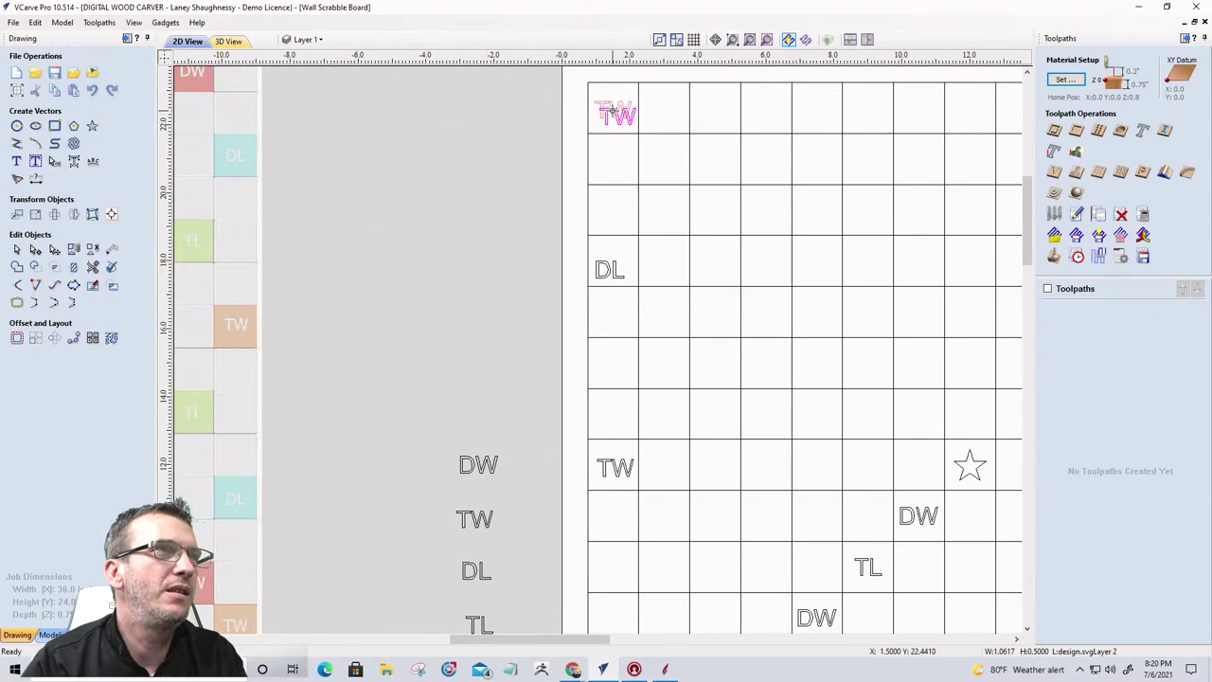
pyautogui.click(611, 272)
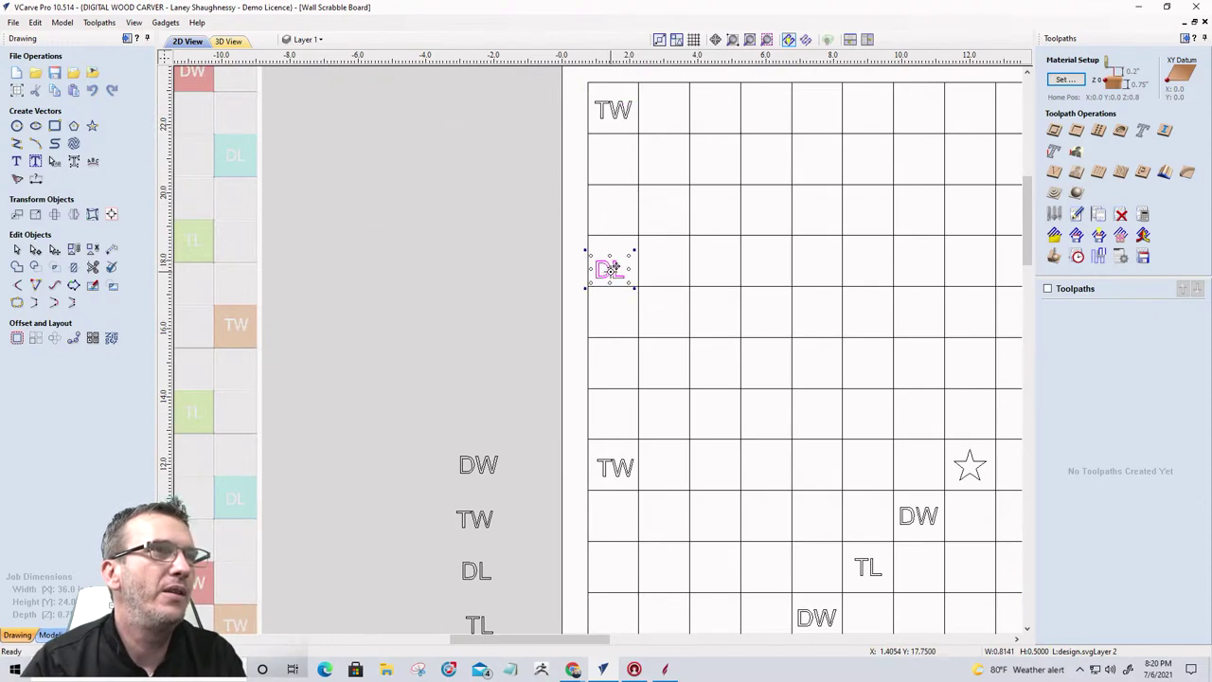
pyautogui.moveTo(611, 270); pyautogui.dragTo(614, 261)
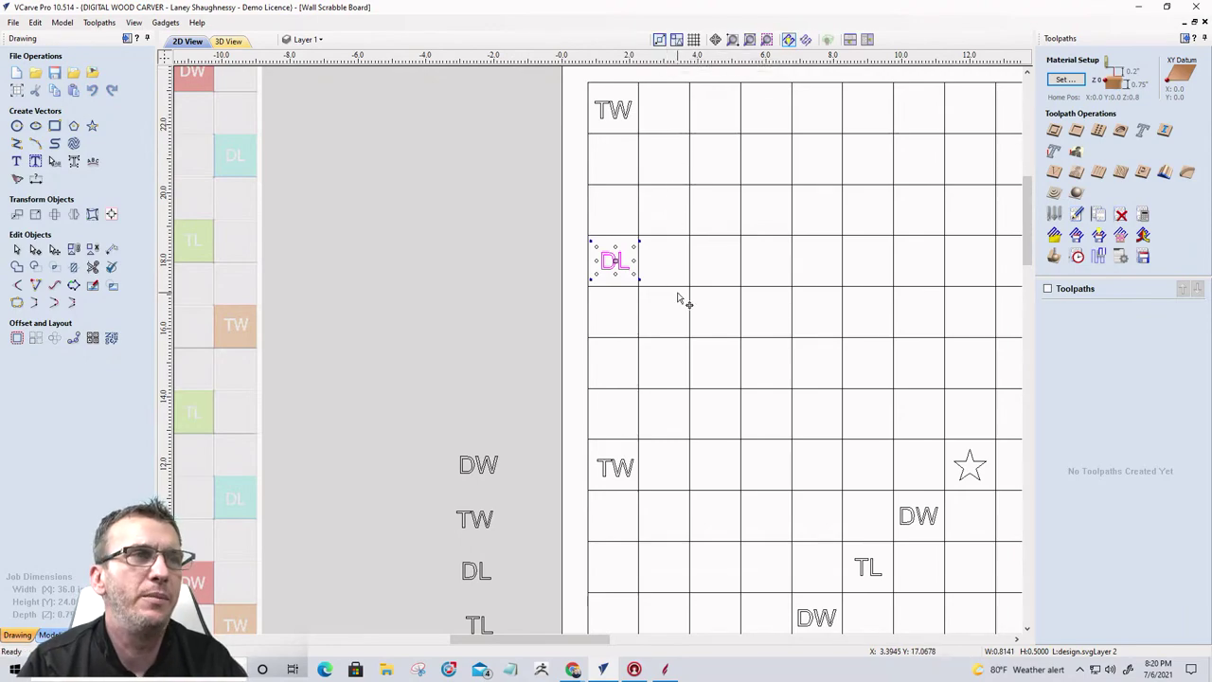
pyautogui.scroll(-2, 682, 294)
pyautogui.click(639, 412)
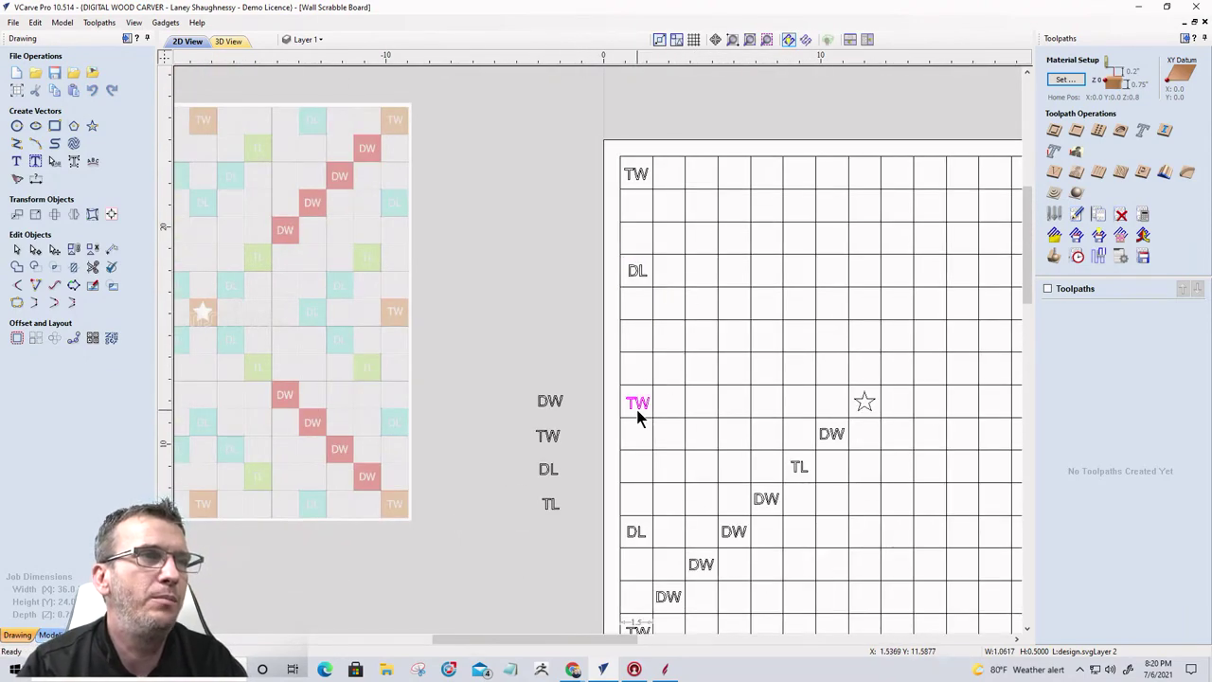
pyautogui.moveTo(637, 402)
pyautogui.mouseDown()
pyautogui.moveTo(618, 392)
pyautogui.moveTo(637, 401)
pyautogui.mouseUp()
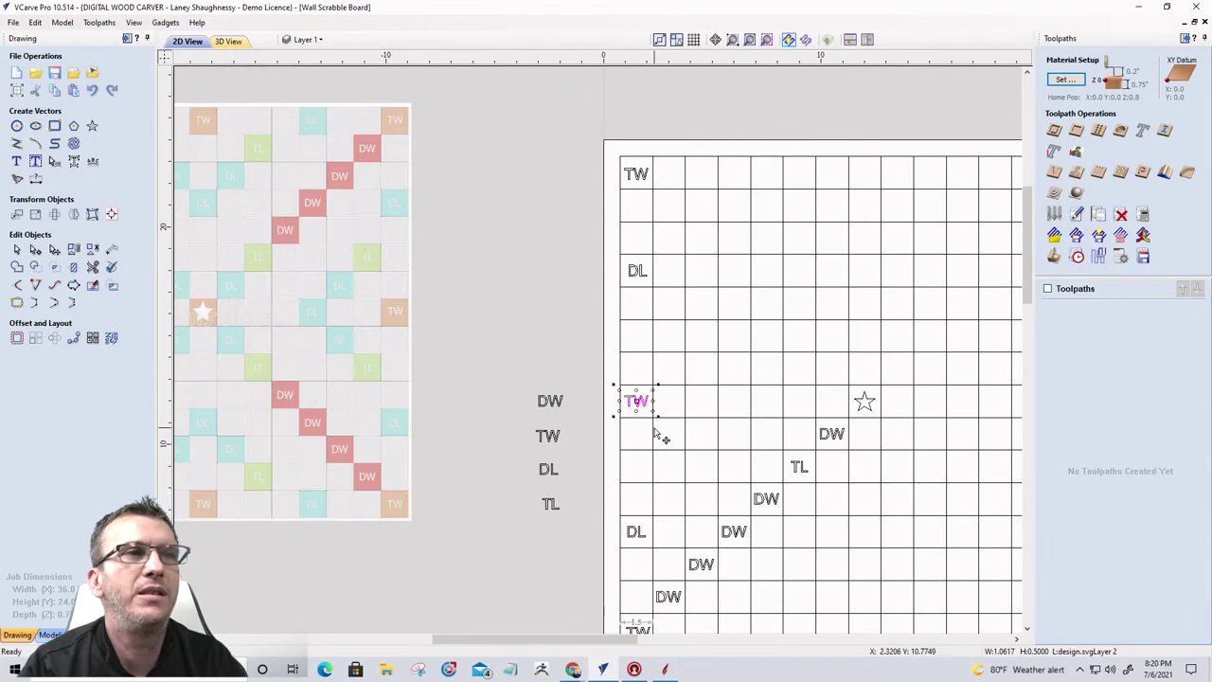
# Step: Add a DW copy on the diagonal followed by a TL copy
pyautogui.scroll(-1, 669, 425)
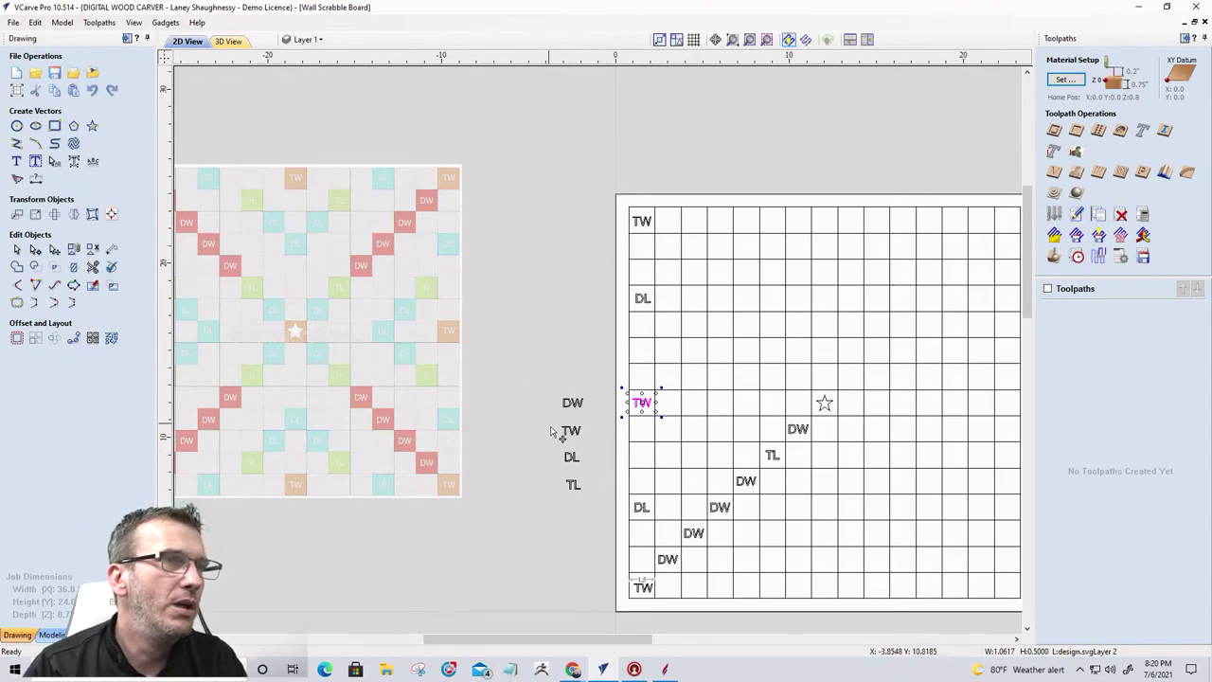
pyautogui.click(576, 404)
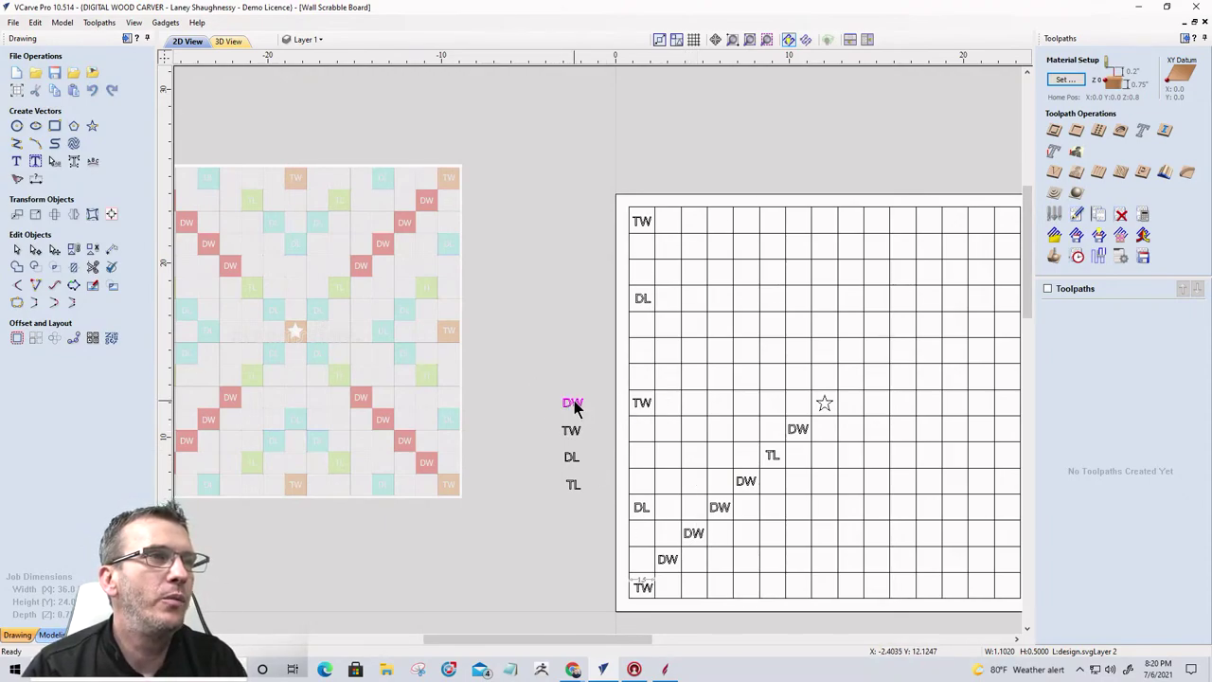
pyautogui.keyDown('ctrl'); pyautogui.moveTo(576, 401); pyautogui.dragTo(746, 325); pyautogui.keyUp('ctrl')
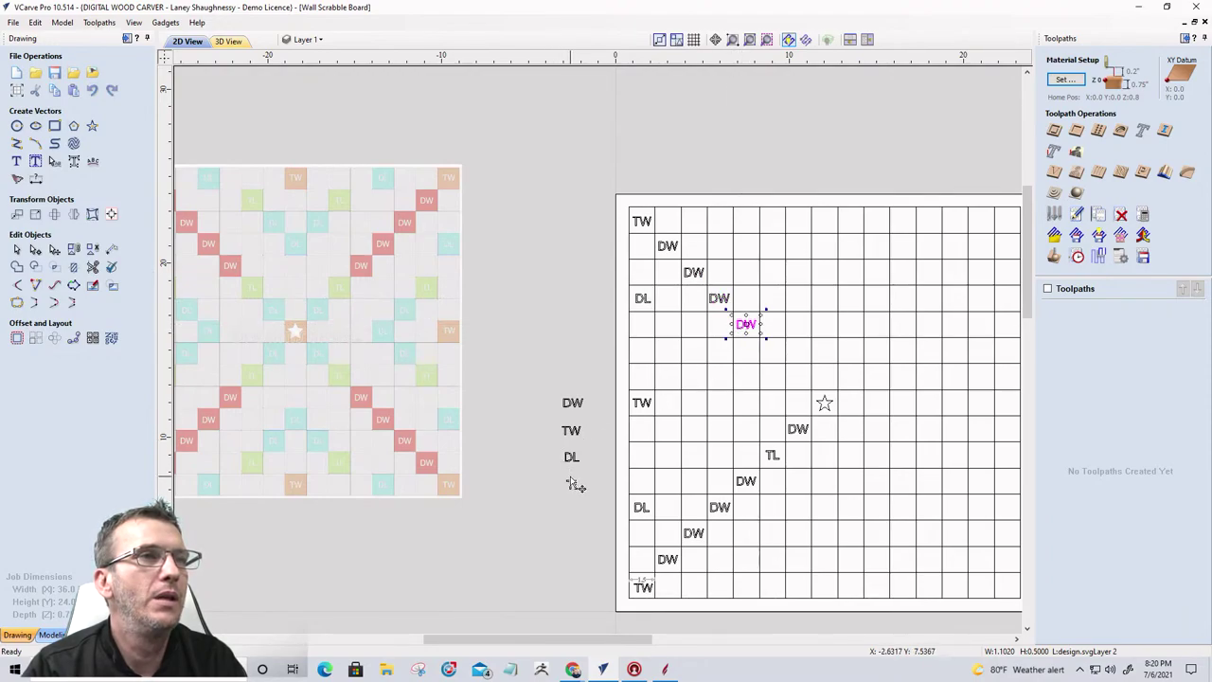
pyautogui.click(571, 485)
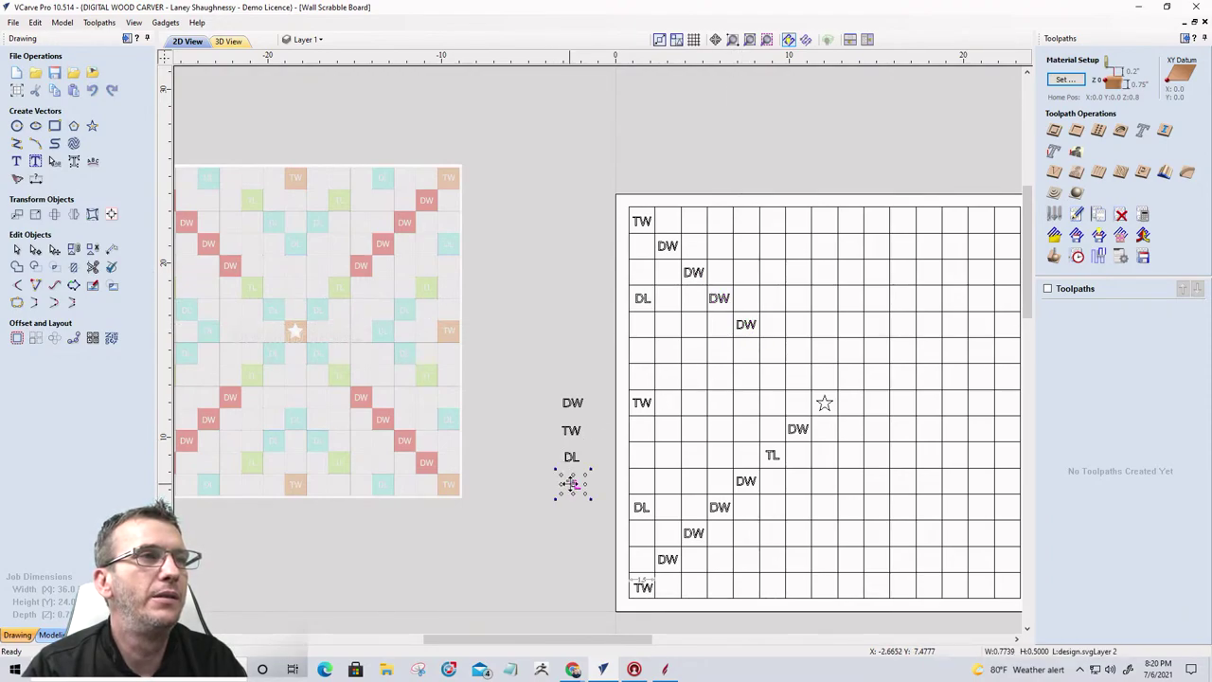
pyautogui.keyDown('ctrl'); pyautogui.moveTo(775, 349); pyautogui.dragTo(774, 349); pyautogui.keyUp('ctrl')
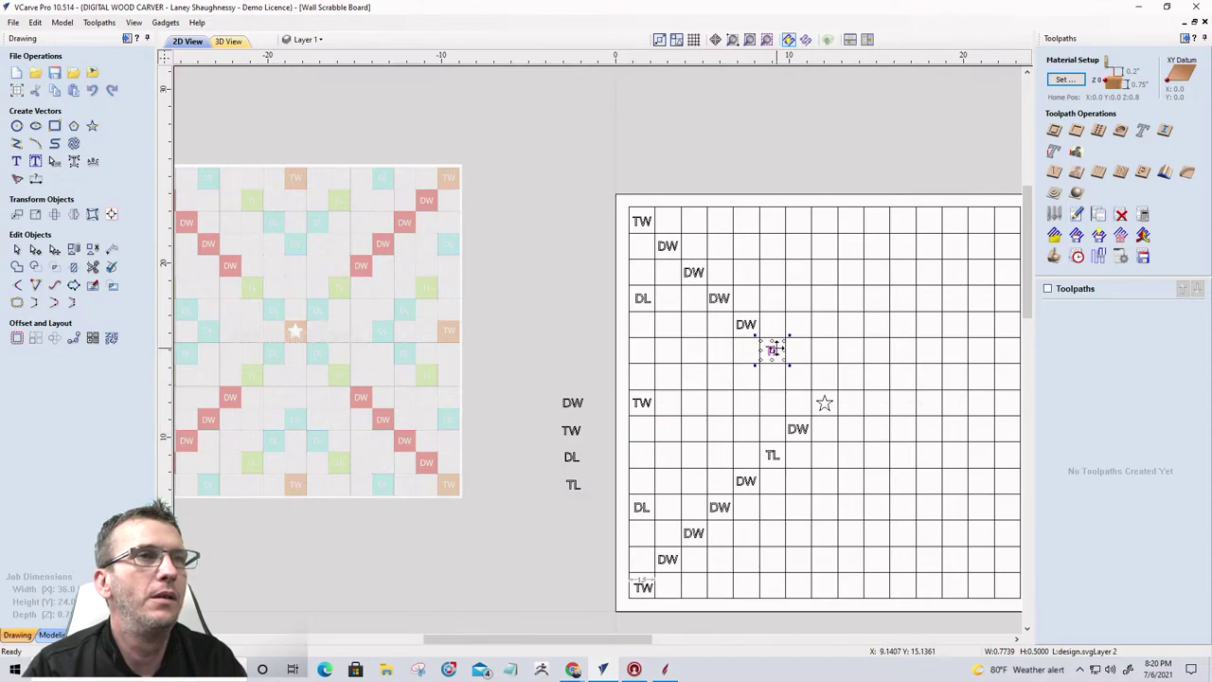
# Step: Put DL labels in the cells diagonally above and below the centre star
pyautogui.click(570, 405)
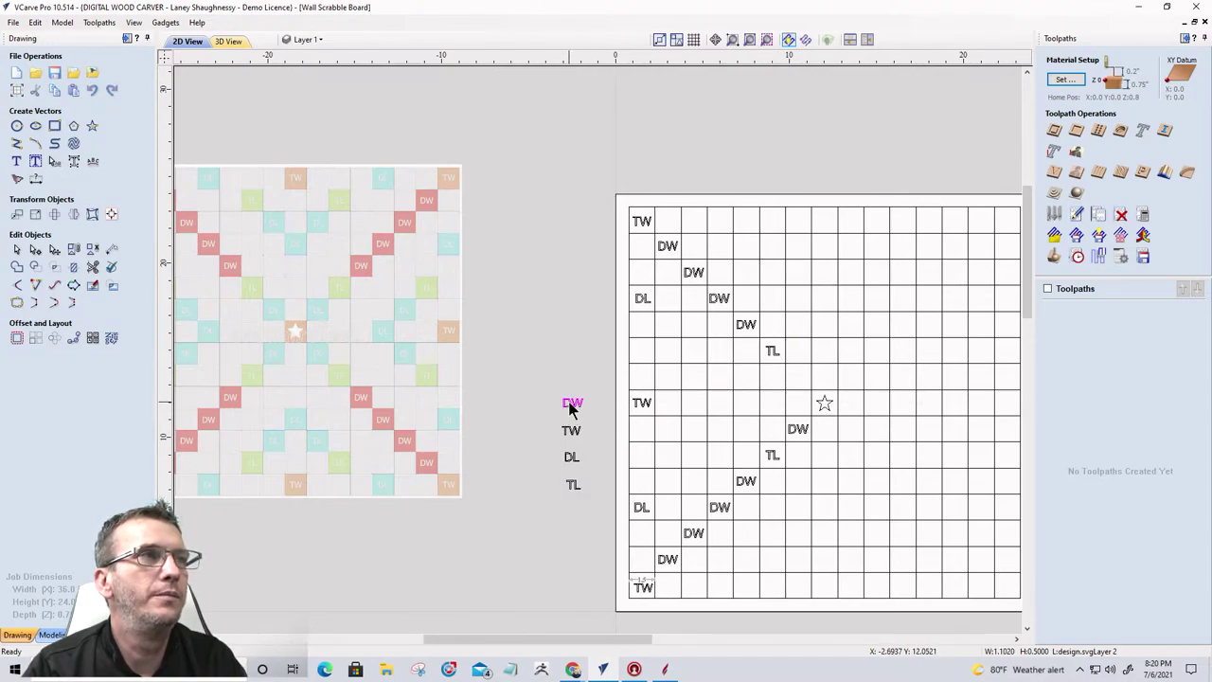
pyautogui.click(571, 403)
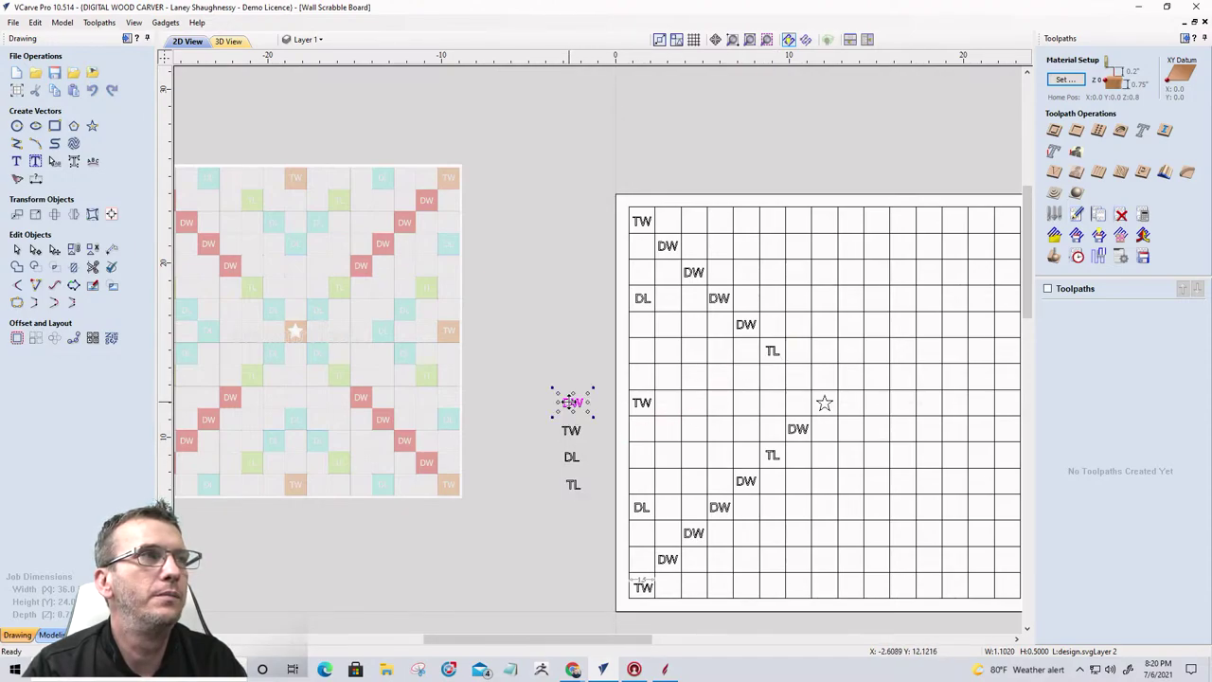
pyautogui.click(571, 458)
pyautogui.click(571, 458)
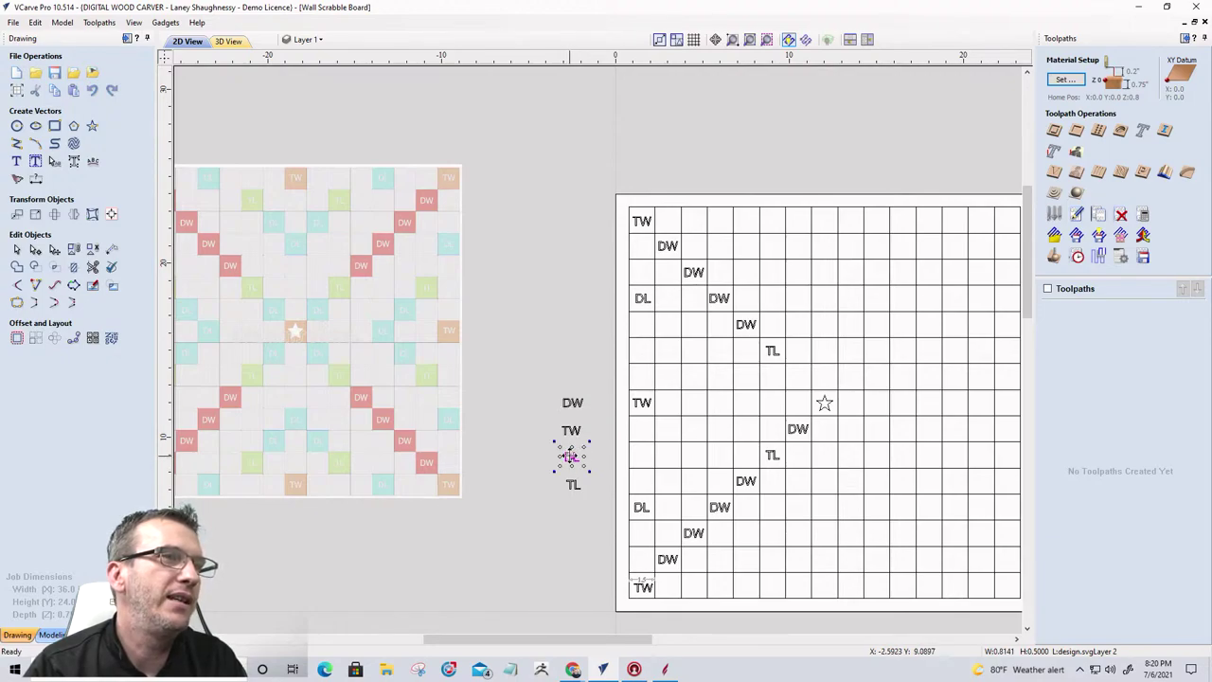
pyautogui.keyDown('ctrl'); pyautogui.moveTo(571, 458); pyautogui.dragTo(800, 379); pyautogui.keyUp('ctrl')
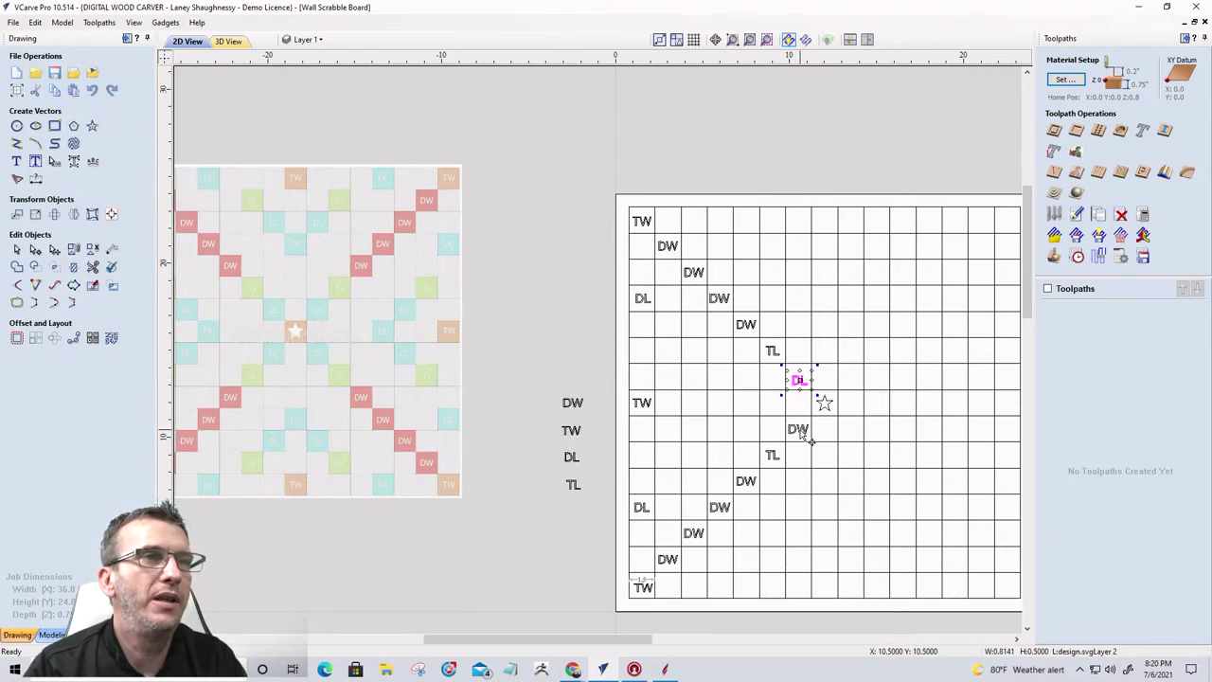
pyautogui.click(799, 429)
pyautogui.moveTo(800, 434)
pyautogui.mouseDown()
pyautogui.moveTo(798, 368)
pyautogui.moveTo(798, 430)
pyautogui.mouseUp()
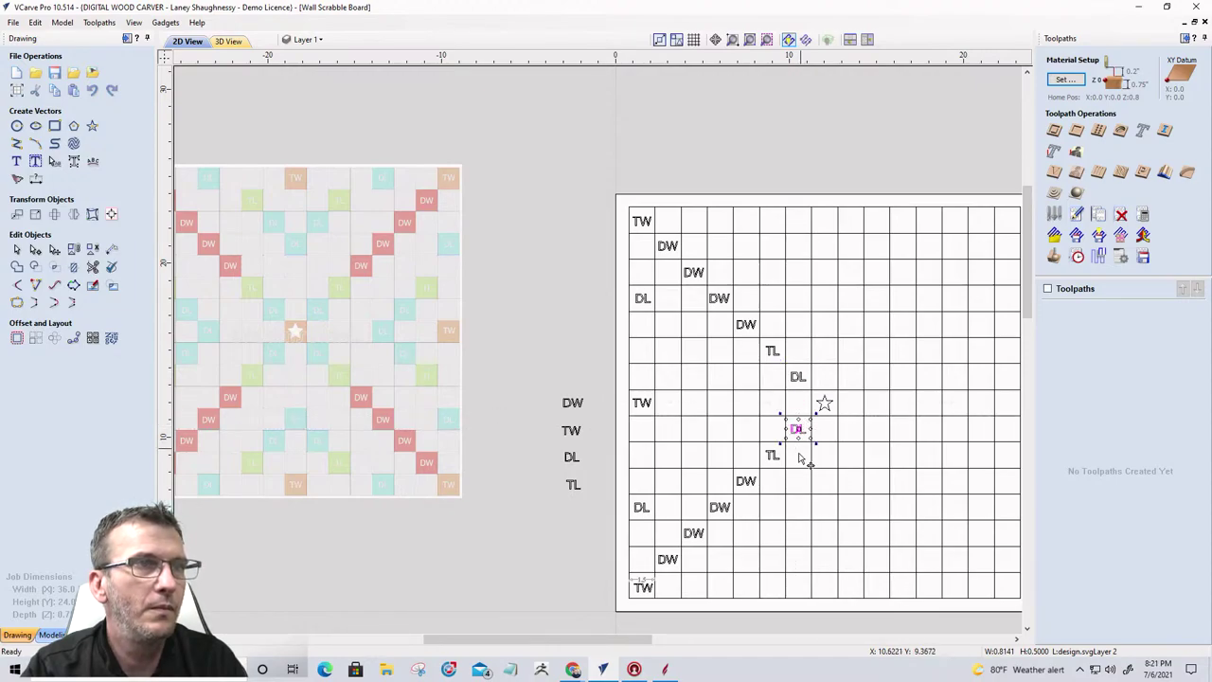
pyautogui.click(712, 425)
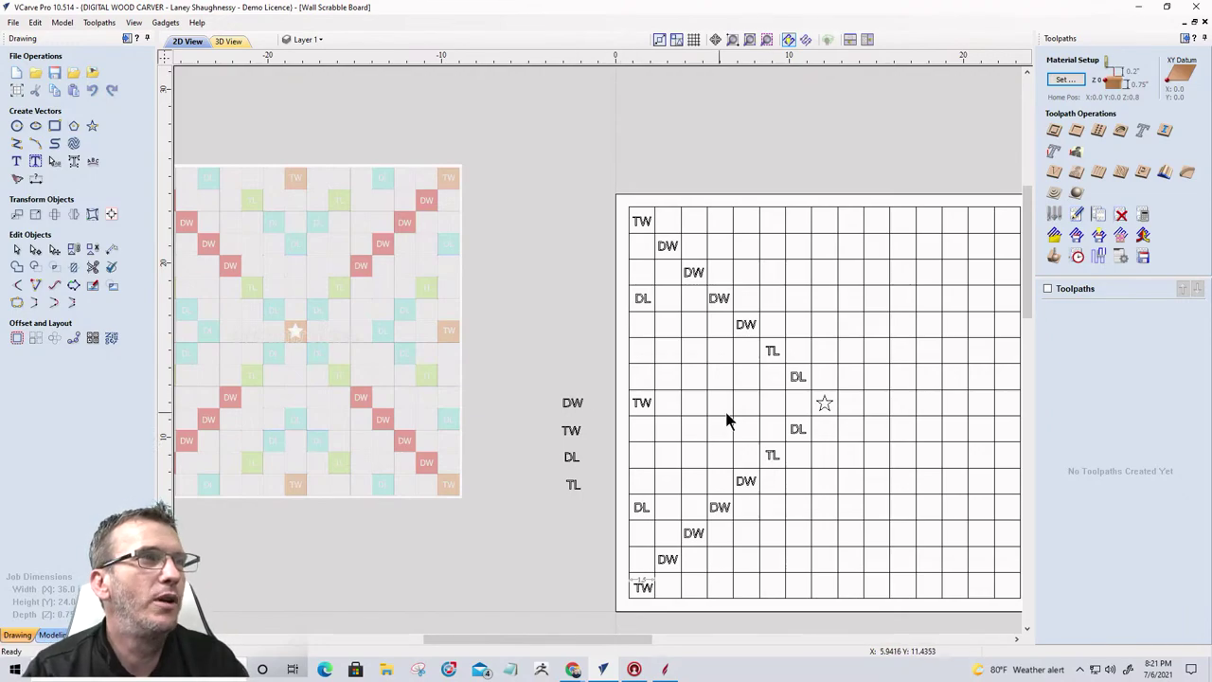
pyautogui.scroll(-3, 727, 419)
pyautogui.scroll(5, 467, 411)
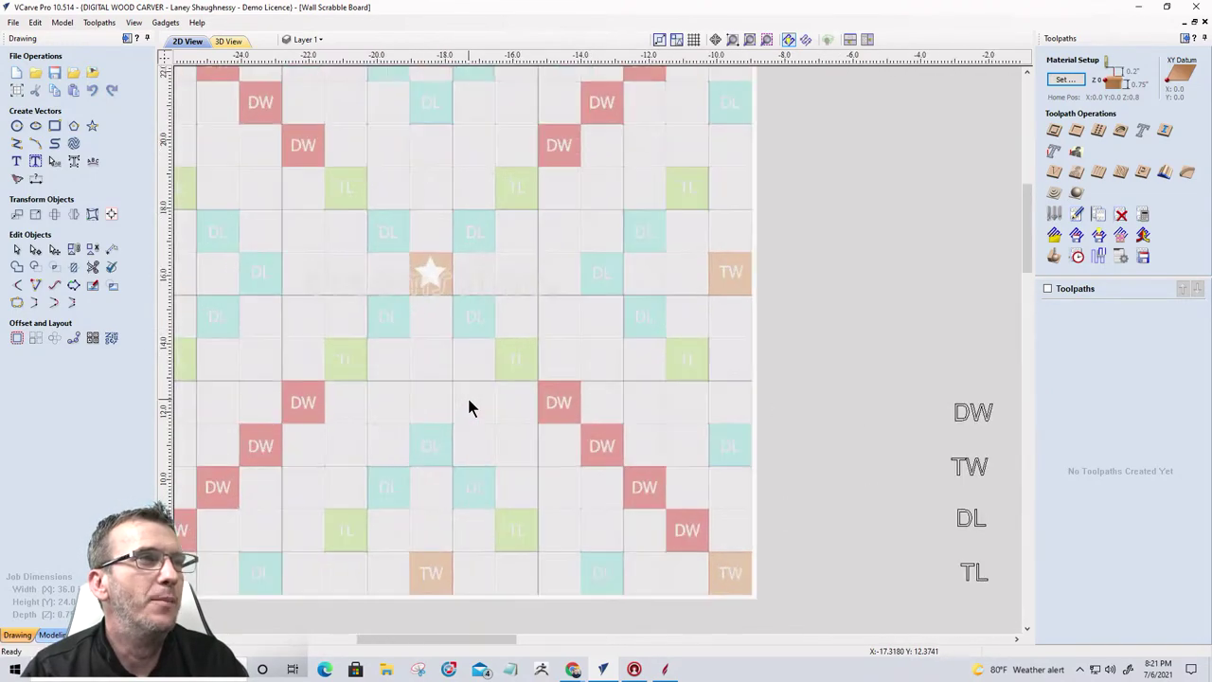
pyautogui.scroll(-3, 466, 395)
pyautogui.scroll(-2, 577, 366)
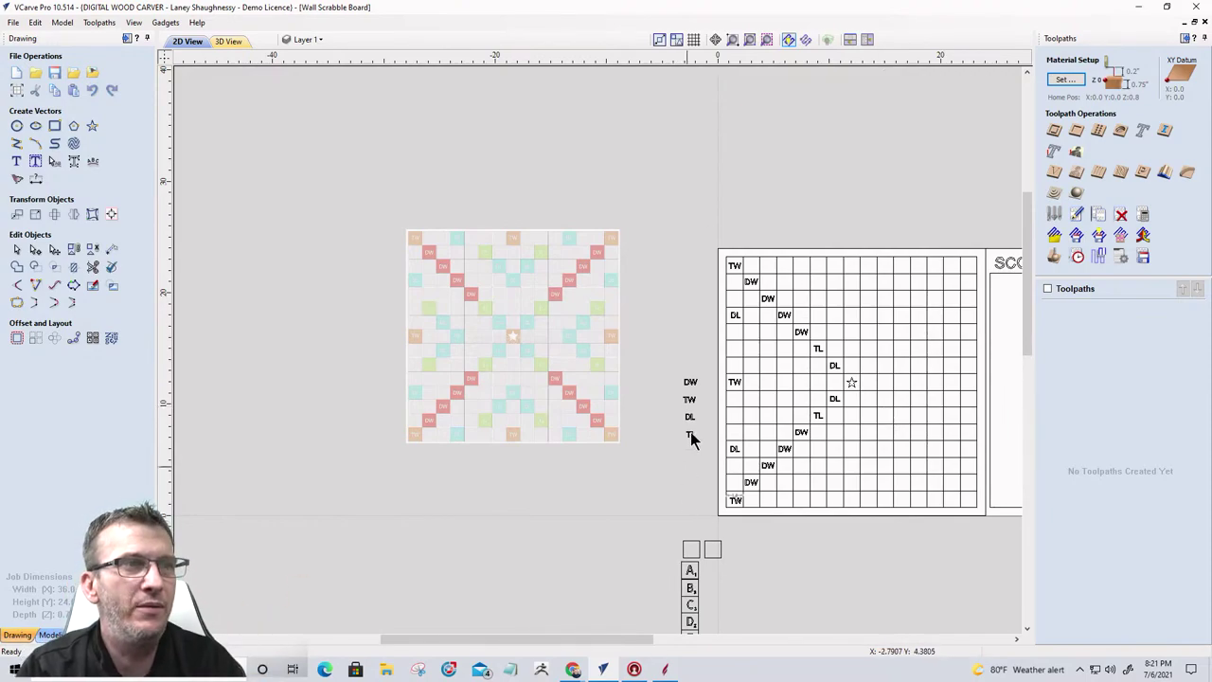
pyautogui.scroll(3, 690, 436)
pyautogui.scroll(-2, 656, 334)
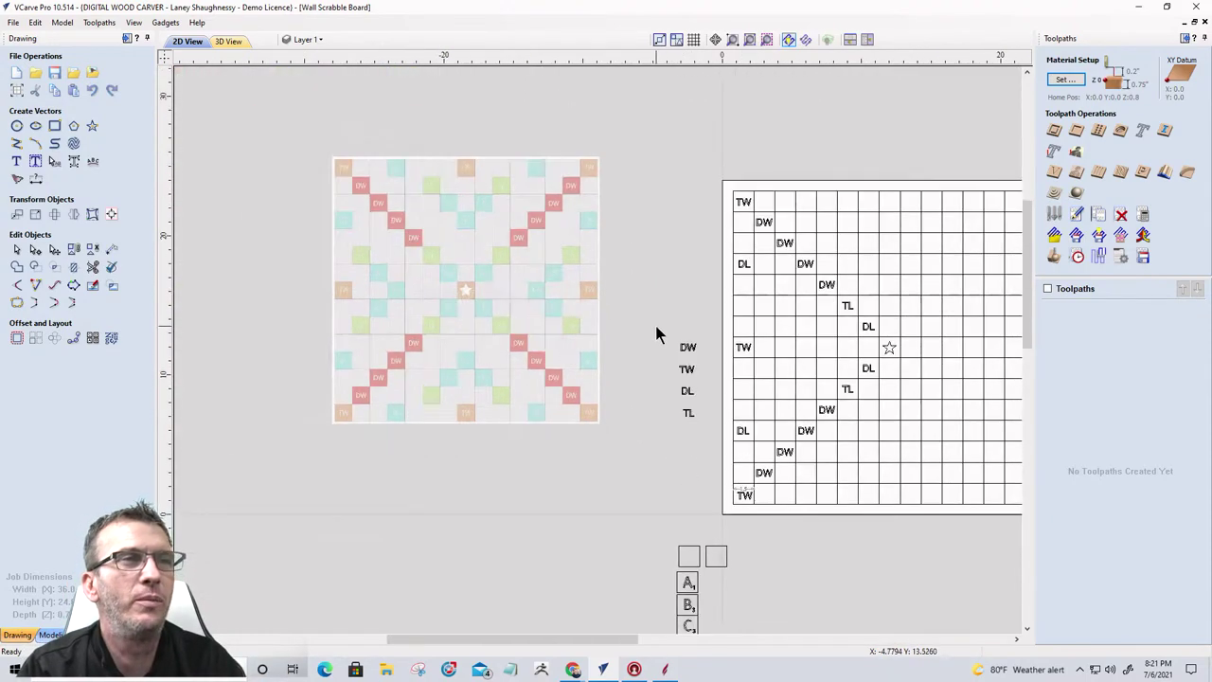
pyautogui.scroll(-3, 536, 325)
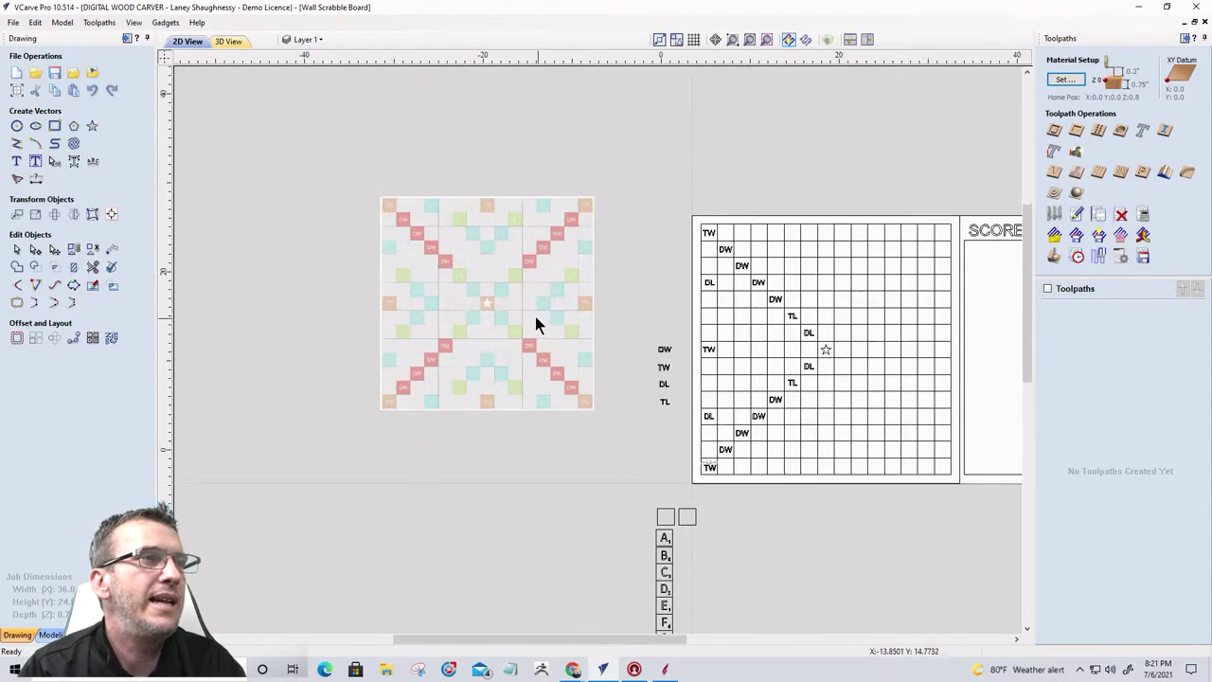
pyautogui.scroll(4, 625, 400)
pyautogui.scroll(-1, 603, 349)
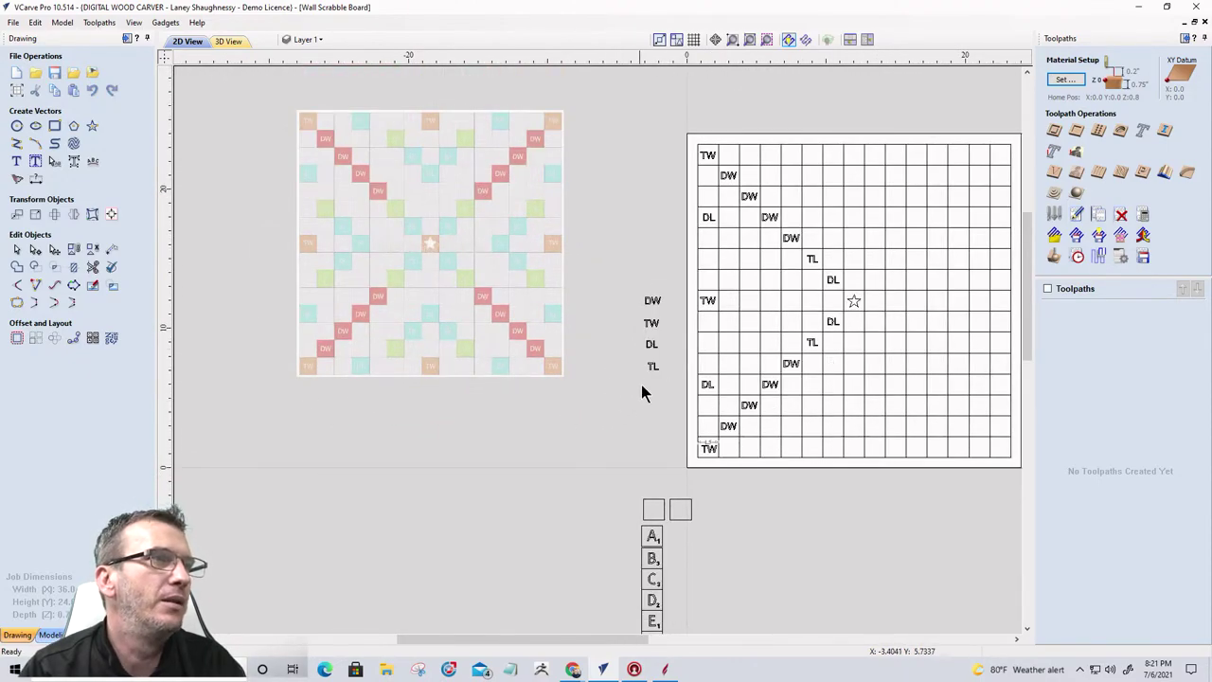
# Step: Put a DL in the bottom row and TW labels in the middle of the top and bottom rows
pyautogui.click(652, 344)
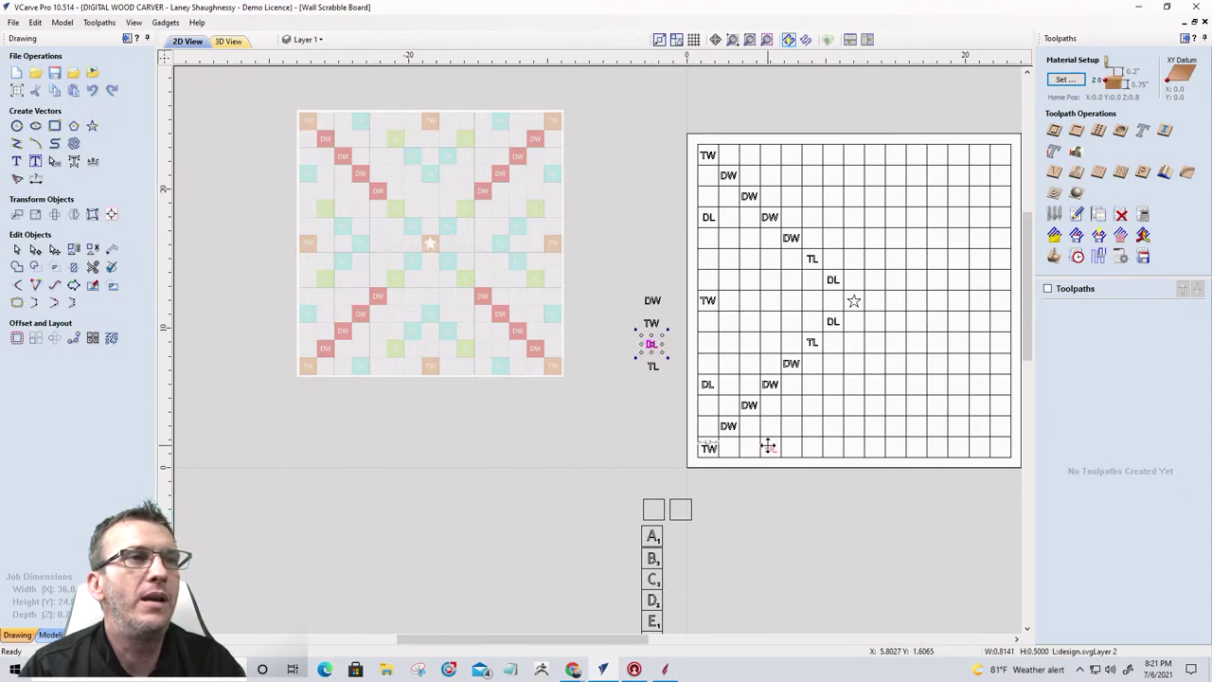
pyautogui.moveTo(768, 445); pyautogui.dragTo(769, 447)
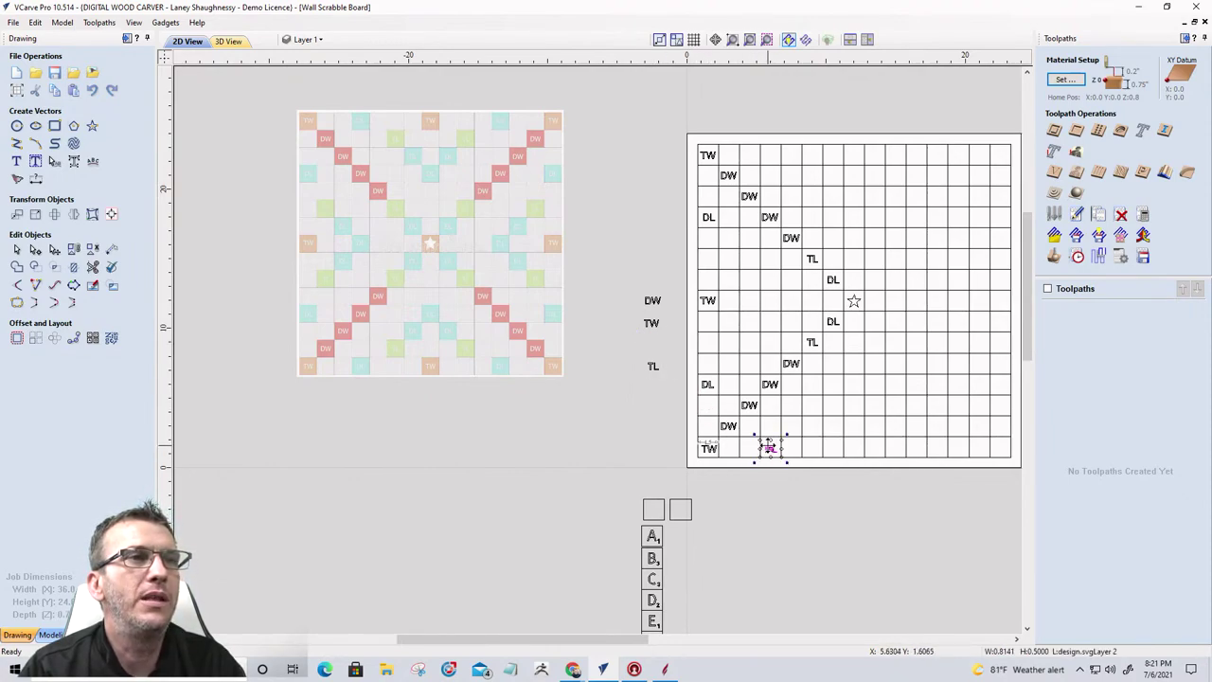
pyautogui.click(654, 328)
pyautogui.moveTo(653, 327); pyautogui.dragTo(854, 446)
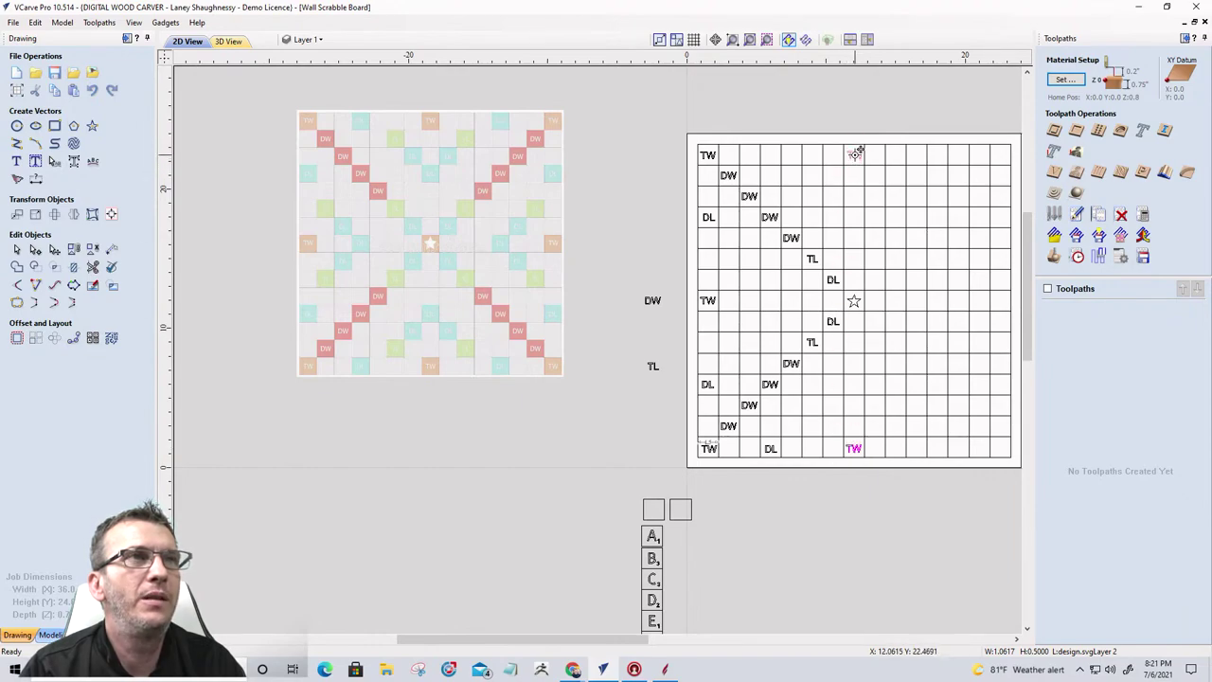
pyautogui.moveTo(855, 151); pyautogui.dragTo(855, 153)
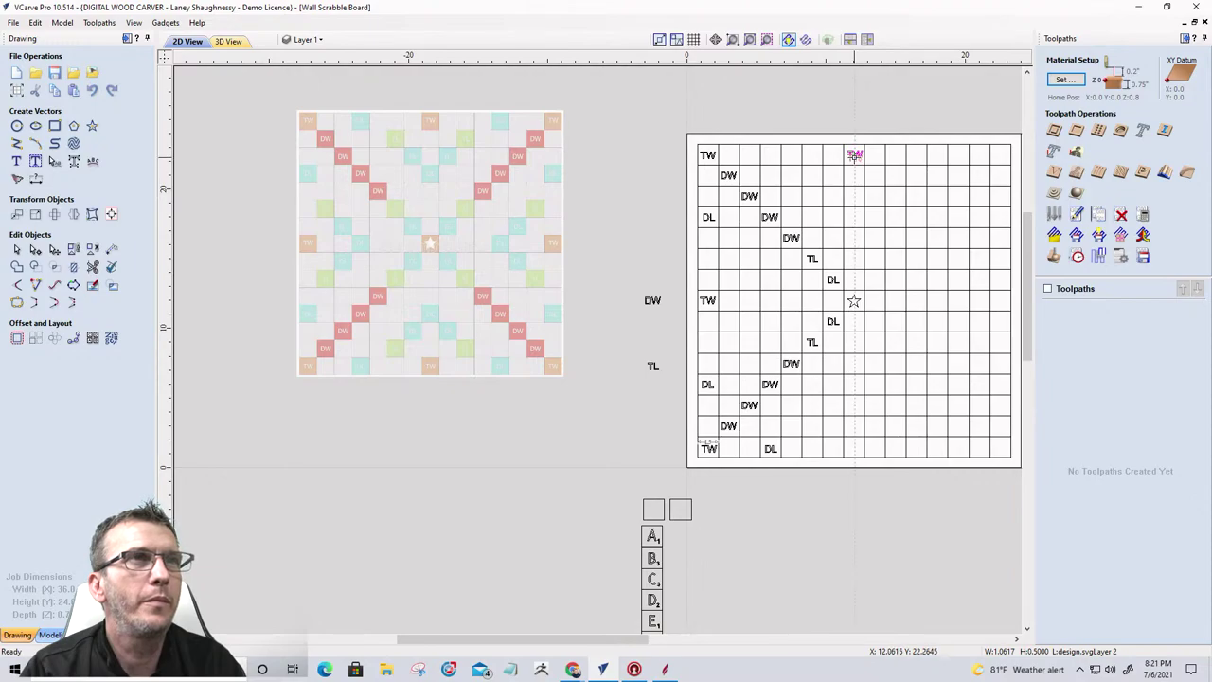
pyautogui.scroll(1, 855, 176)
pyautogui.scroll(2, 857, 178)
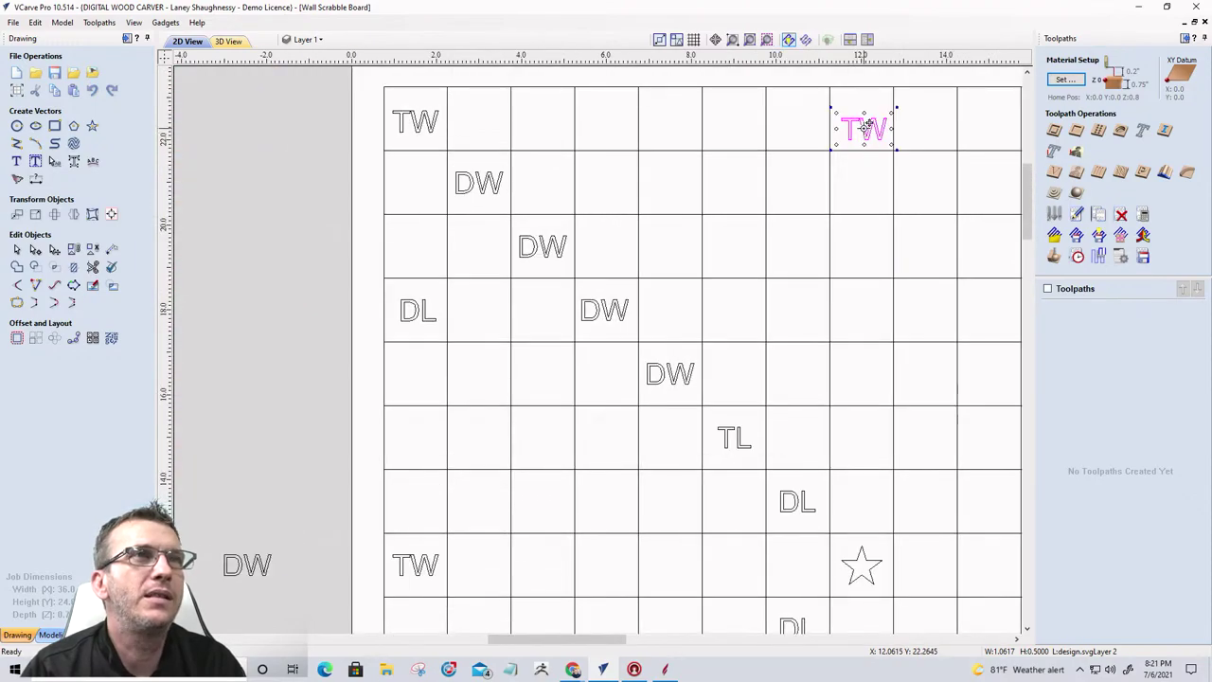
pyautogui.moveTo(866, 124); pyautogui.dragTo(862, 118)
pyautogui.scroll(-2, 858, 220)
pyautogui.scroll(-1, 858, 223)
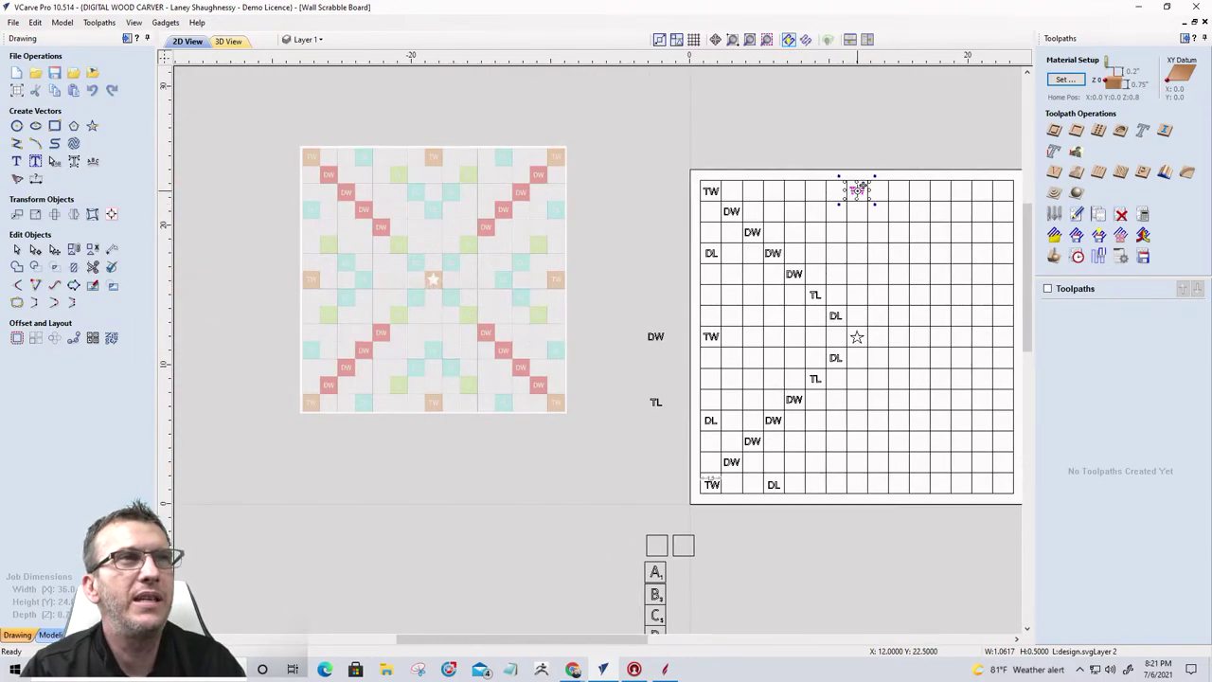
pyautogui.moveTo(858, 189); pyautogui.dragTo(858, 481)
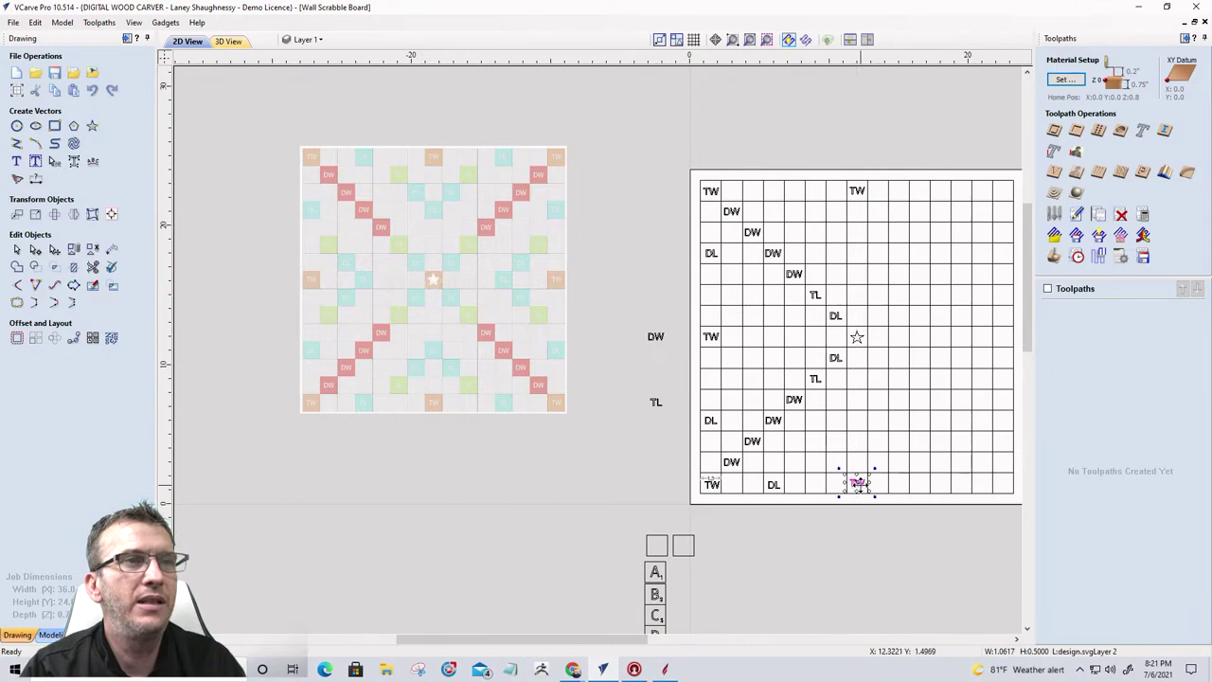
# Step: Copy the bottom-row DL into the top row and park a spare TW with the loose labels
pyautogui.click(773, 488)
pyautogui.click(774, 485)
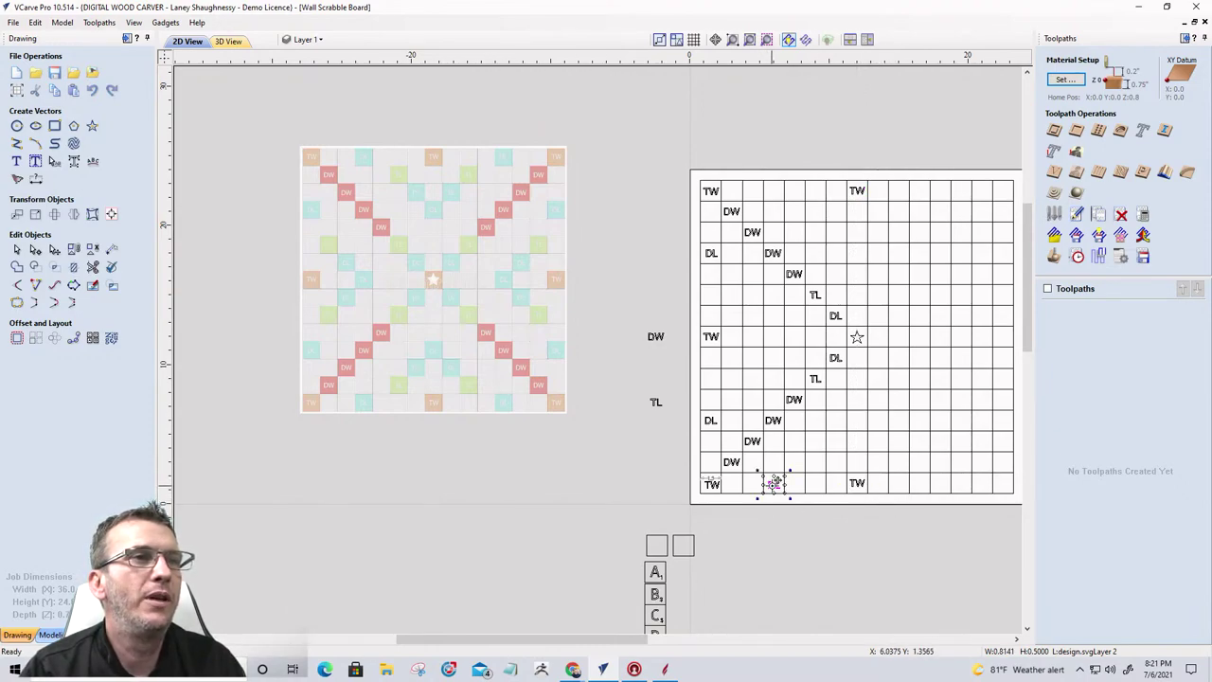
pyautogui.keyDown('ctrl'); pyautogui.moveTo(774, 485); pyautogui.dragTo(777, 191); pyautogui.keyUp('ctrl')
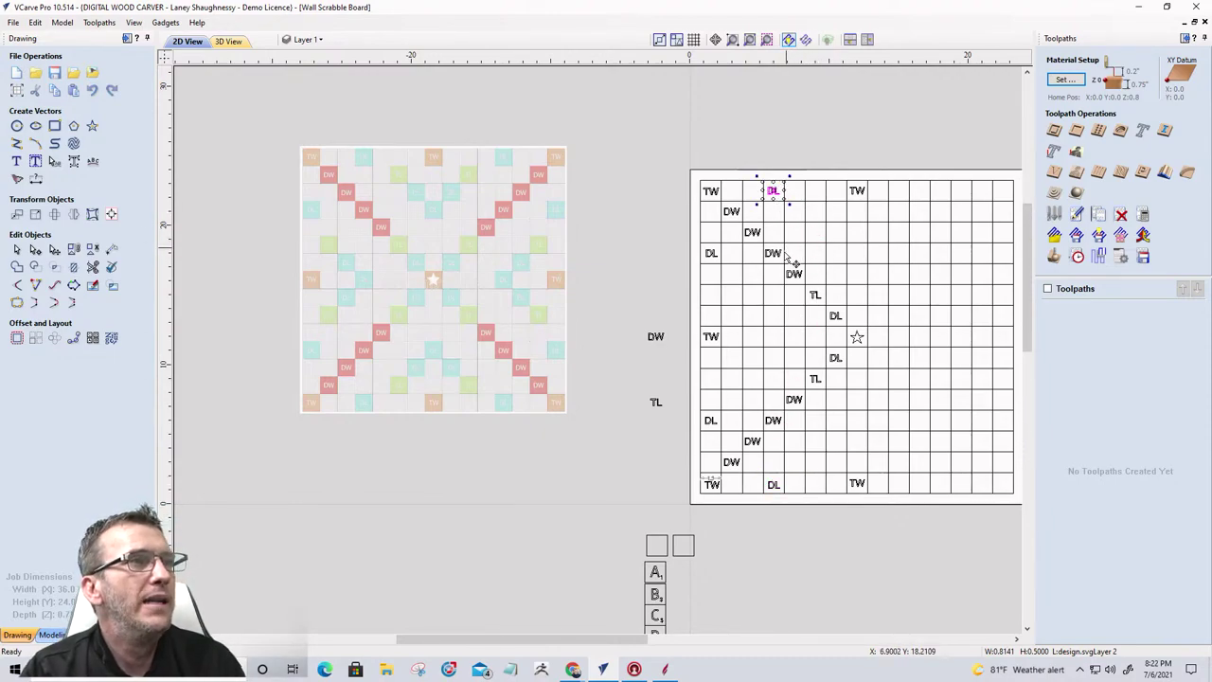
pyautogui.scroll(-2, 717, 335)
pyautogui.scroll(2, 862, 478)
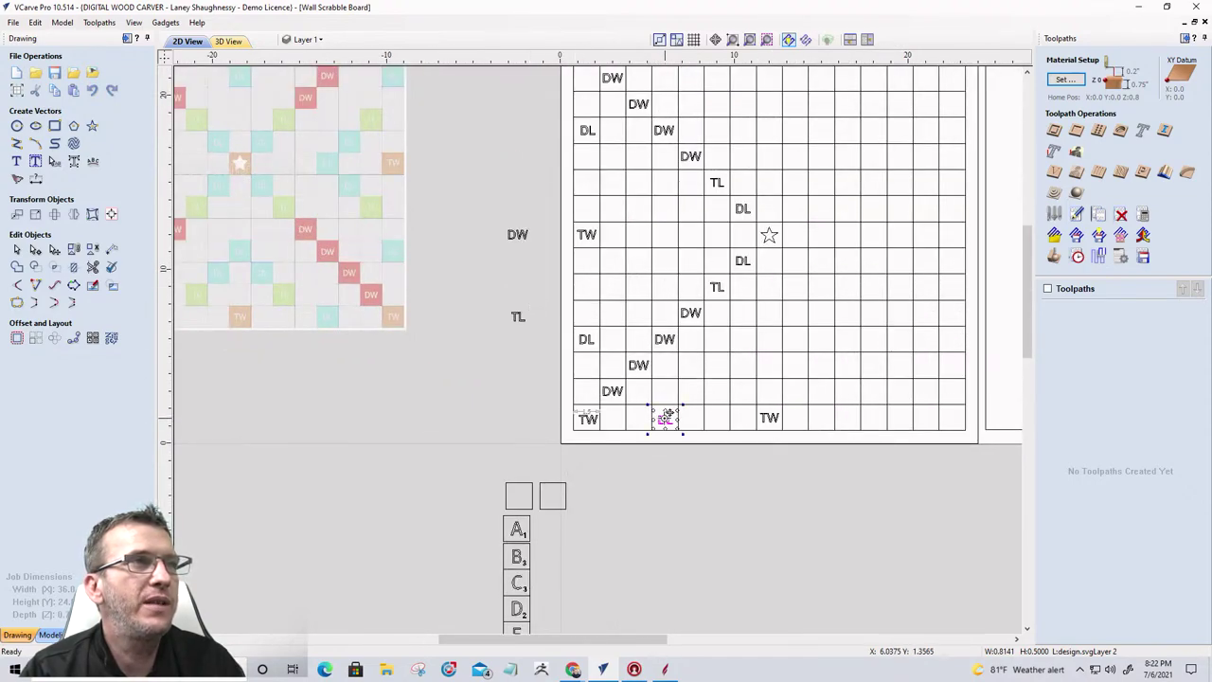
pyautogui.moveTo(664, 417); pyautogui.dragTo(520, 342)
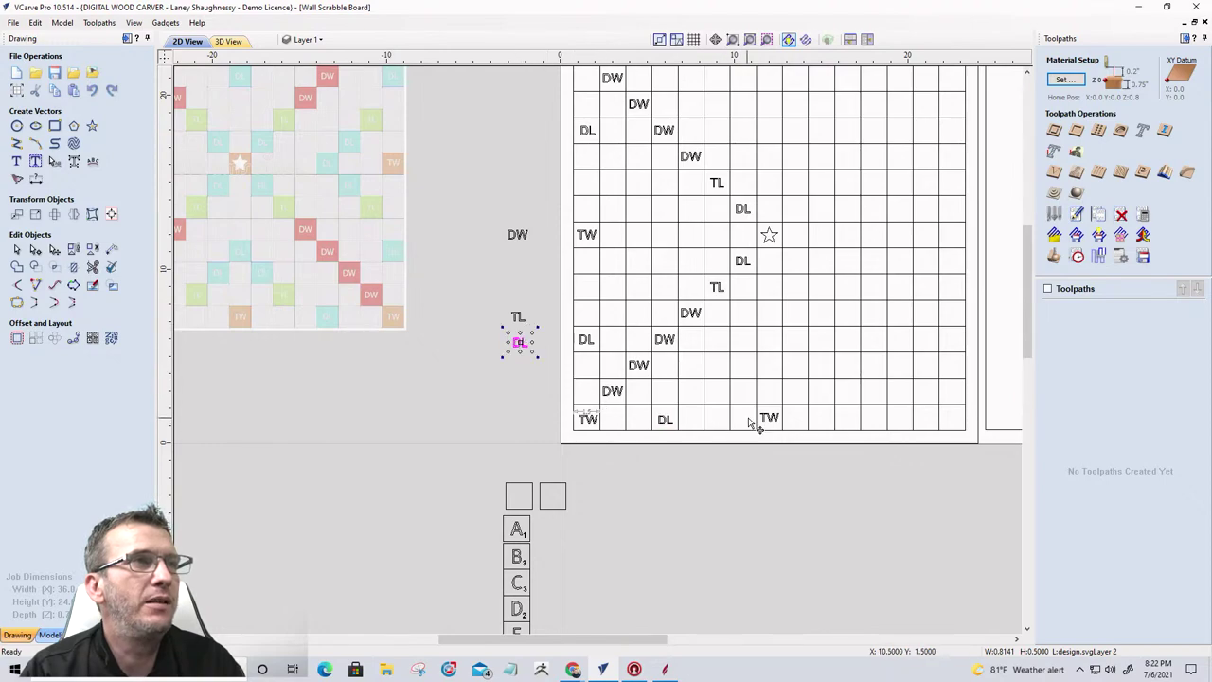
pyautogui.press('Escape')
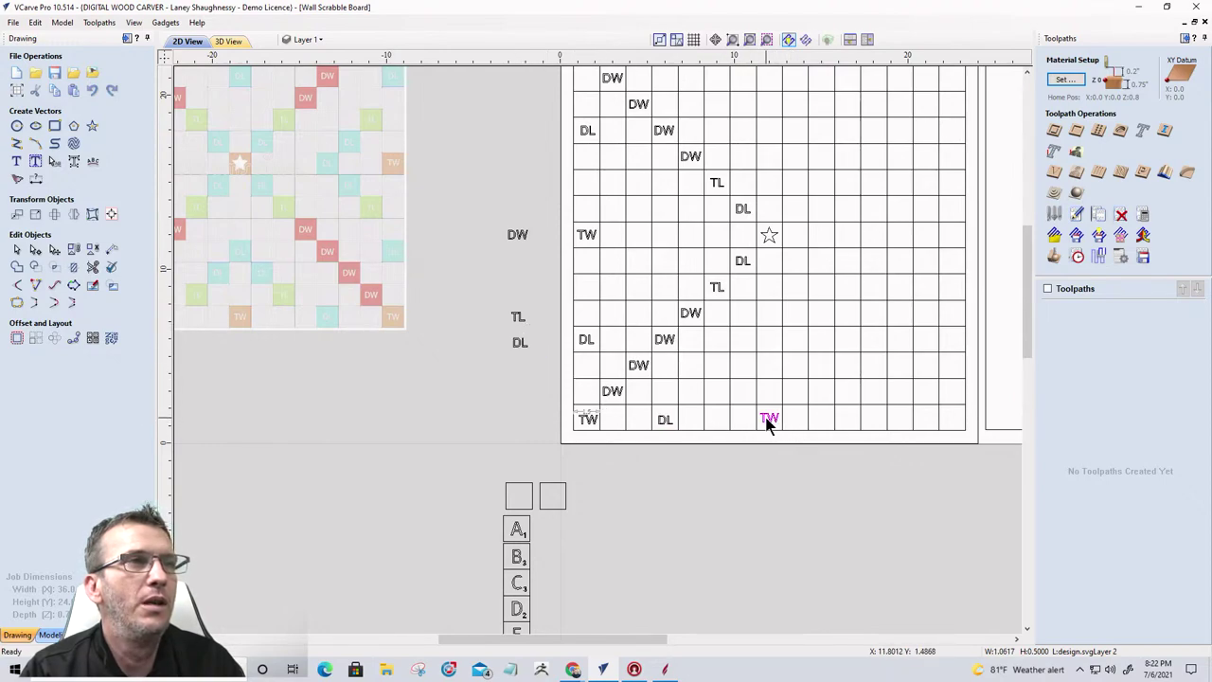
pyautogui.click(769, 417)
pyautogui.moveTo(769, 417); pyautogui.dragTo(519, 276)
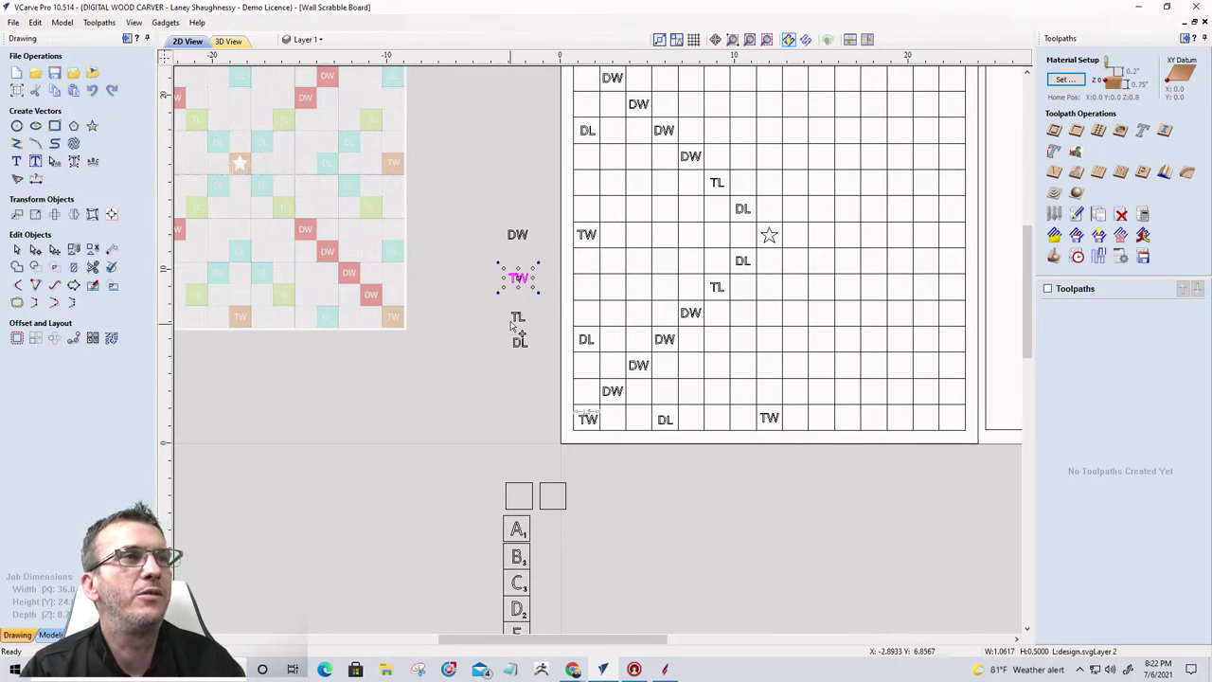
# Step: Copy a DL into the bottom row and a TW into the bottom-right corner cell
pyautogui.click(518, 349)
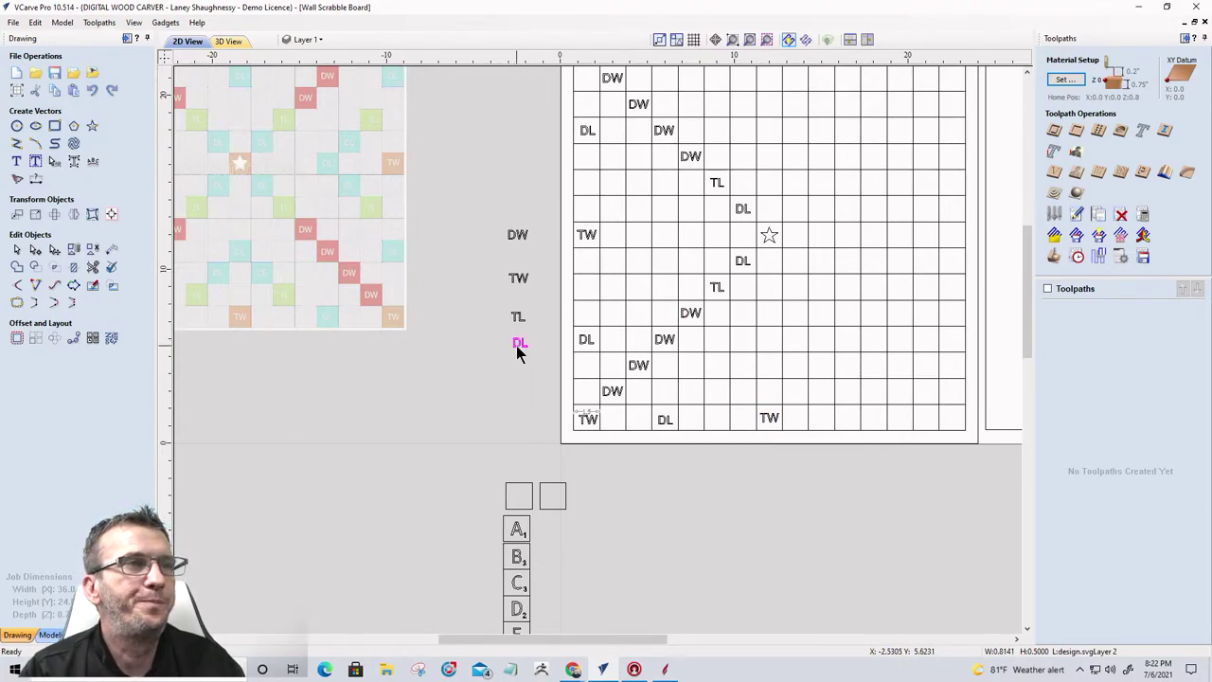
pyautogui.click(518, 344)
pyautogui.moveTo(520, 343); pyautogui.dragTo(872, 417)
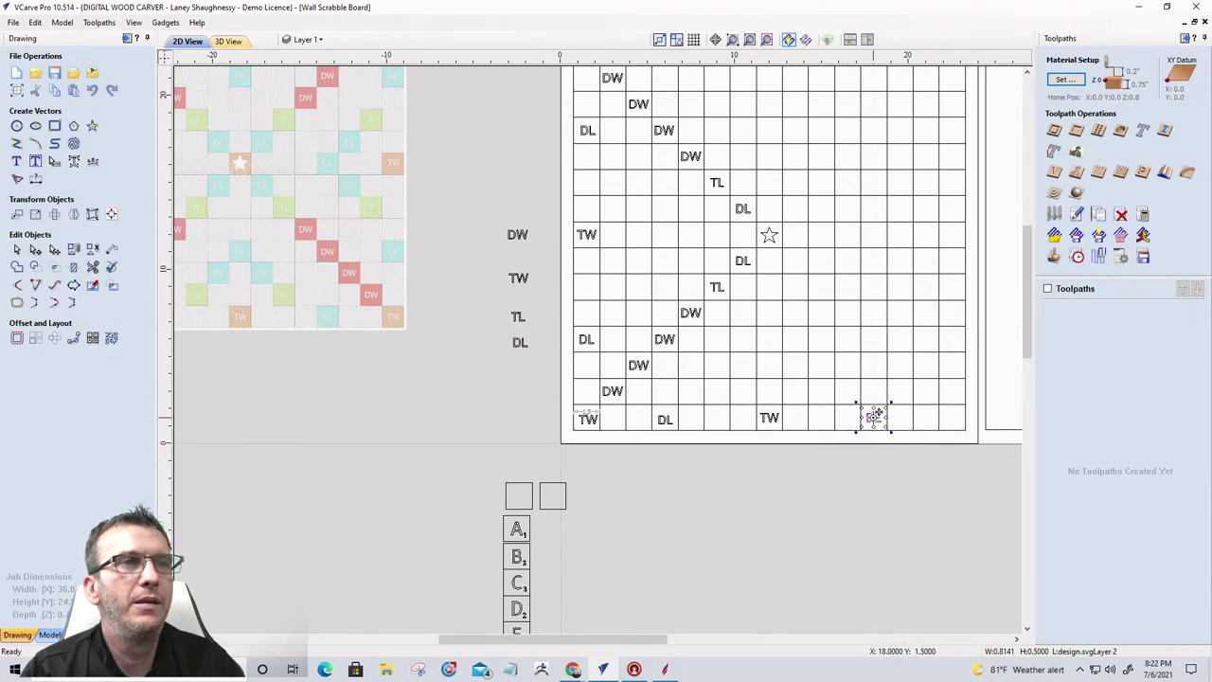
pyautogui.click(521, 277)
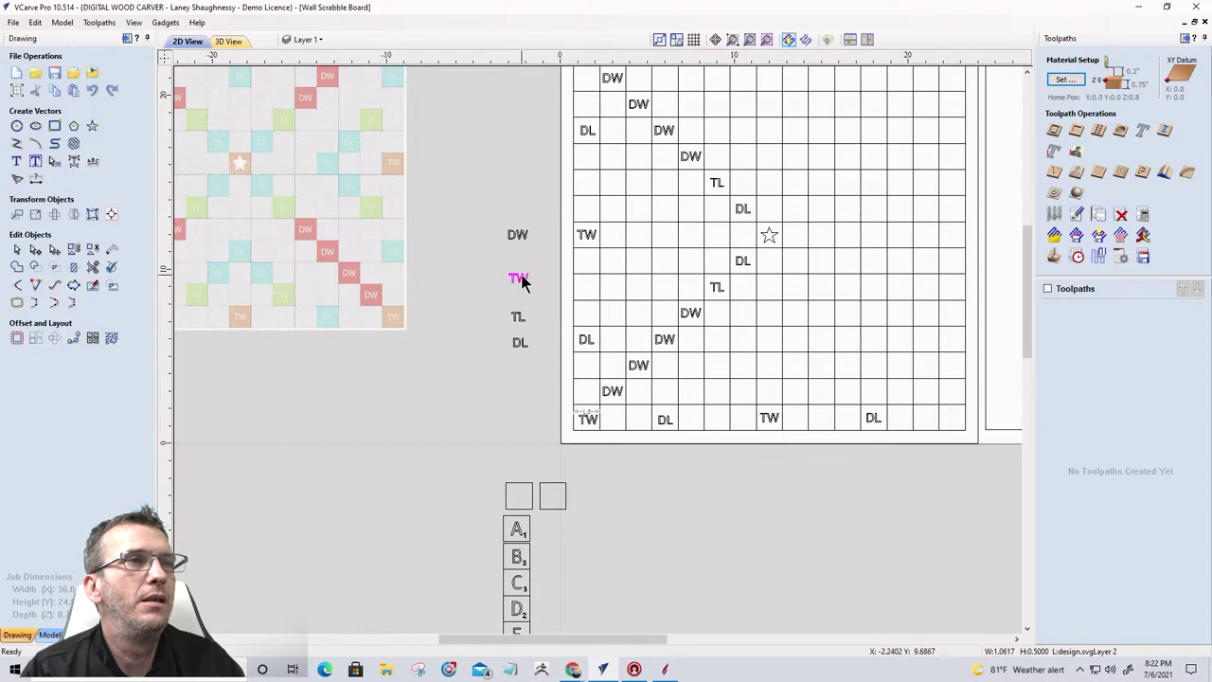
pyautogui.moveTo(519, 276); pyautogui.dragTo(951, 418)
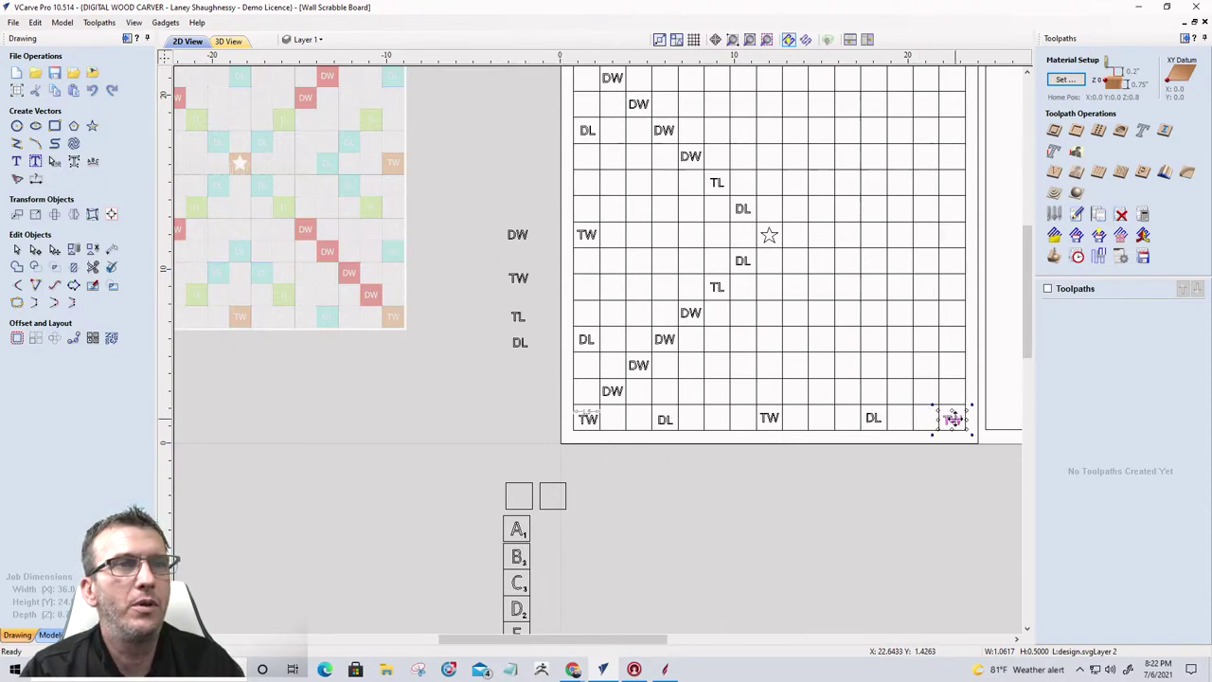
# Step: Place DW copies along the lower-right diagonal and align them in their cells
pyautogui.click(516, 239)
pyautogui.click(517, 238)
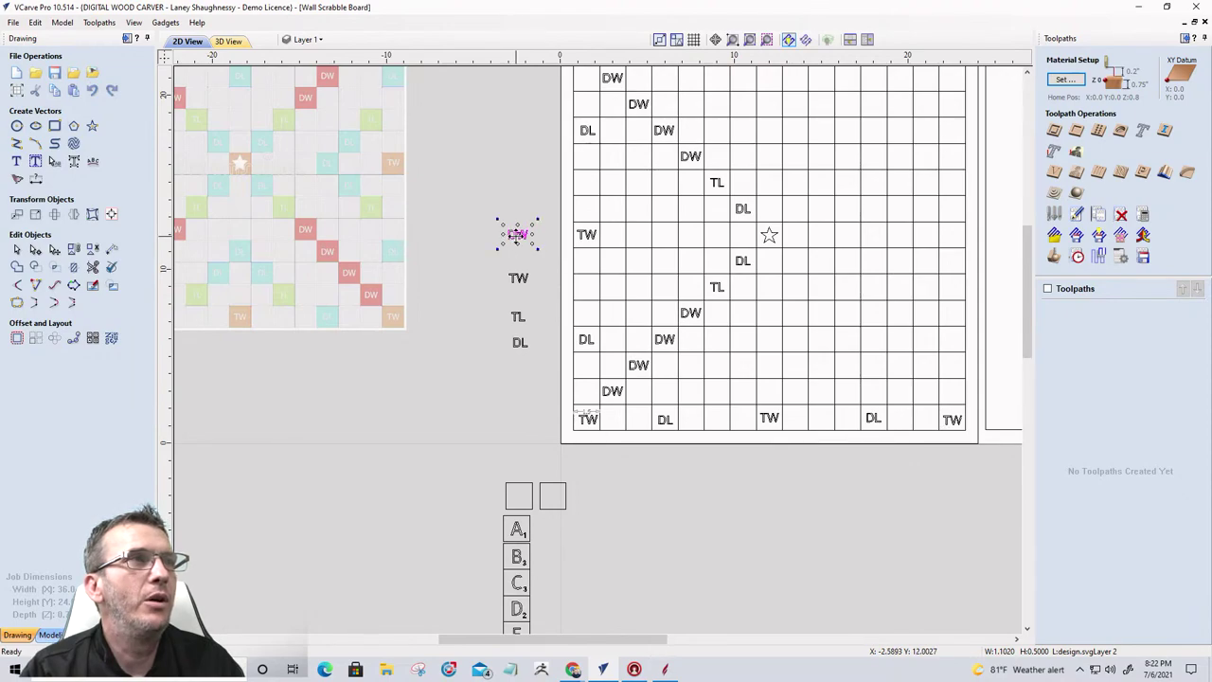
pyautogui.moveTo(516, 239); pyautogui.dragTo(873, 338)
pyautogui.moveTo(872, 338); pyautogui.dragTo(851, 312)
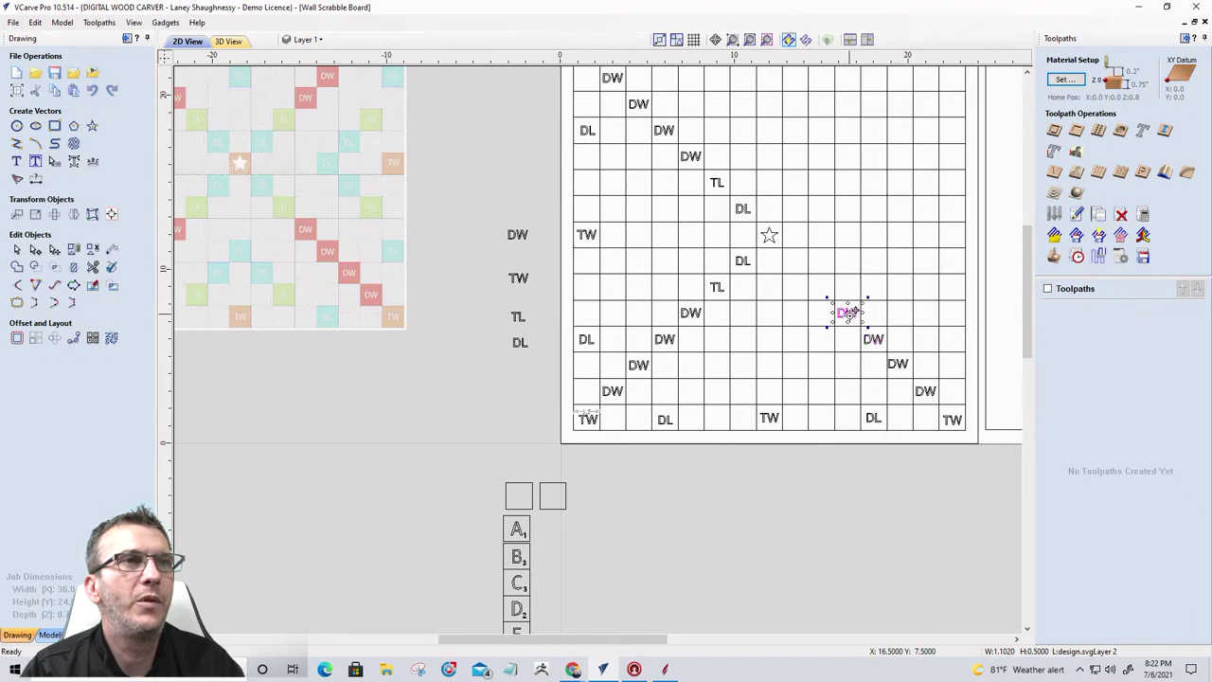
pyautogui.click(899, 363)
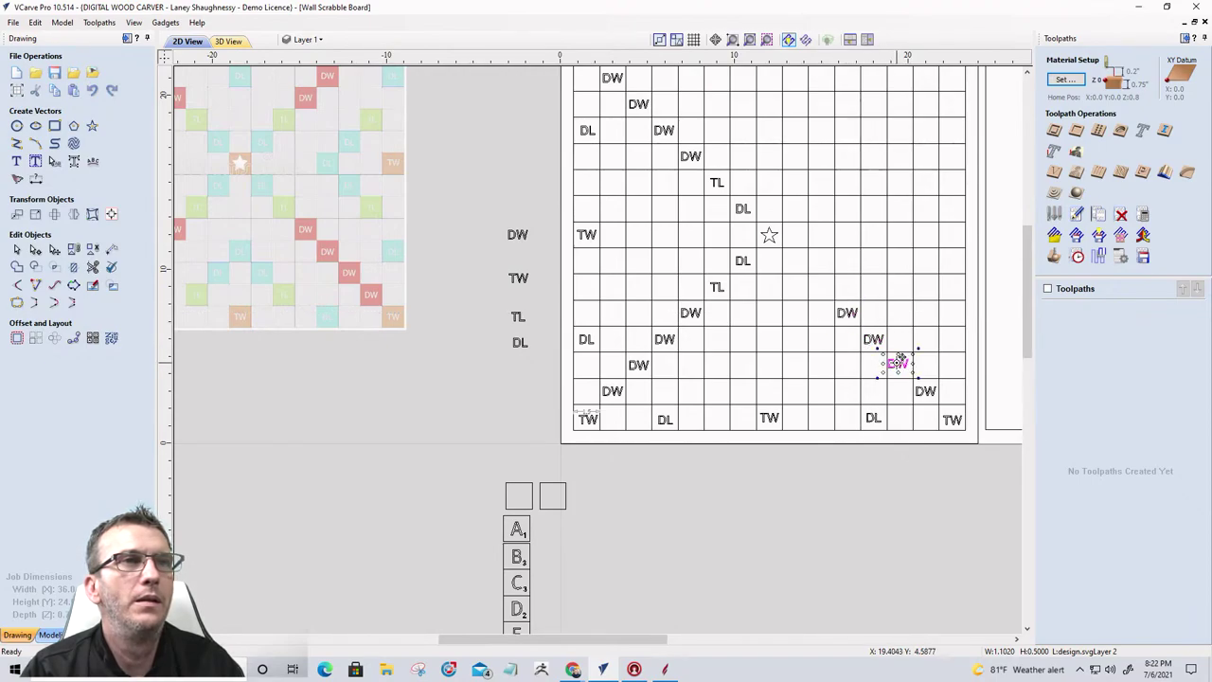
pyautogui.moveTo(899, 363); pyautogui.dragTo(900, 365)
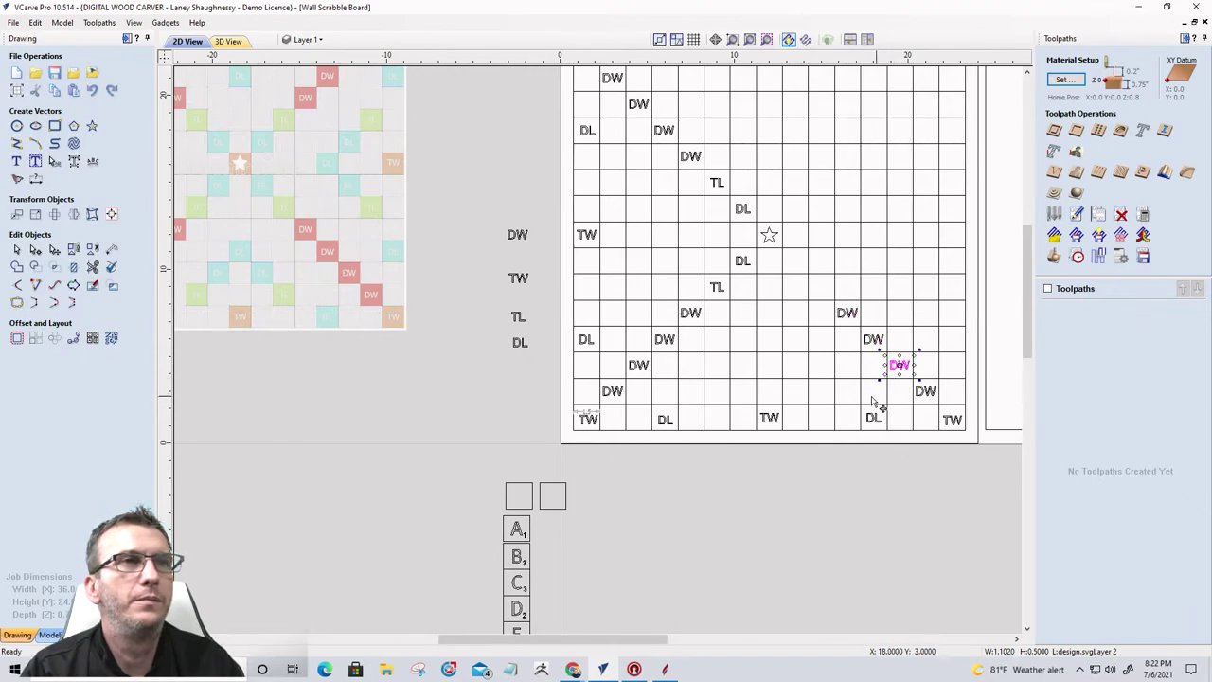
# Step: Copy a TL right of centre and a DL beside the centre star
pyautogui.click(517, 322)
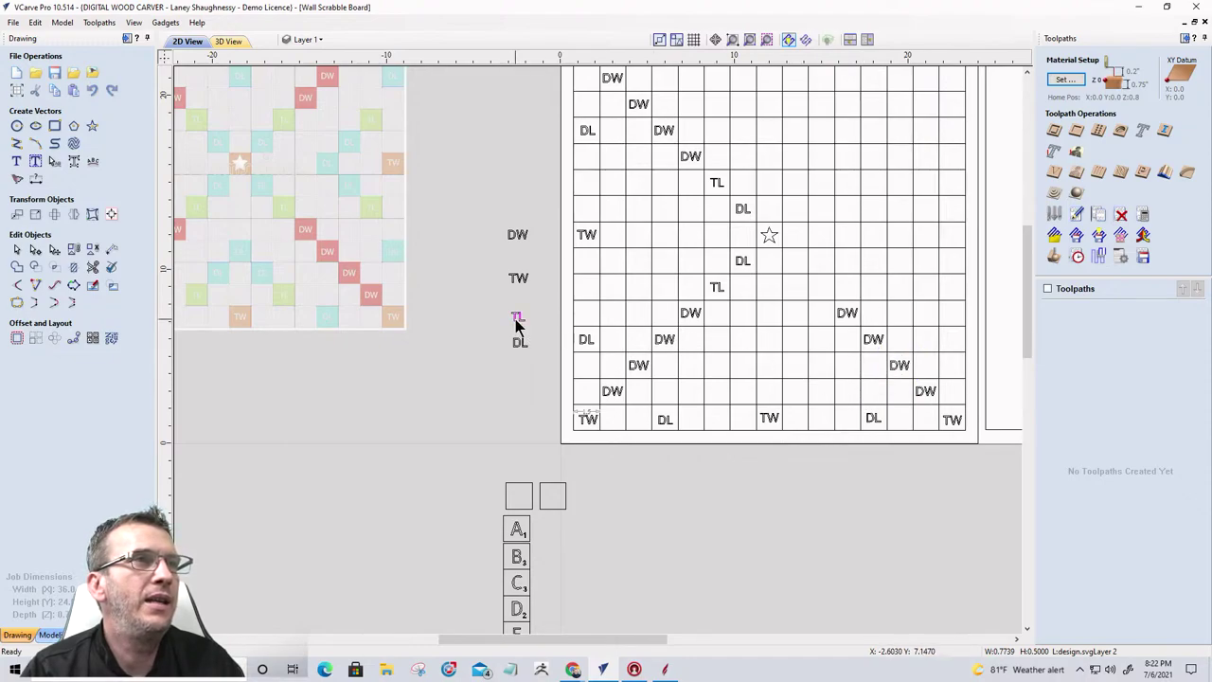
pyautogui.moveTo(517, 318); pyautogui.dragTo(822, 284)
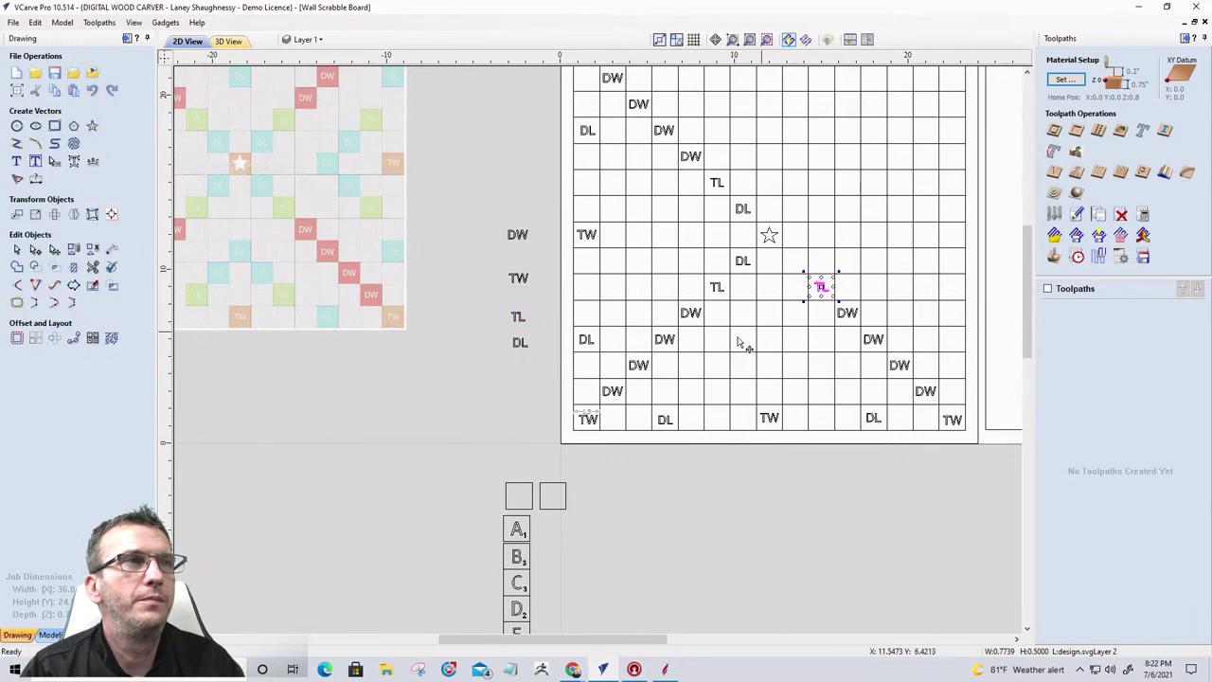
pyautogui.click(522, 343)
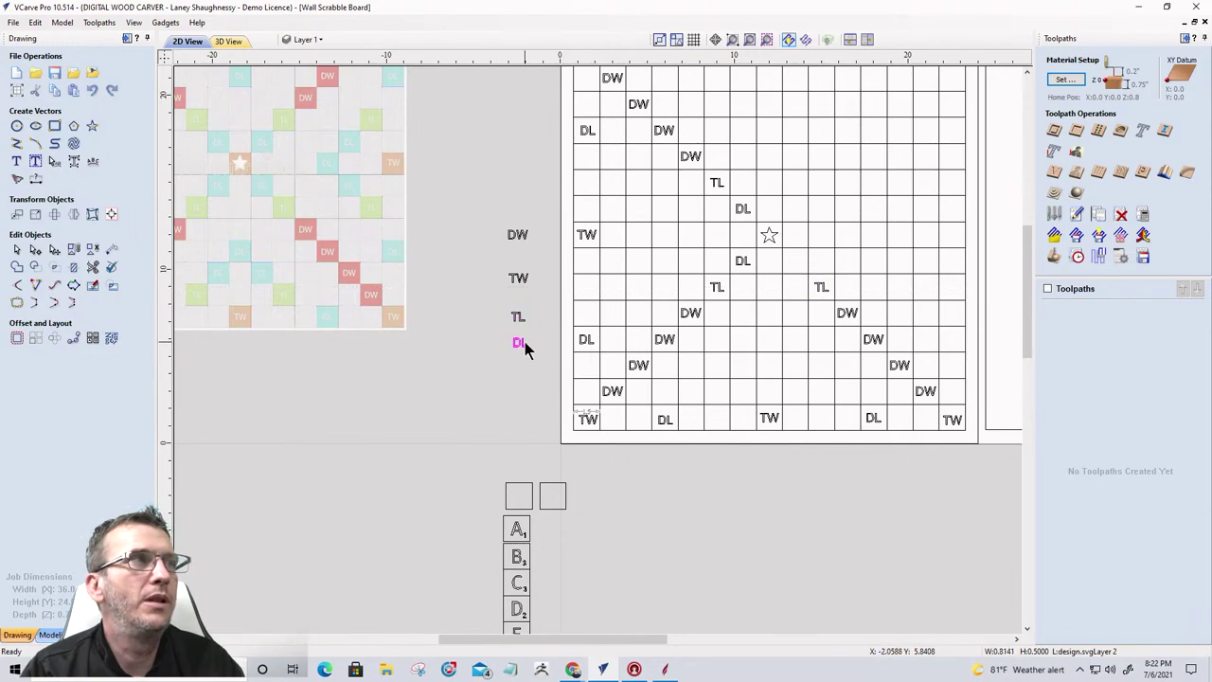
pyautogui.moveTo(524, 343); pyautogui.dragTo(793, 261)
pyautogui.scroll(-3, 928, 318)
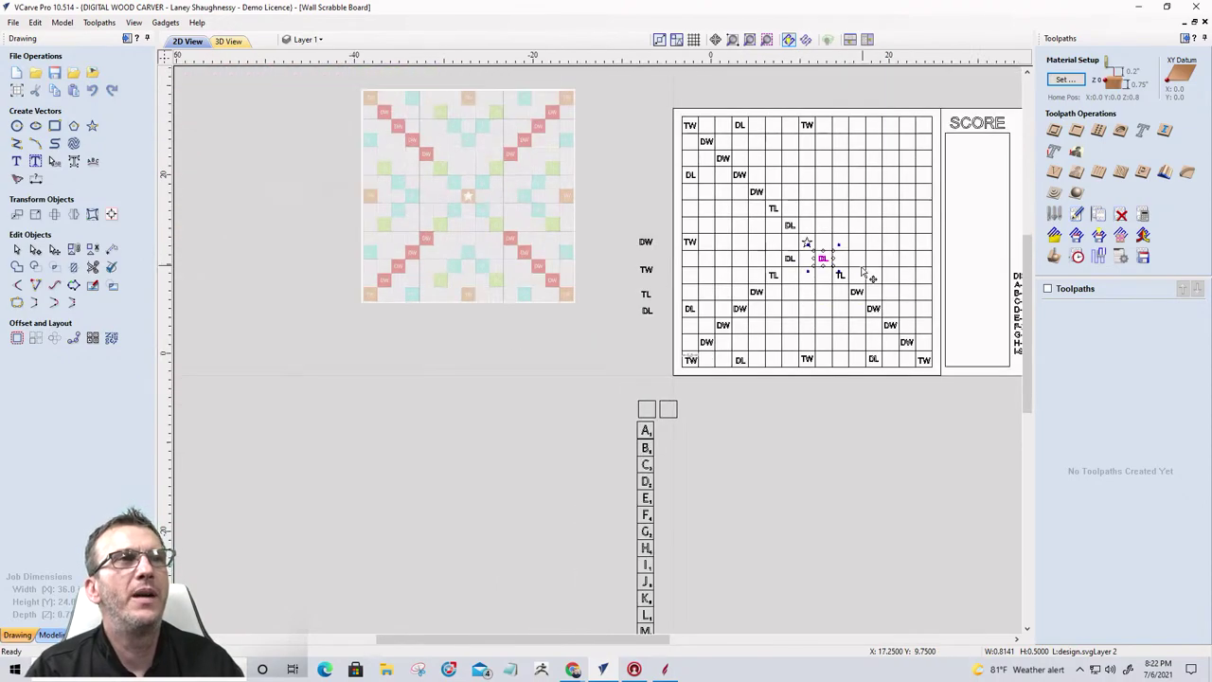
pyautogui.scroll(1, 942, 298)
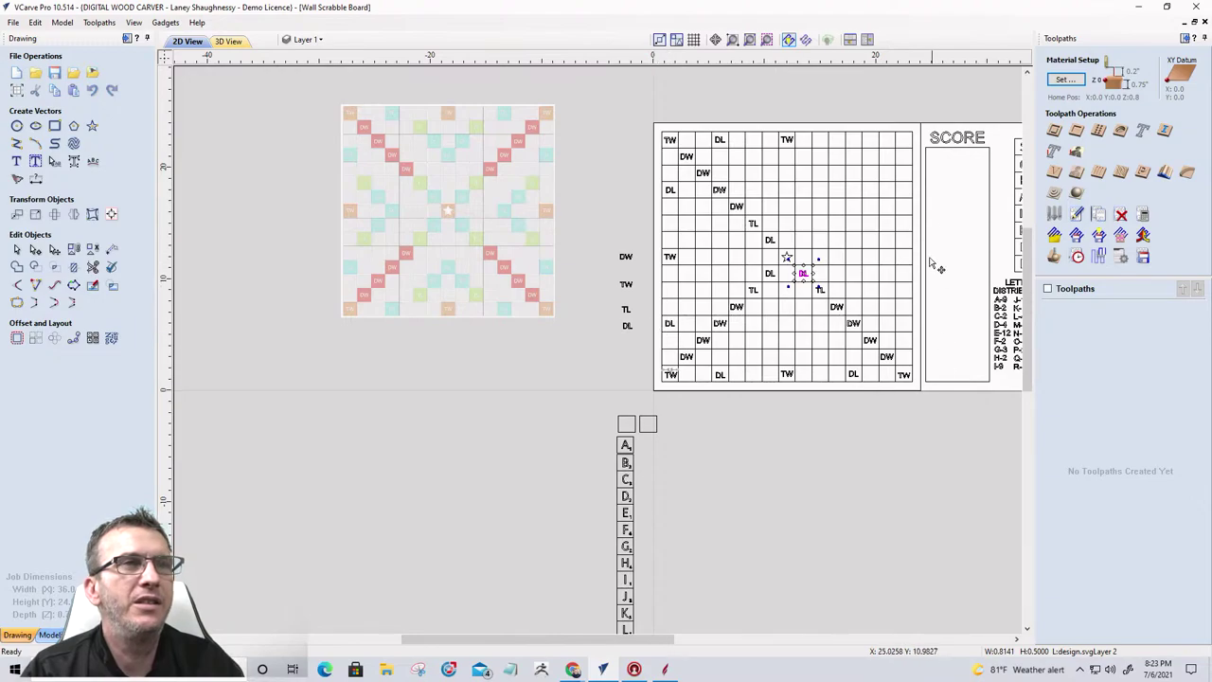
pyautogui.scroll(3, 934, 159)
pyautogui.scroll(-2, 942, 182)
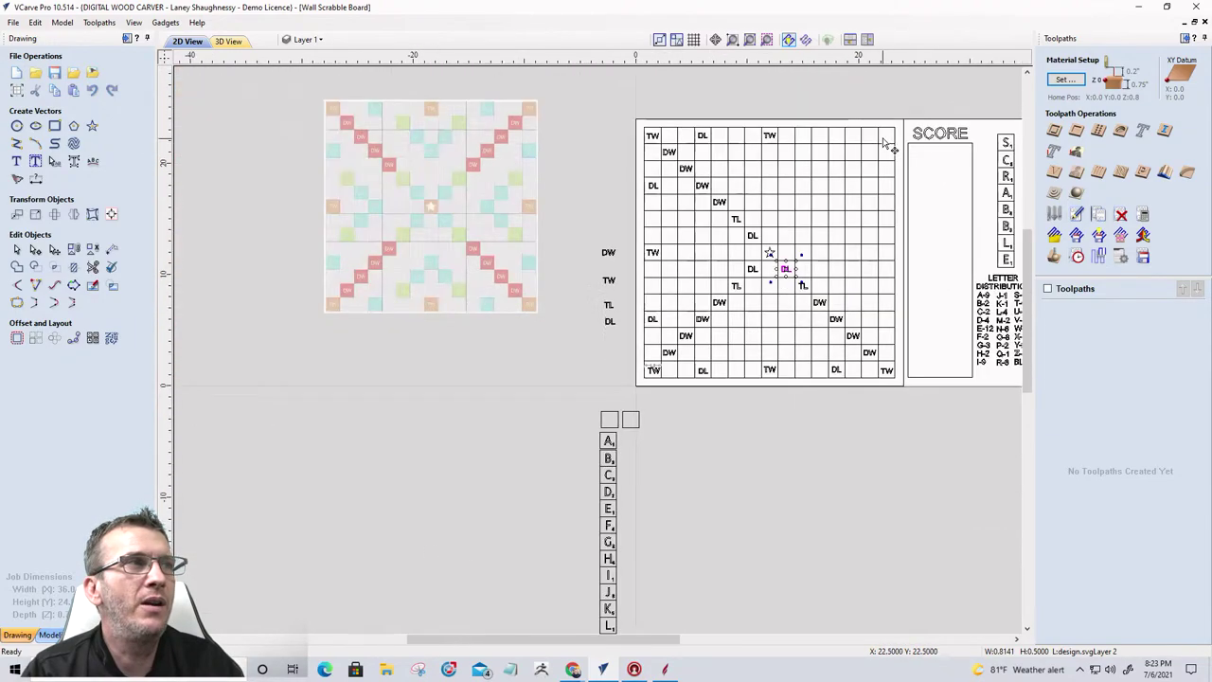
# Step: Add DL and TW labels down the right edge, duplicating a DL higher in that column
pyautogui.click(609, 324)
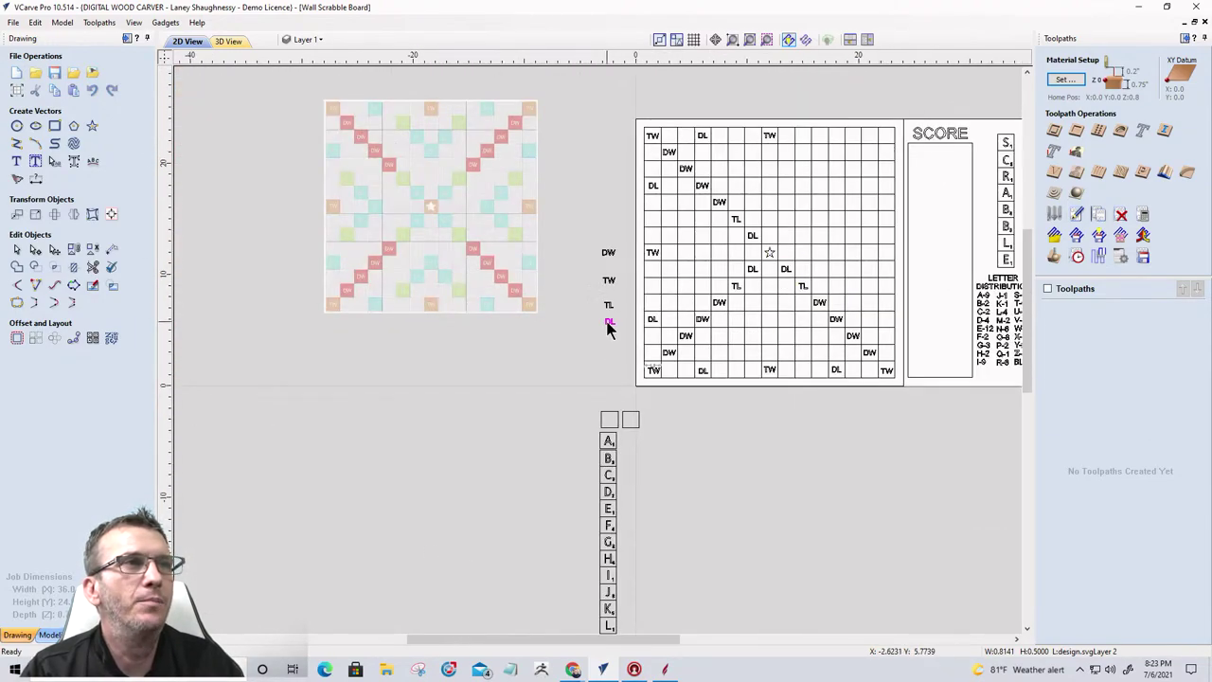
pyautogui.click(608, 323)
pyautogui.keyDown('ctrl'); pyautogui.moveTo(611, 320); pyautogui.dragTo(885, 320); pyautogui.keyUp('ctrl')
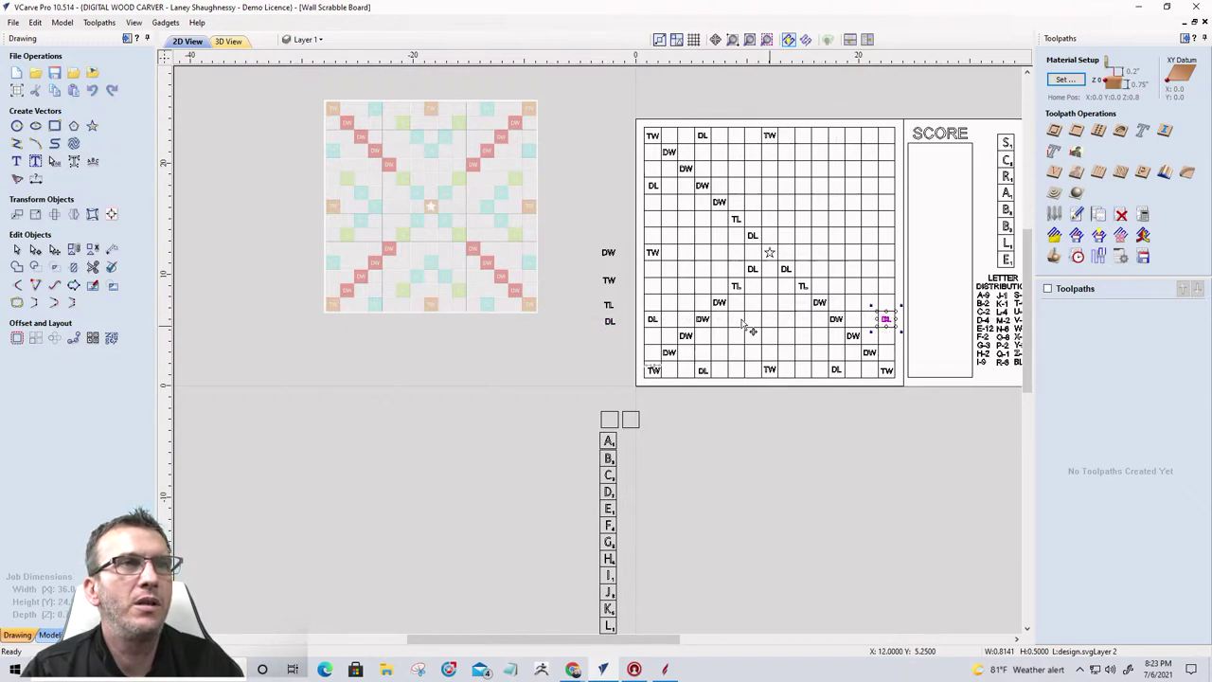
pyautogui.click(609, 283)
pyautogui.keyDown('ctrl'); pyautogui.moveTo(609, 278); pyautogui.dragTo(884, 253); pyautogui.keyUp('ctrl')
pyautogui.click(889, 322)
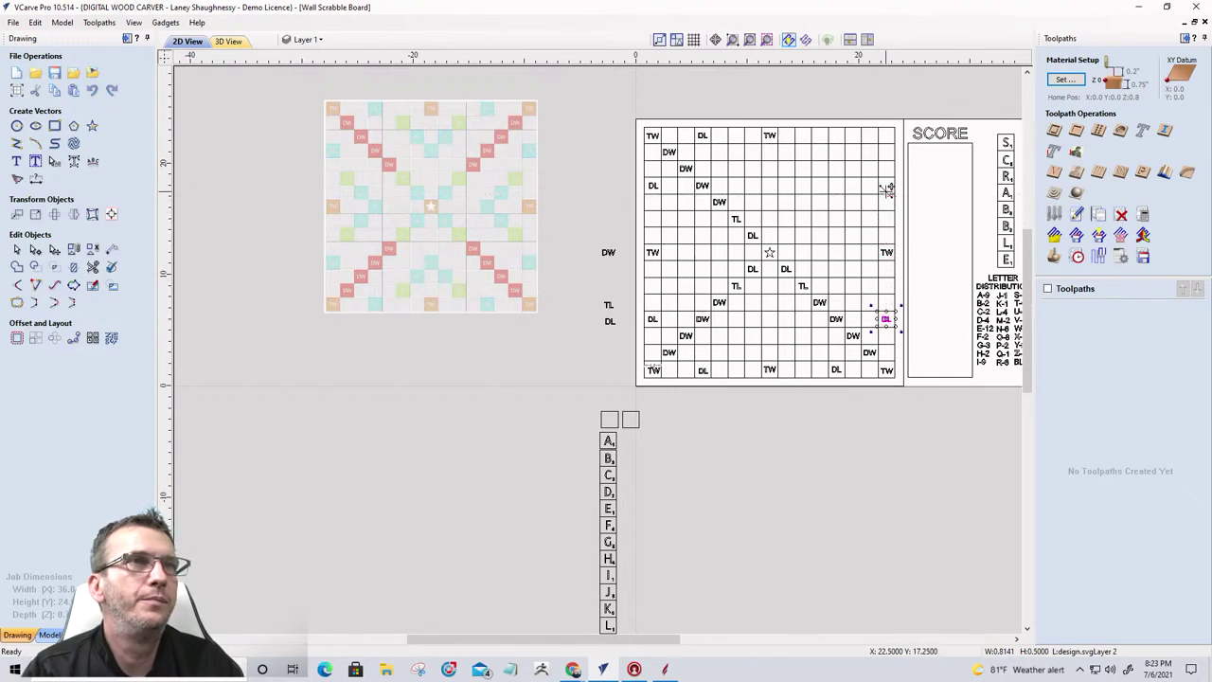
pyautogui.hotkey('ctrl', 'v')
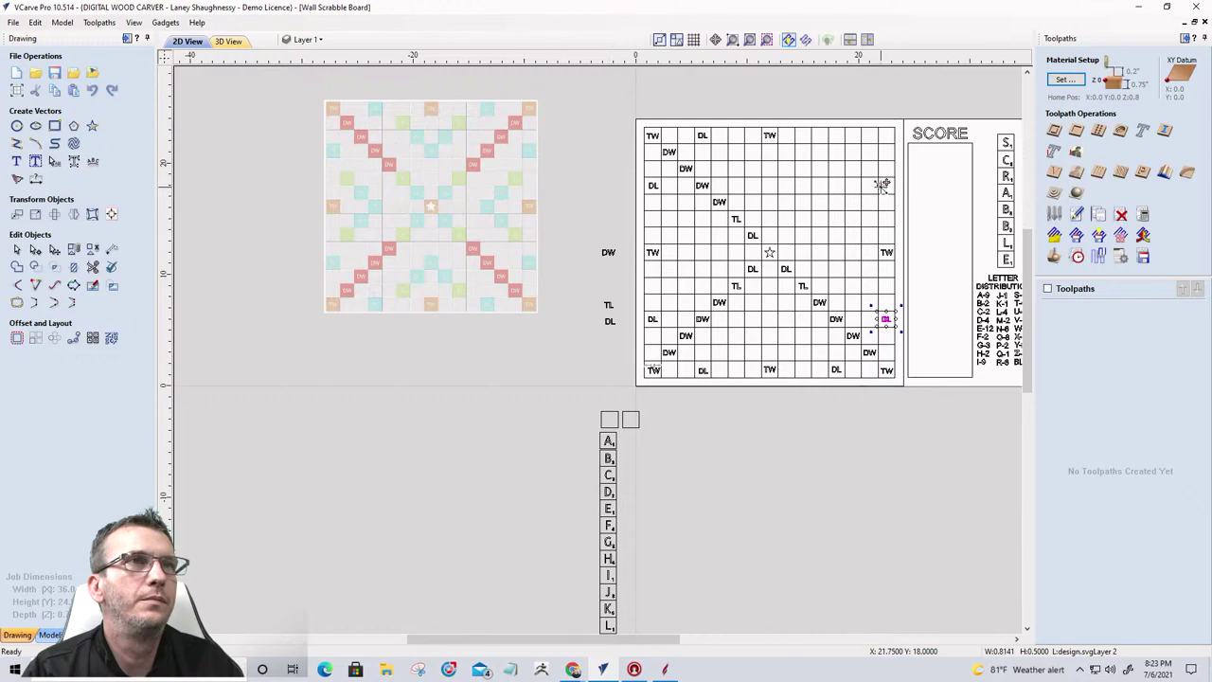
pyautogui.click(888, 186)
pyautogui.scroll(5, 887, 187)
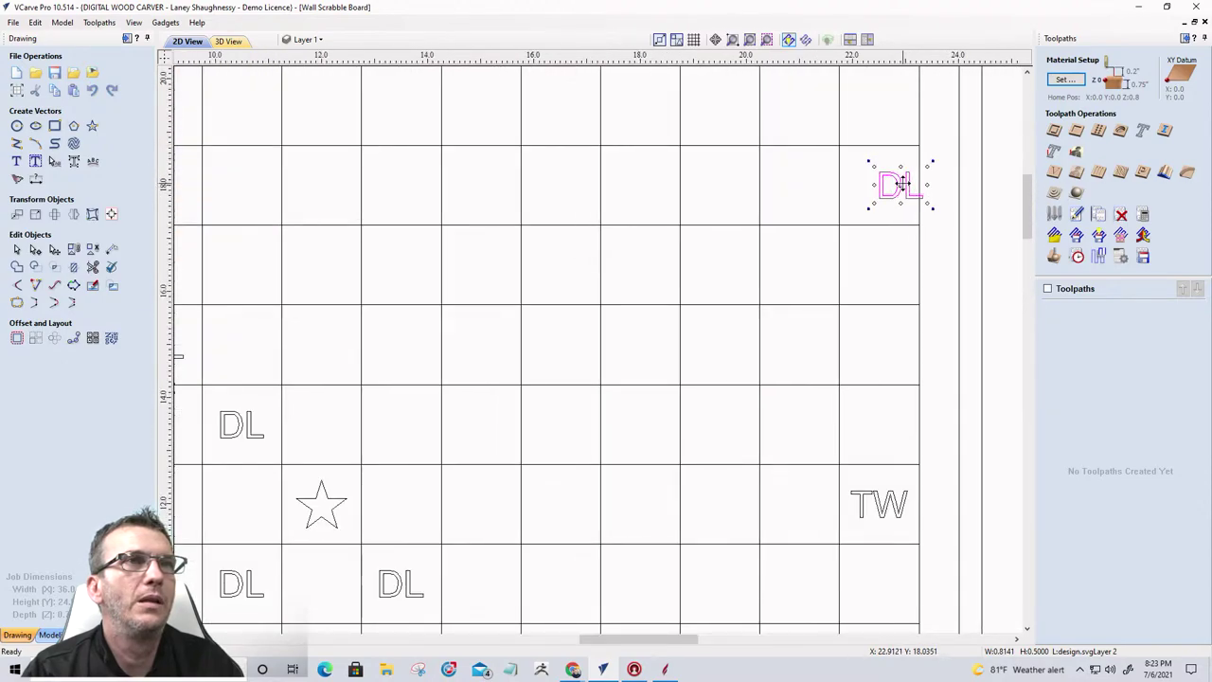
# Step: Fill the top-right corner with a TW and put a DL in the top row beside it
pyautogui.moveTo(898, 184); pyautogui.dragTo(877, 186)
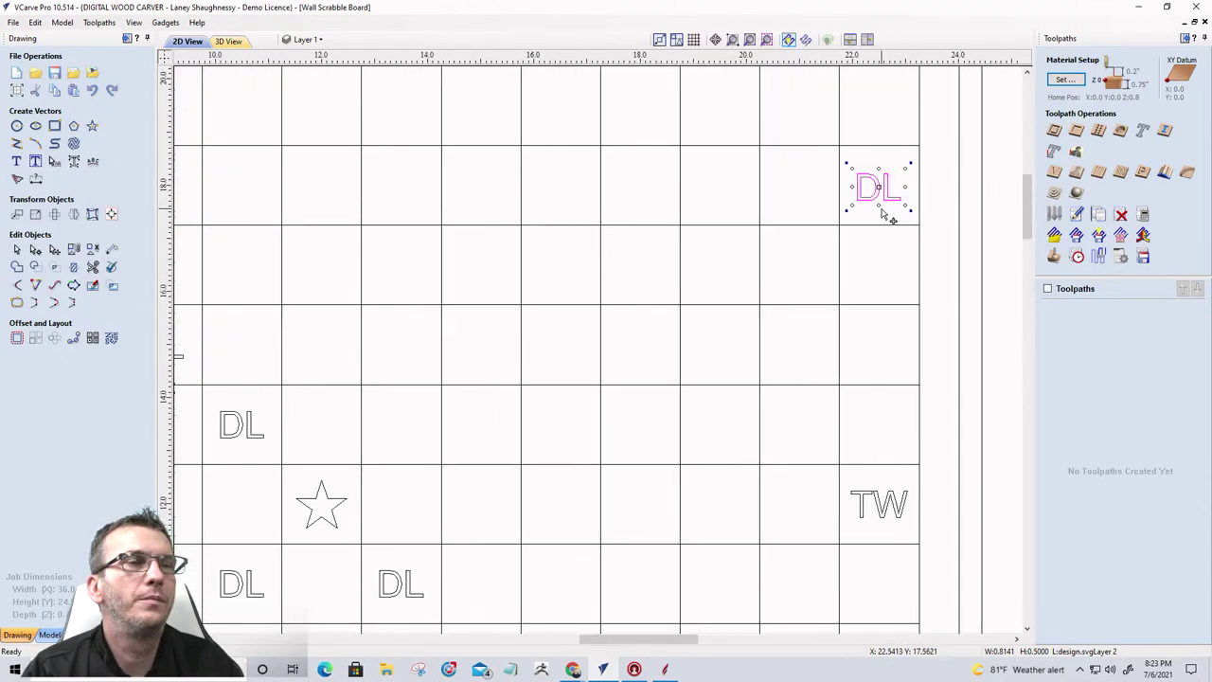
pyautogui.scroll(-5, 890, 213)
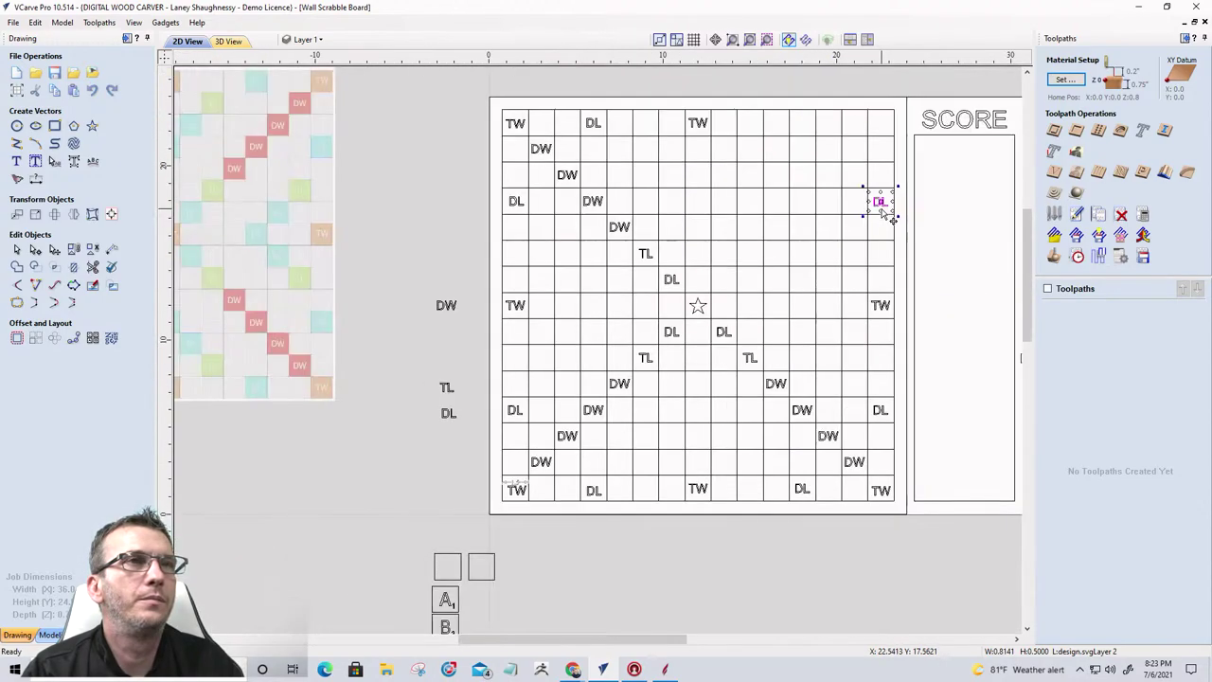
pyautogui.click(883, 308)
pyautogui.moveTo(883, 309); pyautogui.dragTo(880, 122)
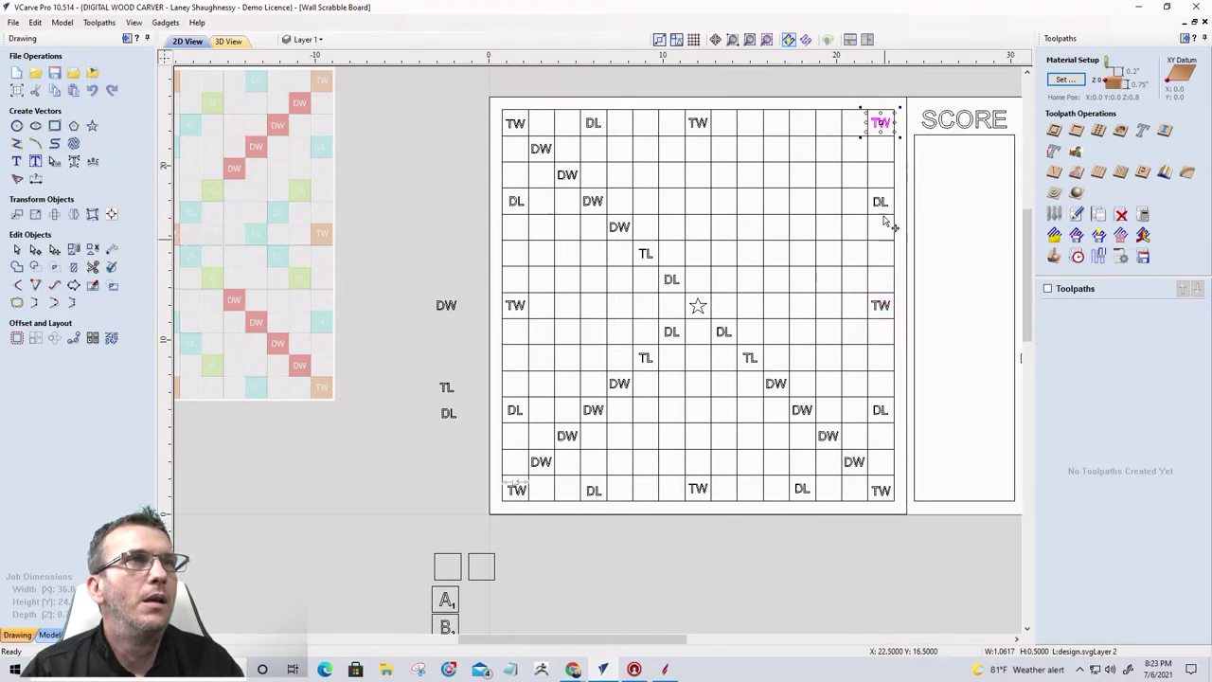
pyautogui.moveTo(880, 207); pyautogui.dragTo(802, 123)
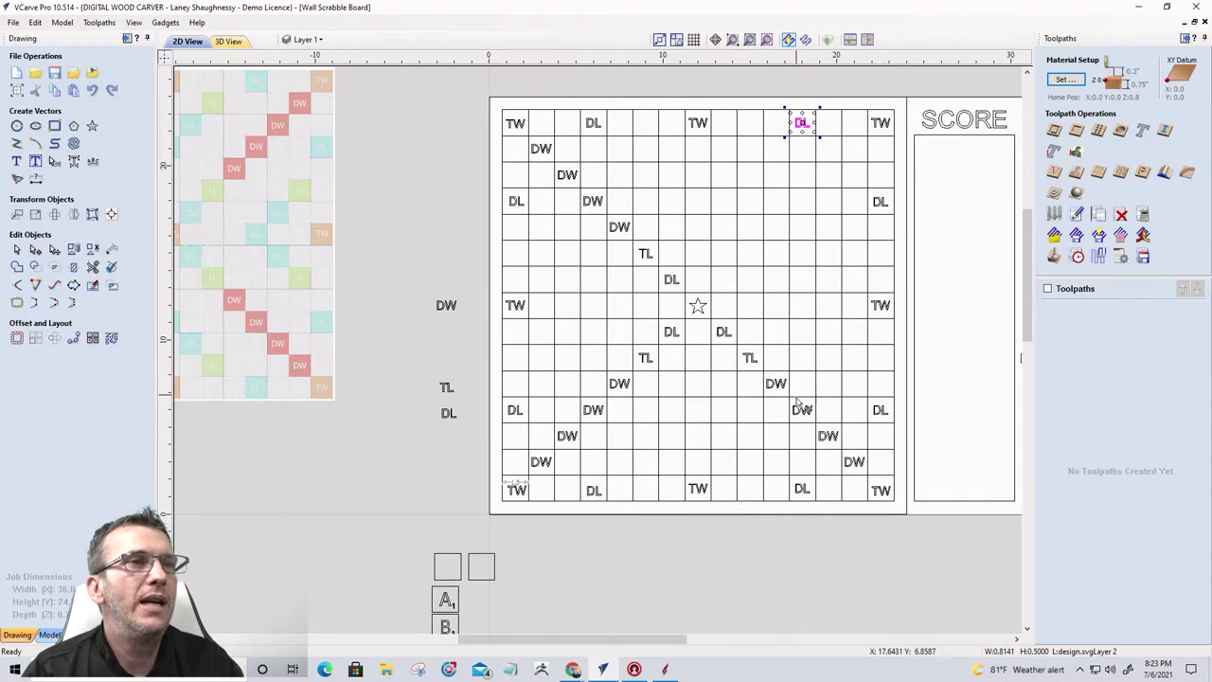
# Step: Return a spare TW to the loose labels and copy a DW onto the upper-right diagonal
pyautogui.click(447, 305)
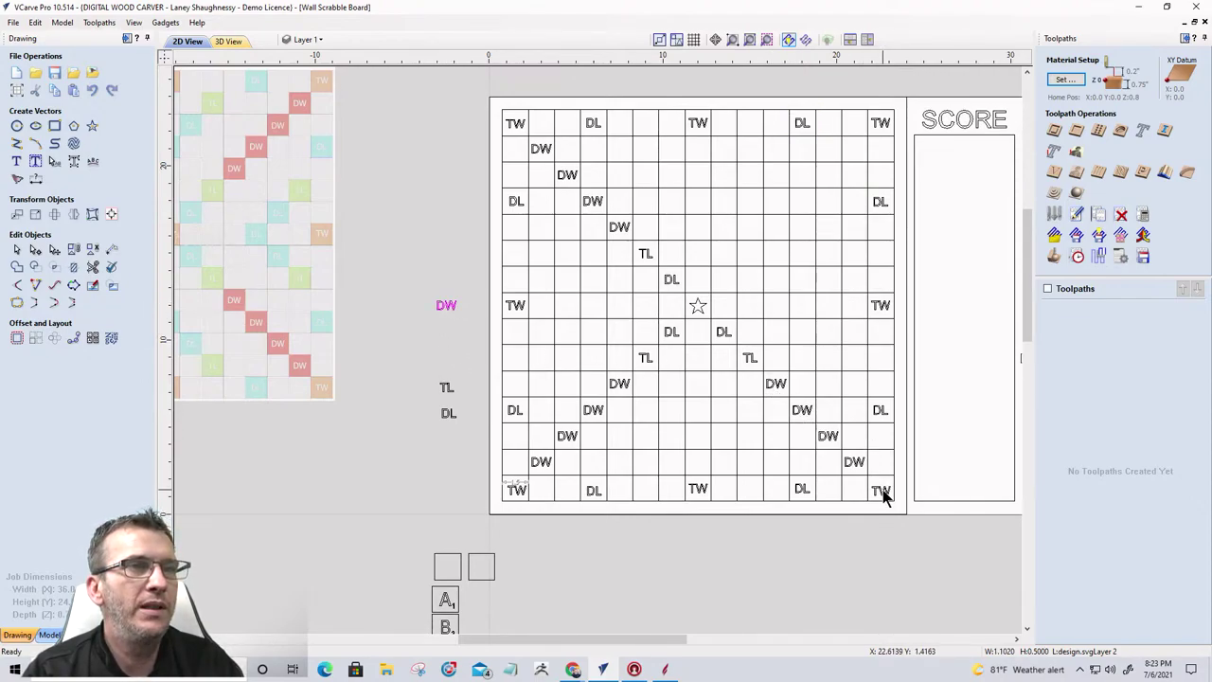
pyautogui.click(880, 489)
pyautogui.moveTo(881, 489); pyautogui.dragTo(445, 345)
pyautogui.click(447, 307)
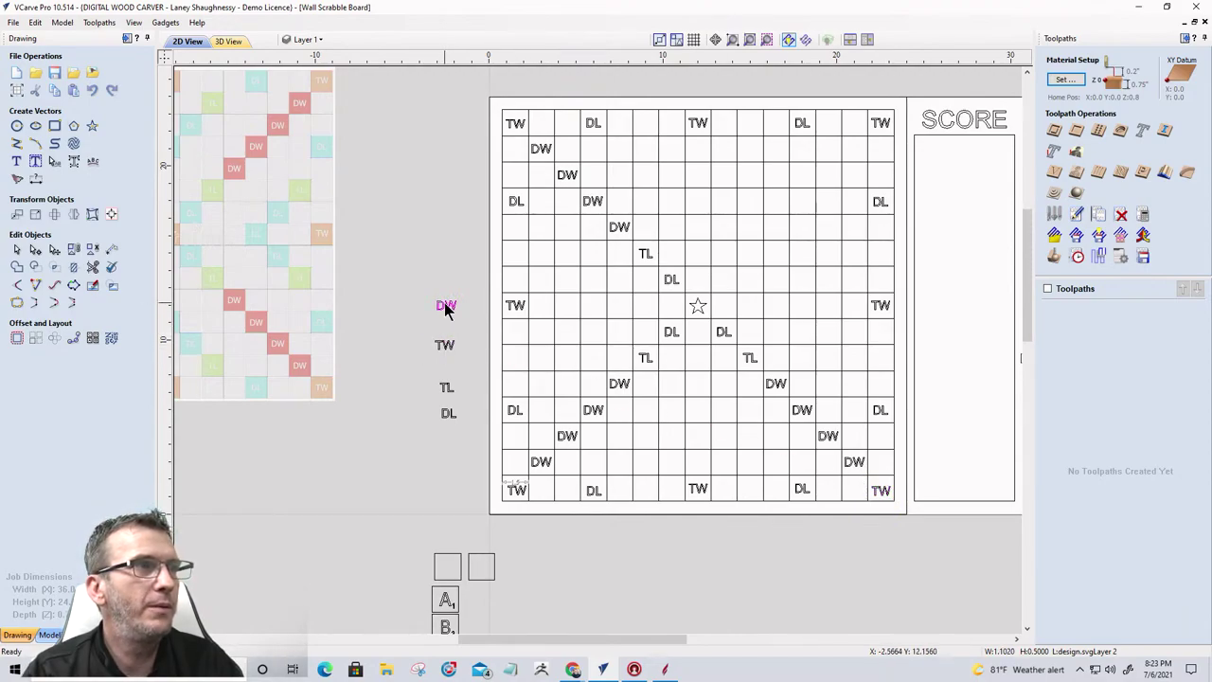
pyautogui.moveTo(447, 303); pyautogui.dragTo(776, 228)
# Step: Copy a TL and a DL into the squares above-right of the centre star
pyautogui.click(444, 389)
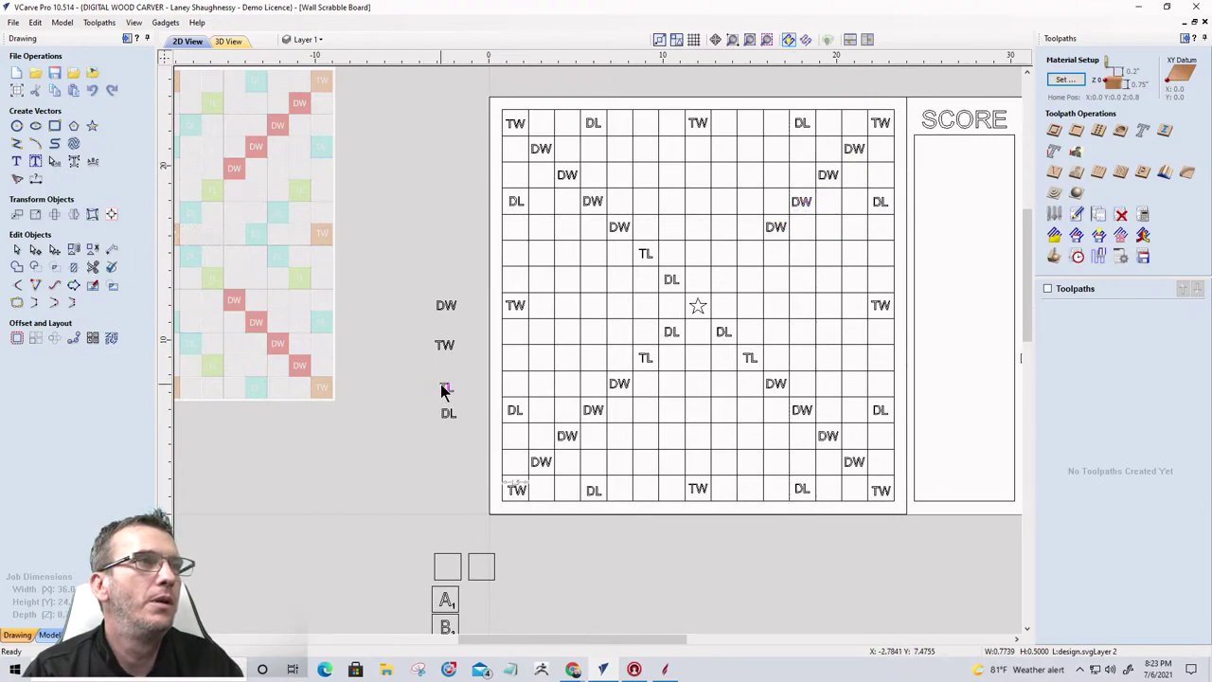
pyautogui.click(443, 389)
pyautogui.moveTo(443, 384); pyautogui.dragTo(739, 243)
pyautogui.scroll(5, 749, 252)
pyautogui.scroll(-5, 762, 252)
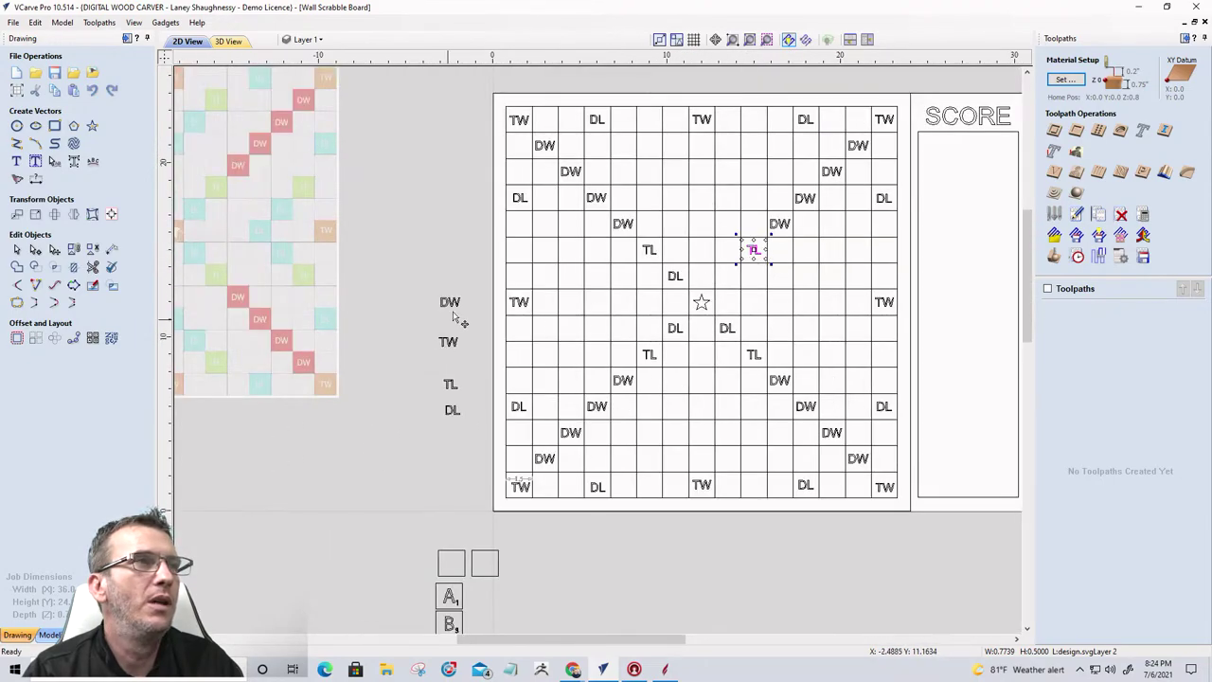
pyautogui.click(452, 413)
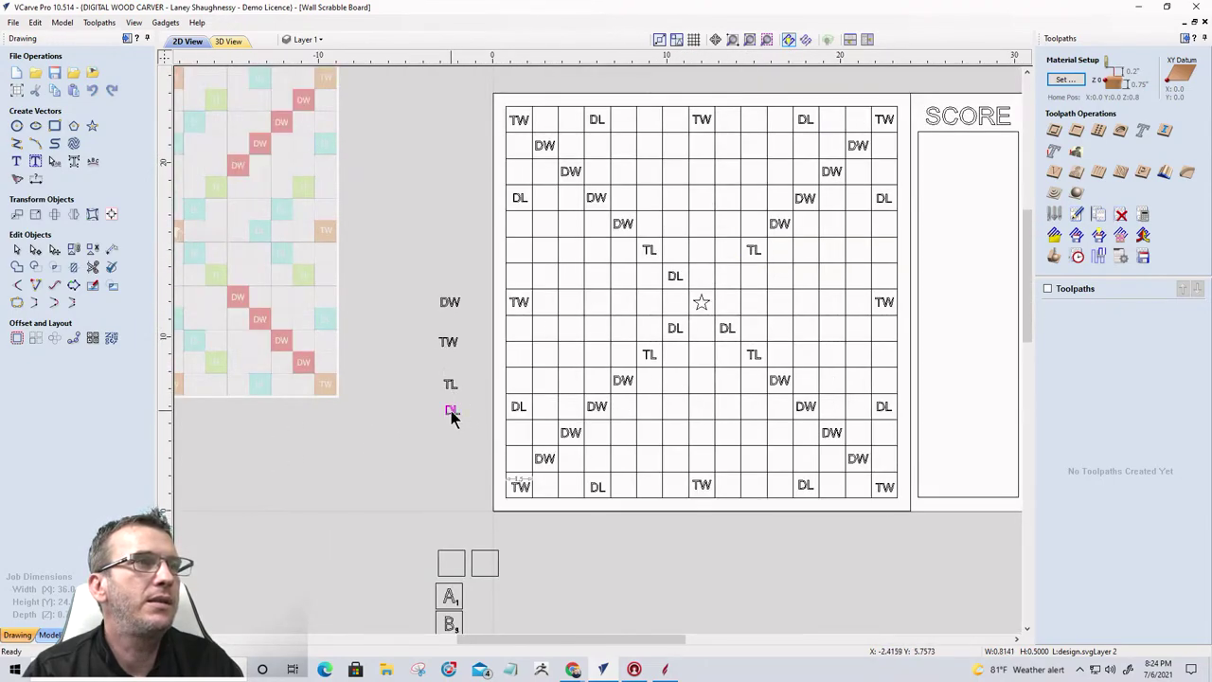
pyautogui.moveTo(455, 405); pyautogui.dragTo(726, 276)
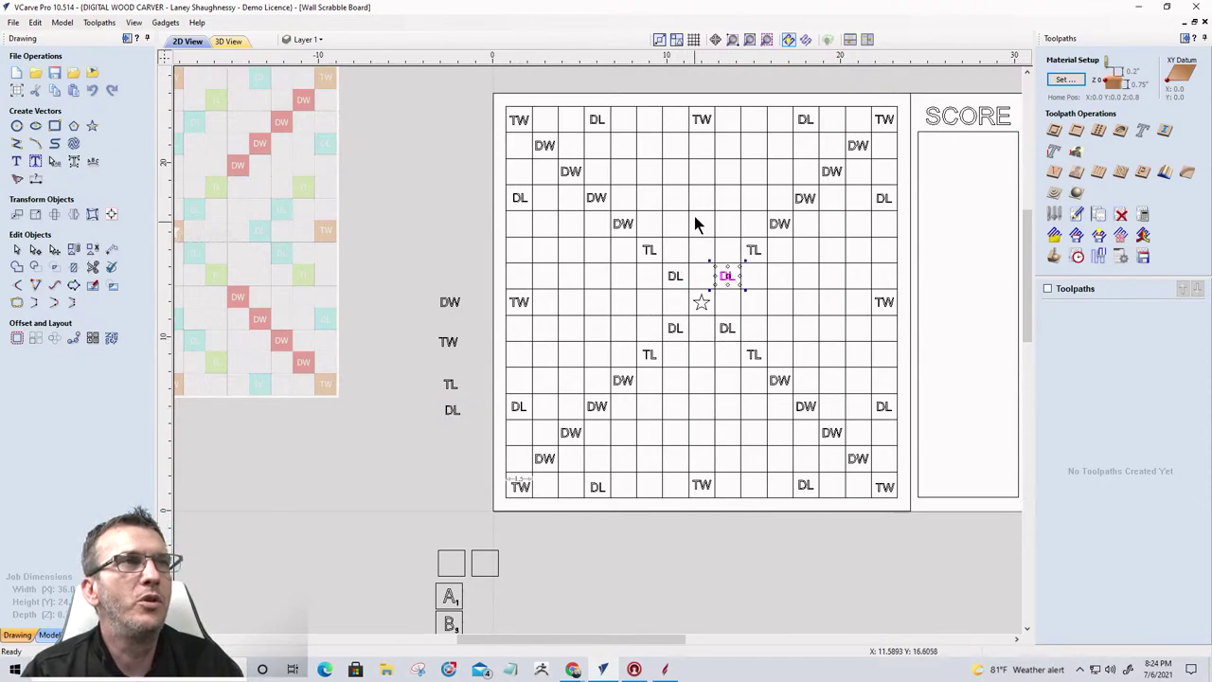
pyautogui.click(643, 145)
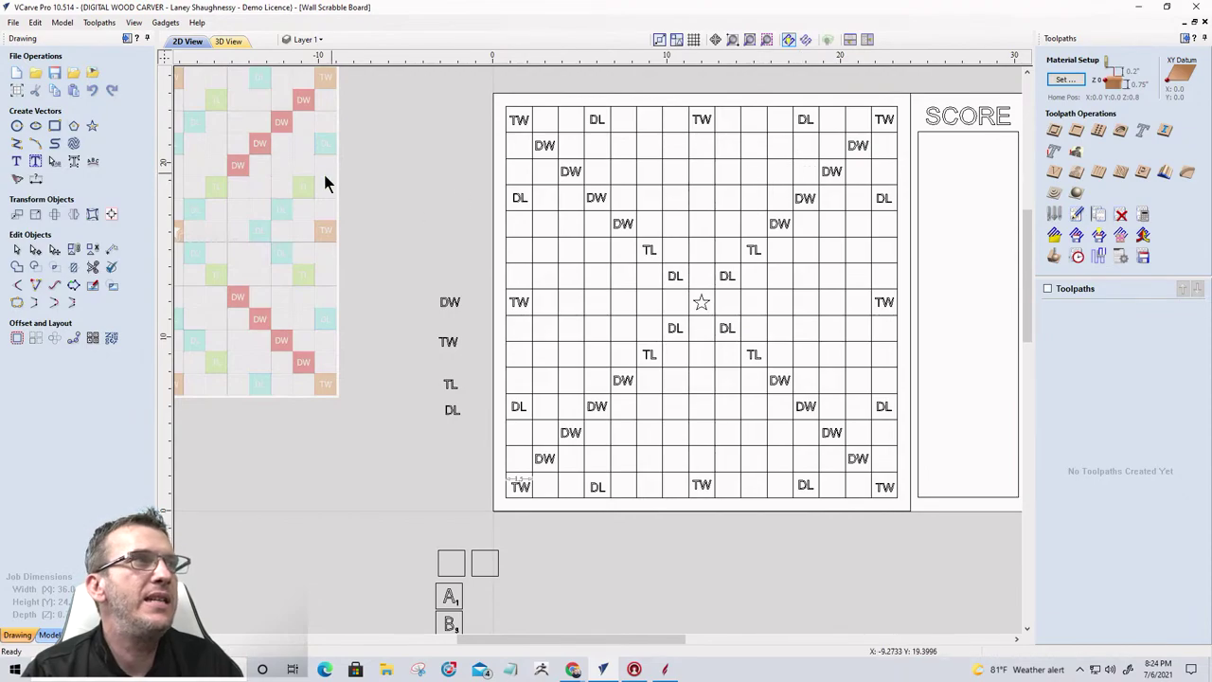
pyautogui.scroll(5, 254, 216)
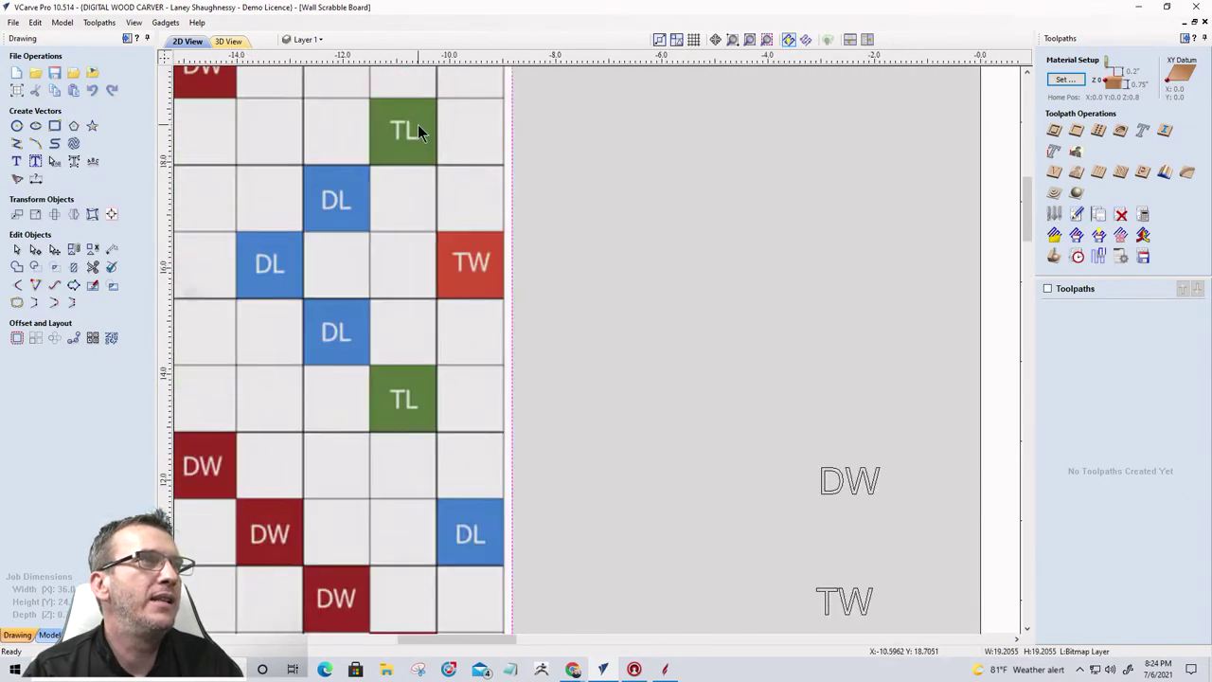
pyautogui.click(420, 126)
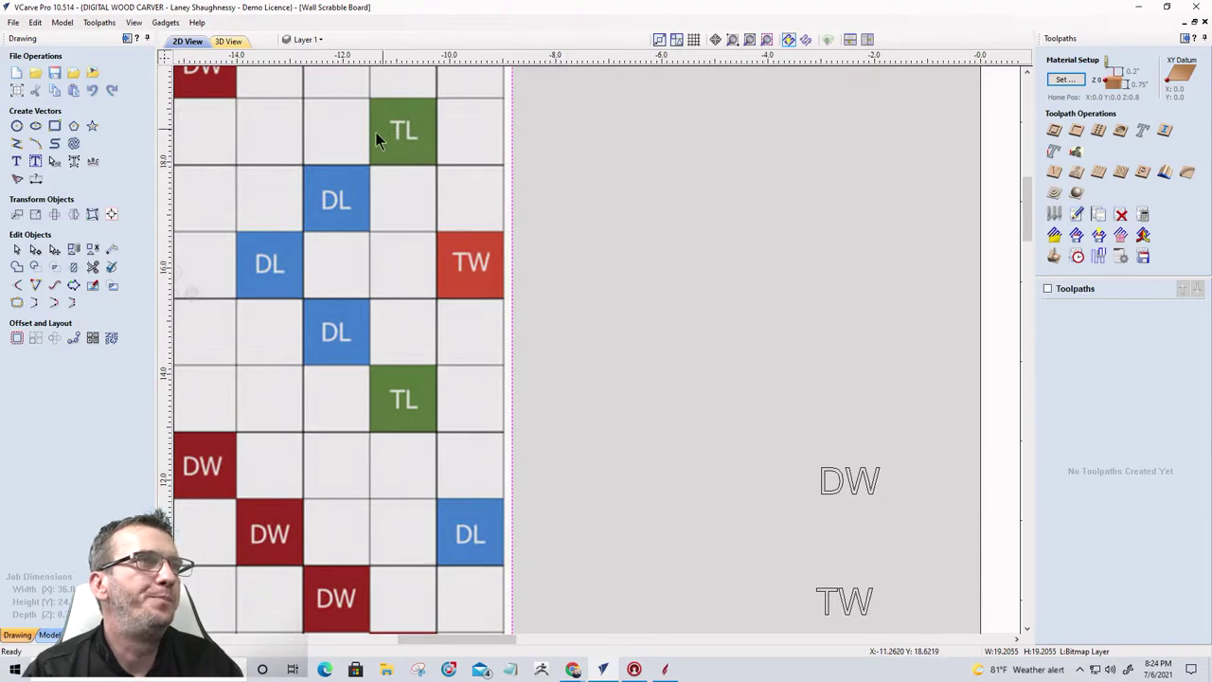
pyautogui.scroll(-6, 575, 220)
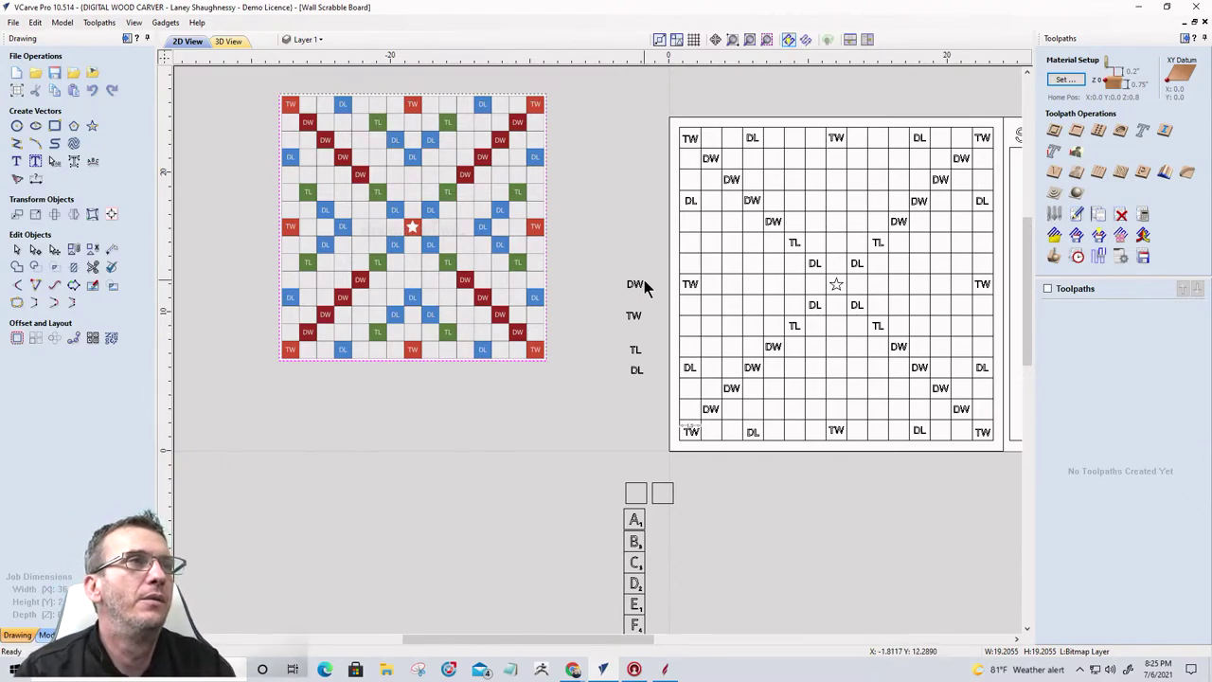
# Step: Copy a DL into a right-side board square, returning a misplaced TL to the loose labels
pyautogui.click(635, 351)
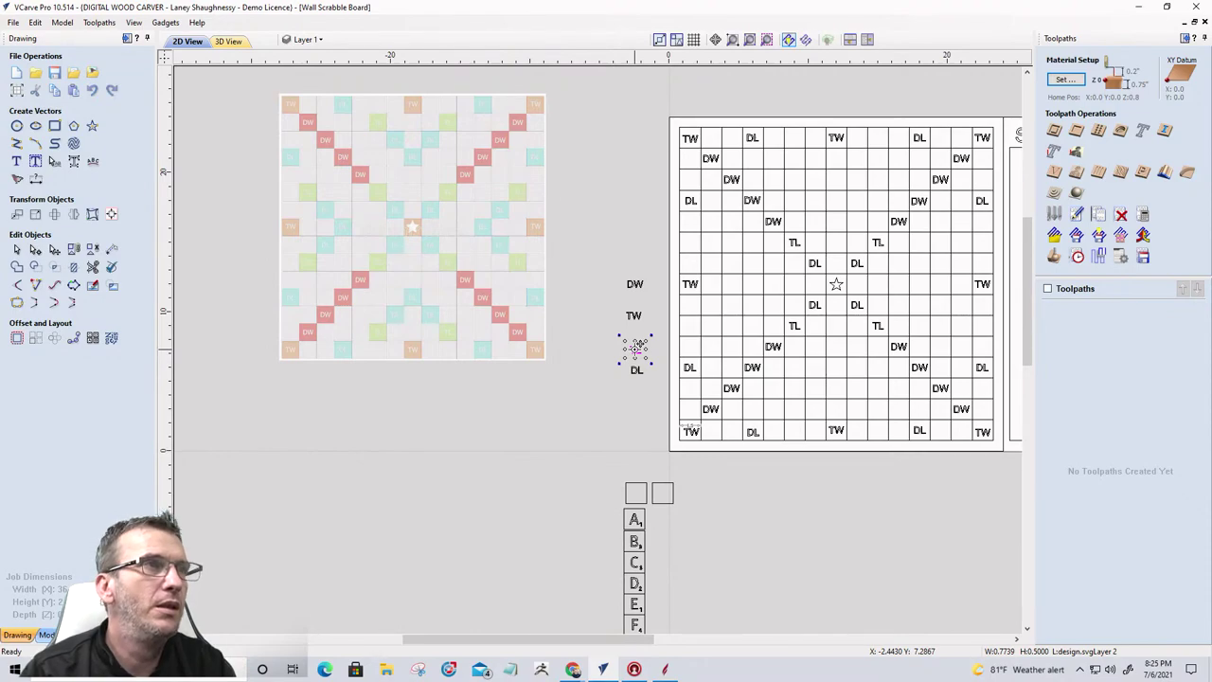
pyautogui.moveTo(635, 348); pyautogui.dragTo(961, 325)
pyautogui.scroll(4, 961, 324)
pyautogui.scroll(-3, 958, 331)
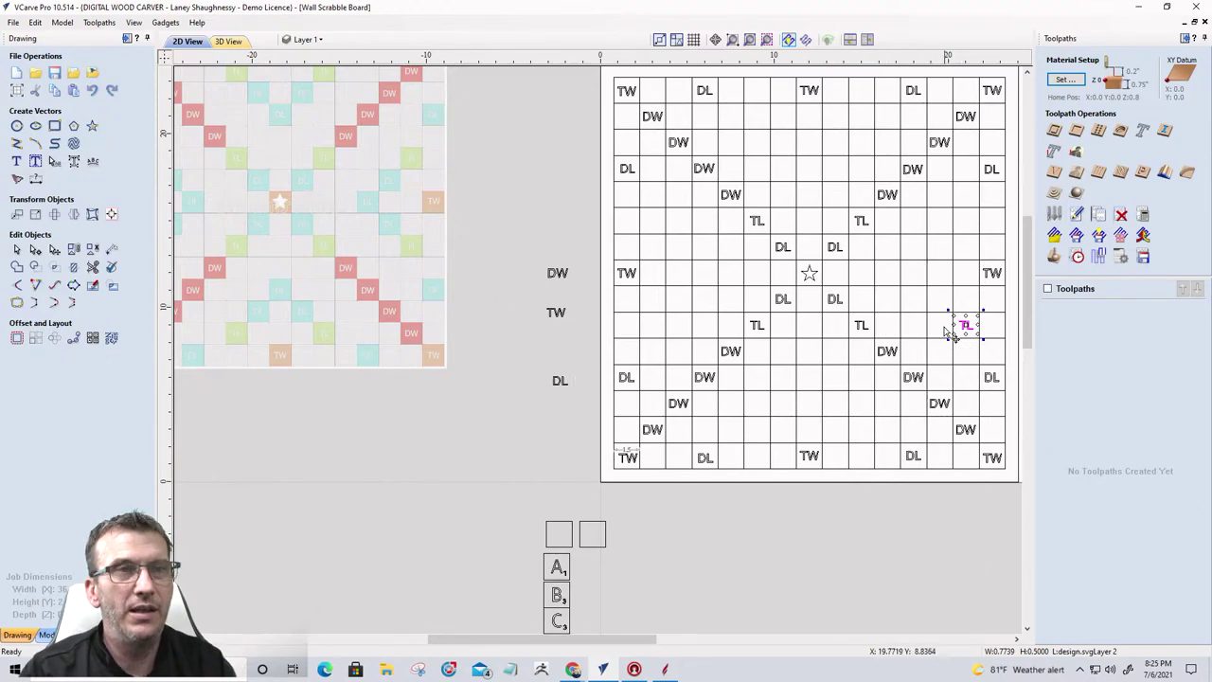
pyautogui.moveTo(963, 322); pyautogui.dragTo(559, 347)
pyautogui.click(559, 380)
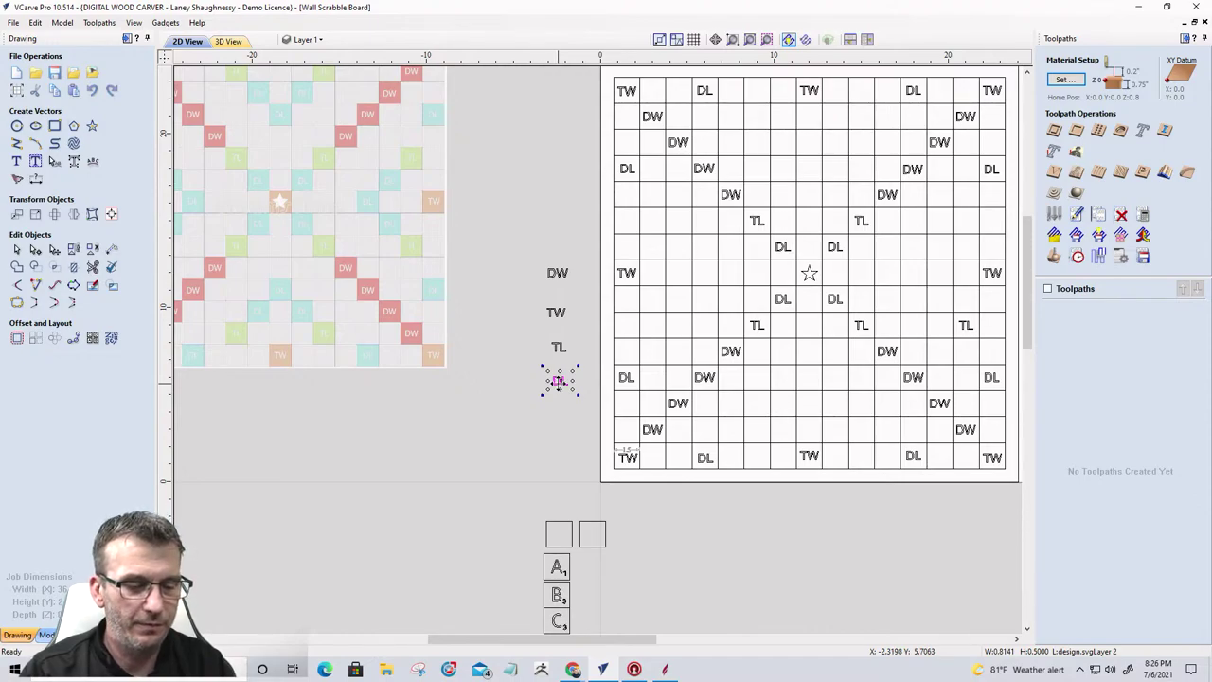
pyautogui.moveTo(559, 383); pyautogui.dragTo(939, 247)
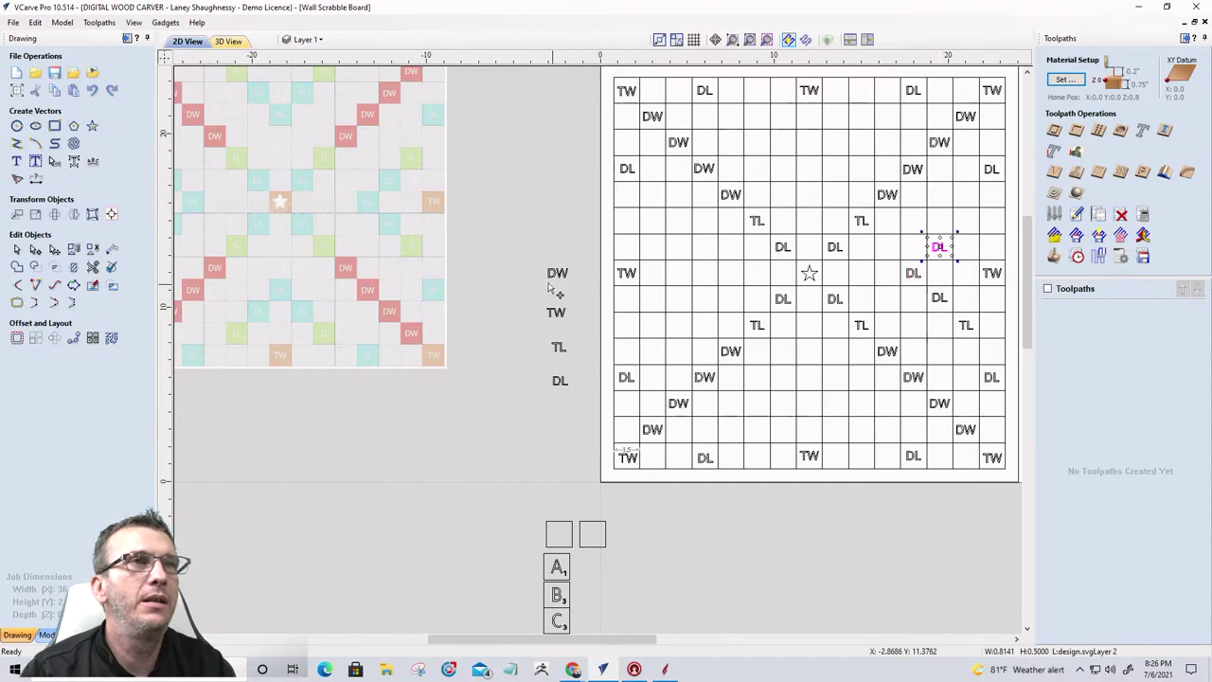
# Step: Copy a TL into an upper-right board square
pyautogui.click(557, 350)
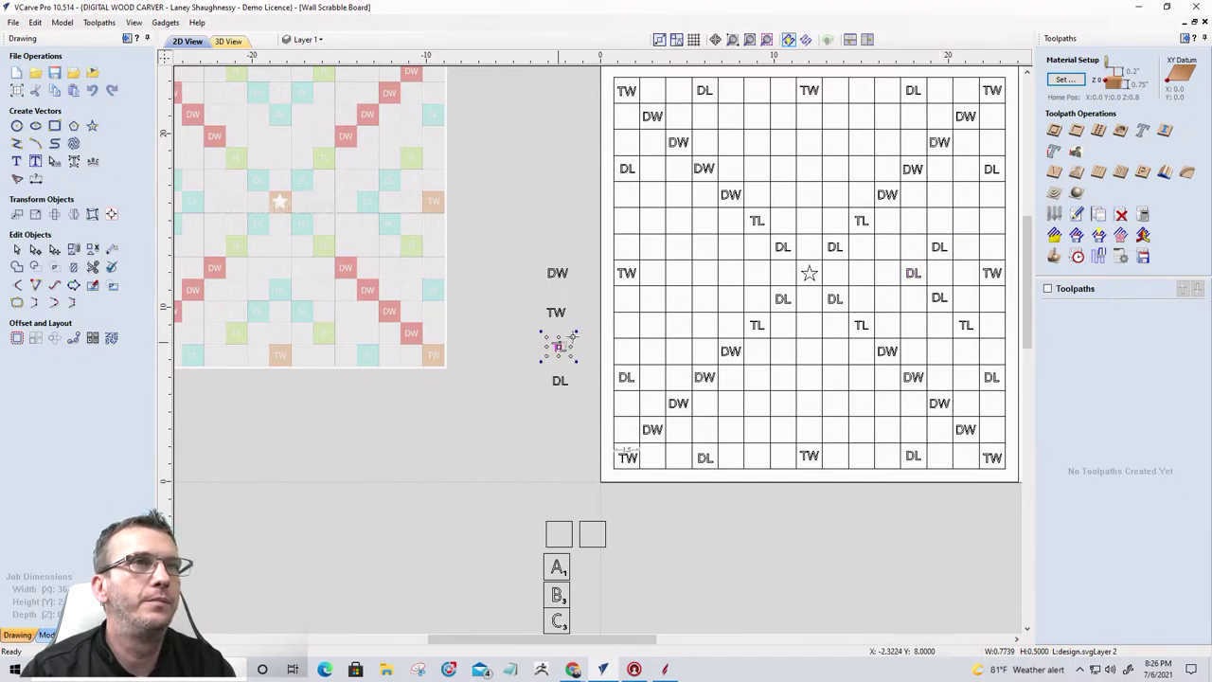
pyautogui.moveTo(558, 347); pyautogui.dragTo(966, 218)
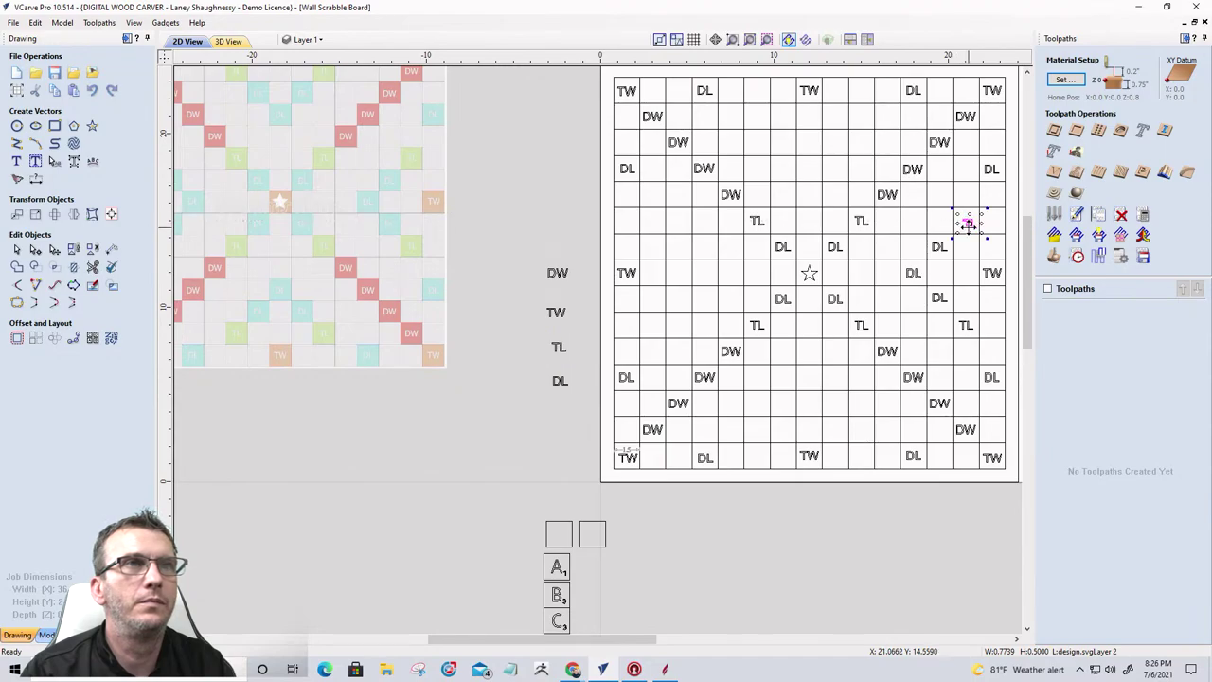
pyautogui.scroll(4, 968, 217)
pyautogui.click(966, 209)
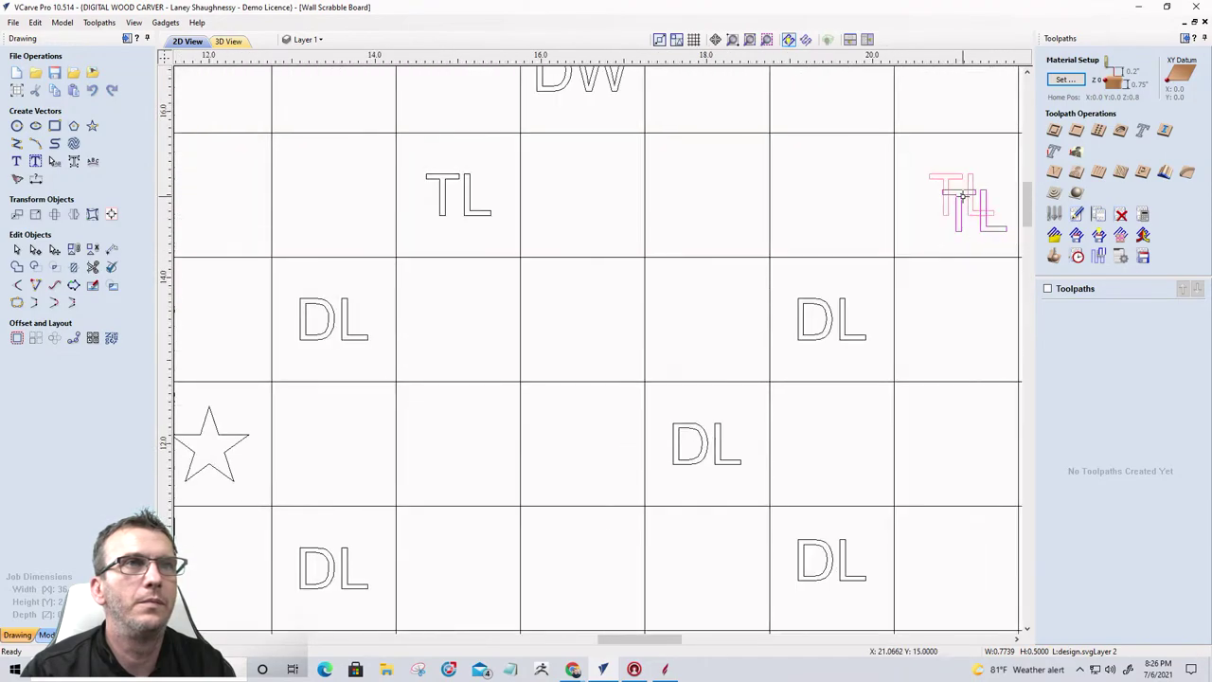
pyautogui.scroll(-4, 954, 199)
pyautogui.scroll(-3, 952, 194)
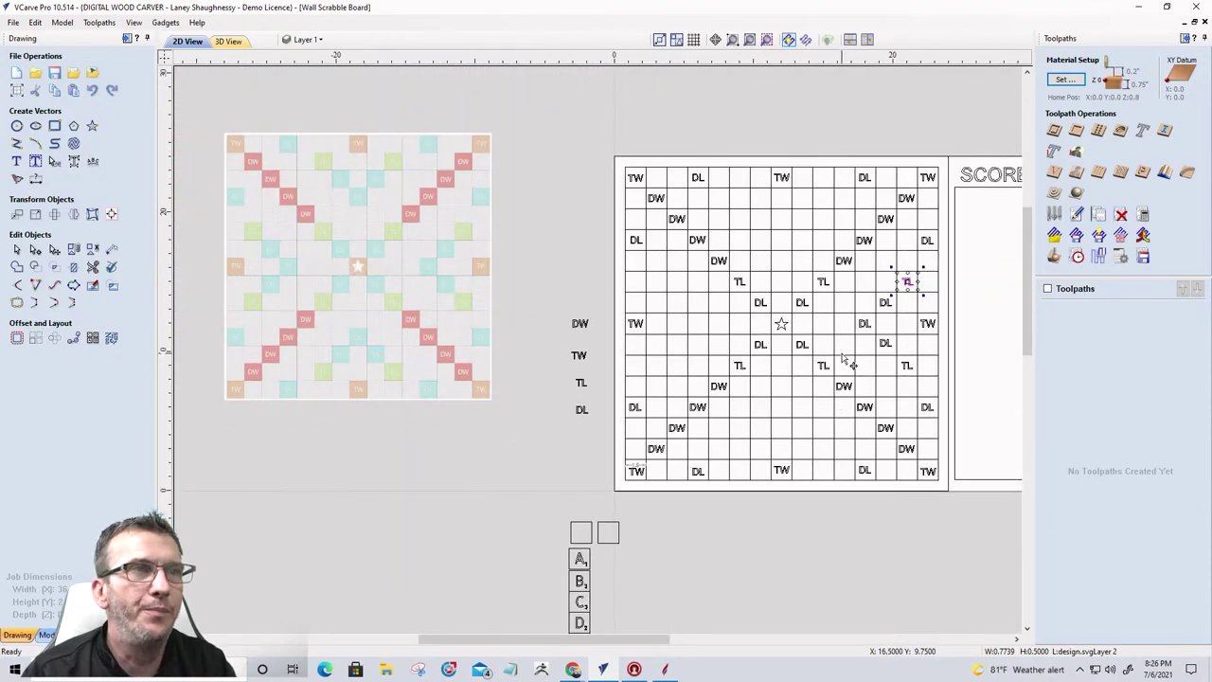
# Step: Fill the lower-middle squares below the centre star with TL and DL copies
pyautogui.click(581, 386)
pyautogui.click(581, 385)
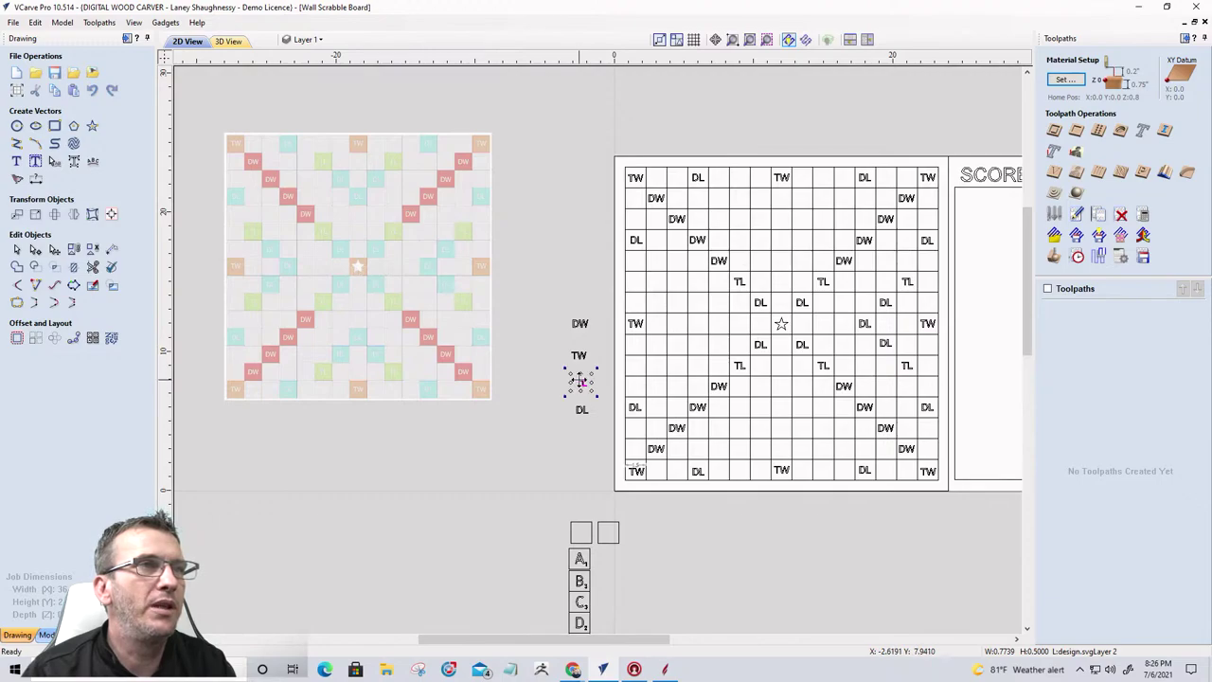
pyautogui.moveTo(581, 384); pyautogui.dragTo(748, 435)
pyautogui.scroll(3, 744, 442)
pyautogui.scroll(-2, 294, 305)
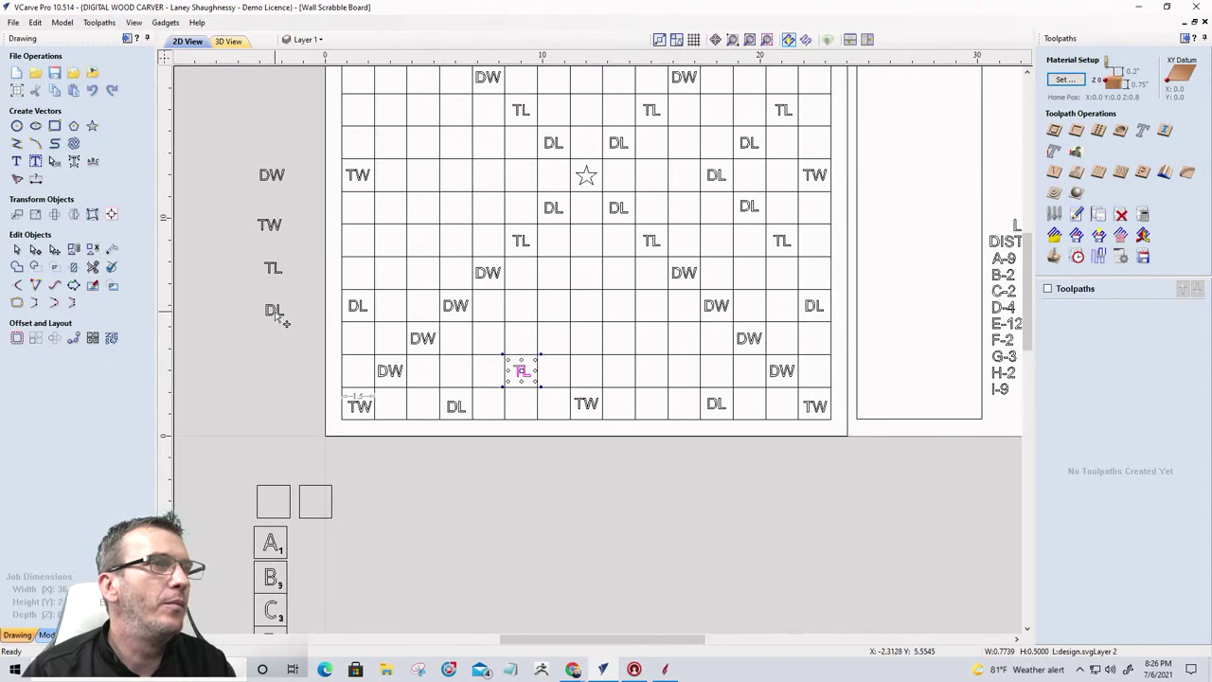
pyautogui.click(276, 316)
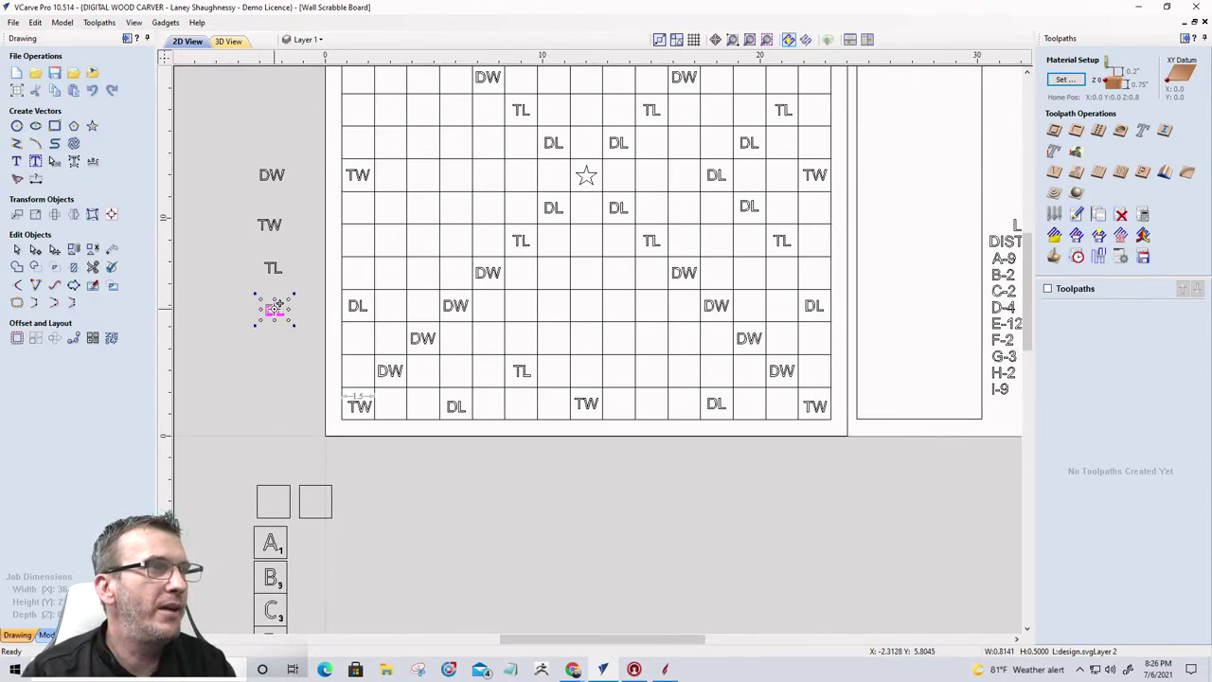
pyautogui.moveTo(276, 306); pyautogui.dragTo(618, 338)
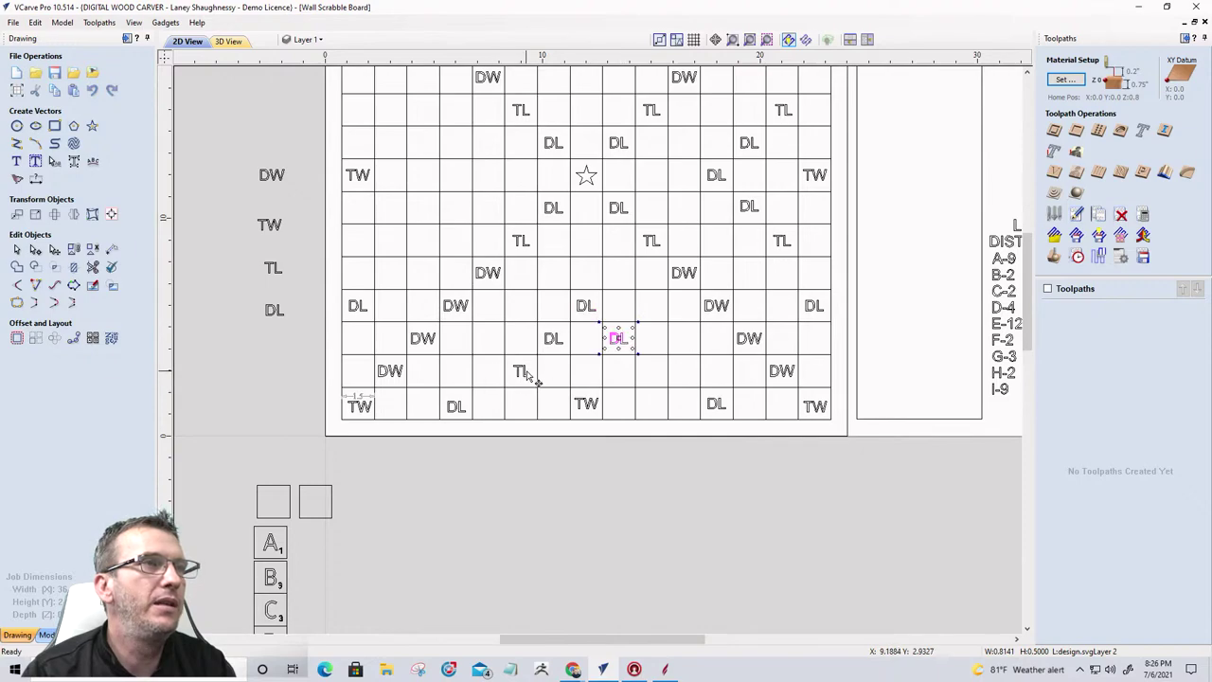
pyautogui.moveTo(527, 375); pyautogui.dragTo(649, 371)
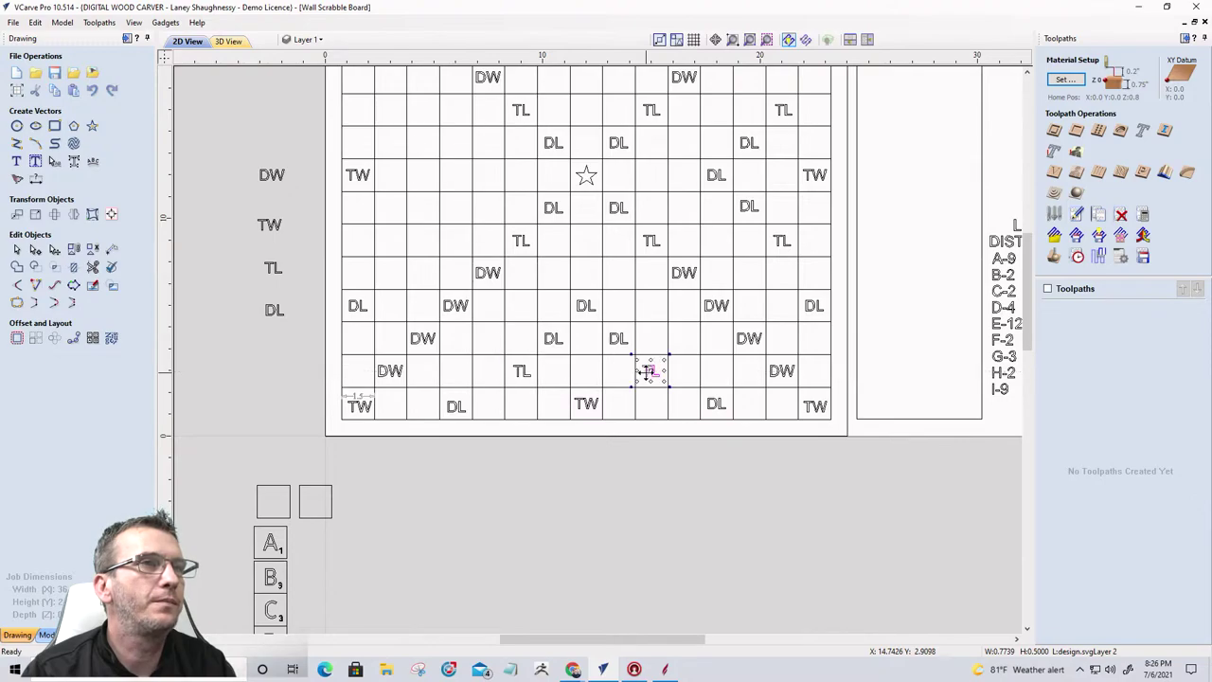
# Step: Select the lower cluster of DL and TL labels as a group
pyautogui.scroll(-3, 407, 384)
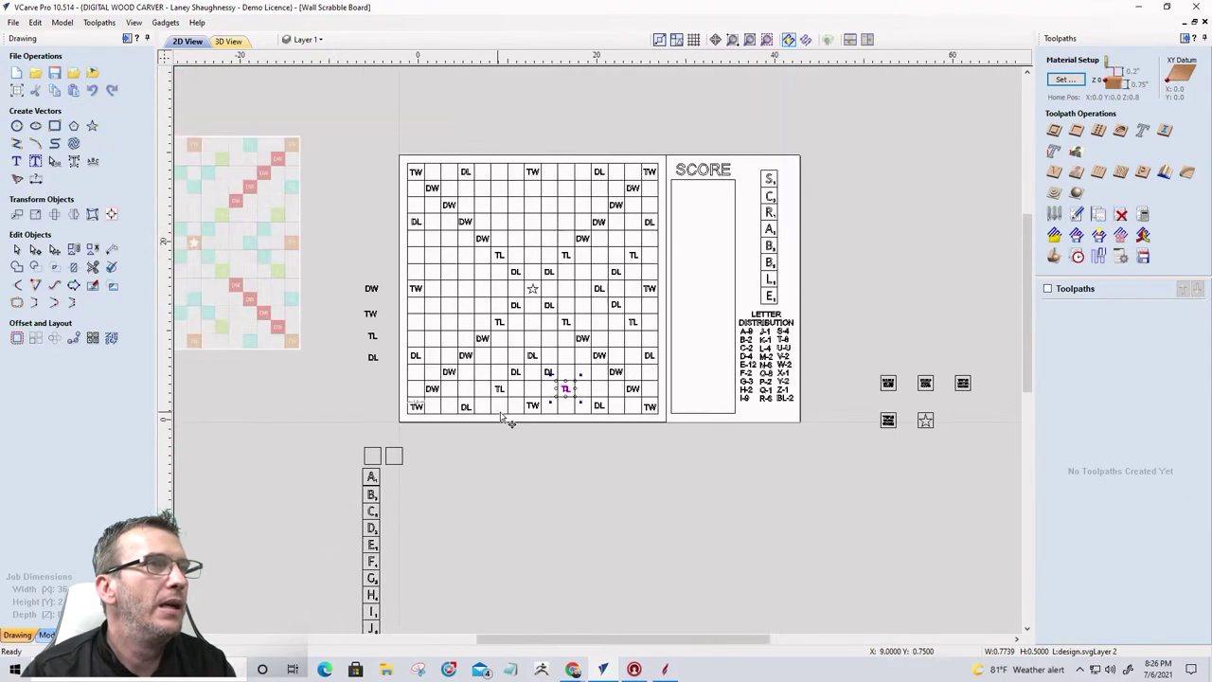
pyautogui.scroll(5, 371, 324)
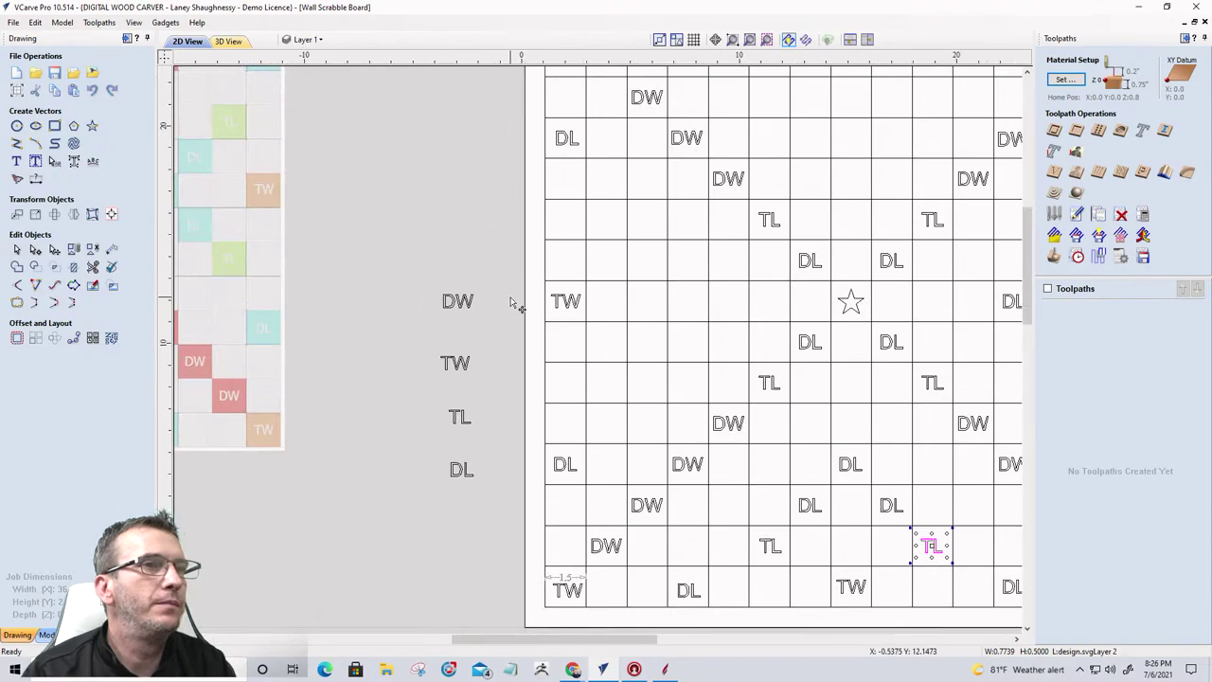
pyautogui.scroll(-1, 516, 305)
pyautogui.moveTo(704, 417); pyautogui.dragTo(870, 526)
pyautogui.click(753, 507)
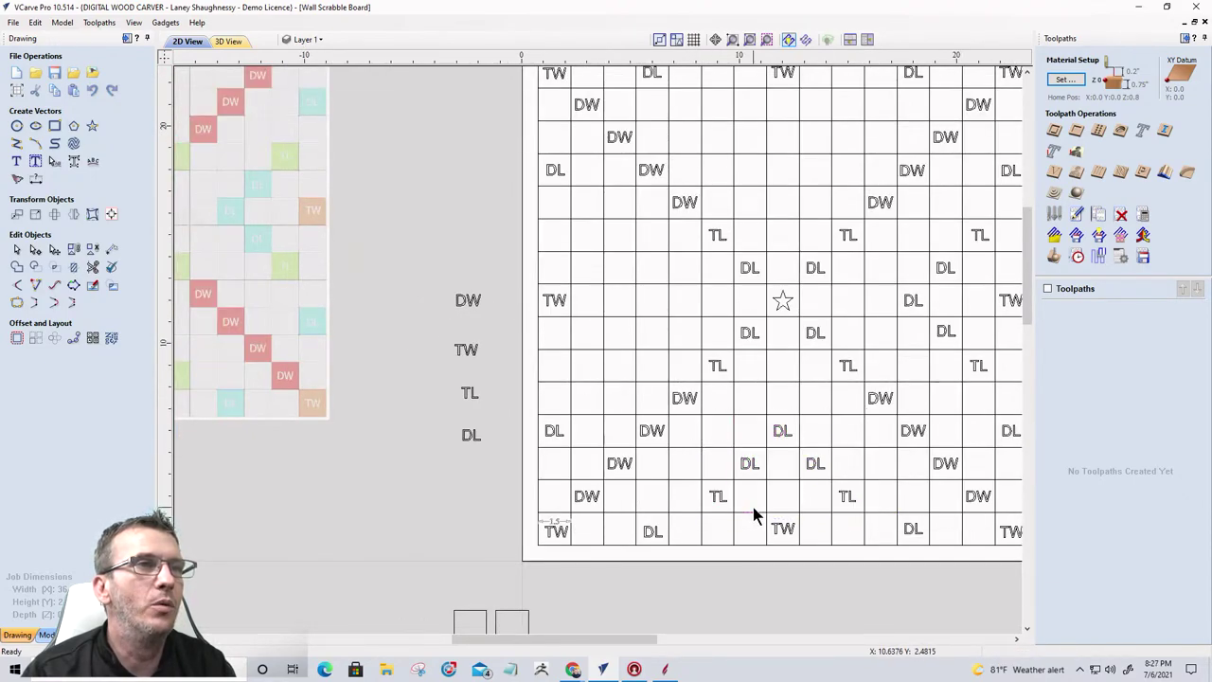
pyautogui.click(722, 500)
pyautogui.click(748, 465)
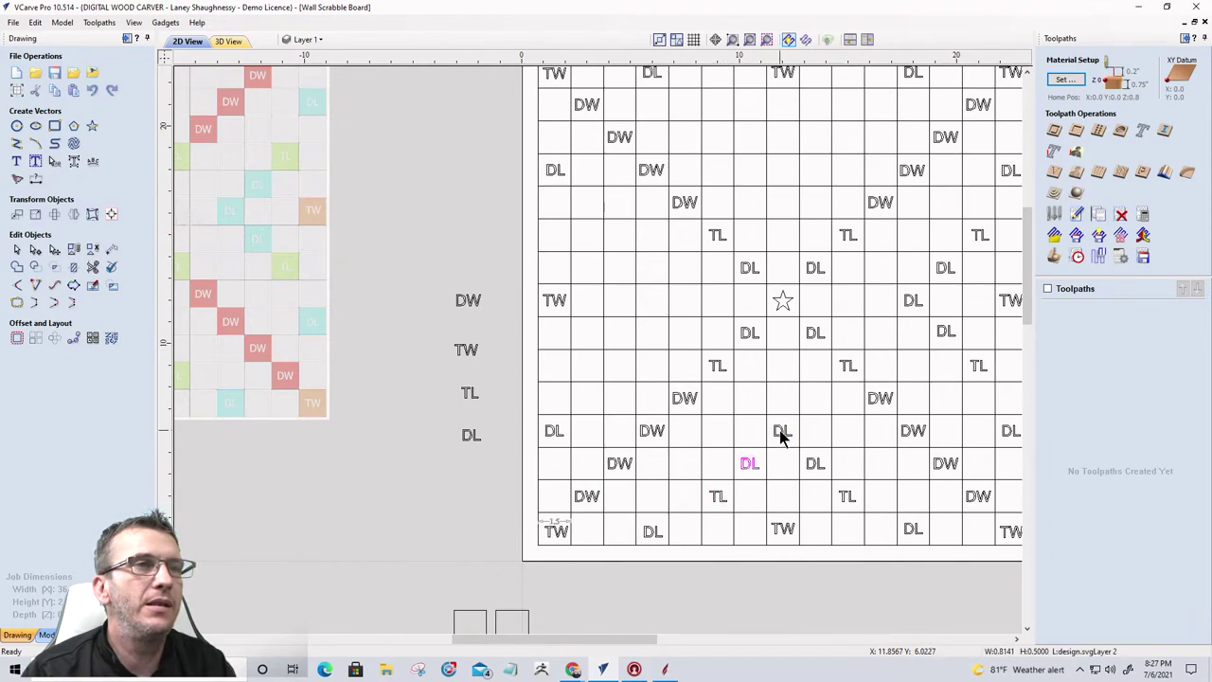
pyautogui.keyDown('shift'); pyautogui.click(712, 498); pyautogui.keyUp('shift')
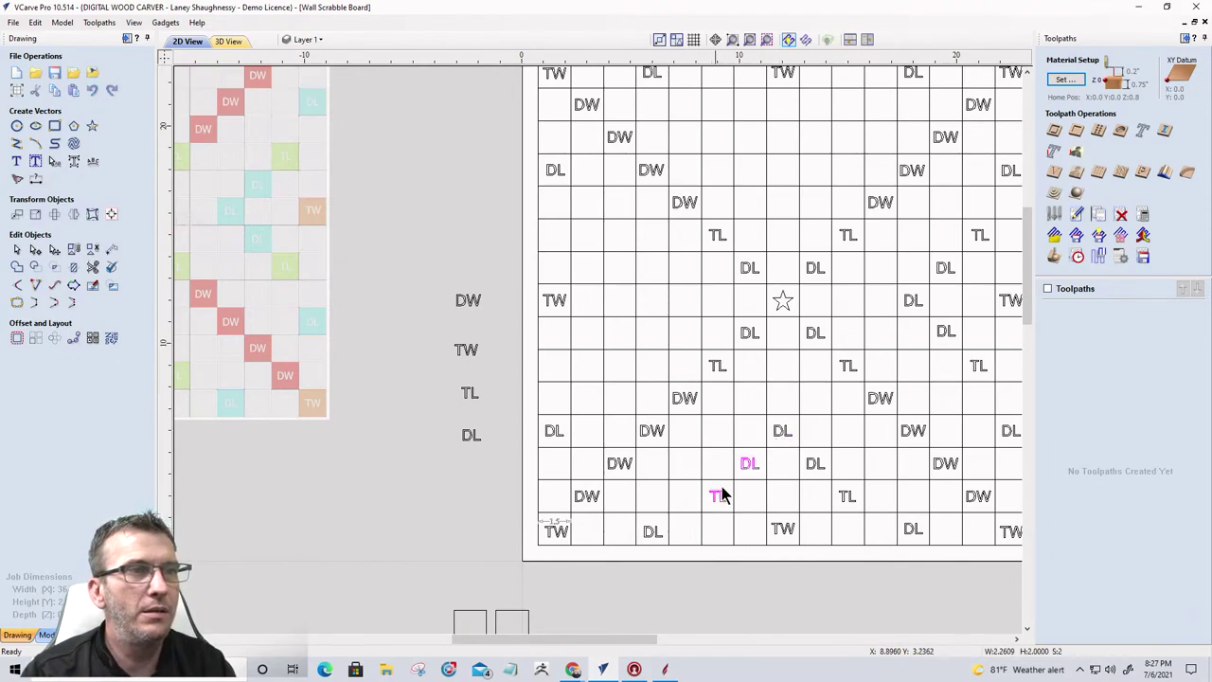
pyautogui.keyDown('shift'); pyautogui.click(779, 432); pyautogui.keyUp('shift')
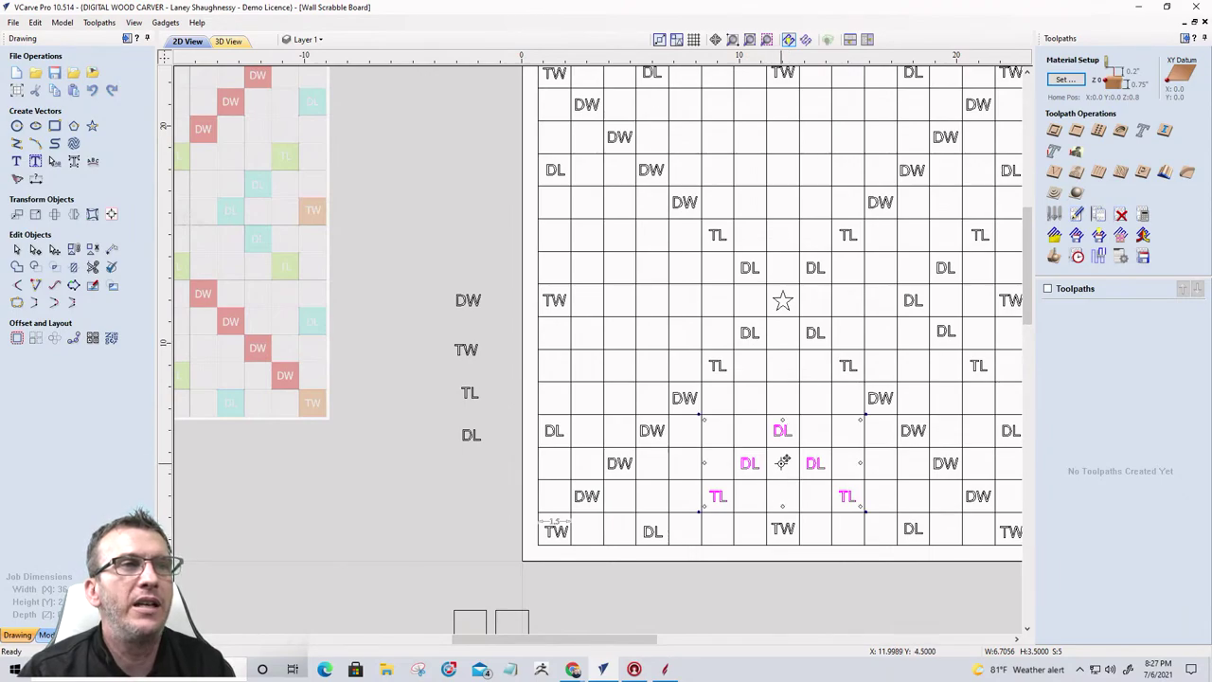
# Step: Copy the DL/TL cluster, rotate it 90° with R, and position it left of the centre star
pyautogui.moveTo(784, 462); pyautogui.dragTo(637, 301)
pyautogui.press('r')
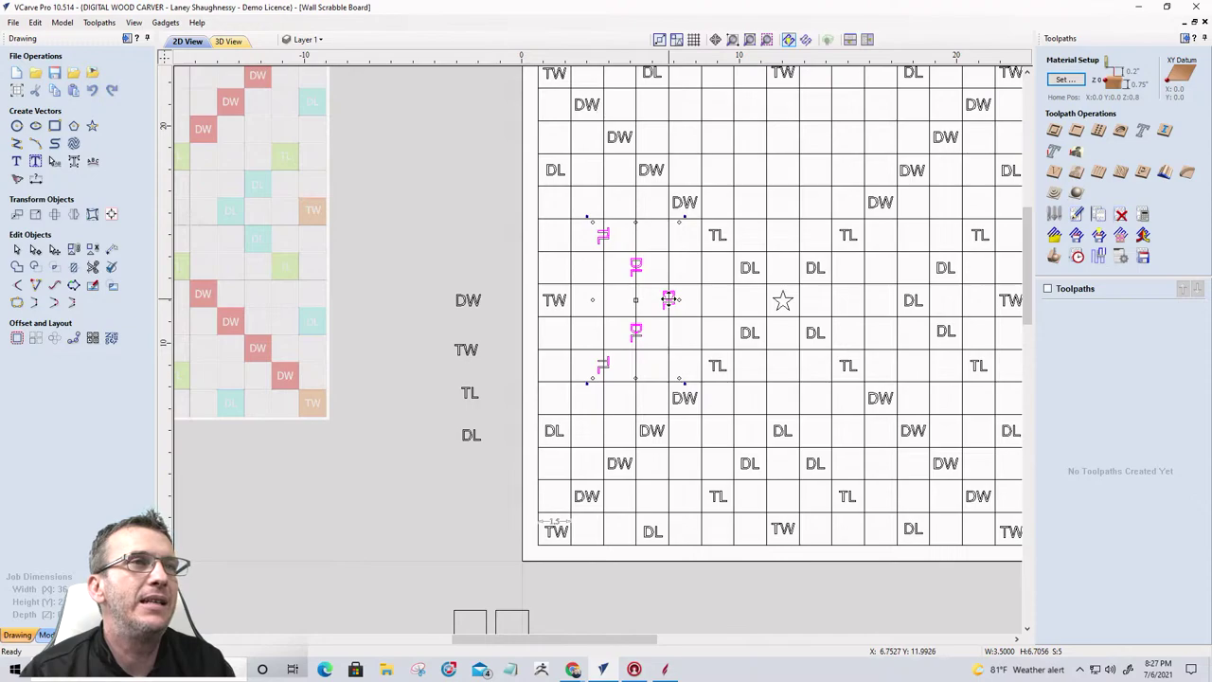
pyautogui.moveTo(669, 299); pyautogui.dragTo(653, 301)
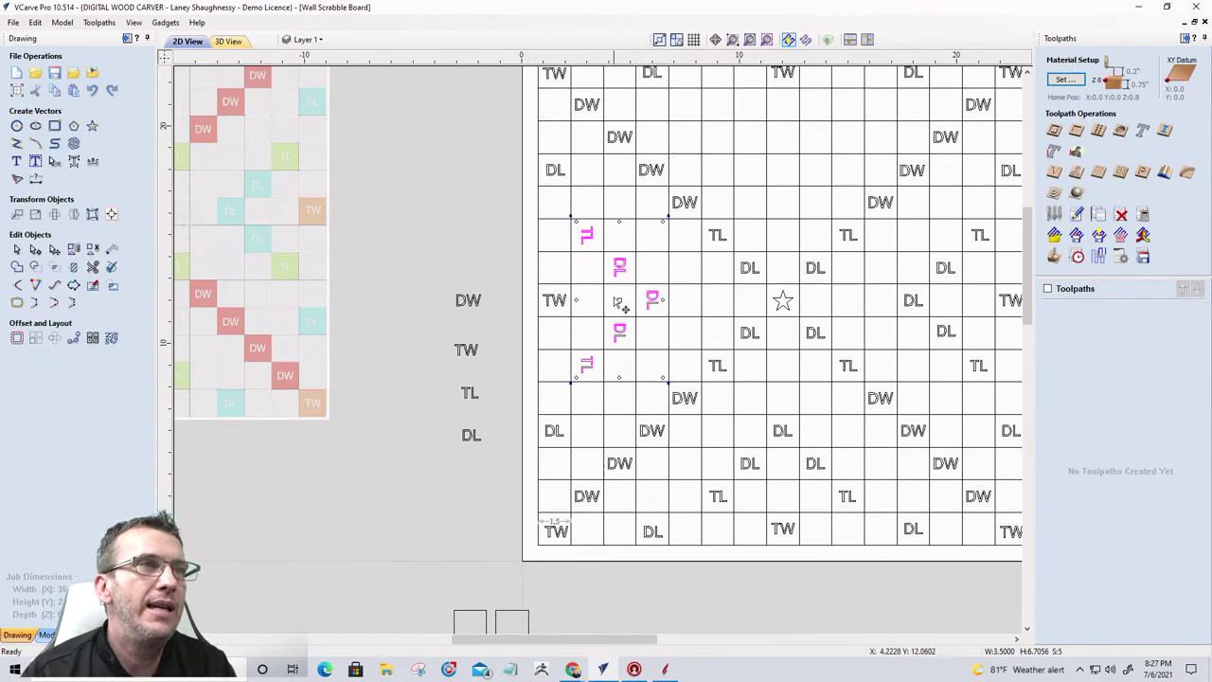
pyautogui.scroll(-2, 623, 309)
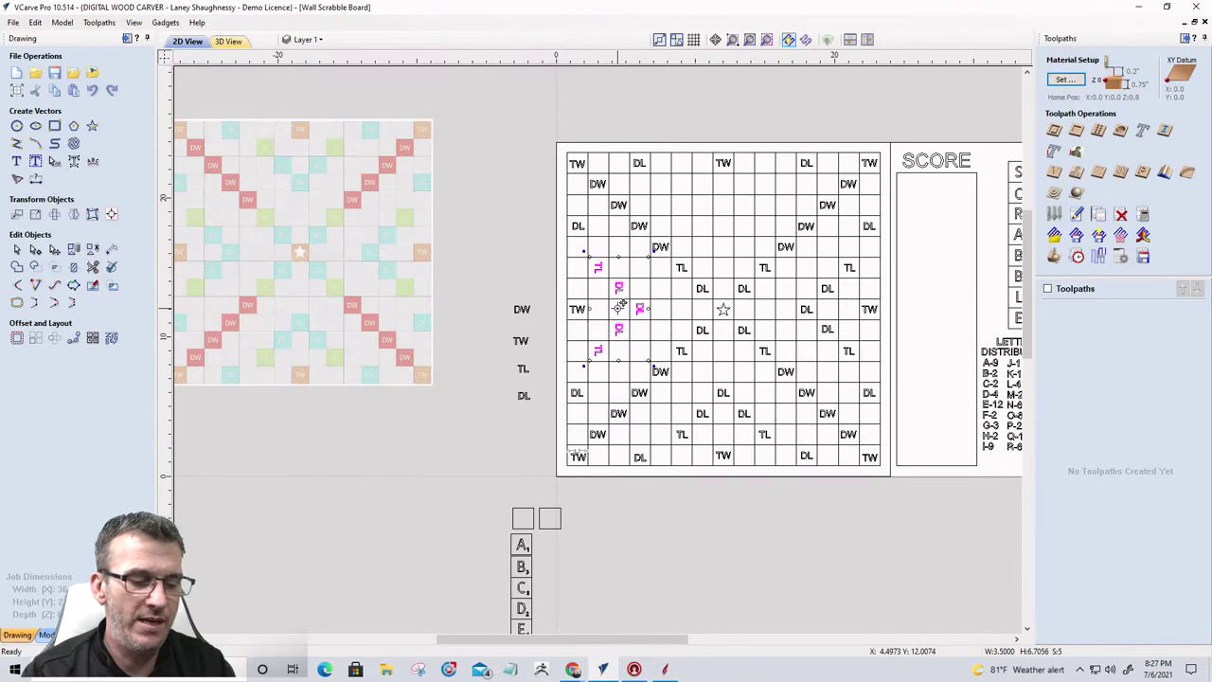
# Step: Copy the rotated DL/TL cluster into the squares above the centre star and align it
pyautogui.moveTo(619, 307); pyautogui.dragTo(731, 208)
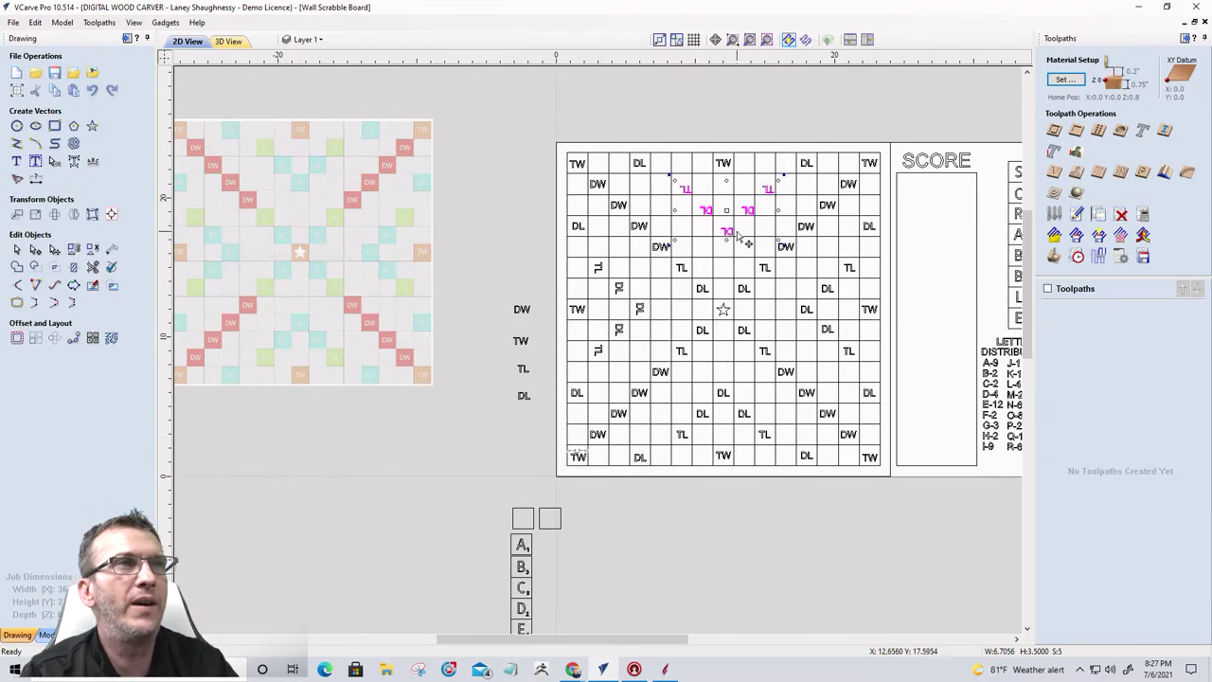
pyautogui.scroll(4, 730, 231)
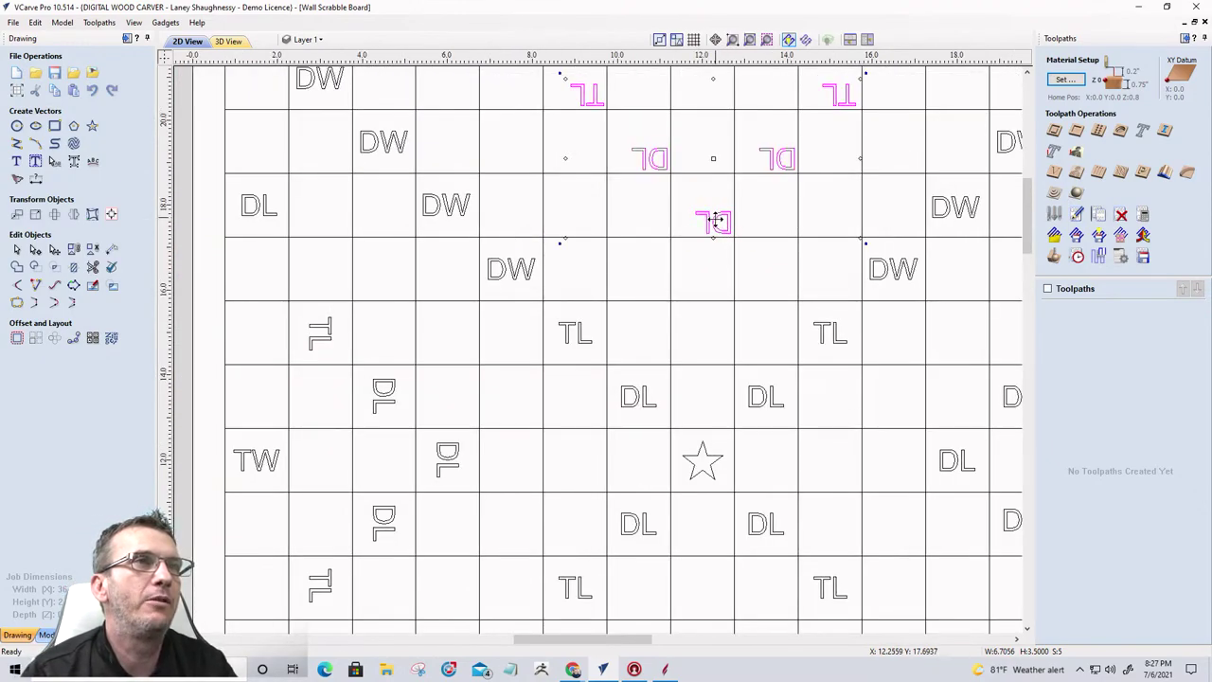
pyautogui.moveTo(717, 221); pyautogui.dragTo(699, 204)
pyautogui.scroll(-3, 728, 308)
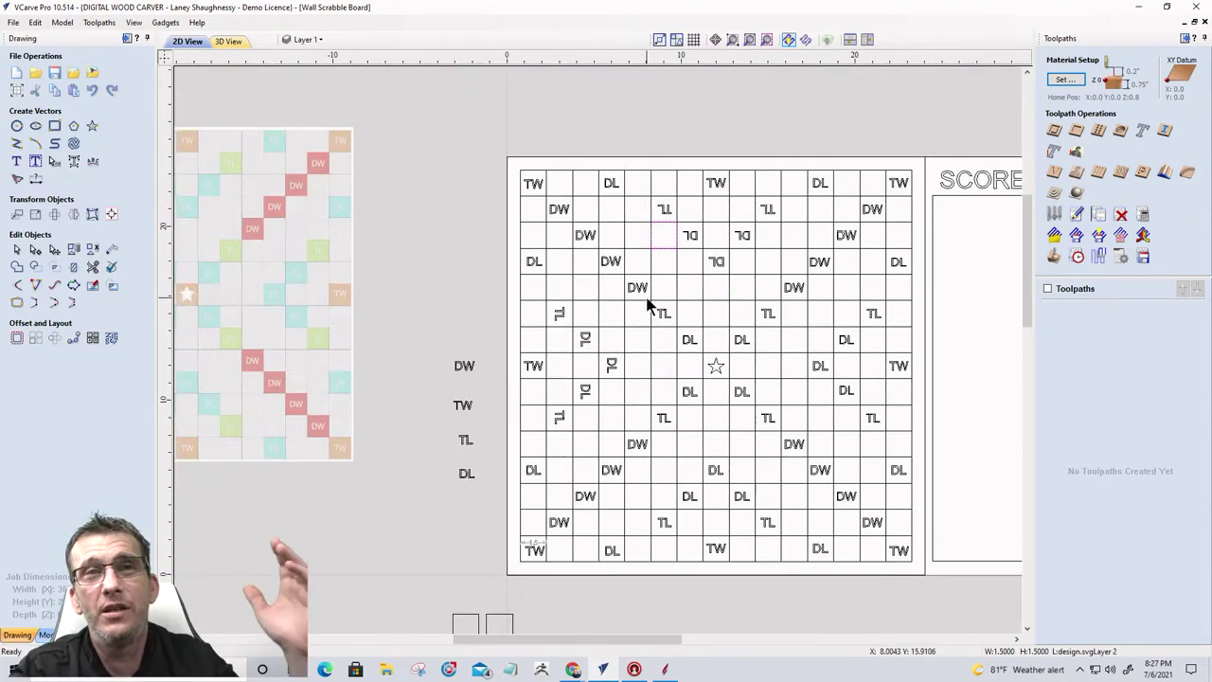
pyautogui.scroll(-2, 676, 307)
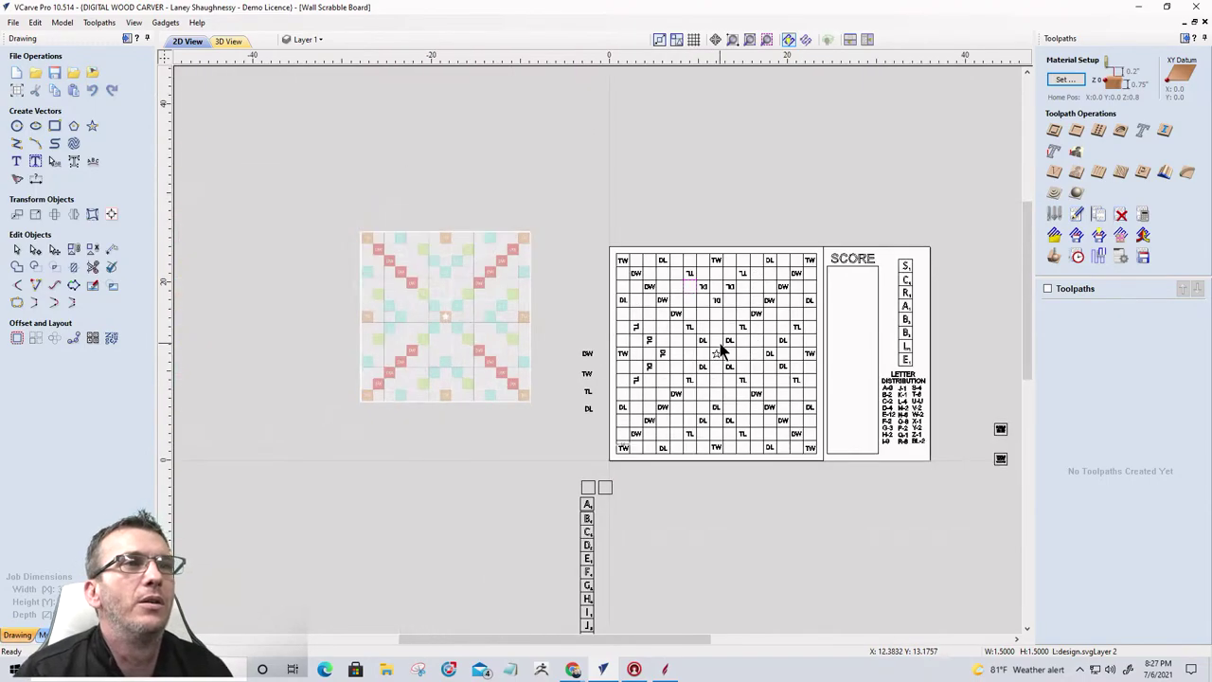
pyautogui.scroll(5, 736, 360)
pyautogui.scroll(-4, 601, 205)
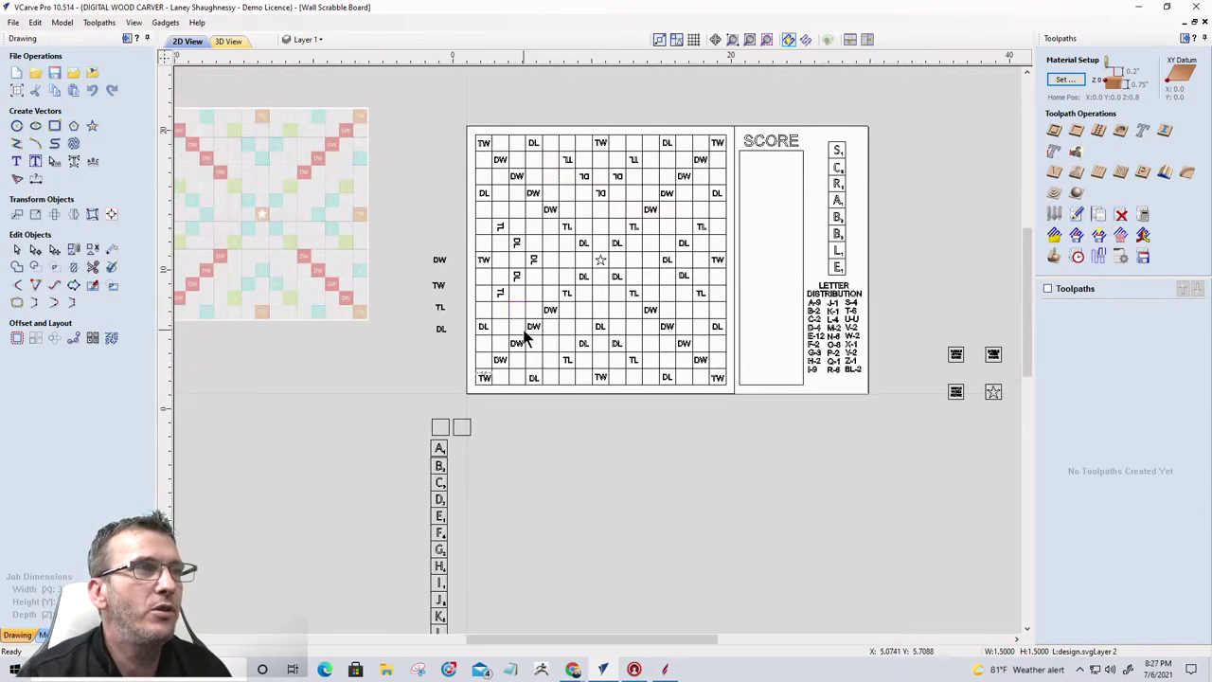
pyautogui.scroll(5, 522, 338)
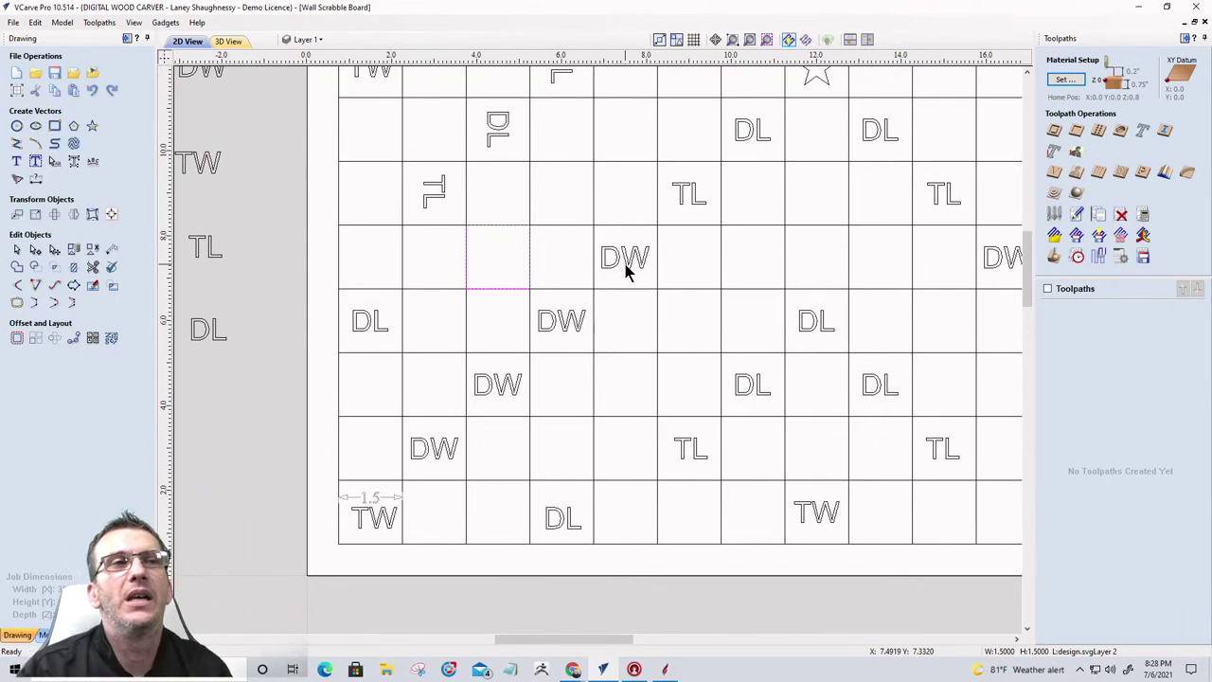
pyautogui.scroll(-1, 614, 317)
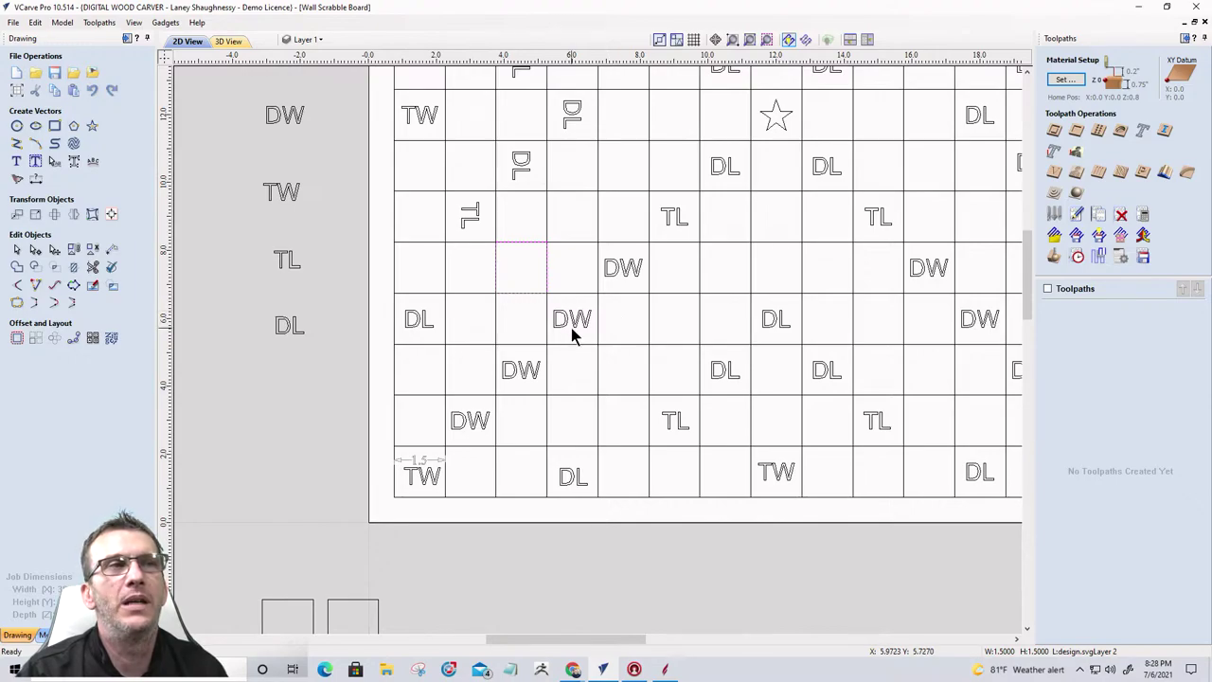
pyautogui.scroll(-3, 487, 431)
pyautogui.scroll(-5, 509, 392)
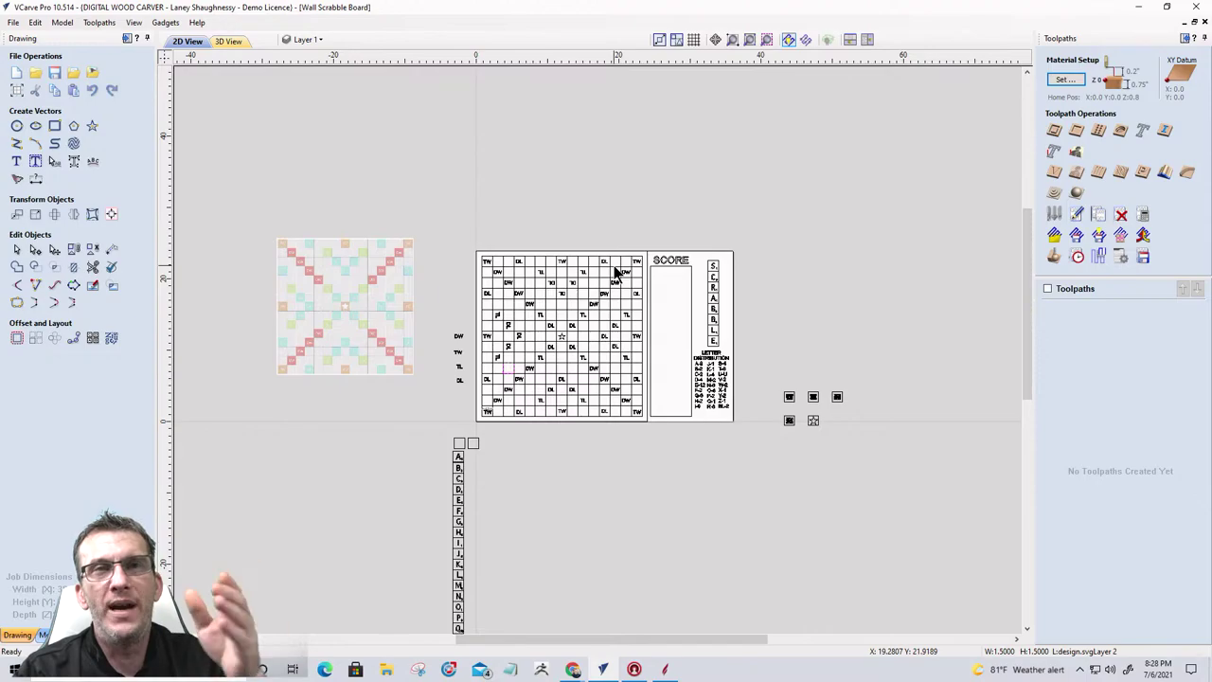
pyautogui.scroll(5, 512, 420)
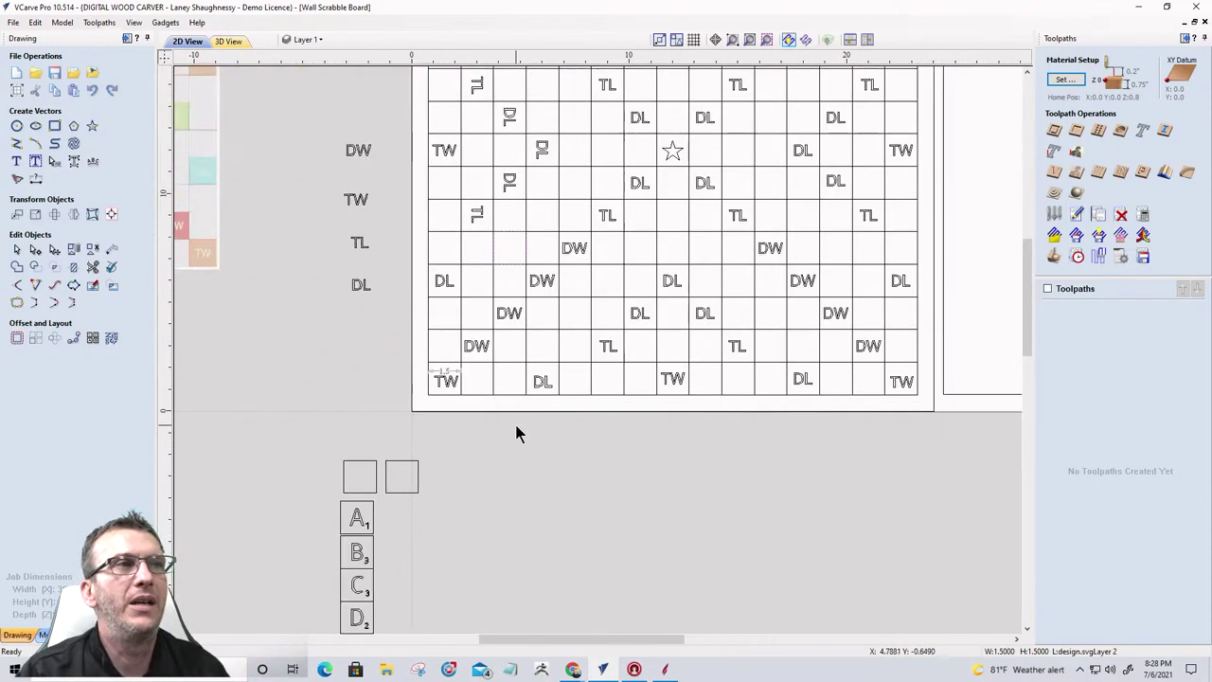
pyautogui.scroll(-3, 517, 433)
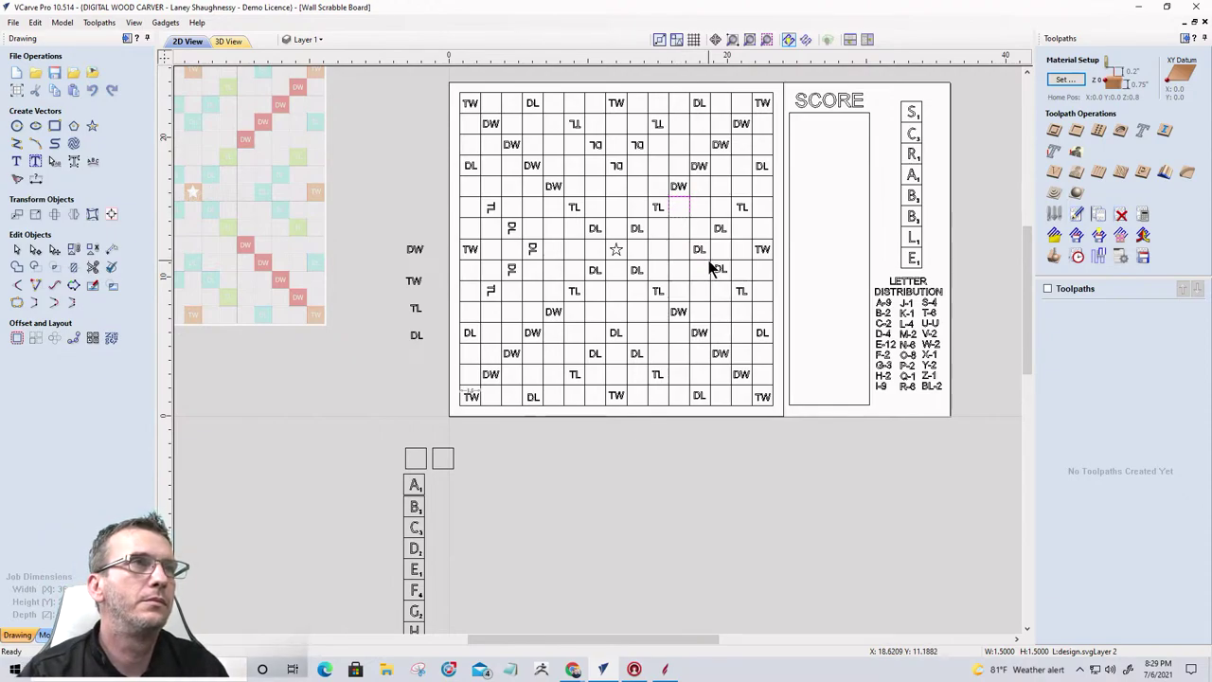
pyautogui.scroll(-2, 717, 266)
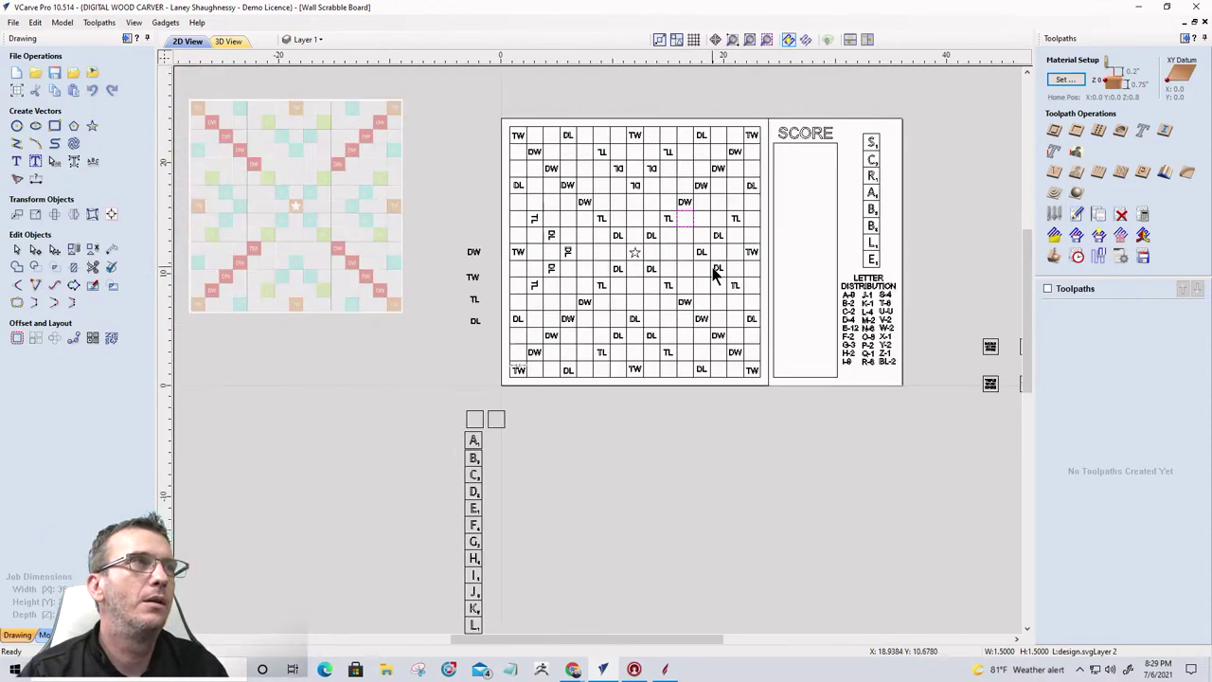
pyautogui.scroll(4, 298, 154)
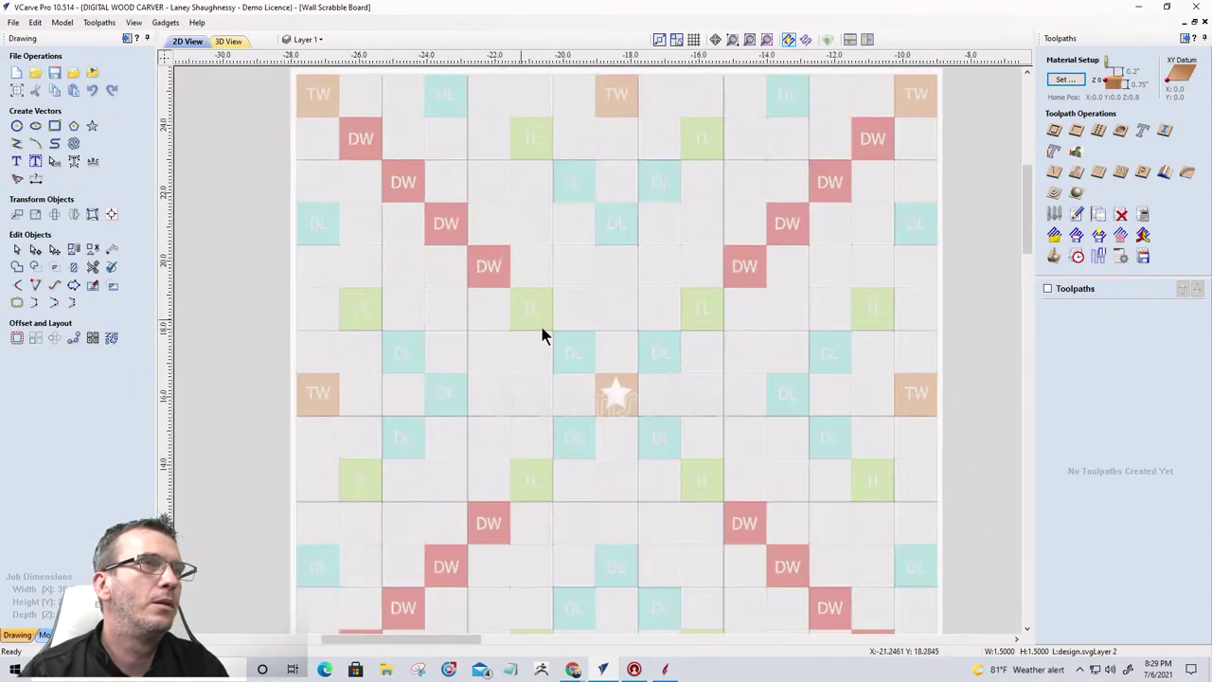
pyautogui.scroll(-3, 494, 223)
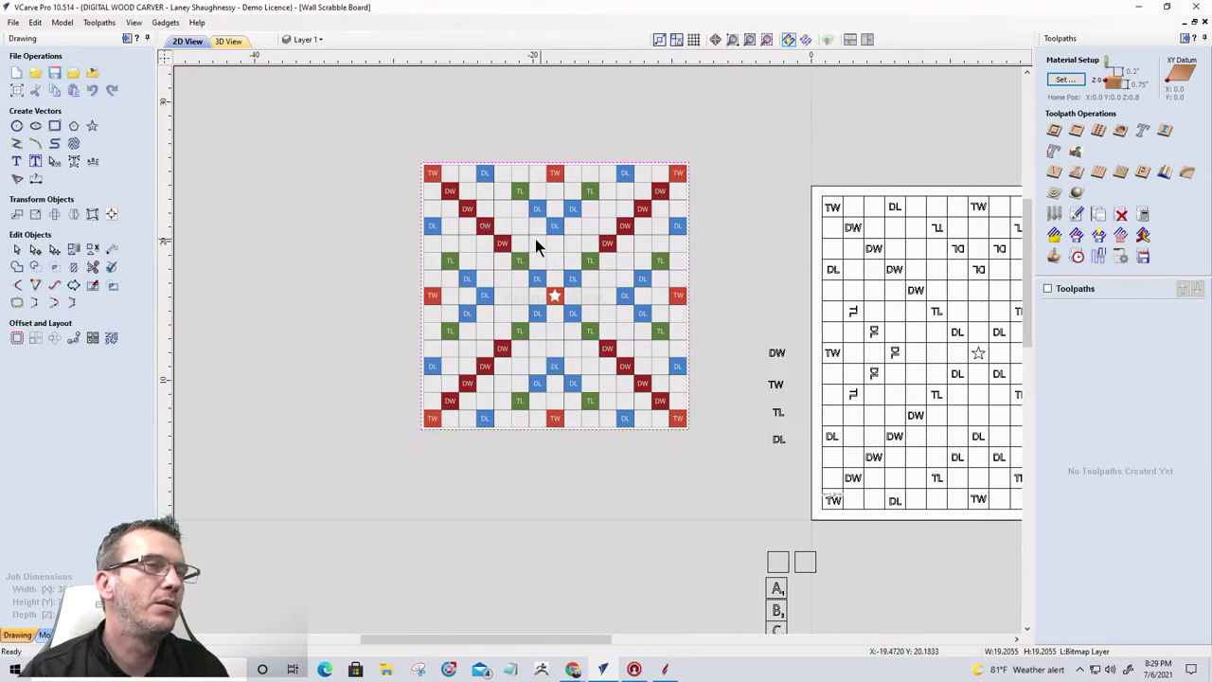
pyautogui.scroll(4, 568, 232)
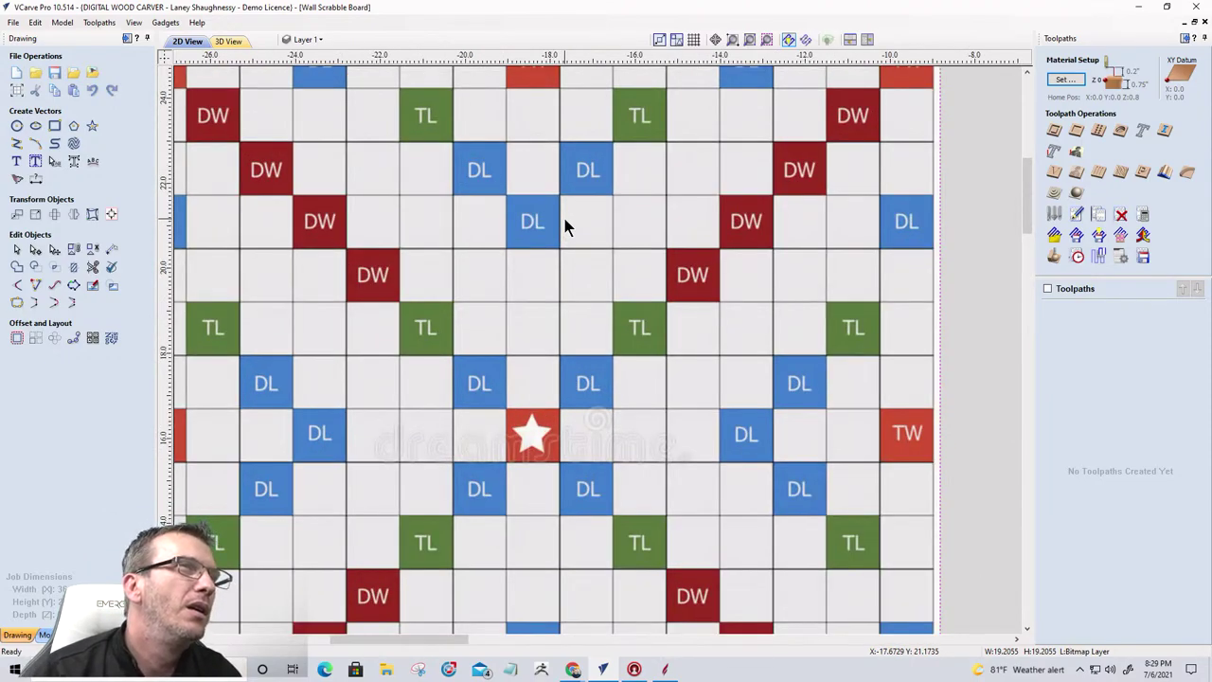
pyautogui.scroll(-5, 562, 214)
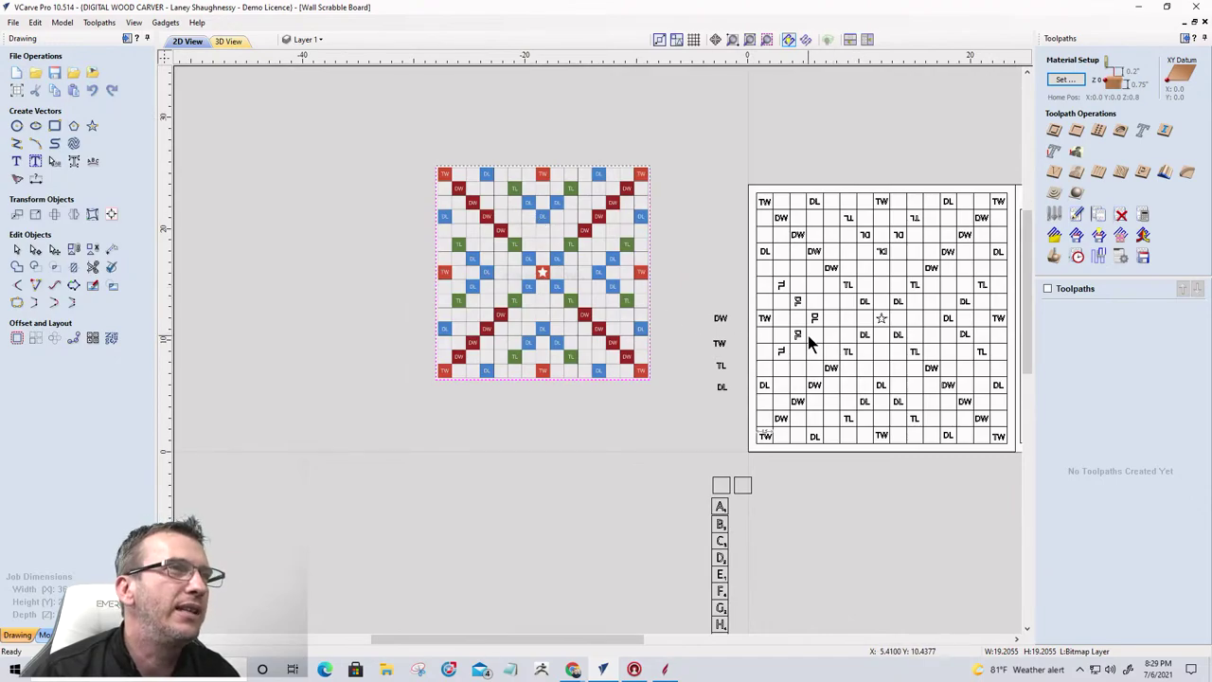
pyautogui.scroll(2, 810, 345)
pyautogui.scroll(-2, 810, 344)
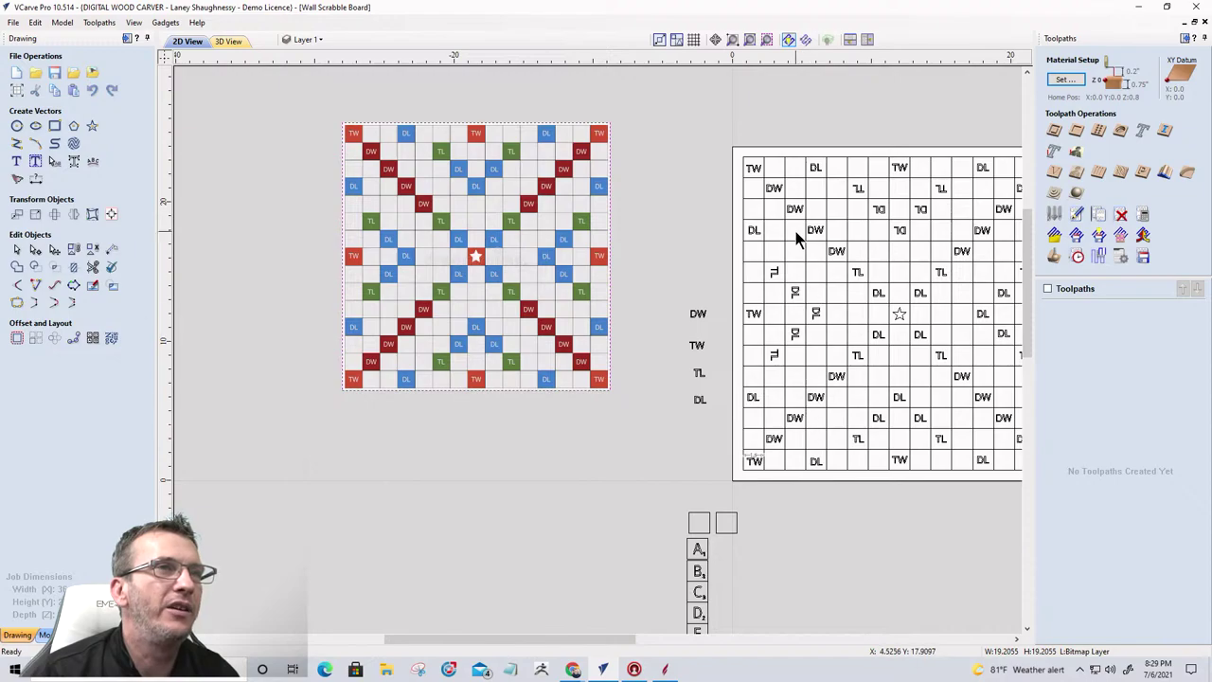
pyautogui.keyDown('shift'); pyautogui.click(767, 361); pyautogui.keyUp('shift')
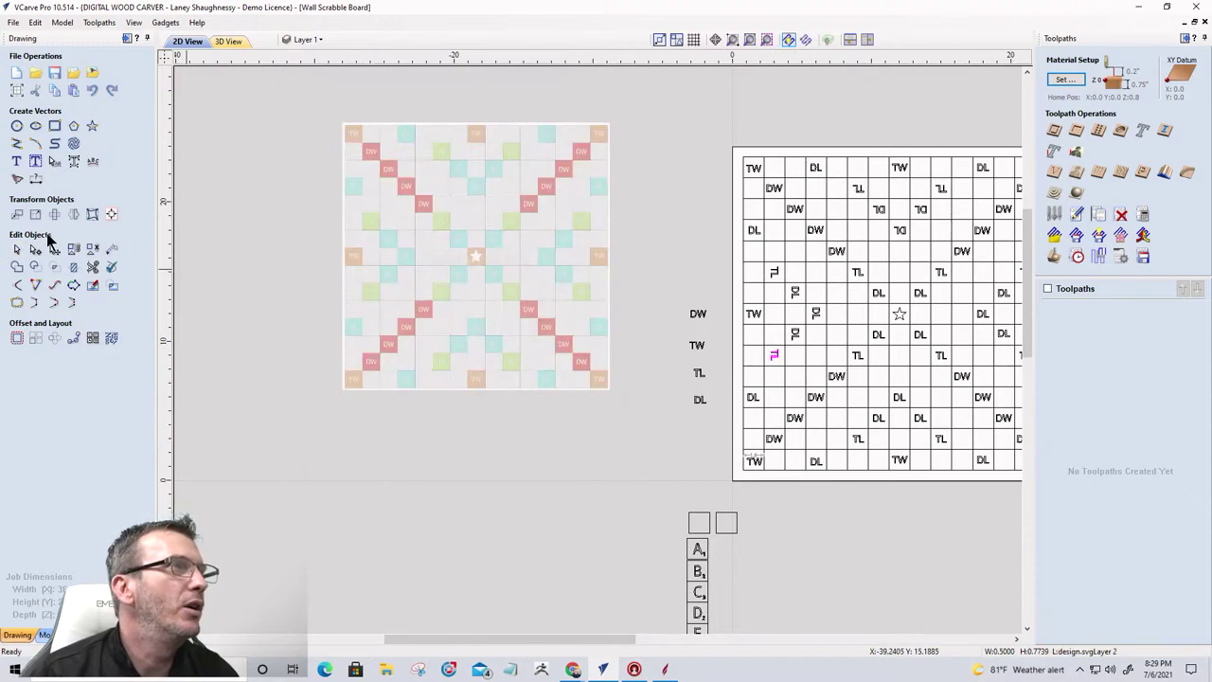
pyautogui.click(111, 214)
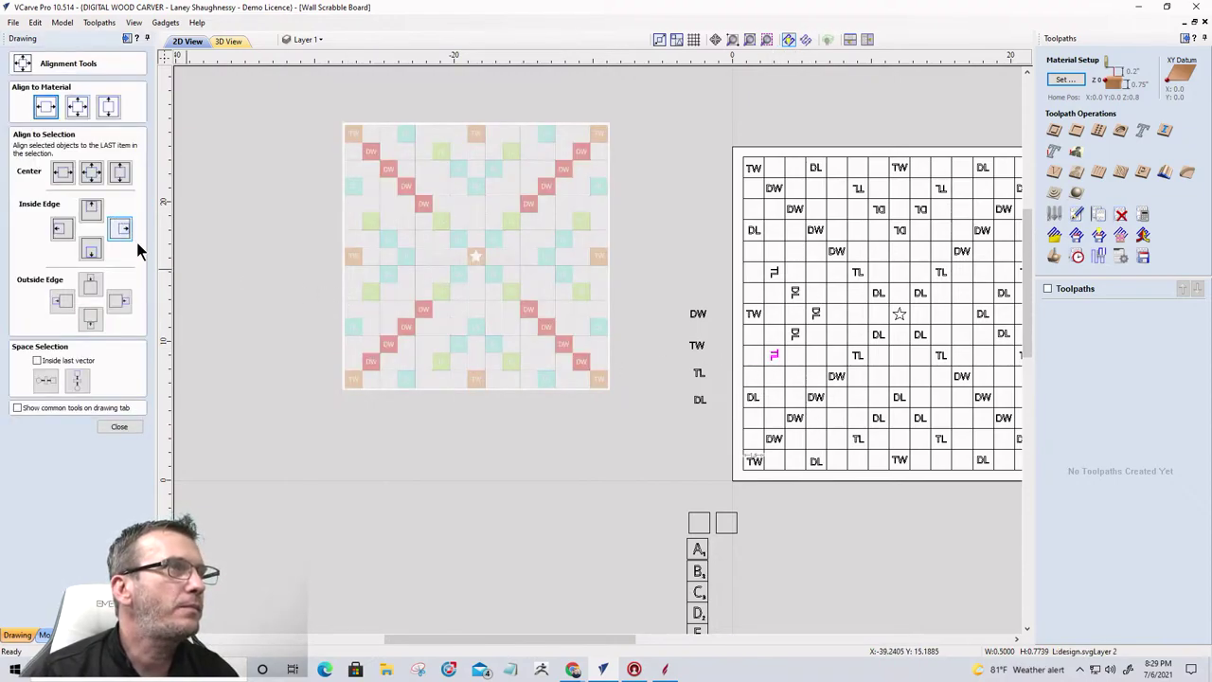
pyautogui.click(118, 426)
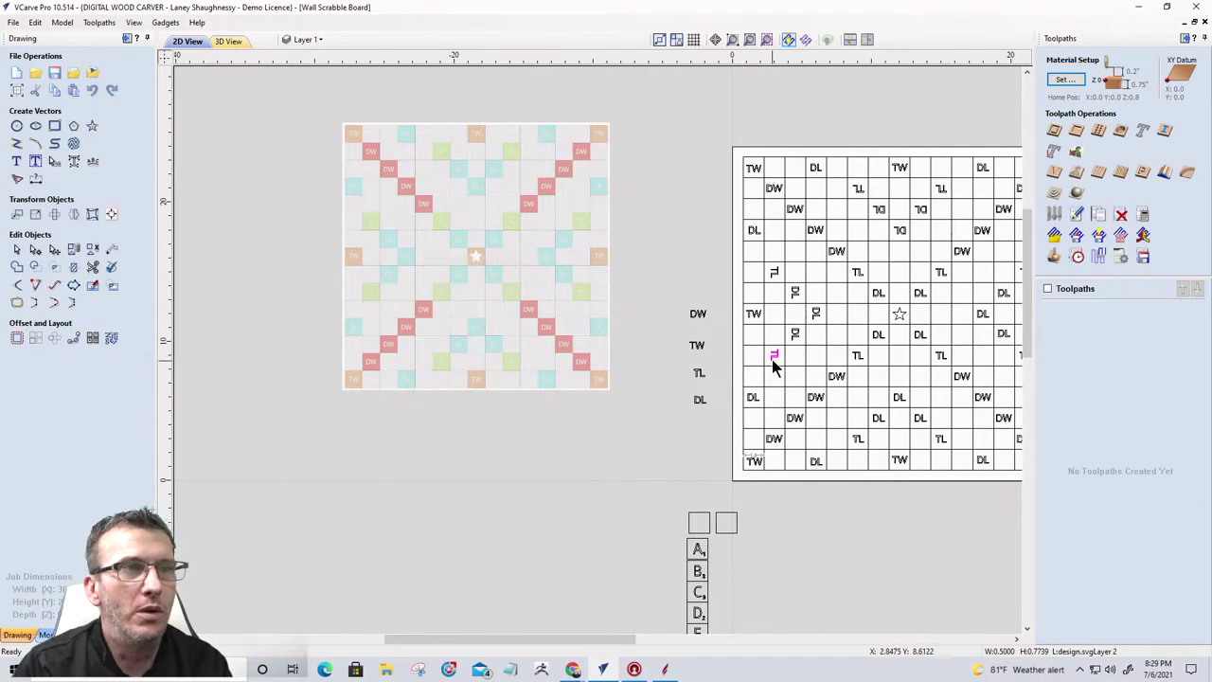
# Step: Rotate the first sideways TL and DL labels so they read upright
pyautogui.scroll(4, 773, 366)
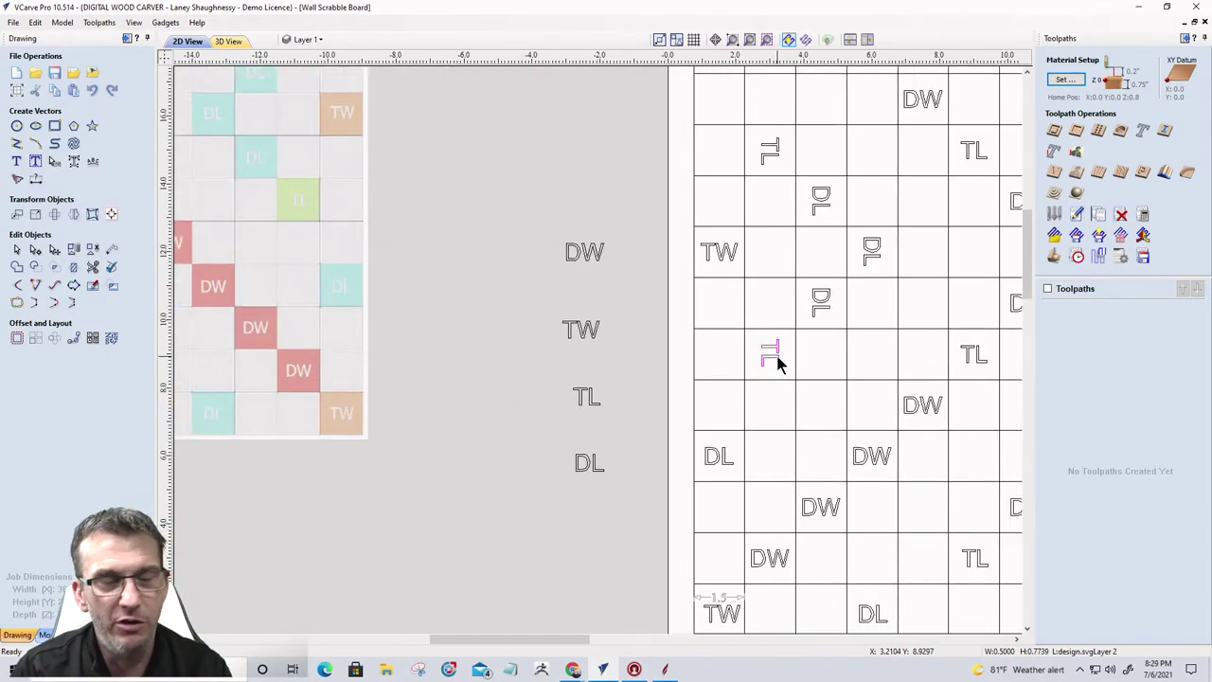
pyautogui.moveTo(776, 365); pyautogui.dragTo(780, 360)
pyautogui.click(820, 306)
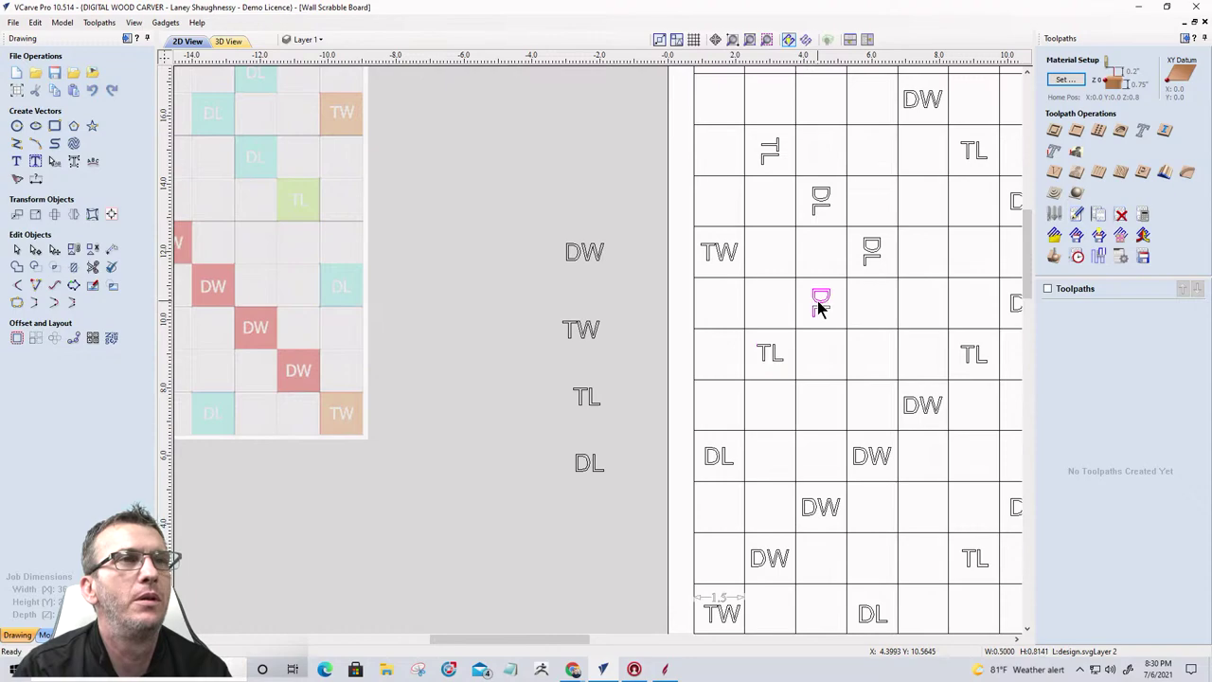
pyautogui.moveTo(821, 306); pyautogui.dragTo(880, 252)
pyautogui.click(878, 248)
pyautogui.click(828, 208)
pyautogui.moveTo(828, 209); pyautogui.dragTo(771, 230)
# Step: Rotate the sideways TL label near the top of the grid upright
pyautogui.click(776, 159)
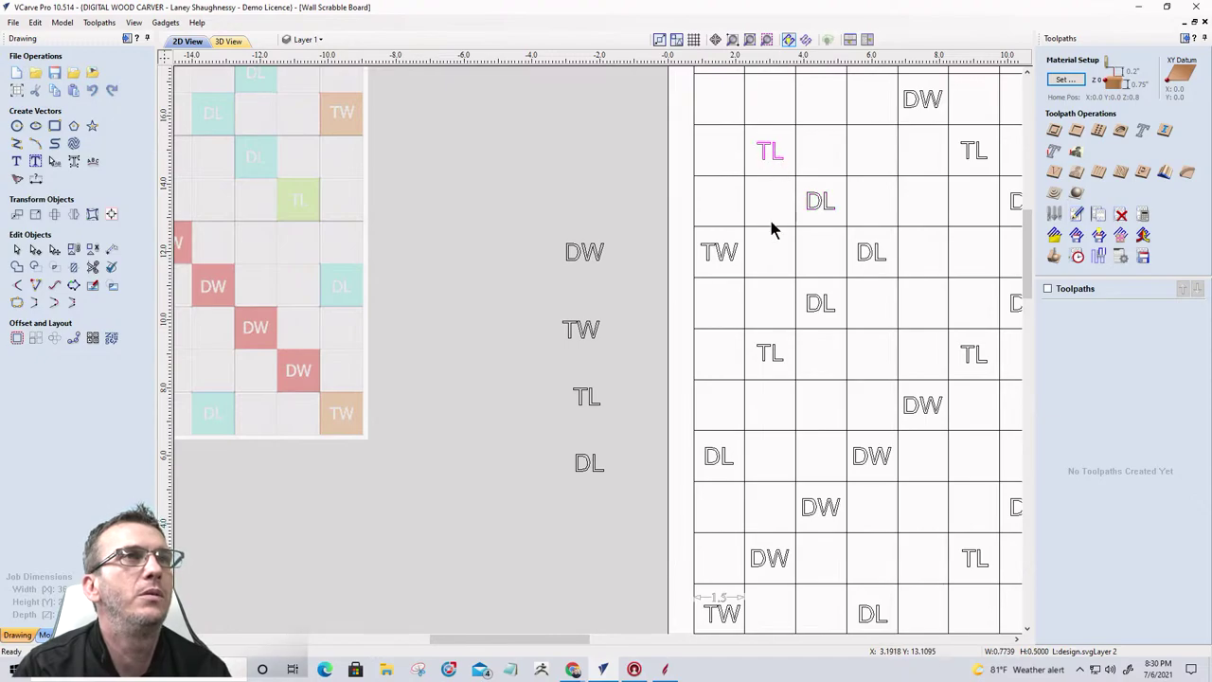
pyautogui.scroll(-1, 777, 237)
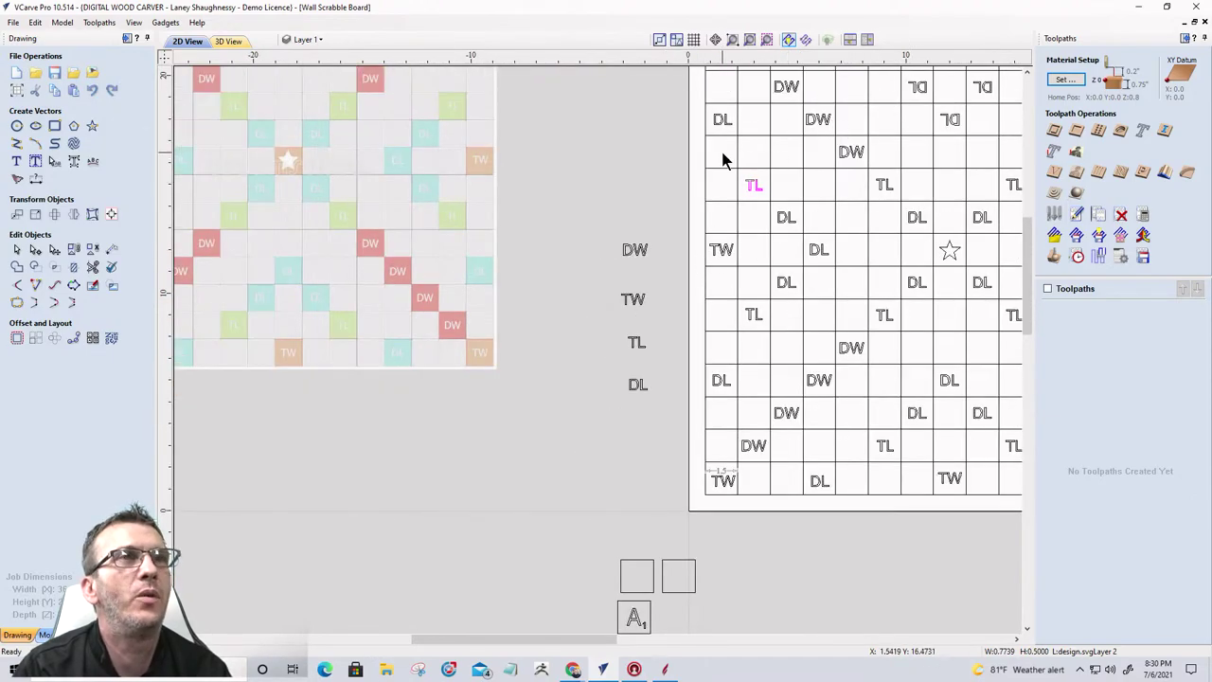
pyautogui.scroll(-4, 722, 160)
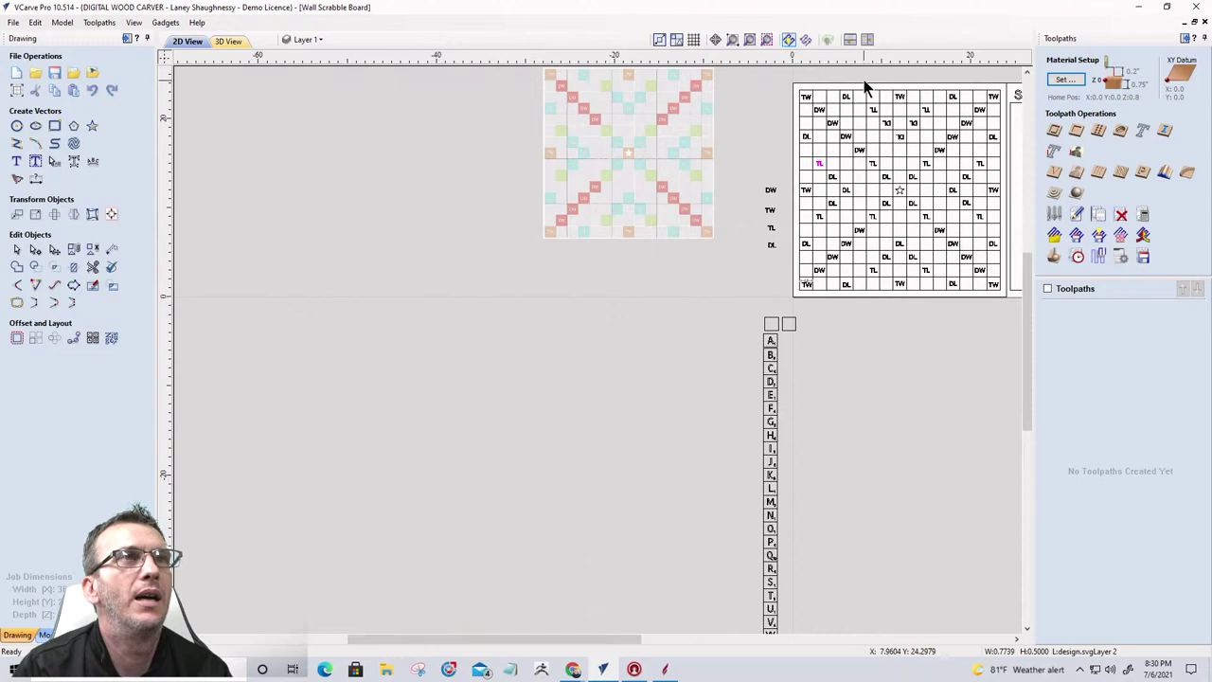
pyautogui.scroll(3, 864, 84)
pyautogui.click(883, 166)
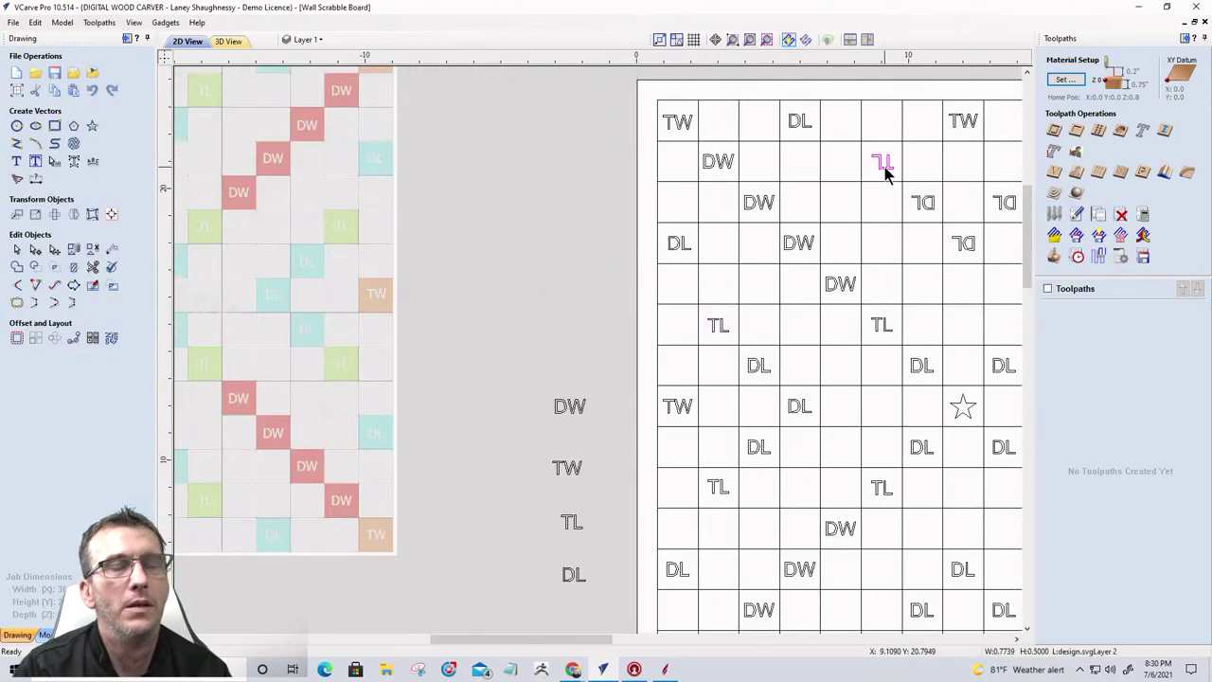
pyautogui.click(885, 169)
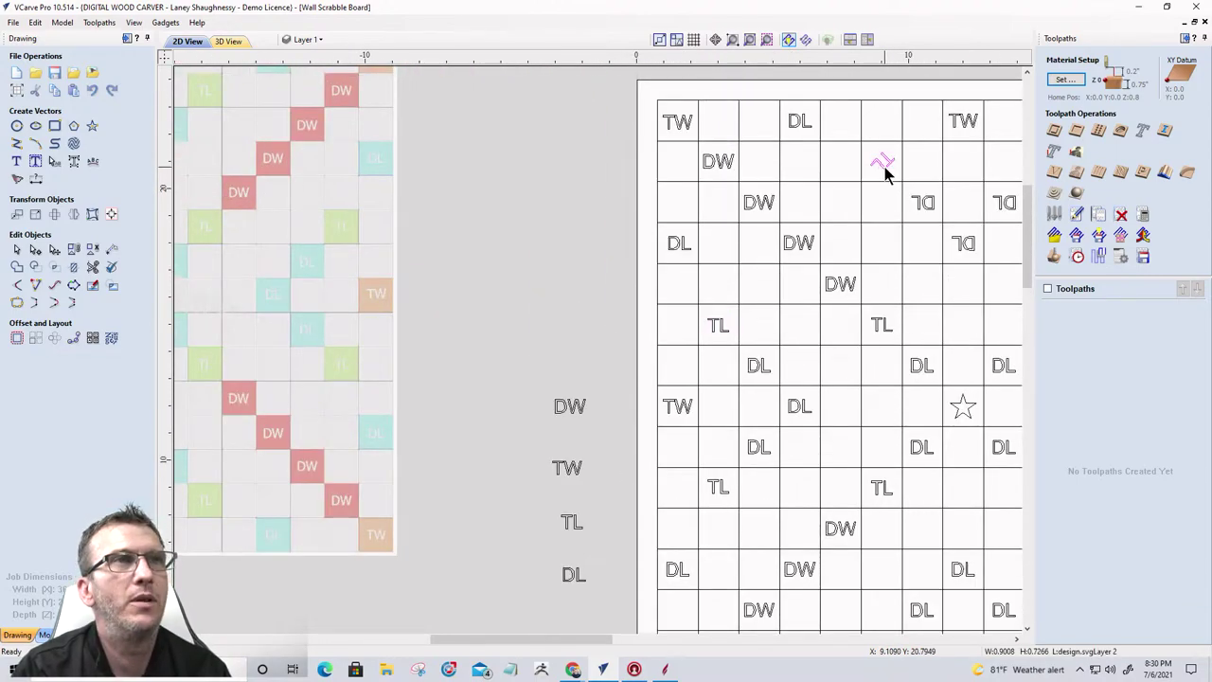
pyautogui.moveTo(884, 170); pyautogui.dragTo(975, 255)
# Step: Turn the two remaining sideways DL labels upright
pyautogui.click(920, 202)
pyautogui.click(919, 205)
pyautogui.click(964, 245)
pyautogui.click(964, 245)
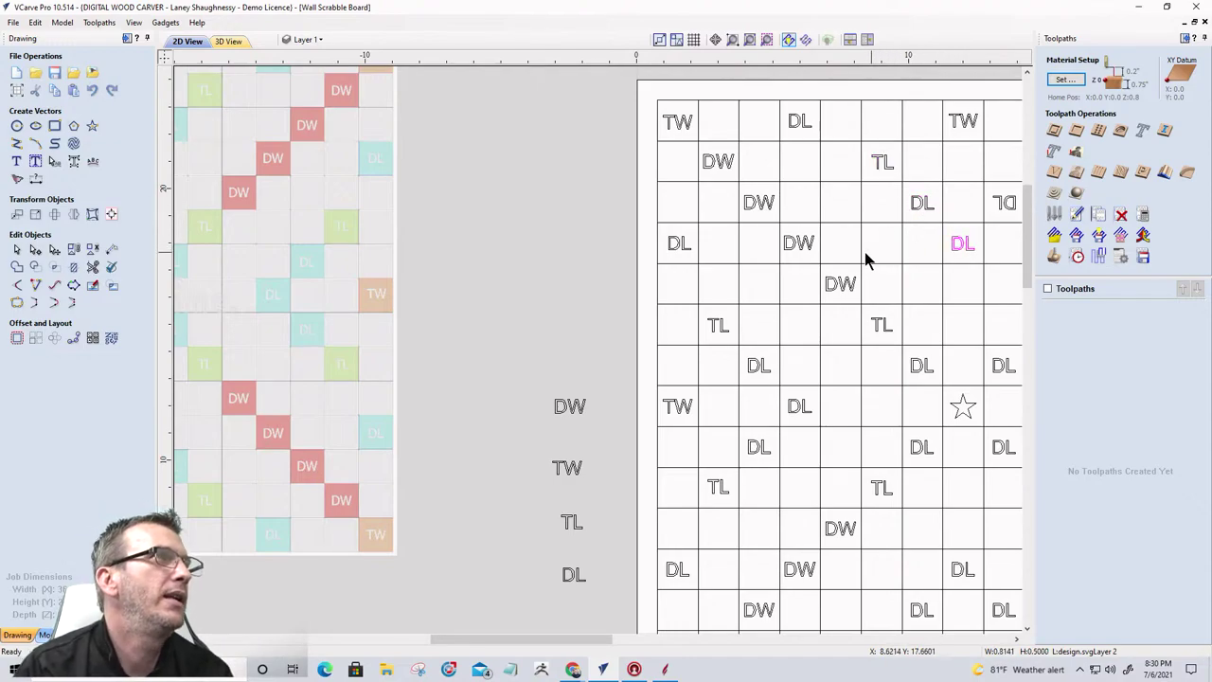
pyautogui.scroll(-2, 739, 239)
pyautogui.scroll(-1, 895, 241)
pyautogui.scroll(4, 906, 236)
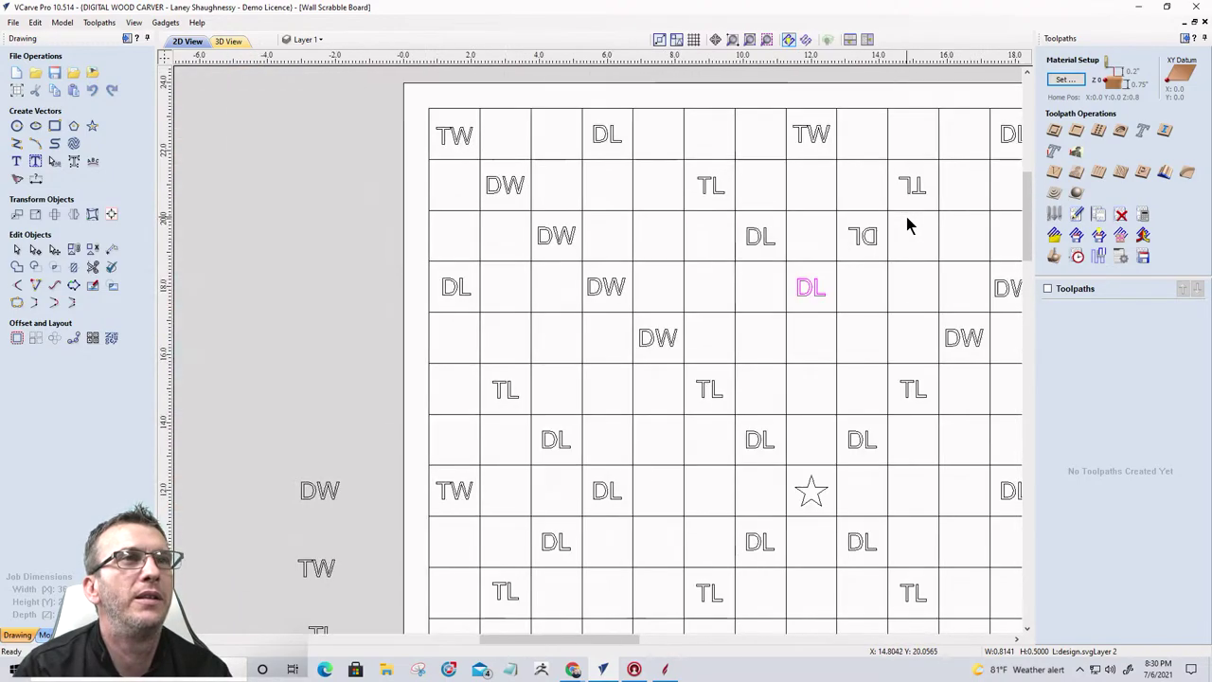
# Step: Restore the mirrored DL and TL labels so they read normally
pyautogui.click(865, 238)
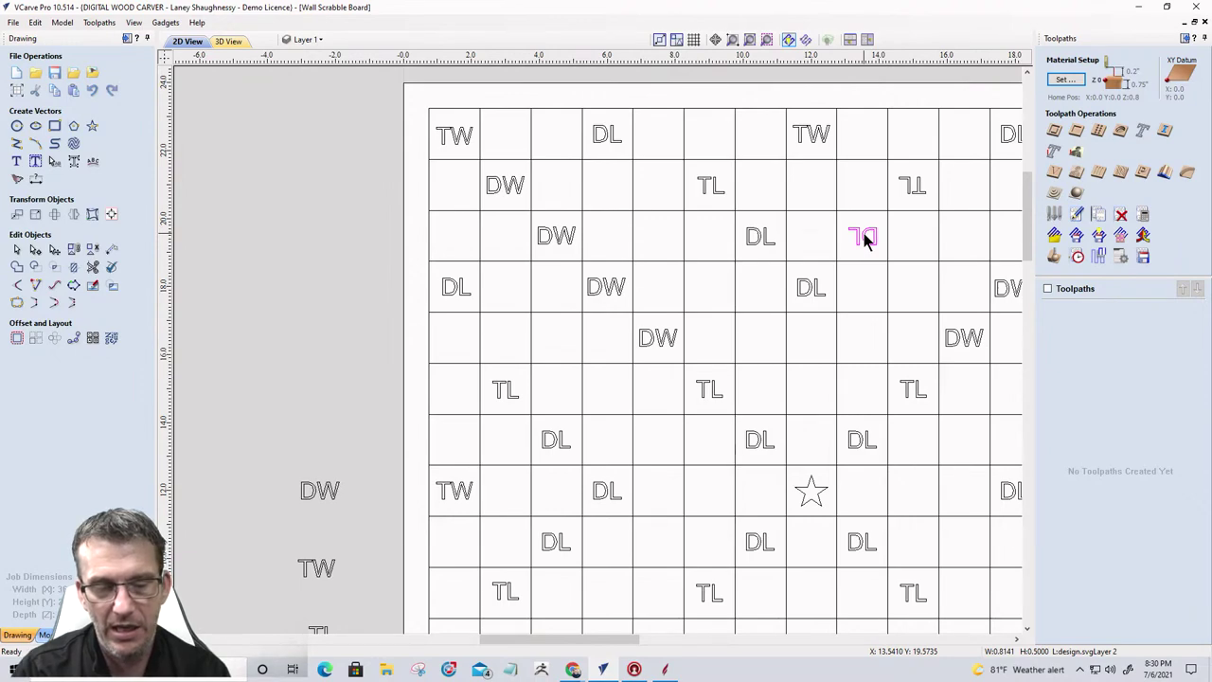
pyautogui.hotkey('ctrl', 'z')
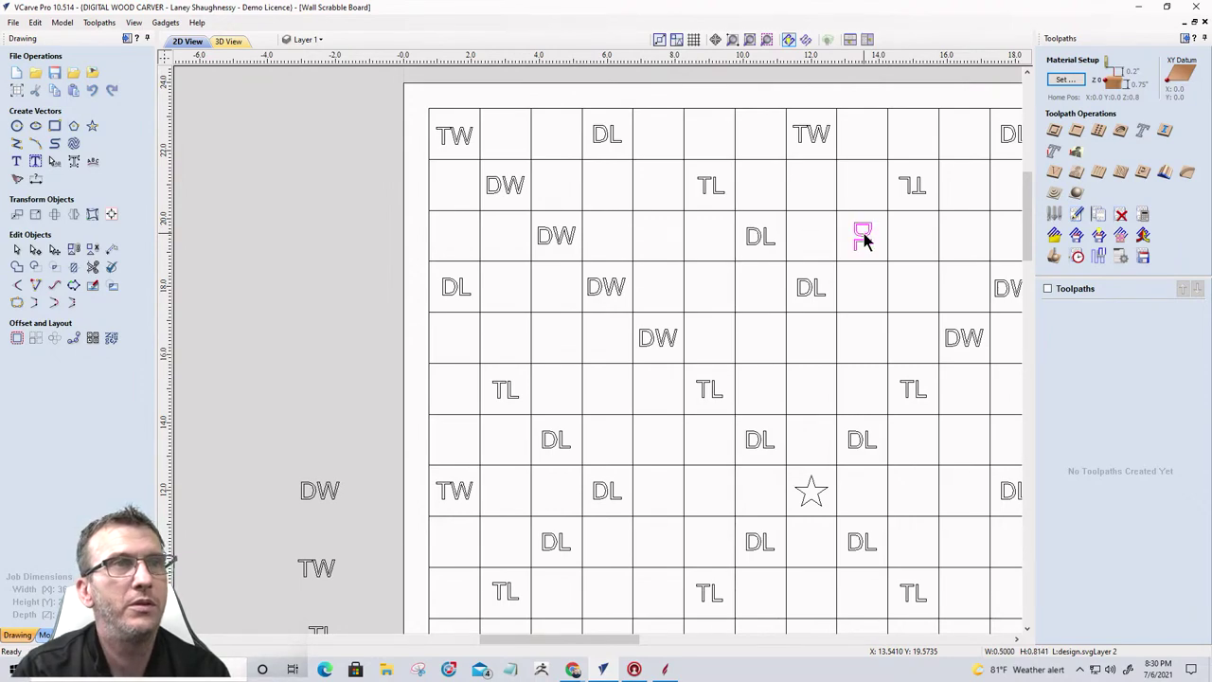
pyautogui.click(906, 186)
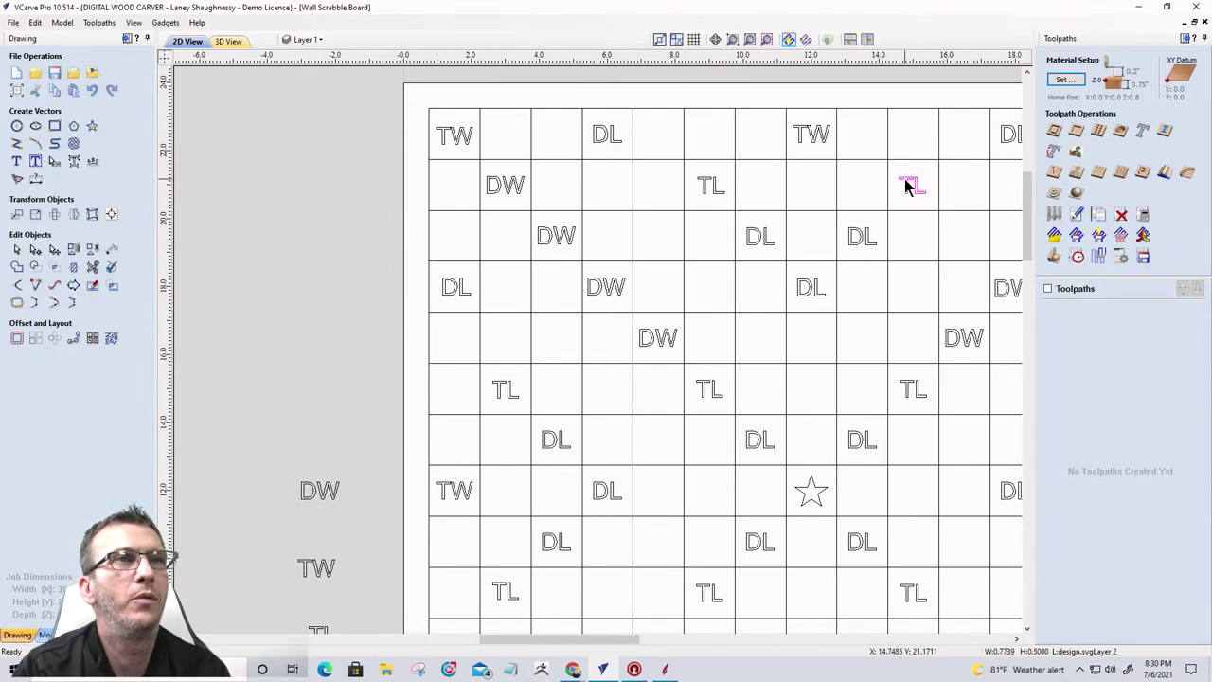
pyautogui.hotkey('ctrl', 'z')
pyautogui.scroll(-1, 728, 186)
pyautogui.scroll(-2, 661, 187)
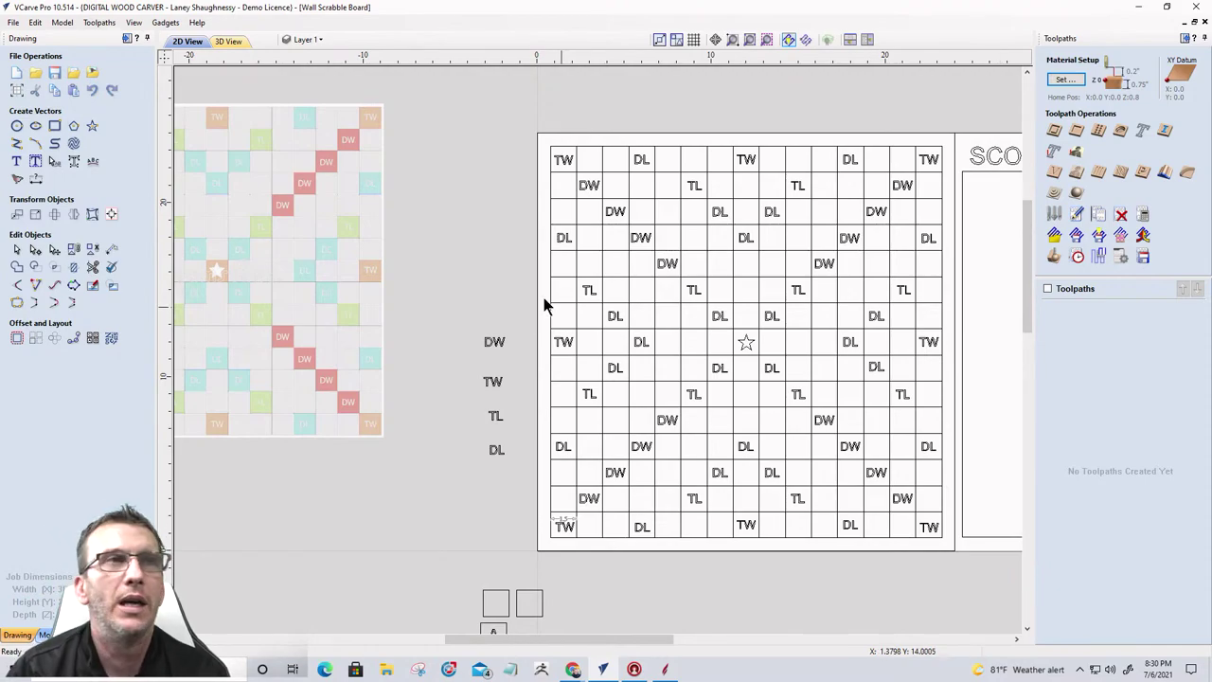
pyautogui.scroll(3, 580, 292)
pyautogui.scroll(-2, 584, 290)
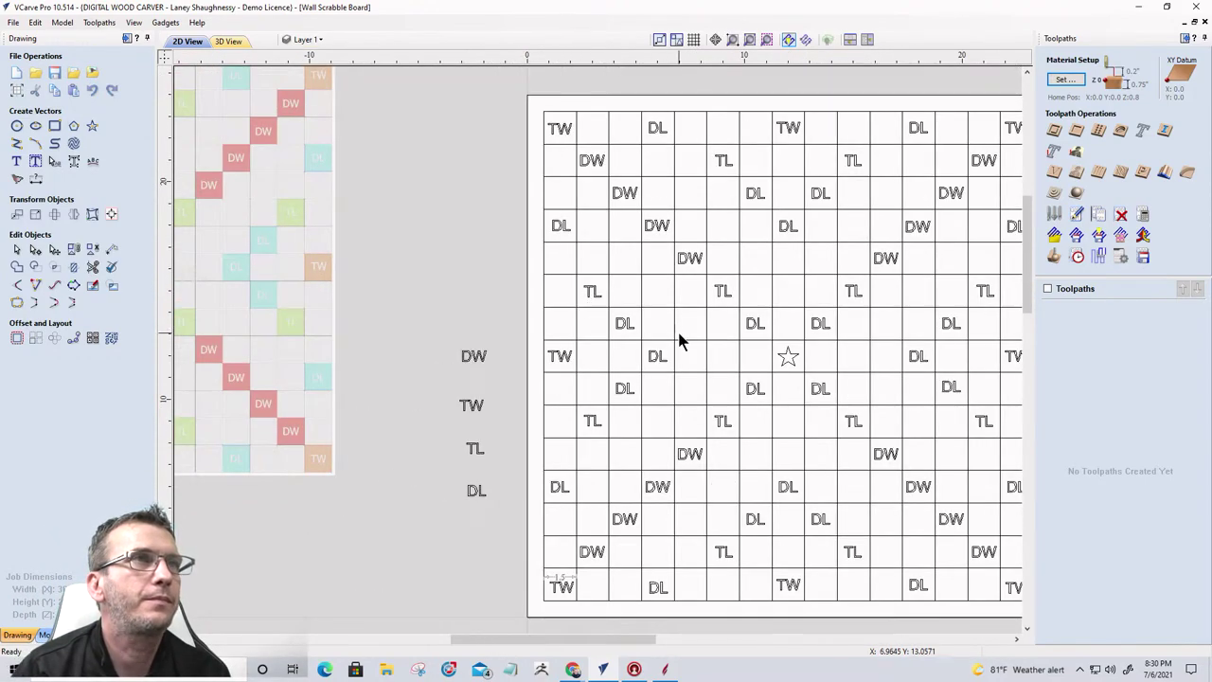
pyautogui.scroll(-1, 678, 328)
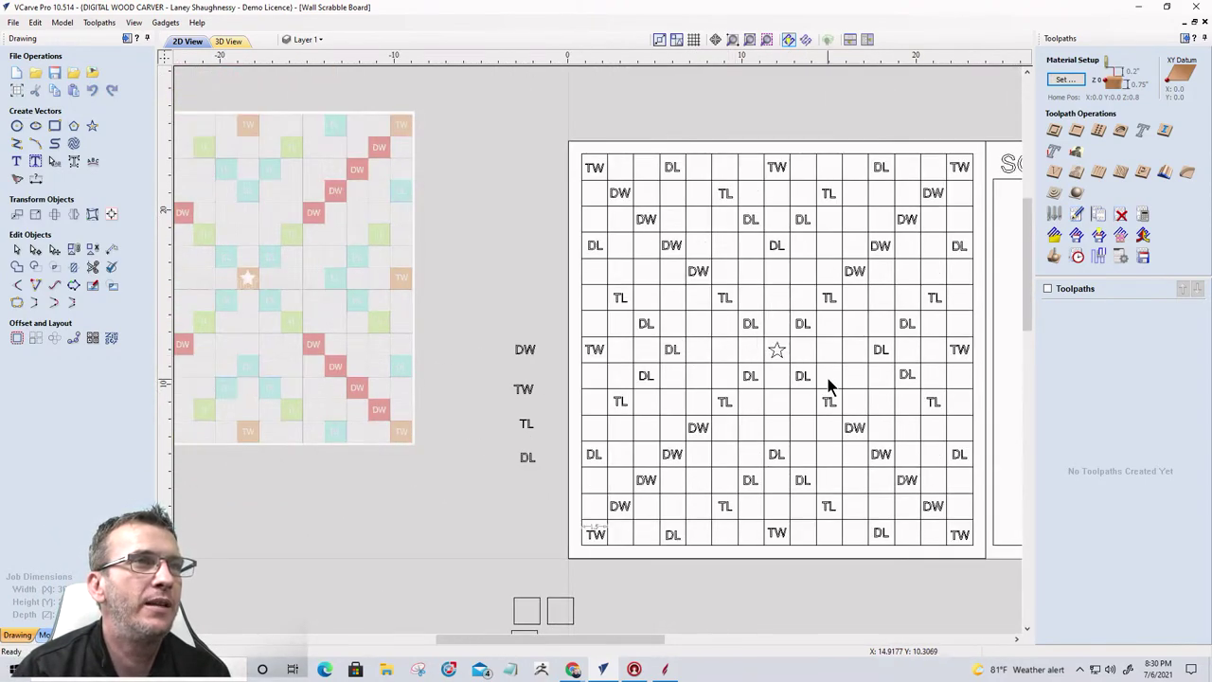
pyautogui.scroll(3, 828, 382)
pyautogui.scroll(-2, 812, 263)
pyautogui.scroll(-1, 796, 281)
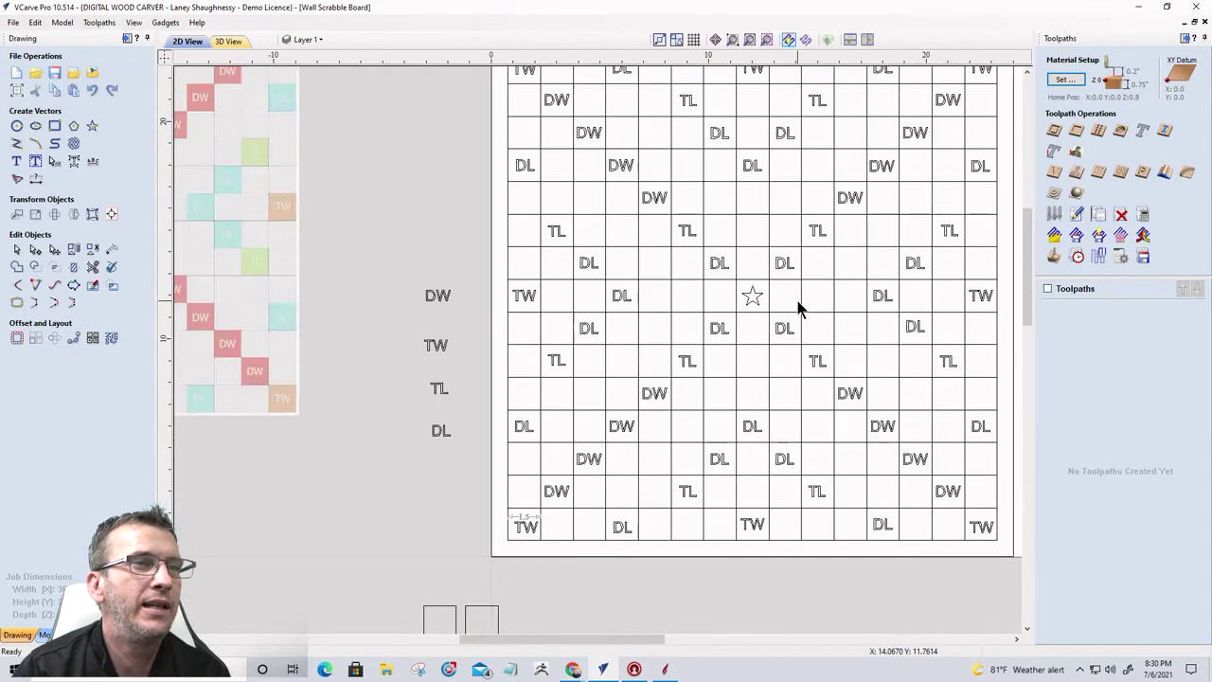
pyautogui.scroll(-1, 641, 306)
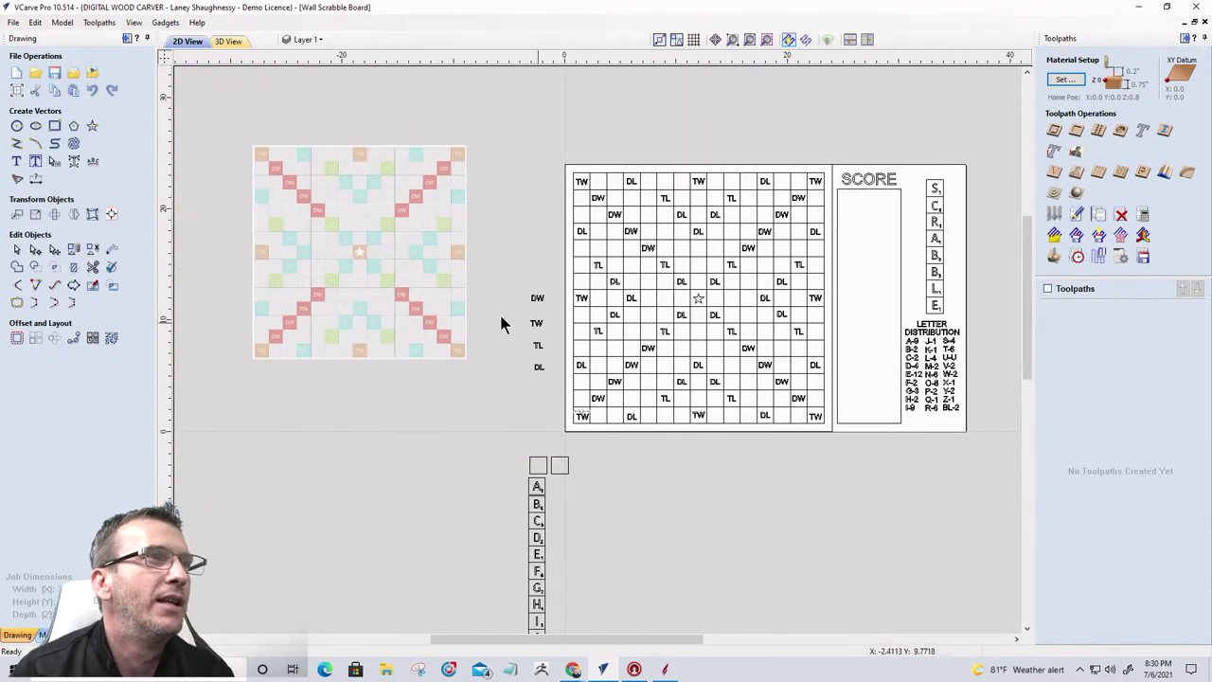
pyautogui.scroll(1, 270, 219)
pyautogui.scroll(1, 270, 219)
pyautogui.click(417, 248)
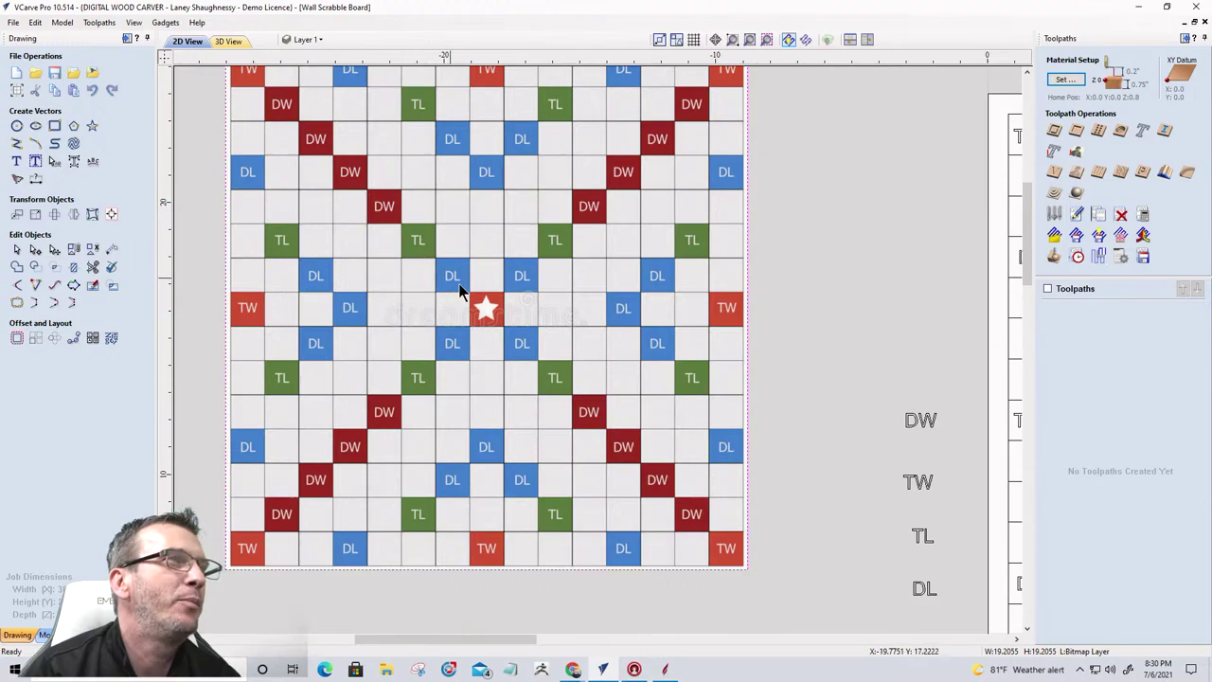
pyautogui.scroll(1, 466, 294)
pyautogui.scroll(1, 466, 294)
pyautogui.scroll(-2, 466, 294)
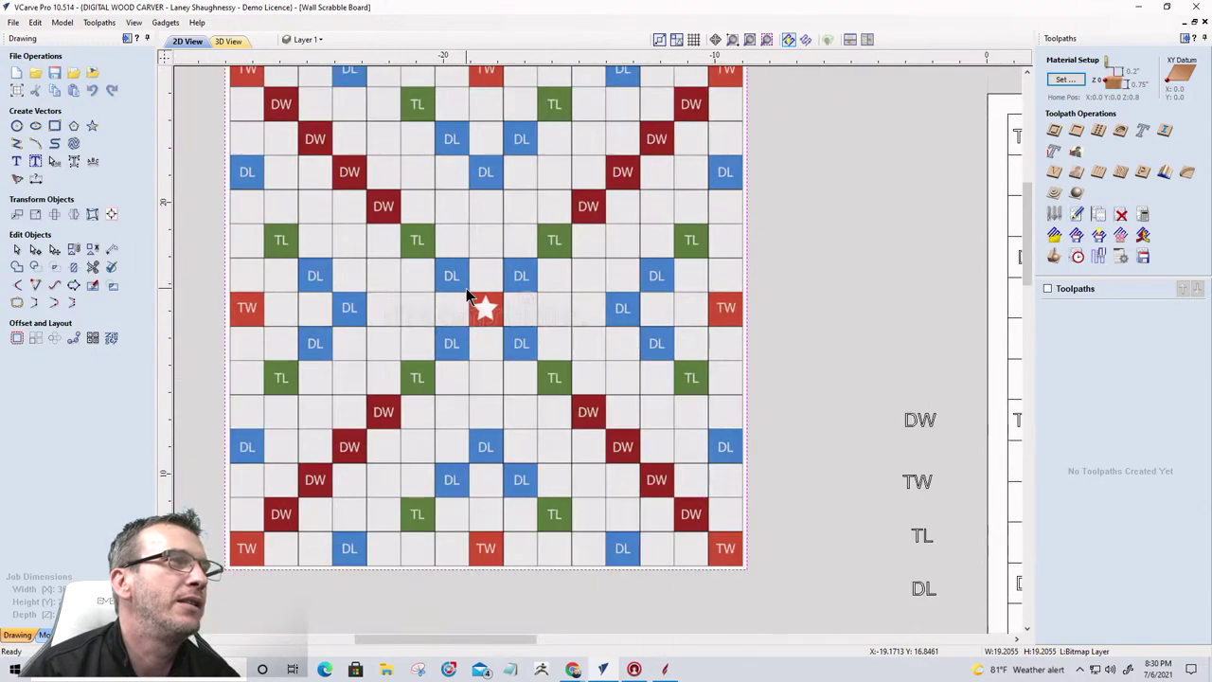
pyautogui.scroll(-2, 469, 295)
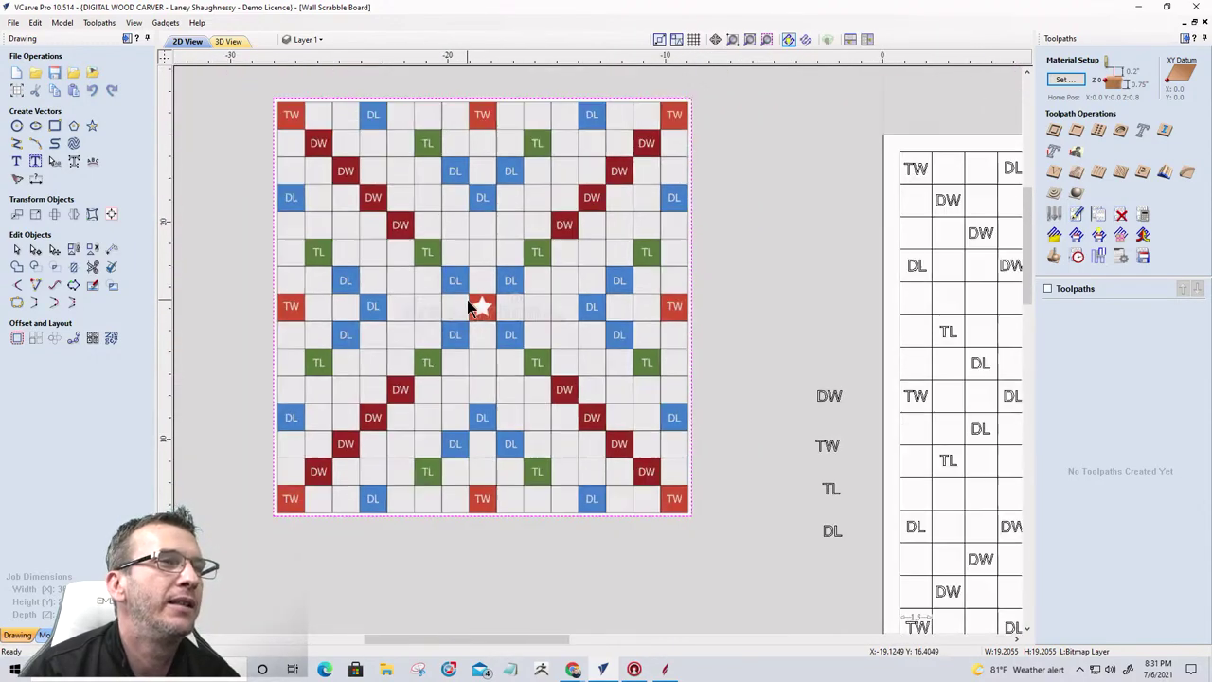
pyautogui.click(620, 292)
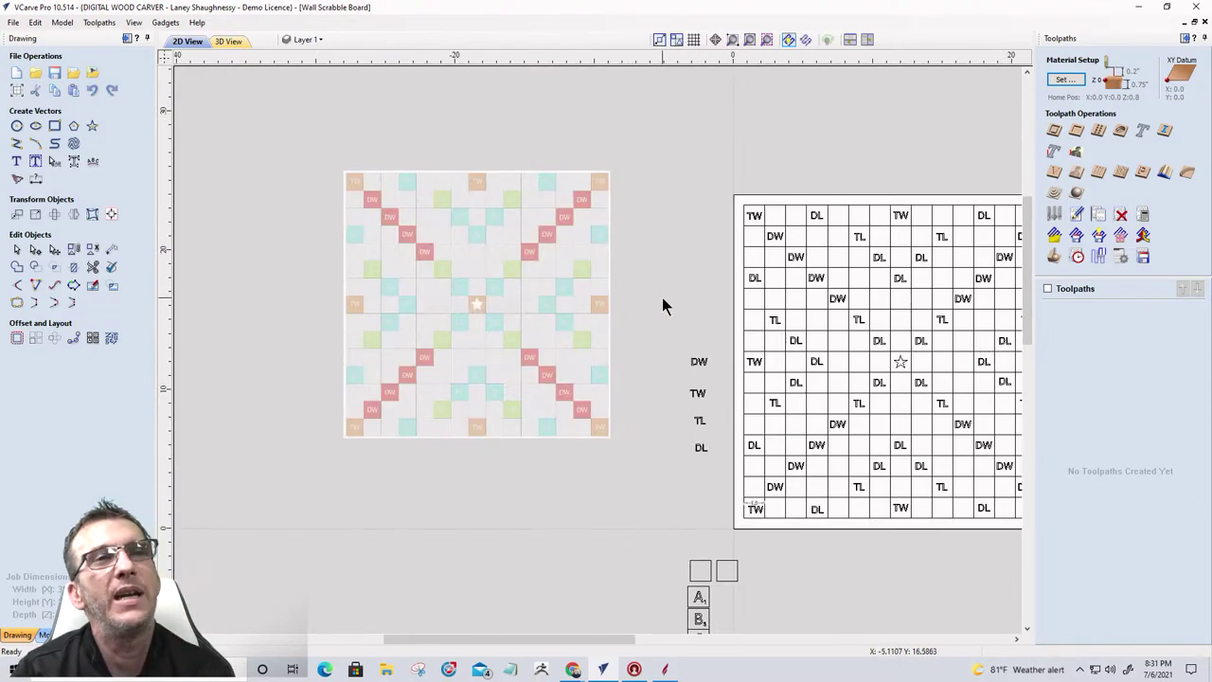
pyautogui.scroll(3, 896, 406)
pyautogui.scroll(-4, 896, 406)
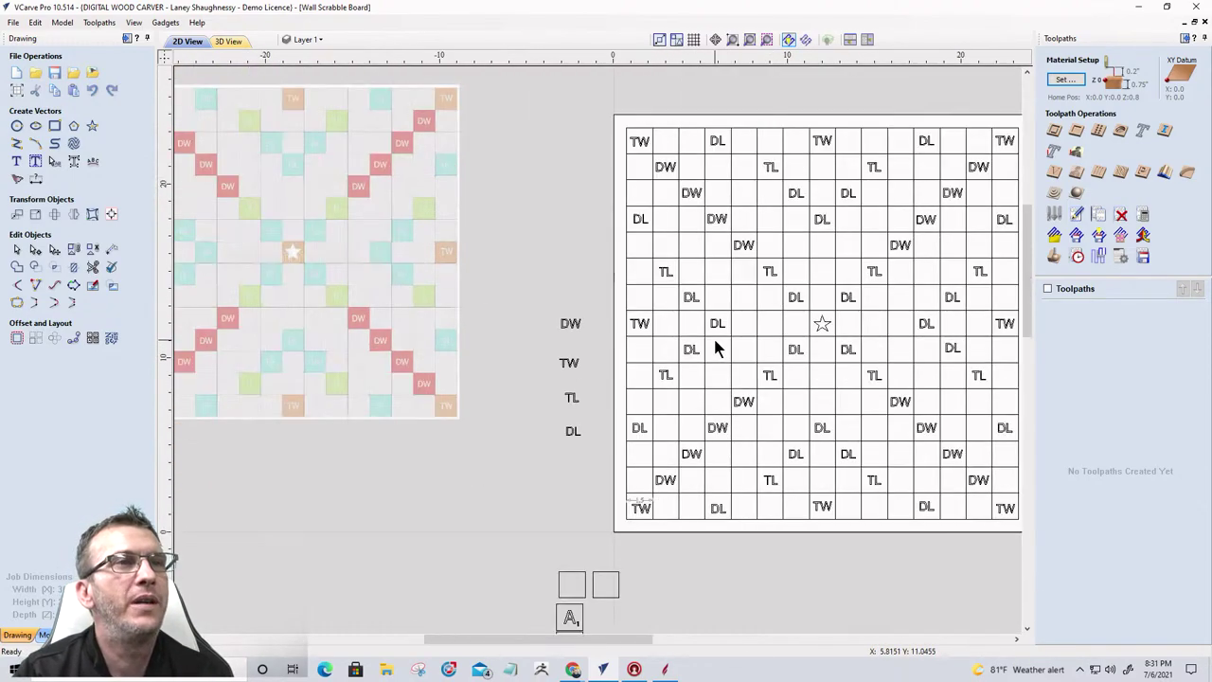
pyautogui.scroll(4, 798, 300)
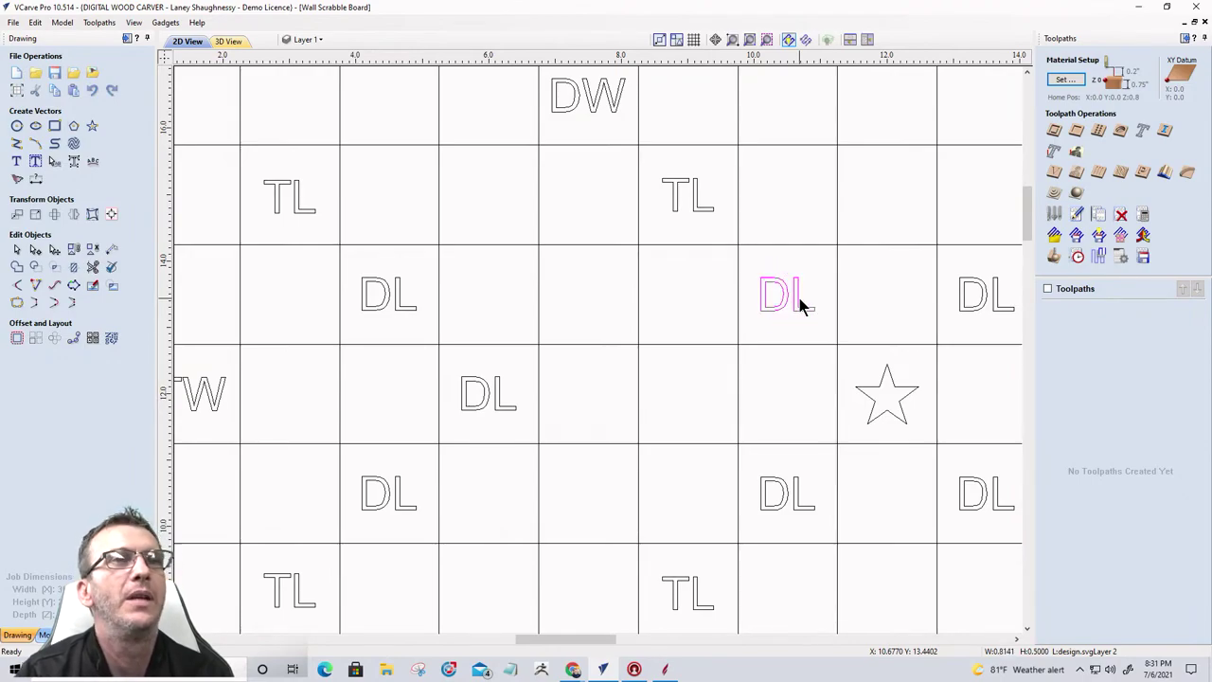
pyautogui.scroll(-5, 798, 299)
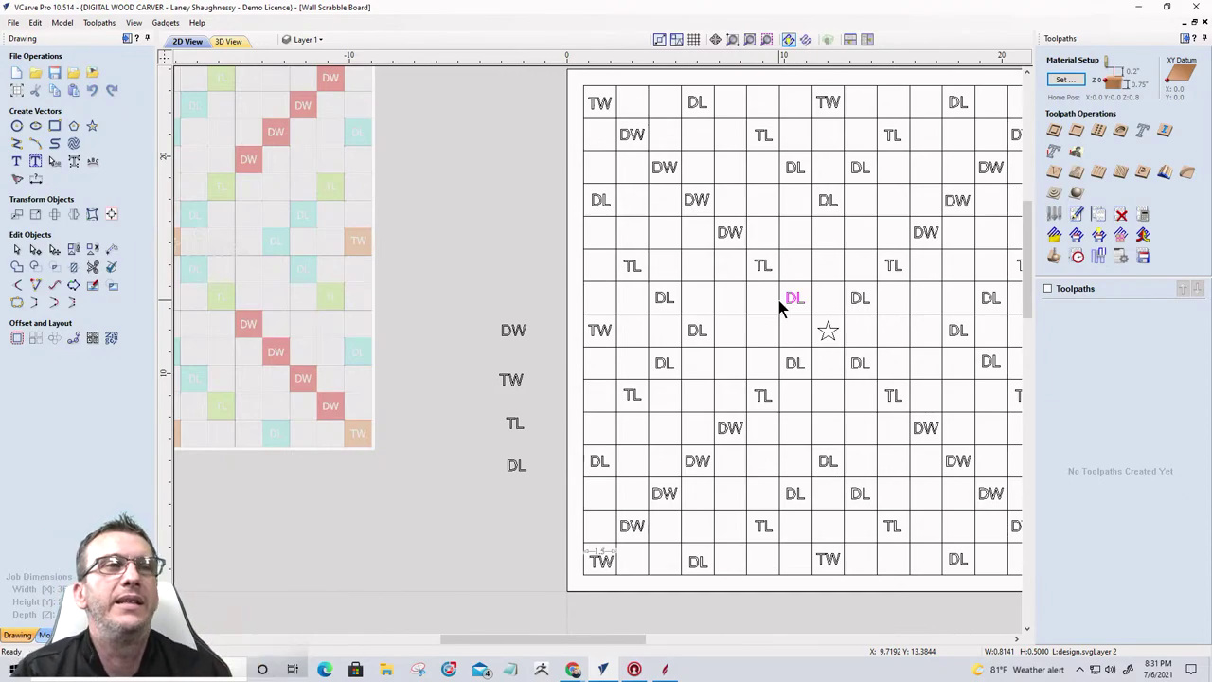
pyautogui.scroll(-2, 811, 277)
pyautogui.scroll(-3, 813, 280)
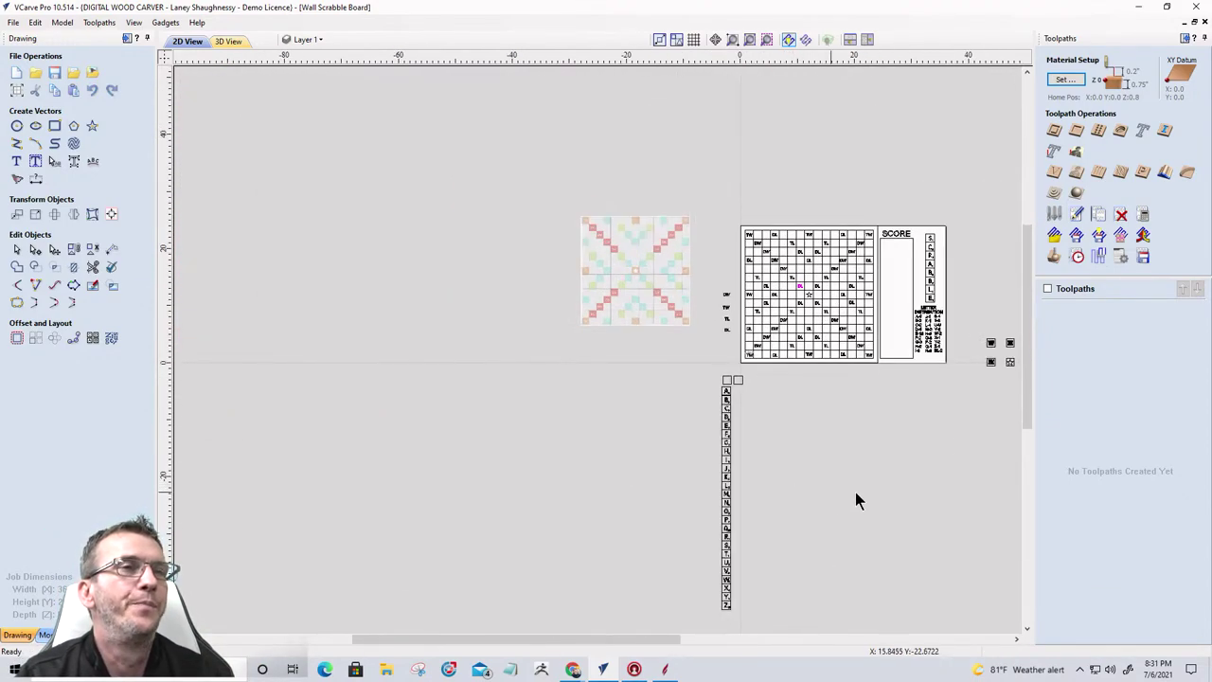
pyautogui.scroll(2, 985, 358)
pyautogui.scroll(2, 934, 362)
pyautogui.scroll(-3, 635, 276)
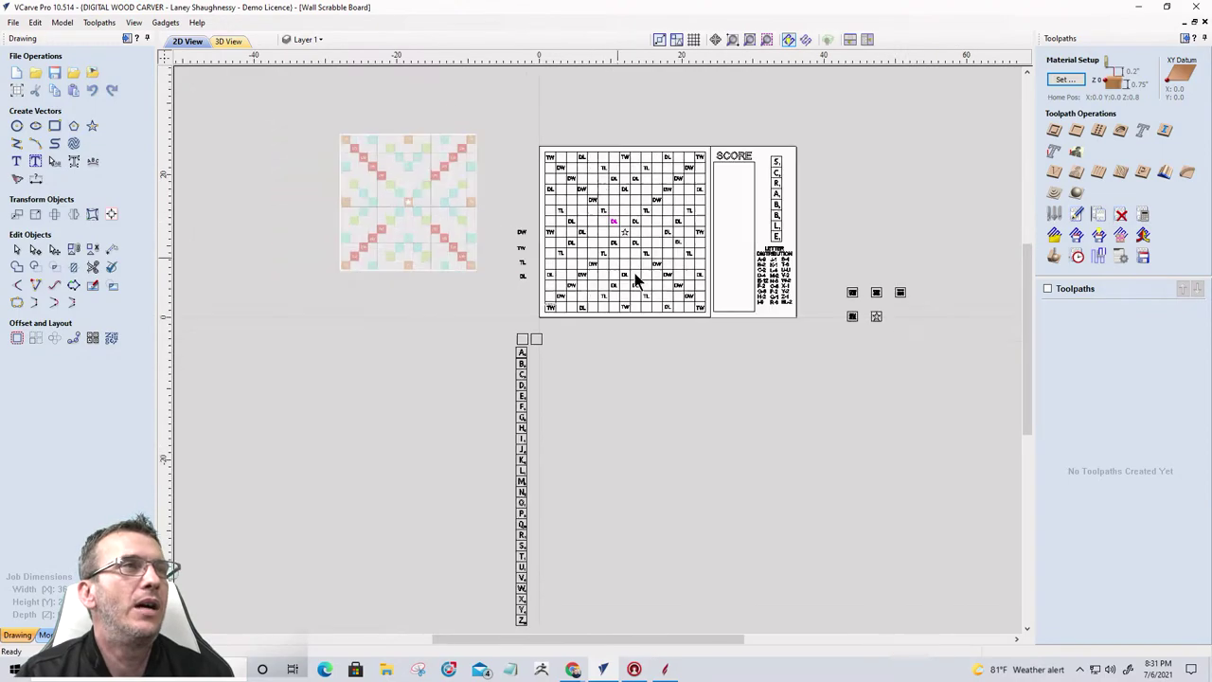
pyautogui.scroll(2, 587, 312)
pyautogui.scroll(-3, 631, 328)
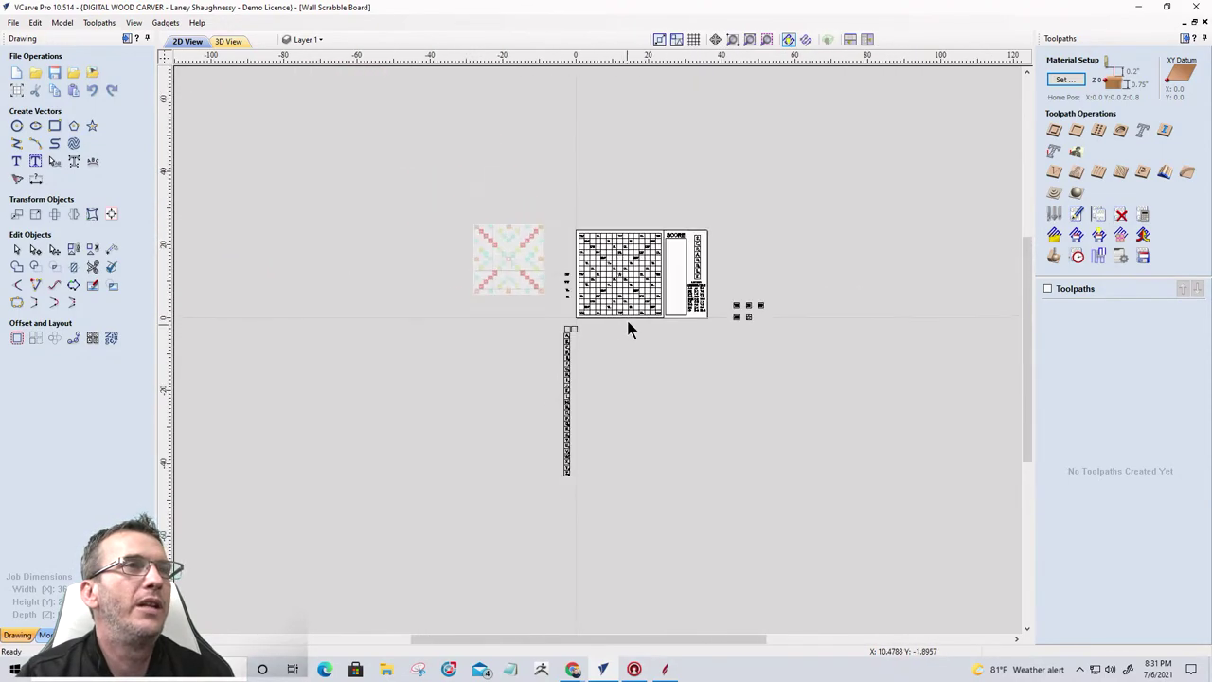
pyautogui.scroll(3, 581, 237)
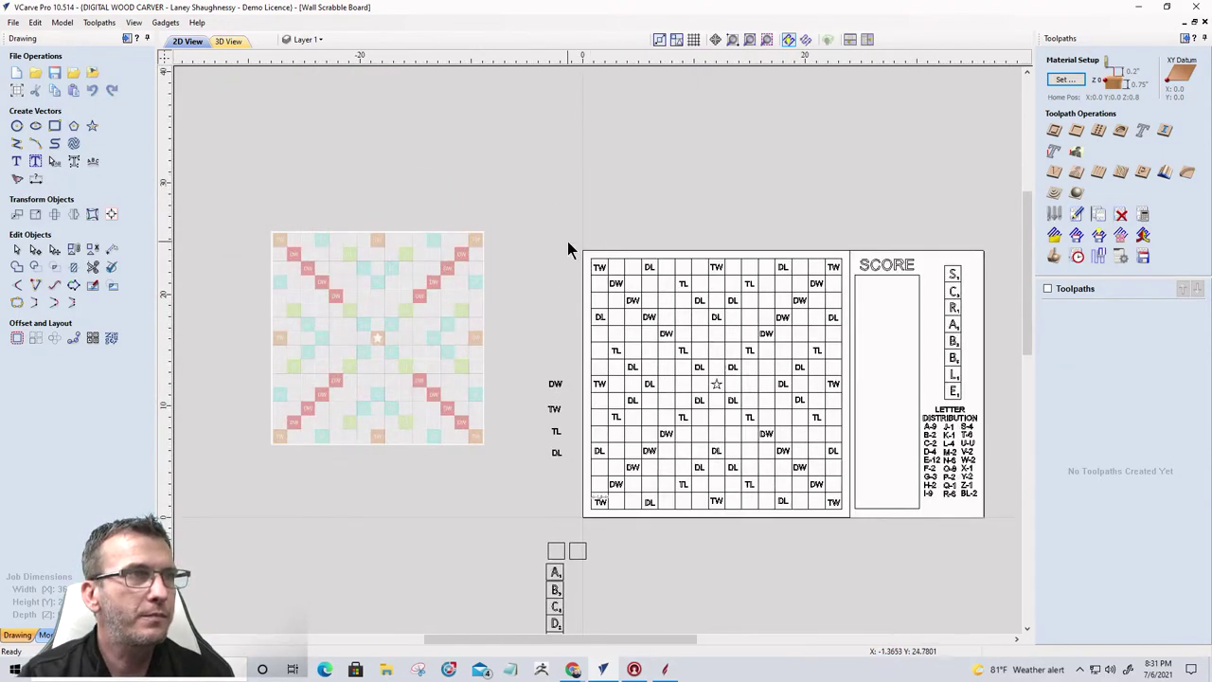
# Step: Add a new layer named Grid Lines and give it the colour red
pyautogui.click(305, 40)
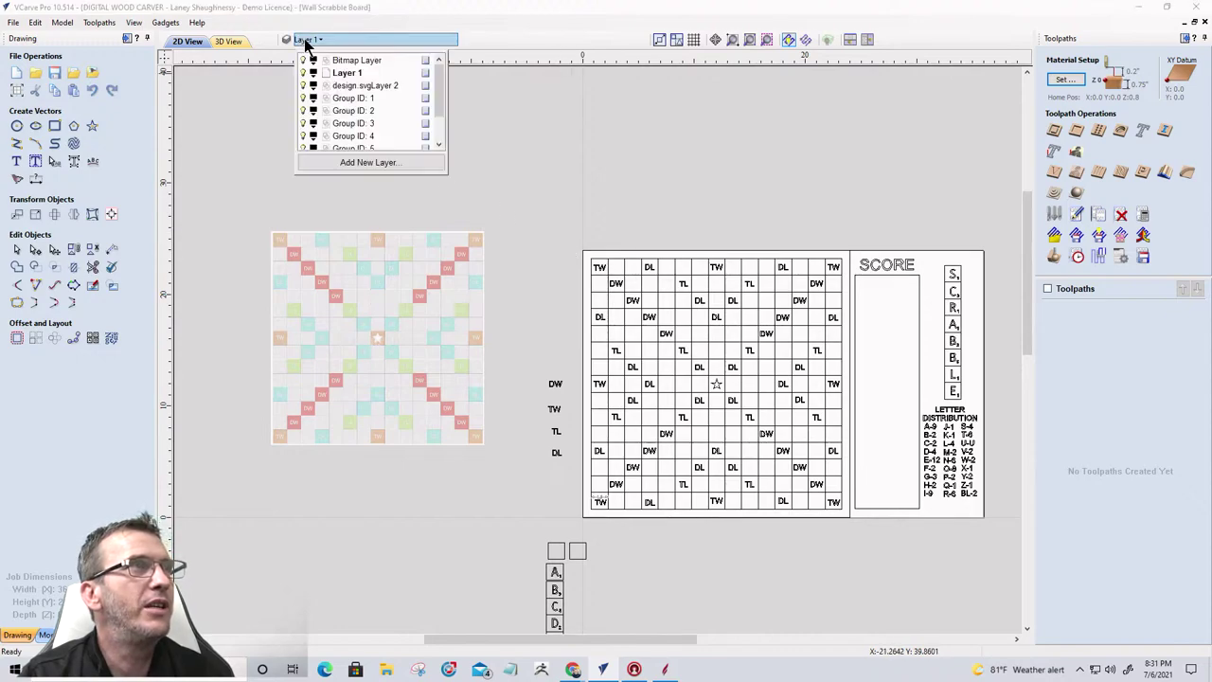
pyautogui.click(349, 163)
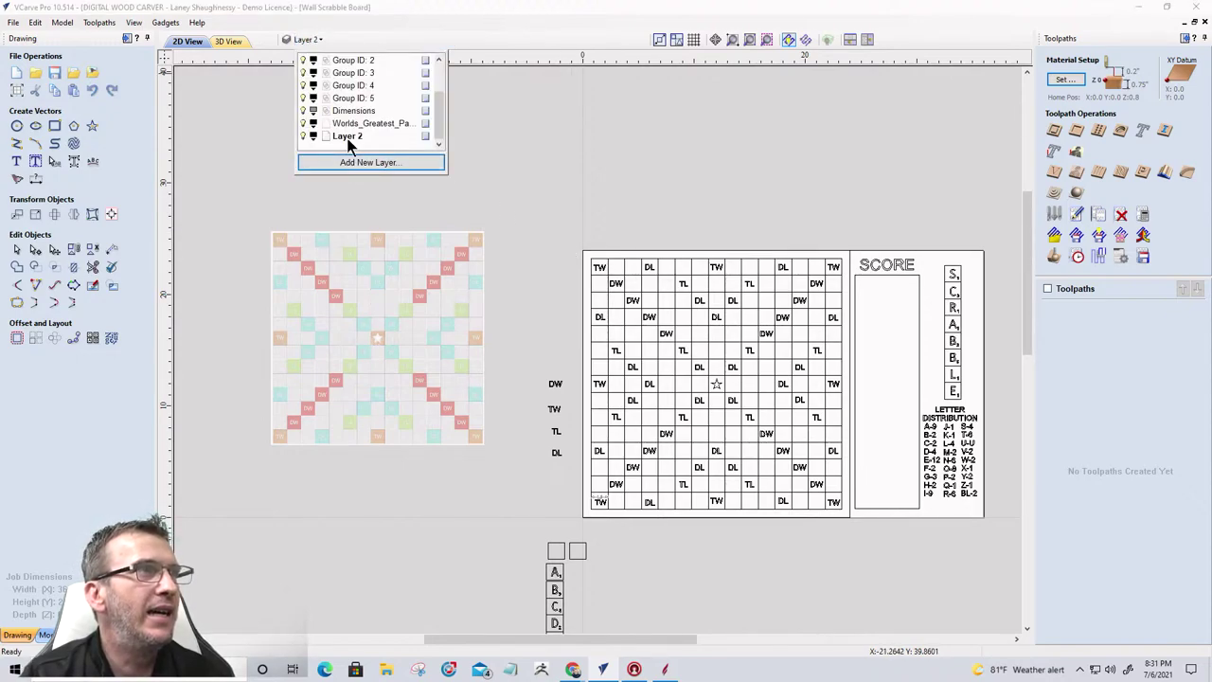
pyautogui.doubleClick(346, 136)
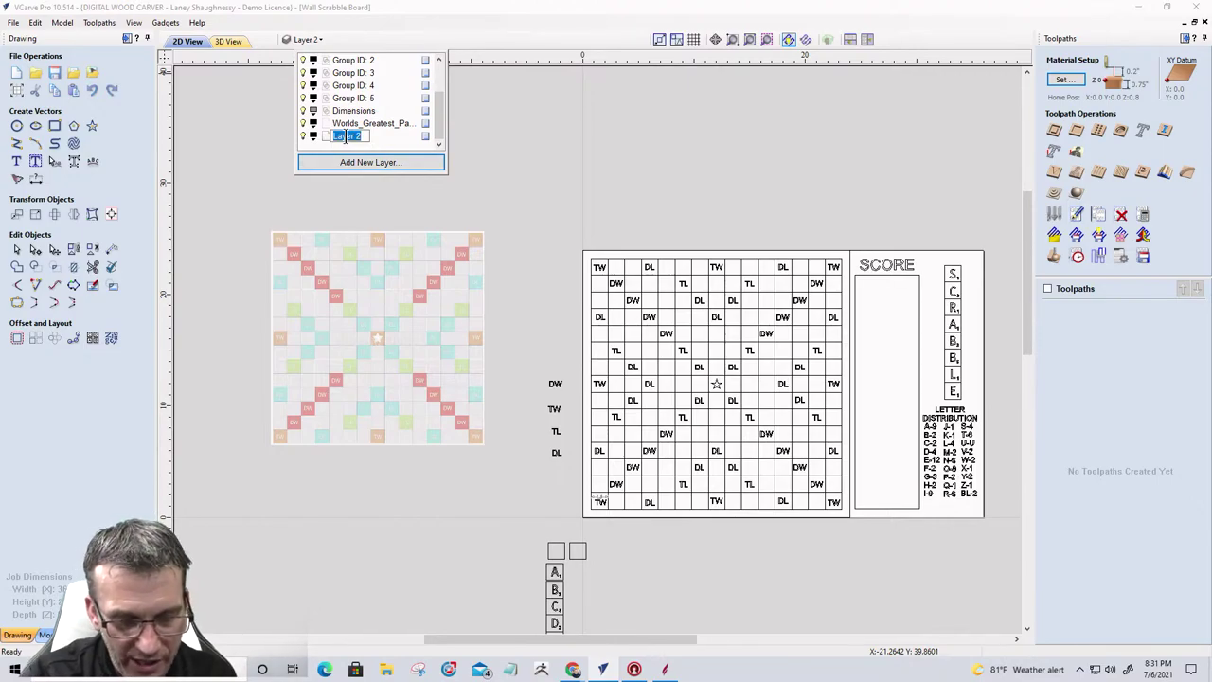
pyautogui.write('Grid Lines')
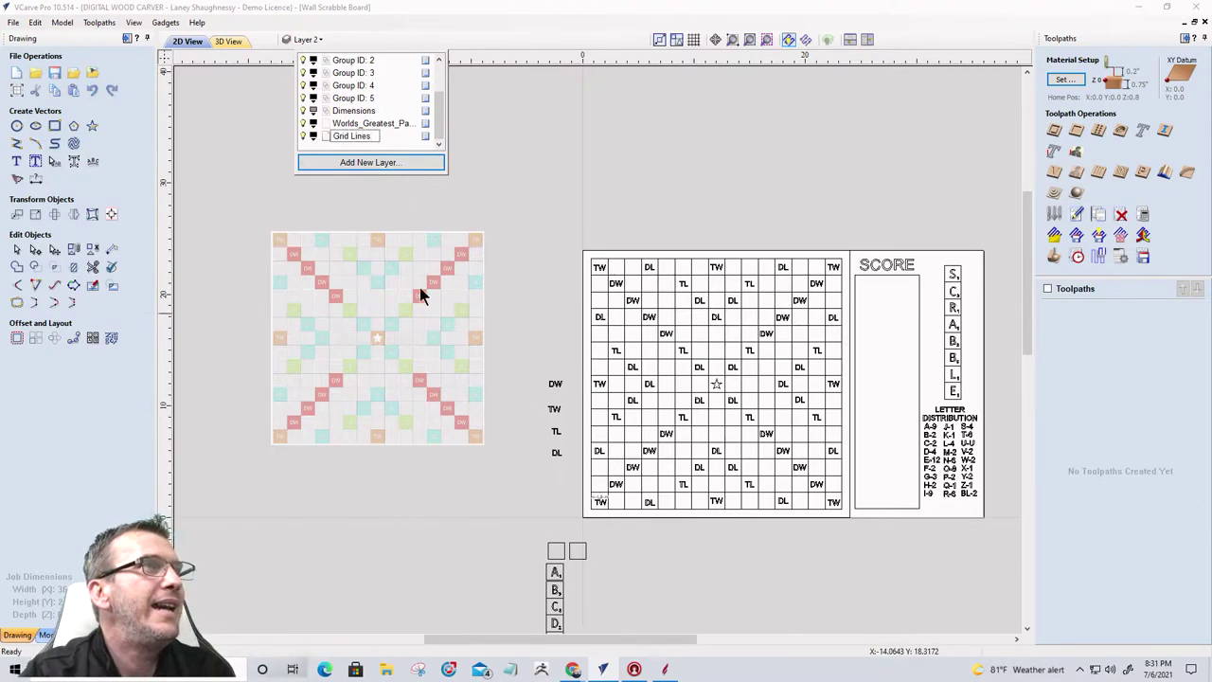
pyautogui.press('Return')
pyautogui.click(313, 137)
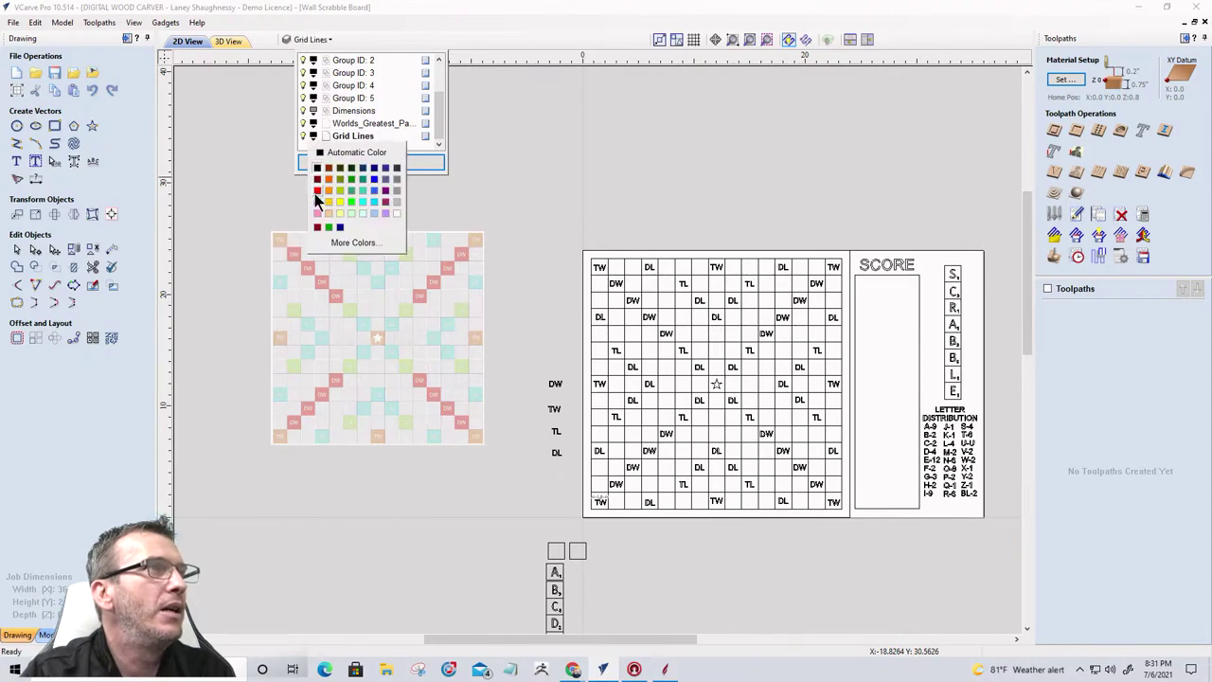
pyautogui.click(314, 185)
# Step: Lock the Group ID: 1 layer and show the full Layers list
pyautogui.scroll(-2, 521, 223)
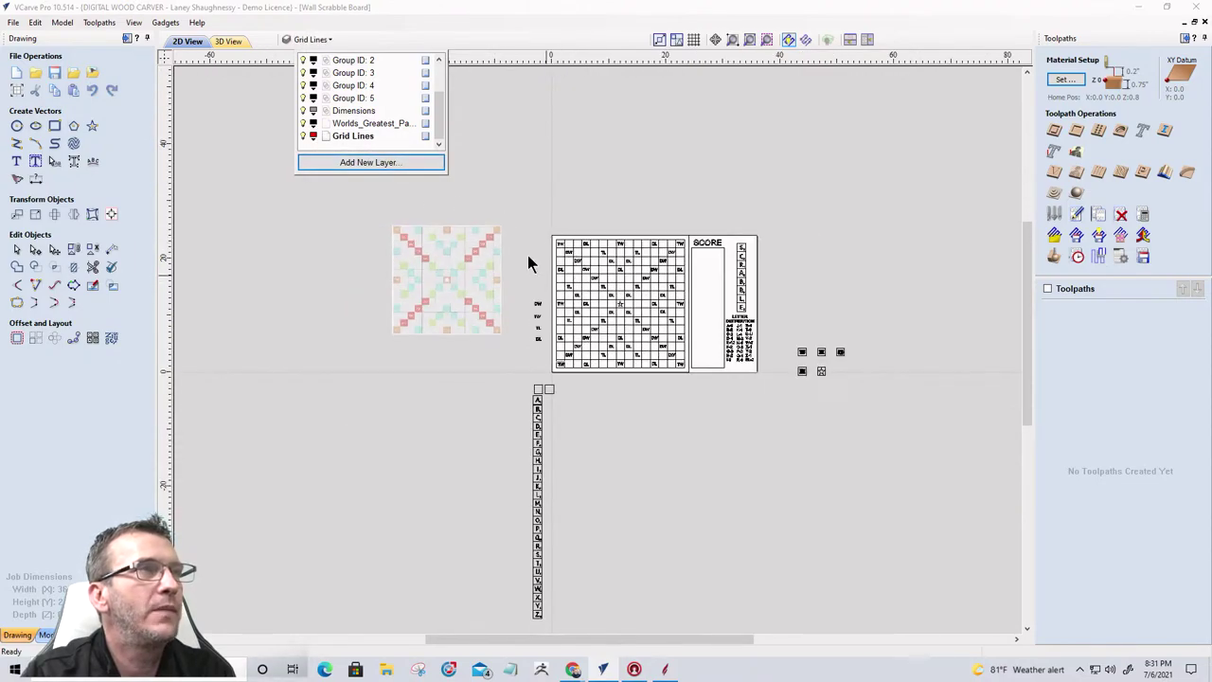
pyautogui.scroll(1, 282, 163)
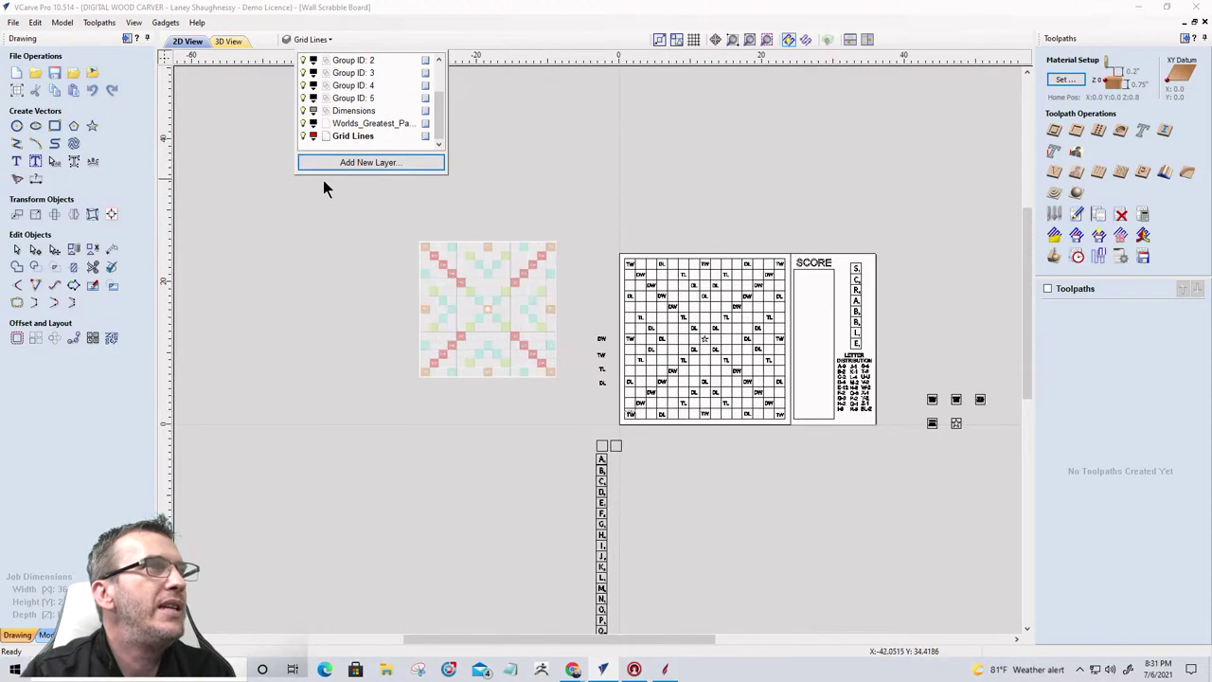
pyautogui.scroll(-1, 497, 220)
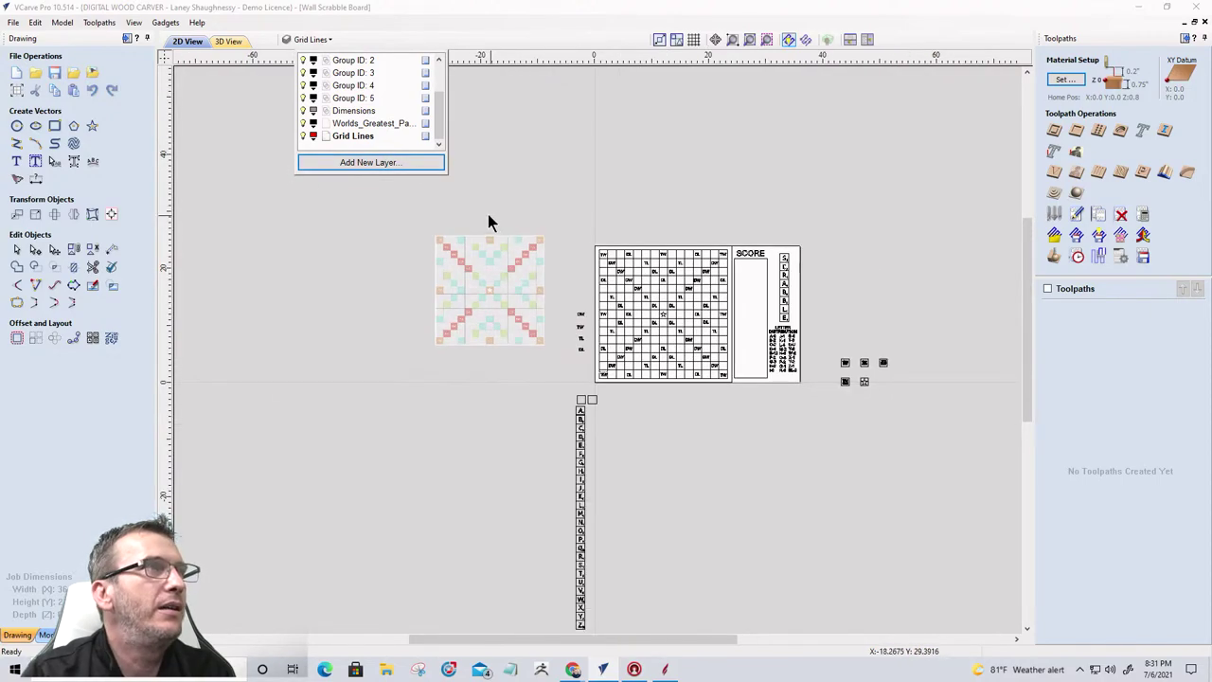
pyautogui.scroll(2, 265, 81)
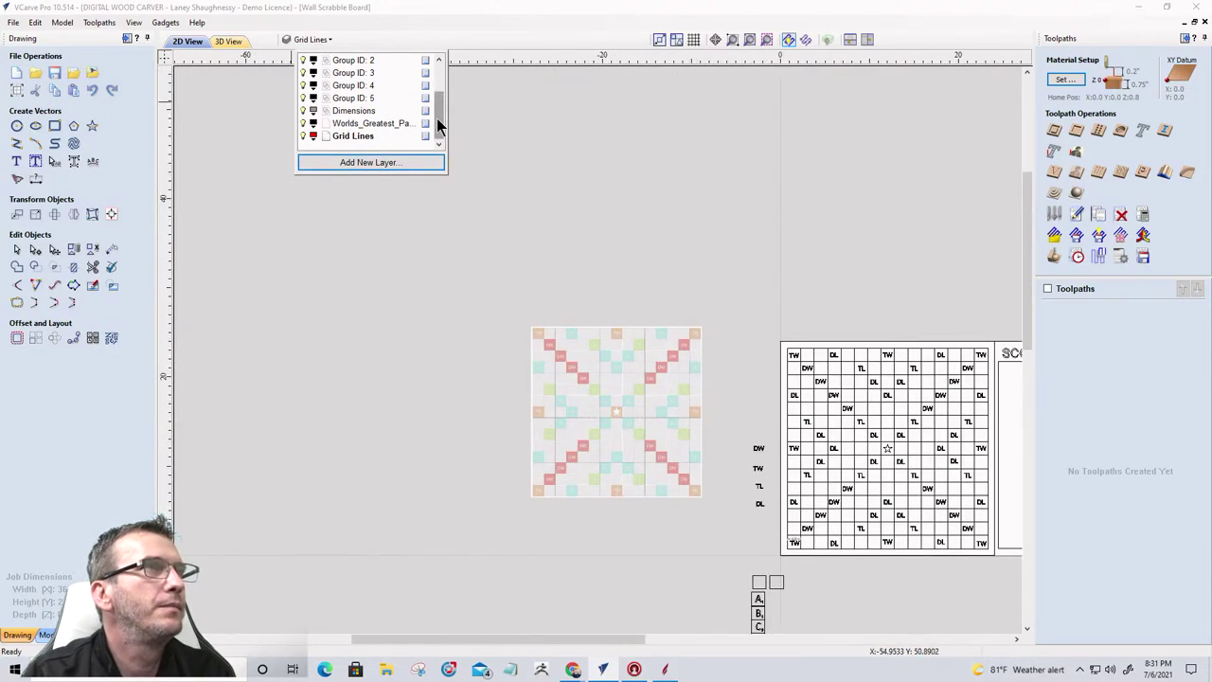
pyautogui.moveTo(437, 121); pyautogui.dragTo(436, 95)
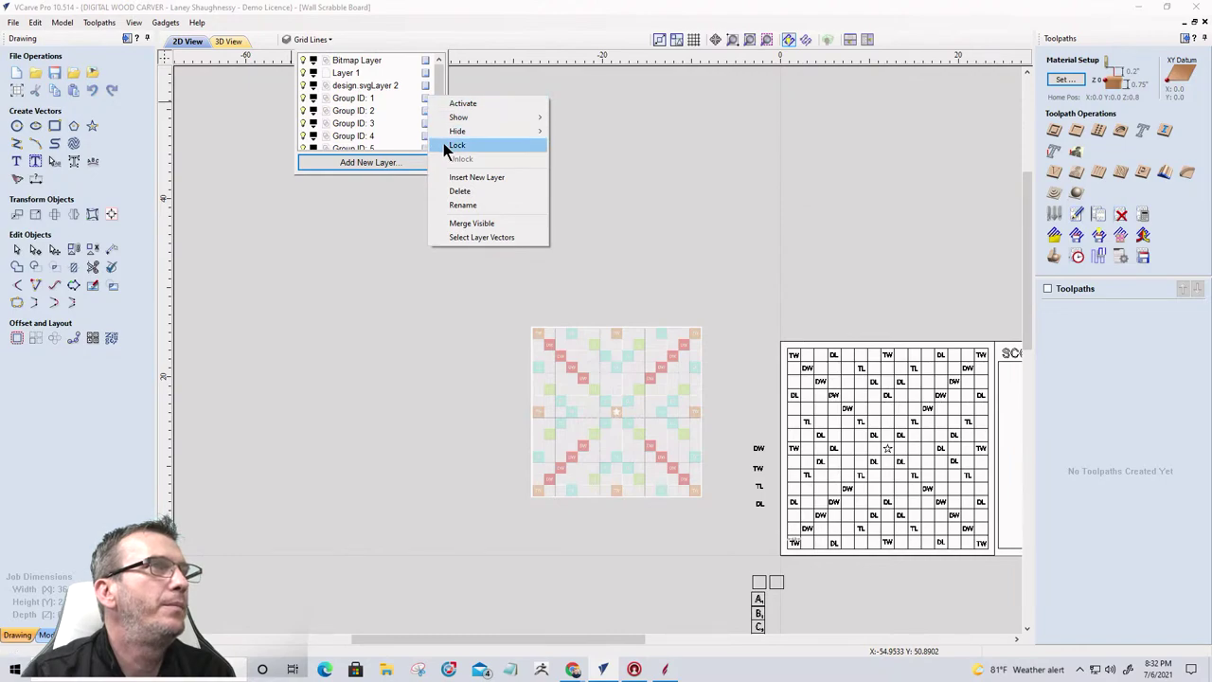
pyautogui.click(443, 144)
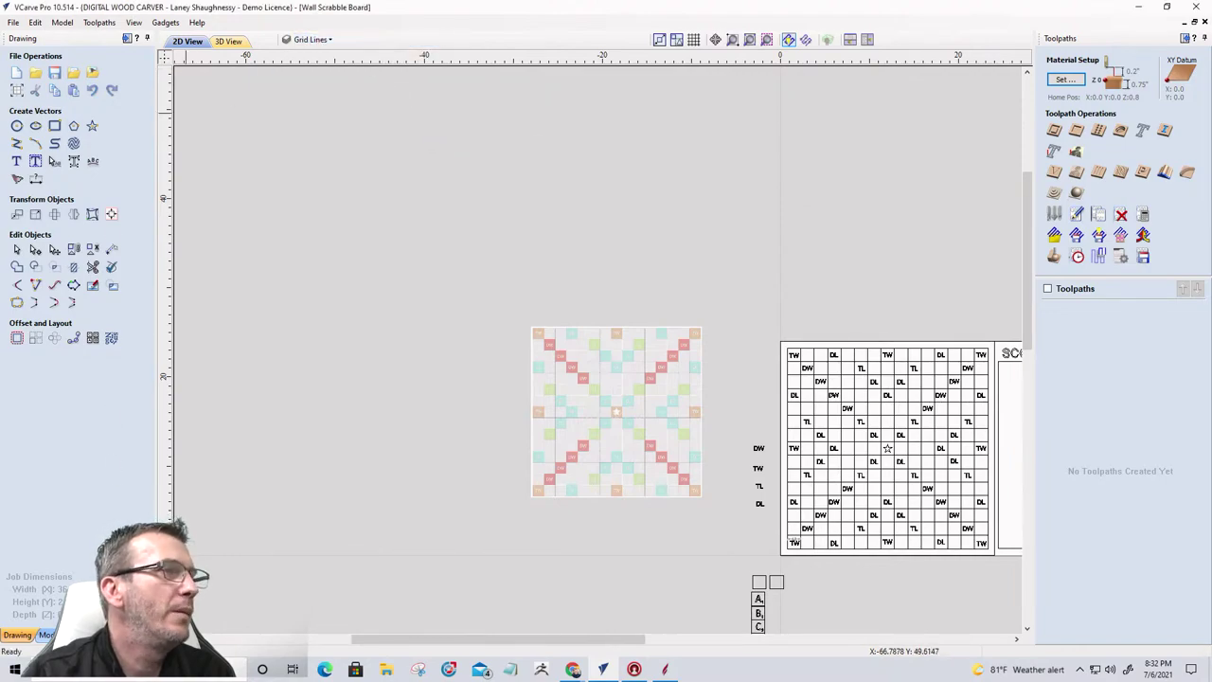
pyautogui.hotkey('ctrl', 'l')
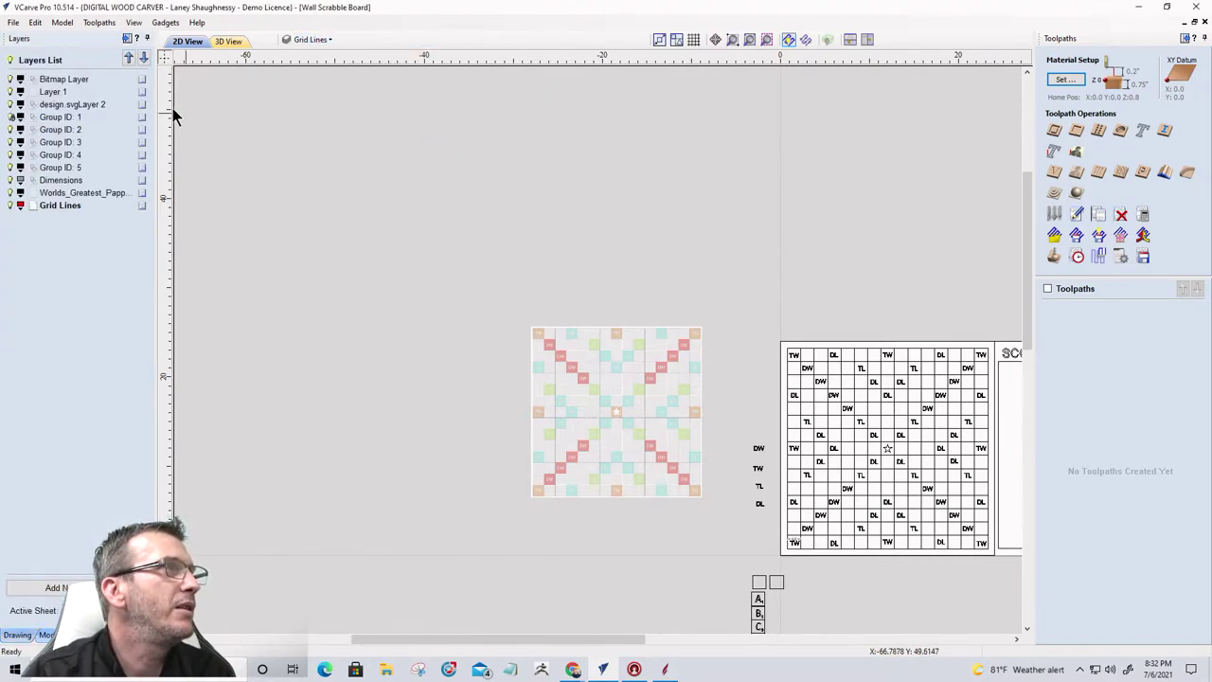
# Step: Lock the design.svgLayer 2, Group ID: 2, Group ID: 4, Group ID: 5 and Dimensions layers
pyautogui.rightClick(137, 107)
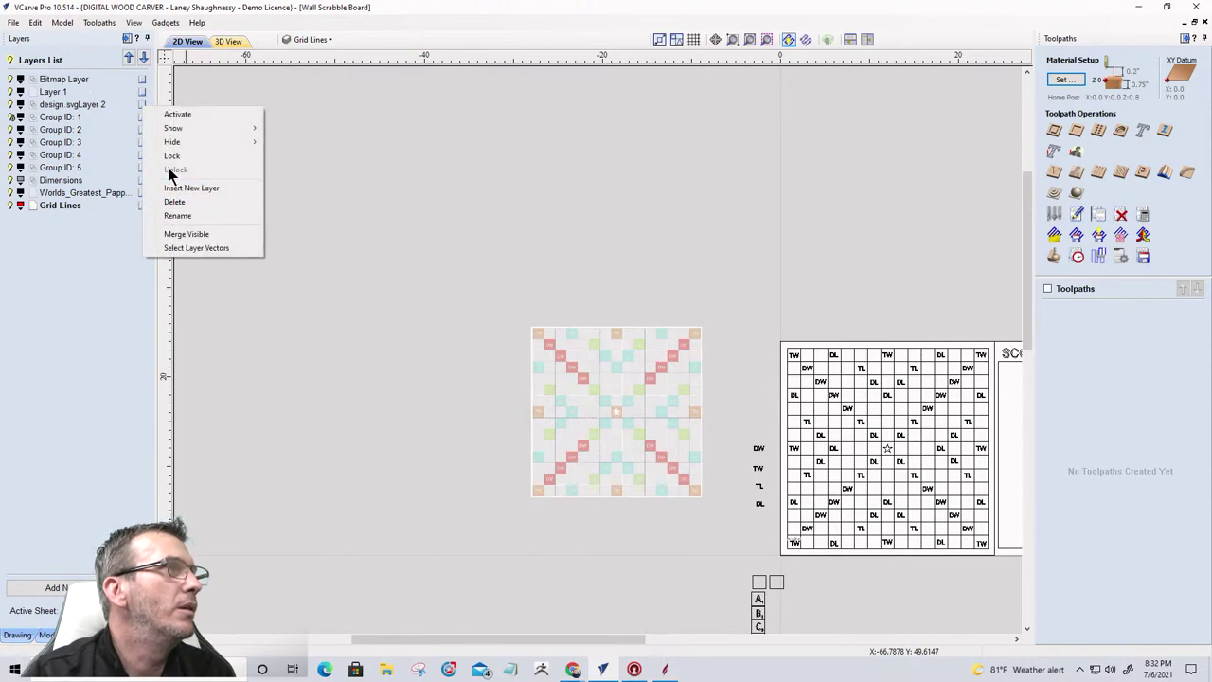
pyautogui.click(164, 156)
pyautogui.rightClick(142, 117)
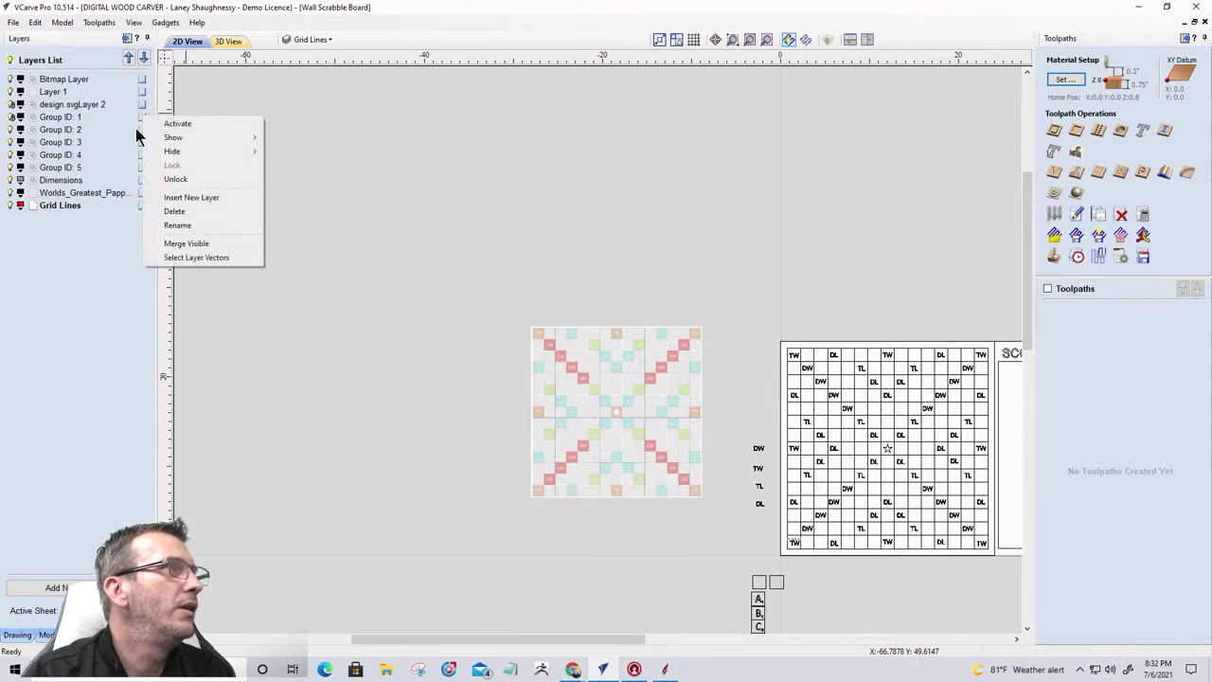
pyautogui.rightClick(141, 129)
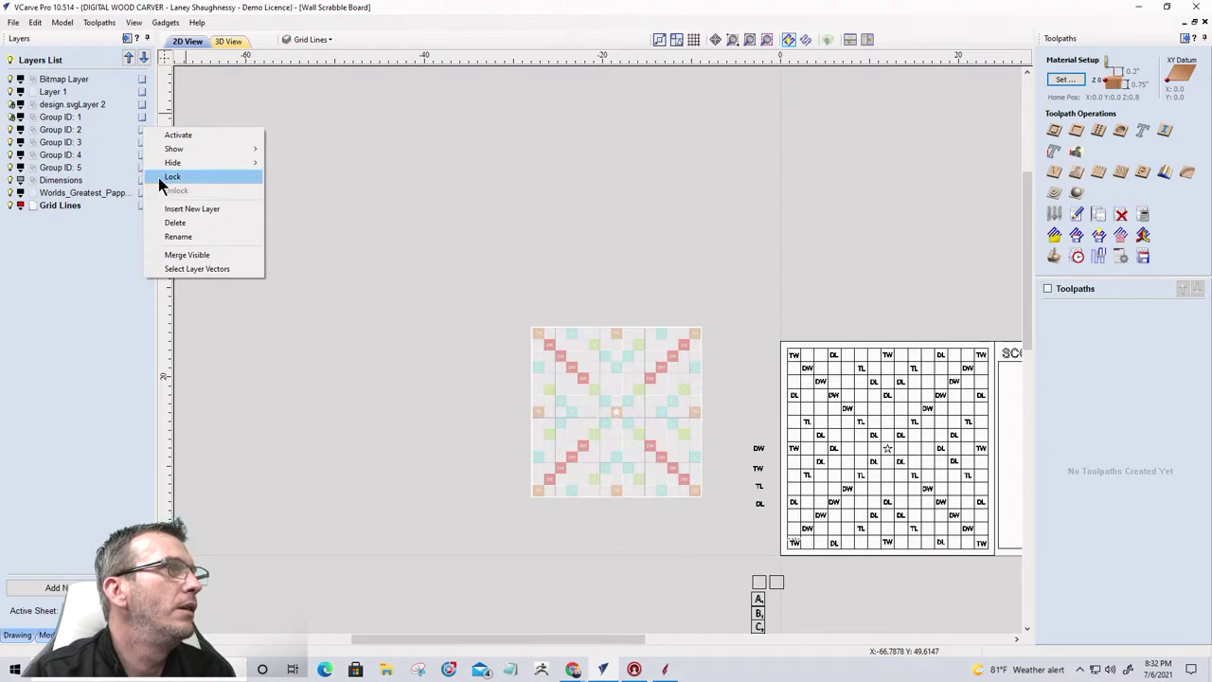
pyautogui.click(158, 177)
pyautogui.rightClick(143, 156)
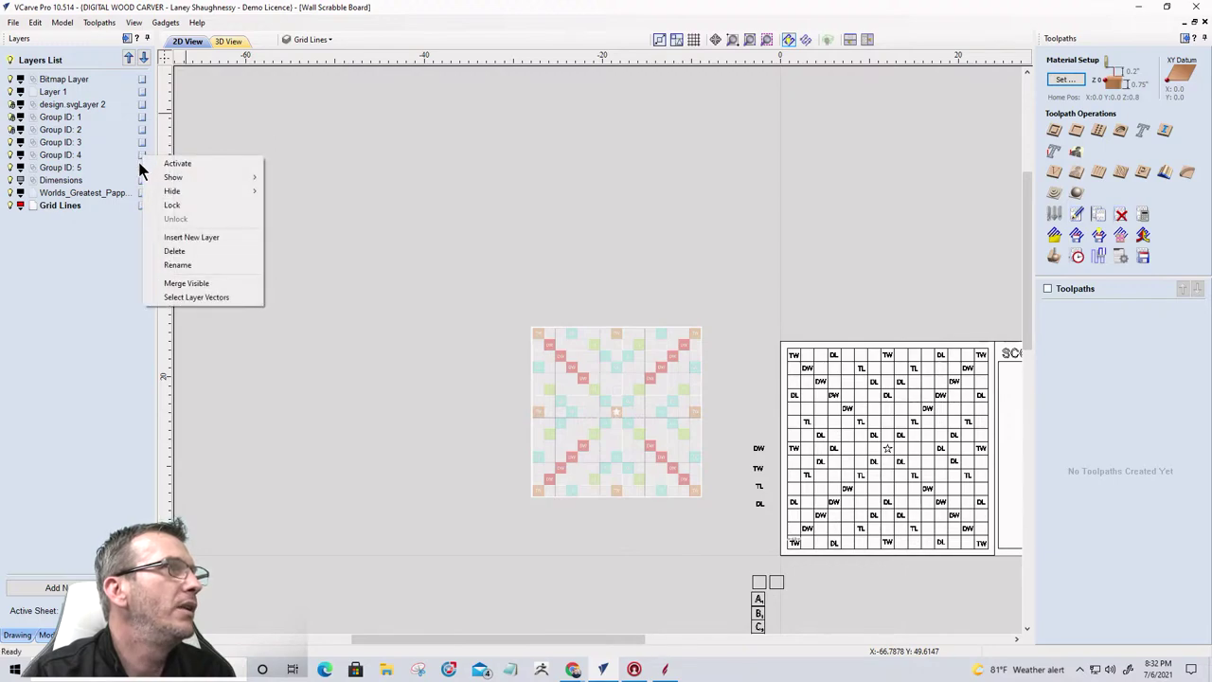
pyautogui.click(173, 205)
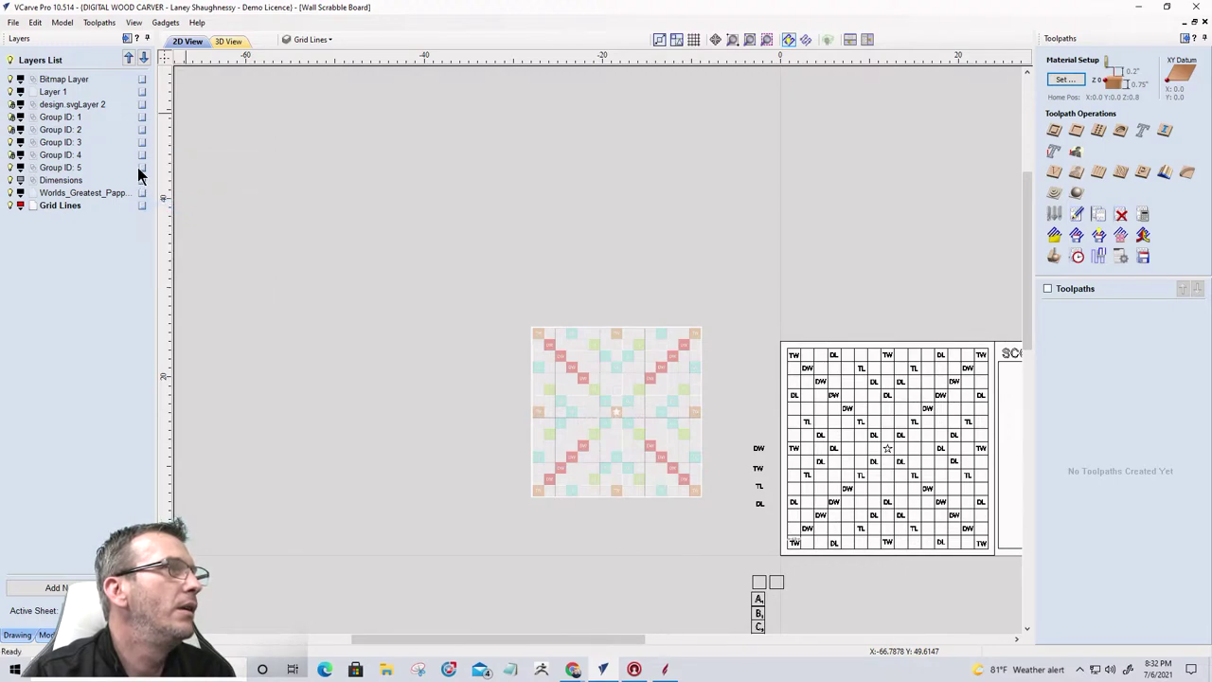
pyautogui.rightClick(143, 173)
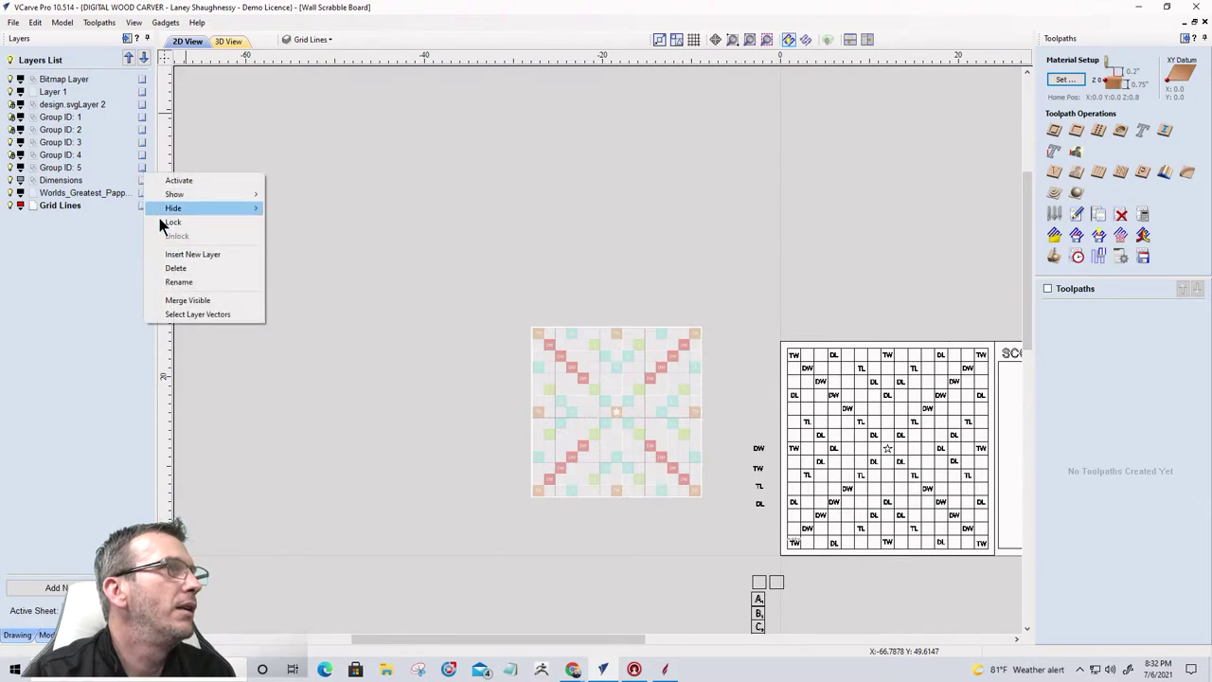
pyautogui.click(159, 223)
pyautogui.rightClick(139, 188)
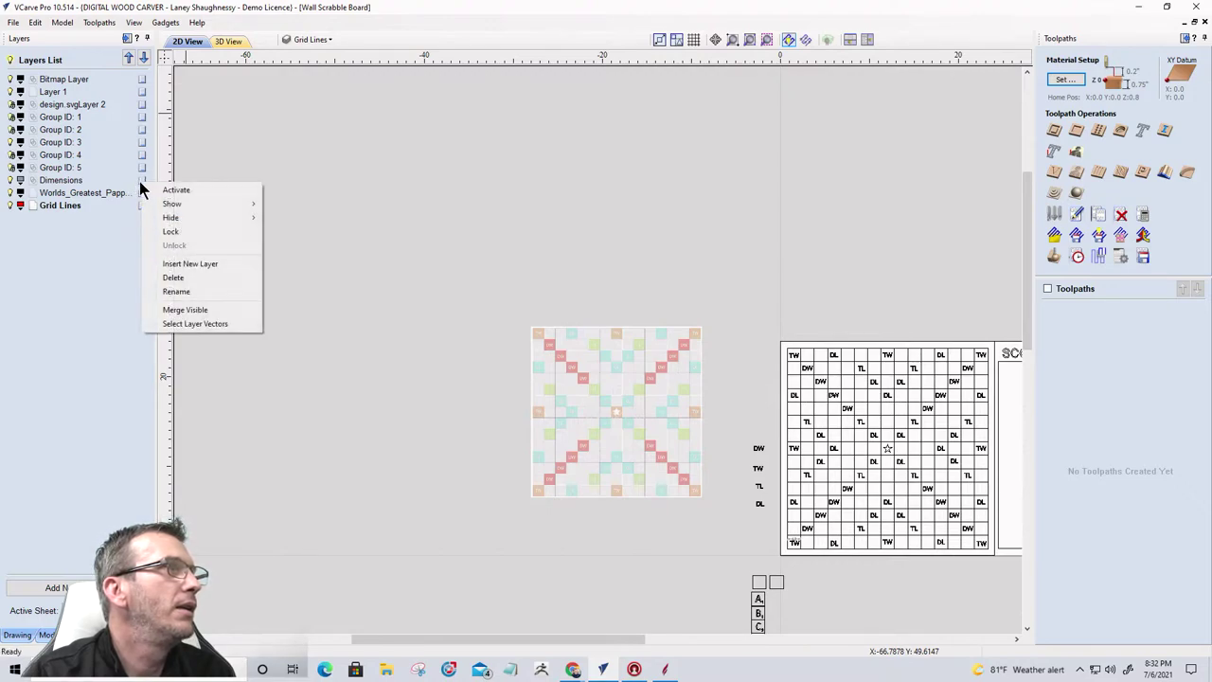
pyautogui.click(159, 233)
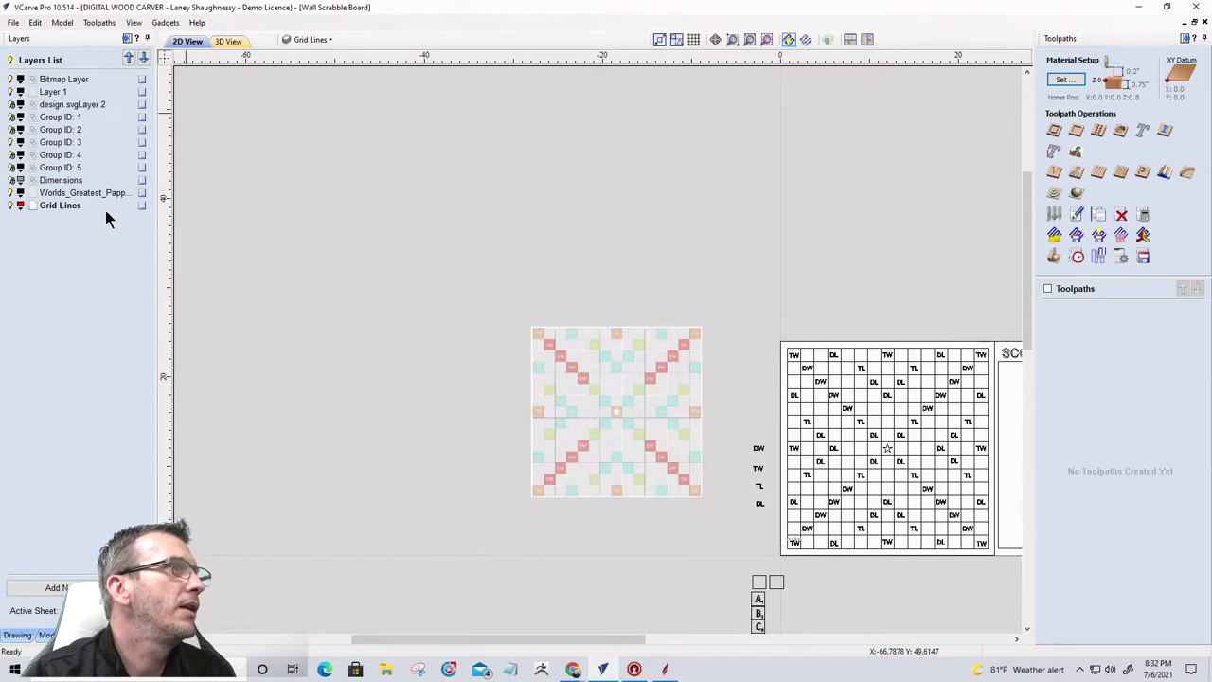
# Step: Delete the Worlds_Greatest_PappaBear layer from the layers list
pyautogui.rightClick(139, 195)
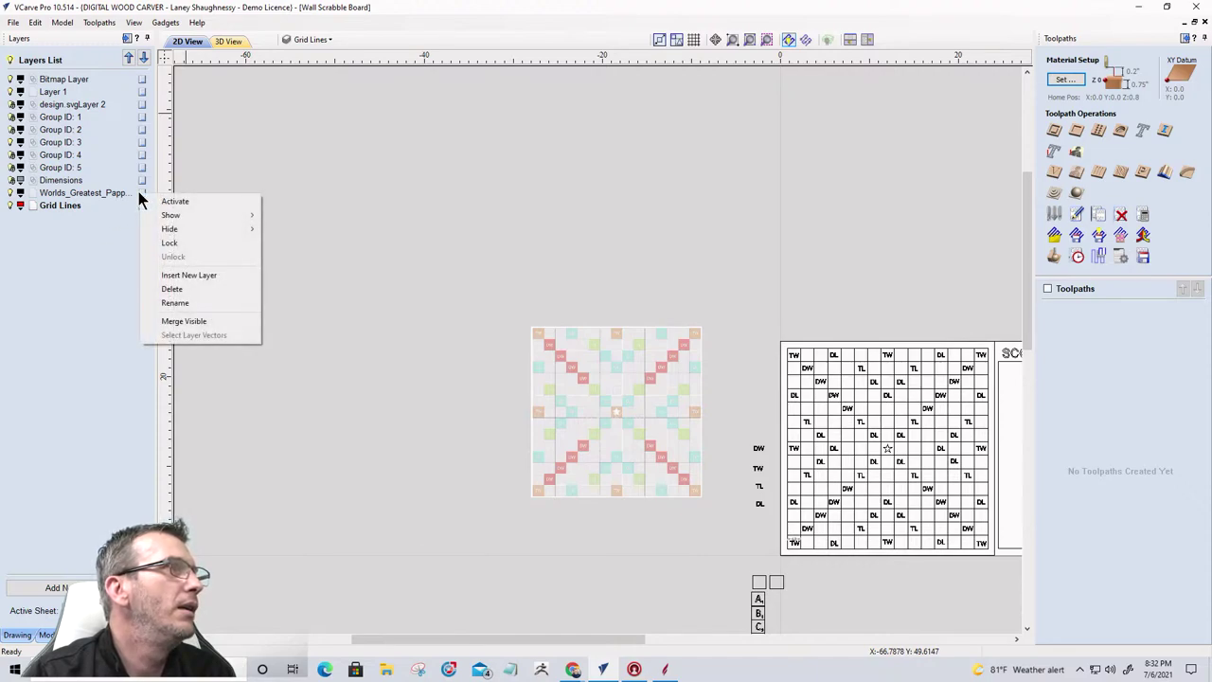
pyautogui.click(115, 192)
pyautogui.rightClick(114, 192)
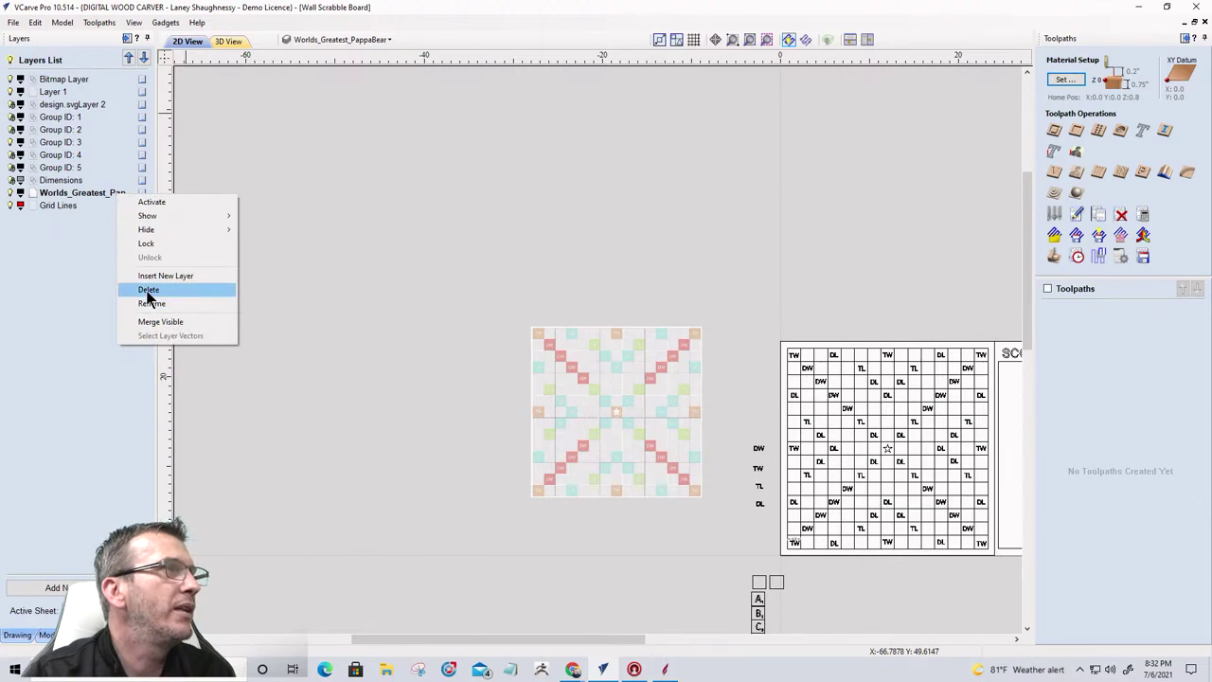
pyautogui.click(148, 290)
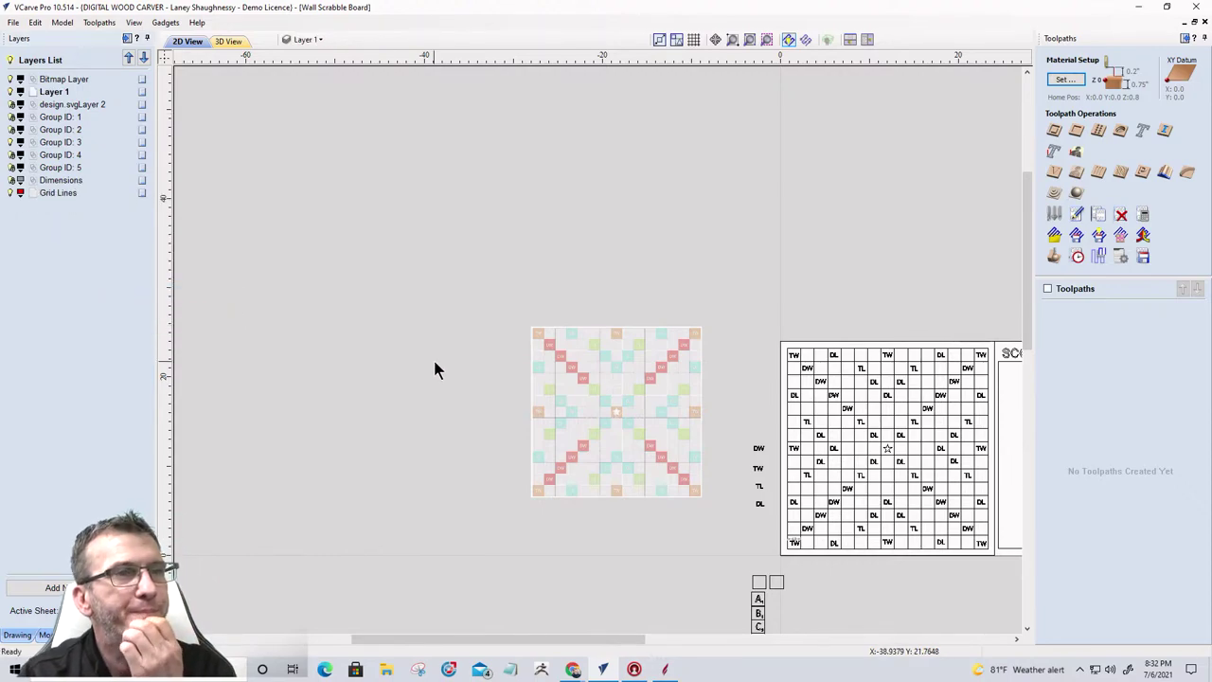
# Step: Make Grid Lines the active working layer
pyautogui.scroll(-2, 699, 444)
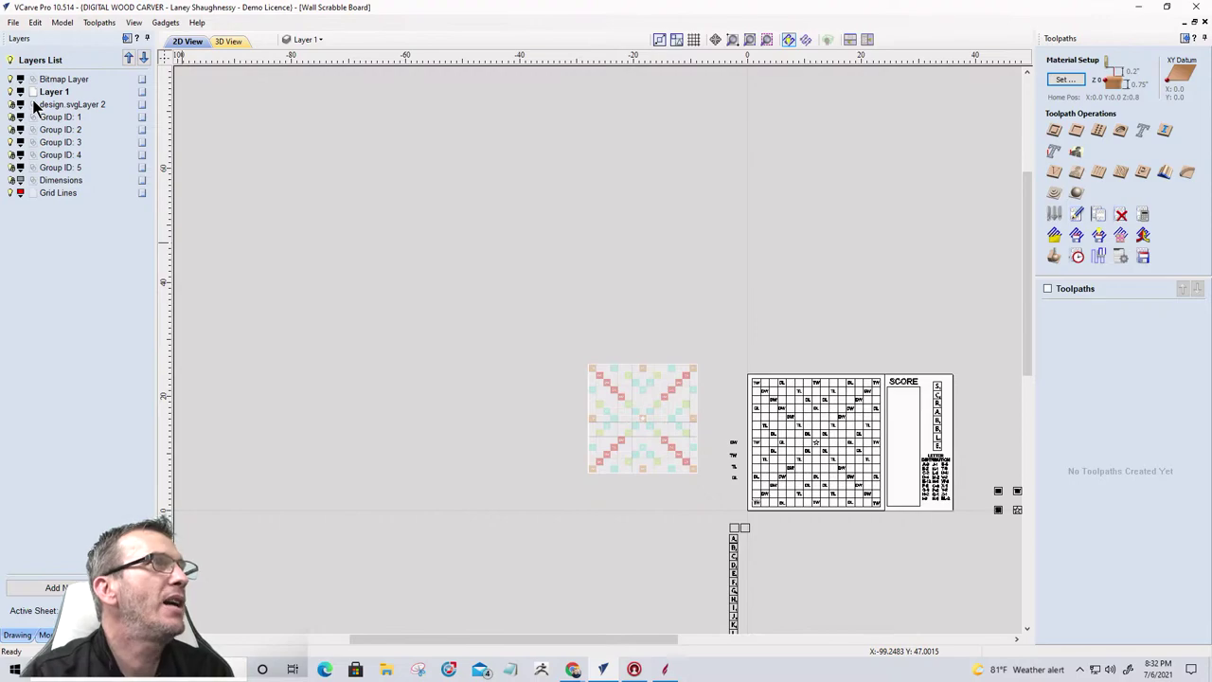
pyautogui.click(59, 193)
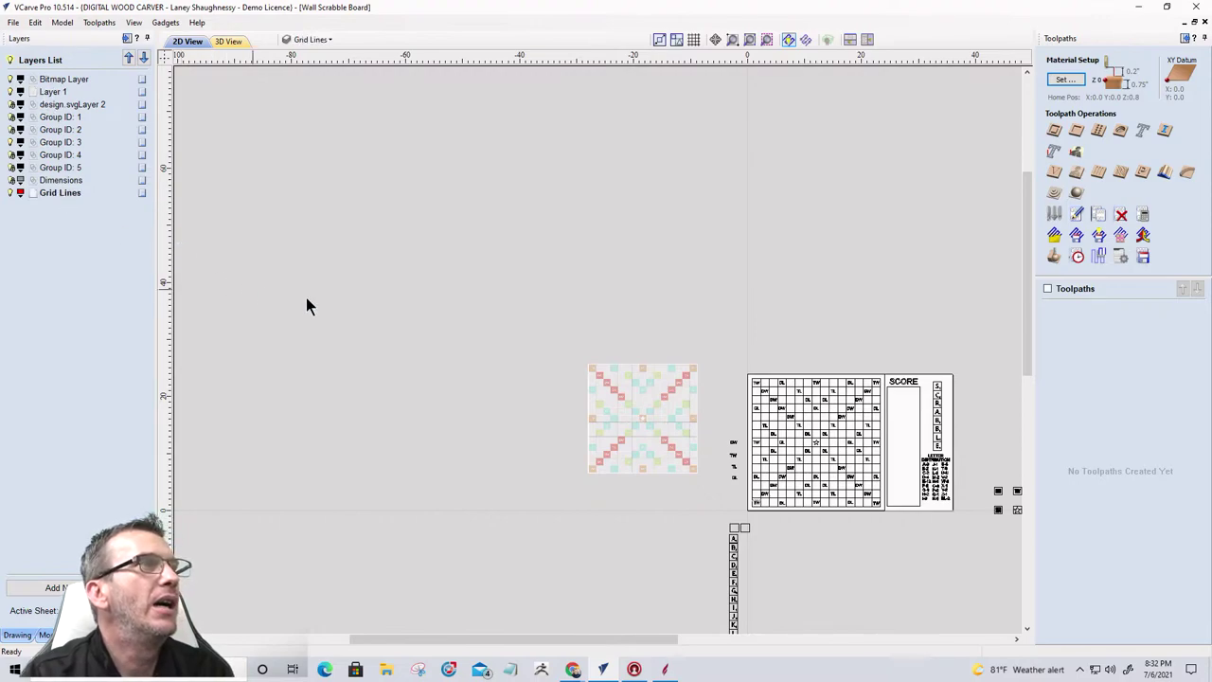
pyautogui.scroll(2, 838, 457)
pyautogui.scroll(3, 839, 457)
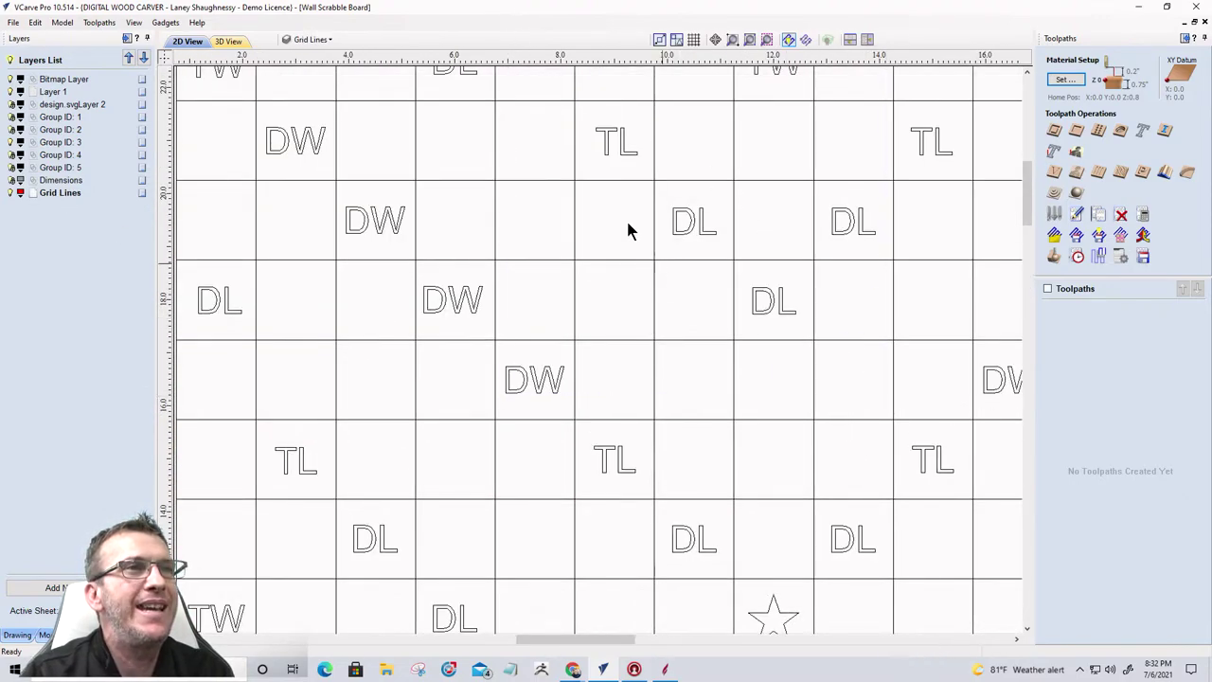
pyautogui.moveTo(718, 210); pyautogui.dragTo(742, 433)
pyautogui.moveTo(866, 385); pyautogui.dragTo(782, 350)
pyautogui.moveTo(479, 274); pyautogui.dragTo(571, 313)
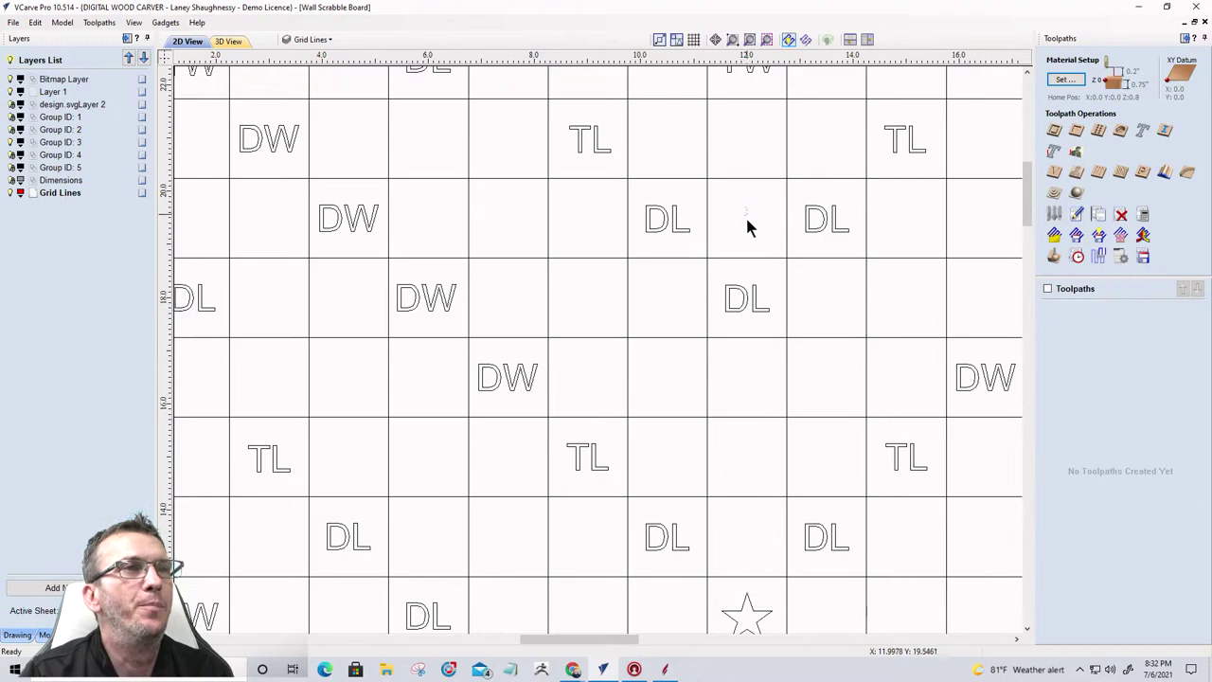
pyautogui.moveTo(556, 207); pyautogui.dragTo(551, 425)
pyautogui.scroll(-3, 795, 397)
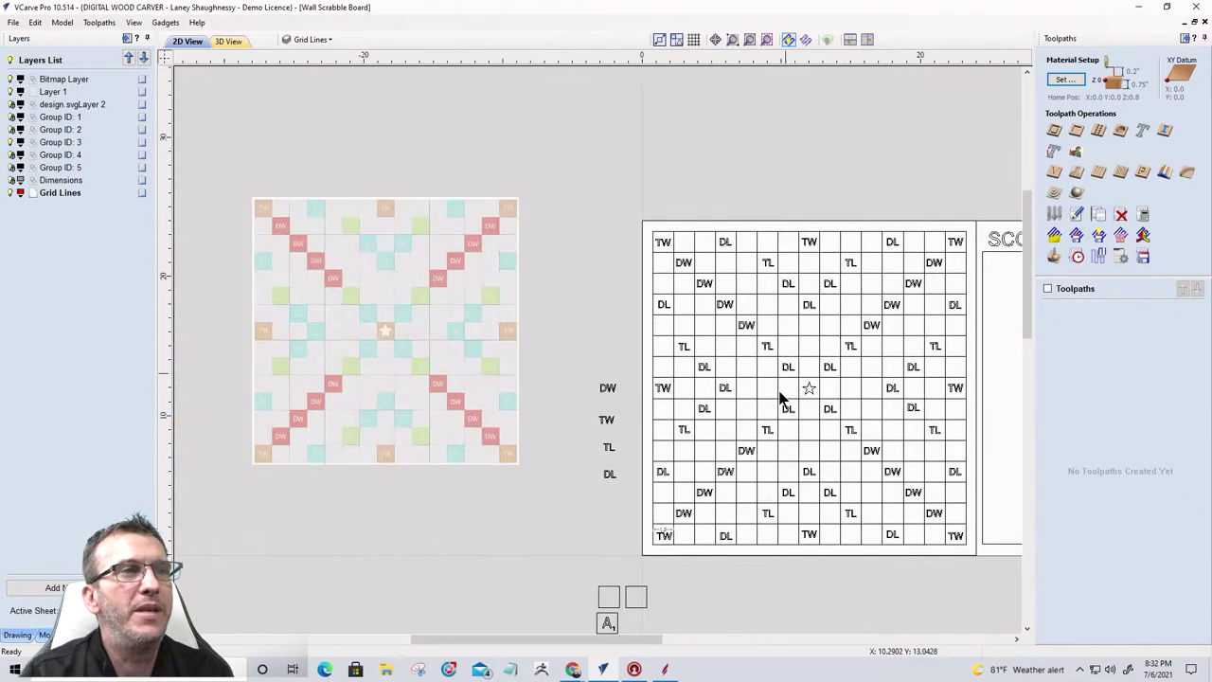
pyautogui.scroll(3, 783, 398)
pyautogui.scroll(-1, 766, 568)
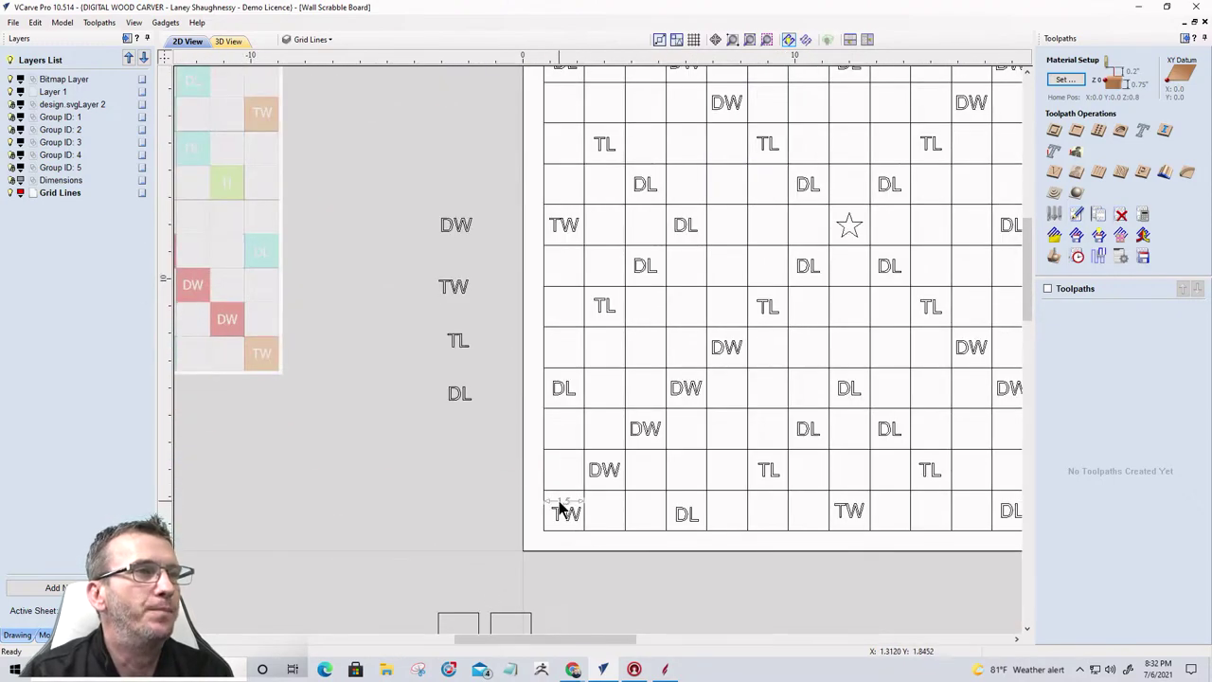
# Step: Unlock Dimensions, erase the stray dimension over the bottom-left TW cell, then delete the layer
pyautogui.rightClick(143, 180)
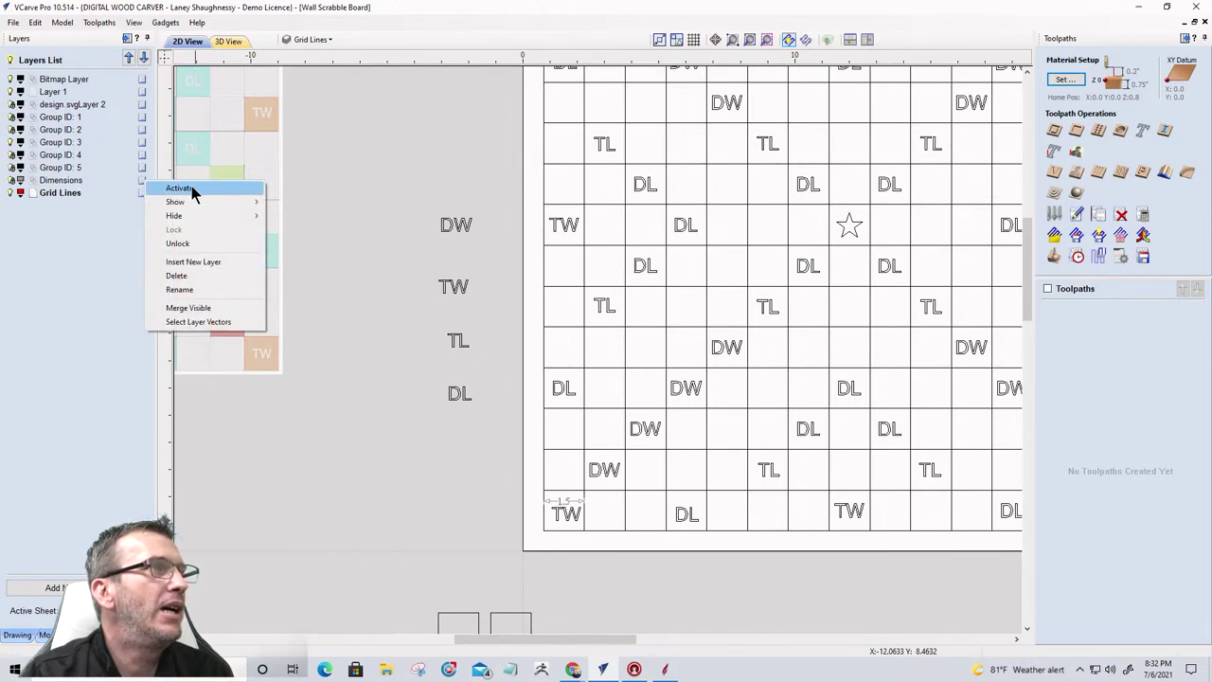
pyautogui.click(201, 243)
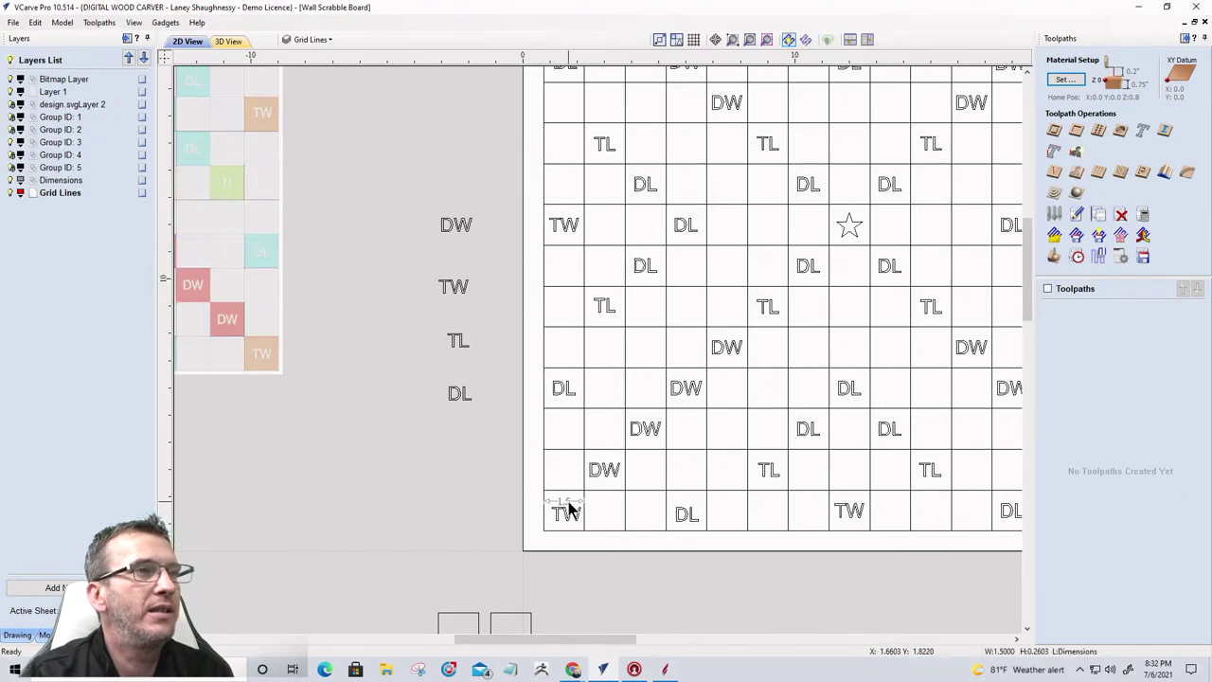
pyautogui.click(571, 507)
pyautogui.press('Delete')
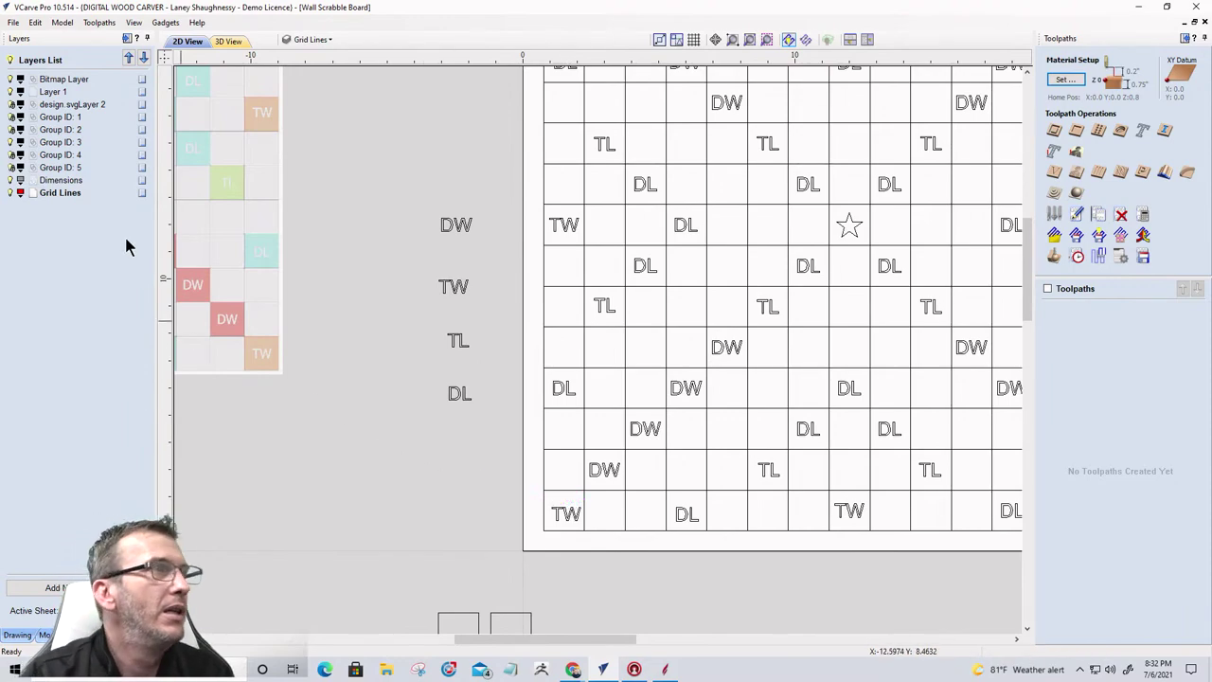
pyautogui.rightClick(66, 183)
pyautogui.click(87, 278)
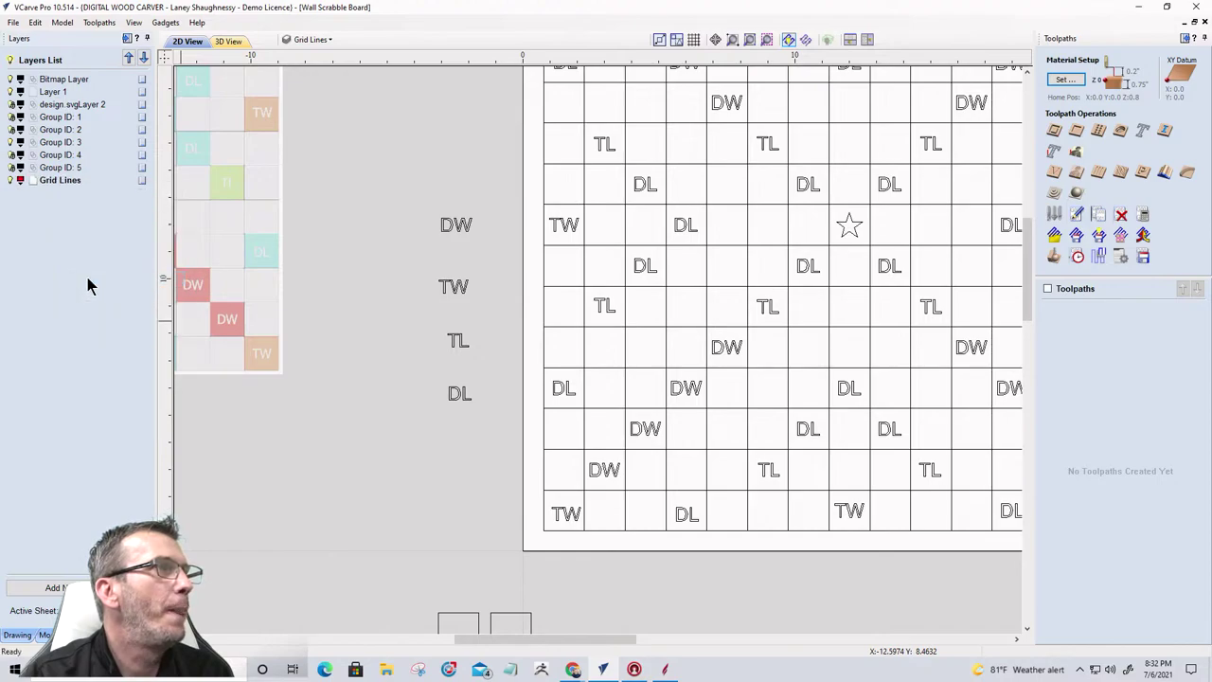
# Step: Draw a red cut line along the board's bottom edge, lower-left to lower-right corner
pyautogui.doubleClick(57, 180)
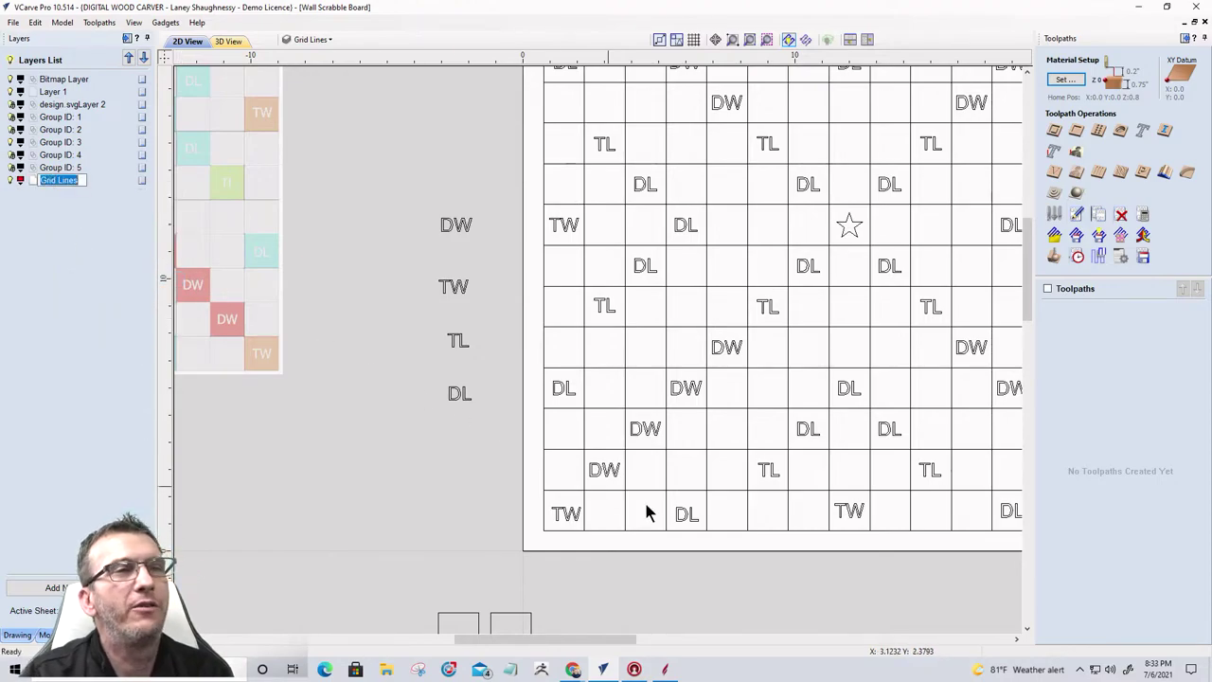
pyautogui.scroll(-5, 681, 474)
pyautogui.scroll(1, 548, 585)
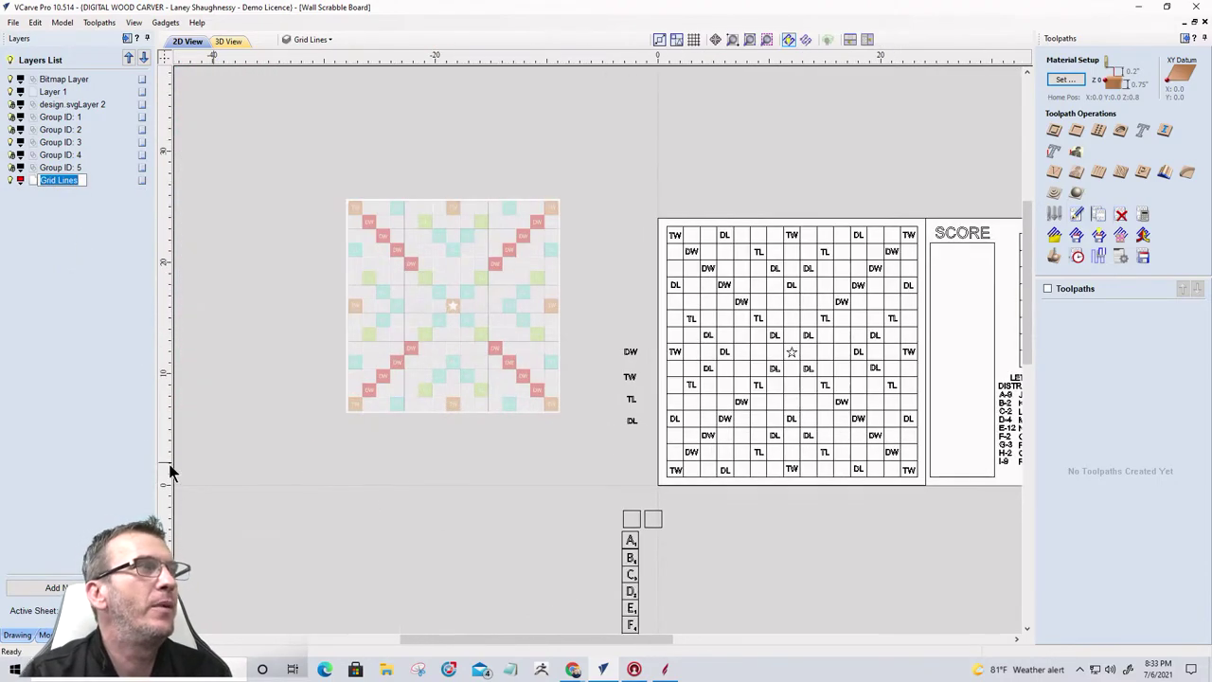
pyautogui.click(17, 635)
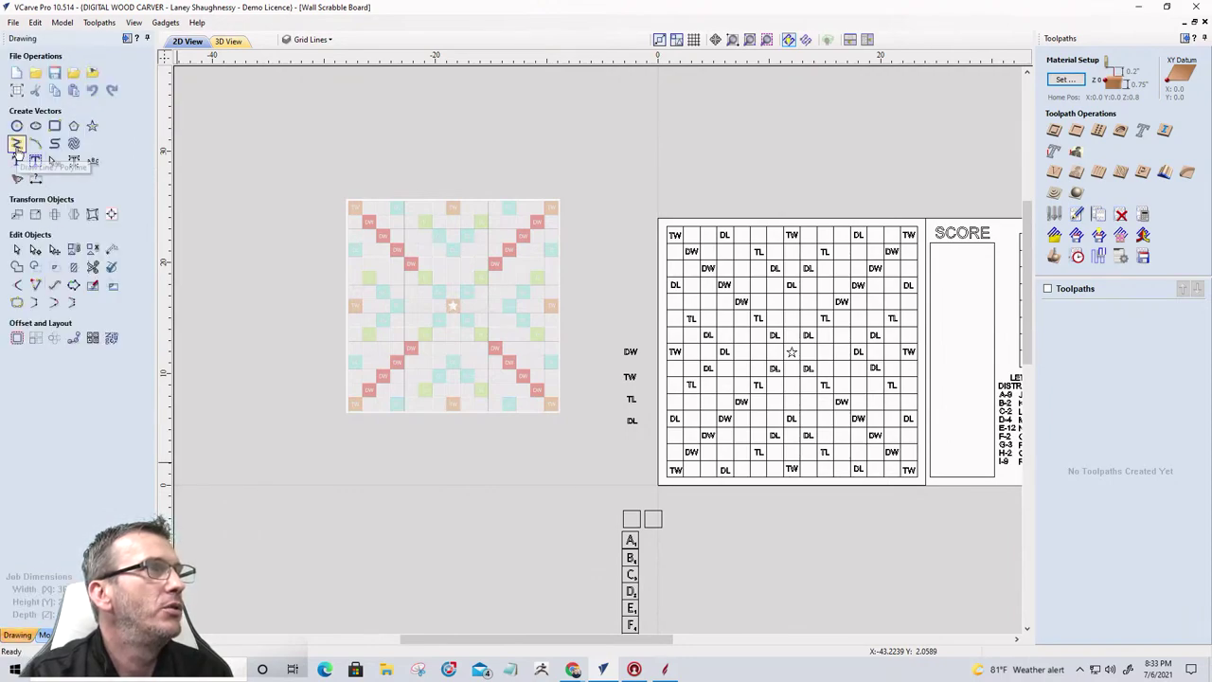
pyautogui.click(17, 147)
pyautogui.scroll(3, 641, 453)
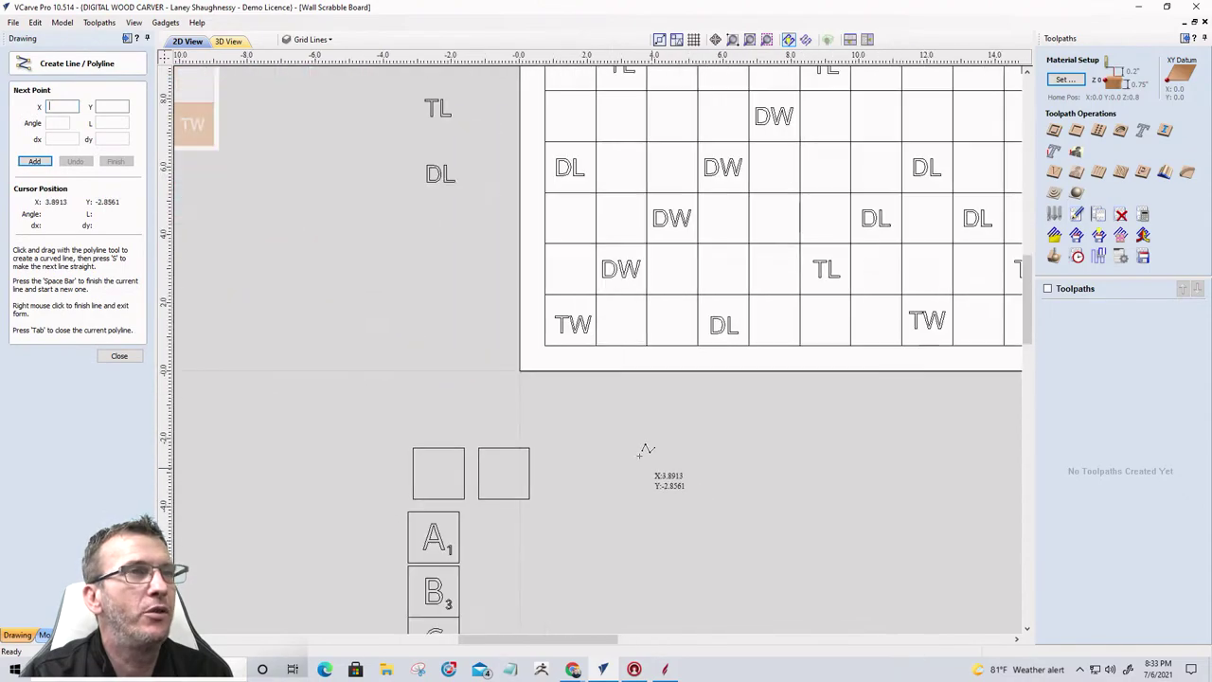
pyautogui.scroll(-3, 641, 453)
pyautogui.scroll(3, 636, 435)
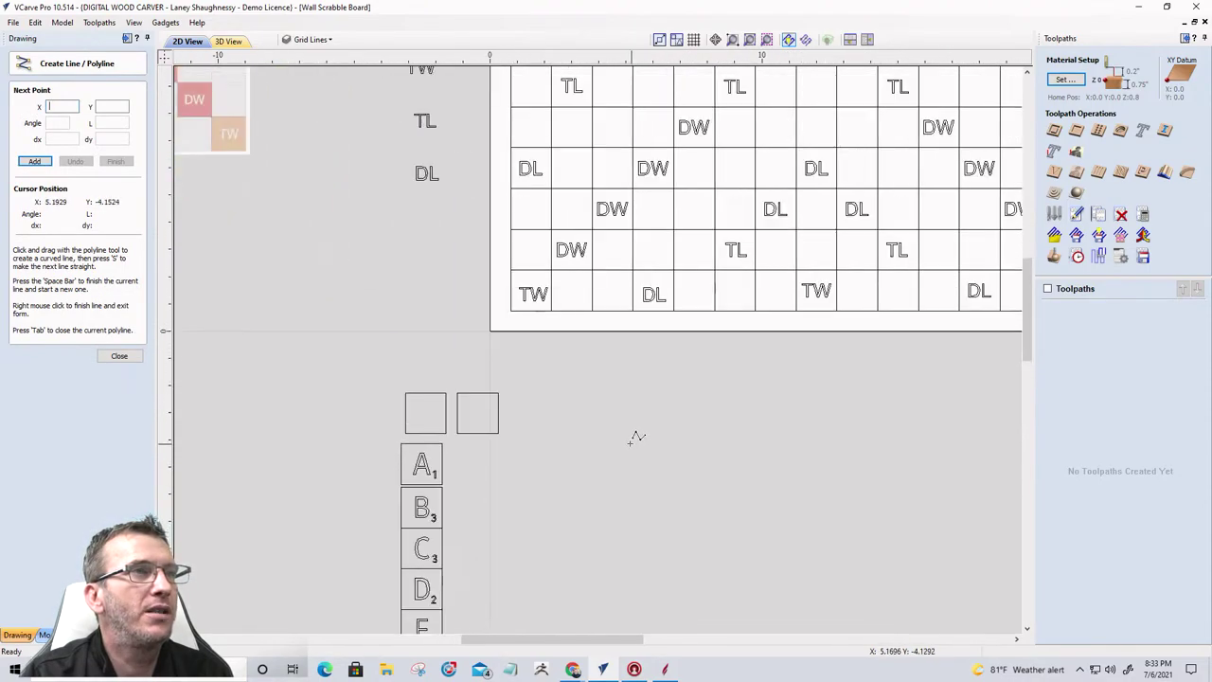
pyautogui.click(509, 310)
pyautogui.scroll(-3, 487, 411)
pyautogui.scroll(4, 730, 447)
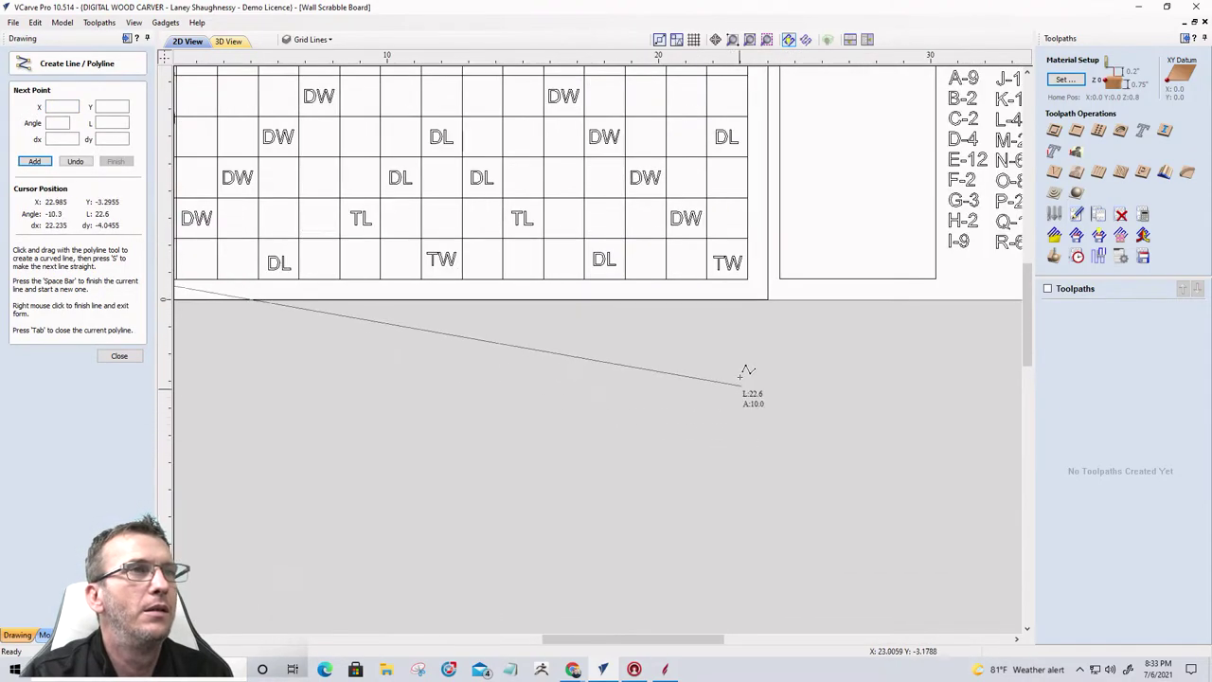
pyautogui.click(749, 276)
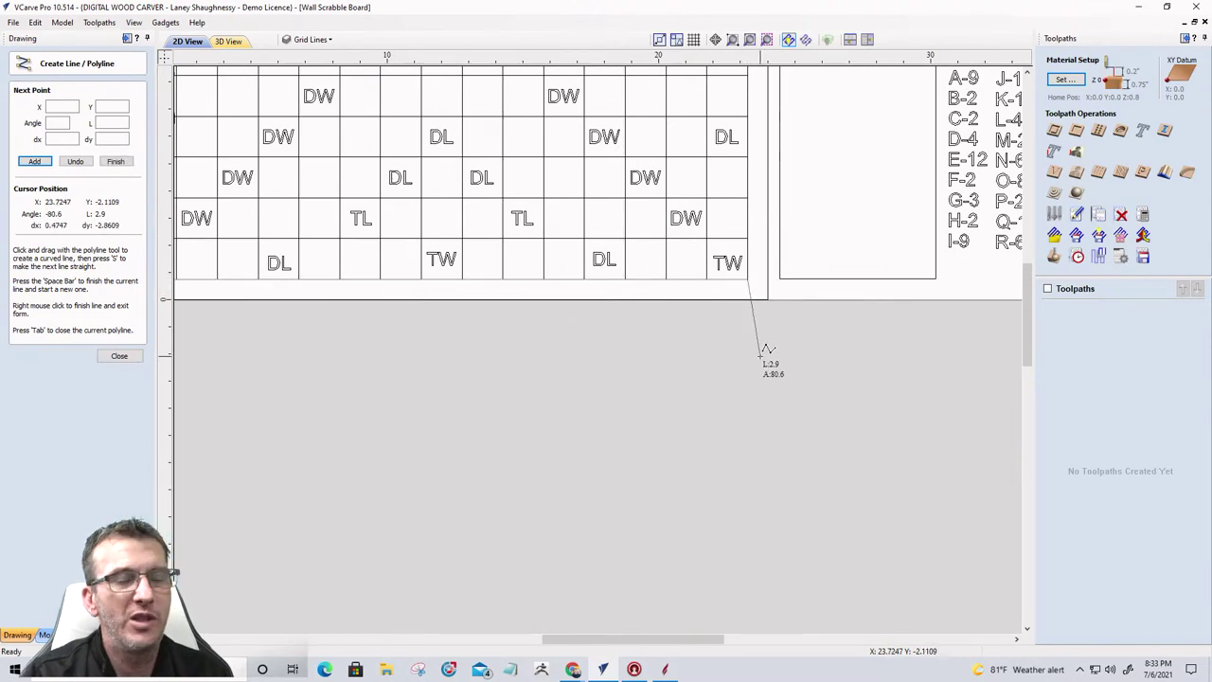
pyautogui.press('space')
# Step: Draw a 22.5-long vertical cut line up the grid's left edge and finish line drawing
pyautogui.scroll(-3, 900, 425)
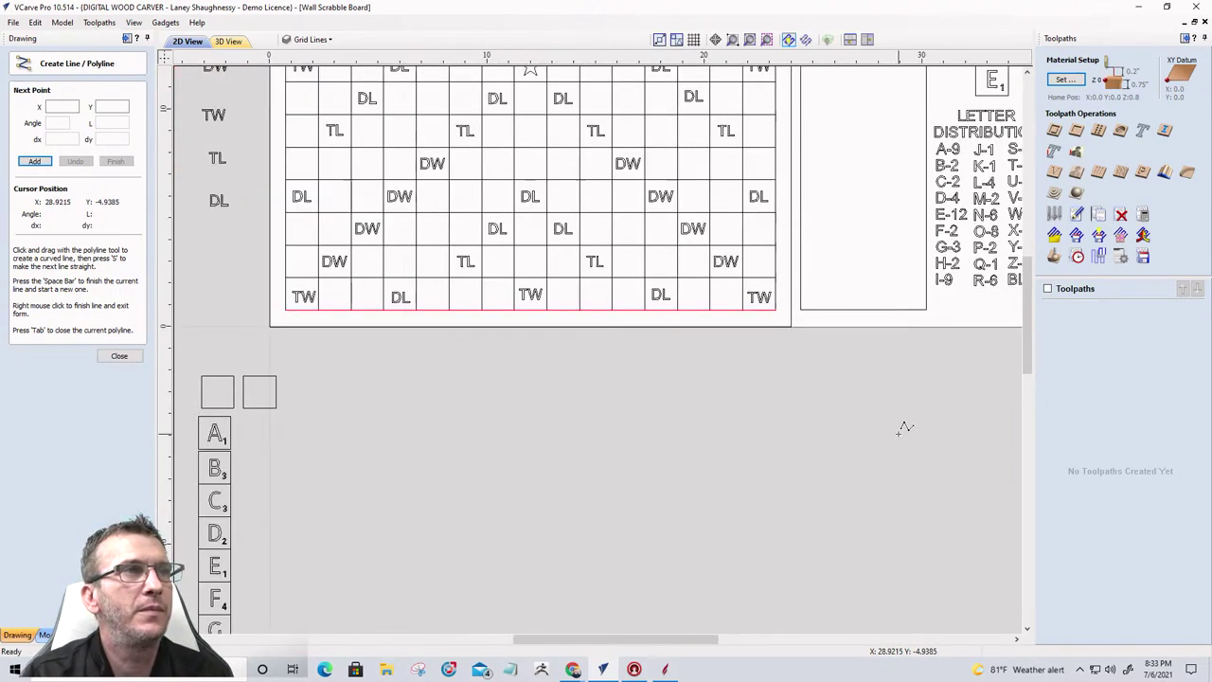
pyautogui.scroll(4, 890, 397)
pyautogui.scroll(-3, 928, 405)
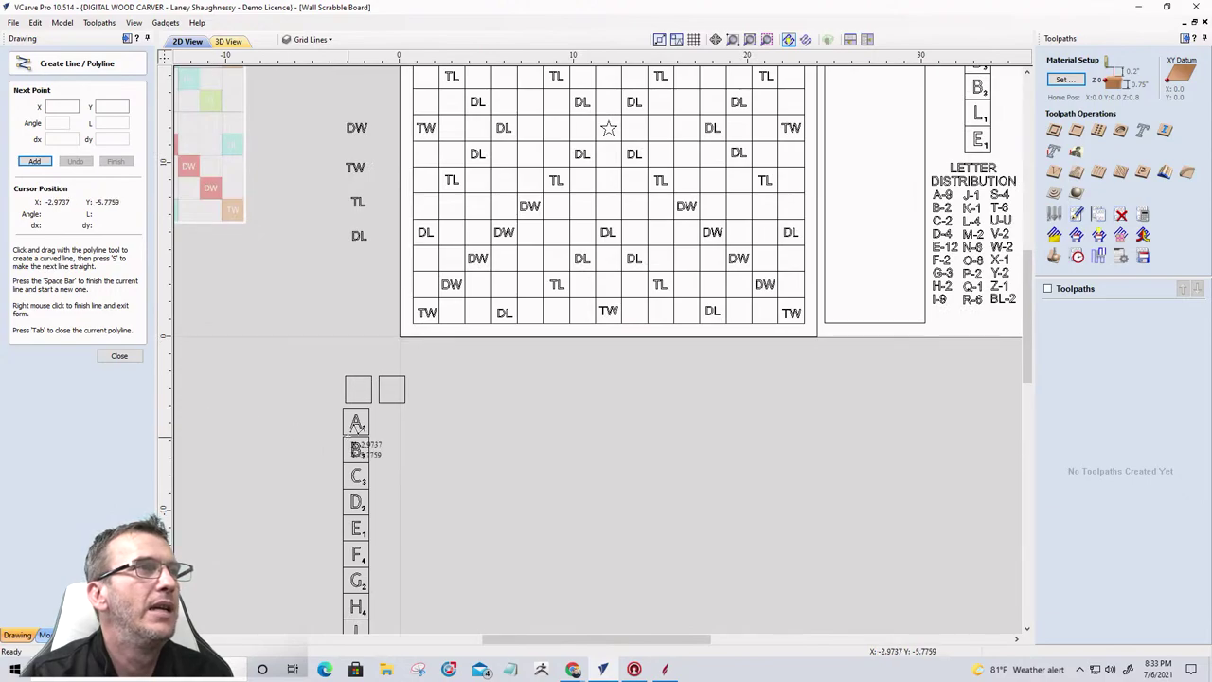
pyautogui.scroll(-2, 489, 480)
pyautogui.scroll(3, 333, 191)
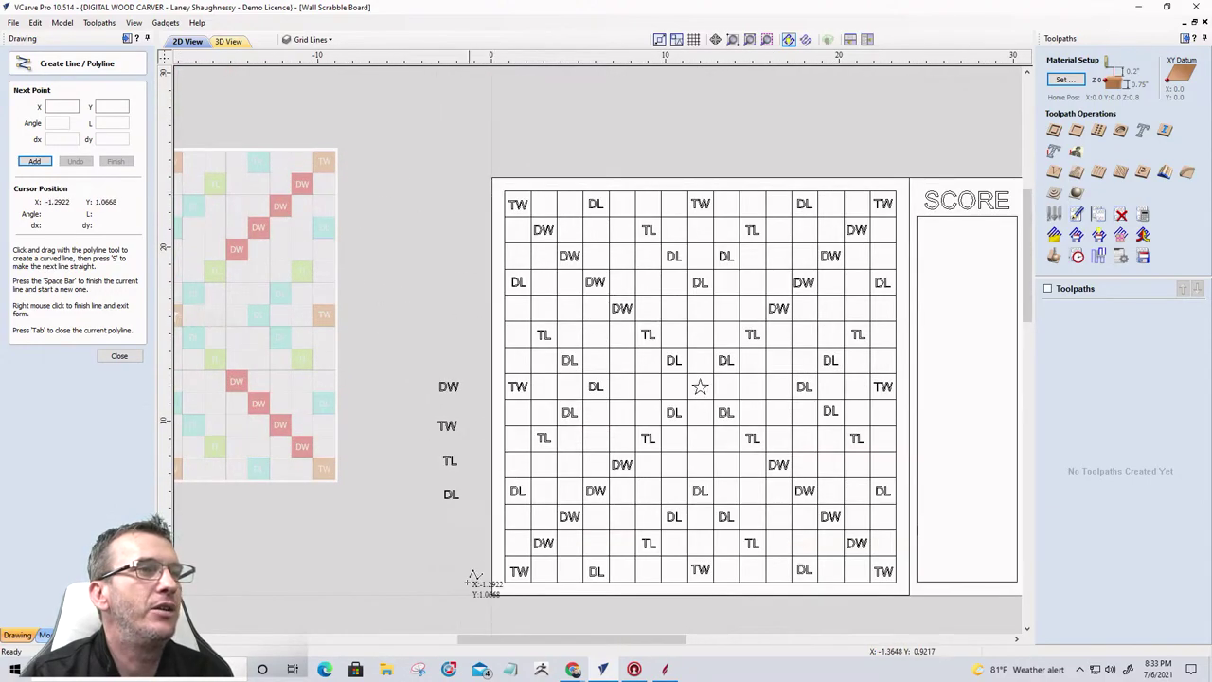
pyautogui.click(505, 584)
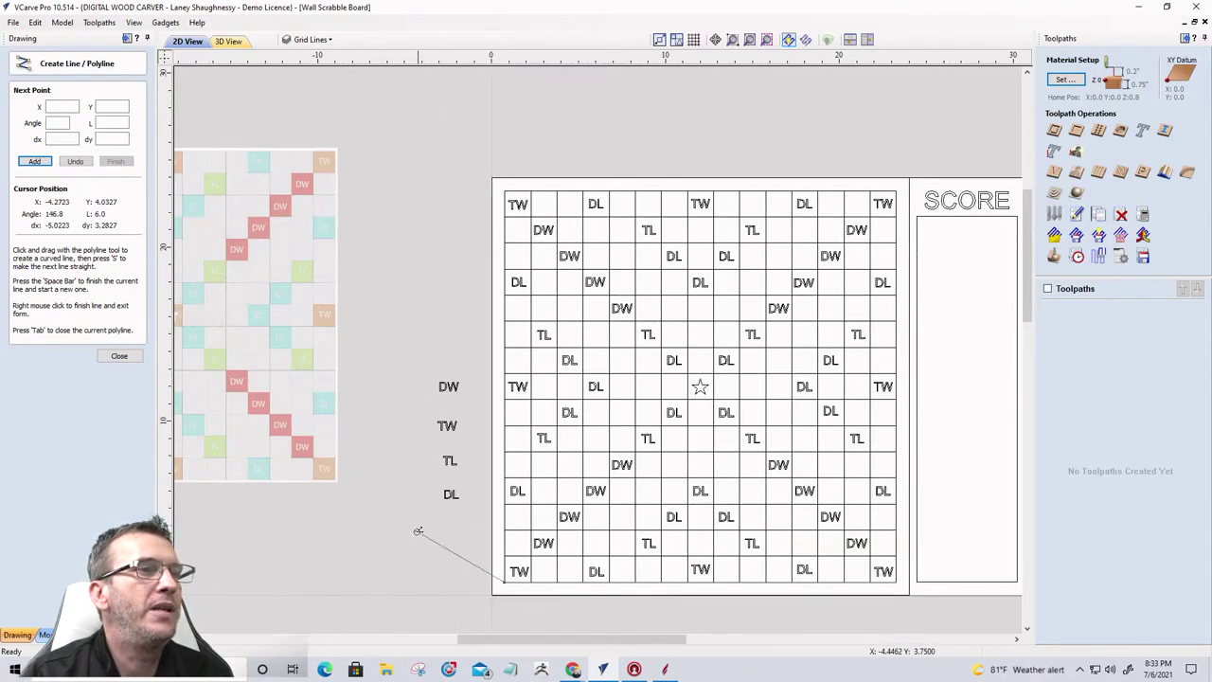
pyautogui.click(502, 187)
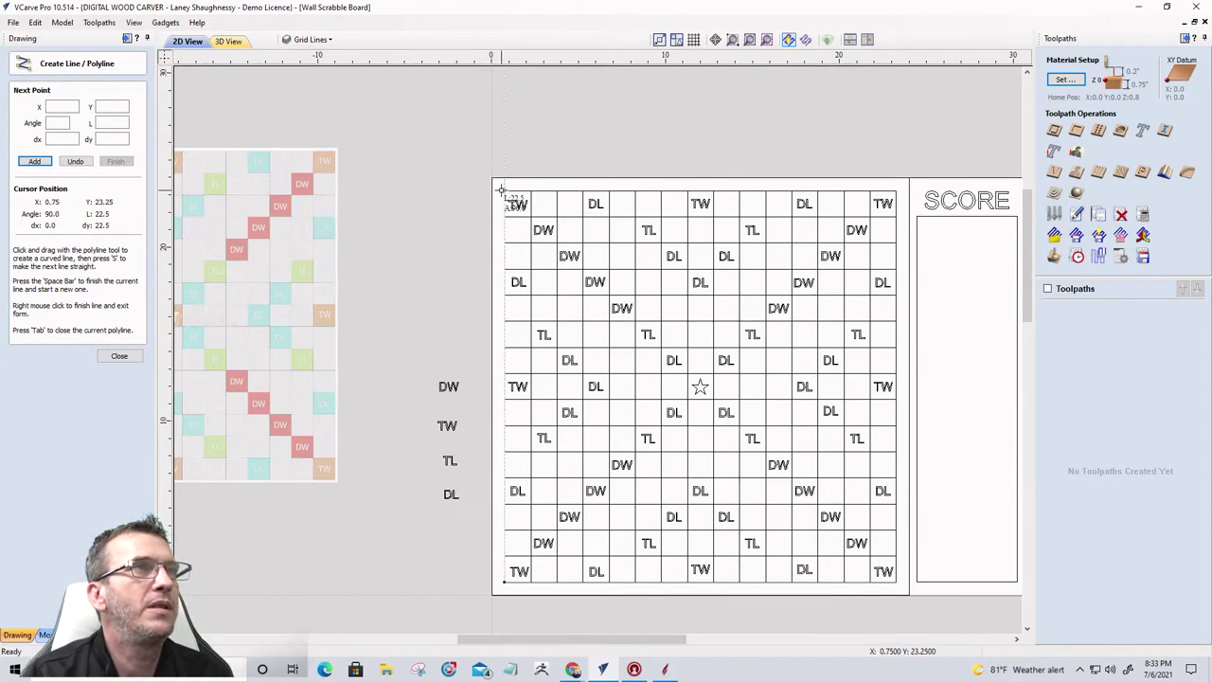
pyautogui.press('space')
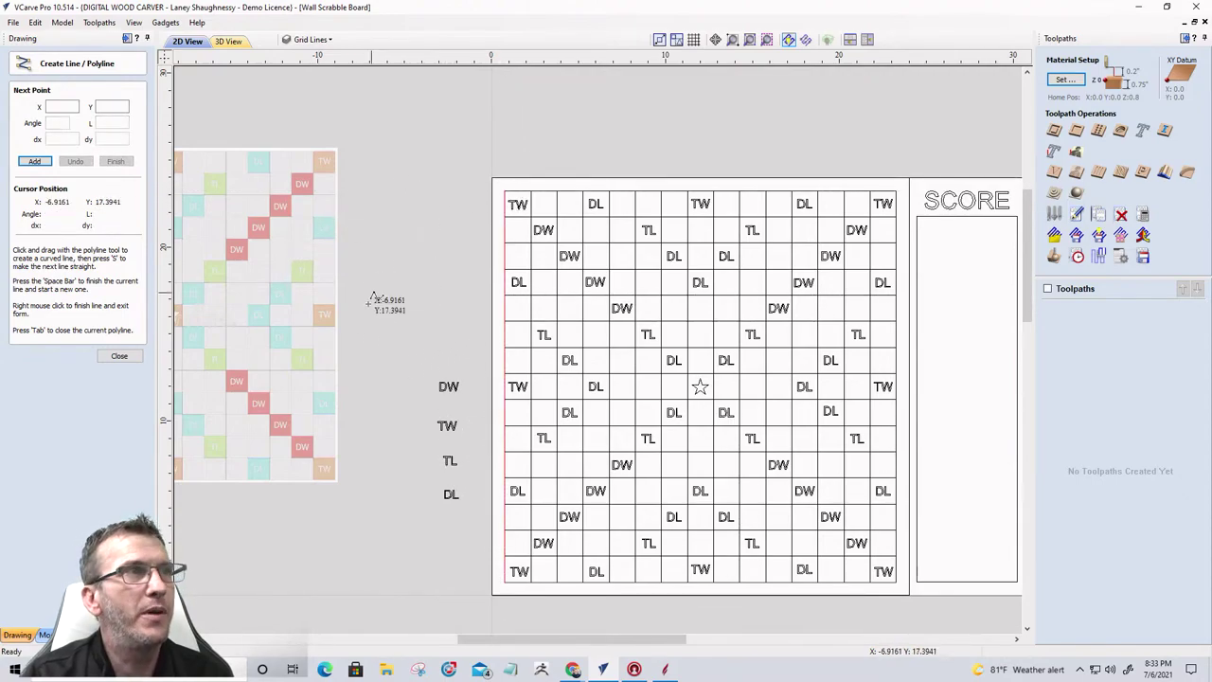
pyautogui.click(119, 356)
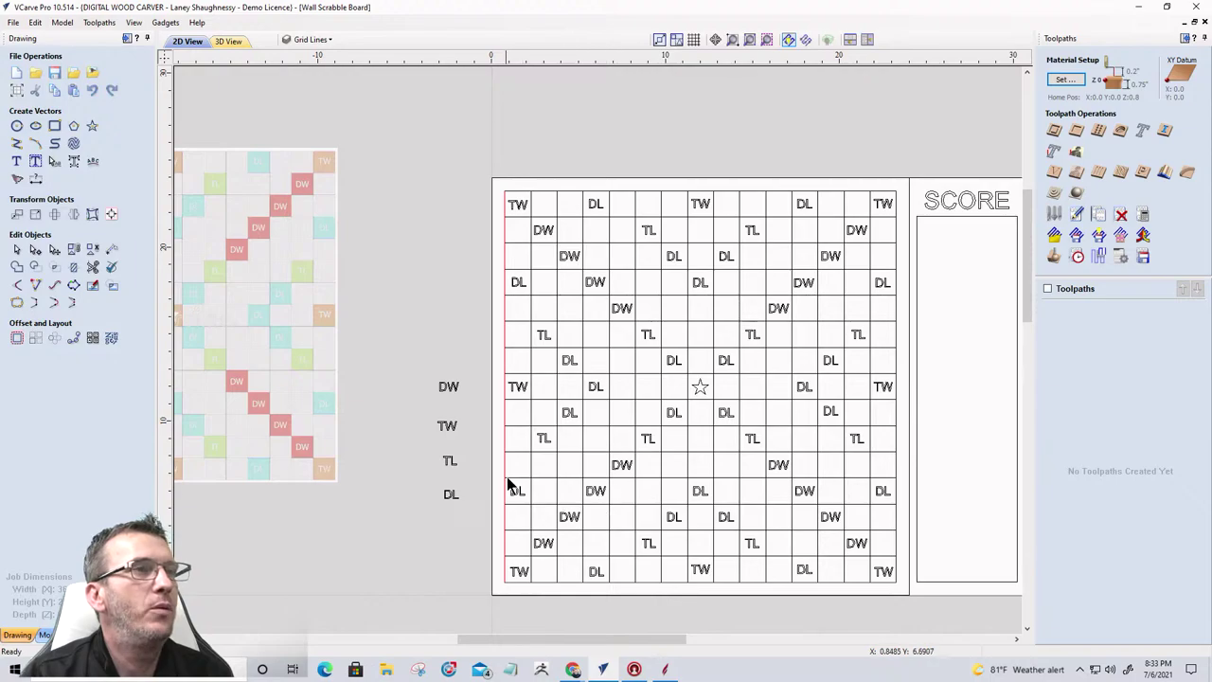
# Step: Array copy the left line into 1 row and 15 columns with a 1.5 X gap
pyautogui.scroll(-1, 486, 455)
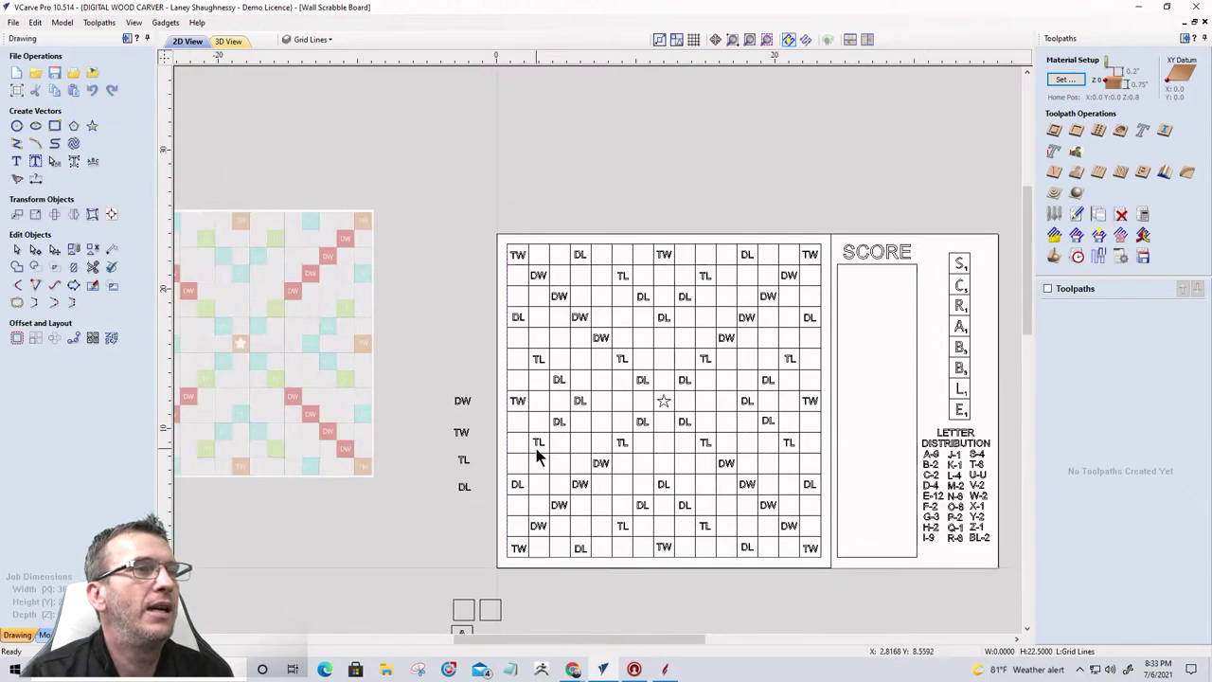
pyautogui.click(35, 338)
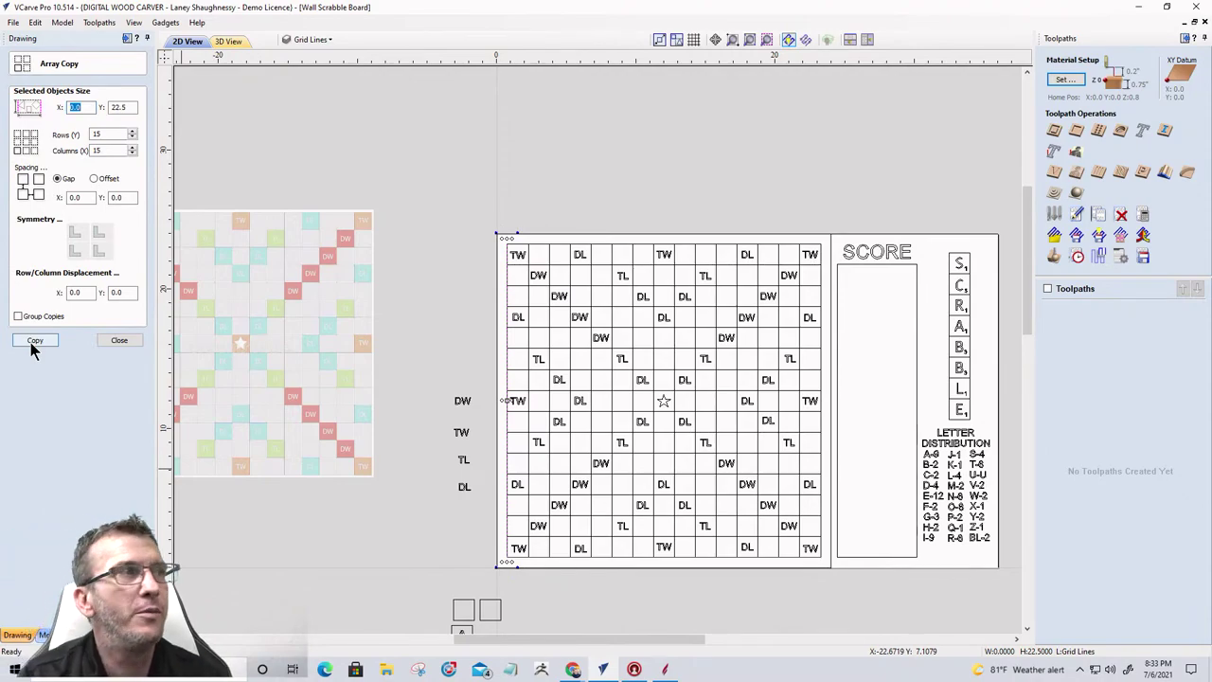
pyautogui.doubleClick(99, 134)
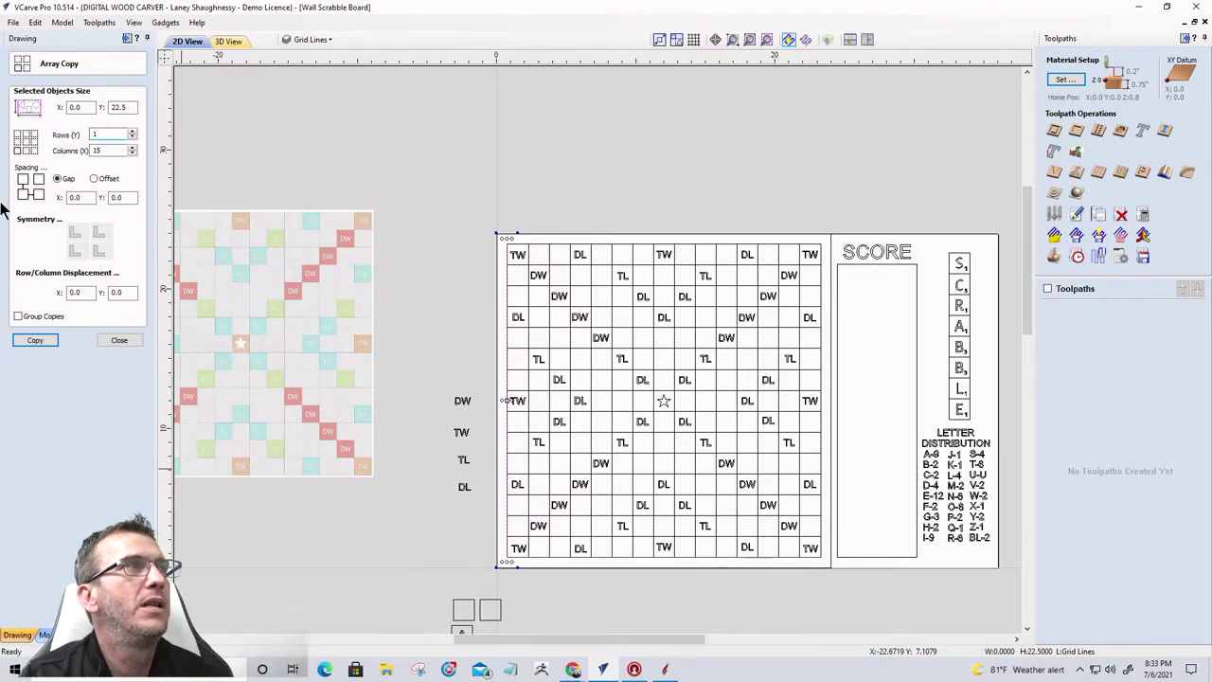
pyautogui.moveTo(84, 197); pyautogui.dragTo(60, 197)
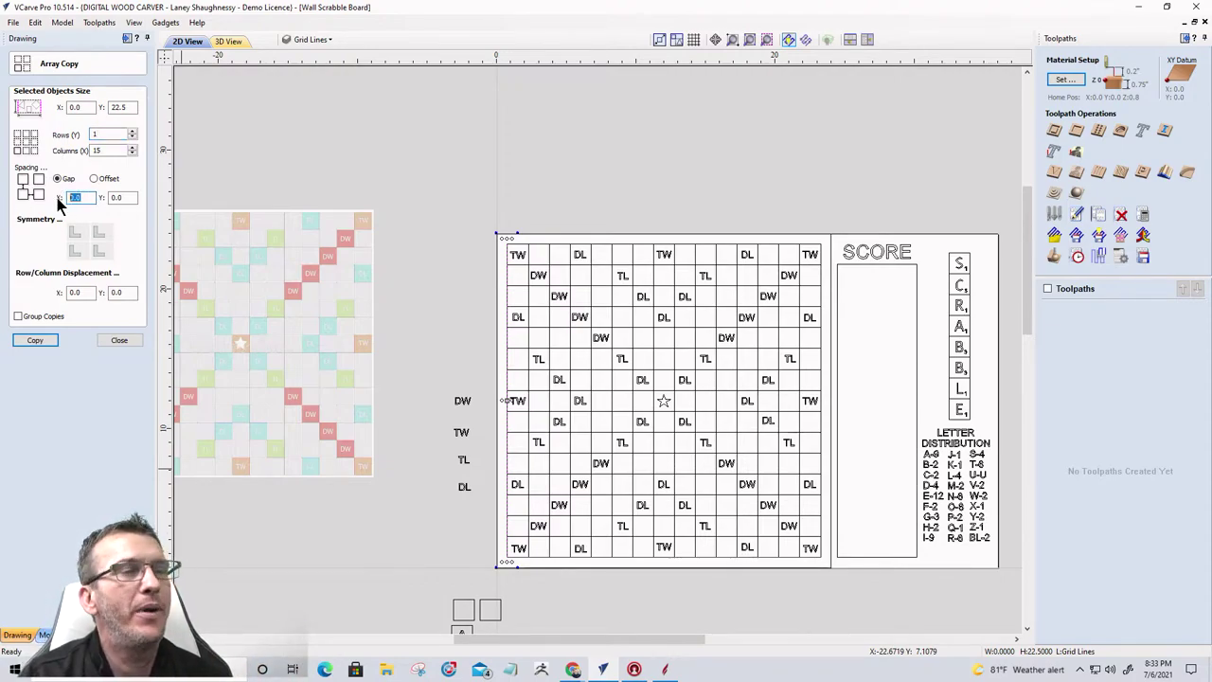
pyautogui.write('1.5')
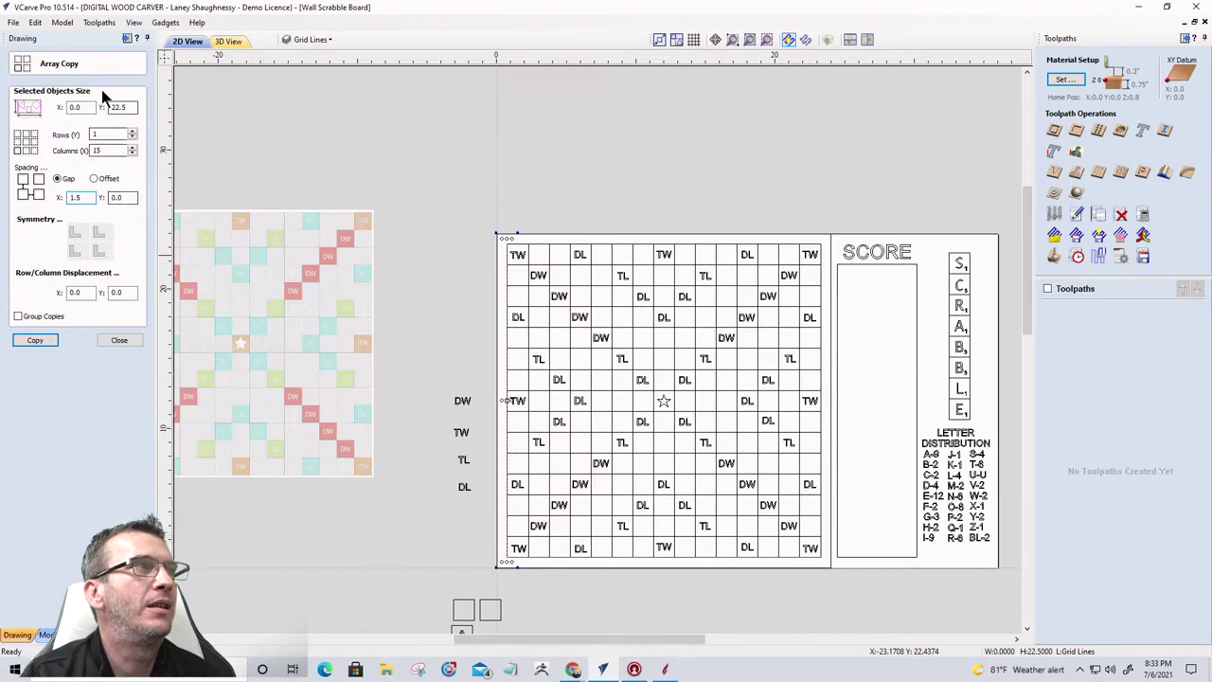
pyautogui.click(34, 340)
# Step: Deselect the copied vertical grid lines
pyautogui.click(464, 572)
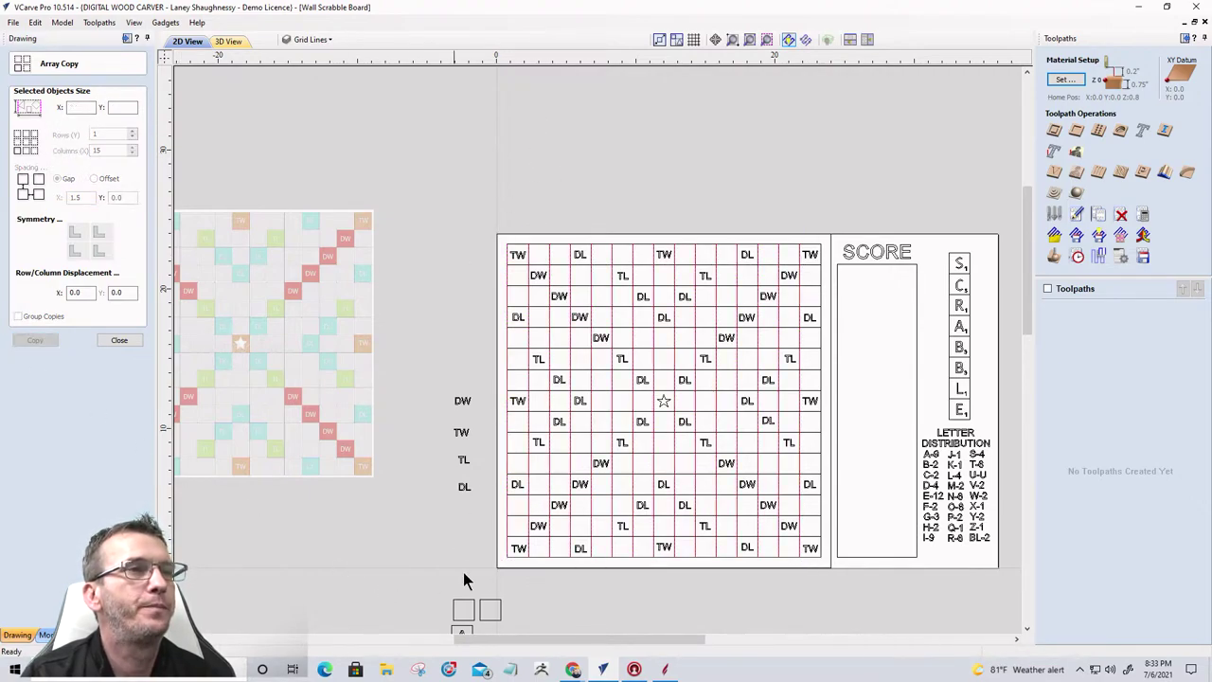
pyautogui.scroll(5, 585, 584)
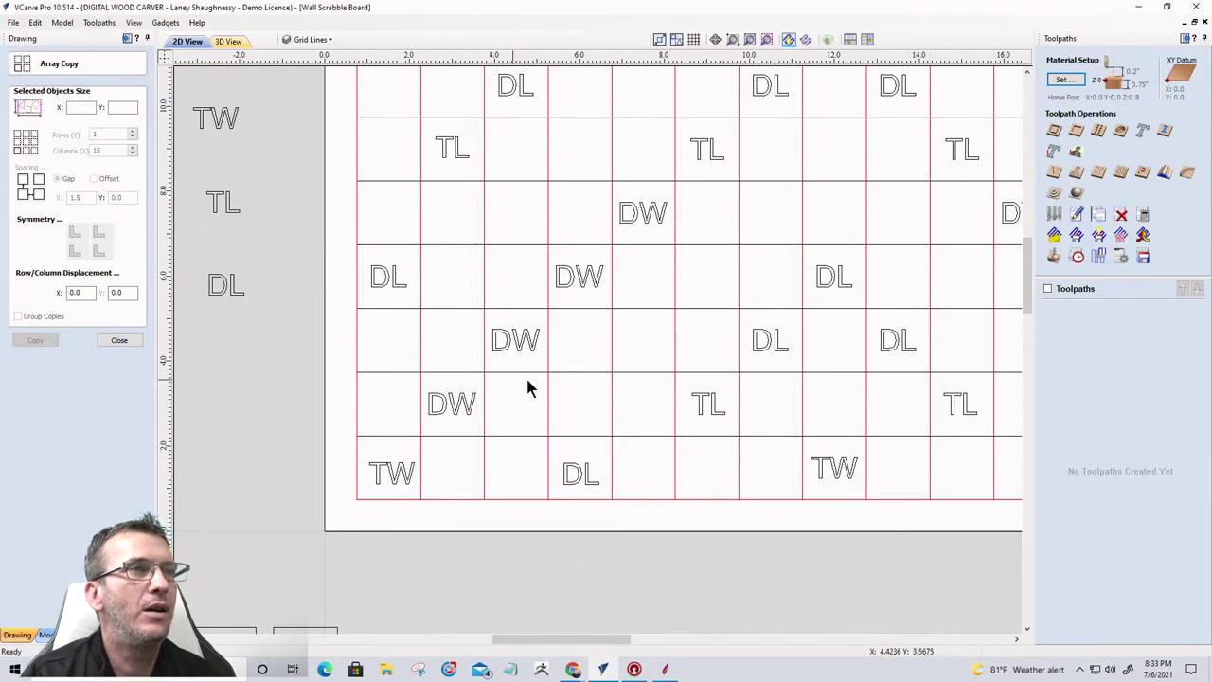
pyautogui.scroll(-5, 455, 297)
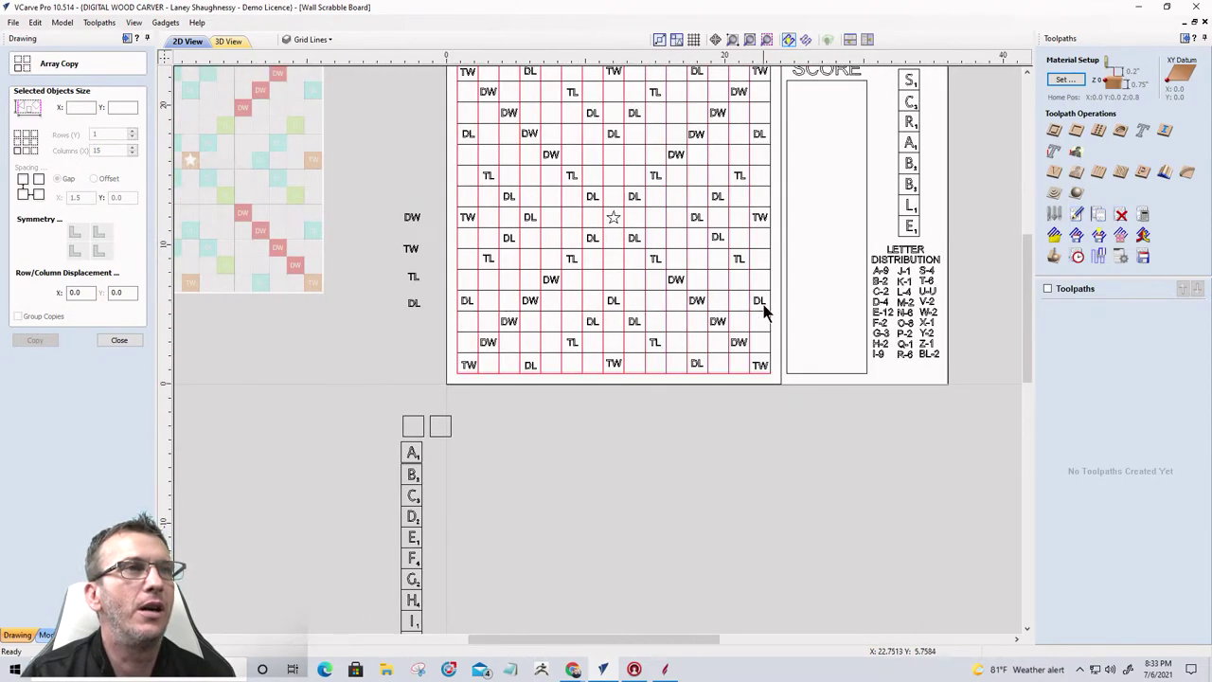
pyautogui.scroll(5, 764, 308)
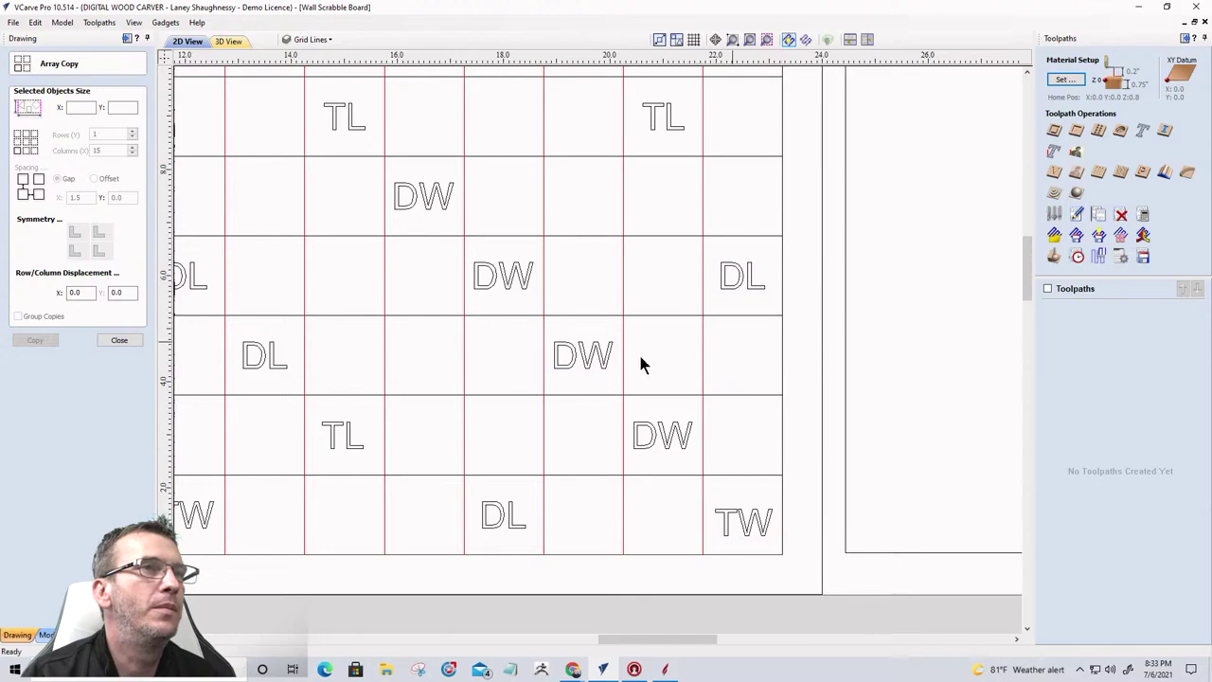
pyautogui.scroll(-3, 407, 322)
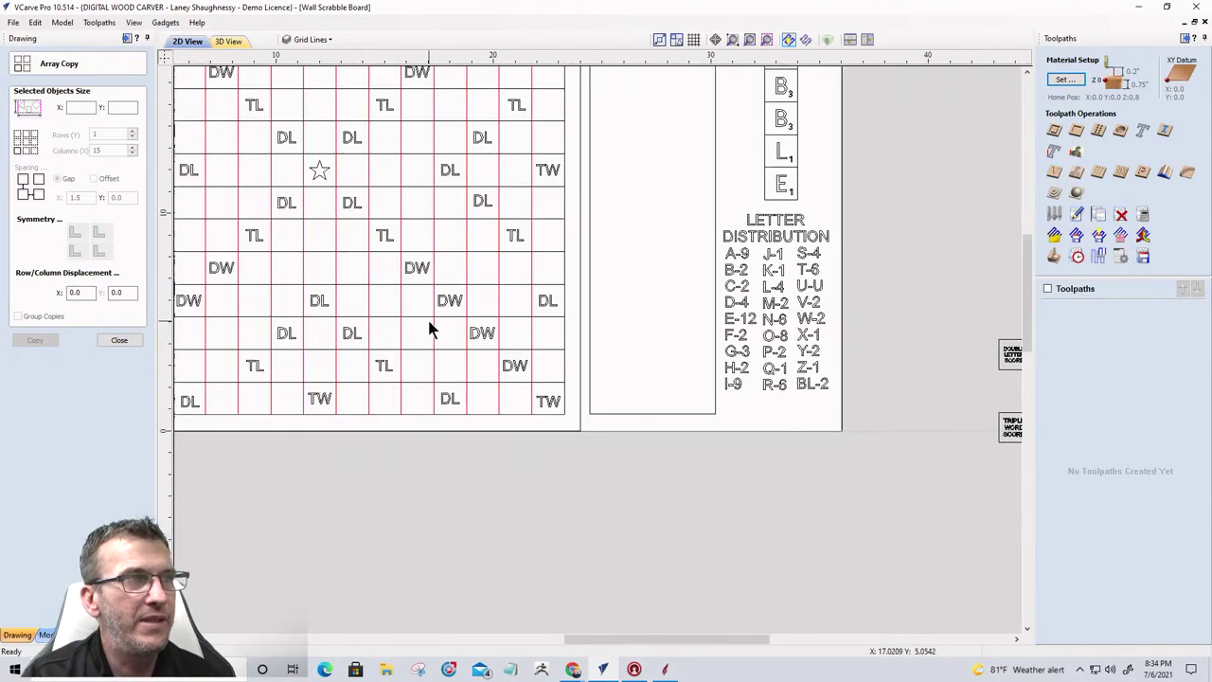
pyautogui.scroll(-2, 431, 329)
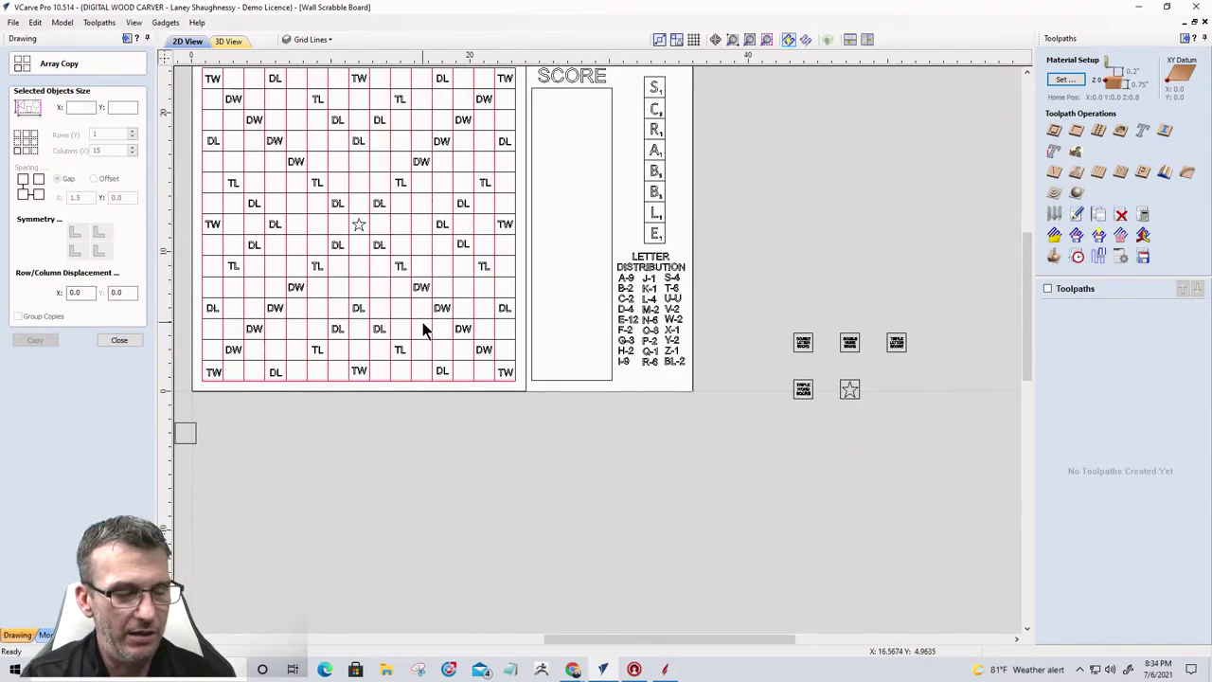
pyautogui.click(422, 322)
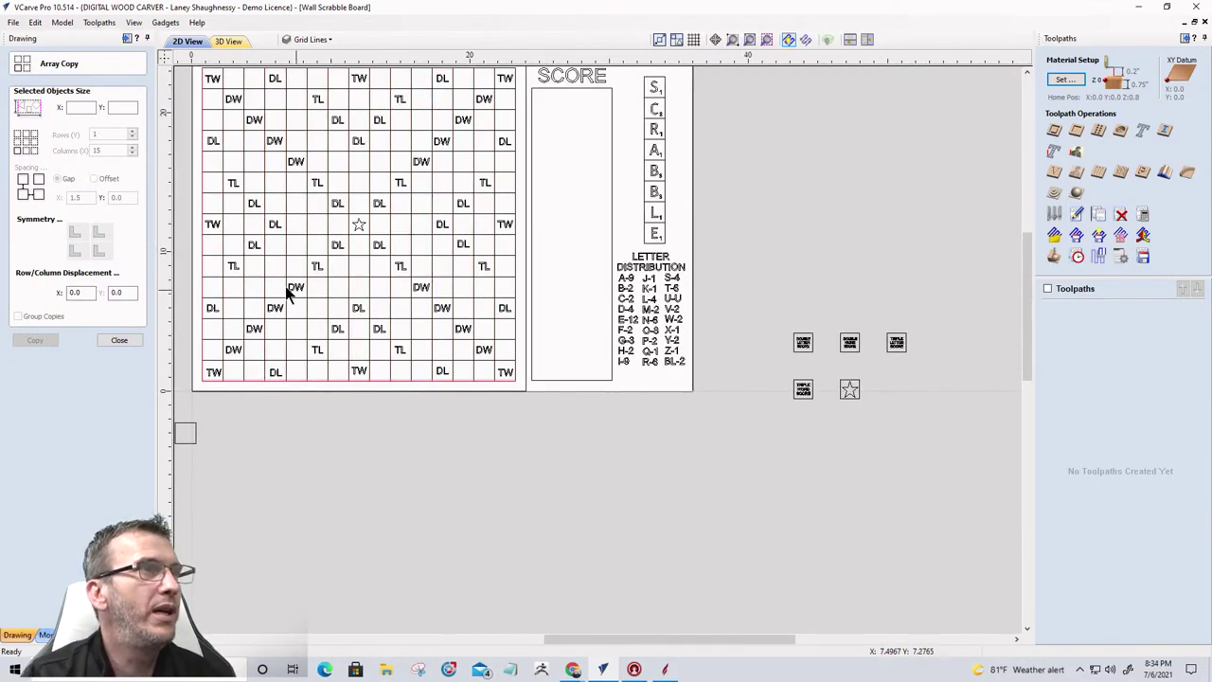
# Step: Array copy the left vertical line into 16 columns across the board
pyautogui.click(202, 265)
pyautogui.click(104, 149)
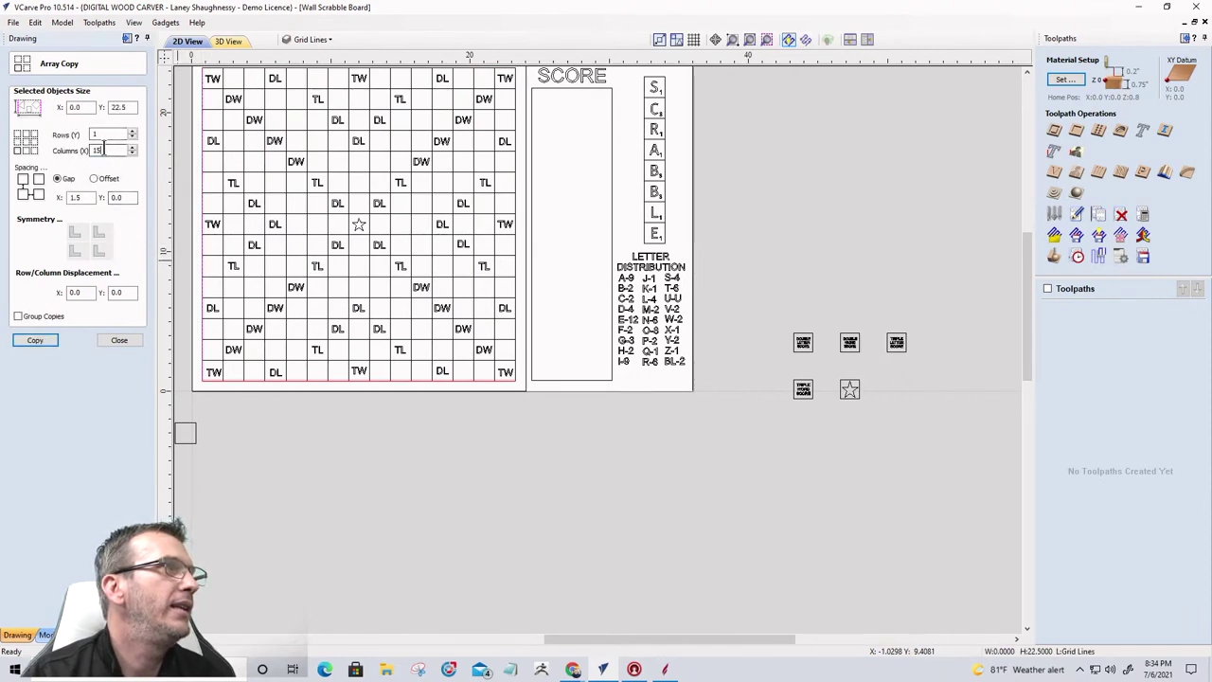
pyautogui.click(35, 339)
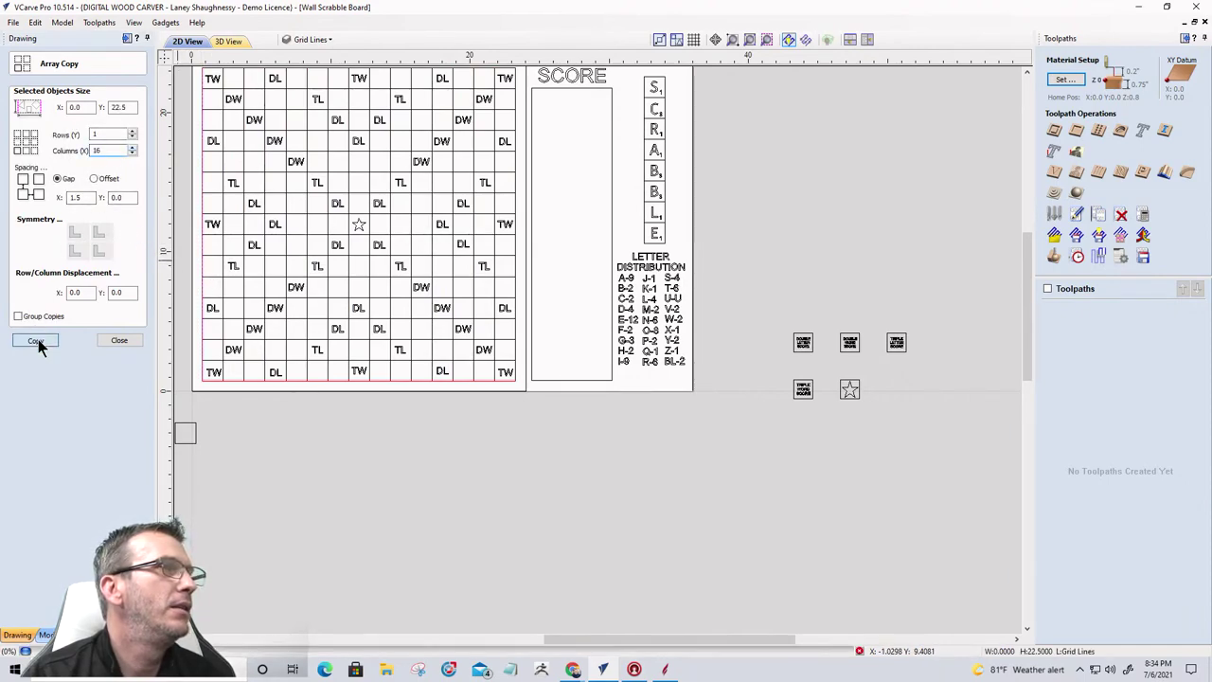
pyautogui.scroll(-4, 455, 403)
pyautogui.scroll(5, 239, 345)
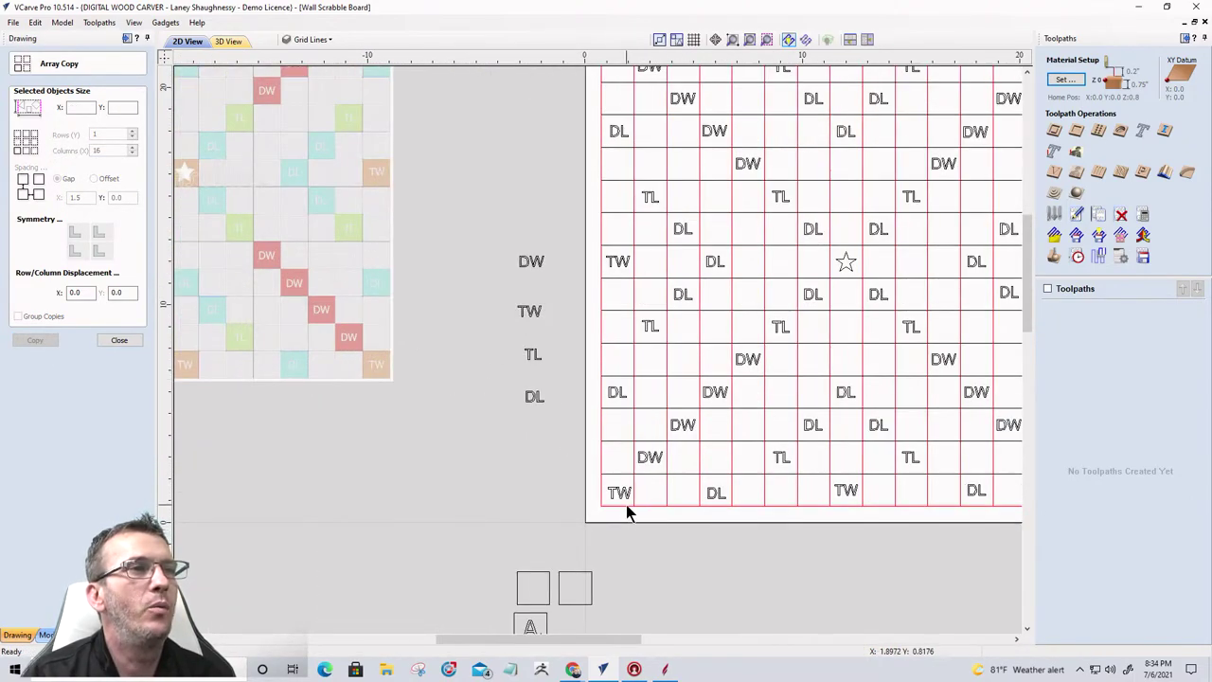
# Step: Array copy the bottom line into 16 rows, 1 column, X gap 0, Y gap 1.5
pyautogui.click(626, 503)
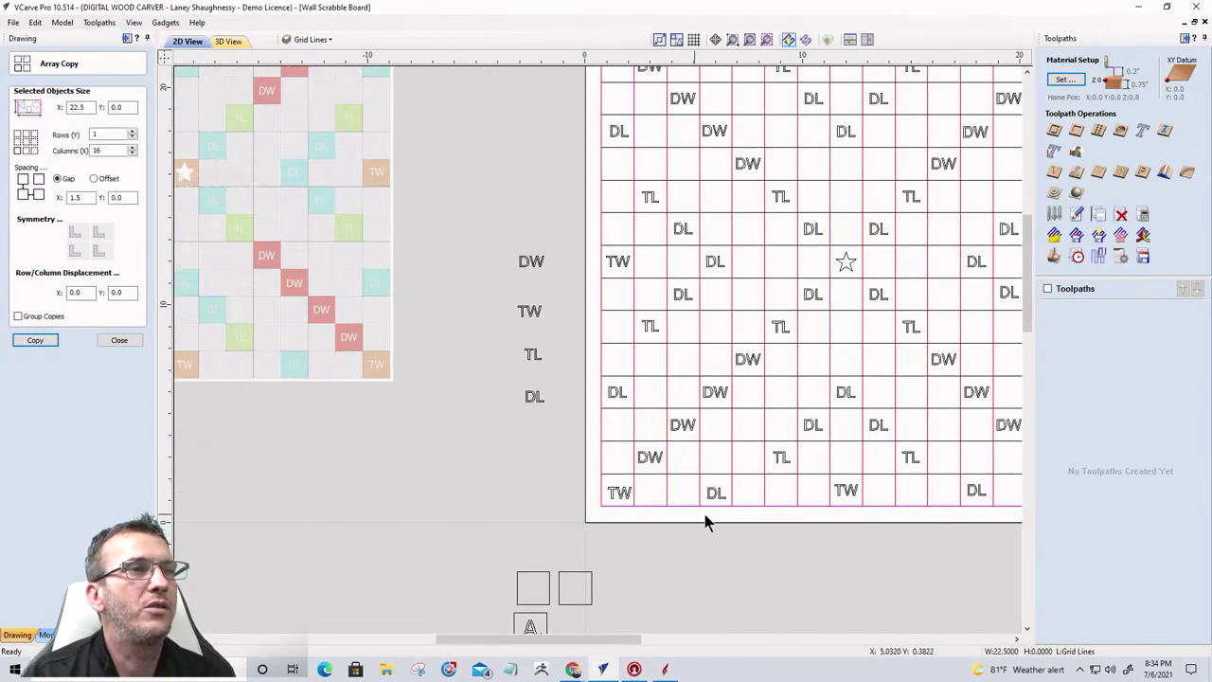
pyautogui.doubleClick(102, 133)
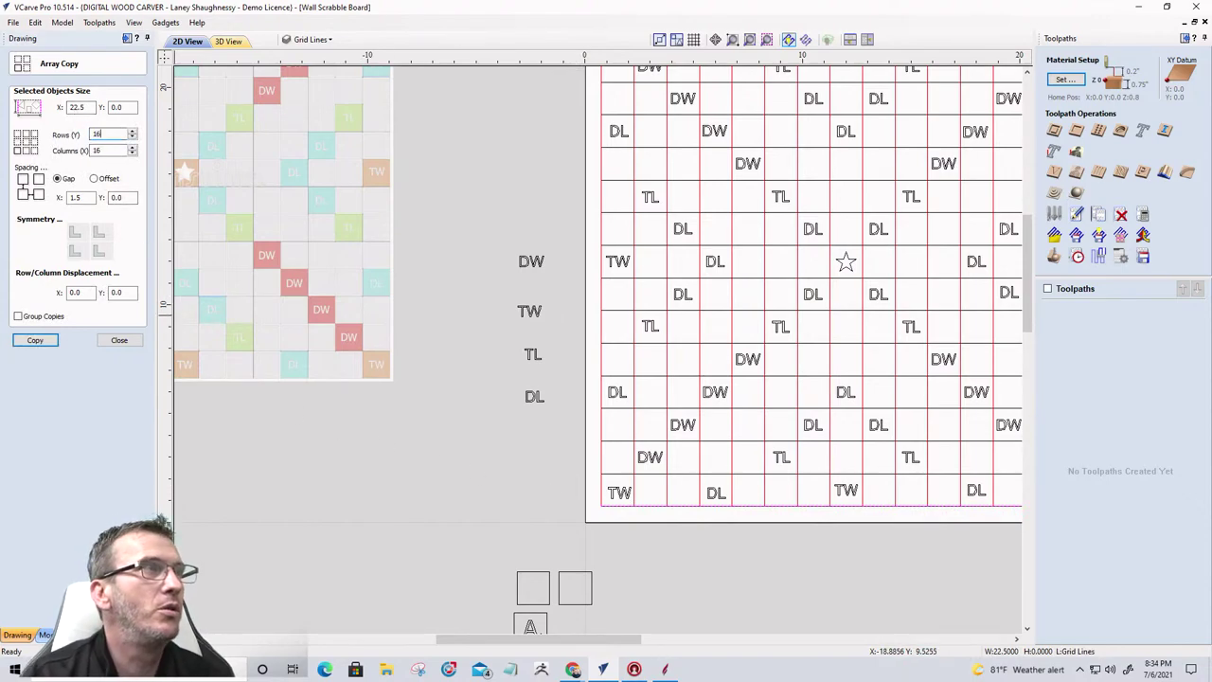
pyautogui.write('16')
pyautogui.doubleClick(106, 150)
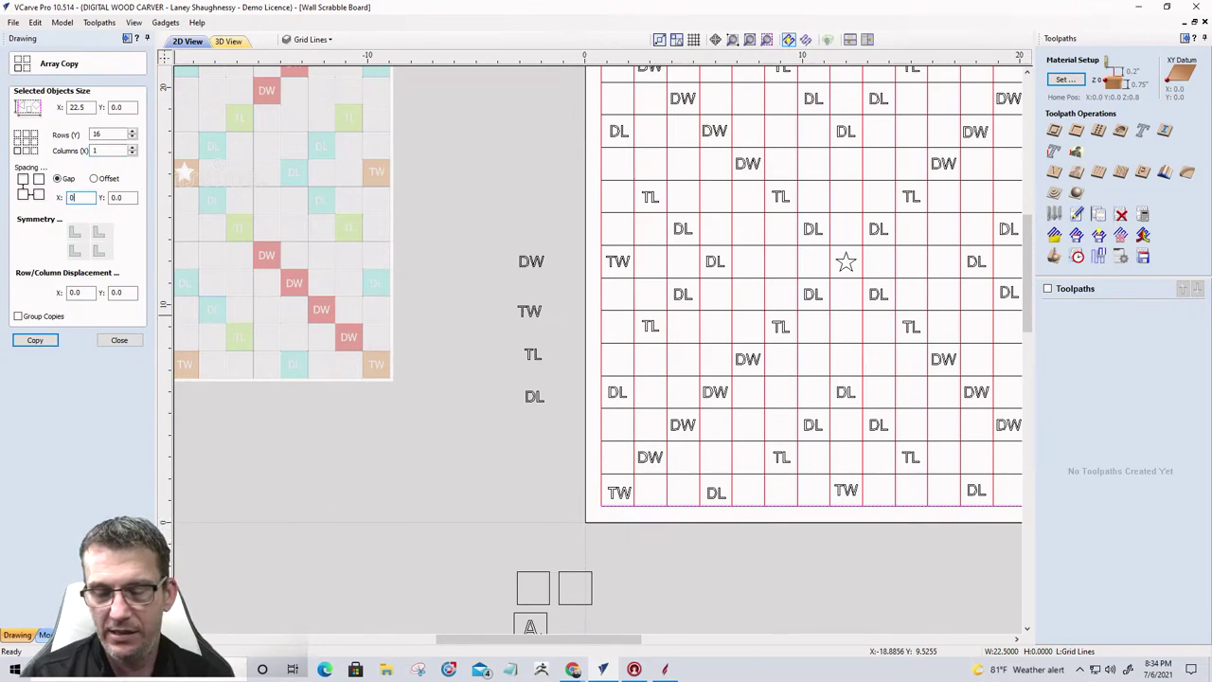
pyautogui.write('0')
pyautogui.press('Tab')
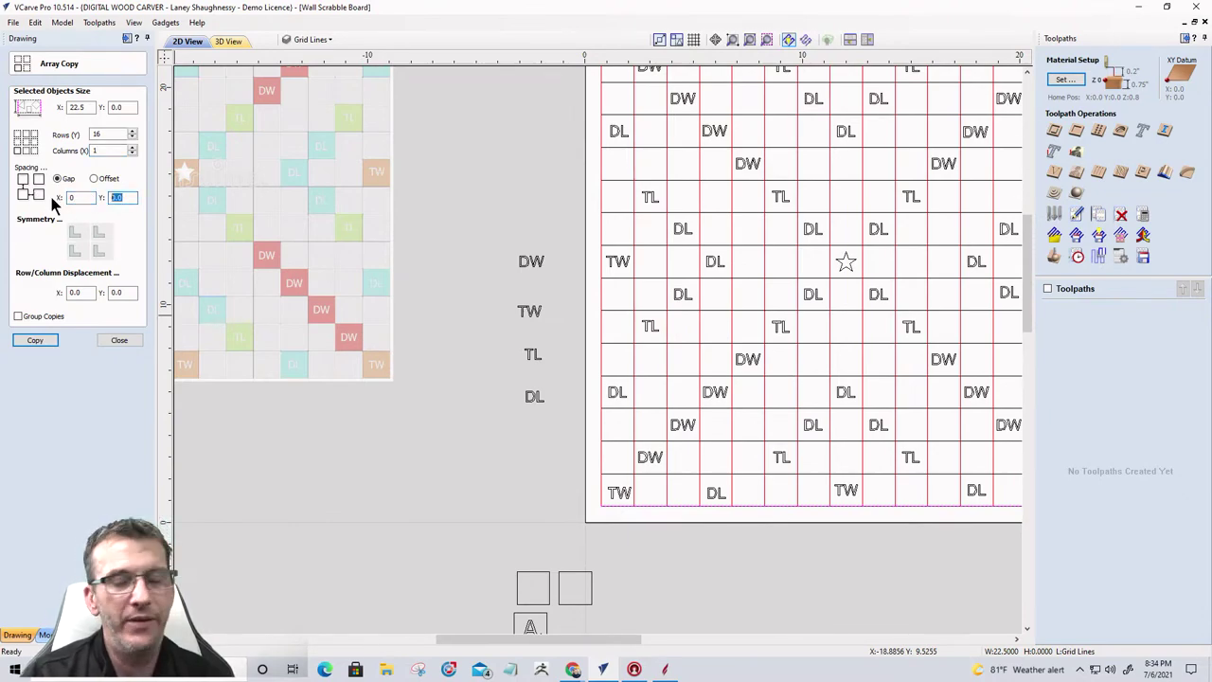
pyautogui.write('1.5')
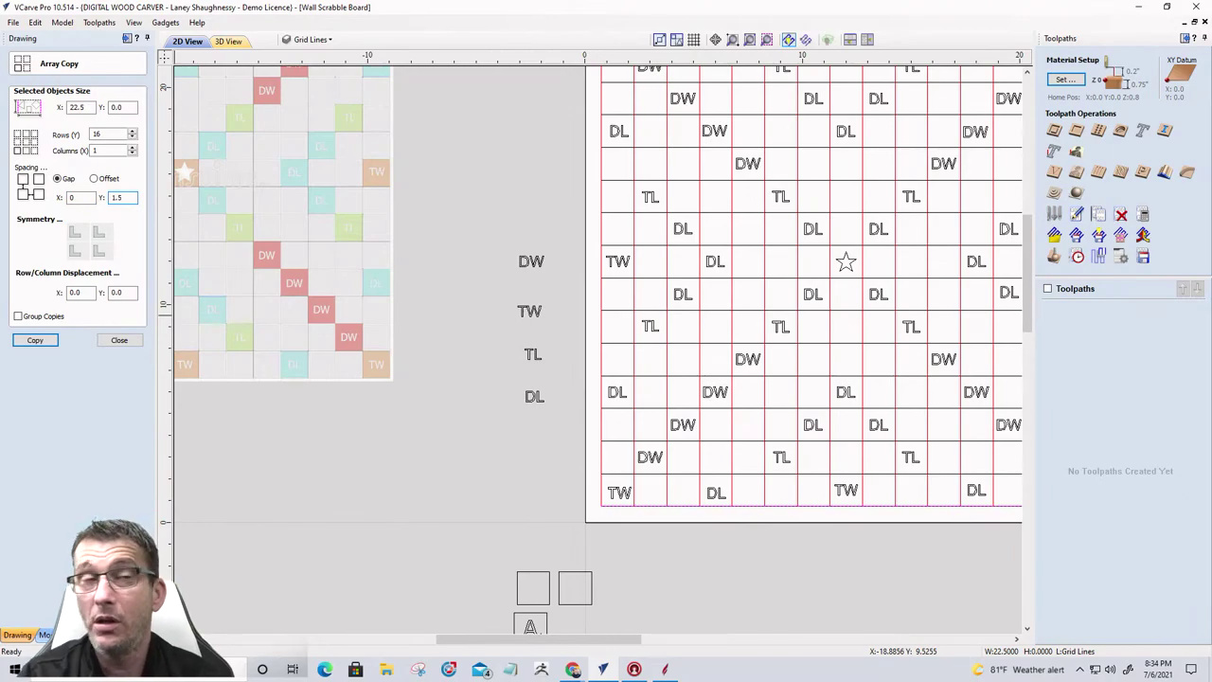
pyautogui.click(24, 341)
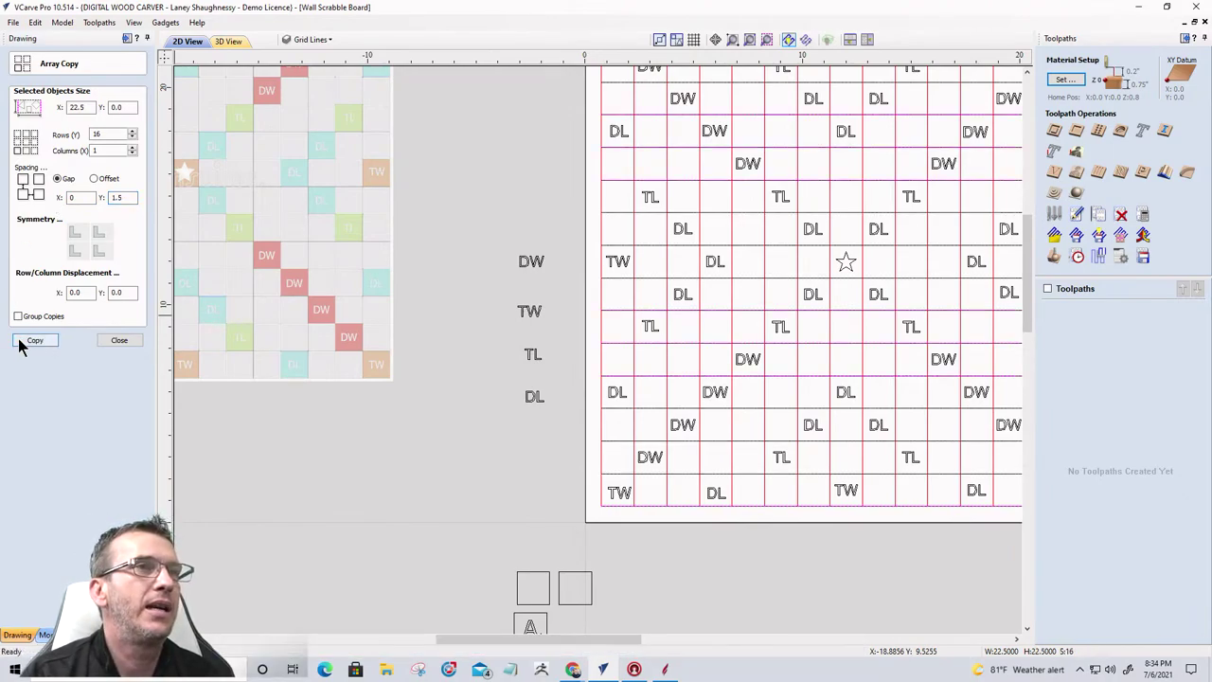
pyautogui.scroll(-2, 497, 417)
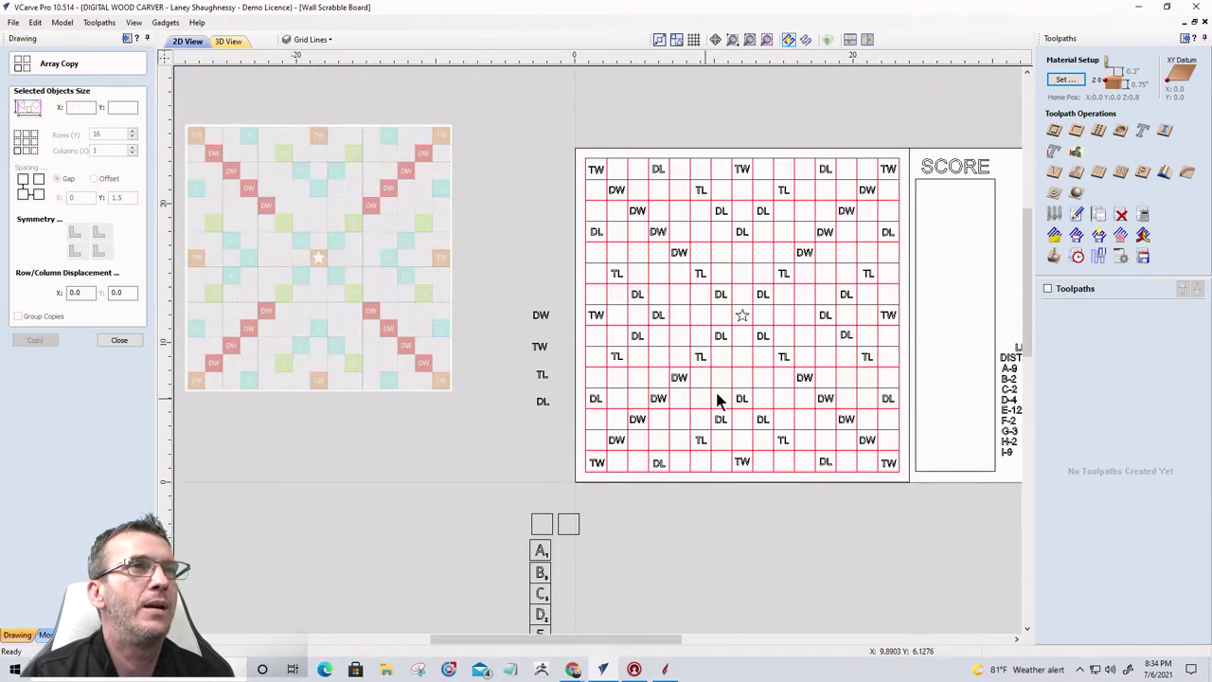
pyautogui.scroll(5, 812, 319)
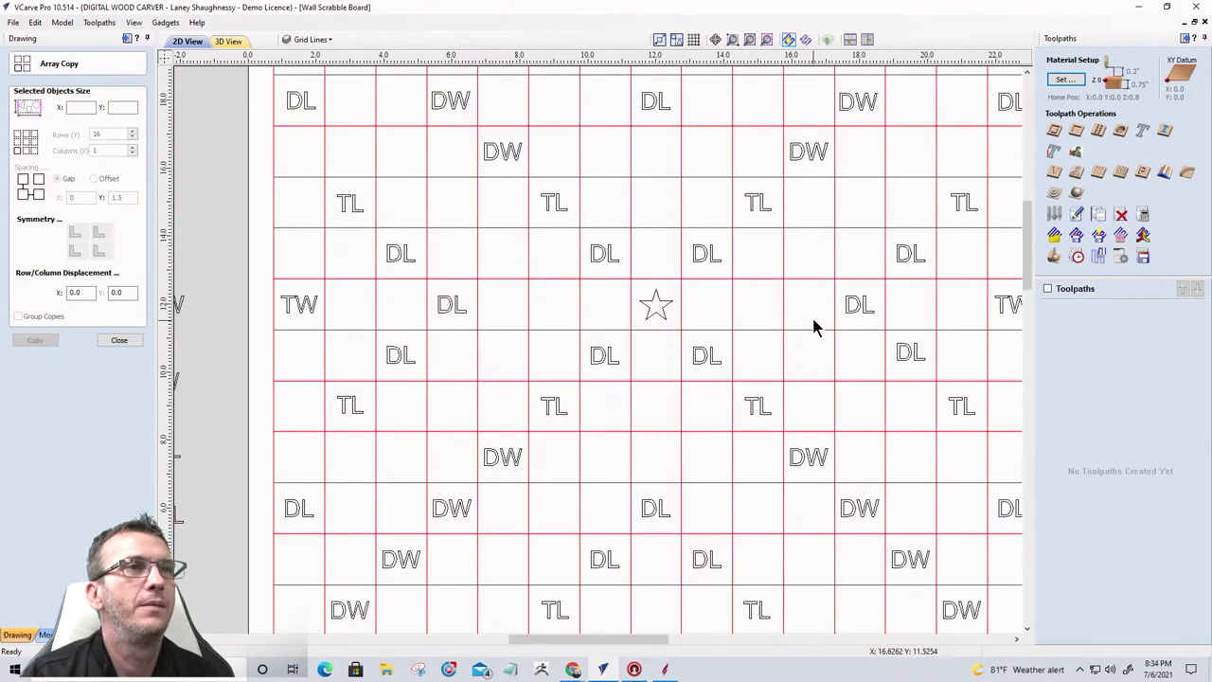
pyautogui.scroll(-4, 622, 251)
pyautogui.scroll(-3, 630, 257)
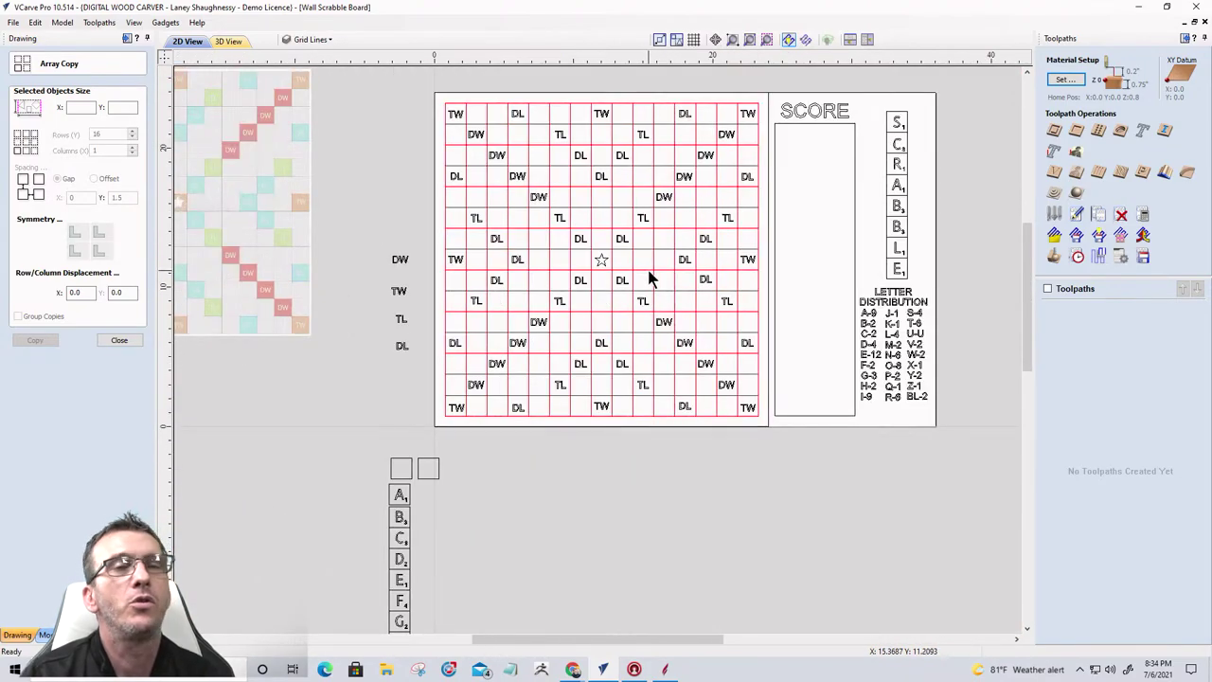
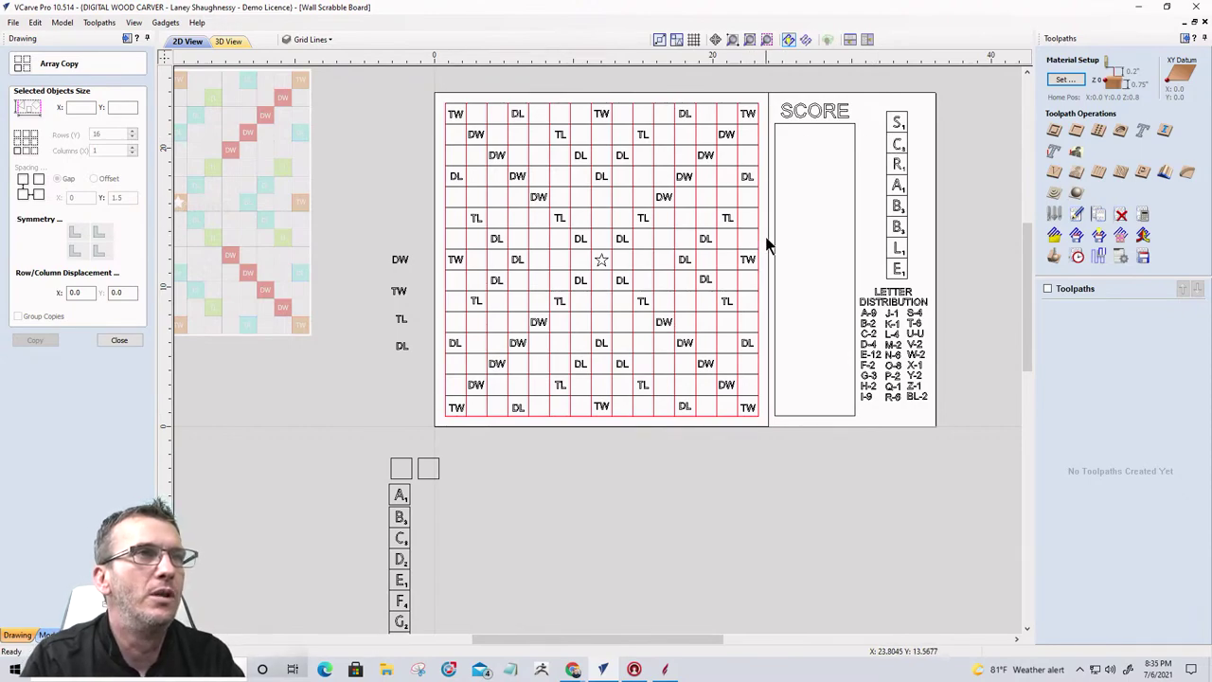
# Step: Marquee-select the vertical grid lines and move them onto a new 'Vert Grid Lines' layer
pyautogui.moveTo(765, 237); pyautogui.dragTo(428, 161)
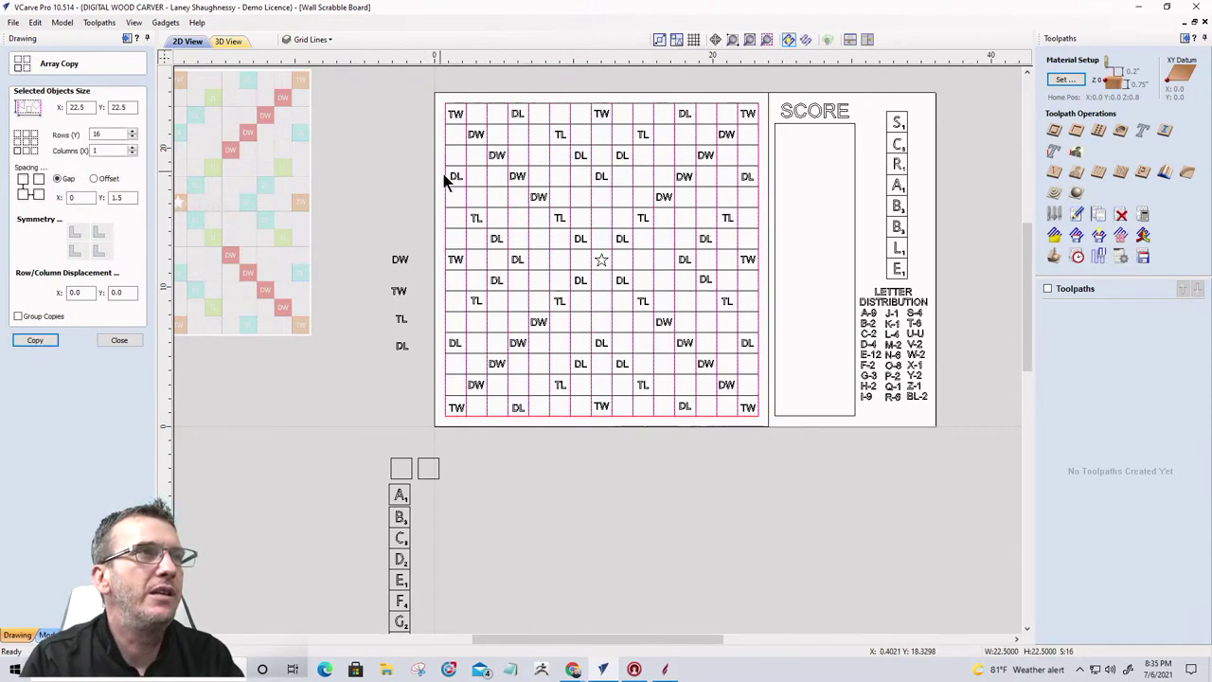
pyautogui.rightClick(571, 224)
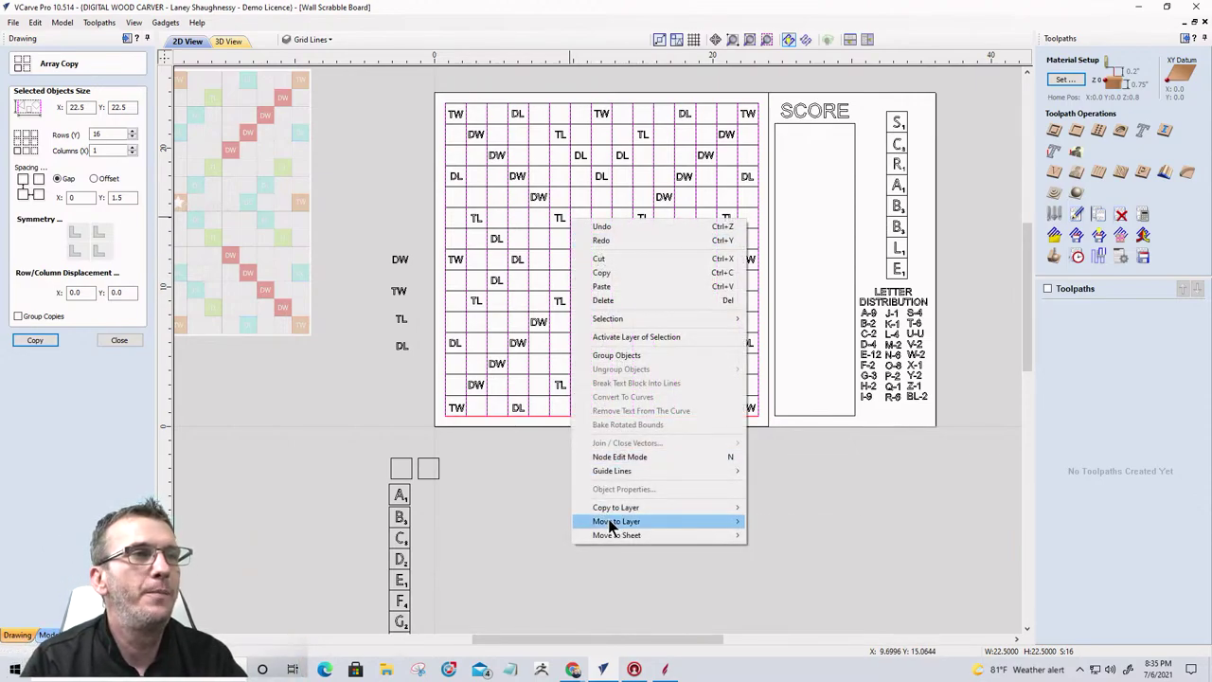
pyautogui.moveTo(611, 521)
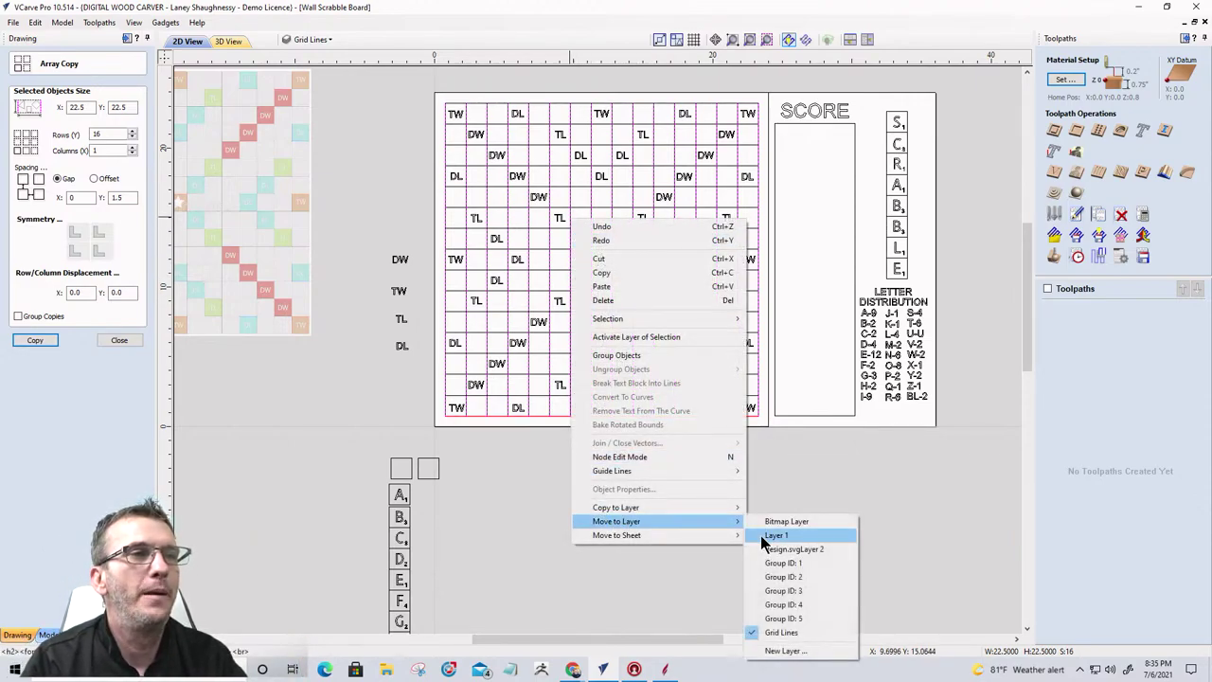
pyautogui.click(782, 651)
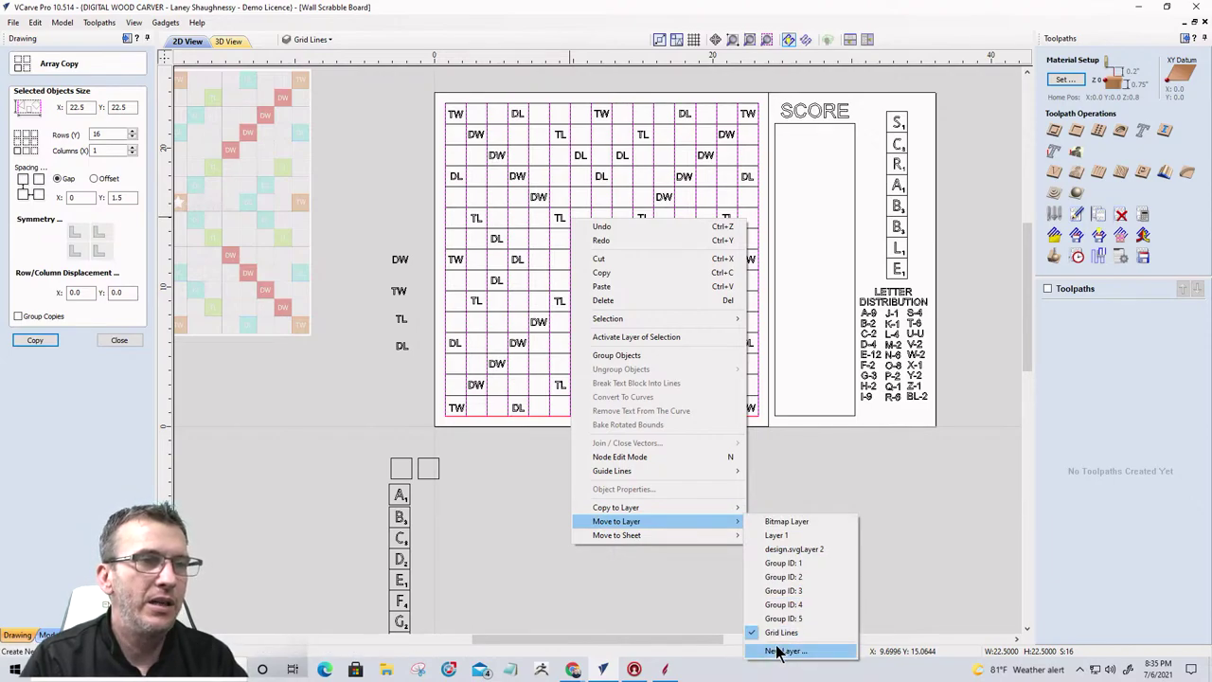
pyautogui.click(783, 652)
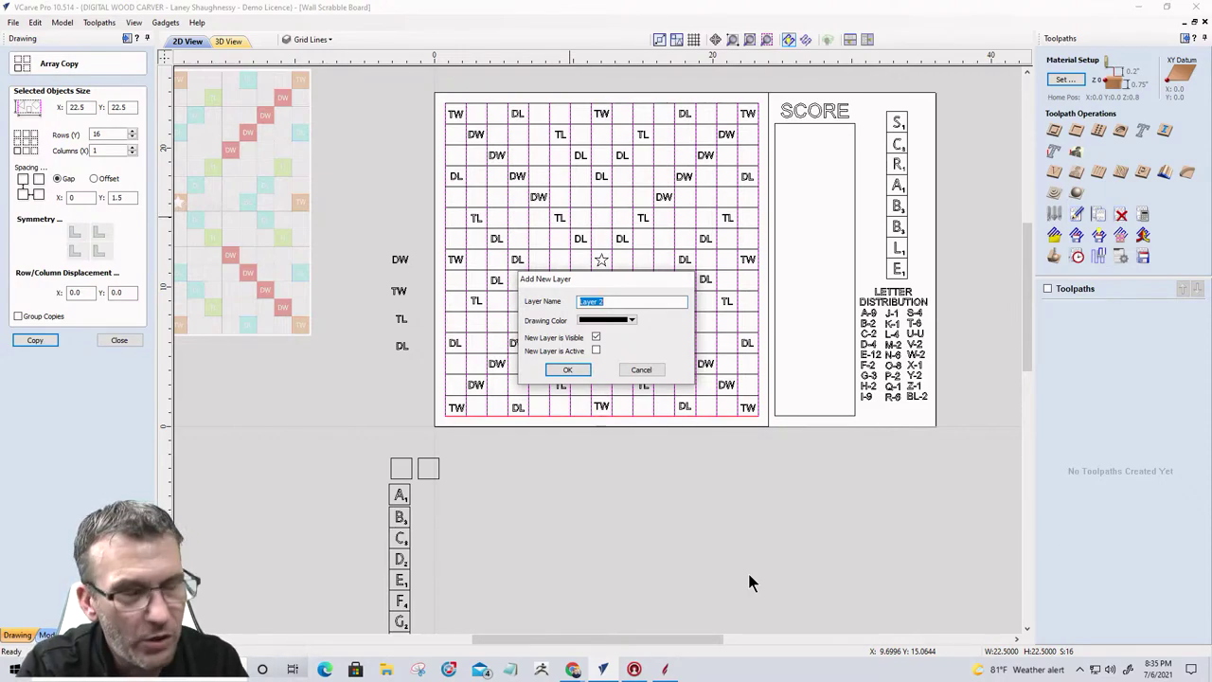
pyautogui.write('Vert Grid Linbe')
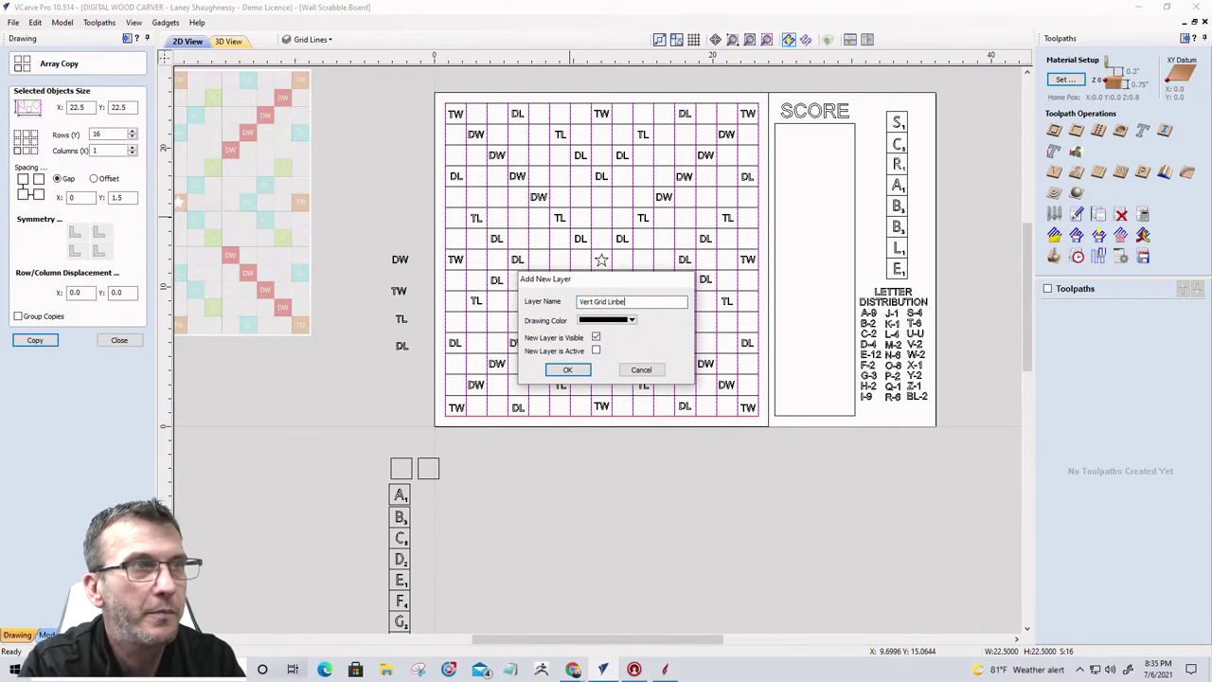
pyautogui.press('BackSpace')
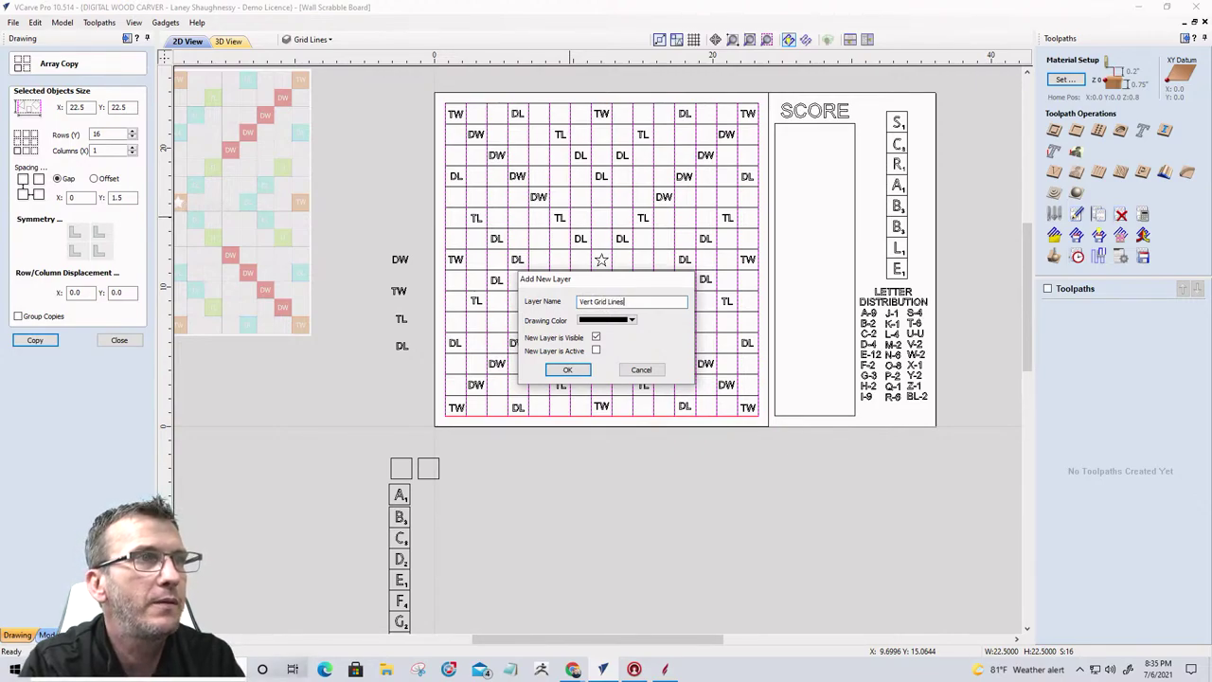
pyautogui.press('Return')
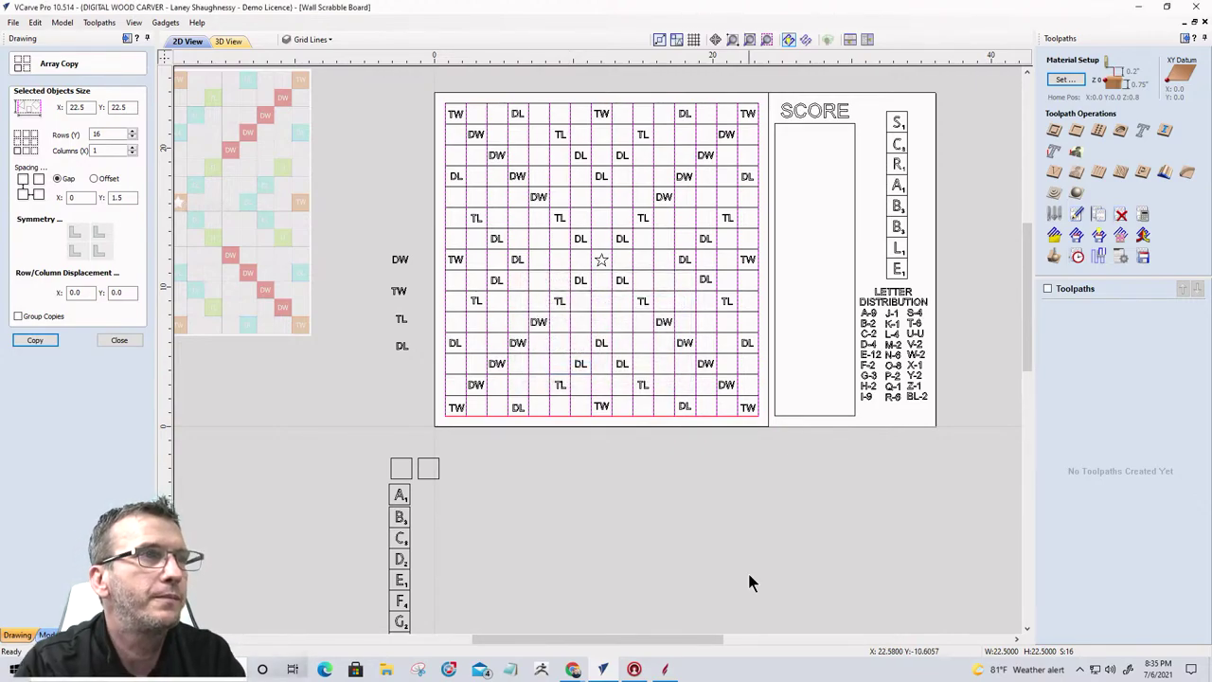
# Step: Array-copy the bottom line into 16 horizontal grid lines and place them on a blue 'Horiz Grid Lines' layer
pyautogui.click(460, 425)
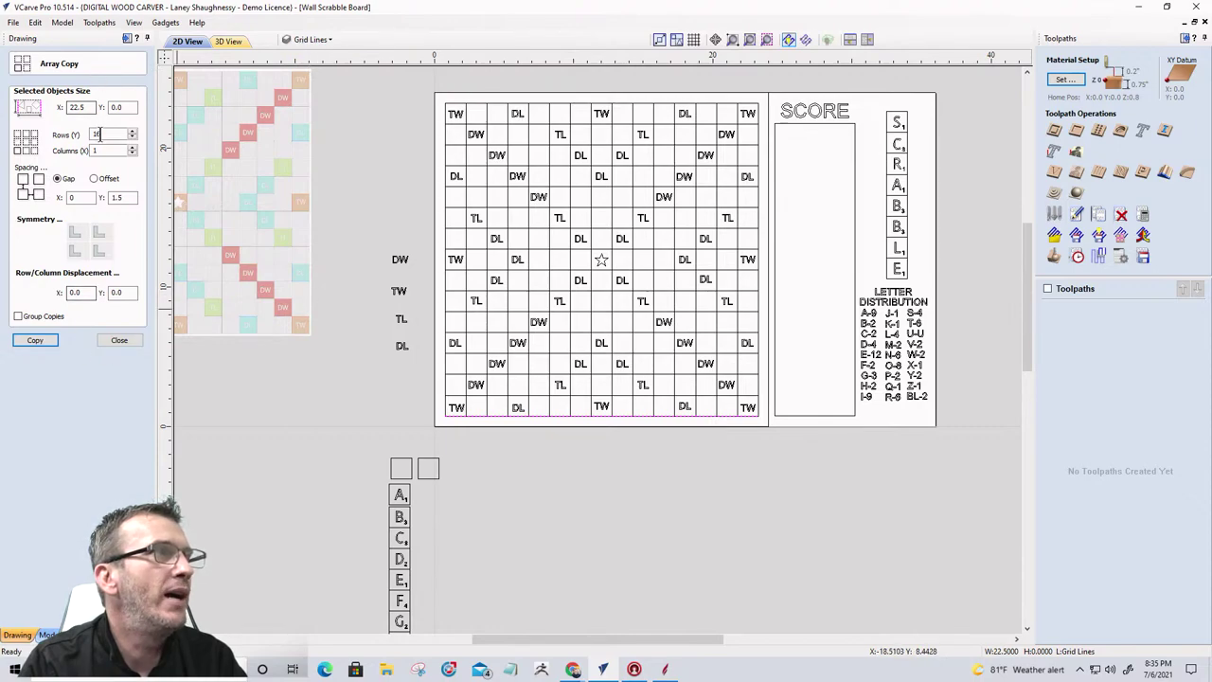
pyautogui.click(38, 341)
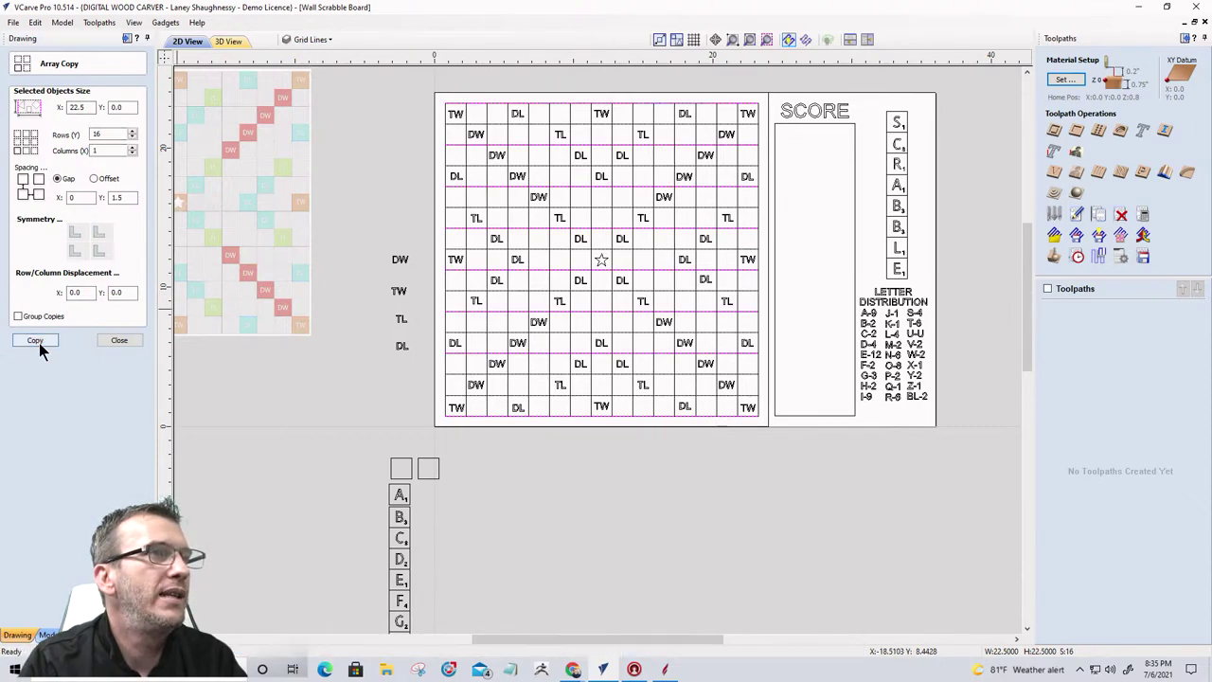
pyautogui.rightClick(516, 341)
pyautogui.moveTo(552, 313)
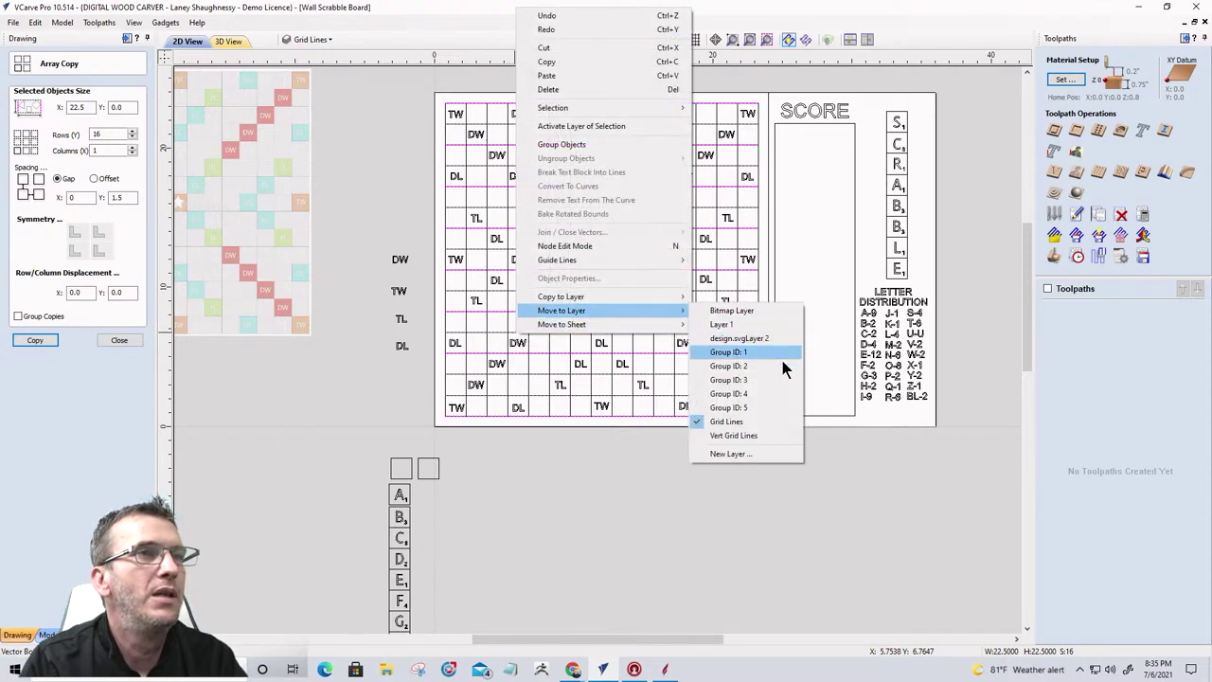
pyautogui.click(738, 455)
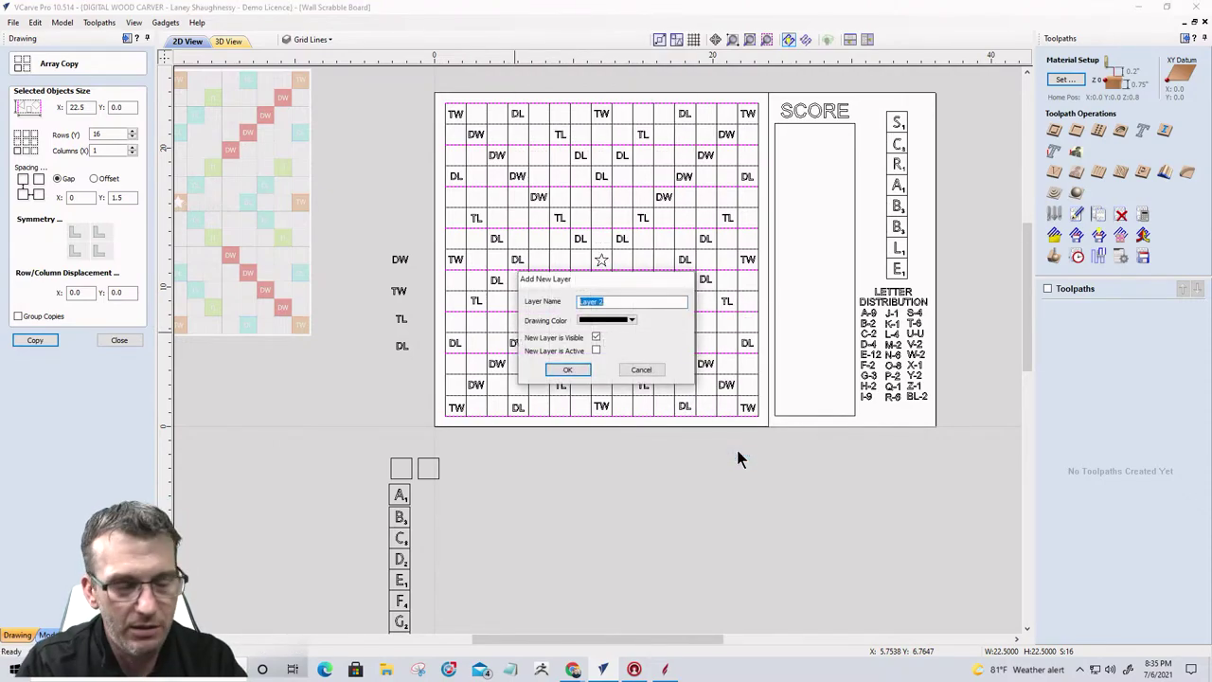
pyautogui.write('Hor')
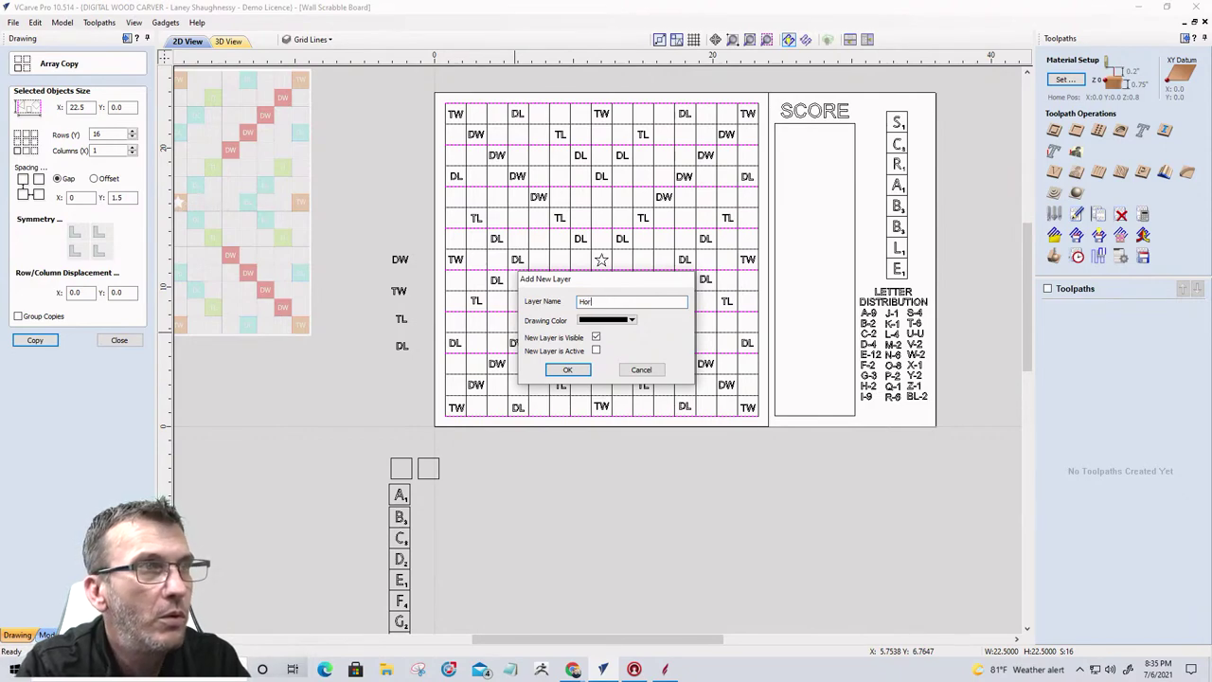
pyautogui.write('iz G')
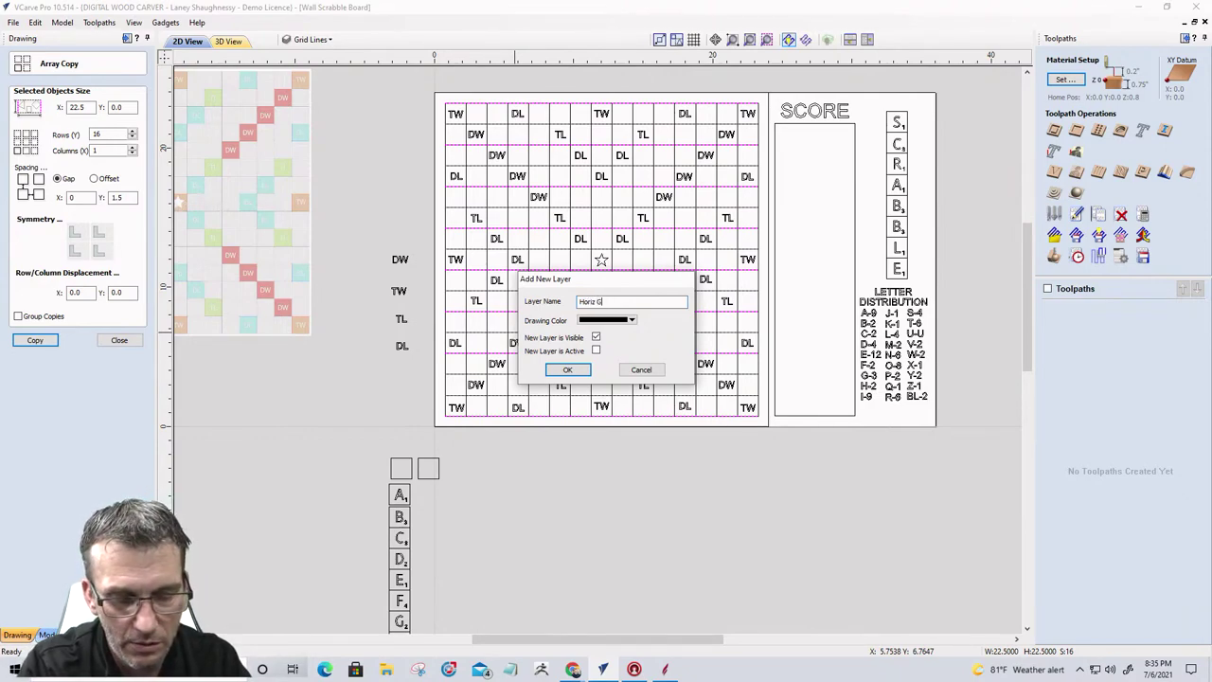
pyautogui.write('rid Lines')
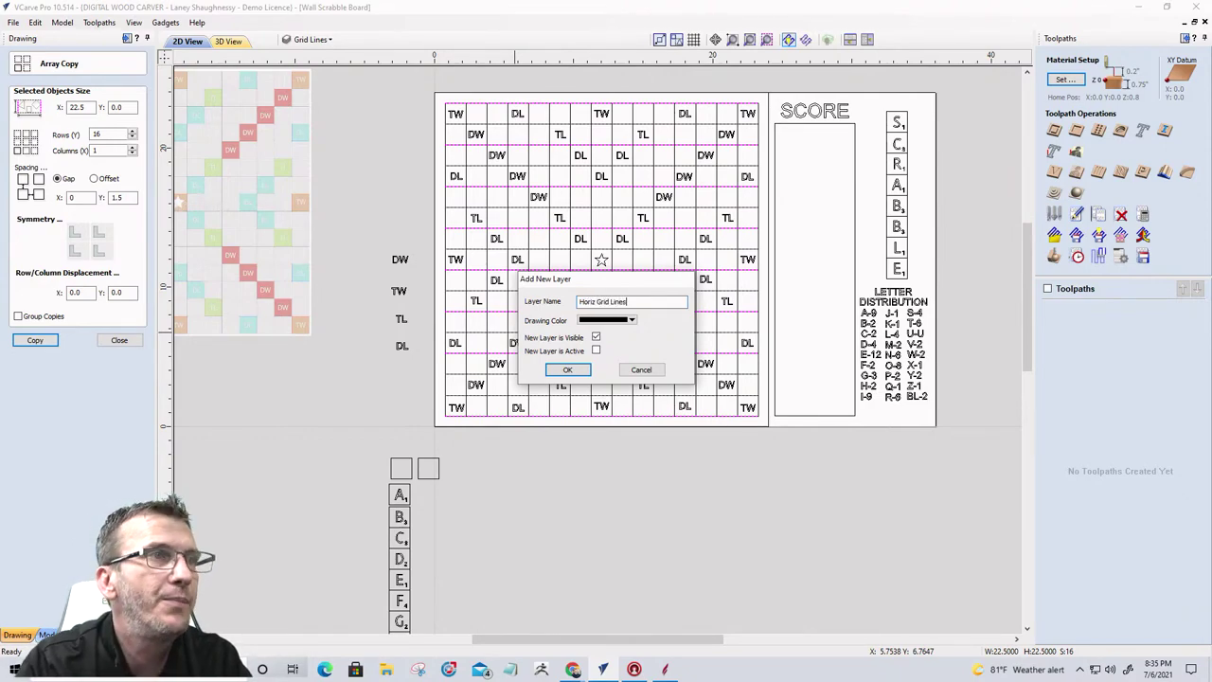
pyautogui.click(631, 320)
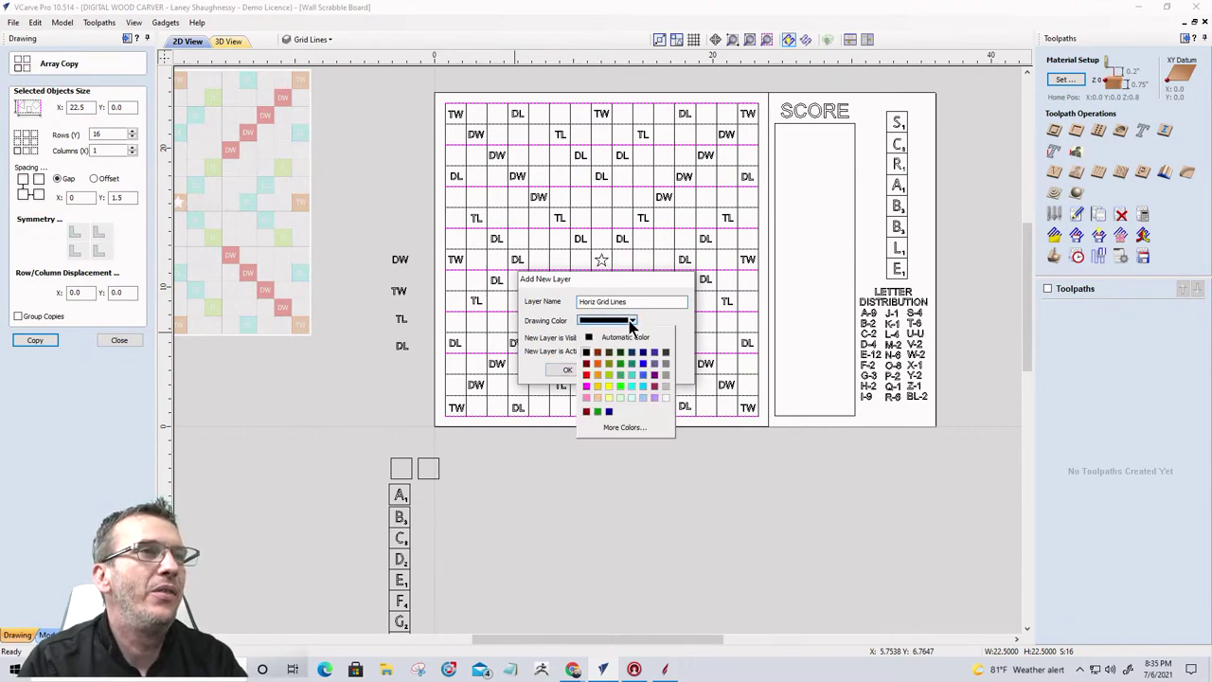
pyautogui.click(642, 353)
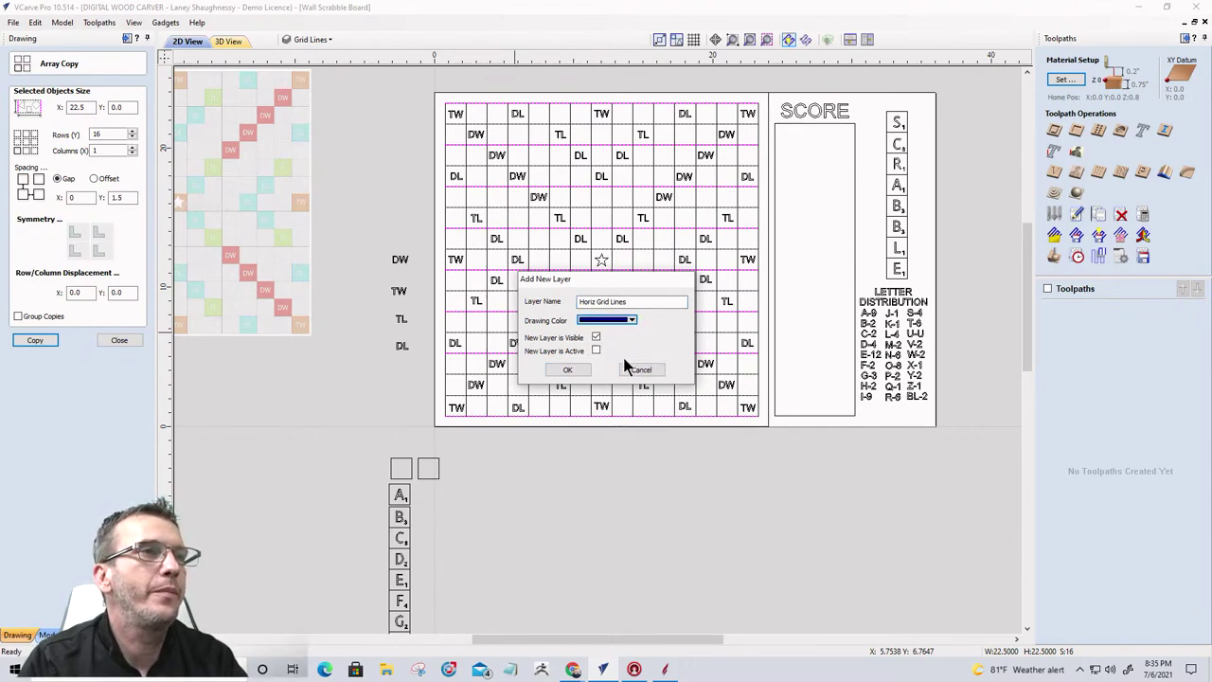
pyautogui.click(566, 370)
pyautogui.scroll(3, 403, 420)
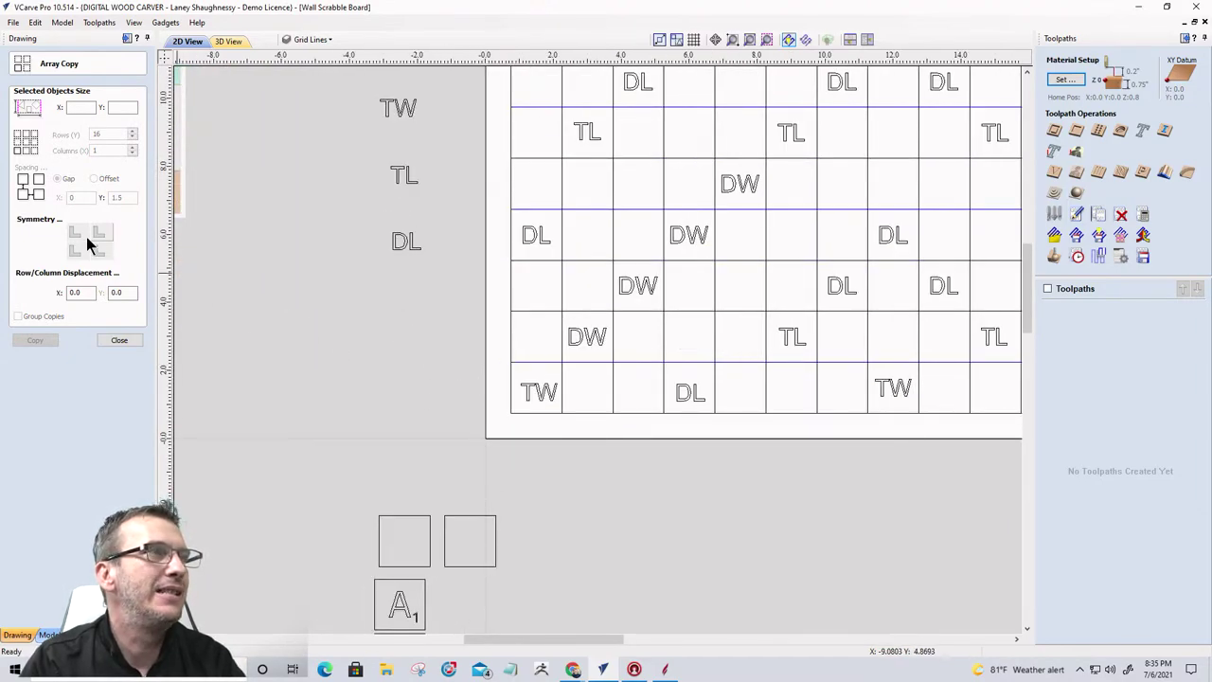
pyautogui.click(119, 340)
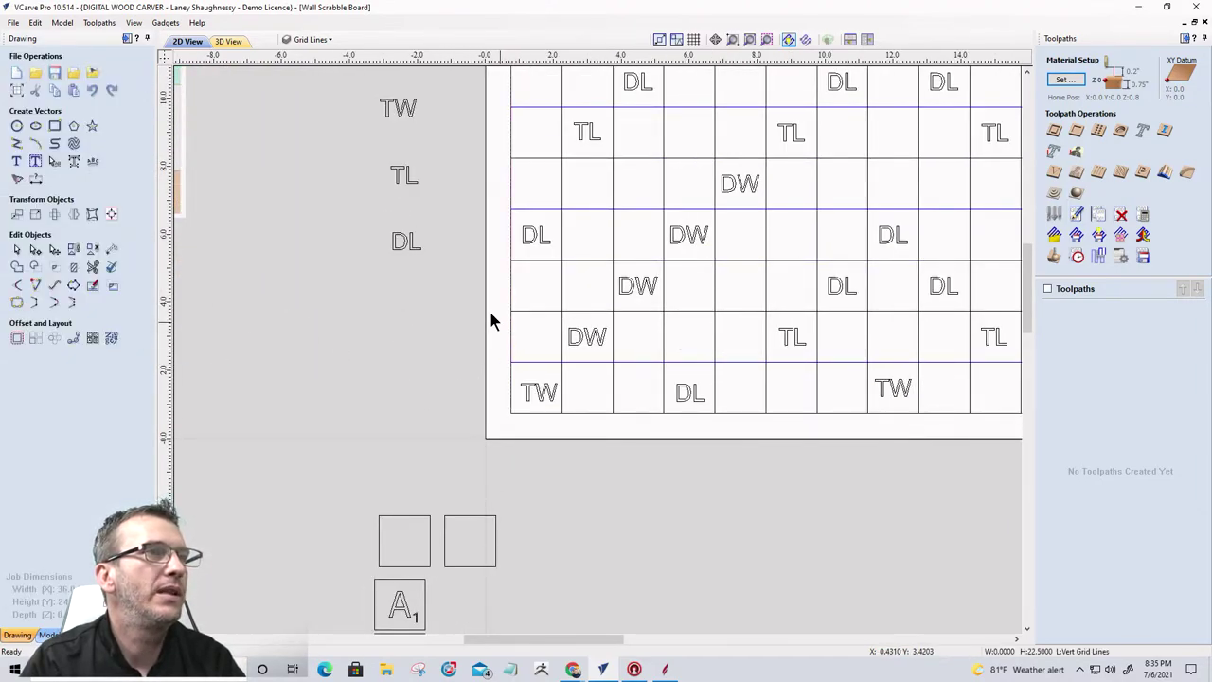
pyautogui.click(301, 43)
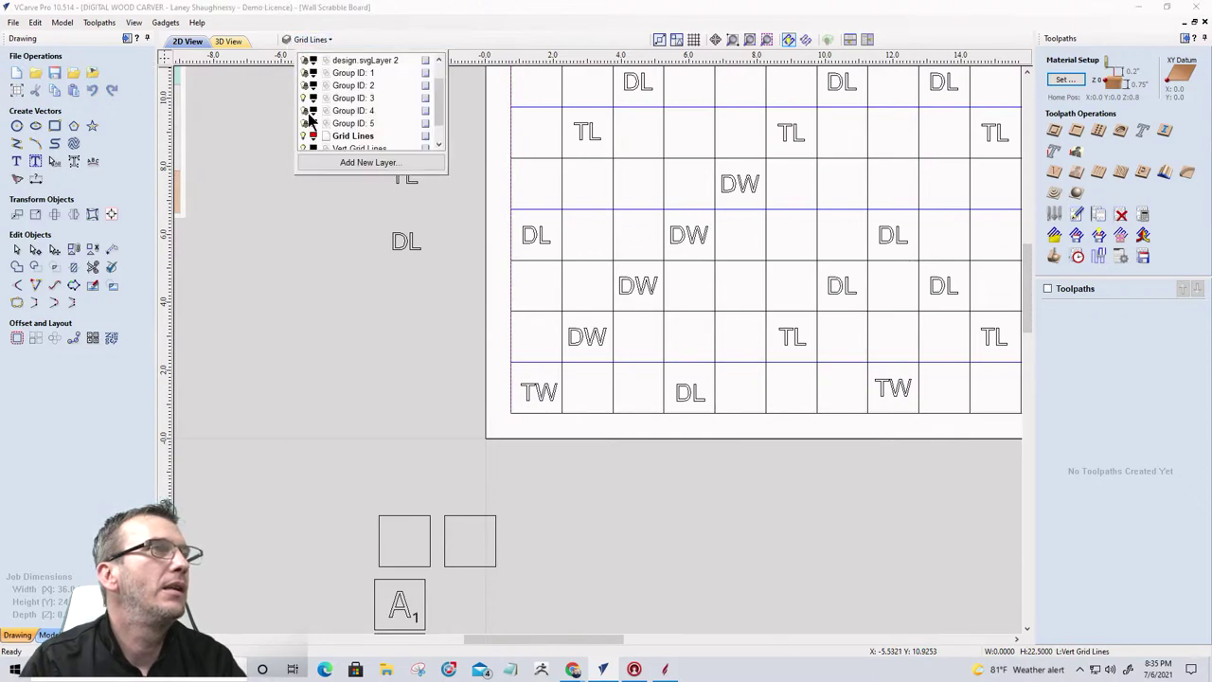
pyautogui.scroll(-1, 314, 138)
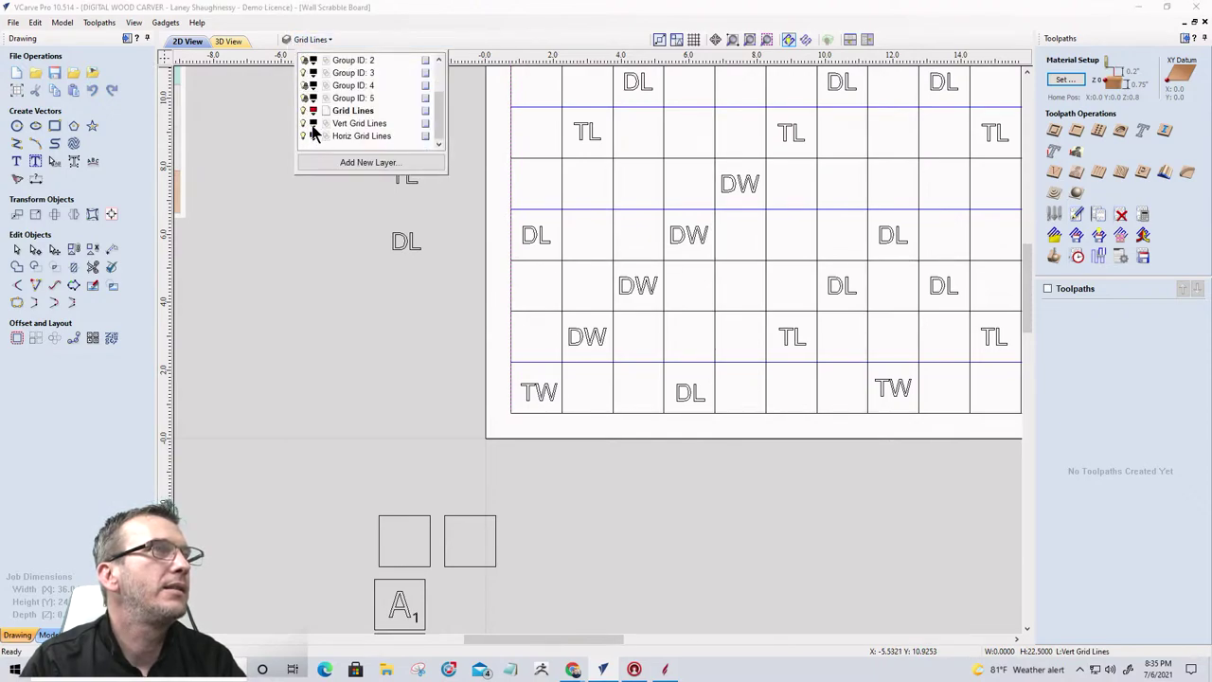
pyautogui.click(314, 132)
pyautogui.click(317, 182)
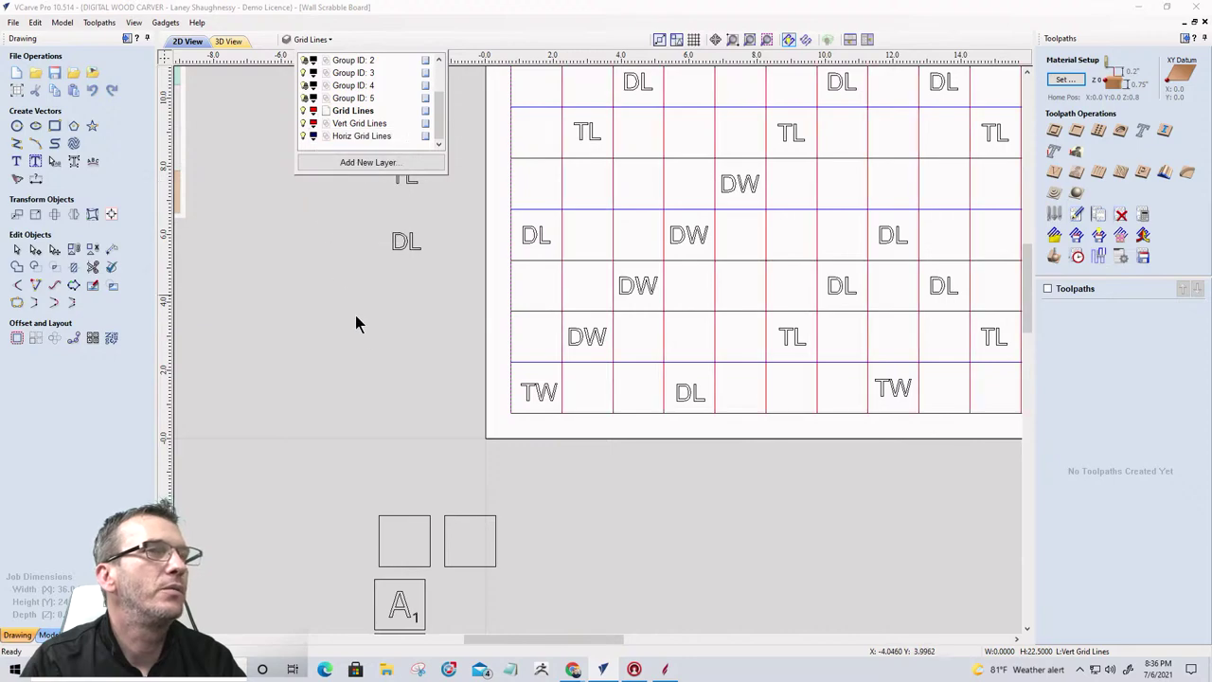
pyautogui.click(358, 320)
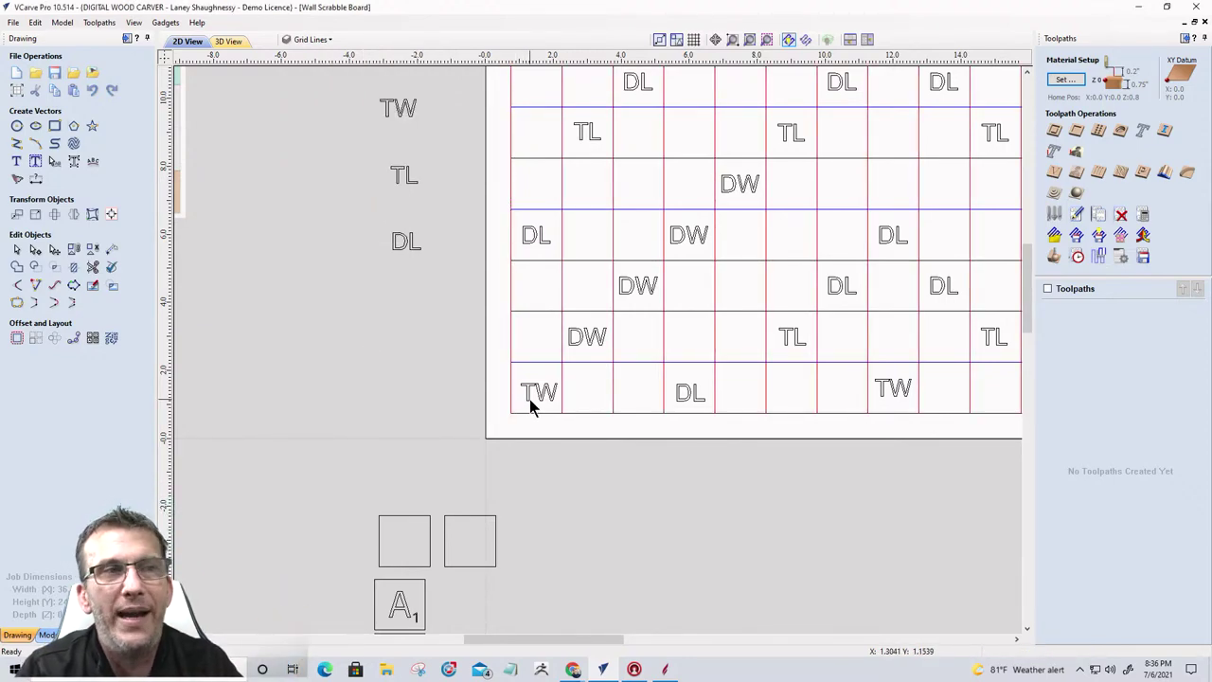
pyautogui.click(507, 346)
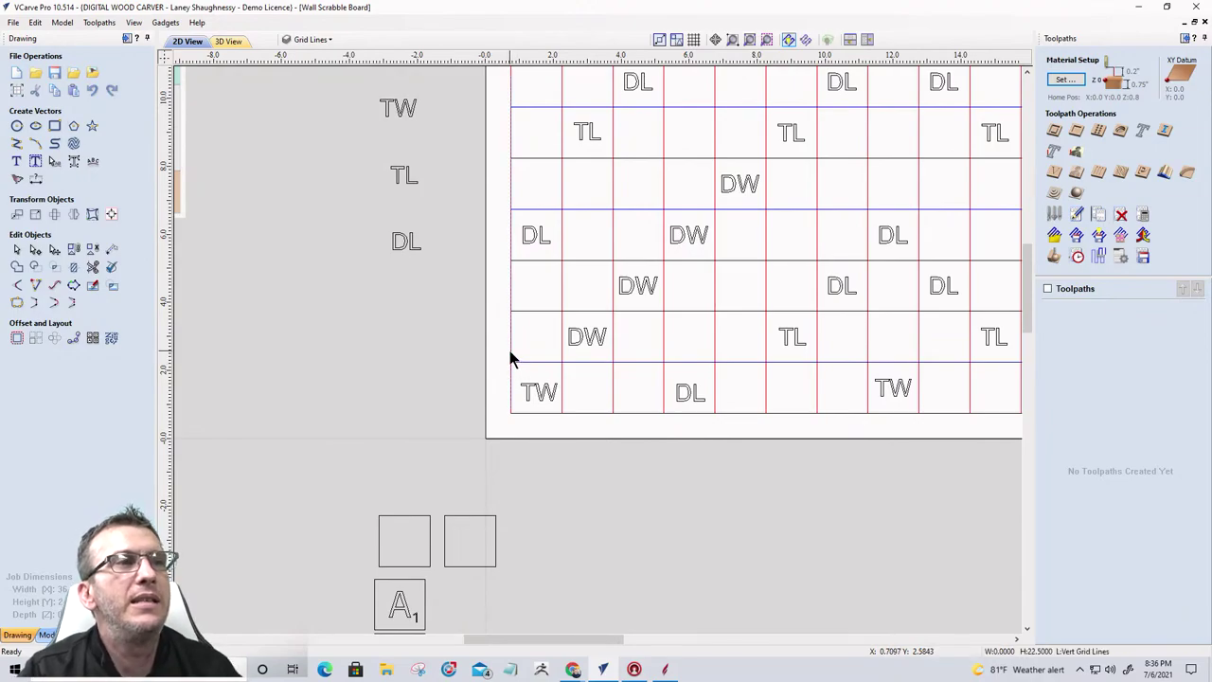
pyautogui.scroll(-2, 508, 345)
pyautogui.scroll(-3, 498, 356)
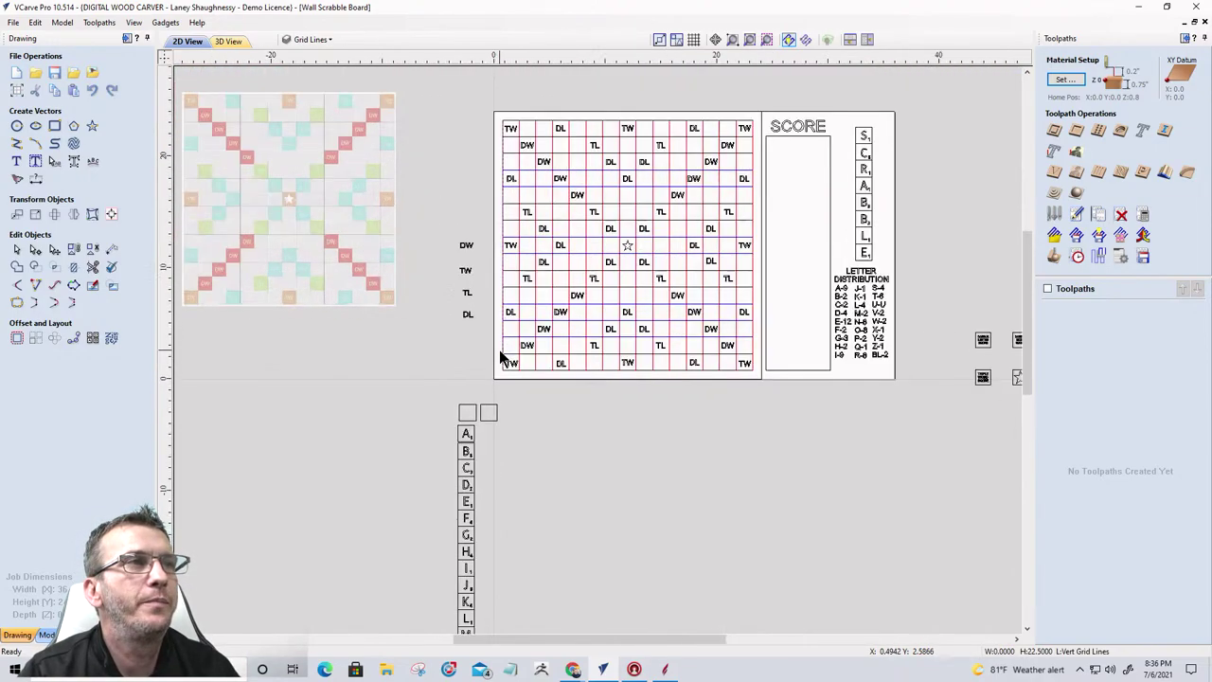
pyautogui.click(318, 40)
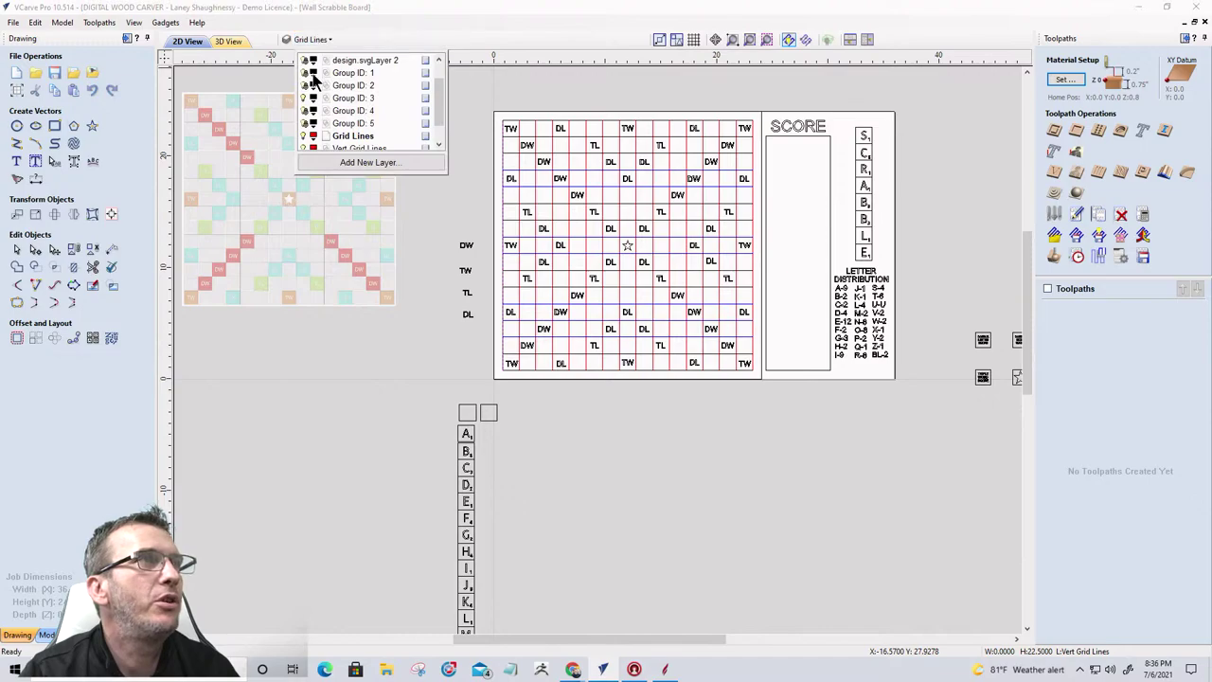
pyautogui.scroll(-1, 309, 149)
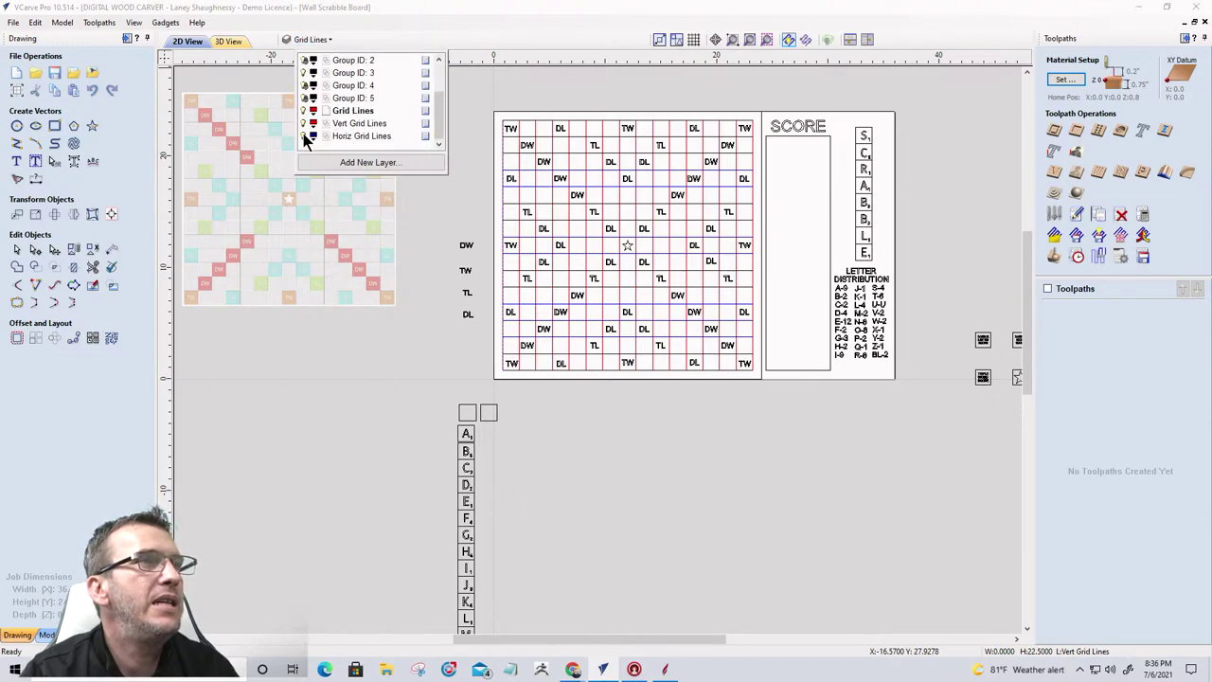
pyautogui.click(726, 420)
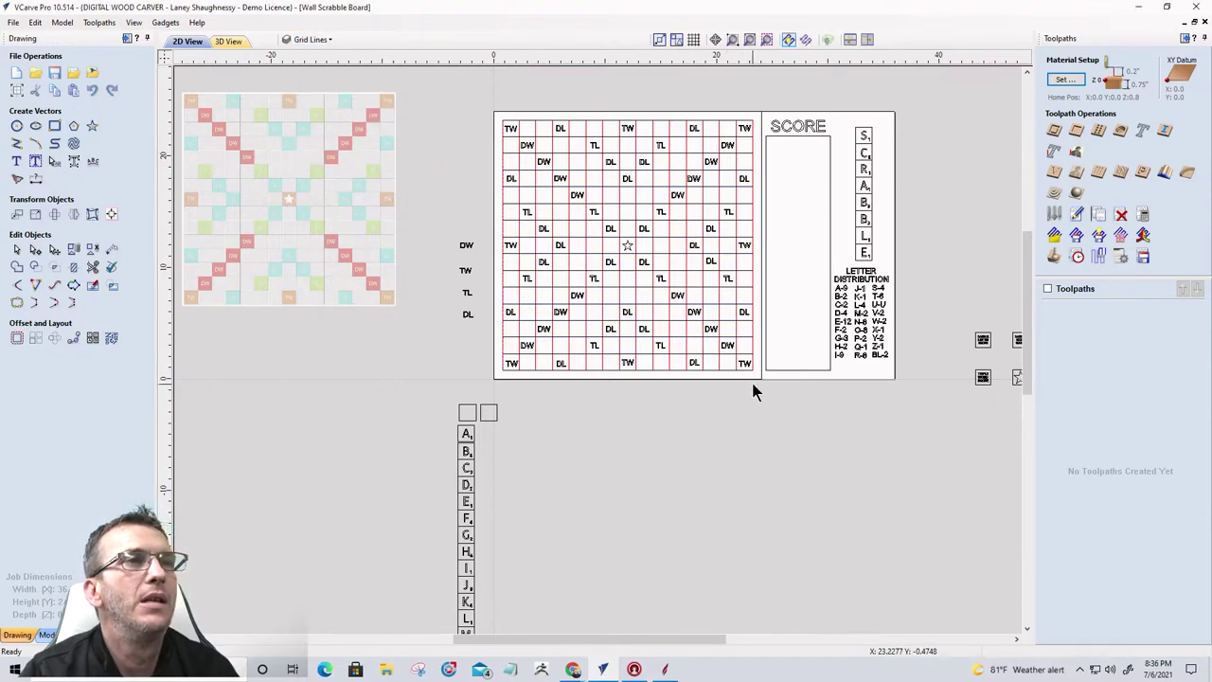
pyautogui.click(312, 40)
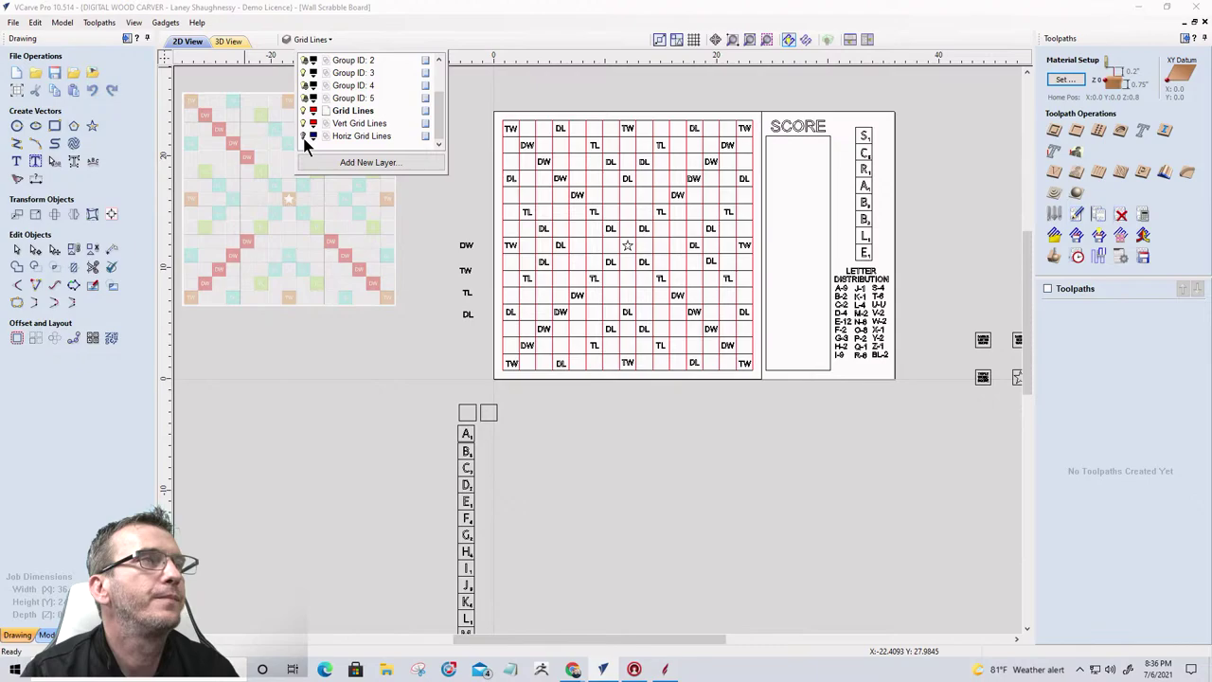
pyautogui.click(731, 418)
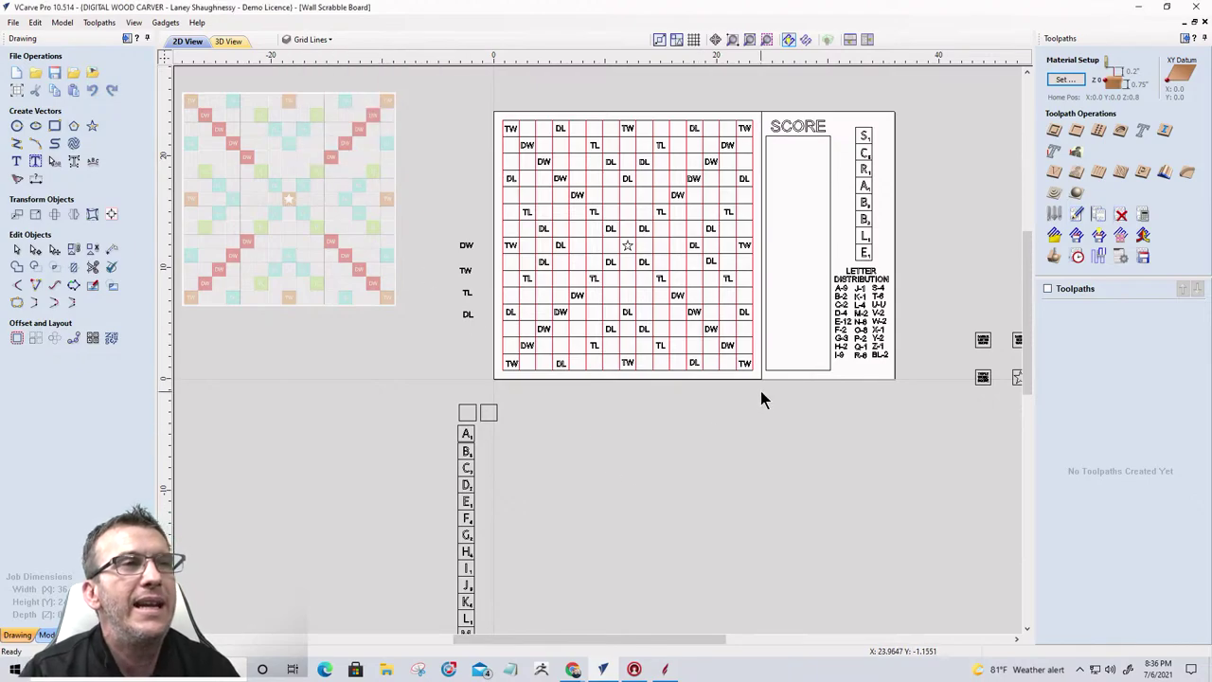
pyautogui.scroll(3, 633, 426)
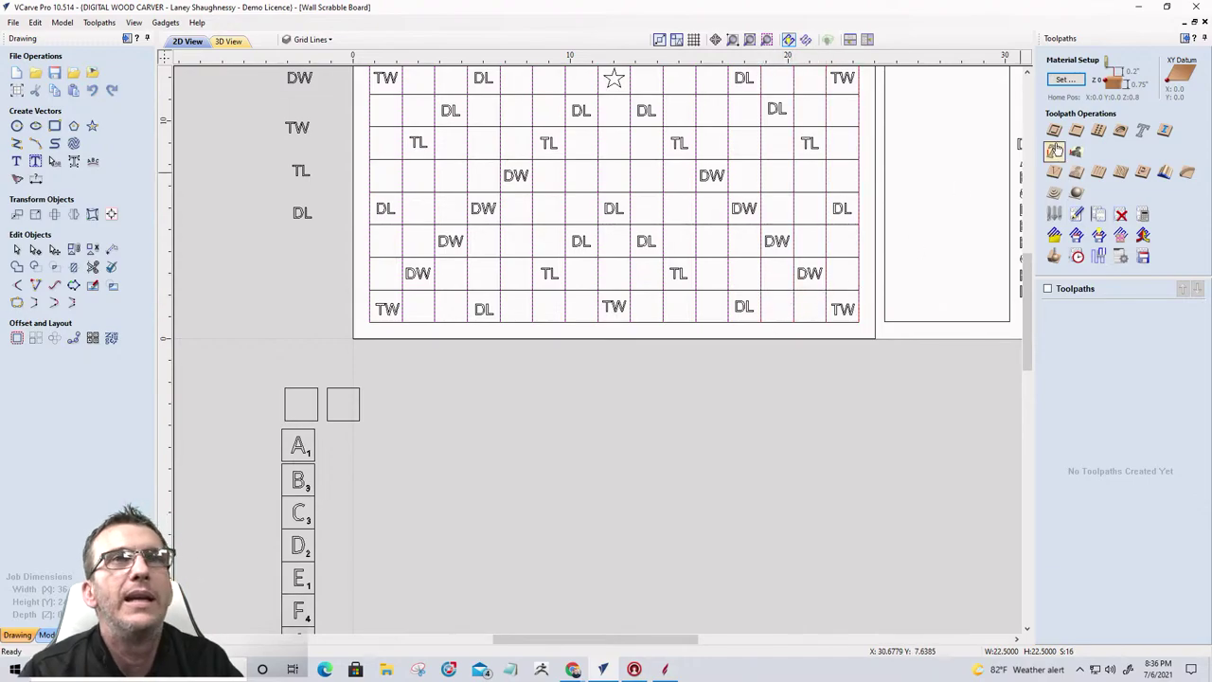
# Step: Start a profile toolpath with 0.0625 inch cut depth using the 0.25 V-bit
pyautogui.click(1055, 150)
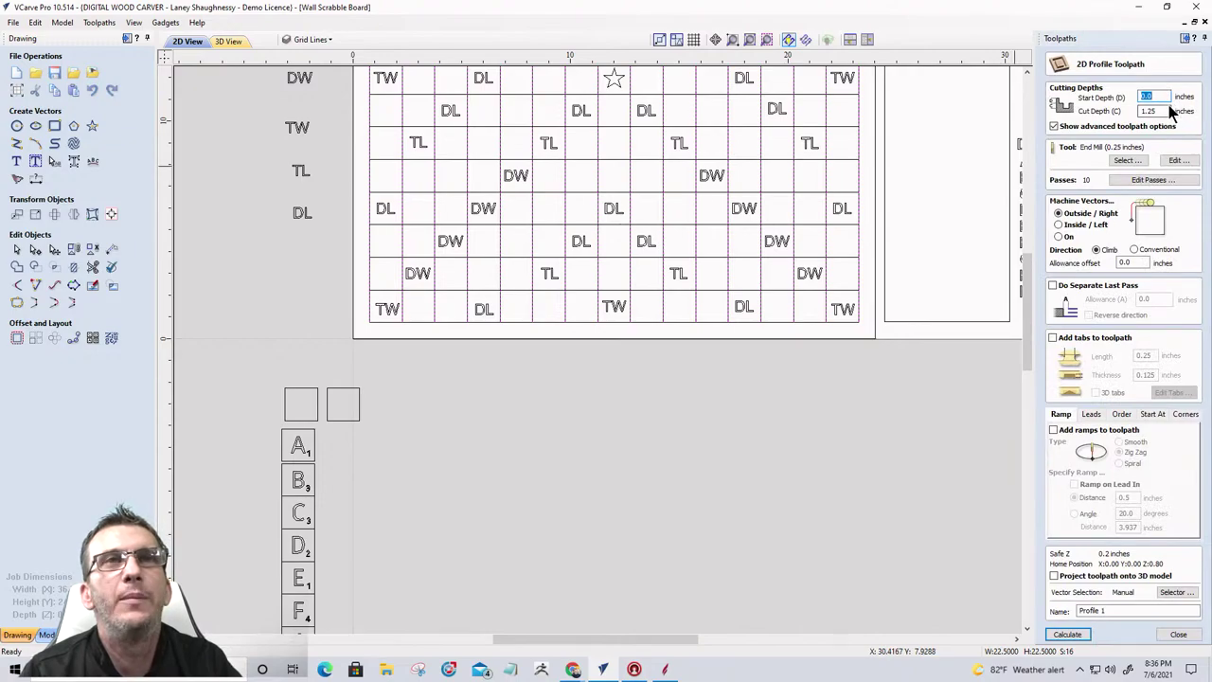
pyautogui.moveTo(1175, 111); pyautogui.dragTo(1108, 113)
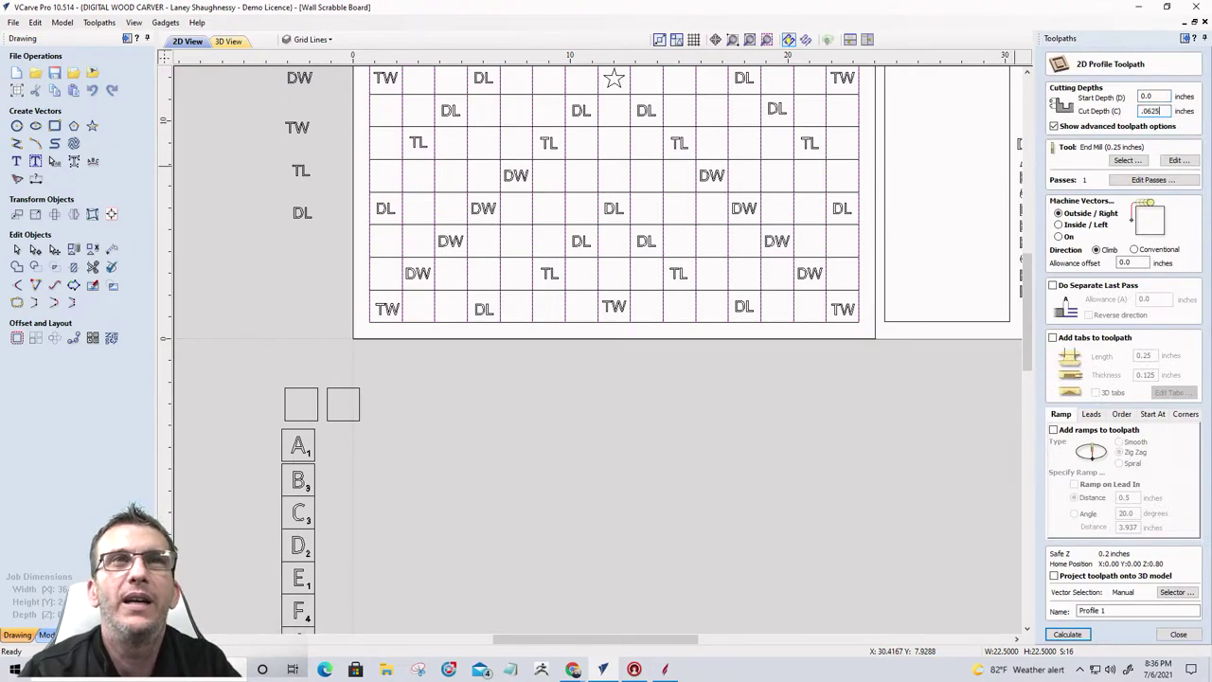
pyautogui.click(1126, 161)
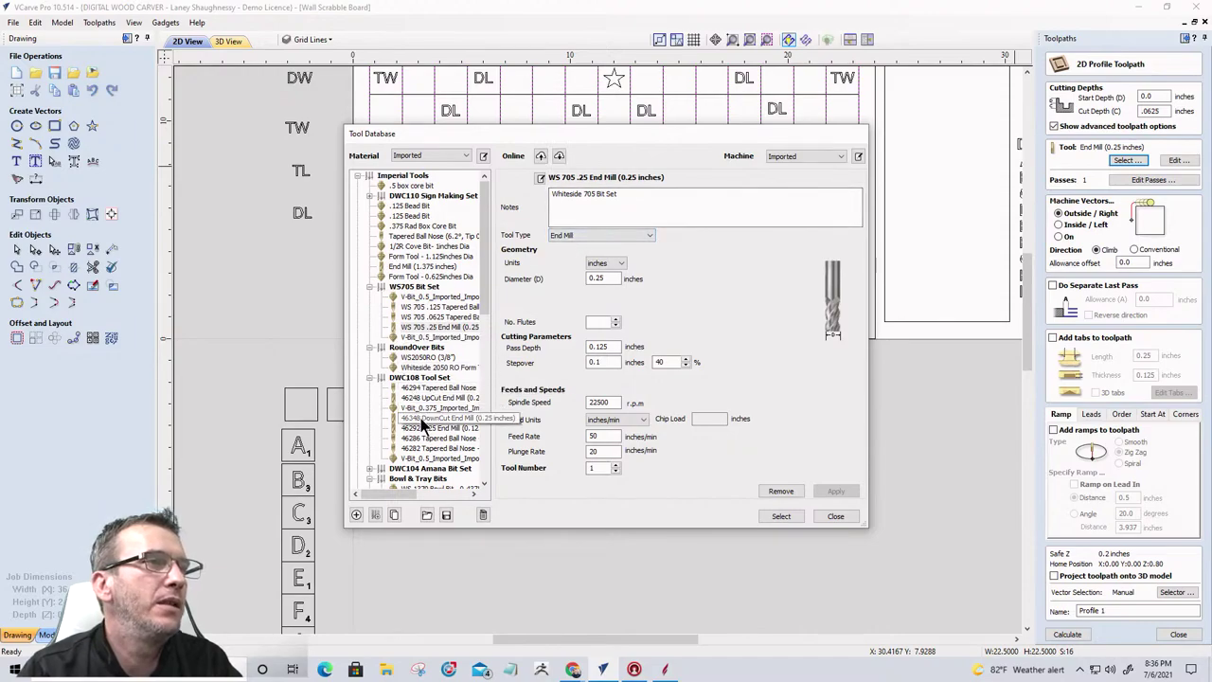
pyautogui.scroll(-6, 432, 439)
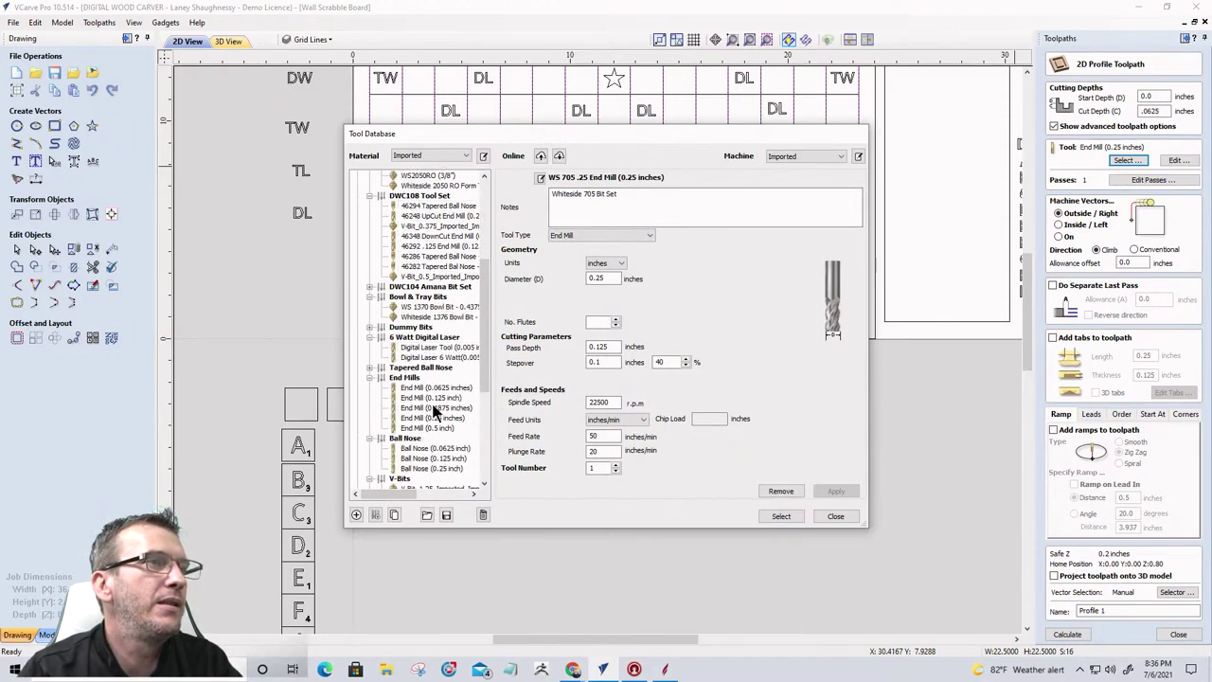
pyautogui.scroll(-3, 430, 398)
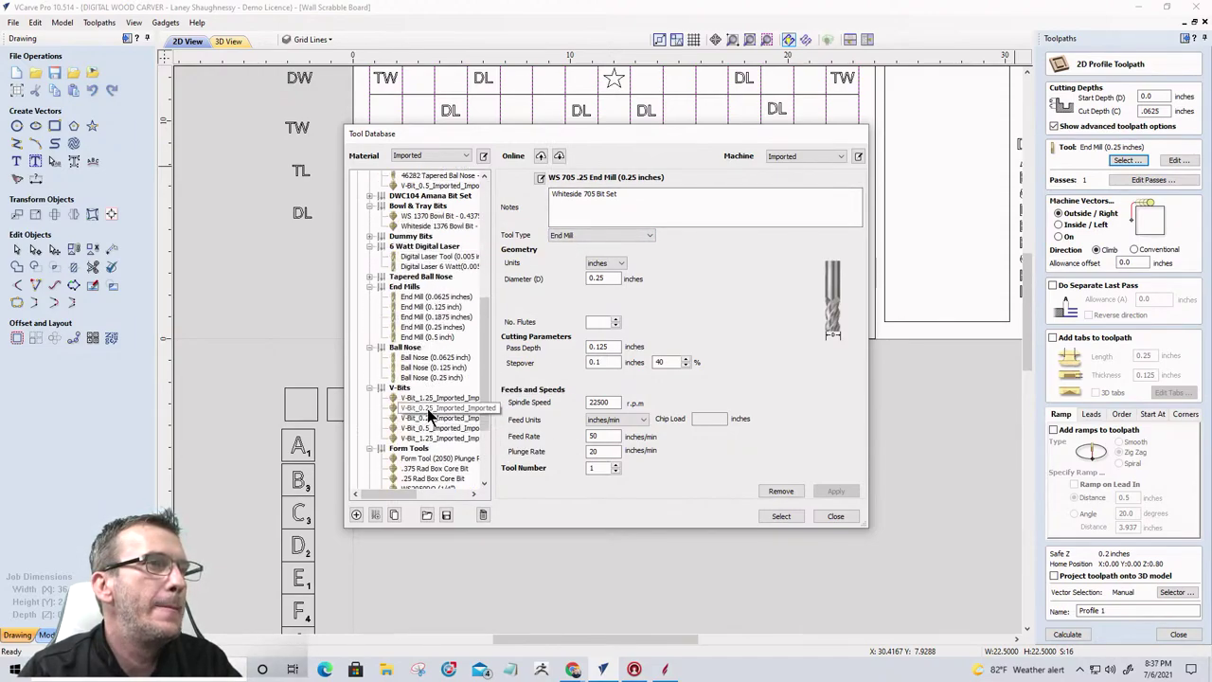
pyautogui.click(434, 418)
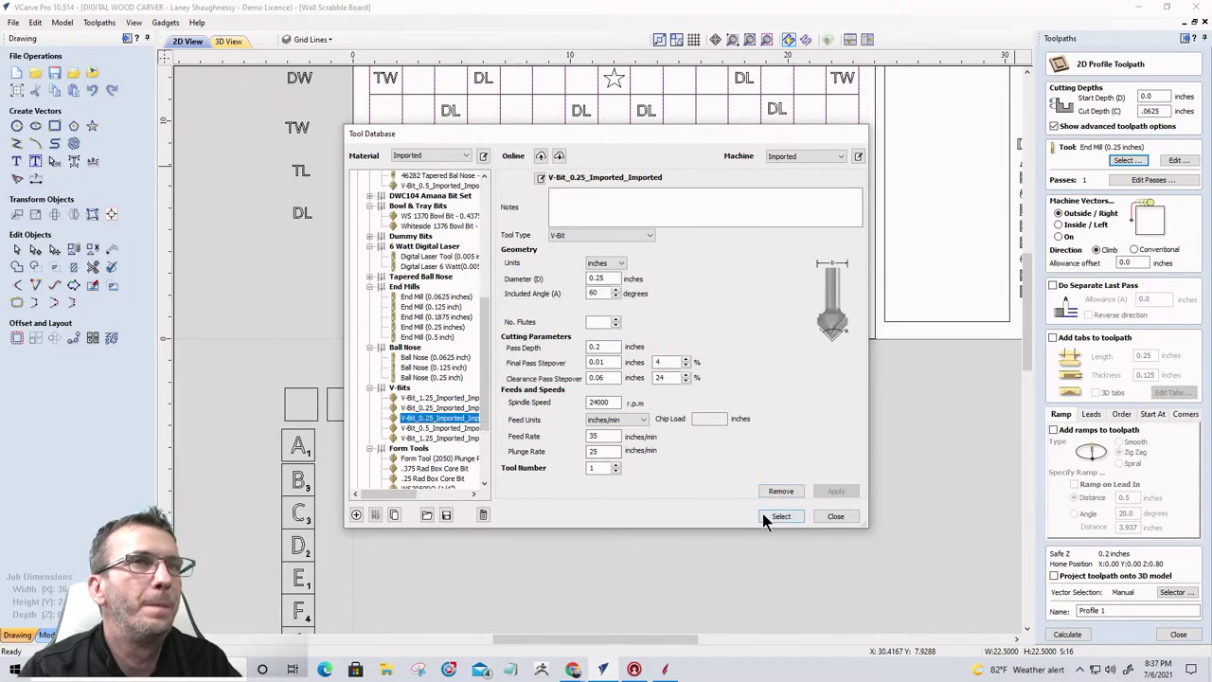
pyautogui.click(777, 515)
# Step: Machine on the vectors with optimized start points and calculate Profile 1
pyautogui.click(1058, 237)
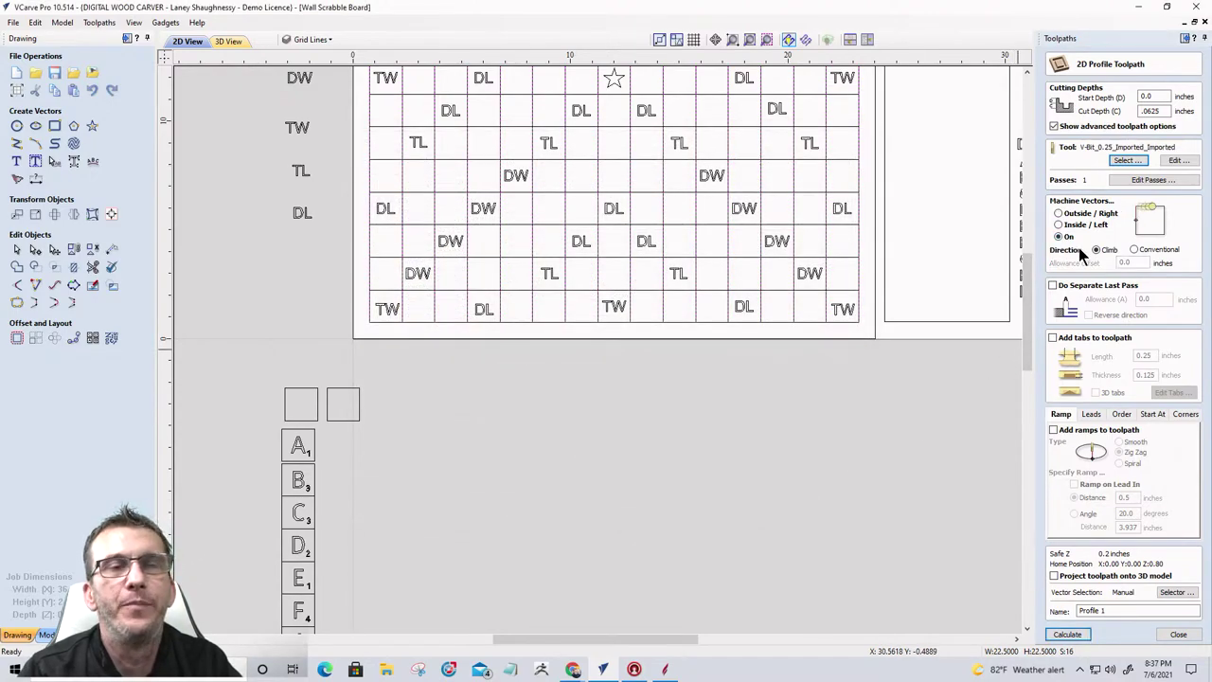
pyautogui.click(1149, 415)
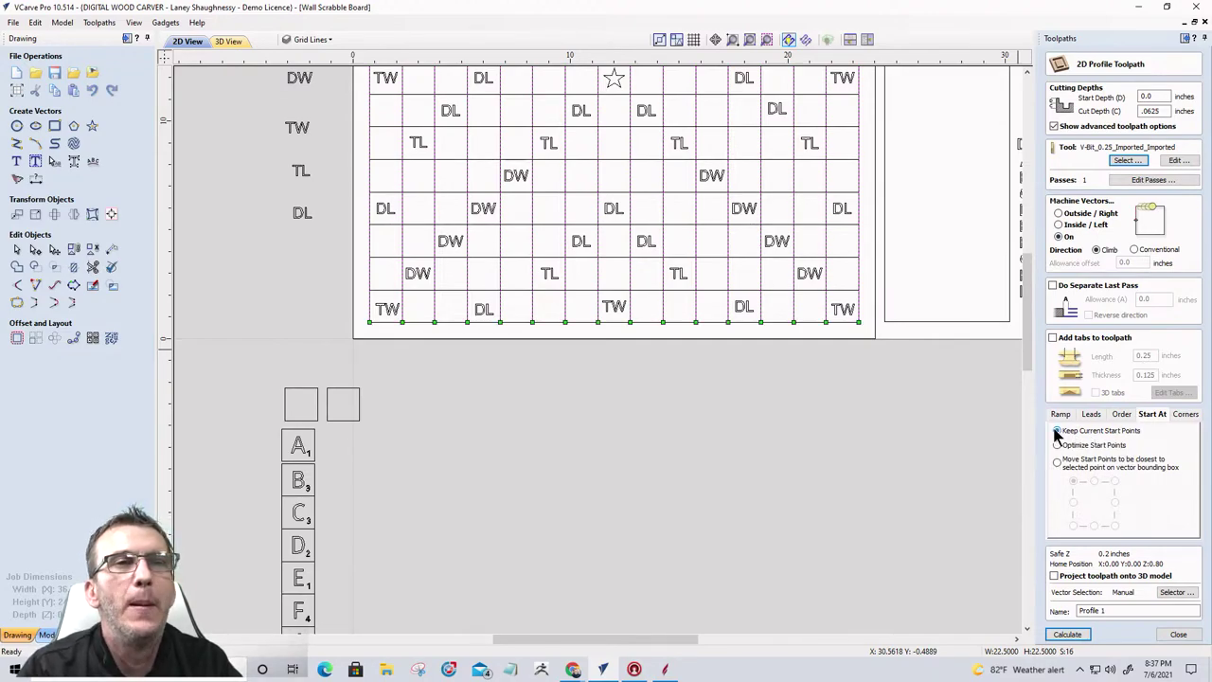
pyautogui.scroll(-4, 598, 401)
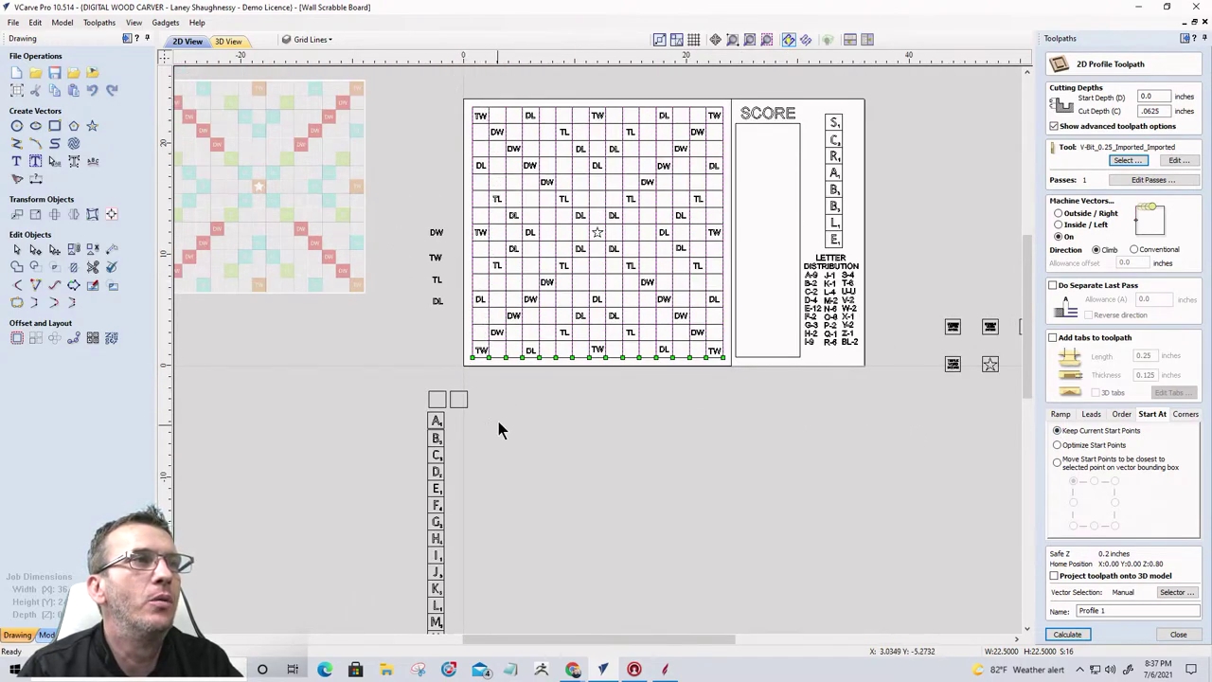
pyautogui.click(1057, 462)
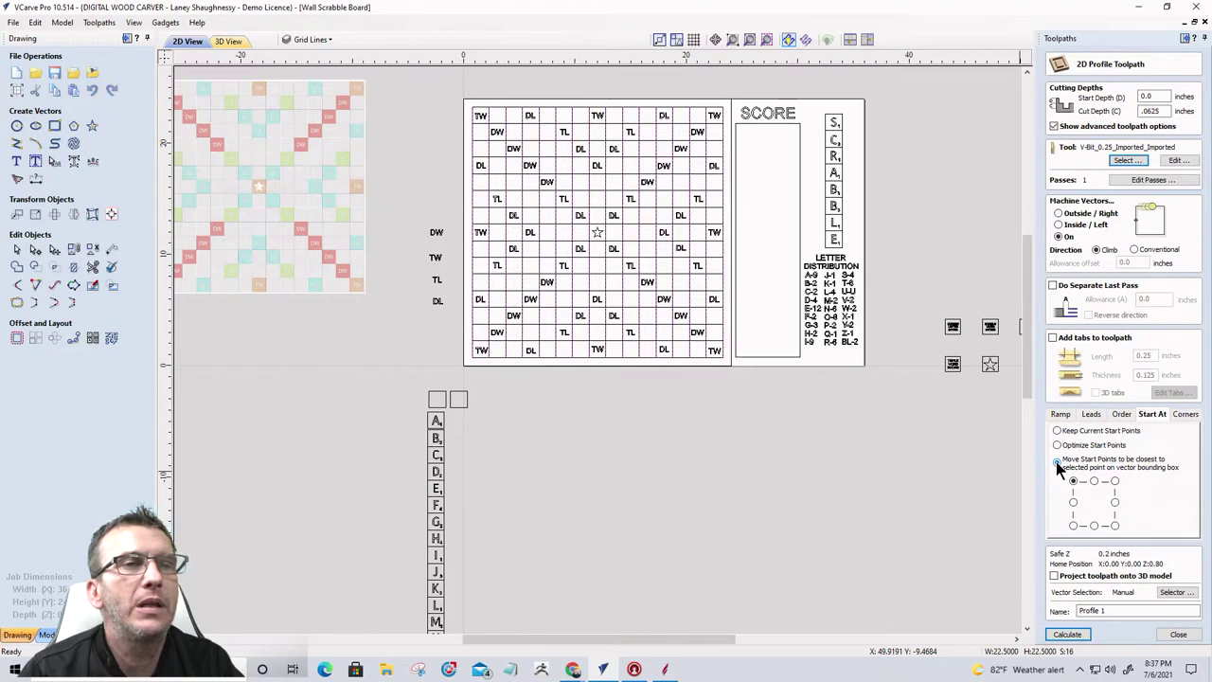
pyautogui.click(1058, 446)
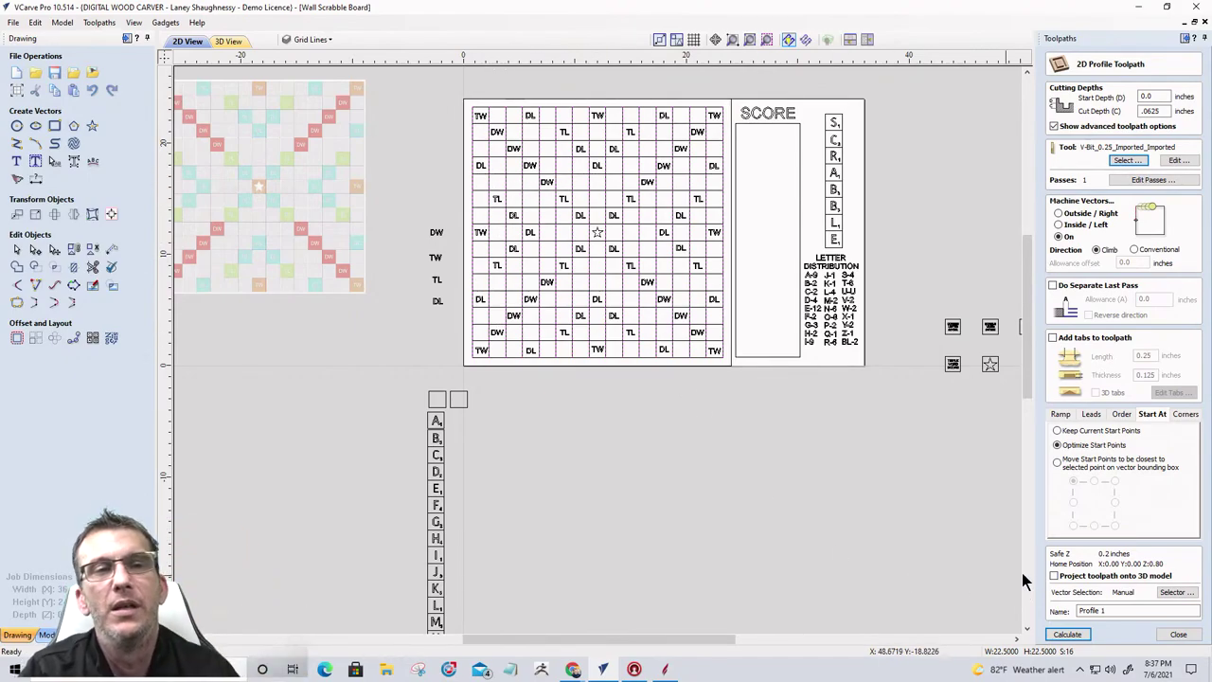
pyautogui.click(1069, 633)
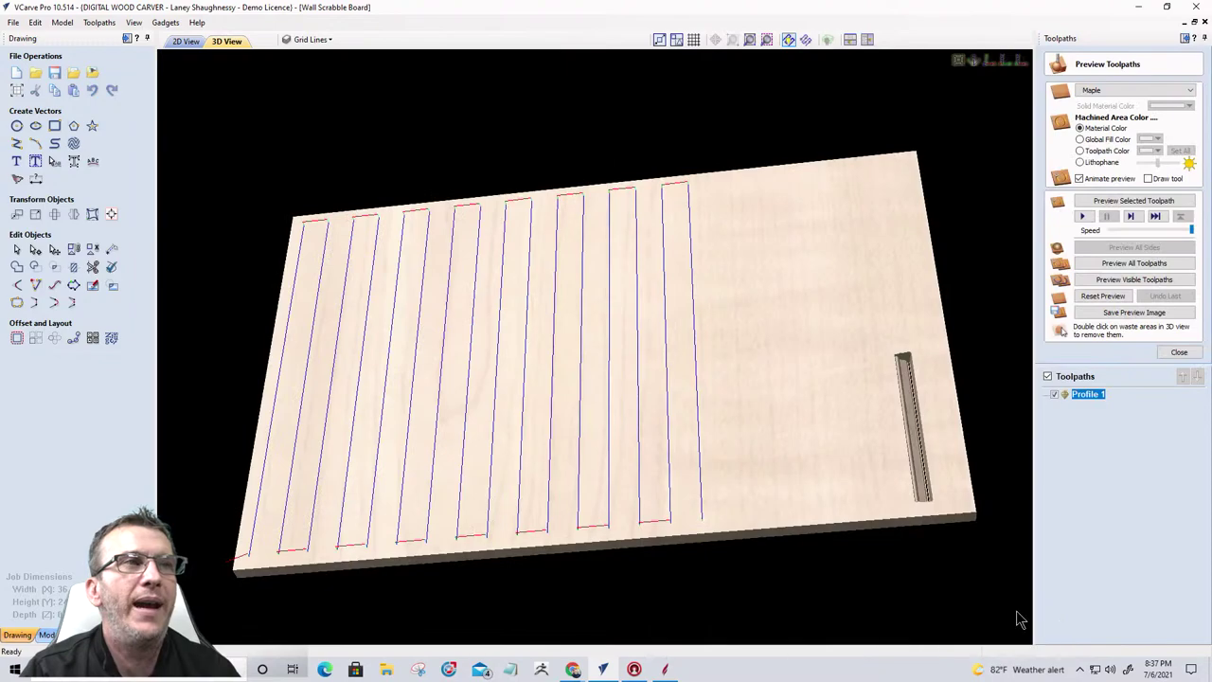
# Step: Recalculate Profile 1 with Keep Current start points and compare the 3D previews
pyautogui.moveTo(571, 446); pyautogui.dragTo(733, 517)
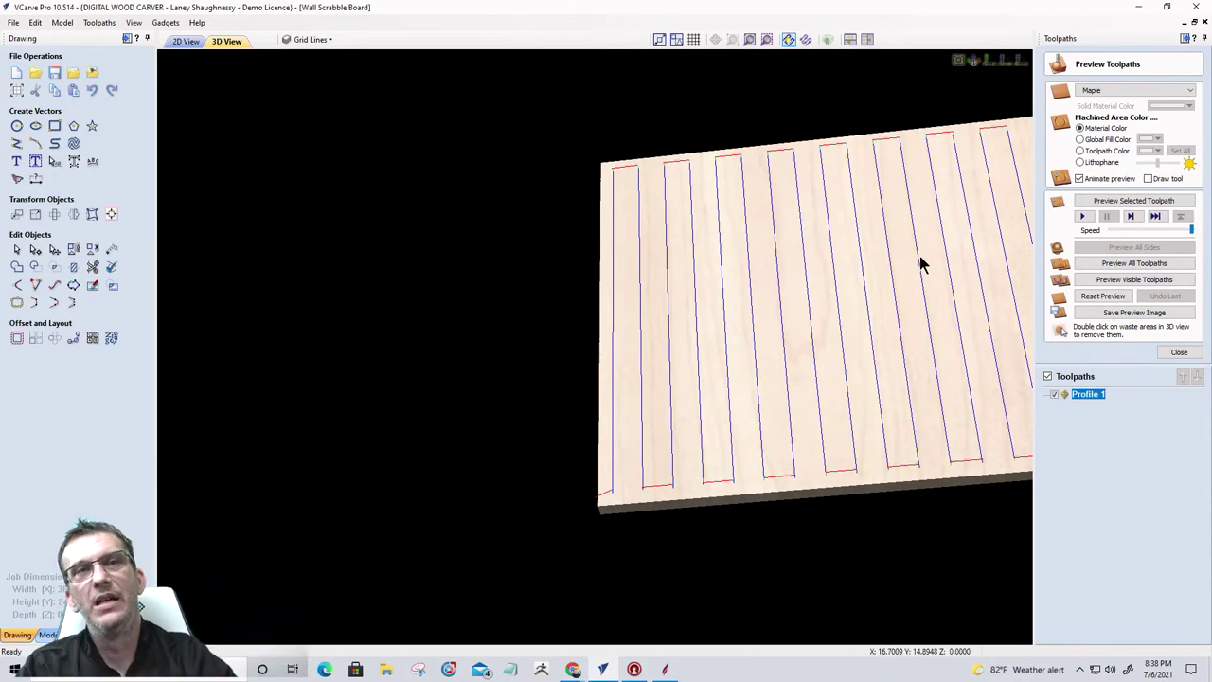
pyautogui.doubleClick(1085, 394)
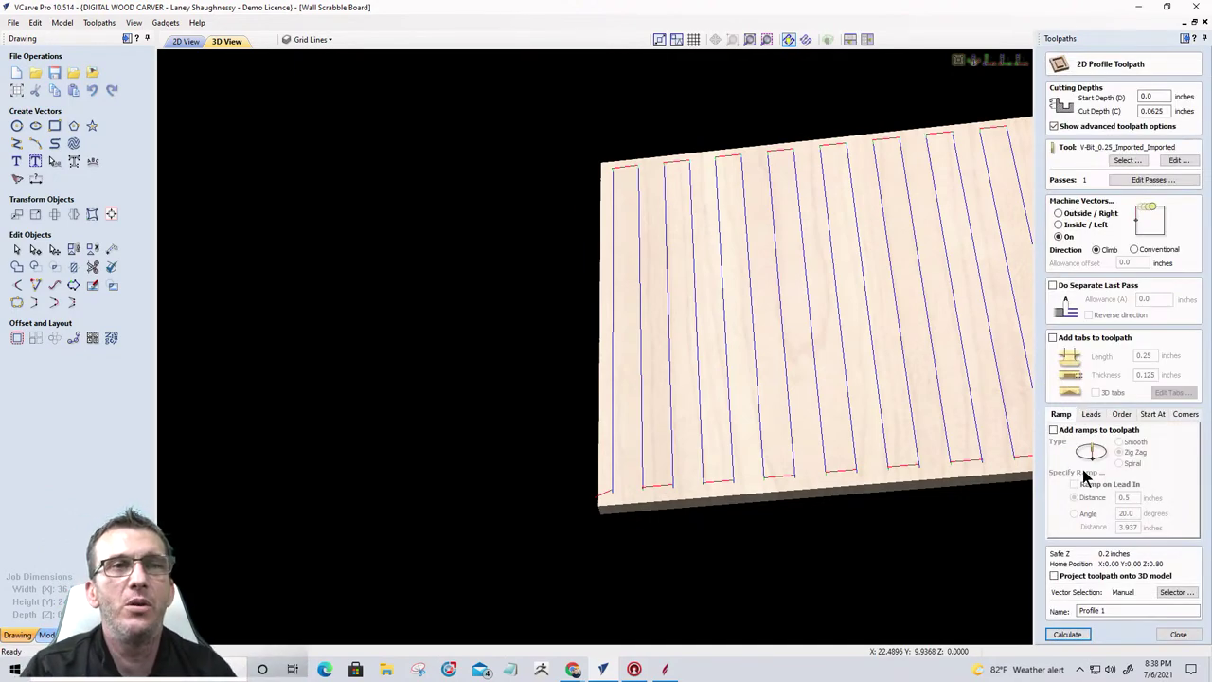
pyautogui.click(1152, 416)
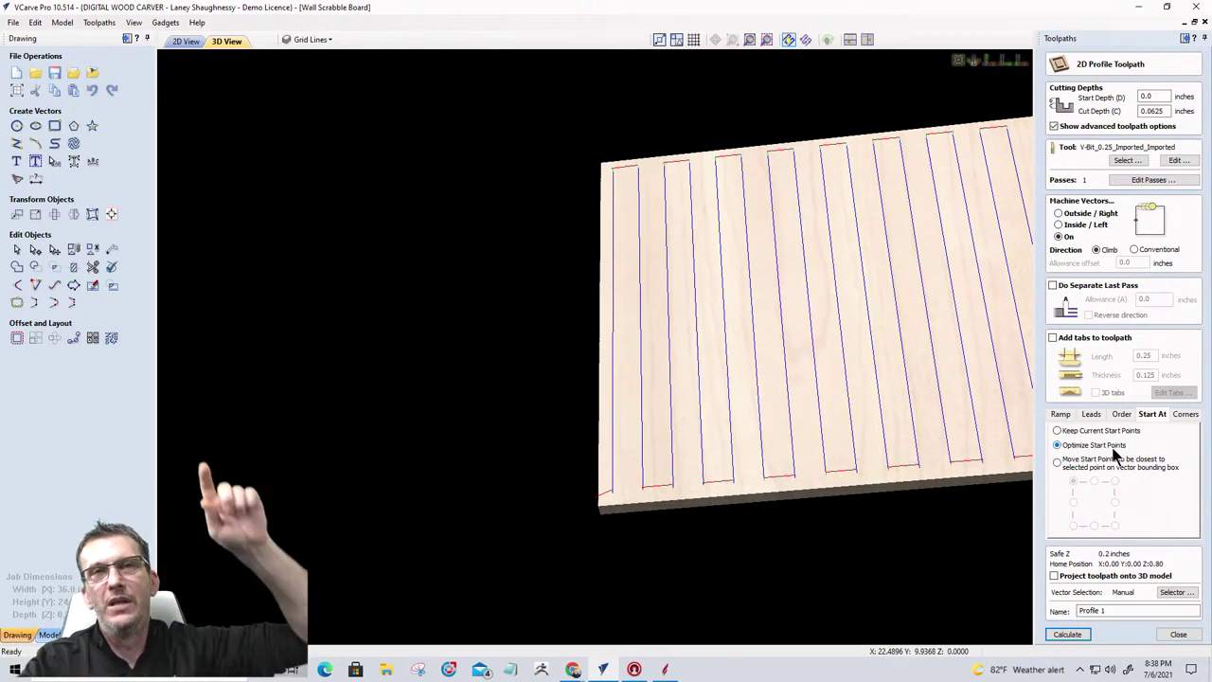
pyautogui.click(1058, 431)
pyautogui.click(1069, 633)
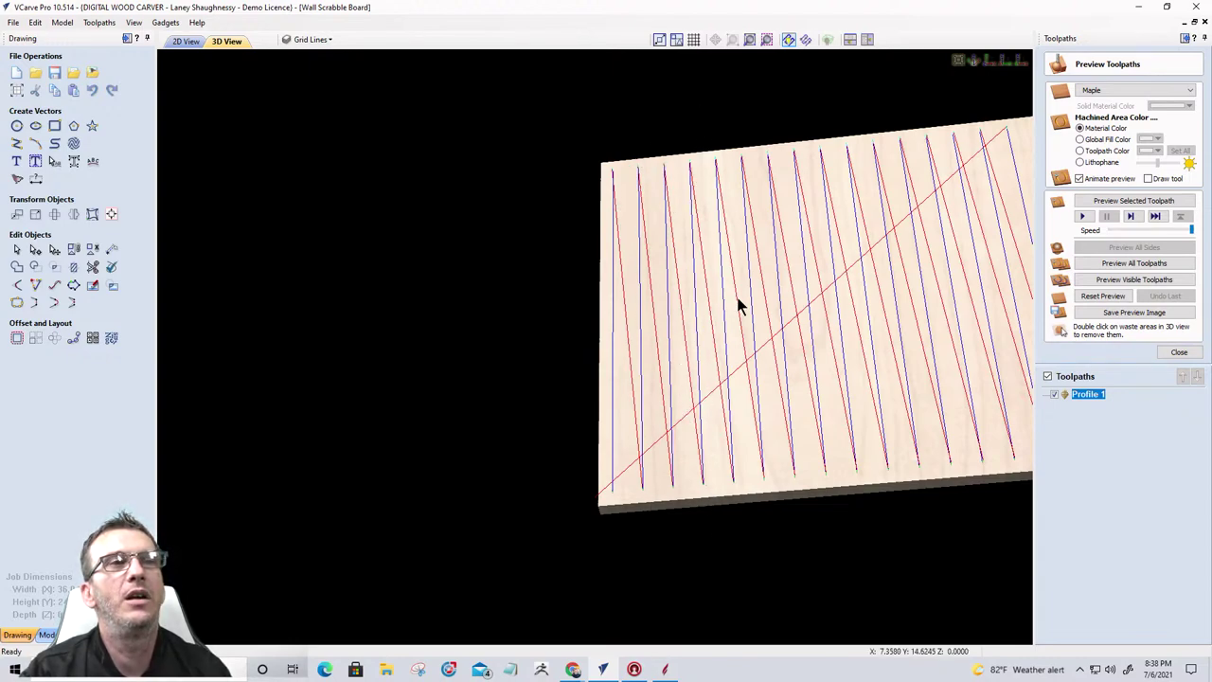
pyautogui.doubleClick(1079, 396)
pyautogui.click(1150, 414)
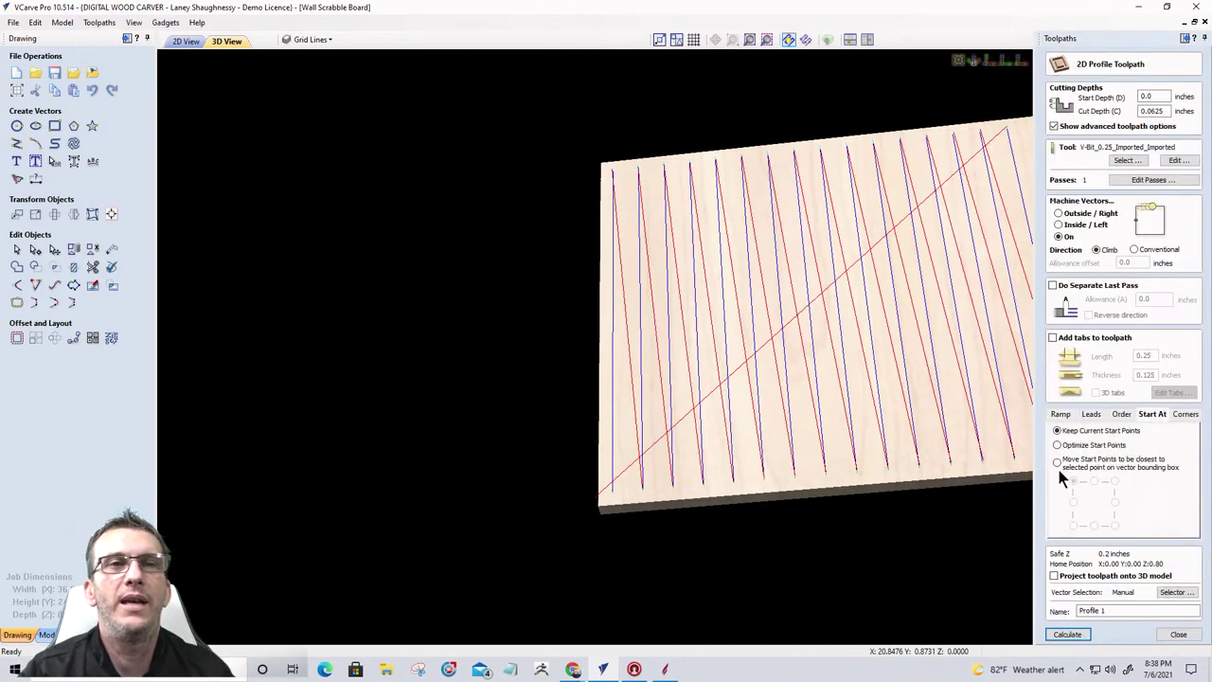
pyautogui.click(1066, 632)
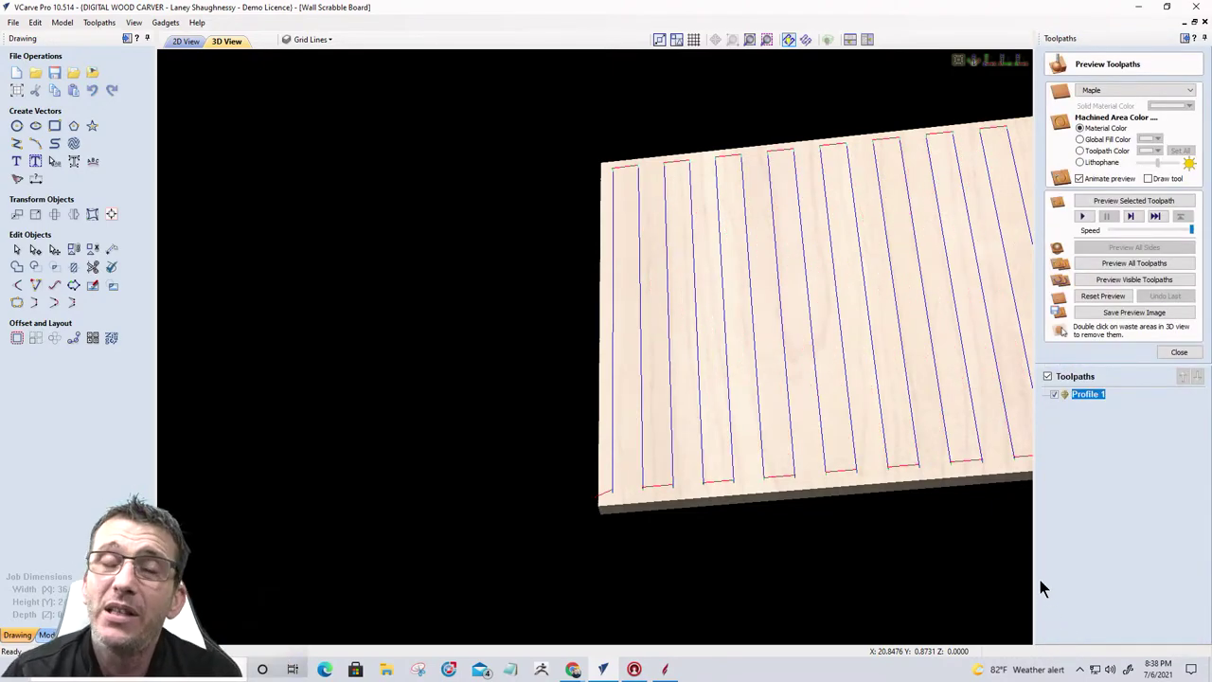
pyautogui.doubleClick(1088, 395)
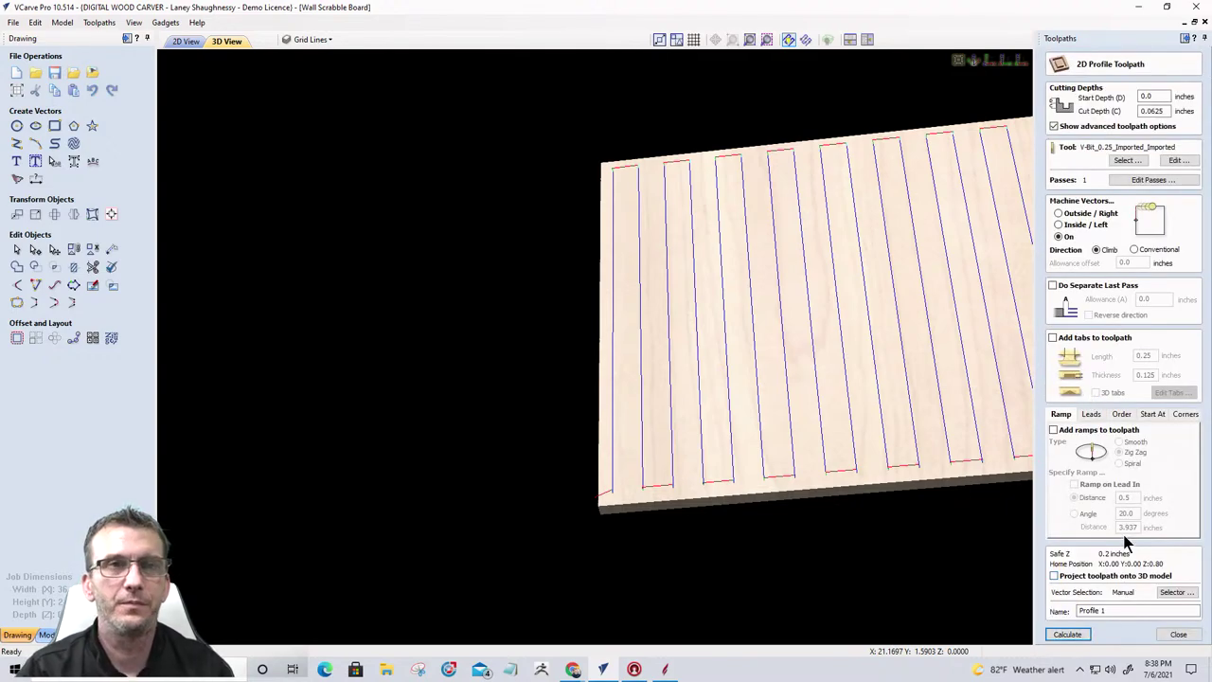
pyautogui.click(1150, 415)
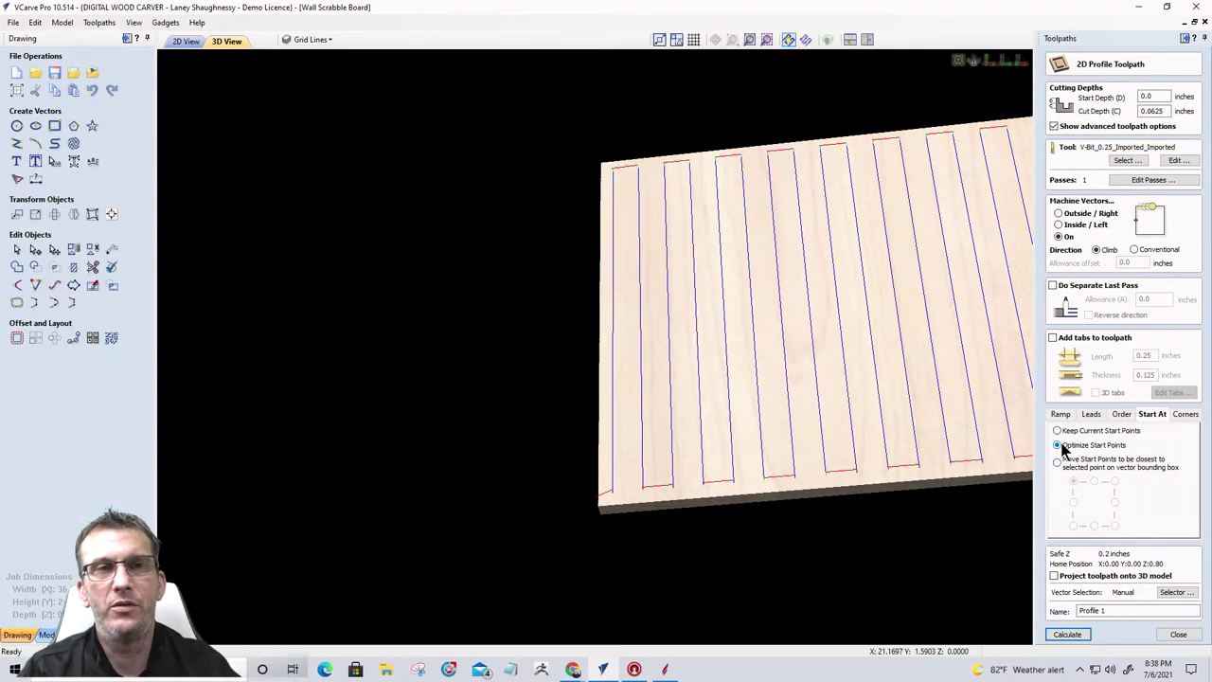
pyautogui.click(1067, 634)
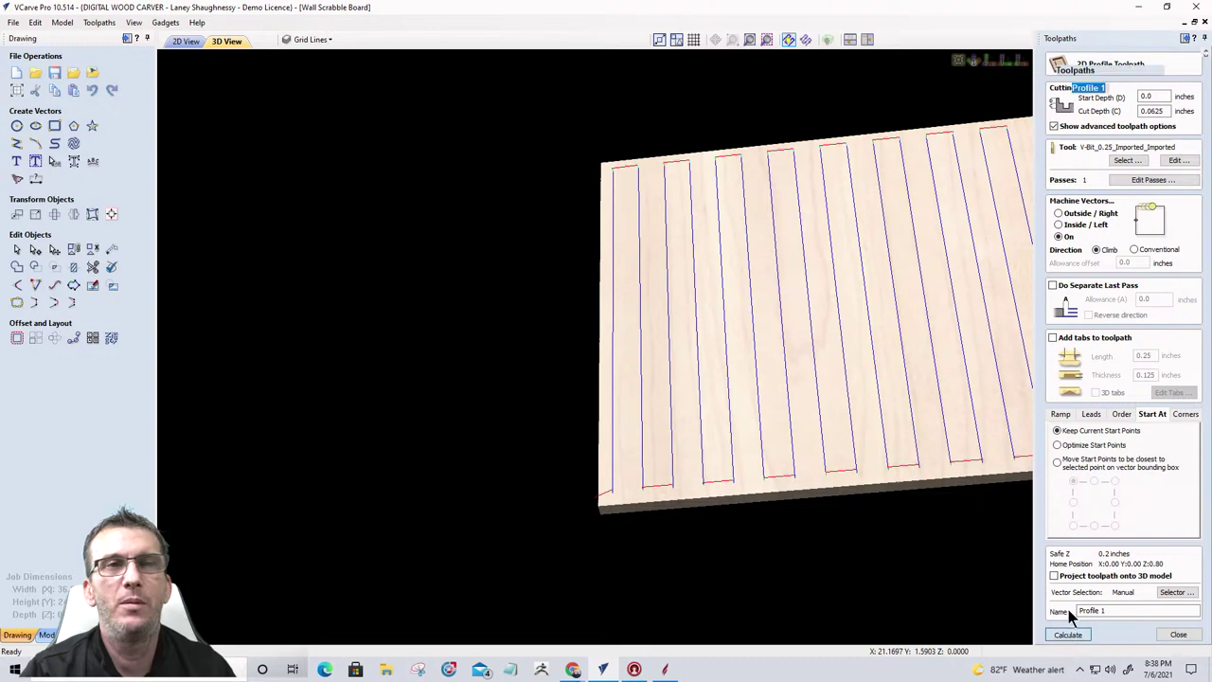
# Step: Switch Profile 1 back to Optimize Start Points and recalculate it
pyautogui.moveTo(1082, 398)
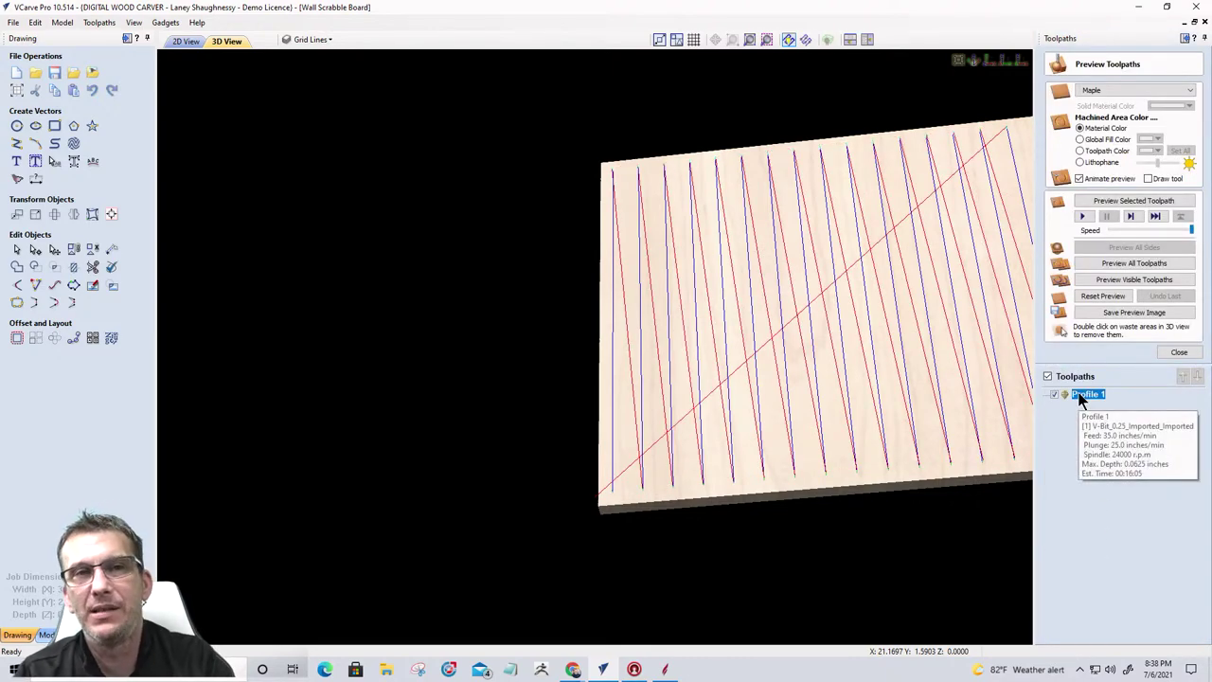
pyautogui.doubleClick(1083, 398)
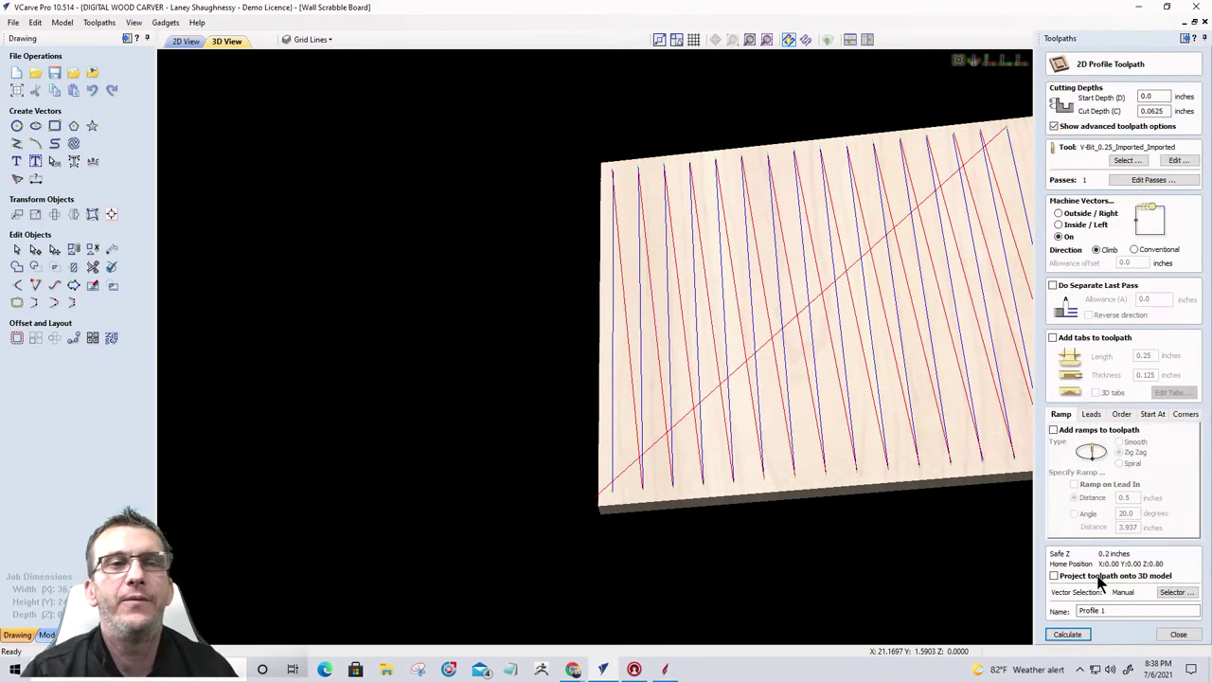
pyautogui.click(1153, 416)
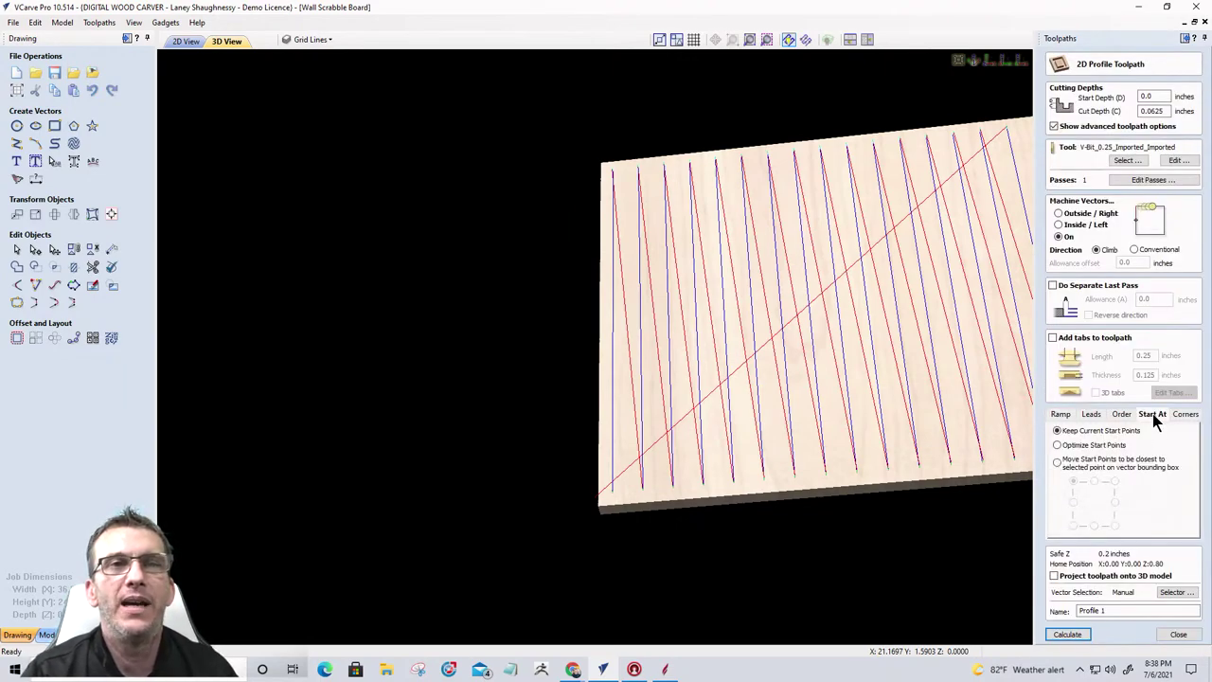
pyautogui.click(1062, 447)
pyautogui.click(1068, 634)
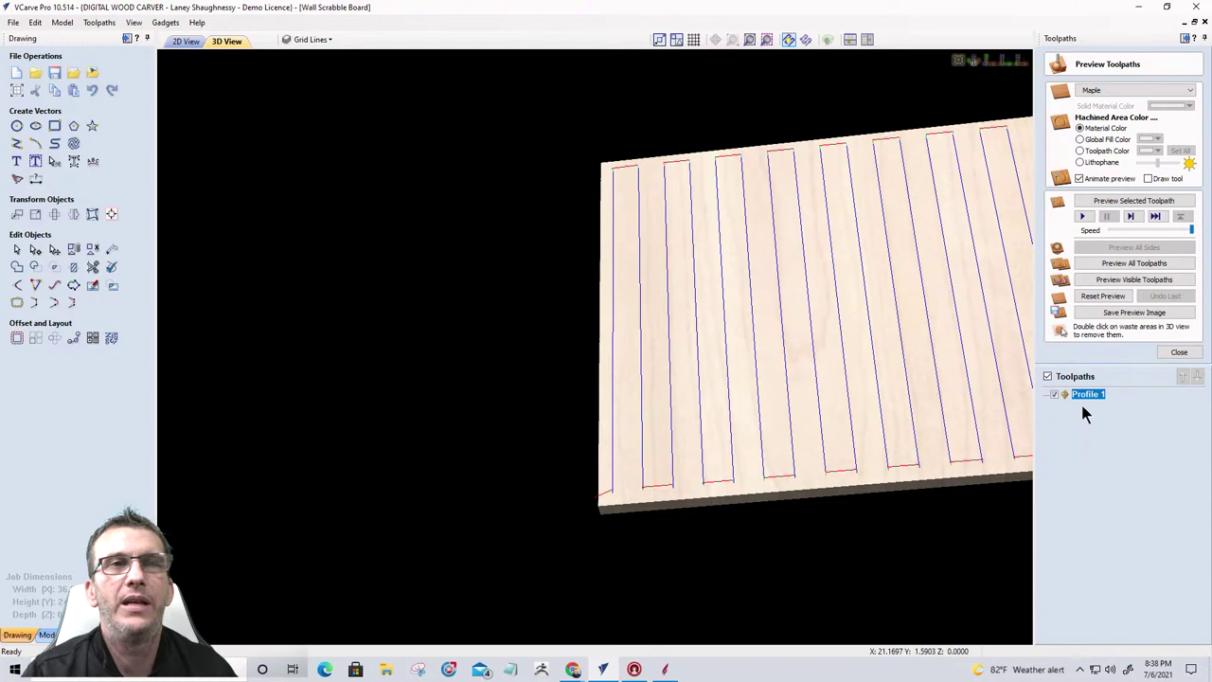
# Step: Switch from the 3D toolpath preview back to the 2D View of the board
pyautogui.moveTo(1083, 395)
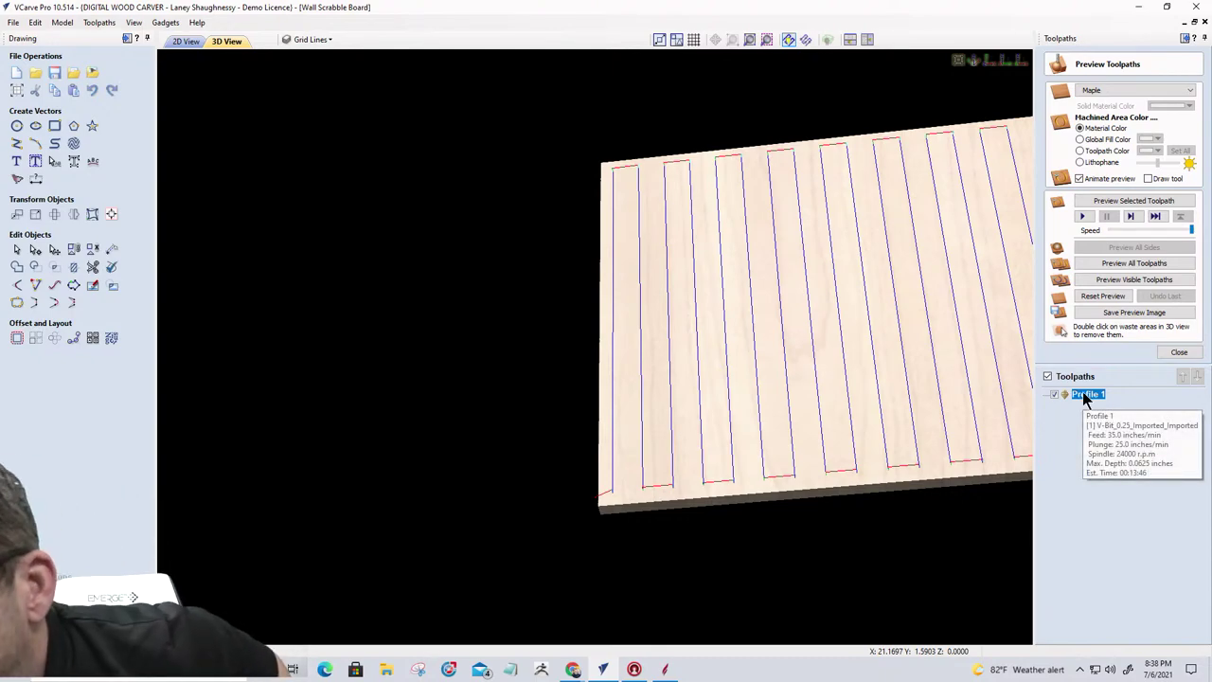
pyautogui.click(186, 41)
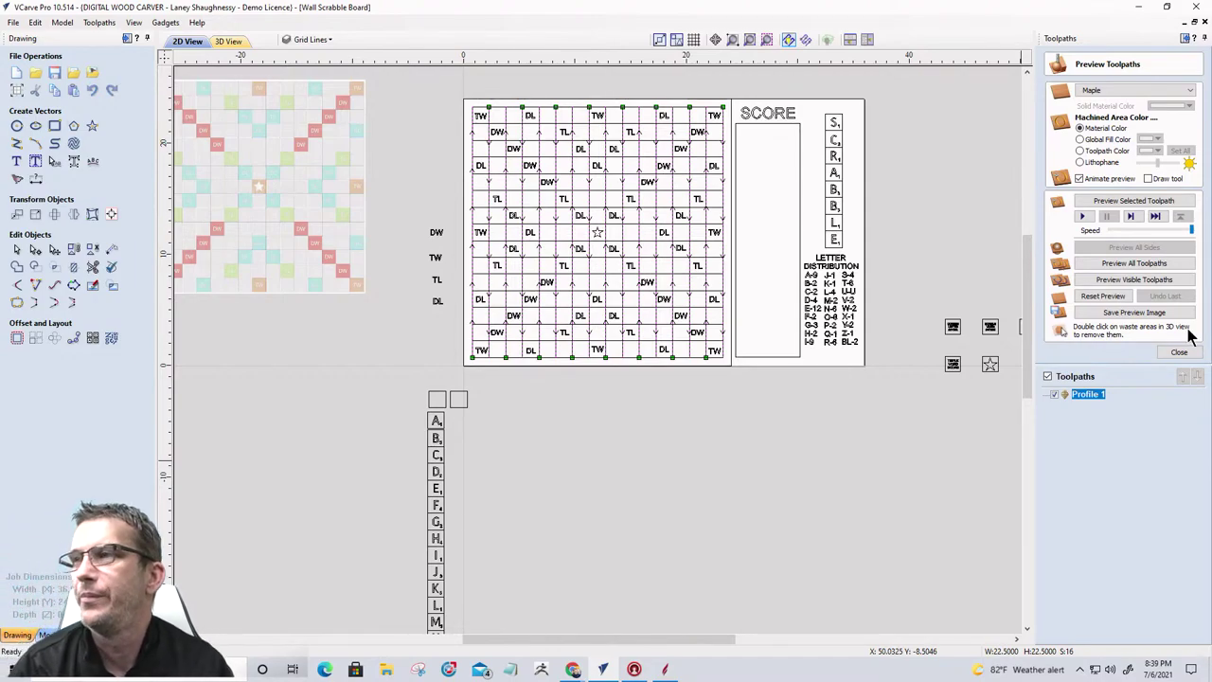
# Step: Make Group ID: 5 the active layer and unlock it
pyautogui.scroll(3, 402, 370)
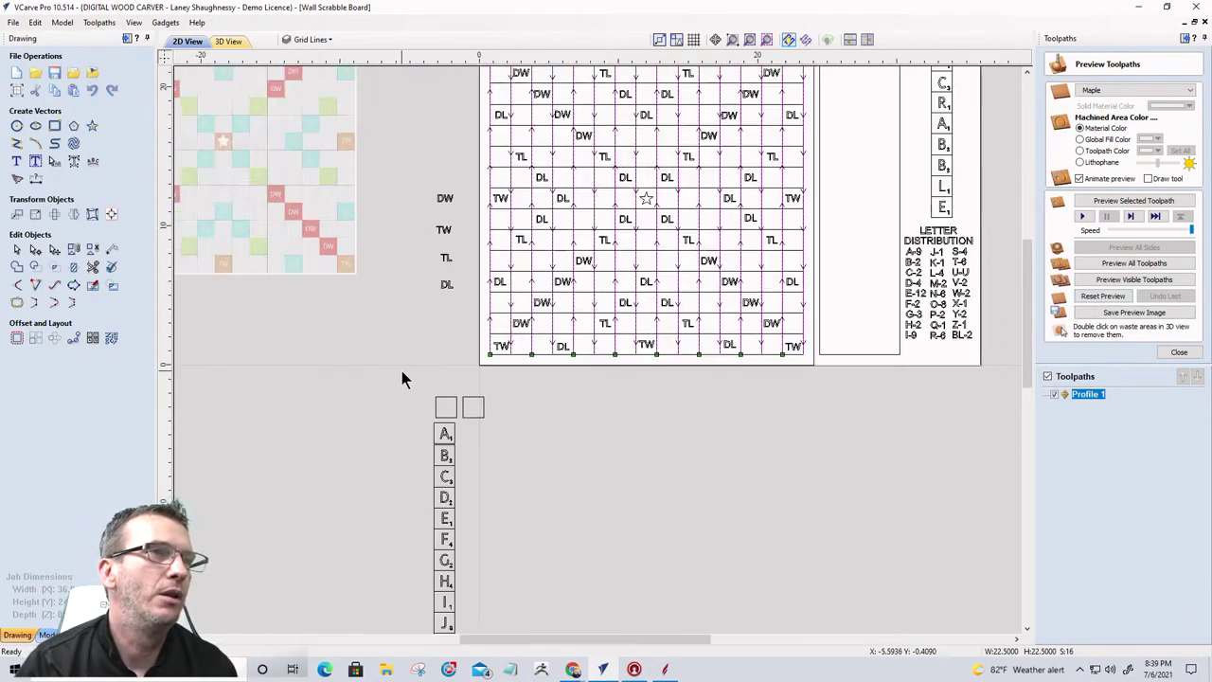
pyautogui.scroll(4, 401, 374)
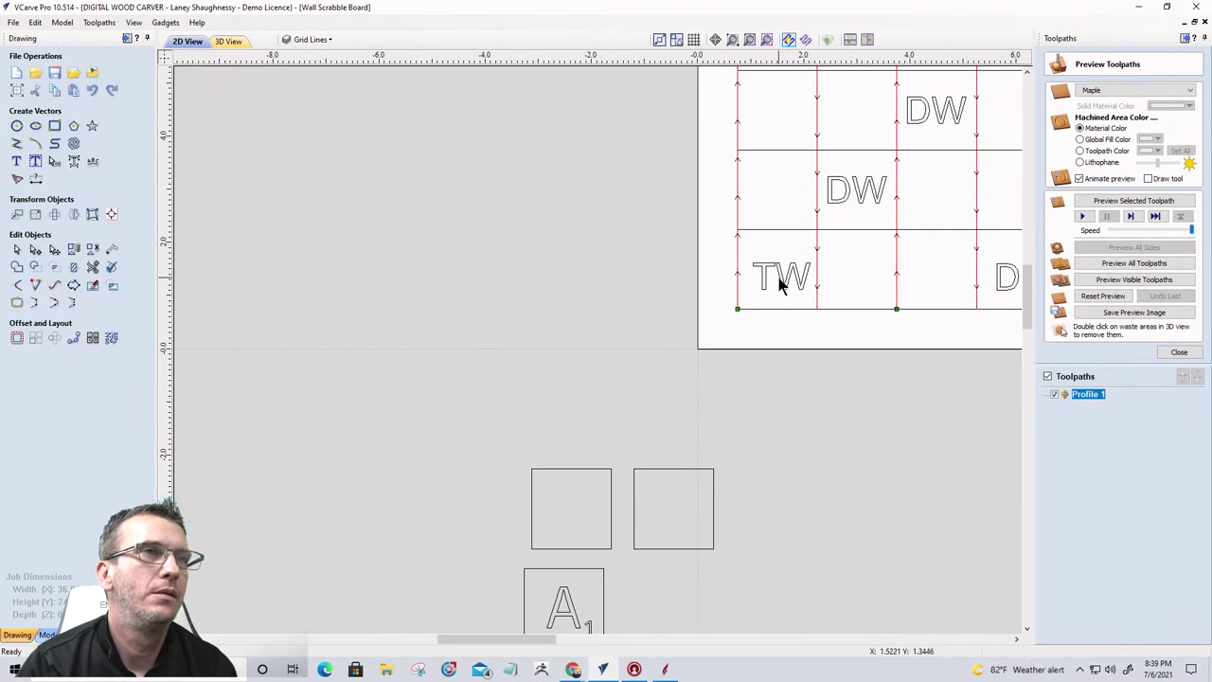
pyautogui.click(311, 39)
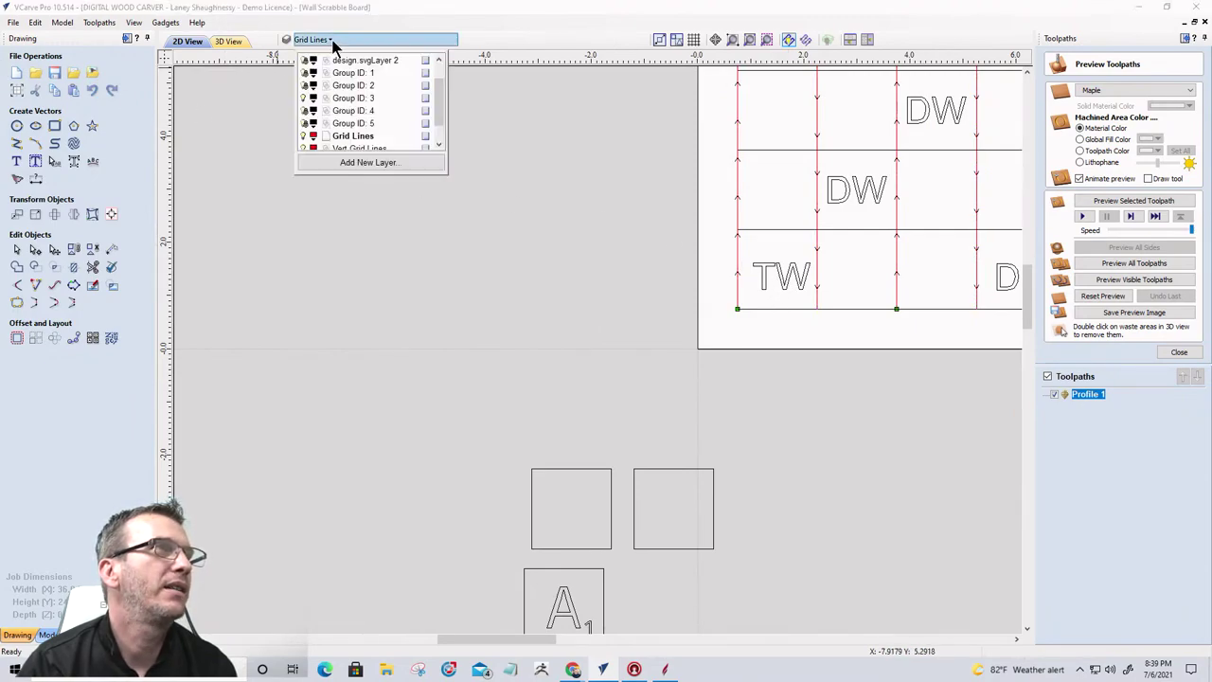
pyautogui.click(352, 124)
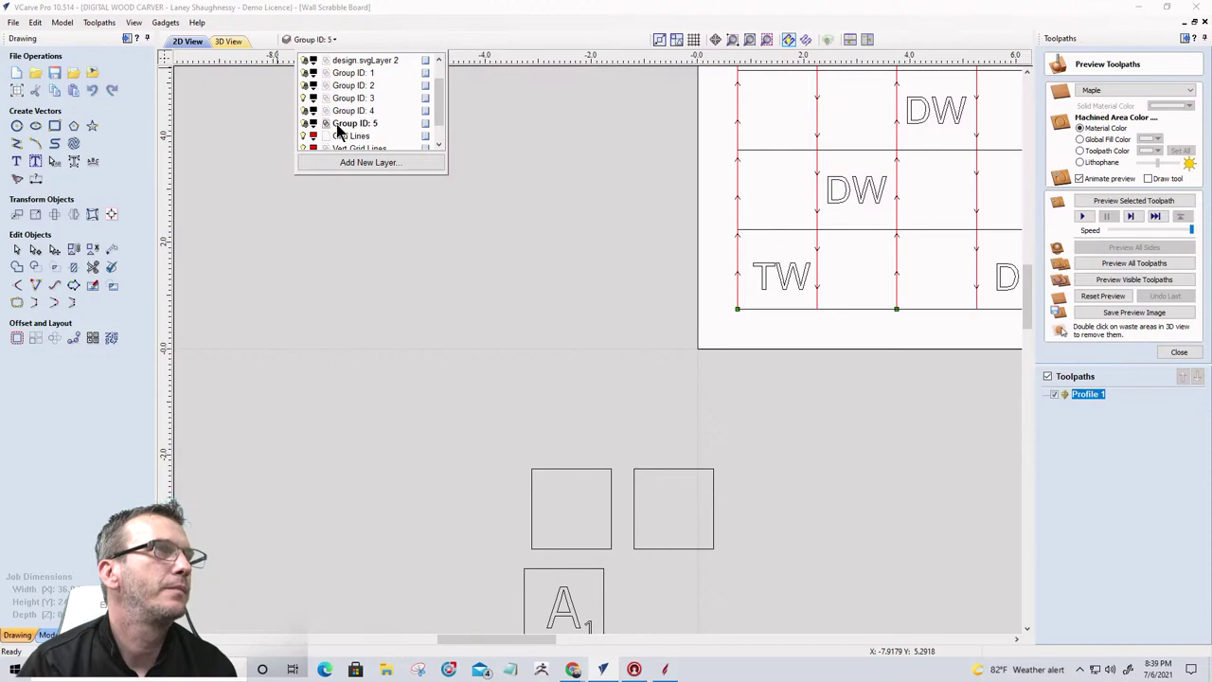
pyautogui.rightClick(429, 128)
pyautogui.click(449, 187)
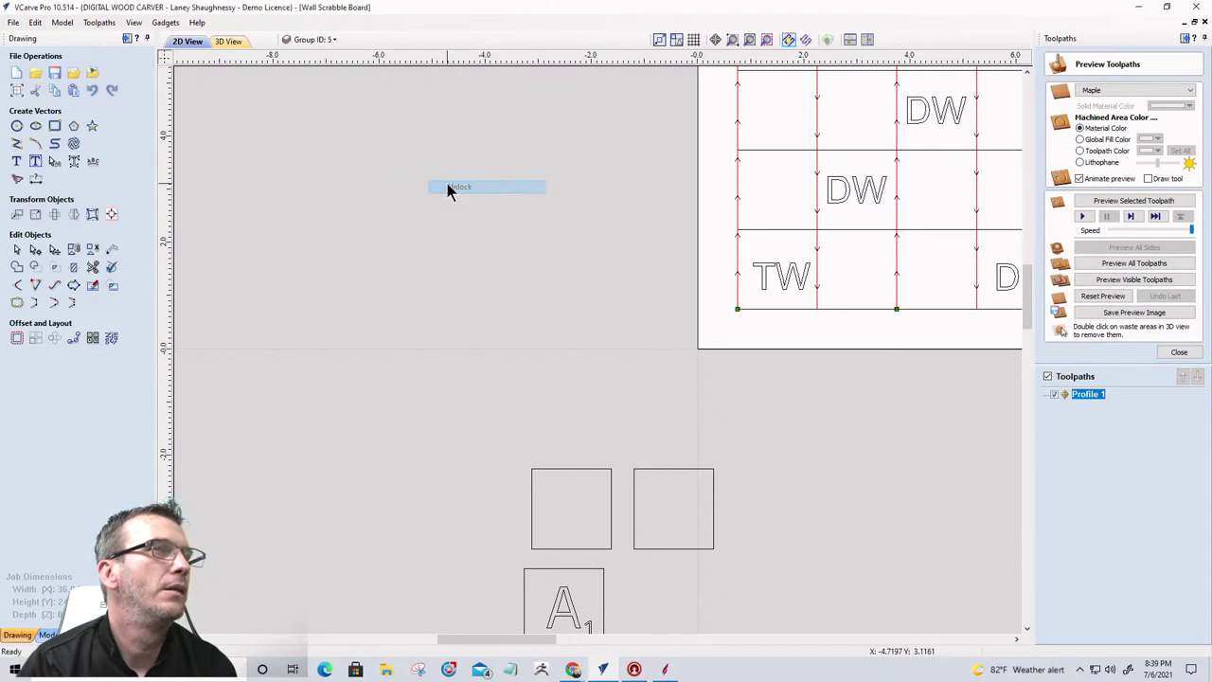
# Step: Unlock the design.svgLayer 2 layer
pyautogui.click(317, 39)
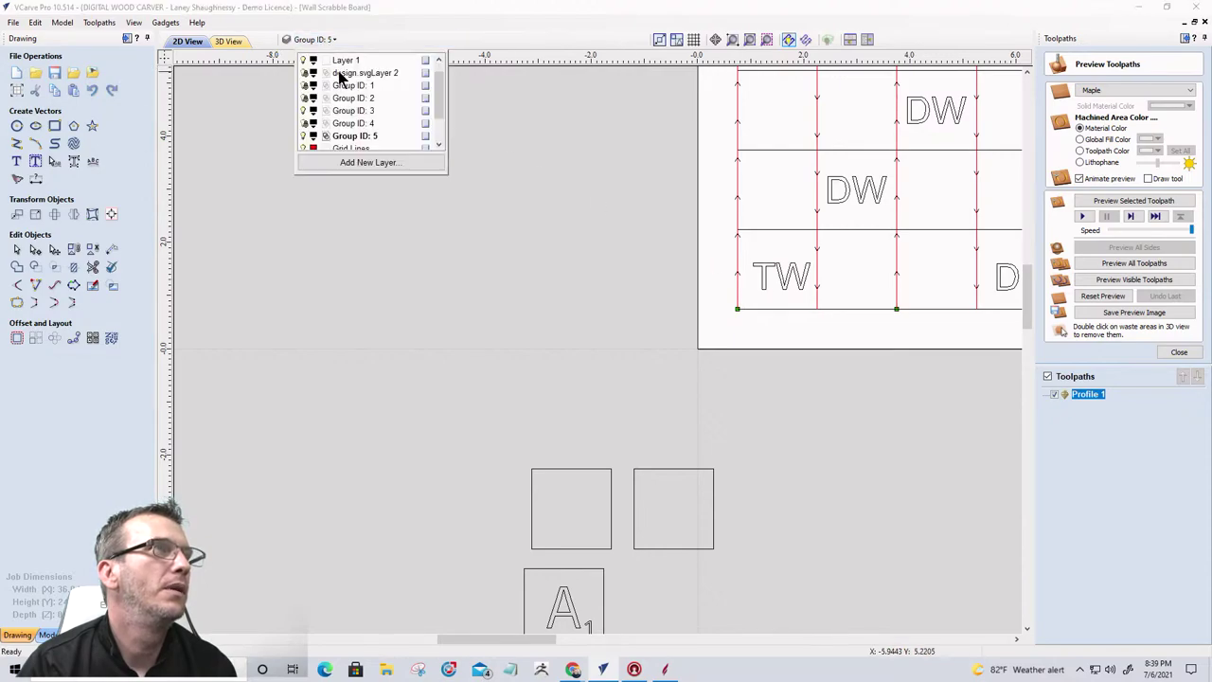
pyautogui.rightClick(422, 76)
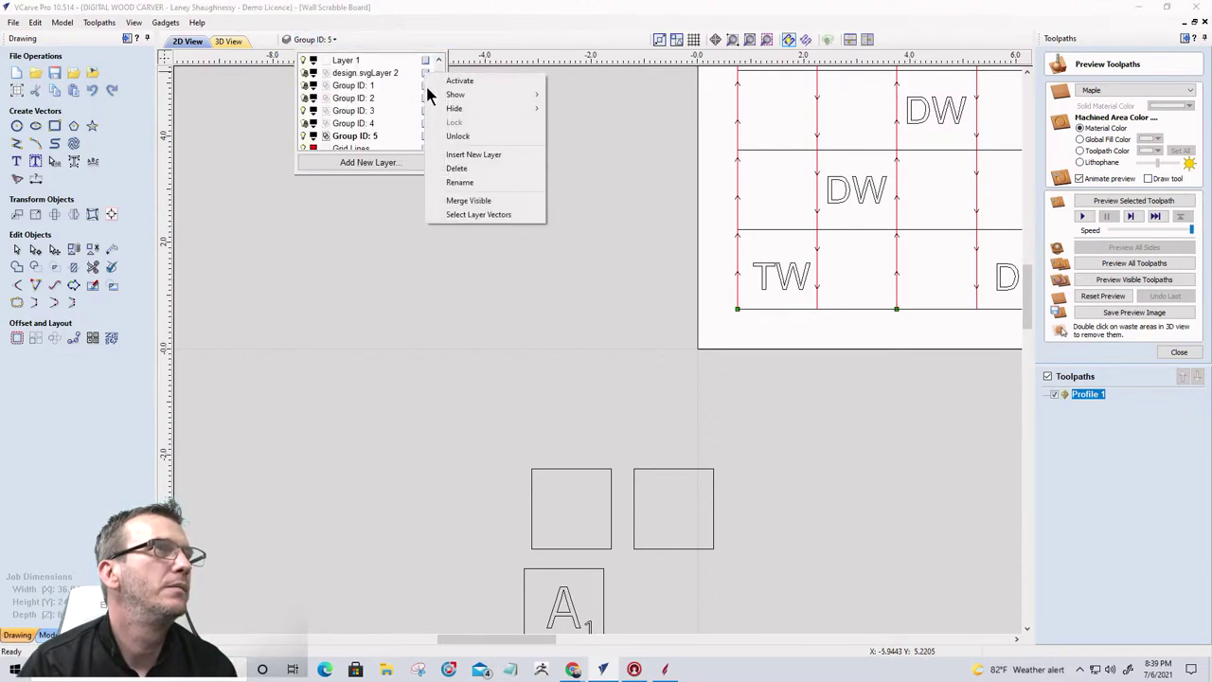
pyautogui.click(458, 136)
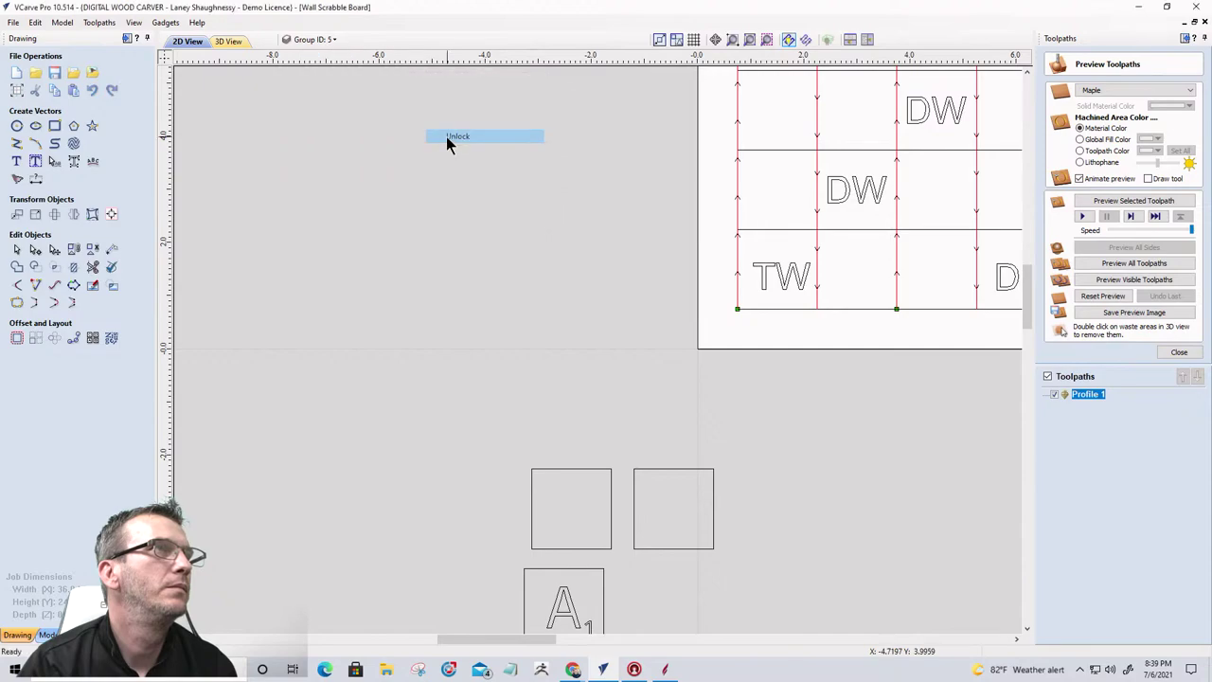
pyautogui.click(329, 42)
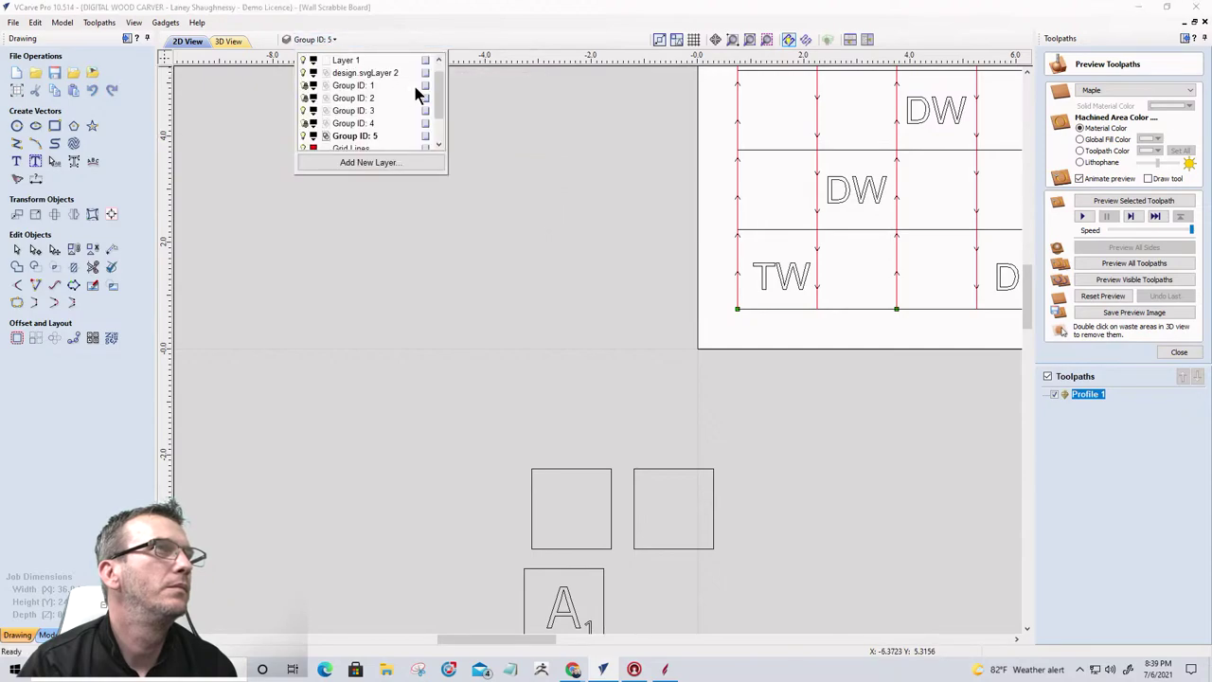
# Step: Nudge the bottom-left TW letters slightly upward within their square
pyautogui.click(793, 274)
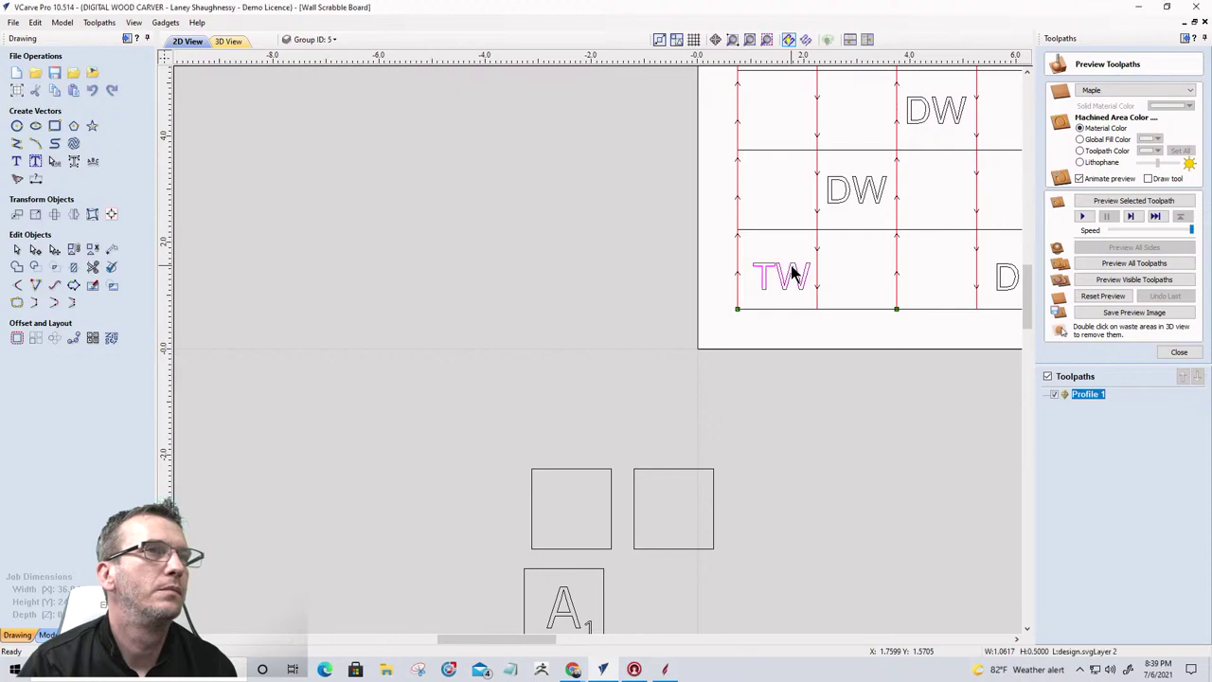
pyautogui.click(792, 275)
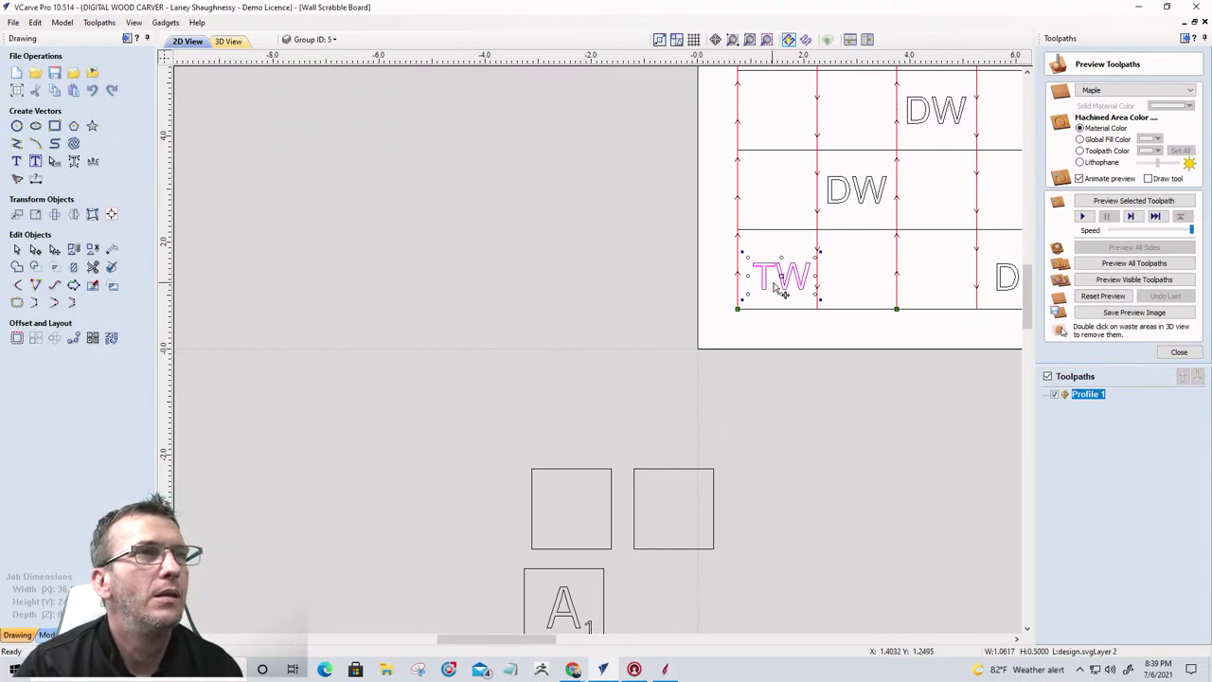
pyautogui.moveTo(785, 275)
pyautogui.mouseDown()
pyautogui.moveTo(783, 223)
pyautogui.moveTo(781, 271)
pyautogui.mouseUp()
pyautogui.click(780, 310)
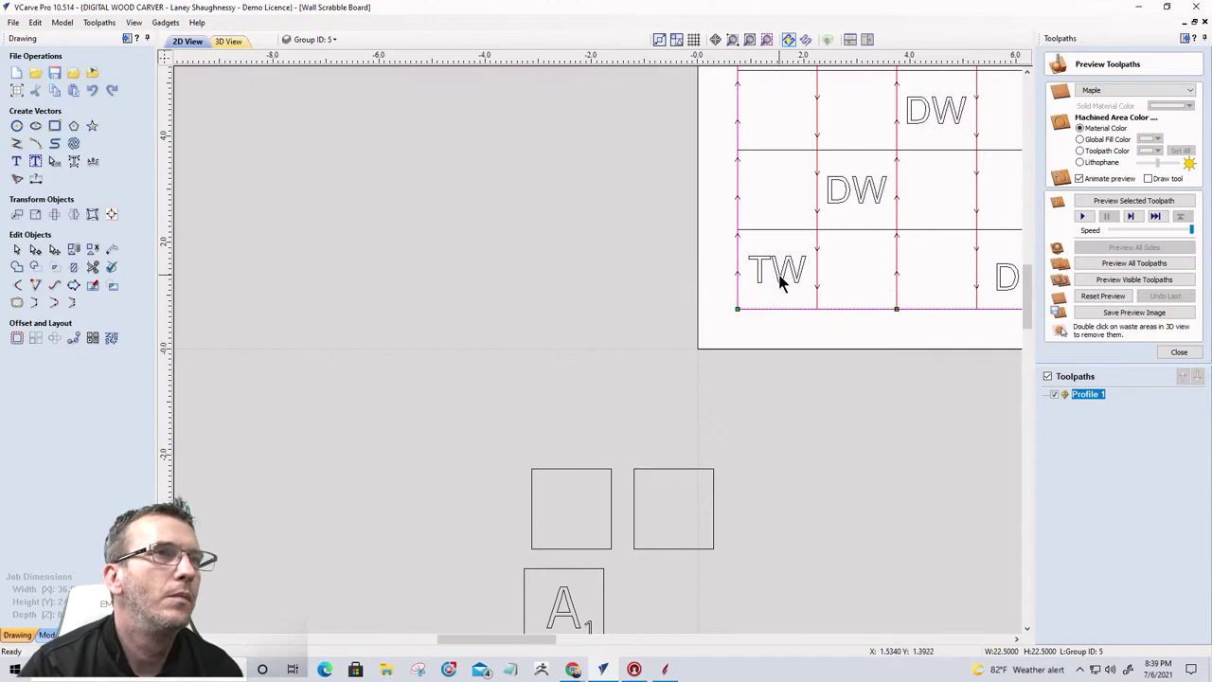
pyautogui.scroll(-5, 370, 214)
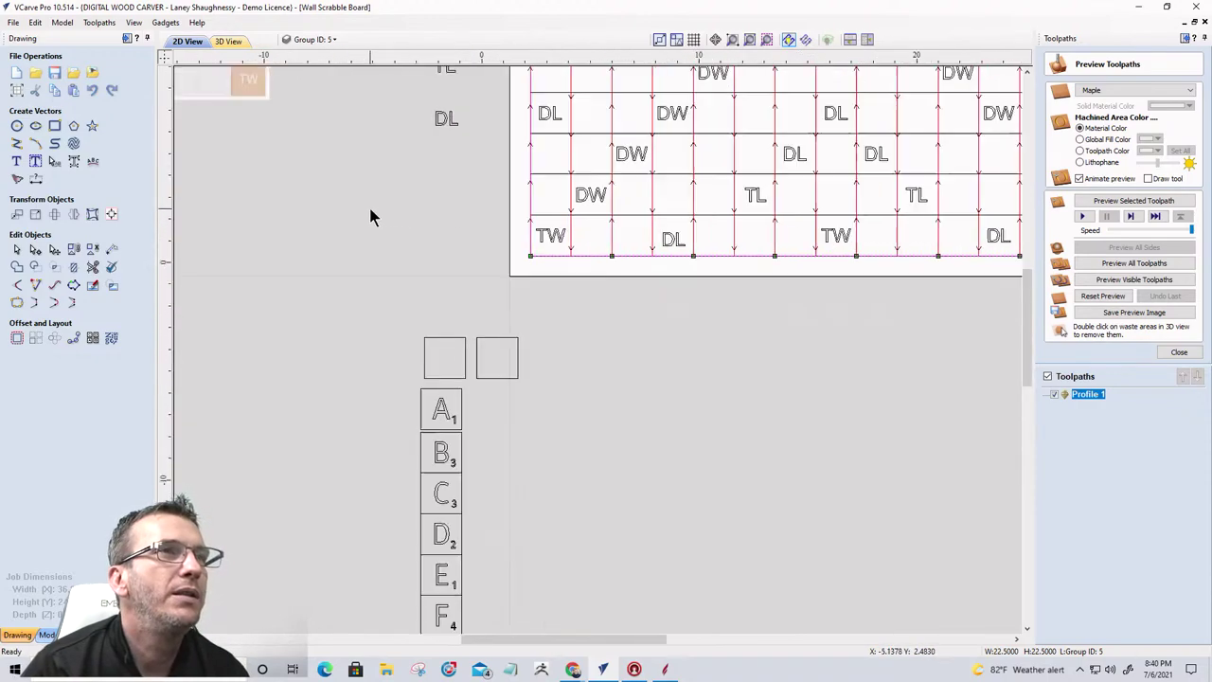
pyautogui.scroll(4, 858, 232)
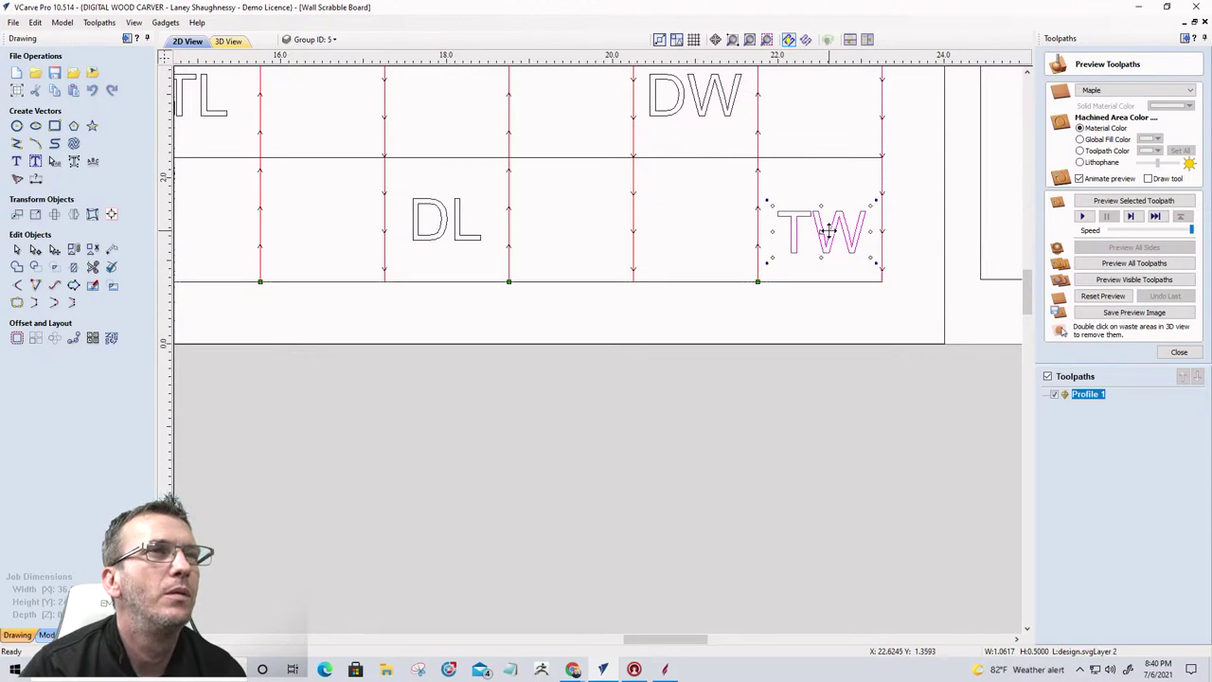
# Step: Shift the bottom-right and top-left TW letters within their corner squares
pyautogui.moveTo(813, 230); pyautogui.dragTo(824, 218)
pyautogui.scroll(-12, 866, 271)
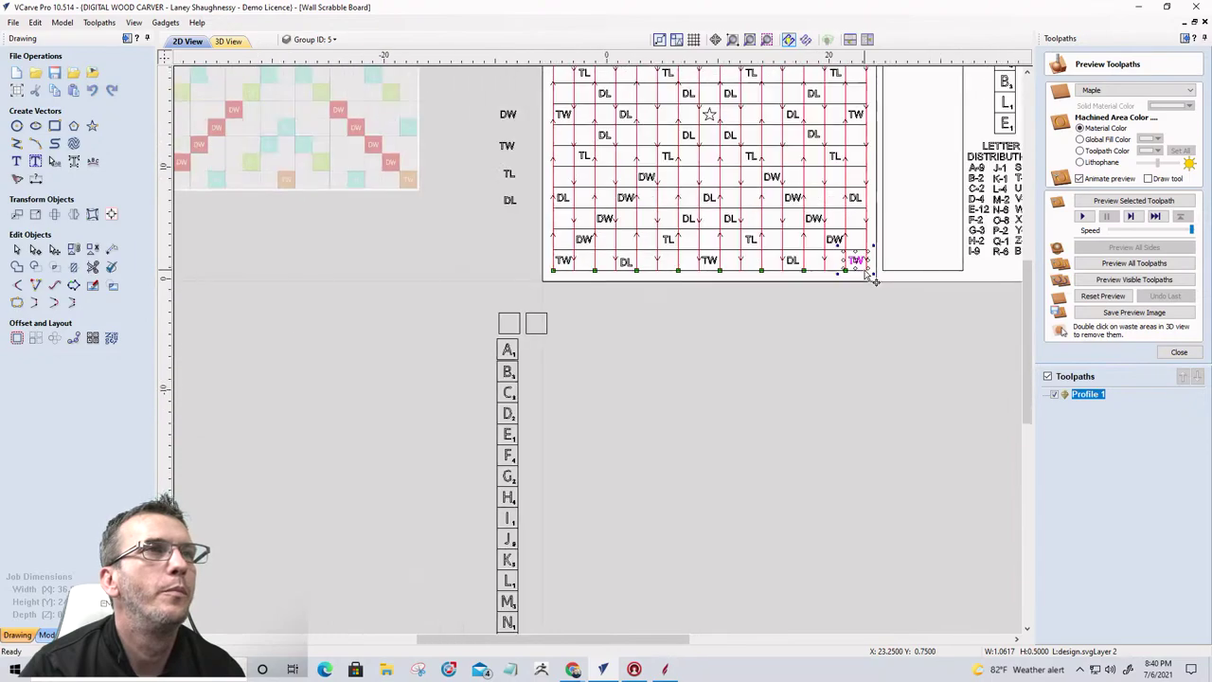
pyautogui.scroll(10, 855, 135)
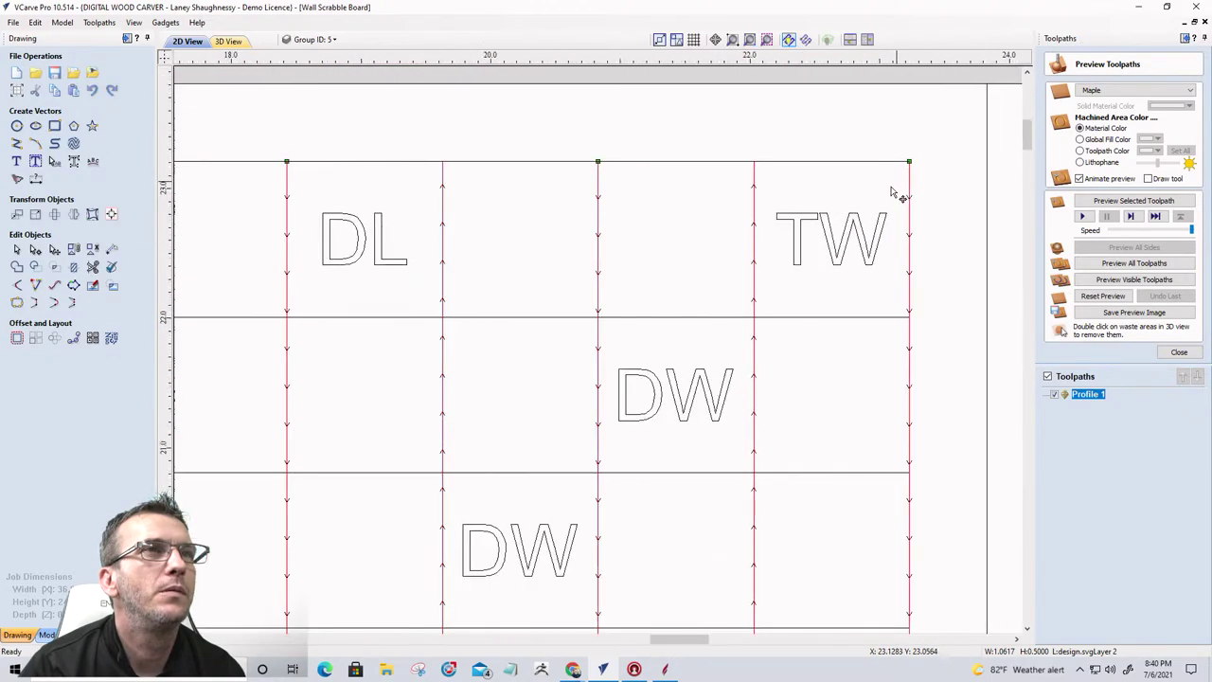
pyautogui.moveTo(820, 249)
pyautogui.mouseDown()
pyautogui.moveTo(817, 238)
pyautogui.moveTo(816, 253)
pyautogui.mouseUp()
pyautogui.click(814, 252)
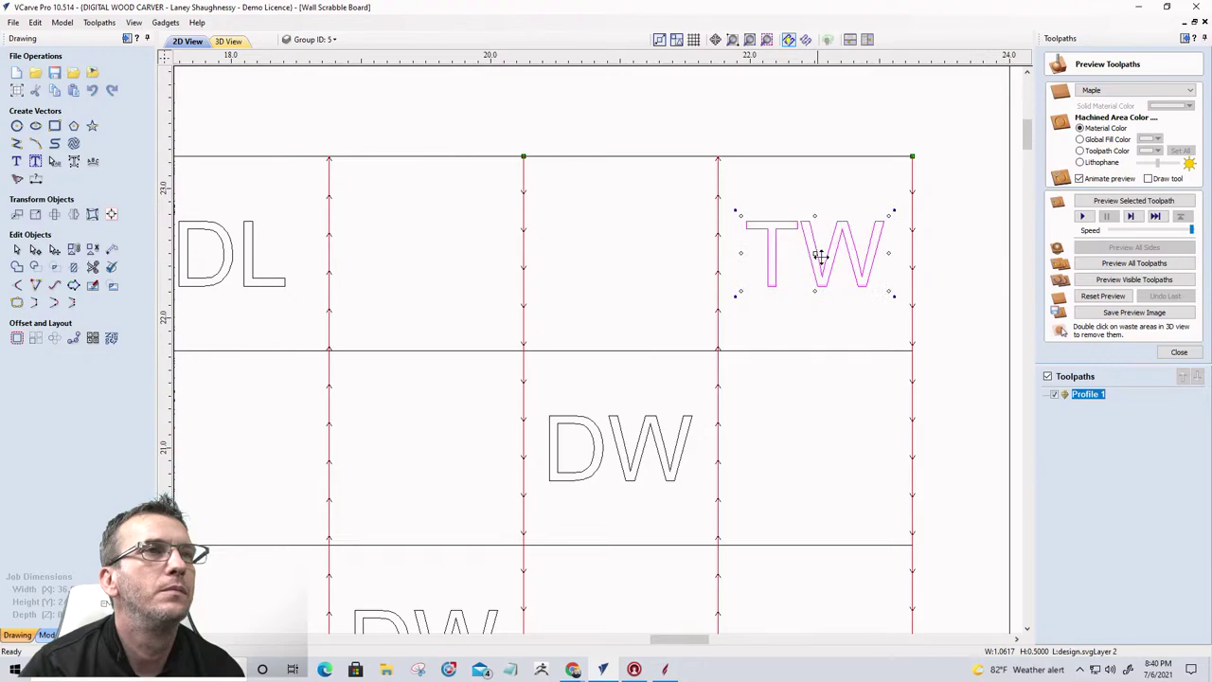
pyautogui.scroll(-5, 976, 251)
pyautogui.scroll(5, 336, 271)
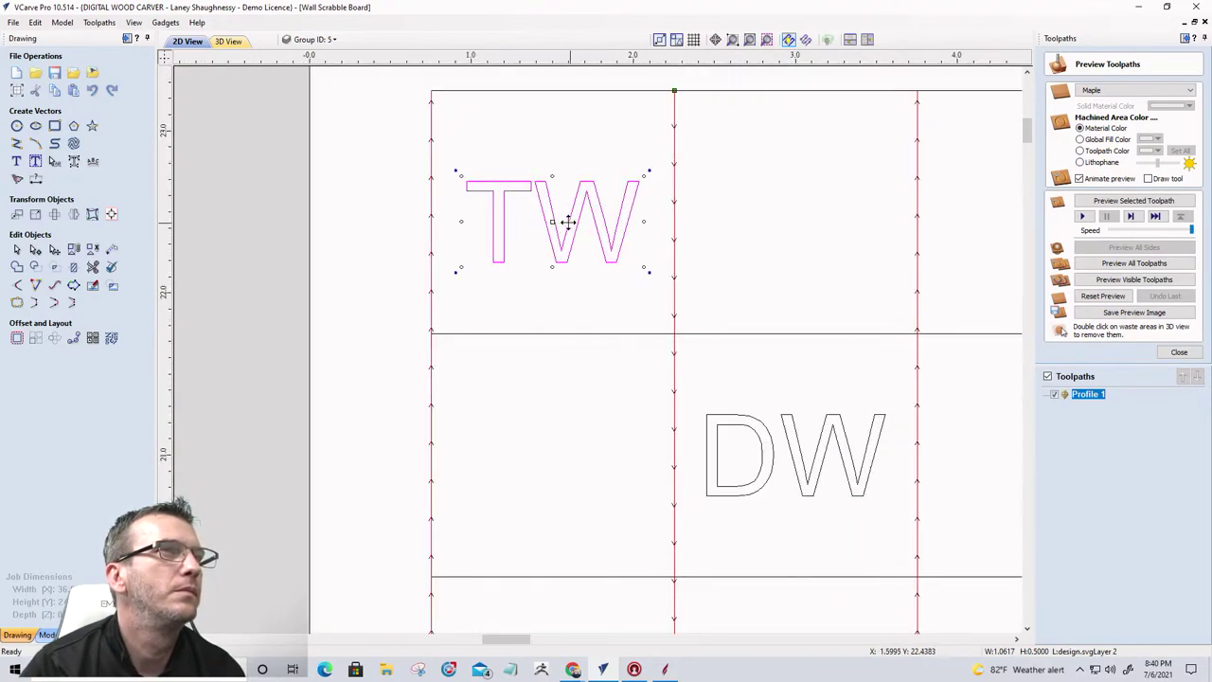
pyautogui.moveTo(556, 218); pyautogui.dragTo(561, 258)
# Step: Drag the top-left TW letters to their square's centre, deselect, and zoom out to the whole board
pyautogui.scroll(5, 557, 217)
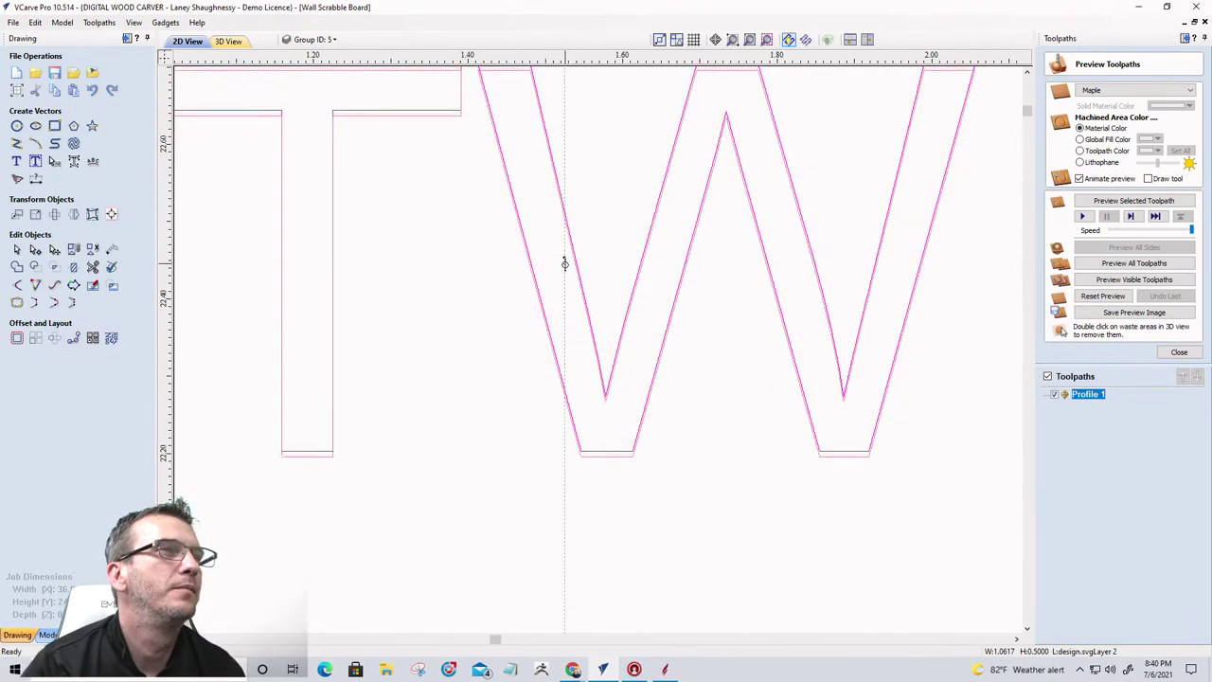
pyautogui.moveTo(565, 239); pyautogui.dragTo(563, 290)
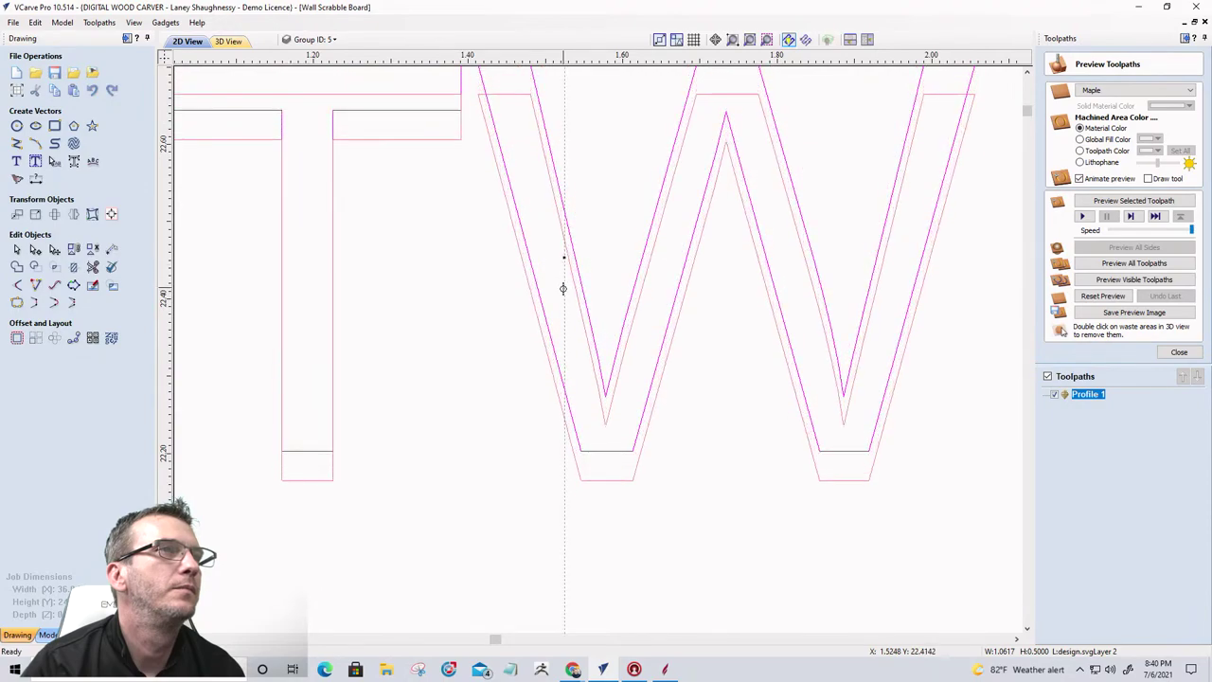
pyautogui.scroll(-3, 565, 291)
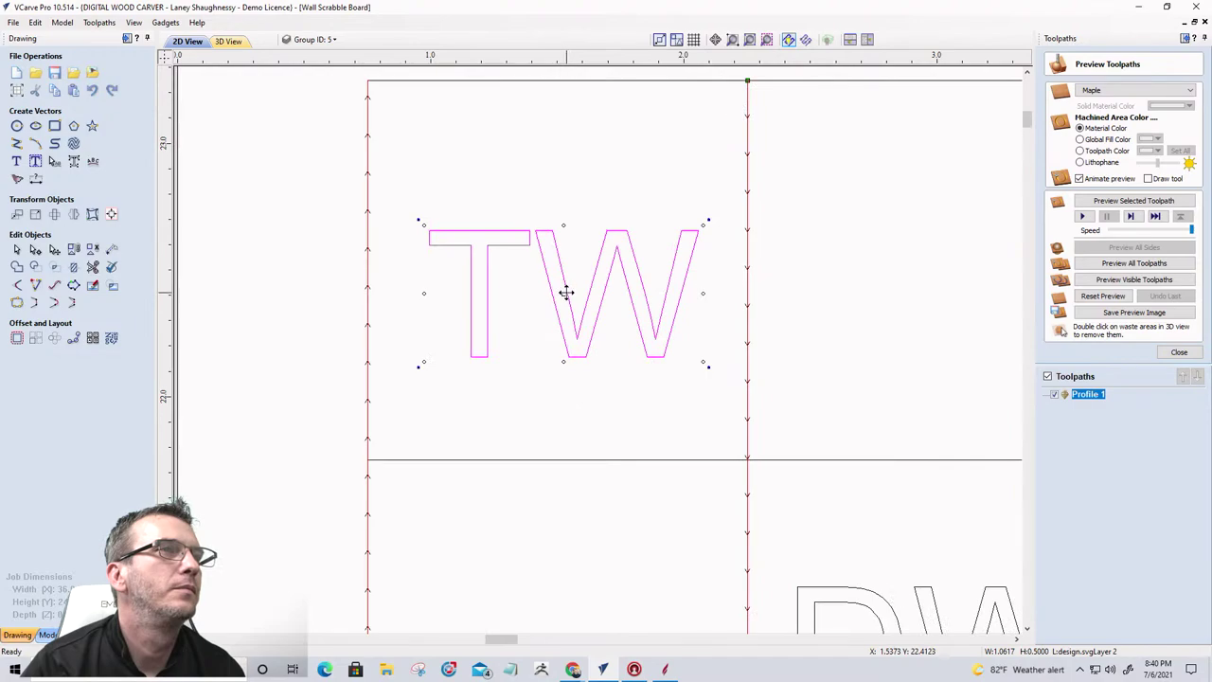
pyautogui.moveTo(566, 292)
pyautogui.mouseDown()
pyautogui.moveTo(555, 262)
pyautogui.moveTo(557, 272)
pyautogui.moveTo(569, 95)
pyautogui.moveTo(367, 263)
pyautogui.moveTo(560, 275)
pyautogui.mouseUp()
pyautogui.click(596, 369)
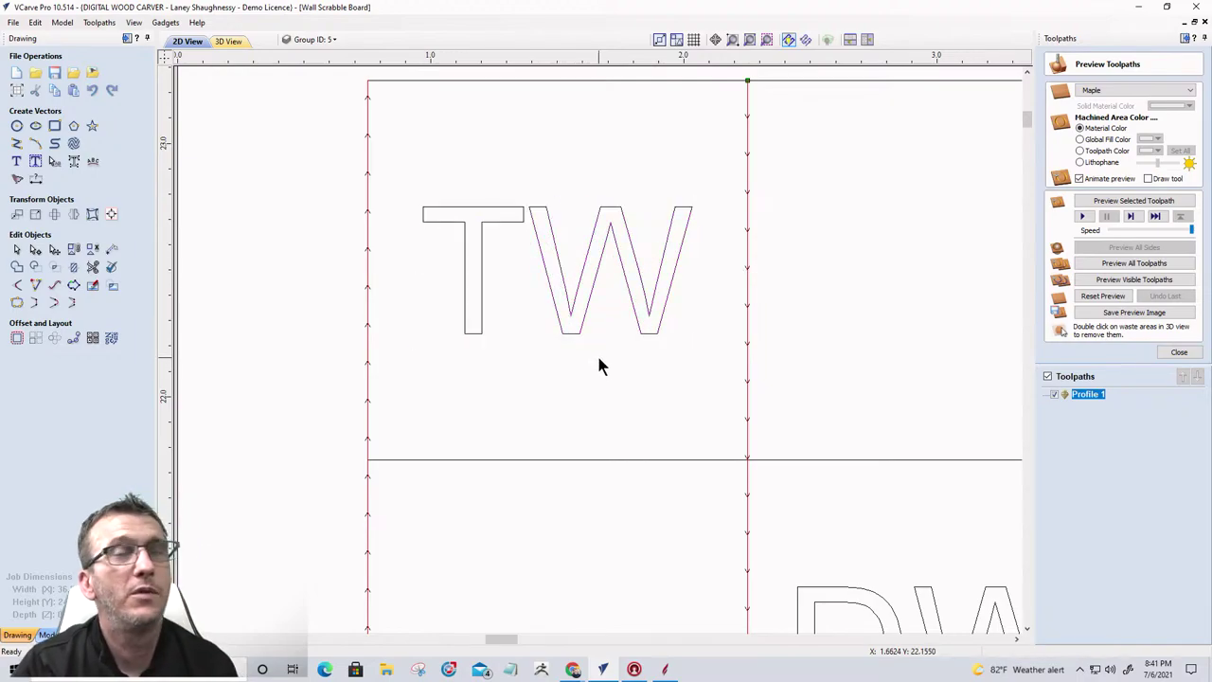
pyautogui.scroll(-1, 601, 355)
pyautogui.scroll(-8, 603, 356)
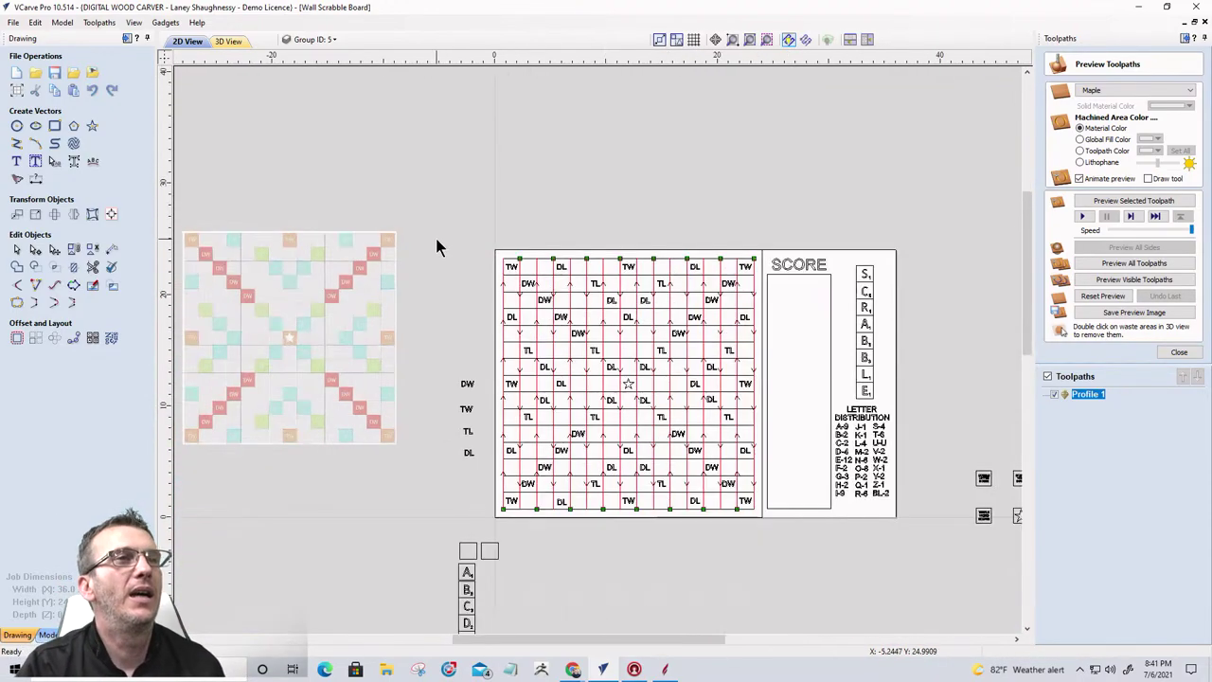
pyautogui.scroll(6, 633, 372)
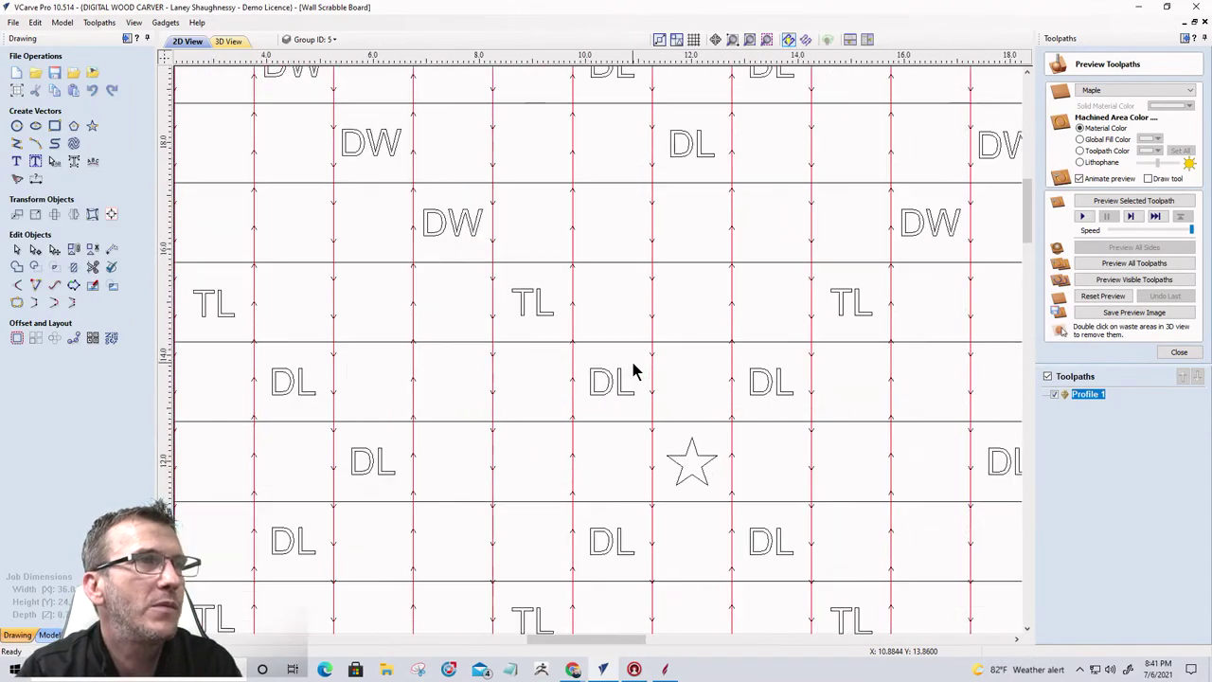
pyautogui.scroll(-6, 606, 336)
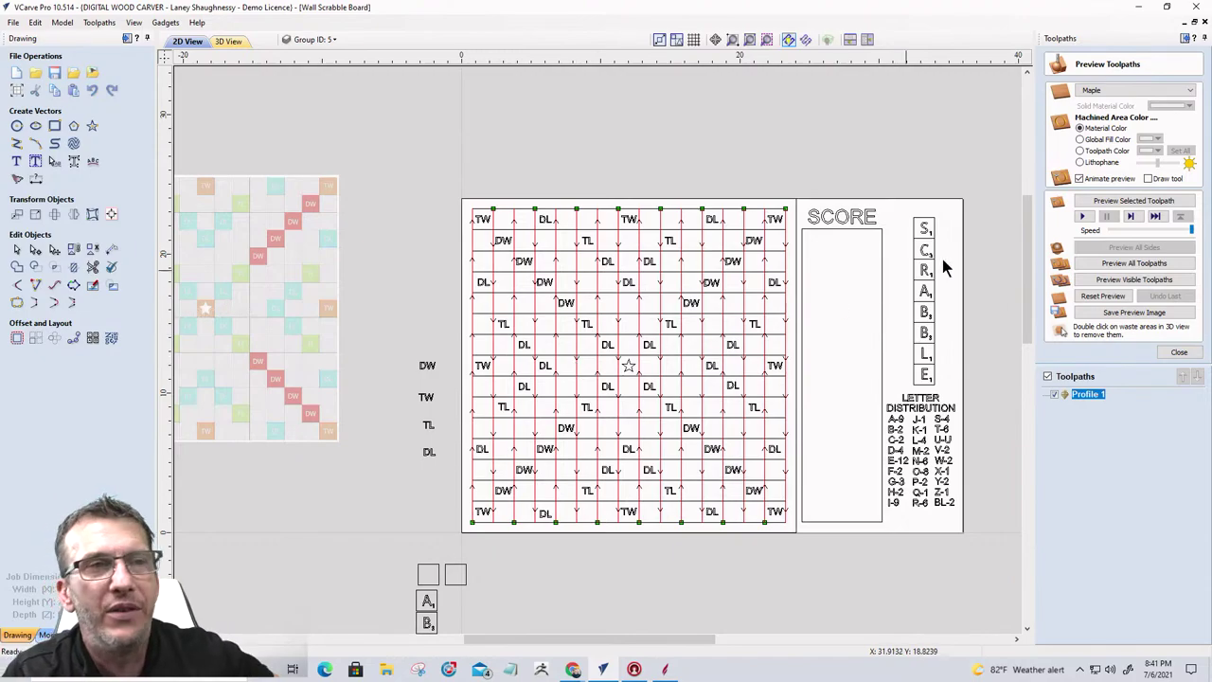
pyautogui.scroll(-2, 821, 216)
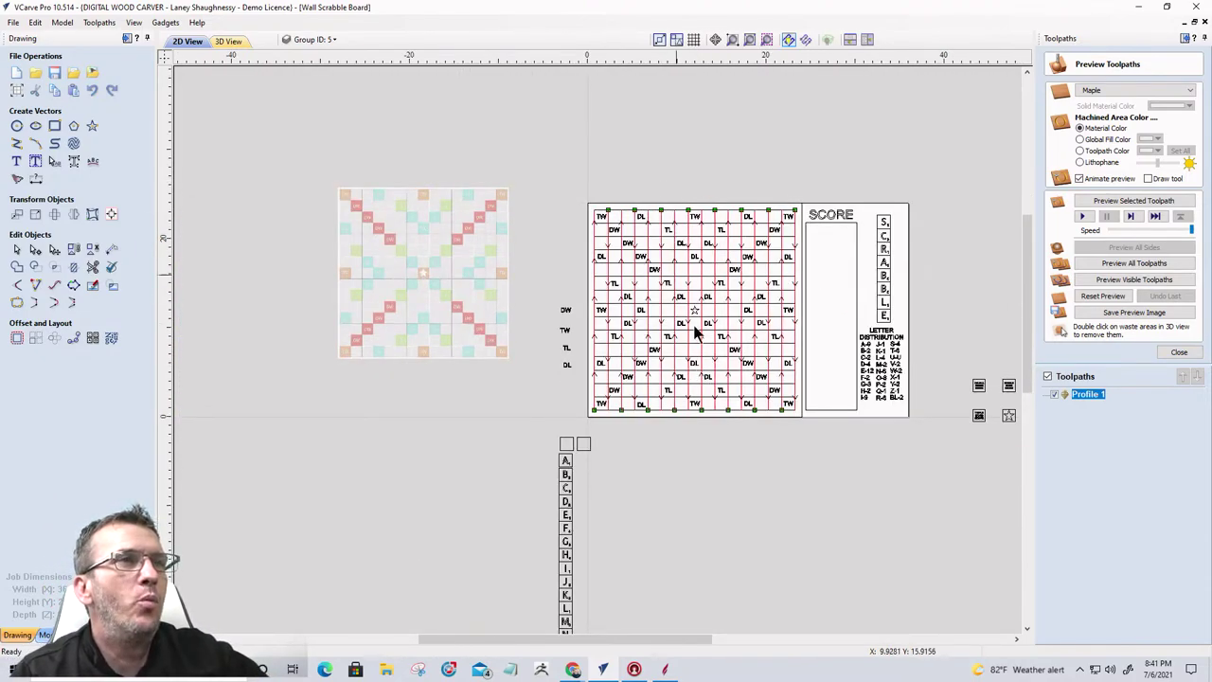
# Step: Hide Profile 1's toolpath and change lock settings on Group ID: 5 and another layer
pyautogui.click(1055, 394)
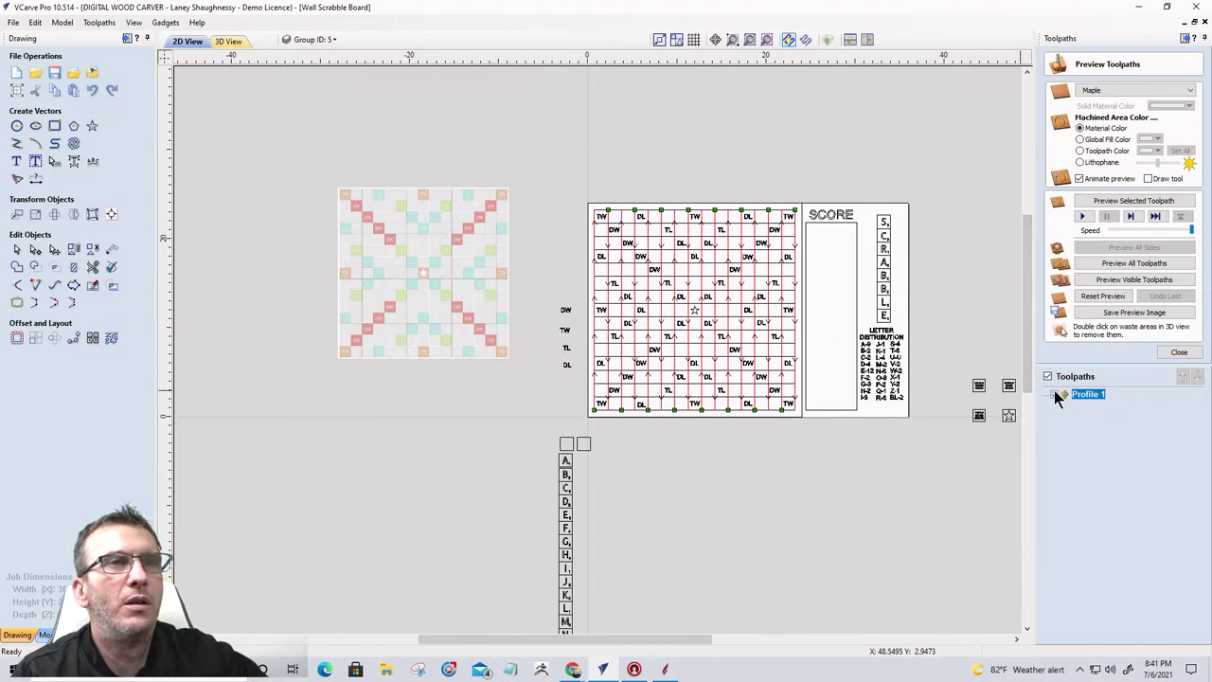
pyautogui.click(326, 39)
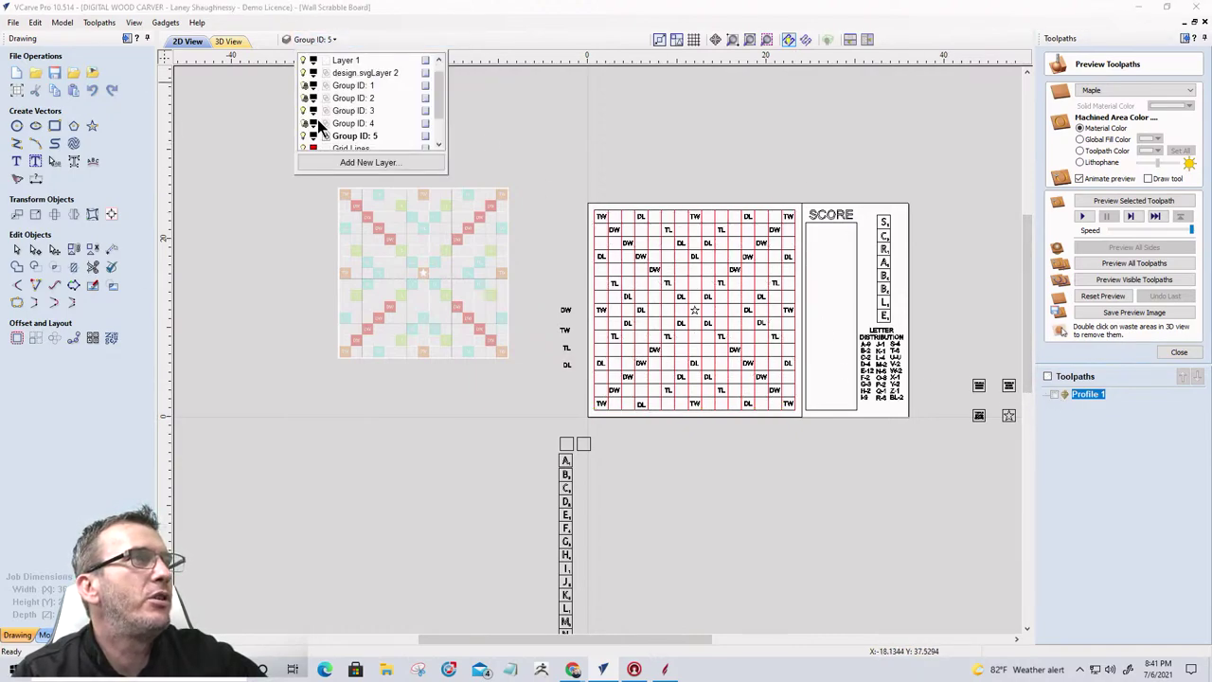
pyautogui.scroll(-1, 308, 137)
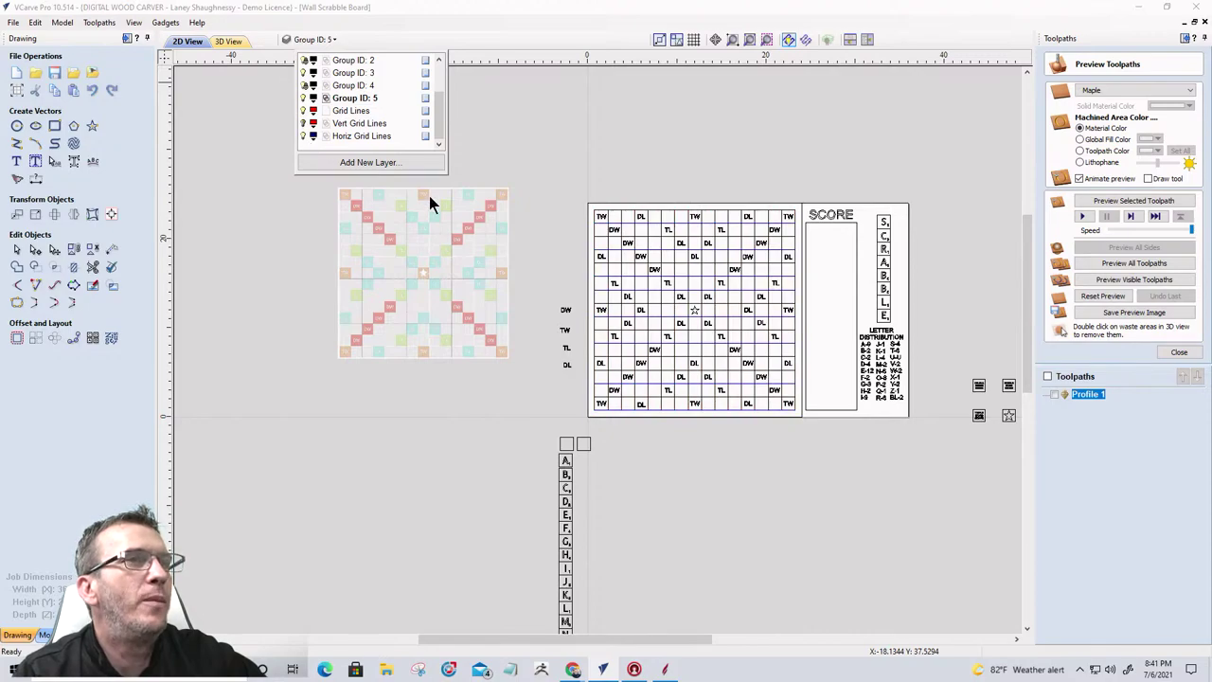
pyautogui.scroll(3, 728, 431)
pyautogui.scroll(-2, 738, 432)
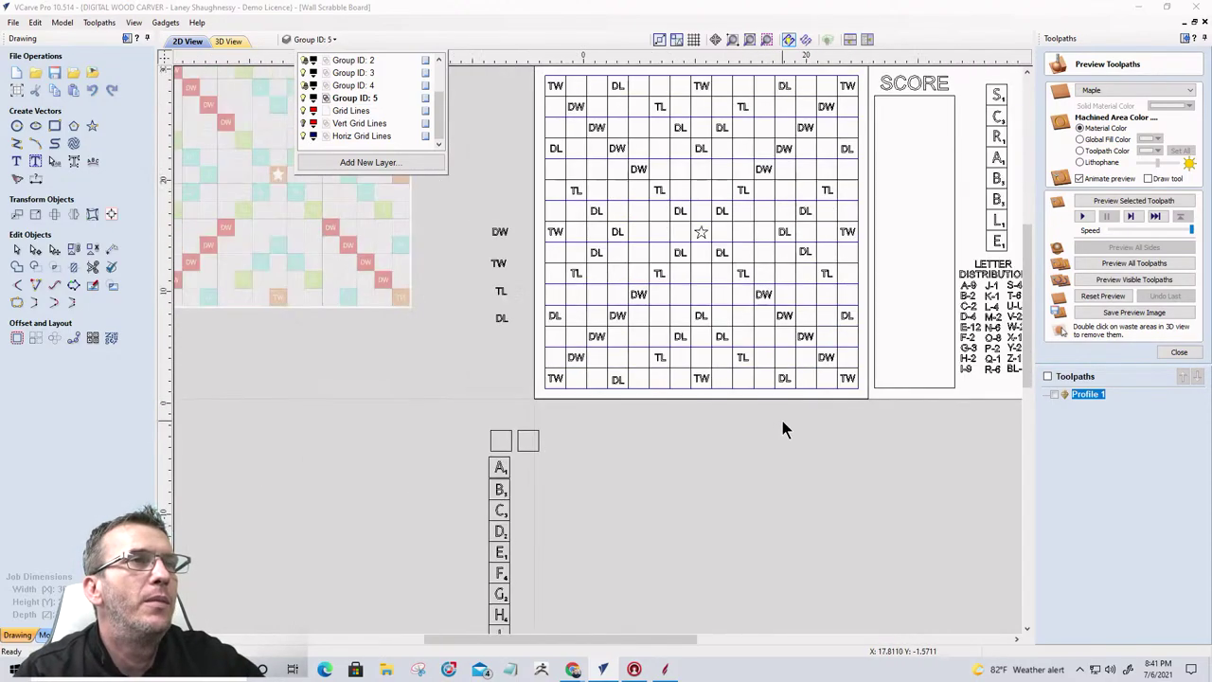
pyautogui.scroll(-1, 783, 420)
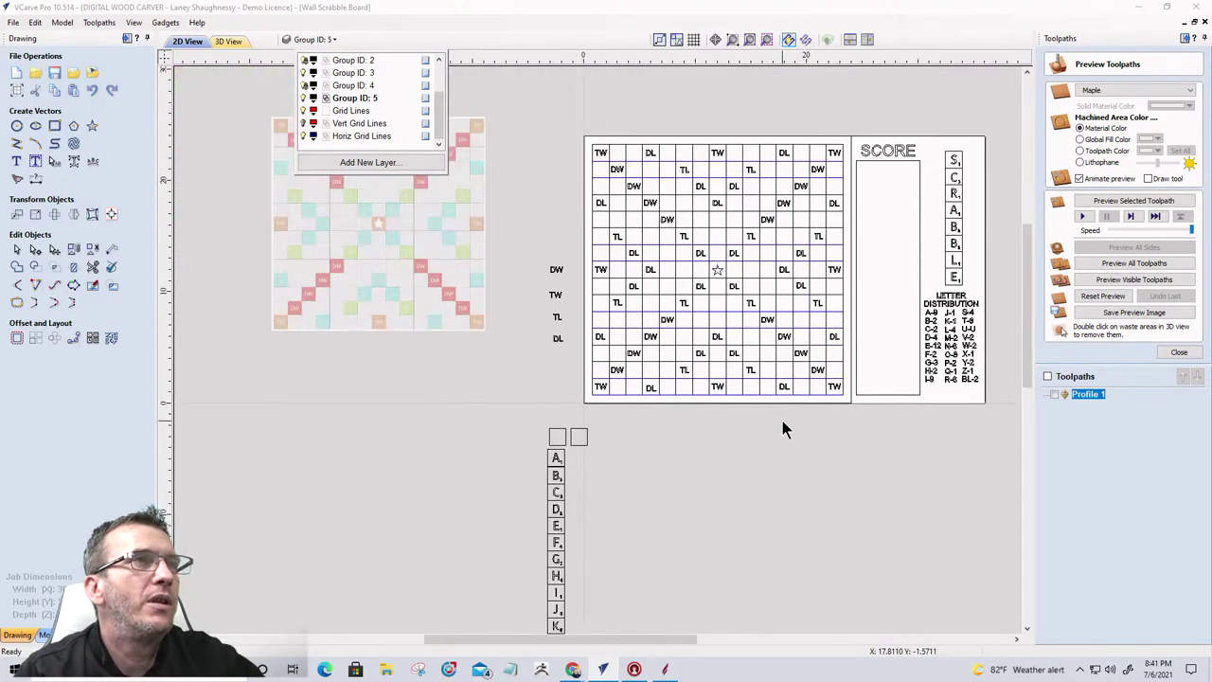
pyautogui.rightClick(412, 98)
pyautogui.click(452, 149)
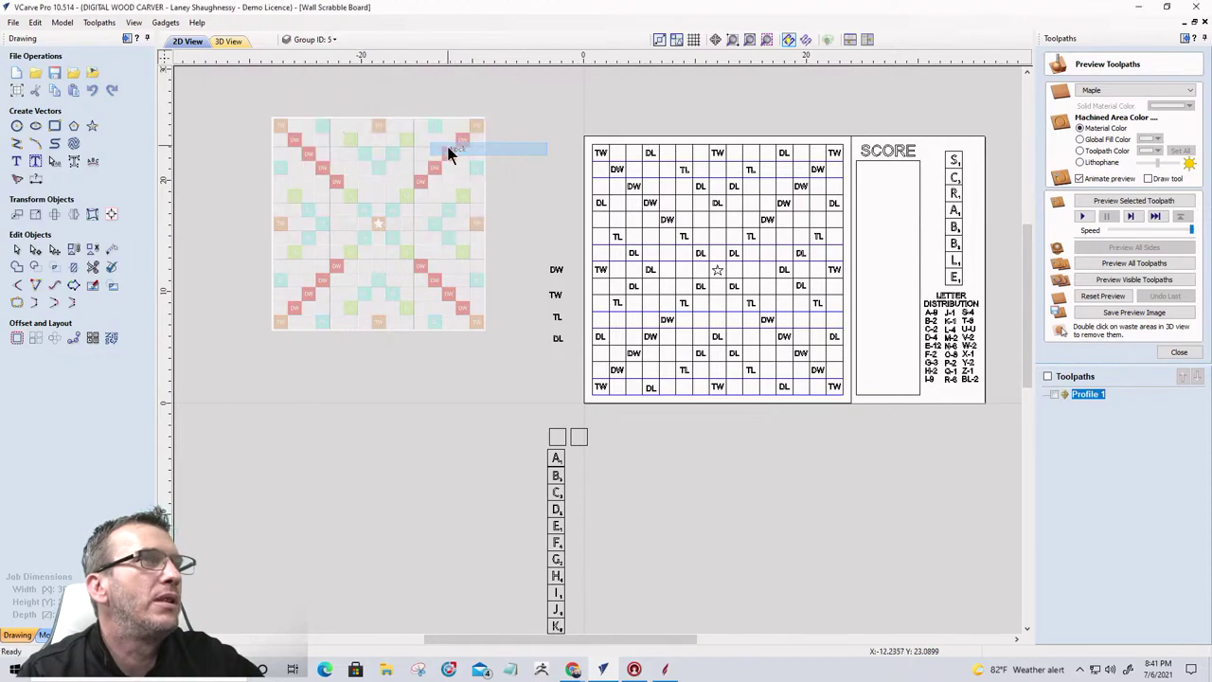
pyautogui.click(322, 40)
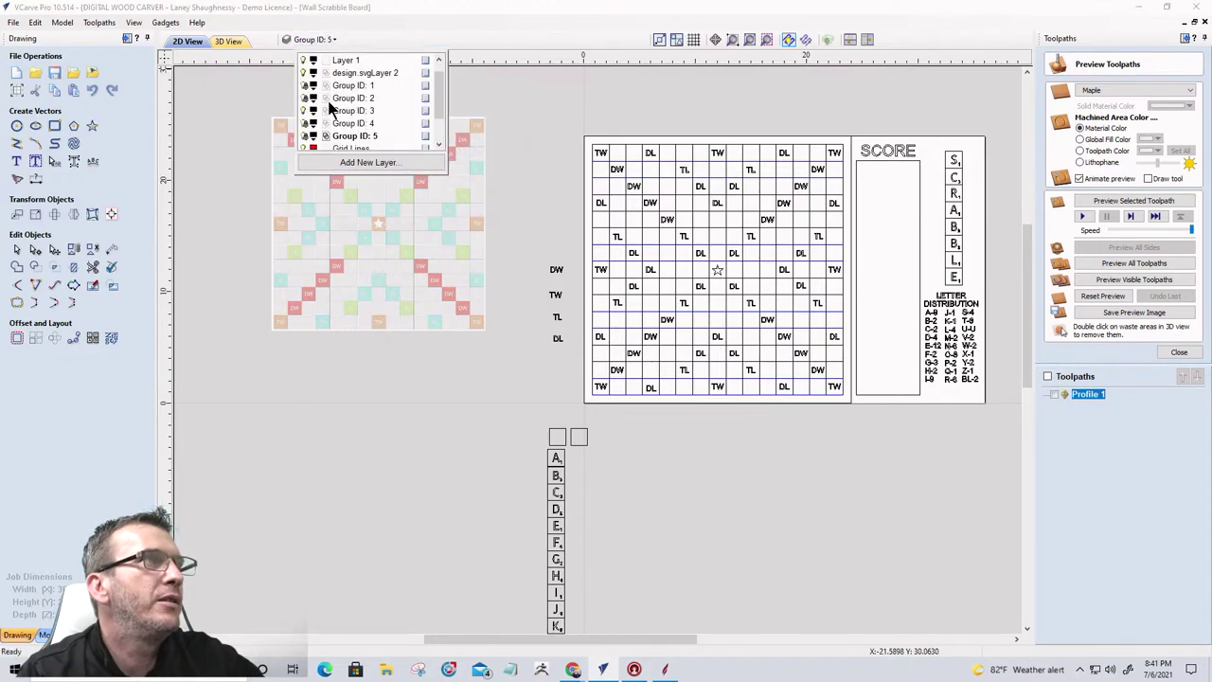
pyautogui.rightClick(426, 74)
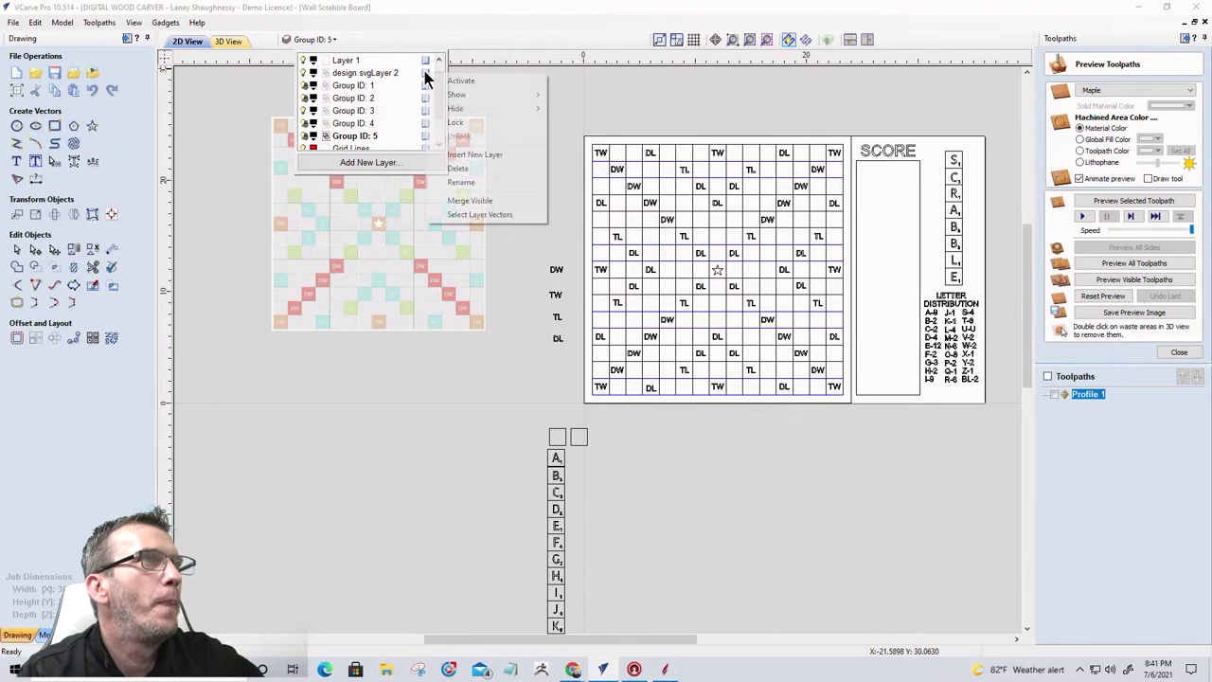
pyautogui.click(447, 123)
# Step: Delete the Grid Lines layer and select the 16 horizontal grid lines
pyautogui.click(334, 40)
pyautogui.scroll(-1, 338, 109)
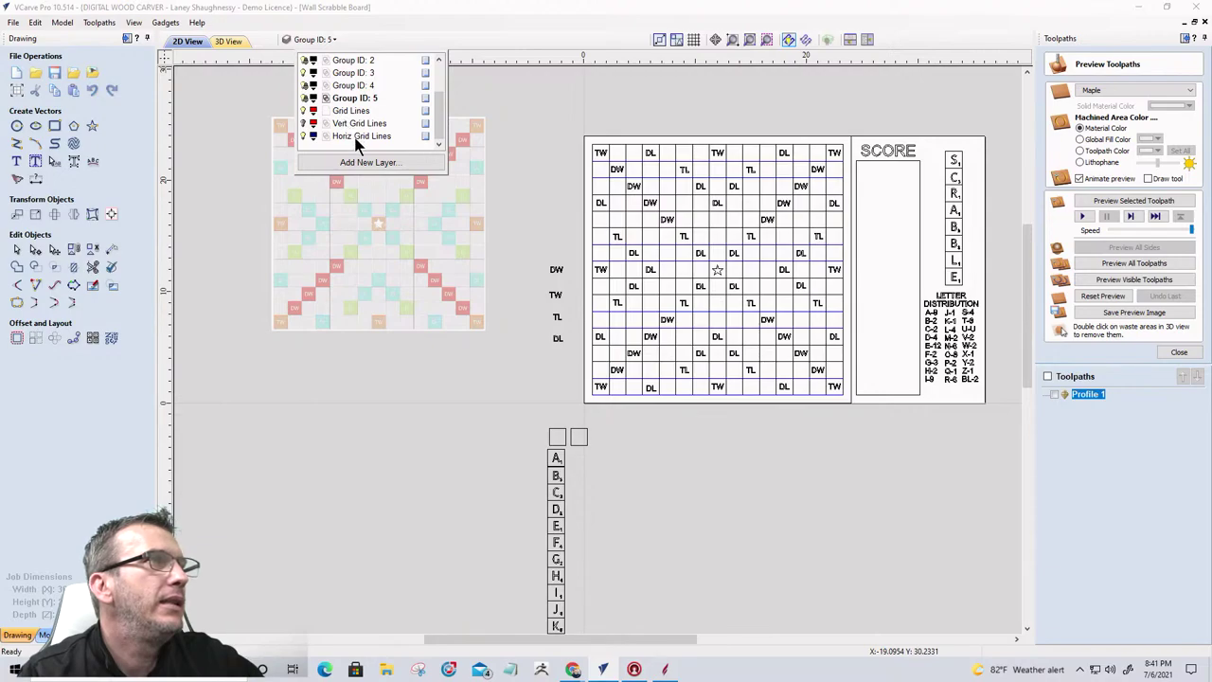
pyautogui.rightClick(357, 111)
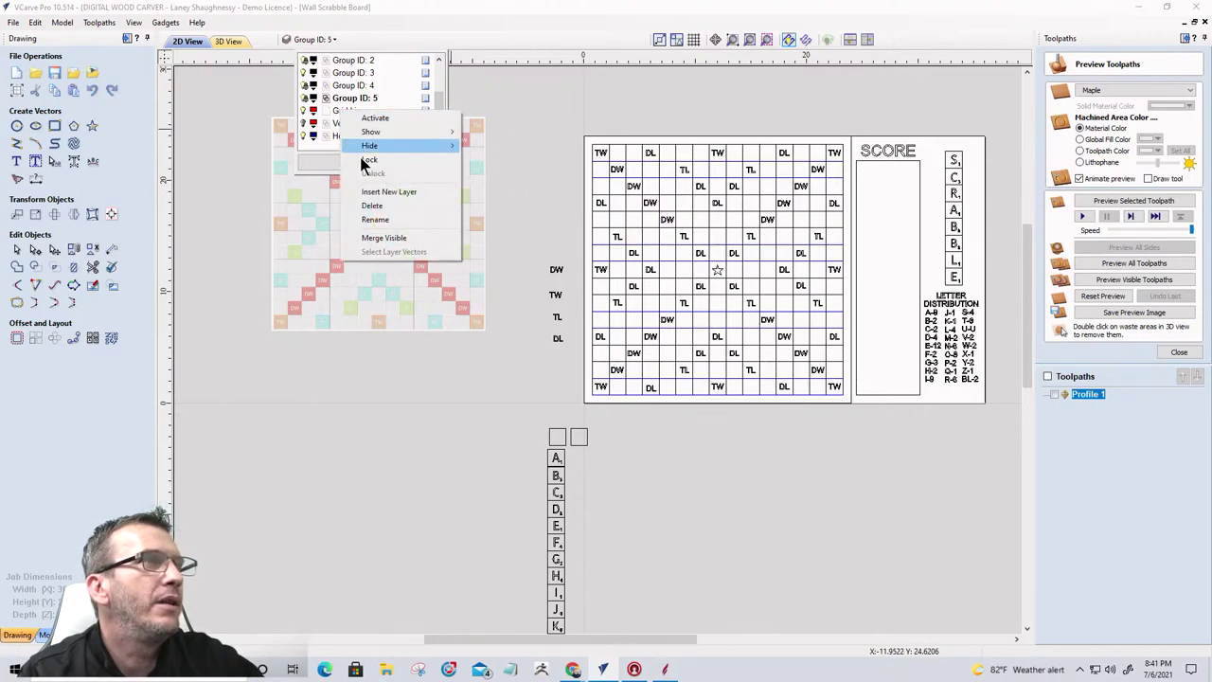
pyautogui.click(372, 205)
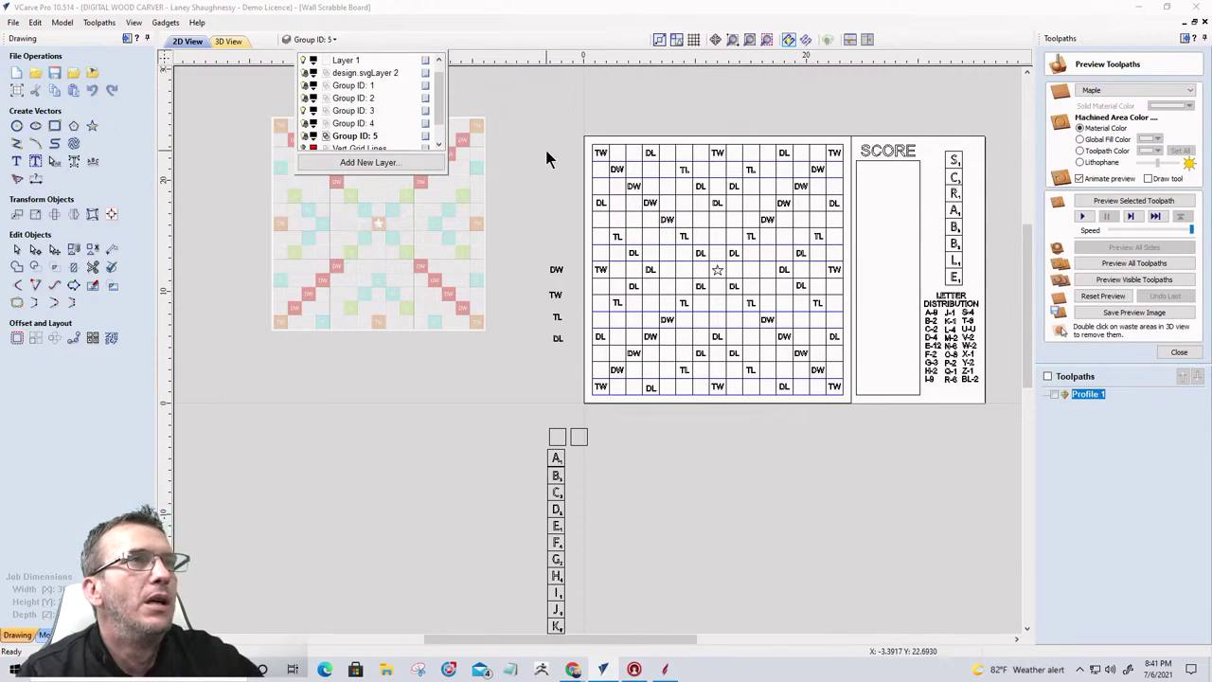
pyautogui.click(536, 112)
pyautogui.click(847, 422)
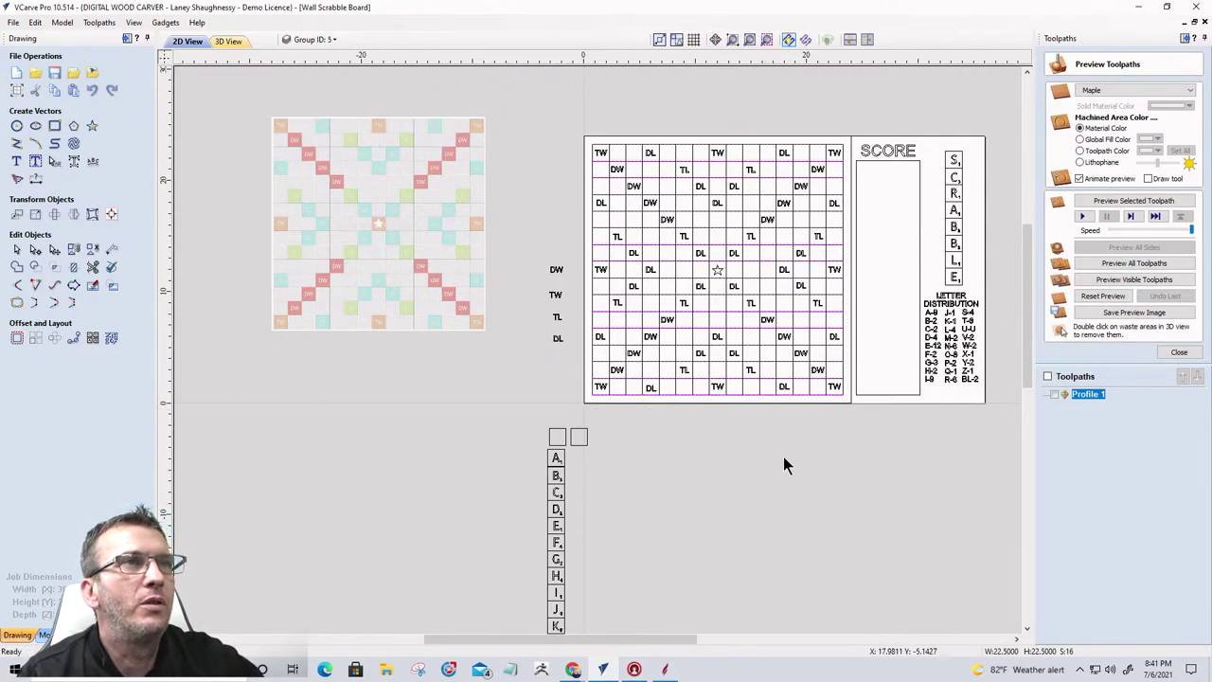
# Step: Calculate a new profile toolpath, Profile 2, on the selected horizontal grid lines
pyautogui.click(1179, 353)
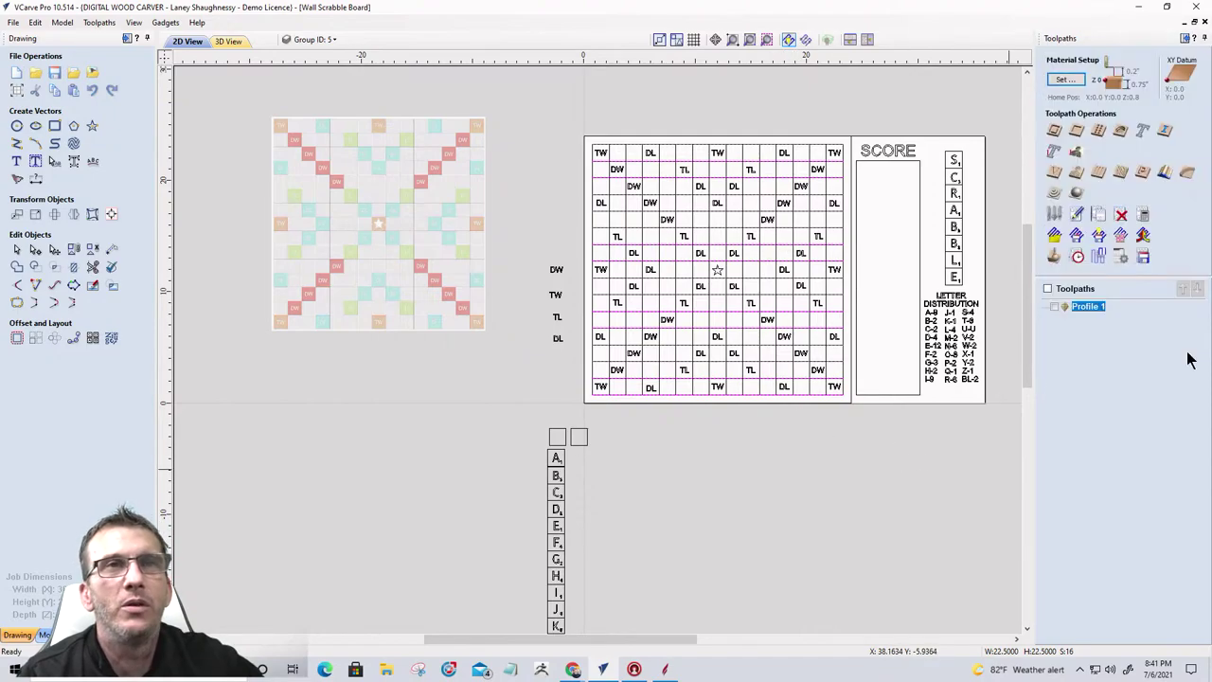
pyautogui.click(1054, 133)
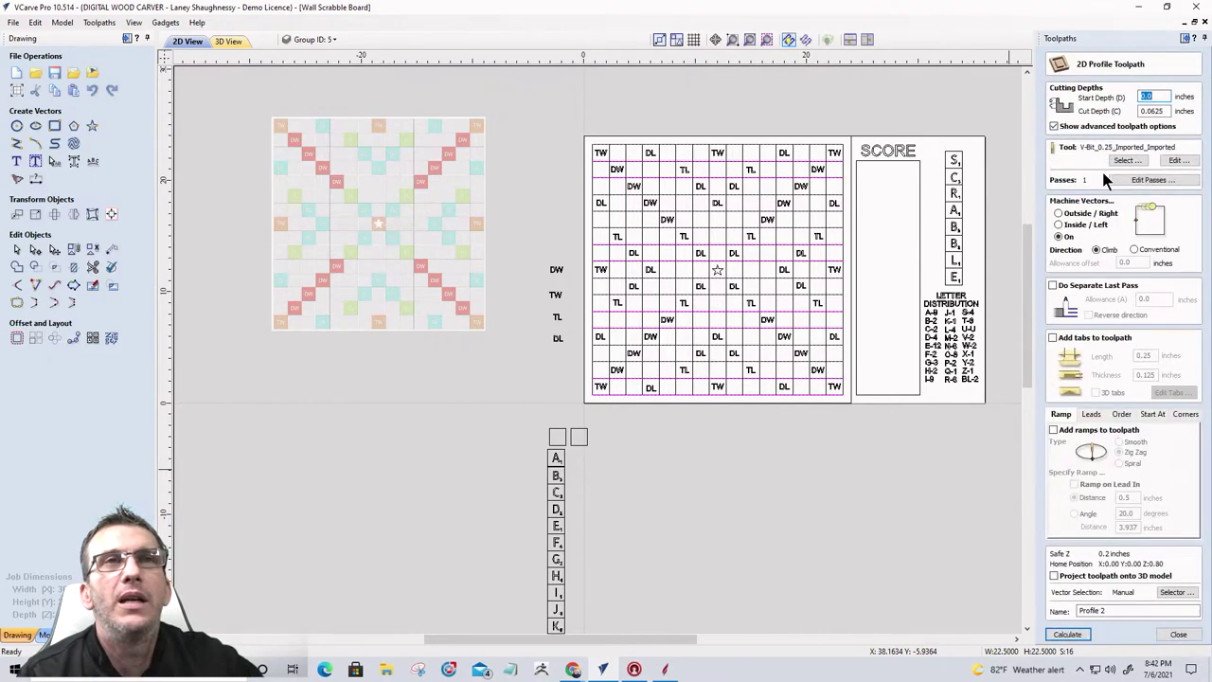
pyautogui.click(1151, 414)
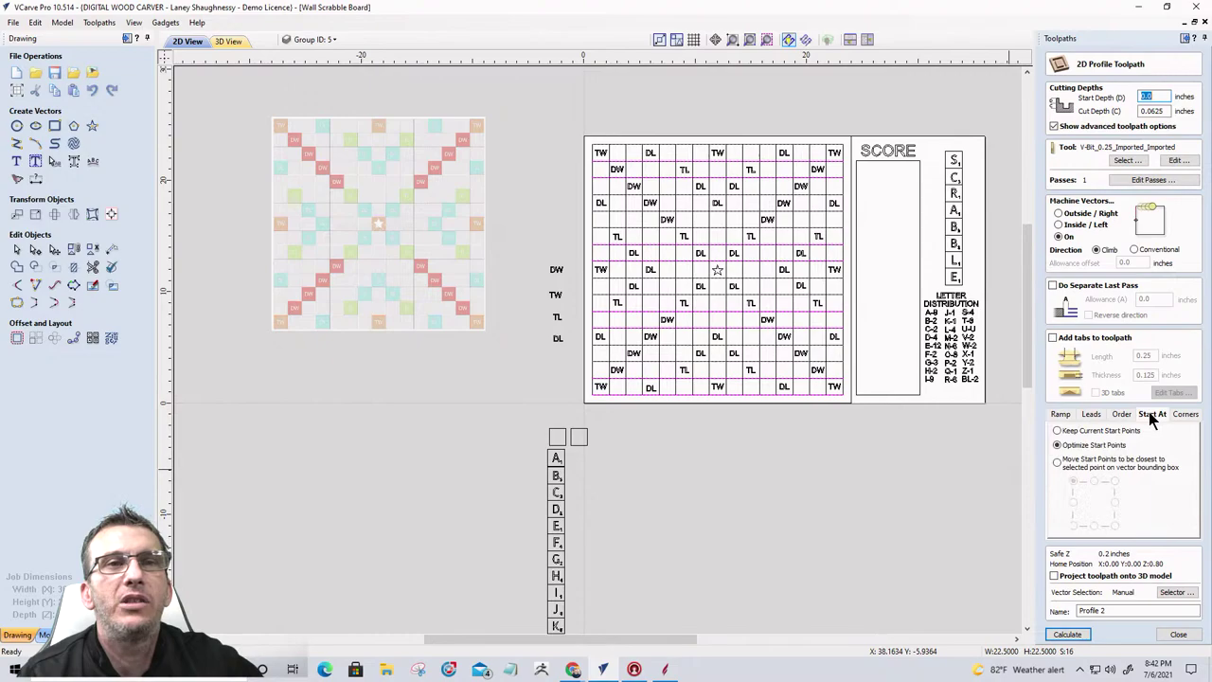
pyautogui.click(1067, 635)
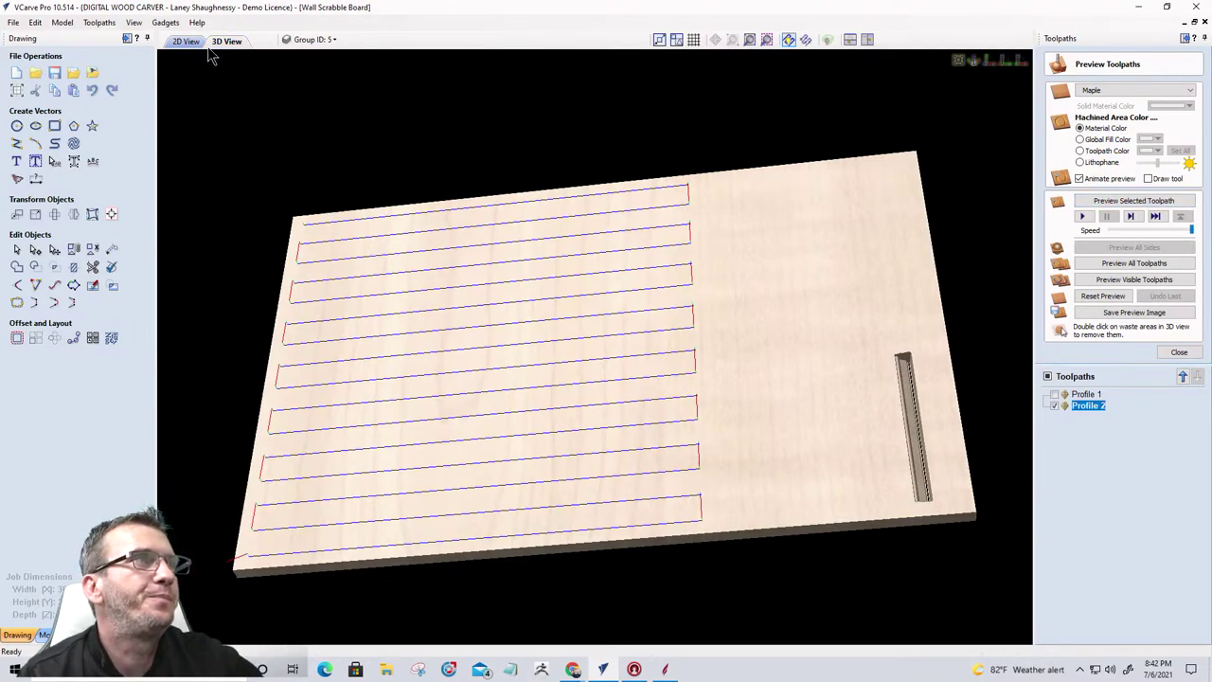
# Step: Preview Profile 1 and Profile 2 together on maple, then return to the 2D view
pyautogui.click(1055, 395)
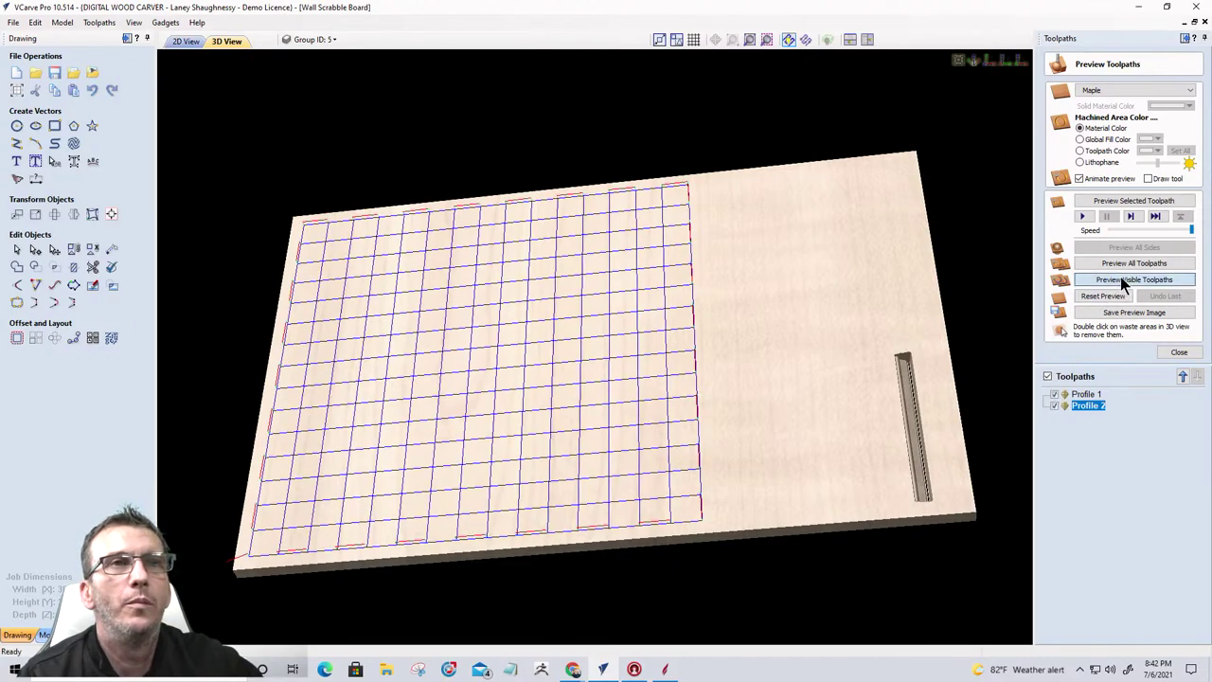
pyautogui.click(1120, 277)
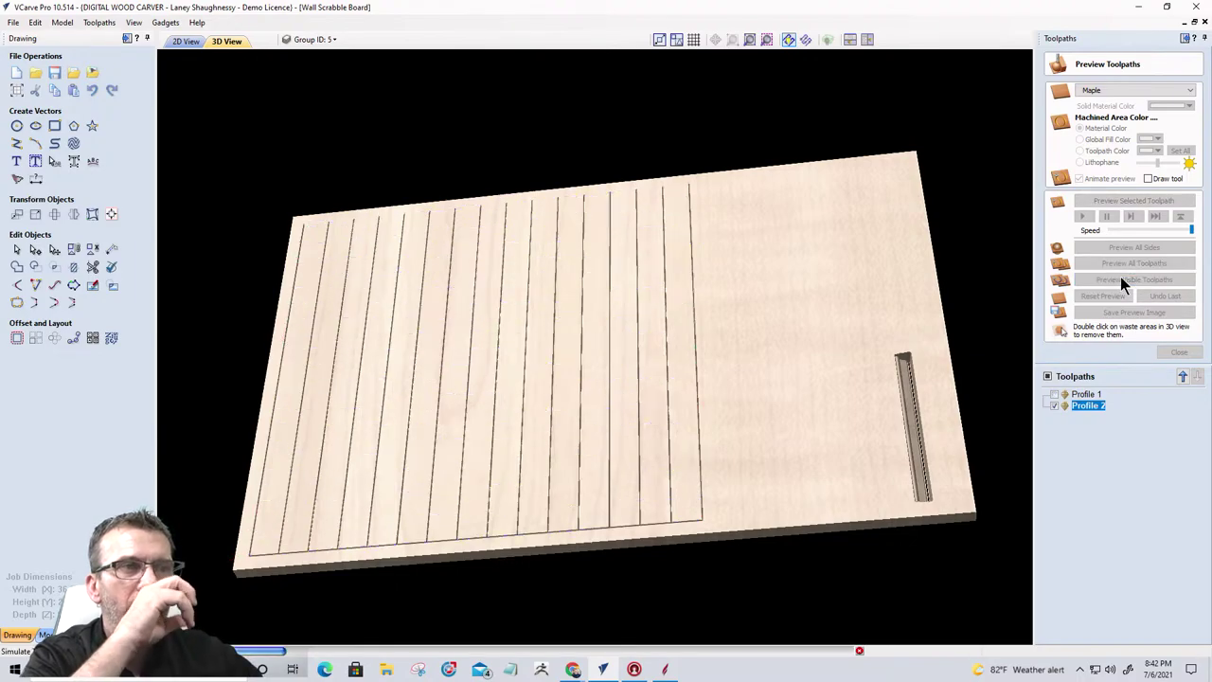
pyautogui.moveTo(995, 330); pyautogui.dragTo(470, 425)
pyautogui.scroll(5, 473, 425)
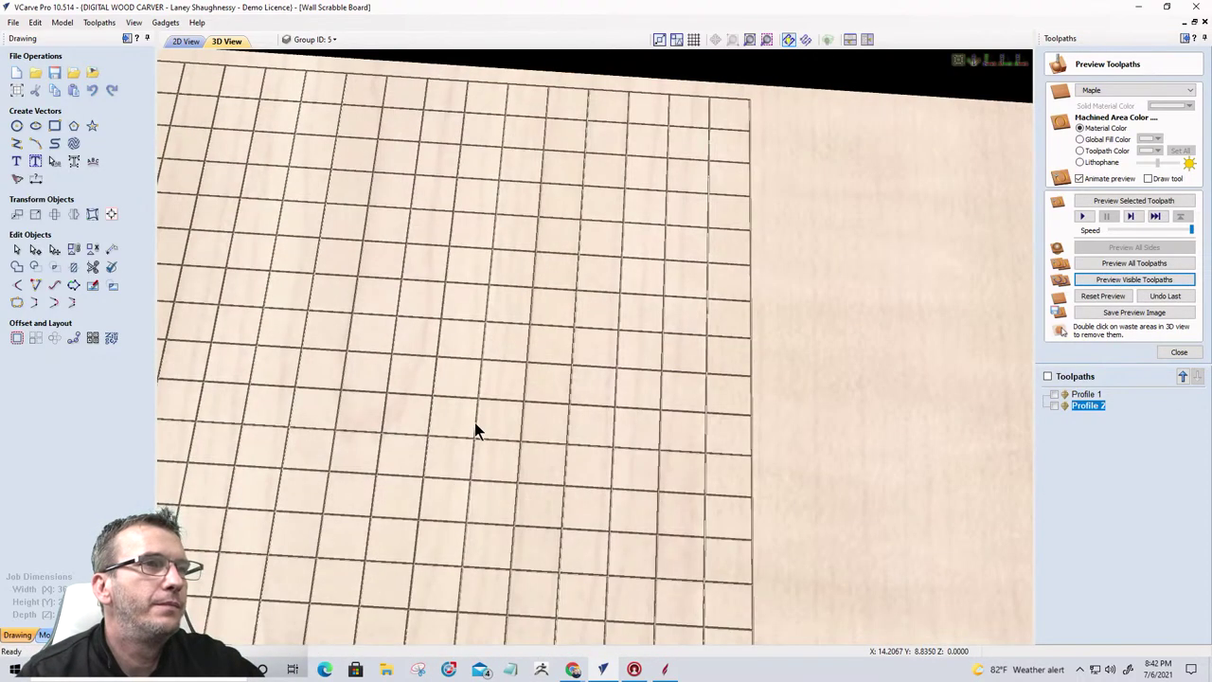
pyautogui.scroll(-3, 220, 122)
pyautogui.click(185, 40)
pyautogui.scroll(-2, 587, 351)
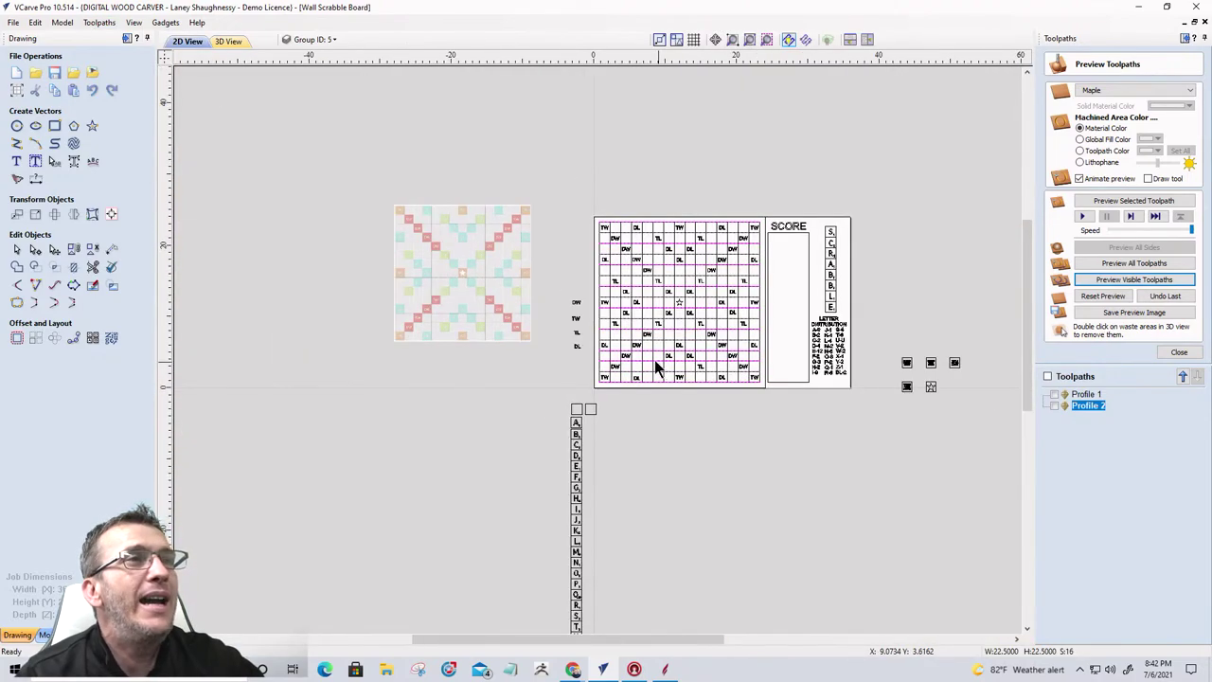
pyautogui.scroll(5, 621, 388)
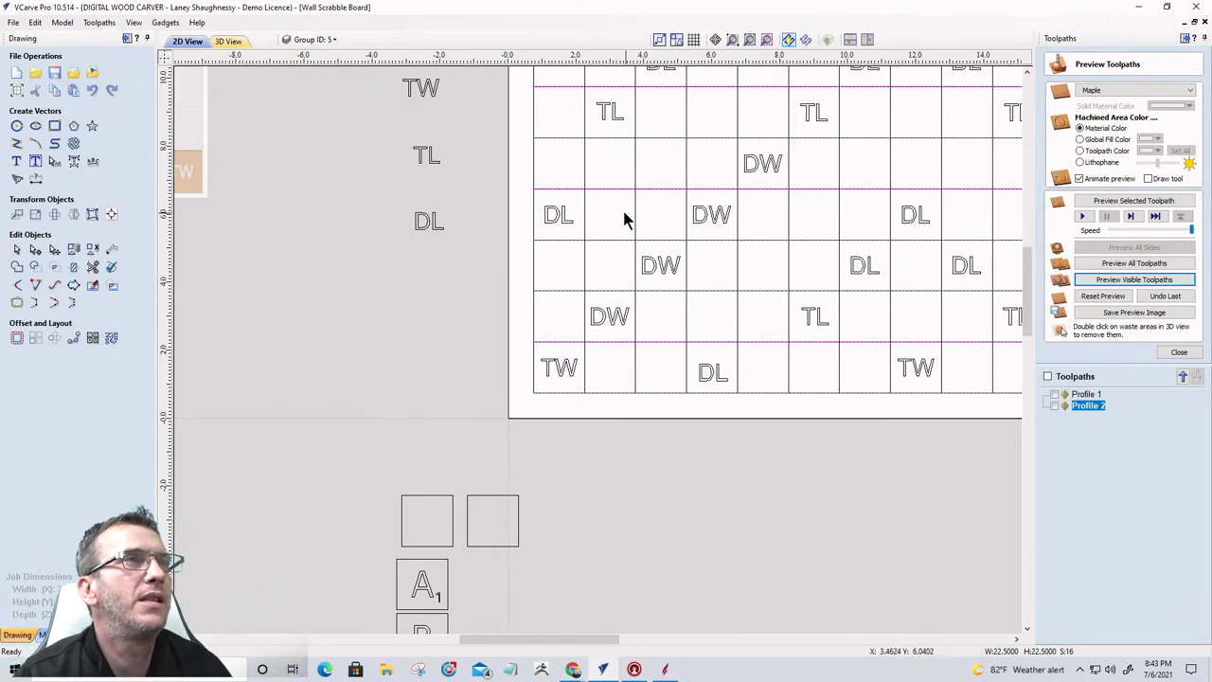
pyautogui.scroll(-5, 588, 347)
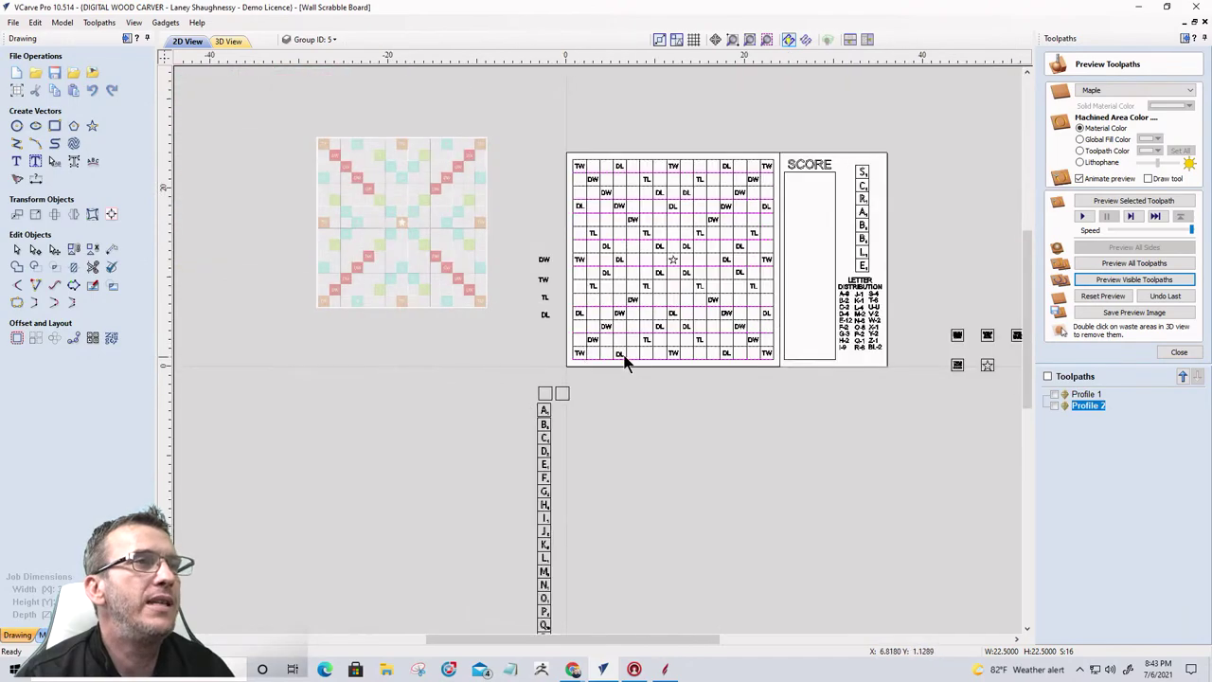
pyautogui.scroll(5, 610, 360)
pyautogui.scroll(-2, 564, 341)
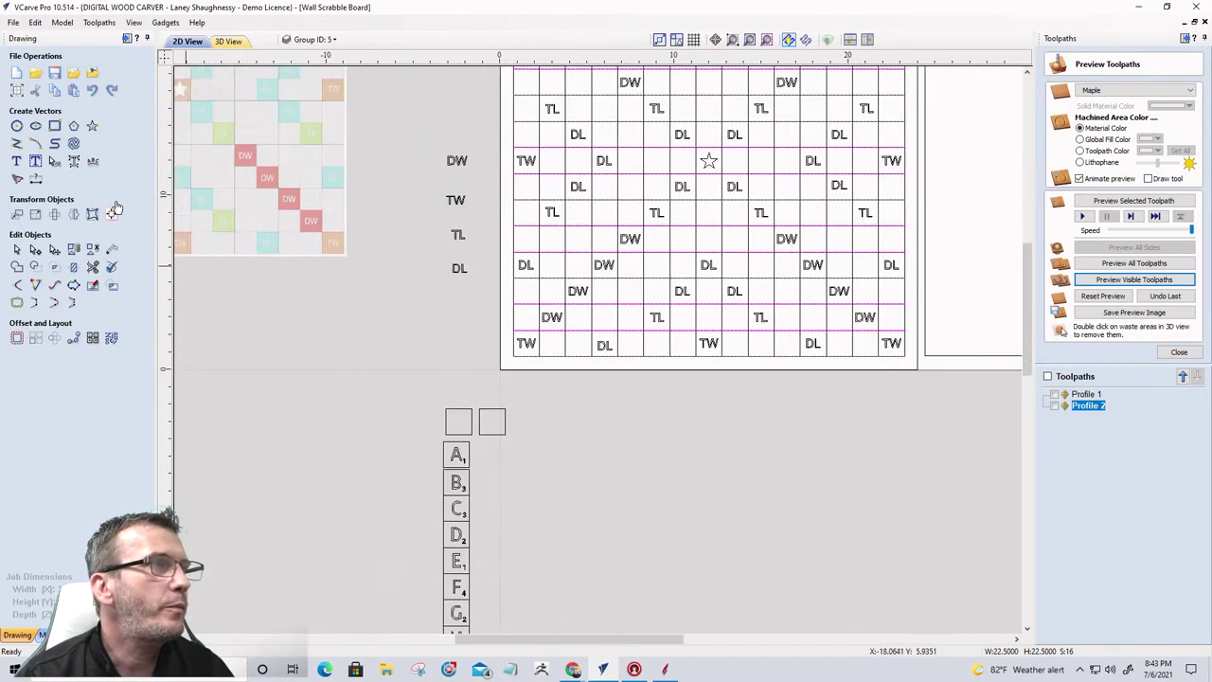
# Step: Draw a 0.25-inch diameter circle centred at 1.5, 1.5 on the TW square, then deselect it
pyautogui.click(18, 126)
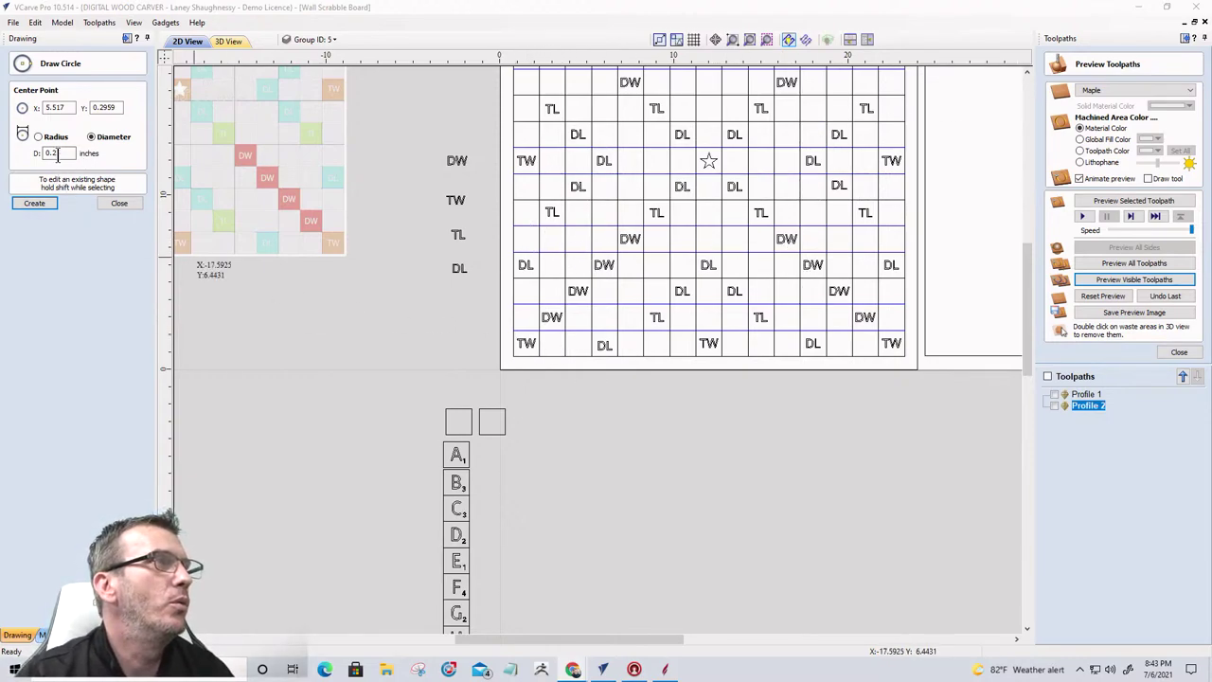
pyautogui.scroll(5, 499, 348)
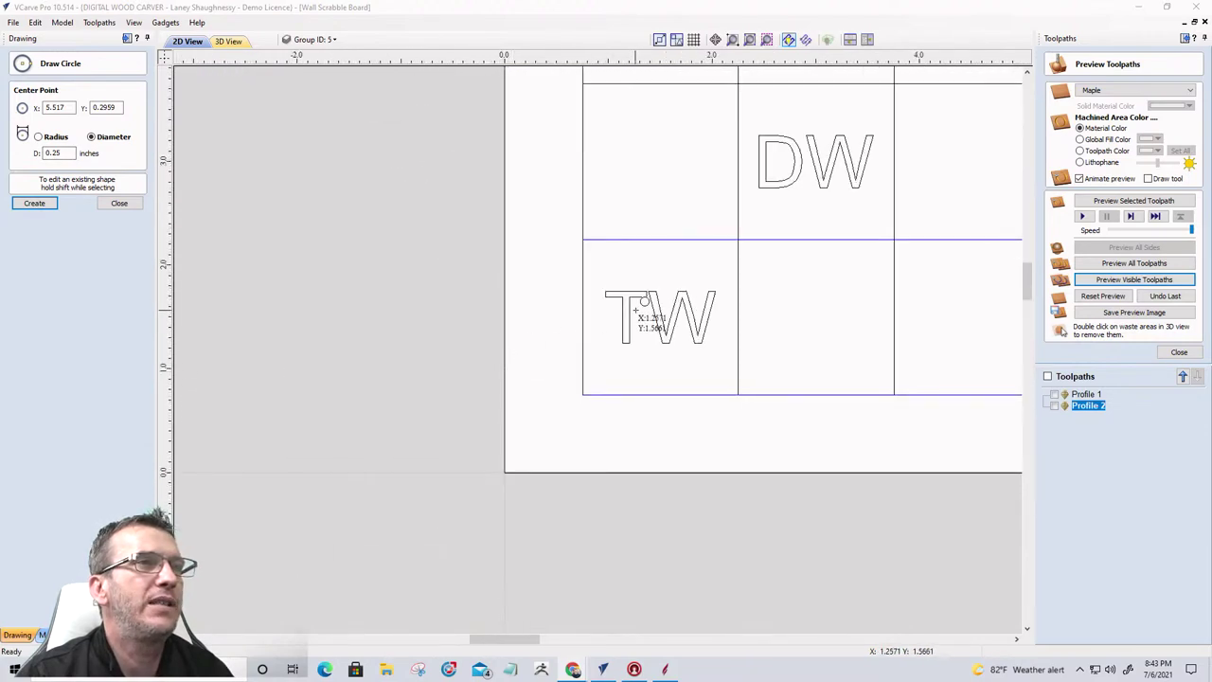
pyautogui.moveTo(666, 318); pyautogui.dragTo(690, 335)
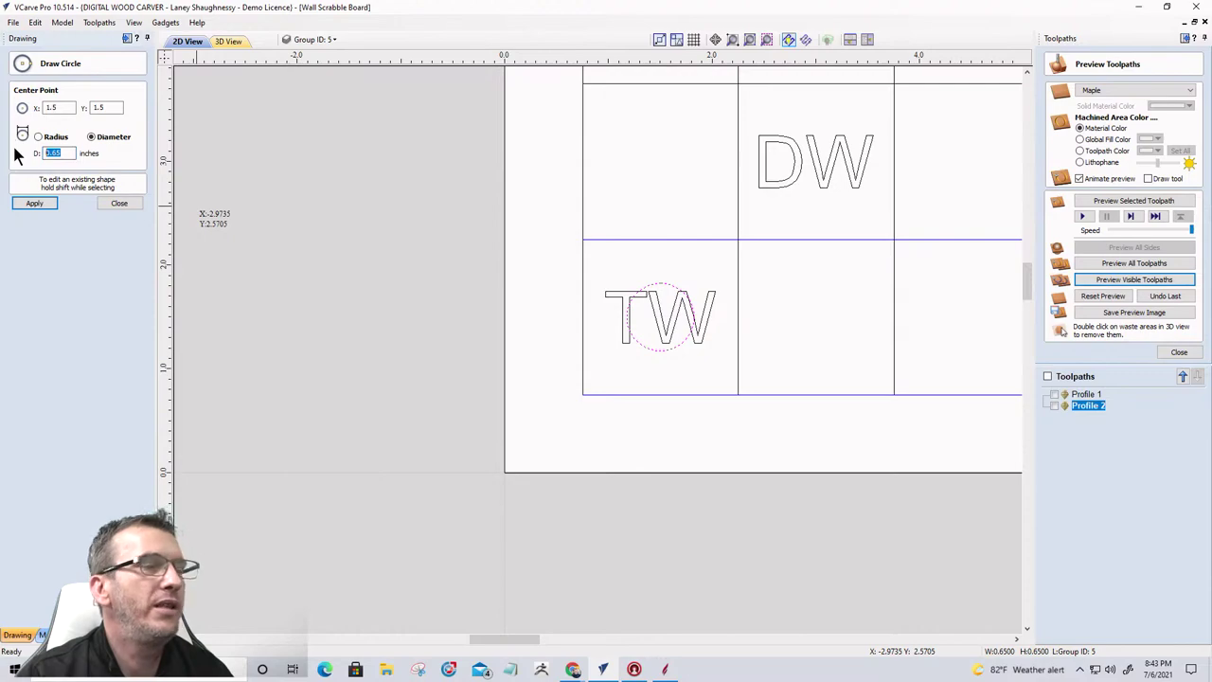
pyautogui.write('.2')
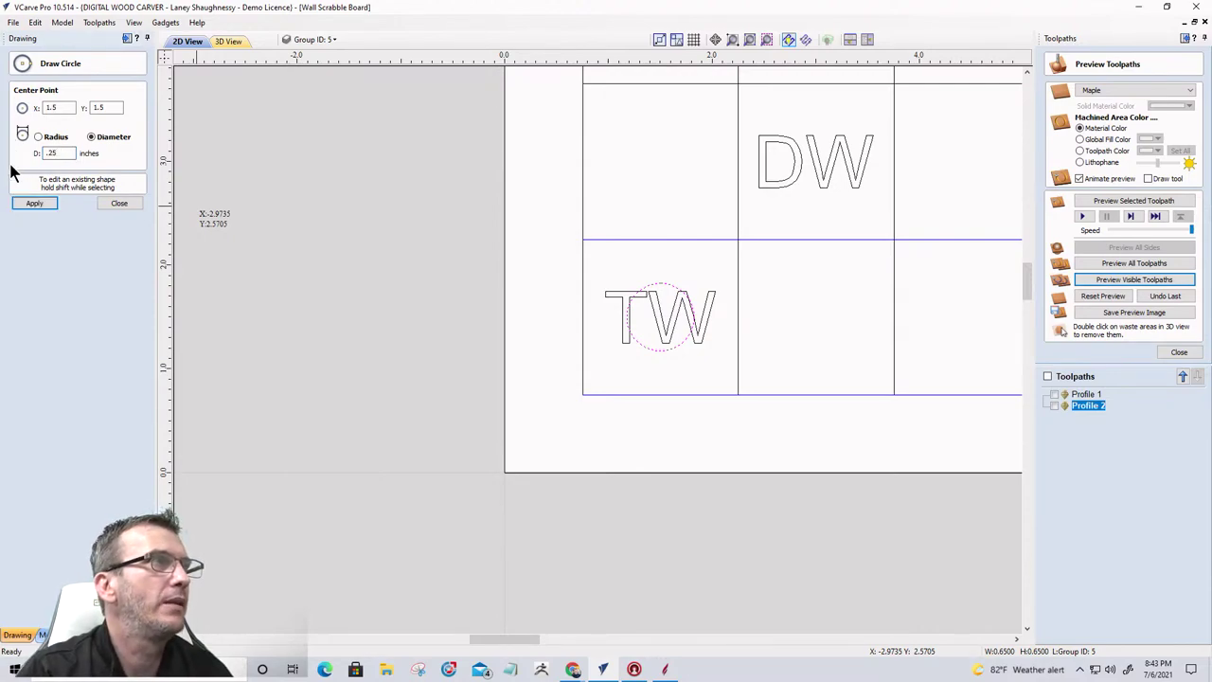
pyautogui.write('5')
pyautogui.click(31, 203)
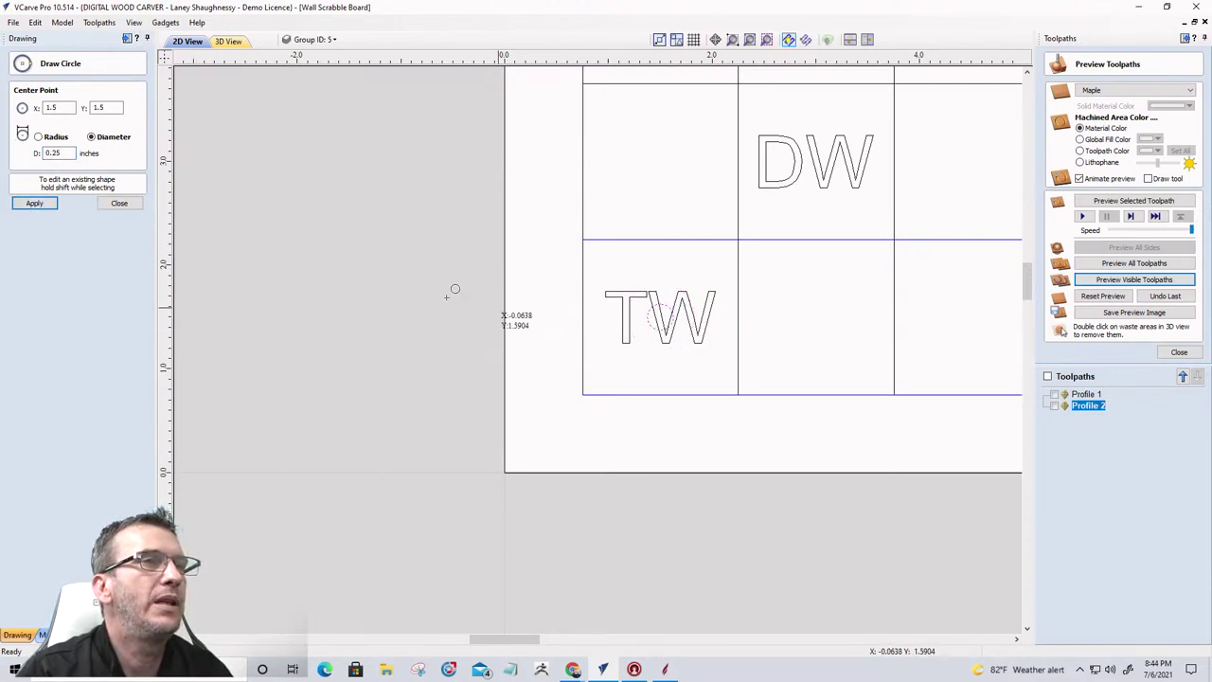
pyautogui.click(119, 203)
pyautogui.scroll(6, 667, 336)
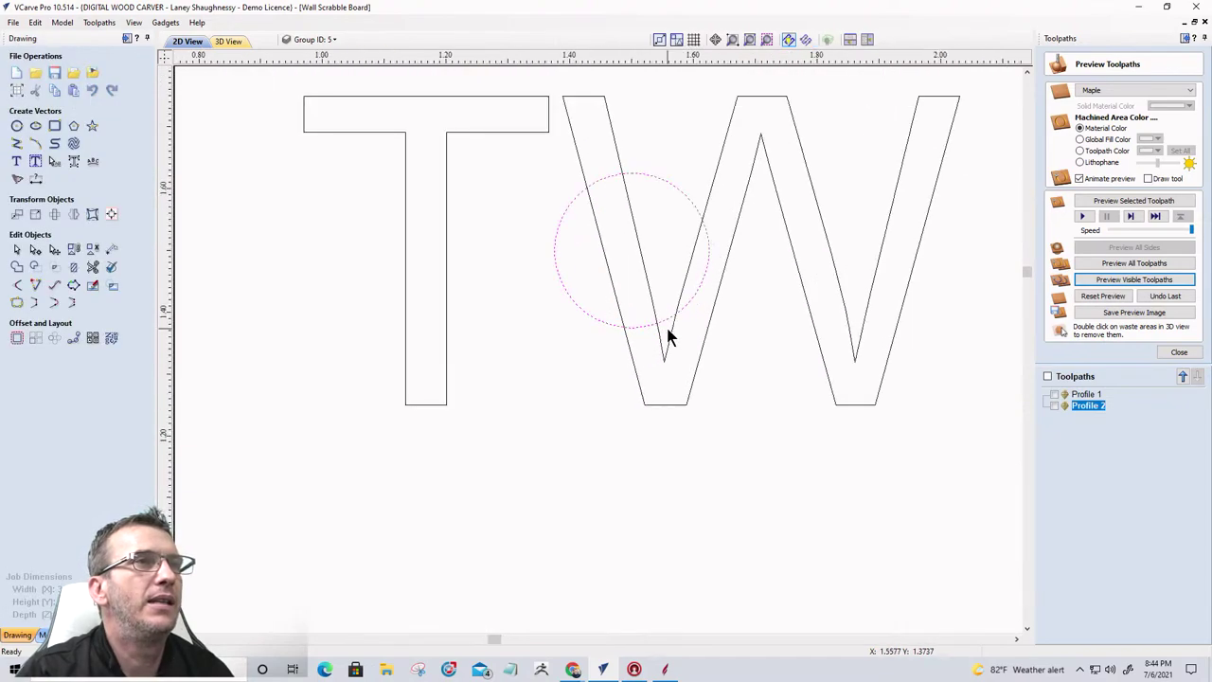
pyautogui.press('Escape')
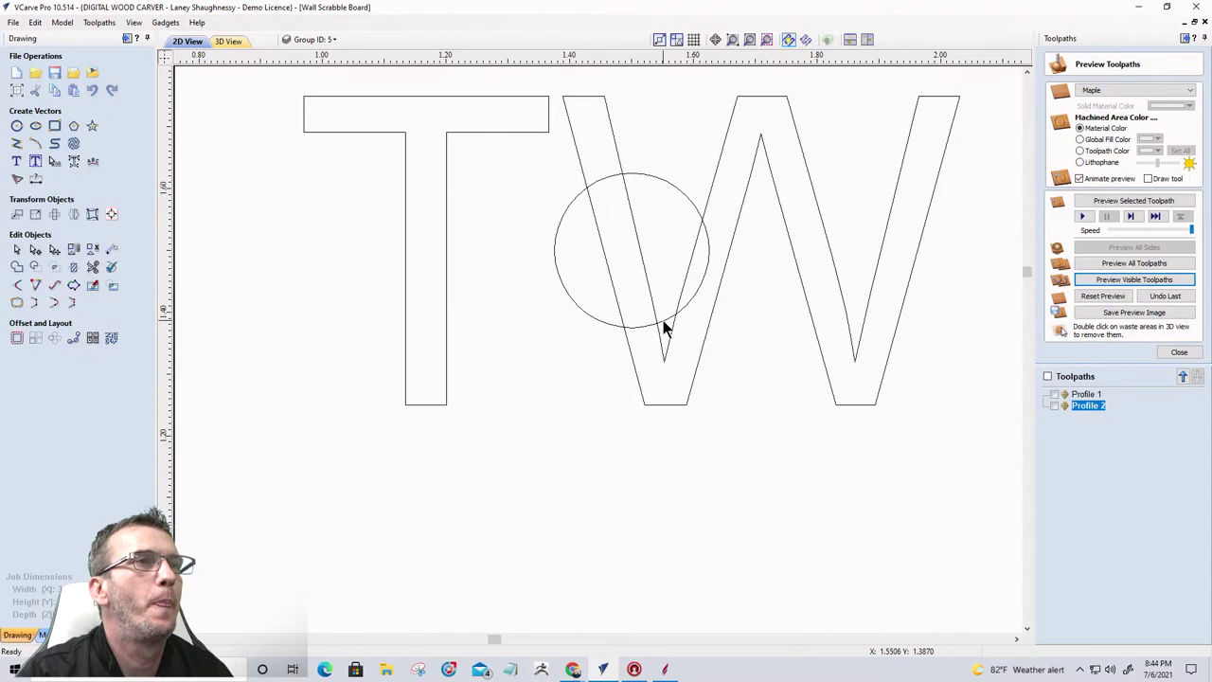
pyautogui.scroll(-5, 666, 327)
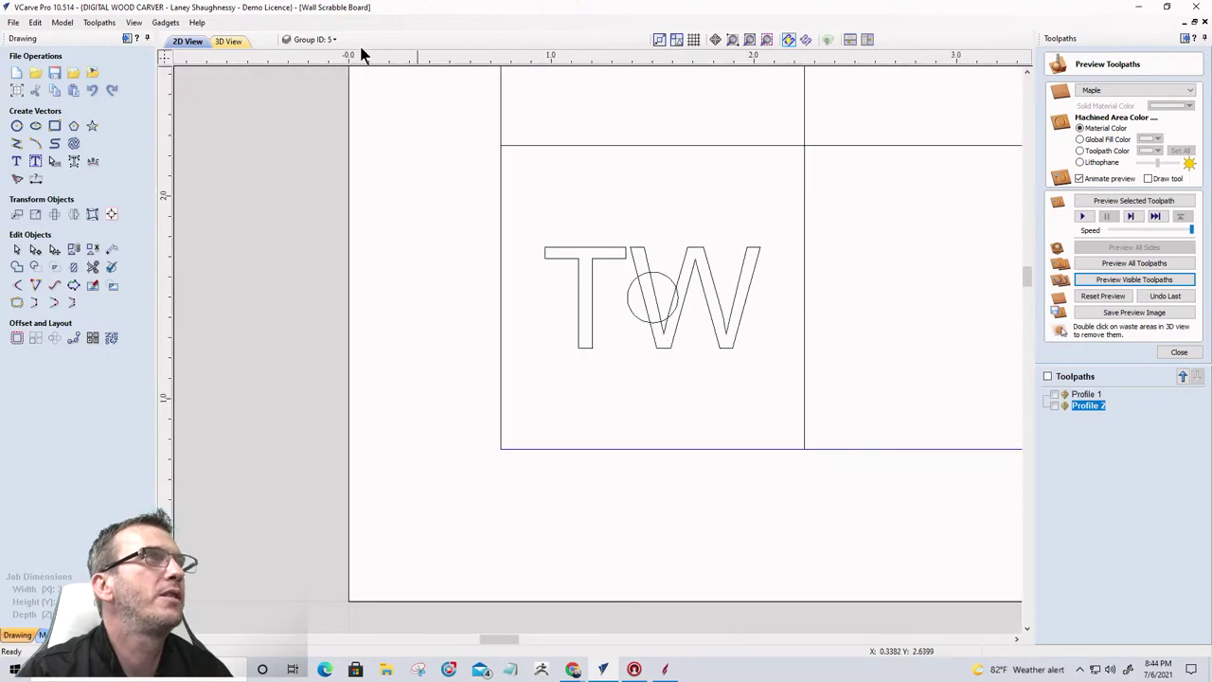
pyautogui.click(347, 41)
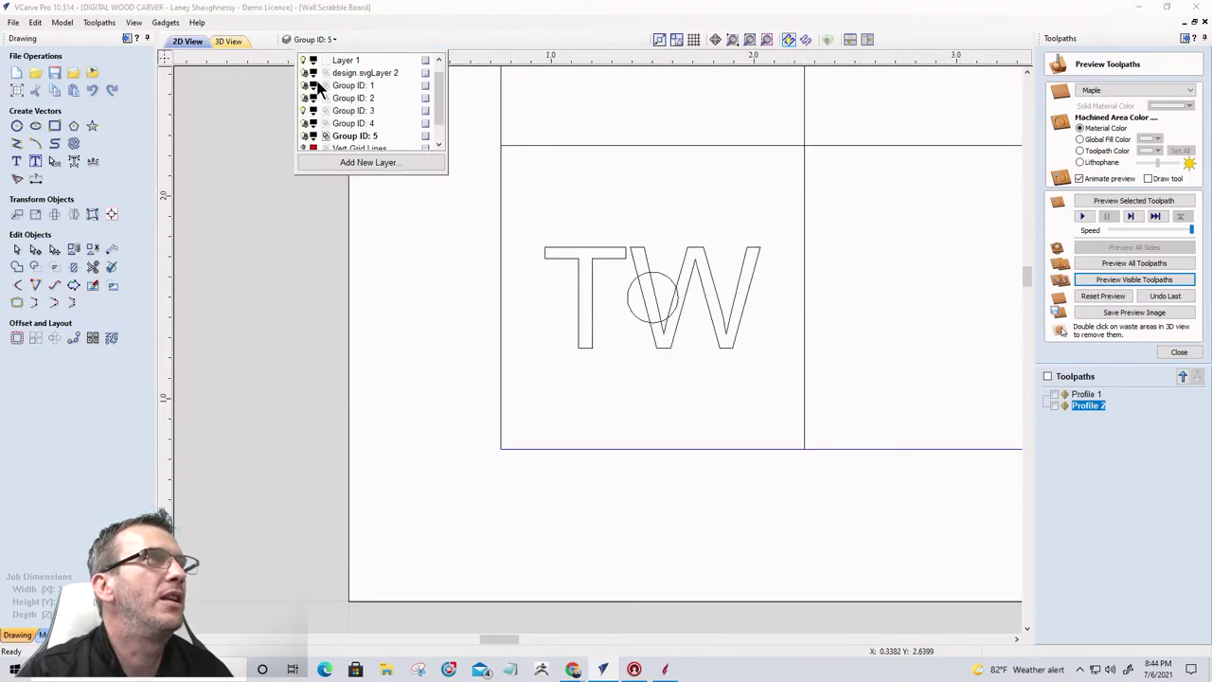
# Step: Unlock Group ID: 5 and move the circle onto a new dark green layer named 'Magnet Holes'
pyautogui.rightClick(427, 136)
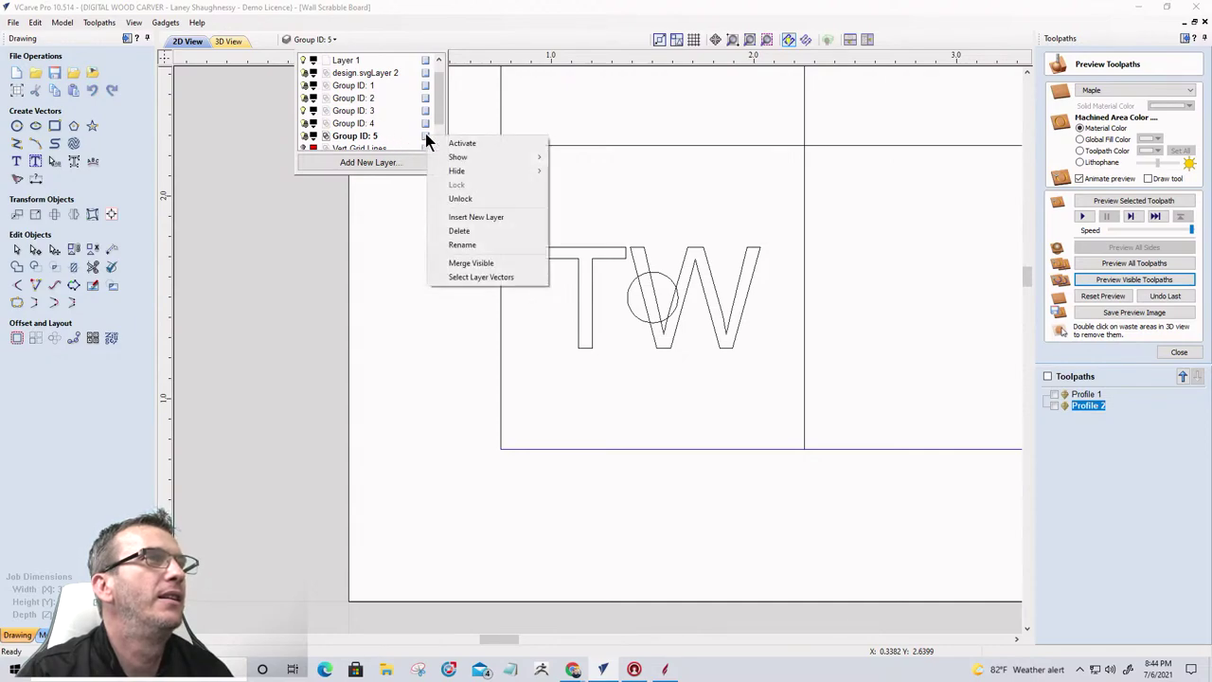
pyautogui.click(446, 198)
pyautogui.rightClick(631, 311)
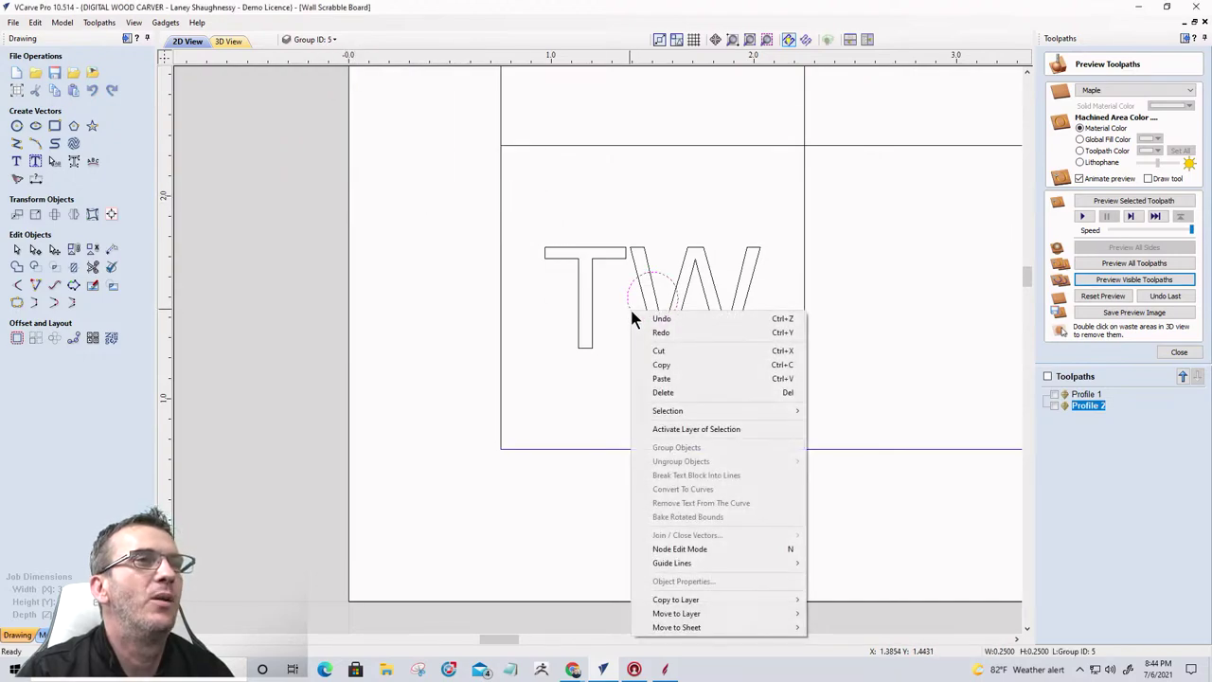
pyautogui.moveTo(678, 614)
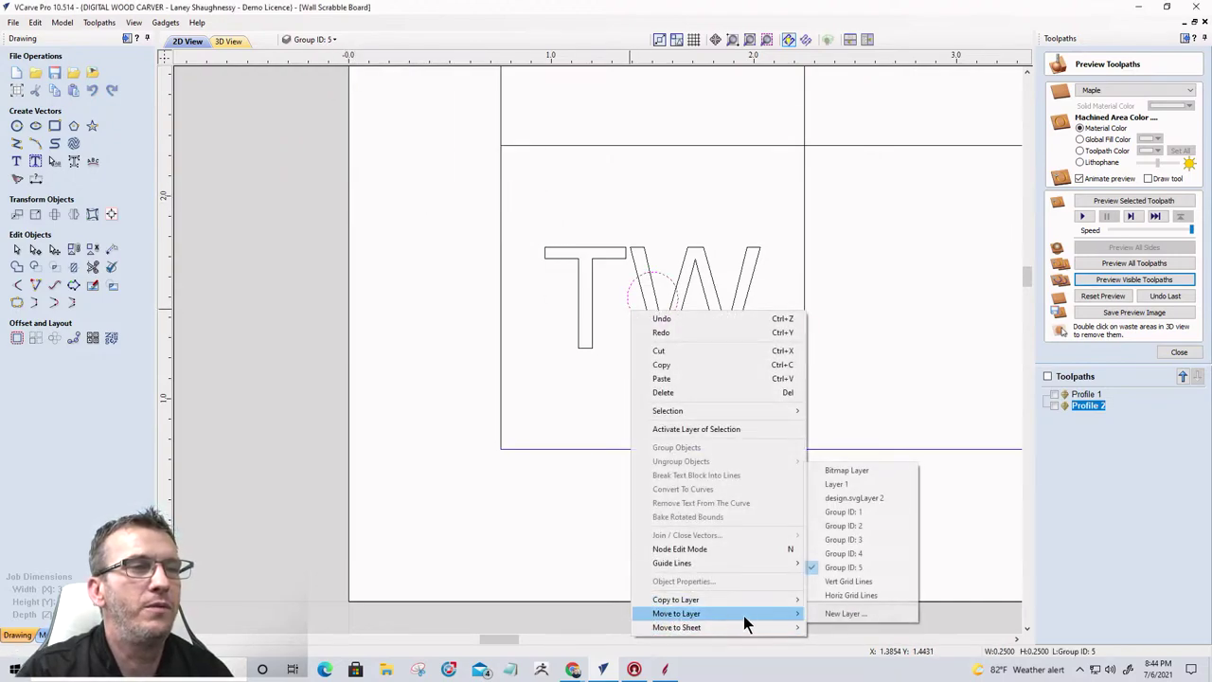
pyautogui.click(826, 615)
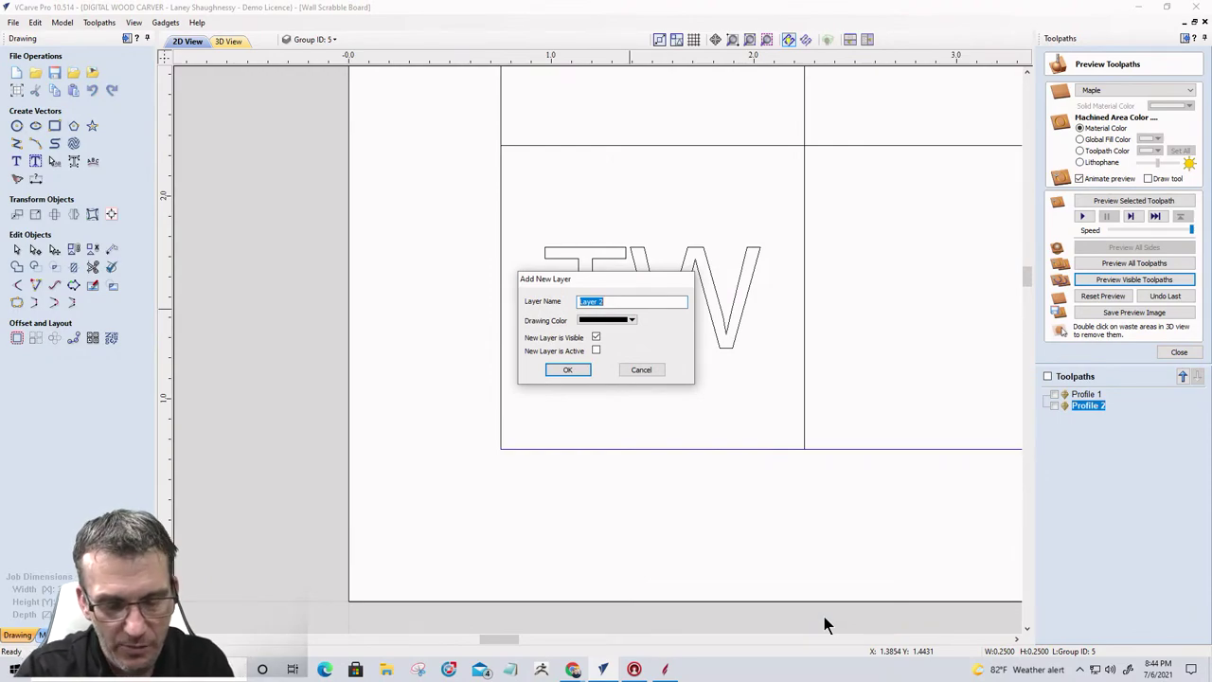
pyautogui.write('Magnet')
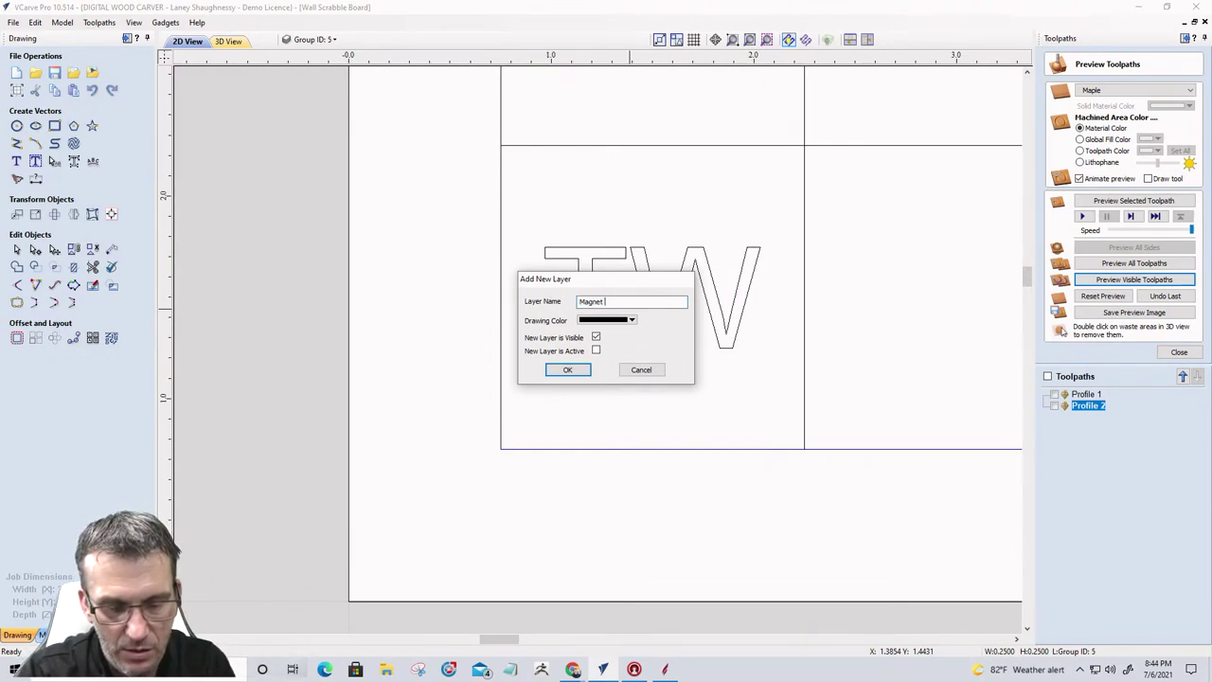
pyautogui.write(' Holes')
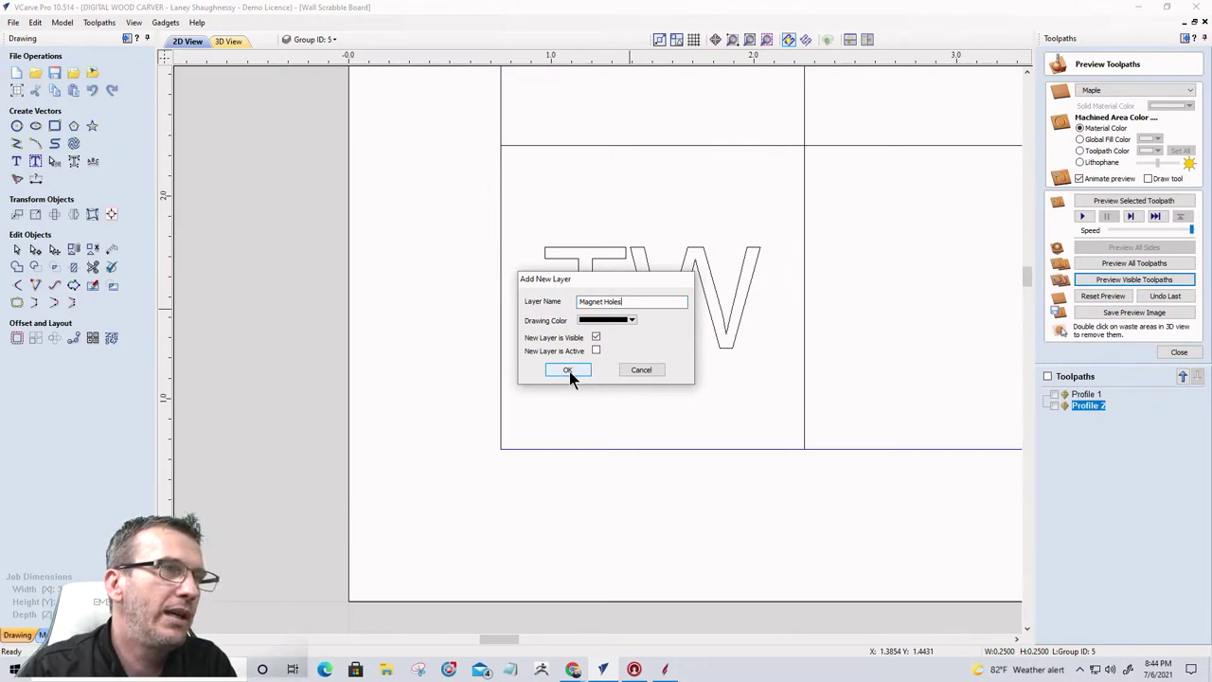
pyautogui.click(631, 321)
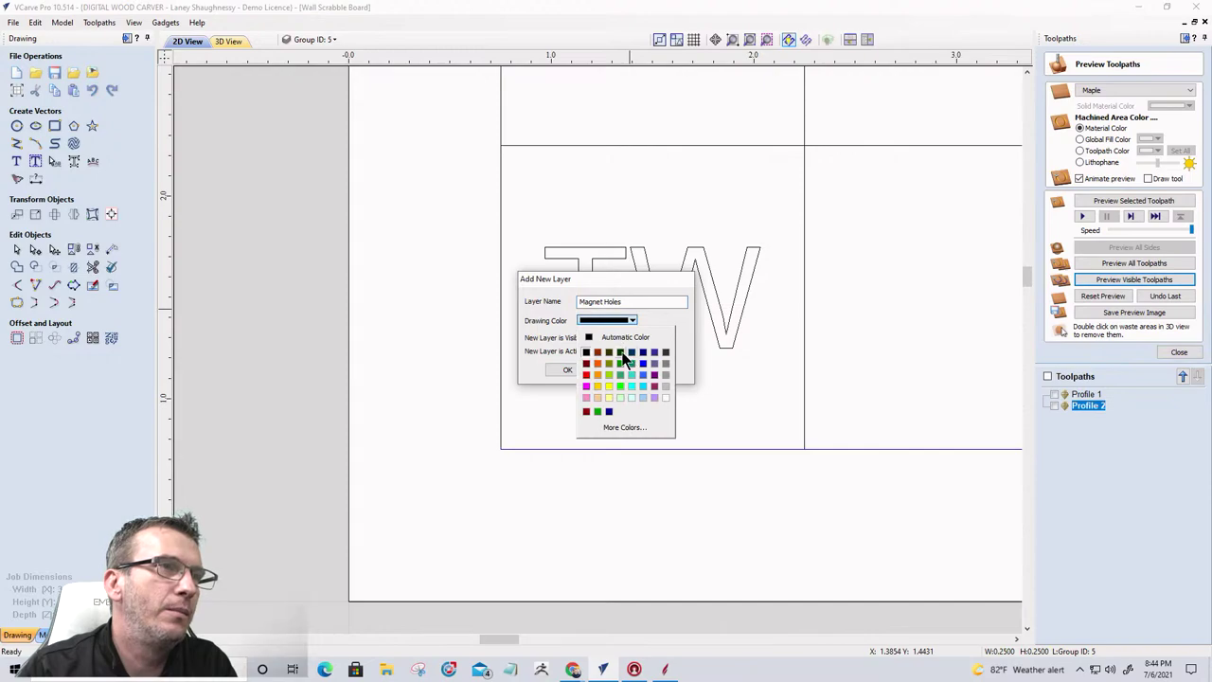
pyautogui.click(621, 353)
pyautogui.click(568, 370)
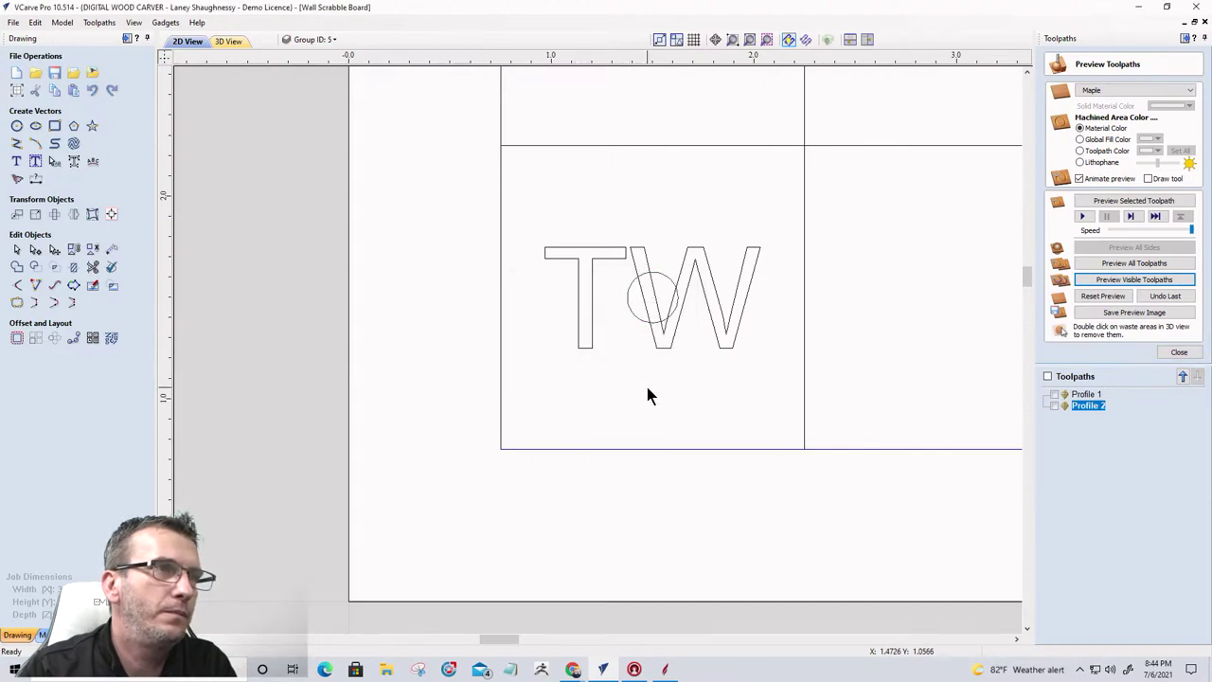
pyautogui.scroll(-5, 638, 322)
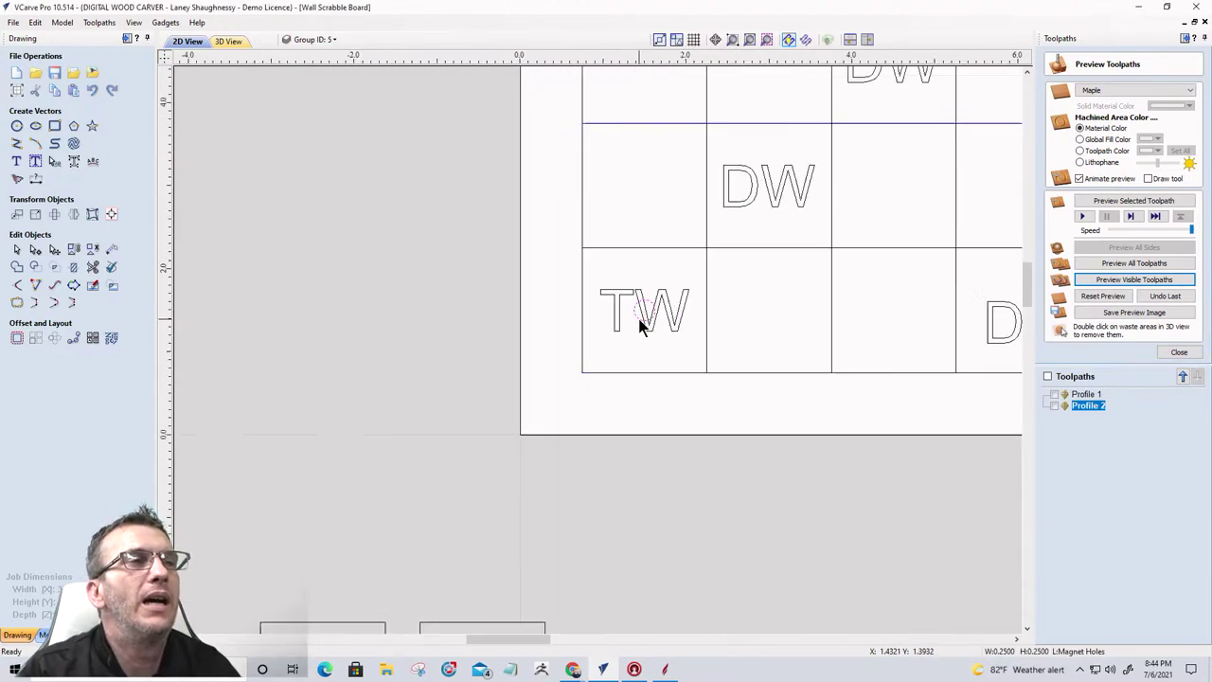
pyautogui.scroll(-4, 634, 338)
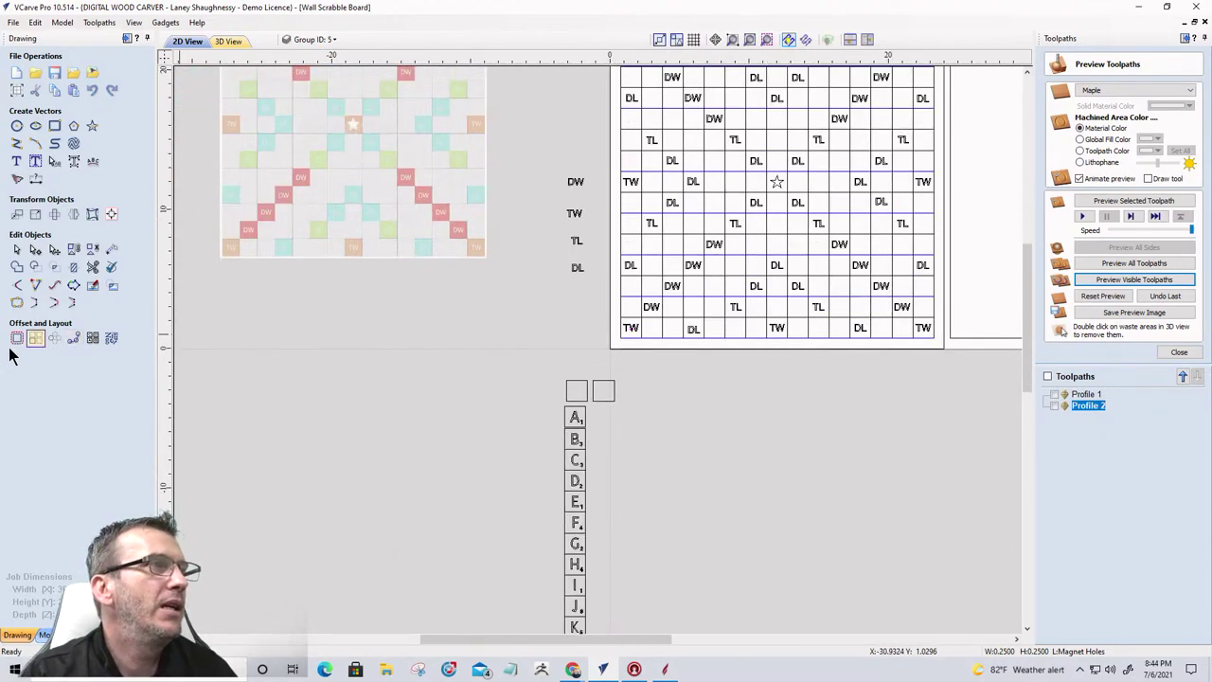
# Step: Enter 15 rows and 15 columns in Array Copy, then close it without copying
pyautogui.click(35, 337)
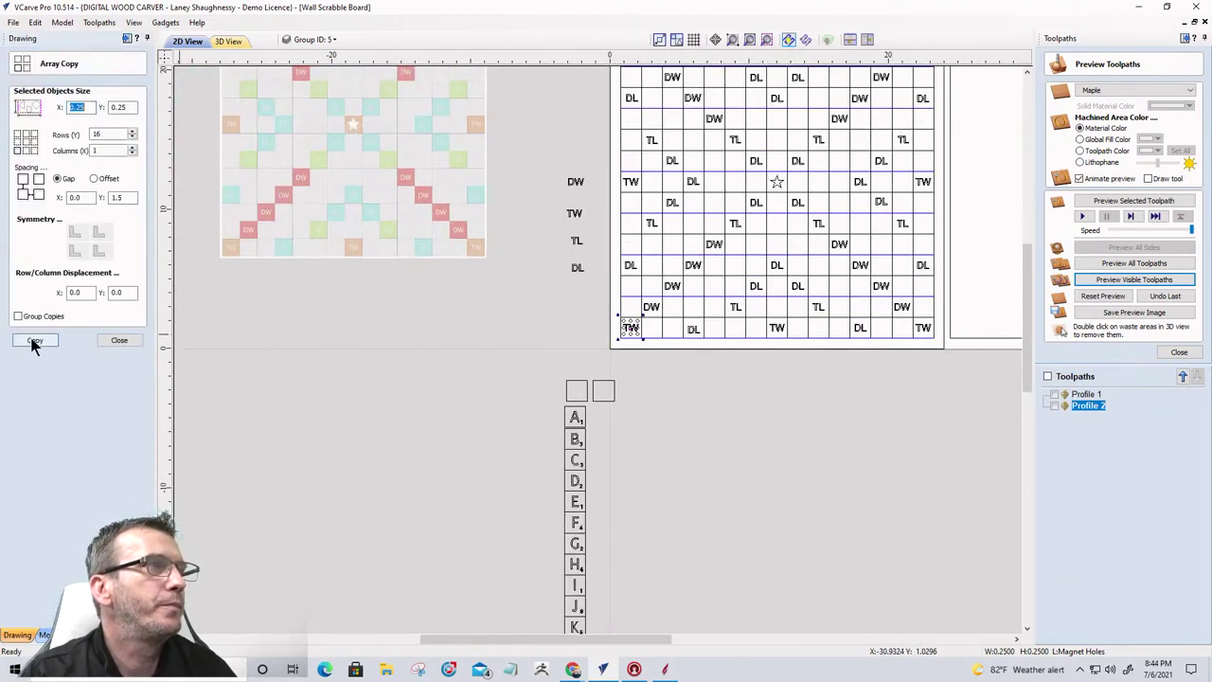
pyautogui.doubleClick(107, 136)
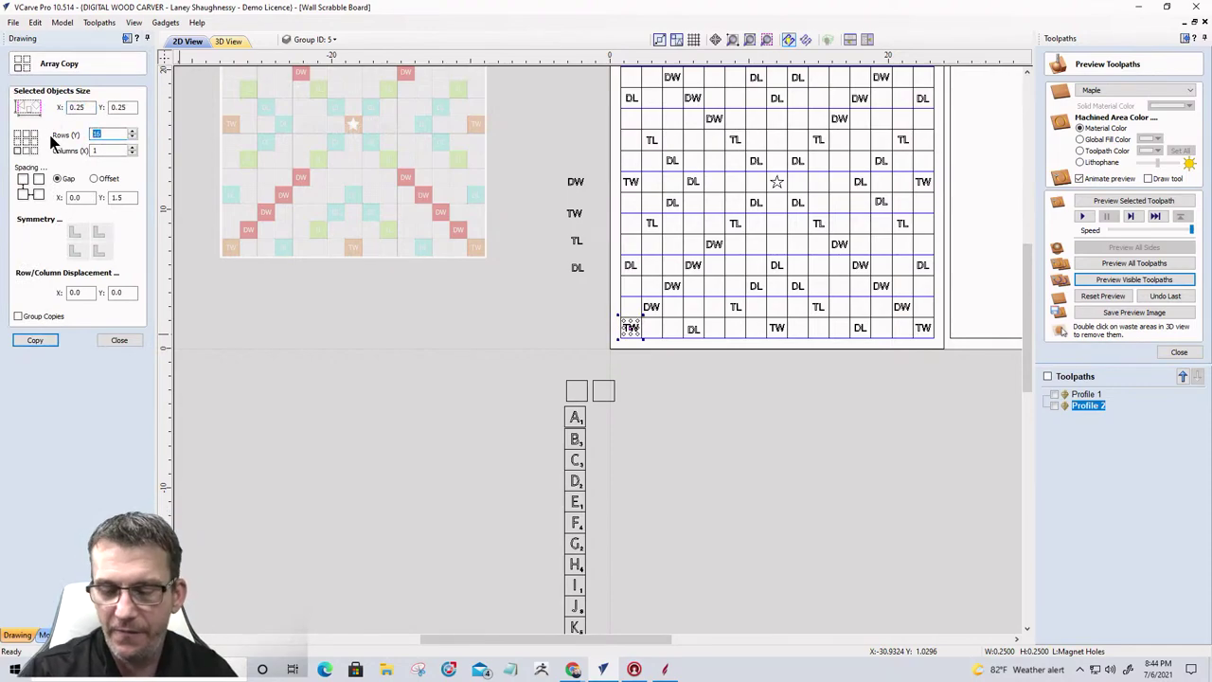
pyautogui.write('15')
pyautogui.press('Tab')
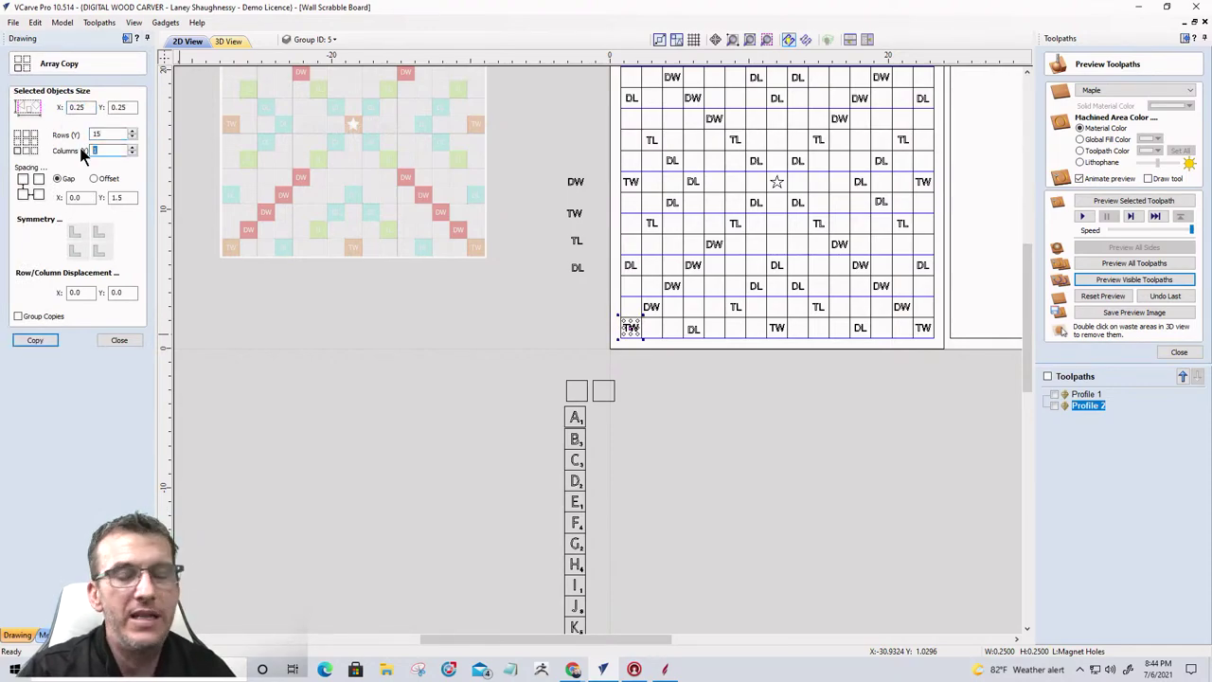
pyautogui.write('15')
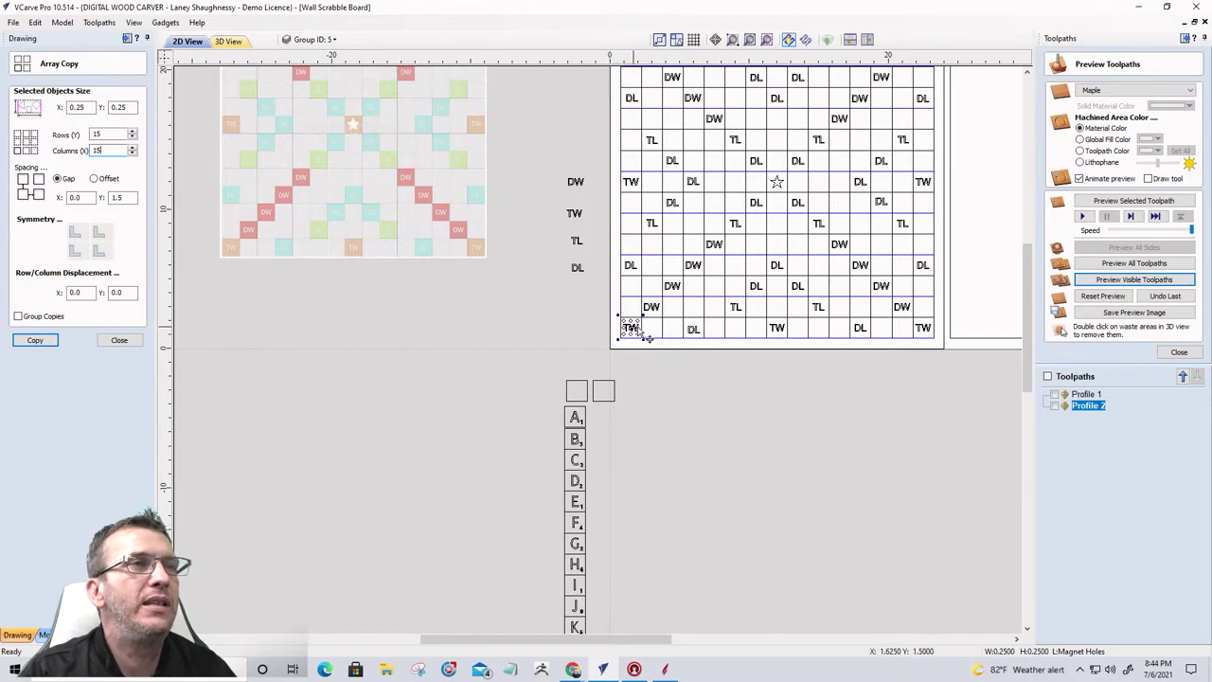
pyautogui.scroll(10, 642, 329)
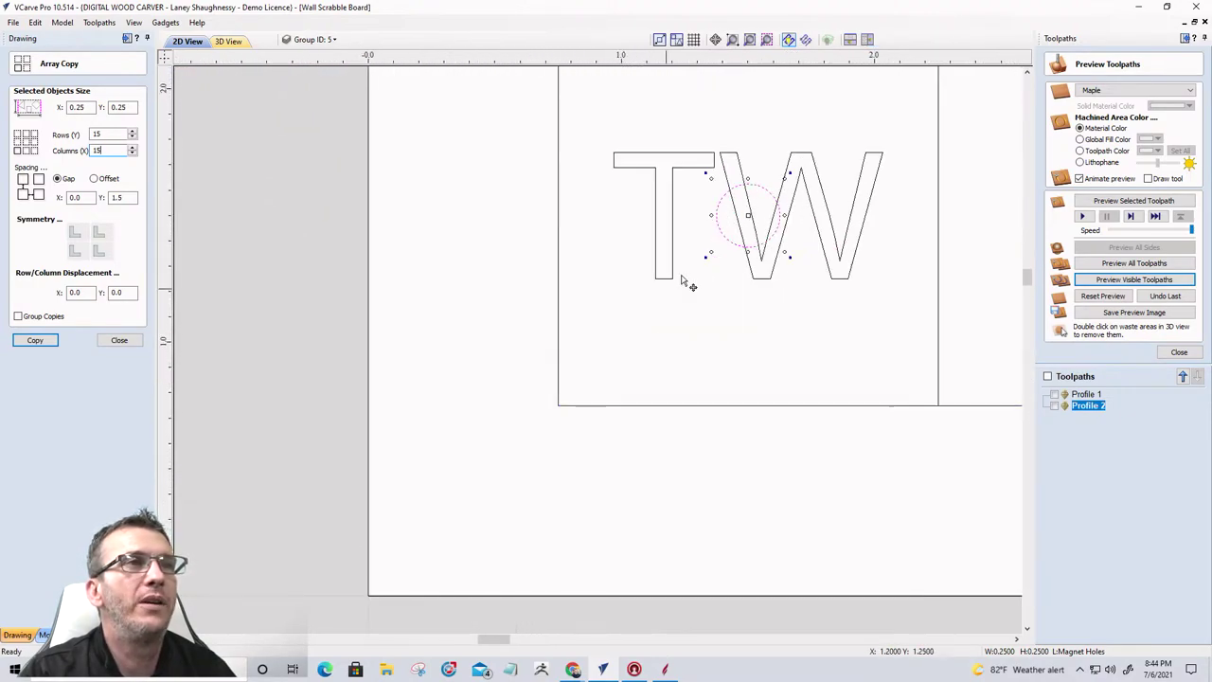
pyautogui.scroll(-4, 681, 279)
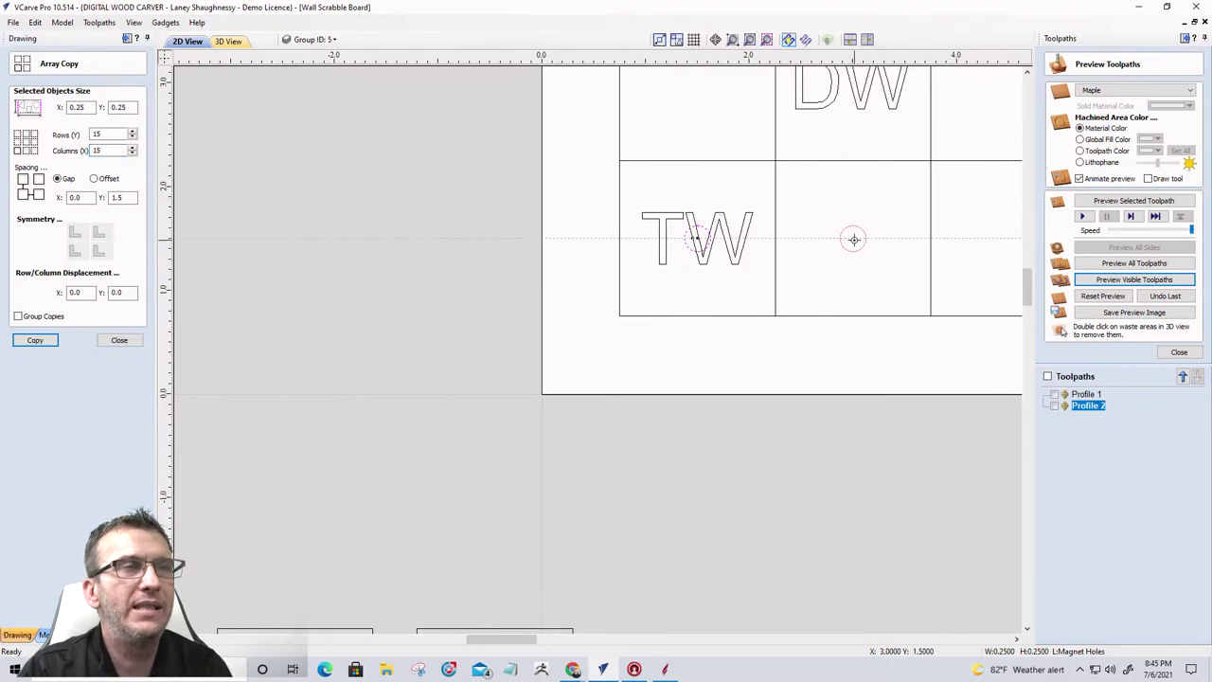
pyautogui.scroll(5, 717, 253)
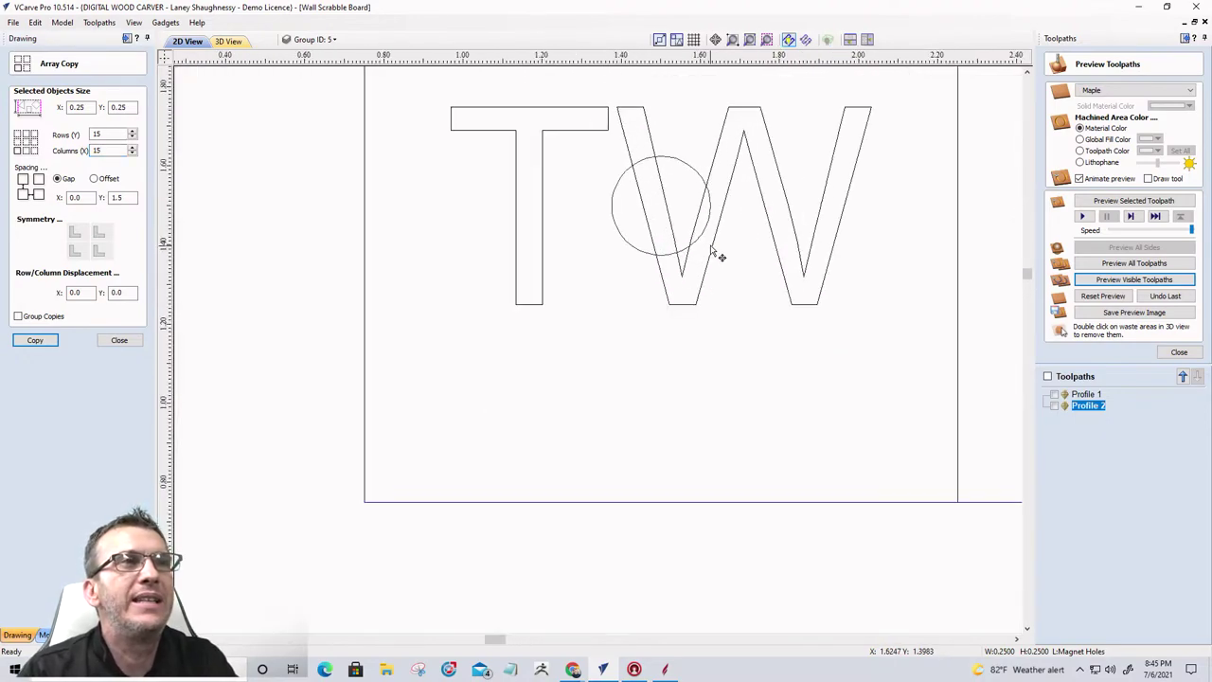
pyautogui.scroll(-3, 717, 254)
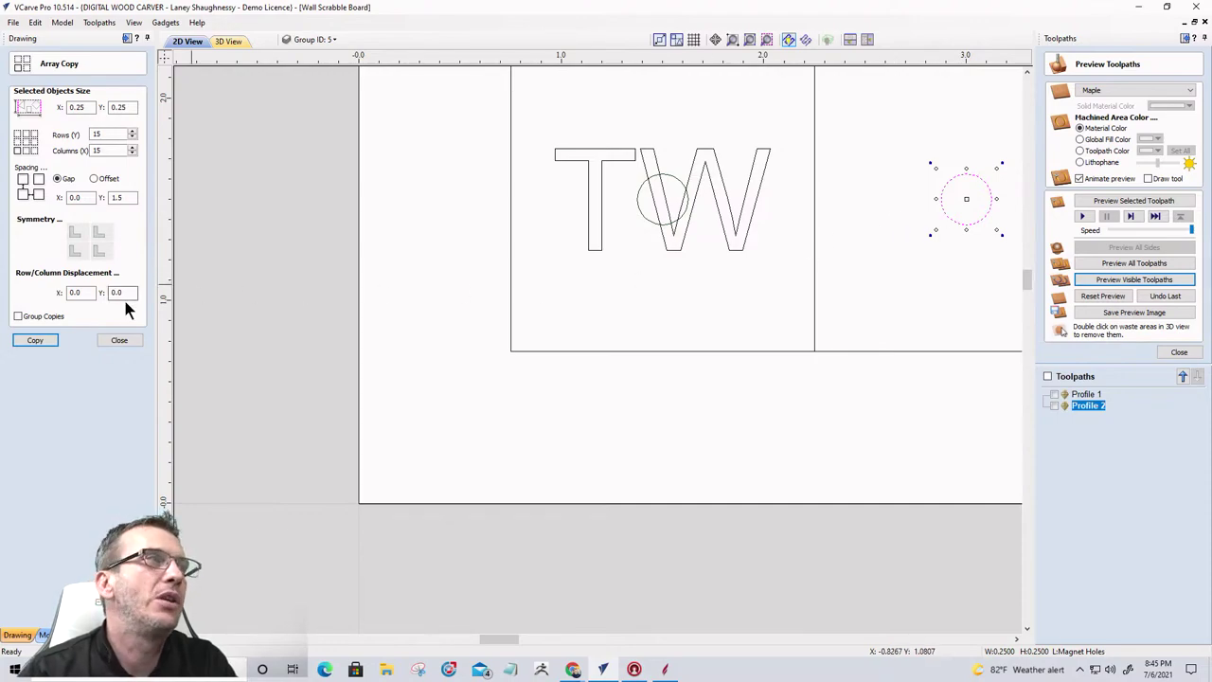
pyautogui.click(119, 340)
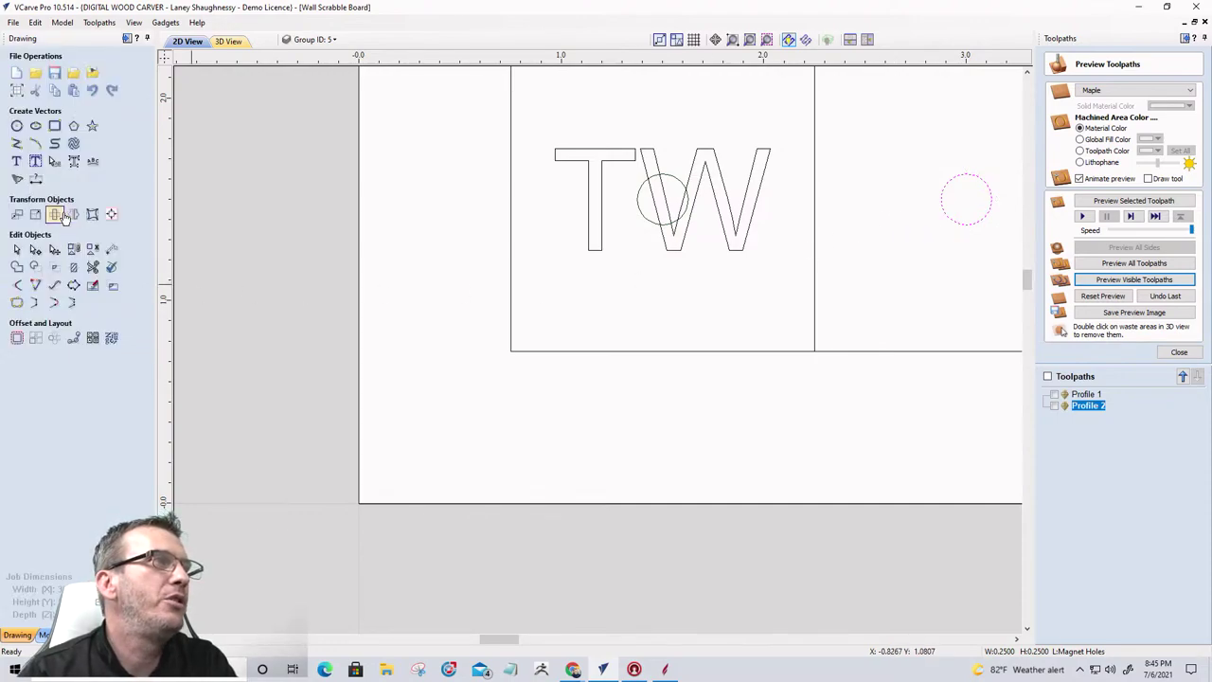
# Step: Measure from the spare circle's edge, then drag that circle onto the TW tile over the T–W join
pyautogui.click(35, 178)
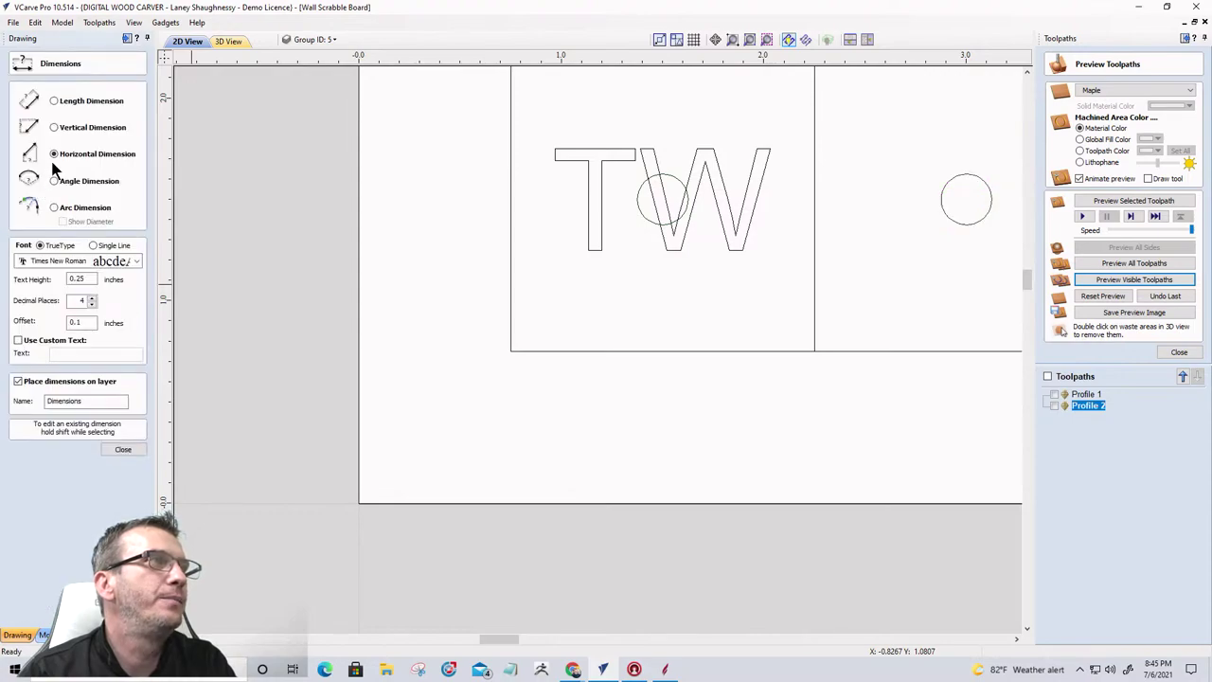
pyautogui.scroll(3, 692, 210)
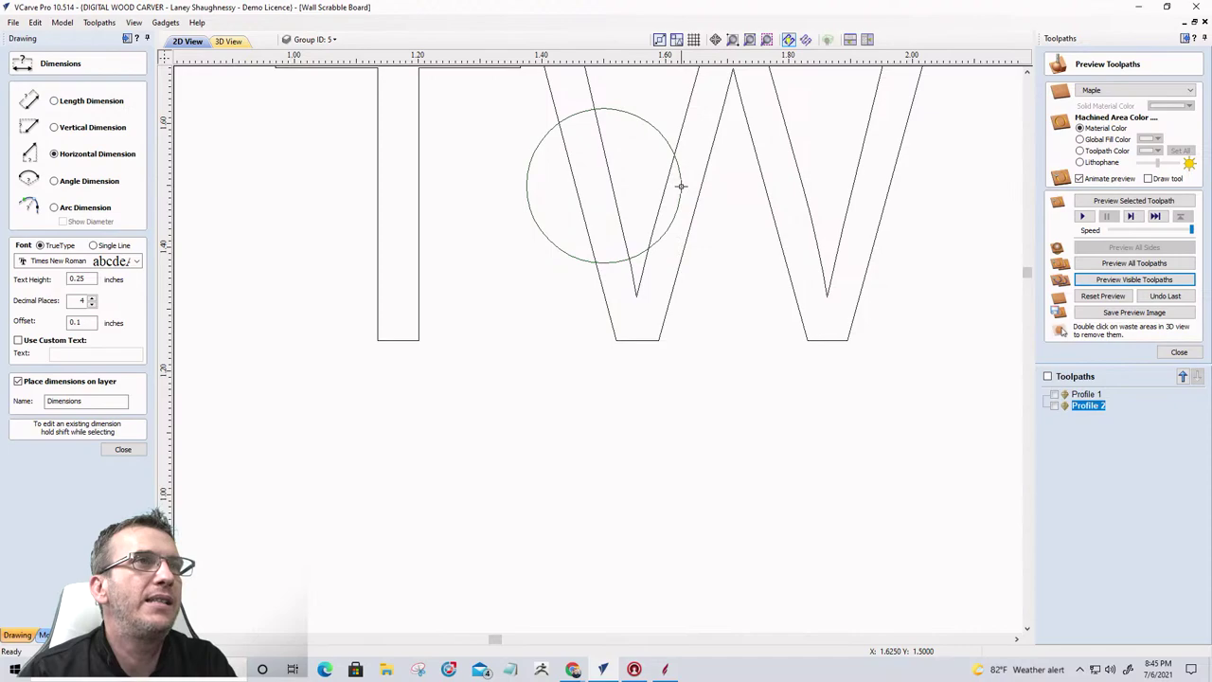
pyautogui.scroll(-3, 597, 268)
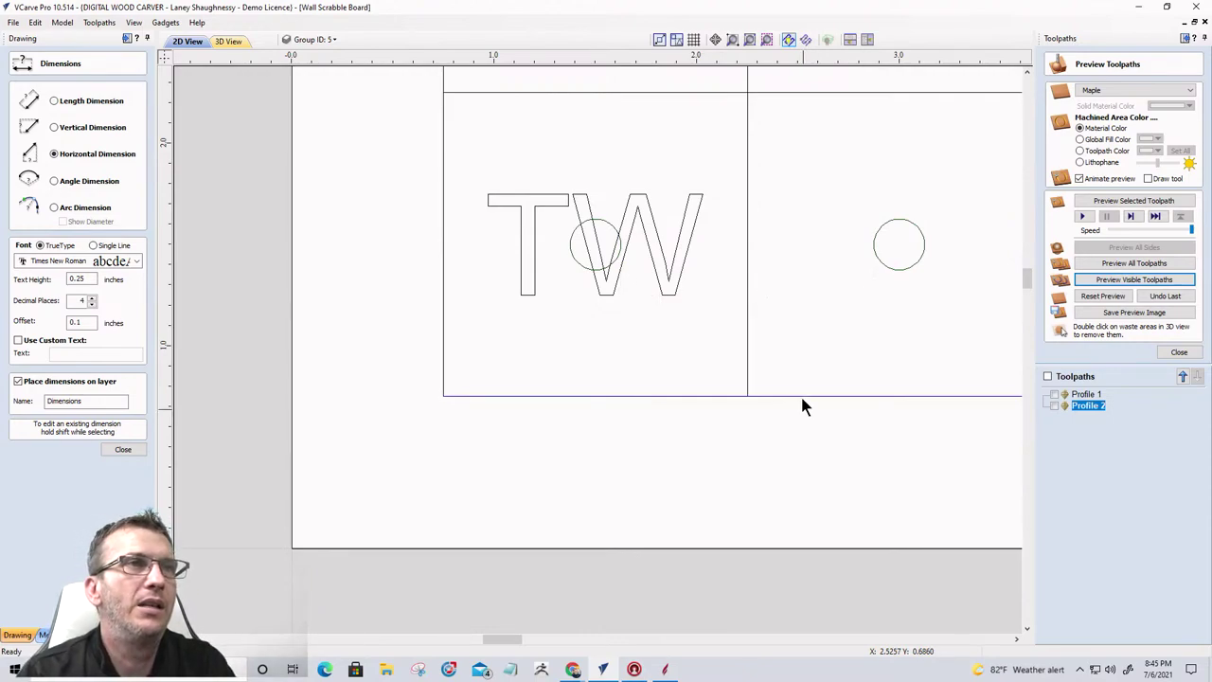
pyautogui.click(888, 269)
pyautogui.click(116, 450)
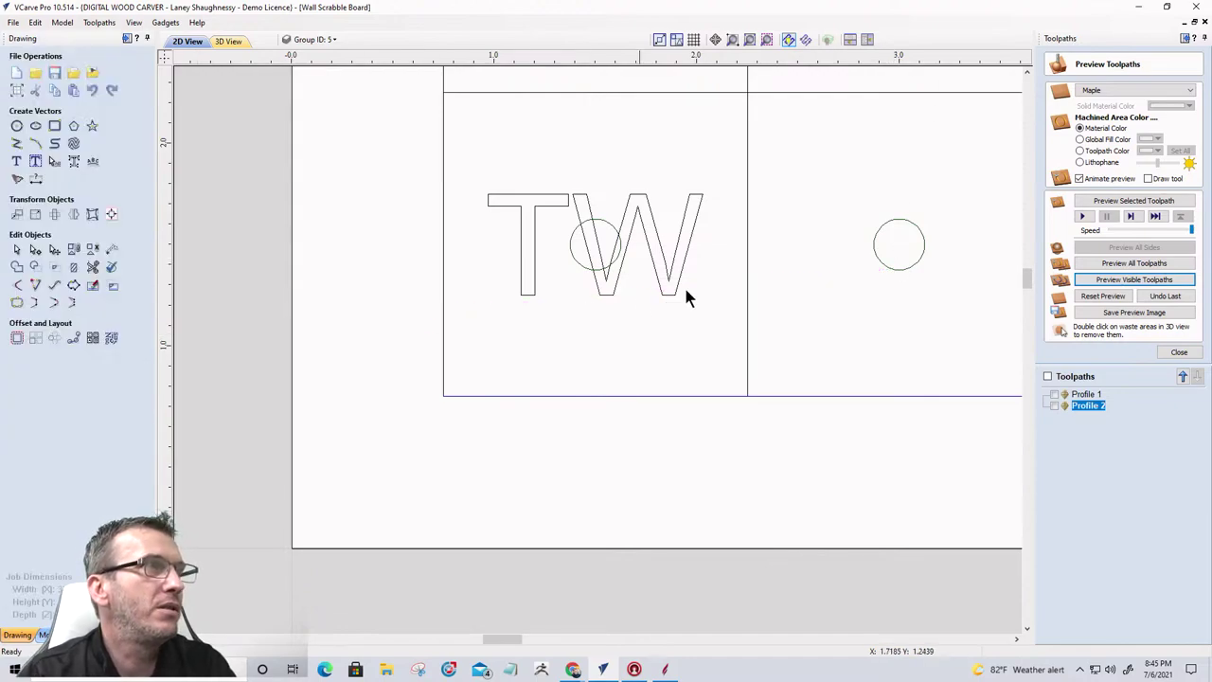
pyautogui.click(879, 270)
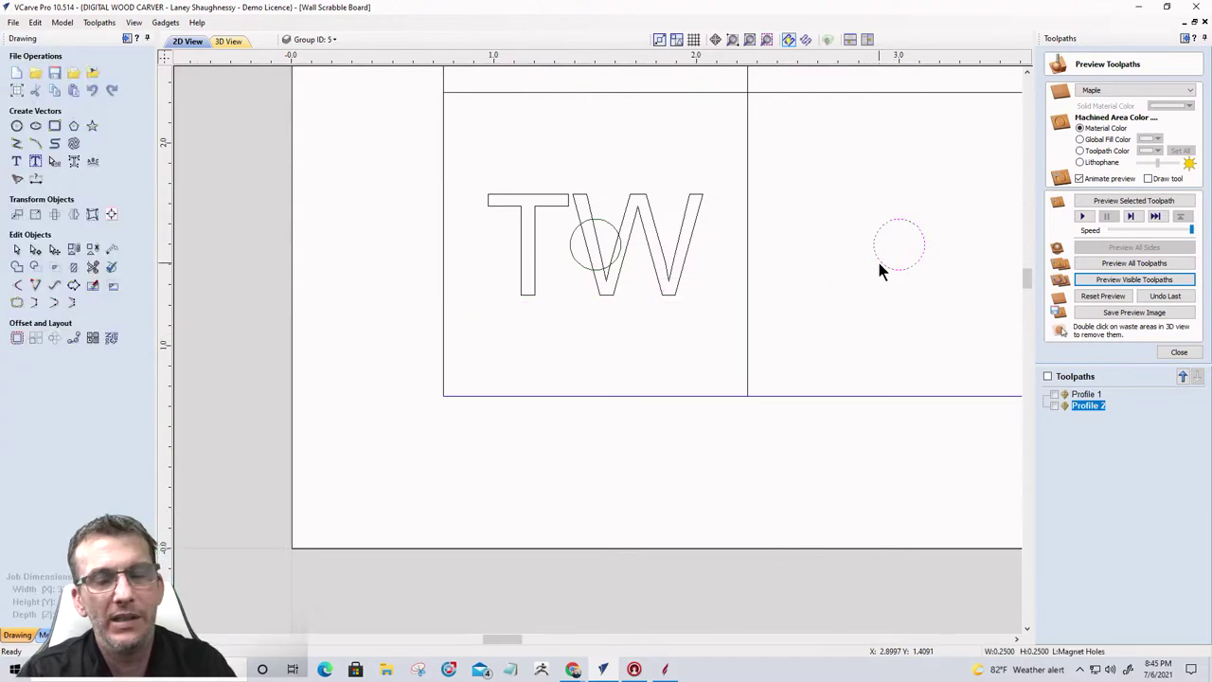
pyautogui.moveTo(843, 275); pyautogui.dragTo(590, 270)
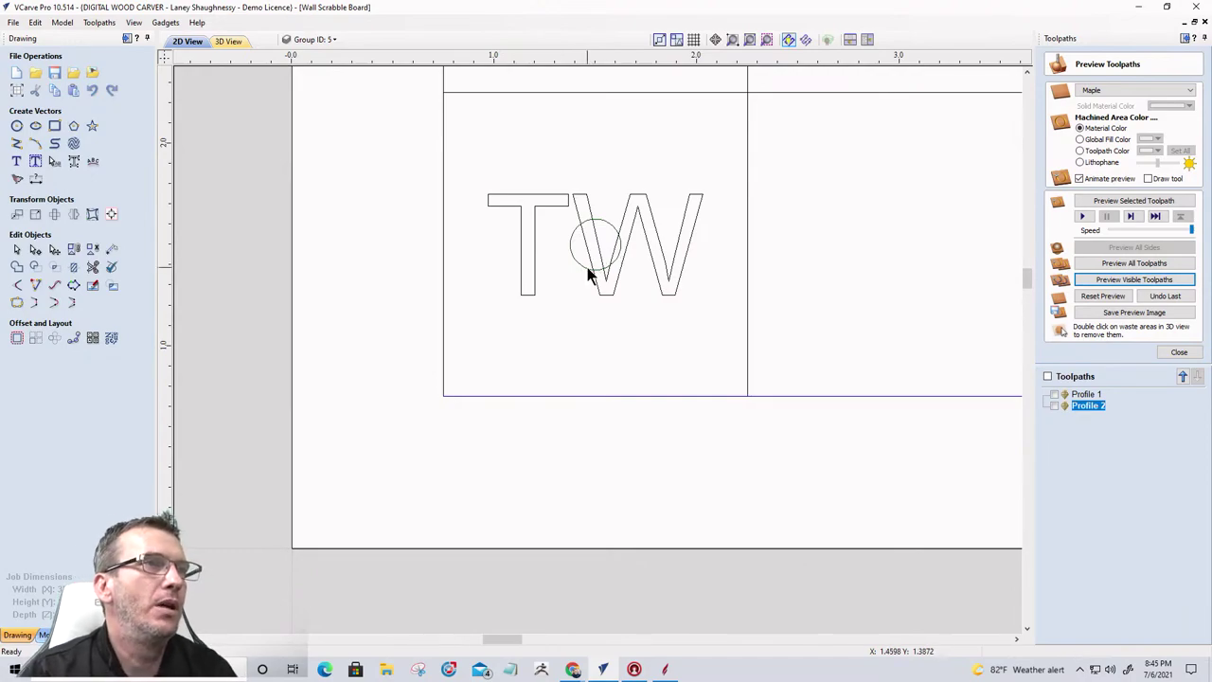
# Step: Array-copy the magnet-hole circle into 15 rows by 15 columns with a 1.25 gap
pyautogui.click(35, 337)
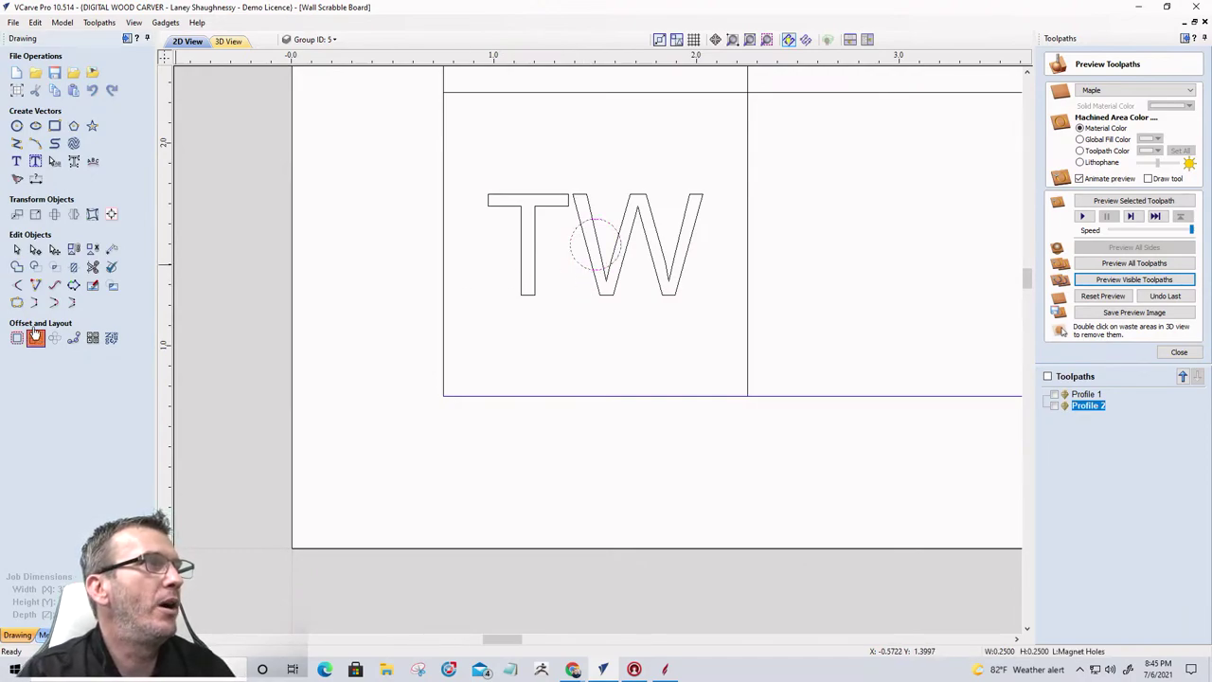
pyautogui.press('Tab')
pyautogui.press('Tab')
pyautogui.press('Tab')
pyautogui.press('Tab')
pyautogui.press('Tab')
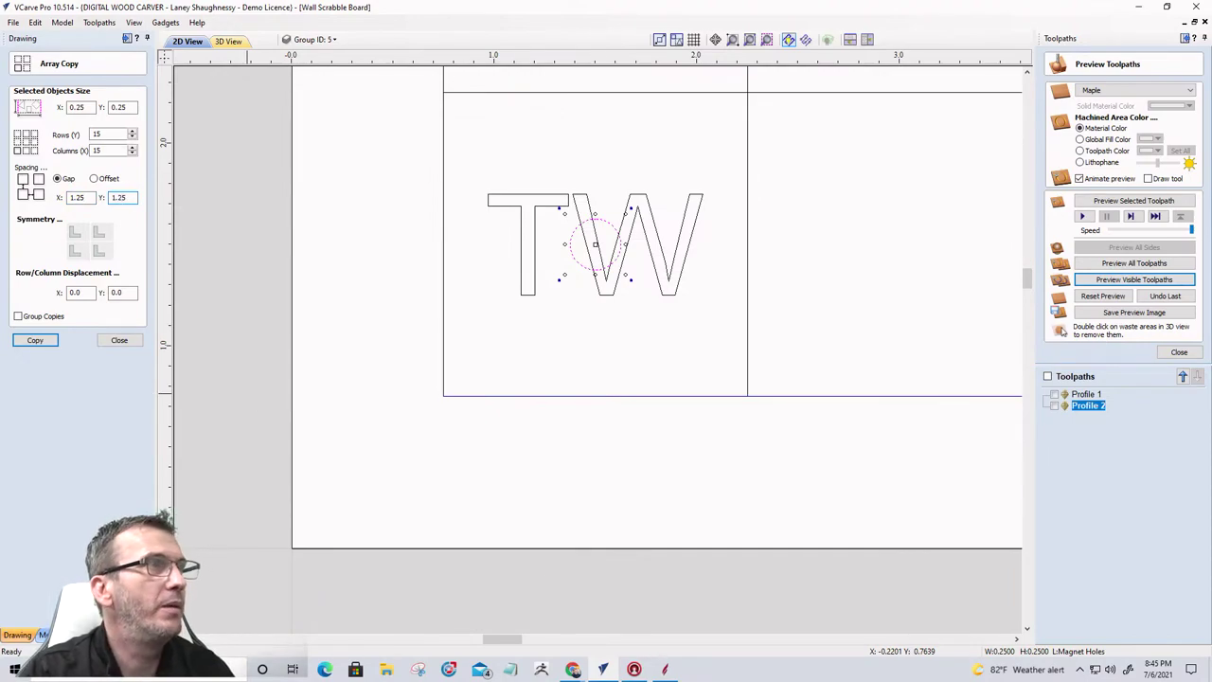
pyautogui.click(35, 340)
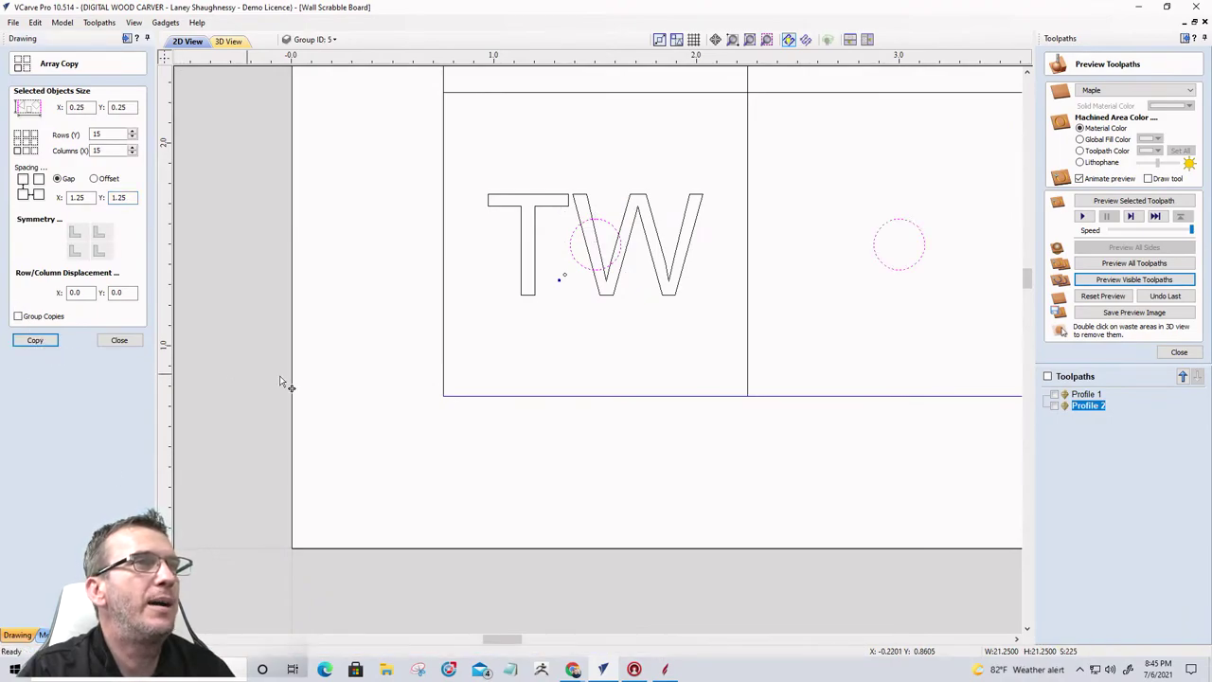
pyautogui.scroll(-4, 309, 384)
pyautogui.scroll(-4, 309, 384)
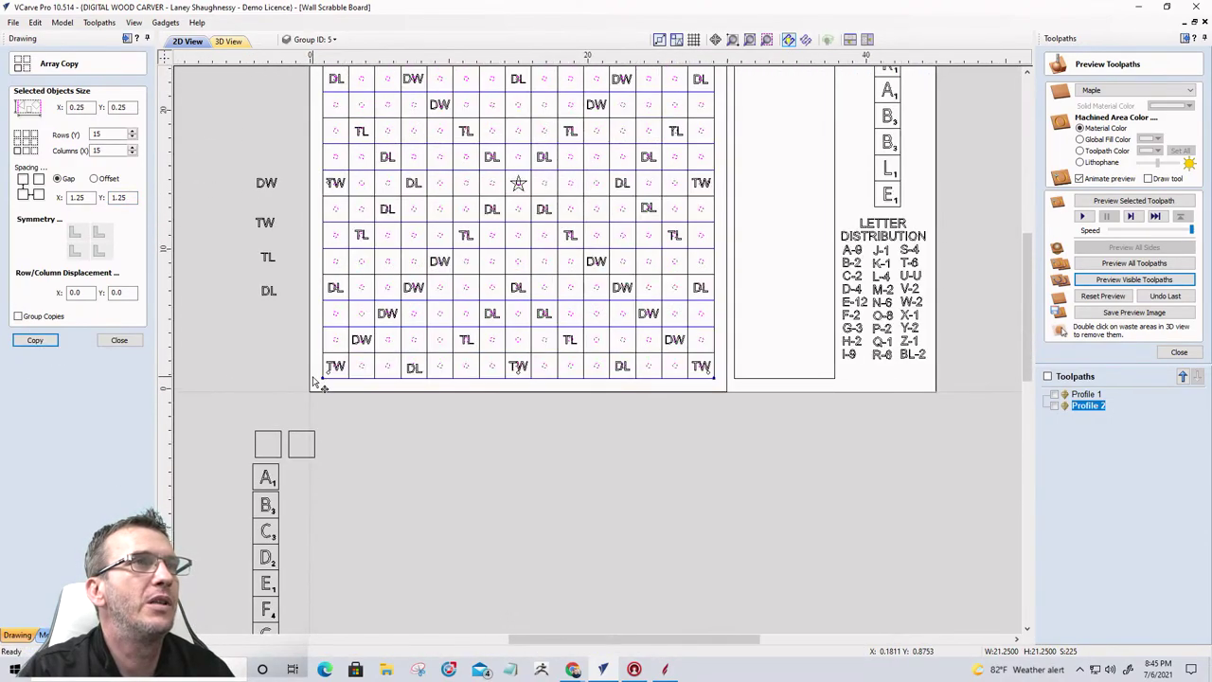
pyautogui.scroll(3, 327, 94)
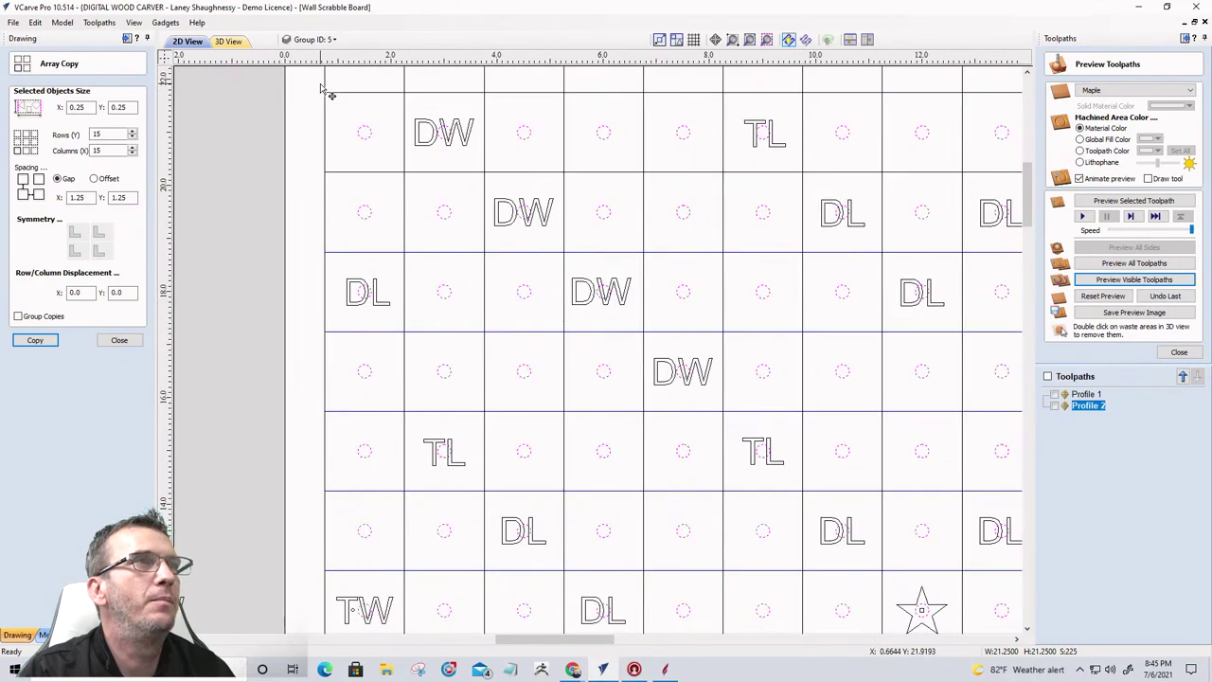
pyautogui.scroll(-3, 331, 97)
pyautogui.scroll(-3, 464, 204)
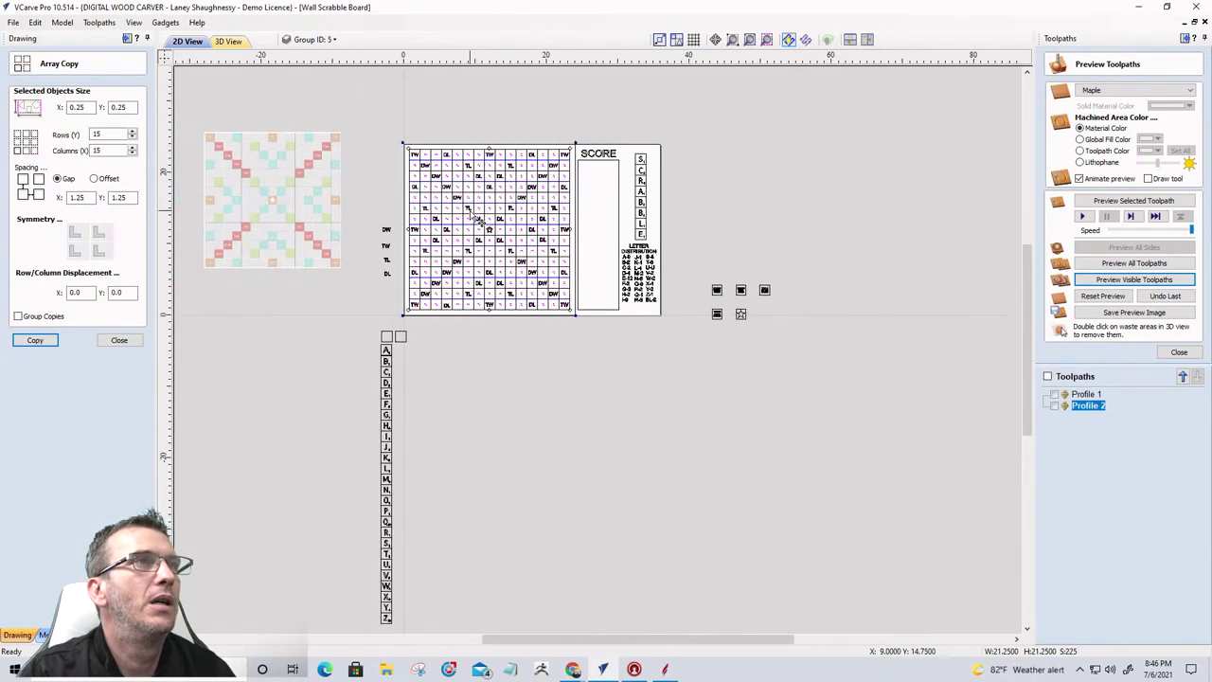
pyautogui.scroll(3, 471, 210)
pyautogui.scroll(-2, 445, 284)
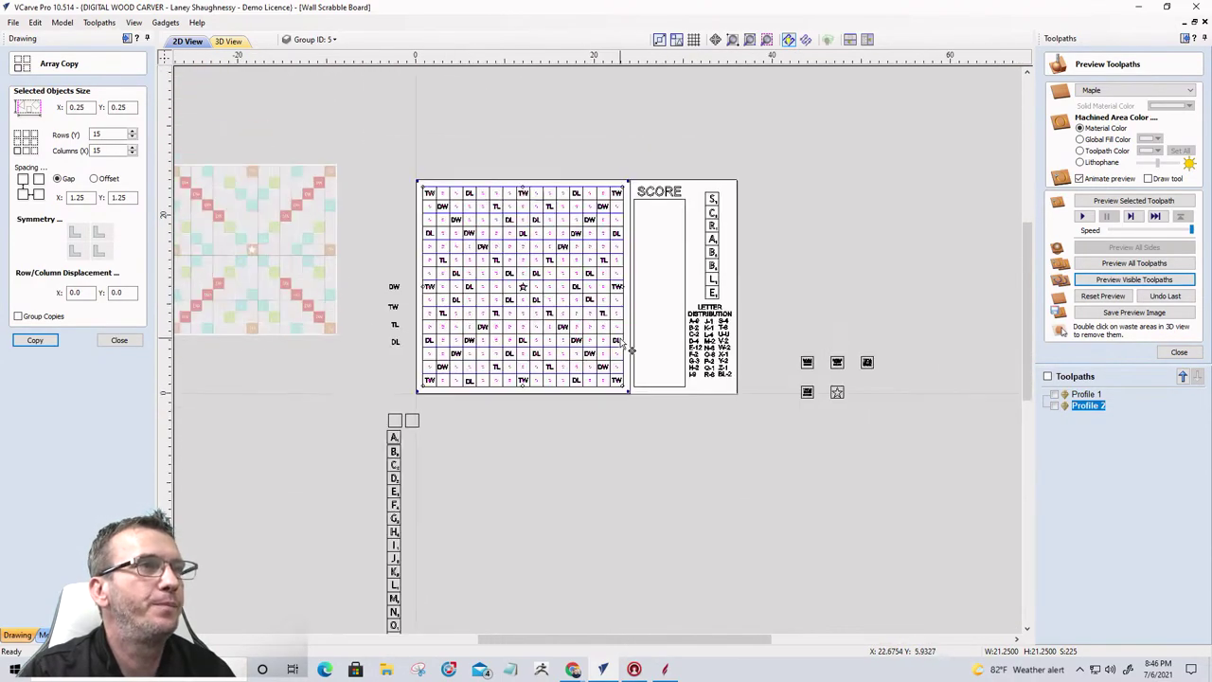
pyautogui.scroll(2, 422, 269)
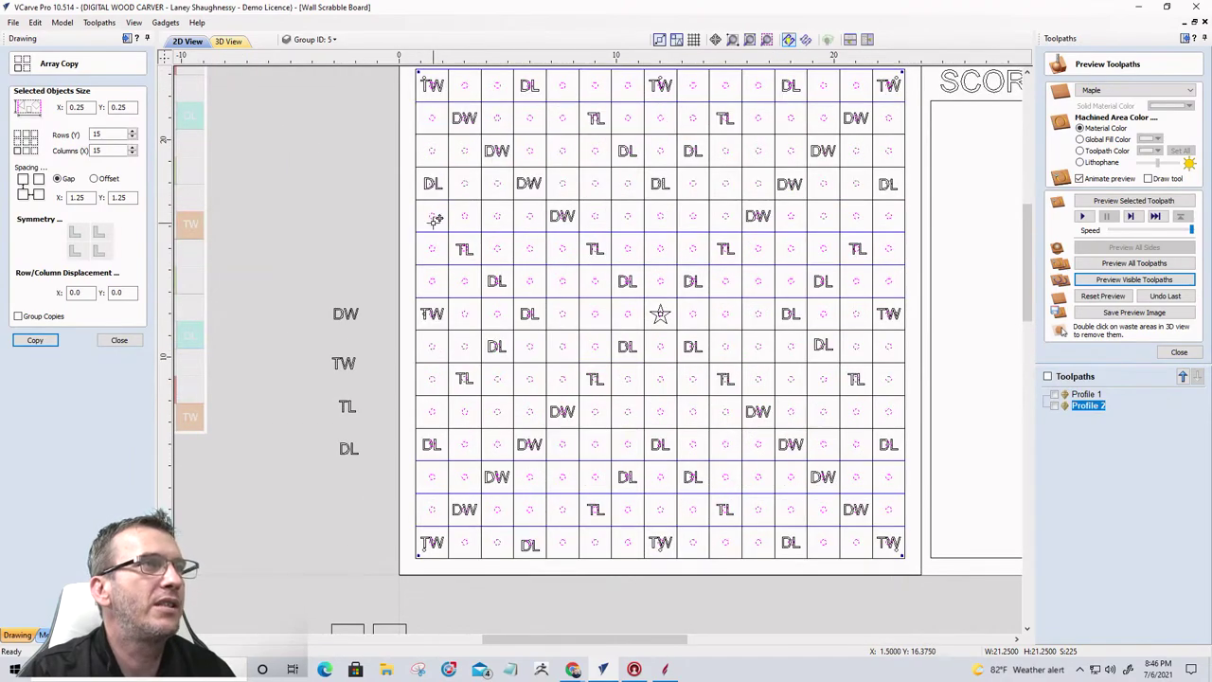
pyautogui.press('Return')
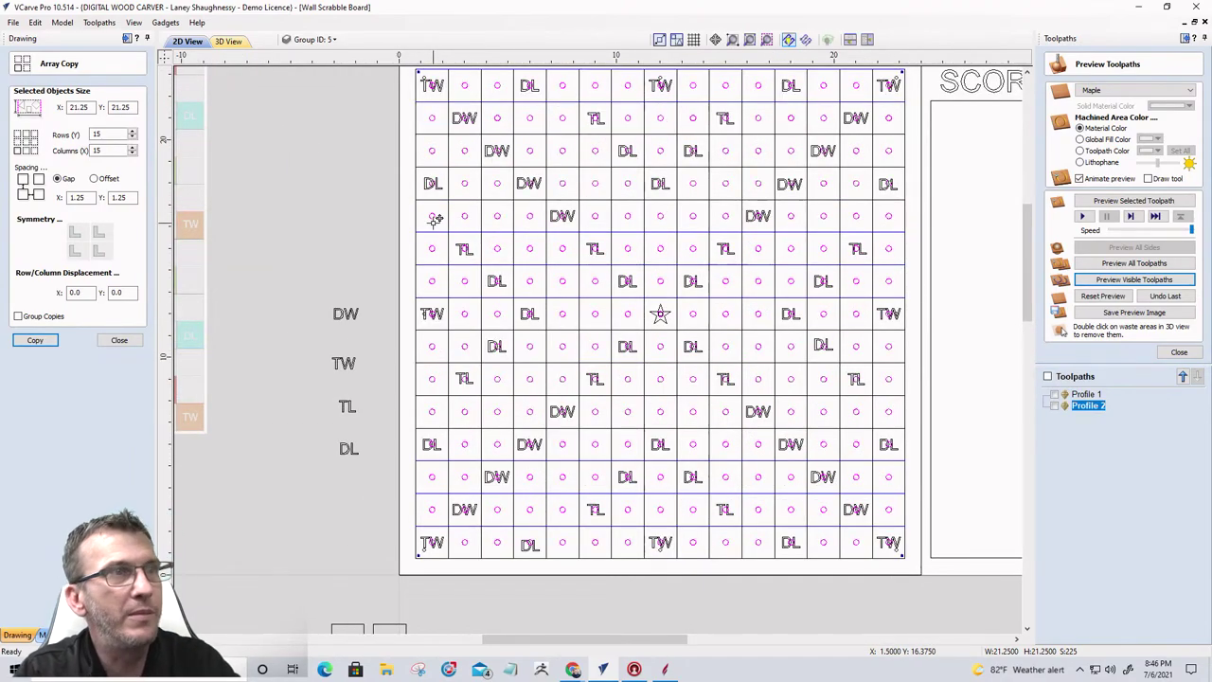
# Step: Open the circle grid's context menu, then dismiss it and deselect the circles
pyautogui.rightClick(597, 185)
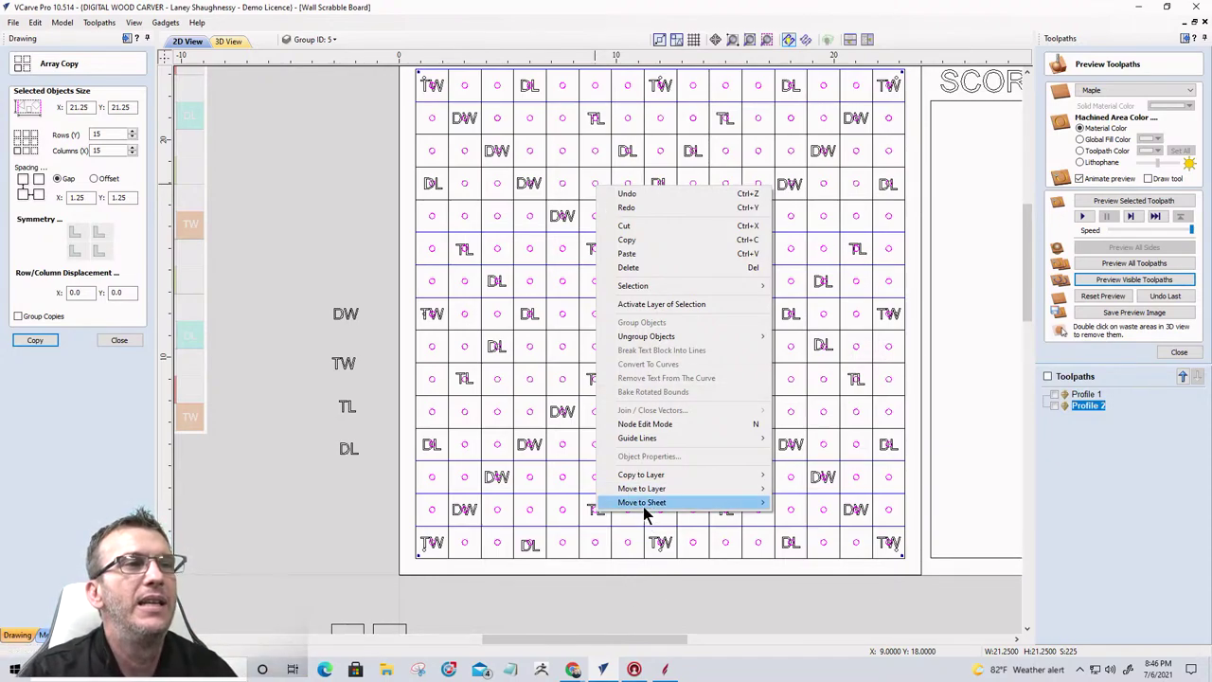
pyautogui.moveTo(643, 504)
pyautogui.click(400, 265)
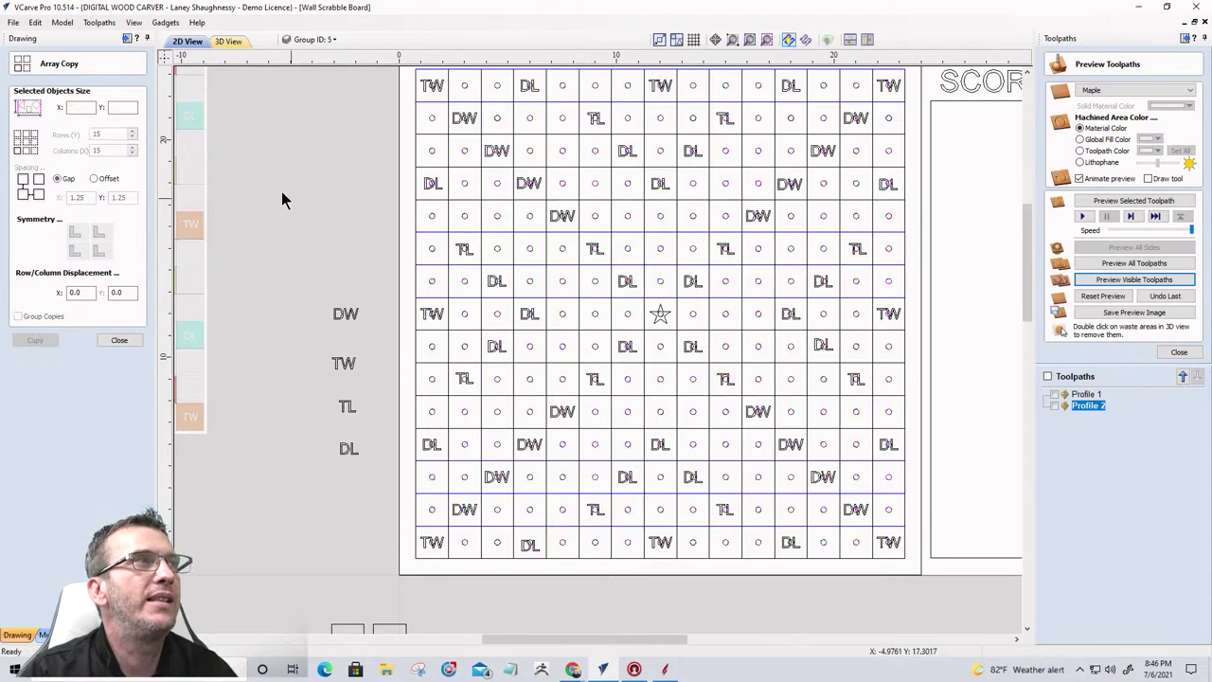
# Step: Close Array Copy and set the job to Double Sided in Job Setup
pyautogui.click(119, 341)
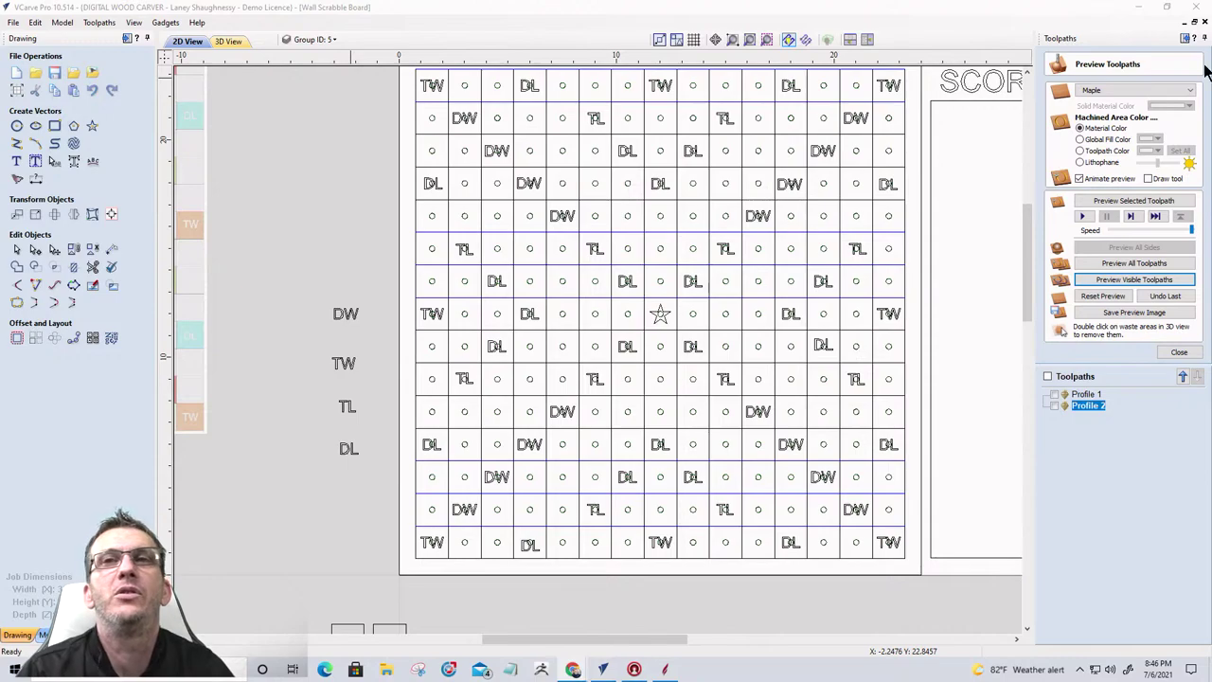
pyautogui.click(16, 91)
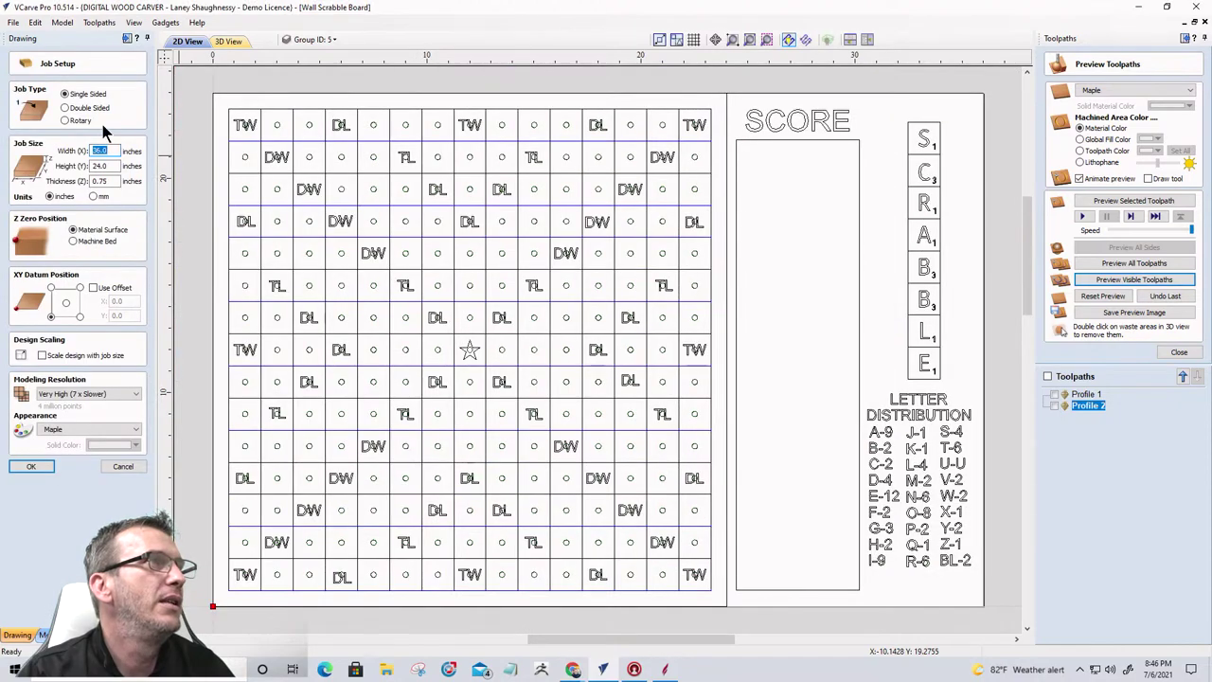
pyautogui.click(65, 108)
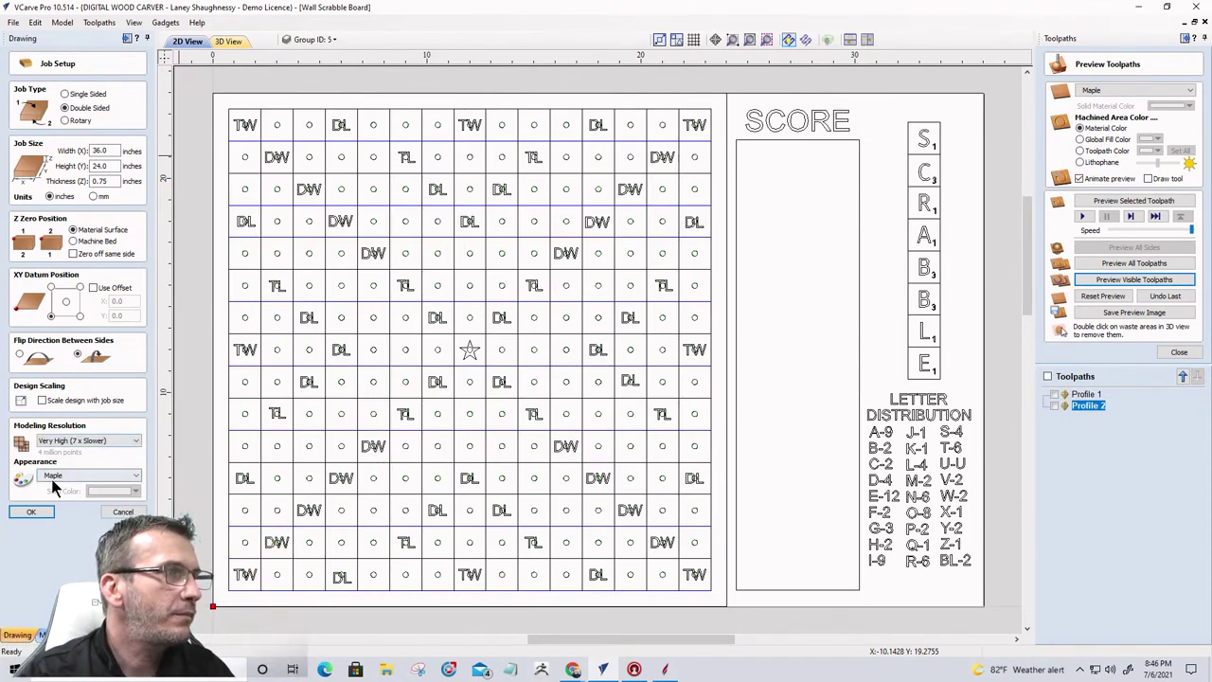
pyautogui.click(31, 512)
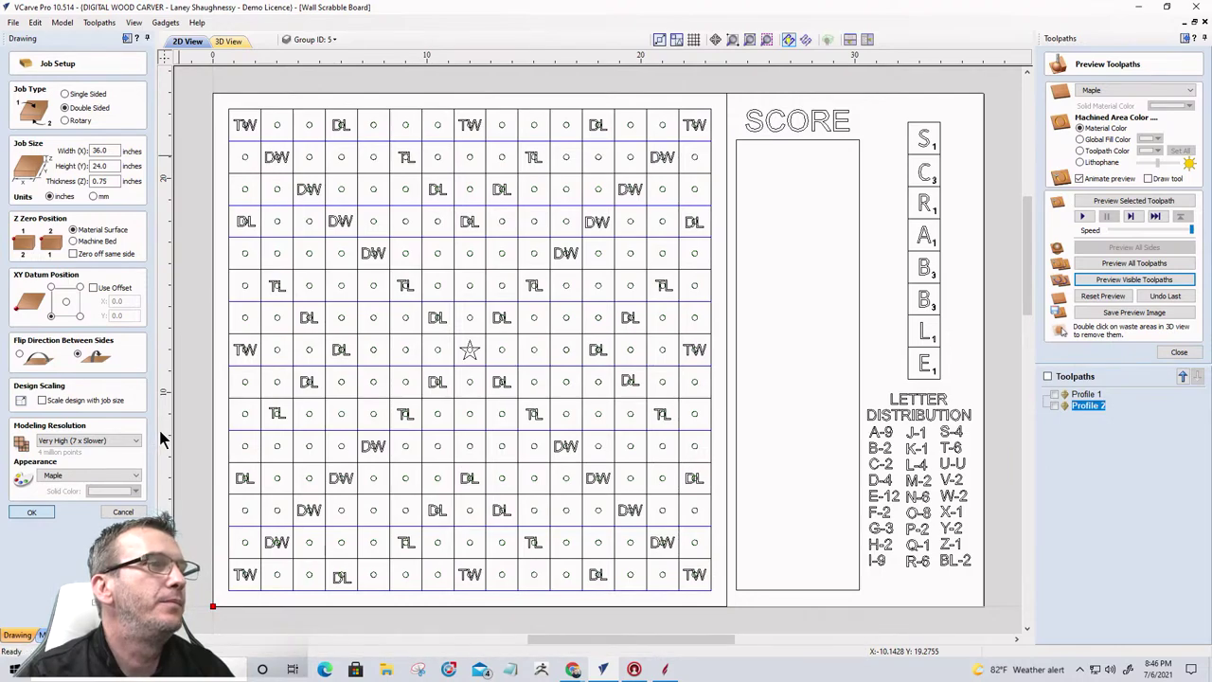
pyautogui.click(29, 514)
# Step: Decline recalculating toolpaths and move the selected hole circles to the back side
pyautogui.click(629, 376)
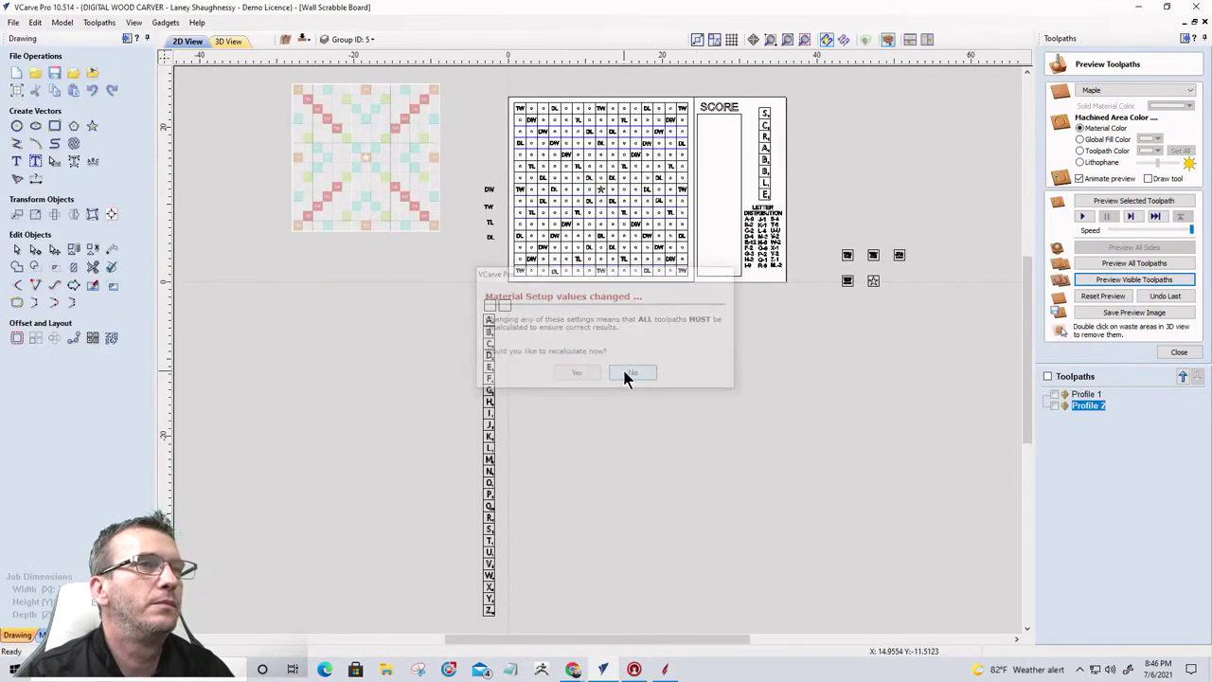
pyautogui.scroll(4, 564, 232)
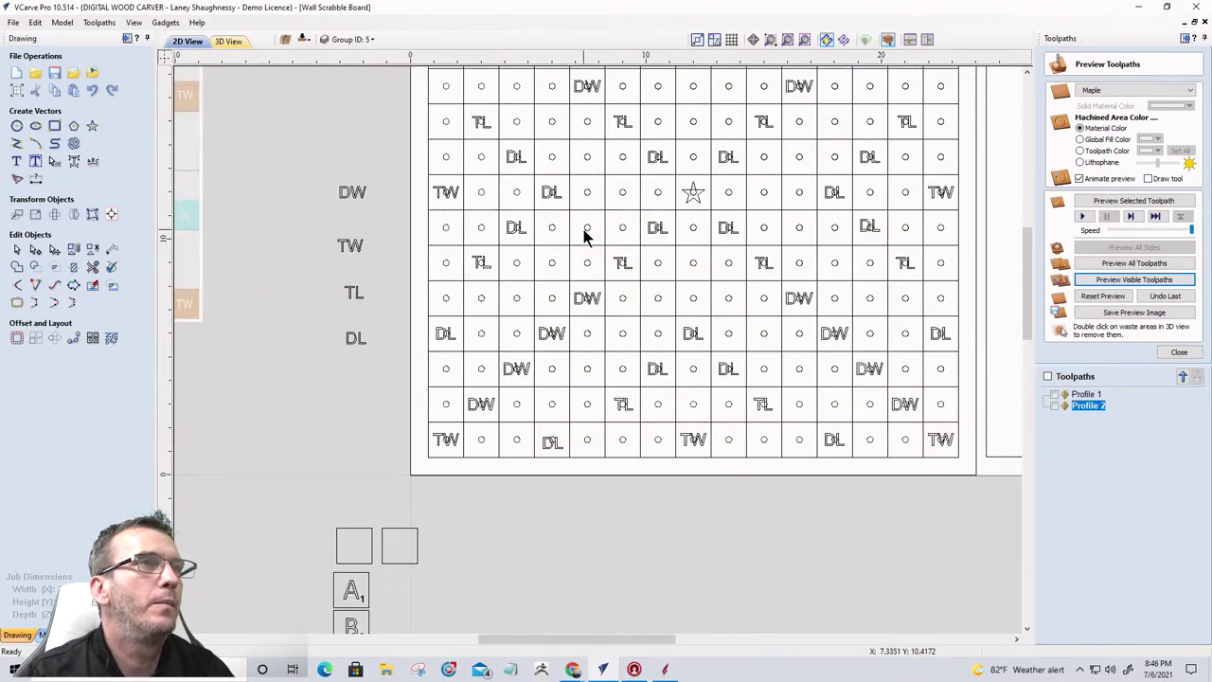
pyautogui.scroll(3, 586, 236)
pyautogui.rightClick(587, 237)
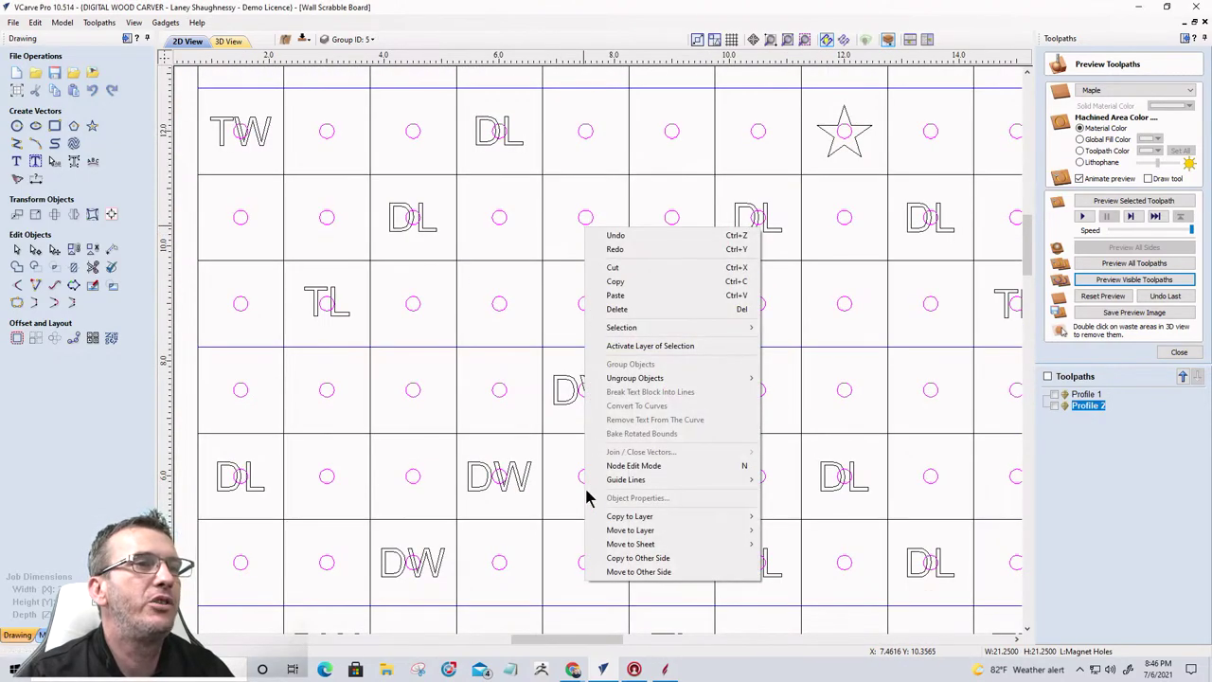
pyautogui.click(646, 573)
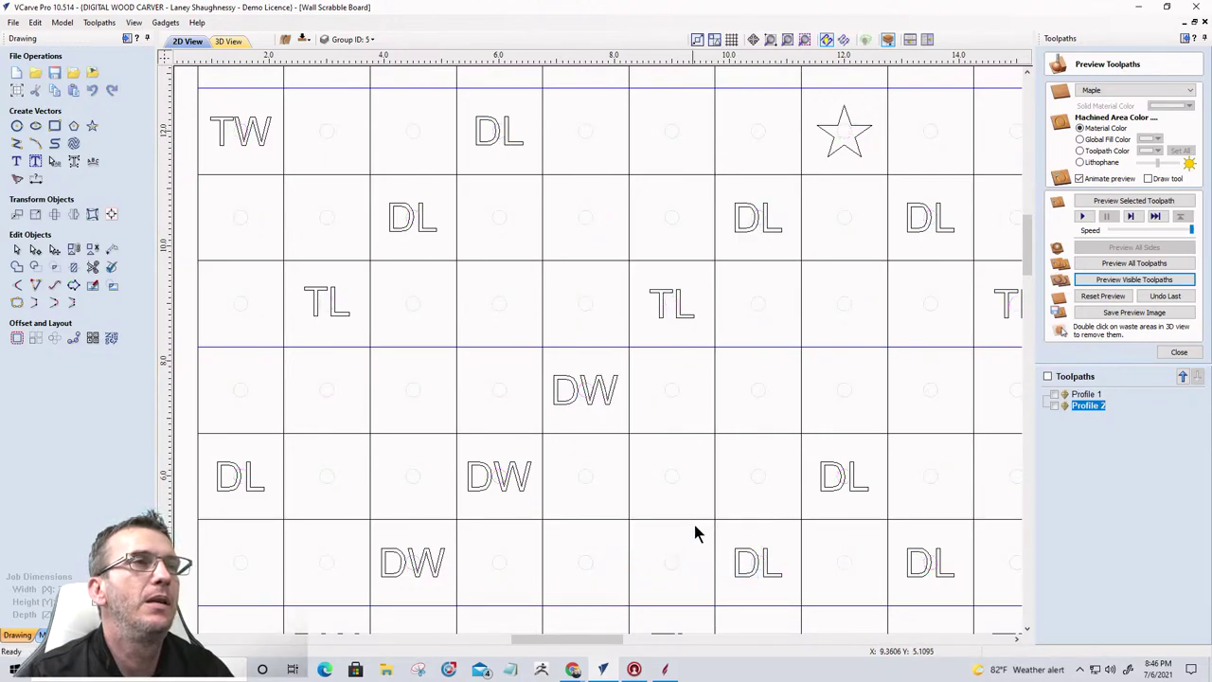
# Step: Check the circles on the bottom side, then switch back to the top side
pyautogui.scroll(-3, 701, 521)
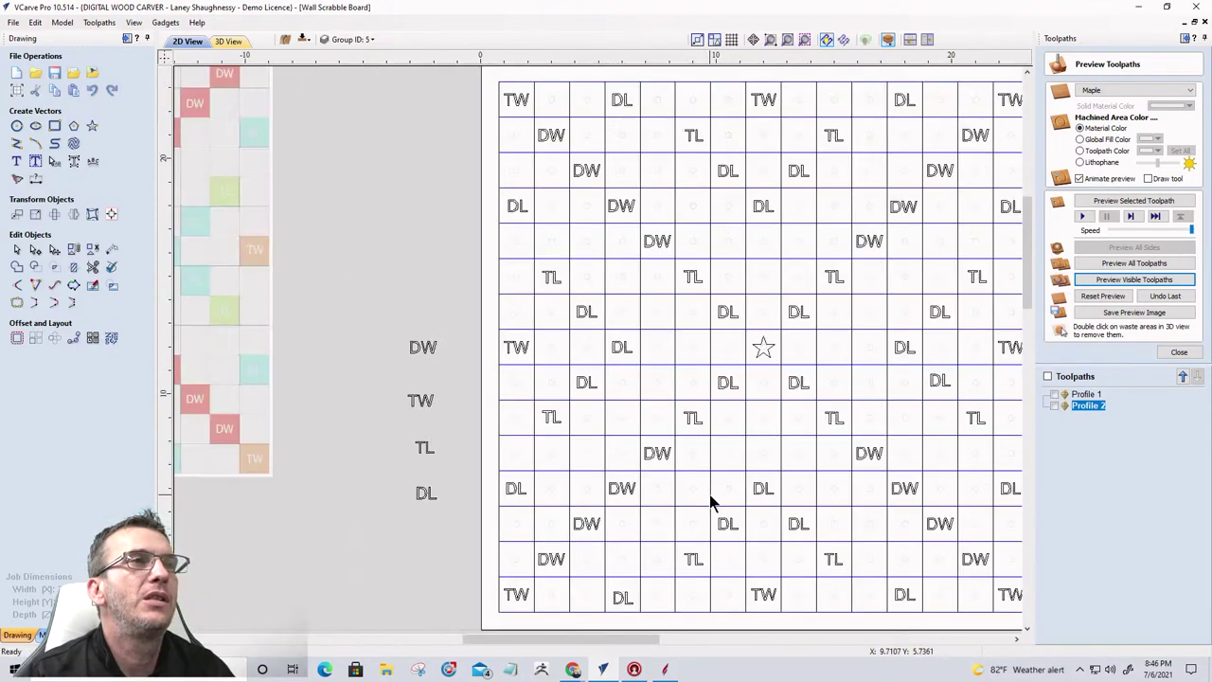
pyautogui.click(303, 41)
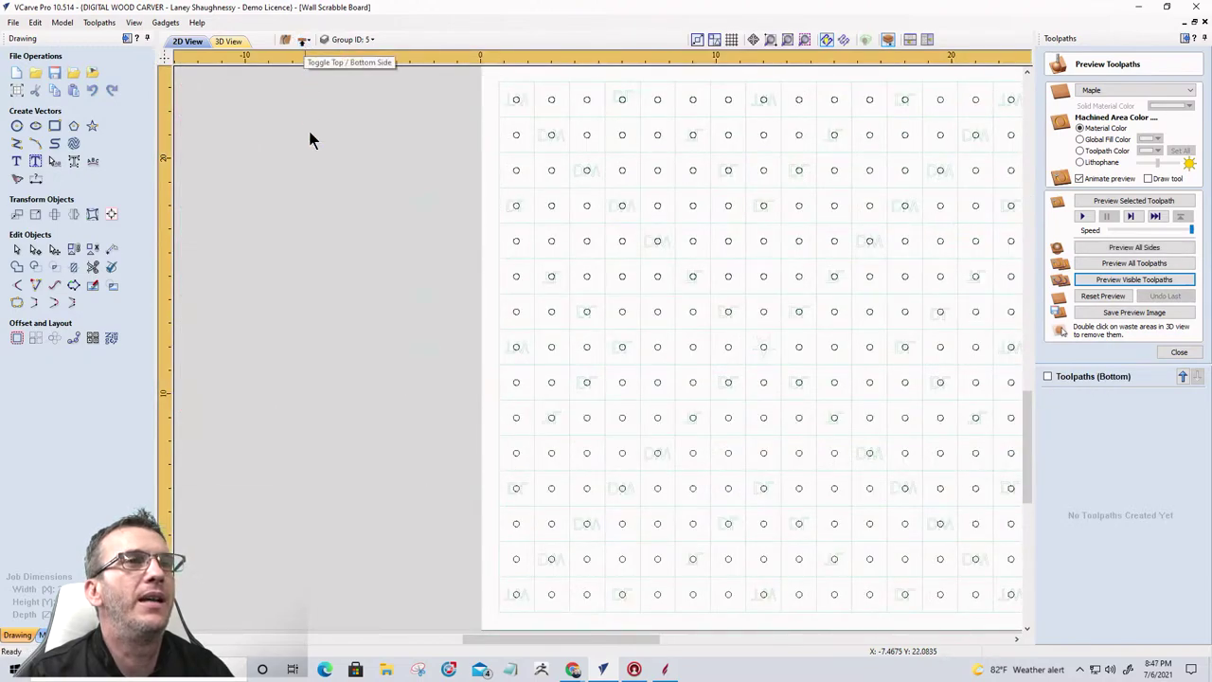
pyautogui.scroll(-2, 453, 380)
pyautogui.scroll(1, 453, 379)
pyautogui.scroll(1, 452, 384)
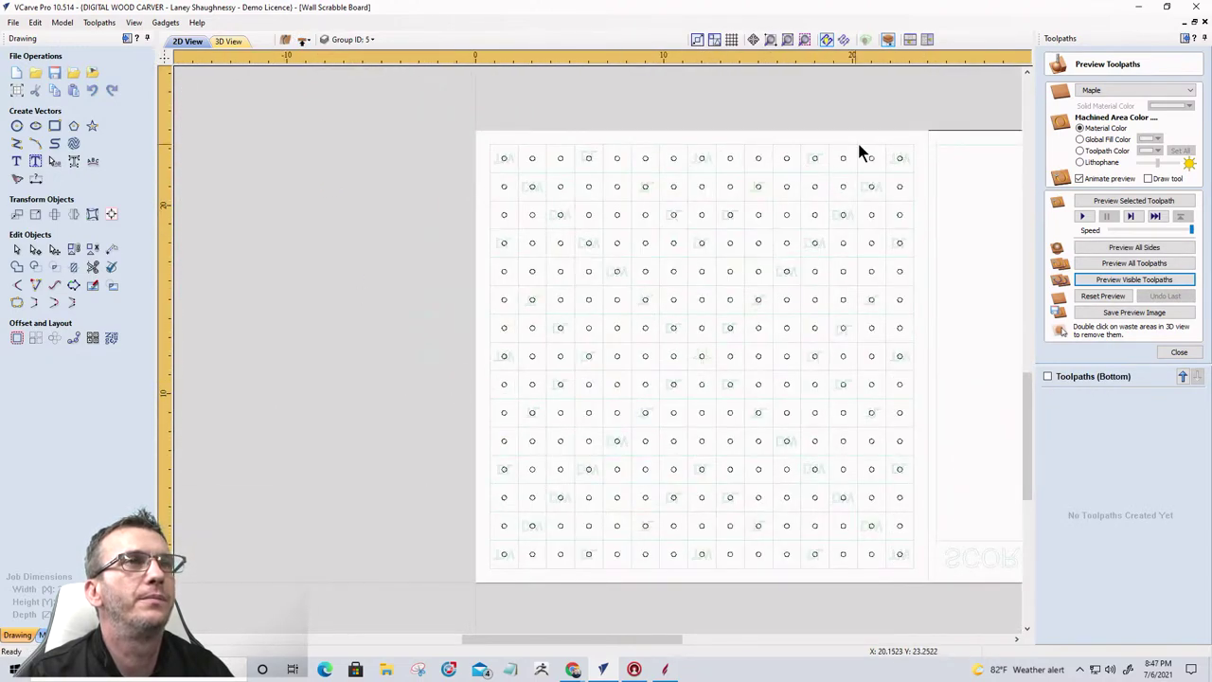
pyautogui.scroll(2, 864, 149)
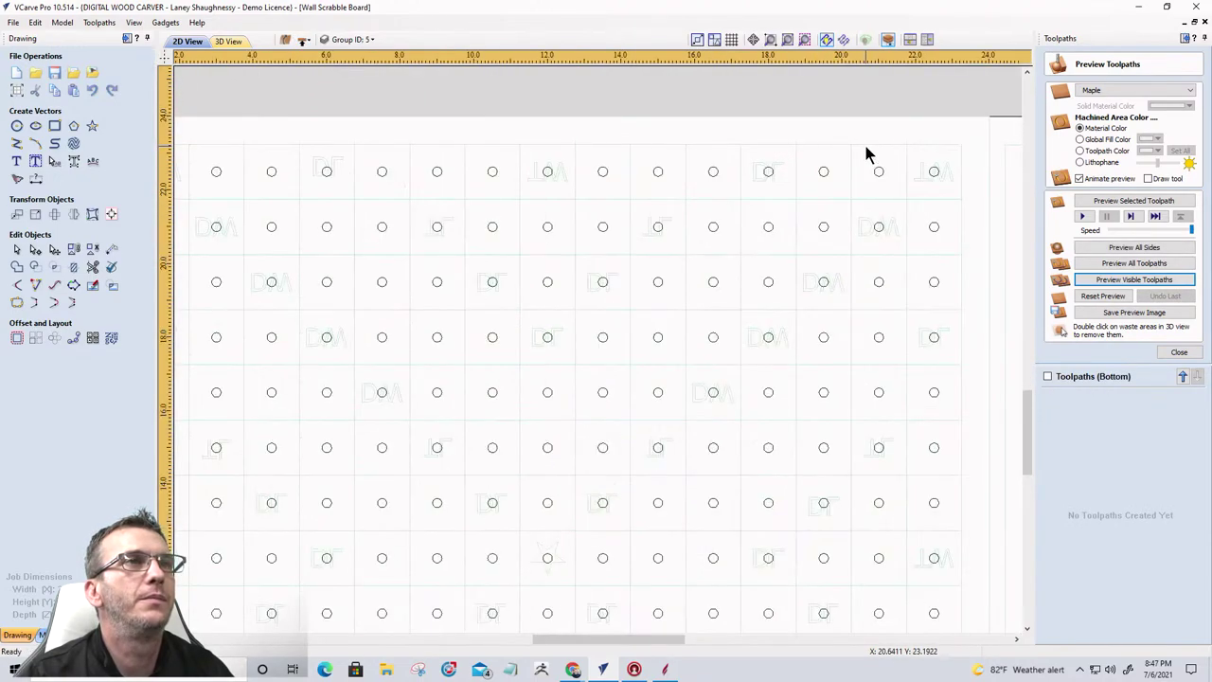
pyautogui.click(303, 43)
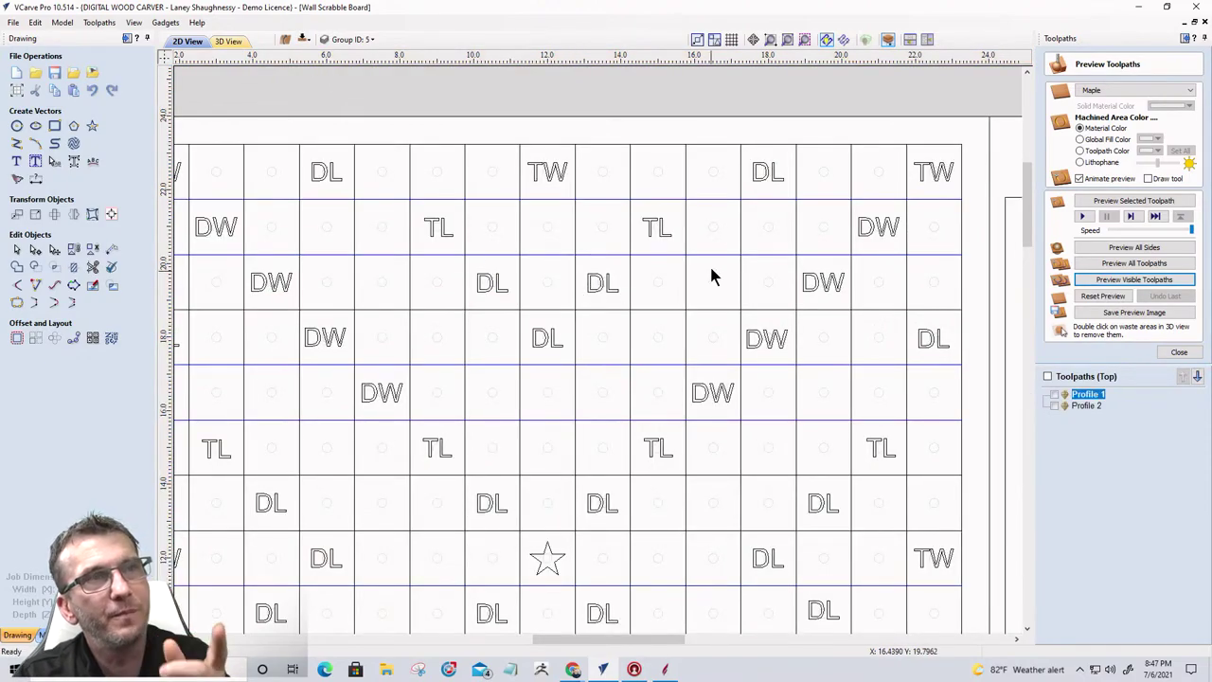
pyautogui.scroll(6, 767, 176)
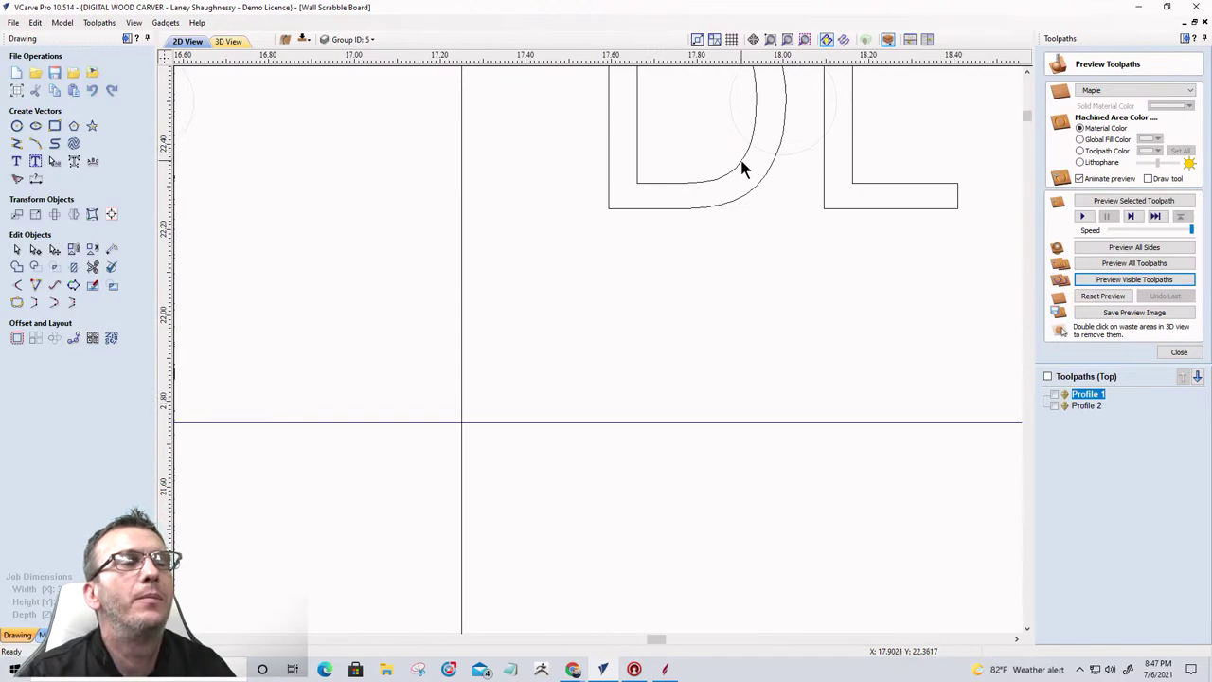
pyautogui.scroll(-6, 772, 220)
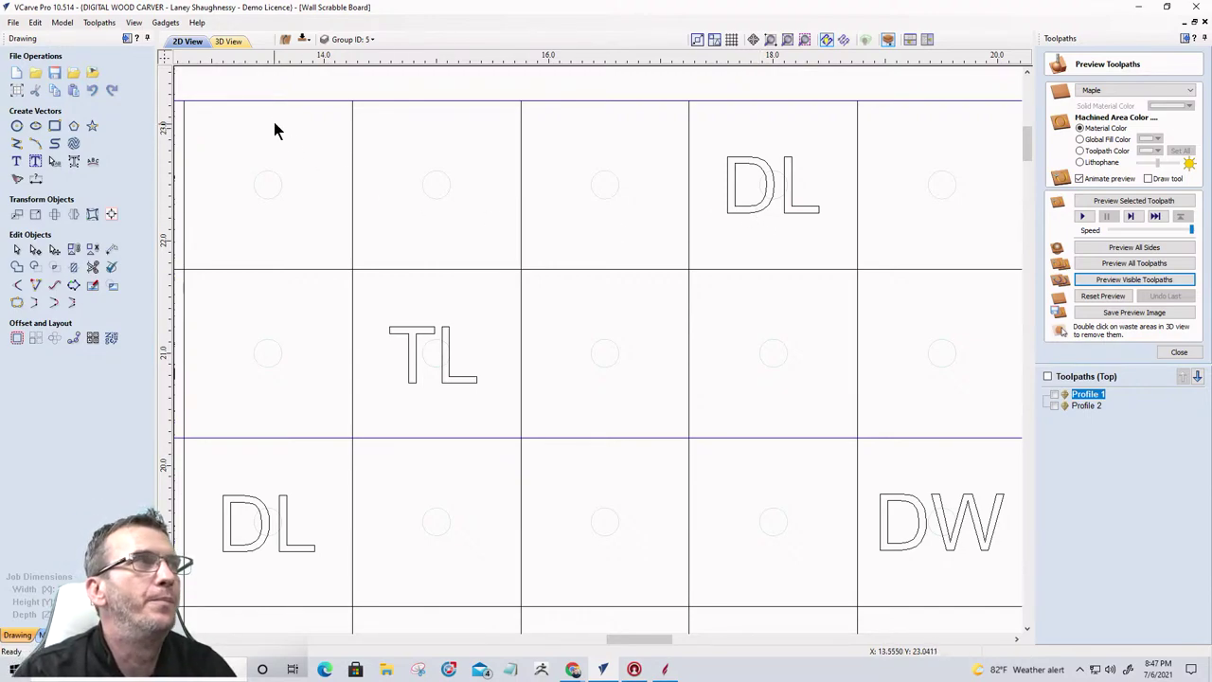
pyautogui.click(351, 40)
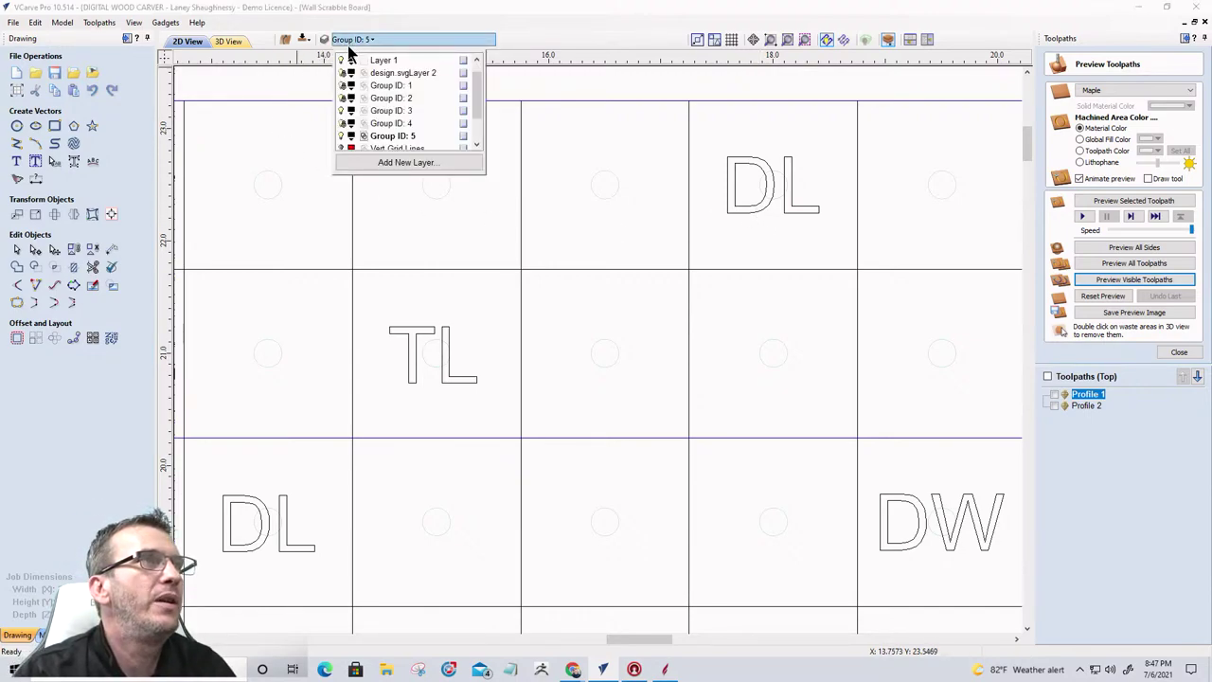
# Step: Unlock the Group ID: 5 and Group ID: 2 layers plus two more locked lettering layers
pyautogui.rightClick(464, 140)
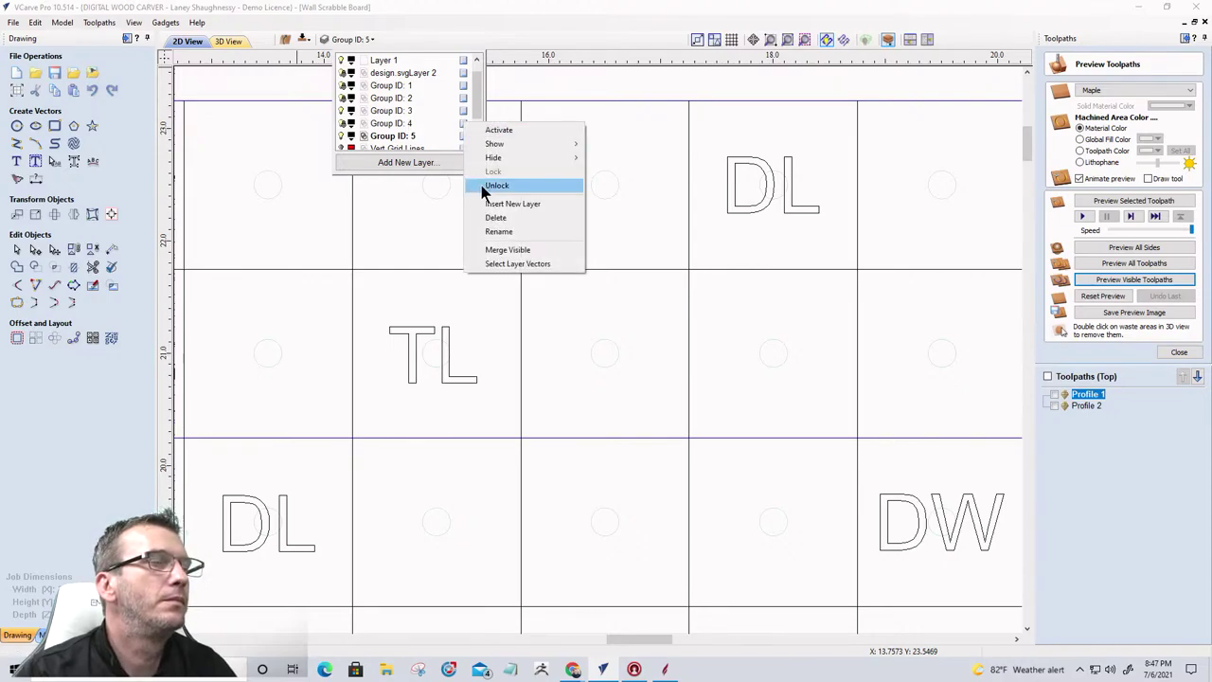
pyautogui.click(483, 189)
pyautogui.click(335, 41)
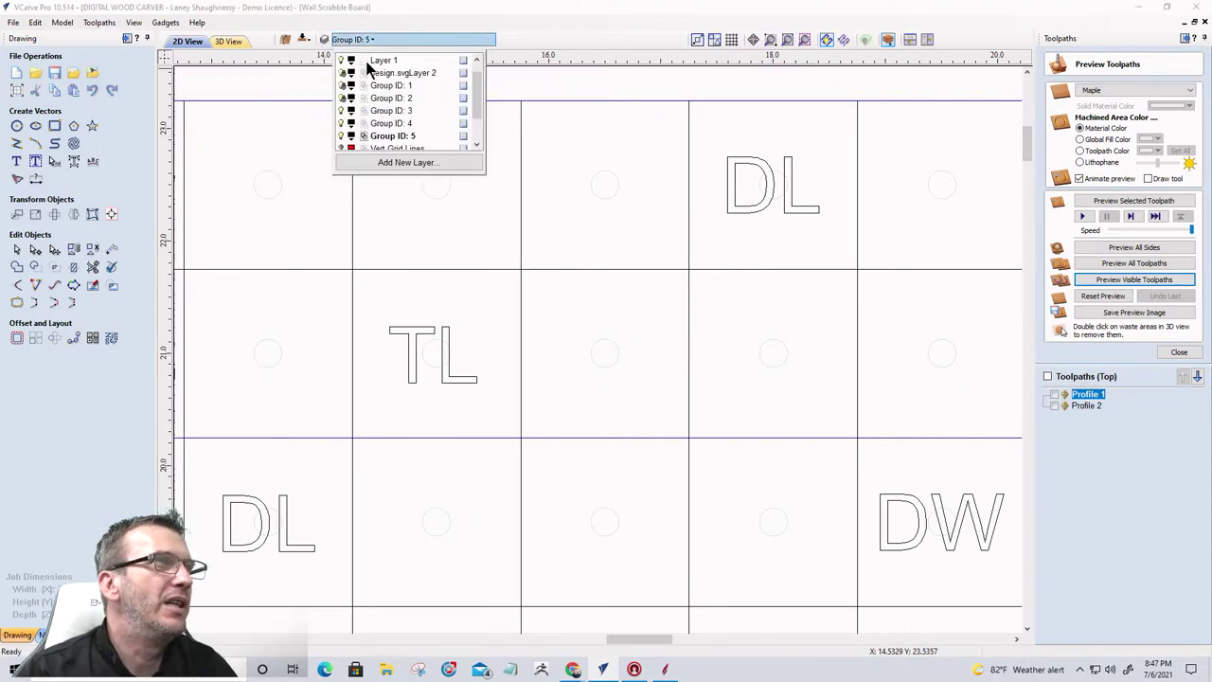
pyautogui.rightClick(462, 102)
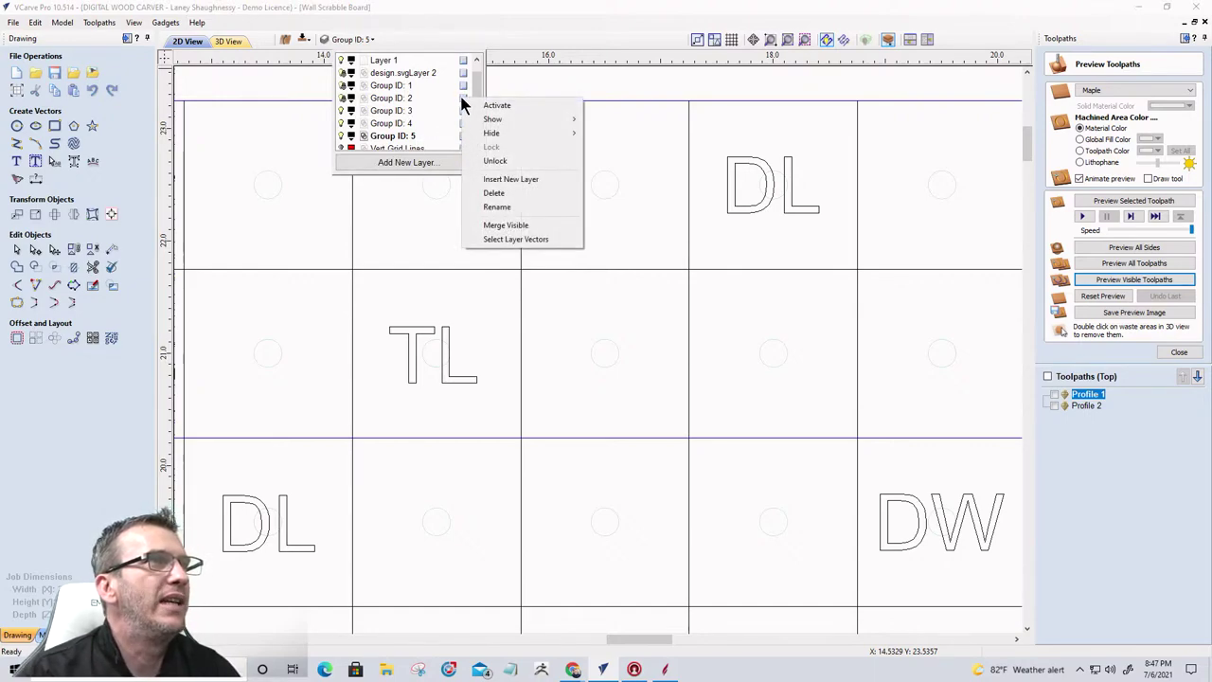
pyautogui.click(481, 162)
pyautogui.click(358, 43)
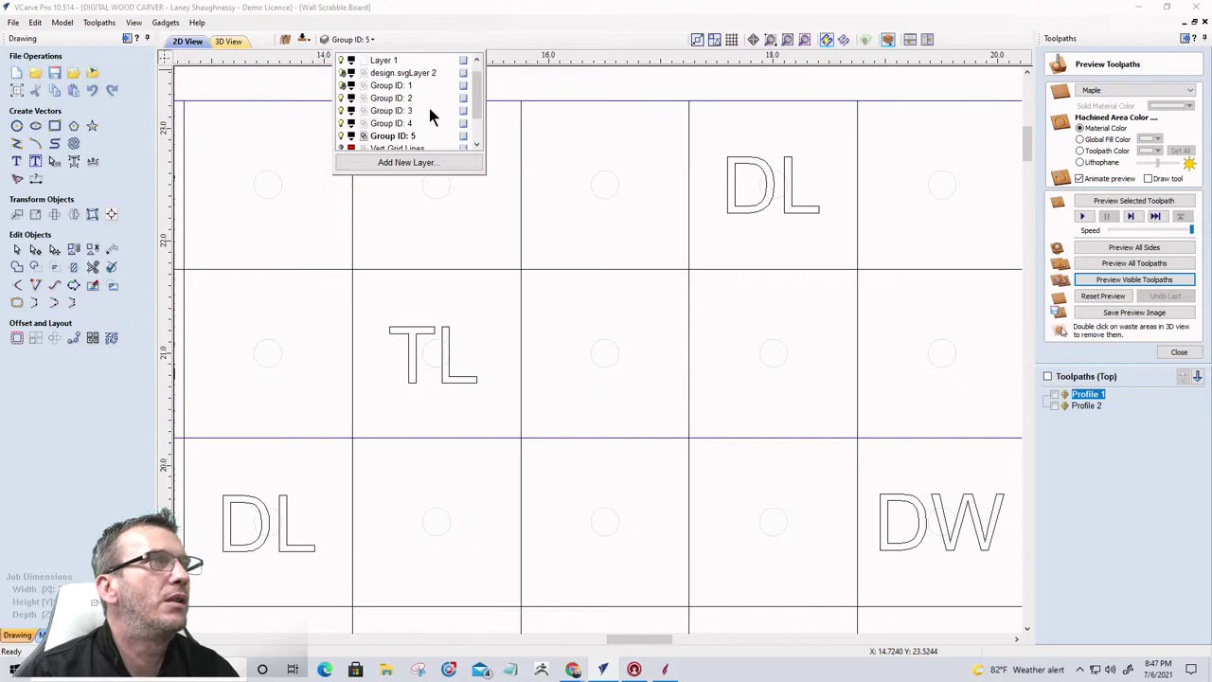
pyautogui.rightClick(462, 90)
pyautogui.click(511, 153)
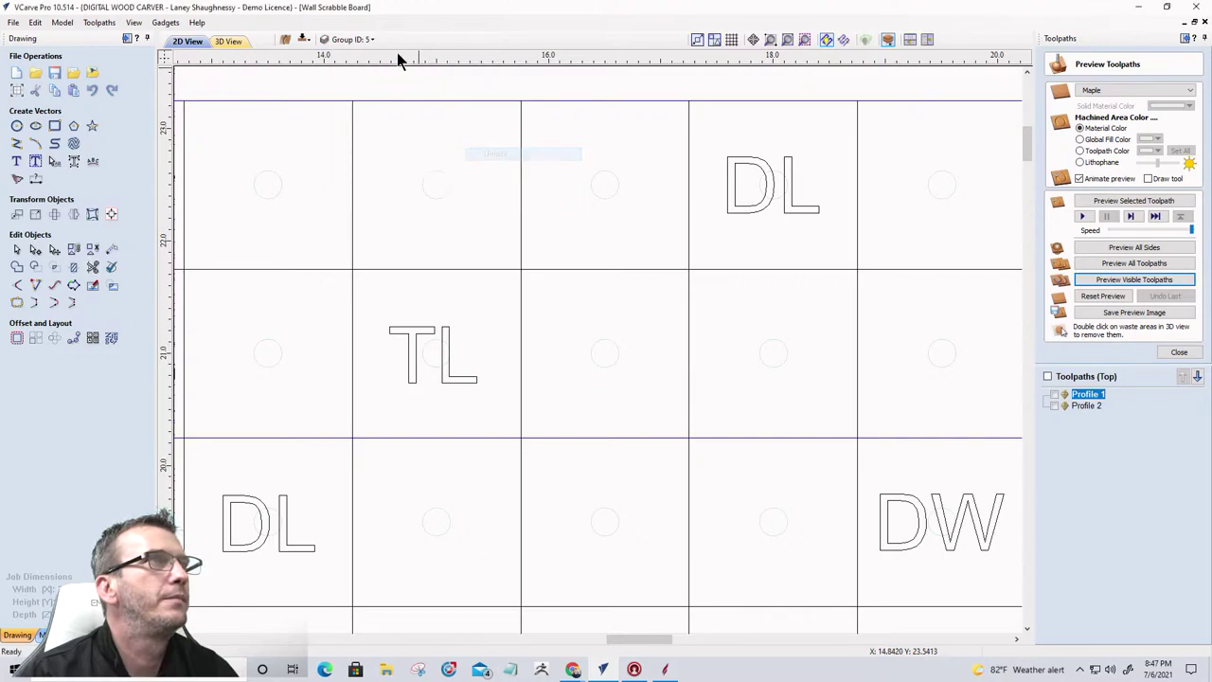
pyautogui.click(373, 39)
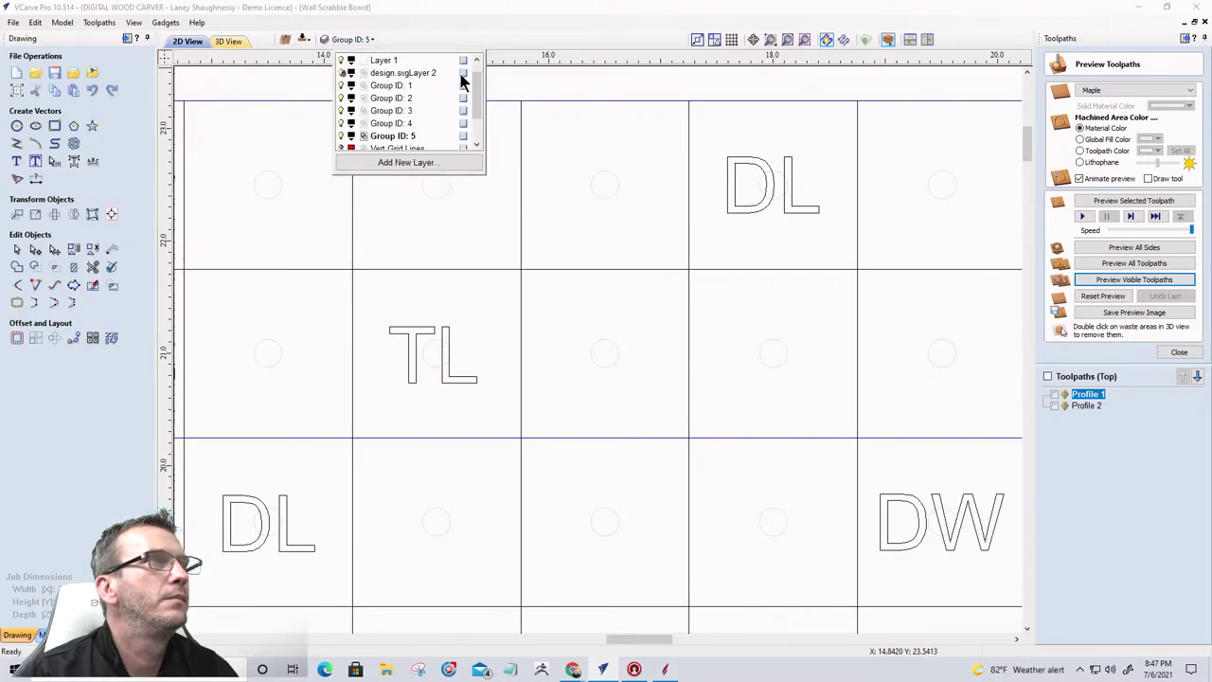
pyautogui.rightClick(463, 84)
pyautogui.click(521, 139)
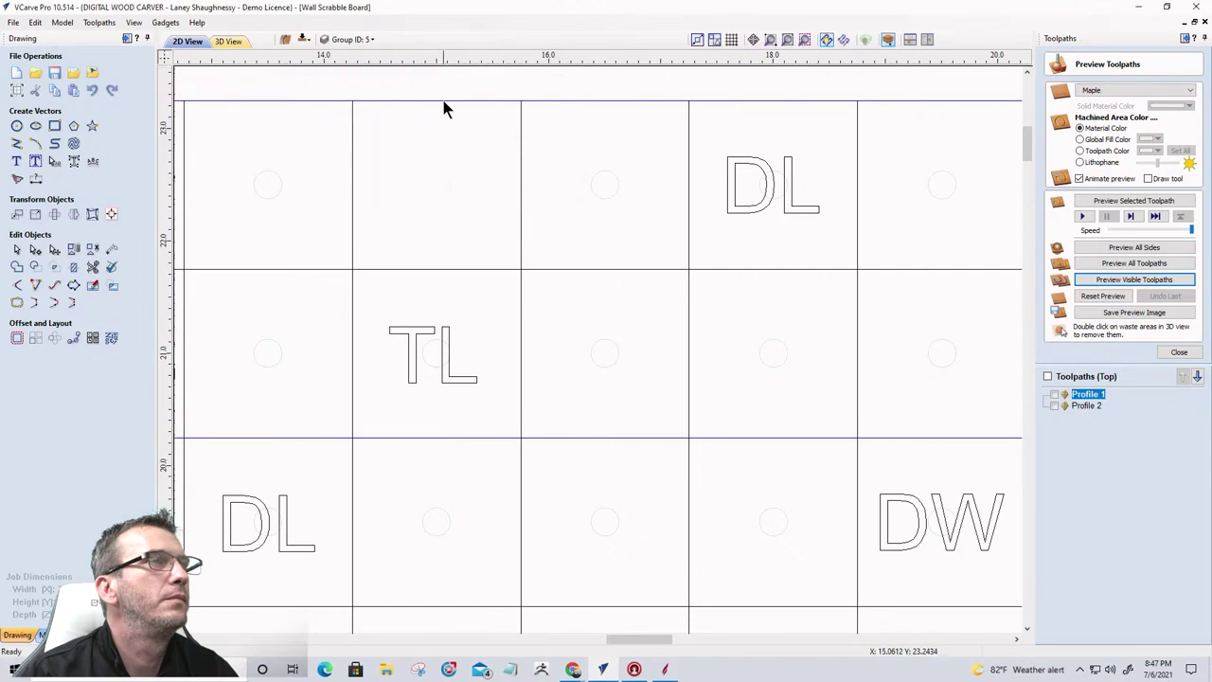
# Step: Select the top-right DL lettering and calculate a V-carve toolpath using V-Bit_0.25
pyautogui.click(763, 210)
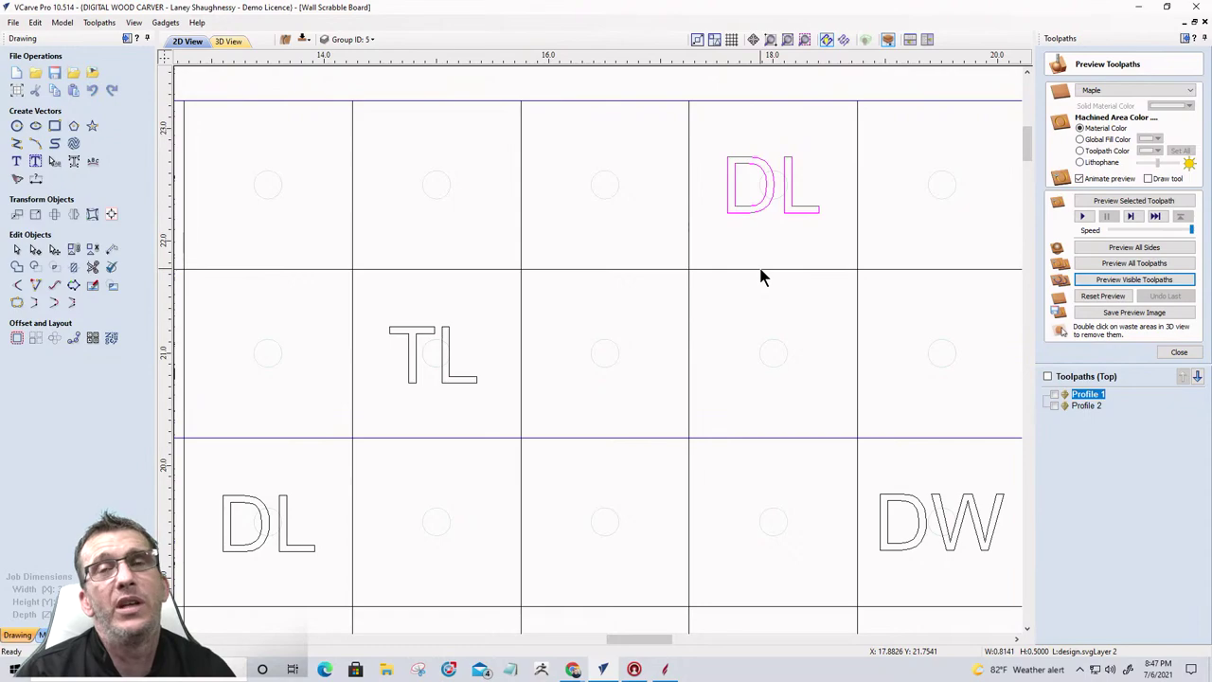
pyautogui.click(1177, 354)
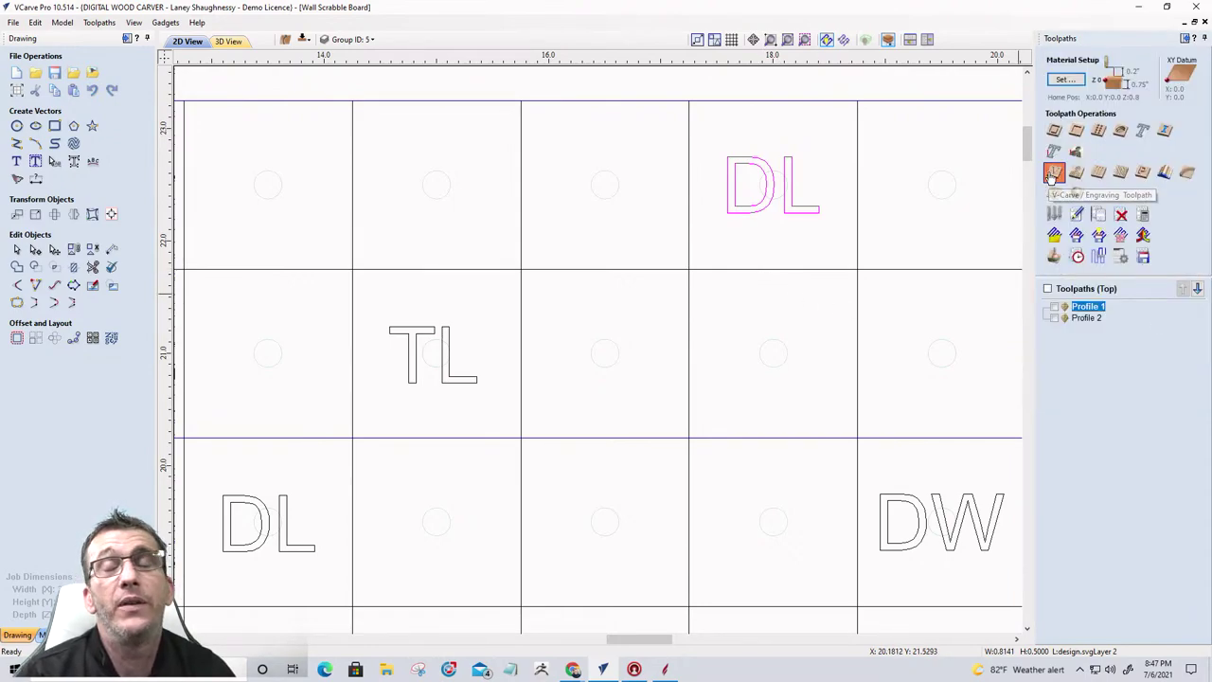
pyautogui.click(1054, 175)
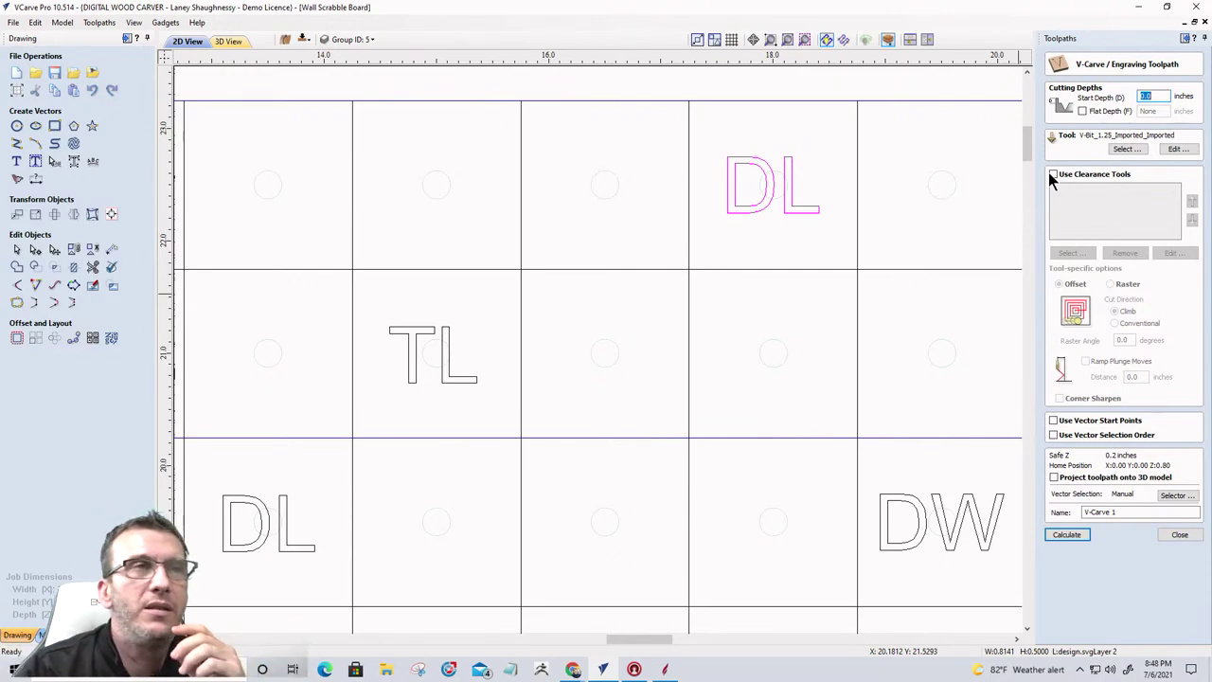
pyautogui.click(1127, 148)
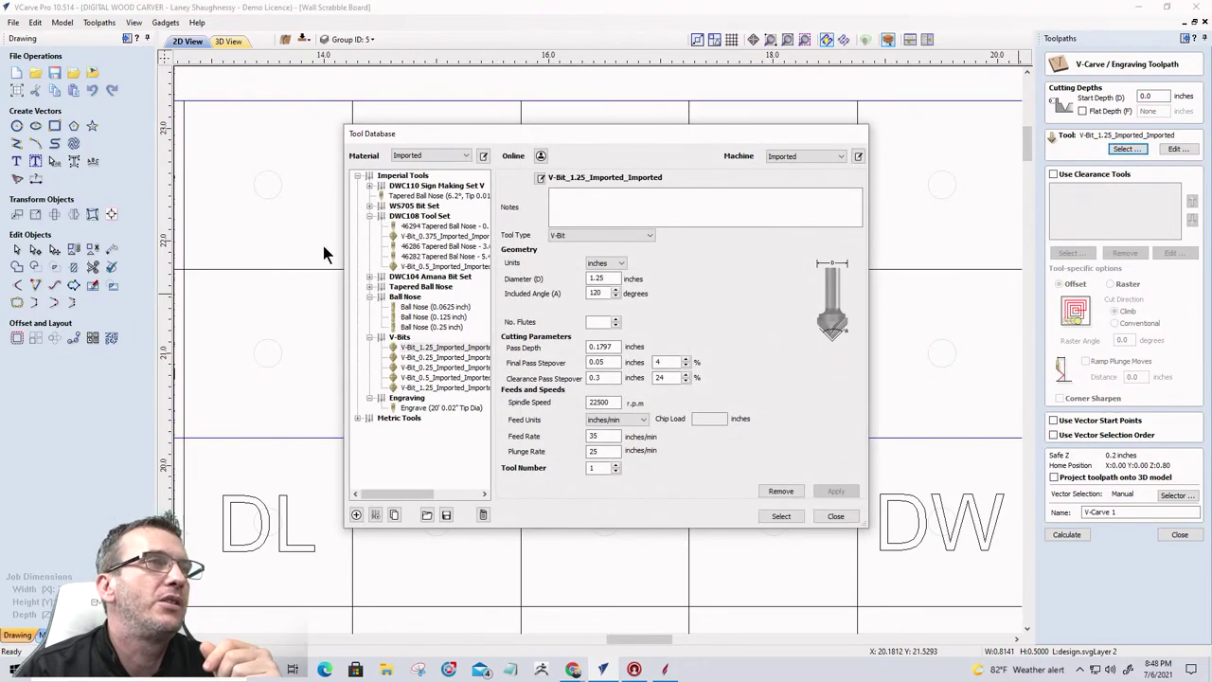
pyautogui.click(422, 367)
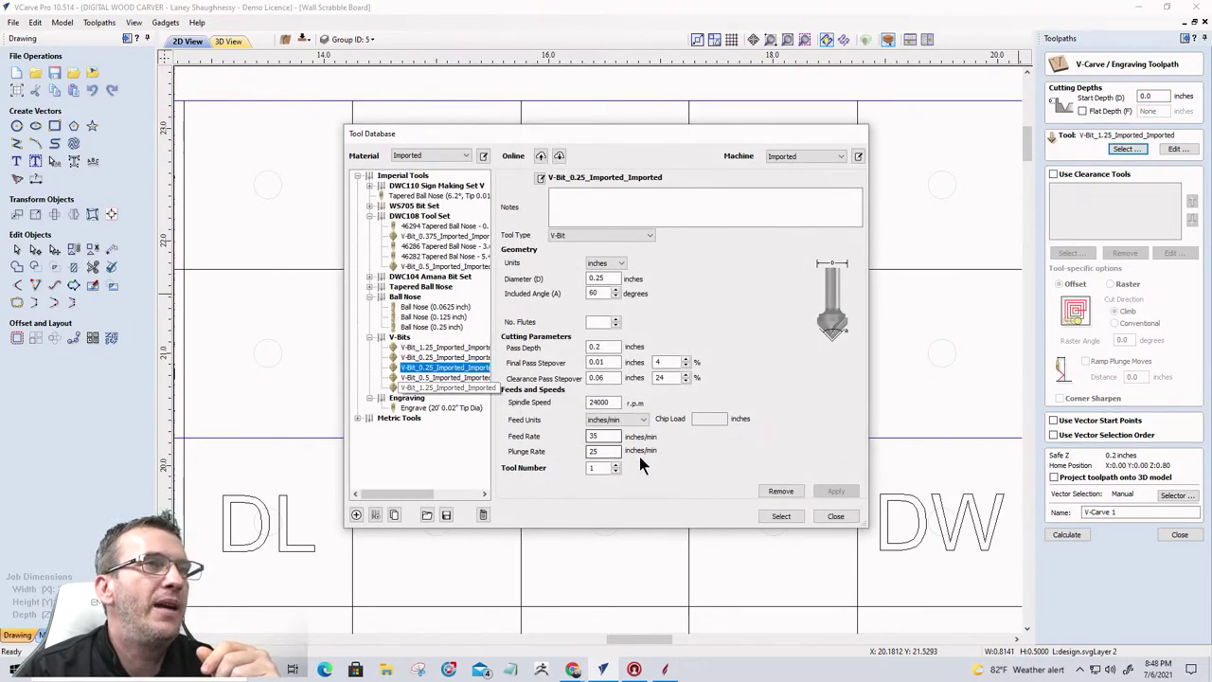
pyautogui.click(781, 516)
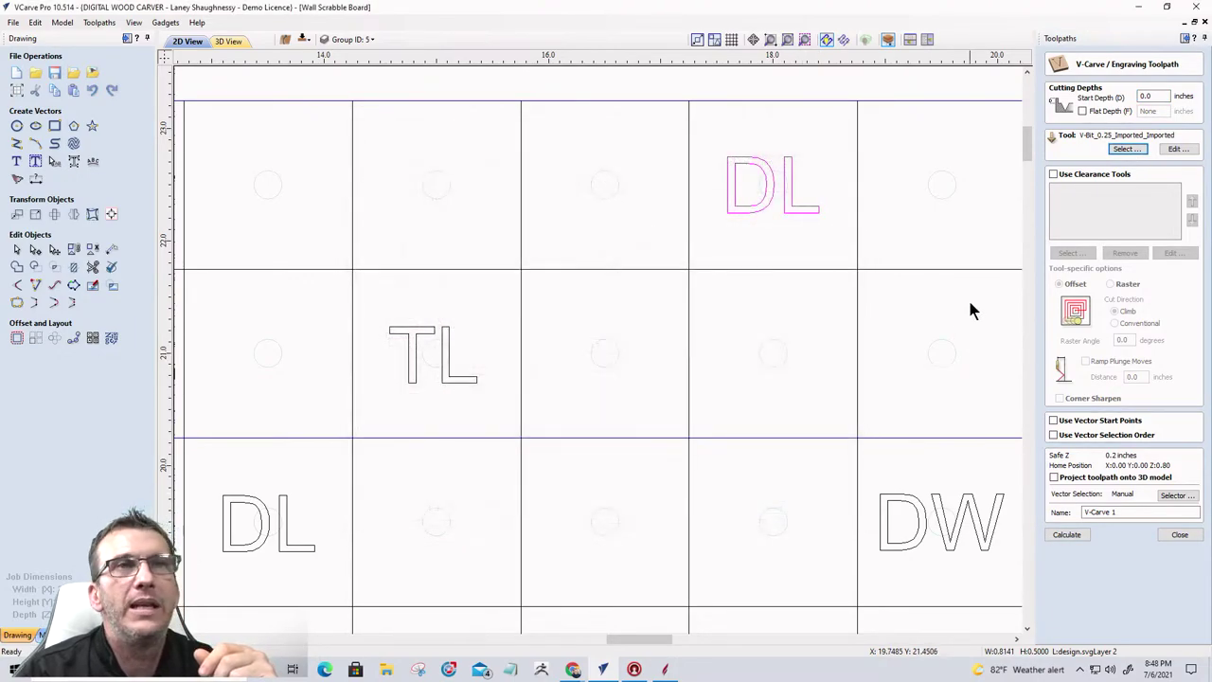
pyautogui.click(1066, 536)
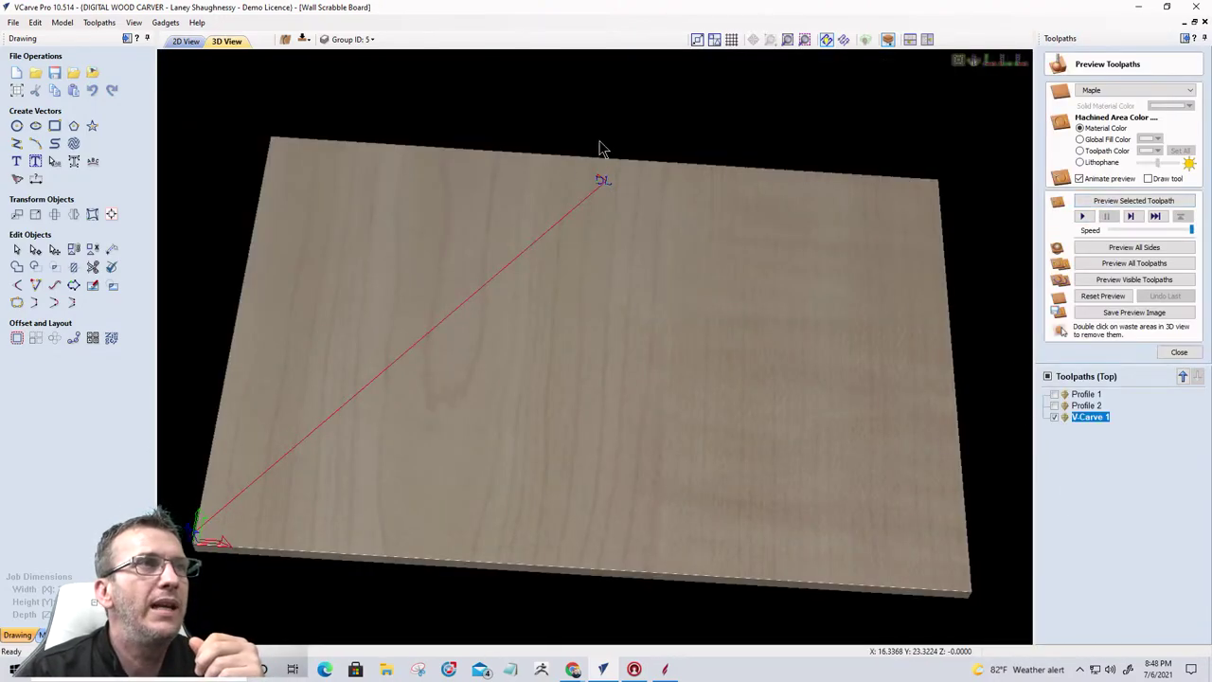
# Step: Zoom in on the DL text and run the V-Carve 1 preview in maple
pyautogui.scroll(5, 600, 149)
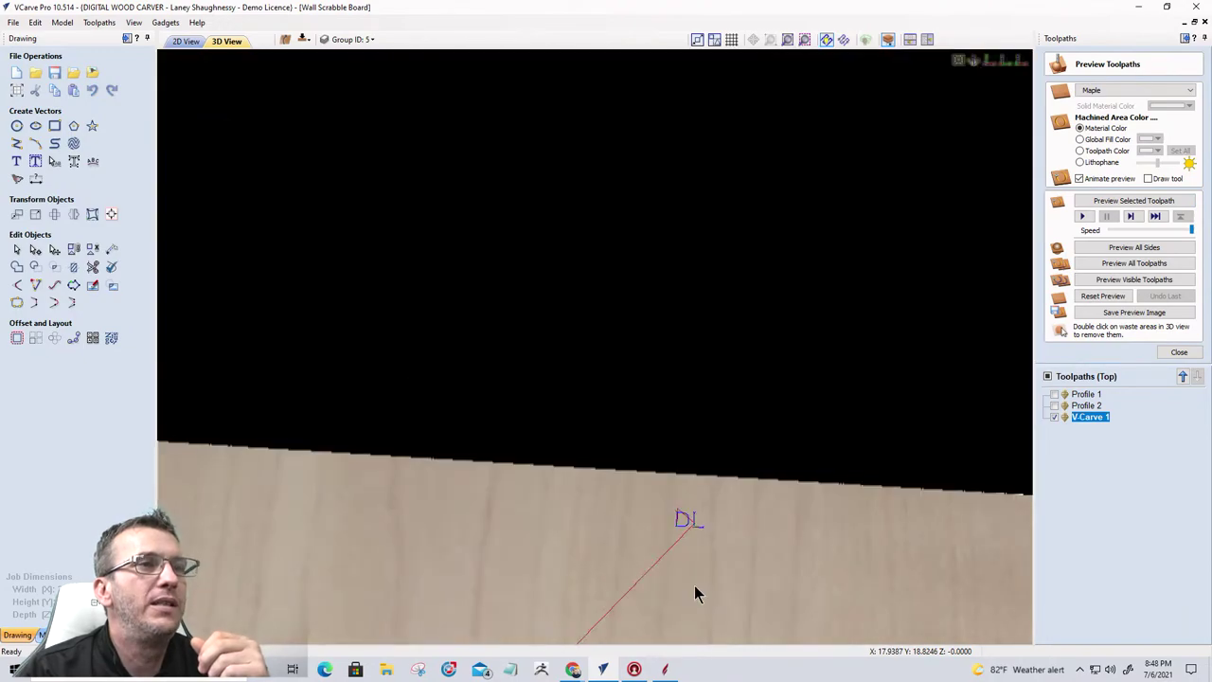
pyautogui.scroll(2, 696, 566)
pyautogui.moveTo(655, 170); pyautogui.dragTo(615, 379)
pyautogui.scroll(2, 684, 195)
pyautogui.scroll(1, 701, 324)
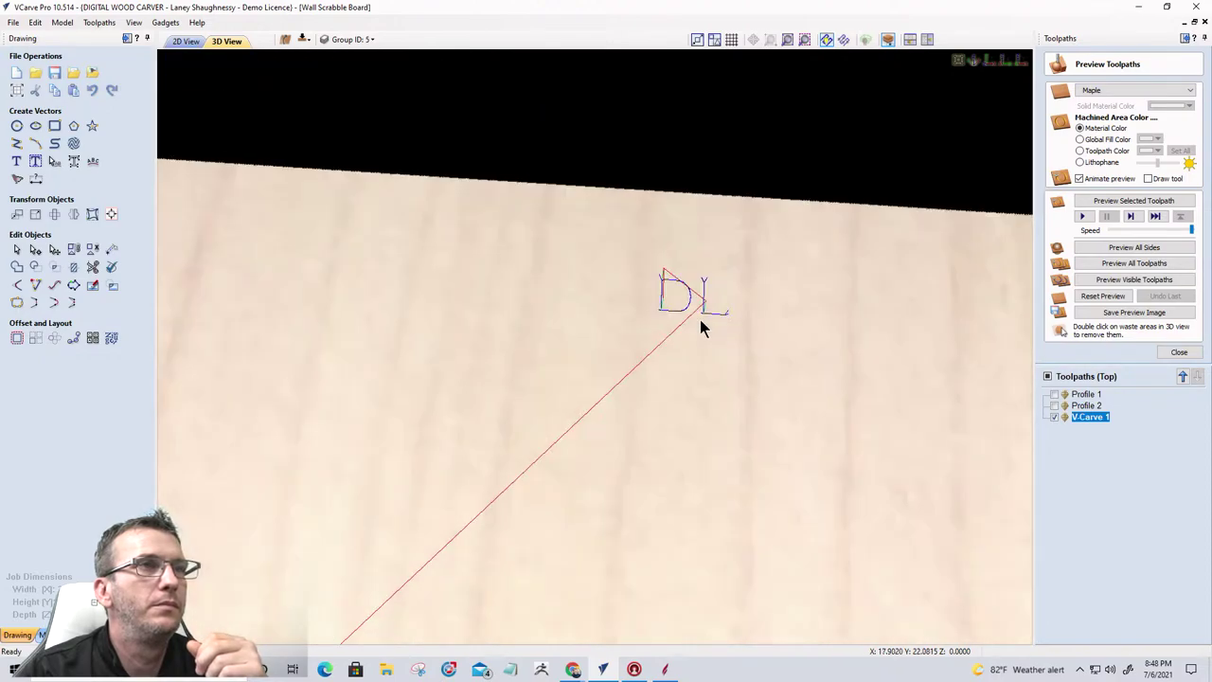
pyautogui.scroll(1, 701, 325)
pyautogui.scroll(1, 701, 325)
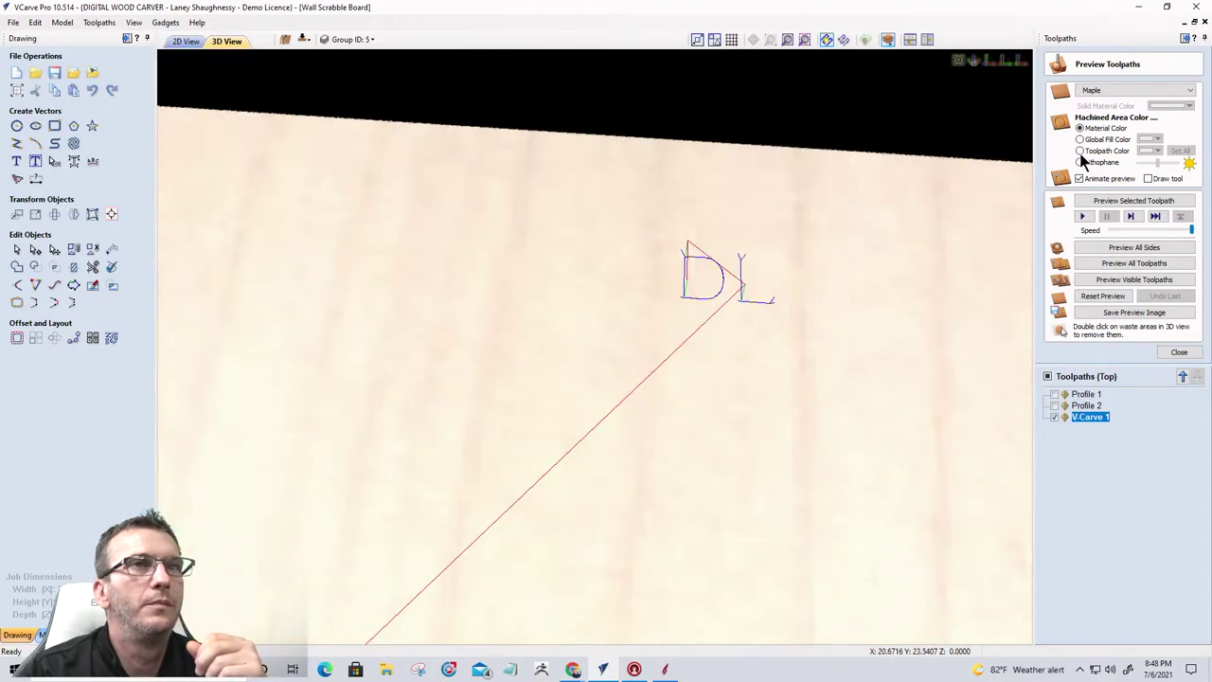
pyautogui.click(1114, 204)
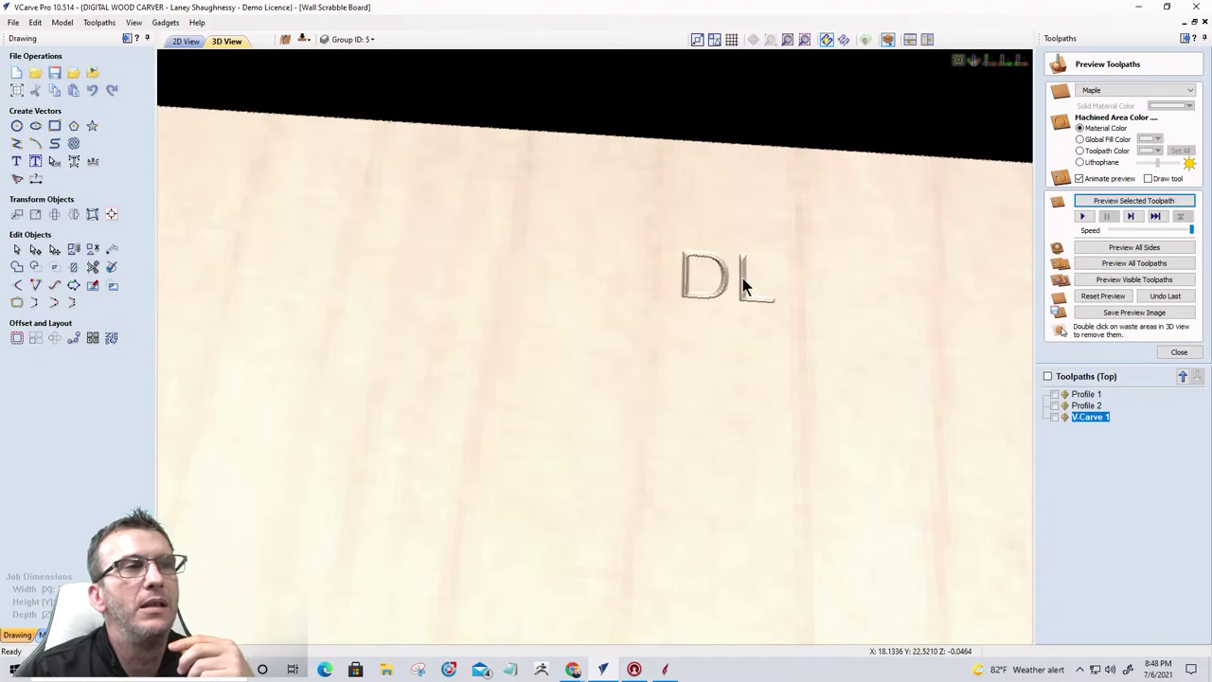
pyautogui.moveTo(742, 278); pyautogui.dragTo(768, 320)
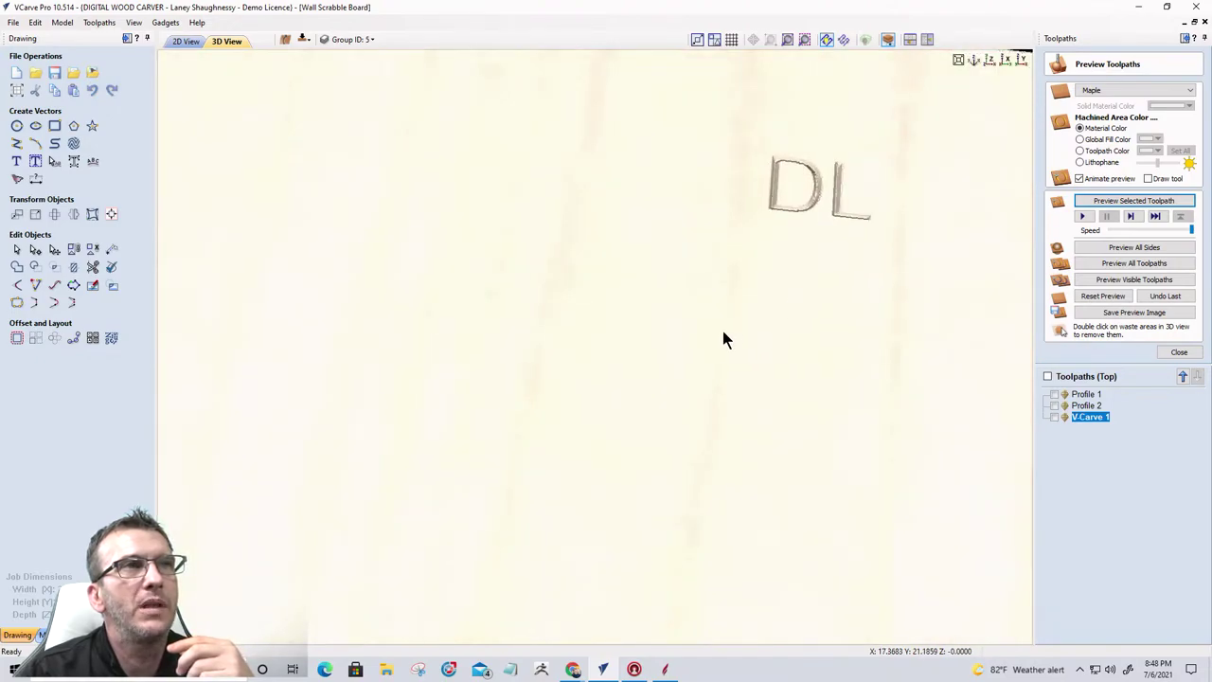
pyautogui.click(92, 28)
pyautogui.moveTo(111, 82)
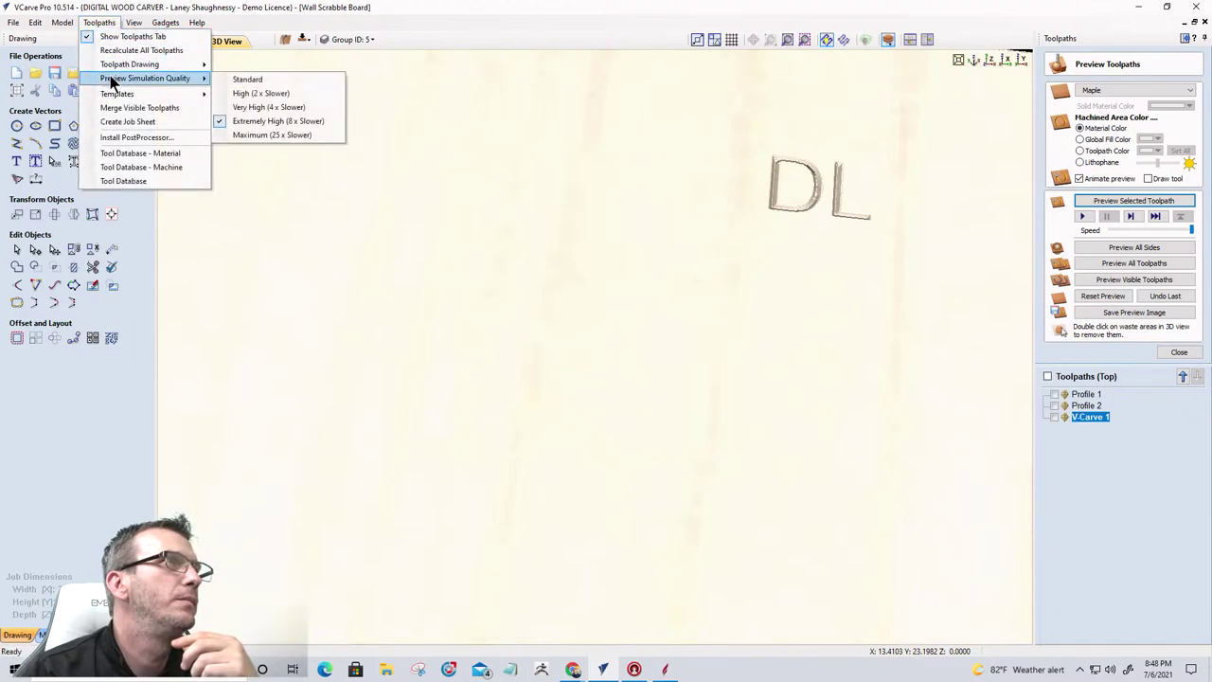
pyautogui.click(811, 213)
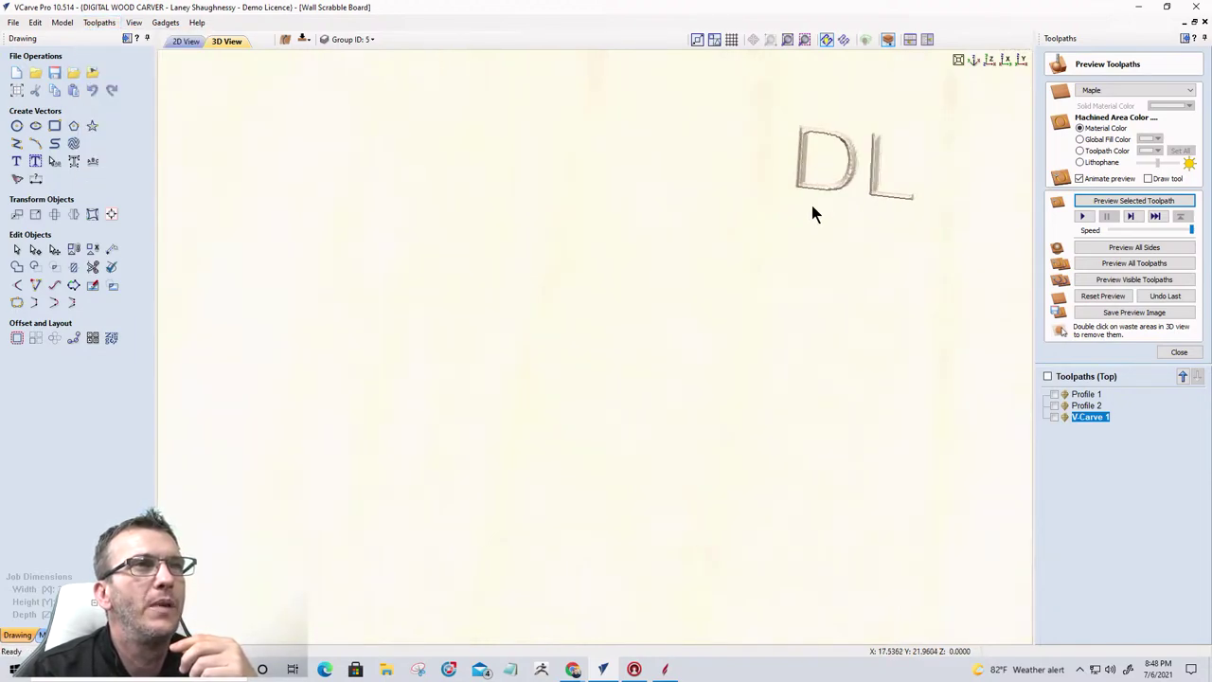
pyautogui.moveTo(812, 207); pyautogui.dragTo(525, 375)
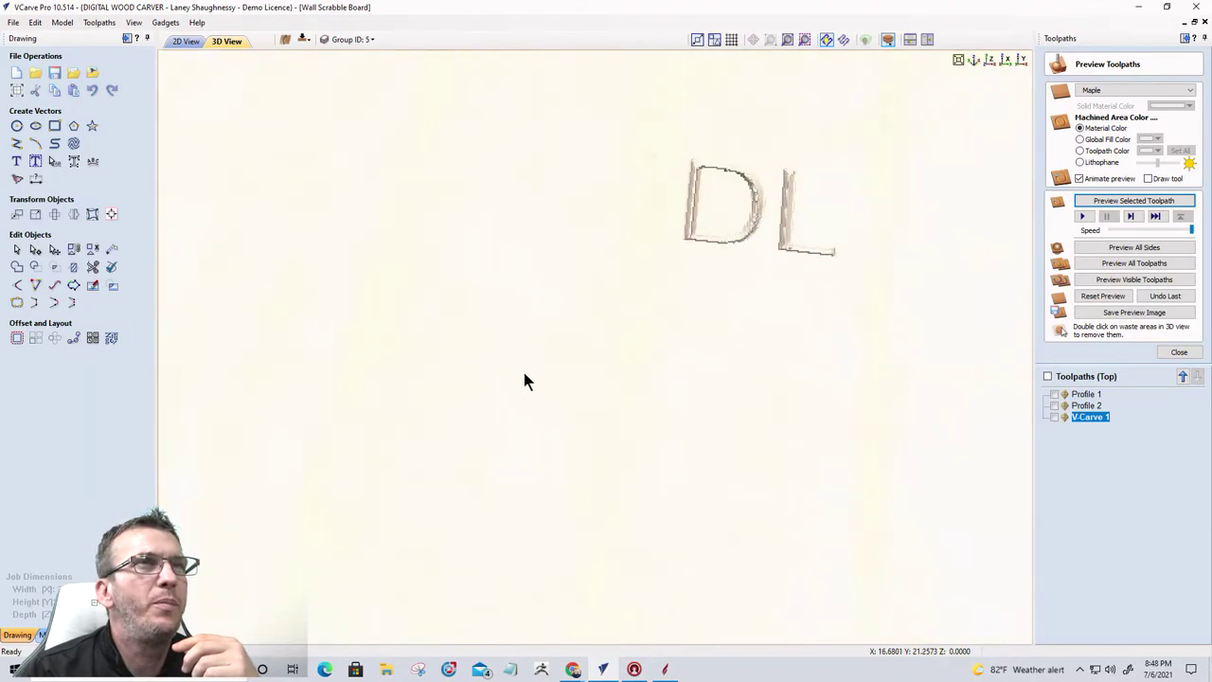
pyautogui.click(990, 60)
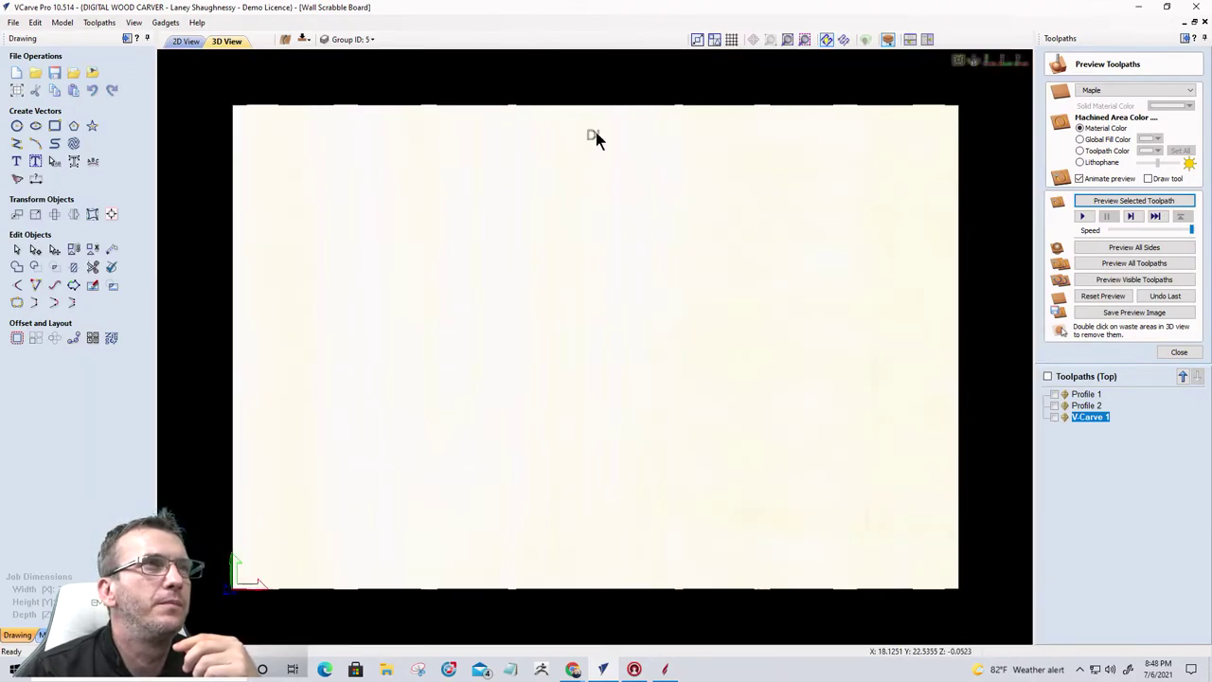
pyautogui.scroll(3, 592, 125)
pyautogui.moveTo(640, 360); pyautogui.dragTo(668, 467)
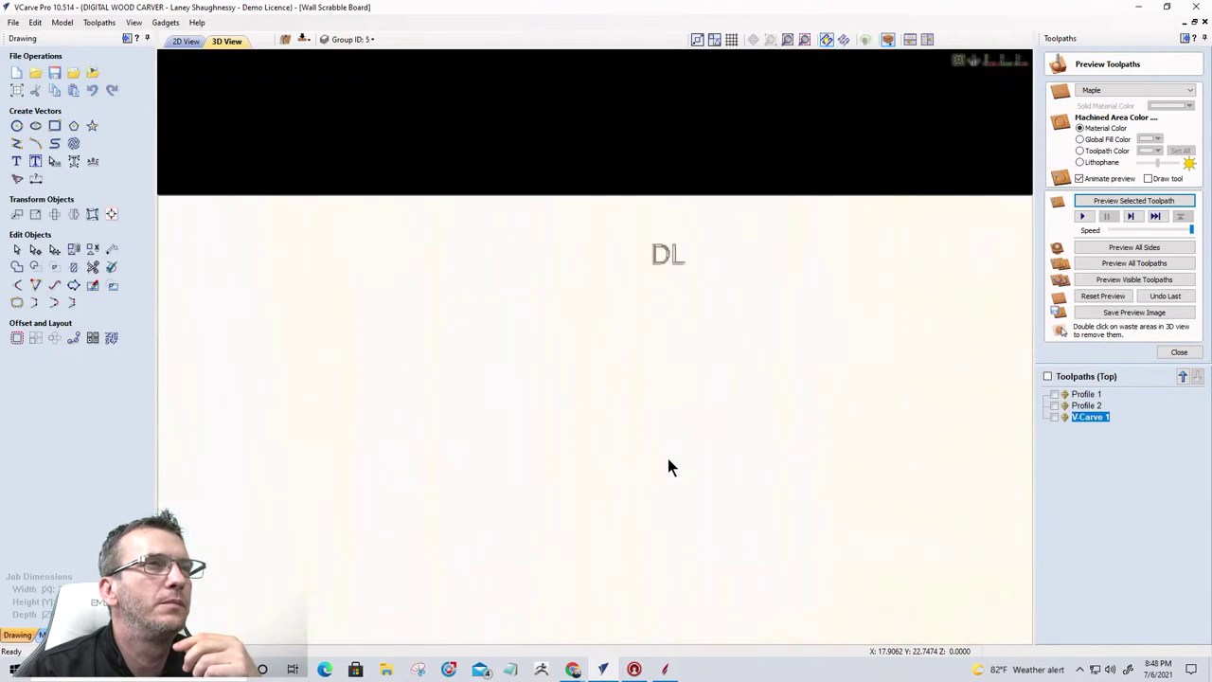
pyautogui.scroll(3, 667, 270)
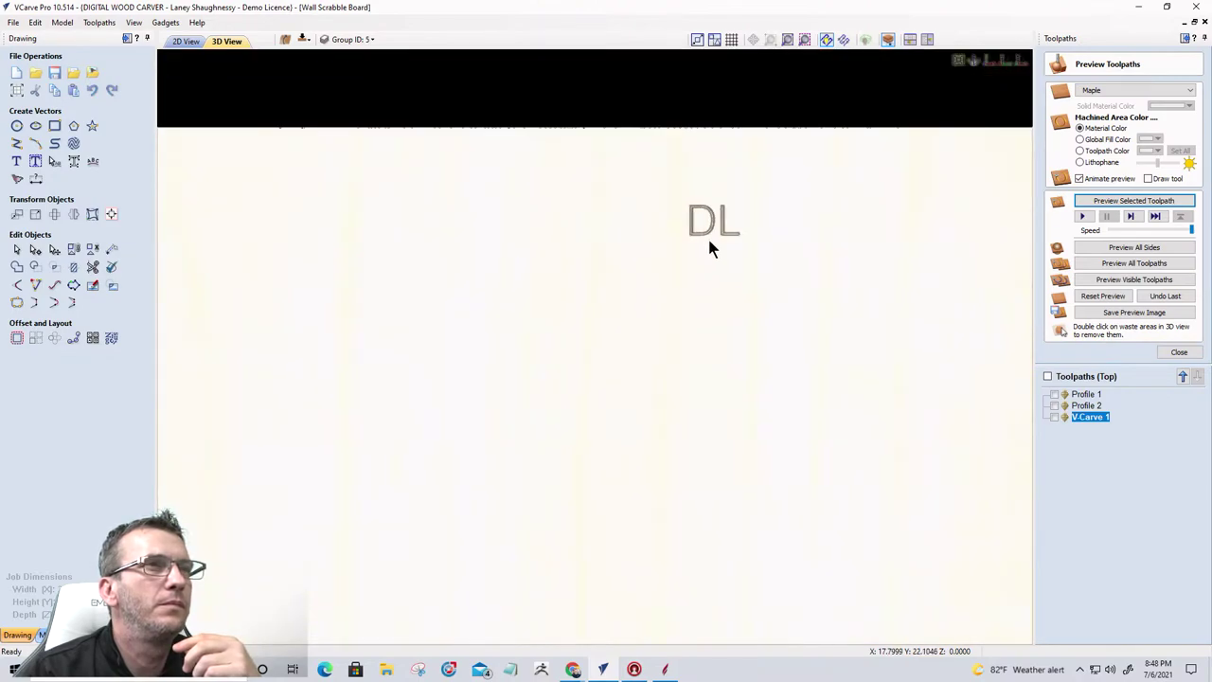
pyautogui.moveTo(720, 236); pyautogui.dragTo(669, 333)
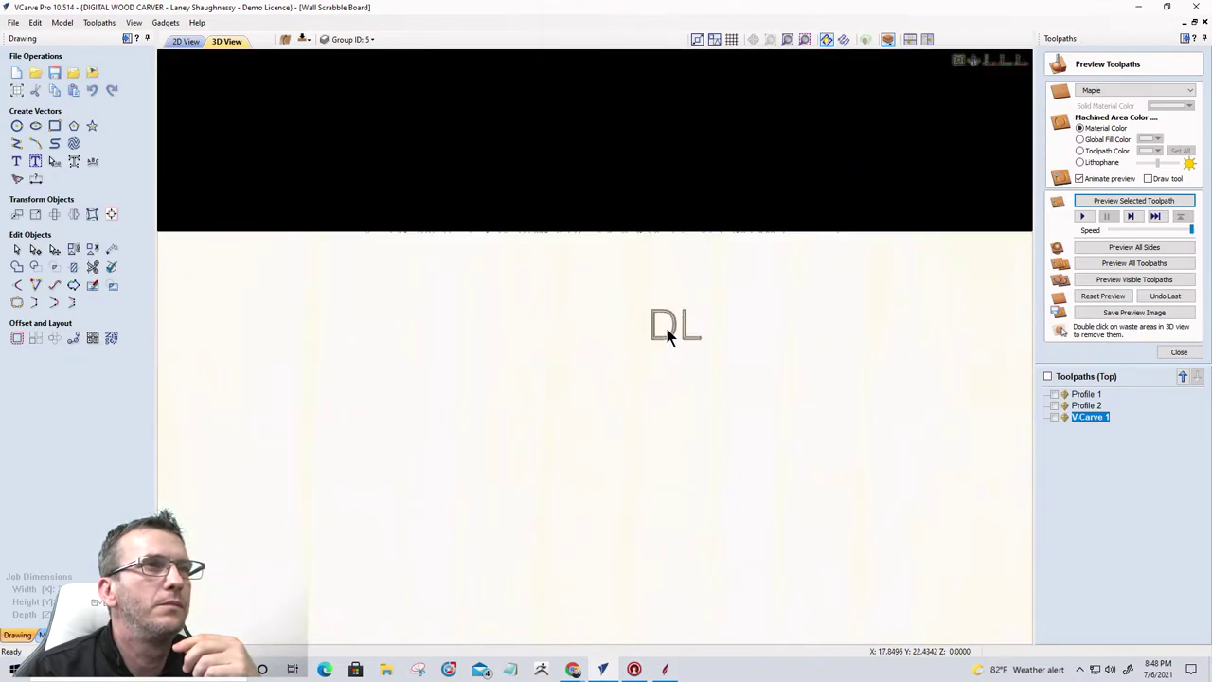
pyautogui.scroll(5, 667, 335)
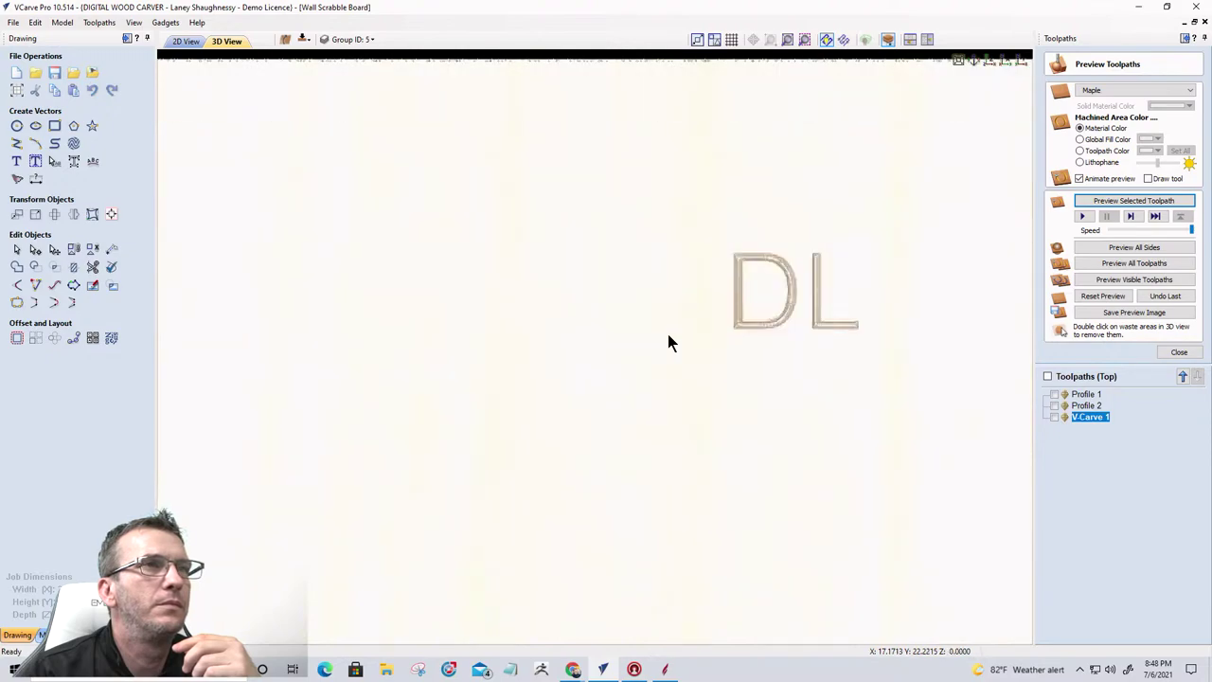
pyautogui.moveTo(767, 341); pyautogui.dragTo(710, 344)
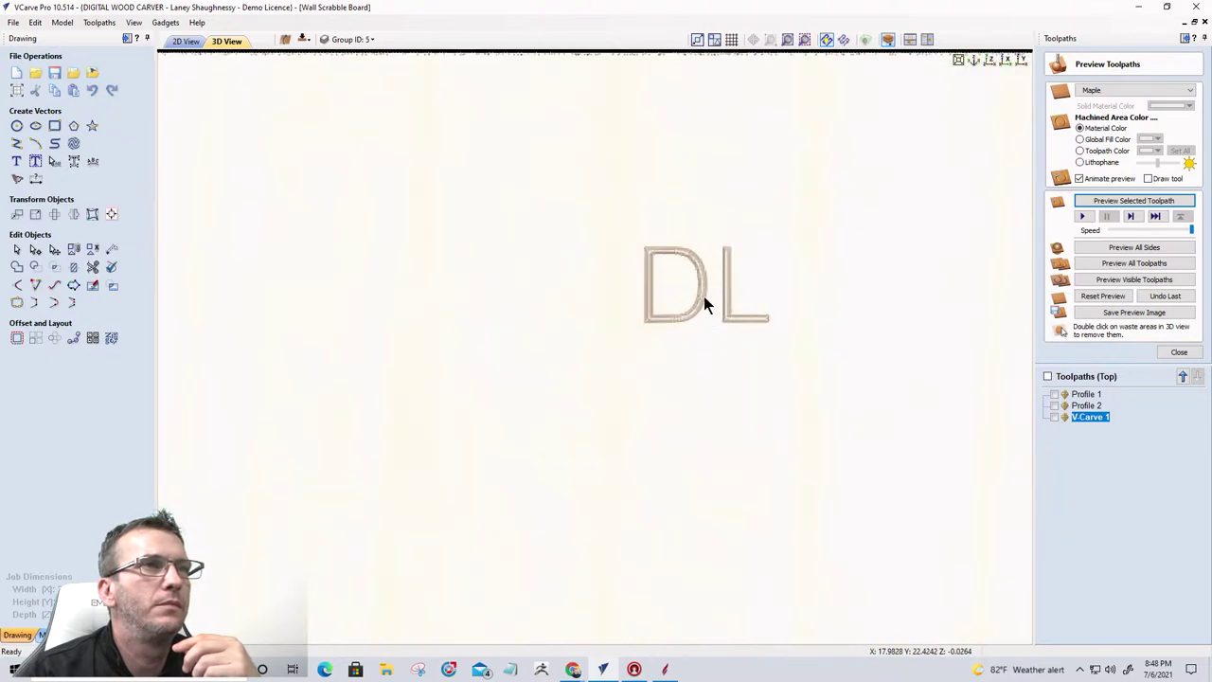
pyautogui.scroll(4, 703, 297)
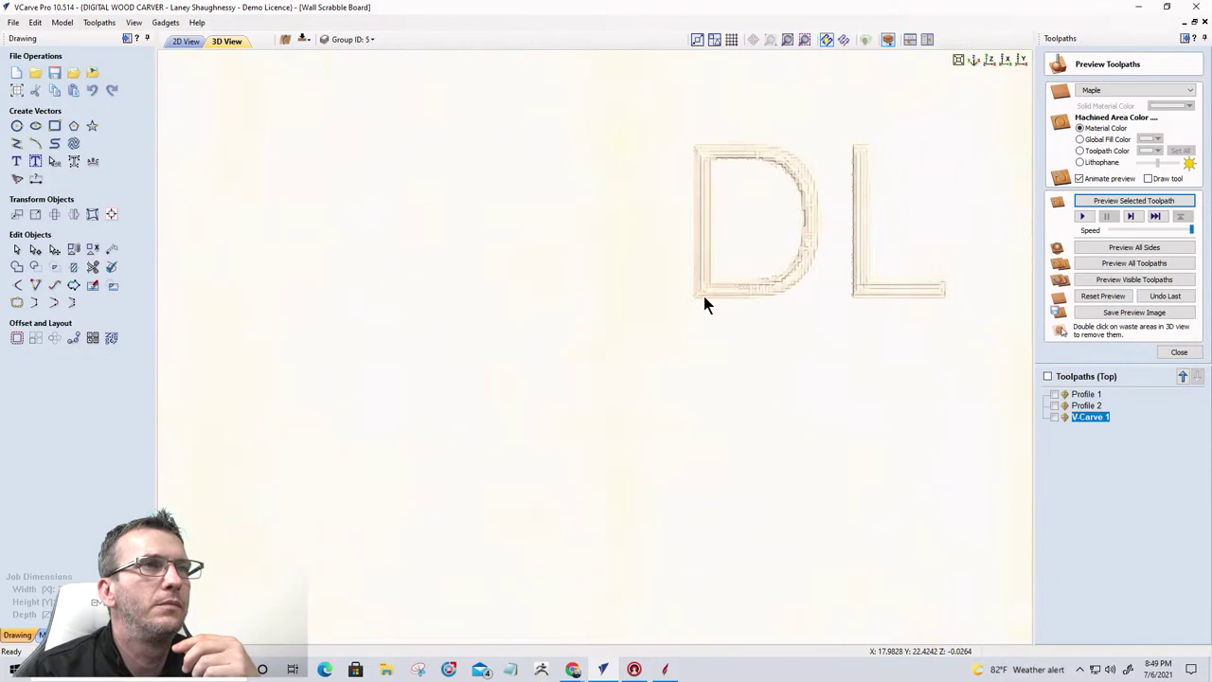
pyautogui.scroll(-1, 703, 298)
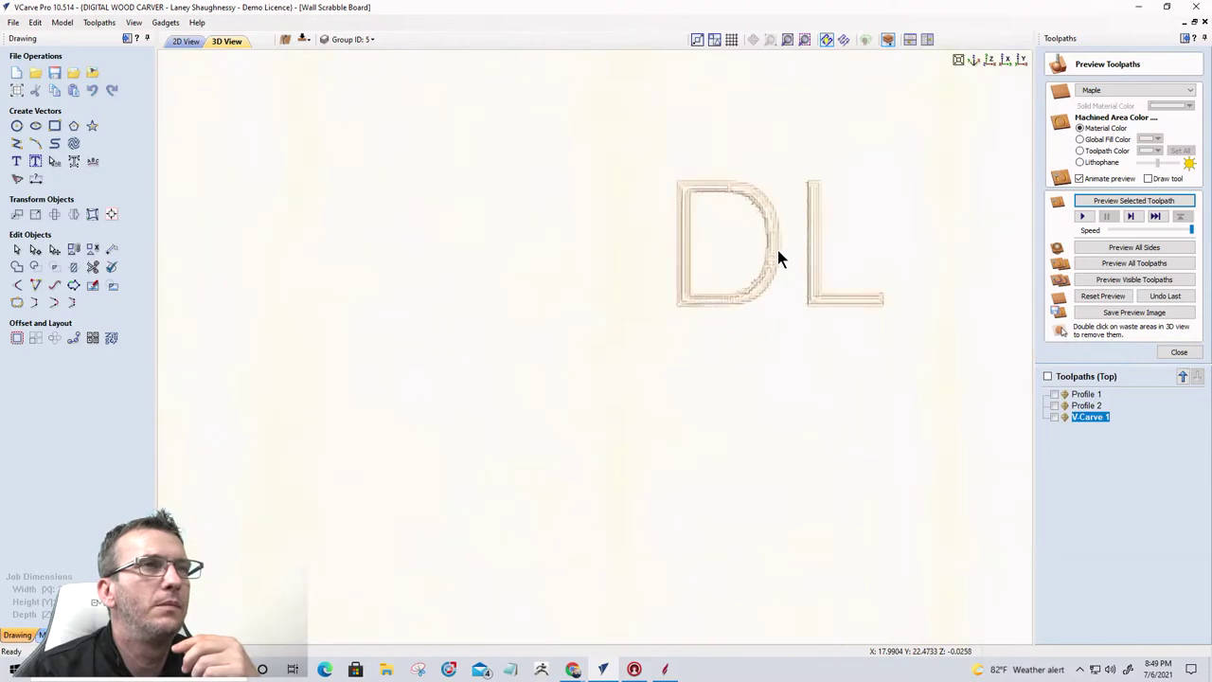
pyautogui.scroll(-2, 770, 252)
pyautogui.scroll(-1, 691, 310)
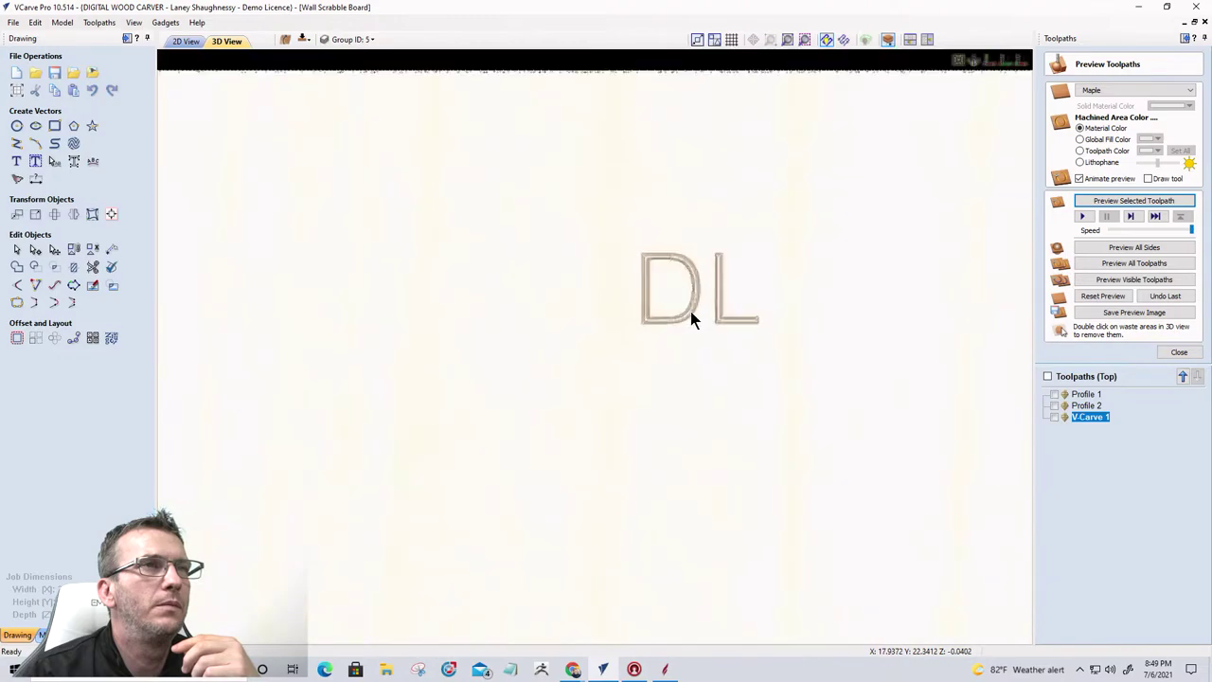
pyautogui.scroll(-2, 690, 310)
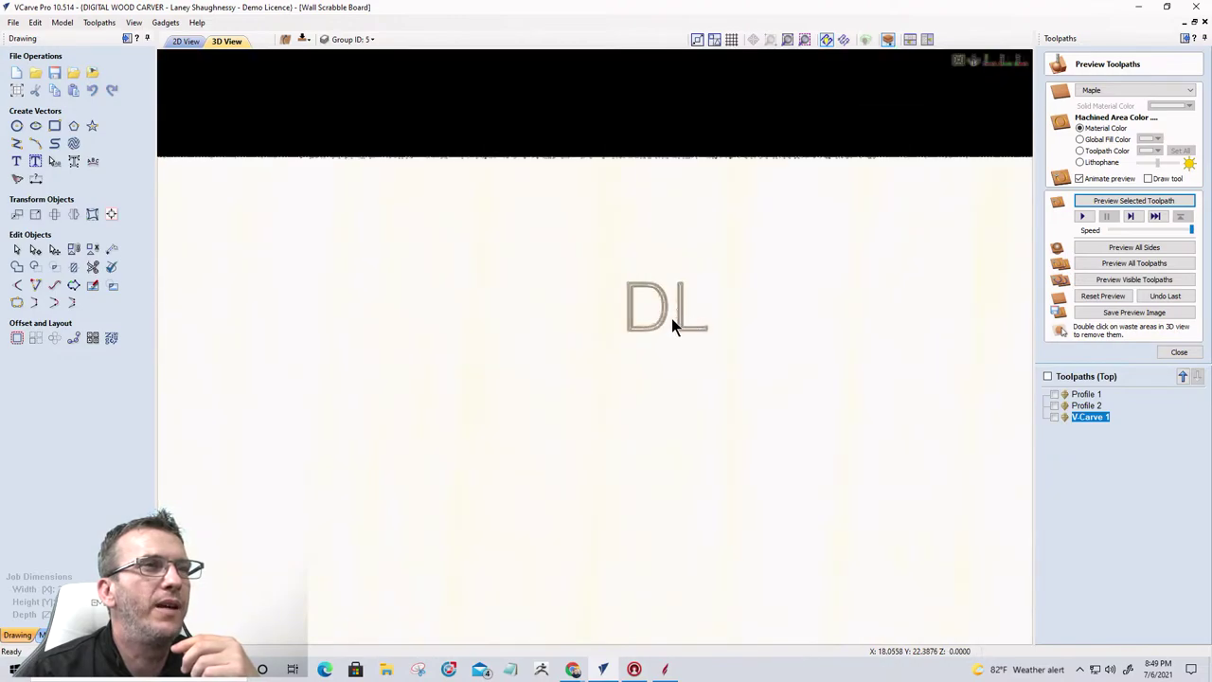
pyautogui.scroll(2, 661, 327)
pyautogui.scroll(1, 662, 327)
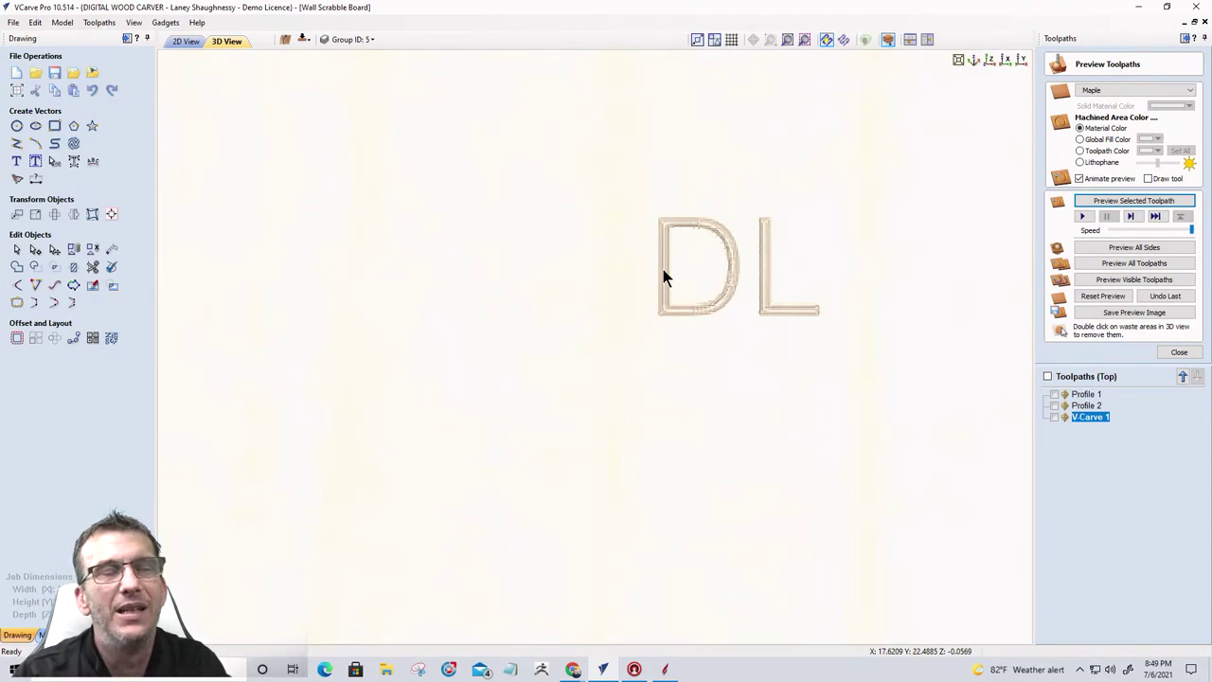
# Step: Recalculate V-Carve 1 after confirming it still uses the V-Bit_0.25 tool
pyautogui.doubleClick(1088, 418)
pyautogui.click(1126, 150)
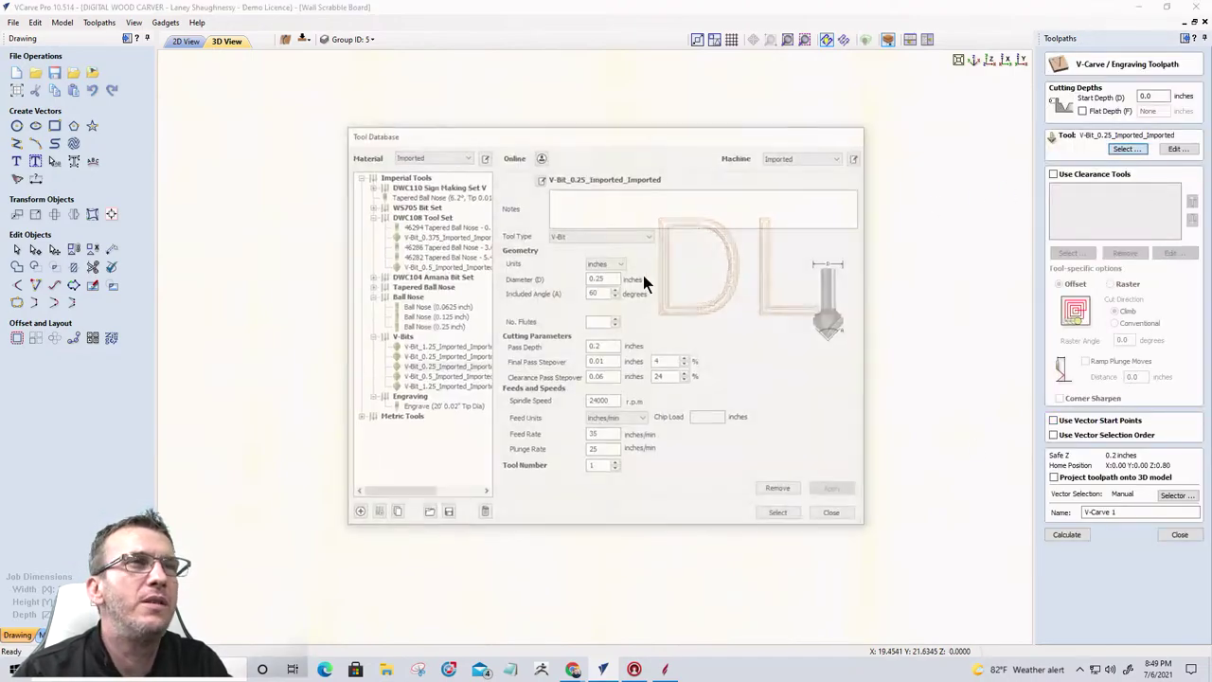
pyautogui.doubleClick(427, 357)
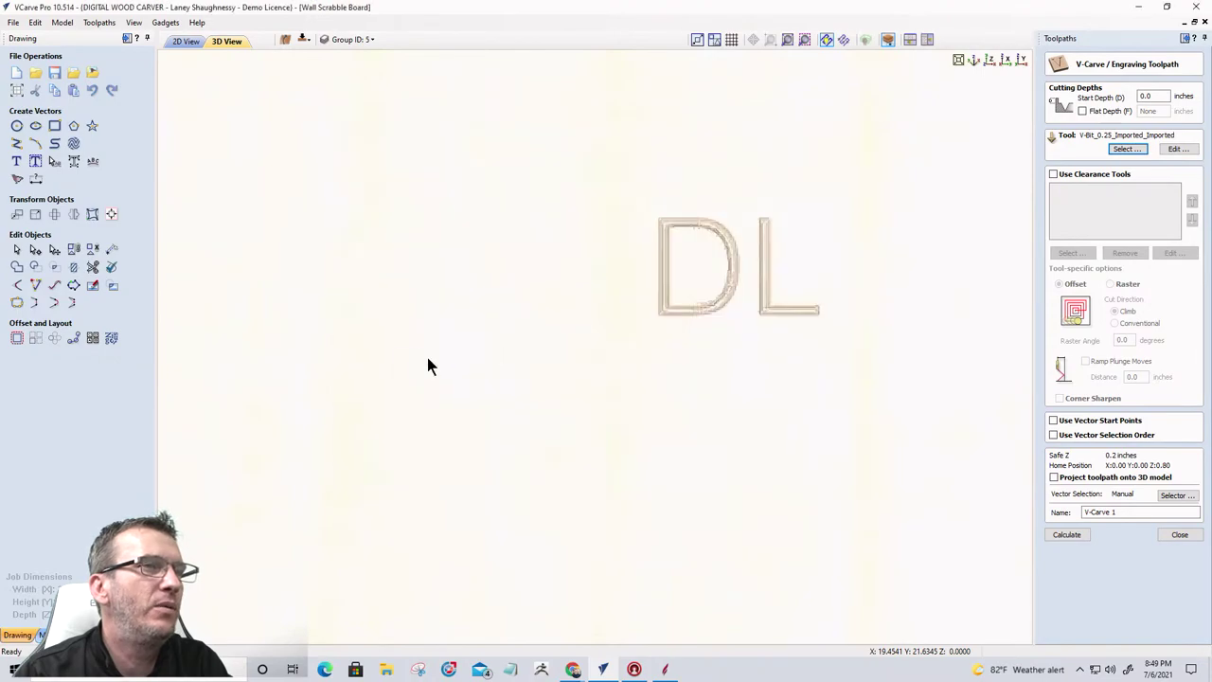
pyautogui.click(1064, 535)
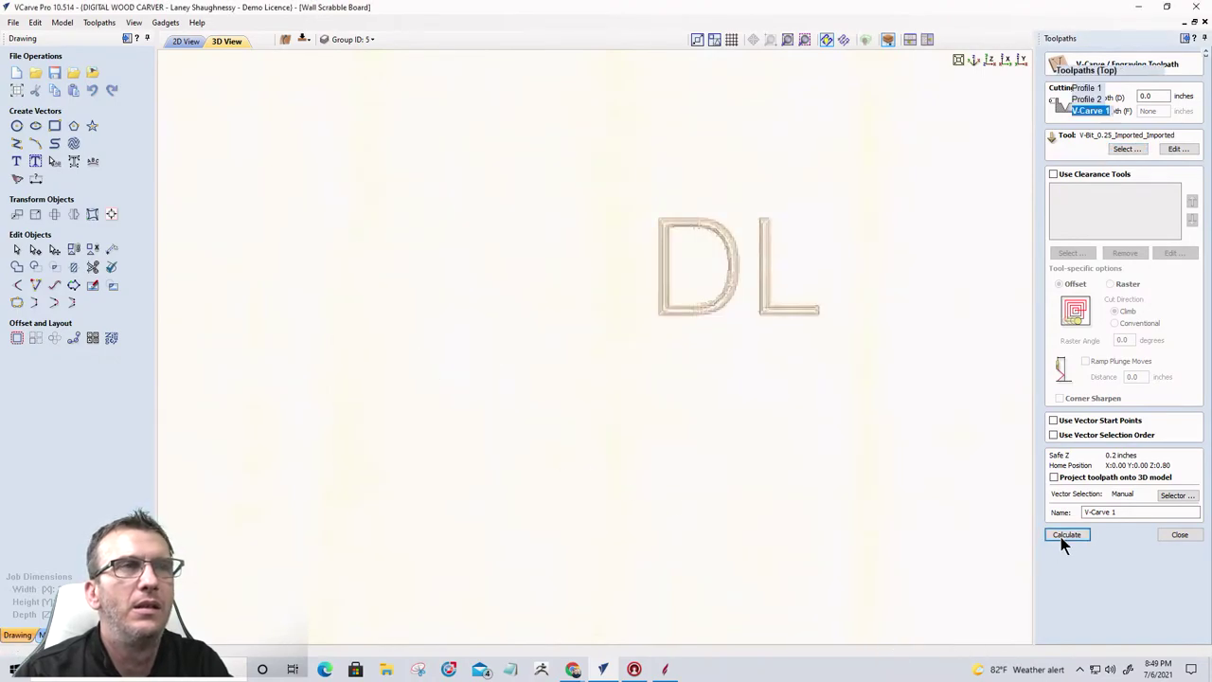
# Step: Reset the preview and rerun it to show the freshly carved DL letters in maple
pyautogui.click(1103, 295)
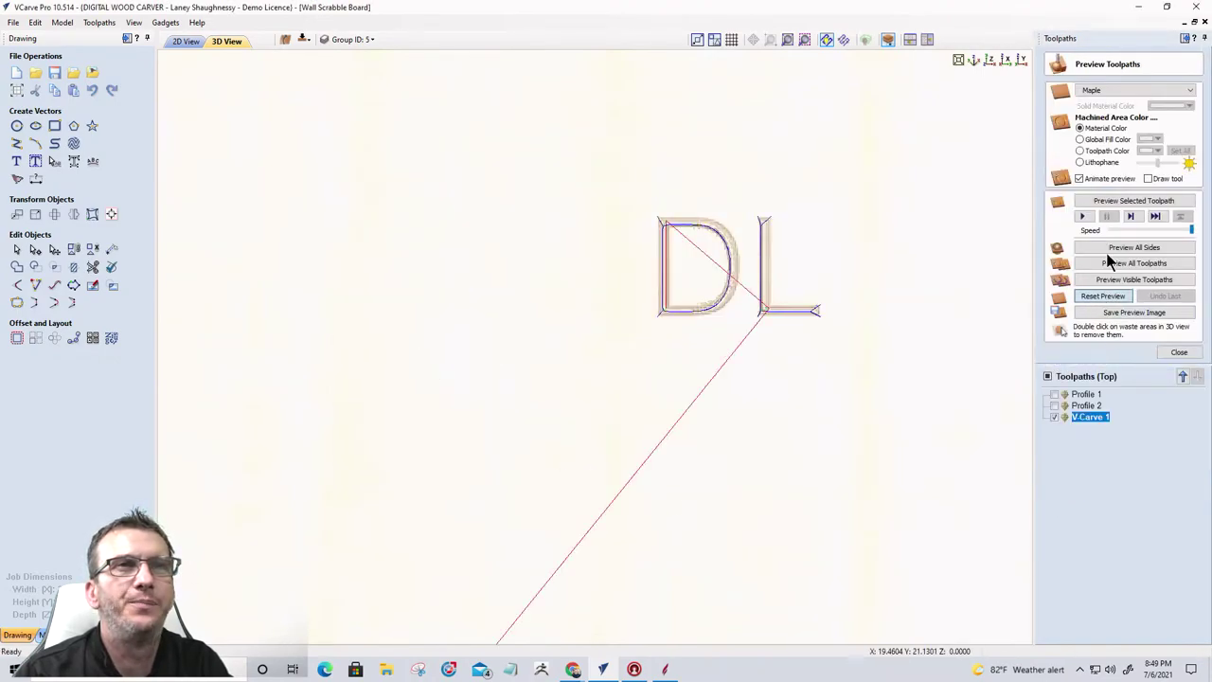
pyautogui.click(1112, 203)
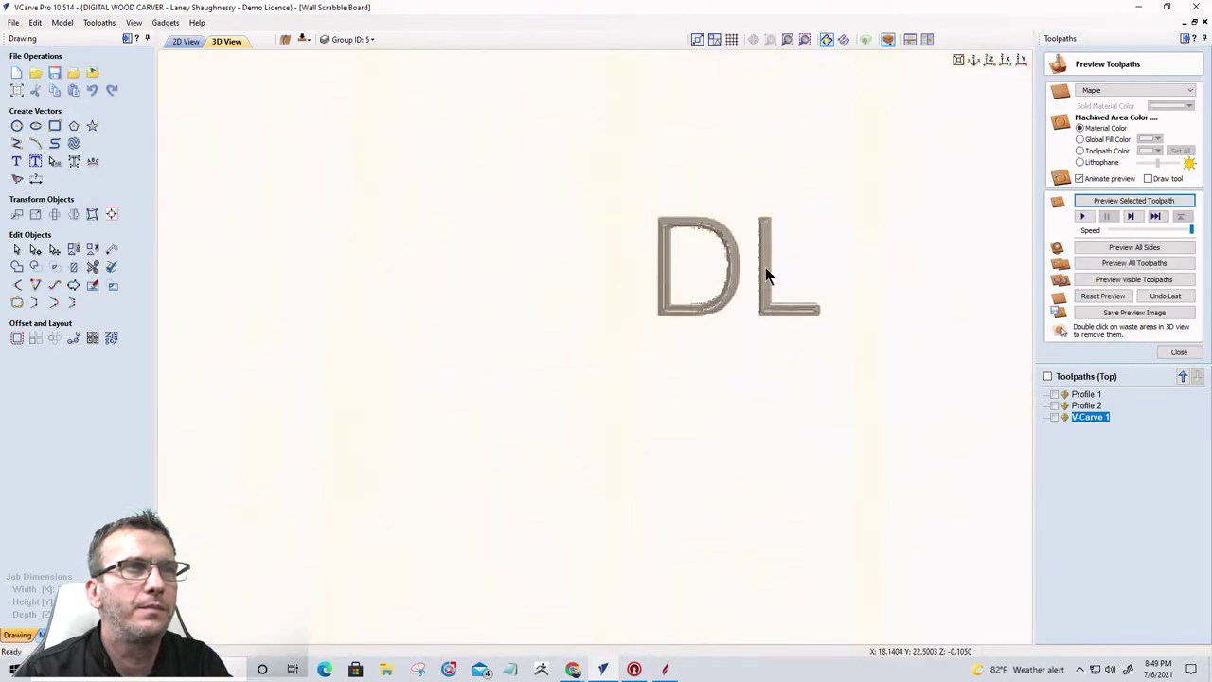
pyautogui.click(100, 22)
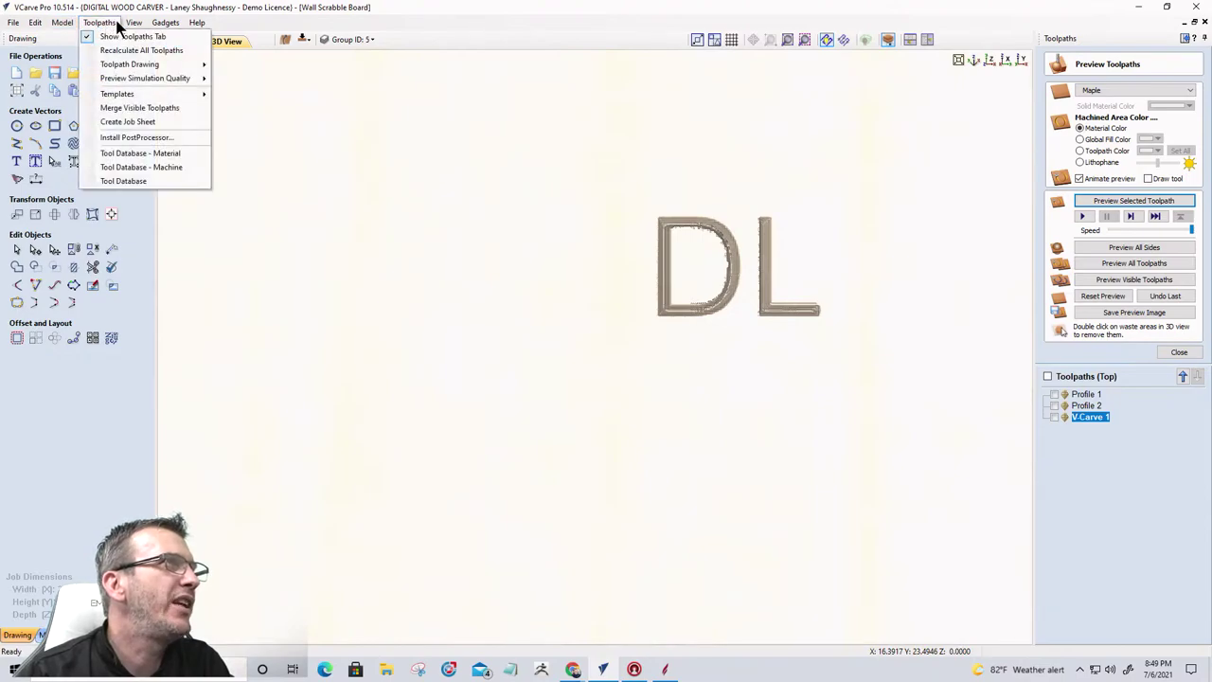
pyautogui.moveTo(134, 25)
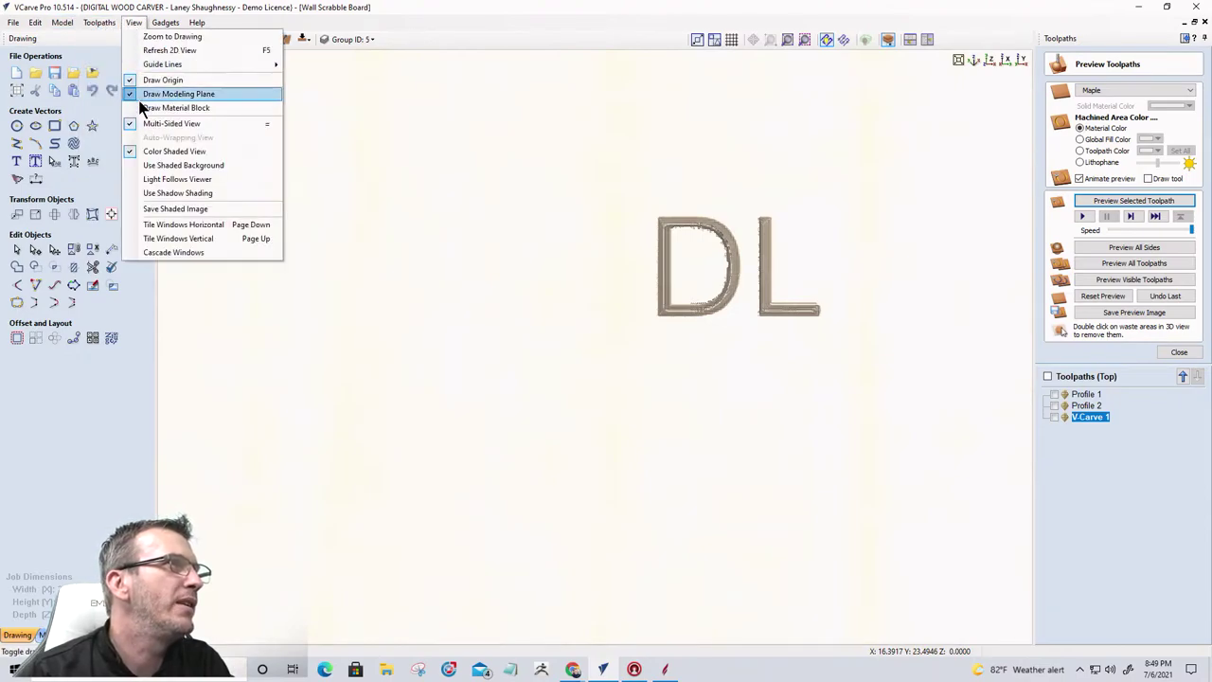
pyautogui.press('Escape')
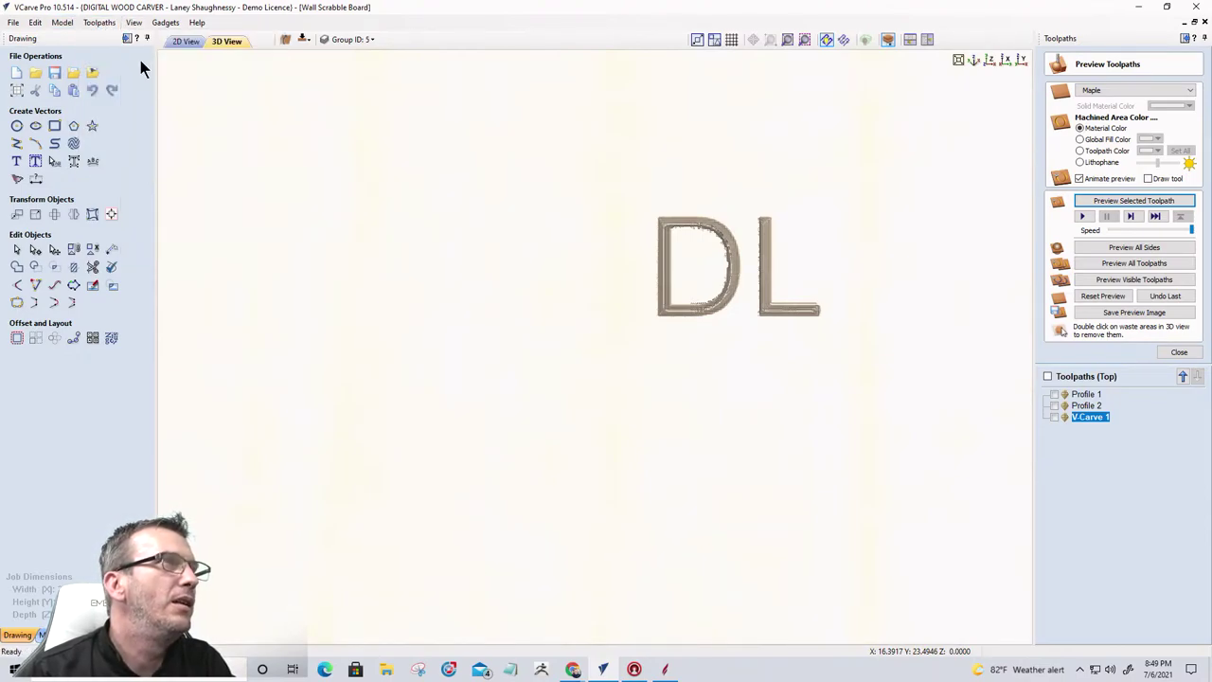
pyautogui.click(135, 25)
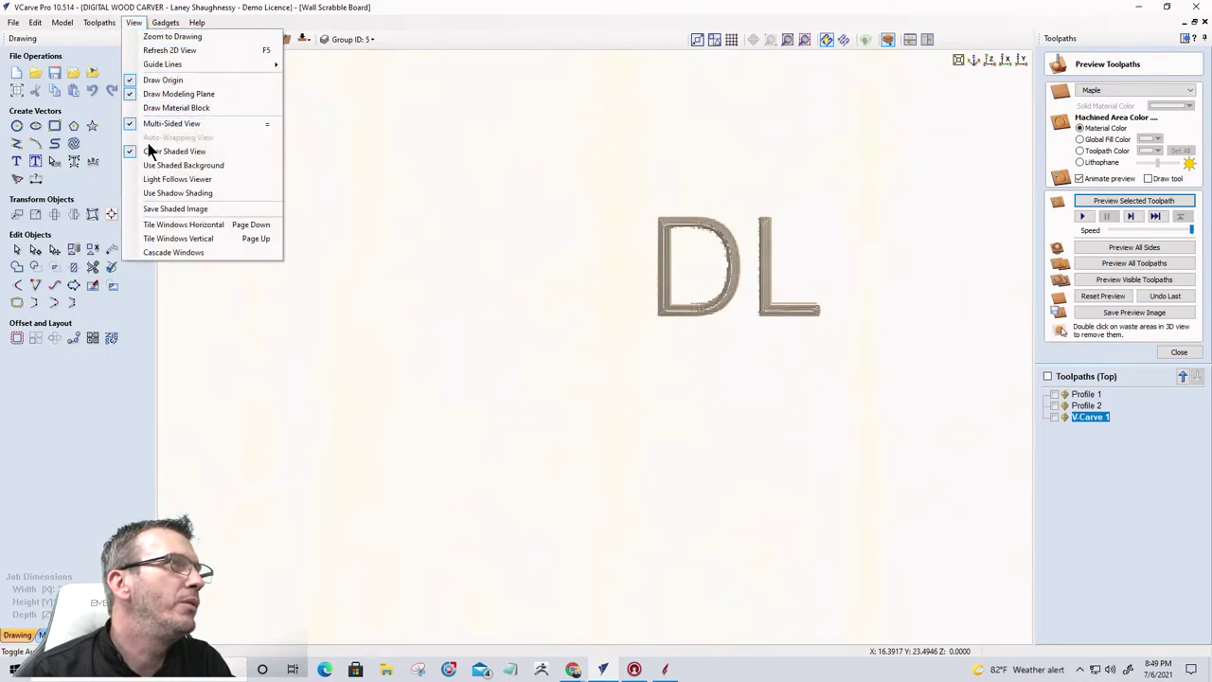
# Step: Enable Light Follows Viewer and Use Shadow Shading, then pan and zoom onto the DL carving
pyautogui.click(149, 180)
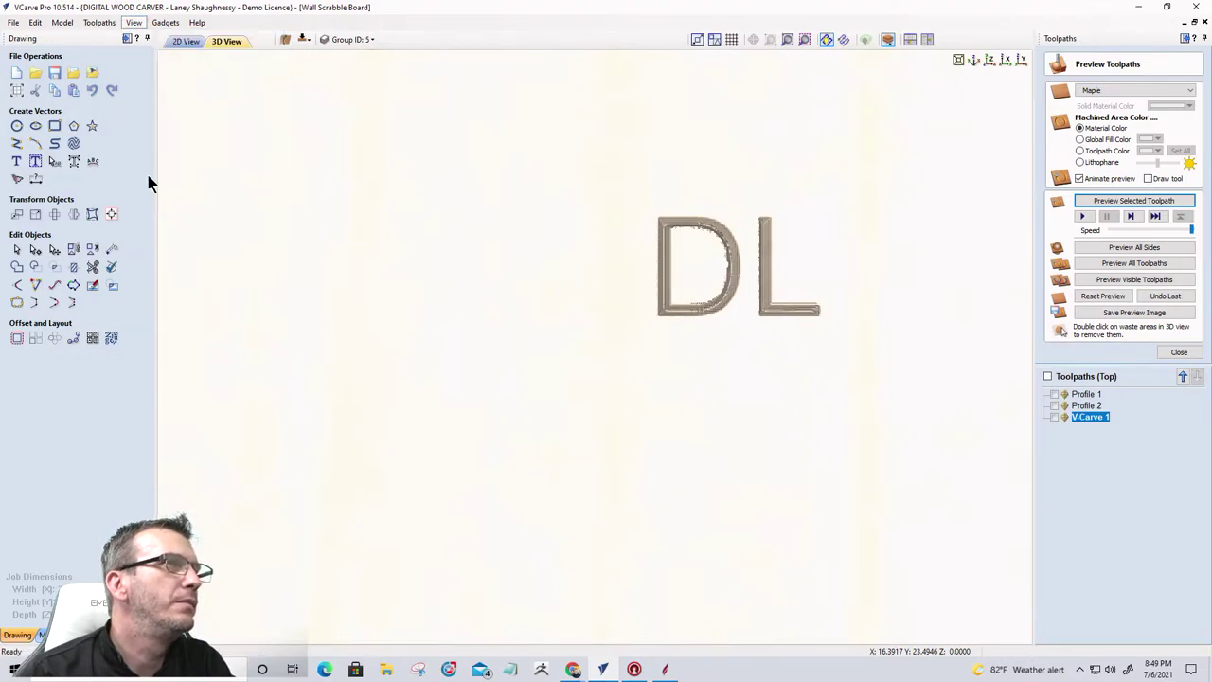
pyautogui.click(133, 22)
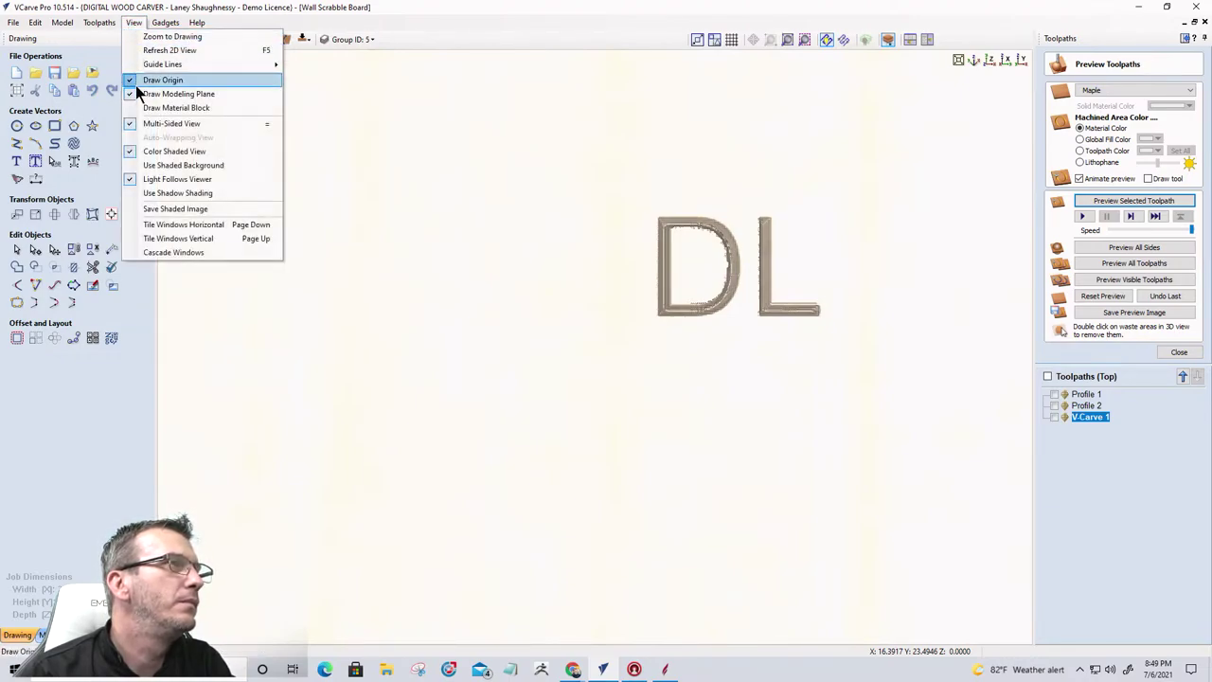
pyautogui.click(148, 195)
pyautogui.click(134, 23)
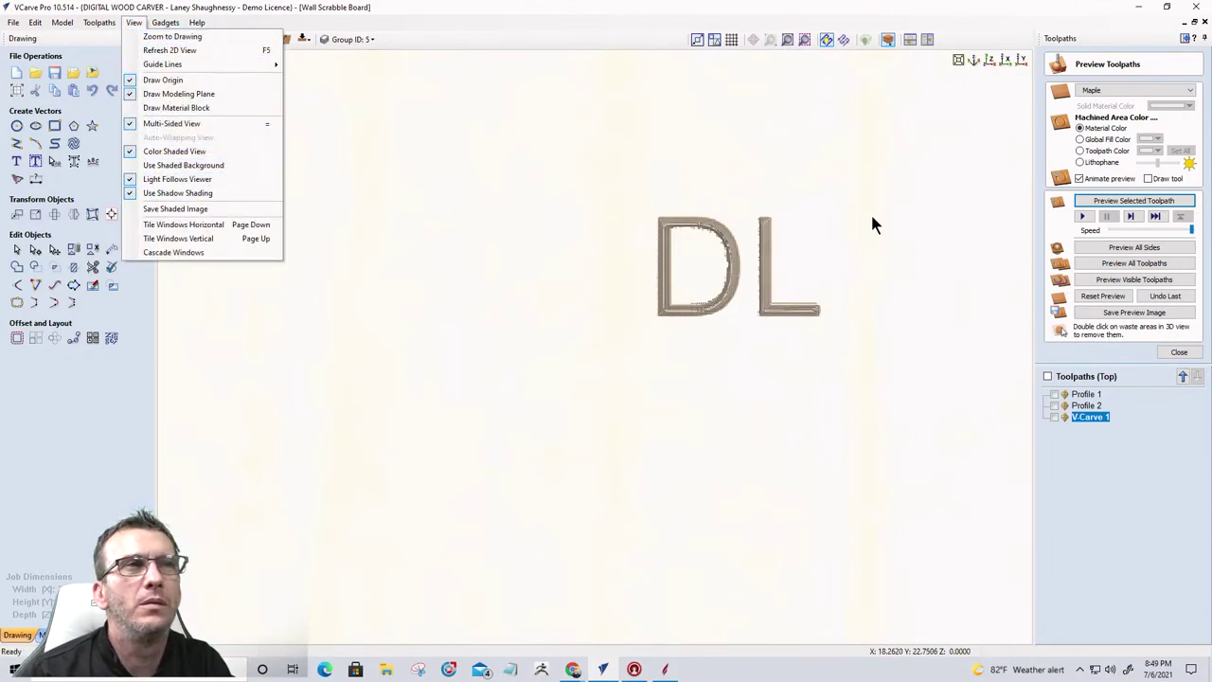
pyautogui.click(780, 342)
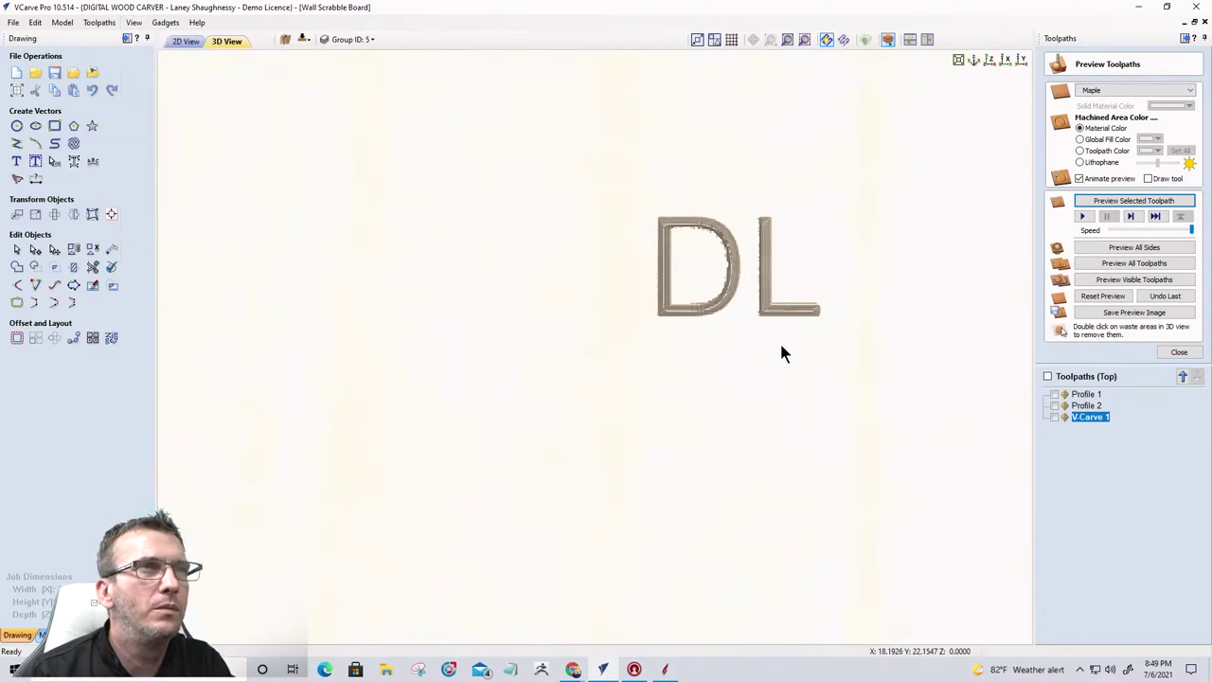
pyautogui.moveTo(782, 353); pyautogui.dragTo(737, 348, button='middle')
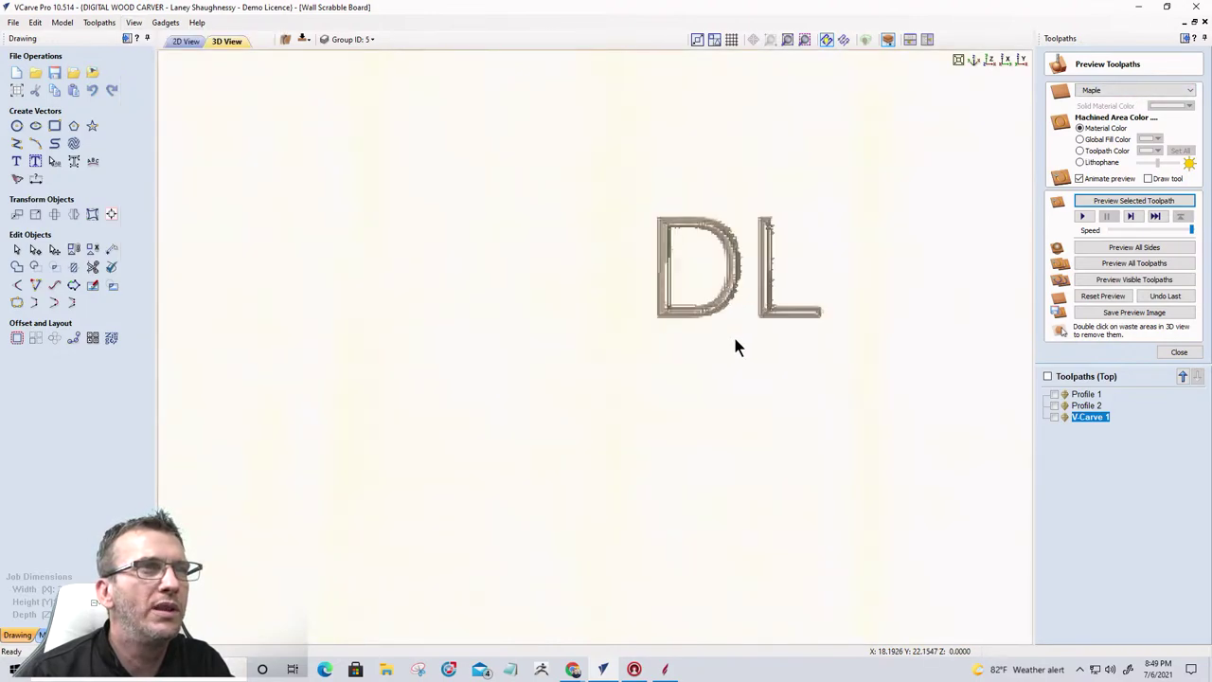
pyautogui.scroll(2, 761, 268)
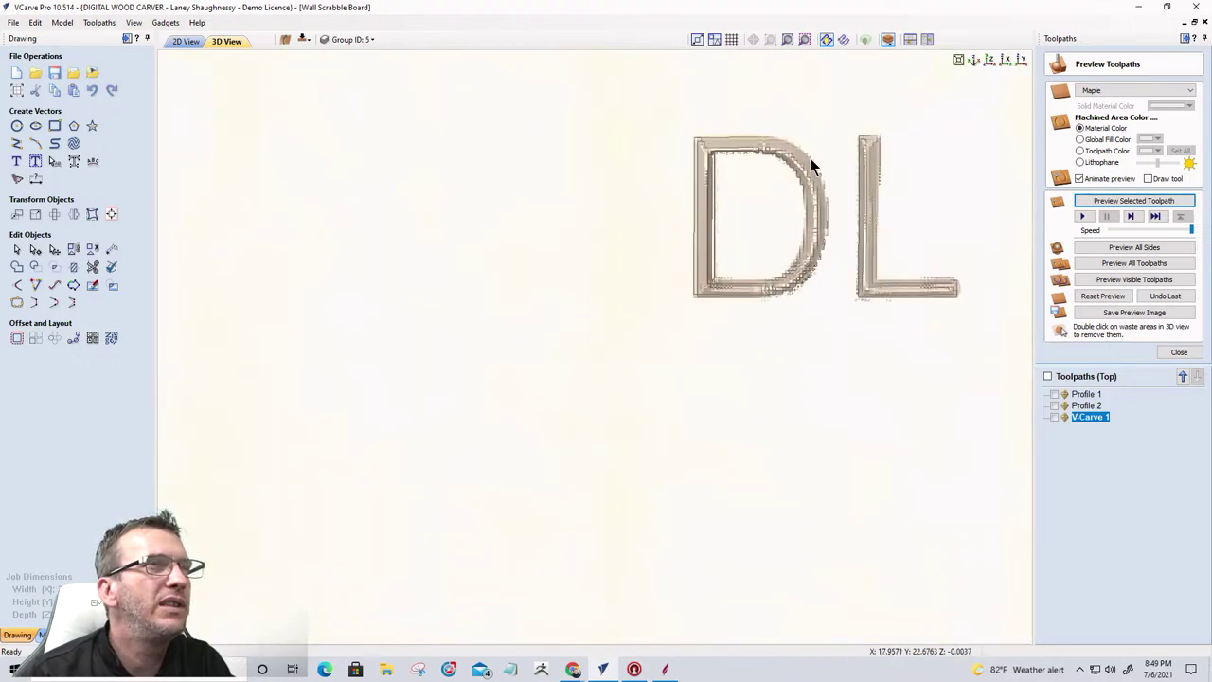
# Step: Recalculate V-Carve 1 and reset the preview so its toolpath lines show over DL
pyautogui.doubleClick(1082, 418)
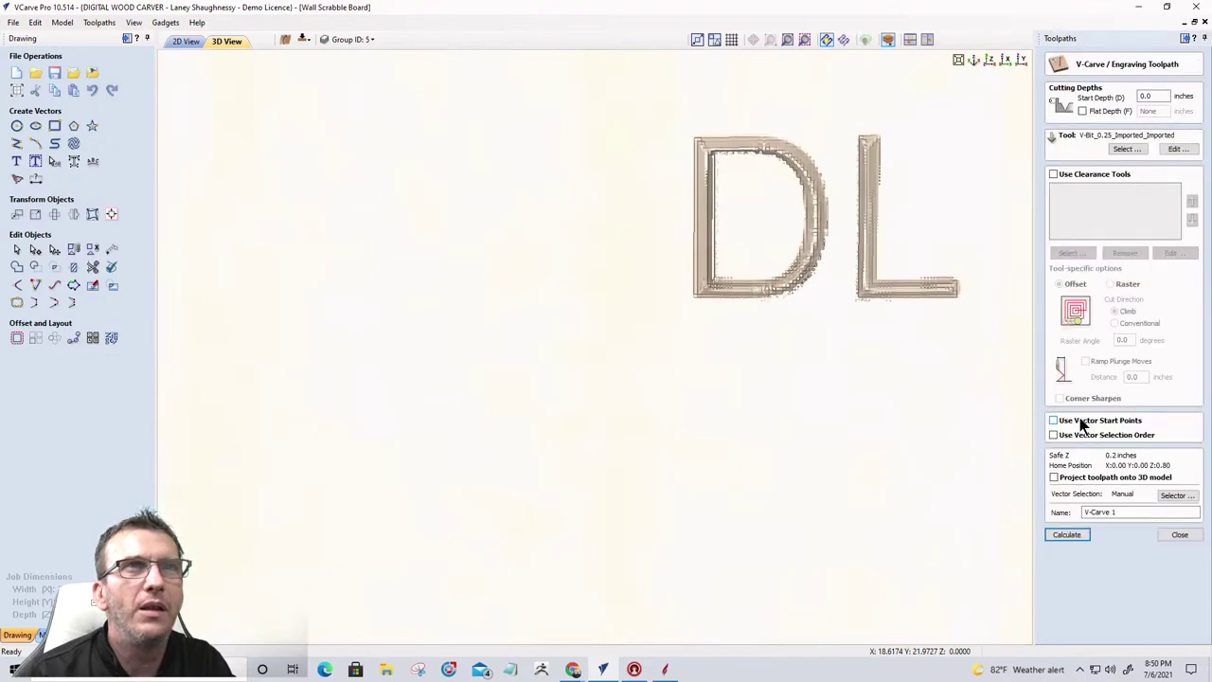
pyautogui.click(1074, 532)
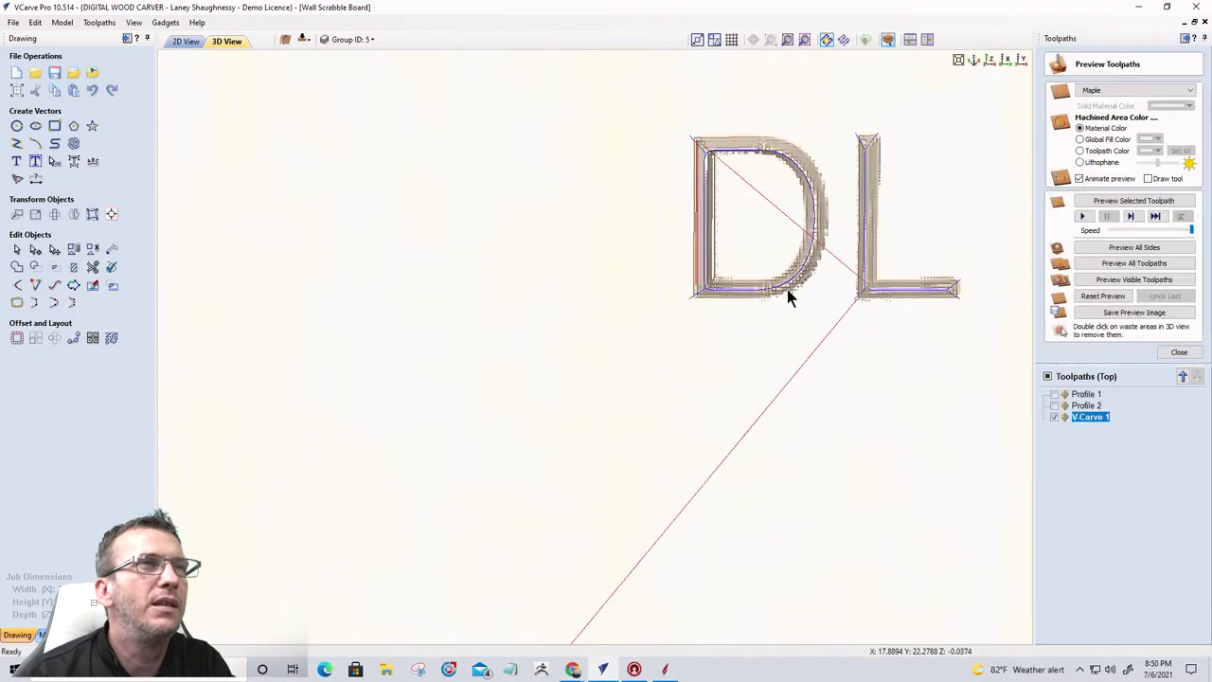
pyautogui.click(1101, 296)
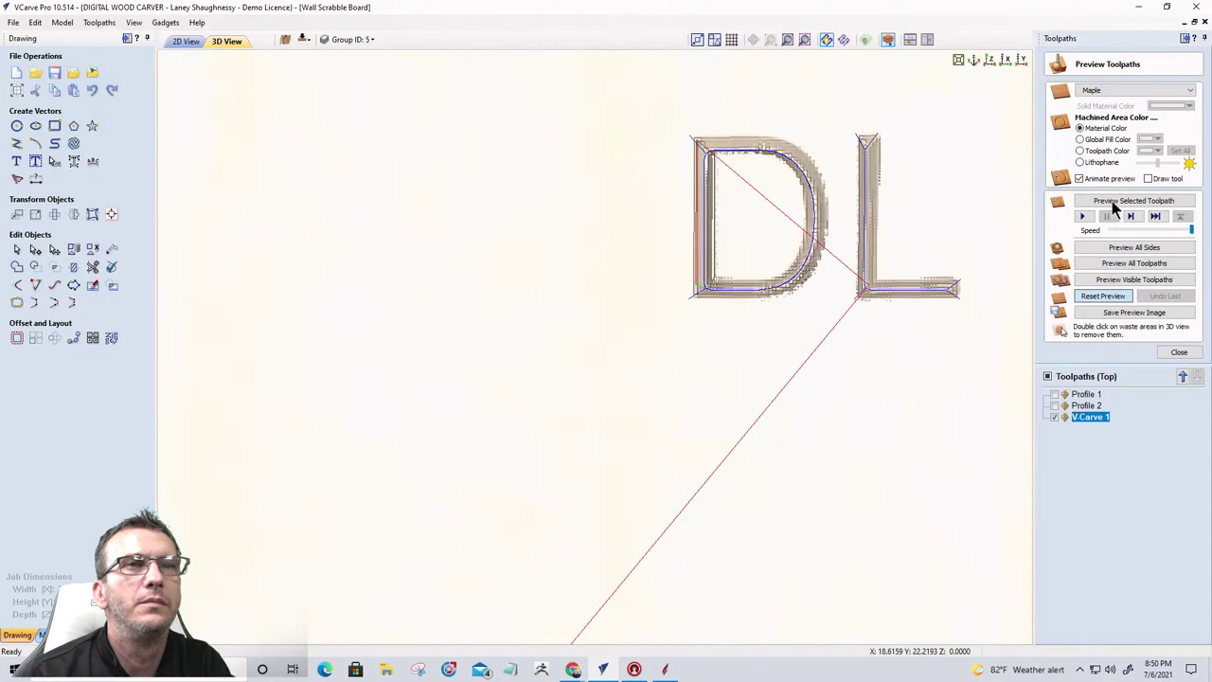
# Step: Choose a different Preview Simulation Quality from the Toolpaths menu
pyautogui.click(99, 21)
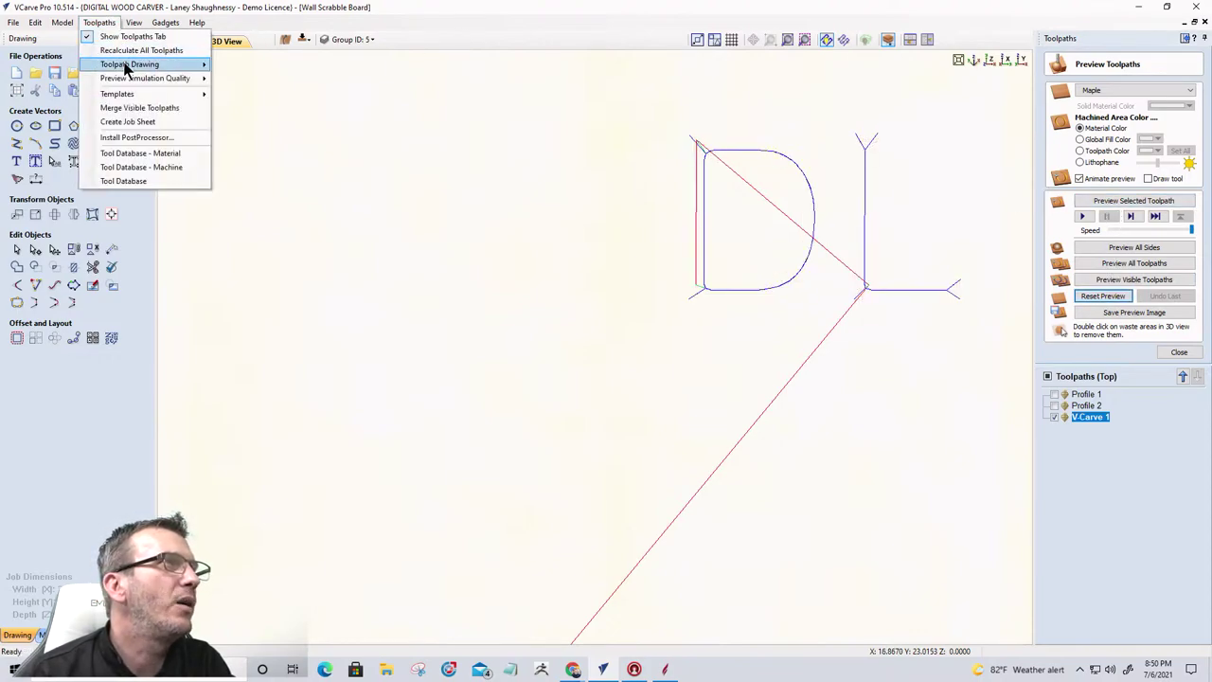
pyautogui.moveTo(133, 78)
pyautogui.click(245, 116)
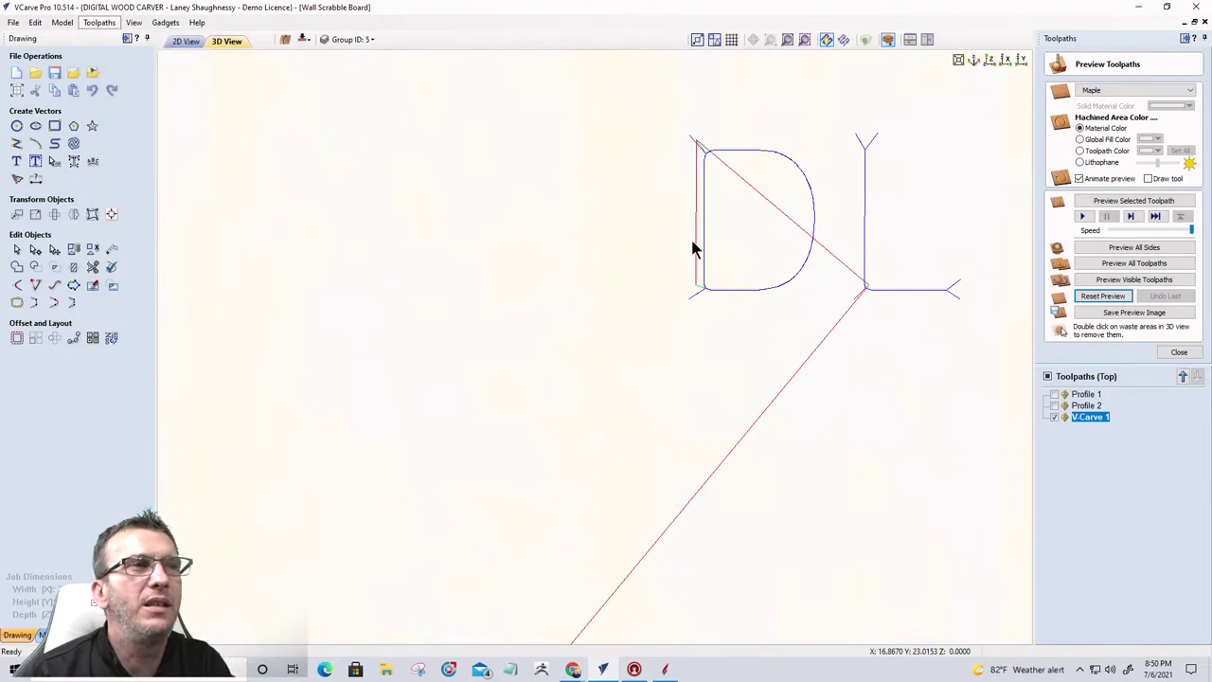
pyautogui.scroll(-4, 530, 341)
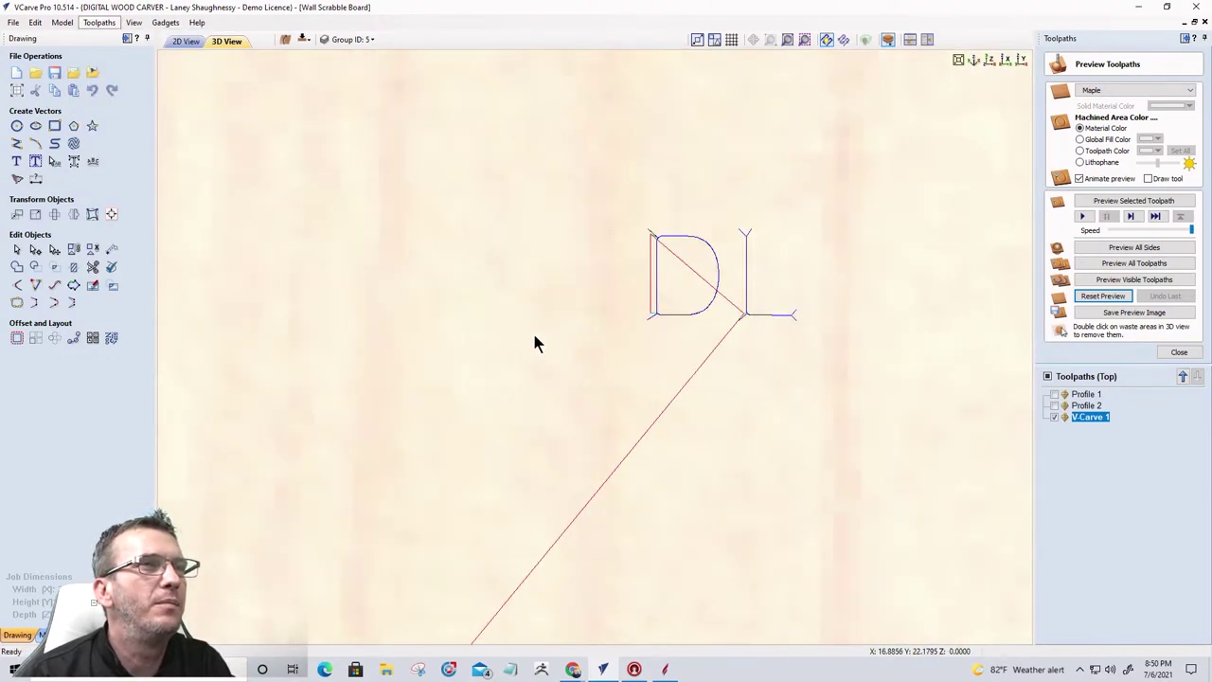
pyautogui.scroll(-3, 535, 343)
pyautogui.scroll(1, 535, 343)
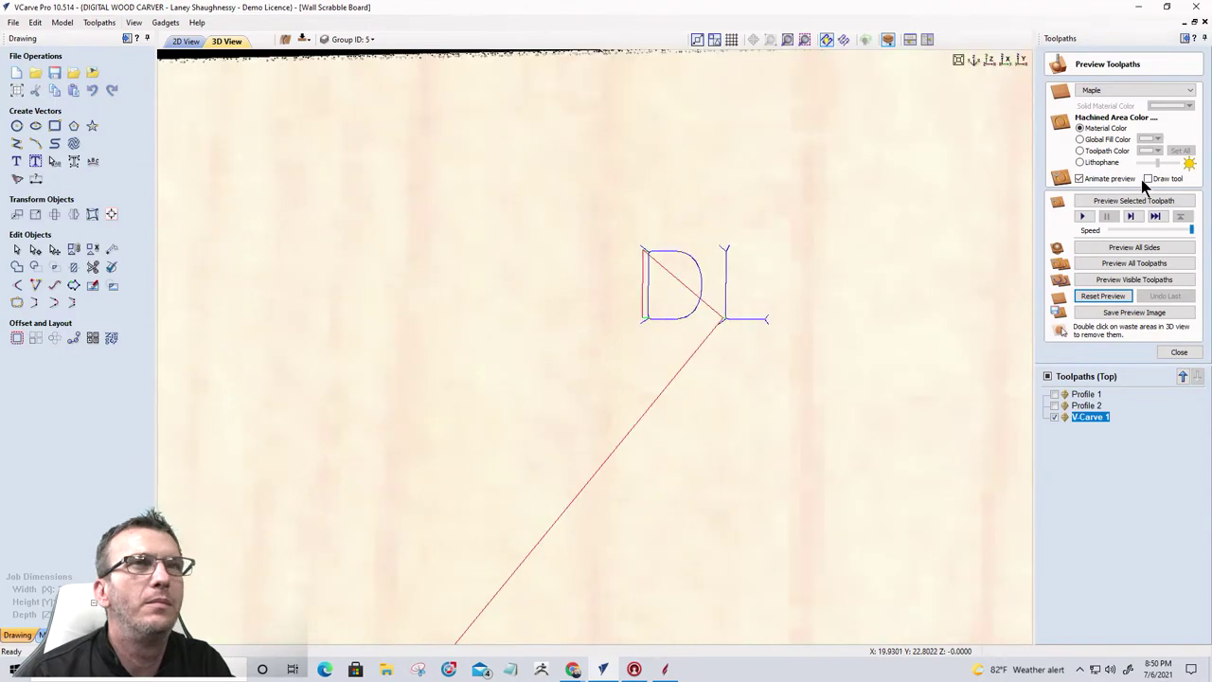
# Step: Rerun the V-Carve simulation and zoom and pan onto the carved DL letters
pyautogui.click(1124, 201)
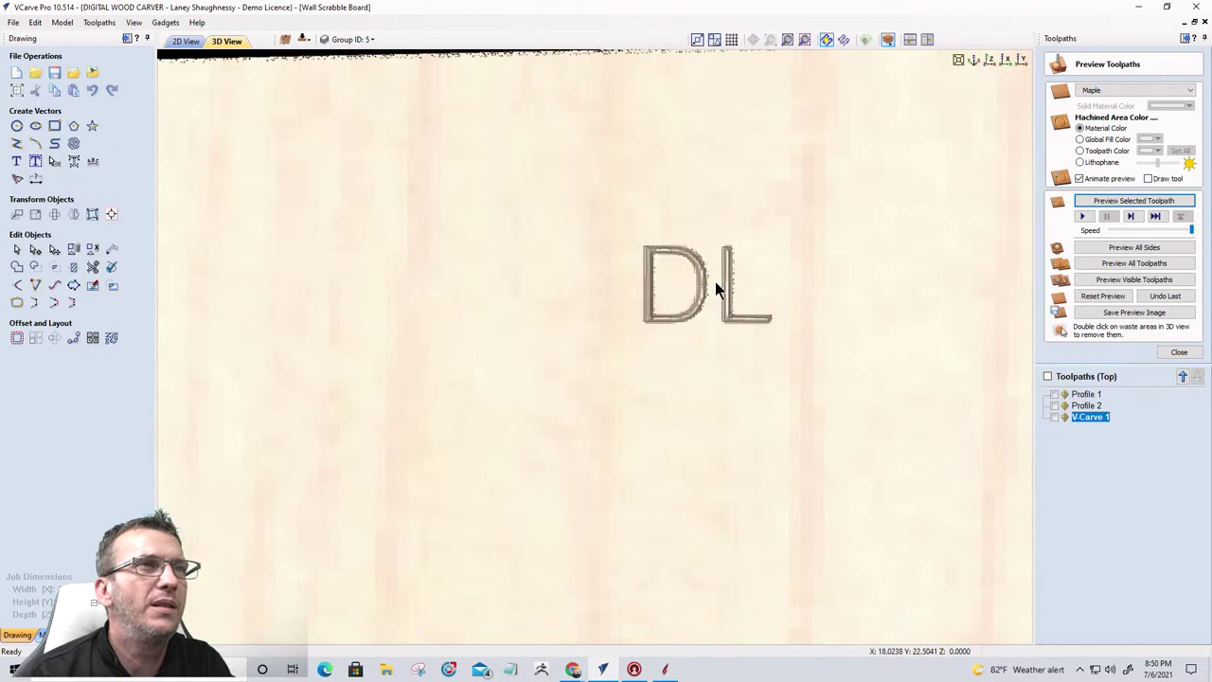
pyautogui.scroll(2, 715, 281)
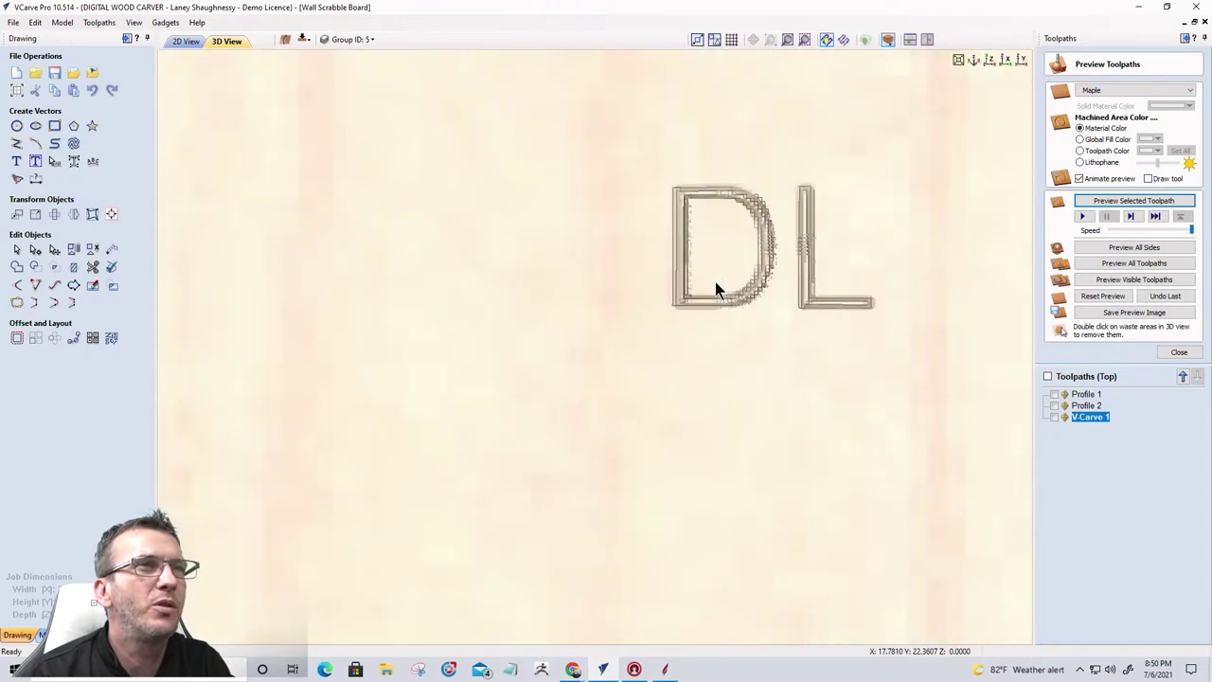
pyautogui.scroll(-2, 715, 282)
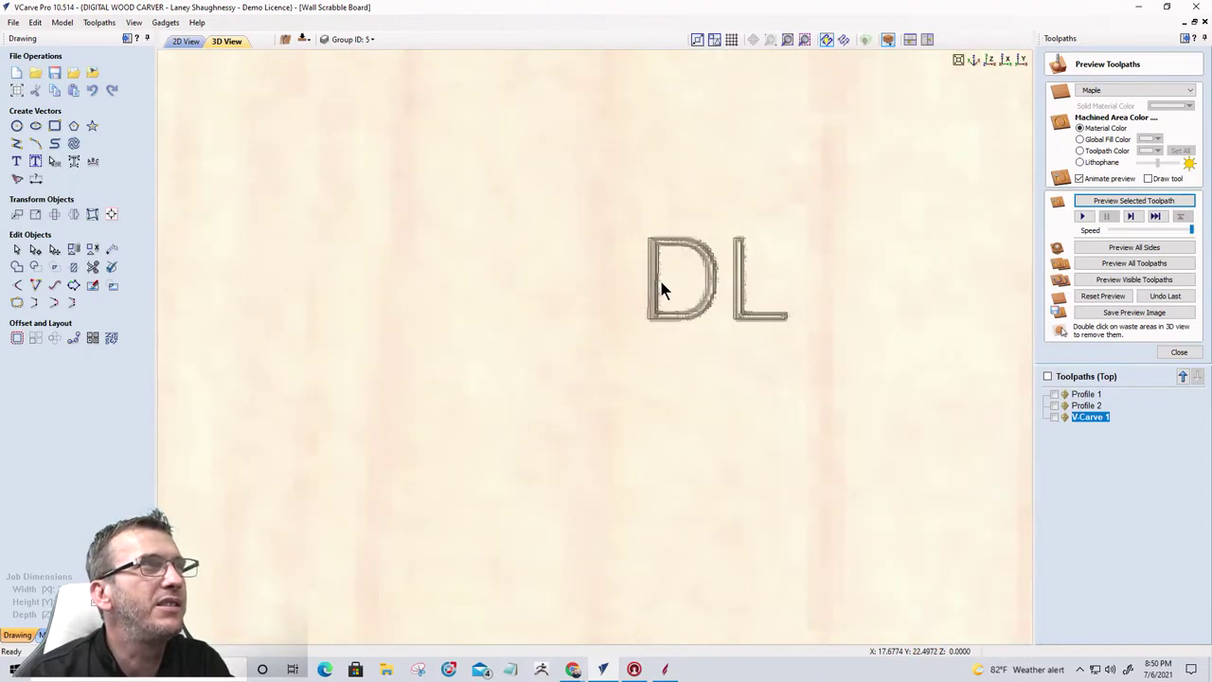
pyautogui.scroll(3, 660, 281)
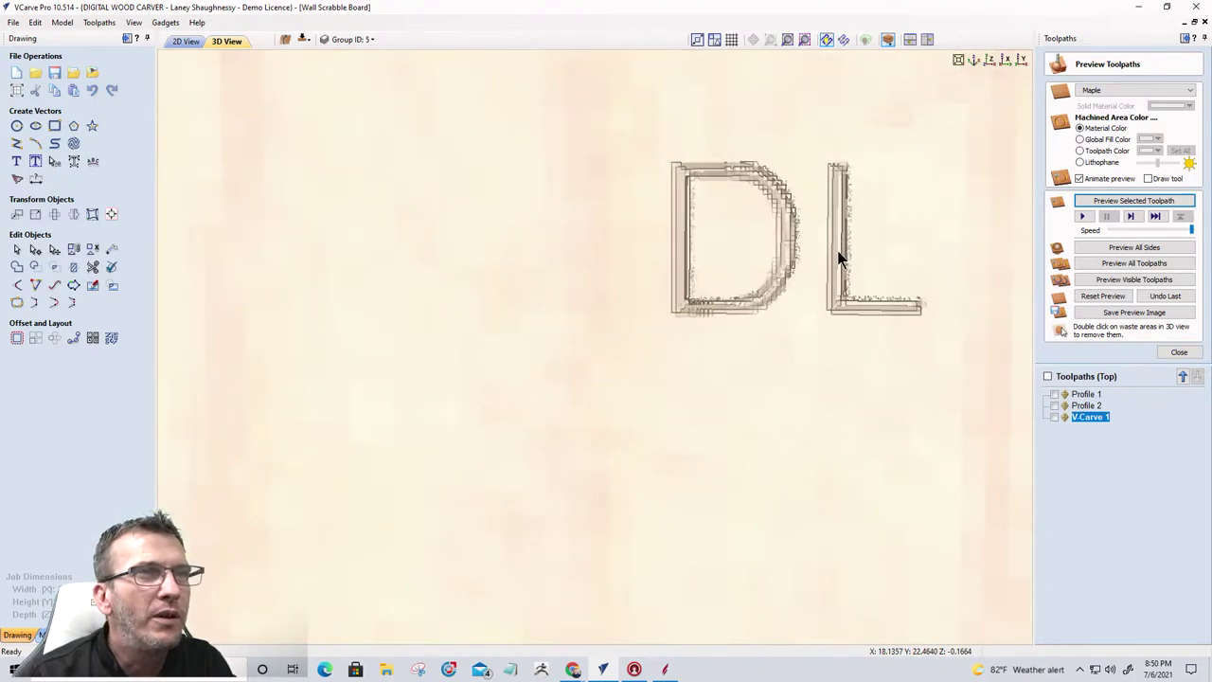
pyautogui.scroll(4, 839, 254)
pyautogui.scroll(3, 663, 322)
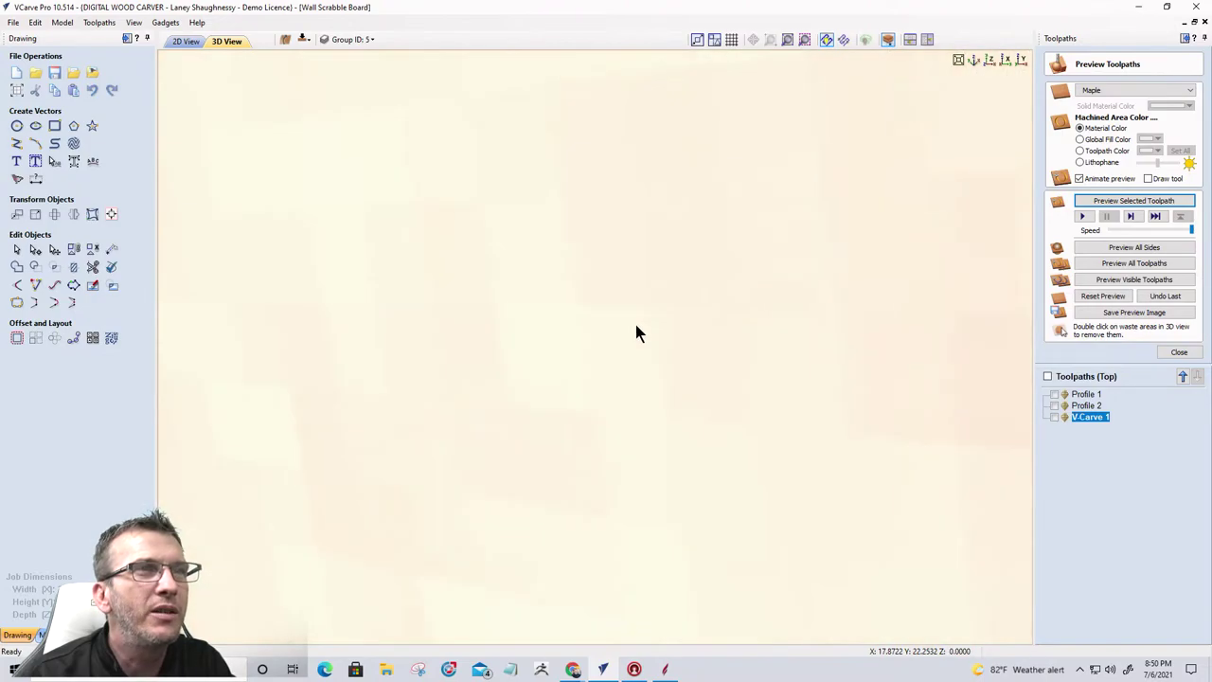
pyautogui.scroll(-3, 711, 313)
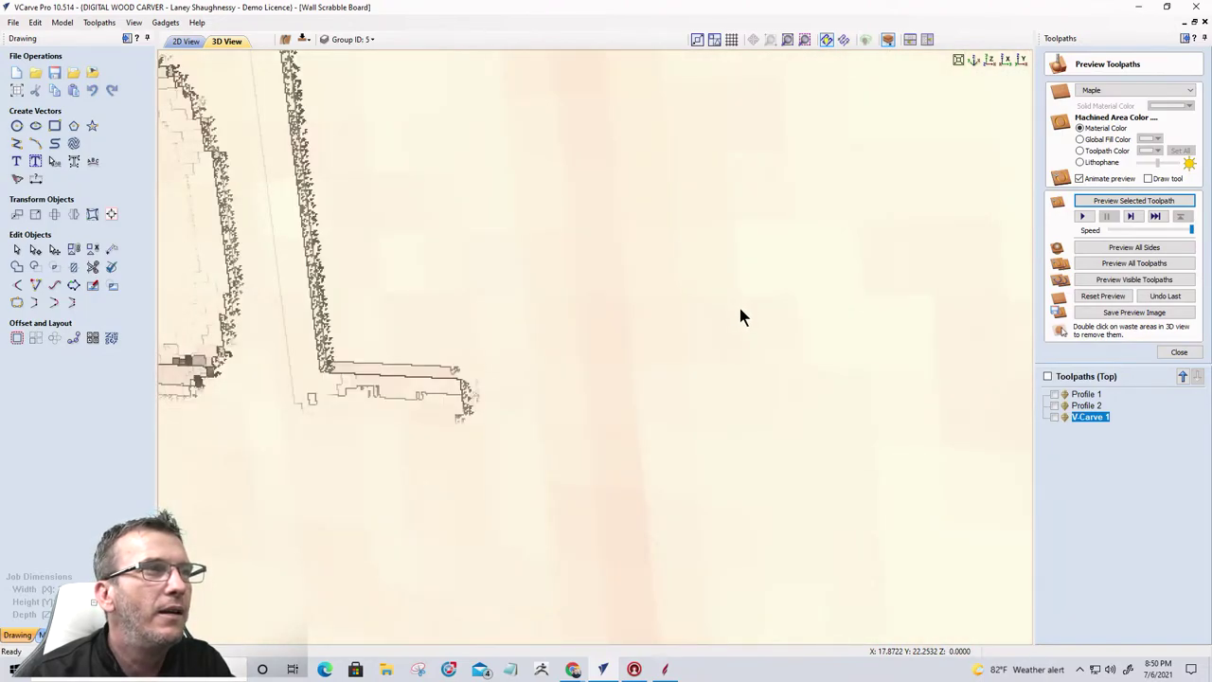
pyautogui.moveTo(758, 315); pyautogui.dragTo(947, 303, button='middle')
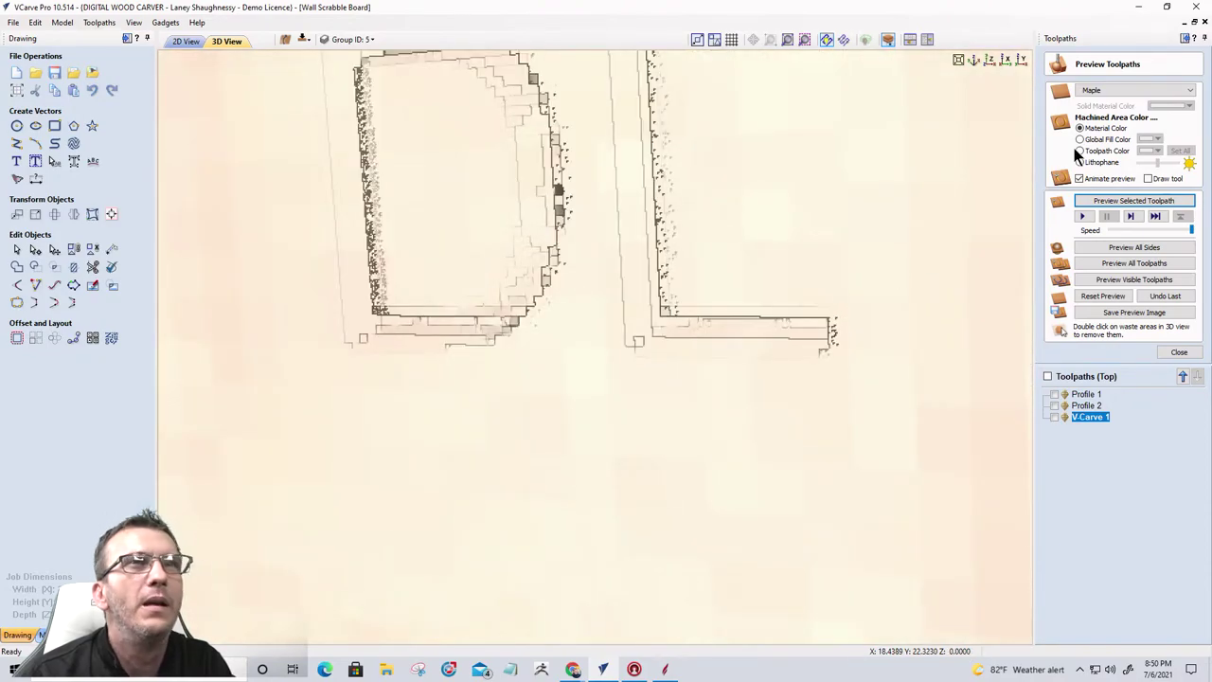
# Step: Close the preview, confirm the 0.75-inch material thickness, and orbit to see the whole board
pyautogui.click(1178, 352)
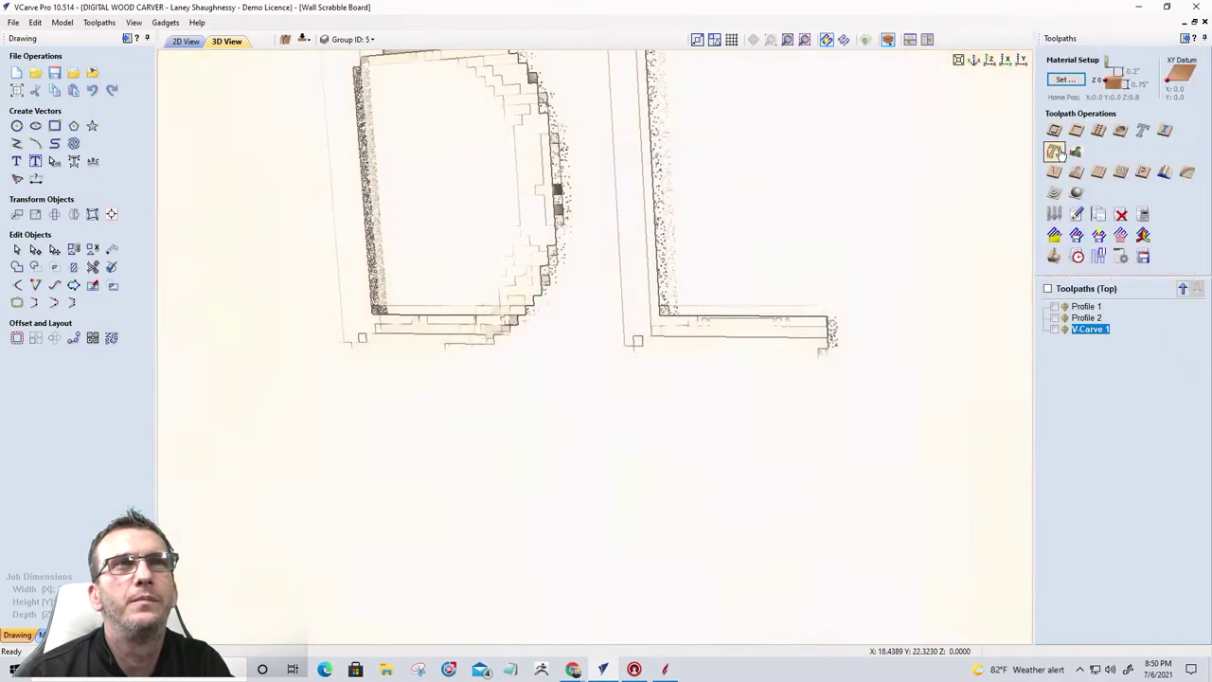
pyautogui.click(1063, 82)
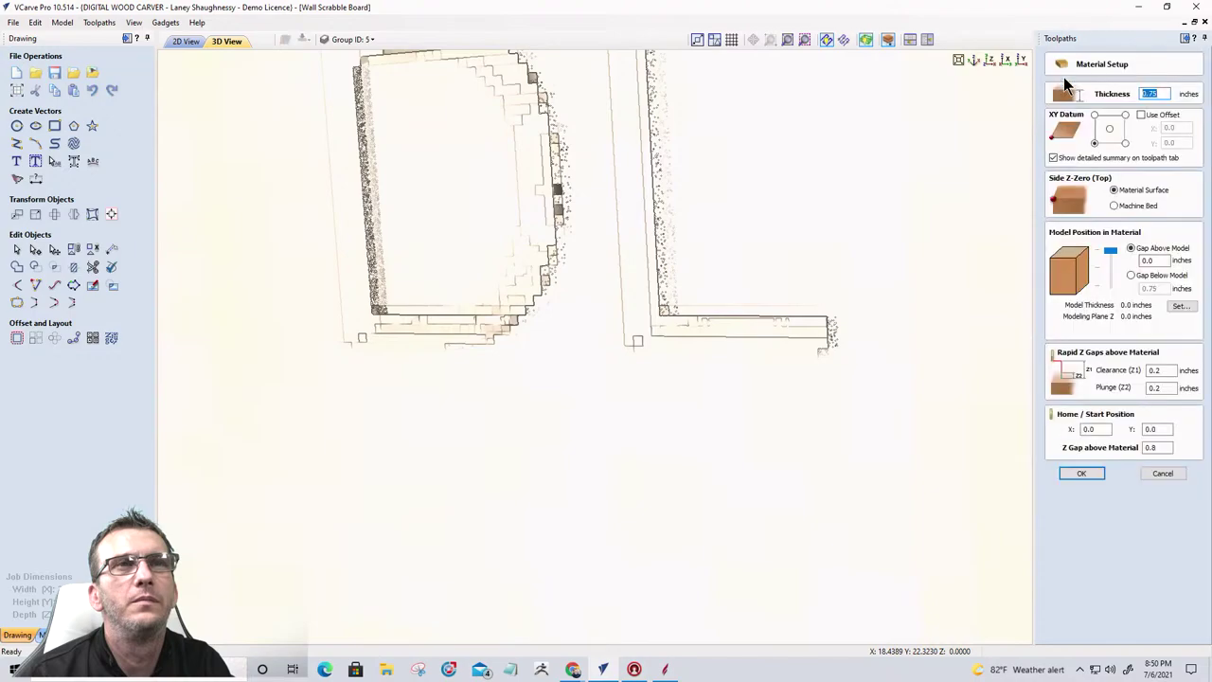
pyautogui.click(1129, 250)
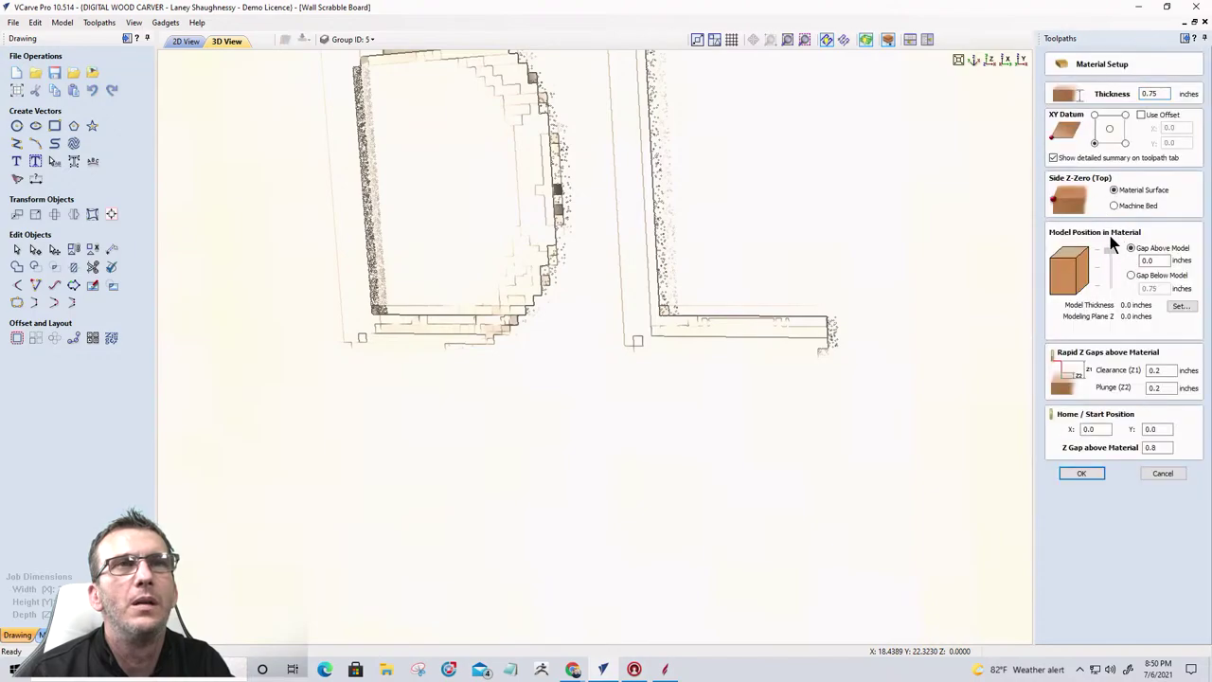
pyautogui.click(1081, 473)
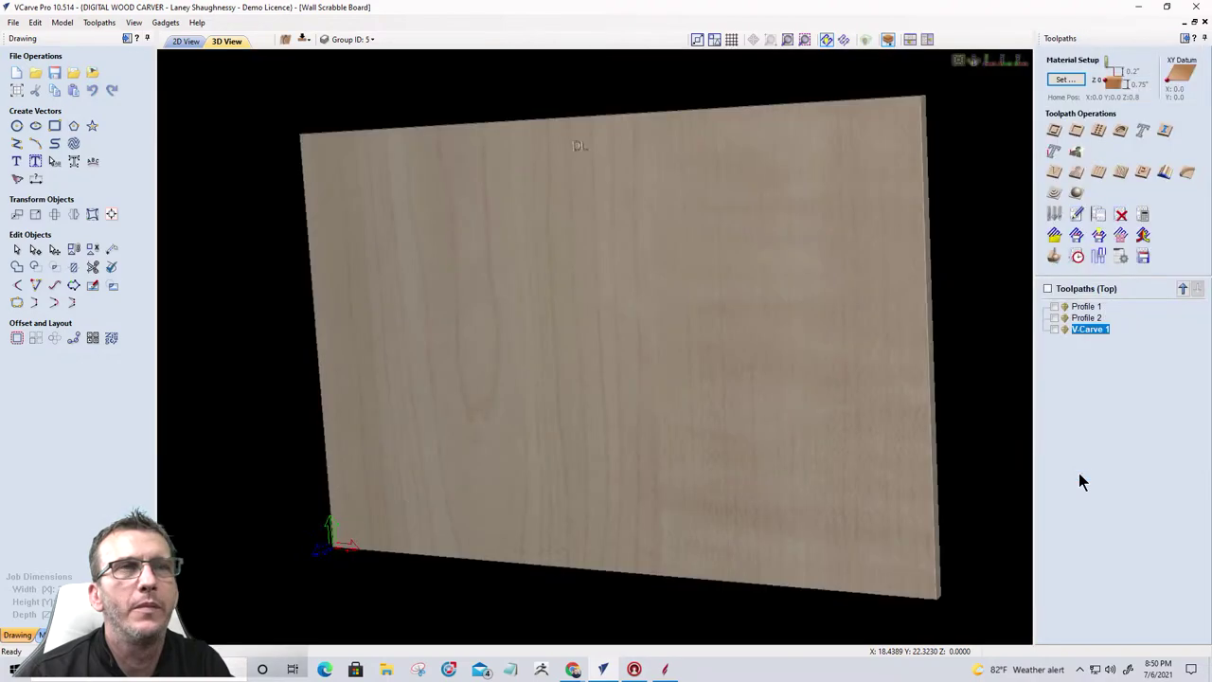
pyautogui.moveTo(938, 382); pyautogui.dragTo(944, 376)
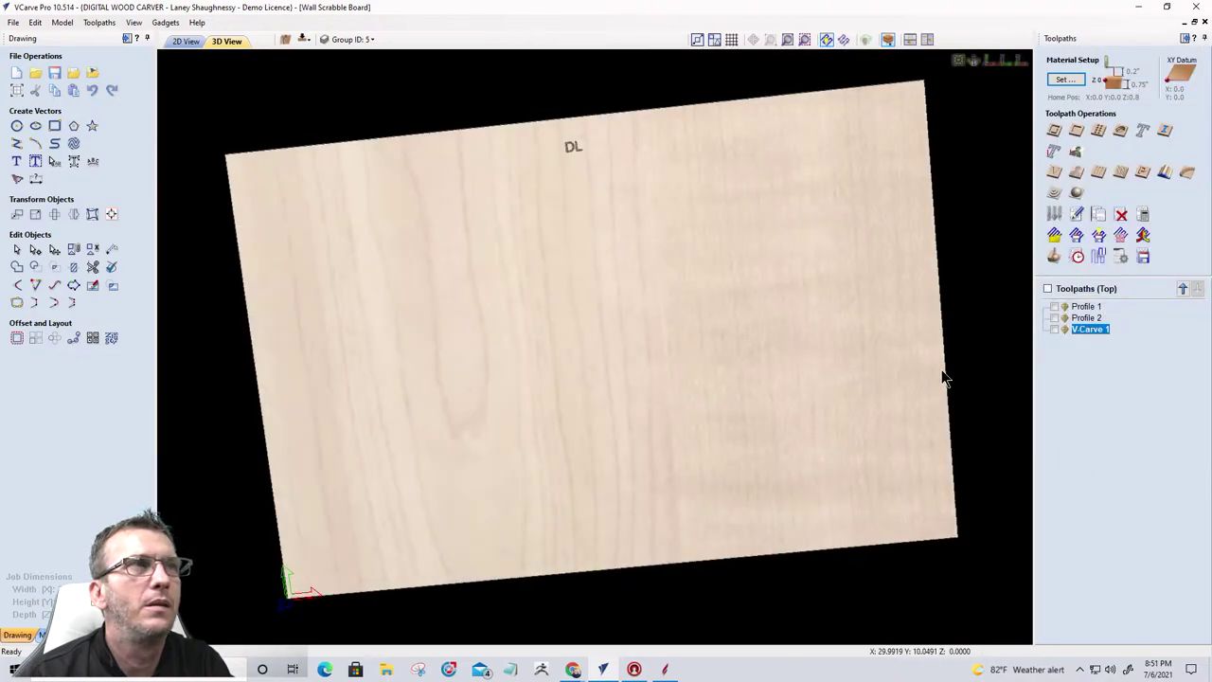
pyautogui.moveTo(597, 341); pyautogui.dragTo(663, 169)
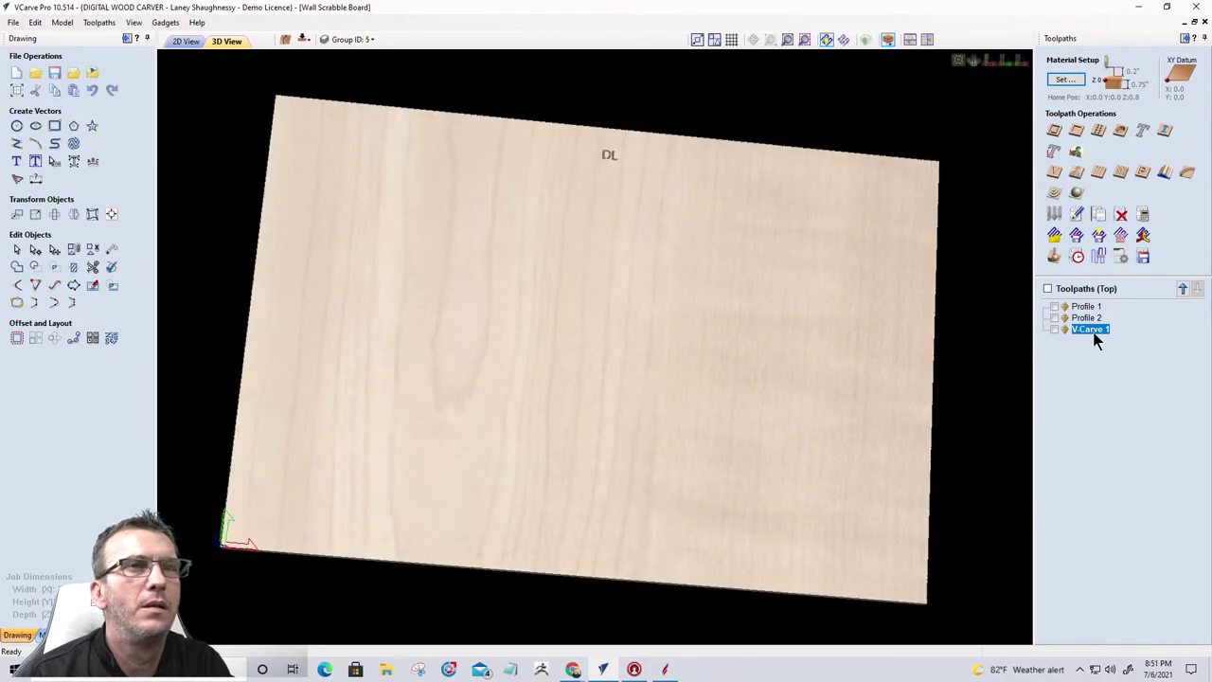
# Step: Return to the 2D view, select the DL outlines, and open V-Carve 1's settings
pyautogui.moveTo(1096, 341)
pyautogui.click(185, 40)
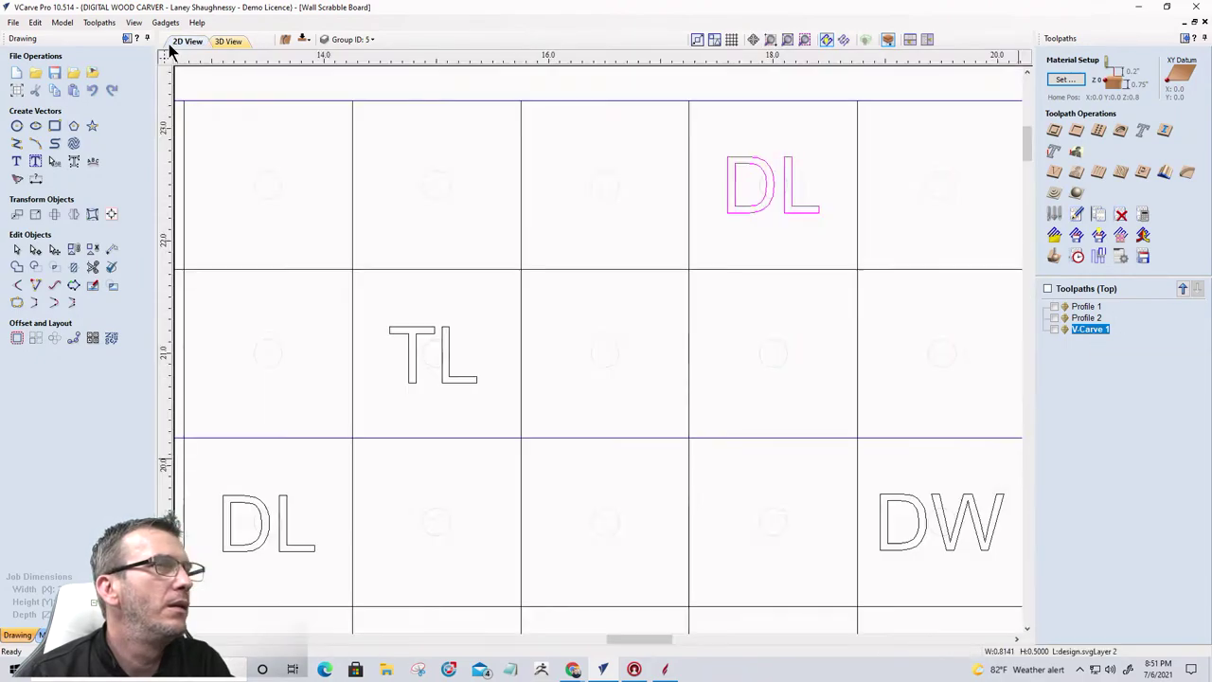
pyautogui.scroll(3, 824, 190)
pyautogui.scroll(5, 707, 145)
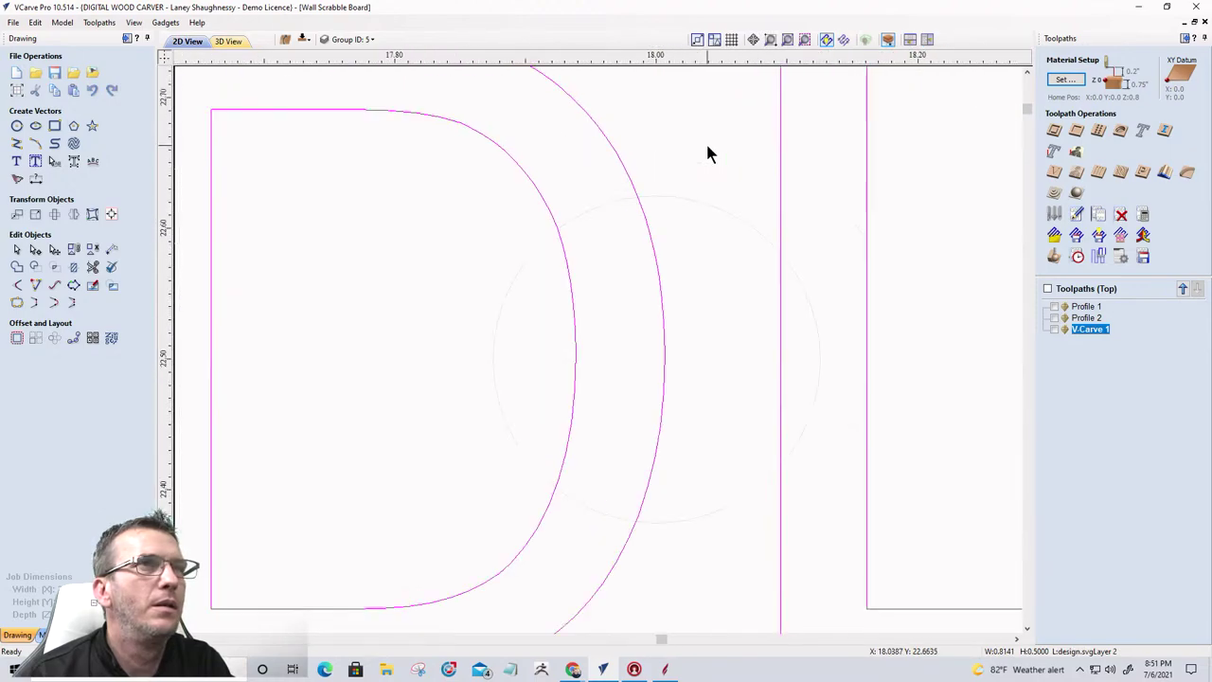
pyautogui.scroll(-4, 707, 145)
pyautogui.scroll(-3, 708, 149)
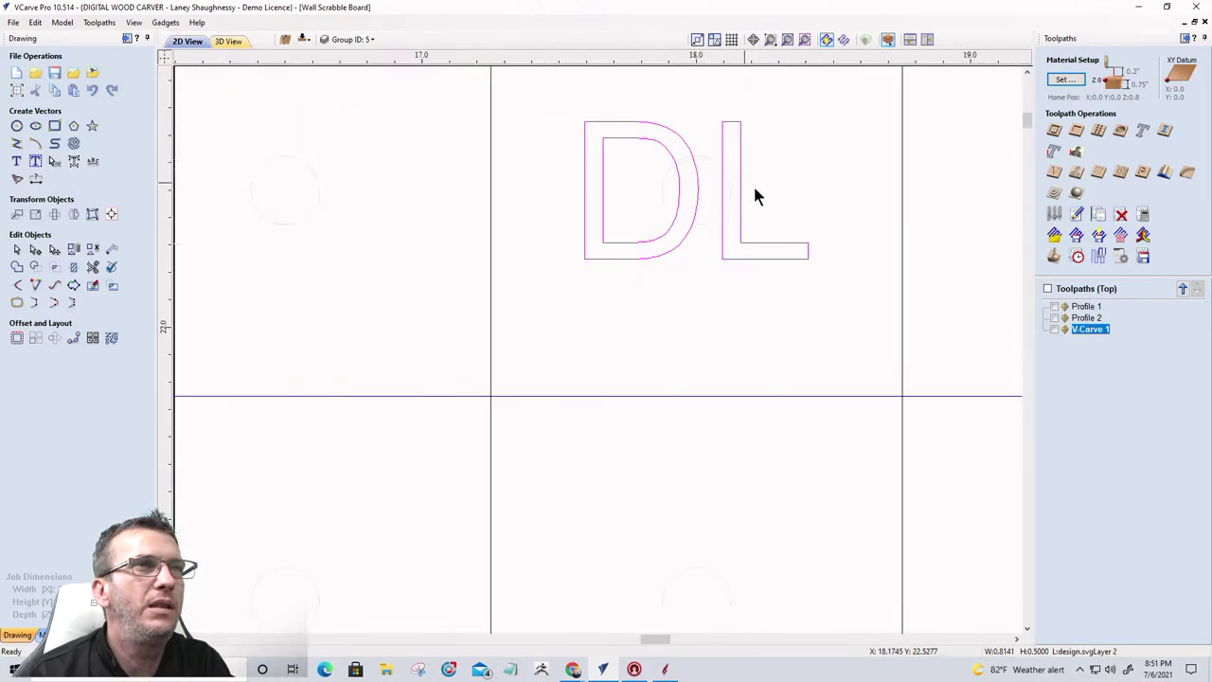
pyautogui.click(742, 220)
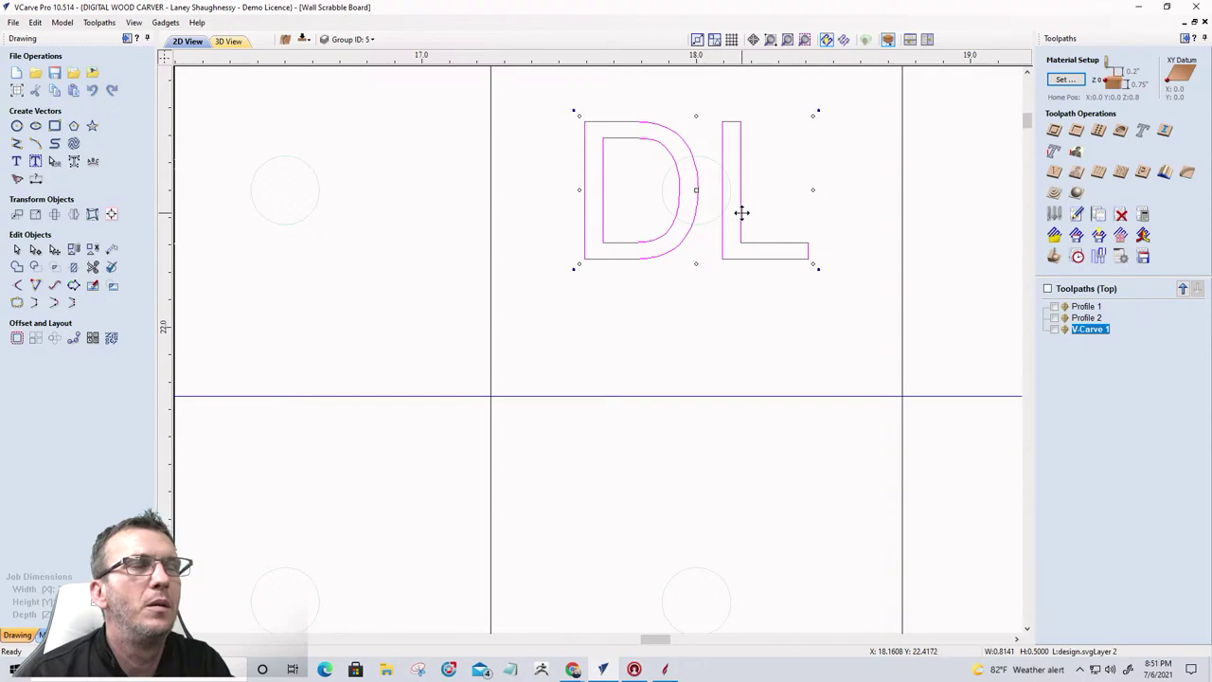
pyautogui.click(1085, 329)
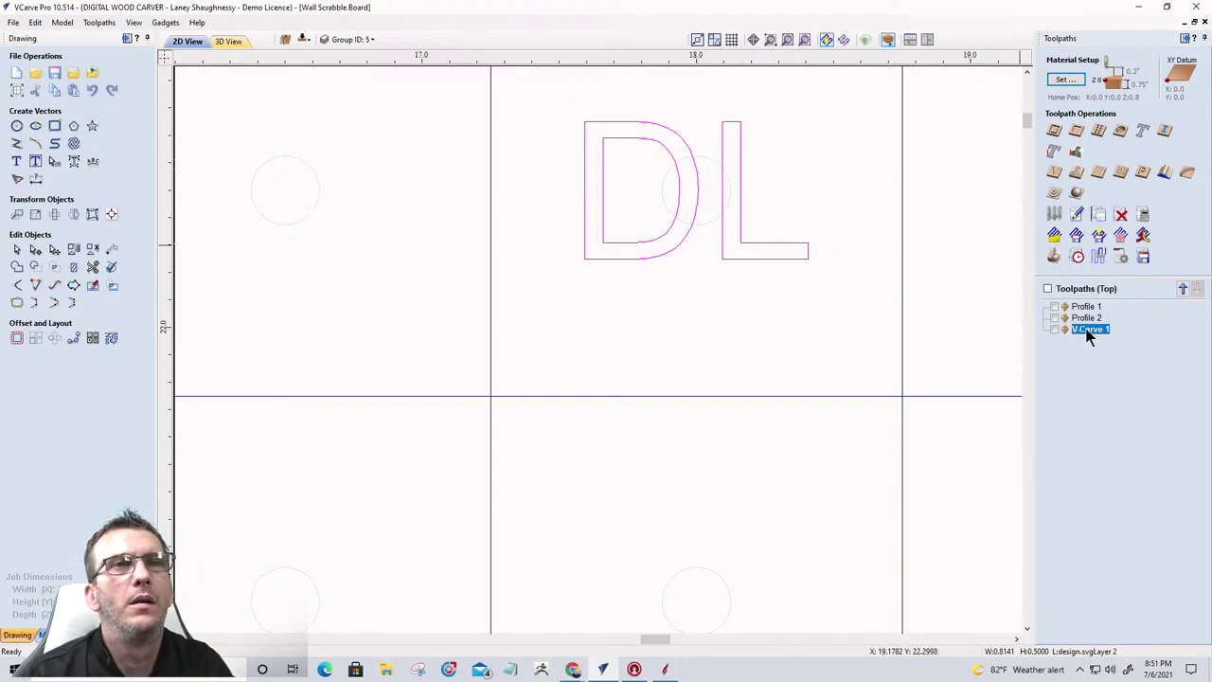
pyautogui.doubleClick(1087, 330)
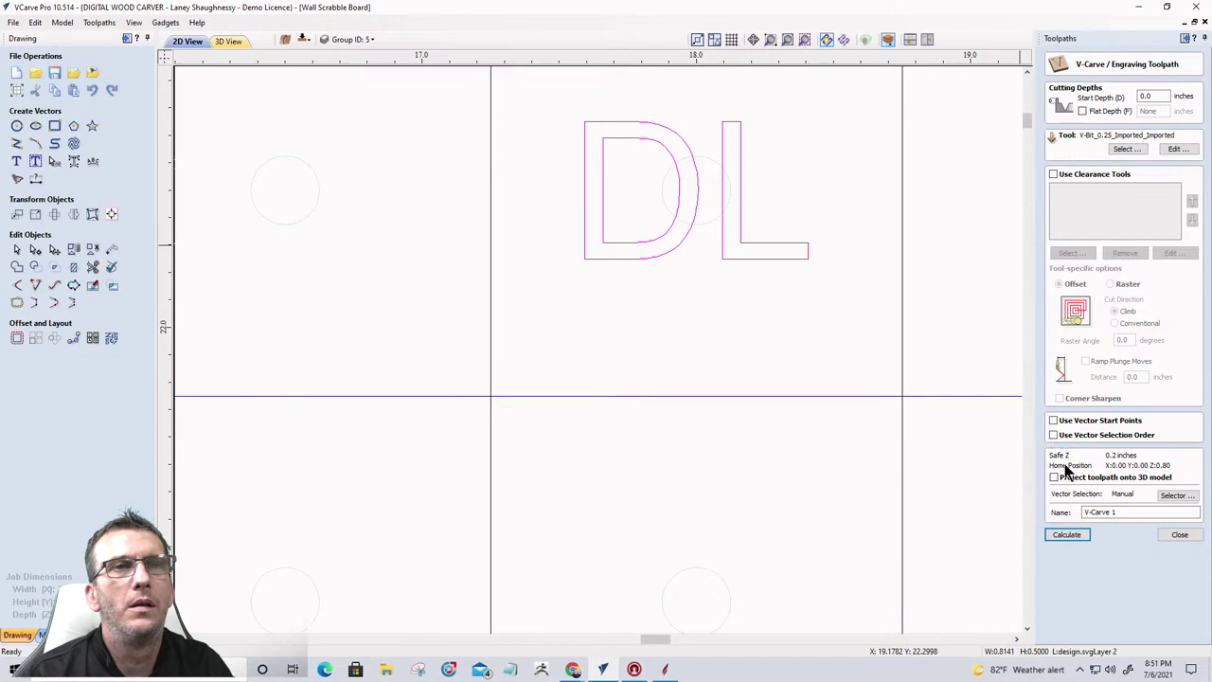
# Step: Calculate V-Carve 1 and inspect the DL carving from top view and a low side angle
pyautogui.click(1067, 535)
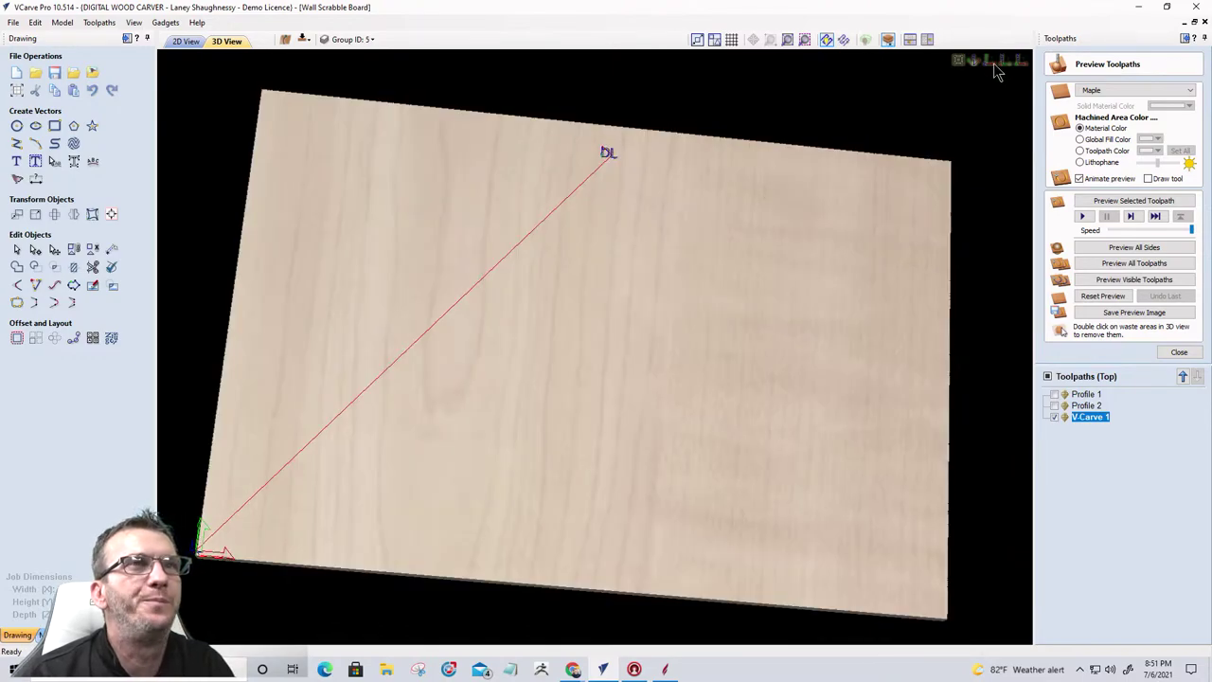
pyautogui.press('1')
pyautogui.scroll(3, 587, 121)
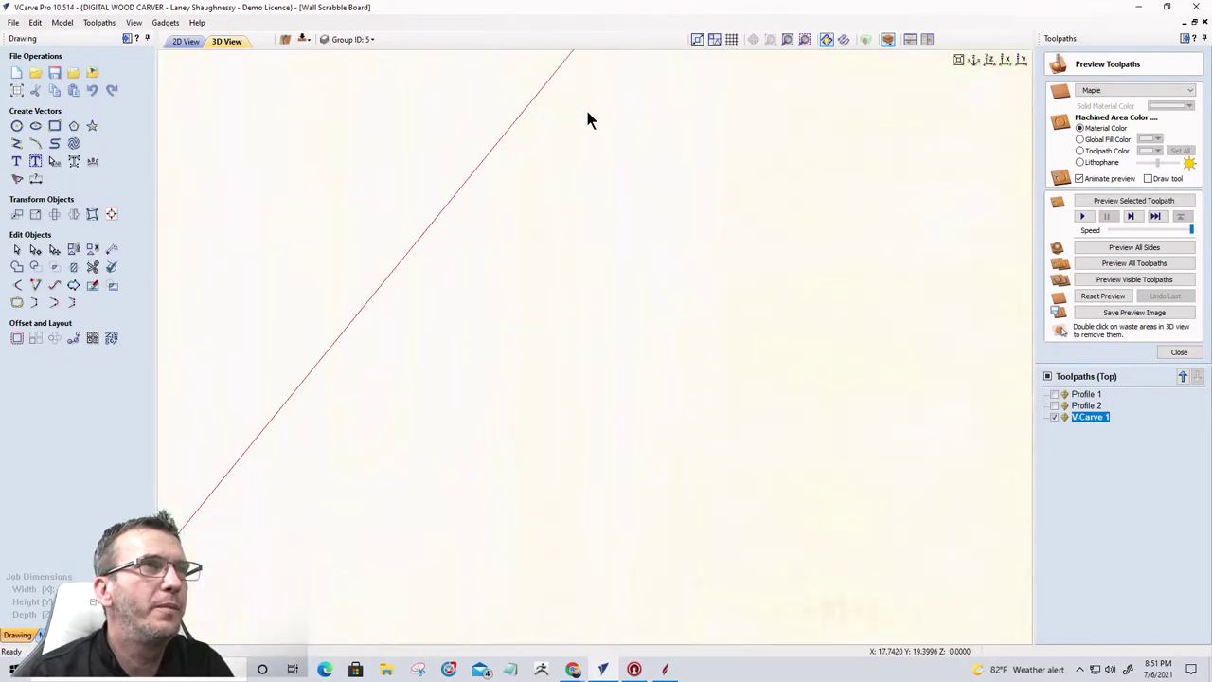
pyautogui.moveTo(596, 181); pyautogui.dragTo(634, 139)
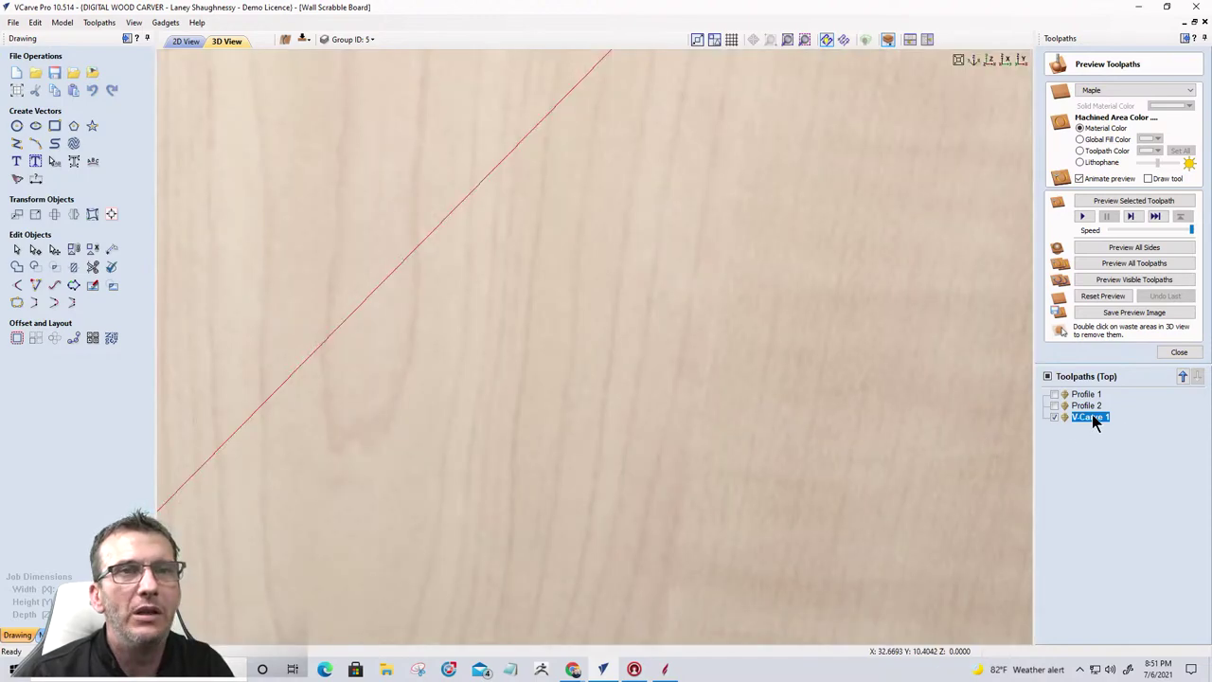
pyautogui.moveTo(1092, 416)
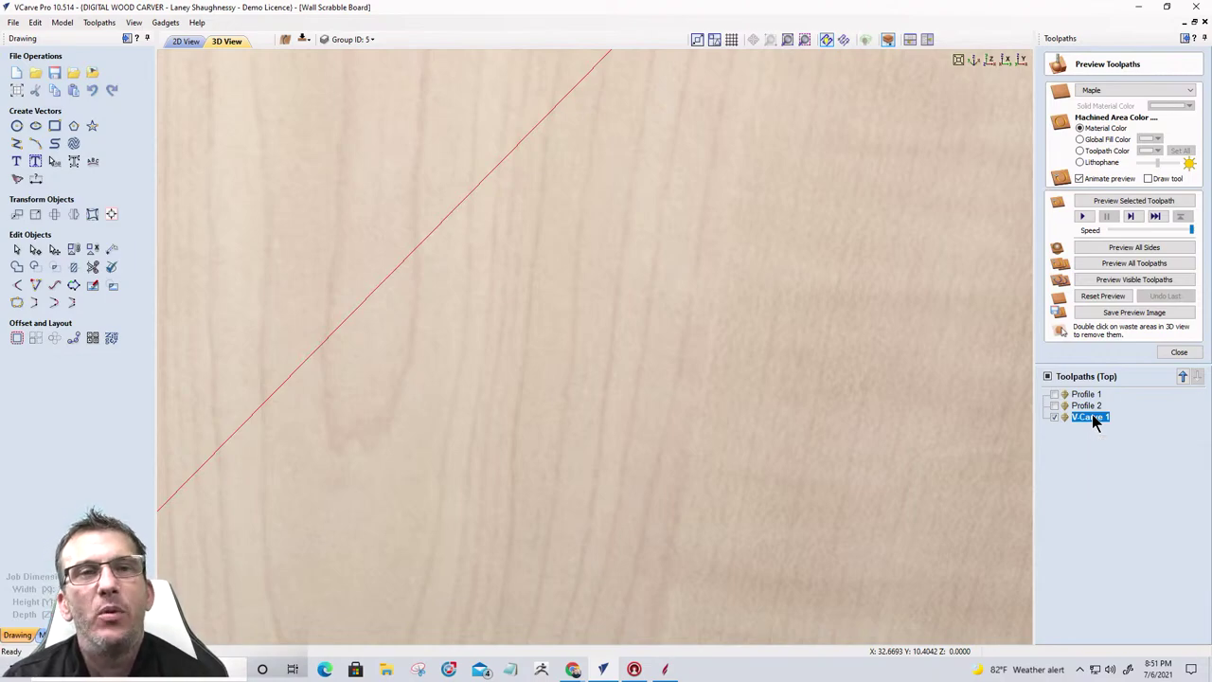
pyautogui.scroll(-5, 925, 527)
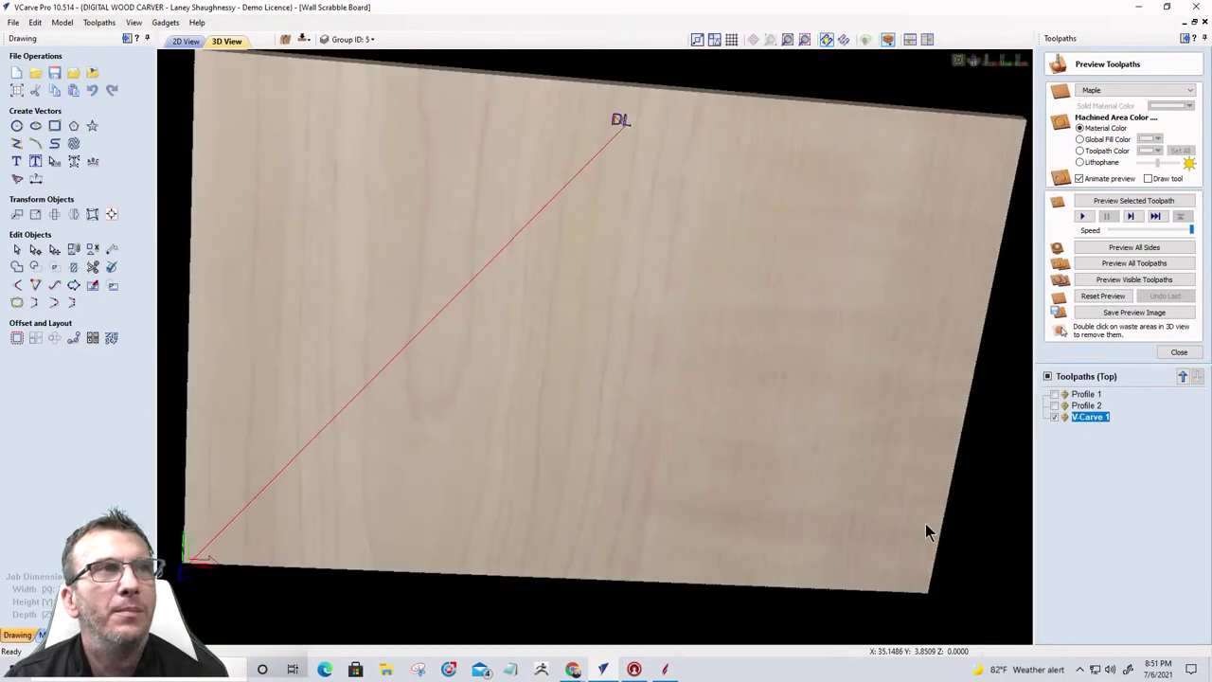
pyautogui.scroll(3, 625, 201)
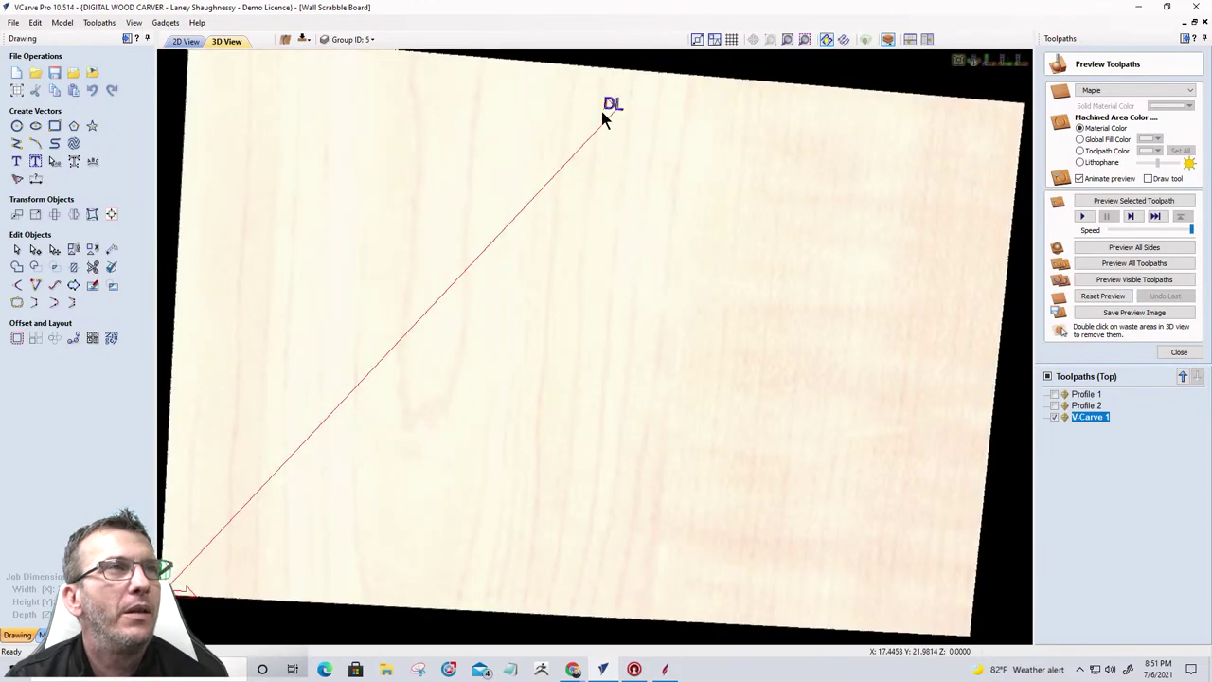
pyautogui.scroll(2, 612, 97)
pyautogui.scroll(-3, 584, 391)
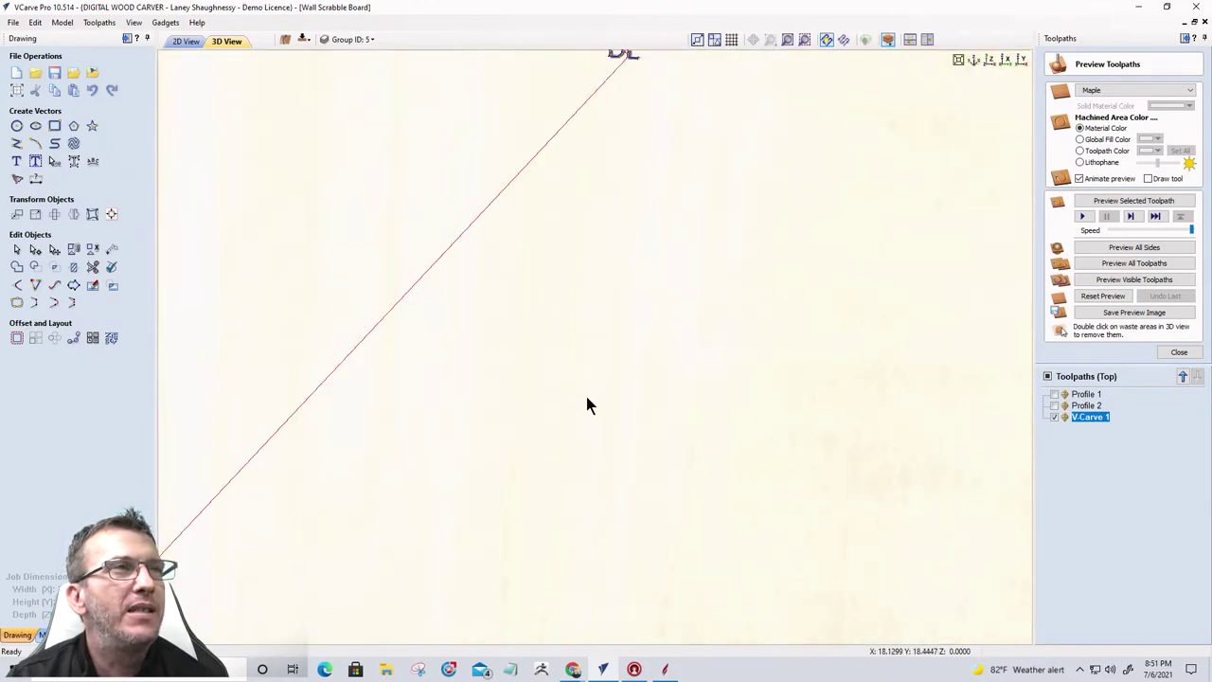
pyautogui.scroll(1, 588, 398)
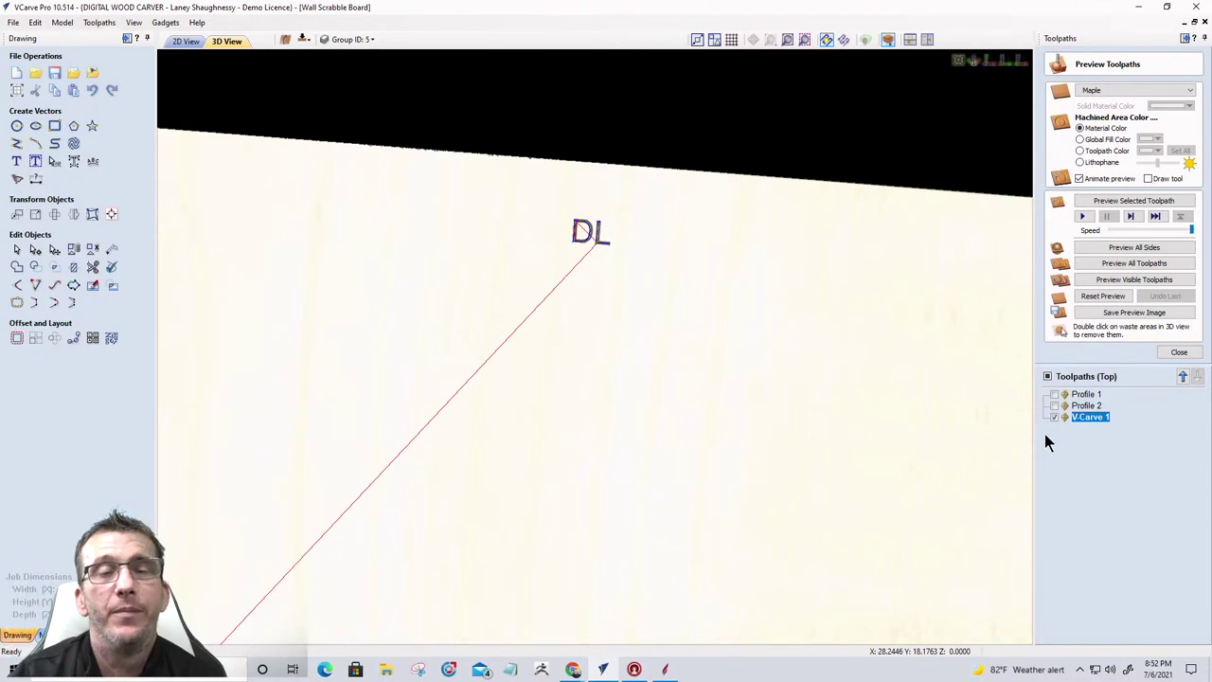
# Step: Open Profile 2's settings and check its bit in the Tool Database
pyautogui.doubleClick(1096, 406)
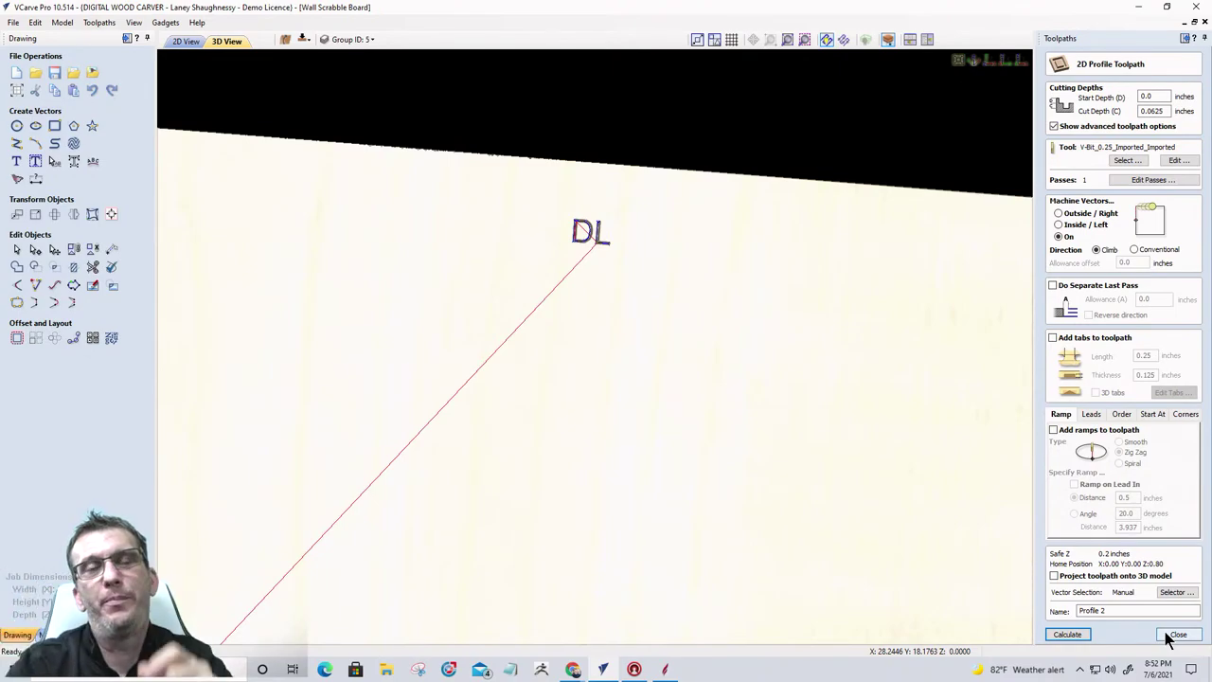
pyautogui.click(1126, 160)
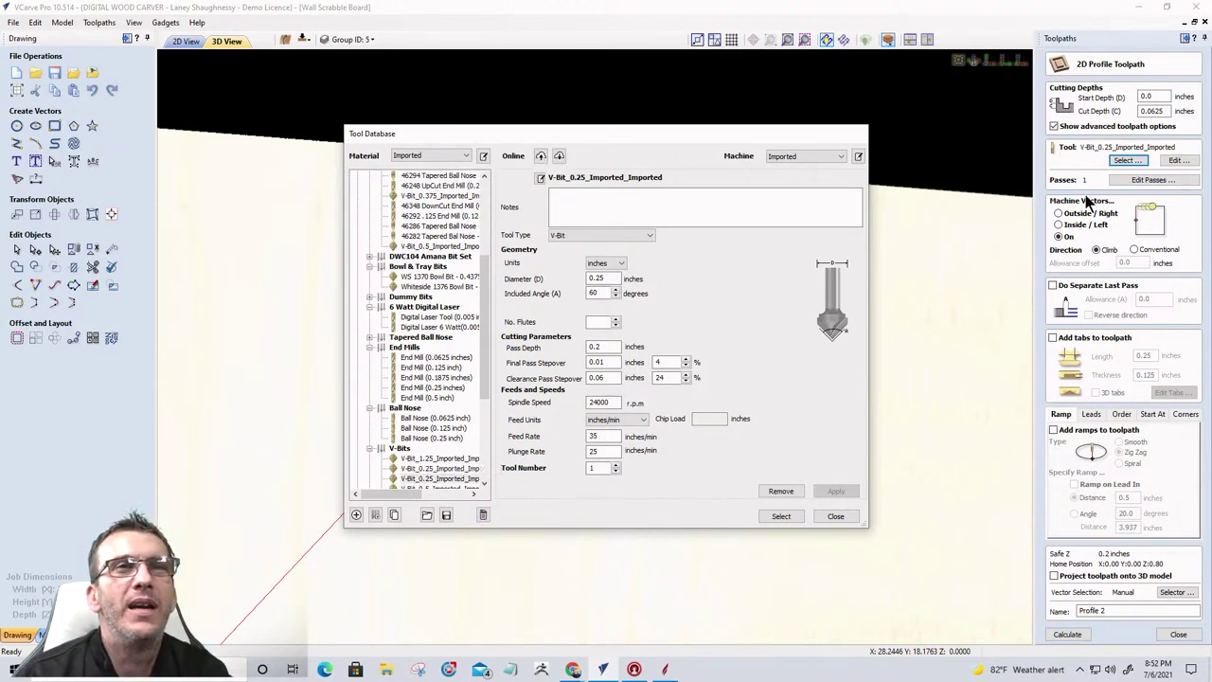
pyautogui.click(1161, 113)
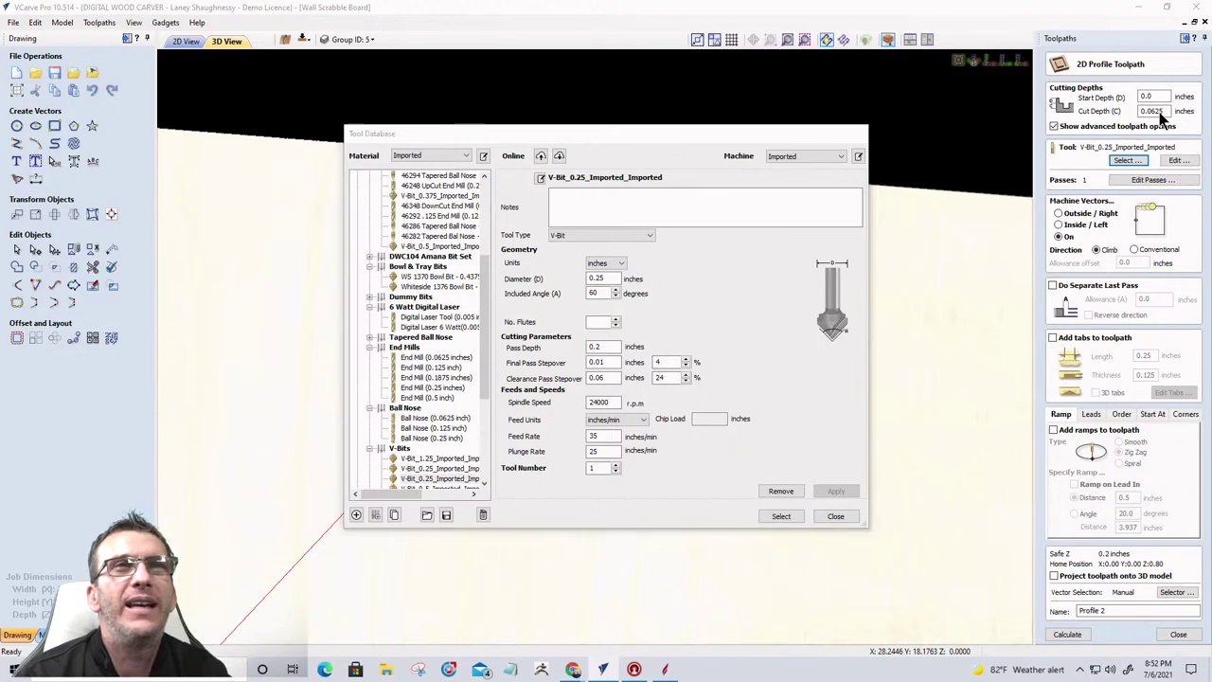
pyautogui.click(835, 517)
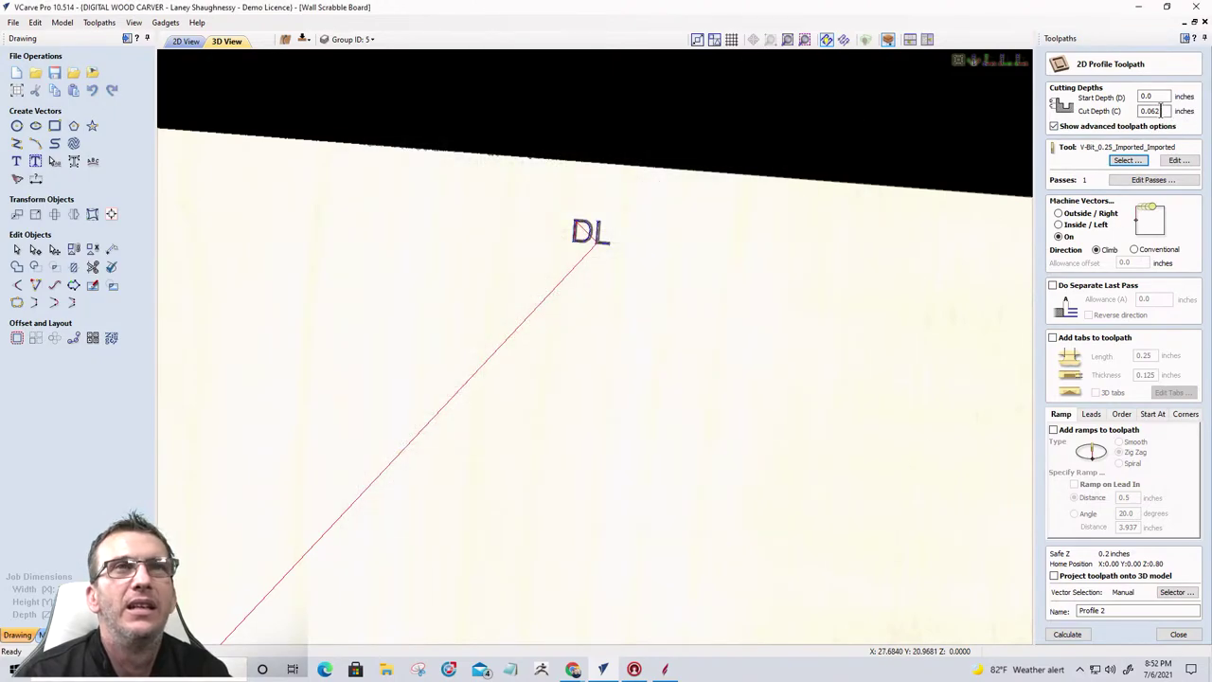
# Step: Change Profile 2's cut depth from 0.0625 to 0 and recalculate it
pyautogui.click(1161, 111)
pyautogui.write('0')
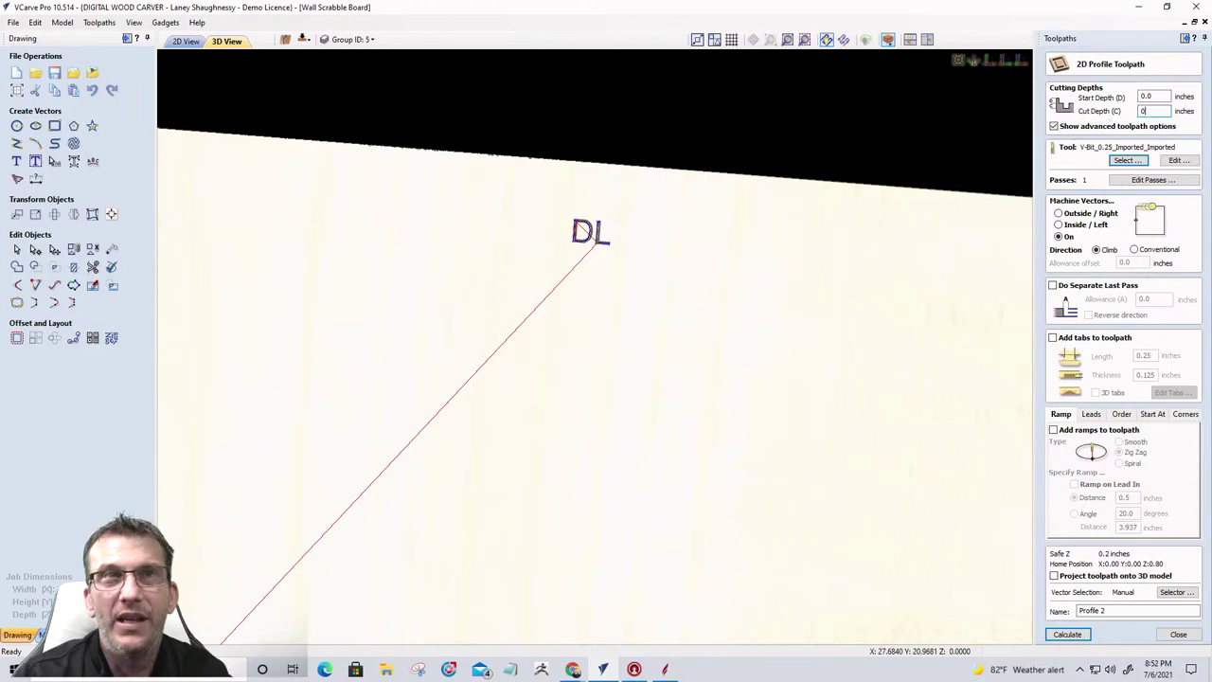
pyautogui.click(1120, 161)
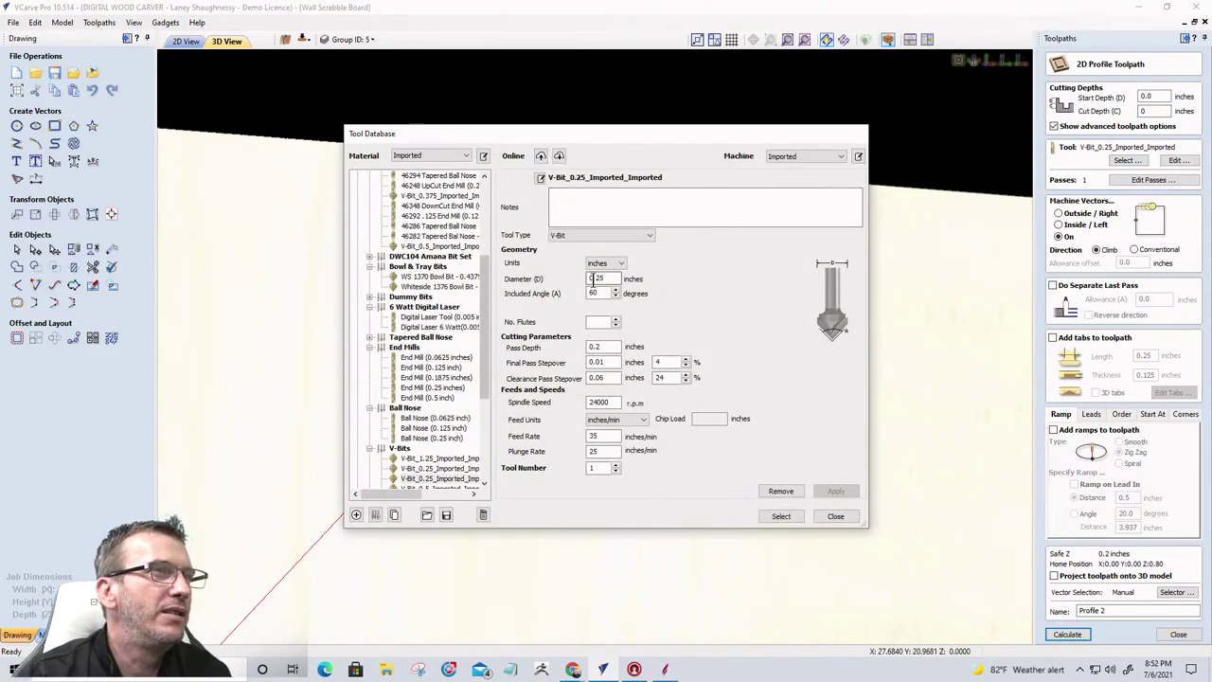
pyautogui.moveTo(483, 355); pyautogui.dragTo(489, 396)
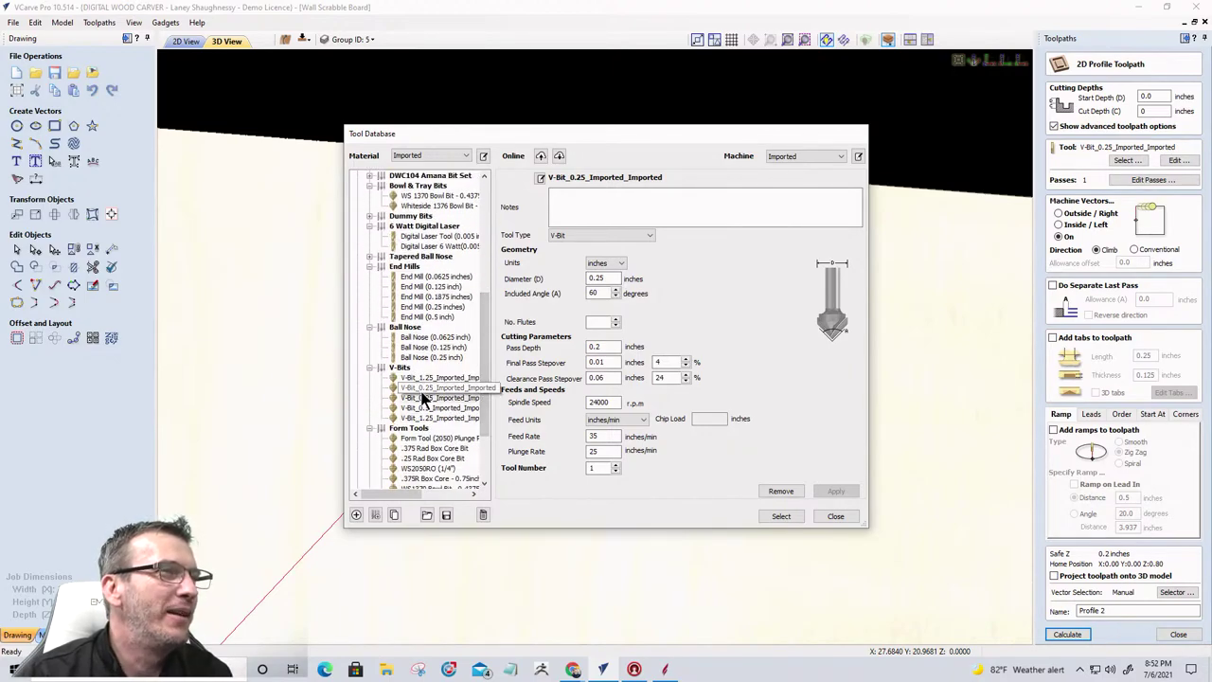
pyautogui.click(781, 516)
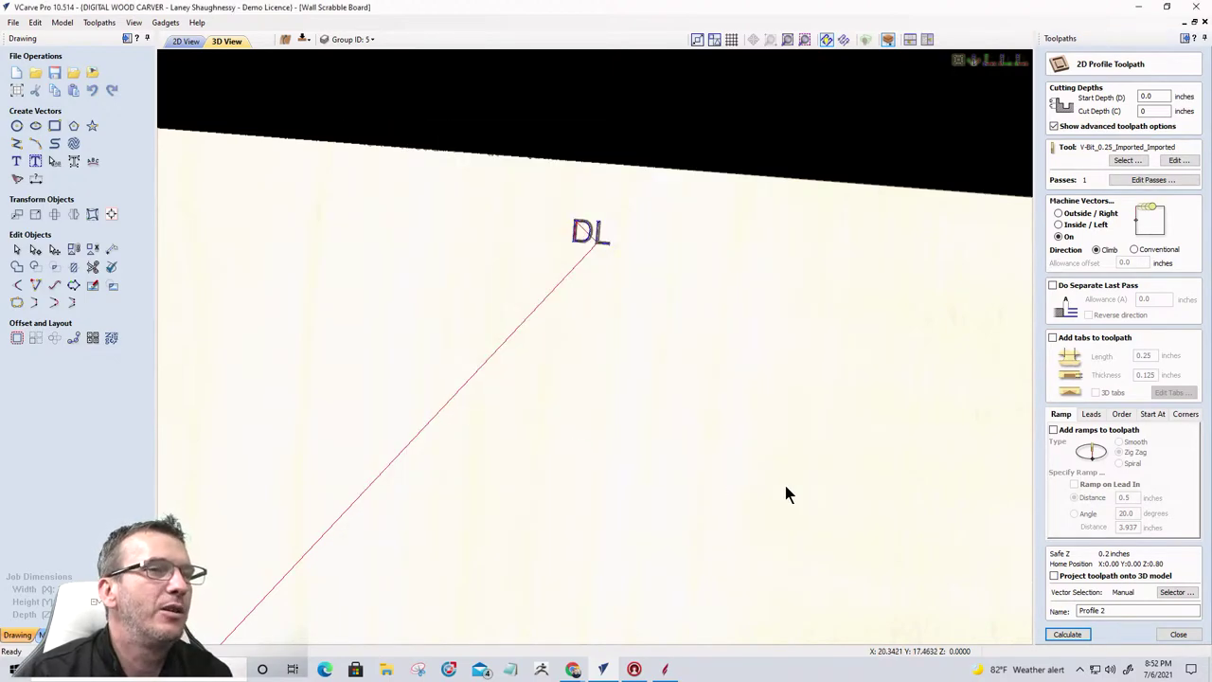
pyautogui.click(1068, 634)
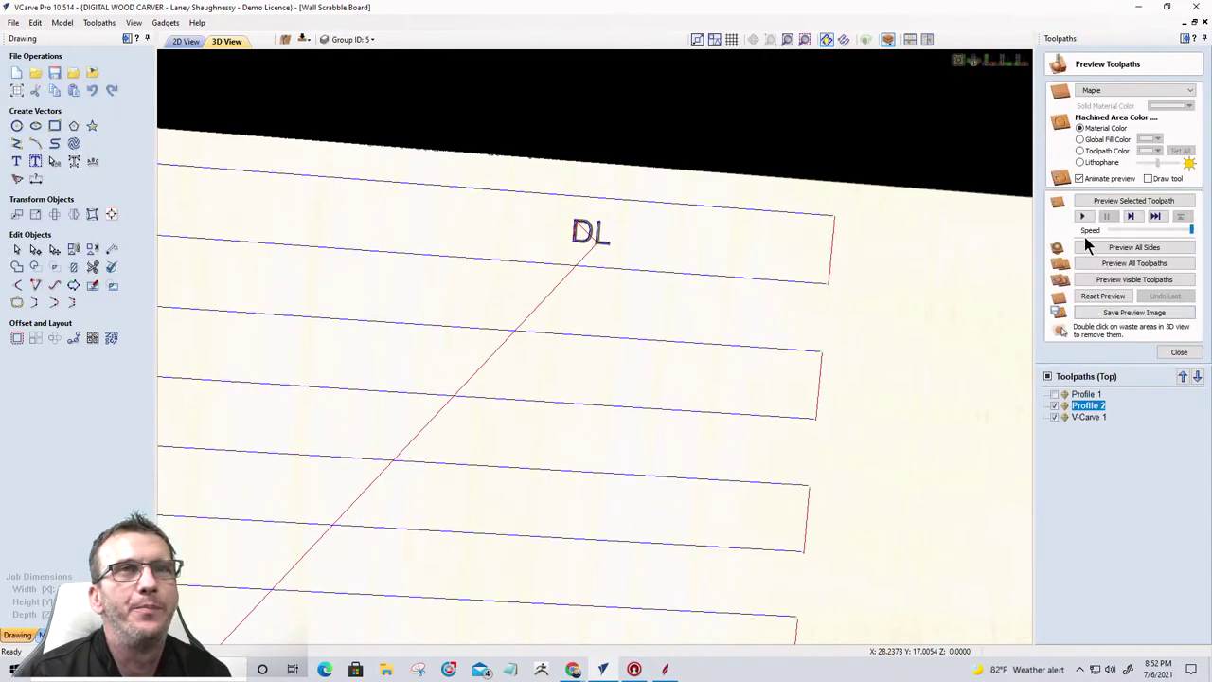
# Step: Preview Profile 2, then reset and preview only V-Carve 1's DL engraving, tilting the view
pyautogui.click(1105, 201)
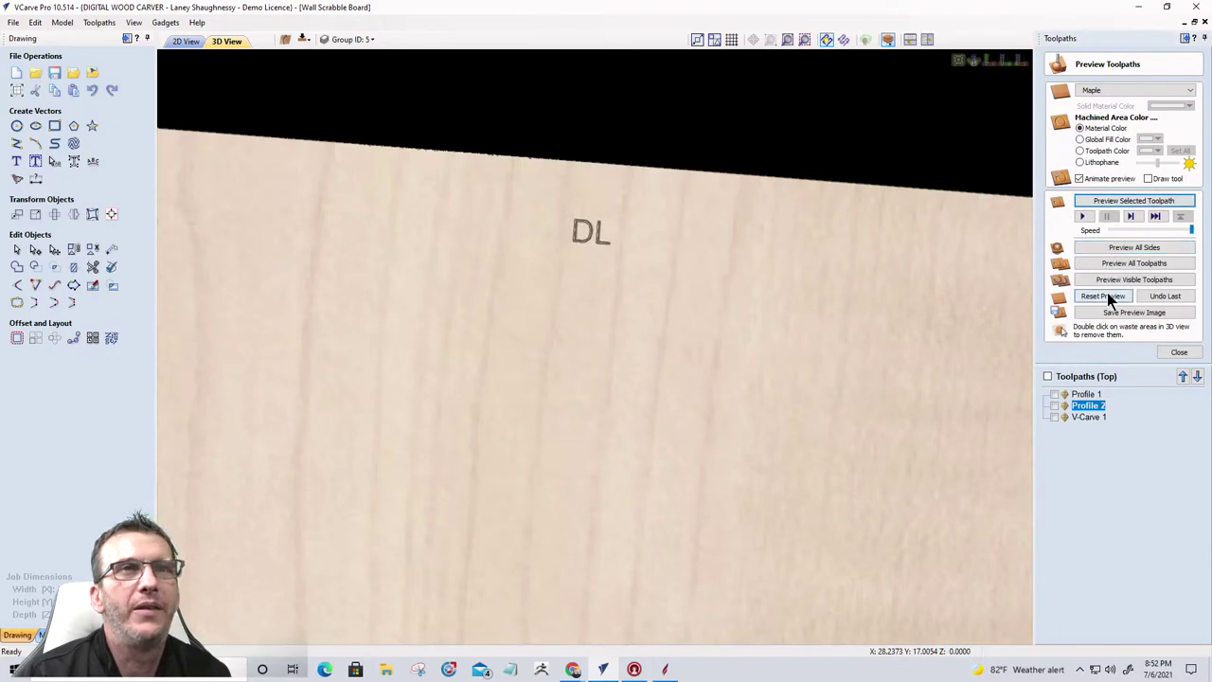
pyautogui.click(1113, 203)
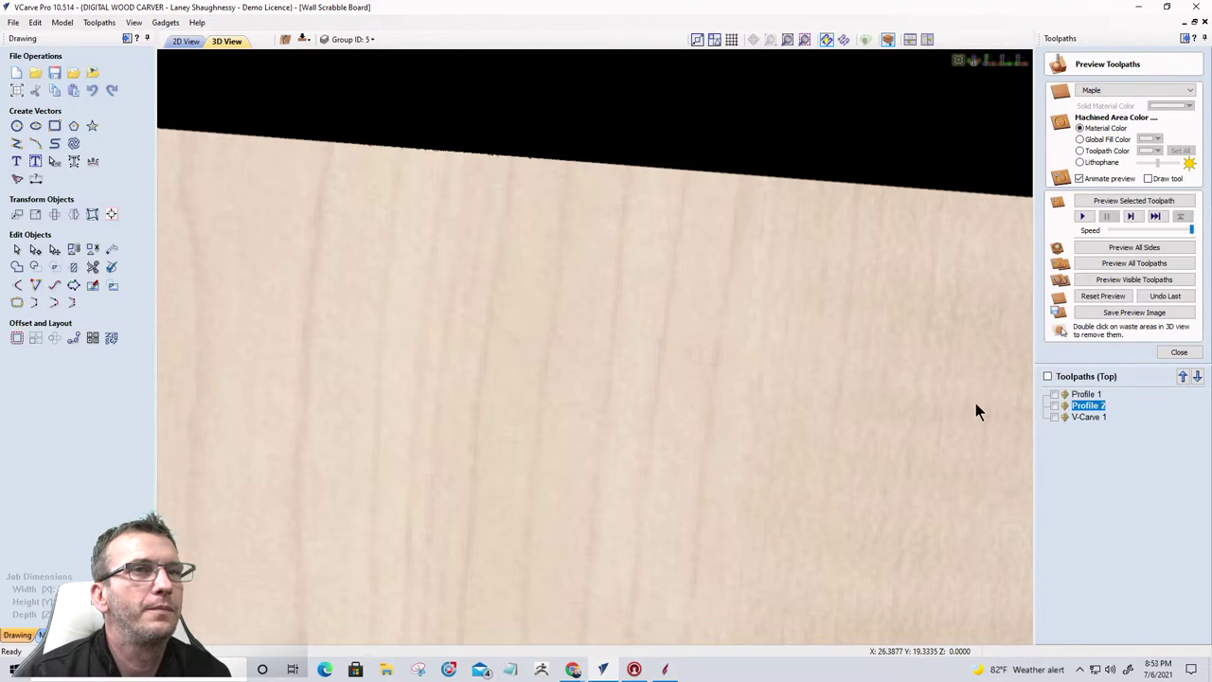
pyautogui.click(1090, 418)
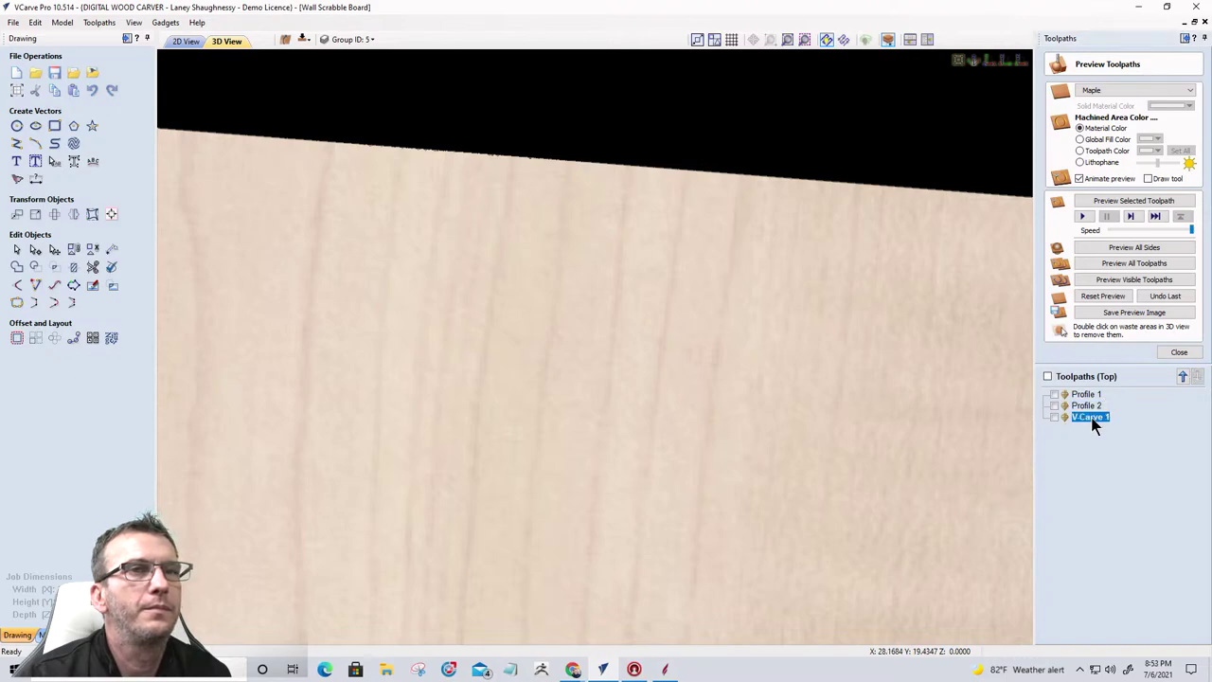
pyautogui.click(1114, 202)
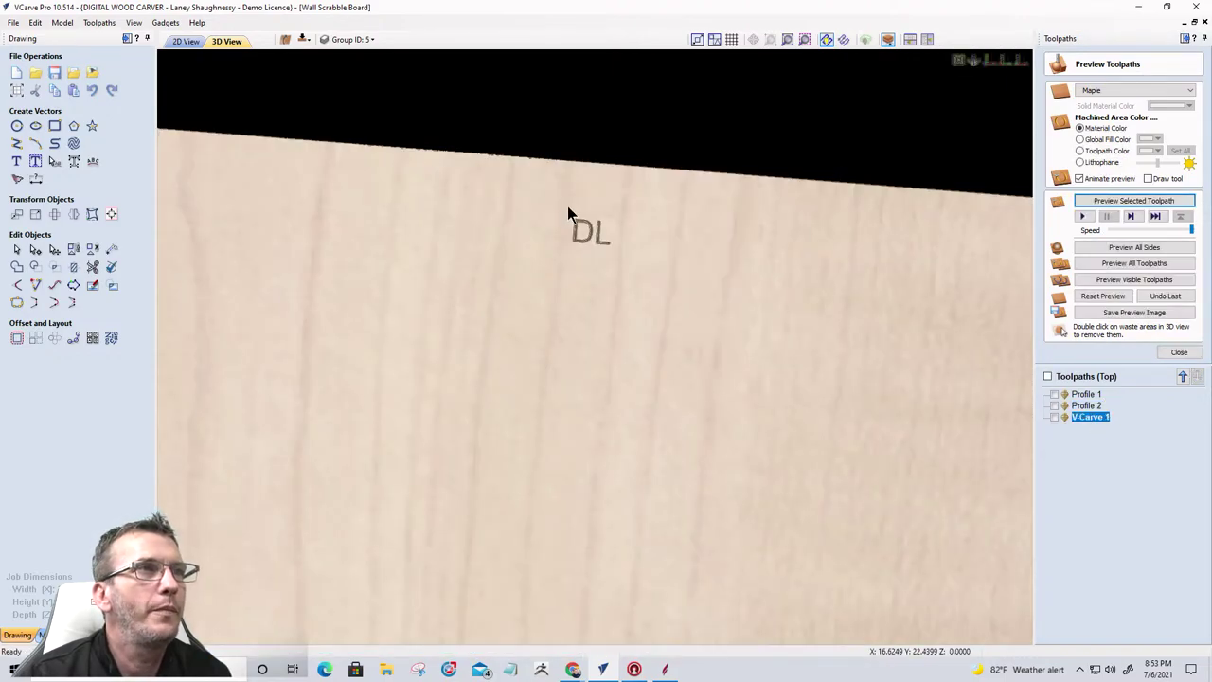
pyautogui.moveTo(568, 211); pyautogui.dragTo(590, 309)
# Step: Reopen V-Carve 1's settings and orbit and zoom around the carved DL letters
pyautogui.doubleClick(1079, 417)
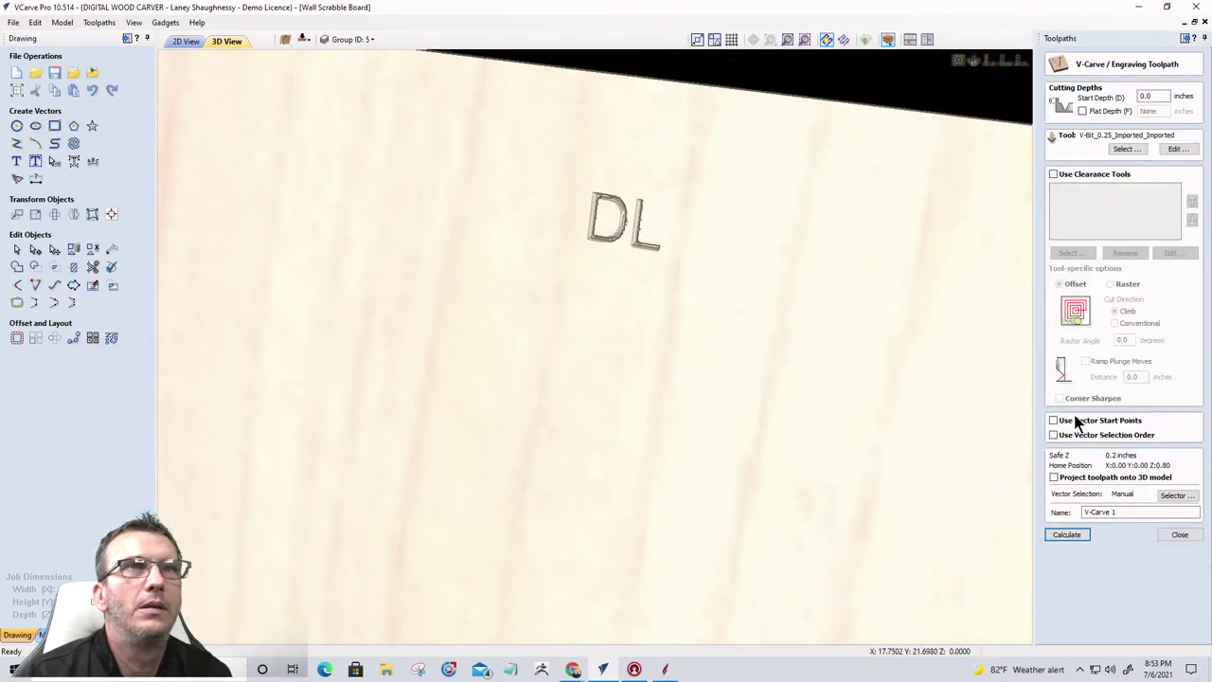
pyautogui.moveTo(609, 212); pyautogui.dragTo(476, 255)
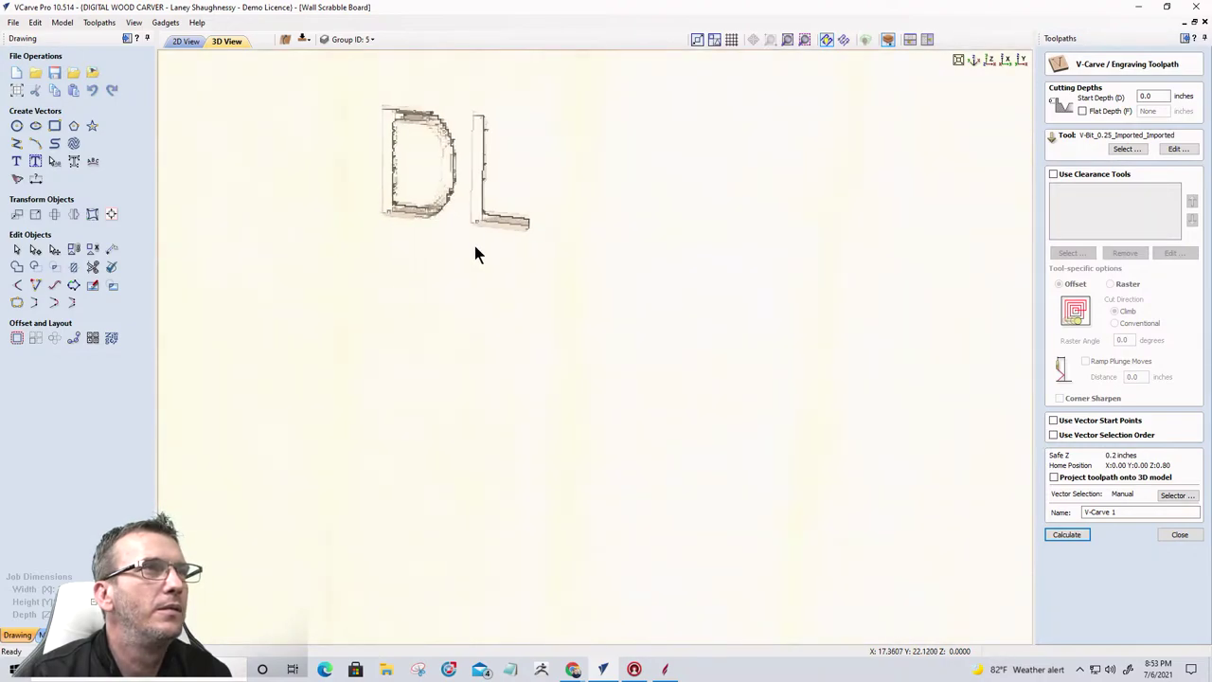
pyautogui.moveTo(571, 251); pyautogui.dragTo(956, 73)
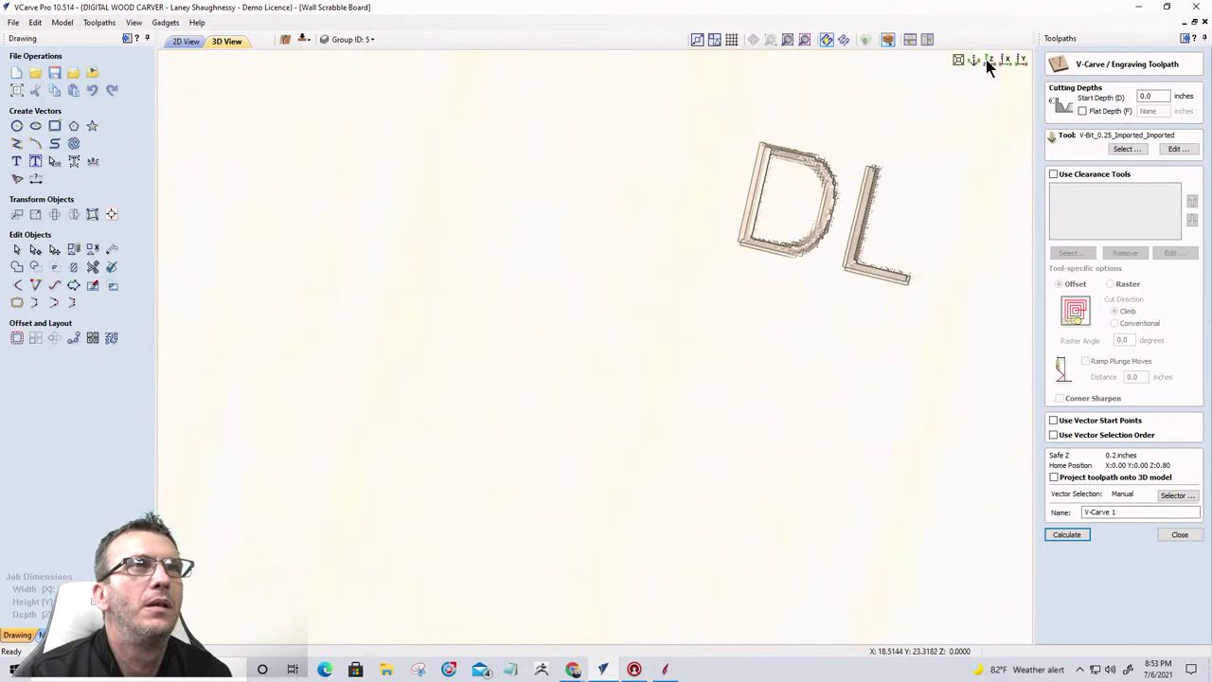
pyautogui.click(990, 60)
pyautogui.scroll(2, 593, 166)
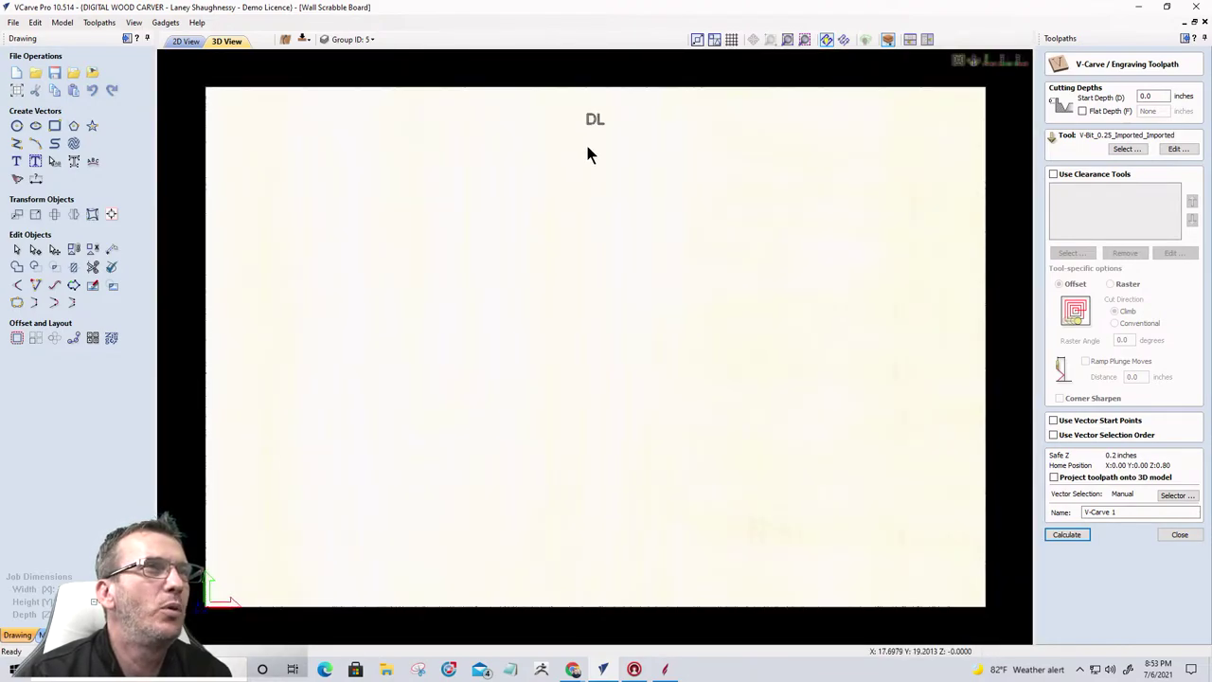
pyautogui.moveTo(592, 159); pyautogui.dragTo(663, 354)
pyautogui.scroll(3, 636, 187)
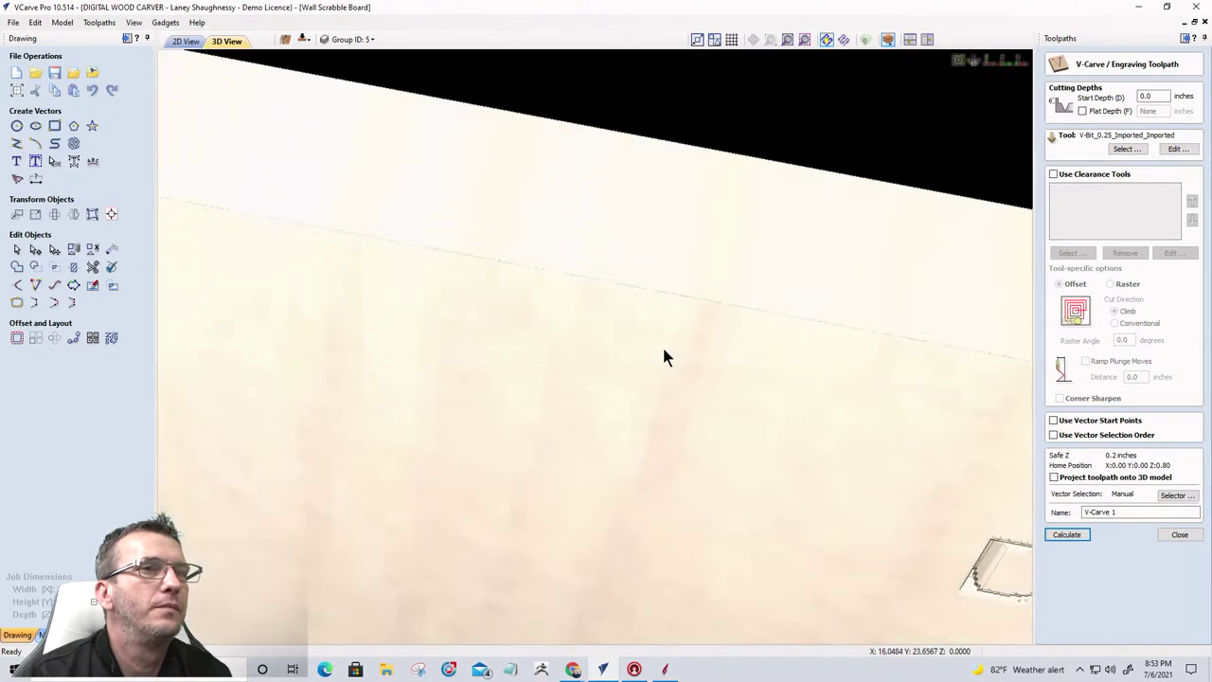
pyautogui.scroll(-3, 596, 276)
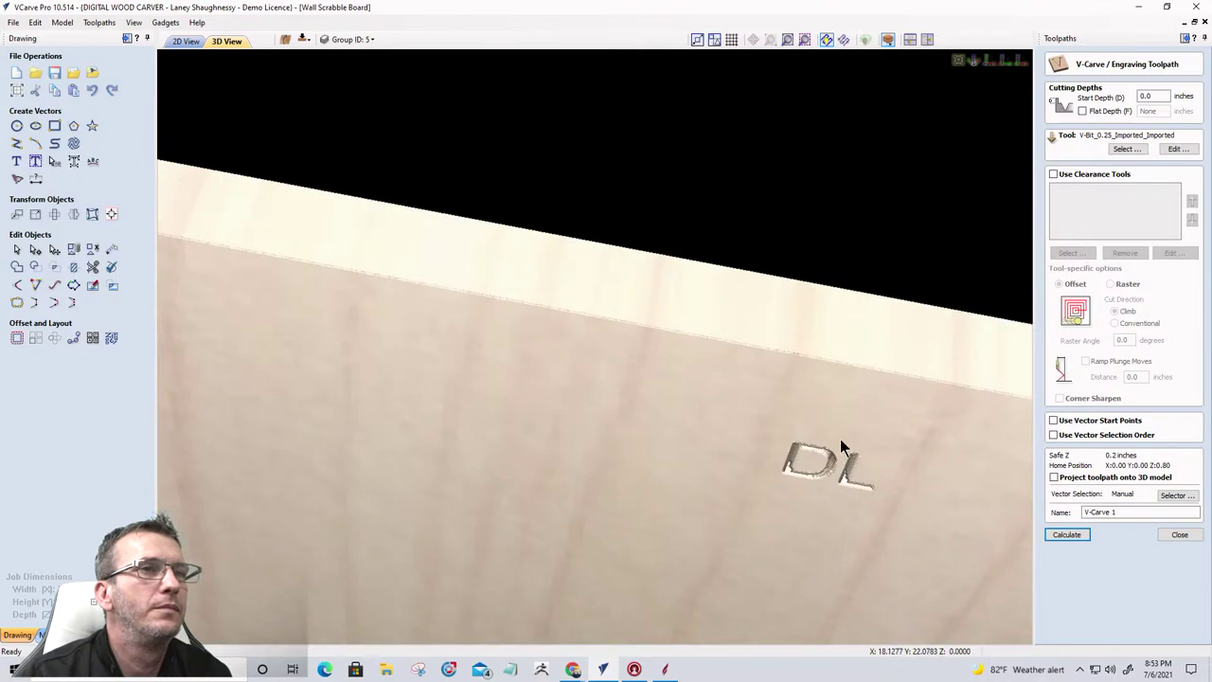
pyautogui.moveTo(844, 460); pyautogui.dragTo(642, 346)
pyautogui.scroll(5, 647, 341)
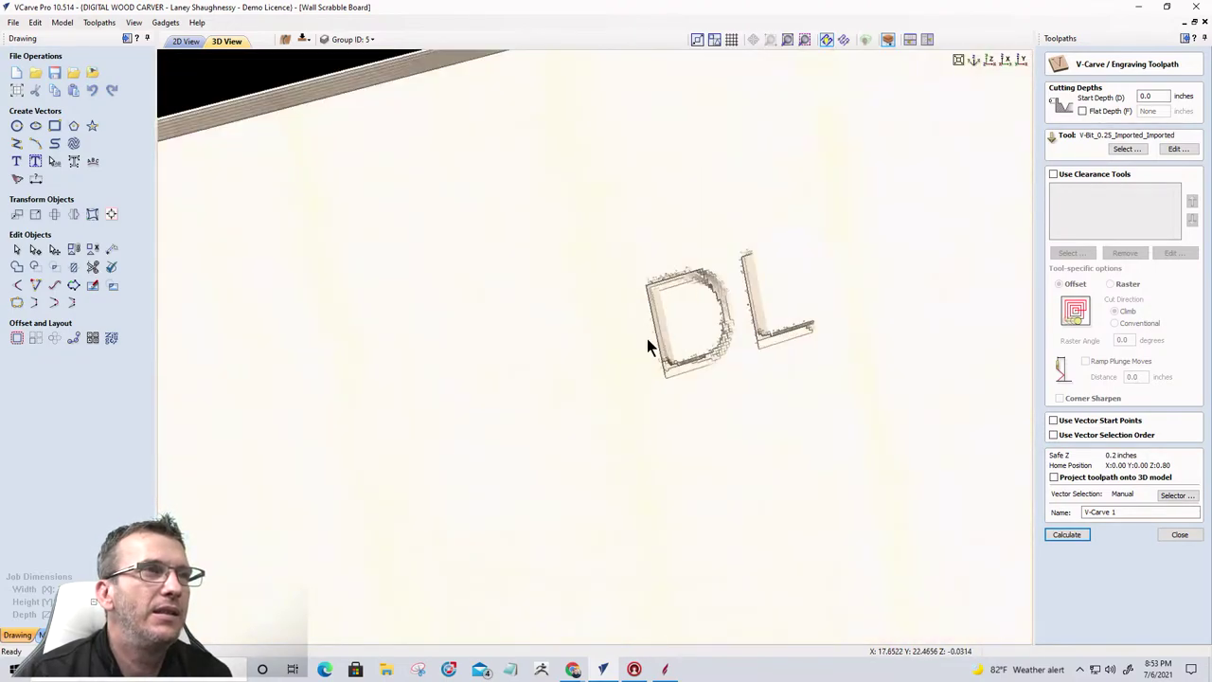
pyautogui.moveTo(614, 394); pyautogui.dragTo(593, 377)
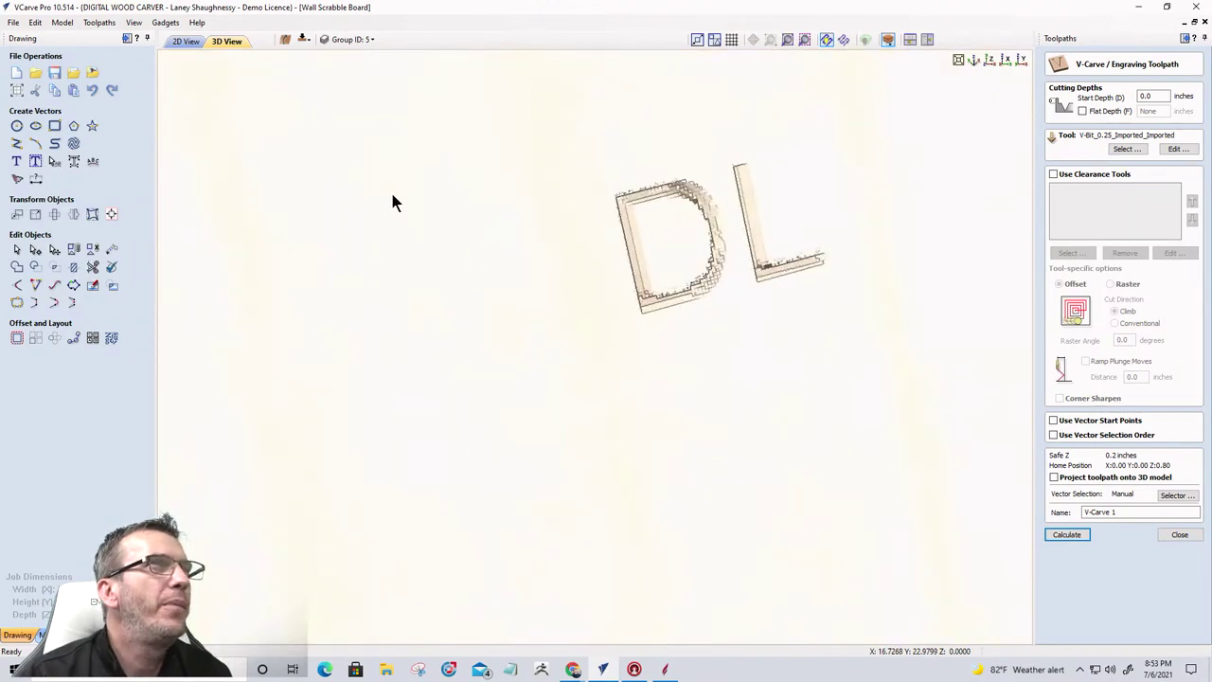
# Step: Turn on wood-grain shading, orbit around DL, and close V-Carve 1 keeping the toolpath
pyautogui.click(886, 40)
pyautogui.scroll(-3, 810, 270)
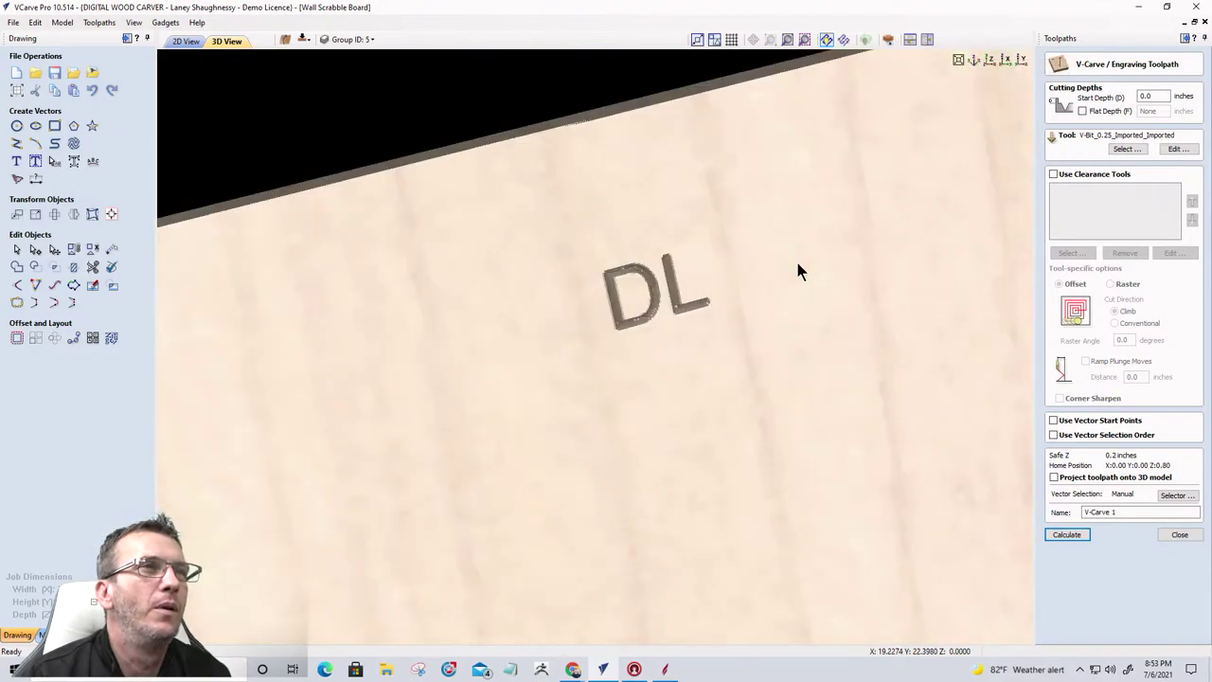
pyautogui.scroll(-2, 708, 319)
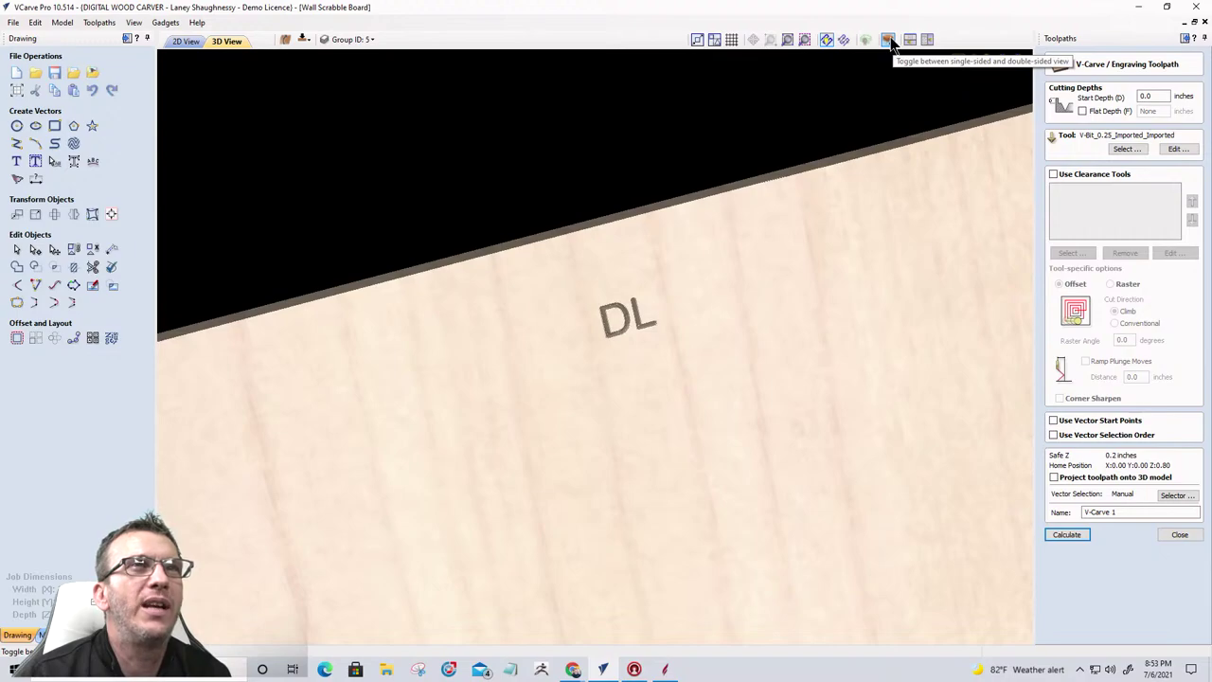
pyautogui.scroll(4, 633, 326)
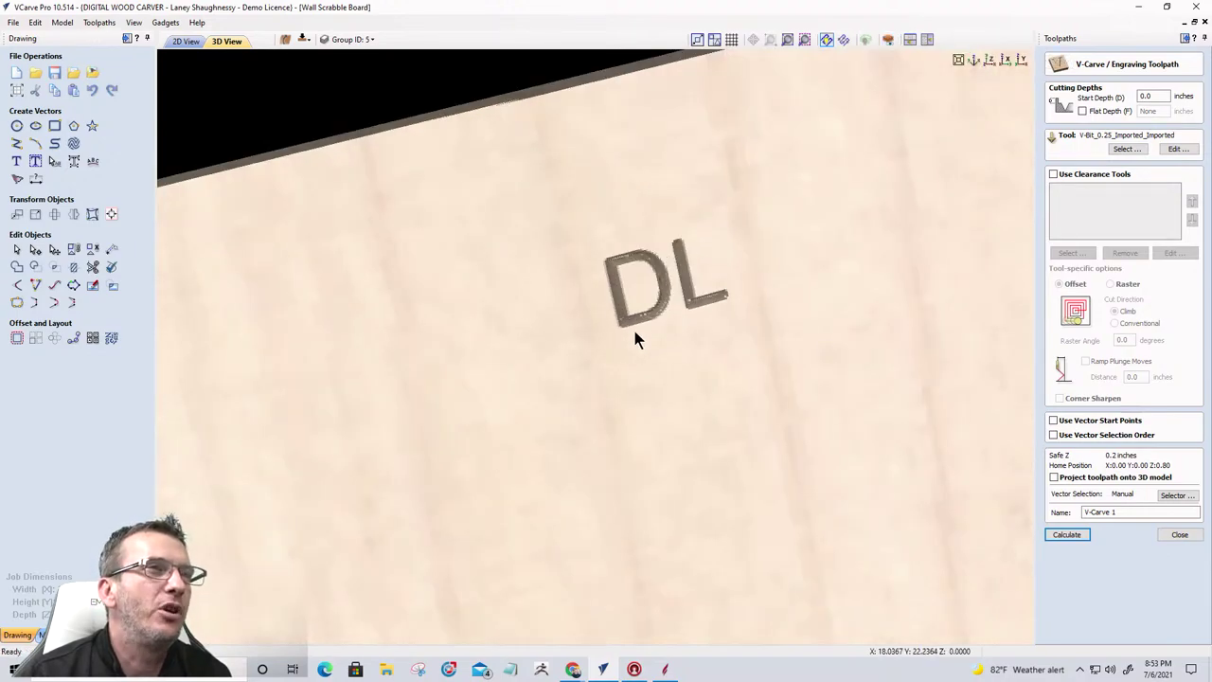
pyautogui.moveTo(635, 326); pyautogui.dragTo(633, 493)
pyautogui.scroll(3, 752, 286)
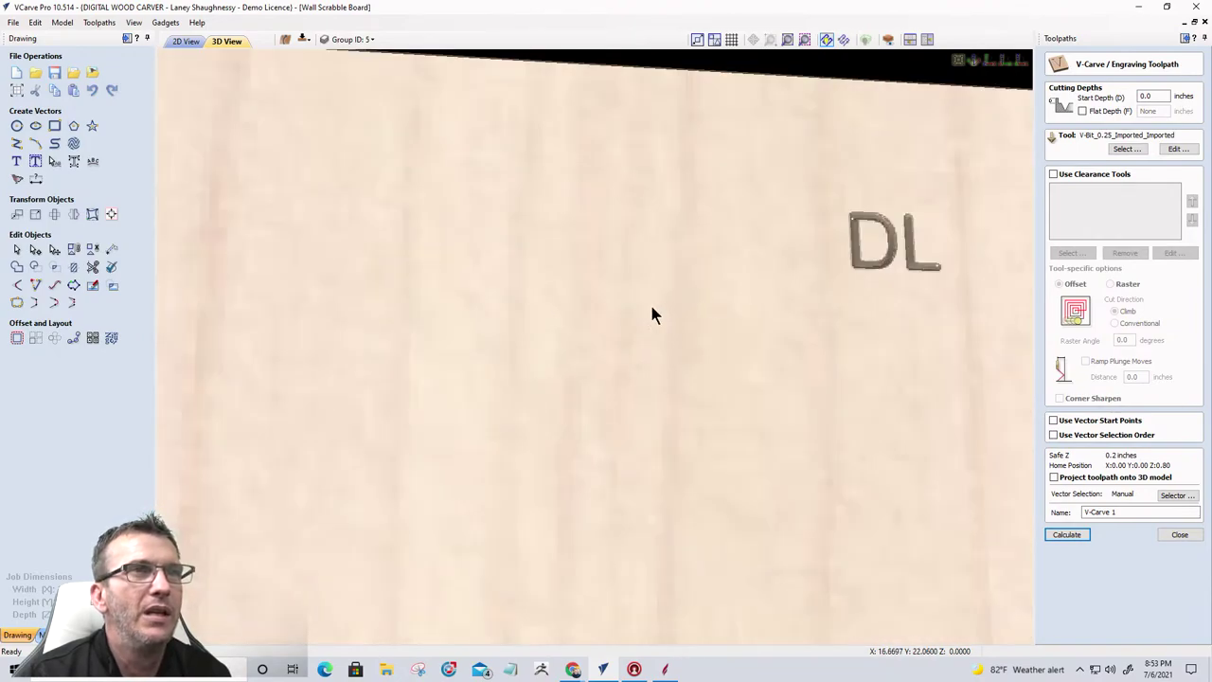
pyautogui.moveTo(651, 310); pyautogui.dragTo(555, 341)
pyautogui.scroll(2, 770, 290)
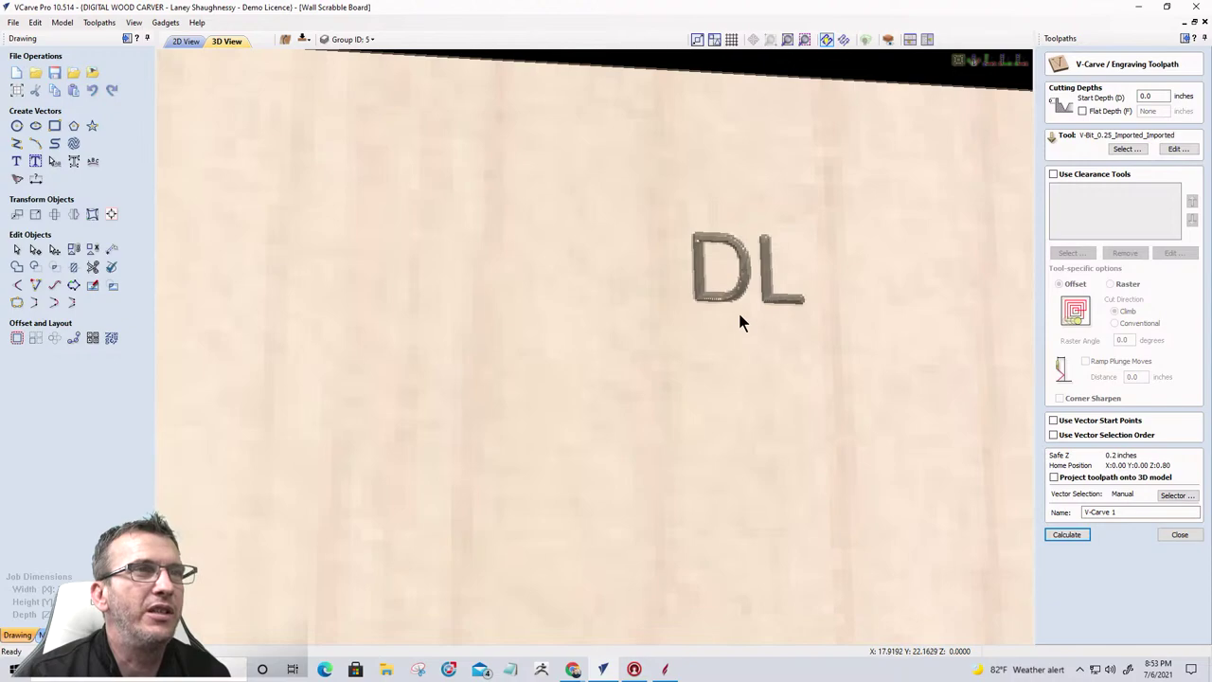
pyautogui.click(1184, 535)
pyautogui.moveTo(1090, 324)
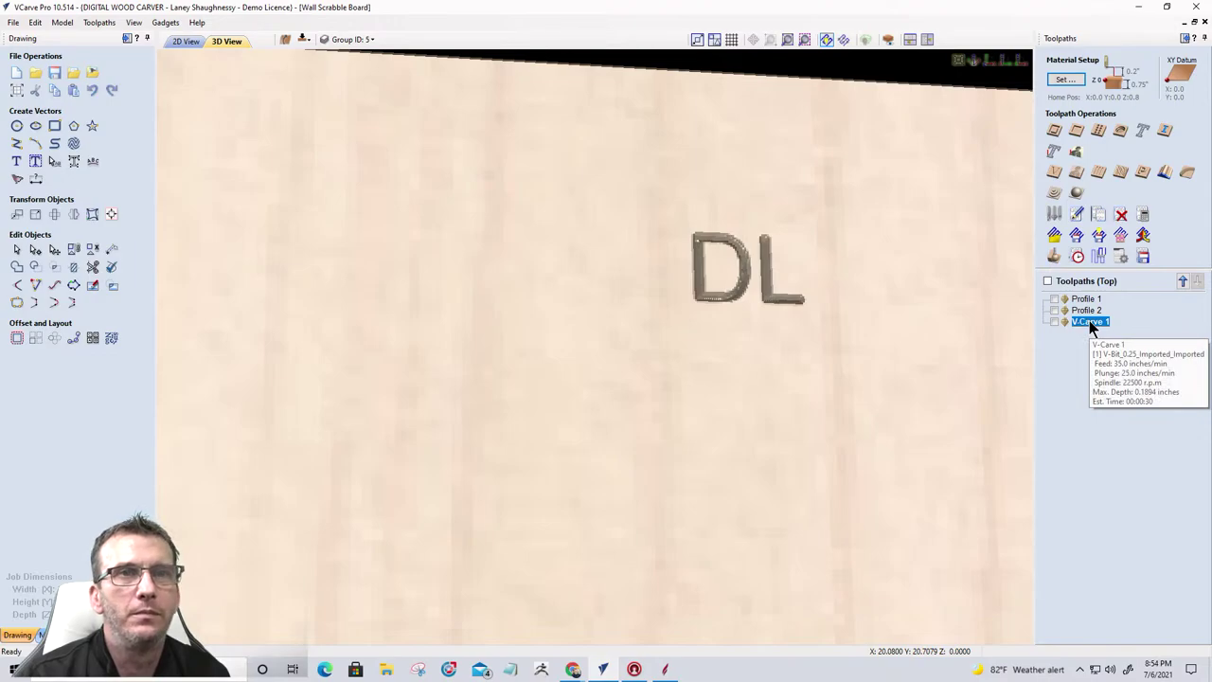
# Step: Recalculate V-Carve 1 with the 60° V-Bit_0.25 for 0.0638-inch depth and preview the DL engraving
pyautogui.doubleClick(1090, 322)
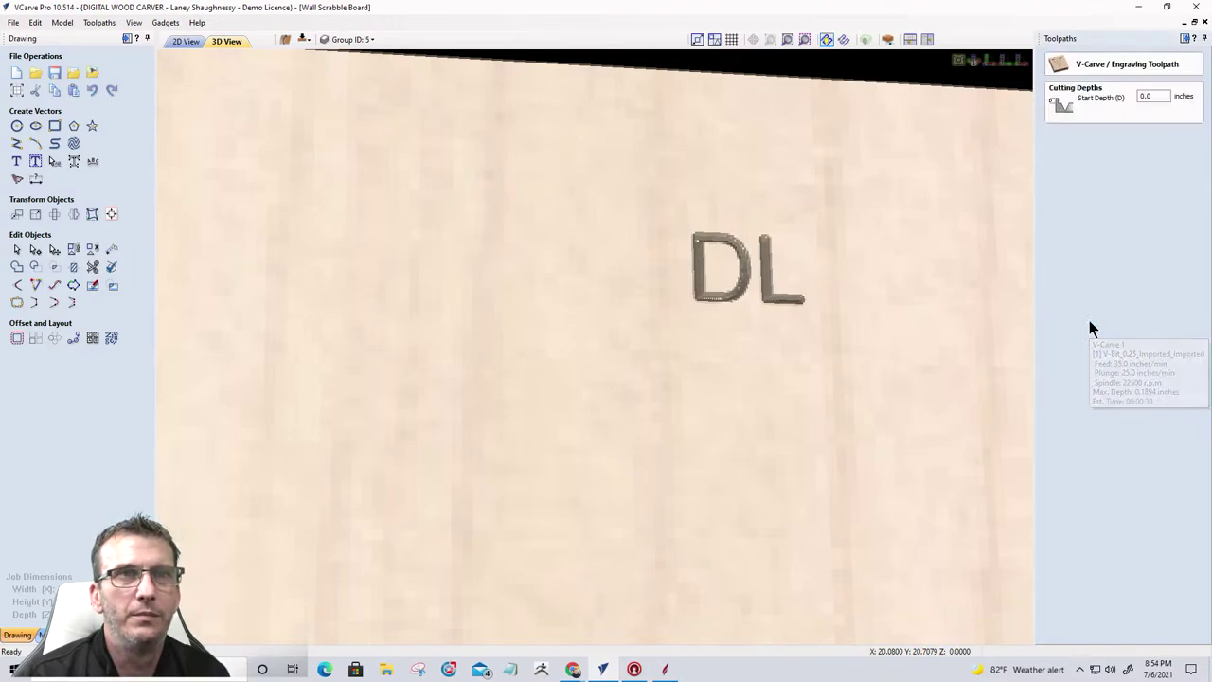
pyautogui.click(1124, 149)
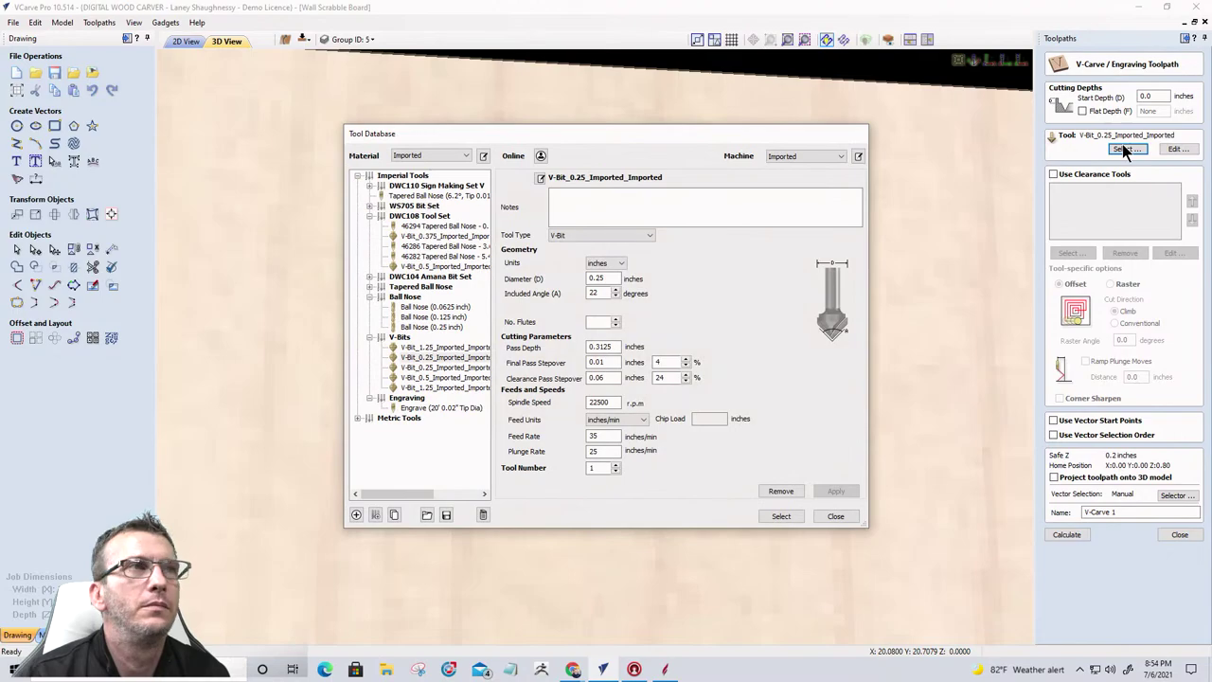
pyautogui.click(441, 369)
pyautogui.click(782, 516)
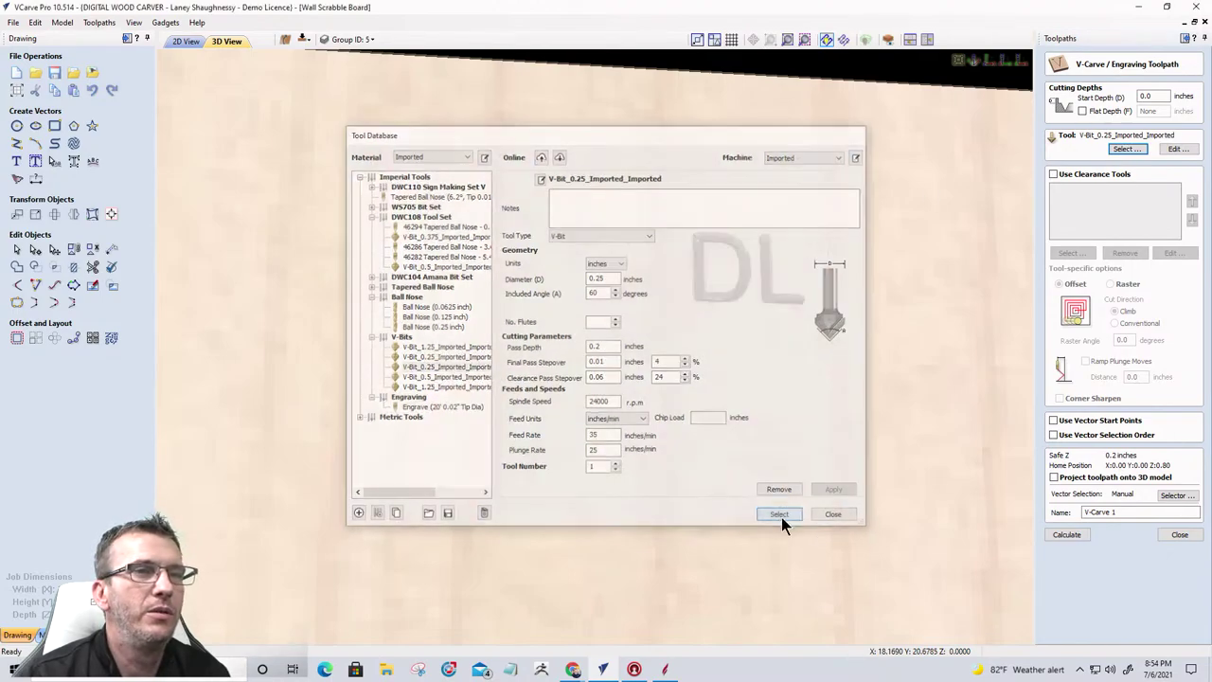
pyautogui.click(1067, 535)
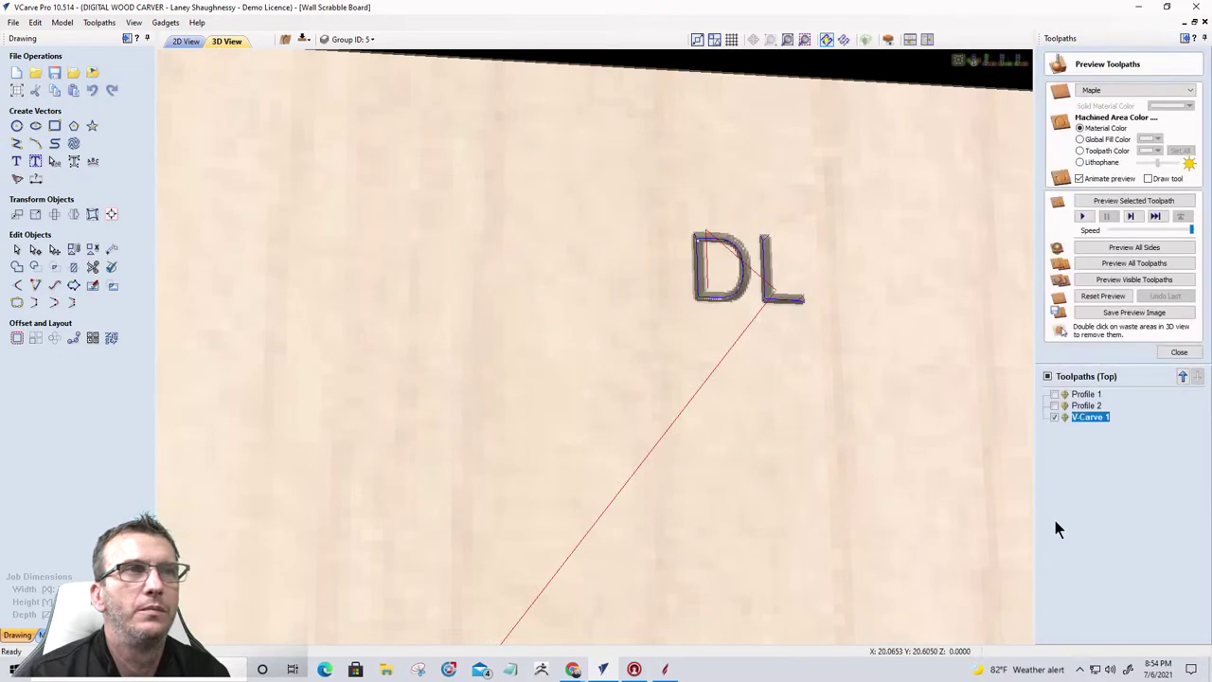
pyautogui.click(1113, 202)
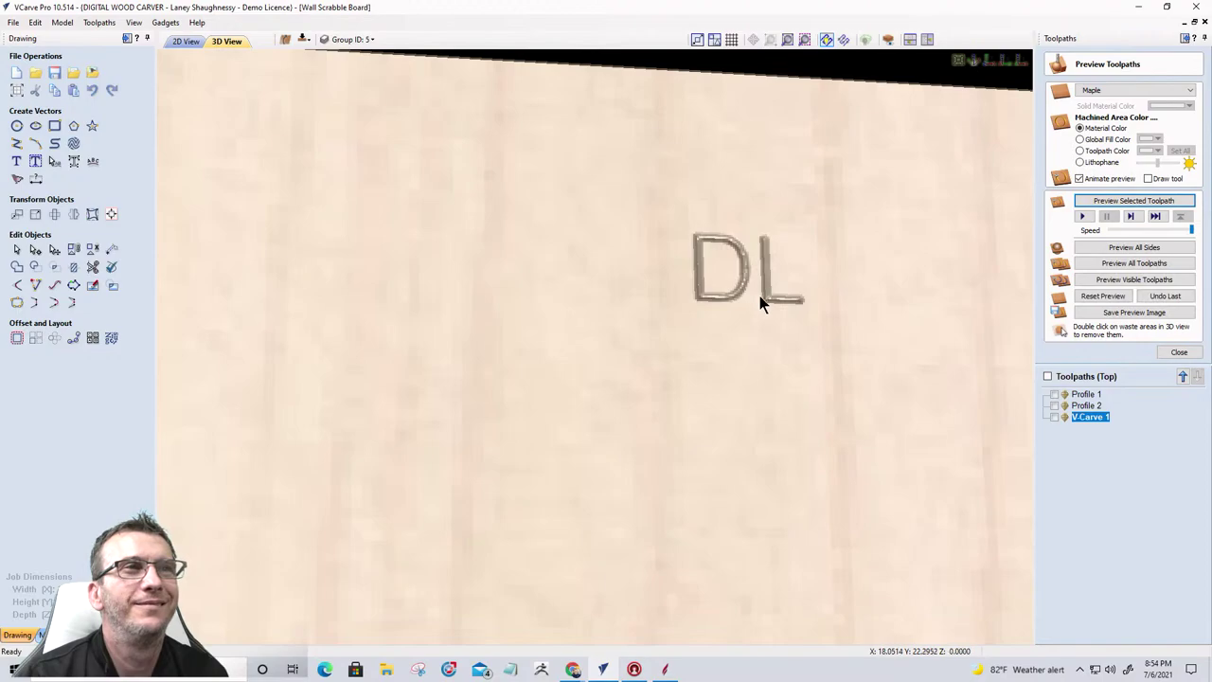
pyautogui.moveTo(1089, 424)
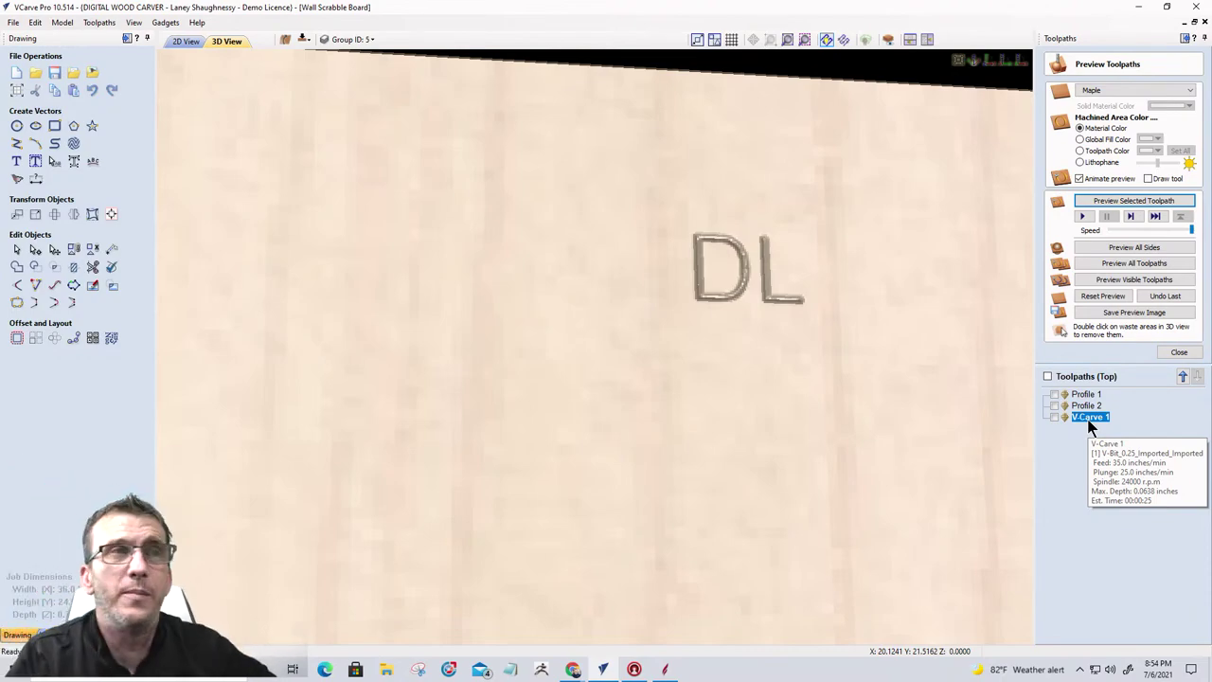
# Step: Show the board's bottom side in 2D view with the top side's vectors faintly visible
pyautogui.click(185, 40)
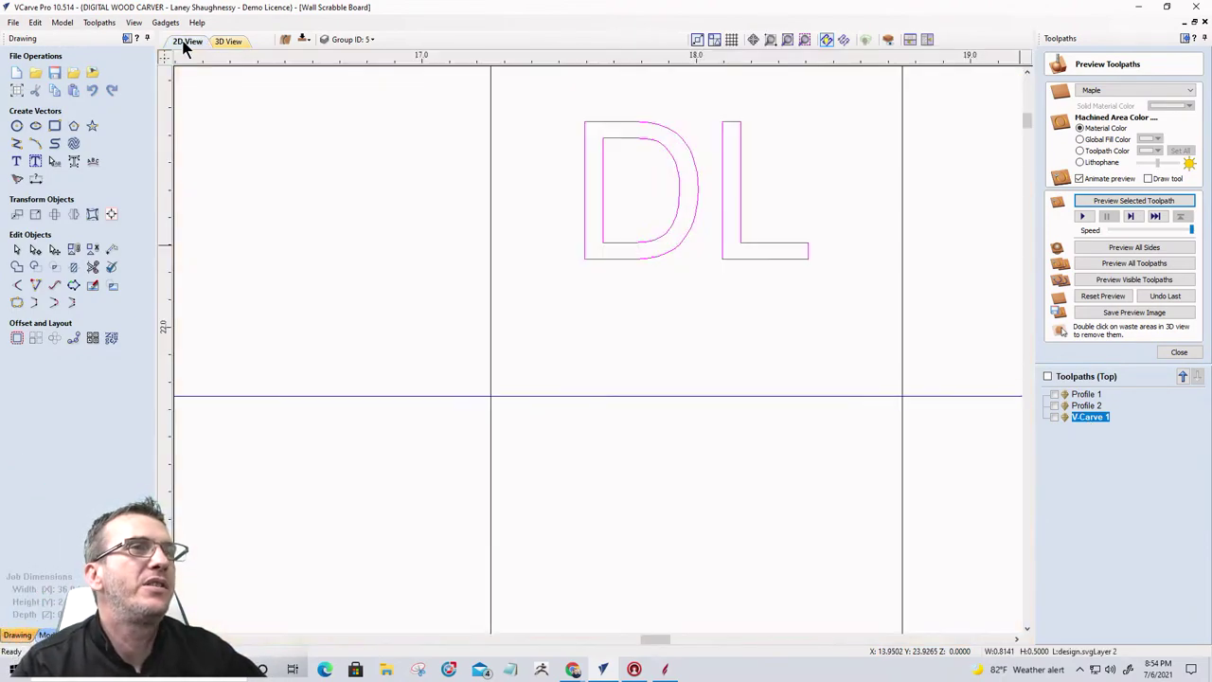
pyautogui.scroll(-3, 661, 364)
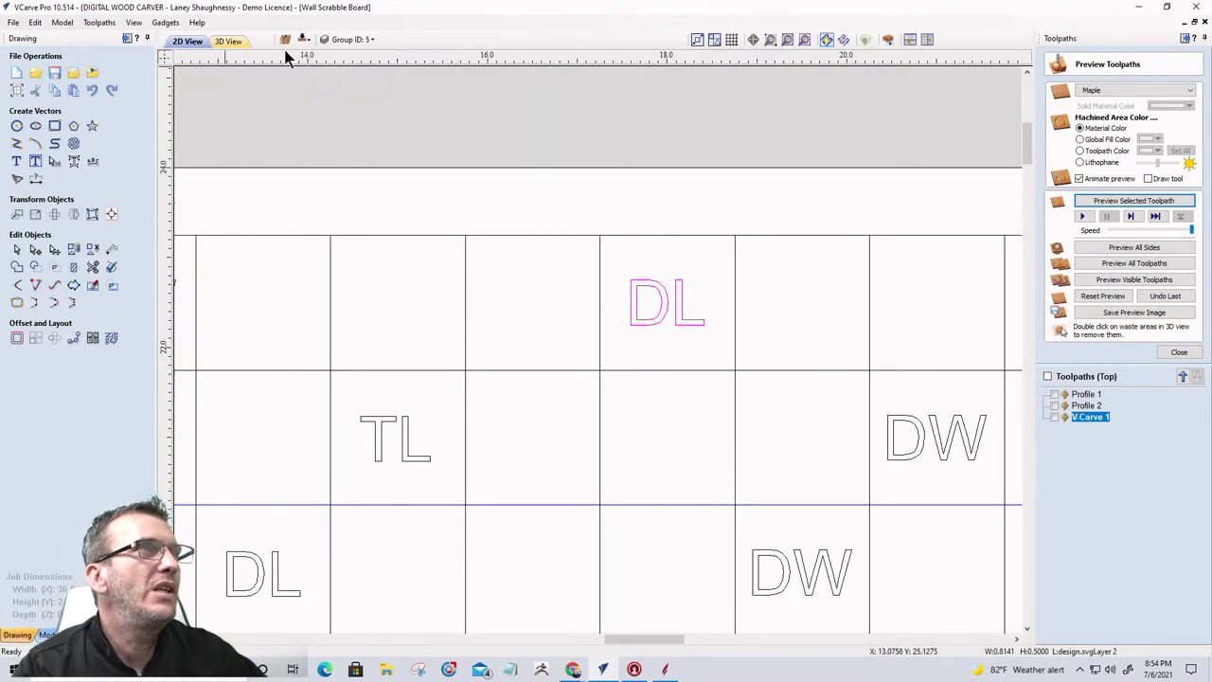
pyautogui.click(303, 42)
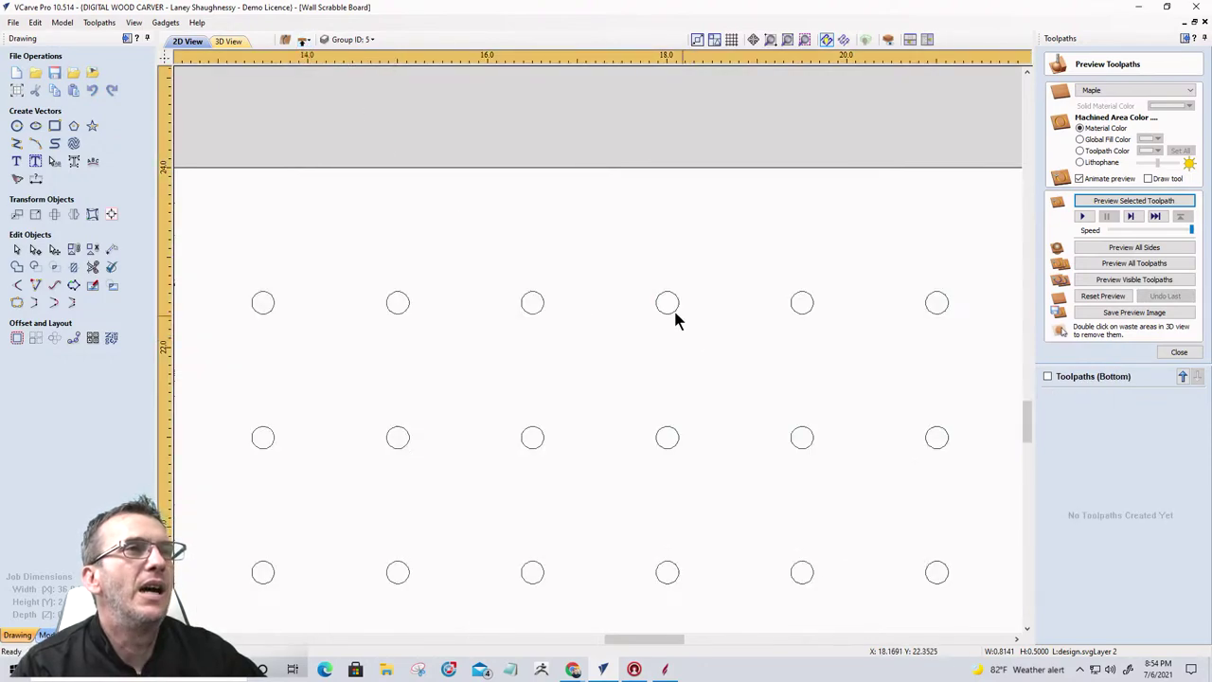
pyautogui.moveTo(644, 273); pyautogui.dragTo(677, 319)
pyautogui.scroll(2, 678, 319)
pyautogui.scroll(-2, 677, 320)
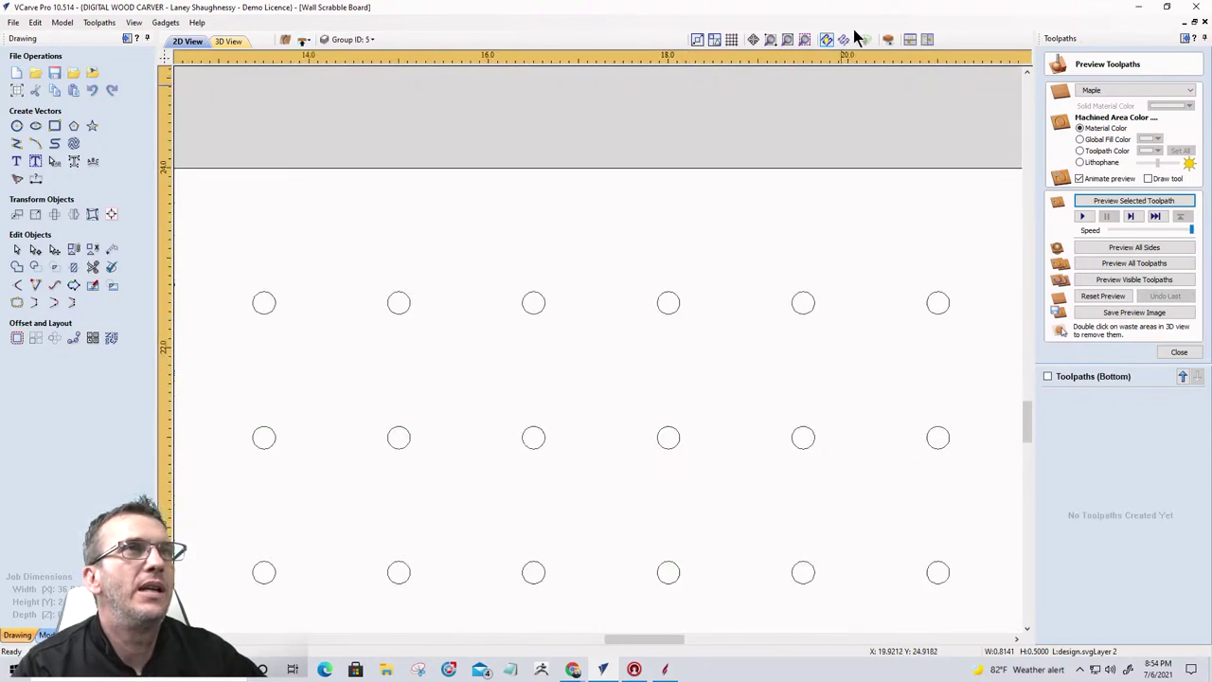
pyautogui.click(888, 39)
# Step: Select the two magnet-hole circles and start a Drilling Toolpath for them
pyautogui.scroll(3, 667, 318)
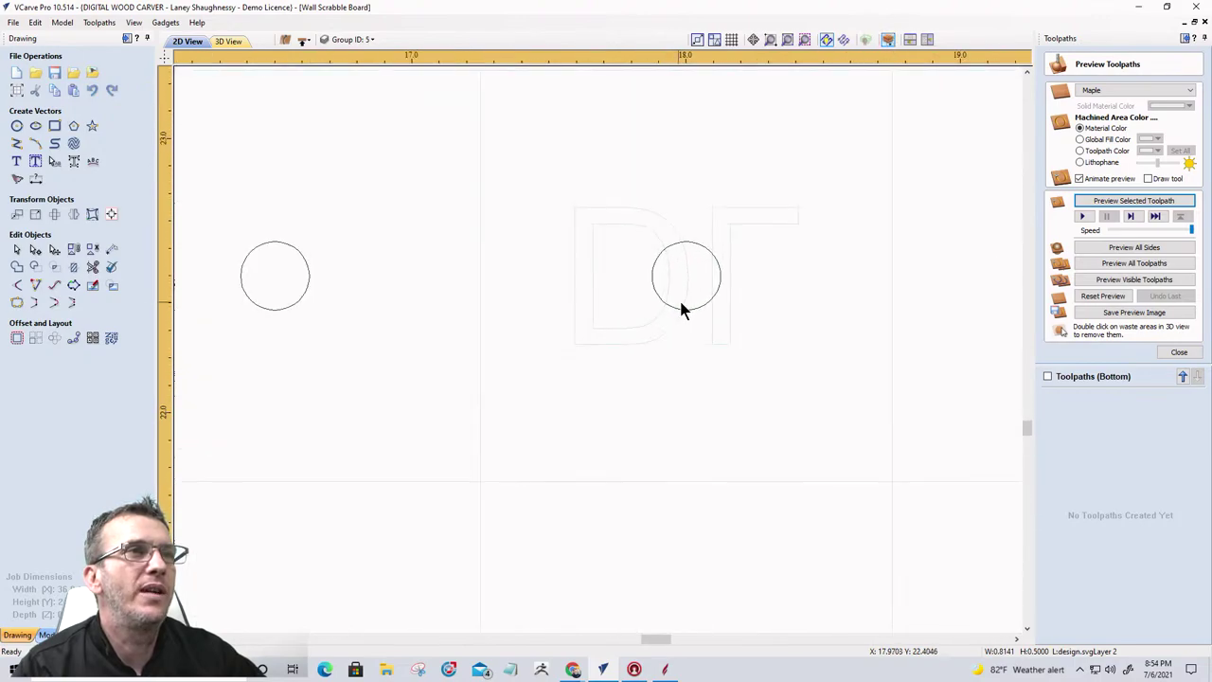
pyautogui.click(689, 319)
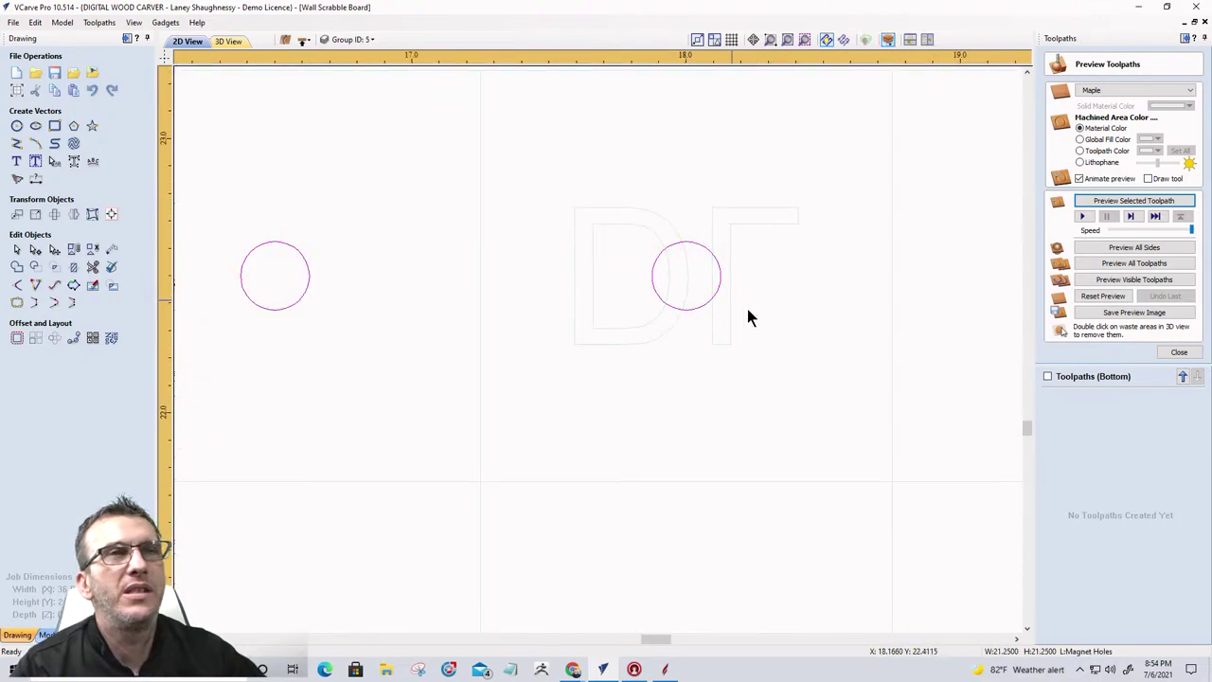
pyautogui.click(1179, 353)
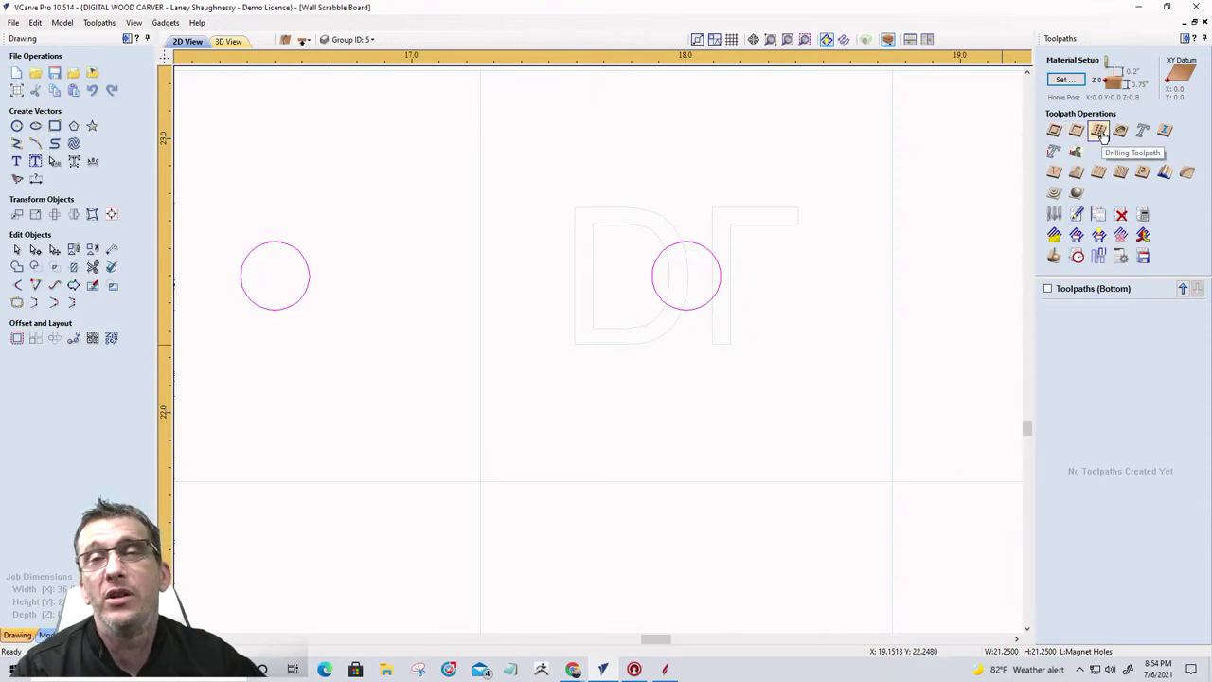
pyautogui.click(1098, 132)
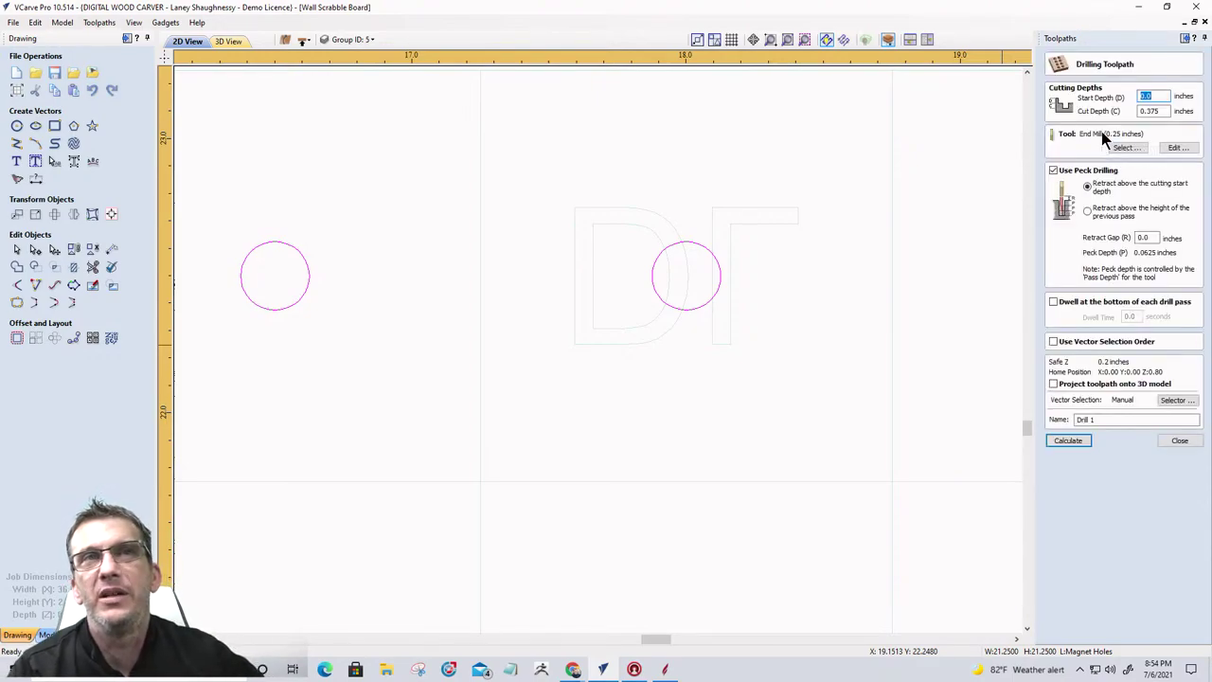
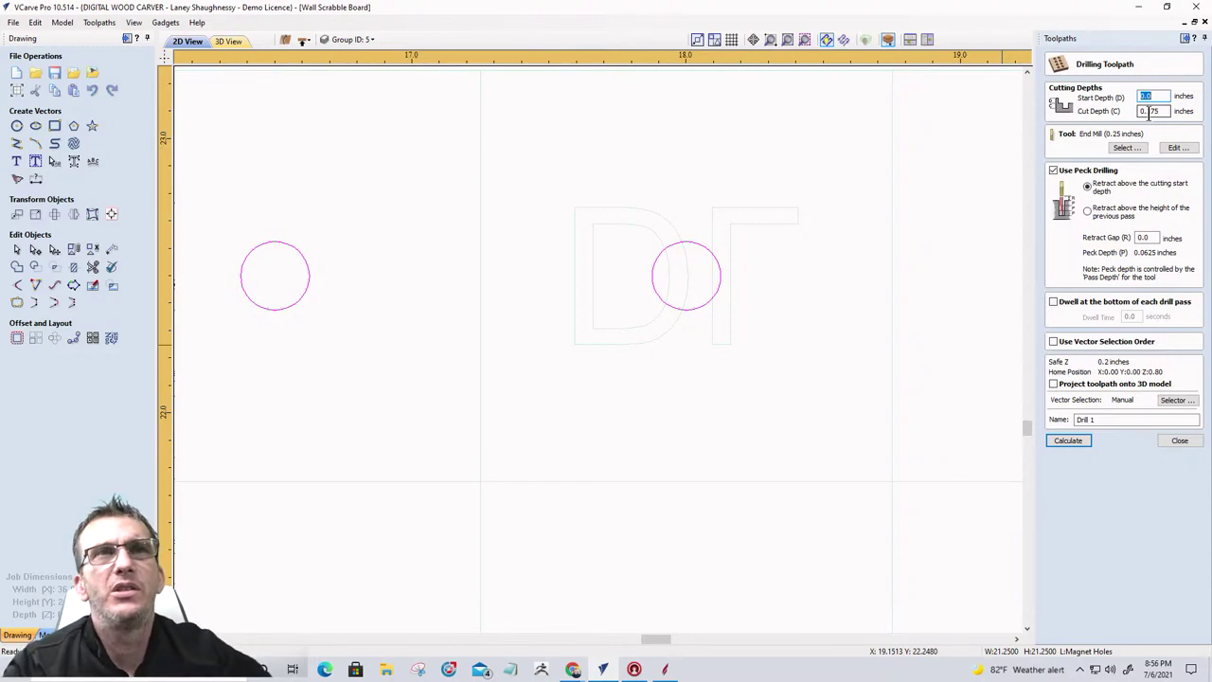
# Step: Set the drilling cut depth to the expression .75-.09, giving 0.66 inches
pyautogui.moveTo(1172, 111); pyautogui.dragTo(1117, 110)
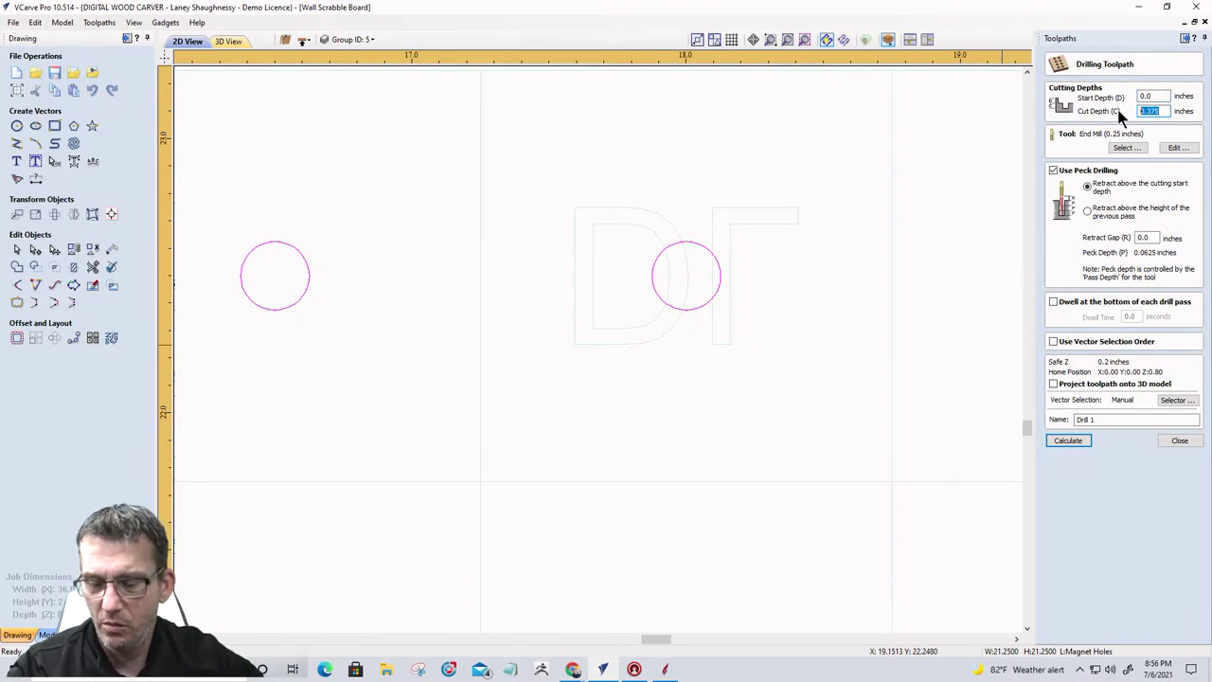
pyautogui.write('.75')
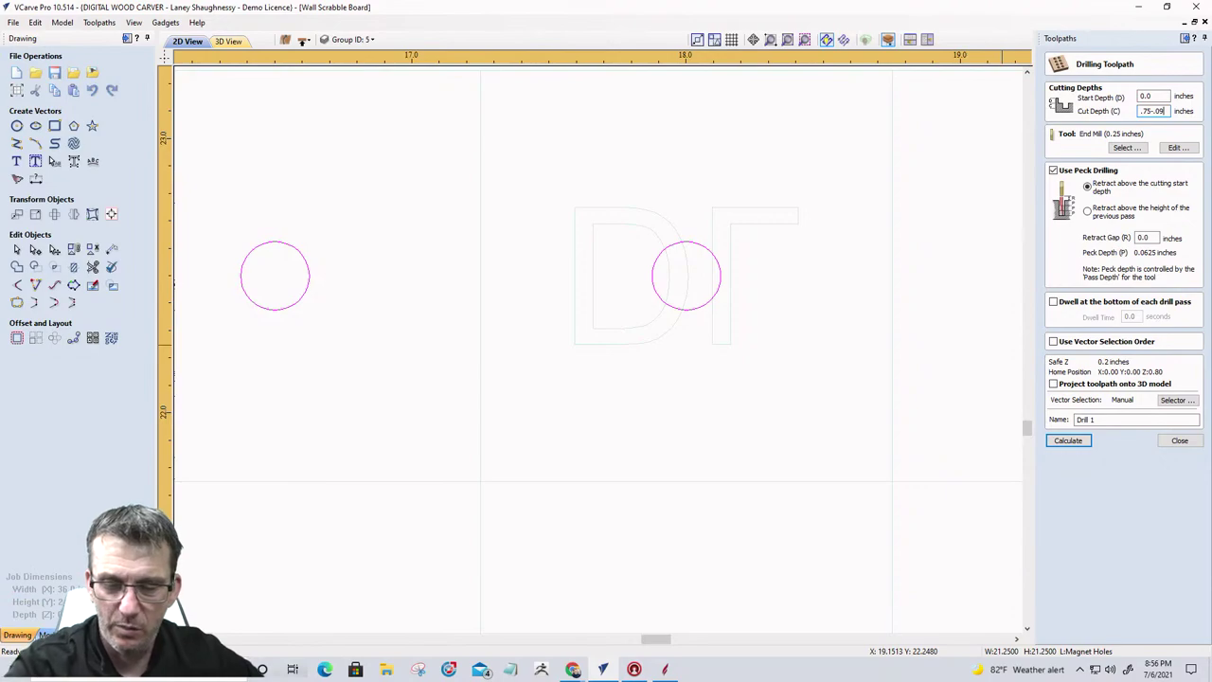
pyautogui.press('=')
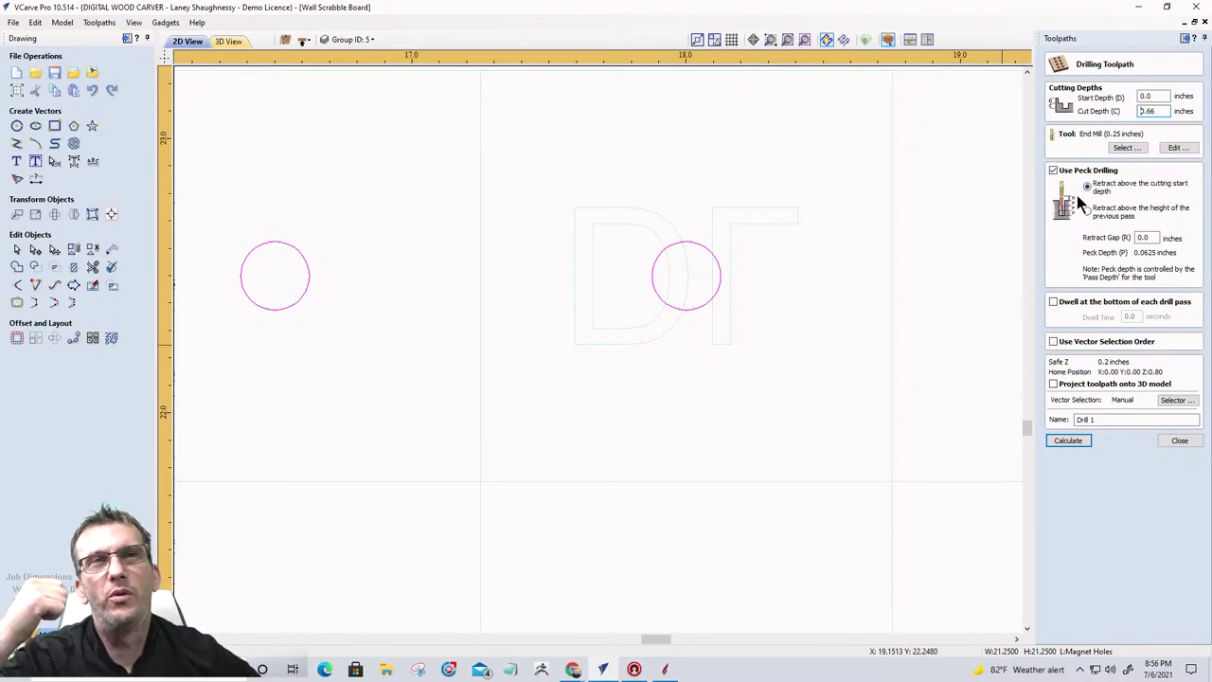
# Step: Enable dwell at the bottom of each drill pass with a 3-second dwell time
pyautogui.click(1053, 301)
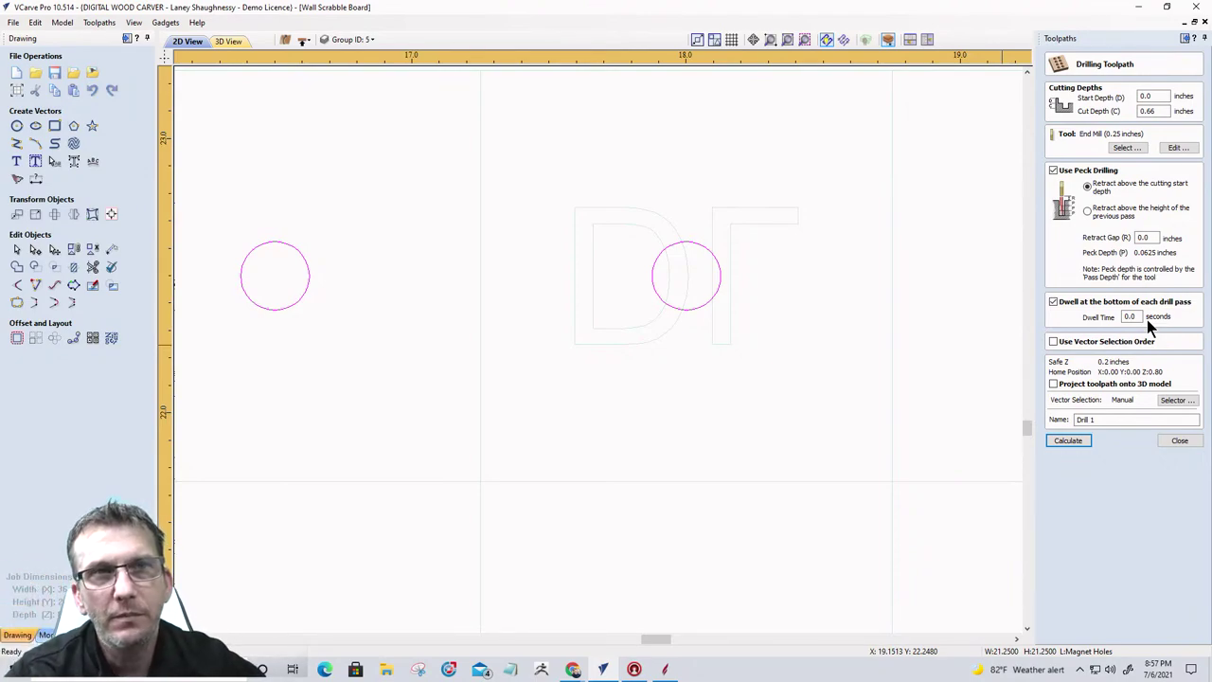
pyautogui.doubleClick(1130, 318)
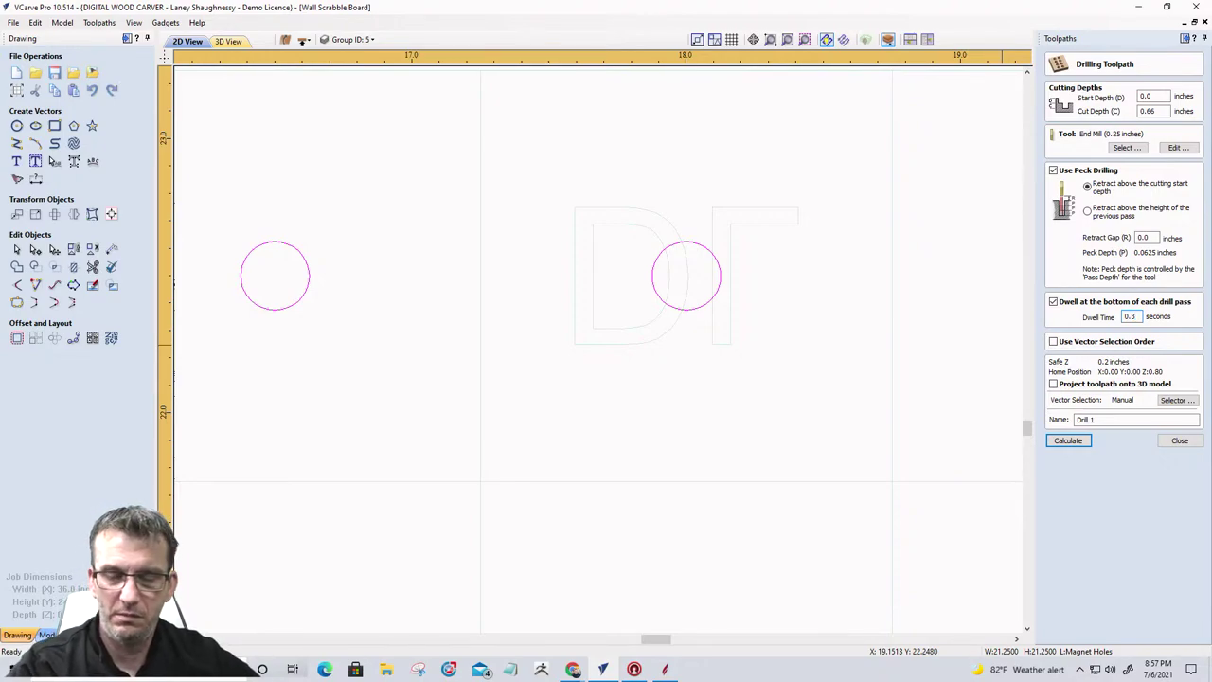
pyautogui.press('BackSpace')
pyautogui.press('BackSpace')
pyautogui.press('BackSpace')
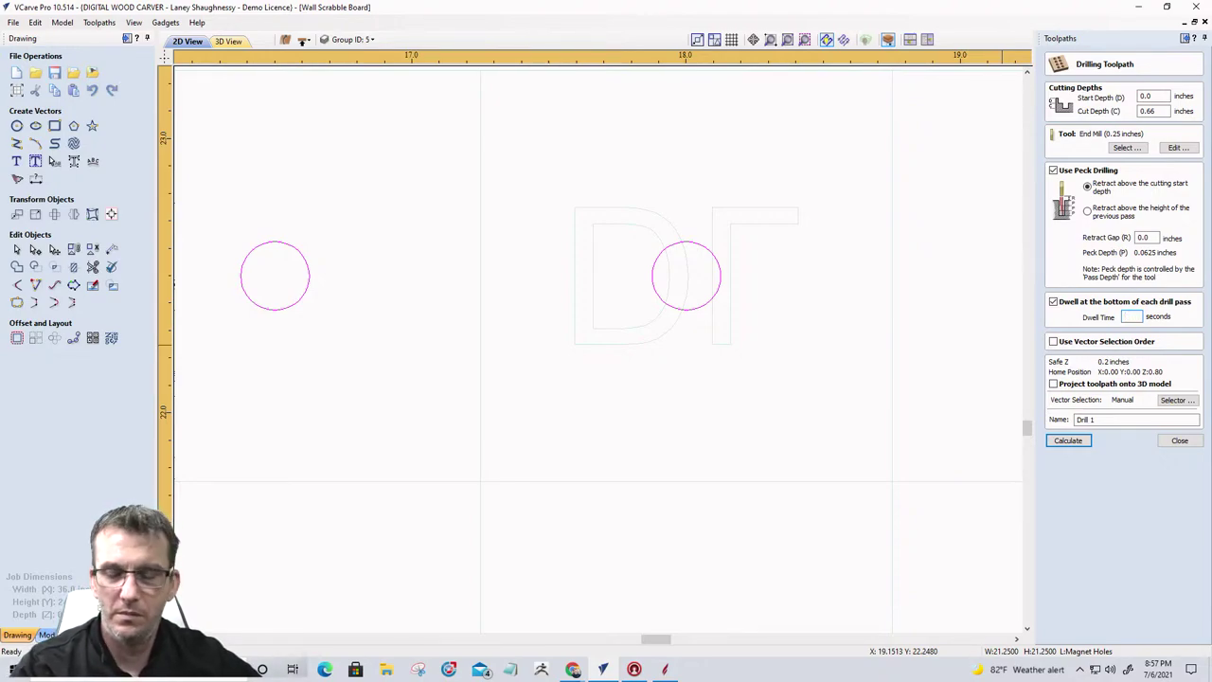
pyautogui.write('3')
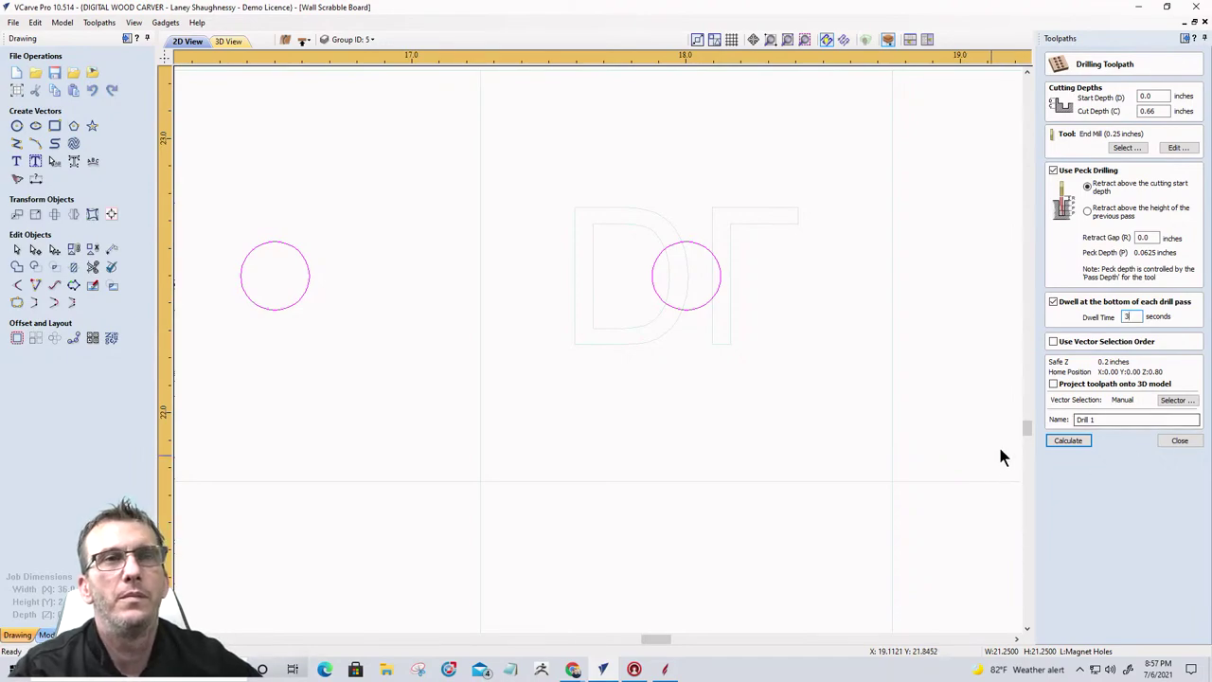
# Step: Calculate the Drill 1 magnet-hole drilling toolpath
pyautogui.click(1074, 440)
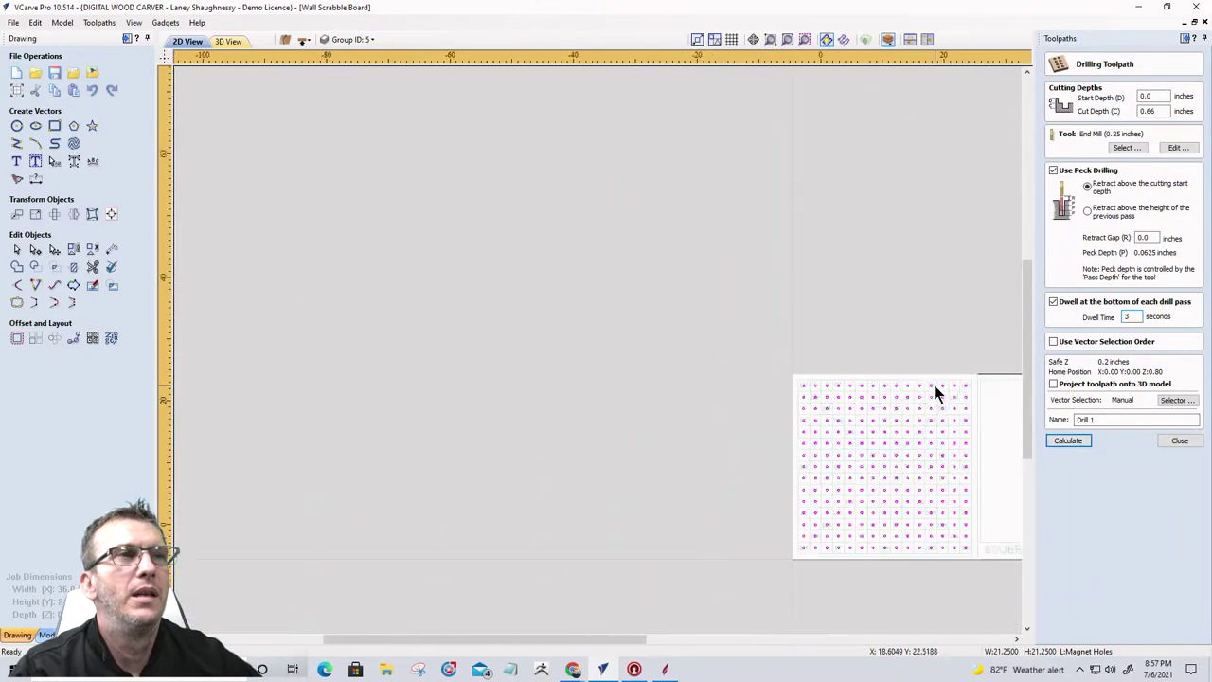
pyautogui.scroll(-2, 735, 423)
pyautogui.scroll(3, 738, 479)
pyautogui.scroll(-1, 674, 358)
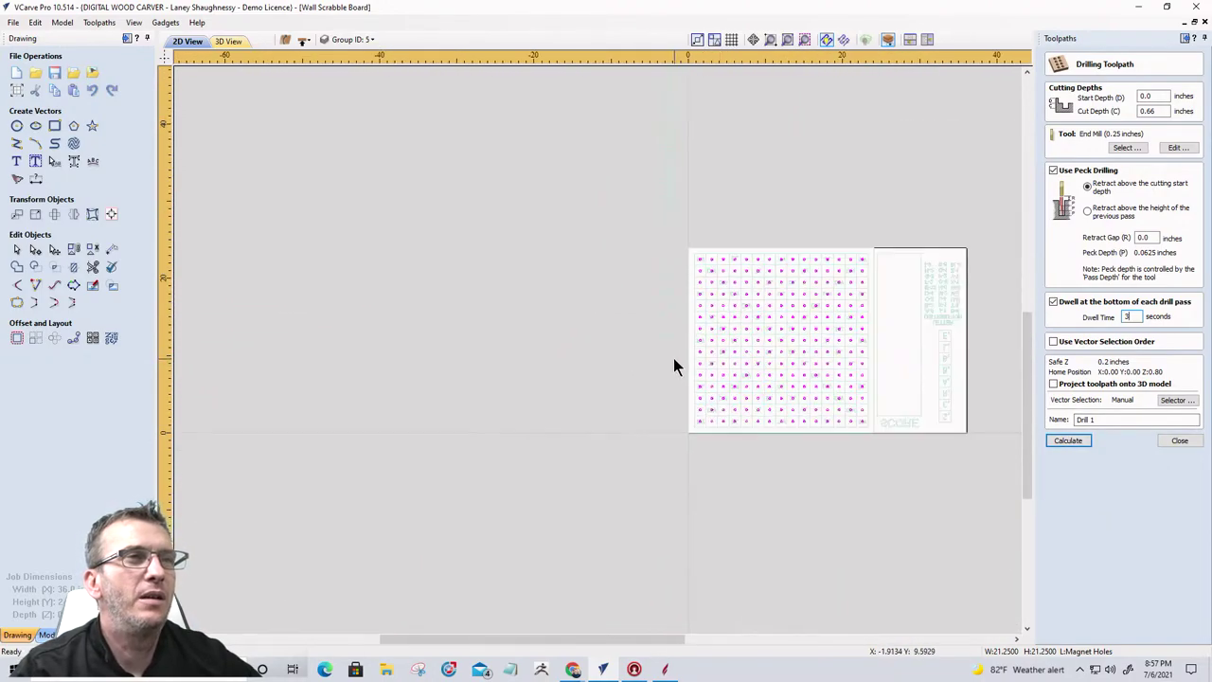
# Step: Preview Drill 1's holes in 3D, then return to the top side in 2D view
pyautogui.click(1060, 442)
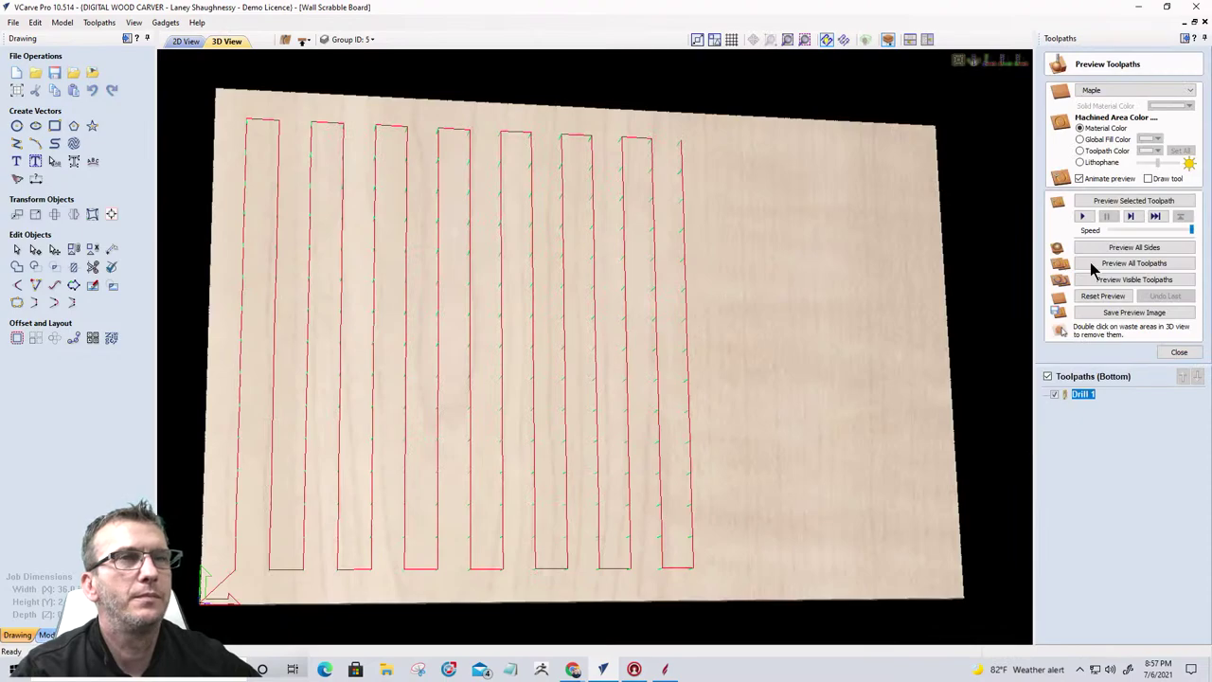
pyautogui.click(1116, 201)
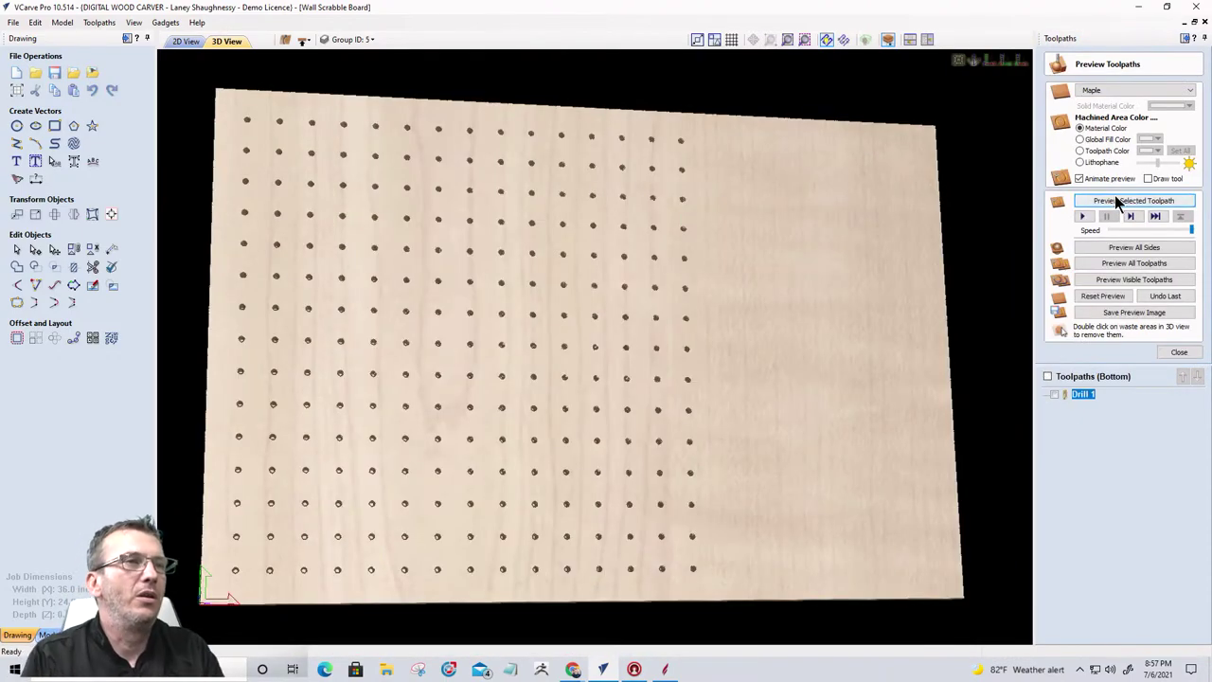
pyautogui.moveTo(574, 332); pyautogui.dragTo(524, 388)
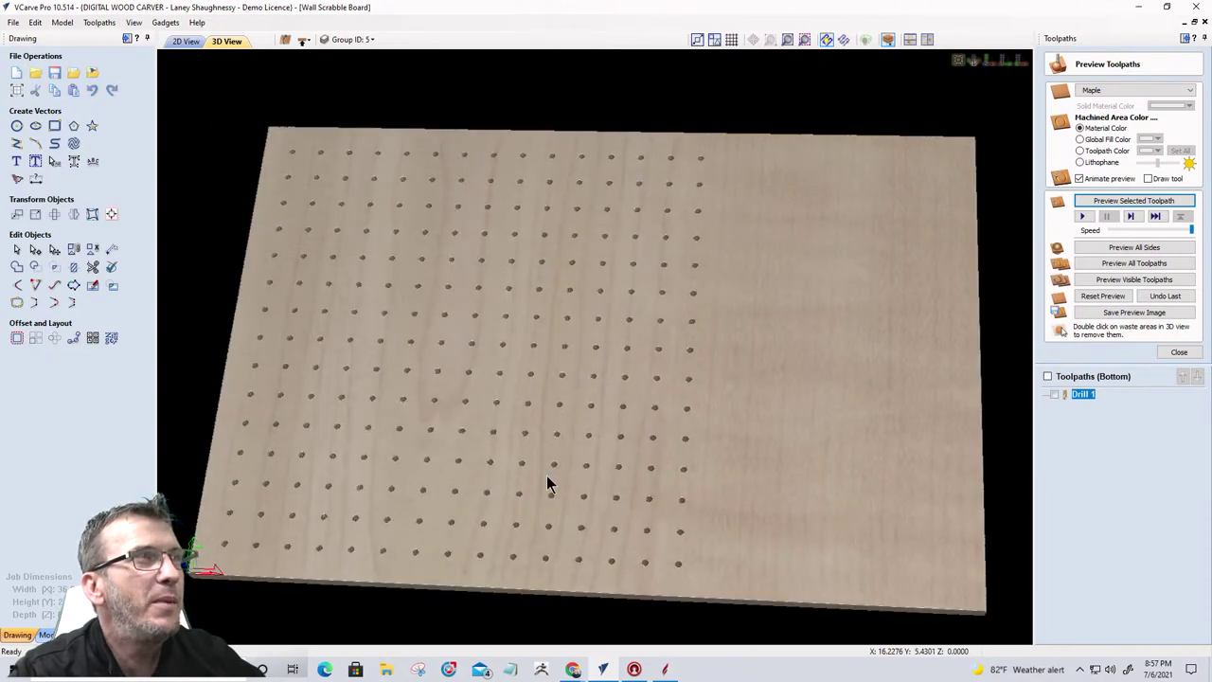
pyautogui.click(303, 41)
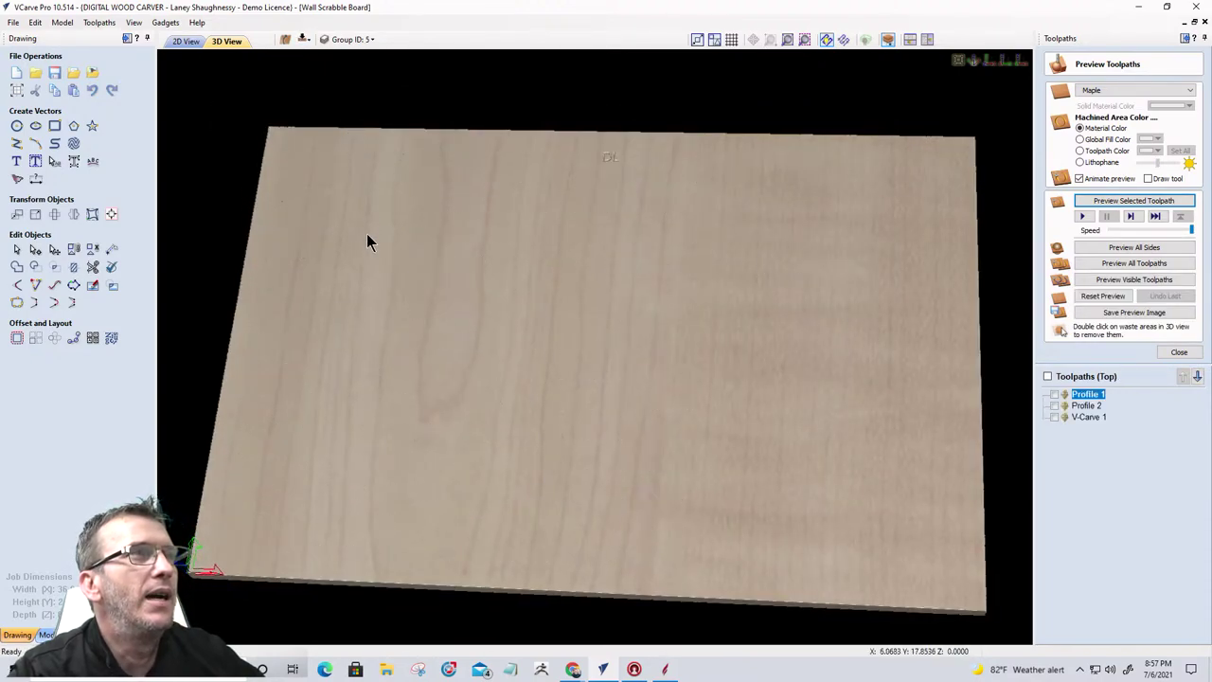
pyautogui.click(303, 41)
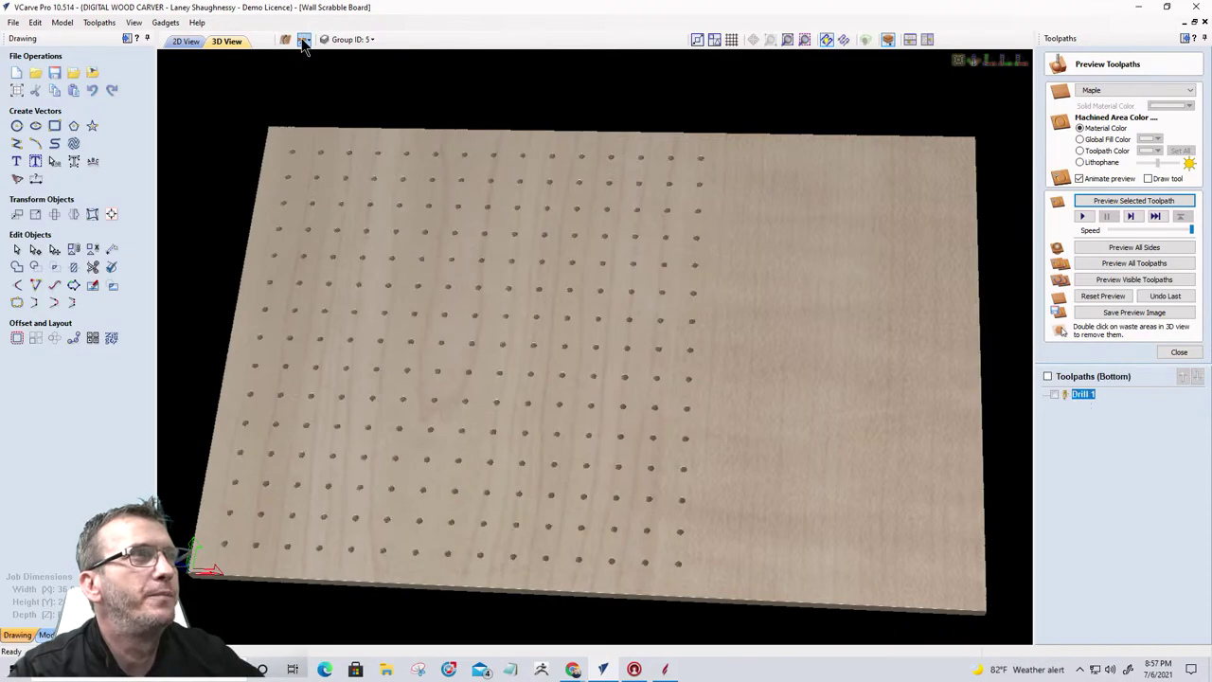
pyautogui.click(199, 43)
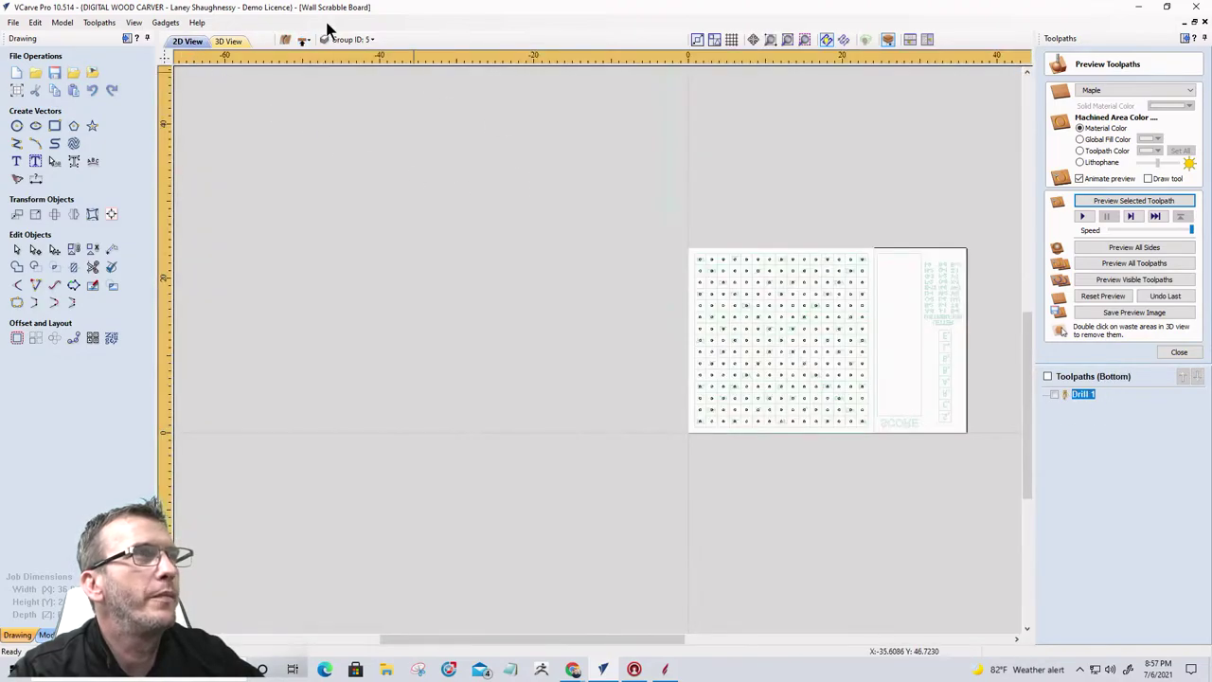
pyautogui.click(303, 41)
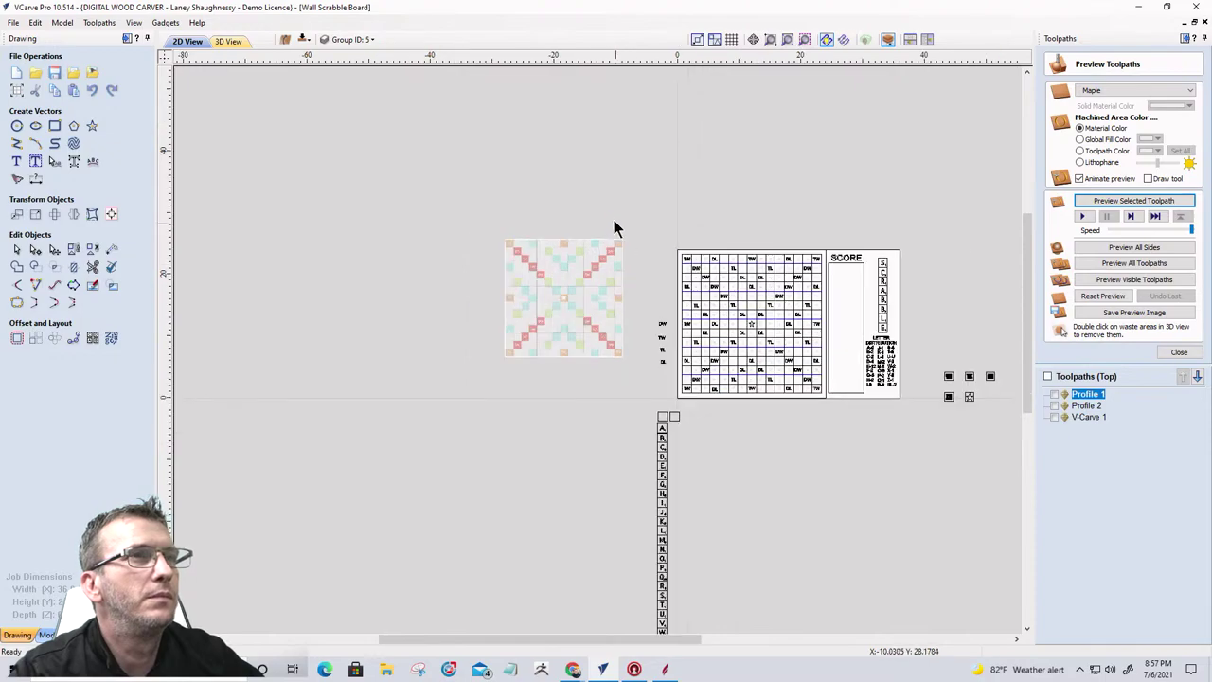
# Step: Hide the Magnet Holes layer
pyautogui.scroll(-1, 610, 217)
pyautogui.scroll(3, 741, 274)
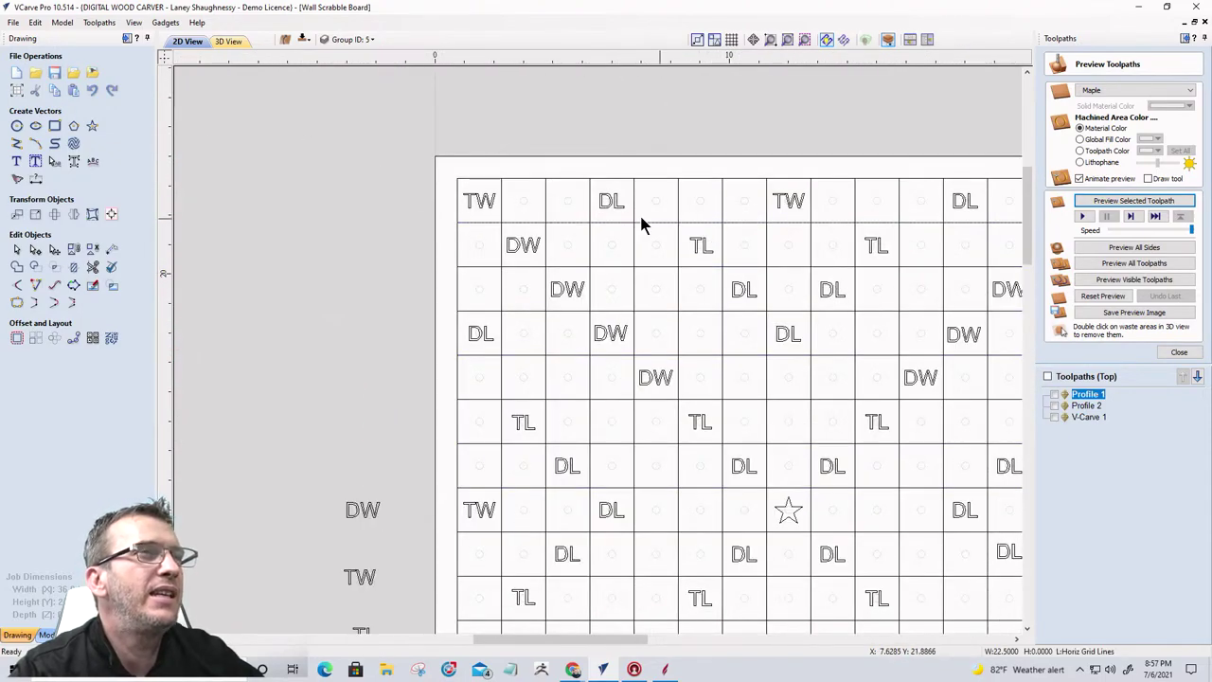
pyautogui.click(352, 39)
pyautogui.scroll(-1, 372, 141)
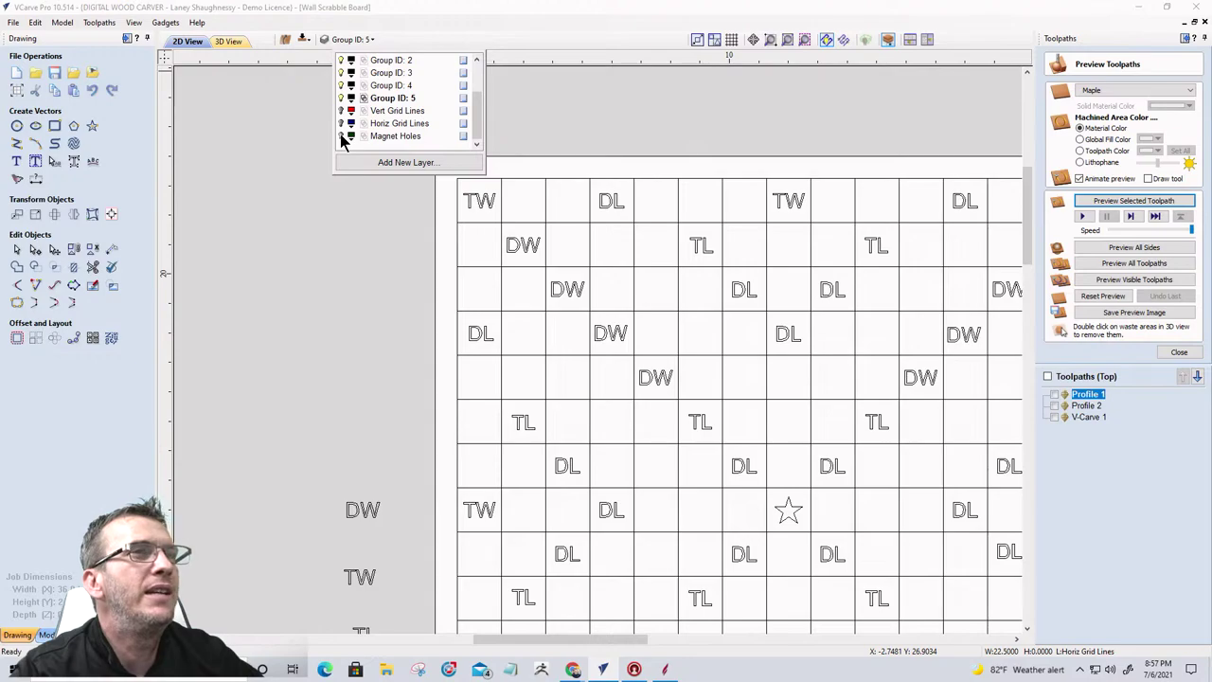
pyautogui.click(343, 138)
pyautogui.scroll(-2, 567, 196)
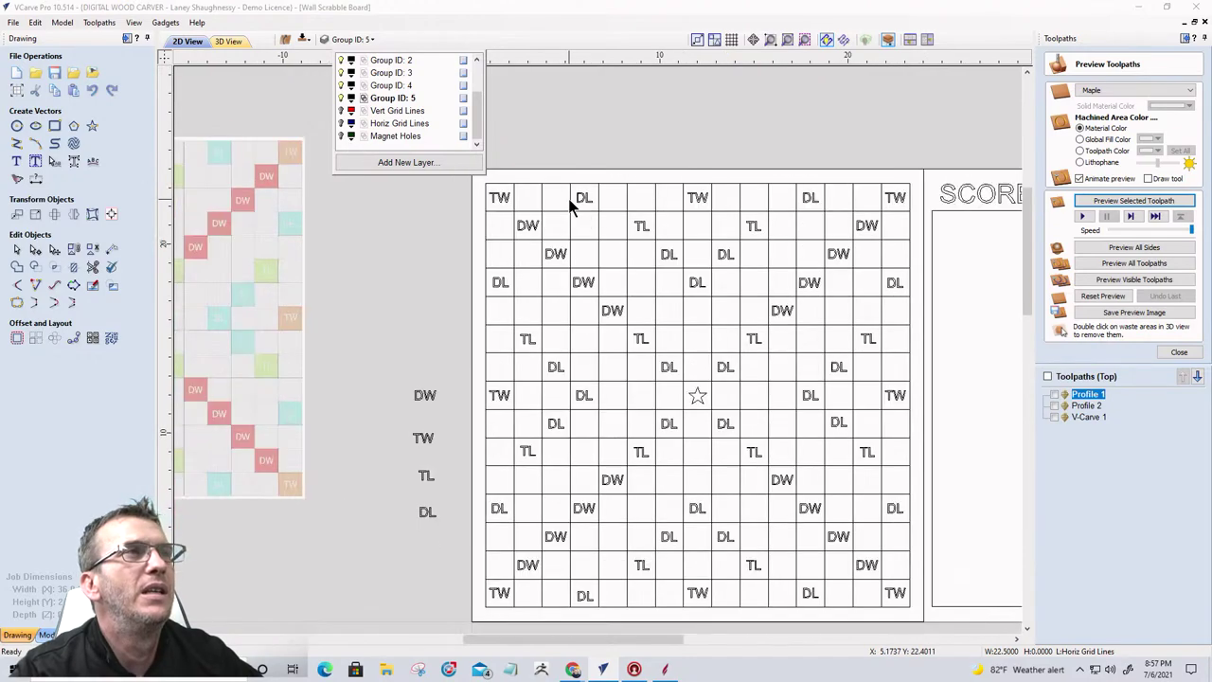
pyautogui.click(514, 195)
# Step: Select the bonus-square labels from the top row down to the middle row and star
pyautogui.moveTo(473, 187); pyautogui.dragTo(921, 208)
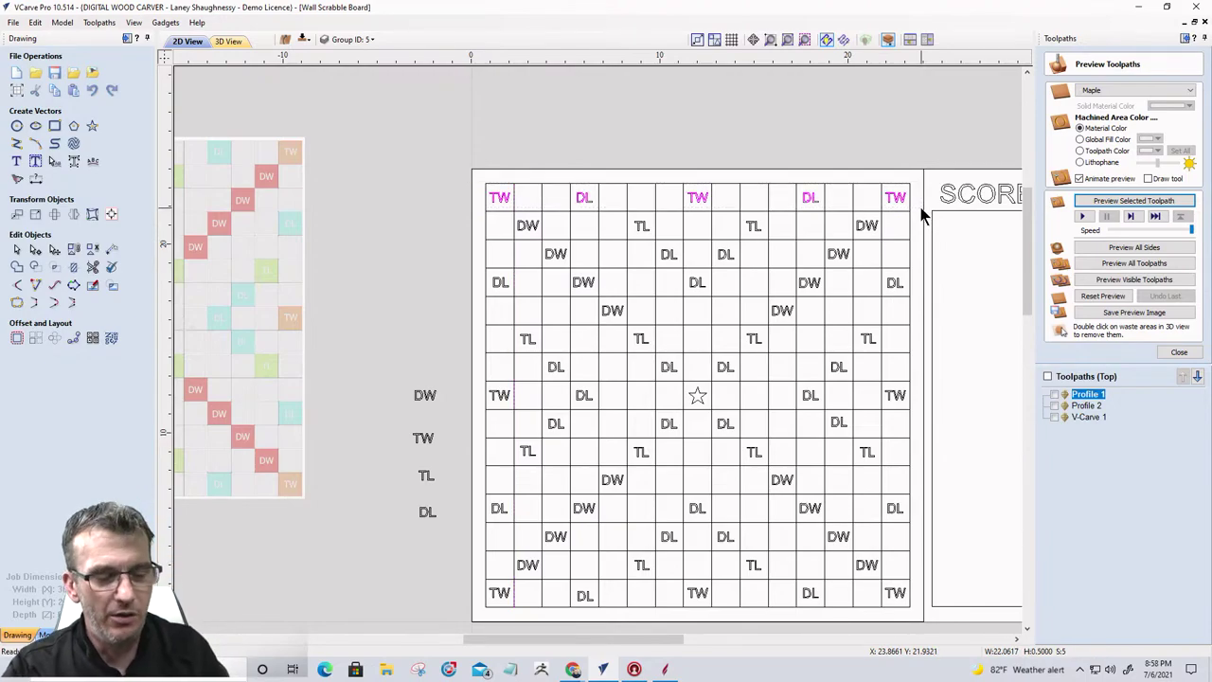
pyautogui.moveTo(496, 212); pyautogui.dragTo(909, 244)
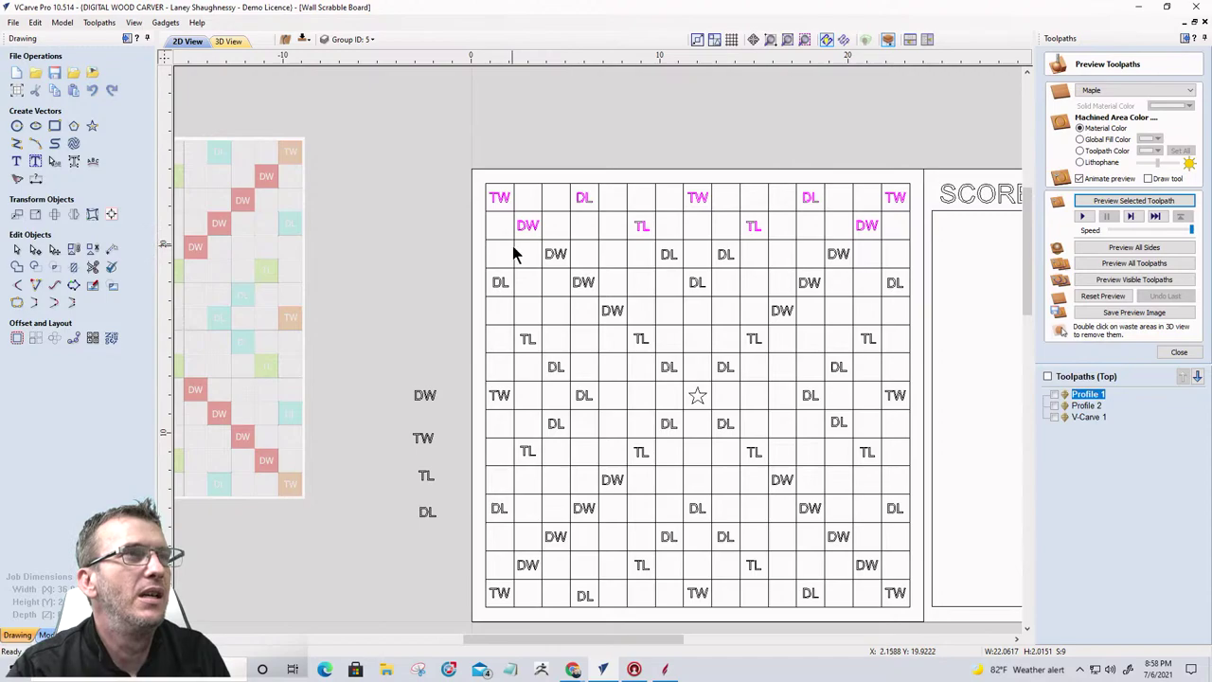
pyautogui.keyDown('shift'); pyautogui.moveTo(512, 246); pyautogui.dragTo(874, 281); pyautogui.keyUp('shift')
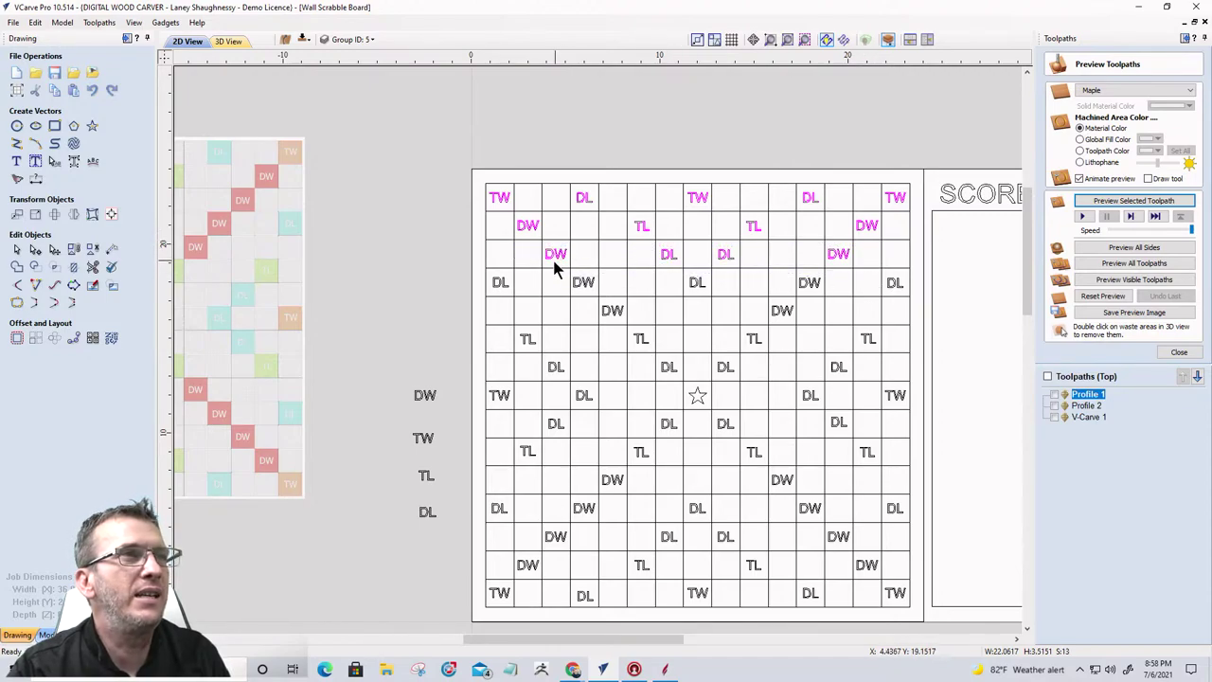
pyautogui.keyDown('shift'); pyautogui.moveTo(452, 269); pyautogui.dragTo(920, 304); pyautogui.keyUp('shift')
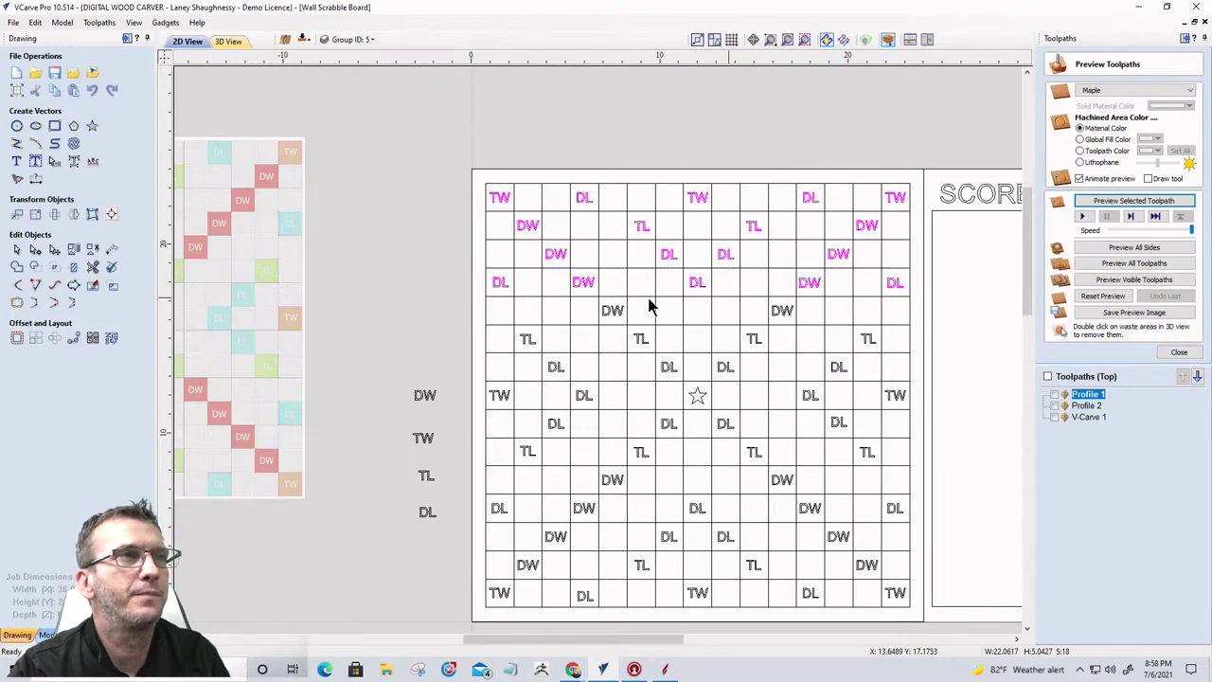
pyautogui.keyDown('shift'); pyautogui.moveTo(577, 298); pyautogui.dragTo(865, 333); pyautogui.keyUp('shift')
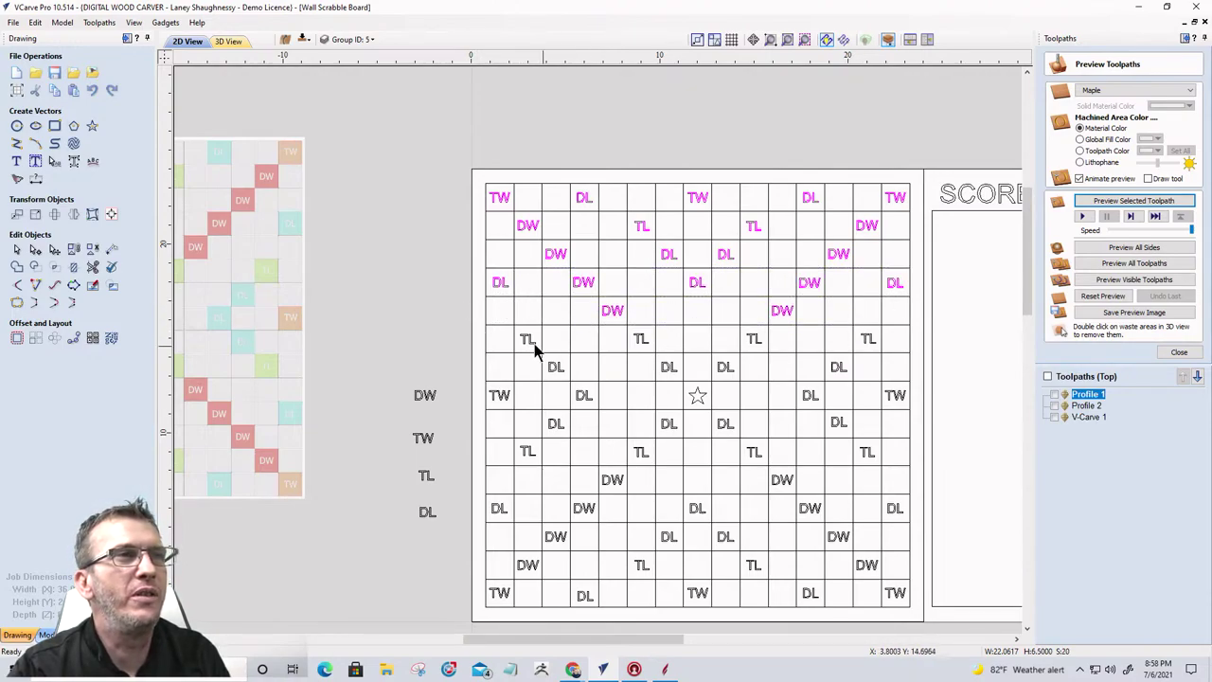
pyautogui.keyDown('shift'); pyautogui.moveTo(491, 328); pyautogui.dragTo(882, 356); pyautogui.keyUp('shift')
pyautogui.keyDown('shift'); pyautogui.moveTo(527, 358); pyautogui.dragTo(860, 386); pyautogui.keyUp('shift')
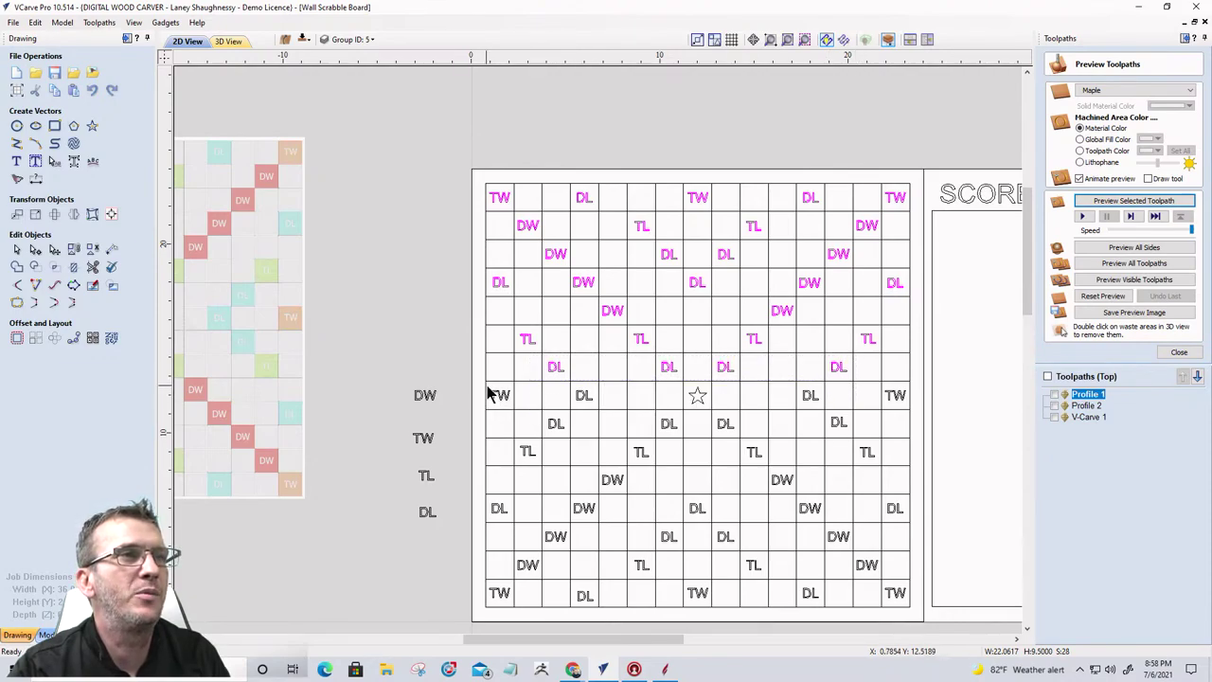
pyautogui.keyDown('shift'); pyautogui.moveTo(491, 394); pyautogui.dragTo(913, 409); pyautogui.keyUp('shift')
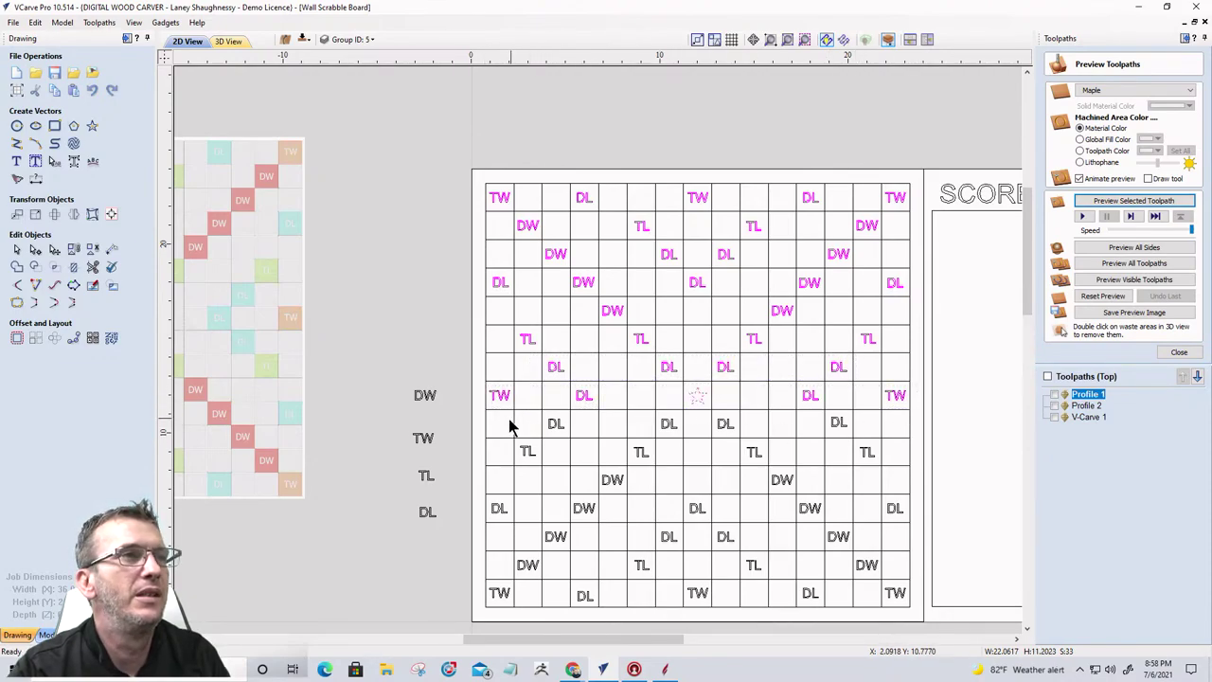
# Step: Add the labels of the ninth through bottom rows to the selection
pyautogui.keyDown('shift'); pyautogui.moveTo(509, 410); pyautogui.dragTo(899, 440); pyautogui.keyUp('shift')
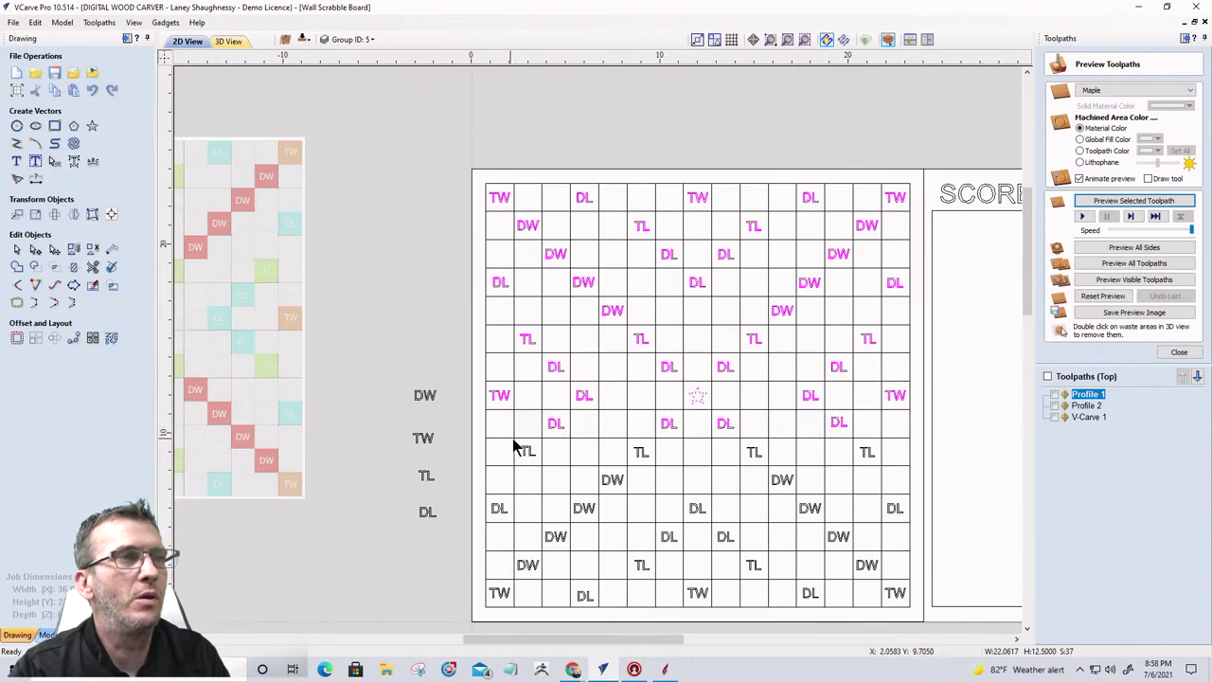
pyautogui.keyDown('shift'); pyautogui.moveTo(513, 440); pyautogui.dragTo(894, 470); pyautogui.keyUp('shift')
pyautogui.keyDown('shift'); pyautogui.moveTo(543, 467); pyautogui.dragTo(824, 499); pyautogui.keyUp('shift')
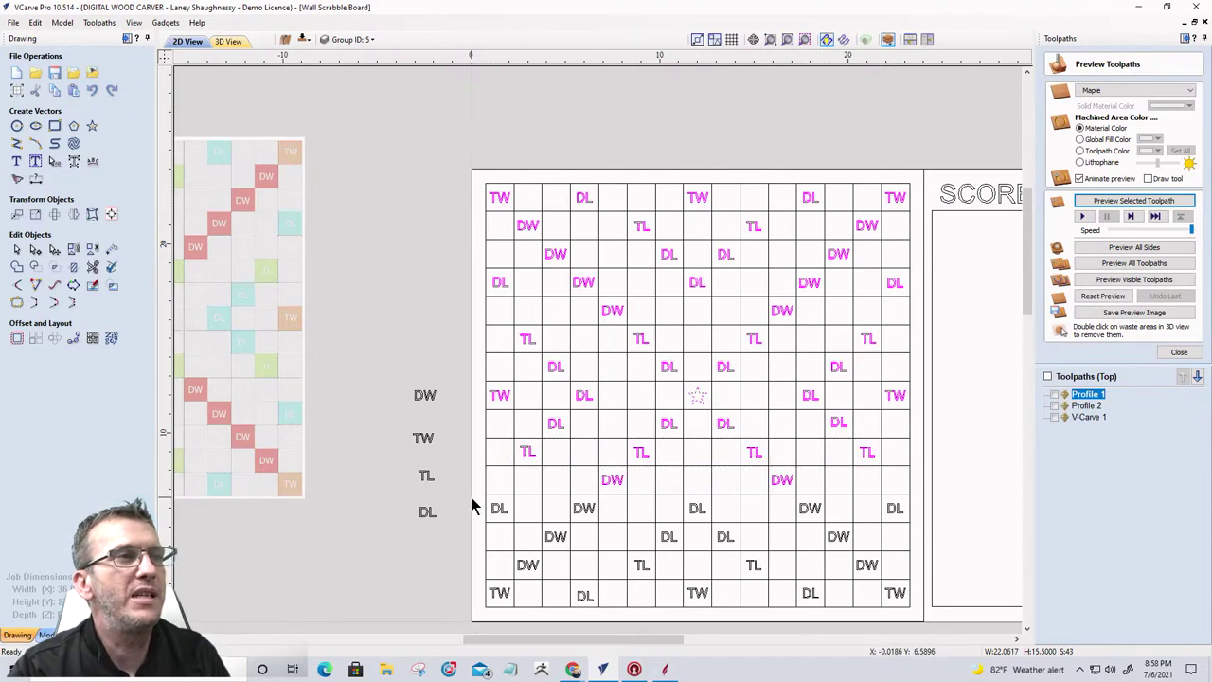
pyautogui.keyDown('shift'); pyautogui.moveTo(474, 506); pyautogui.dragTo(907, 528); pyautogui.keyUp('shift')
pyautogui.moveTo(528, 528); pyautogui.dragTo(866, 555)
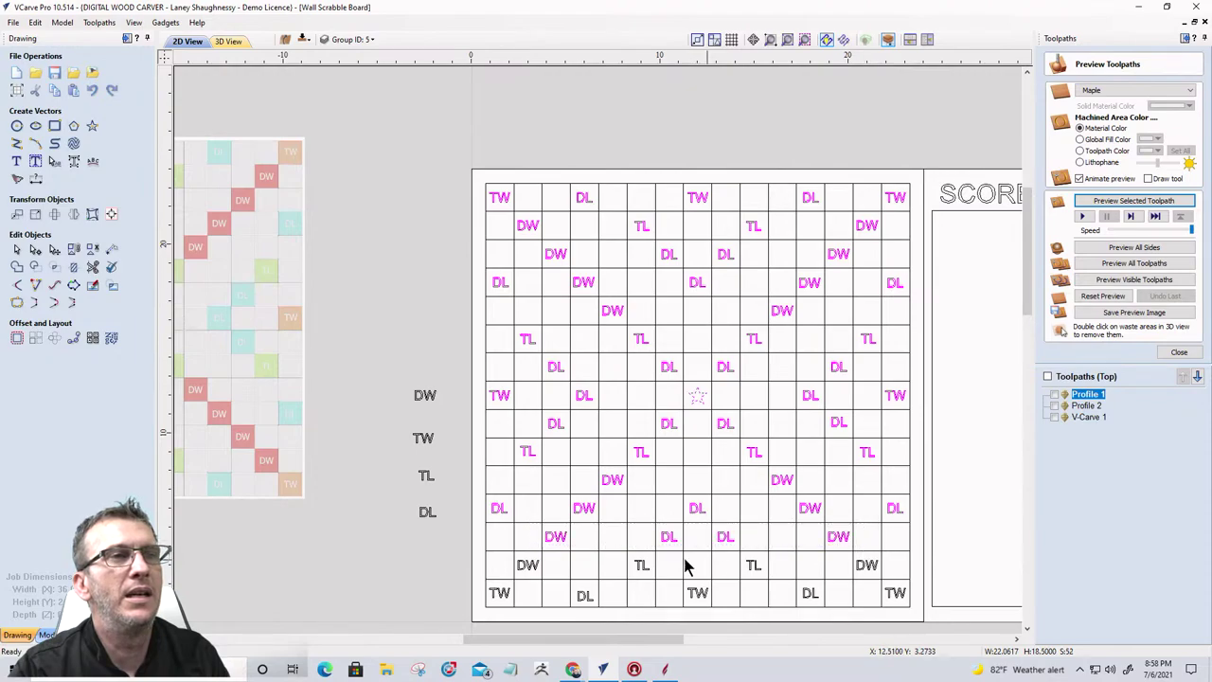
pyautogui.keyDown('shift'); pyautogui.click(881, 579); pyautogui.keyUp('shift')
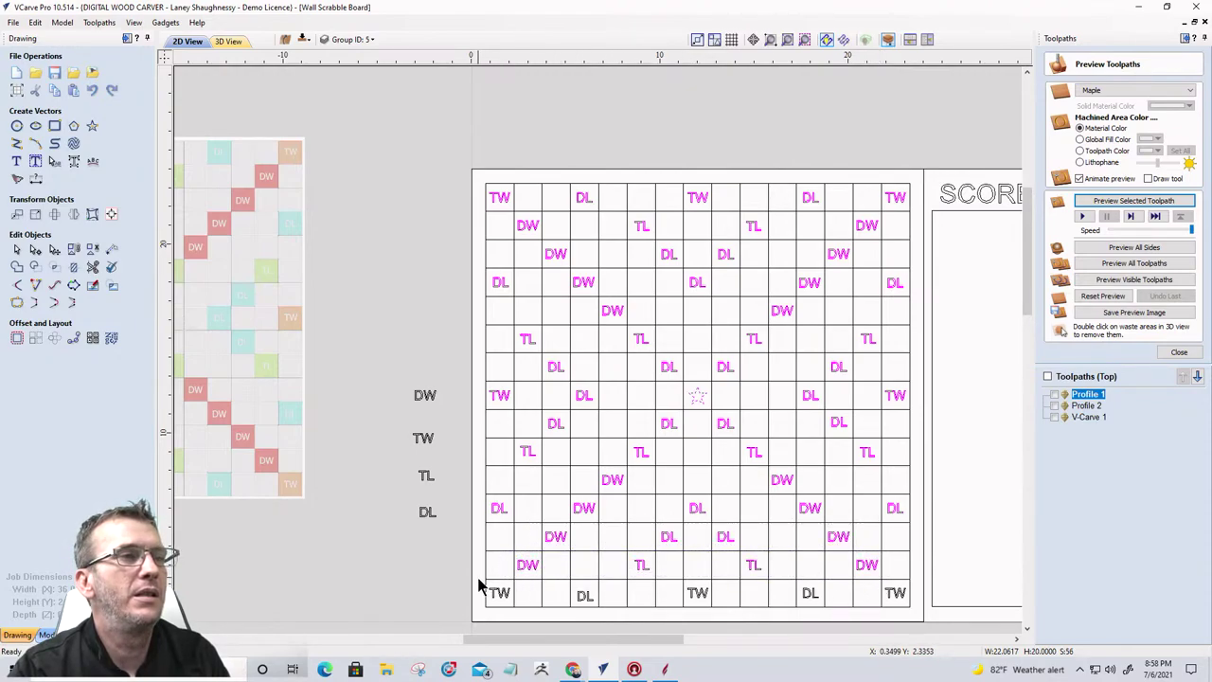
pyautogui.keyDown('shift'); pyautogui.moveTo(633, 606); pyautogui.dragTo(919, 613); pyautogui.keyUp('shift')
# Step: Select the label group, SCORE and LETTER DISTRIBUTION text, then close the preview
pyautogui.scroll(-1, 560, 374)
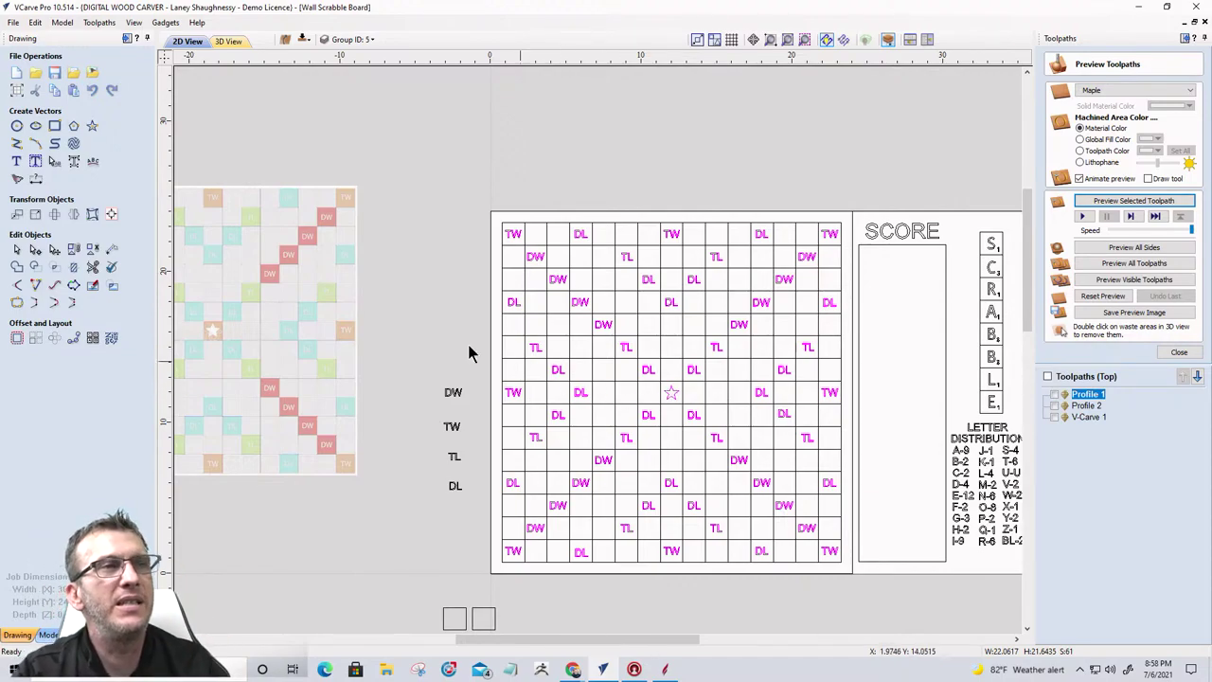
pyautogui.click(365, 314)
pyautogui.click(512, 314)
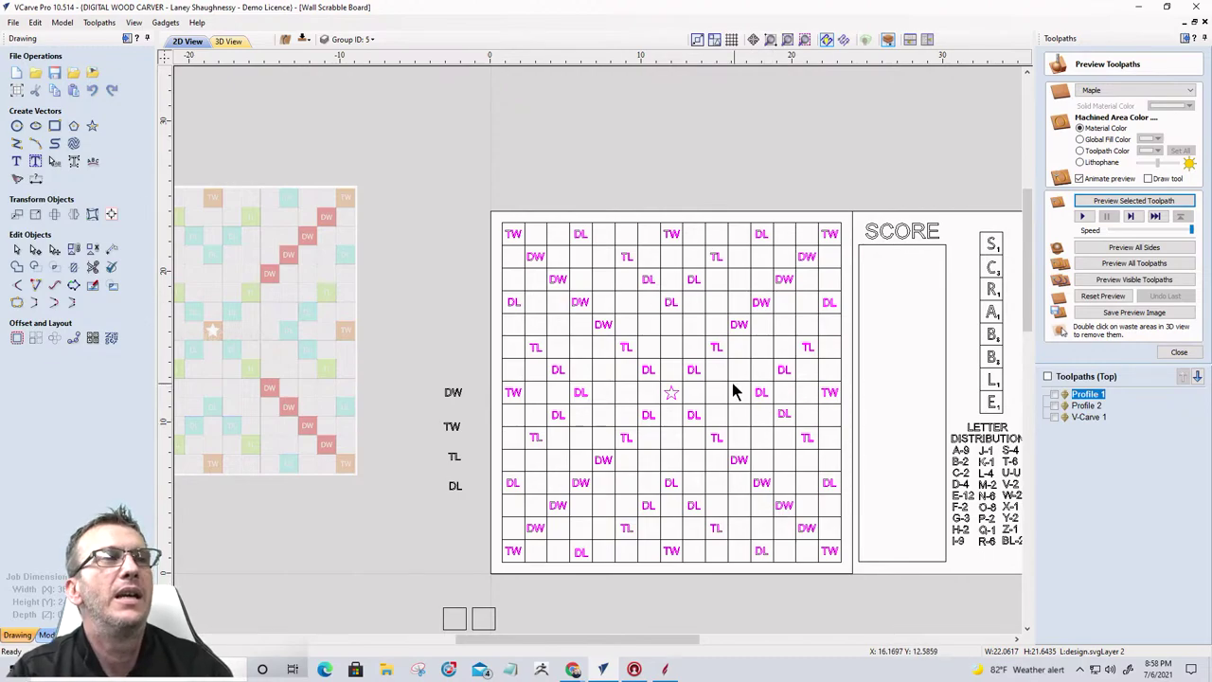
pyautogui.scroll(-1, 669, 350)
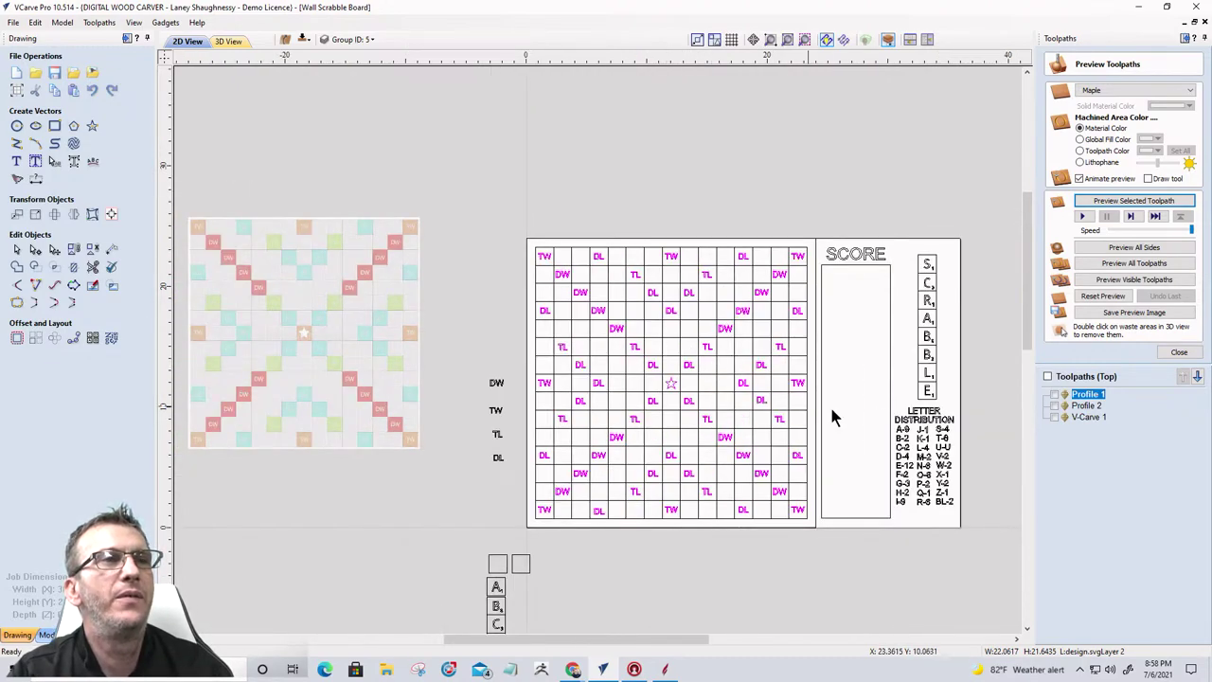
pyautogui.scroll(4, 928, 447)
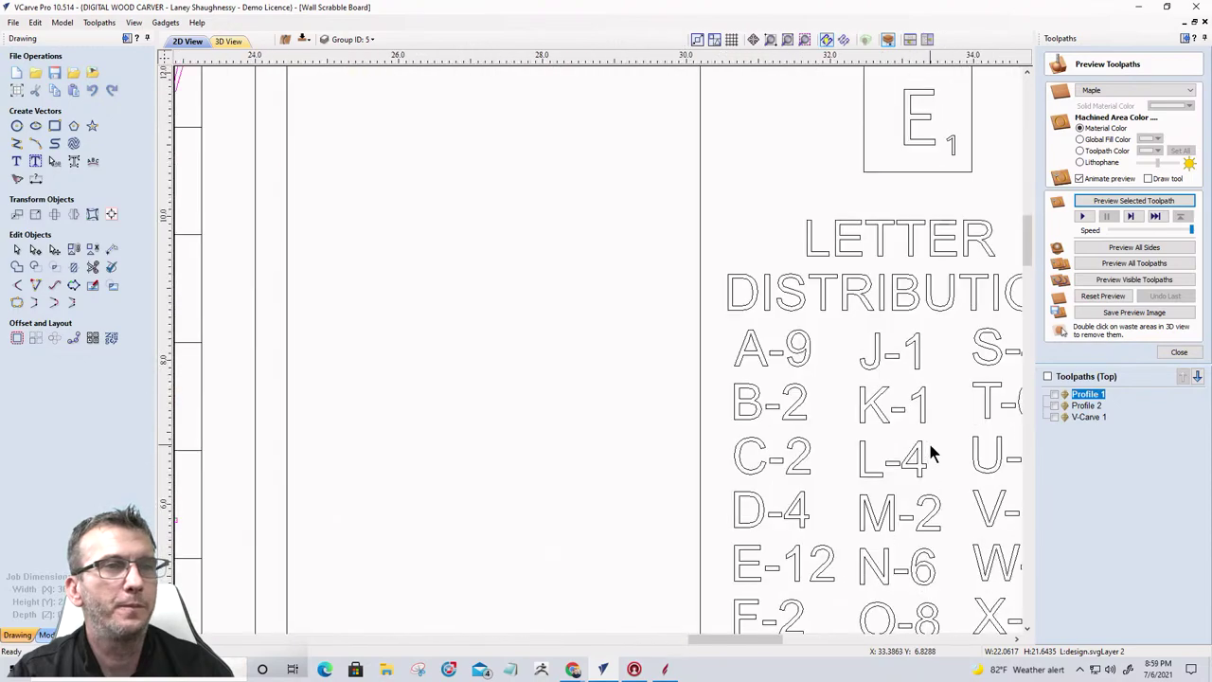
pyautogui.scroll(-3, 791, 298)
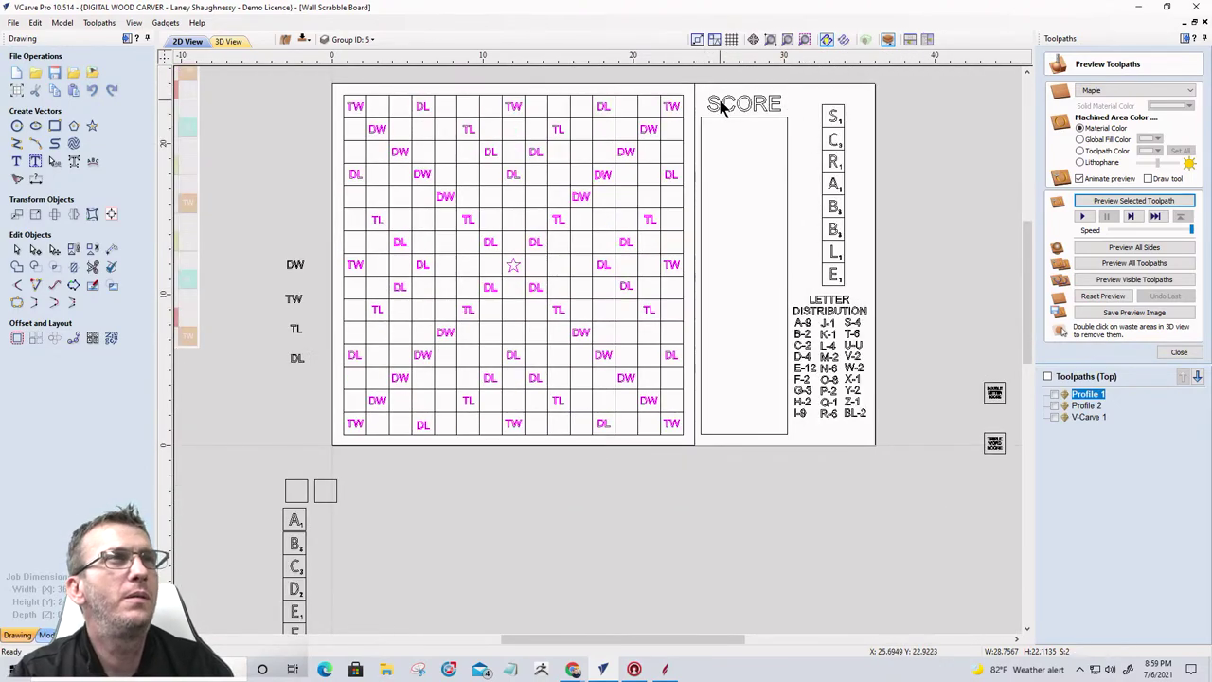
pyautogui.keyDown('shift'); pyautogui.click(719, 104); pyautogui.keyUp('shift')
pyautogui.keyDown('shift'); pyautogui.moveTo(787, 290); pyautogui.dragTo(888, 439); pyautogui.keyUp('shift')
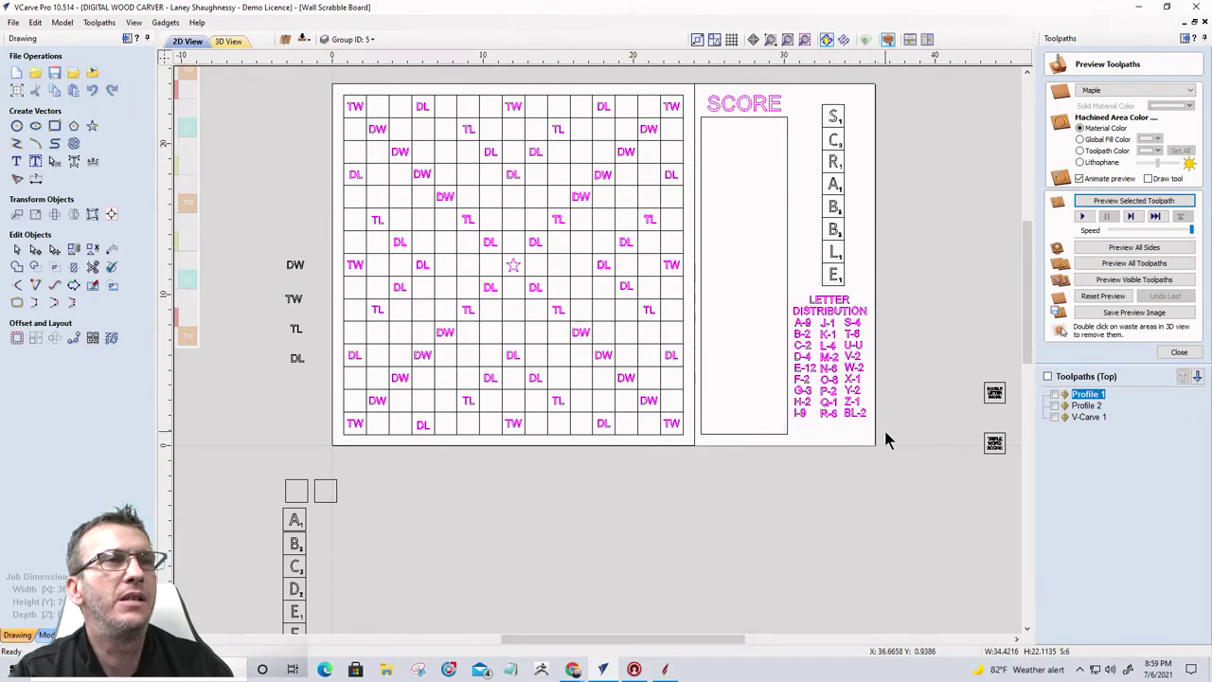
pyautogui.click(1180, 353)
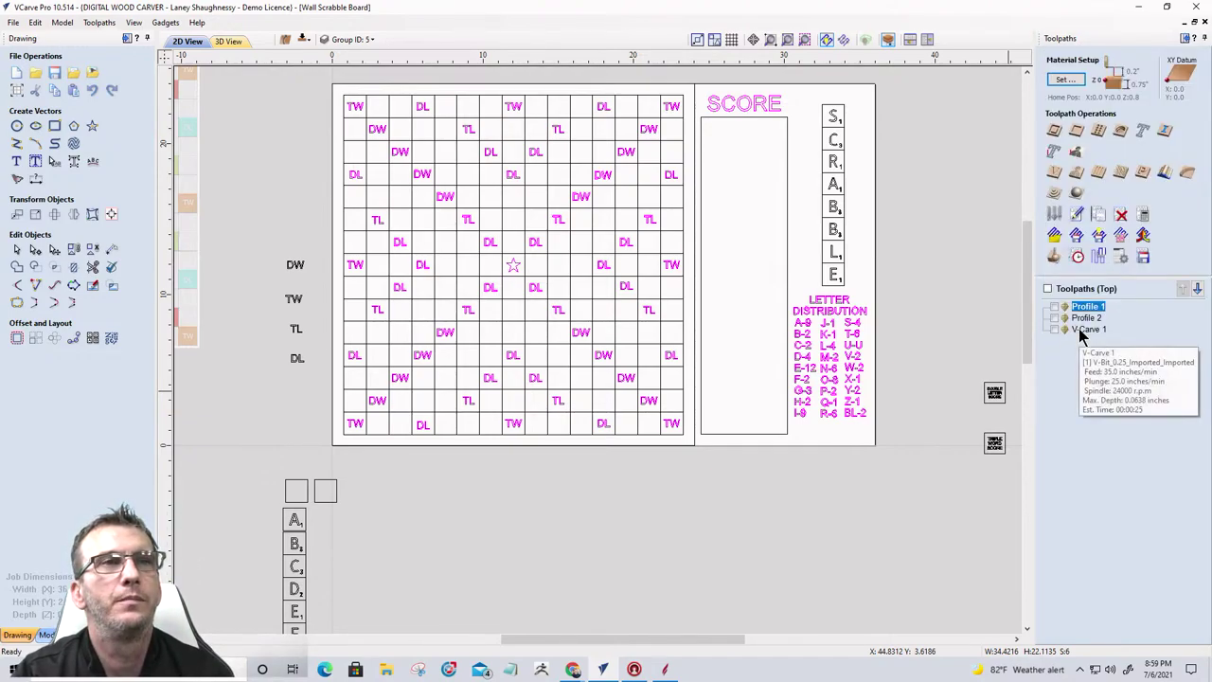
# Step: Calculate a V-Carve engraving toolpath for the selected lettering using default settings
pyautogui.click(1068, 213)
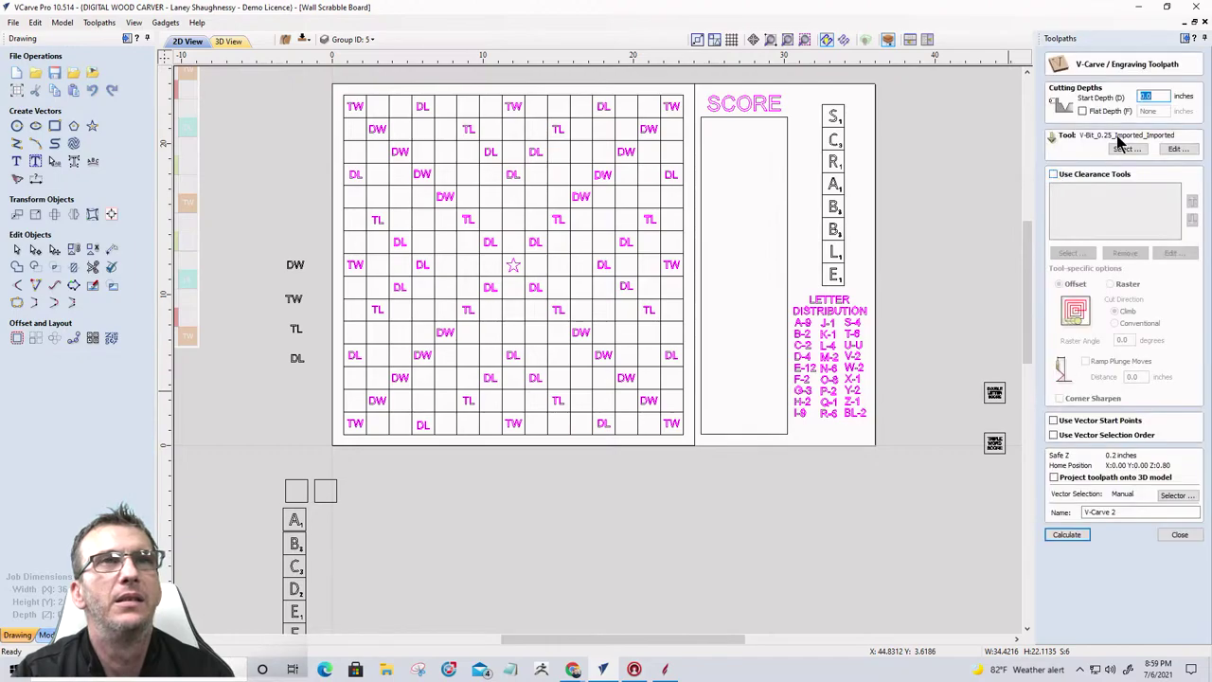
pyautogui.click(1068, 536)
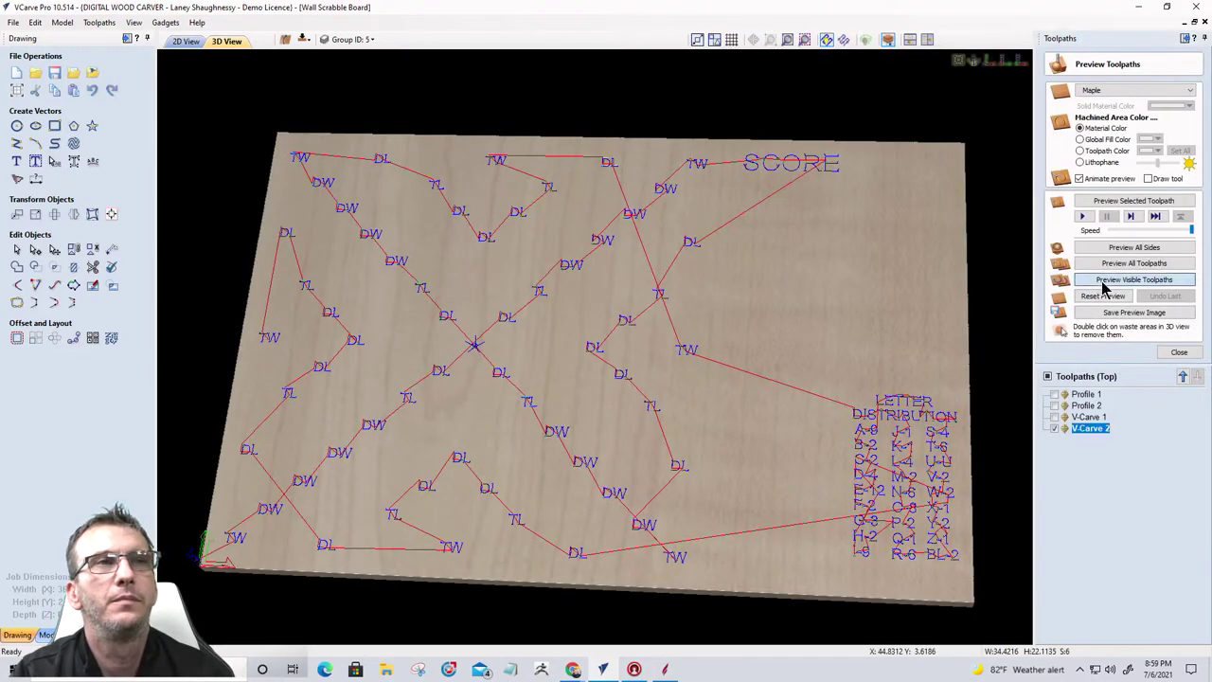
# Step: Simulate the visible toolpaths with a black global fill colour
pyautogui.click(1106, 281)
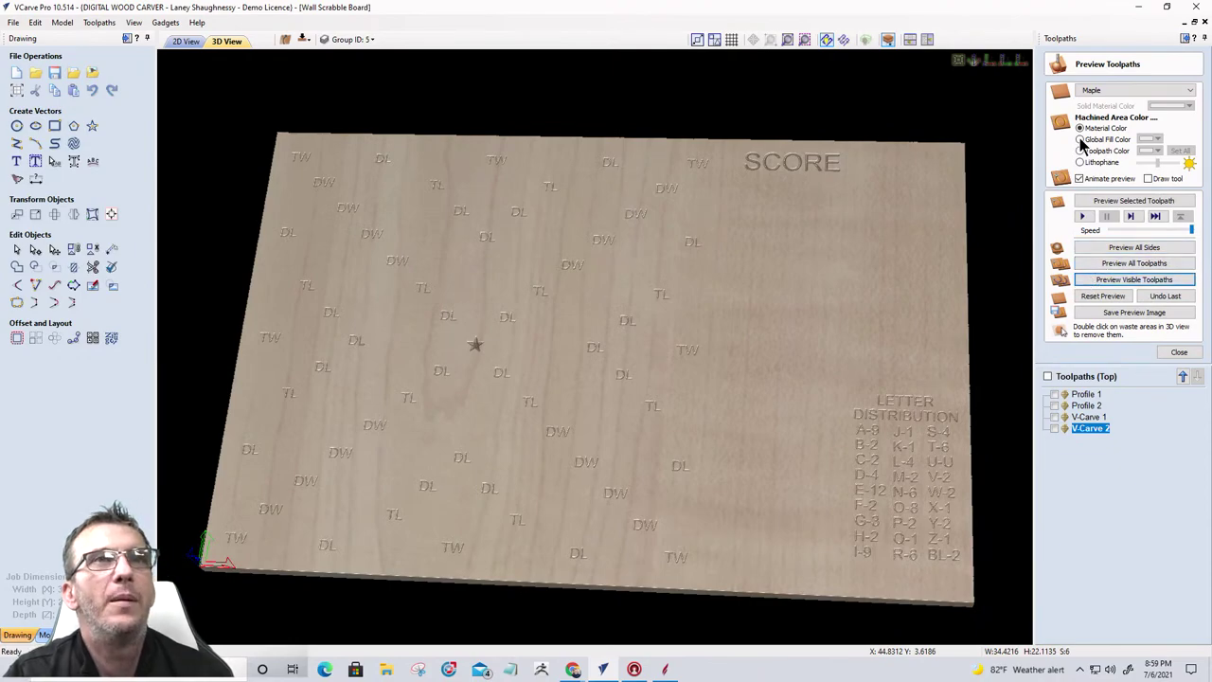
pyautogui.click(1080, 139)
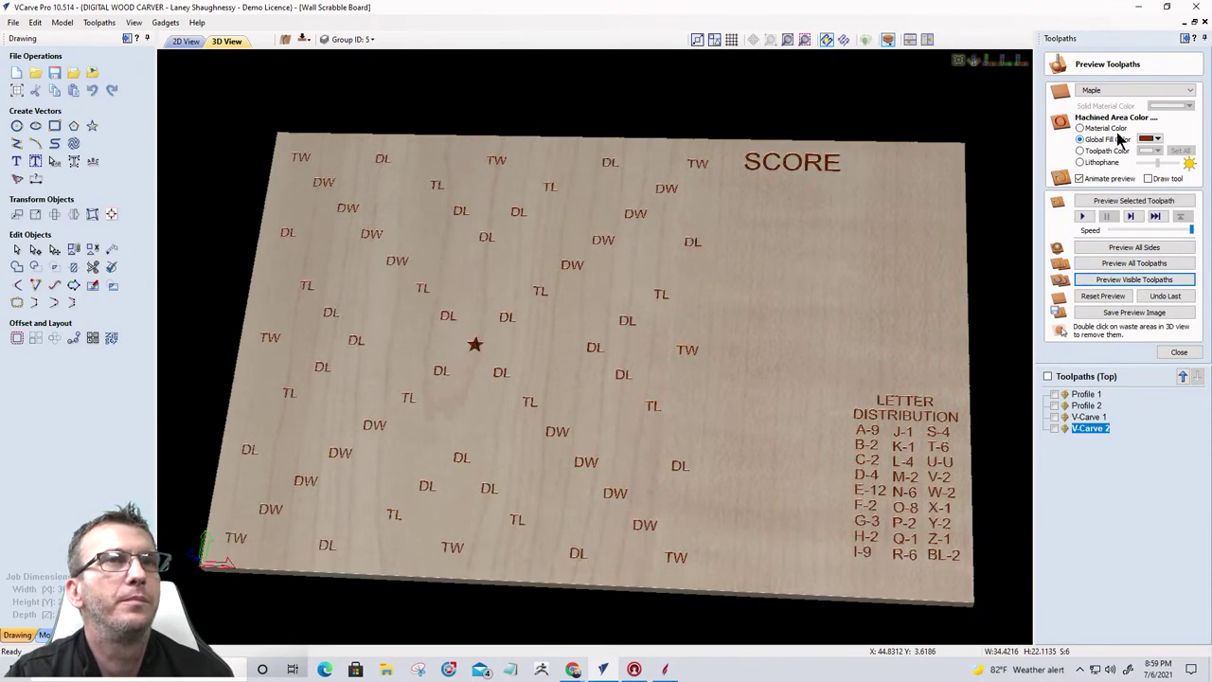
pyautogui.click(1156, 139)
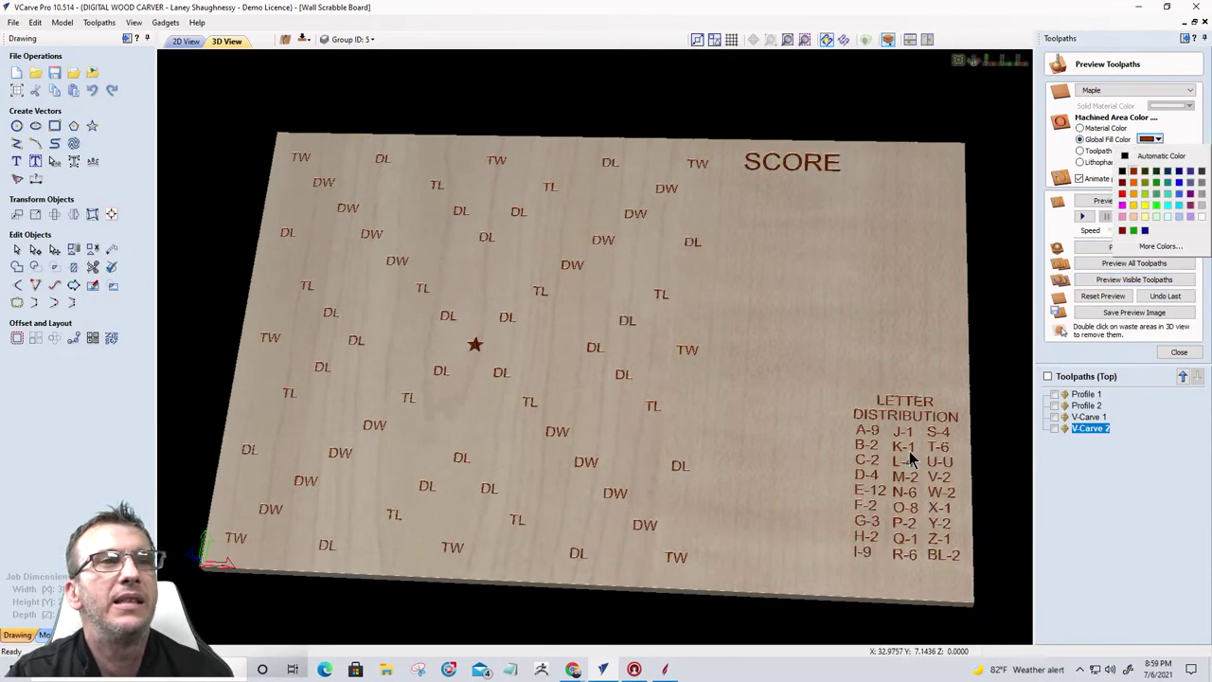
pyautogui.click(1142, 156)
pyautogui.moveTo(535, 449); pyautogui.dragTo(530, 464)
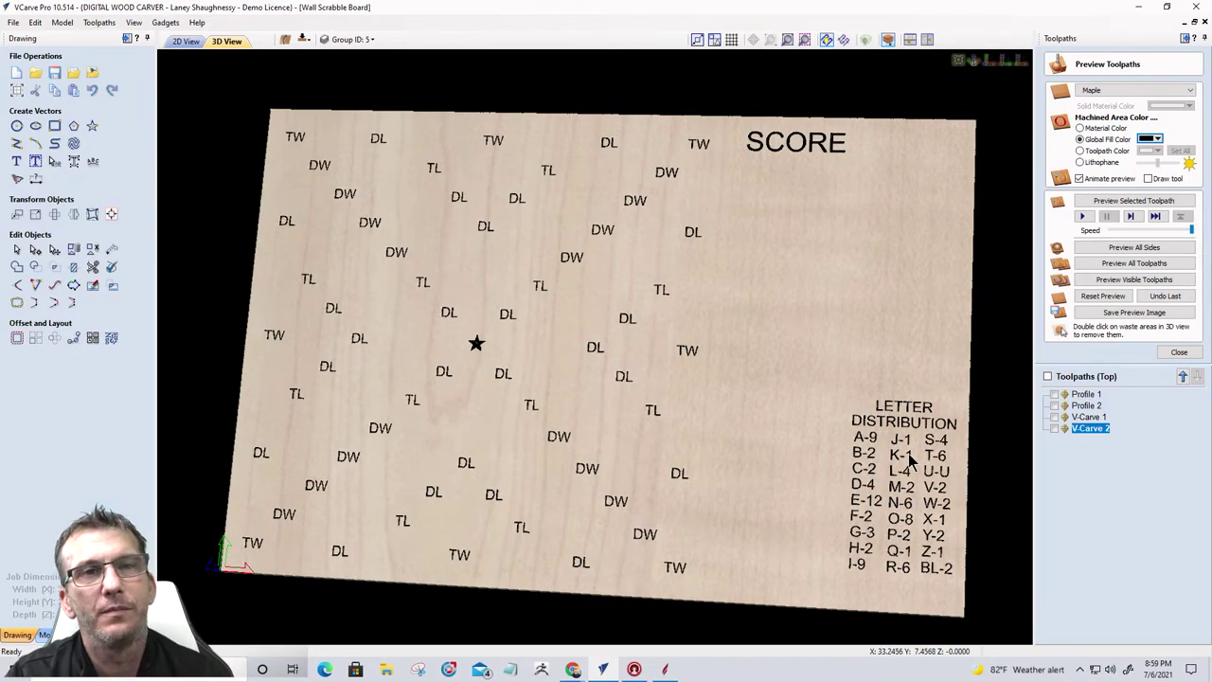
# Step: Make Profile 1 and Profile 2 visible and rerun the machining simulation
pyautogui.click(1054, 405)
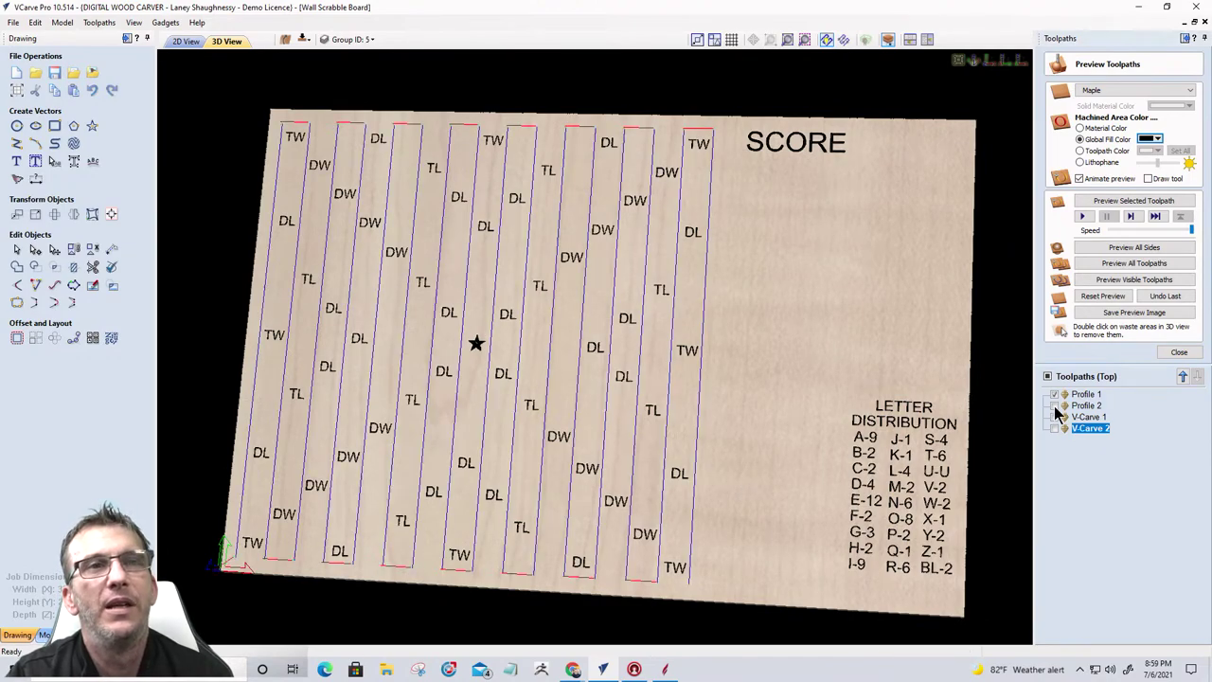
pyautogui.click(1055, 394)
pyautogui.click(1126, 282)
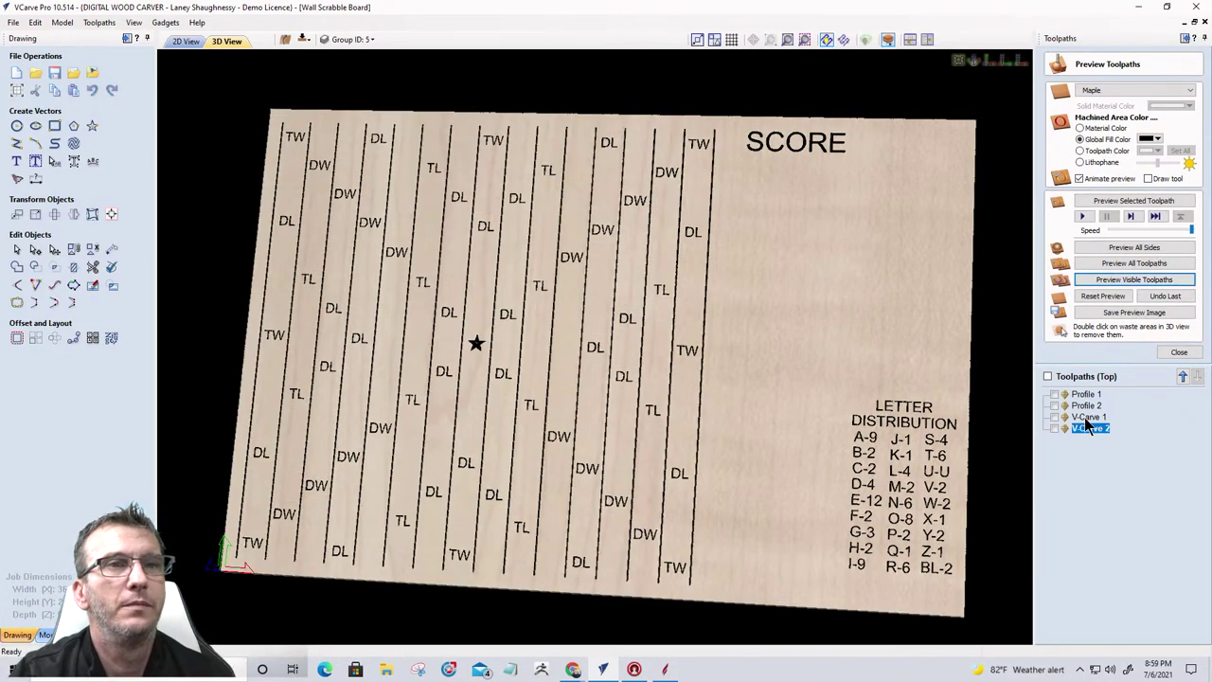
pyautogui.click(1085, 406)
# Step: Check Profile 2's cut depth, recalculate it, and preview its grid cuts on the board
pyautogui.click(1055, 406)
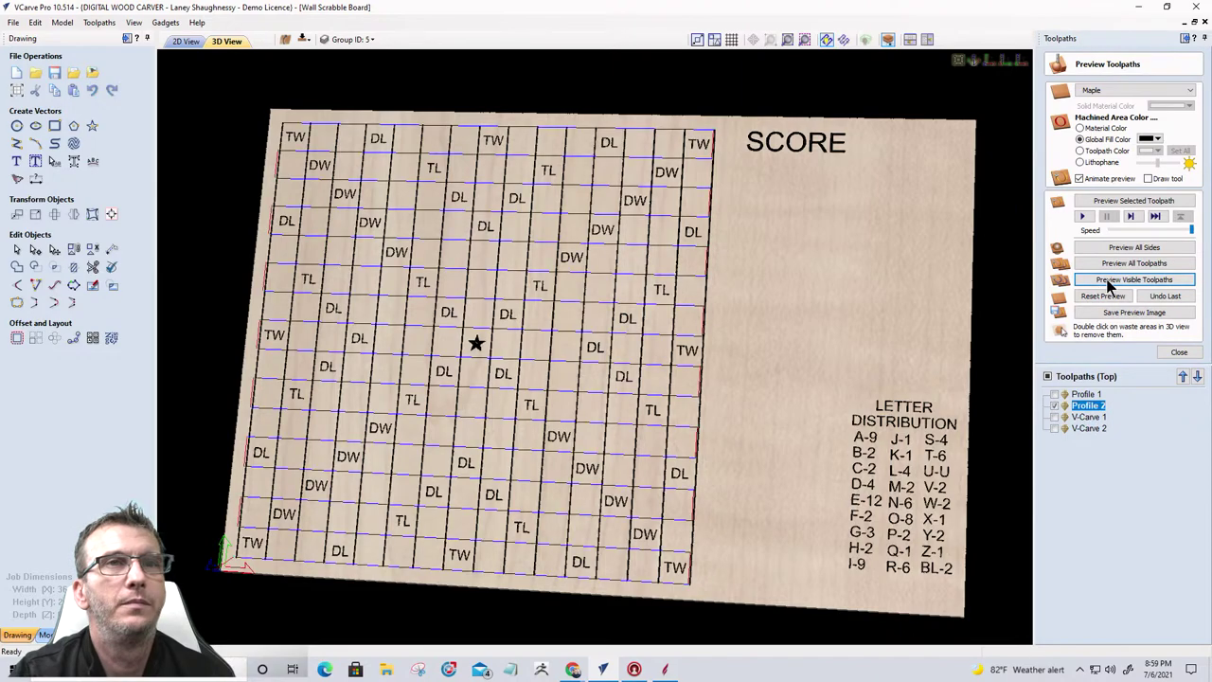
pyautogui.click(1124, 201)
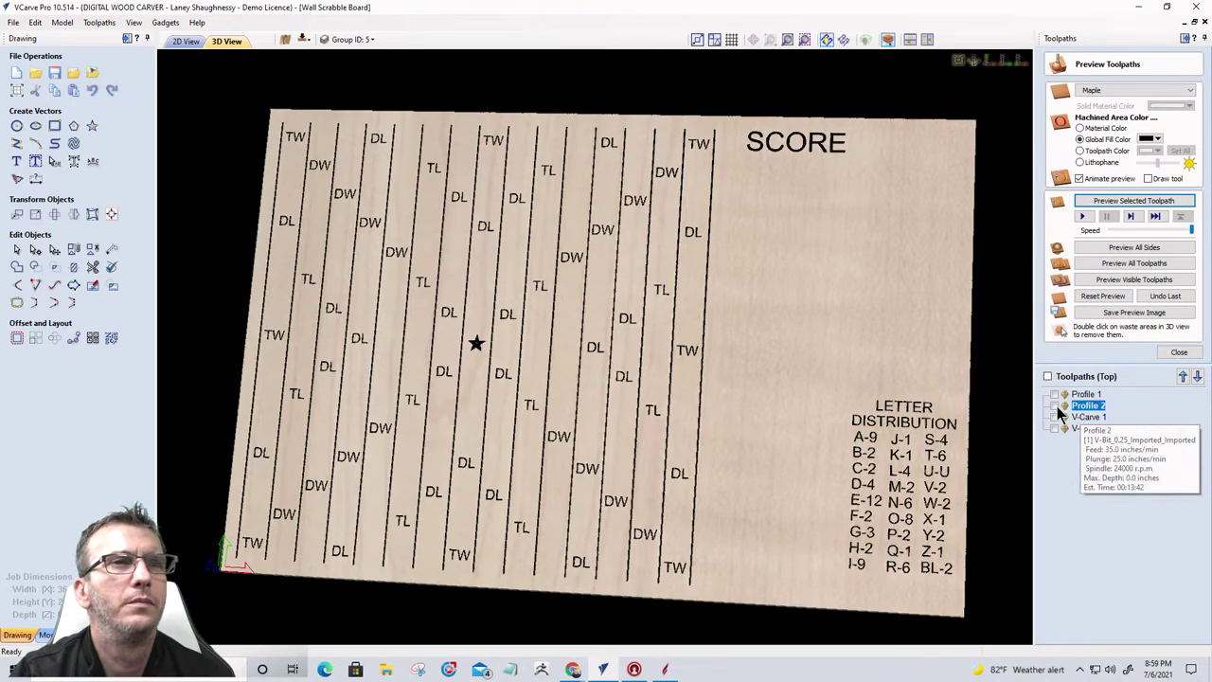
pyautogui.click(1054, 407)
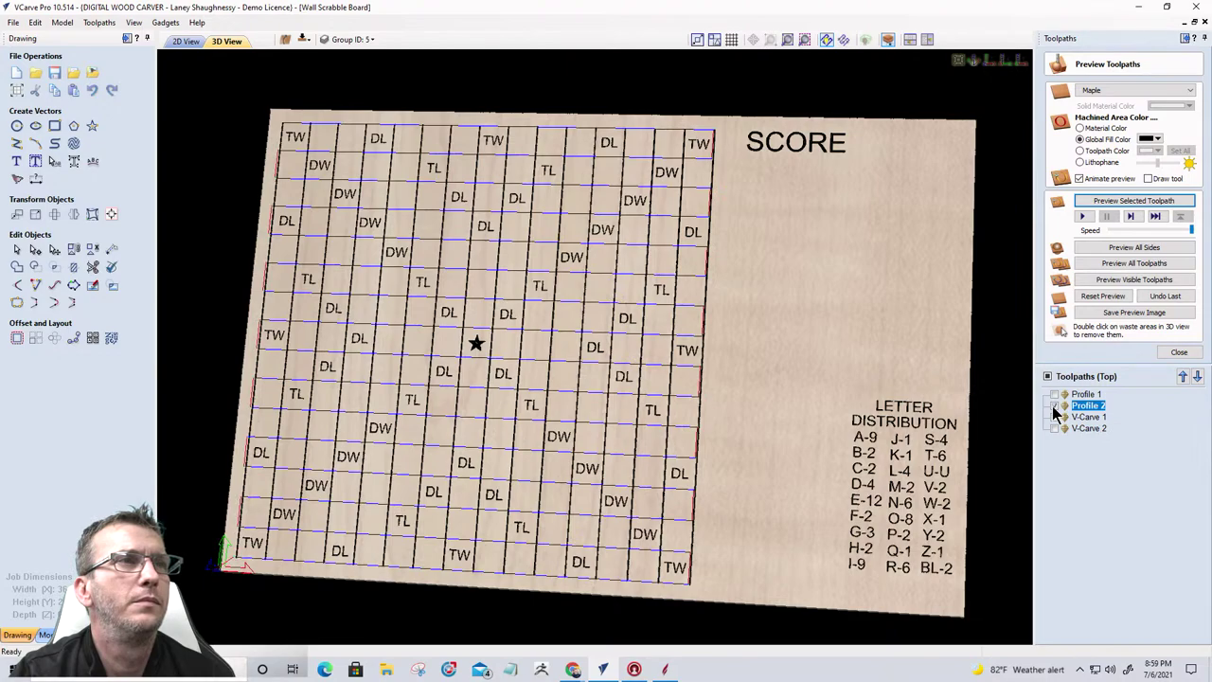
pyautogui.click(1055, 407)
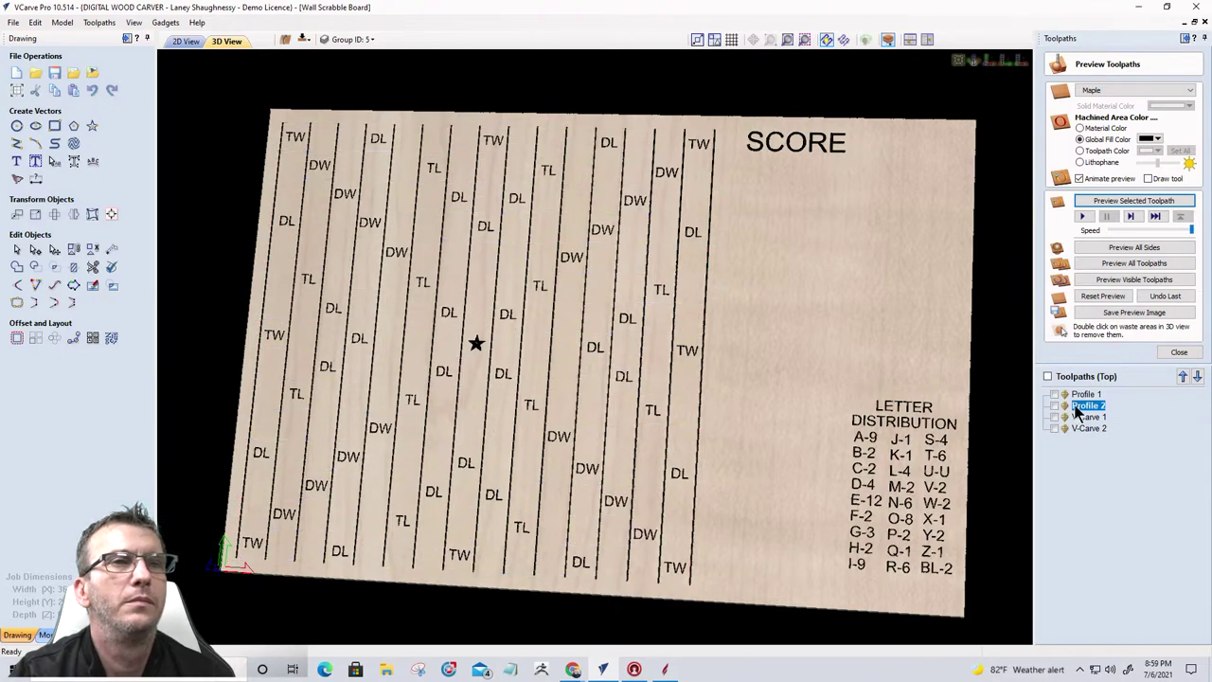
pyautogui.doubleClick(1077, 407)
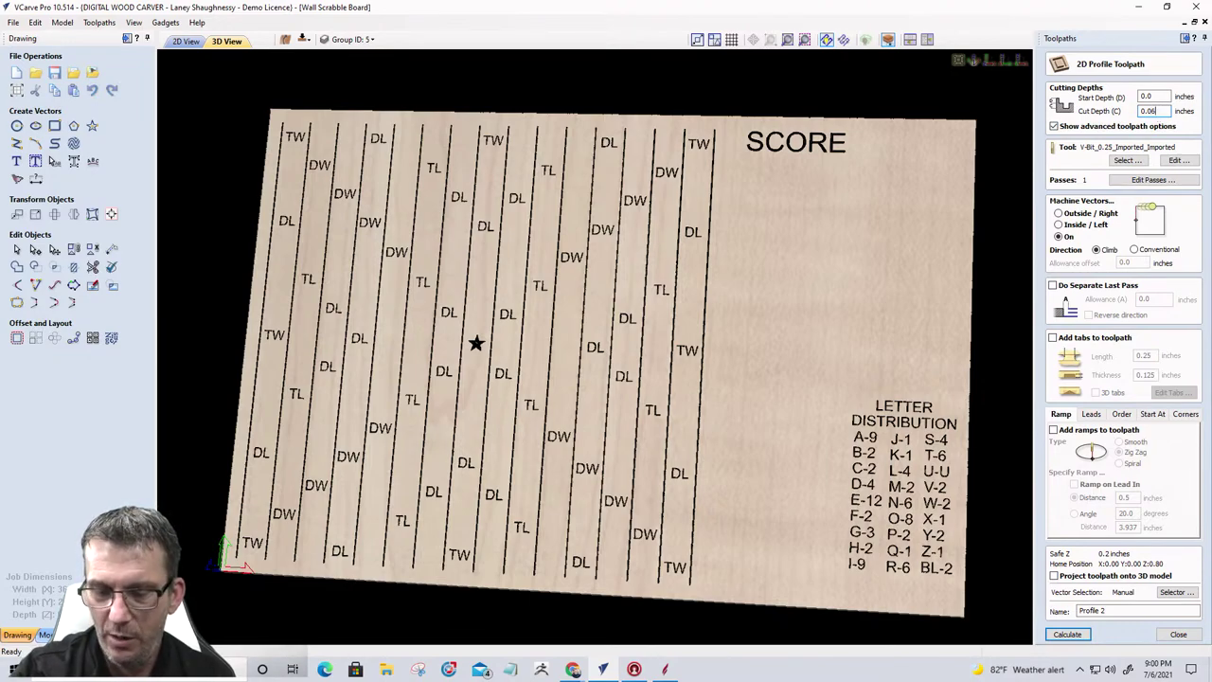
pyautogui.click(1067, 634)
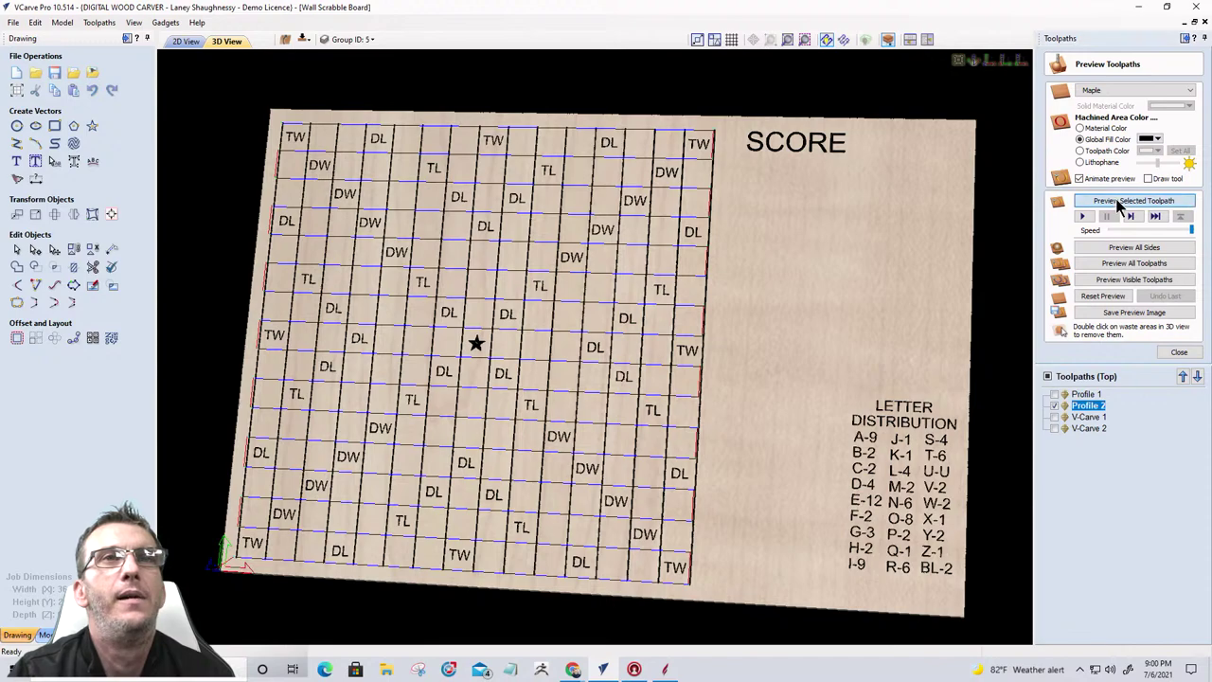
pyautogui.click(1119, 203)
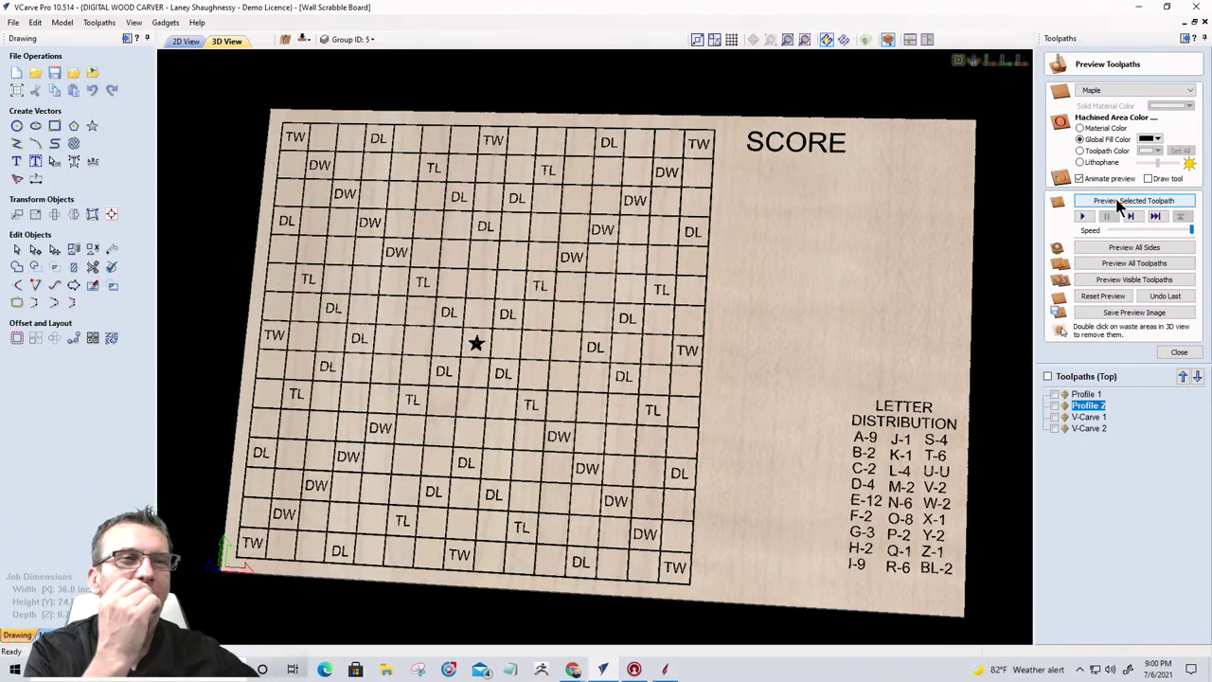
pyautogui.click(1121, 203)
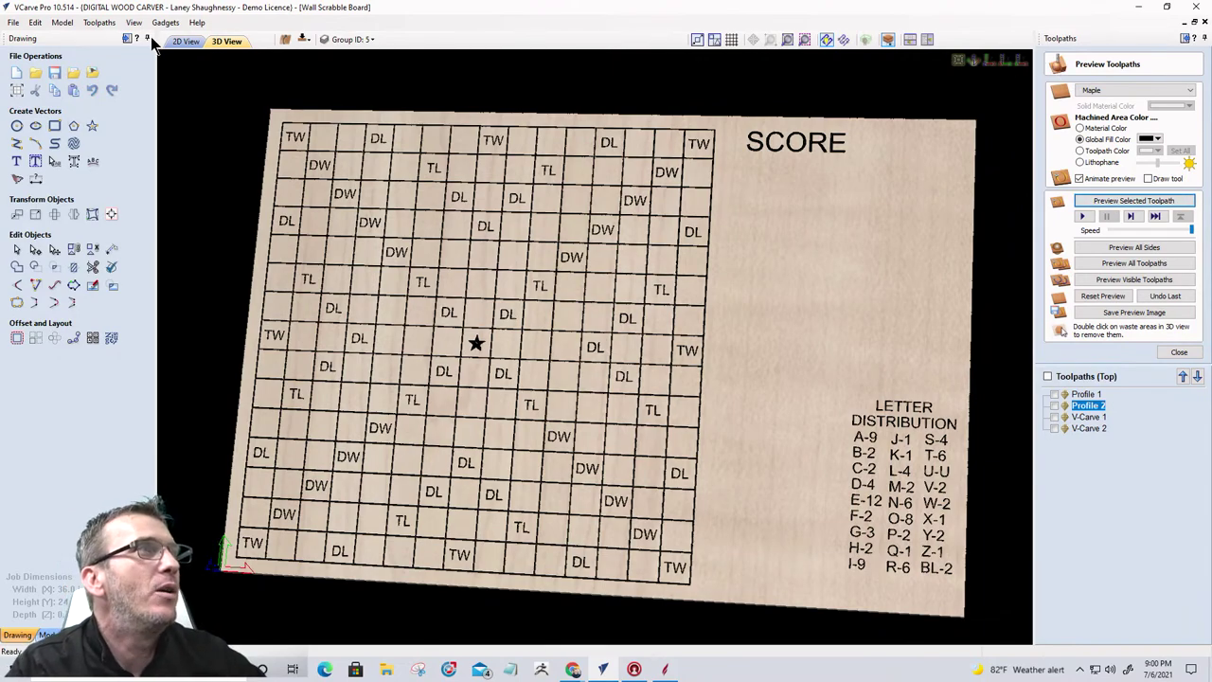
# Step: In 2D view, shorten the SCORE rectangle by raising its bottom edge
pyautogui.click(186, 41)
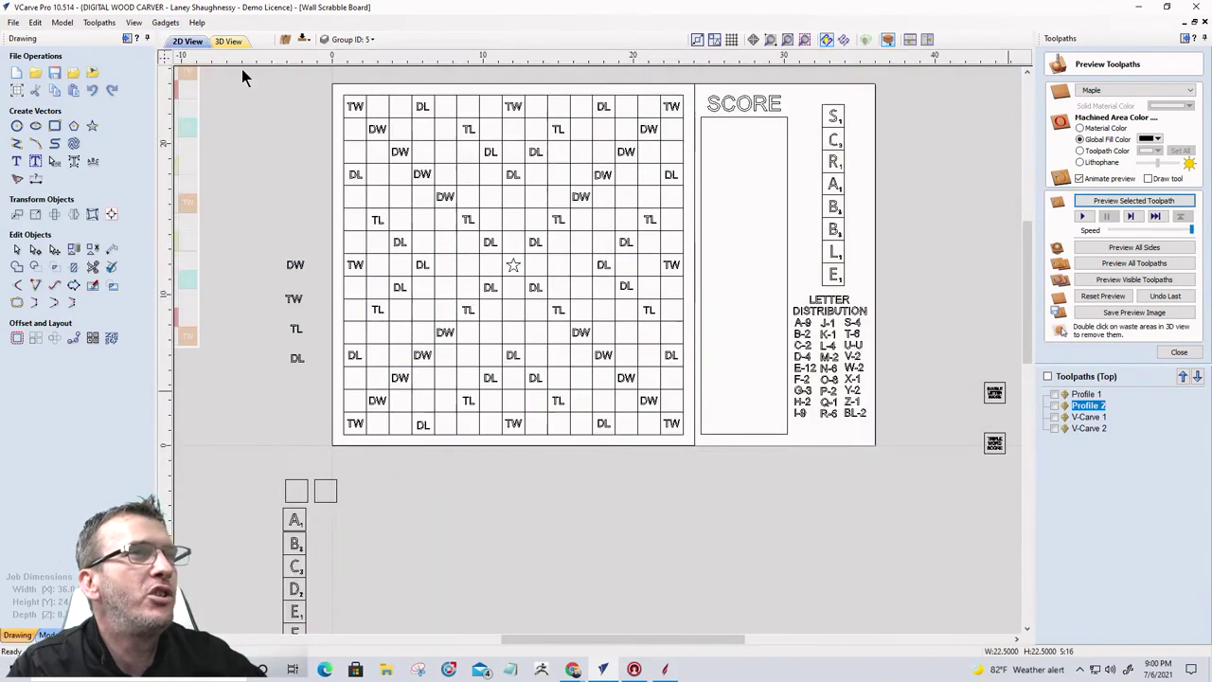
pyautogui.click(717, 117)
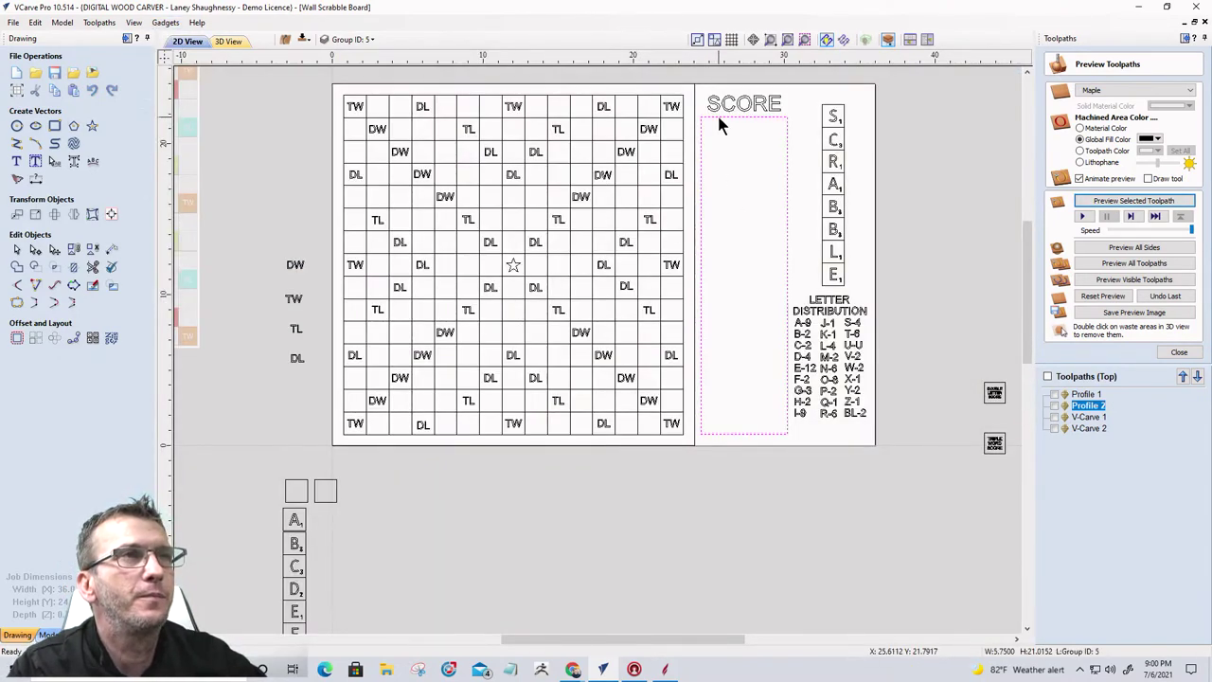
pyautogui.click(733, 433)
pyautogui.scroll(3, 734, 433)
pyautogui.scroll(2, 743, 445)
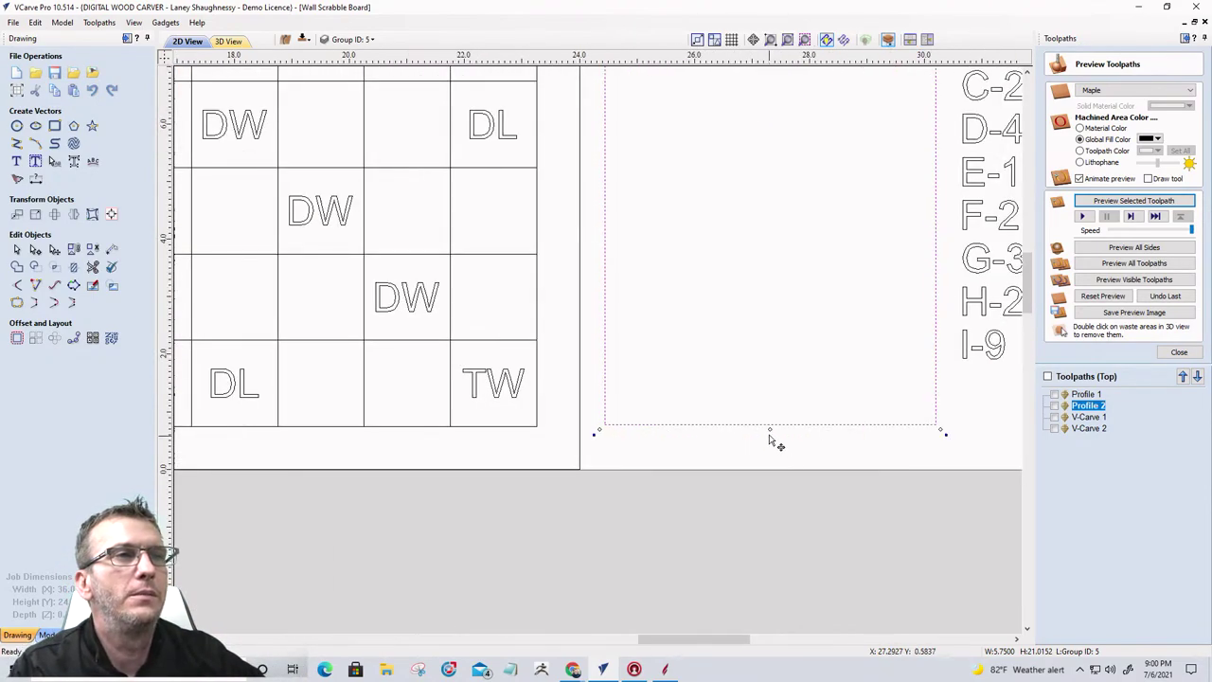
pyautogui.moveTo(770, 423); pyautogui.dragTo(780, 354)
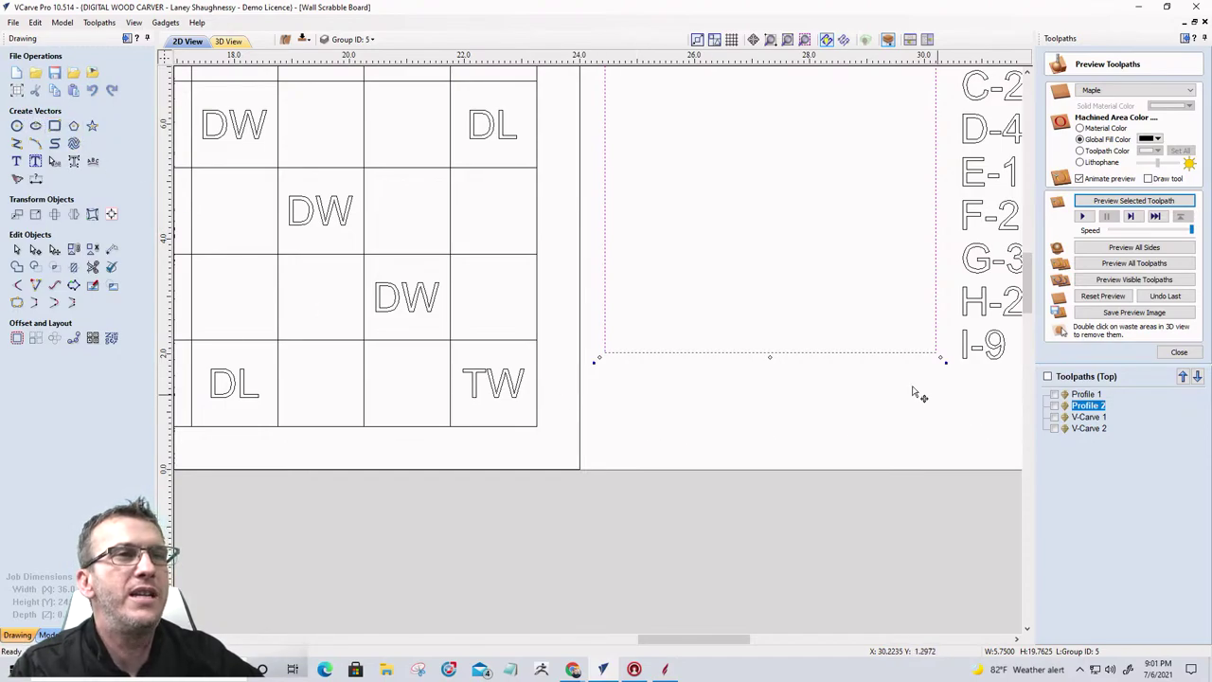
pyautogui.scroll(-5, 800, 433)
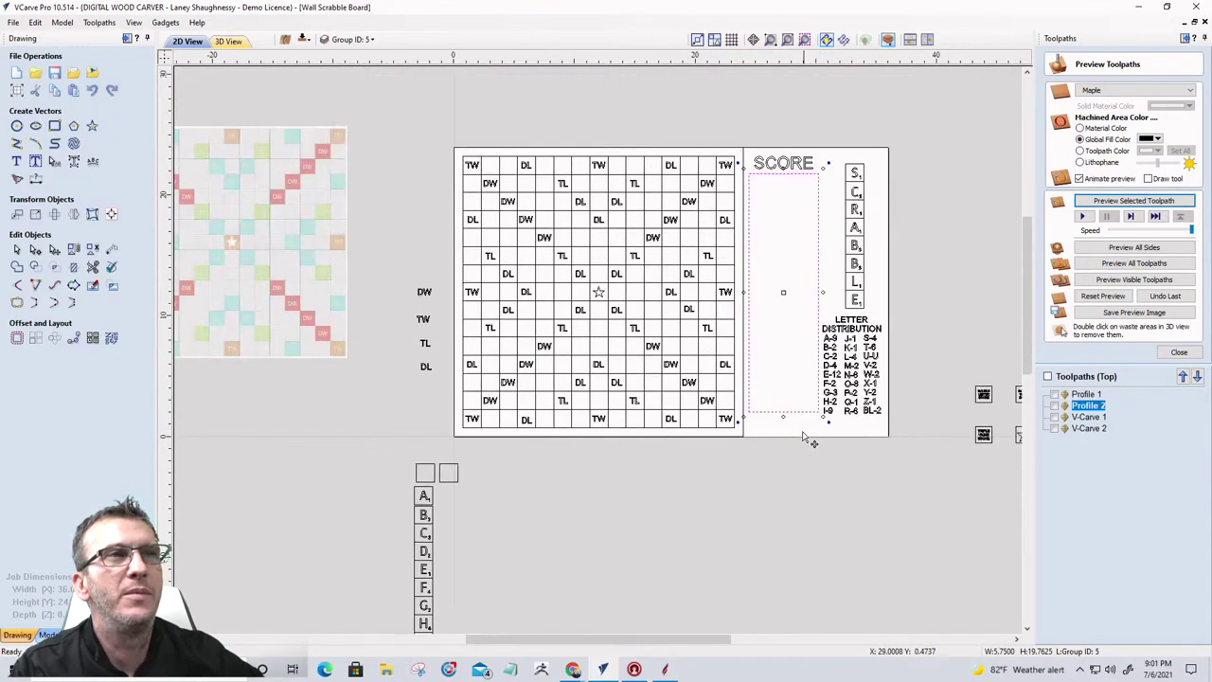
pyautogui.scroll(1, 782, 435)
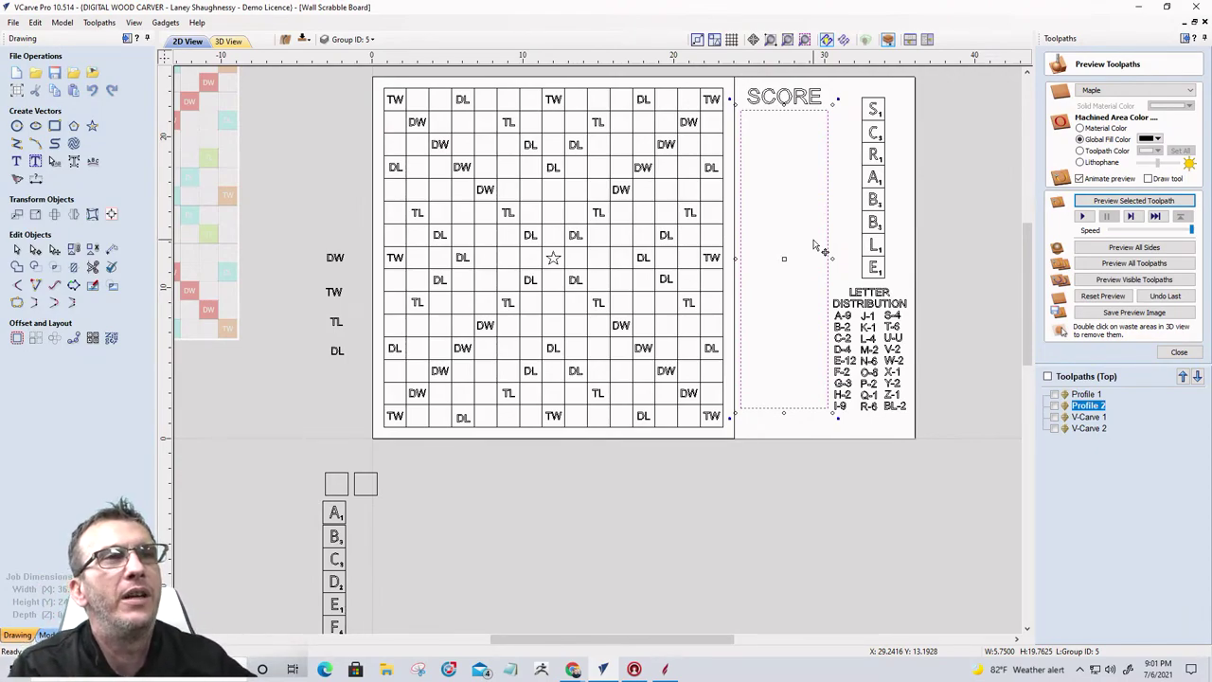
# Step: Close the preview and inspect the SCRABBLE letter tiles, selecting the S tile
pyautogui.click(1177, 353)
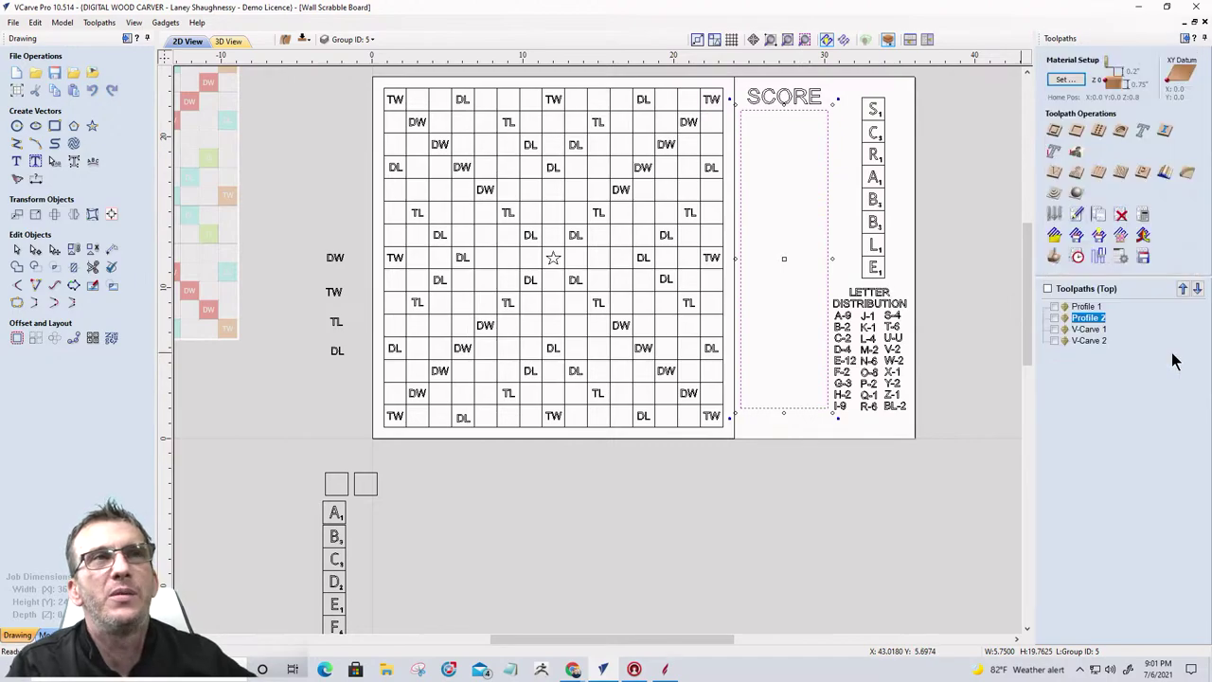
pyautogui.scroll(4, 865, 112)
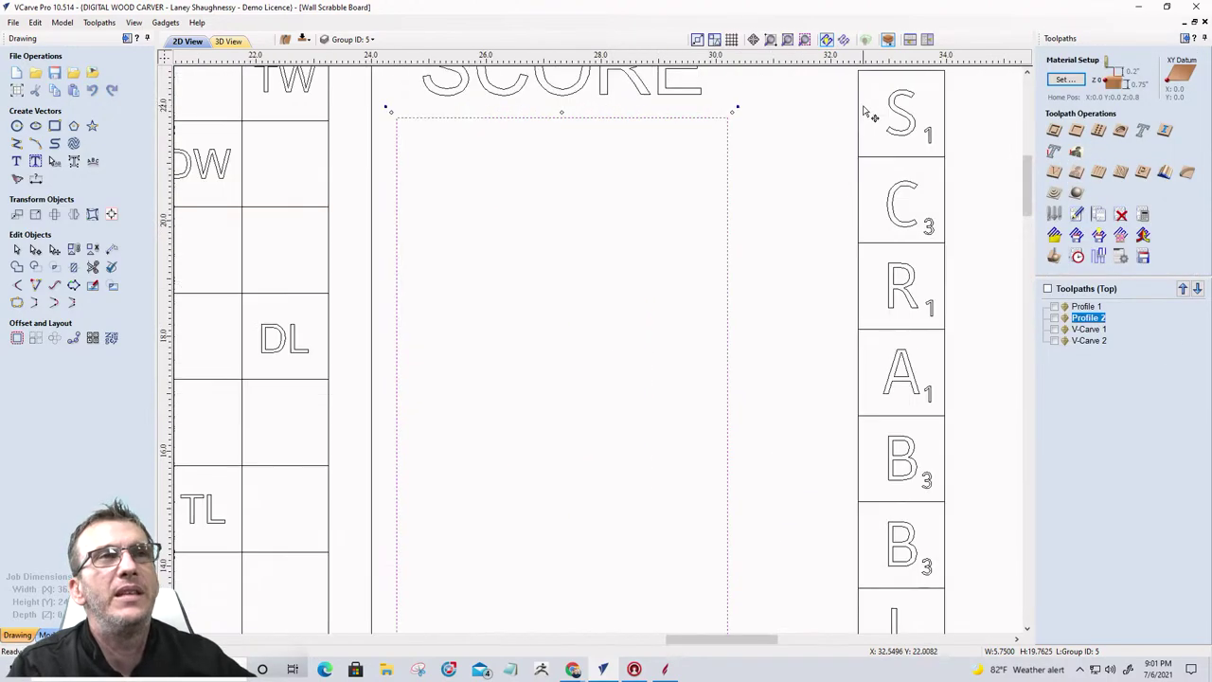
pyautogui.scroll(-2, 866, 111)
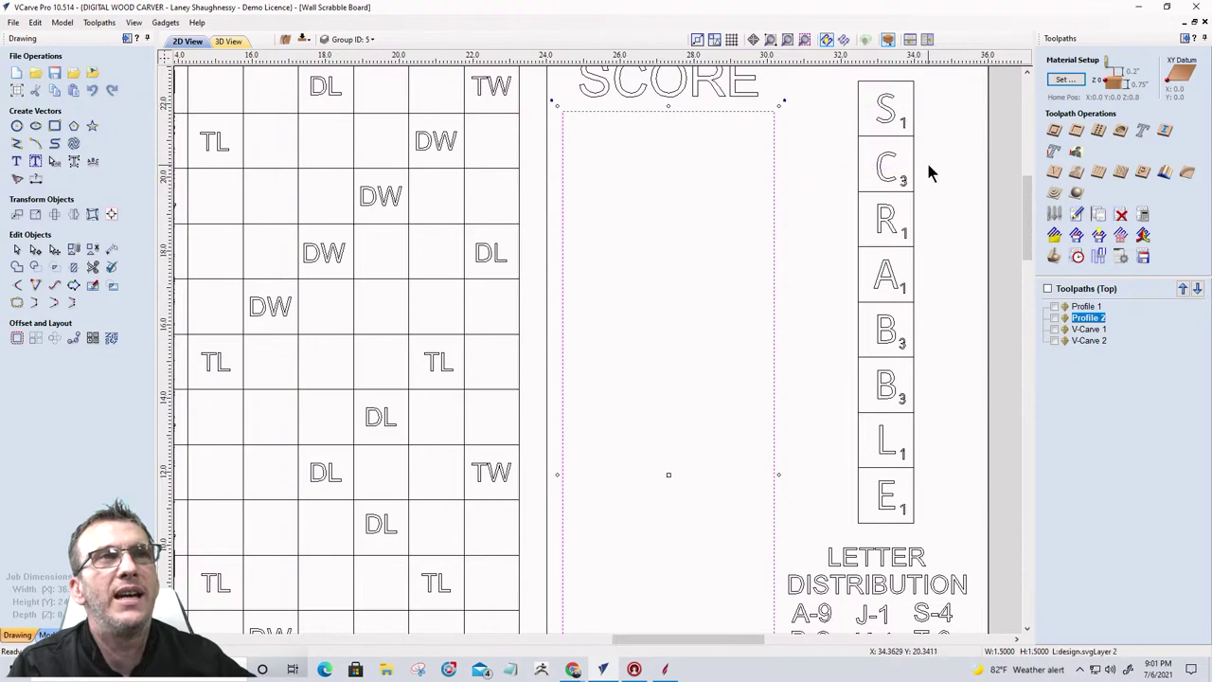
pyautogui.click(893, 104)
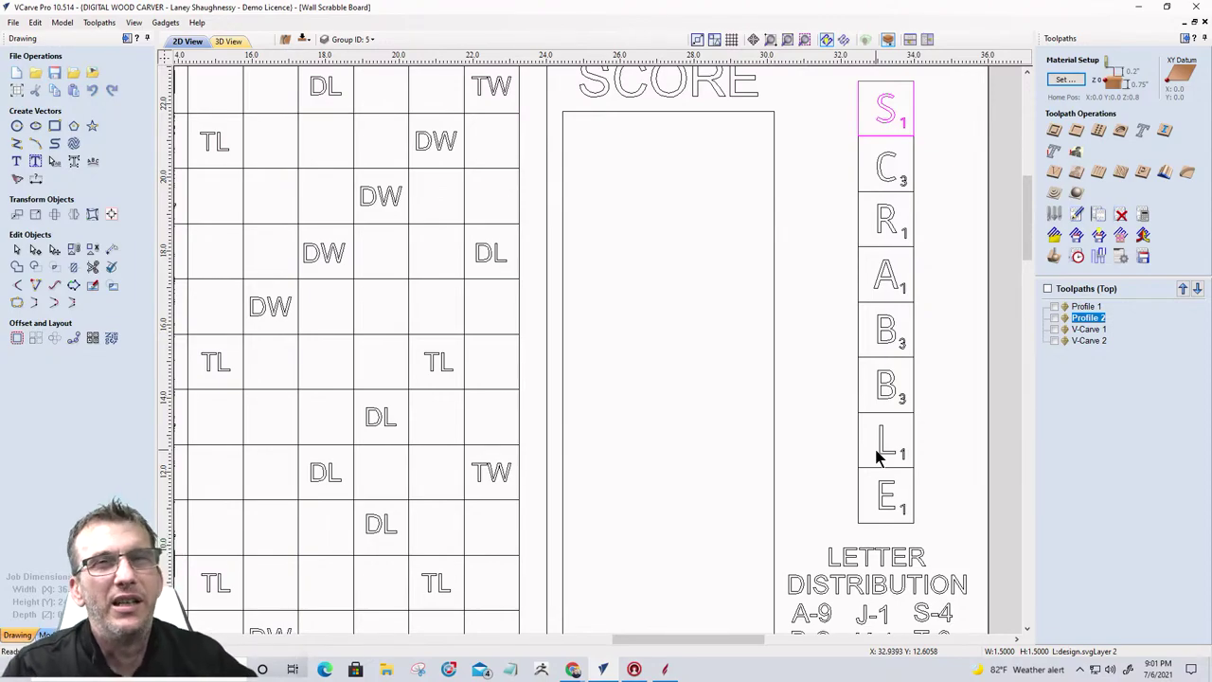
pyautogui.scroll(-1, 901, 452)
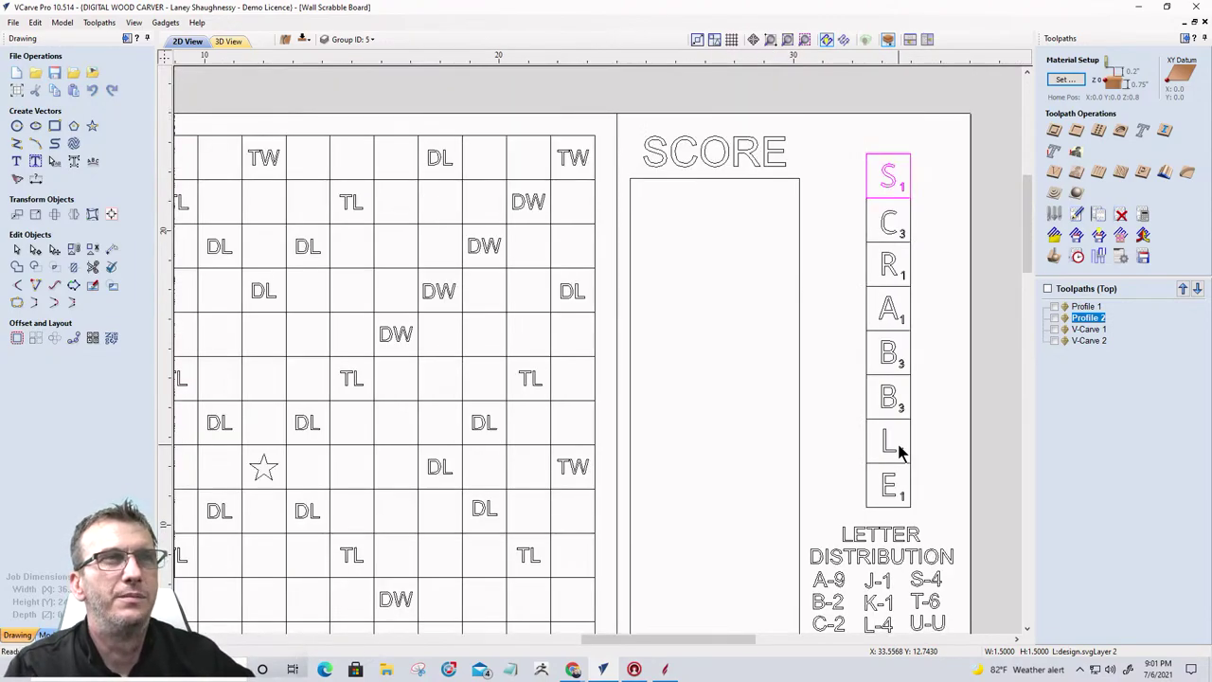
pyautogui.scroll(-2, 945, 408)
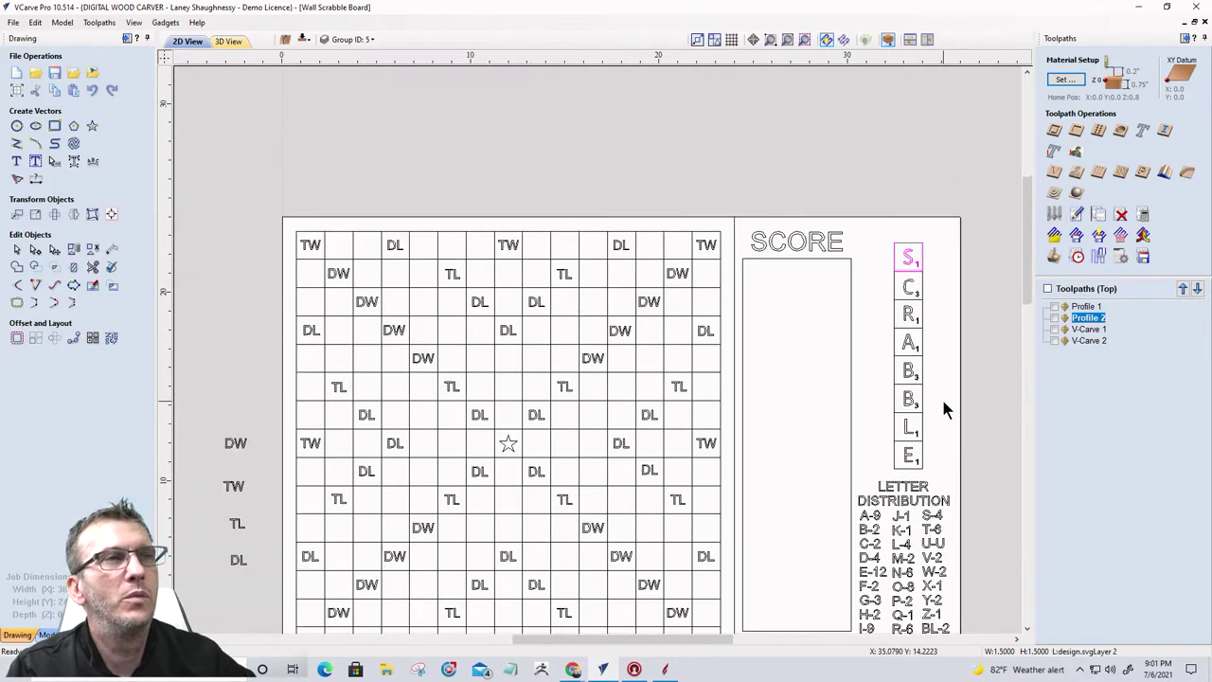
pyautogui.scroll(4, 924, 445)
pyautogui.scroll(-4, 924, 445)
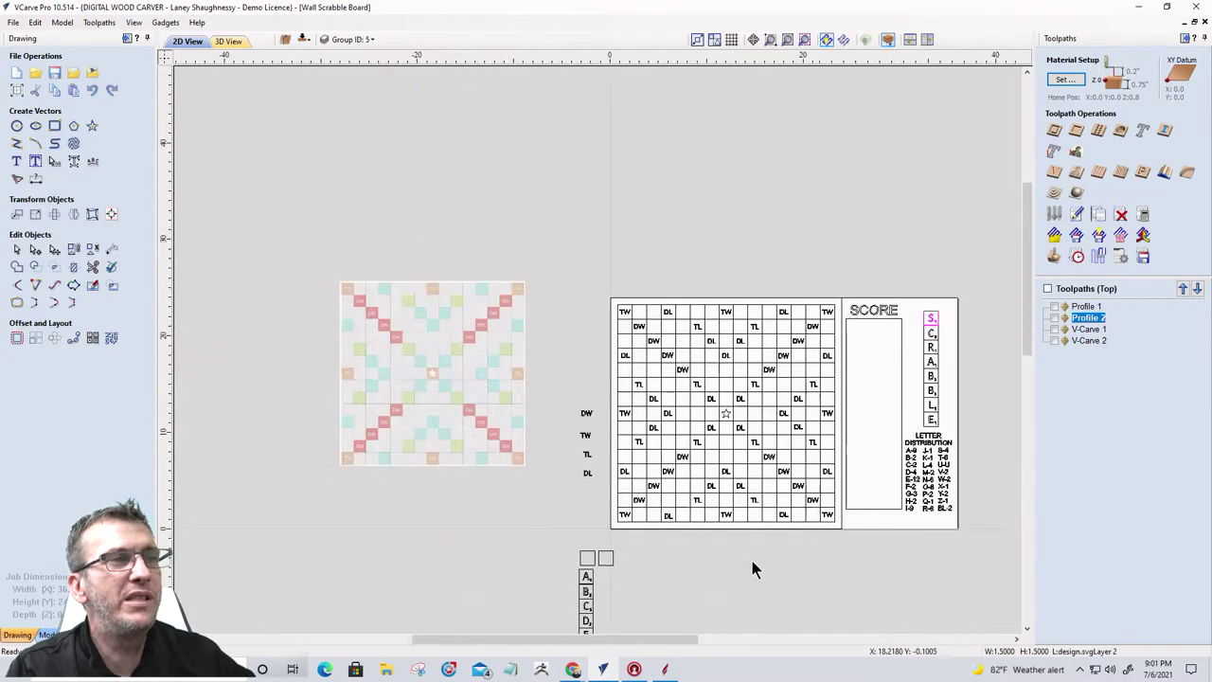
pyautogui.scroll(1, 752, 561)
pyautogui.scroll(-1, 614, 369)
pyautogui.scroll(2, 734, 563)
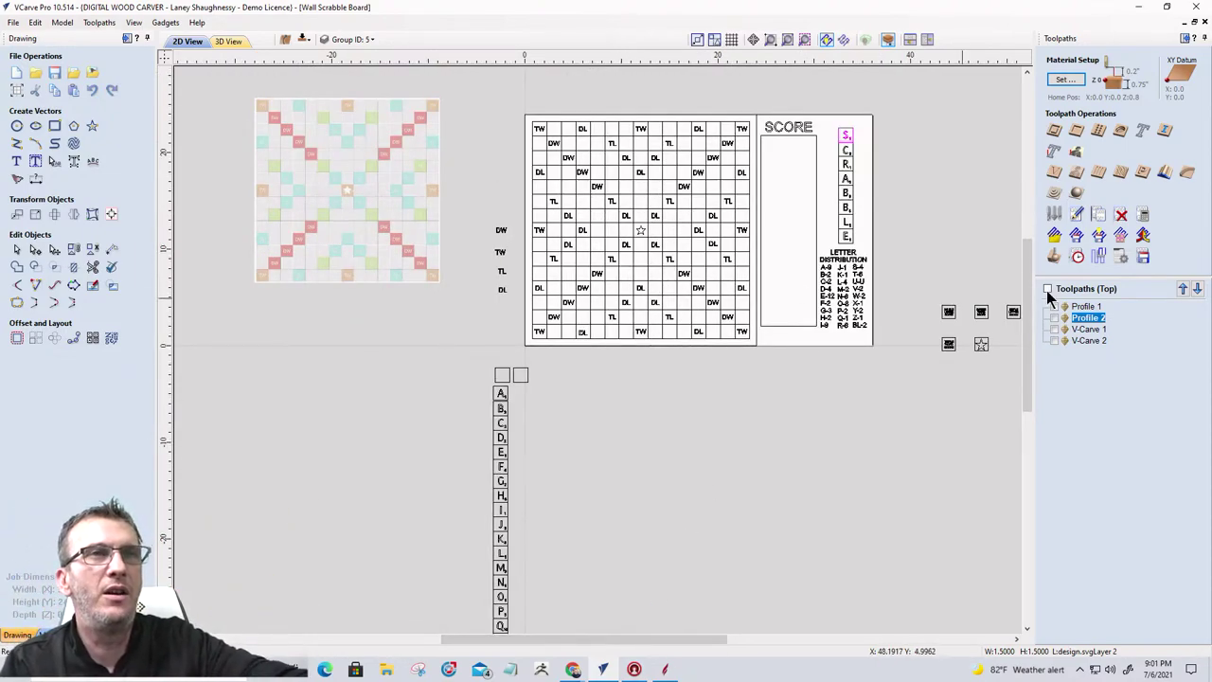
# Step: Remove the V-Carve 1 toolpath through its right-click Delete > Delete This option
pyautogui.rightClick(1079, 331)
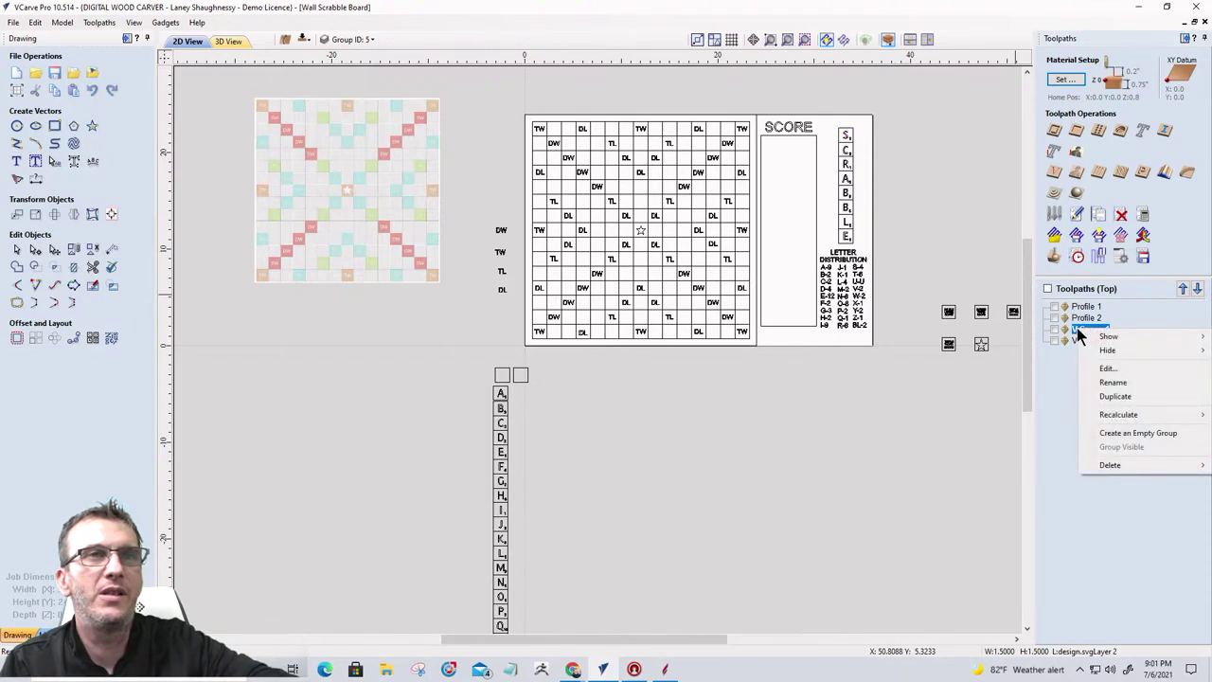
pyautogui.moveTo(1110, 469)
pyautogui.click(1030, 464)
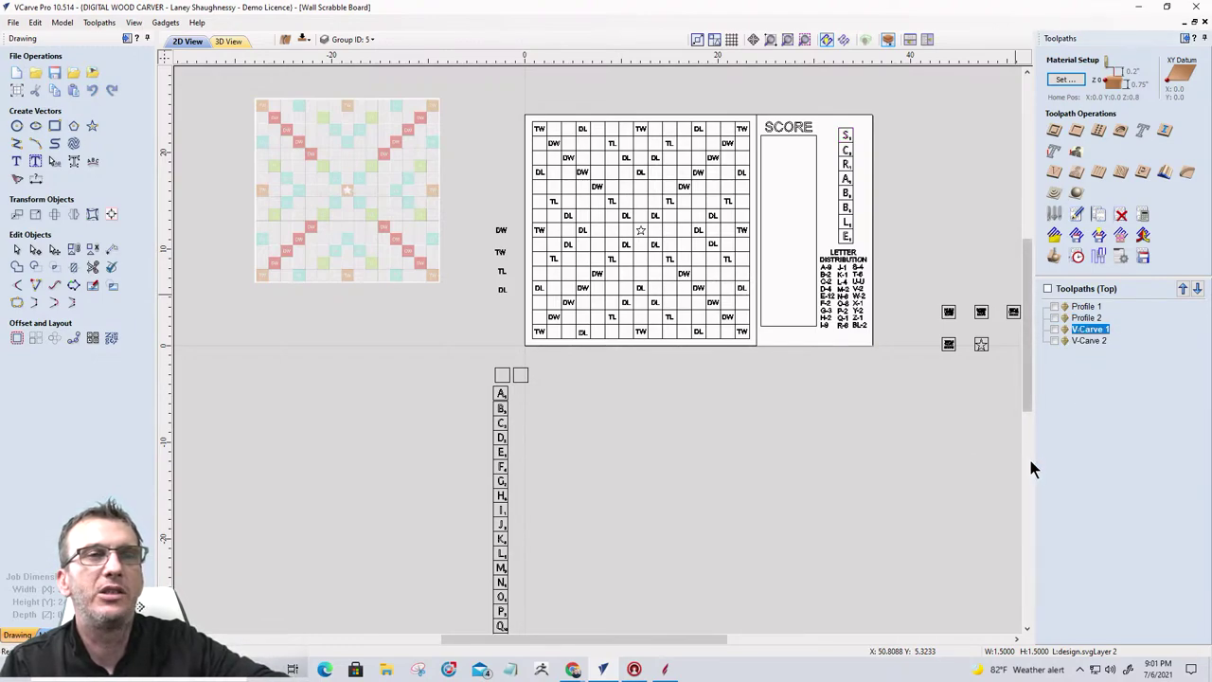
pyautogui.rightClick(1085, 334)
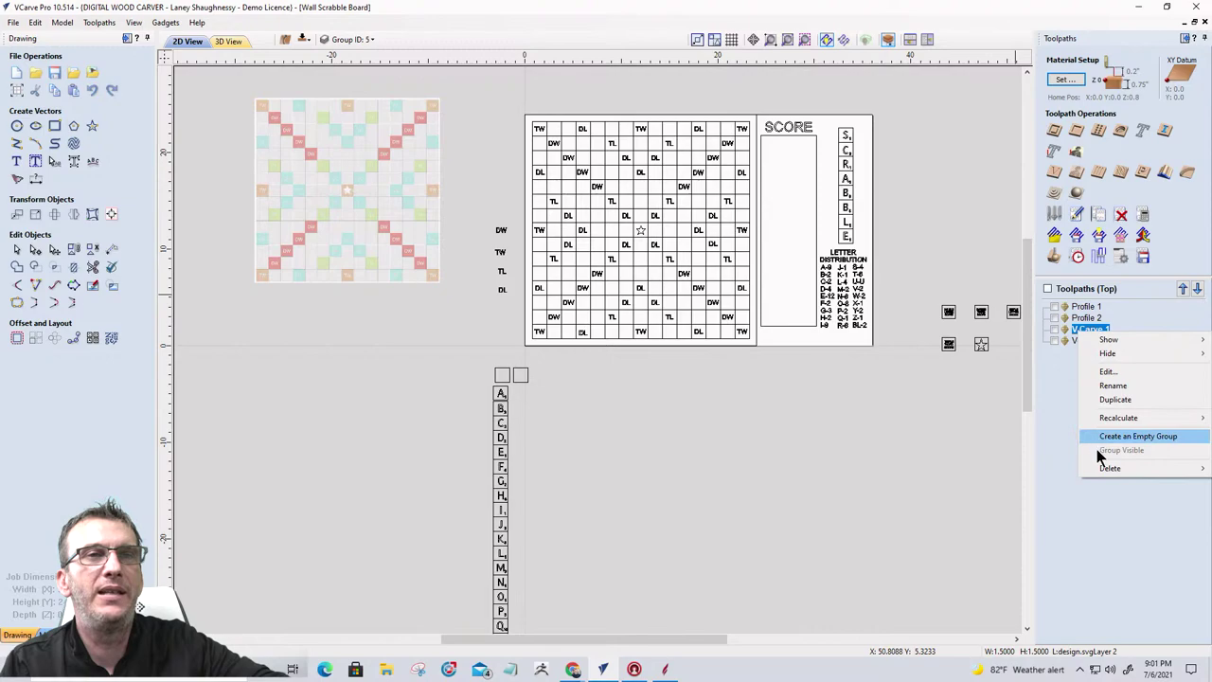
pyautogui.moveTo(1100, 466)
pyautogui.click(1020, 471)
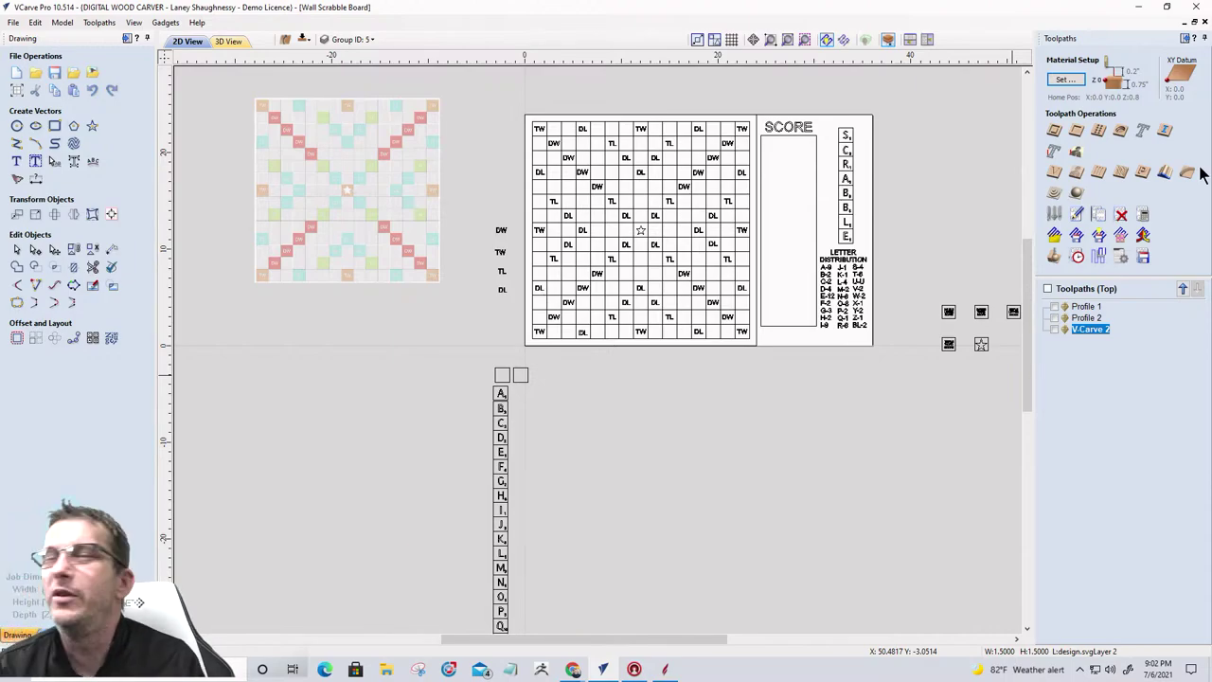
pyautogui.scroll(4, 650, 218)
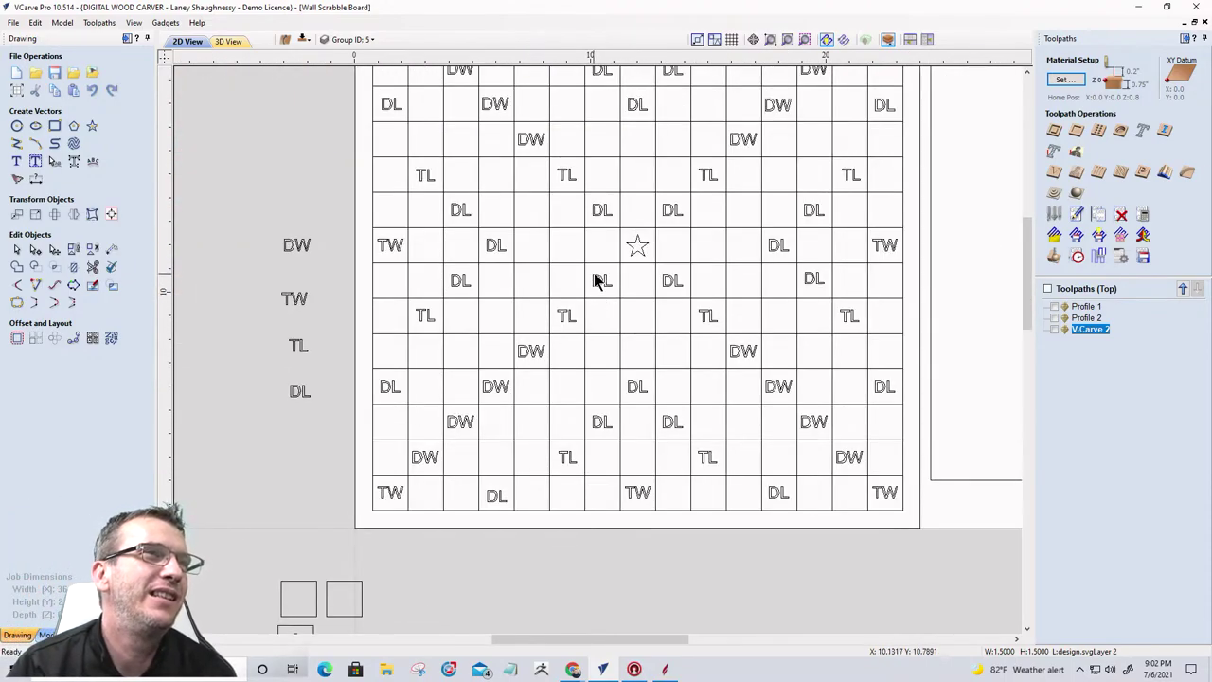
pyautogui.scroll(3, 592, 270)
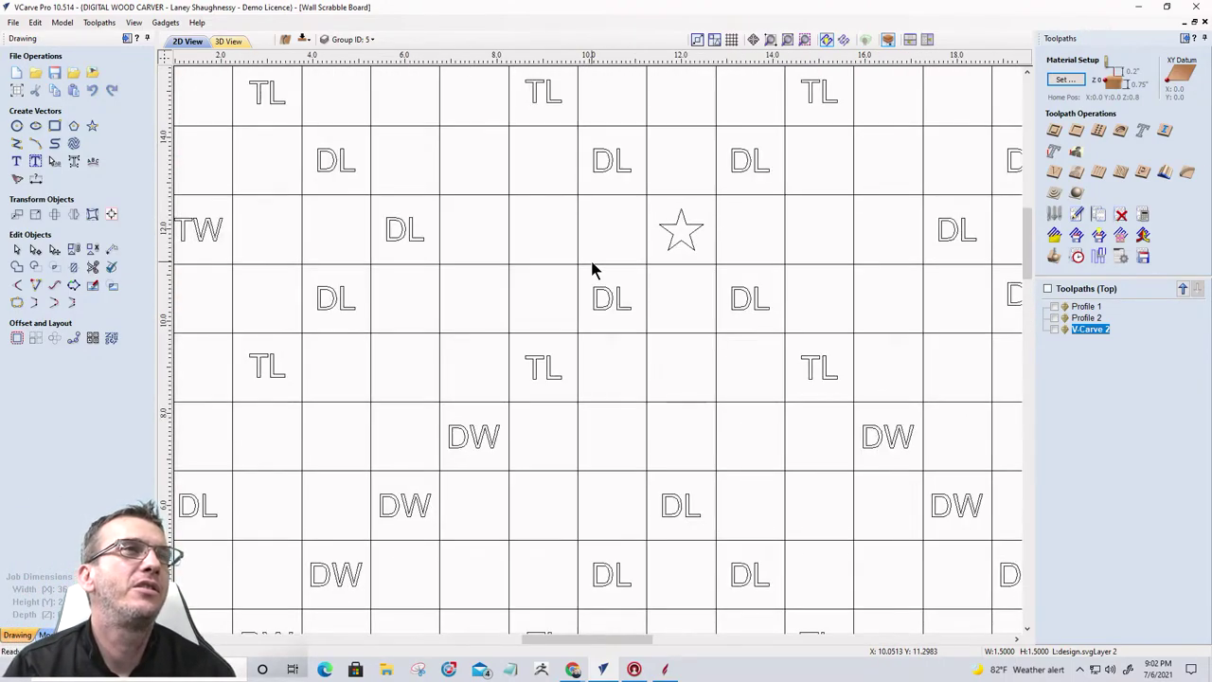
pyautogui.scroll(1, 592, 270)
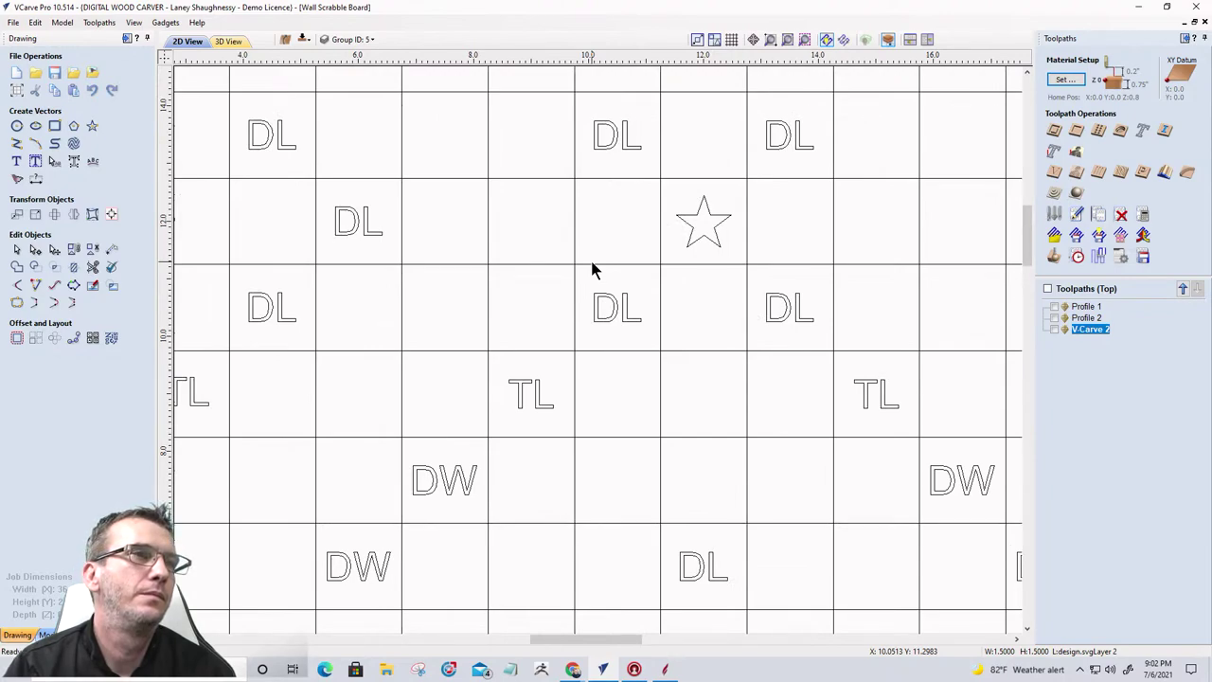
pyautogui.click(597, 296)
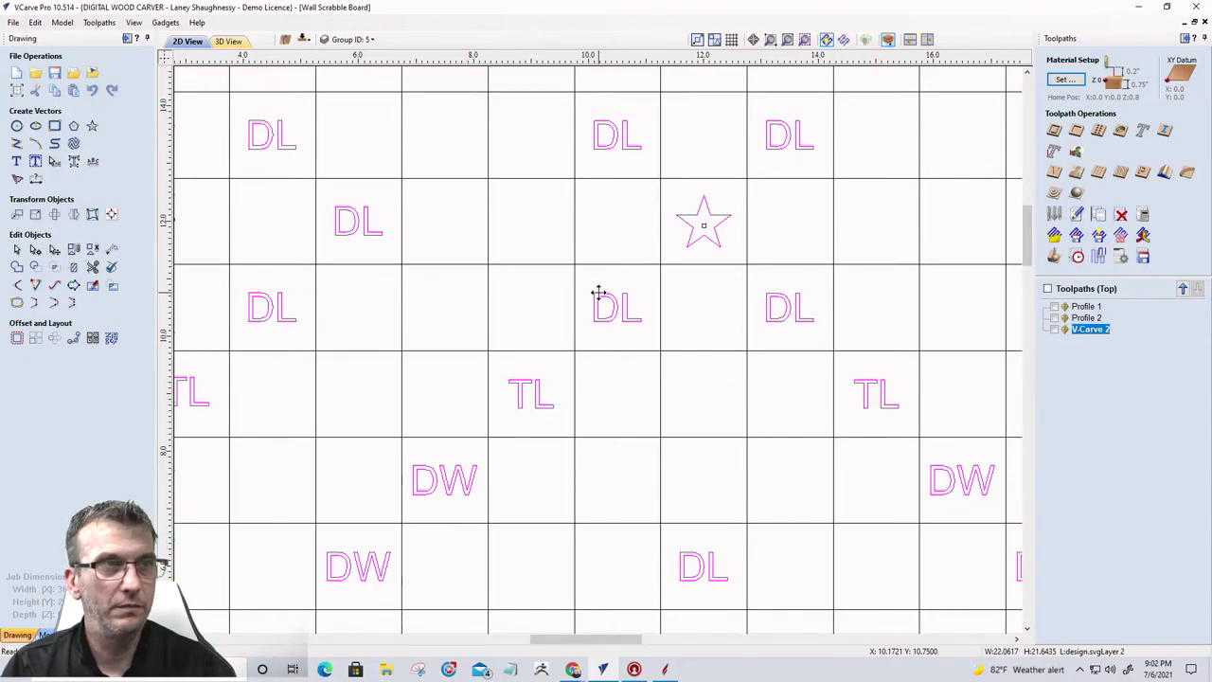
pyautogui.click(601, 299)
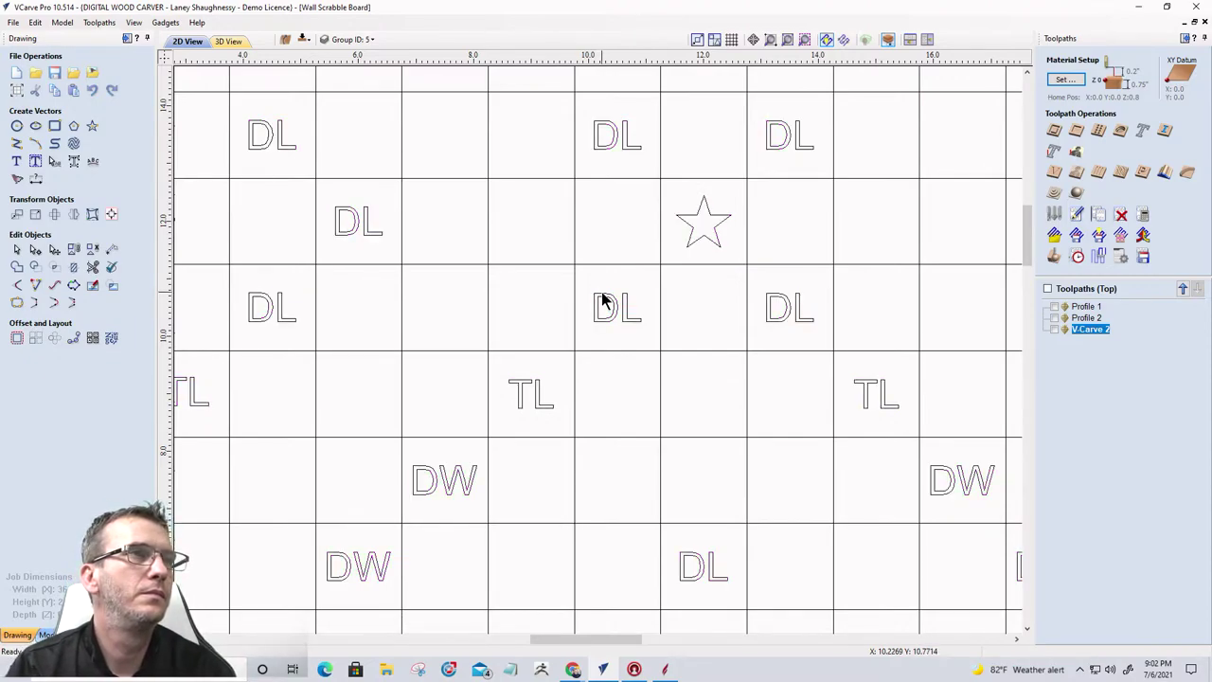
pyautogui.click(602, 301)
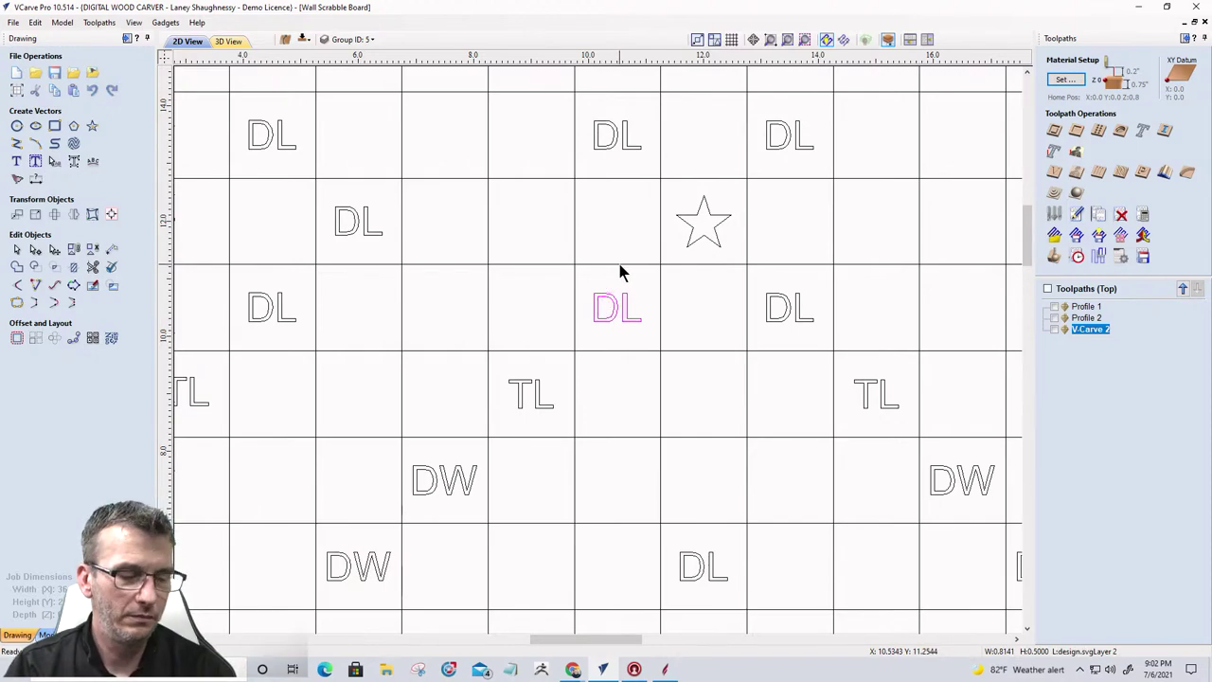
pyautogui.keyDown('shift'); pyautogui.click(620, 266); pyautogui.keyUp('shift')
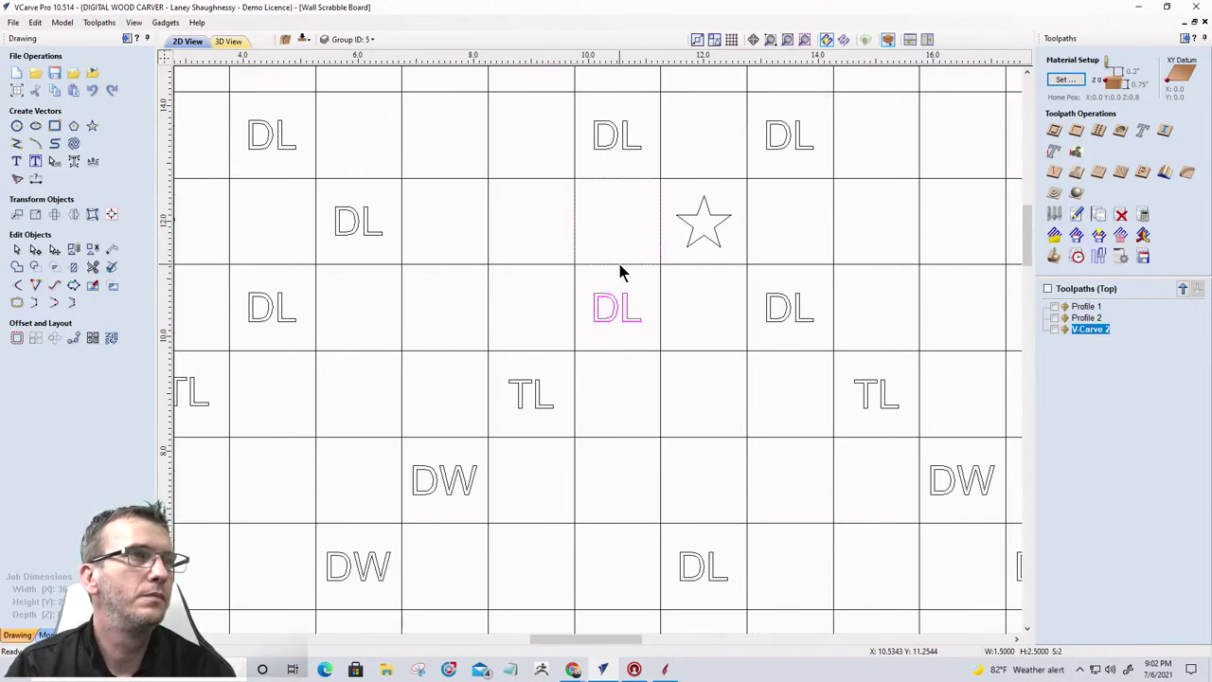
pyautogui.click(634, 280)
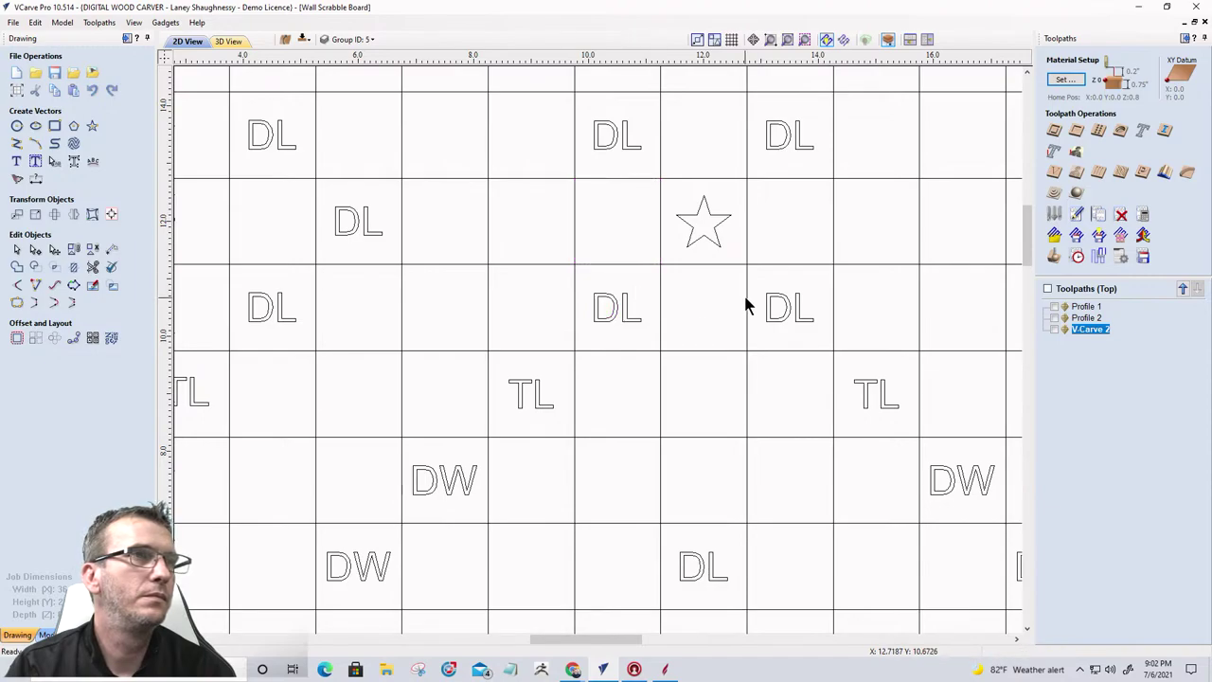
pyautogui.click(658, 295)
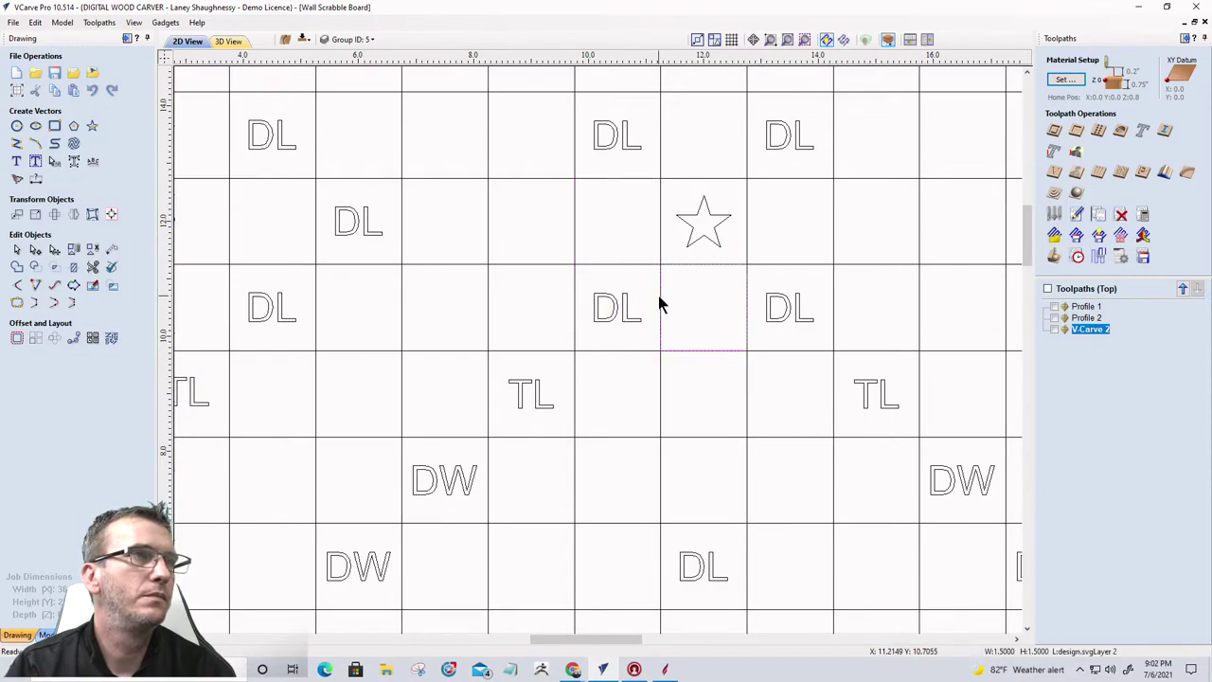
pyautogui.click(592, 305)
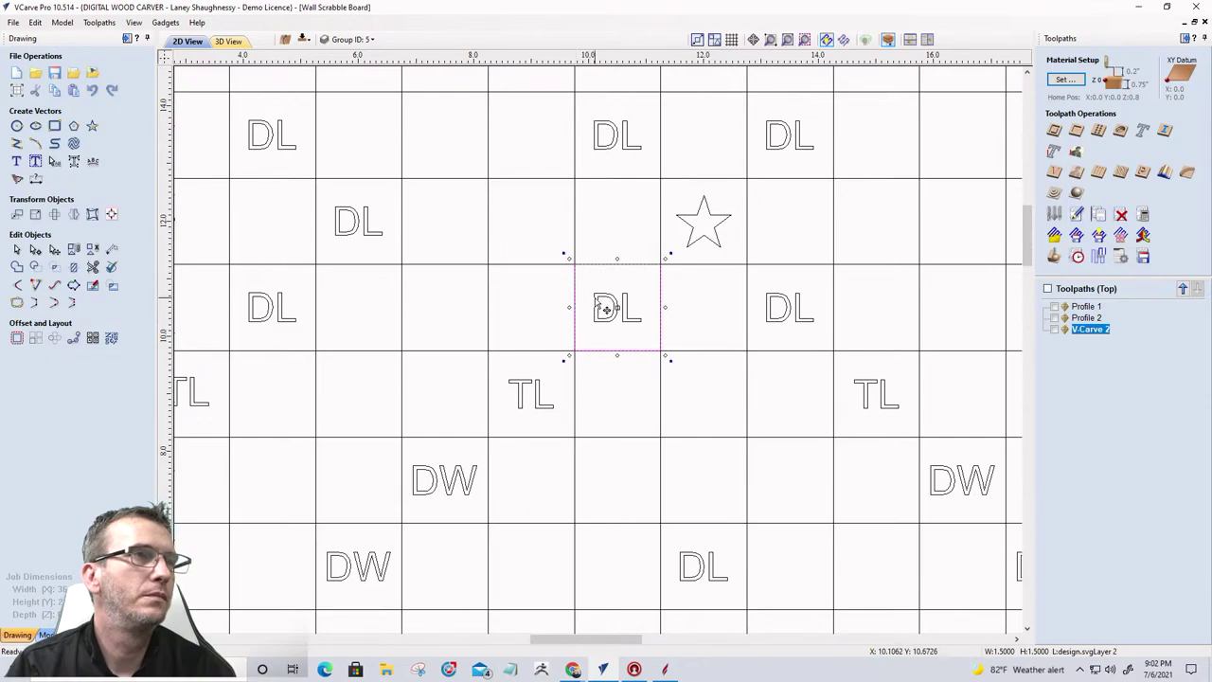
pyautogui.keyDown('shift'); pyautogui.click(593, 297); pyautogui.keyUp('shift')
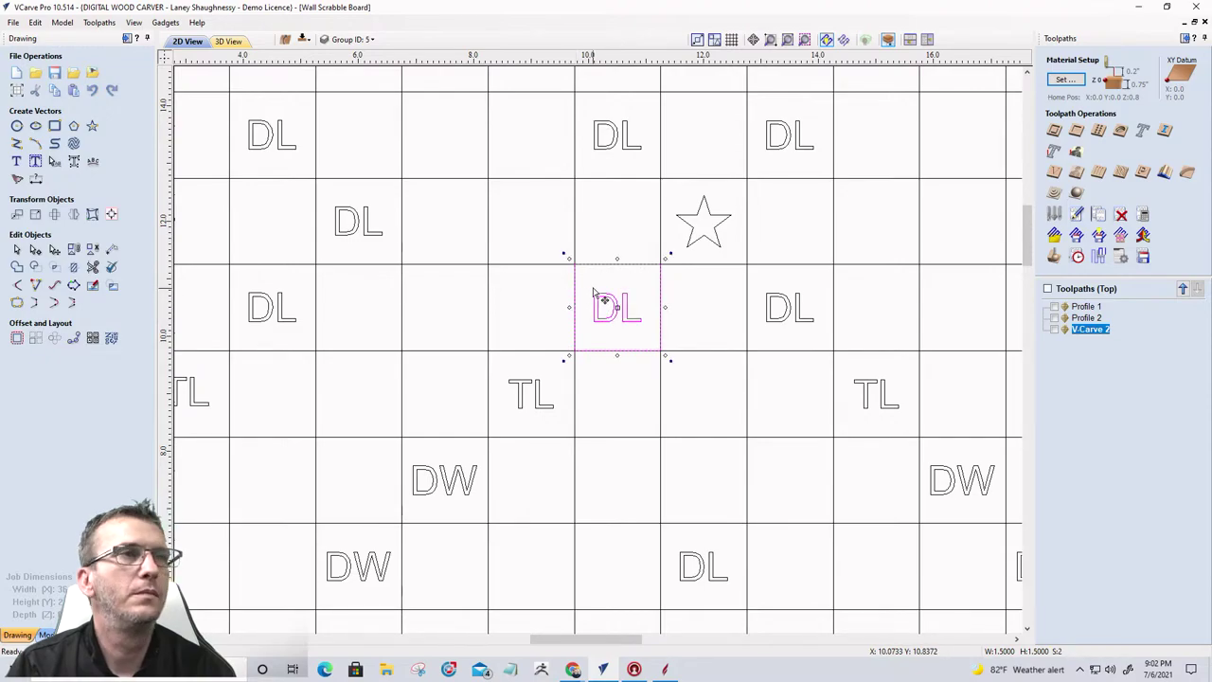
pyautogui.click(794, 313)
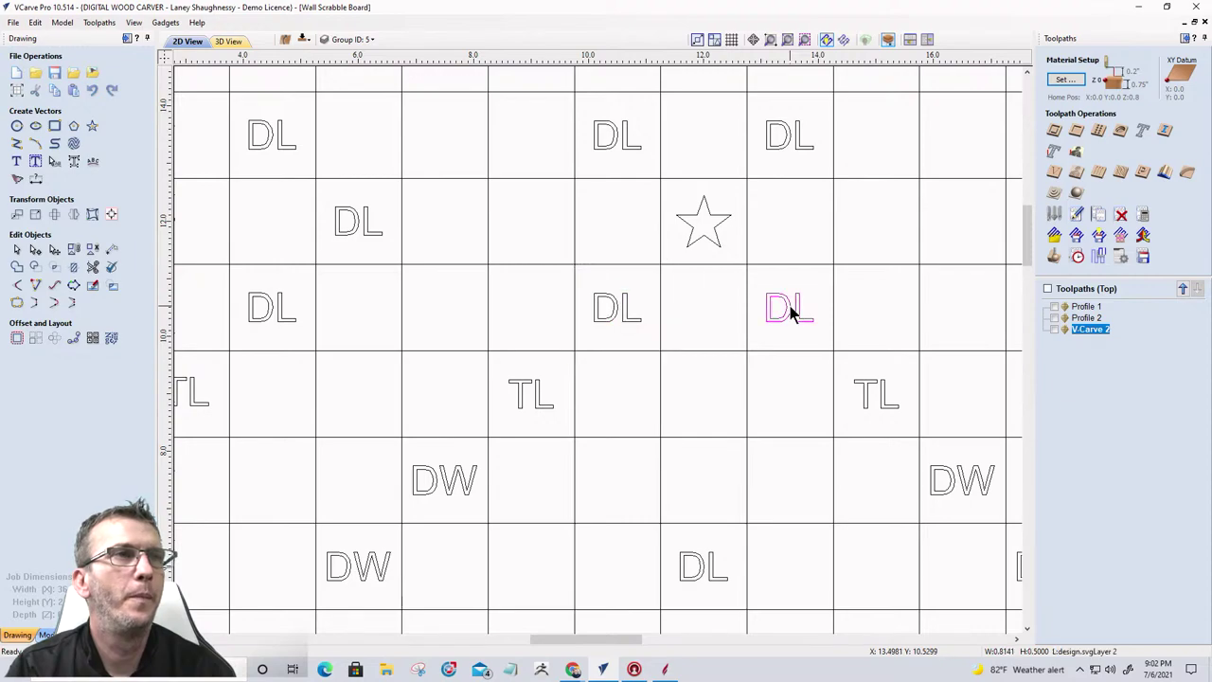
pyautogui.keyDown('shift'); pyautogui.click(746, 282); pyautogui.keyUp('shift')
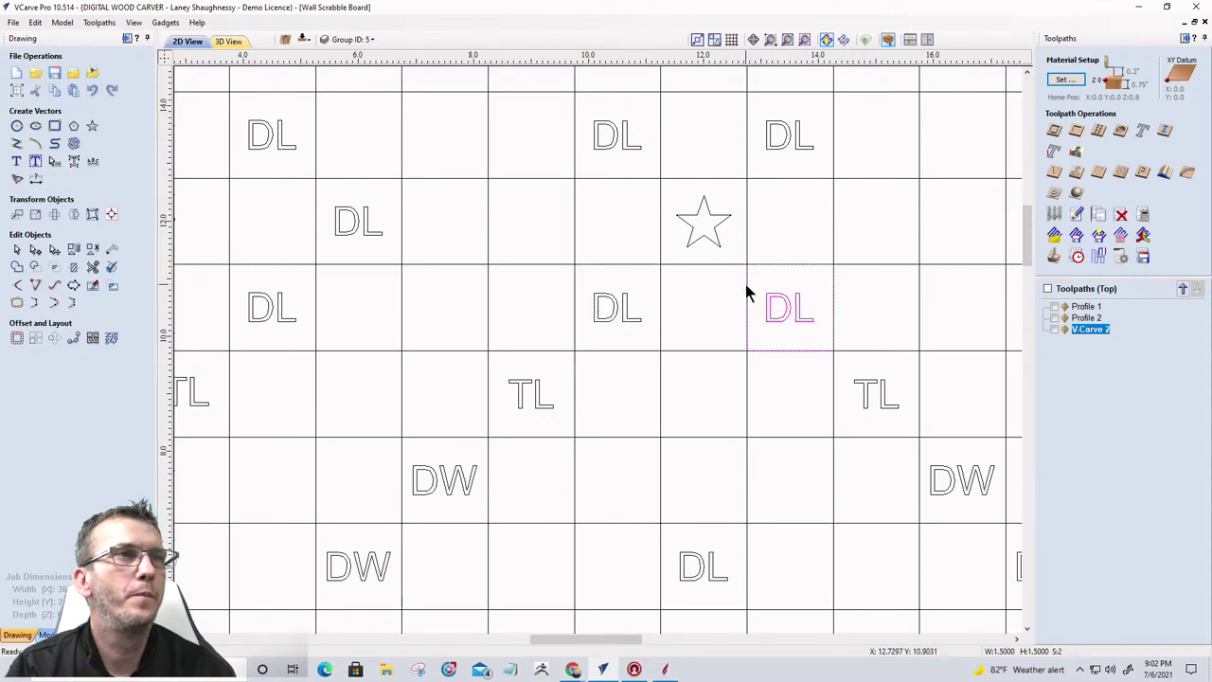
pyautogui.keyDown('shift'); pyautogui.click(787, 307); pyautogui.keyUp('shift')
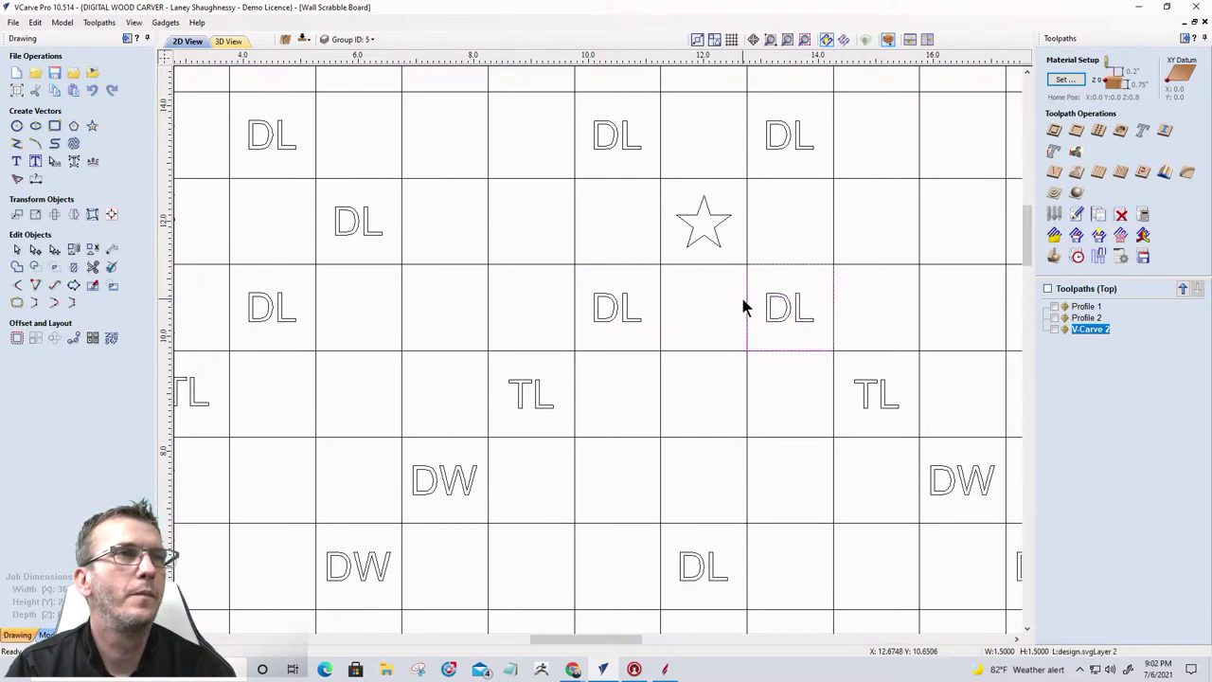
pyautogui.click(749, 307)
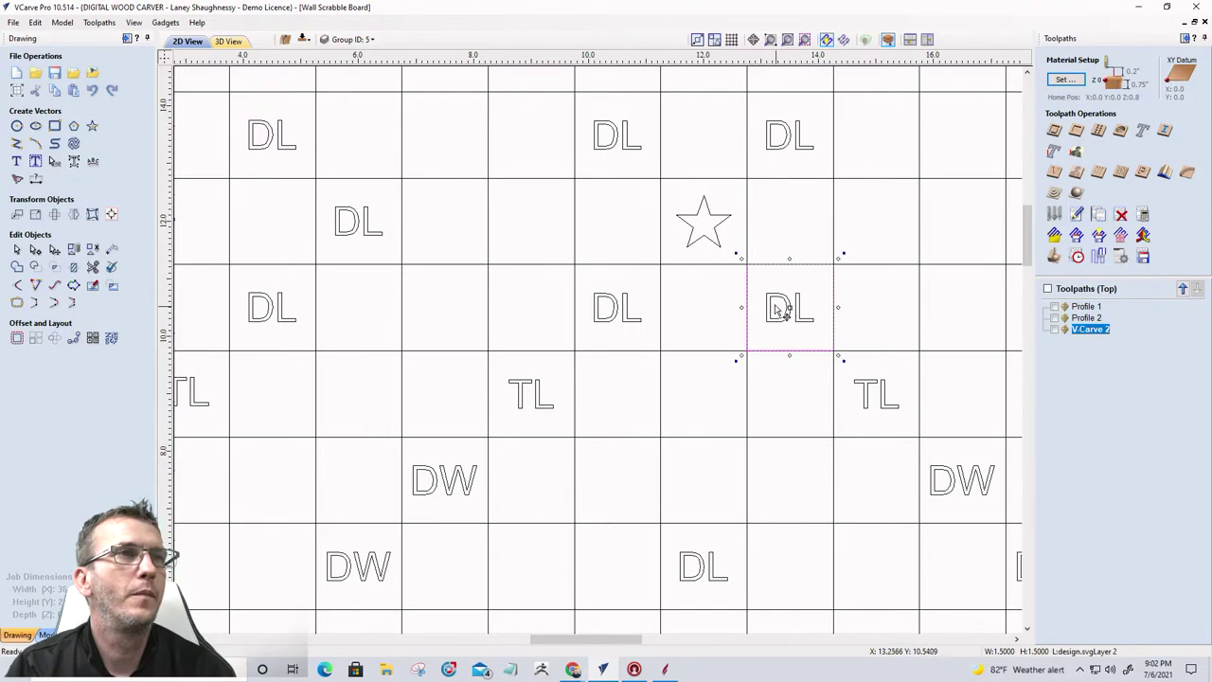
pyautogui.keyDown('shift'); pyautogui.click(775, 310); pyautogui.keyUp('shift')
pyautogui.scroll(5, 776, 310)
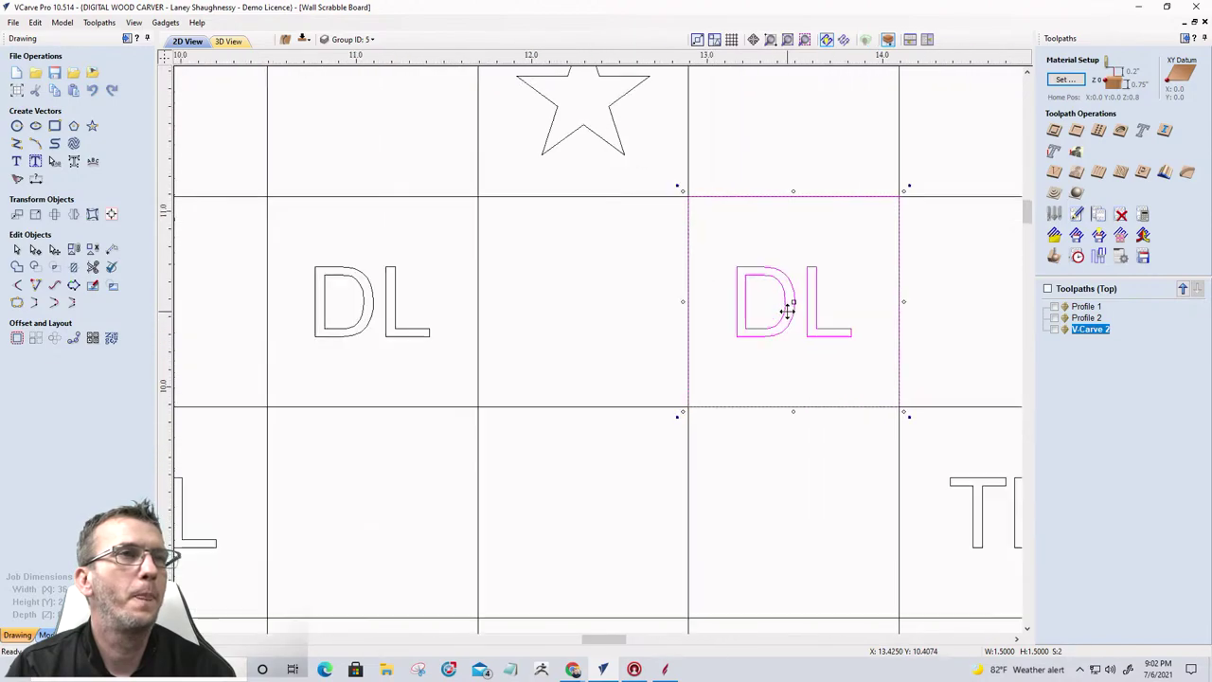
pyautogui.scroll(-5, 787, 311)
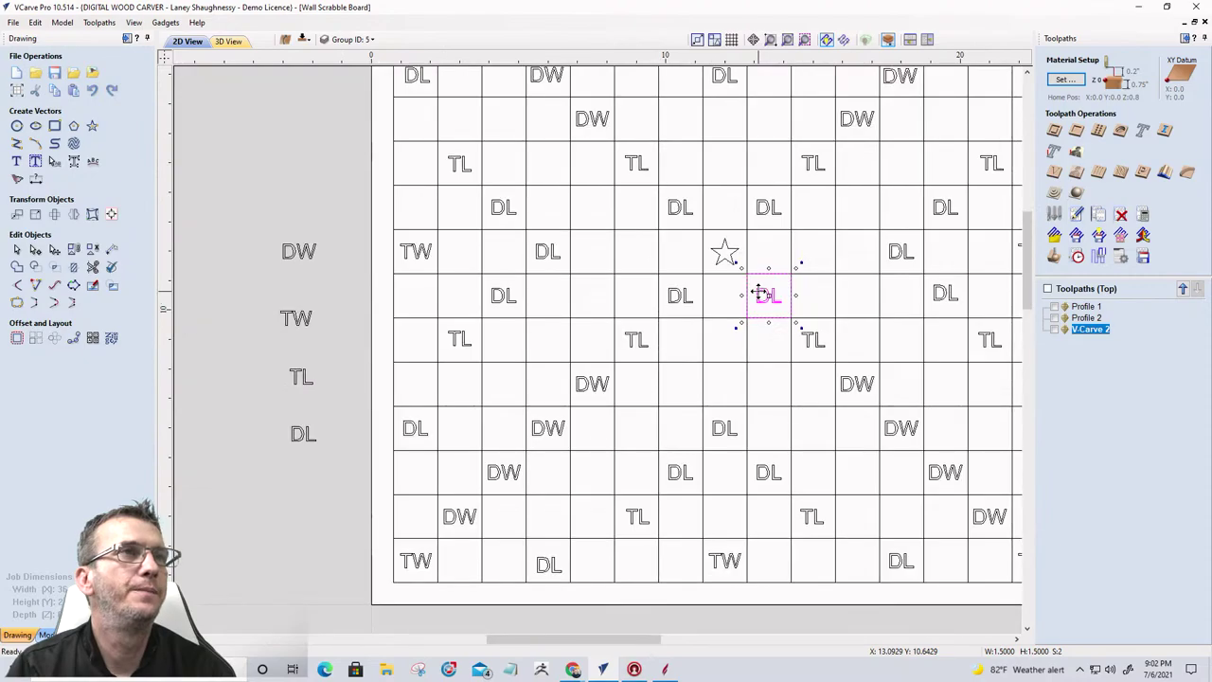
pyautogui.click(765, 214)
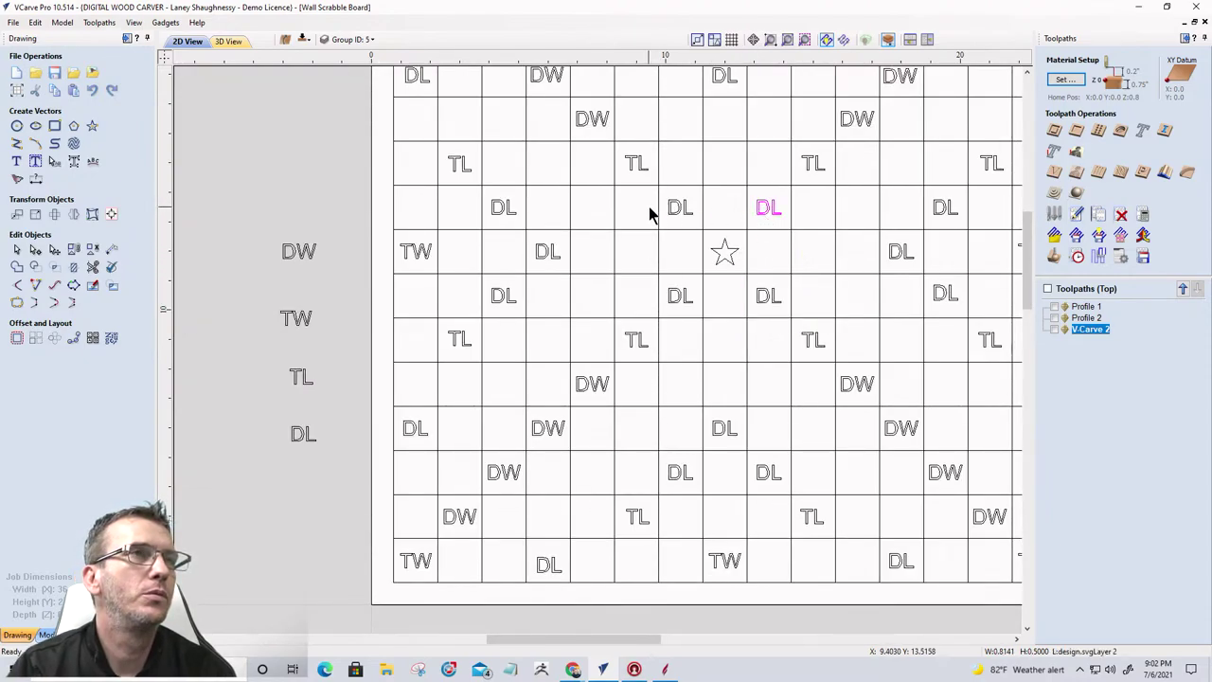
pyautogui.click(681, 213)
pyautogui.scroll(5, 678, 205)
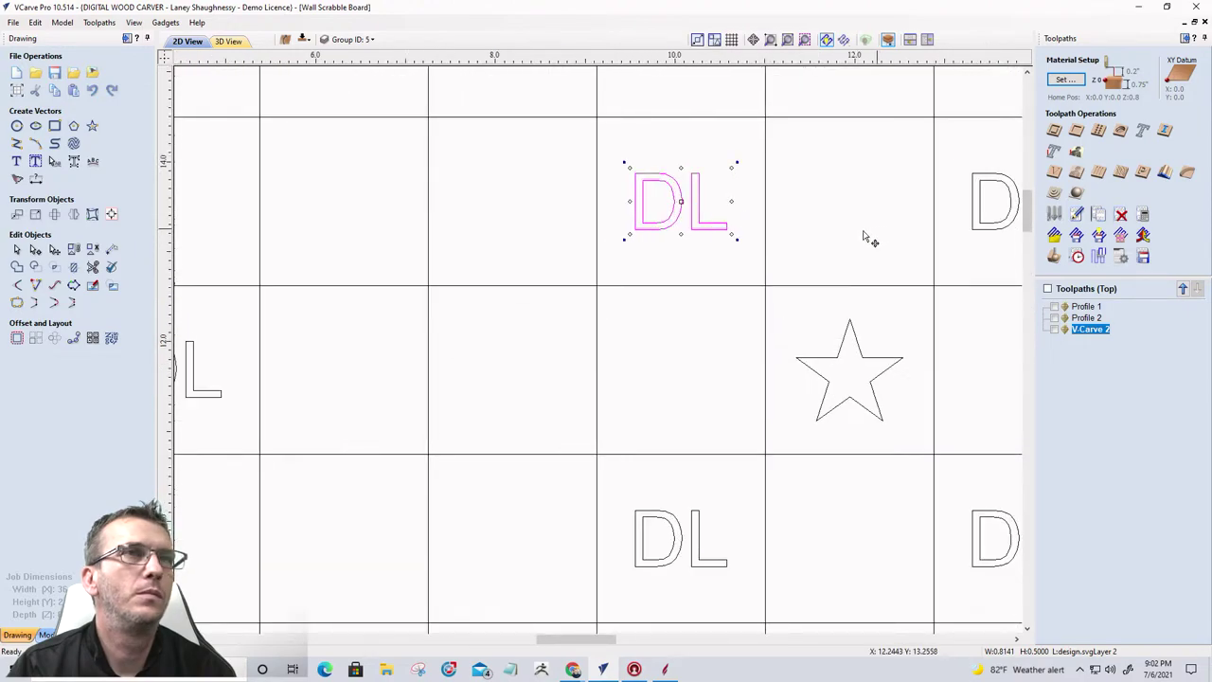
pyautogui.scroll(-3, 866, 237)
pyautogui.click(929, 231)
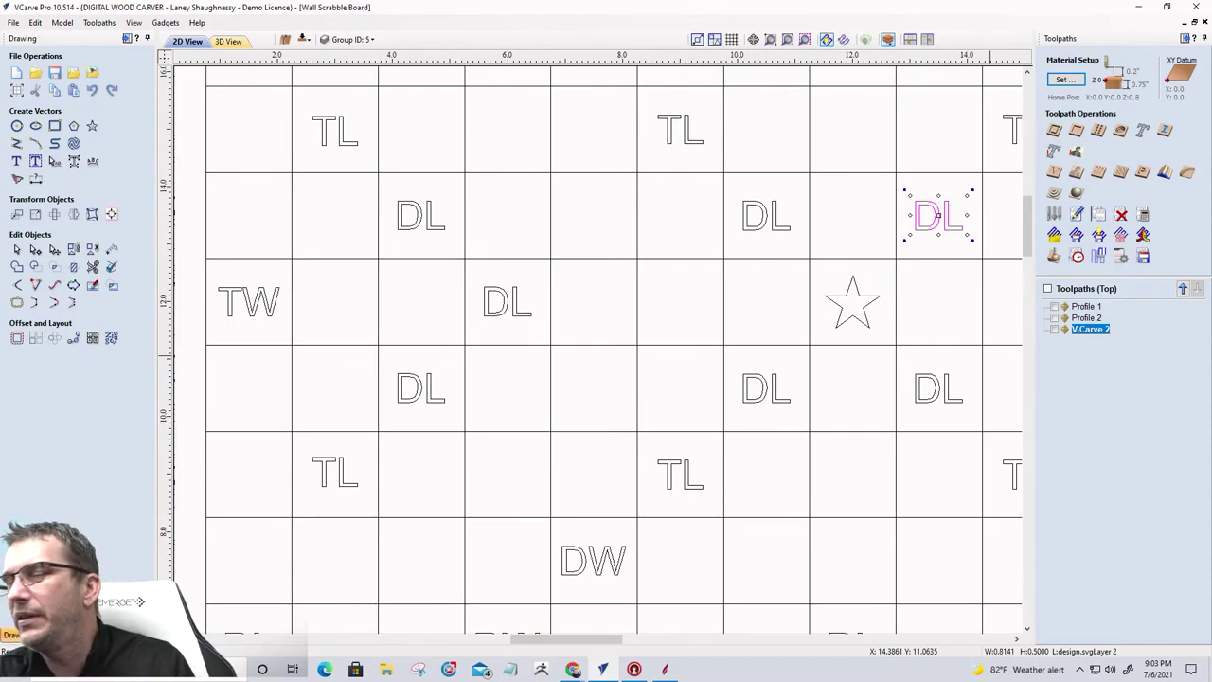
pyautogui.scroll(-5, 888, 387)
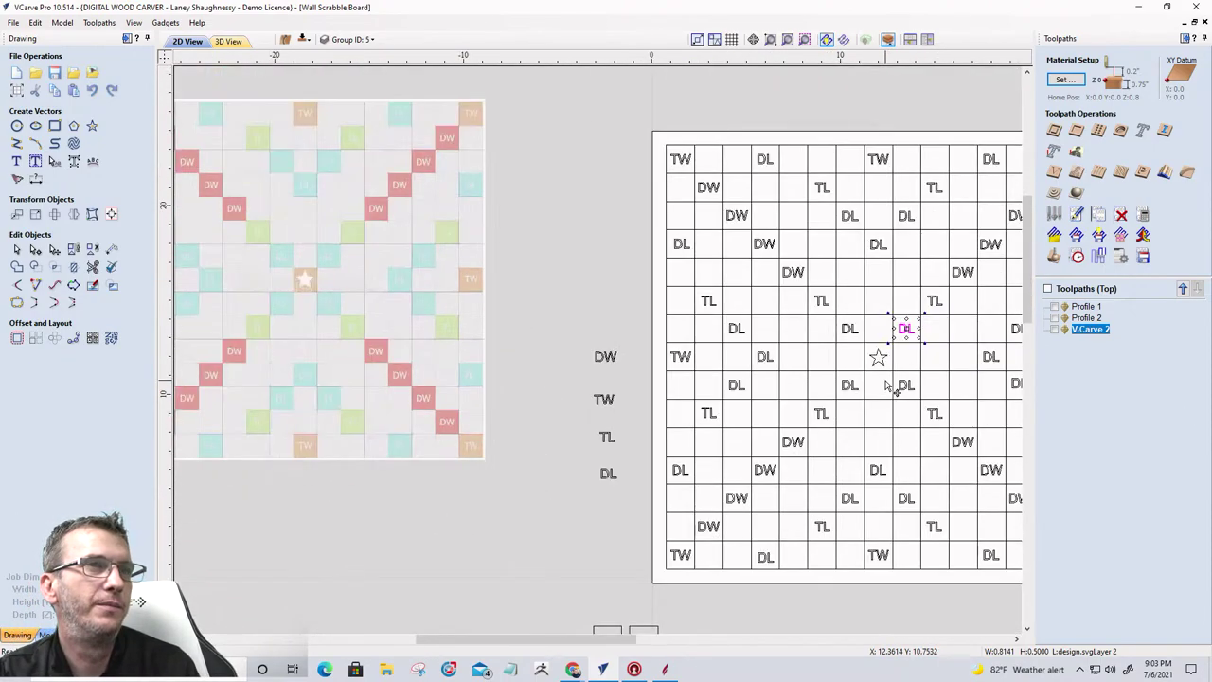
pyautogui.scroll(-1, 889, 386)
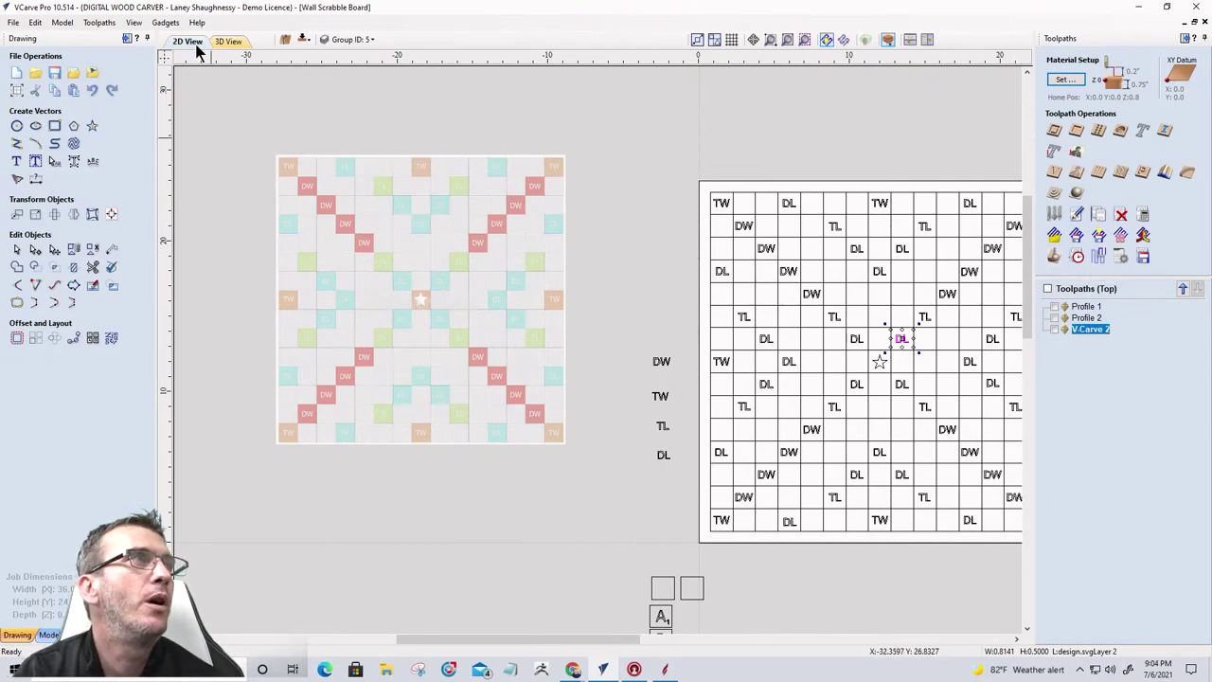
# Step: Switch to the 3D view and tilt and zoom the board into an oblique angle
pyautogui.click(227, 42)
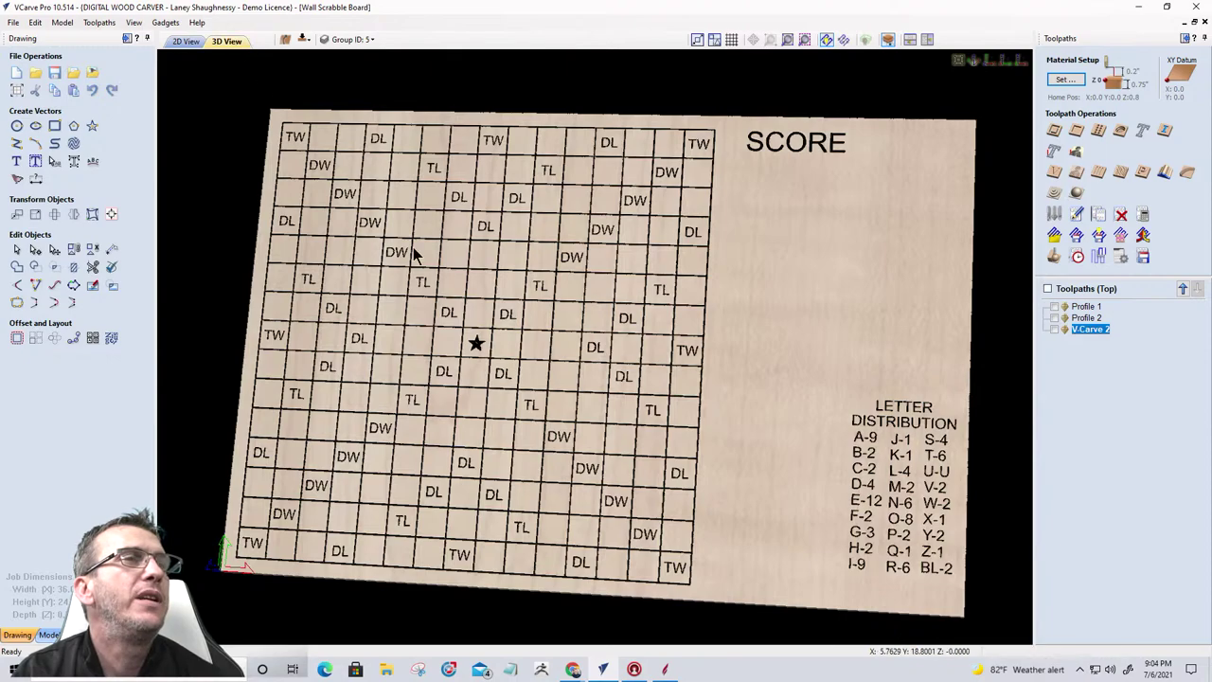
pyautogui.moveTo(957, 90); pyautogui.dragTo(841, 354)
pyautogui.scroll(-2, 688, 270)
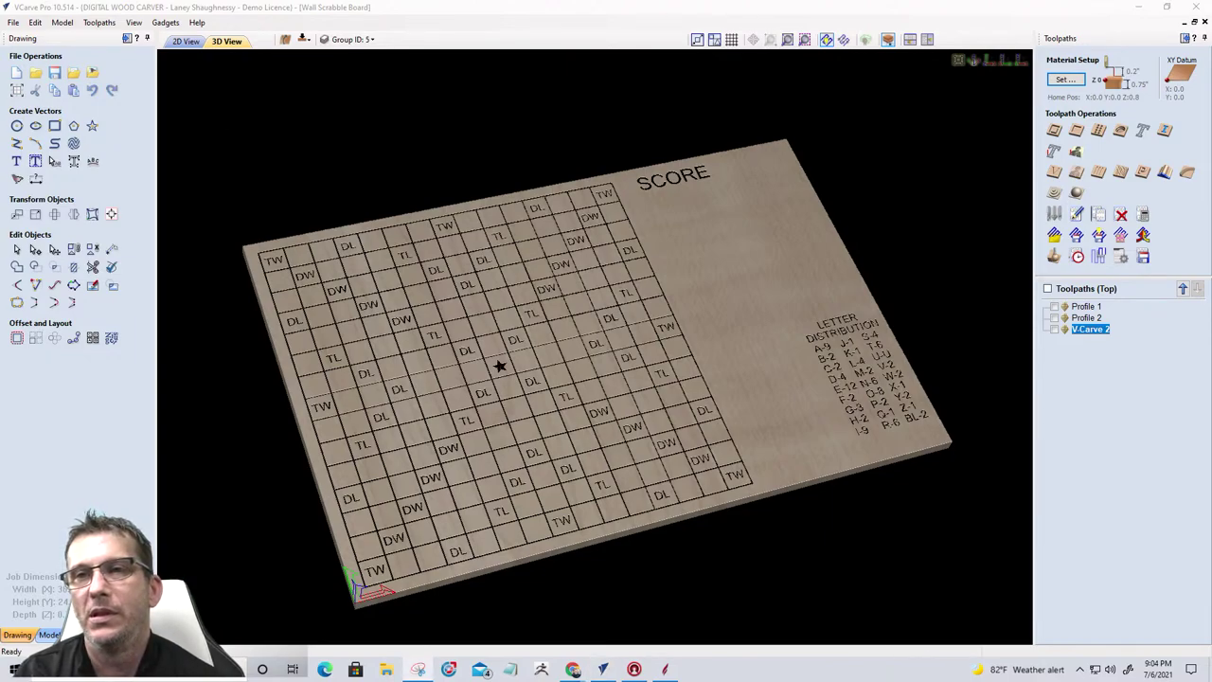
# Step: Snip the 3D board preview with Snipping Tool, then close it without saving
pyautogui.press('super+shift+s')
pyautogui.moveTo(209, 92); pyautogui.dragTo(993, 629)
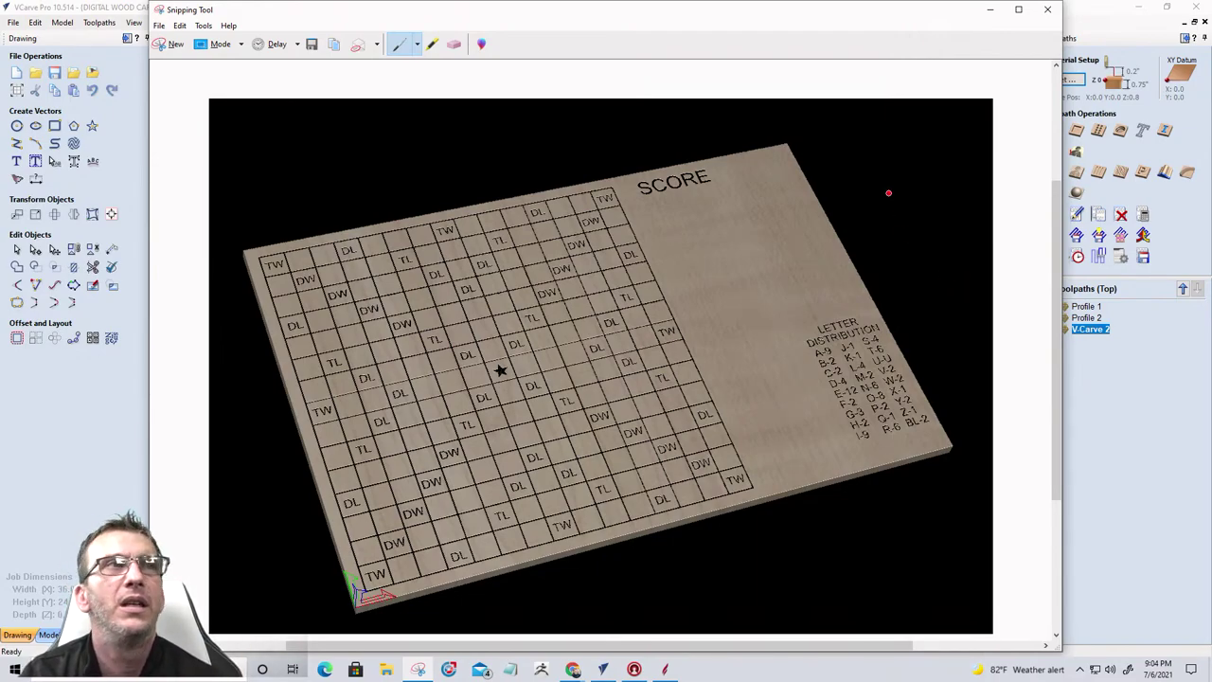
pyautogui.click(1046, 10)
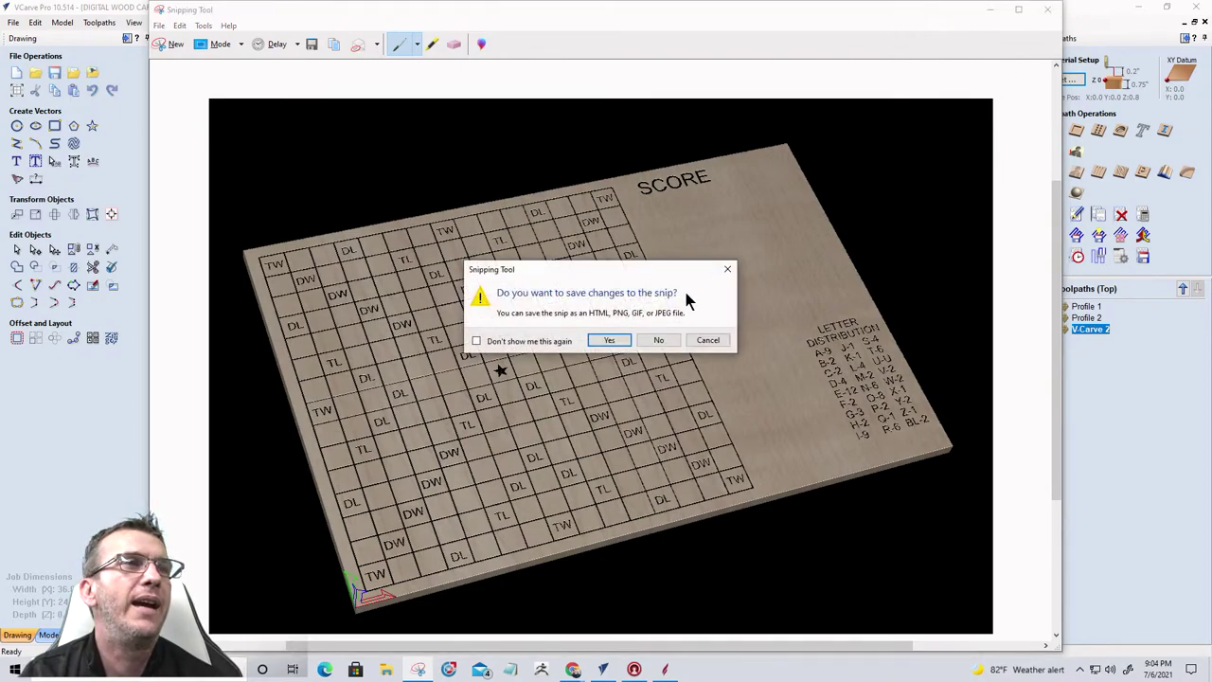
pyautogui.click(658, 341)
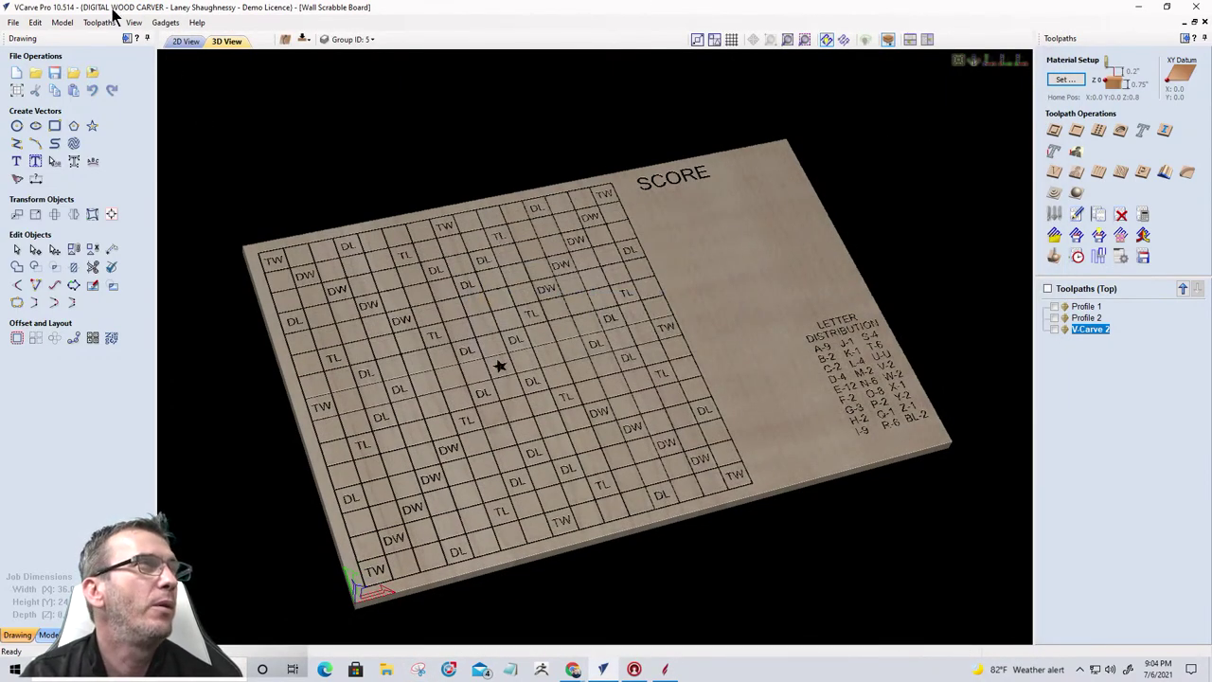
# Step: Set the Shaded Background Style to Solid in Edit > Options
pyautogui.click(35, 22)
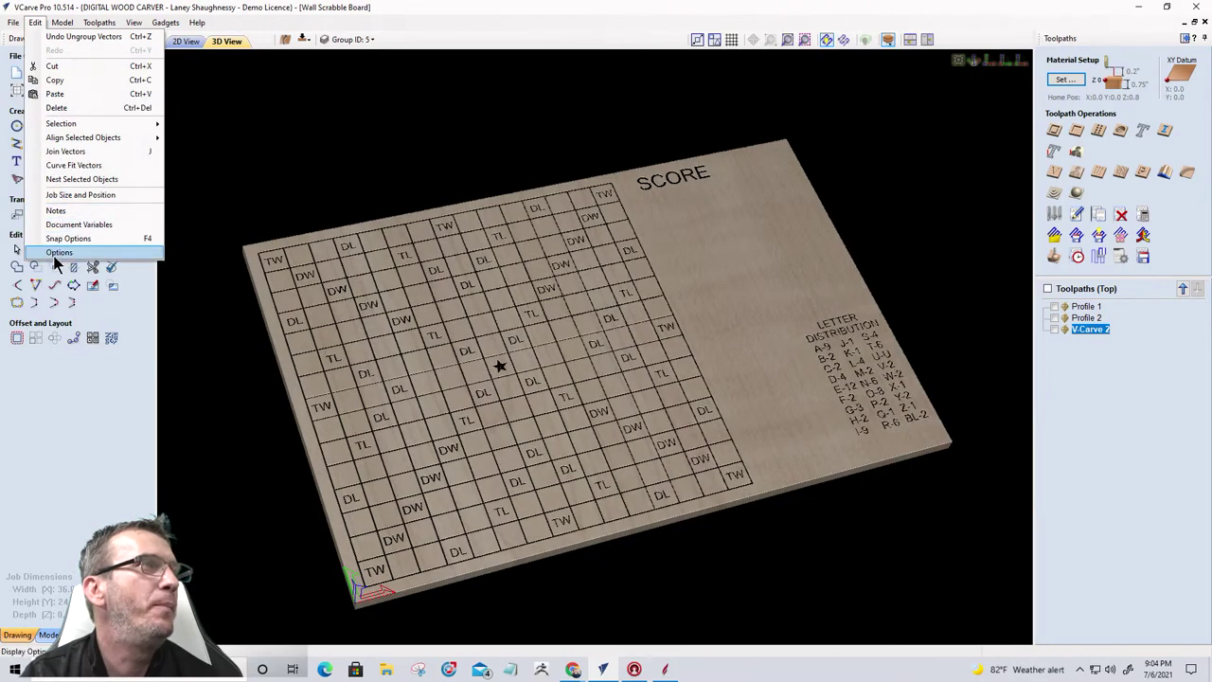
pyautogui.click(54, 254)
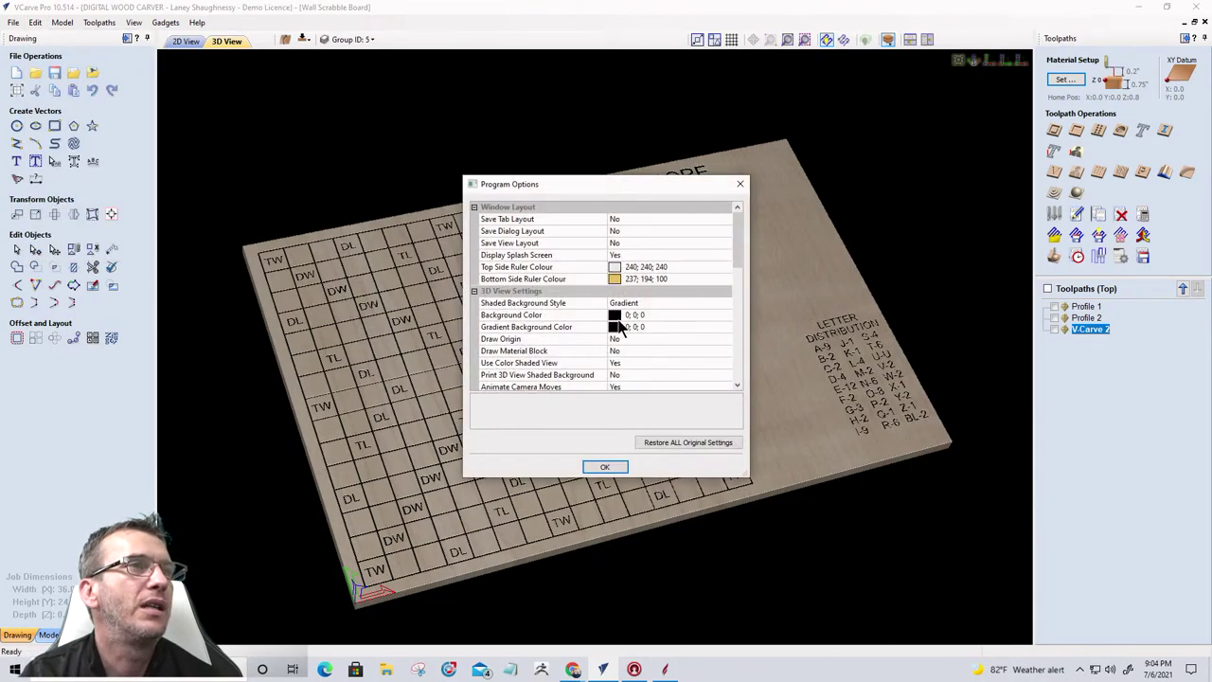
pyautogui.click(616, 319)
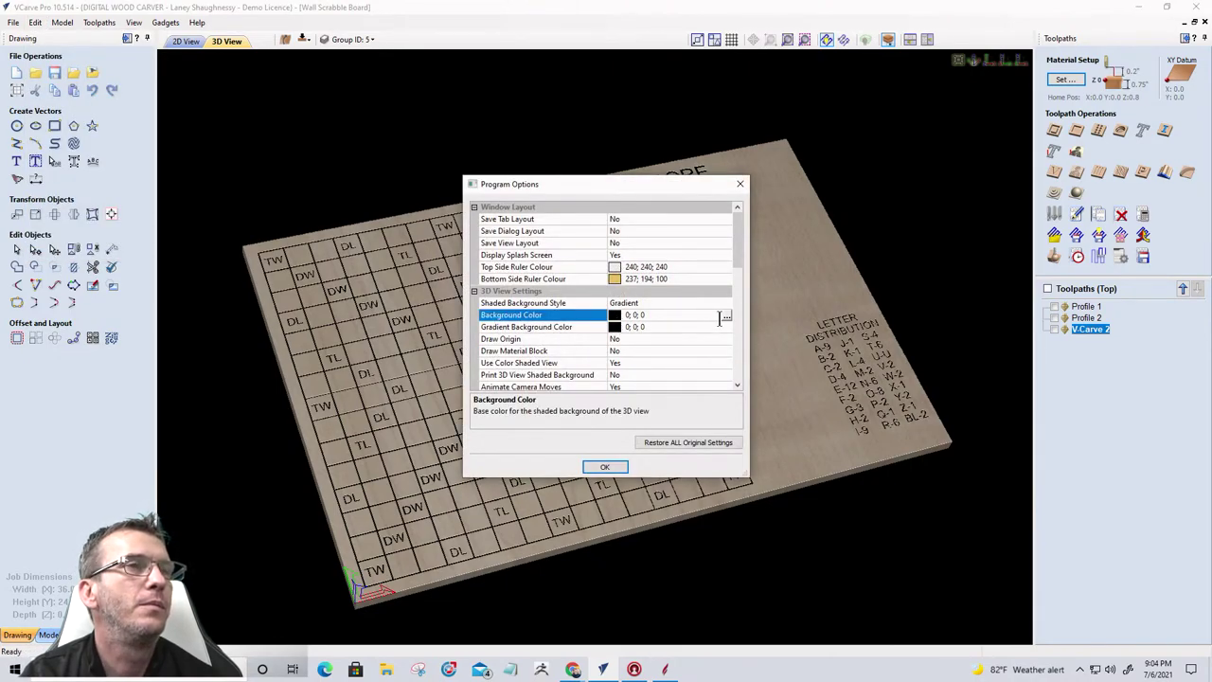
pyautogui.click(709, 303)
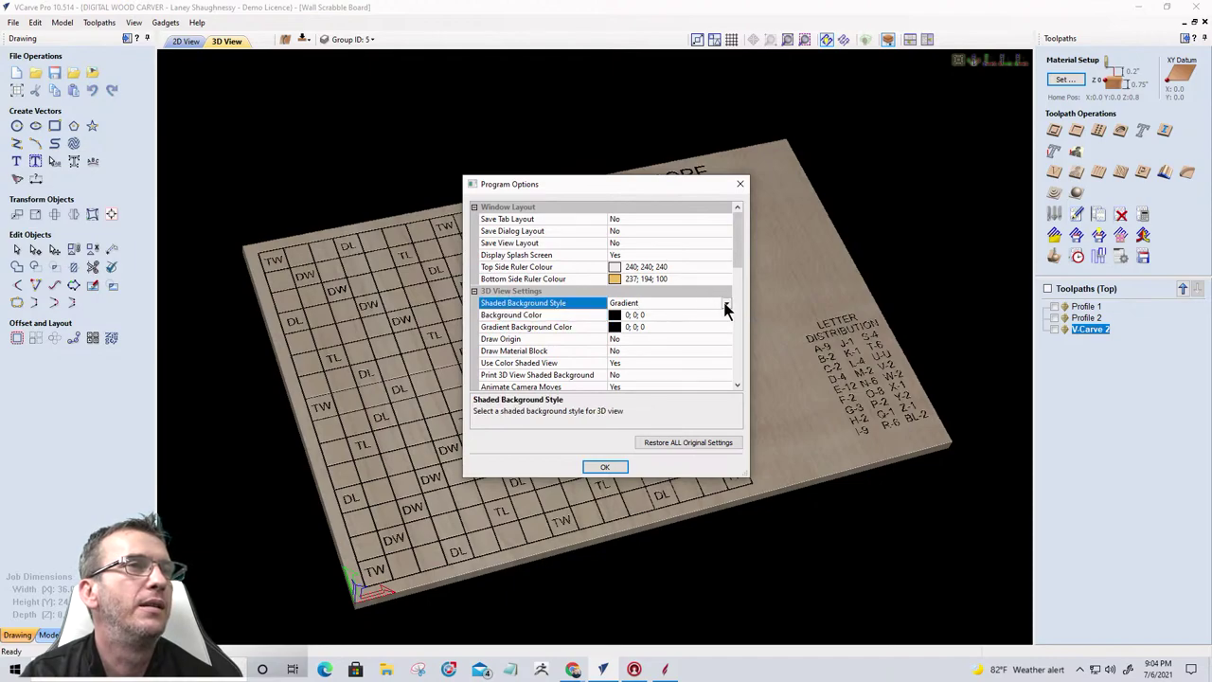
pyautogui.click(727, 303)
pyautogui.click(636, 314)
# Step: Set both Background Color and Gradient Background Color to white (255; 255; 255) and apply
pyautogui.click(621, 317)
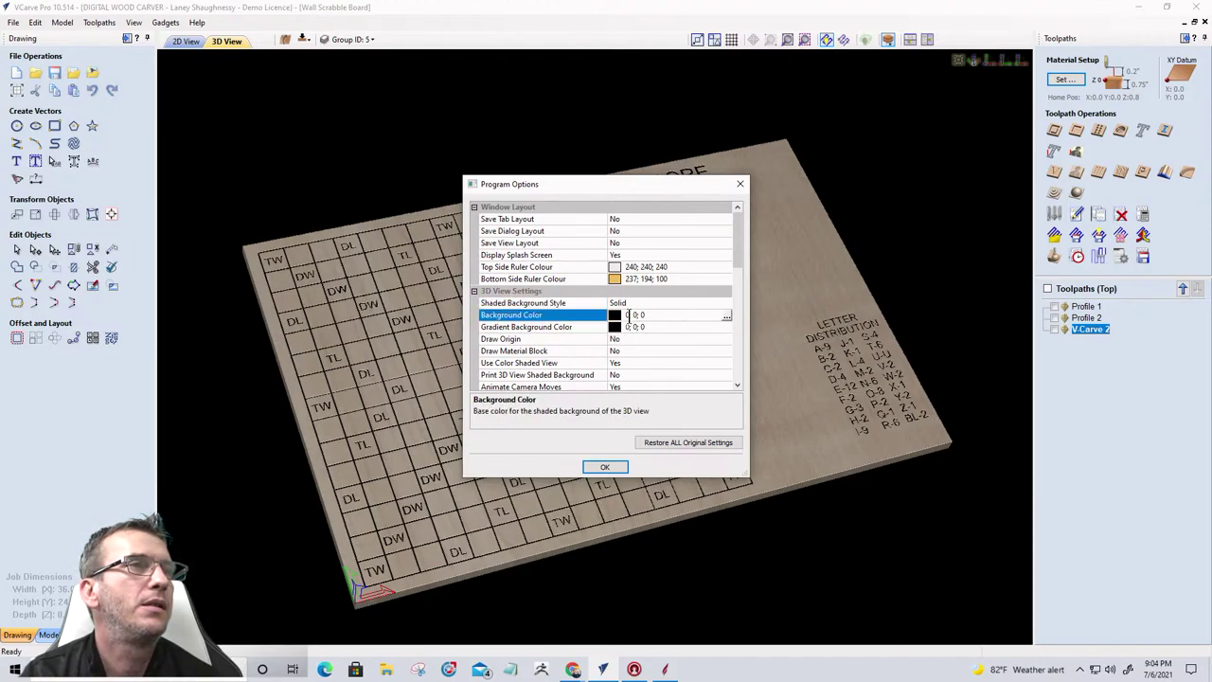
pyautogui.click(726, 316)
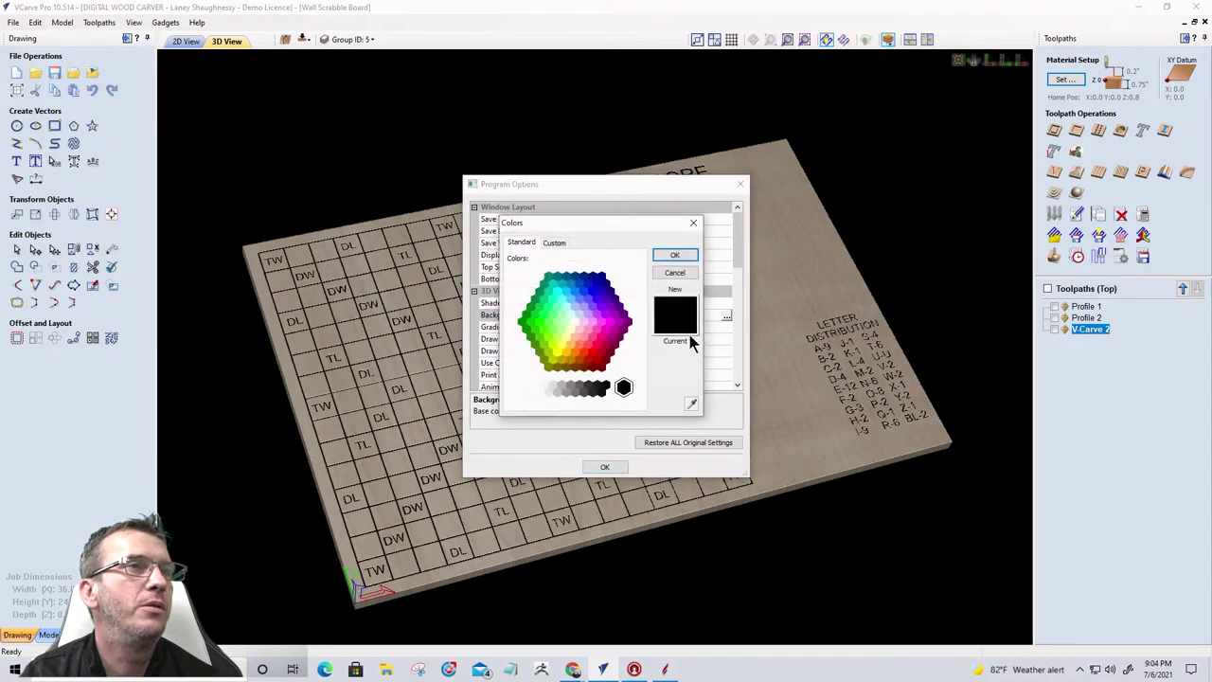
pyautogui.click(526, 386)
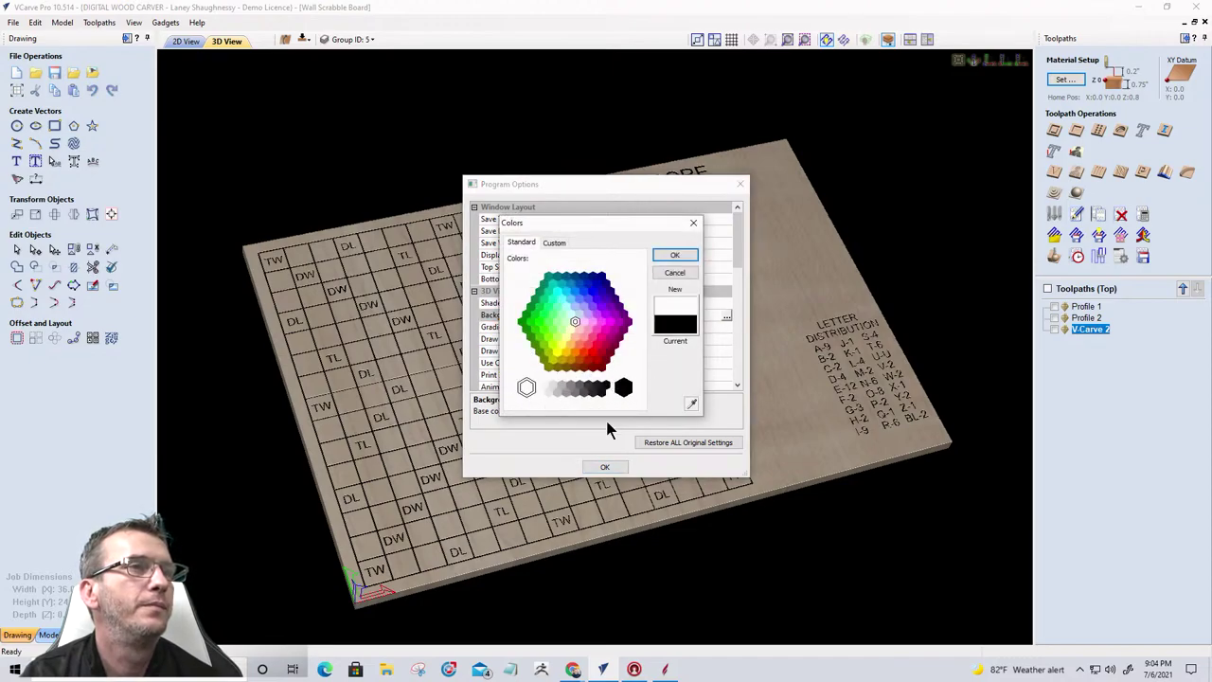
pyautogui.click(675, 257)
pyautogui.click(616, 329)
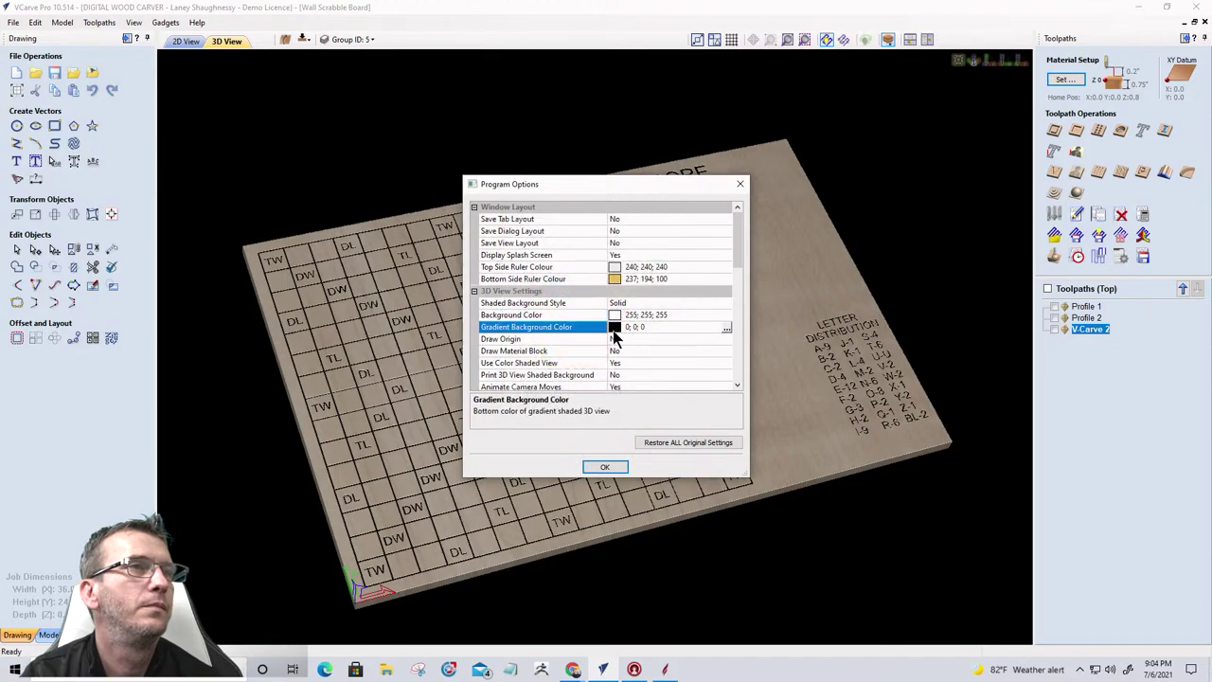
pyautogui.click(726, 327)
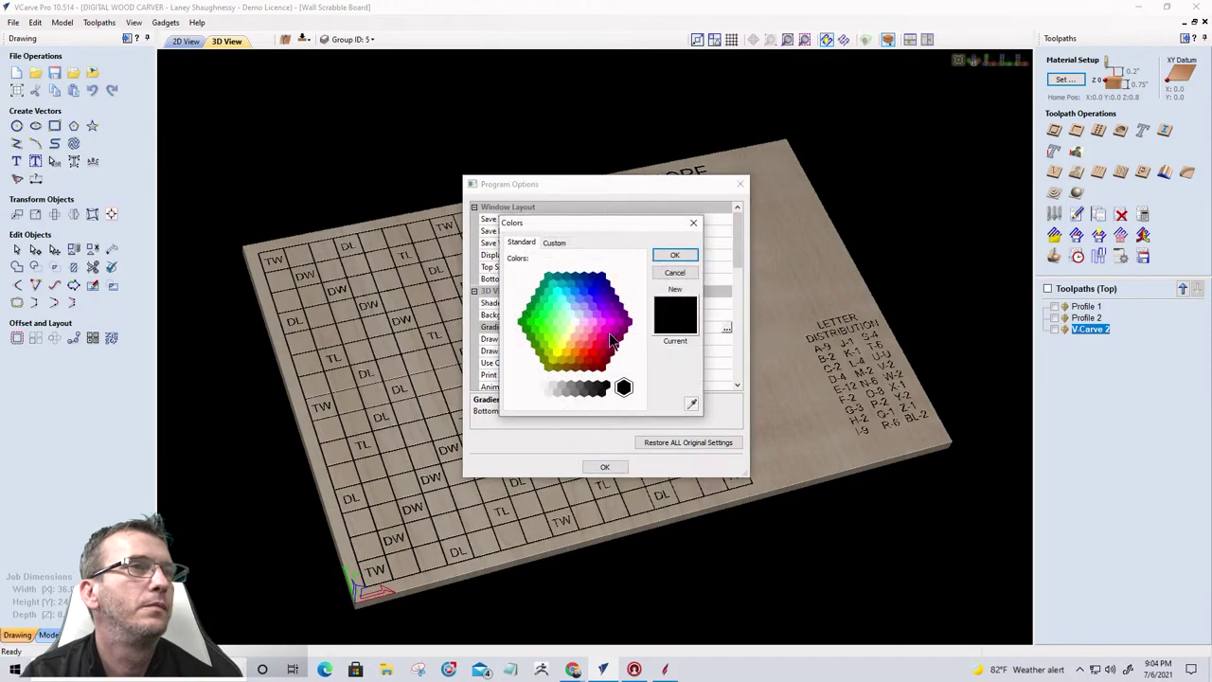
pyautogui.click(529, 389)
pyautogui.click(675, 255)
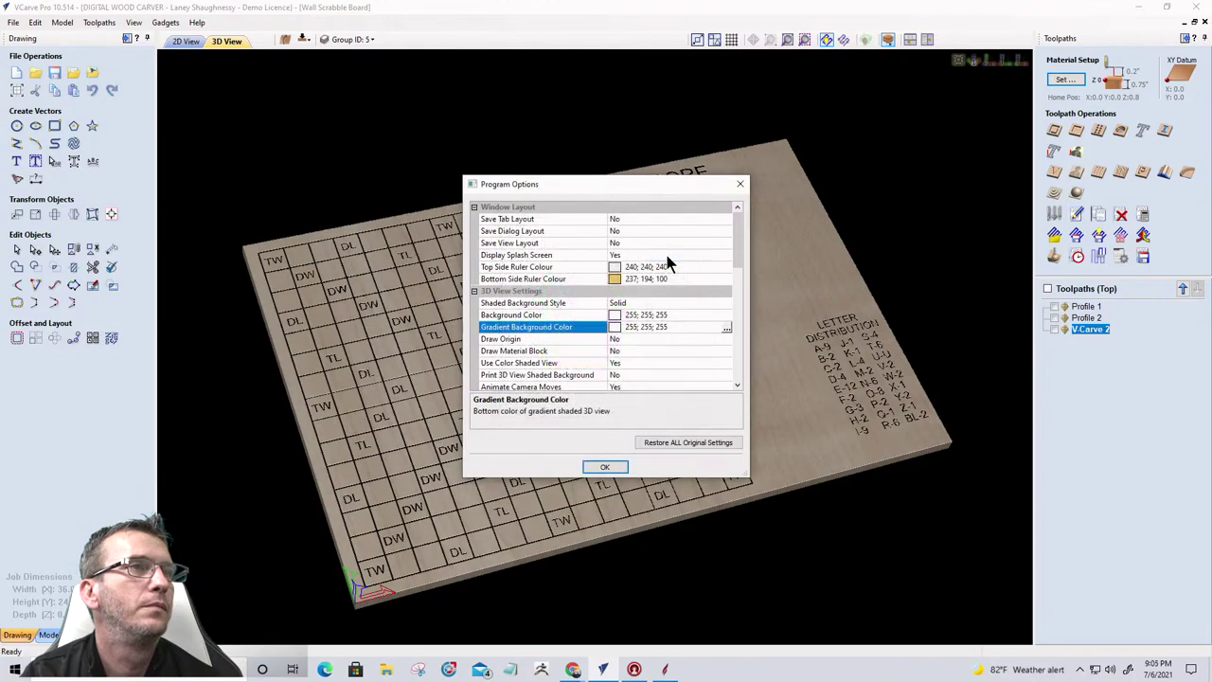
pyautogui.click(606, 466)
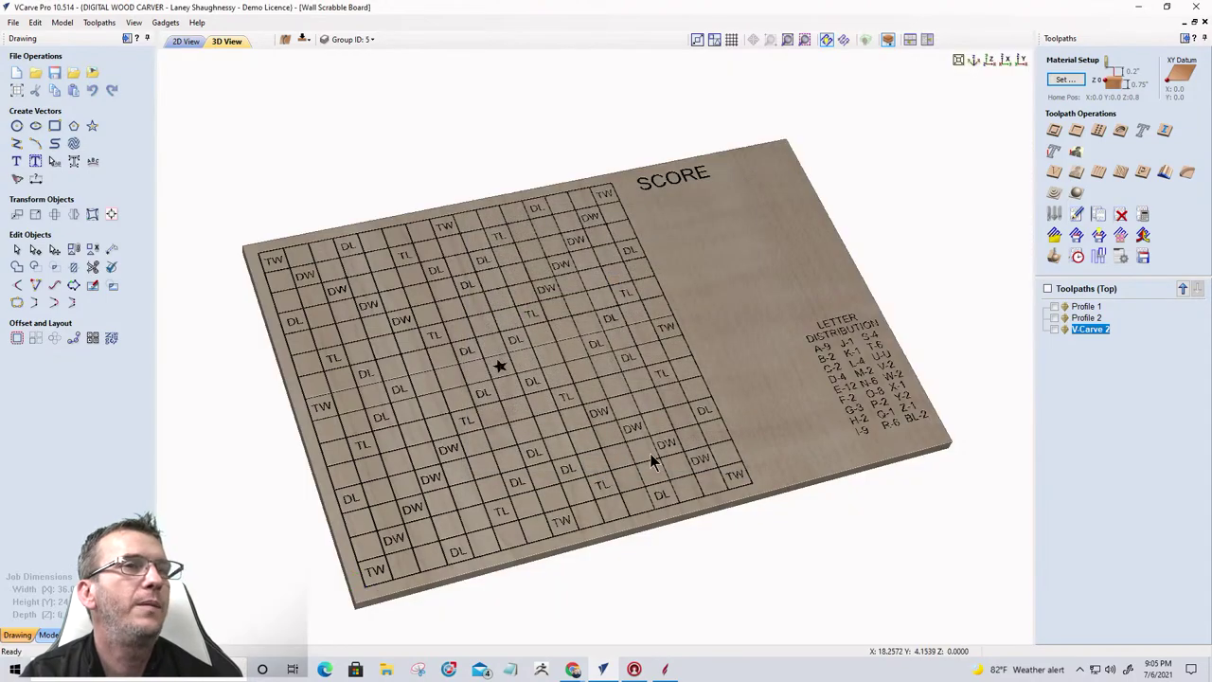
# Step: Zoom the 3D view and snip the white-background board preview
pyautogui.scroll(1, 701, 404)
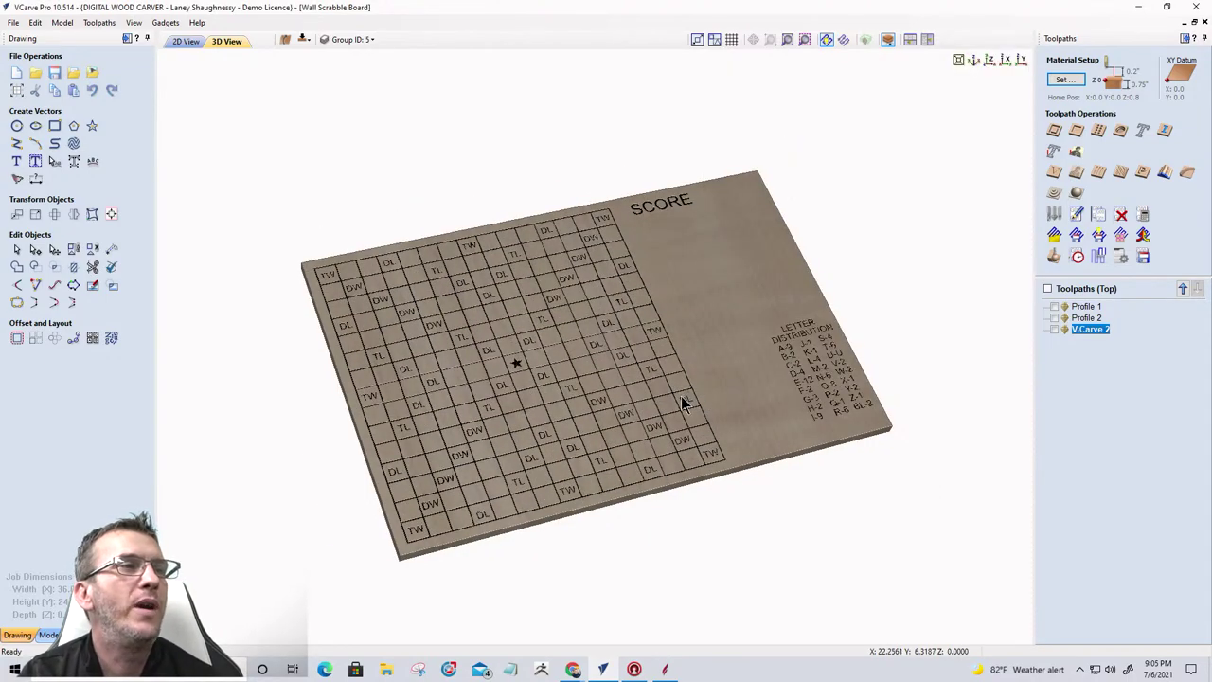
pyautogui.scroll(-2, 680, 404)
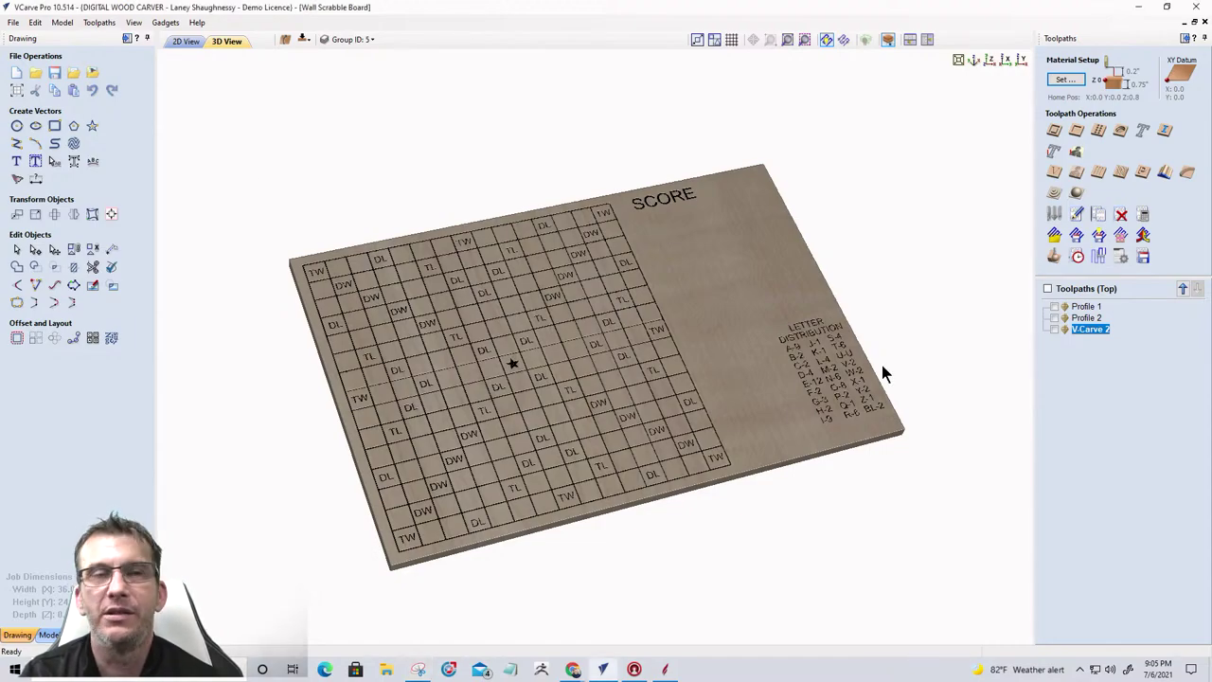
pyautogui.press('win+shift+s')
pyautogui.moveTo(234, 130); pyautogui.dragTo(950, 585)
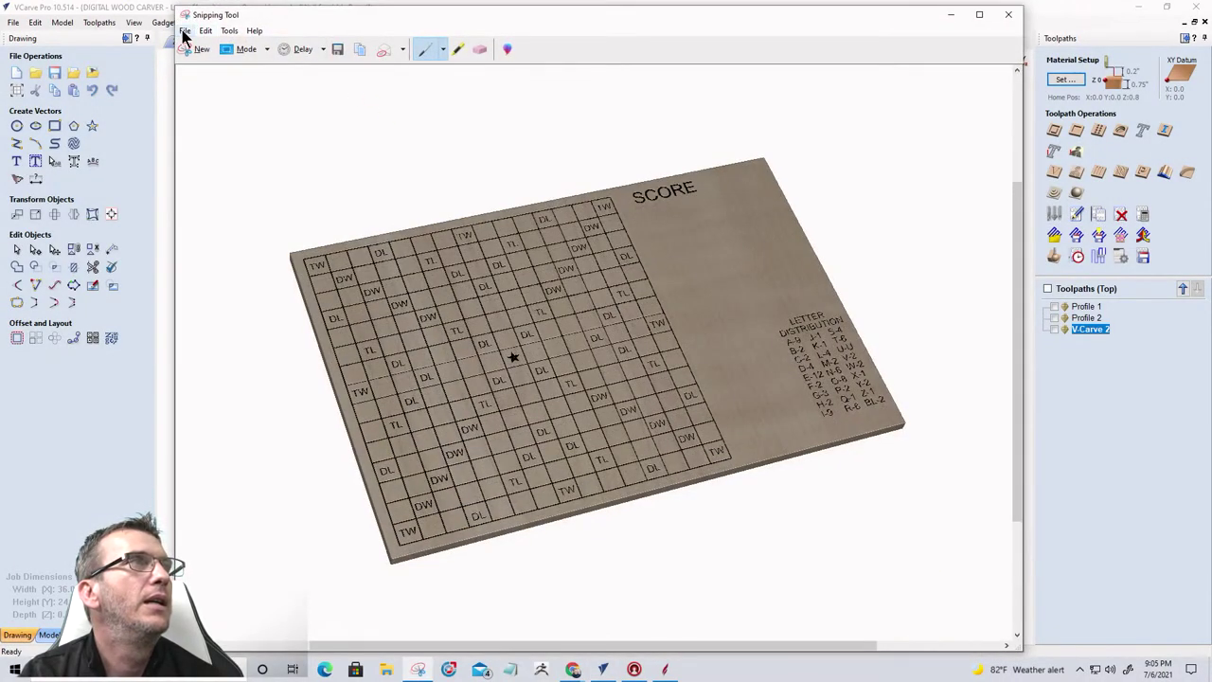
# Step: Save the snip as a PNG in Downloads and close Snipping Tool
pyautogui.click(184, 30)
pyautogui.click(196, 62)
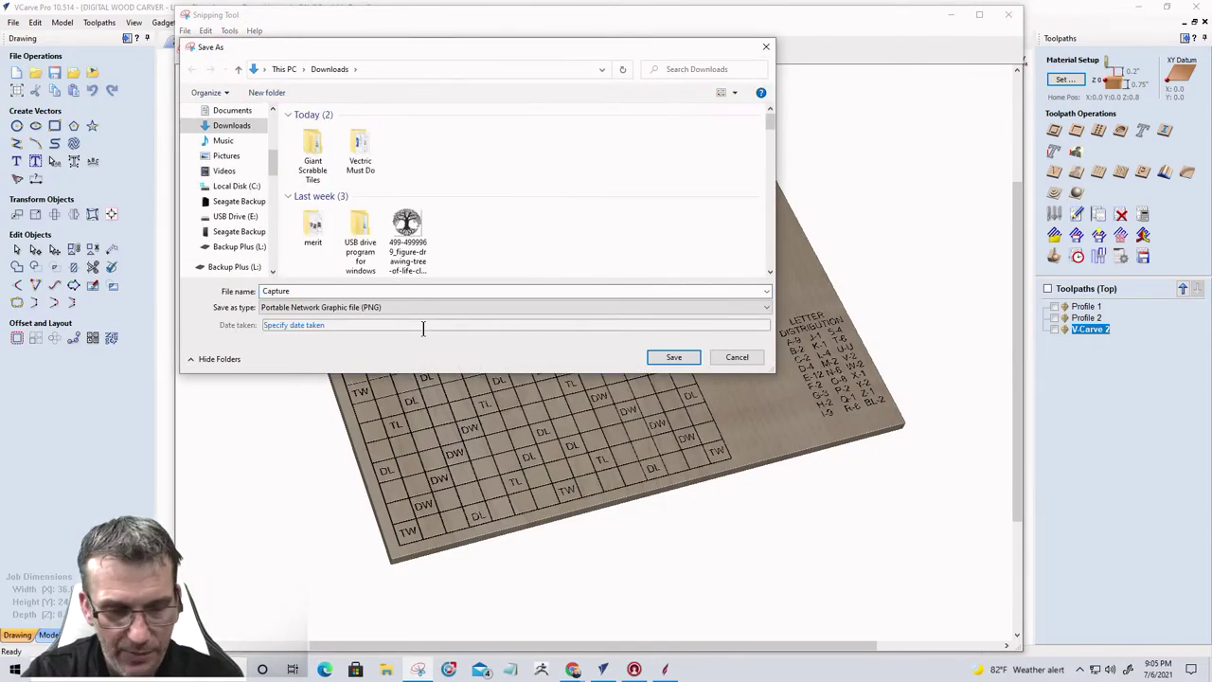
pyautogui.click(673, 357)
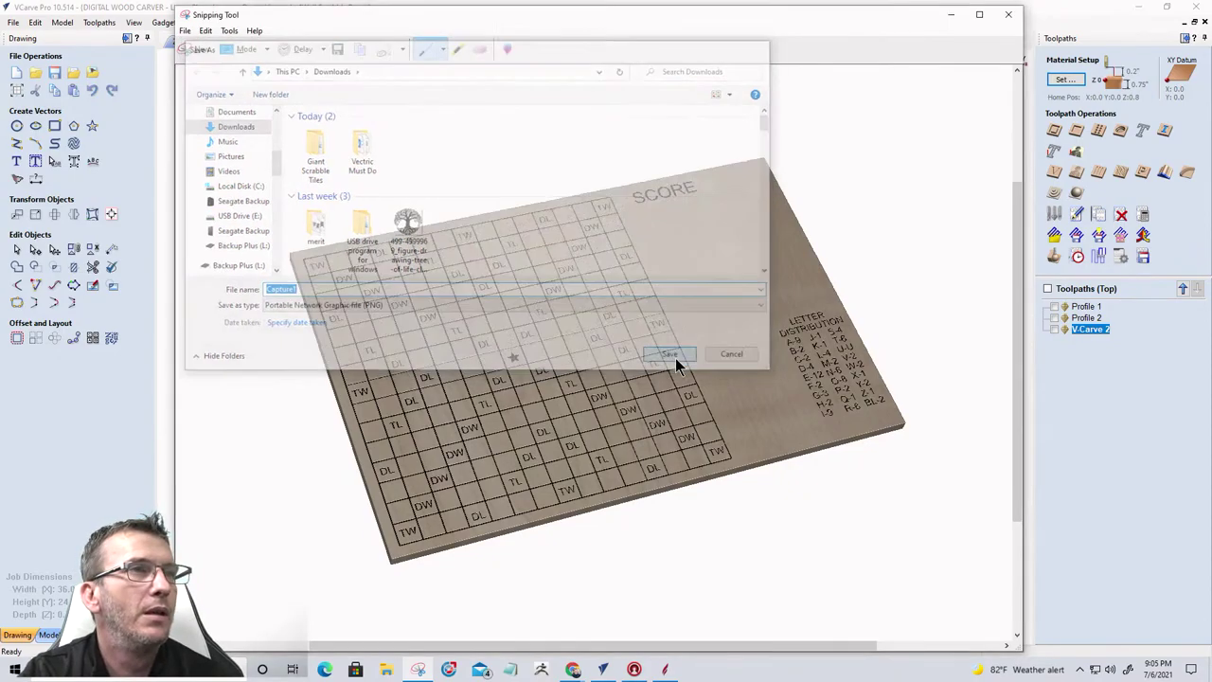
pyautogui.click(1008, 14)
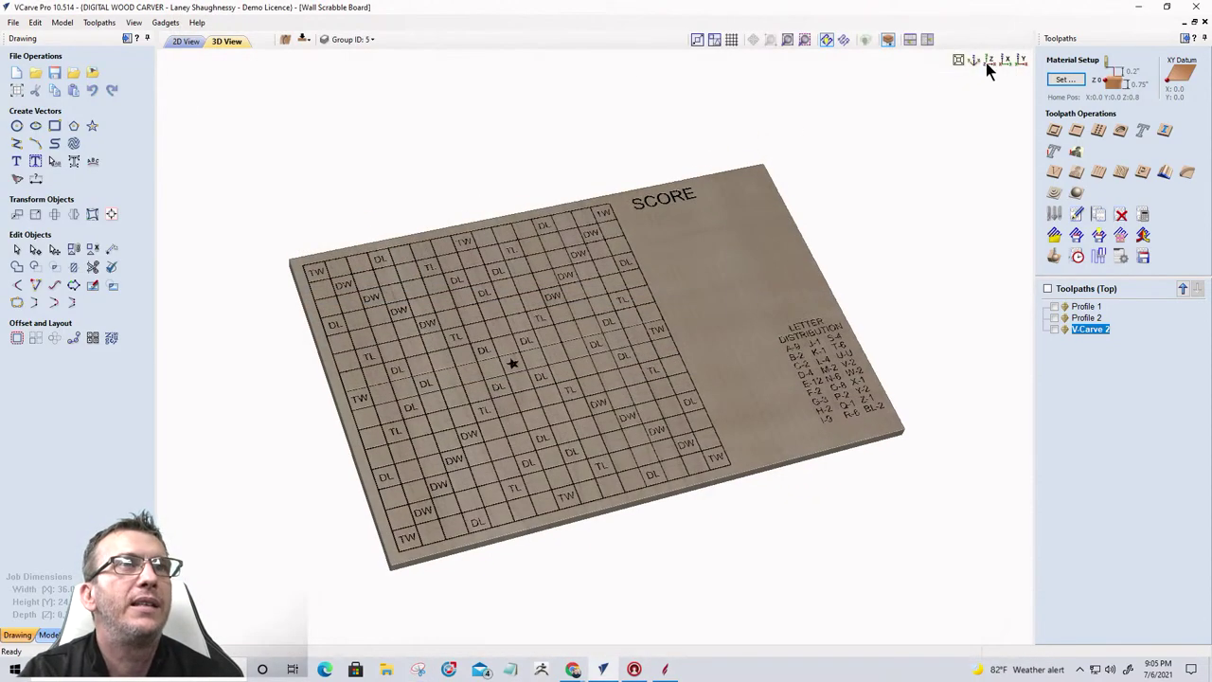
# Step: Switch to the top-down view and snip the flat board drawing
pyautogui.click(989, 62)
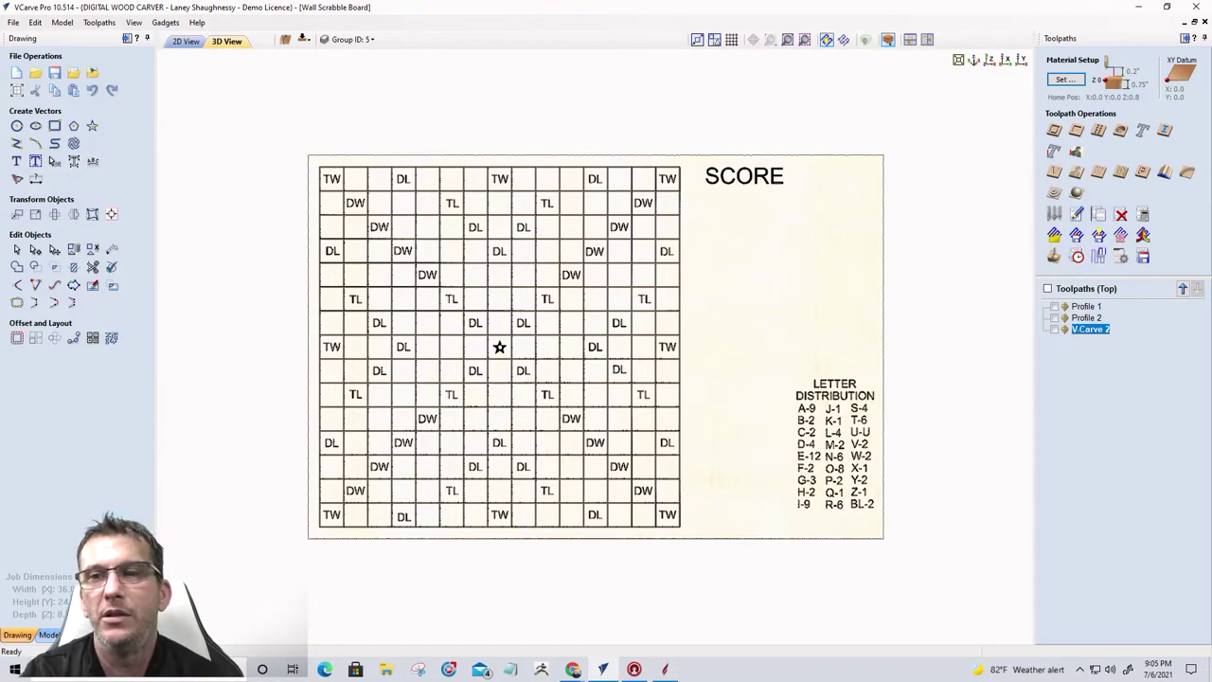
pyautogui.press('super+shift+s')
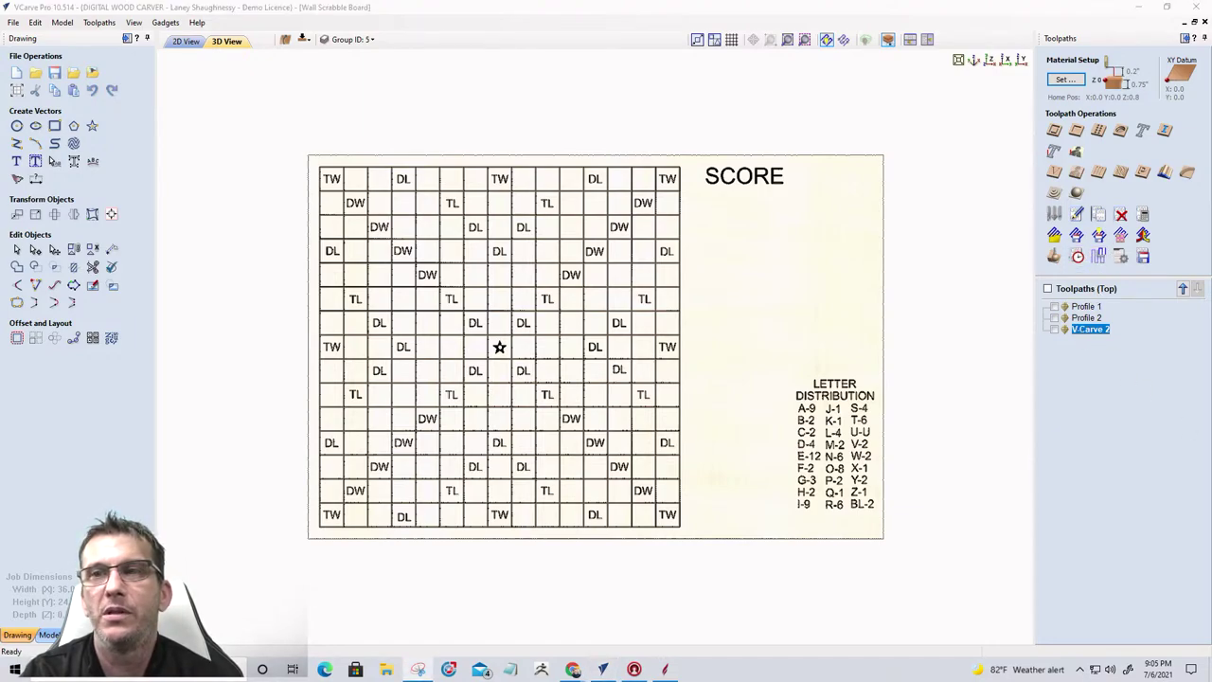
pyautogui.moveTo(258, 117)
pyautogui.mouseDown()
pyautogui.moveTo(482, 184)
pyautogui.moveTo(940, 539)
pyautogui.moveTo(934, 575)
pyautogui.mouseUp()
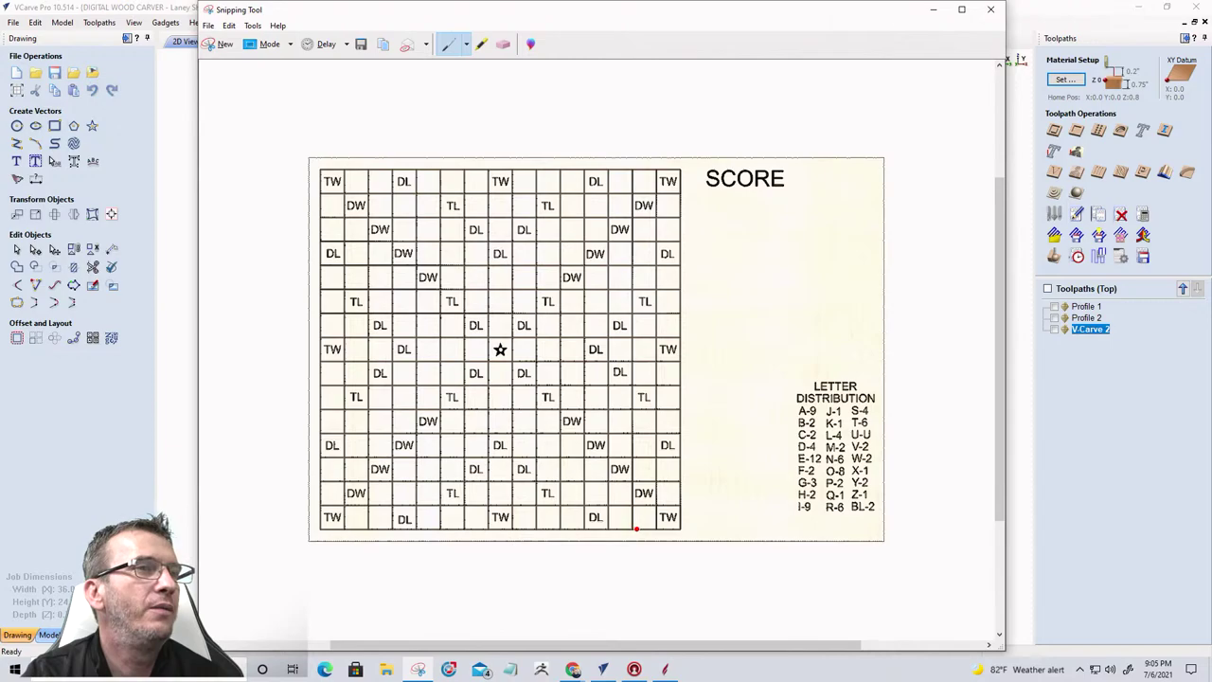
# Step: Save the snip as Capture 2 in Downloads and close the capture window
pyautogui.click(208, 26)
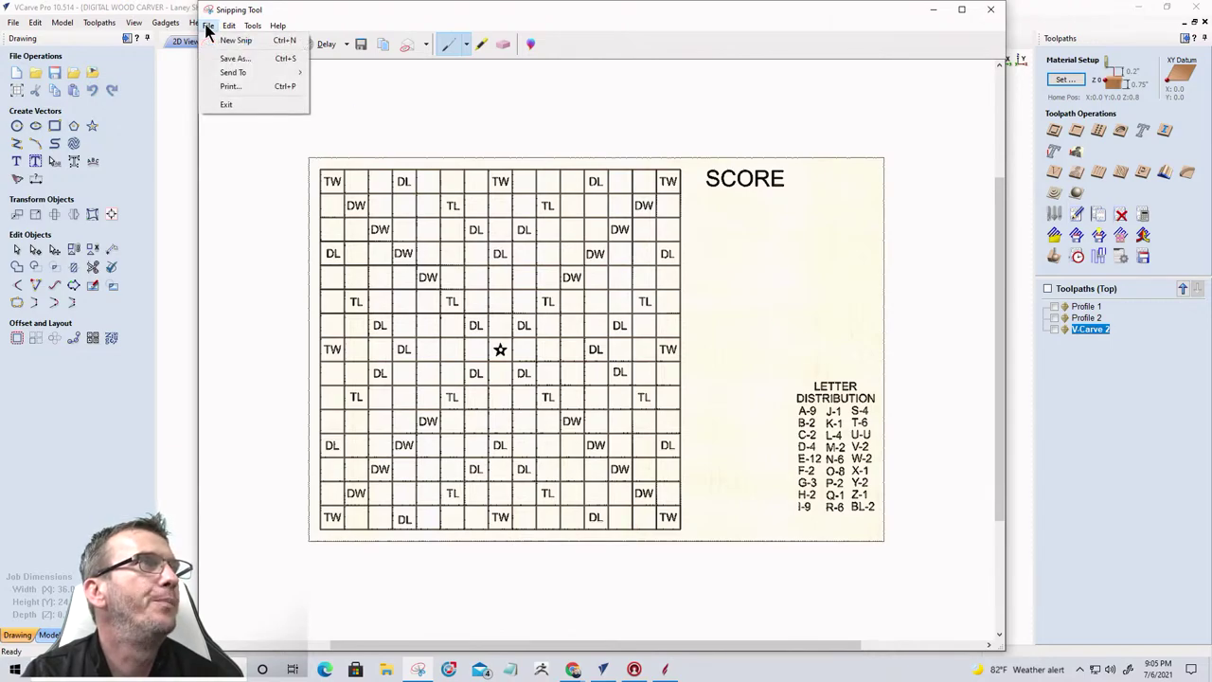
pyautogui.click(219, 60)
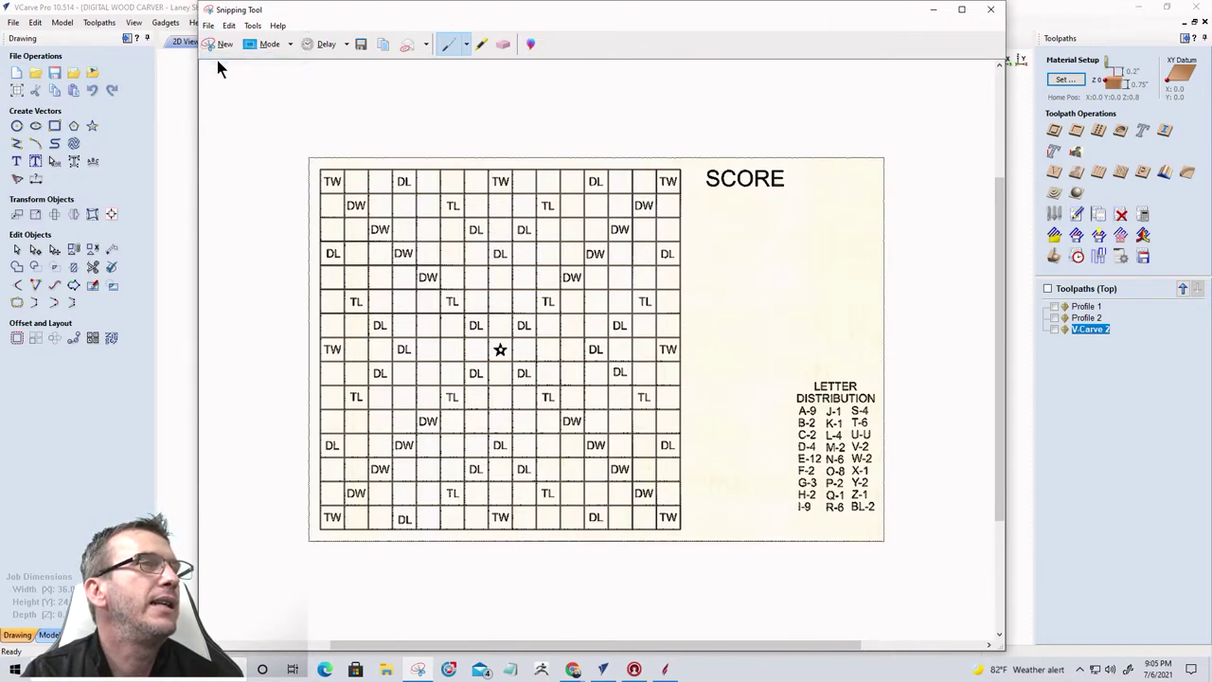
pyautogui.click(331, 286)
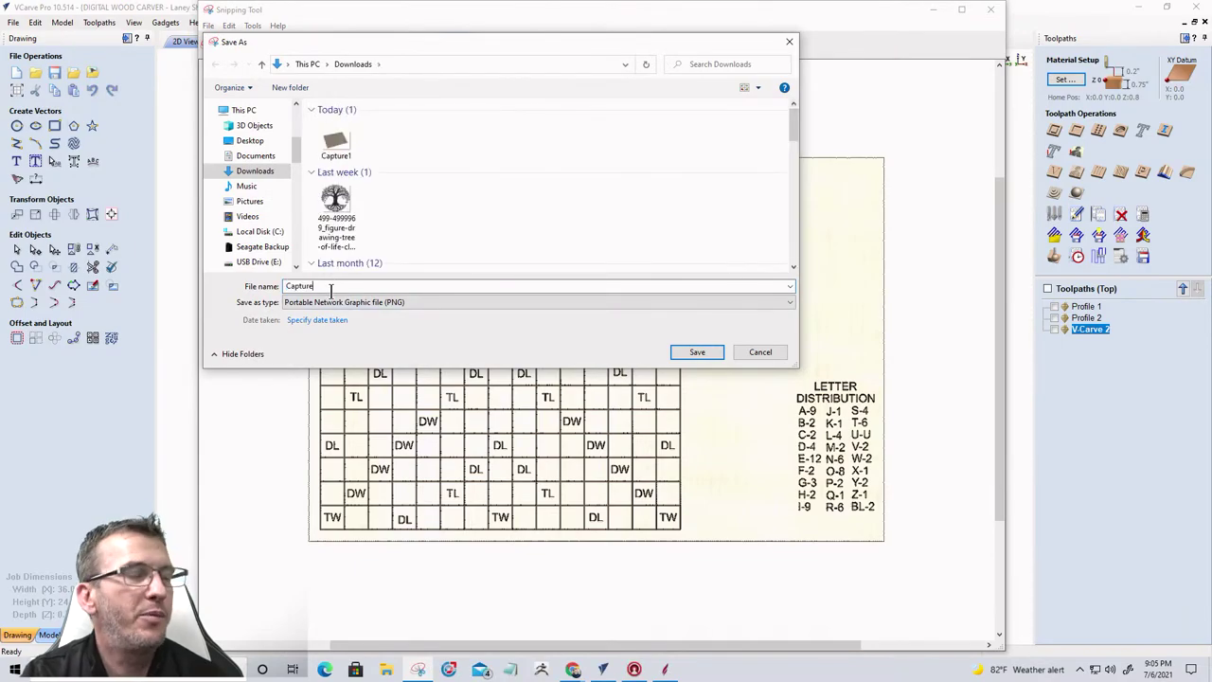
pyautogui.write('2')
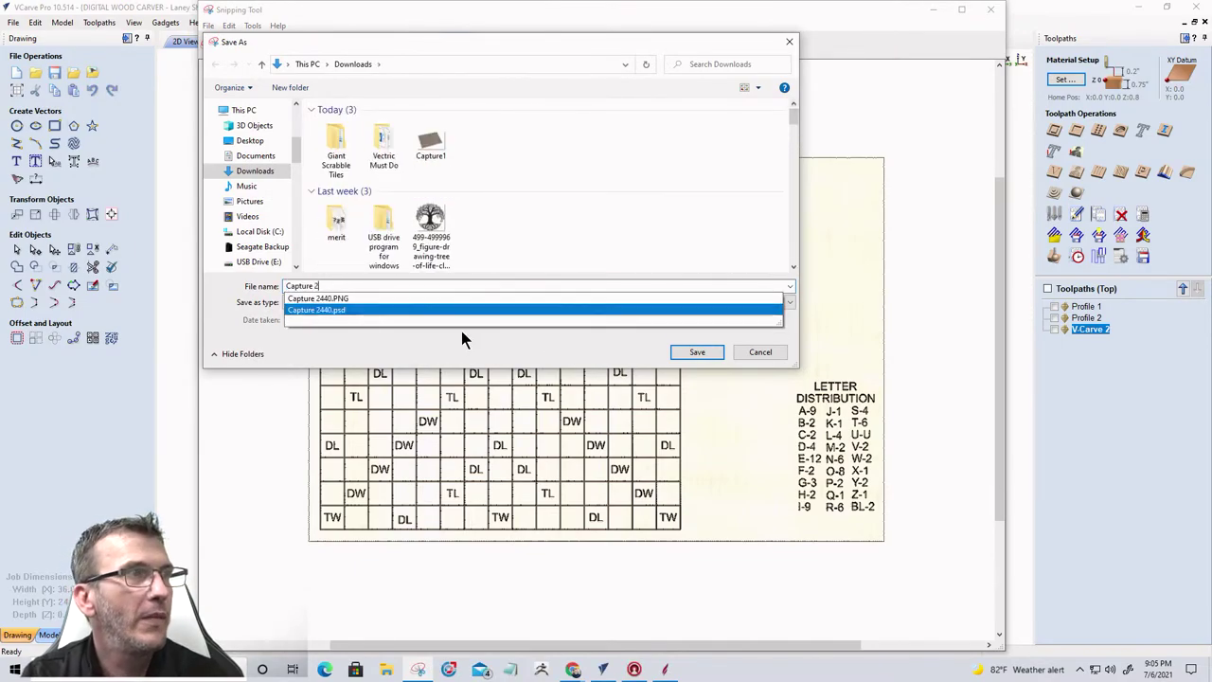
pyautogui.click(694, 350)
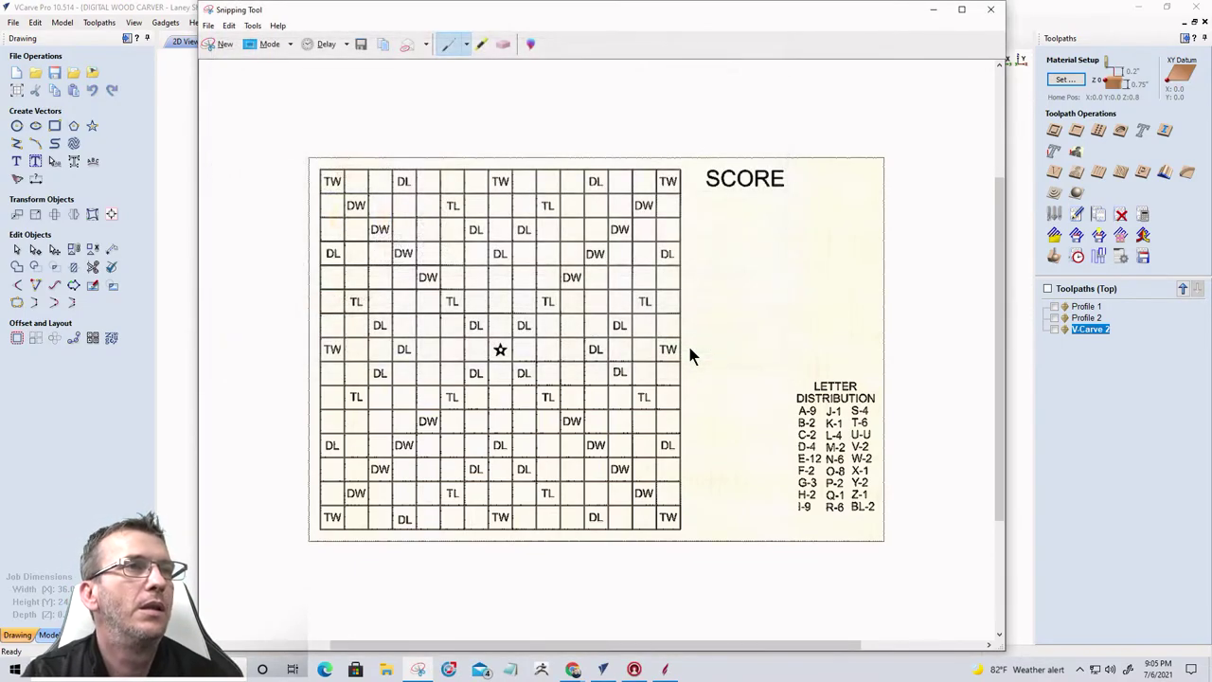
pyautogui.click(991, 9)
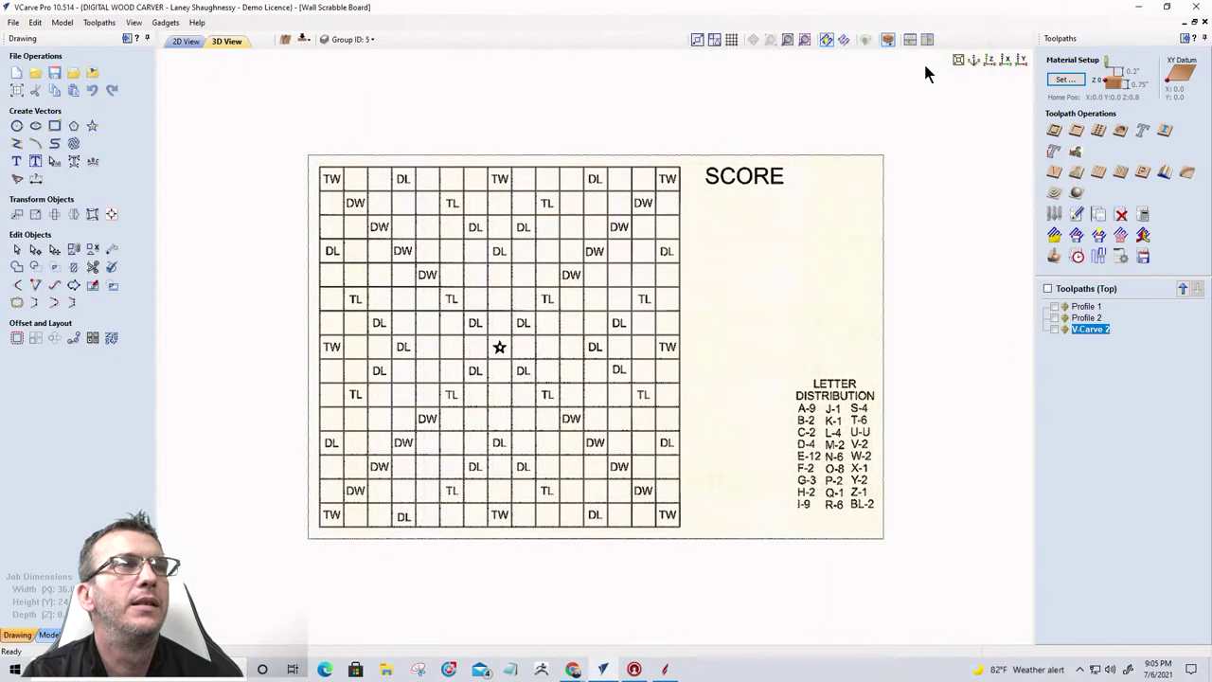
pyautogui.click(1021, 60)
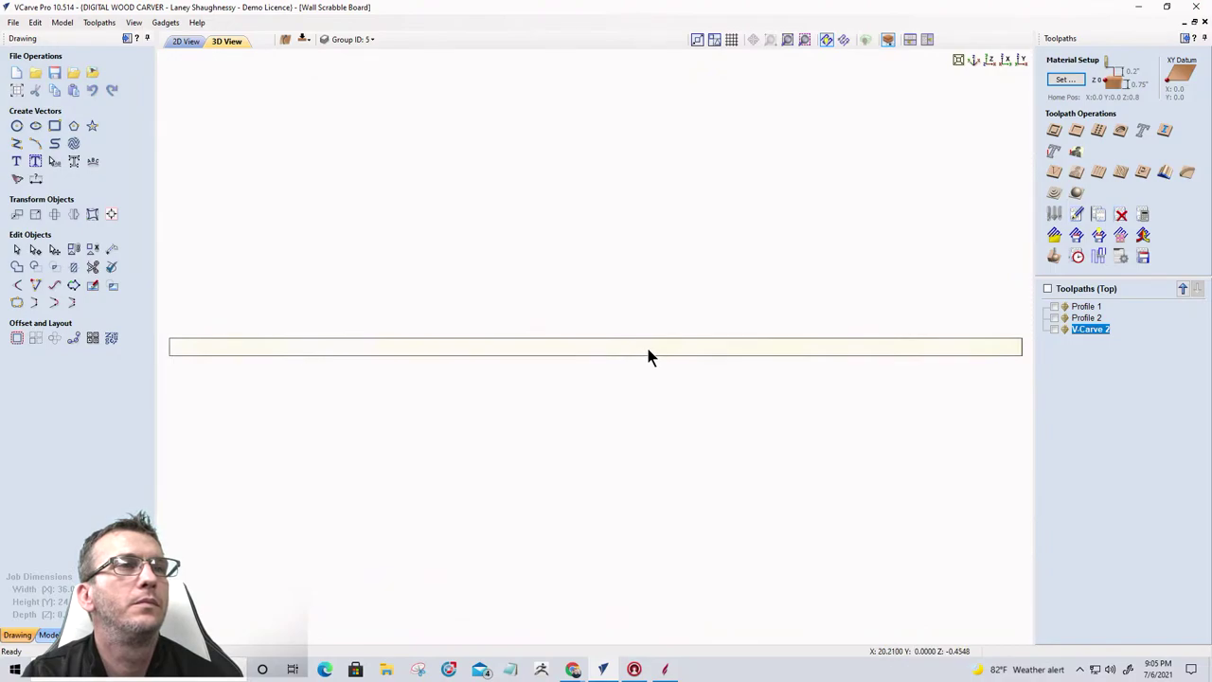
# Step: Tilt the board slab, then return it to flat front and side views
pyautogui.moveTo(650, 348); pyautogui.dragTo(932, 345)
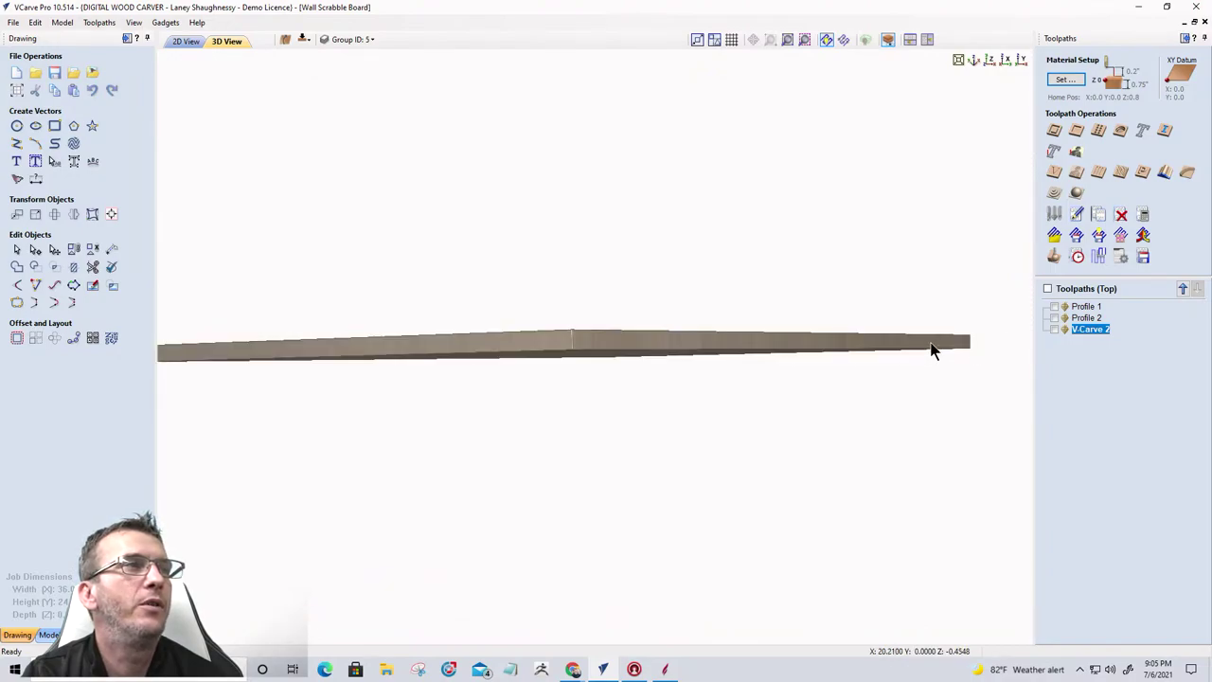
pyautogui.doubleClick(626, 354)
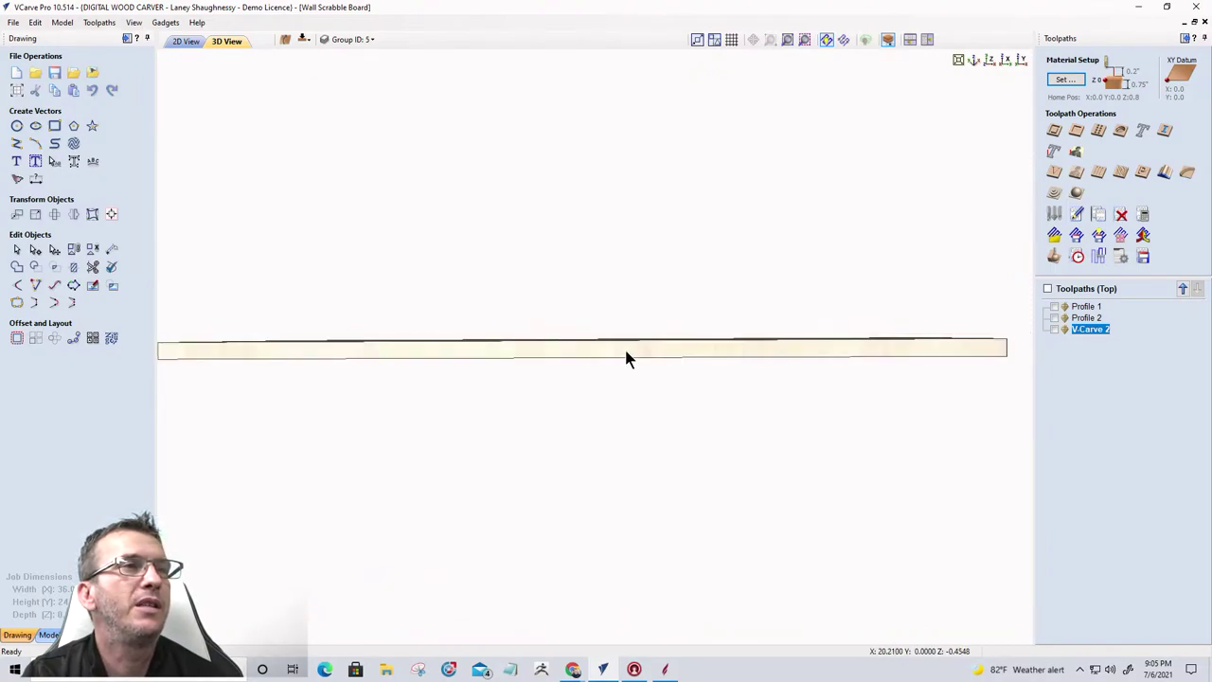
pyautogui.click(1006, 63)
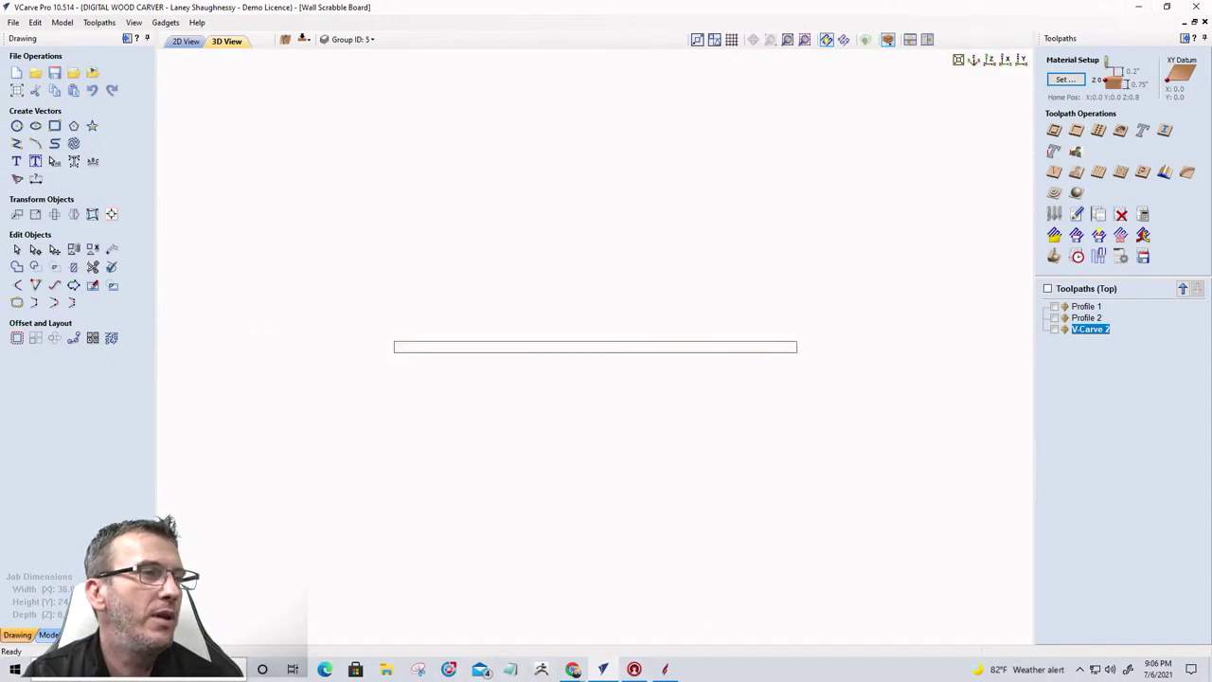
# Step: Launch Microsoft Word from the Start menu's app list
pyautogui.click(15, 670)
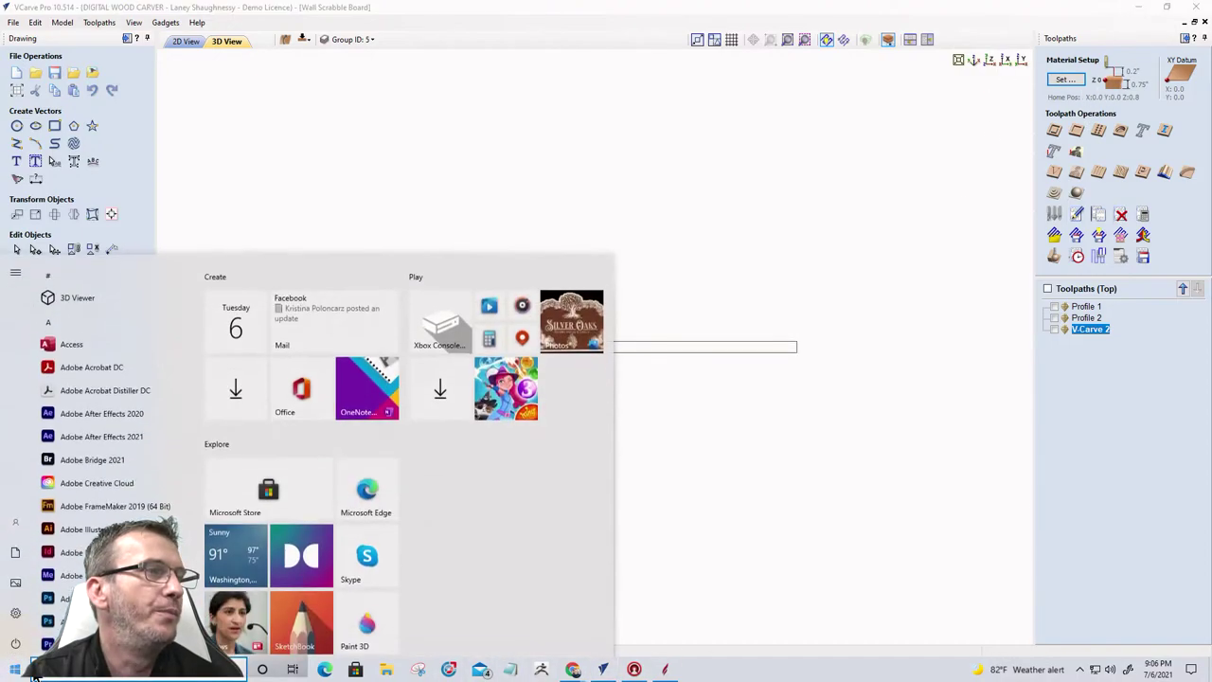
pyautogui.scroll(-20, 111, 519)
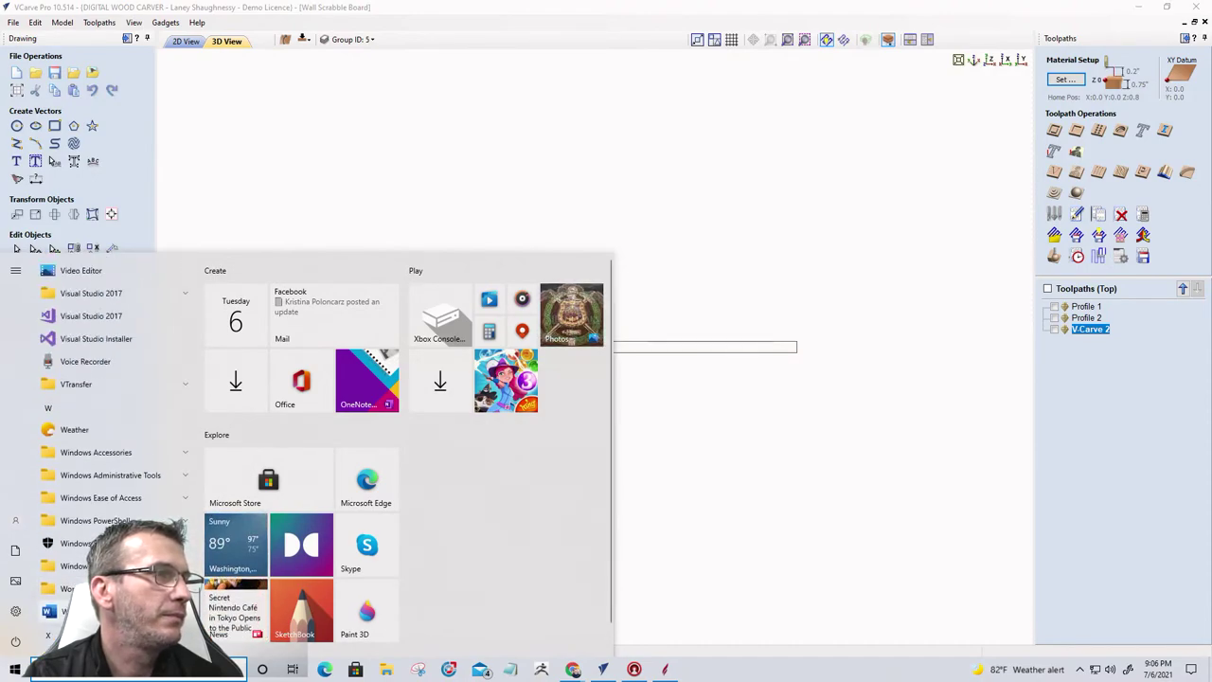
pyautogui.click(214, 598)
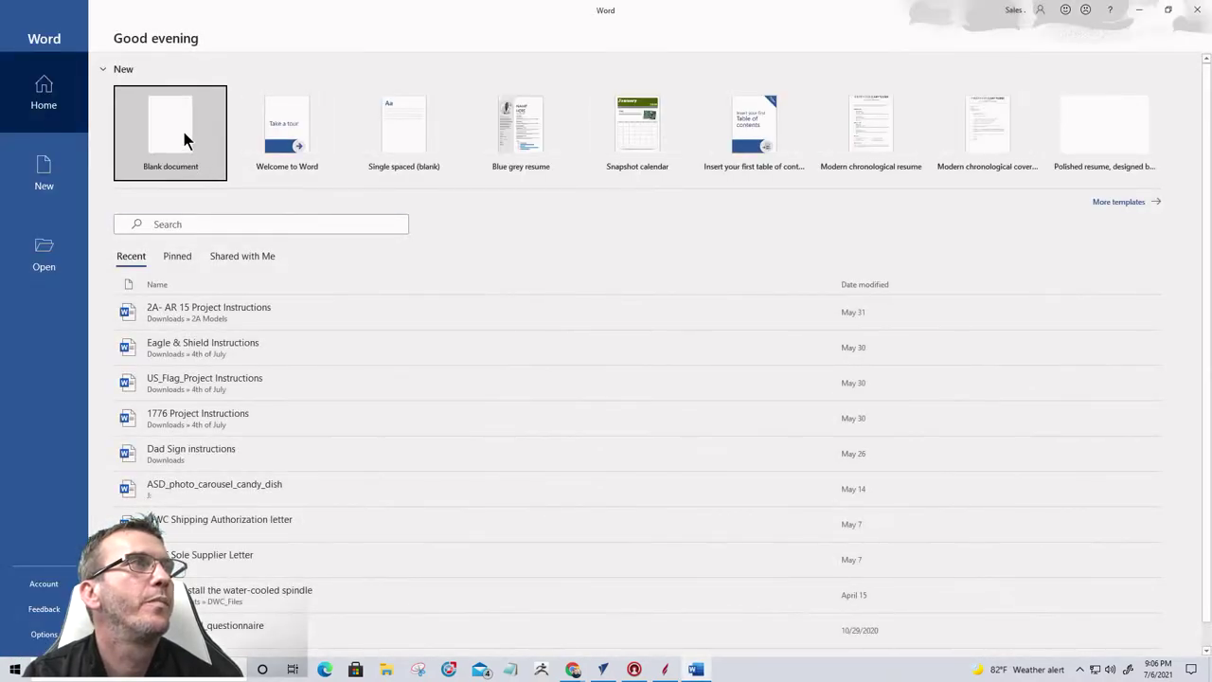
# Step: Create a blank document, insert Capture1 from Downloads, then shrink it and move it up-left
pyautogui.click(184, 133)
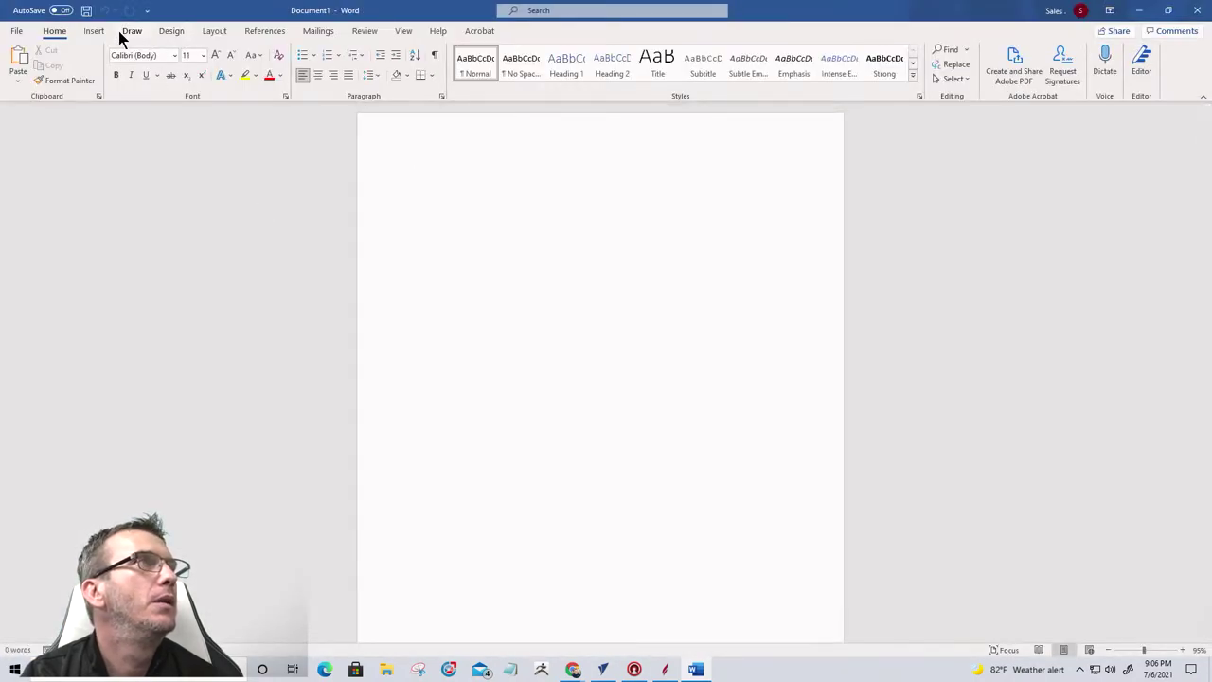
pyautogui.click(102, 35)
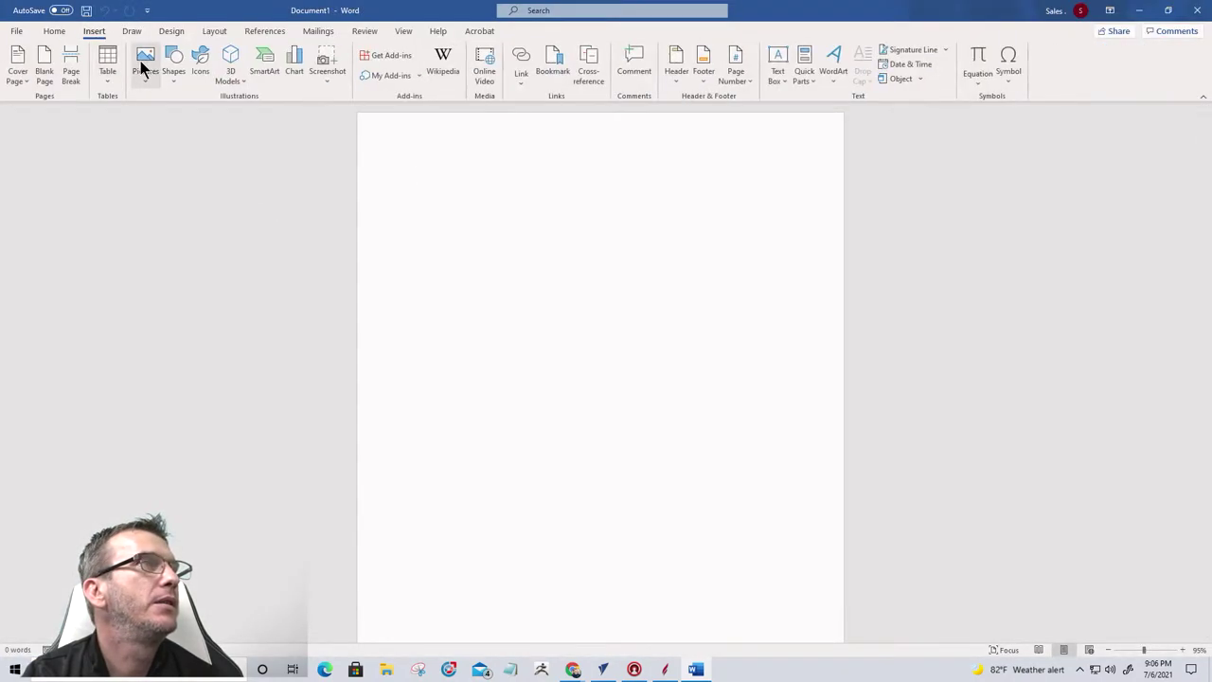
pyautogui.click(144, 71)
pyautogui.click(172, 120)
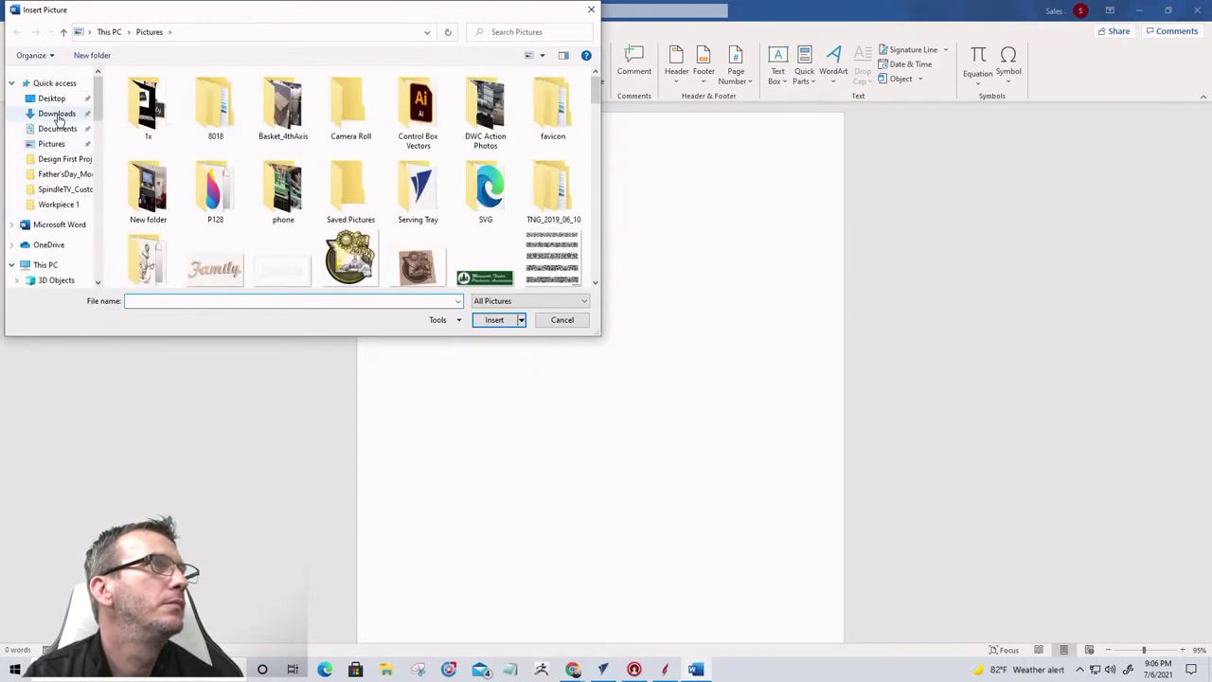
pyautogui.click(57, 114)
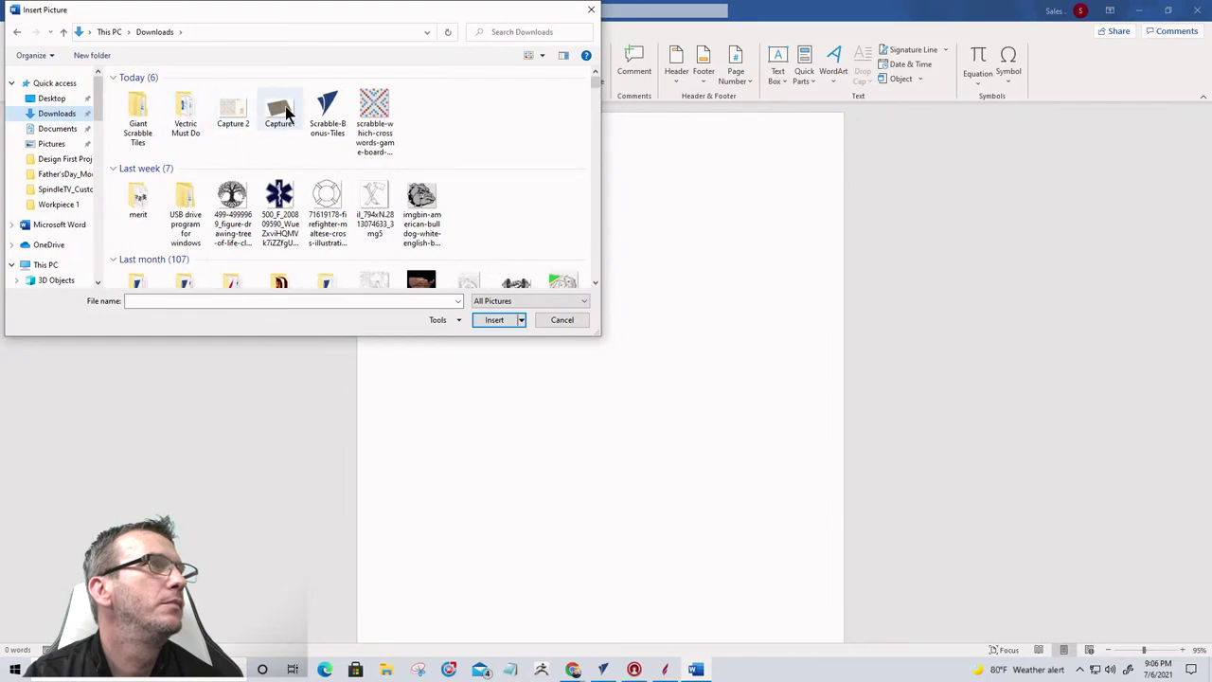
pyautogui.doubleClick(285, 110)
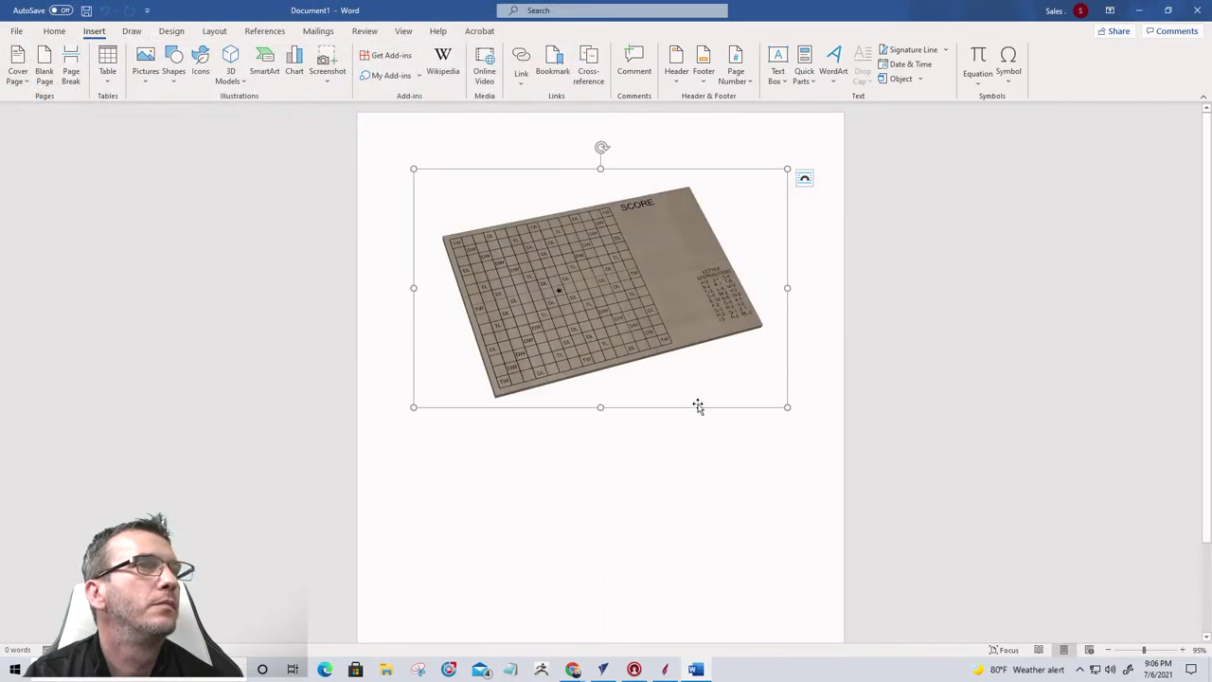
pyautogui.moveTo(787, 407); pyautogui.dragTo(670, 332)
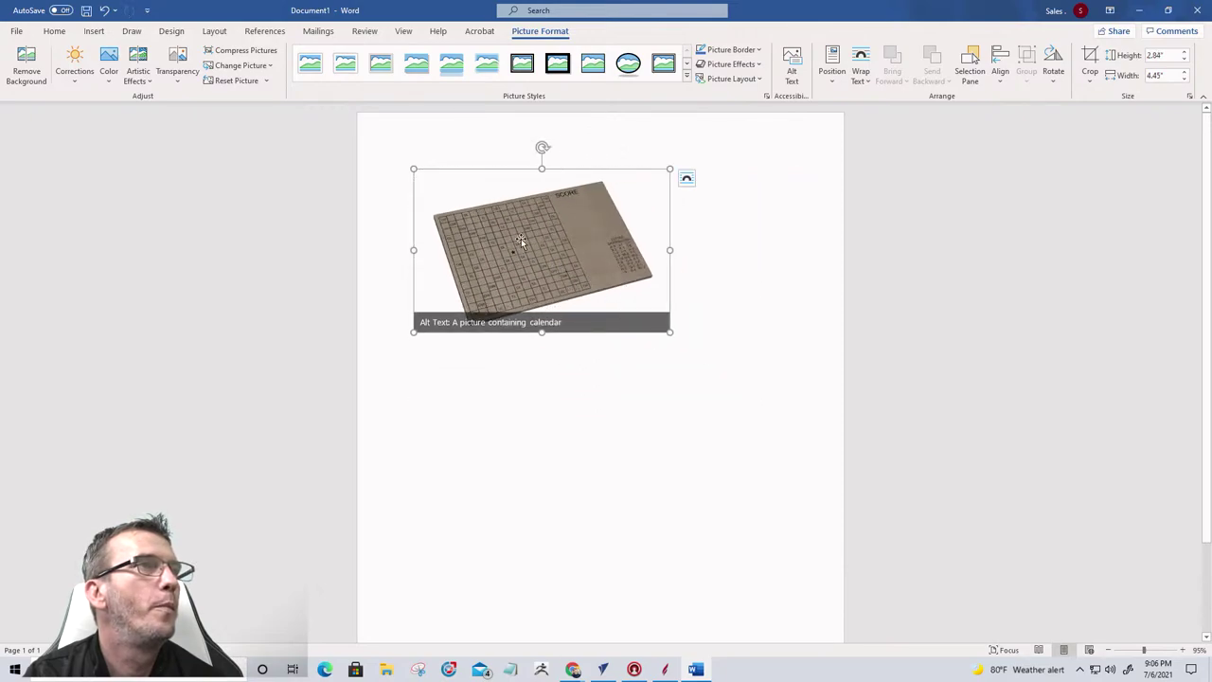
pyautogui.moveTo(521, 239); pyautogui.dragTo(496, 219)
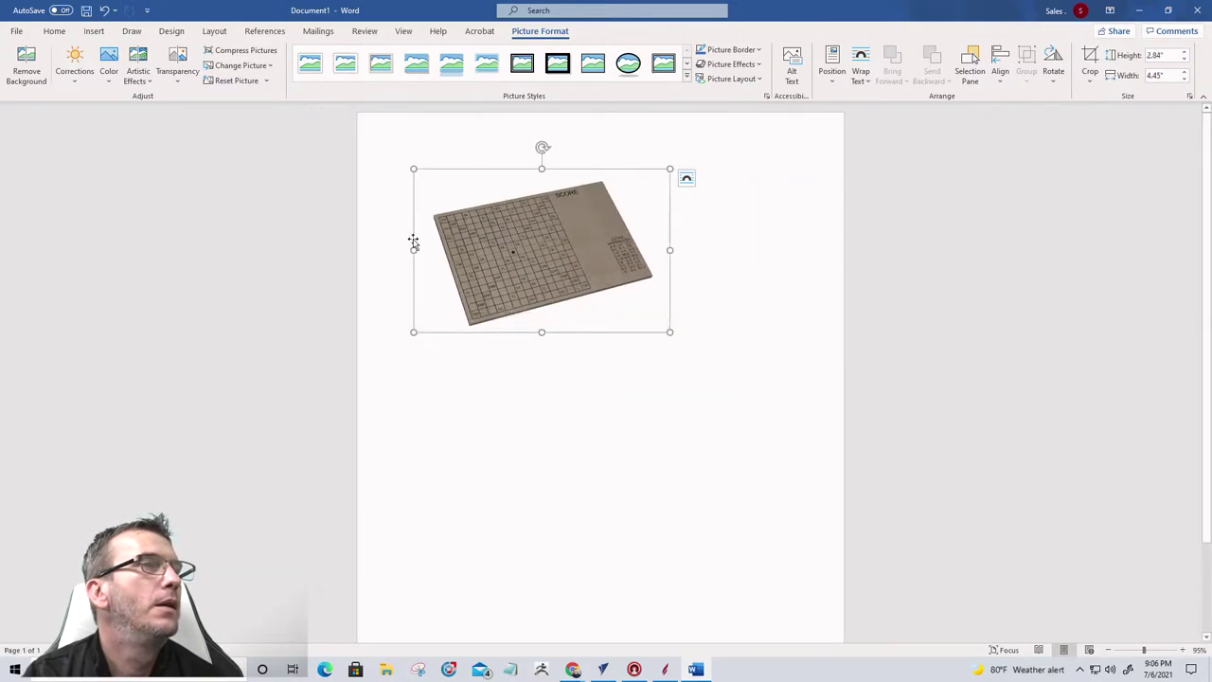
# Step: Insert the Capture 2 flat board image and shrink it to 3.27 inches tall
pyautogui.click(93, 32)
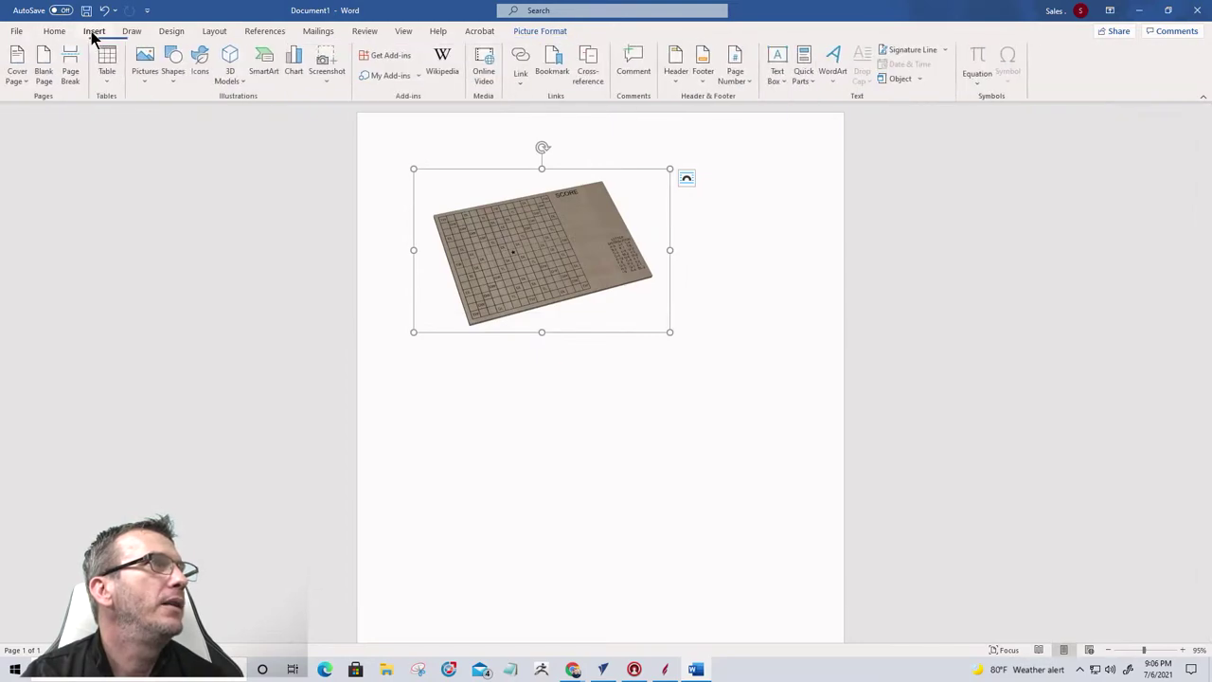
pyautogui.click(147, 68)
pyautogui.click(159, 117)
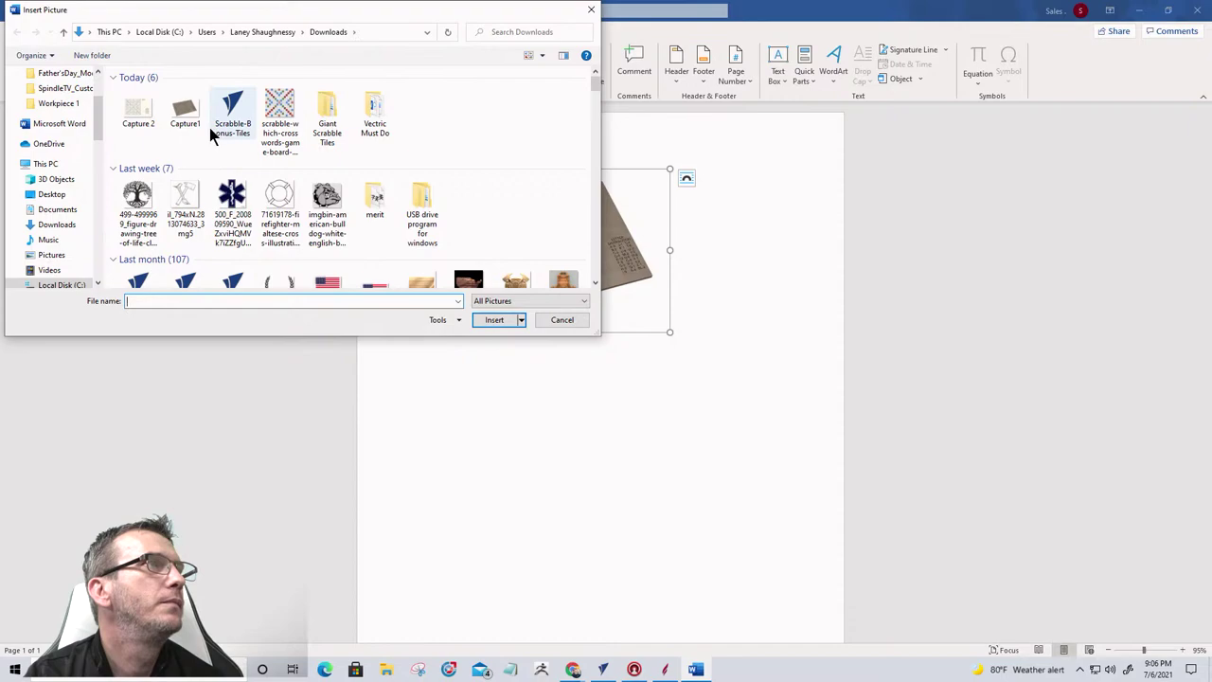
pyautogui.doubleClick(135, 112)
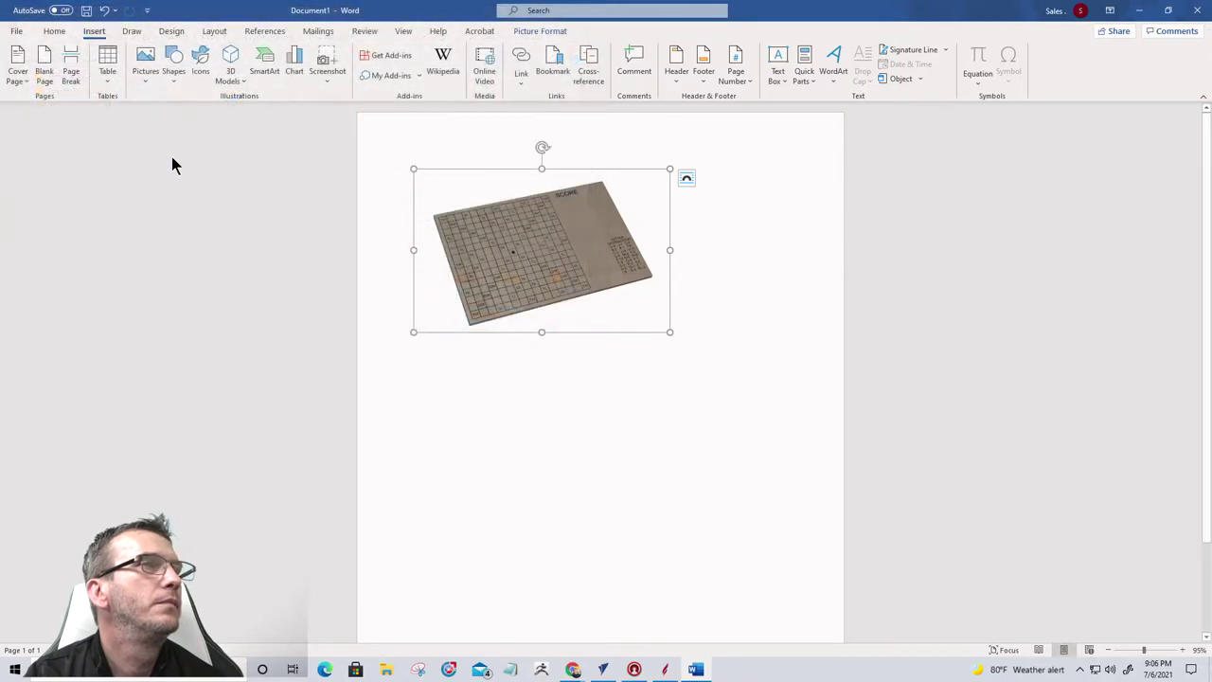
pyautogui.moveTo(413, 167); pyautogui.dragTo(558, 395)
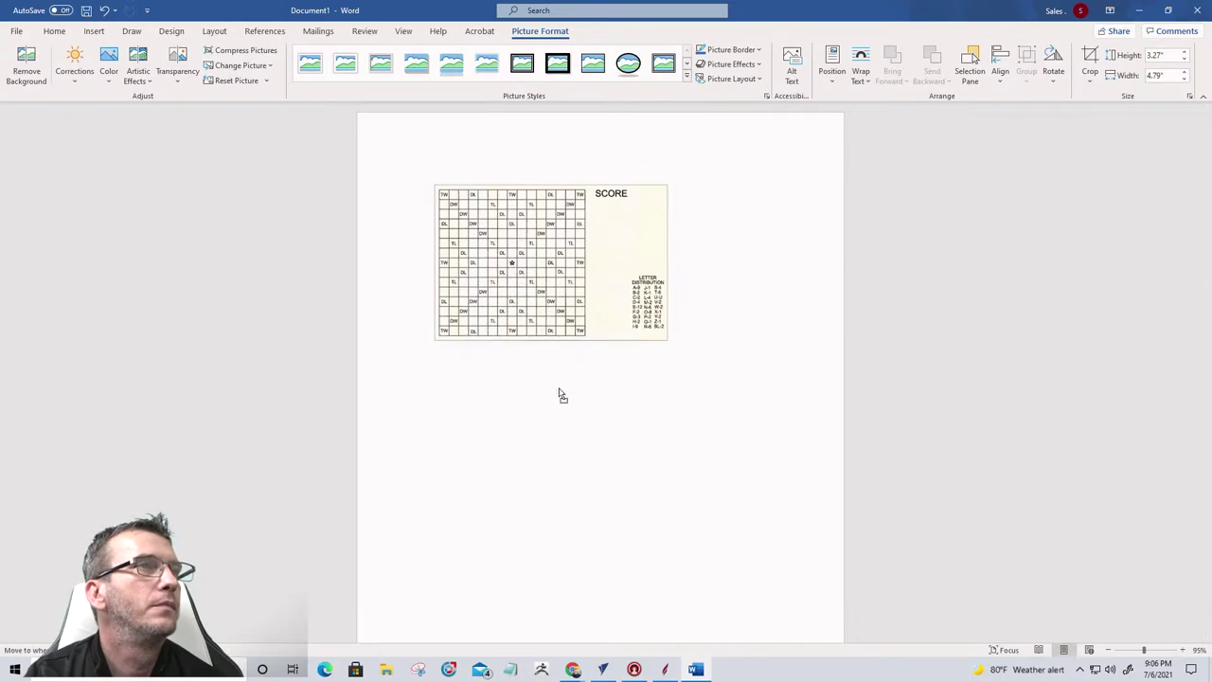
pyautogui.click(542, 273)
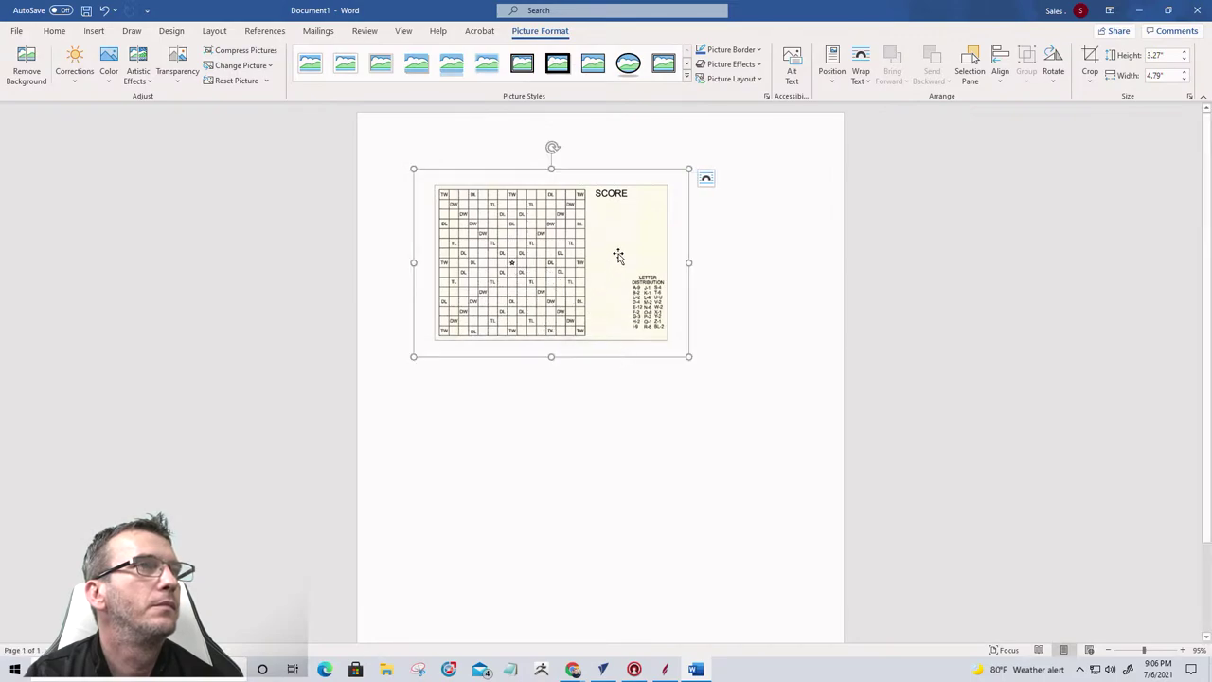
# Step: Set the score-sheet picture to Square wrapping and move it toward the page middle
pyautogui.click(706, 180)
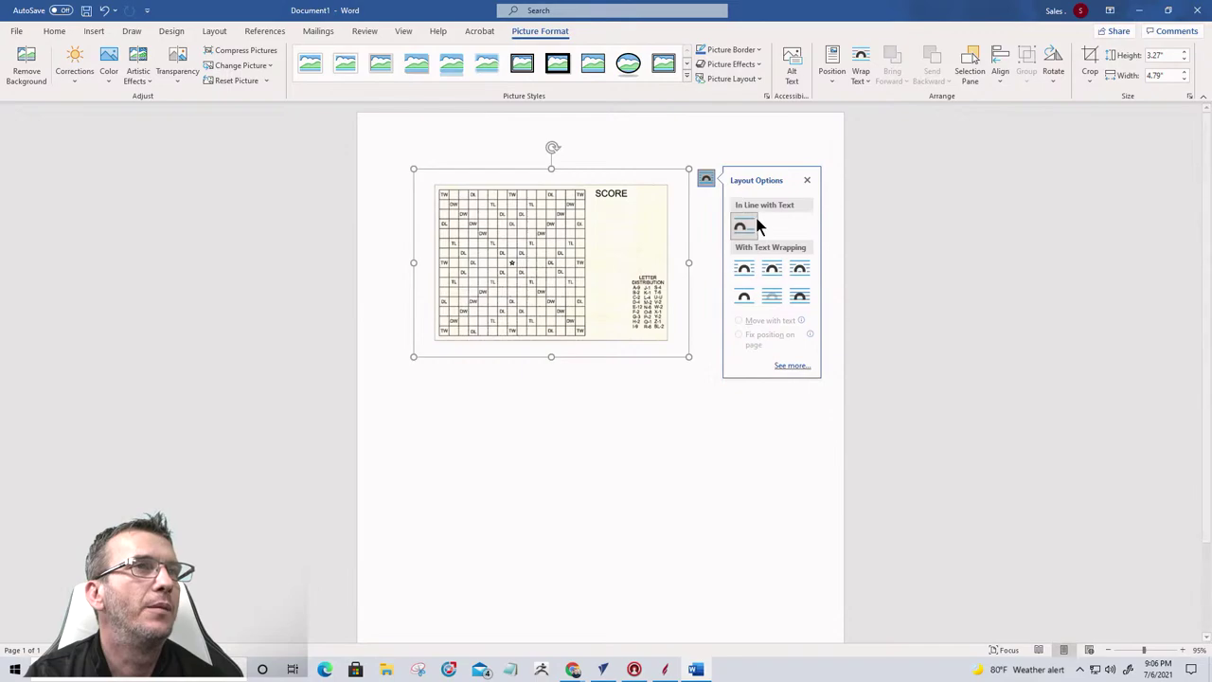
pyautogui.click(770, 272)
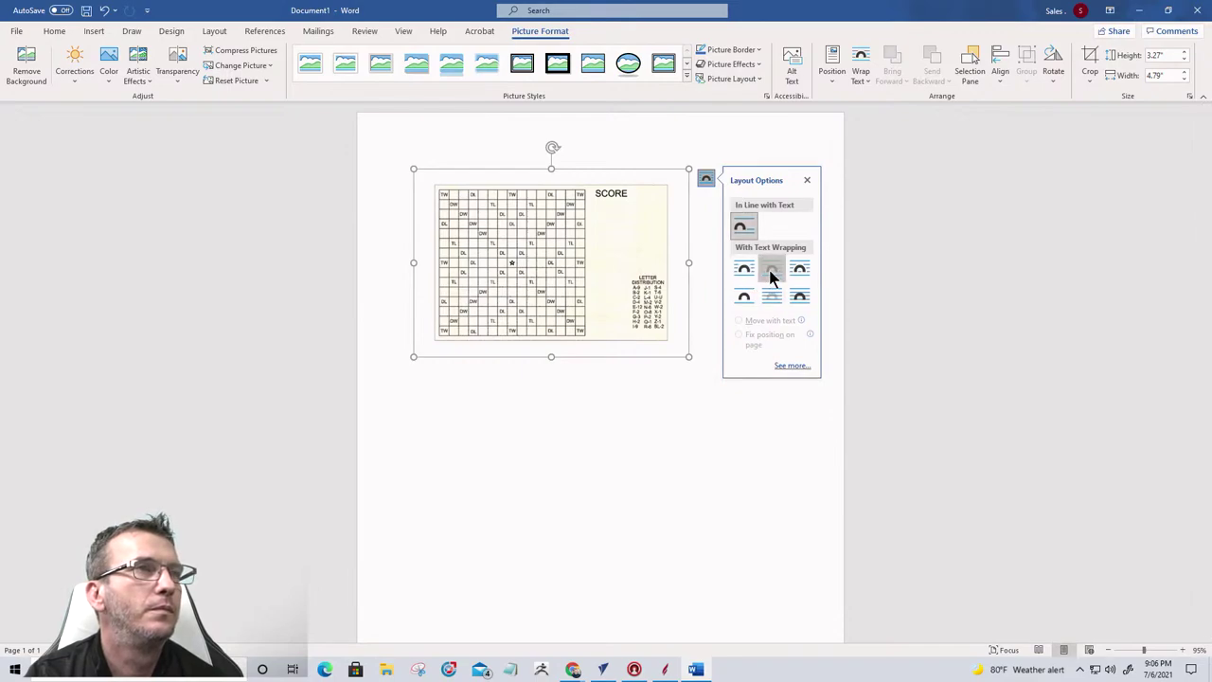
pyautogui.moveTo(520, 244); pyautogui.dragTo(590, 220)
pyautogui.click(535, 420)
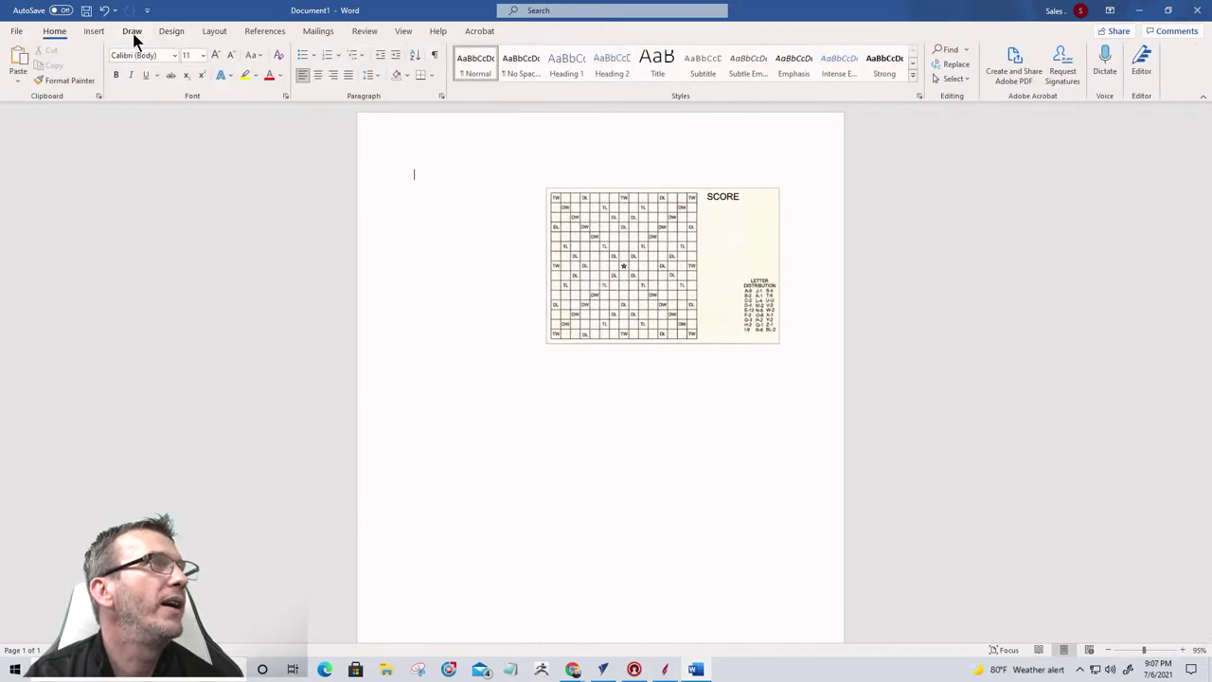
# Step: Insert the 3-D board render with Square wrapping, shrink it, and place it top-left
pyautogui.click(99, 31)
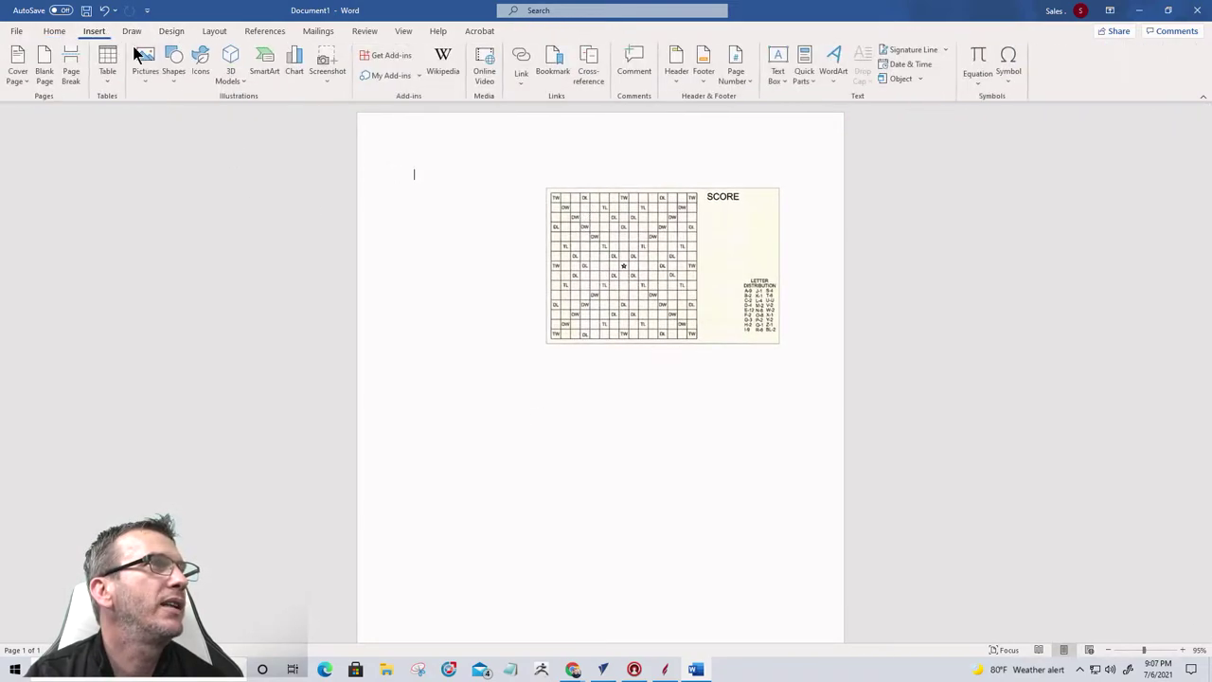
pyautogui.click(145, 67)
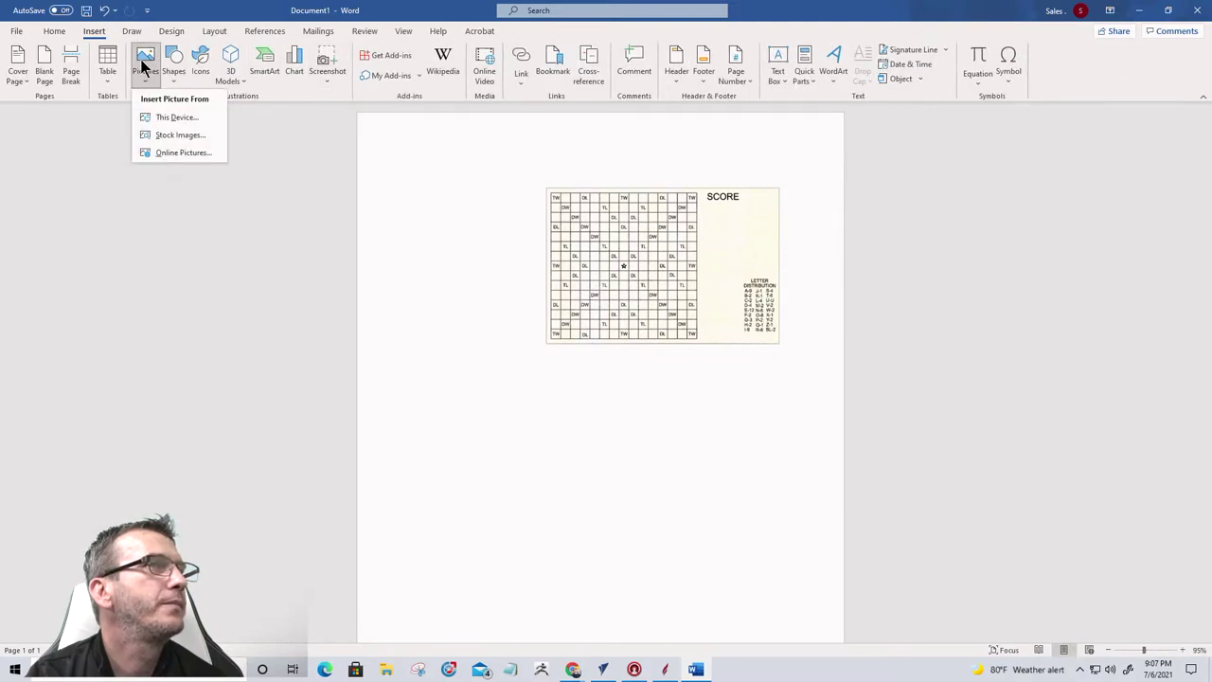
pyautogui.click(161, 117)
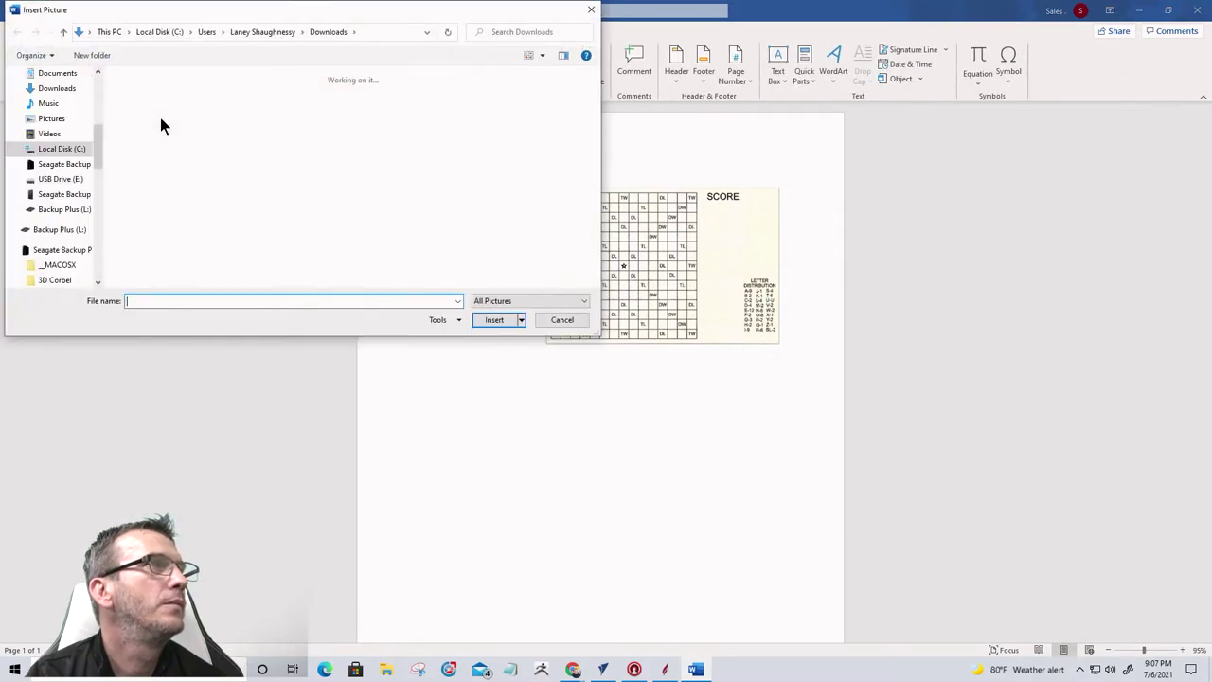
pyautogui.doubleClick(183, 112)
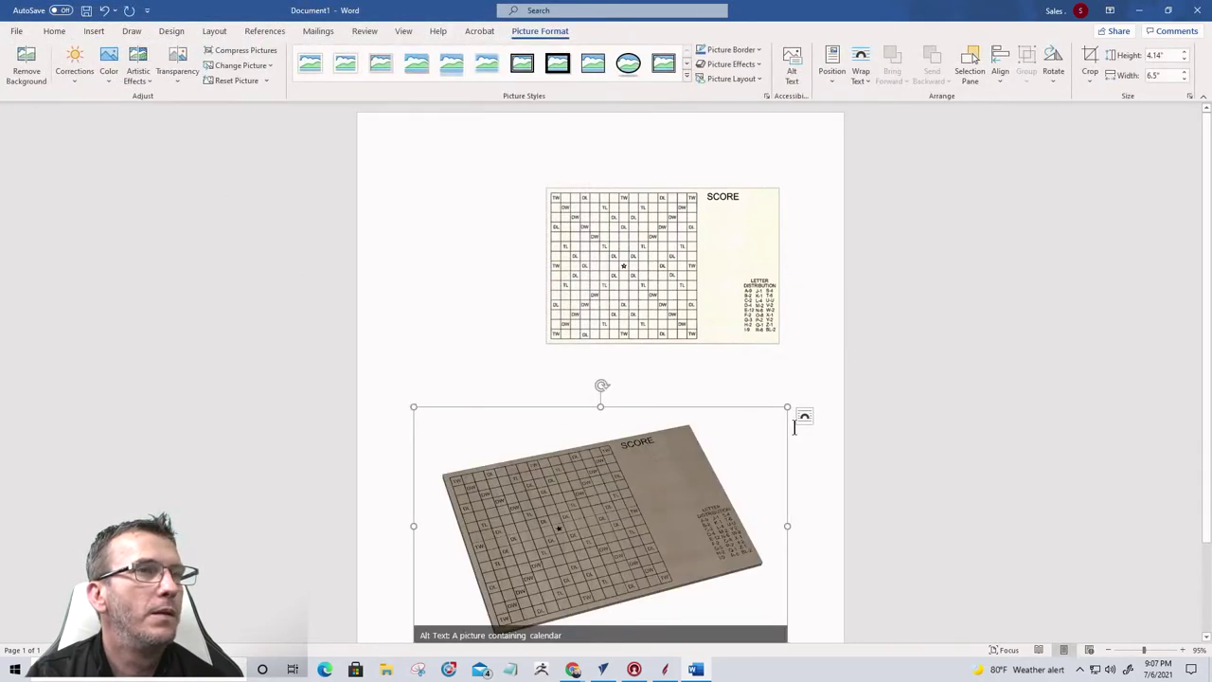
pyautogui.click(803, 418)
pyautogui.click(870, 507)
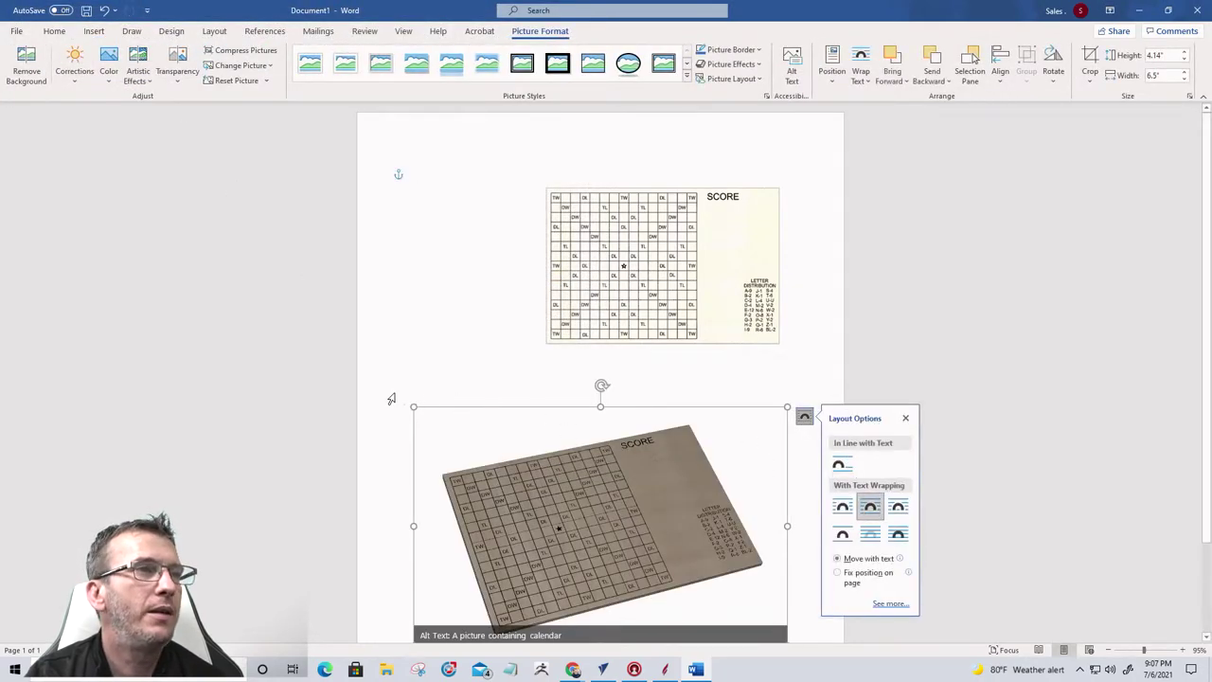
pyautogui.moveTo(413, 403); pyautogui.dragTo(558, 499)
pyautogui.moveTo(696, 586); pyautogui.dragTo(473, 188)
# Step: Move the score-sheet picture down-right and shrink it to 2.88 × 4.22 inches
pyautogui.moveTo(672, 257); pyautogui.dragTo(685, 344)
pyautogui.click(502, 272)
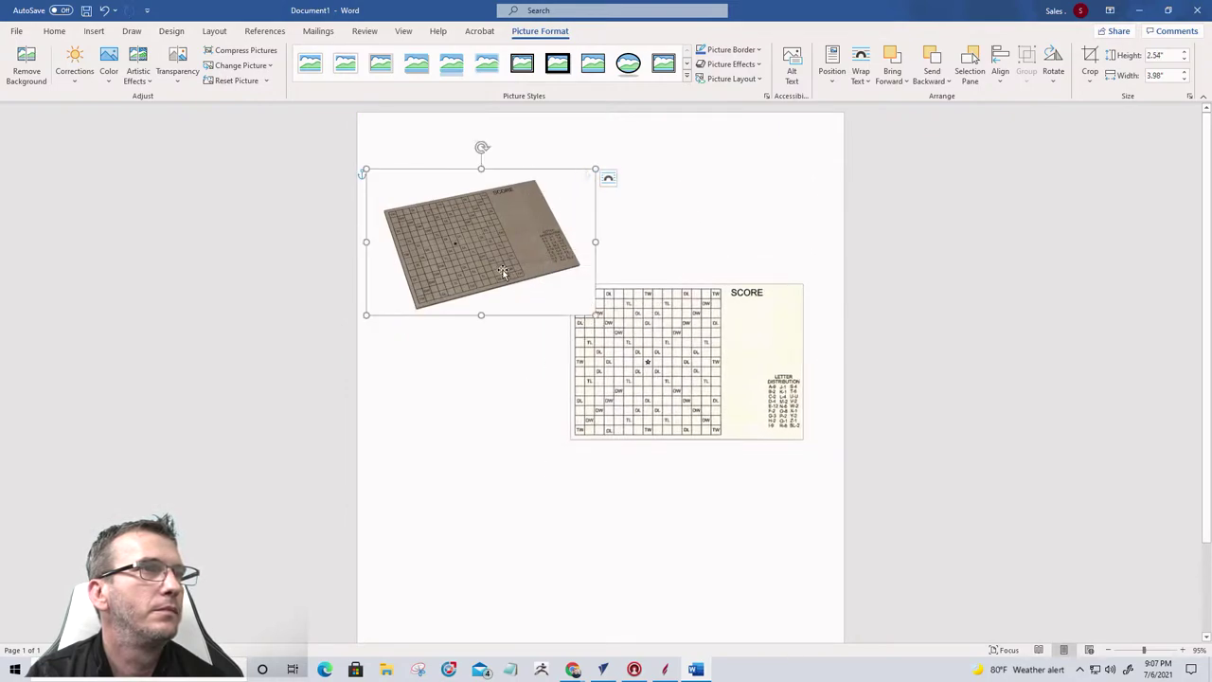
pyautogui.click(631, 327)
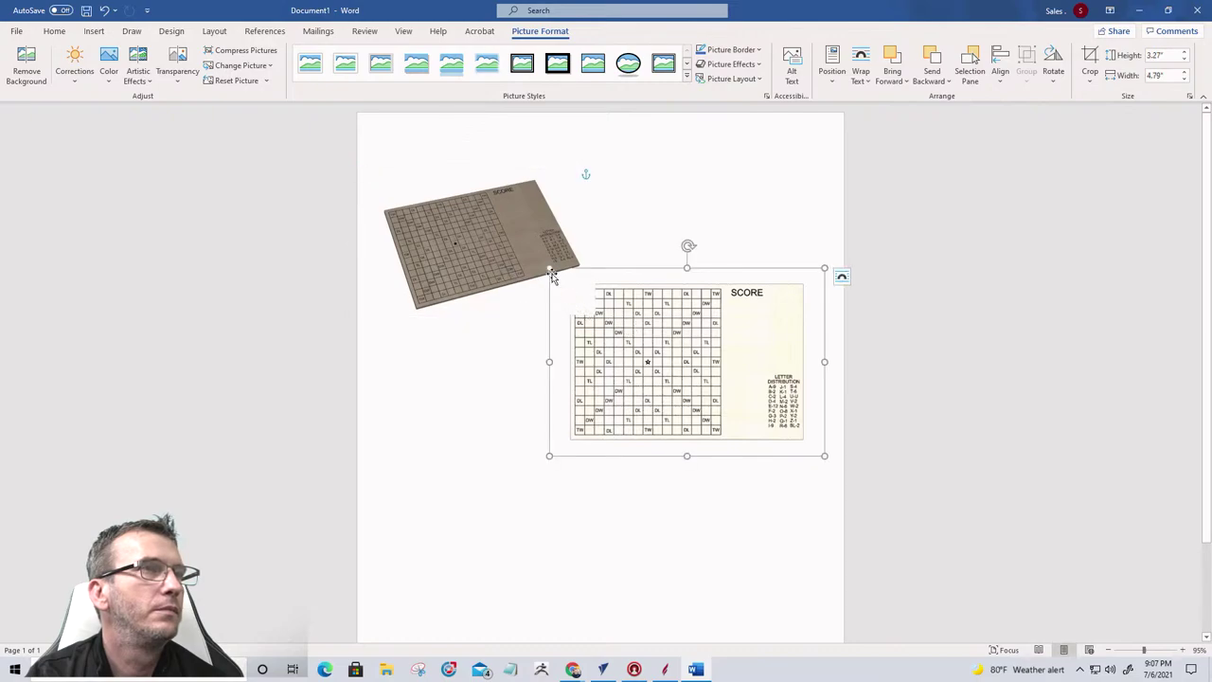
pyautogui.moveTo(547, 269); pyautogui.dragTo(581, 305)
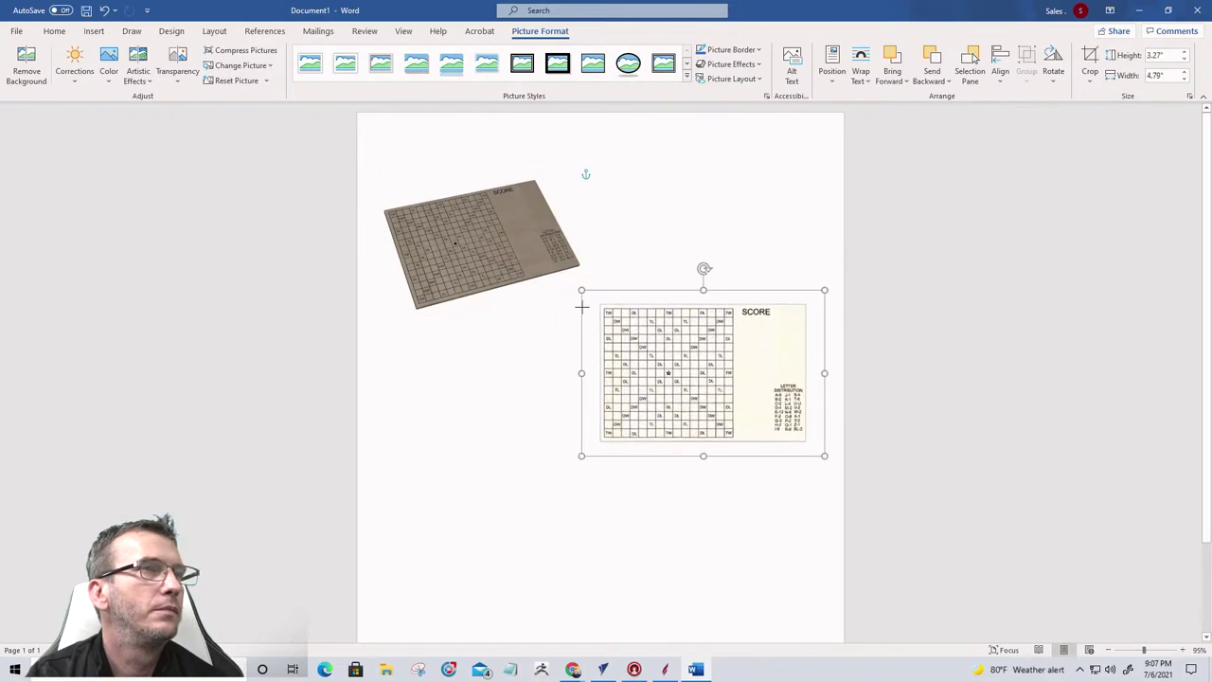
pyautogui.moveTo(655, 332); pyautogui.dragTo(654, 286)
pyautogui.moveTo(465, 406); pyautogui.dragTo(619, 407)
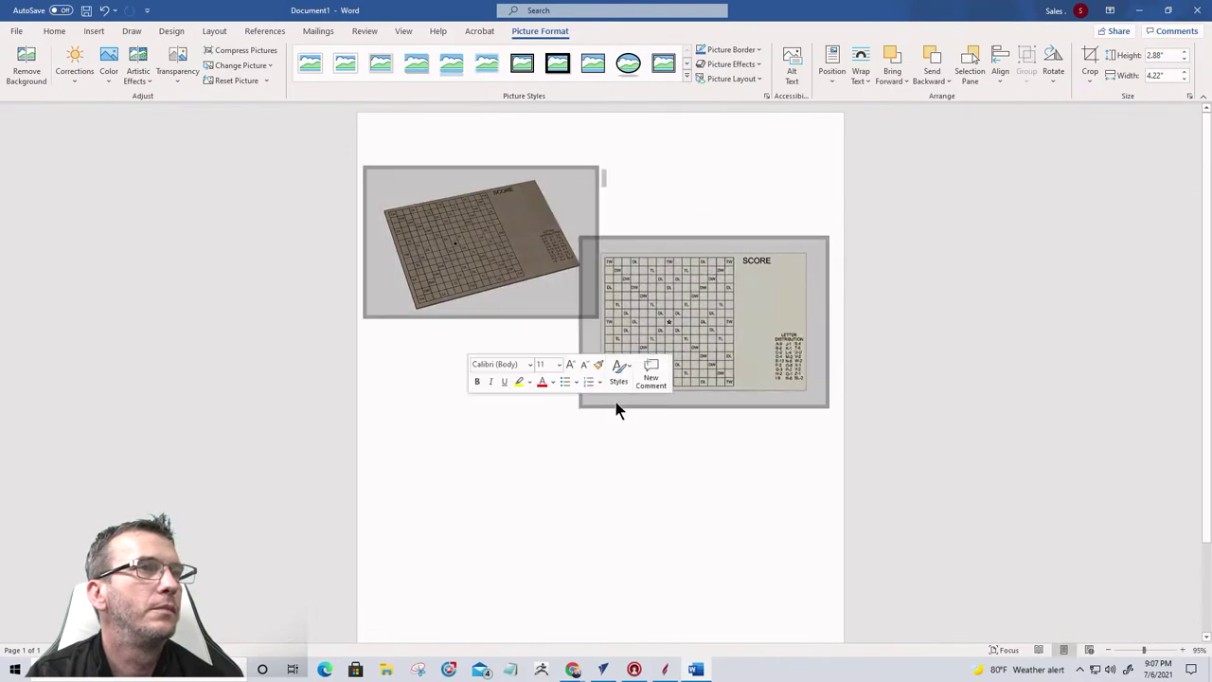
pyautogui.scroll(-1, 522, 404)
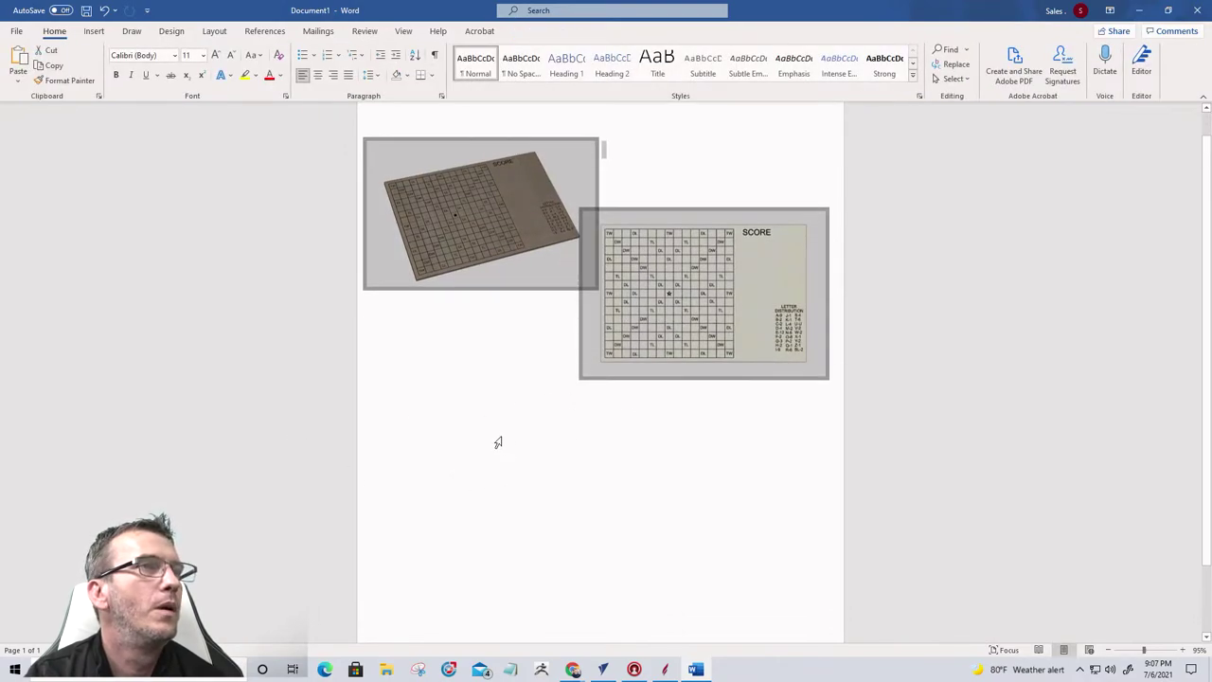
pyautogui.click(510, 236)
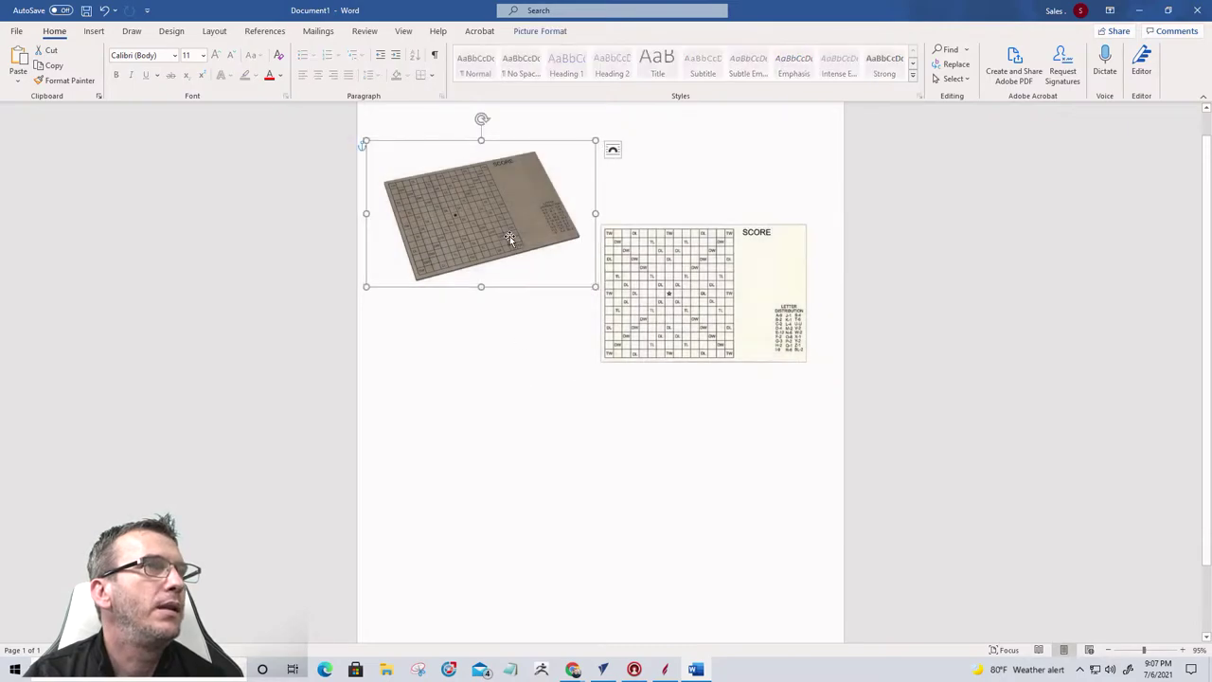
pyautogui.tripleClick(495, 345)
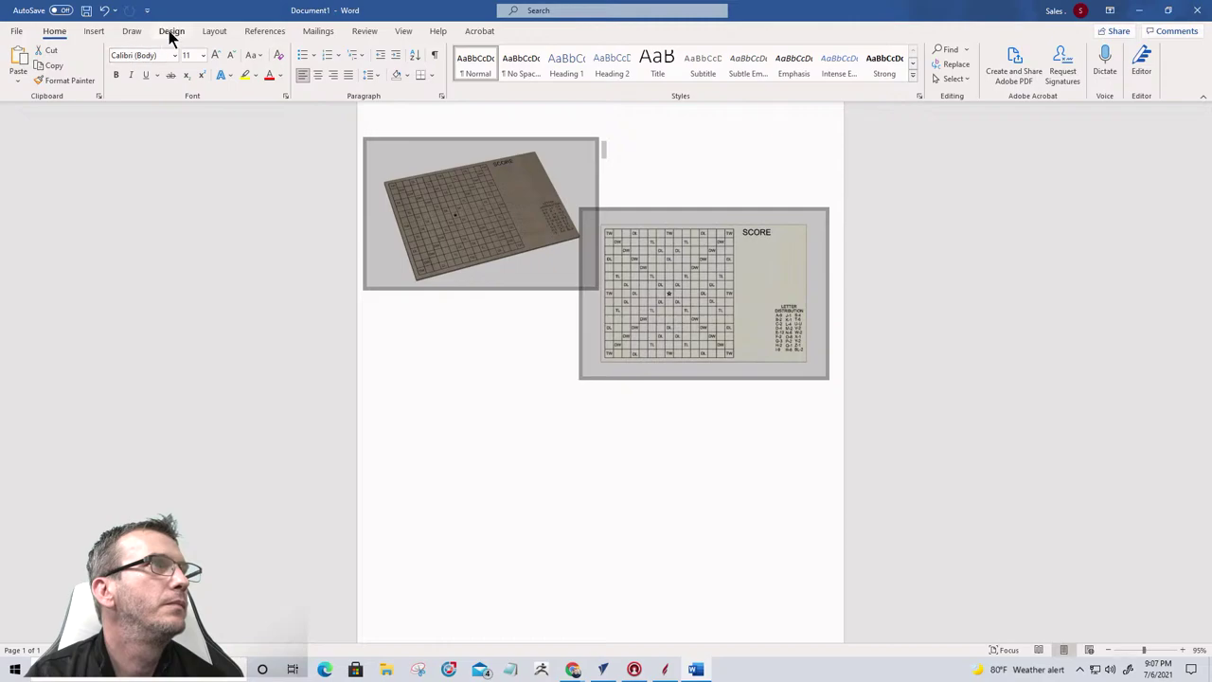
pyautogui.click(398, 33)
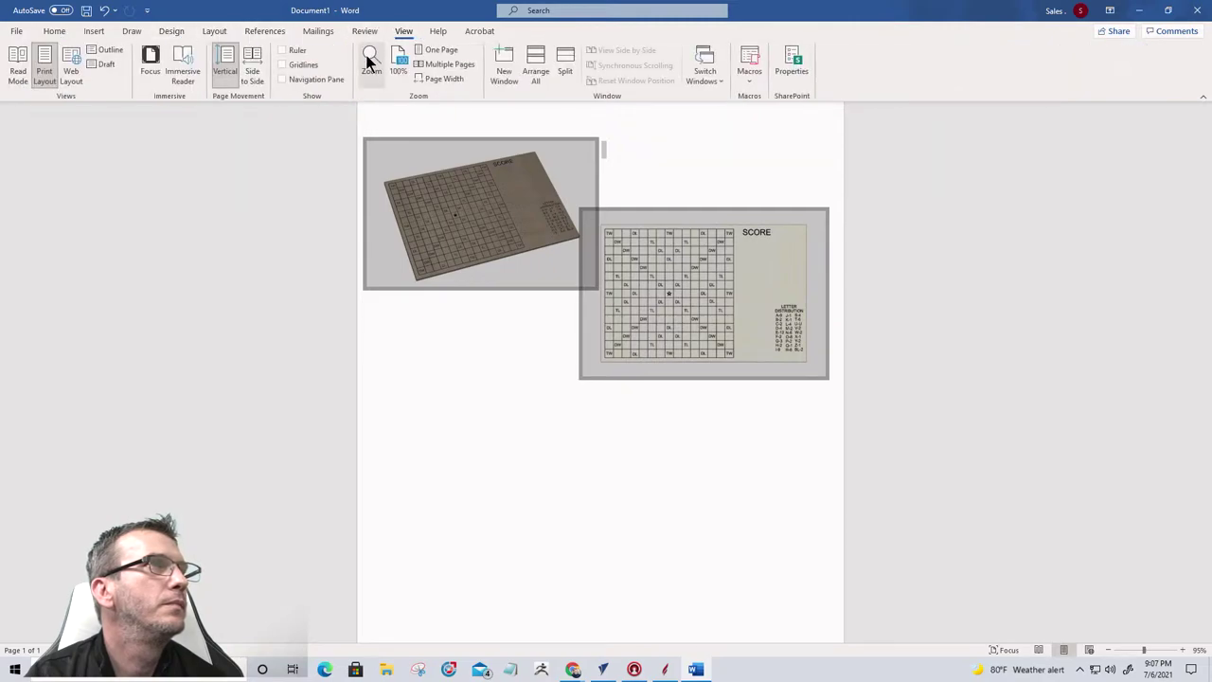
pyautogui.click(399, 62)
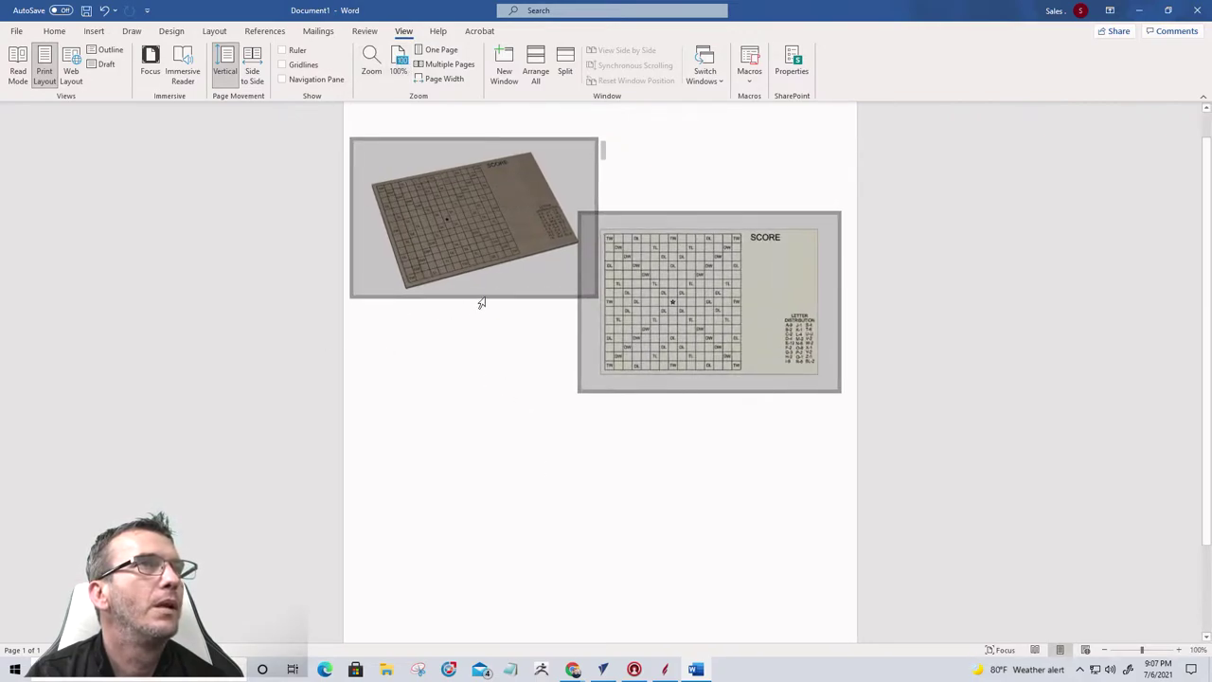
pyautogui.click(95, 32)
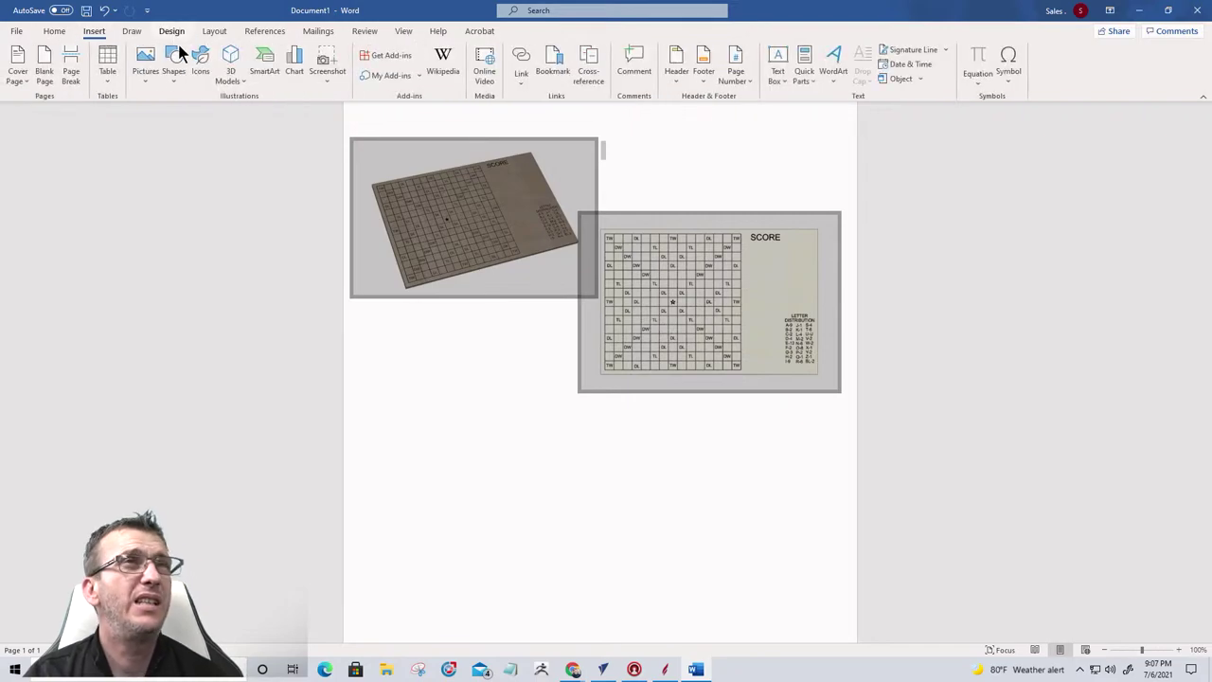
pyautogui.click(440, 248)
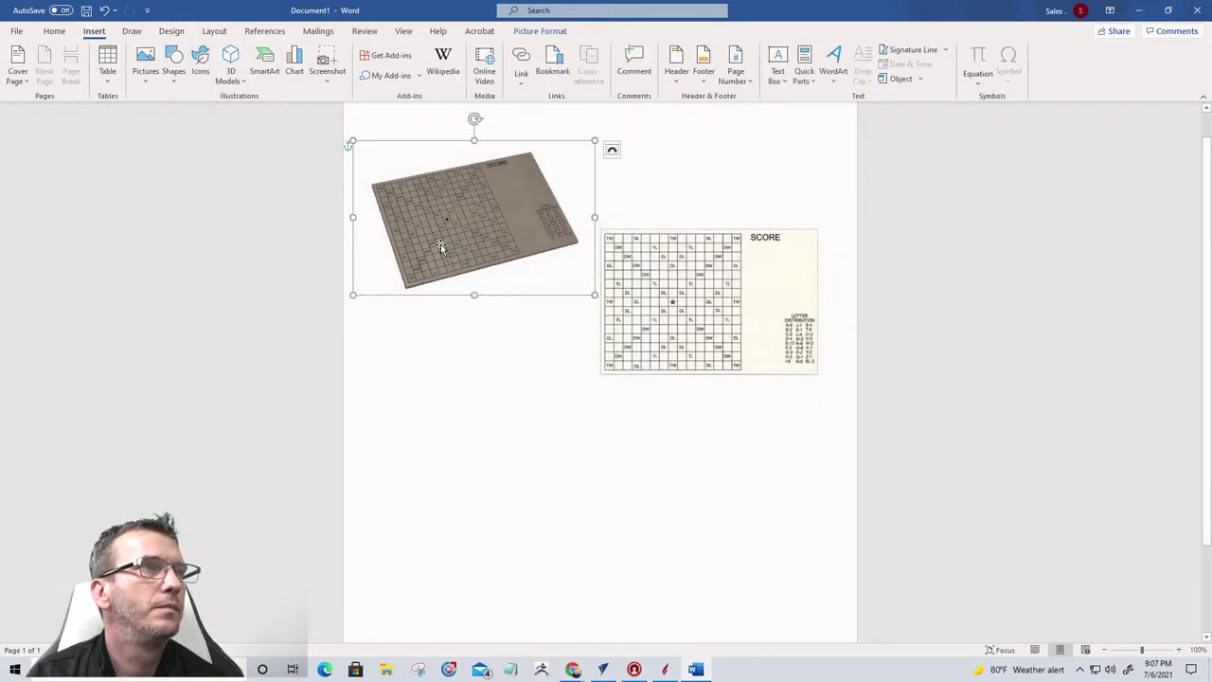
pyautogui.scroll(1, 439, 233)
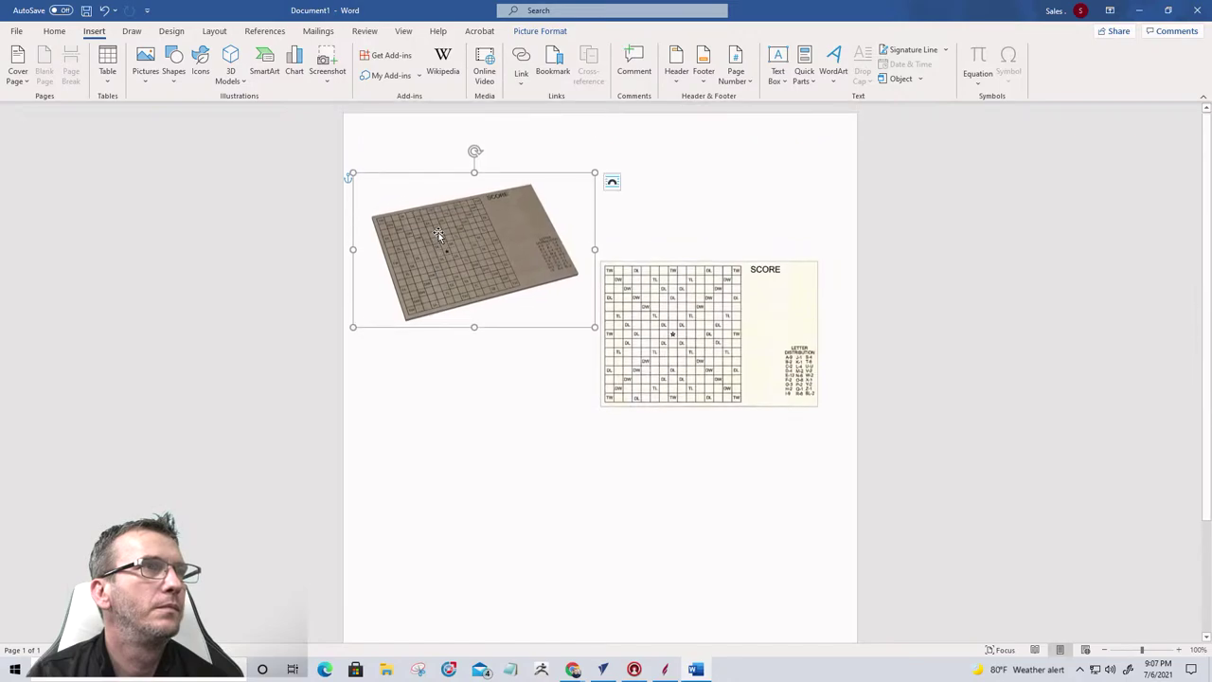
pyautogui.click(612, 181)
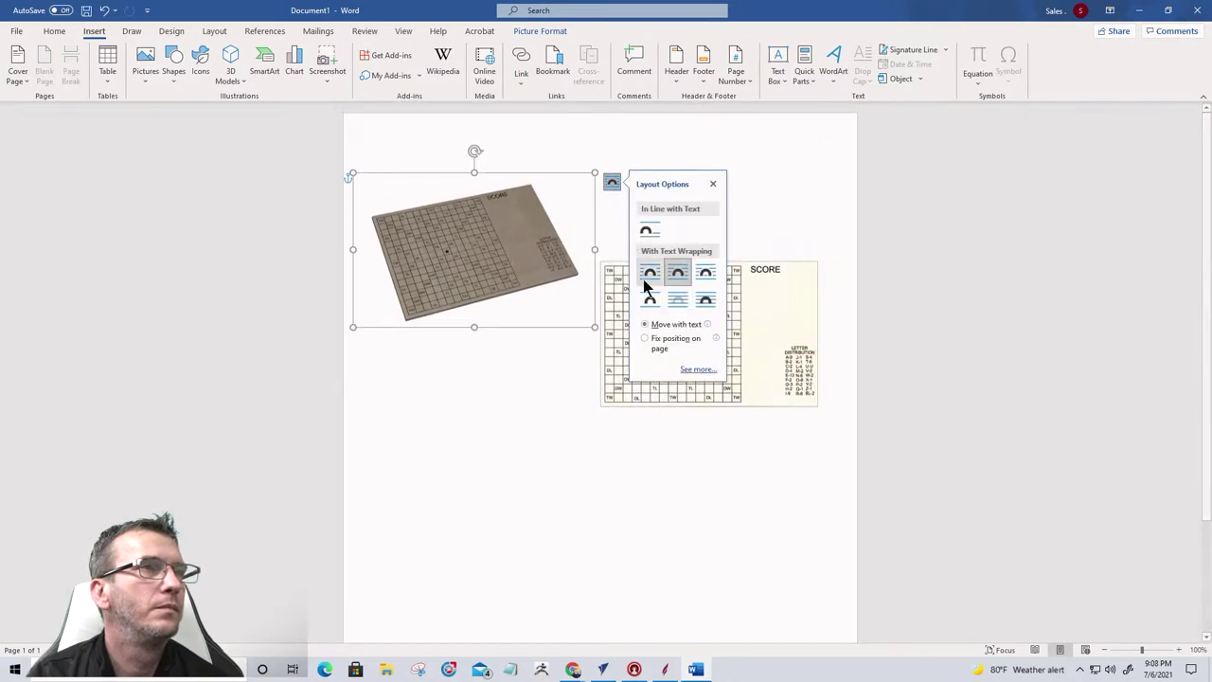
pyautogui.click(673, 277)
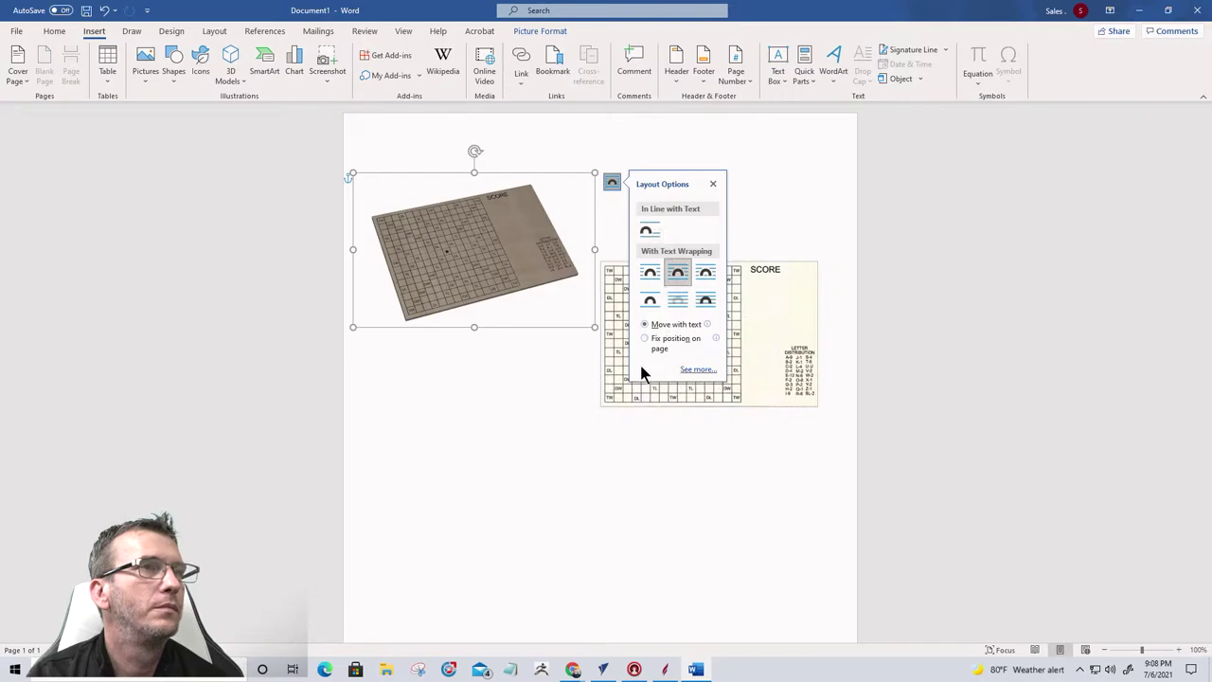
pyautogui.click(713, 184)
pyautogui.click(542, 408)
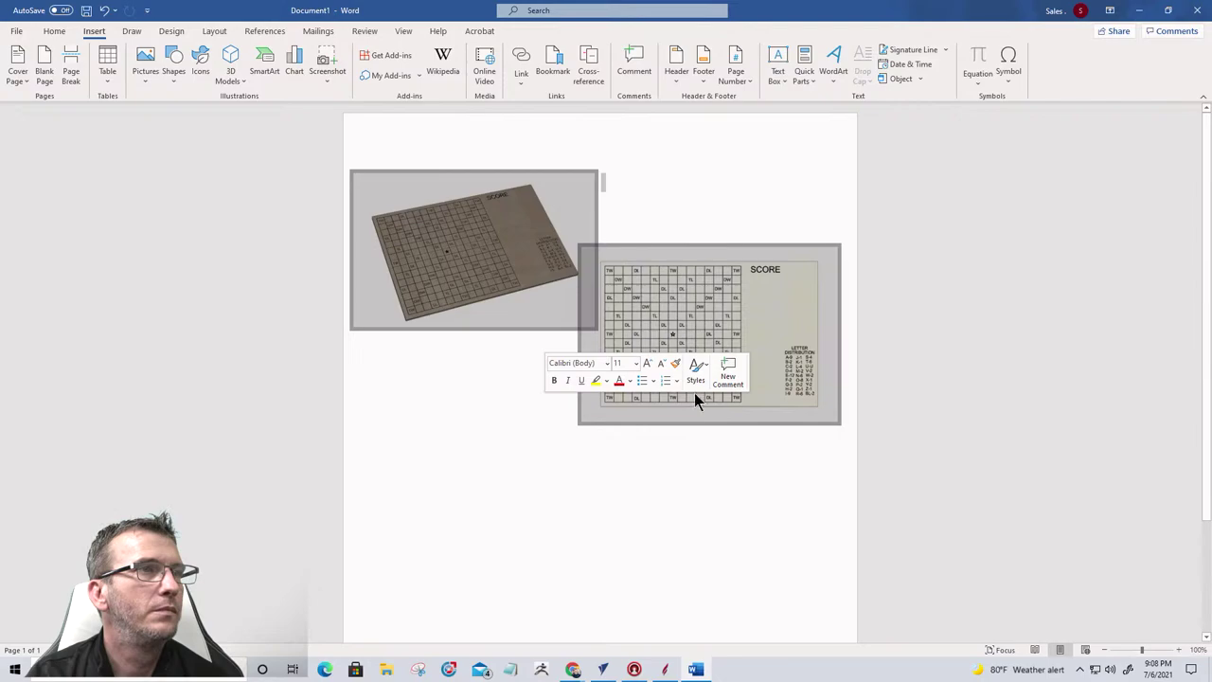
pyautogui.click(704, 370)
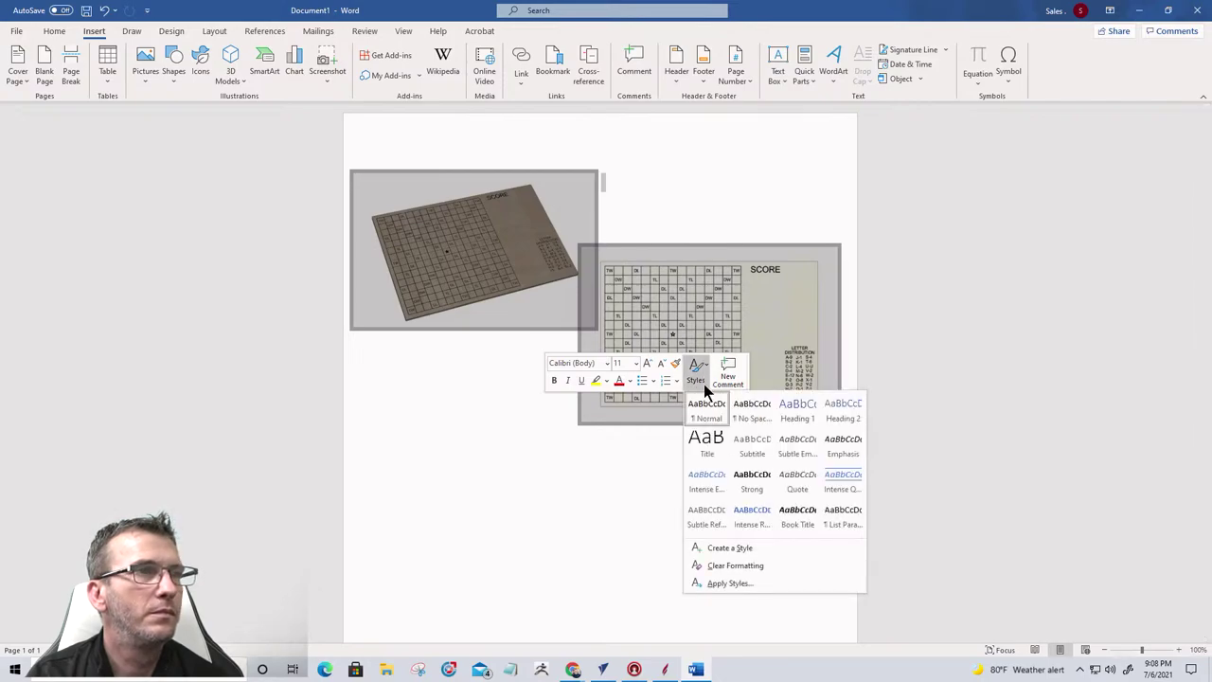
pyautogui.click(705, 410)
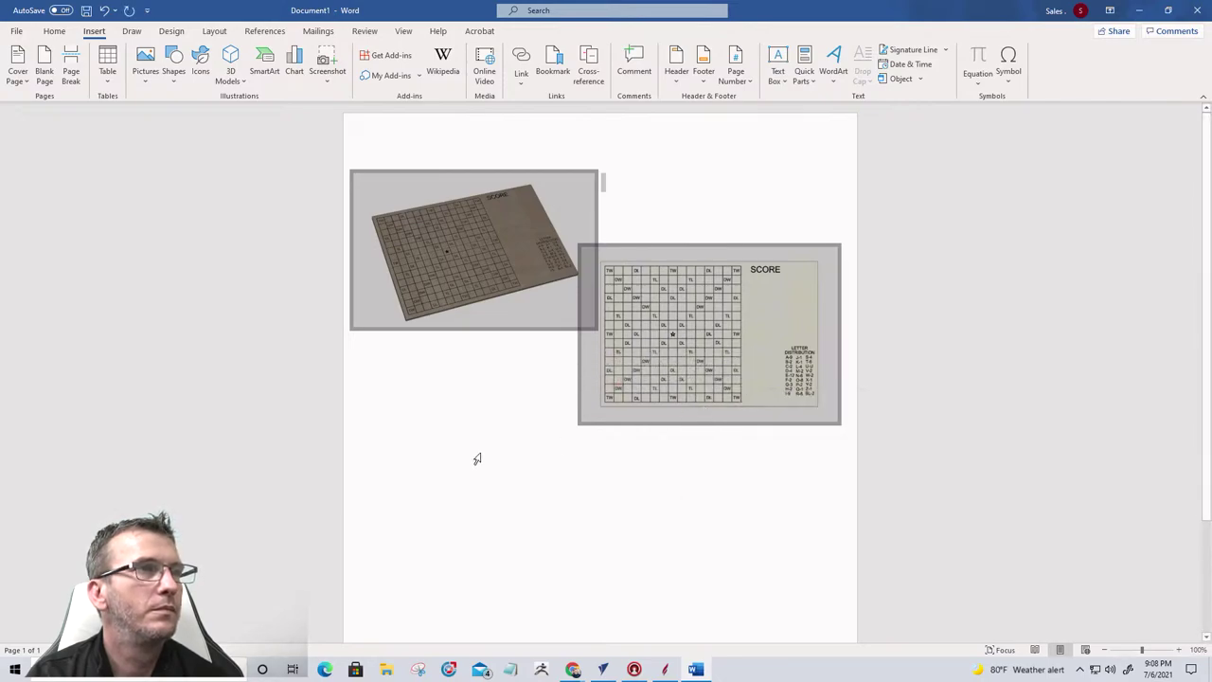
pyautogui.click(477, 459)
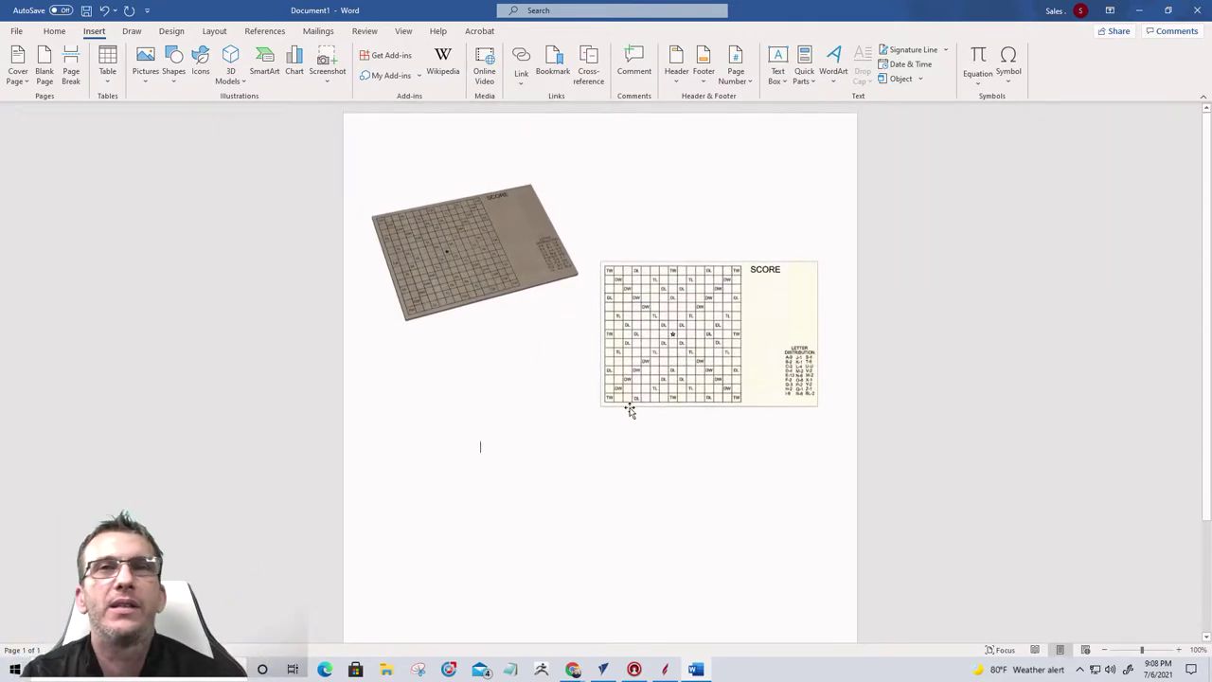
pyautogui.scroll(-3, 629, 398)
pyautogui.scroll(3, 633, 398)
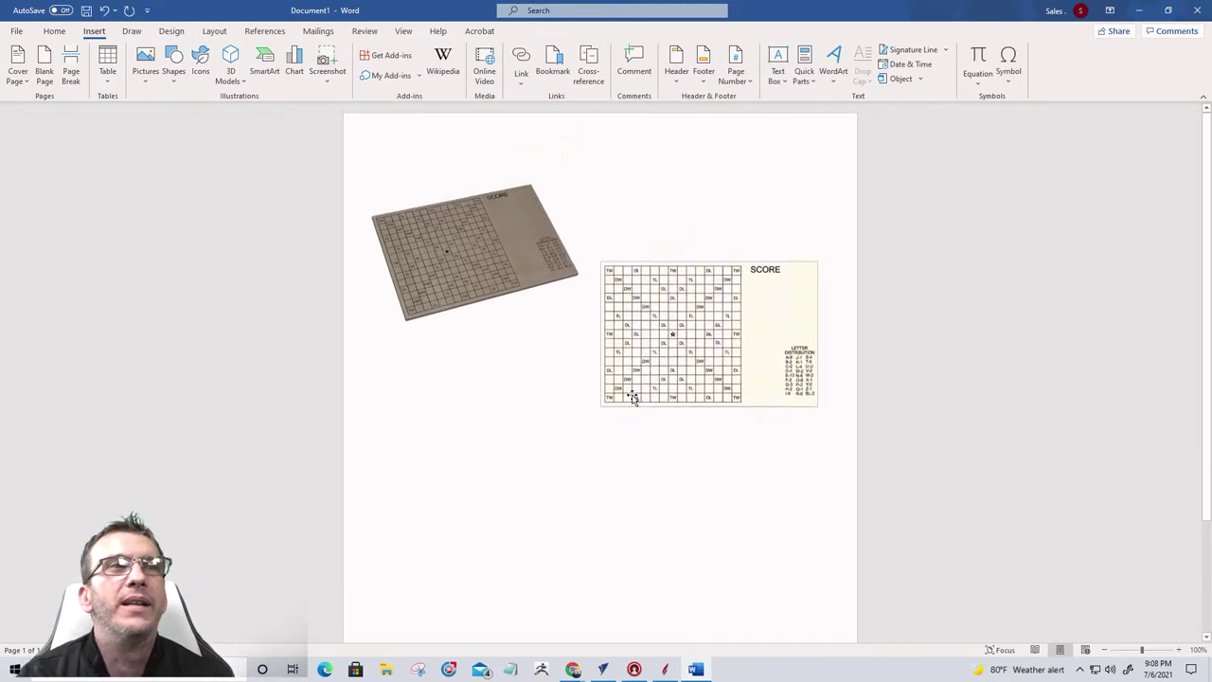
pyautogui.click(1199, 19)
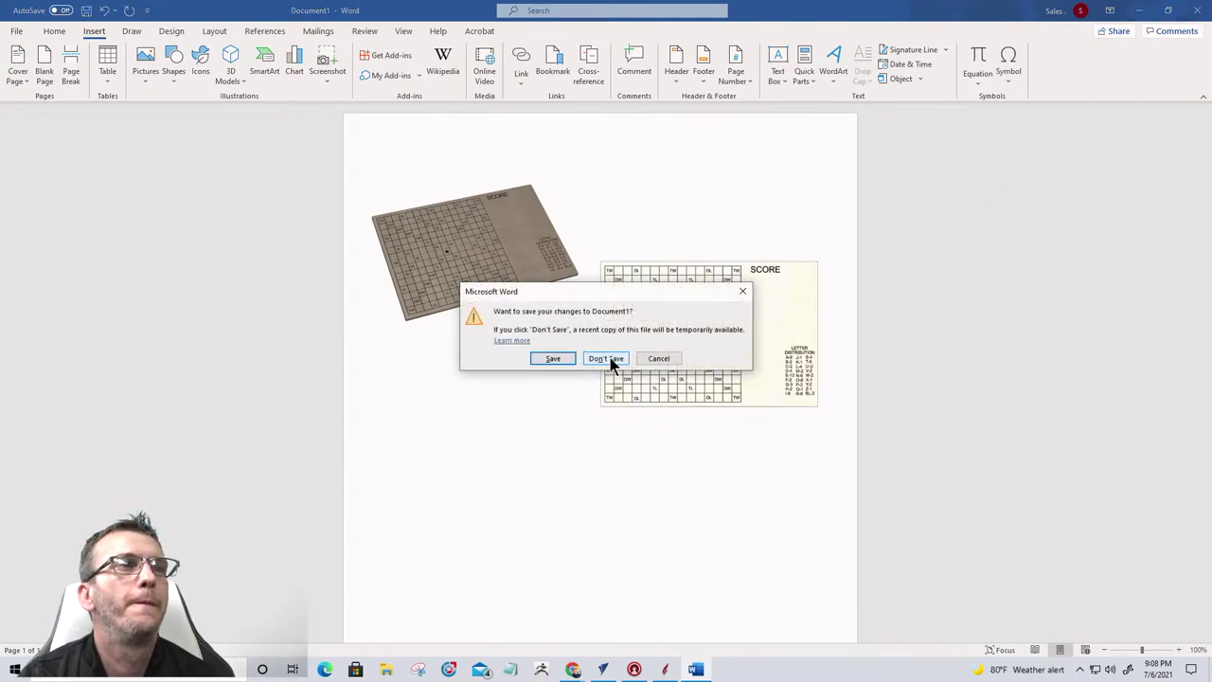
pyautogui.click(606, 359)
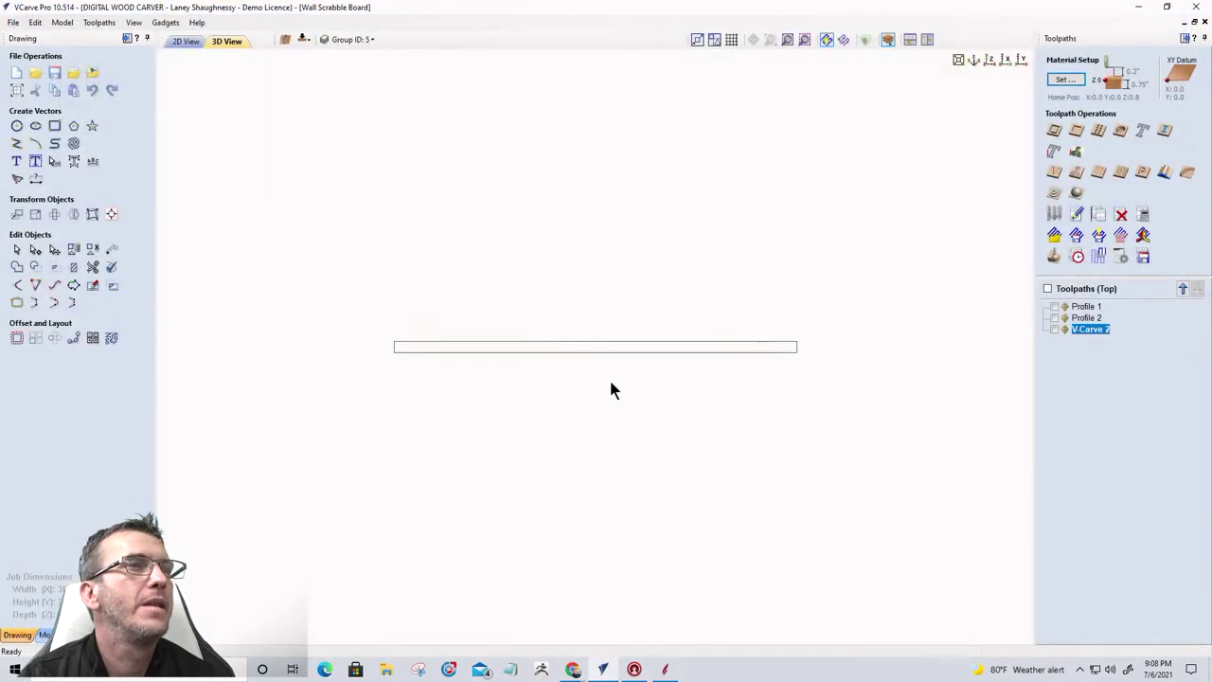
pyautogui.click(184, 42)
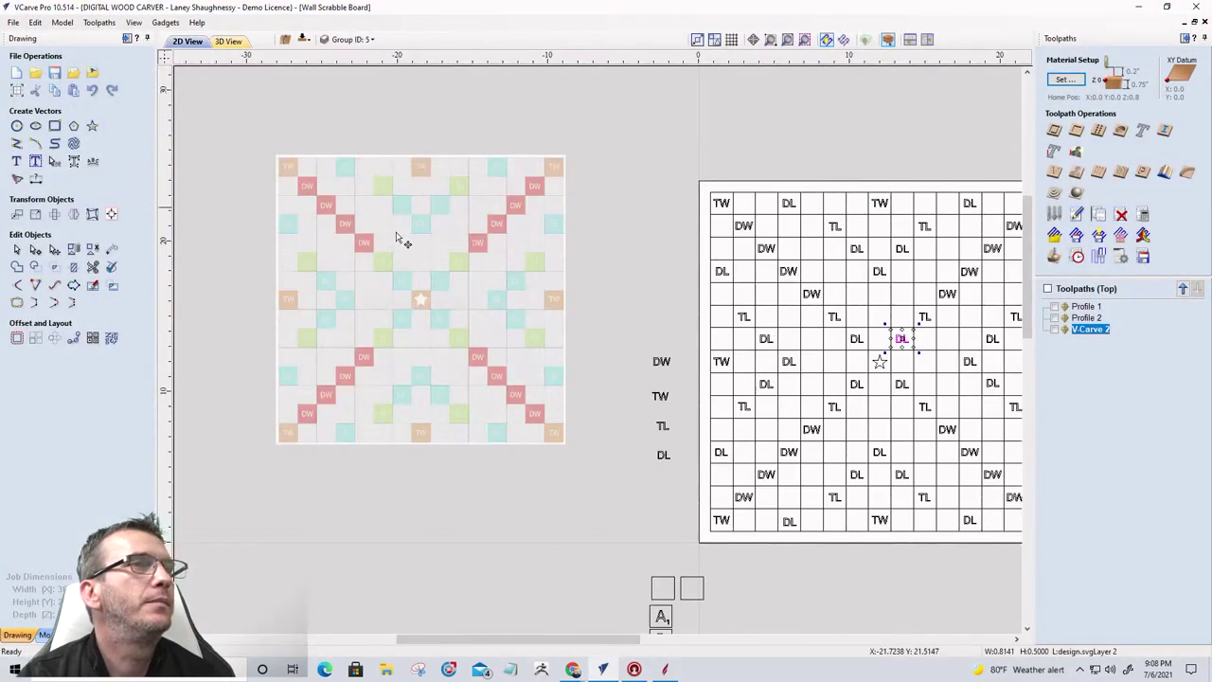
pyautogui.scroll(-3, 397, 239)
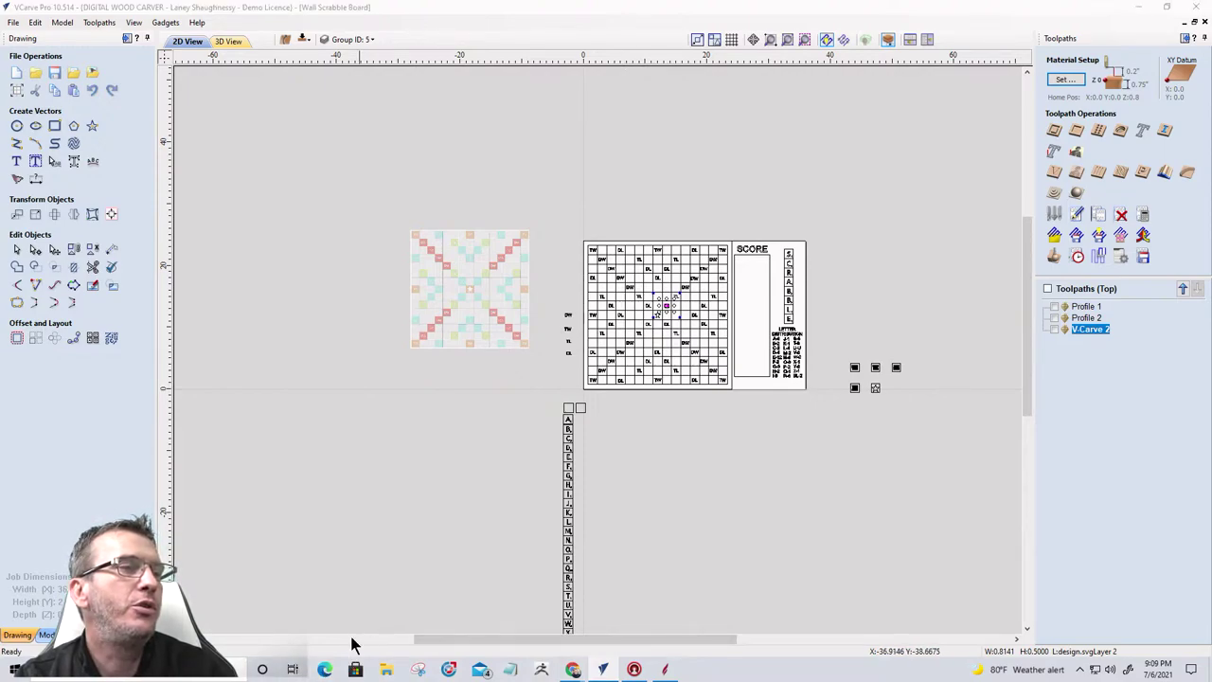
# Step: Bring the browser forward and go to wordmark.it in a new tab
pyautogui.moveTo(573, 670)
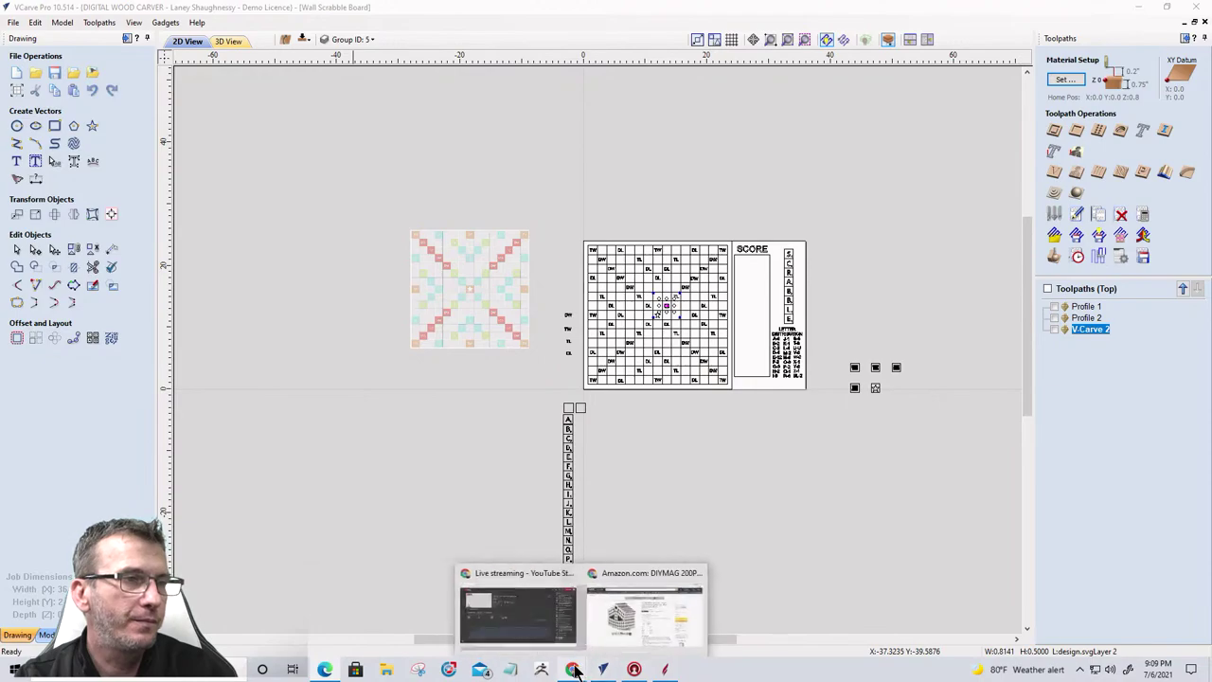
pyautogui.click(611, 632)
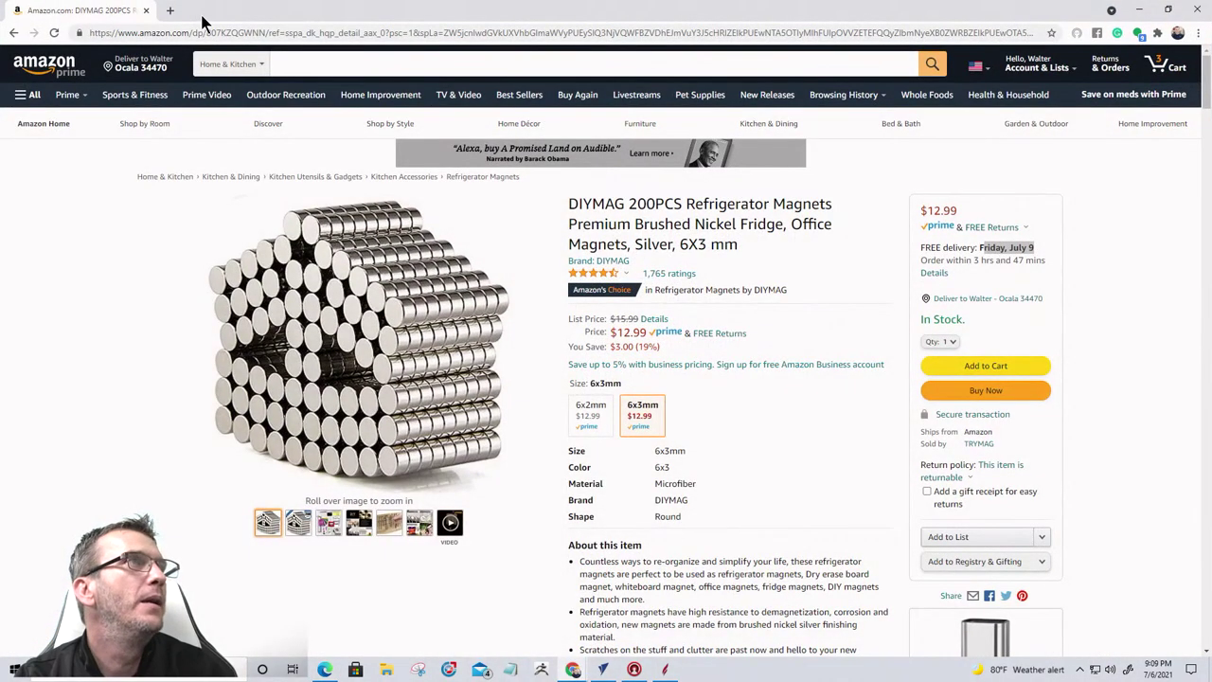
pyautogui.click(171, 11)
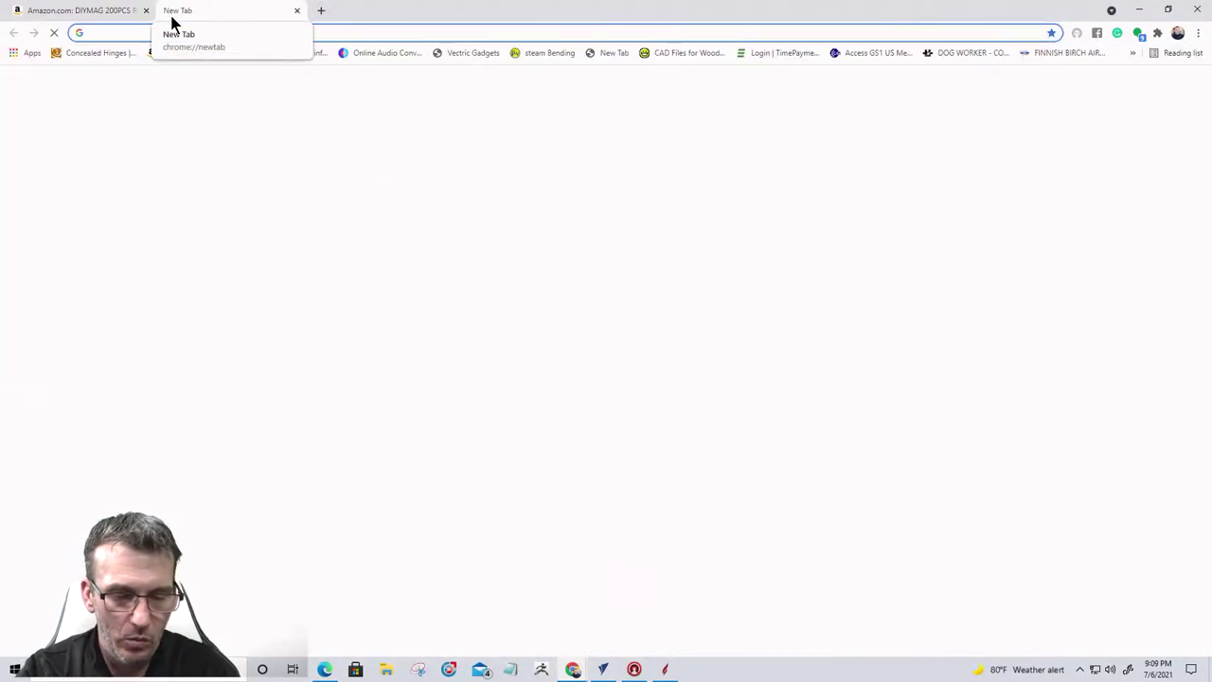
pyautogui.write('wordmark.it')
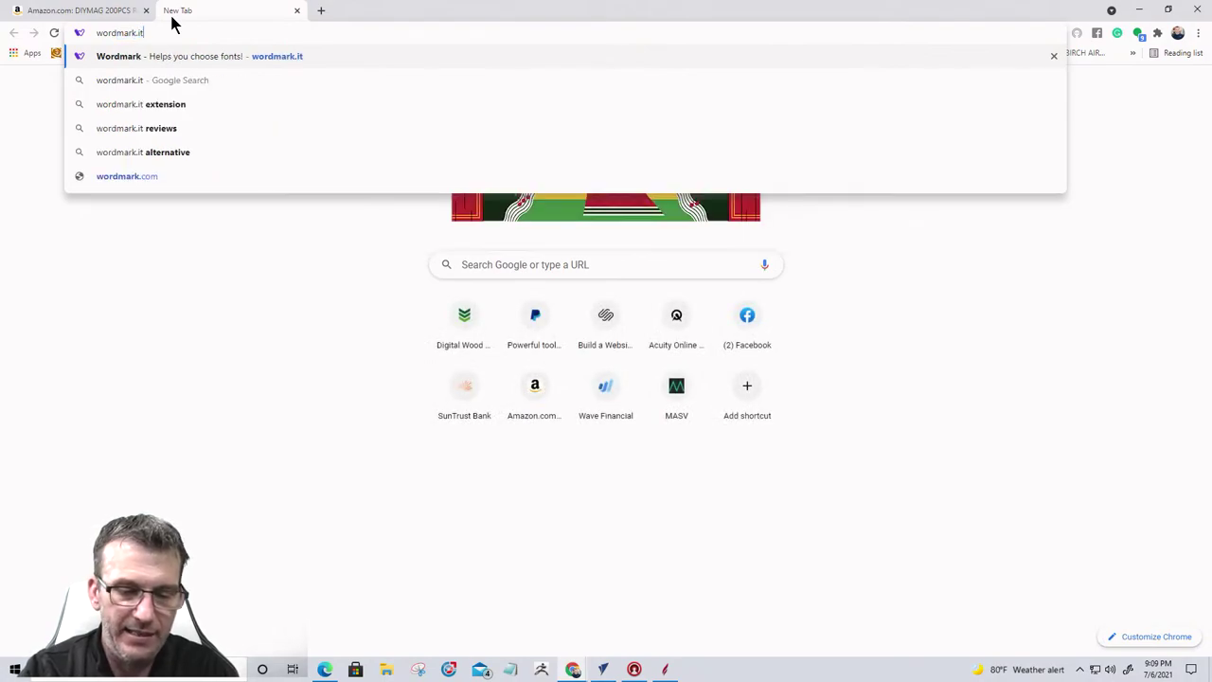
pyautogui.press('Return')
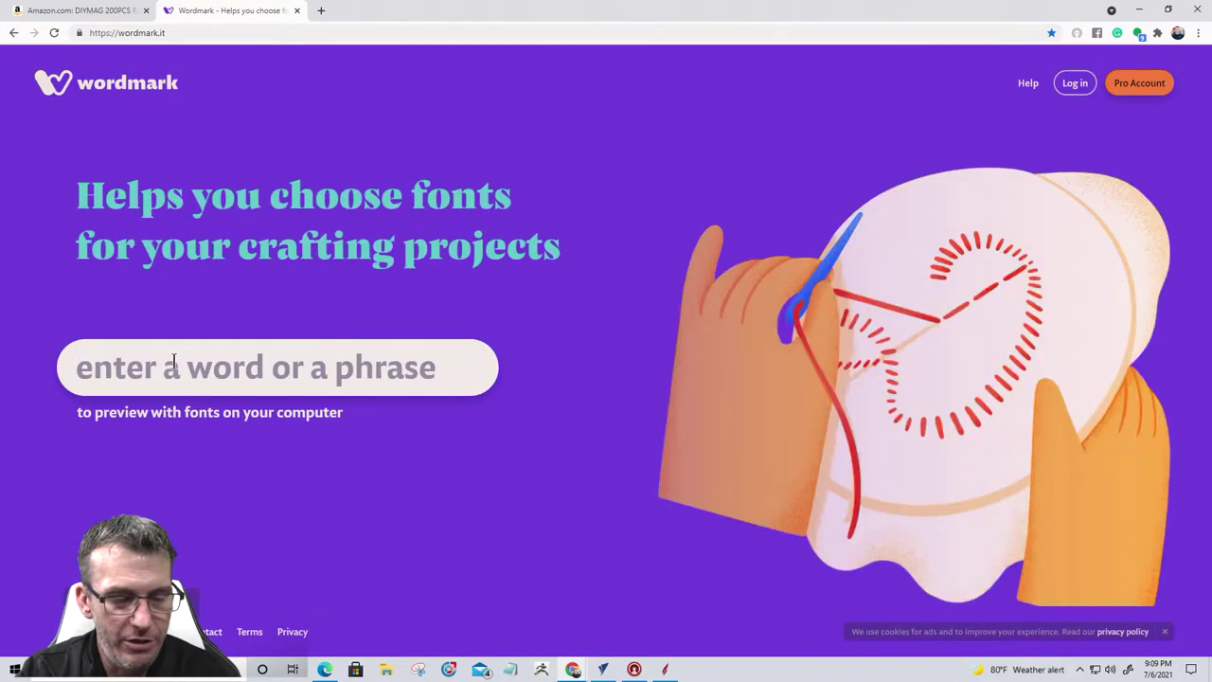
# Step: Preview 'Welcome' across all fonts, scroll through the results, then minimize Chrome
pyautogui.write('Welcome')
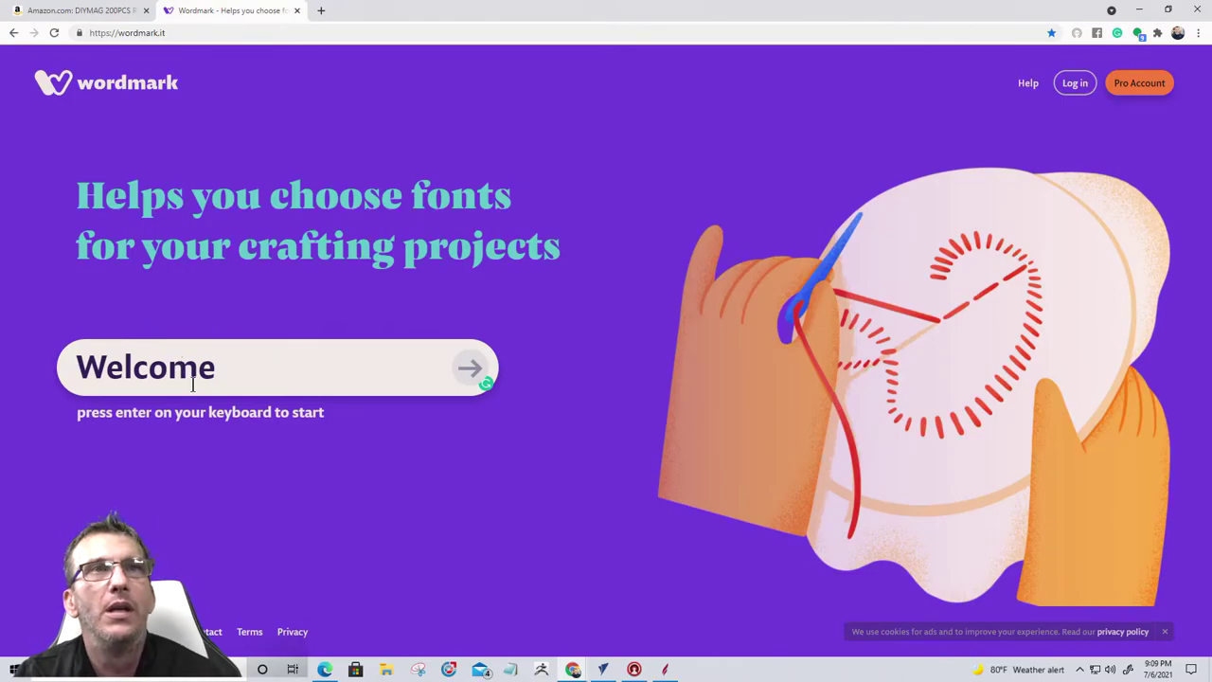
pyautogui.press('Return')
pyautogui.scroll(-5, 419, 334)
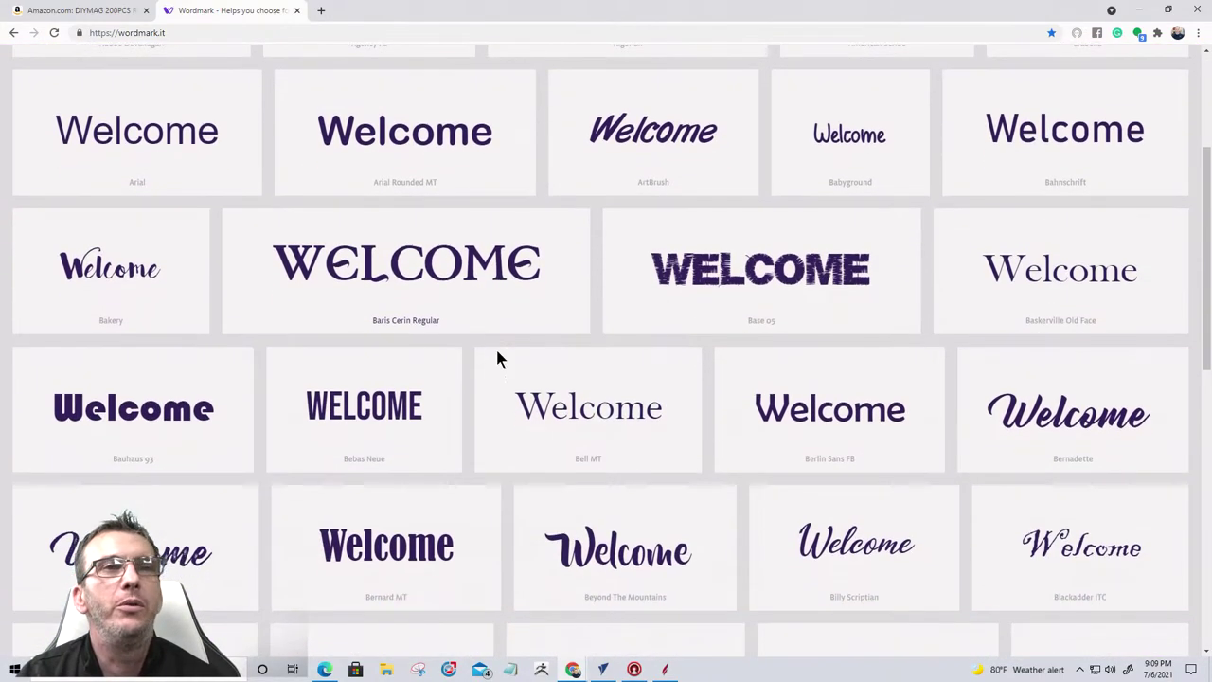
pyautogui.scroll(2, 568, 375)
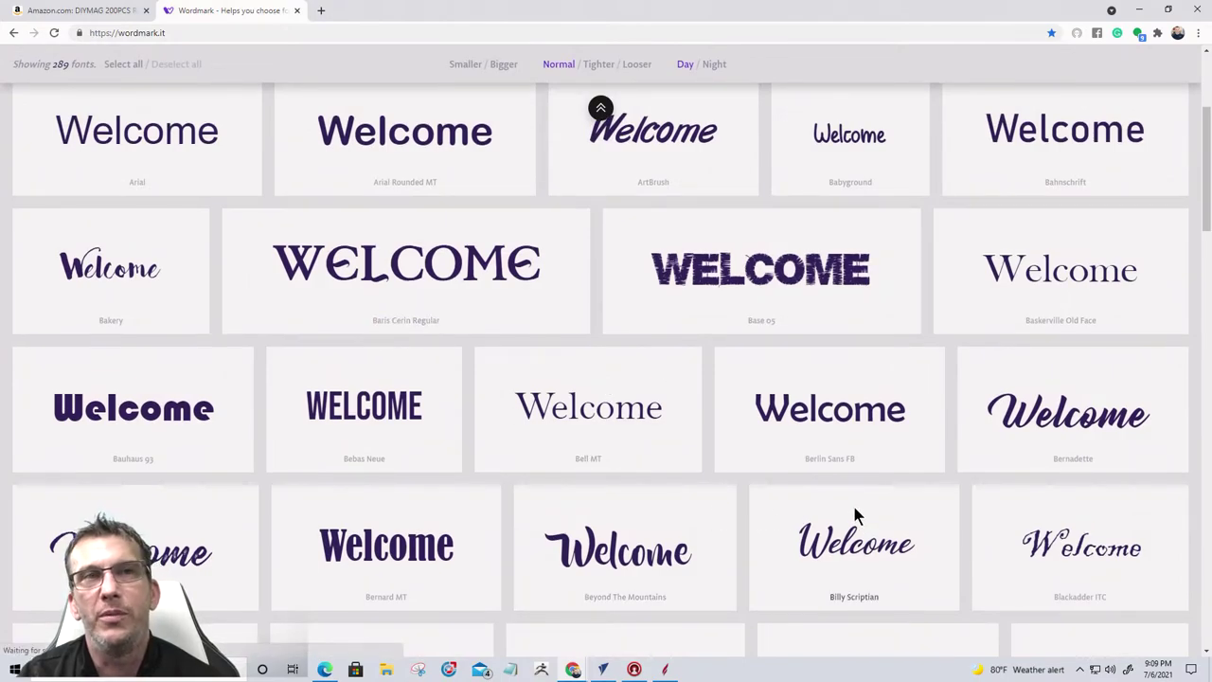
pyautogui.scroll(-4, 853, 512)
pyautogui.scroll(-6, 855, 504)
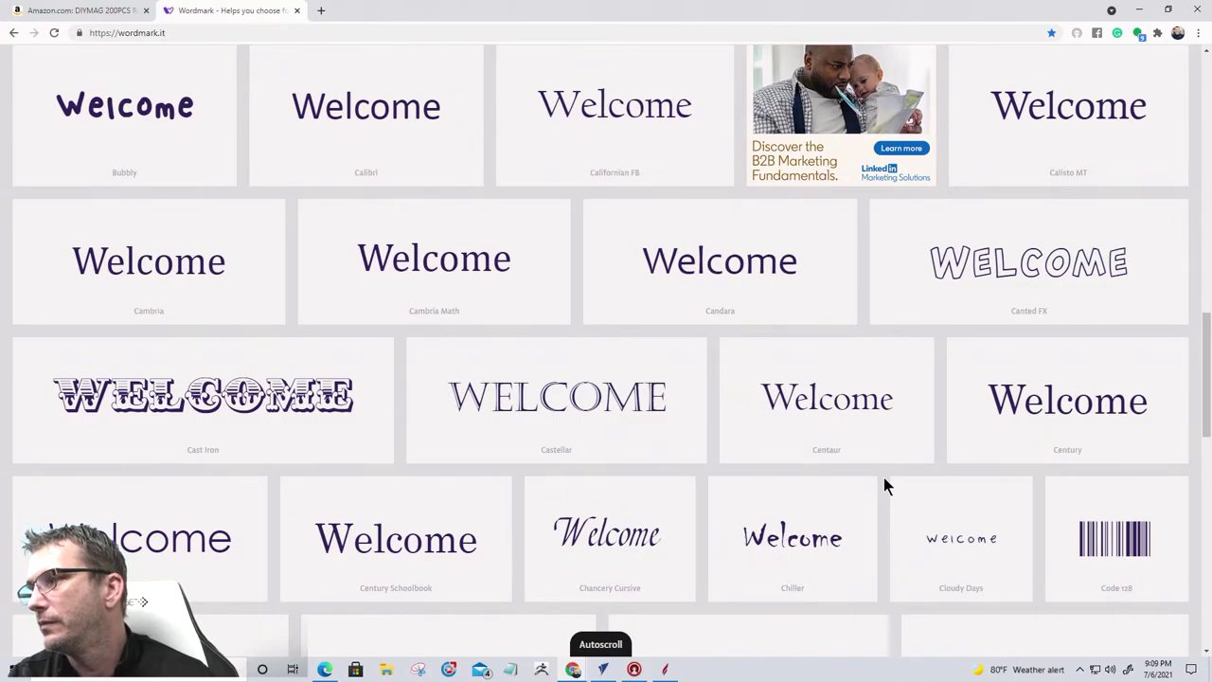
pyautogui.scroll(1, 884, 481)
pyautogui.scroll(6, 884, 478)
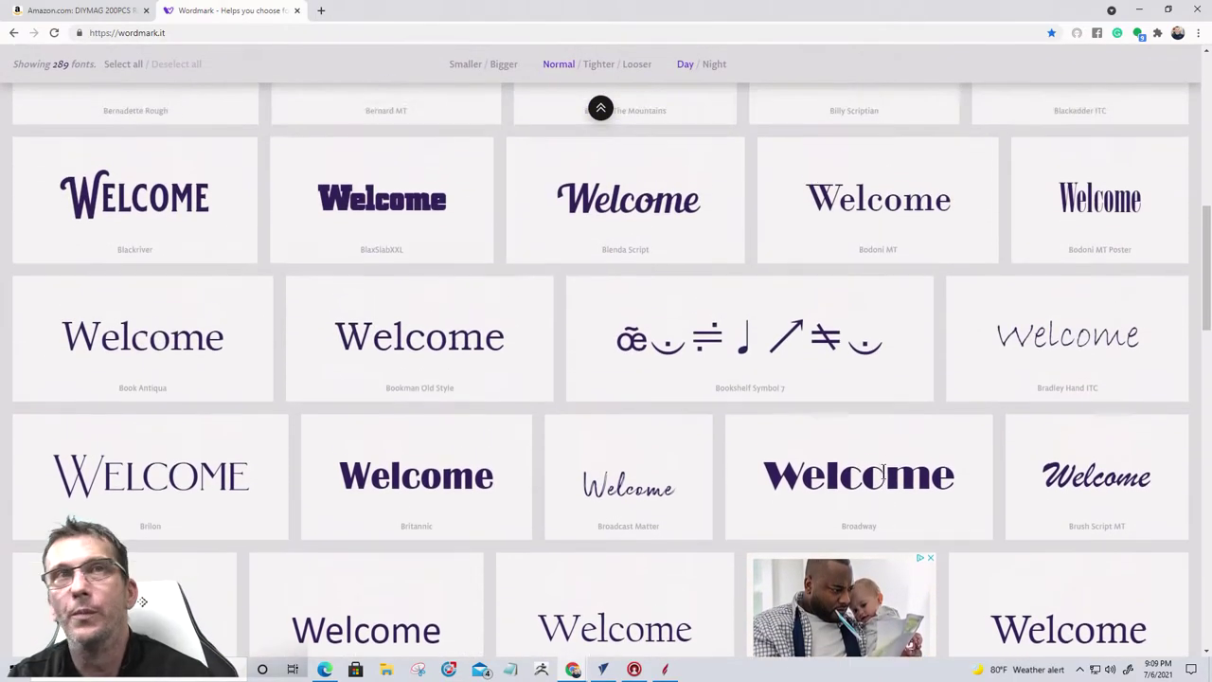
pyautogui.click(1139, 10)
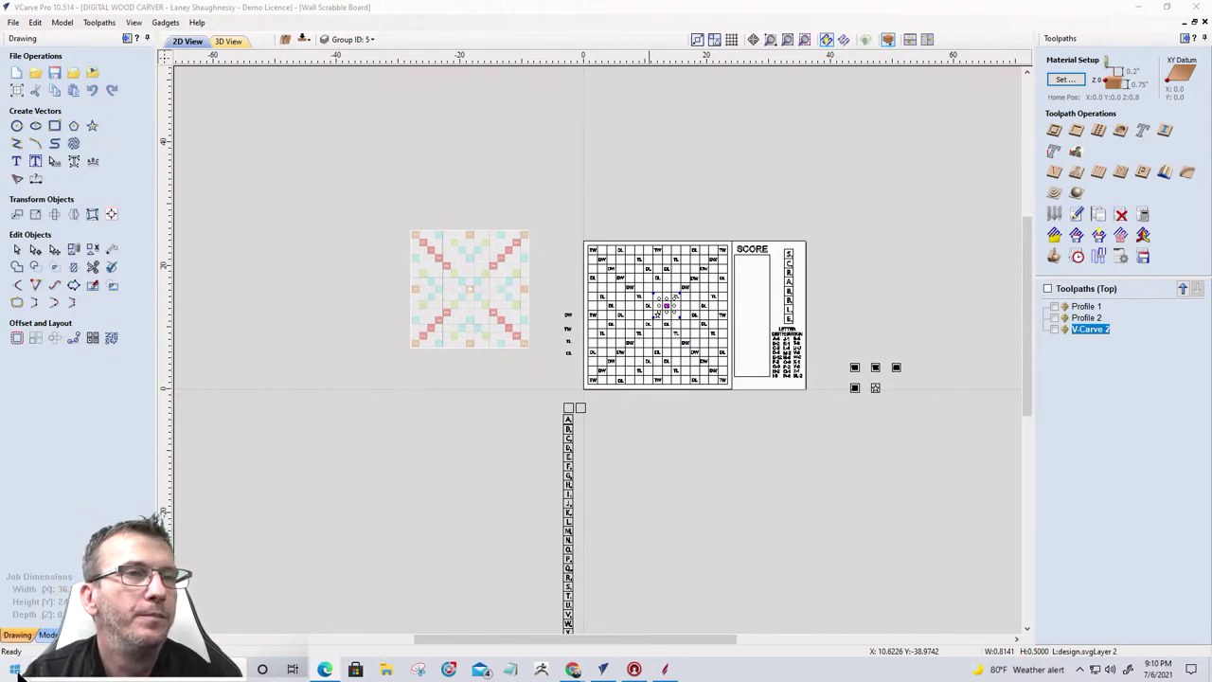
pyautogui.click(576, 668)
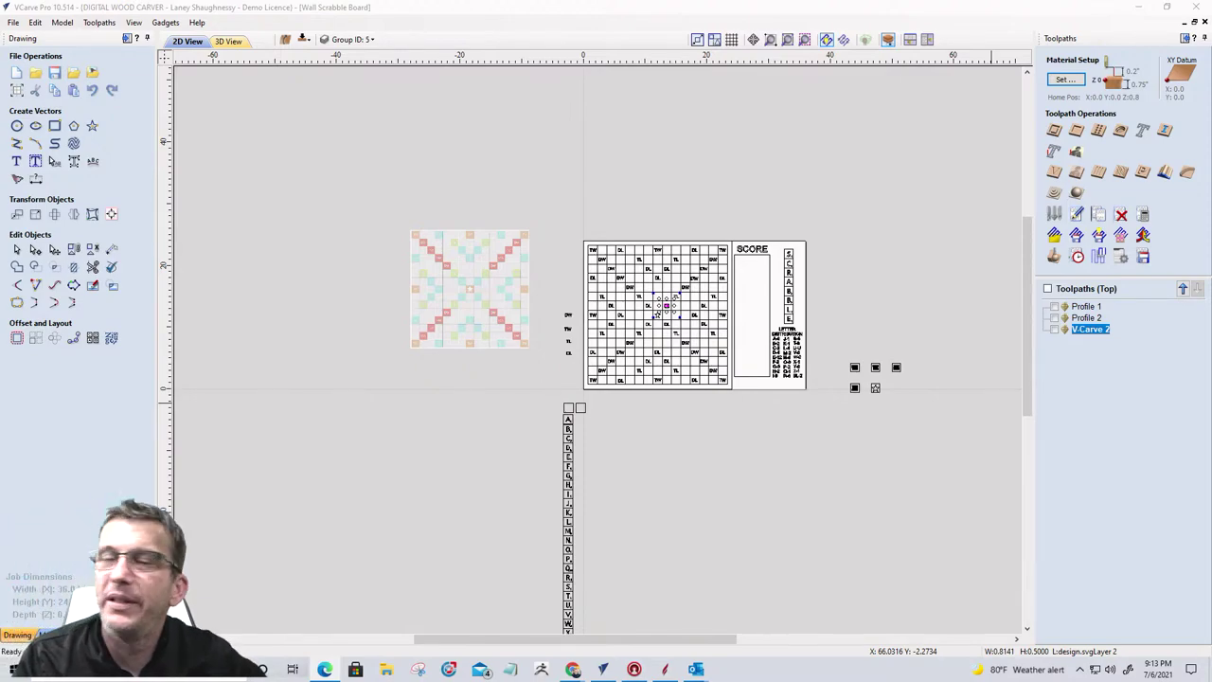
pyautogui.scroll(5, 649, 352)
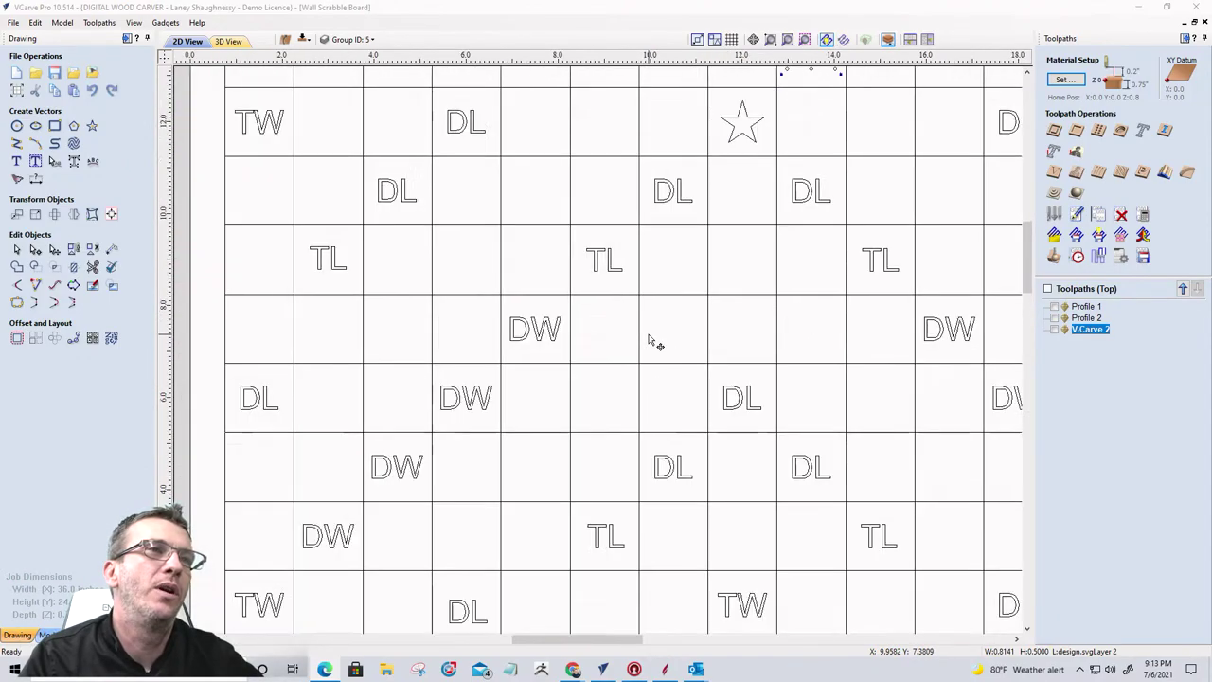
pyautogui.scroll(-5, 648, 336)
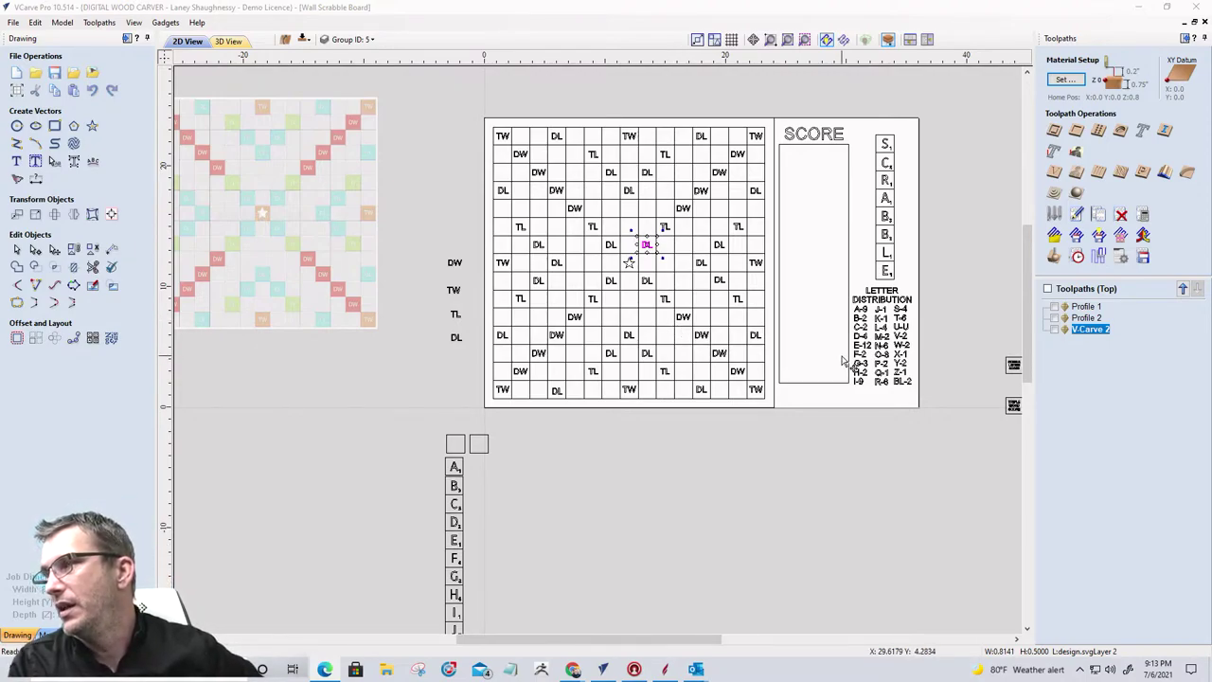
pyautogui.scroll(-1, 842, 359)
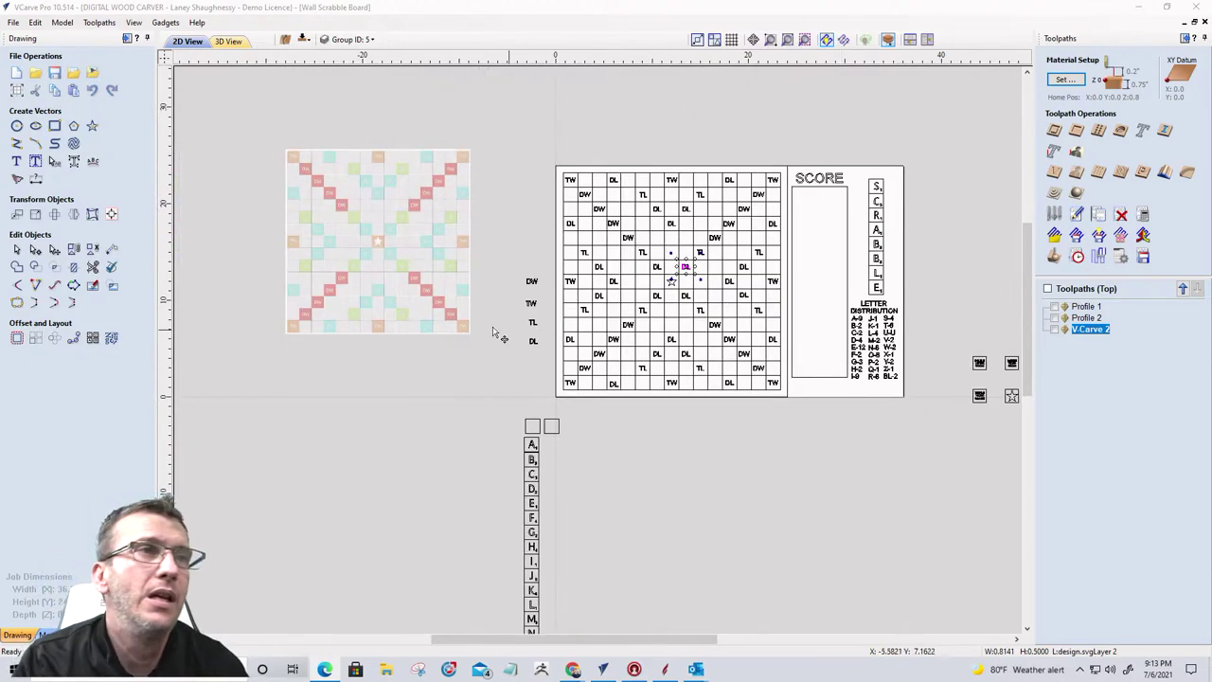
pyautogui.scroll(3, 753, 289)
pyautogui.scroll(-1, 730, 296)
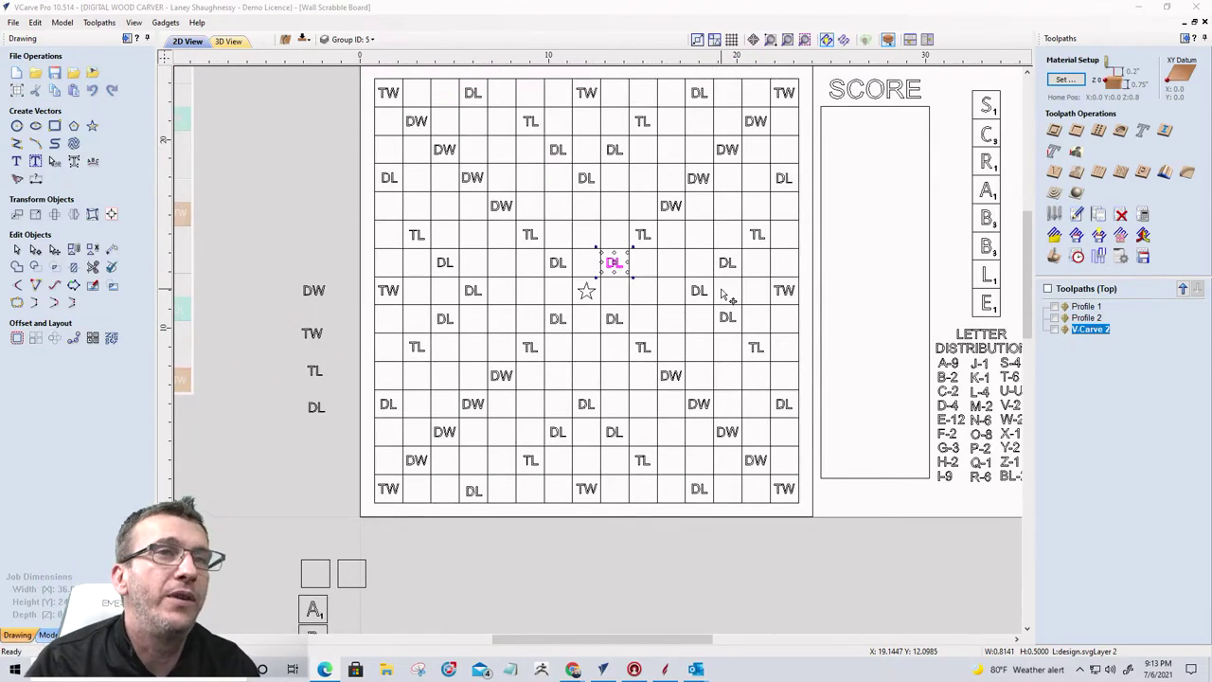
pyautogui.scroll(-2, 726, 294)
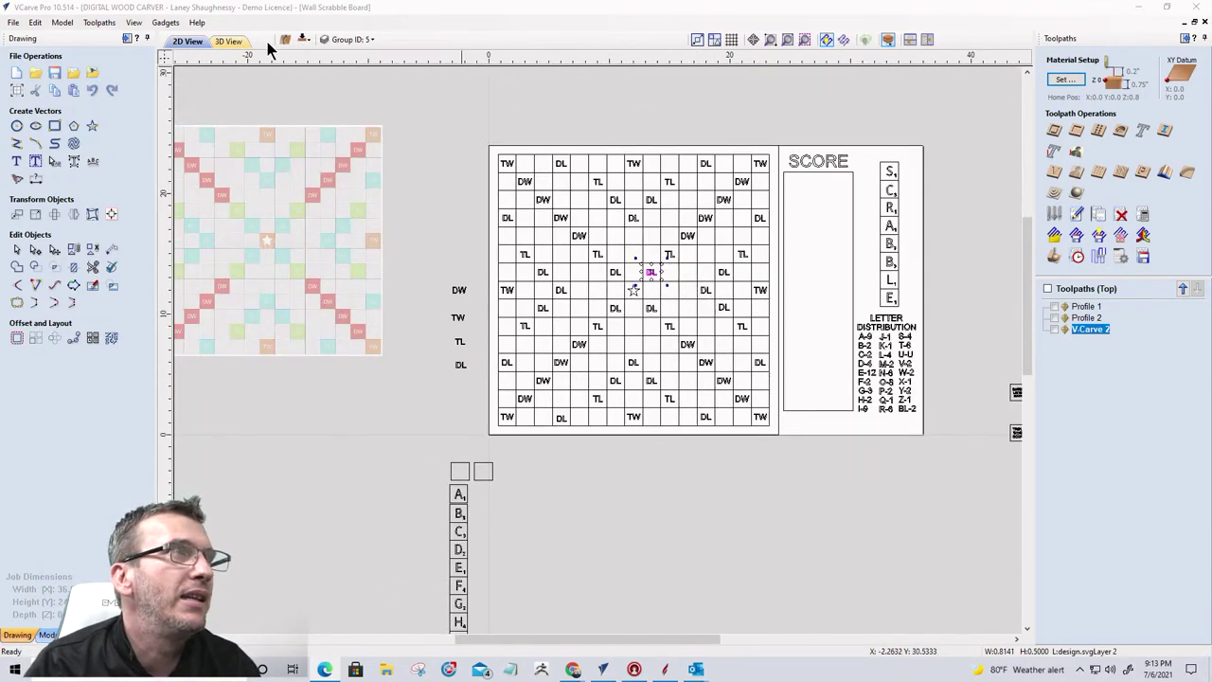
pyautogui.click(229, 41)
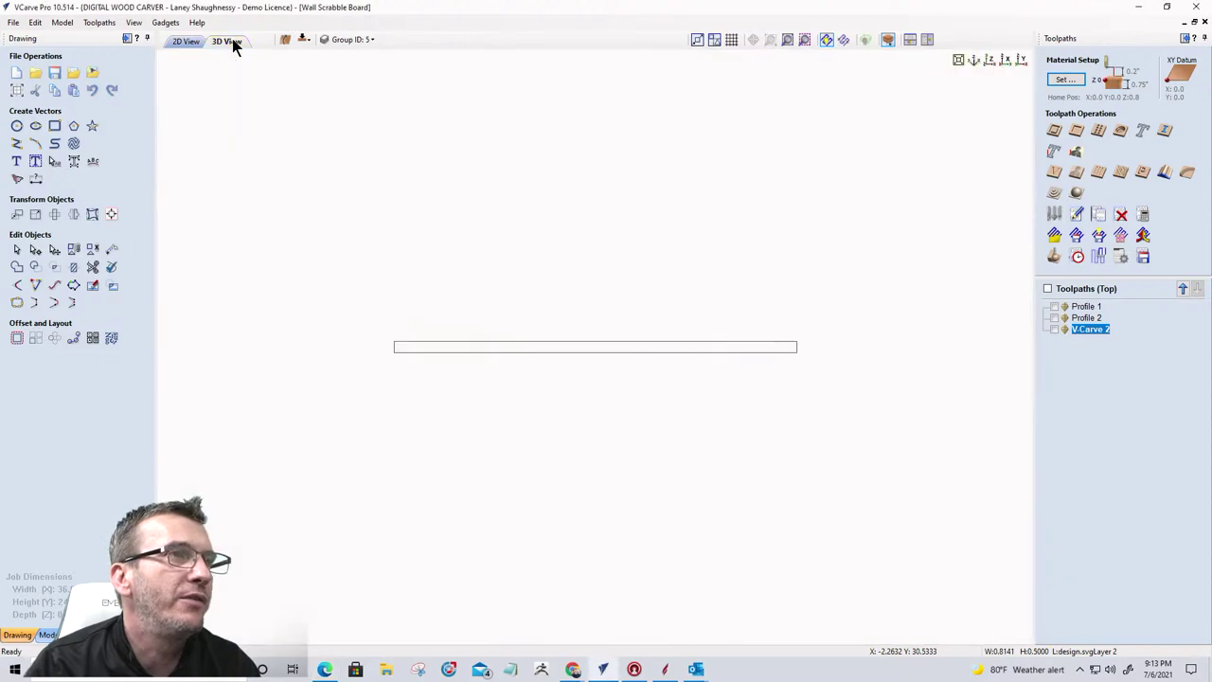
pyautogui.click(991, 59)
pyautogui.click(976, 63)
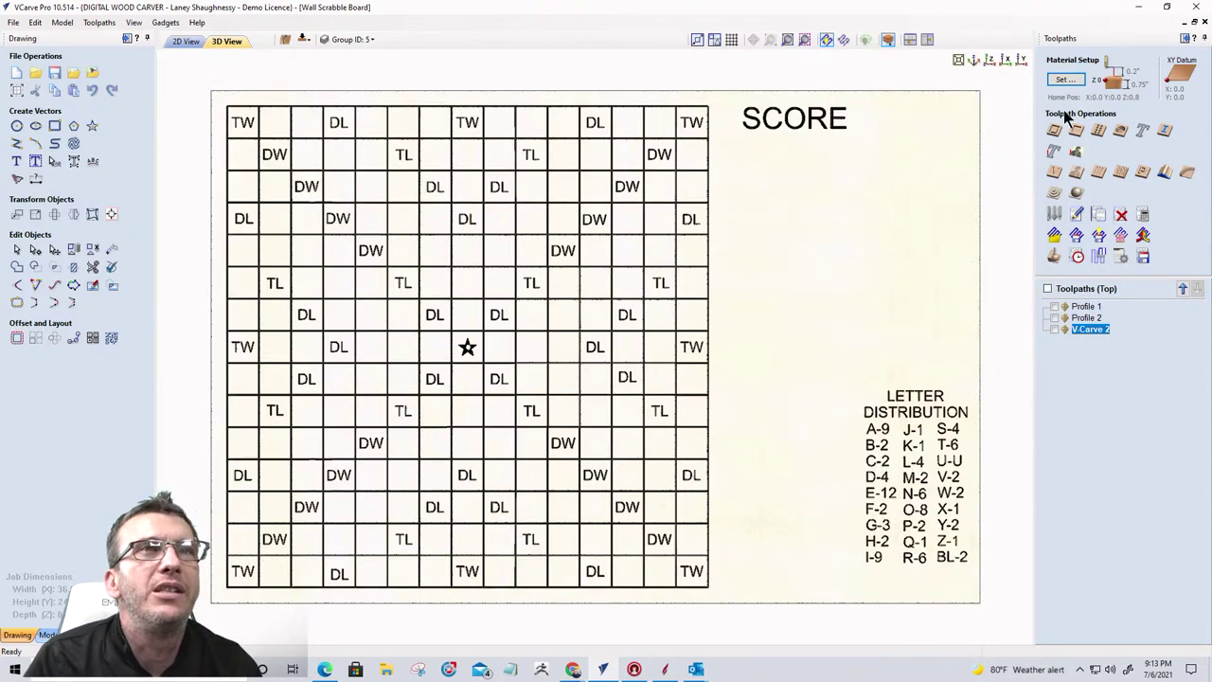
pyautogui.click(136, 22)
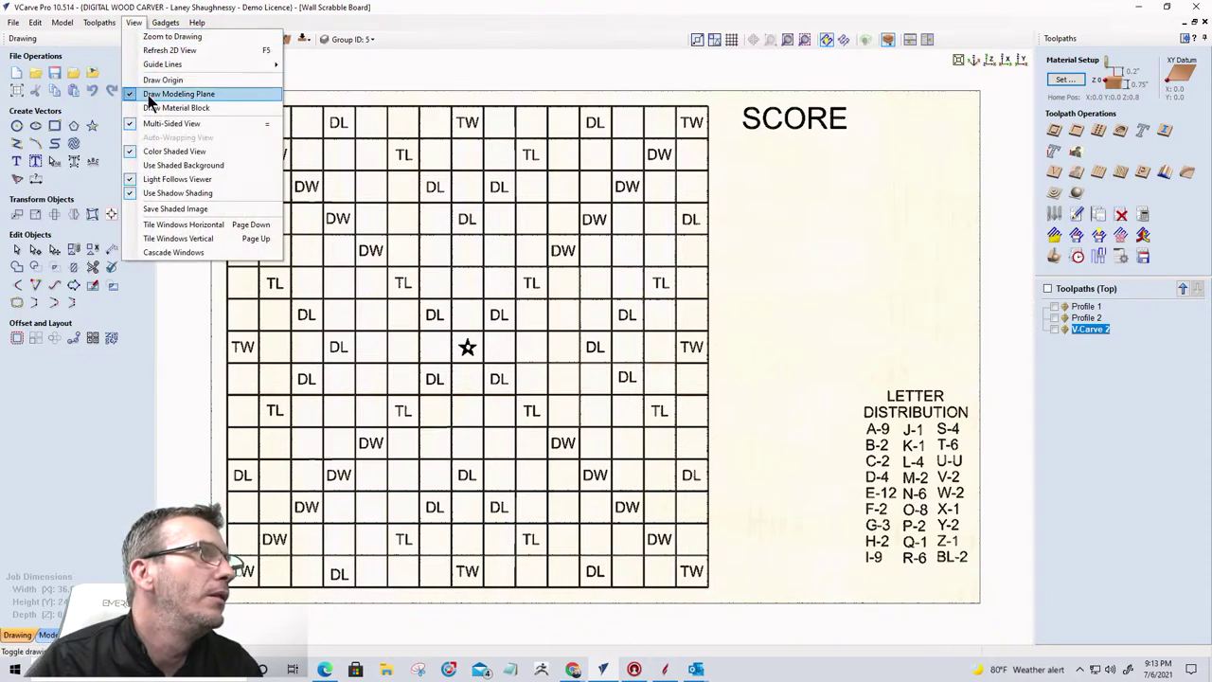
pyautogui.click(889, 39)
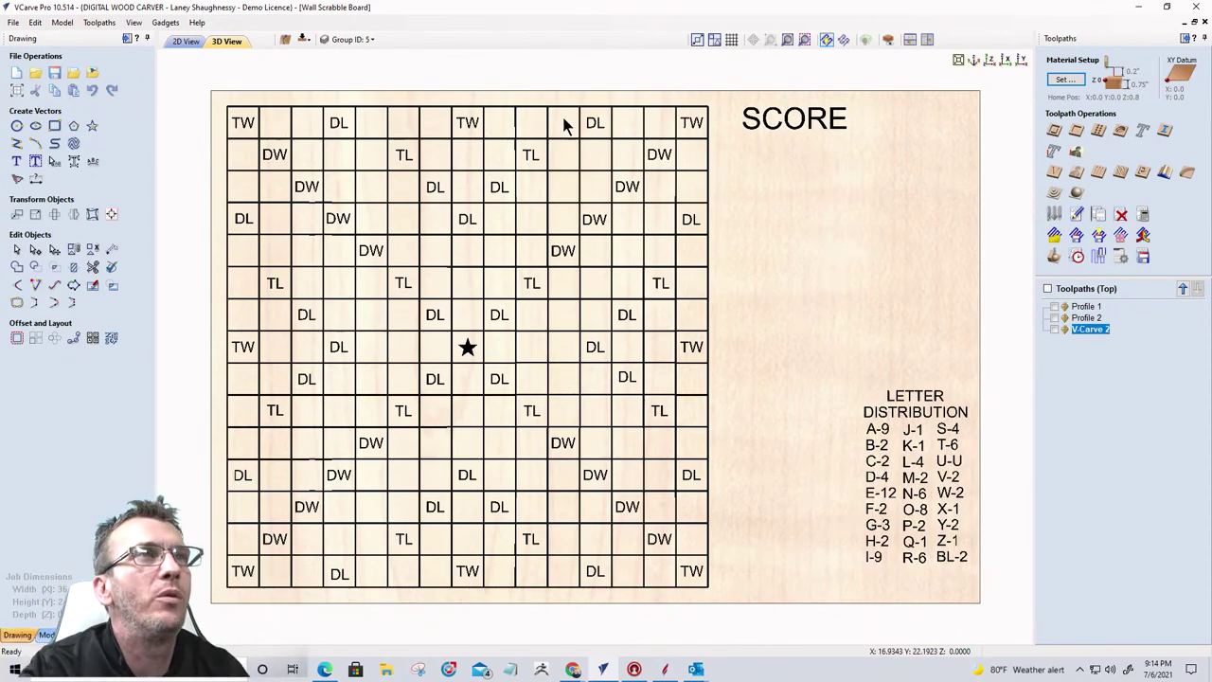
pyautogui.click(187, 42)
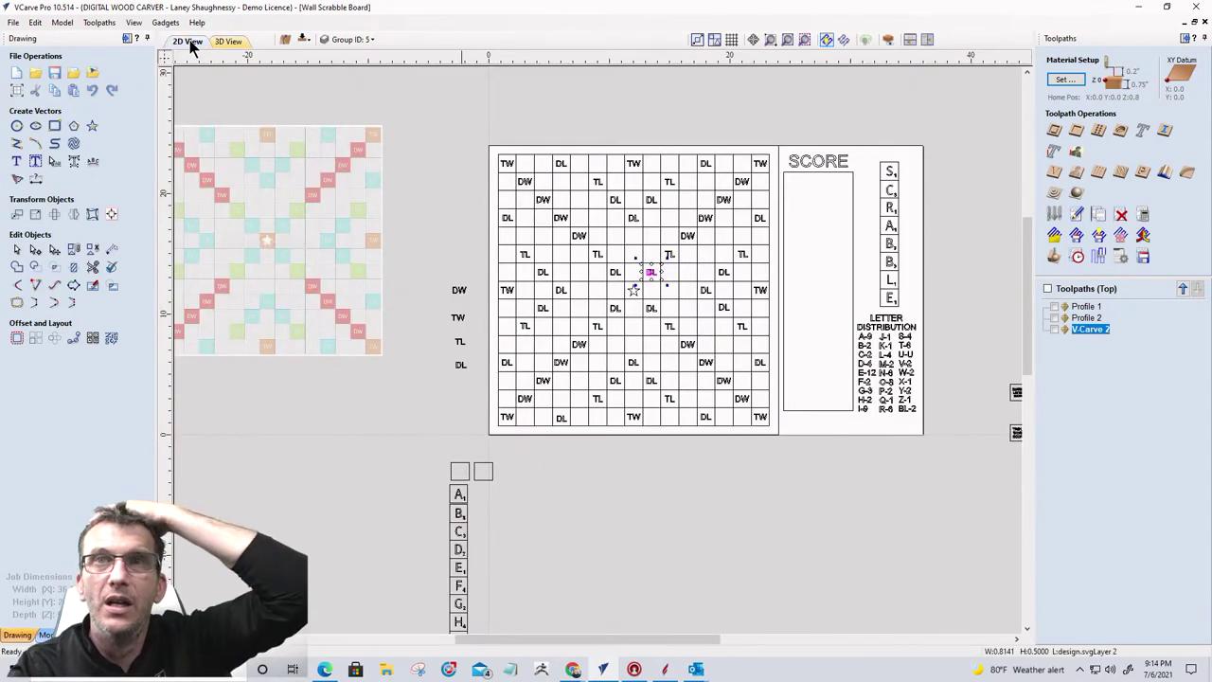
# Step: Start a pocket toolpath on the SCORE box rectangle and edit its cut depth
pyautogui.click(812, 172)
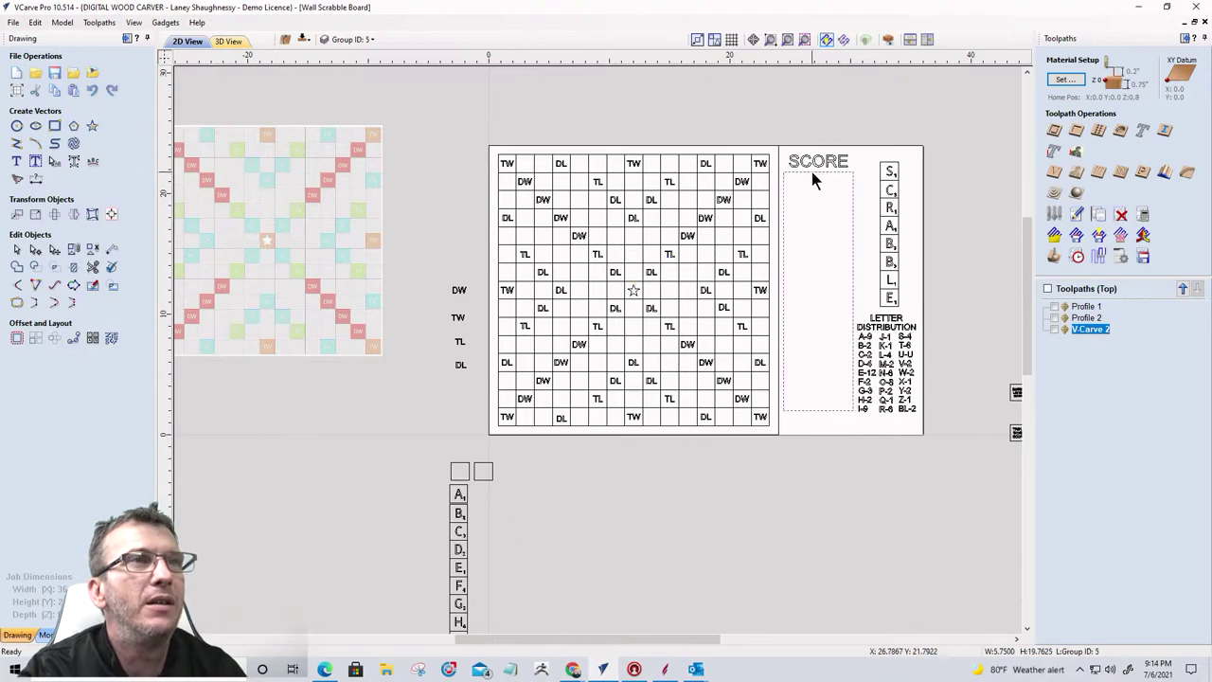
pyautogui.click(1074, 134)
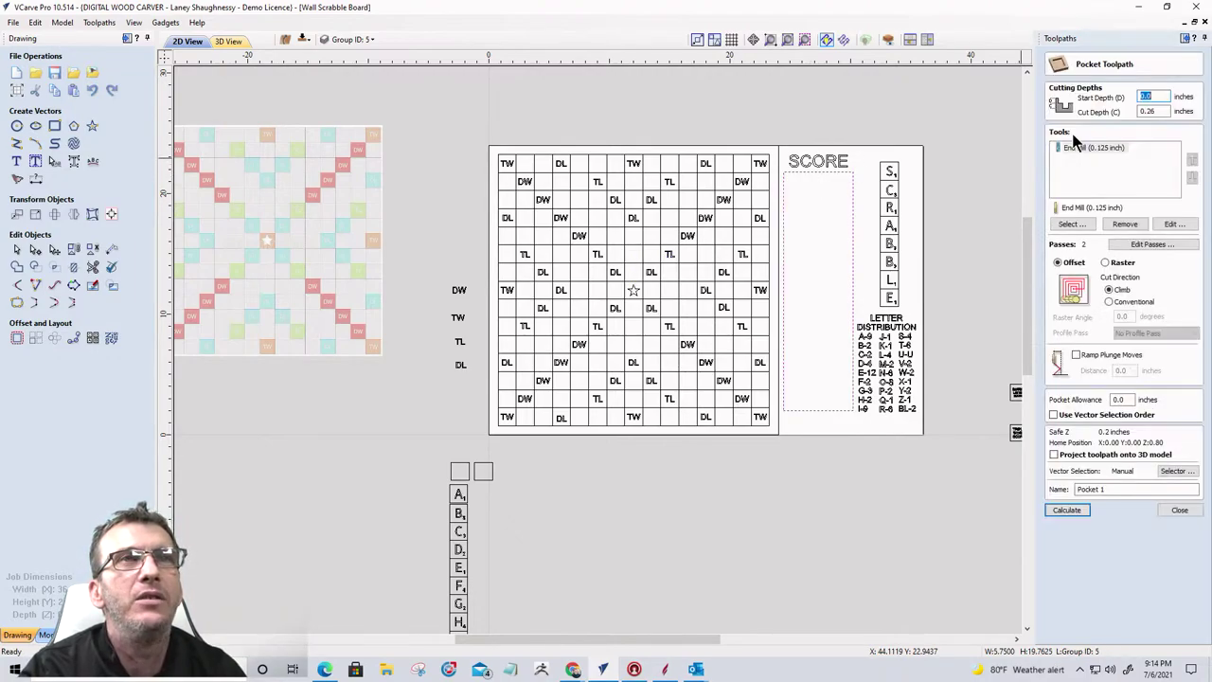
pyautogui.doubleClick(1150, 111)
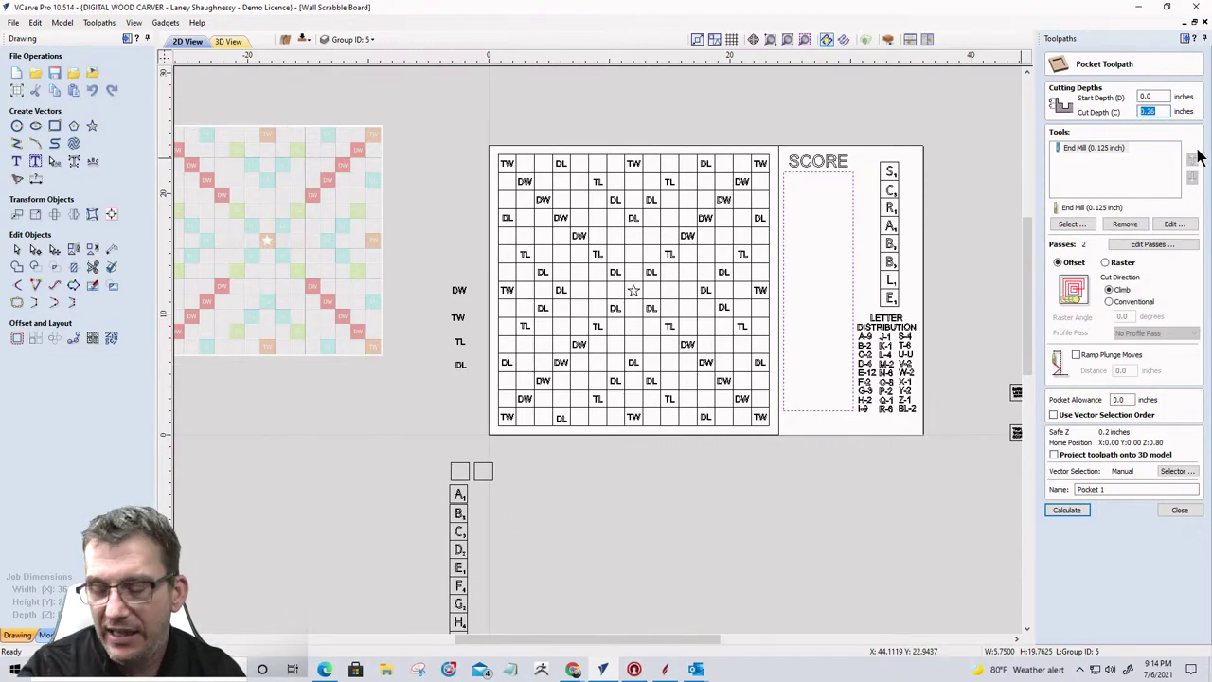
pyautogui.write('.06')
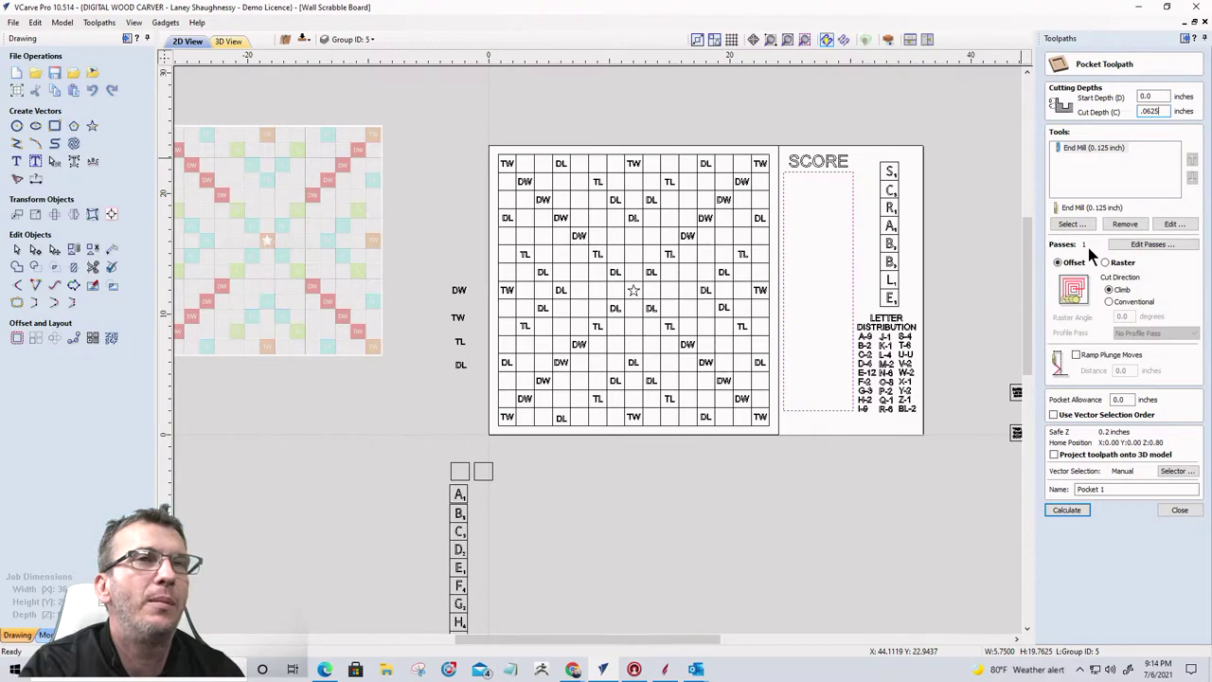
# Step: Choose the 0.25 inch end mill and calculate the Pocket 1 toolpath
pyautogui.click(1069, 224)
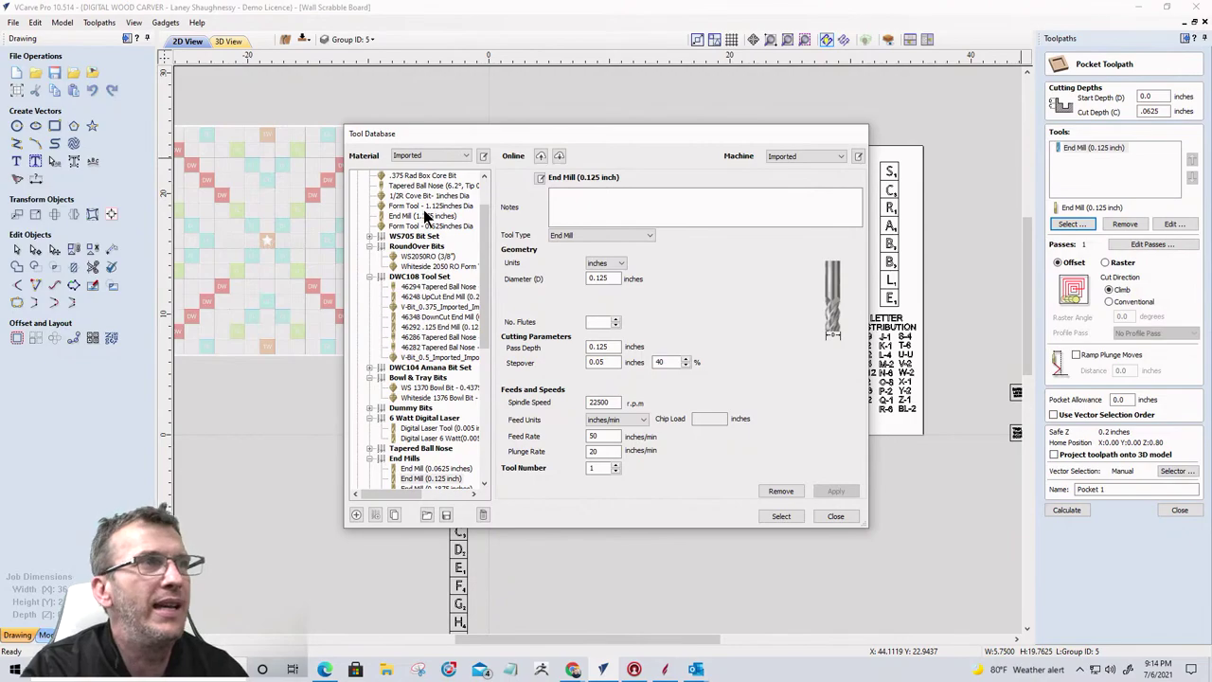
pyautogui.scroll(-1, 407, 393)
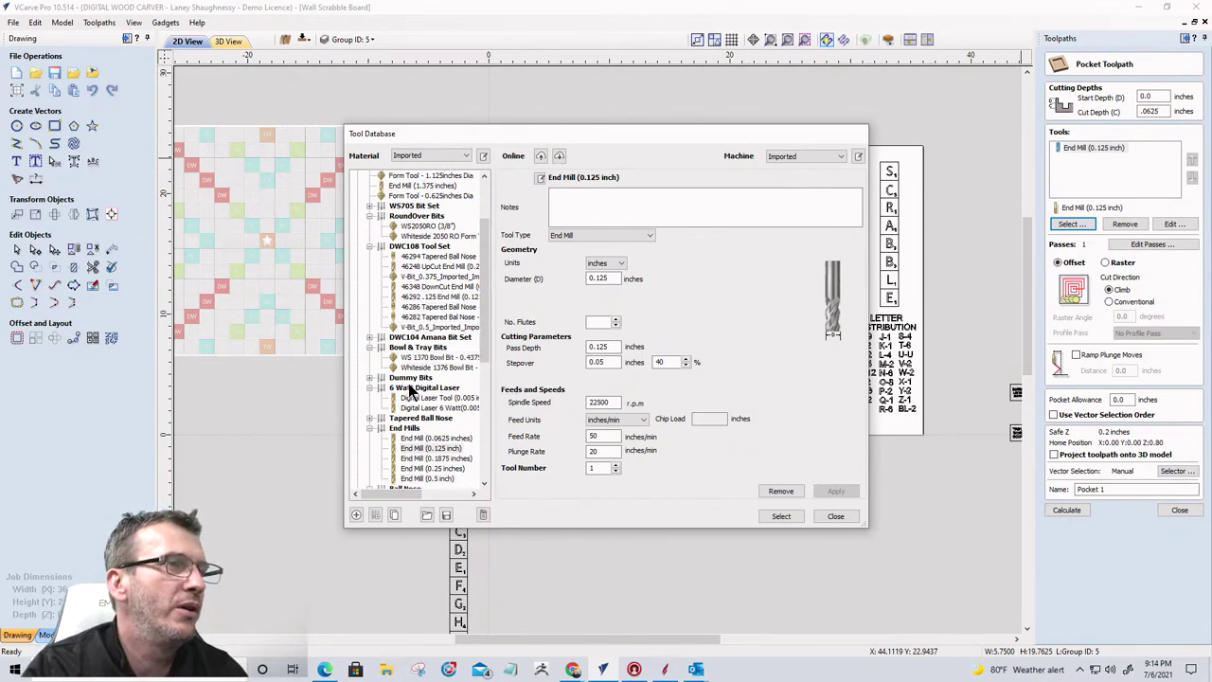
pyautogui.click(428, 468)
pyautogui.click(790, 518)
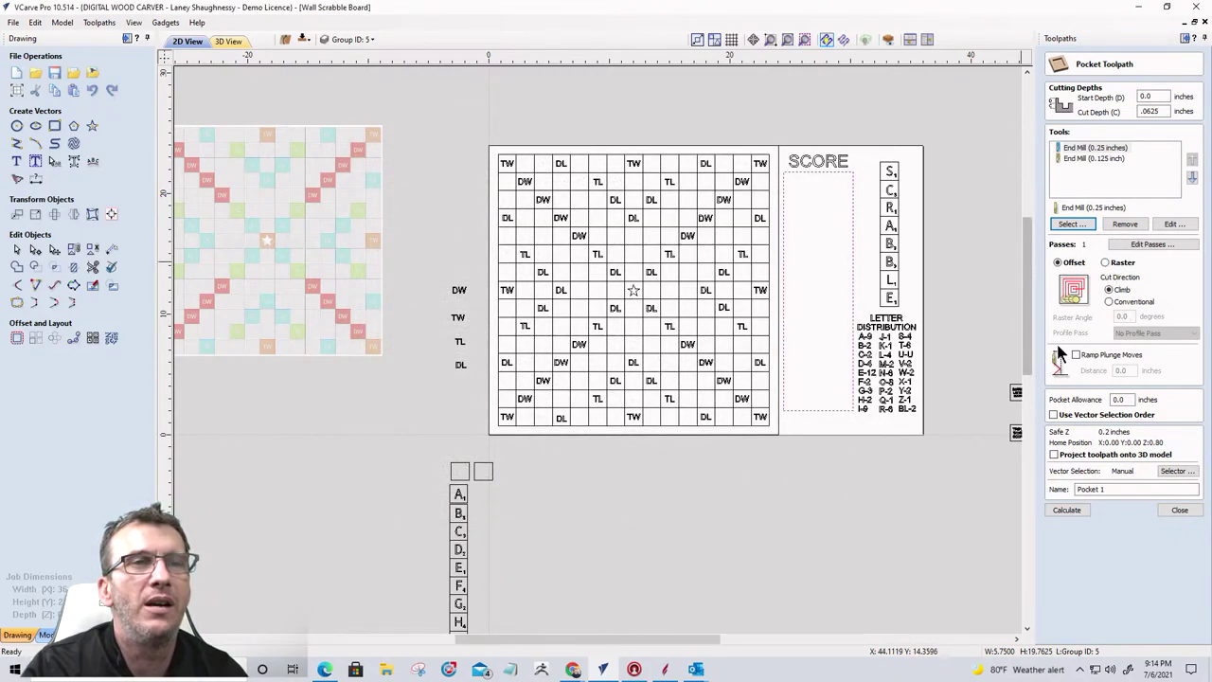
pyautogui.click(1068, 516)
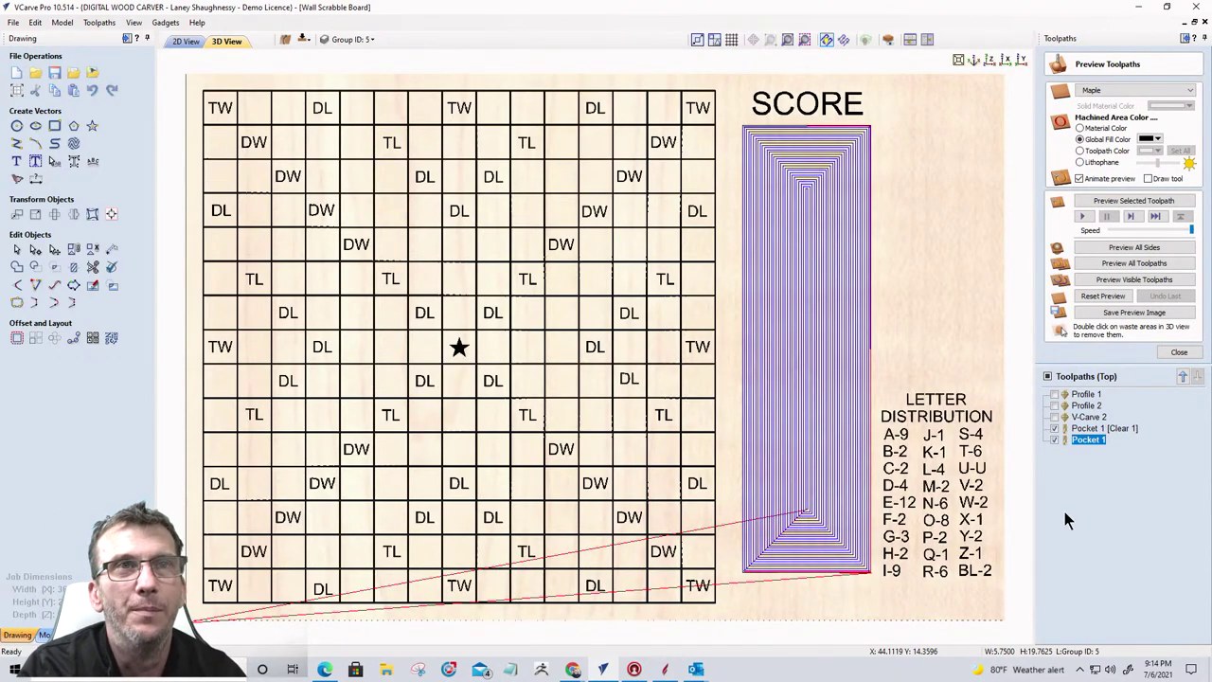
# Step: Recalculate Pocket 1 without the 0.125 inch end mill, keeping only the 0.25 inch tool, then reset the preview
pyautogui.click(1114, 202)
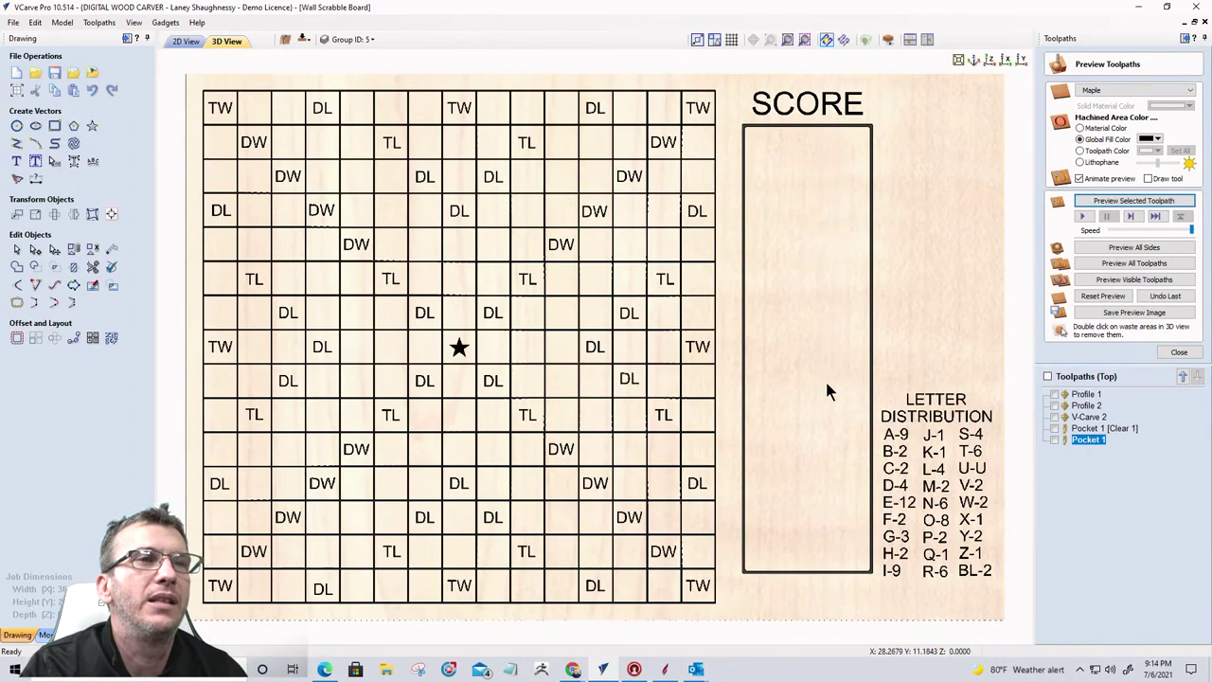
pyautogui.doubleClick(1084, 429)
pyautogui.click(1089, 159)
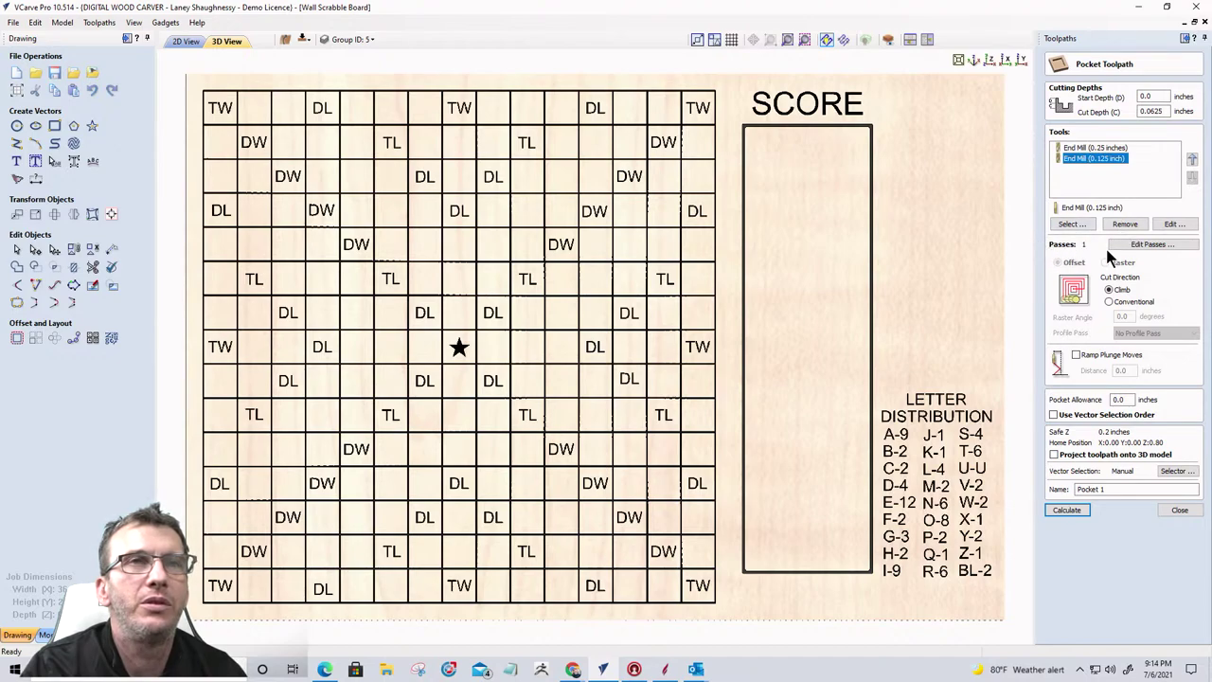
pyautogui.click(1125, 224)
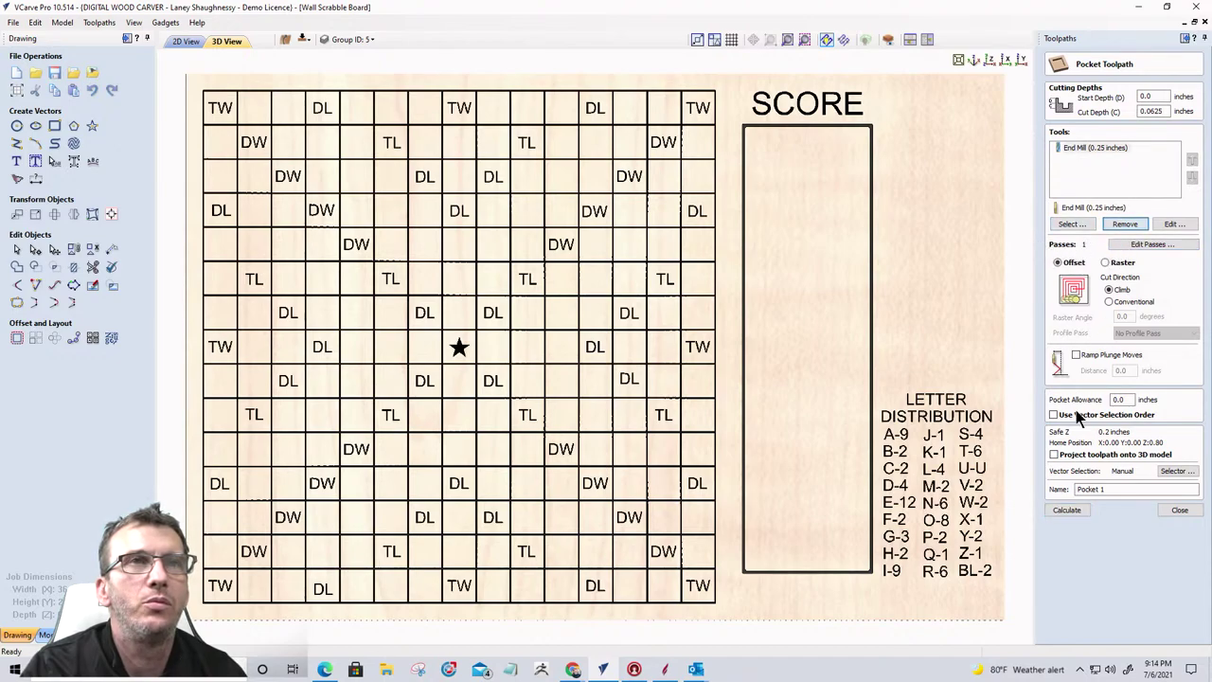
pyautogui.click(1067, 510)
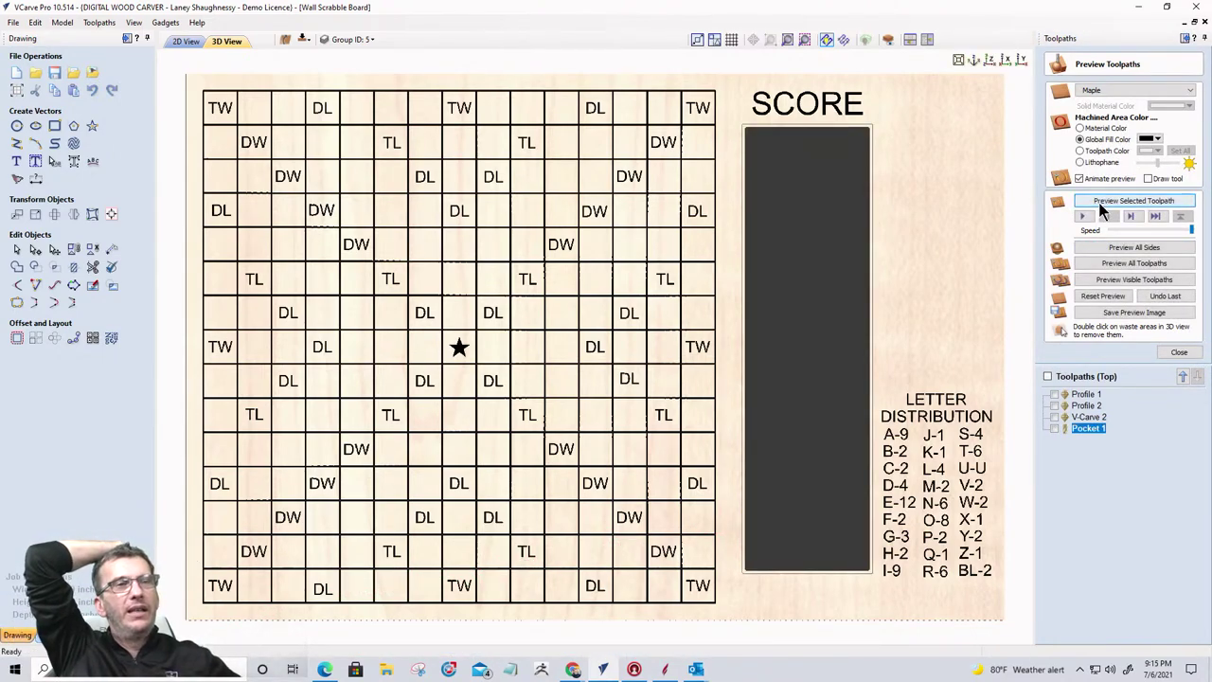
pyautogui.click(1103, 296)
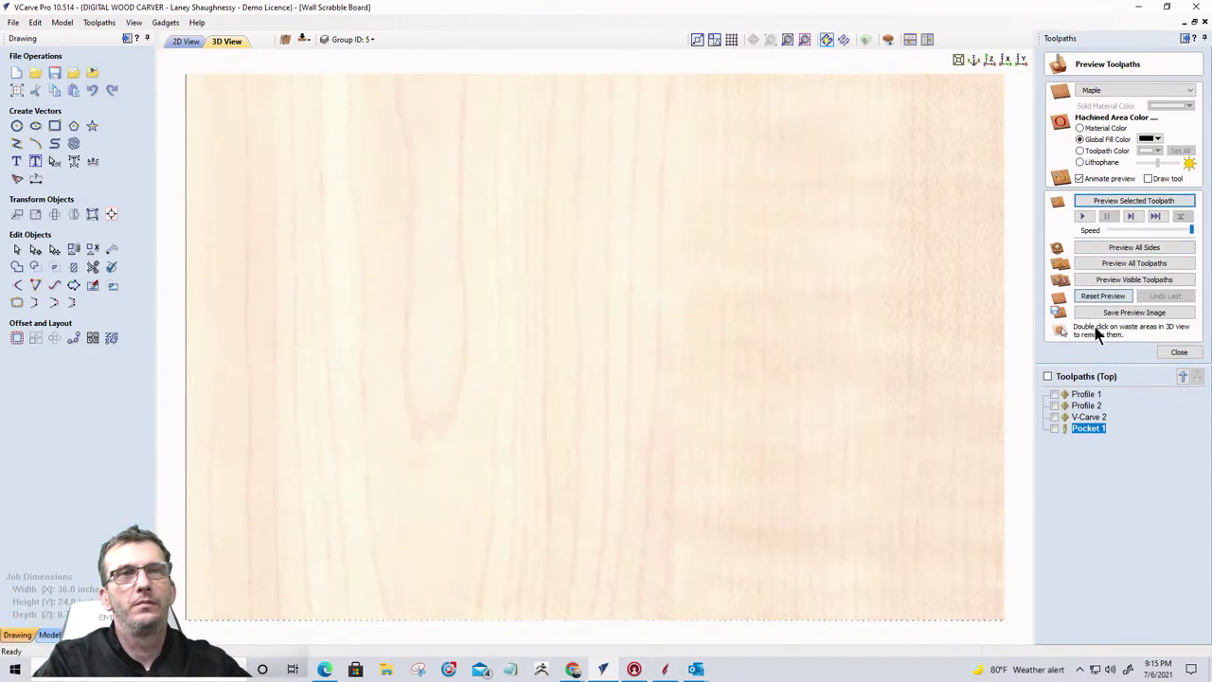
# Step: Simulate all toolpaths on the maple board, zooming and tilting the 3D view to inspect the grid, lettering and SCORE pocket
pyautogui.click(1107, 262)
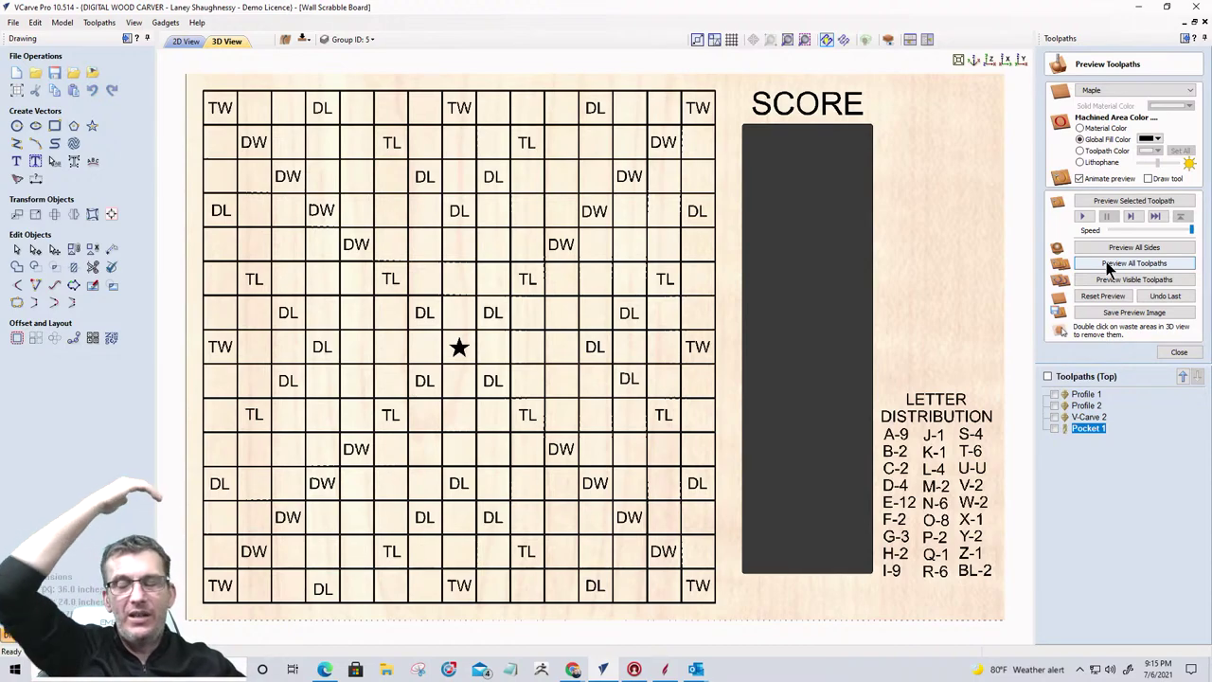
pyautogui.click(1134, 263)
pyautogui.scroll(2, 865, 123)
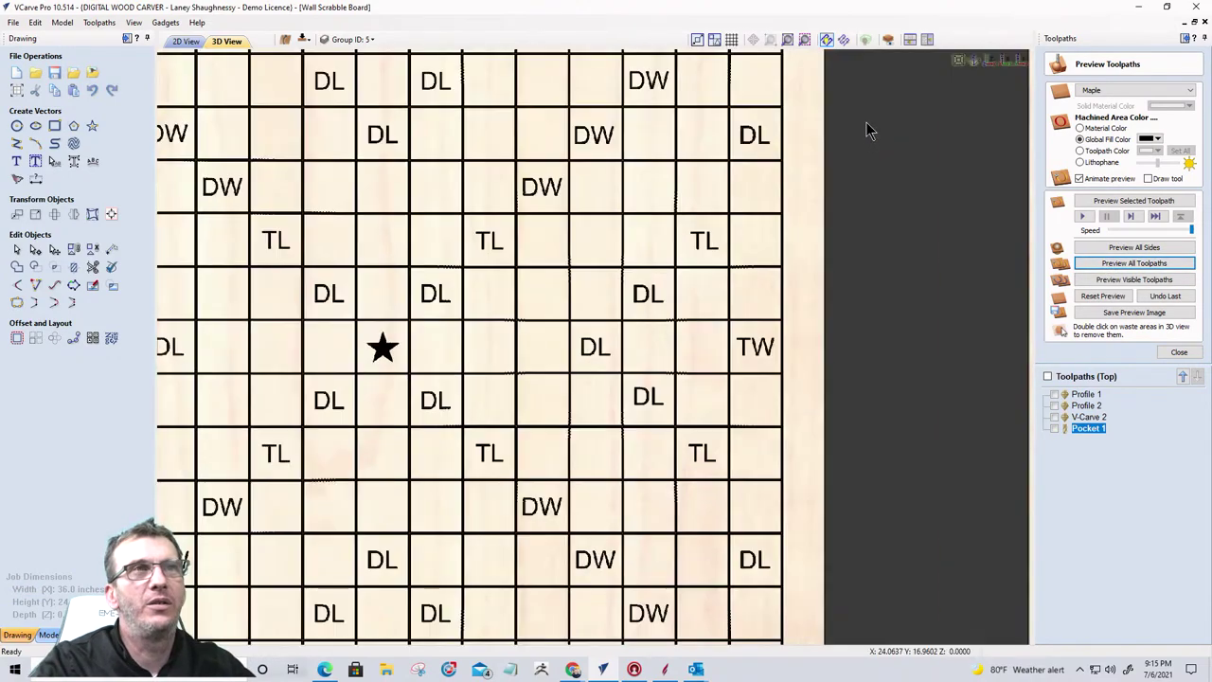
pyautogui.scroll(-4, 869, 165)
pyautogui.scroll(5, 753, 158)
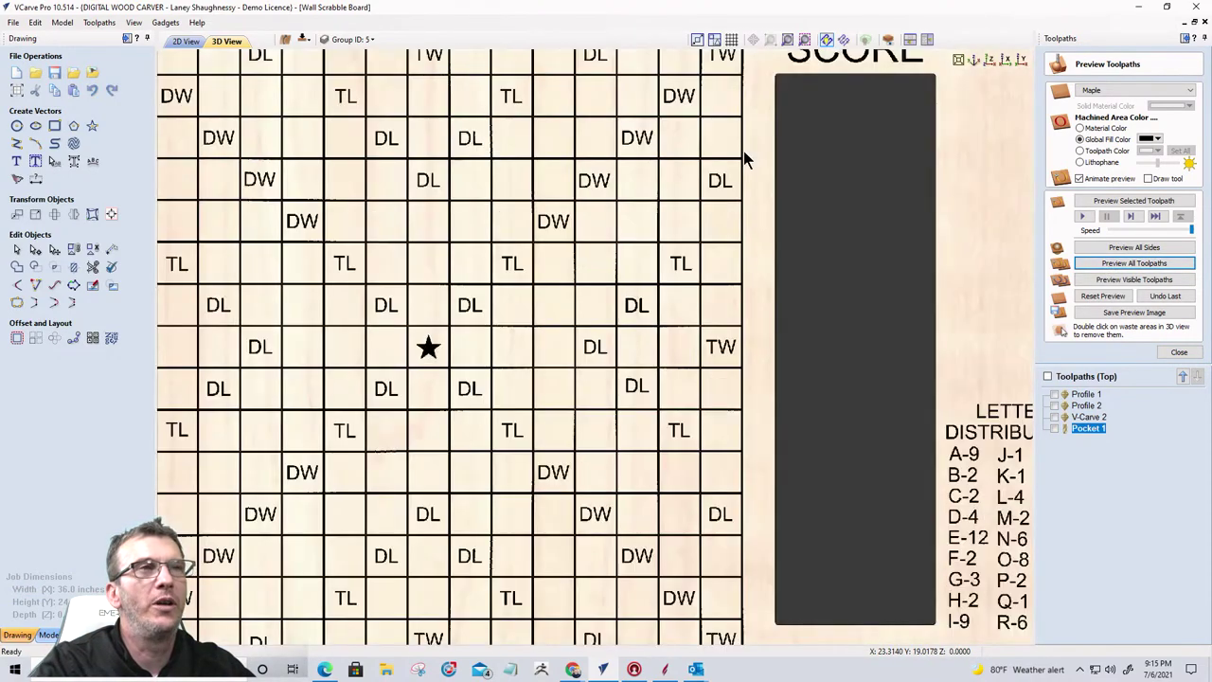
pyautogui.scroll(-6, 687, 360)
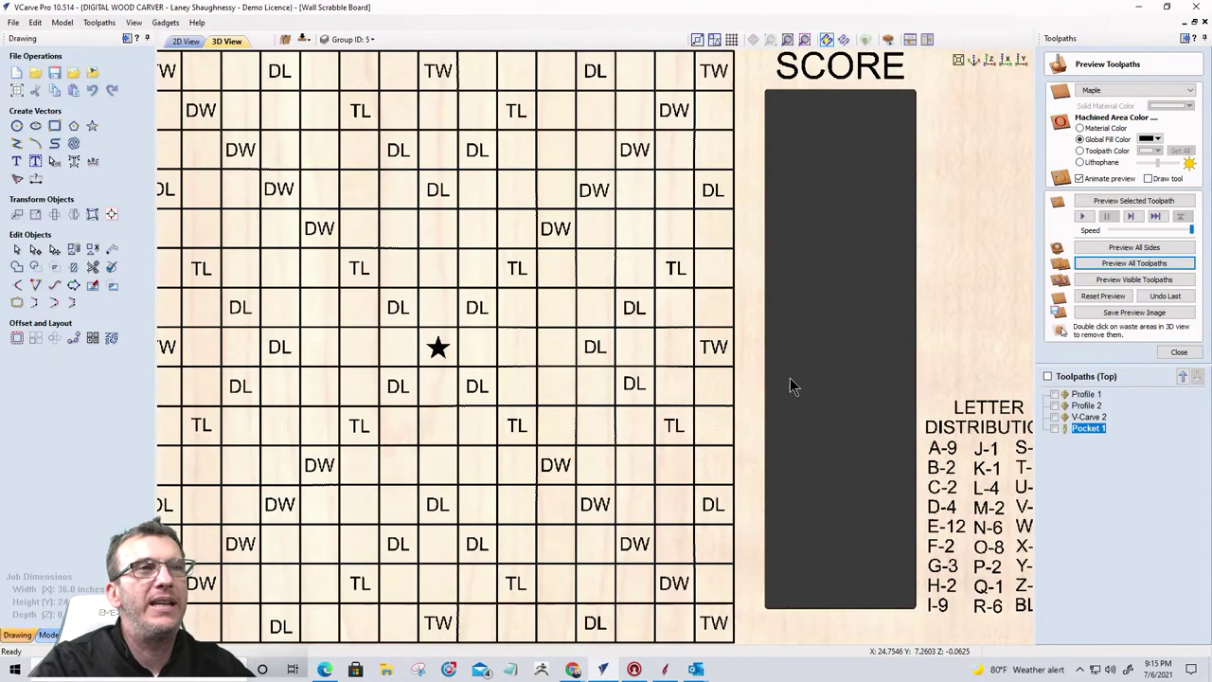
pyautogui.moveTo(793, 385); pyautogui.dragTo(855, 262)
pyautogui.scroll(-3, 878, 473)
# Step: Switch to the 2D view and zoom over the A–Z letter-tile column, selecting the Q tile
pyautogui.click(184, 40)
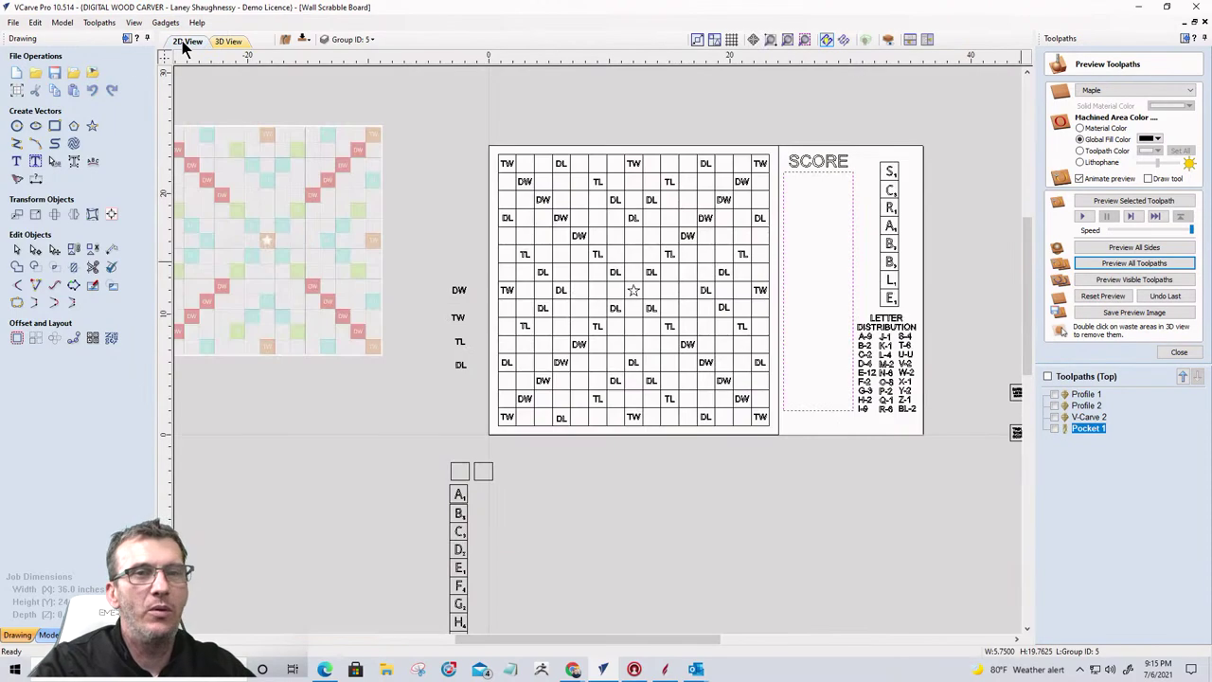
pyautogui.scroll(4, 787, 355)
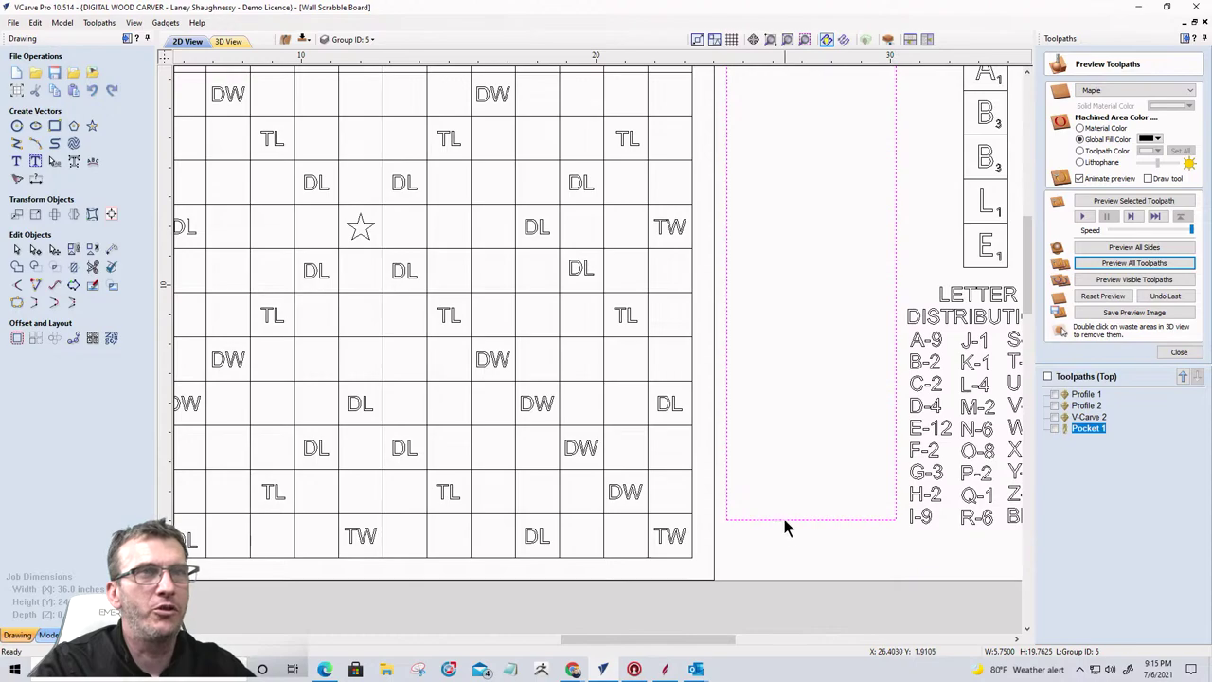
pyautogui.scroll(-6, 784, 527)
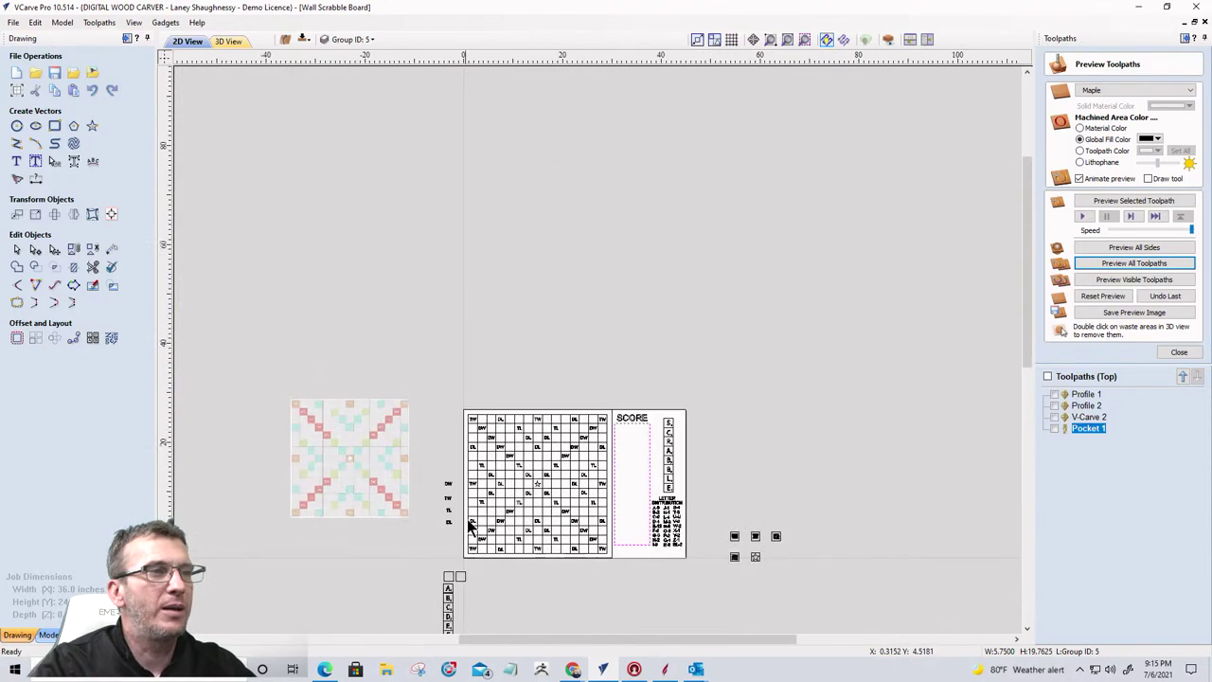
pyautogui.scroll(-2, 464, 549)
pyautogui.scroll(6, 568, 482)
pyautogui.scroll(2, 717, 379)
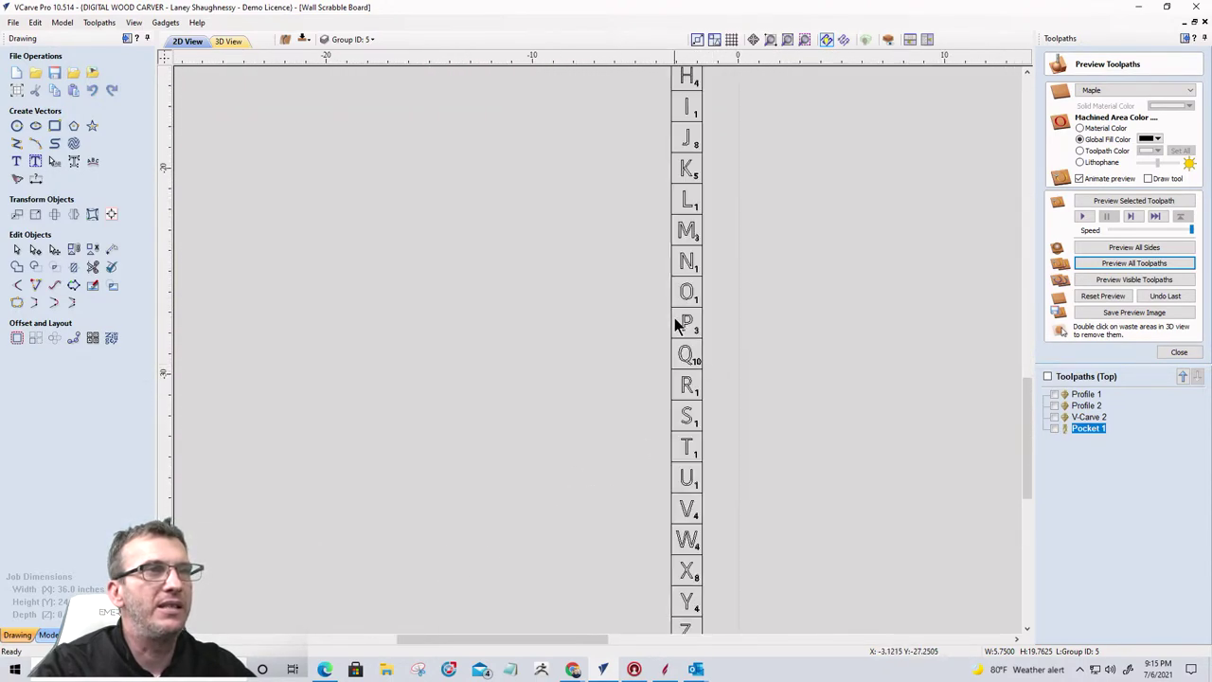
pyautogui.scroll(4, 678, 324)
pyautogui.scroll(1, 641, 407)
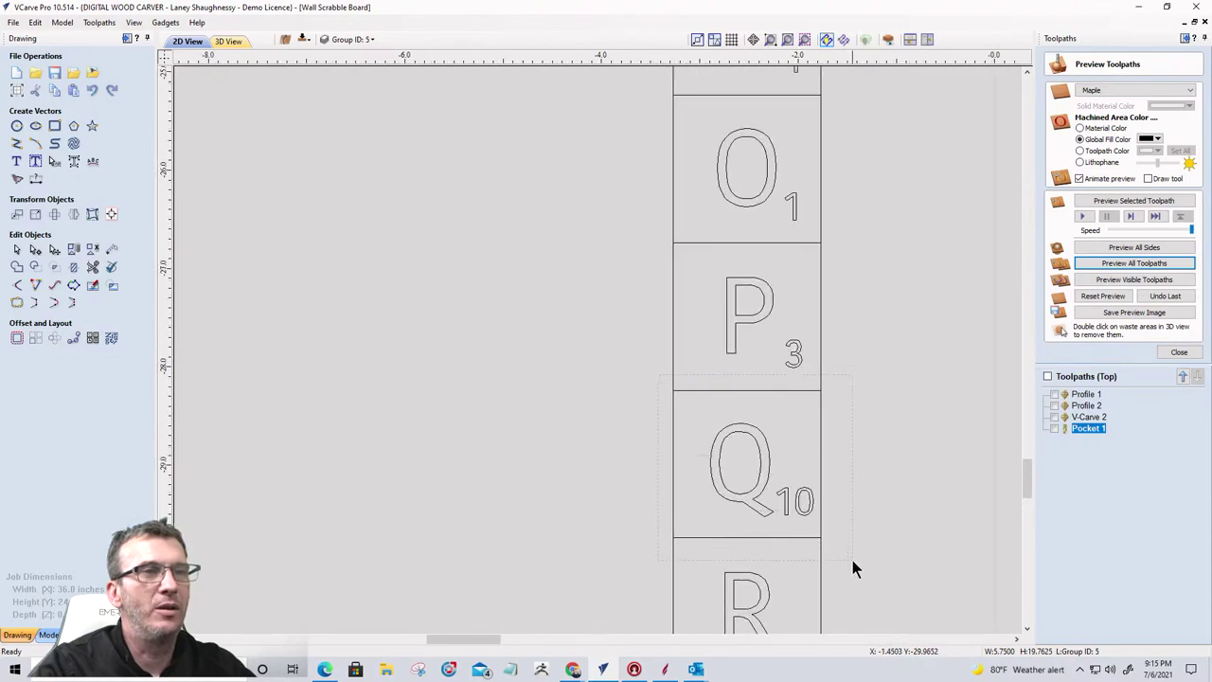
pyautogui.click(823, 535)
pyautogui.scroll(-8, 582, 464)
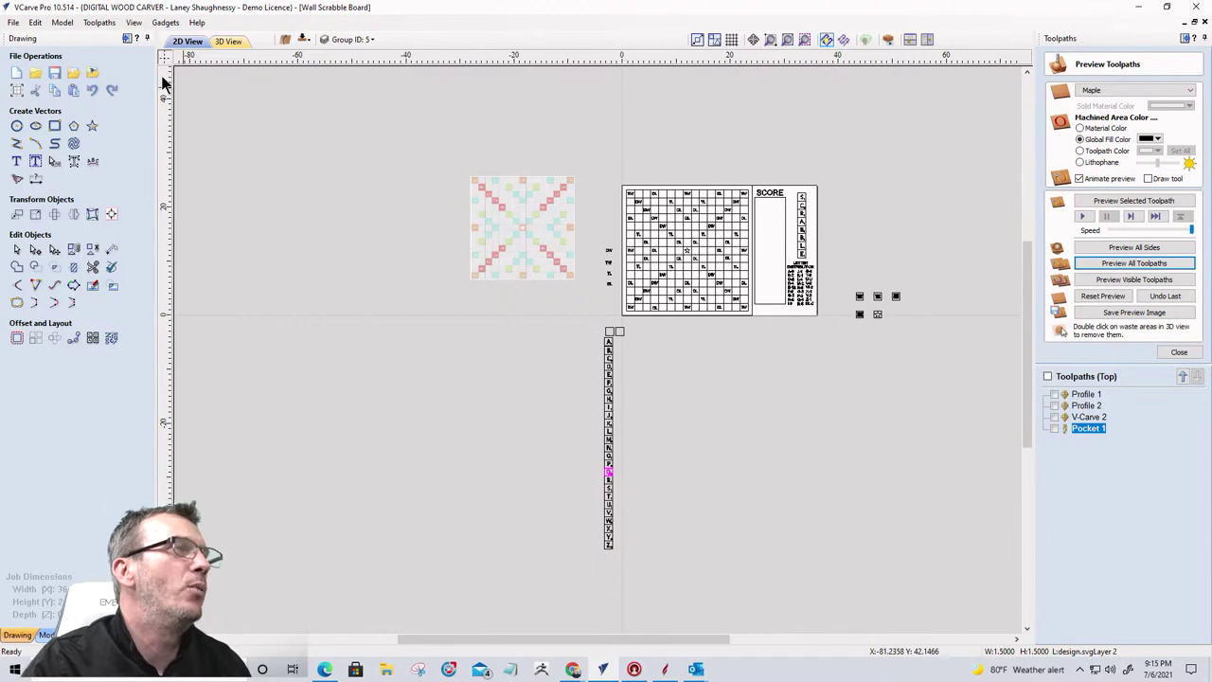
# Step: Launch a second VCarve Pro 10.5 window from the taskbar and create a new 12 × 12 × 0.375 inch job
pyautogui.rightClick(603, 669)
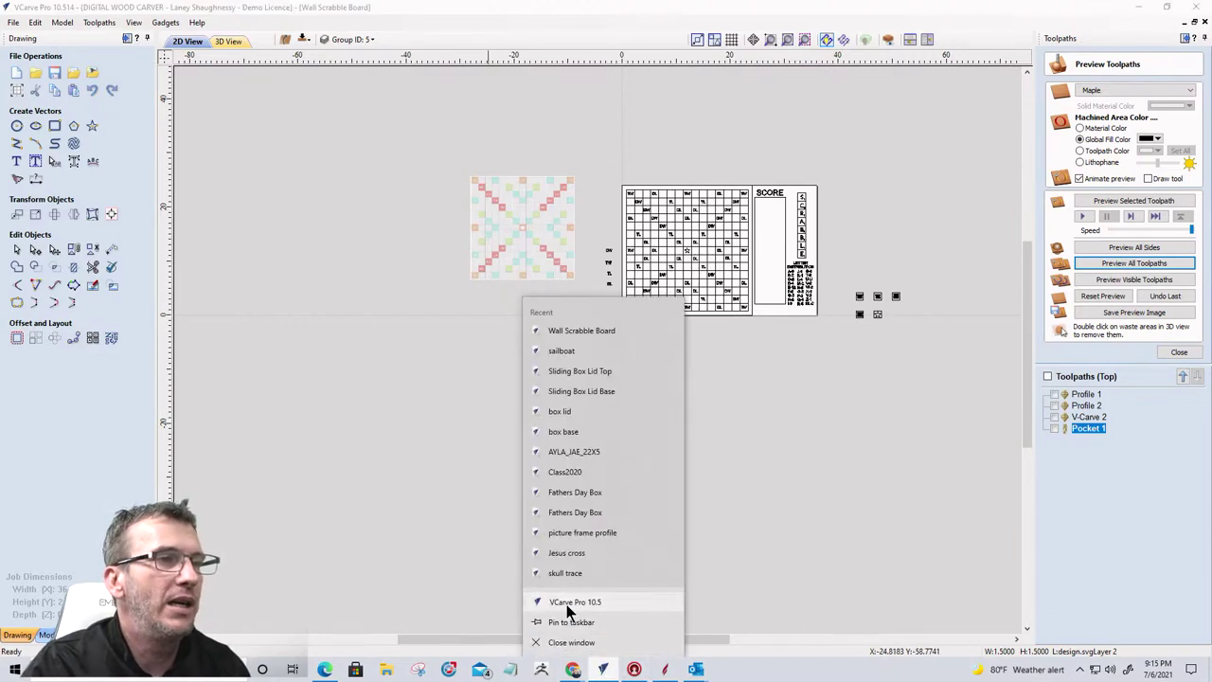
pyautogui.click(568, 604)
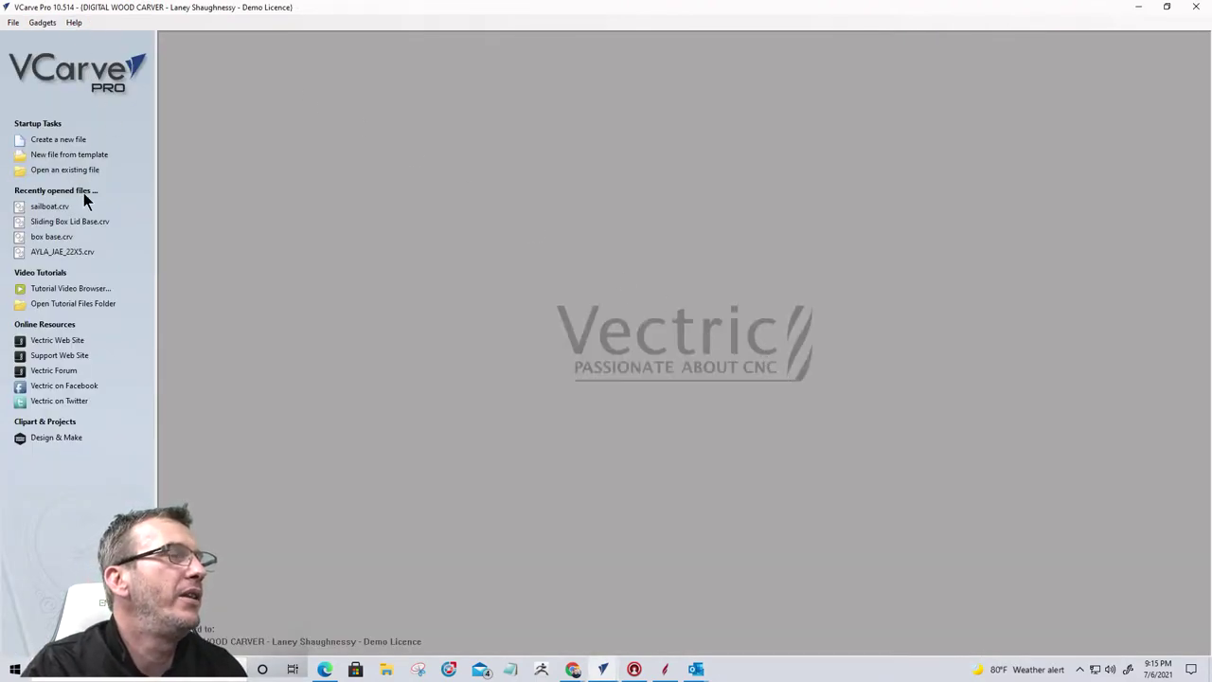
pyautogui.click(56, 141)
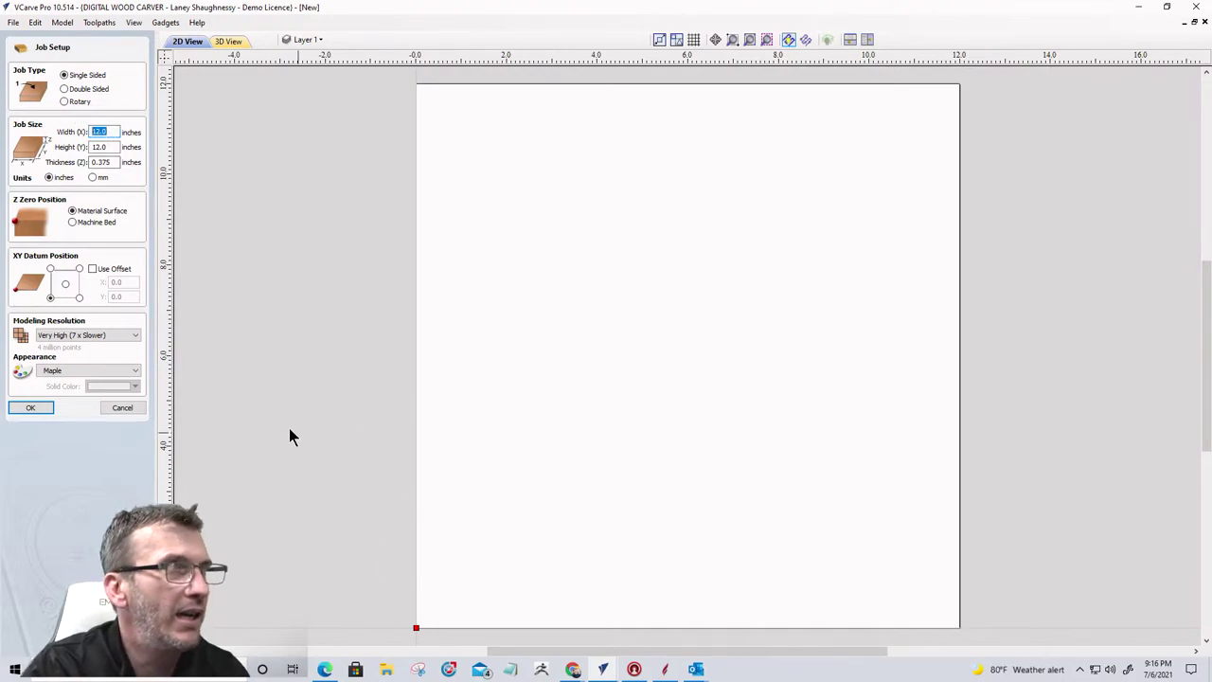
# Step: In the Wall Scrabble Board window, draw a 5.75 × 1.0487 inch rectangle beneath the SCORE box
pyautogui.moveTo(603, 668)
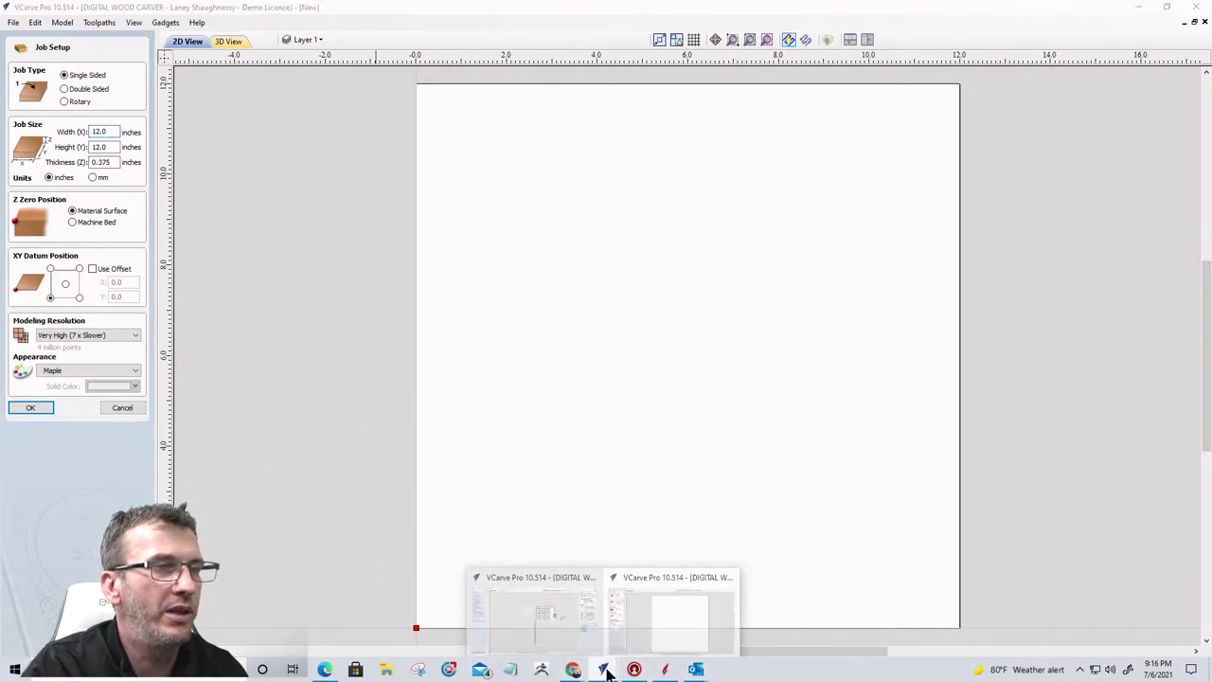
pyautogui.click(553, 616)
pyautogui.scroll(3, 749, 272)
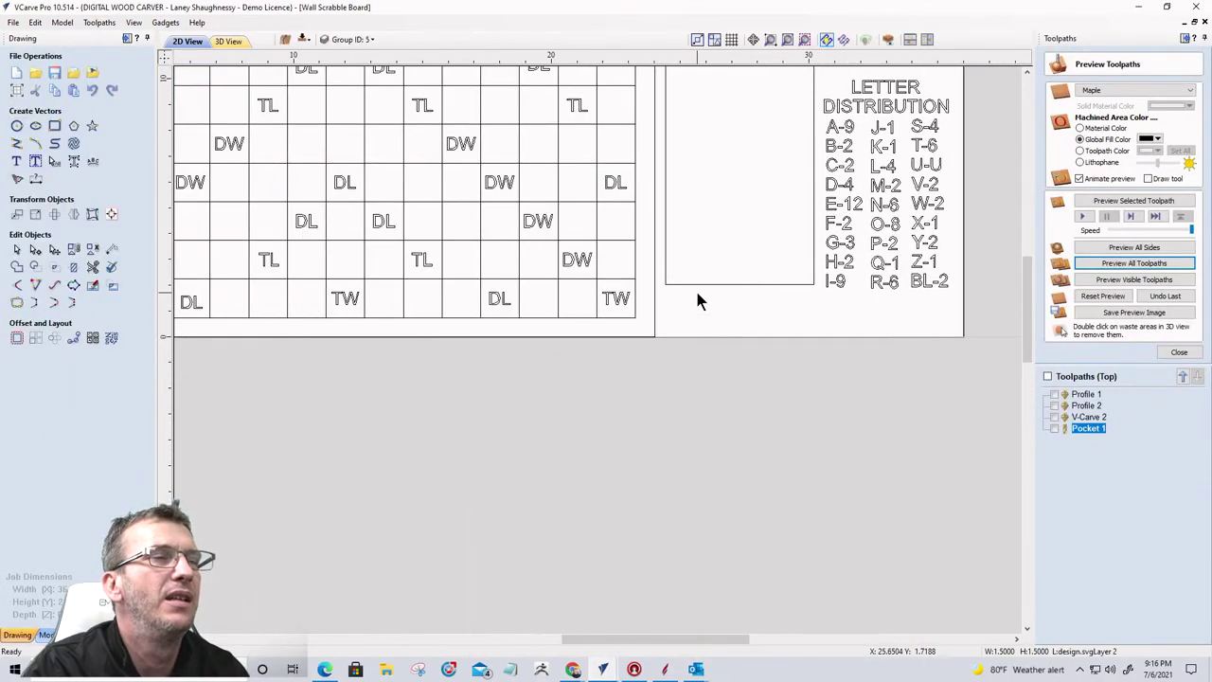
pyautogui.click(54, 125)
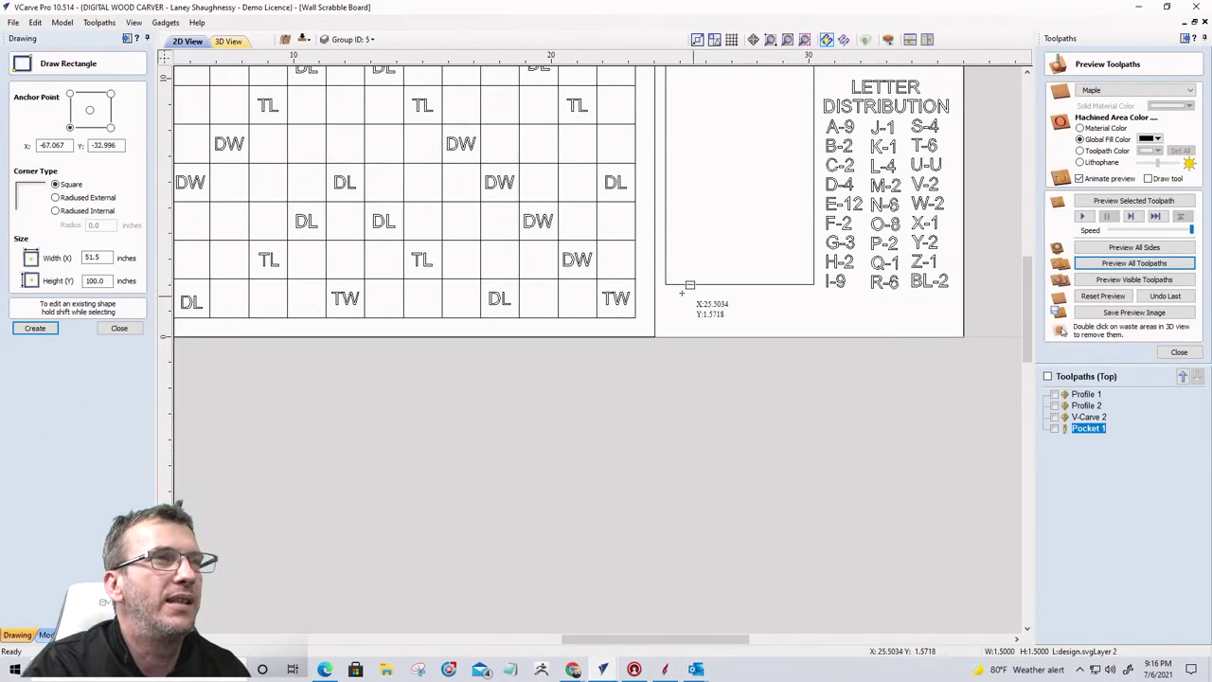
pyautogui.moveTo(666, 284); pyautogui.dragTo(816, 310)
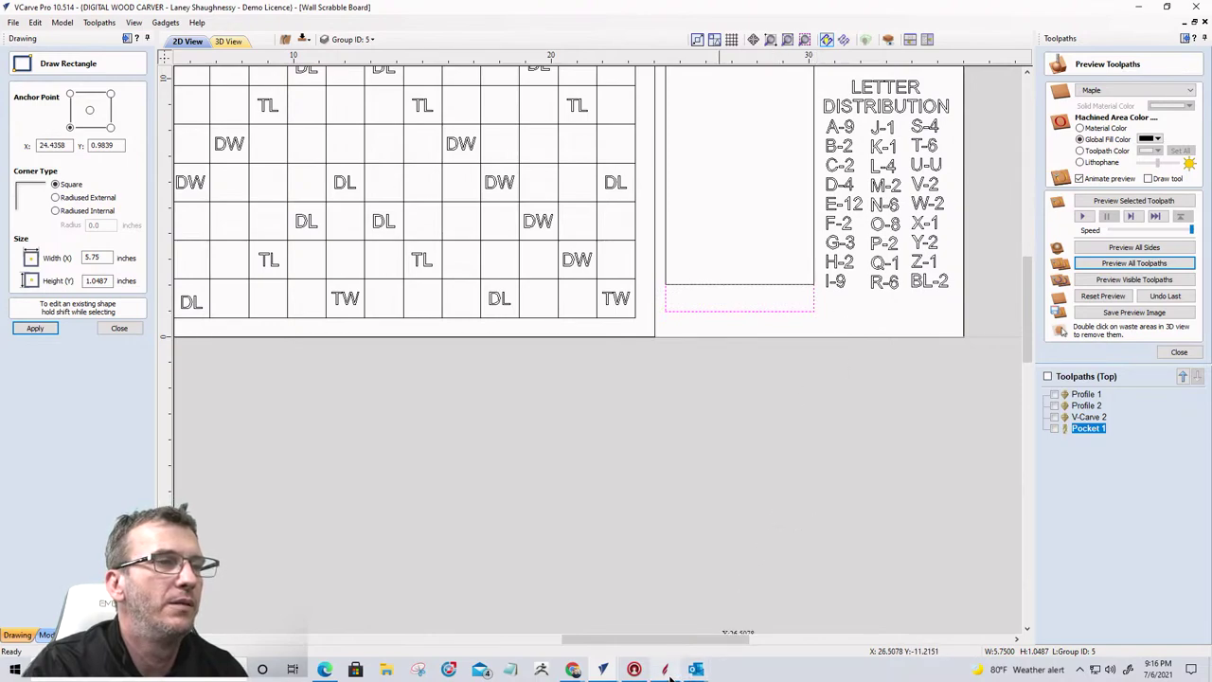
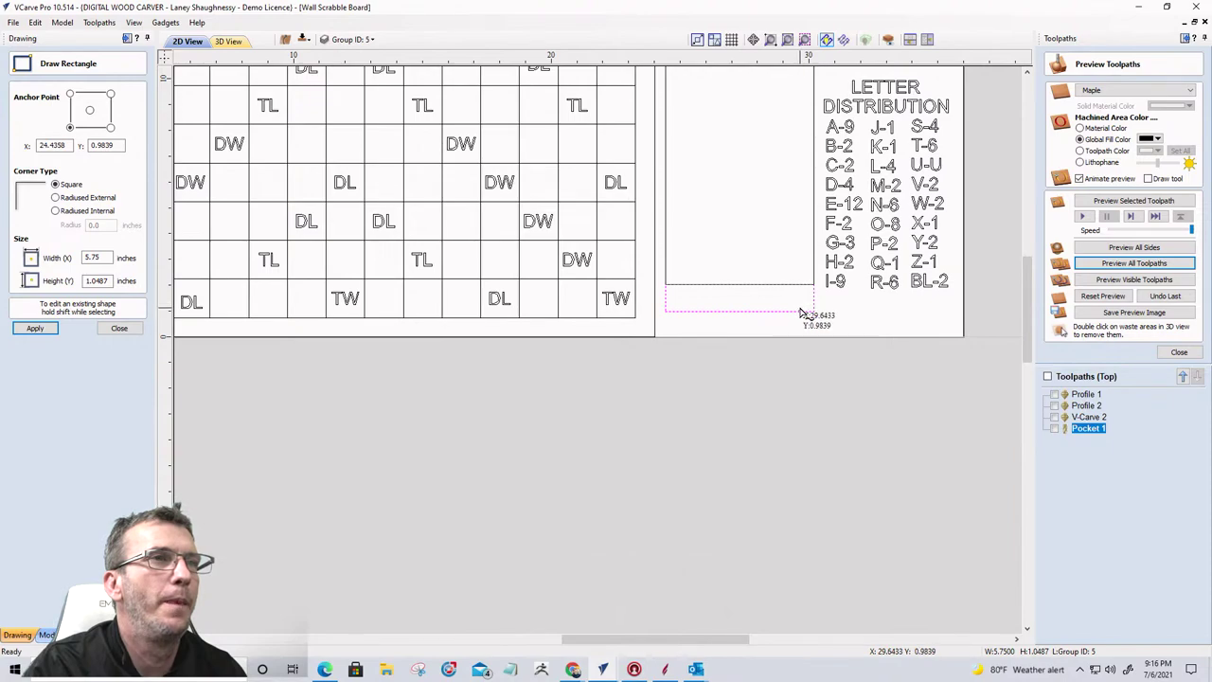
# Step: Close the rectangle tool and bring the new blank job window to the front
pyautogui.click(119, 329)
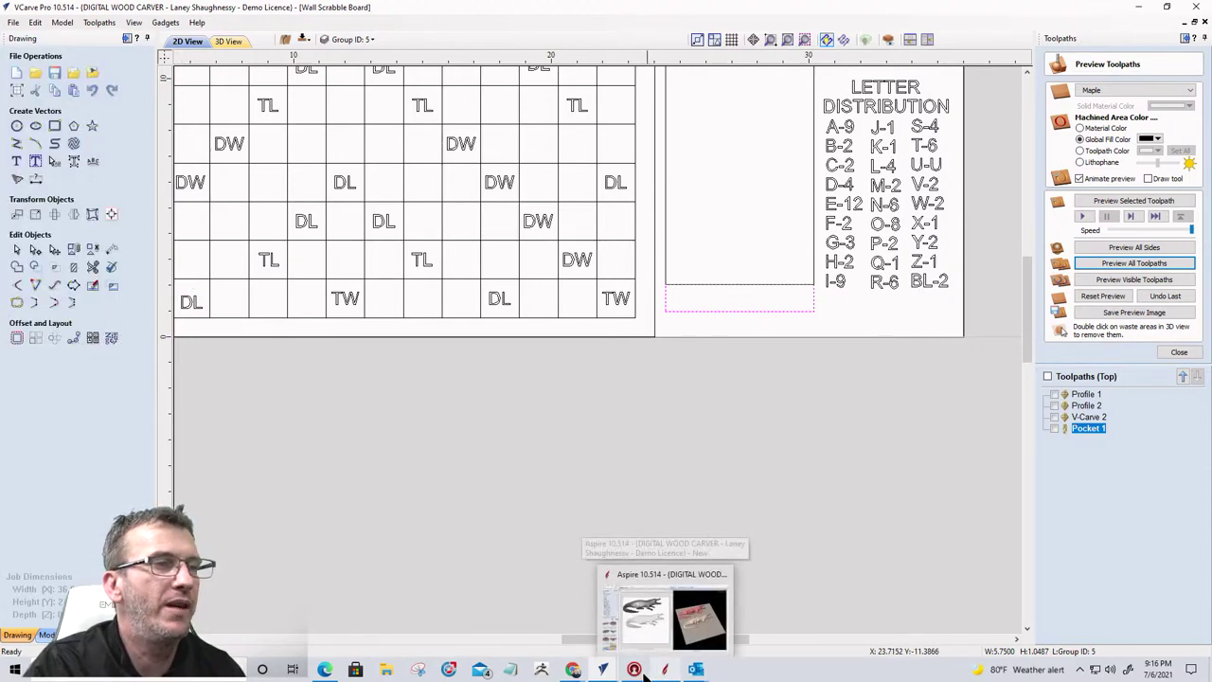
pyautogui.moveTo(602, 670)
pyautogui.click(668, 621)
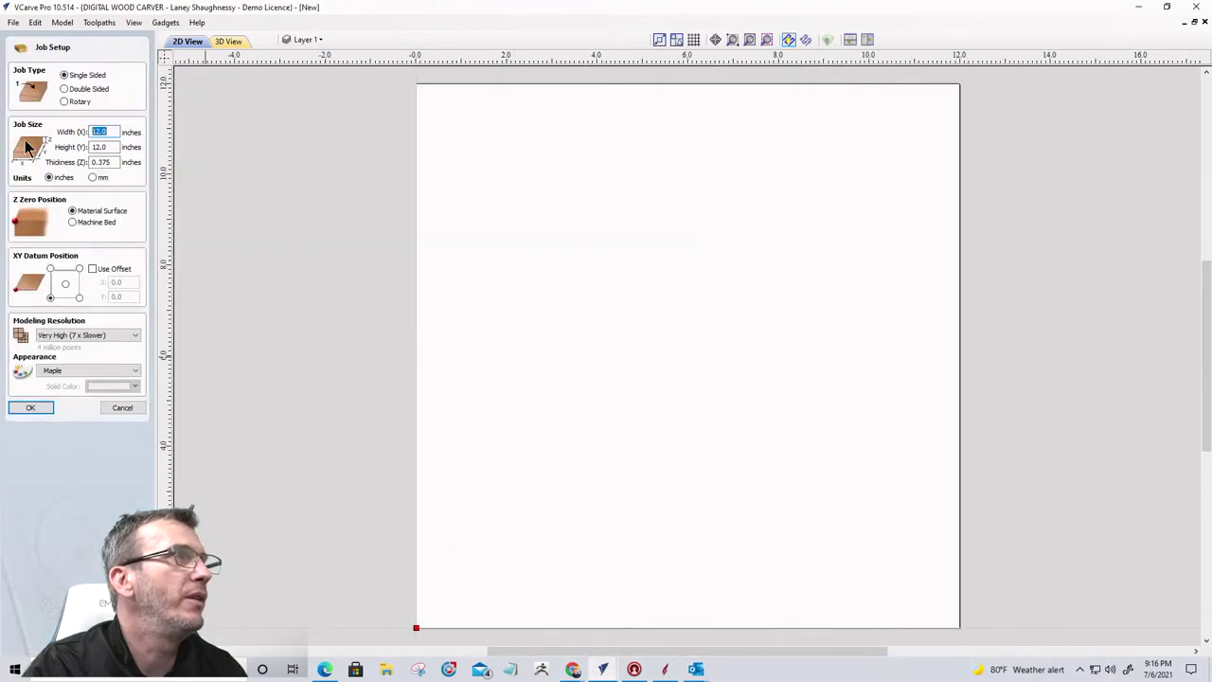
# Step: Set the job to 3.5 in wide, 10 in high and 0.375 in thick
pyautogui.moveTo(104, 130); pyautogui.dragTo(79, 135)
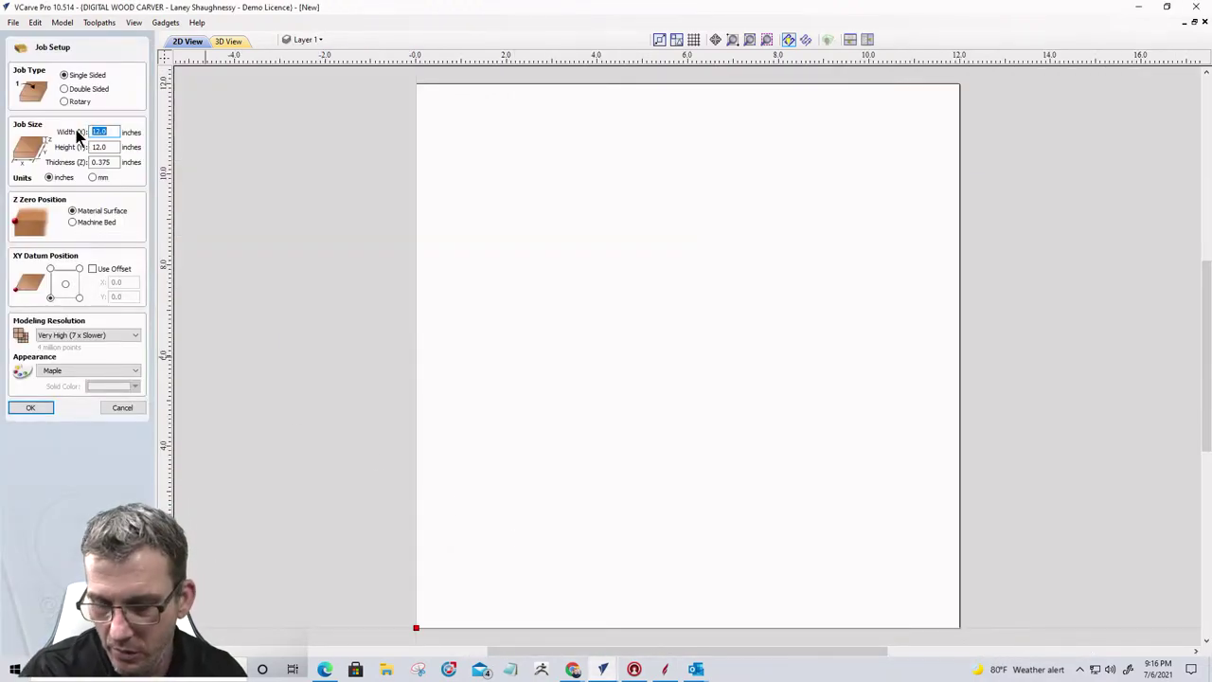
pyautogui.write('3.')
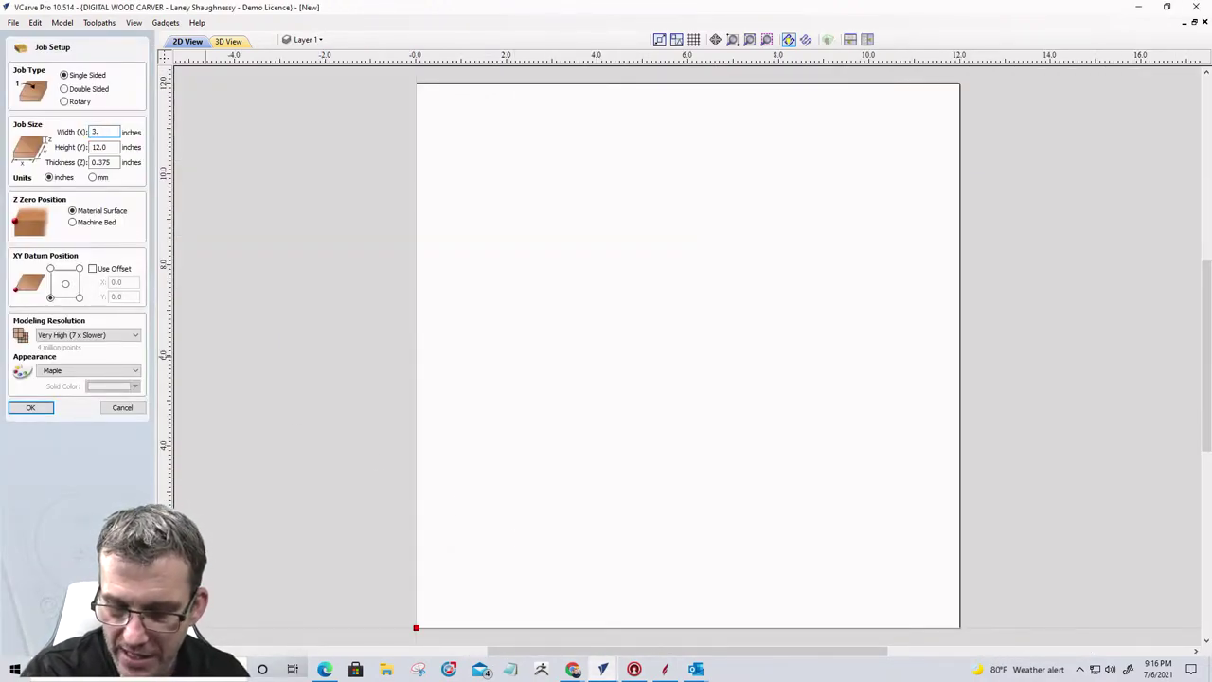
pyautogui.write('5')
pyautogui.moveTo(115, 147); pyautogui.dragTo(92, 148)
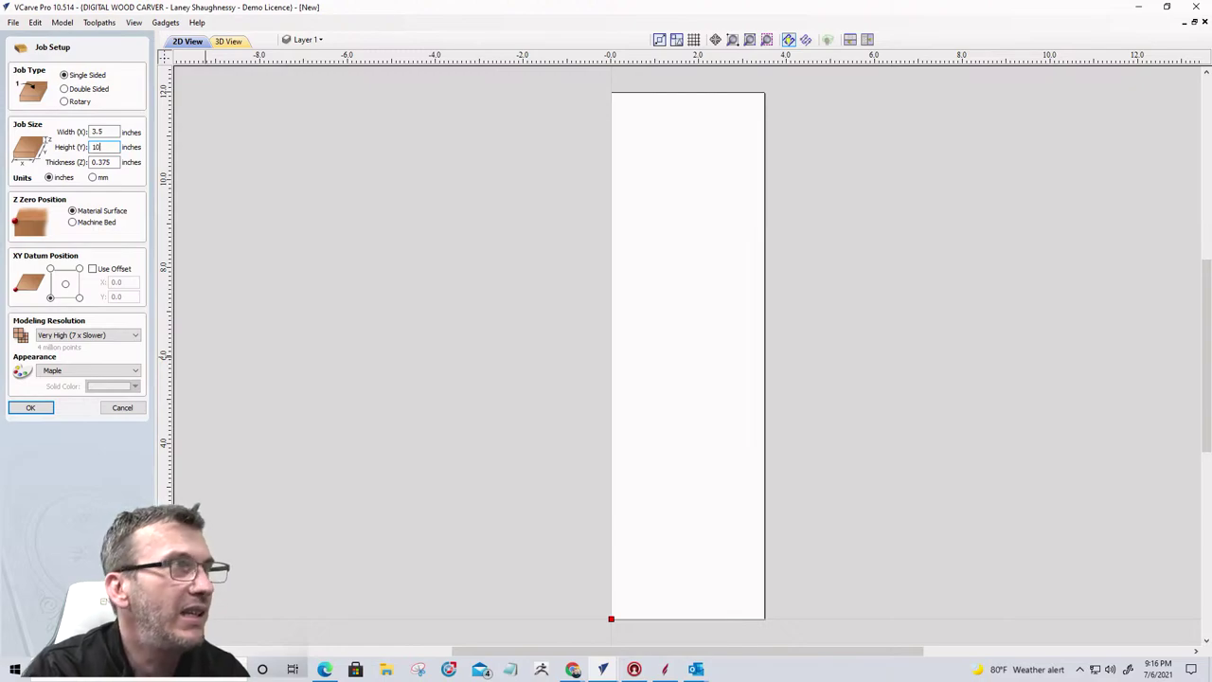
pyautogui.write('10')
pyautogui.moveTo(112, 162); pyautogui.dragTo(80, 163)
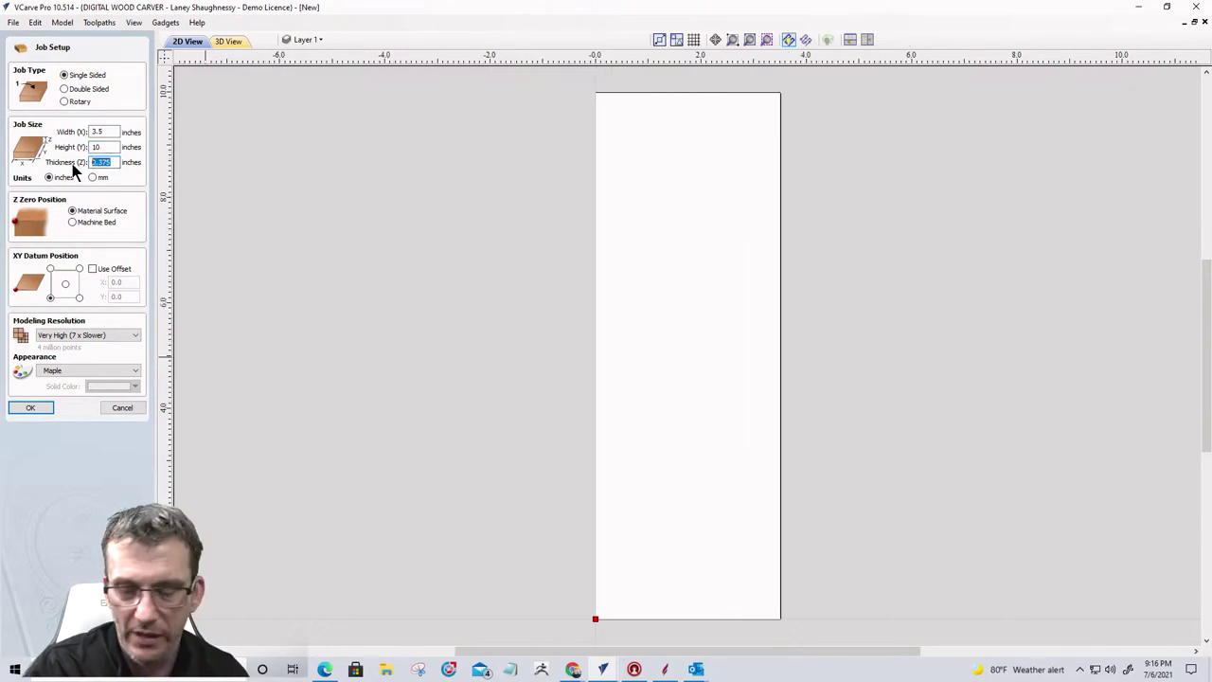
pyautogui.write('.')
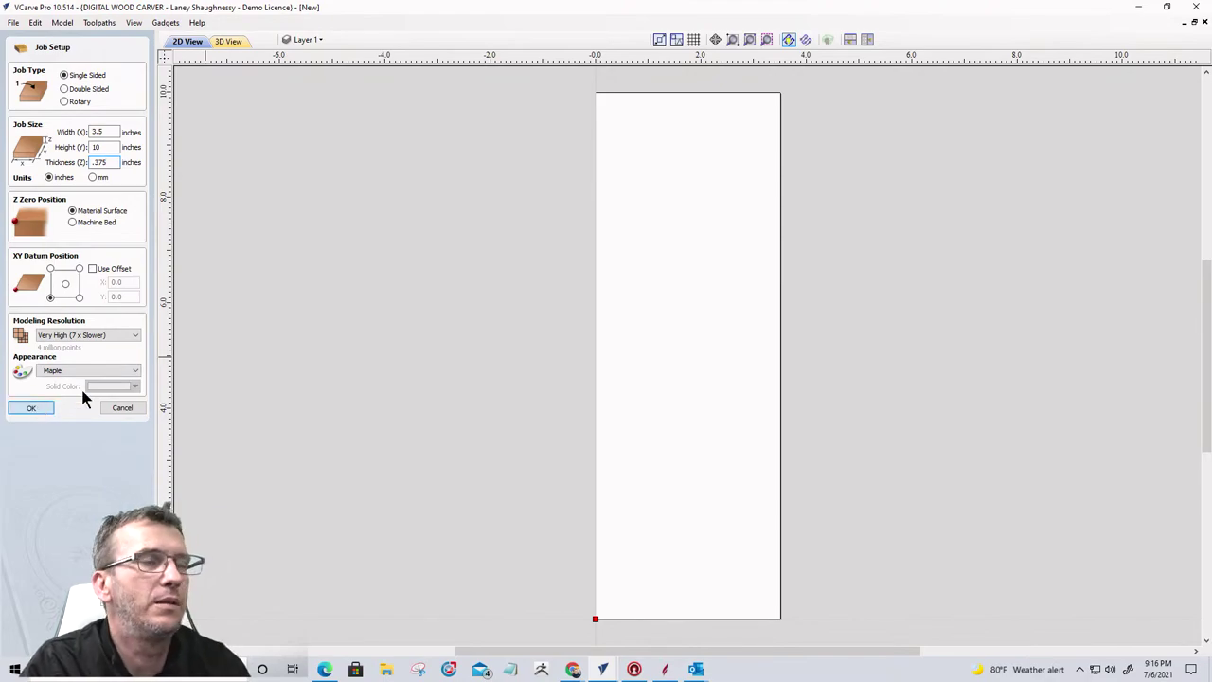
pyautogui.press('Return')
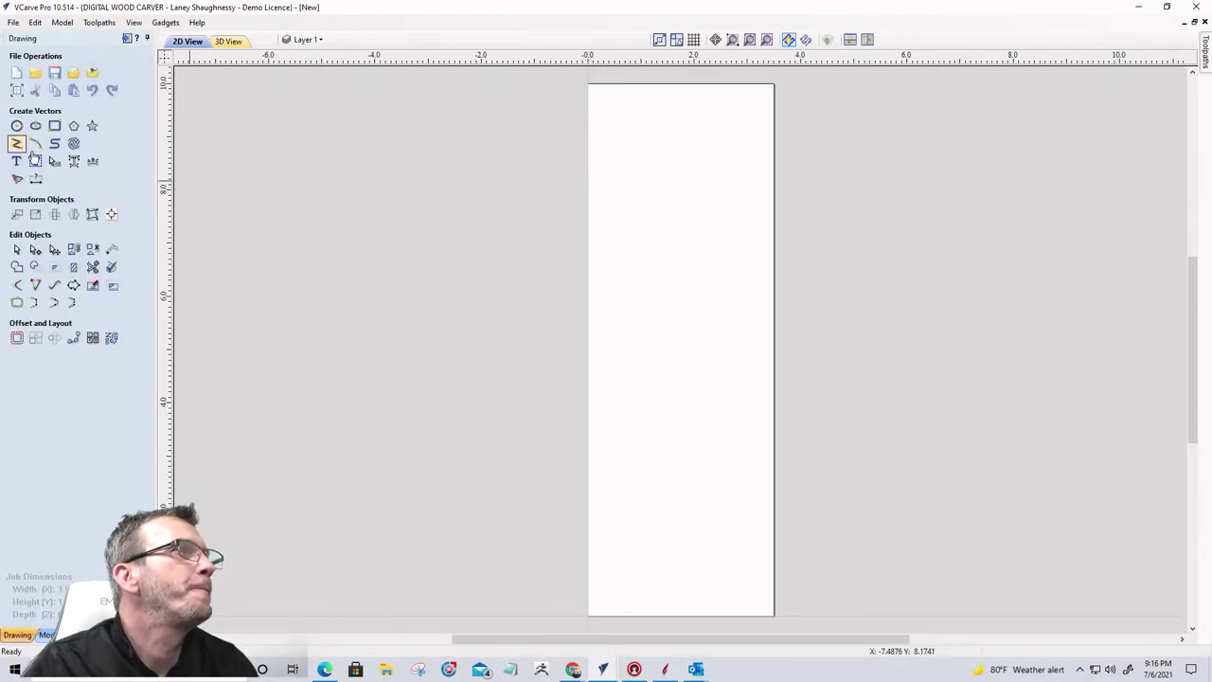
# Step: Draw a rectangle near the sheet top sized 5.75 wide by 0.3 high
pyautogui.click(54, 125)
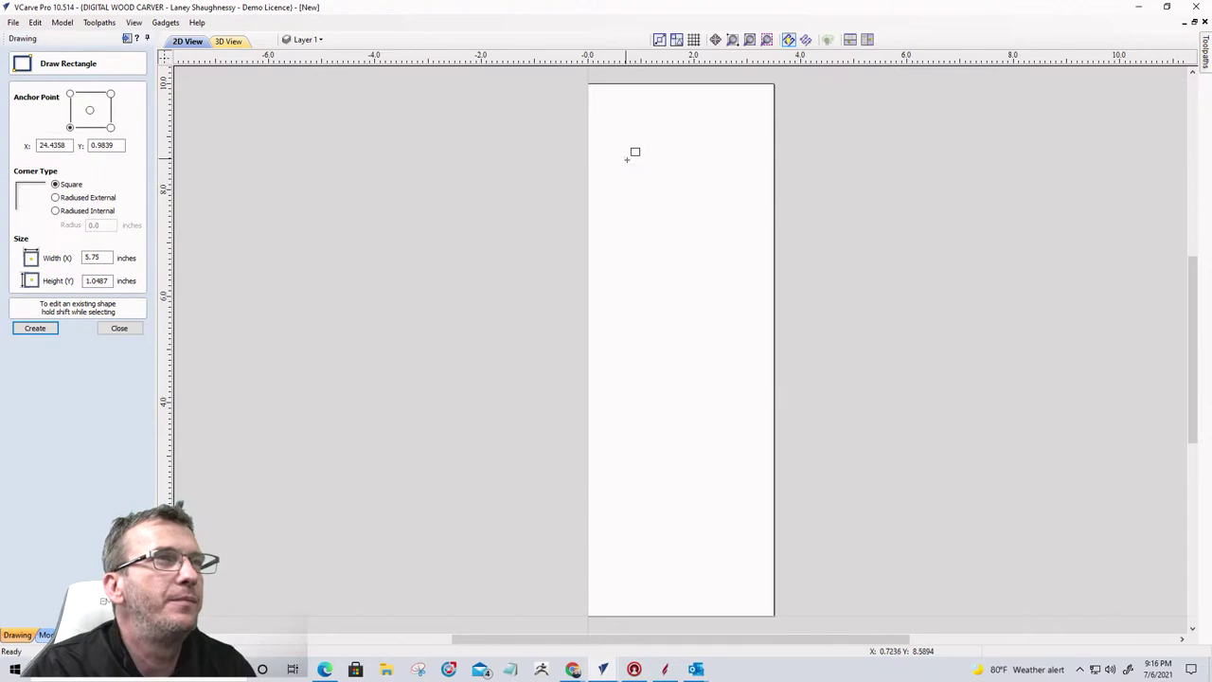
pyautogui.moveTo(626, 159); pyautogui.dragTo(744, 173)
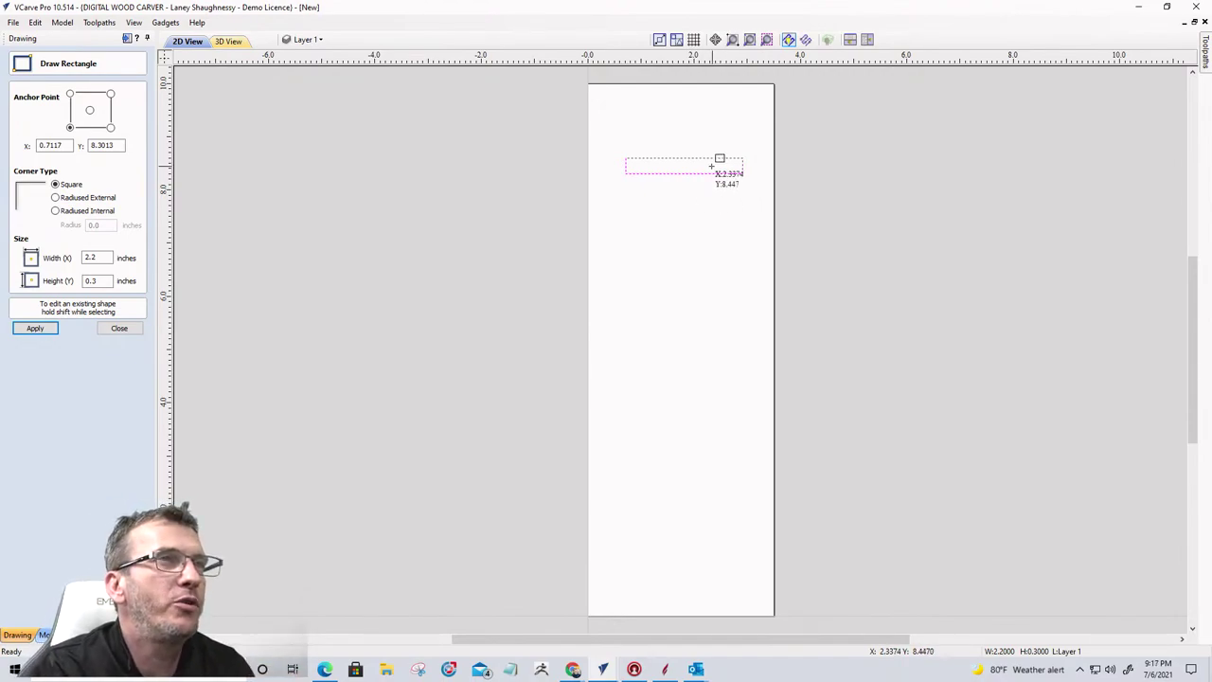
pyautogui.scroll(1, 716, 169)
pyautogui.scroll(1, 708, 161)
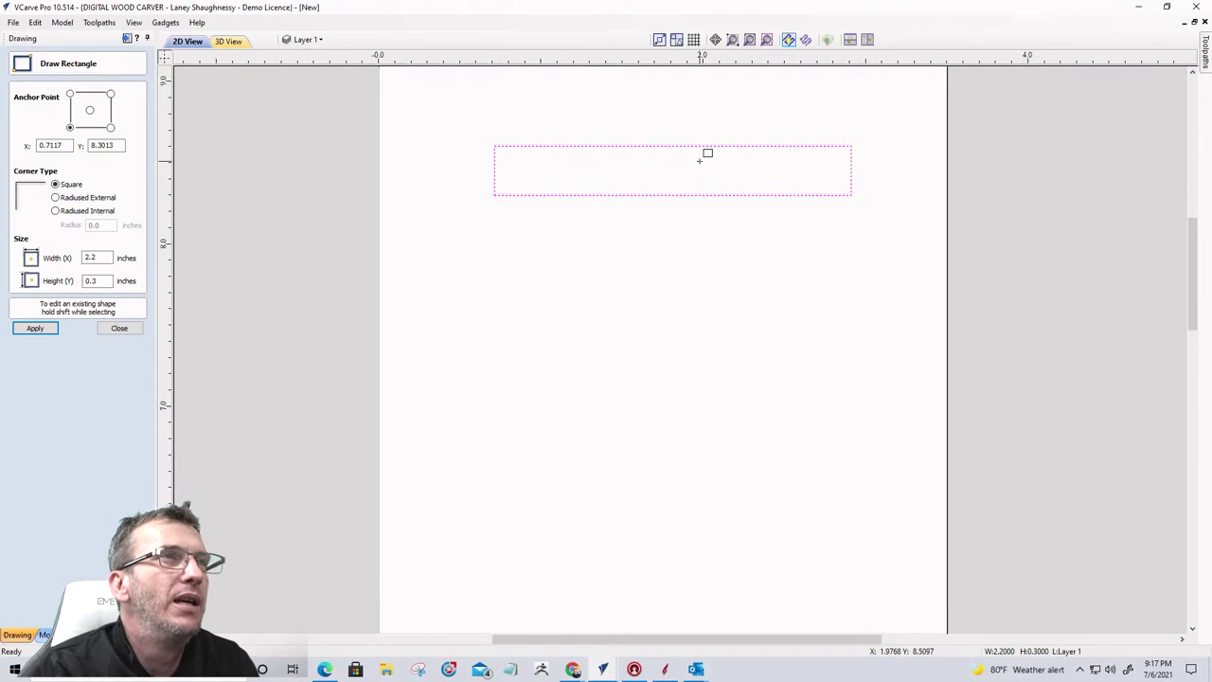
pyautogui.moveTo(100, 258); pyautogui.dragTo(69, 257)
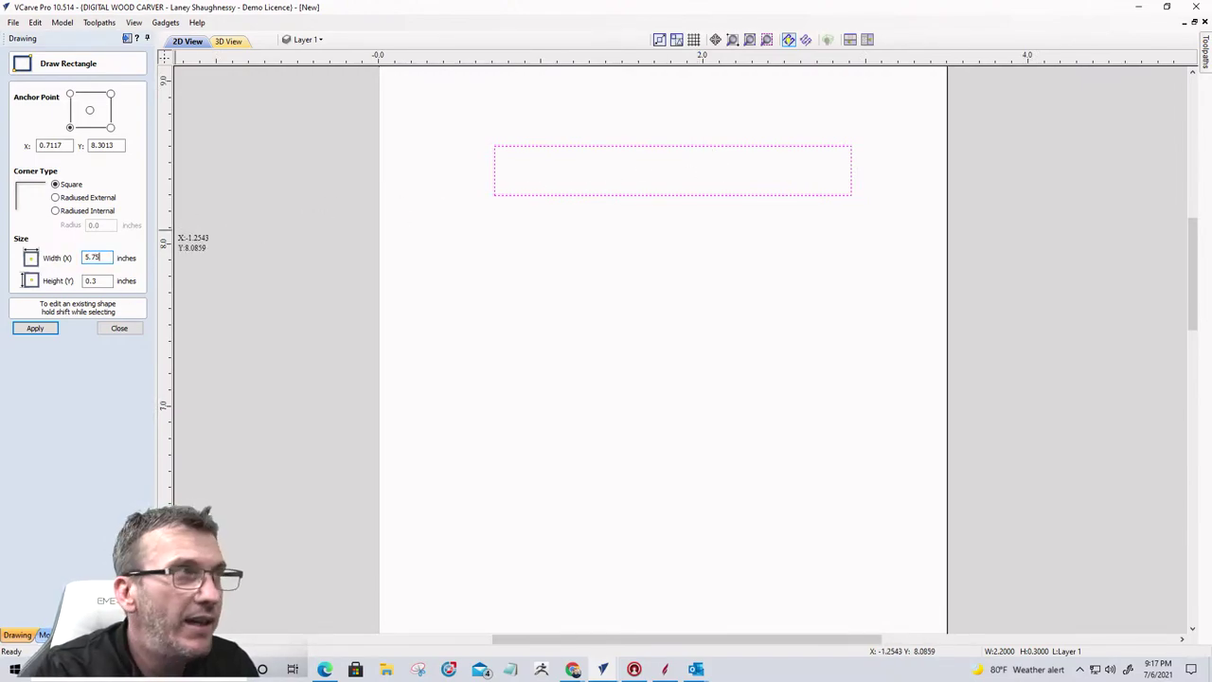
pyautogui.click(25, 330)
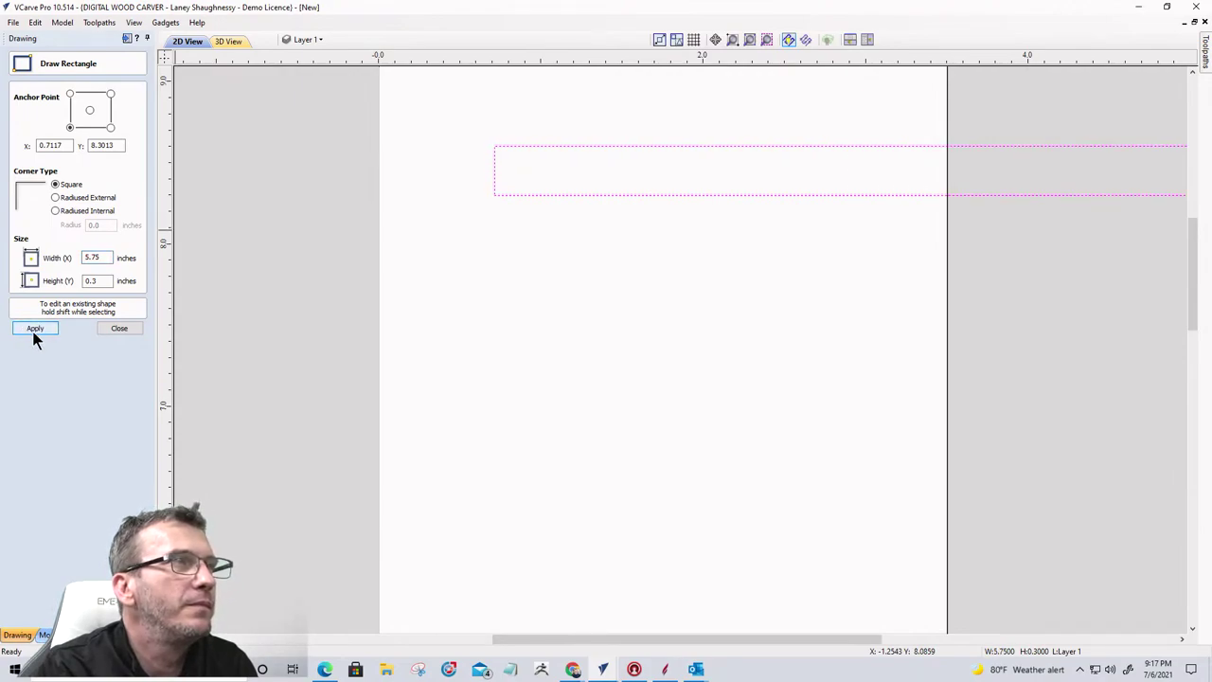
pyautogui.scroll(-2, 595, 333)
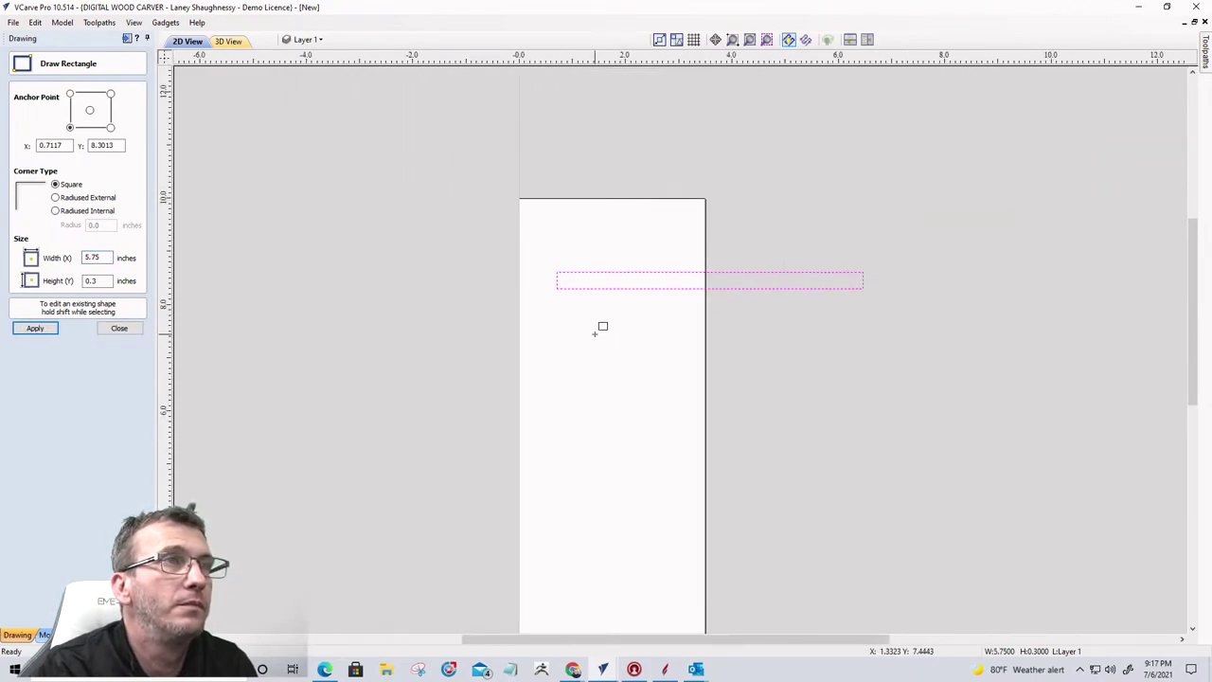
pyautogui.scroll(1, 597, 332)
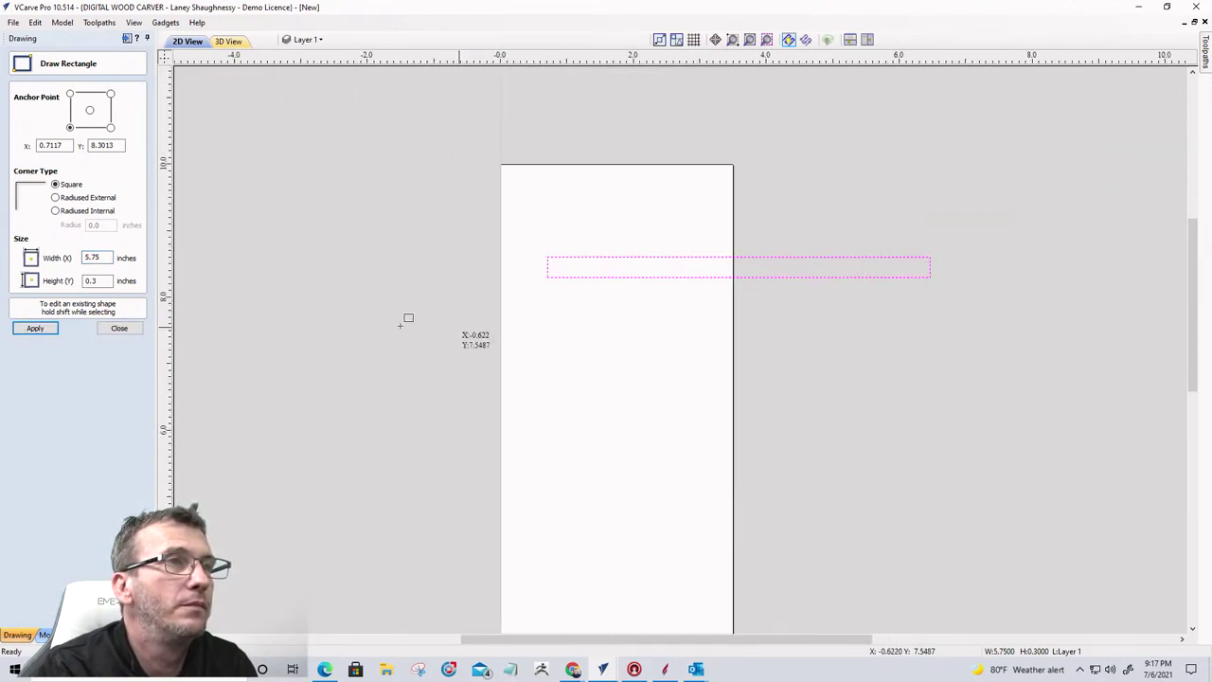
pyautogui.click(119, 330)
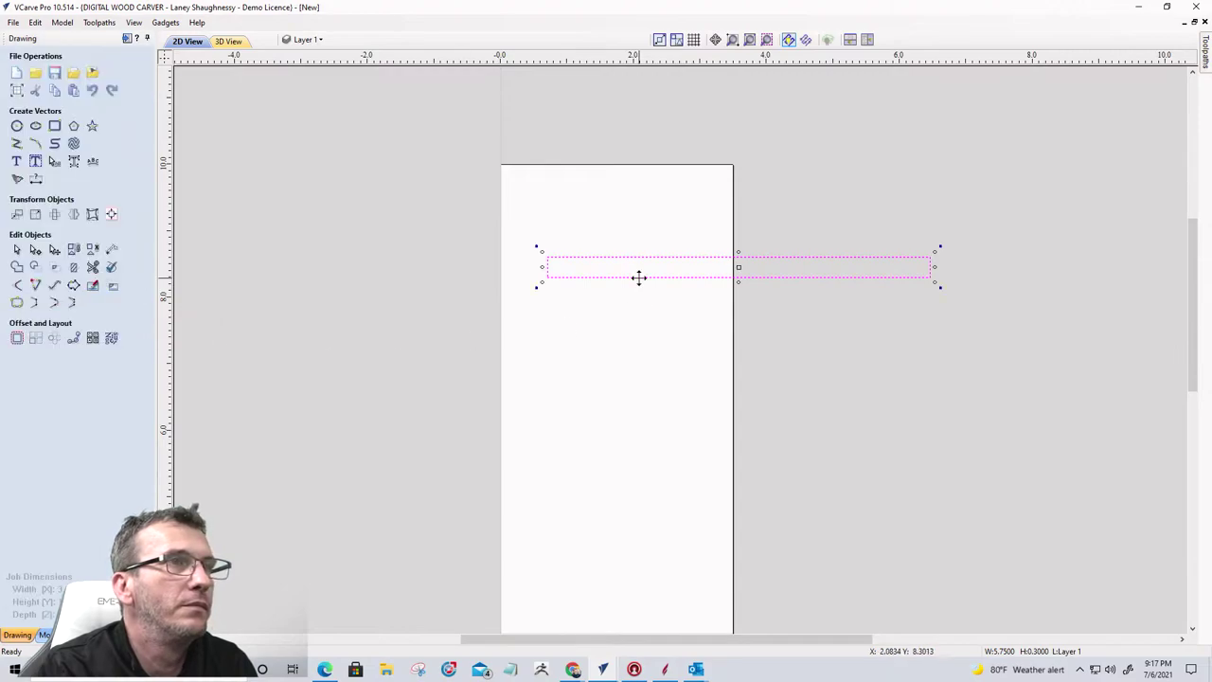
# Step: Rotate the rectangle 90° upright and resize its width to 0.5 inches
pyautogui.click(639, 277)
pyautogui.moveTo(639, 277); pyautogui.dragTo(574, 392)
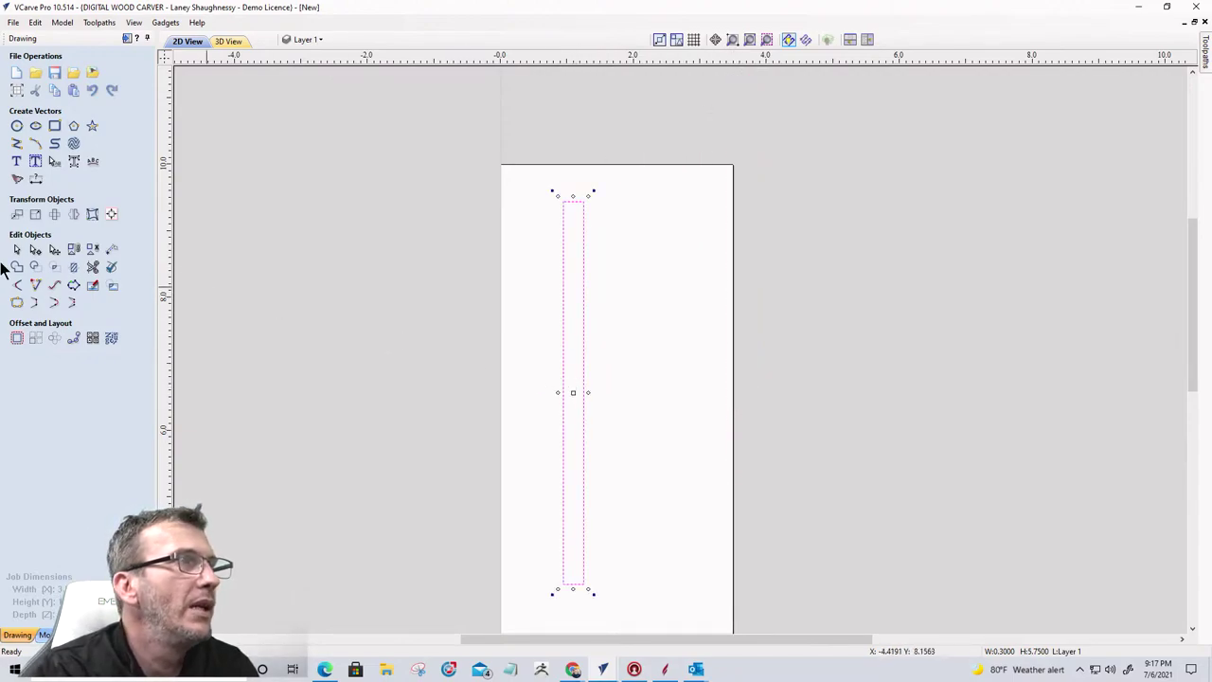
pyautogui.click(35, 215)
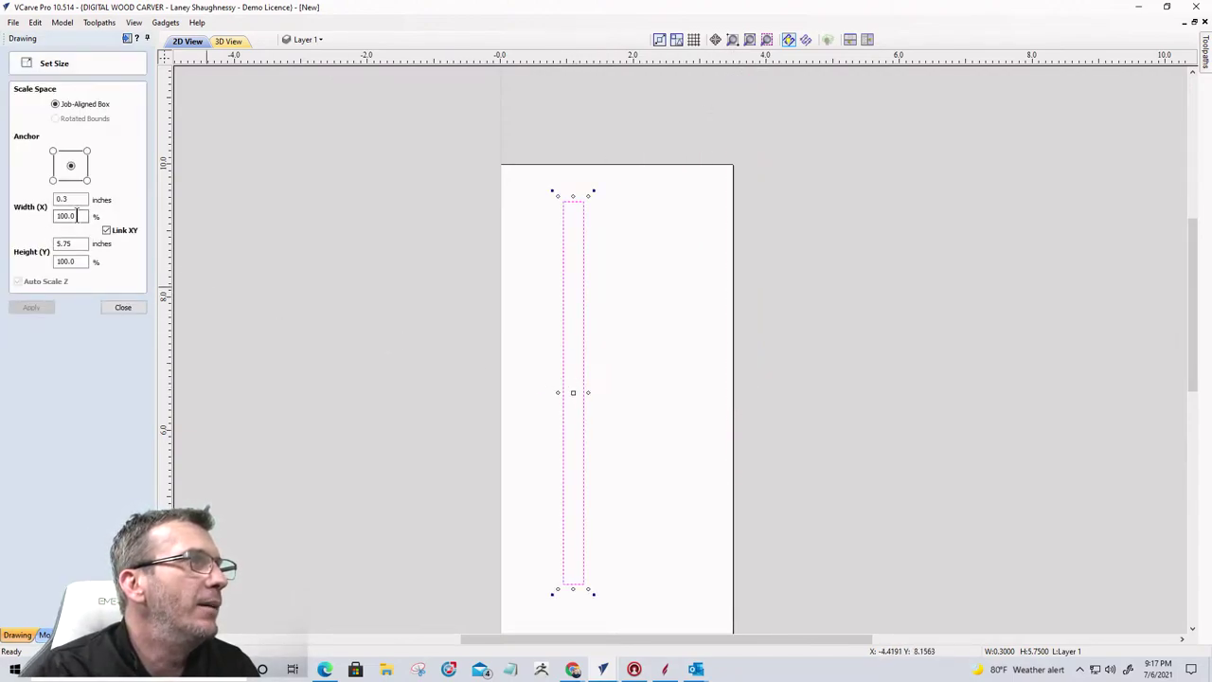
pyautogui.click(69, 201)
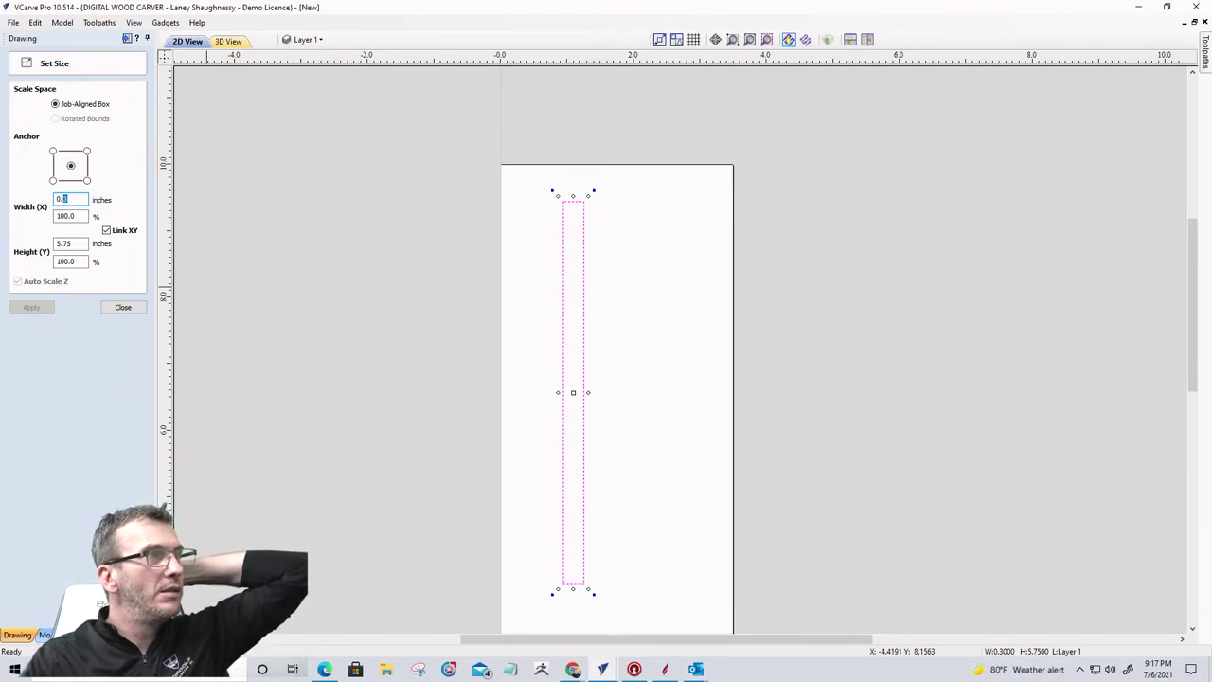
pyautogui.write('5')
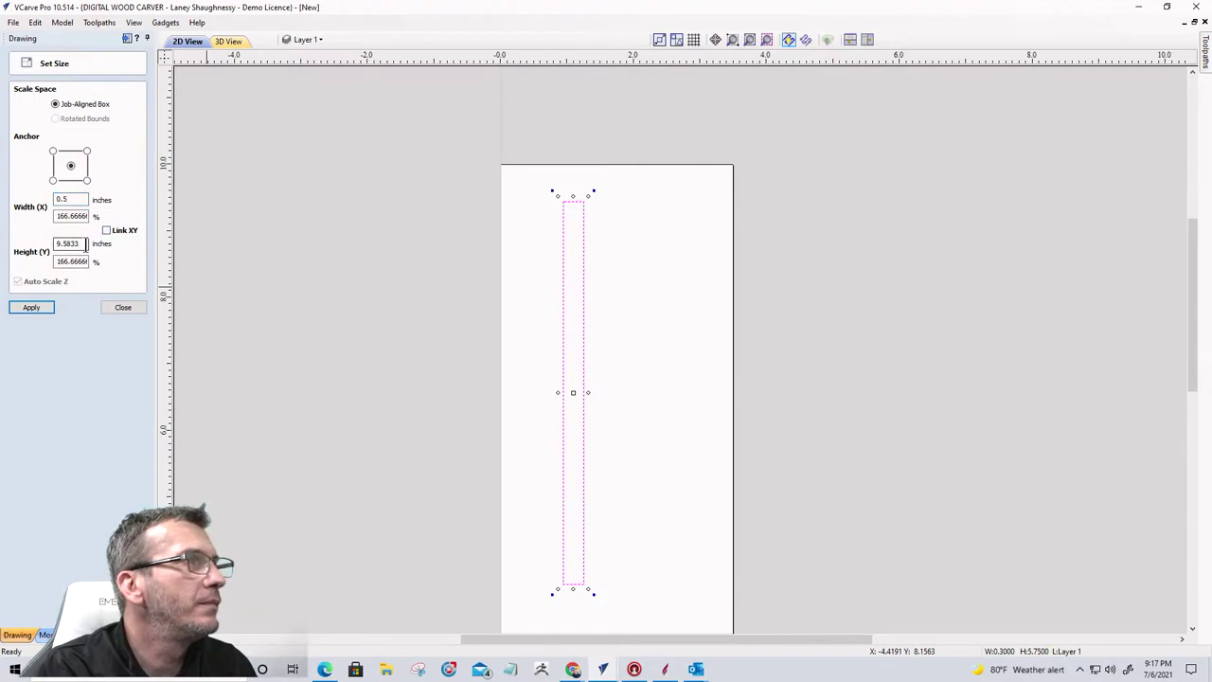
pyautogui.moveTo(87, 244); pyautogui.dragTo(33, 243)
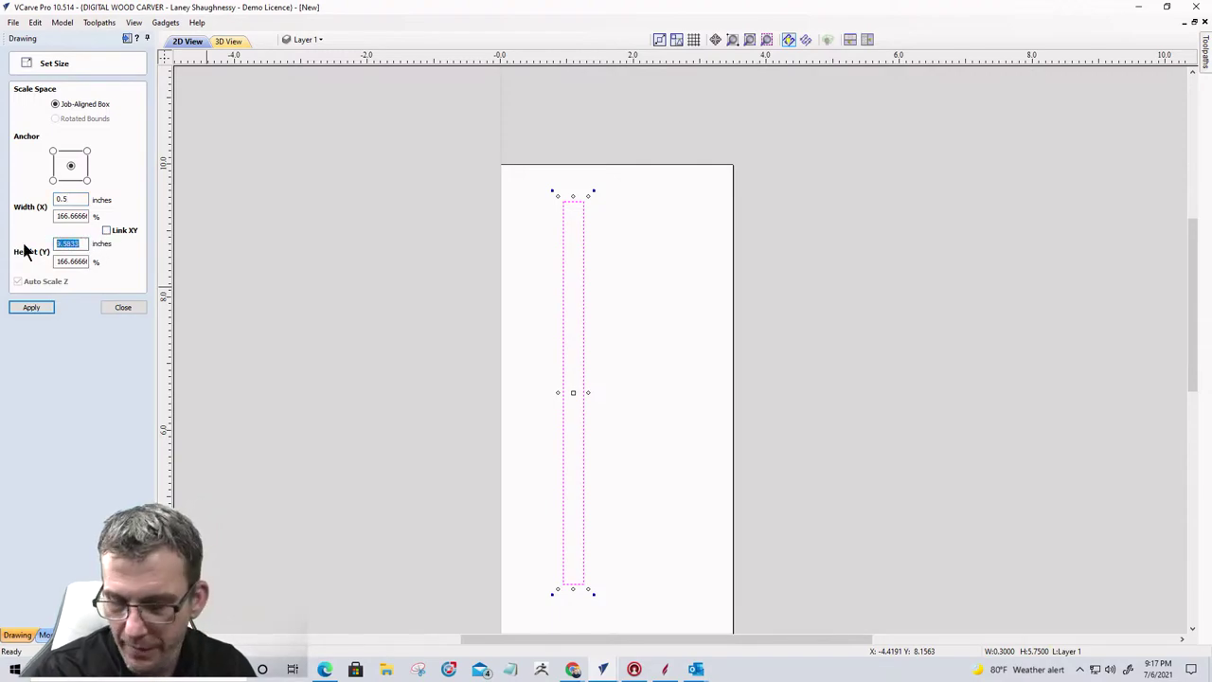
pyautogui.write('5.75')
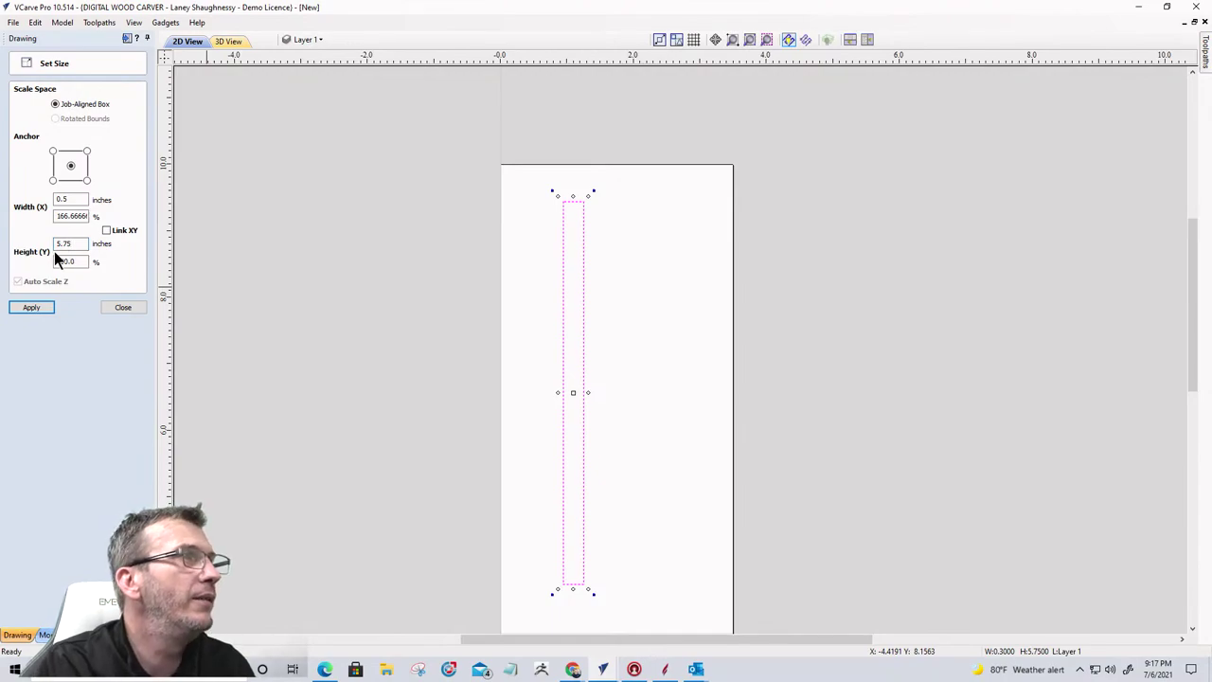
pyautogui.click(36, 306)
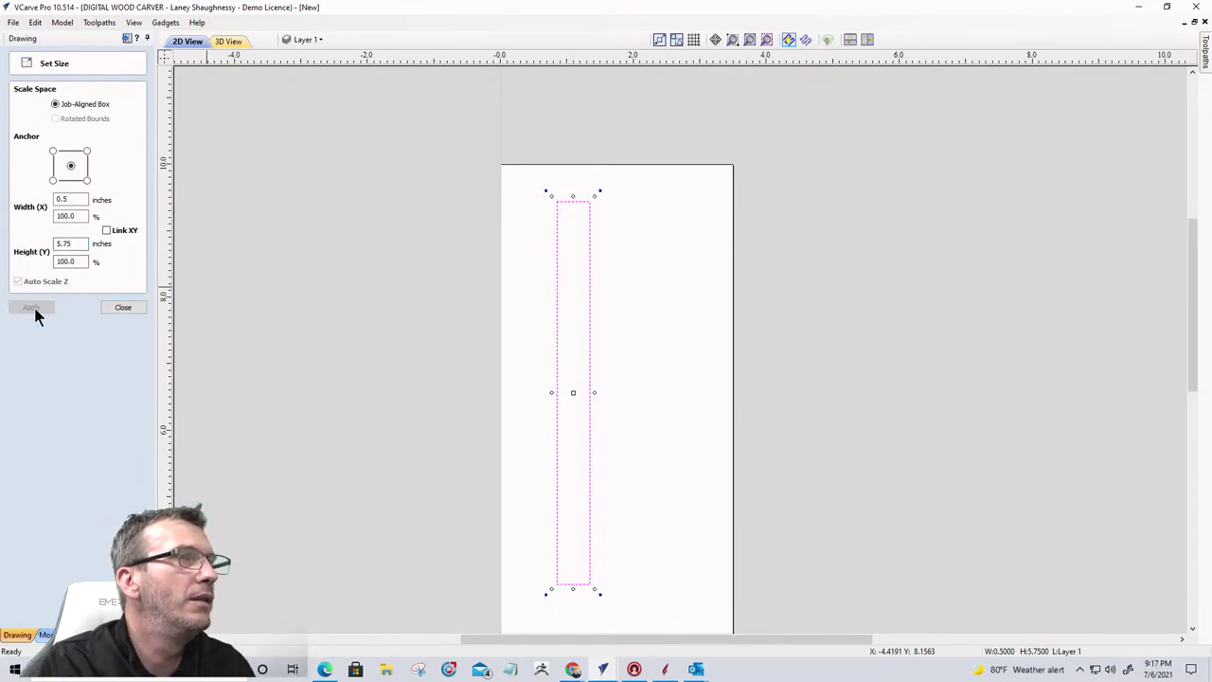
pyautogui.click(124, 309)
pyautogui.scroll(-1, 597, 322)
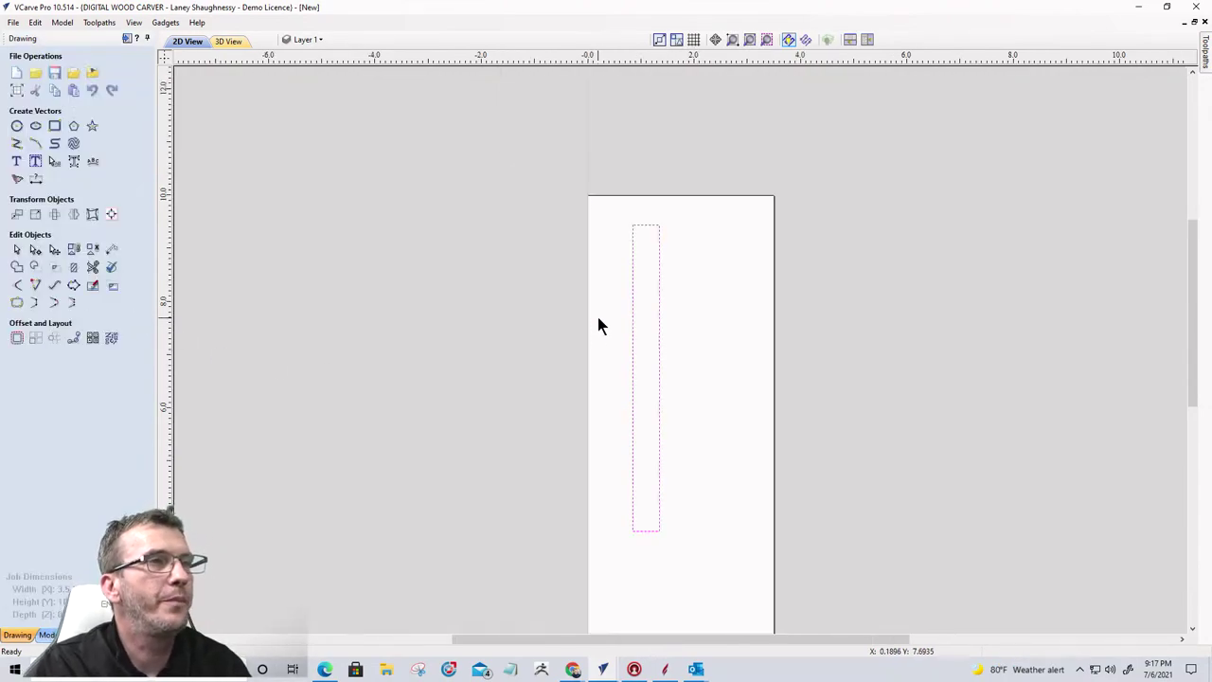
# Step: Draw a vertical centre line from the rectangle's top to its bottom
pyautogui.click(17, 144)
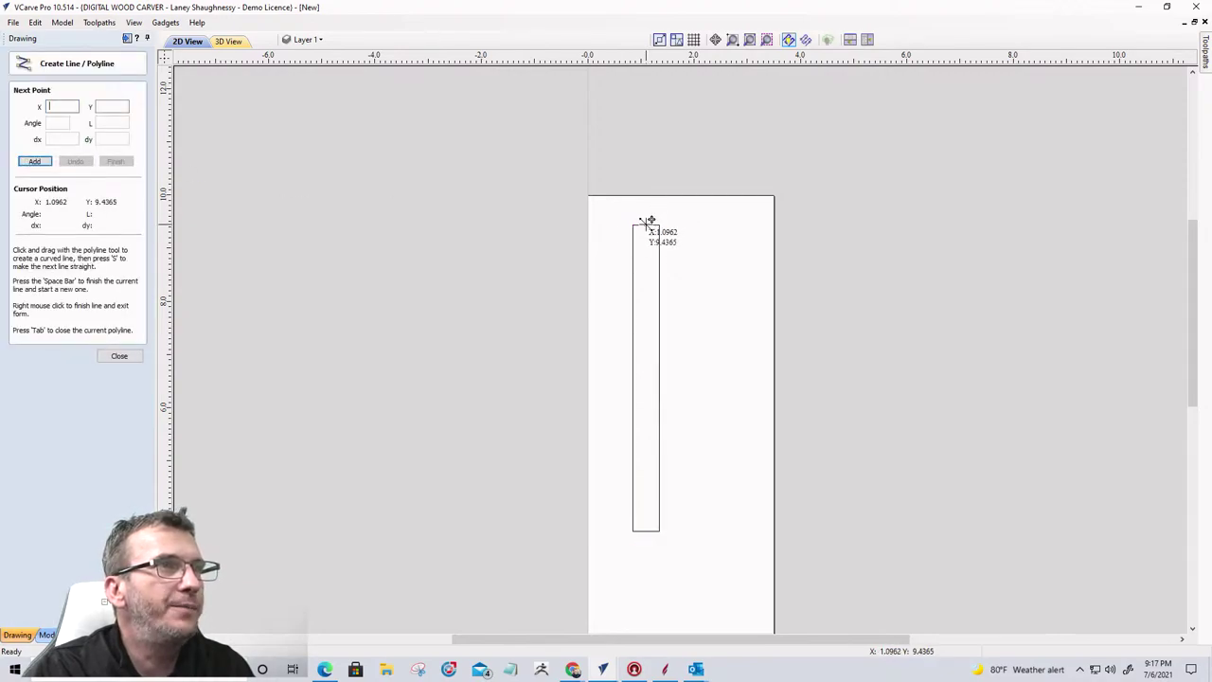
pyautogui.click(648, 224)
pyautogui.click(647, 531)
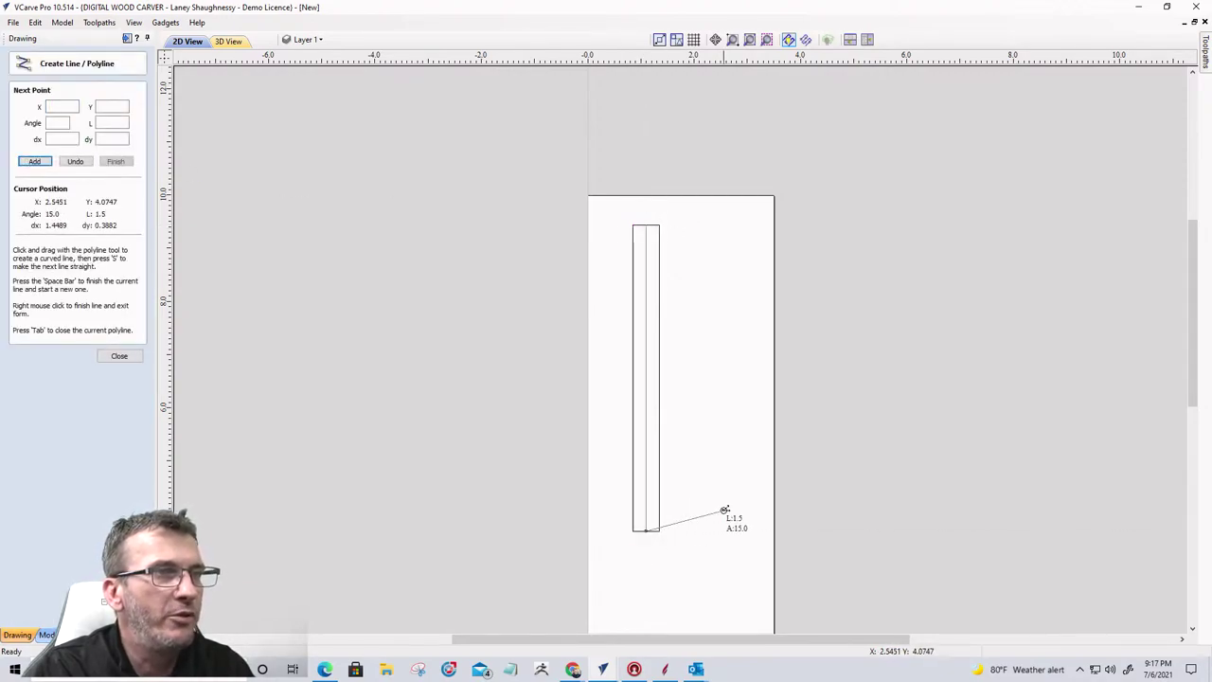
pyautogui.press('space')
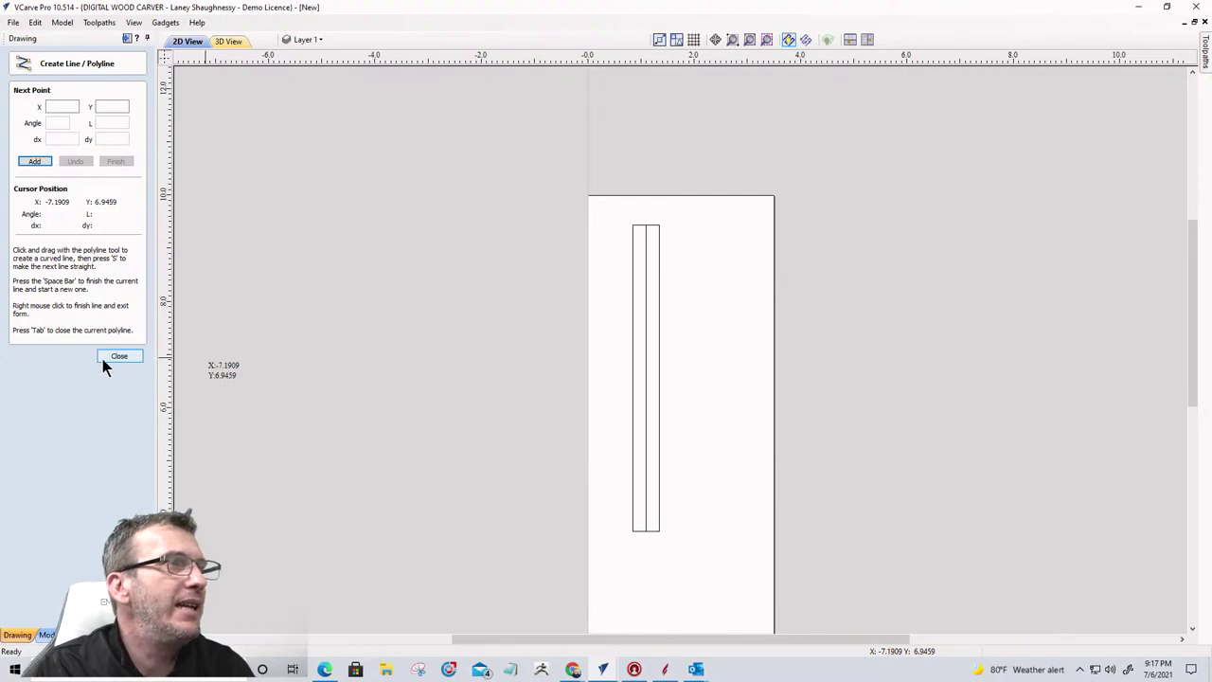
pyautogui.click(119, 356)
# Step: Select the rectangle with its centre line and move them further left
pyautogui.scroll(-2, 596, 303)
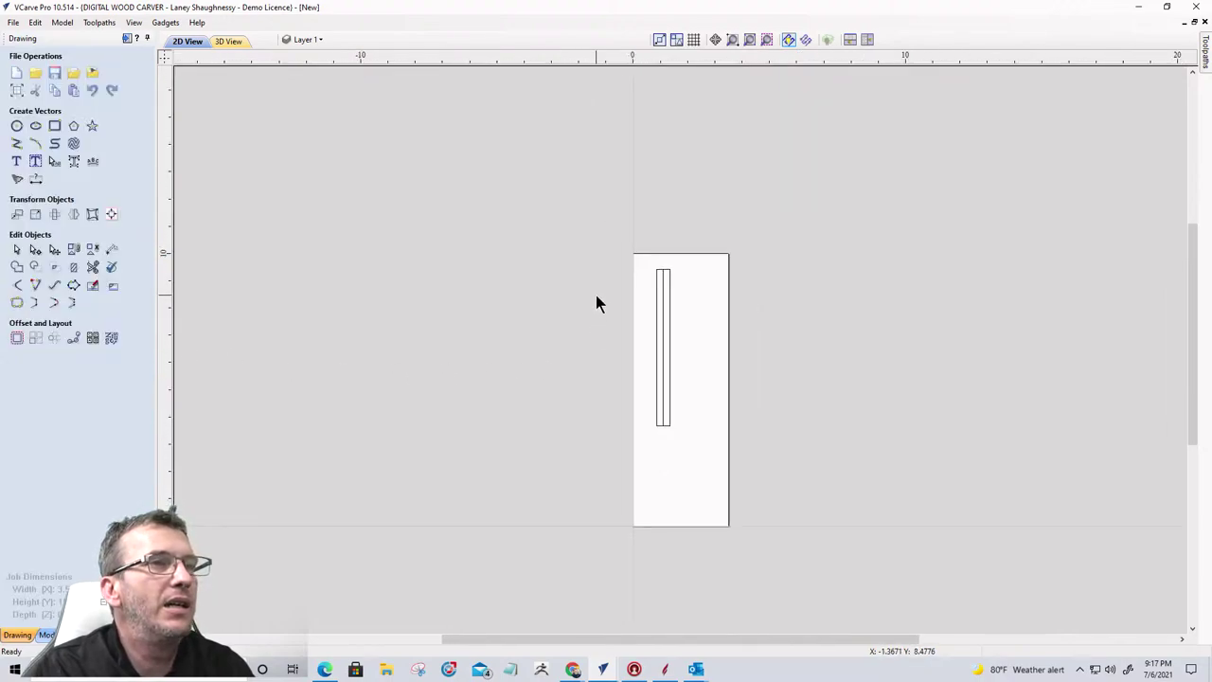
pyautogui.moveTo(682, 414); pyautogui.dragTo(659, 413)
pyautogui.click(670, 414)
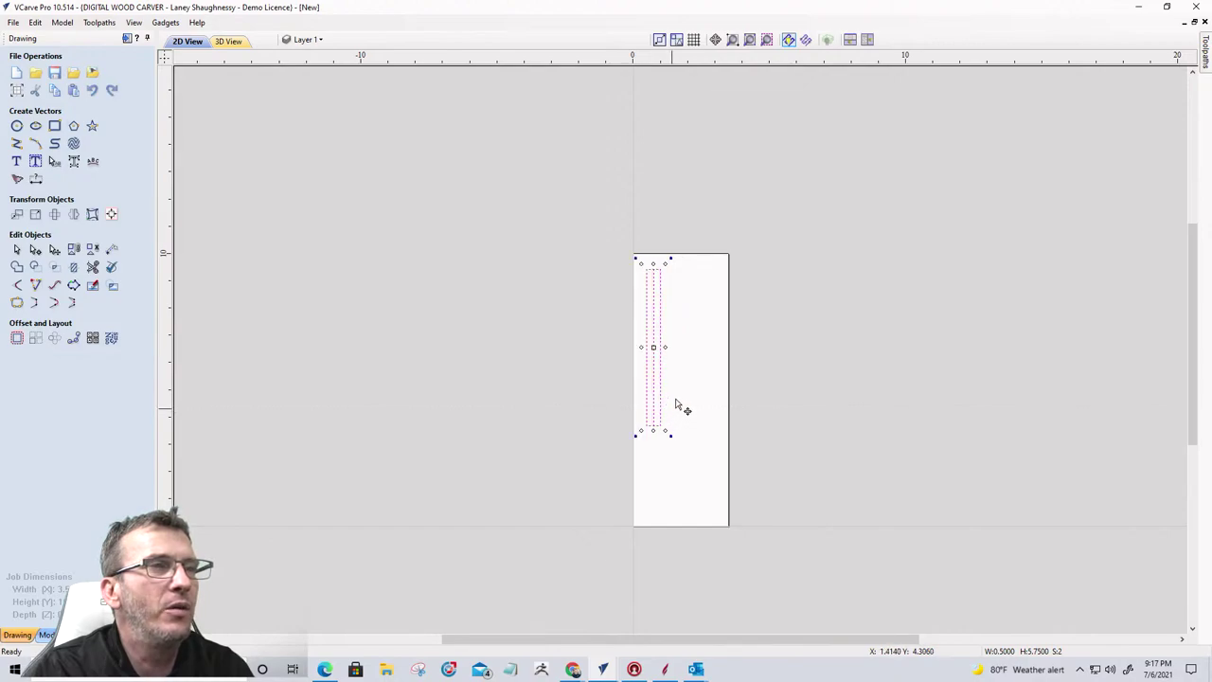
pyautogui.scroll(3, 701, 282)
pyautogui.scroll(-4, 703, 261)
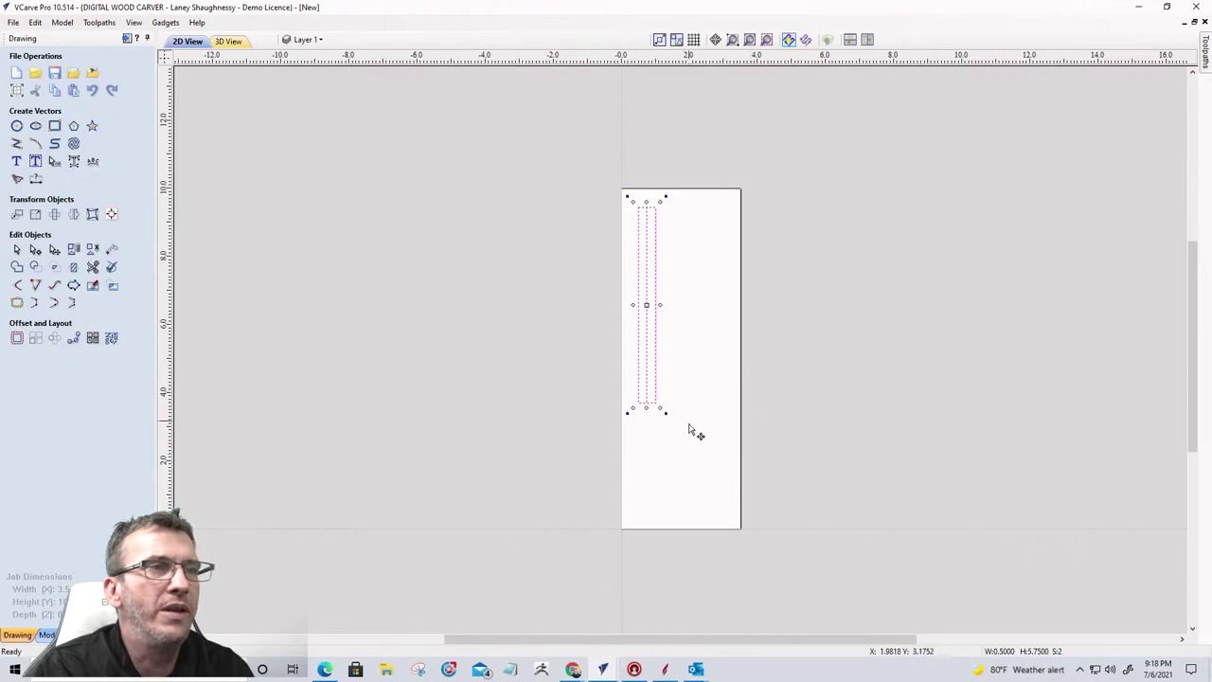
# Step: Collapse the Drawing panel so the Toolpaths panel appears
pyautogui.scroll(-2, 692, 474)
pyautogui.scroll(4, 698, 470)
pyautogui.scroll(-4, 695, 471)
pyautogui.scroll(1, 695, 470)
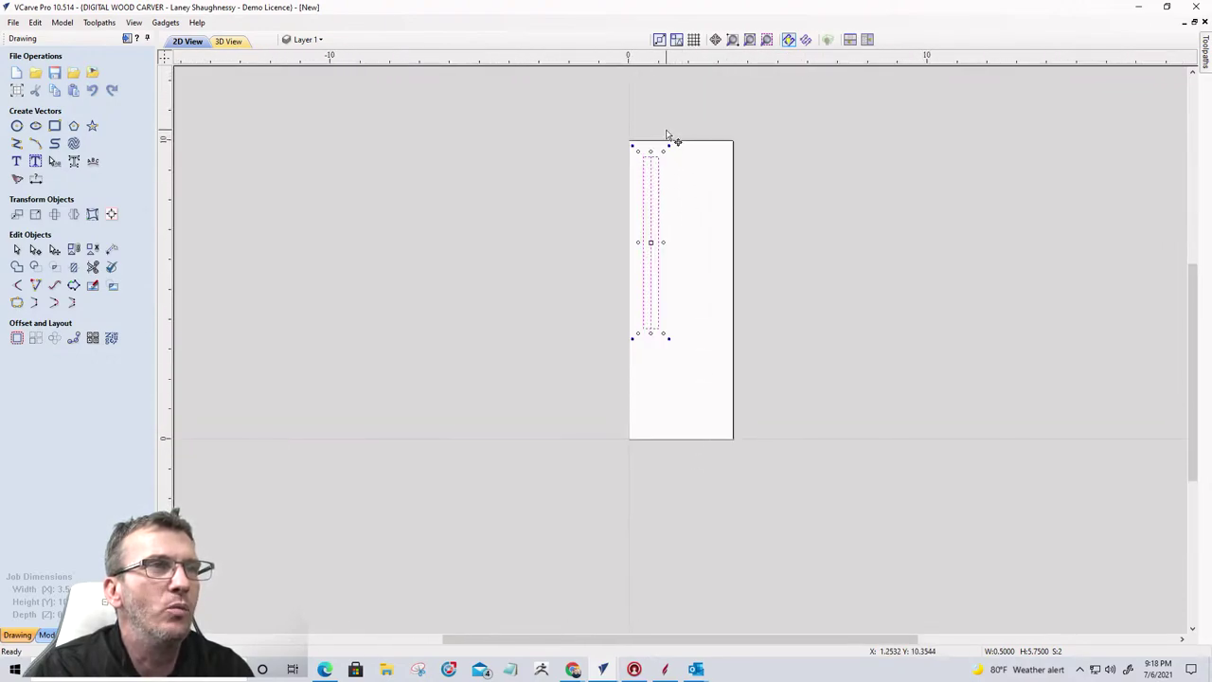
pyautogui.scroll(3, 668, 142)
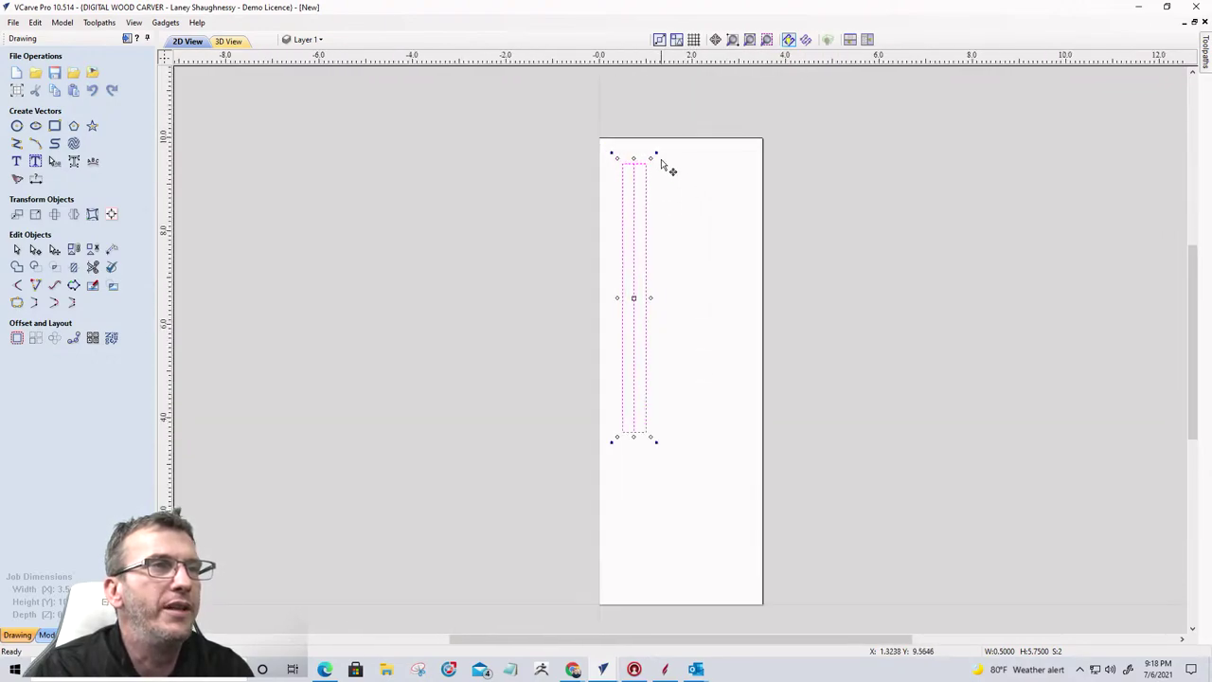
pyautogui.click(124, 40)
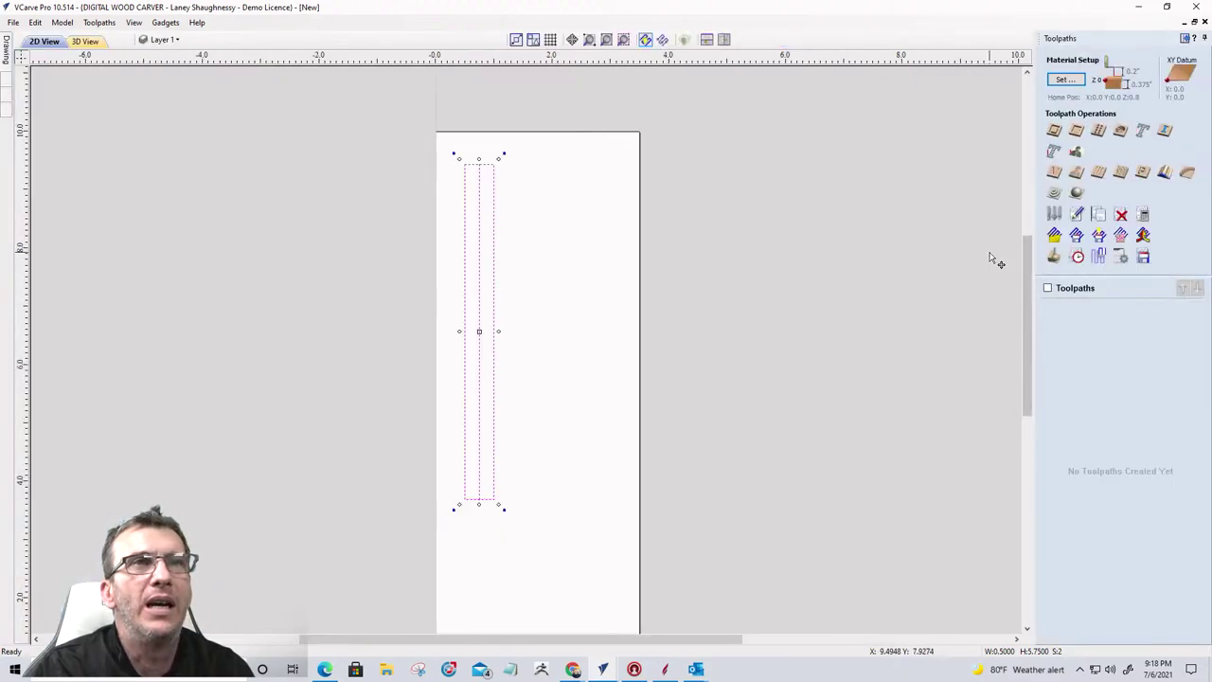
# Step: Start a 2D profile toolpath on the centre line with a 0.25 in cut depth
pyautogui.click(1054, 129)
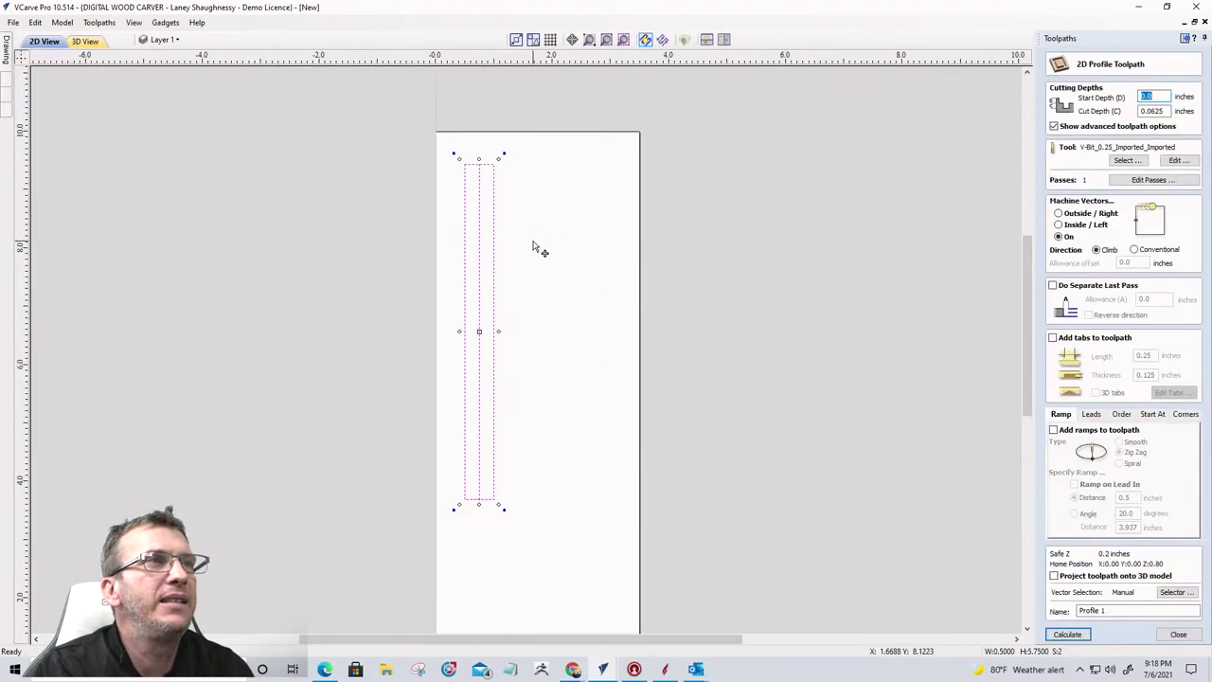
pyautogui.click(480, 220)
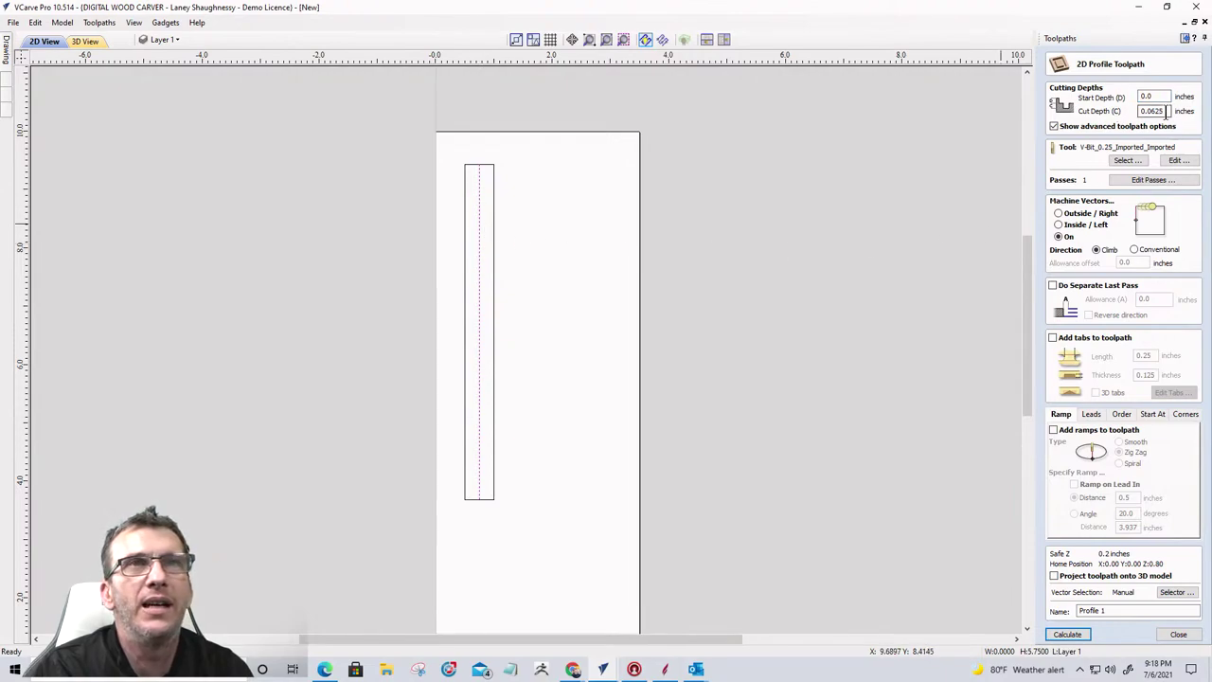
pyautogui.moveTo(1168, 111); pyautogui.dragTo(1100, 113)
pyautogui.write('.')
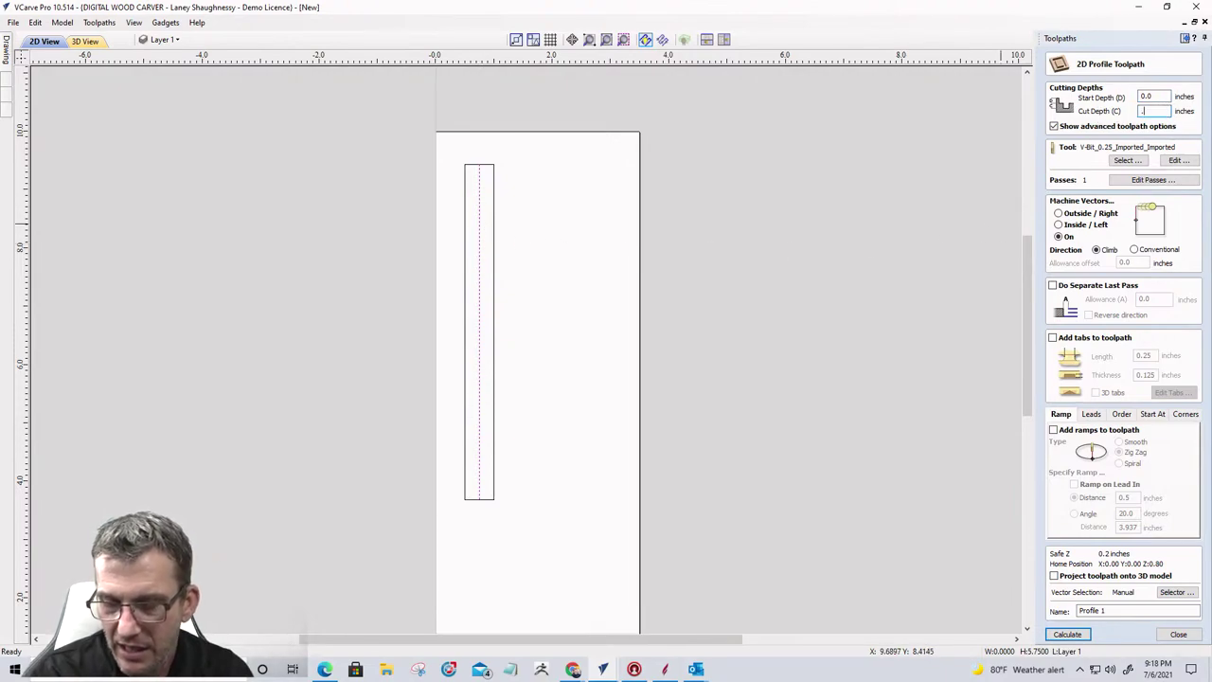
# Step: Choose the .375 Rad Box Core Bit, calculate, and preview the carved slot
pyautogui.click(1118, 161)
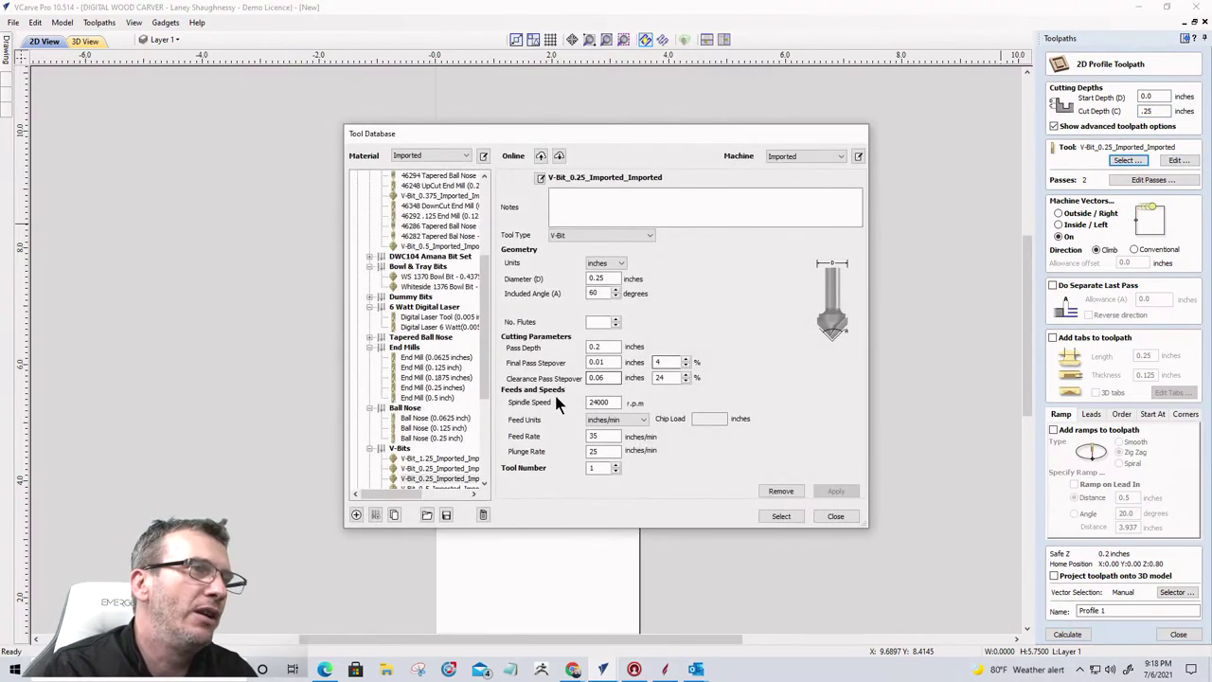
pyautogui.moveTo(484, 379); pyautogui.dragTo(484, 457)
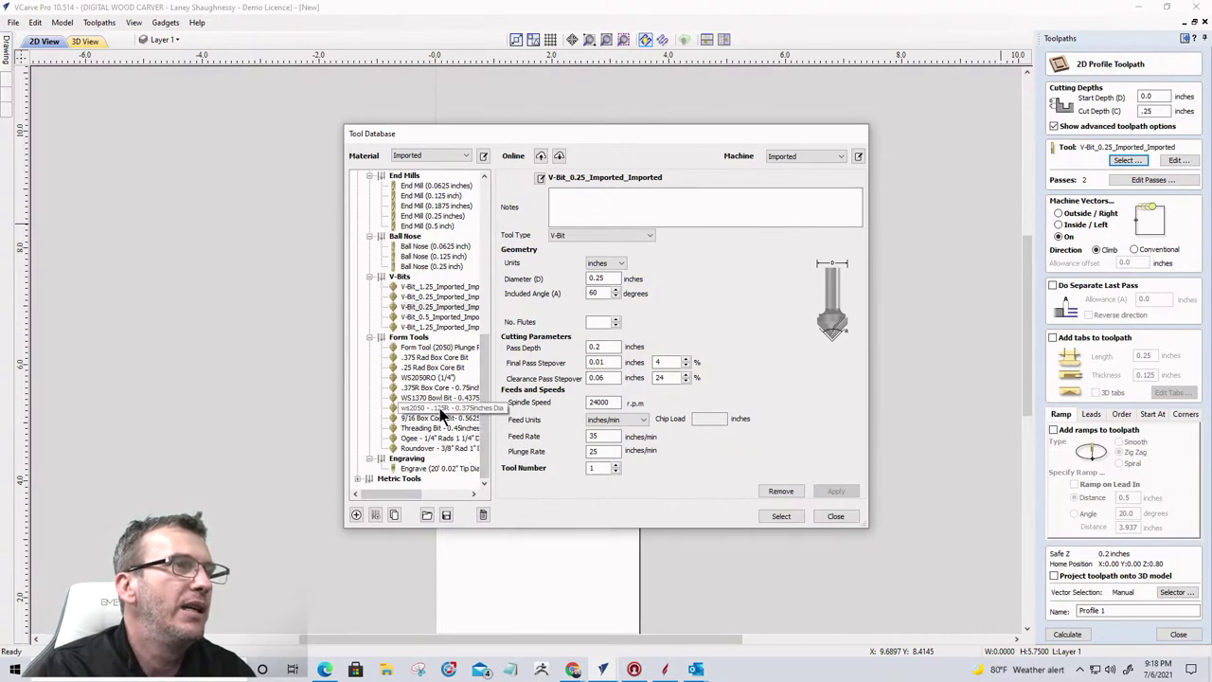
pyautogui.click(426, 357)
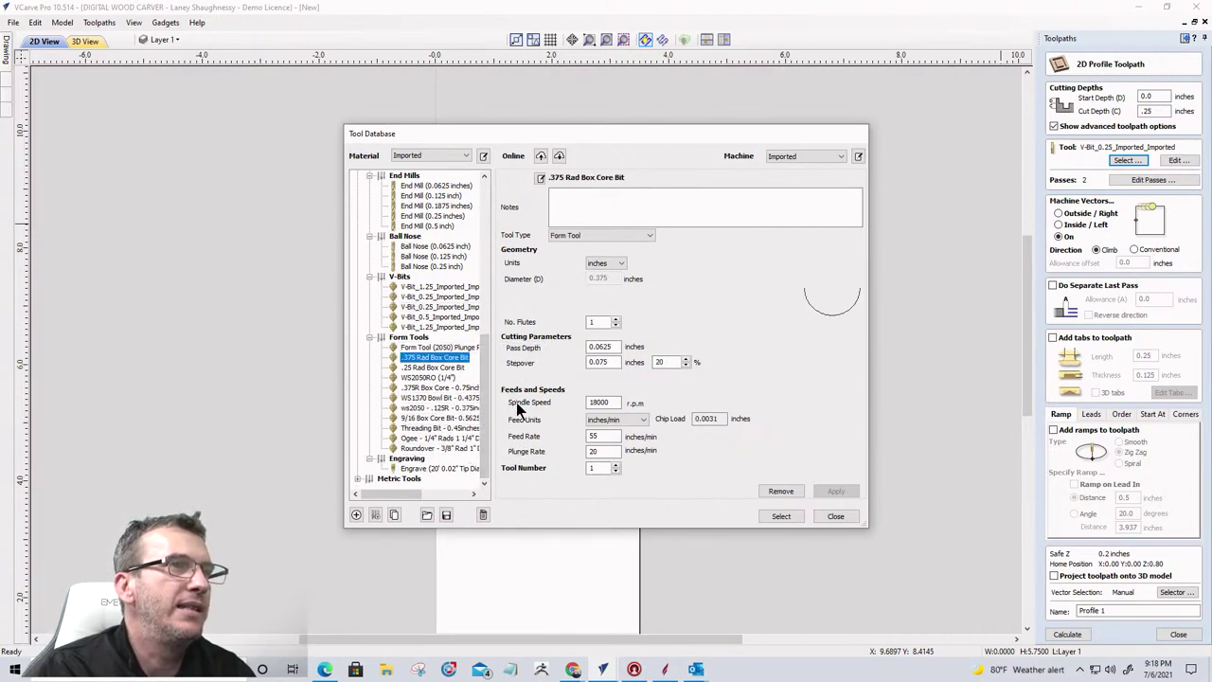
pyautogui.click(782, 516)
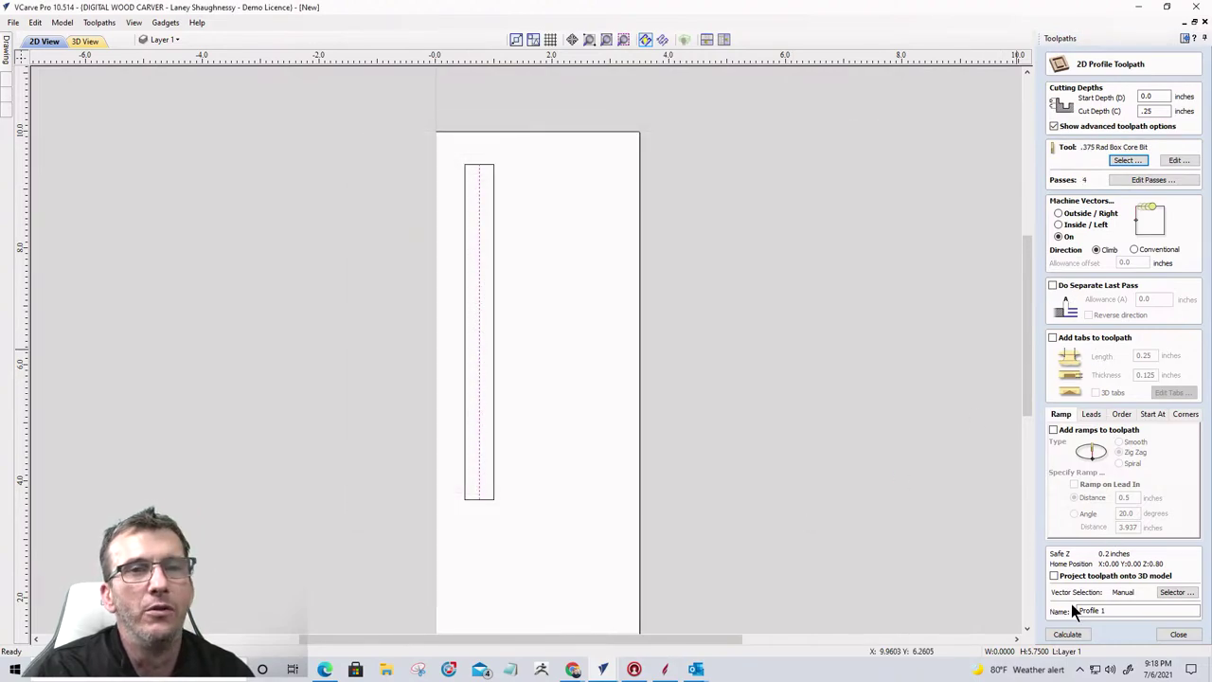
pyautogui.click(1068, 634)
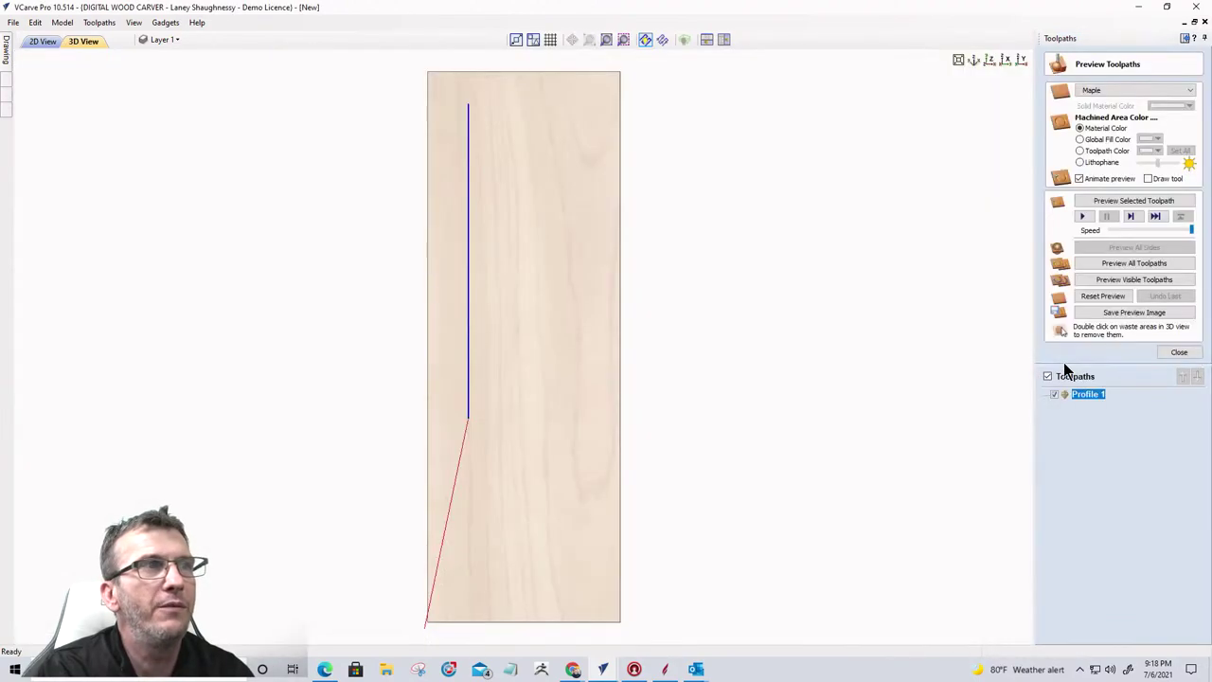
pyautogui.click(1113, 201)
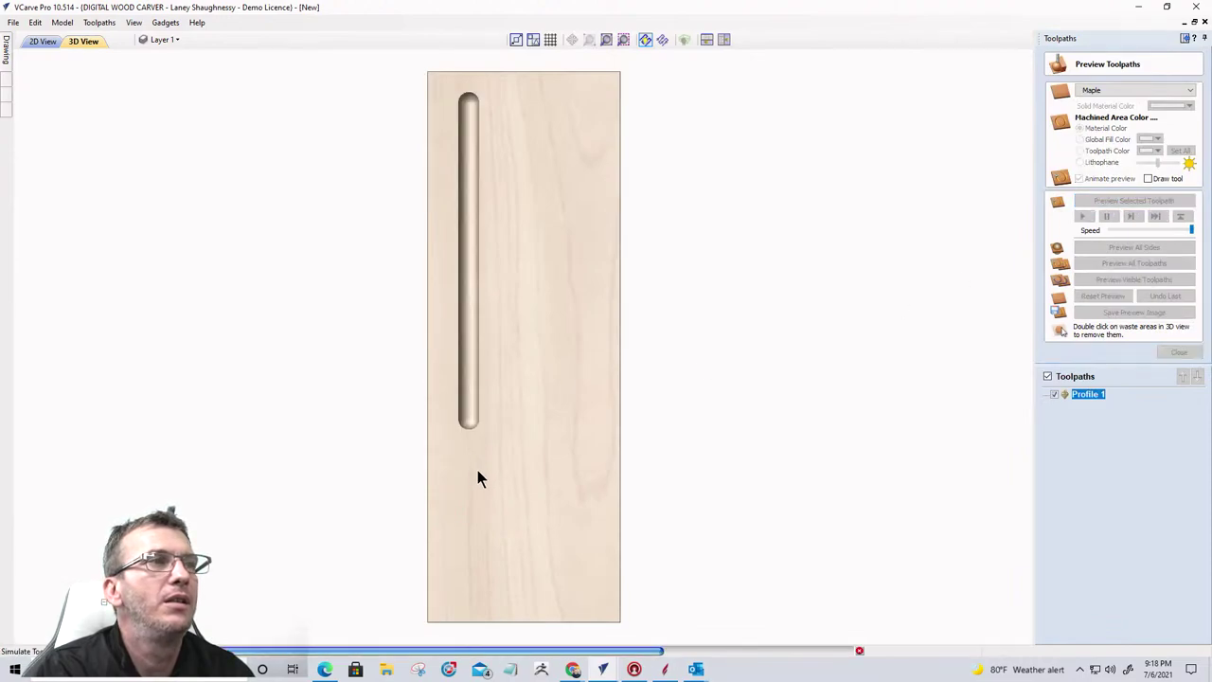
# Step: Reduce Profile 1's cut depth to 0.125 inches and recalculate it
pyautogui.moveTo(474, 404); pyautogui.dragTo(477, 381)
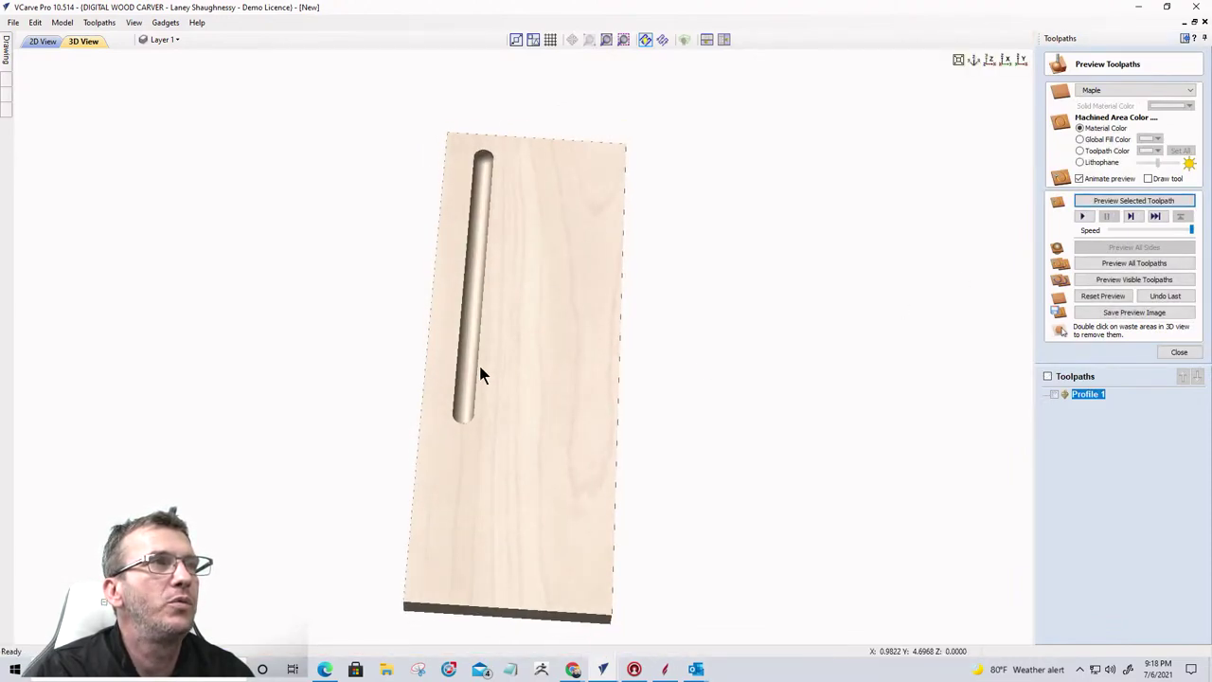
pyautogui.moveTo(481, 383); pyautogui.dragTo(421, 329)
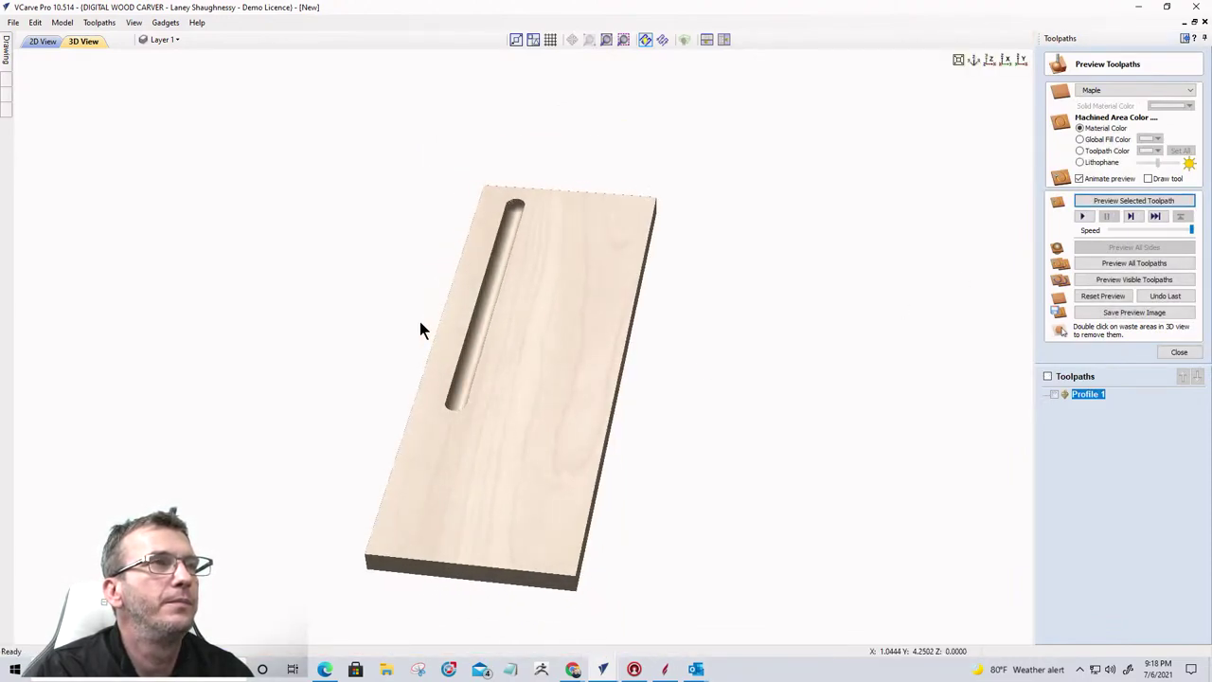
pyautogui.scroll(5, 429, 346)
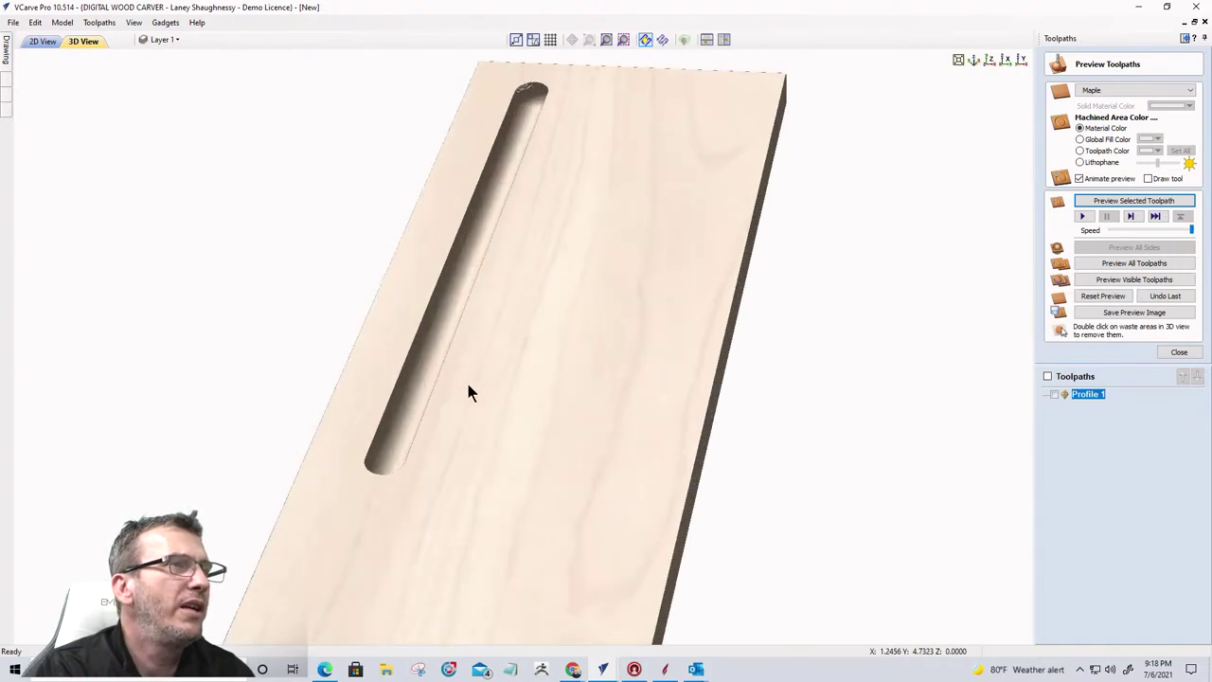
pyautogui.doubleClick(1090, 394)
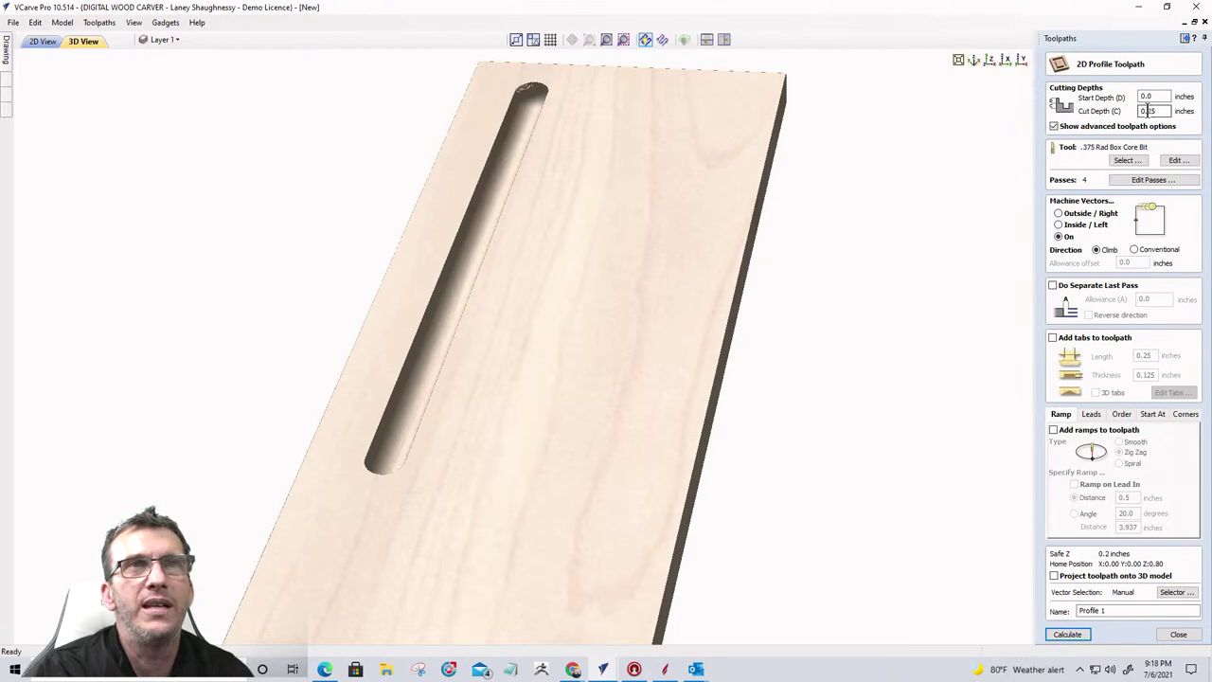
pyautogui.write('1')
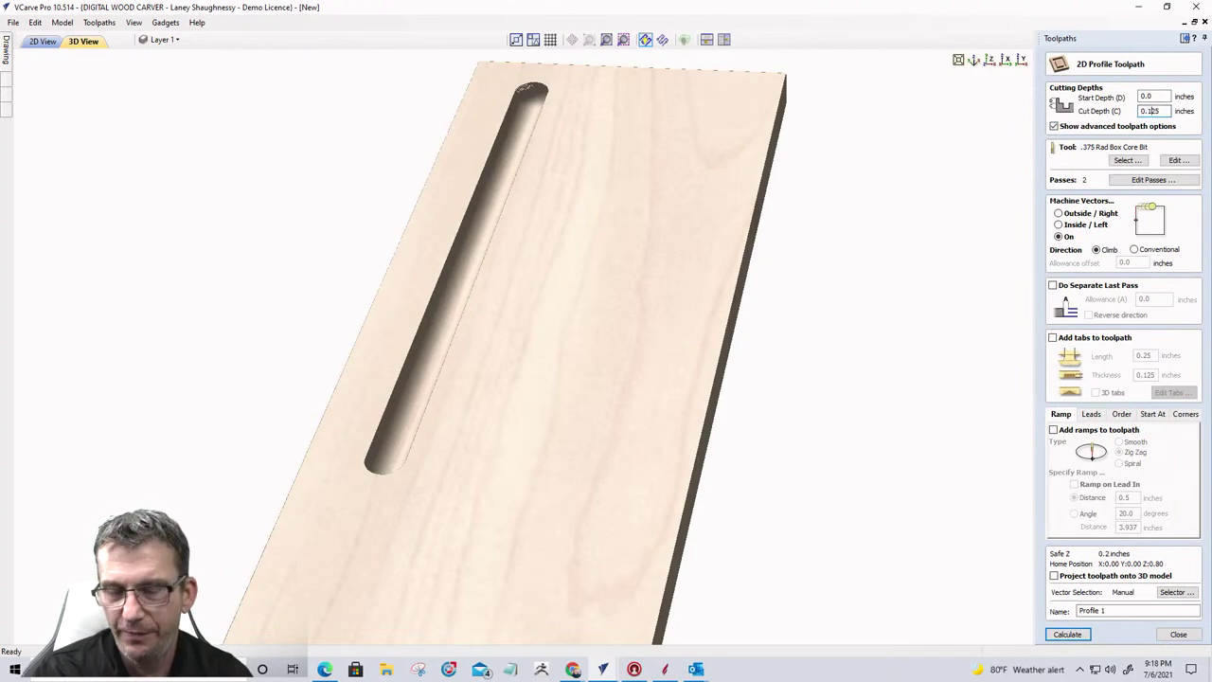
pyautogui.click(1068, 635)
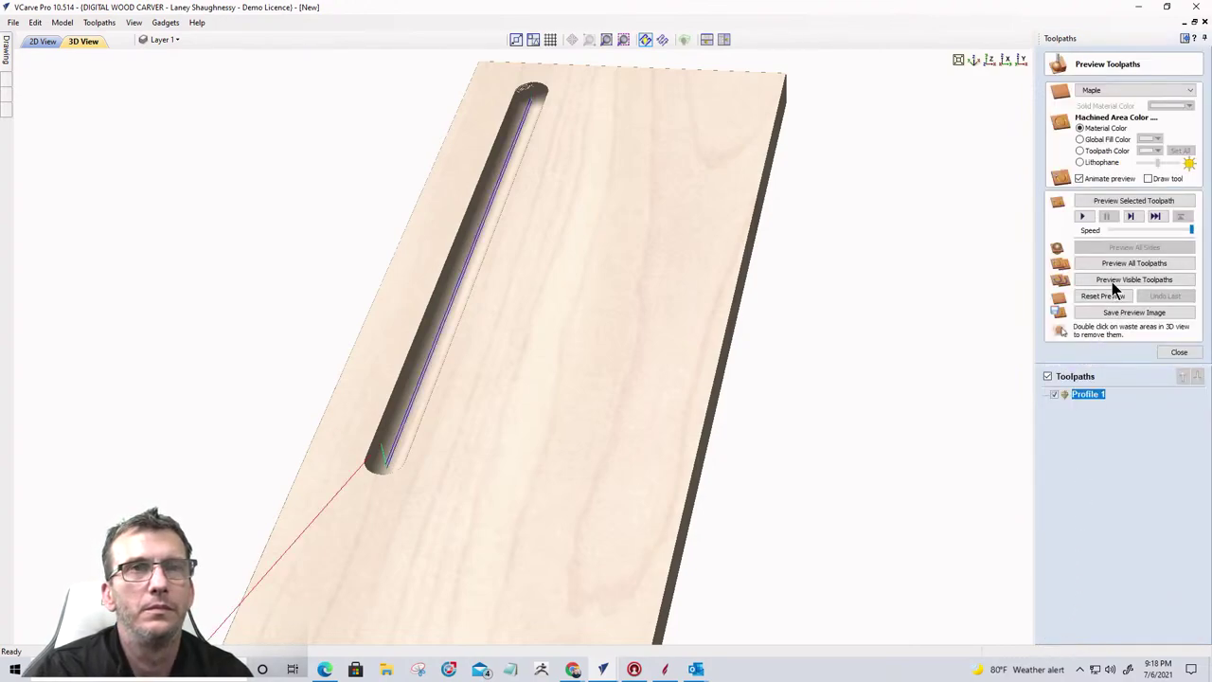
# Step: Reset and replay the Profile 1 preview, then return to the 2D view
pyautogui.click(1104, 295)
pyautogui.click(1099, 200)
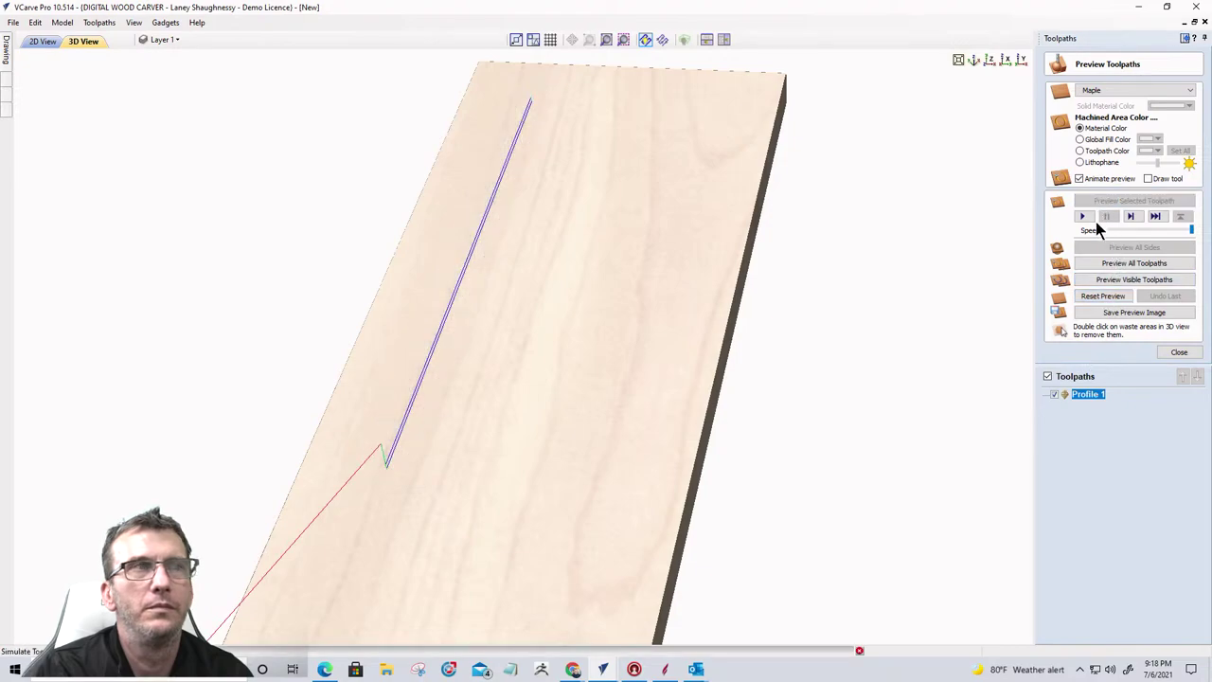
pyautogui.click(41, 40)
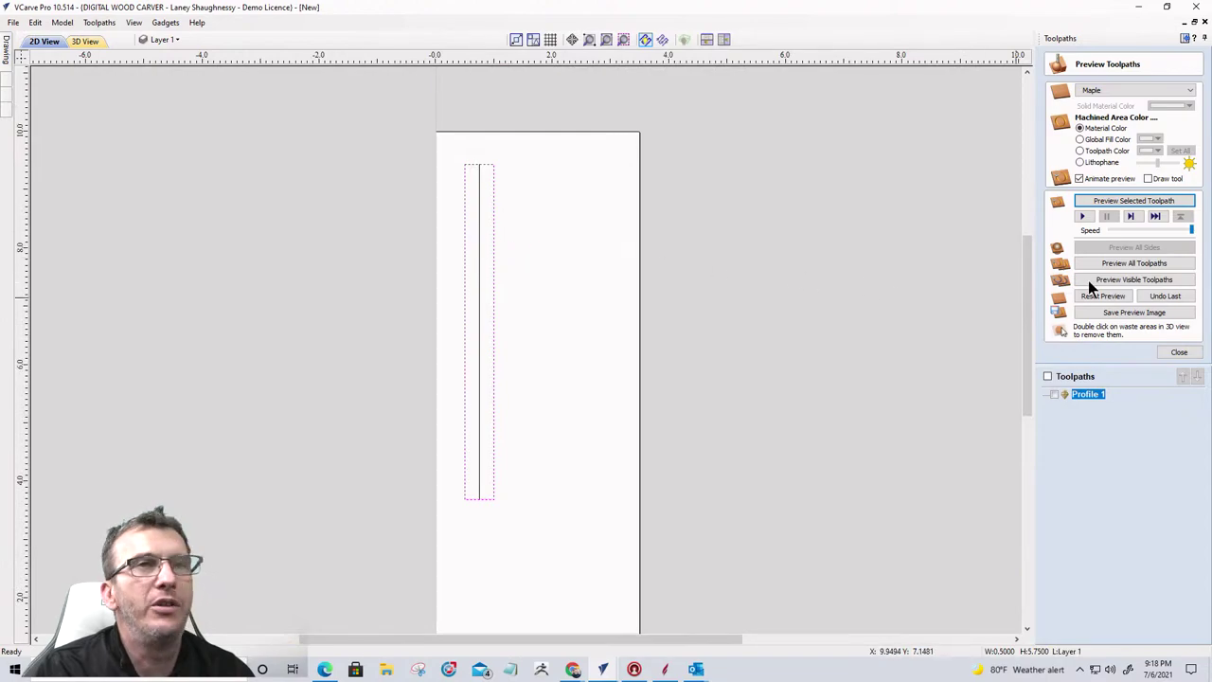
# Step: Start a second profile toolpath 0.75 in deep, cutting outside the vector
pyautogui.click(1178, 353)
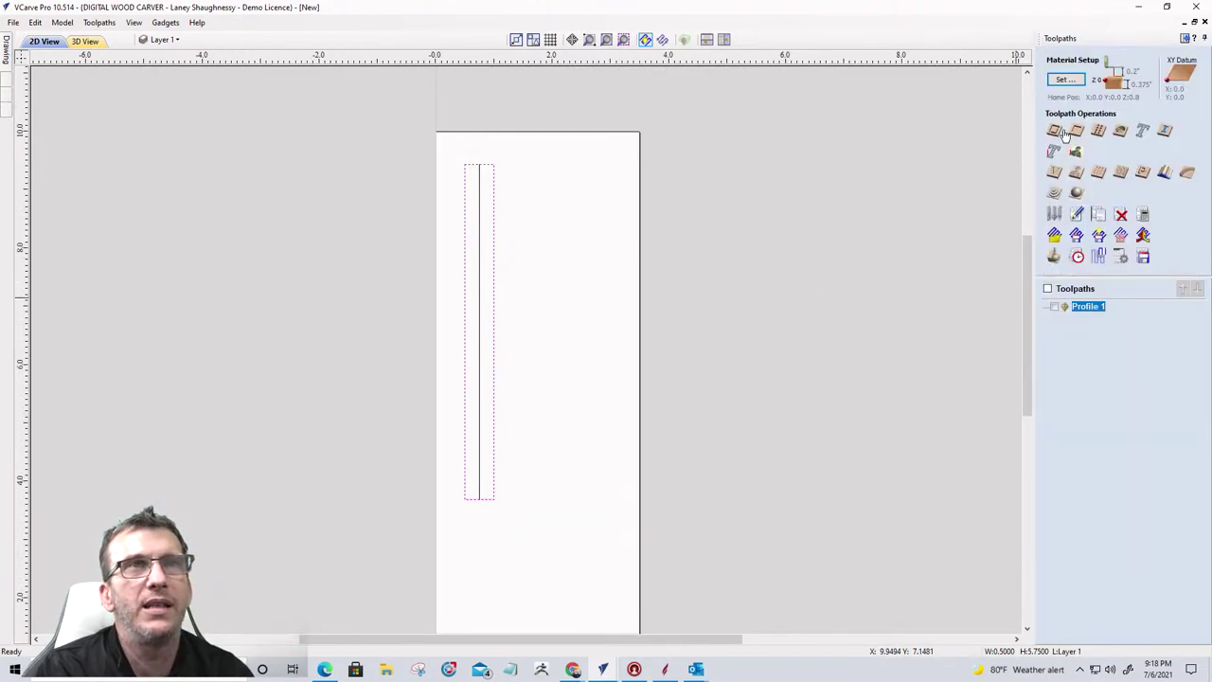
pyautogui.click(1055, 130)
pyautogui.doubleClick(1151, 111)
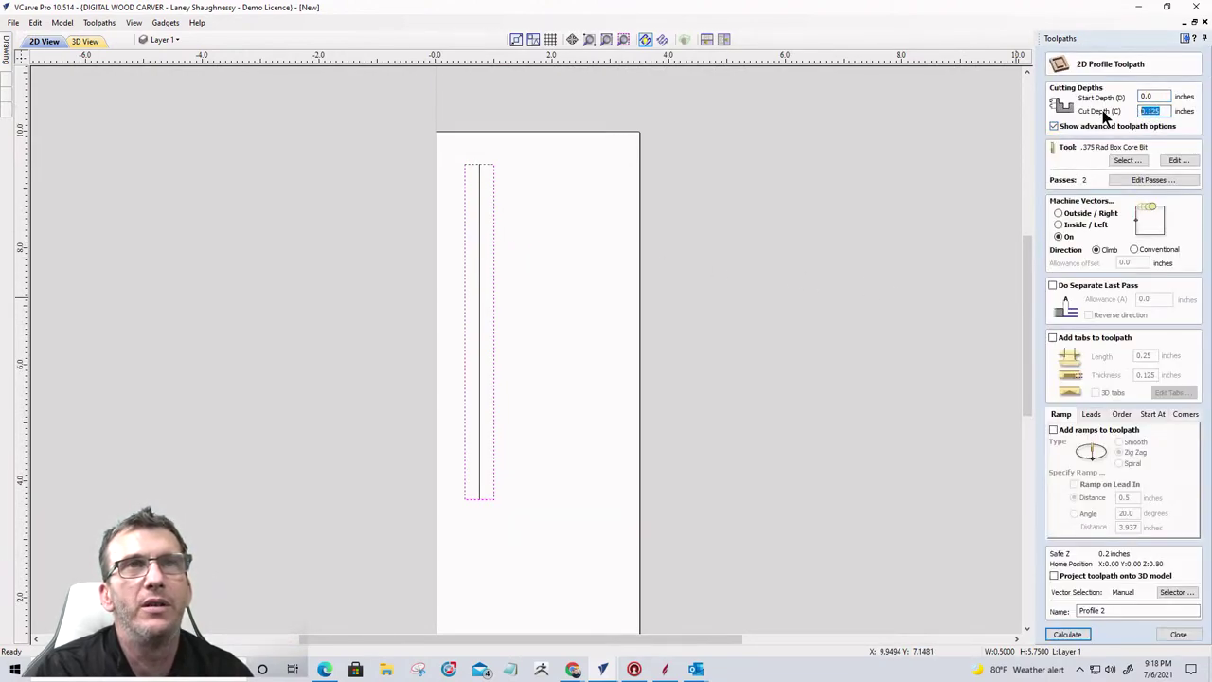
pyautogui.write('.75')
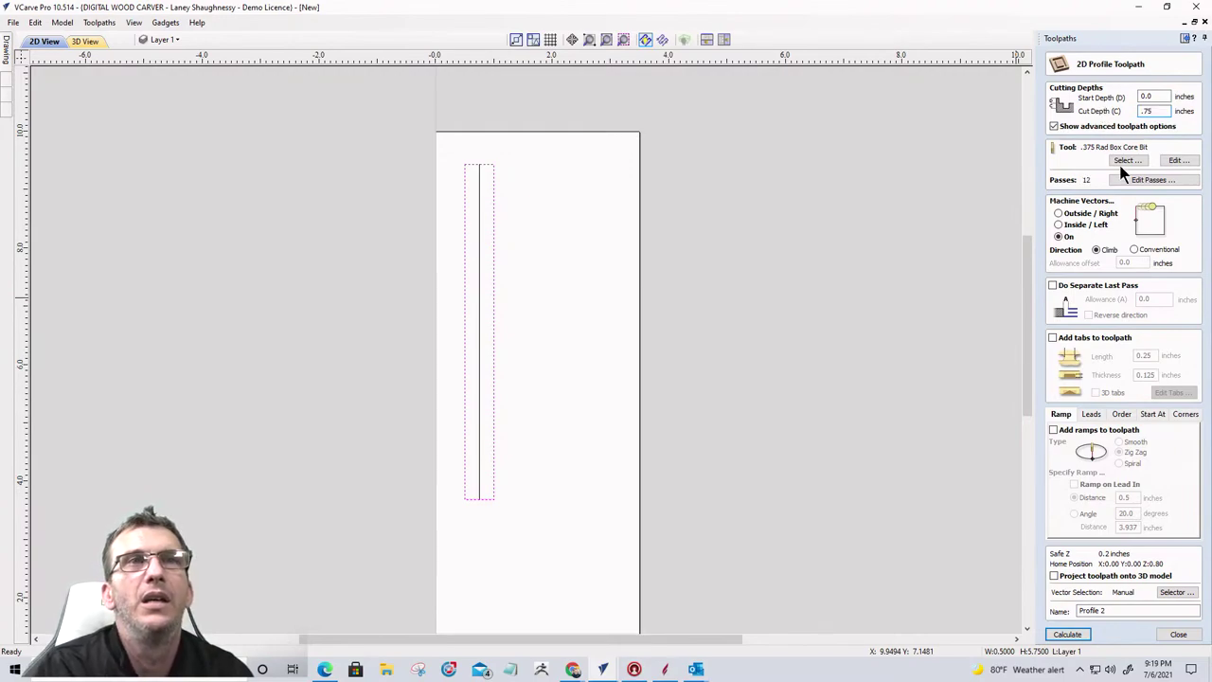
pyautogui.click(1065, 216)
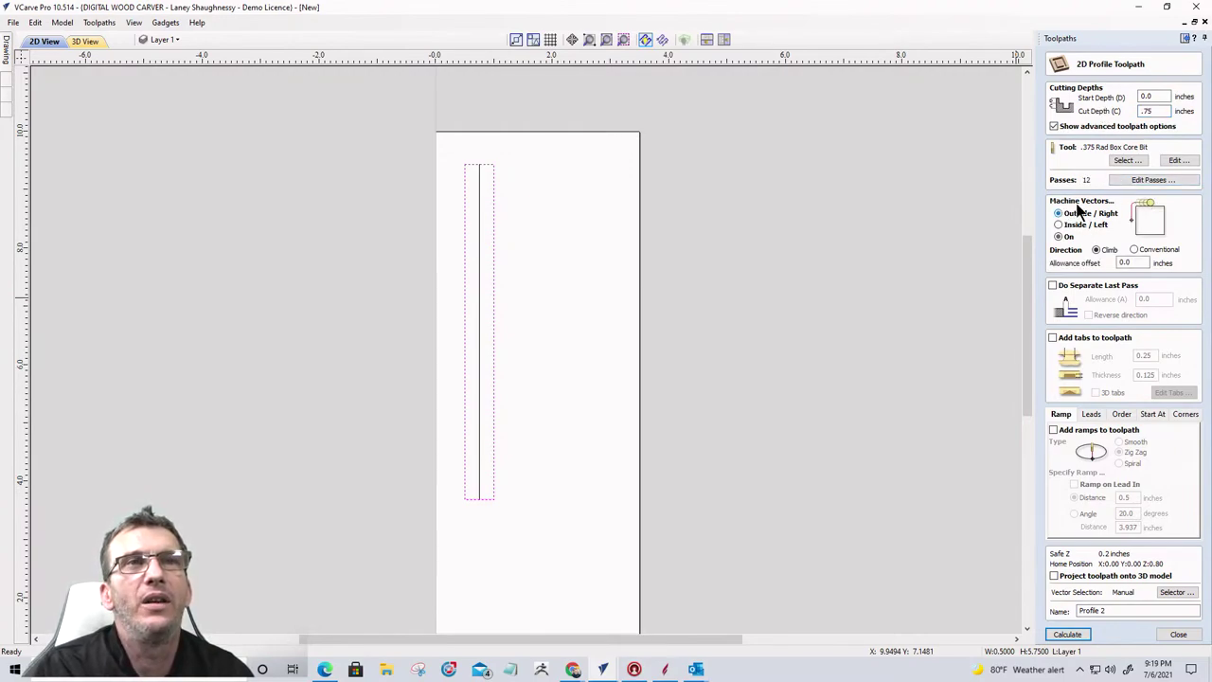
# Step: Use the End Mill (0.25 inches), calculate, and accept the cut-through warning
pyautogui.click(1127, 160)
pyautogui.scroll(-3, 445, 459)
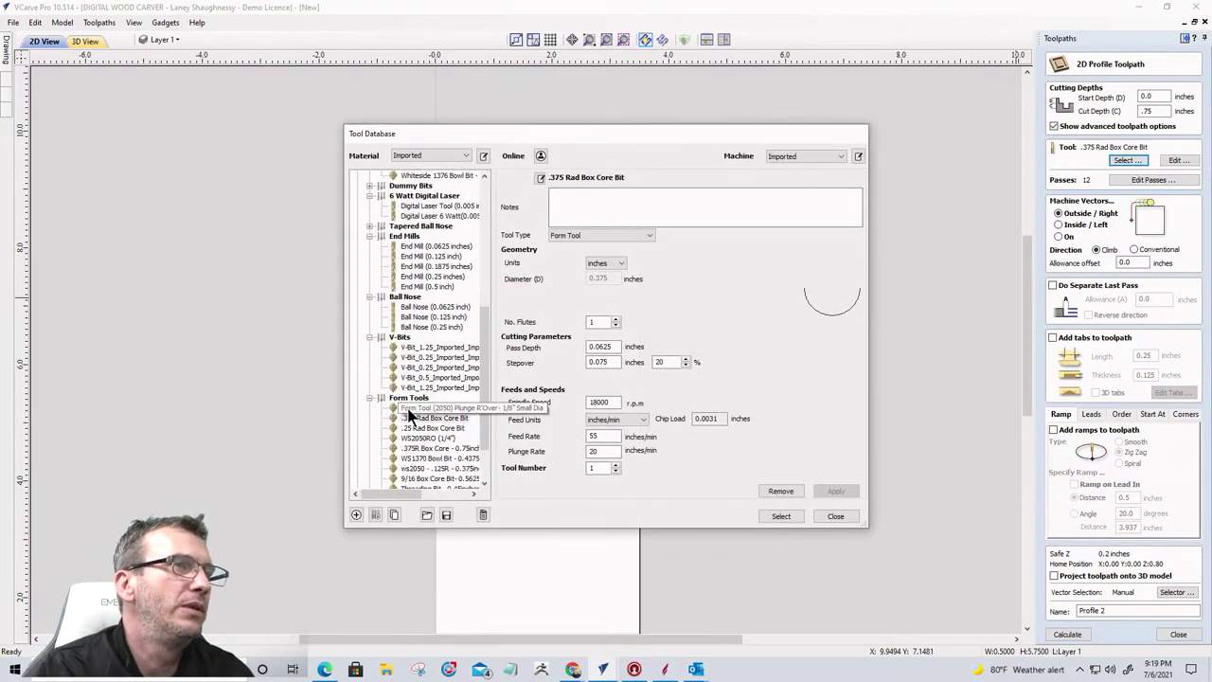
pyautogui.click(434, 246)
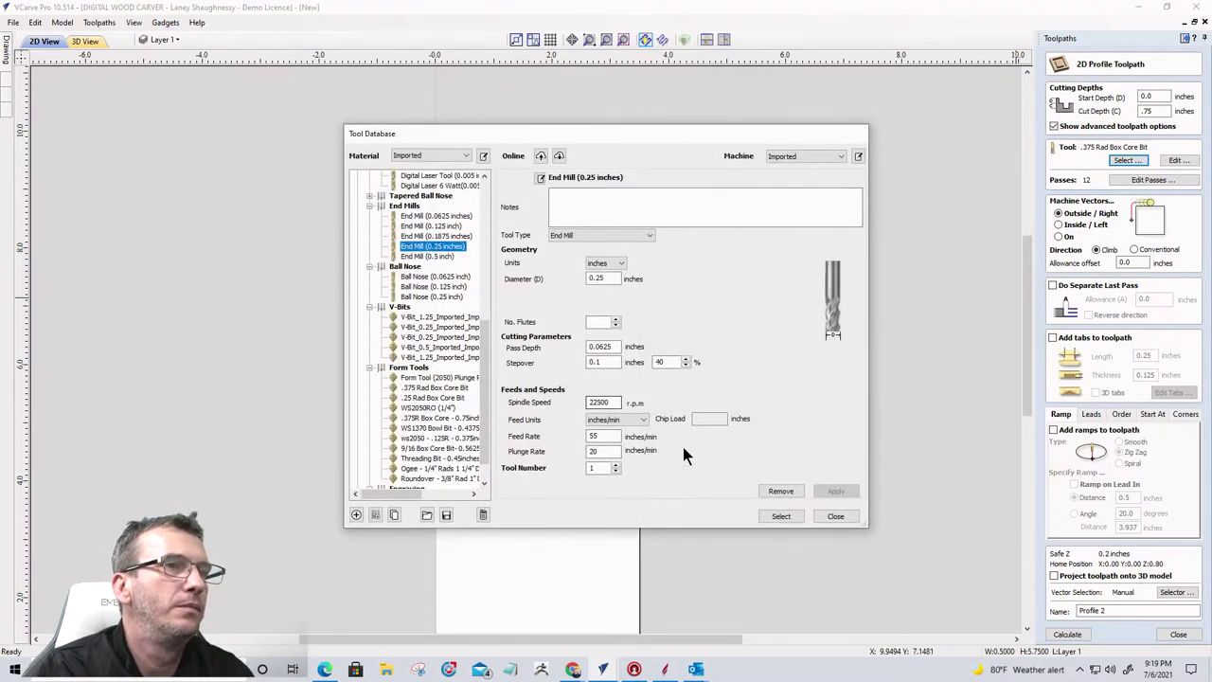
pyautogui.click(779, 517)
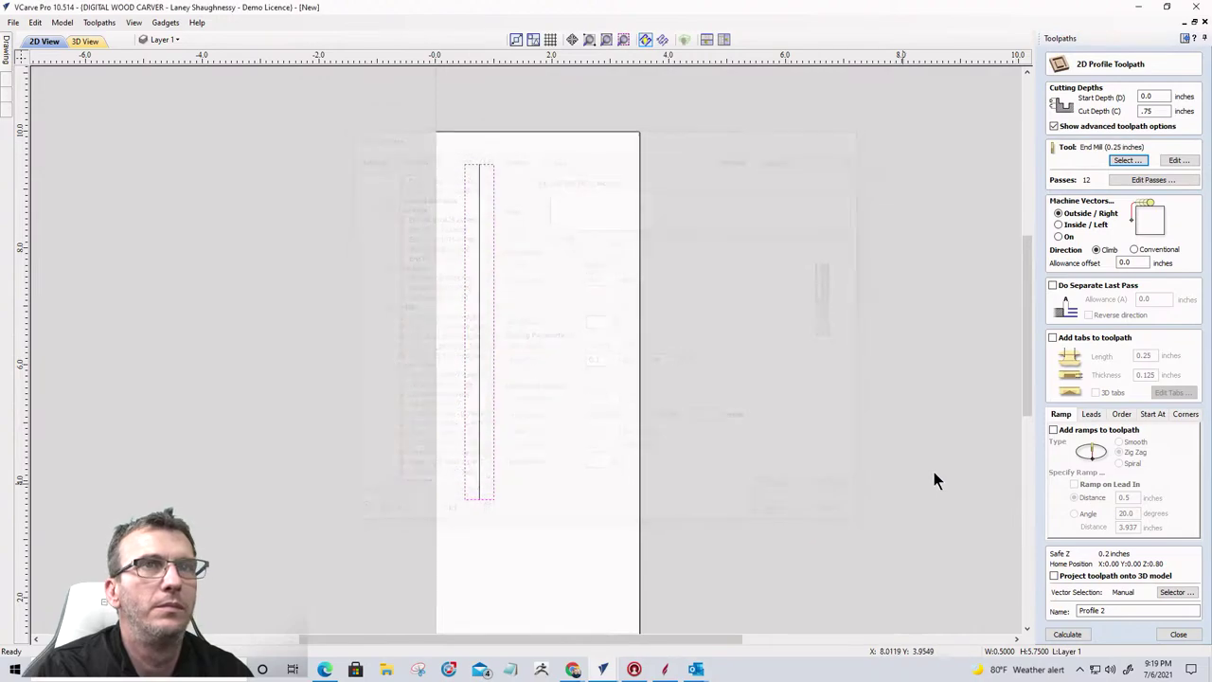
pyautogui.click(1068, 633)
pyautogui.click(580, 401)
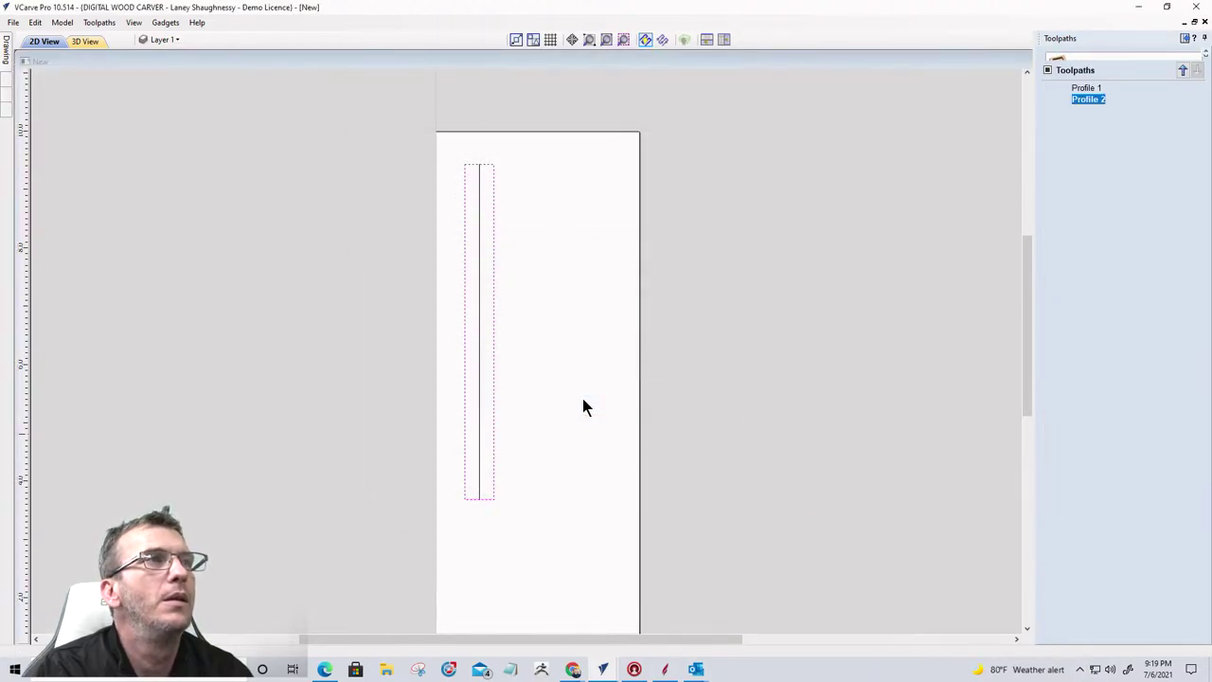
# Step: Preview Profile 2, hide the waste board, and rotate to view the freed strip
pyautogui.click(1115, 200)
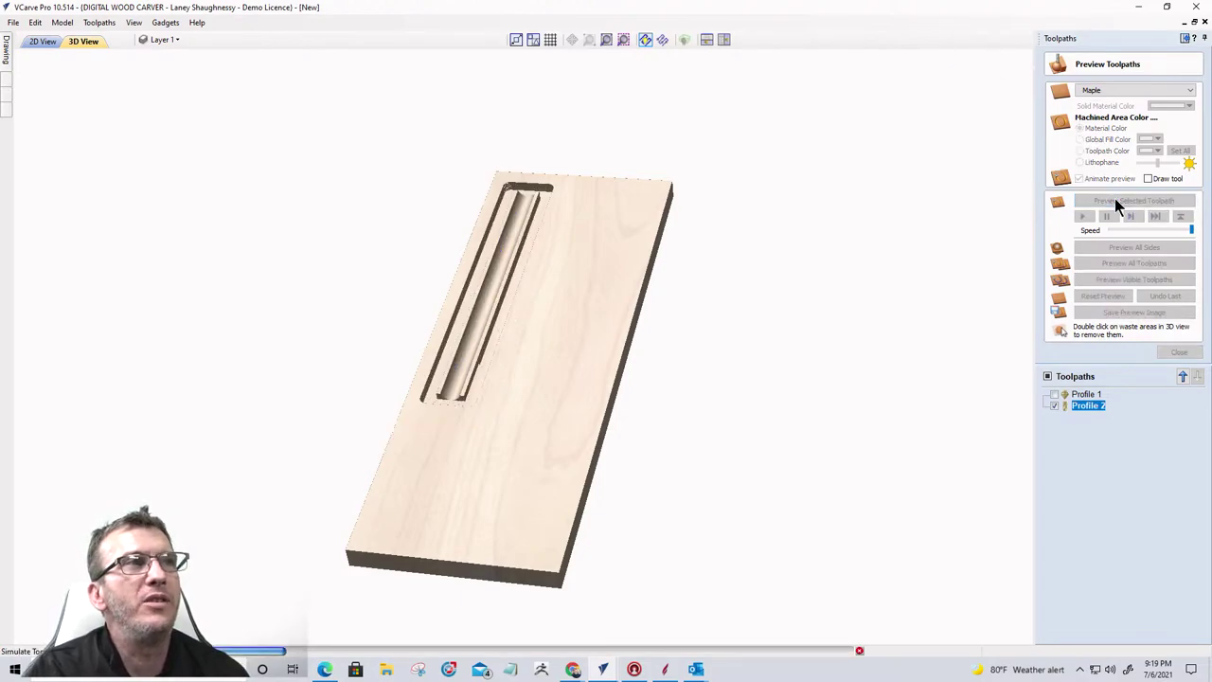
pyautogui.doubleClick(567, 398)
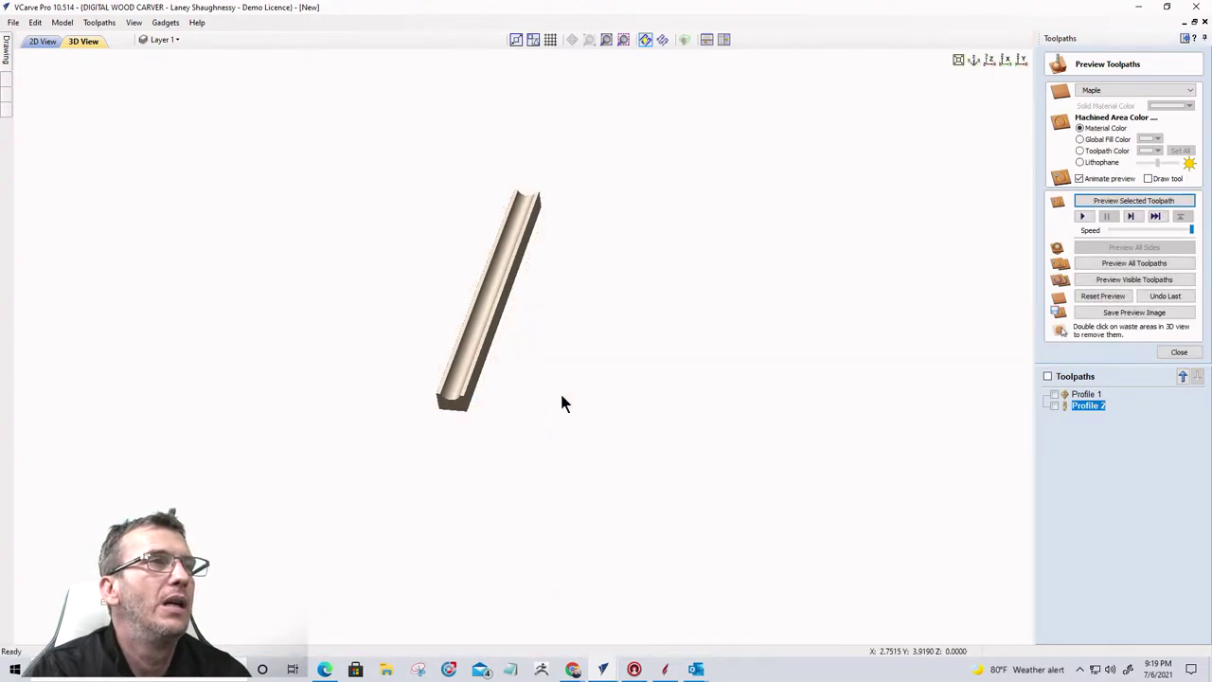
pyautogui.moveTo(470, 406); pyautogui.dragTo(500, 427)
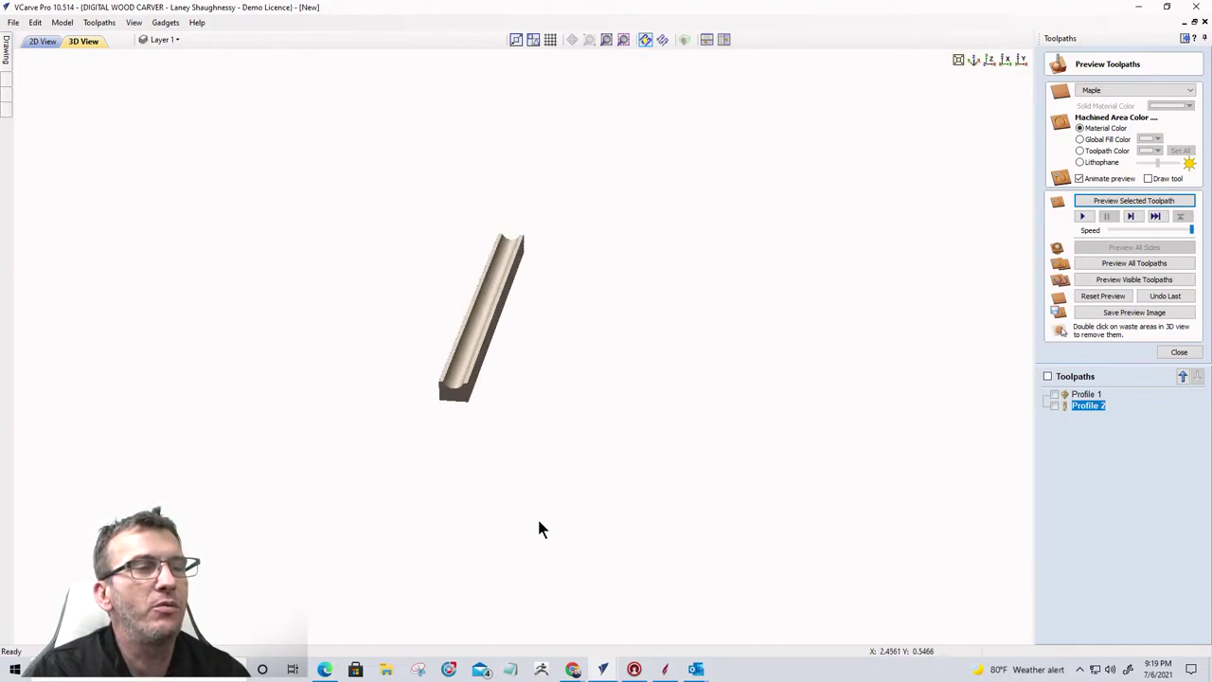
# Step: Bring up the other open VCarve job windows from the taskbar
pyautogui.click(600, 670)
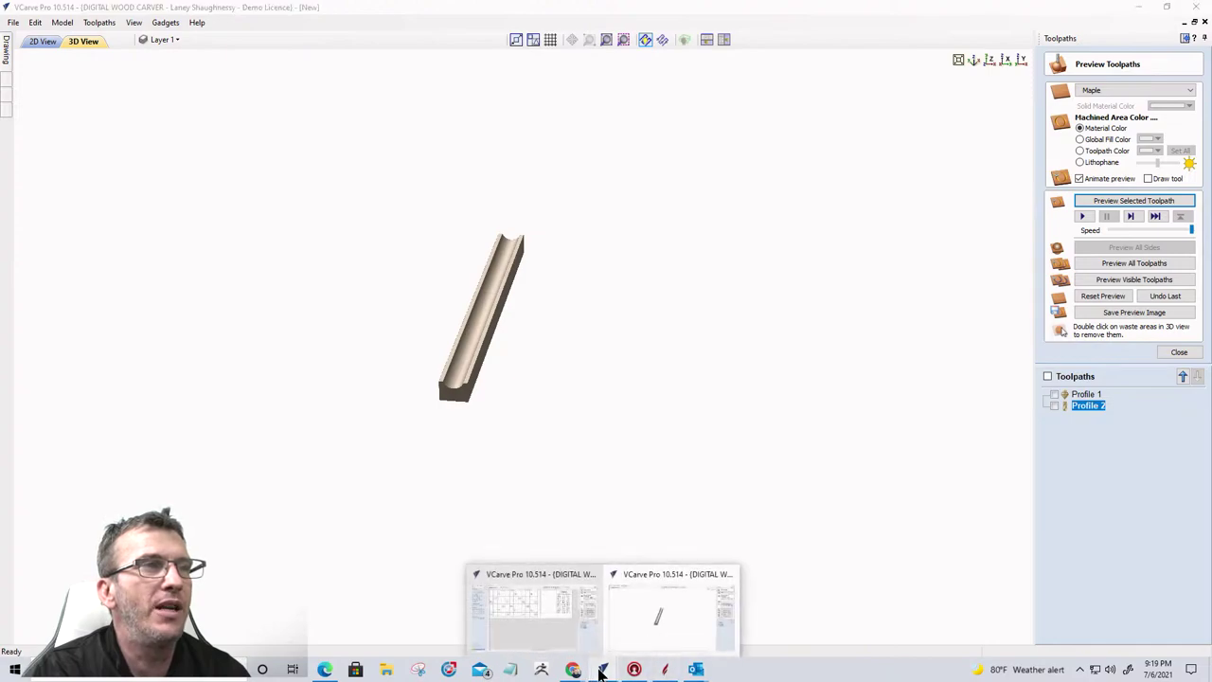
pyautogui.scroll(1, 448, 356)
pyautogui.scroll(1, 448, 354)
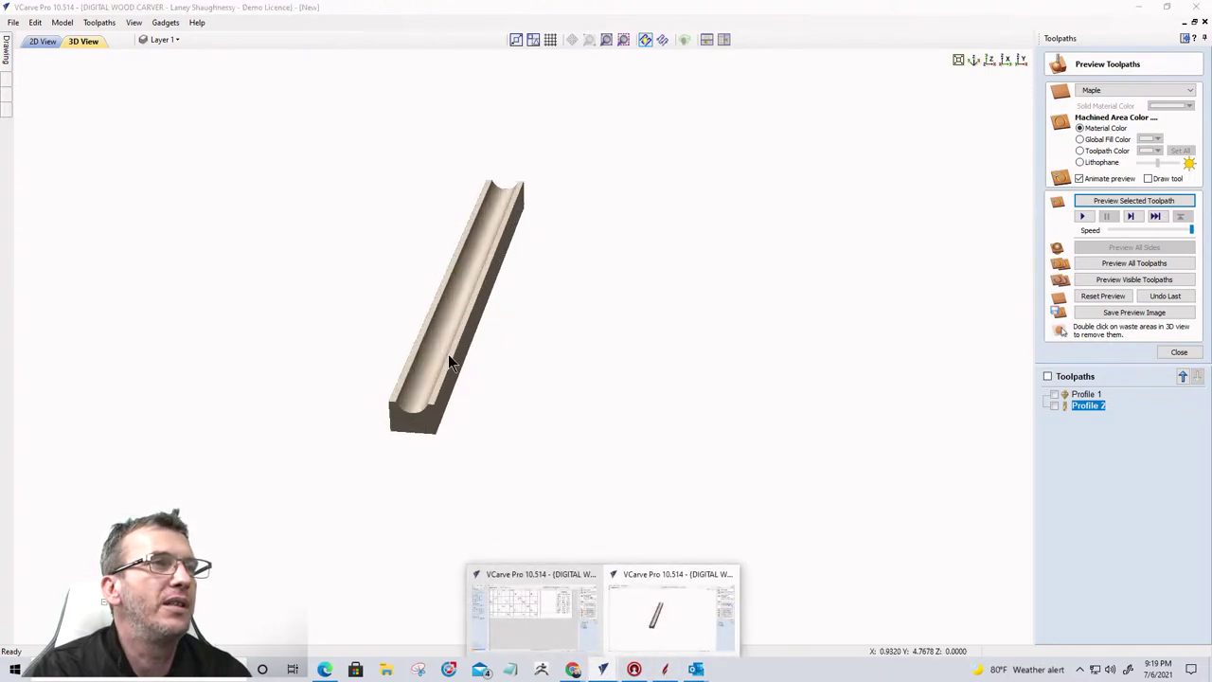
pyautogui.scroll(1, 448, 355)
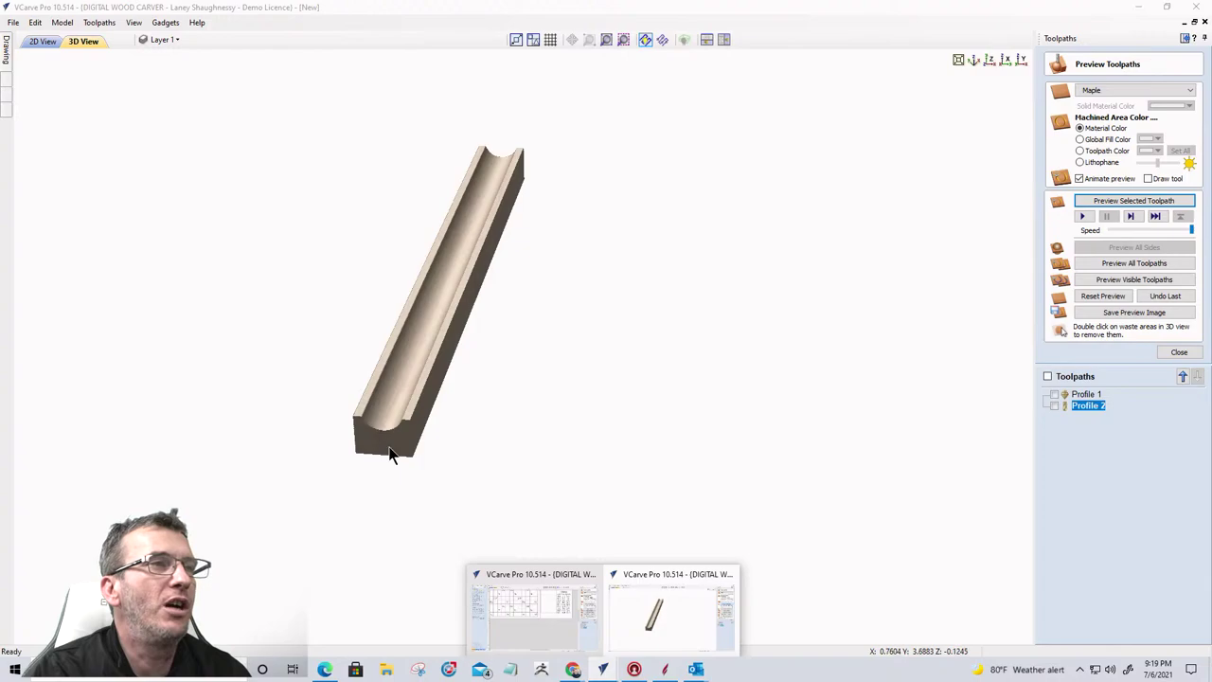
# Step: In the Wall Scrabble Board job, nudge the rectangle down and set its height to 0.75
pyautogui.click(532, 603)
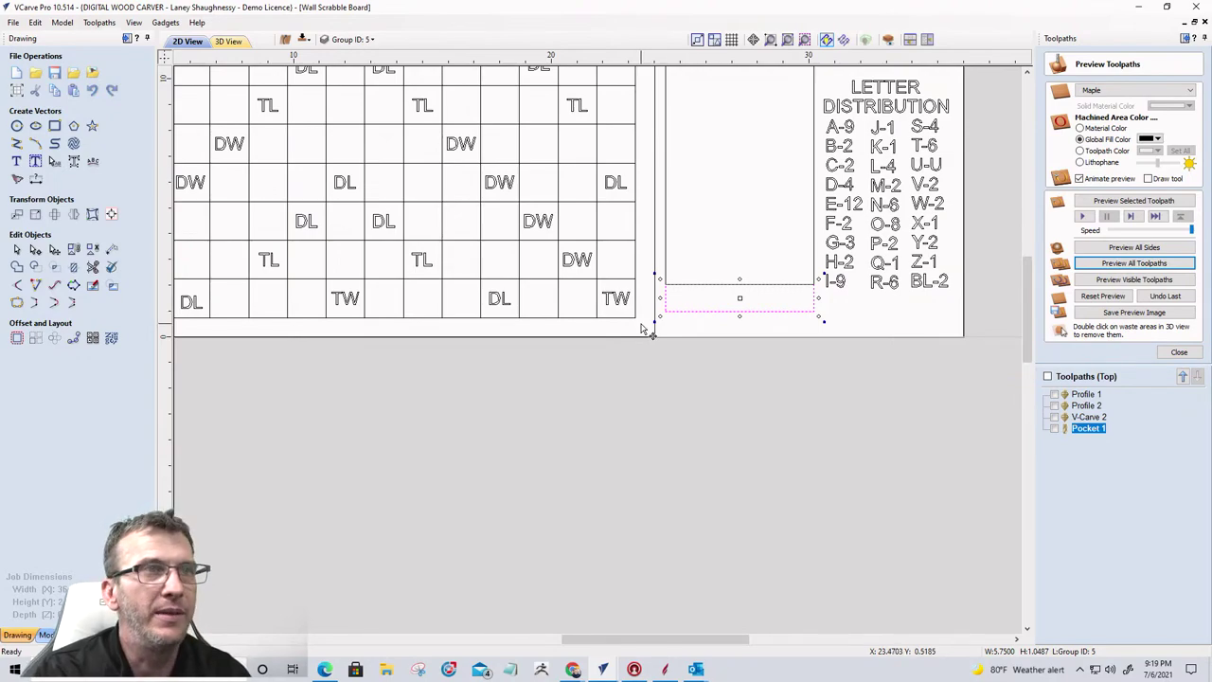
pyautogui.press('Down')
pyautogui.press('Down')
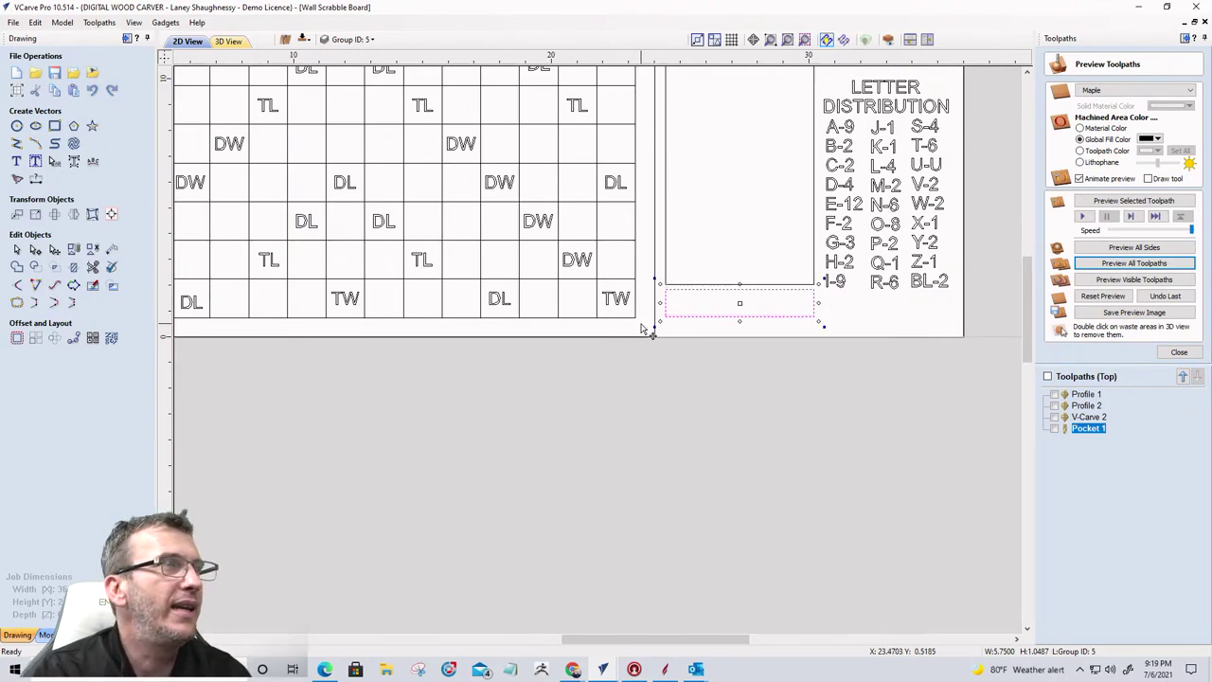
pyautogui.click(35, 214)
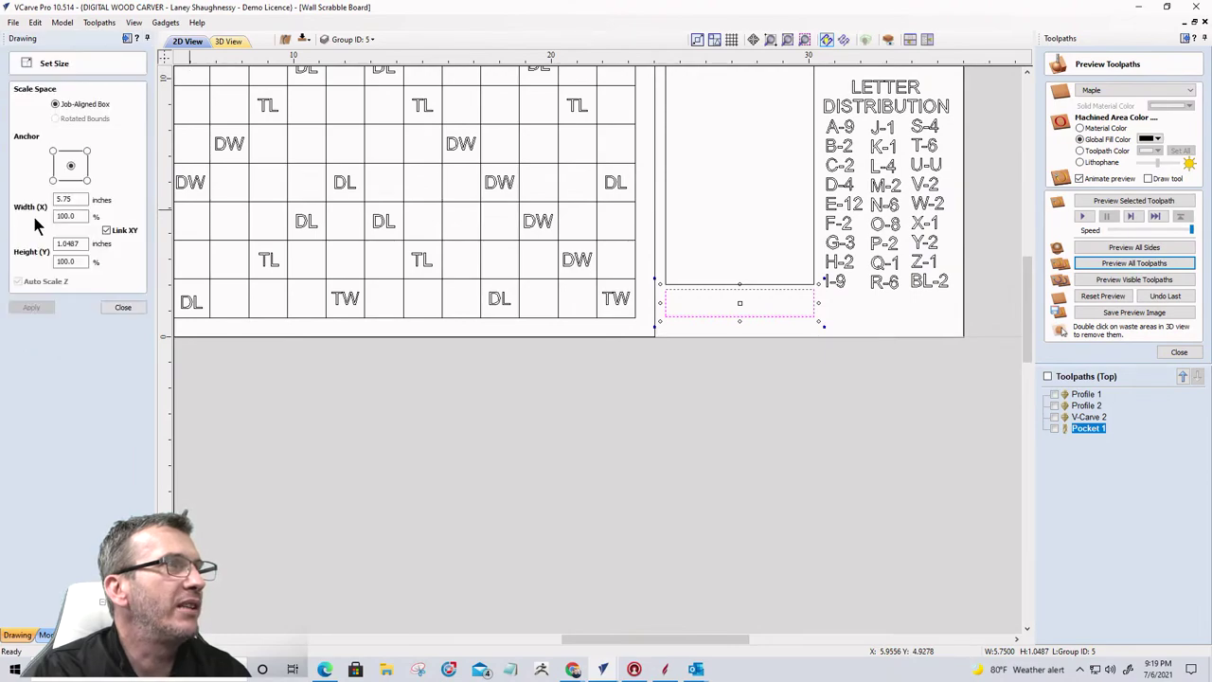
pyautogui.doubleClick(69, 244)
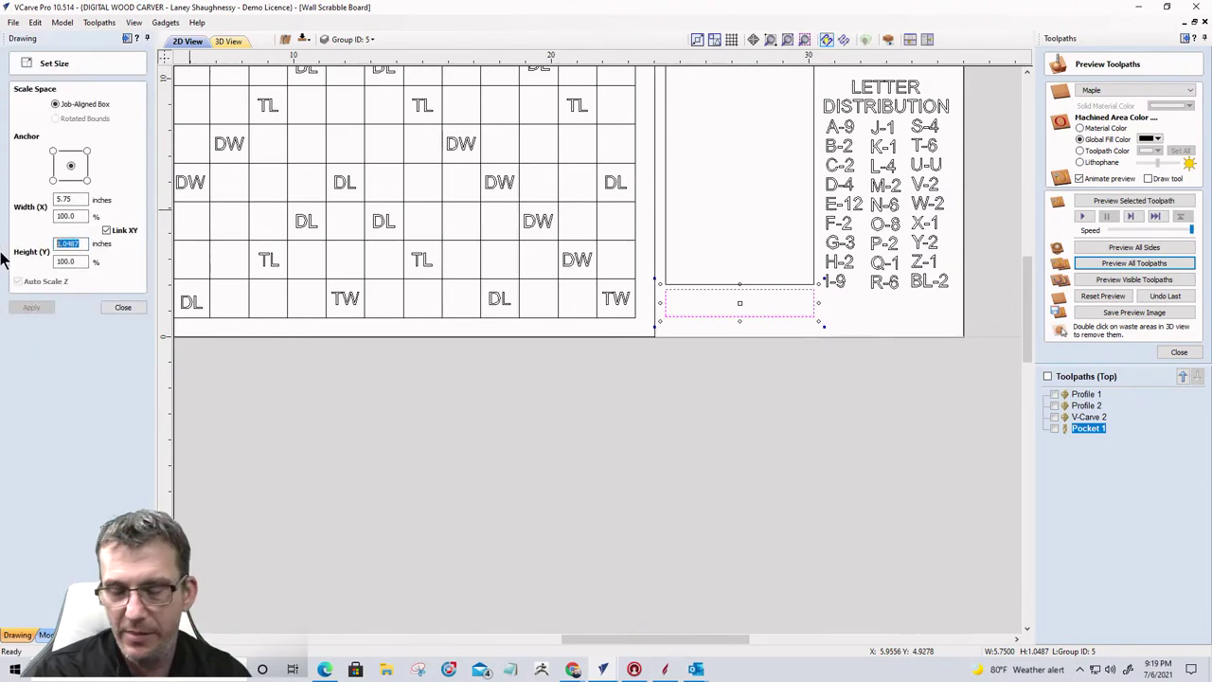
pyautogui.write('.75')
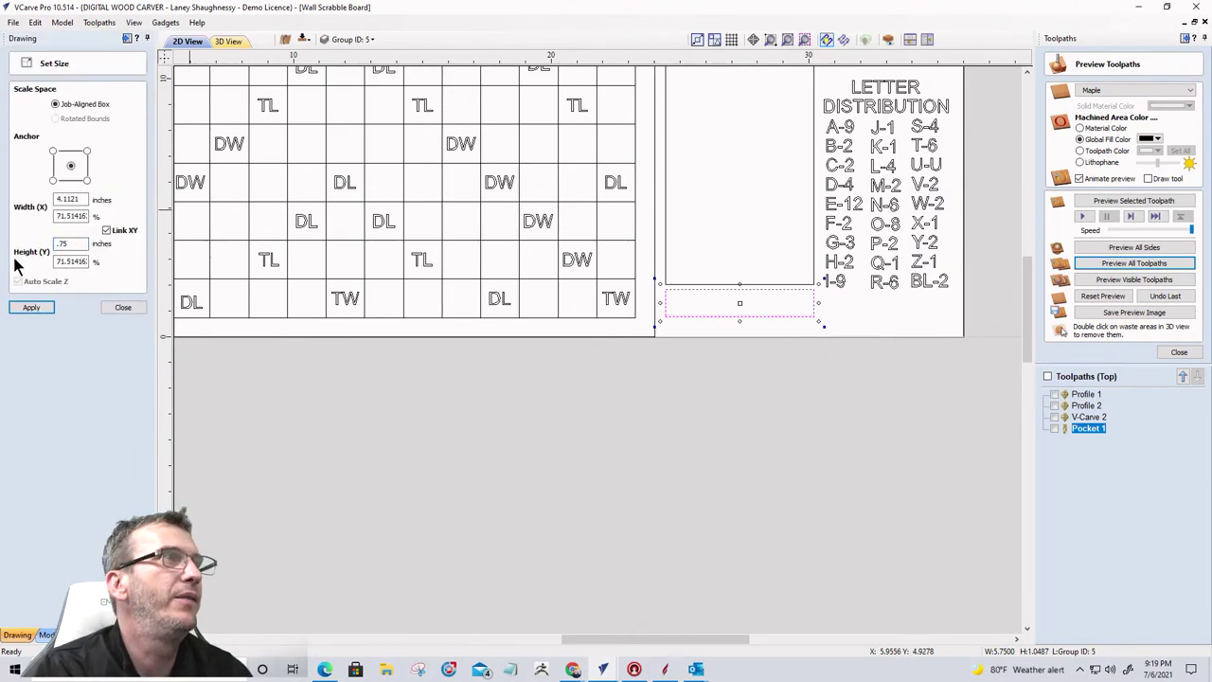
# Step: Unlink XY, set the rectangle width to 5.75 inches, and apply the size
pyautogui.doubleClick(68, 200)
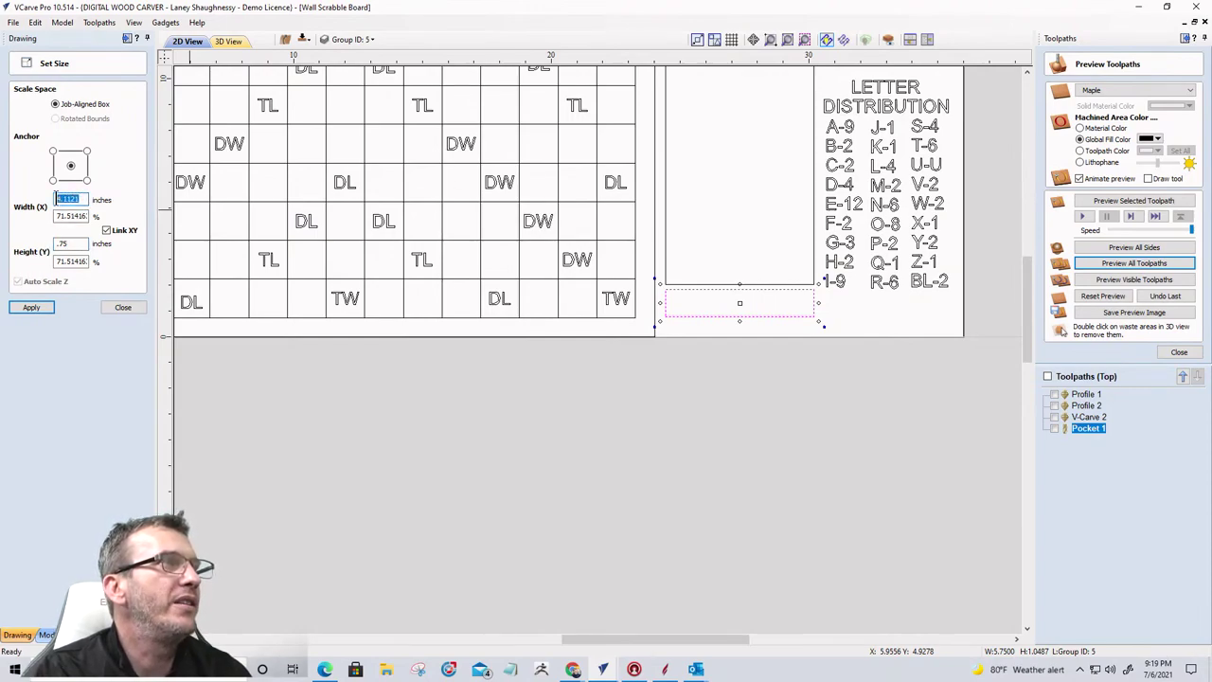
pyautogui.click(106, 230)
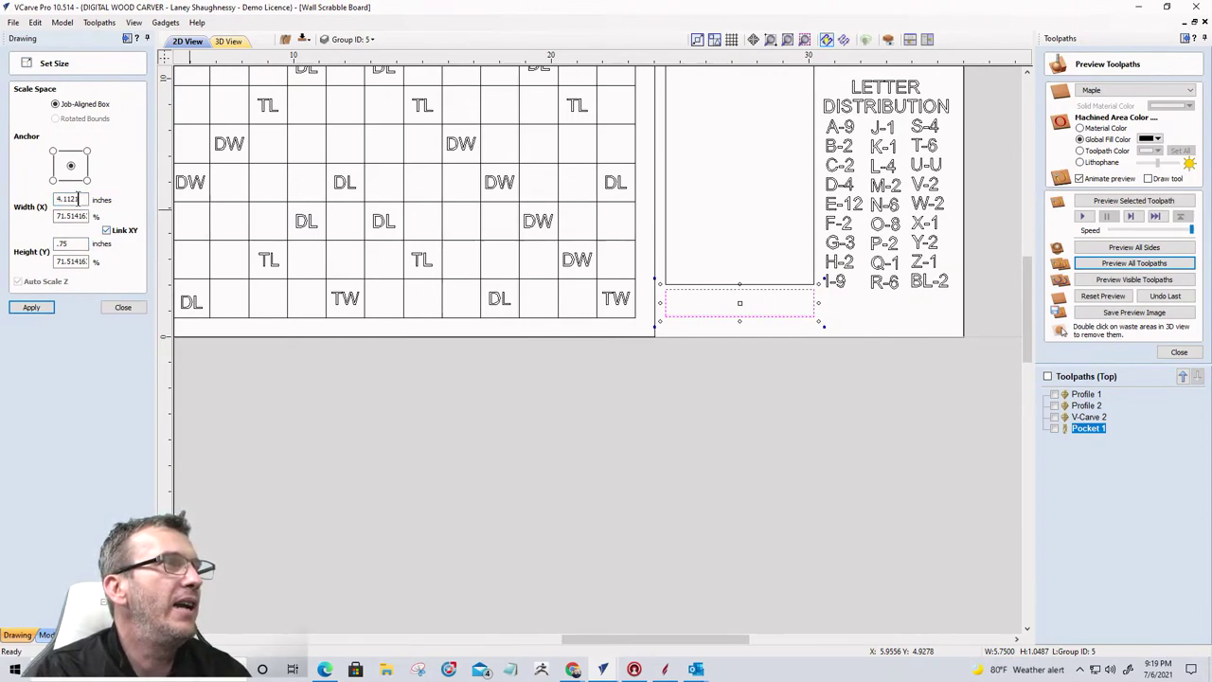
pyautogui.click(106, 230)
pyautogui.doubleClick(73, 199)
pyautogui.hotkey('shift', 'Home')
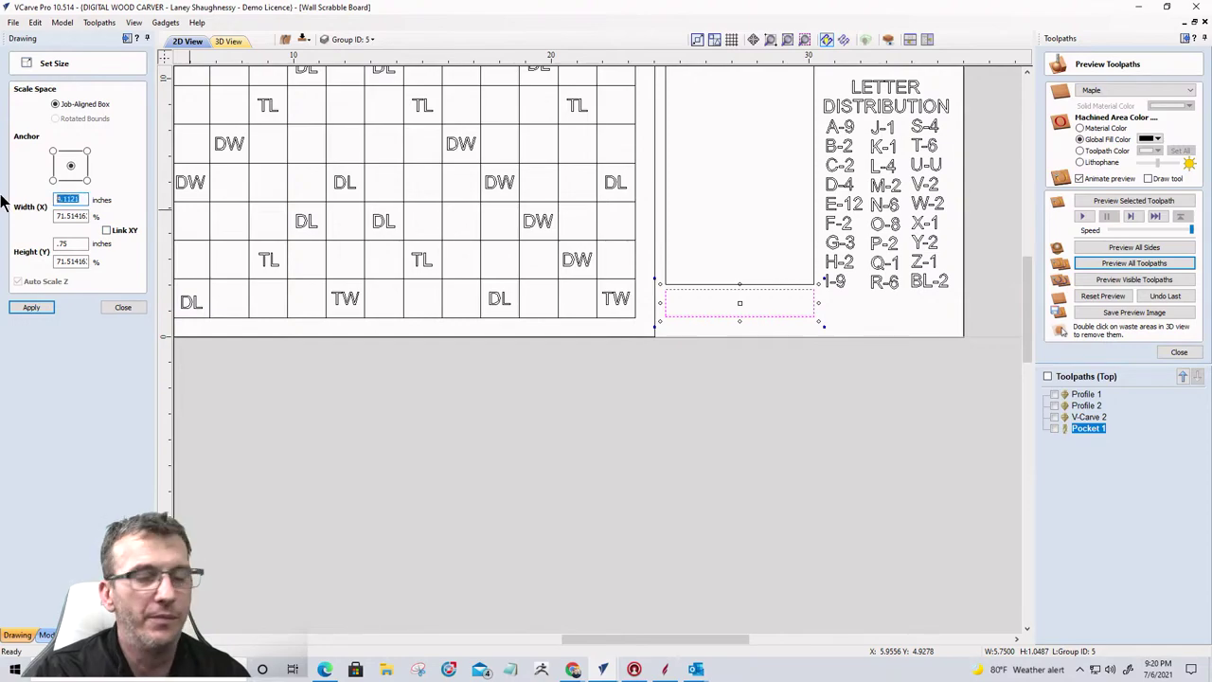
pyautogui.write('5.75')
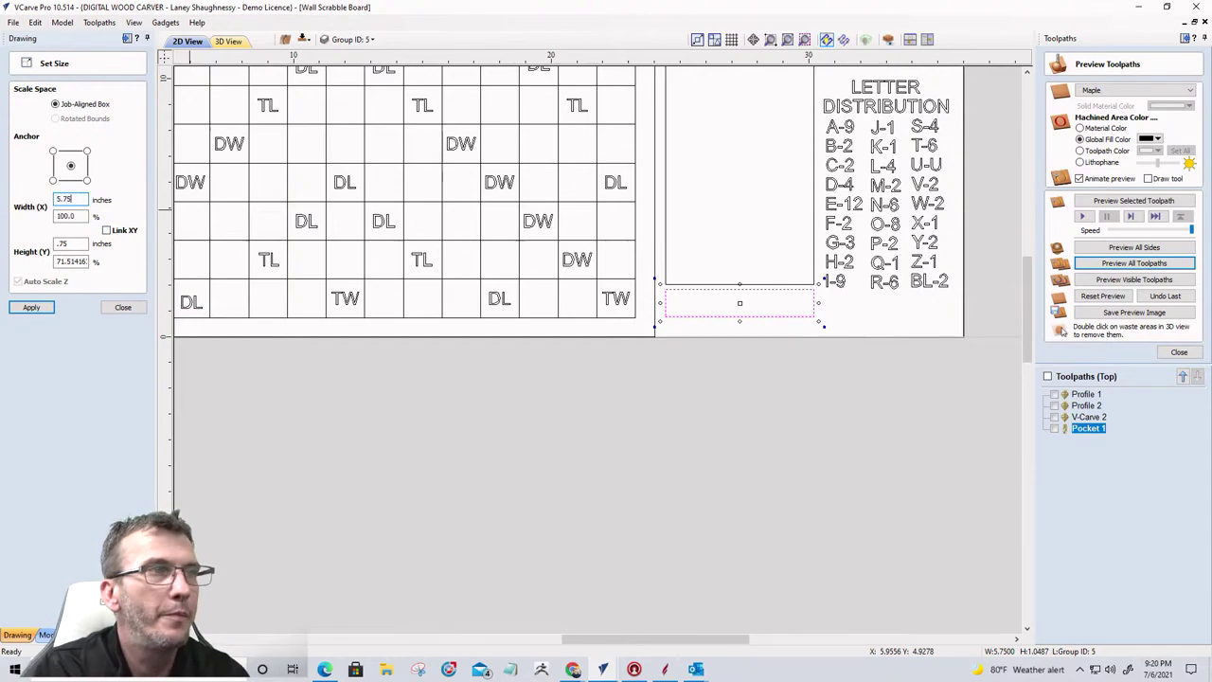
pyautogui.click(34, 307)
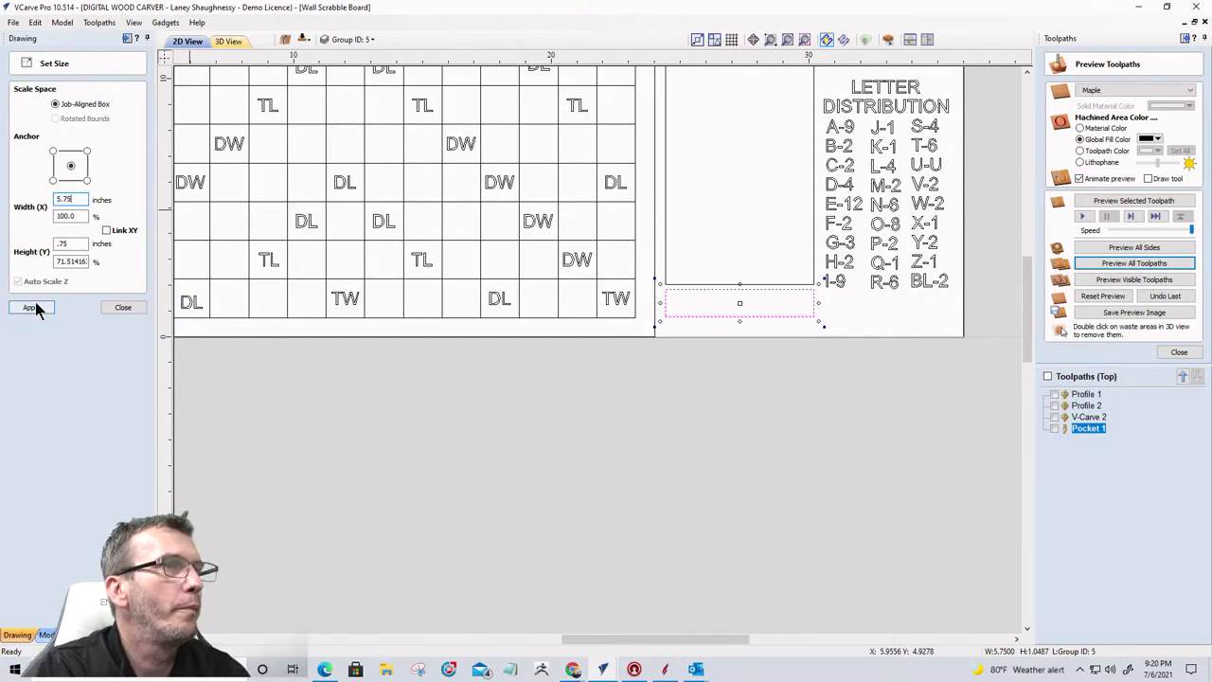
pyautogui.click(121, 307)
pyautogui.scroll(1, 740, 315)
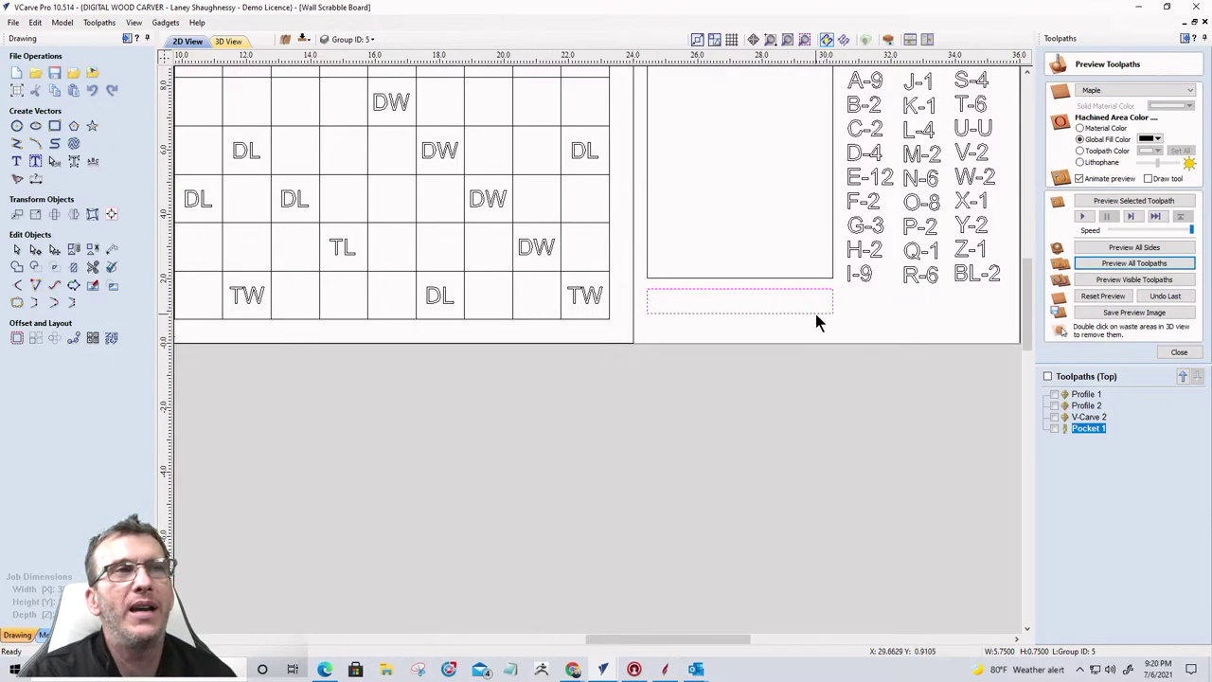
# Step: Dog-bone fillet all four corners of the 5.75 × 0.75 slot at 0.125 radius, then select it
pyautogui.scroll(3, 818, 322)
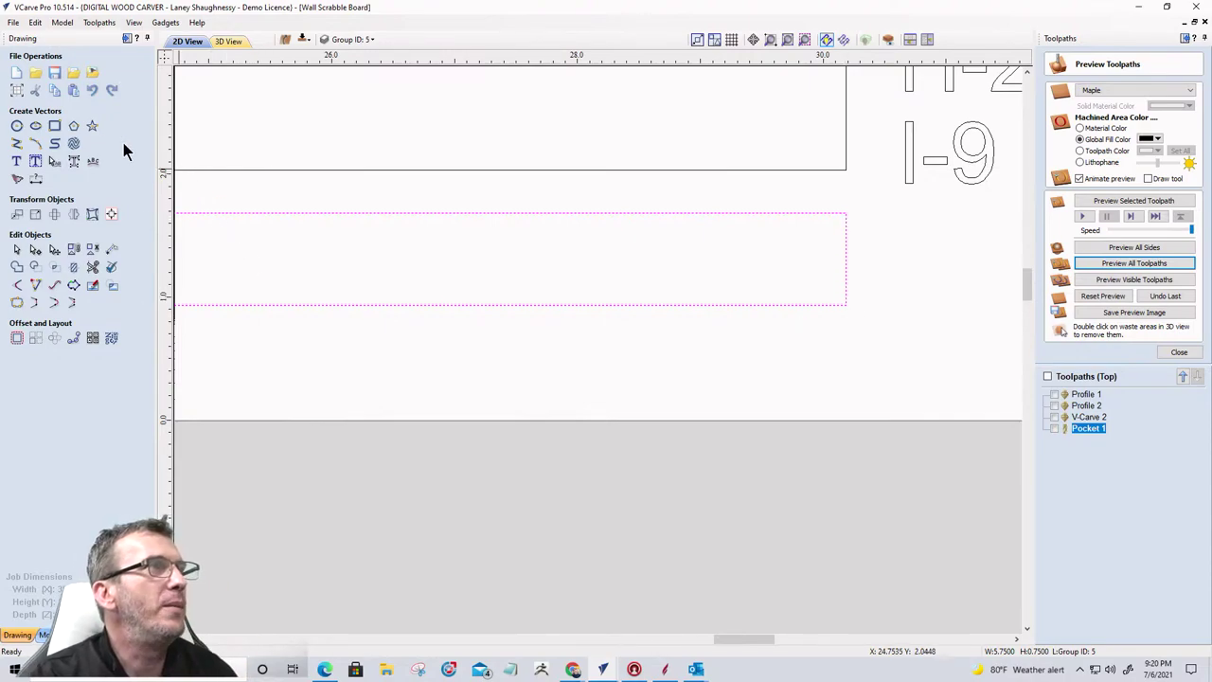
pyautogui.click(16, 287)
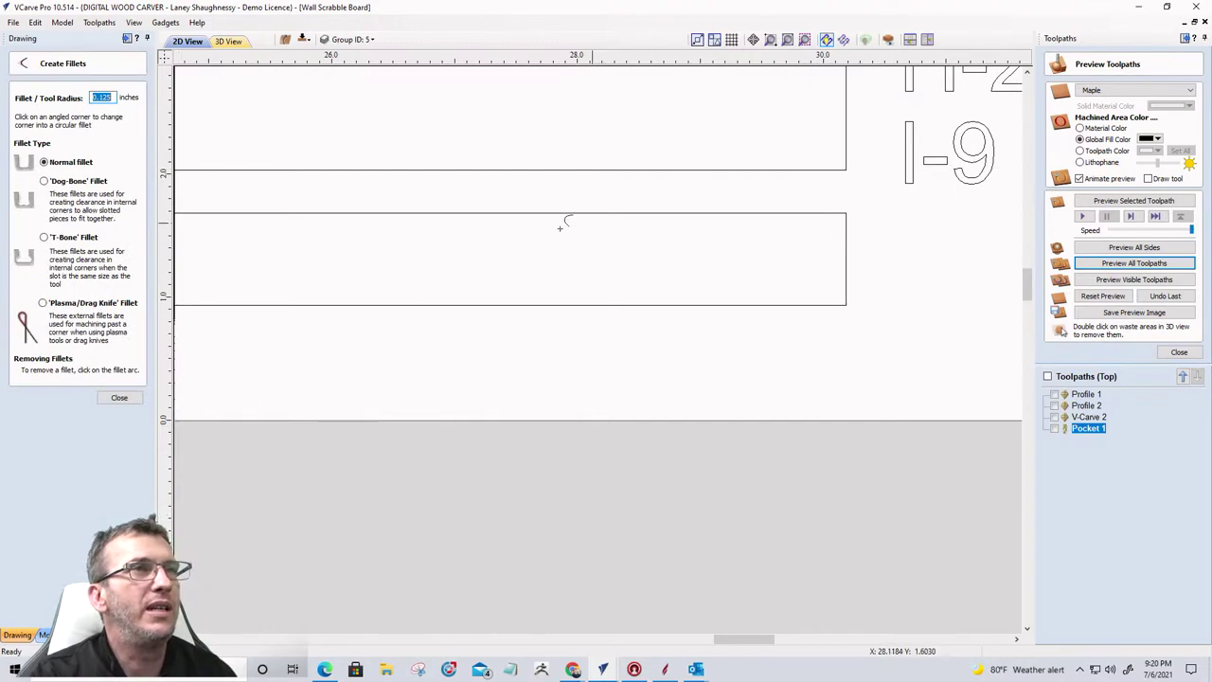
pyautogui.scroll(-3, 787, 287)
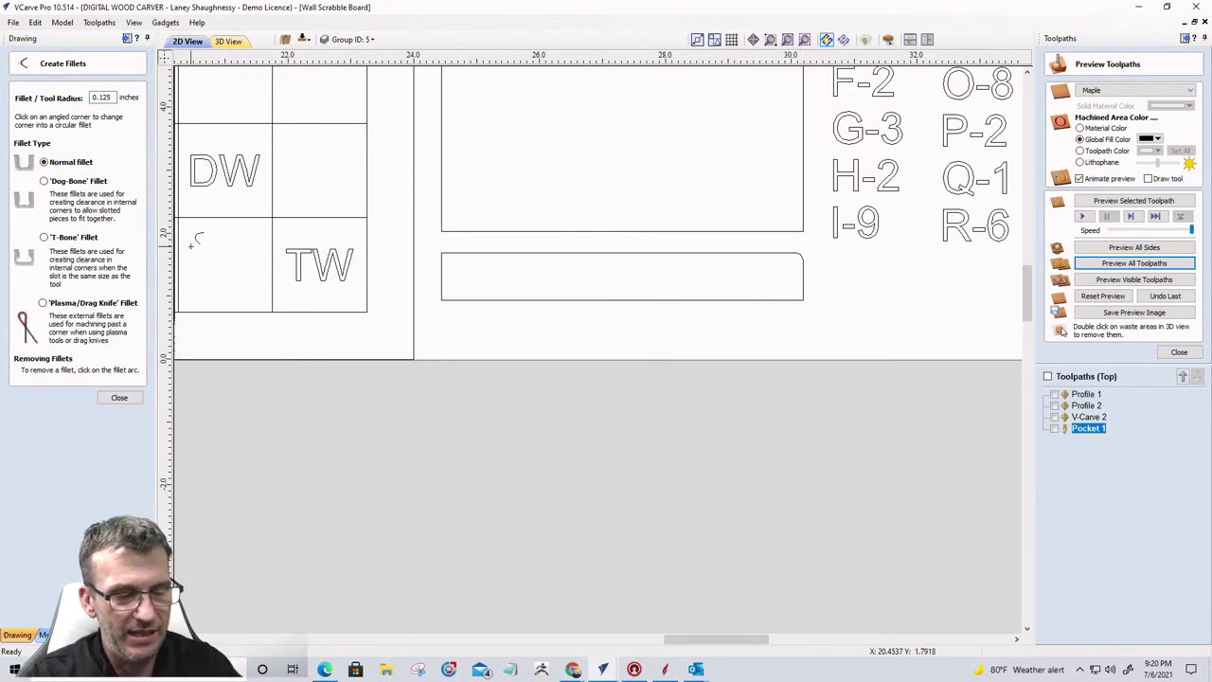
pyautogui.click(44, 181)
pyautogui.click(804, 254)
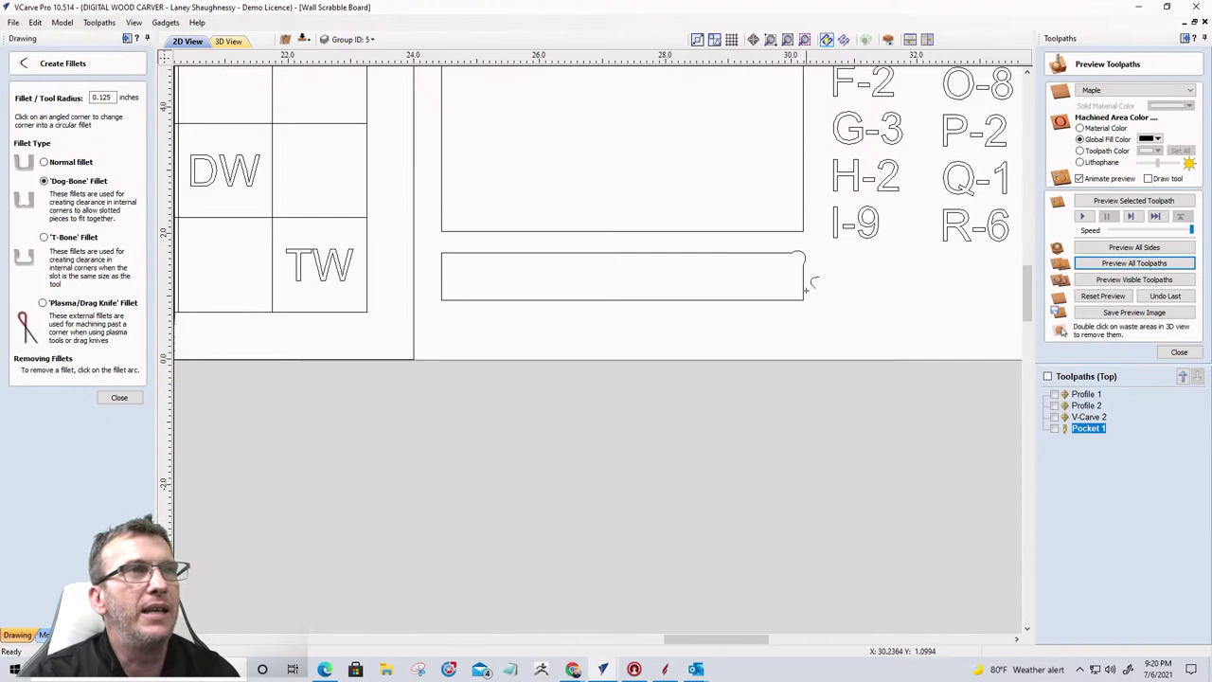
pyautogui.click(803, 298)
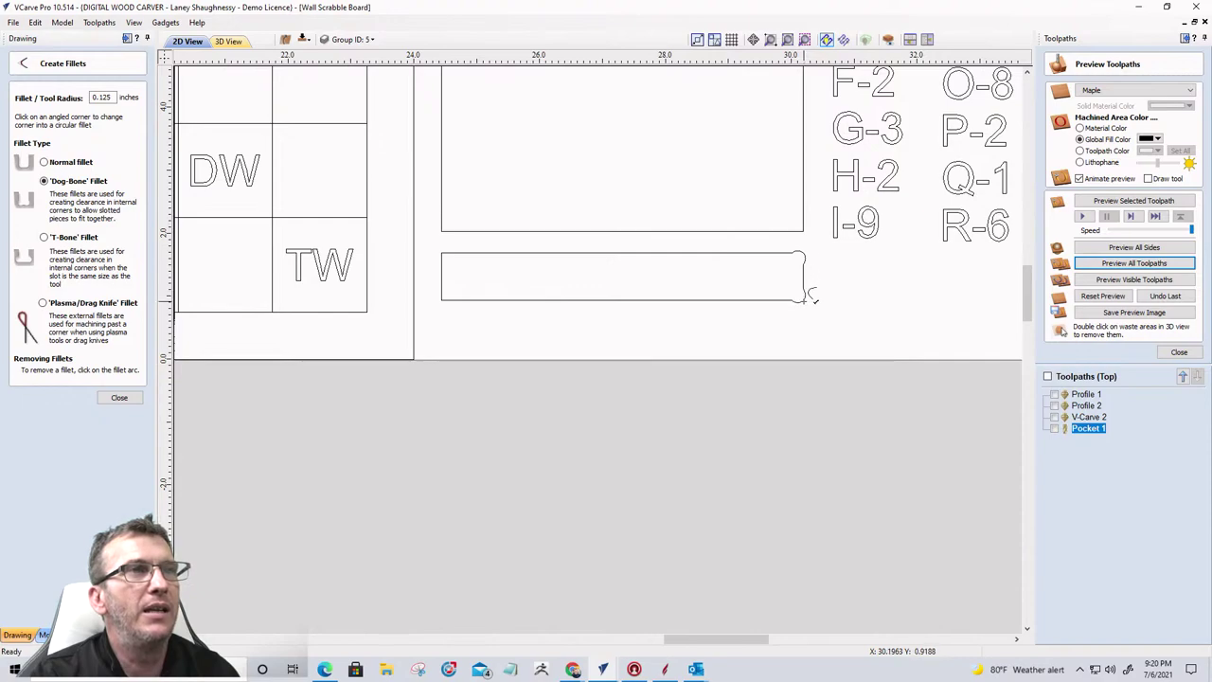
pyautogui.click(441, 299)
pyautogui.click(441, 254)
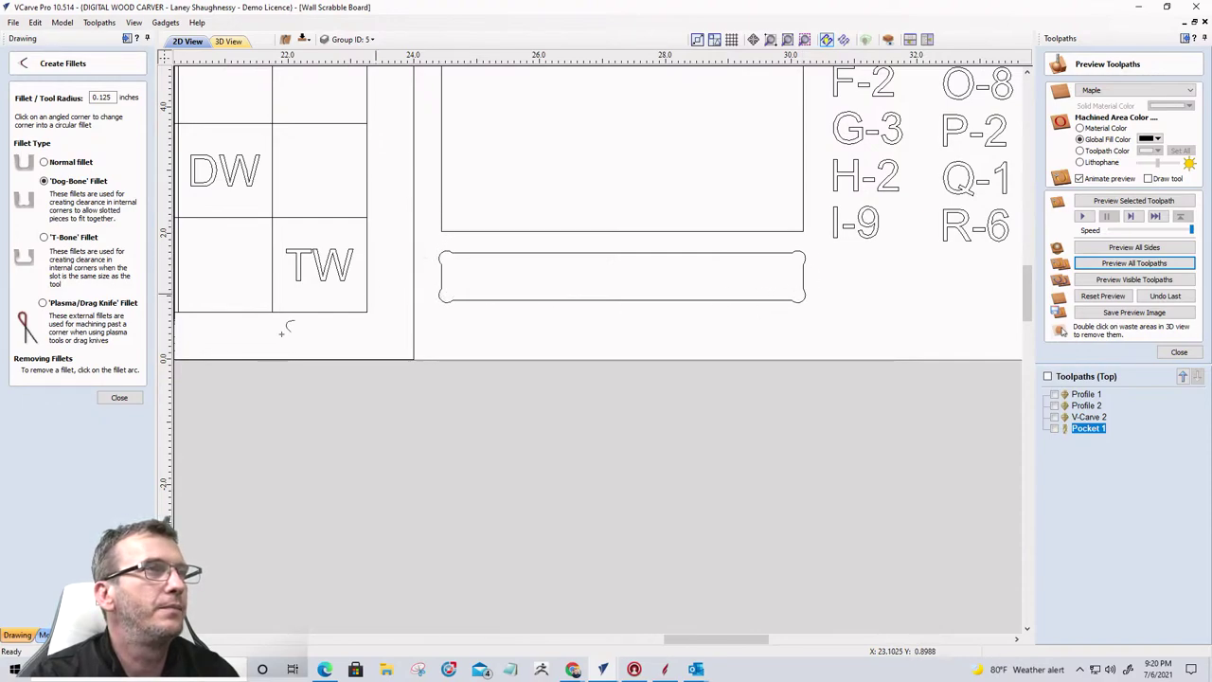
pyautogui.click(119, 397)
pyautogui.scroll(-1, 568, 320)
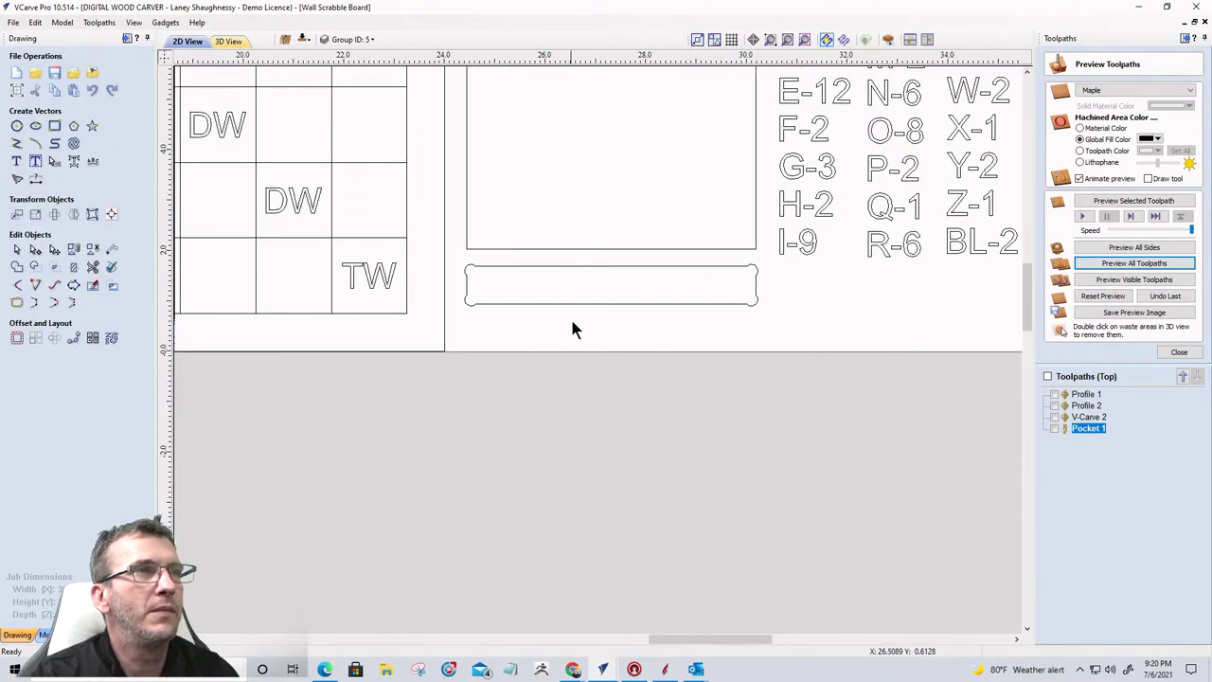
pyautogui.scroll(1, 589, 296)
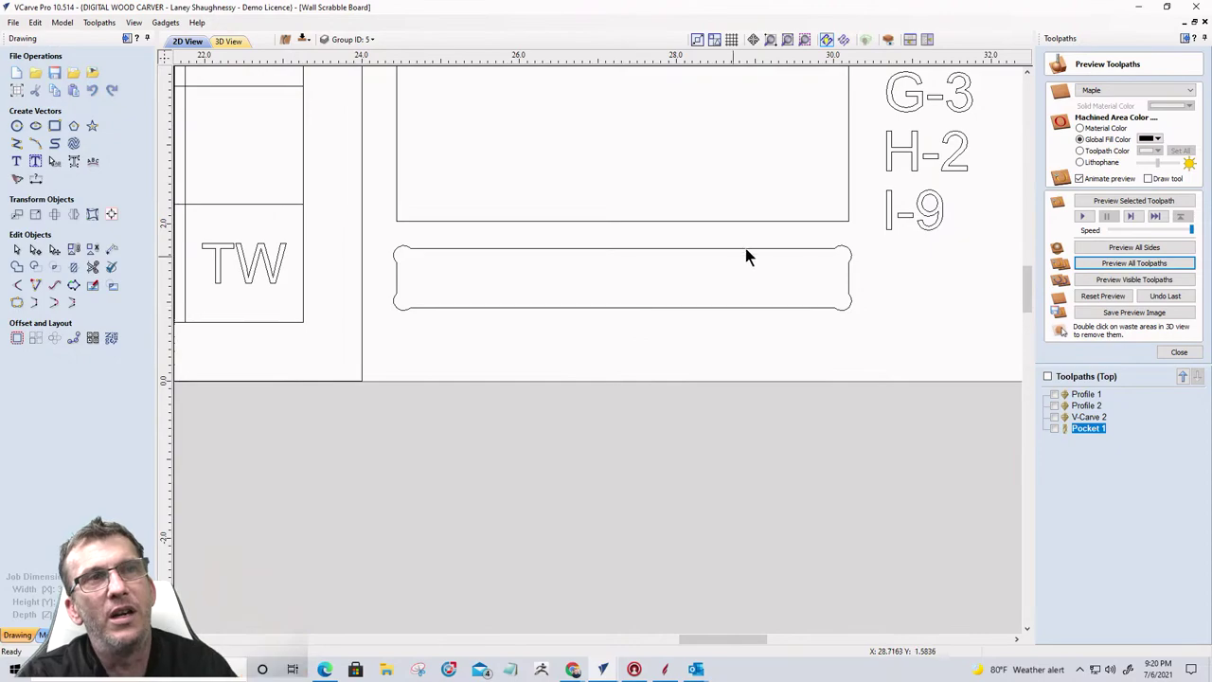
pyautogui.click(727, 308)
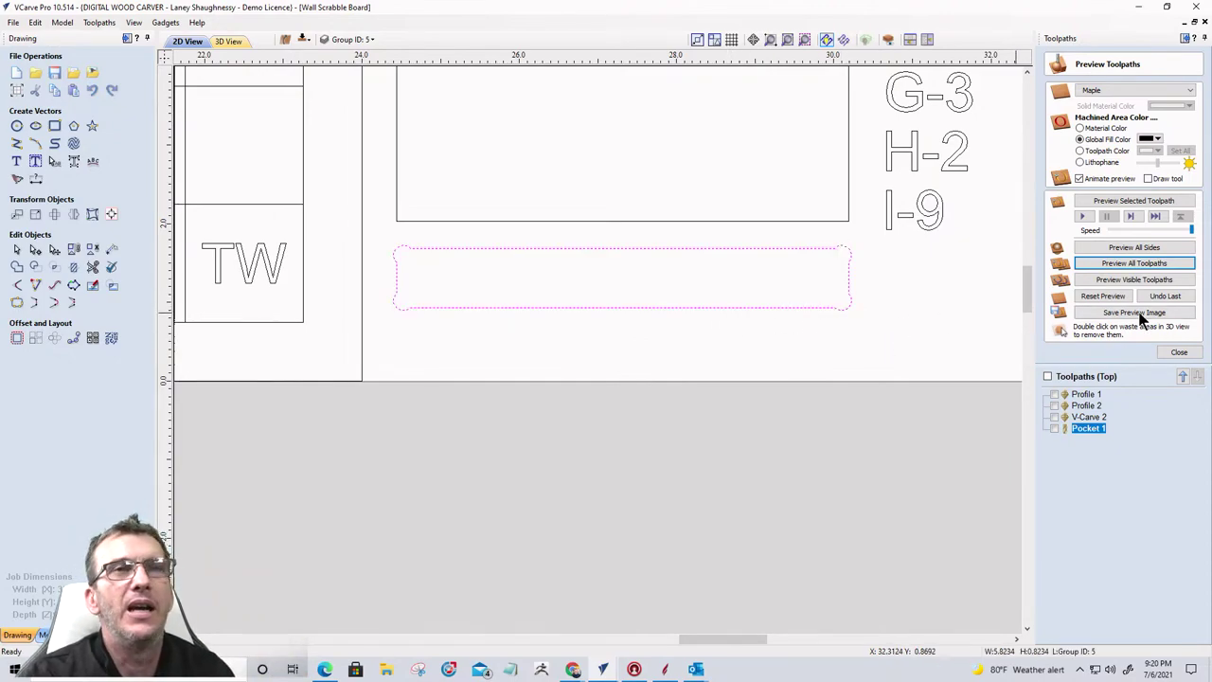
# Step: Calculate a pocket on the slot 0.03125 in deep with a -0.002 allowance
pyautogui.click(1177, 351)
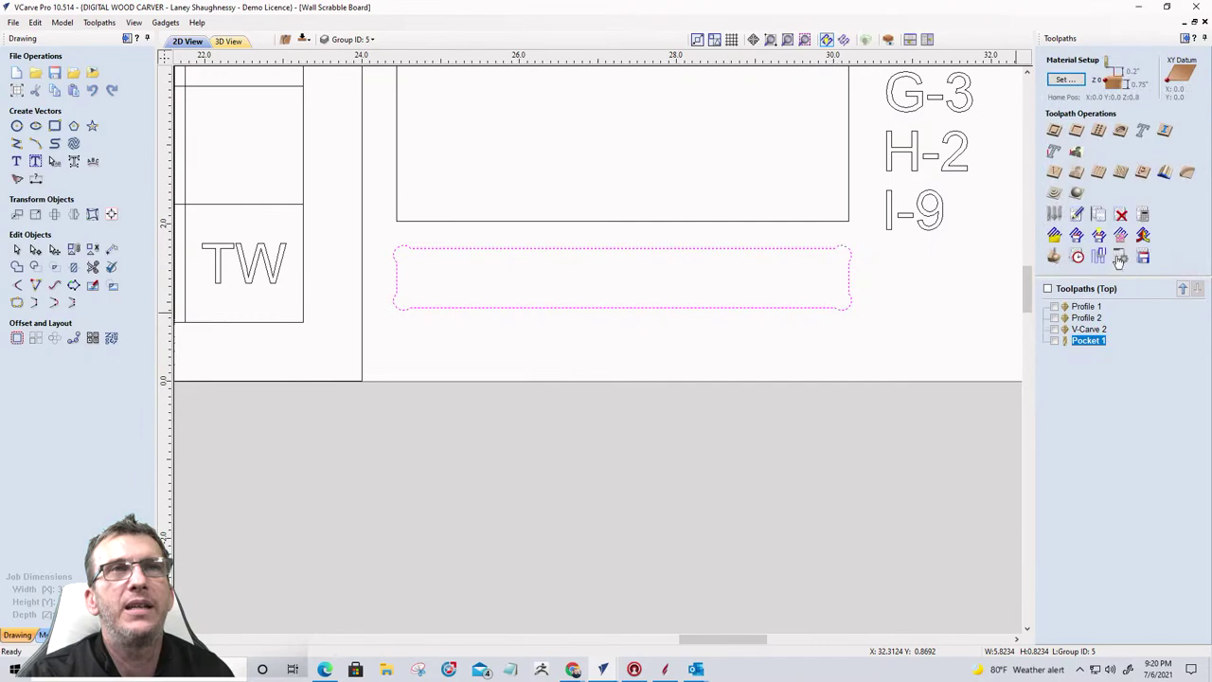
pyautogui.click(1077, 130)
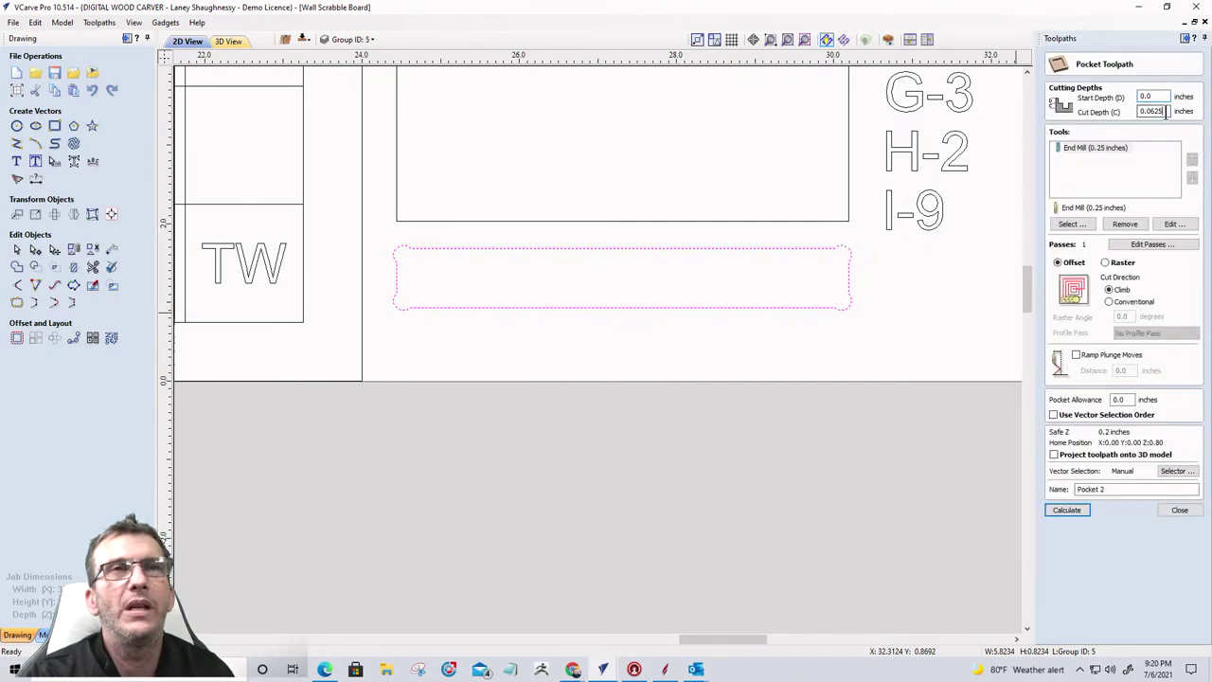
pyautogui.moveTo(1166, 110); pyautogui.dragTo(1115, 114)
pyautogui.write('.')
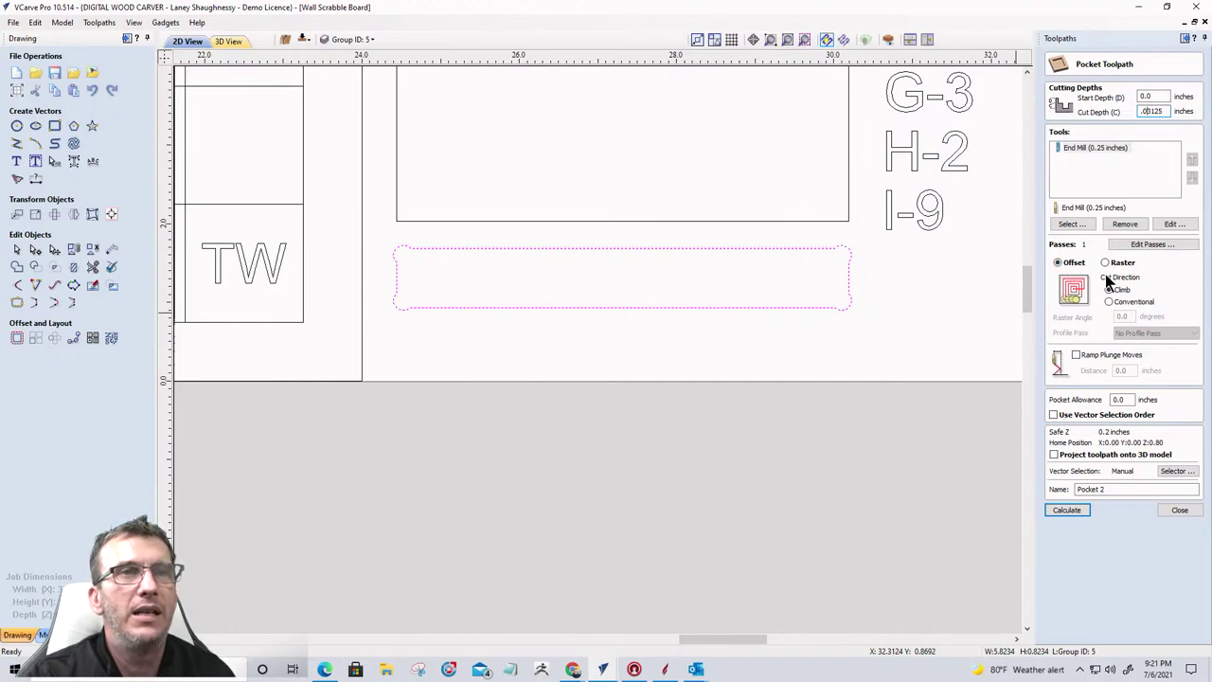
pyautogui.doubleClick(1120, 400)
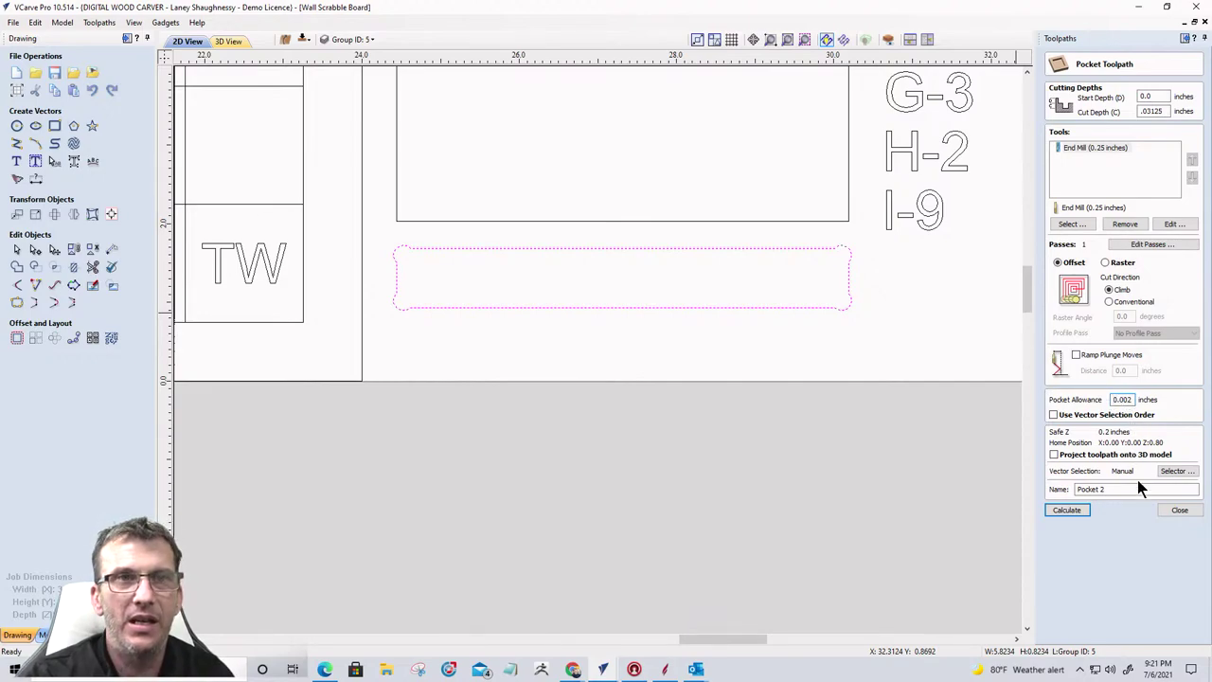
pyautogui.click(1114, 400)
pyautogui.write('-')
pyautogui.click(1070, 510)
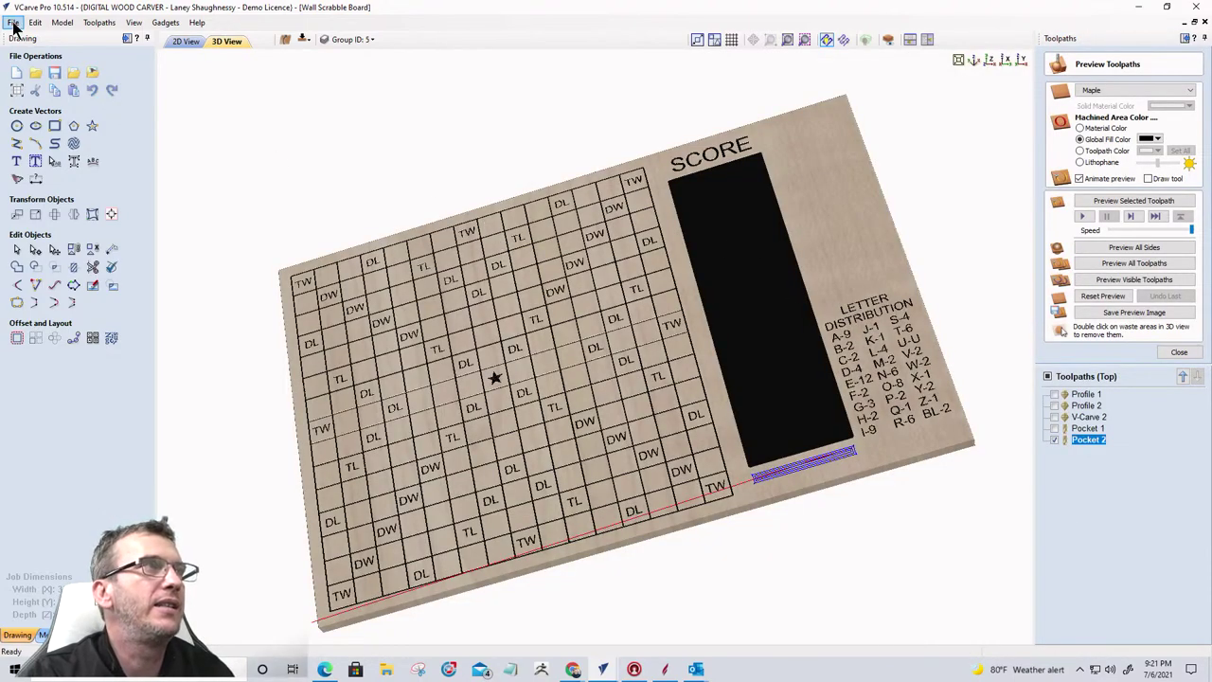
# Step: Back in the 2D view, shade and inspect the Pocket 2 cleared area below the score box
pyautogui.click(185, 43)
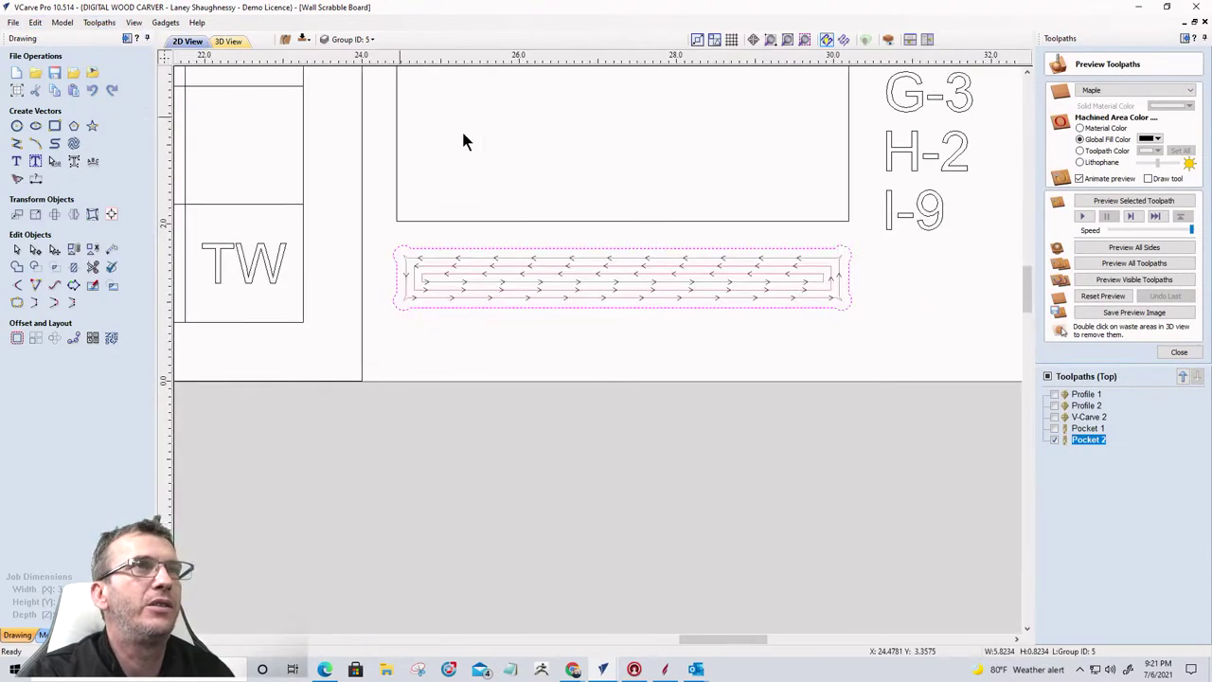
pyautogui.click(844, 40)
pyautogui.scroll(10, 845, 248)
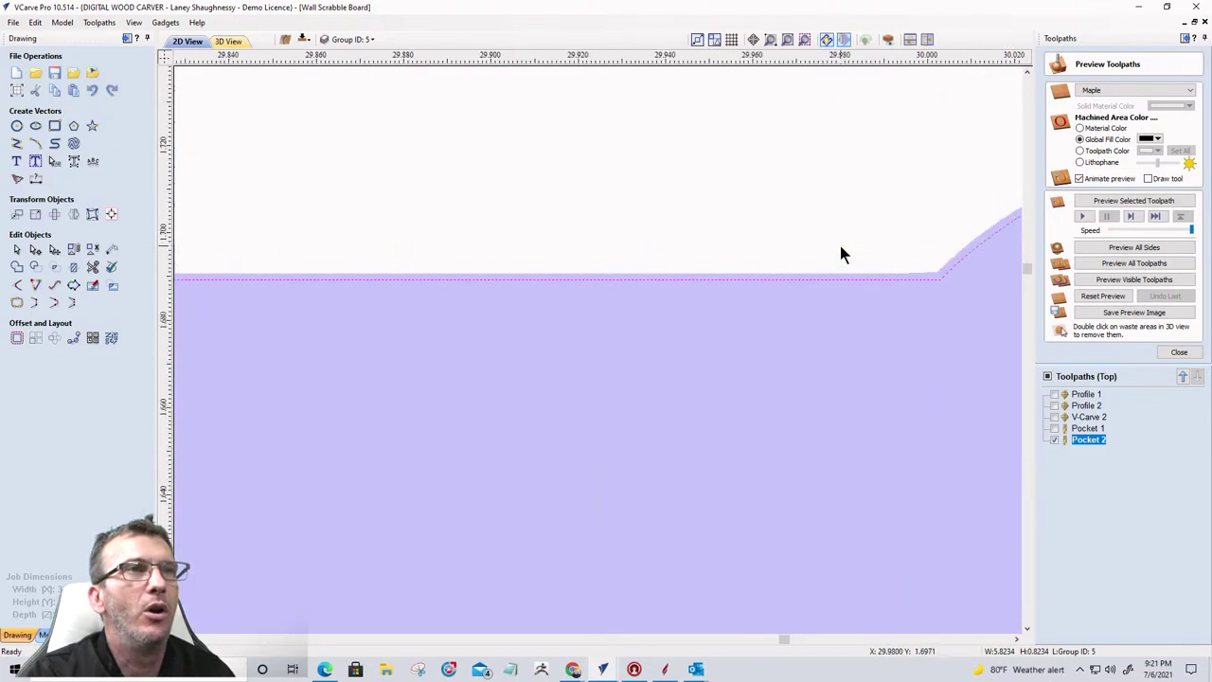
pyautogui.scroll(3, 823, 292)
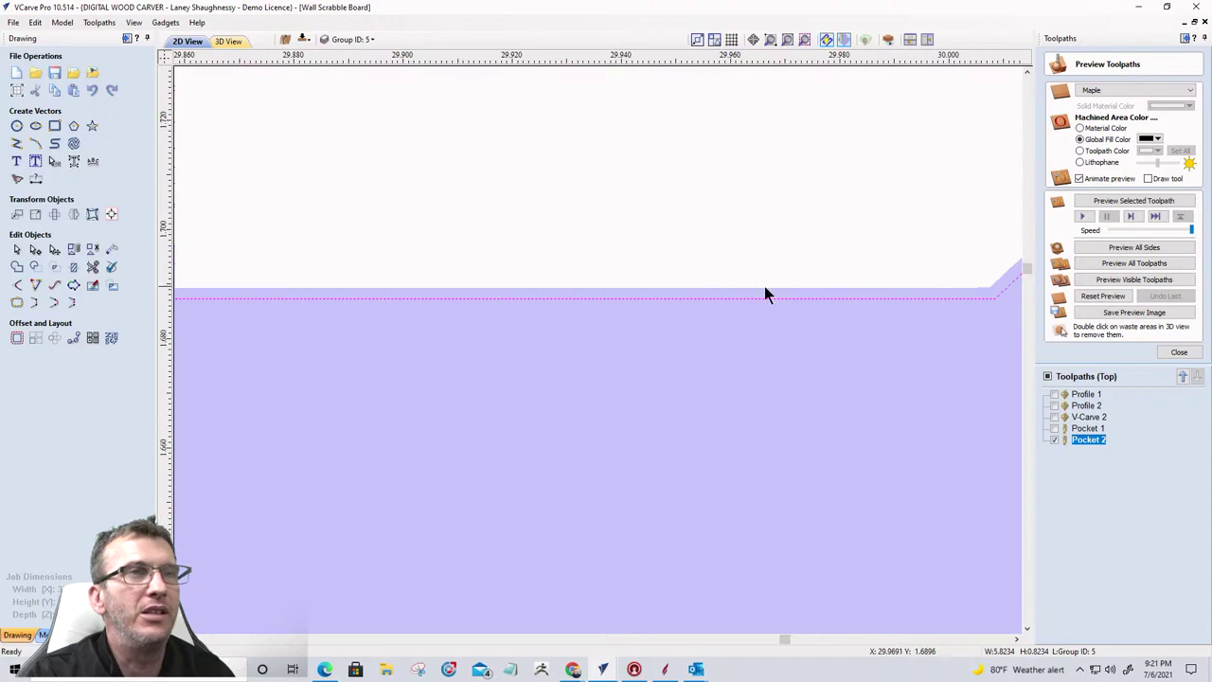
pyautogui.scroll(-10, 720, 287)
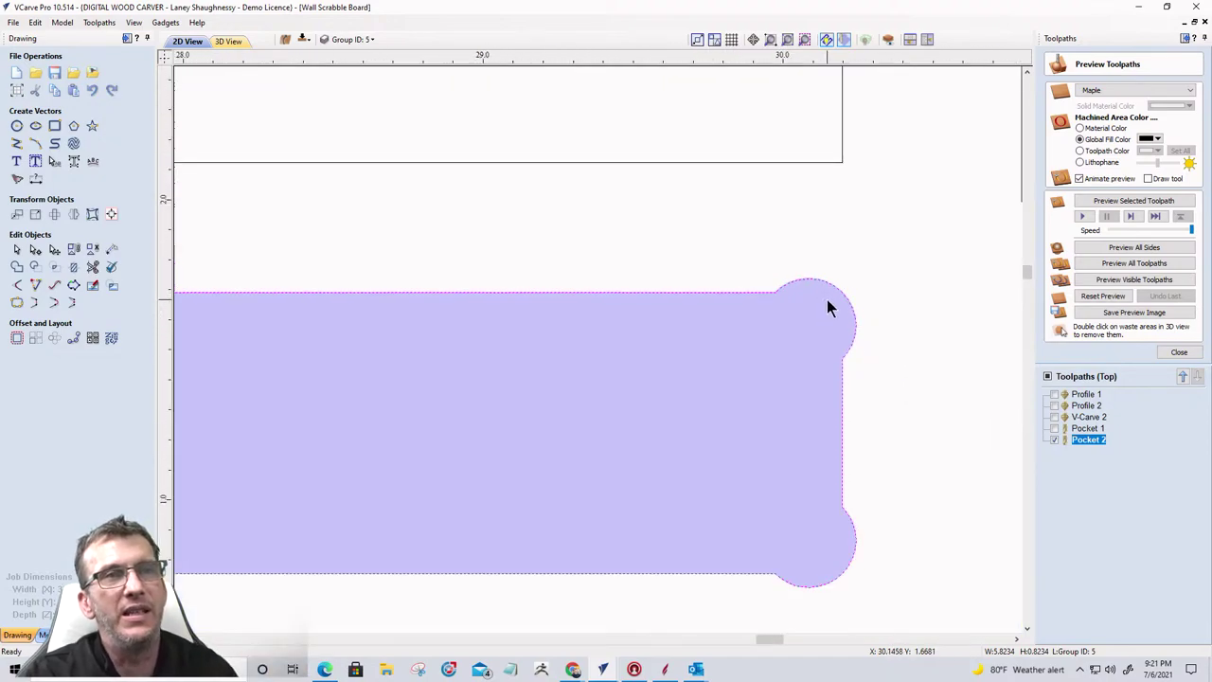
pyautogui.scroll(-1, 826, 294)
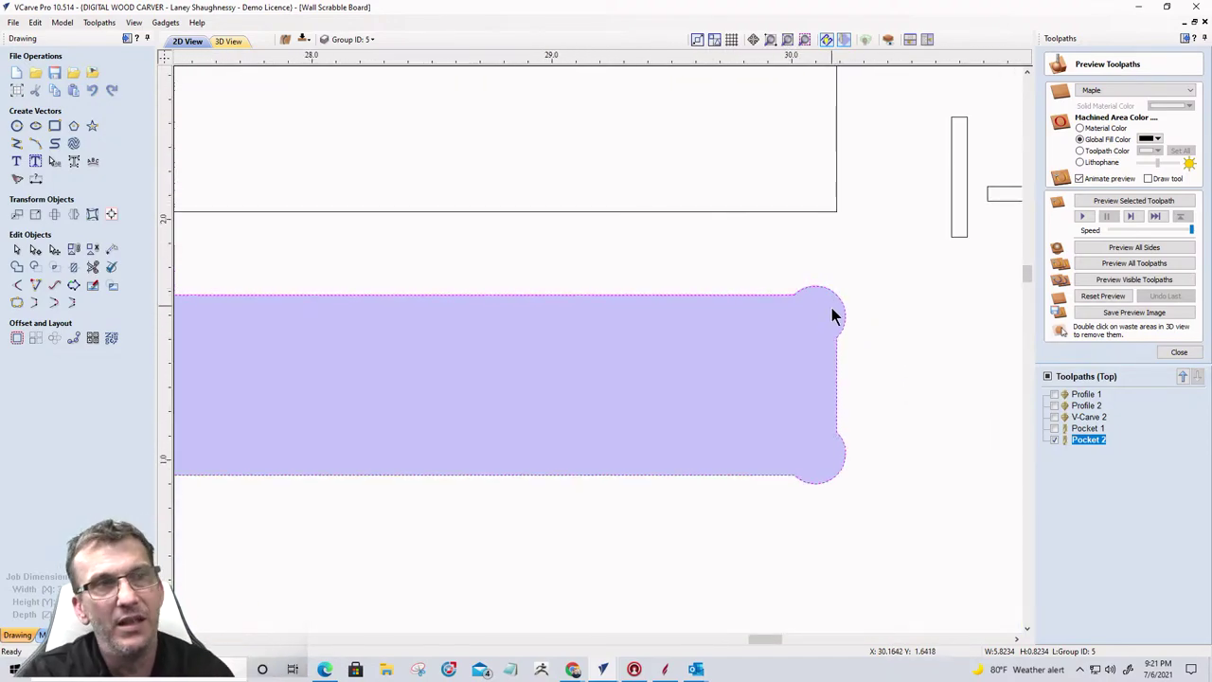
pyautogui.scroll(6, 855, 384)
pyautogui.scroll(4, 784, 369)
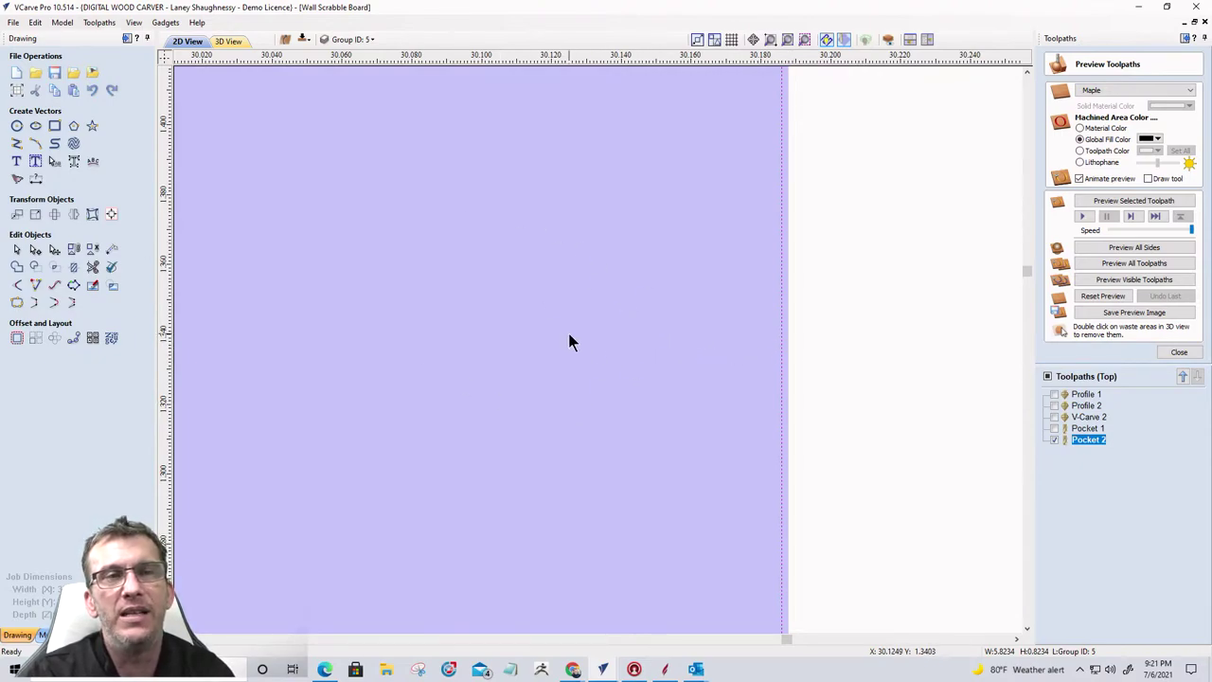
pyautogui.scroll(-3, 794, 379)
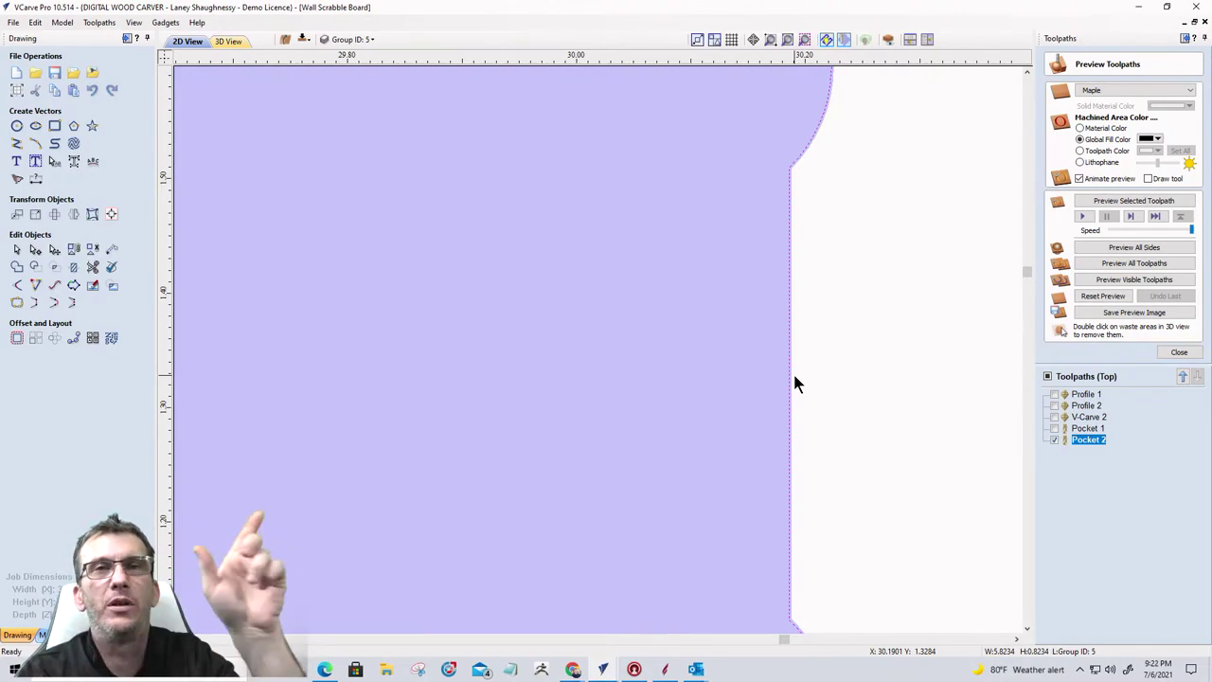
pyautogui.scroll(-5, 795, 376)
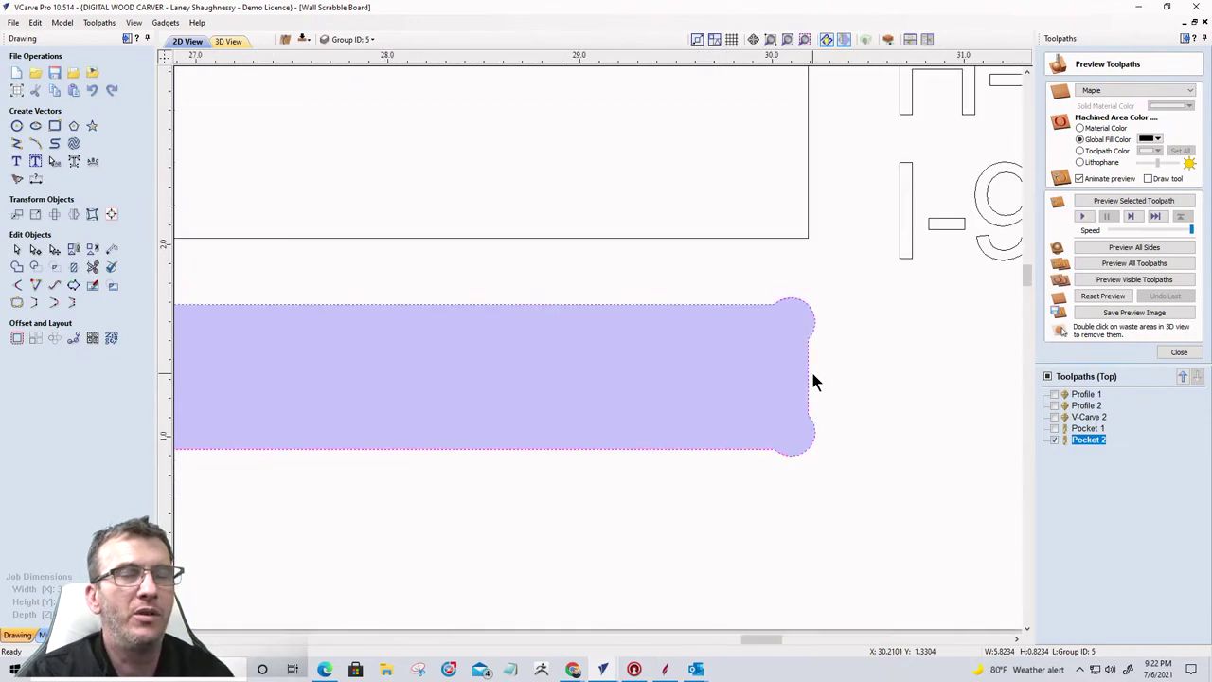
# Step: Hide the Pocket 2 toolpath preview and select the rounded pocket outline
pyautogui.click(1054, 441)
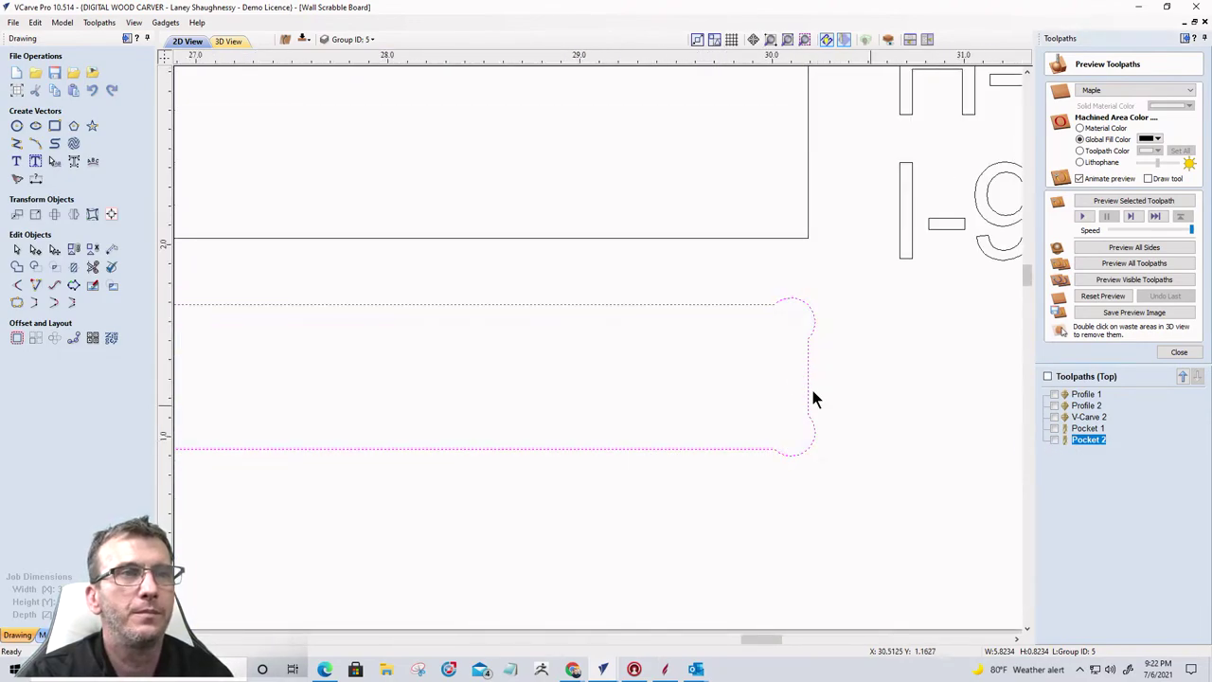
pyautogui.scroll(-3, 824, 374)
pyautogui.scroll(2, 839, 366)
pyautogui.click(821, 384)
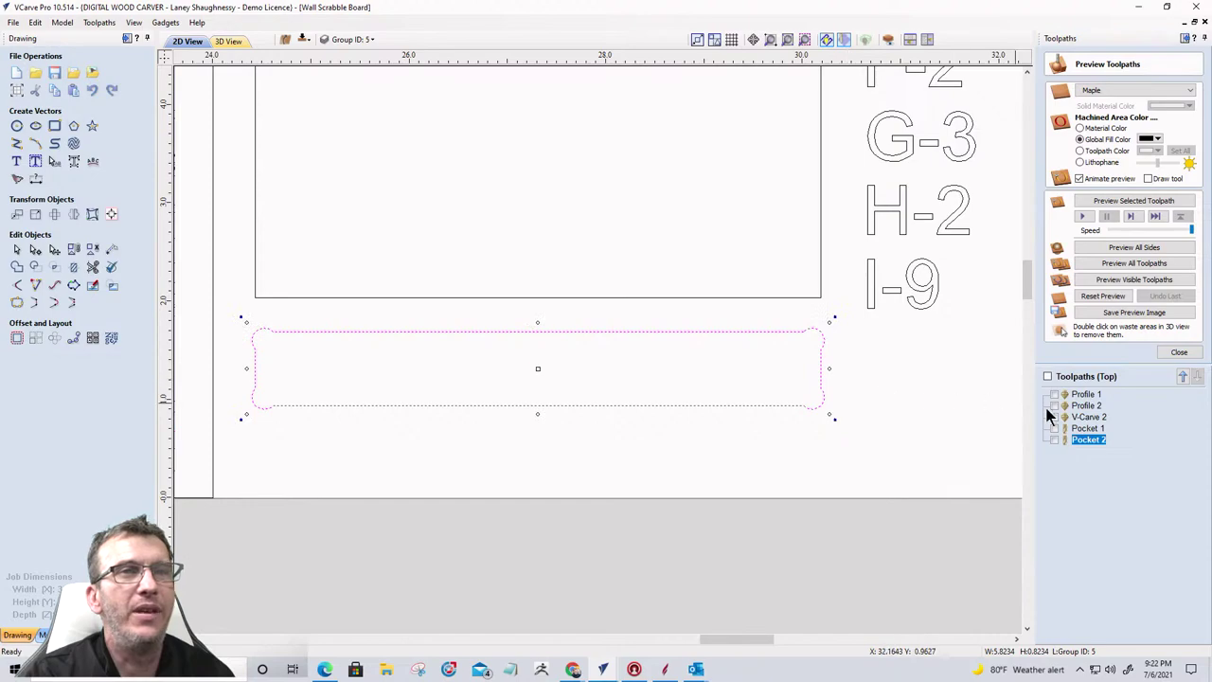
# Step: Preview Pocket 2 in the 3D view, with machined areas shown in Material Color
pyautogui.click(228, 42)
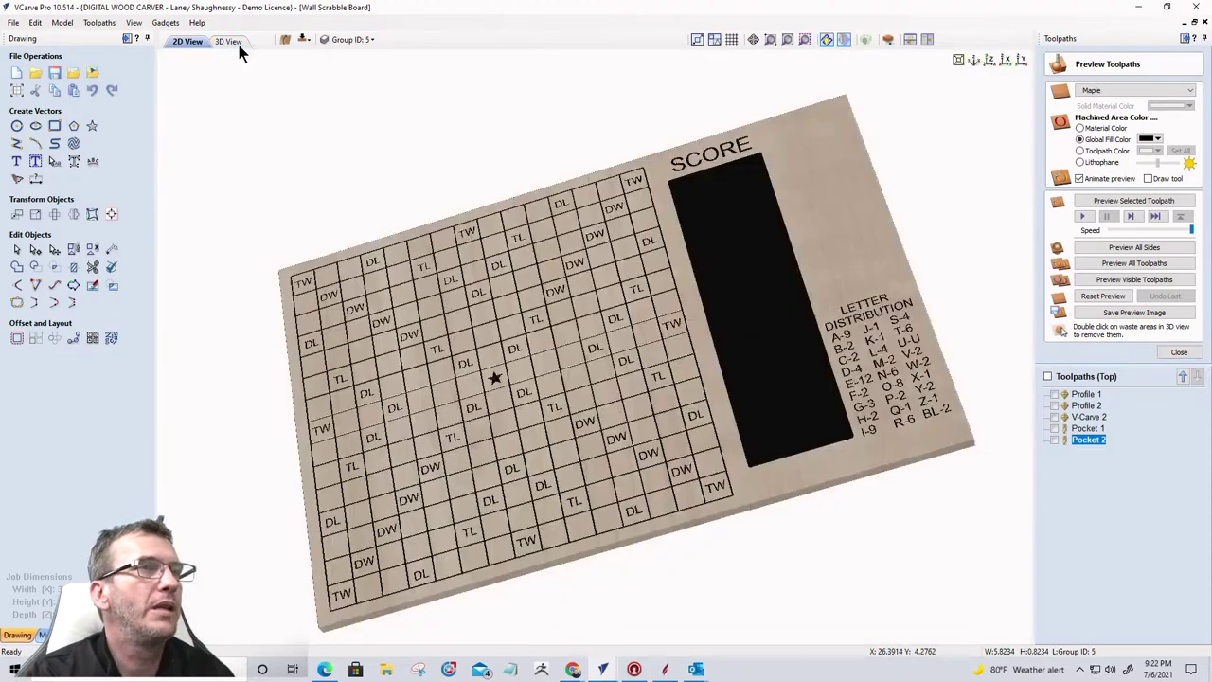
pyautogui.click(1105, 201)
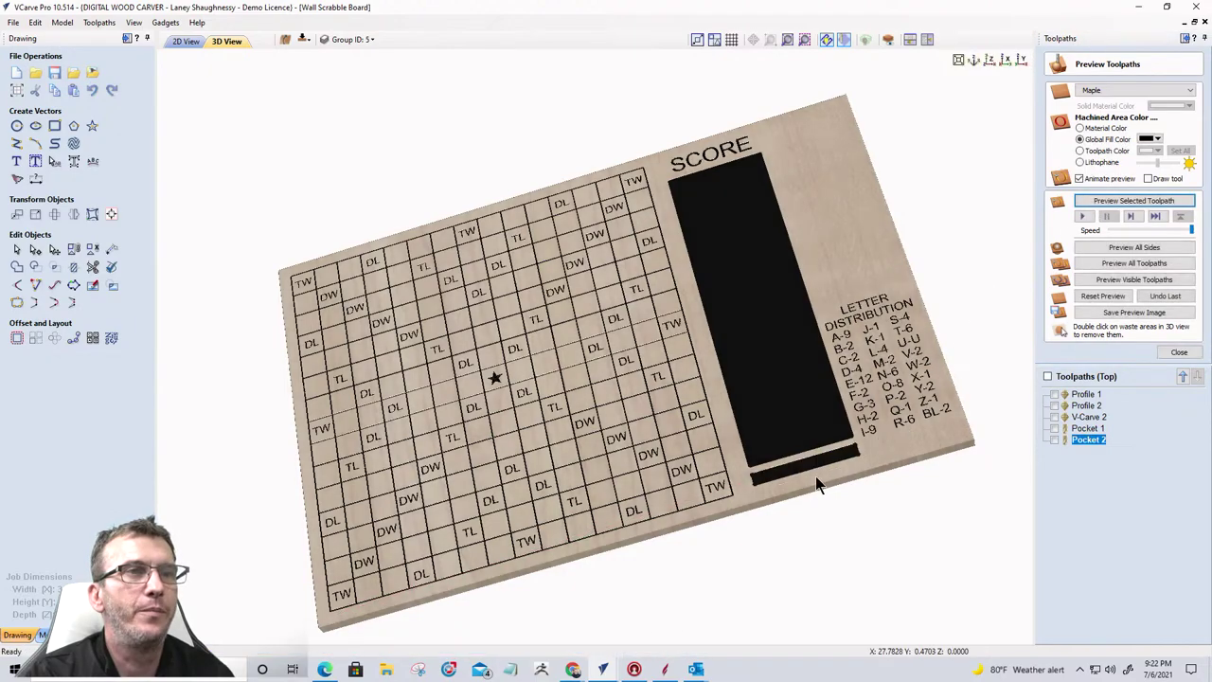
pyautogui.scroll(2, 812, 476)
pyautogui.scroll(1, 743, 441)
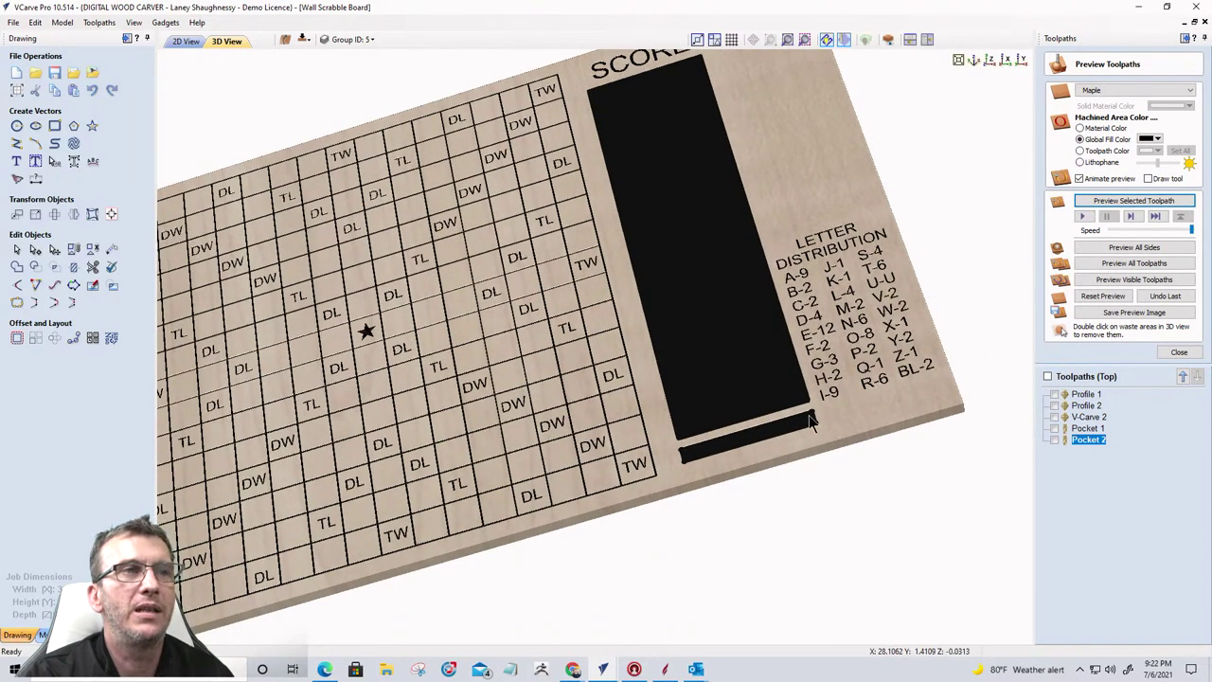
pyautogui.click(1081, 128)
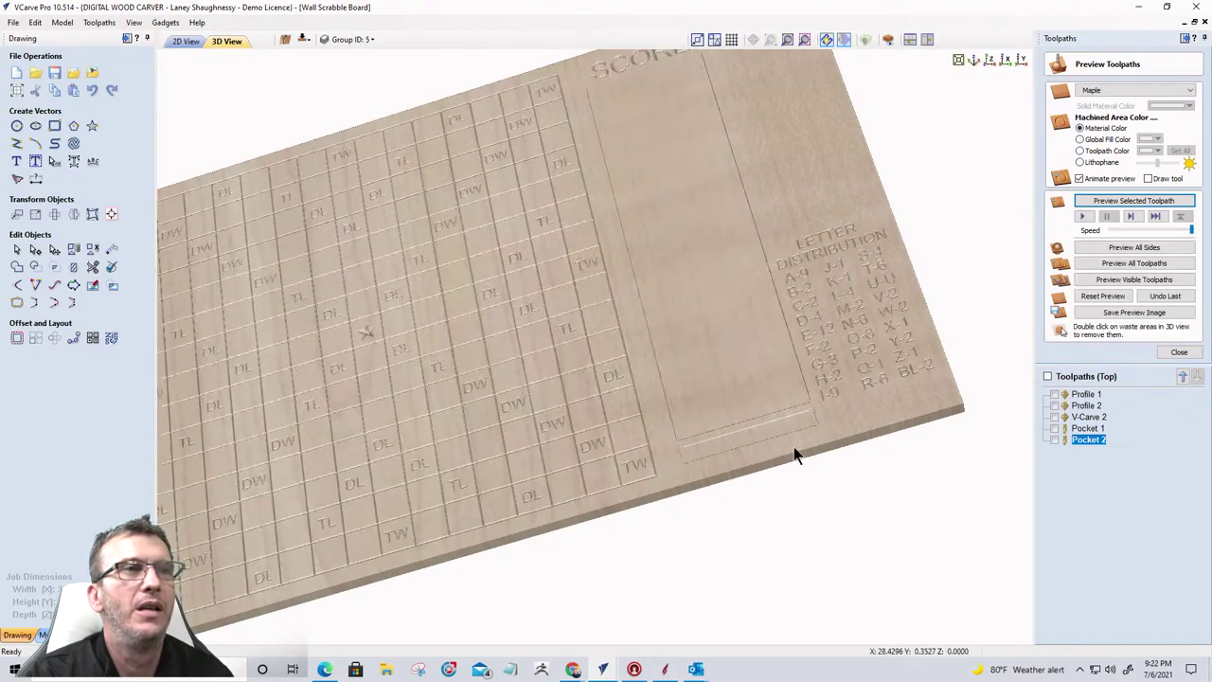
pyautogui.scroll(-1, 796, 473)
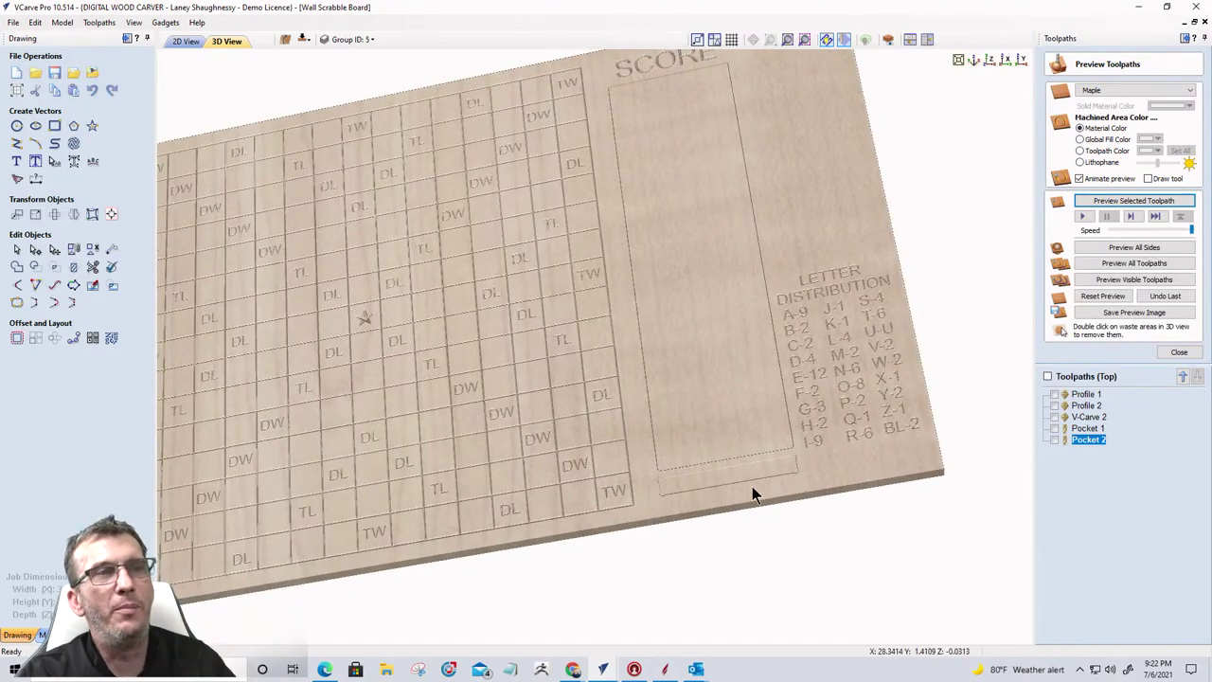
pyautogui.moveTo(752, 485); pyautogui.dragTo(762, 510)
pyautogui.scroll(3, 793, 494)
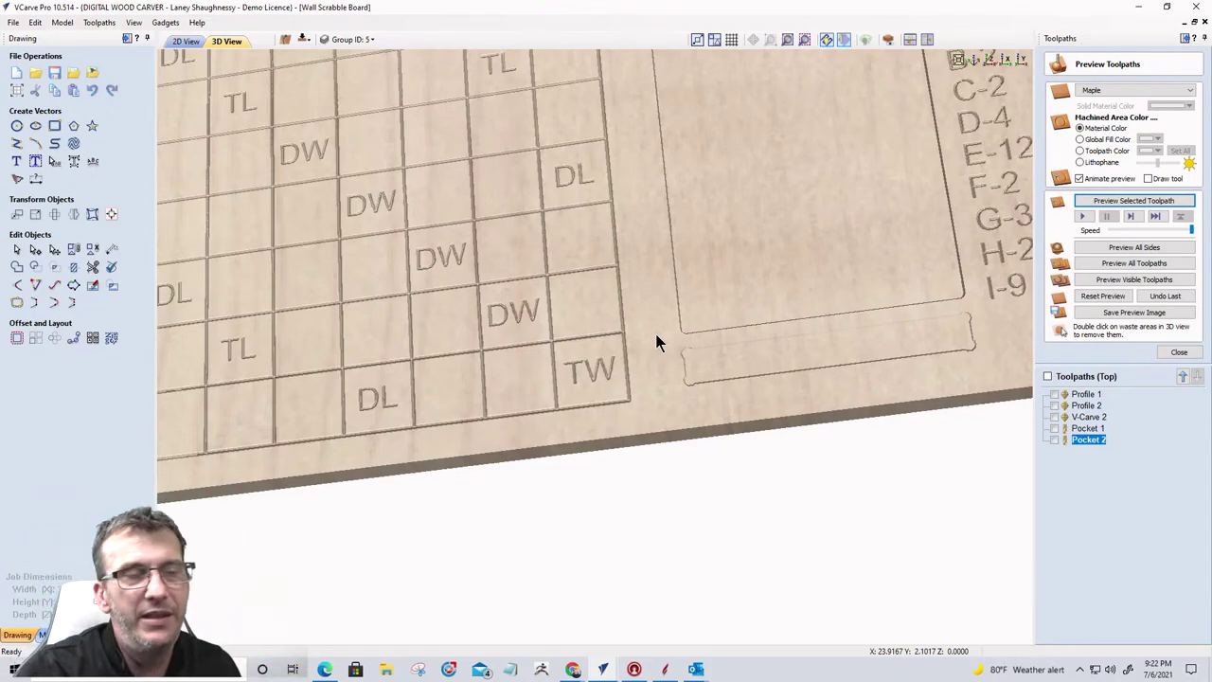
pyautogui.scroll(-5, 658, 343)
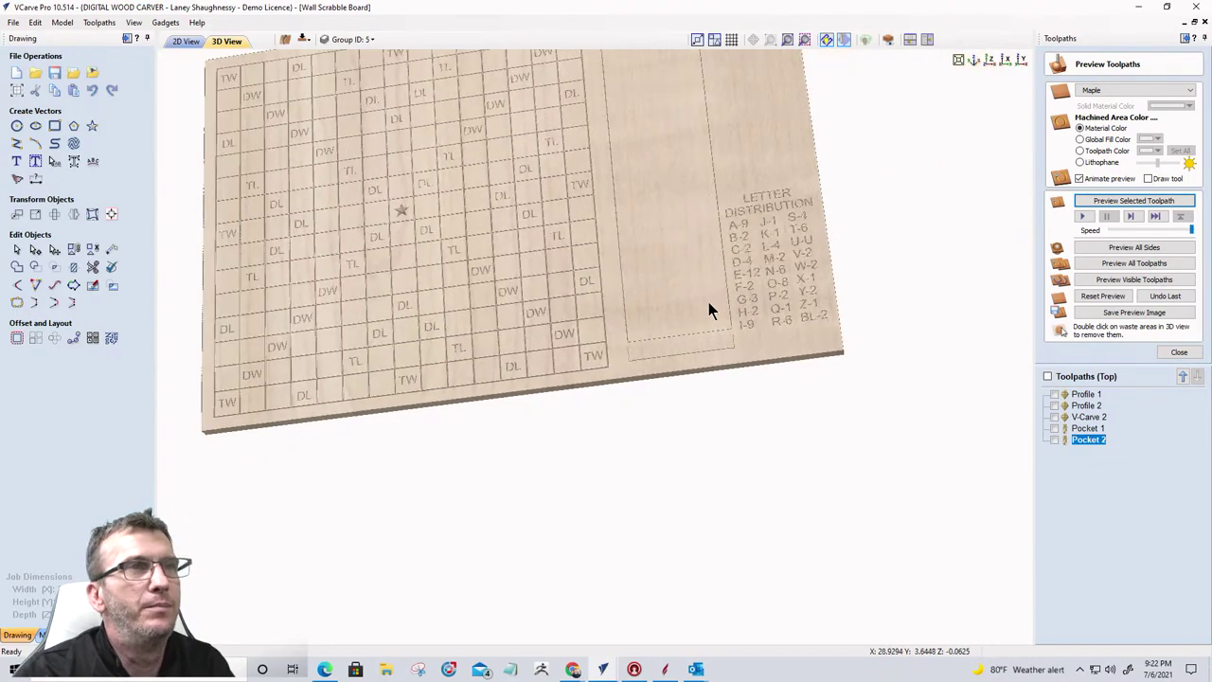
# Step: Move the vertical SCRABBLE word tiles out below the board in the 2D drawing
pyautogui.press('1')
pyautogui.click(186, 40)
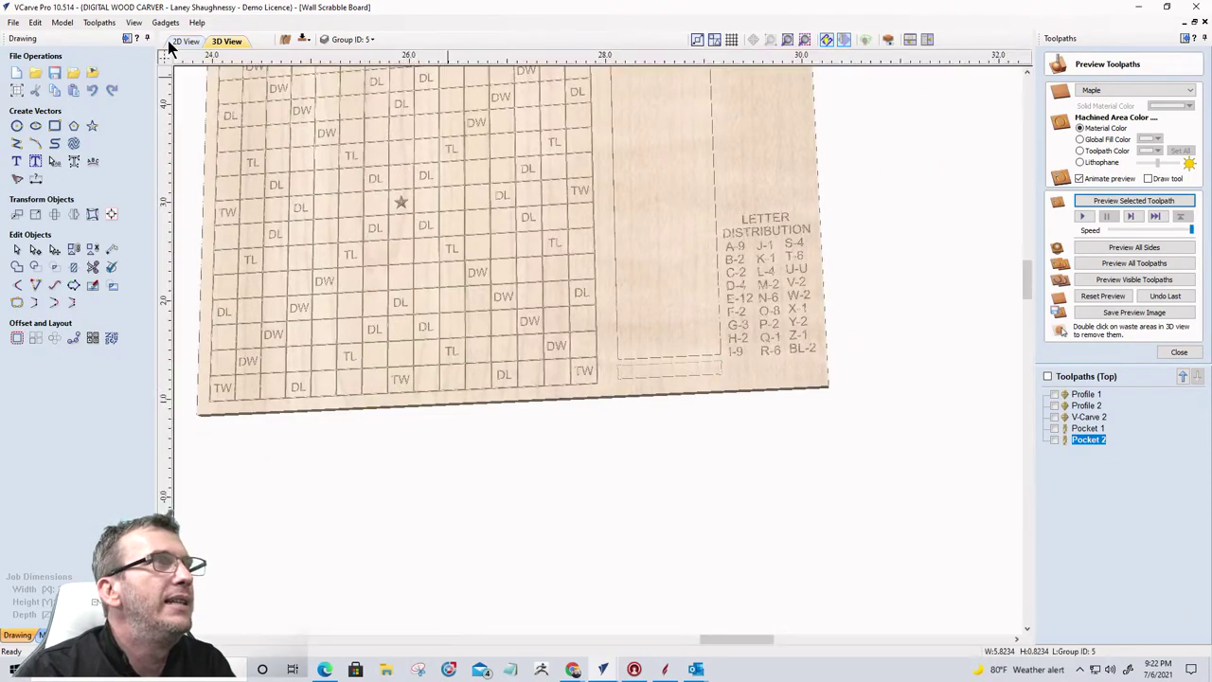
pyautogui.scroll(5, 640, 287)
pyautogui.scroll(-6, 640, 288)
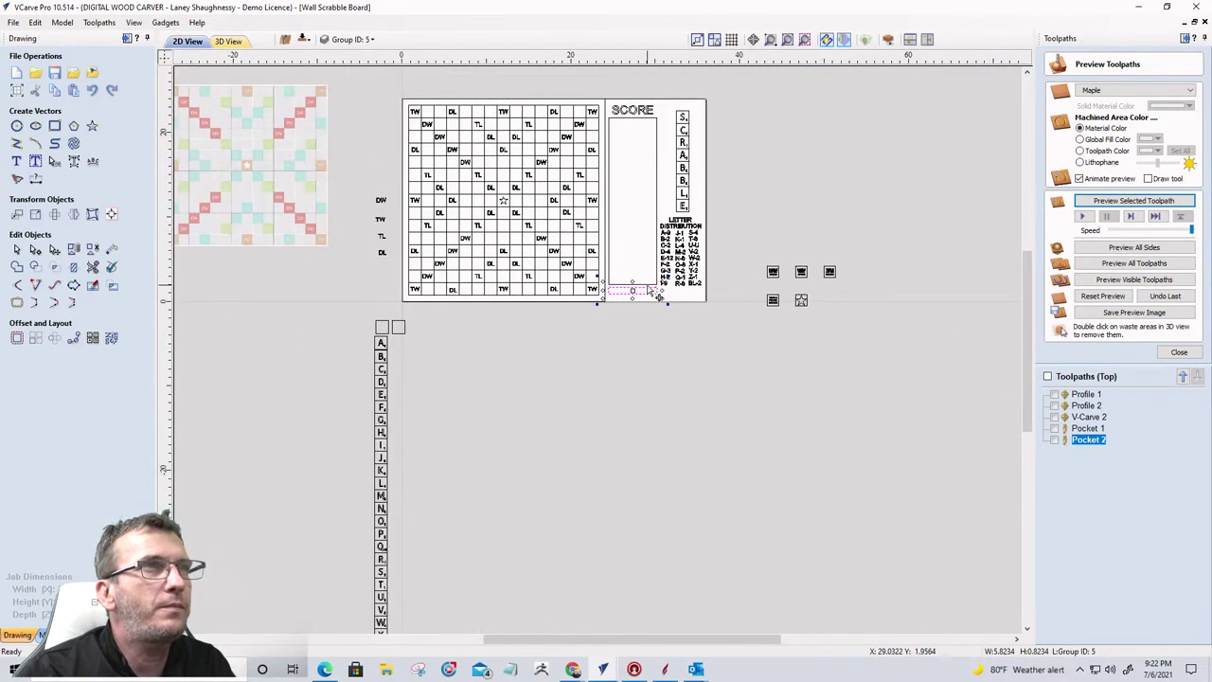
pyautogui.scroll(-2, 725, 203)
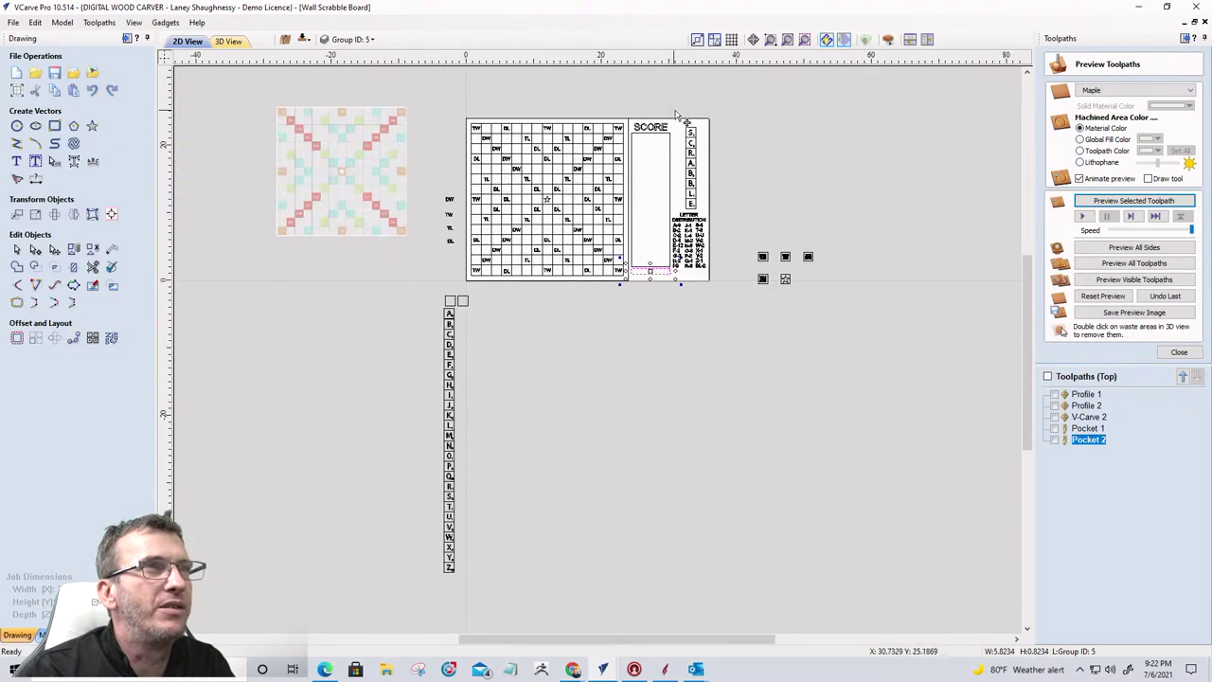
pyautogui.click(693, 189)
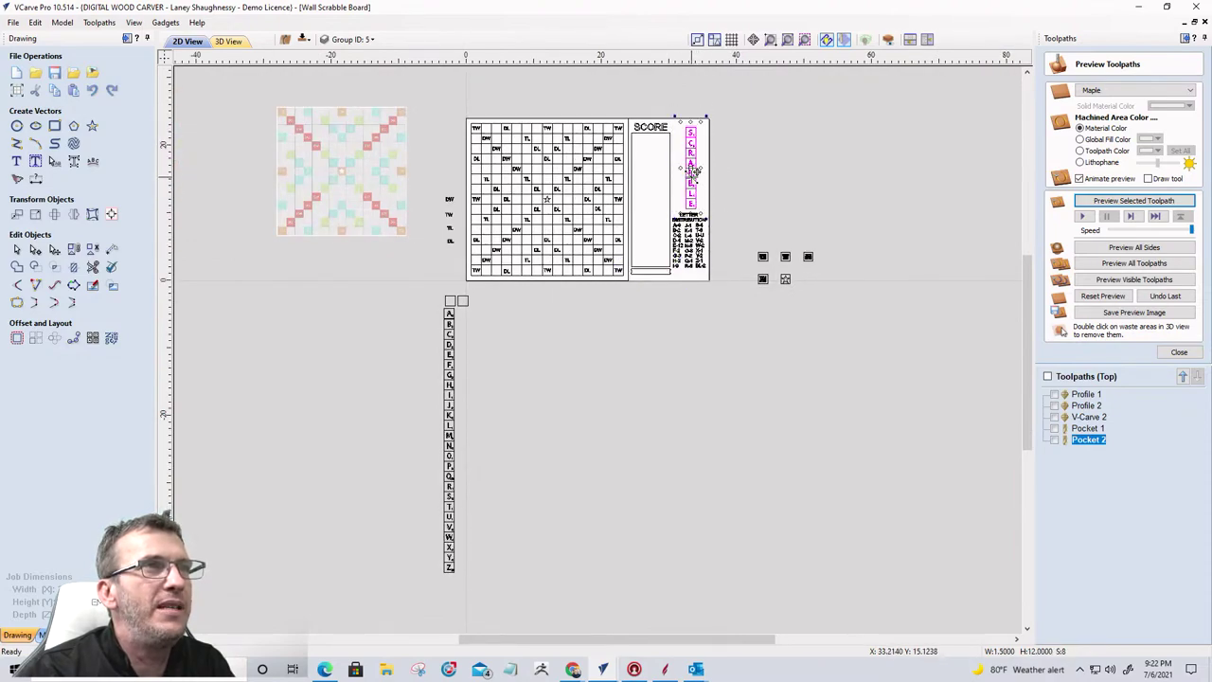
pyautogui.moveTo(692, 179); pyautogui.dragTo(530, 431)
# Step: Select the five score squares and move them next to the A–Z letter tiles
pyautogui.scroll(3, 531, 431)
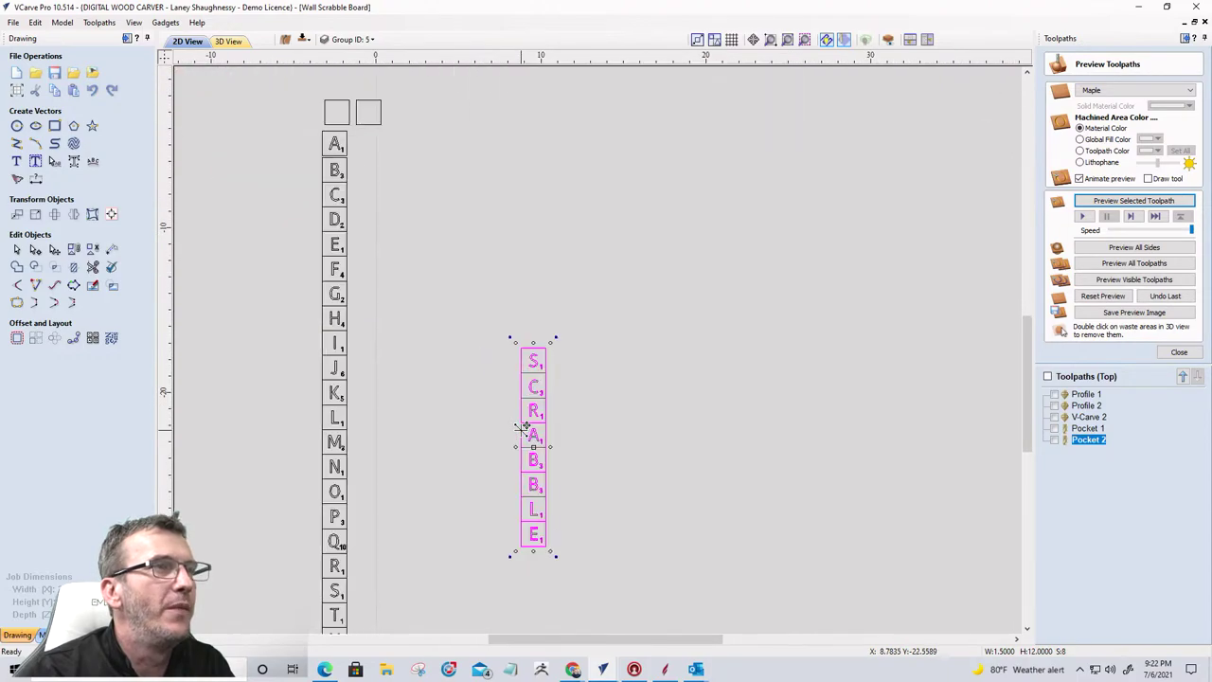
pyautogui.scroll(-1, 597, 175)
pyautogui.scroll(-2, 510, 291)
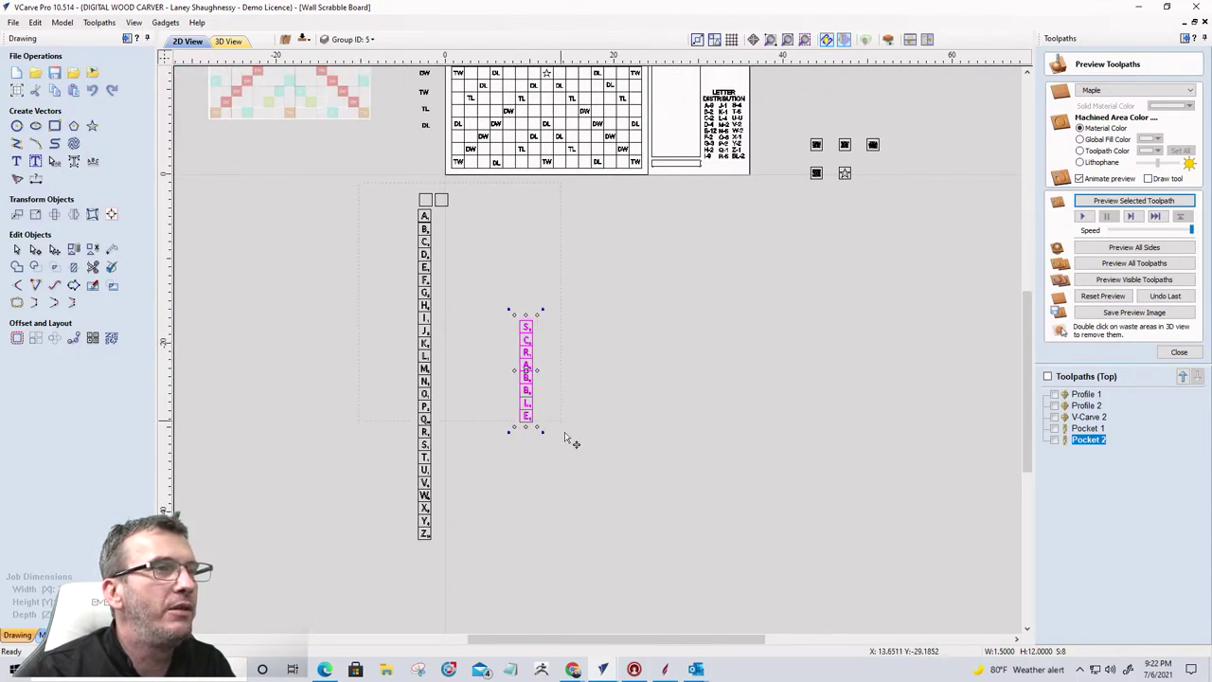
pyautogui.scroll(5, 417, 176)
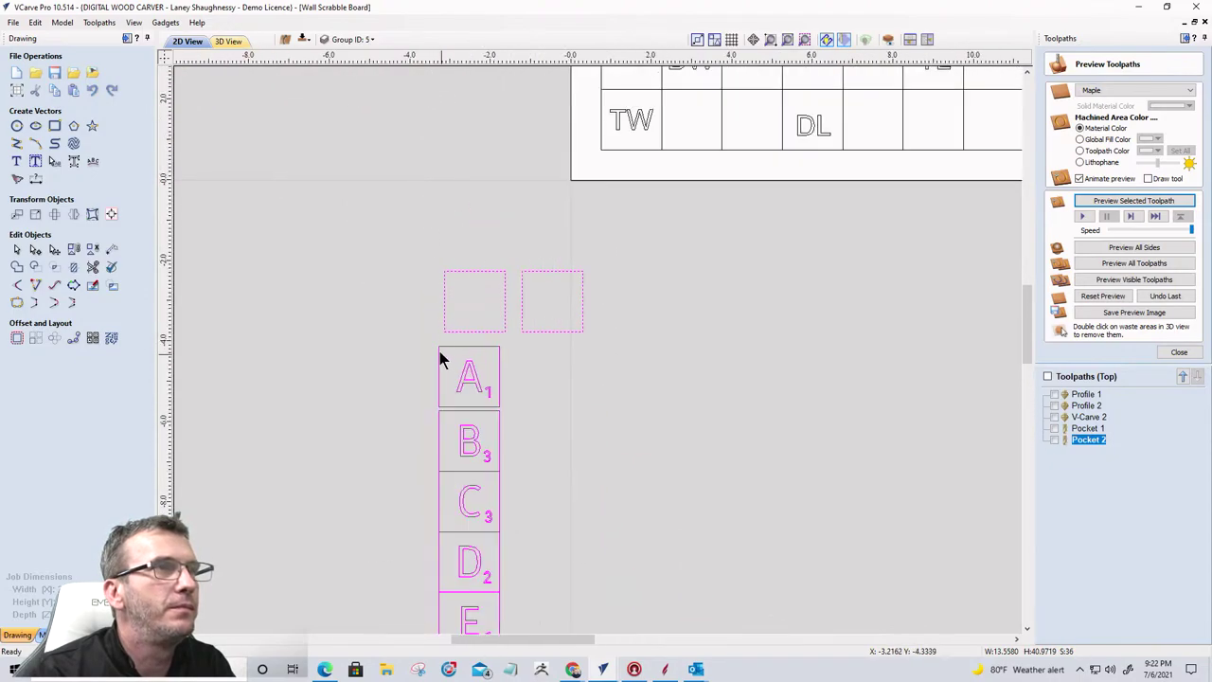
pyautogui.scroll(-5, 486, 303)
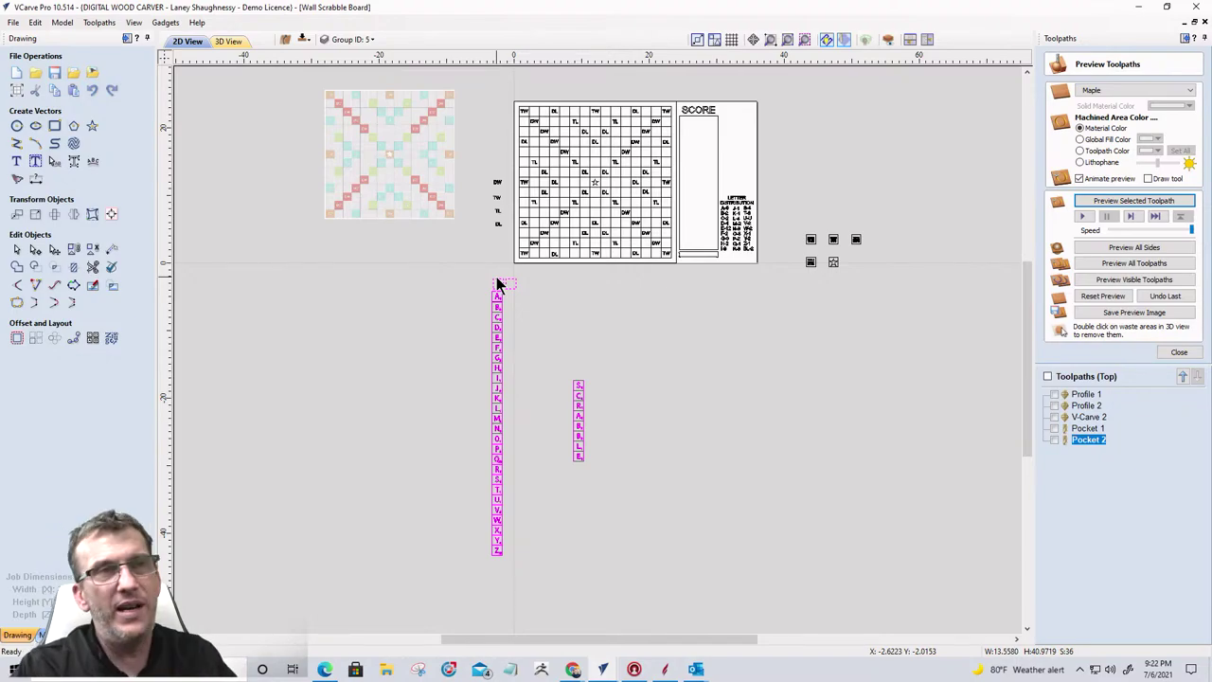
pyautogui.scroll(6, 843, 242)
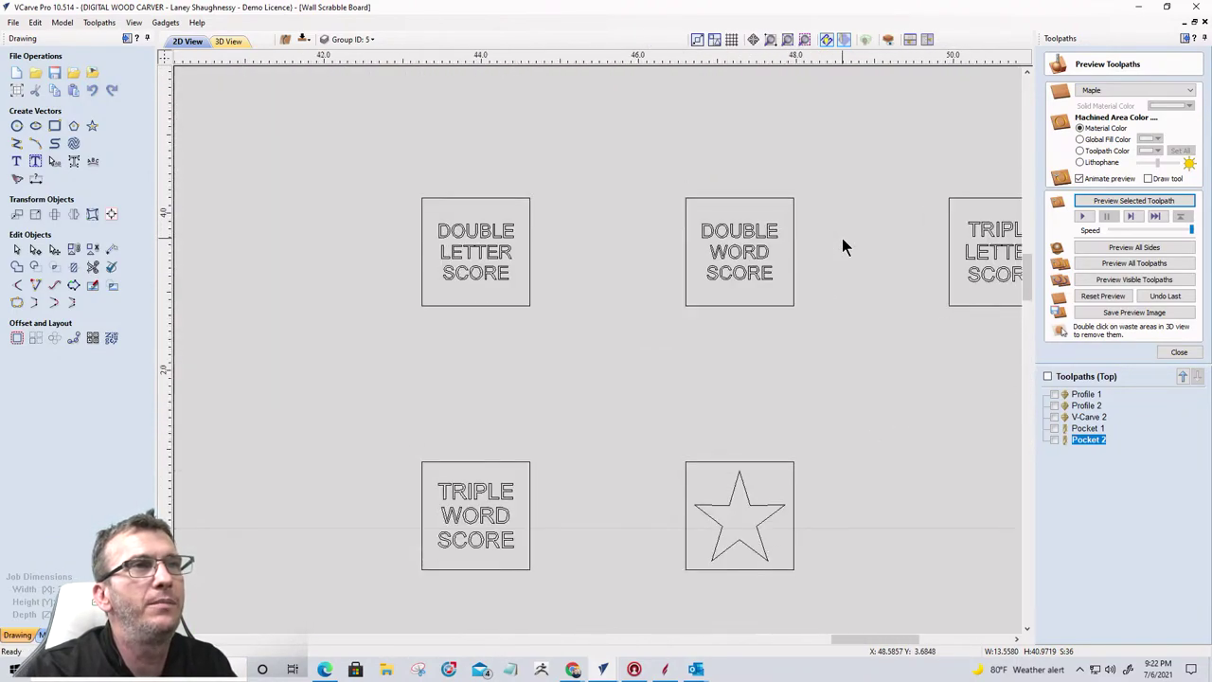
pyautogui.scroll(-4, 648, 176)
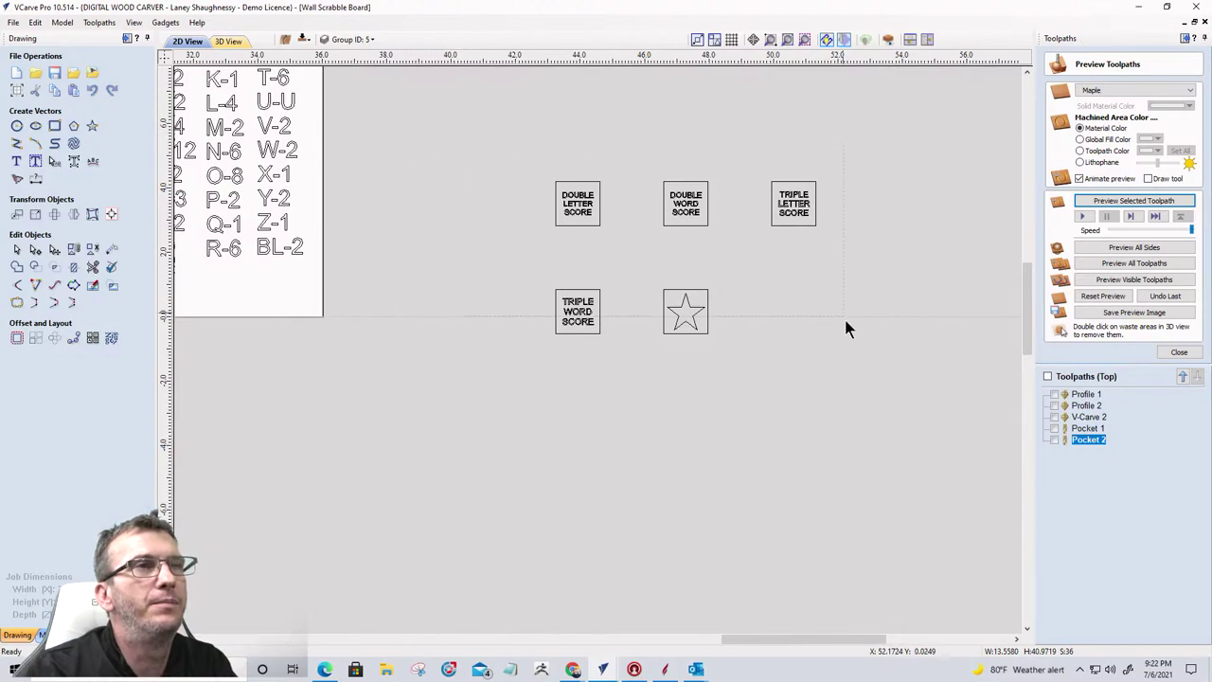
pyautogui.moveTo(872, 373); pyautogui.dragTo(874, 373)
pyautogui.scroll(-4, 999, 379)
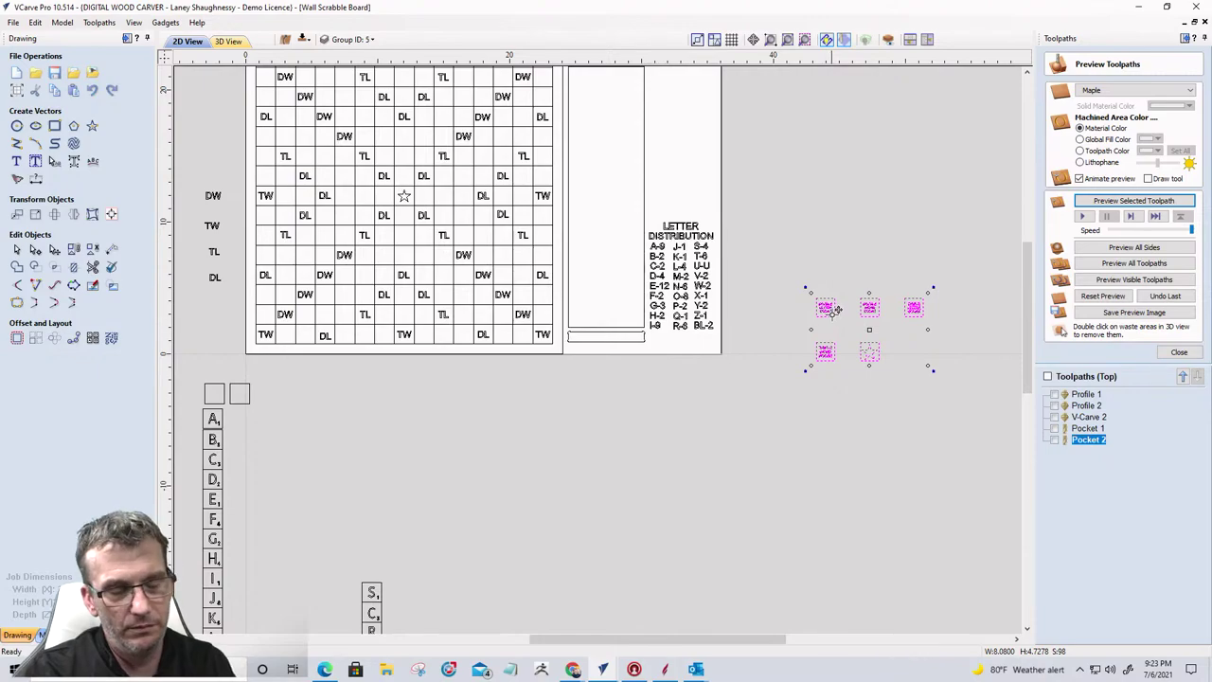
pyautogui.moveTo(834, 310); pyautogui.dragTo(323, 492)
pyautogui.scroll(-4, 516, 431)
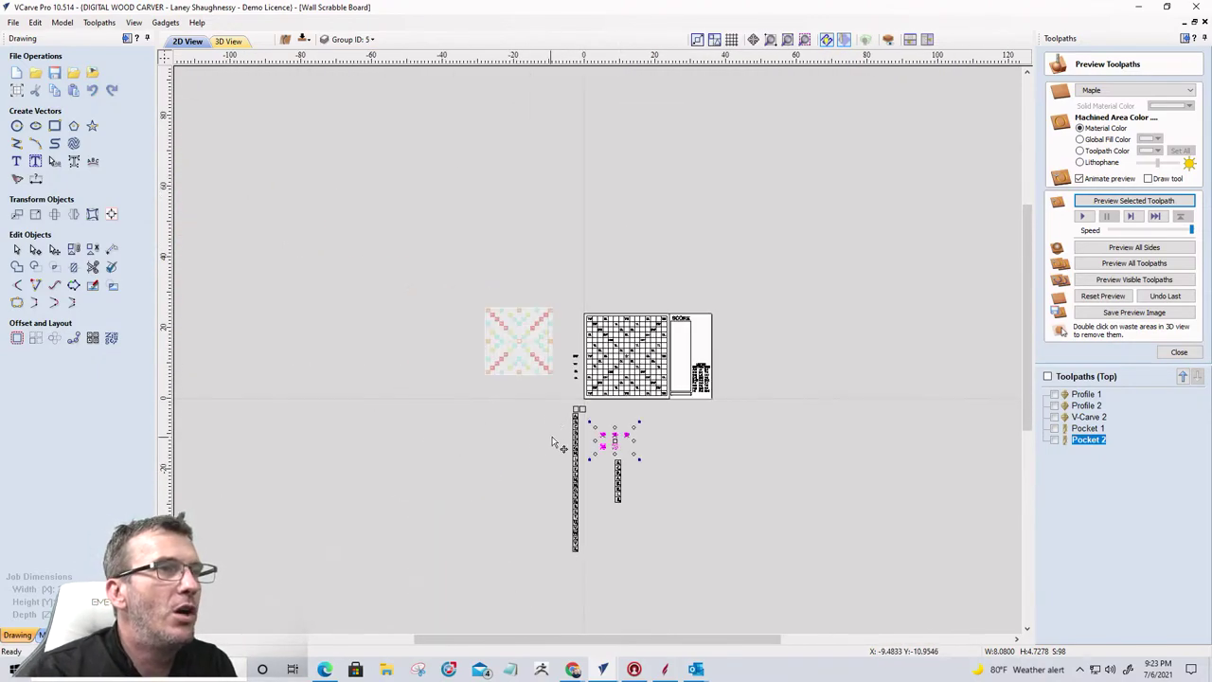
pyautogui.scroll(3, 548, 388)
# Step: Box-select all the letter, SCRABBLE and bonus tiles below the board and copy them
pyautogui.click(501, 285)
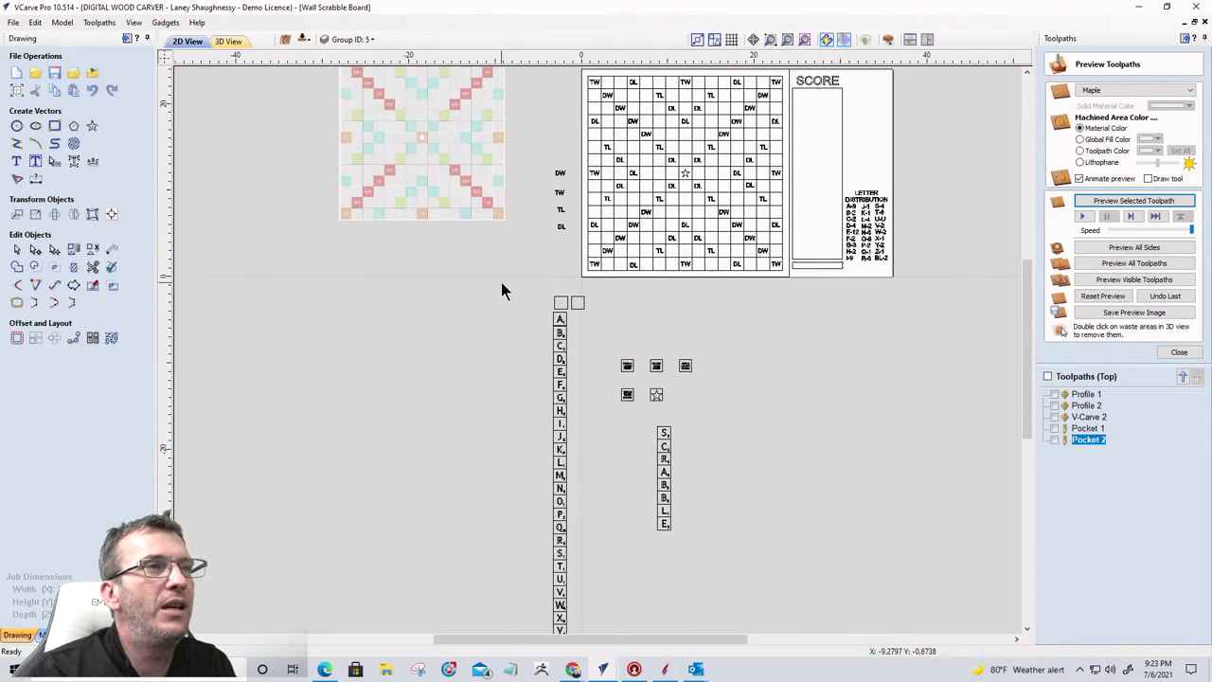
pyautogui.scroll(-2, 501, 282)
pyautogui.scroll(1, 486, 277)
pyautogui.moveTo(484, 279); pyautogui.dragTo(678, 545)
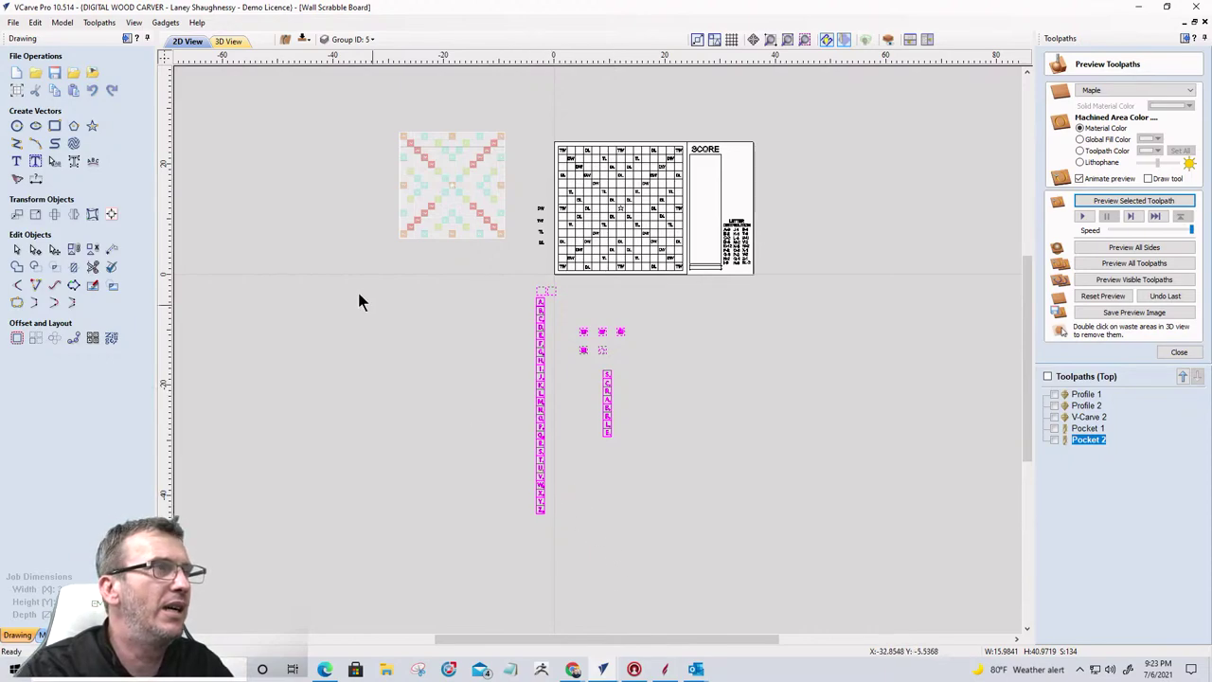
pyautogui.rightClick(542, 427)
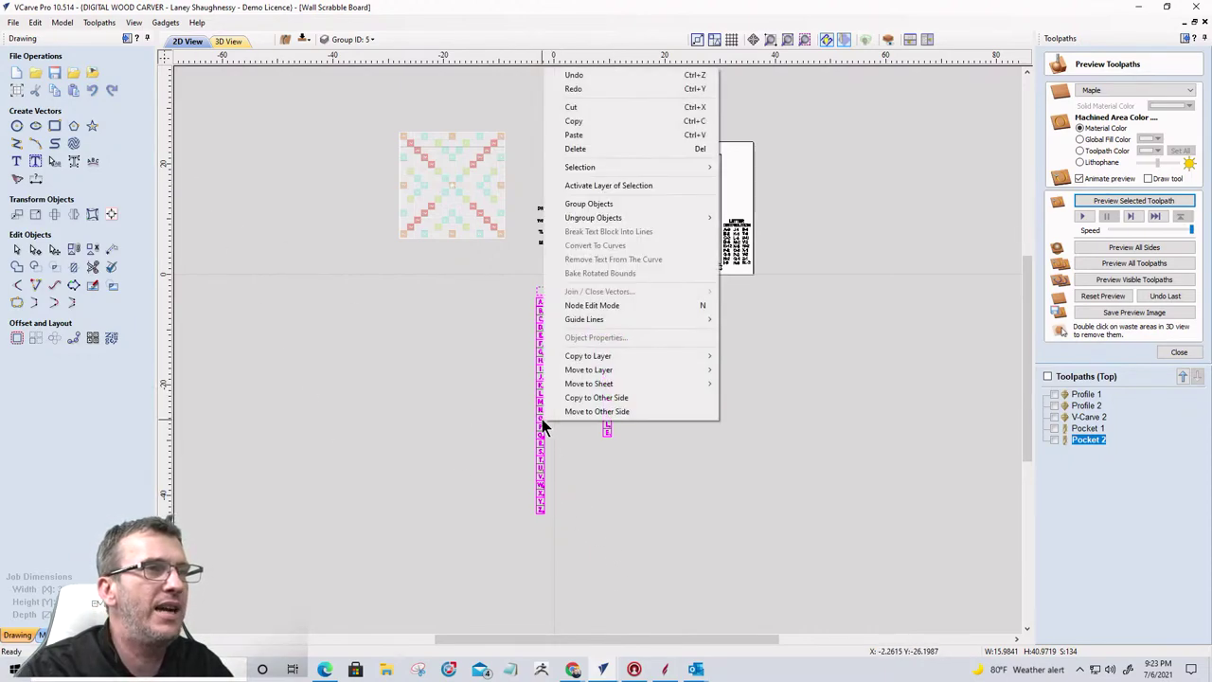
pyautogui.moveTo(556, 386)
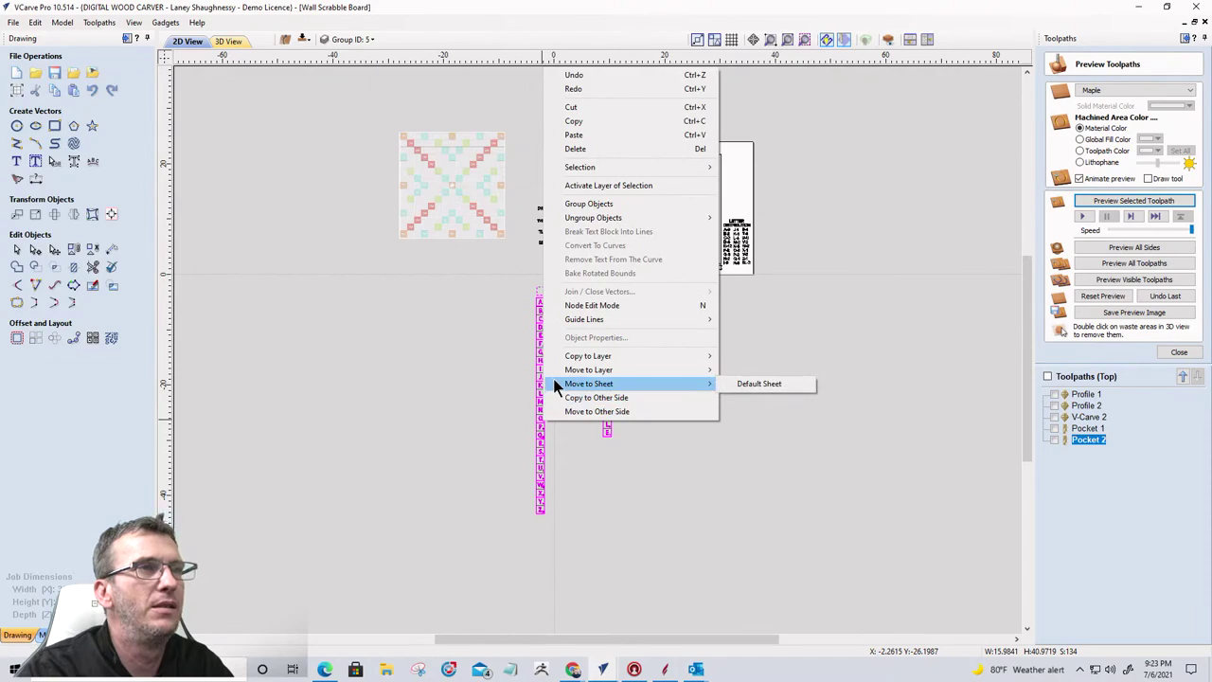
pyautogui.click(571, 123)
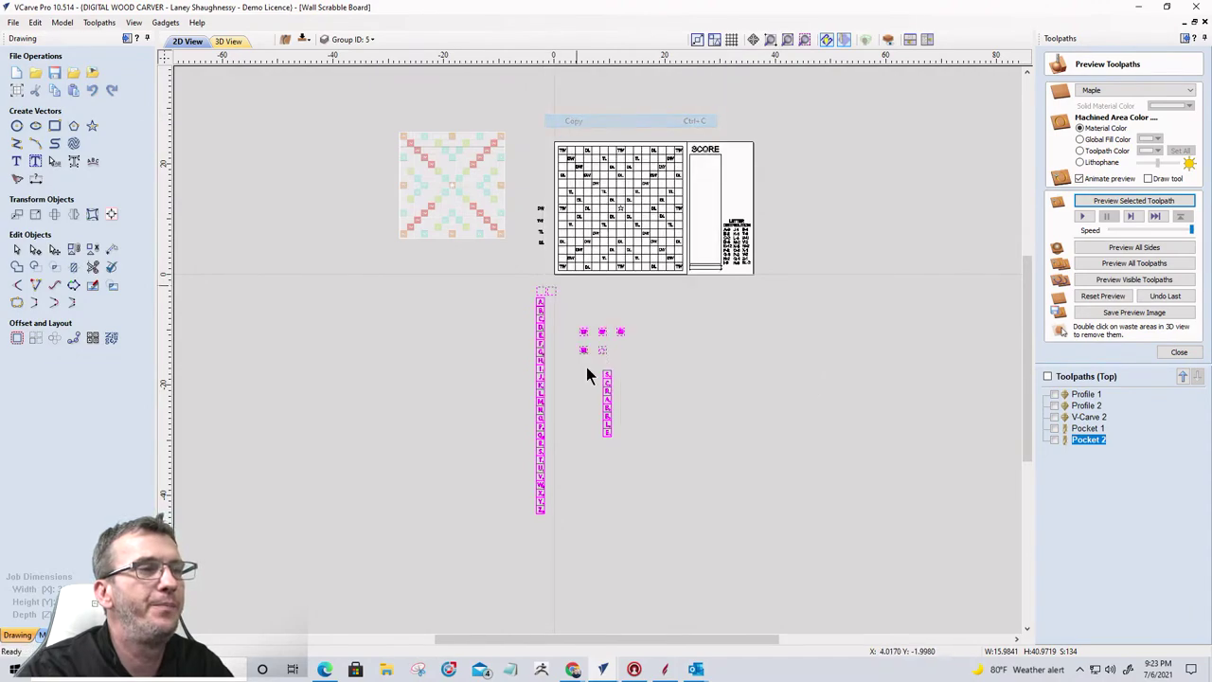
# Step: Launch a second VCarve Pro 10.5 window from the taskbar and create a new file
pyautogui.rightClick(602, 672)
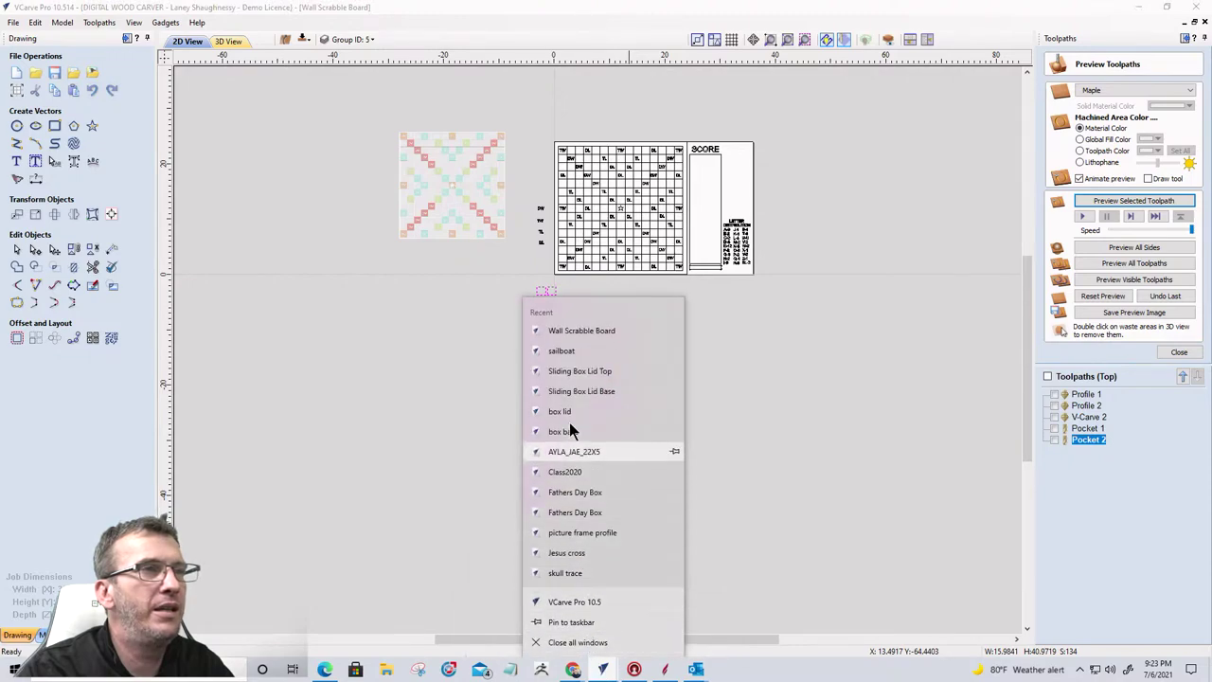
pyautogui.click(575, 602)
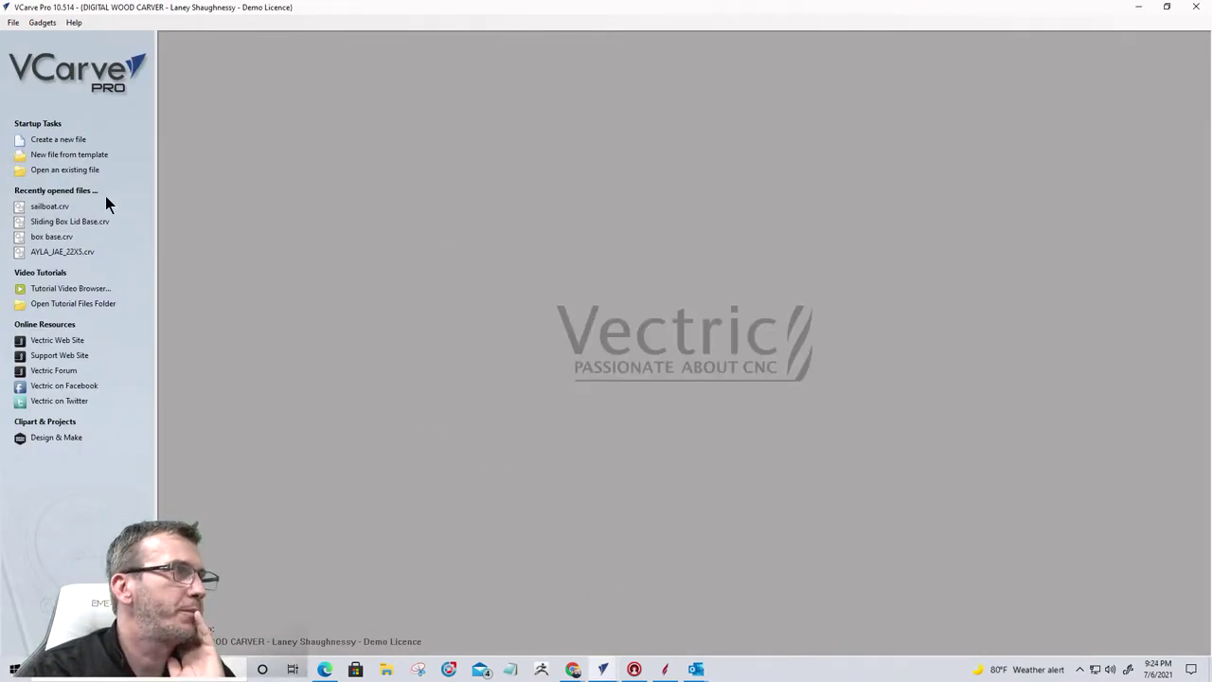
pyautogui.click(62, 138)
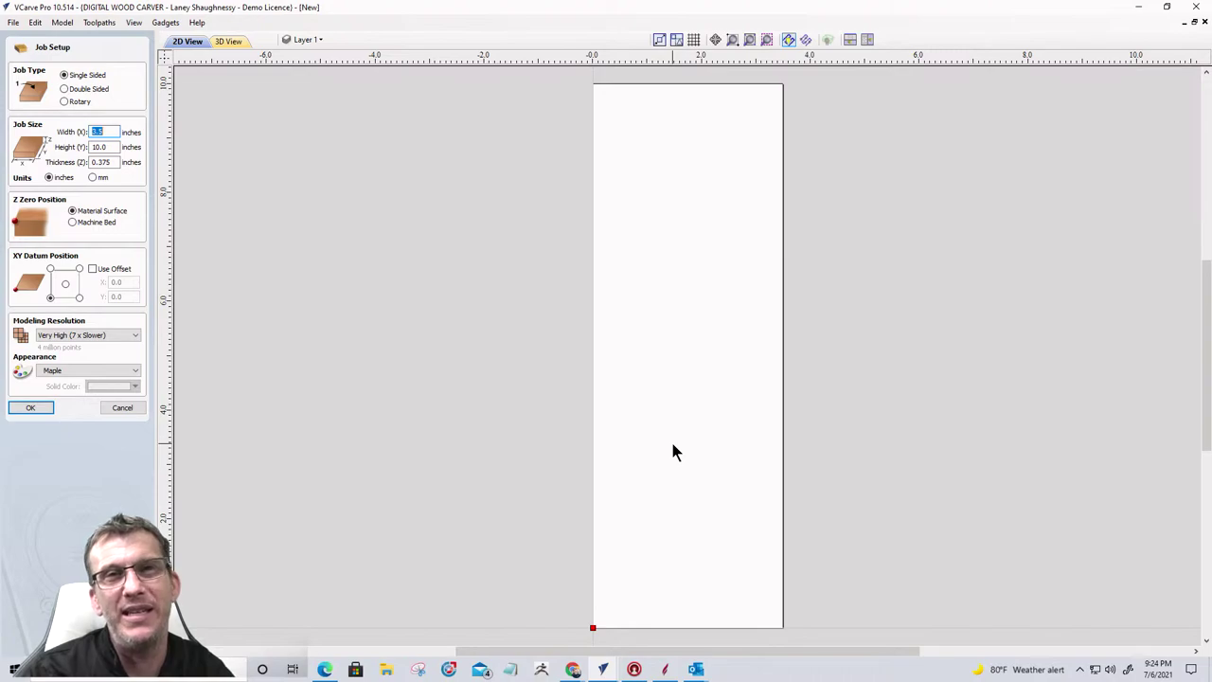
# Step: In Job Setup, enter a height of 7.25 and a thickness of .375 inches
pyautogui.scroll(-3, 673, 451)
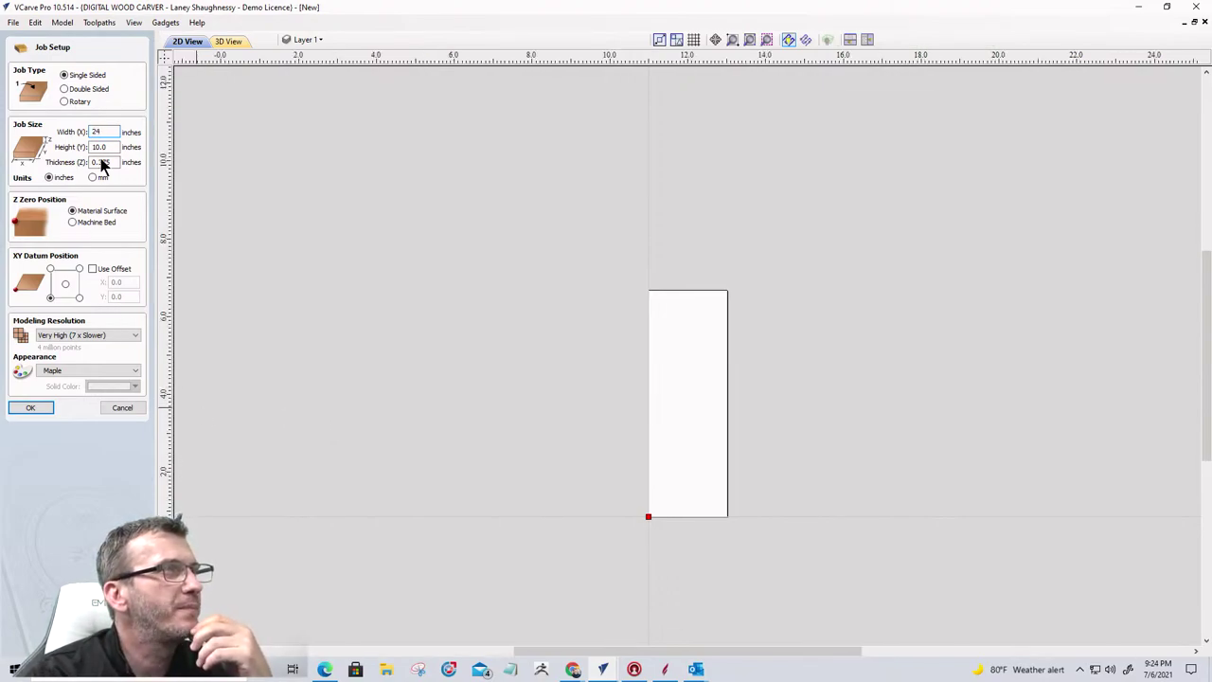
pyautogui.moveTo(116, 147); pyautogui.dragTo(79, 149)
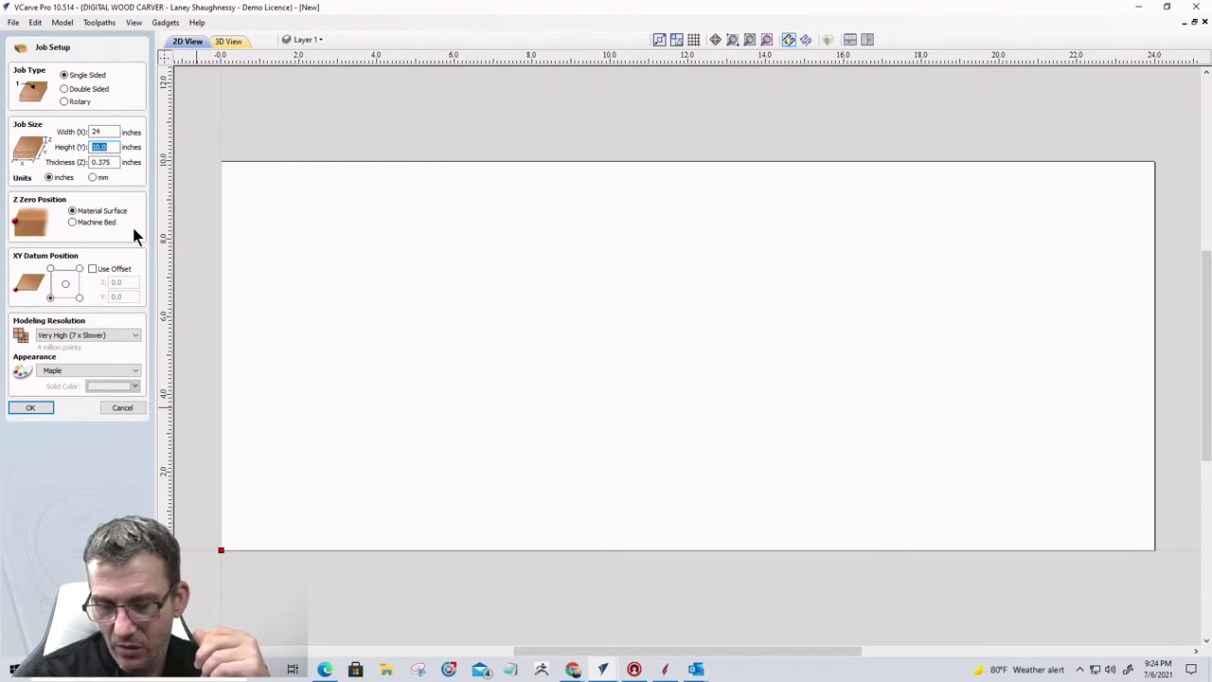
pyautogui.write('7.25')
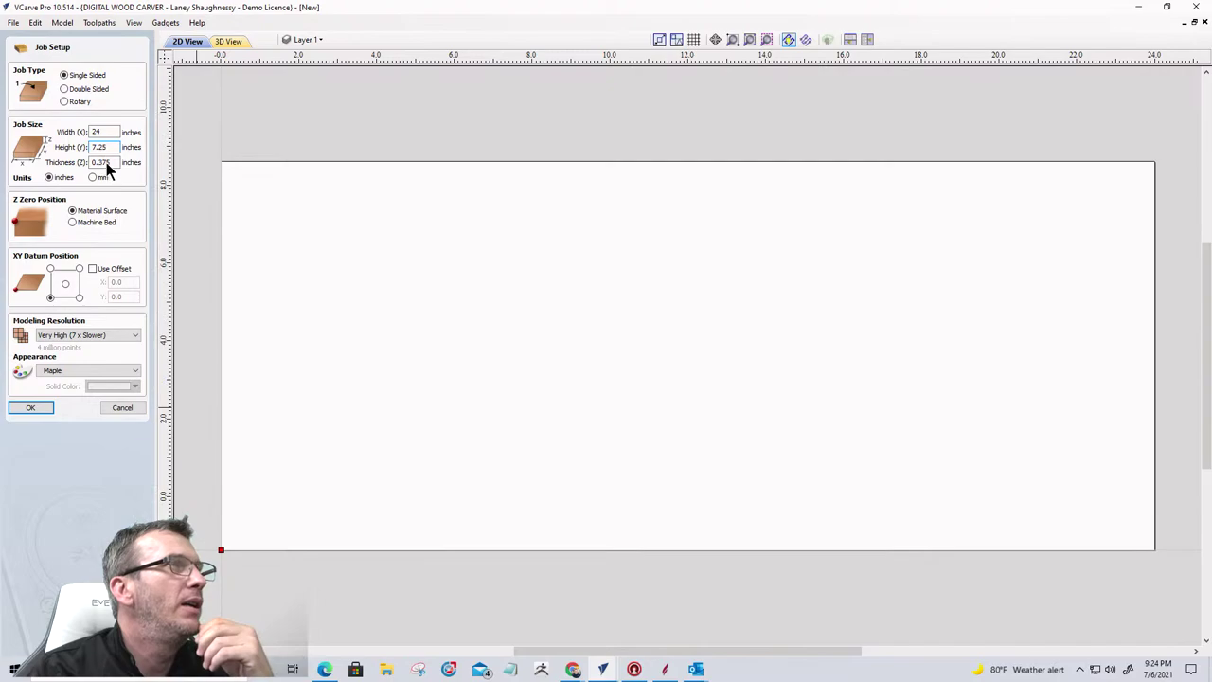
pyautogui.moveTo(111, 163); pyautogui.dragTo(92, 163)
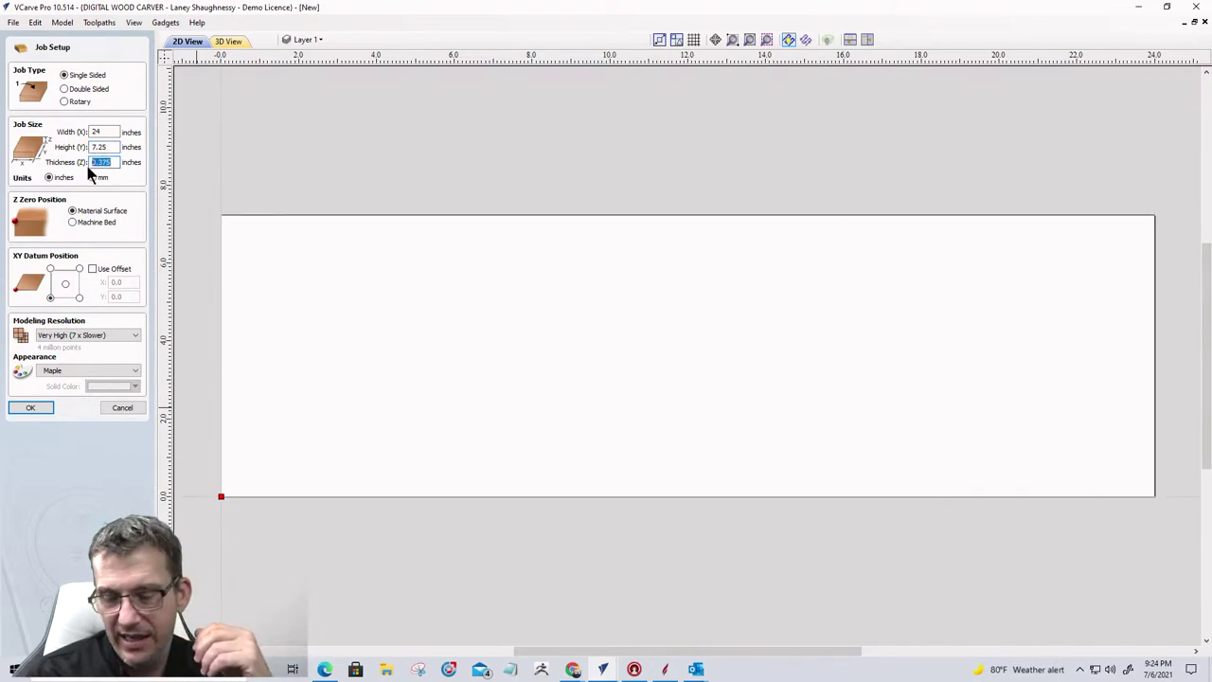
pyautogui.write('.')
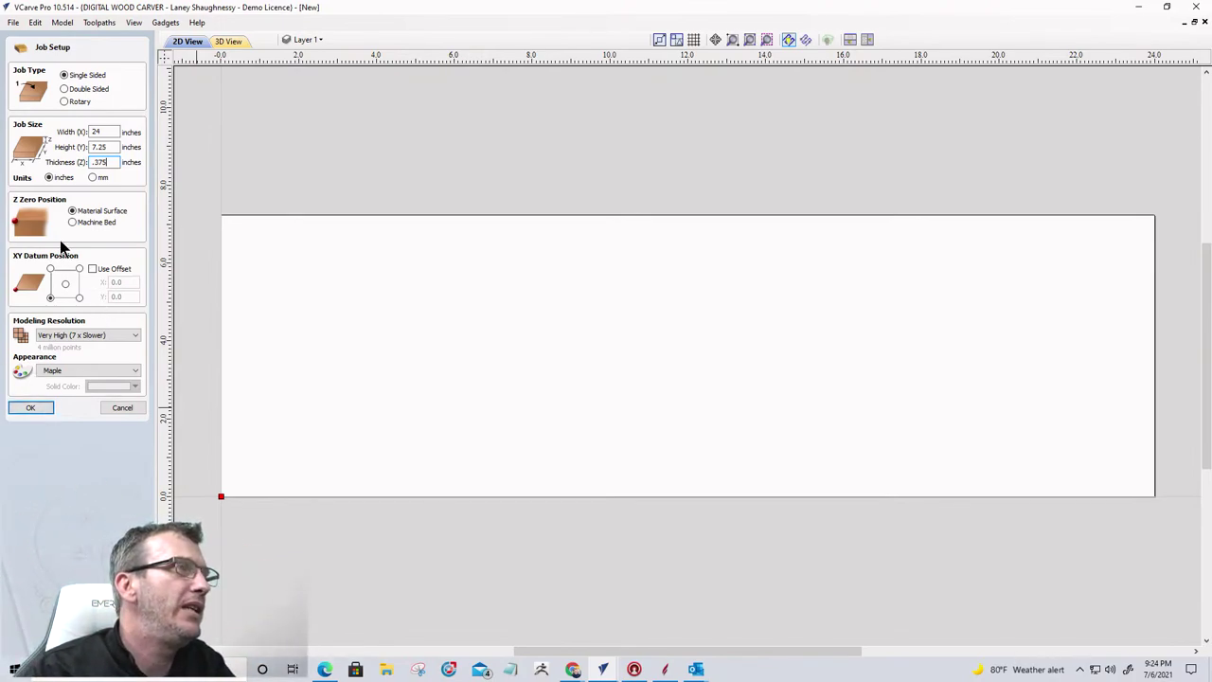
# Step: Confirm the 24 × 7.25-inch job, paste the copied tile set, and deselect it
pyautogui.click(30, 408)
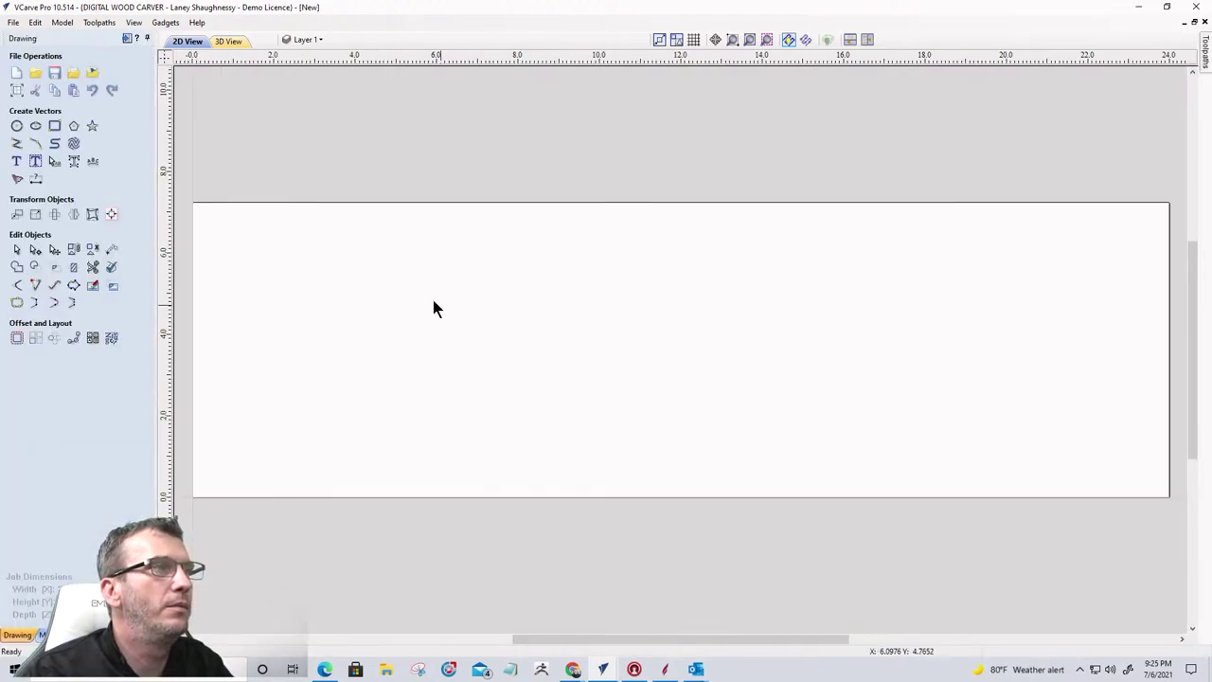
pyautogui.scroll(-4, 602, 279)
pyautogui.scroll(3, 603, 297)
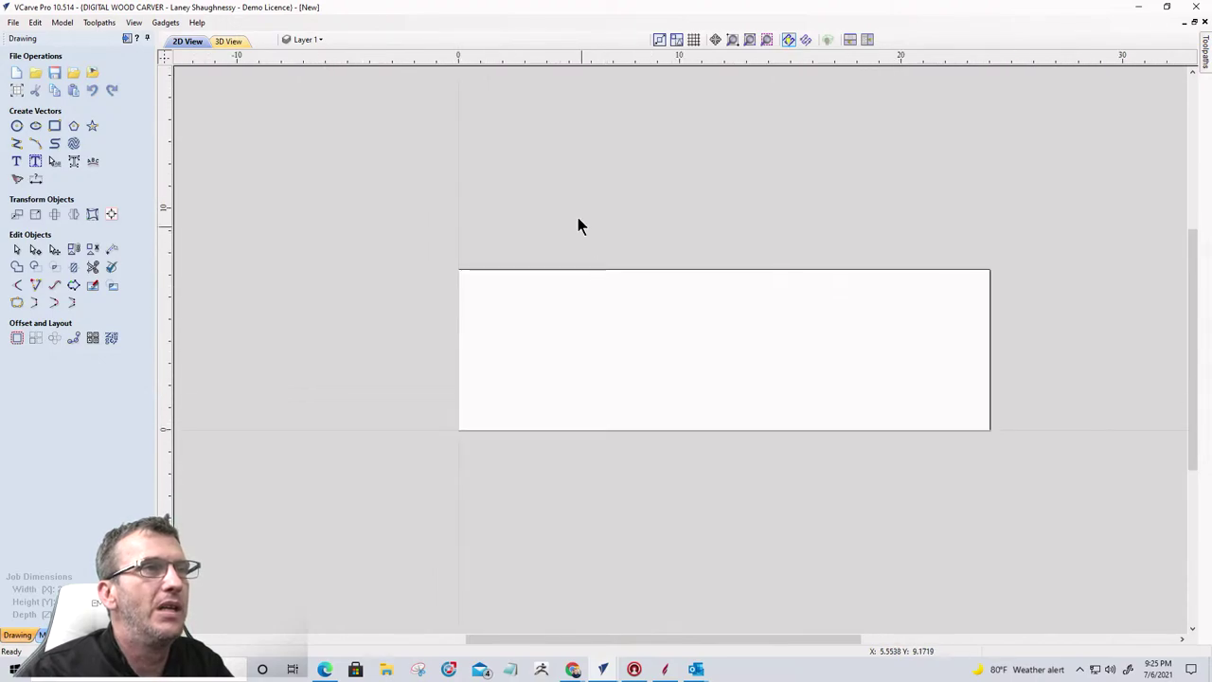
pyautogui.scroll(-2, 500, 274)
pyautogui.rightClick(389, 296)
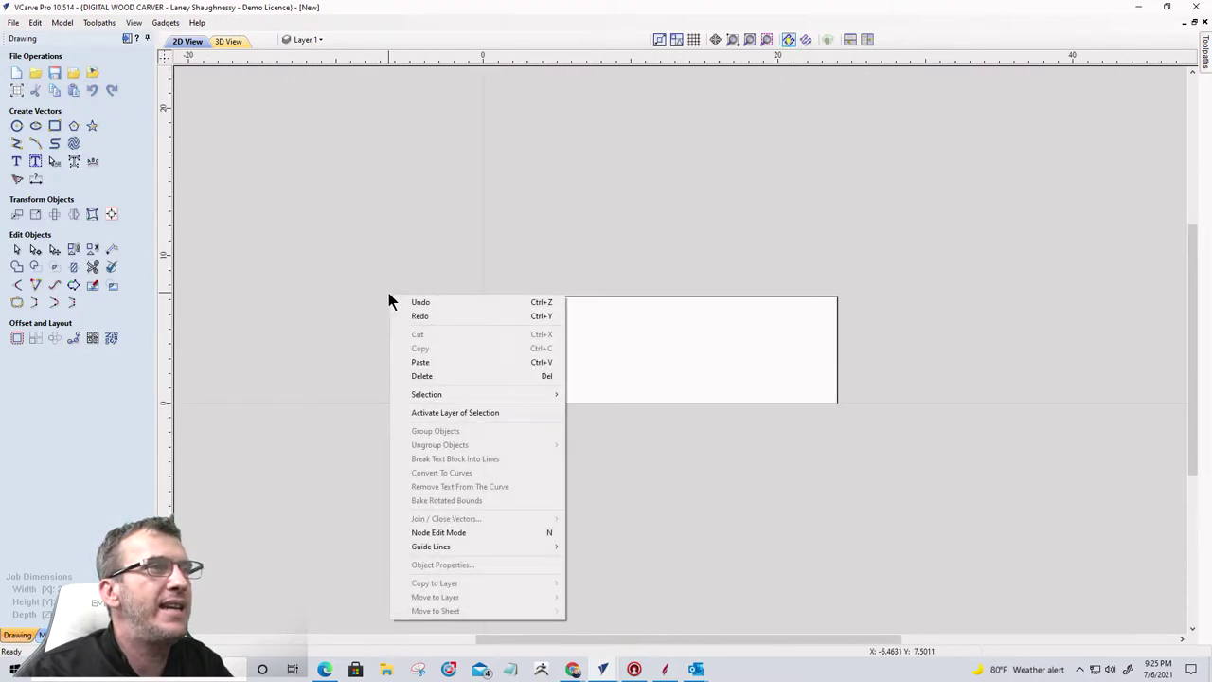
pyautogui.click(414, 364)
pyautogui.scroll(-3, 672, 312)
pyautogui.scroll(4, 596, 487)
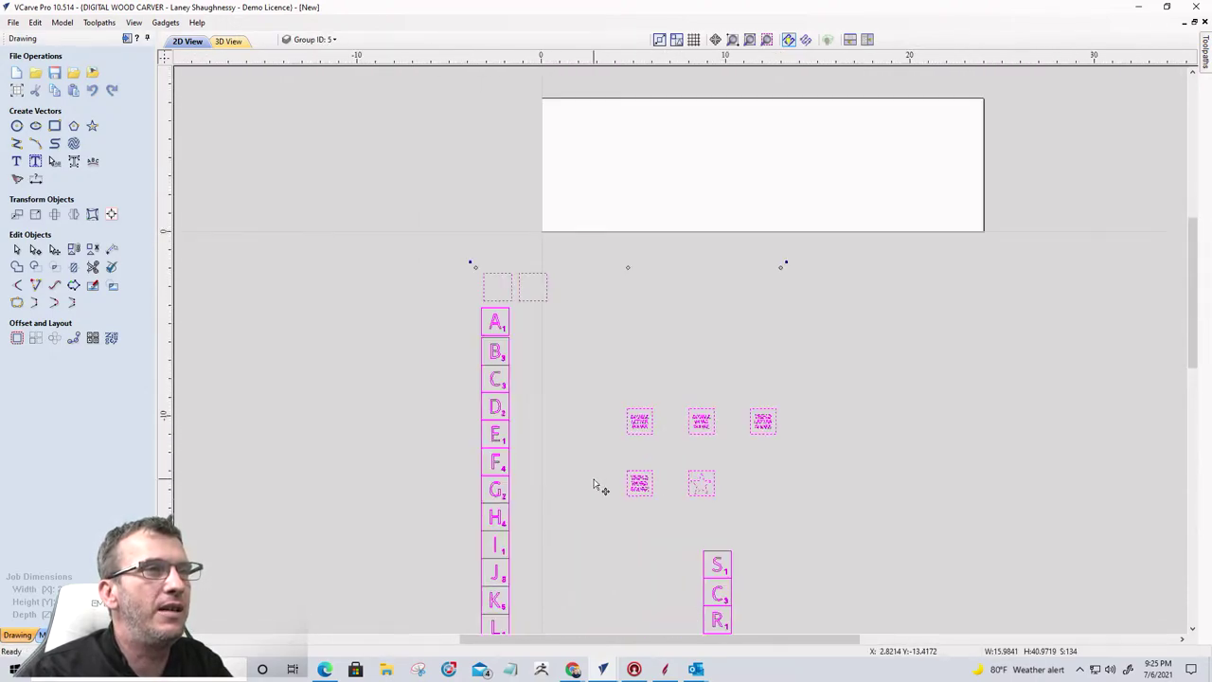
pyautogui.click(537, 414)
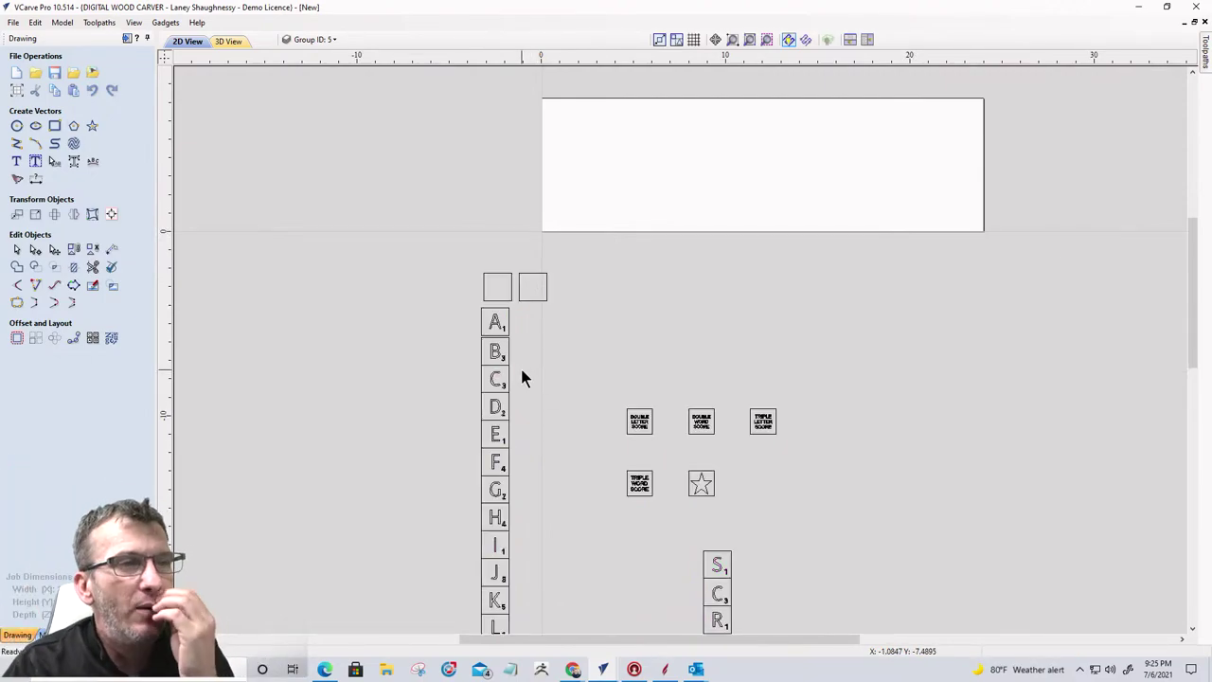
pyautogui.scroll(-5, 525, 381)
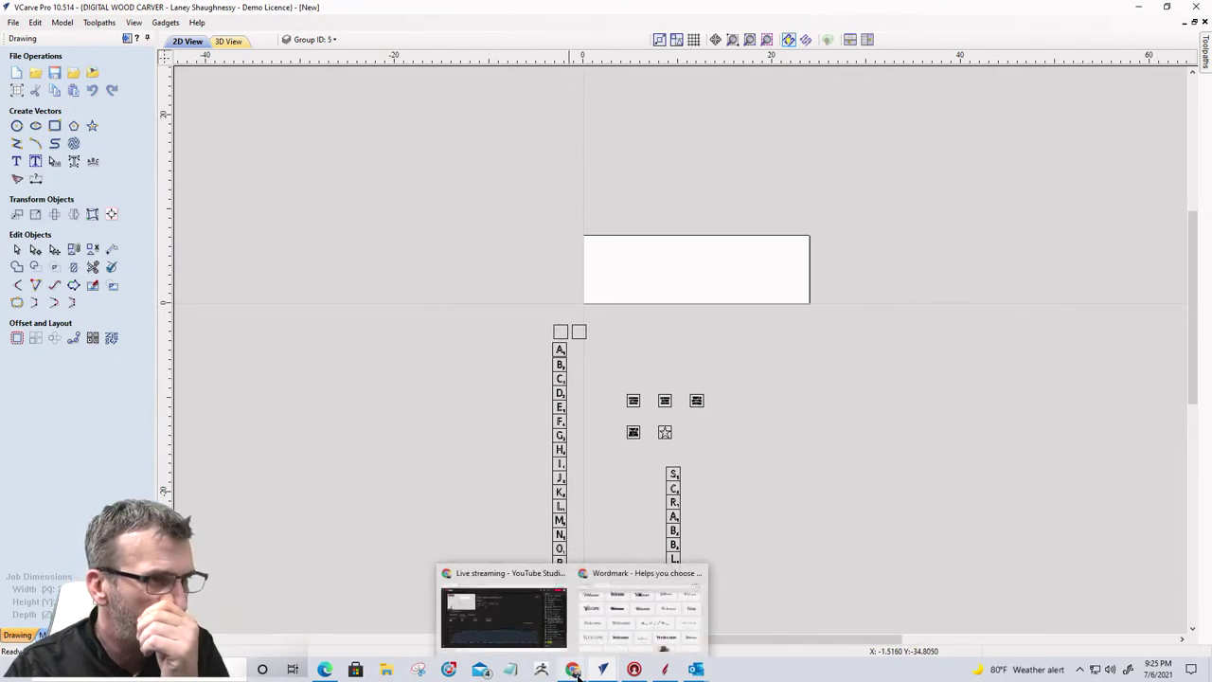
# Step: Copy the LETTER DISTRIBUTION chart from the Wall Scrabble Board window
pyautogui.moveTo(602, 671)
pyautogui.click(577, 615)
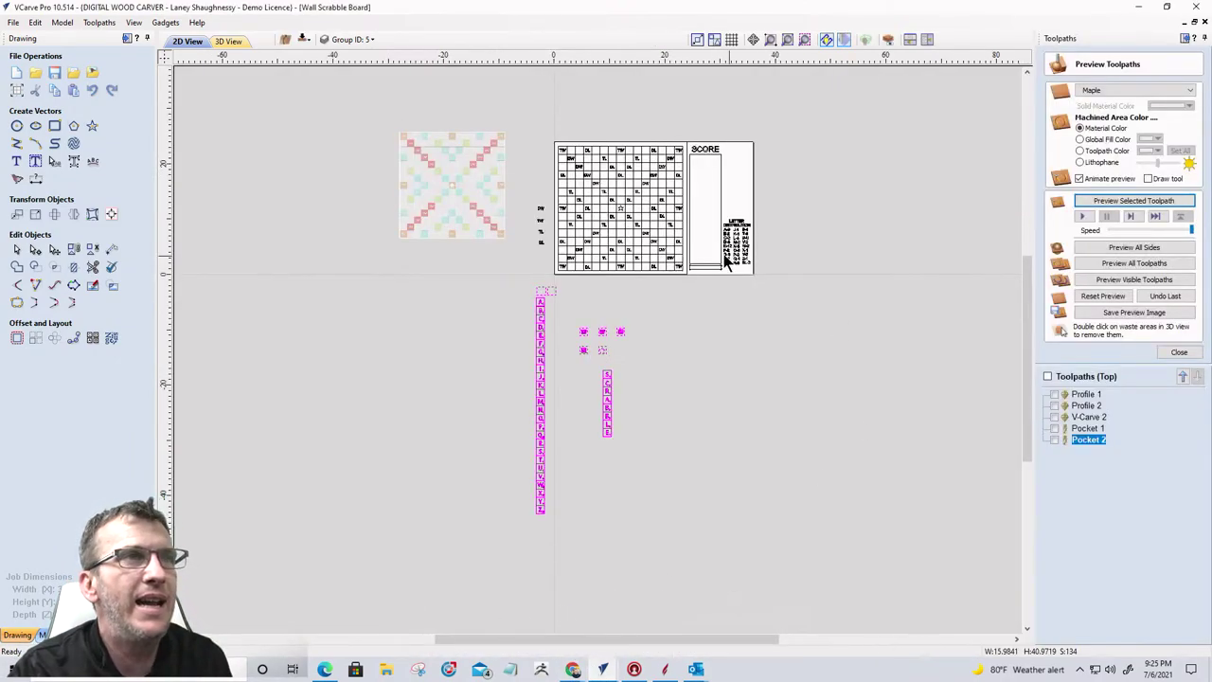
pyautogui.scroll(5, 726, 263)
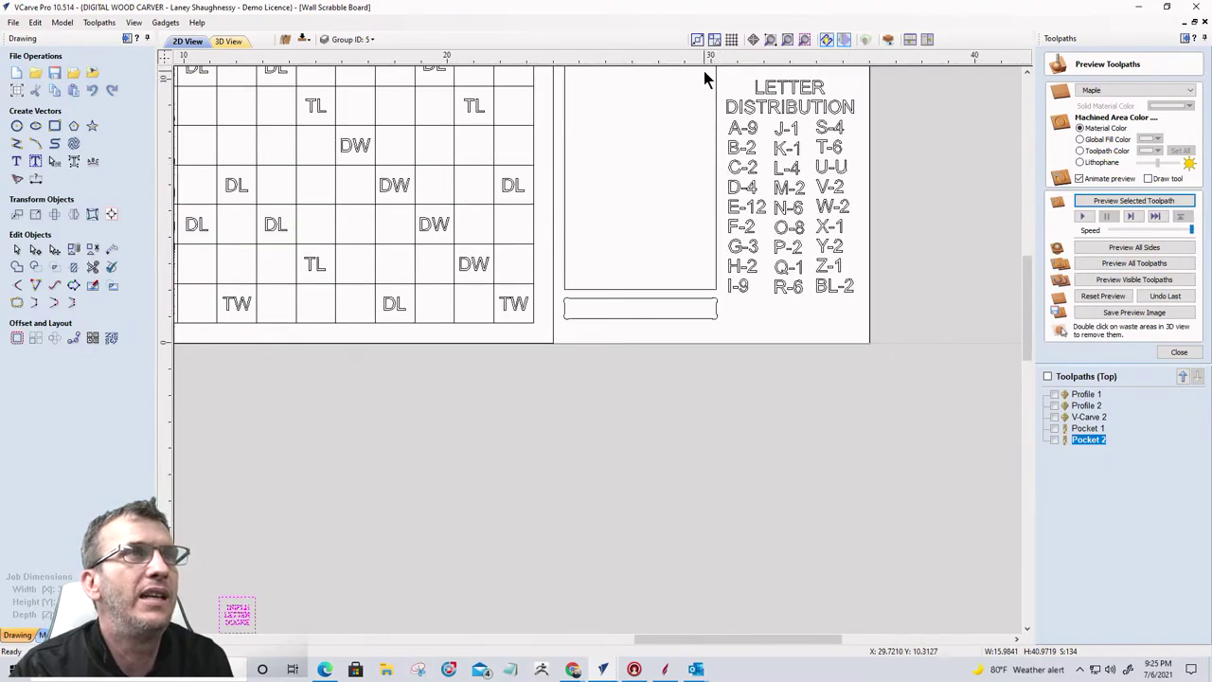
pyautogui.click(790, 189)
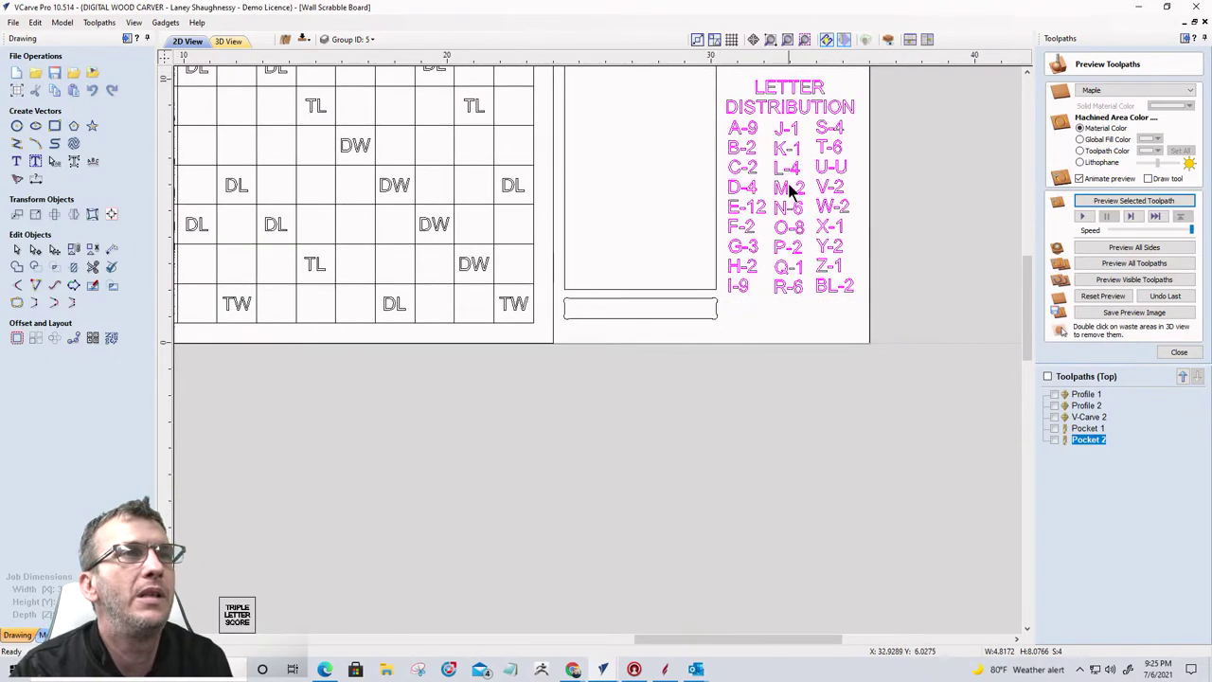
pyautogui.rightClick(790, 189)
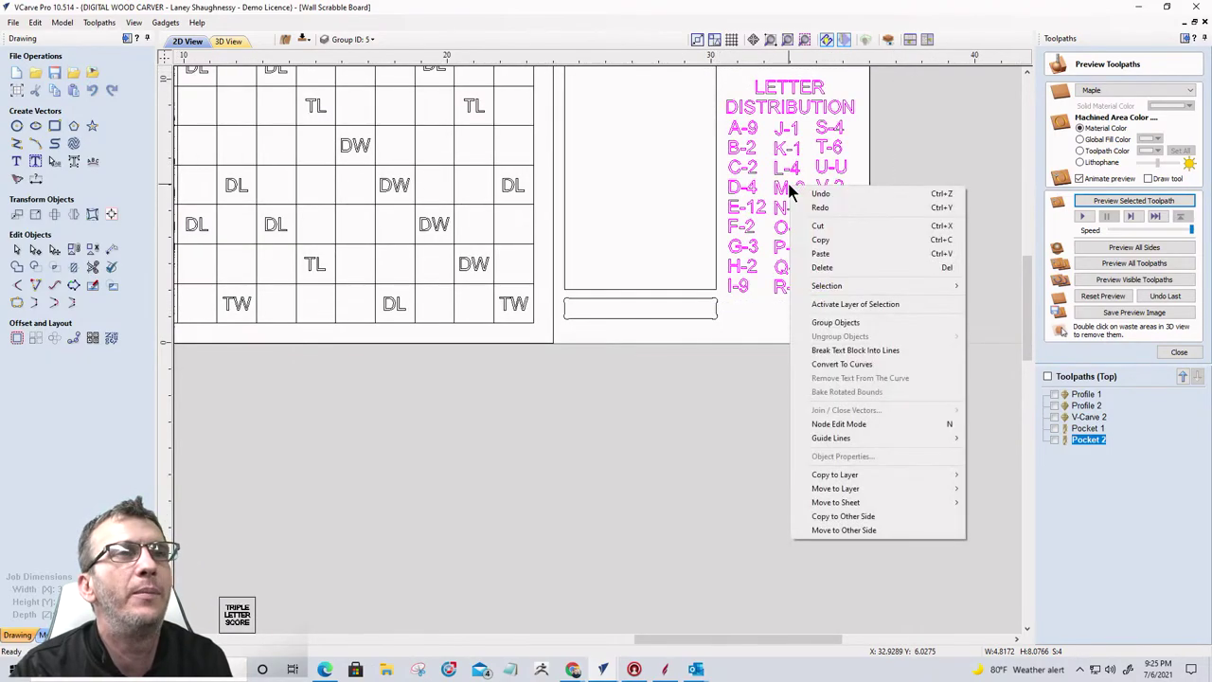
pyautogui.click(824, 242)
pyautogui.scroll(-4, 868, 344)
pyautogui.scroll(-1, 665, 495)
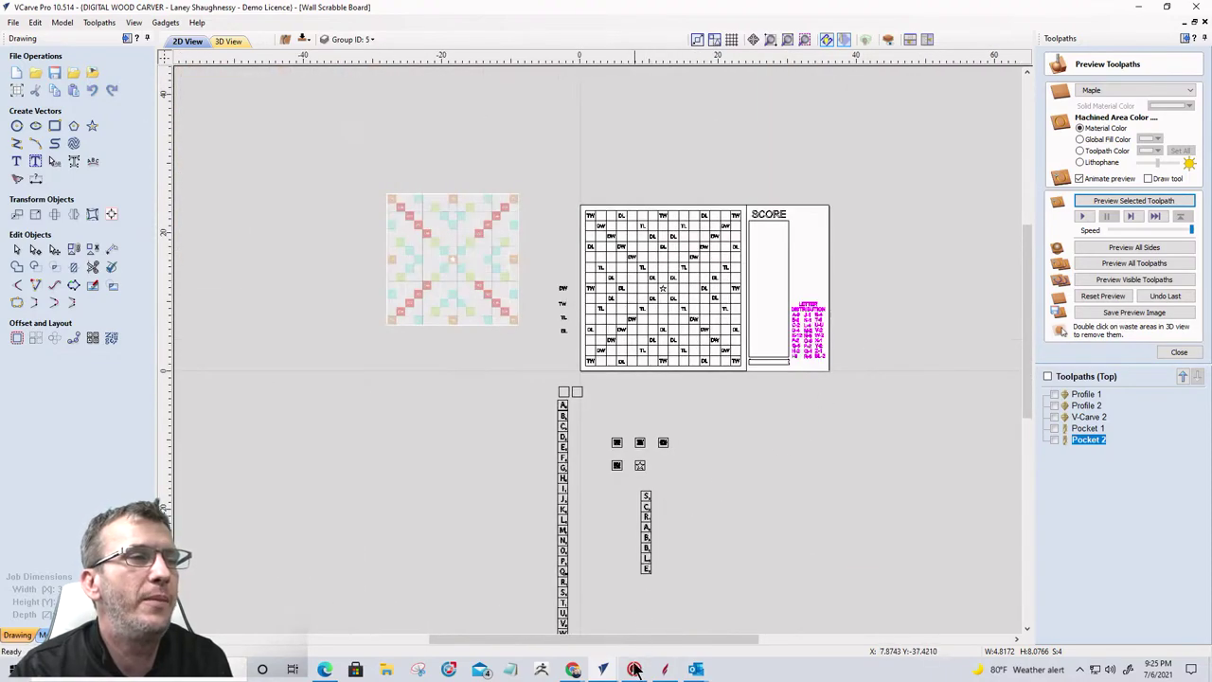
# Step: Paste the letter distribution chart into the new tile job's canvas
pyautogui.moveTo(602, 670)
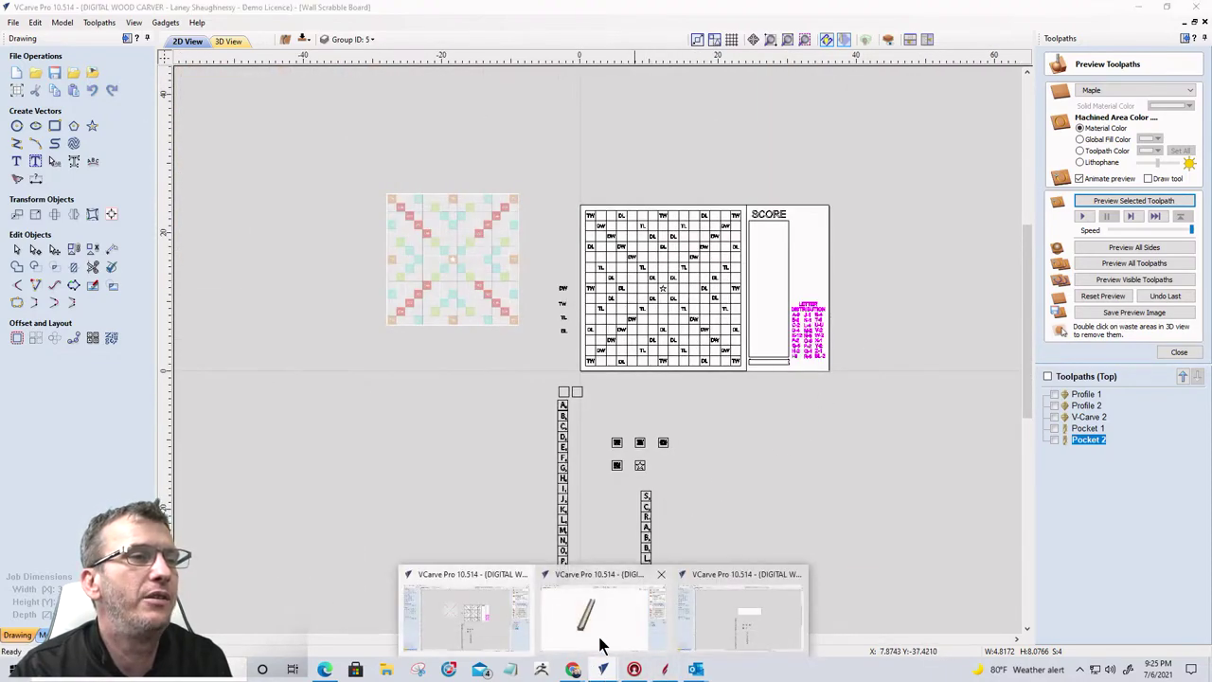
pyautogui.click(469, 614)
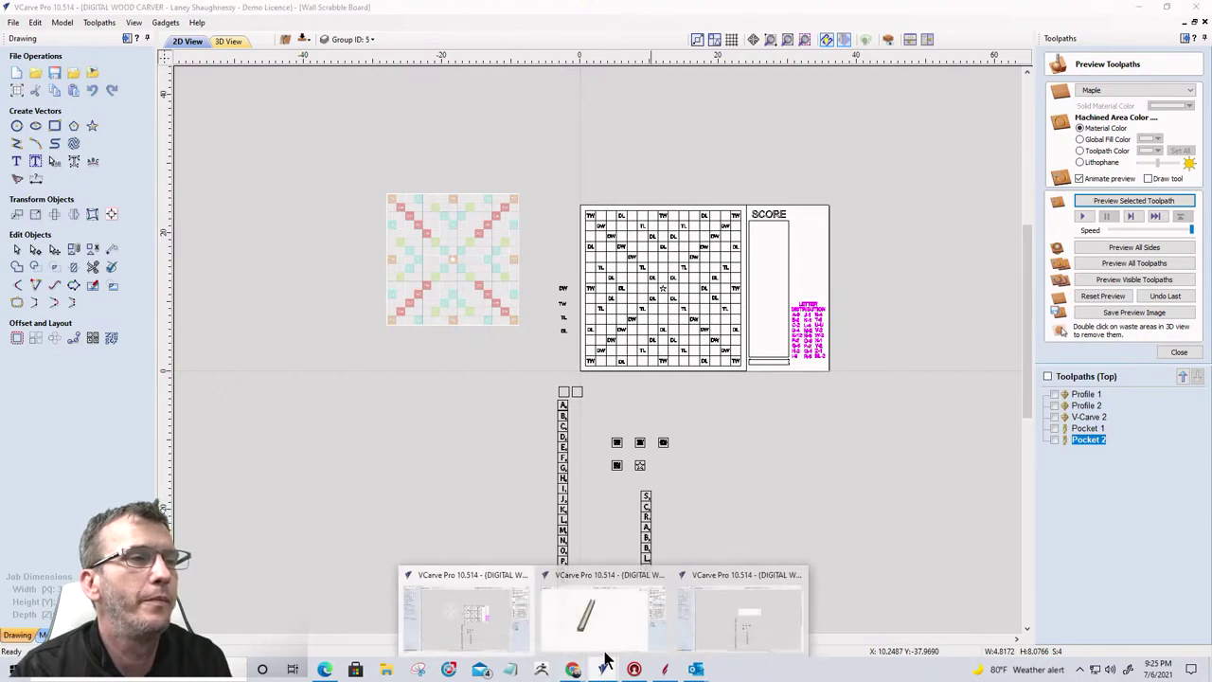
pyautogui.click(734, 616)
pyautogui.scroll(-2, 590, 217)
pyautogui.scroll(1, 383, 245)
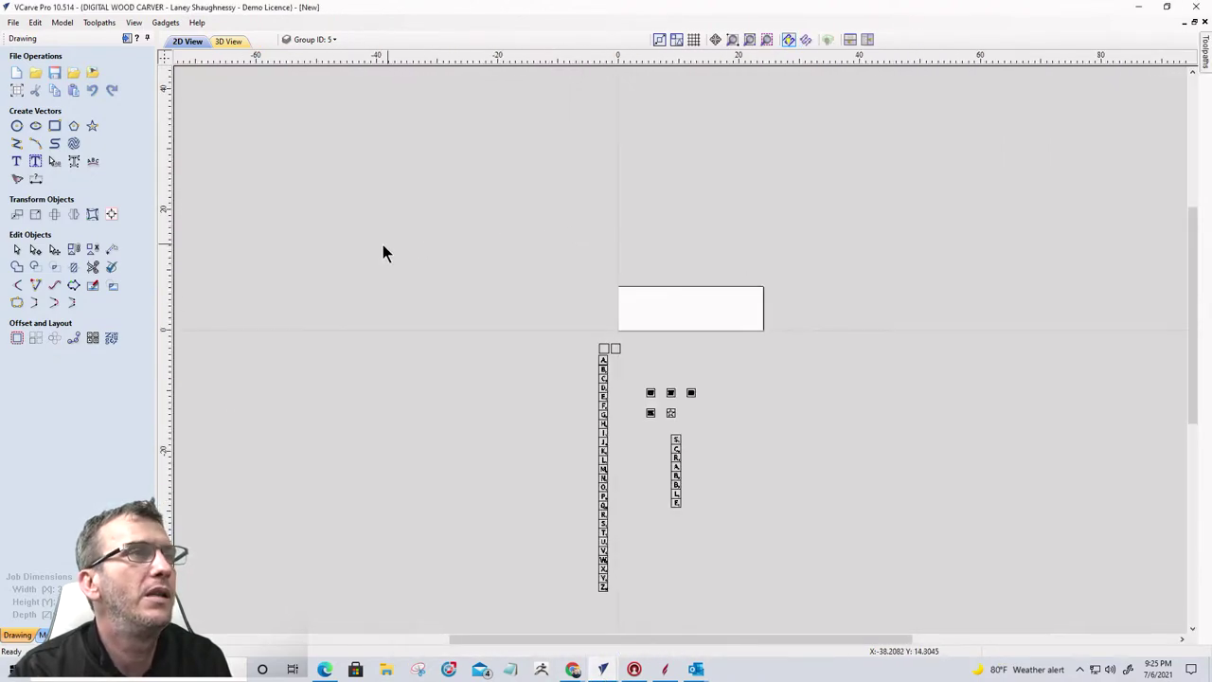
pyautogui.rightClick(623, 331)
pyautogui.click(650, 398)
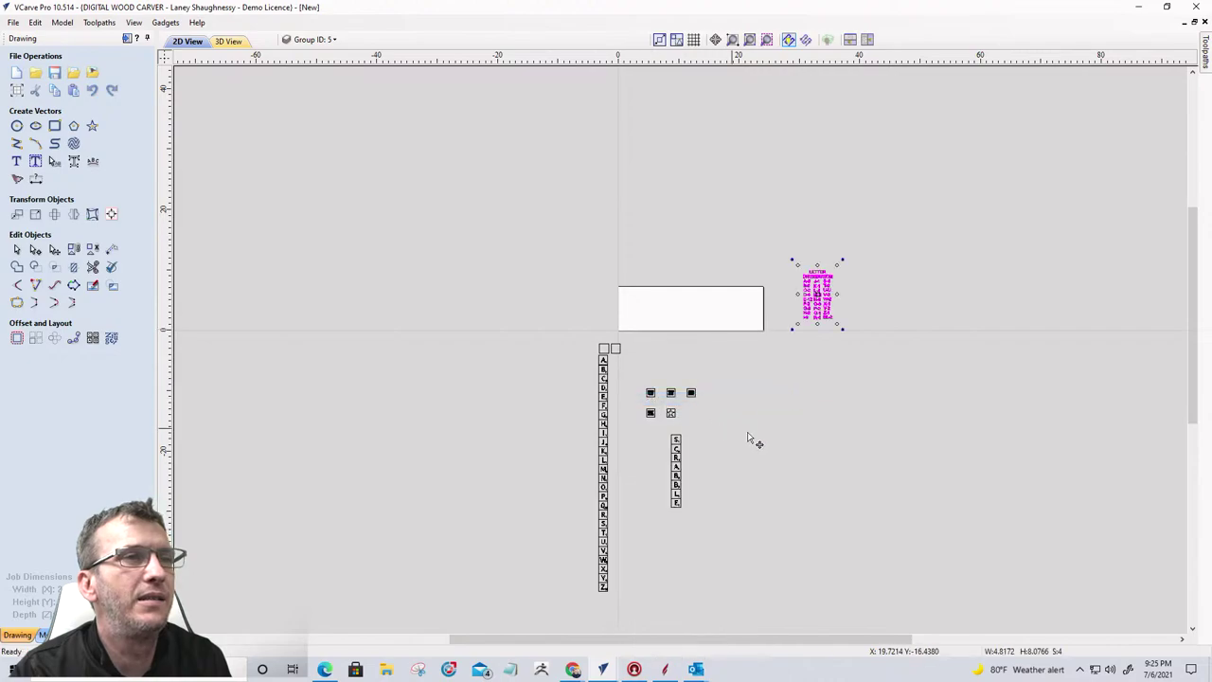
# Step: Copy the A tile along its row to make nine A tiles
pyautogui.scroll(3, 804, 322)
pyautogui.scroll(-1, 881, 64)
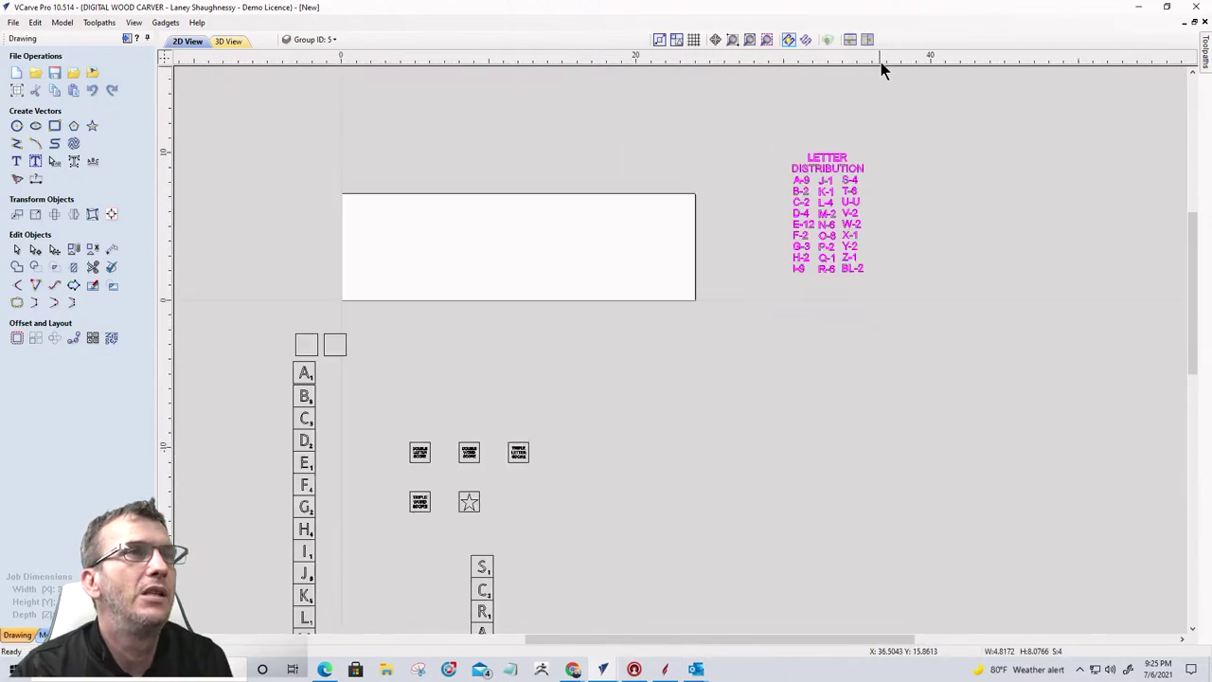
pyautogui.scroll(2, 278, 341)
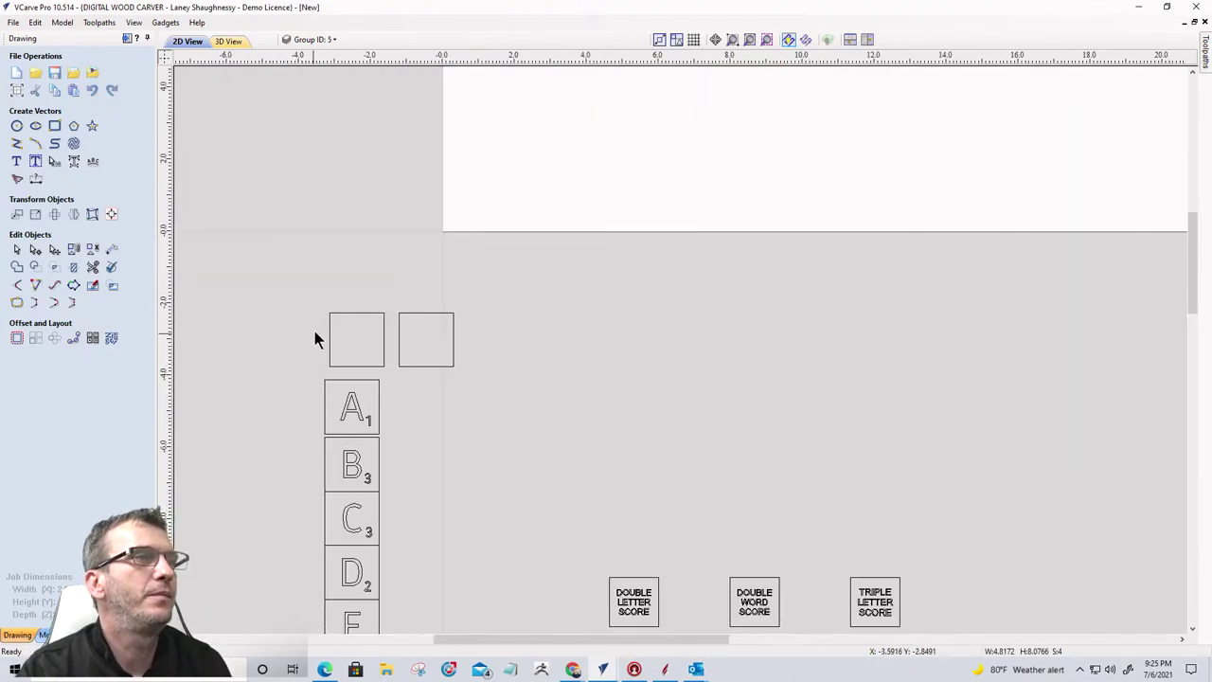
pyautogui.scroll(-1, 298, 346)
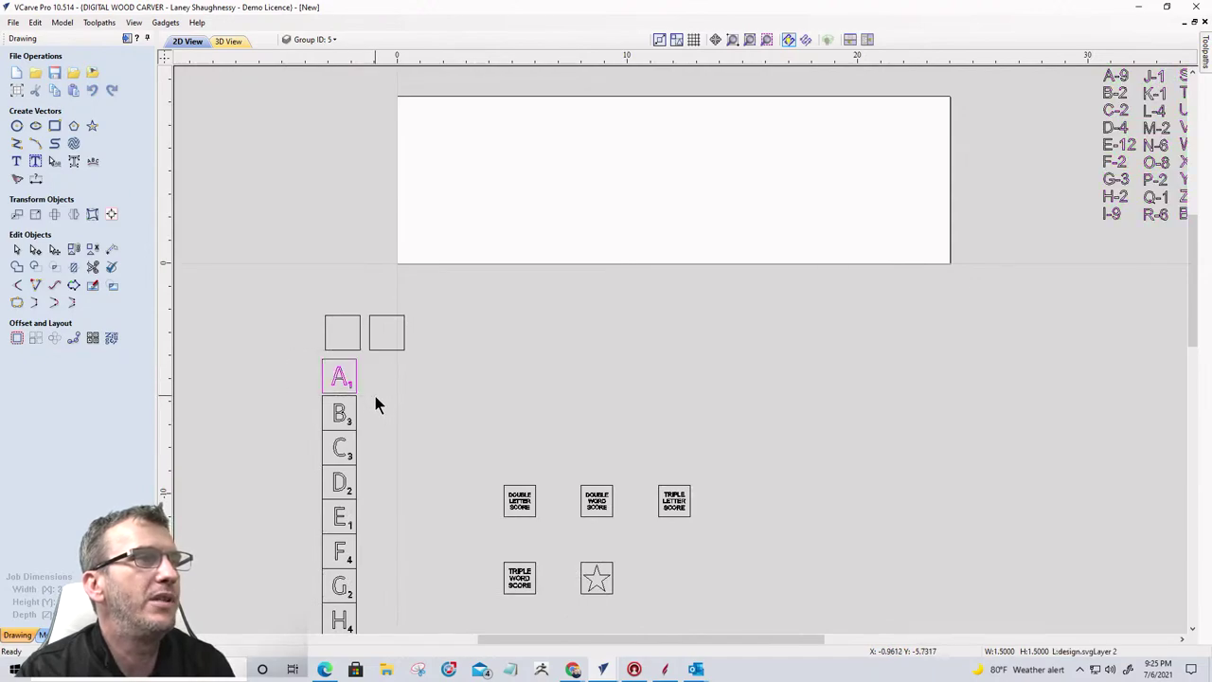
pyautogui.click(343, 378)
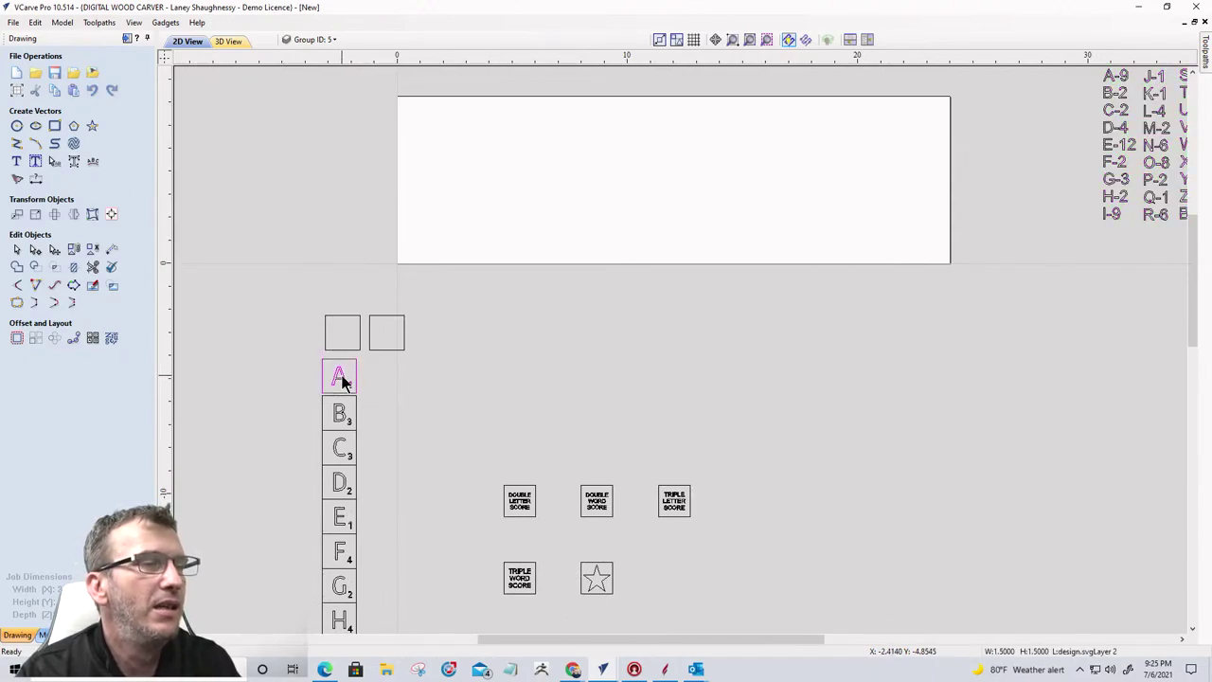
pyautogui.keyDown('ctrl'); pyautogui.moveTo(339, 374); pyautogui.dragTo(426, 374); pyautogui.keyUp('ctrl')
pyautogui.keyDown('ctrl'); pyautogui.moveTo(425, 374); pyautogui.dragTo(554, 375); pyautogui.keyUp('ctrl')
pyautogui.keyDown('ctrl'); pyautogui.moveTo(554, 375); pyautogui.dragTo(643, 375); pyautogui.keyUp('ctrl')
pyautogui.keyDown('ctrl'); pyautogui.moveTo(643, 375); pyautogui.dragTo(707, 375); pyautogui.keyUp('ctrl')
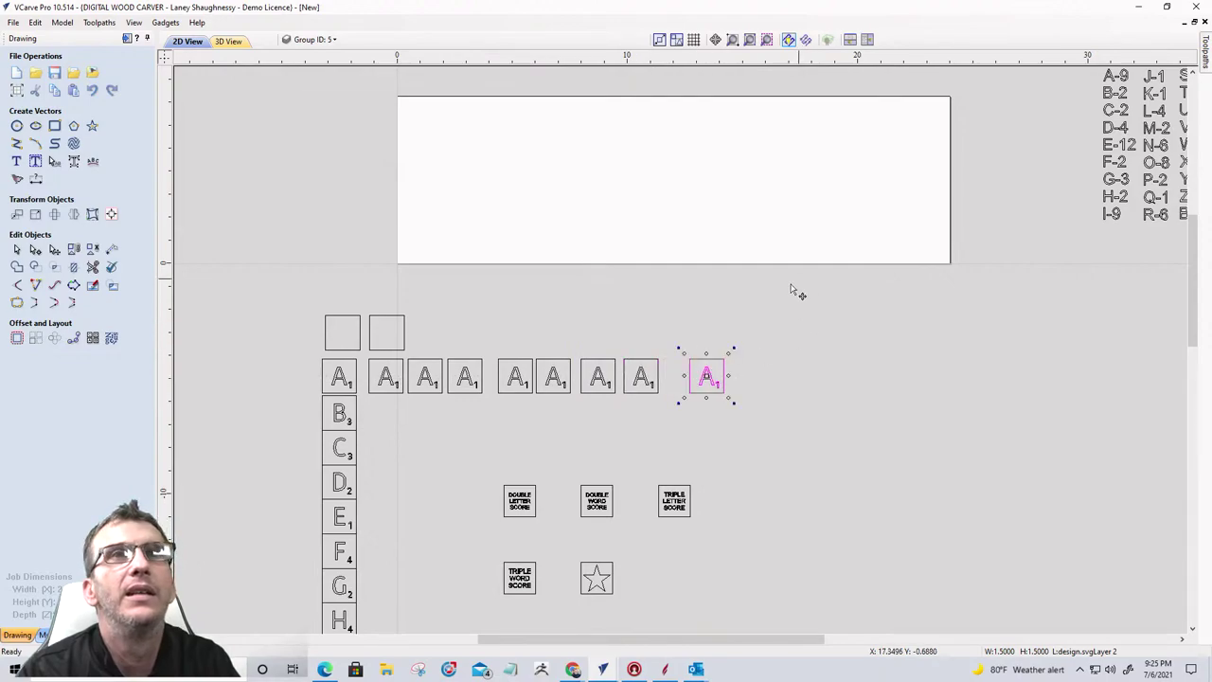
# Step: Copy the B and C tiles beside themselves to make two of each
pyautogui.click(338, 417)
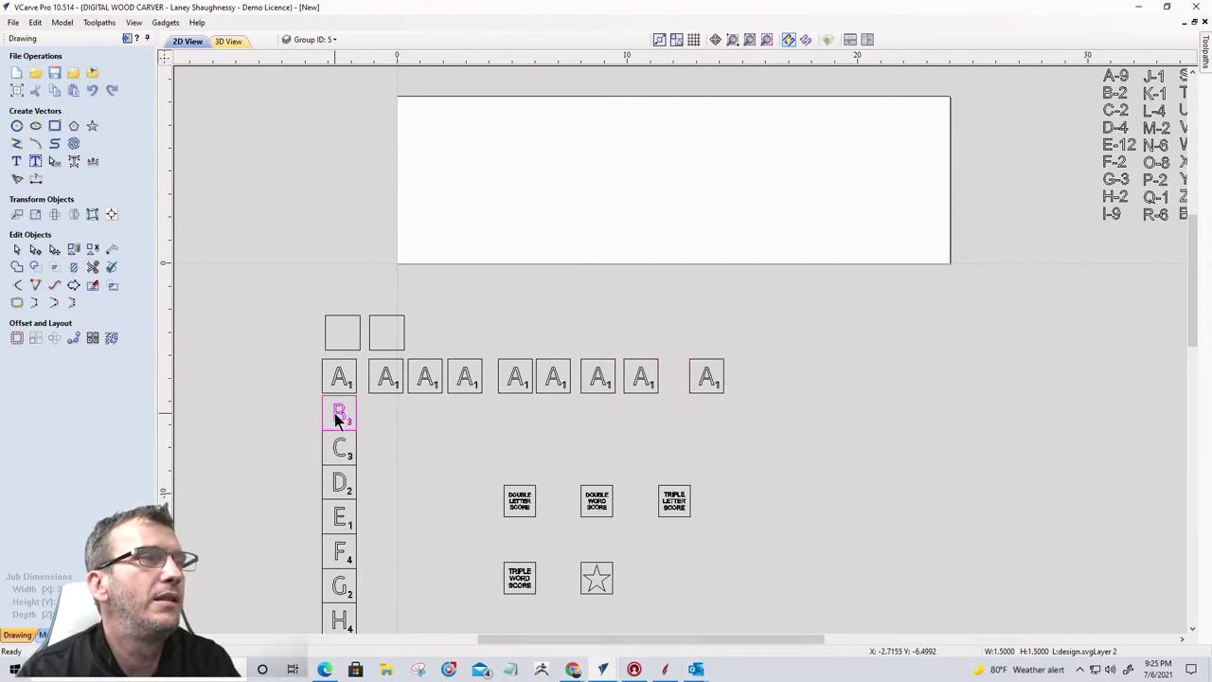
pyautogui.keyDown('ctrl'); pyautogui.moveTo(338, 412); pyautogui.dragTo(384, 412); pyautogui.keyUp('ctrl')
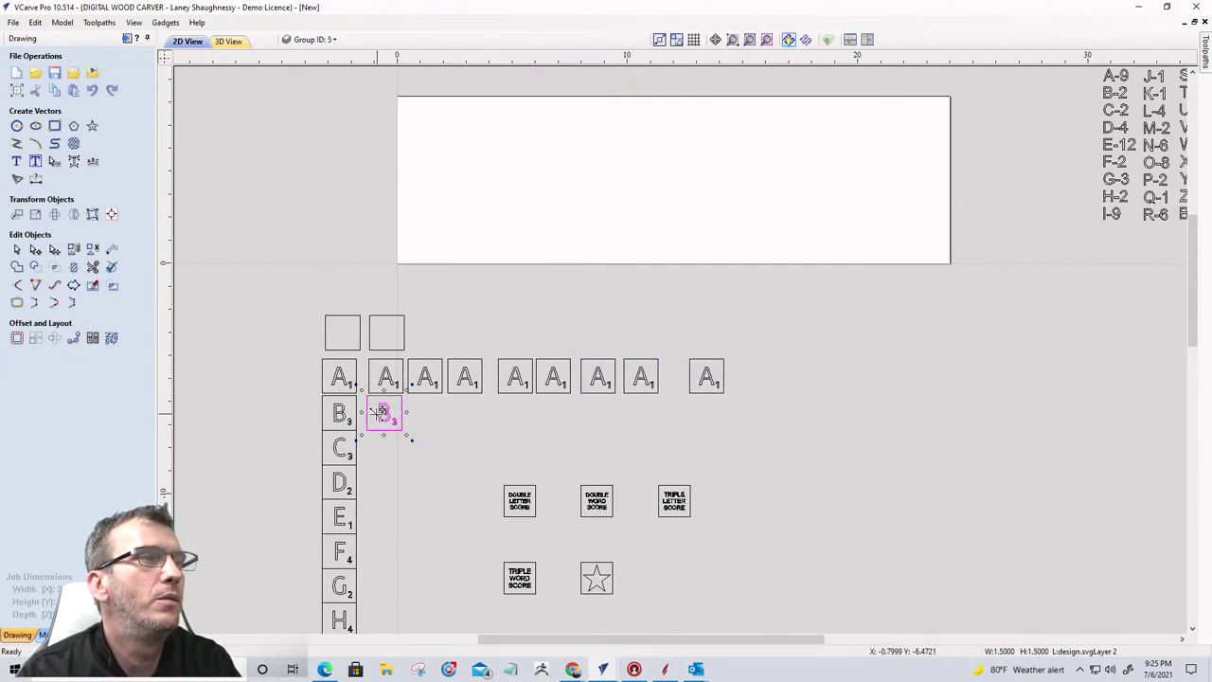
pyautogui.click(340, 459)
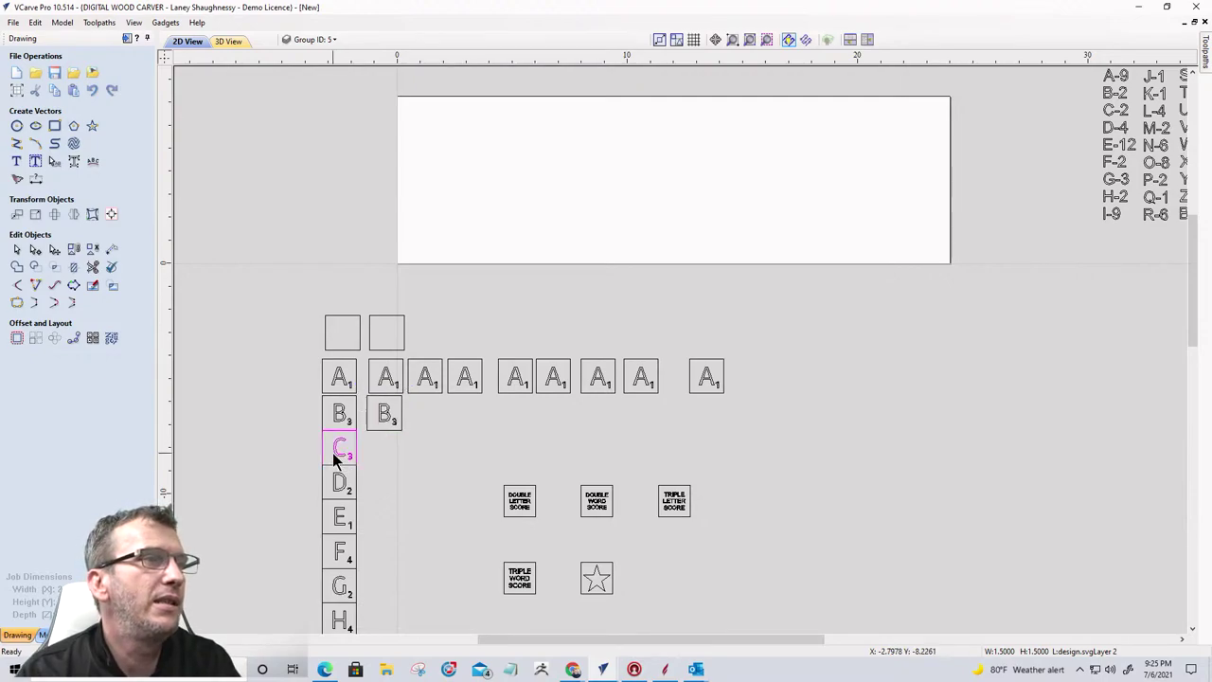
pyautogui.keyDown('ctrl'); pyautogui.moveTo(339, 445); pyautogui.dragTo(396, 451); pyautogui.keyUp('ctrl')
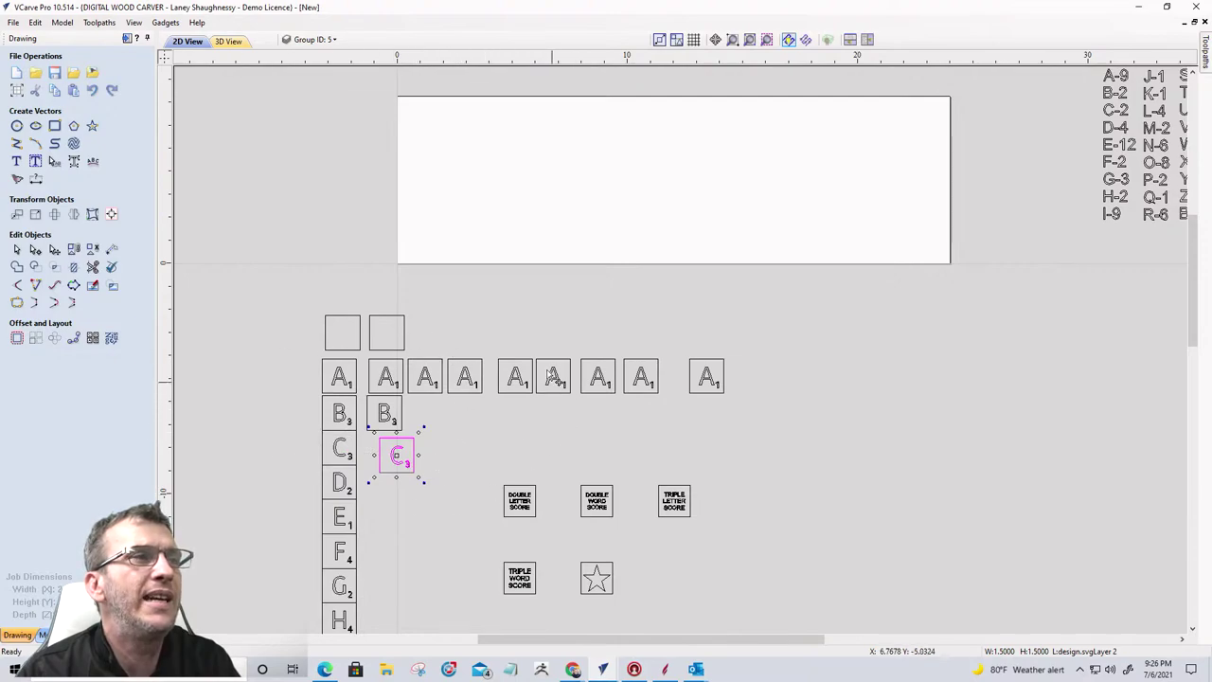
pyautogui.scroll(2, 396, 528)
pyautogui.scroll(-3, 422, 420)
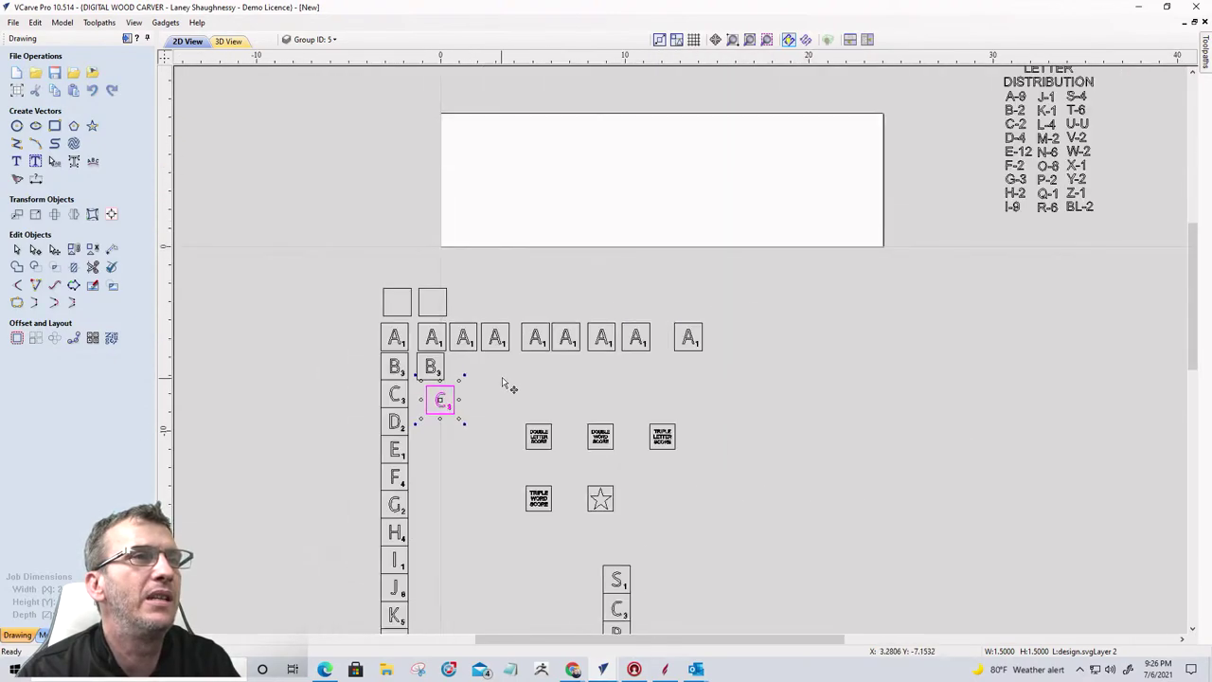
pyautogui.scroll(2, 503, 407)
pyautogui.scroll(-1, 503, 412)
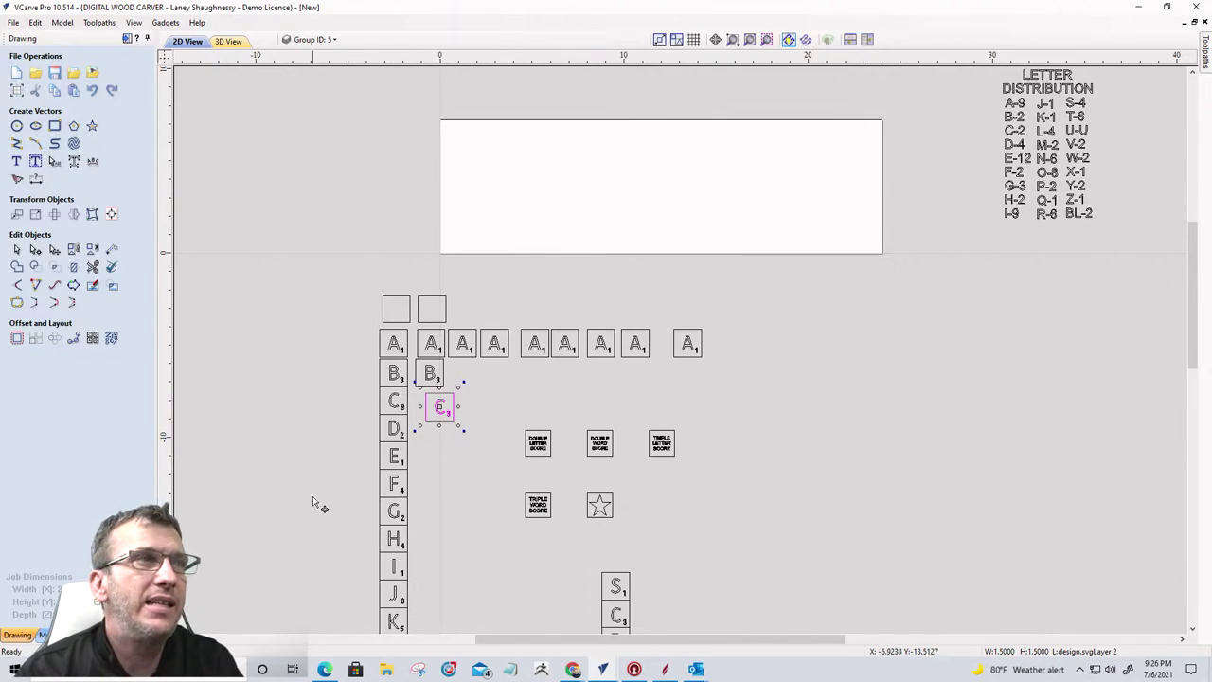
# Step: Make four D tiles and move the five bonus tiles off to the right
pyautogui.click(397, 433)
pyautogui.moveTo(396, 428); pyautogui.dragTo(528, 434)
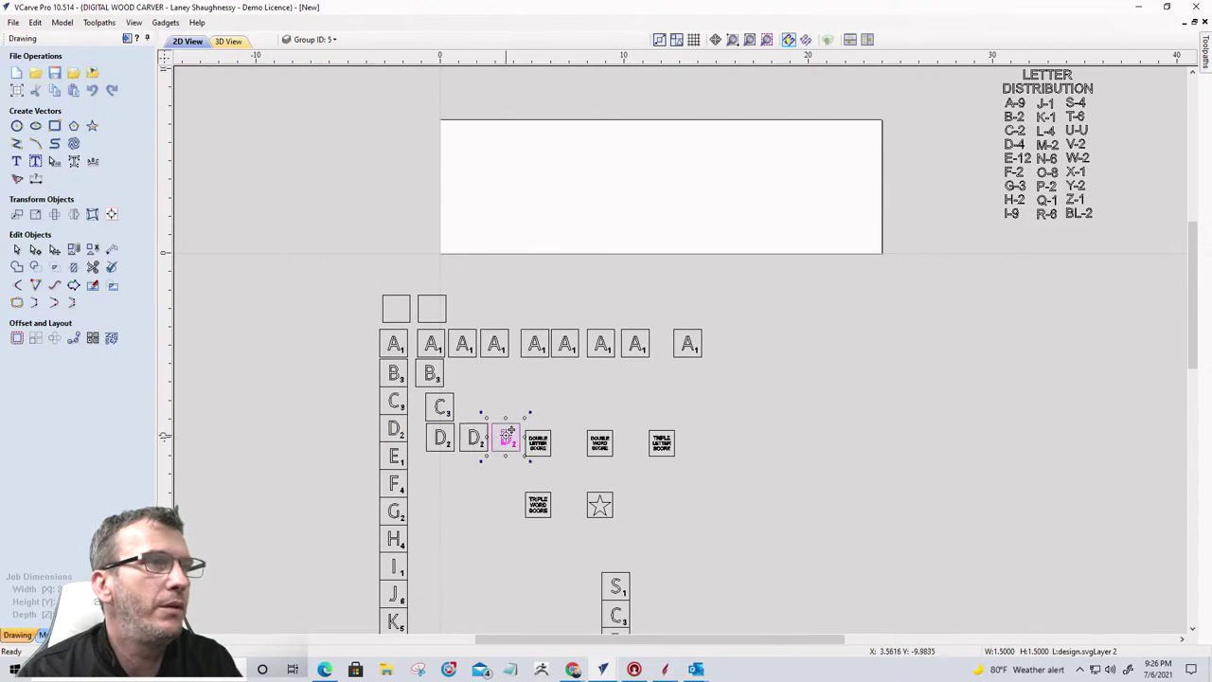
pyautogui.click(389, 462)
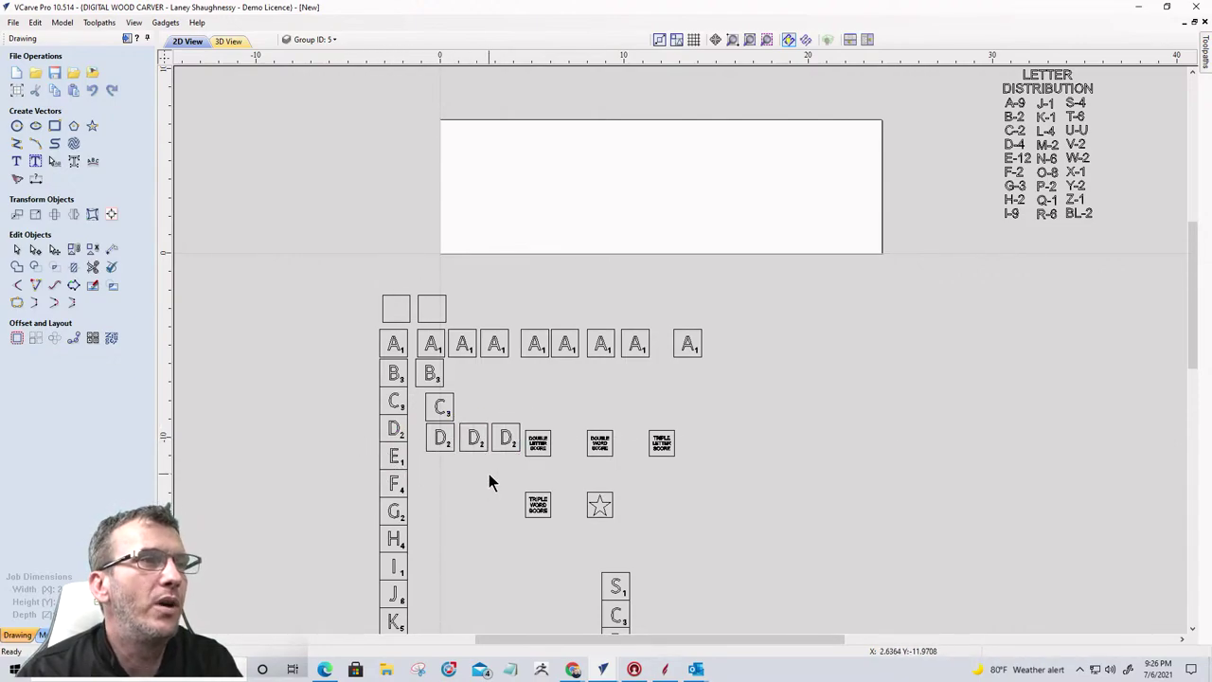
pyautogui.moveTo(660, 476); pyautogui.dragTo(690, 545)
pyautogui.moveTo(538, 442); pyautogui.dragTo(872, 338)
# Step: Copy the E tile to make twelve E tiles, spacing the copies evenly
pyautogui.click(383, 459)
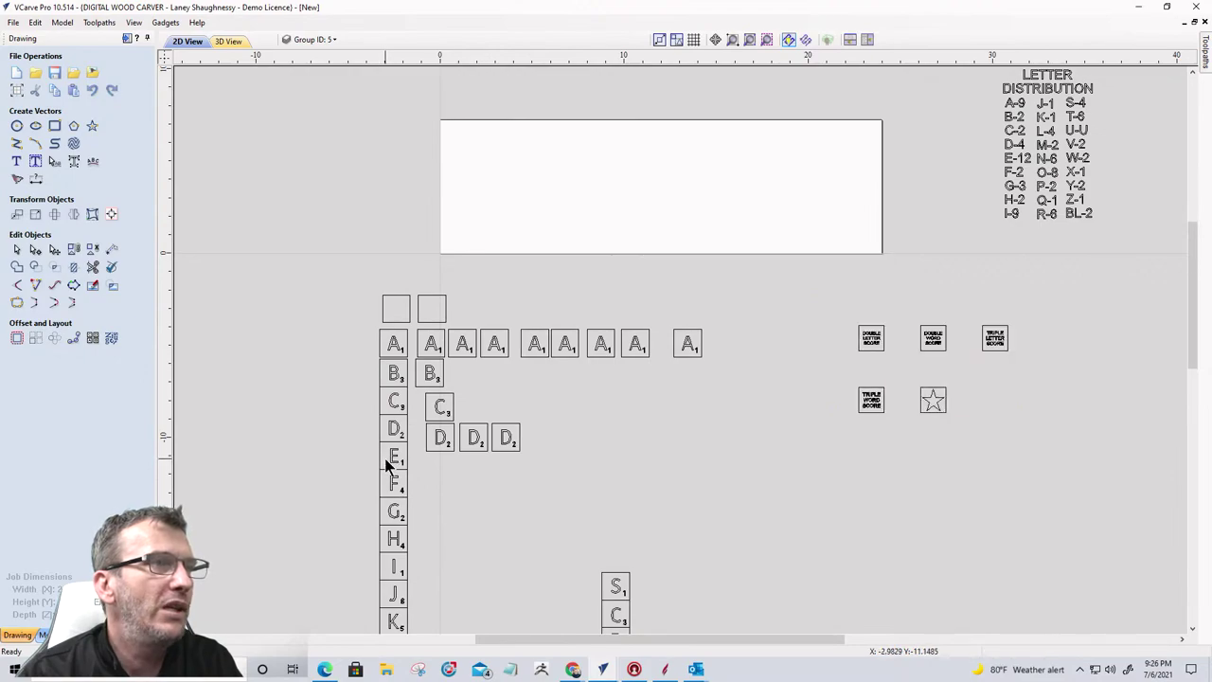
pyautogui.click(397, 460)
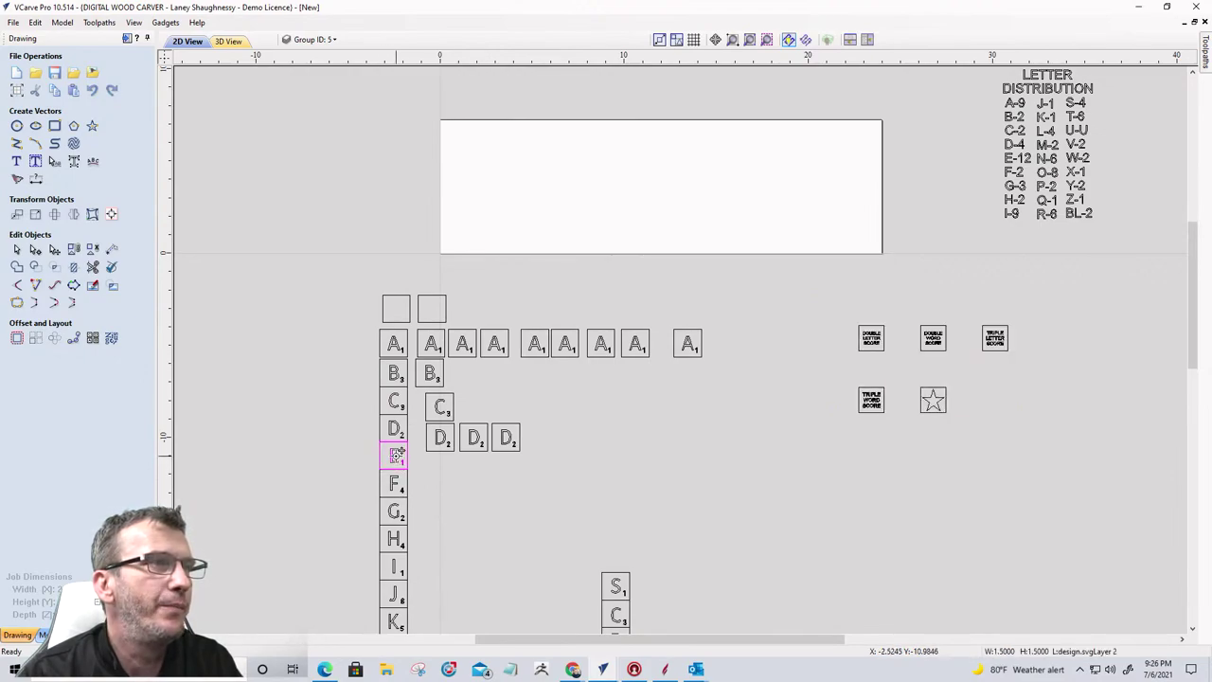
pyautogui.keyDown('ctrl'); pyautogui.moveTo(398, 455); pyautogui.dragTo(791, 474); pyautogui.keyUp('ctrl')
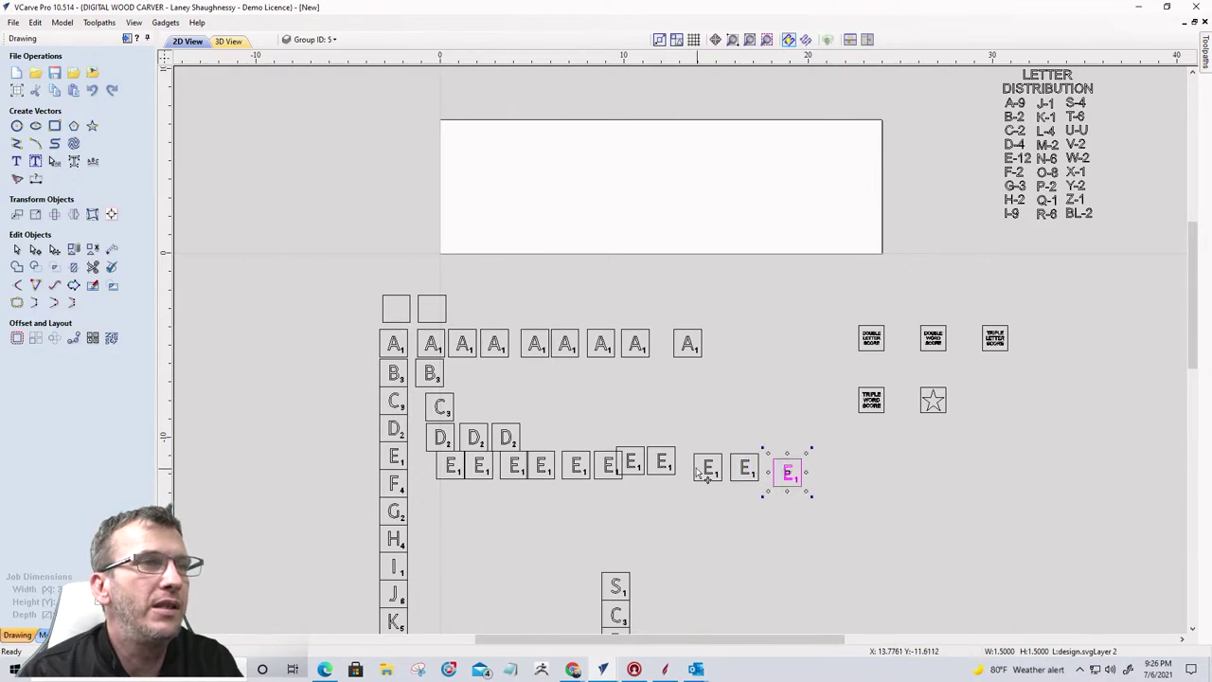
pyautogui.click(634, 463)
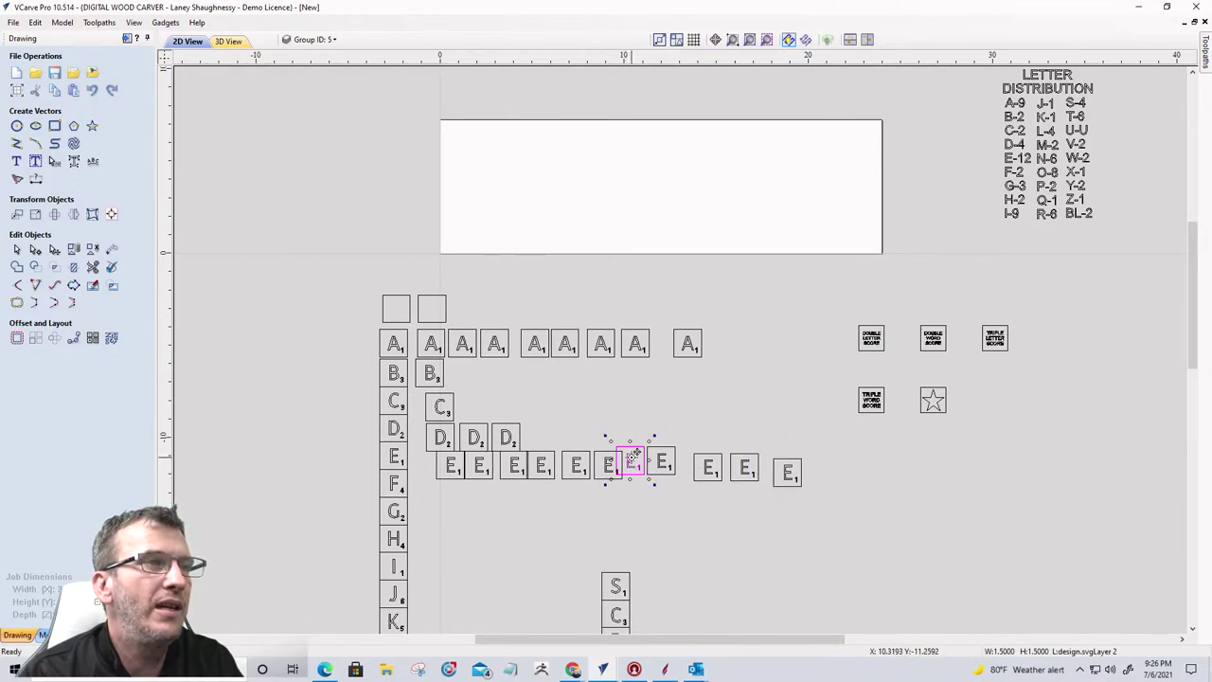
pyautogui.moveTo(634, 457); pyautogui.dragTo(646, 433)
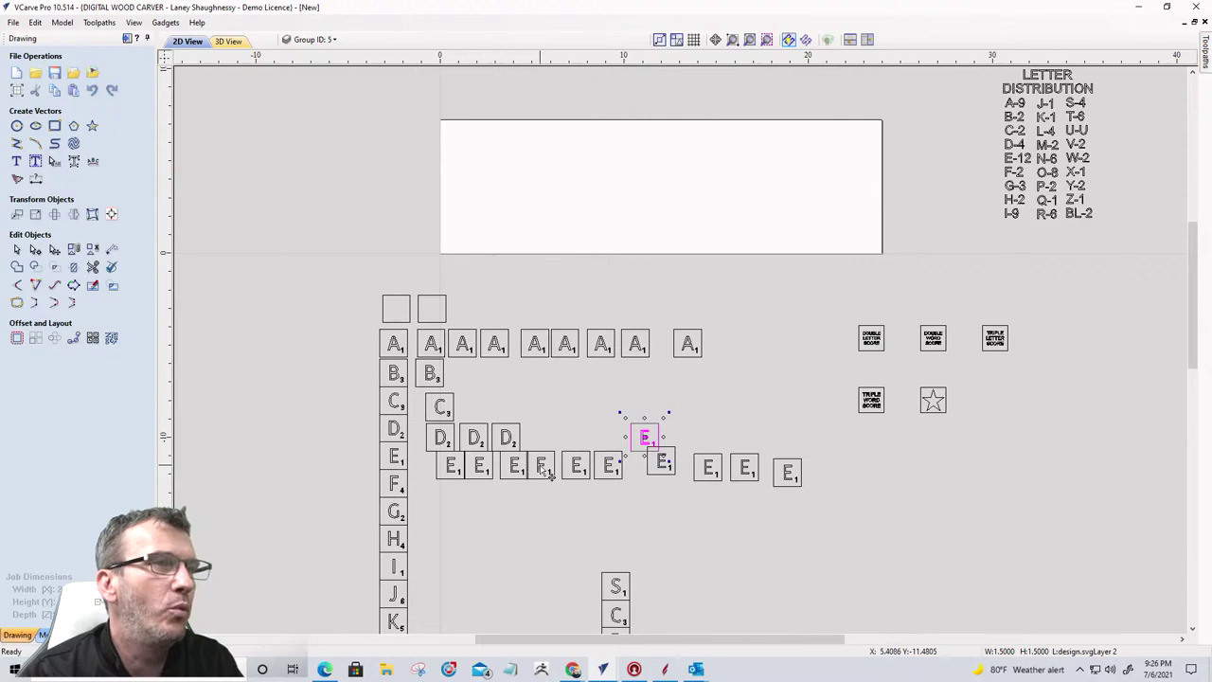
pyautogui.click(543, 470)
pyautogui.moveTo(542, 461); pyautogui.dragTo(546, 462)
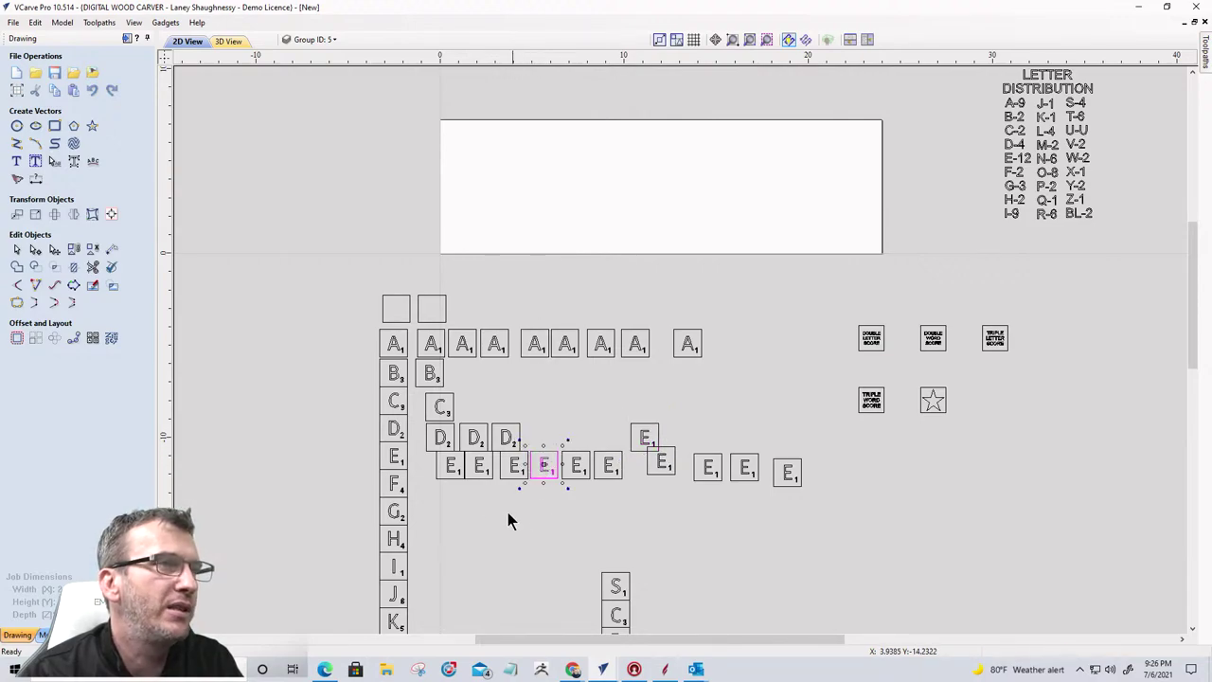
pyautogui.click(478, 470)
pyautogui.moveTo(478, 464); pyautogui.dragTo(482, 464)
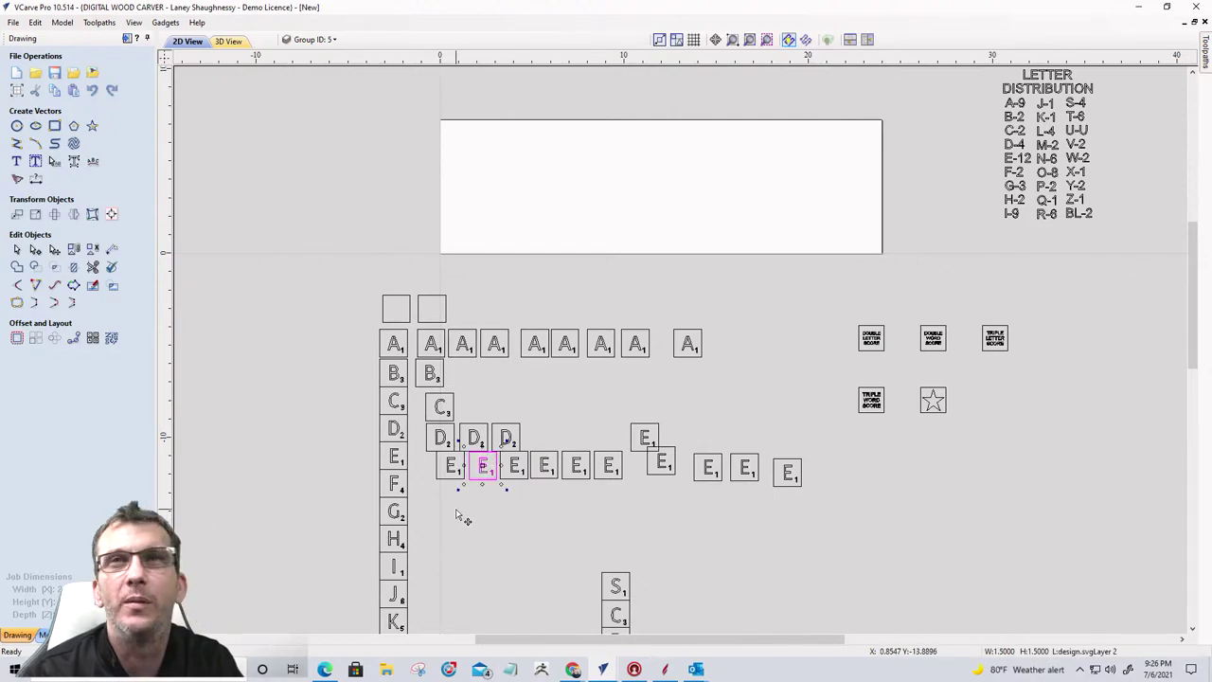
# Step: Add copies to reach two F, three G and two H tiles
pyautogui.click(391, 483)
pyautogui.moveTo(391, 480); pyautogui.dragTo(434, 494)
pyautogui.scroll(-2, 529, 425)
pyautogui.scroll(-1, 549, 396)
pyautogui.scroll(3, 503, 512)
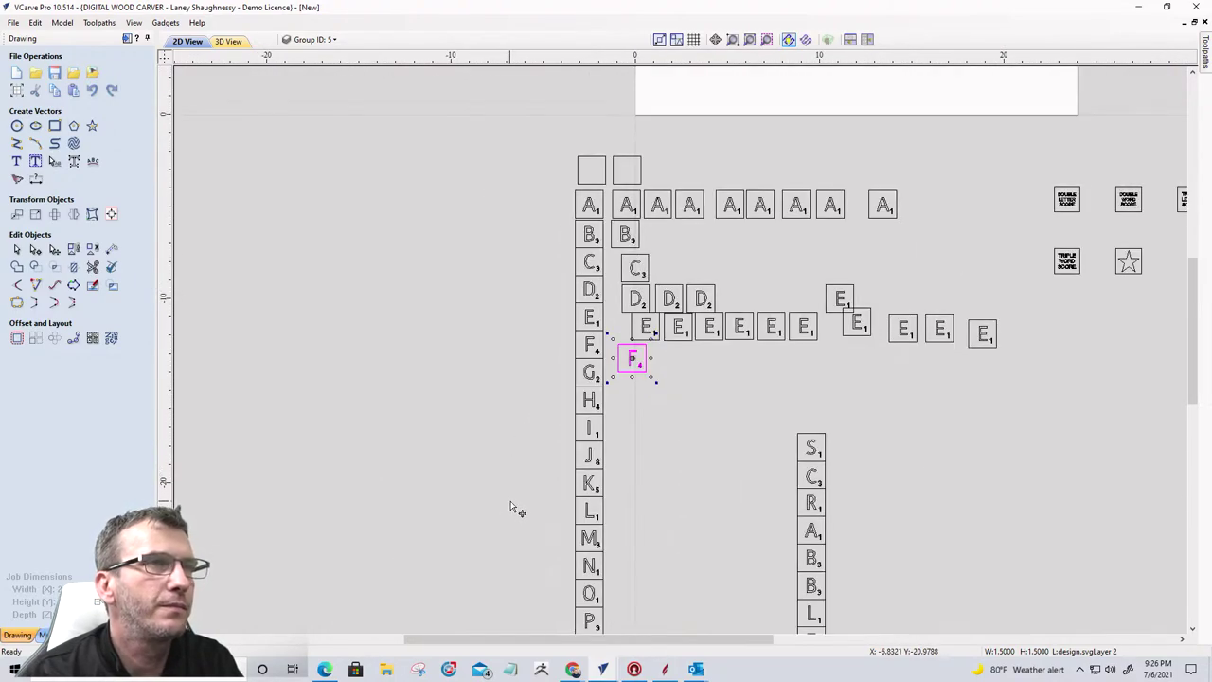
pyautogui.scroll(-2, 506, 508)
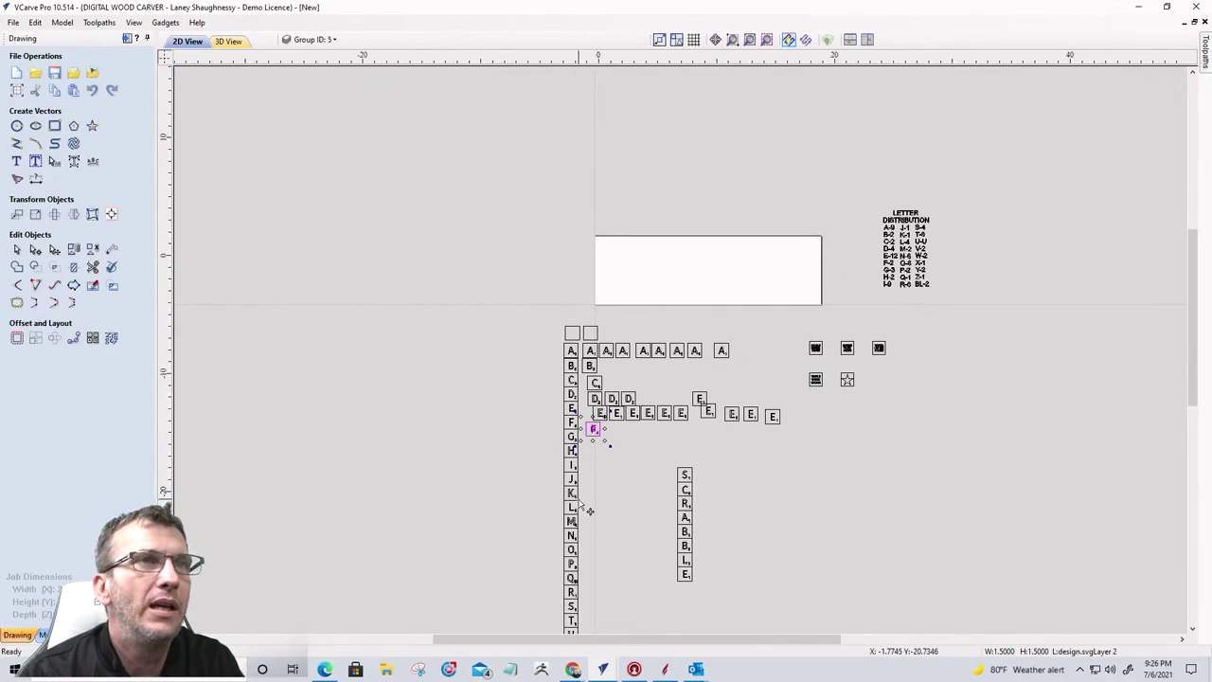
pyautogui.scroll(2, 580, 501)
pyautogui.click(565, 379)
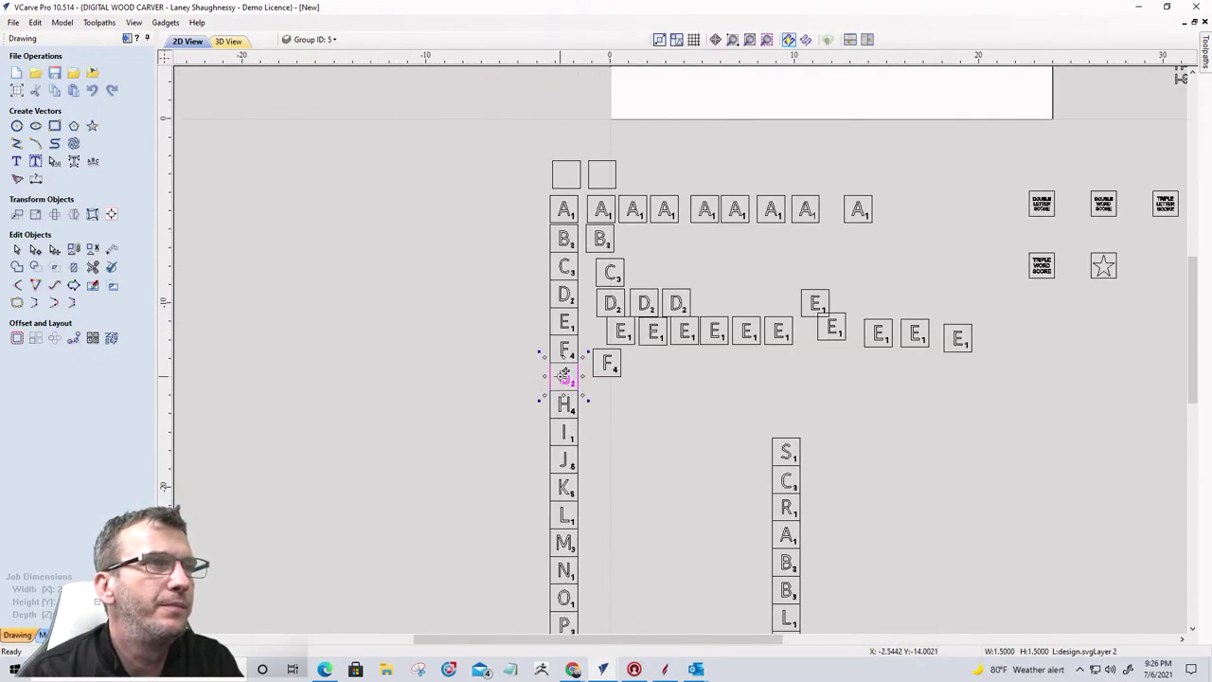
pyautogui.moveTo(565, 379); pyautogui.dragTo(650, 401)
pyautogui.scroll(-1, 625, 431)
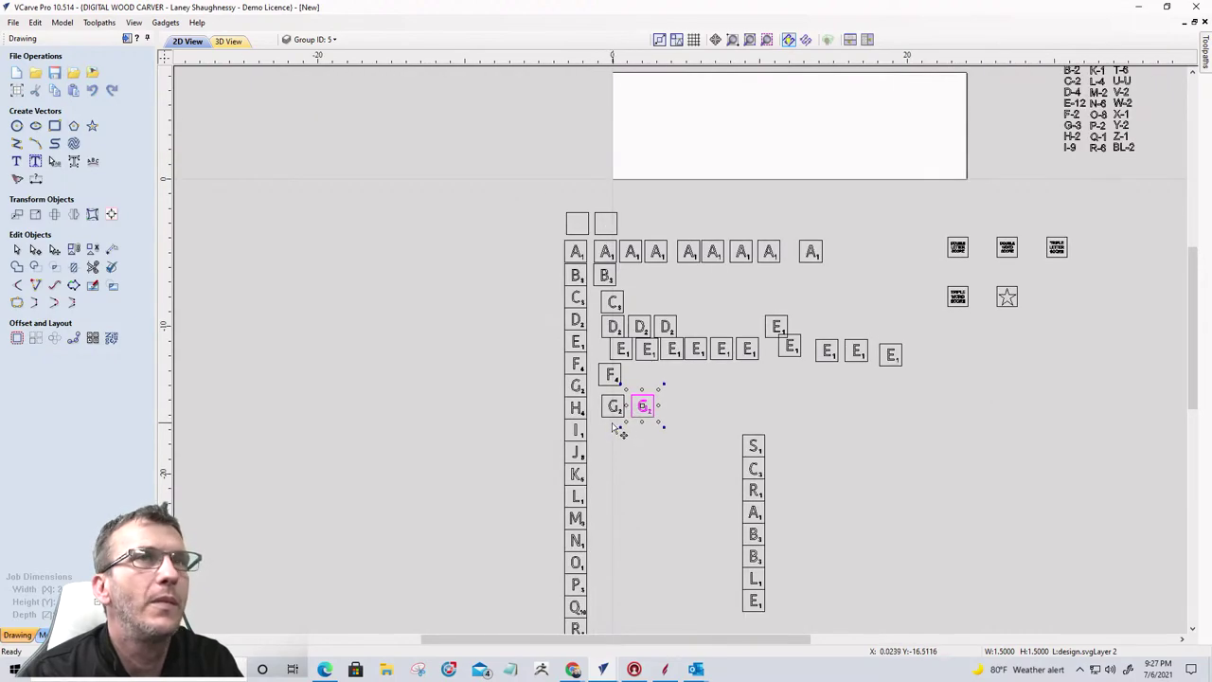
pyautogui.click(575, 409)
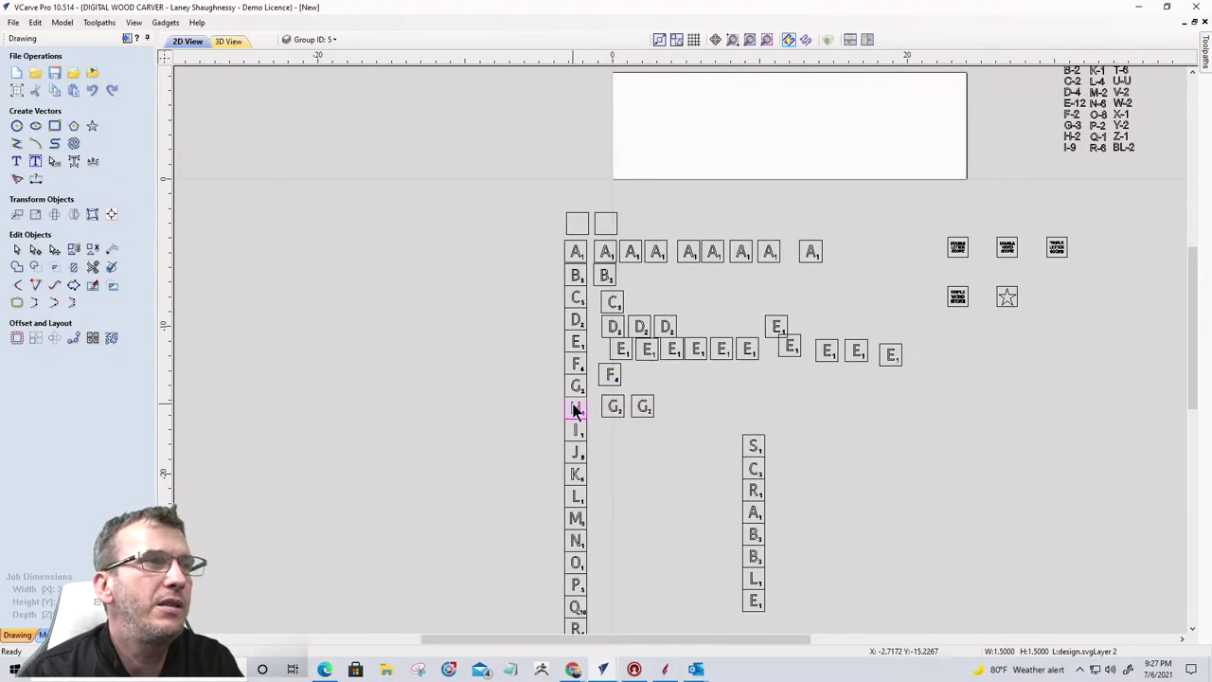
pyautogui.moveTo(575, 408); pyautogui.dragTo(546, 408)
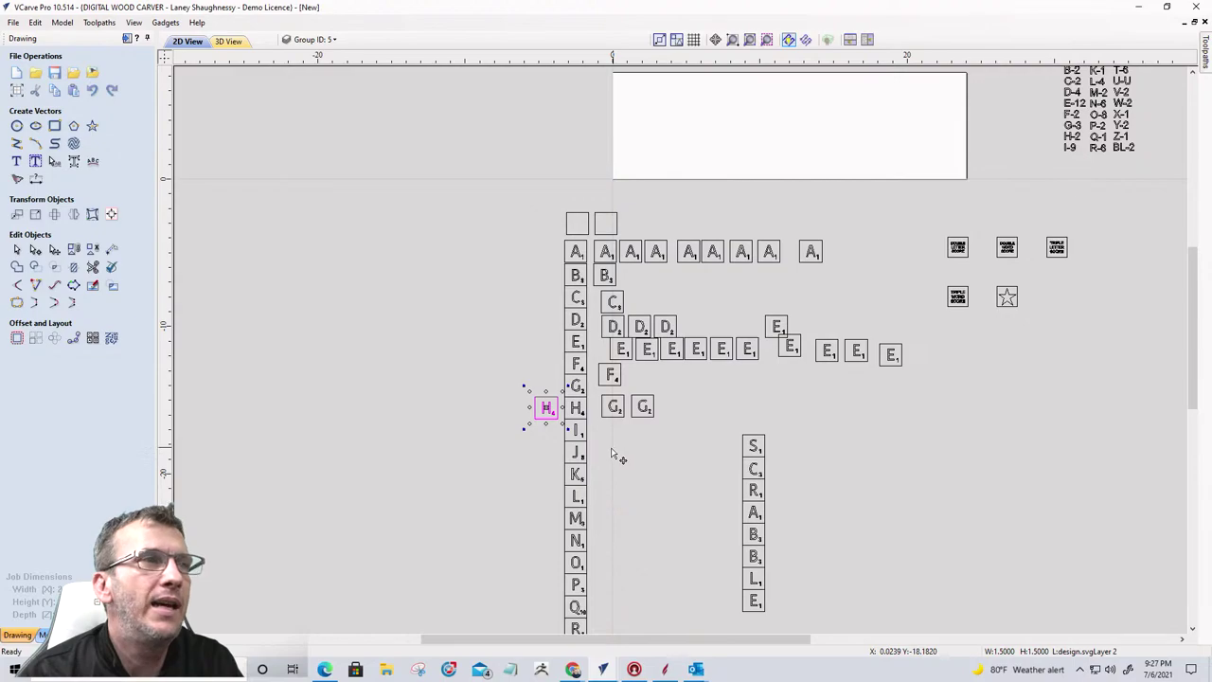
pyautogui.click(573, 438)
# Step: Copy the I tile to both sides of the column to make nine I tiles
pyautogui.click(578, 436)
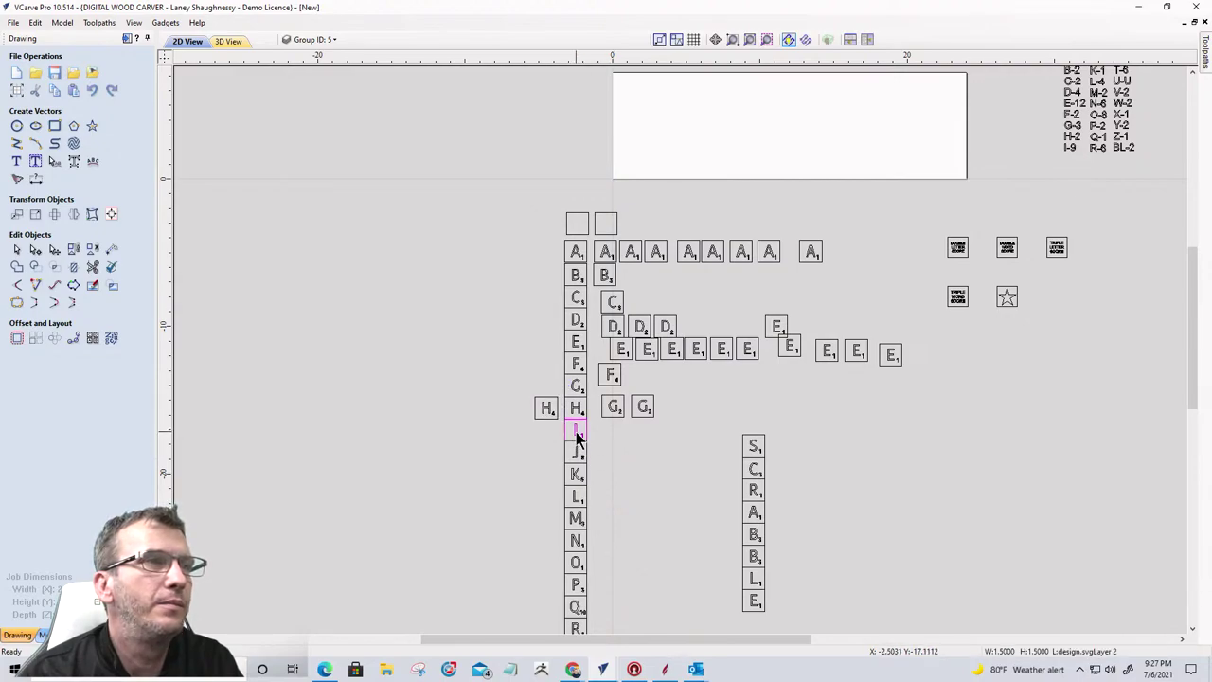
pyautogui.moveTo(577, 428); pyautogui.dragTo(741, 437)
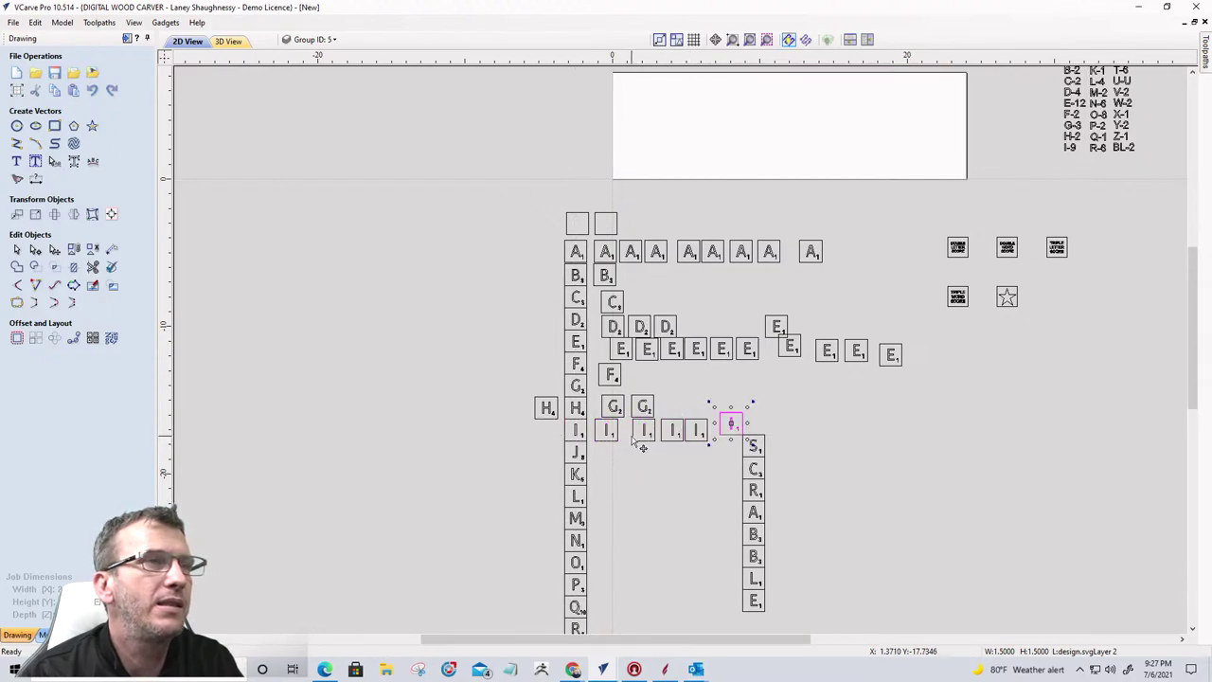
pyautogui.click(575, 433)
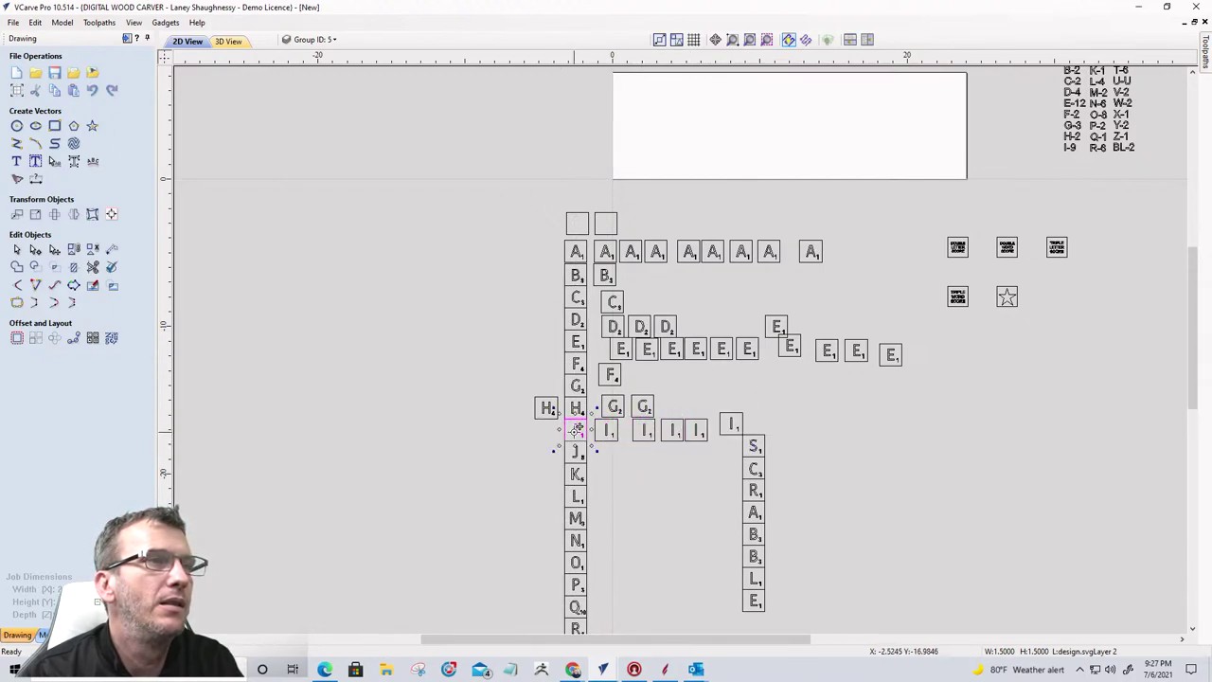
pyautogui.moveTo(575, 433); pyautogui.dragTo(508, 434)
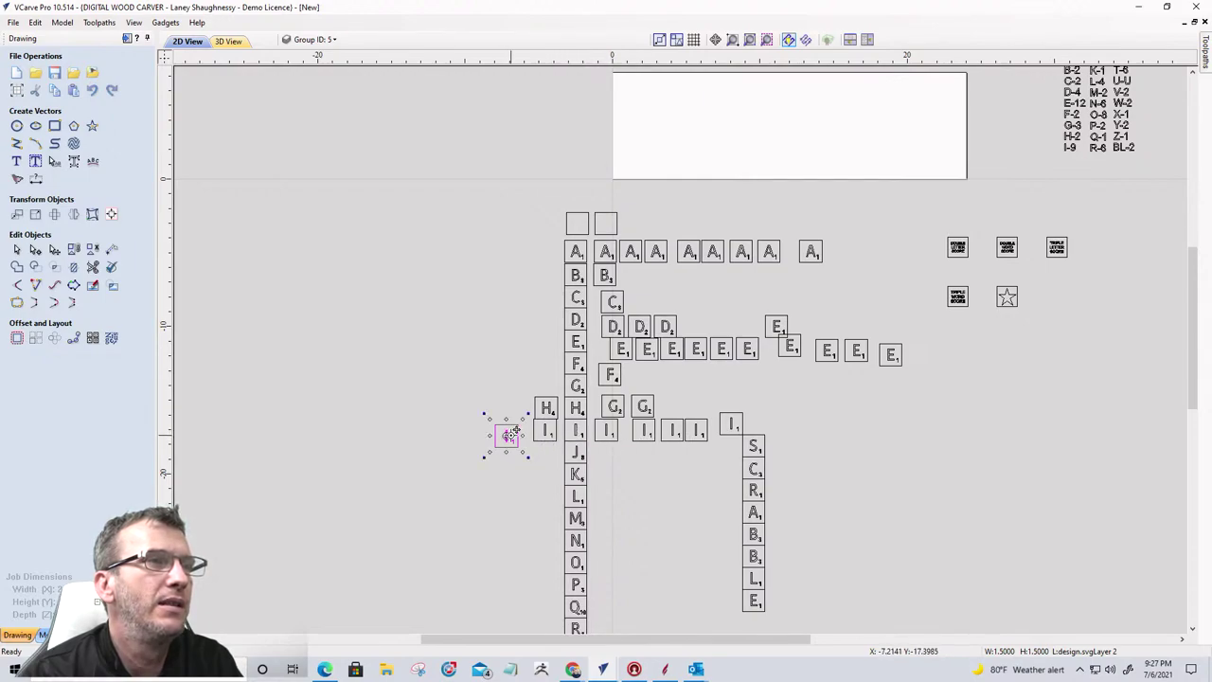
pyautogui.moveTo(509, 432); pyautogui.dragTo(481, 435)
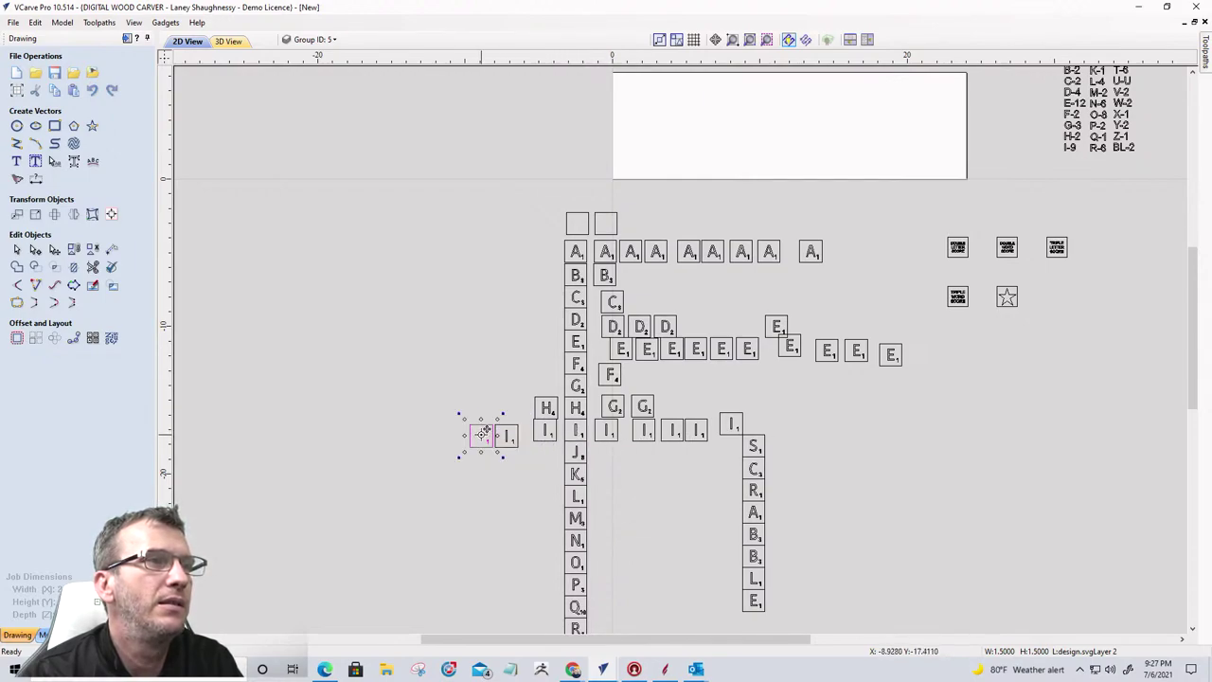
pyautogui.click(720, 438)
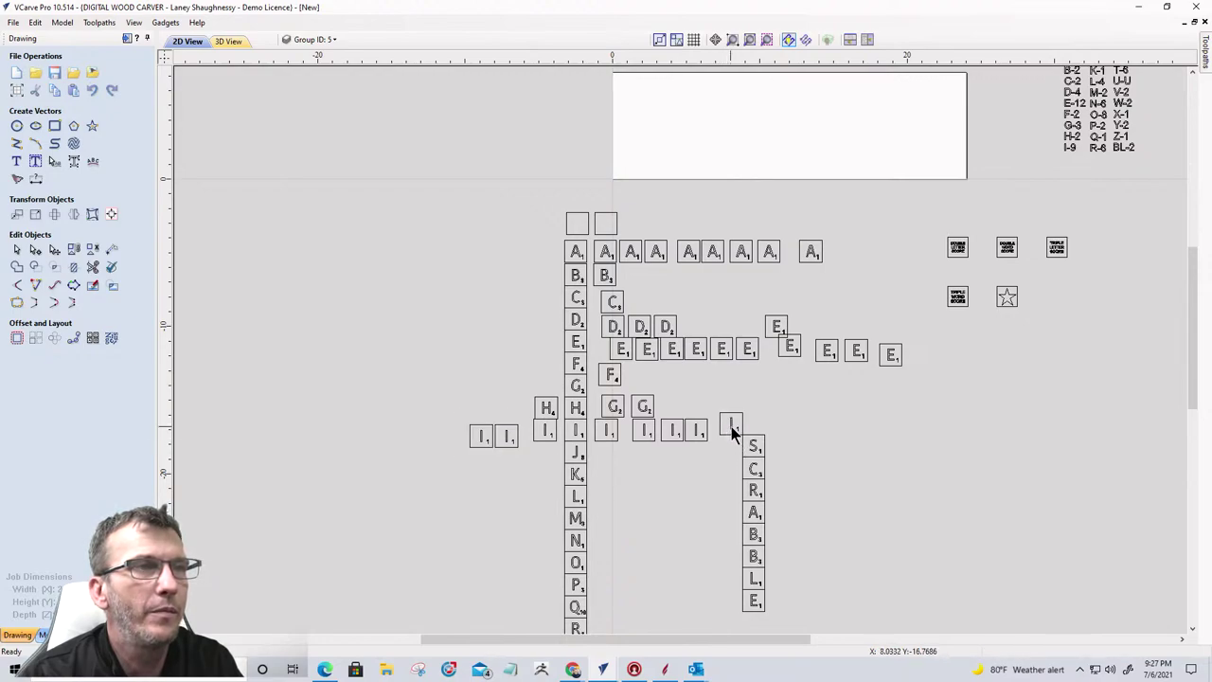
pyautogui.moveTo(803, 614); pyautogui.dragTo(802, 623)
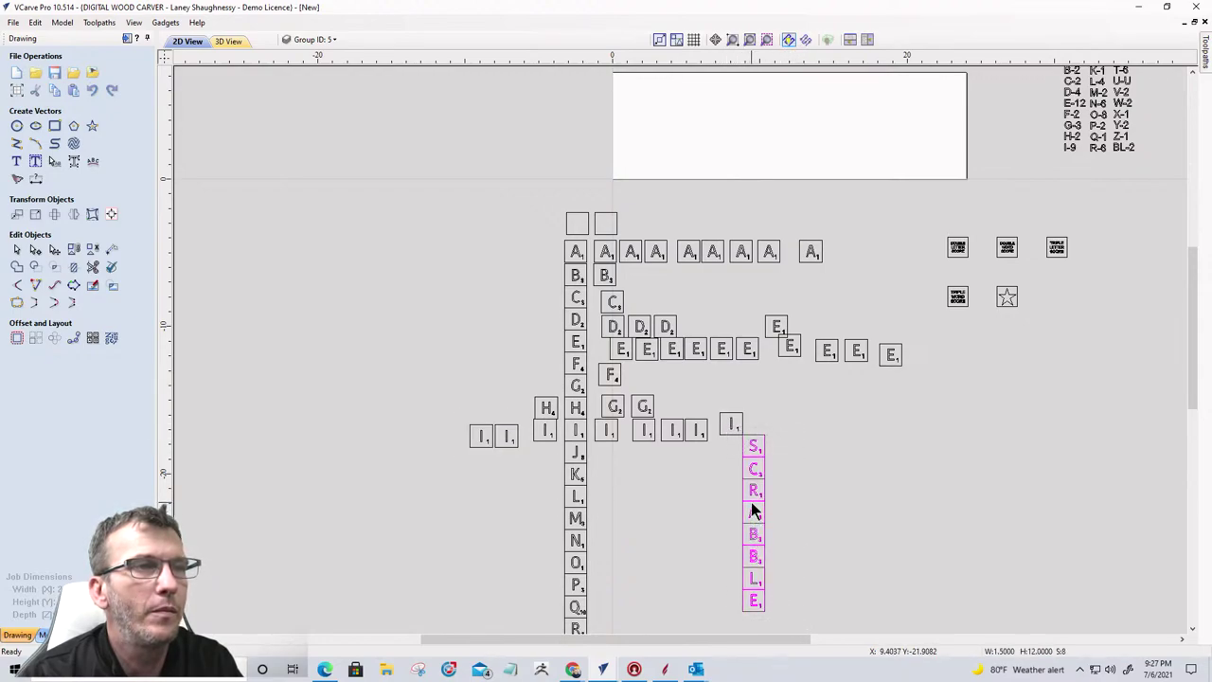
# Step: Move the SCRABBLE word tiles off to the right of the alphabet column
pyautogui.moveTo(753, 493); pyautogui.dragTo(1041, 447)
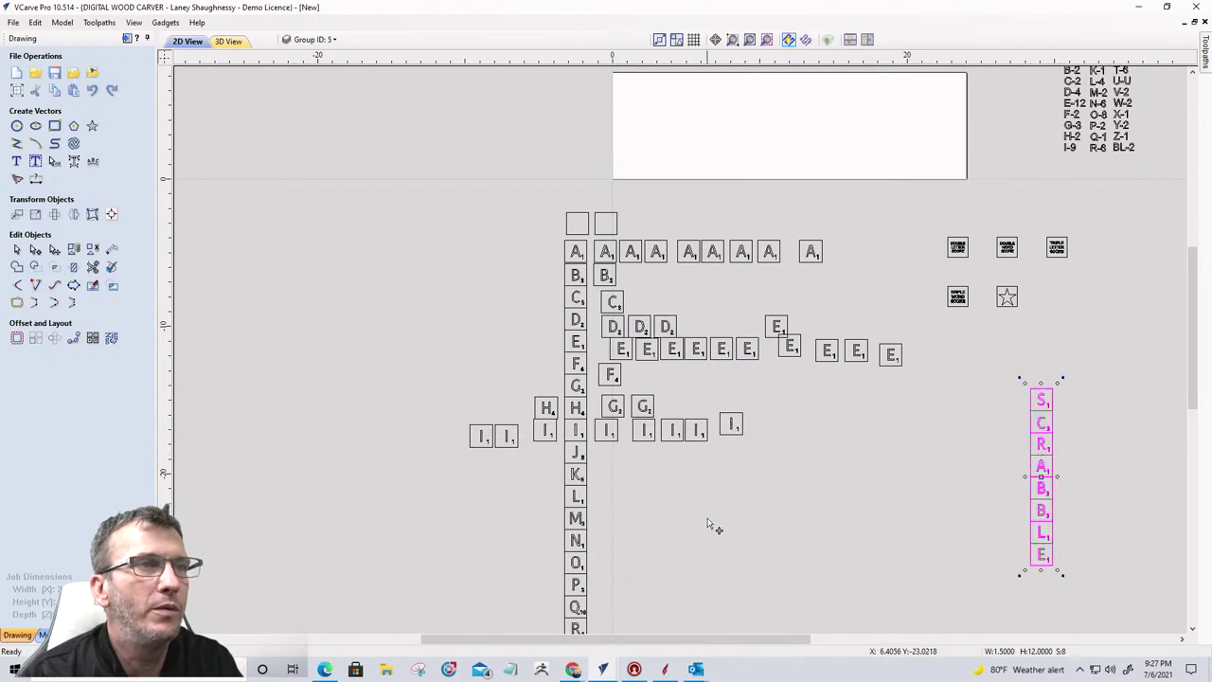
pyautogui.click(769, 461)
pyautogui.scroll(-1, 769, 463)
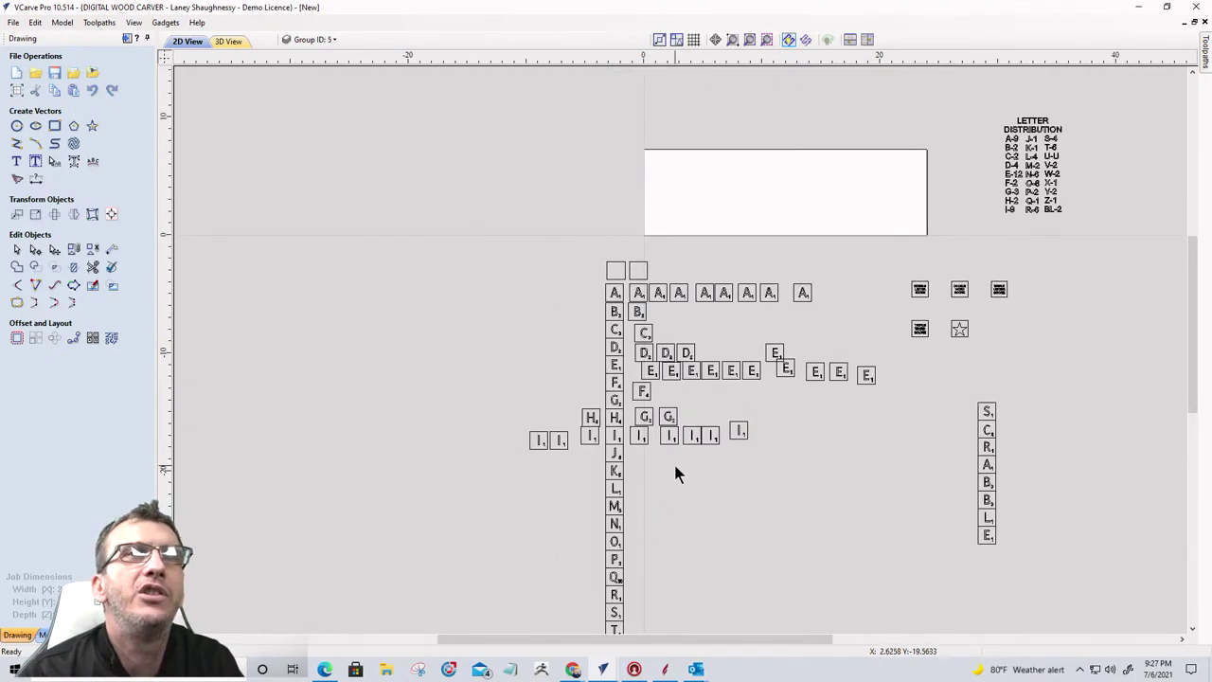
pyautogui.scroll(2, 638, 472)
pyautogui.scroll(-3, 616, 464)
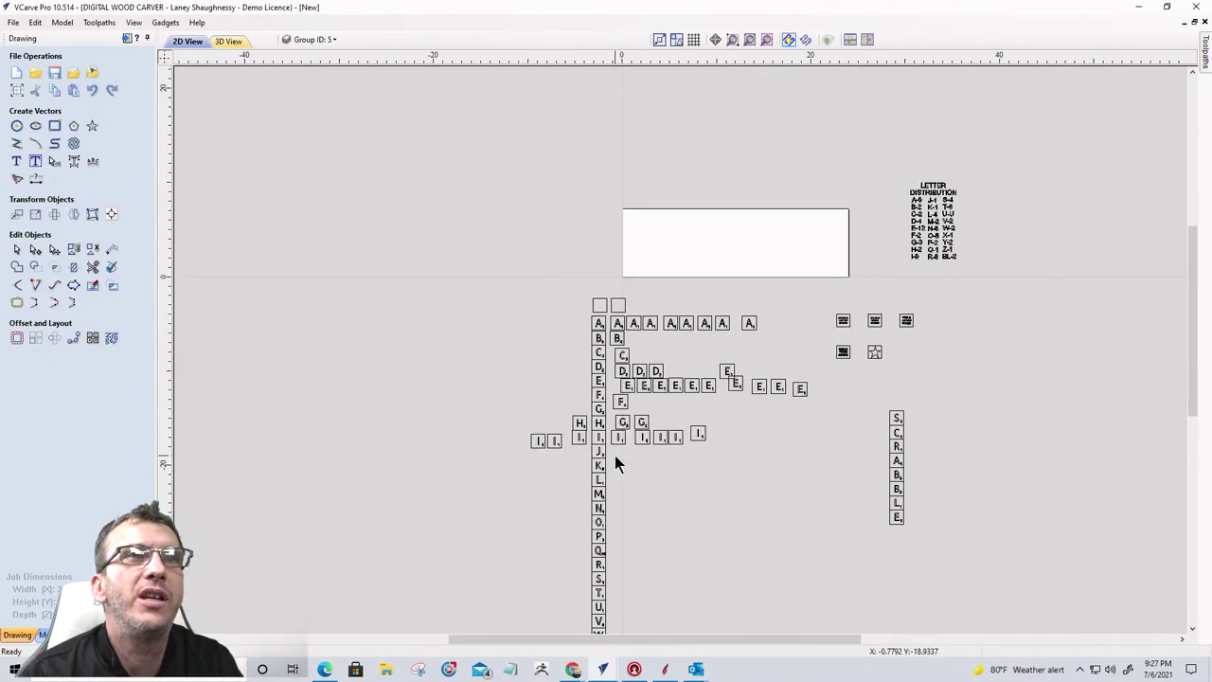
pyautogui.scroll(1, 614, 456)
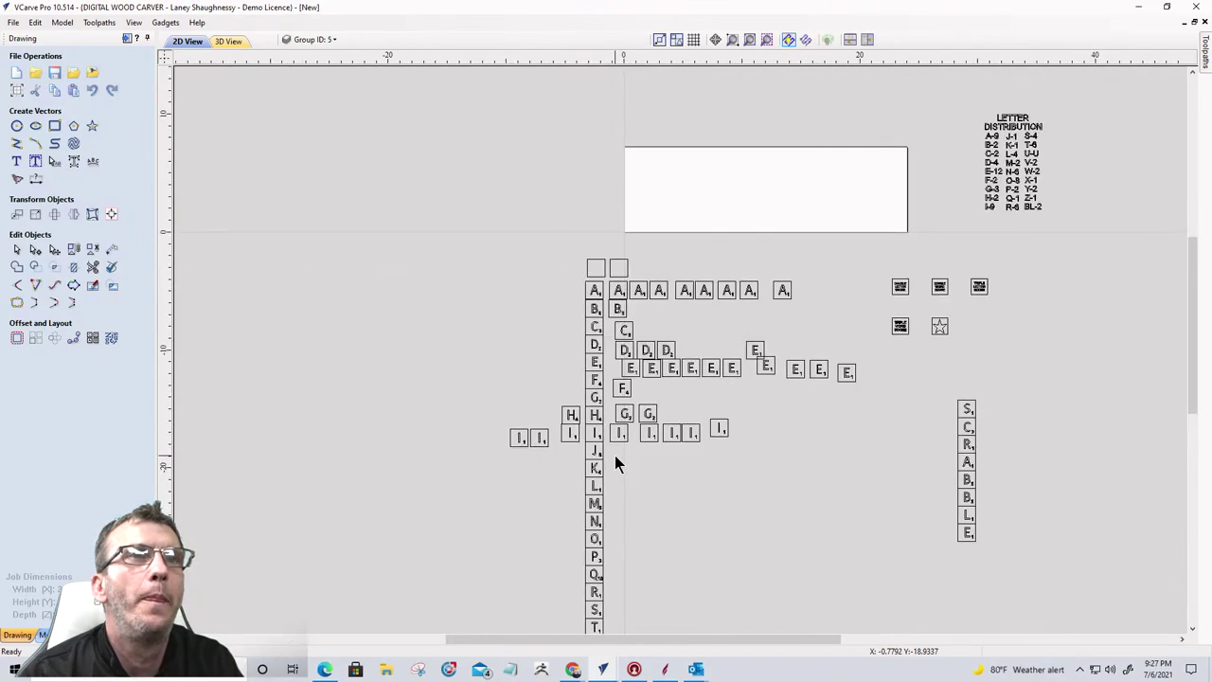
# Step: Copy the L and M tiles out of the column to make four L and two M
pyautogui.click(594, 489)
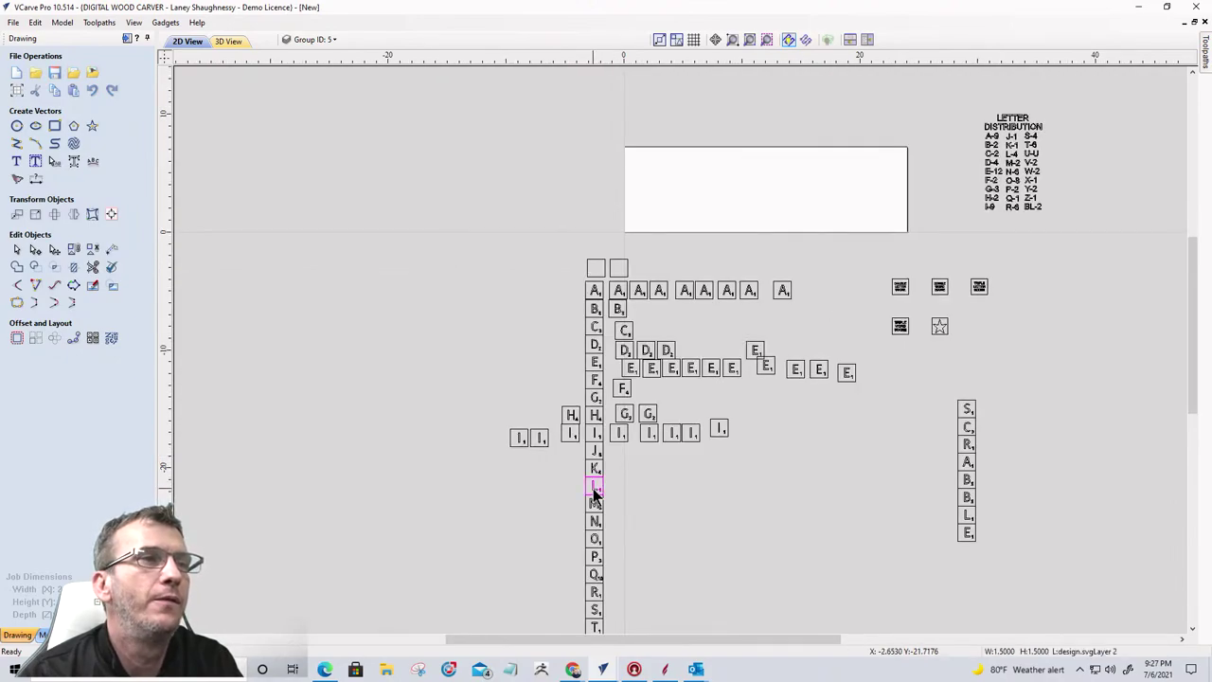
pyautogui.click(595, 487)
pyautogui.moveTo(595, 483); pyautogui.dragTo(689, 489)
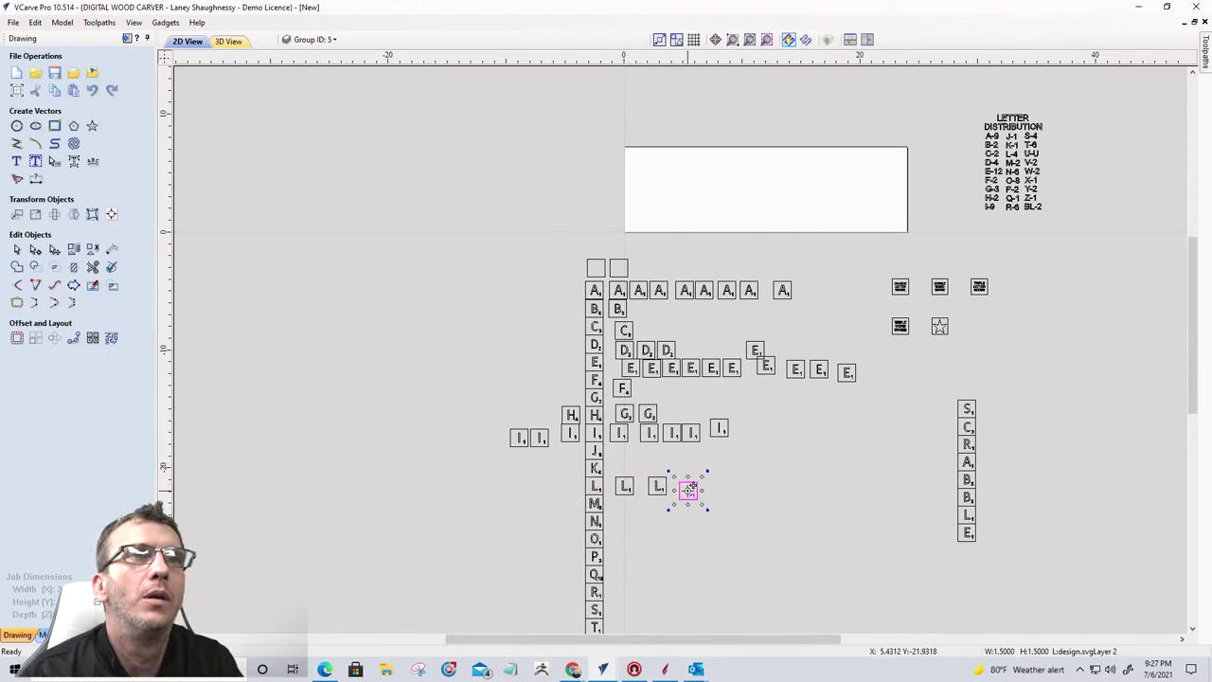
pyautogui.press('Escape')
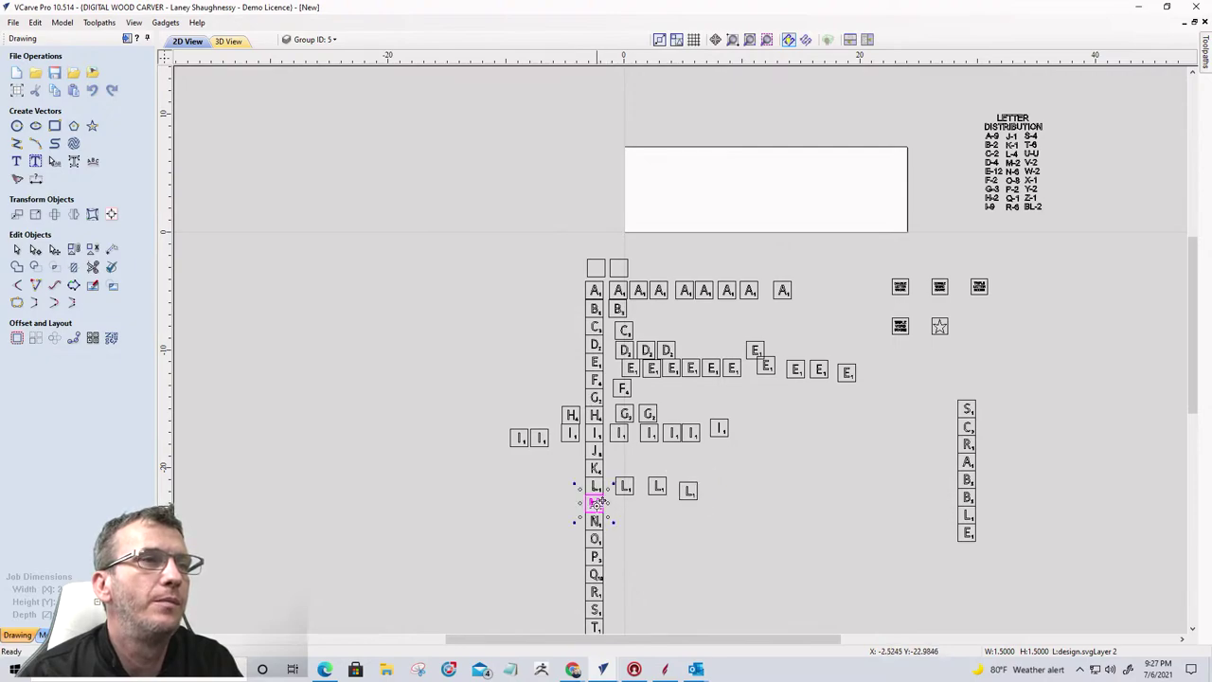
pyautogui.moveTo(596, 505); pyautogui.dragTo(624, 509)
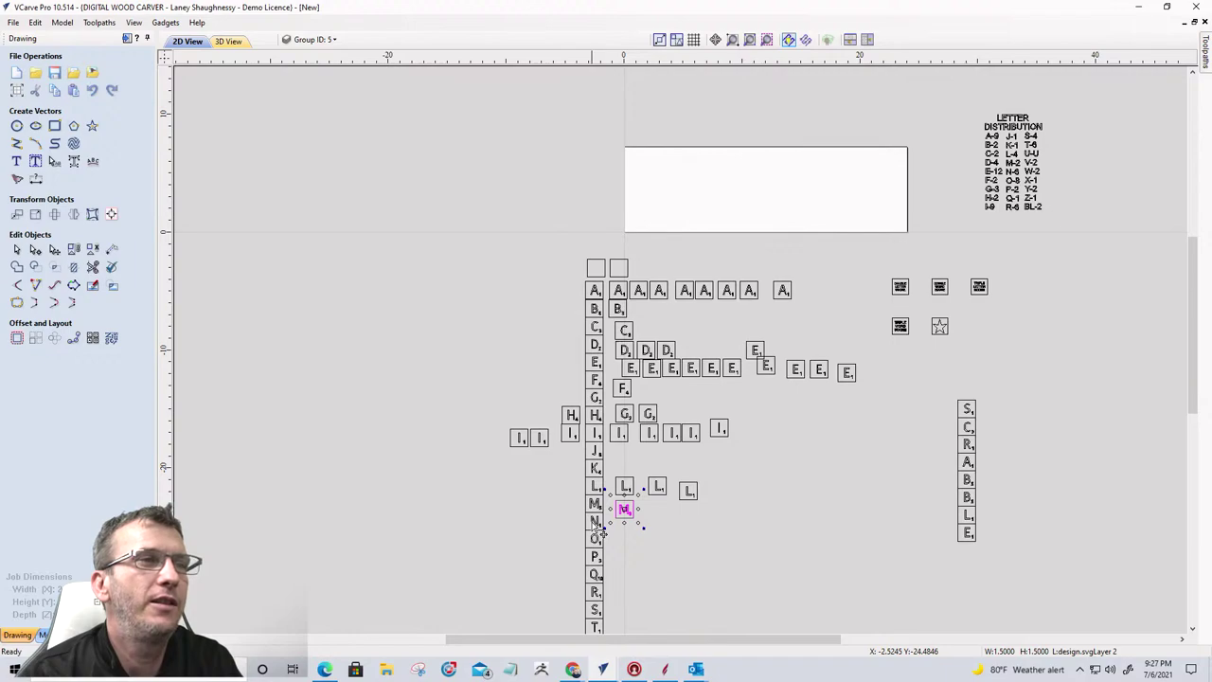
# Step: Duplicate the N tile into a row of six N tiles, undoing an accidental stretch
pyautogui.click(595, 525)
pyautogui.click(594, 522)
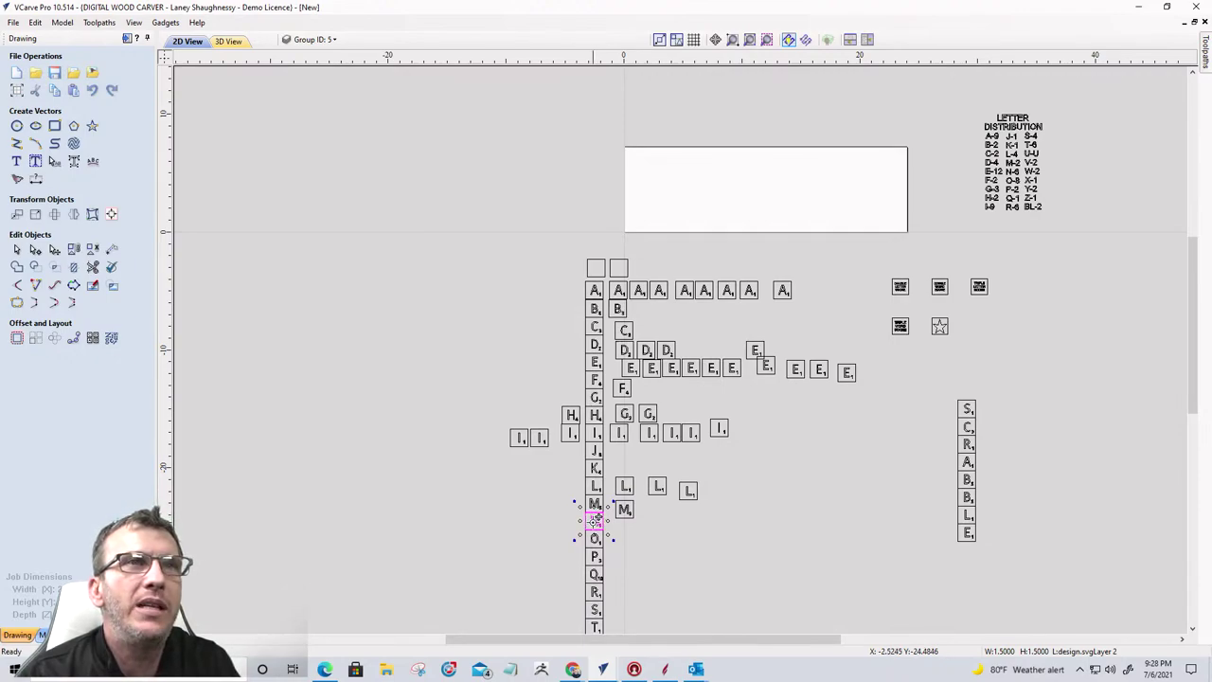
pyautogui.moveTo(593, 520); pyautogui.dragTo(676, 526)
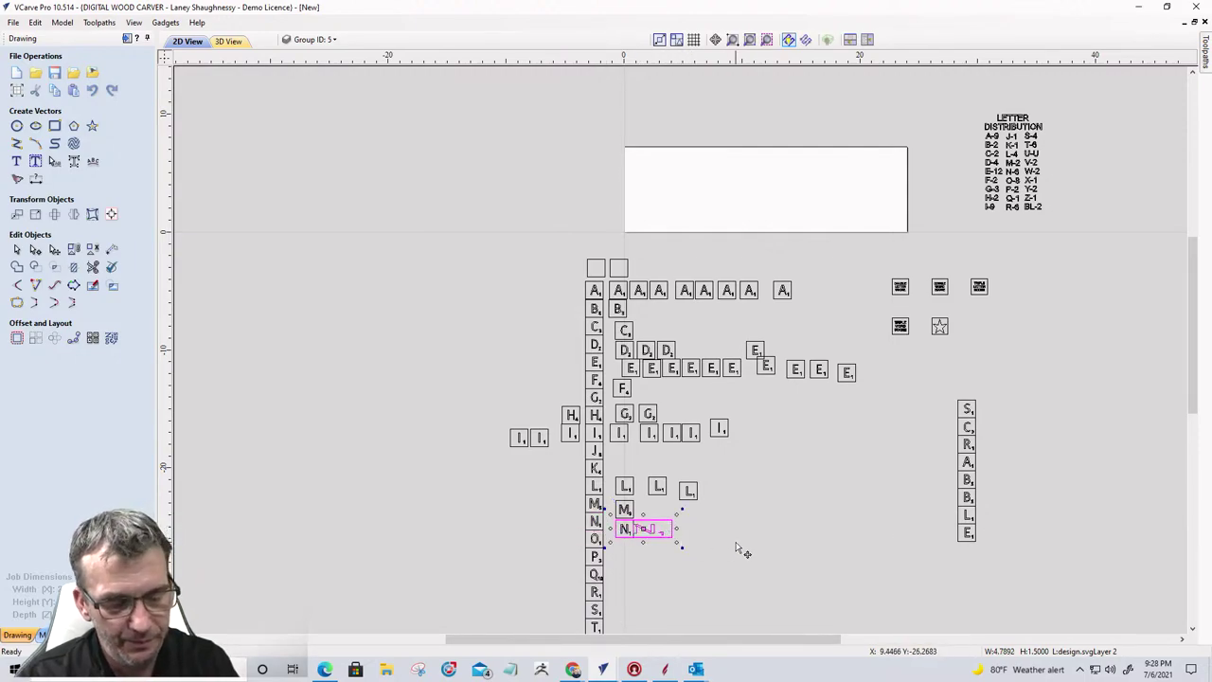
pyautogui.hotkey('ctrl', 'z')
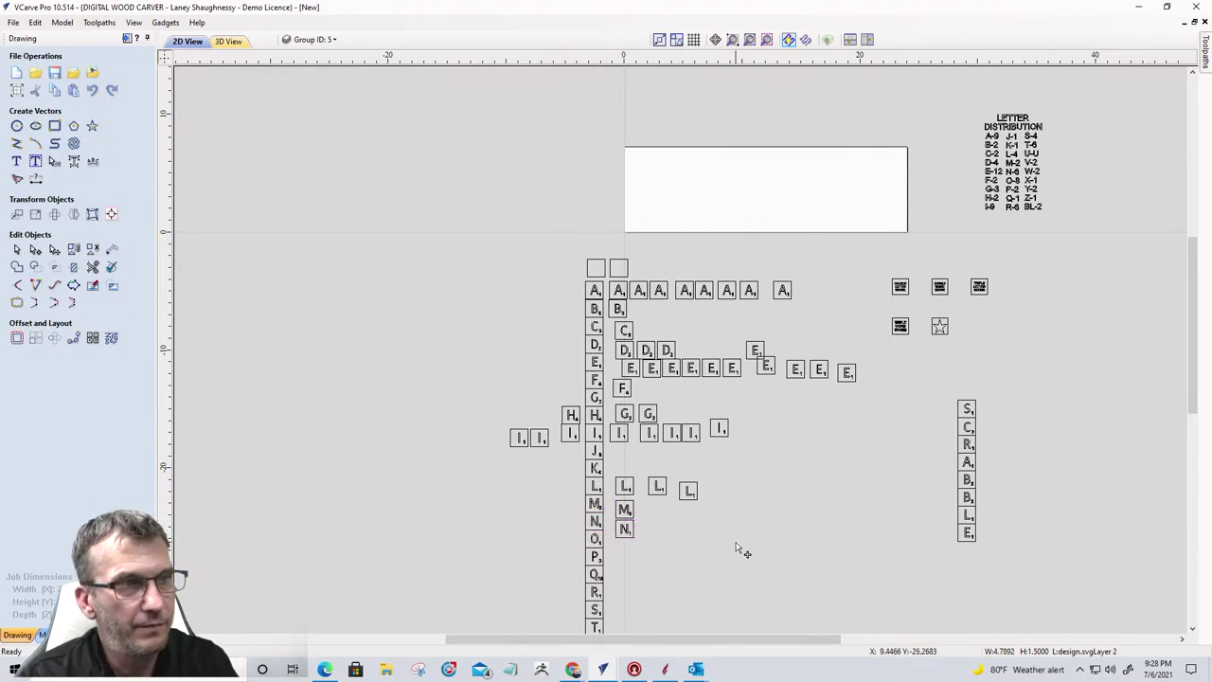
pyautogui.click(627, 530)
pyautogui.moveTo(628, 530); pyautogui.dragTo(751, 528)
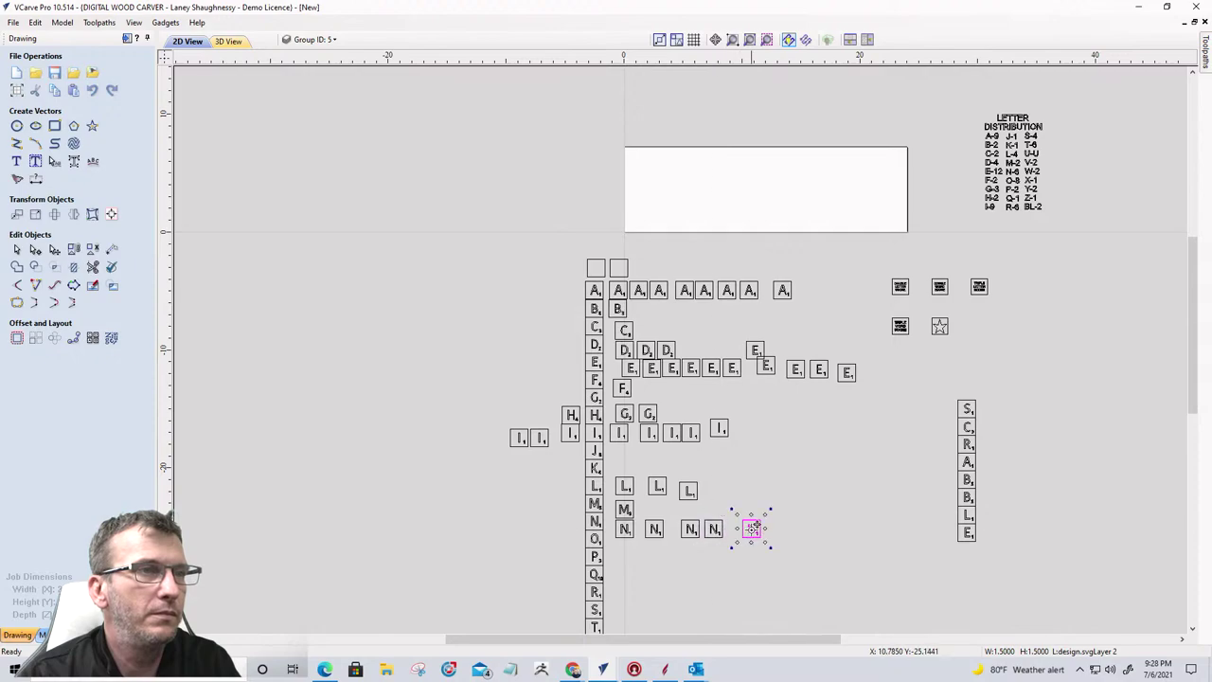
pyautogui.click(594, 544)
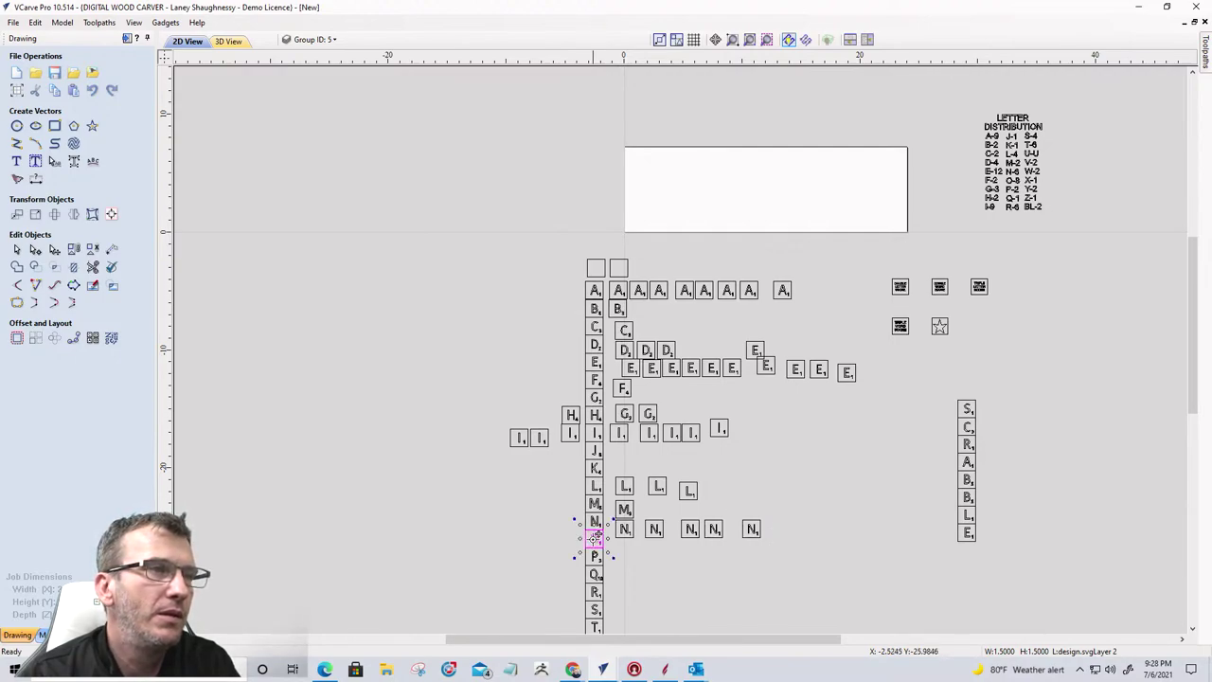
# Step: Add O tile copies to the O row and place a P copy left of the column
pyautogui.moveTo(595, 538); pyautogui.dragTo(670, 556)
pyautogui.moveTo(669, 556); pyautogui.dragTo(843, 556)
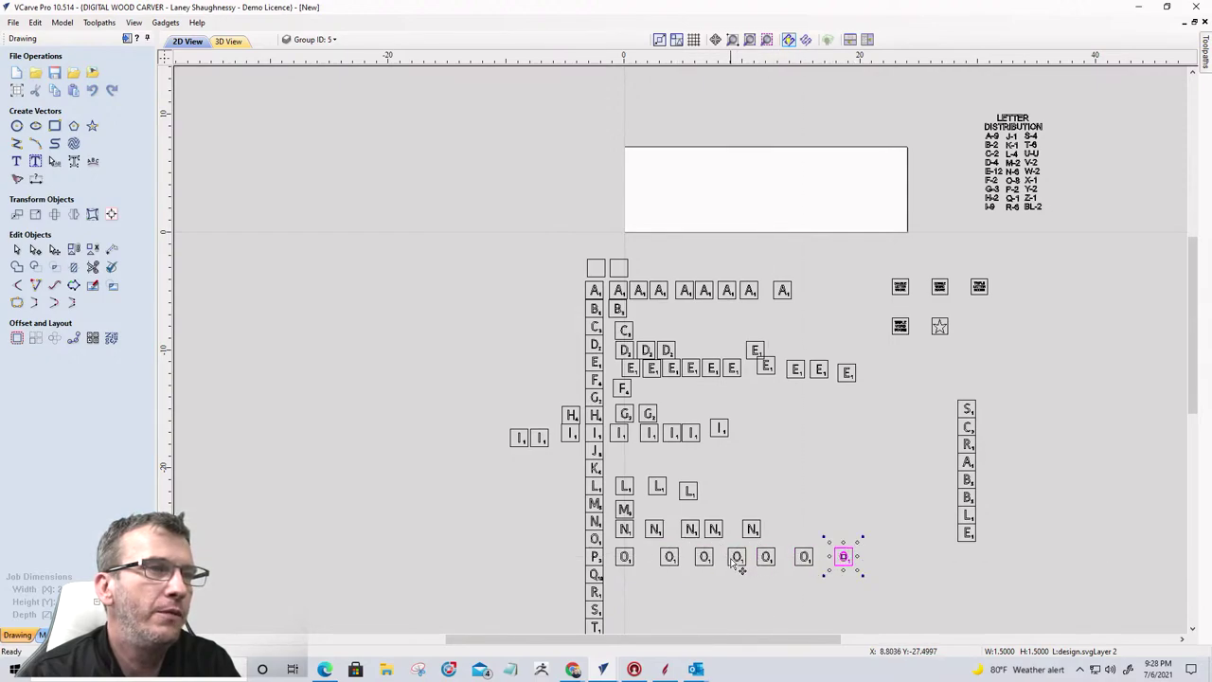
pyautogui.click(593, 563)
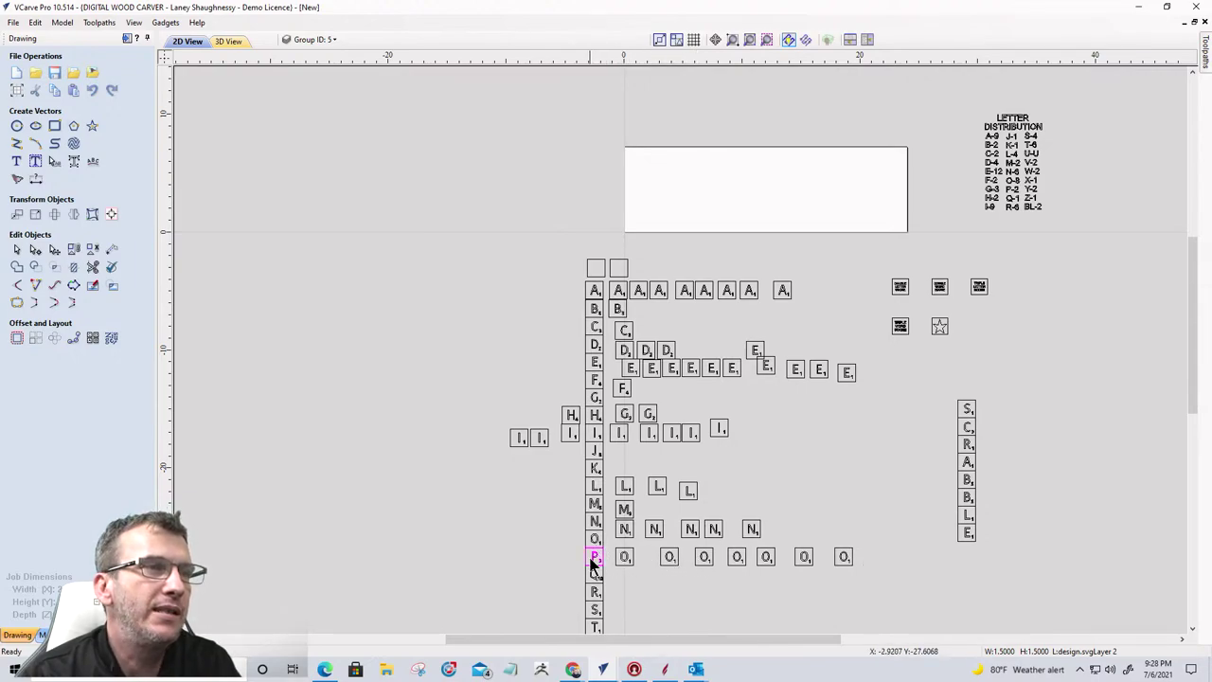
pyautogui.moveTo(594, 565); pyautogui.dragTo(570, 551)
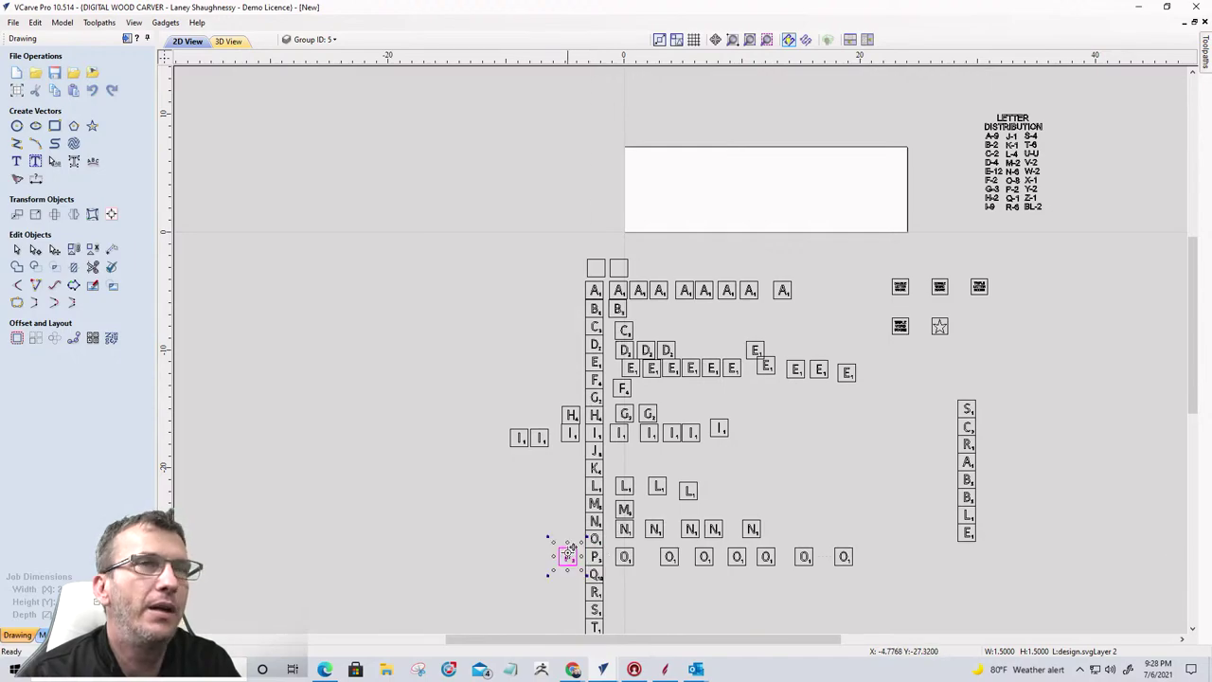
# Step: Add copies of the R tile to its row and S tile copies below it
pyautogui.click(595, 593)
pyautogui.moveTo(594, 595); pyautogui.dragTo(752, 592)
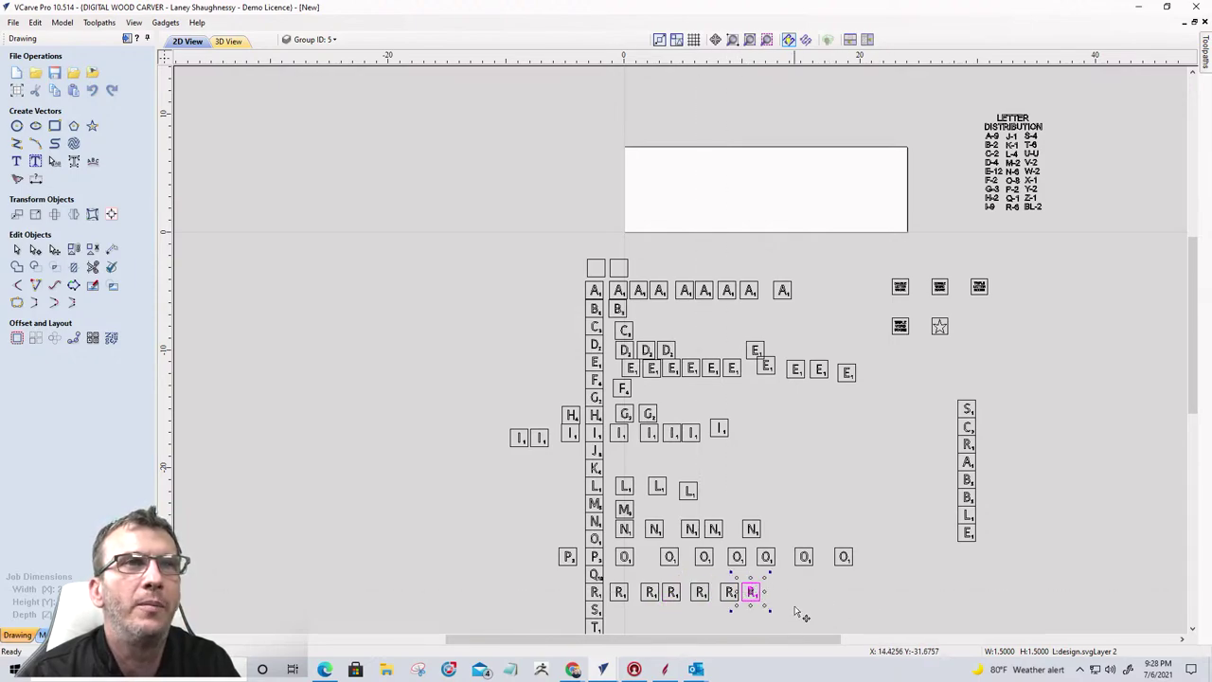
pyautogui.scroll(-2, 706, 557)
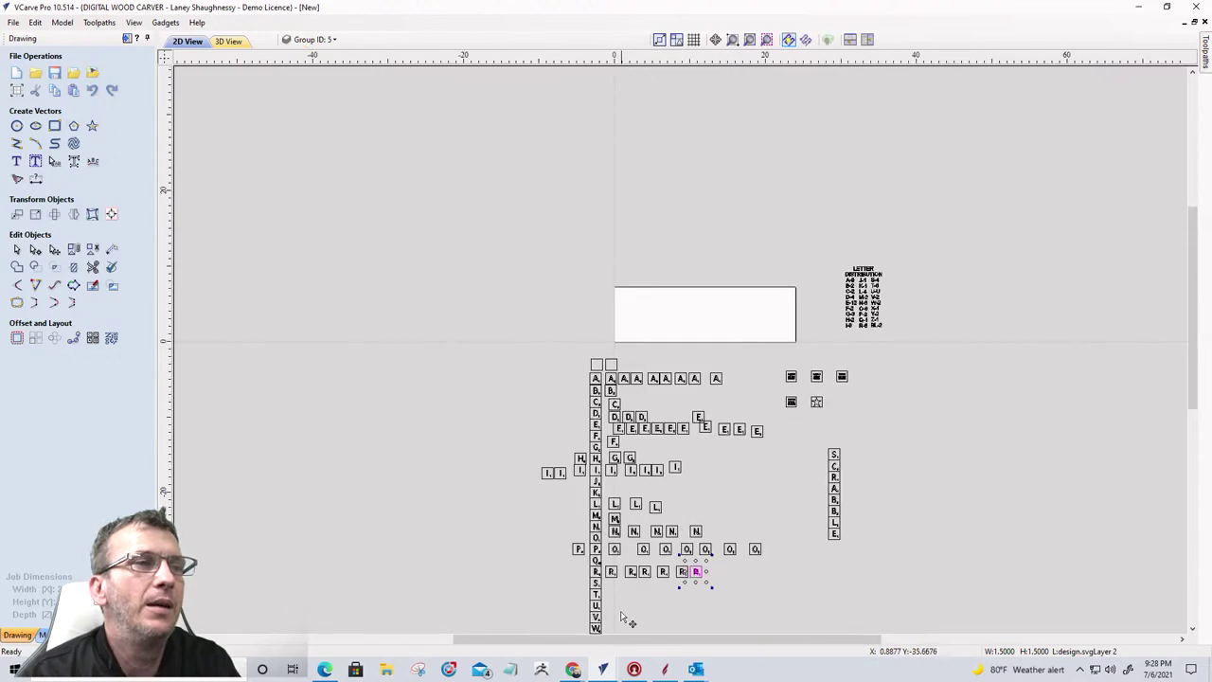
pyautogui.scroll(2, 625, 616)
pyautogui.moveTo(628, 590); pyautogui.dragTo(693, 490, button='middle')
pyautogui.scroll(-3, 688, 494)
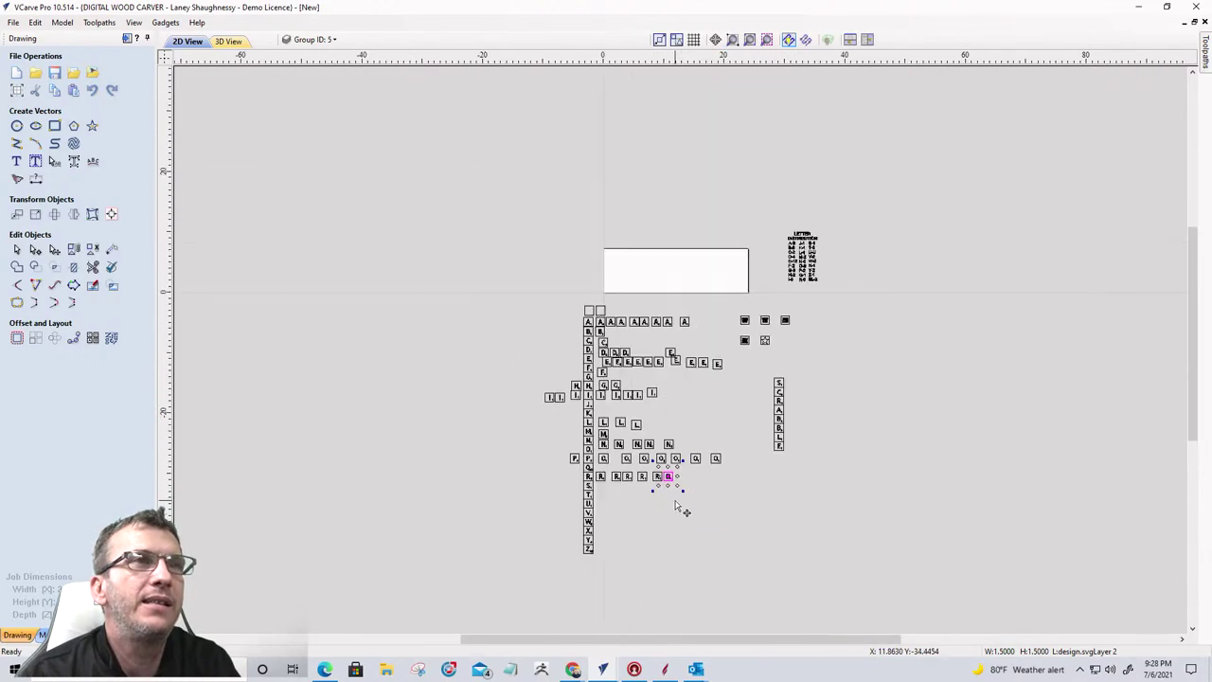
pyautogui.scroll(2, 678, 507)
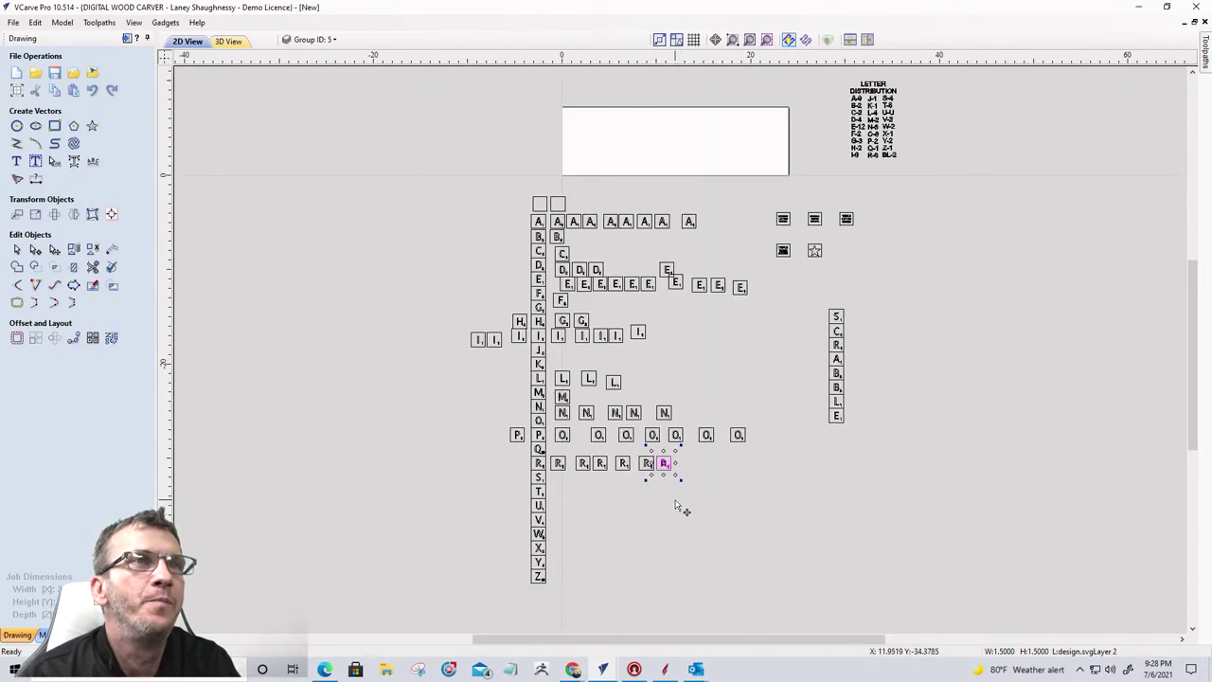
pyautogui.click(537, 484)
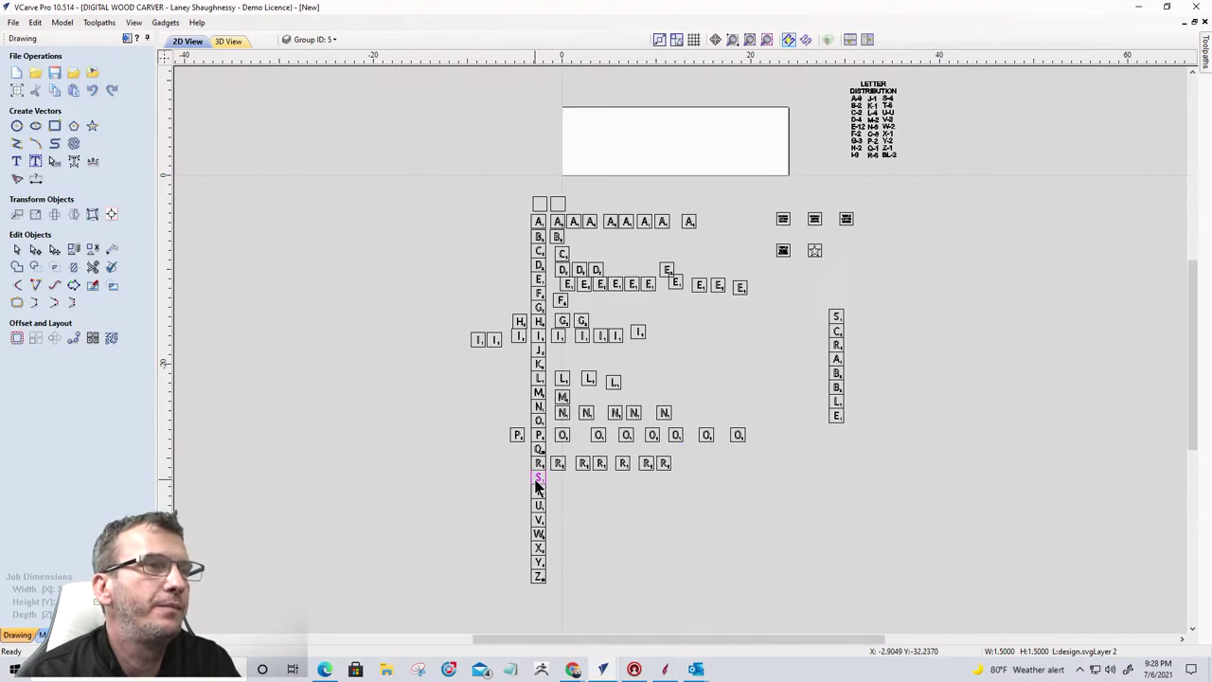
pyautogui.moveTo(539, 481); pyautogui.dragTo(633, 502)
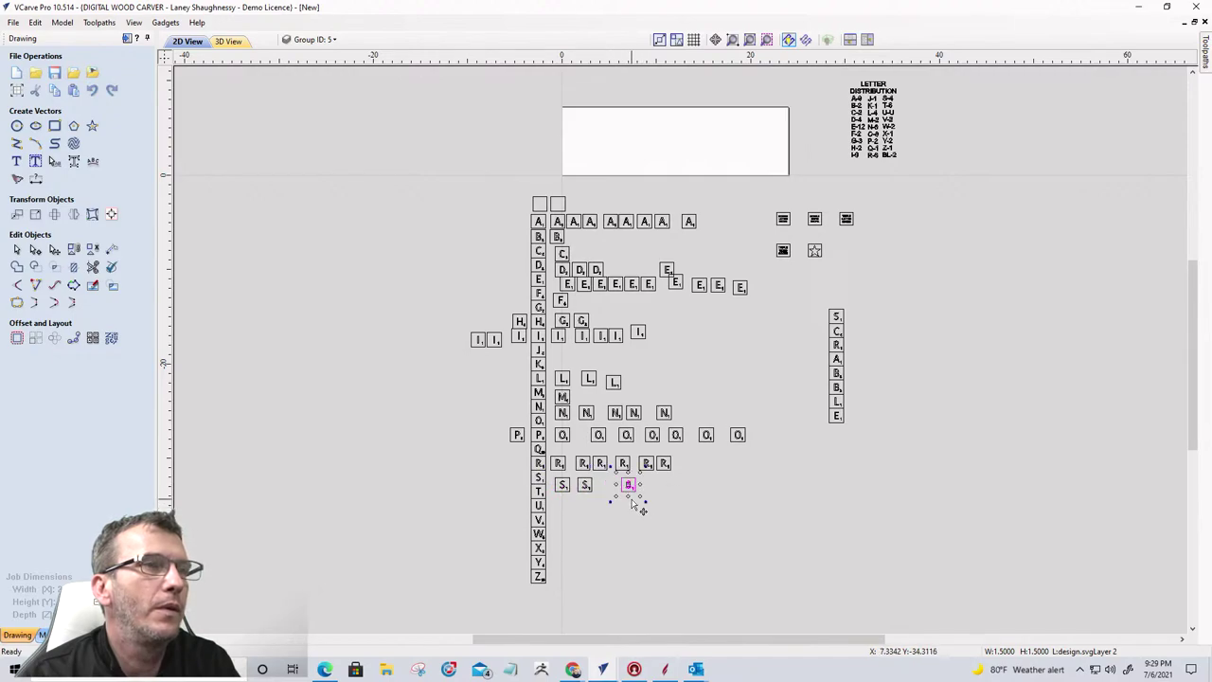
# Step: Add a row of T tile copies under the S tiles
pyautogui.scroll(6, 632, 497)
pyautogui.scroll(-4, 633, 483)
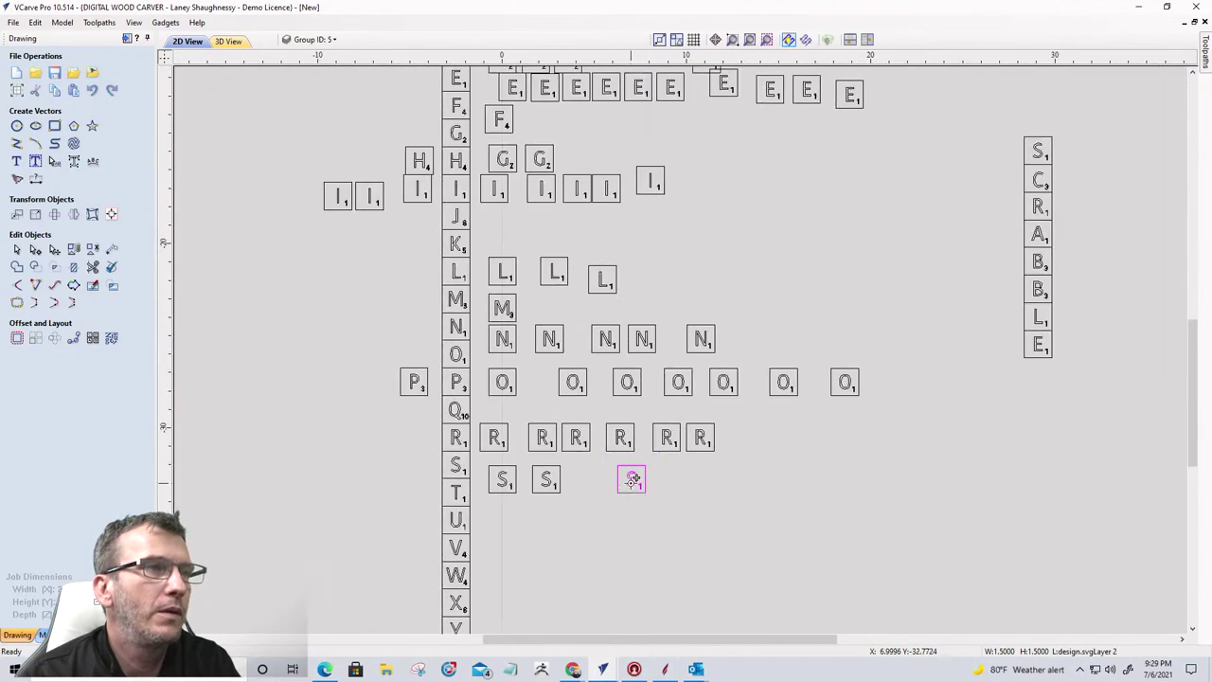
pyautogui.scroll(-5, 592, 492)
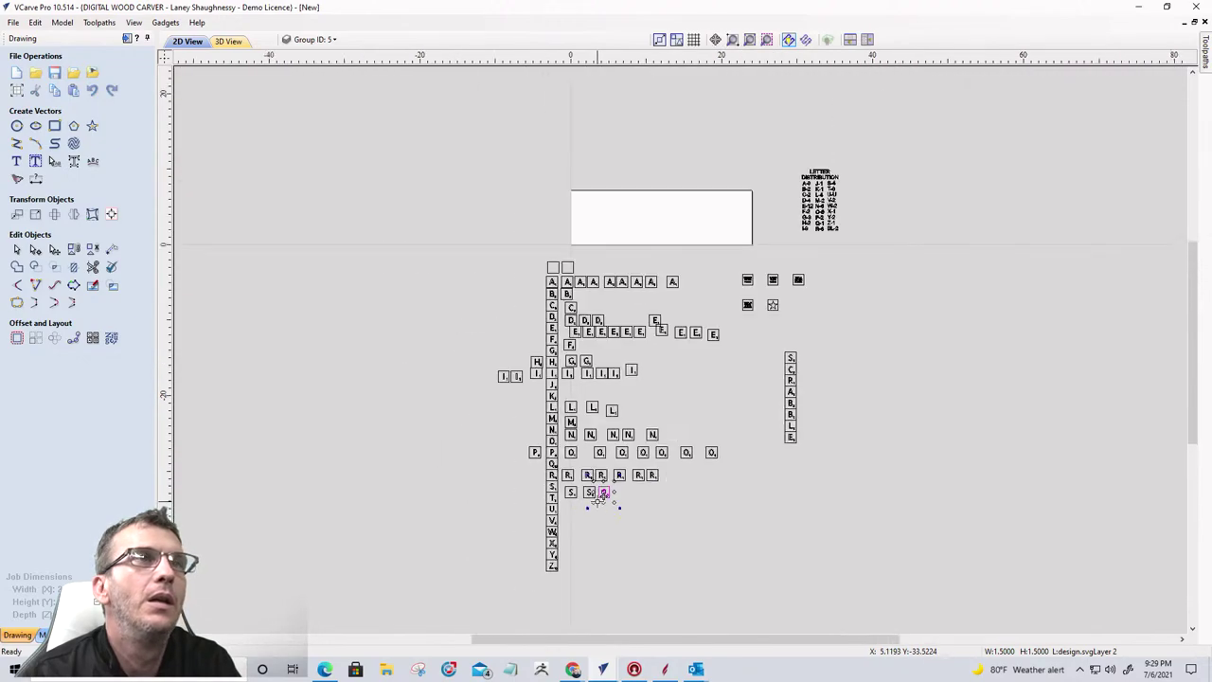
pyautogui.scroll(1, 599, 500)
pyautogui.scroll(2, 601, 502)
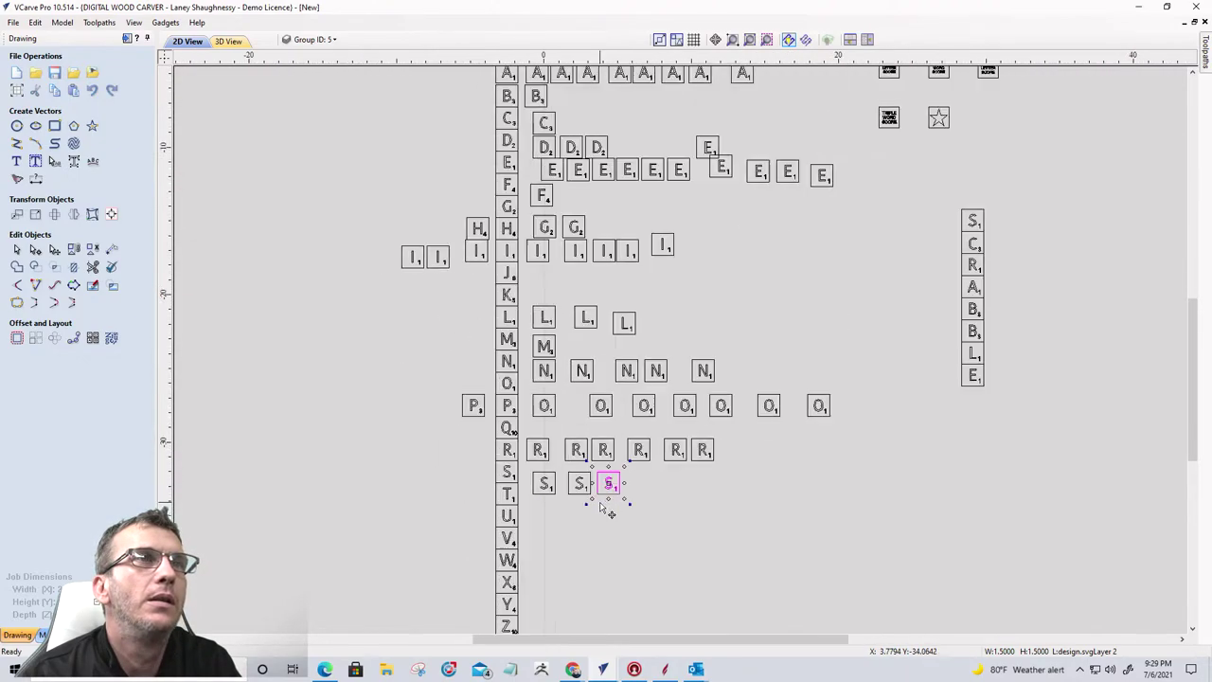
pyautogui.scroll(-4, 625, 500)
pyautogui.scroll(7, 925, 224)
pyautogui.scroll(-5, 881, 293)
pyautogui.scroll(-3, 966, 151)
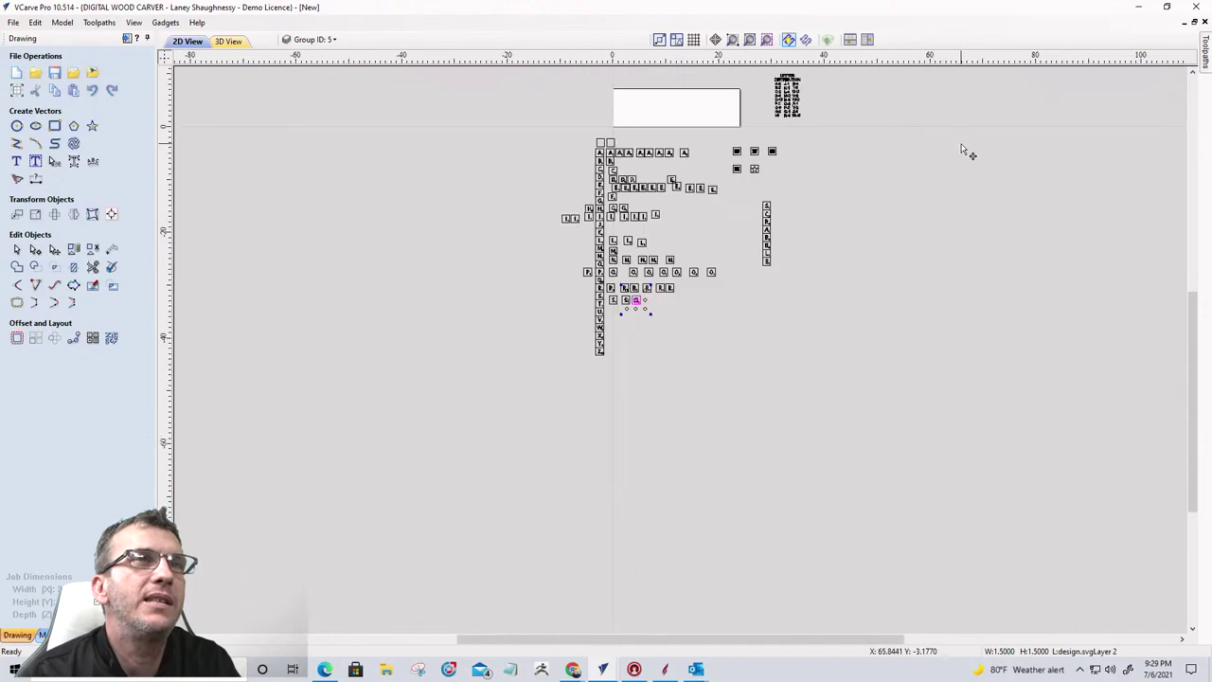
pyautogui.scroll(6, 829, 138)
pyautogui.scroll(3, 830, 139)
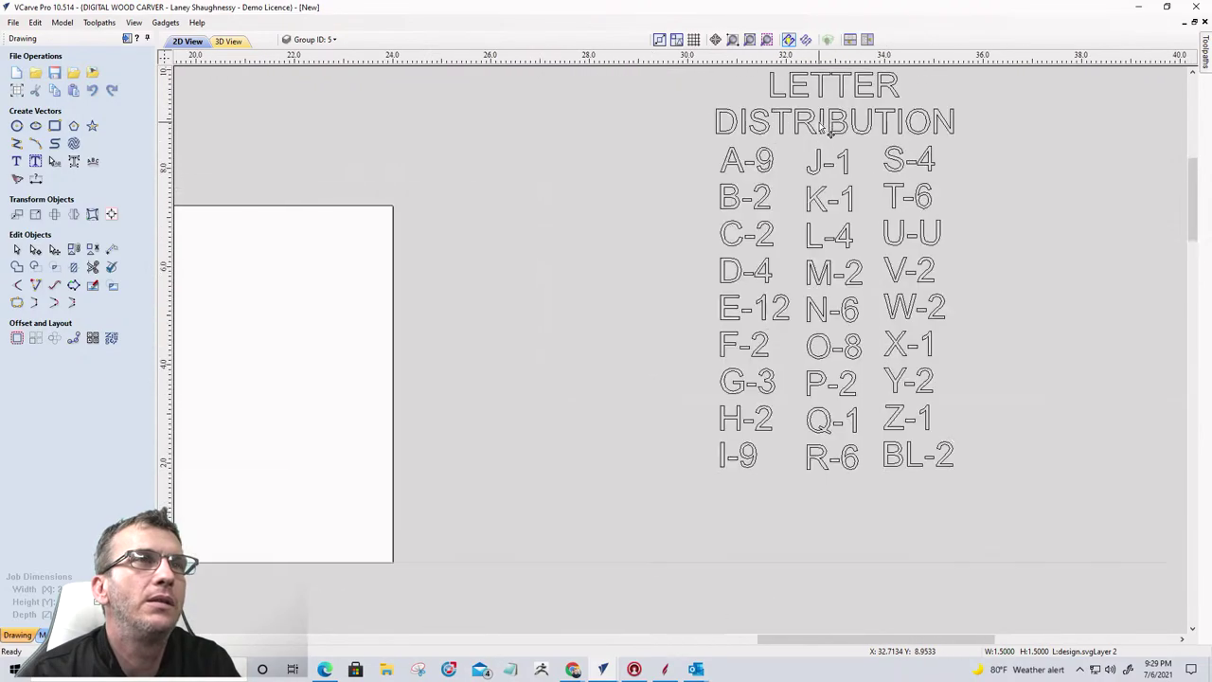
pyautogui.scroll(-3, 831, 132)
pyautogui.scroll(4, 857, 175)
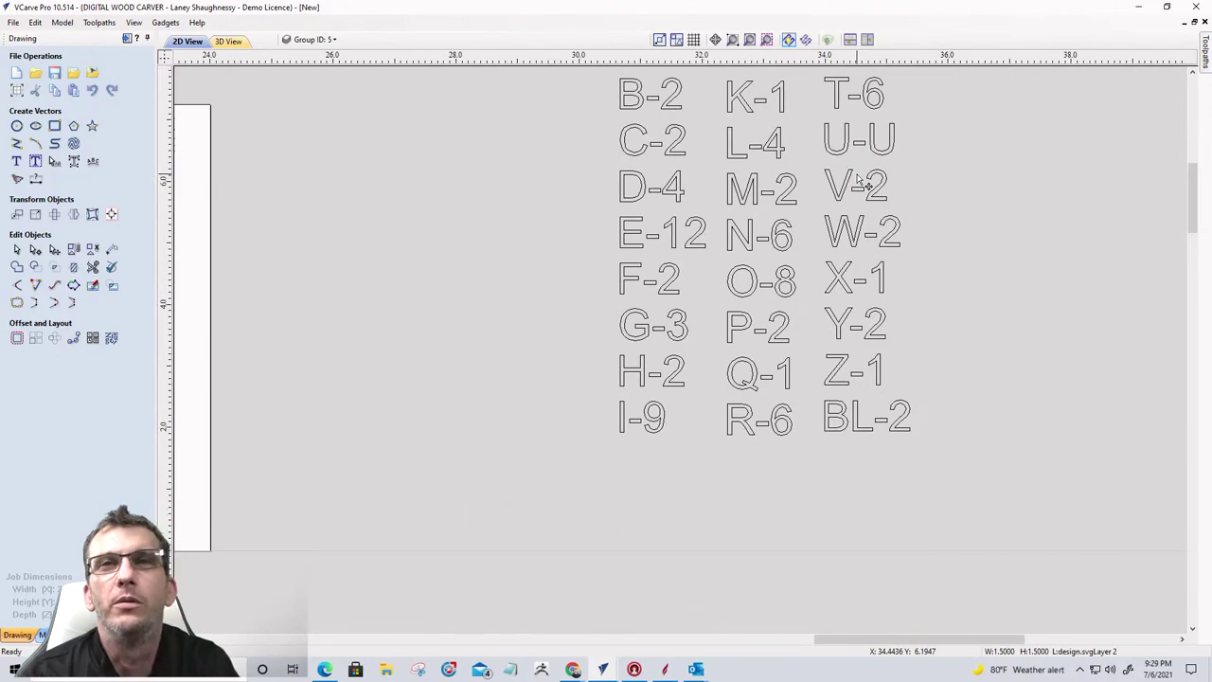
pyautogui.scroll(-3, 1014, 199)
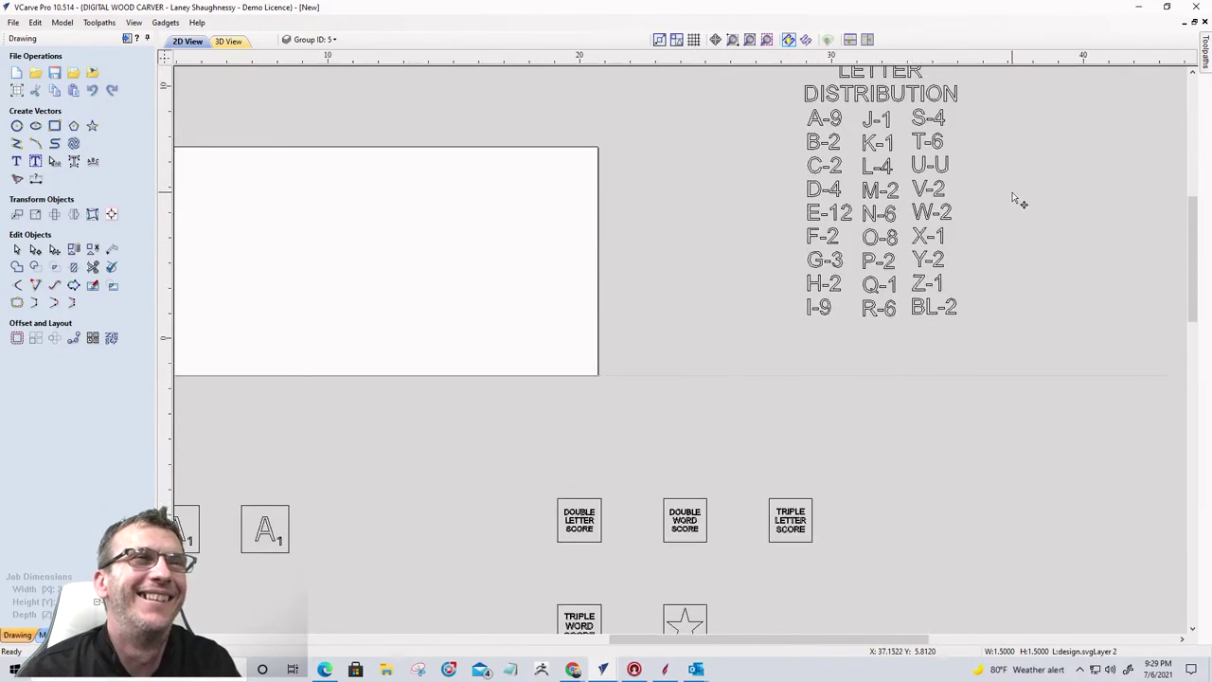
pyautogui.scroll(-2, 1011, 201)
pyautogui.scroll(-2, 576, 311)
pyautogui.scroll(-1, 571, 568)
pyautogui.scroll(3, 592, 547)
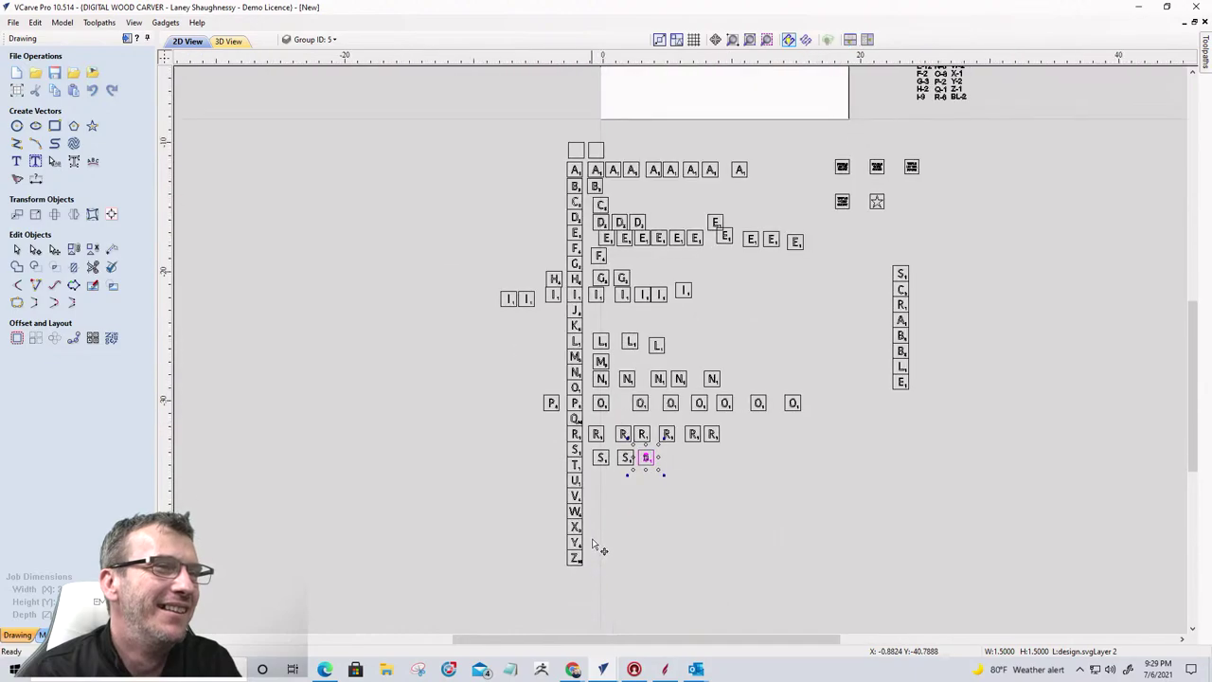
pyautogui.scroll(1, 594, 546)
pyautogui.click(570, 453)
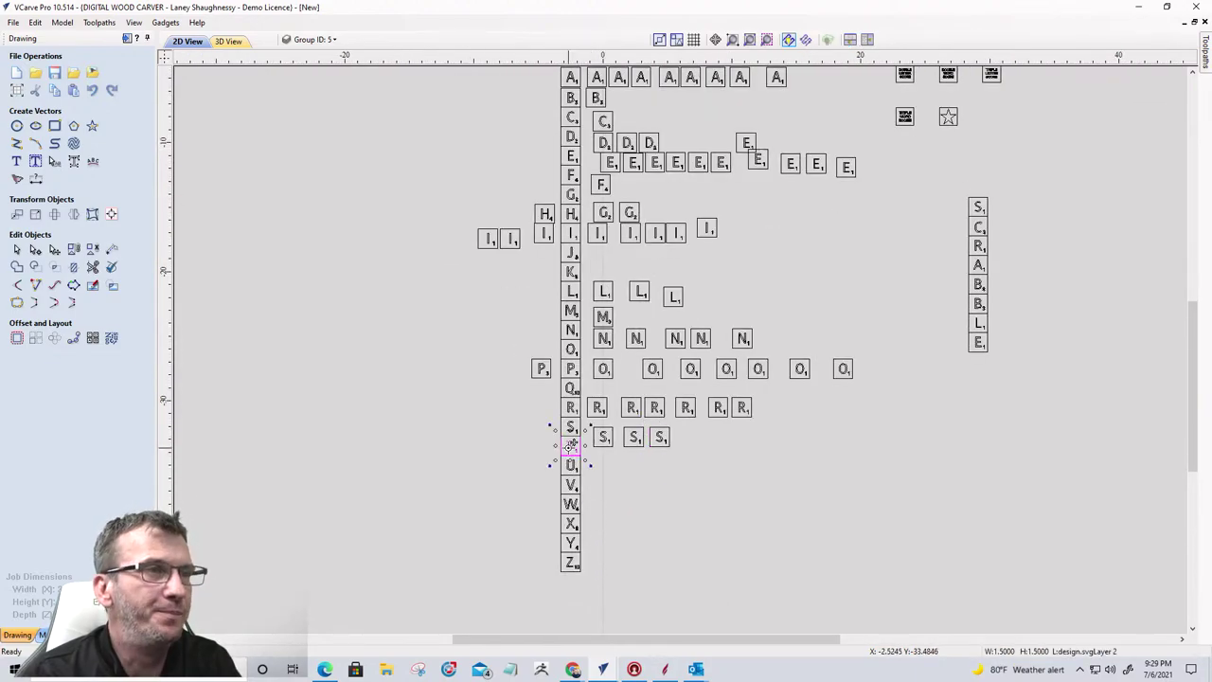
pyautogui.moveTo(570, 447); pyautogui.dragTo(779, 461)
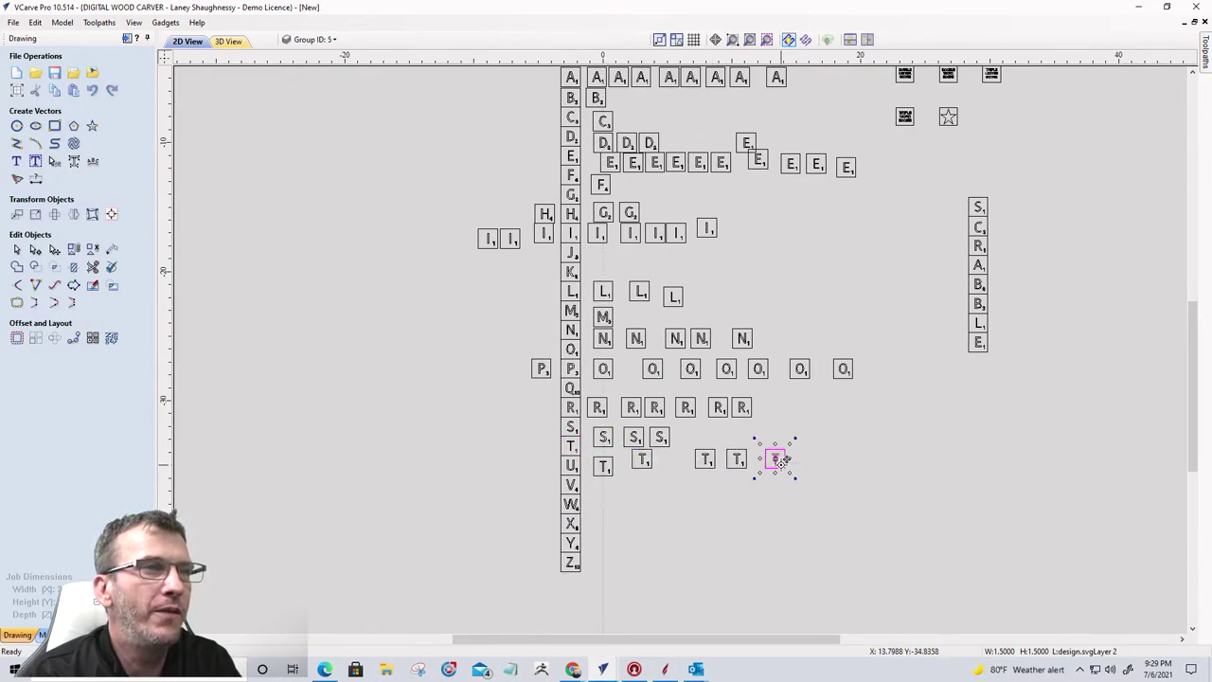
# Step: Add U tile copies, plus one extra V, W and Y tile left of the column
pyautogui.scroll(-6, 754, 476)
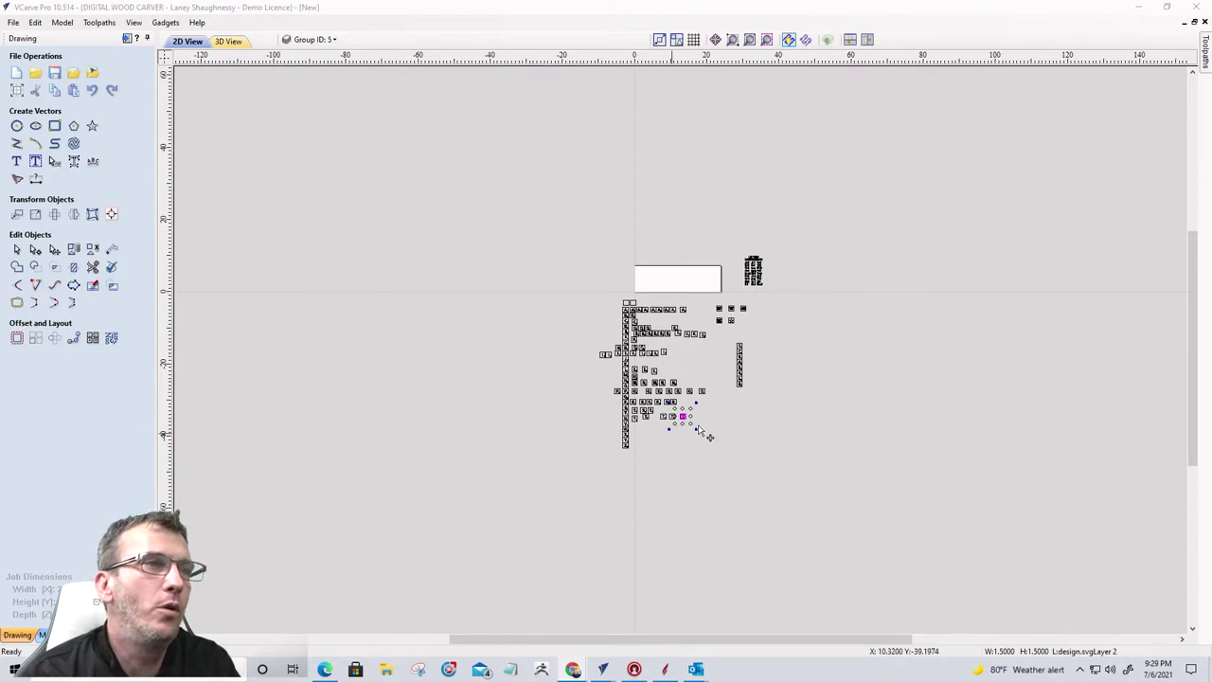
pyautogui.scroll(5, 652, 431)
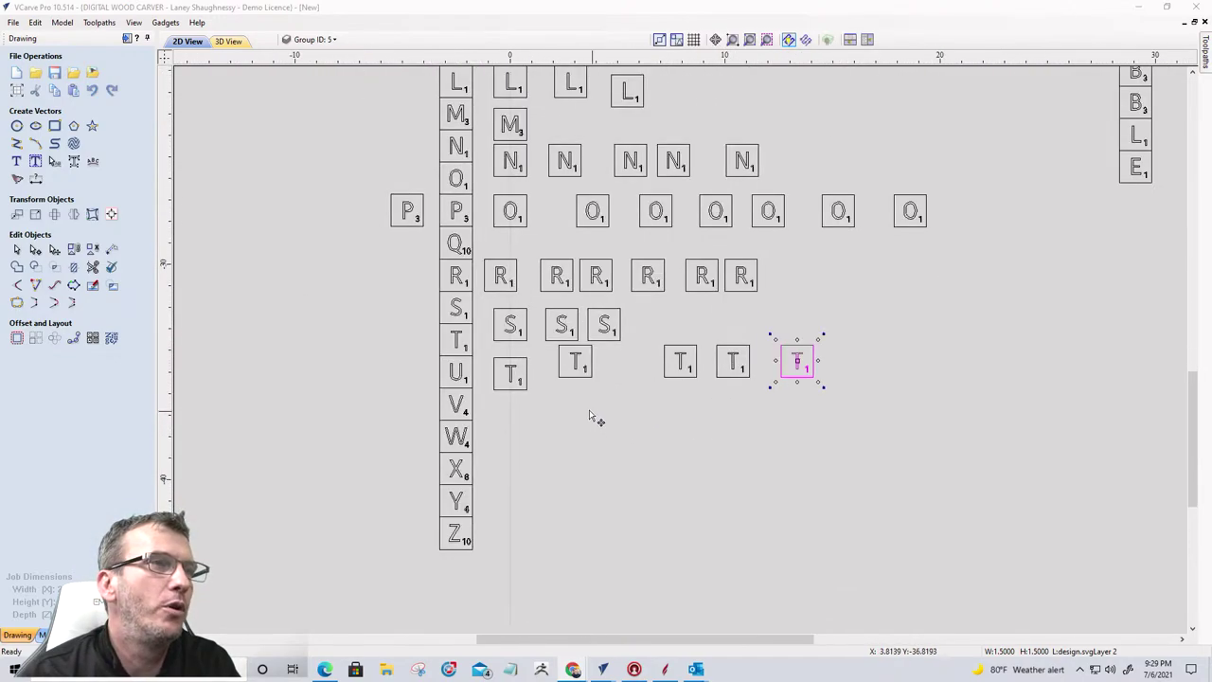
pyautogui.click(452, 384)
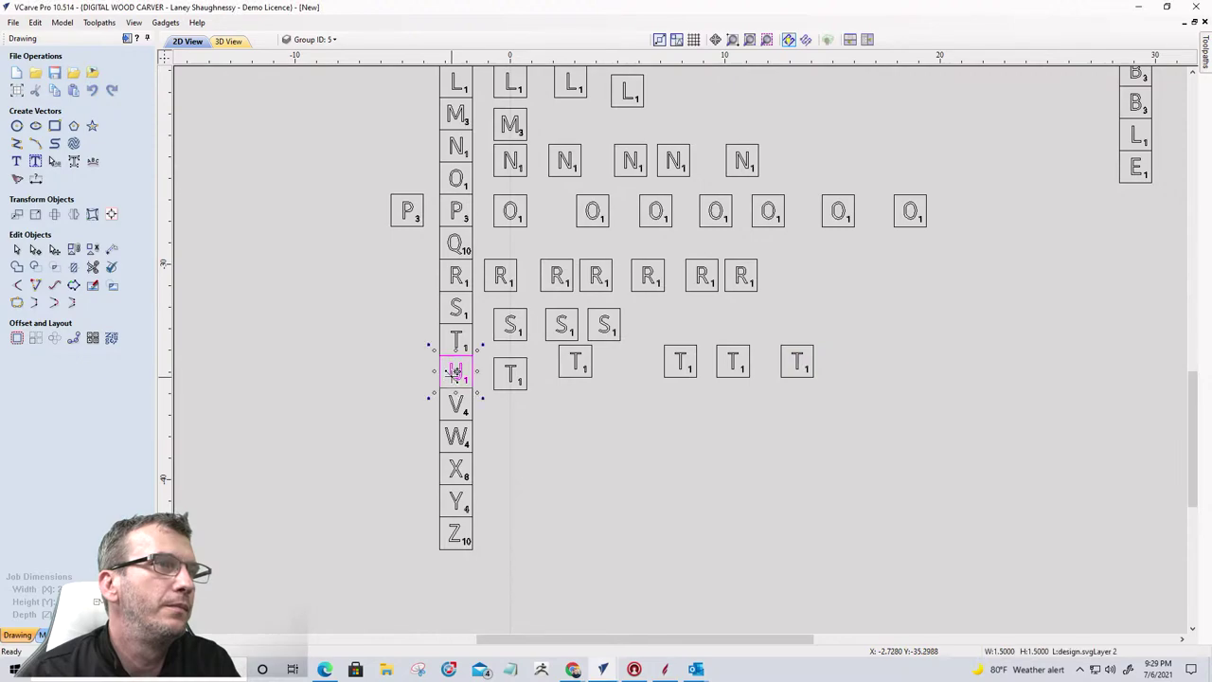
pyautogui.moveTo(455, 379); pyautogui.dragTo(613, 413)
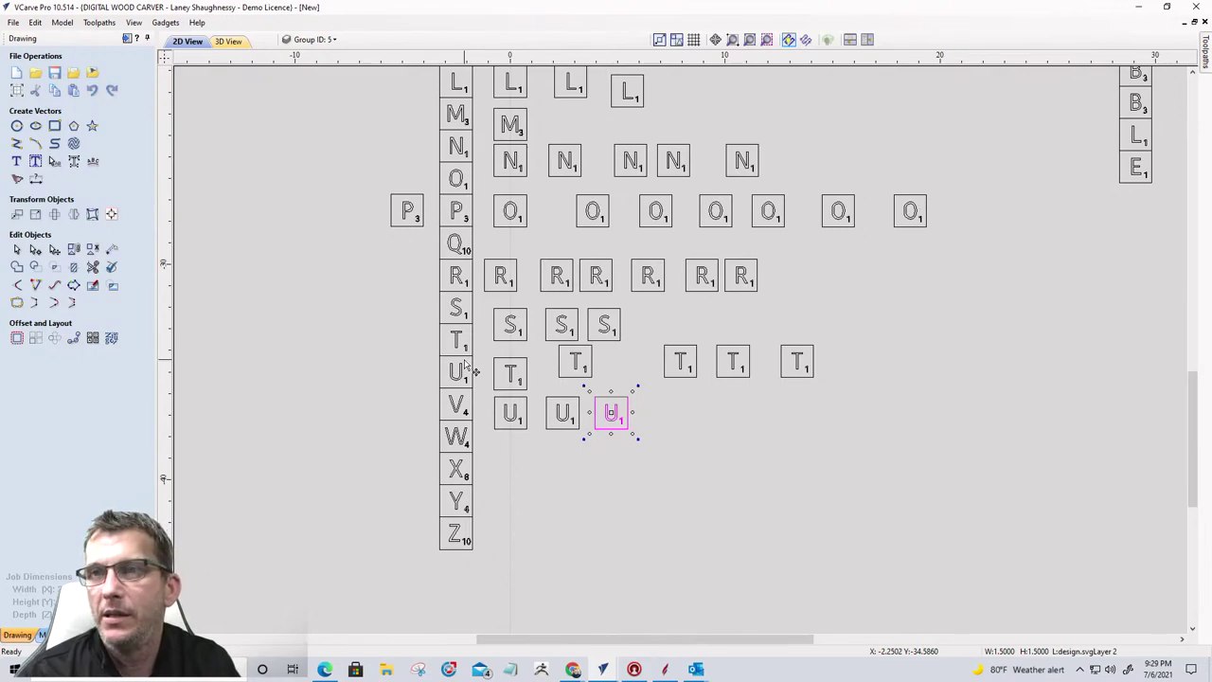
pyautogui.click(458, 408)
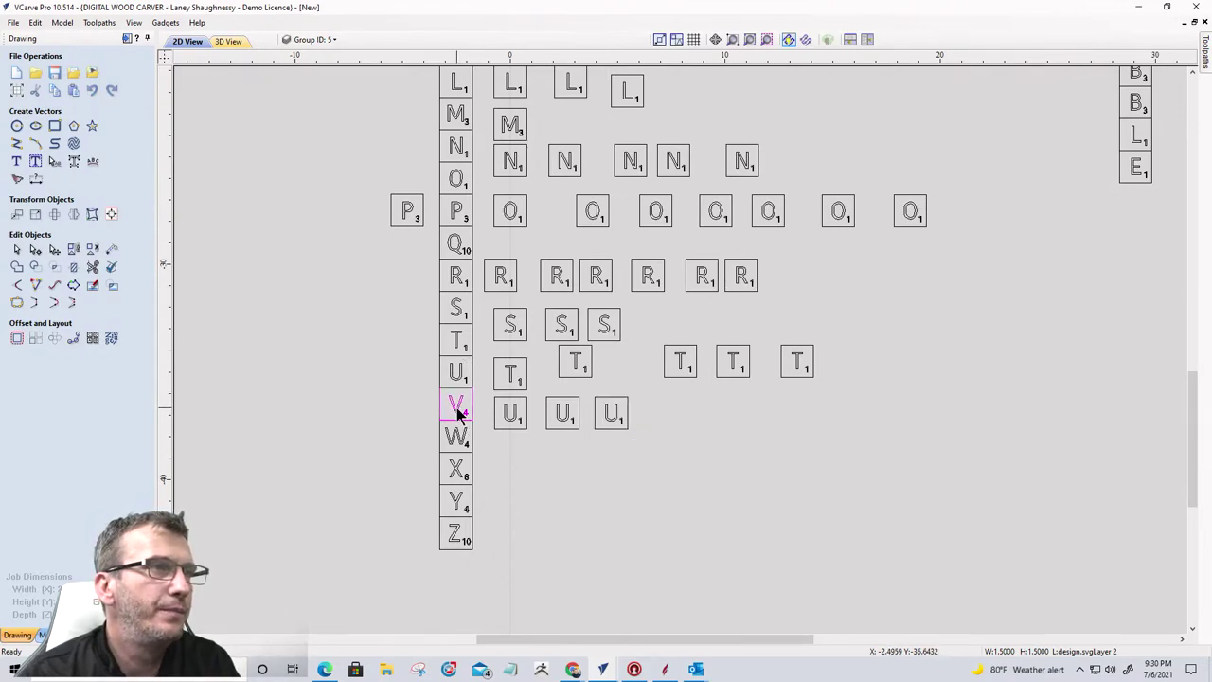
pyautogui.keyDown('ctrl'); pyautogui.moveTo(458, 408); pyautogui.dragTo(417, 403); pyautogui.keyUp('ctrl')
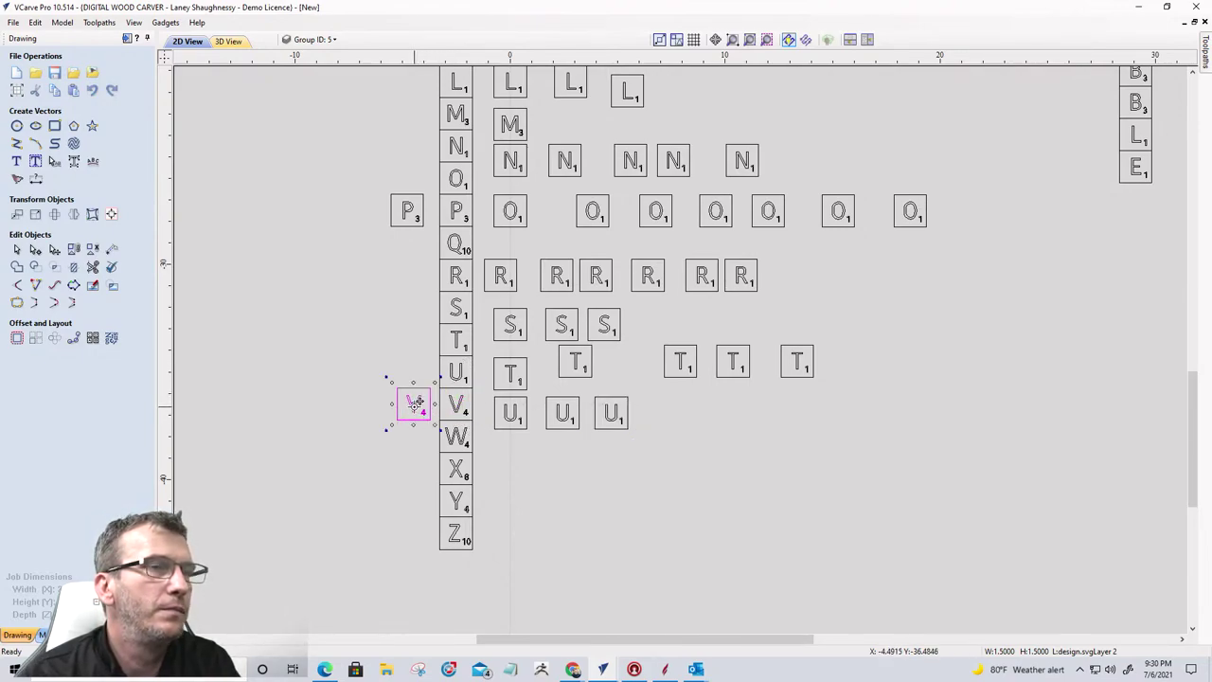
pyautogui.click(454, 443)
pyautogui.keyDown('ctrl'); pyautogui.moveTo(454, 443); pyautogui.dragTo(411, 443); pyautogui.keyUp('ctrl')
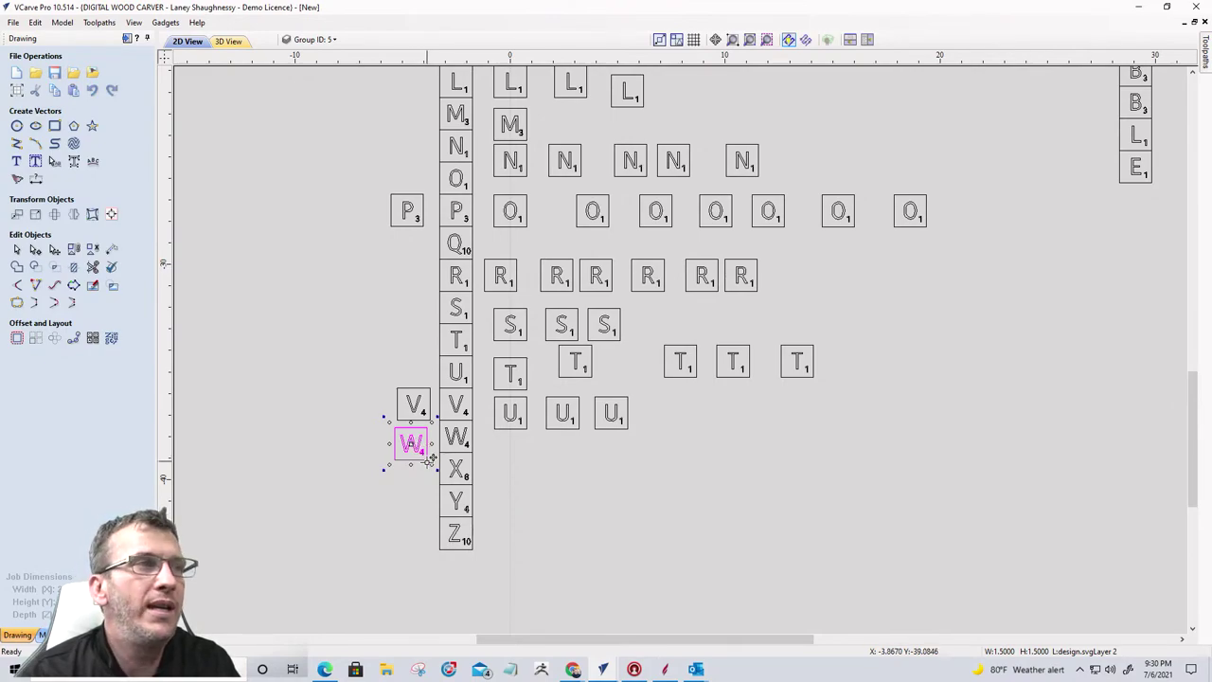
pyautogui.click(454, 505)
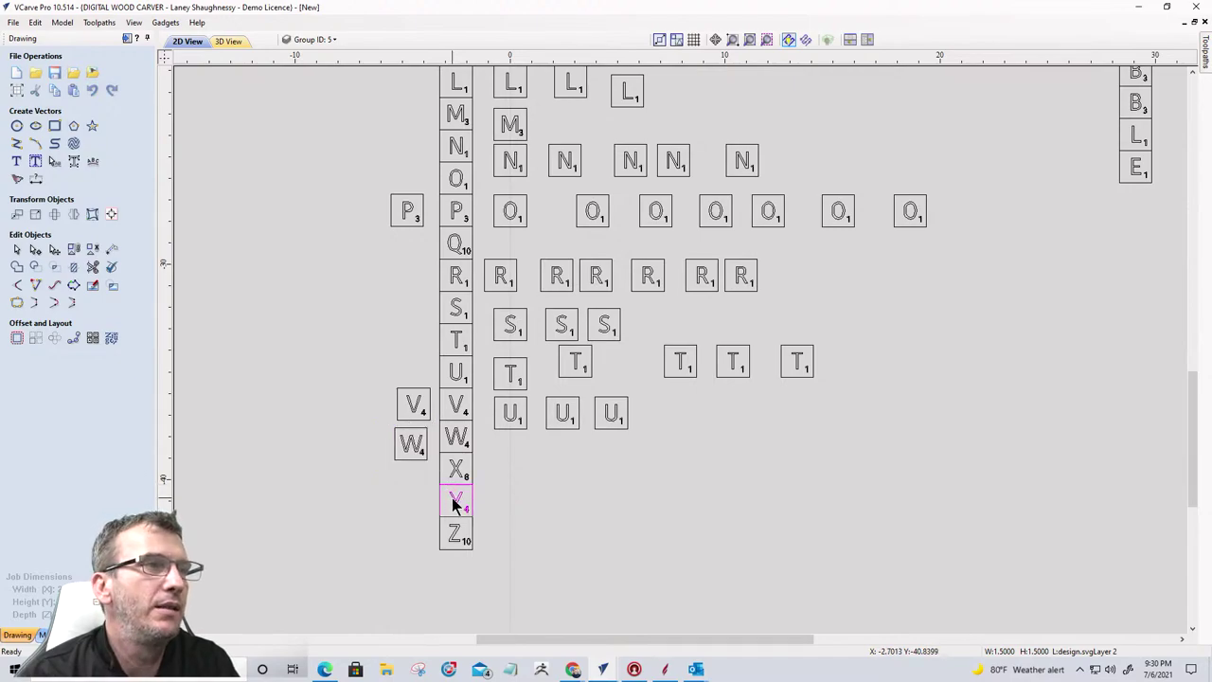
pyautogui.moveTo(456, 494); pyautogui.dragTo(414, 491)
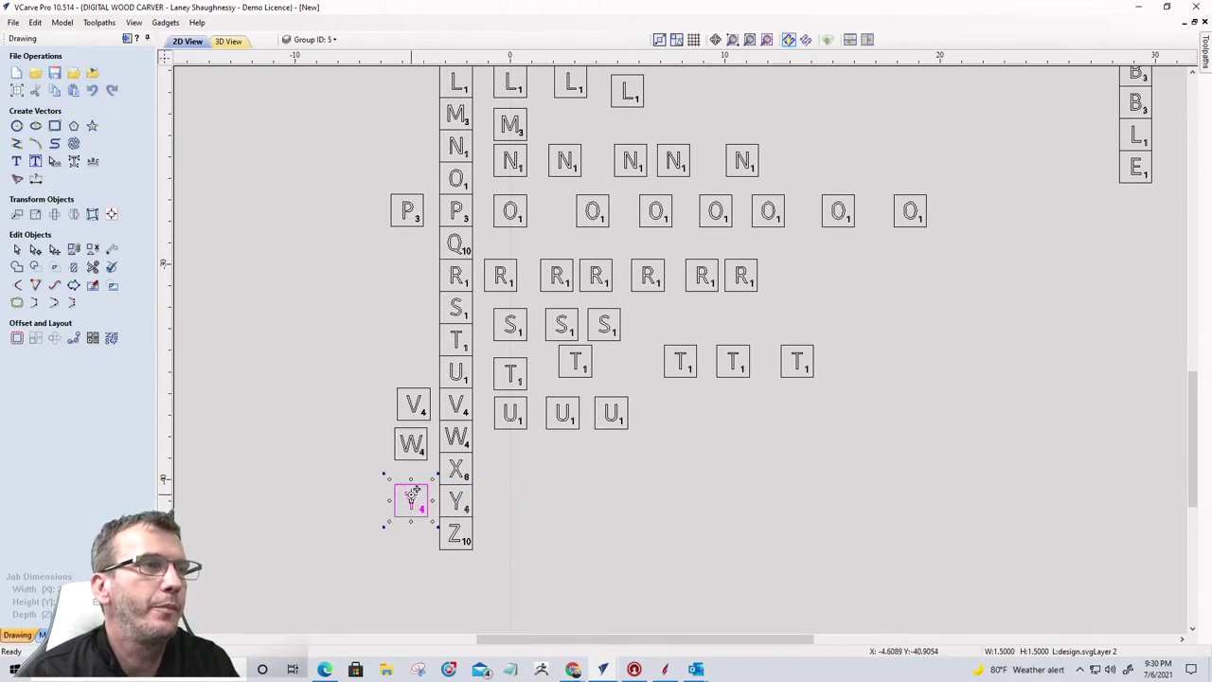
# Step: Pull the S tile of SCRABBLE up and right, away from the CRABBLE stack
pyautogui.scroll(-3, 411, 500)
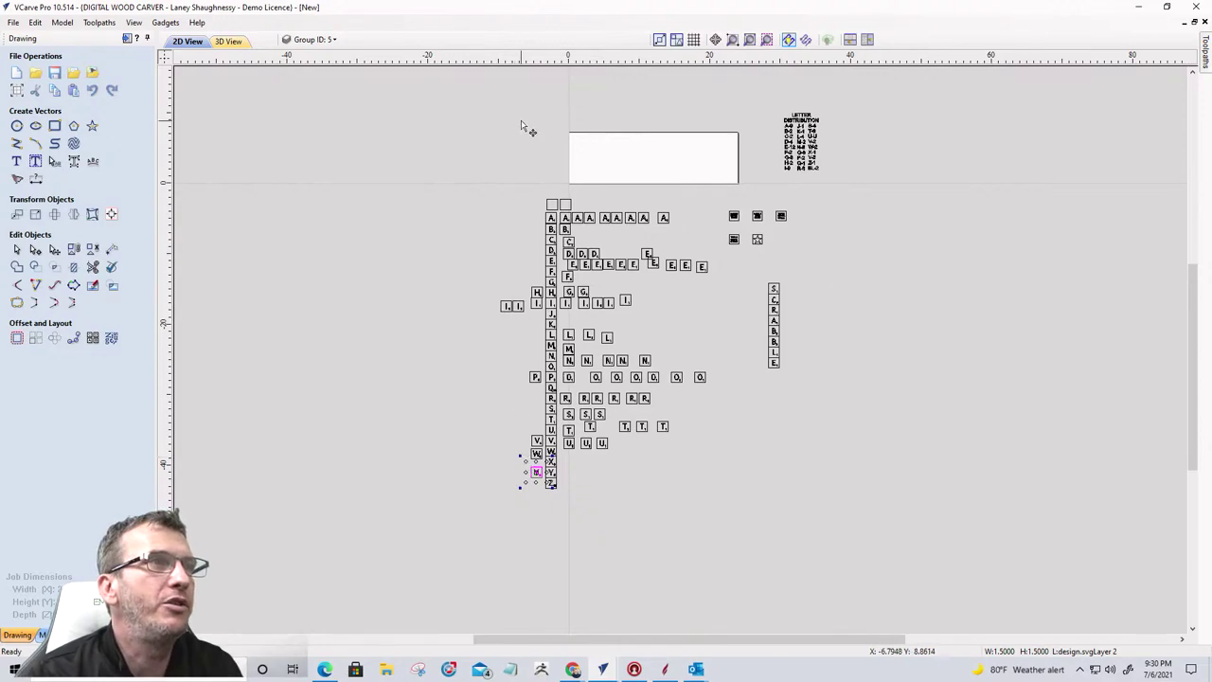
pyautogui.scroll(2, 527, 127)
pyautogui.scroll(-1, 558, 202)
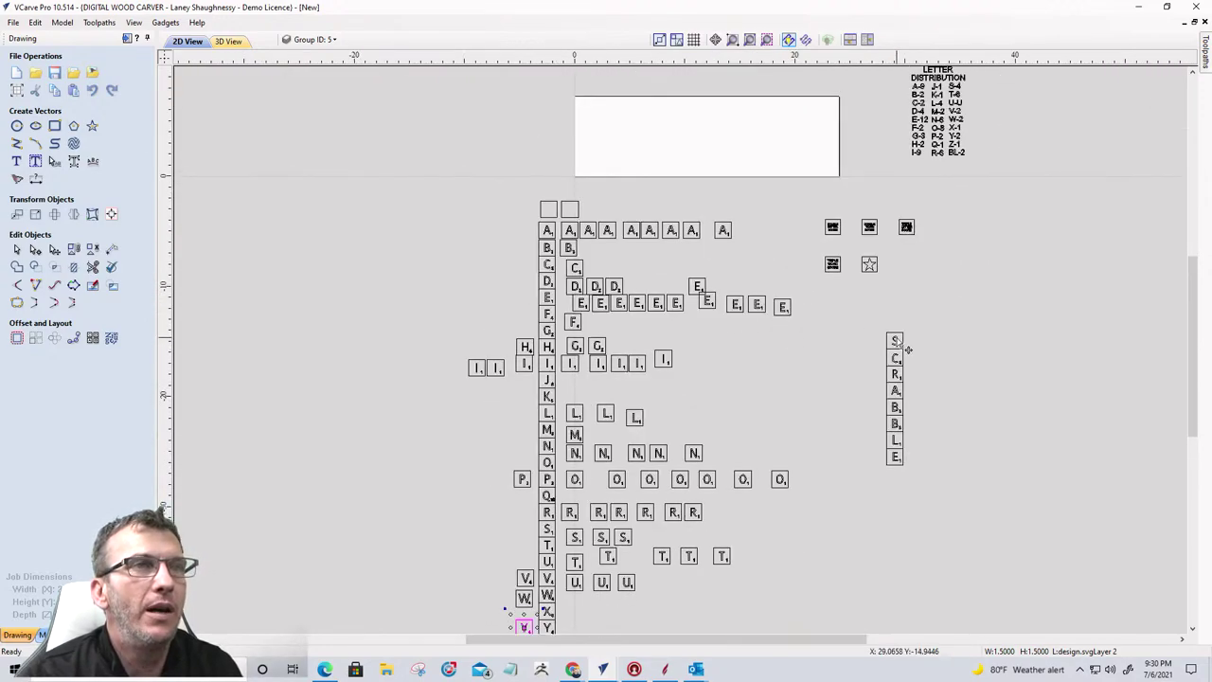
pyautogui.click(896, 341)
pyautogui.moveTo(896, 341); pyautogui.dragTo(925, 329)
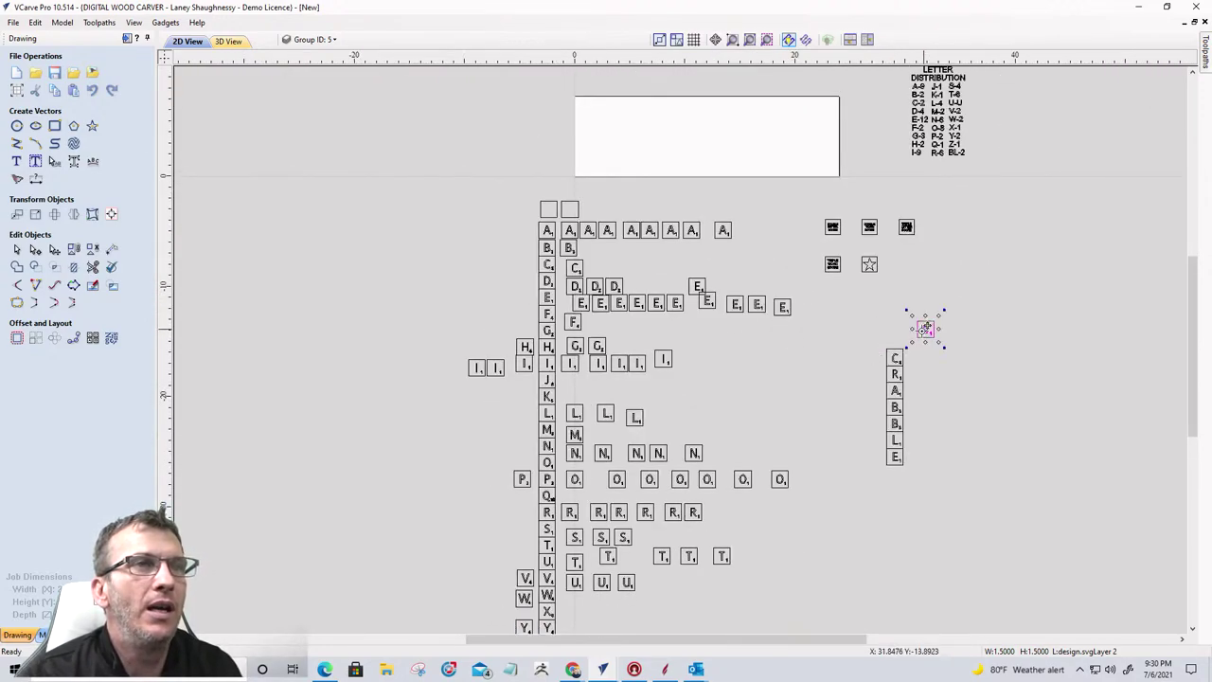
pyautogui.click(896, 358)
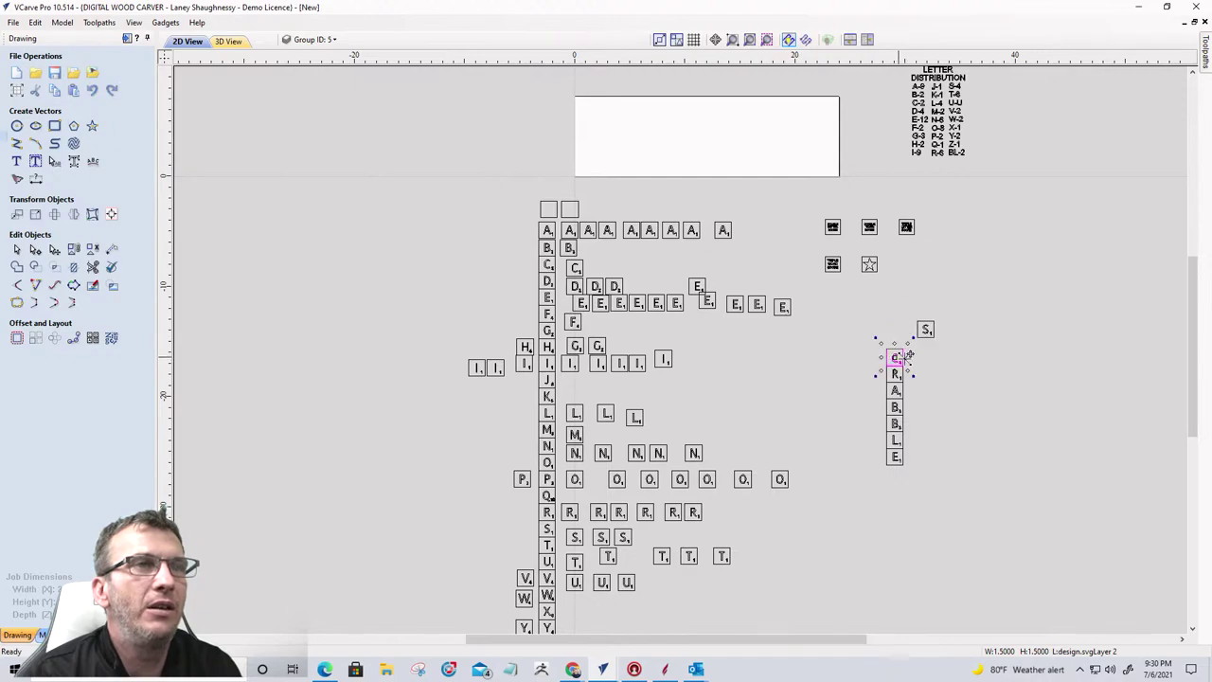
# Step: Zoom in on the Letter Distribution chart to check its counts
pyautogui.scroll(-3, 955, 370)
pyautogui.scroll(3, 682, 238)
pyautogui.scroll(-1, 890, 382)
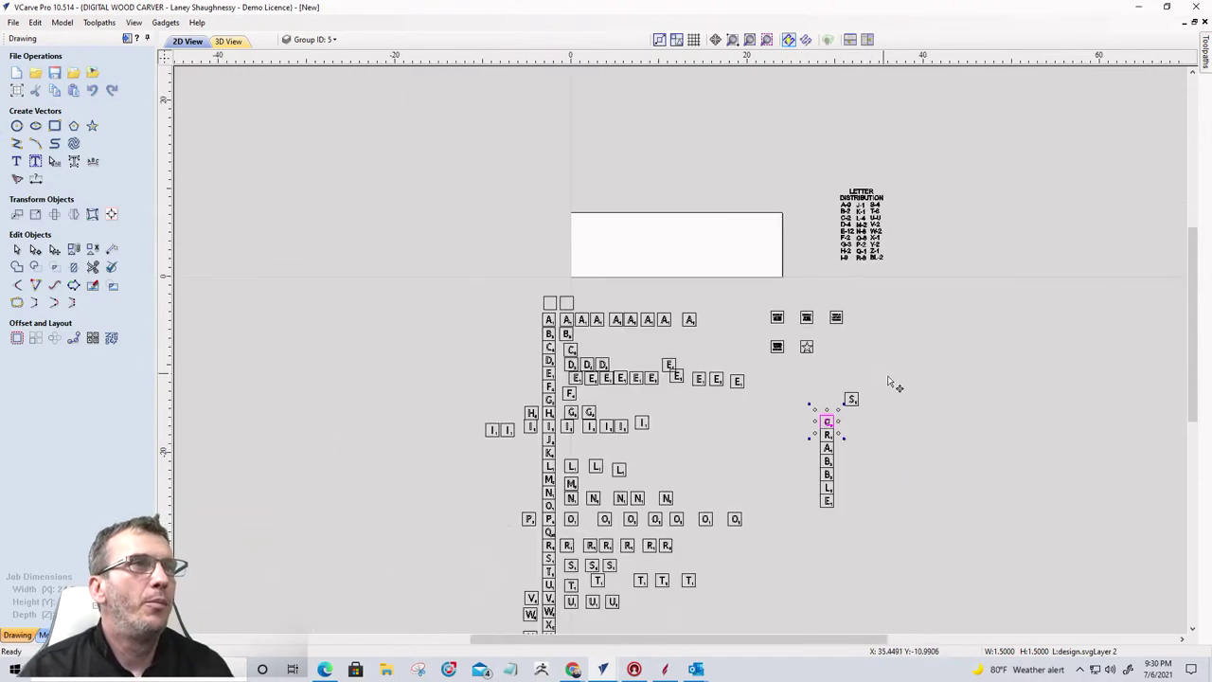
pyautogui.scroll(4, 873, 239)
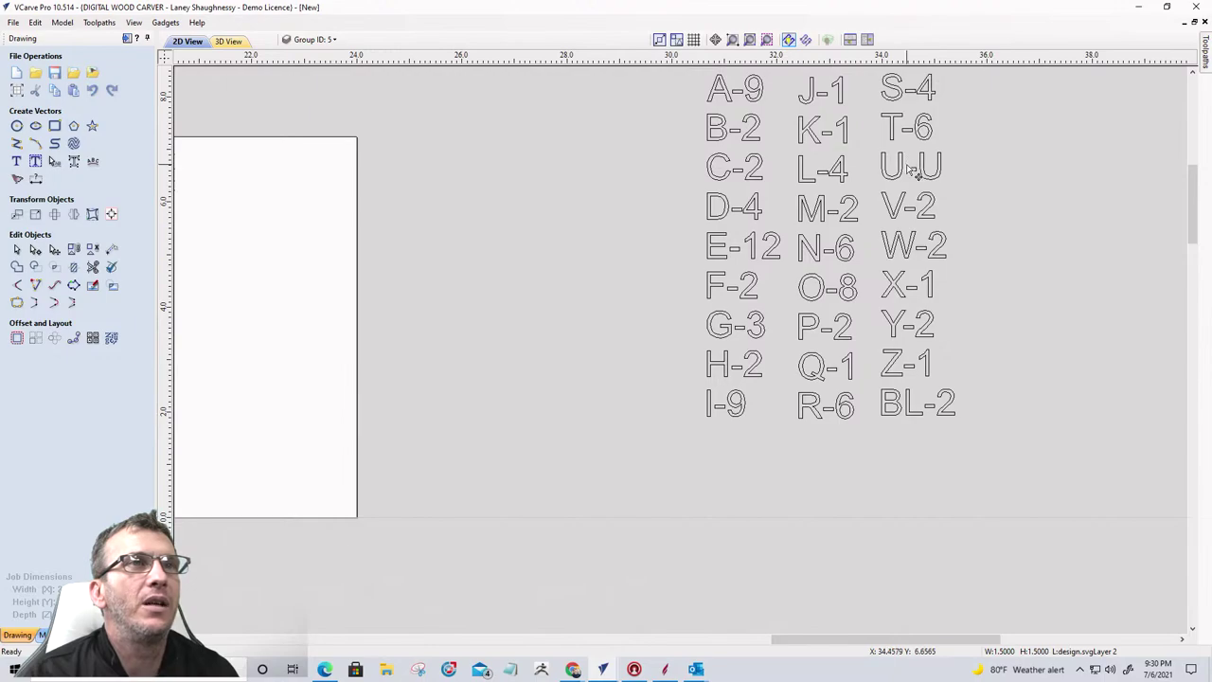
# Step: Edit the chart's right text column so the U-U entry reads U-4
pyautogui.click(903, 171)
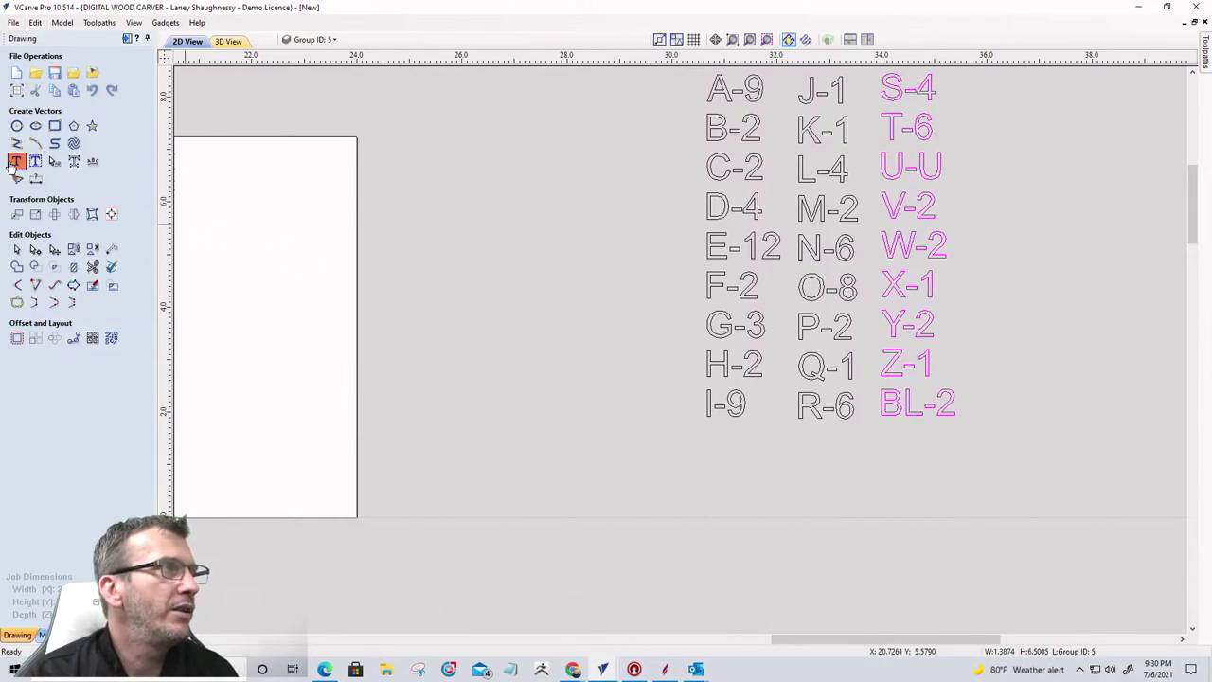
pyautogui.click(15, 162)
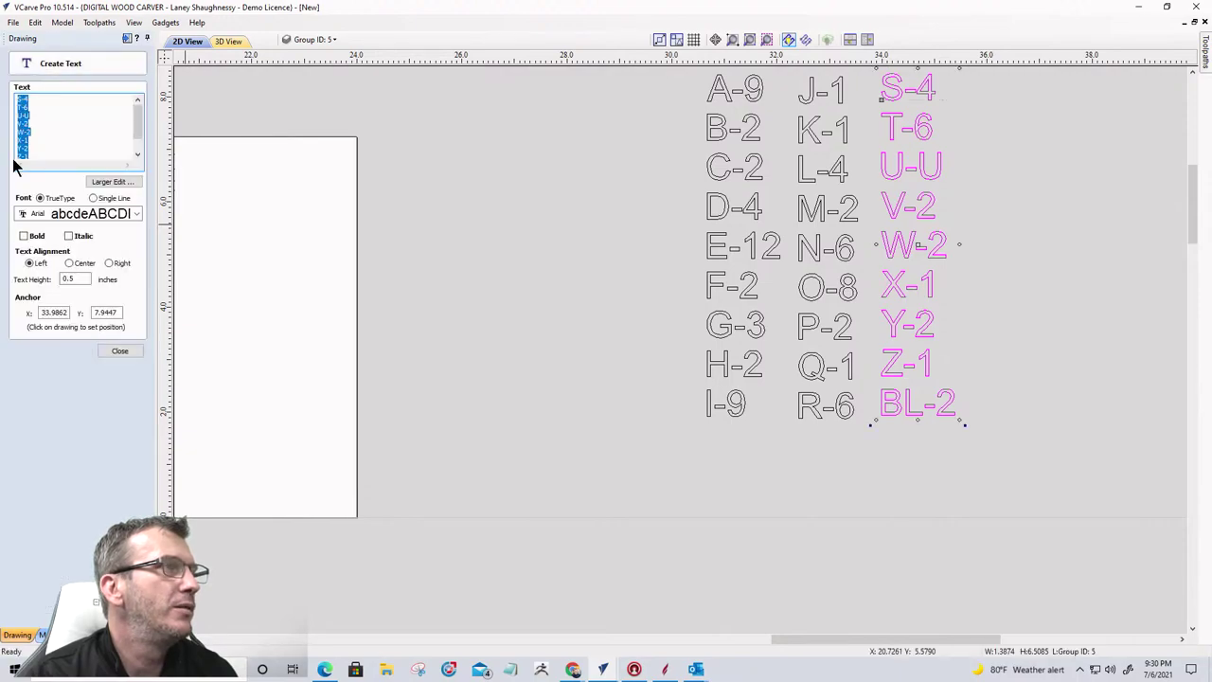
pyautogui.click(31, 149)
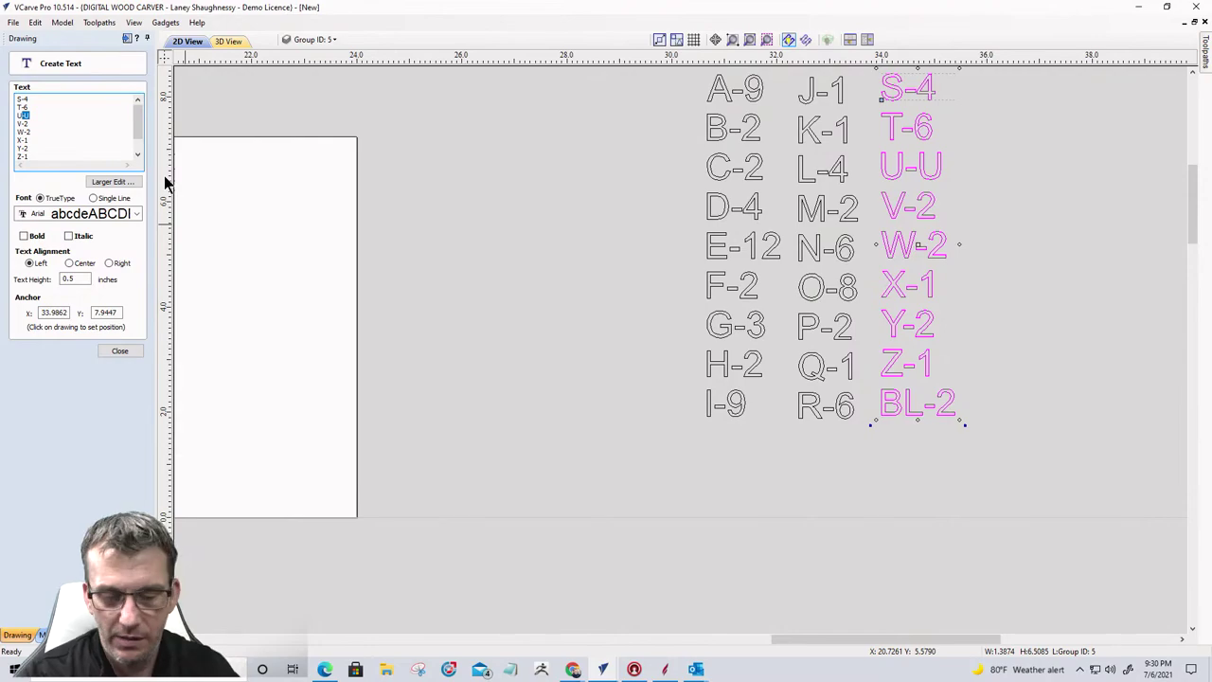
pyautogui.press('BackSpace')
pyautogui.write('4')
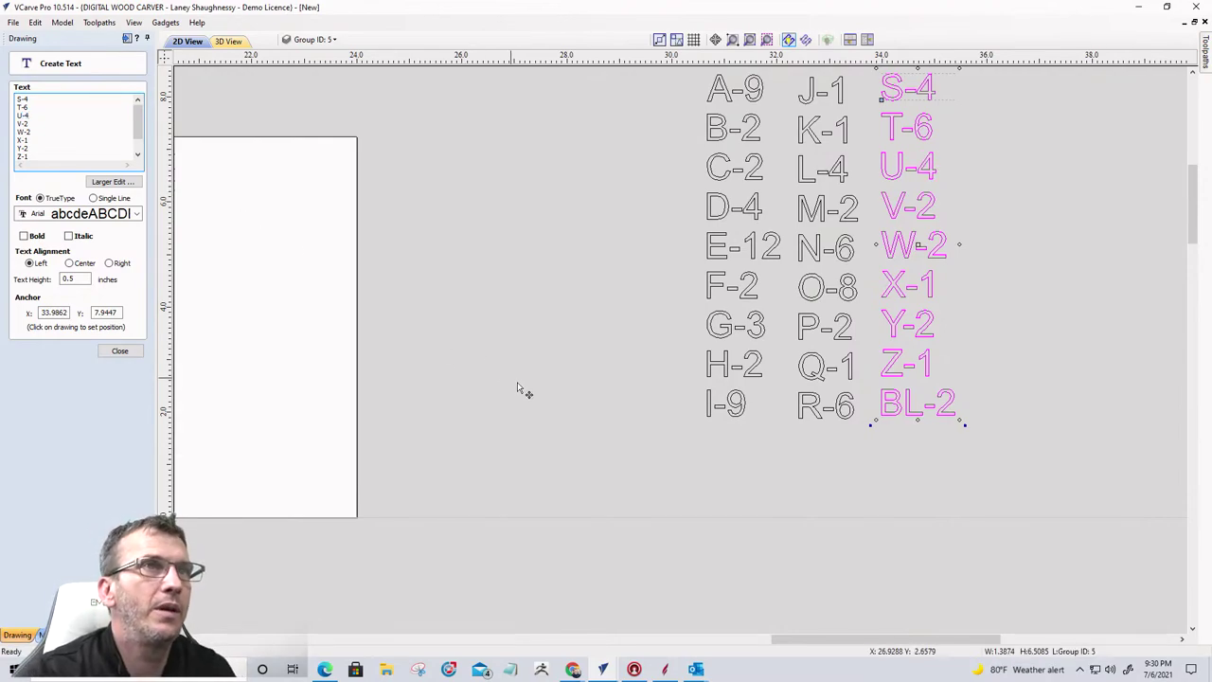
pyautogui.click(541, 393)
pyautogui.scroll(-2, 611, 385)
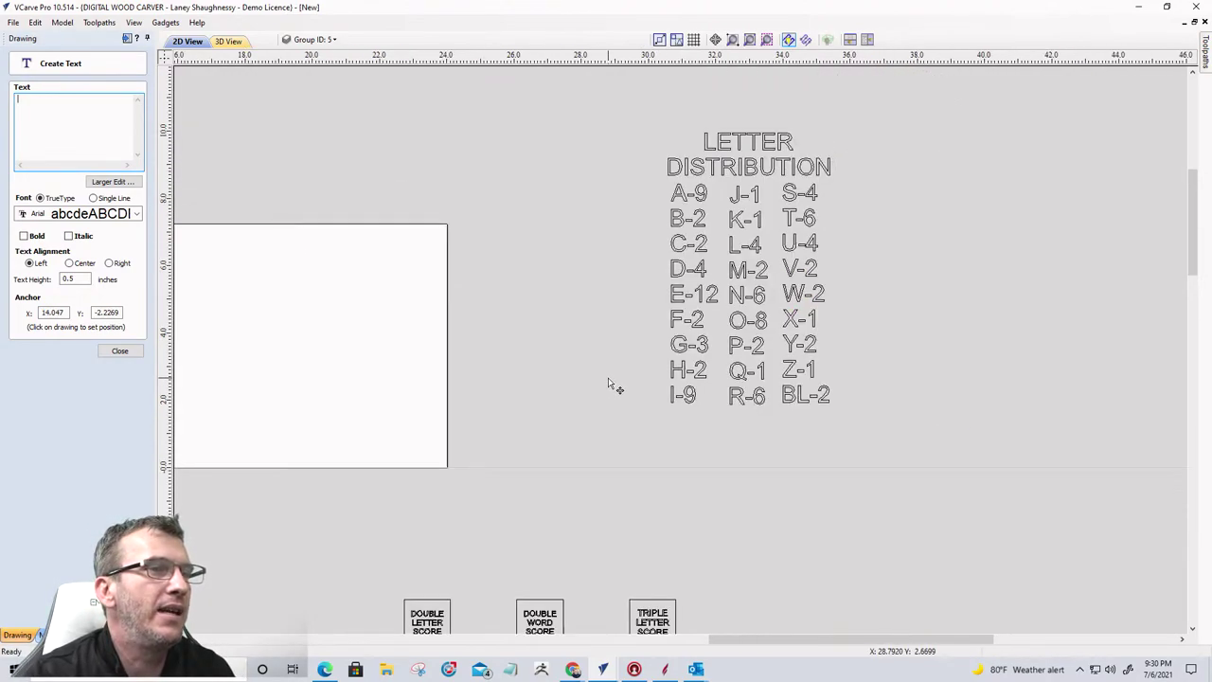
pyautogui.scroll(-6, 616, 385)
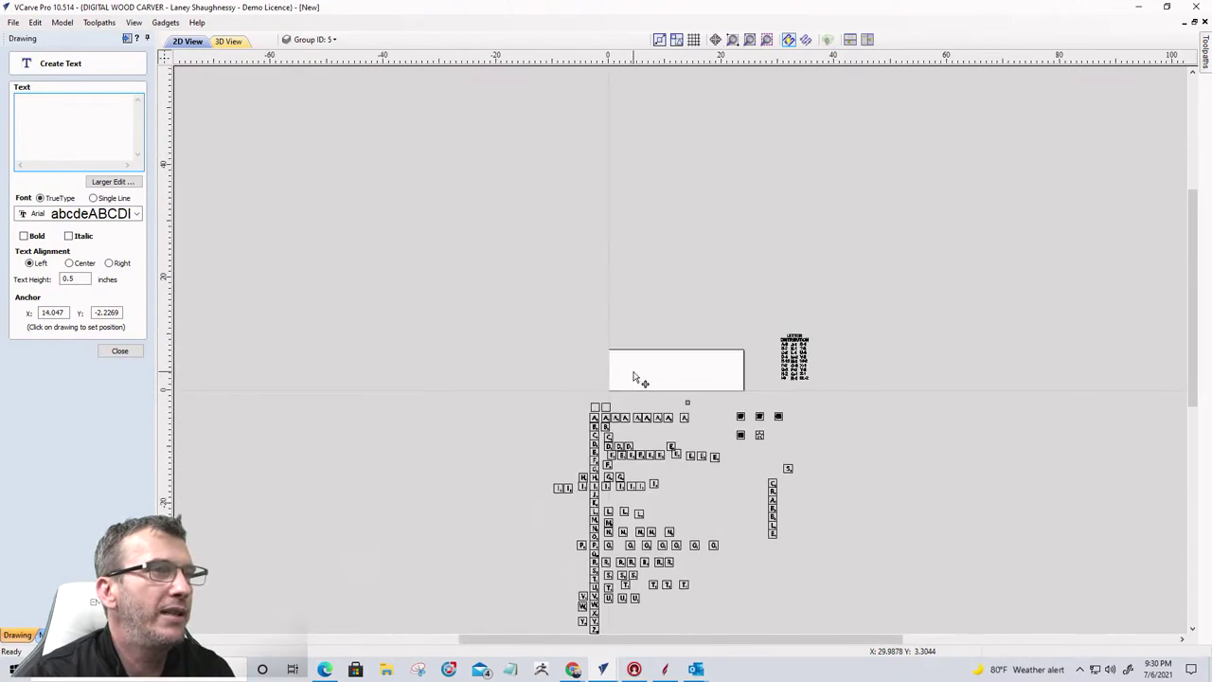
pyautogui.scroll(-1, 569, 379)
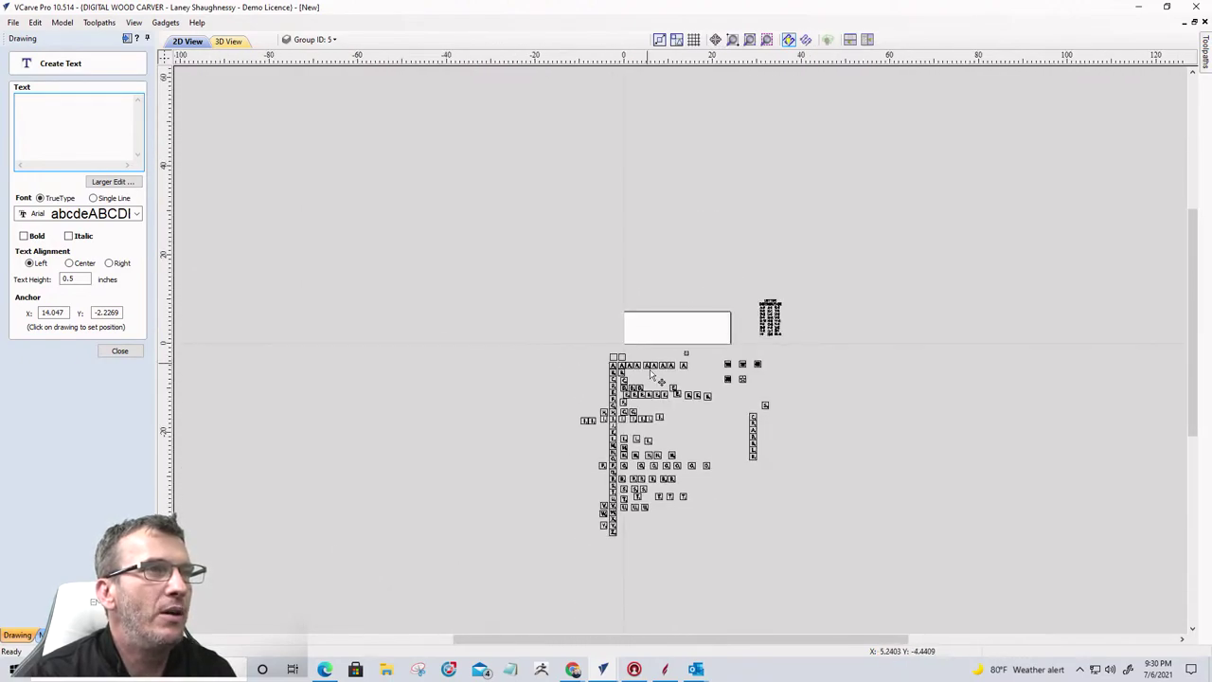
pyautogui.scroll(5, 650, 374)
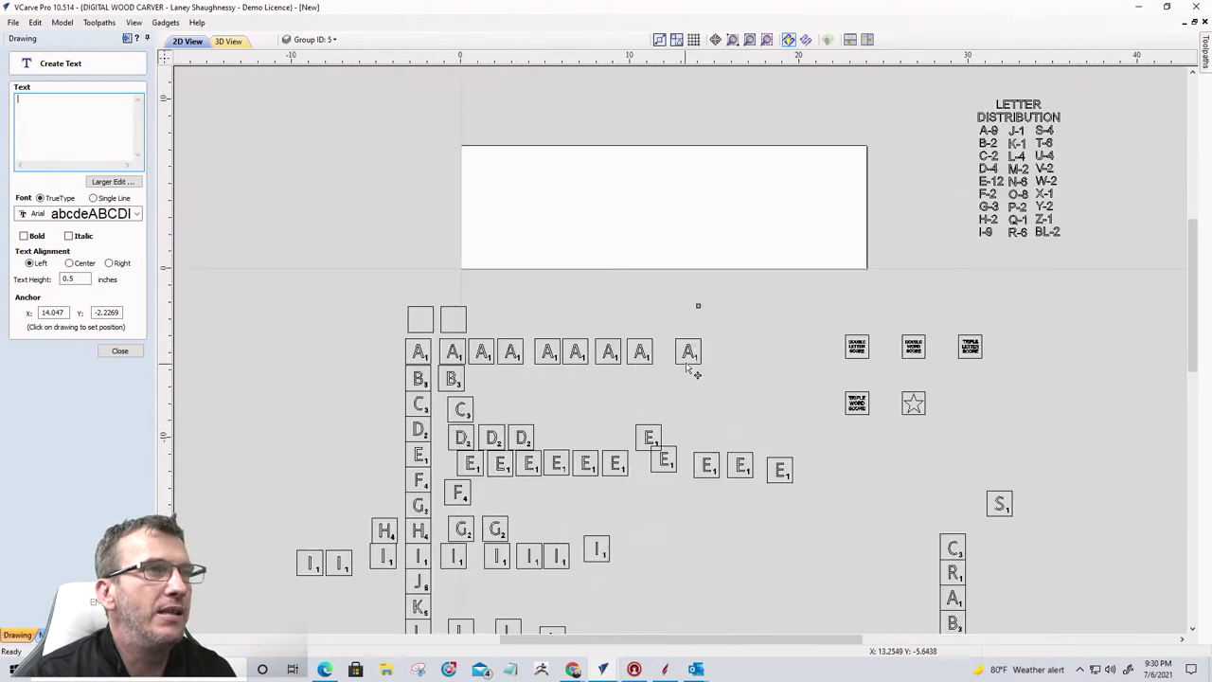
pyautogui.click(121, 351)
pyautogui.scroll(-6, 364, 284)
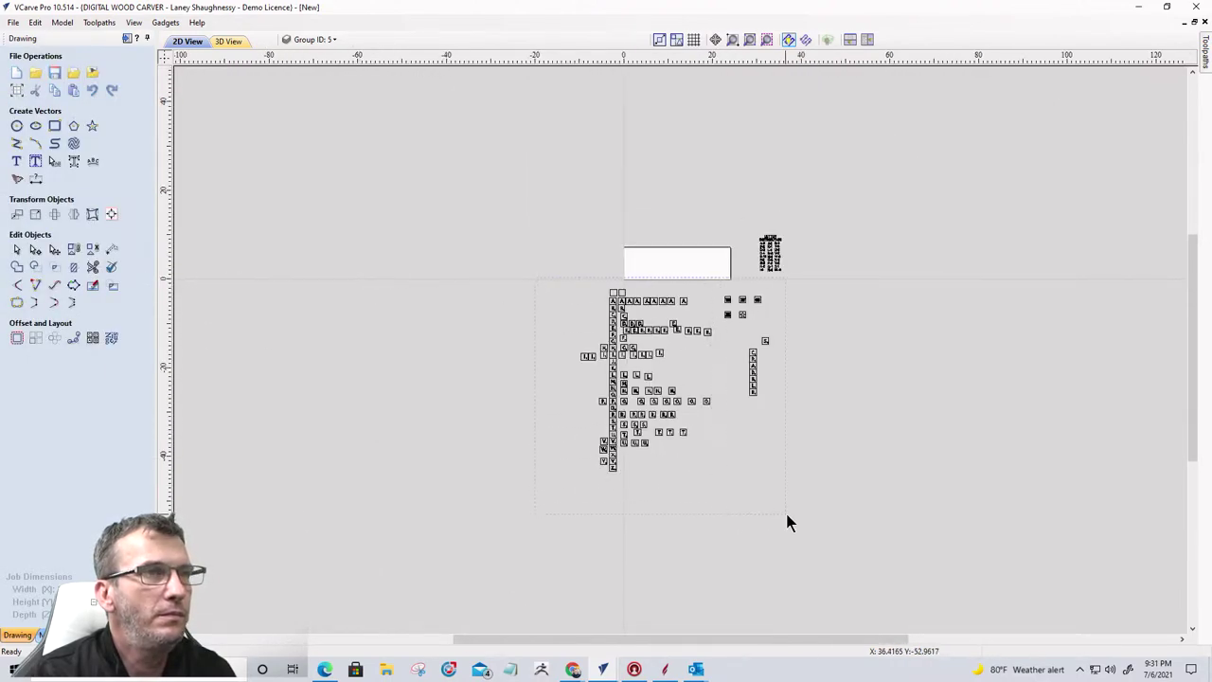
# Step: Move the overlapping E tile up, clear of its neighbours
pyautogui.moveTo(787, 517); pyautogui.dragTo(793, 519)
pyautogui.scroll(5, 663, 351)
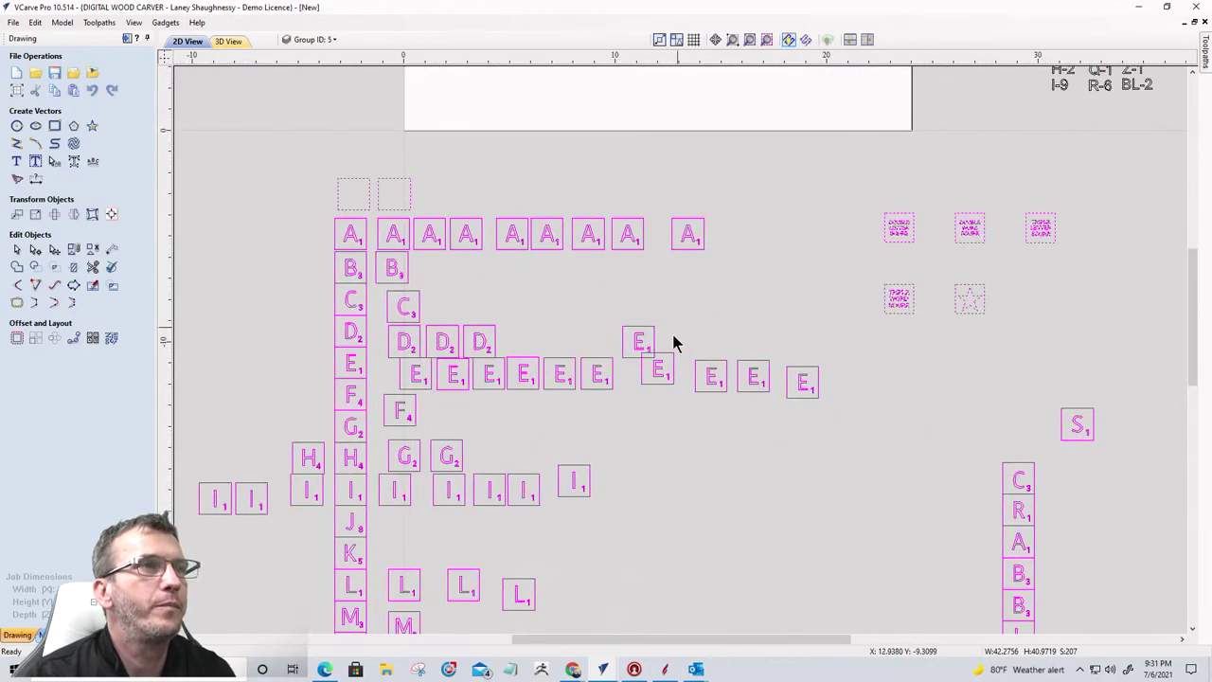
pyautogui.click(597, 344)
pyautogui.click(636, 339)
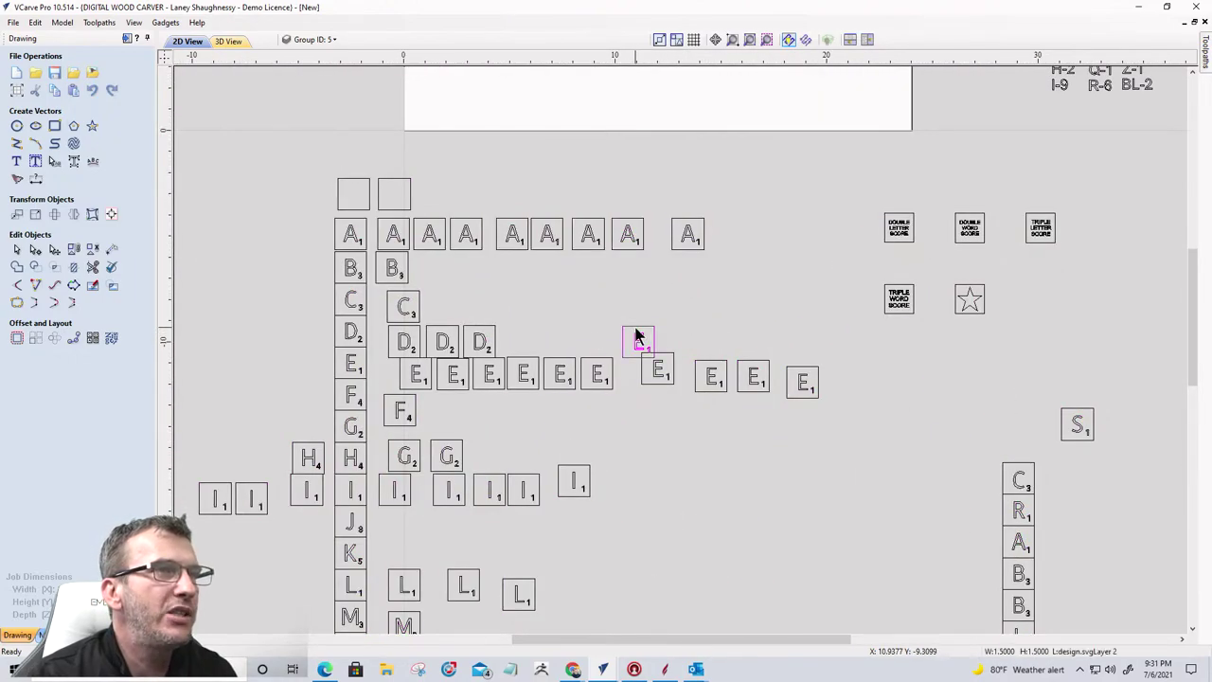
pyautogui.moveTo(640, 323); pyautogui.dragTo(637, 300)
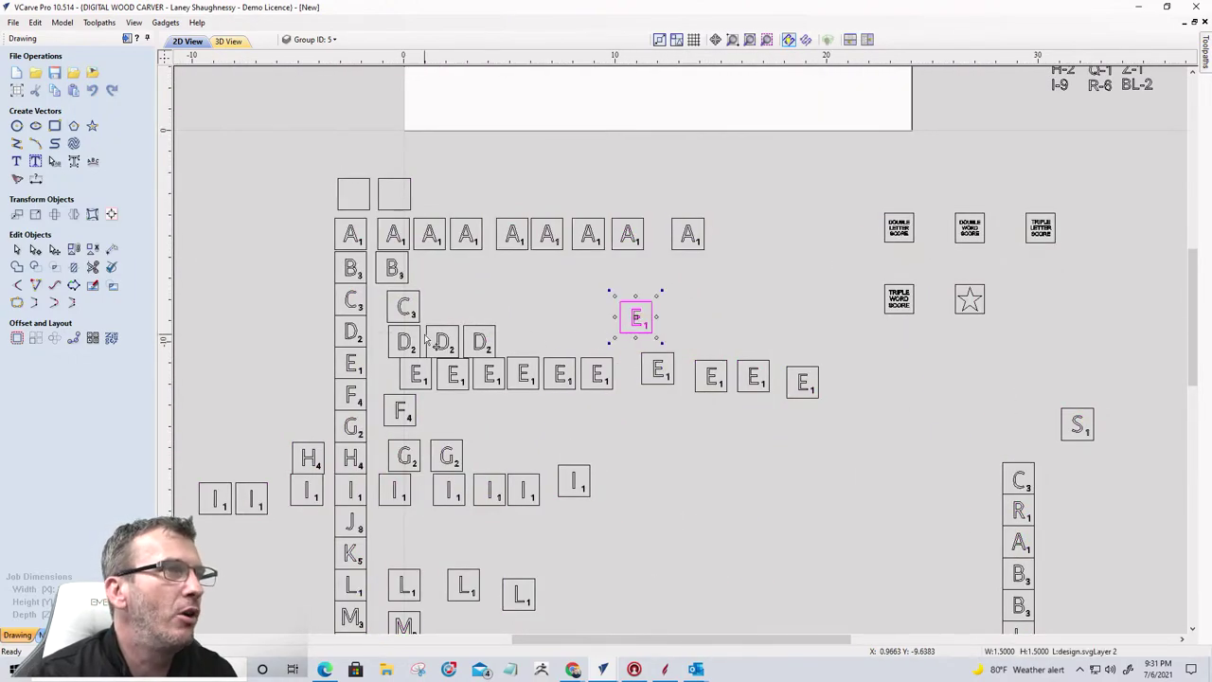
pyautogui.click(449, 346)
# Step: Shift the overlapping D tiles apart so none overlap
pyautogui.click(448, 342)
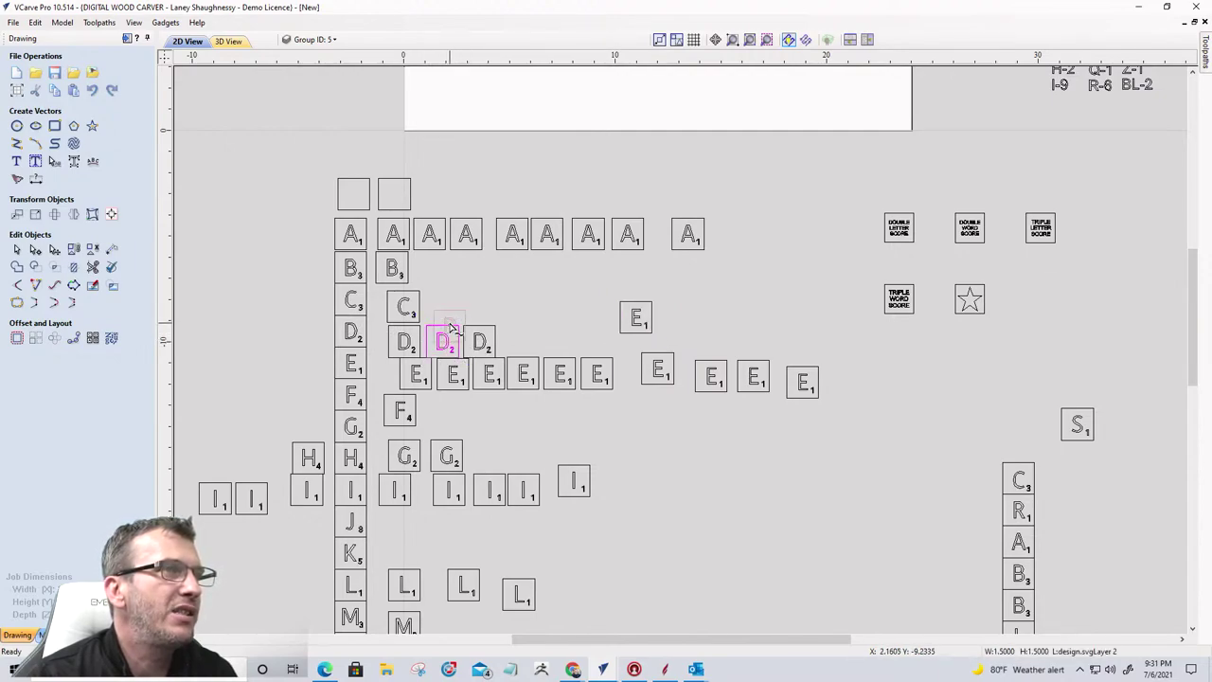
pyautogui.moveTo(447, 341); pyautogui.dragTo(523, 336)
pyautogui.click(484, 349)
pyautogui.click(484, 349)
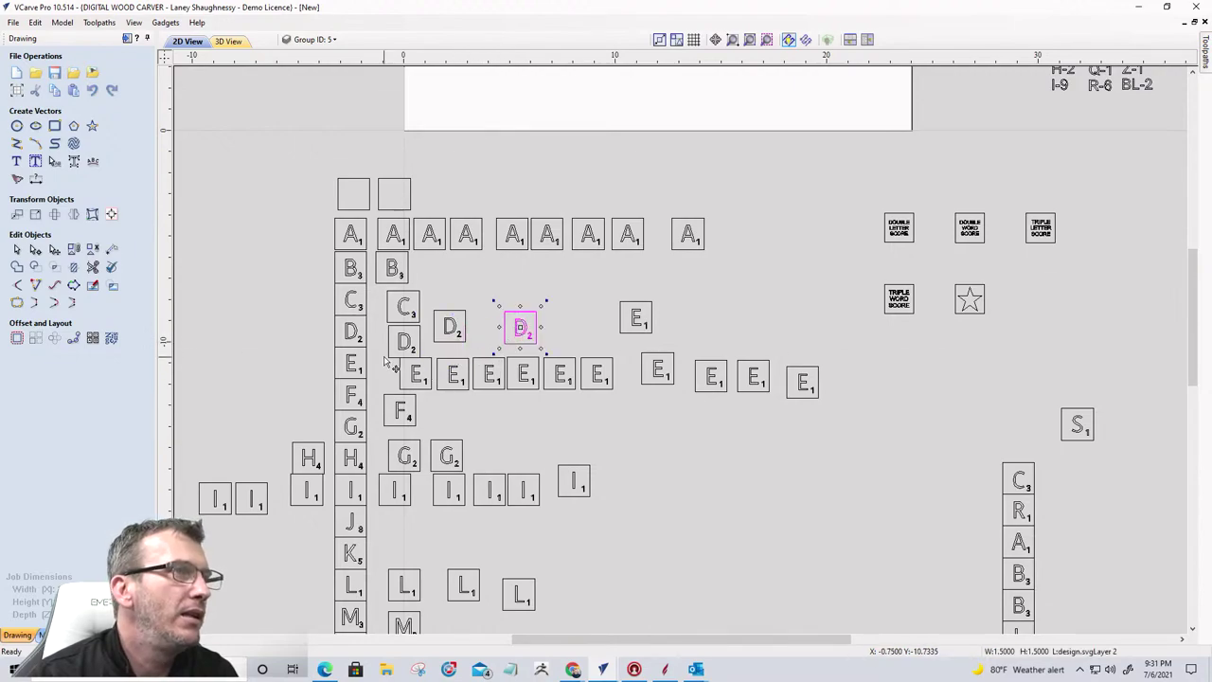
pyautogui.click(408, 343)
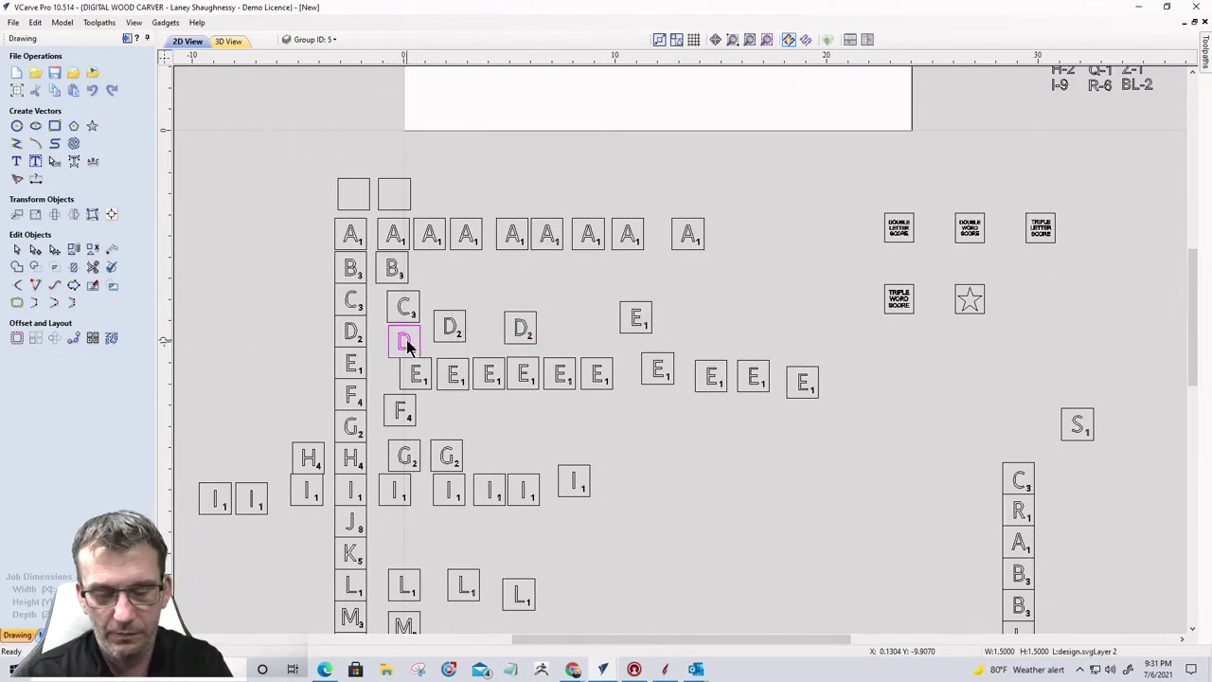
# Step: Marquee-select every tile in the layout
pyautogui.scroll(4, 390, 336)
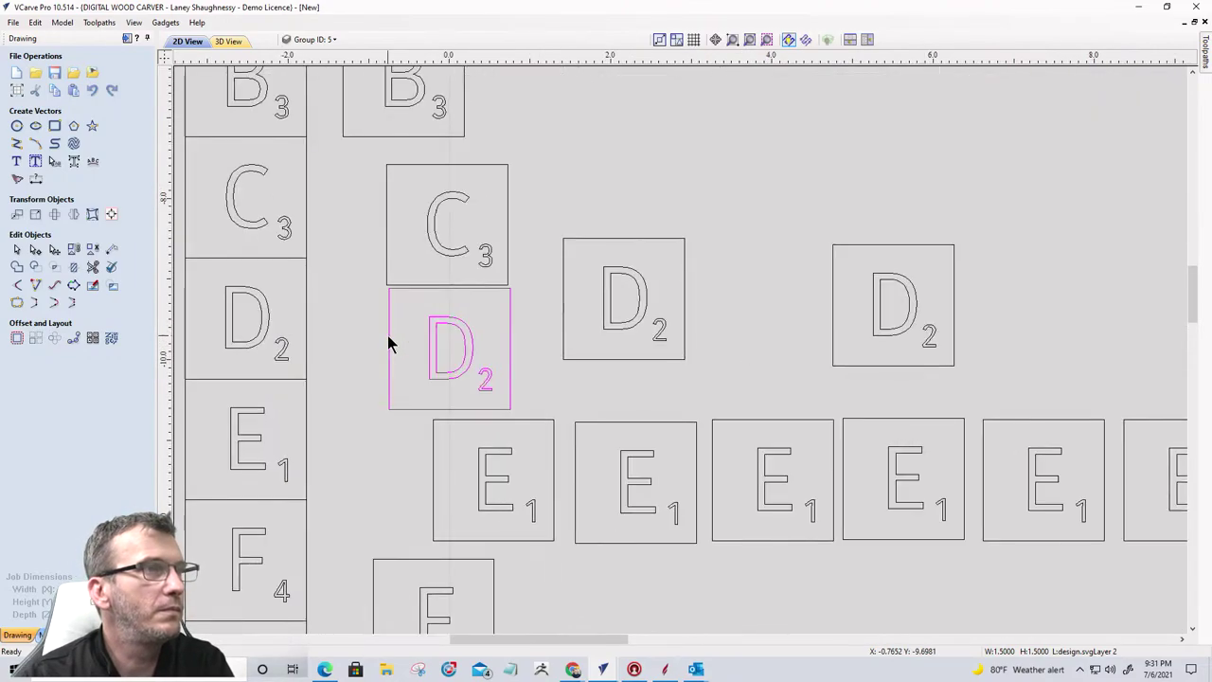
pyautogui.scroll(-6, 390, 337)
pyautogui.scroll(-3, 588, 512)
pyautogui.scroll(6, 603, 502)
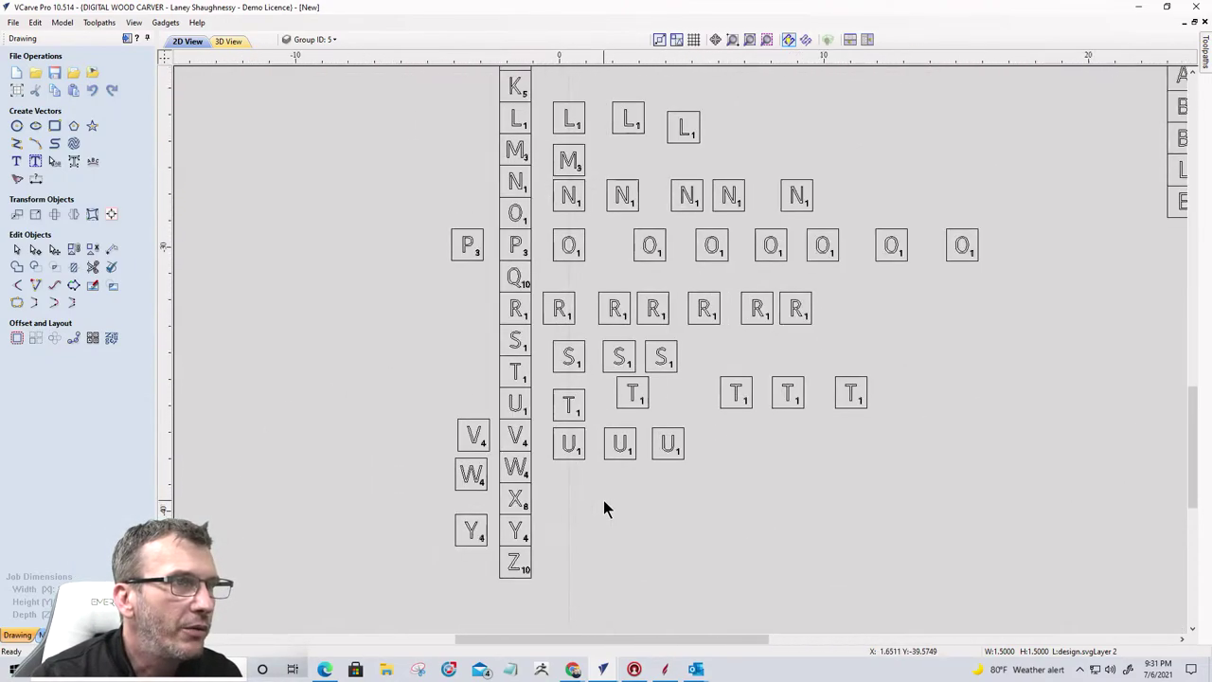
pyautogui.scroll(-2, 575, 506)
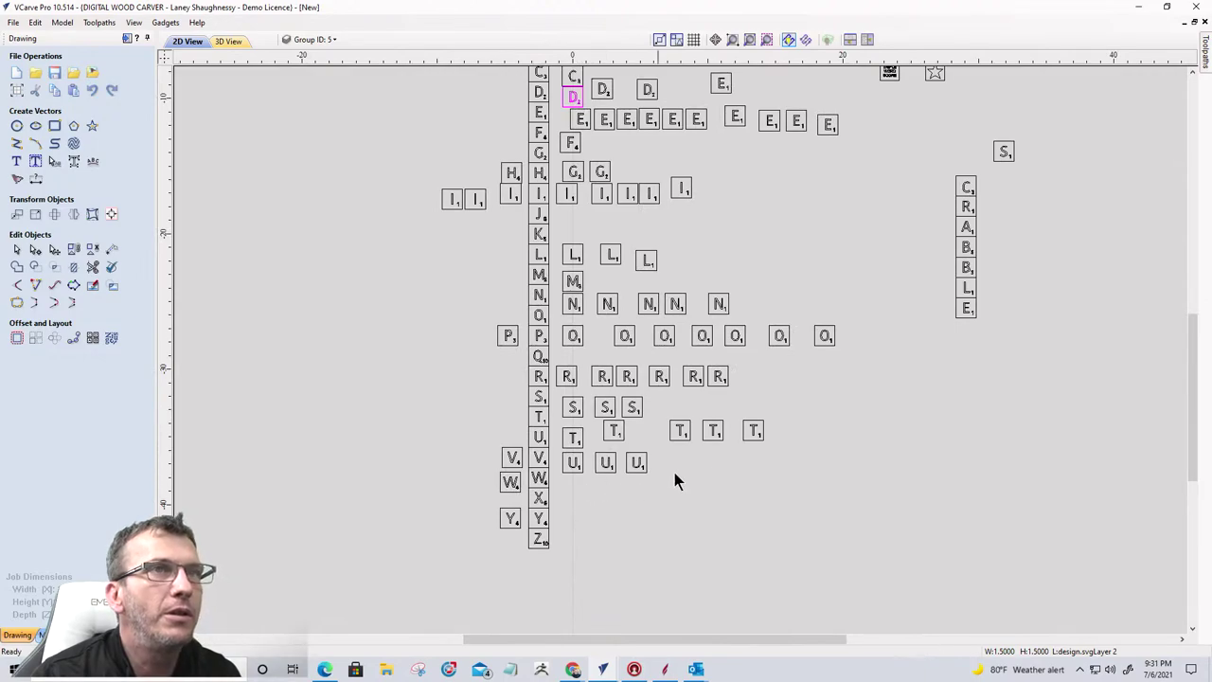
pyautogui.scroll(-2, 725, 468)
pyautogui.scroll(-3, 571, 318)
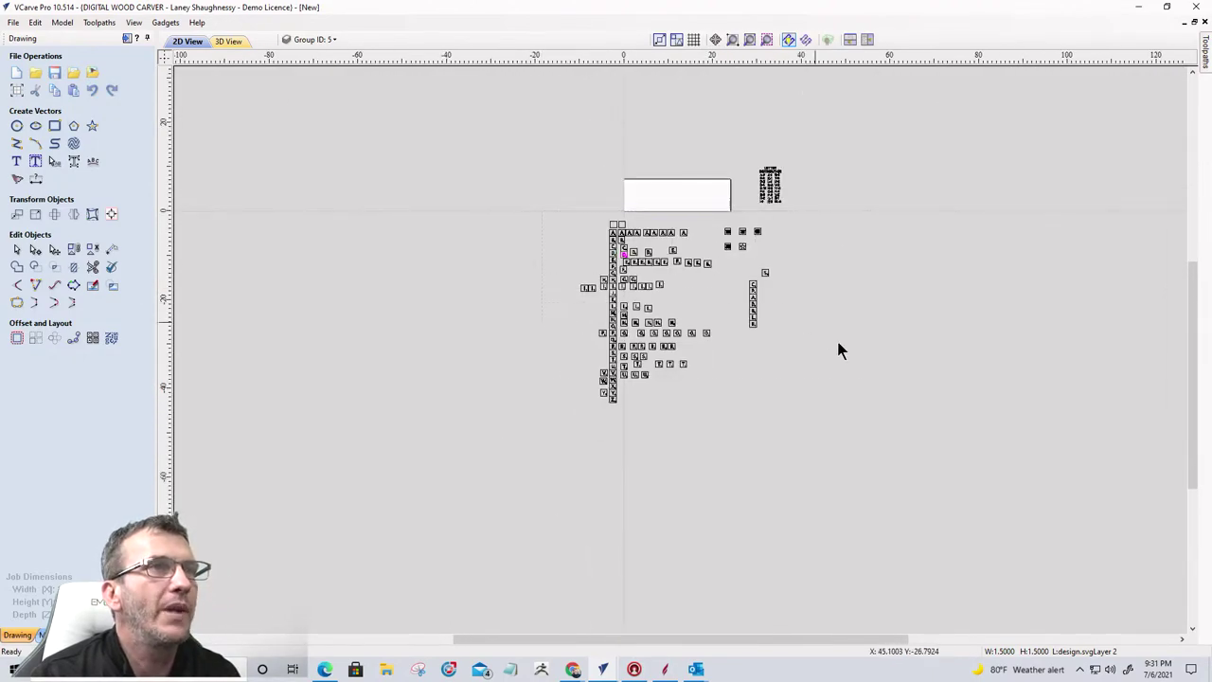
pyautogui.moveTo(849, 441); pyautogui.dragTo(850, 441)
# Step: Open Nest Parts for the selected tiles and highlight the 0.25 Tool Dia. value
pyautogui.click(111, 338)
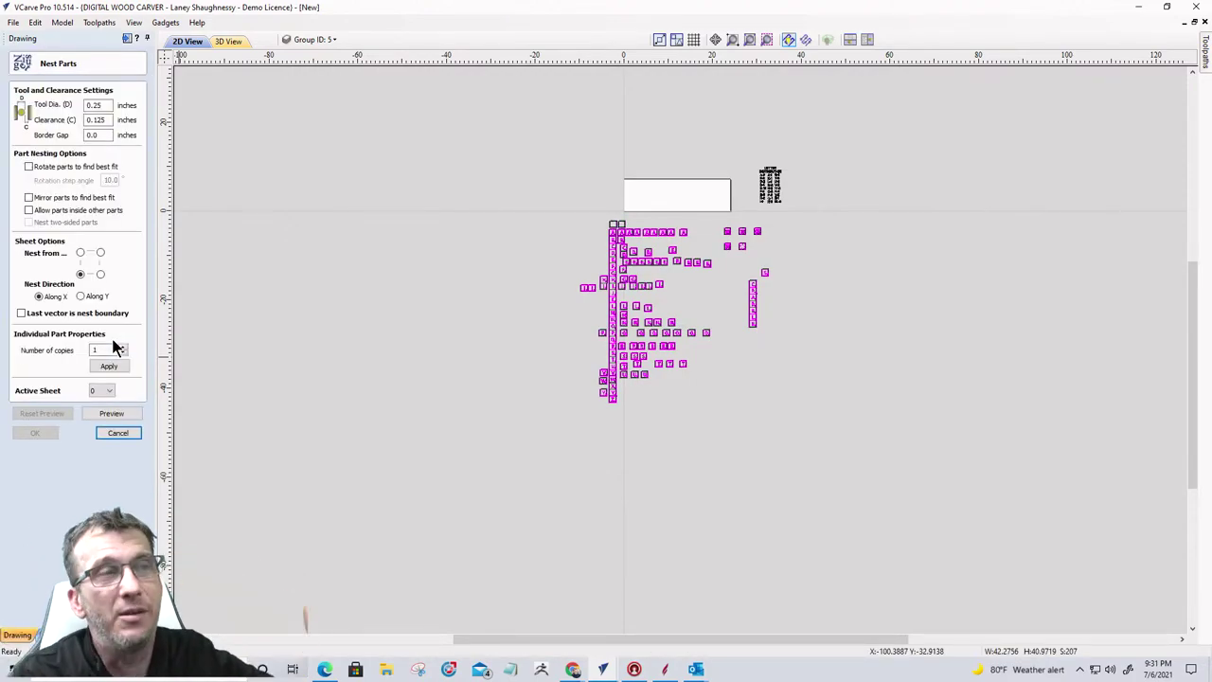
pyautogui.scroll(5, 600, 244)
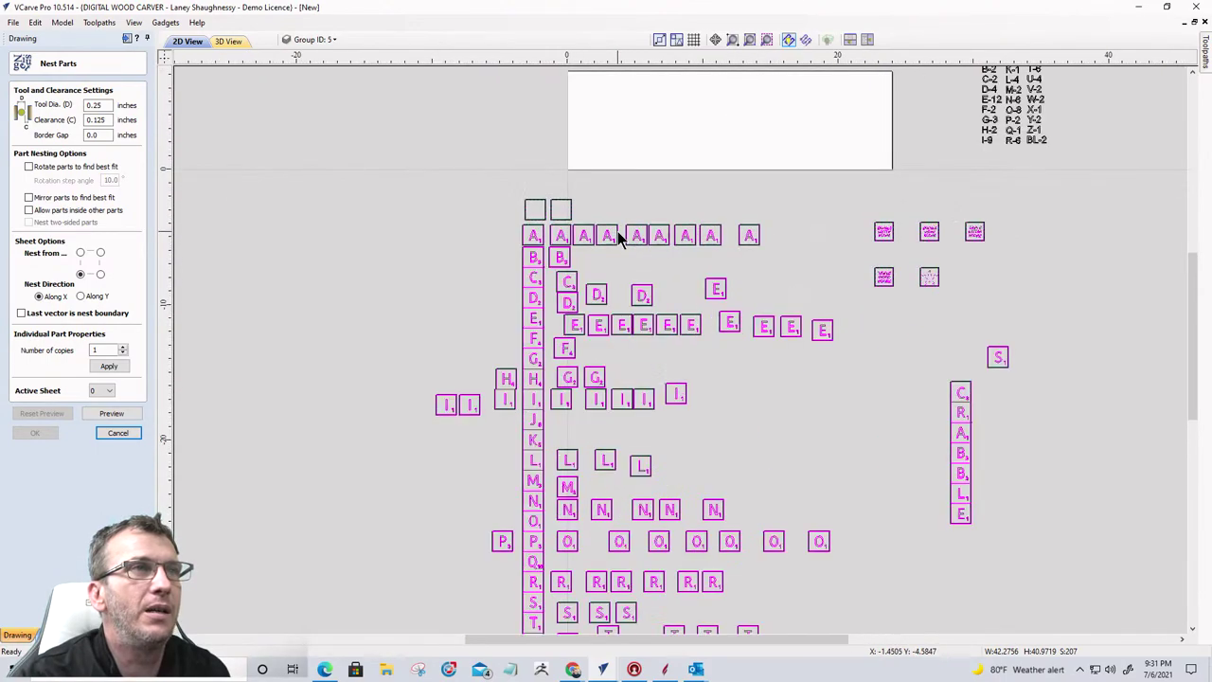
pyautogui.scroll(-2, 584, 165)
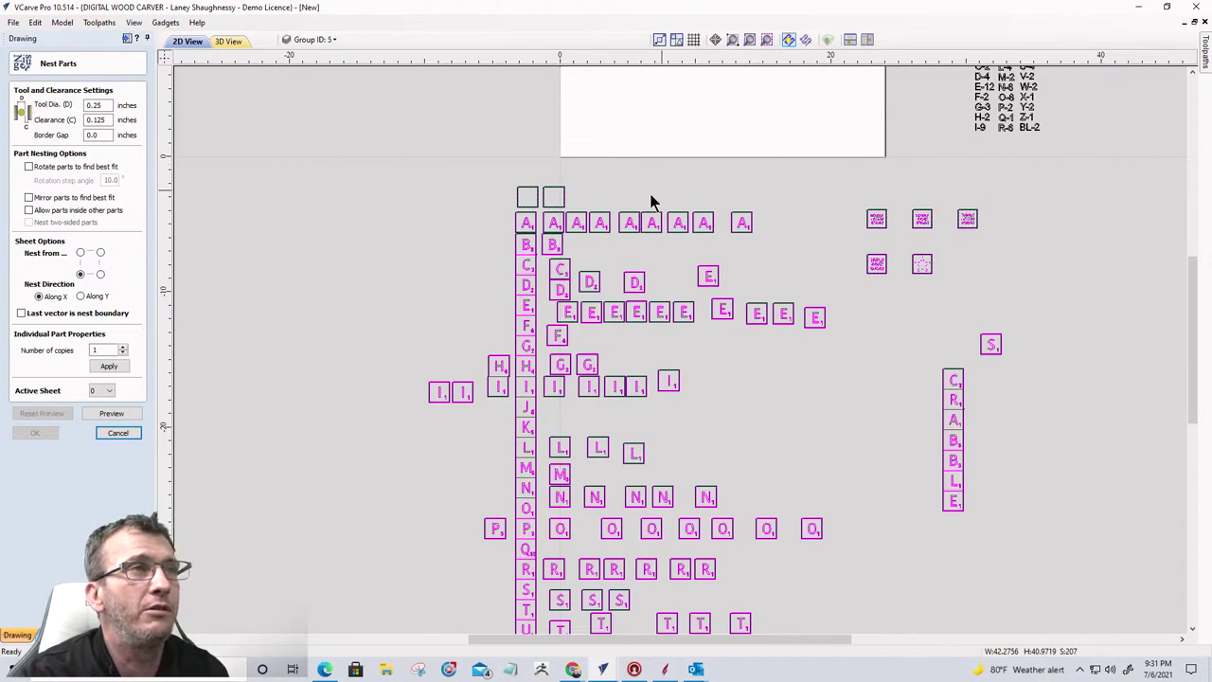
pyautogui.scroll(-3, 636, 219)
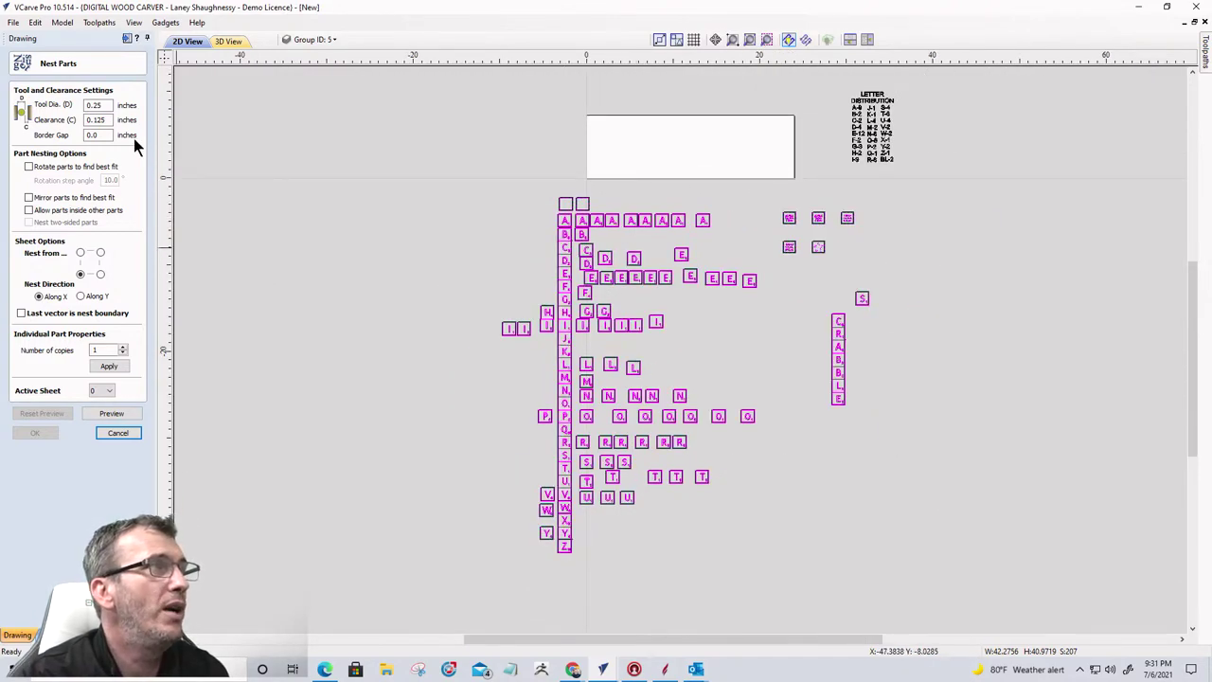
pyautogui.moveTo(108, 105); pyautogui.dragTo(34, 110)
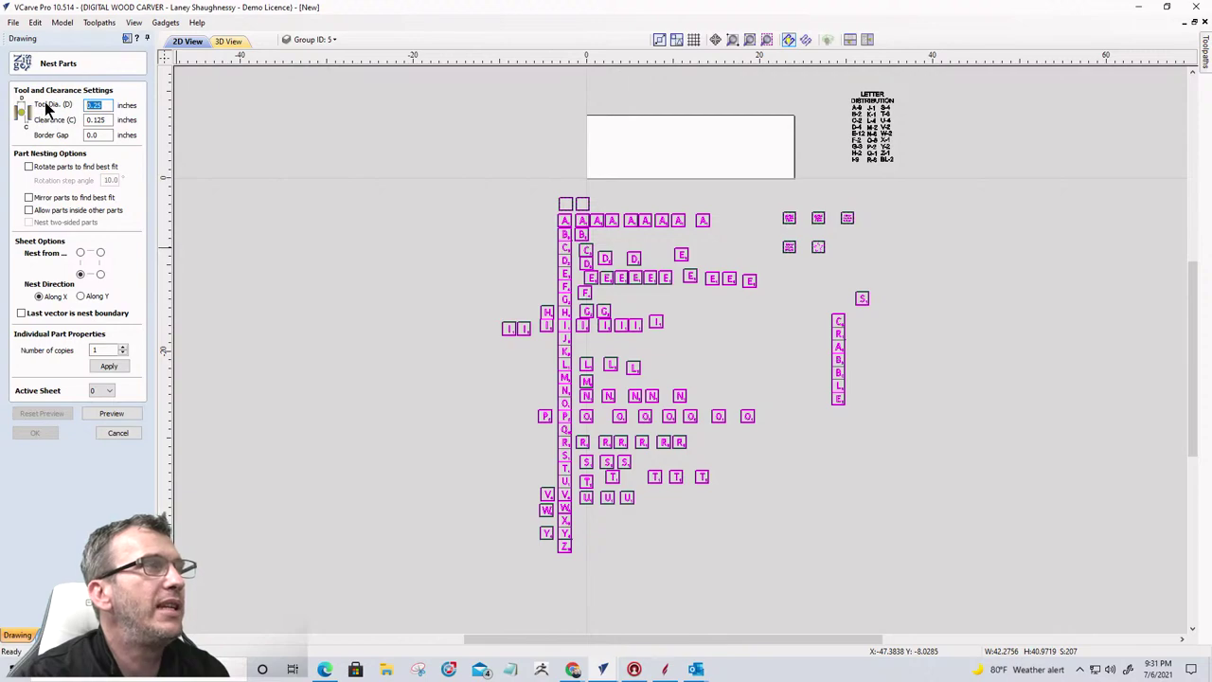
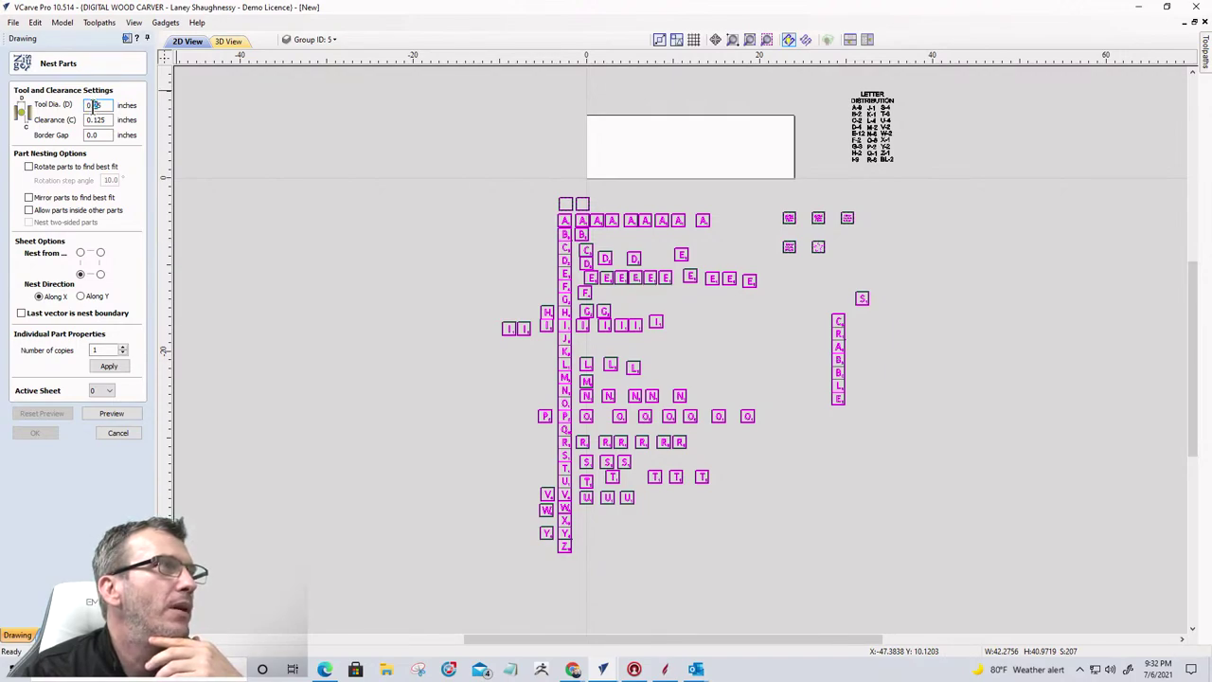
# Step: Preview nesting with tool diameter 0.125, clearance 0 and border gap 0
pyautogui.write('0.125')
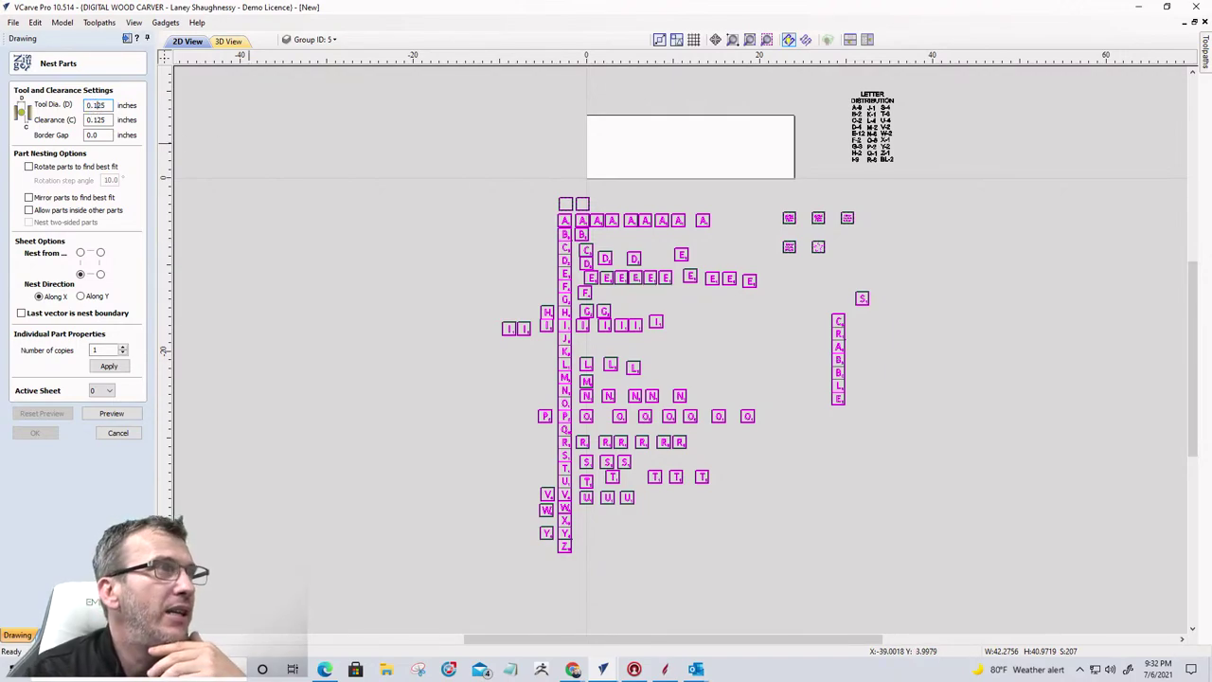
pyautogui.press('Tab')
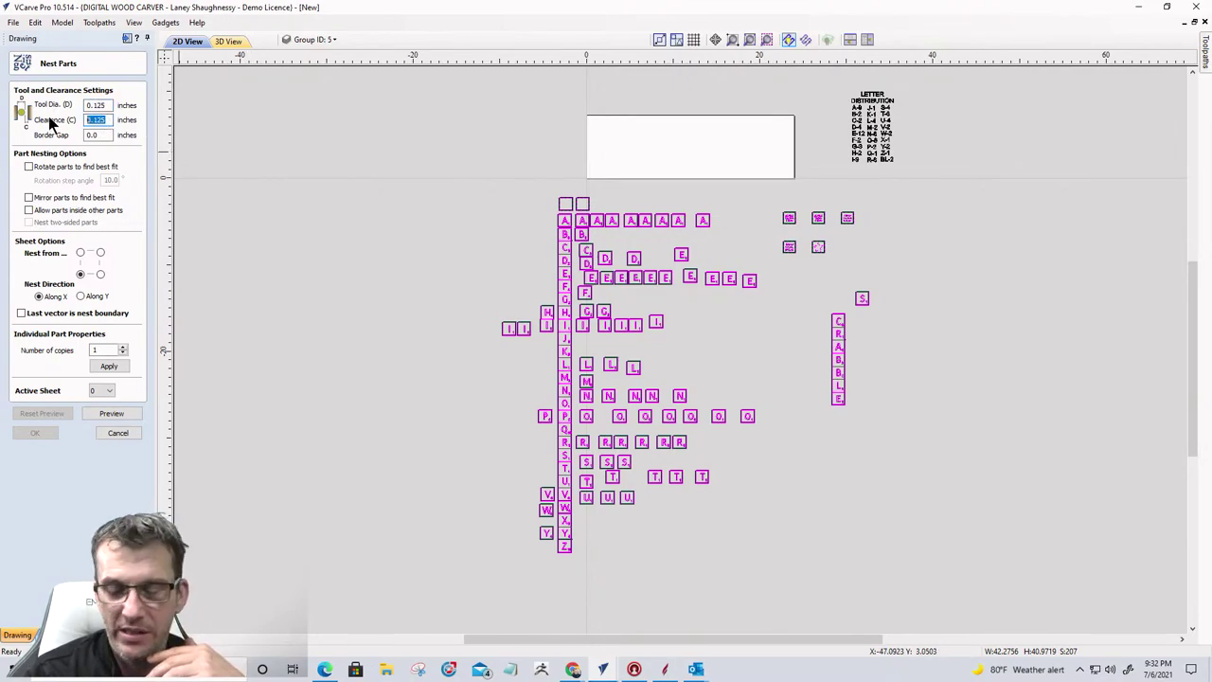
pyautogui.write('0')
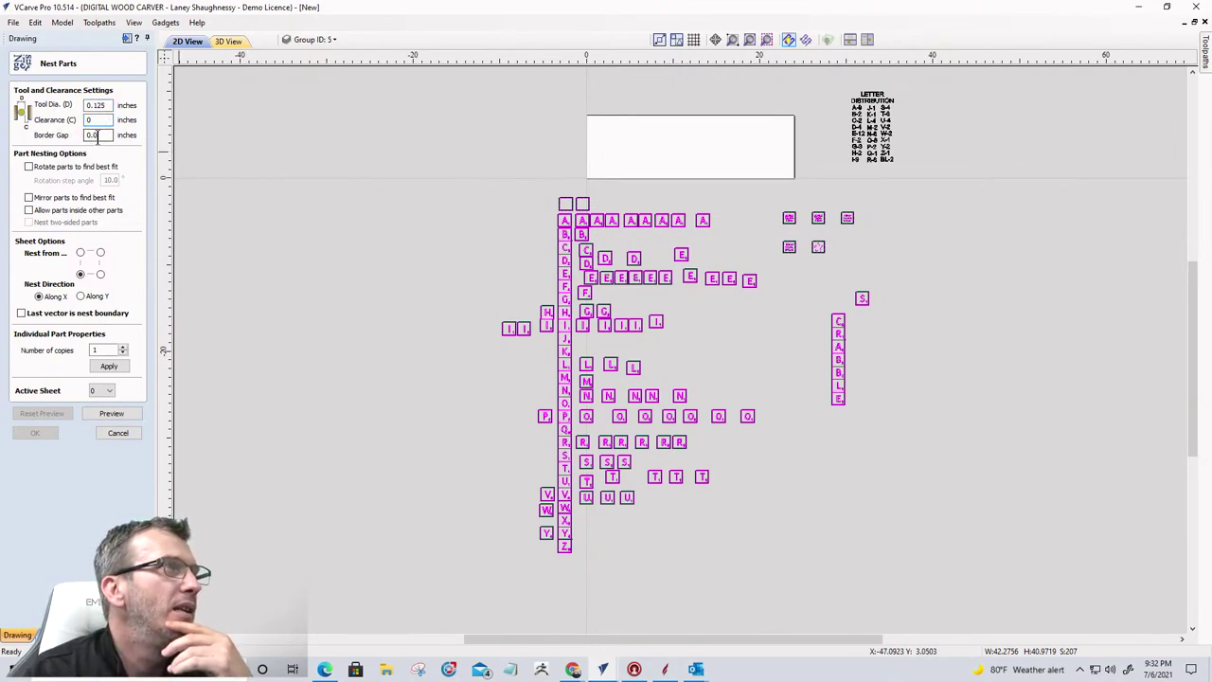
pyautogui.press('Tab')
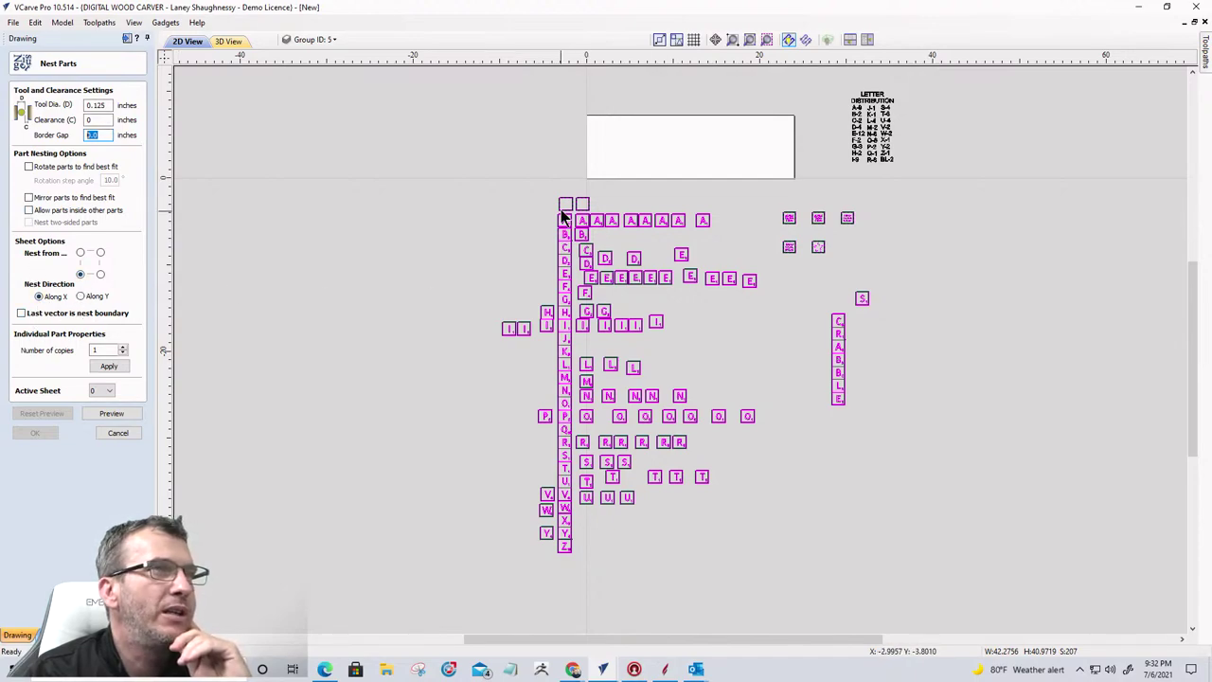
pyautogui.click(110, 414)
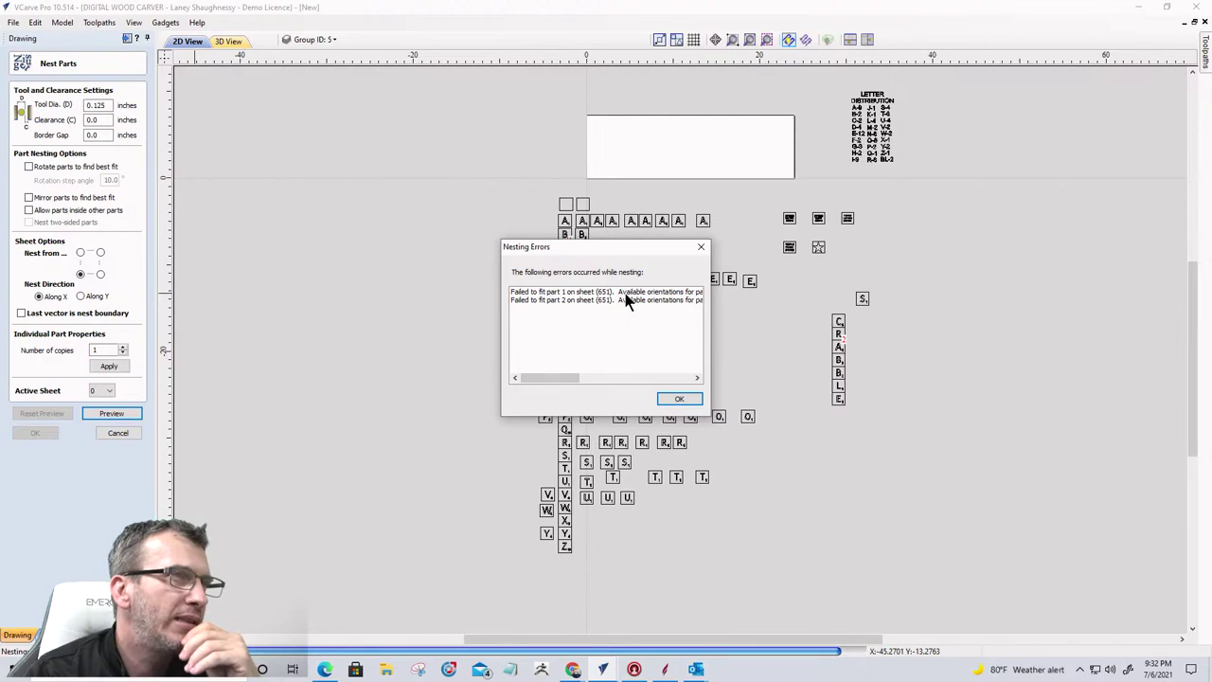
# Step: Dismiss the Nesting Errors report about parts failing to fit
pyautogui.click(684, 402)
pyautogui.scroll(3, 576, 239)
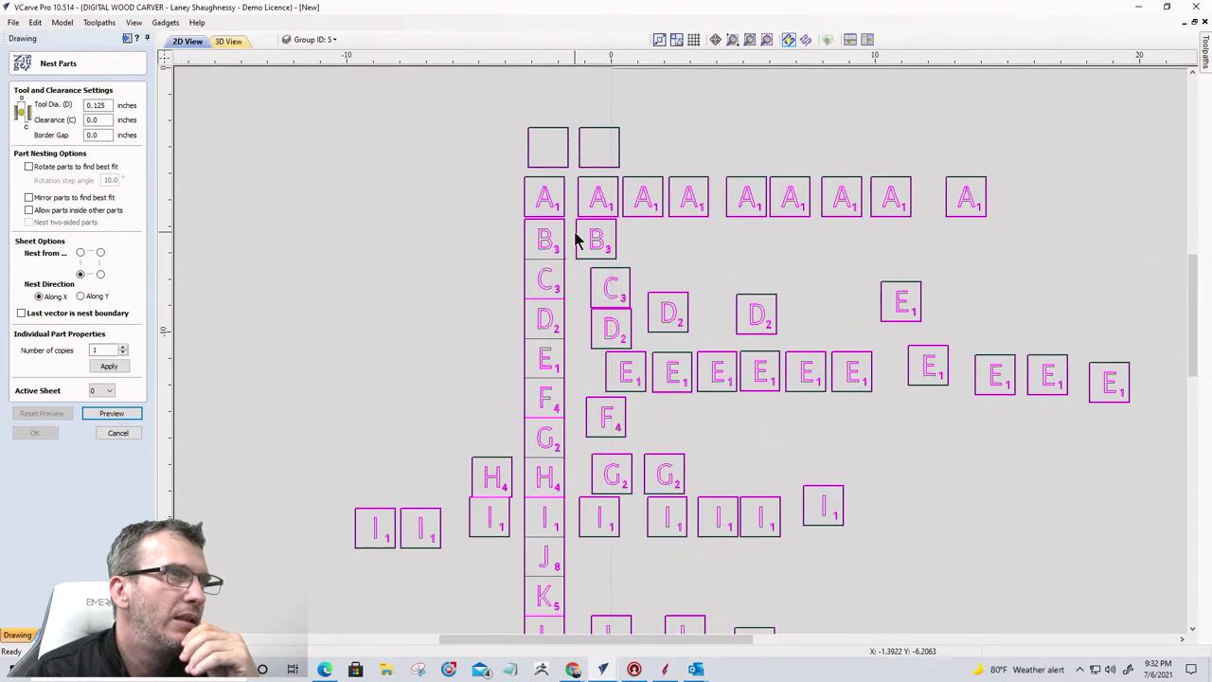
pyautogui.scroll(-6, 576, 232)
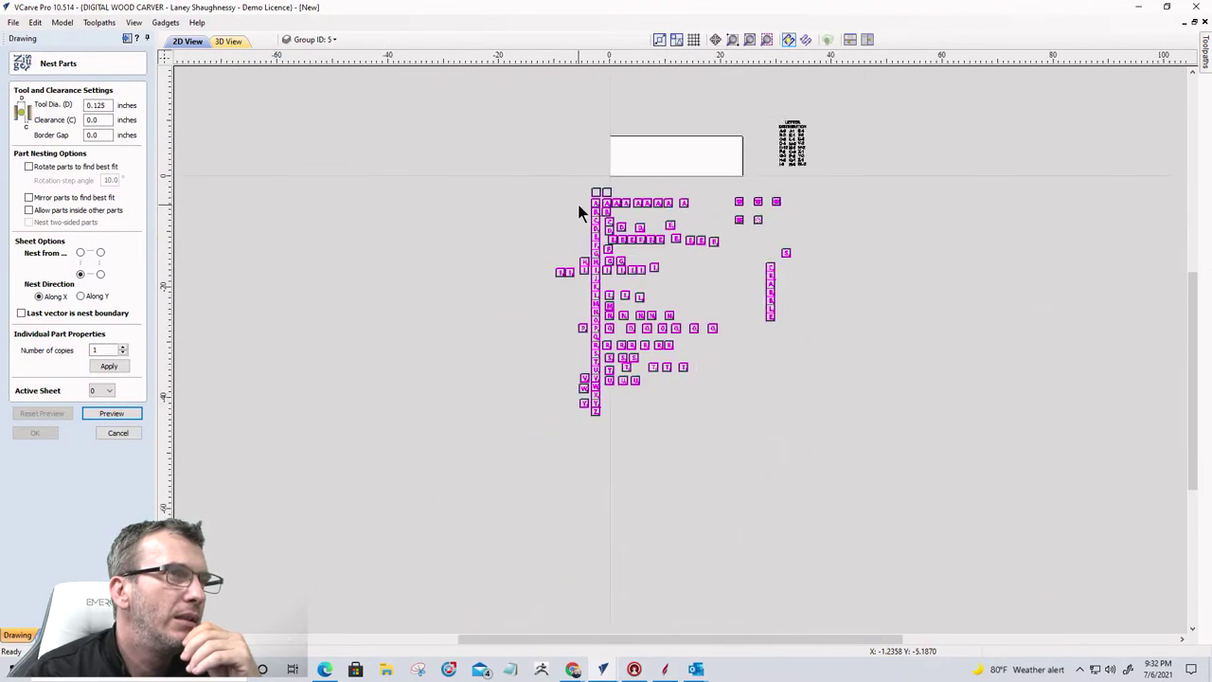
pyautogui.scroll(4, 579, 265)
pyautogui.scroll(3, 568, 294)
# Step: Select the H4 tile and cancel the Nest Parts operation
pyautogui.click(445, 260)
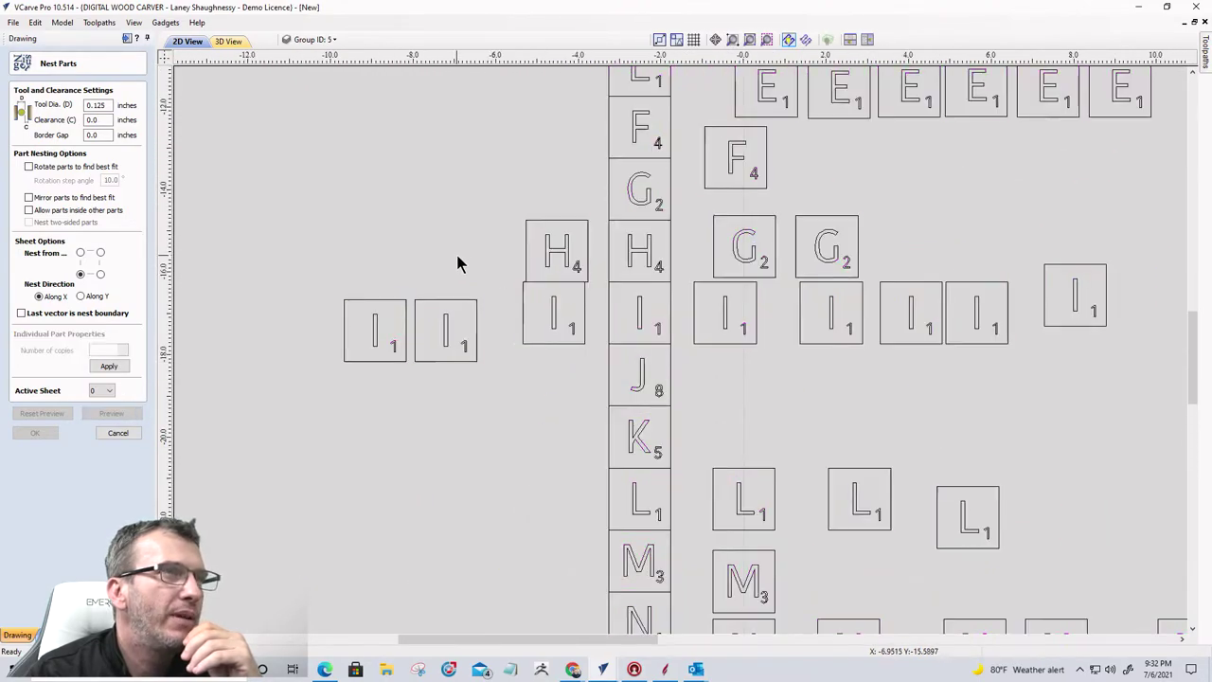
pyautogui.click(529, 271)
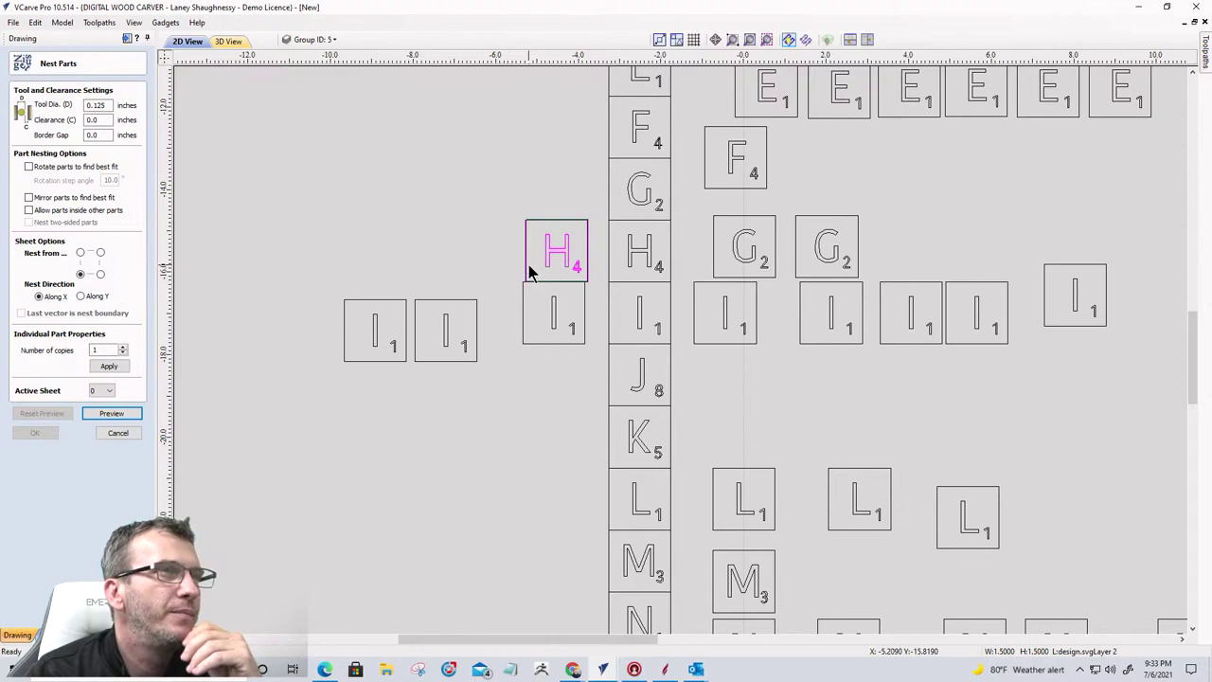
pyautogui.click(117, 433)
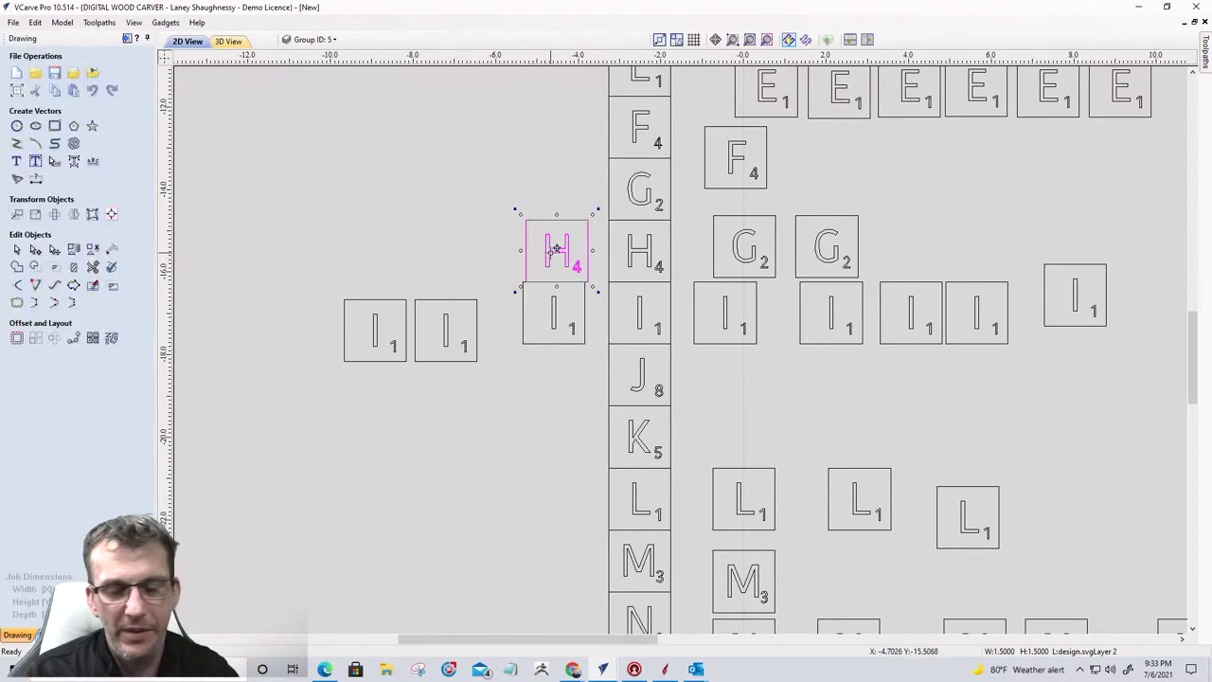
# Step: Move the H4 tile up above the I1 tile
pyautogui.moveTo(557, 250); pyautogui.dragTo(555, 246)
pyautogui.scroll(-4, 555, 248)
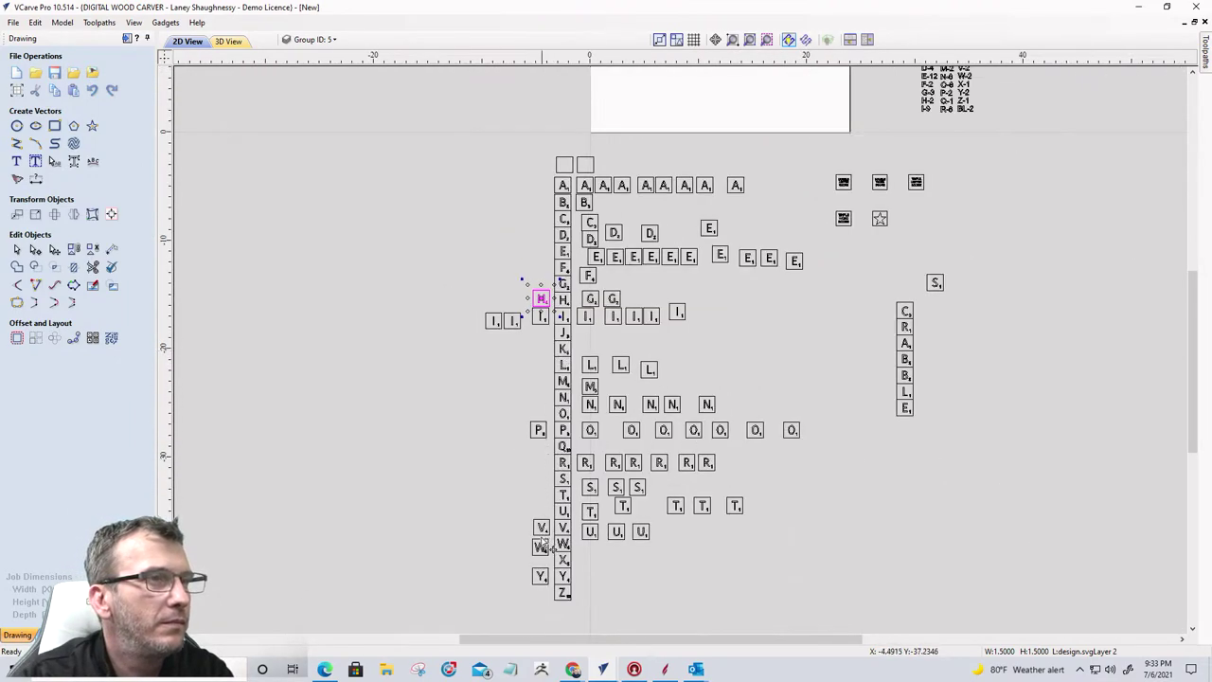
pyautogui.scroll(4, 559, 356)
pyautogui.scroll(-2, 579, 306)
pyautogui.scroll(3, 582, 336)
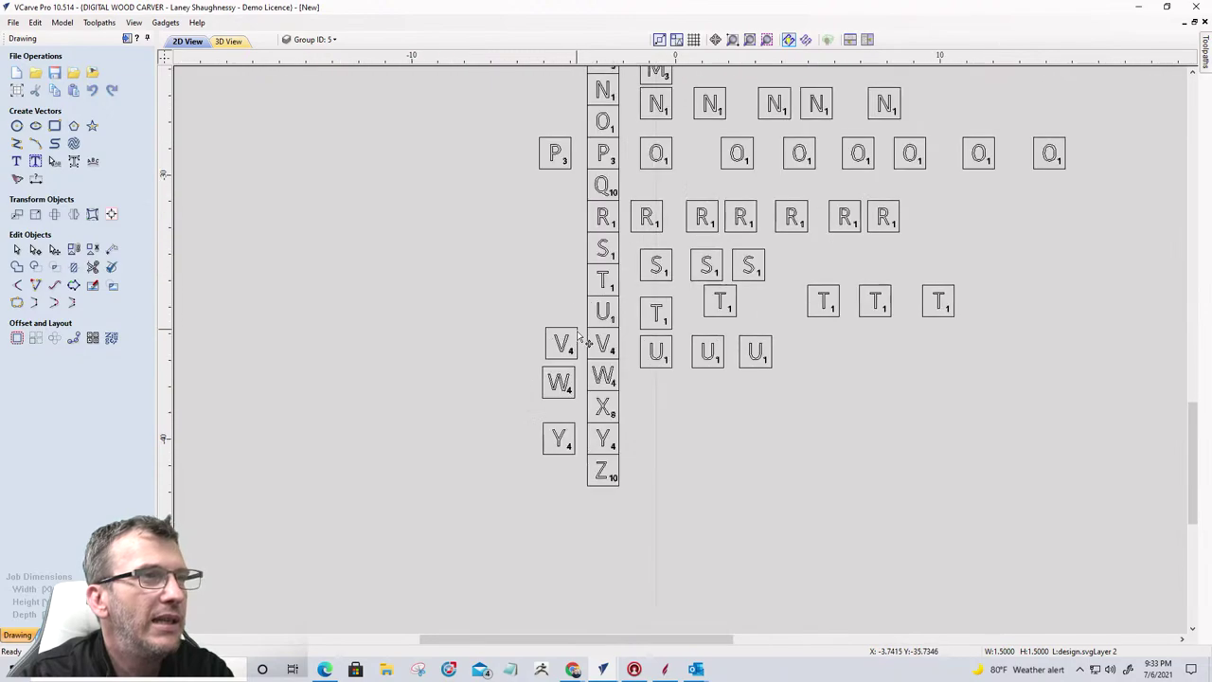
pyautogui.scroll(-1, 584, 342)
# Step: Return the X tile to its earlier position
pyautogui.click(616, 519)
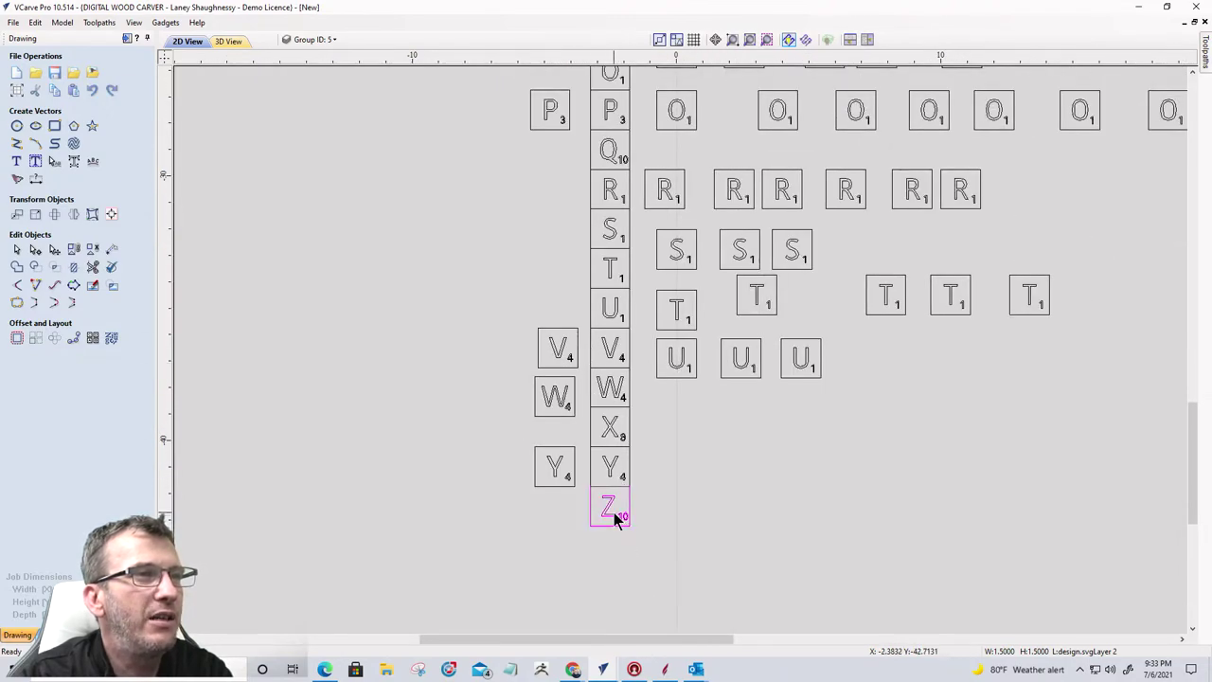
pyautogui.click(612, 466)
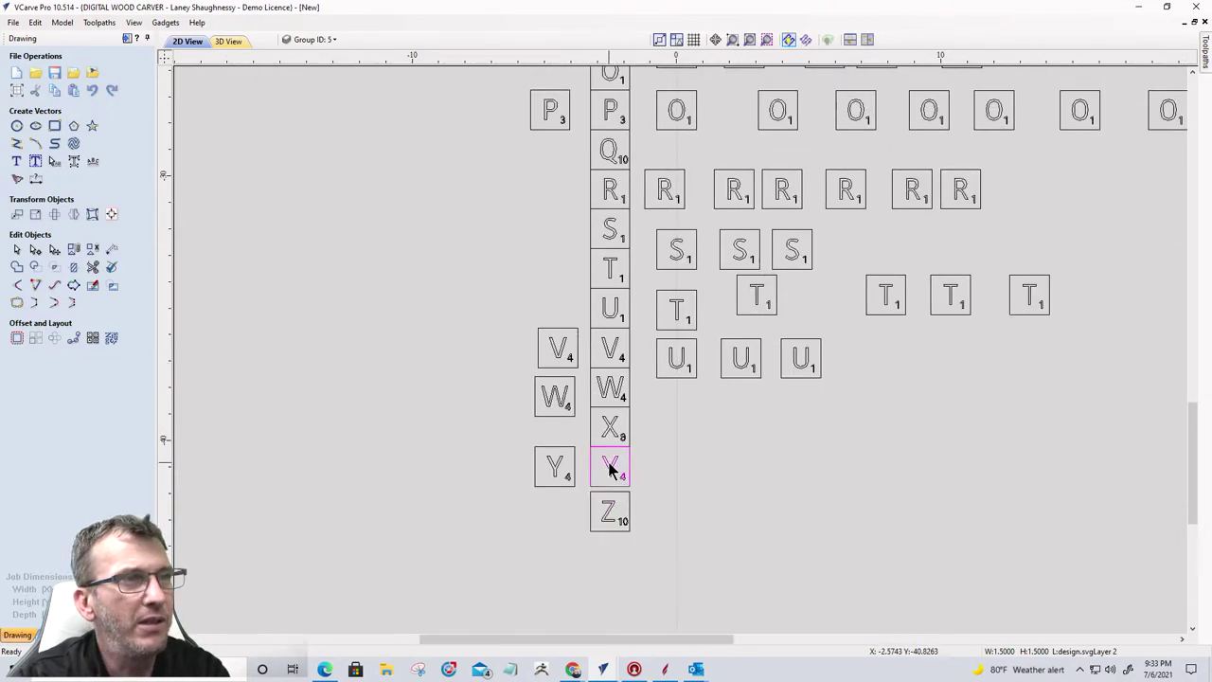
pyautogui.click(611, 507)
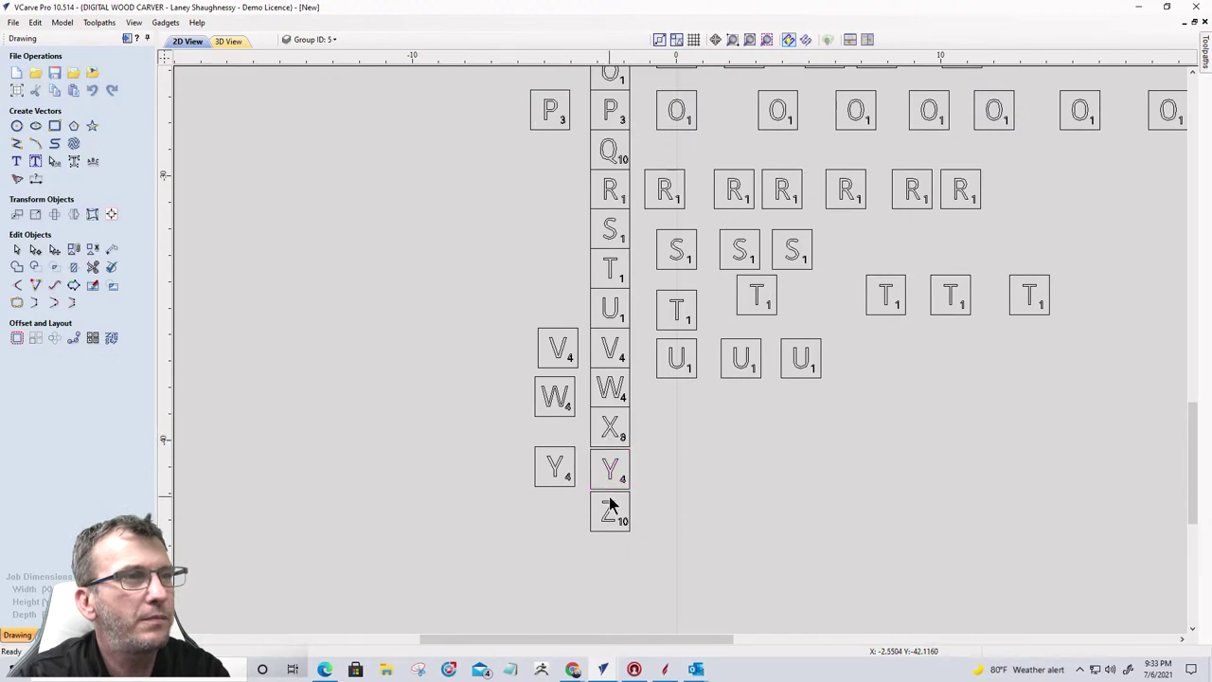
pyautogui.click(613, 435)
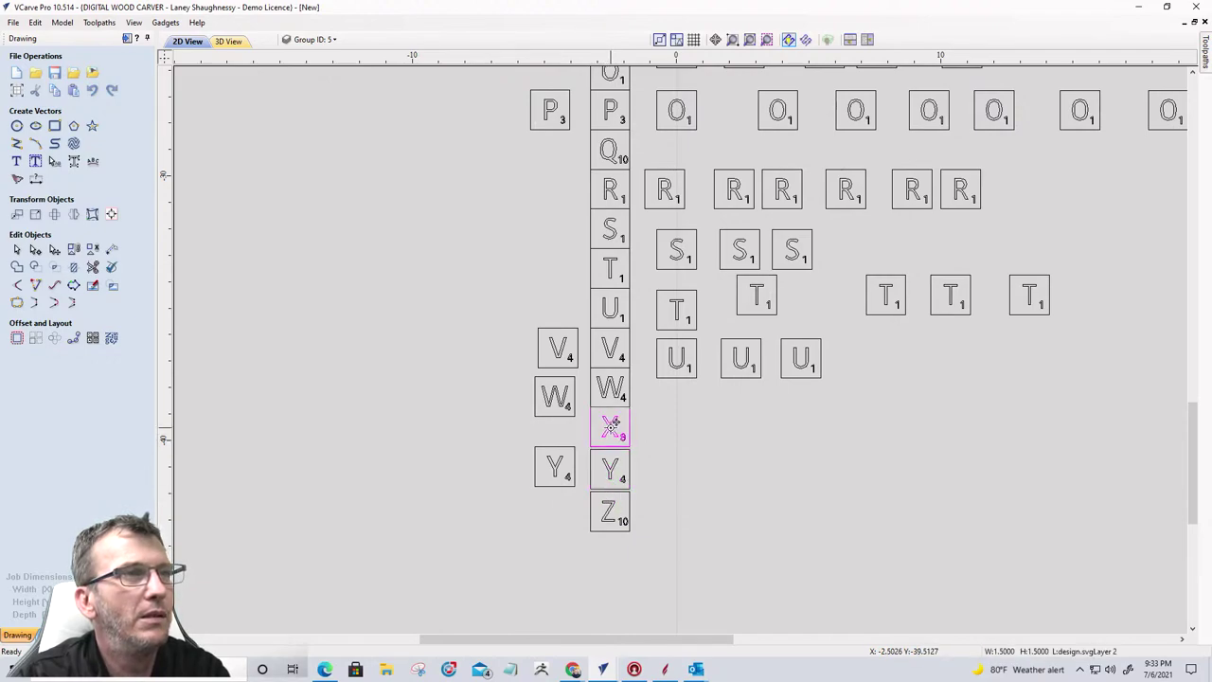
pyautogui.hotkey('ctrl', 'z')
pyautogui.click(639, 420)
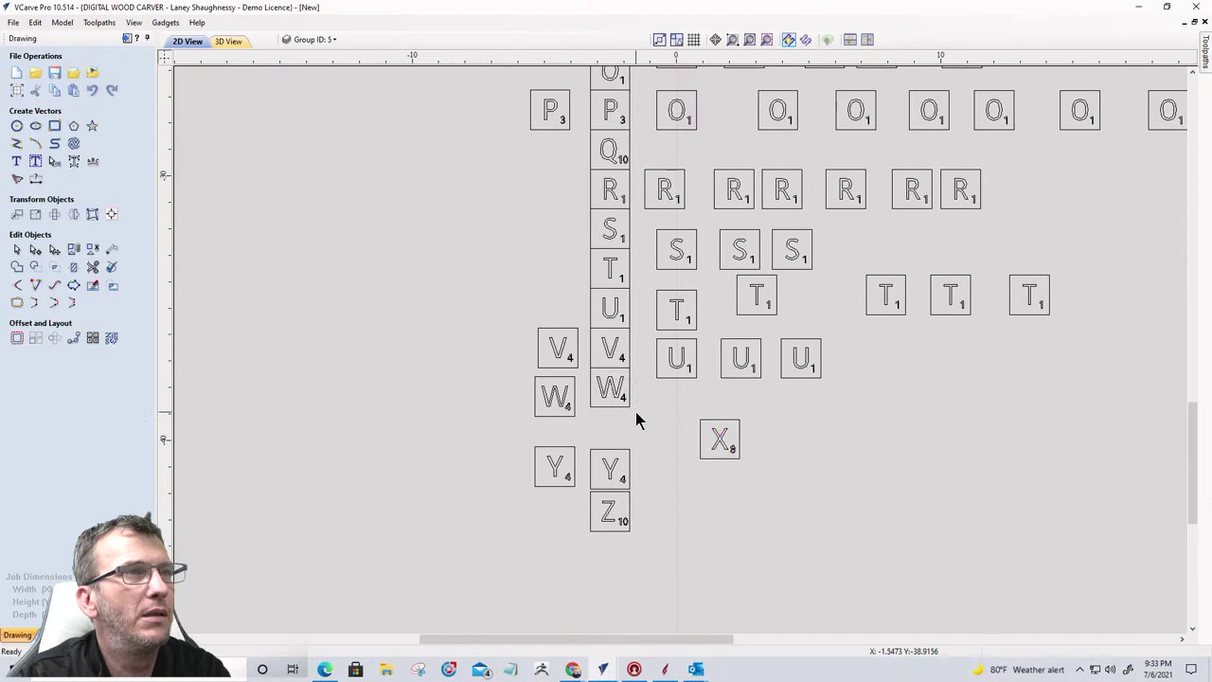
# Step: Nudge the W, V and U tiles downward to separate them
pyautogui.click(618, 396)
pyautogui.press('Down')
pyautogui.press('Down')
pyautogui.press('Down')
pyautogui.press('Down')
pyautogui.press('Down')
pyautogui.press('Down')
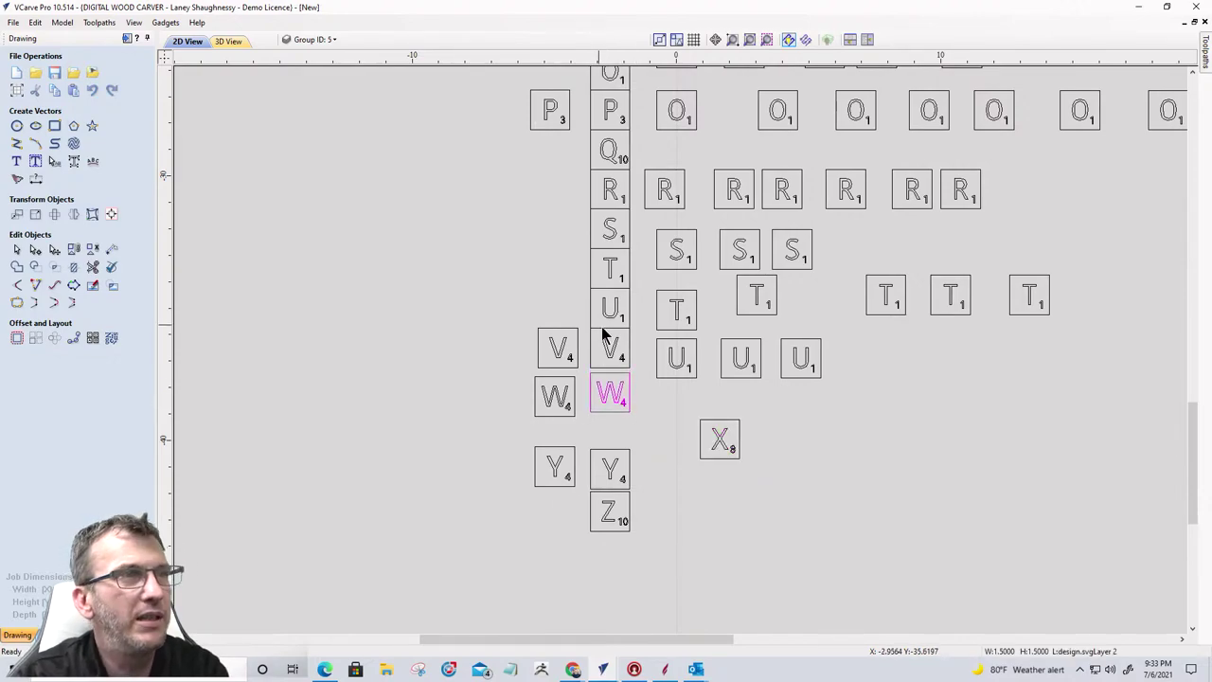
pyautogui.click(614, 355)
pyautogui.press('Down')
pyautogui.press('Down')
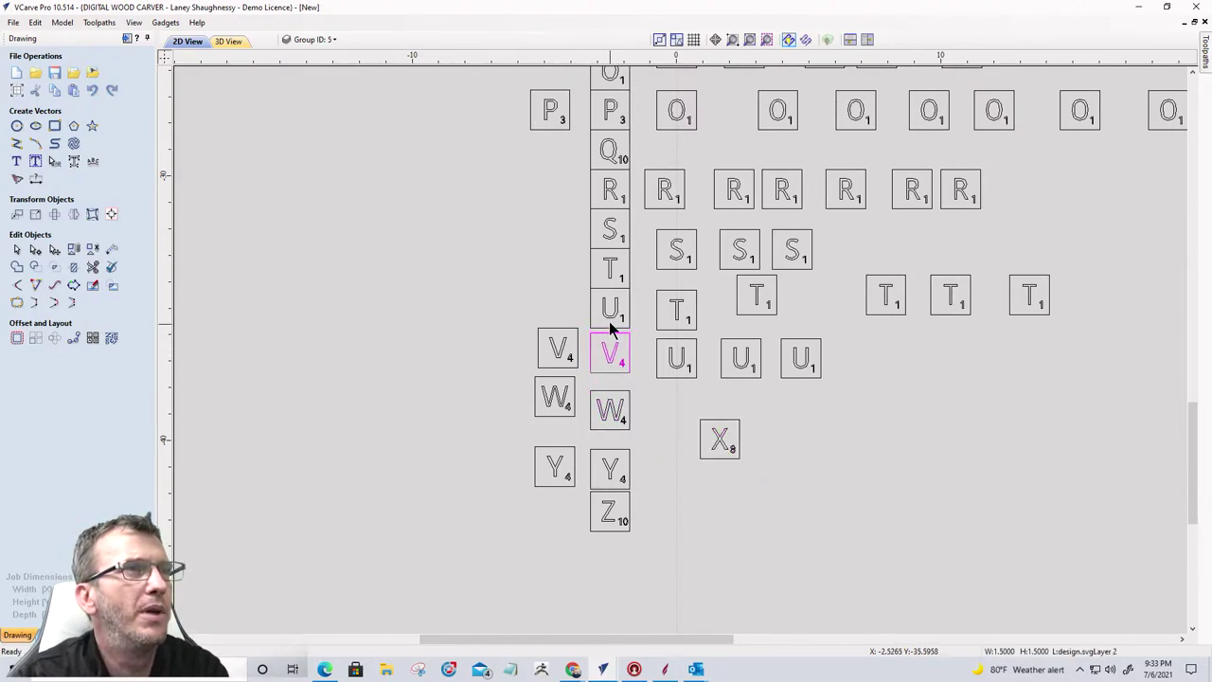
pyautogui.press('Escape')
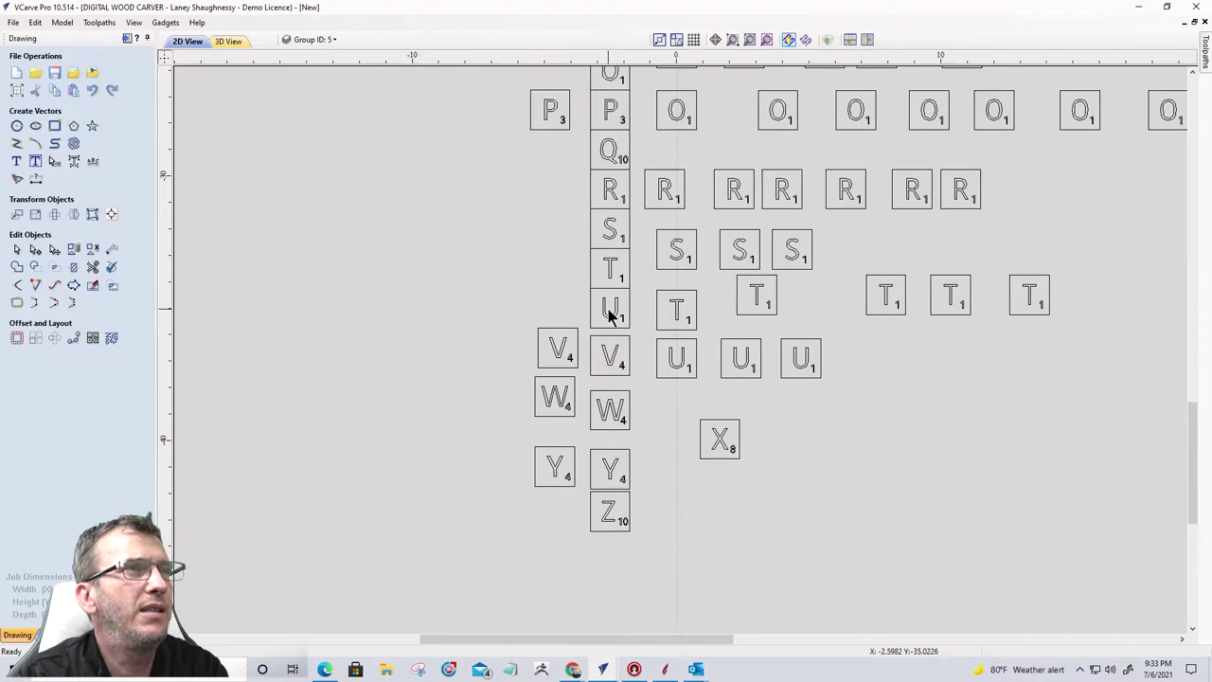
pyautogui.click(611, 358)
pyautogui.press('Down')
pyautogui.press('Down')
pyautogui.press('Down')
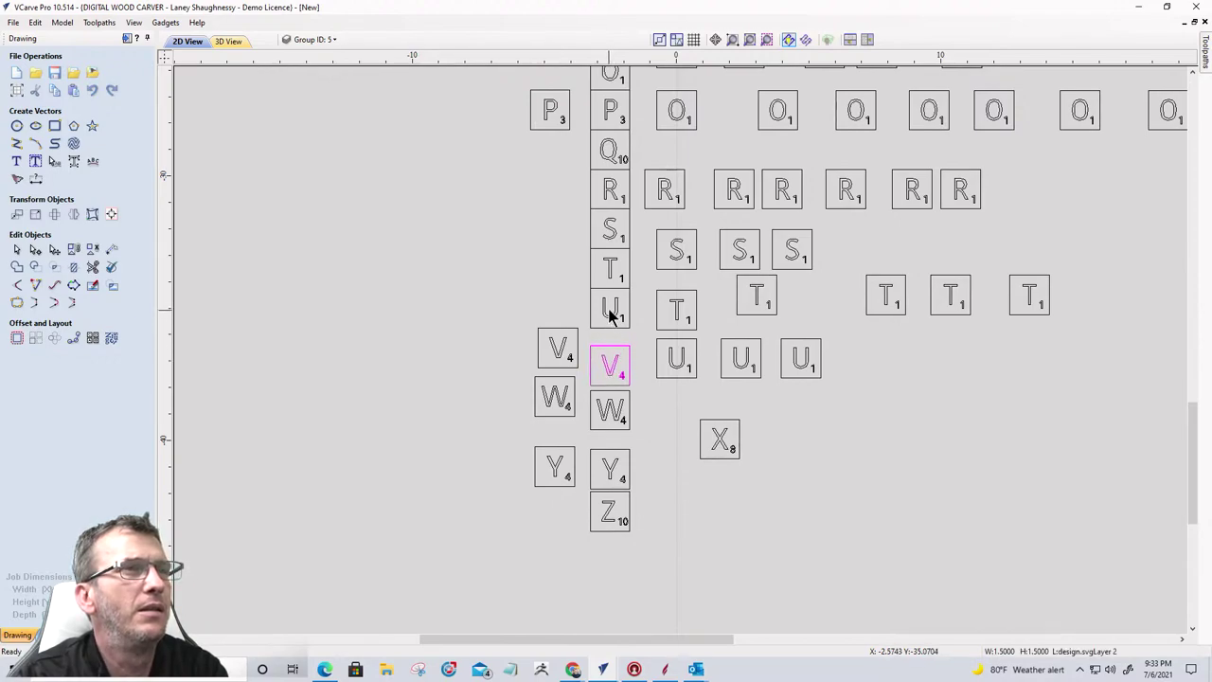
pyautogui.press('Escape')
pyautogui.click(610, 306)
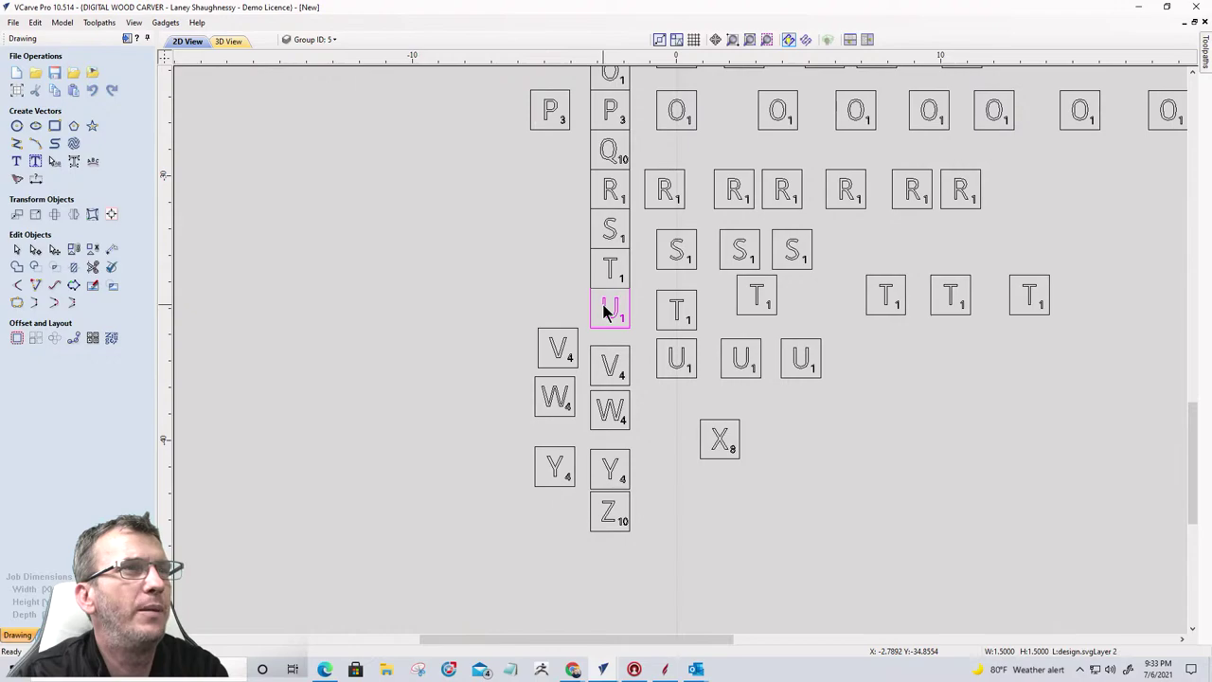
pyautogui.press('Down')
pyautogui.press('Down')
# Step: Shift the T, S and R tiles left out of the letter column
pyautogui.click(616, 269)
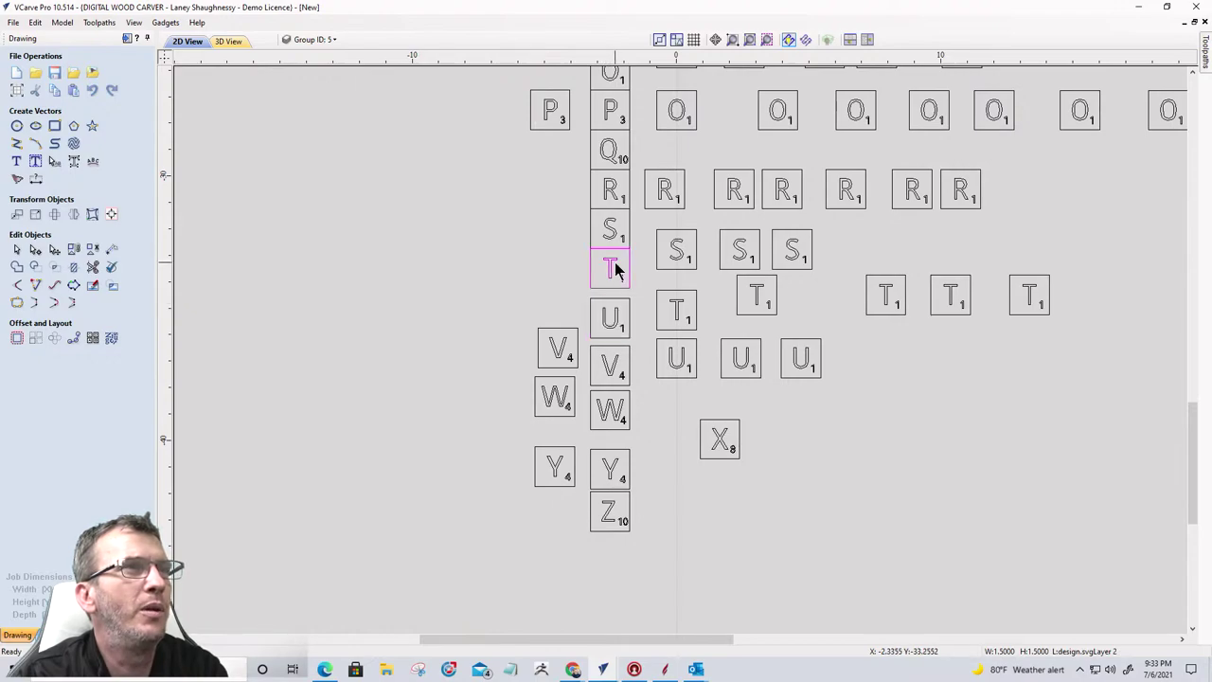
pyautogui.press('Down')
pyautogui.press('Left')
pyautogui.press('Left')
pyautogui.press('Left')
pyautogui.press('Left')
pyautogui.press('Left')
pyautogui.press('Escape')
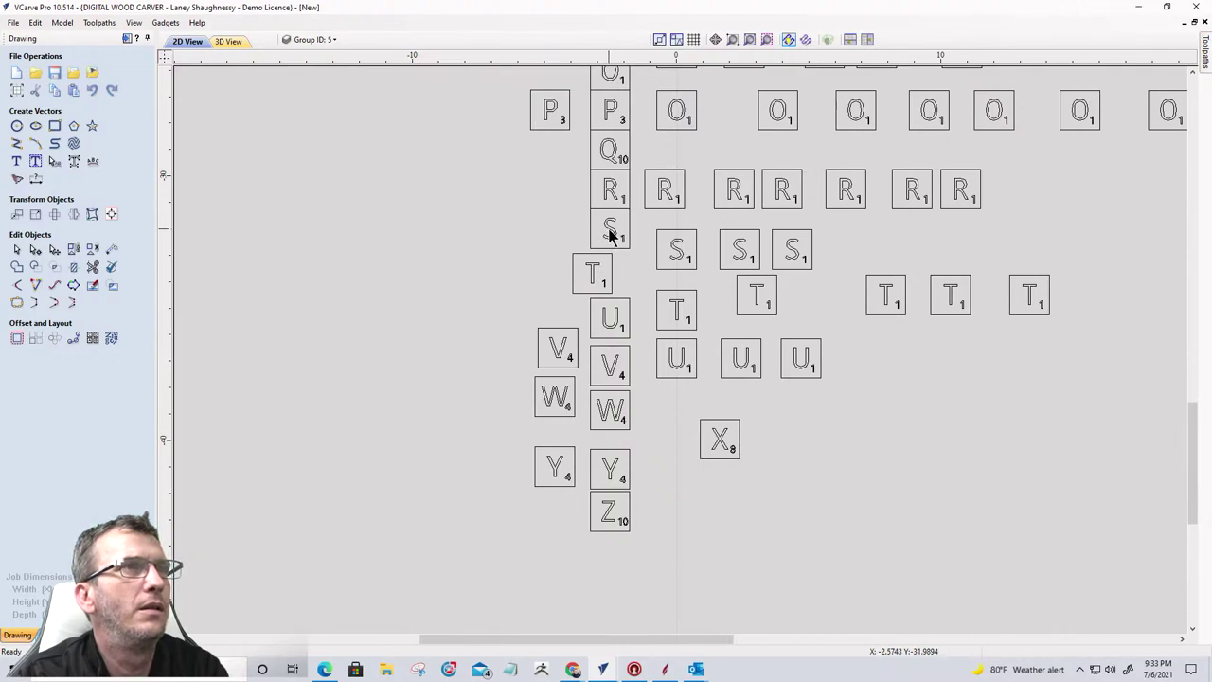
pyautogui.click(611, 237)
pyautogui.press('Left')
pyautogui.press('Left')
pyautogui.press('Left')
pyautogui.press('Left')
pyautogui.press('Left')
pyautogui.press('Left')
pyautogui.press('Left')
pyautogui.press('Left')
pyautogui.press('Left')
pyautogui.press('Left')
pyautogui.press('Left')
pyautogui.press('Left')
pyautogui.press('Left')
pyautogui.press('Left')
pyautogui.press('Left')
pyautogui.press('Left')
pyautogui.press('Left')
pyautogui.press('Left')
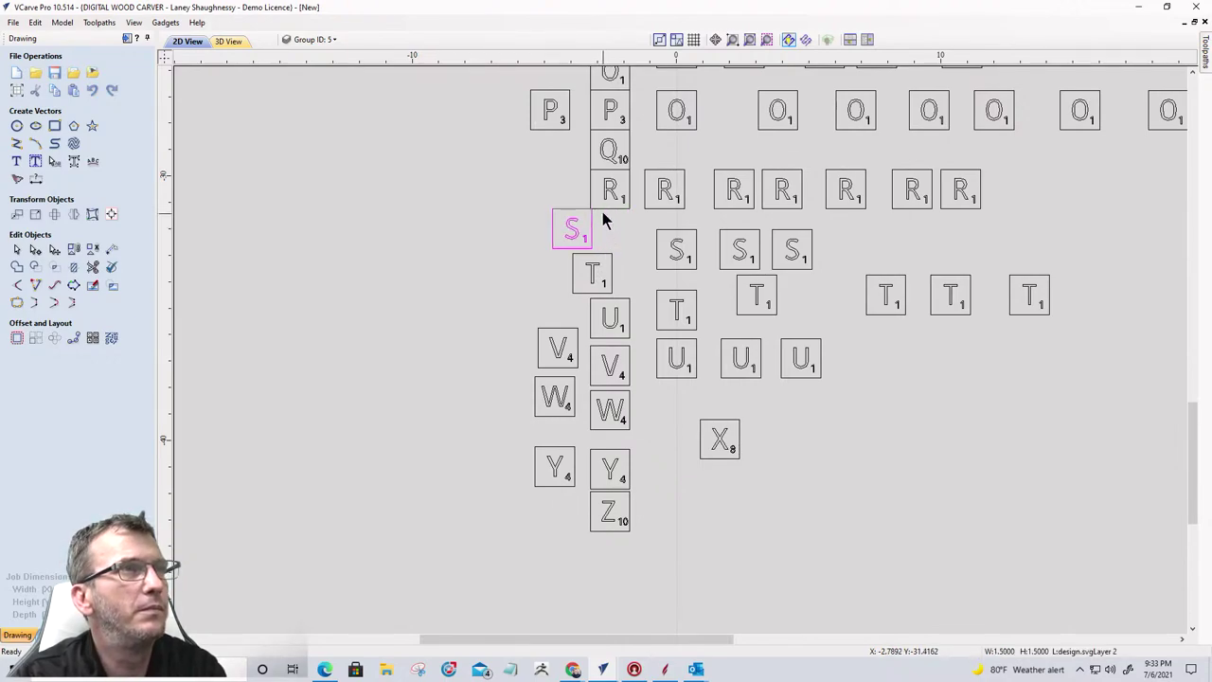
pyautogui.click(611, 195)
pyautogui.press('Left')
pyautogui.press('Left')
pyautogui.press('Left')
pyautogui.press('Left')
pyautogui.press('Left')
pyautogui.press('Left')
pyautogui.press('Left')
pyautogui.press('Left')
pyautogui.press('Left')
pyautogui.press('Left')
pyautogui.press('Left')
pyautogui.press('Left')
pyautogui.press('Left')
pyautogui.press('Left')
pyautogui.press('Left')
pyautogui.press('Left')
pyautogui.press('Left')
pyautogui.press('Left')
pyautogui.press('Left')
pyautogui.press('Left')
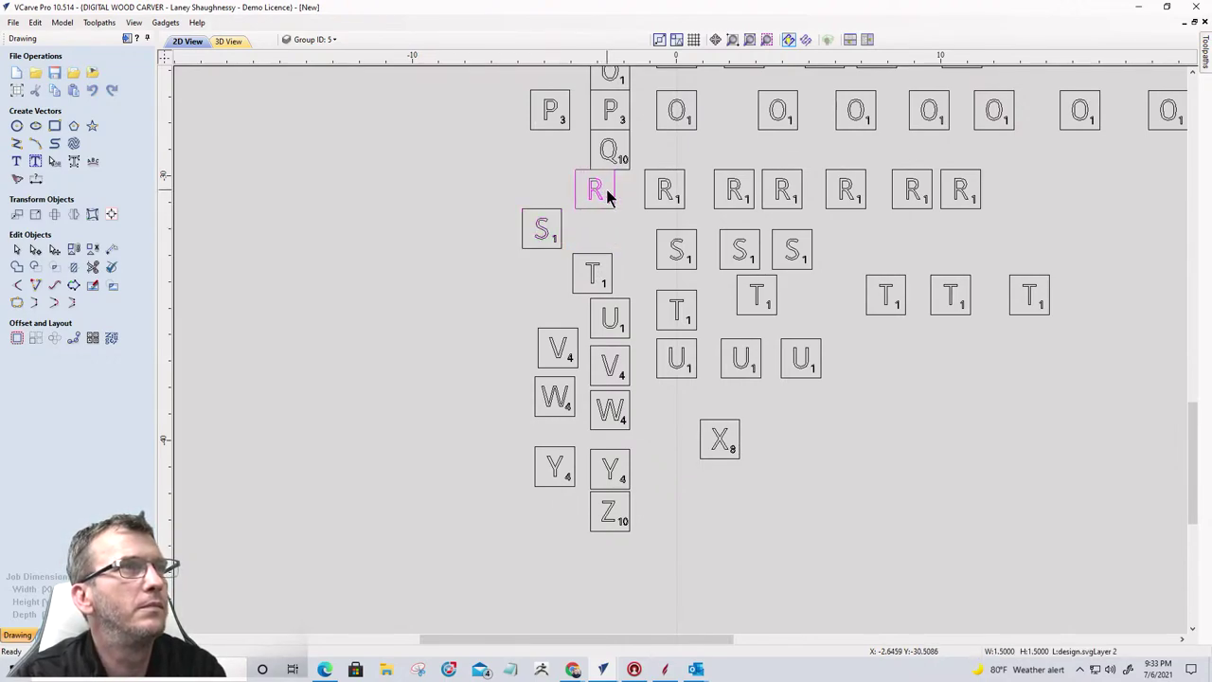
pyautogui.press('Left')
pyautogui.press('Left')
pyautogui.press('Left')
pyautogui.press('Left')
pyautogui.press('Left')
pyautogui.press('Left')
pyautogui.press('Left')
pyautogui.press('Left')
pyautogui.press('Left')
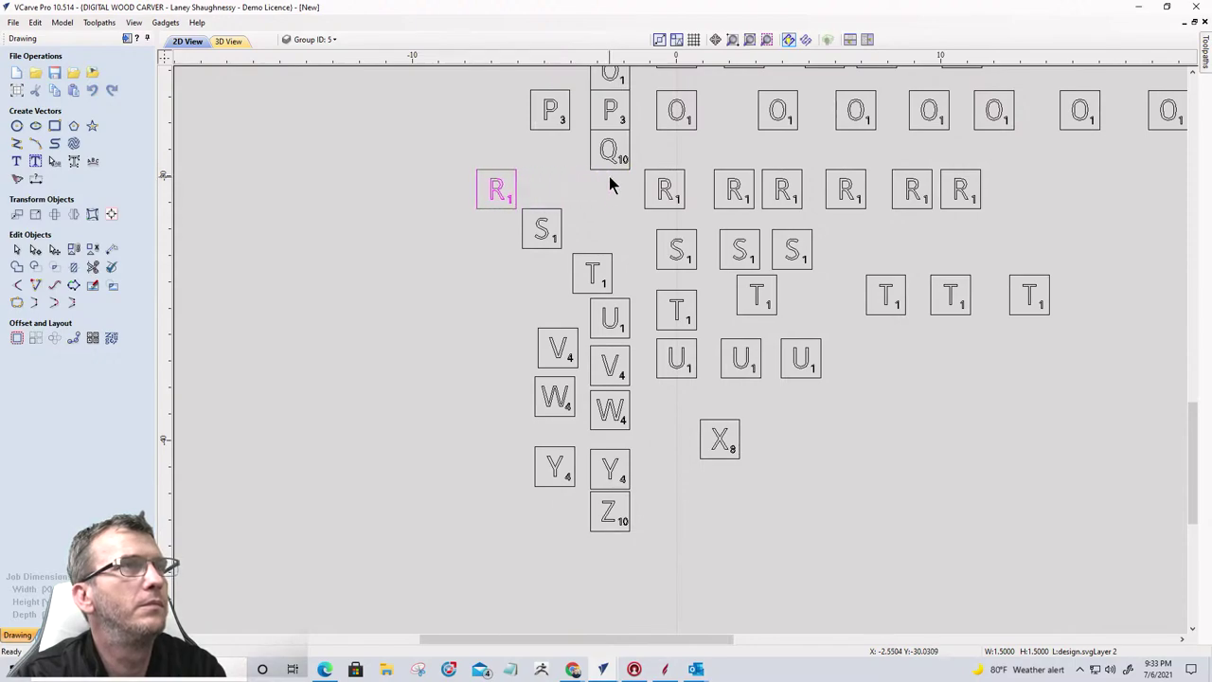
# Step: Slide the Q tile left and move the P tile down beside it
pyautogui.click(612, 153)
pyautogui.press('Left')
pyautogui.press('Left')
pyautogui.press('Left')
pyautogui.press('Left')
pyautogui.press('Left')
pyautogui.press('Left')
pyautogui.press('Left')
pyautogui.press('Left')
pyautogui.press('Left')
pyautogui.press('Left')
pyautogui.press('Left')
pyautogui.press('Left')
pyautogui.press('Left')
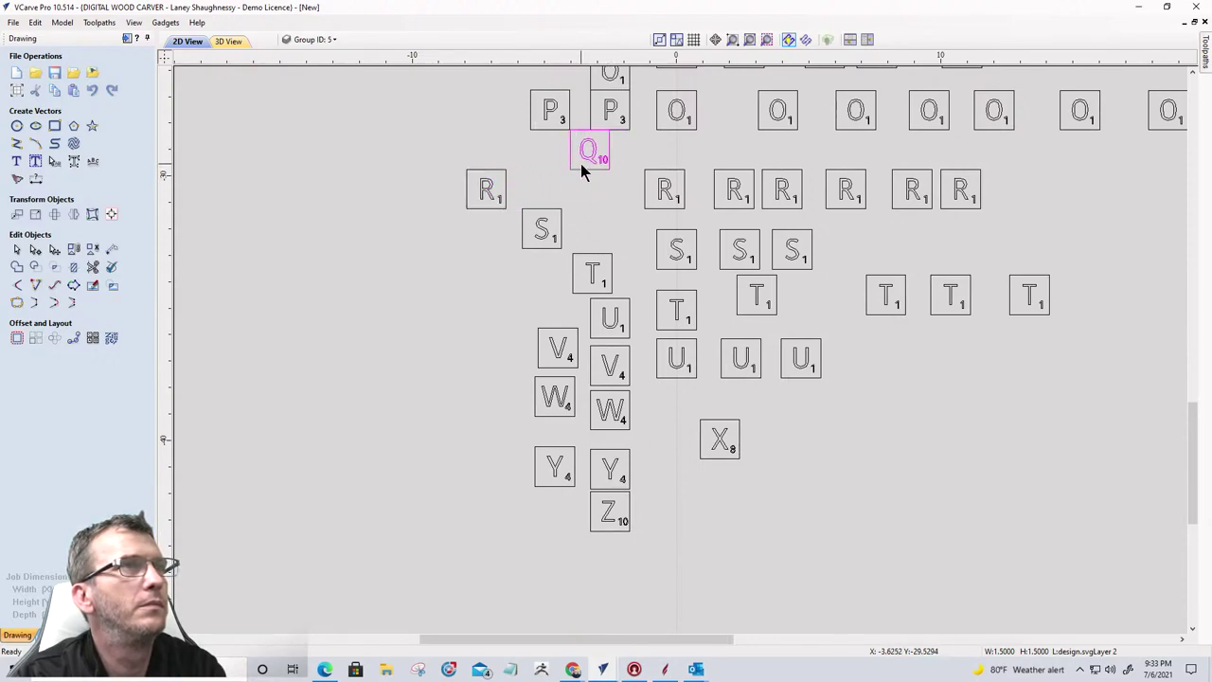
pyautogui.press('Down')
pyautogui.press('Down')
pyautogui.press('Down')
pyautogui.press('Down')
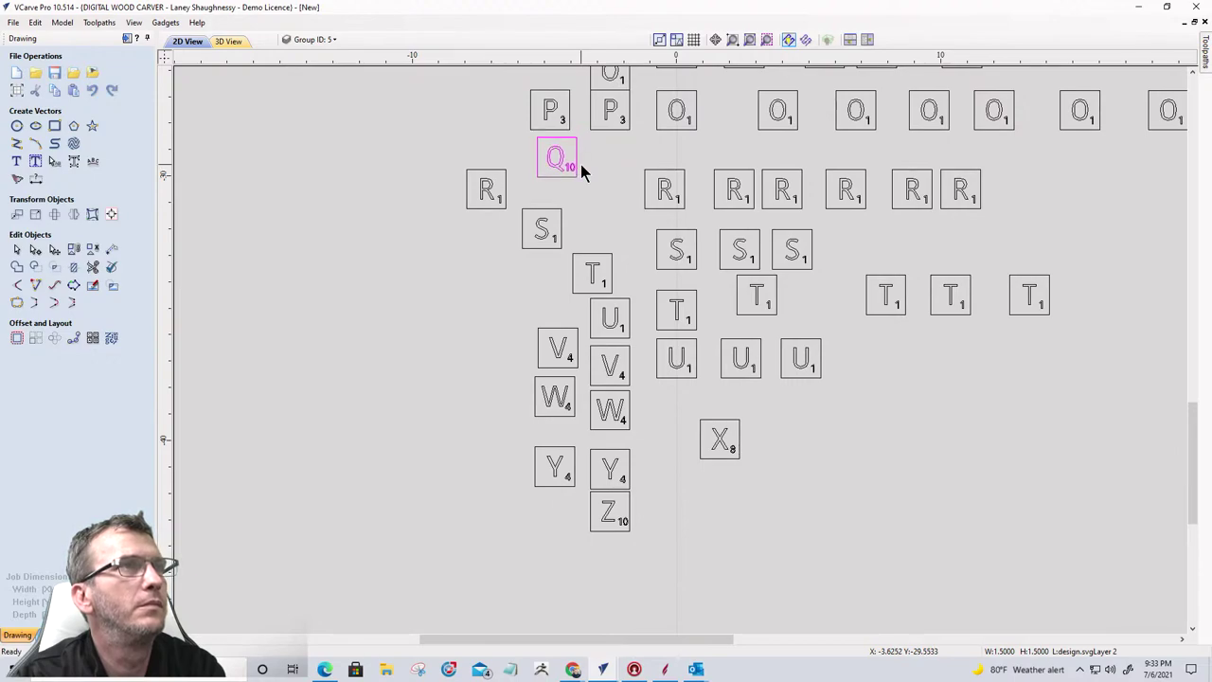
pyautogui.click(611, 112)
pyautogui.moveTo(611, 114); pyautogui.dragTo(625, 180)
# Step: Nudge the O, N and M tiles down, each above the next letter
pyautogui.scroll(-5, 625, 180)
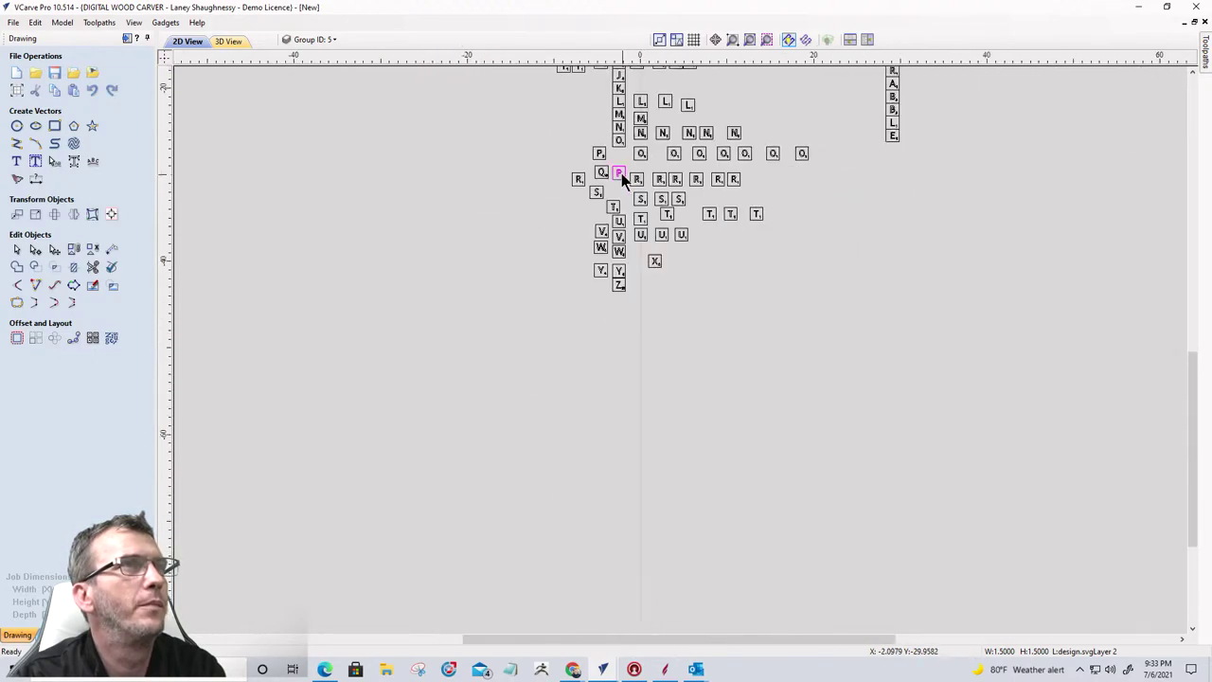
pyautogui.scroll(-1, 612, 150)
pyautogui.scroll(4, 562, 308)
pyautogui.scroll(3, 562, 308)
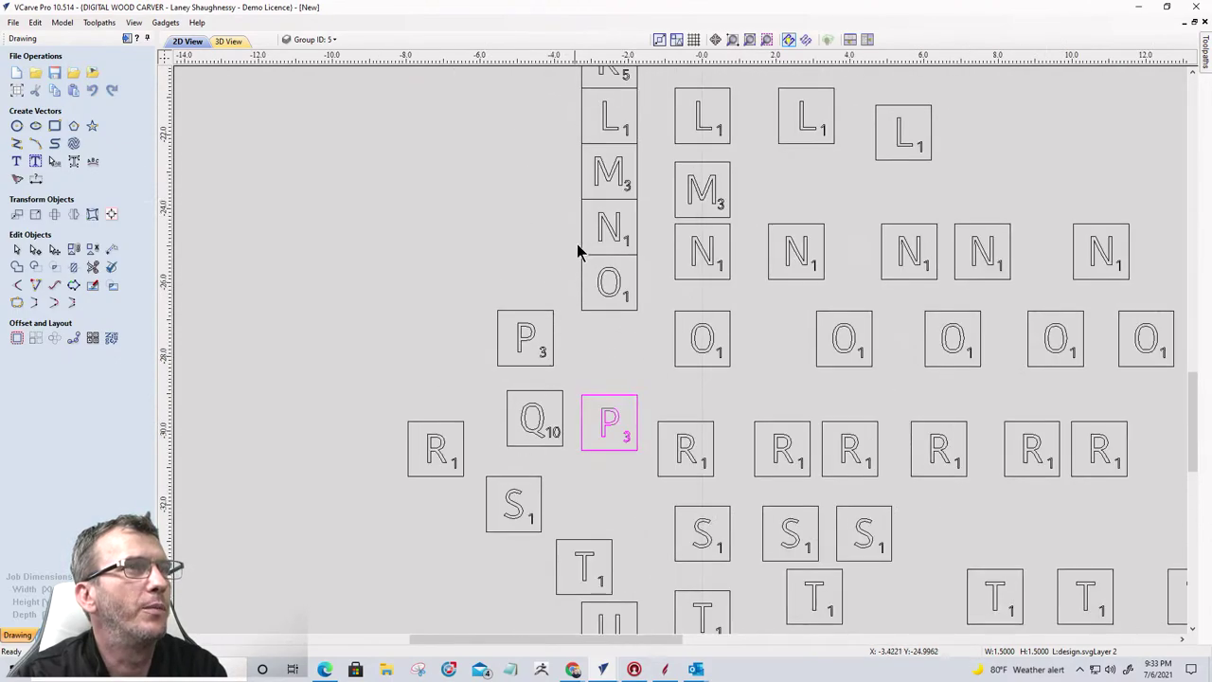
pyautogui.click(612, 276)
pyautogui.press('Down')
pyautogui.press('Down')
pyautogui.press('Down')
pyautogui.press('Down')
pyautogui.press('Down')
pyautogui.press('Down')
pyautogui.press('Down')
pyautogui.press('Down')
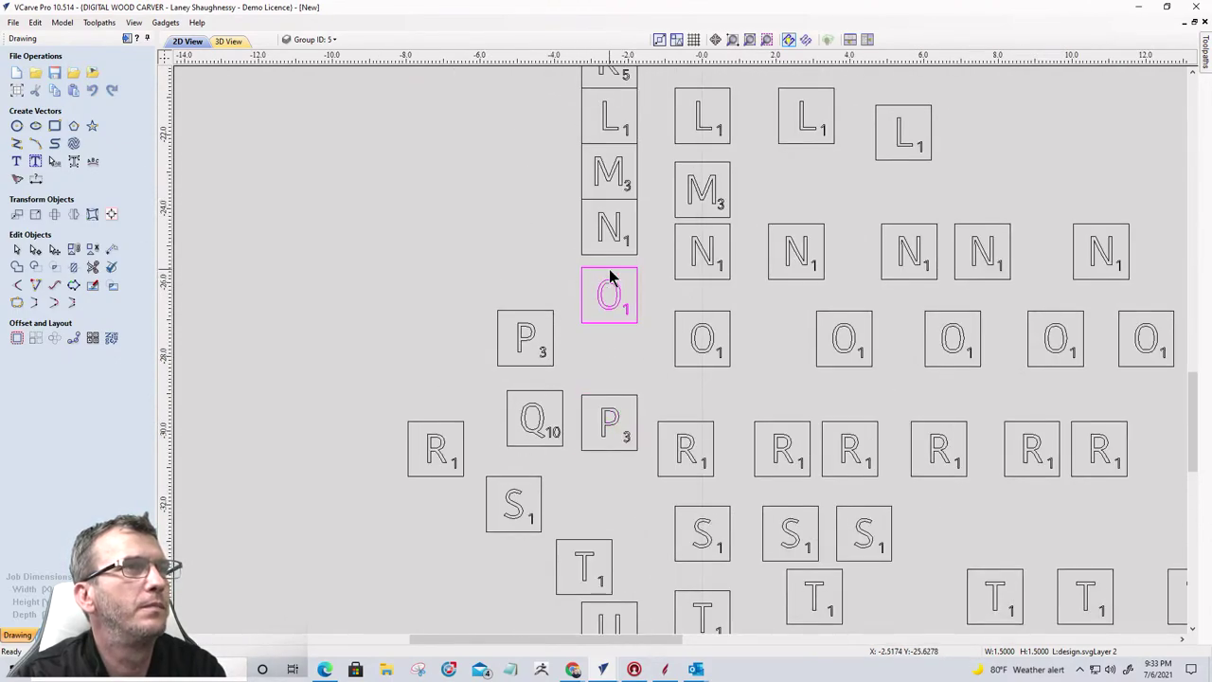
pyautogui.click(612, 239)
pyautogui.press('Down')
pyautogui.press('Down')
pyautogui.press('Down')
pyautogui.press('Down')
pyautogui.press('Down')
pyautogui.press('Down')
pyautogui.press('Down')
pyautogui.press('Down')
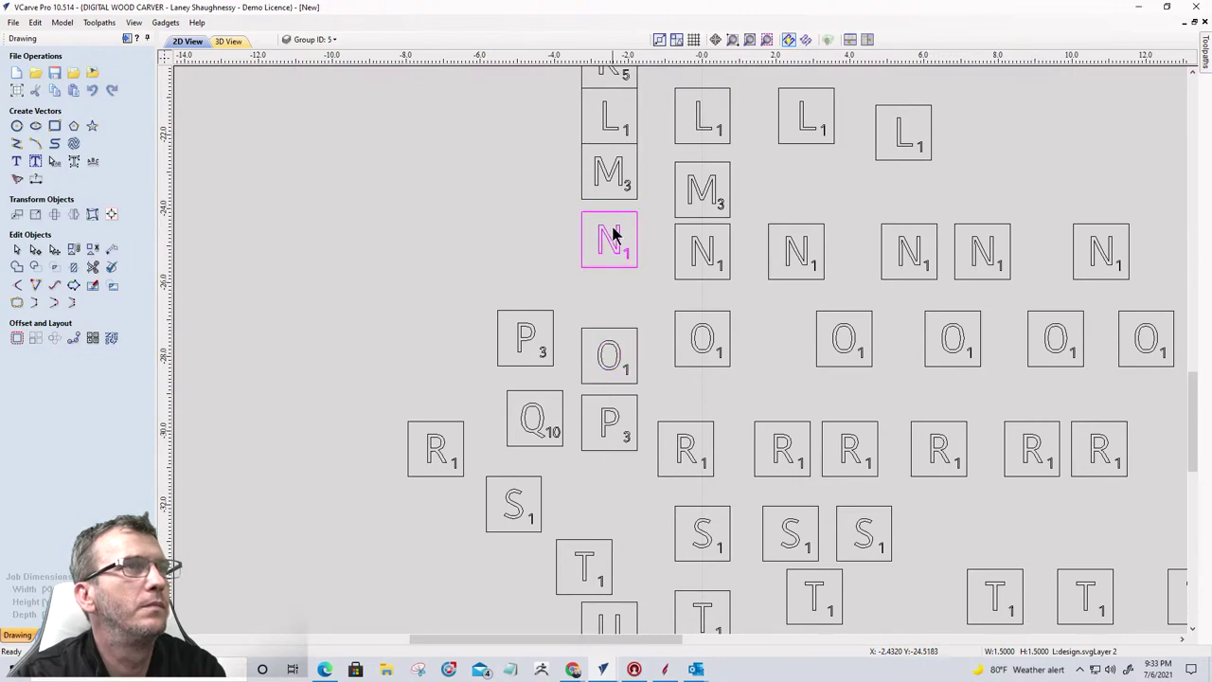
pyautogui.click(609, 184)
pyautogui.press('Down')
pyautogui.press('Down')
pyautogui.press('Down')
pyautogui.press('Down')
pyautogui.press('Down')
pyautogui.press('Down')
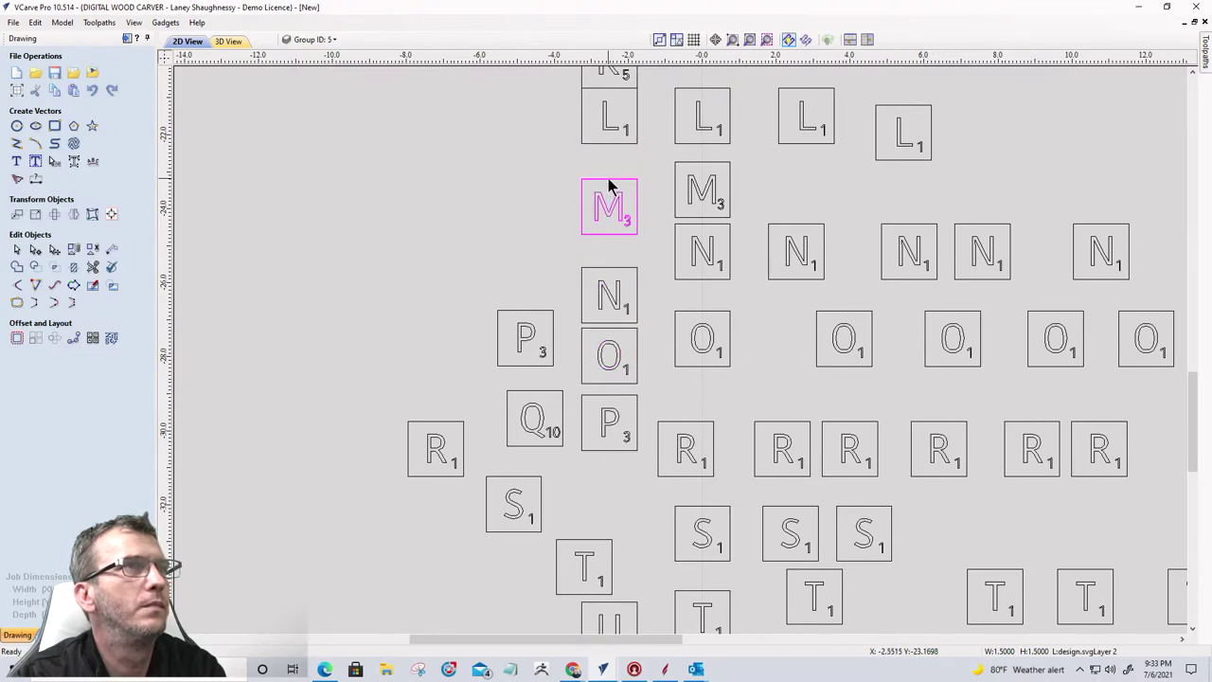
# Step: Nudge the L and K tiles down above M and L
pyautogui.click(608, 130)
pyautogui.press('Down')
pyautogui.press('Down')
pyautogui.press('Down')
pyautogui.press('Down')
pyautogui.press('Down')
pyautogui.press('Down')
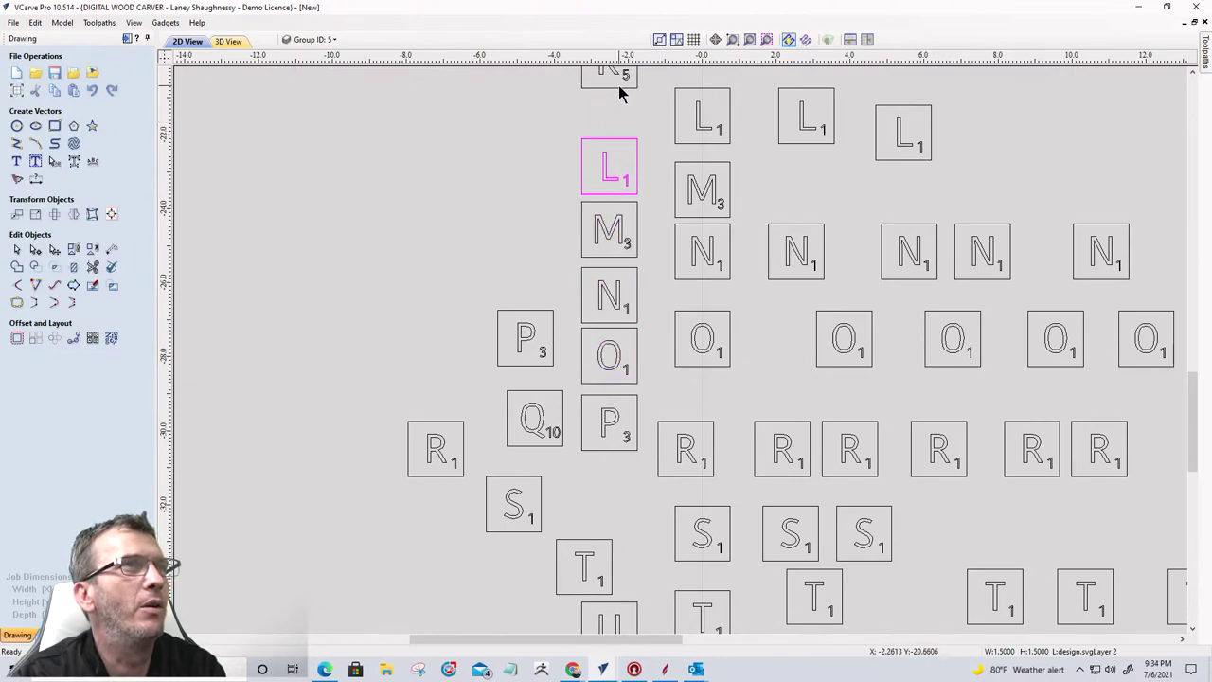
pyautogui.click(620, 92)
pyautogui.click(617, 80)
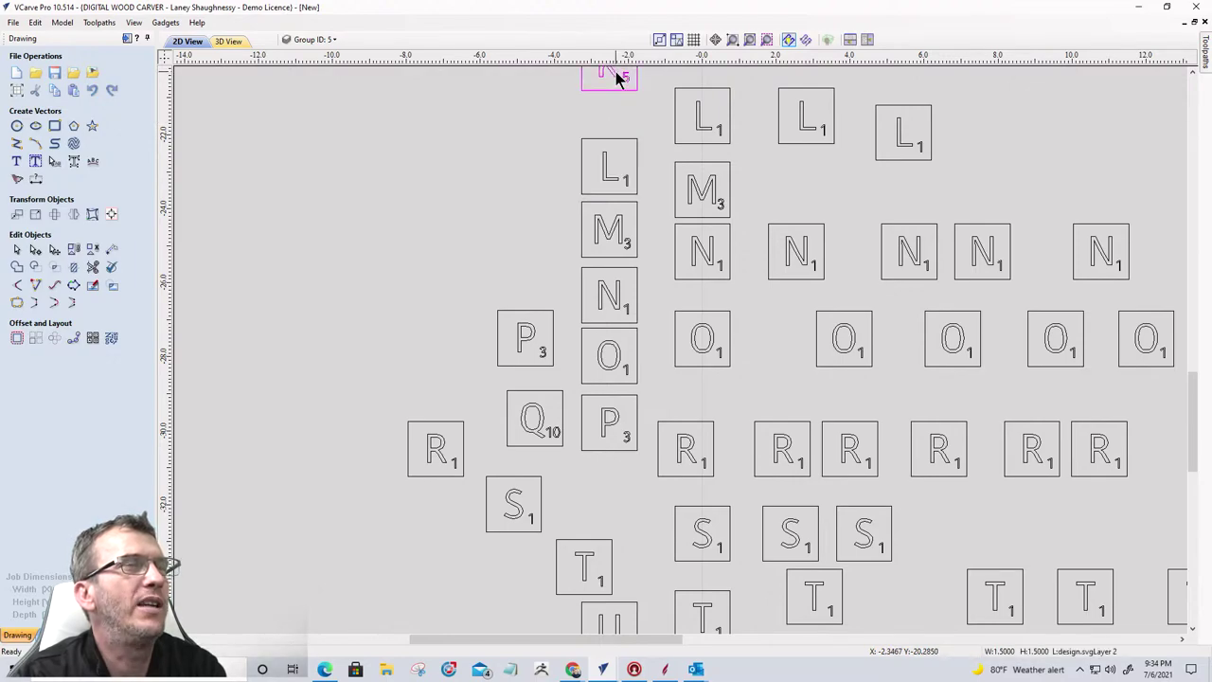
pyautogui.press('Down')
pyautogui.press('Down')
pyautogui.press('Down')
pyautogui.press('Down')
pyautogui.press('Down')
# Step: Move the blank tile off the J tile
pyautogui.scroll(-3, 629, 151)
pyautogui.scroll(-3, 630, 152)
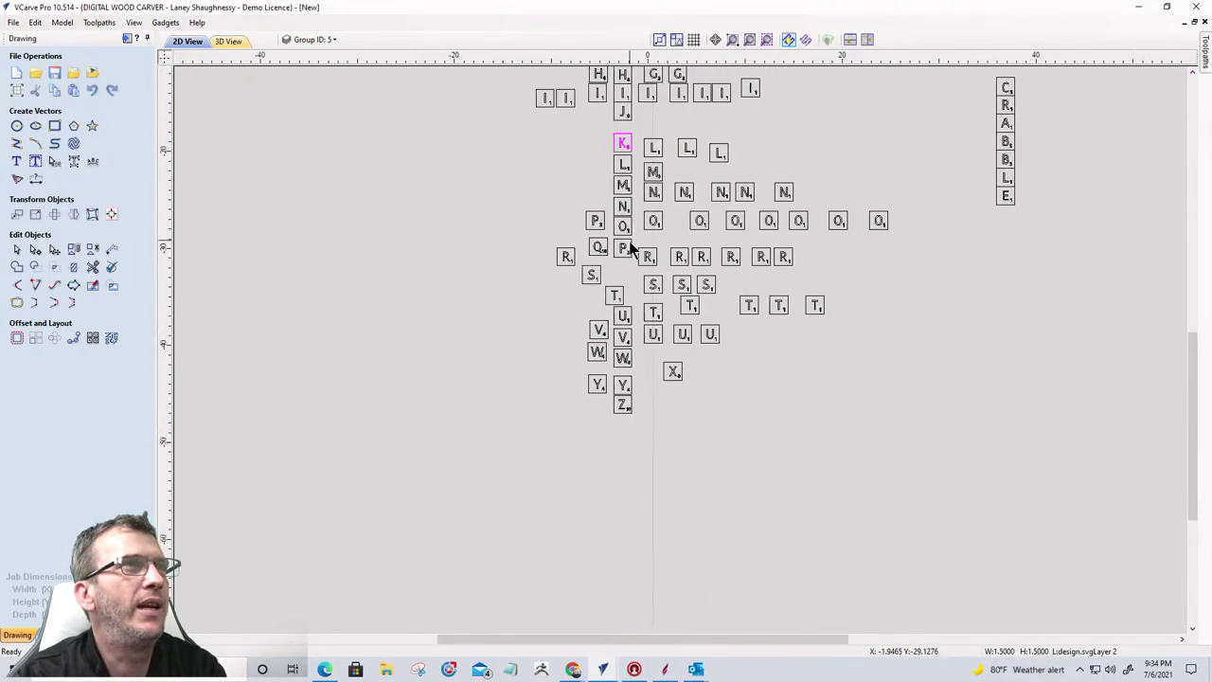
pyautogui.scroll(4, 568, 142)
pyautogui.click(597, 352)
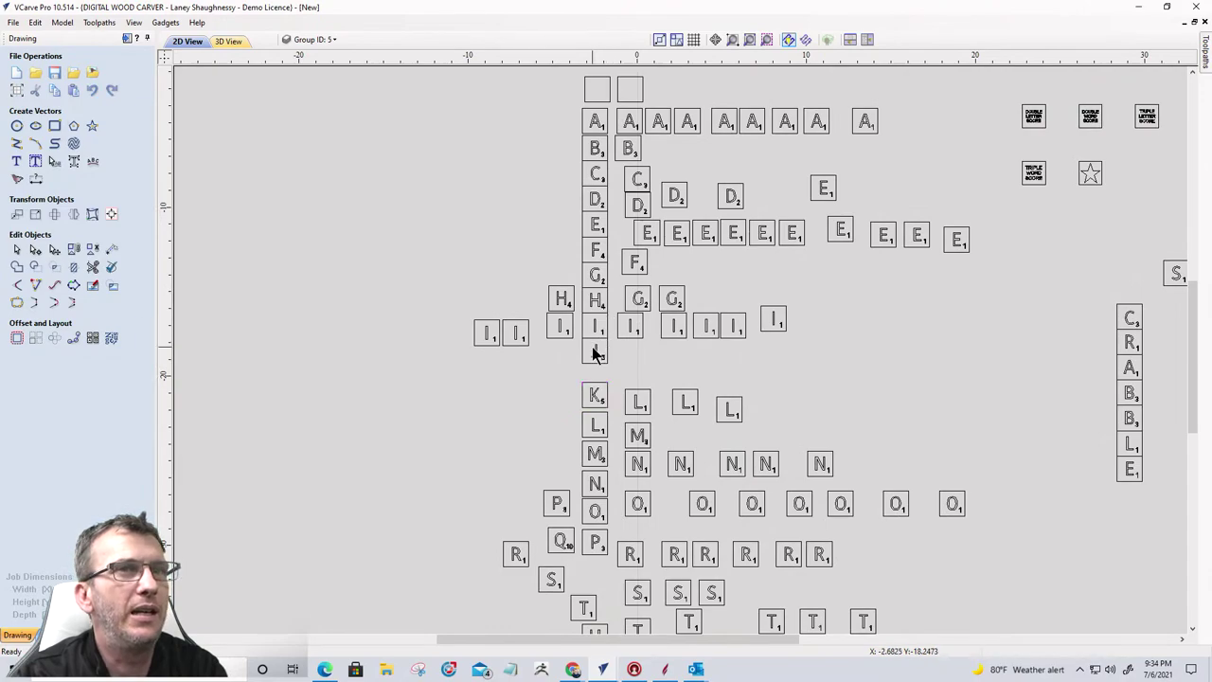
pyautogui.click(597, 356)
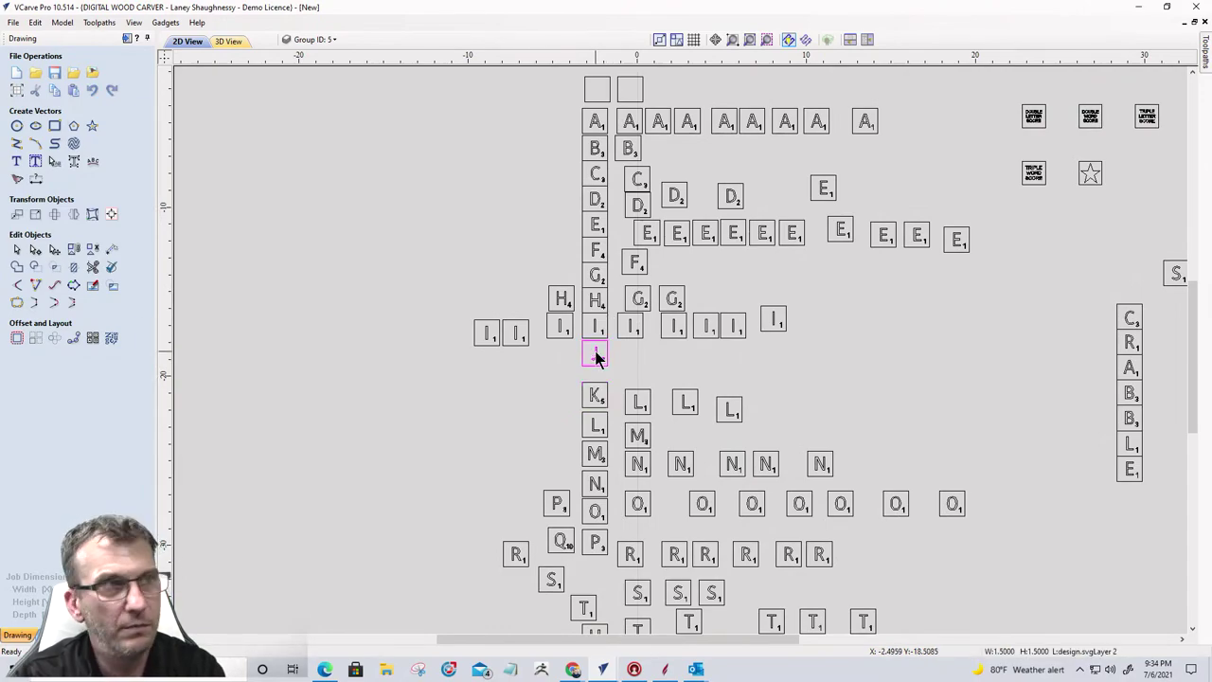
pyautogui.moveTo(597, 356); pyautogui.dragTo(535, 257)
# Step: Nudge the F, E, D, C and B tiles downward
pyautogui.click(594, 261)
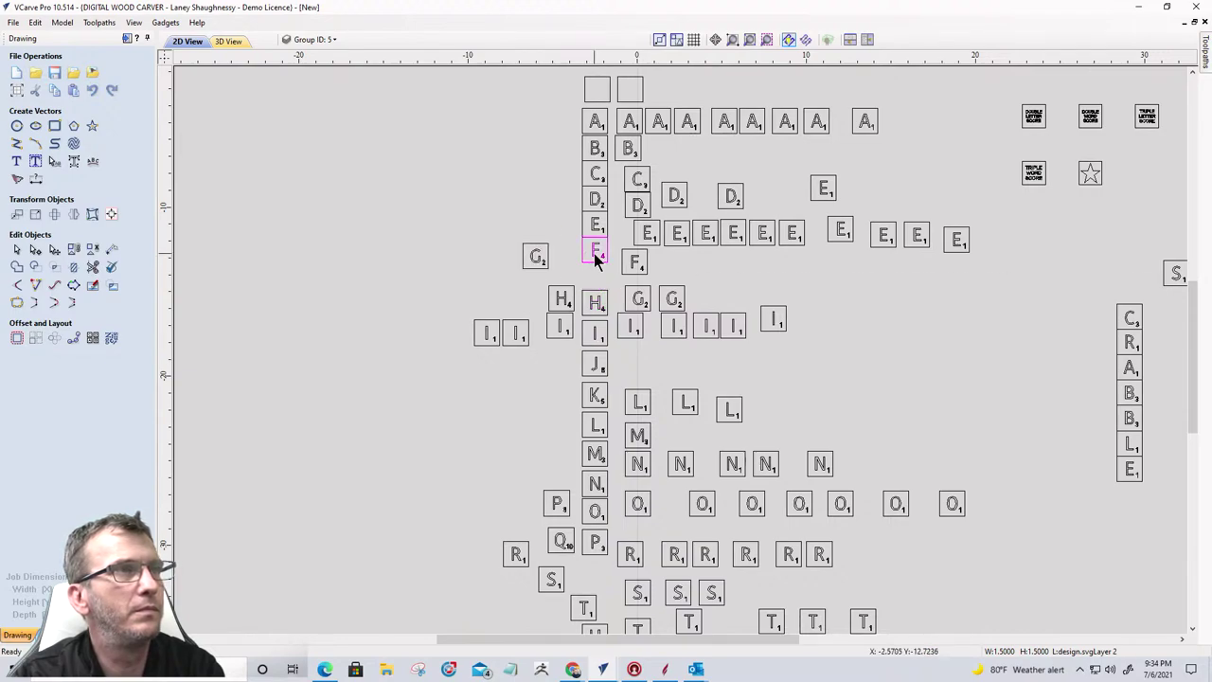
pyautogui.press('Down')
pyautogui.press('Down')
pyautogui.press('Down')
pyautogui.press('Down')
pyautogui.press('Down')
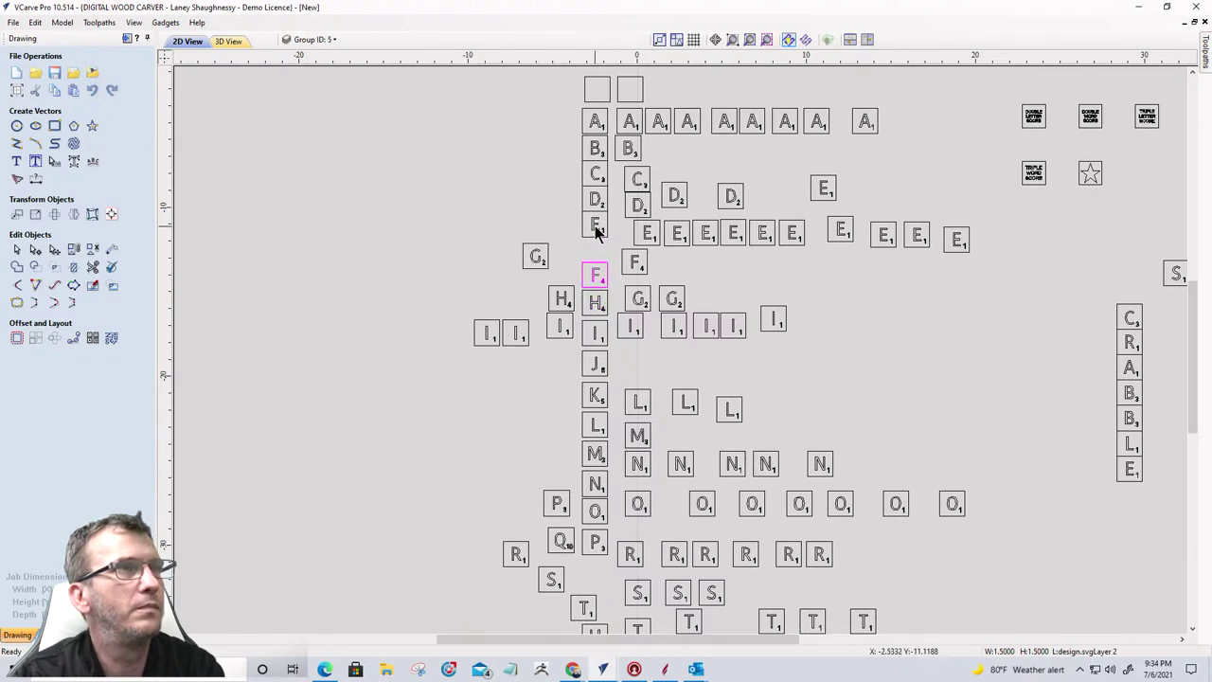
pyautogui.click(597, 229)
pyautogui.press('Down')
pyautogui.press('Down')
pyautogui.press('Down')
pyautogui.press('Escape')
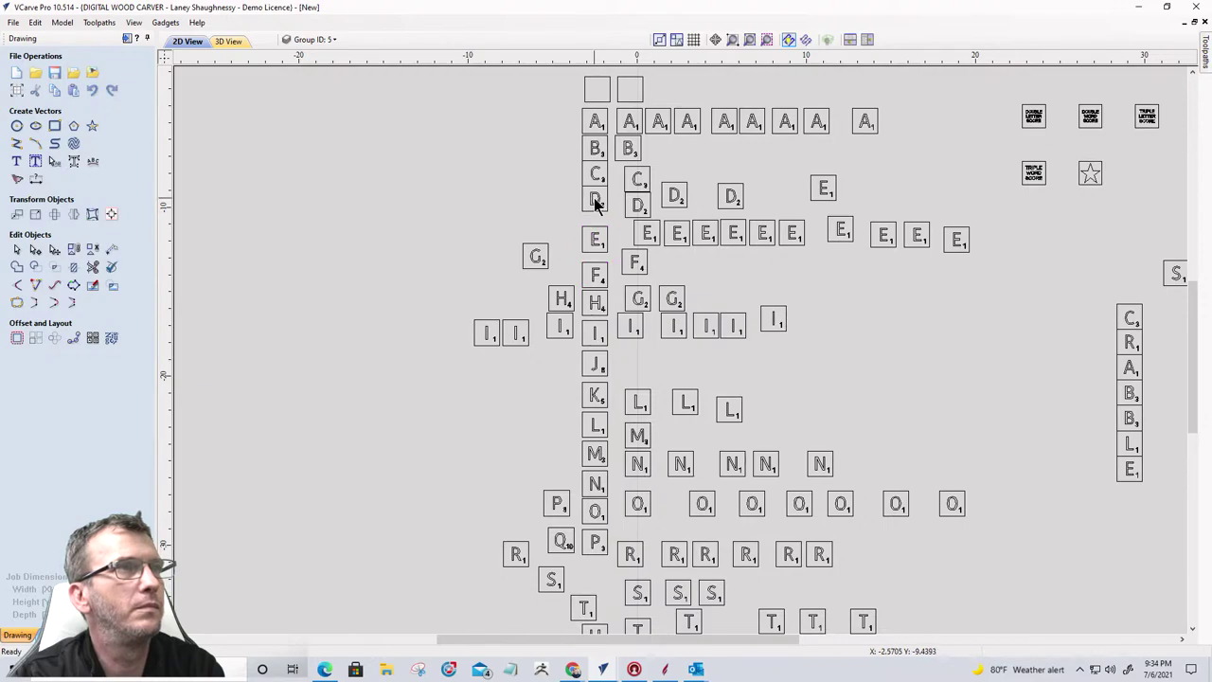
pyautogui.click(596, 201)
pyautogui.press('Down')
pyautogui.press('Down')
pyautogui.click(595, 175)
pyautogui.press('Down')
pyautogui.press('Down')
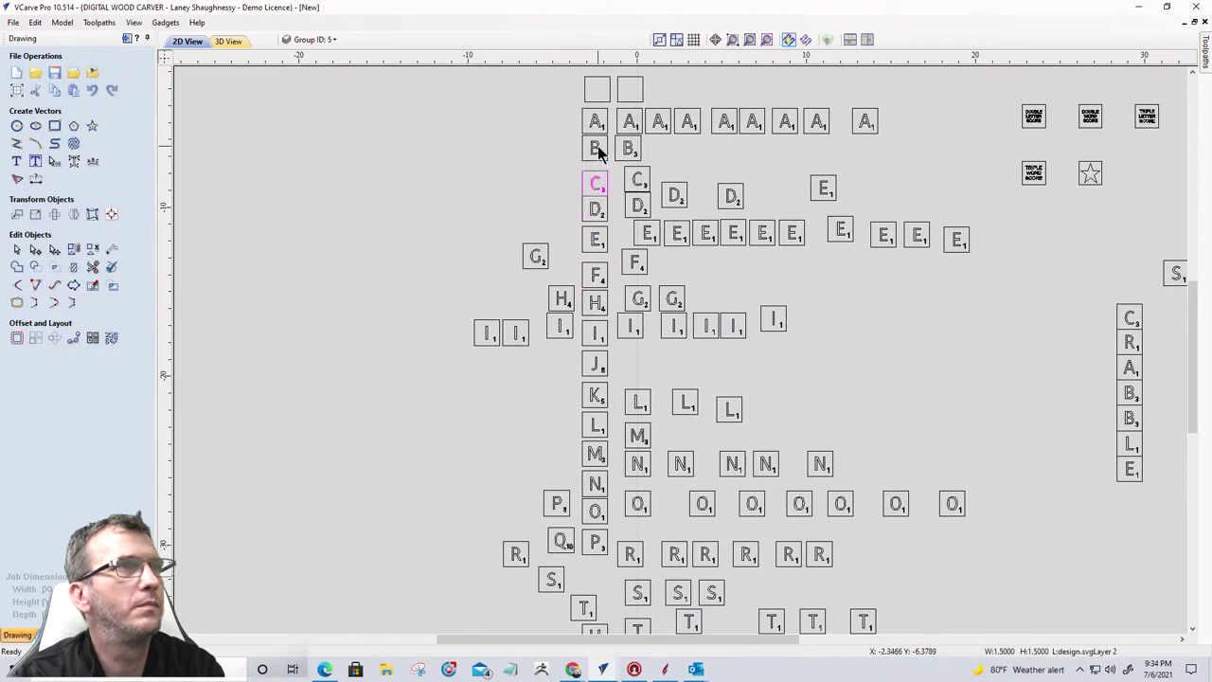
pyautogui.click(597, 150)
pyautogui.press('Down')
pyautogui.press('Down')
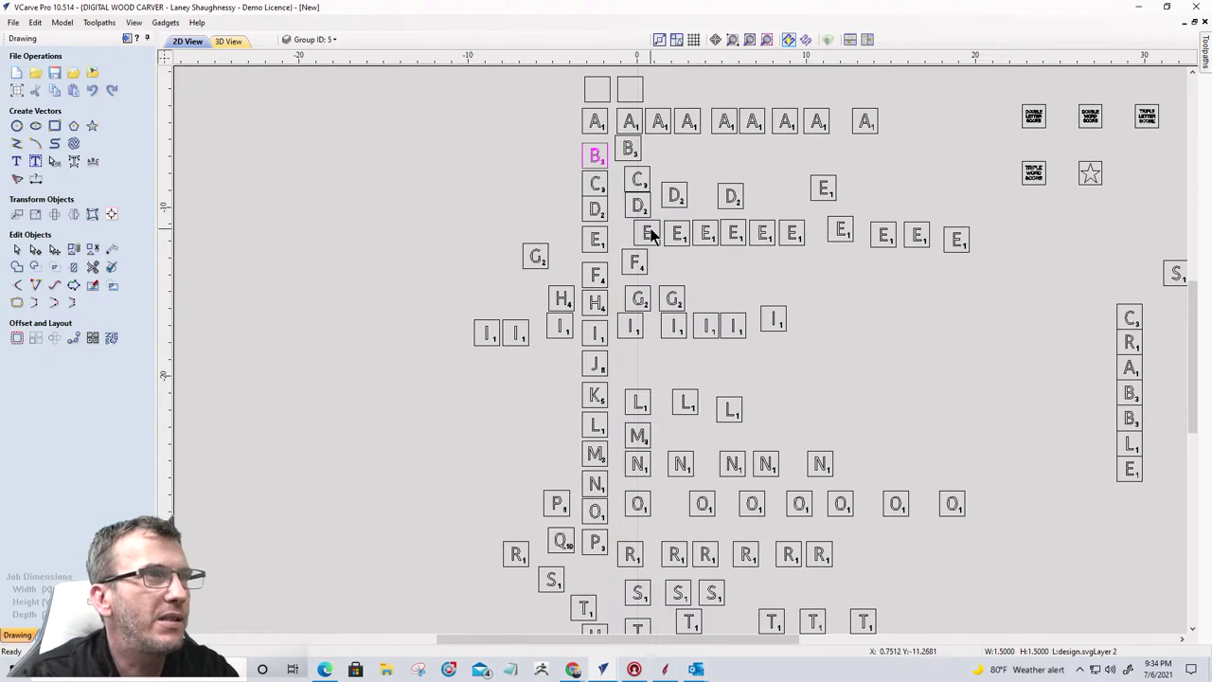
# Step: Move the overlapping D tile in the second column up near the A row
pyautogui.click(637, 204)
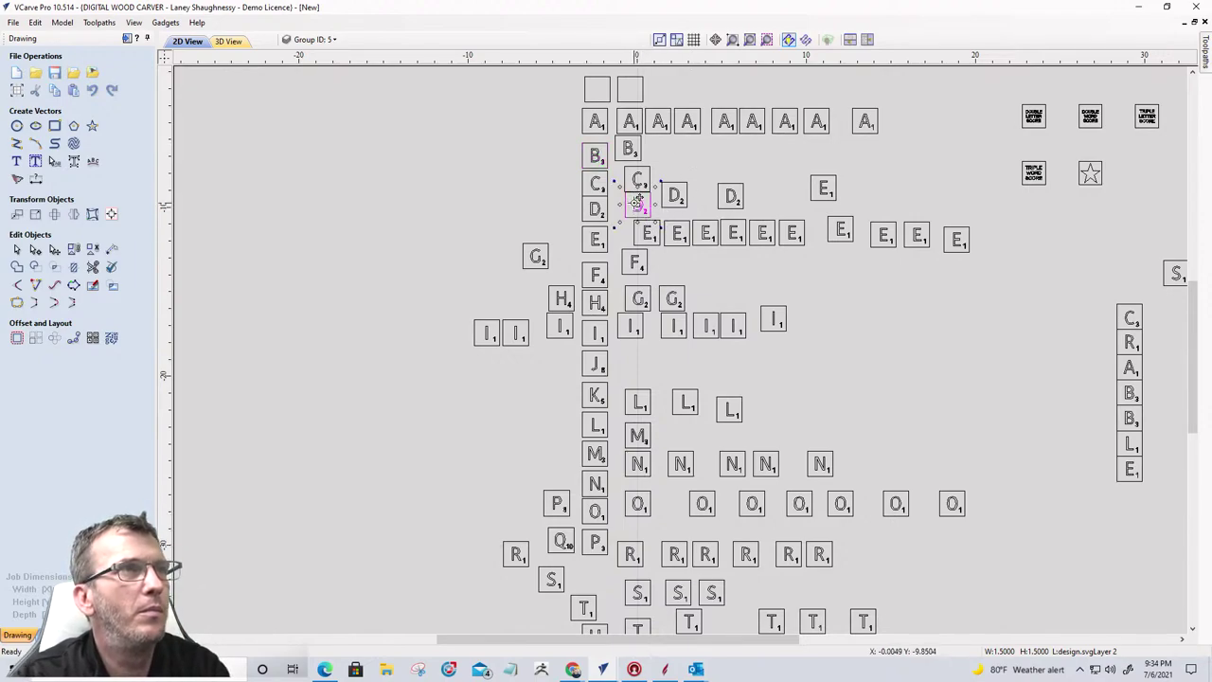
pyautogui.moveTo(637, 203); pyautogui.dragTo(722, 151)
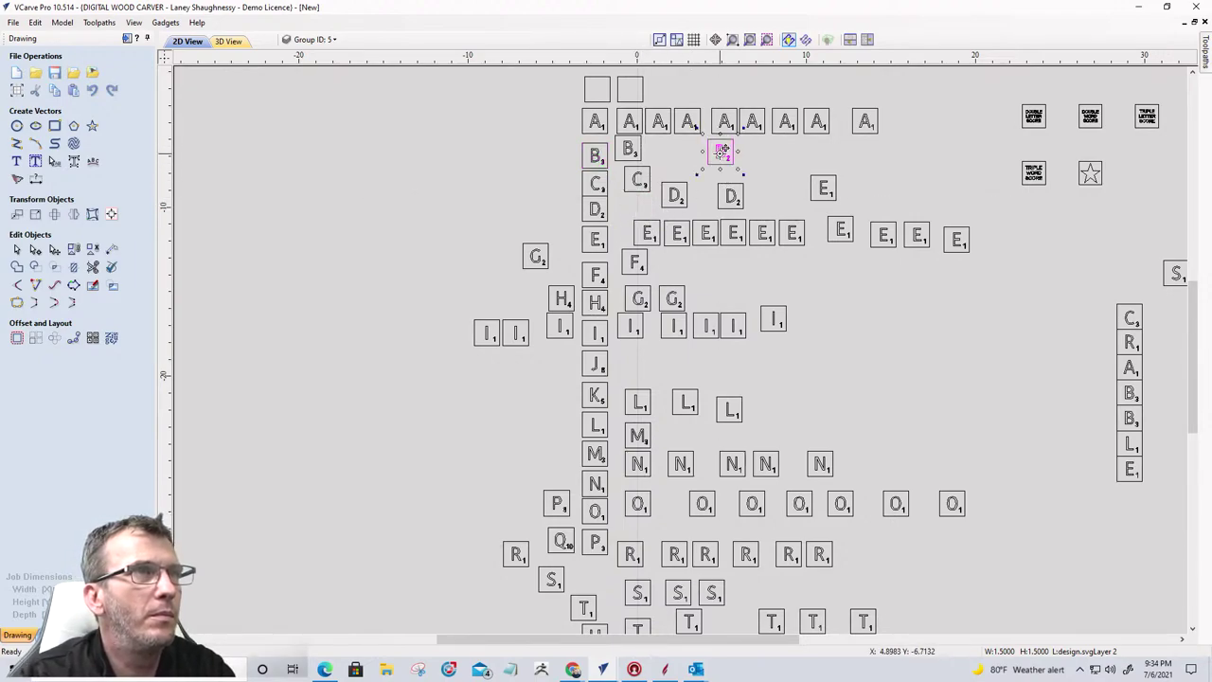
pyautogui.scroll(-1, 744, 317)
pyautogui.scroll(-1, 687, 318)
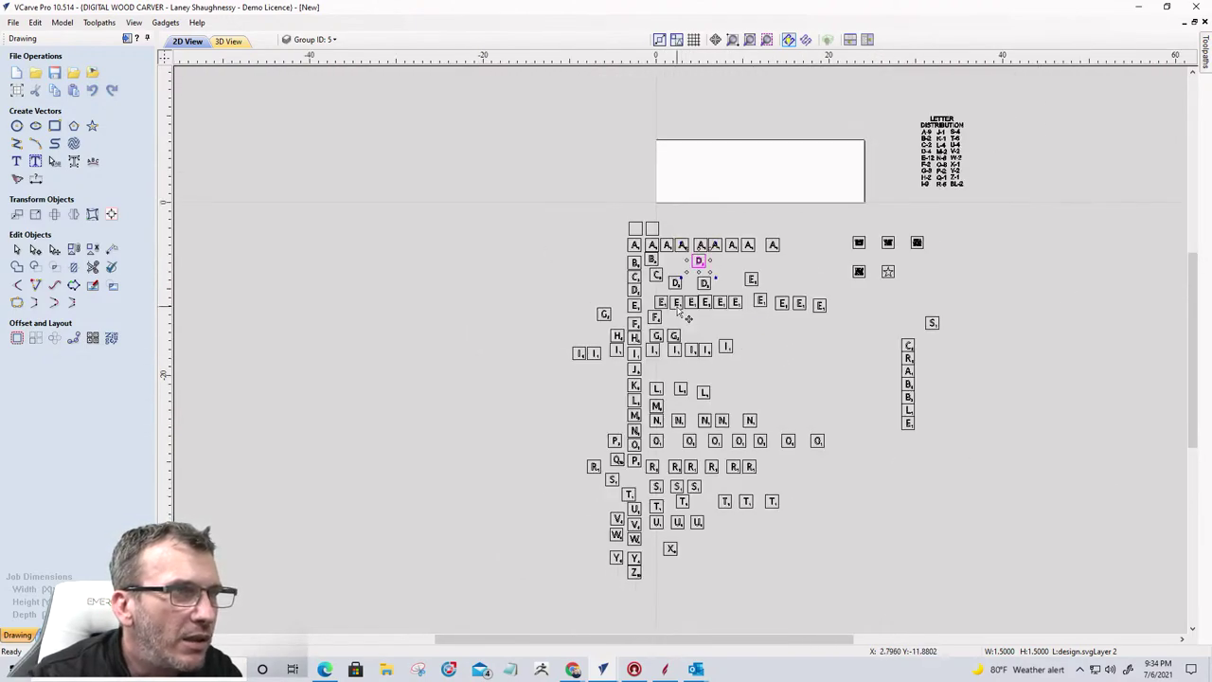
pyautogui.scroll(3, 654, 574)
pyautogui.scroll(-2, 523, 509)
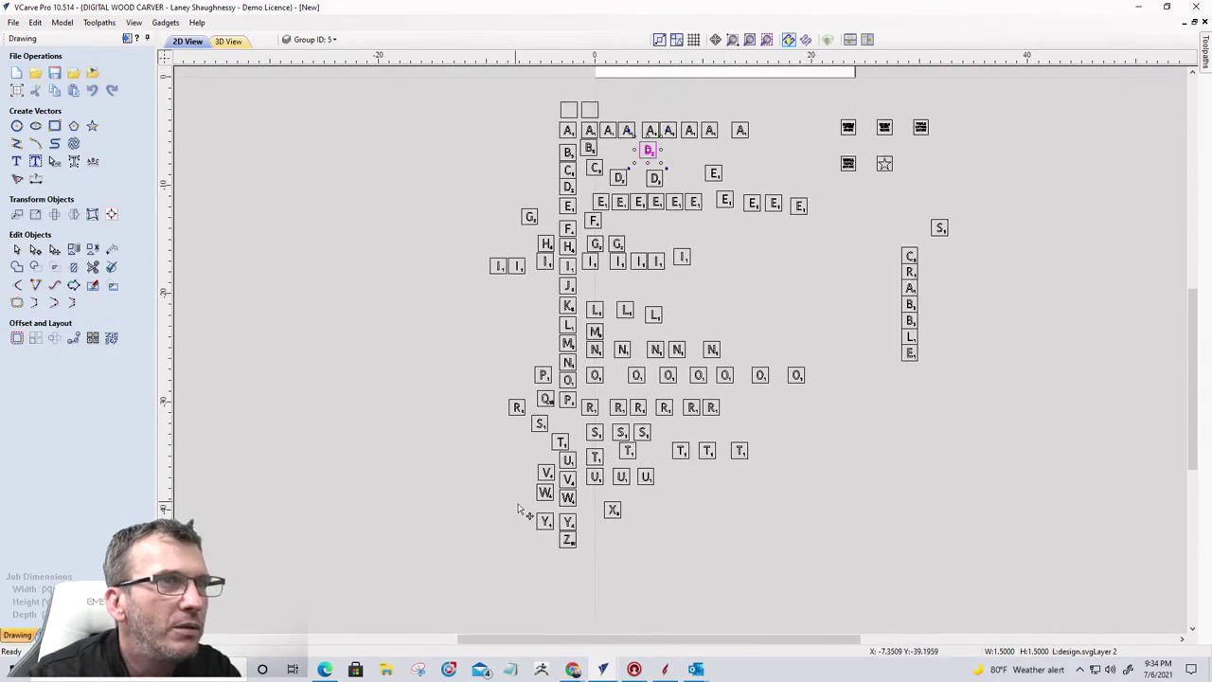
# Step: Move the C and second B tiles left of the CRABBLE column, then select all tiles
pyautogui.click(910, 256)
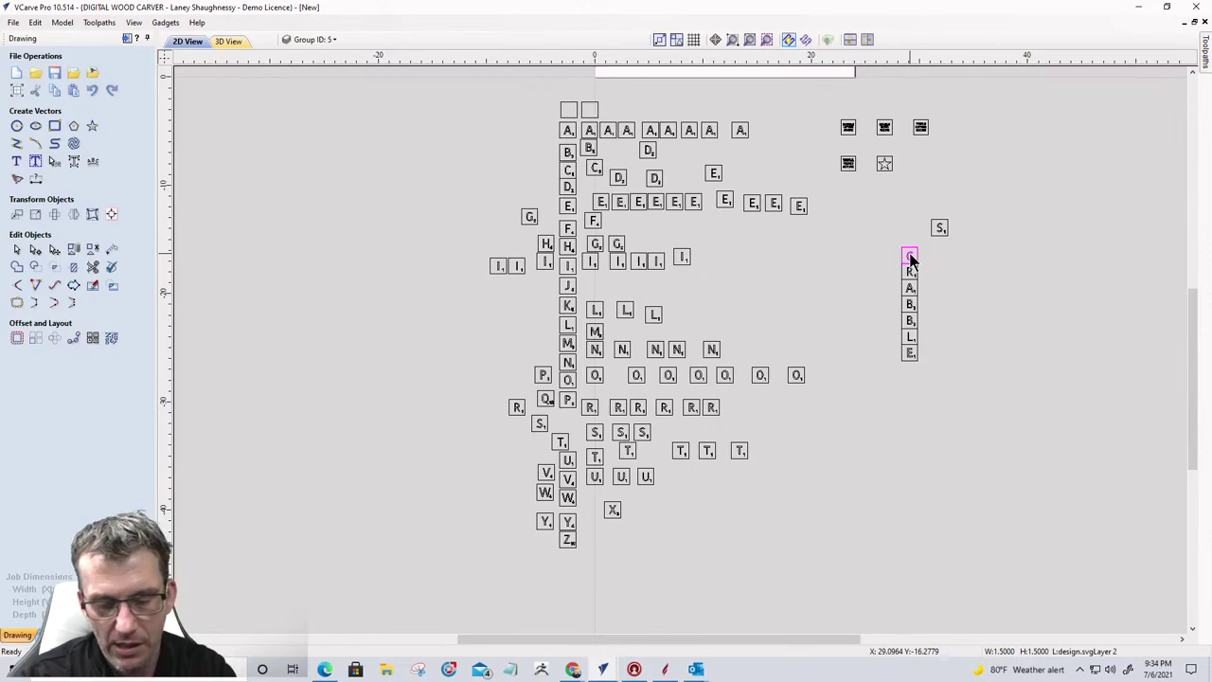
pyautogui.moveTo(911, 259); pyautogui.dragTo(938, 304)
pyautogui.click(911, 273)
pyautogui.click(910, 288)
pyautogui.click(910, 304)
pyautogui.click(909, 321)
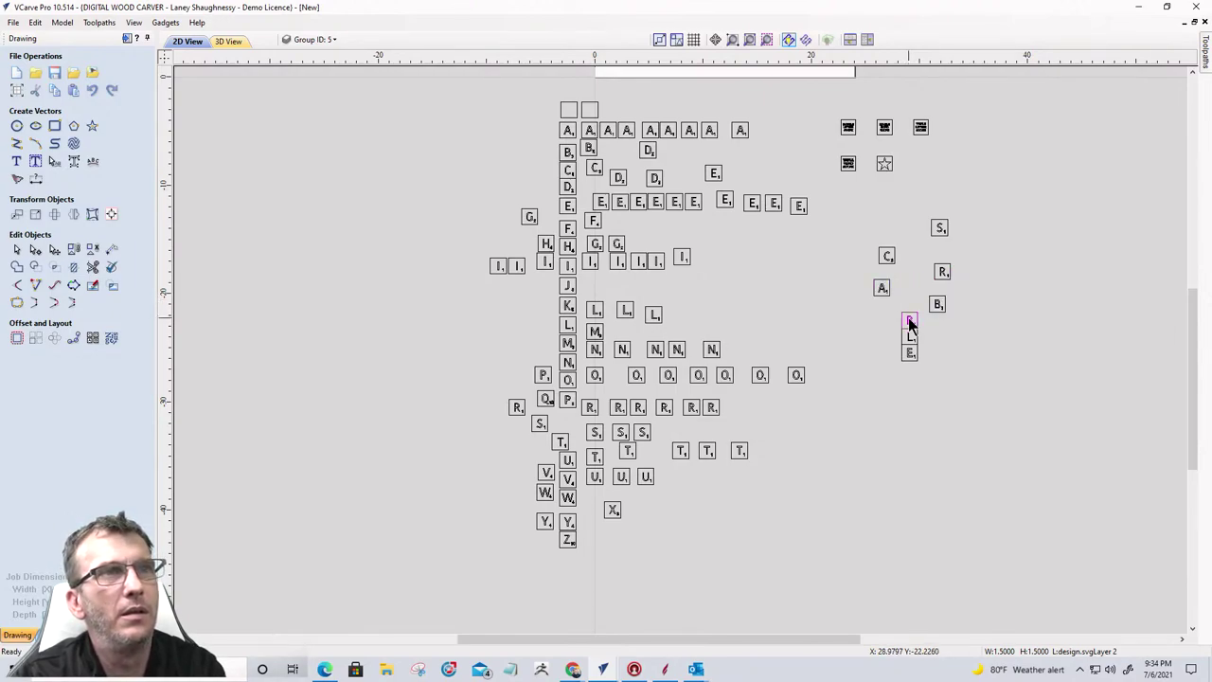
pyautogui.press('Left')
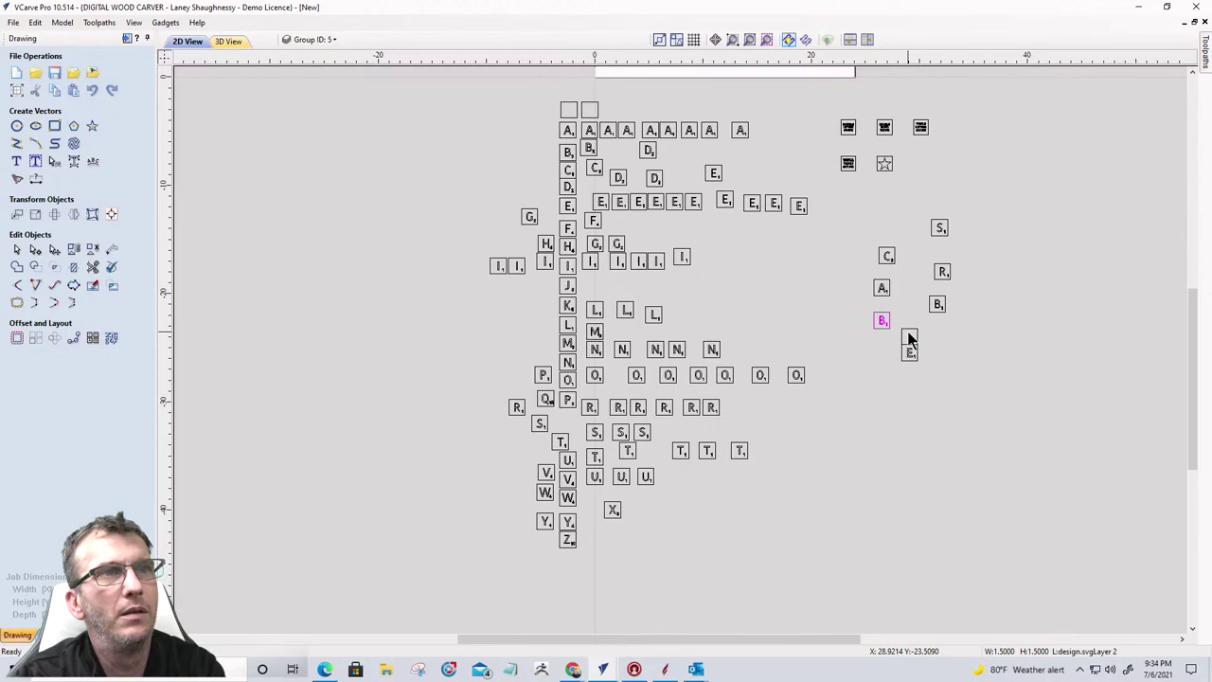
pyautogui.scroll(-2, 909, 339)
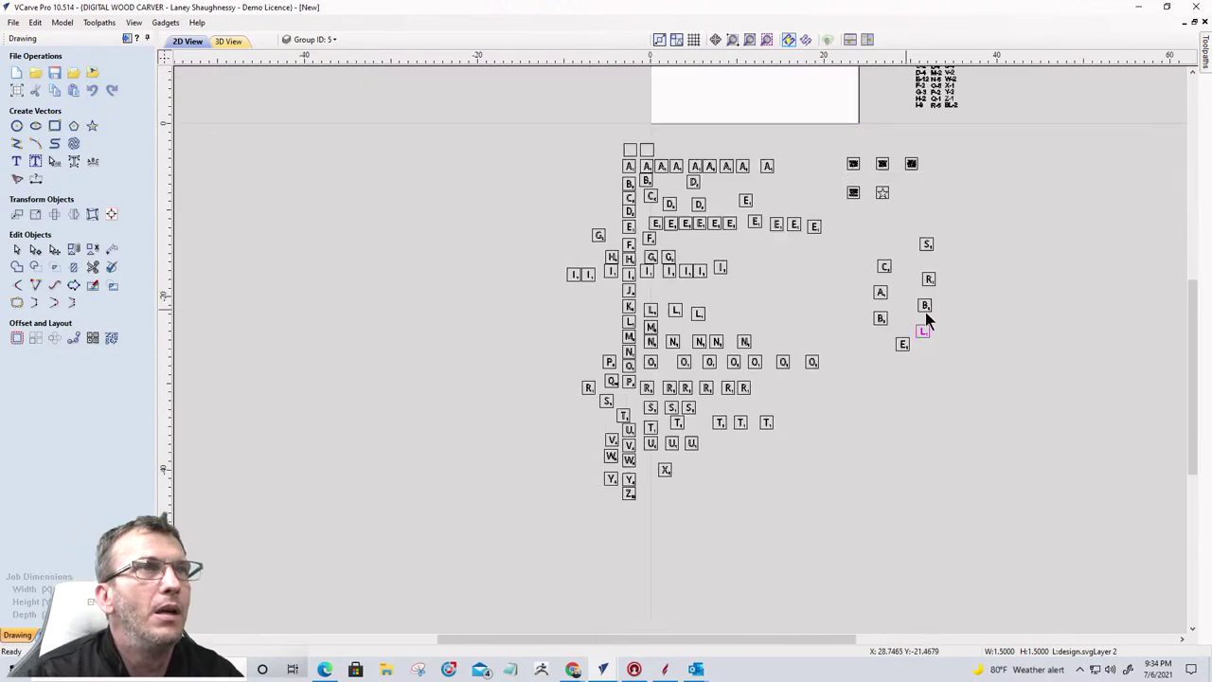
pyautogui.moveTo(502, 158); pyautogui.dragTo(904, 491)
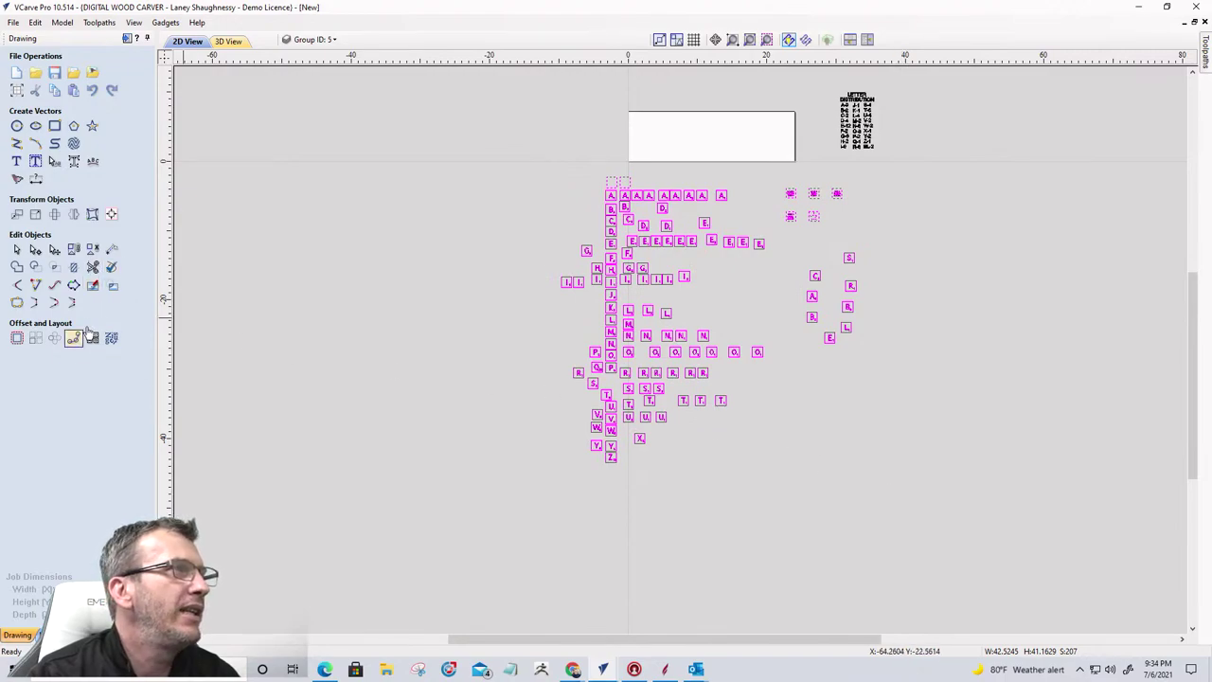
# Step: Preview the selected tiles nested onto sheets from the Nest Parts settings
pyautogui.click(111, 214)
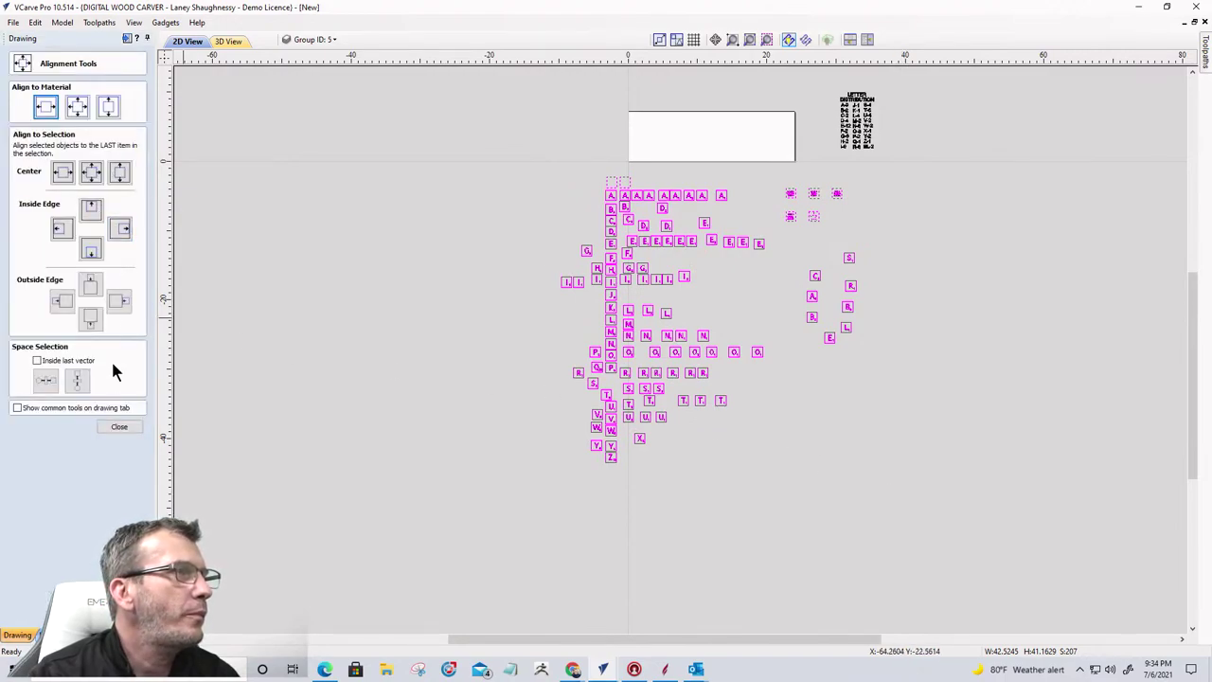
pyautogui.click(119, 427)
pyautogui.click(112, 339)
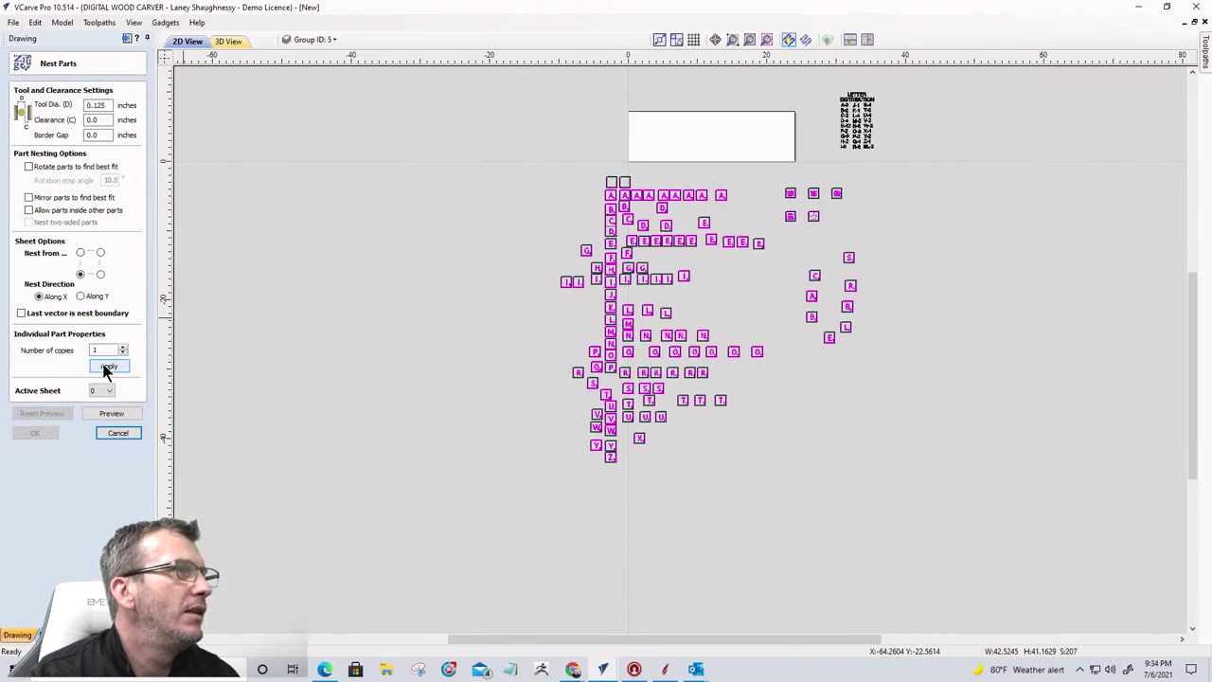
pyautogui.click(112, 414)
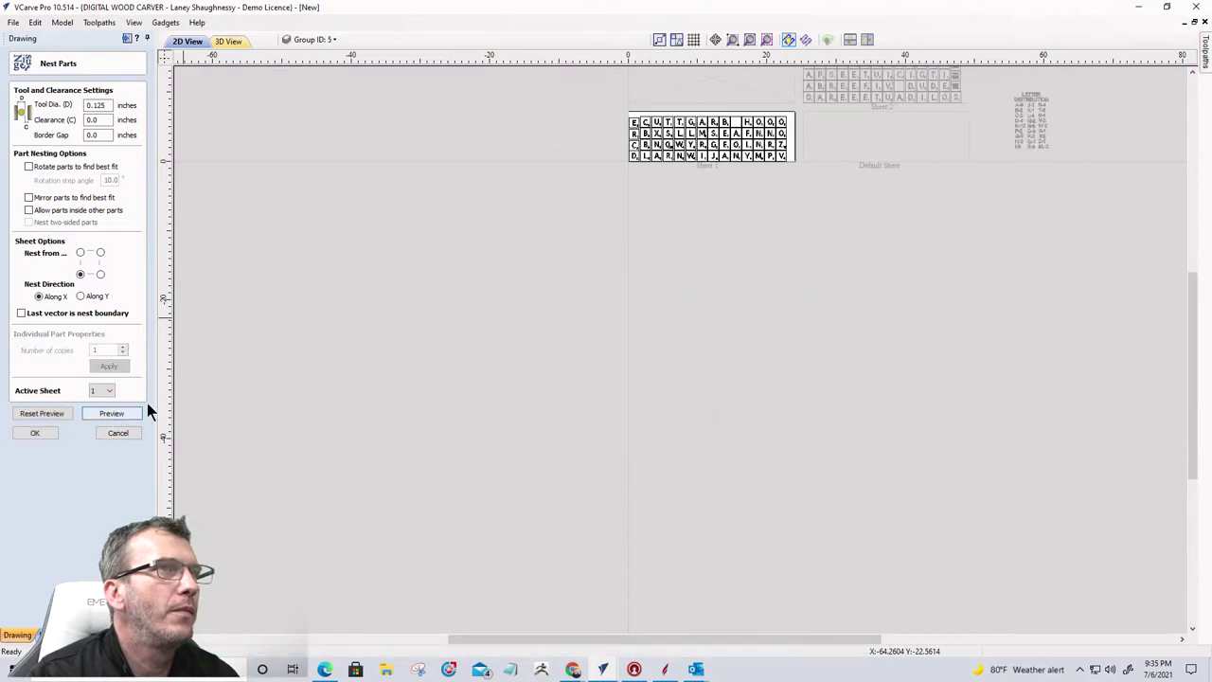
# Step: Zoom around the nest preview to inspect Sheets 1, 2 and 3
pyautogui.scroll(4, 659, 133)
pyautogui.scroll(-3, 668, 151)
pyautogui.scroll(5, 661, 511)
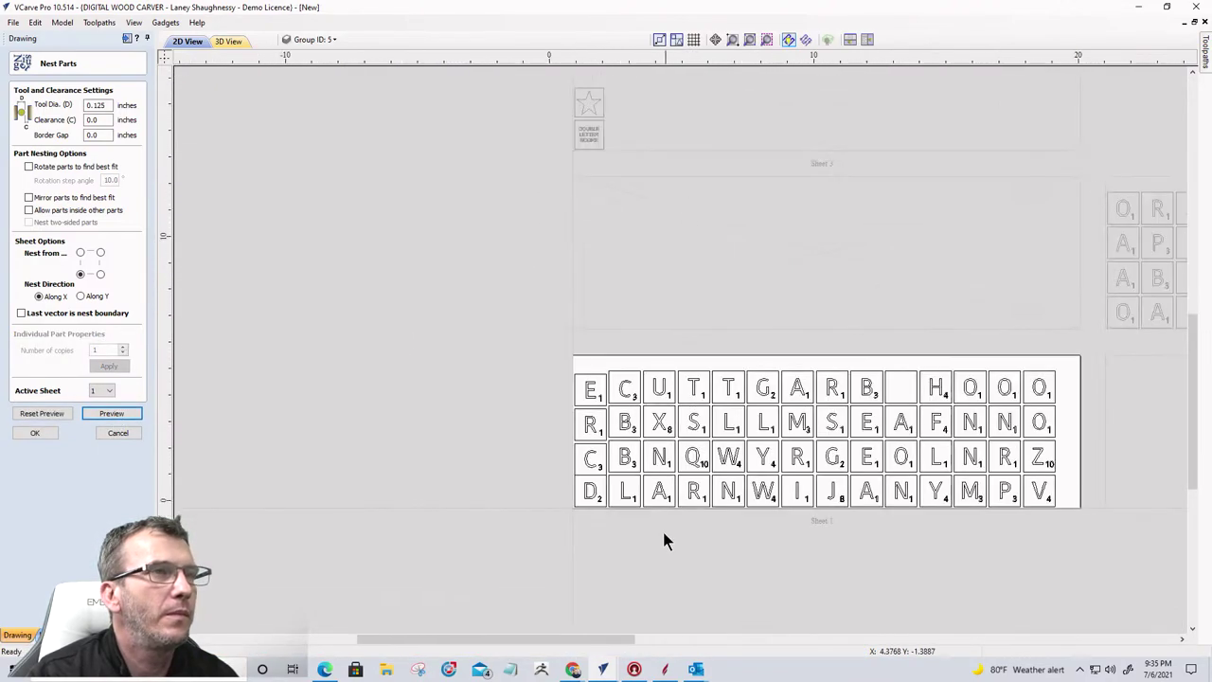
pyautogui.scroll(2, 659, 479)
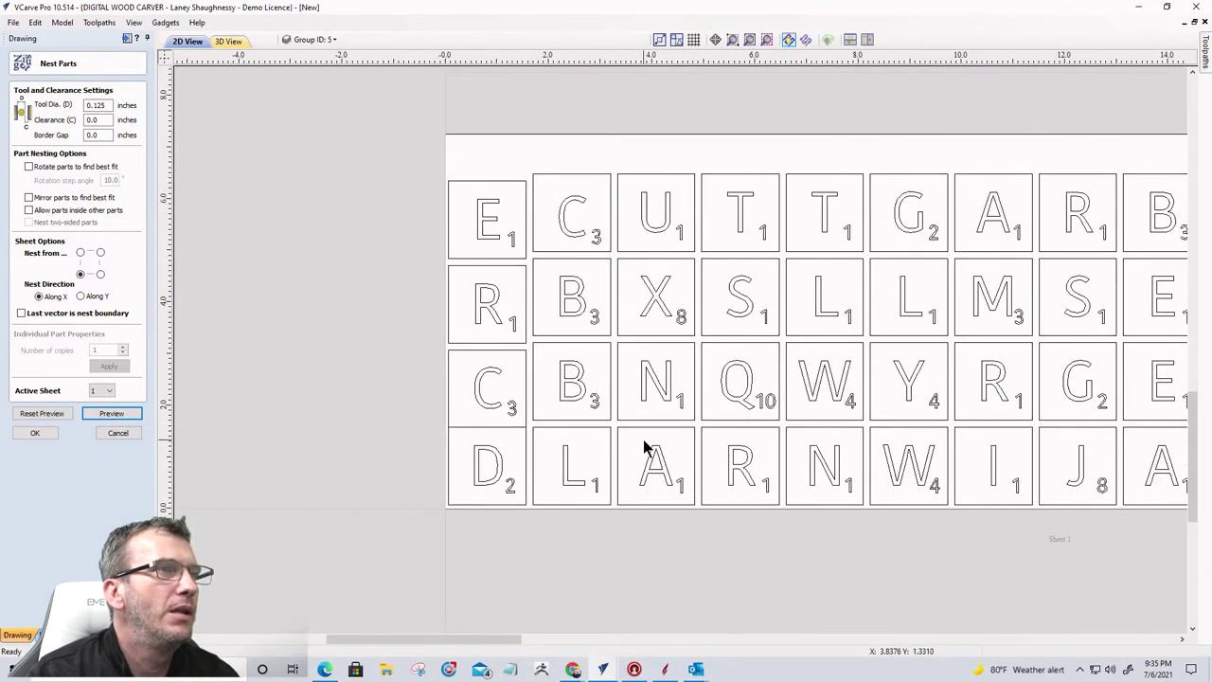
pyautogui.scroll(-3, 593, 271)
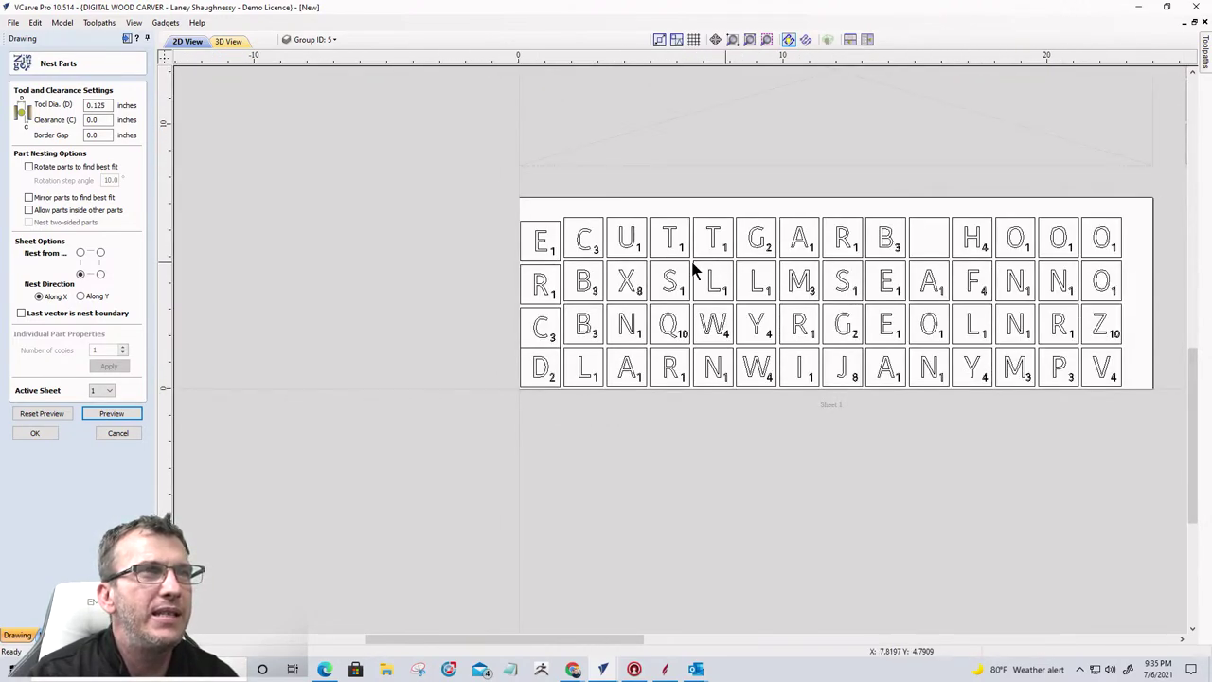
pyautogui.scroll(3, 549, 279)
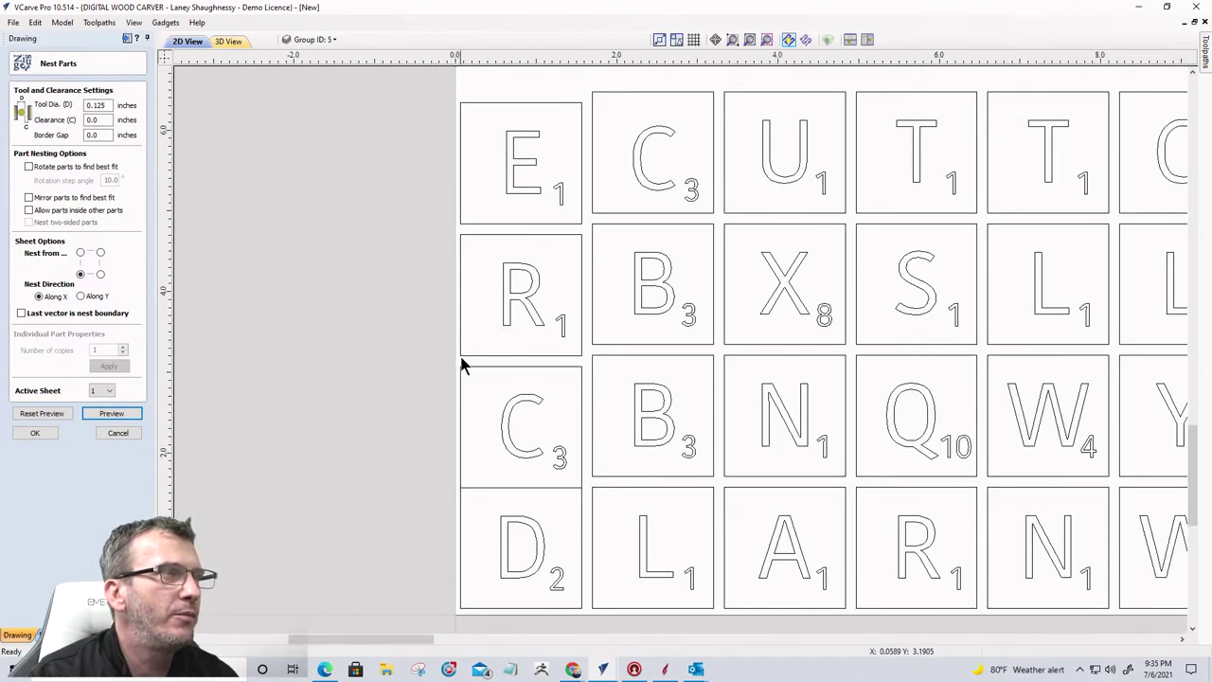
pyautogui.scroll(-2, 495, 379)
pyautogui.scroll(-4, 495, 379)
pyautogui.scroll(6, 763, 346)
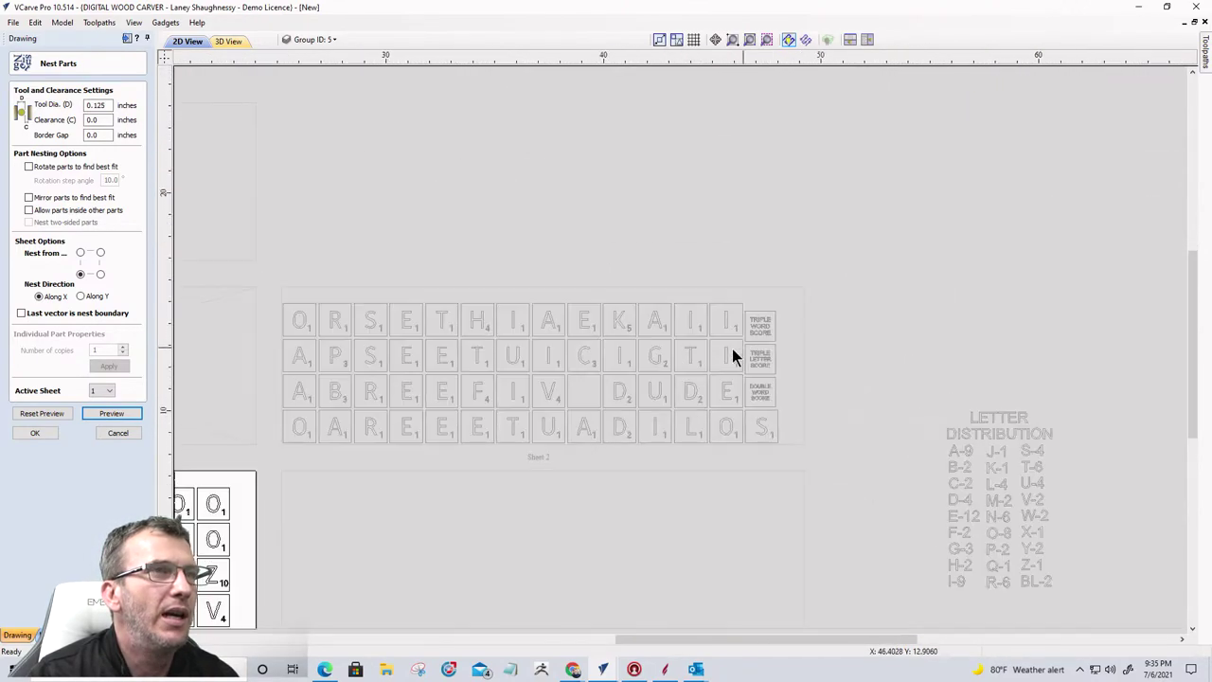
pyautogui.scroll(-4, 765, 387)
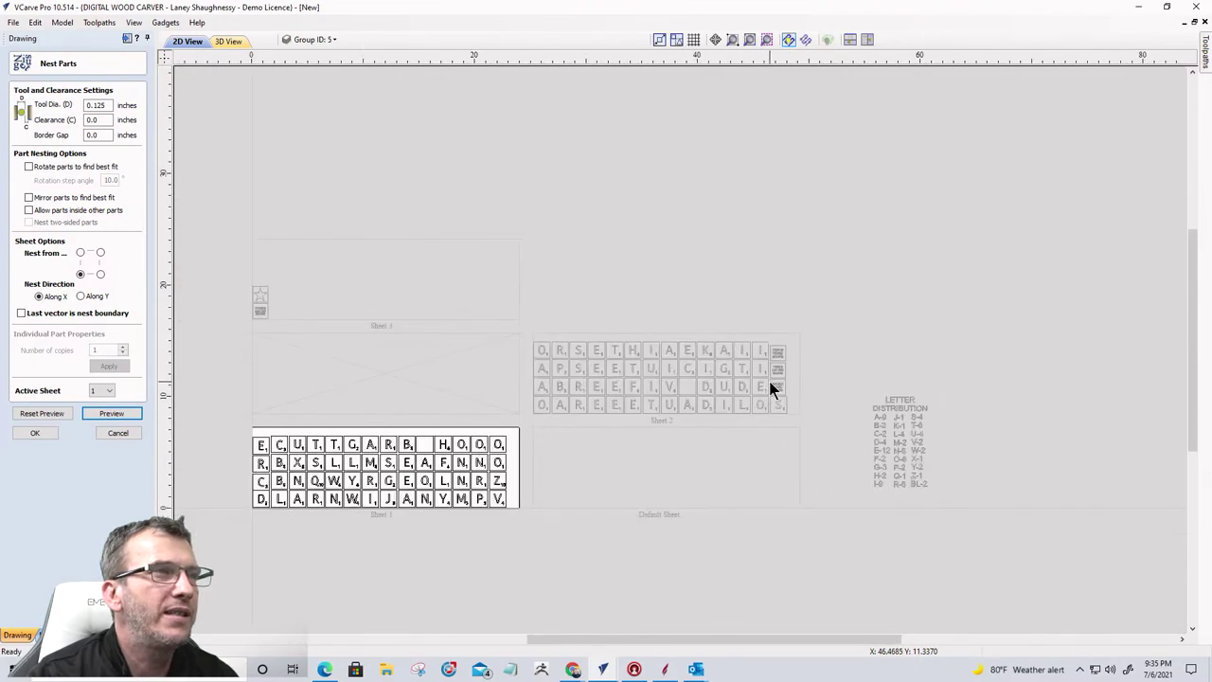
pyautogui.scroll(-1, 357, 363)
pyautogui.scroll(3, 349, 329)
pyautogui.scroll(2, 350, 320)
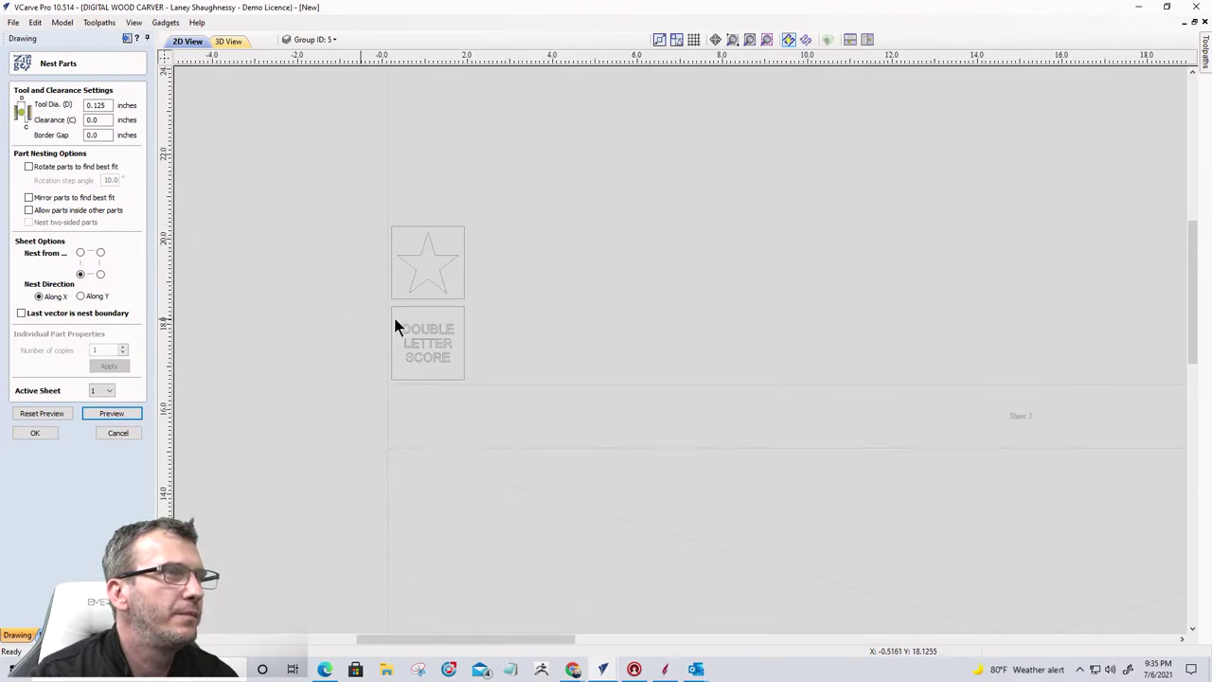
pyautogui.scroll(-4, 454, 284)
pyautogui.scroll(2, 492, 521)
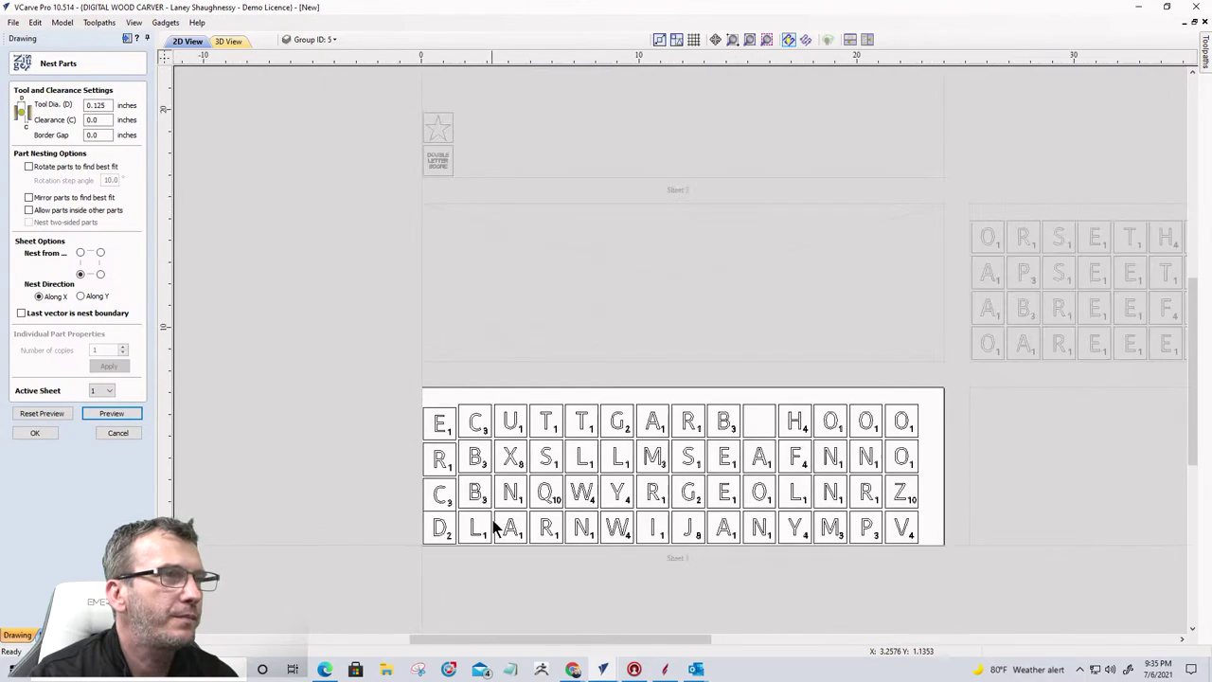
pyautogui.scroll(-1, 504, 428)
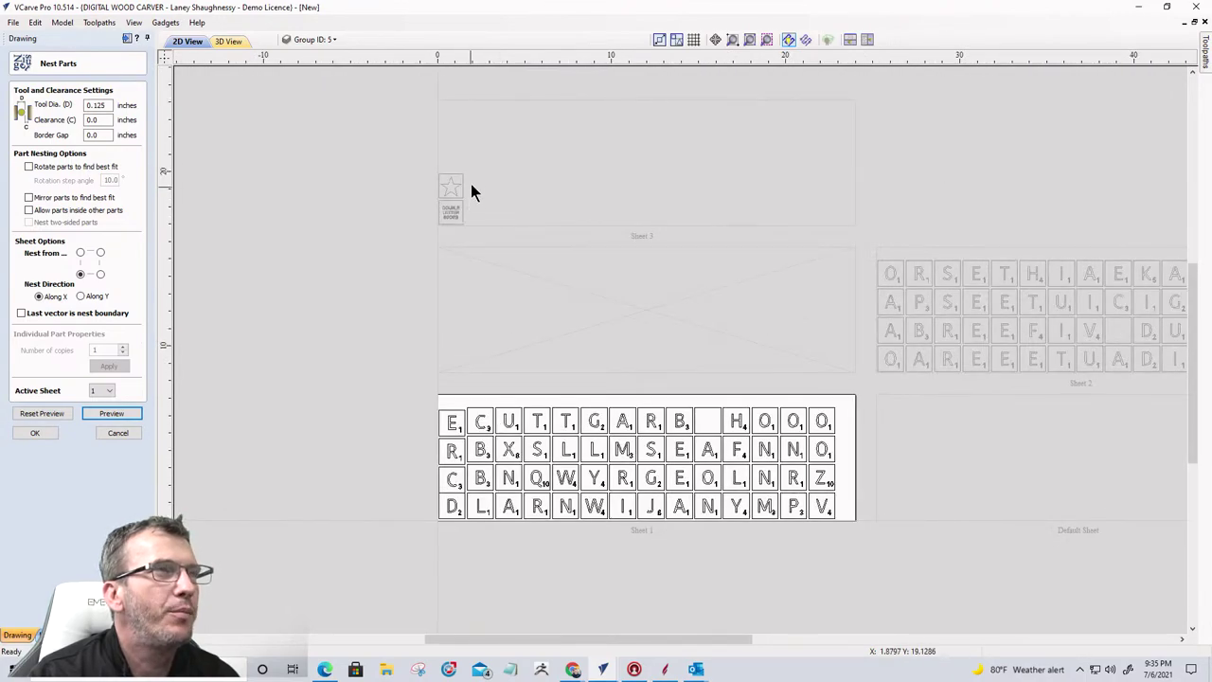
# Step: Deselect the parts and cancel the nesting without applying it
pyautogui.click(475, 261)
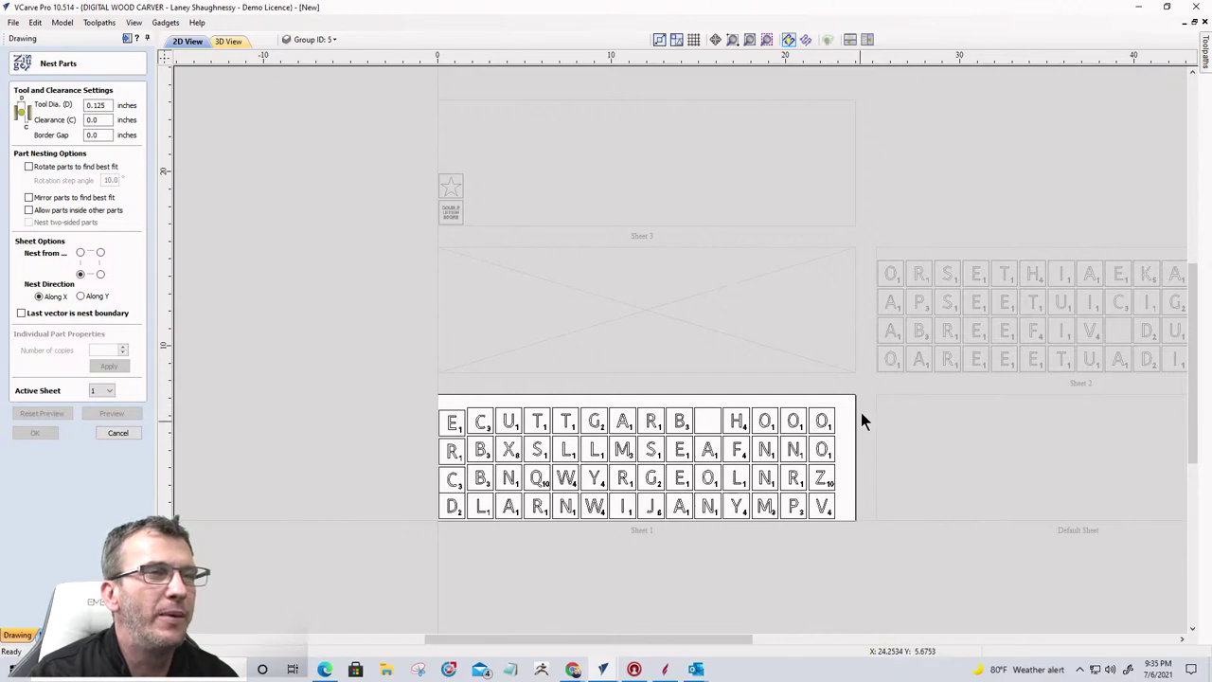
pyautogui.scroll(2, 684, 544)
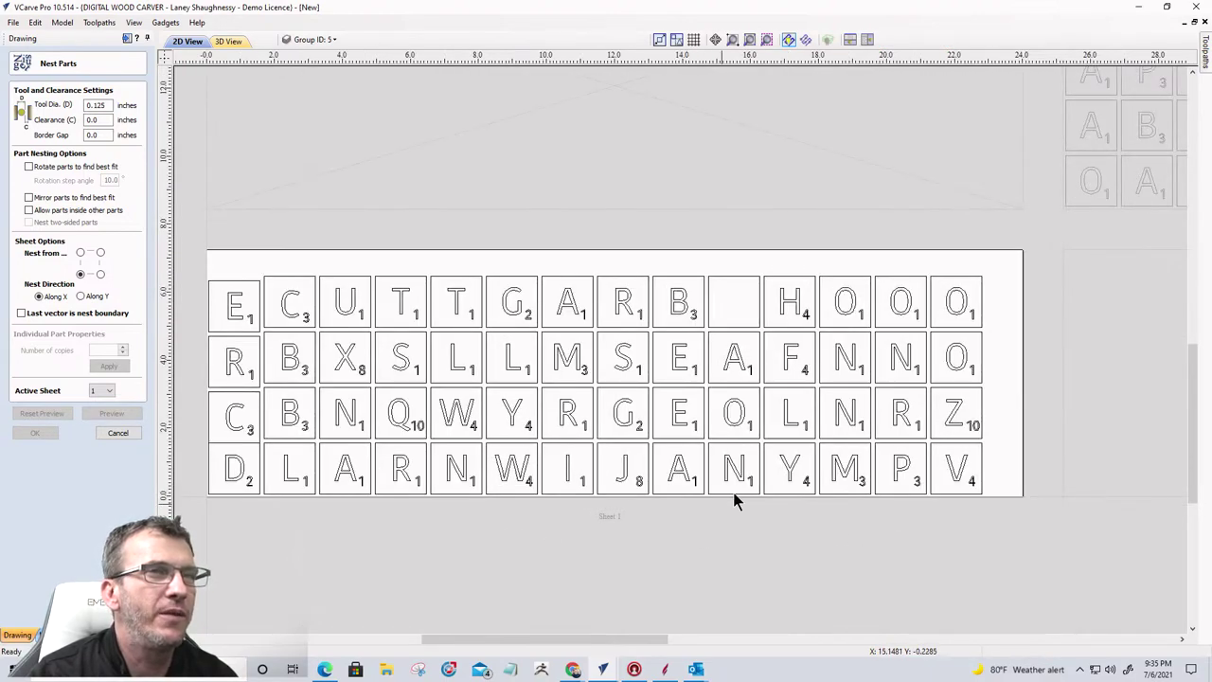
pyautogui.scroll(-1, 802, 412)
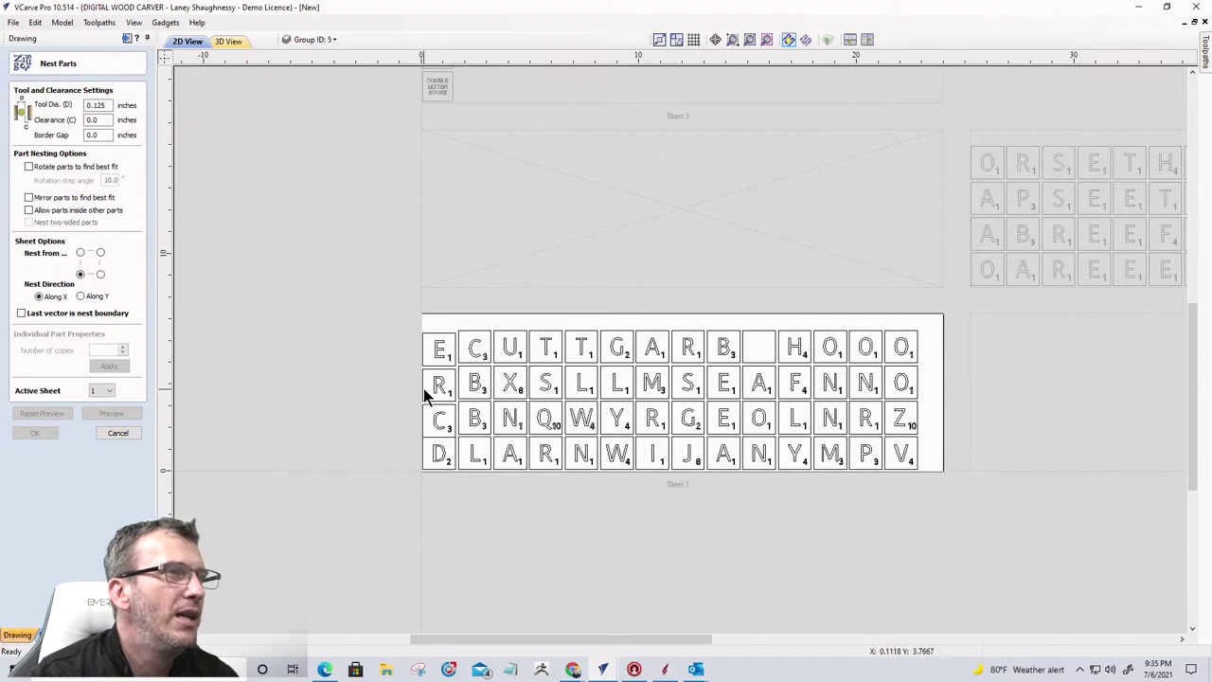
pyautogui.scroll(3, 436, 428)
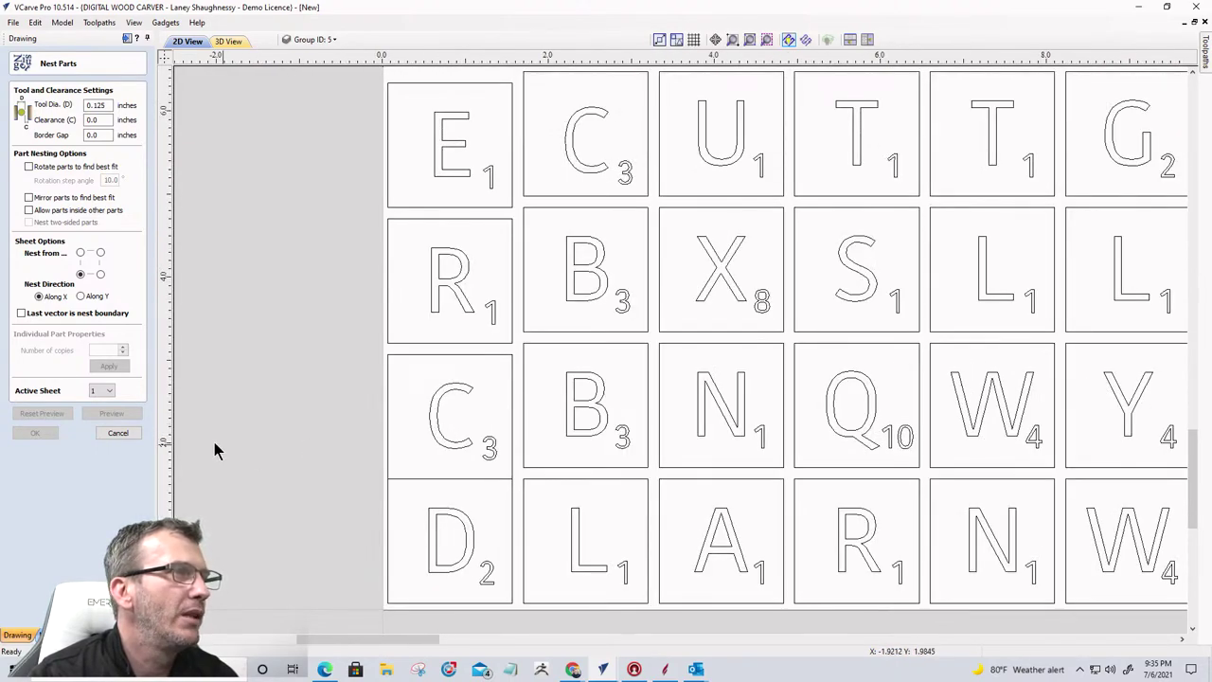
pyautogui.click(117, 432)
# Step: Drag the E, R and C tiles up into line with the neighbouring row
pyautogui.click(453, 398)
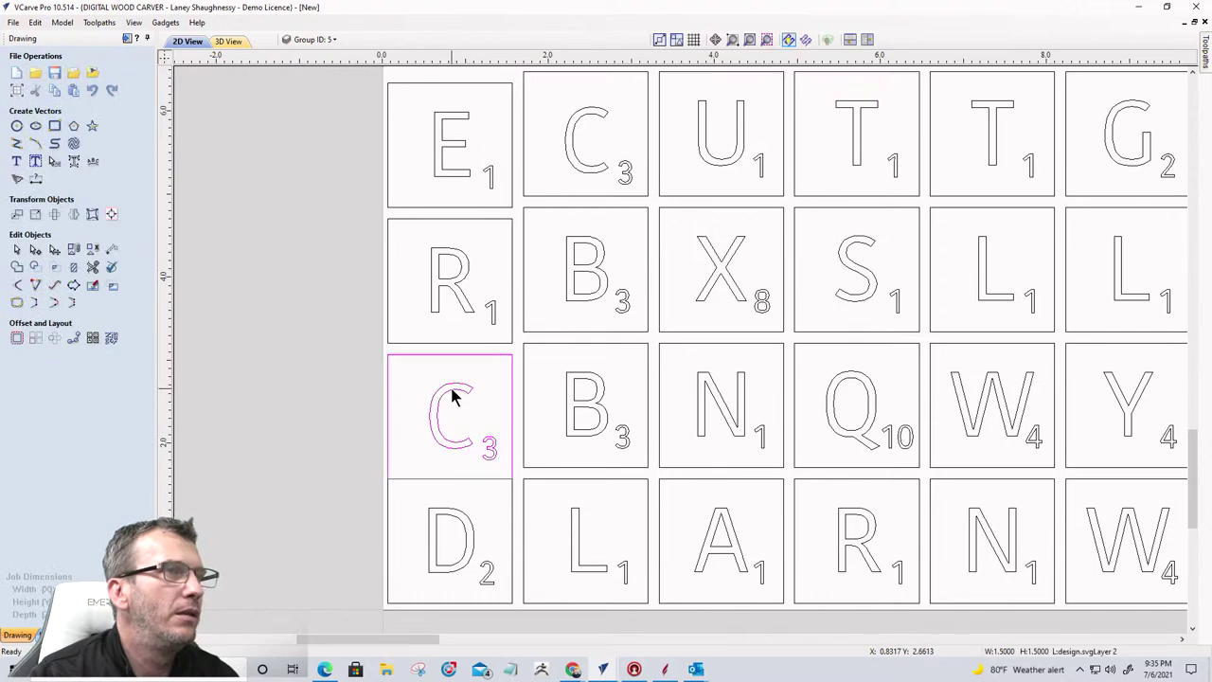
pyautogui.scroll(-2, 461, 405)
pyautogui.moveTo(451, 249); pyautogui.dragTo(451, 248)
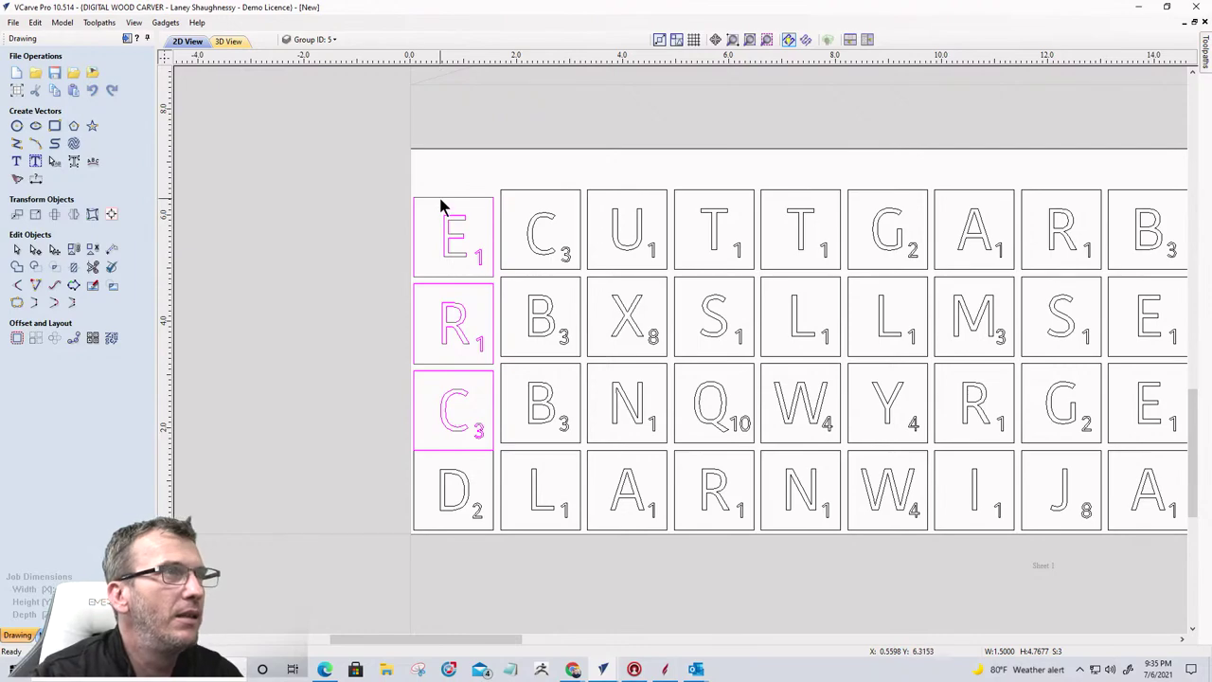
pyautogui.click(439, 195)
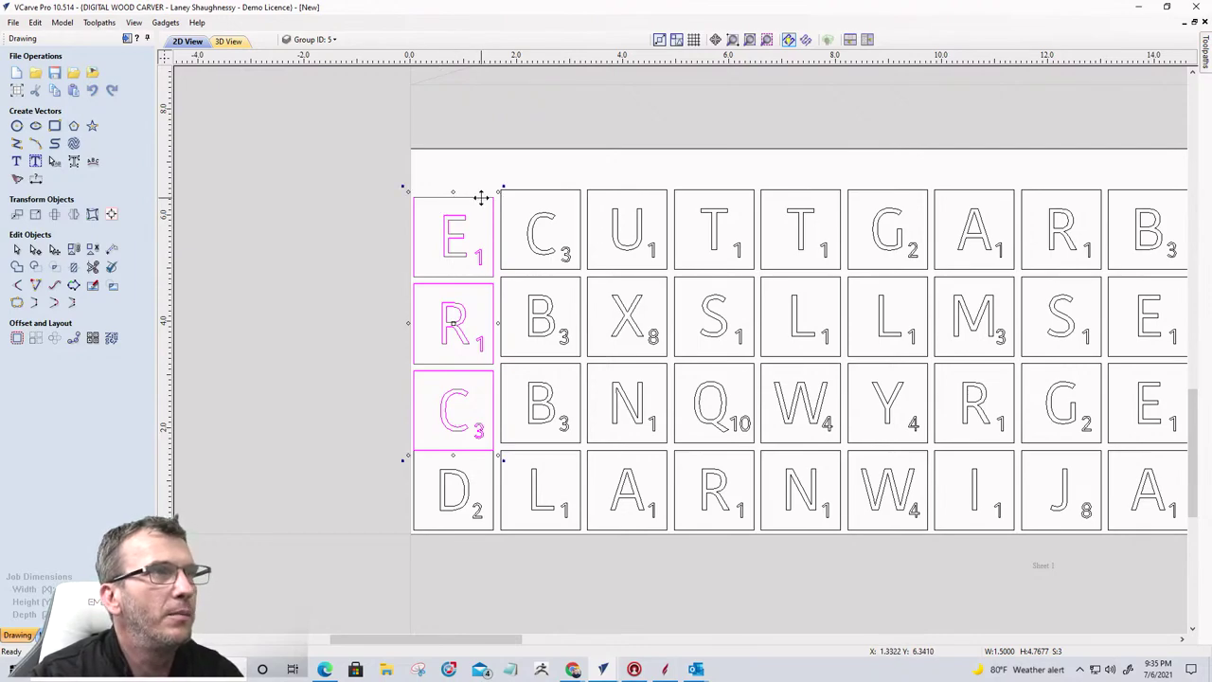
pyautogui.moveTo(491, 223); pyautogui.dragTo(500, 211)
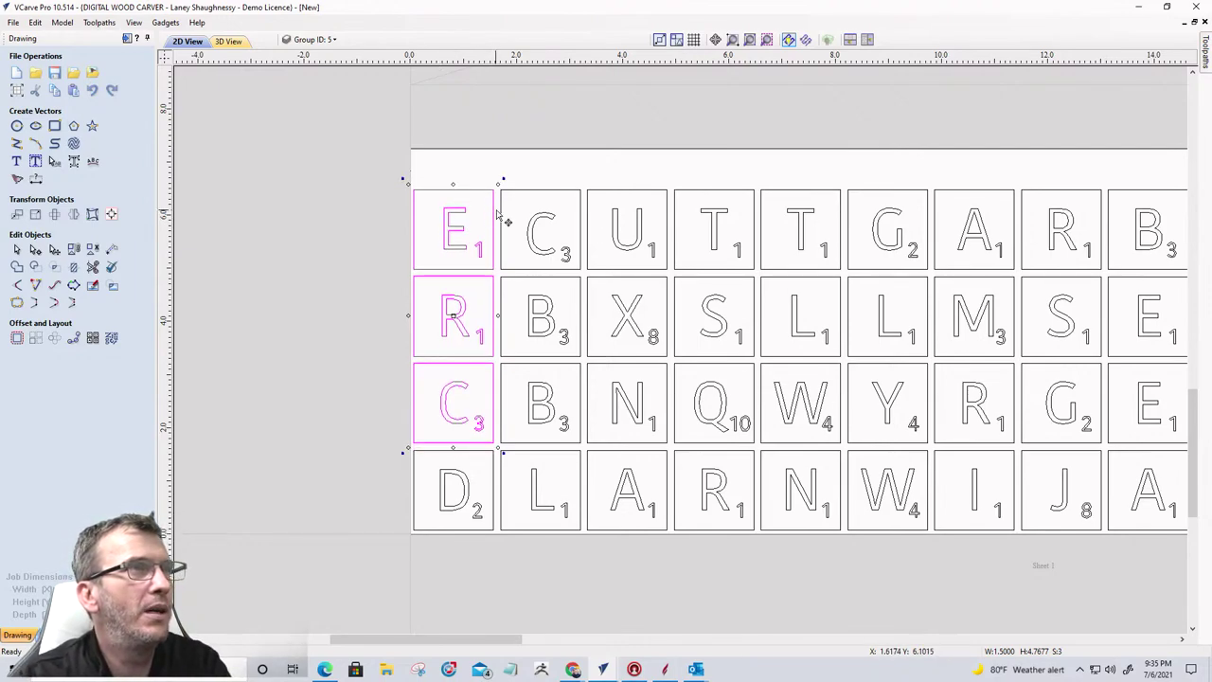
pyautogui.click(449, 458)
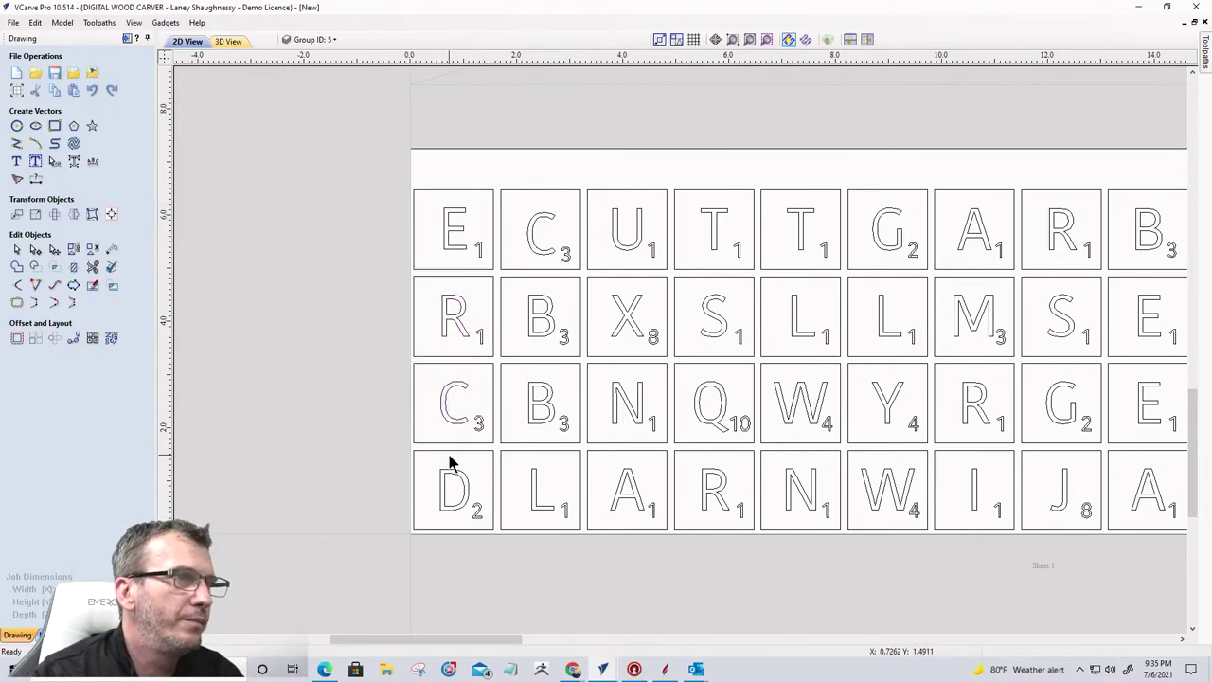
pyautogui.scroll(-3, 354, 380)
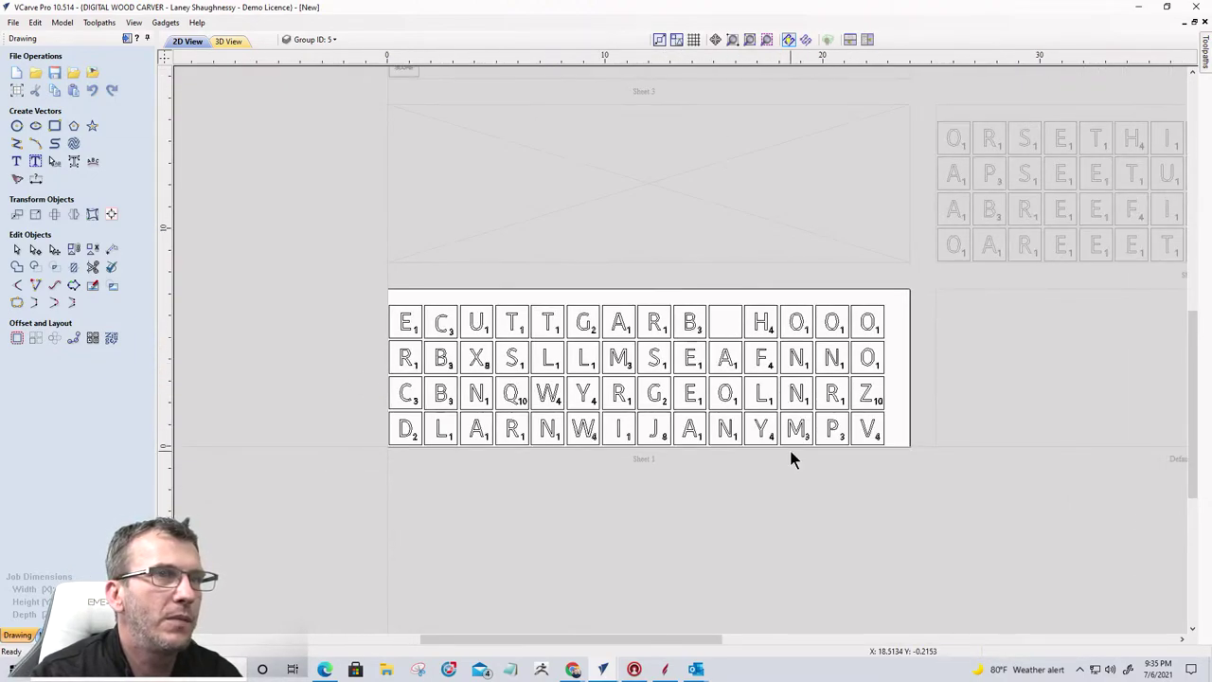
pyautogui.scroll(5, 790, 459)
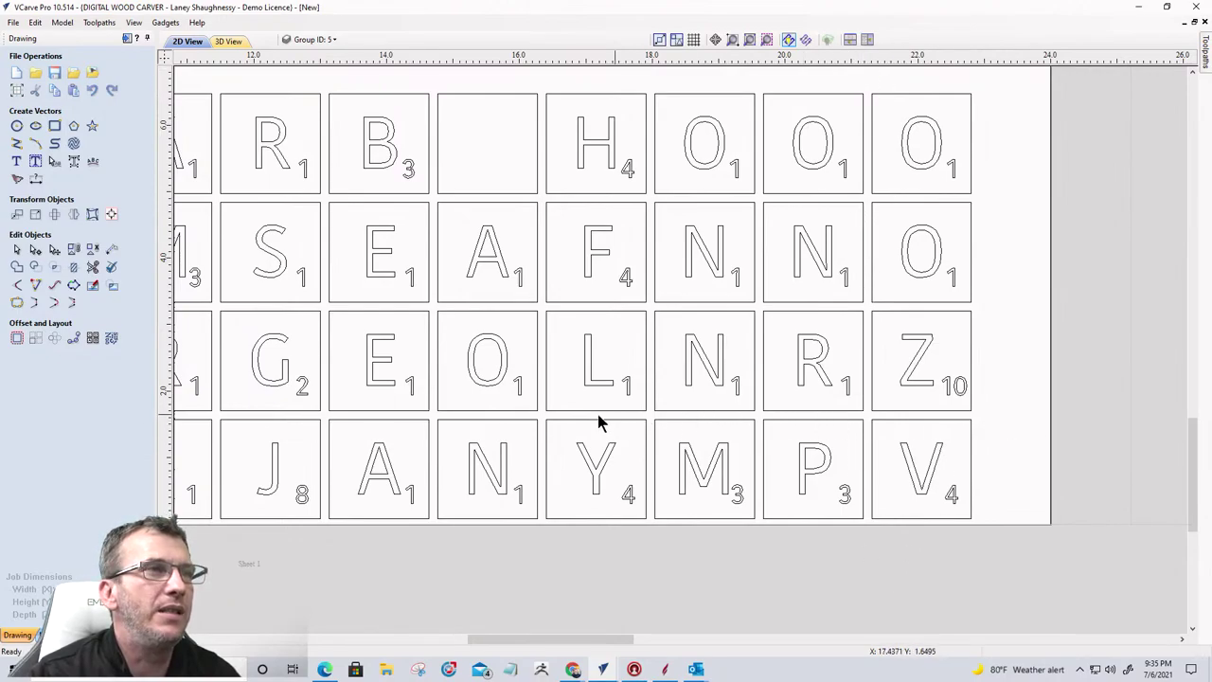
pyautogui.scroll(-6, 745, 452)
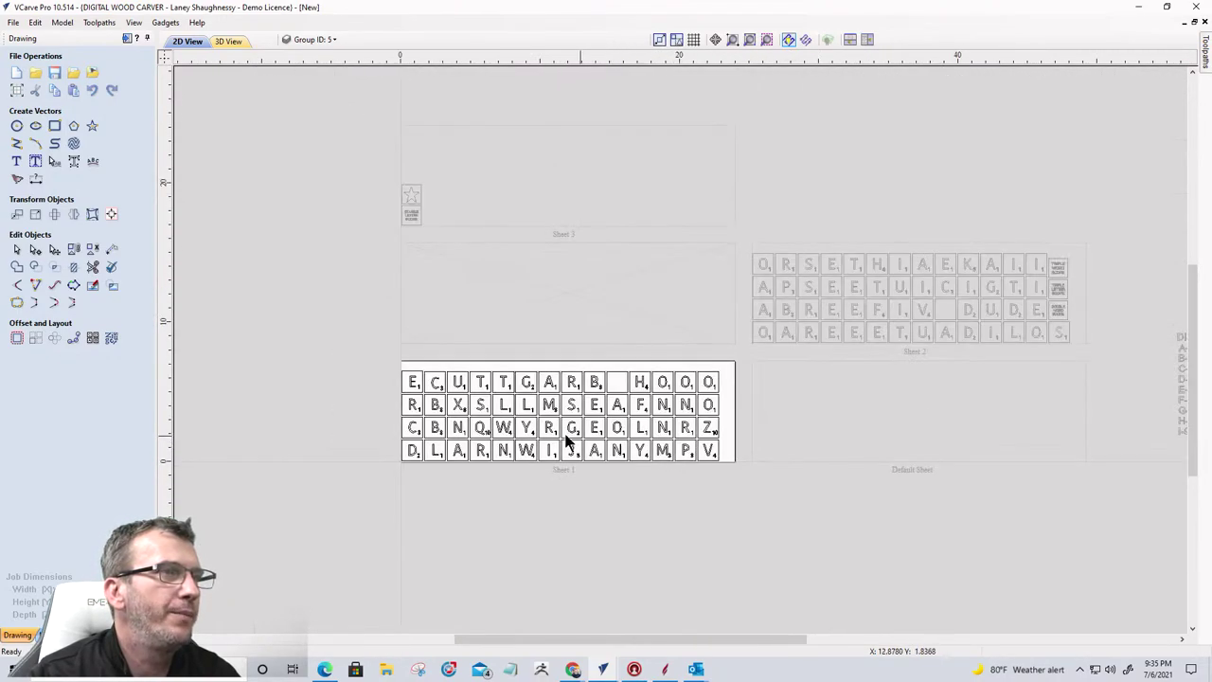
pyautogui.scroll(4, 398, 452)
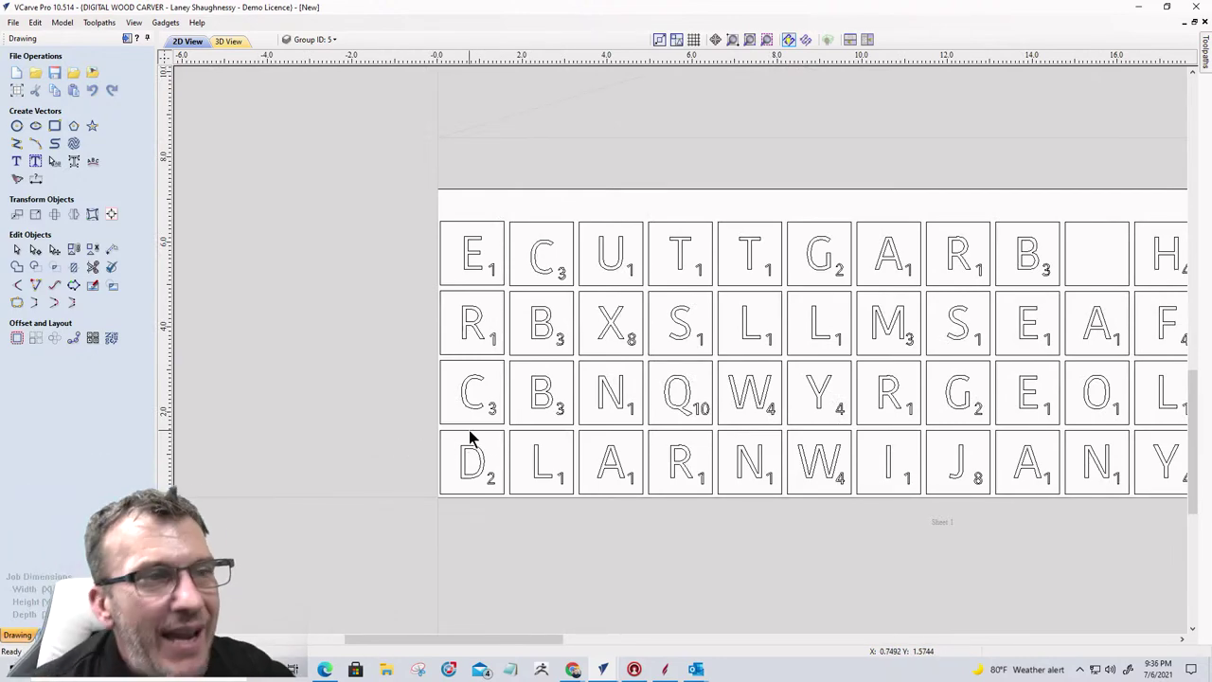
pyautogui.scroll(-4, 476, 433)
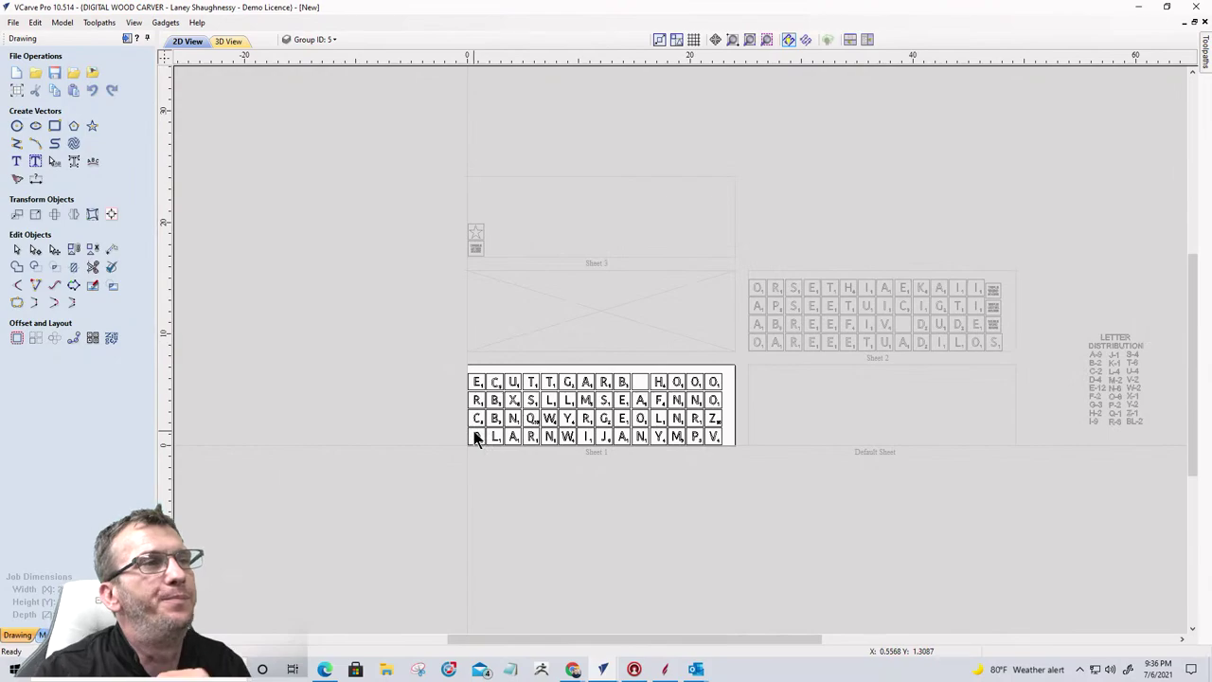
pyautogui.scroll(1, 464, 388)
# Step: Select all tile vectors on Sheet 1 and move the set onto the sheet origin
pyautogui.hotkey('ctrl', 'a')
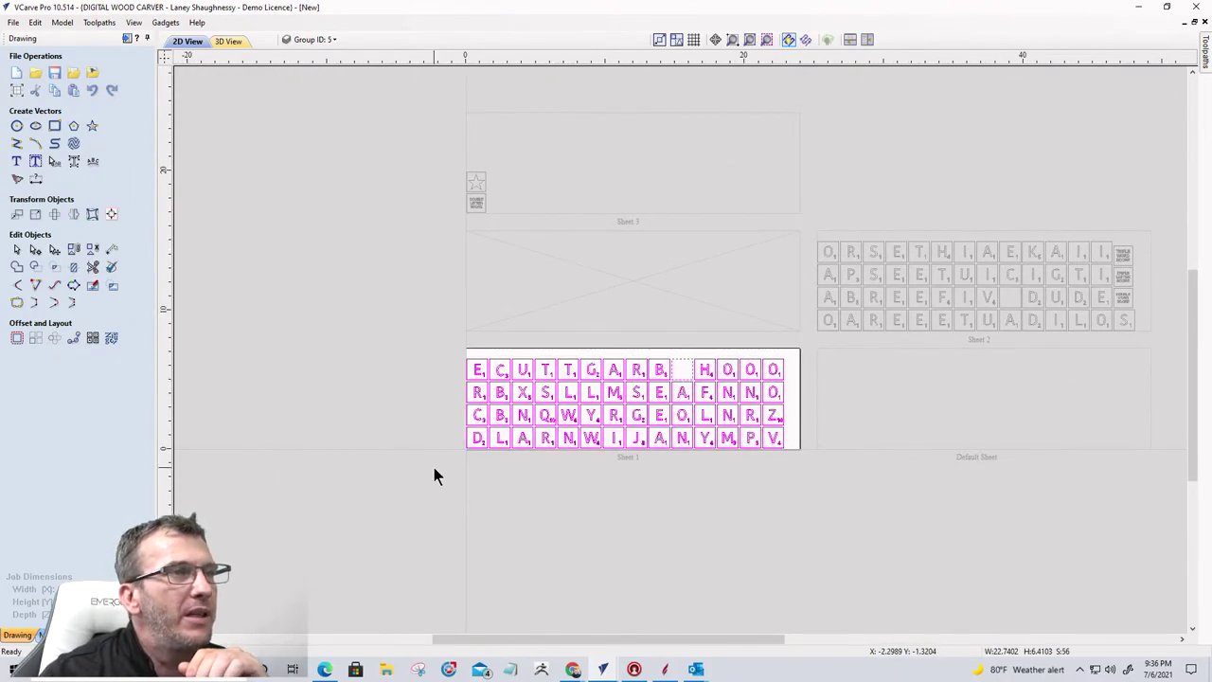
pyautogui.scroll(4, 435, 462)
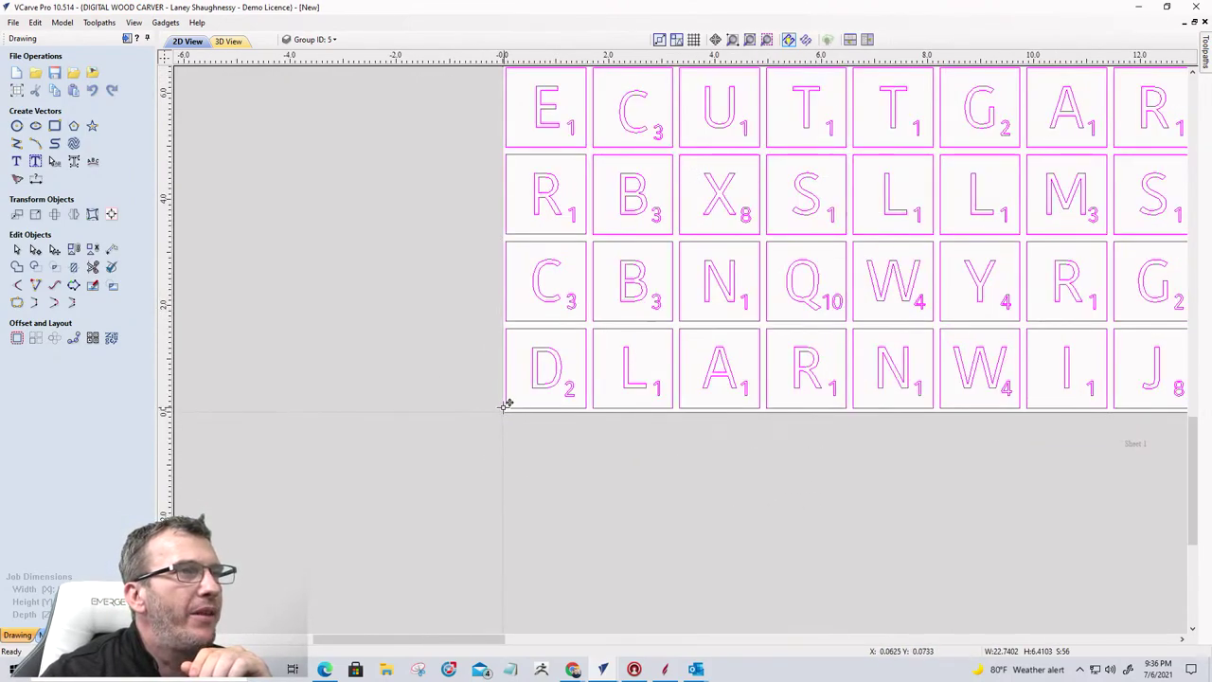
pyautogui.moveTo(503, 406); pyautogui.dragTo(502, 414)
pyautogui.scroll(-1, 482, 450)
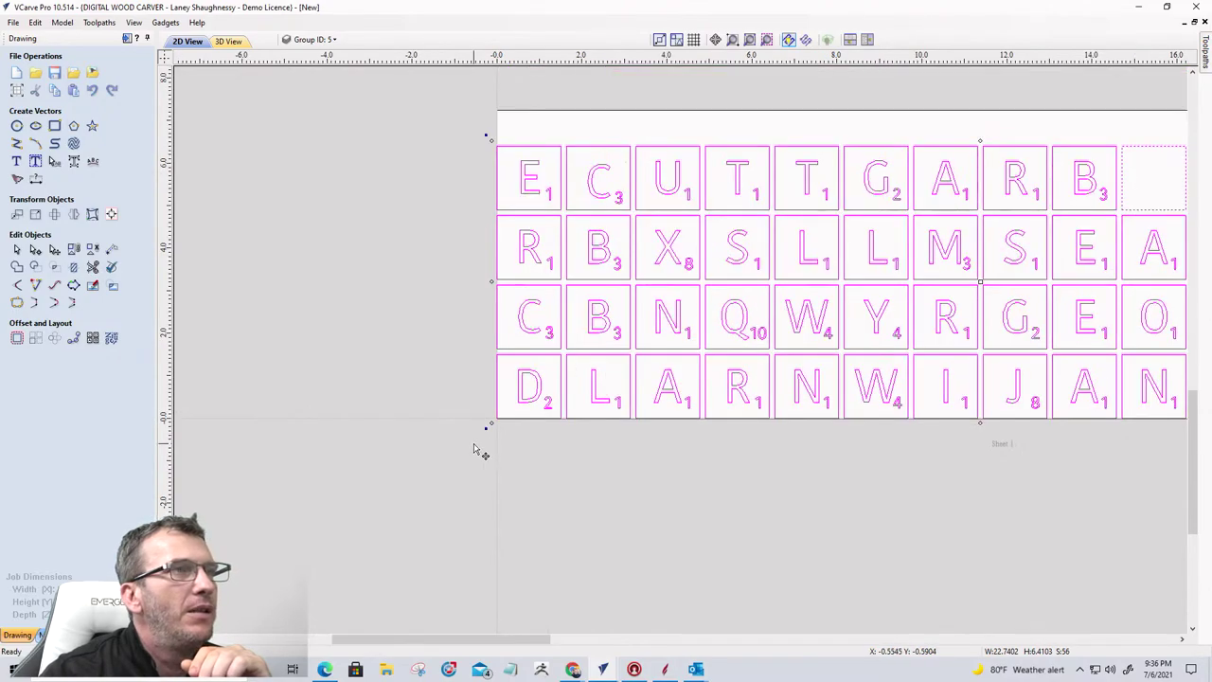
pyautogui.scroll(-1, 838, 326)
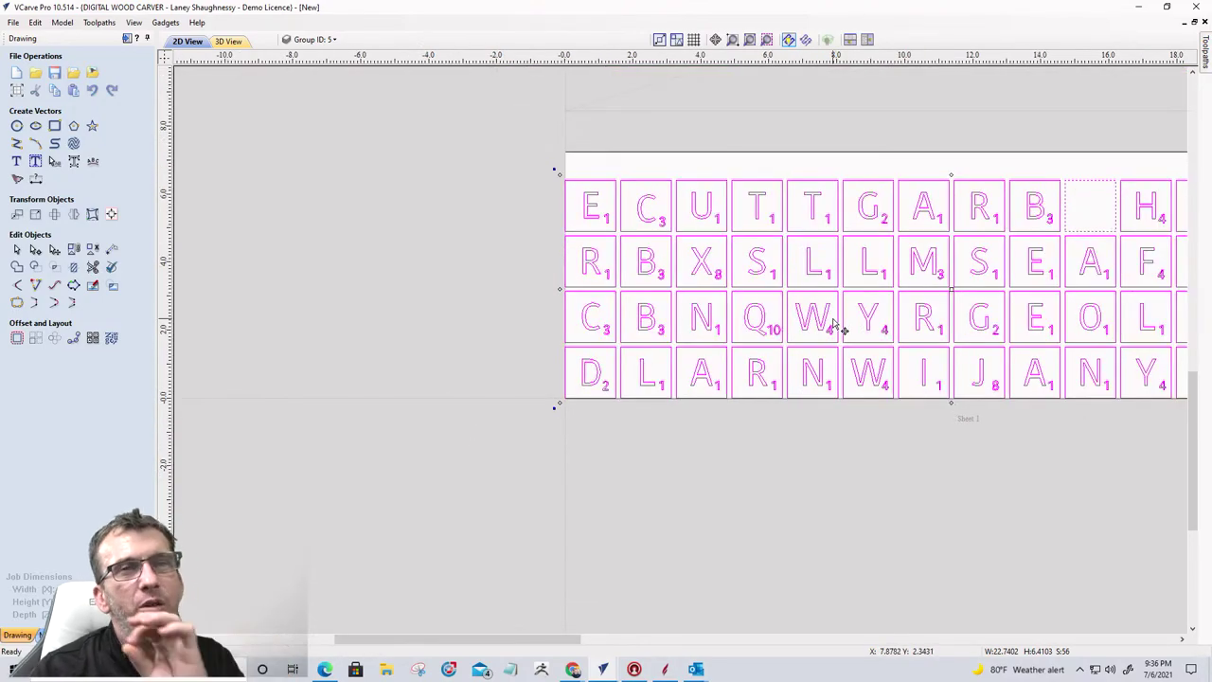
pyautogui.scroll(-2, 833, 330)
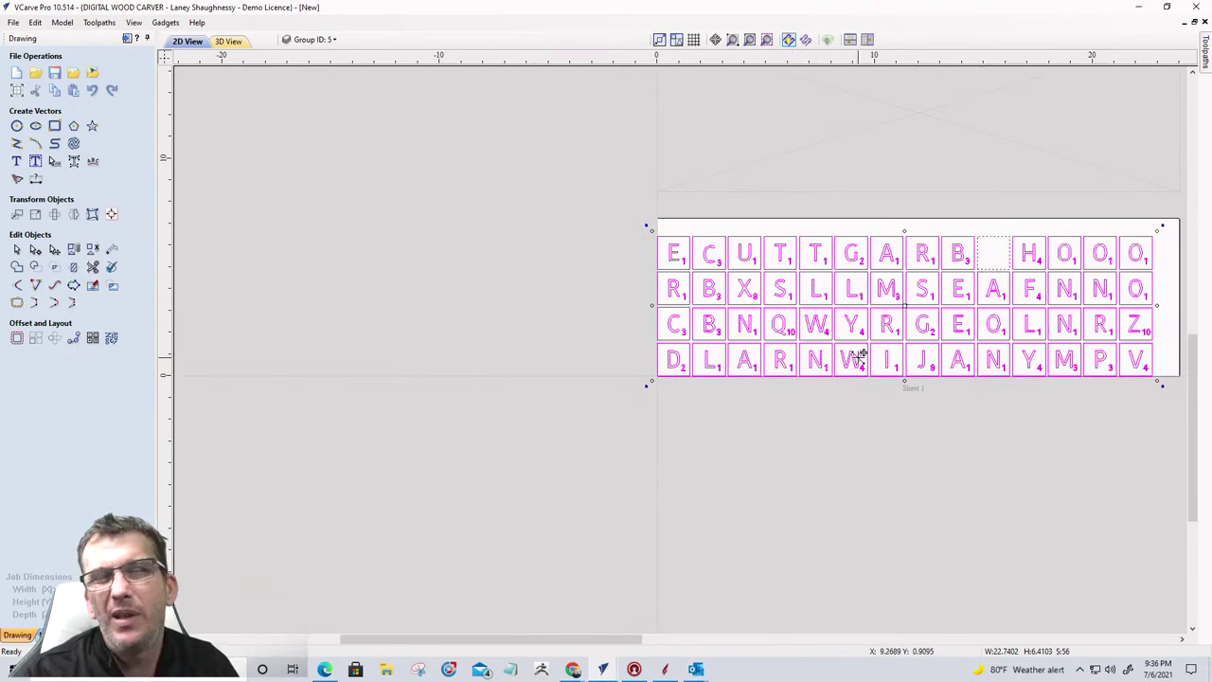
pyautogui.scroll(1, 932, 396)
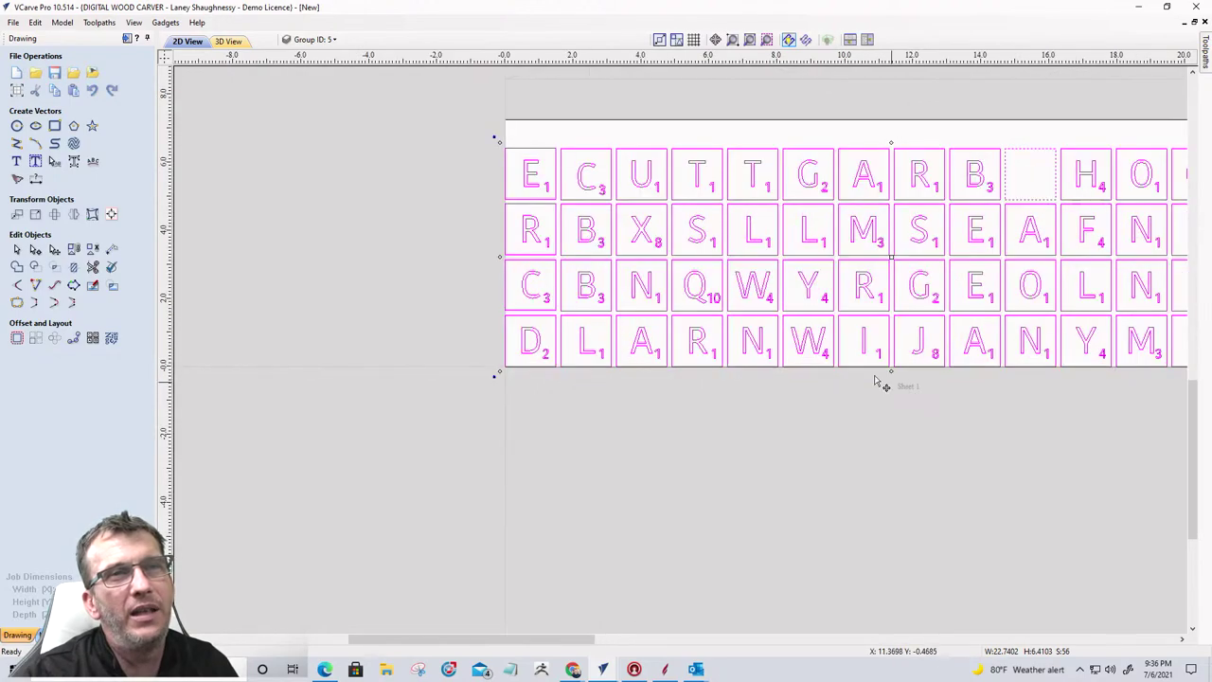
pyautogui.scroll(-1, 877, 382)
pyautogui.scroll(2, 1136, 344)
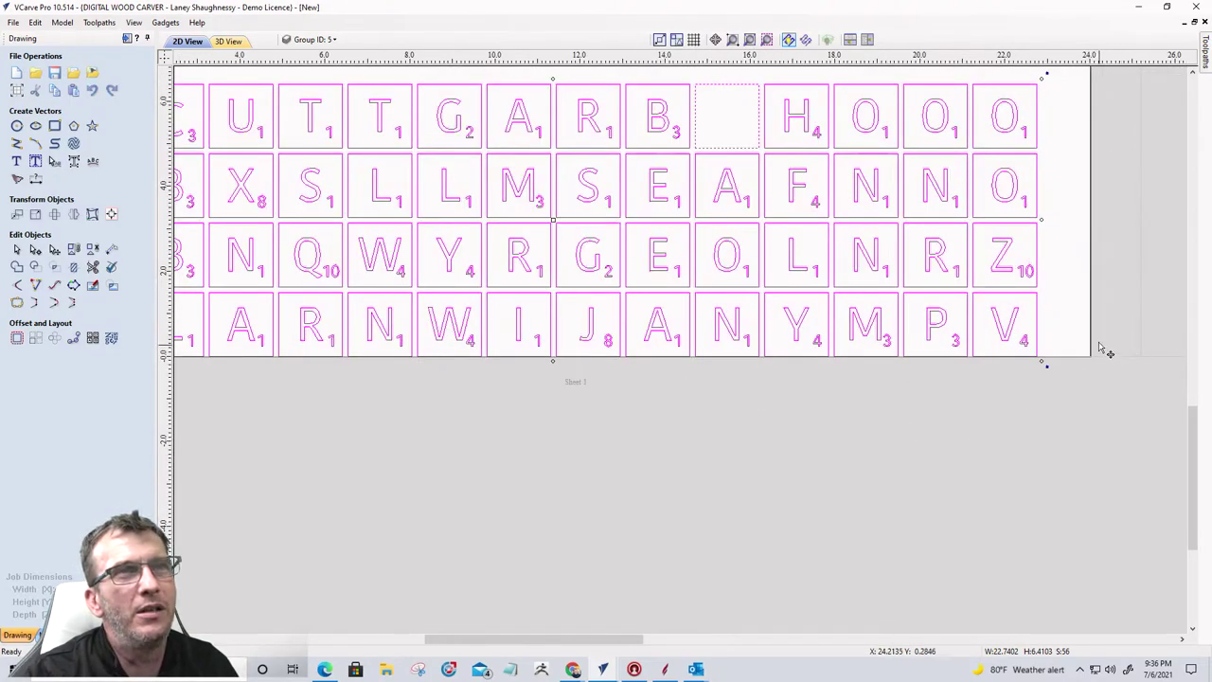
pyautogui.scroll(-2, 1099, 232)
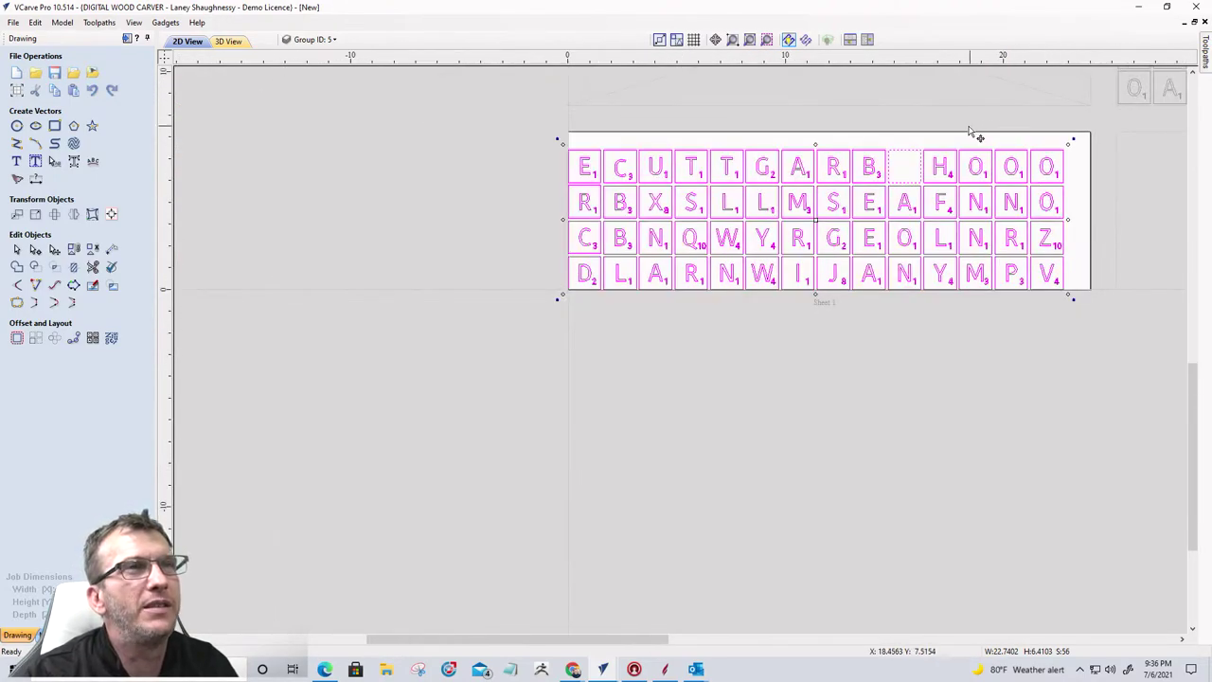
pyautogui.scroll(1, 971, 130)
pyautogui.scroll(-1, 938, 159)
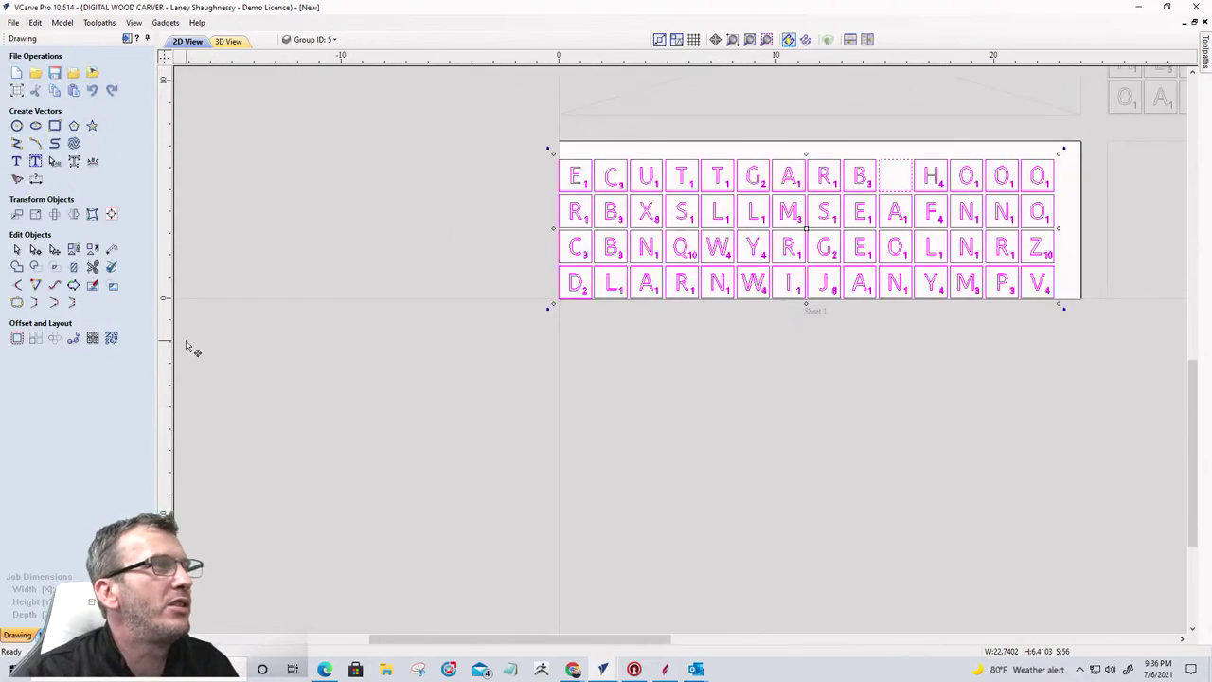
# Step: In Nest Parts, set Active Sheet to 2 to preview its tiles
pyautogui.click(111, 338)
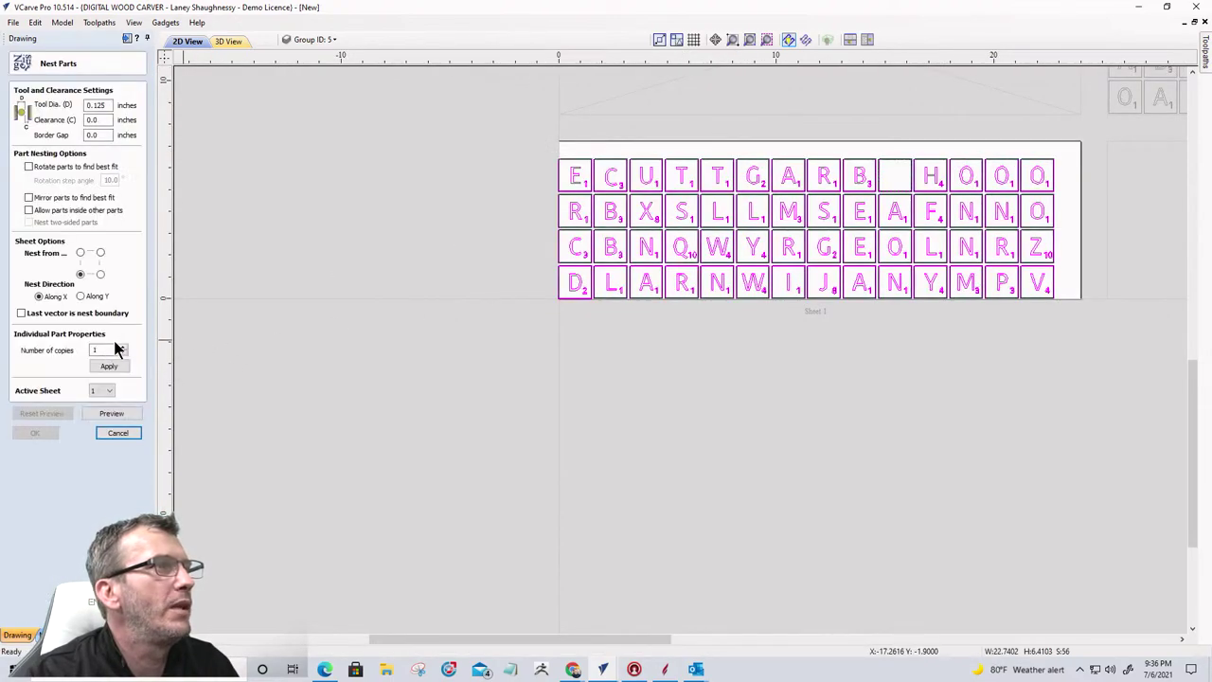
pyautogui.click(110, 390)
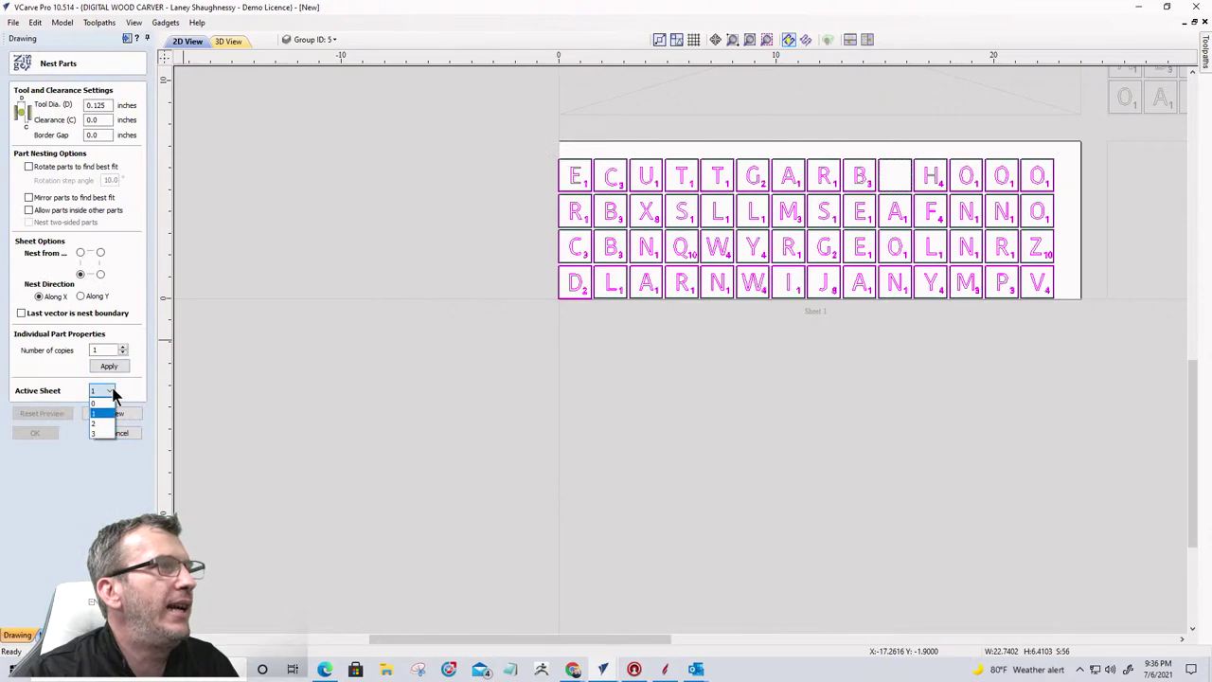
pyautogui.click(102, 431)
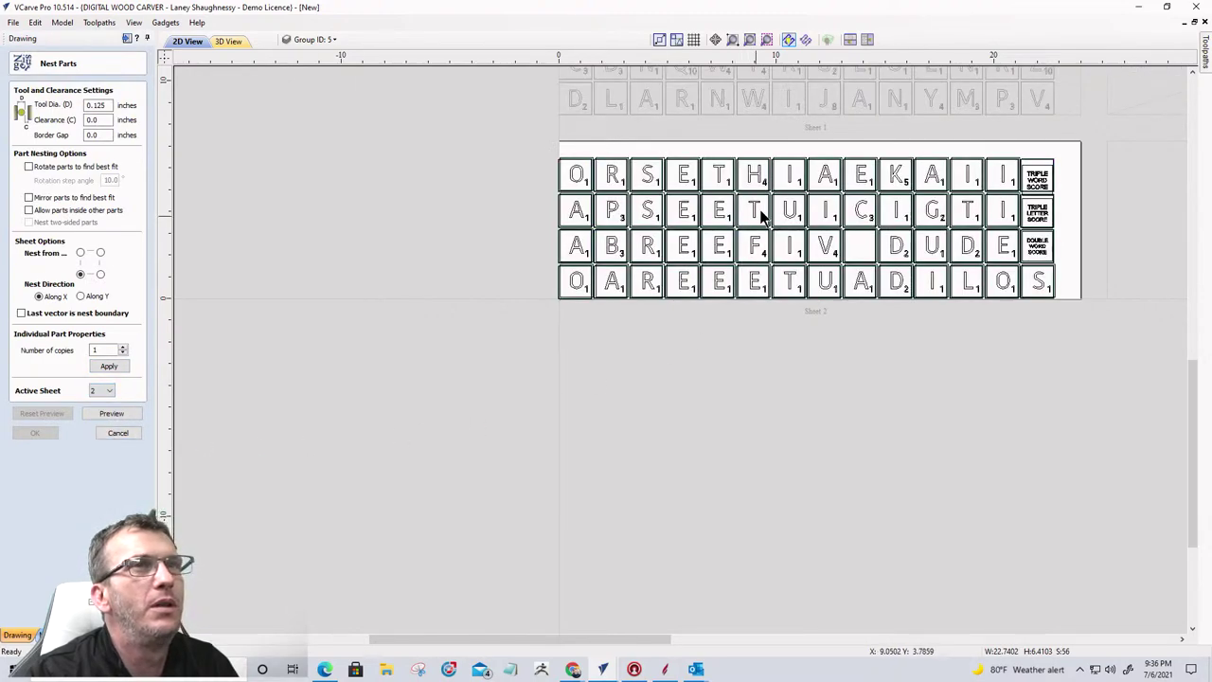
pyautogui.click(545, 179)
pyautogui.scroll(1, 577, 170)
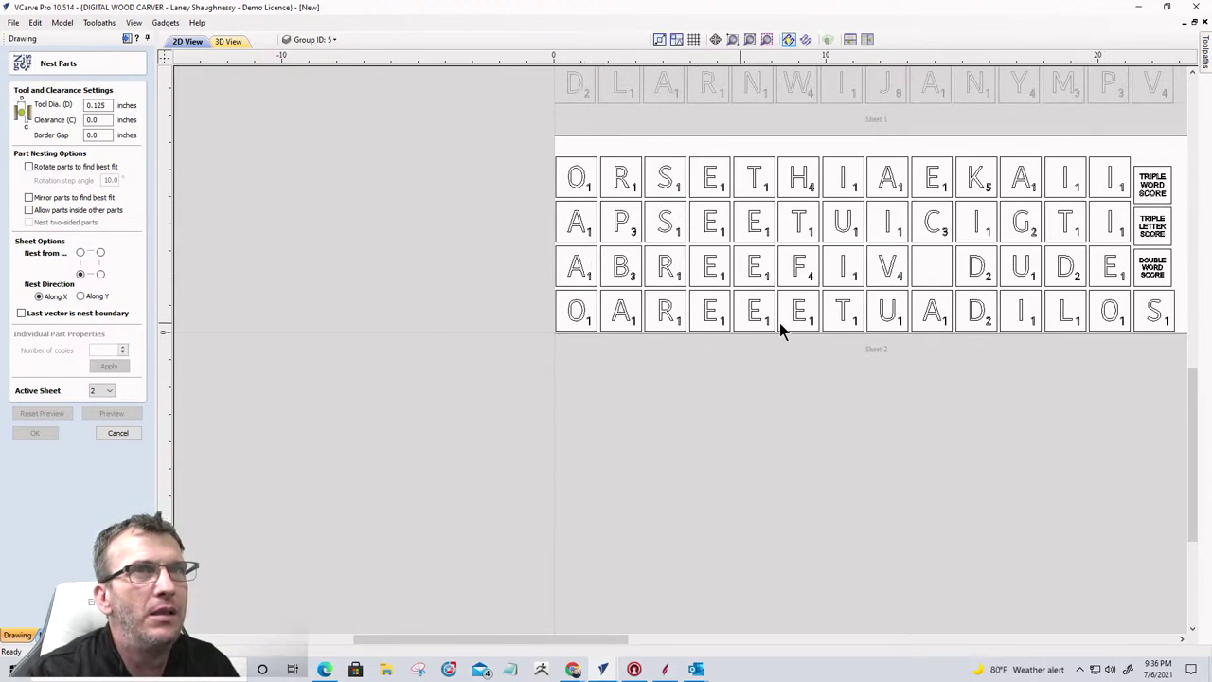
pyautogui.scroll(-1, 918, 303)
pyautogui.scroll(2, 1103, 241)
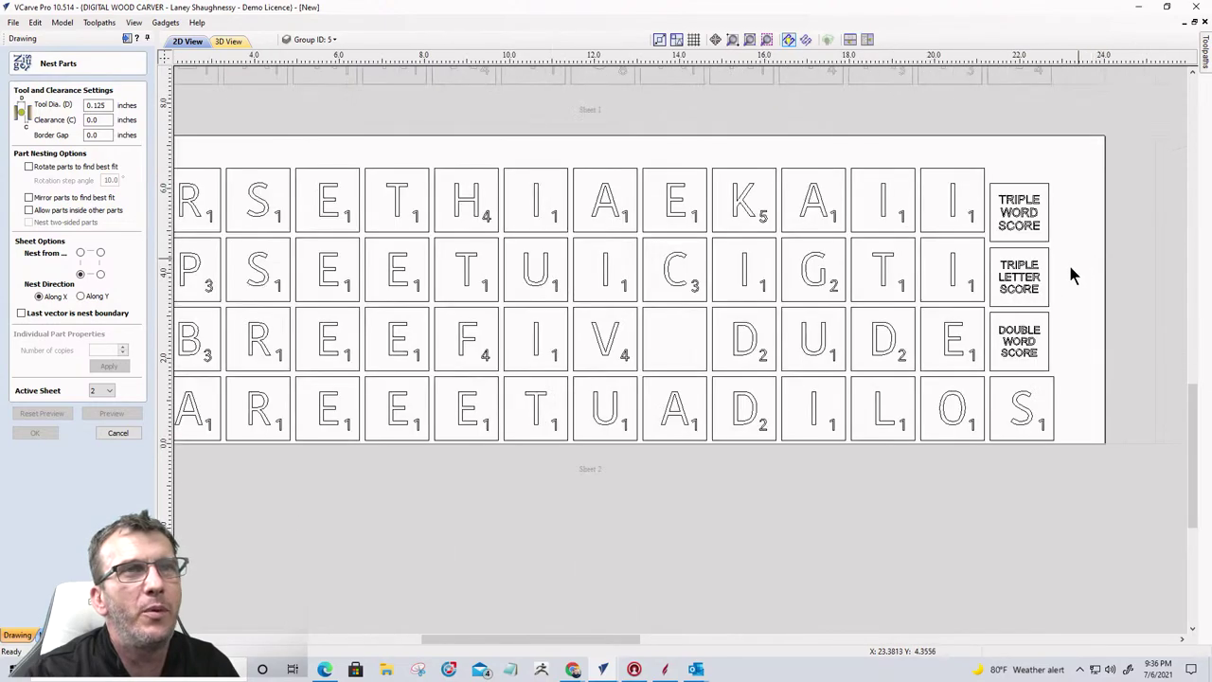
# Step: Select the three score tiles on Sheet 2 to inspect them, then deselect them
pyautogui.click(1017, 195)
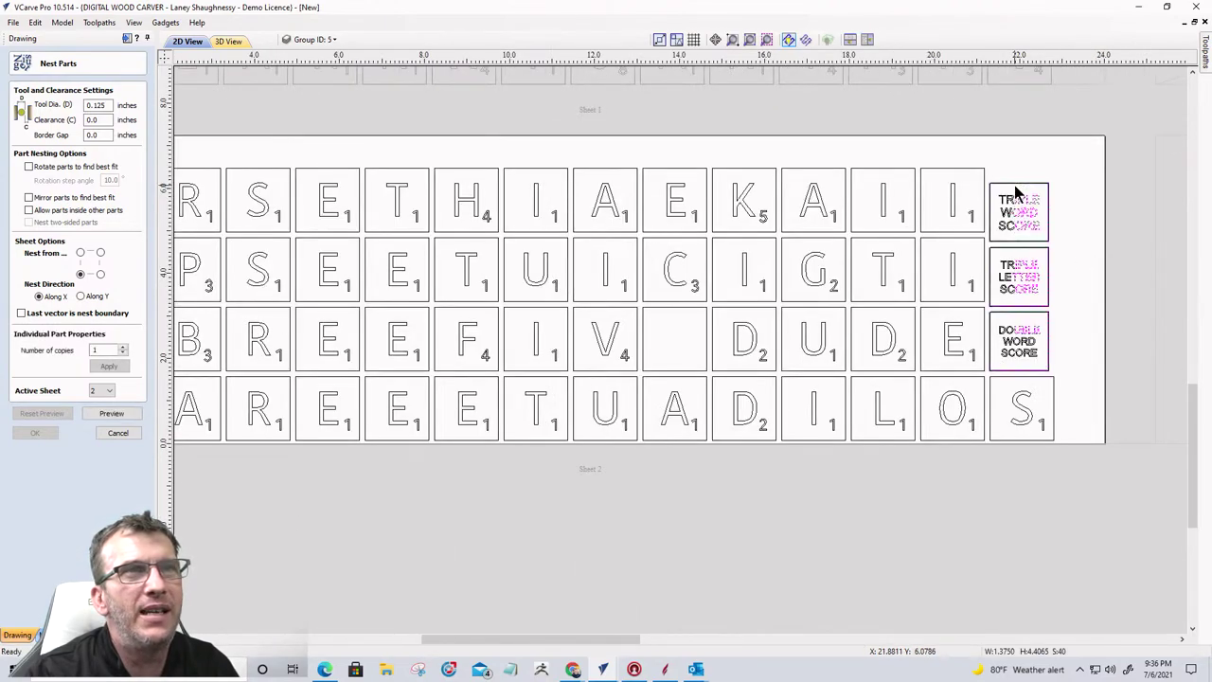
pyautogui.click(1063, 223)
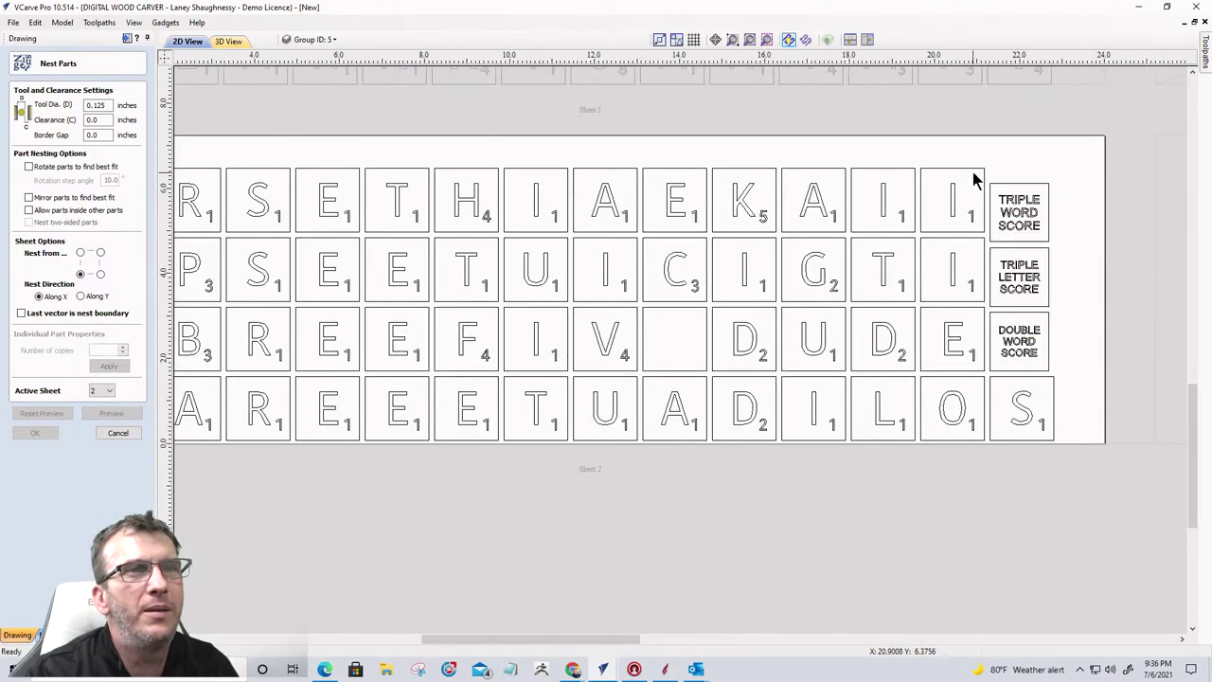
pyautogui.moveTo(975, 174); pyautogui.dragTo(1075, 369)
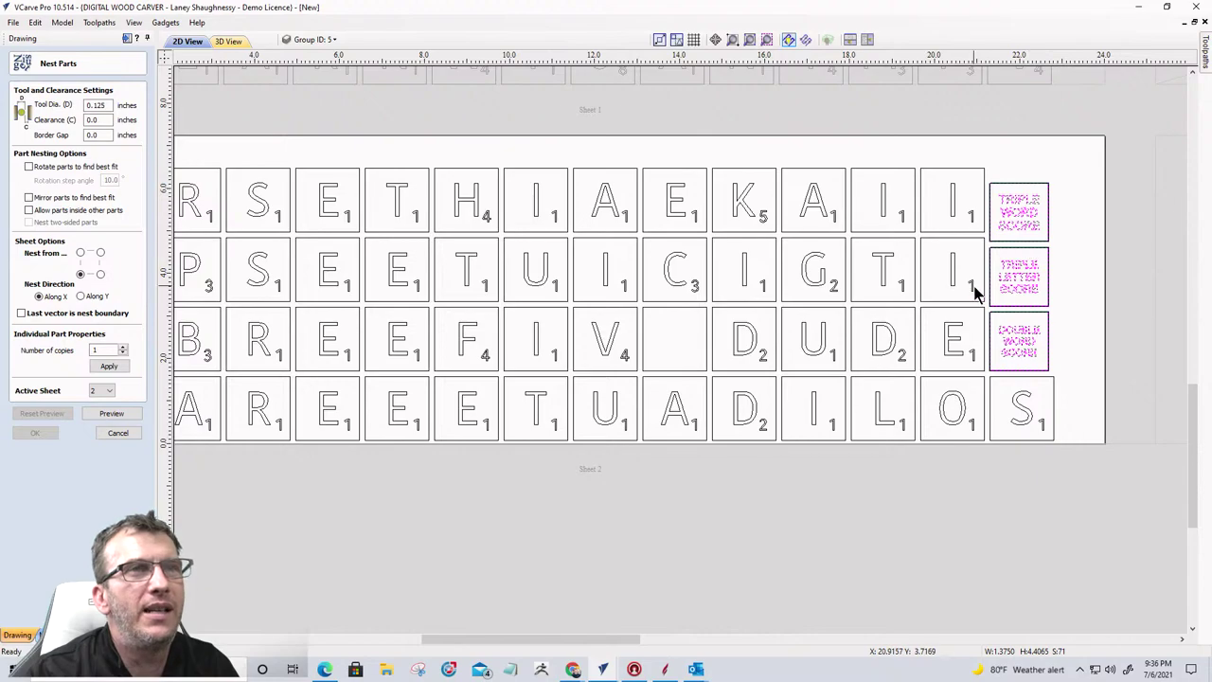
pyautogui.click(1087, 296)
# Step: Cancel nesting and resize the Triple Word Score tile to 1.5 inches square
pyautogui.click(126, 435)
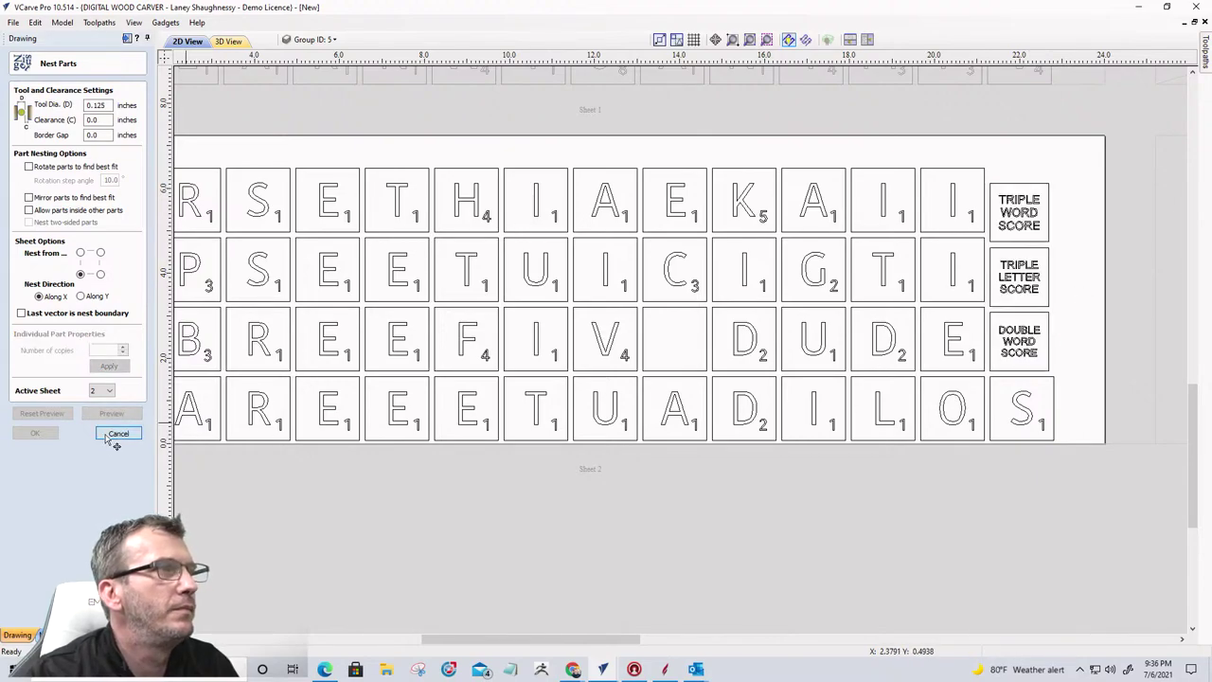
pyautogui.click(1050, 243)
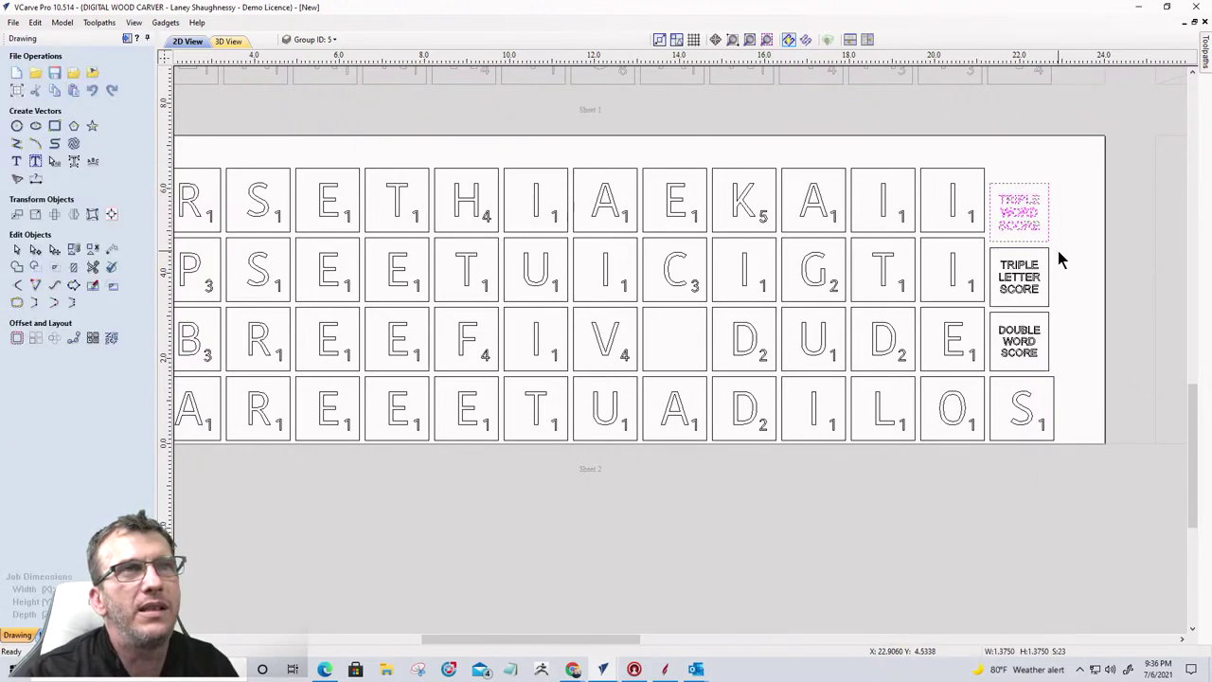
pyautogui.click(35, 214)
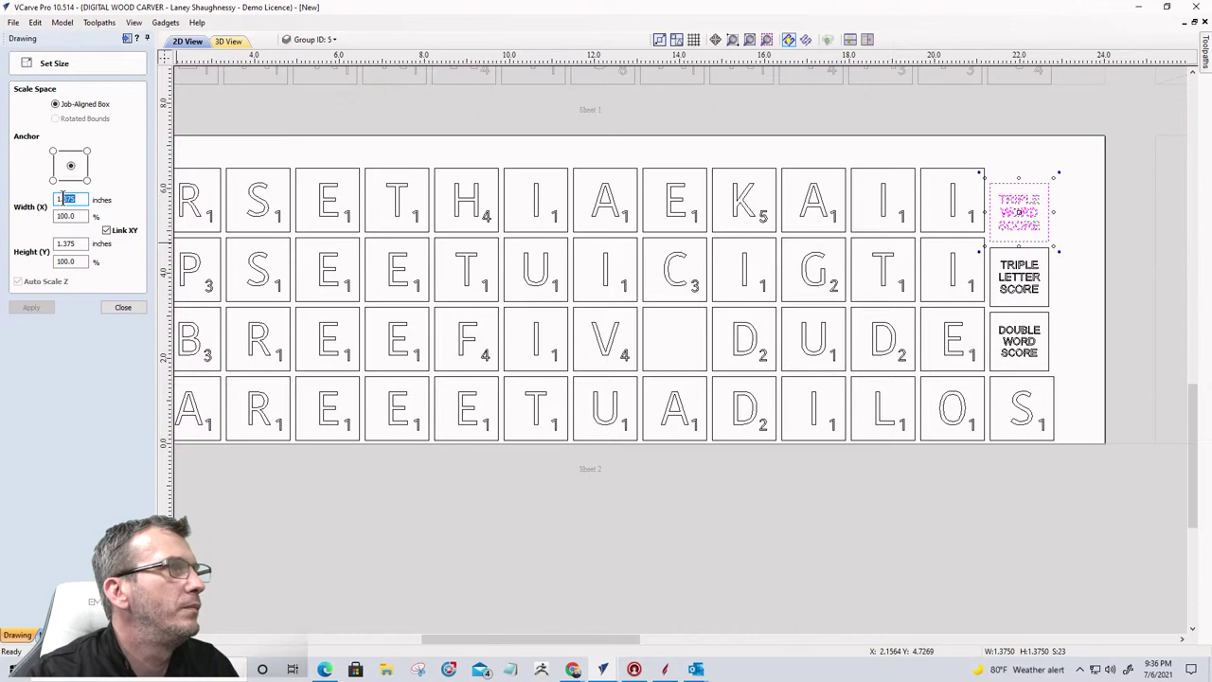
pyautogui.write('1.5')
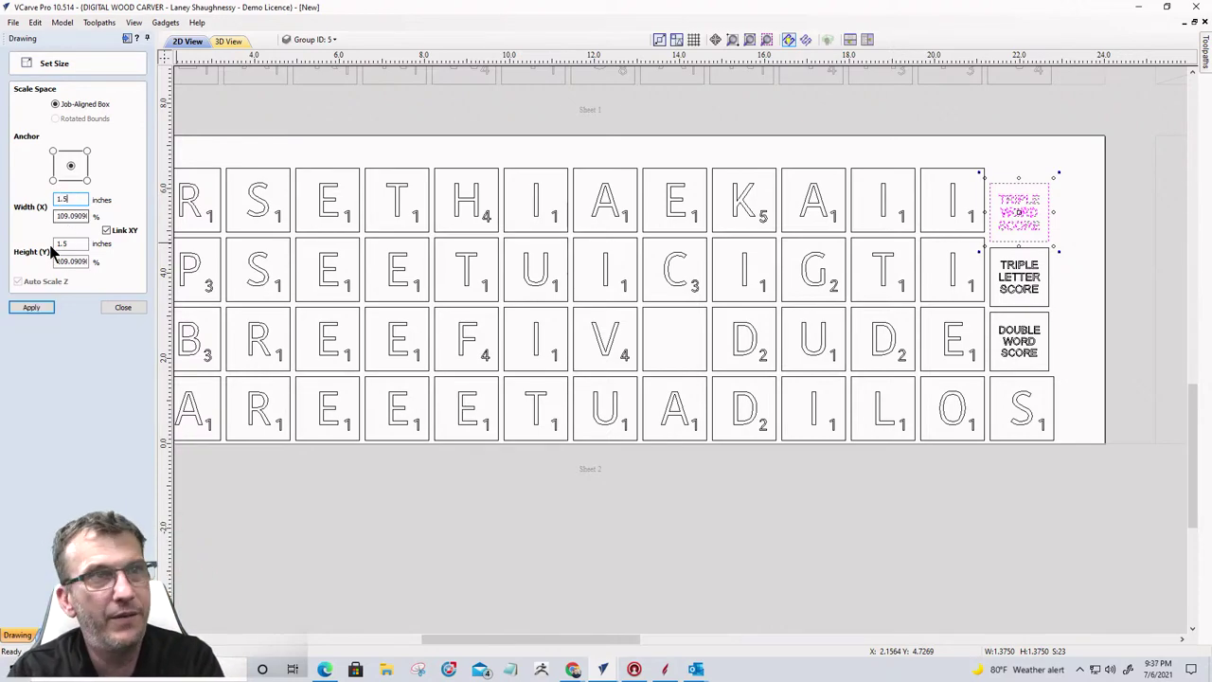
pyautogui.click(31, 307)
# Step: Resize the Triple Letter and Double Word Score tiles to 1.5 inches square
pyautogui.moveTo(986, 240); pyautogui.dragTo(1089, 322)
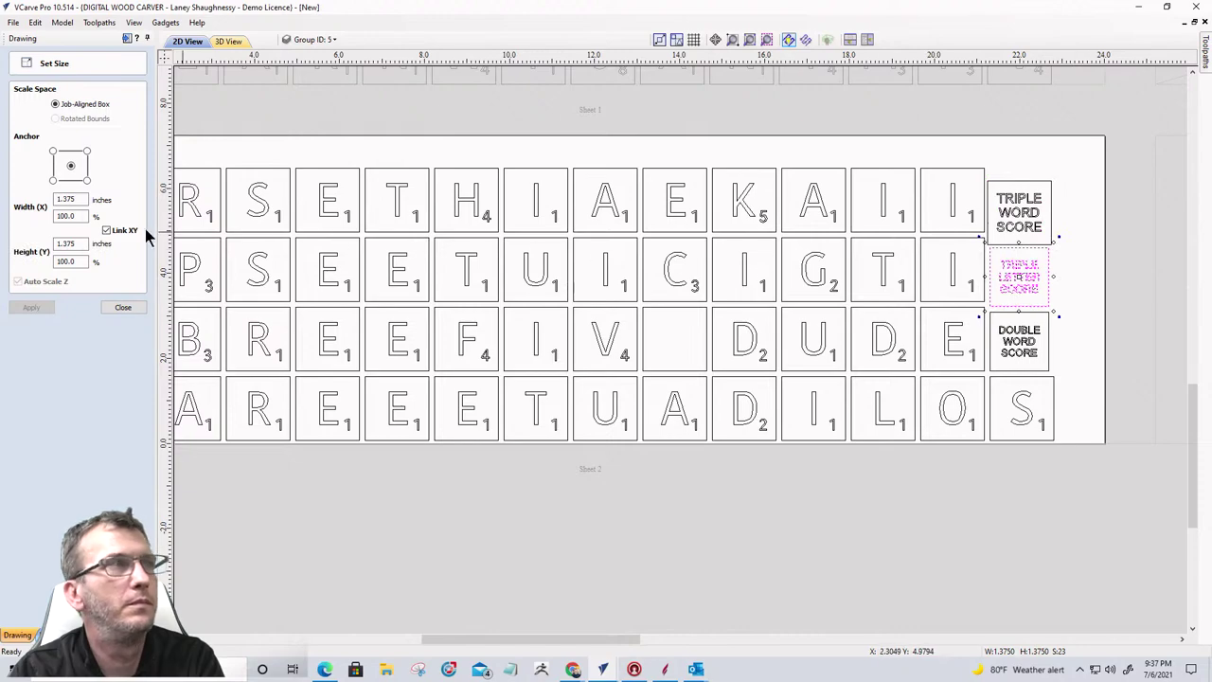
pyautogui.doubleClick(62, 199)
pyautogui.write('1.5')
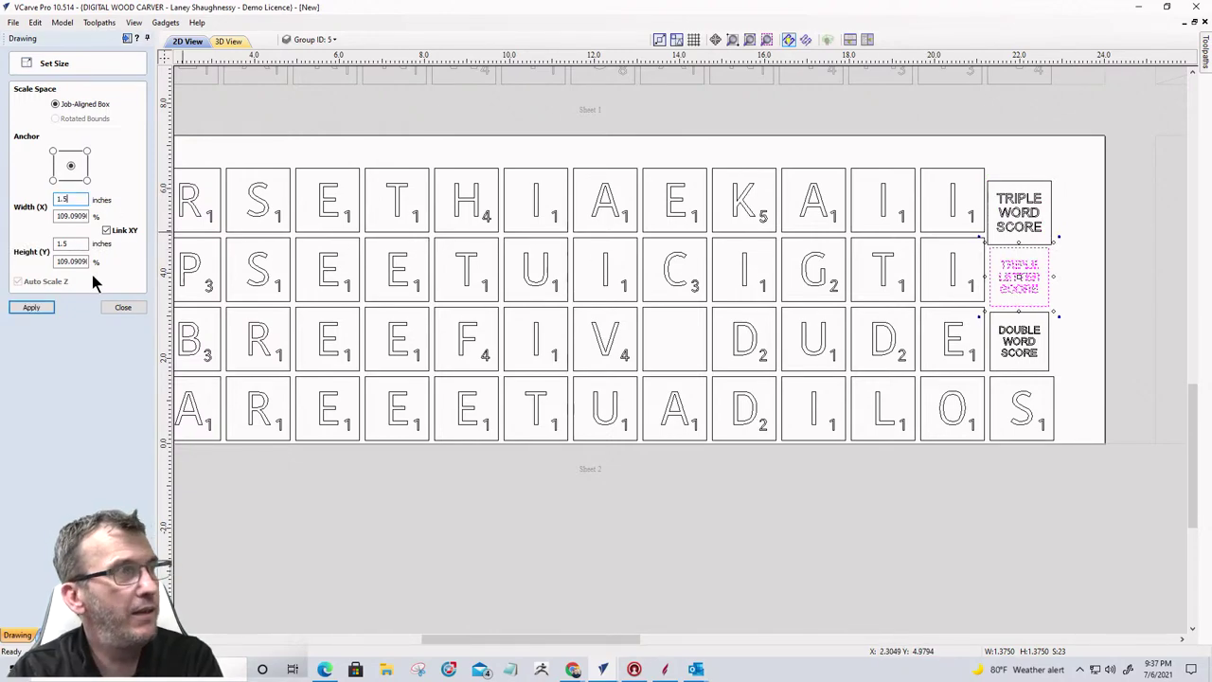
pyautogui.click(32, 308)
pyautogui.moveTo(980, 311); pyautogui.dragTo(1074, 381)
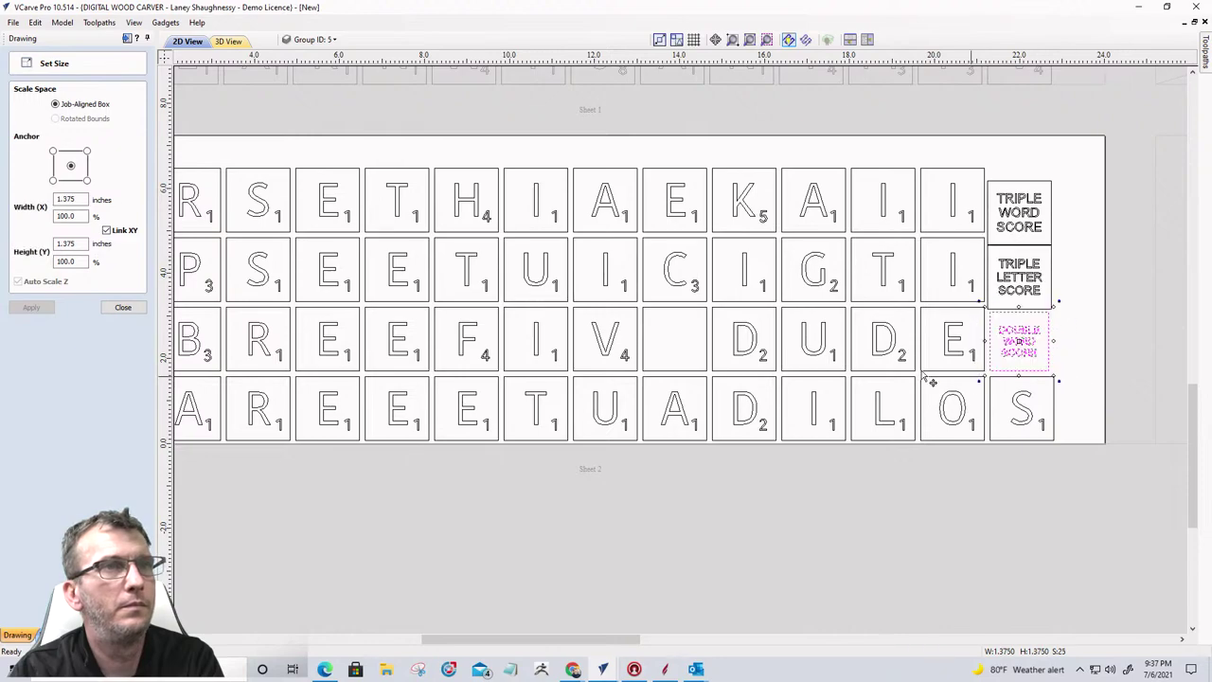
pyautogui.click(72, 244)
pyautogui.write('5')
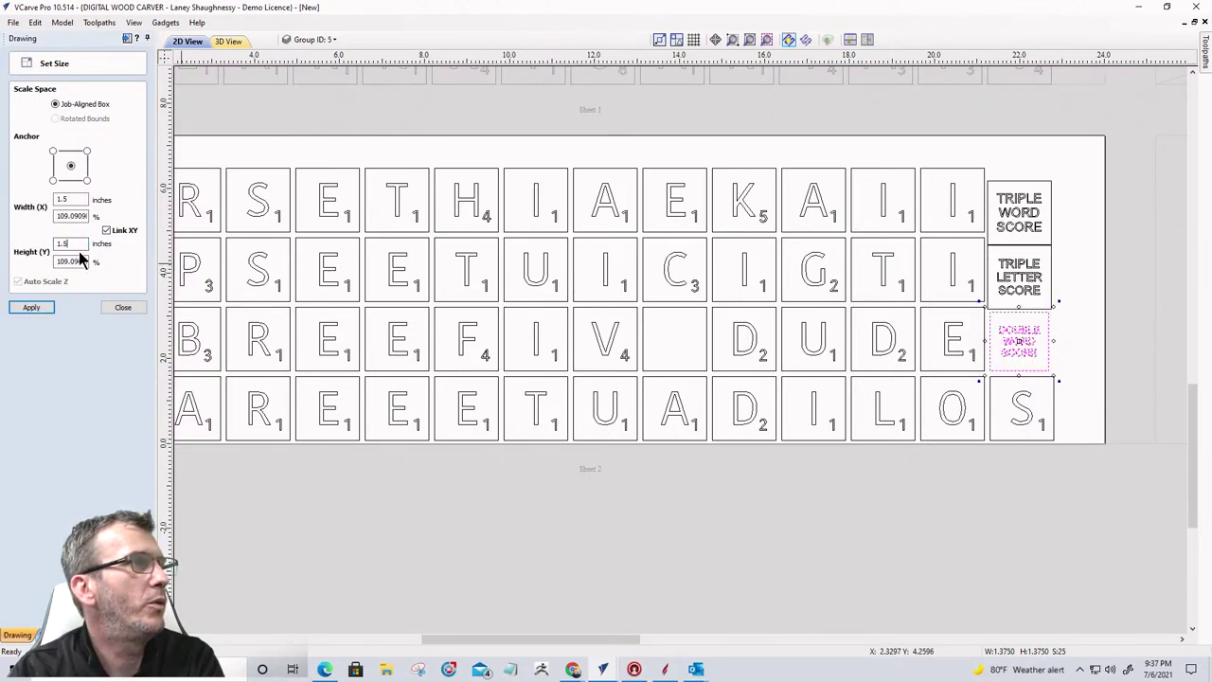
pyautogui.click(31, 308)
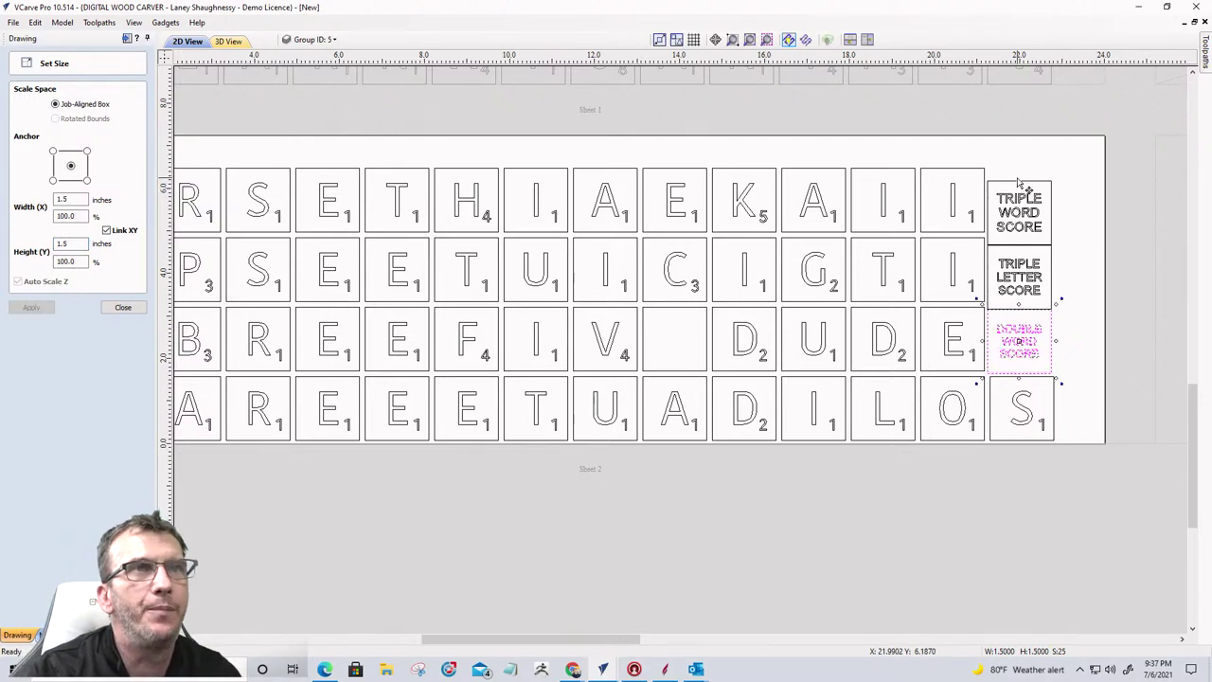
# Step: Marquee-select the Triple Word, Triple Letter and Double Word Score tiles together
pyautogui.moveTo(980, 173); pyautogui.dragTo(1077, 254)
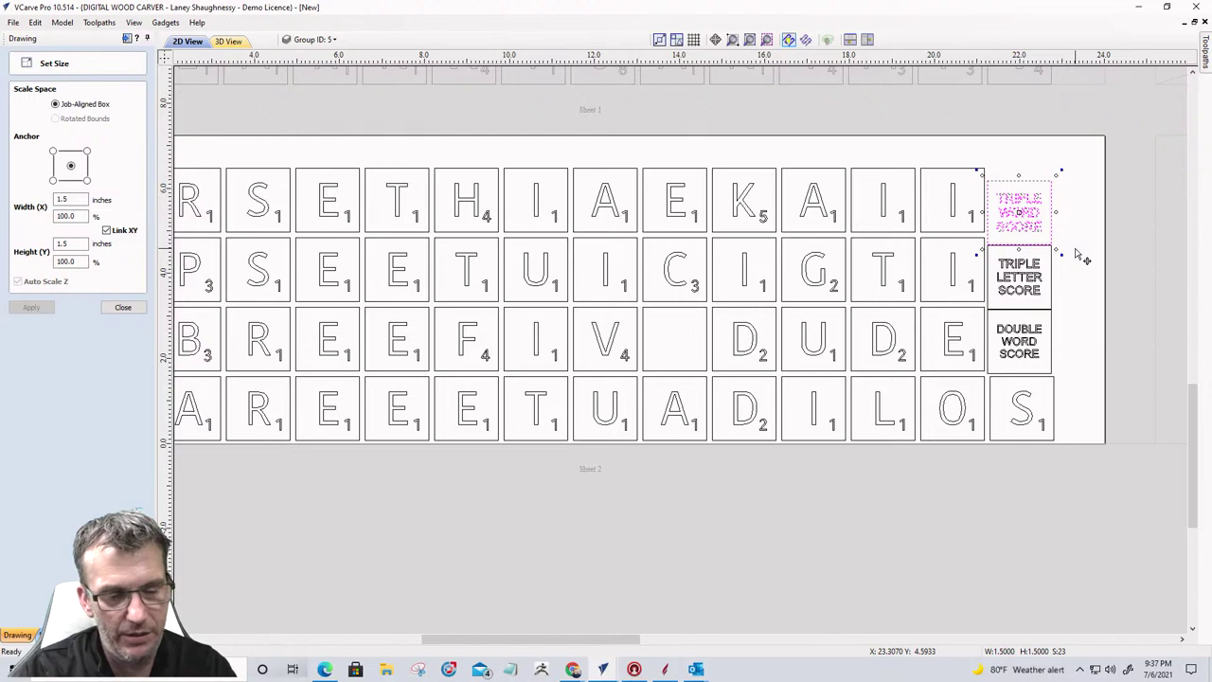
pyautogui.moveTo(979, 239); pyautogui.dragTo(1080, 325)
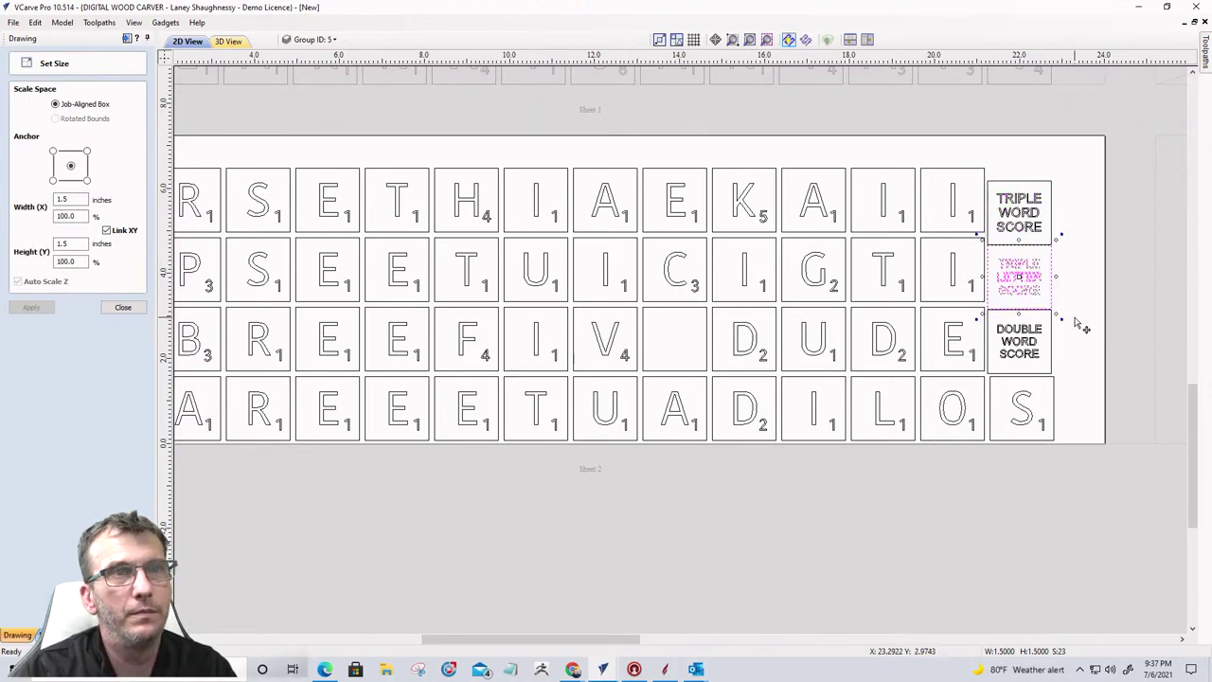
pyautogui.click(1070, 372)
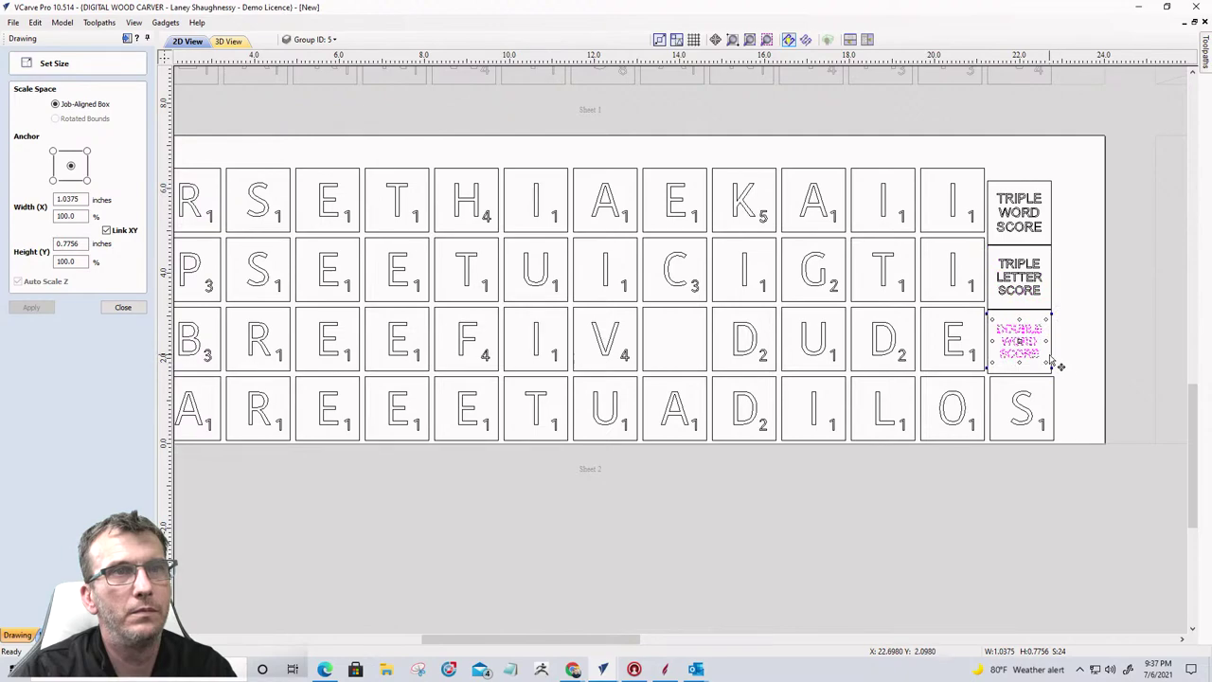
pyautogui.keyDown('shift'); pyautogui.click(1051, 352); pyautogui.keyUp('shift')
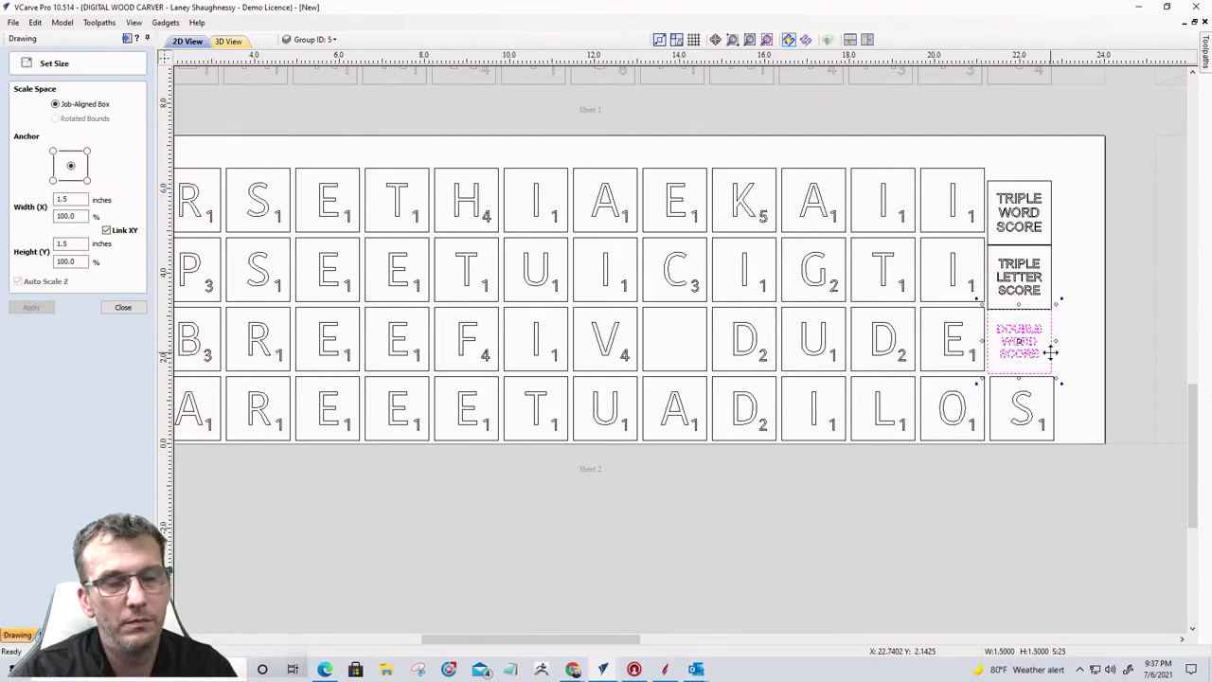
pyautogui.click(999, 186)
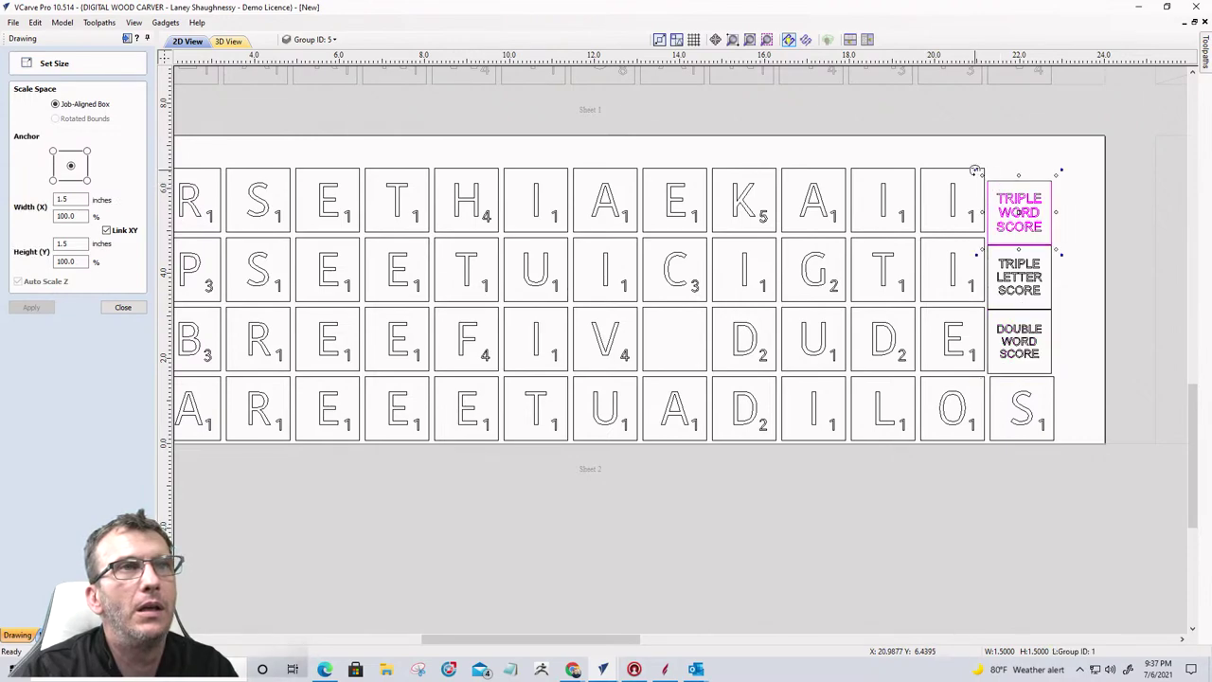
pyautogui.moveTo(964, 154); pyautogui.dragTo(1053, 380)
# Step: Drag the three score tiles so they snap beside the letter tiles
pyautogui.click(1044, 371)
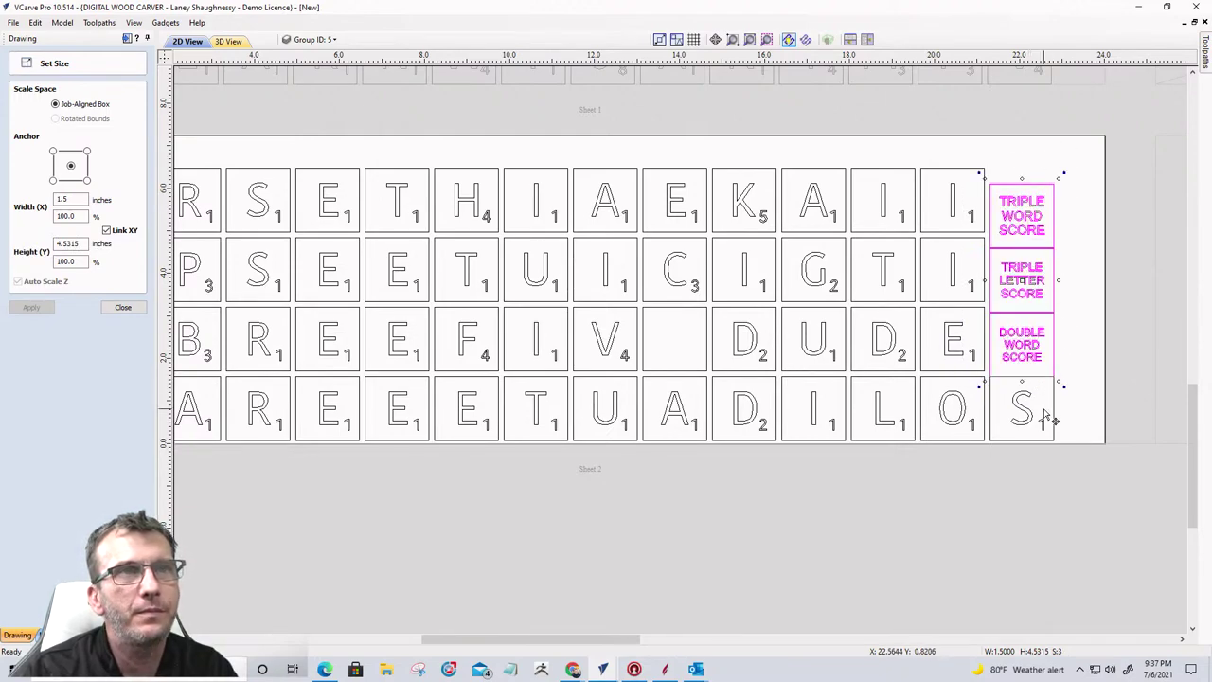
pyautogui.scroll(2, 1020, 382)
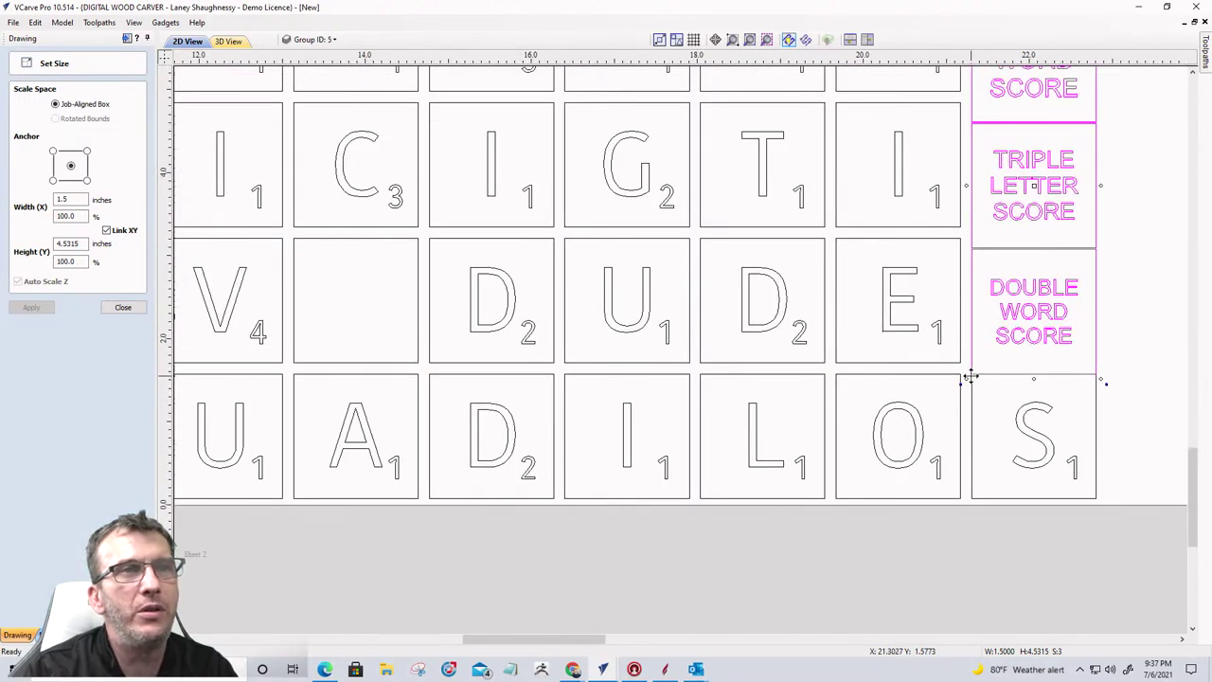
pyautogui.moveTo(966, 373); pyautogui.dragTo(963, 360)
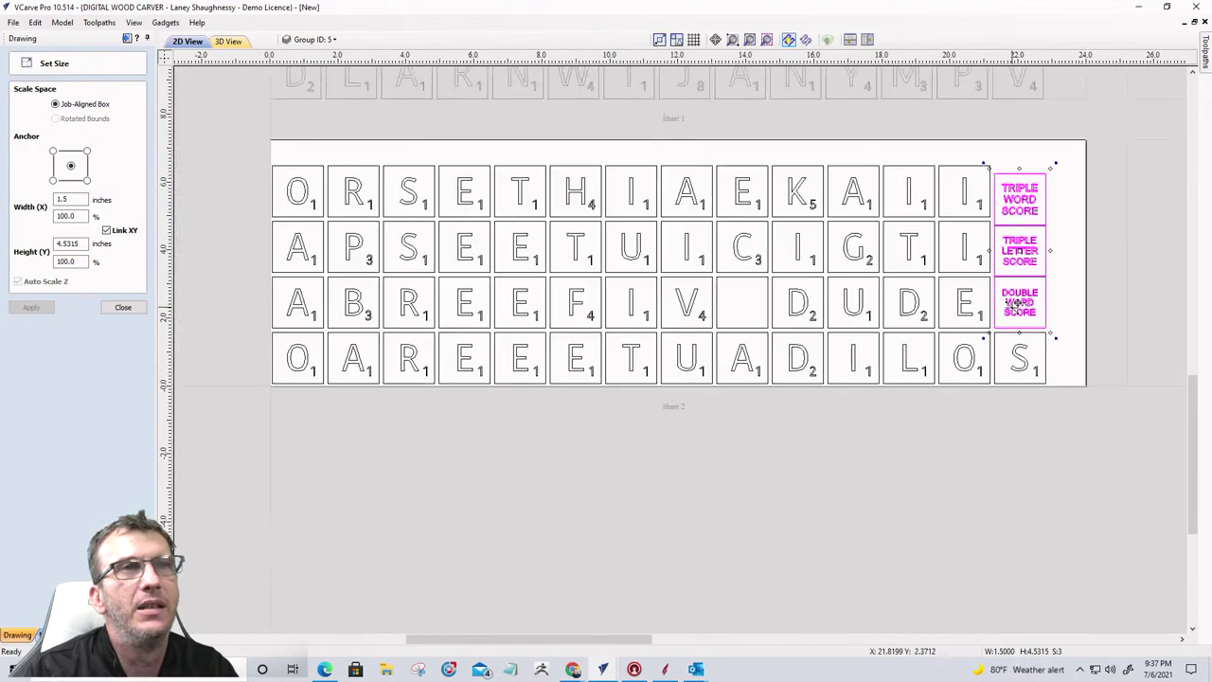
pyautogui.scroll(-3, 1013, 305)
pyautogui.click(995, 166)
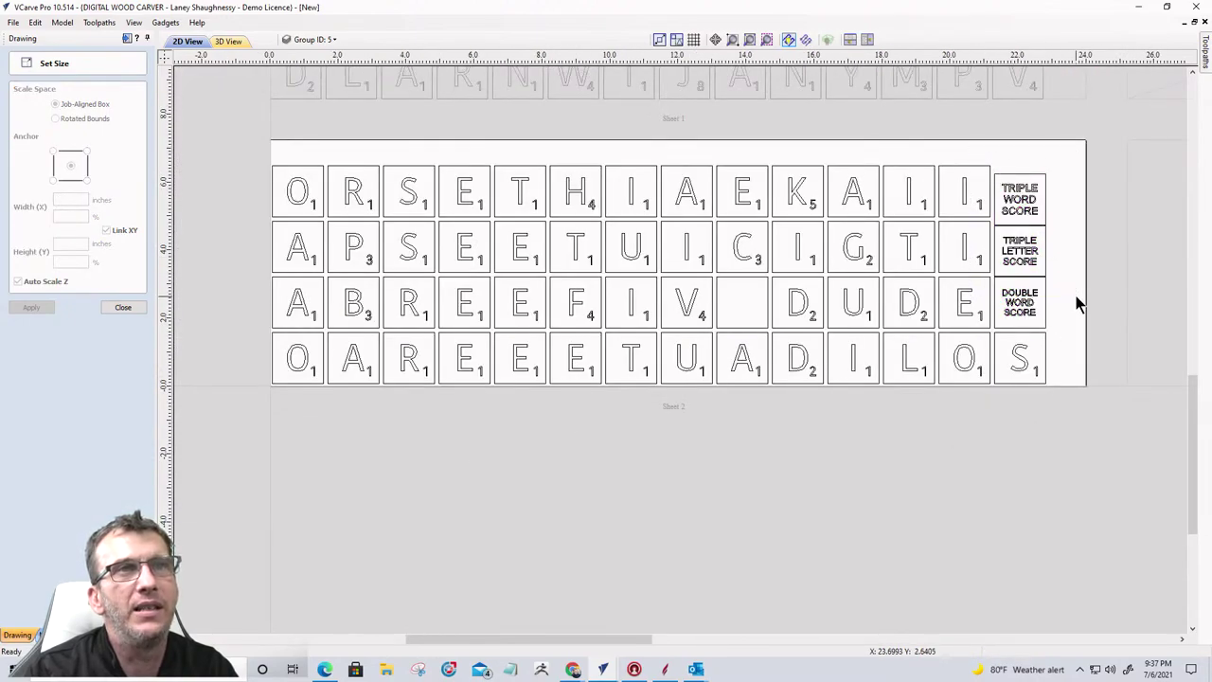
pyautogui.click(1011, 242)
# Step: Move the Triple Word and Triple Letter Score tiles upward into the column
pyautogui.scroll(3, 1011, 243)
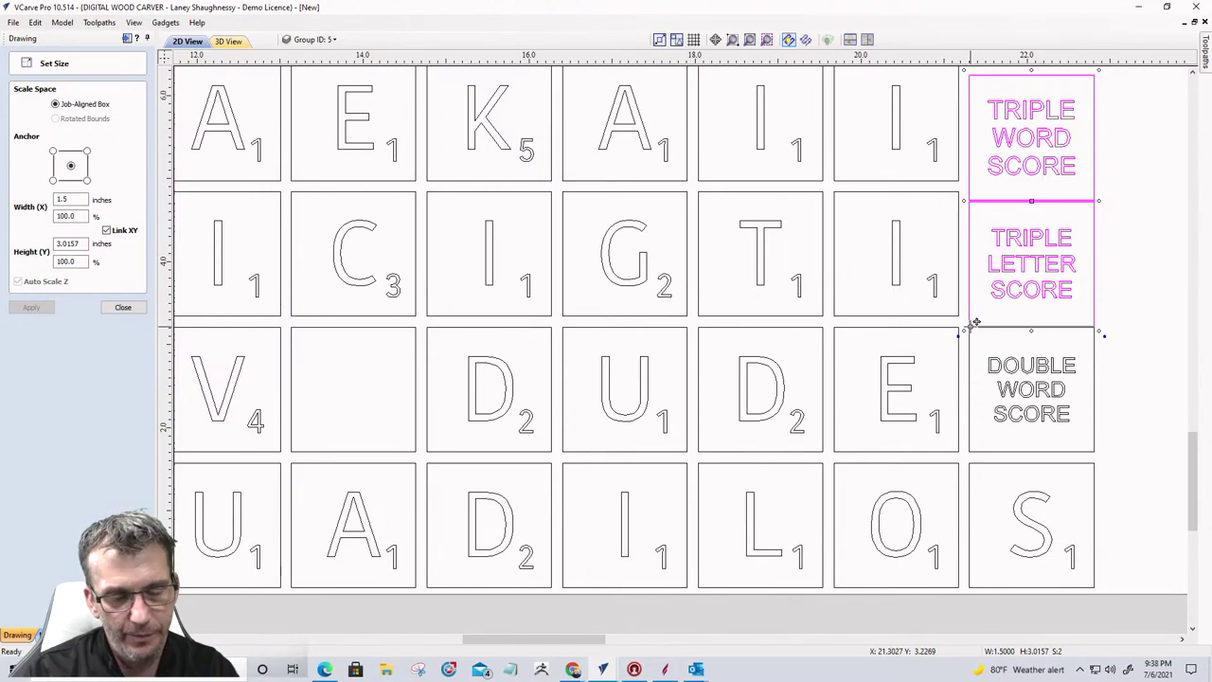
pyautogui.moveTo(976, 322)
pyautogui.mouseDown()
pyautogui.moveTo(971, 251)
pyautogui.moveTo(980, 293)
pyautogui.moveTo(958, 324)
pyautogui.moveTo(1015, 288)
pyautogui.moveTo(974, 298)
pyautogui.moveTo(990, 292)
pyautogui.moveTo(970, 328)
pyautogui.mouseUp()
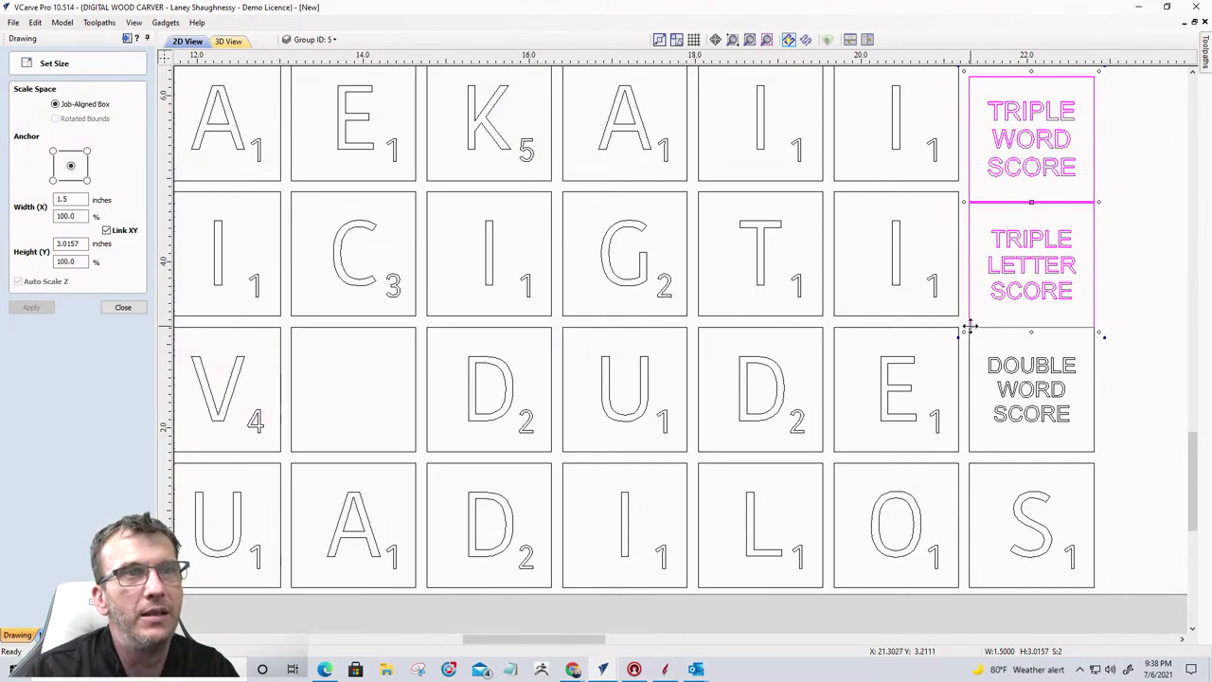
pyautogui.moveTo(970, 325); pyautogui.dragTo(961, 316)
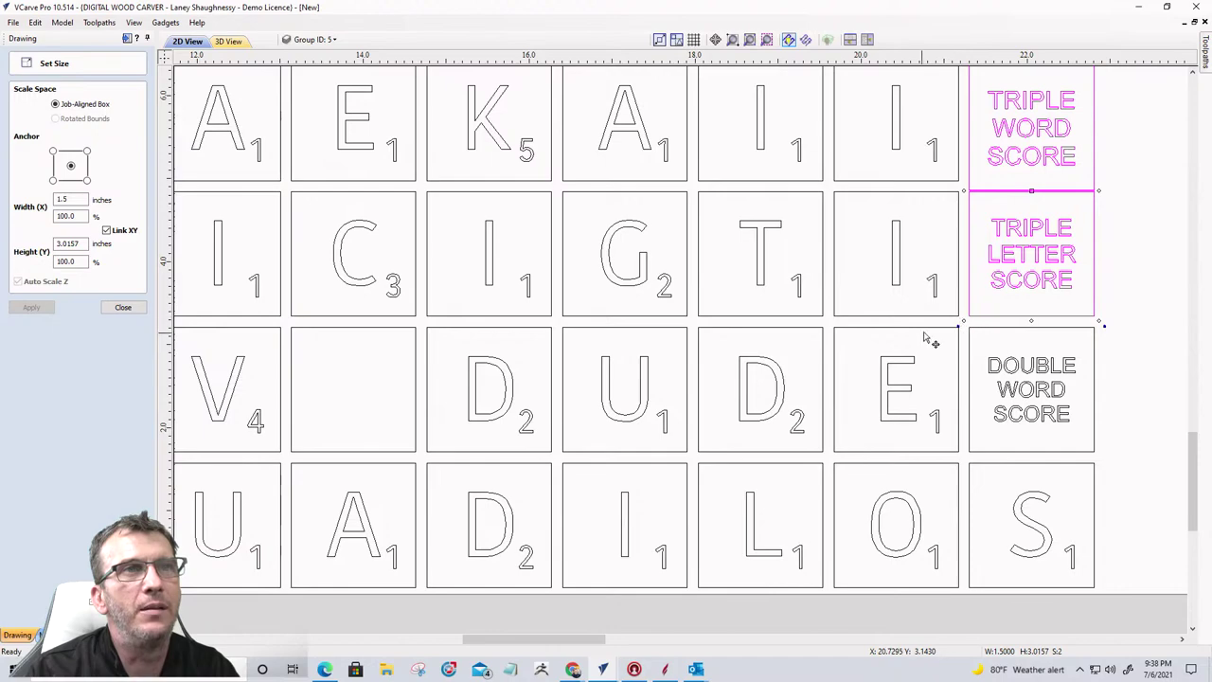
pyautogui.scroll(-2, 1012, 277)
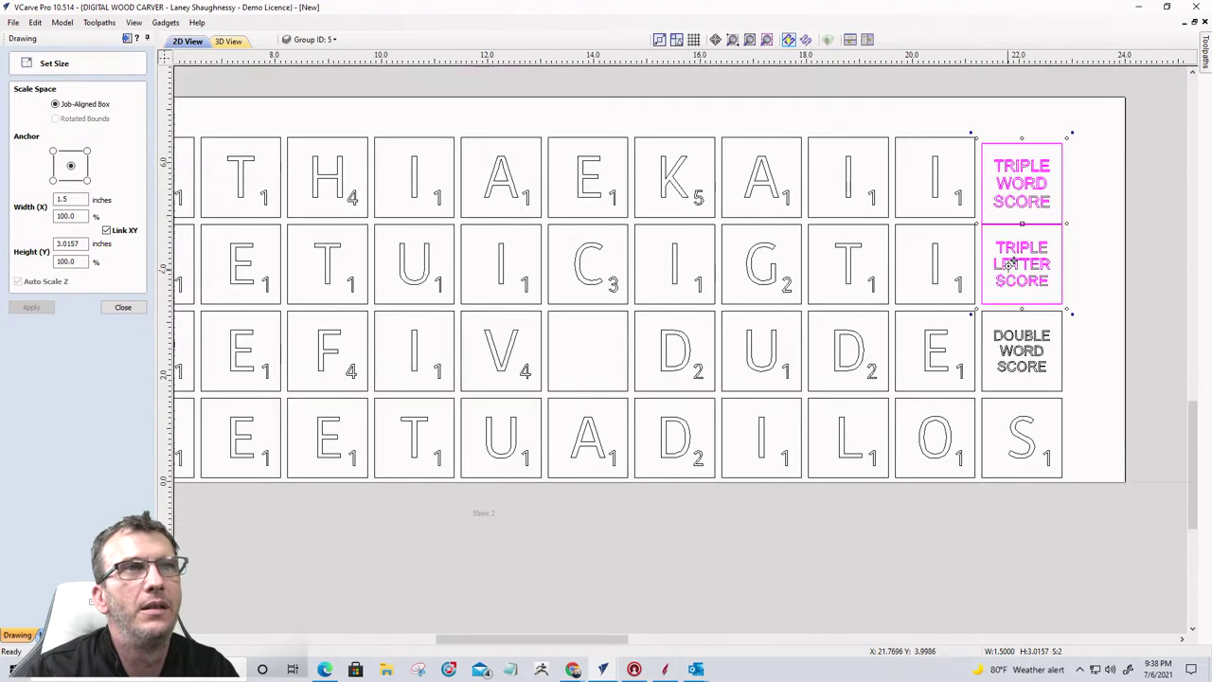
pyautogui.click(1096, 211)
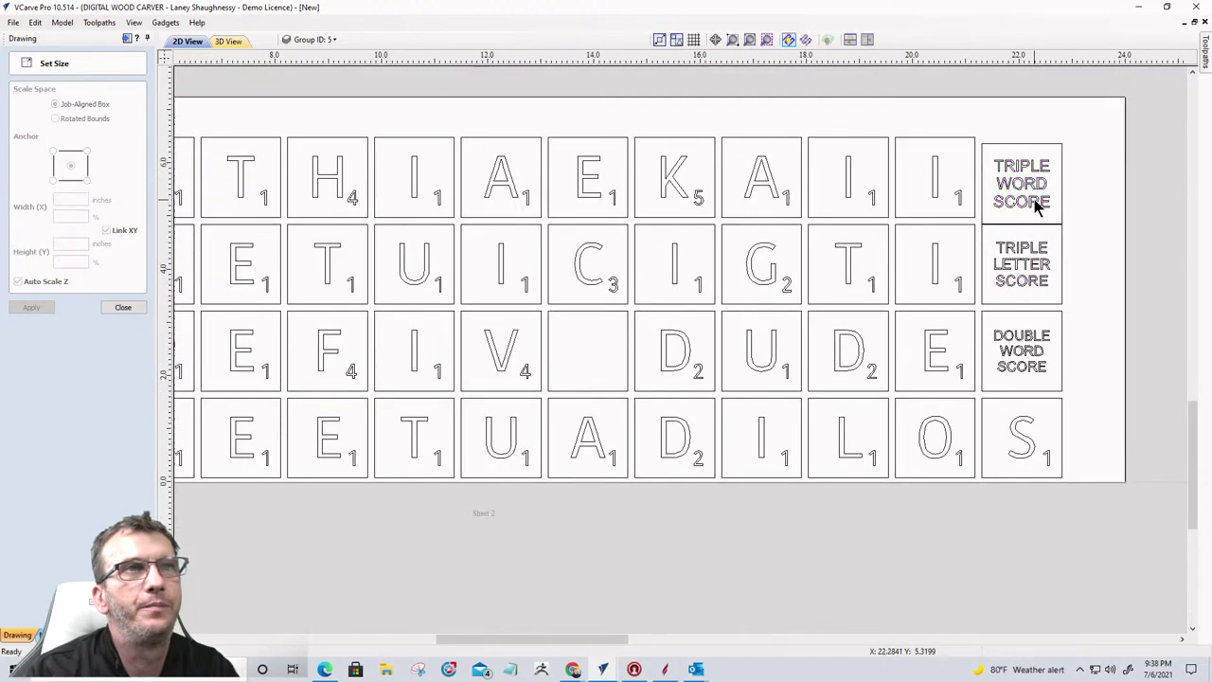
# Step: Snap the Triple Word Score tile's corner against the tile below it
pyautogui.click(1034, 199)
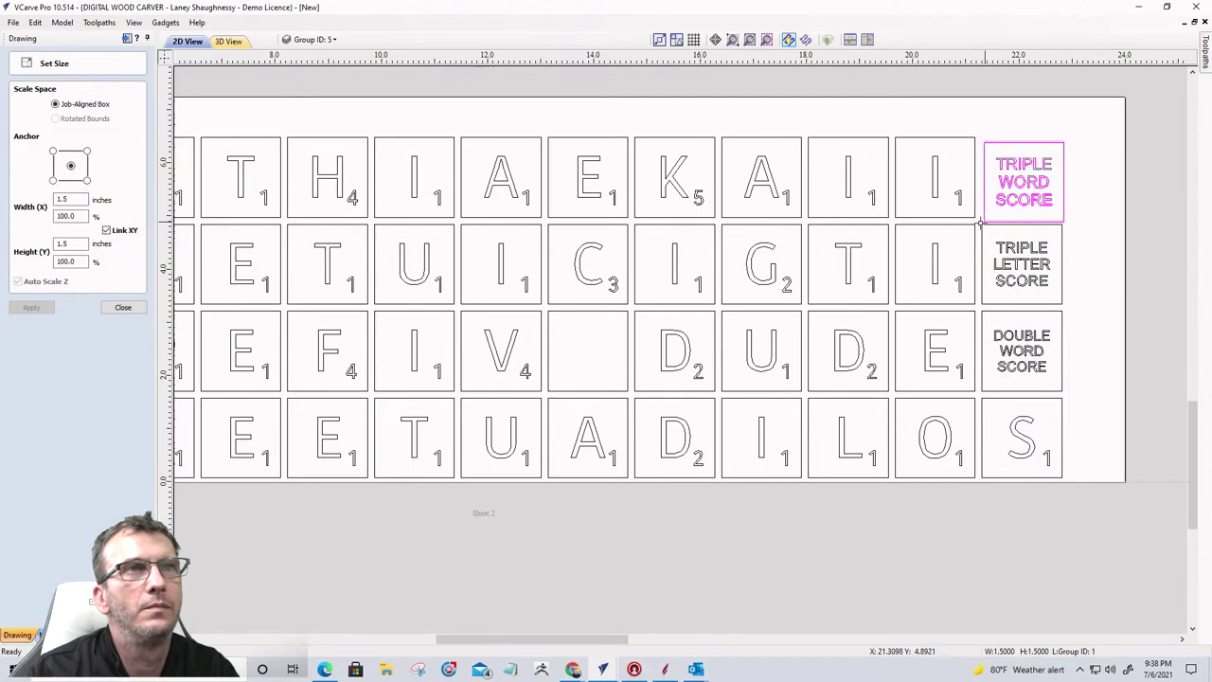
pyautogui.moveTo(982, 224); pyautogui.dragTo(987, 225)
pyautogui.scroll(3, 986, 226)
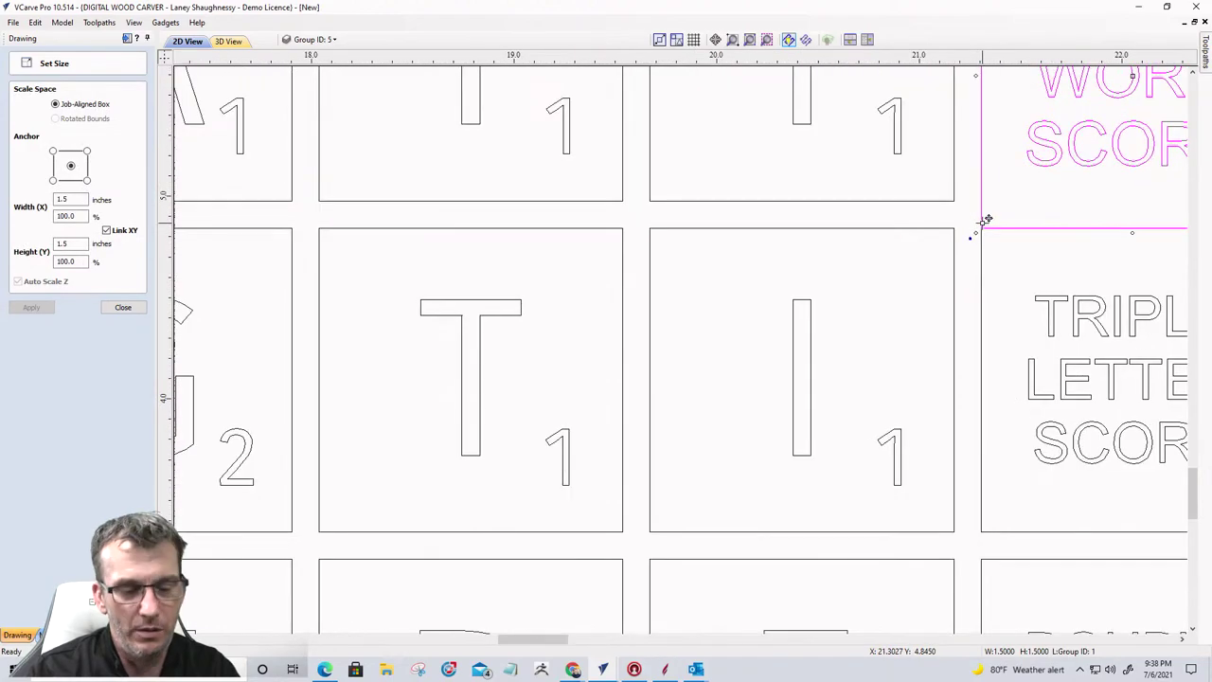
pyautogui.moveTo(985, 230); pyautogui.dragTo(962, 203)
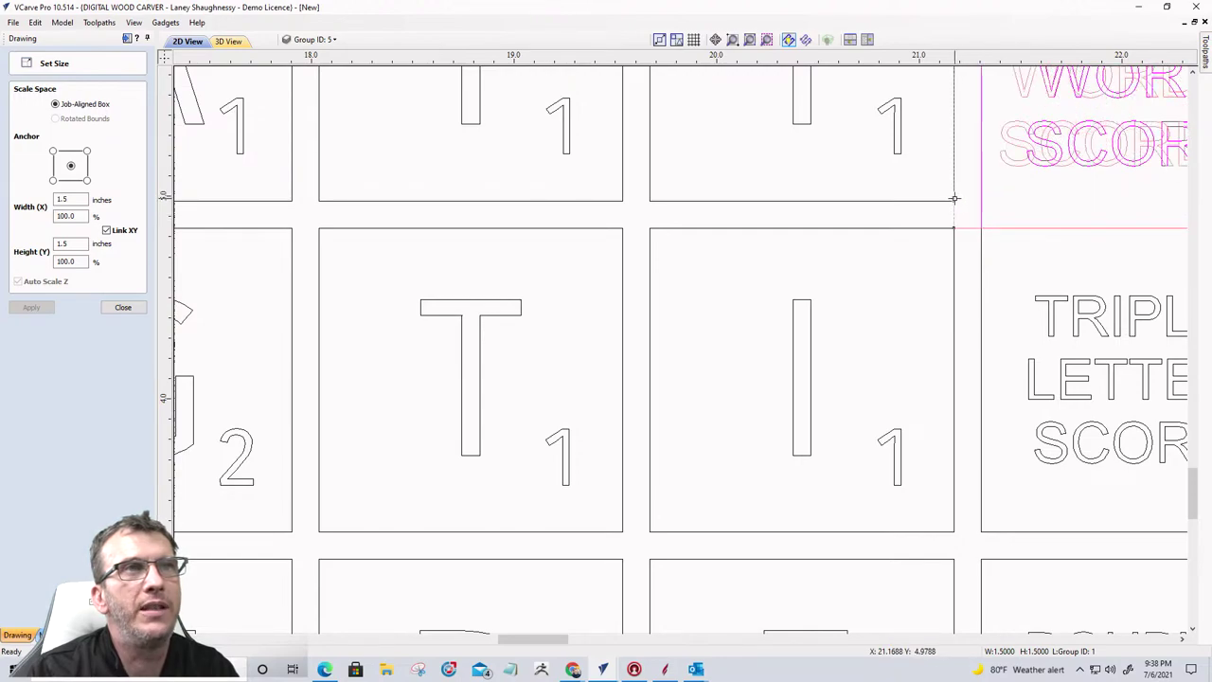
pyautogui.moveTo(954, 199); pyautogui.dragTo(979, 195)
pyautogui.scroll(-5, 1017, 225)
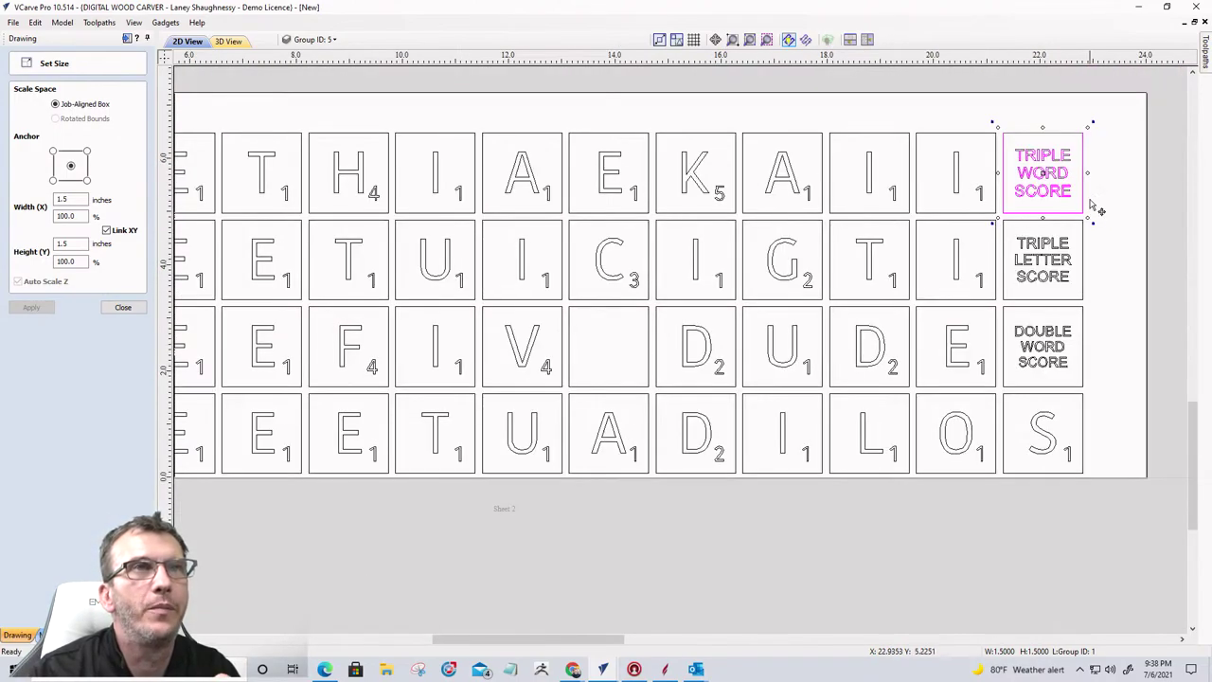
pyautogui.click(1150, 212)
pyautogui.scroll(-2, 1165, 210)
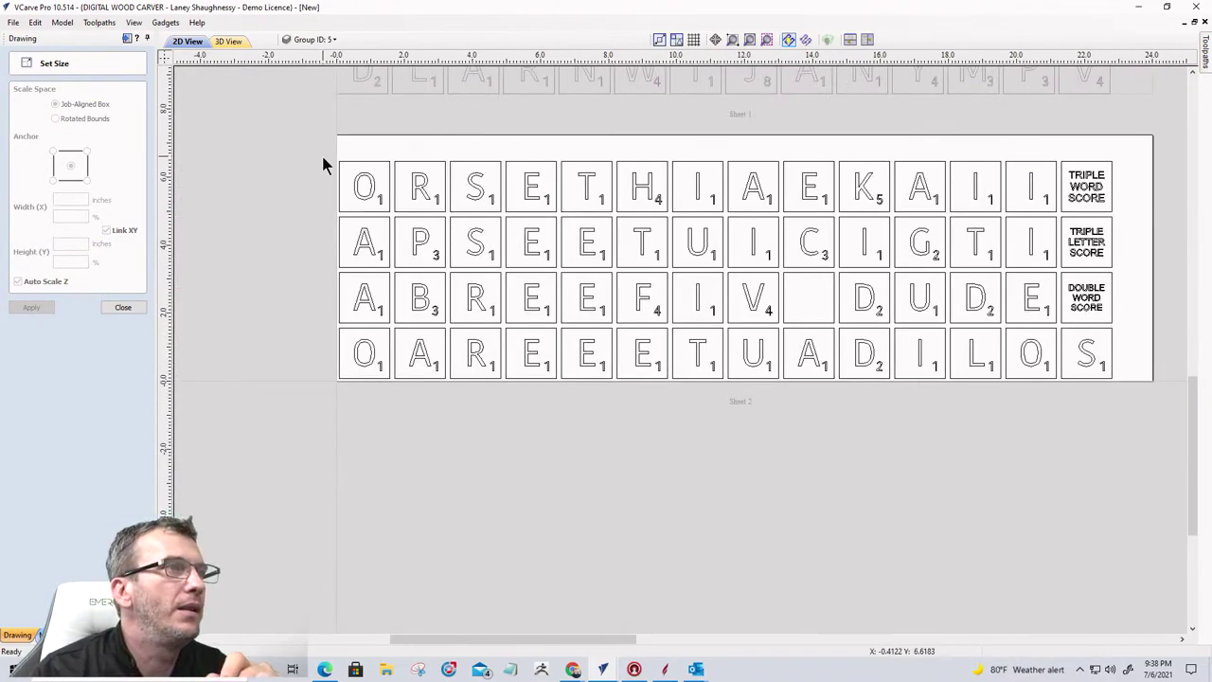
# Step: Select all Sheet 2 tiles and move the group's corner to X 0, Y 0
pyautogui.moveTo(323, 158); pyautogui.dragTo(1156, 458)
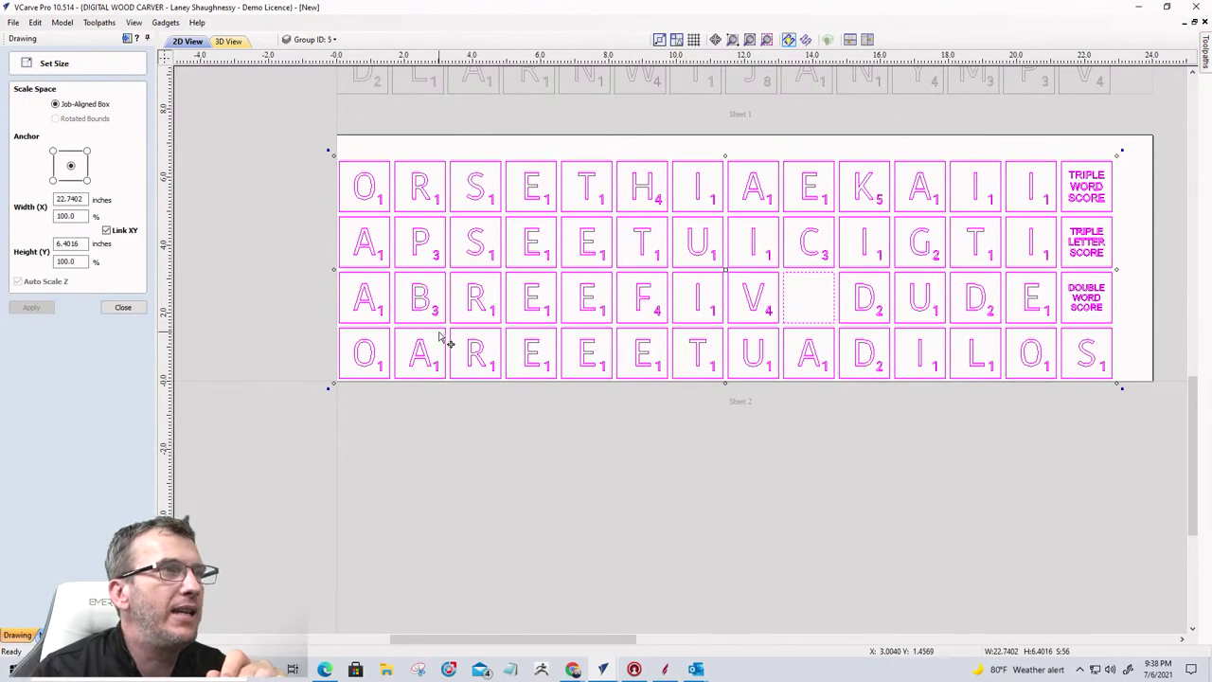
pyautogui.click(341, 386)
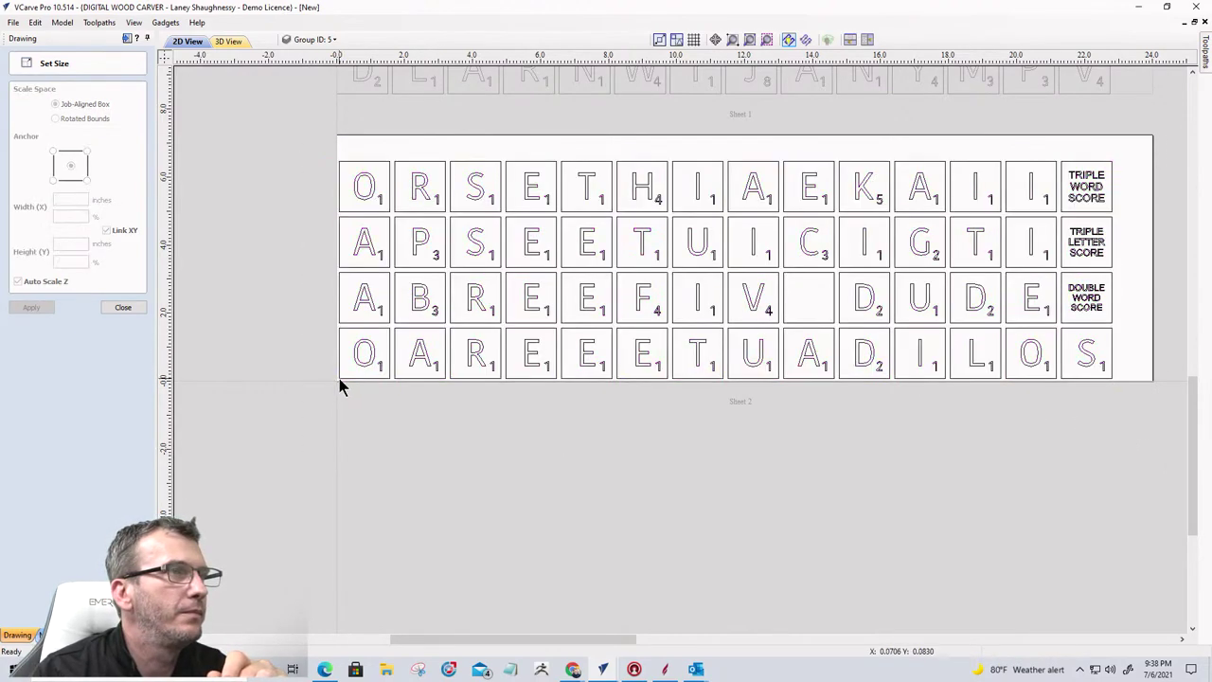
pyautogui.moveTo(313, 144); pyautogui.dragTo(1136, 427)
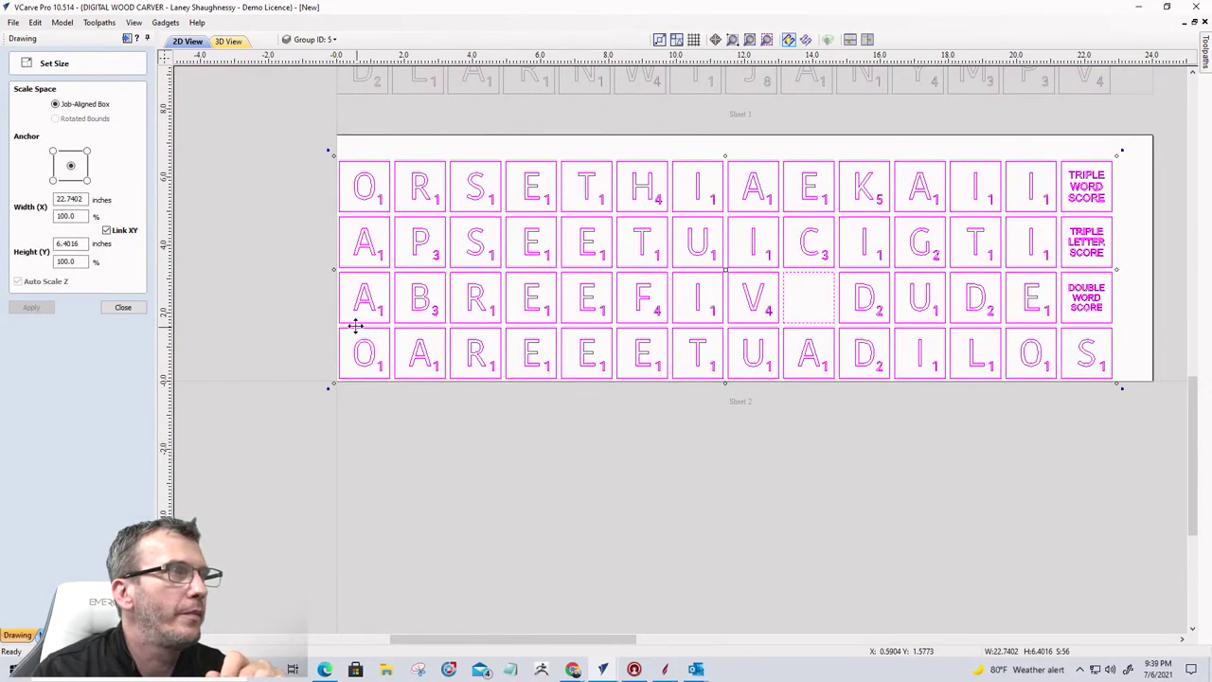
pyautogui.click(124, 307)
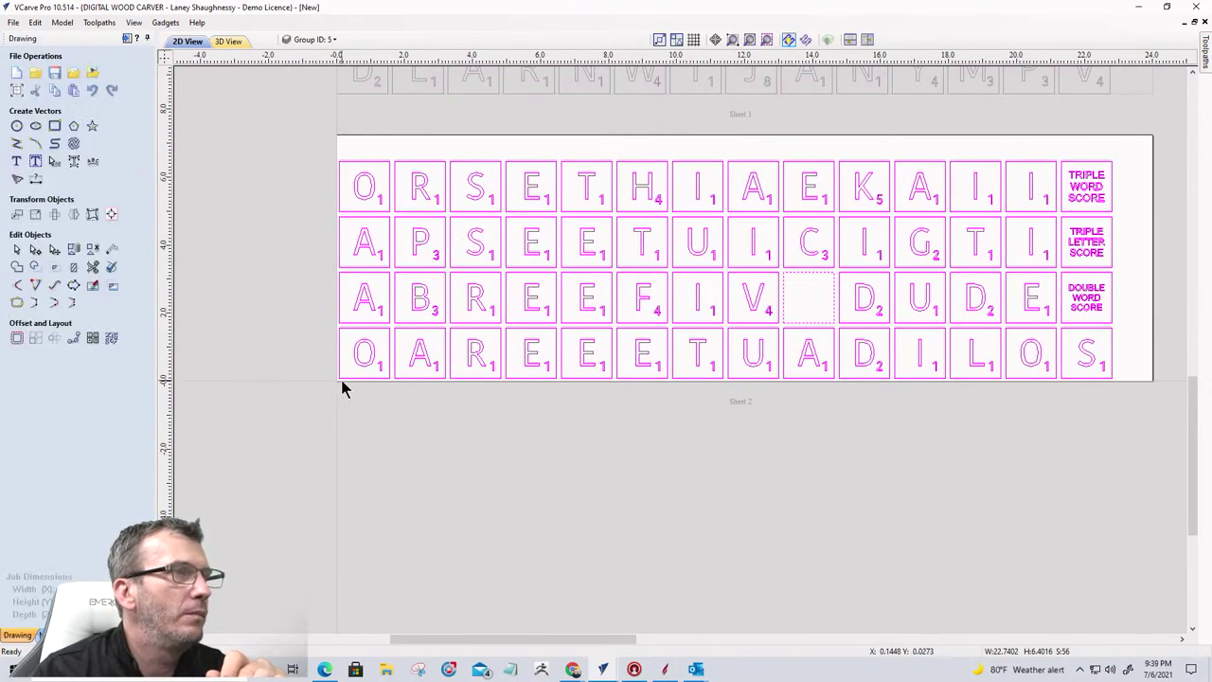
pyautogui.scroll(3, 339, 388)
pyautogui.scroll(1, 341, 388)
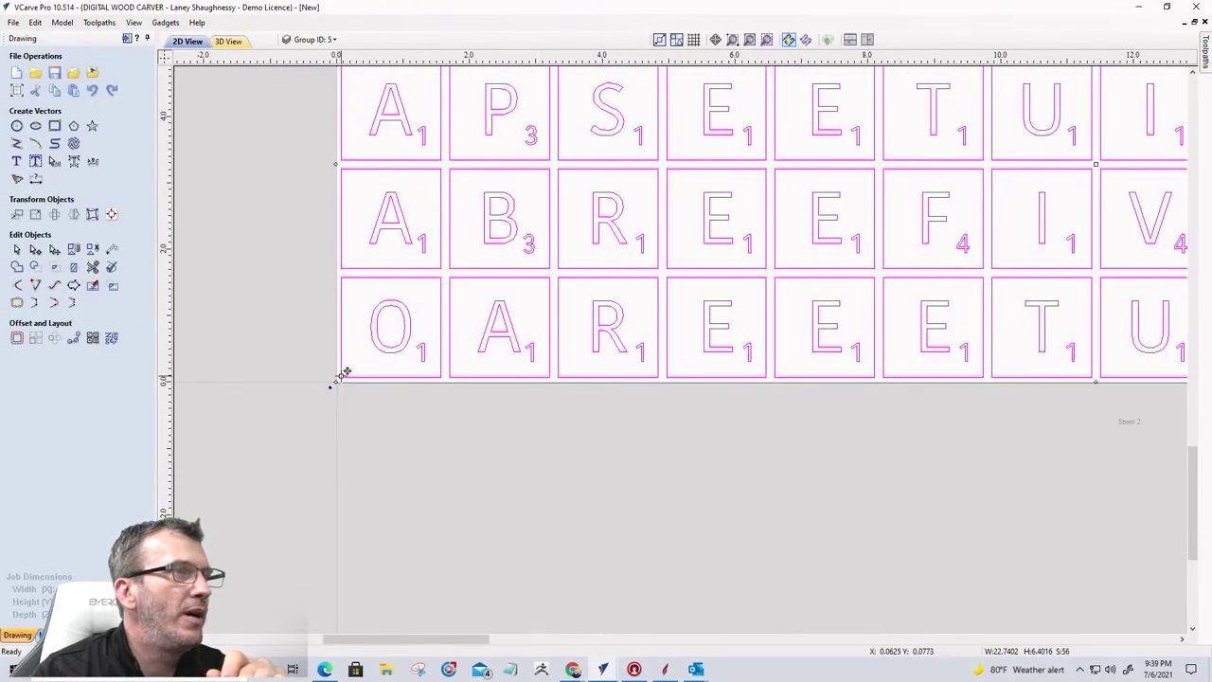
pyautogui.moveTo(346, 372); pyautogui.dragTo(335, 383)
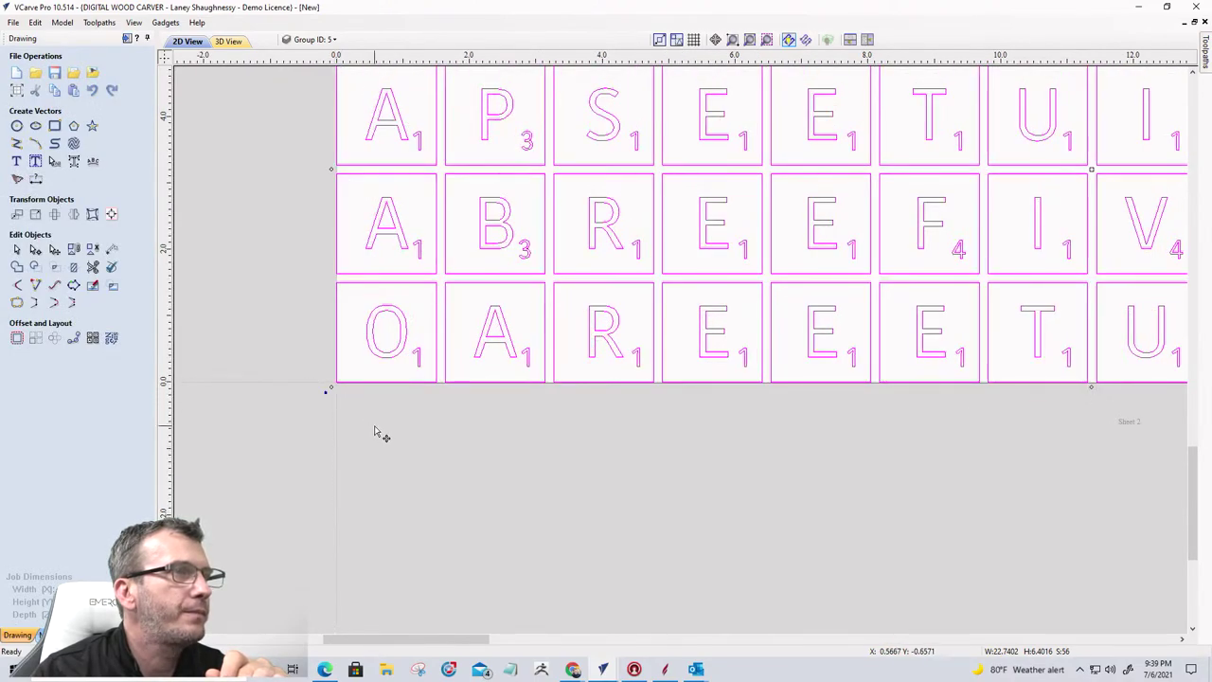
pyautogui.scroll(-3, 376, 430)
pyautogui.click(565, 514)
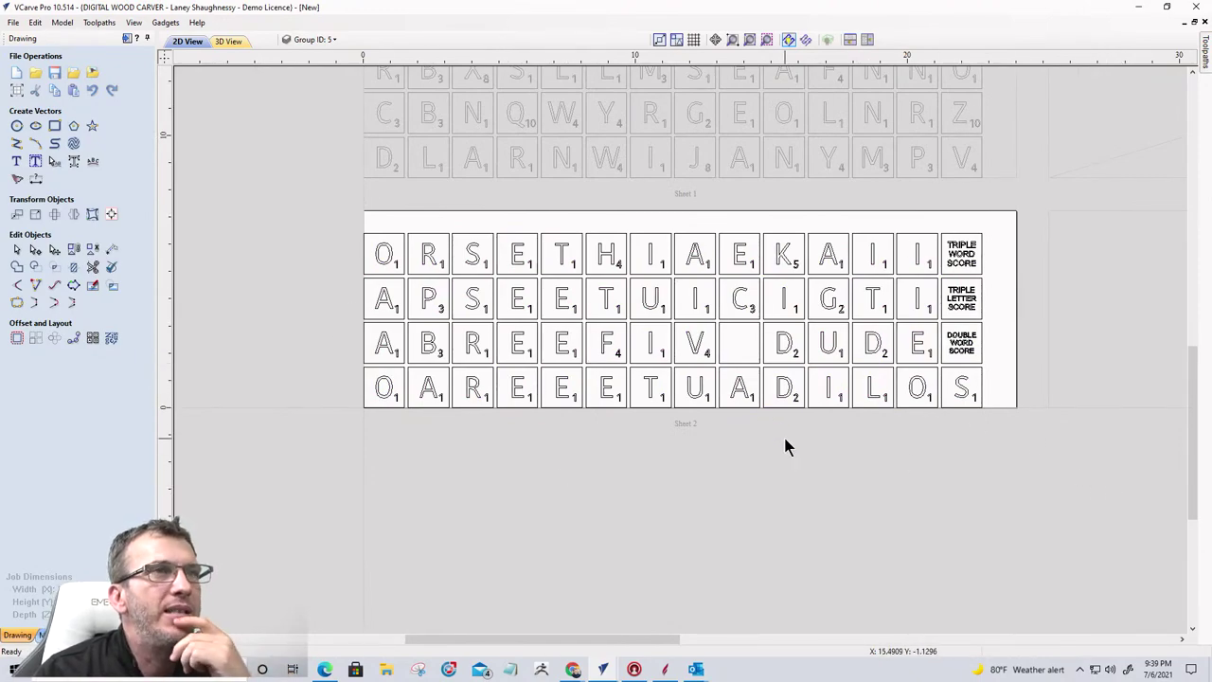
# Step: Review the repositioned layout and bring up Job Setup to change the material size
pyautogui.scroll(-2, 788, 433)
pyautogui.scroll(-2, 846, 495)
pyautogui.scroll(1, 857, 520)
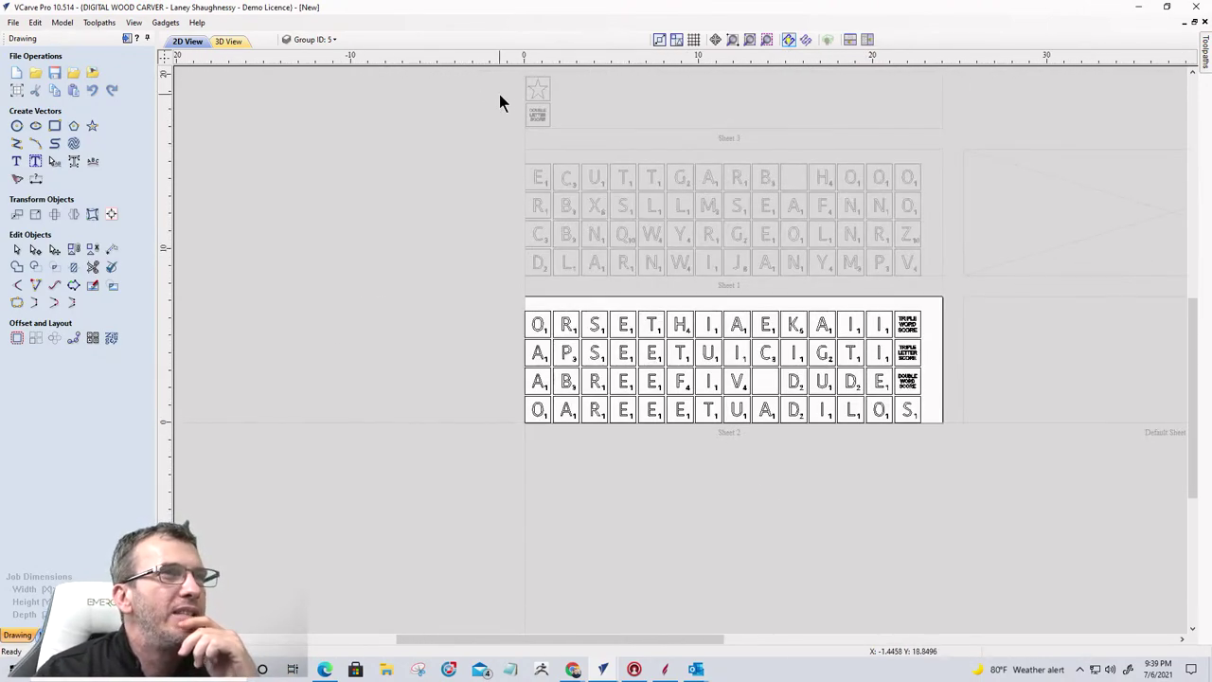
pyautogui.scroll(-1, 507, 96)
pyautogui.scroll(3, 509, 76)
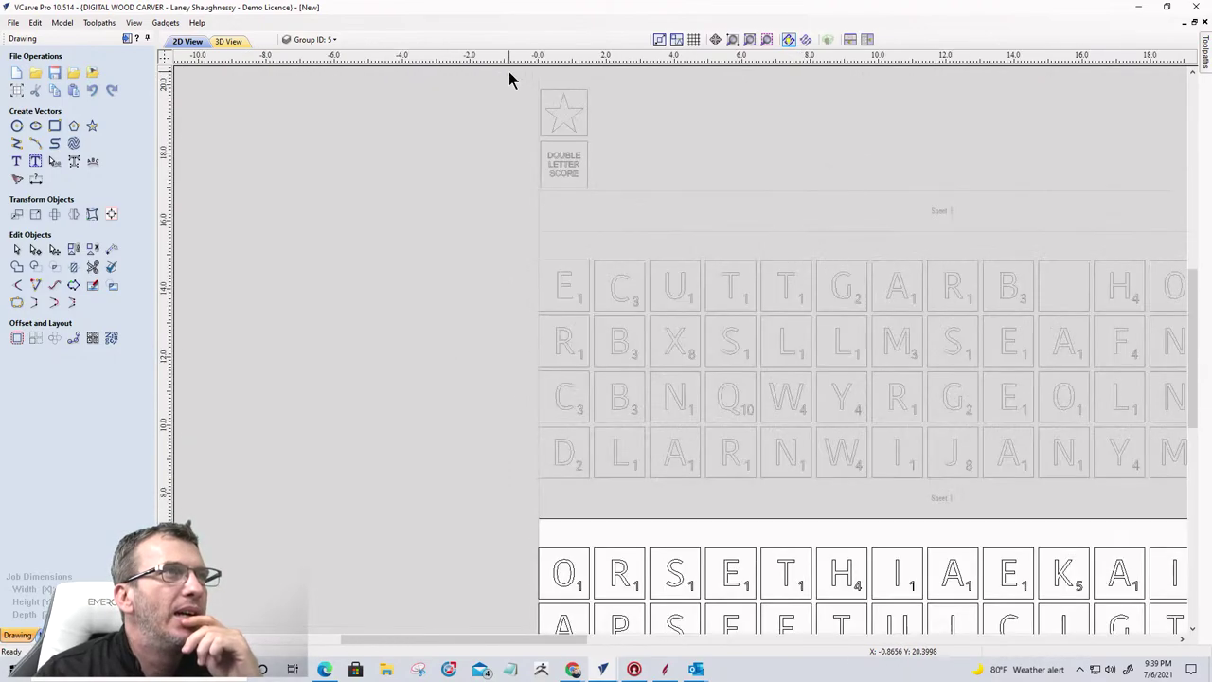
pyautogui.scroll(-4, 663, 181)
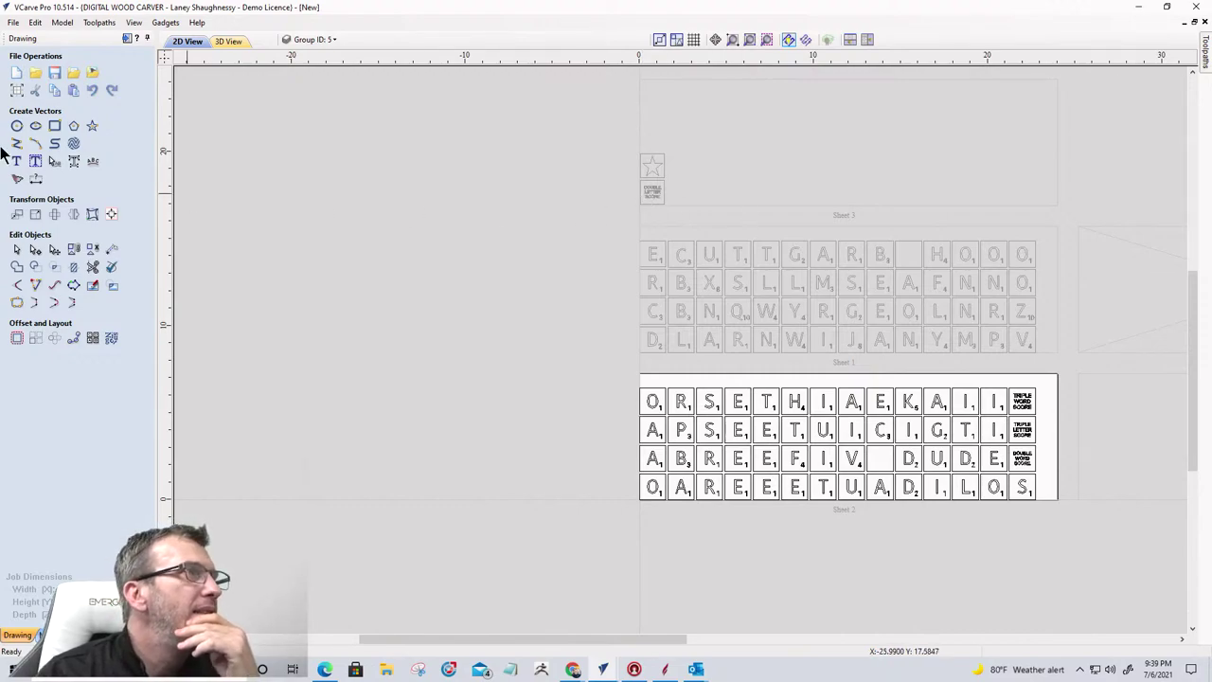
pyautogui.click(16, 90)
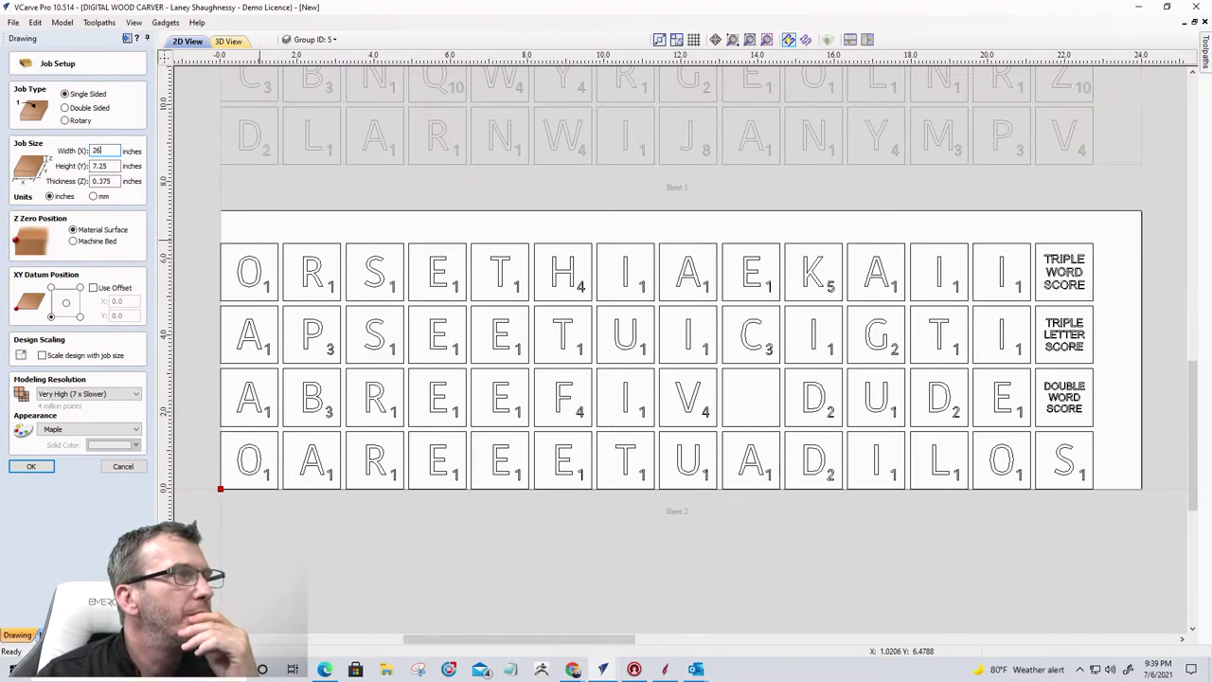
# Step: Apply the 26-inch job width in Job Setup
pyautogui.click(29, 466)
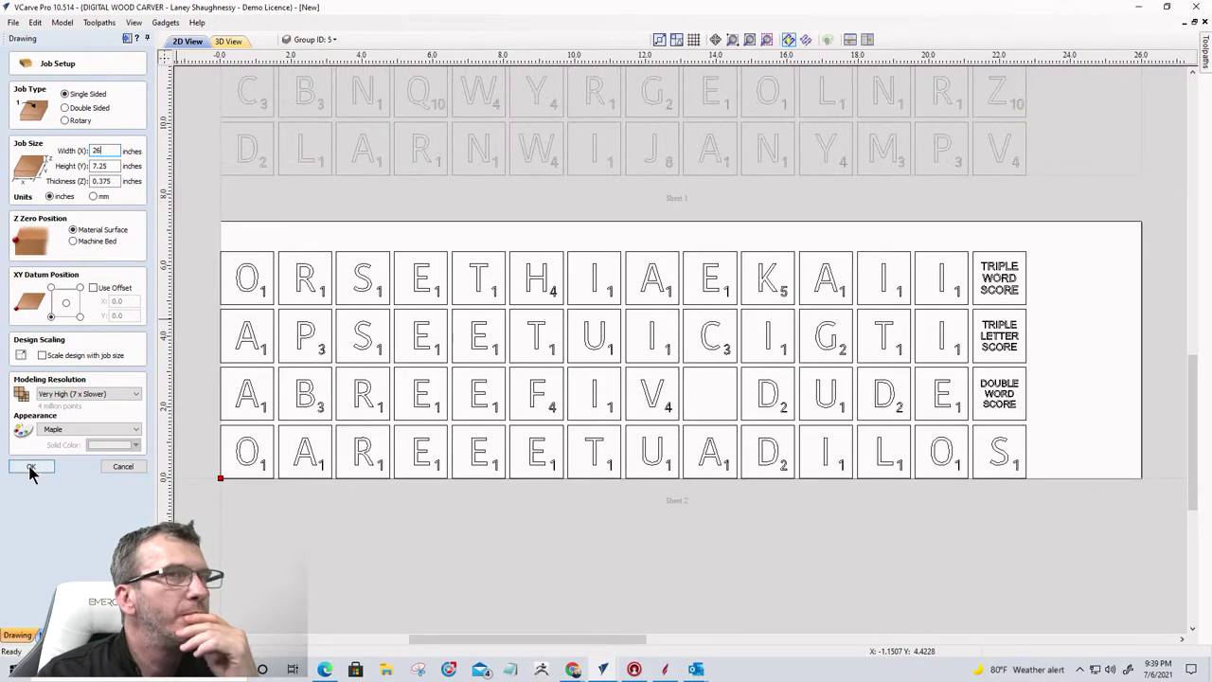
pyautogui.scroll(-2, 582, 443)
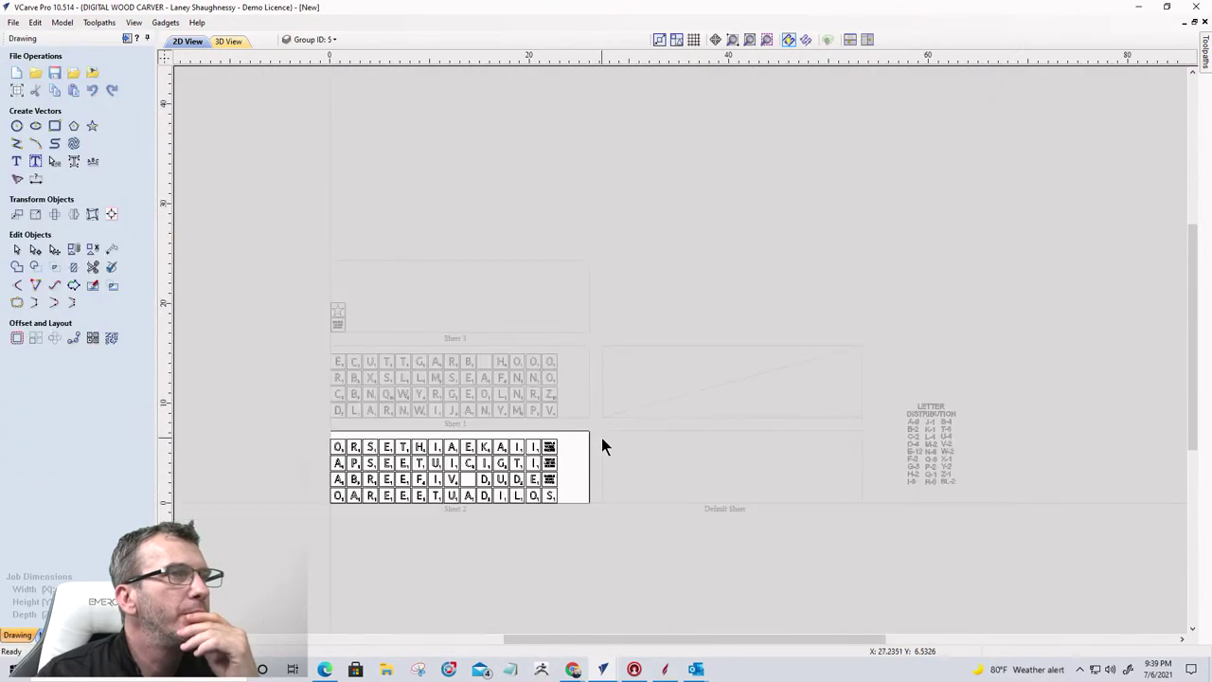
pyautogui.scroll(2, 318, 408)
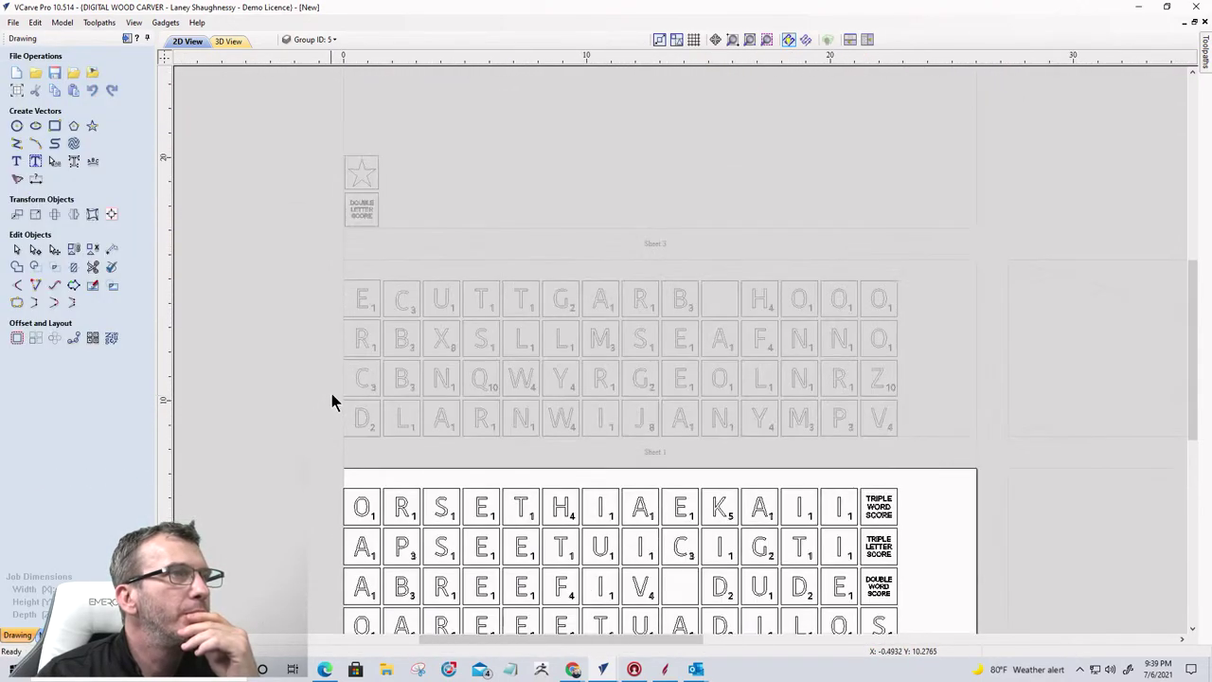
# Step: Make Sheet 3 active without nesting, then select the star tile for resizing
pyautogui.click(112, 339)
pyautogui.click(102, 390)
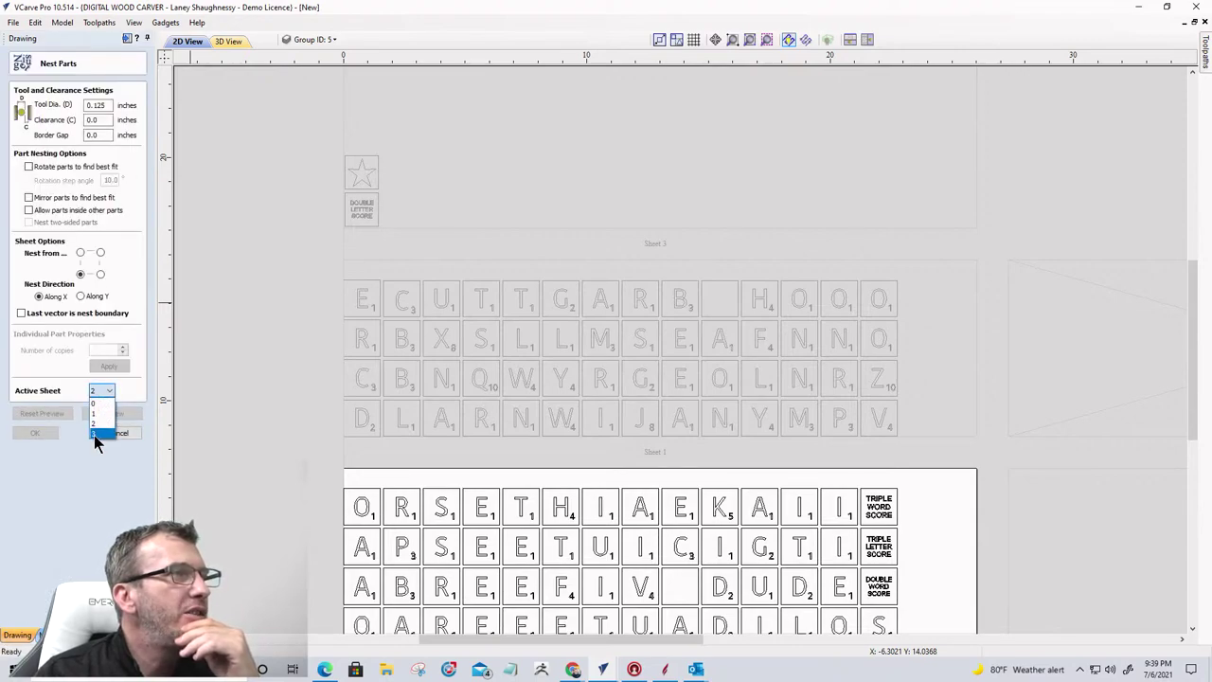
pyautogui.click(95, 434)
pyautogui.scroll(-2, 360, 417)
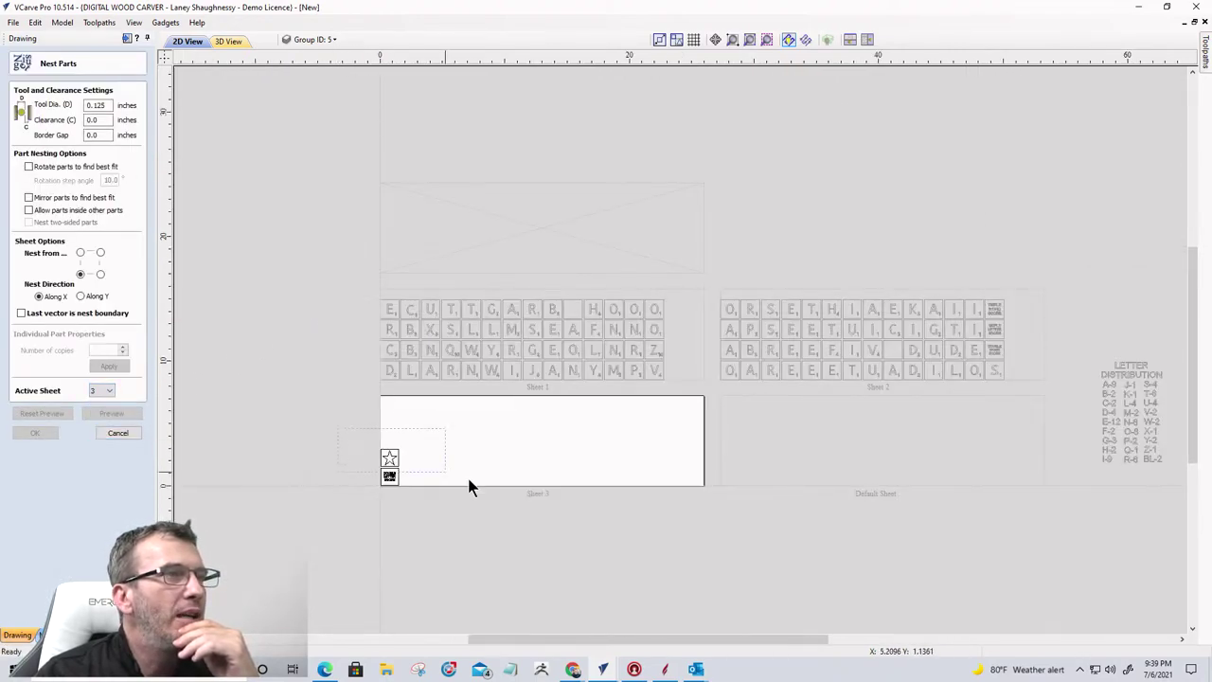
pyautogui.moveTo(469, 486); pyautogui.dragTo(374, 445)
pyautogui.scroll(4, 371, 487)
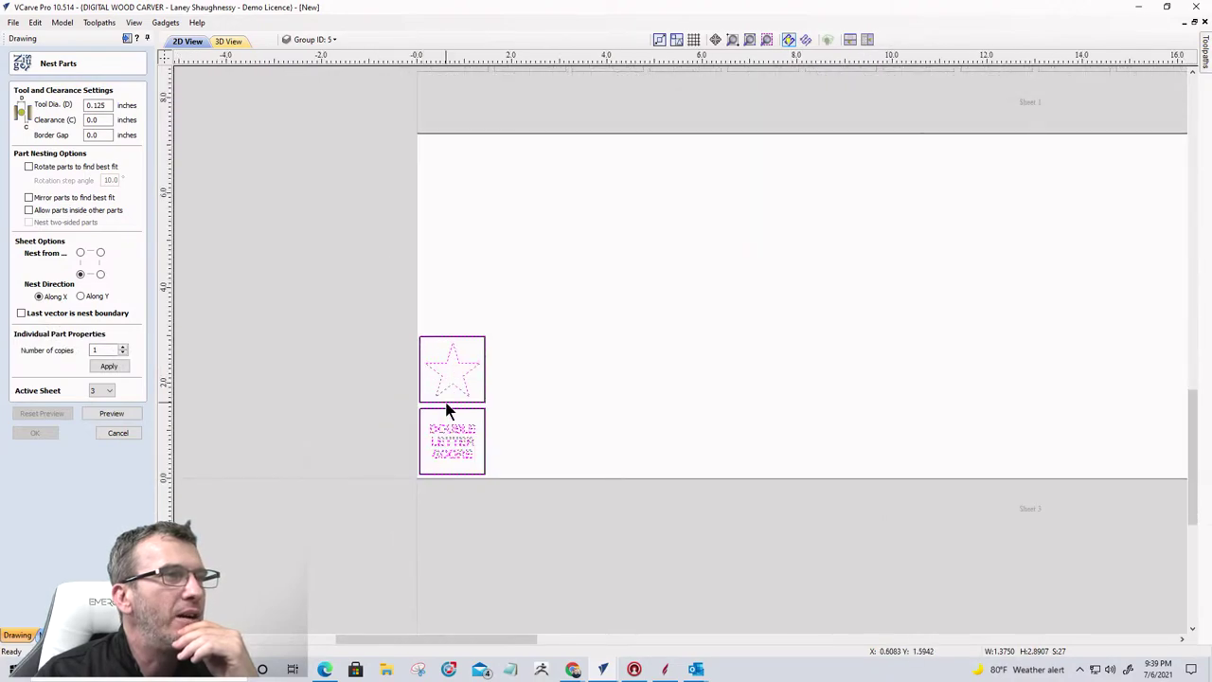
pyautogui.click(118, 433)
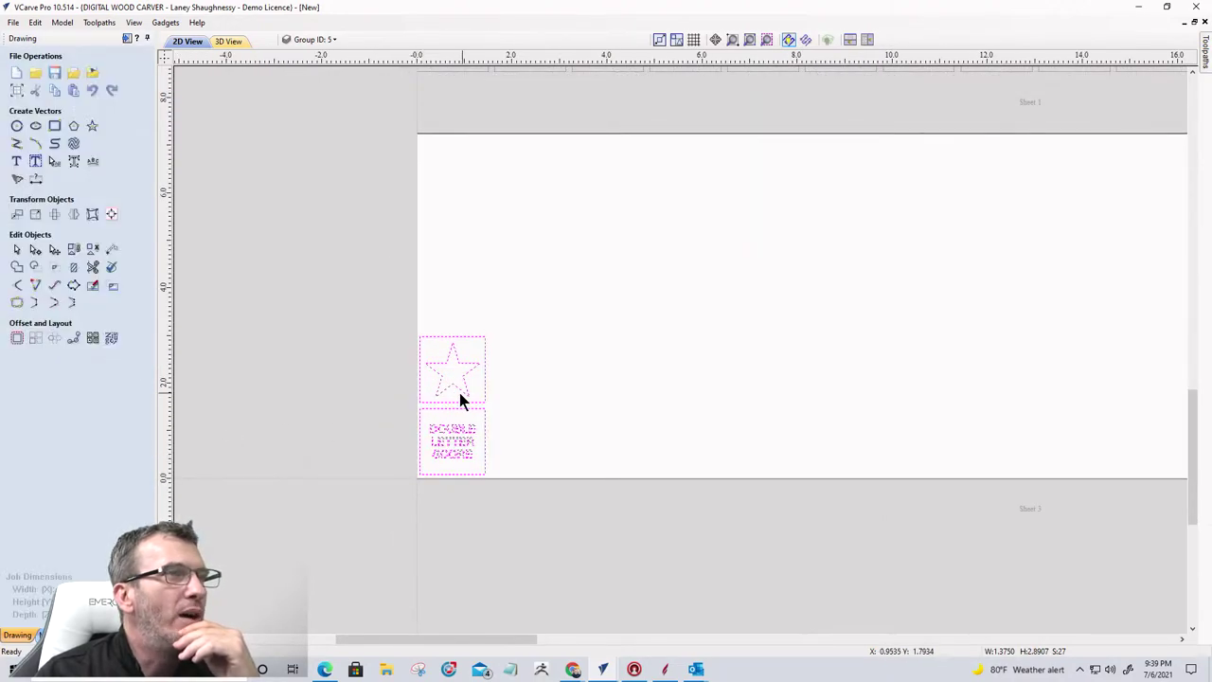
pyautogui.click(491, 399)
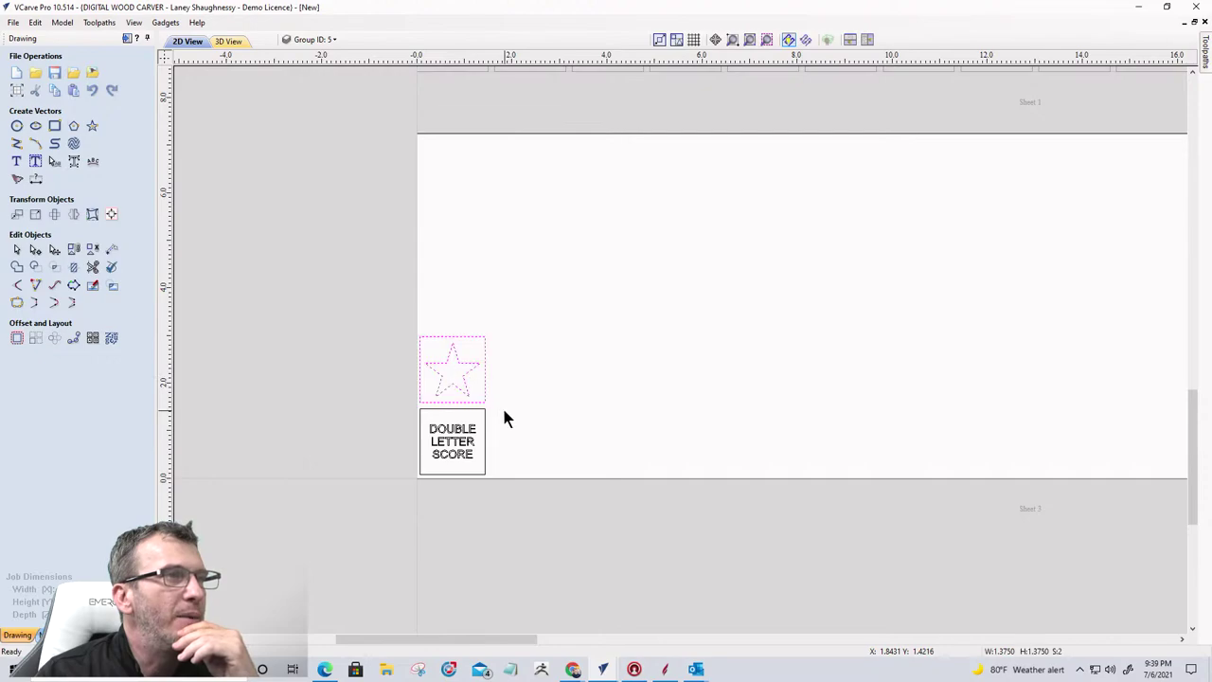
pyautogui.click(35, 214)
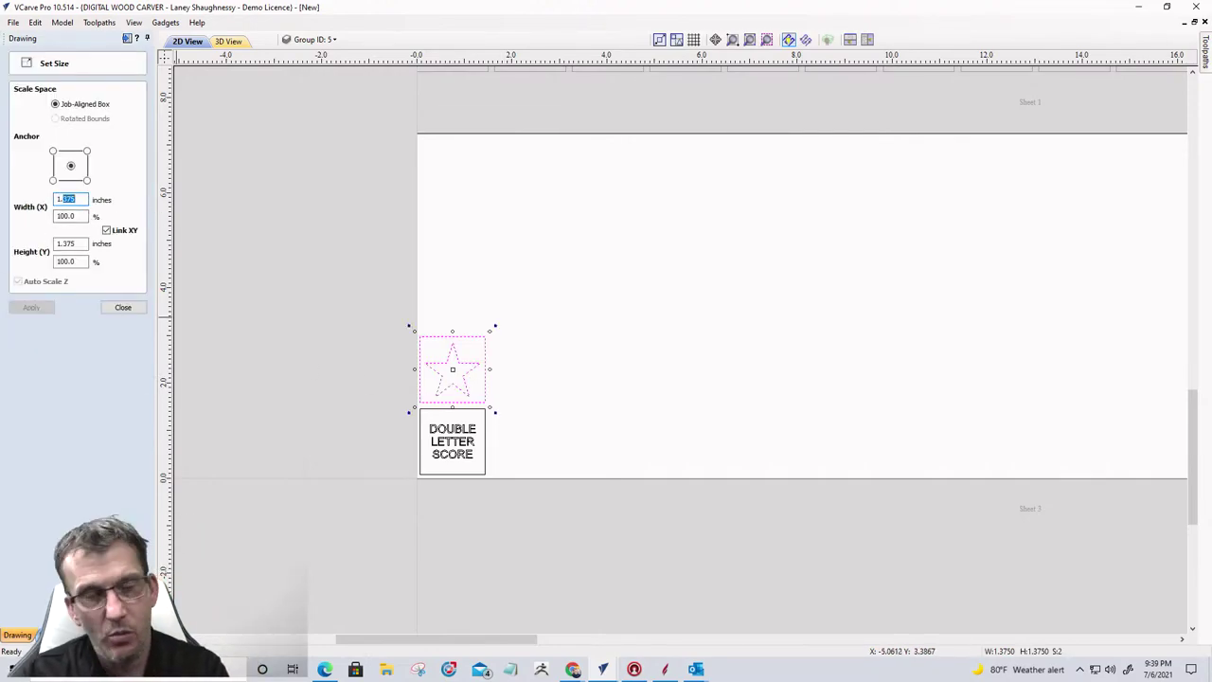
# Step: Resize the star and Double Letter Score tiles to 1.5 inches and separate them
pyautogui.write('1.5')
pyautogui.click(31, 309)
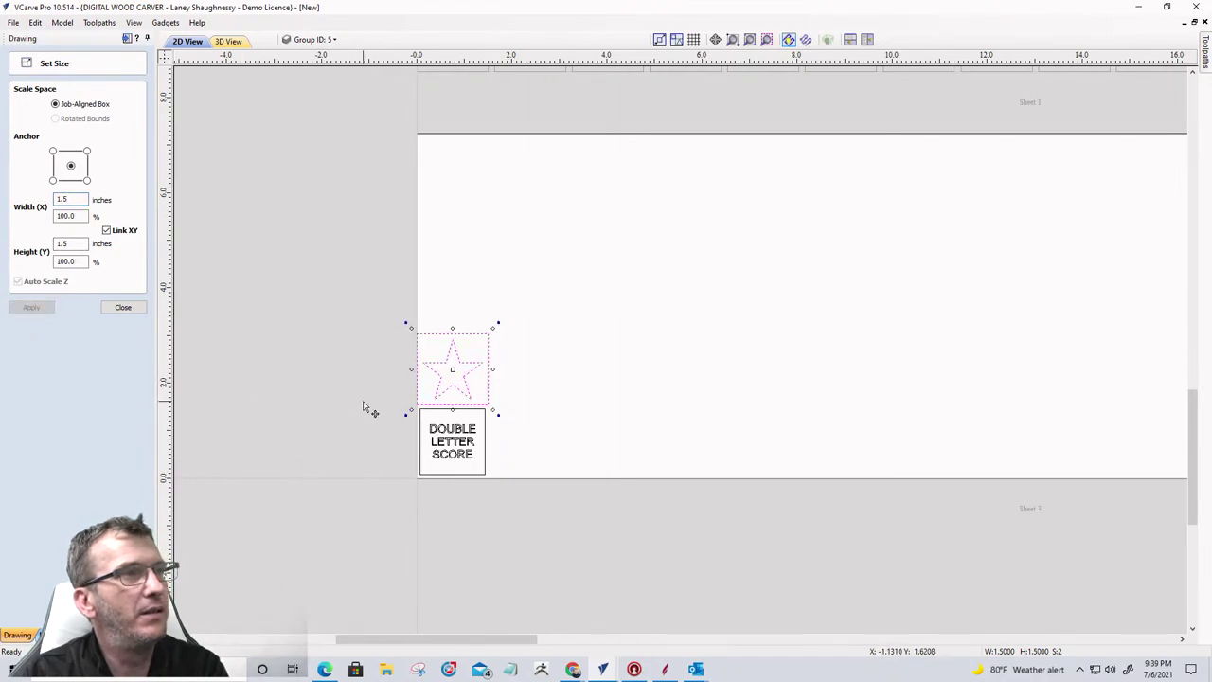
pyautogui.moveTo(368, 399); pyautogui.dragTo(575, 526)
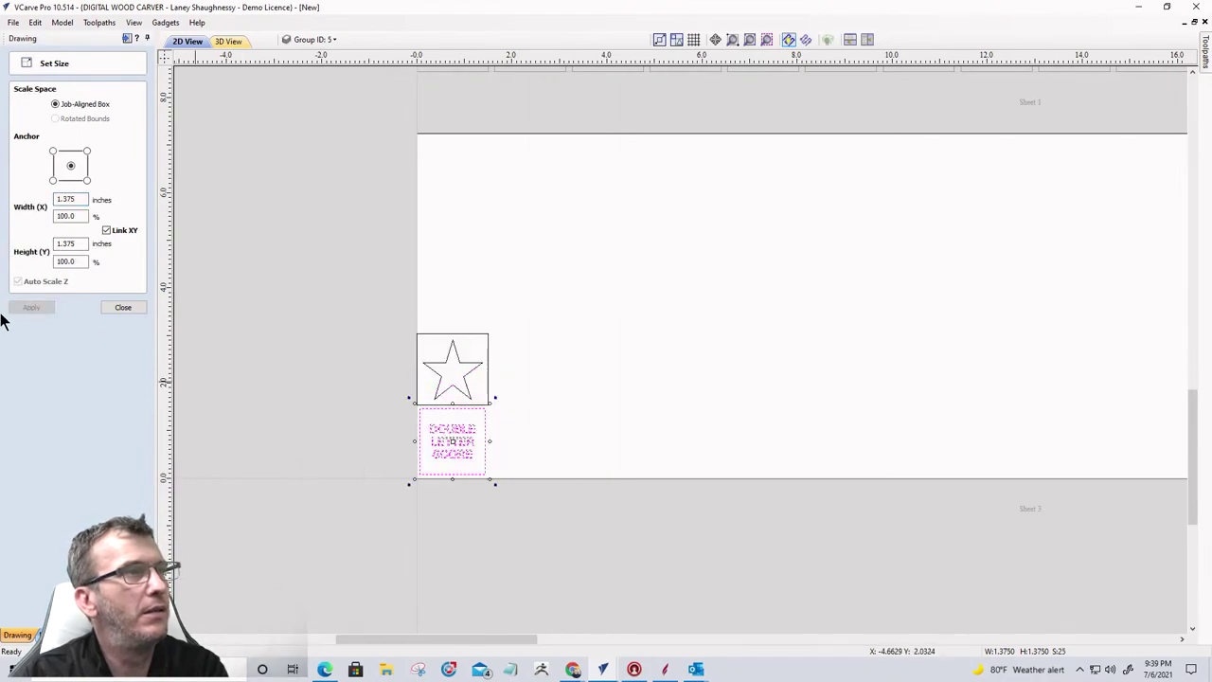
pyautogui.doubleClick(63, 199)
pyautogui.write('1.5')
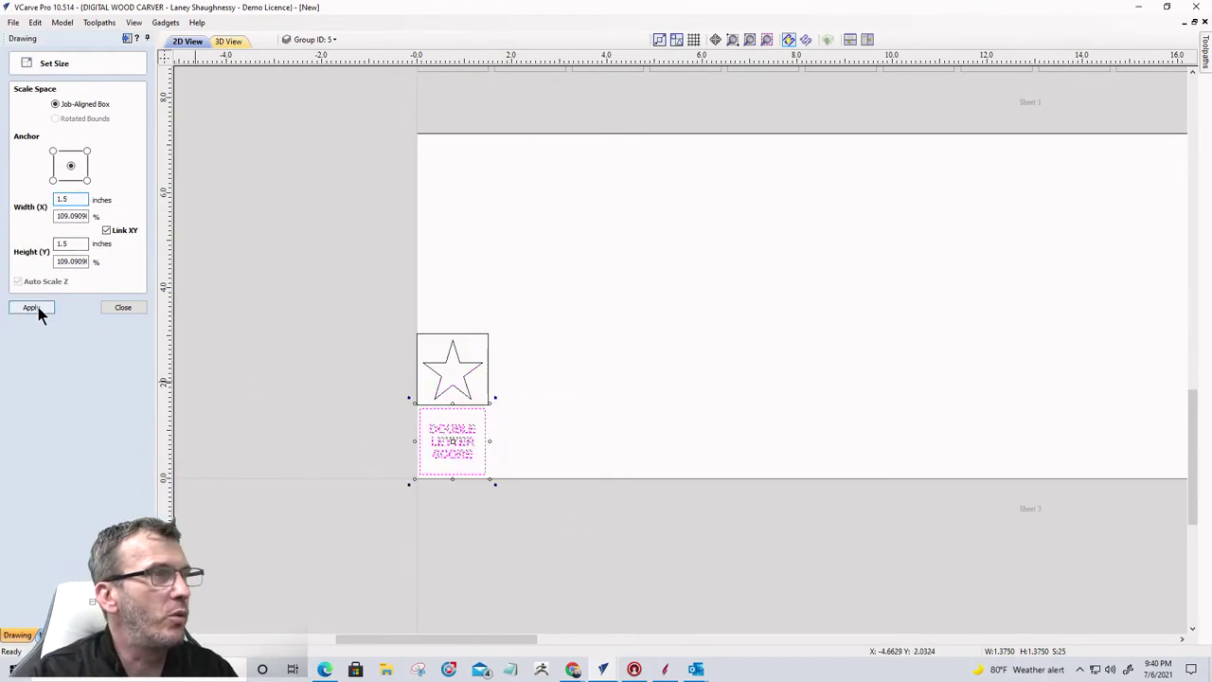
pyautogui.click(36, 309)
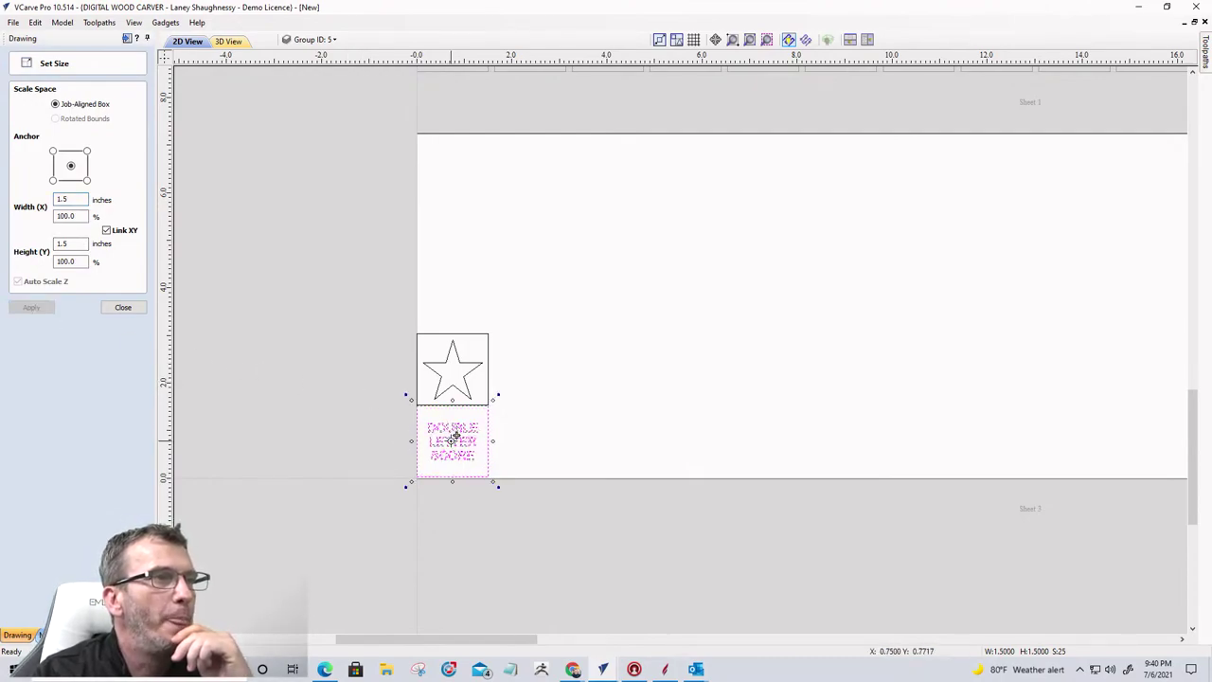
pyautogui.moveTo(453, 441); pyautogui.dragTo(548, 450)
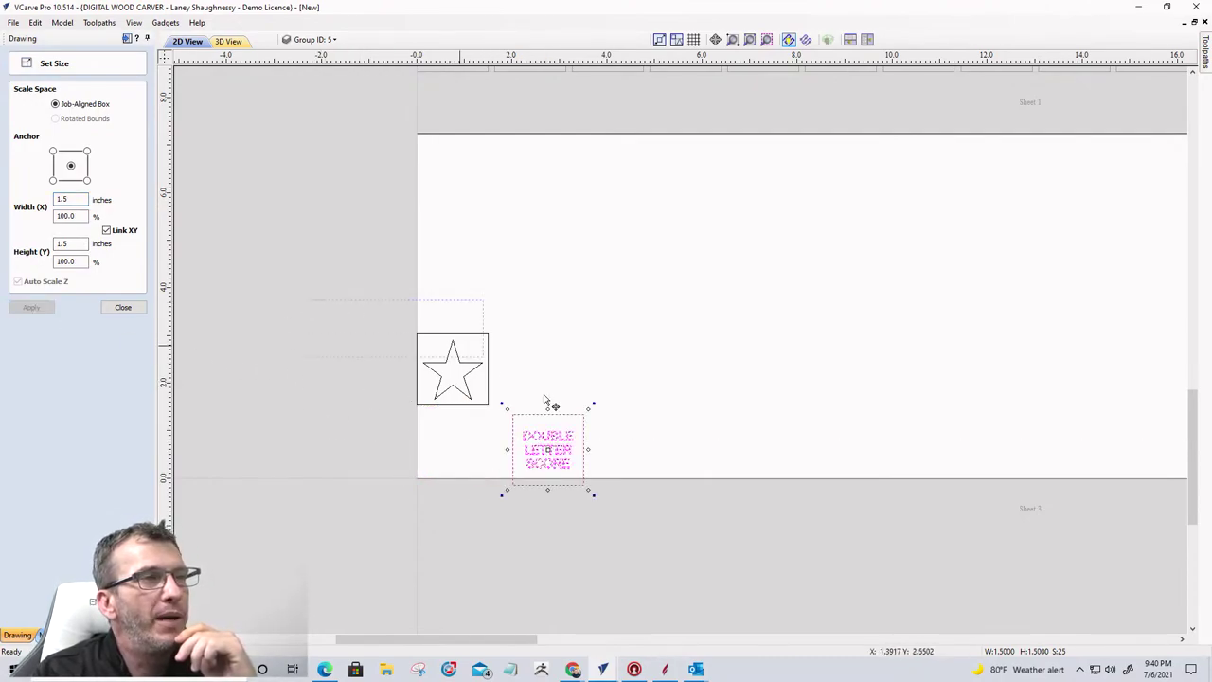
# Step: Move the star and Double Letter Score tiles to Sheet 1
pyautogui.keyDown('shift'); pyautogui.click(489, 398); pyautogui.keyUp('shift')
pyautogui.rightClick(489, 399)
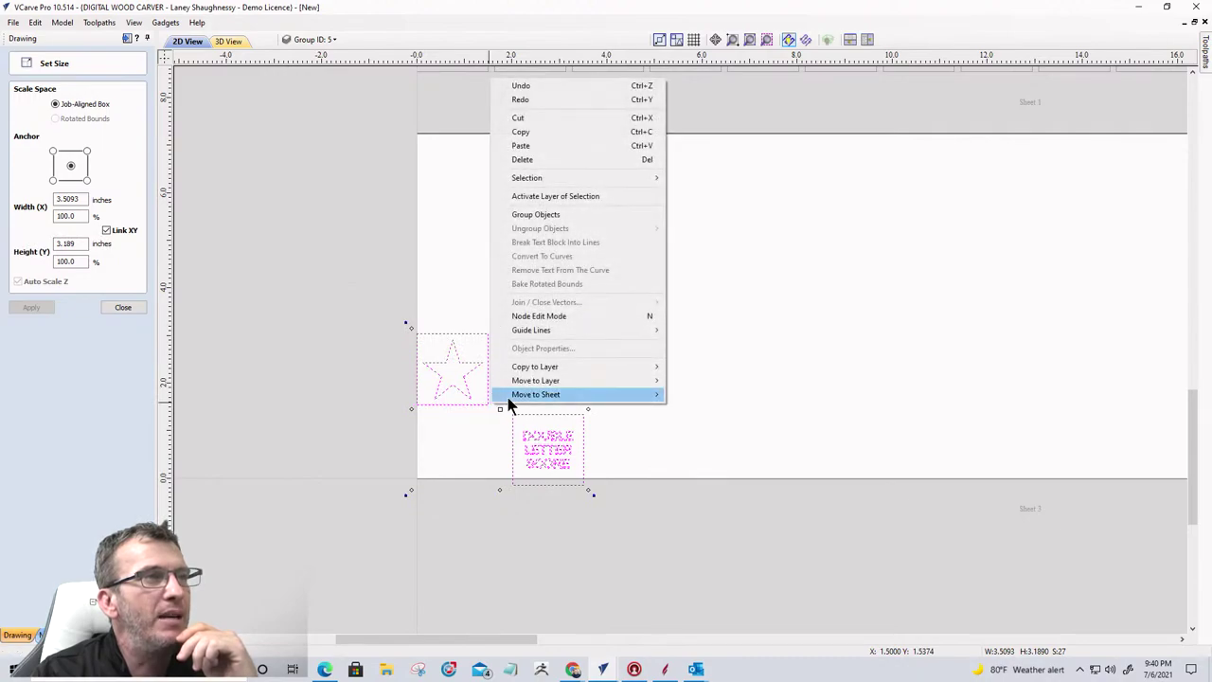
pyautogui.moveTo(510, 369)
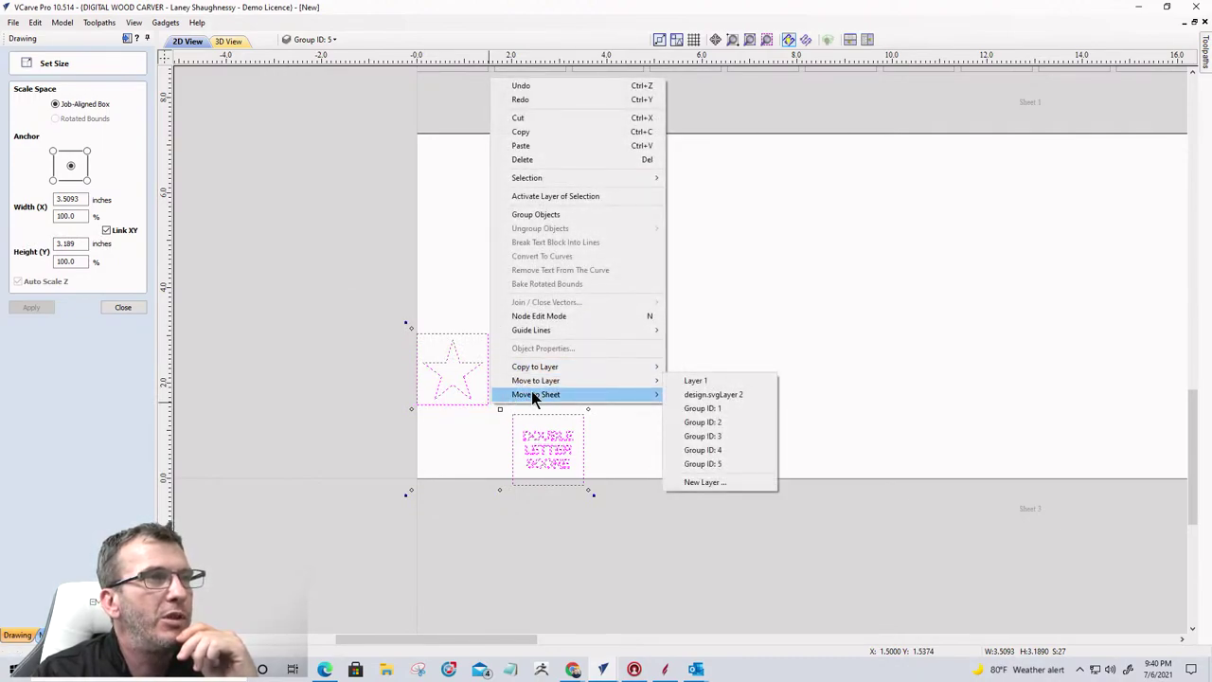
pyautogui.click(693, 409)
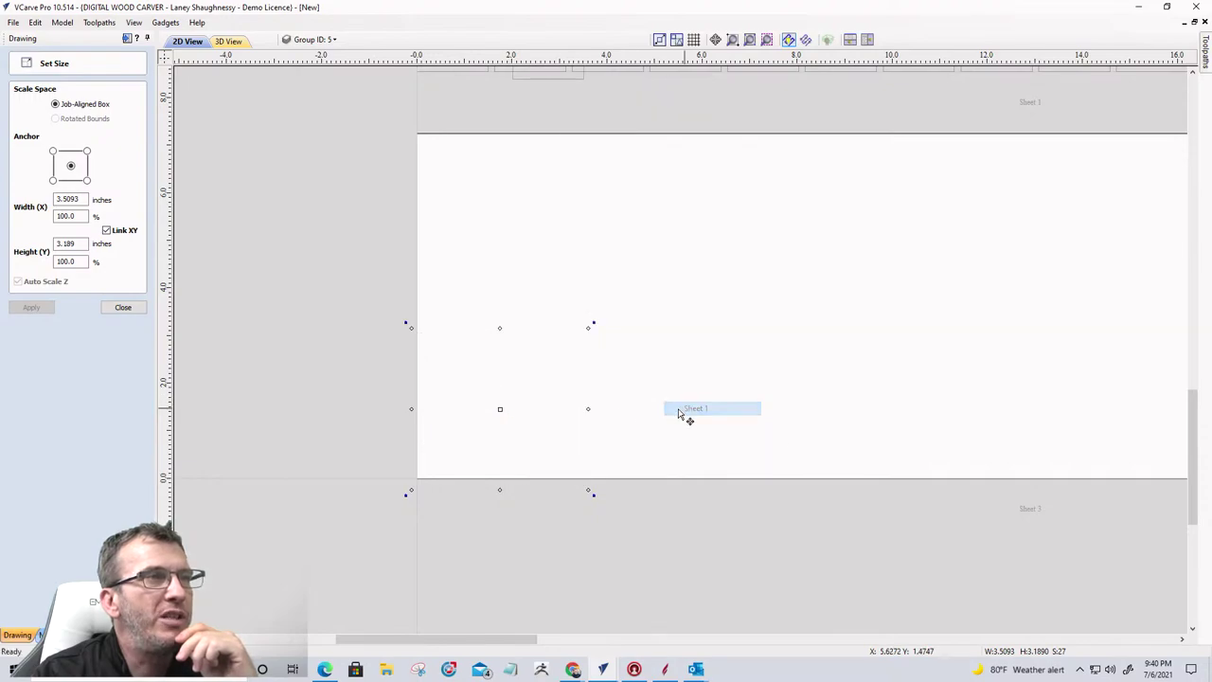
pyautogui.click(121, 308)
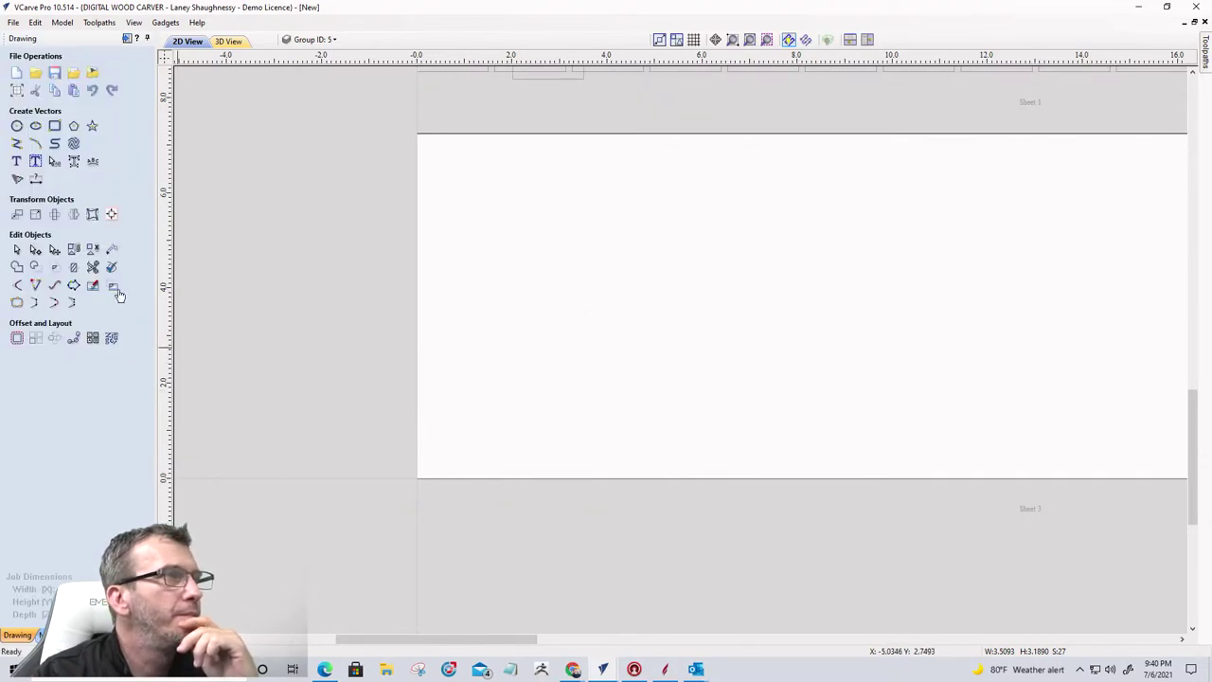
pyautogui.click(112, 339)
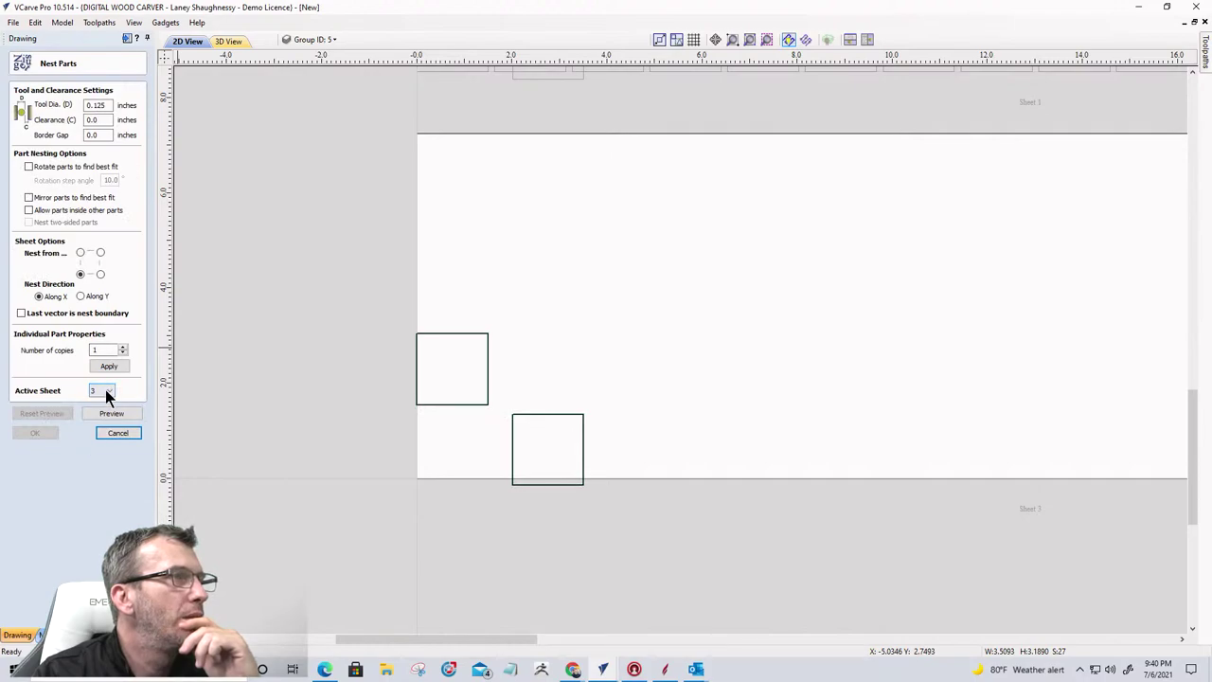
# Step: Make Sheet 1 the active sheet and cancel nesting
pyautogui.click(105, 389)
pyautogui.click(99, 403)
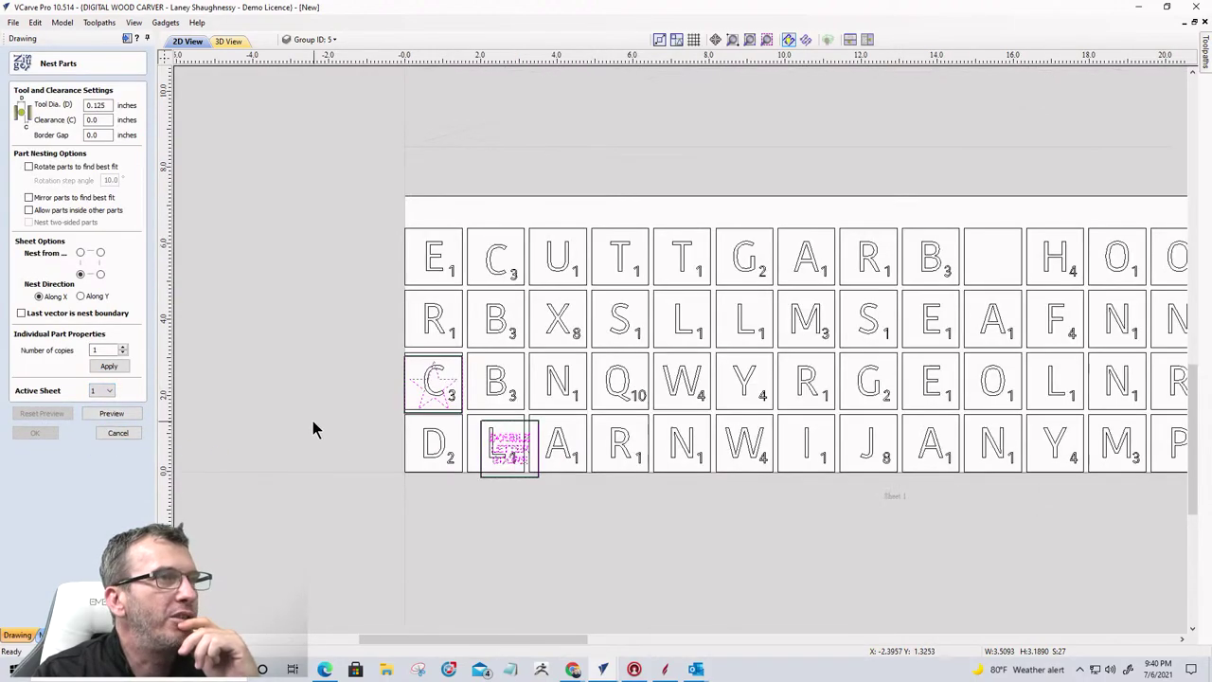
pyautogui.scroll(-1, 312, 421)
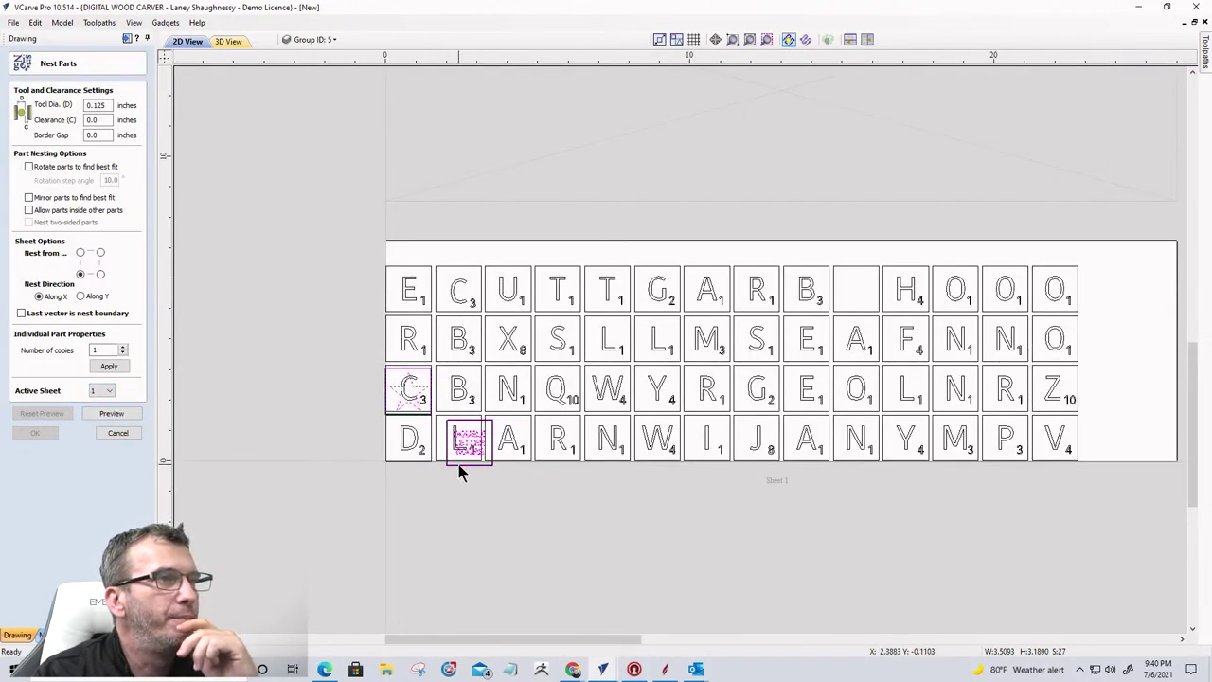
pyautogui.click(117, 432)
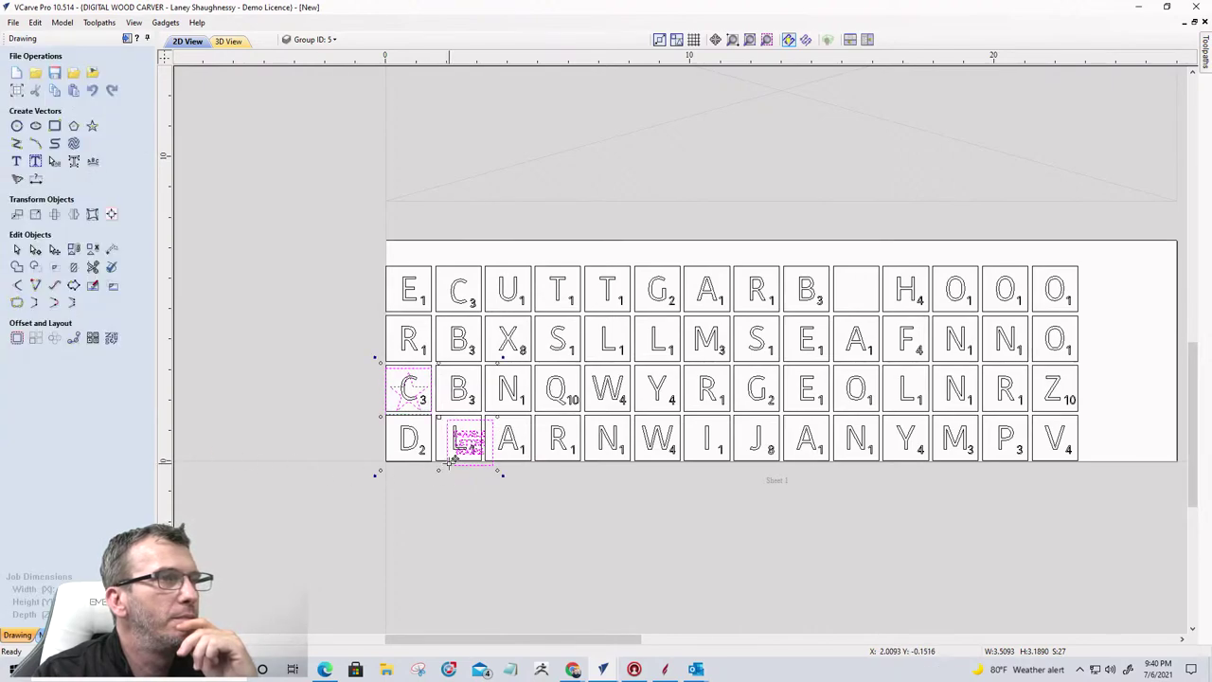
# Step: Drag the star and label to the row ends, placing the star right of Z
pyautogui.moveTo(452, 460); pyautogui.dragTo(1090, 463)
pyautogui.click(1092, 392)
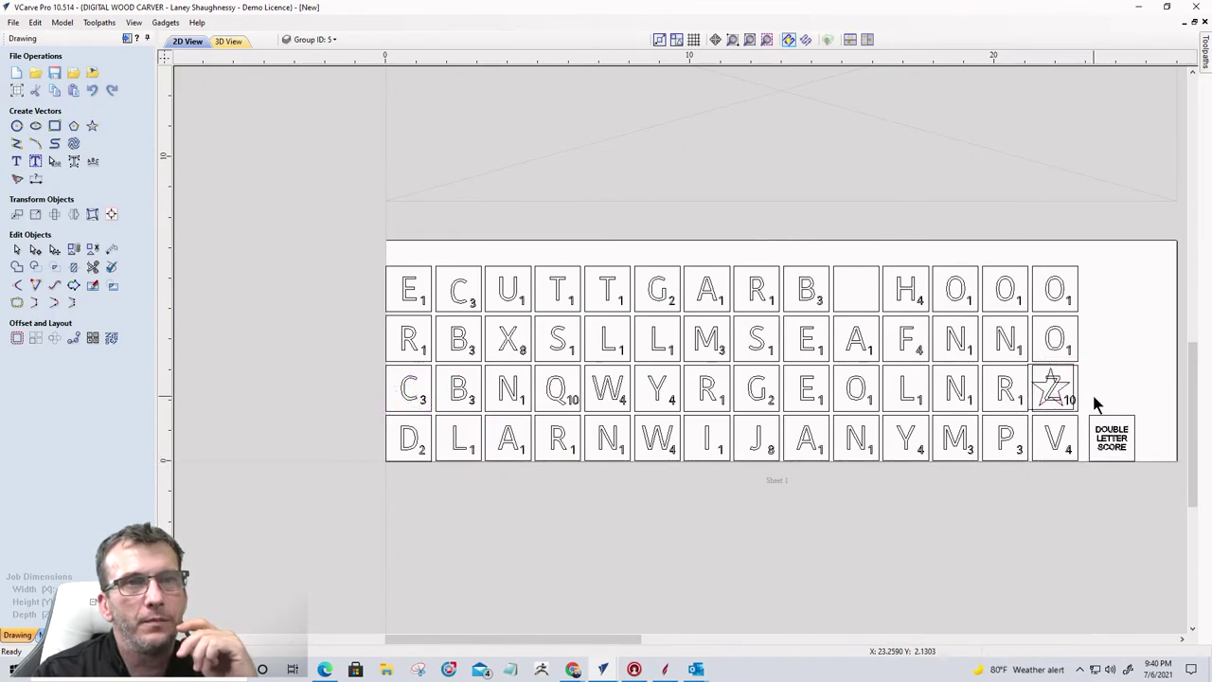
pyautogui.scroll(3, 1091, 391)
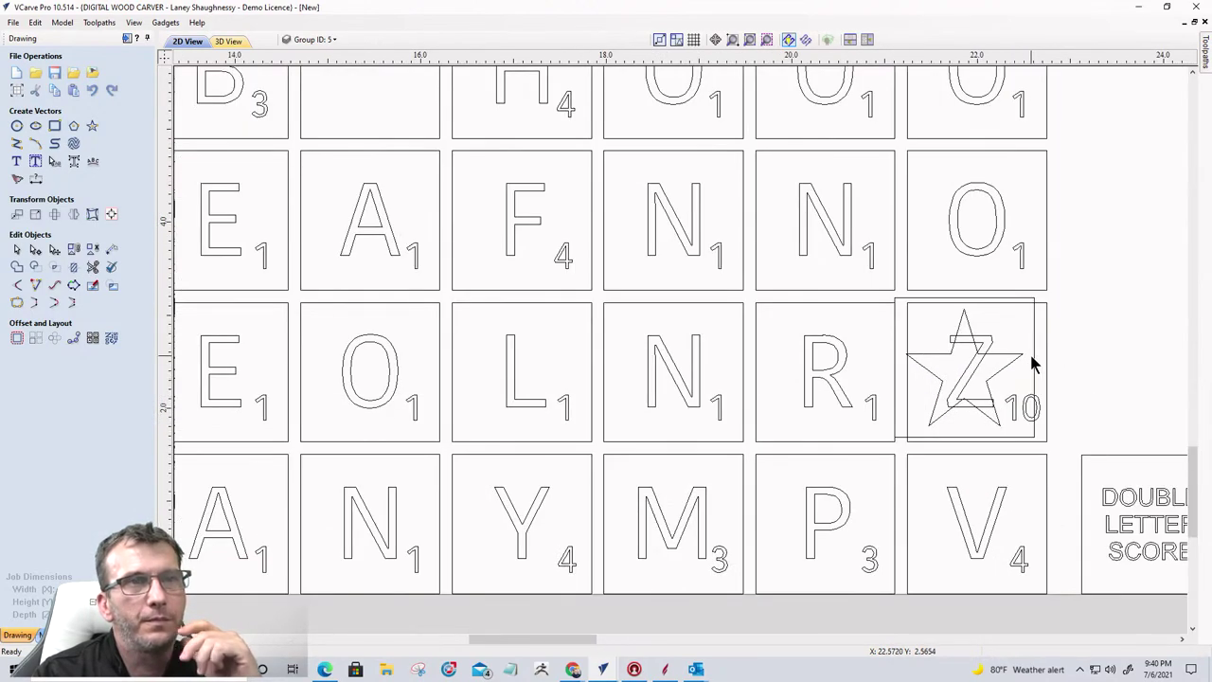
pyautogui.click(1035, 366)
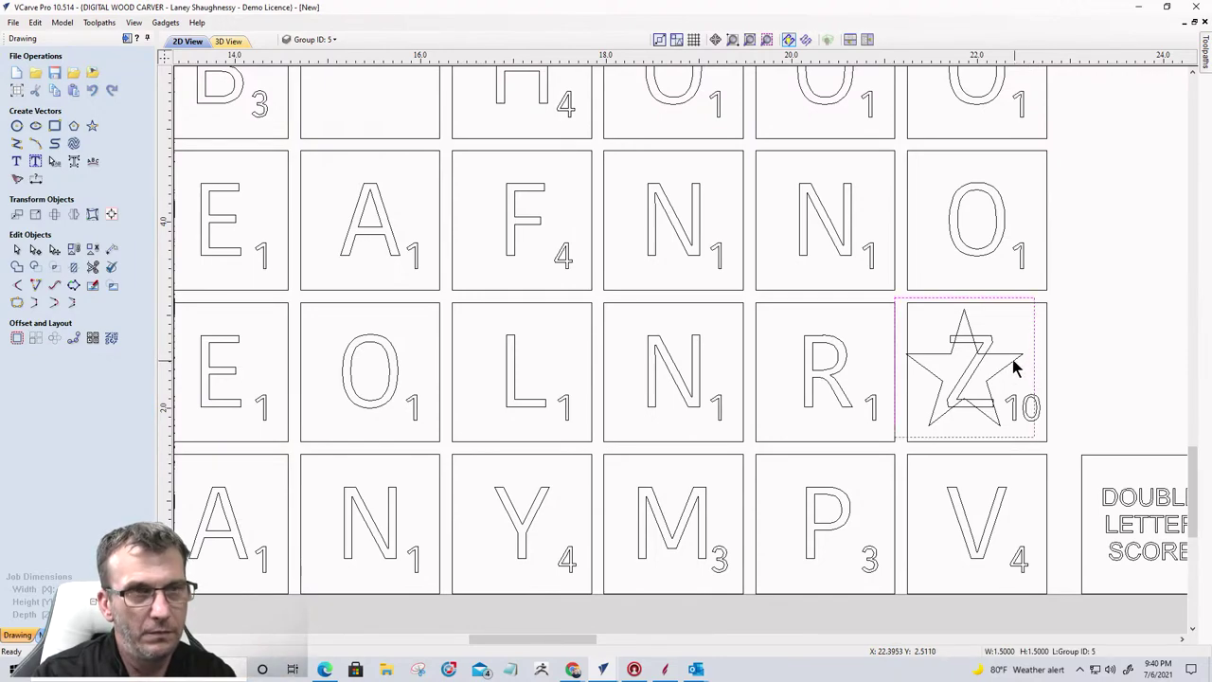
pyautogui.click(1014, 360)
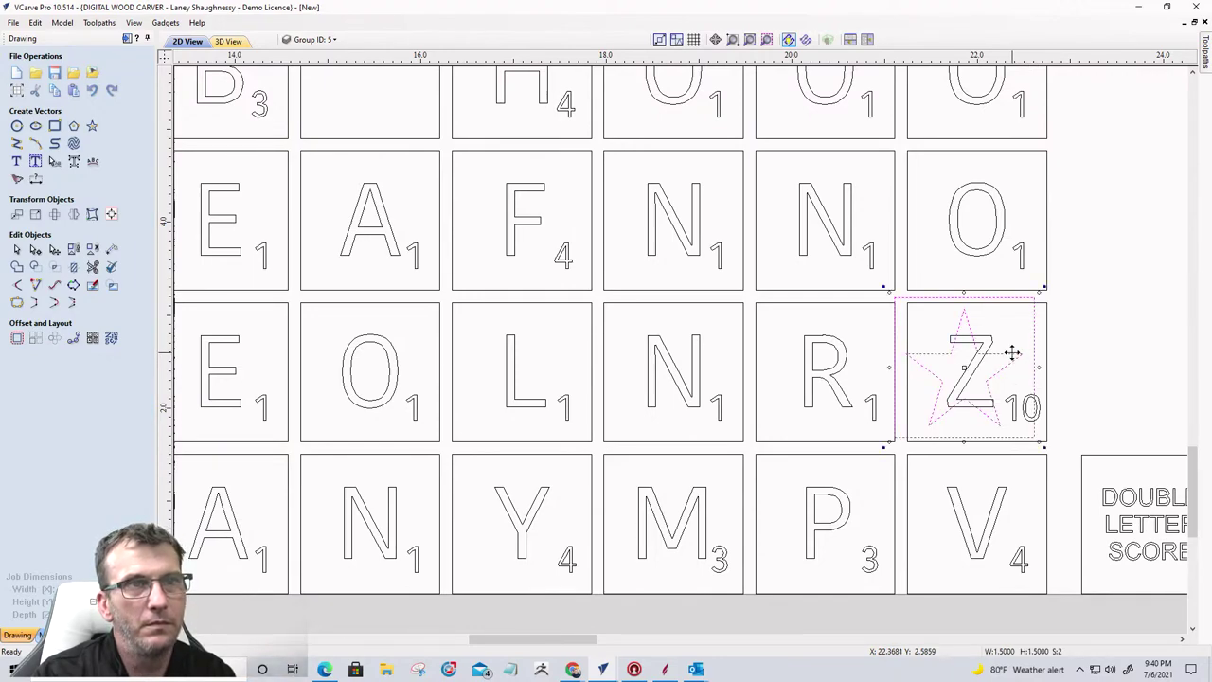
pyautogui.moveTo(1013, 353); pyautogui.dragTo(1184, 352)
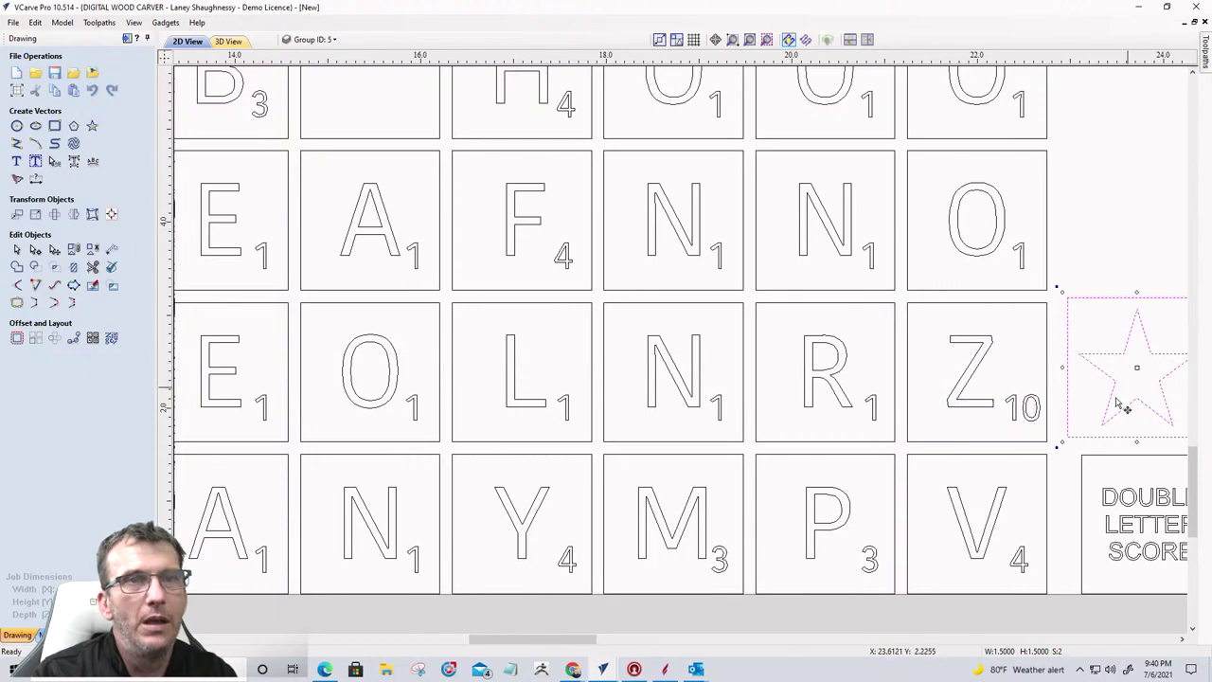
pyautogui.scroll(-2, 1061, 355)
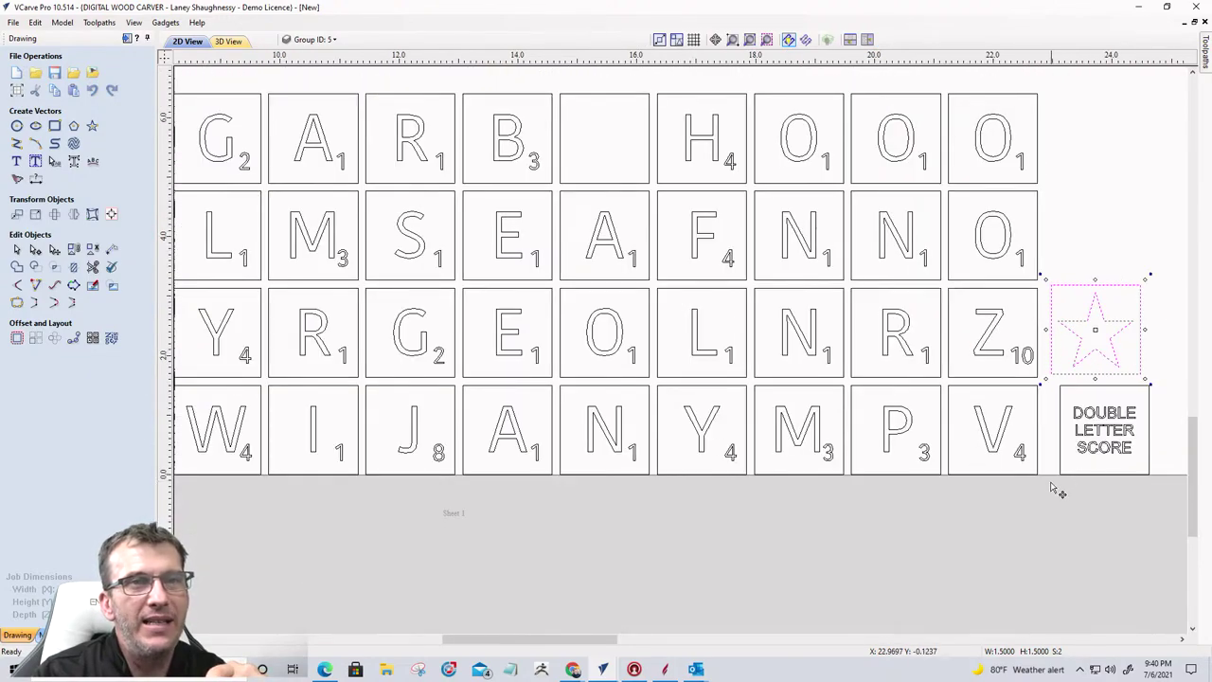
pyautogui.scroll(3, 1055, 488)
pyautogui.click(1060, 450)
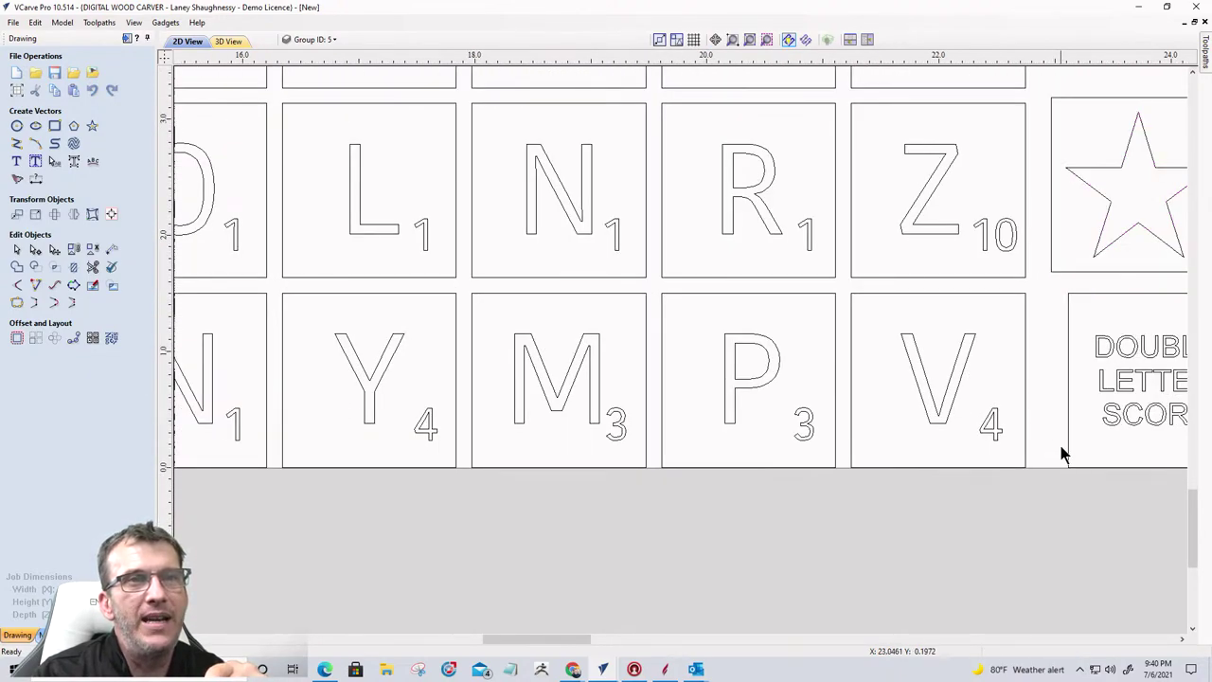
# Step: Slide the Double Letter Score tile left against the V tile
pyautogui.scroll(-2, 1022, 397)
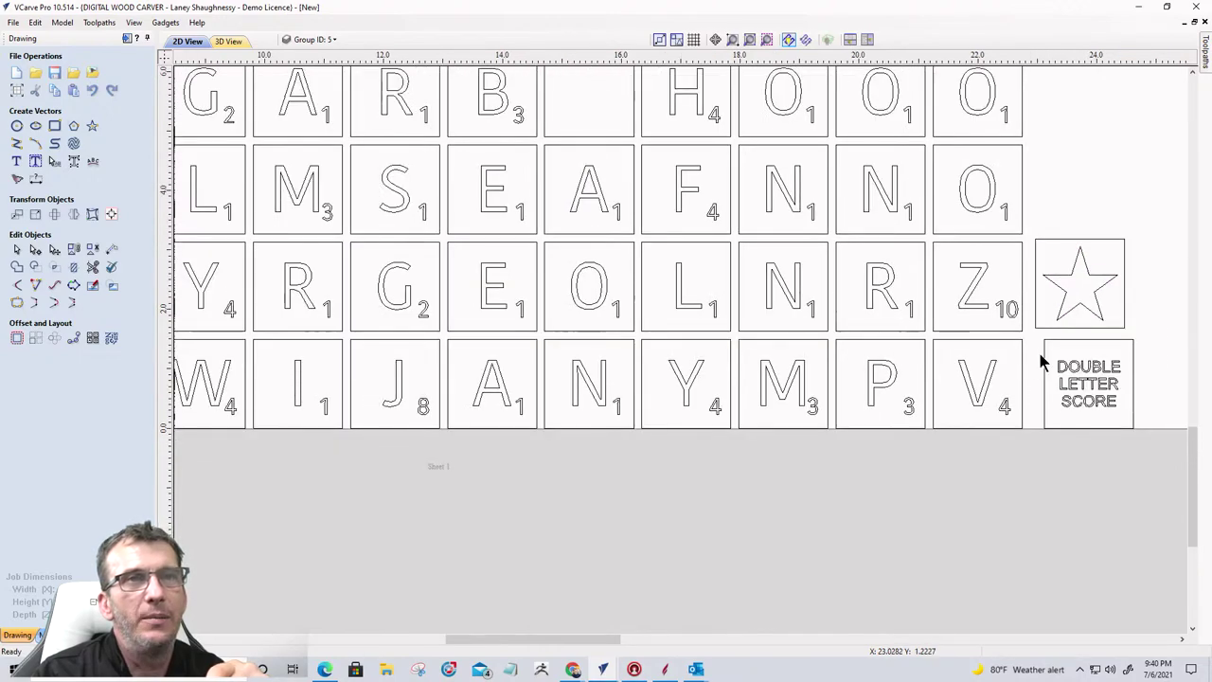
pyautogui.click(1090, 375)
pyautogui.click(1140, 444)
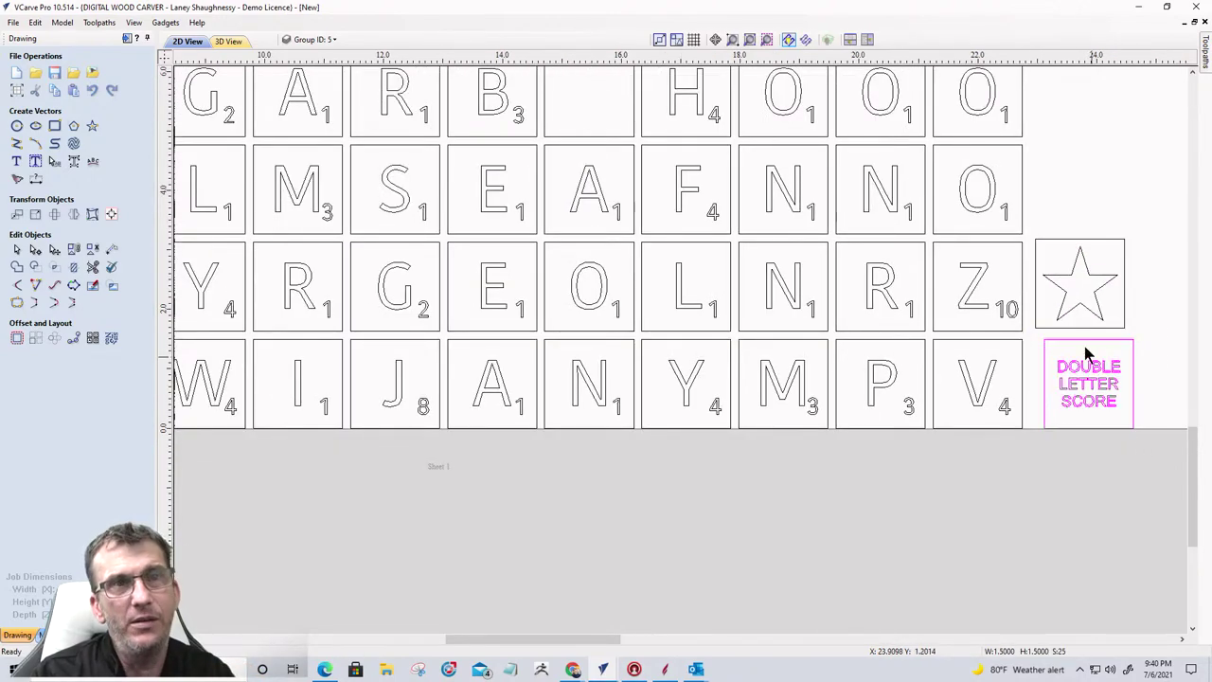
pyautogui.moveTo(1113, 272); pyautogui.dragTo(1140, 344)
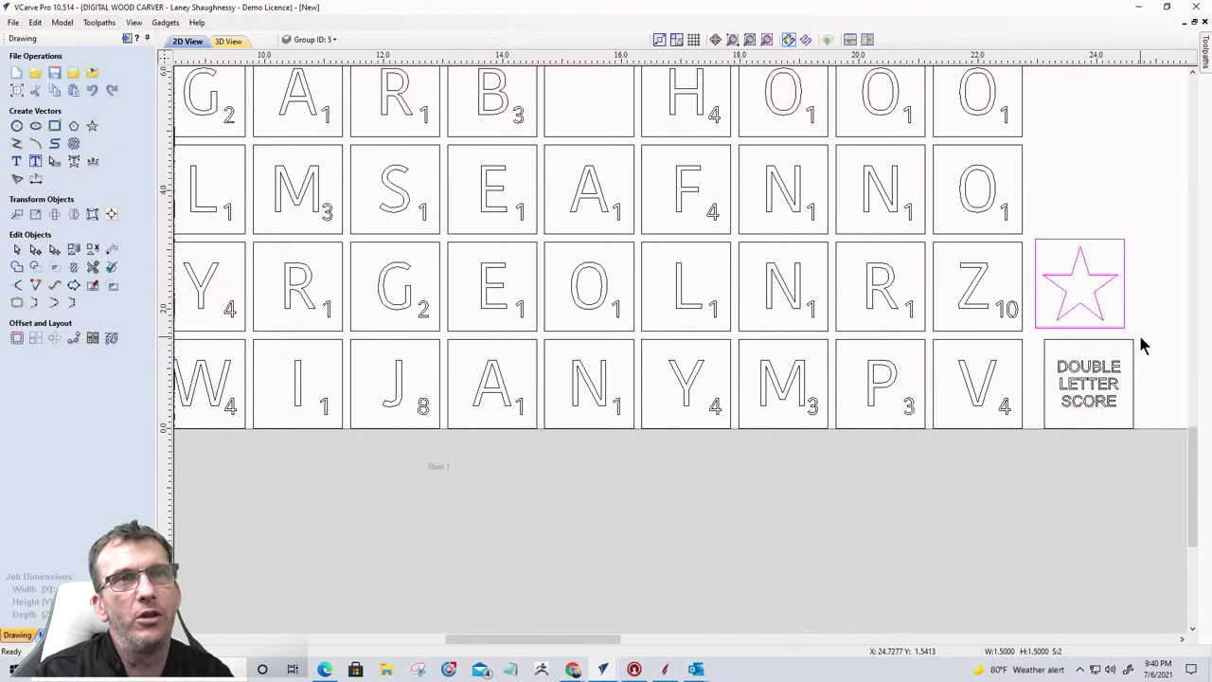
pyautogui.click(1044, 428)
pyautogui.moveTo(1044, 429); pyautogui.dragTo(1023, 447)
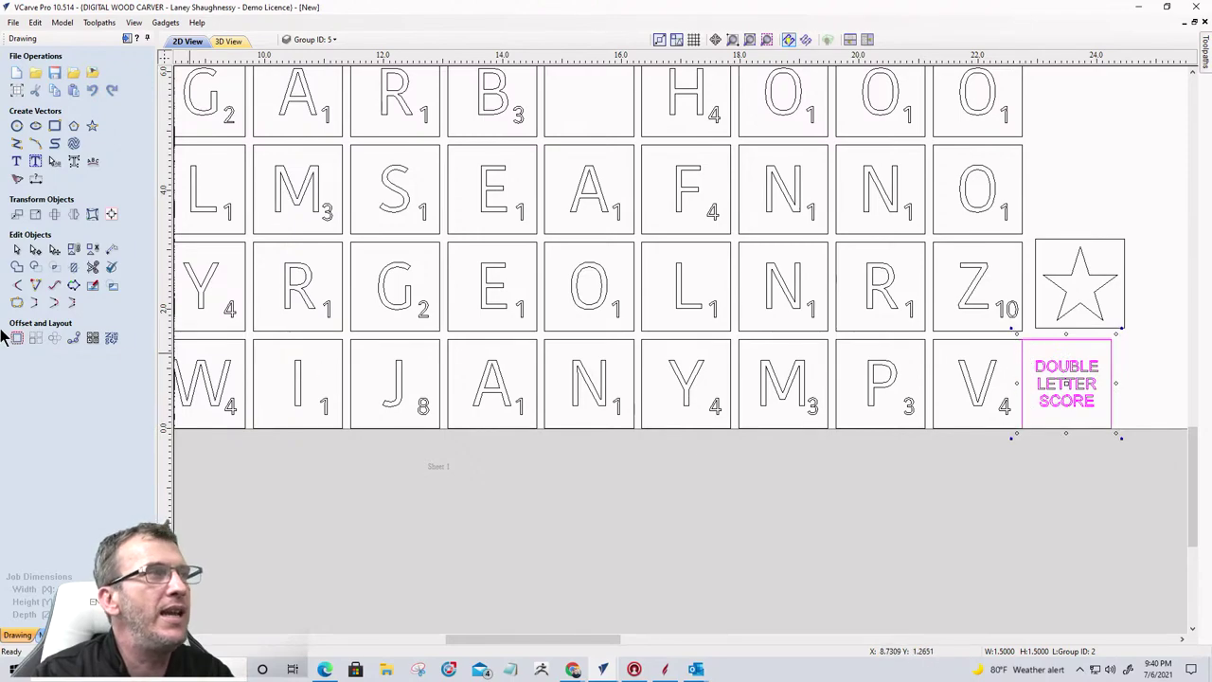
pyautogui.click(16, 214)
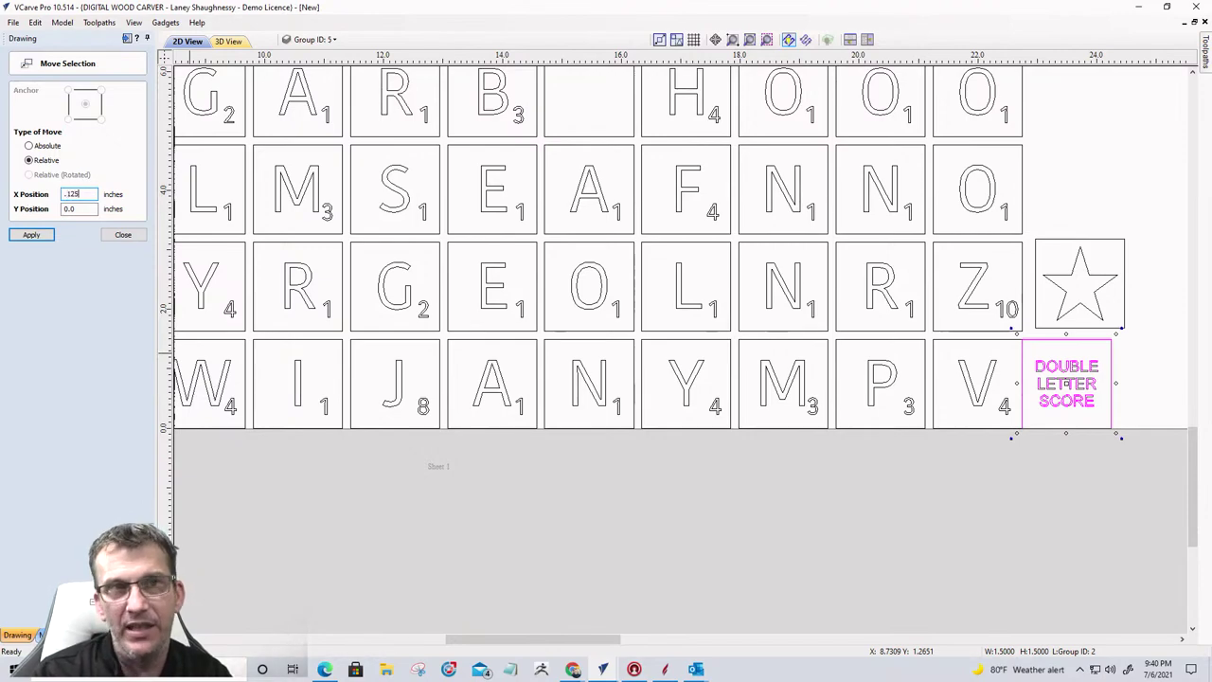
pyautogui.click(31, 234)
pyautogui.click(123, 234)
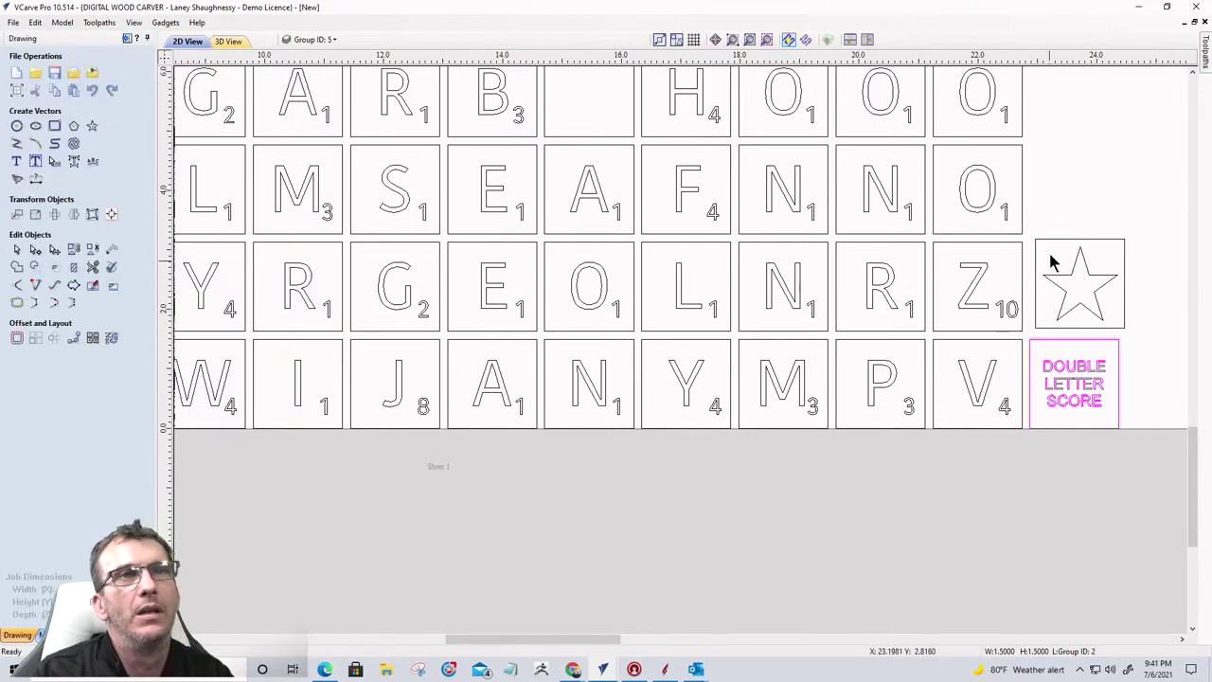
pyautogui.moveTo(1033, 218); pyautogui.dragTo(1144, 351)
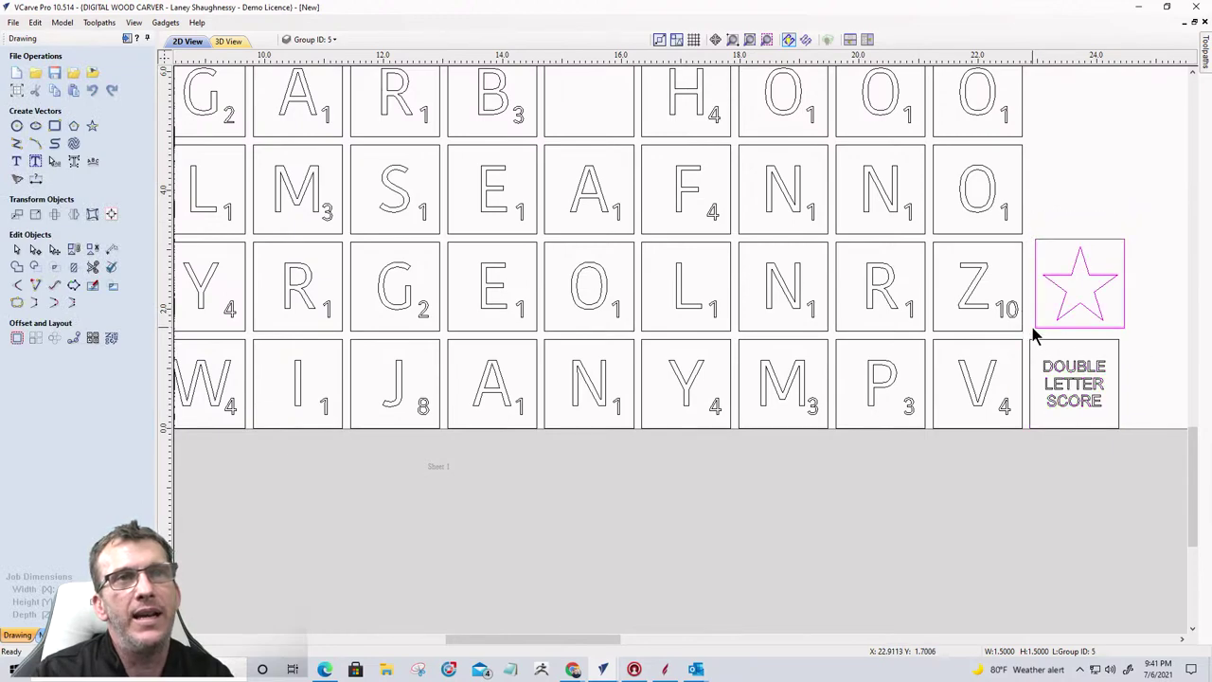
pyautogui.click(1041, 327)
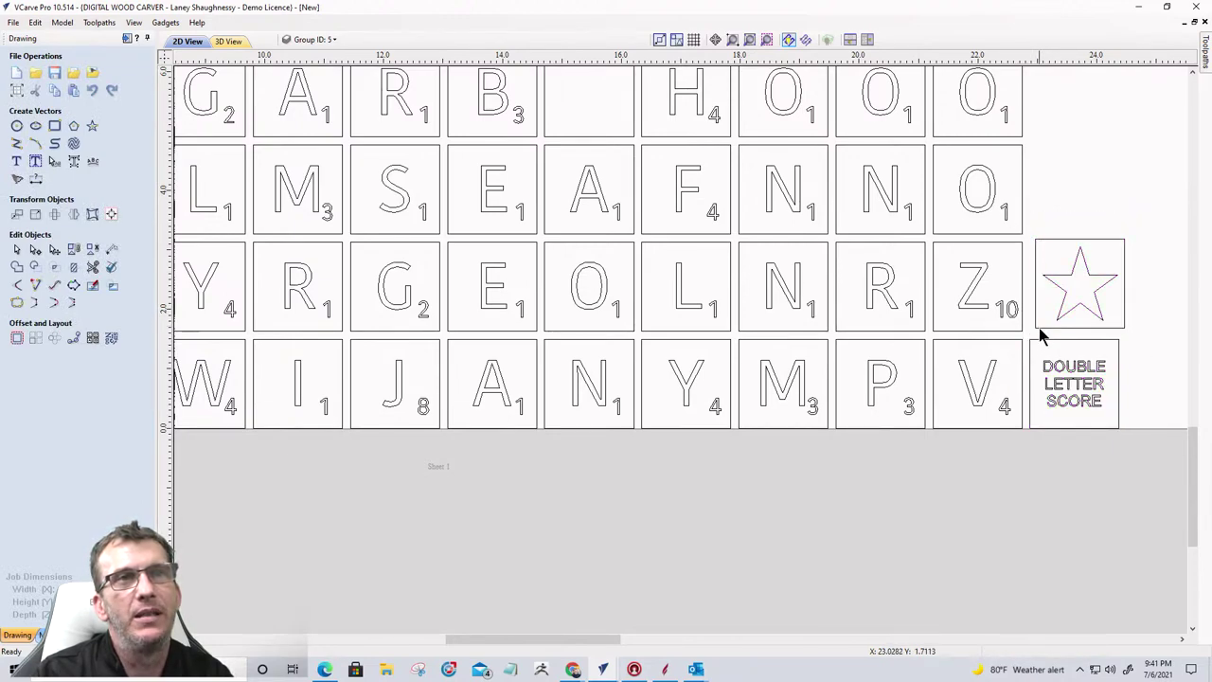
pyautogui.click(1041, 328)
pyautogui.moveTo(1041, 327); pyautogui.dragTo(1035, 375)
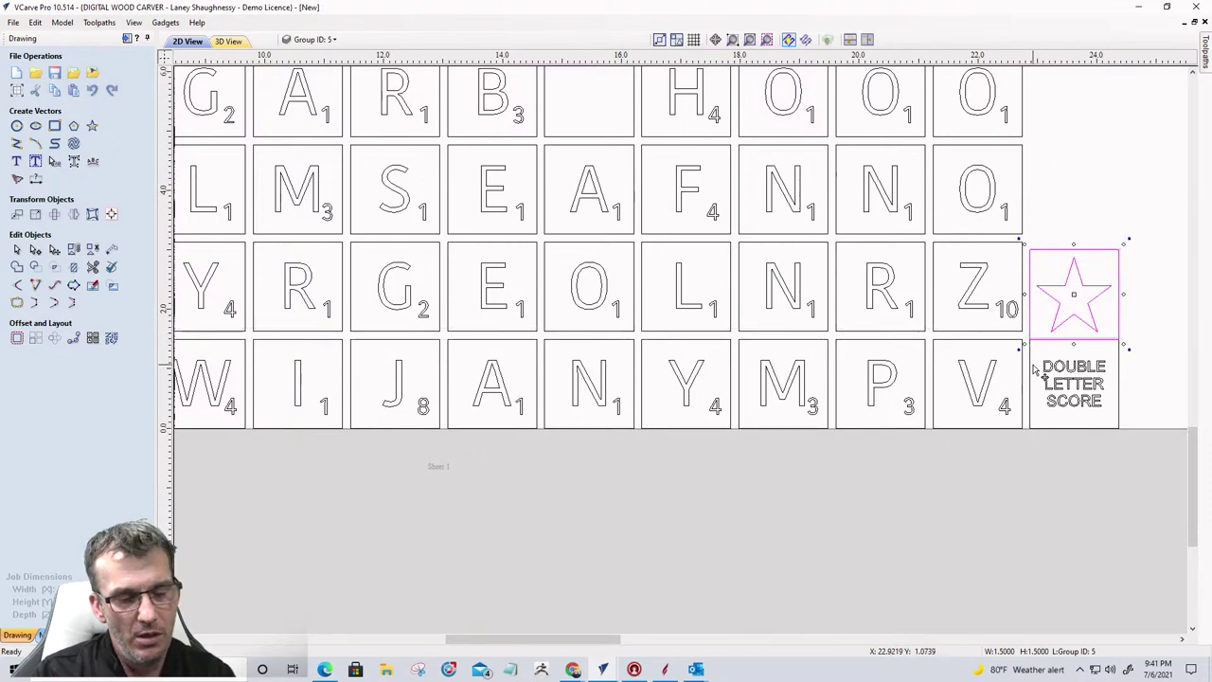
pyautogui.click(1024, 330)
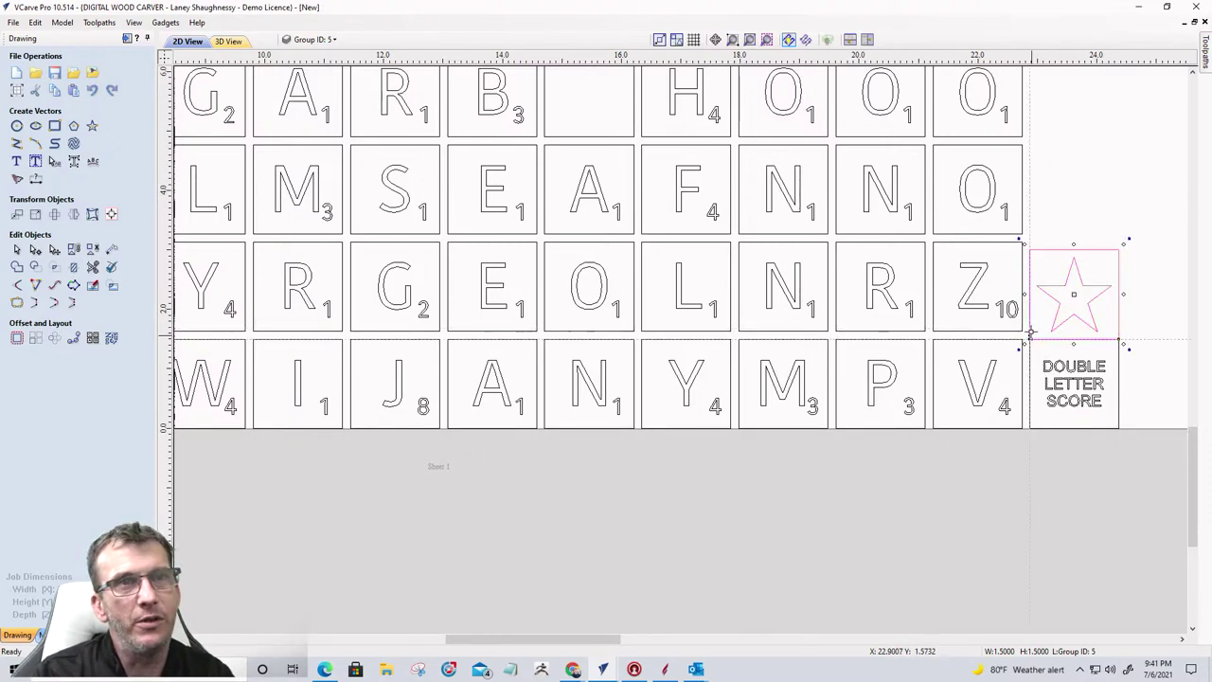
pyautogui.click(1023, 330)
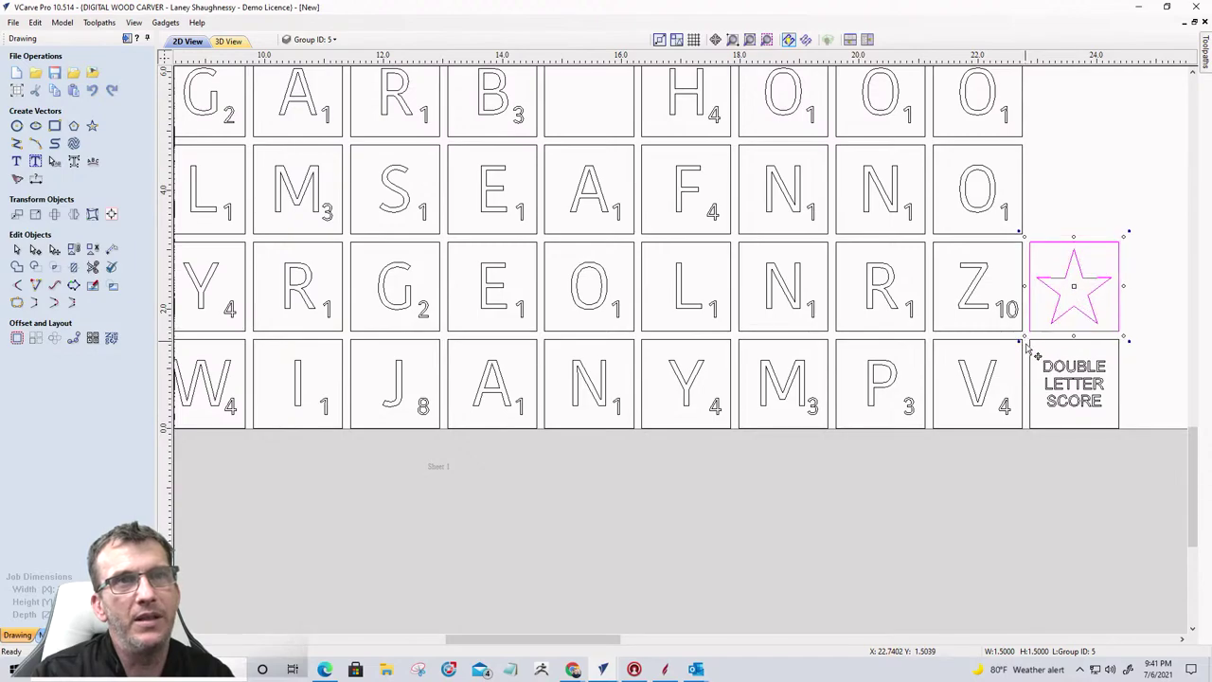
pyautogui.click(1167, 304)
pyautogui.scroll(-3, 1167, 310)
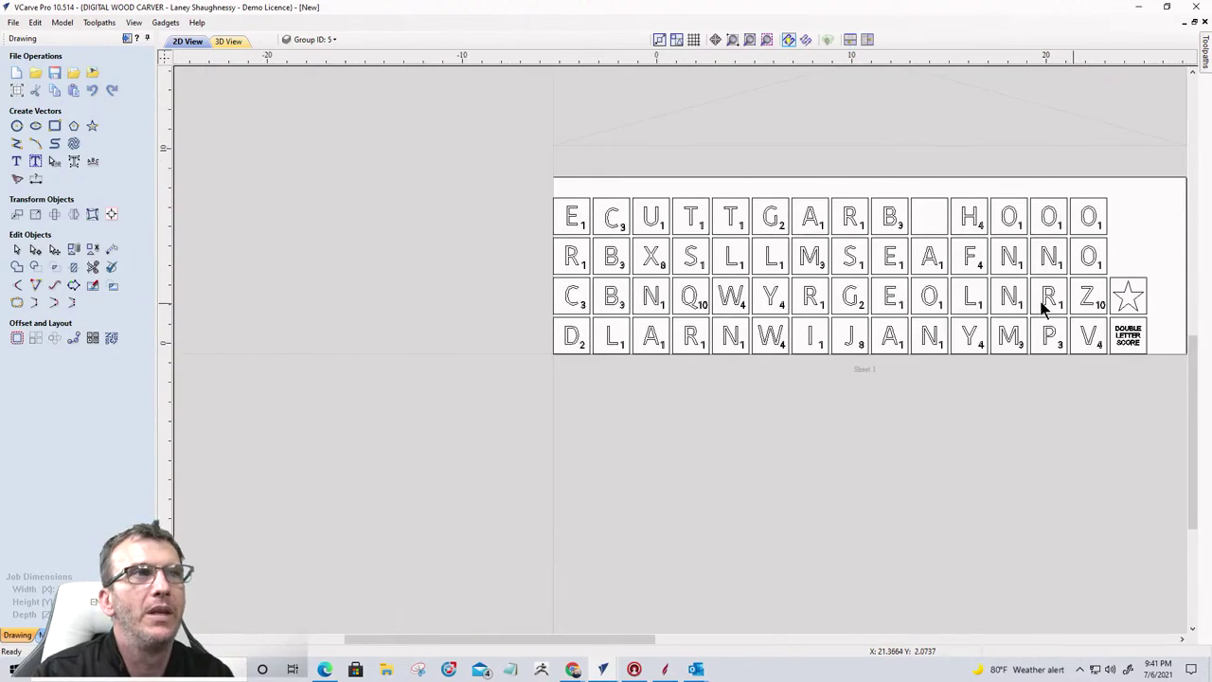
pyautogui.scroll(-2, 934, 332)
pyautogui.scroll(1, 917, 393)
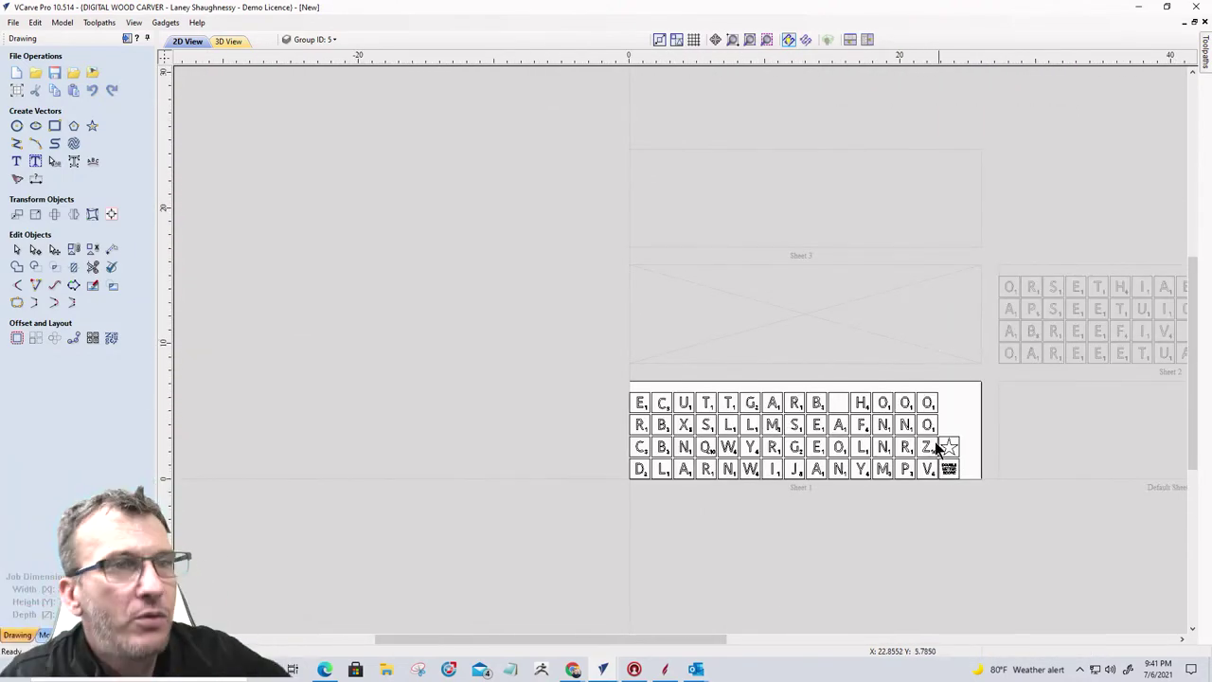
pyautogui.scroll(-2, 485, 375)
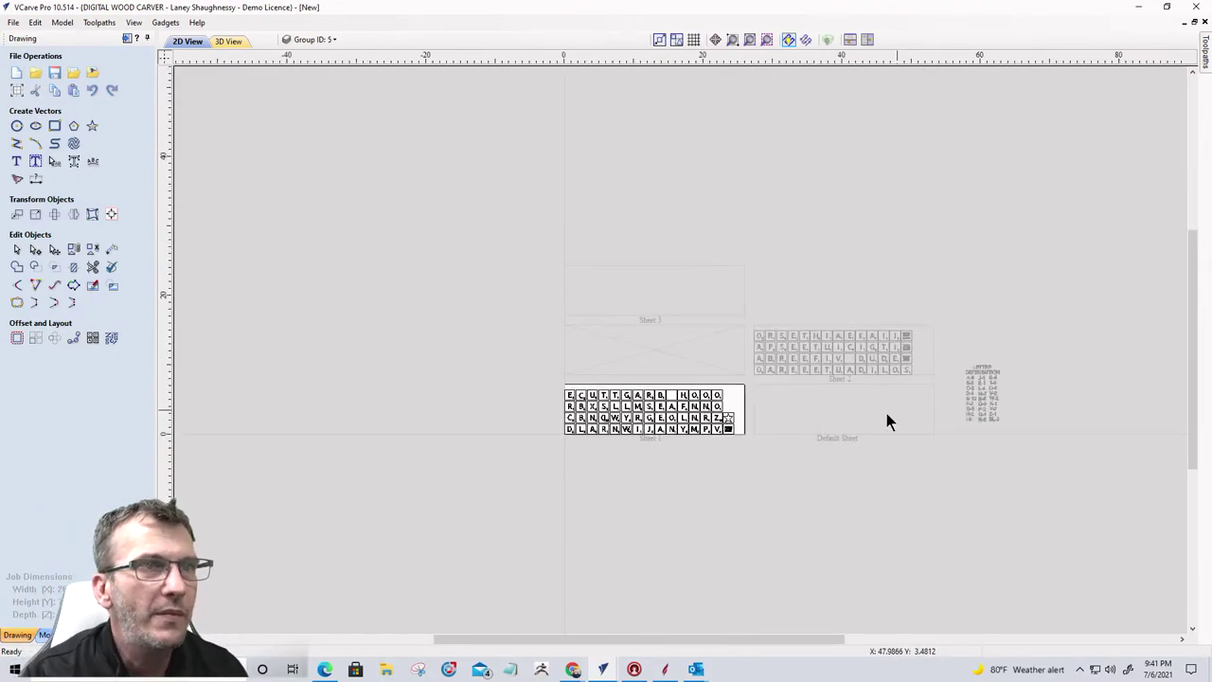
pyautogui.scroll(3, 884, 419)
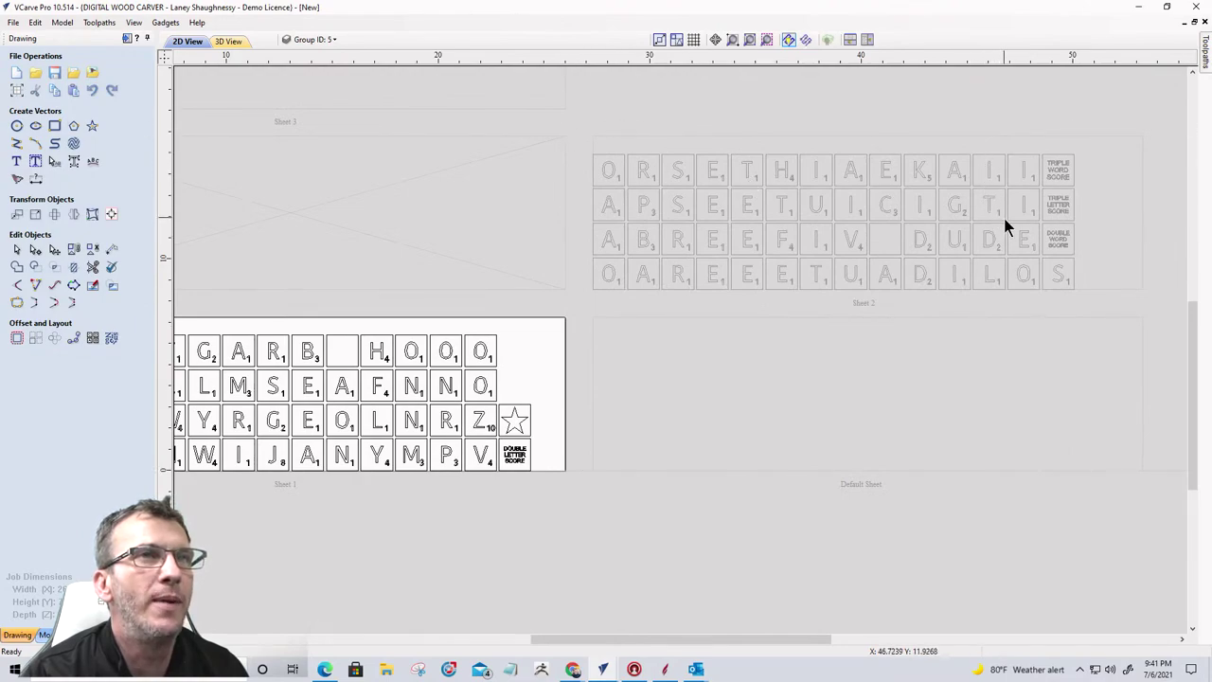
pyautogui.scroll(-2, 1006, 225)
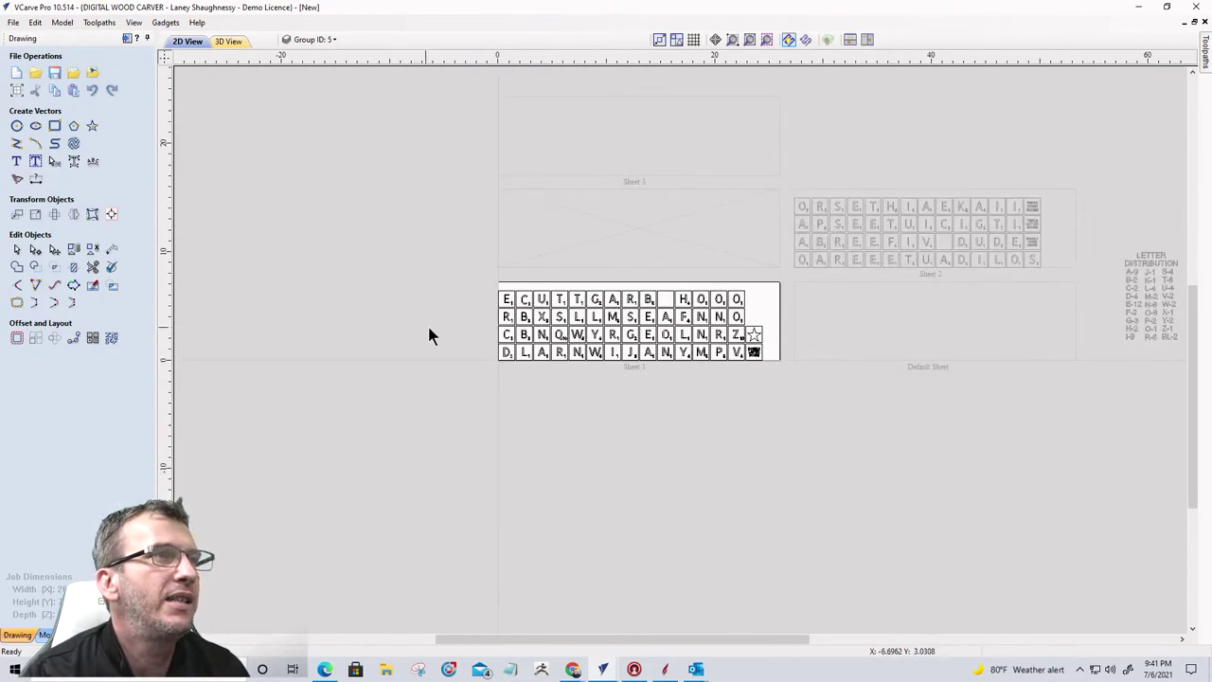
pyautogui.moveTo(812, 414); pyautogui.dragTo(806, 414)
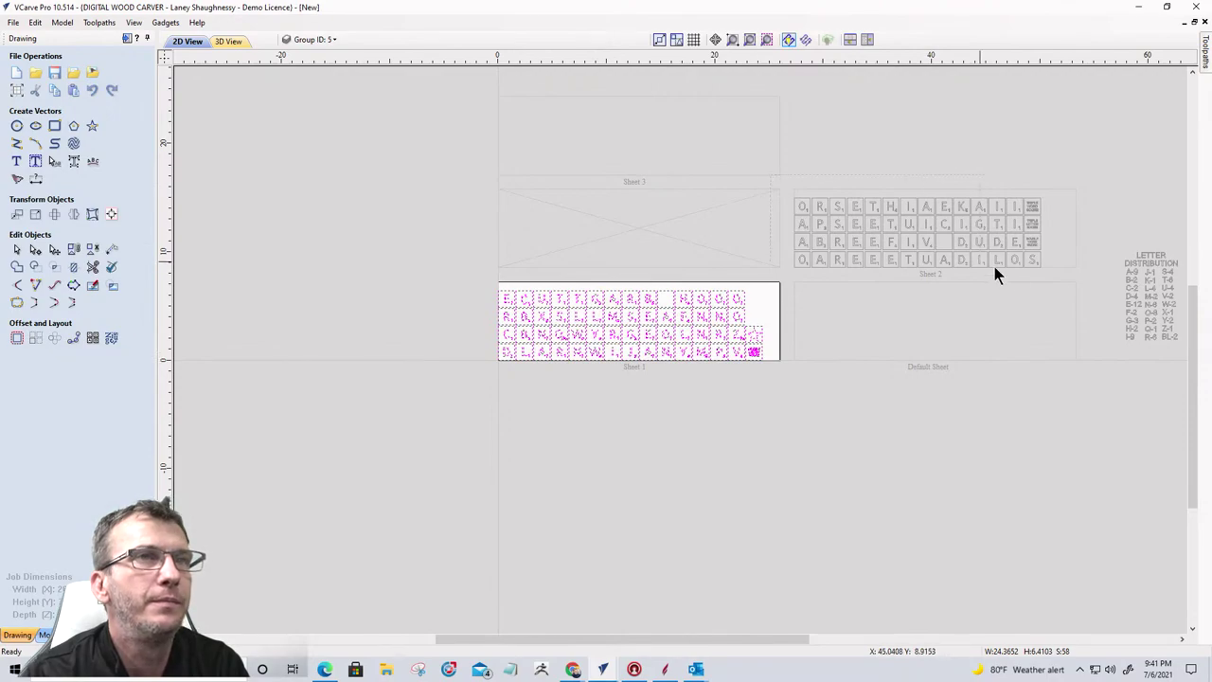
pyautogui.click(1065, 284)
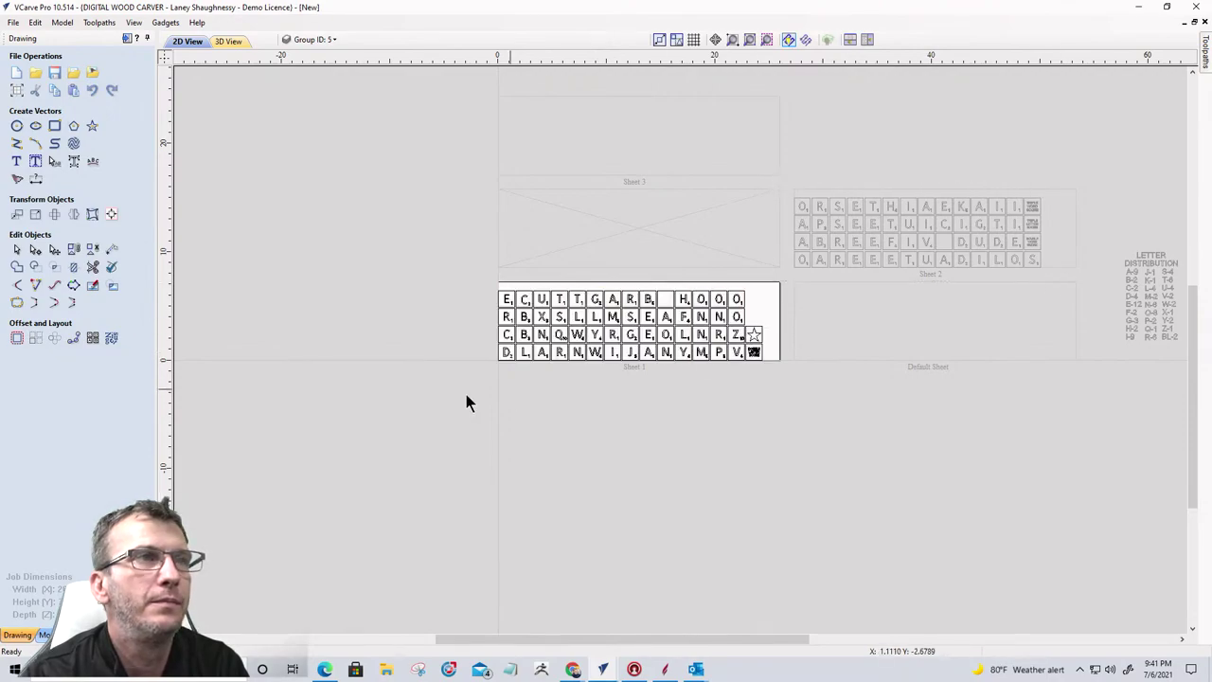
# Step: Set Active Sheet to 2 in Nest Parts, check its tiles, and cancel
pyautogui.click(110, 337)
pyautogui.click(106, 391)
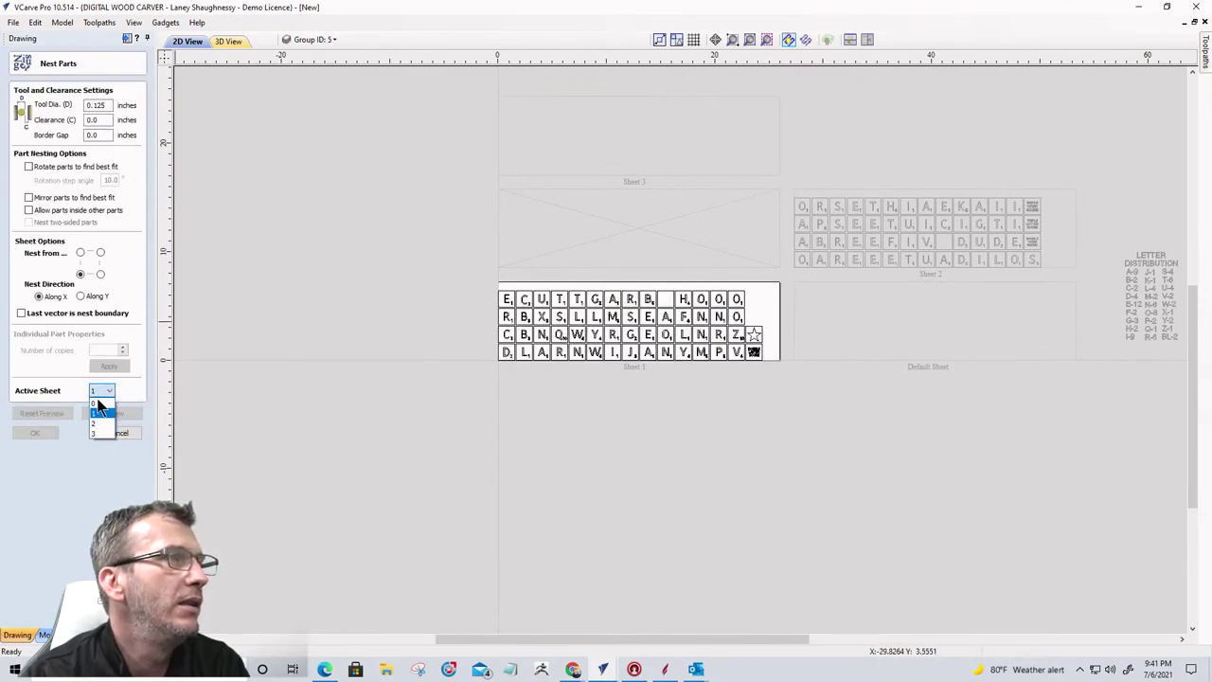
pyautogui.click(100, 420)
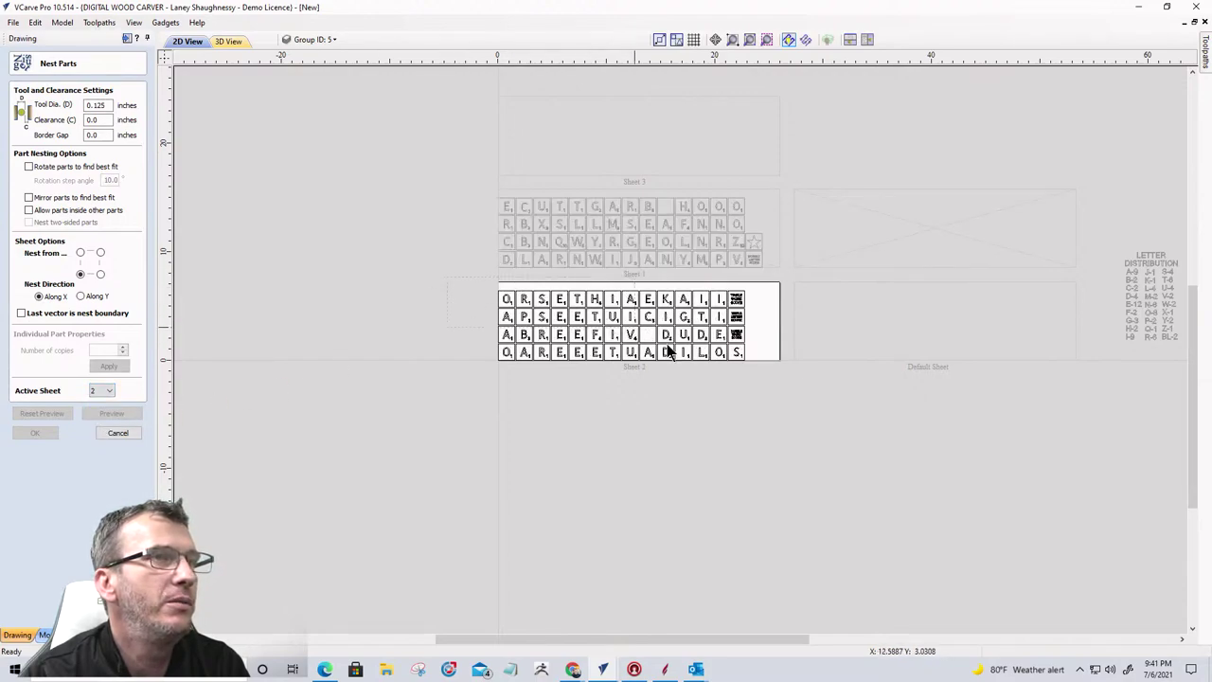
pyautogui.hotkey('ctrl', 'a')
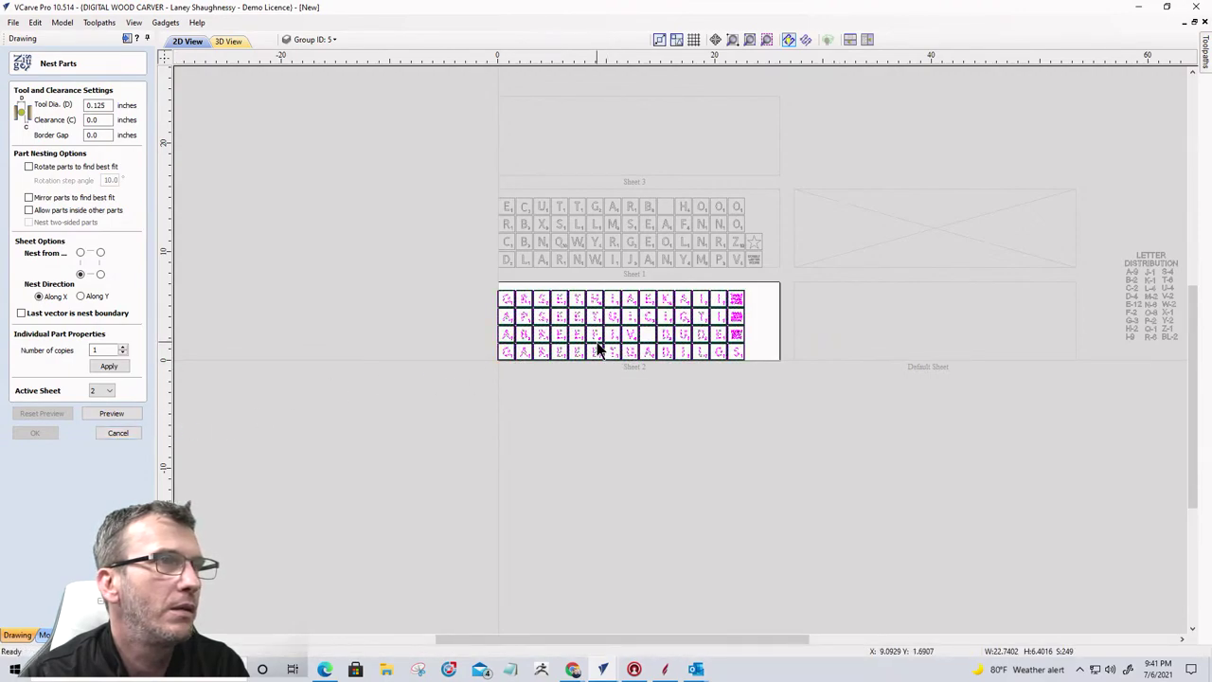
pyautogui.click(529, 388)
pyautogui.scroll(3, 565, 378)
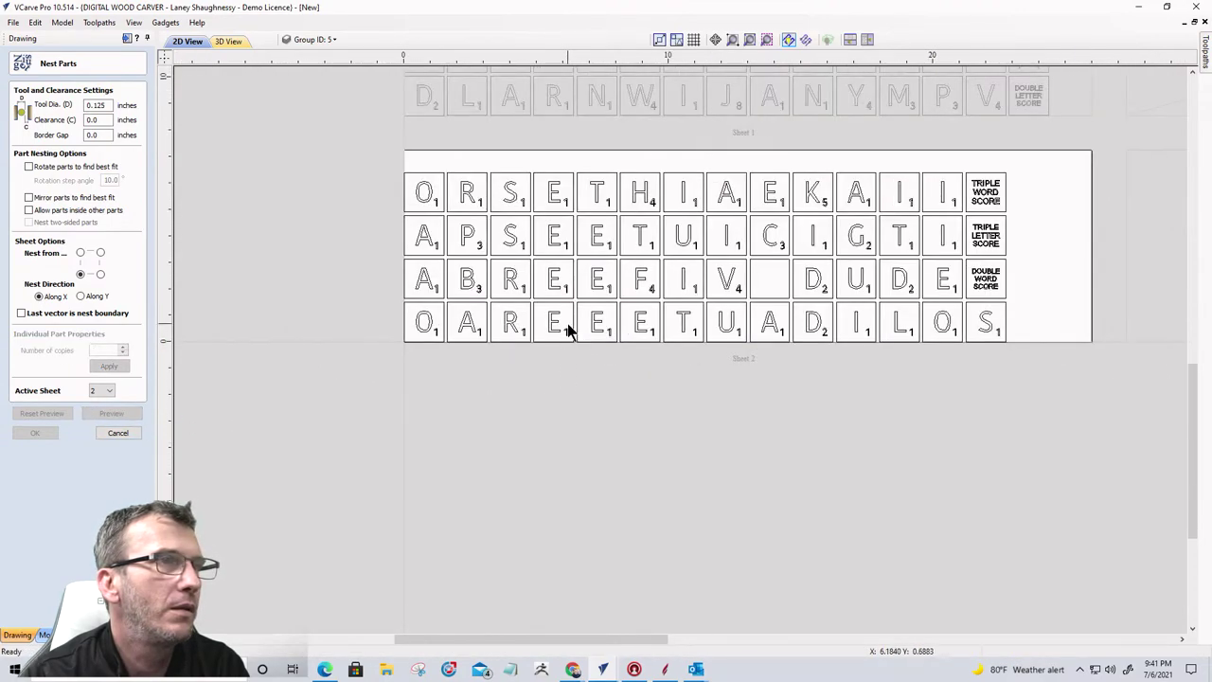
pyautogui.click(568, 335)
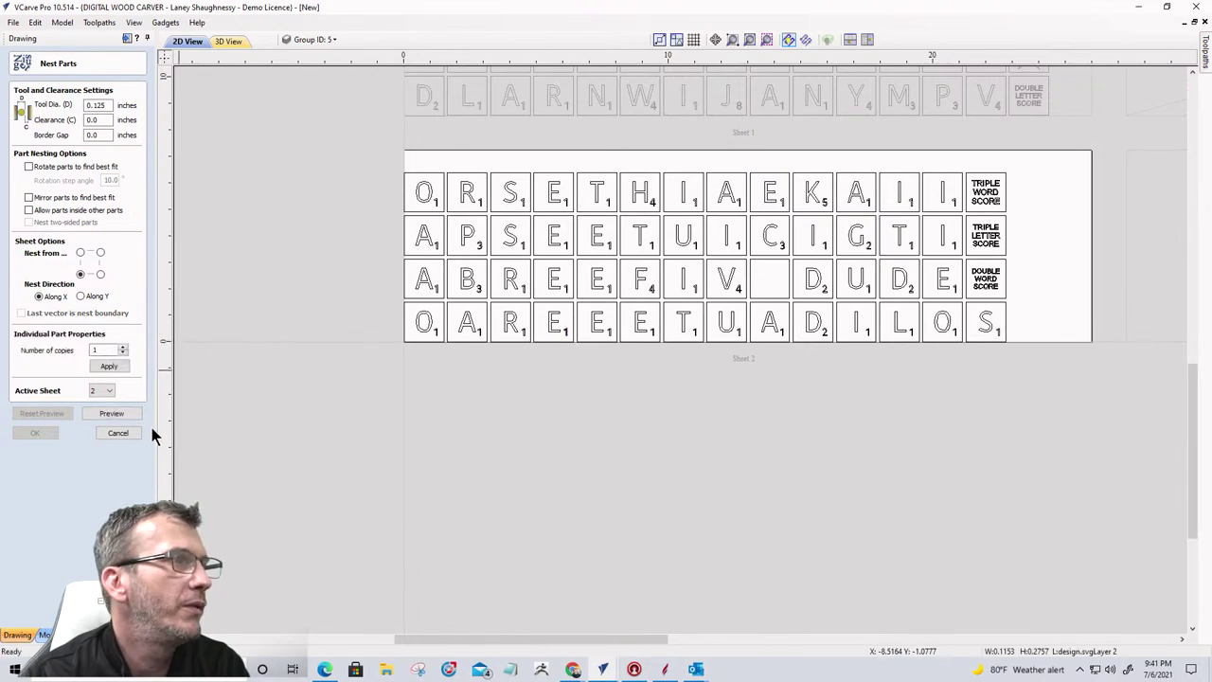
pyautogui.click(118, 434)
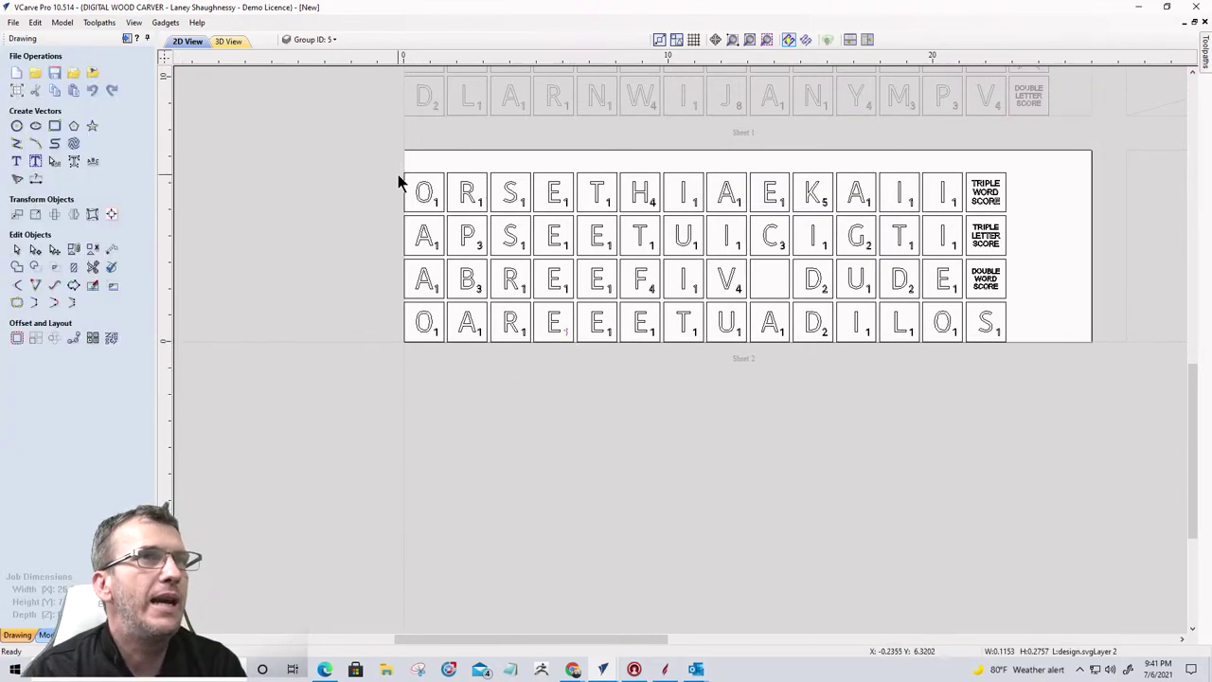
# Step: Marquee-select all four tile rows on Sheet 2 and show the Toolpaths panel
pyautogui.moveTo(398, 181); pyautogui.dragTo(1017, 209)
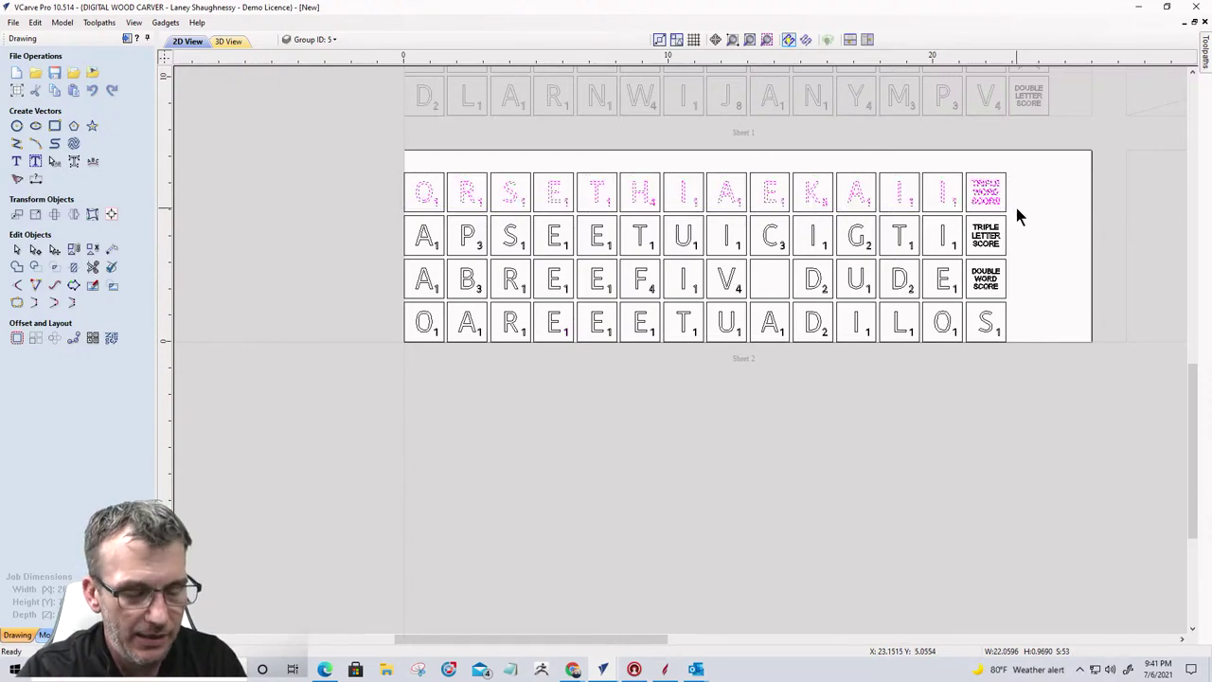
pyautogui.moveTo(396, 220); pyautogui.dragTo(1006, 256)
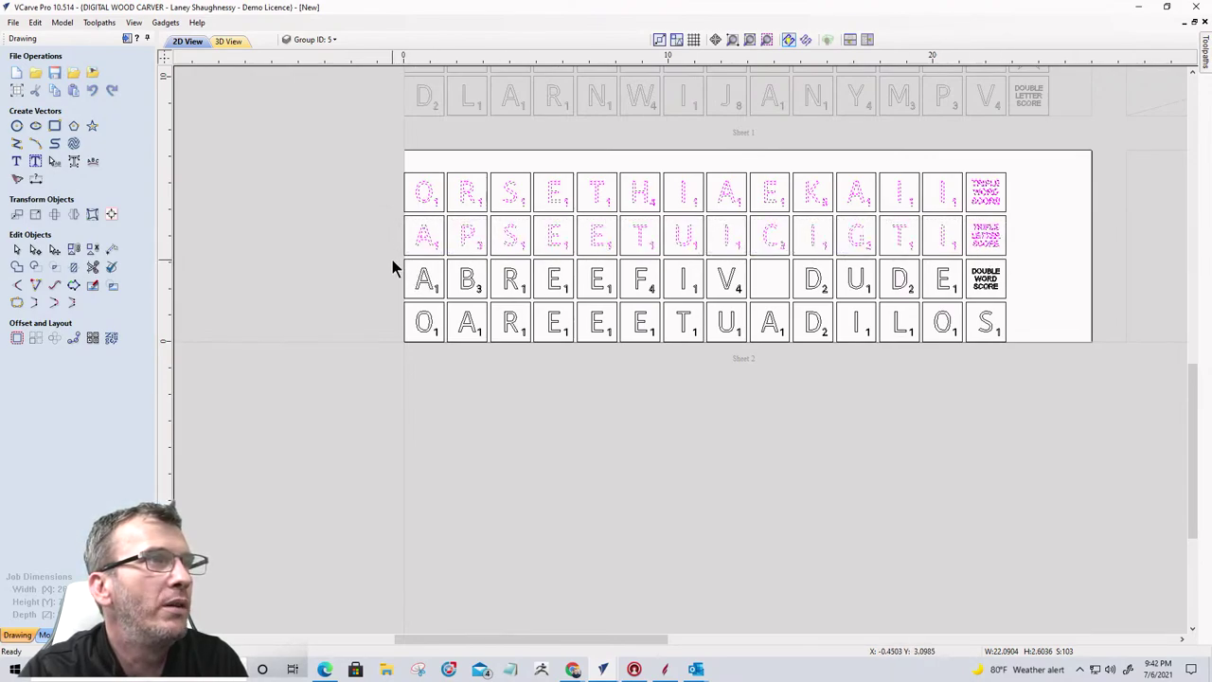
pyautogui.moveTo(394, 261); pyautogui.dragTo(1012, 293)
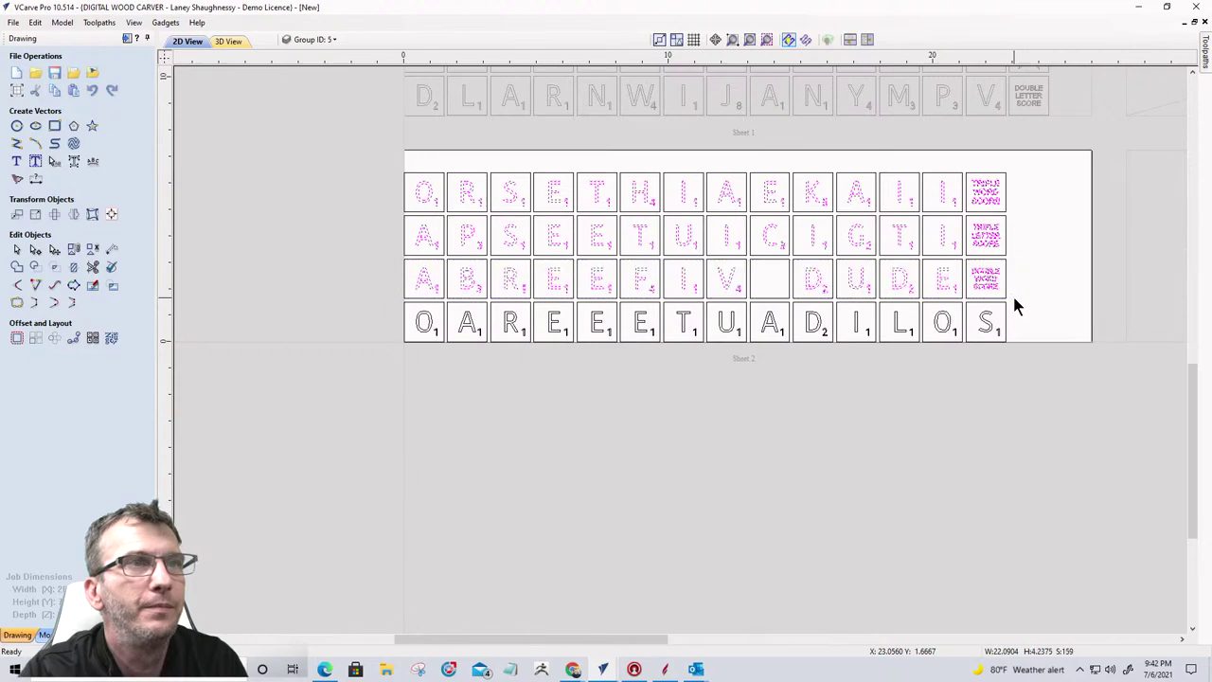
pyautogui.moveTo(401, 308); pyautogui.dragTo(1006, 341)
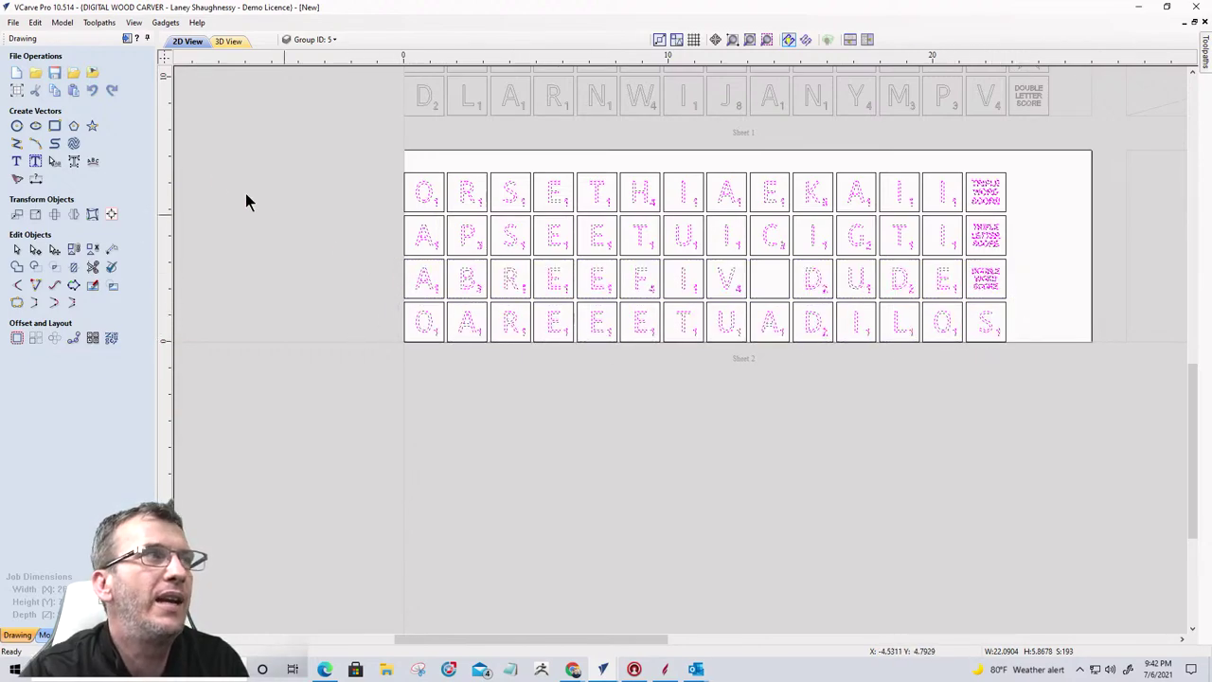
pyautogui.click(127, 38)
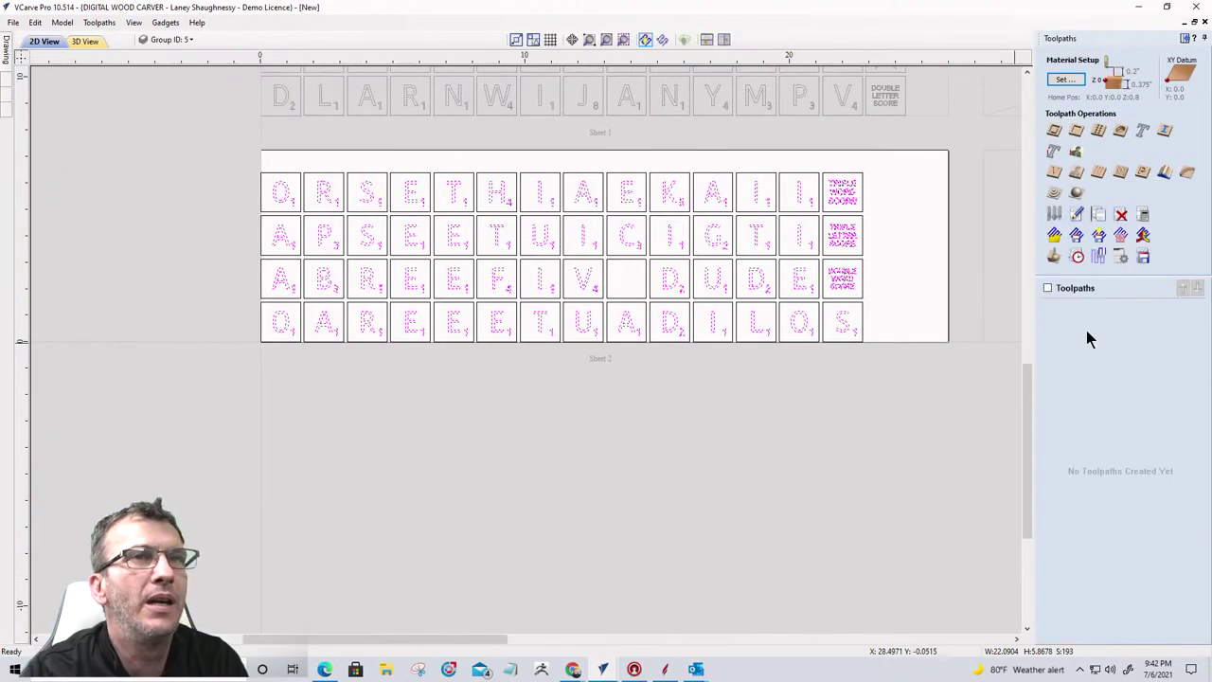
# Step: Calculate a V-carve toolpath for the Sheet 2 tiles with the 0.25 V-bit, ignoring overlapping vectors
pyautogui.click(1054, 151)
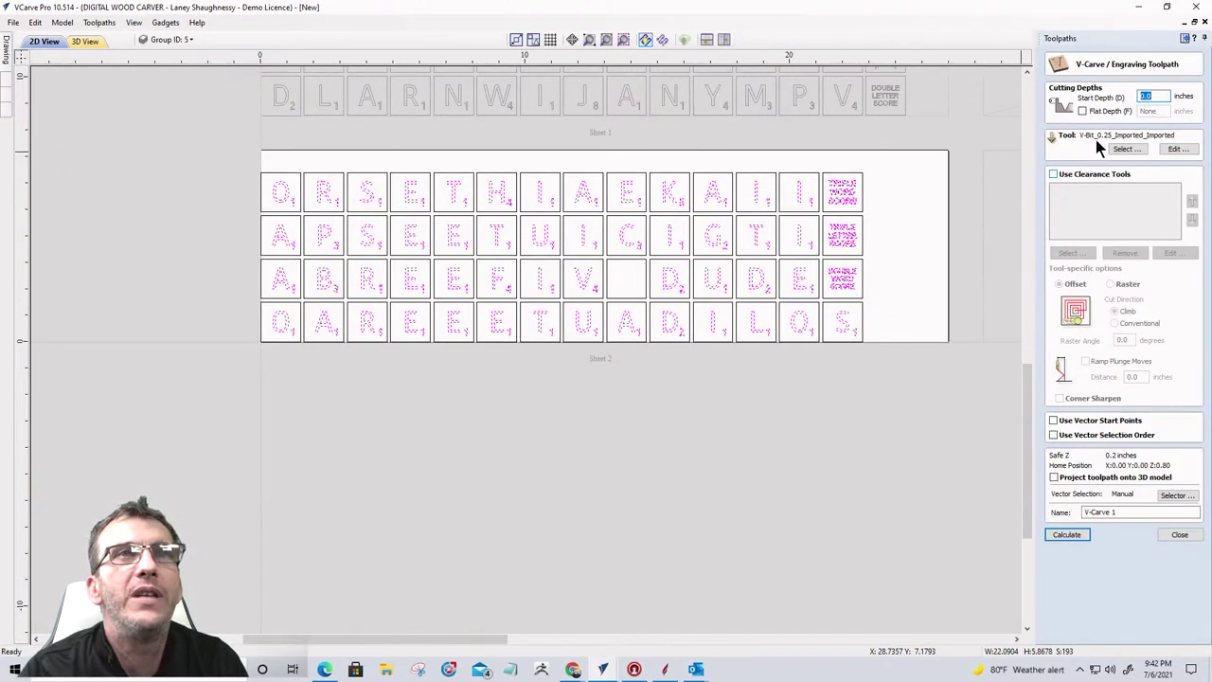
pyautogui.scroll(5, 847, 284)
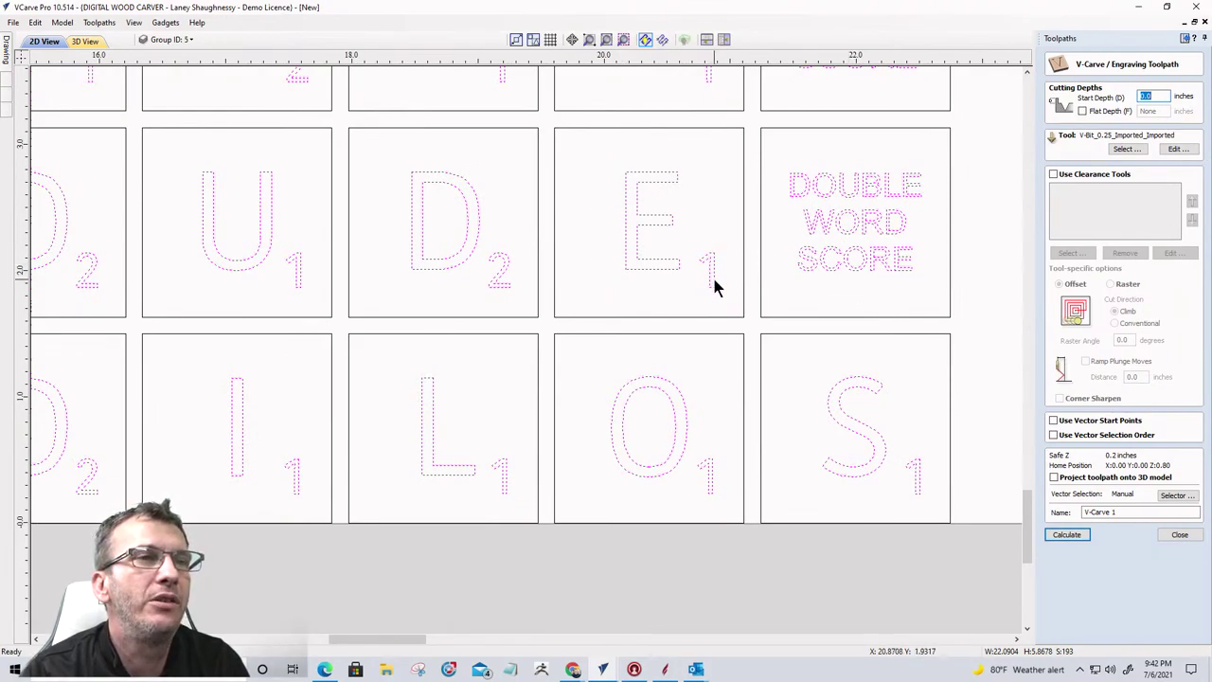
pyautogui.scroll(-3, 714, 284)
pyautogui.scroll(-5, 714, 285)
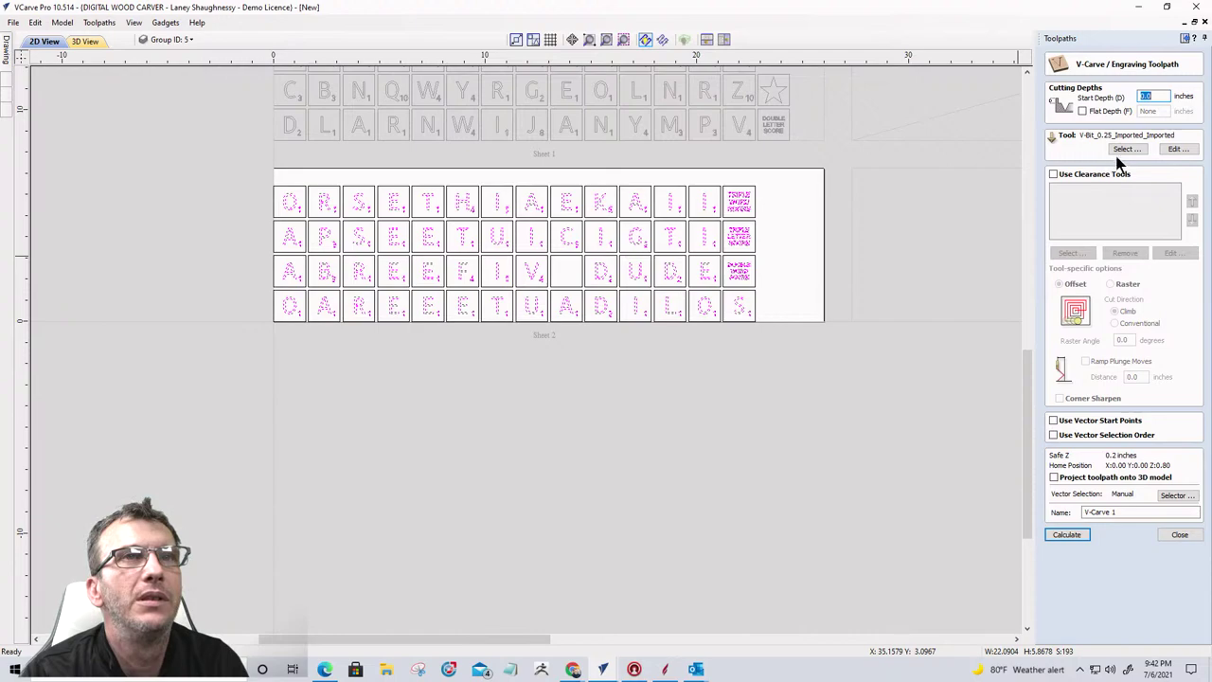
pyautogui.click(1068, 535)
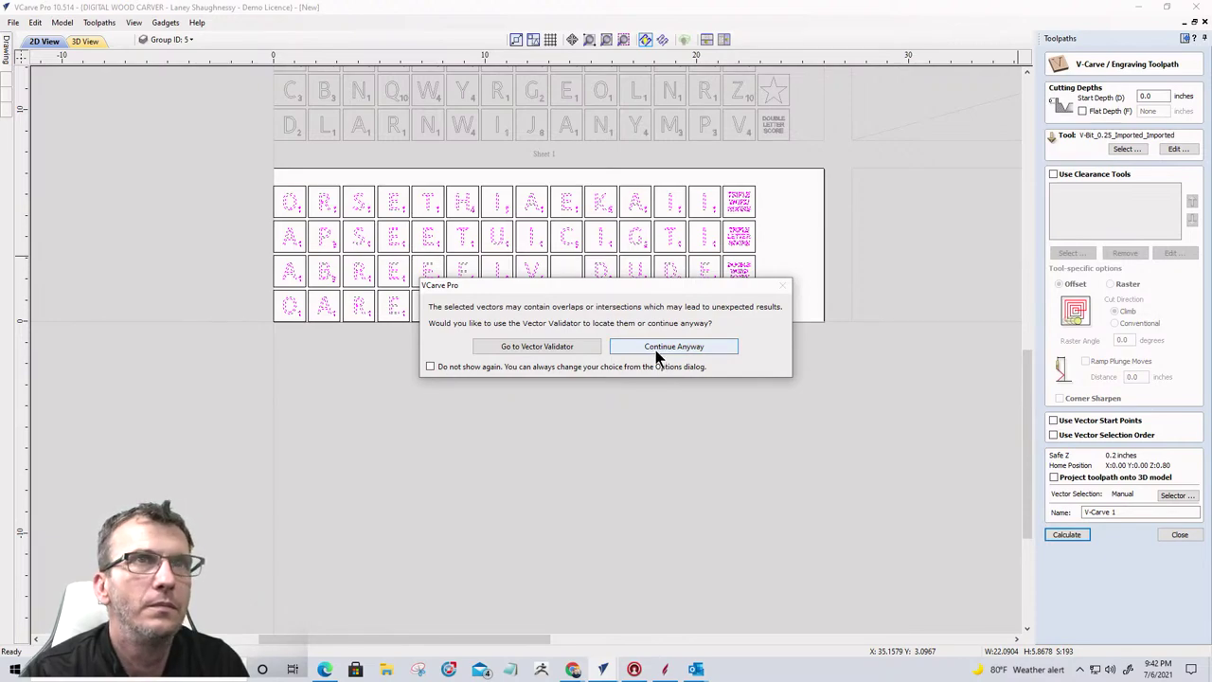
pyautogui.click(657, 347)
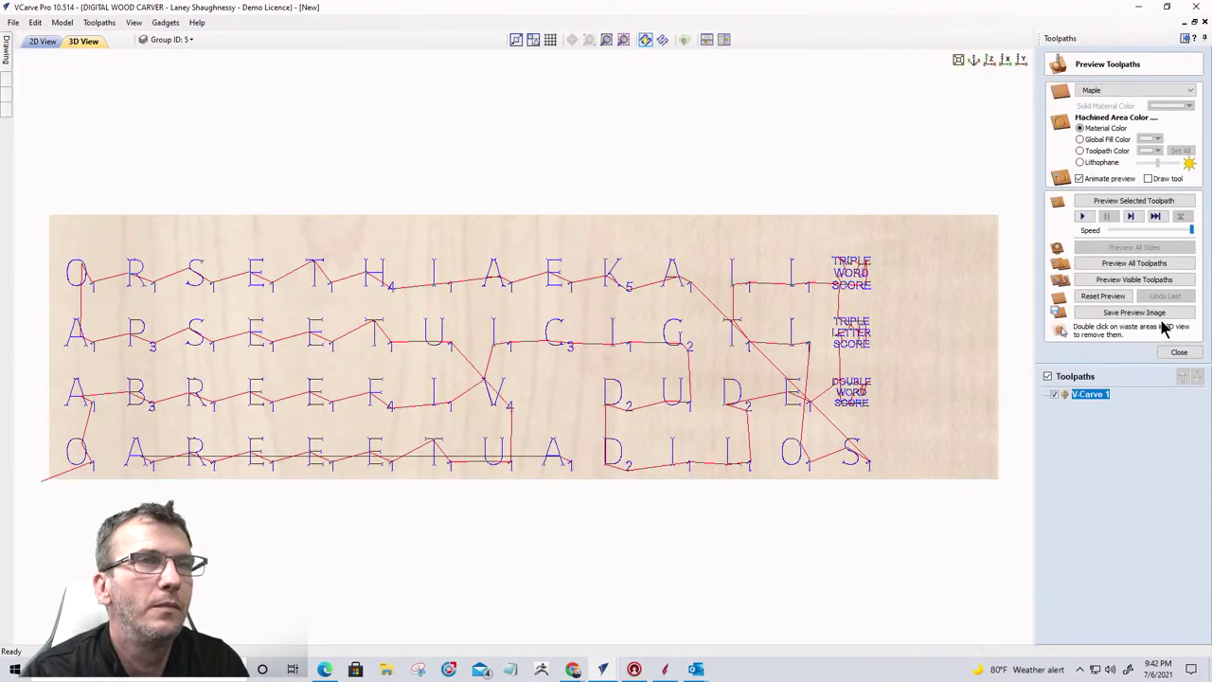
# Step: Preview V-Carve 1 cutting the maple board, inspect it in 3D, then reopen its settings
pyautogui.click(1106, 280)
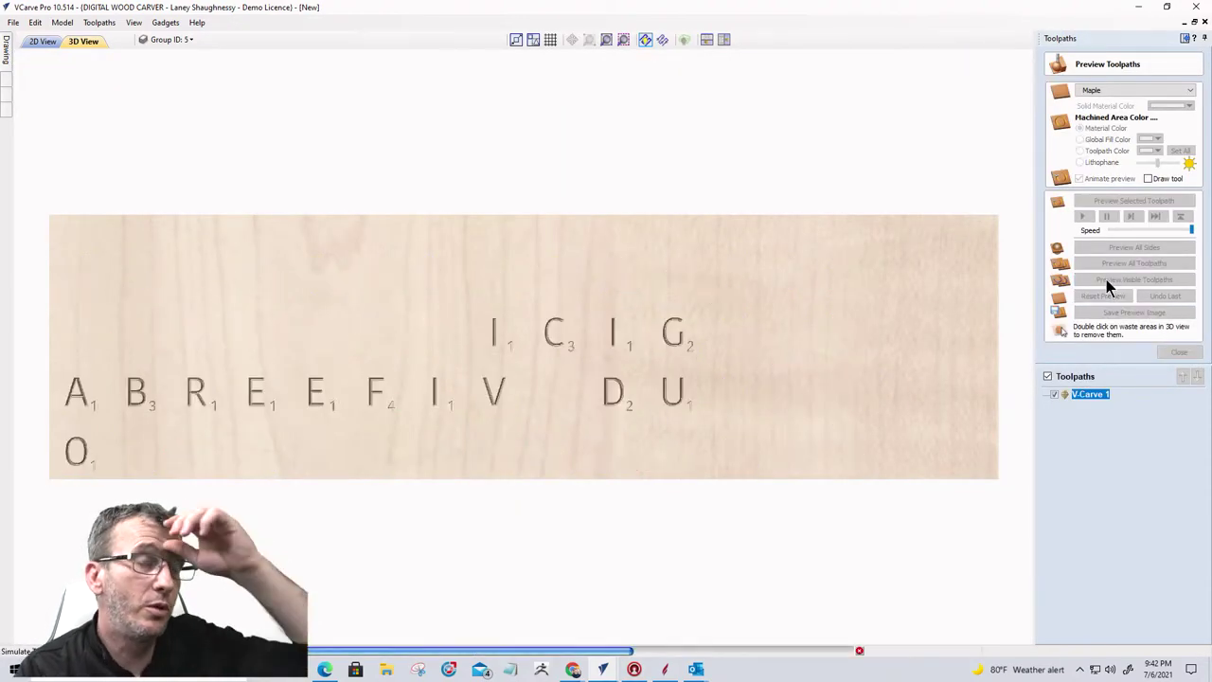
pyautogui.scroll(3, 853, 295)
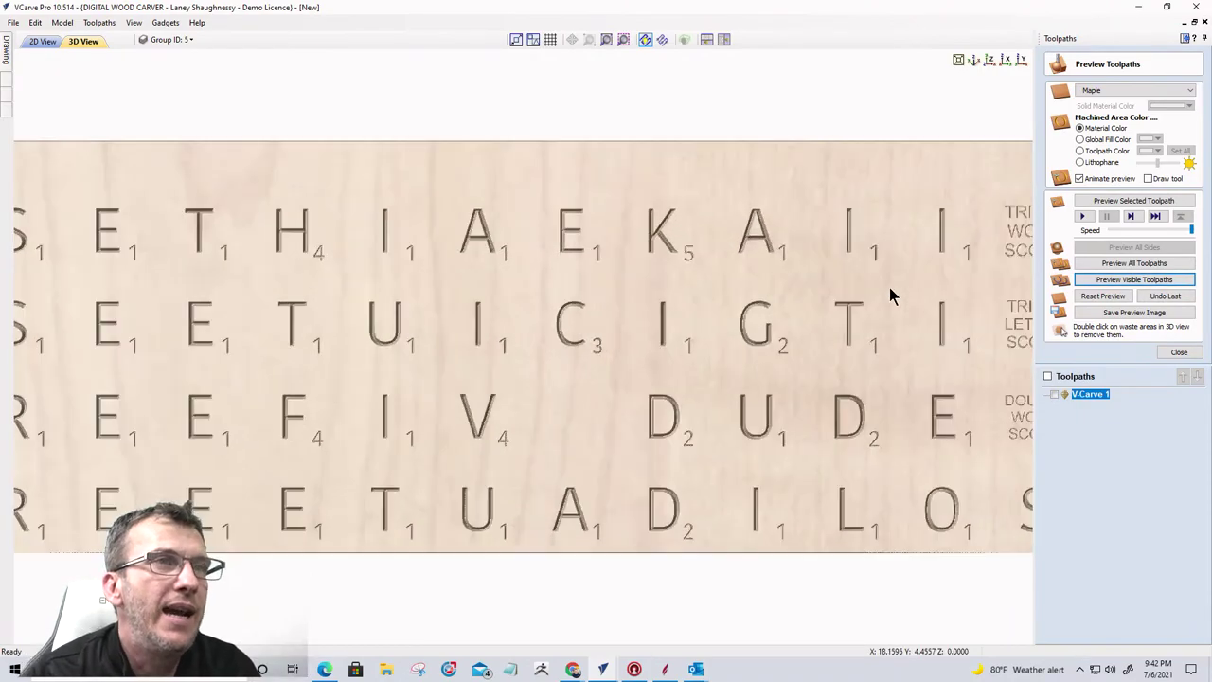
pyautogui.scroll(5, 888, 298)
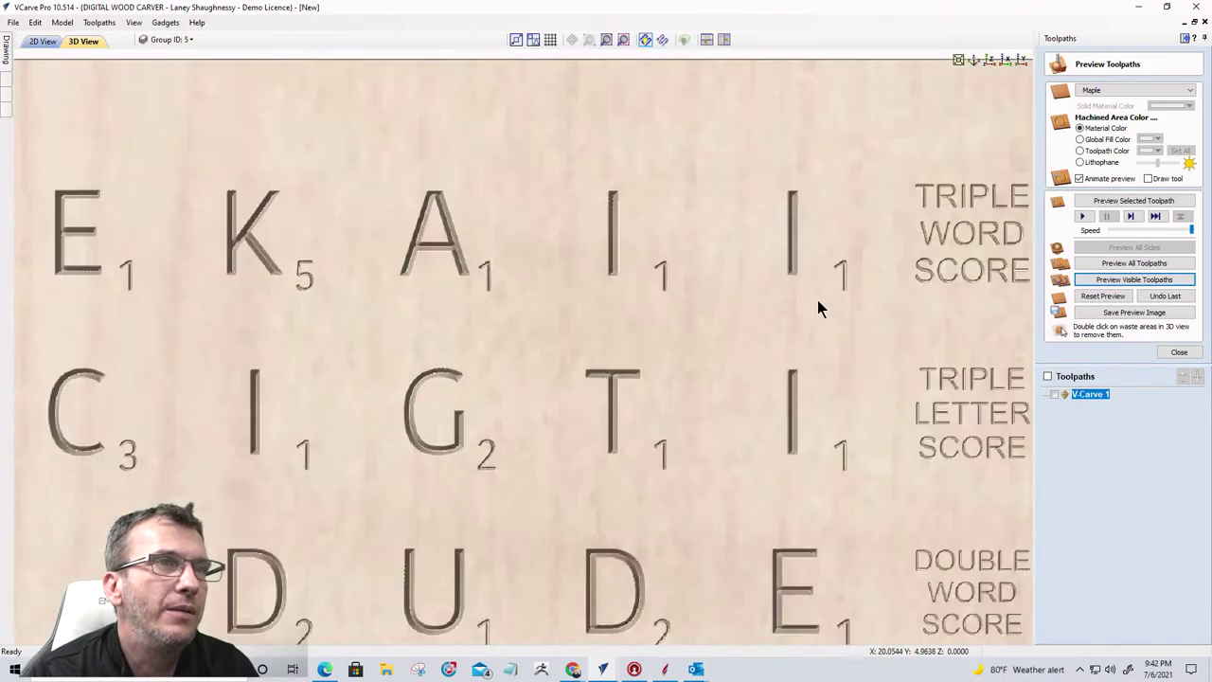
pyautogui.scroll(4, 591, 366)
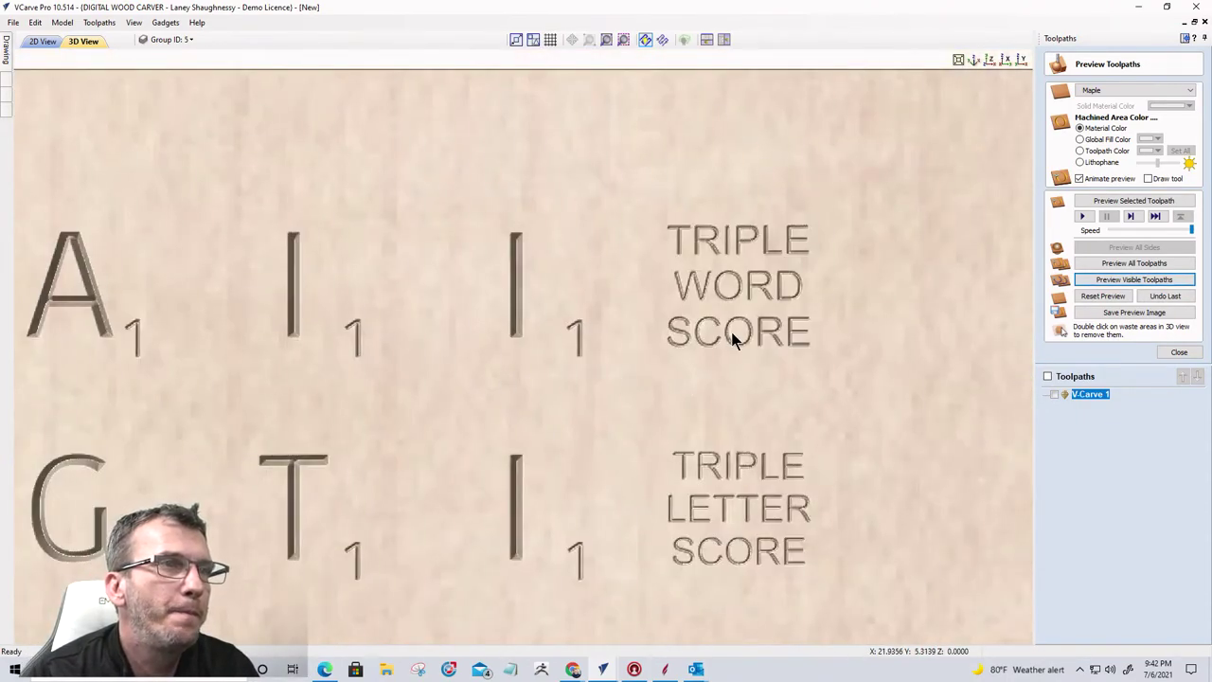
pyautogui.scroll(2, 730, 328)
pyautogui.moveTo(754, 366); pyautogui.dragTo(758, 353)
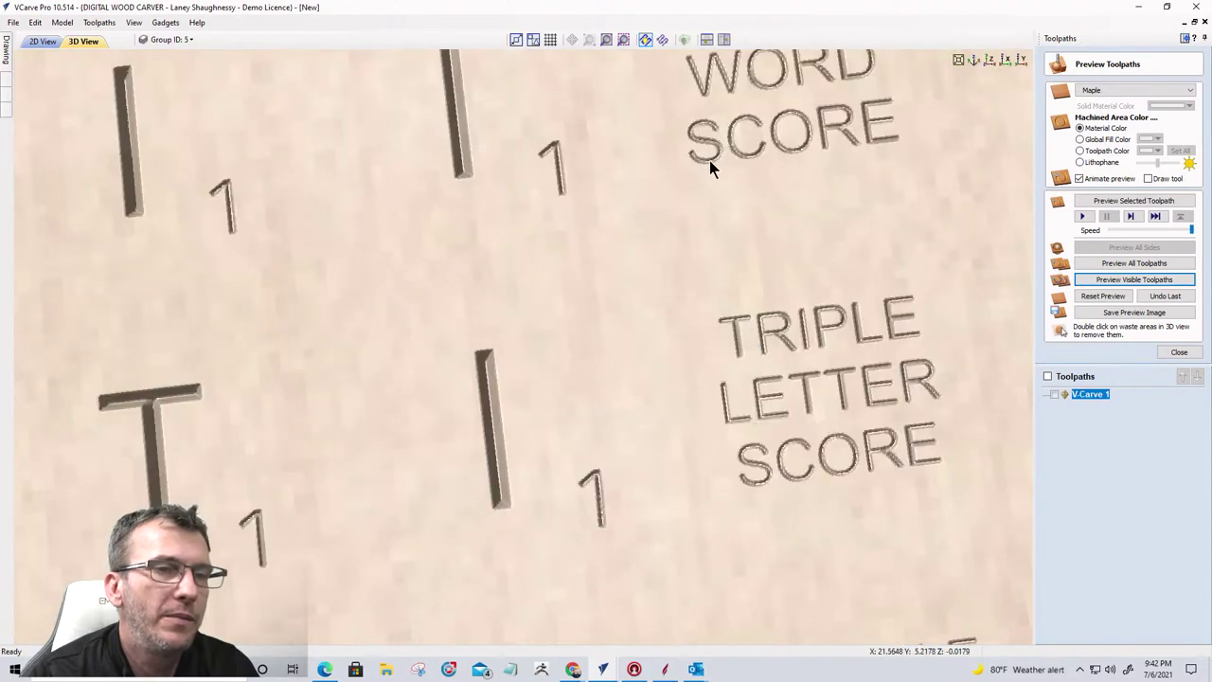
pyautogui.scroll(-5, 820, 293)
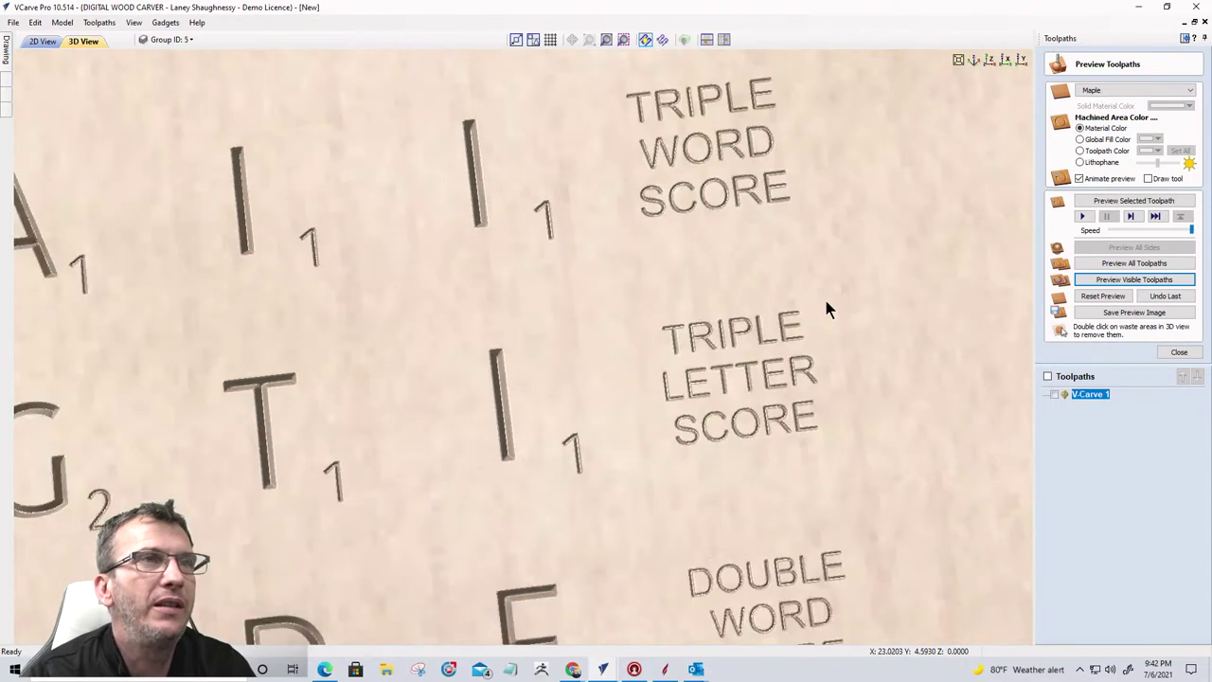
pyautogui.scroll(3, 533, 398)
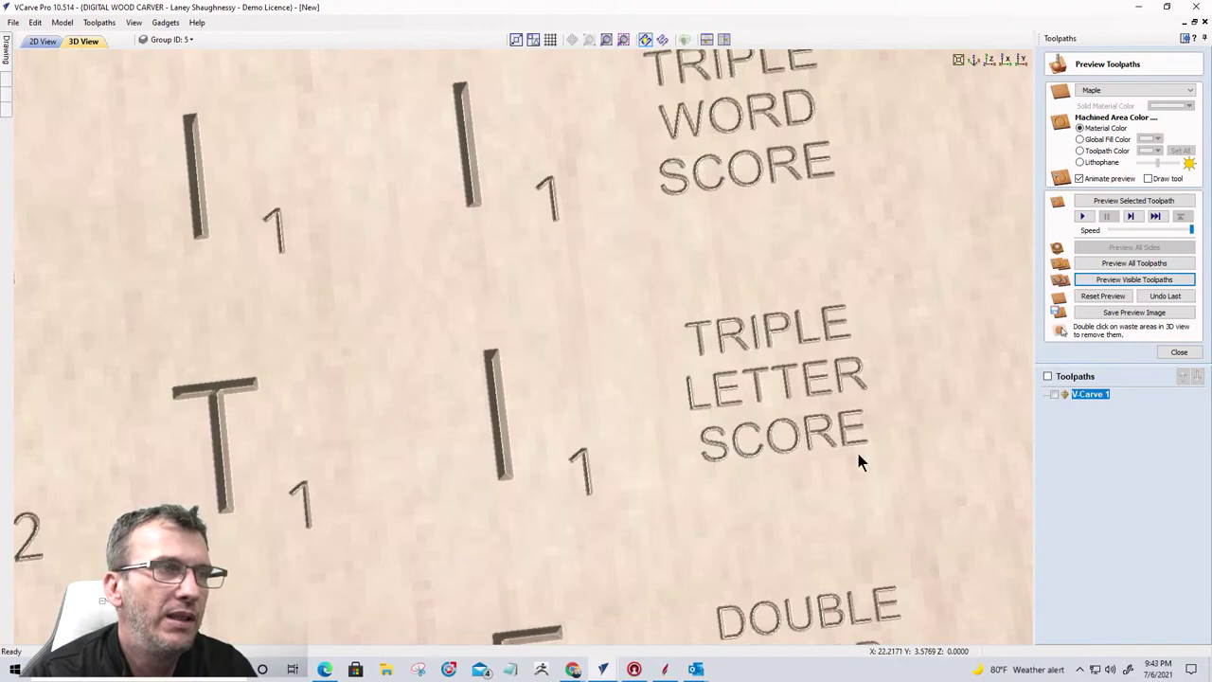
pyautogui.doubleClick(1089, 397)
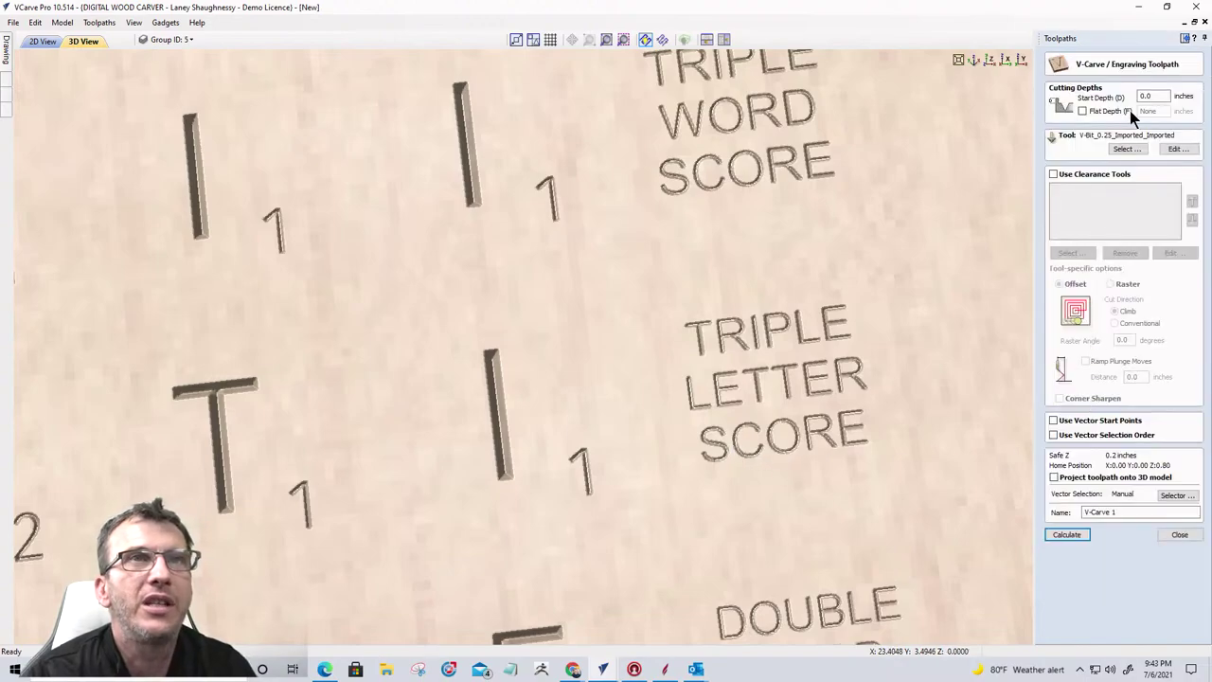
# Step: Recalculate V-Carve 1 with a 0.01 inch start depth, preview it, then return to 2D view
pyautogui.write('1')
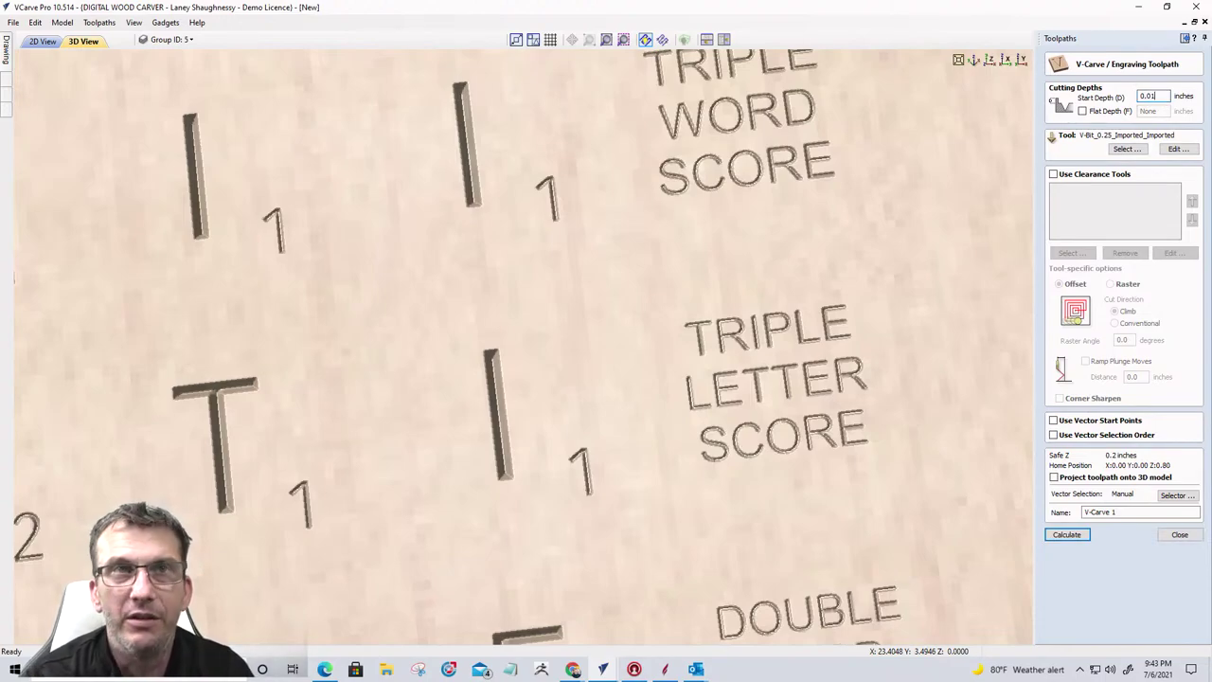
pyautogui.click(1067, 535)
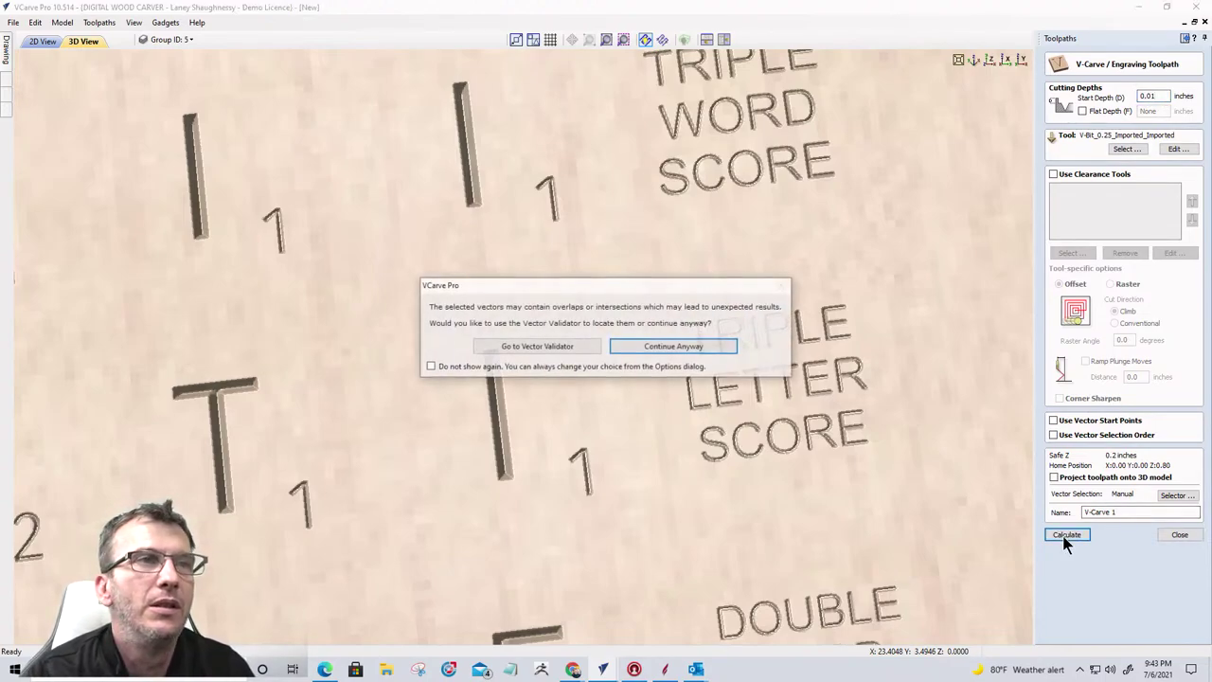
pyautogui.click(653, 347)
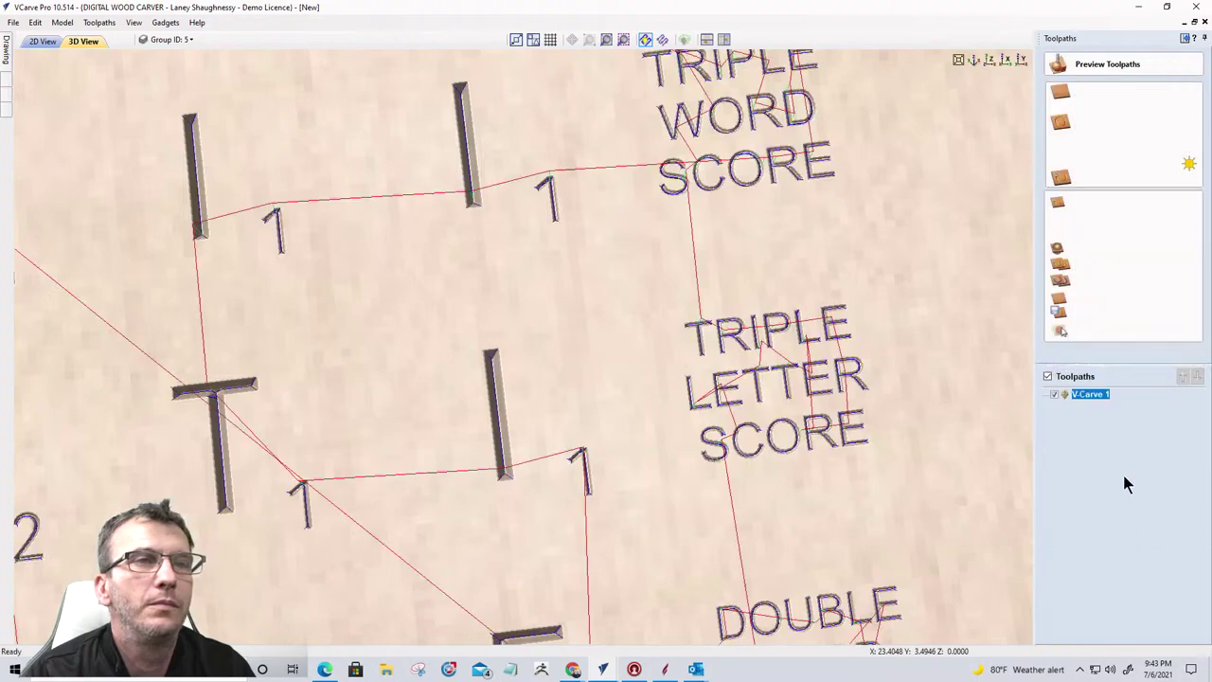
pyautogui.click(1117, 201)
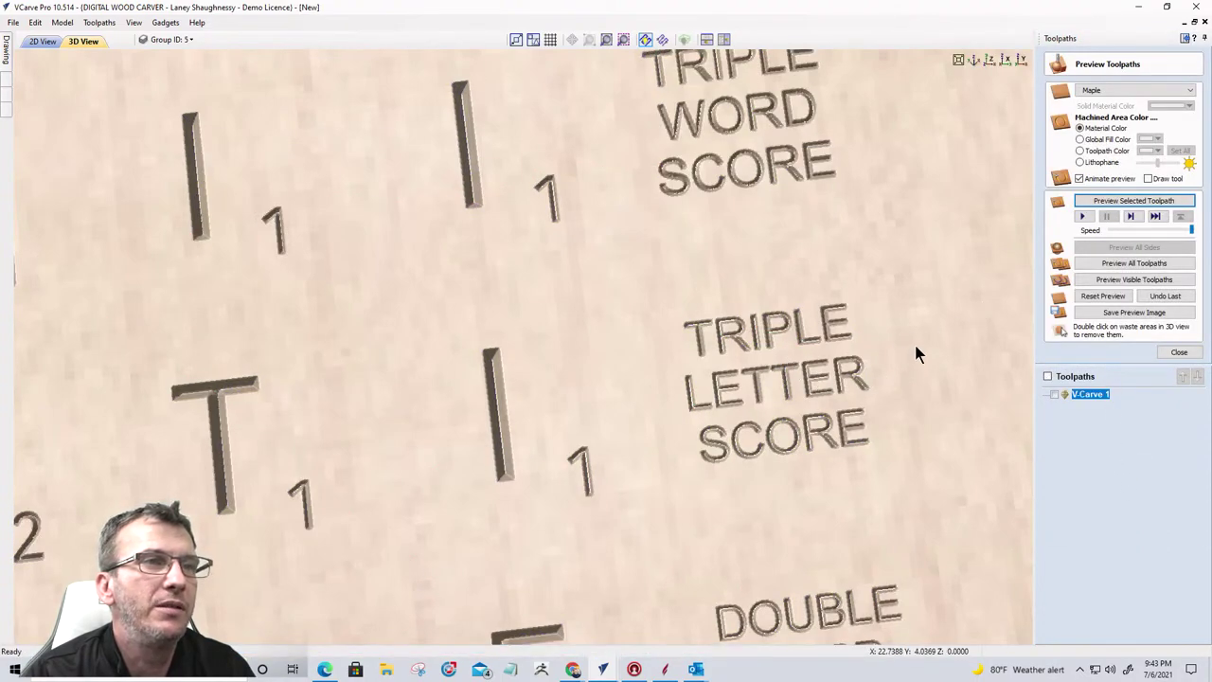
pyautogui.scroll(-3, 916, 354)
pyautogui.moveTo(916, 354); pyautogui.dragTo(38, 55)
pyautogui.click(43, 44)
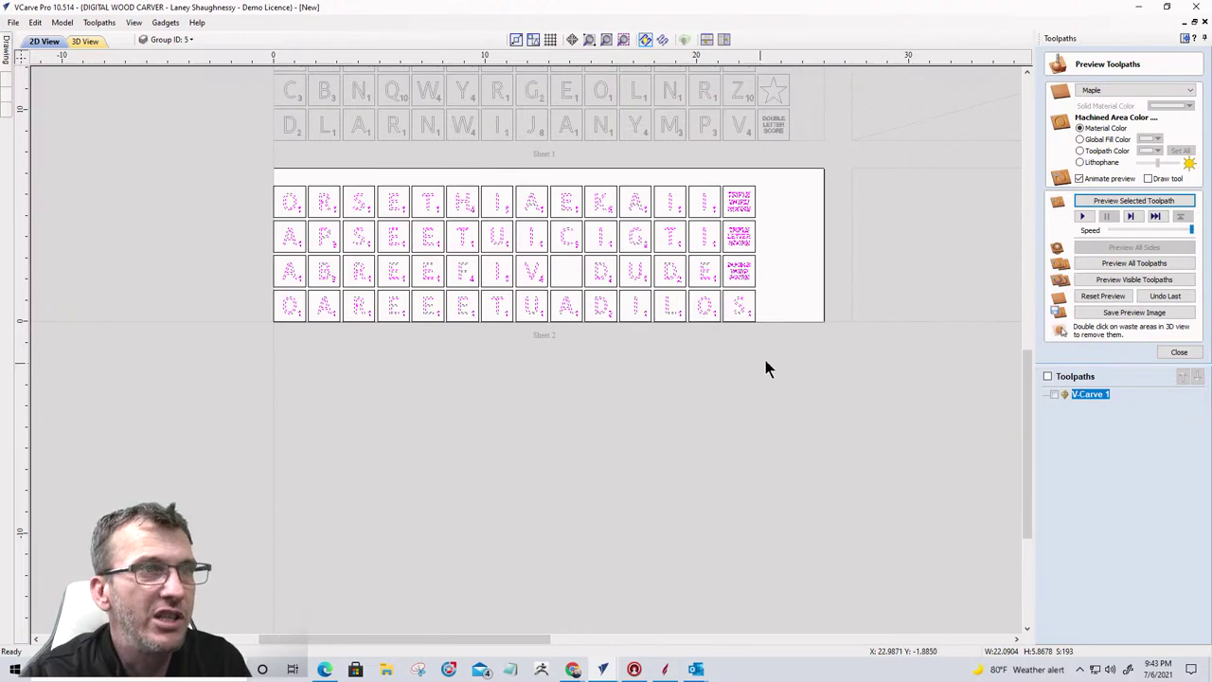
# Step: Select every Sheet 2 letter tile row by row and close the toolpath preview
pyautogui.click(740, 363)
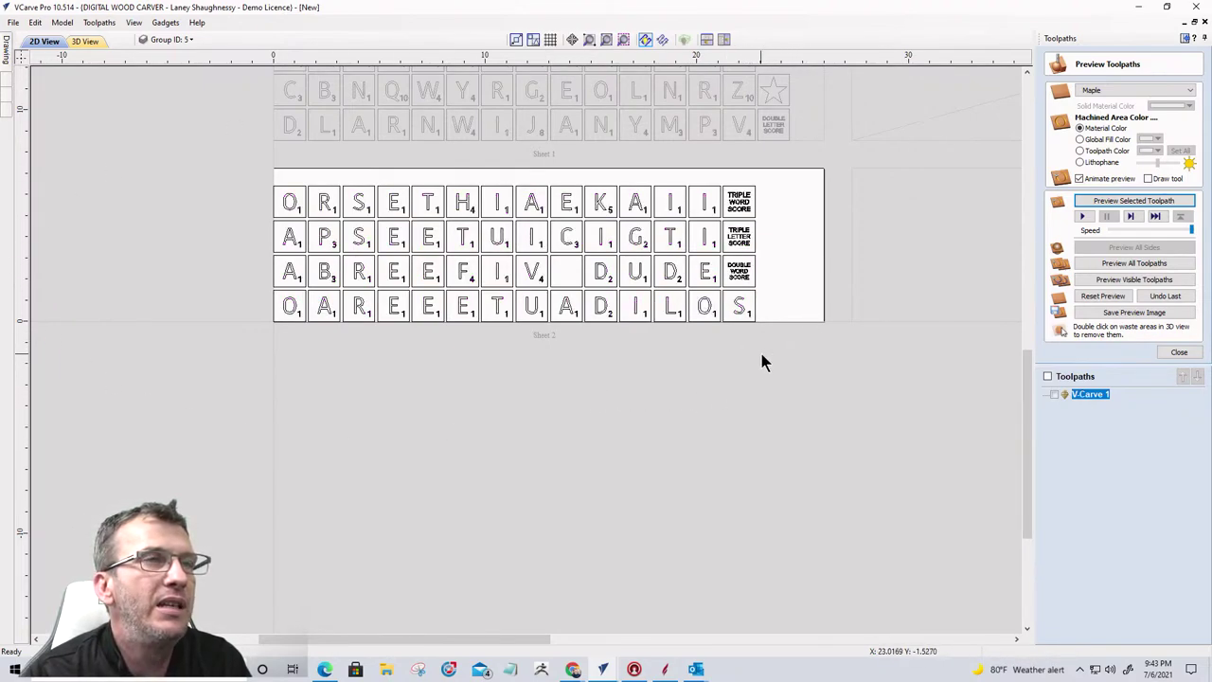
pyautogui.moveTo(729, 322); pyautogui.dragTo(267, 319)
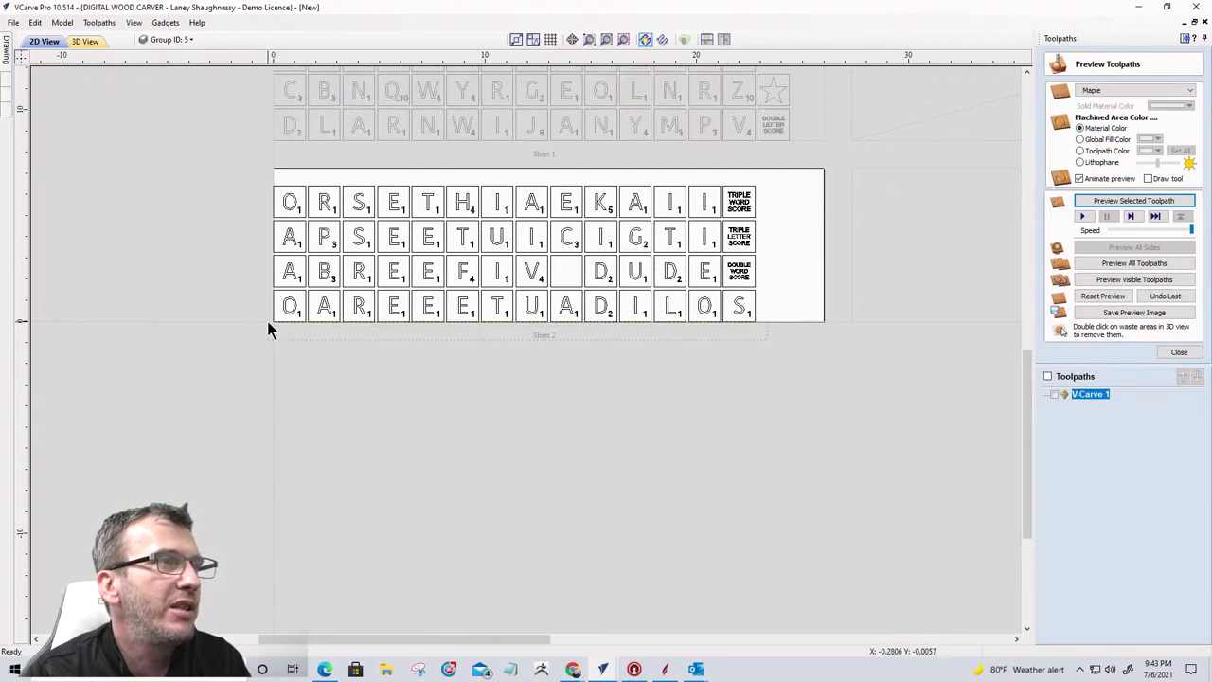
pyautogui.moveTo(747, 358); pyautogui.dragTo(276, 325)
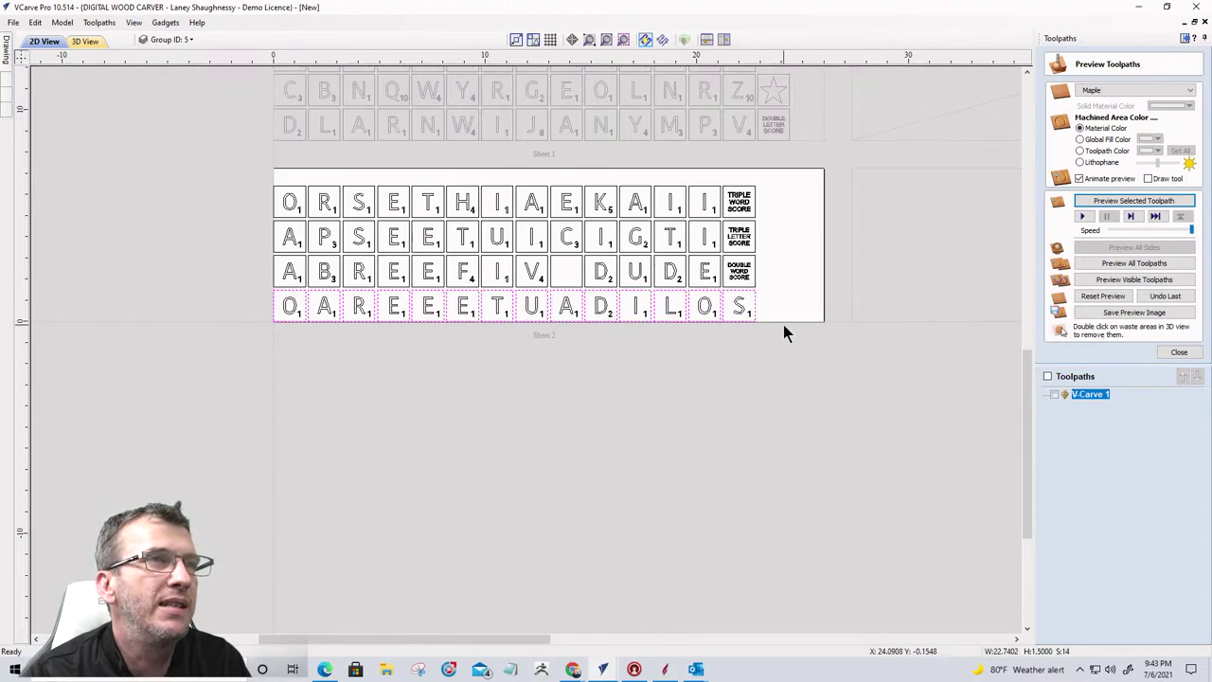
pyautogui.moveTo(765, 287); pyautogui.dragTo(281, 194)
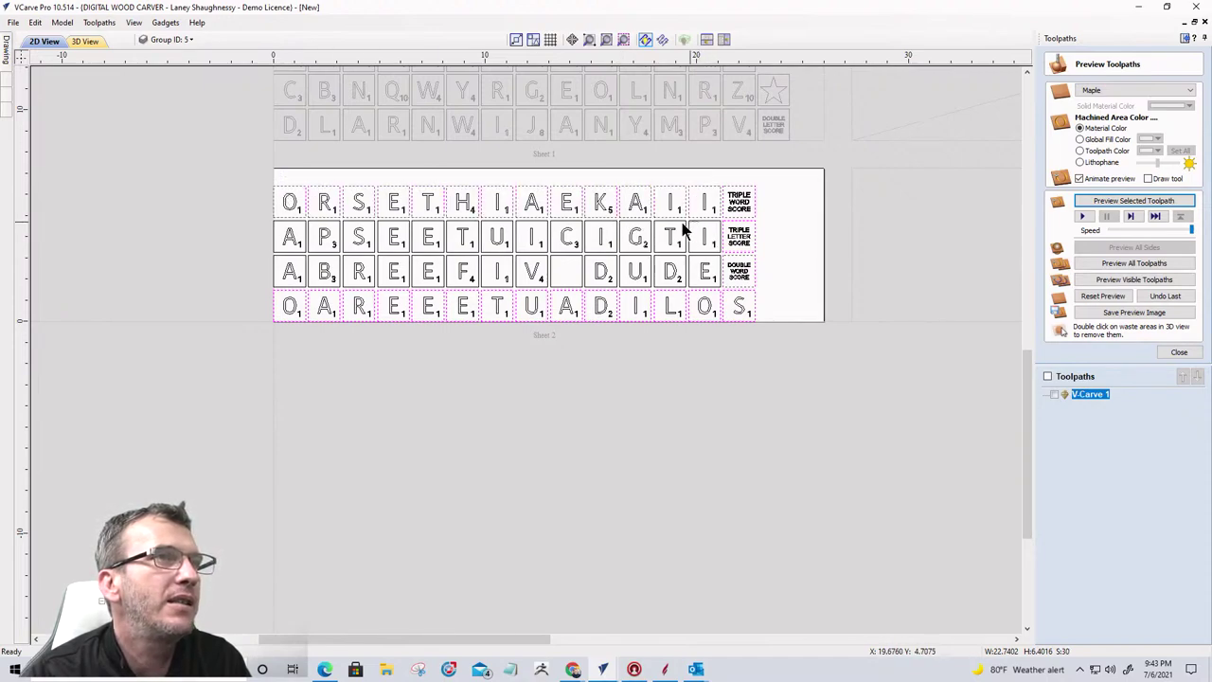
pyautogui.keyDown('shift'); pyautogui.click(273, 235); pyautogui.keyUp('shift')
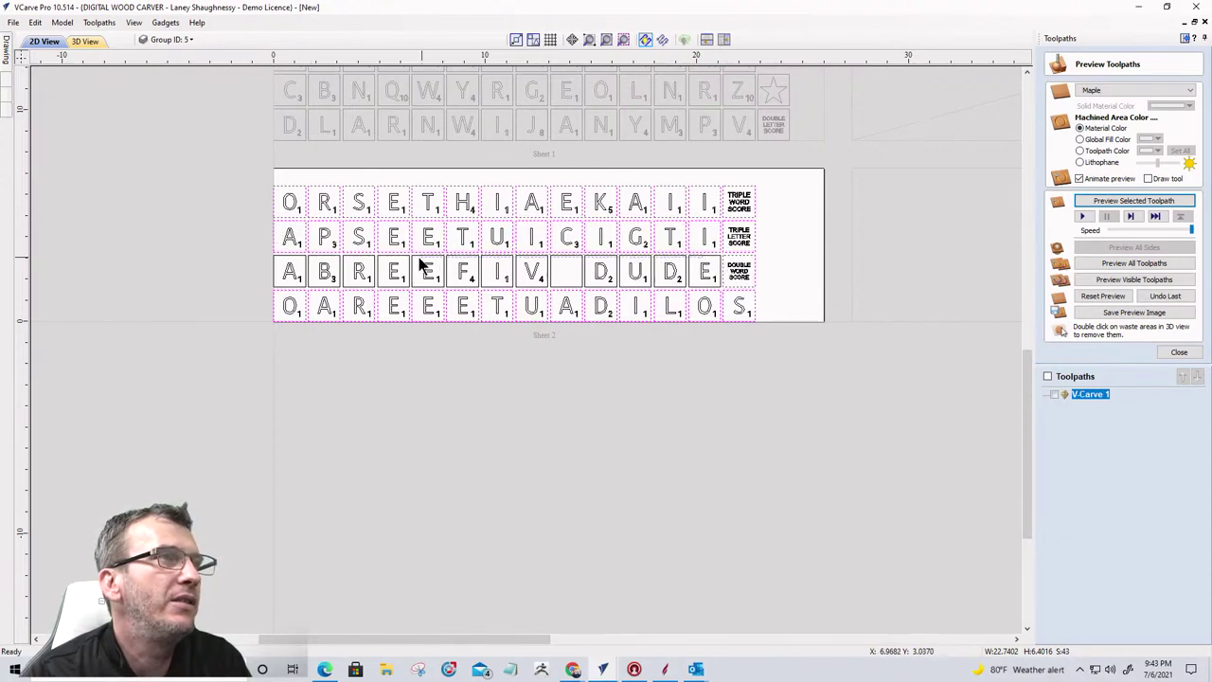
pyautogui.keyDown('shift'); pyautogui.click(282, 270); pyautogui.keyUp('shift')
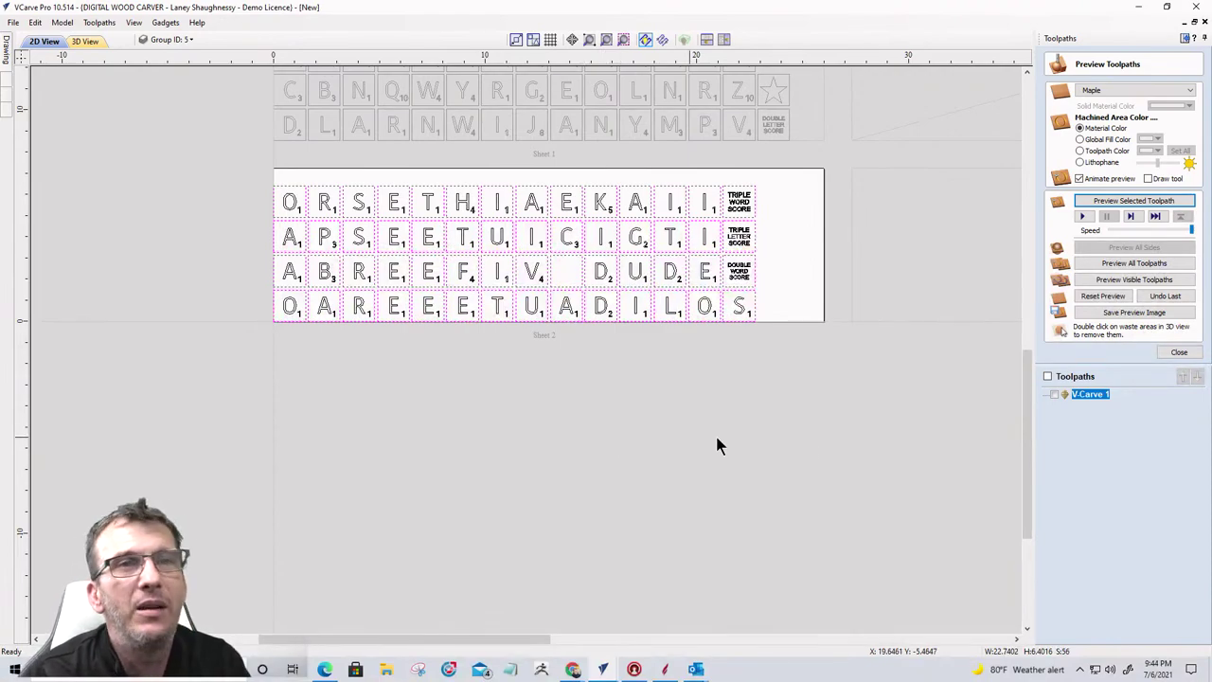
pyautogui.click(1180, 352)
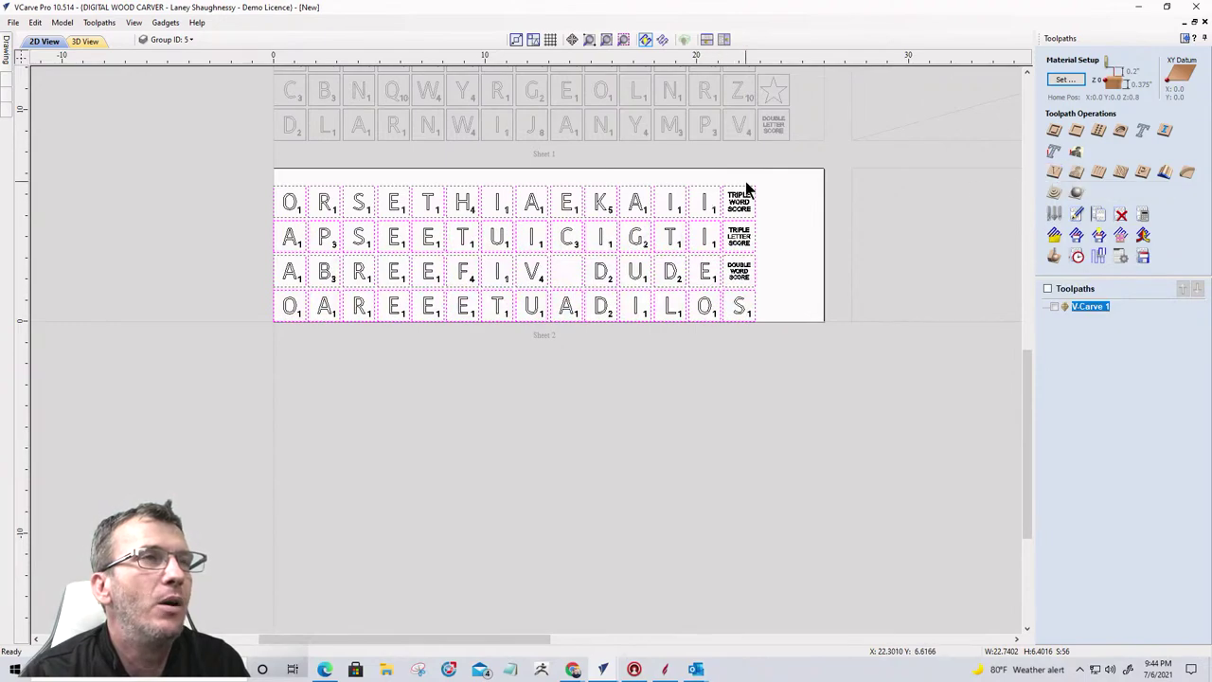
pyautogui.click(739, 306)
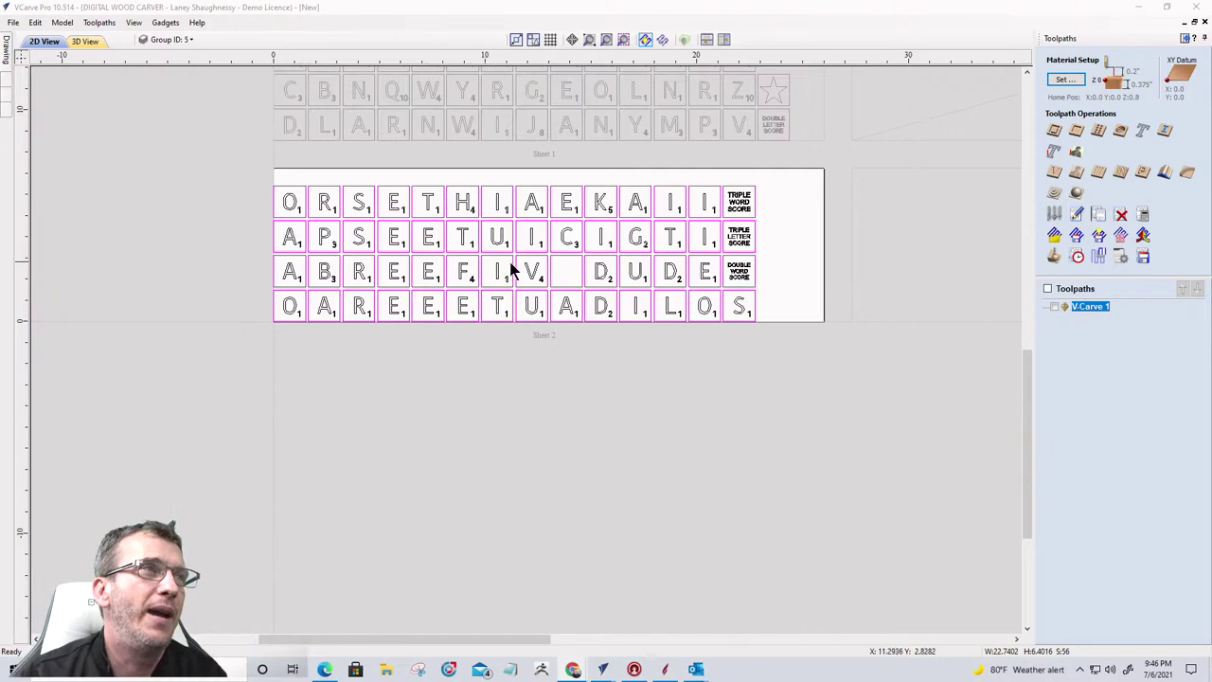
# Step: Draw 0.25-inch circles at the top-left and bottom-right corners of the Sheet 2 layout
pyautogui.scroll(-2, 401, 342)
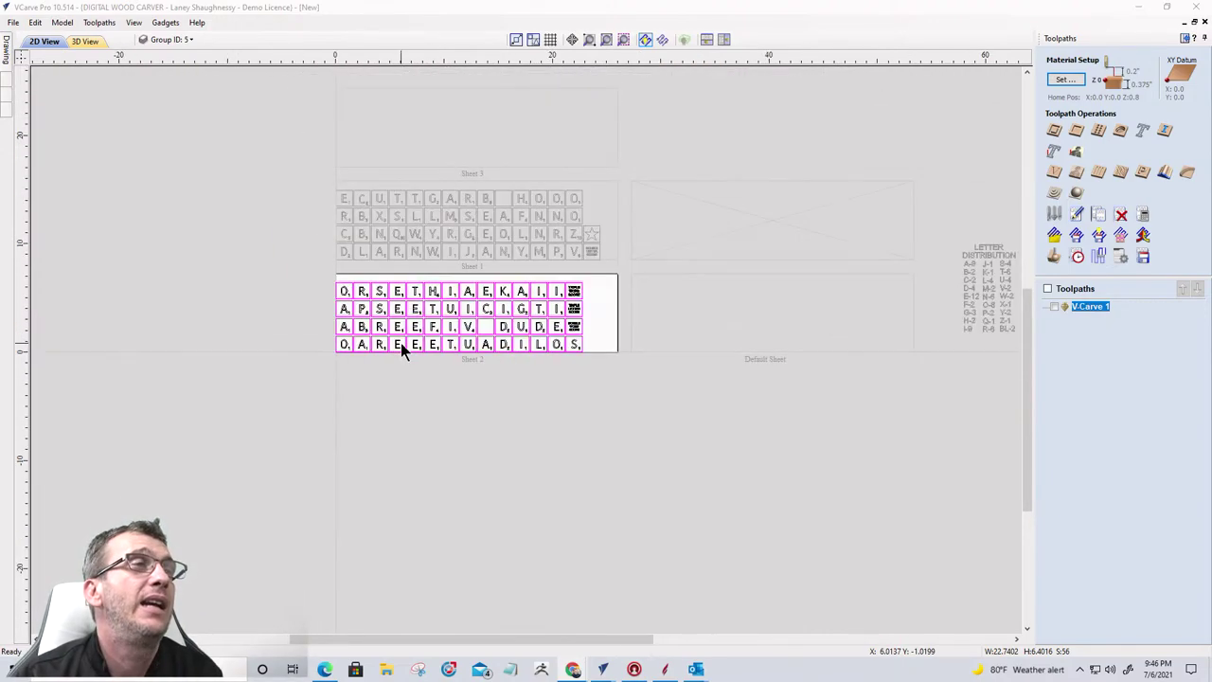
pyautogui.scroll(2, 284, 286)
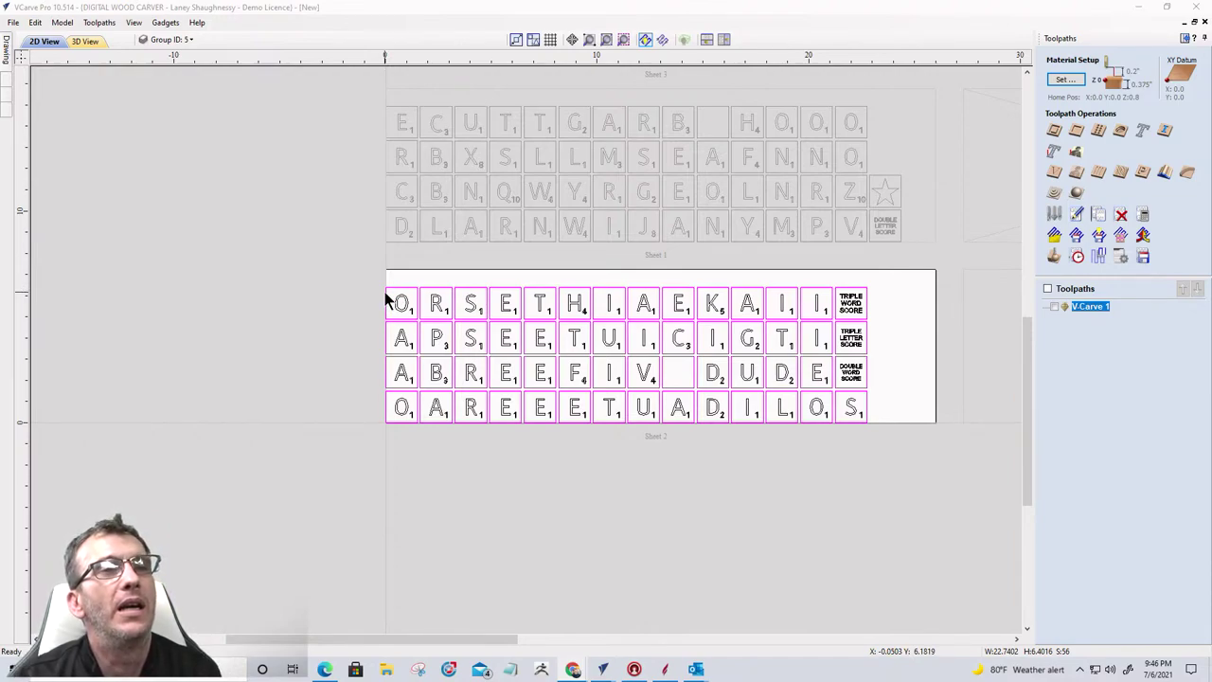
pyautogui.click(8, 52)
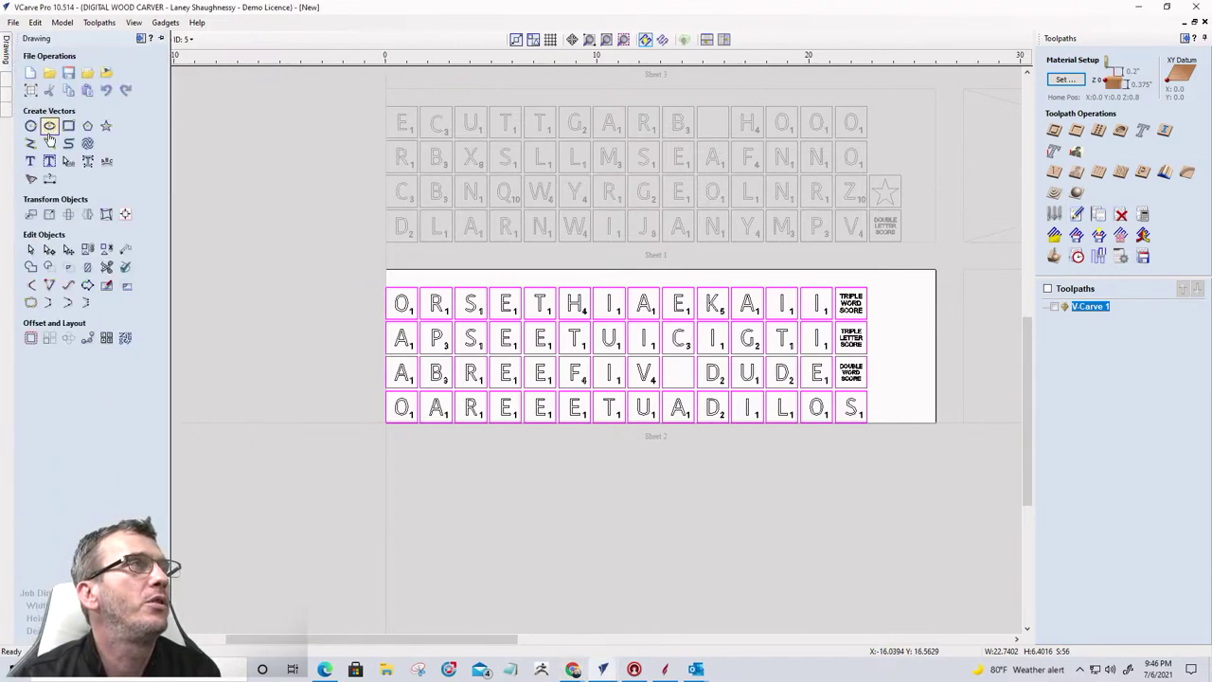
pyautogui.click(30, 125)
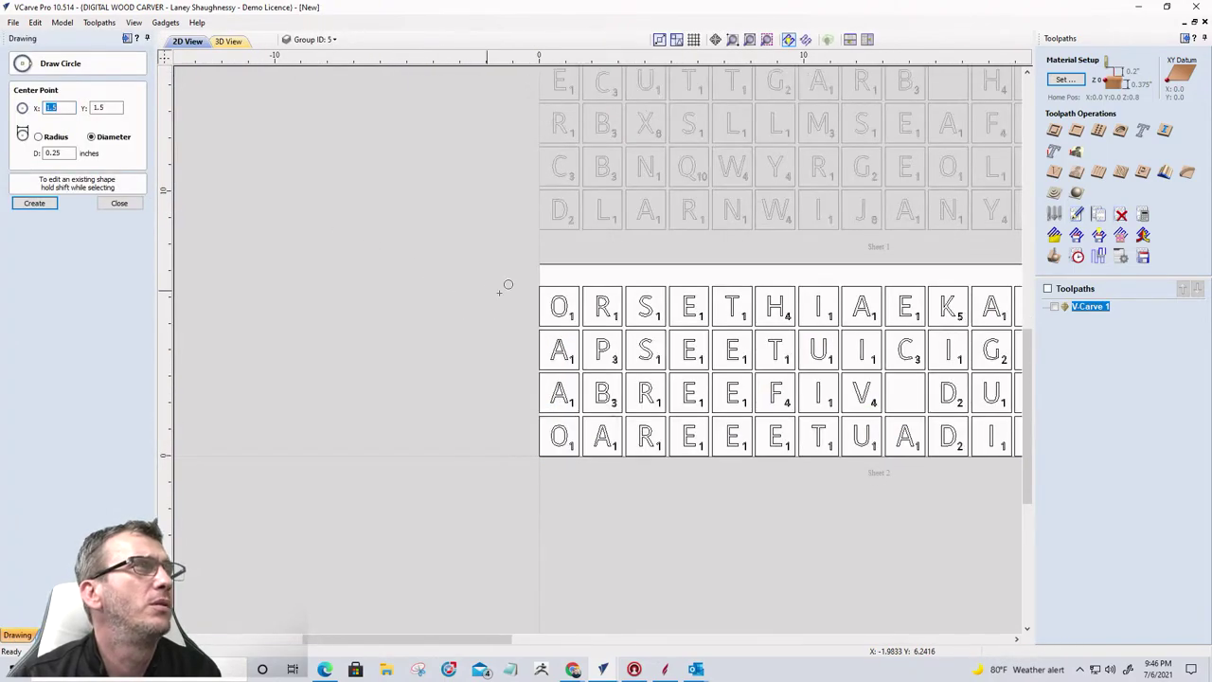
pyautogui.scroll(3, 508, 285)
pyautogui.click(427, 216)
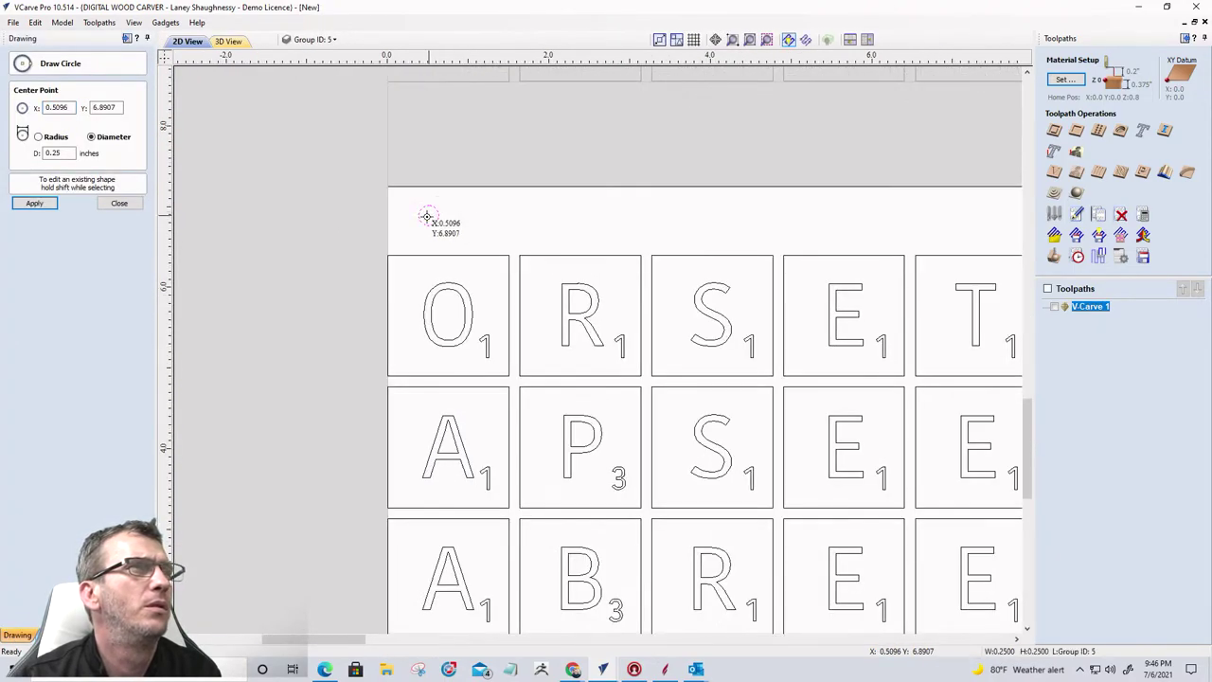
pyautogui.scroll(-3, 292, 220)
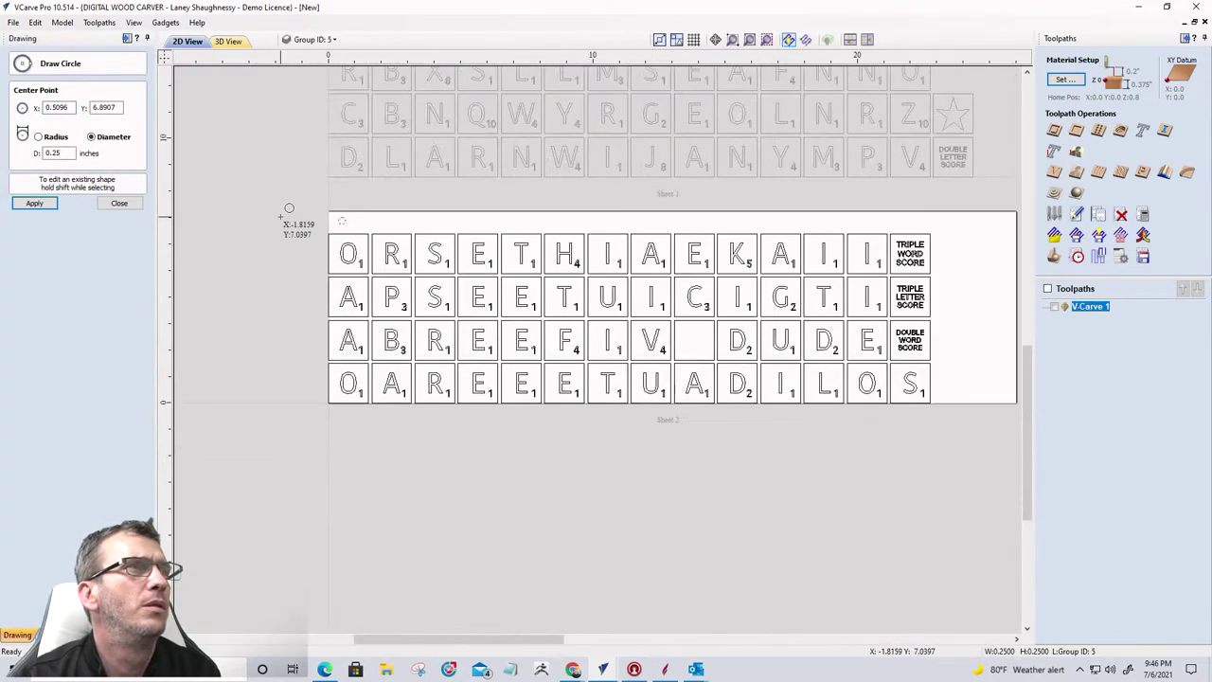
pyautogui.click(991, 387)
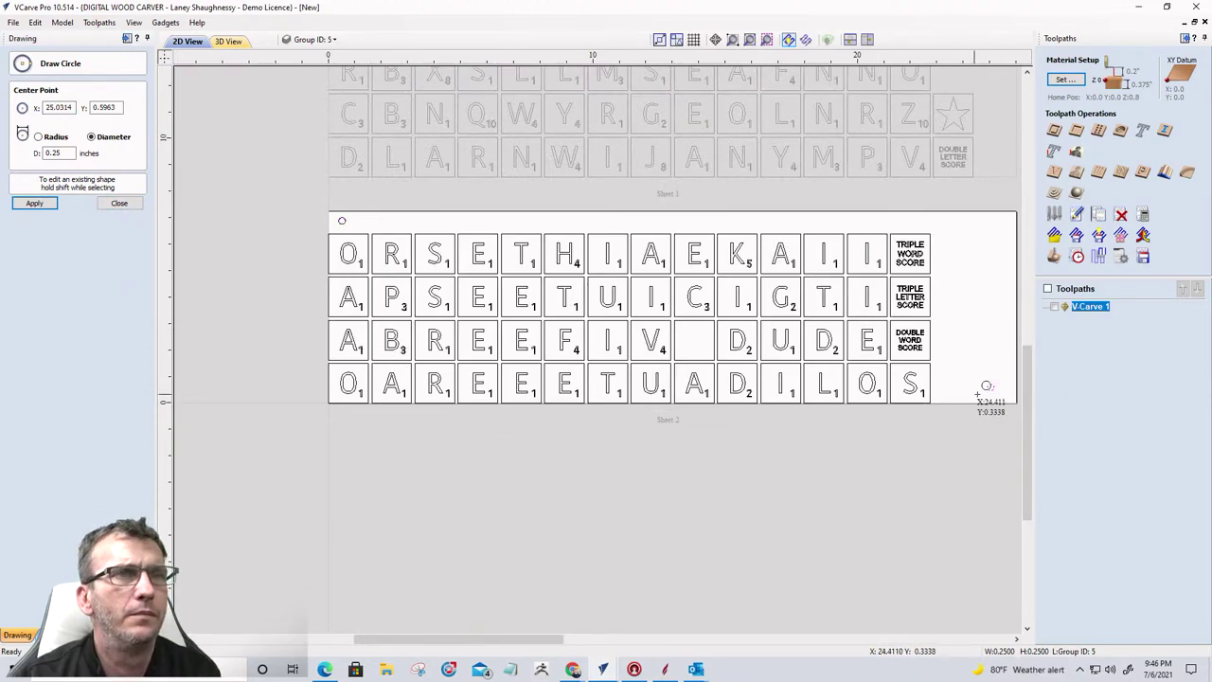
pyautogui.scroll(3, 987, 386)
pyautogui.scroll(-5, 977, 382)
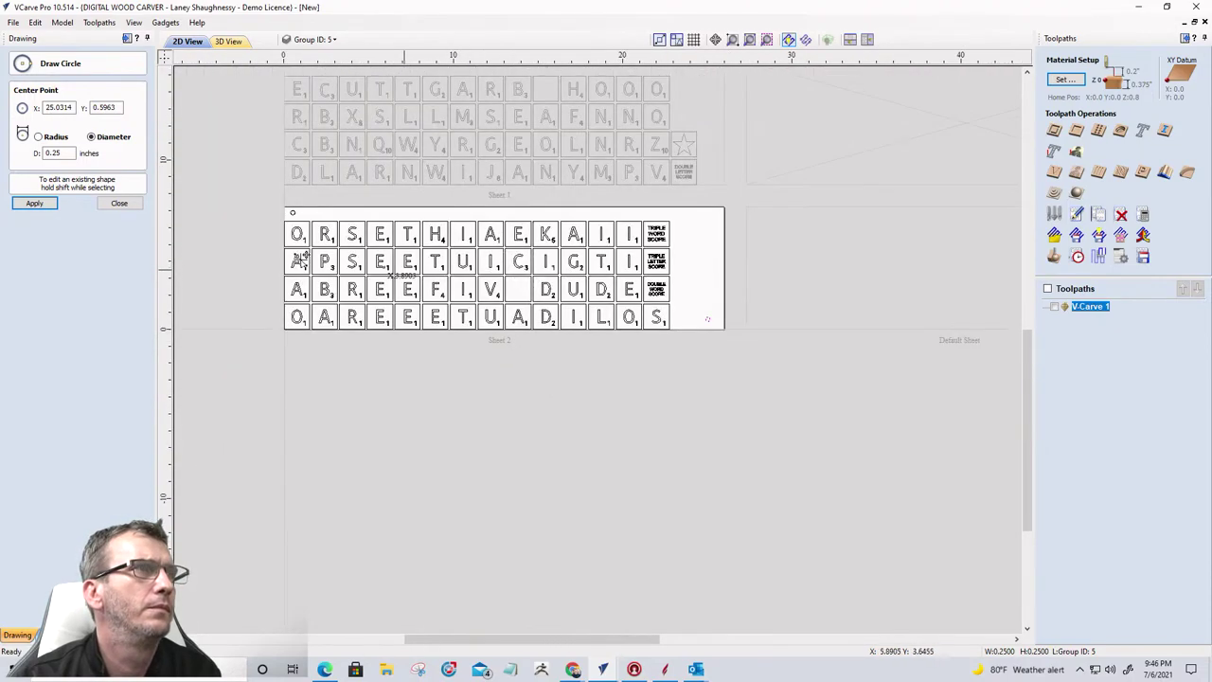
pyautogui.click(116, 205)
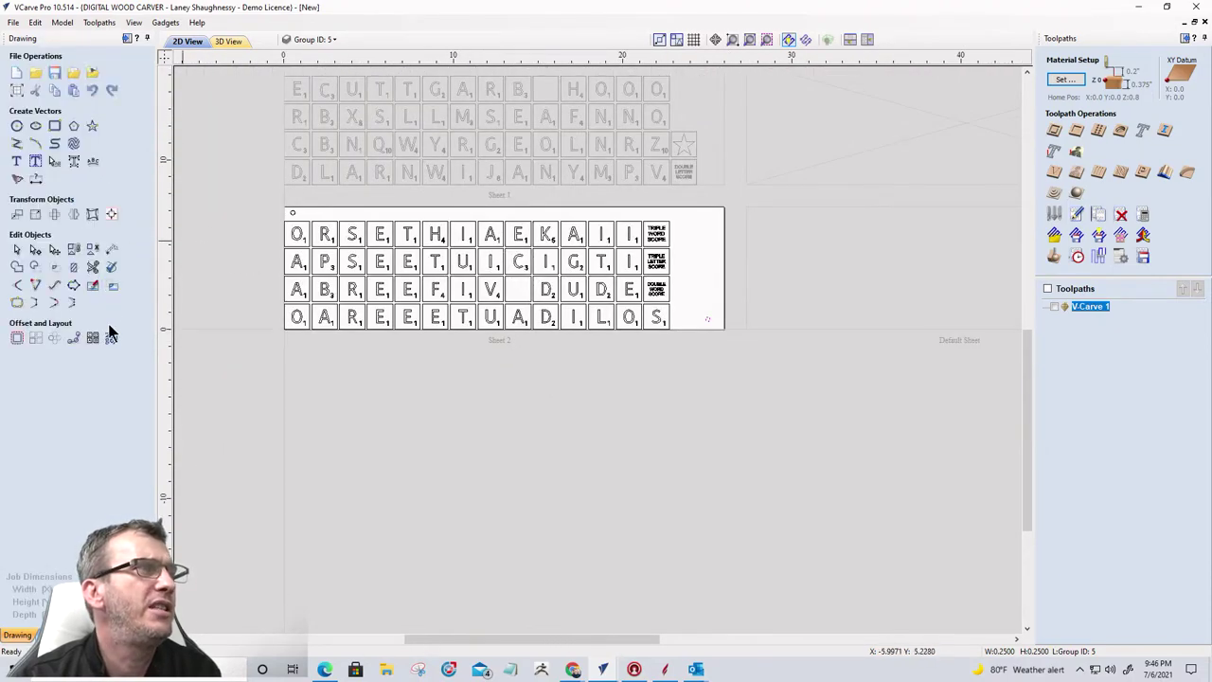
# Step: Copy Sheet 2's two alignment circles from the Nest Parts view
pyautogui.click(110, 336)
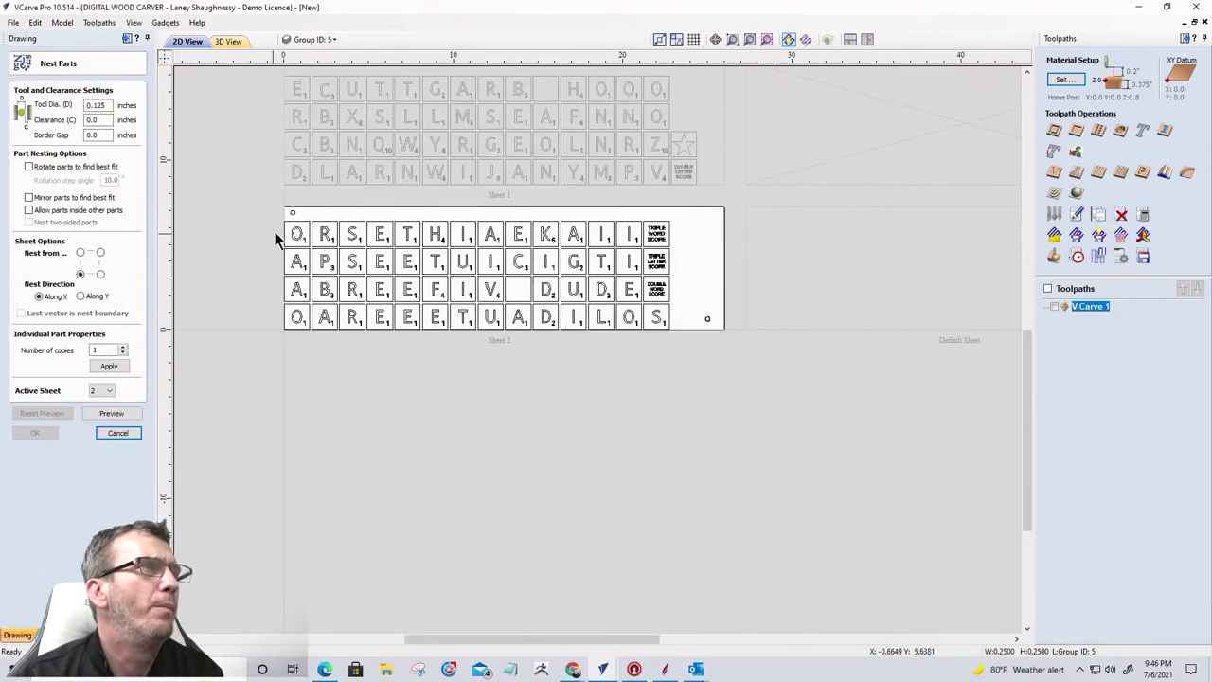
pyautogui.scroll(5, 299, 218)
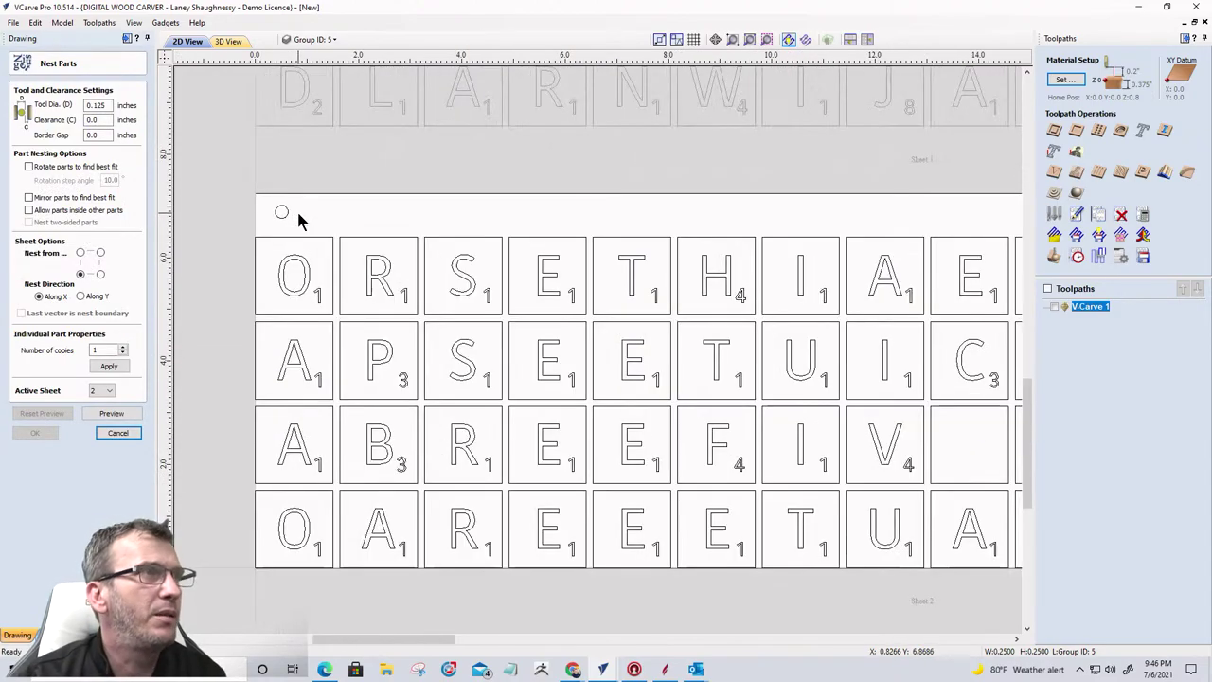
pyautogui.scroll(-4, 284, 213)
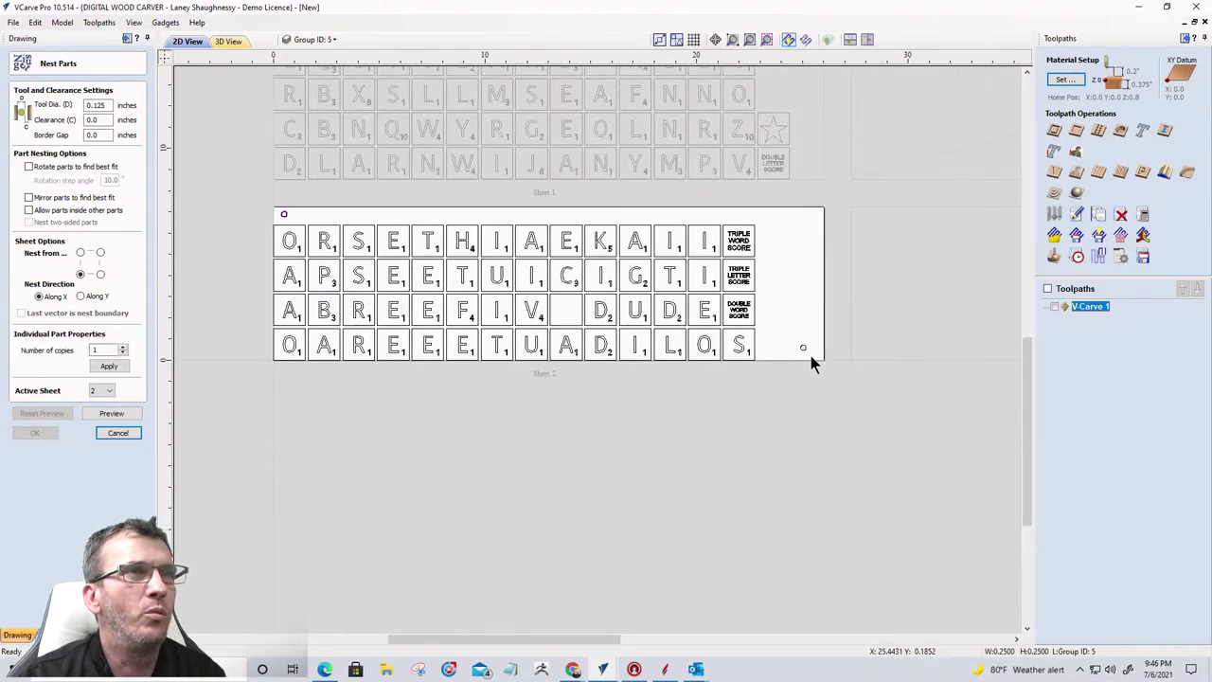
pyautogui.scroll(4, 808, 352)
pyautogui.scroll(-6, 794, 345)
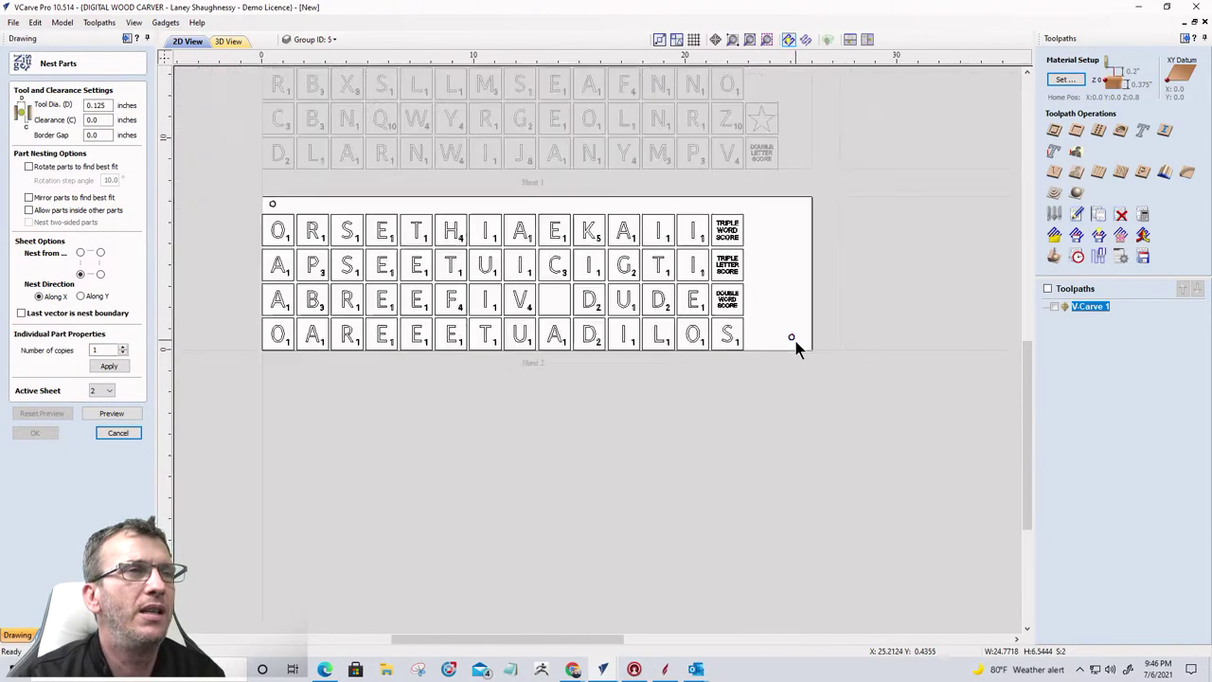
pyautogui.rightClick(794, 343)
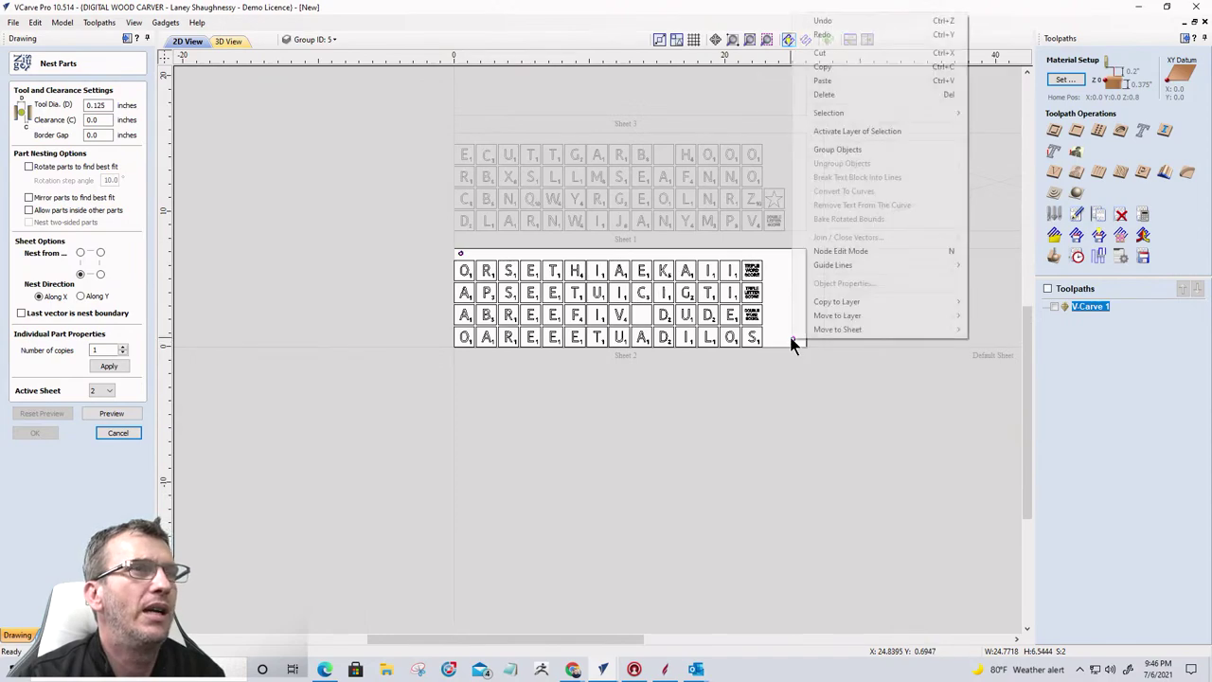
pyautogui.moveTo(820, 310)
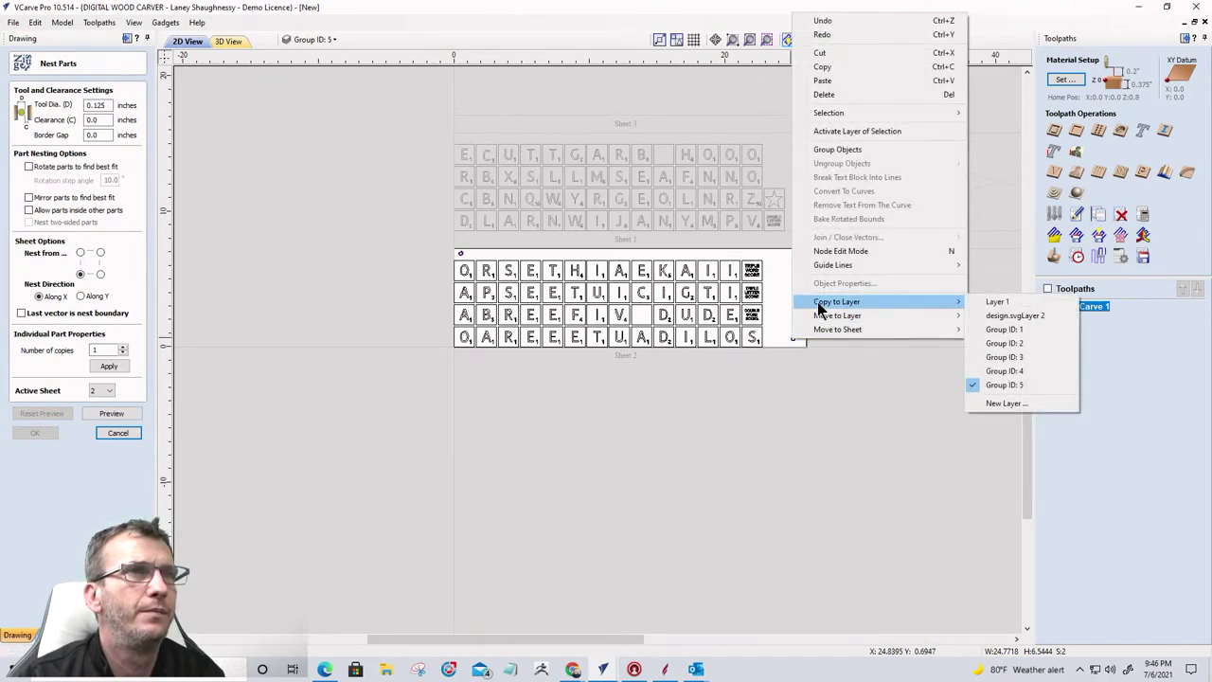
pyautogui.click(820, 68)
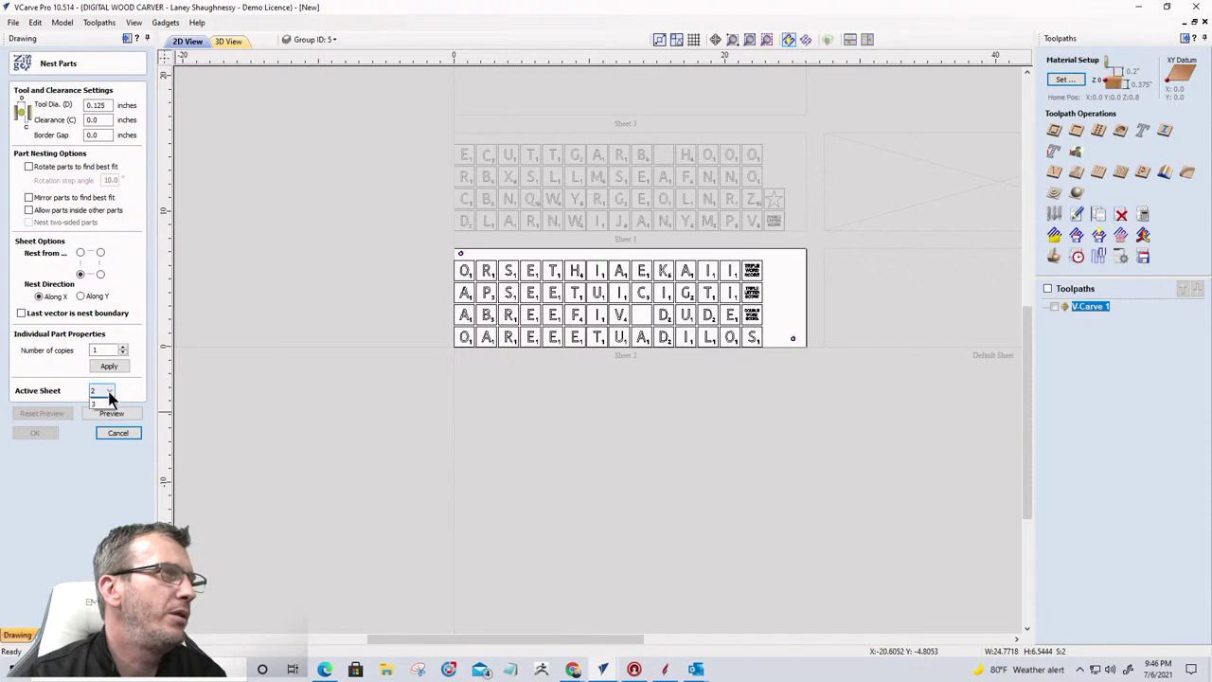
# Step: Make Sheet 1 the active sheet and paste the alignment circles onto it
pyautogui.click(104, 391)
pyautogui.click(102, 414)
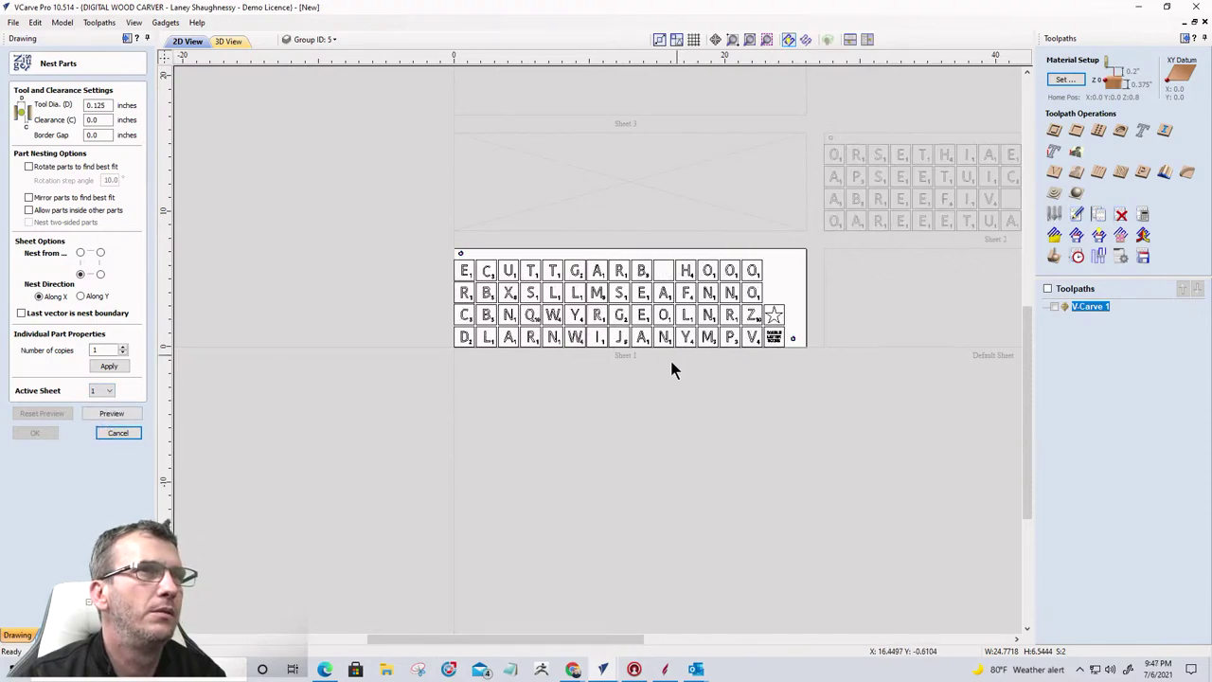
pyautogui.click(601, 388)
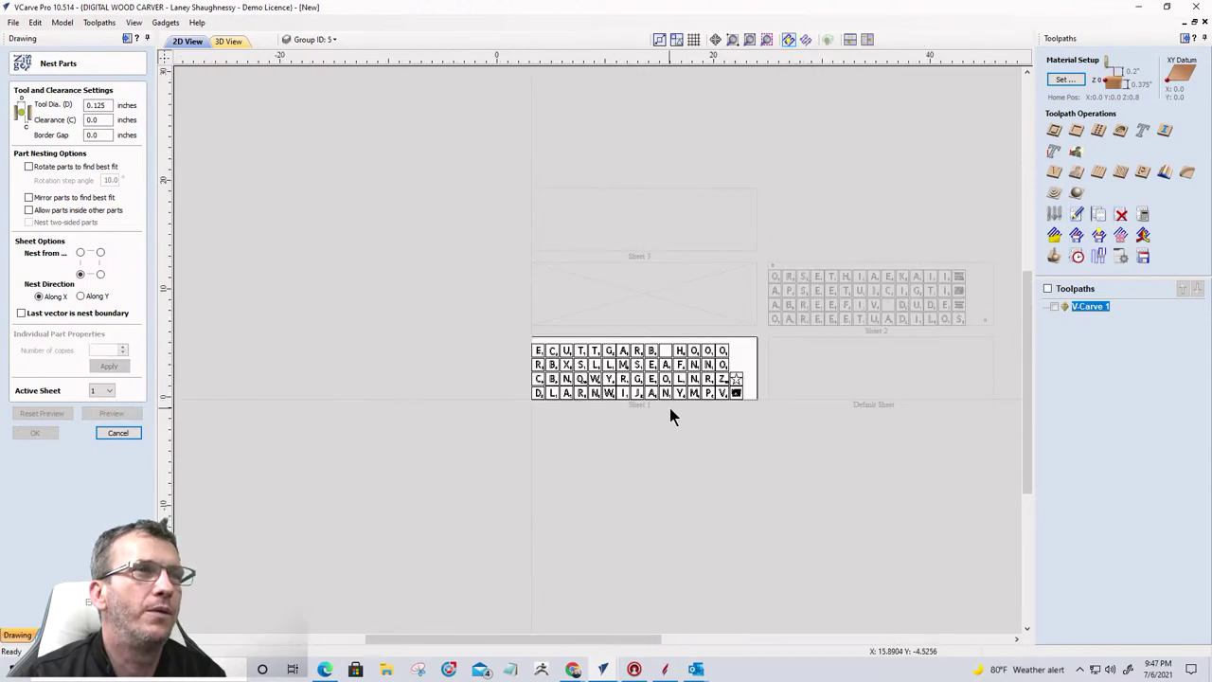
pyautogui.scroll(2, 670, 409)
pyautogui.rightClick(435, 273)
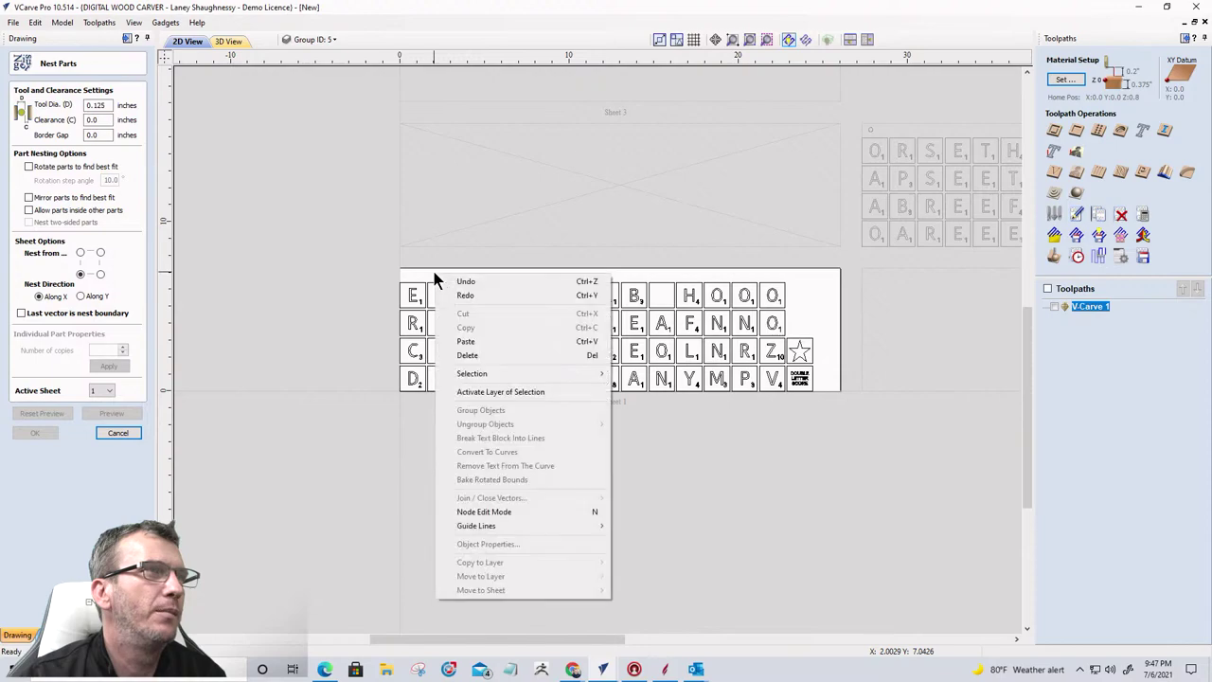
pyautogui.click(465, 343)
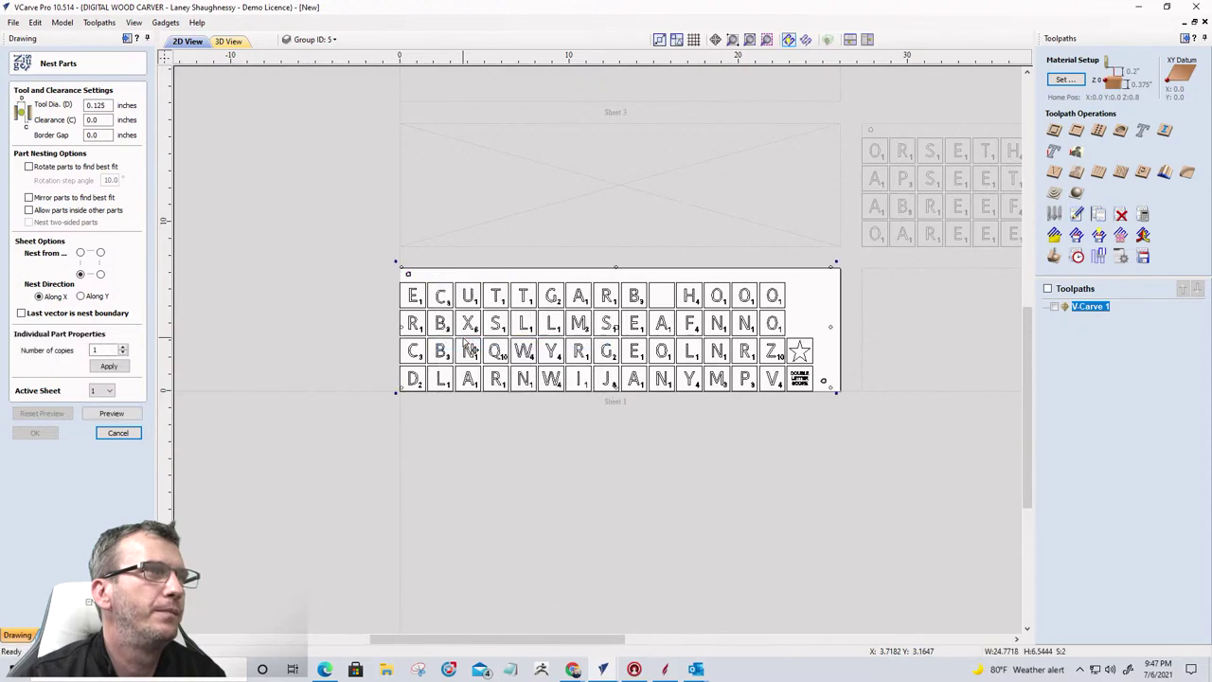
pyautogui.click(323, 426)
pyautogui.scroll(-1, 742, 395)
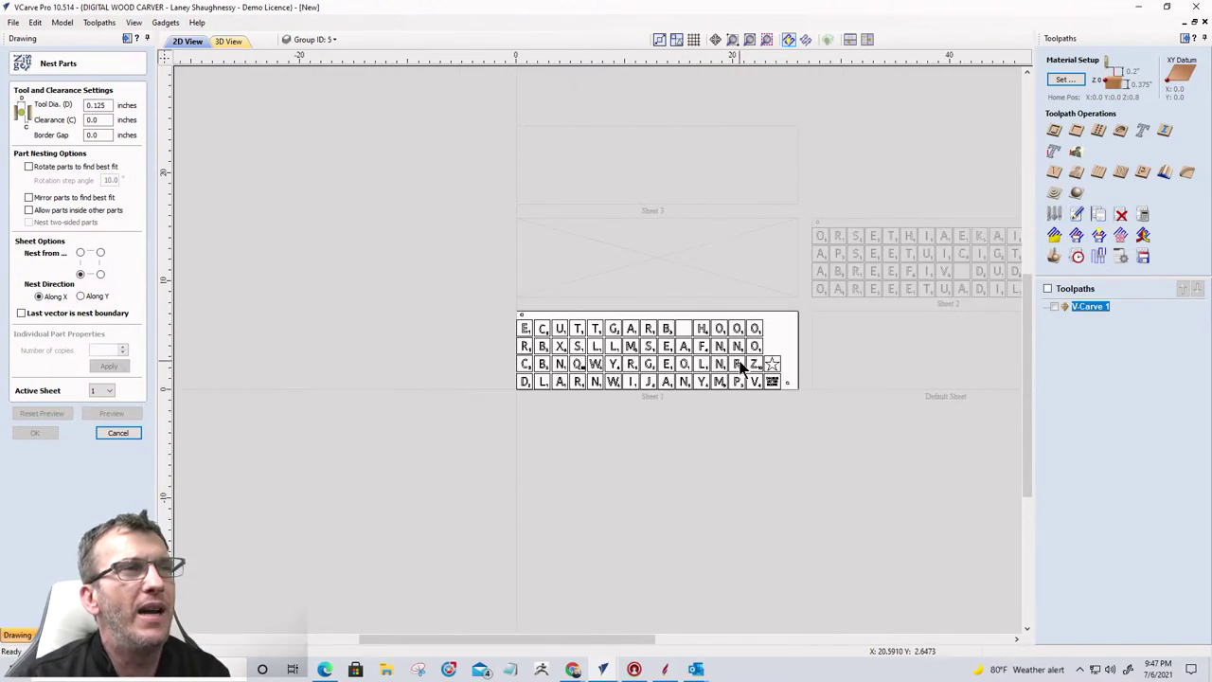
pyautogui.scroll(-1, 736, 387)
pyautogui.scroll(2, 729, 417)
pyautogui.scroll(1, 726, 429)
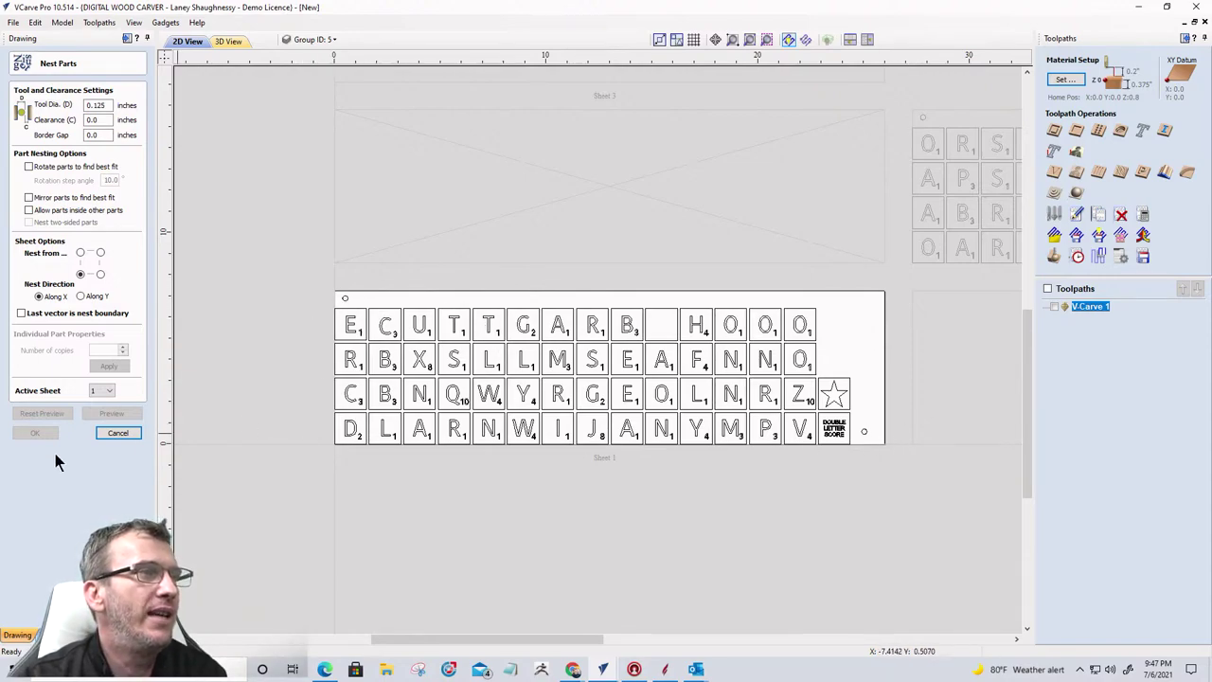
# Step: Select Sheet 1's top-left and bottom-right circles, then close the nesting settings without copying to a layer
pyautogui.click(345, 299)
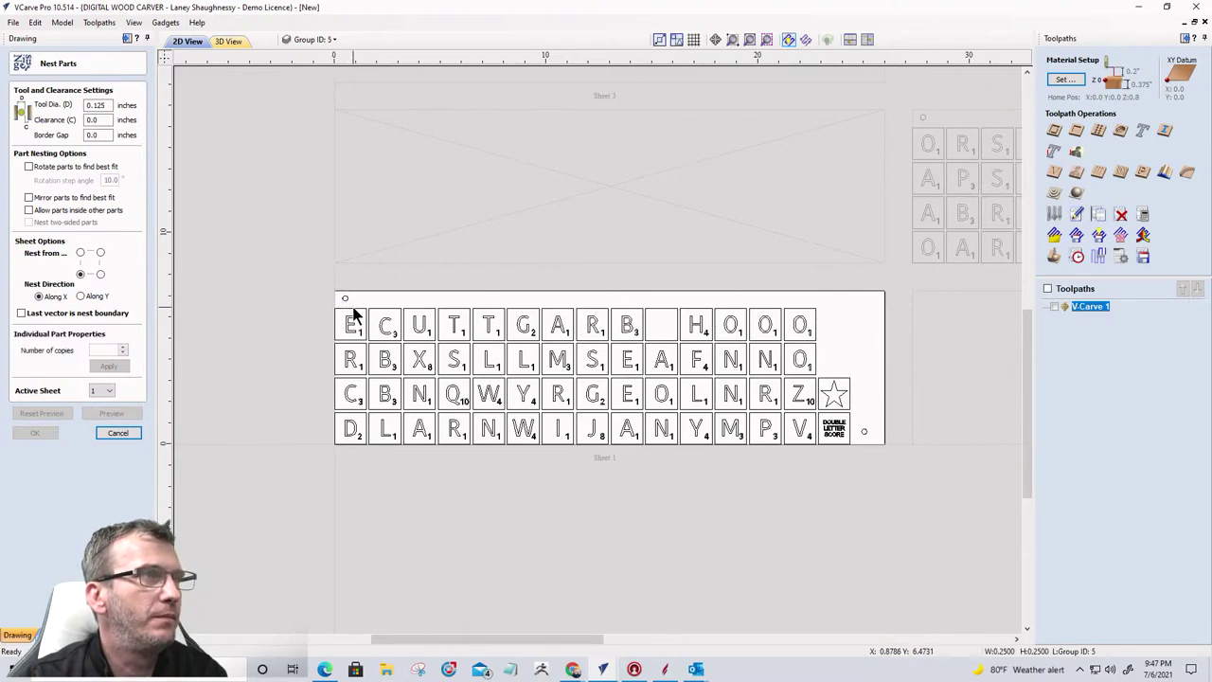
pyautogui.scroll(2, 343, 299)
pyautogui.scroll(-2, 343, 299)
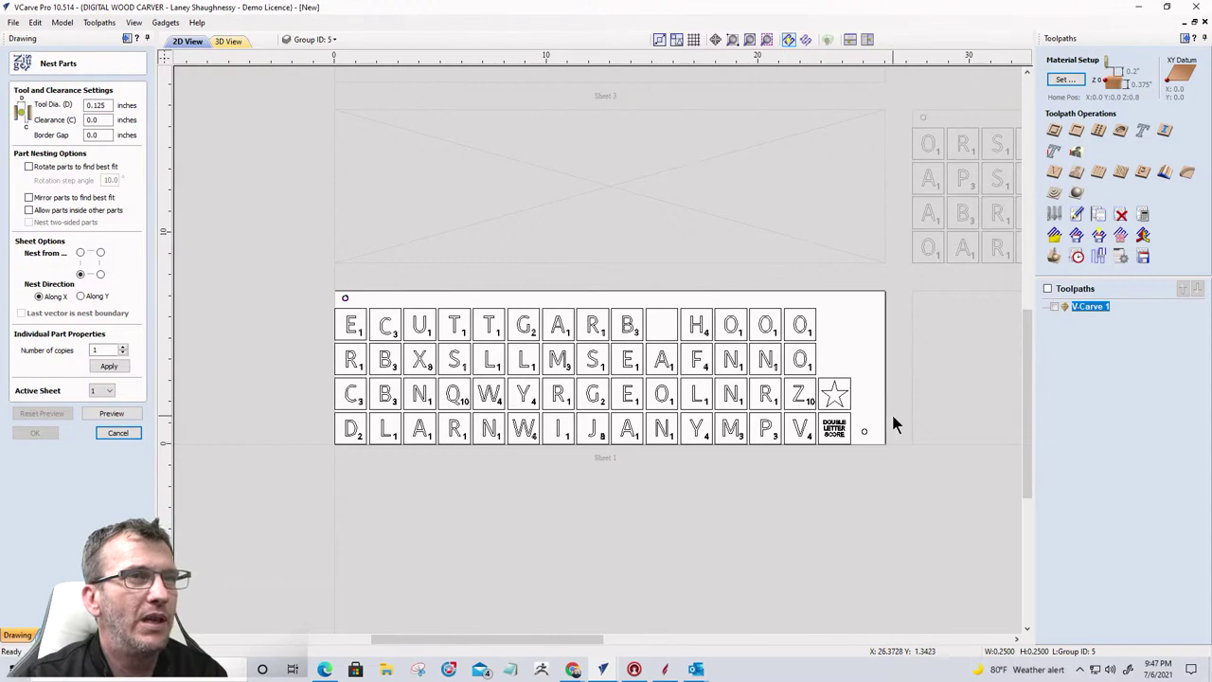
pyautogui.keyDown('shift'); pyautogui.click(863, 432); pyautogui.keyUp('shift')
pyautogui.rightClick(865, 433)
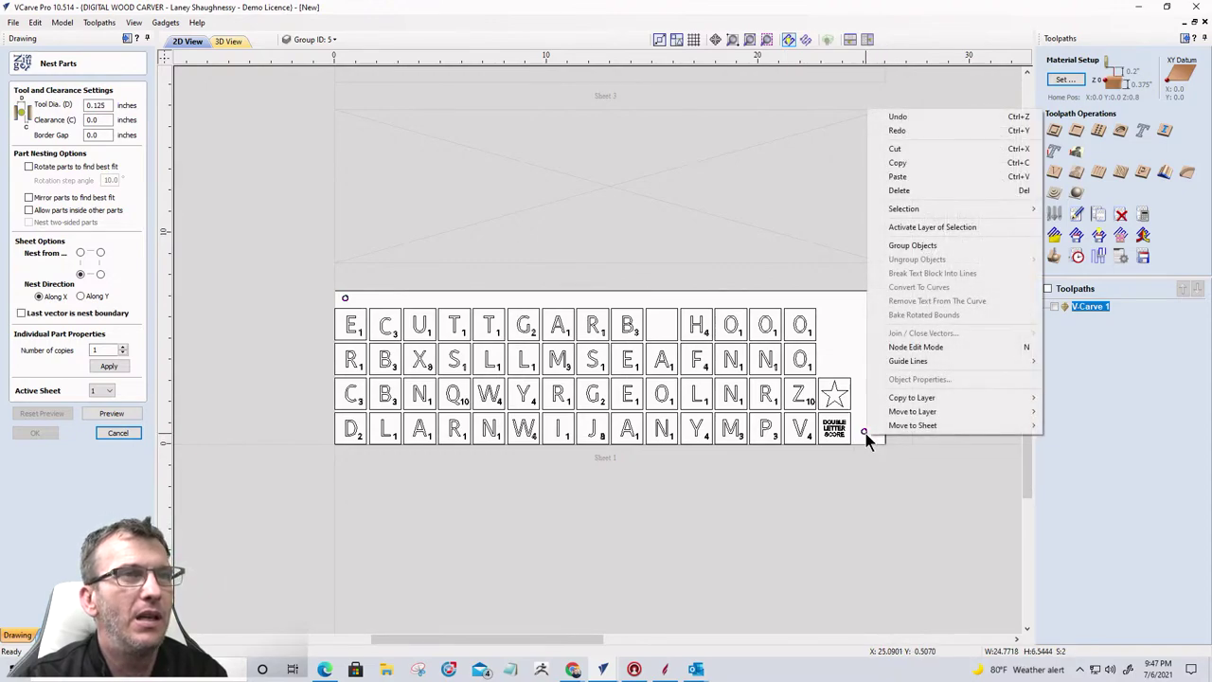
pyautogui.moveTo(881, 401)
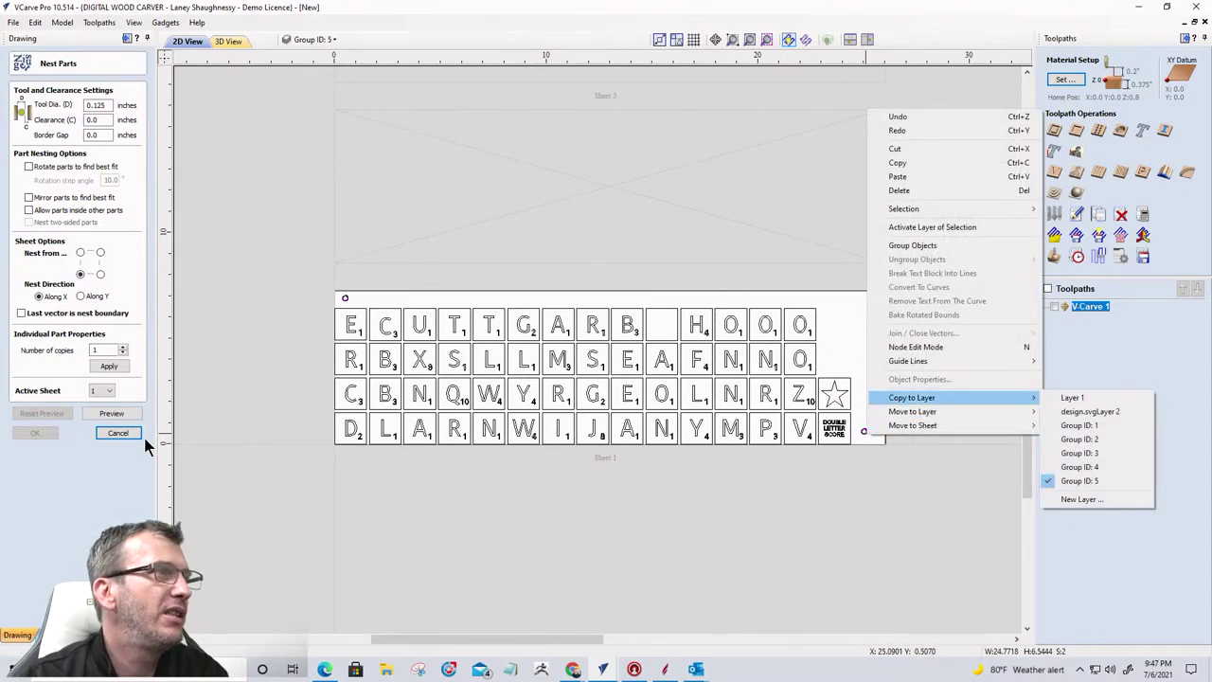
pyautogui.click(117, 433)
pyautogui.click(118, 432)
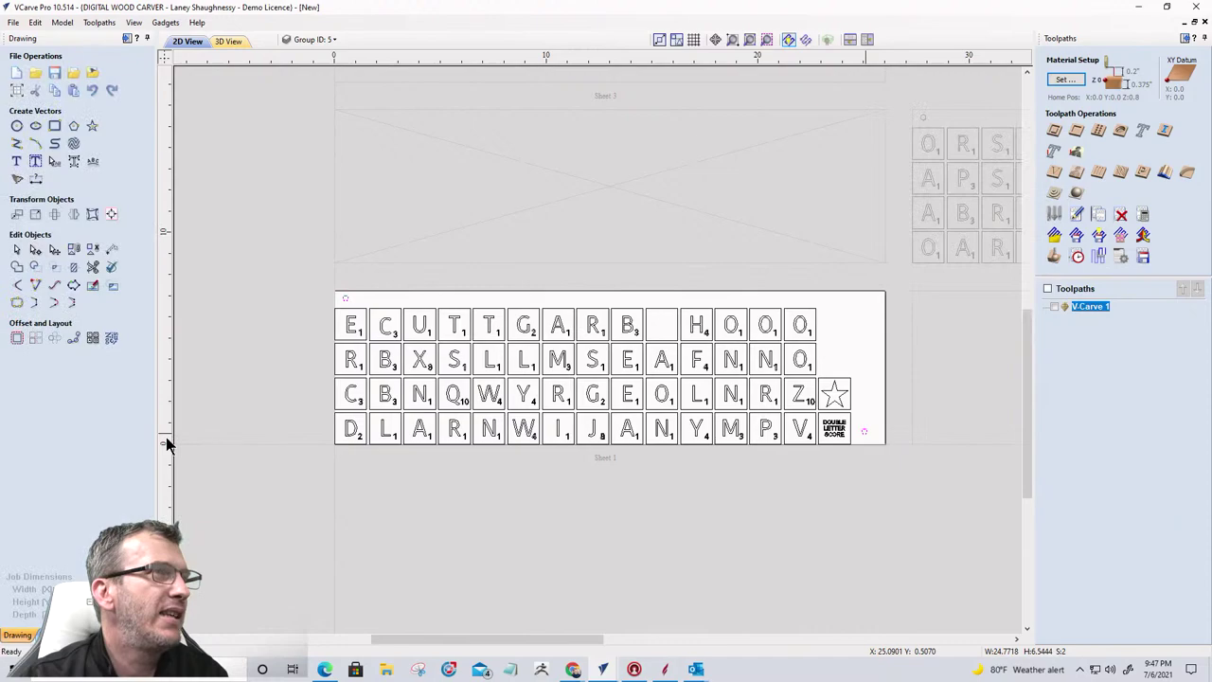
# Step: Switch the job setup to Double Sided and recalculate the existing toolpaths
pyautogui.click(16, 90)
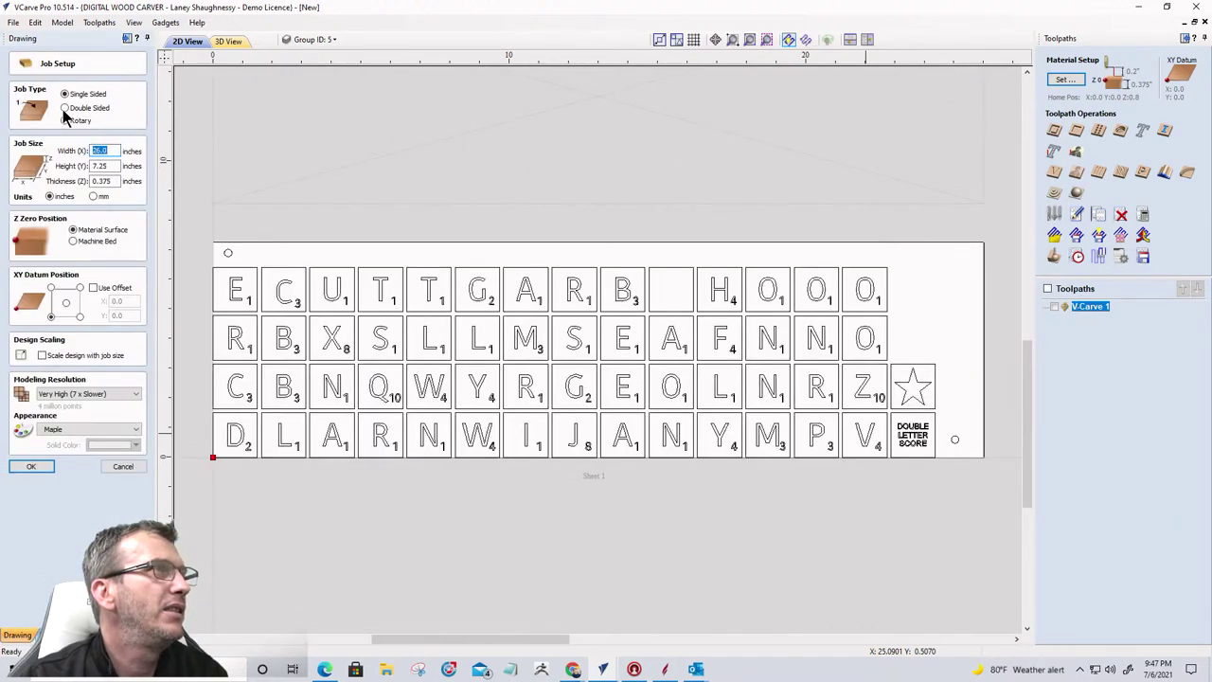
pyautogui.click(64, 108)
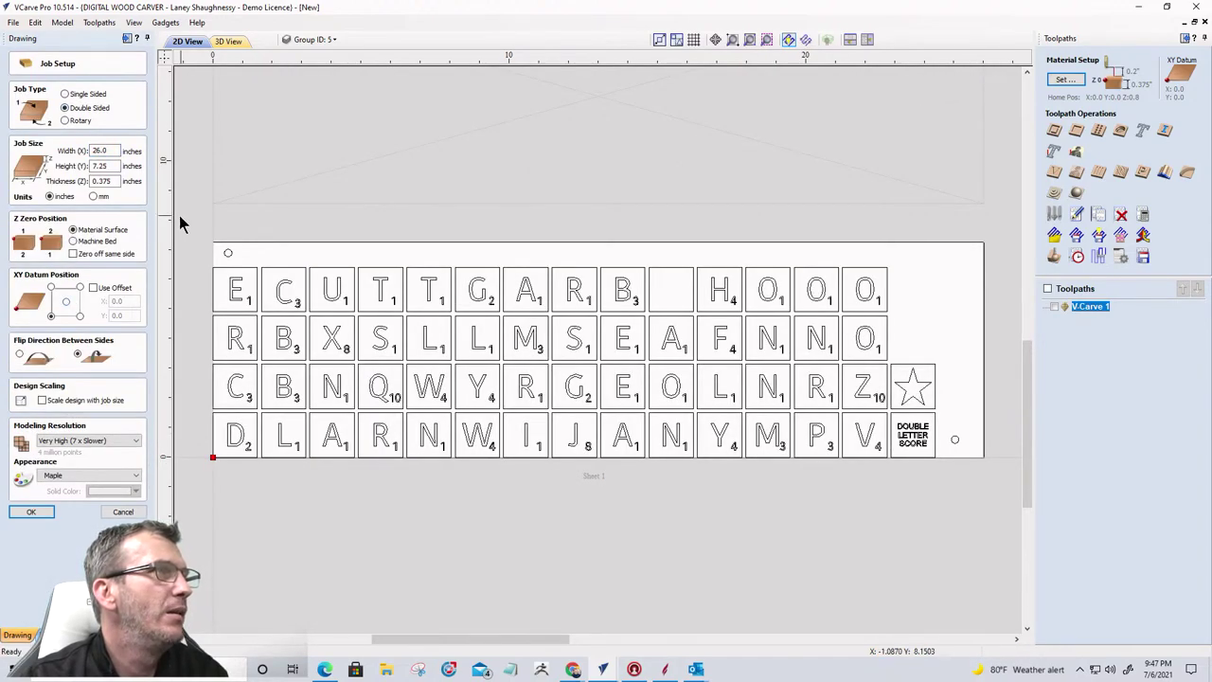
pyautogui.click(32, 513)
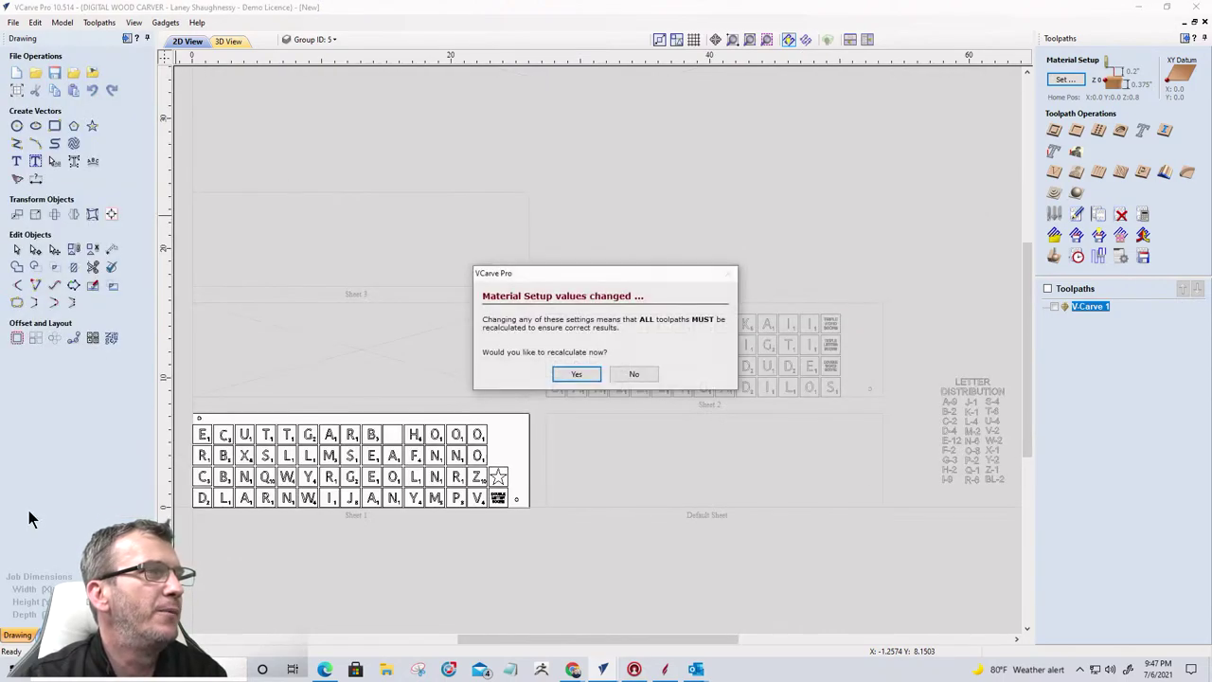
pyautogui.click(576, 376)
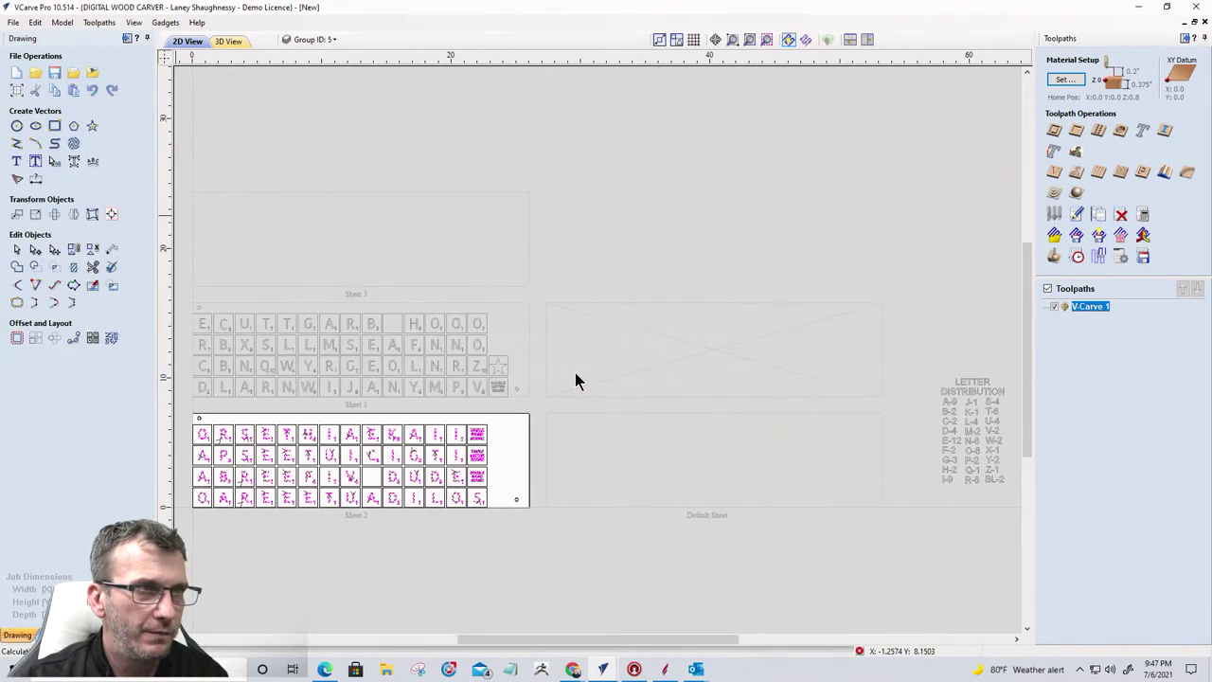
pyautogui.click(604, 346)
pyautogui.scroll(-2, 758, 397)
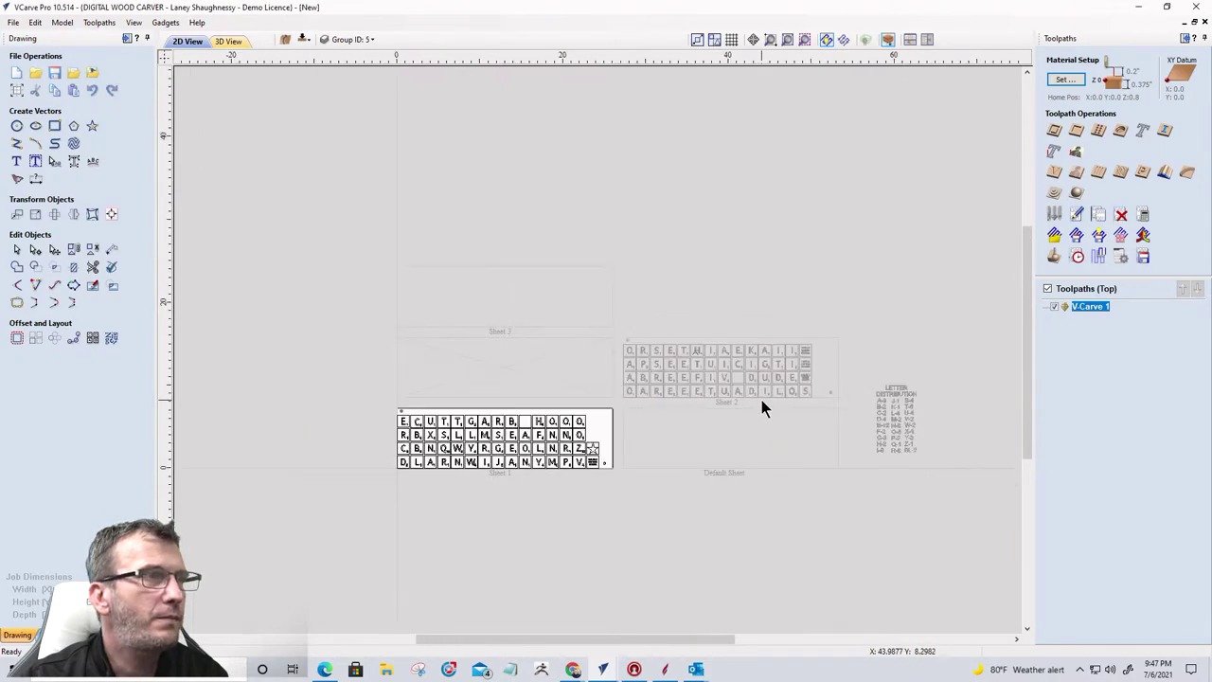
pyautogui.scroll(4, 392, 455)
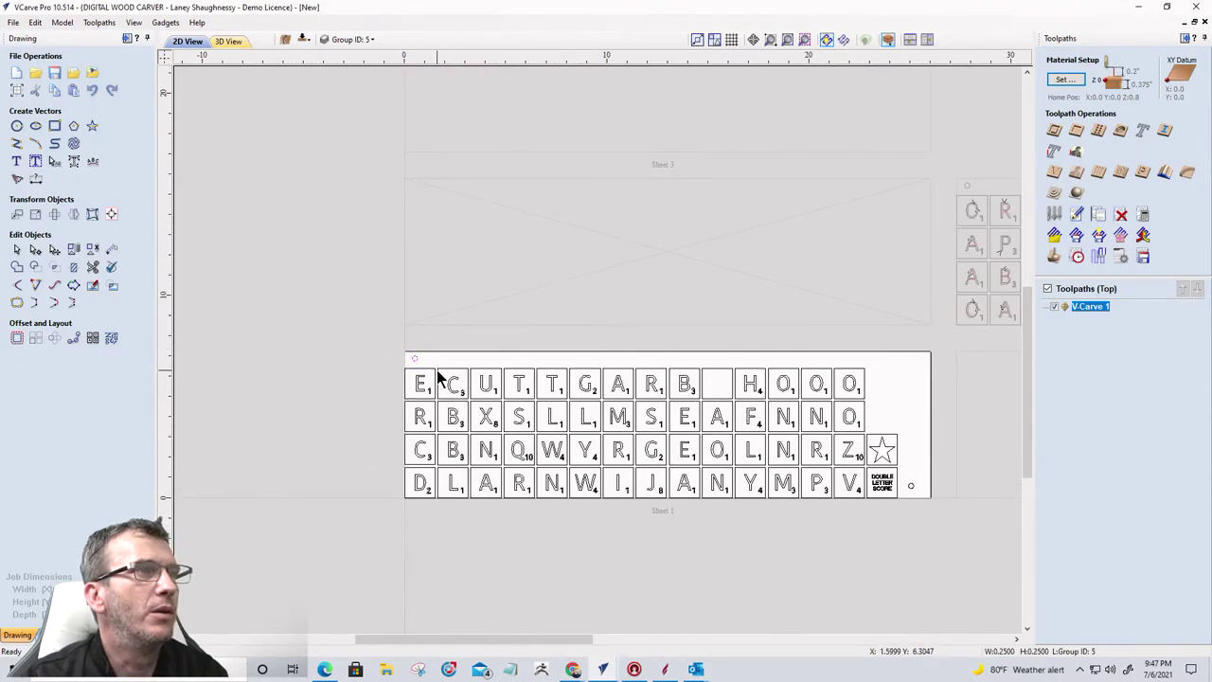
# Step: Copy the alignment circles of Sheet 1 and Sheet 2 to the bottom side
pyautogui.rightClick(913, 487)
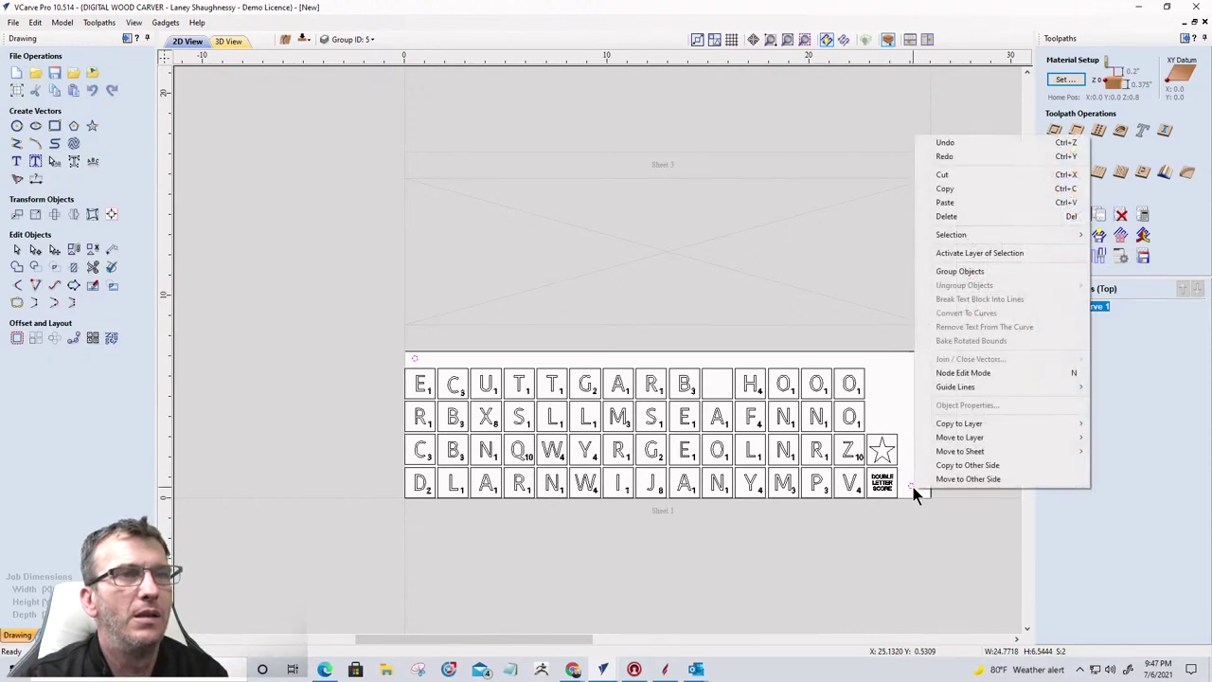
pyautogui.moveTo(930, 459)
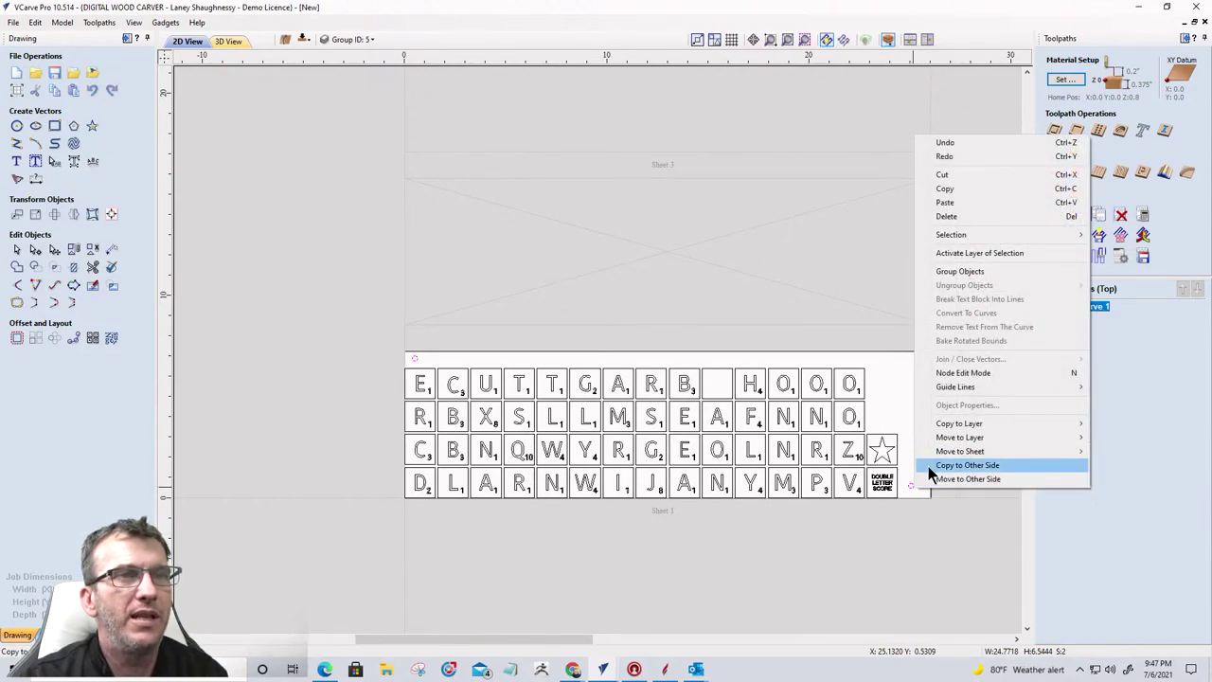
pyautogui.click(929, 466)
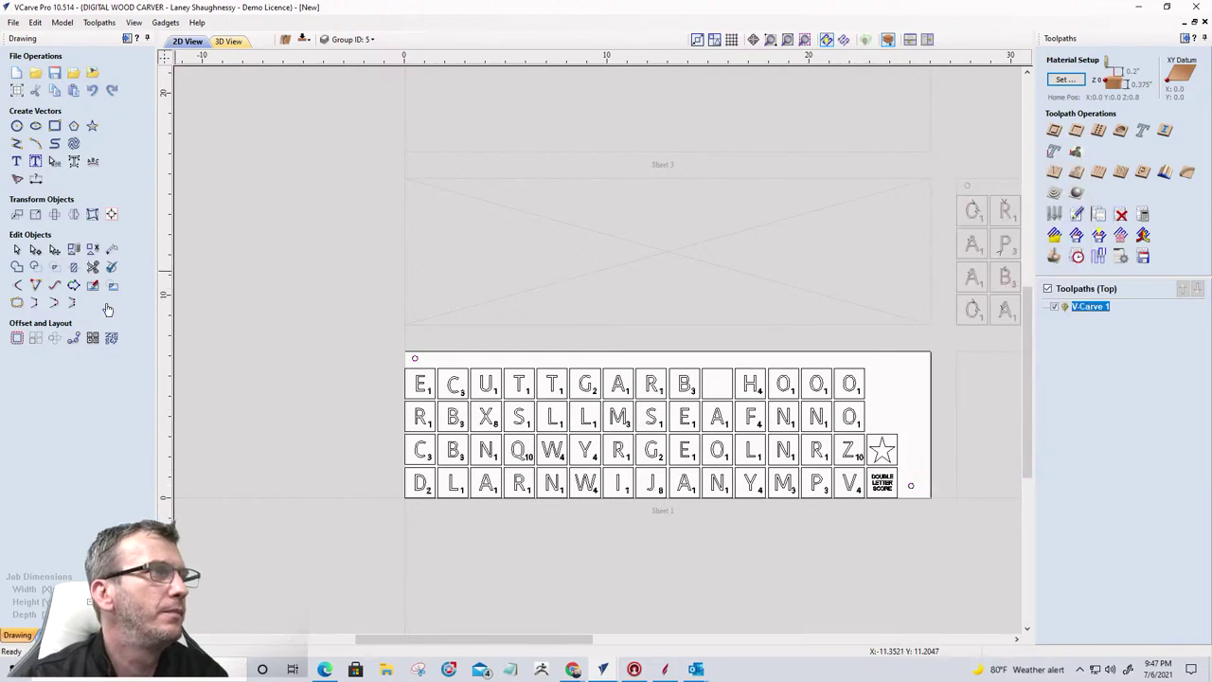
pyautogui.click(112, 338)
pyautogui.click(110, 390)
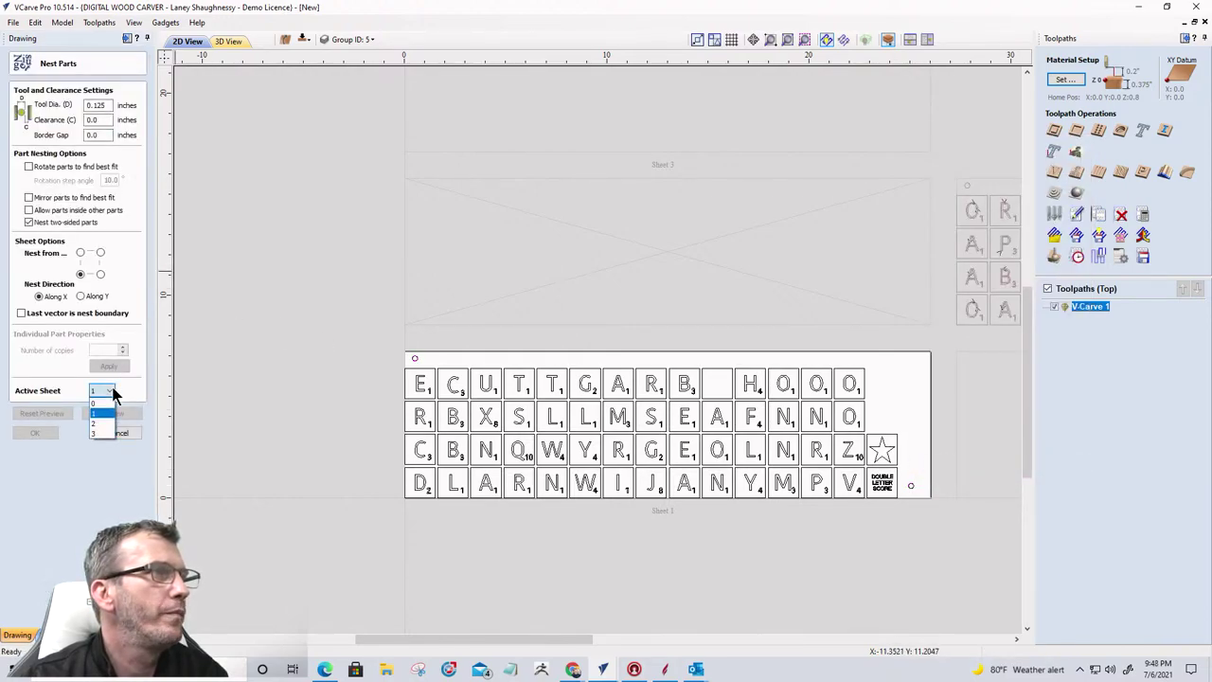
pyautogui.click(101, 423)
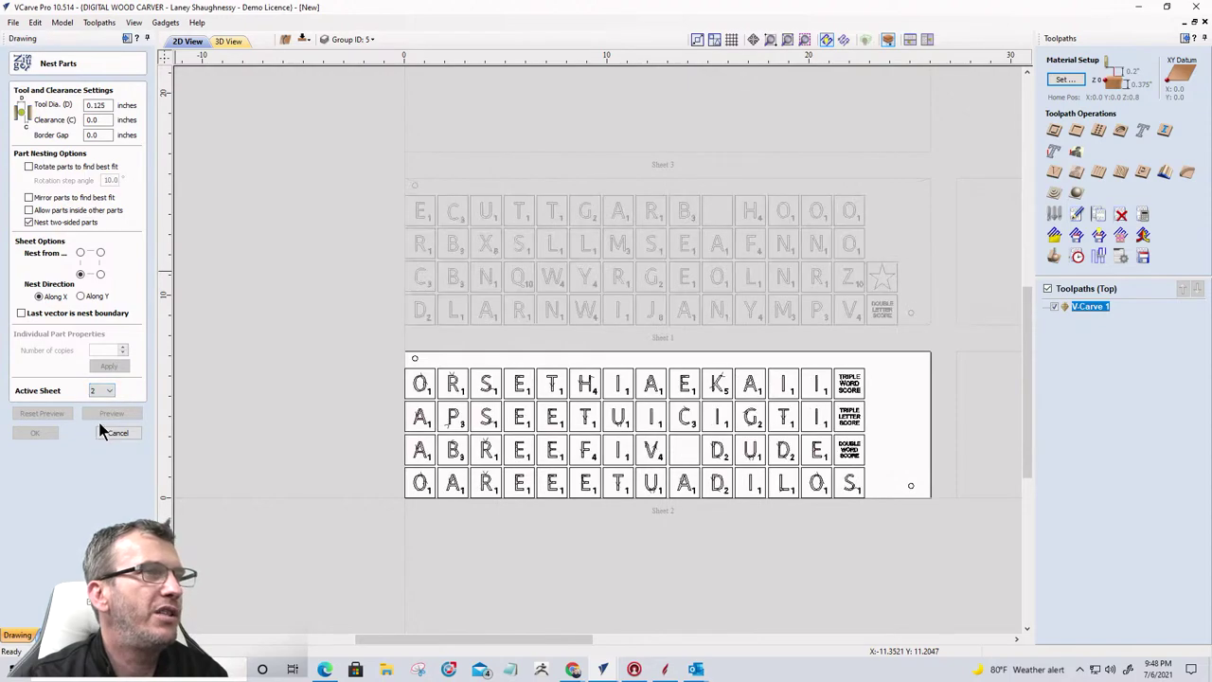
pyautogui.click(423, 373)
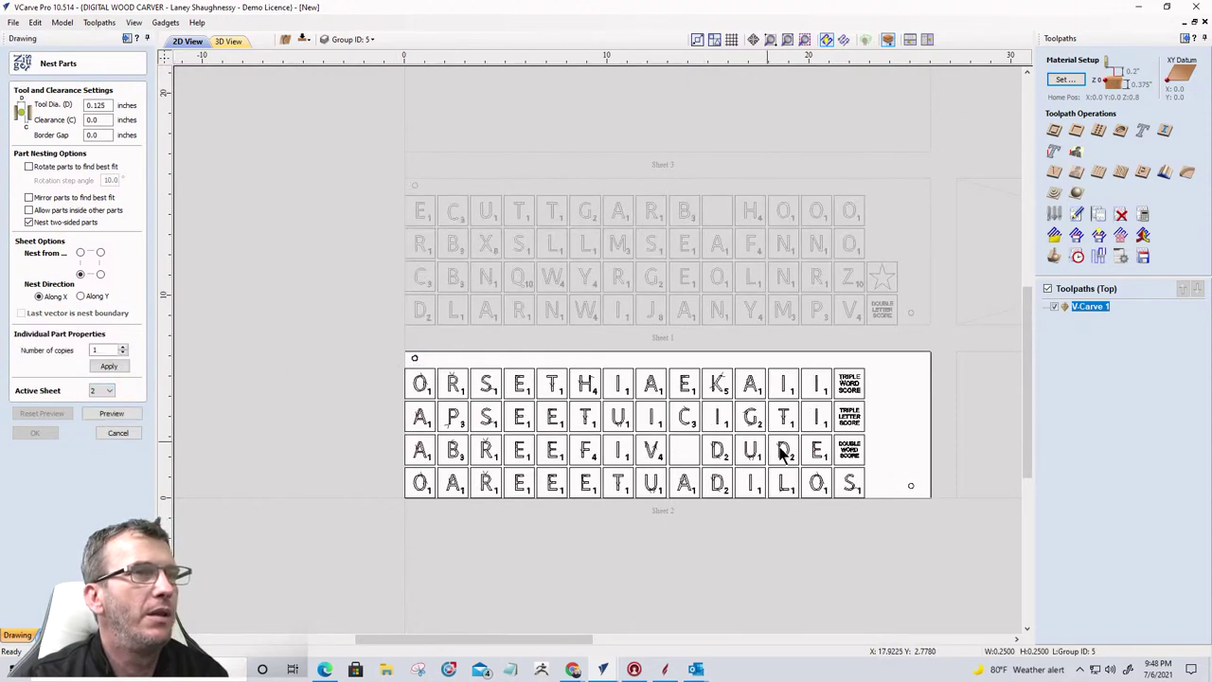
pyautogui.rightClick(911, 486)
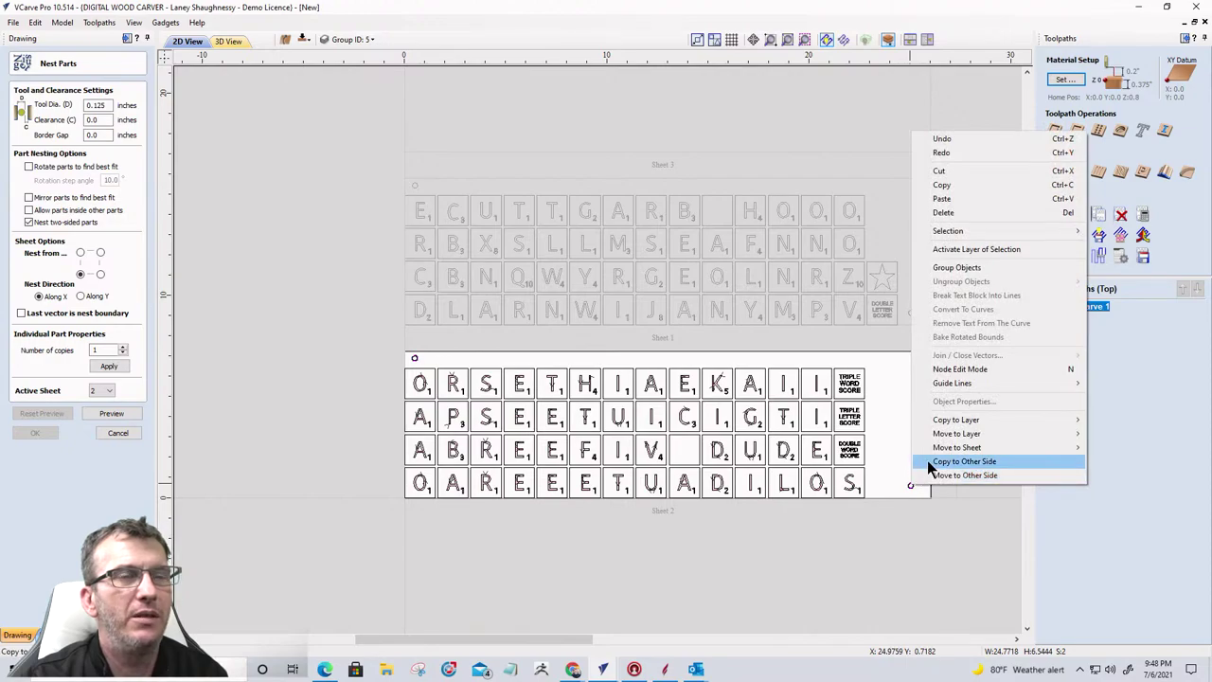
pyautogui.click(929, 461)
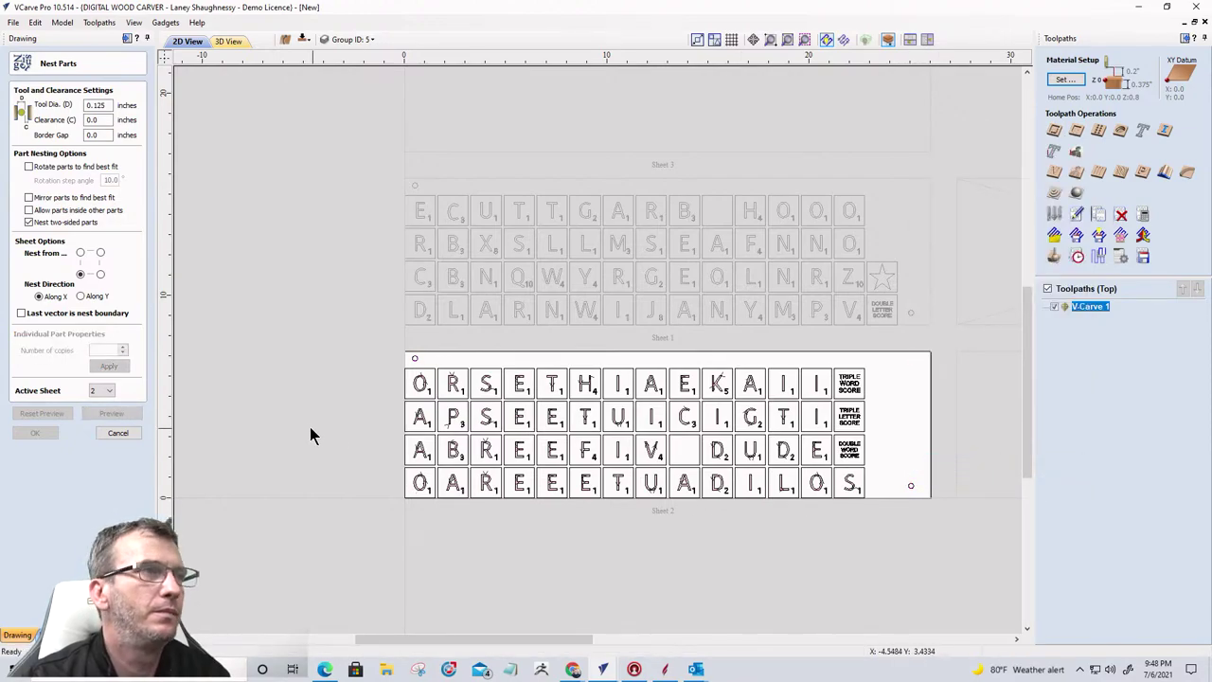
pyautogui.click(116, 433)
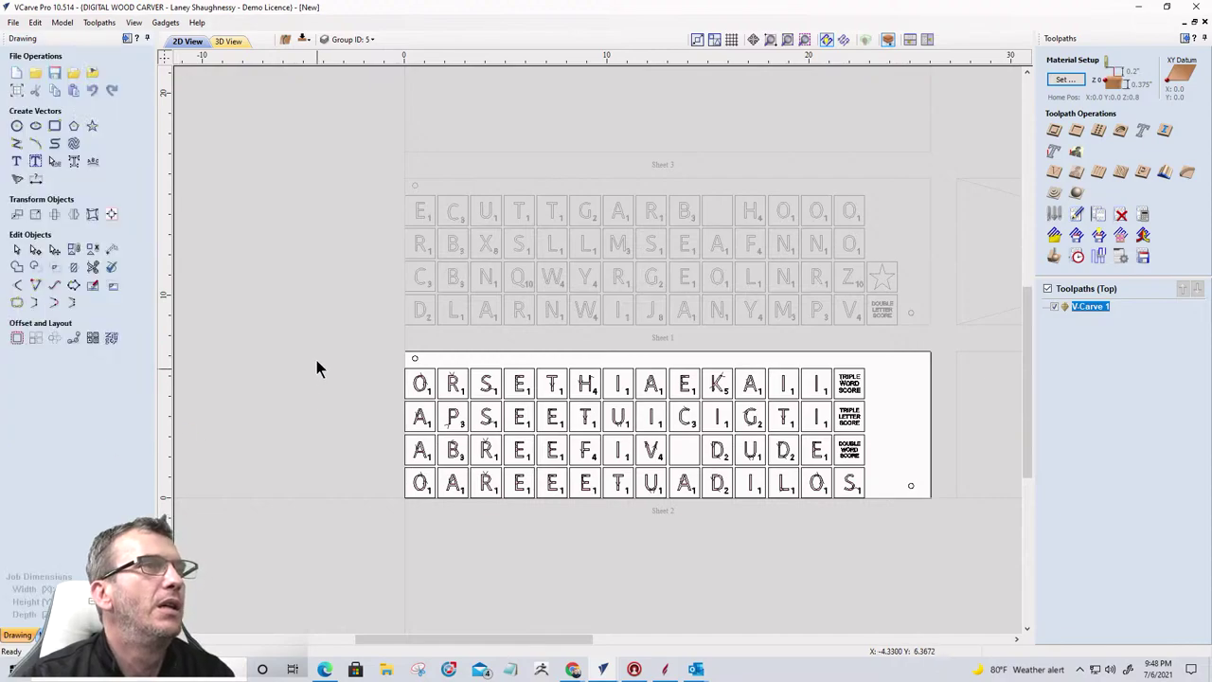
# Step: Check the copied circles on the bottom side, hide the V-Carve 1 preview, and select all Sheet 2 tiles
pyautogui.click(303, 40)
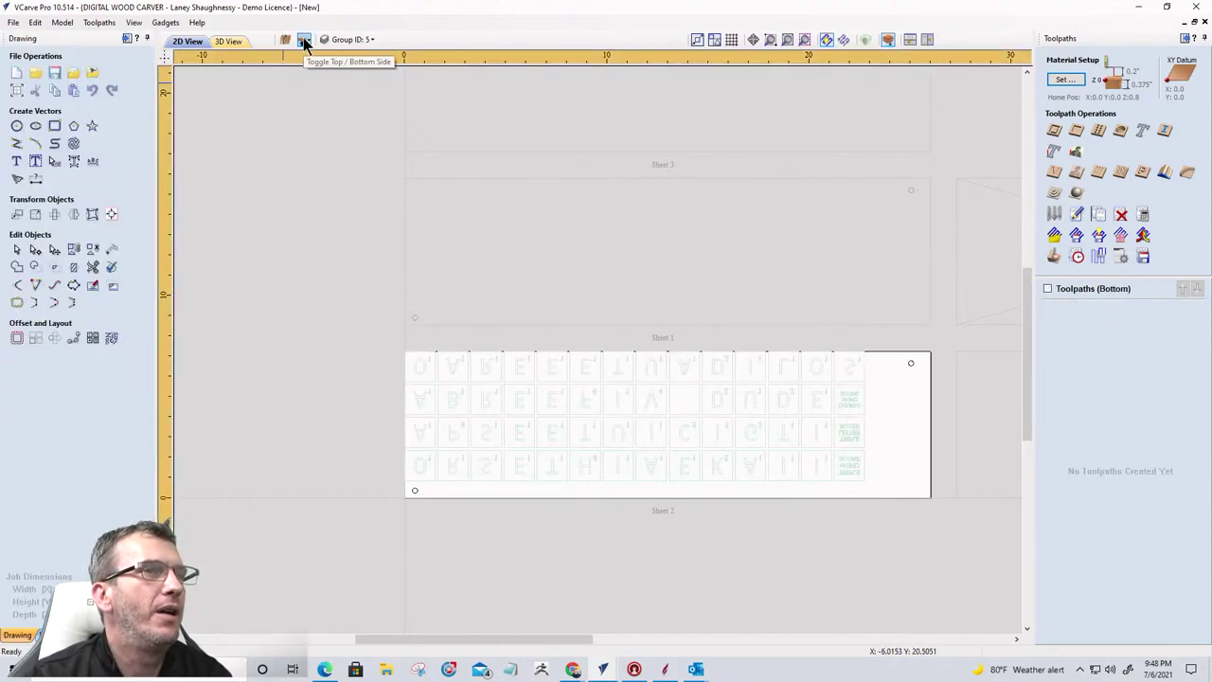
pyautogui.click(303, 40)
pyautogui.click(303, 40)
pyautogui.click(303, 40)
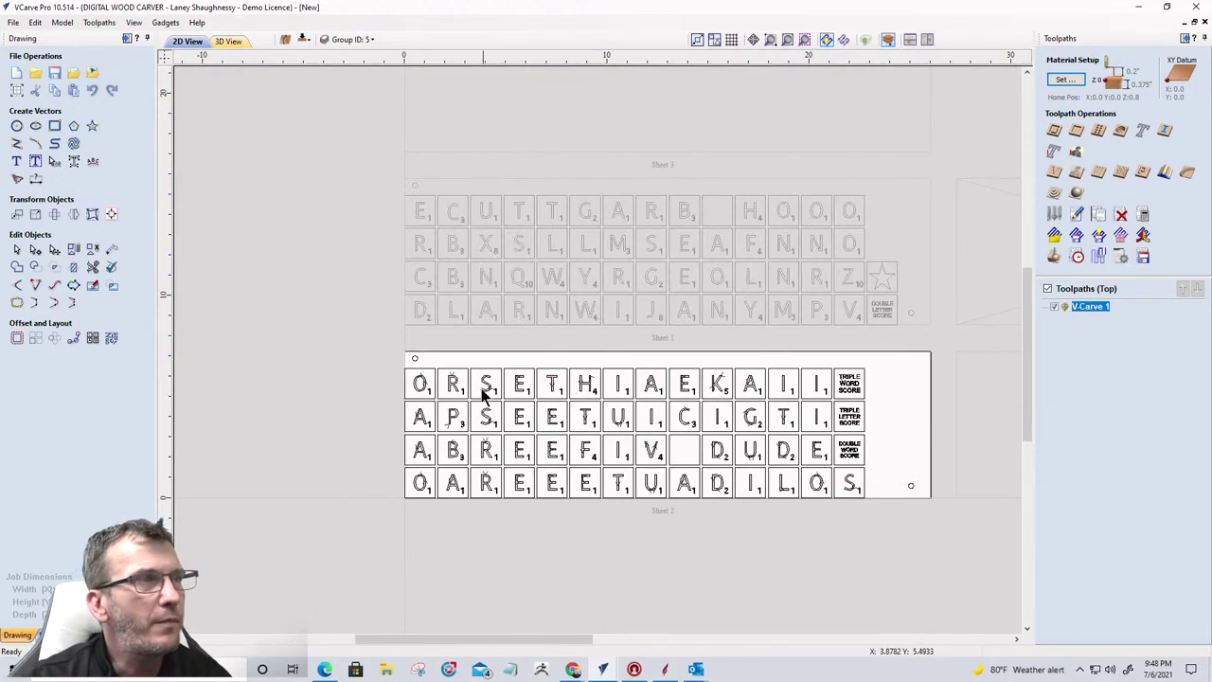
pyautogui.click(1056, 307)
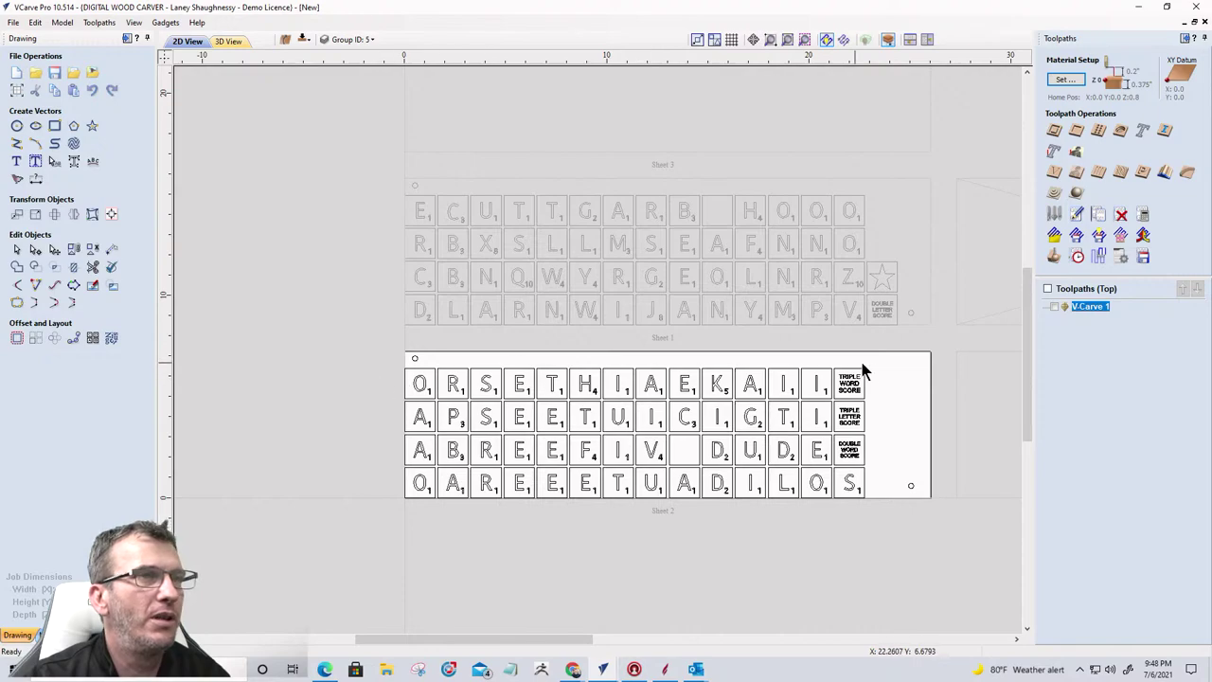
pyautogui.moveTo(870, 357); pyautogui.dragTo(428, 380)
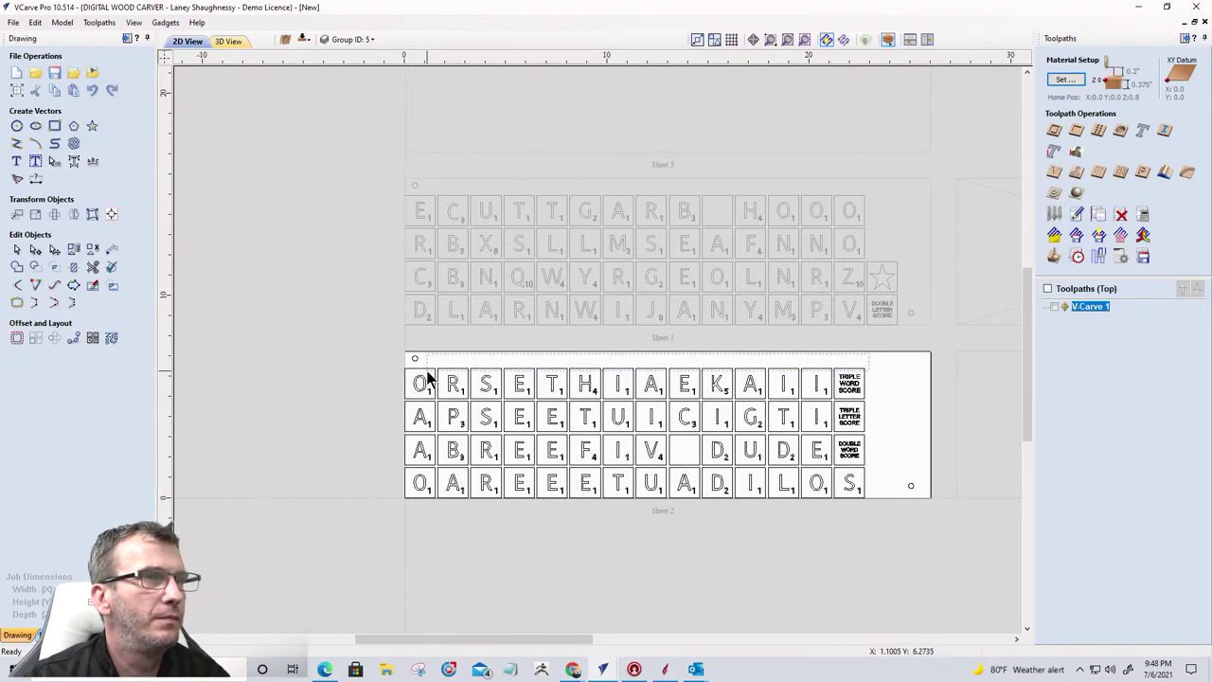
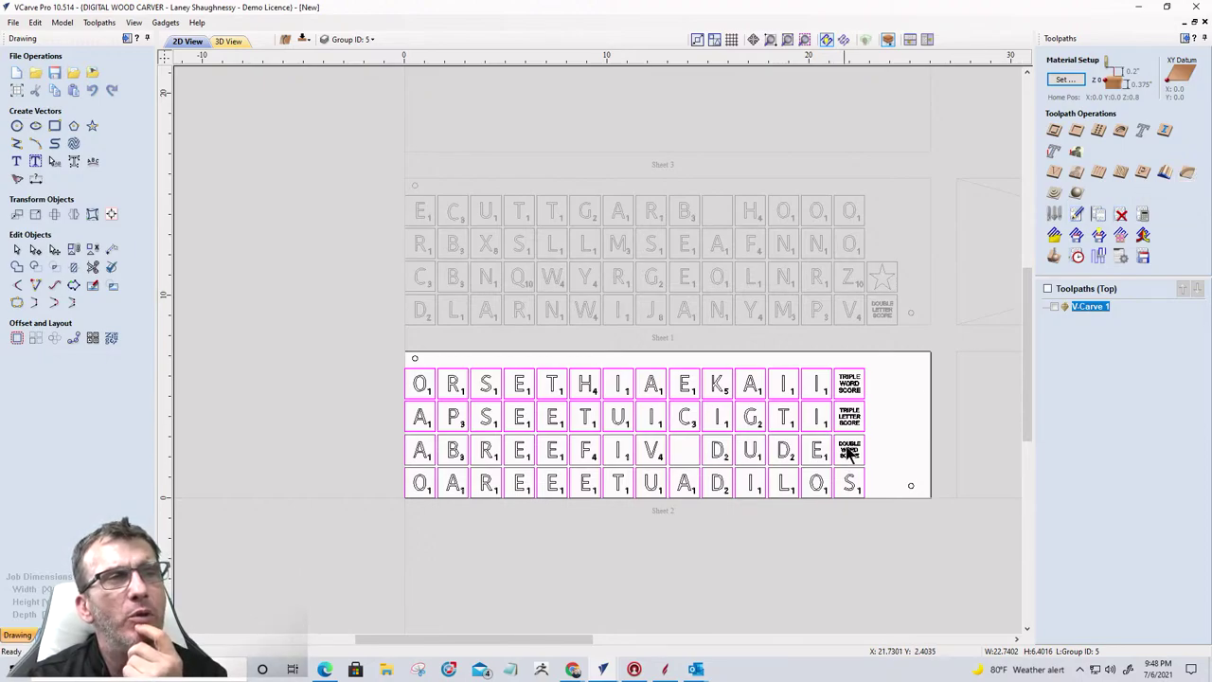
# Step: Set the profile to cut outside the tile outlines with a -0.125 allowance and calculate it
pyautogui.scroll(3, 858, 441)
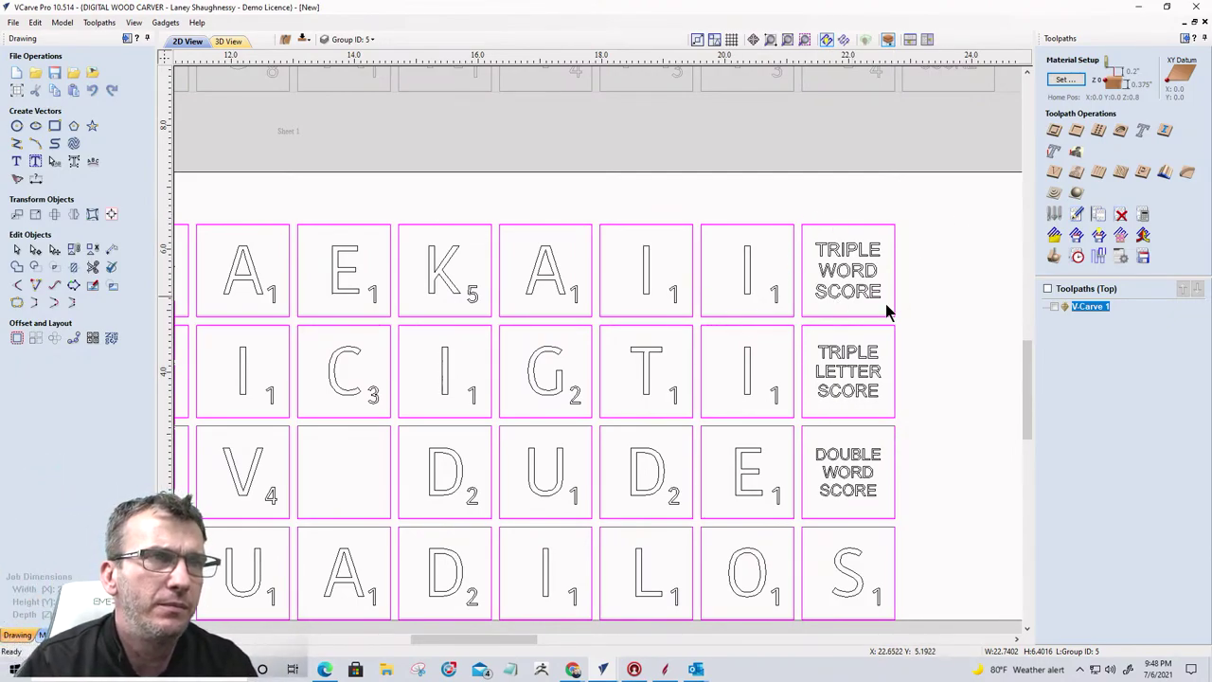
pyautogui.click(1054, 133)
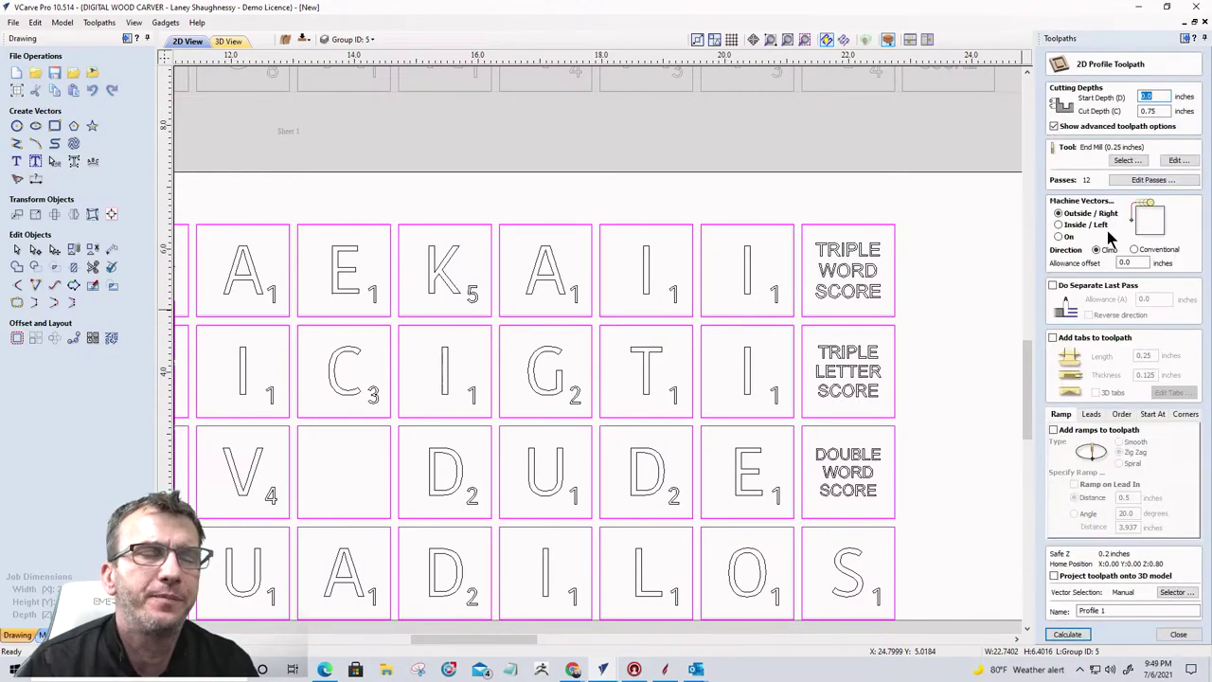
pyautogui.click(1059, 239)
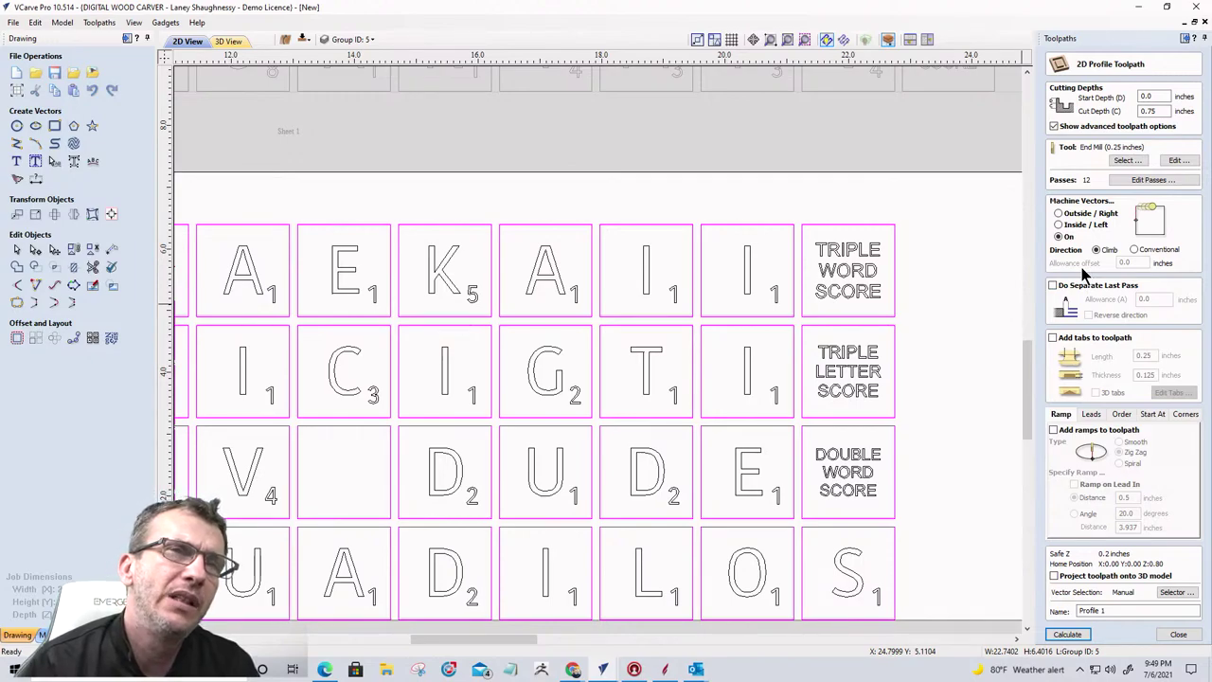
pyautogui.click(1059, 213)
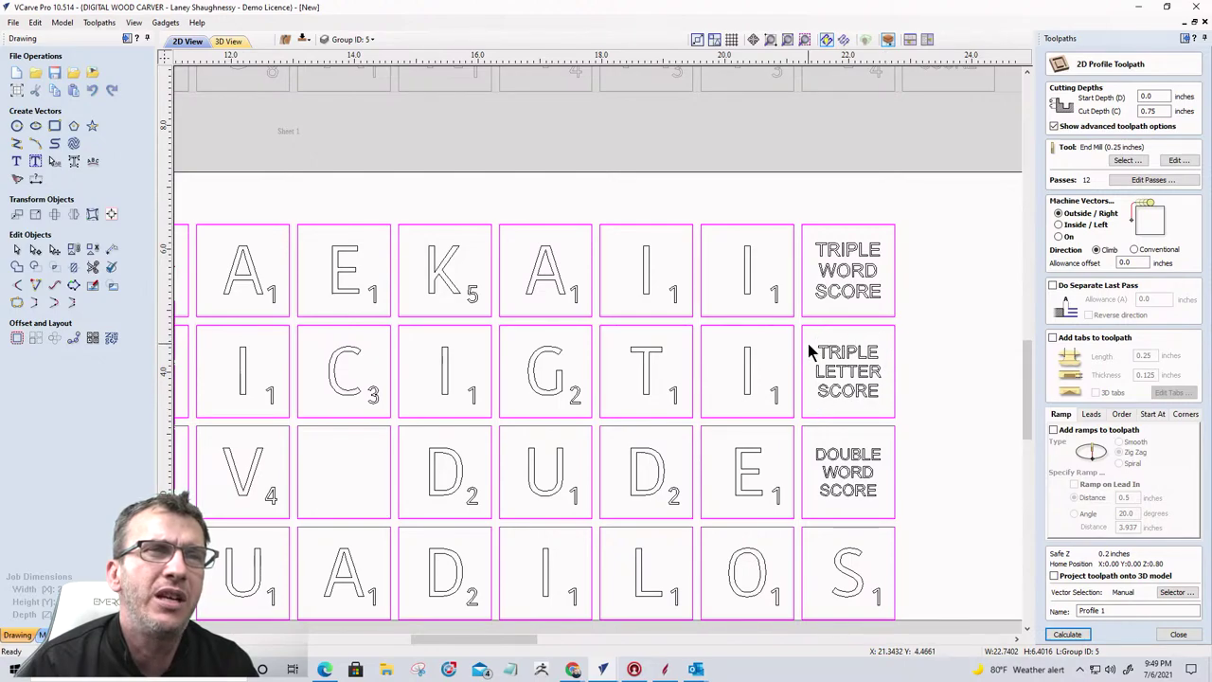
pyautogui.doubleClick(1127, 262)
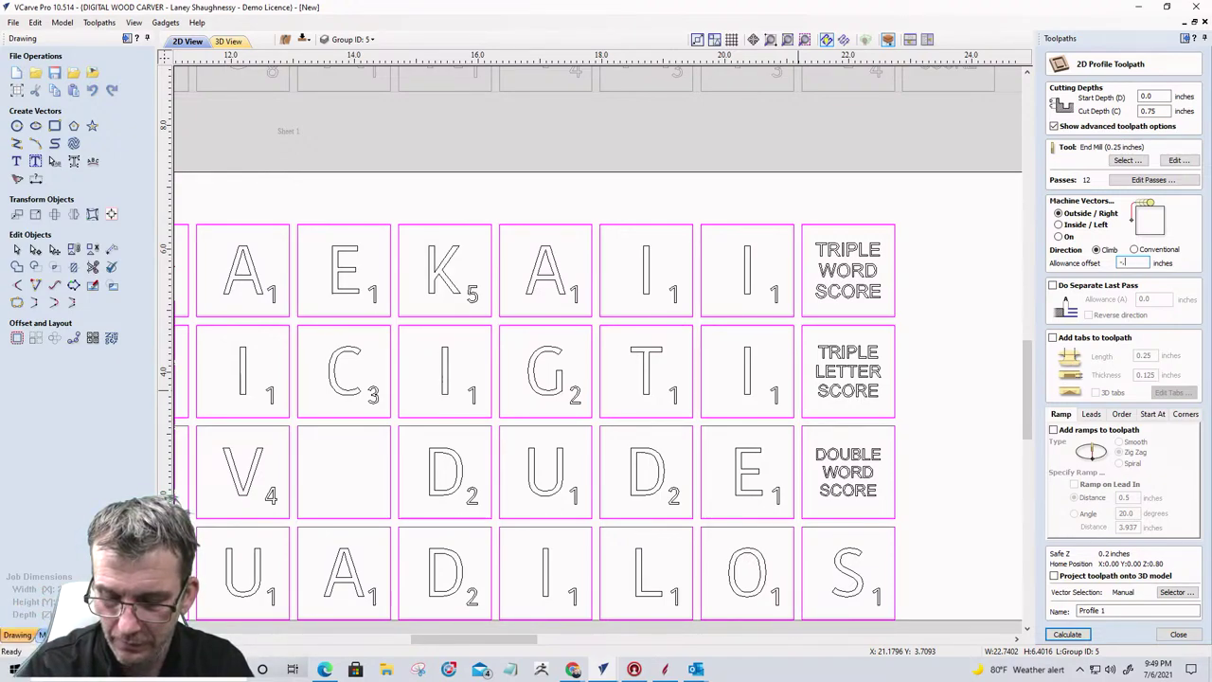
pyautogui.write('125')
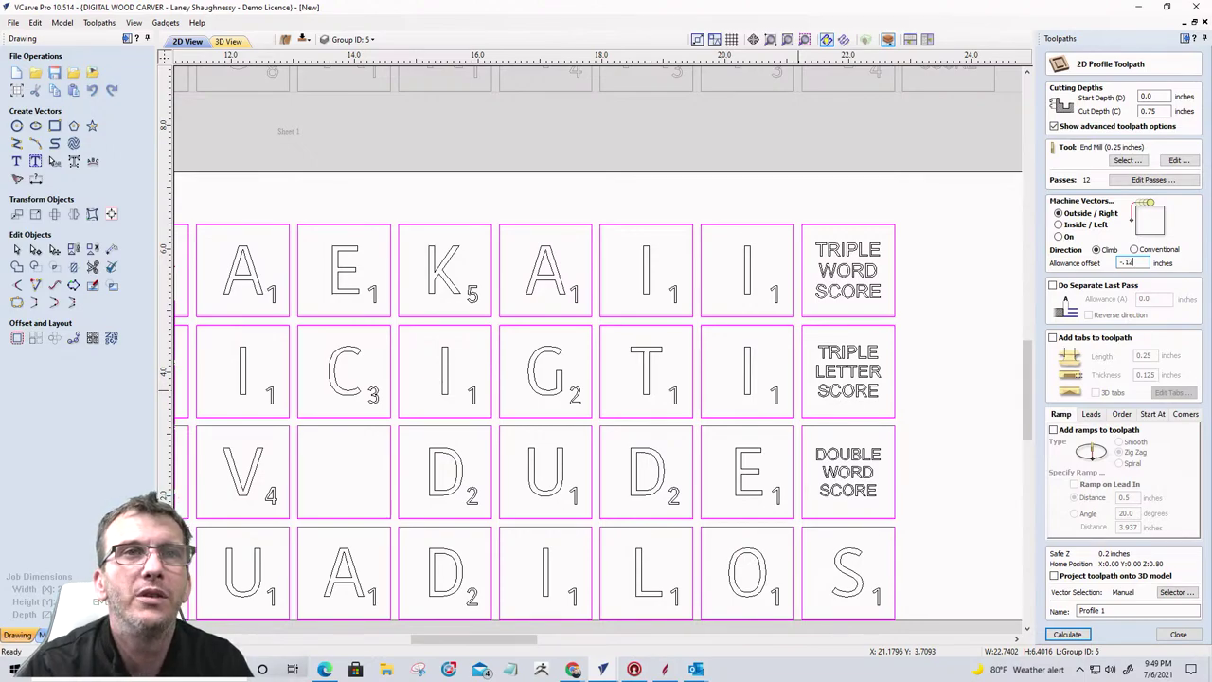
pyautogui.click(1065, 634)
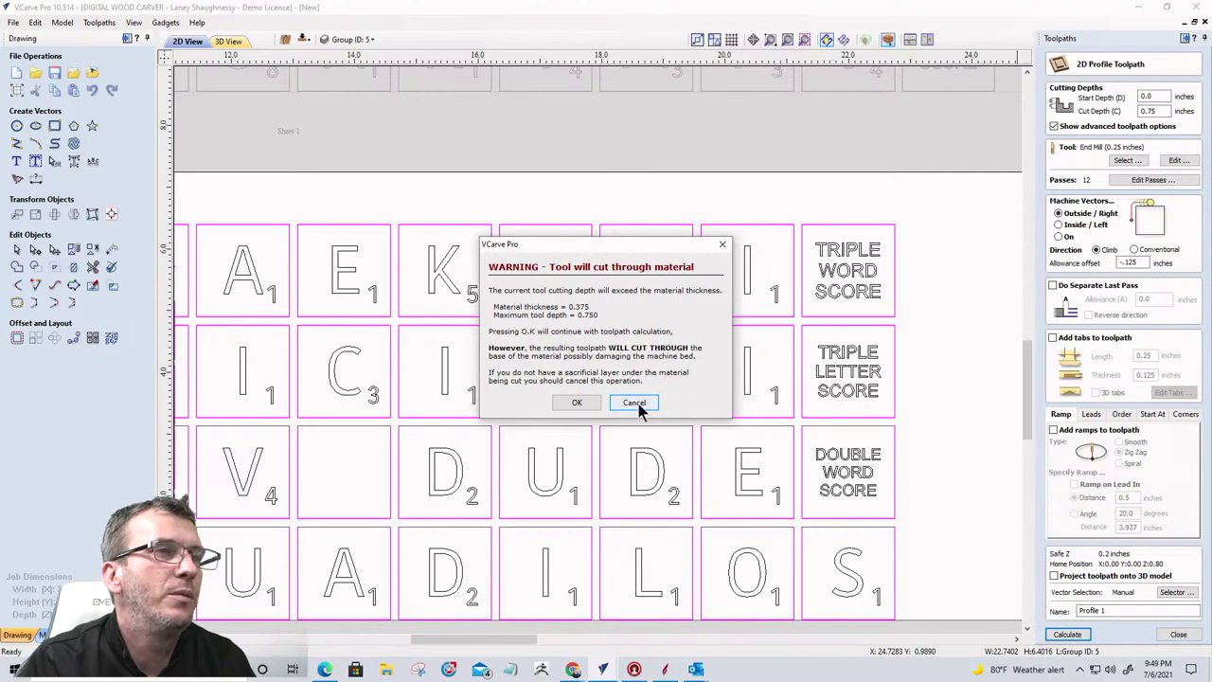
# Step: Dismiss the cut-through warning and calculate the profile at a 0.0625-inch cut depth
pyautogui.click(633, 402)
pyautogui.doubleClick(1150, 111)
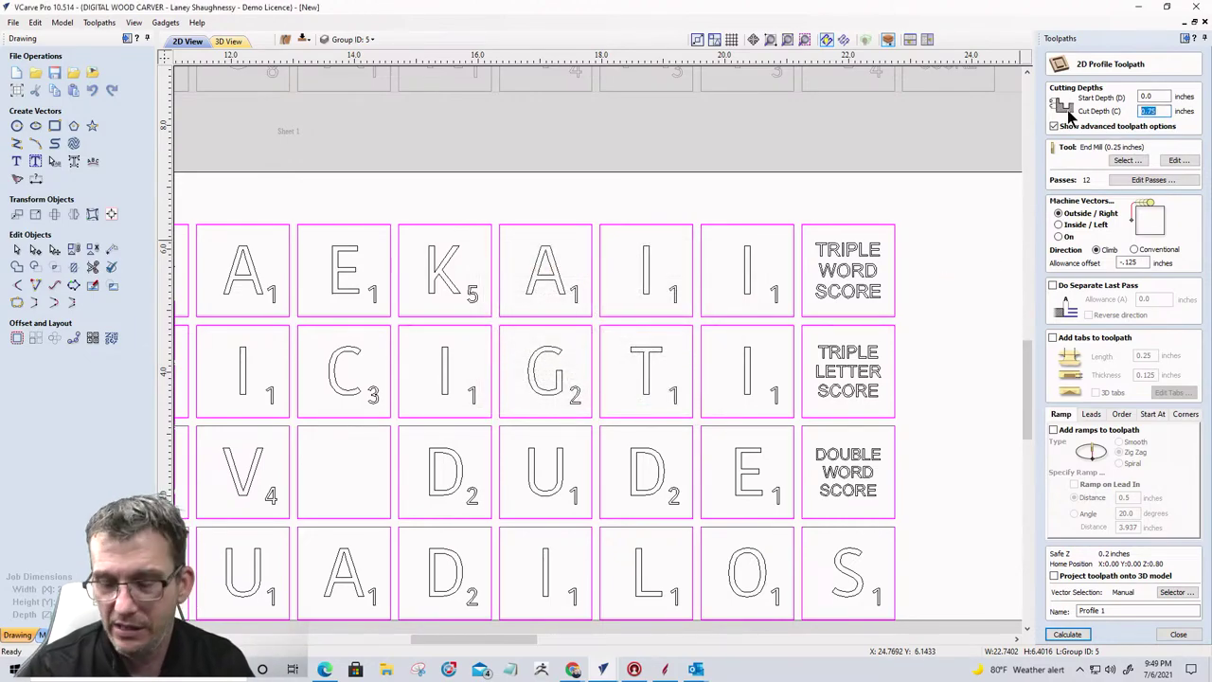
pyautogui.write('.062')
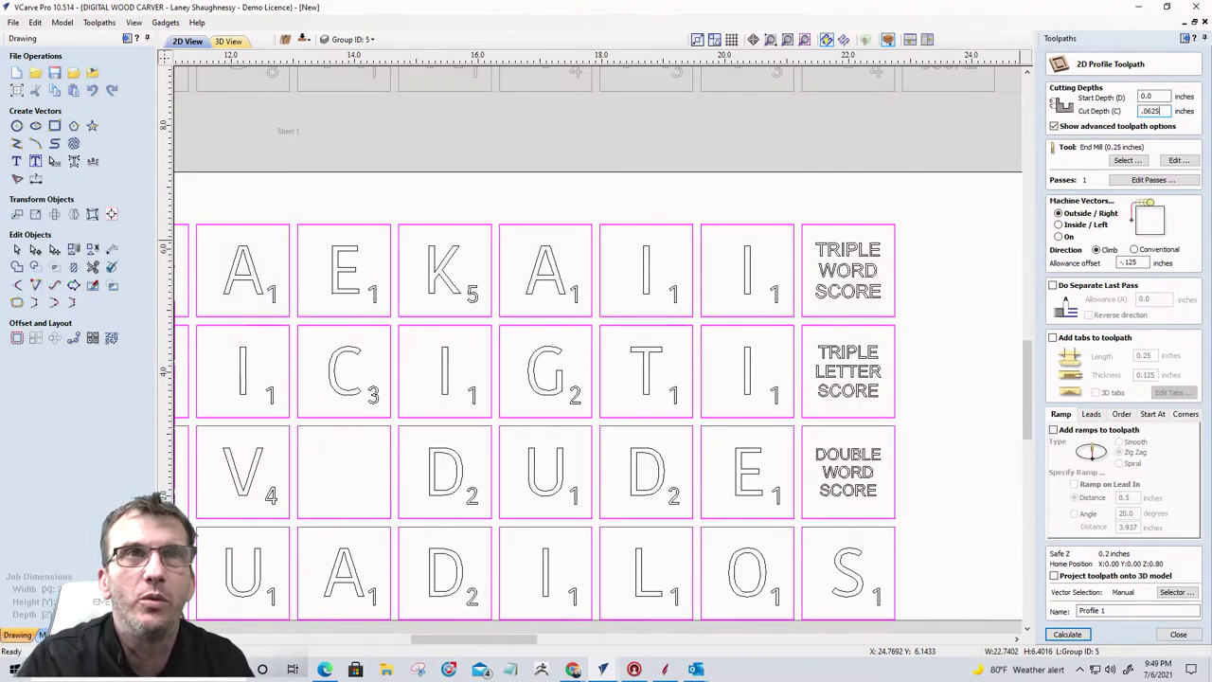
pyautogui.click(1067, 634)
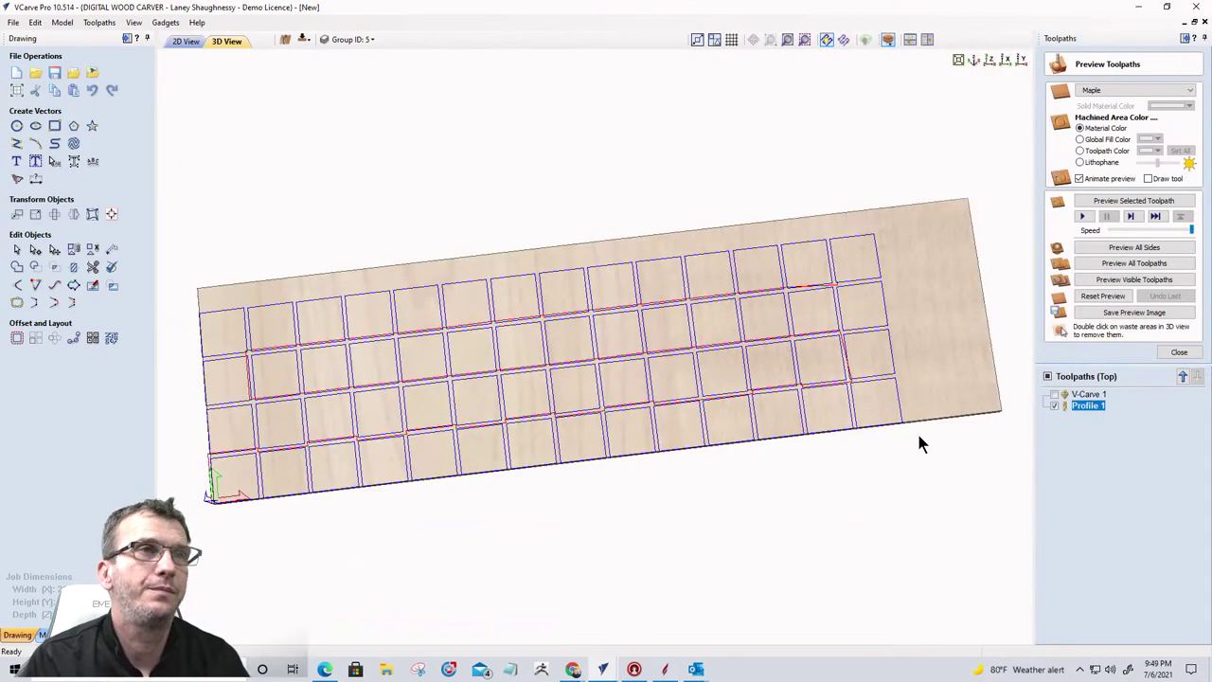
pyautogui.click(1114, 202)
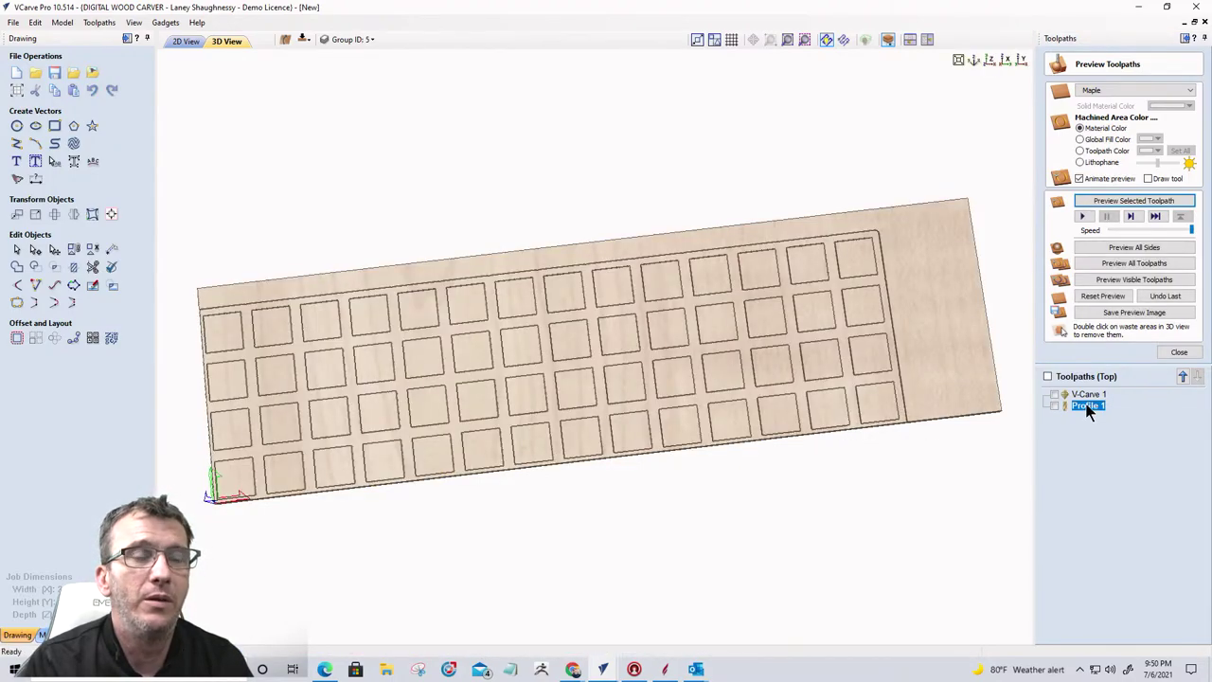
# Step: Switch Profile 1 to the 0.5-inch V-bit and recalculate it
pyautogui.doubleClick(1087, 405)
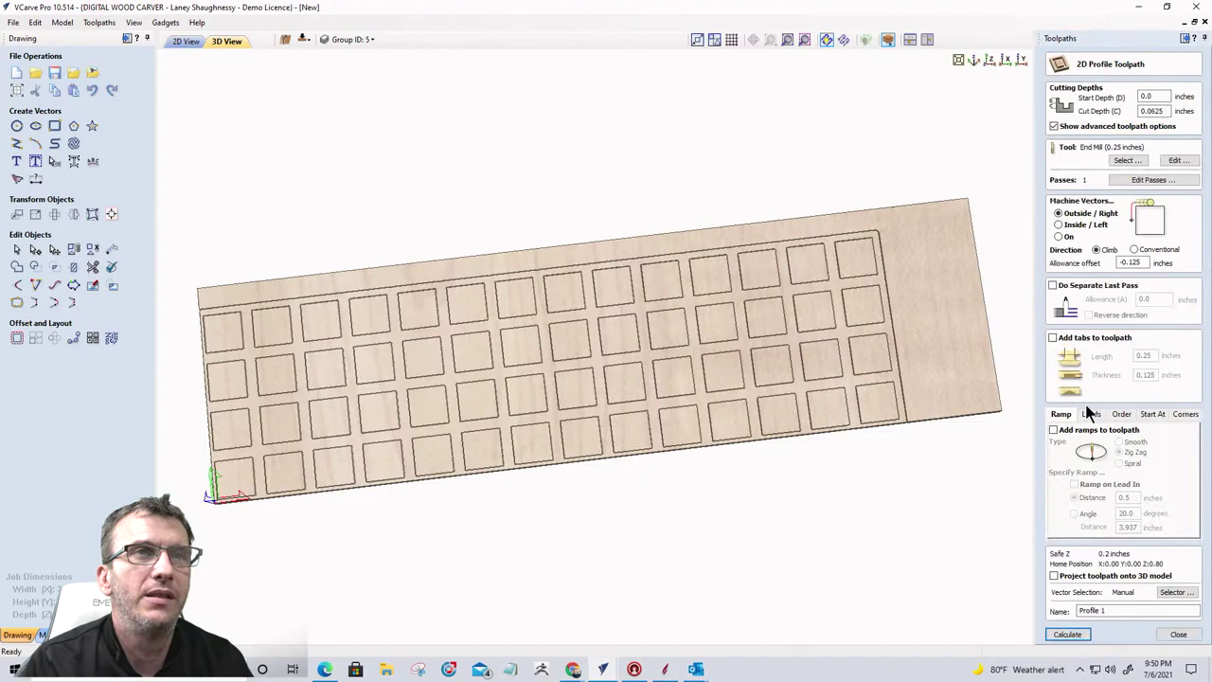
pyautogui.click(1126, 161)
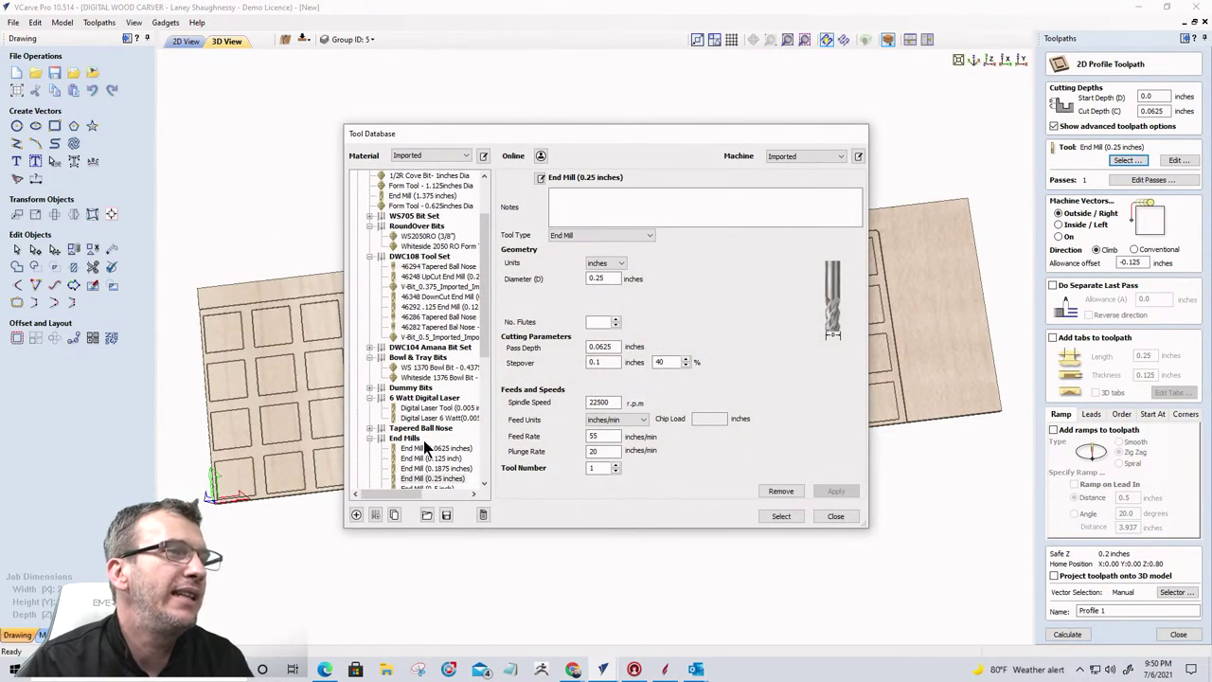
pyautogui.scroll(-4, 423, 439)
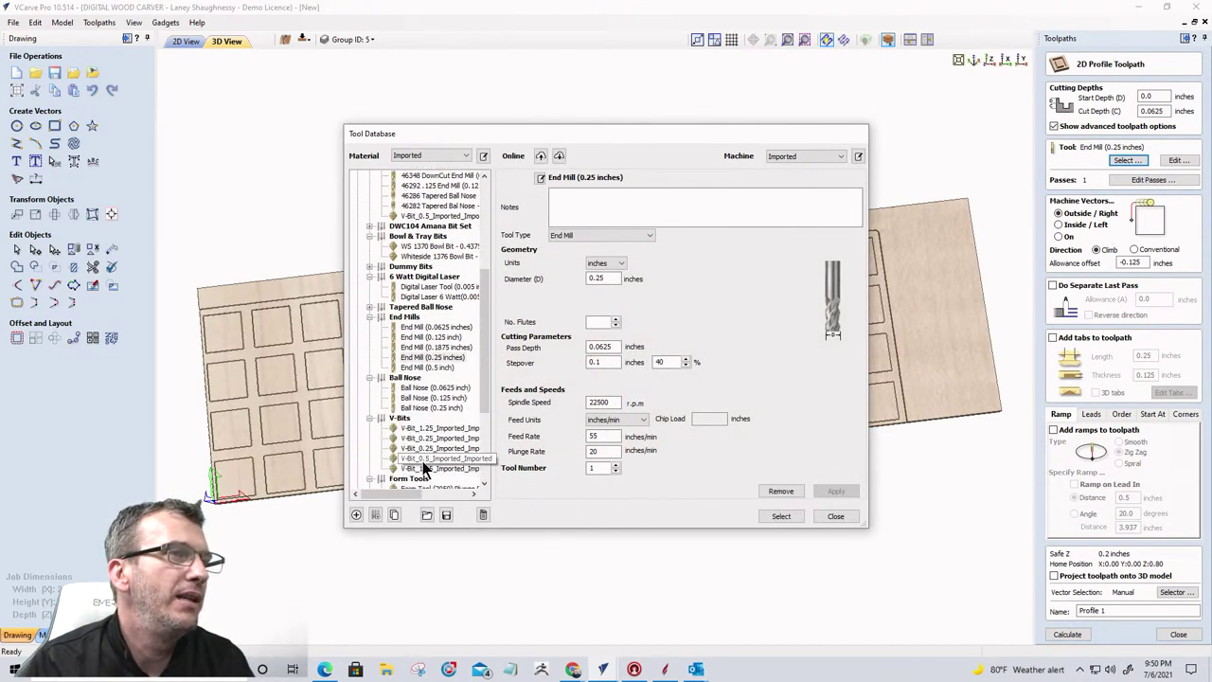
pyautogui.click(423, 462)
pyautogui.click(779, 516)
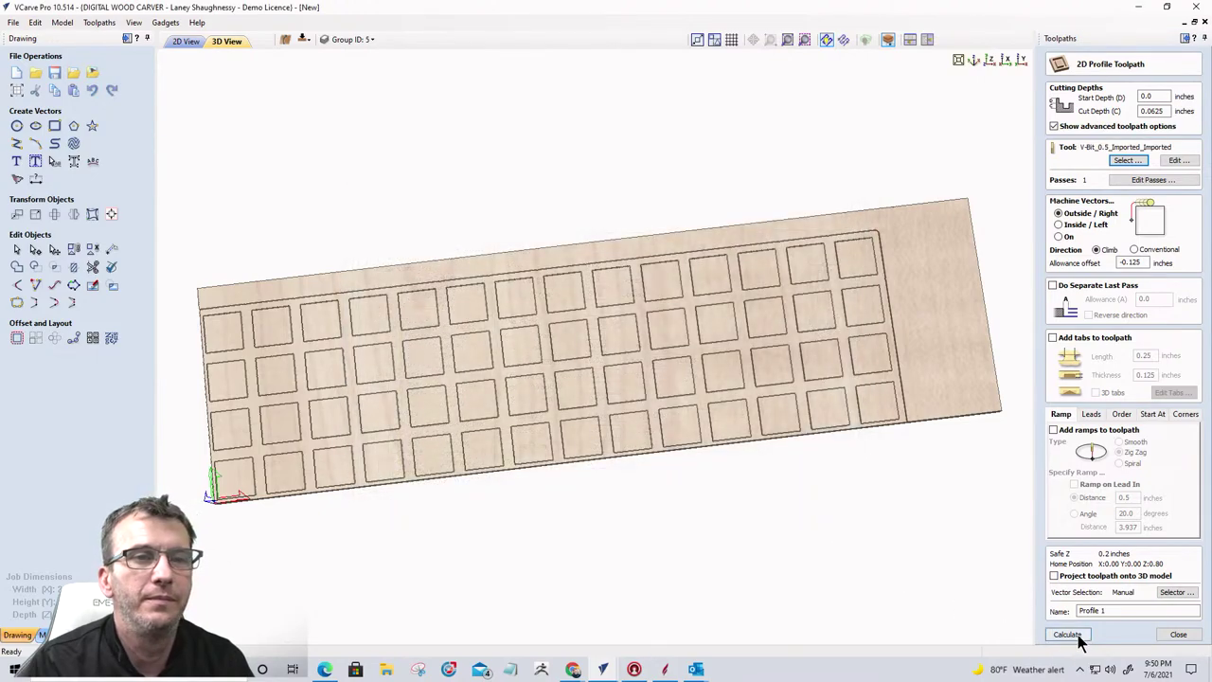
pyautogui.click(1070, 634)
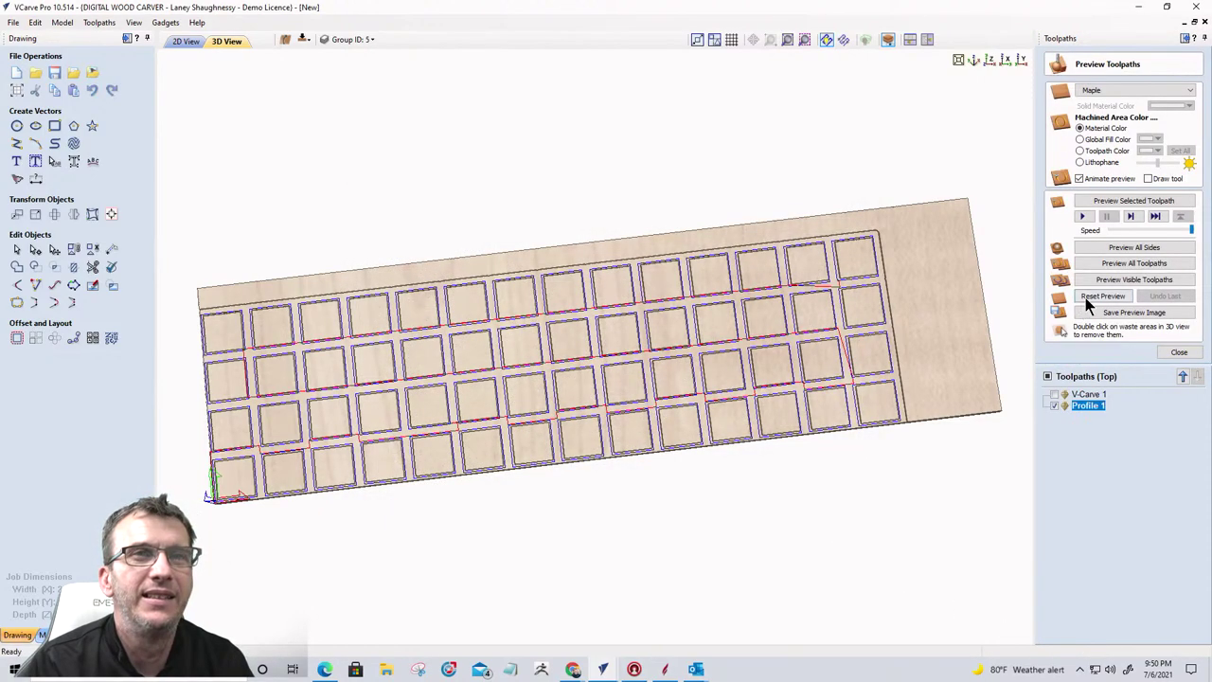
# Step: Preview the V-bit grooves around the tiles, then return to the 2D layout
pyautogui.click(1099, 296)
pyautogui.click(1085, 215)
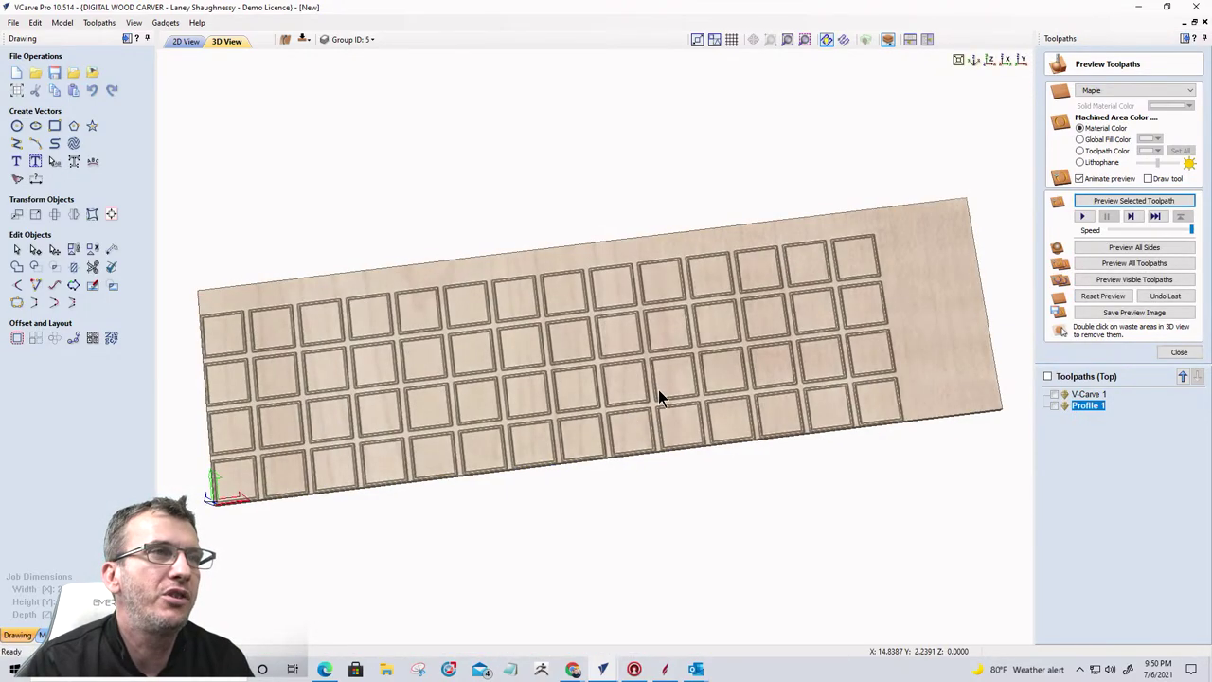
pyautogui.scroll(3, 659, 389)
pyautogui.scroll(5, 665, 391)
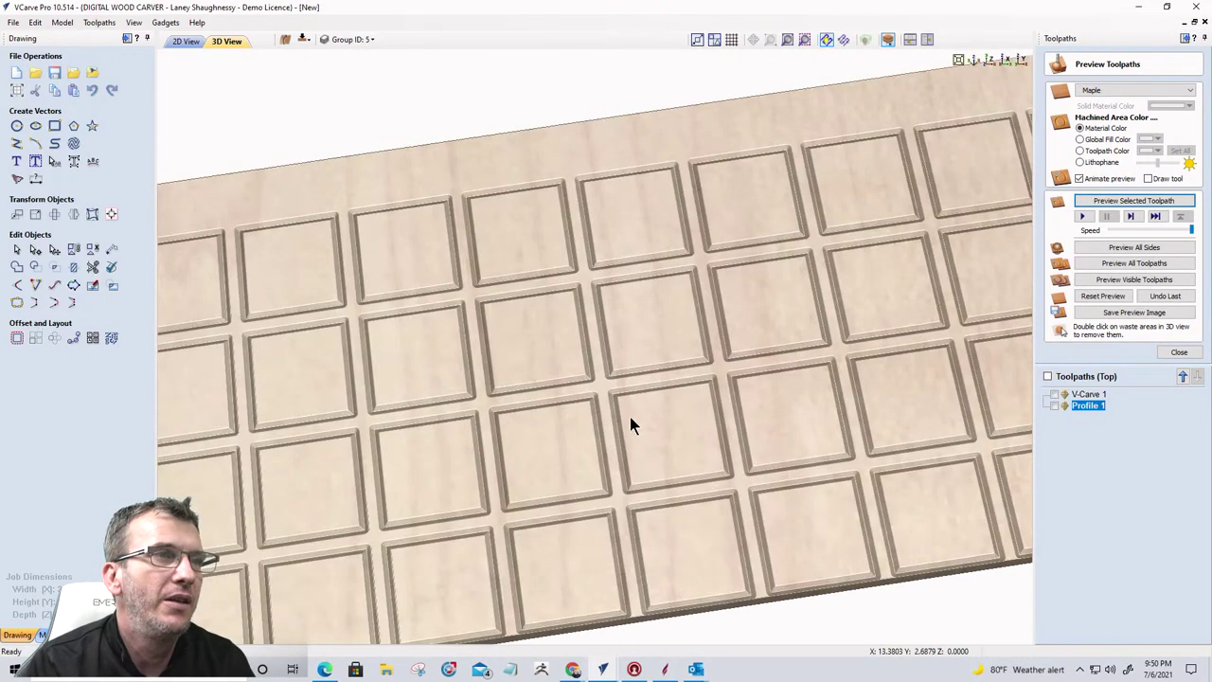
pyautogui.scroll(-5, 606, 483)
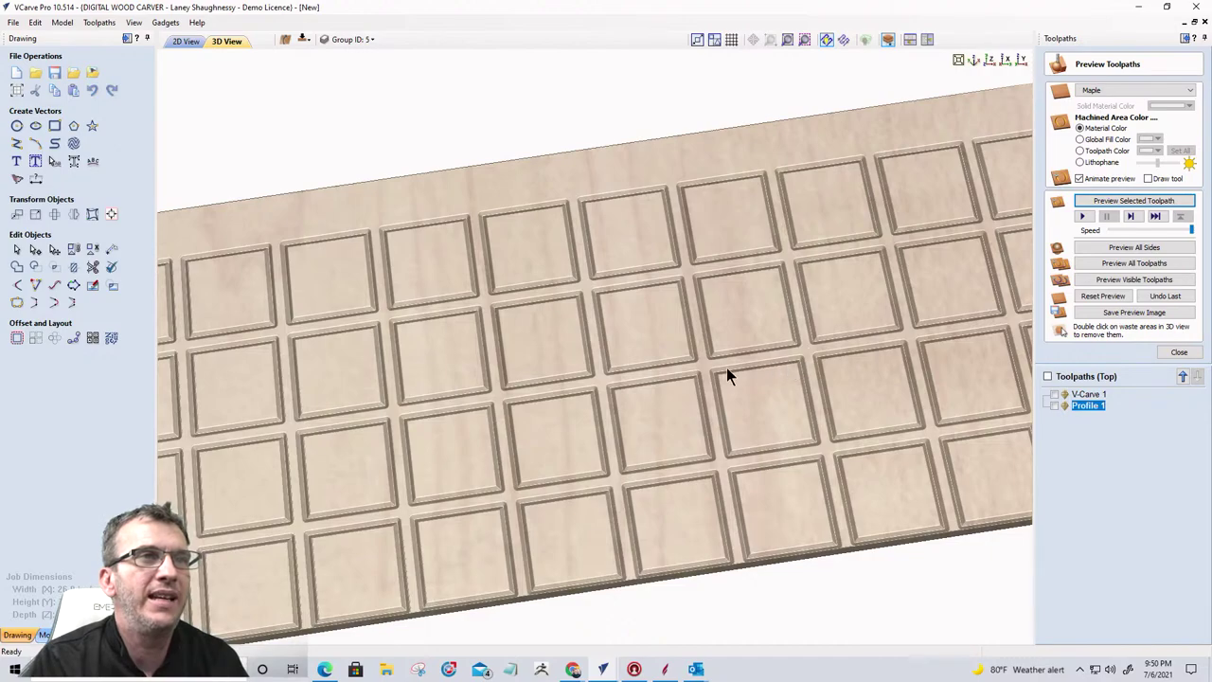
pyautogui.scroll(-1, 692, 362)
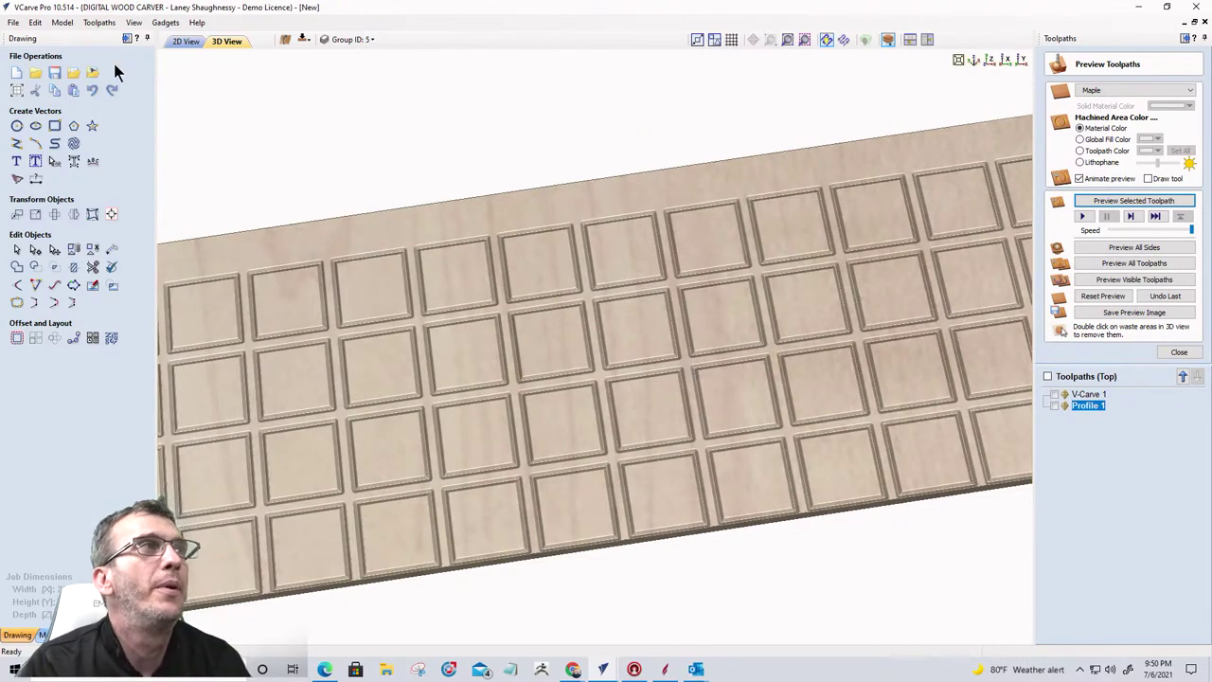
pyautogui.click(185, 41)
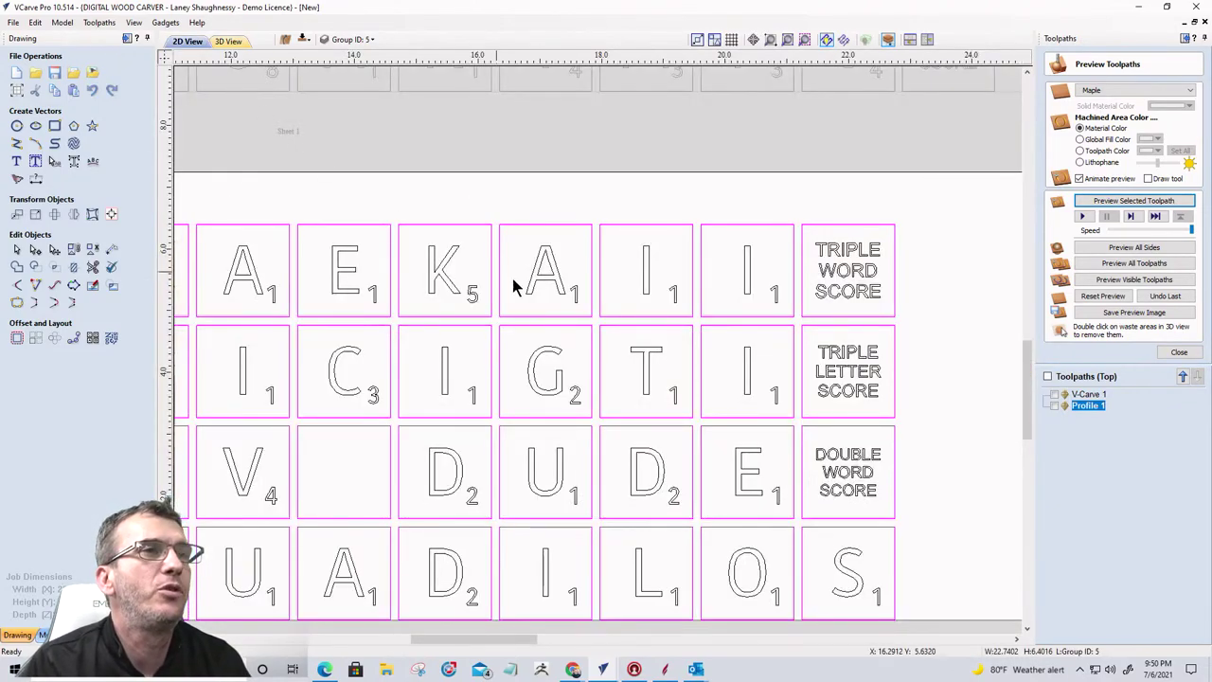
# Step: Start a chamfer toolpath on the tiles using the 0.5-inch V-bit
pyautogui.click(1177, 352)
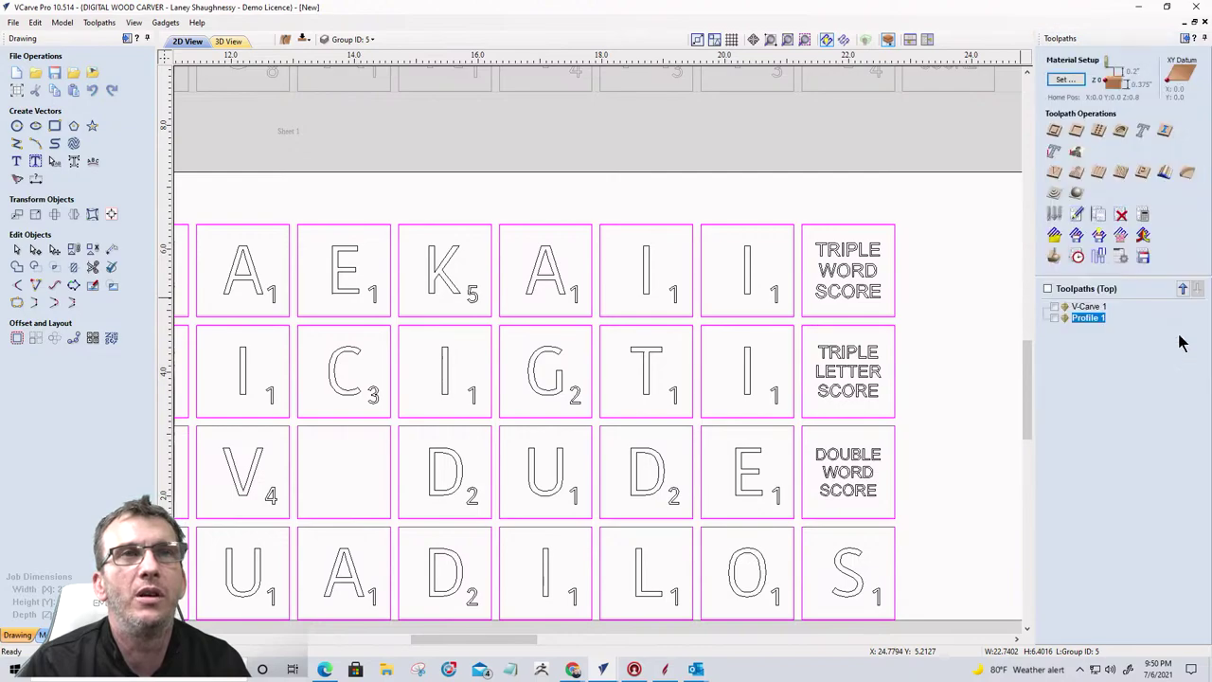
pyautogui.click(1187, 171)
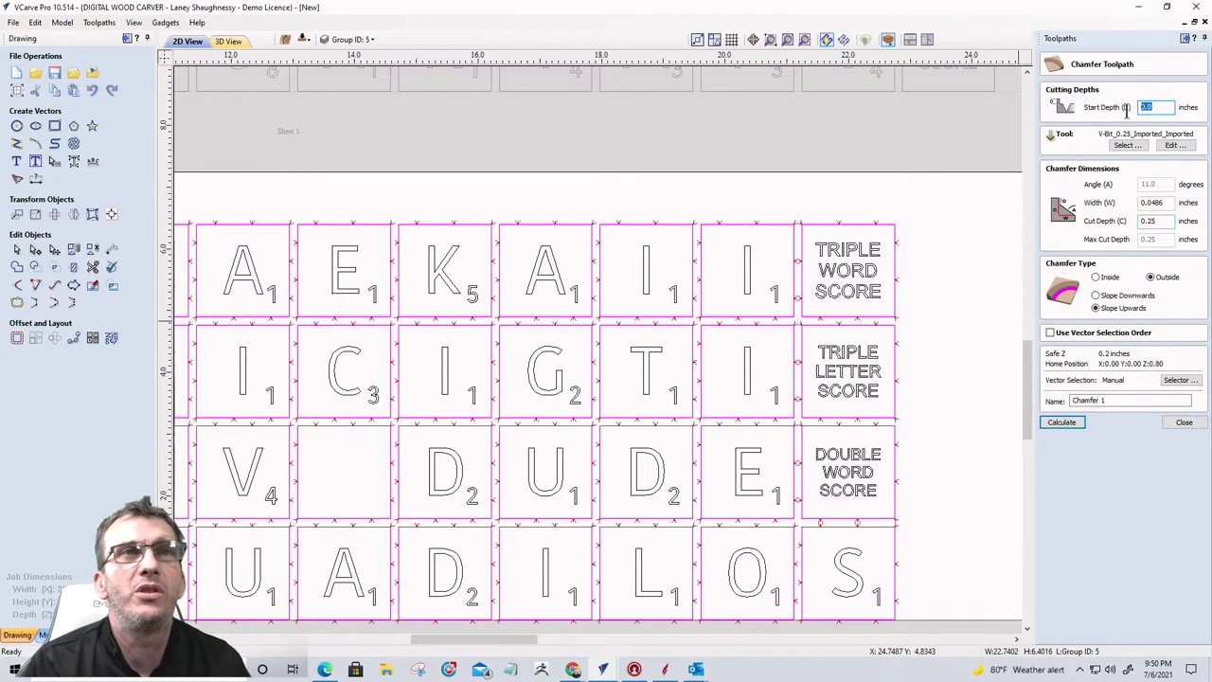
pyautogui.click(1127, 145)
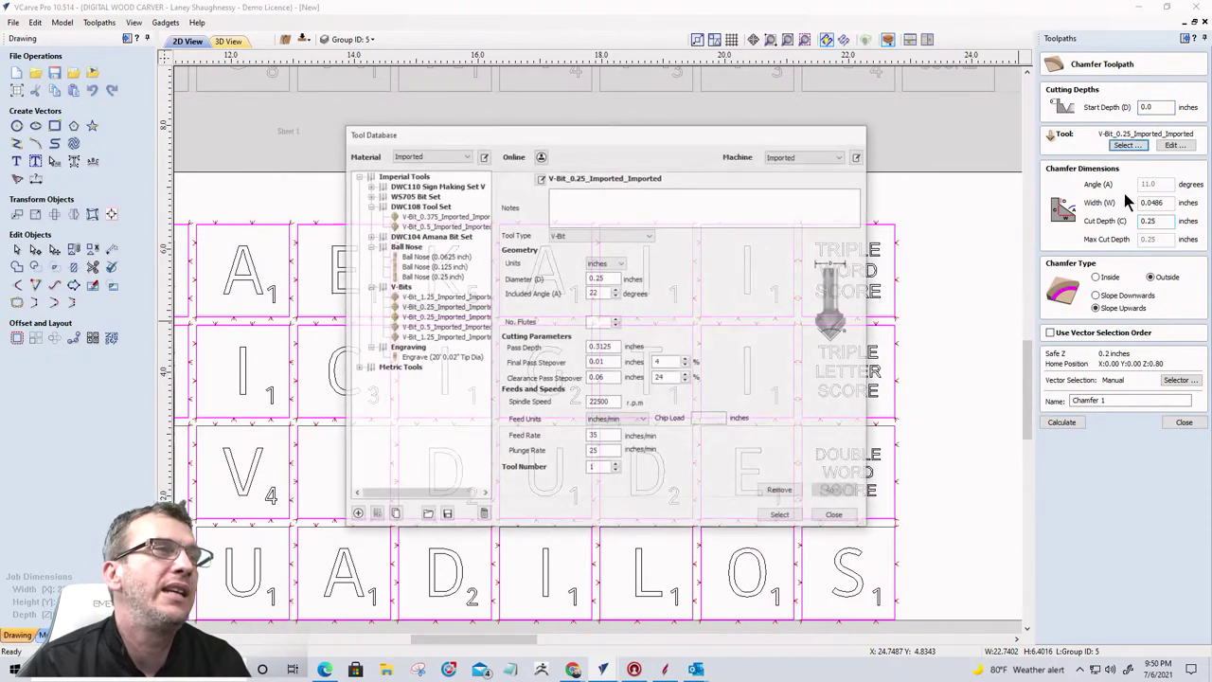
pyautogui.click(441, 327)
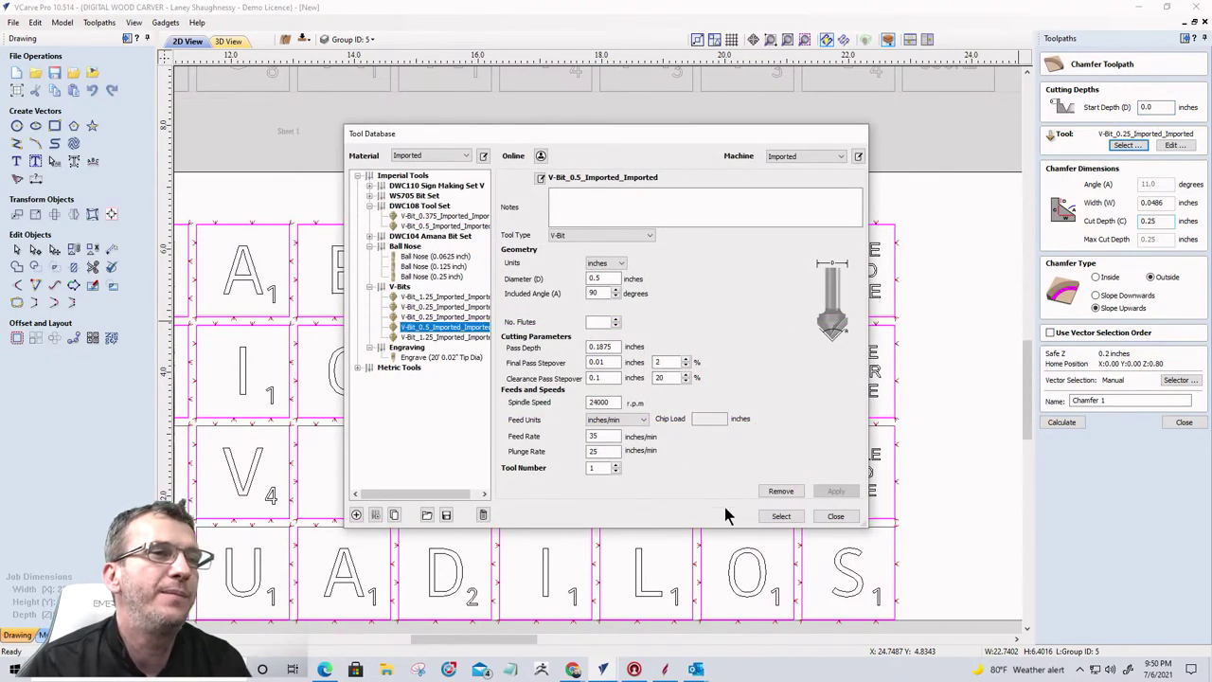
pyautogui.click(780, 517)
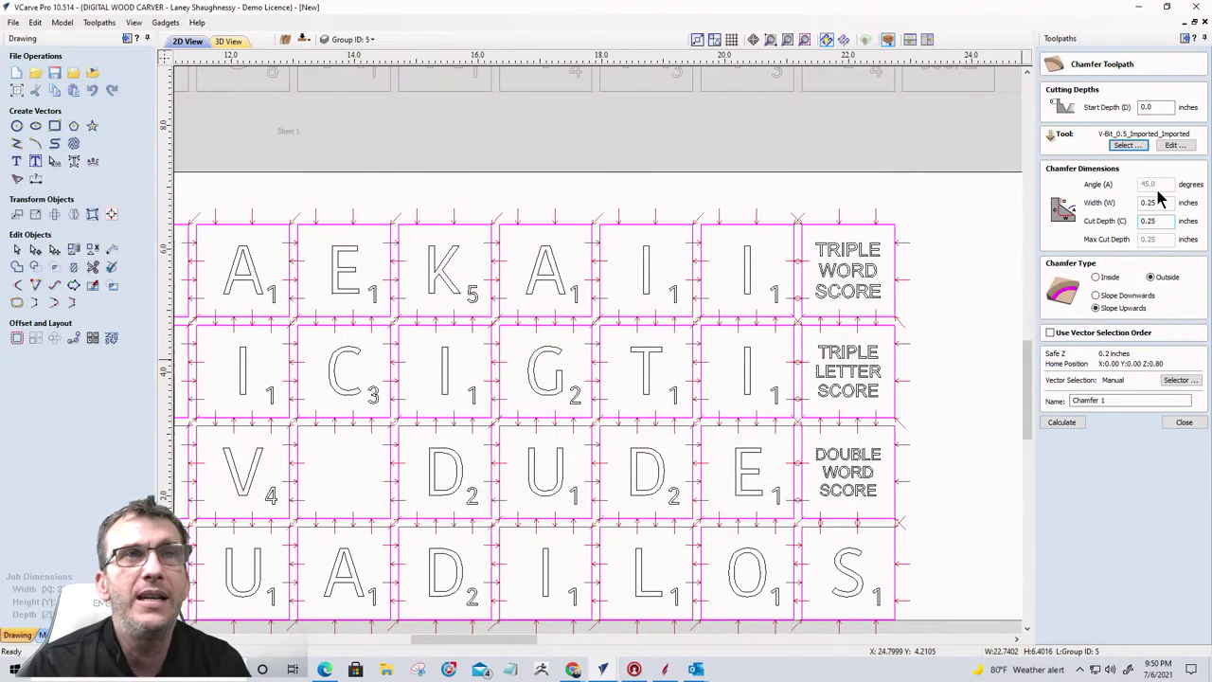
# Step: Give Chamfer 1 a 0.125-inch inside, upward-sloping cut and calculate it
pyautogui.click(1148, 221)
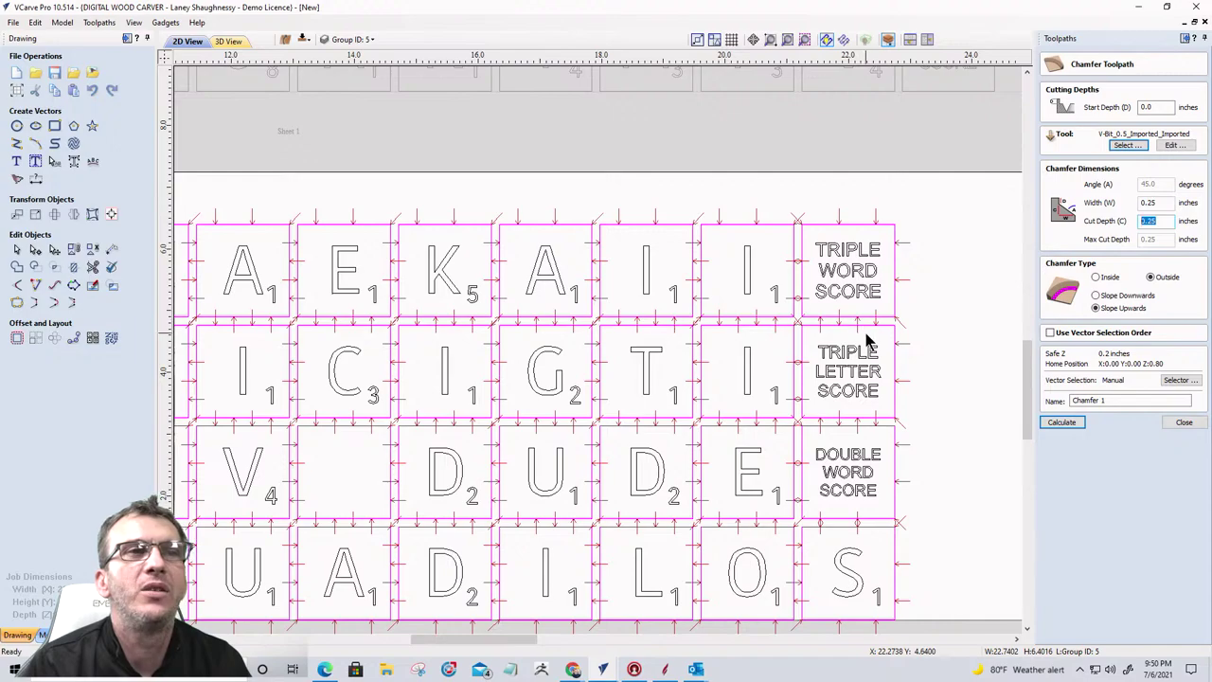
pyautogui.scroll(4, 864, 331)
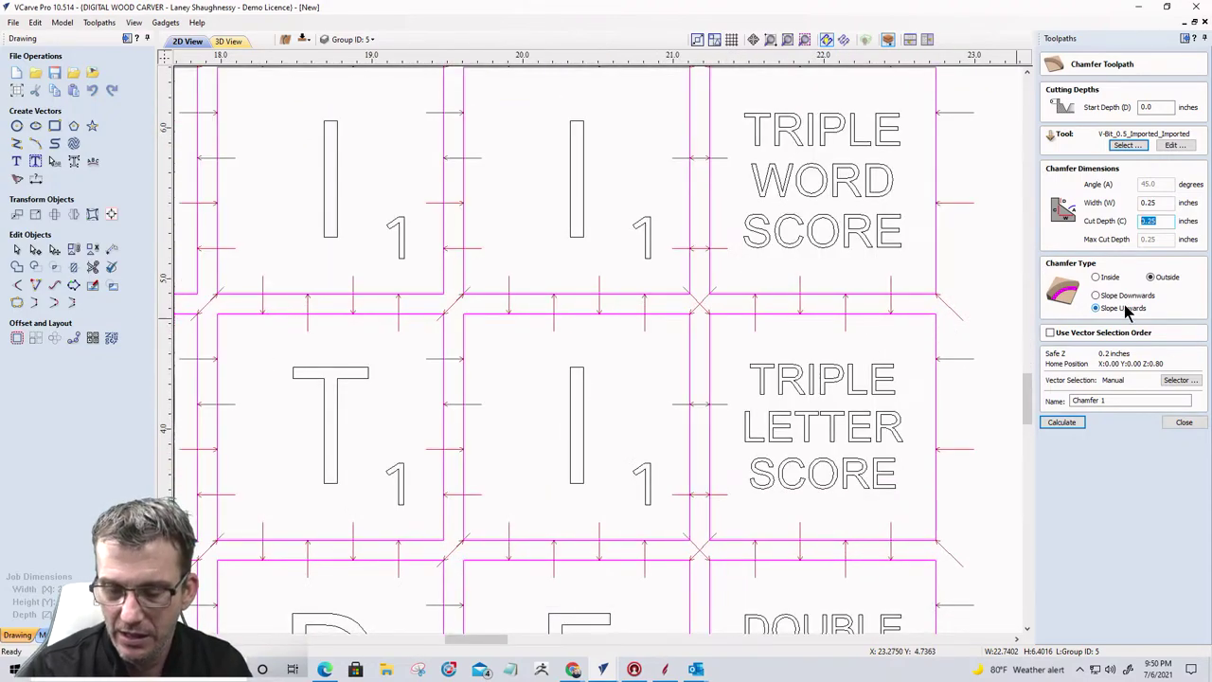
pyautogui.write('.1')
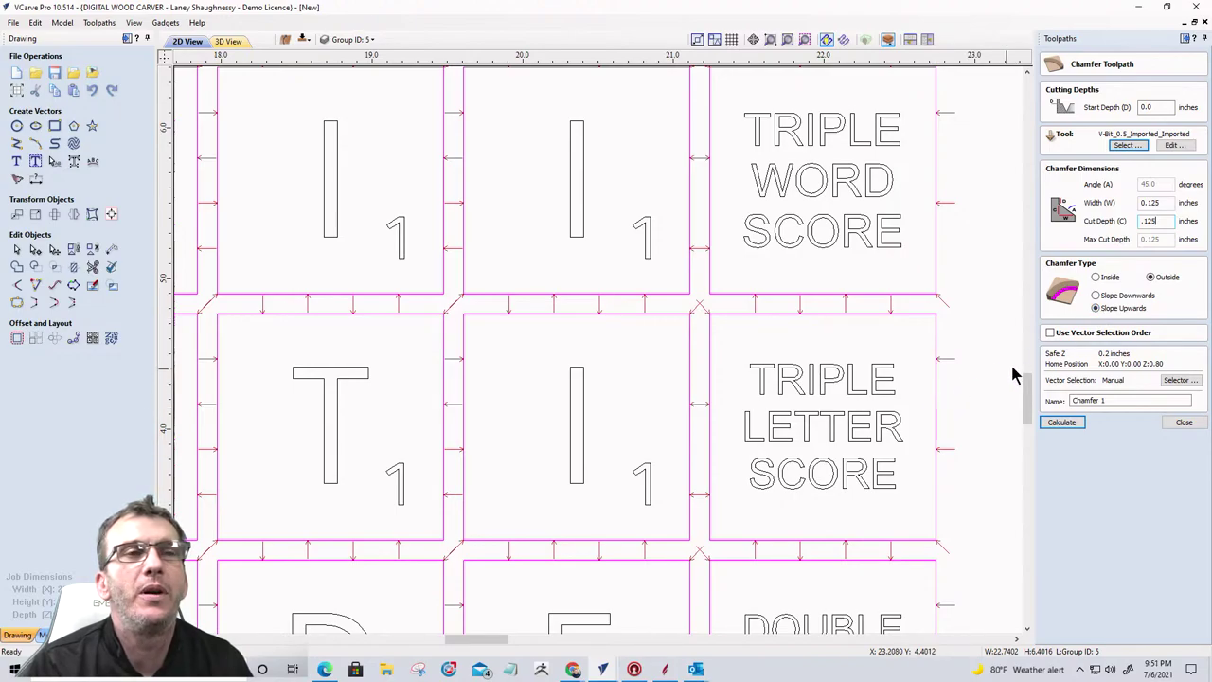
pyautogui.click(1096, 276)
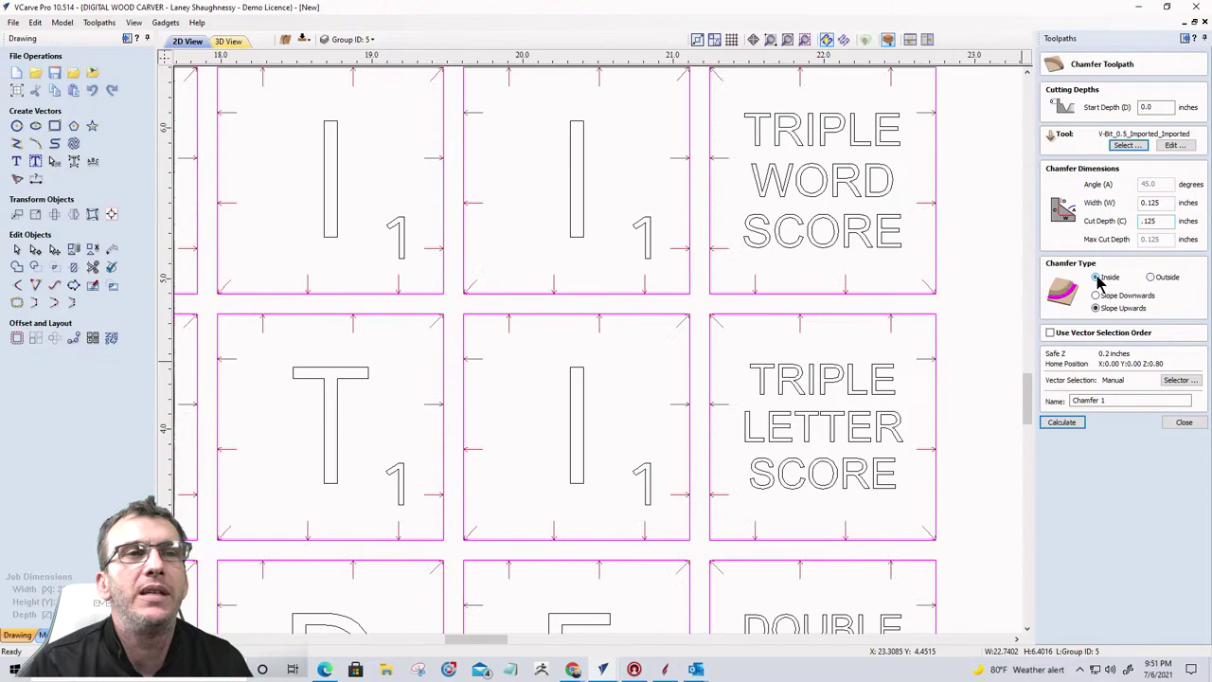
pyautogui.scroll(3, 912, 409)
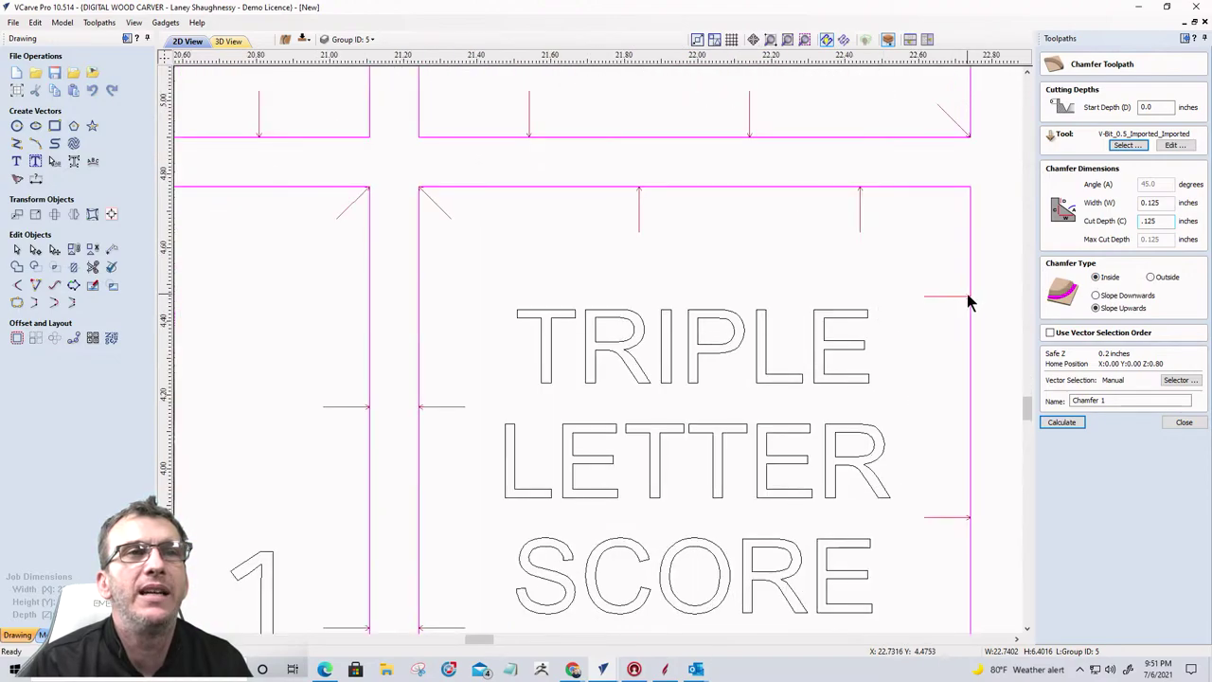
pyautogui.scroll(5, 979, 291)
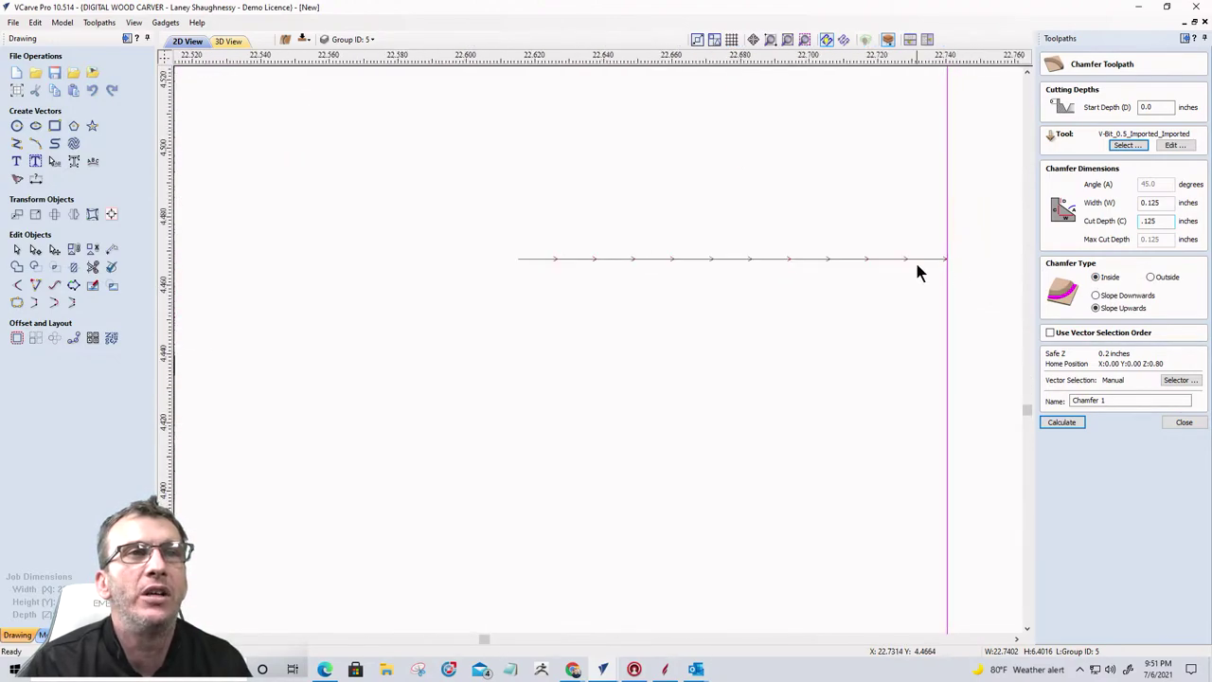
pyautogui.scroll(-5, 943, 289)
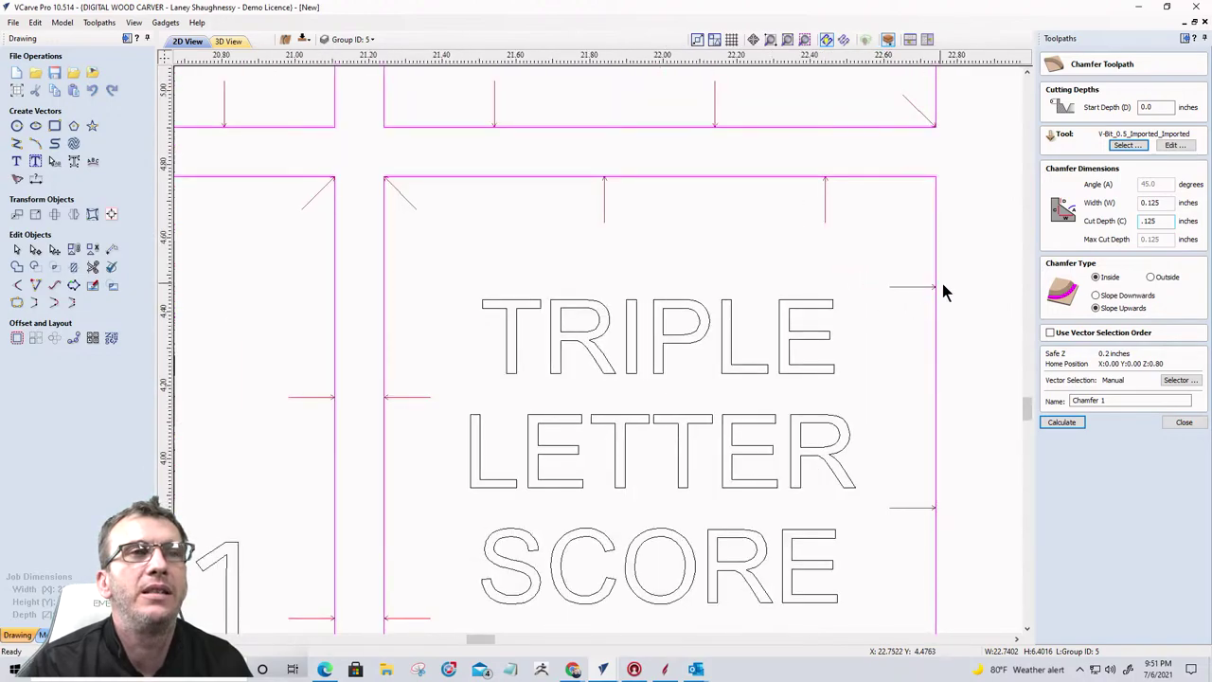
pyautogui.scroll(-5, 947, 407)
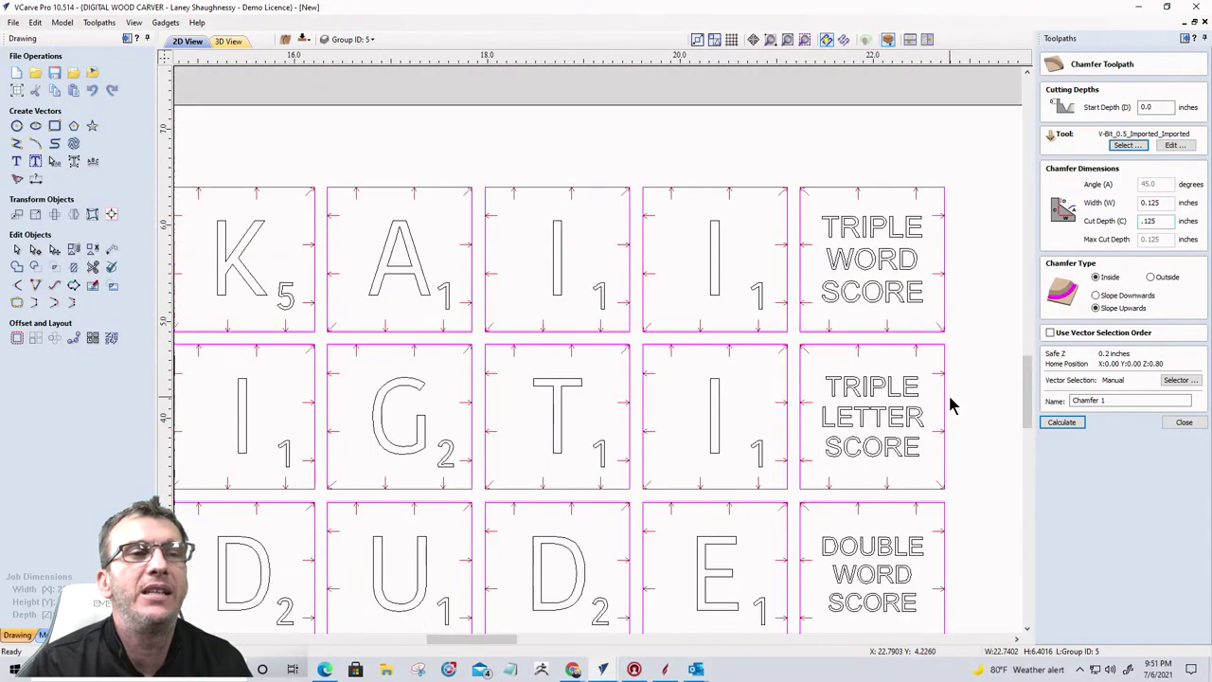
pyautogui.click(1060, 423)
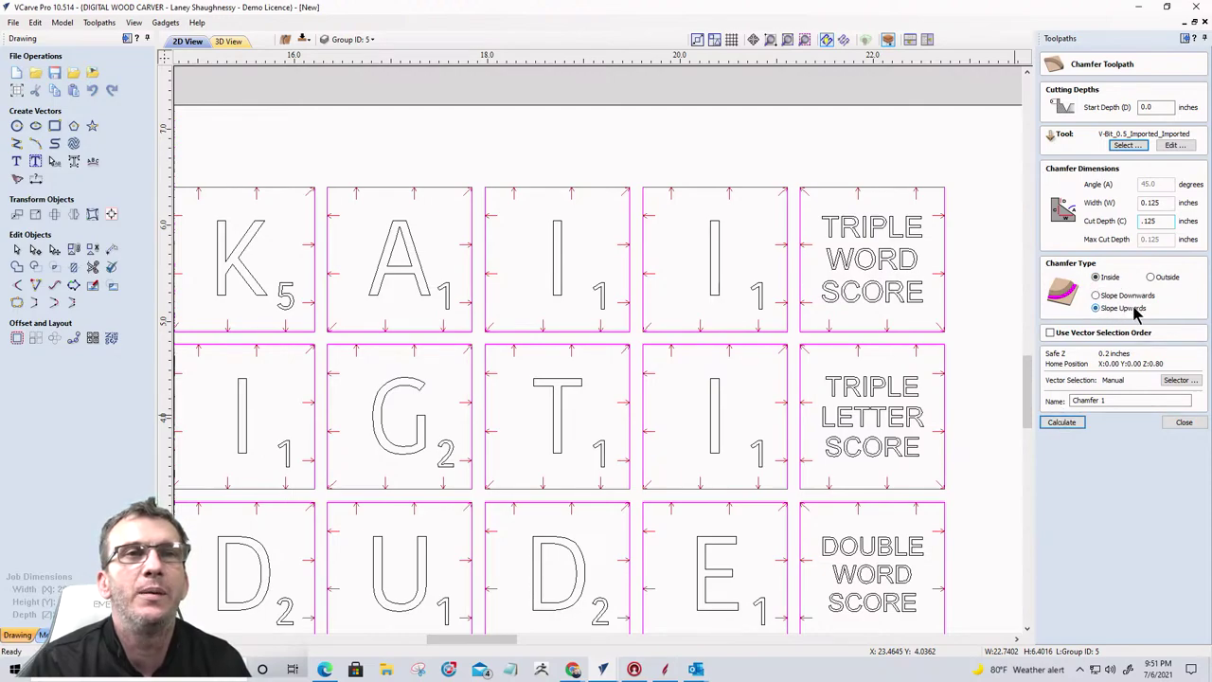
pyautogui.click(1059, 426)
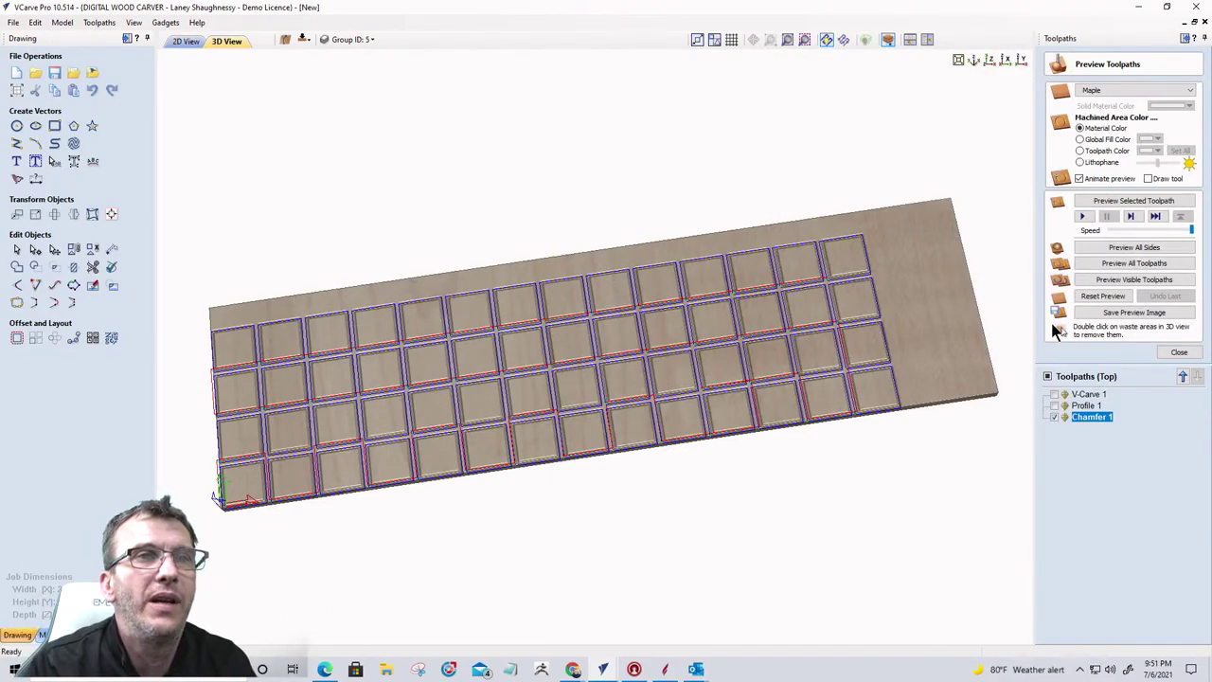
# Step: Simulate the chamfer machining and switch the preview material to Cherry
pyautogui.click(1123, 299)
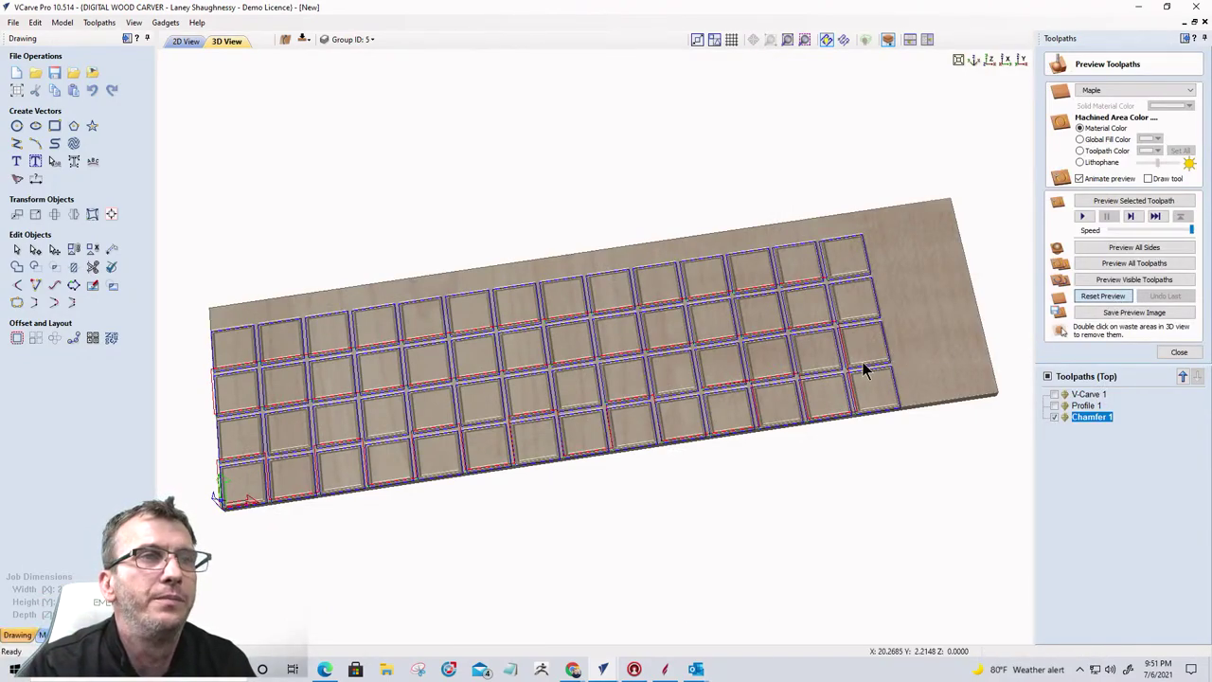
pyautogui.scroll(3, 765, 387)
pyautogui.scroll(1, 765, 387)
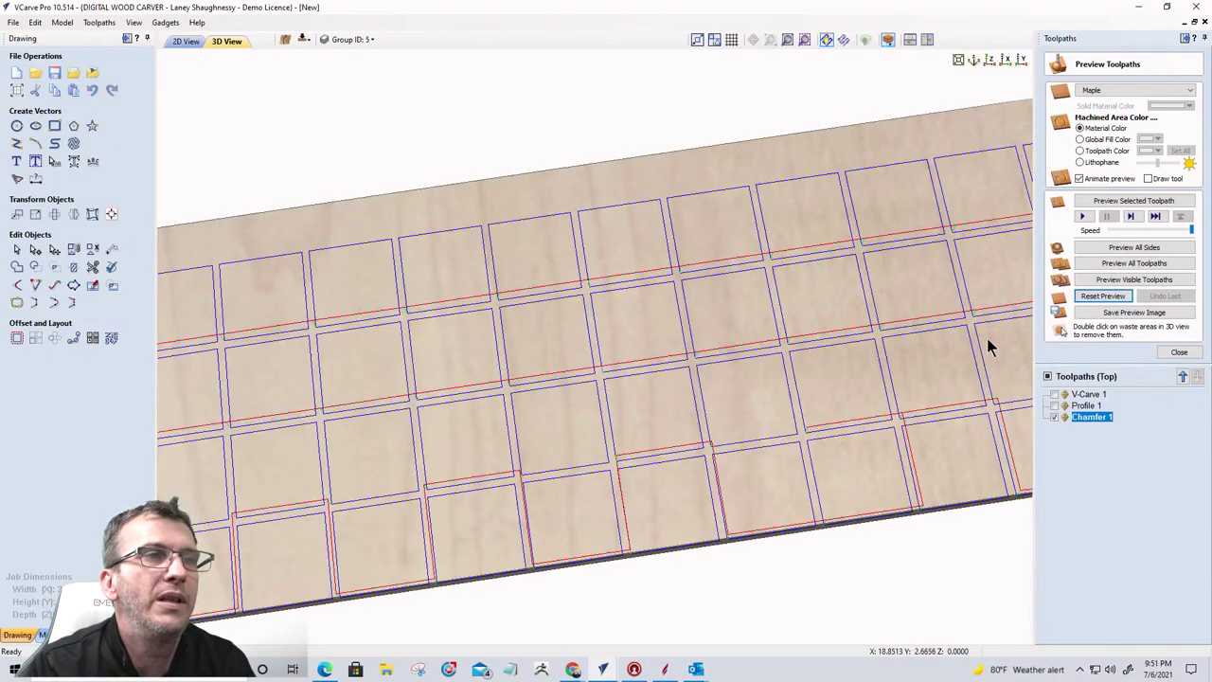
pyautogui.click(1112, 203)
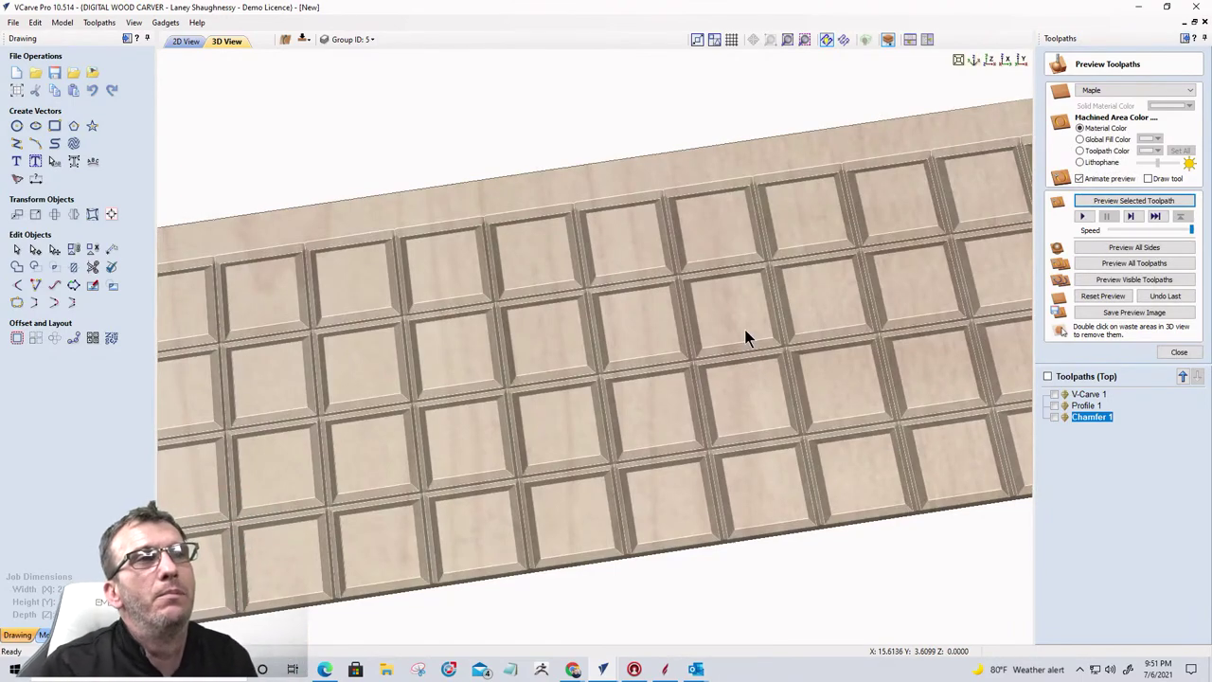
pyautogui.moveTo(492, 422); pyautogui.dragTo(837, 379)
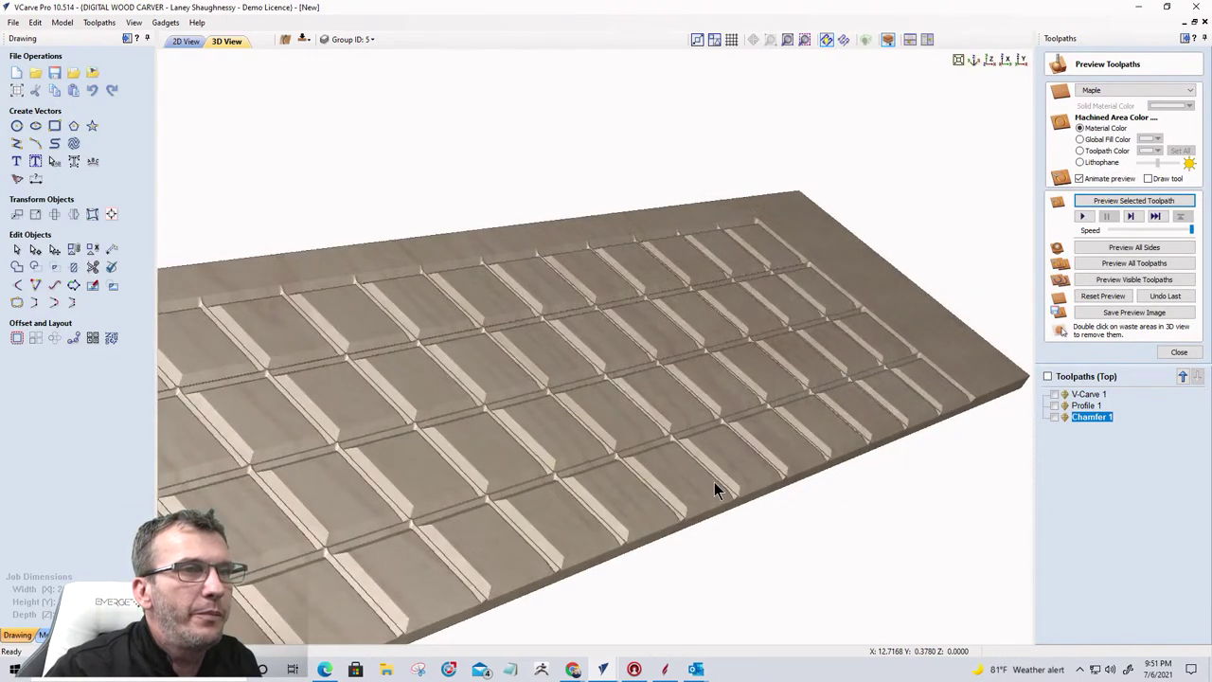
pyautogui.scroll(2, 711, 471)
pyautogui.scroll(2, 711, 470)
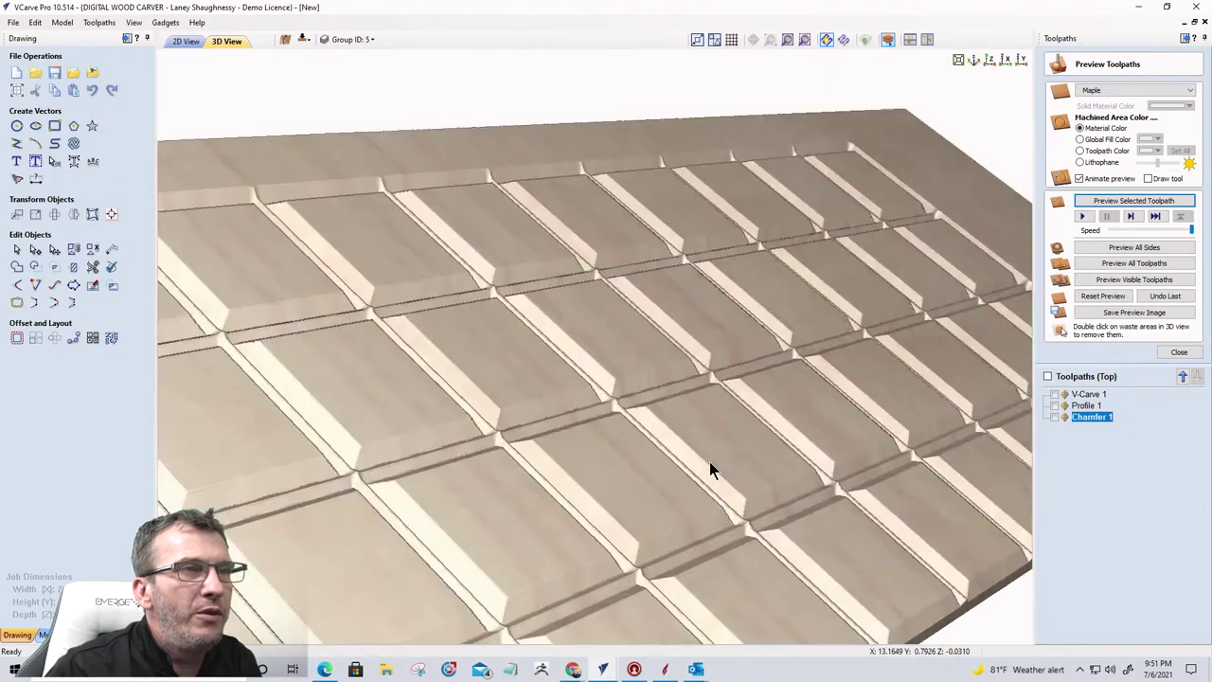
pyautogui.click(1096, 92)
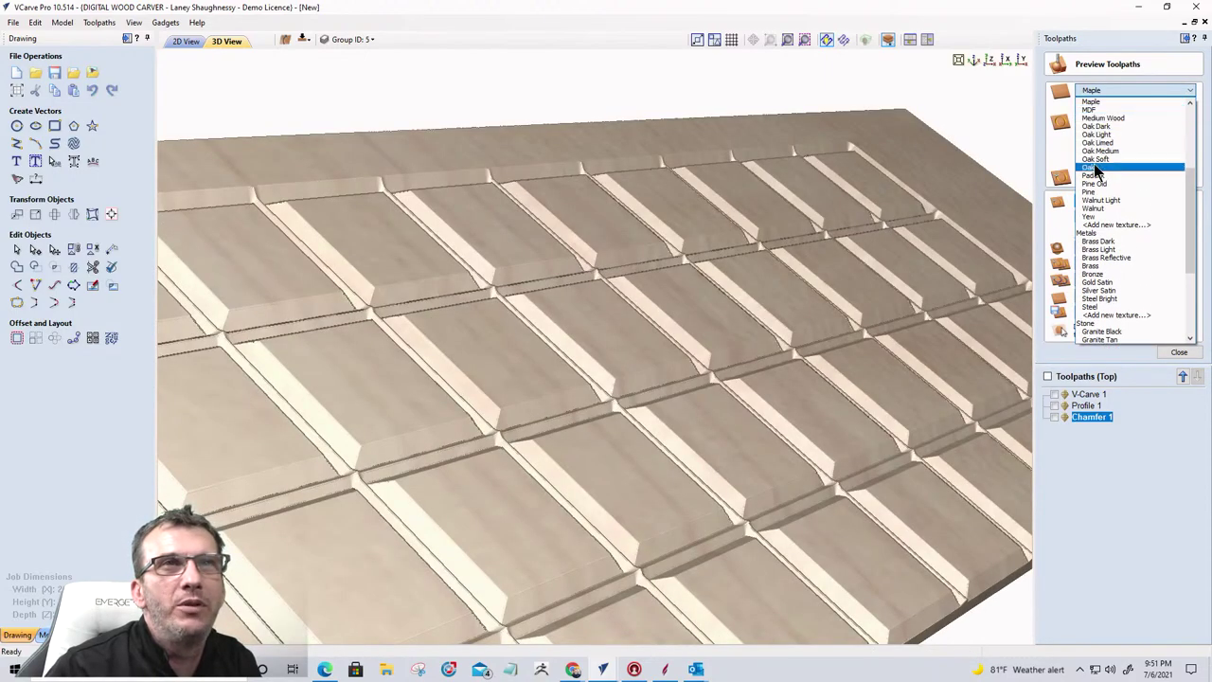
pyautogui.scroll(3, 1097, 159)
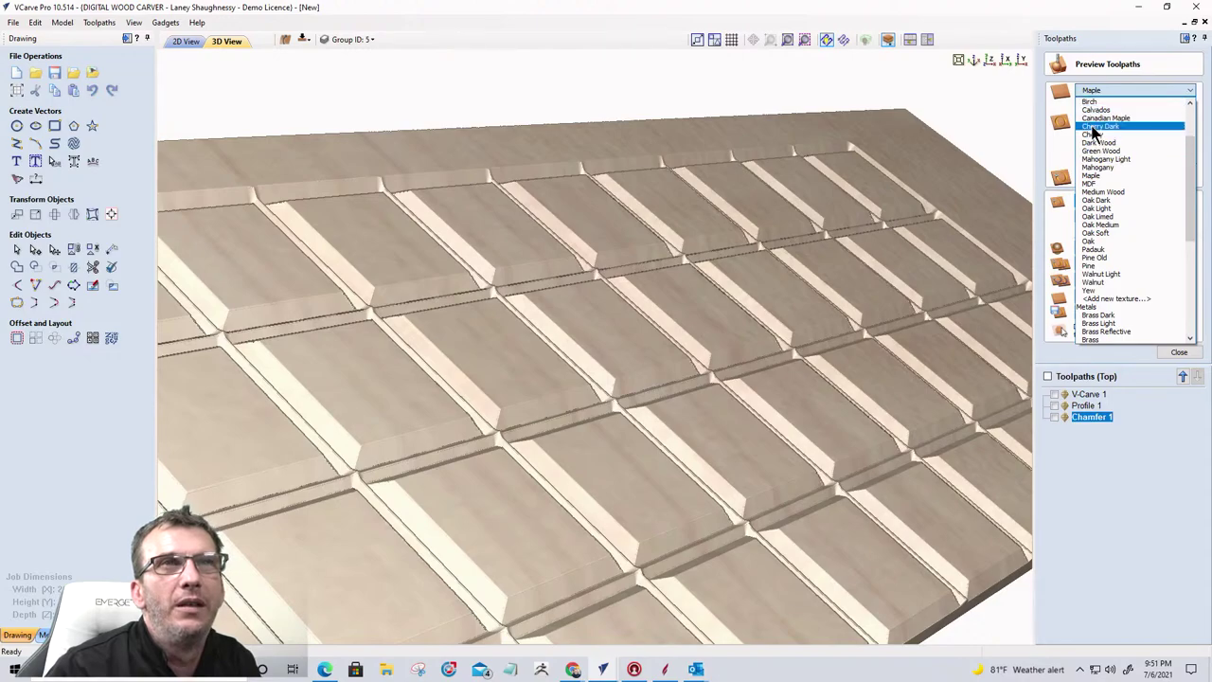
pyautogui.click(1091, 133)
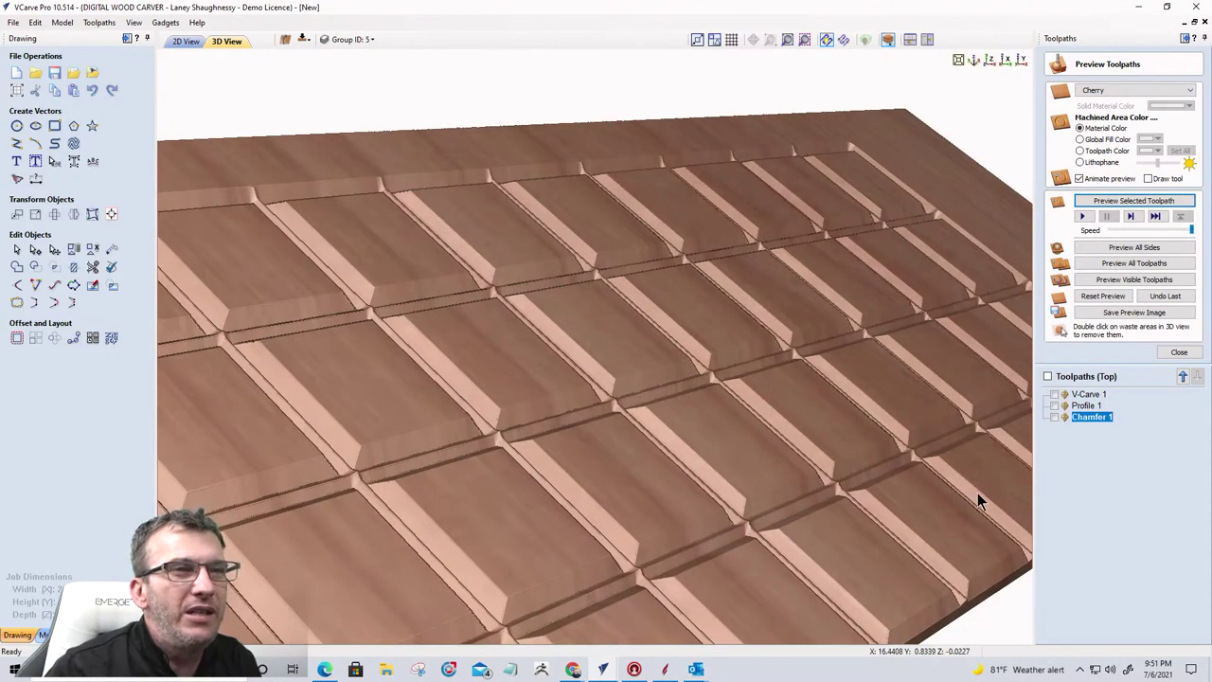
# Step: Reduce Chamfer 1's cut depth to 0.0625 inches and recalculate
pyautogui.doubleClick(1091, 418)
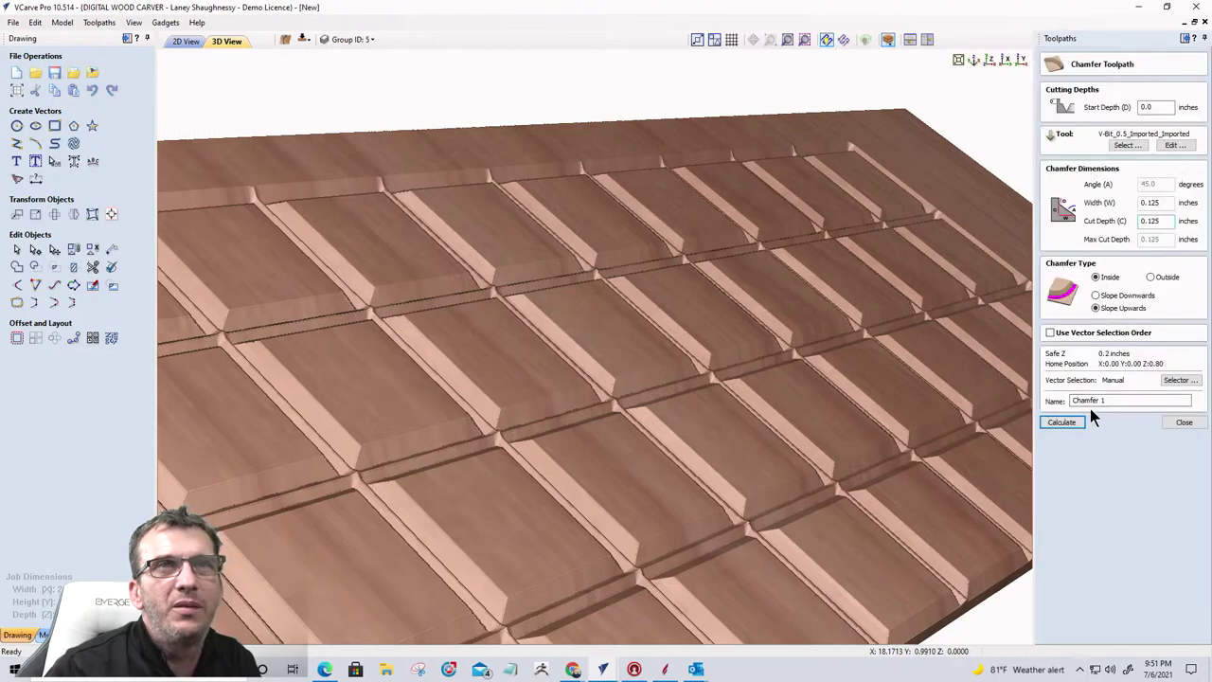
pyautogui.doubleClick(1162, 221)
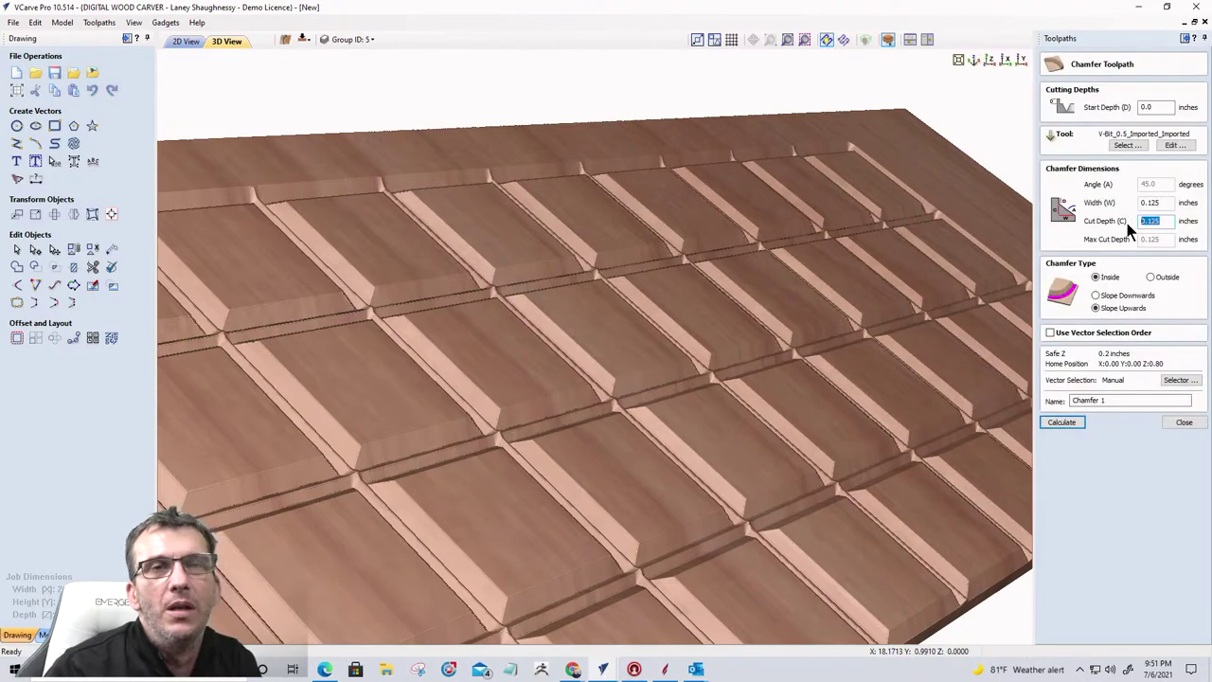
pyautogui.write('.0625')
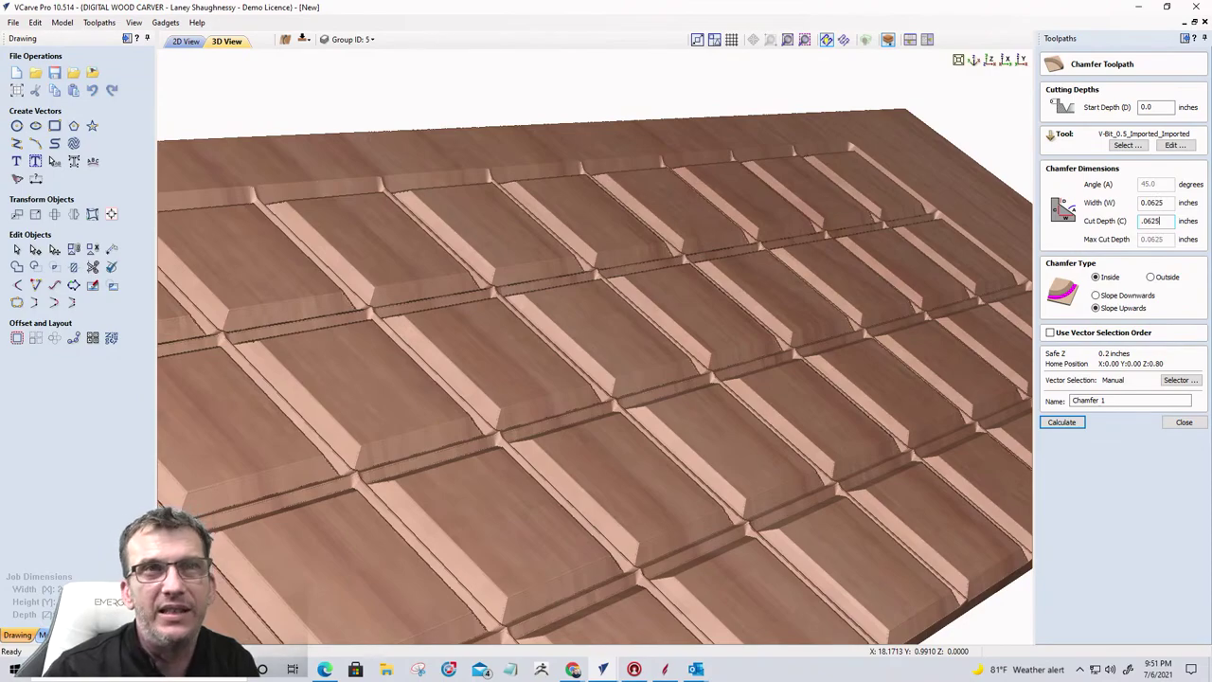
pyautogui.click(1062, 422)
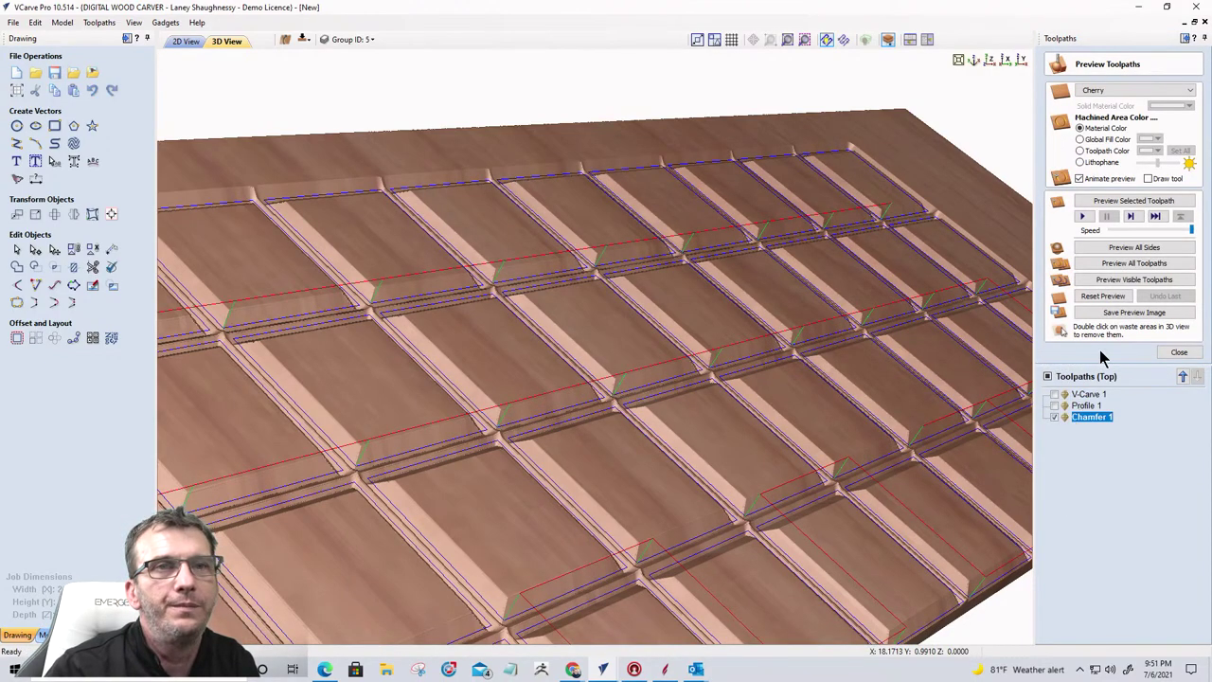
# Step: Rerun the preview and tilt the board to inspect the shallower chamfers
pyautogui.click(1118, 202)
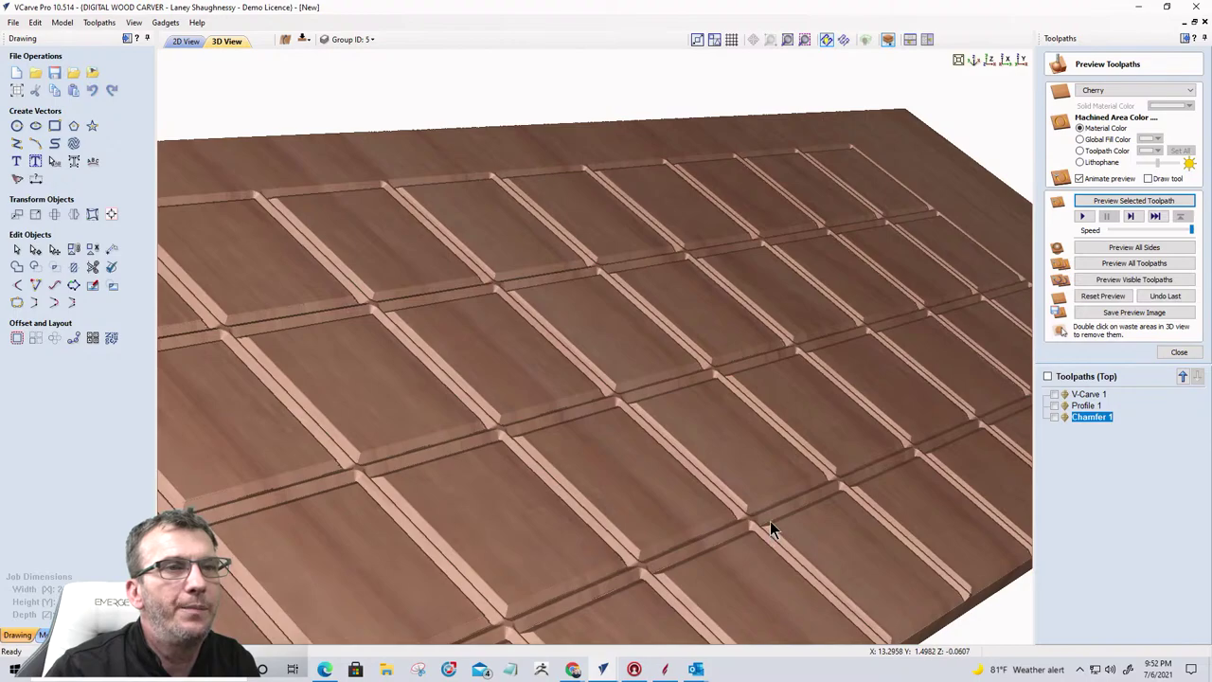
pyautogui.moveTo(770, 530)
pyautogui.mouseDown()
pyautogui.moveTo(839, 531)
pyautogui.moveTo(766, 541)
pyautogui.mouseUp()
pyautogui.scroll(2, 767, 537)
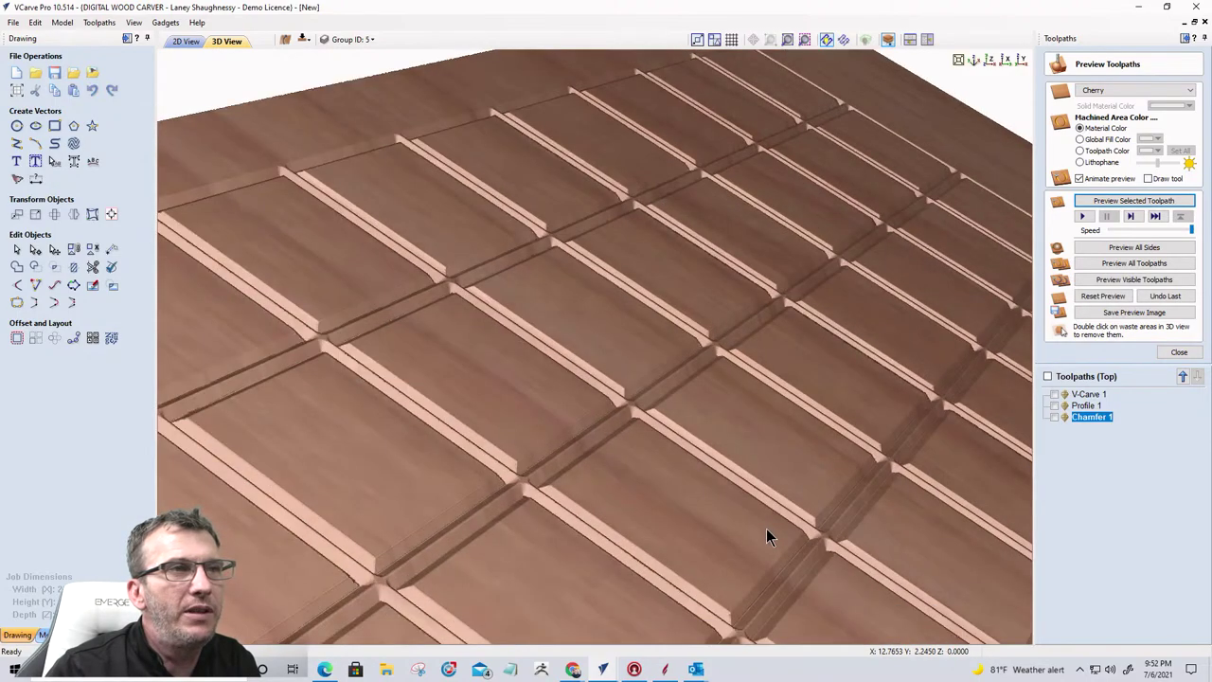
pyautogui.scroll(2, 767, 537)
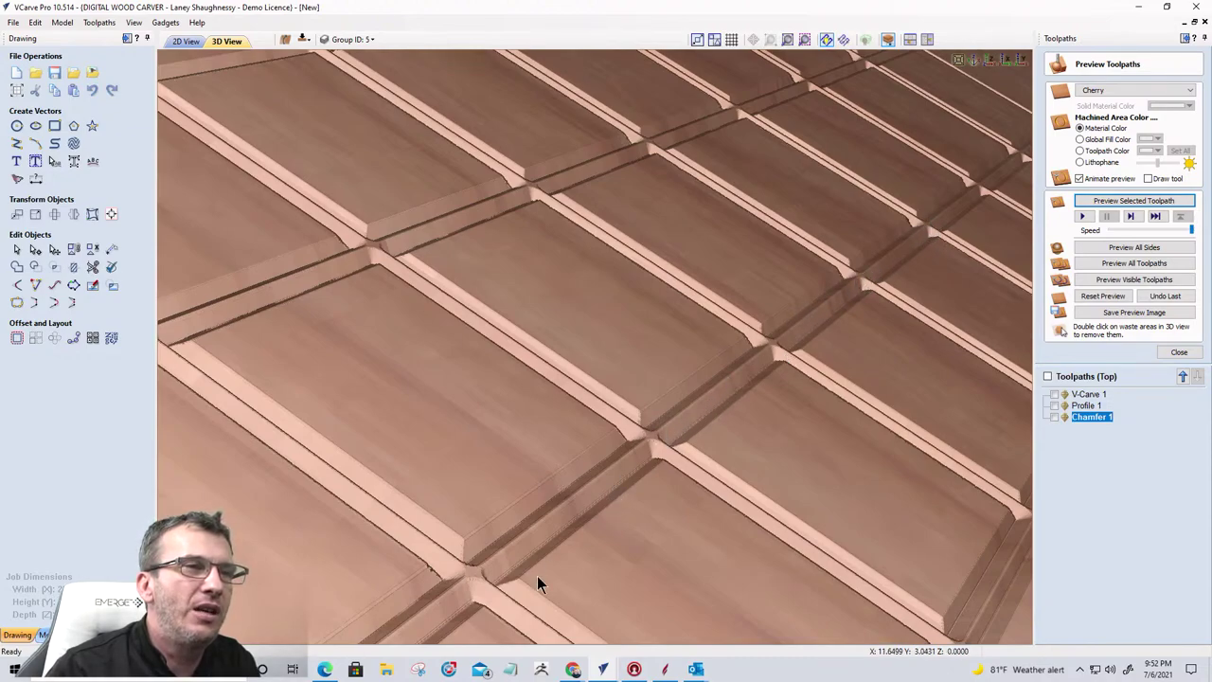
pyautogui.scroll(-3, 464, 445)
pyautogui.moveTo(452, 379); pyautogui.dragTo(639, 479)
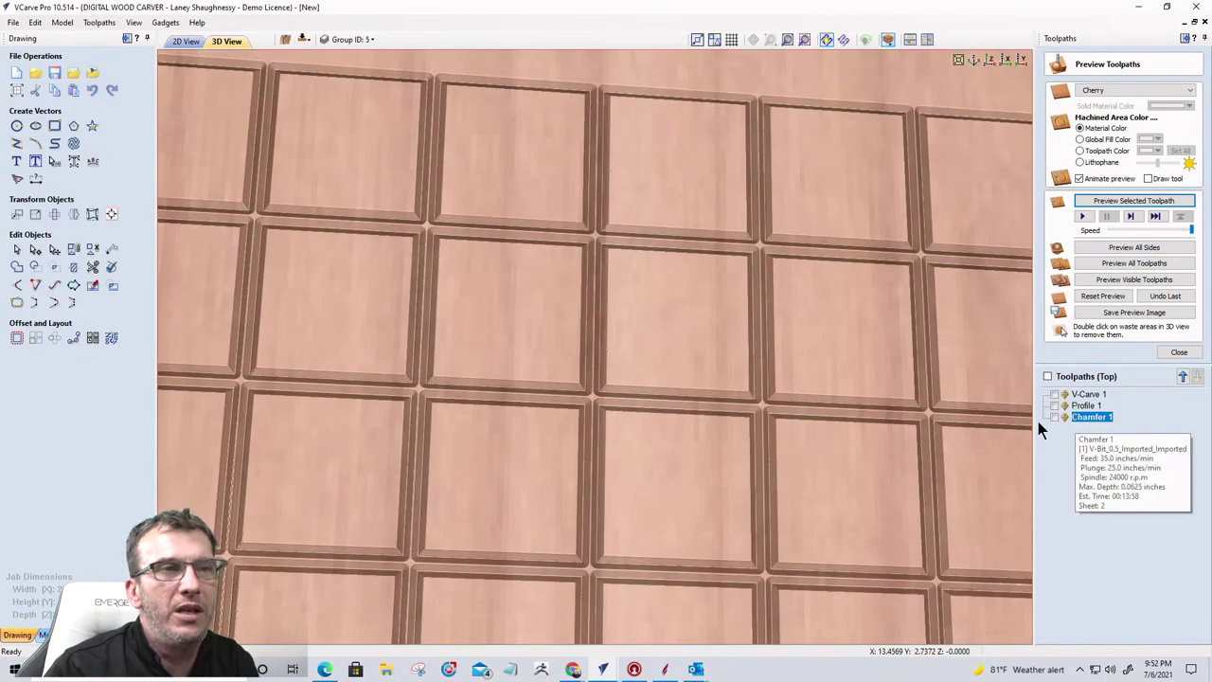
pyautogui.moveTo(698, 541); pyautogui.dragTo(673, 492)
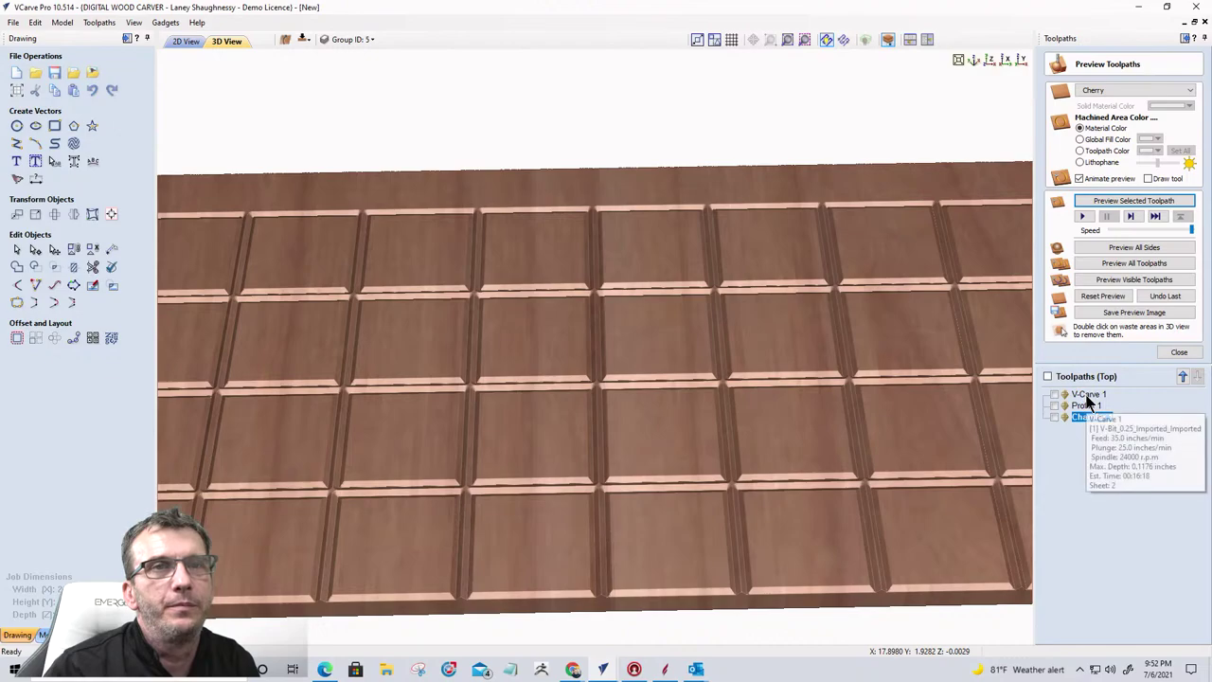
pyautogui.click(1087, 395)
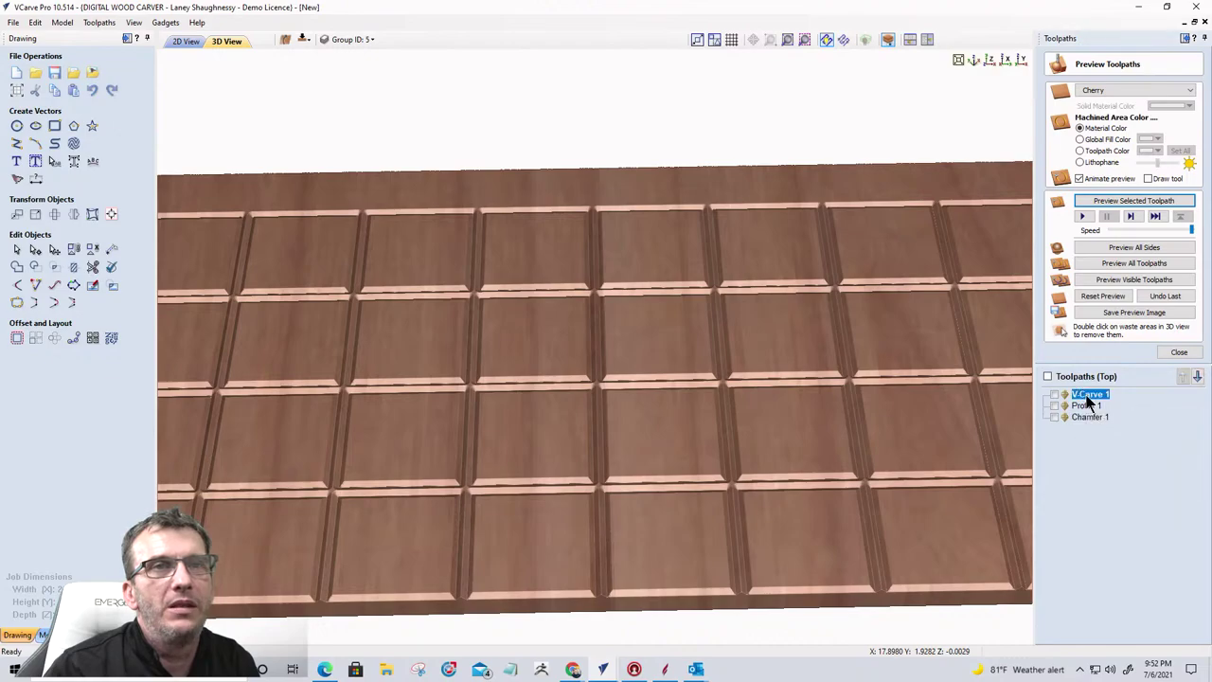
# Step: Preview the V-Carve 1 letter carving in 3D, then go back to the flat 2D tile layout
pyautogui.click(1117, 200)
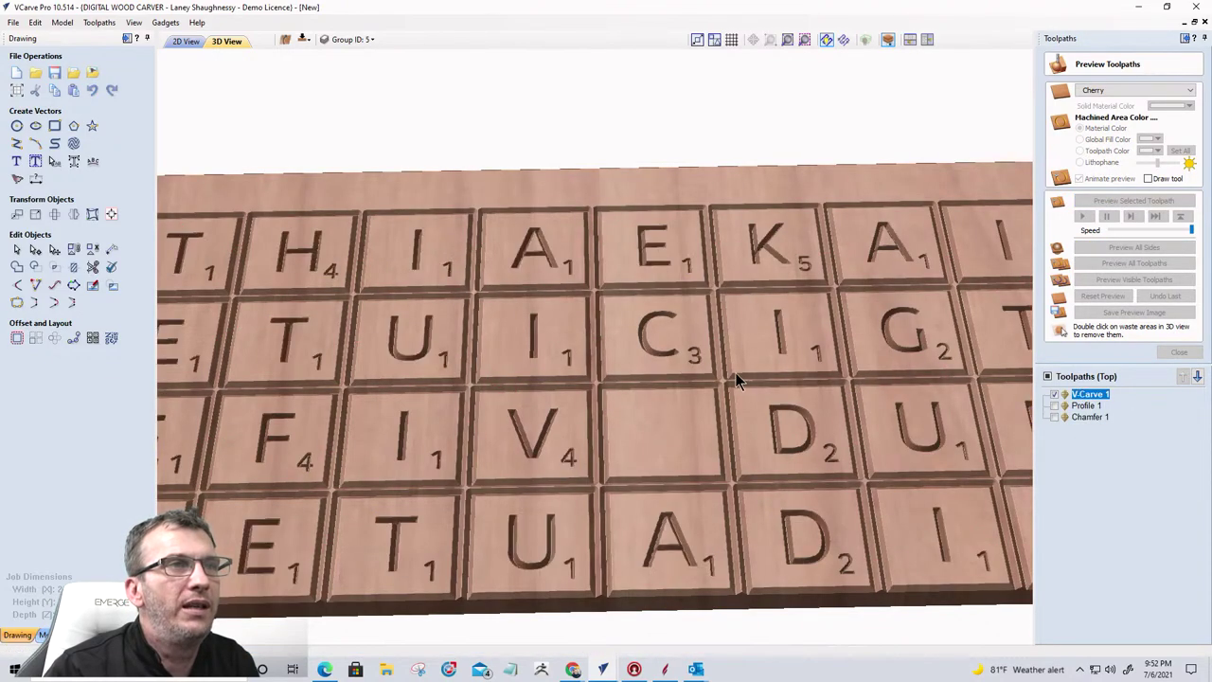
pyautogui.scroll(4, 590, 464)
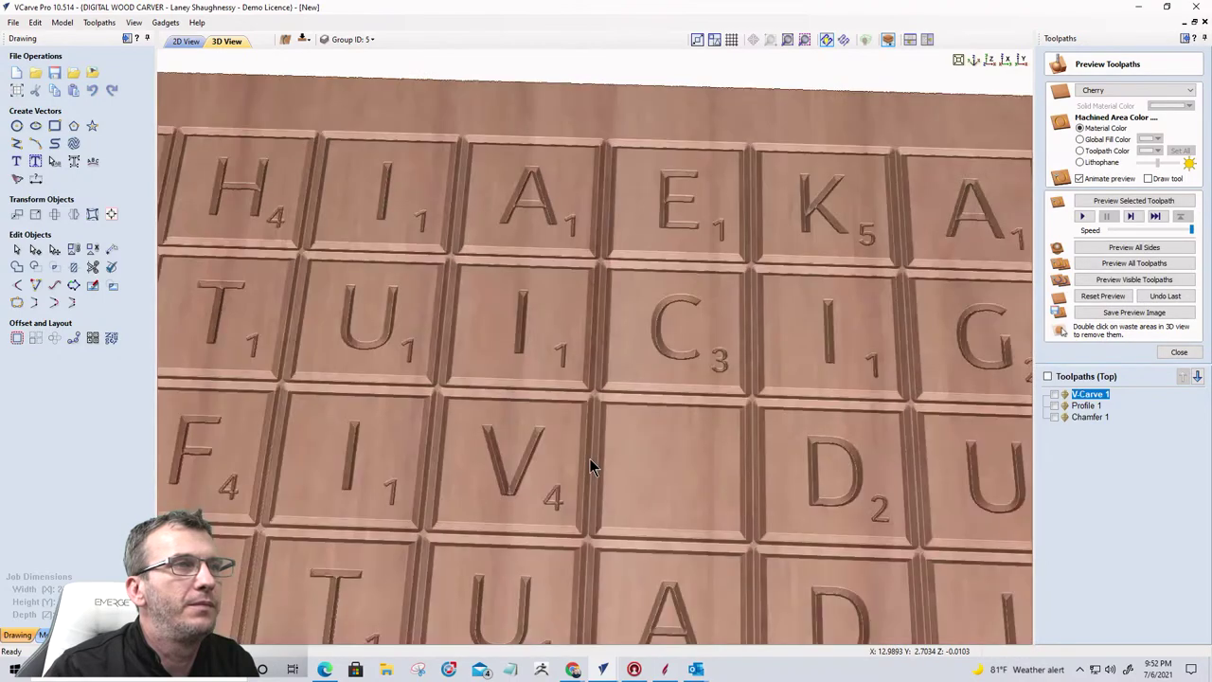
pyautogui.scroll(2, 589, 462)
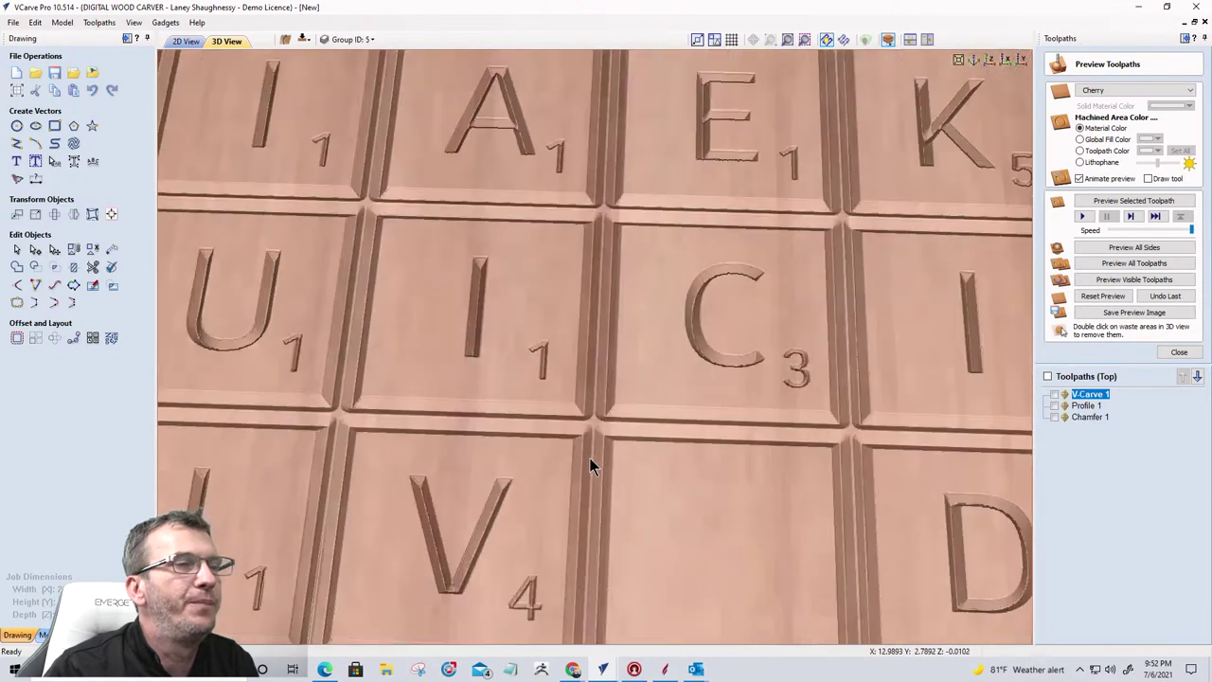
pyautogui.scroll(-3, 591, 455)
pyautogui.scroll(-3, 607, 452)
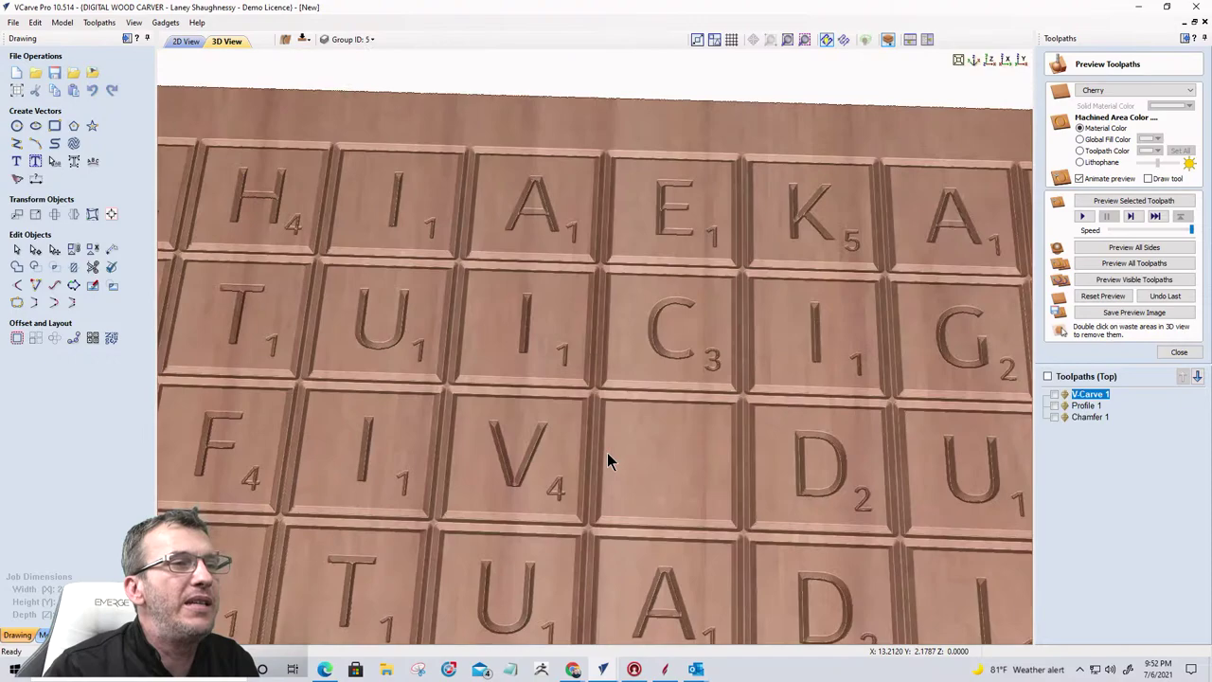
pyautogui.scroll(-2, 607, 453)
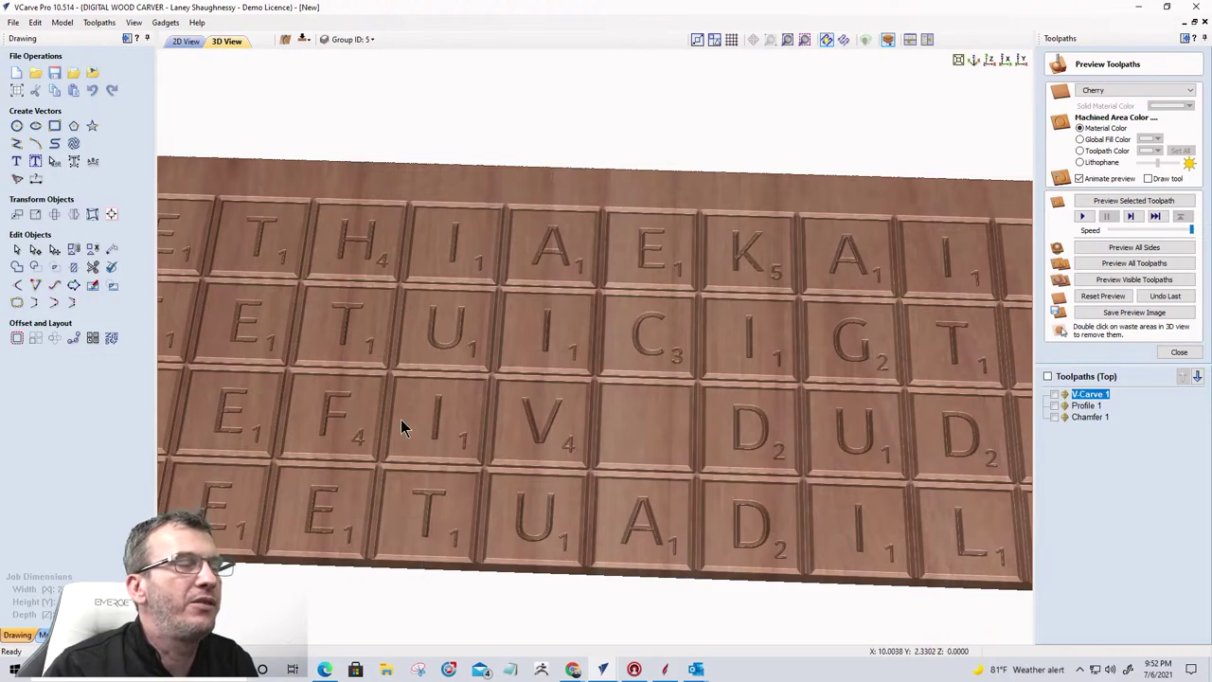
pyautogui.scroll(-5, 600, 315)
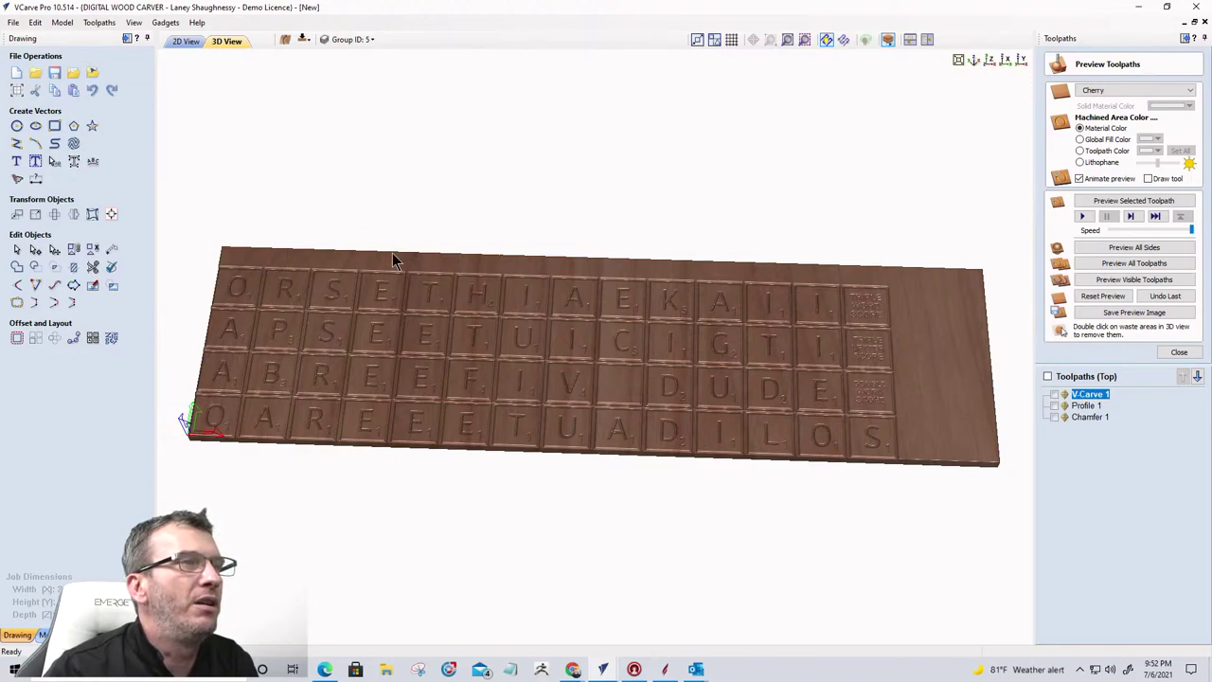
pyautogui.moveTo(885, 457); pyautogui.dragTo(690, 360)
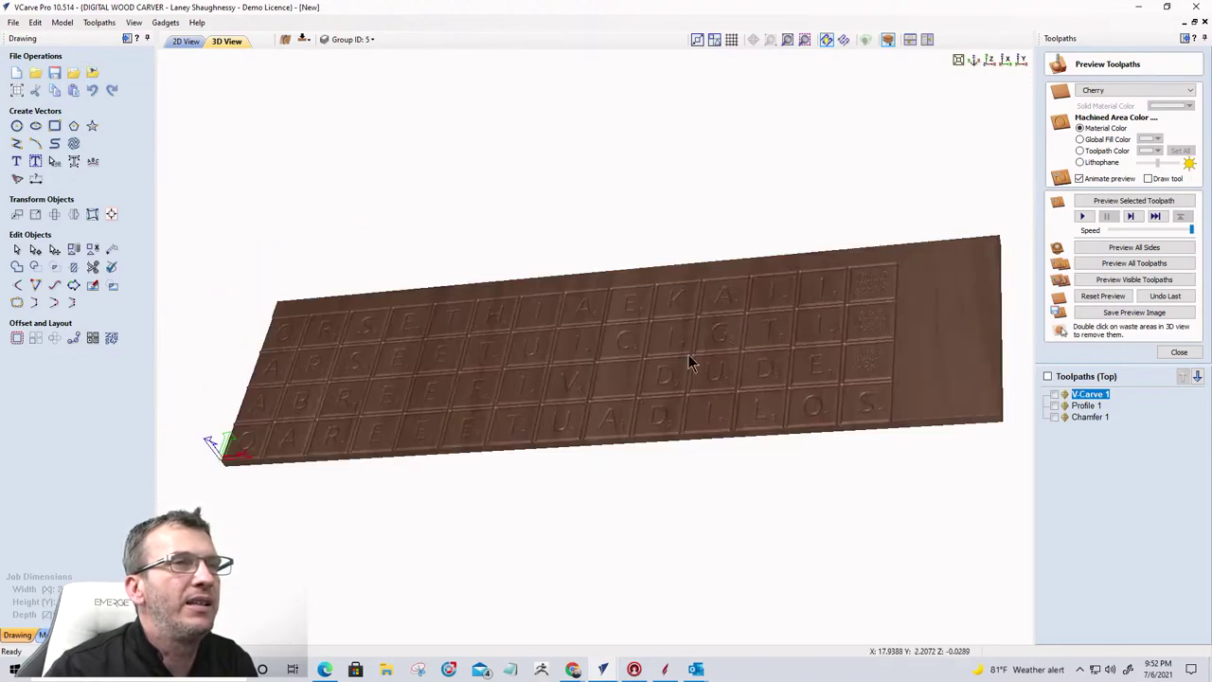
pyautogui.click(186, 40)
pyautogui.scroll(-3, 785, 270)
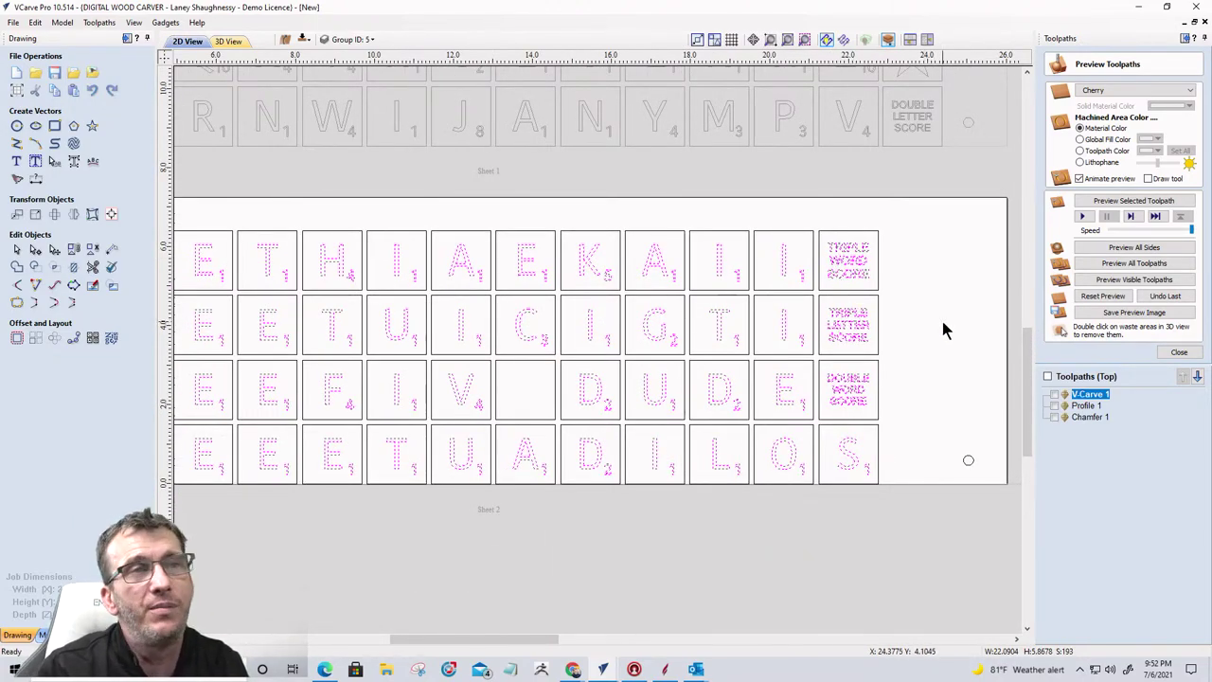
# Step: Open the Nest Parts settings and choose sheet 1 as the active sheet
pyautogui.scroll(-2, 927, 330)
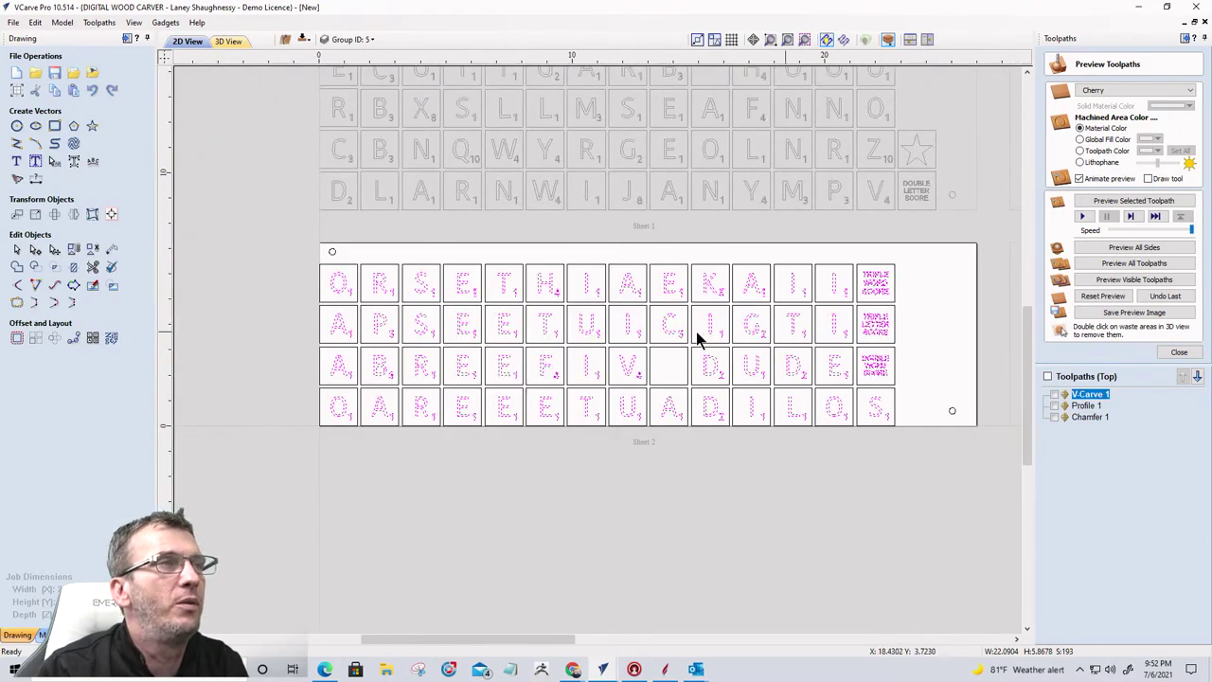
pyautogui.scroll(5, 375, 295)
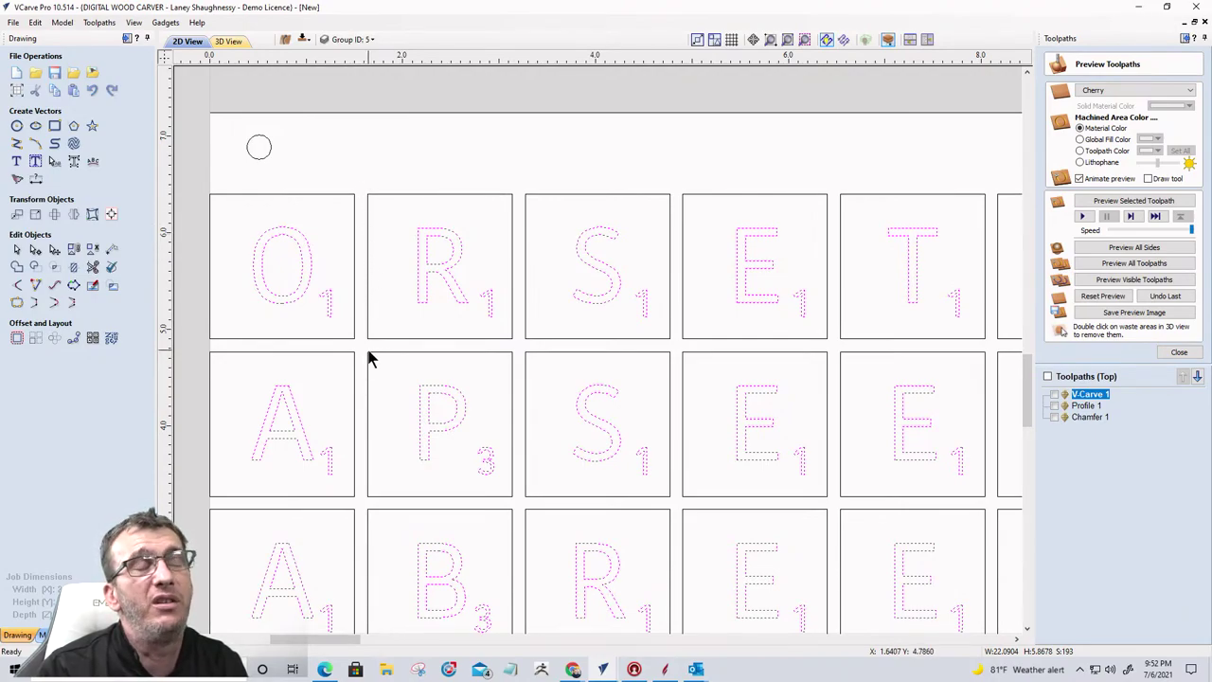
pyautogui.scroll(-4, 455, 330)
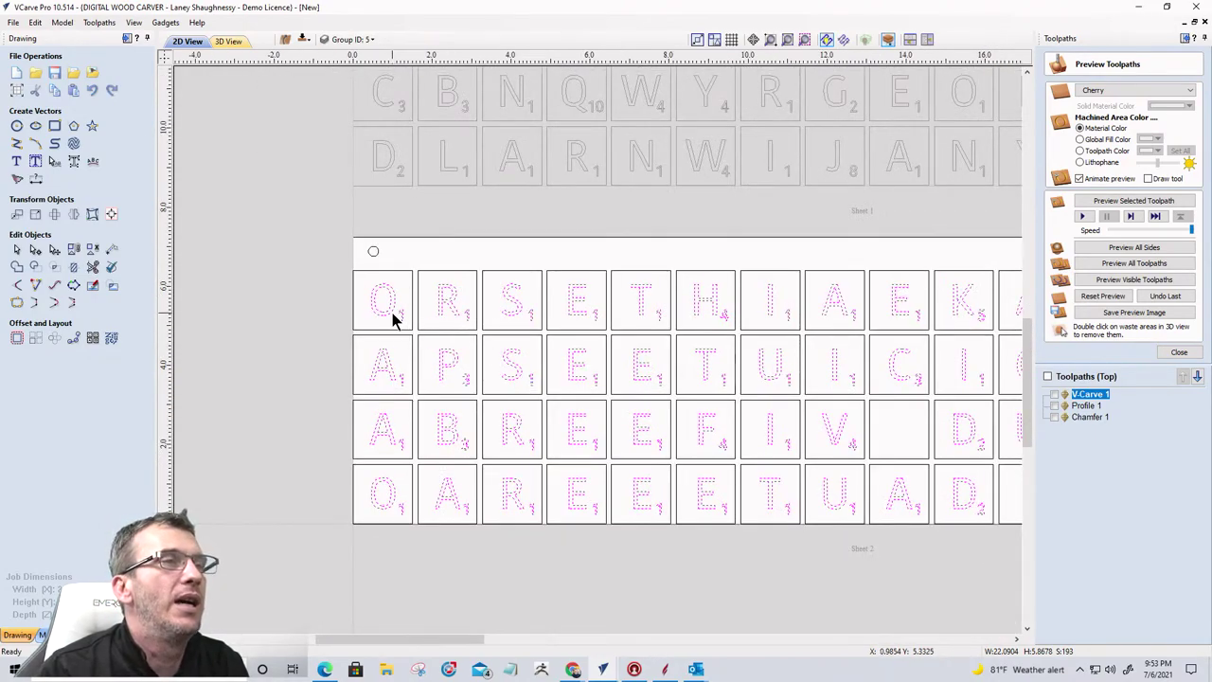
pyautogui.scroll(-1, 393, 319)
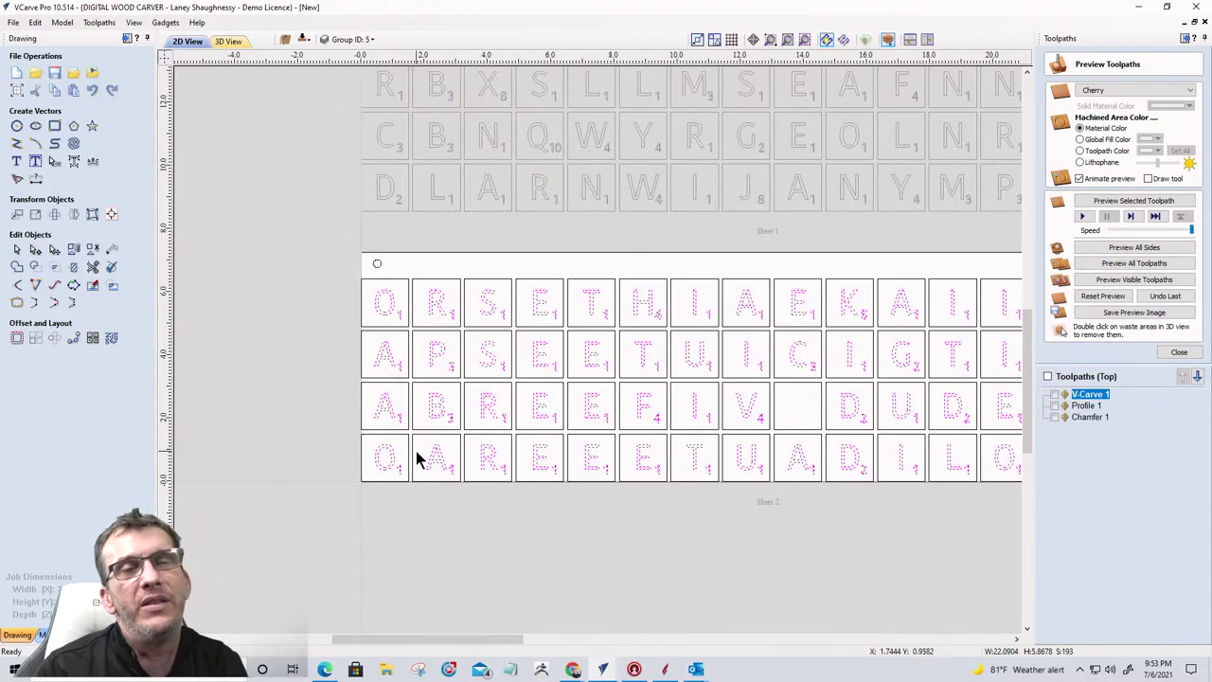
pyautogui.scroll(-3, 344, 378)
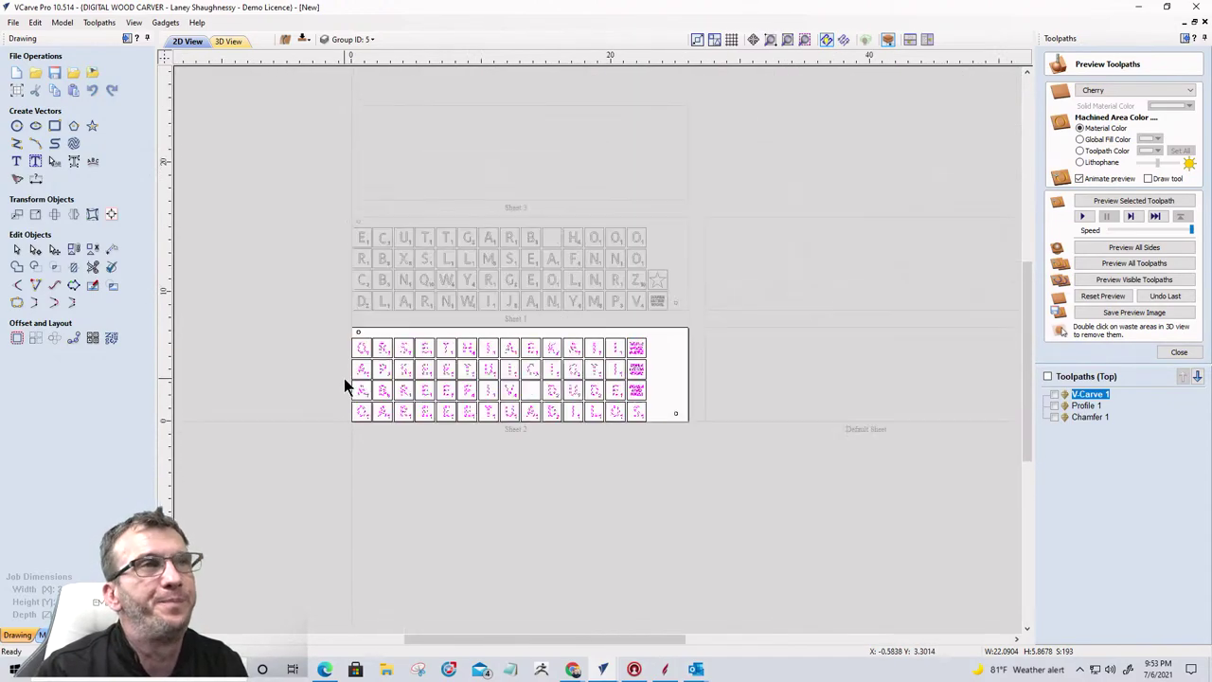
pyautogui.click(111, 338)
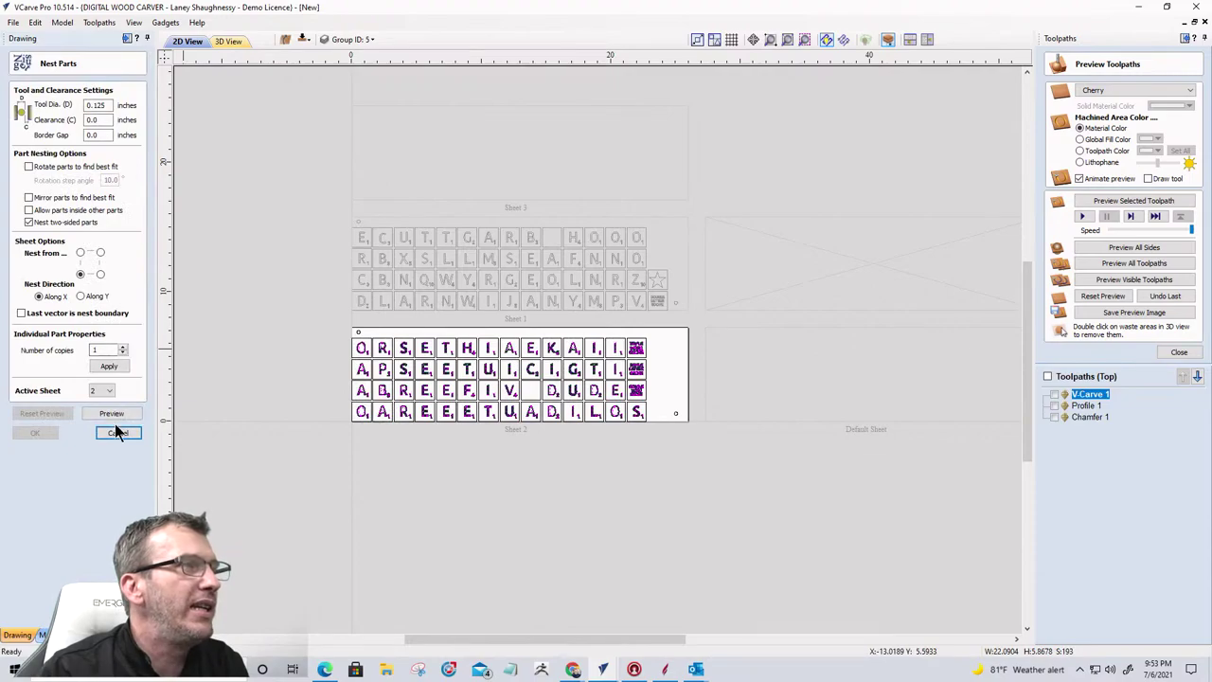
pyautogui.click(109, 392)
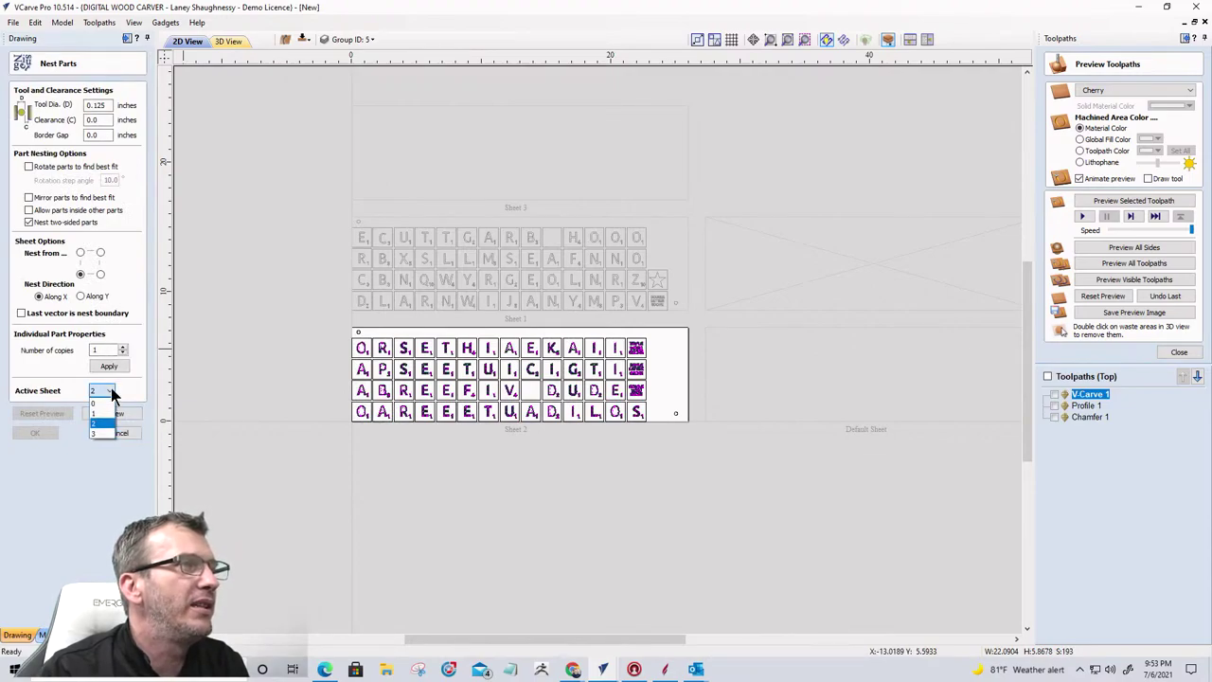
pyautogui.click(109, 415)
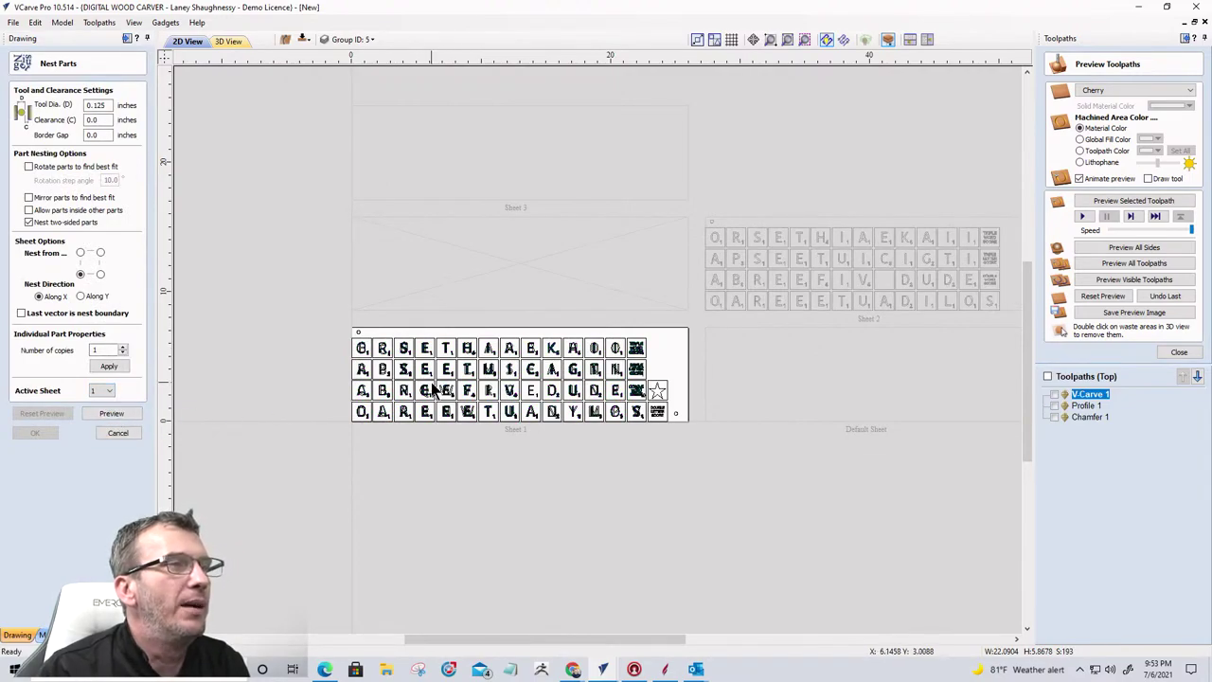
pyautogui.scroll(2, 428, 386)
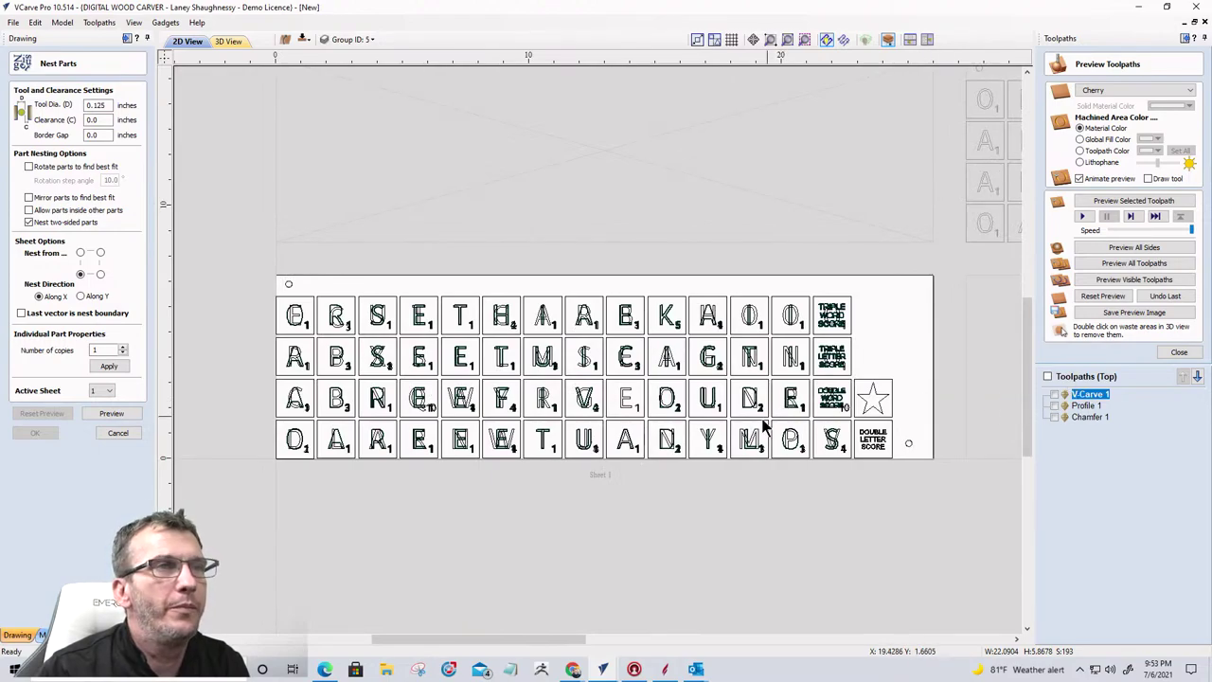
# Step: Select the E tile, then box-select every tile row plus the star on sheet 1
pyautogui.click(713, 472)
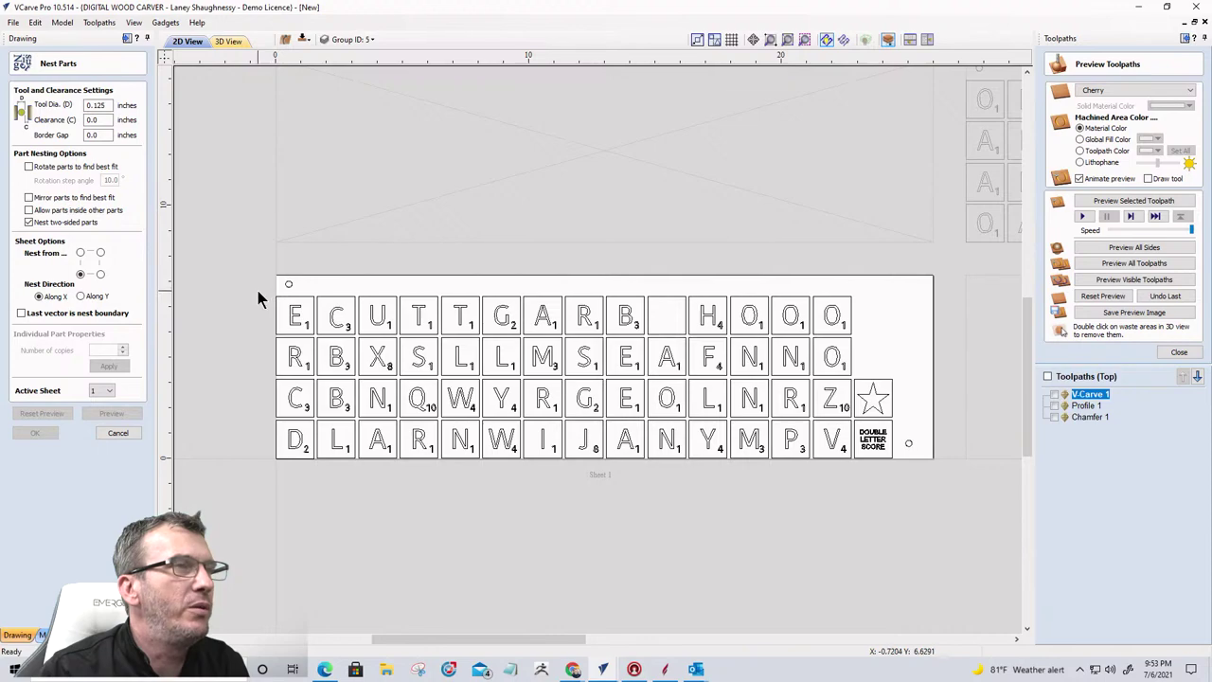
pyautogui.click(291, 318)
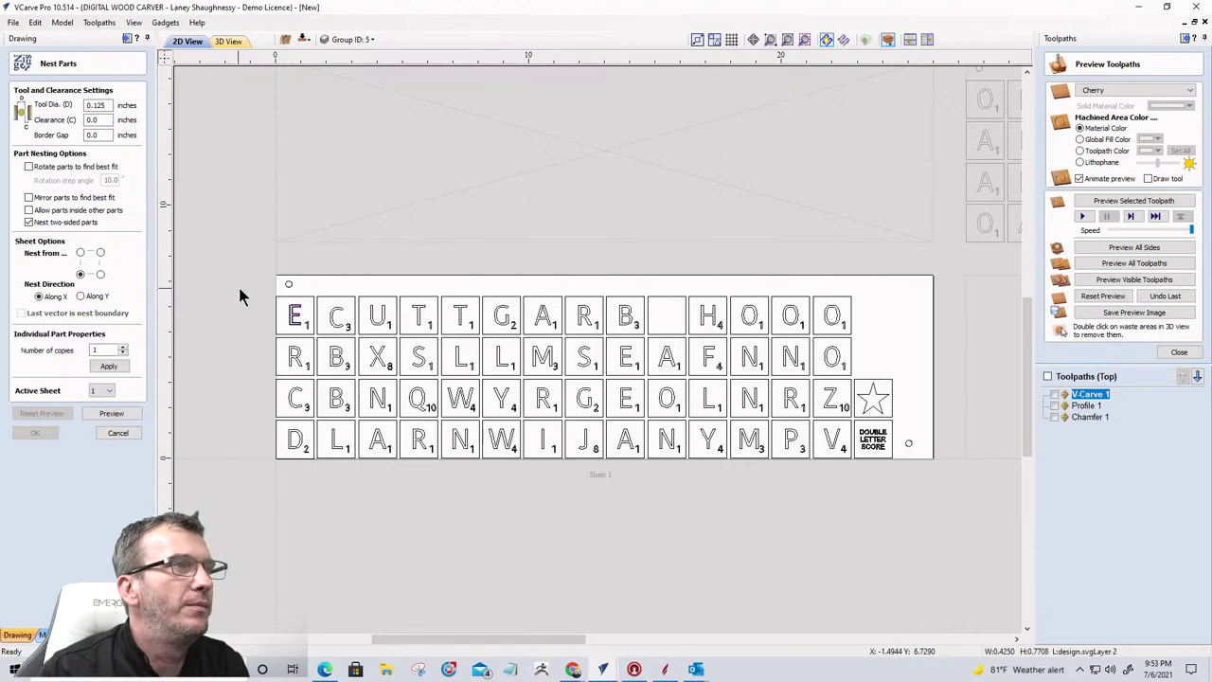
pyautogui.moveTo(296, 322); pyautogui.dragTo(861, 334)
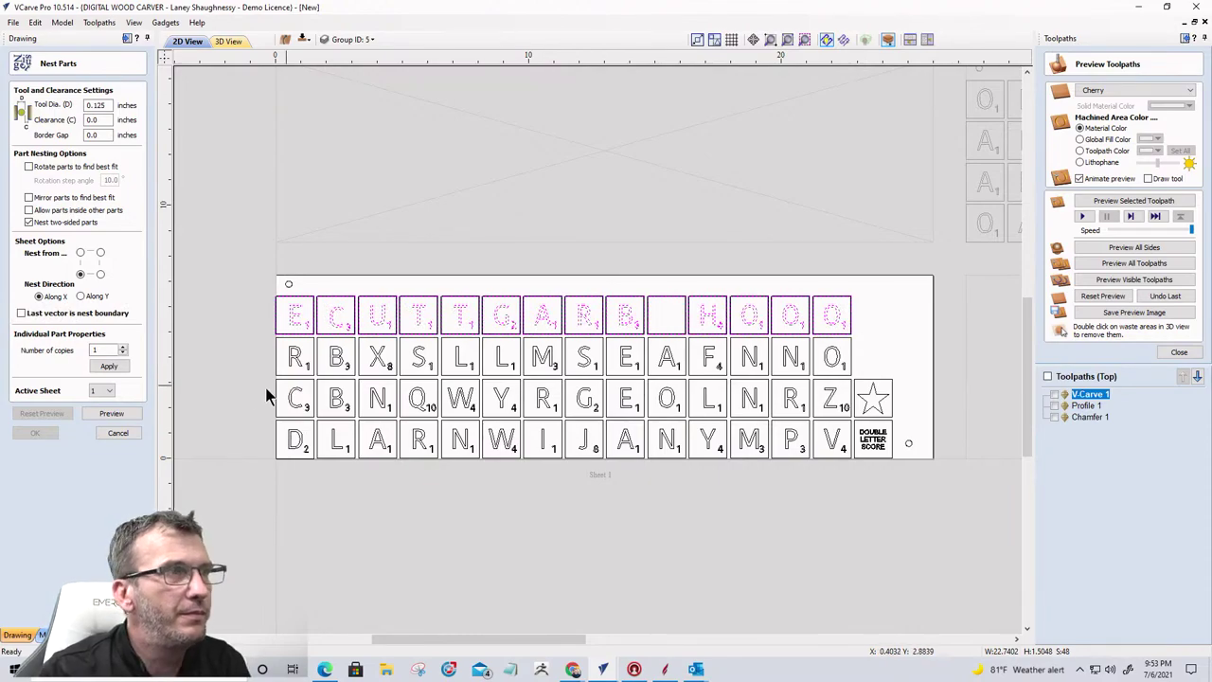
pyautogui.keyDown('shift'); pyautogui.moveTo(263, 337); pyautogui.dragTo(862, 385); pyautogui.keyUp('shift')
pyautogui.keyDown('shift'); pyautogui.moveTo(262, 385); pyautogui.dragTo(901, 421); pyautogui.keyUp('shift')
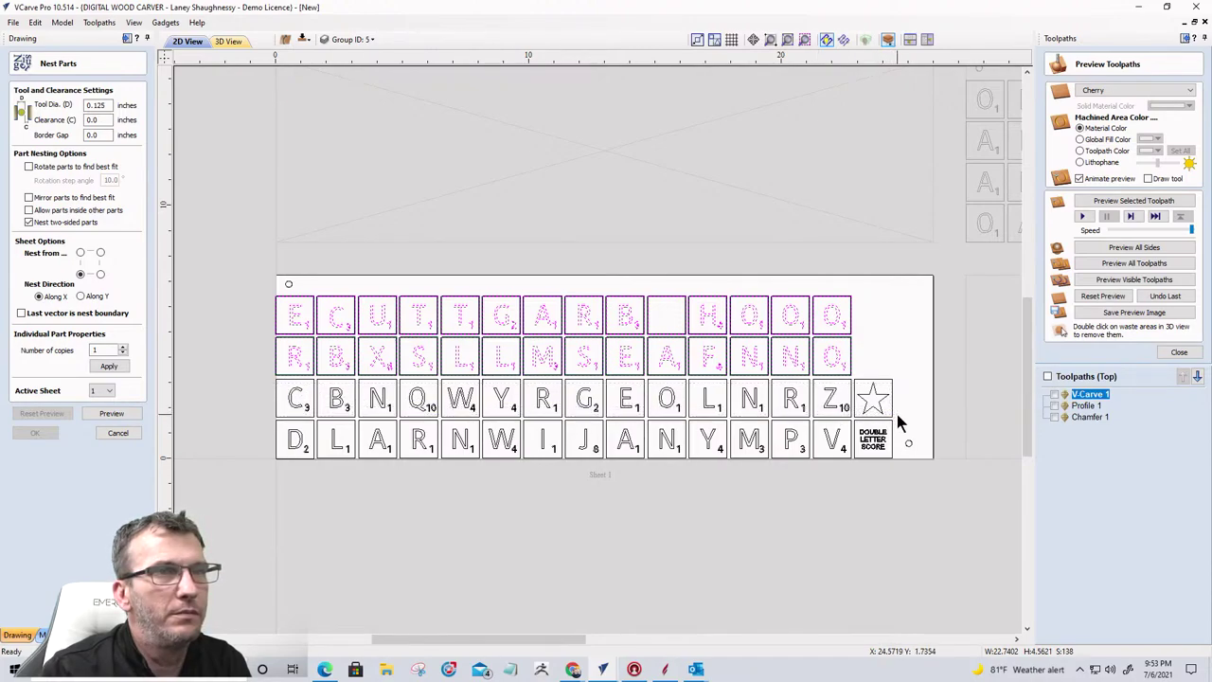
pyautogui.keyDown('shift'); pyautogui.click(869, 398); pyautogui.keyUp('shift')
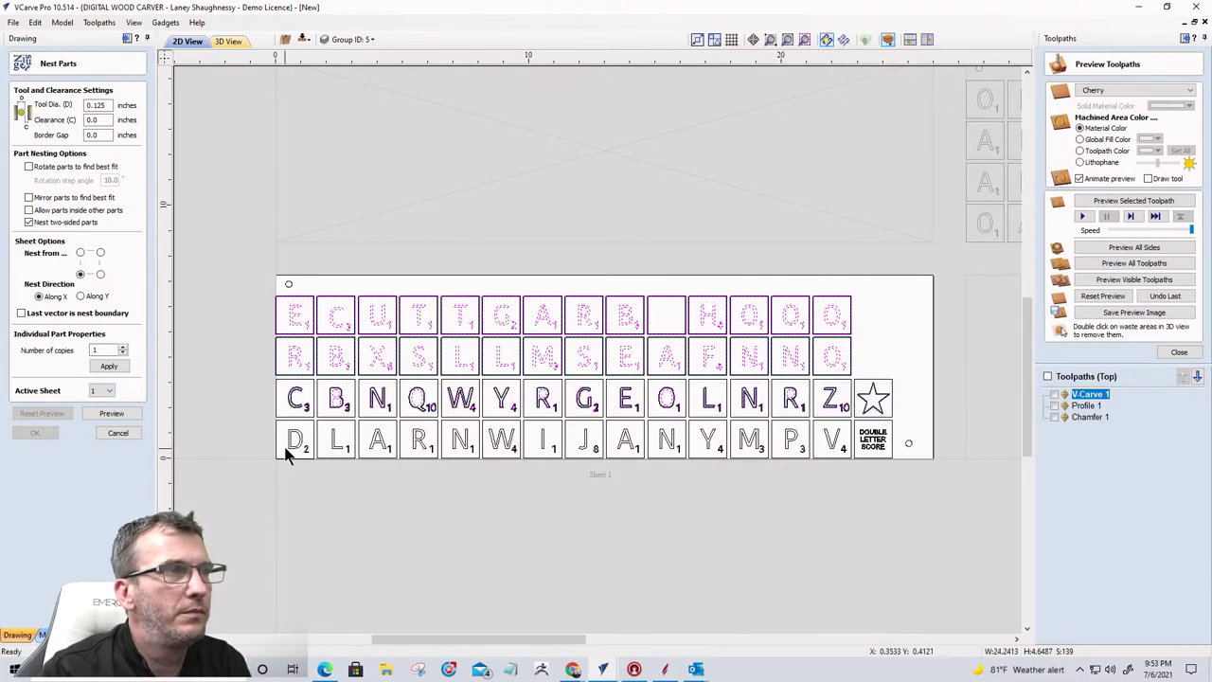
pyautogui.keyDown('shift'); pyautogui.moveTo(268, 426); pyautogui.dragTo(899, 458); pyautogui.keyUp('shift')
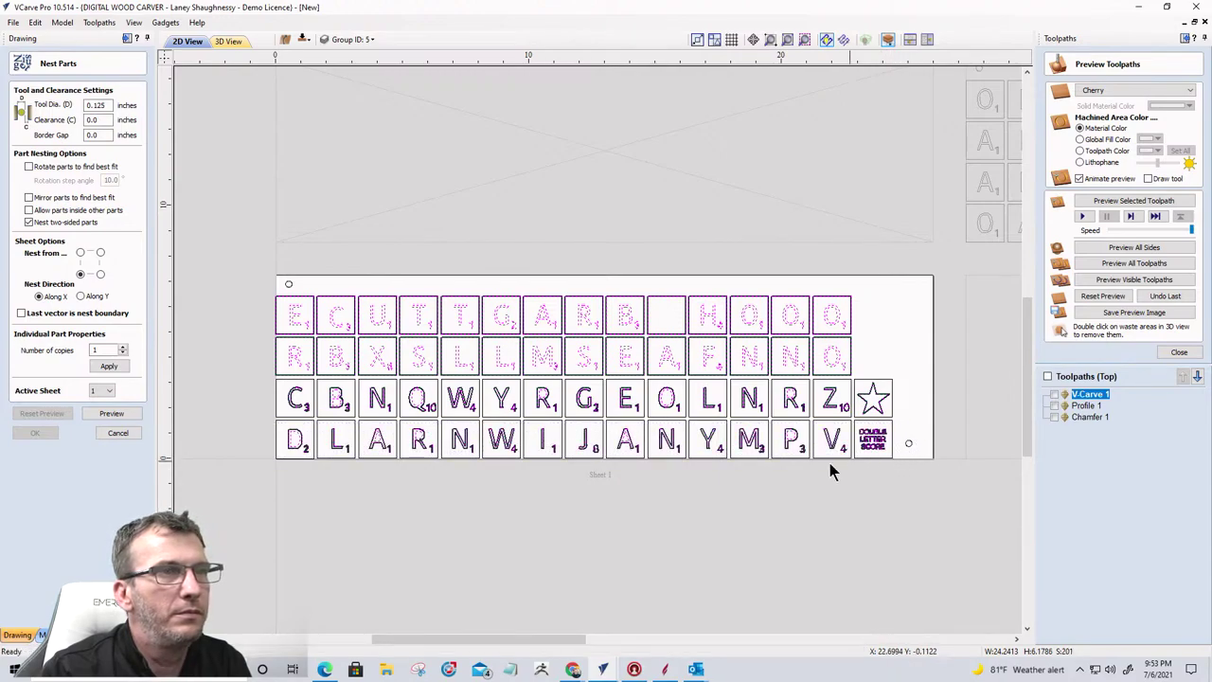
pyautogui.scroll(5, 578, 401)
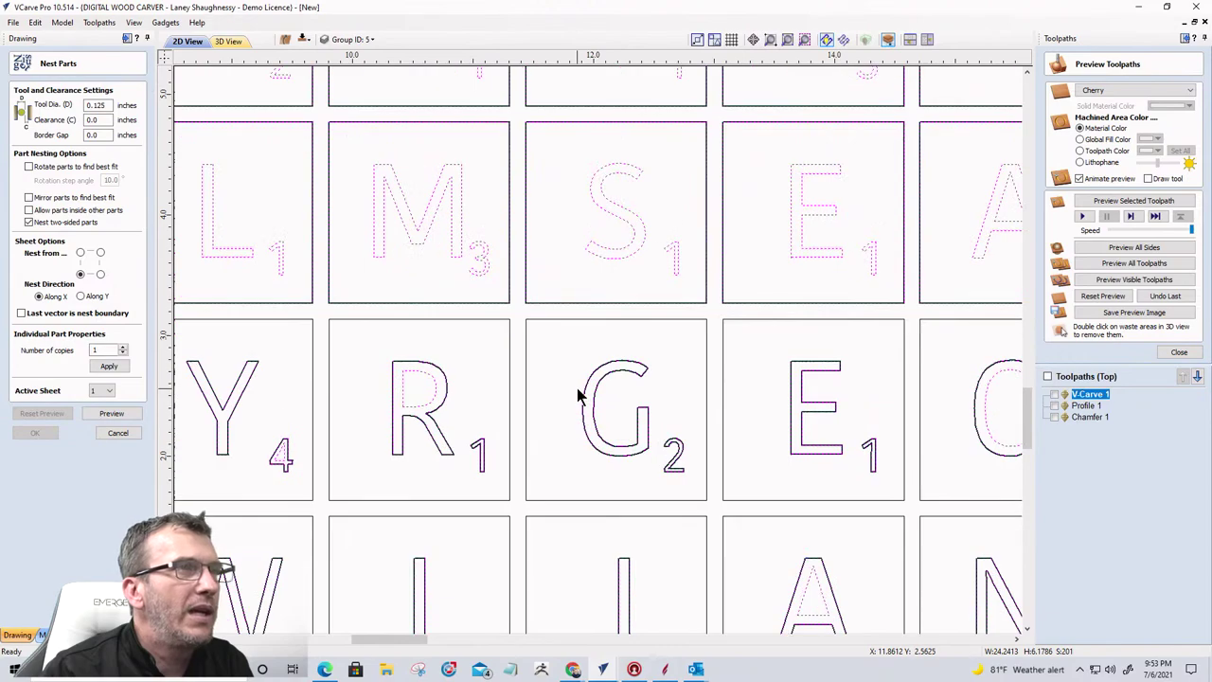
pyautogui.scroll(-4, 598, 343)
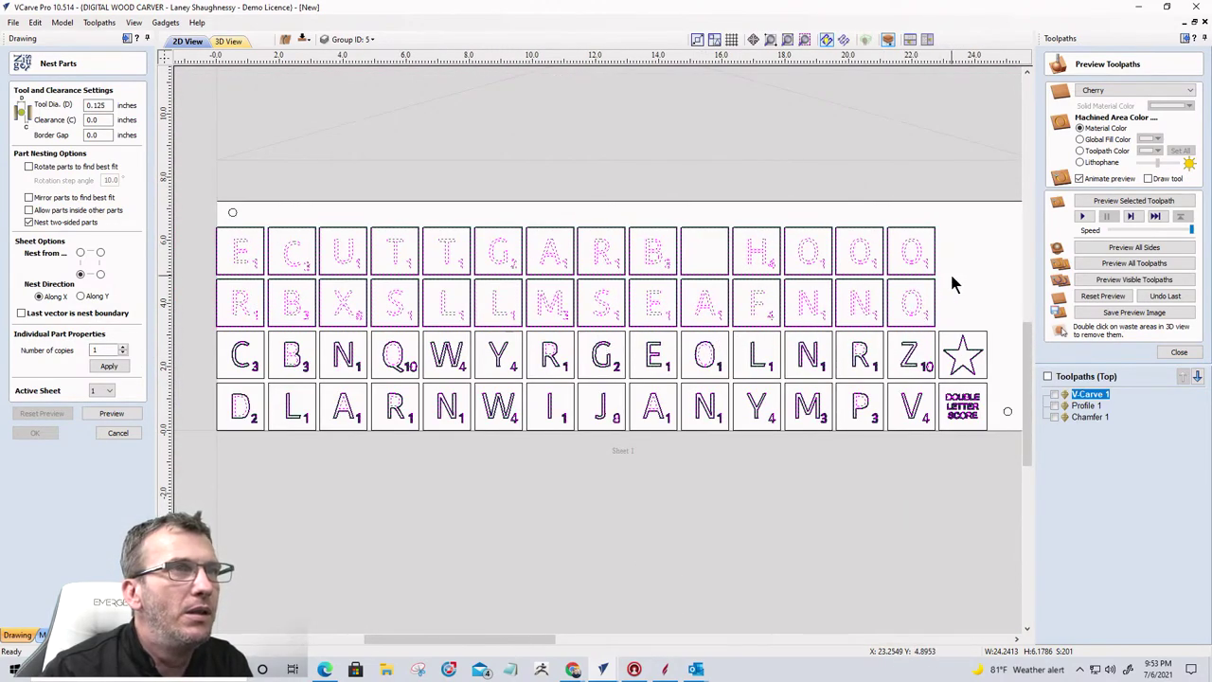
pyautogui.moveTo(954, 212); pyautogui.dragTo(221, 236)
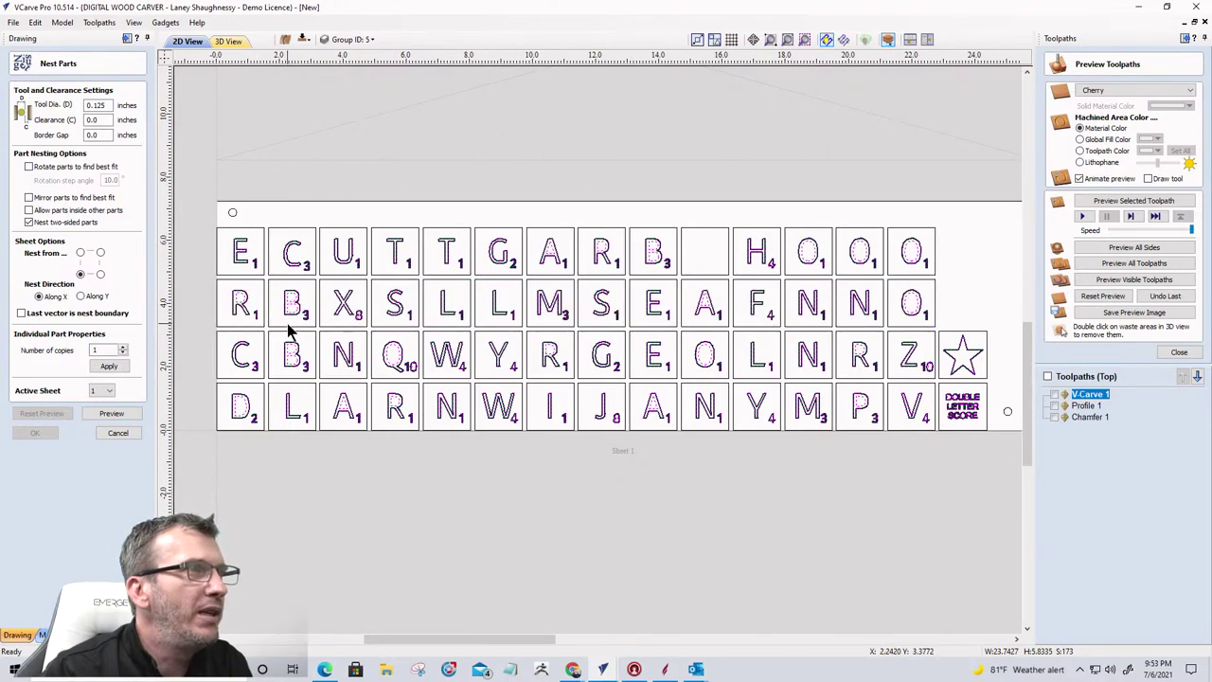
# Step: Start V-Carve 2, calculate past the overlap warning, and cancel at the cut-through warning
pyautogui.click(1179, 353)
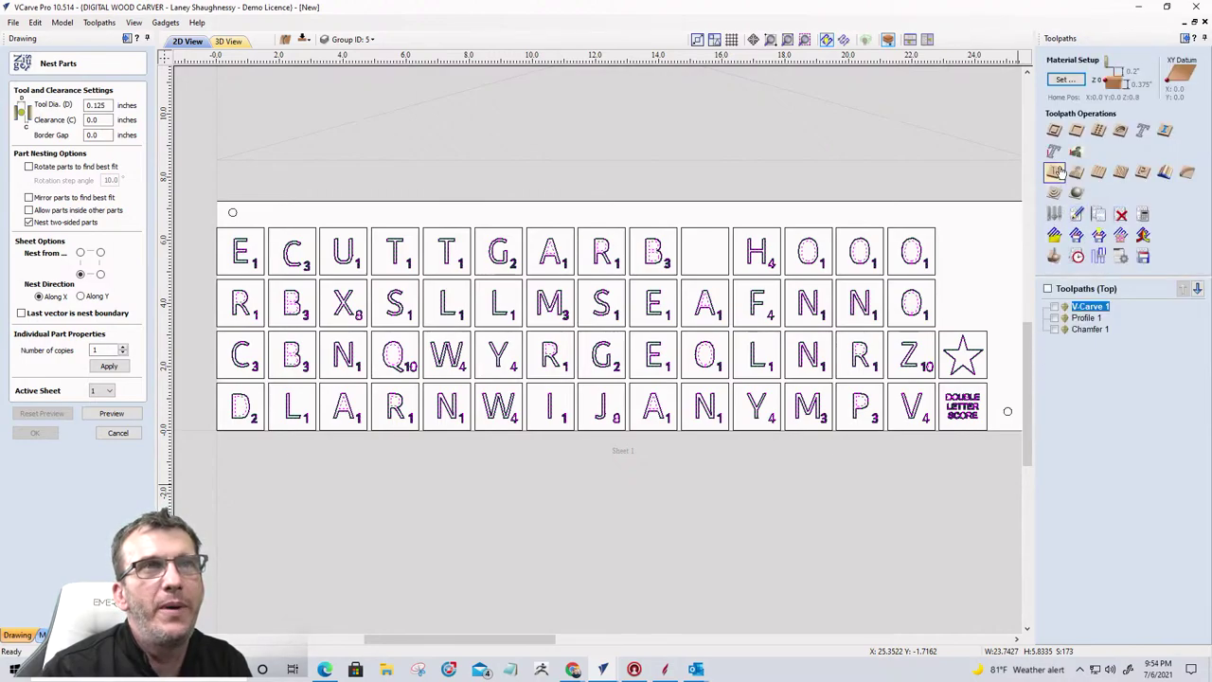
pyautogui.click(1057, 172)
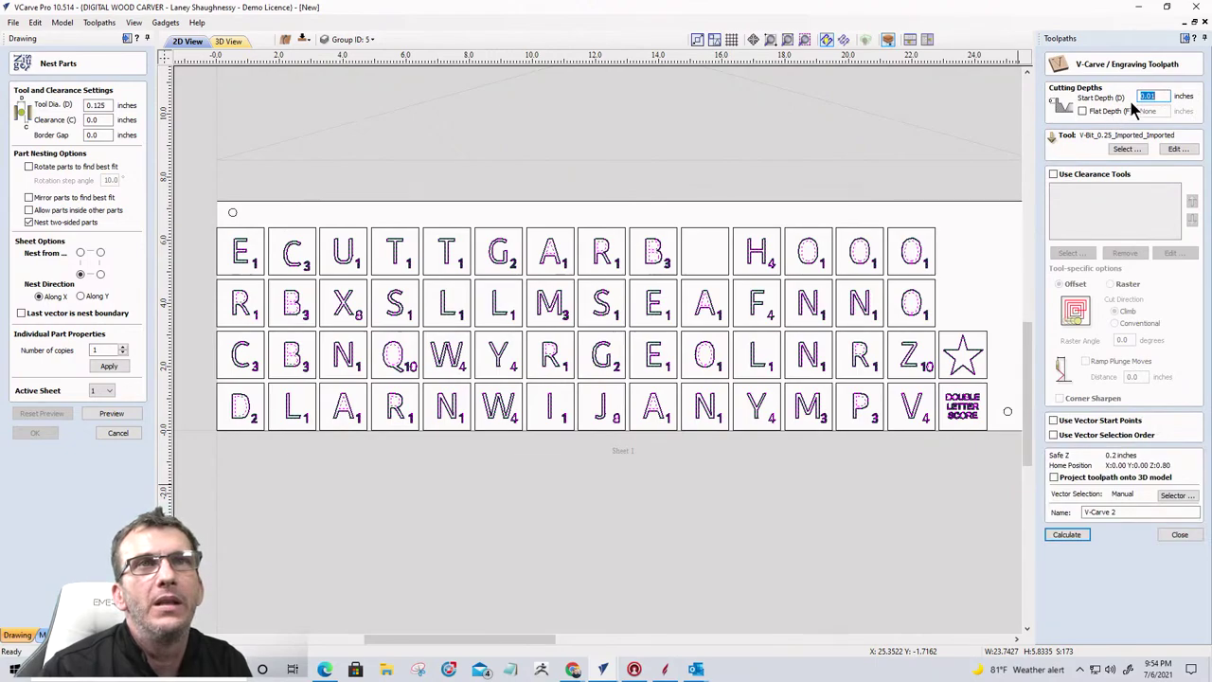
pyautogui.click(1065, 535)
pyautogui.click(1067, 536)
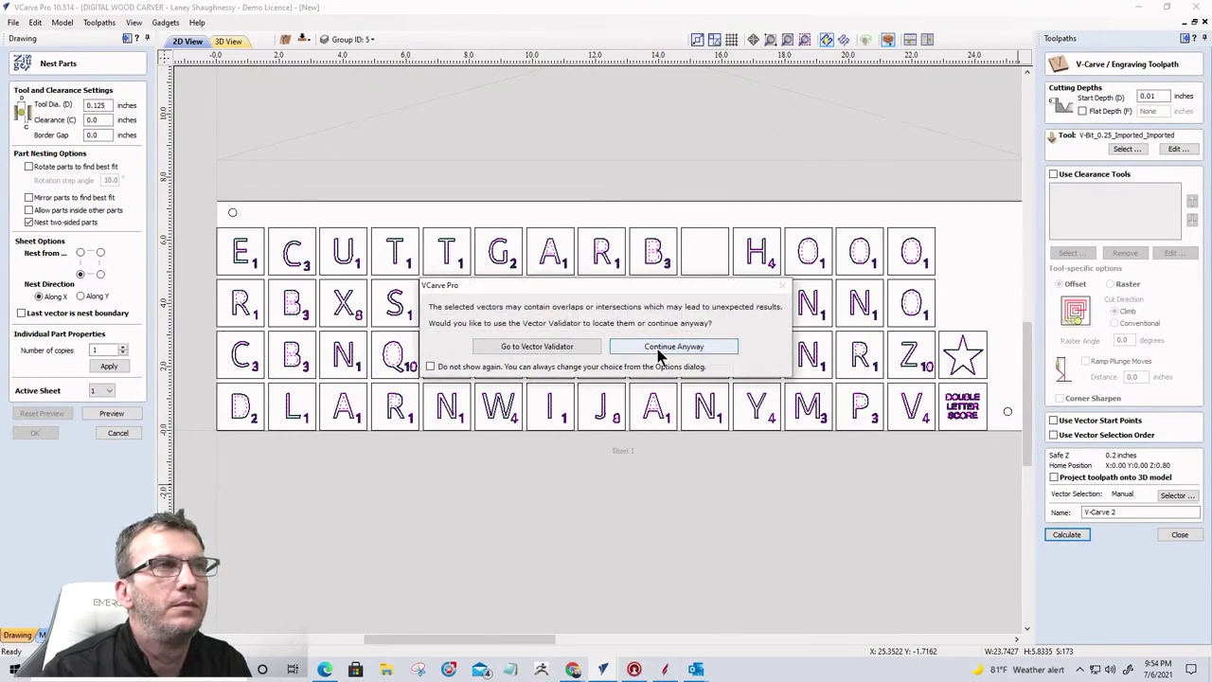
pyautogui.click(661, 348)
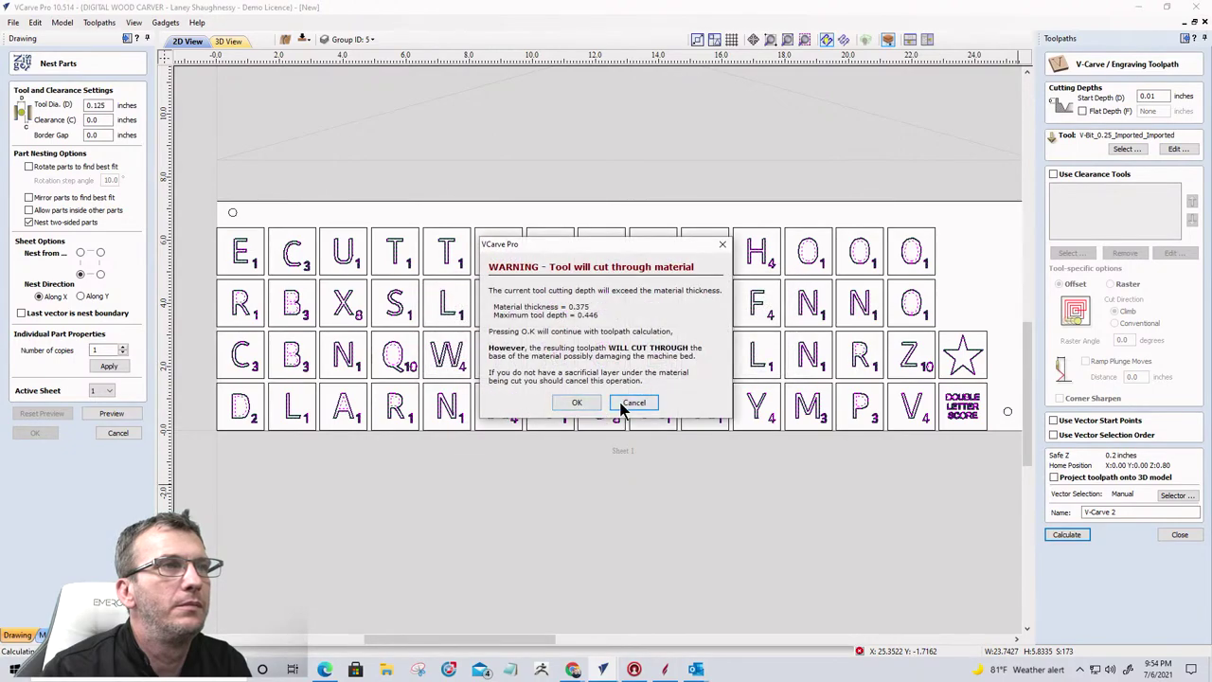
pyautogui.click(633, 402)
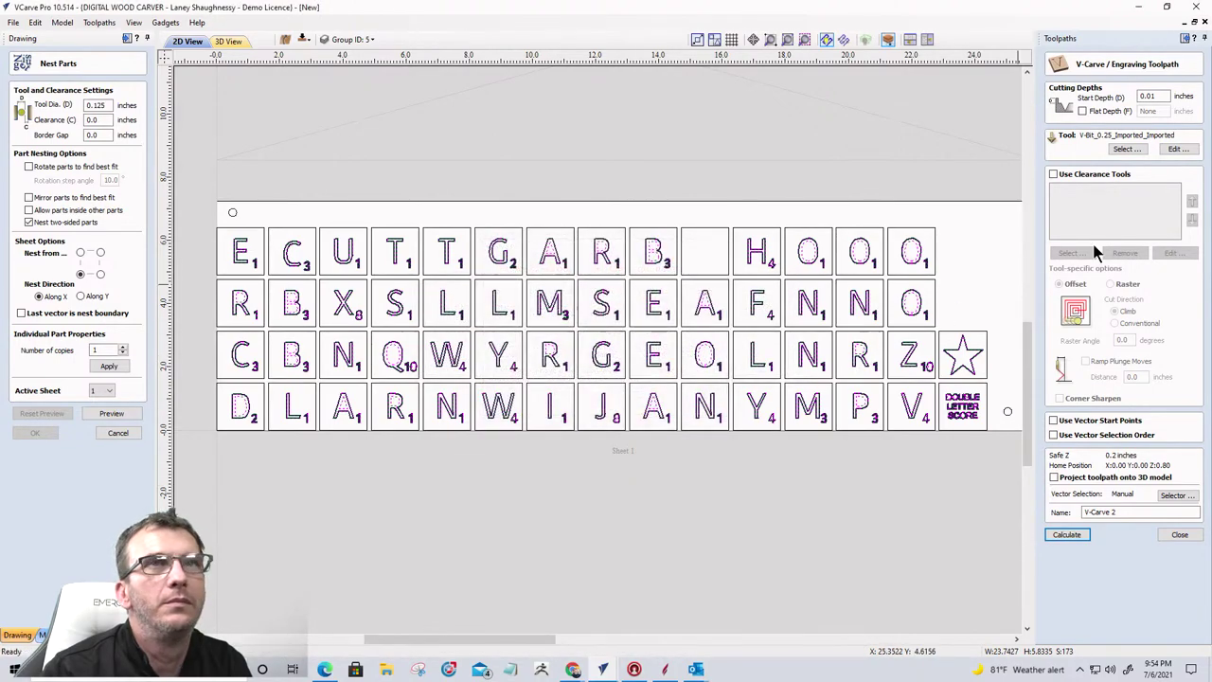
pyautogui.click(1186, 151)
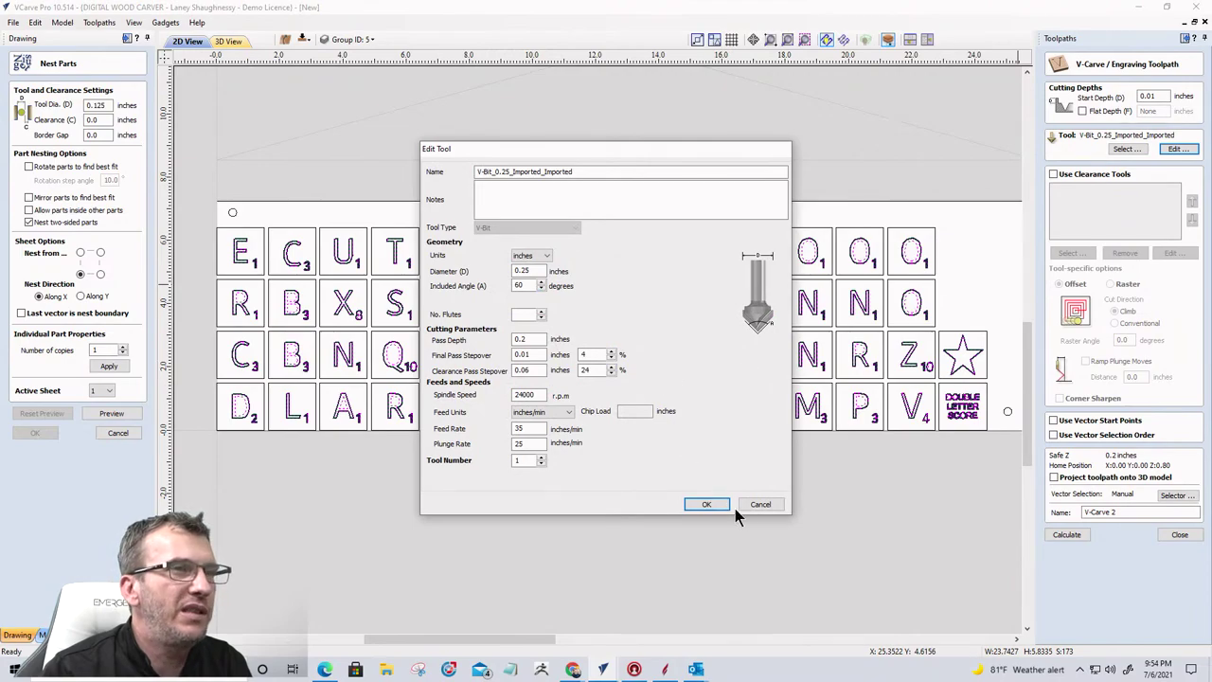
pyautogui.click(760, 504)
pyautogui.scroll(5, 742, 378)
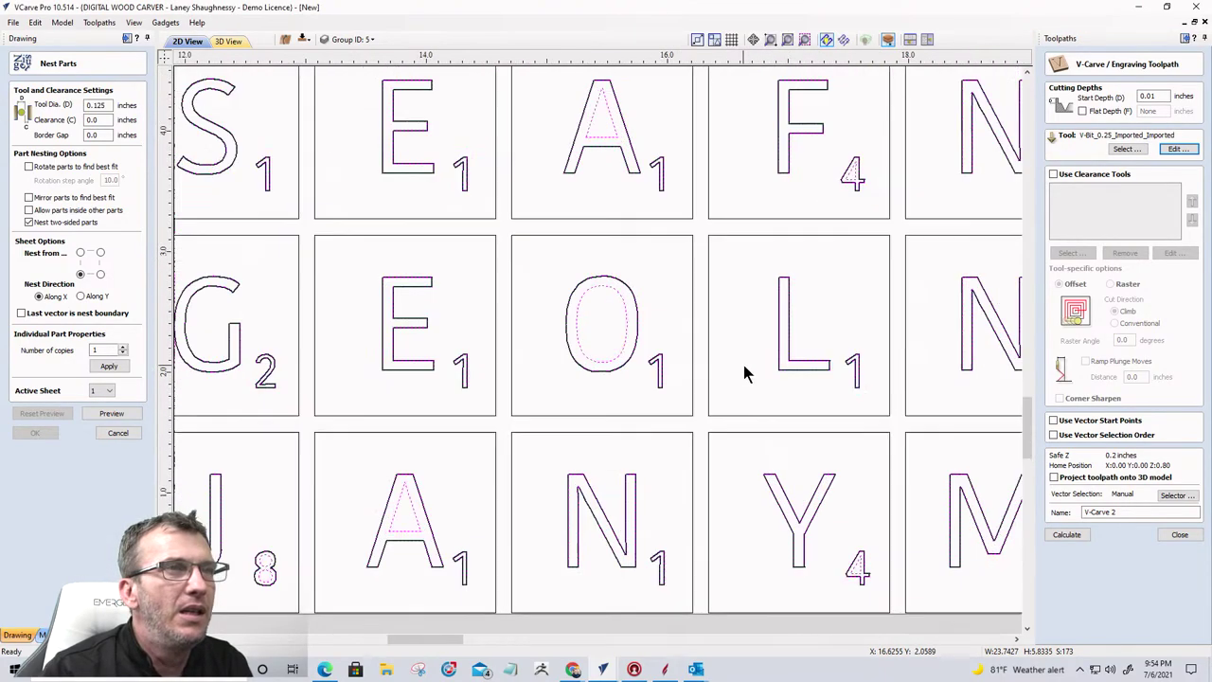
pyautogui.scroll(5, 796, 363)
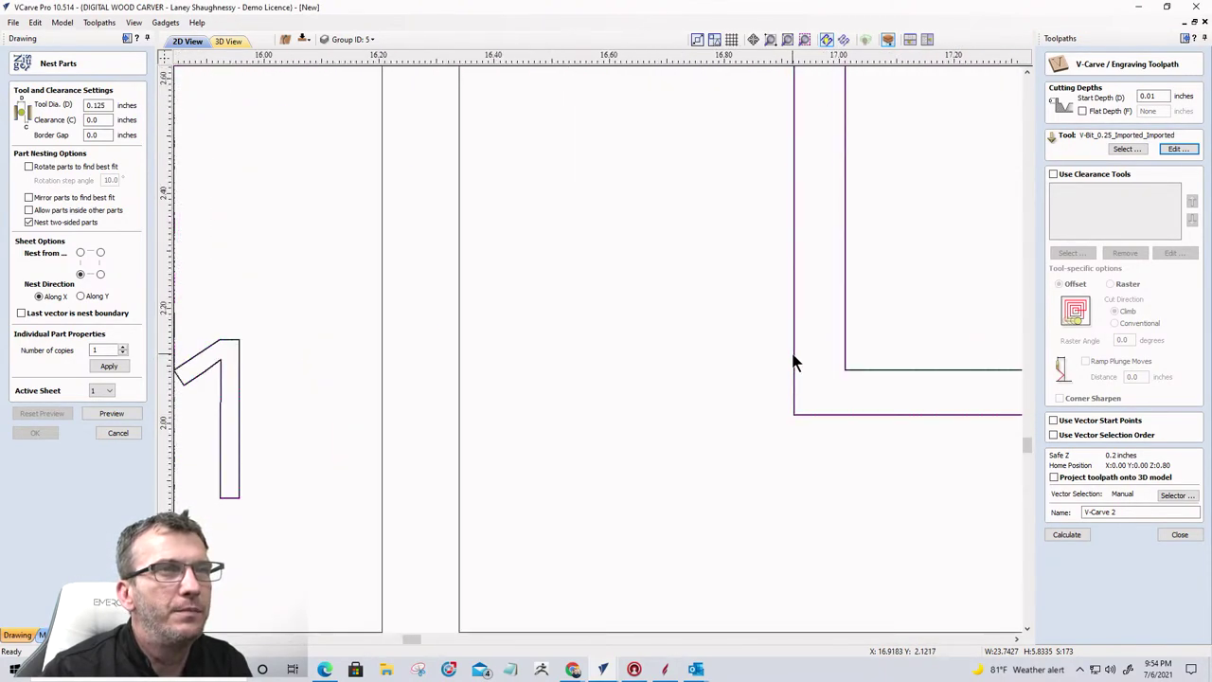
pyautogui.keyDown('ctrl'); pyautogui.click(793, 363); pyautogui.keyUp('ctrl')
pyautogui.scroll(-6, 791, 362)
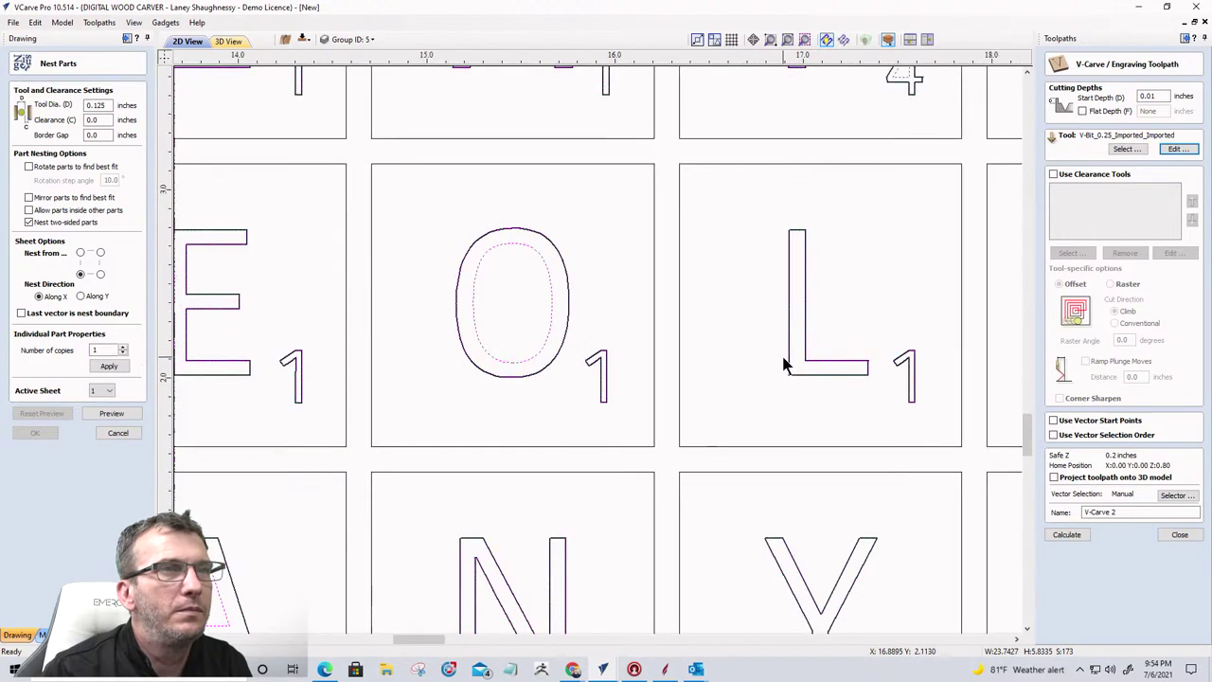
pyautogui.scroll(4, 575, 370)
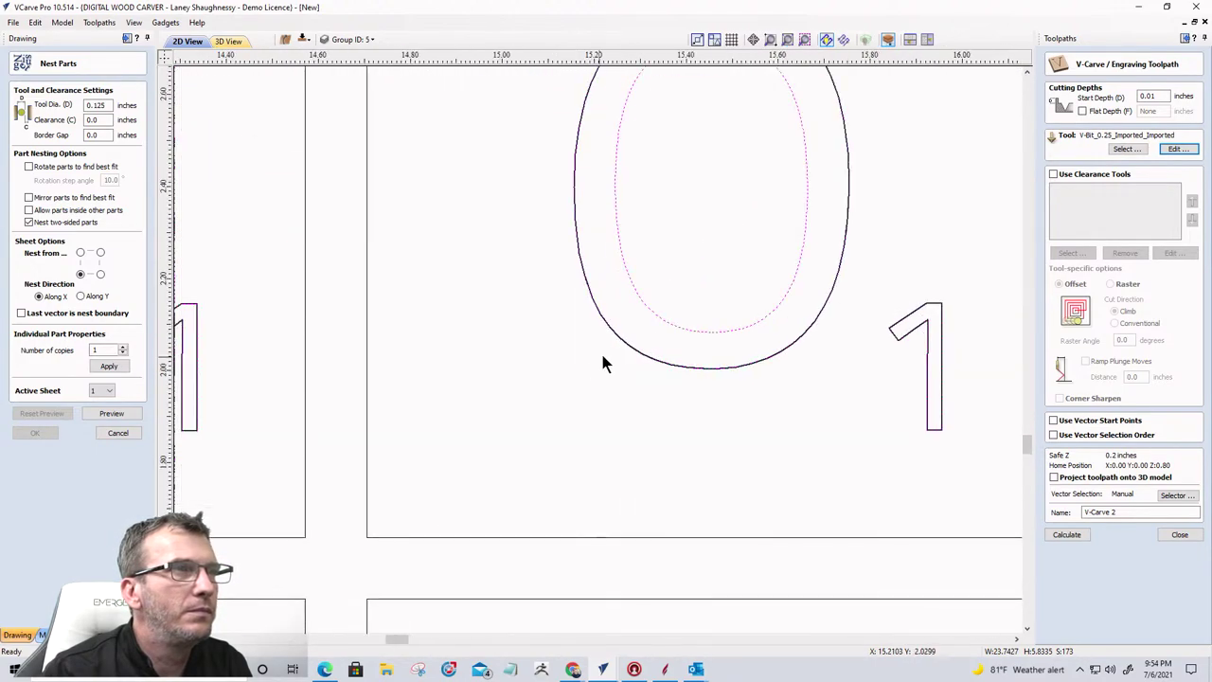
pyautogui.scroll(-7, 618, 348)
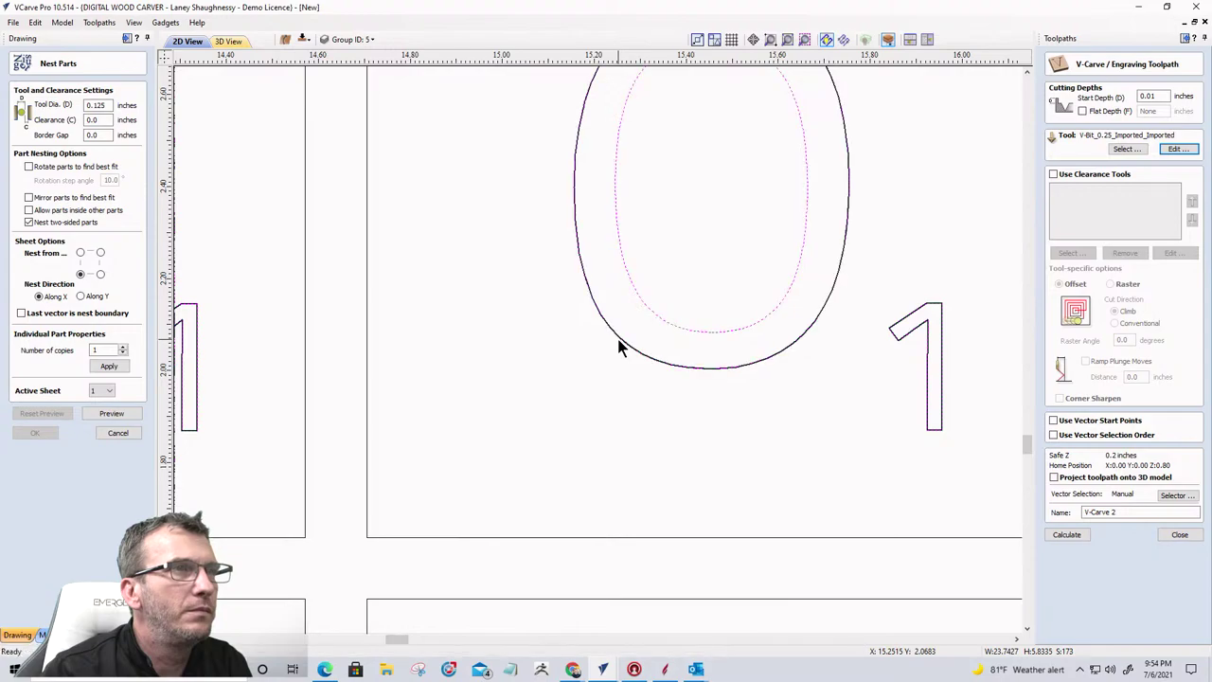
pyautogui.scroll(-3, 568, 353)
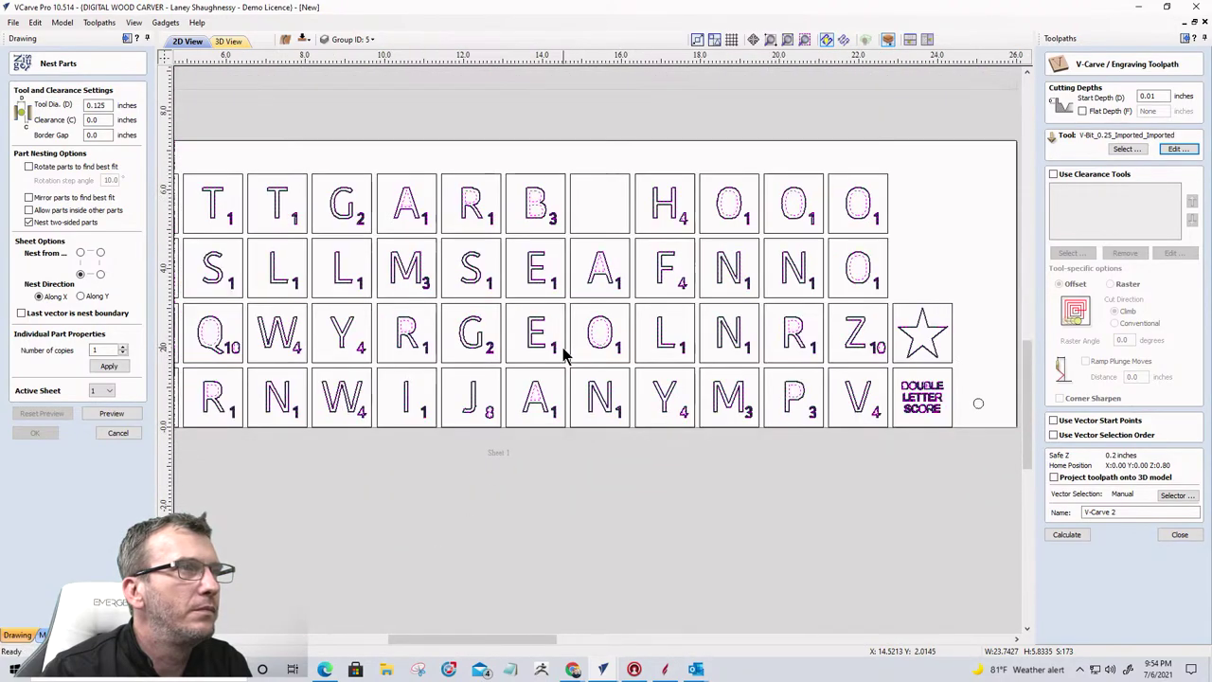
pyautogui.scroll(-1, 518, 347)
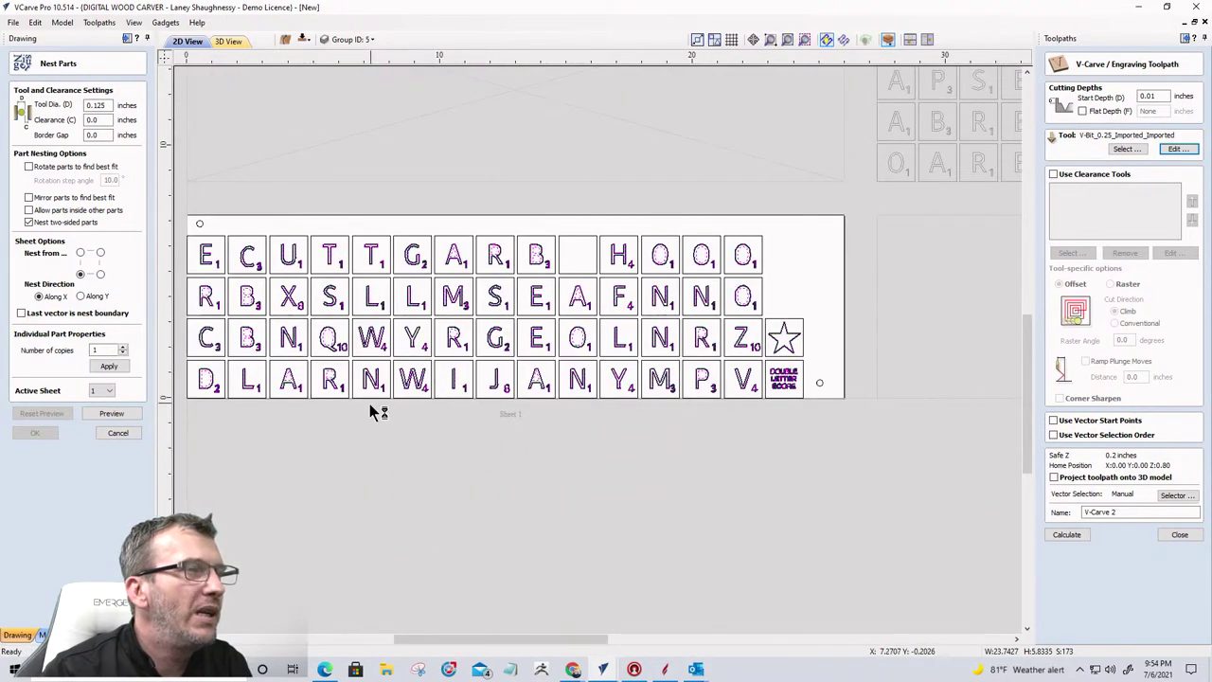
pyautogui.scroll(4, 365, 404)
pyautogui.scroll(-3, 382, 337)
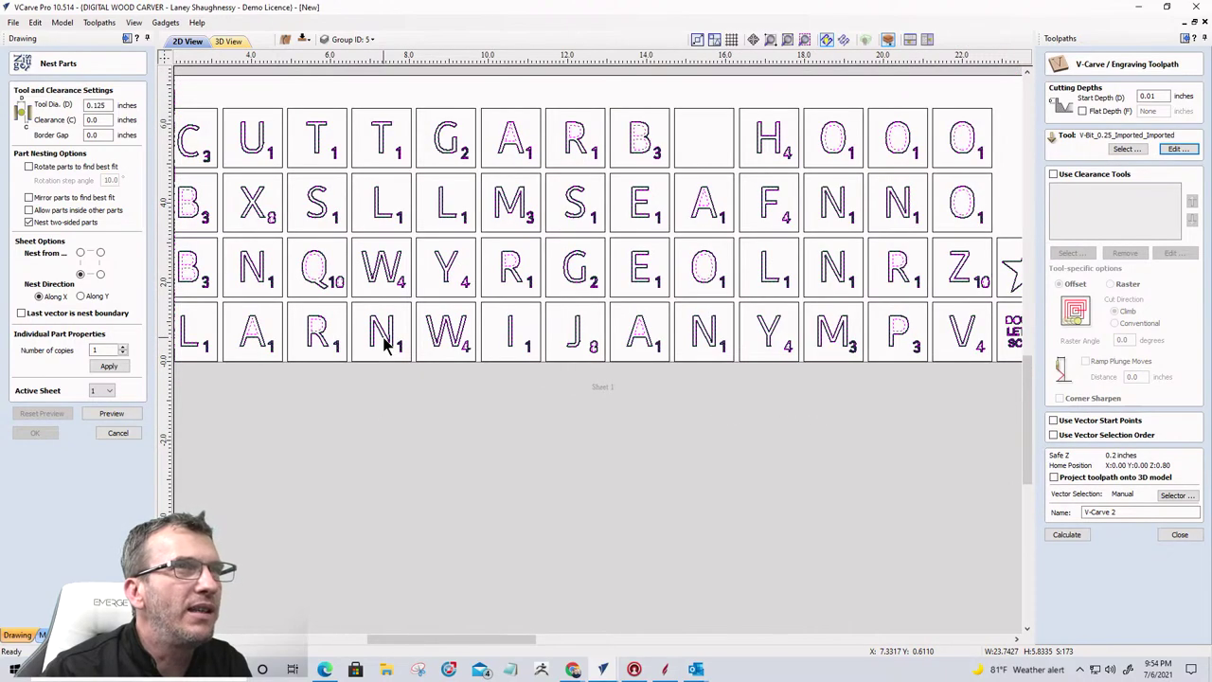
pyautogui.scroll(-1, 384, 345)
pyautogui.scroll(-1, 386, 343)
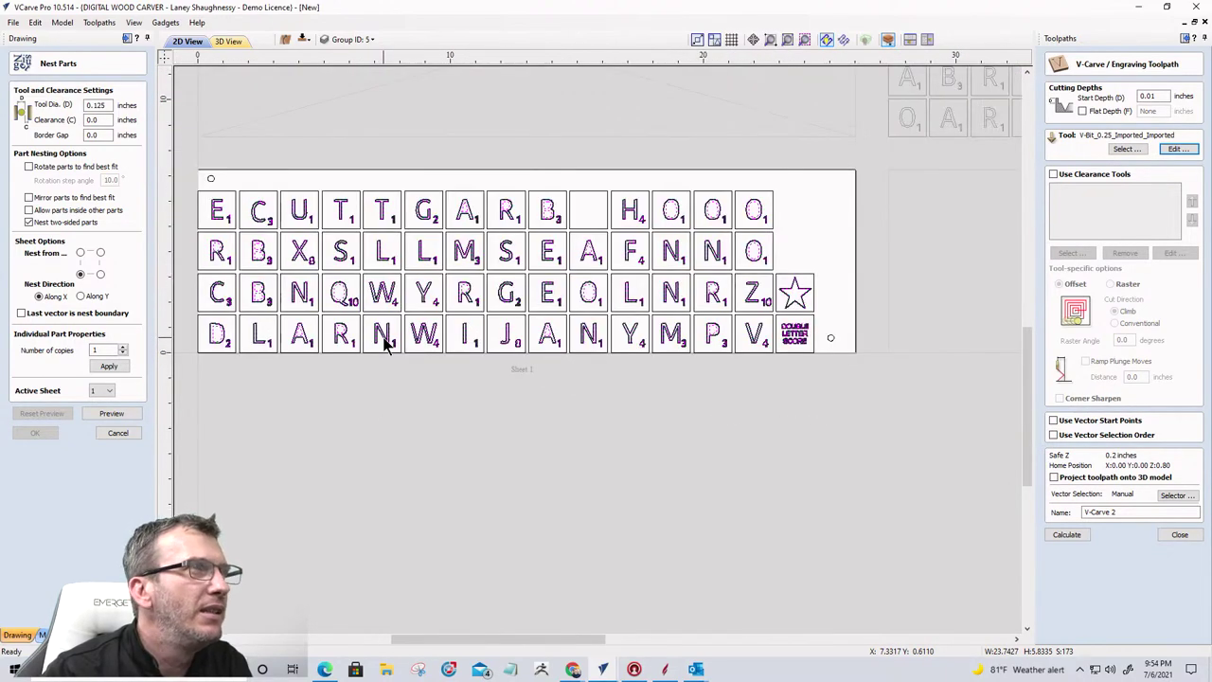
pyautogui.scroll(2, 218, 358)
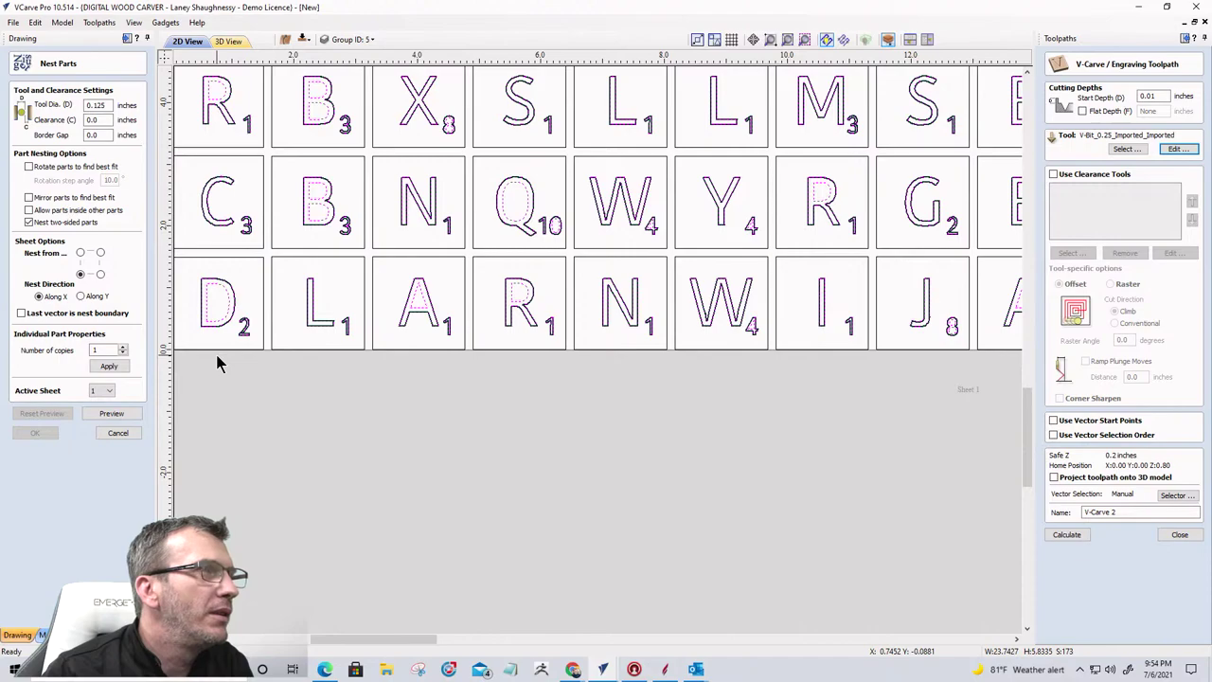
pyautogui.click(1081, 536)
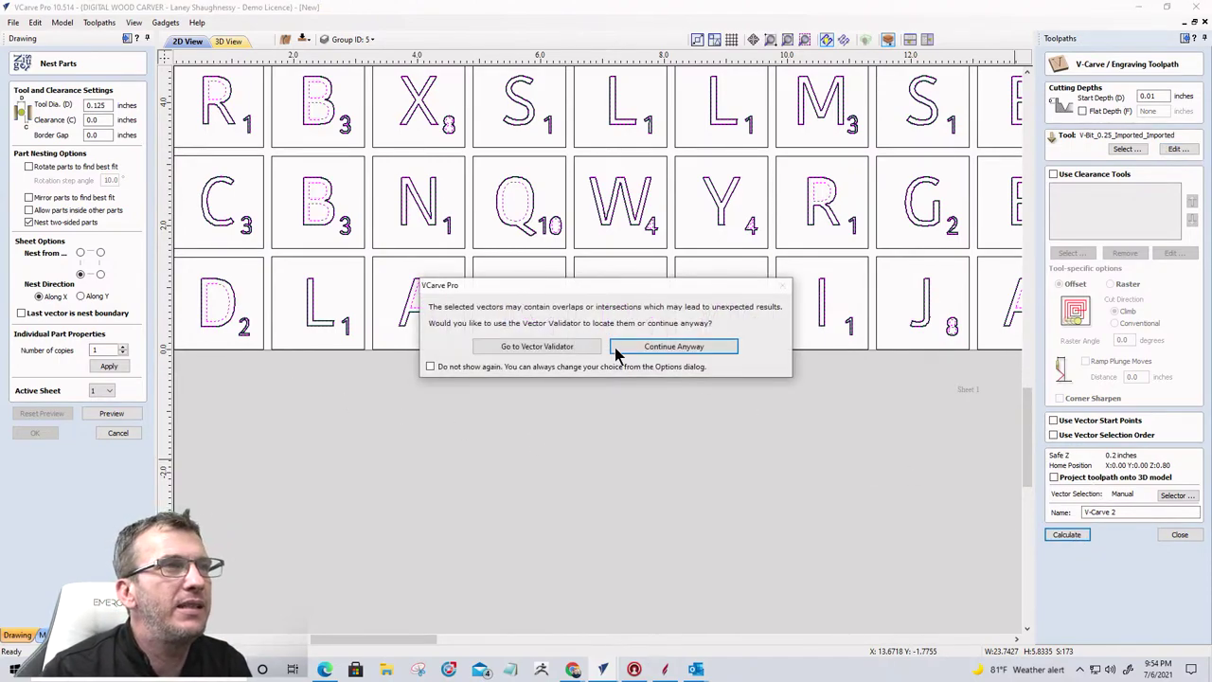
pyautogui.click(641, 349)
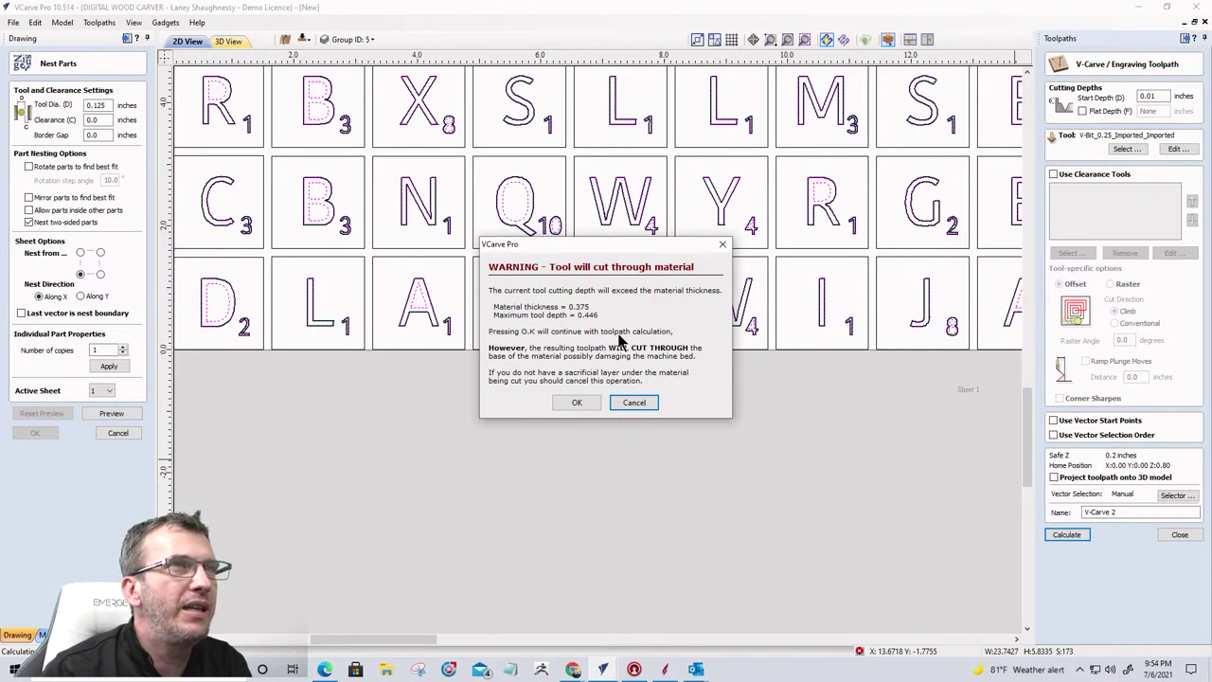
pyautogui.click(633, 402)
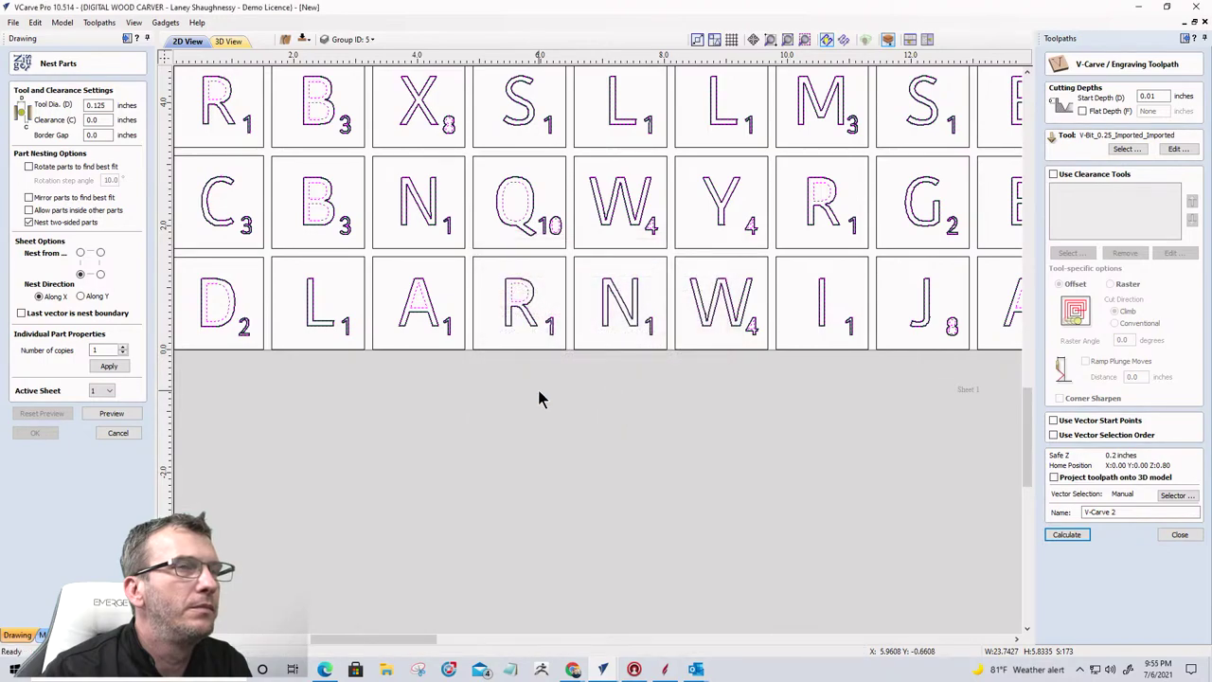
# Step: Select the bottom row of letter tiles and add the third and top rows
pyautogui.scroll(-5, 601, 379)
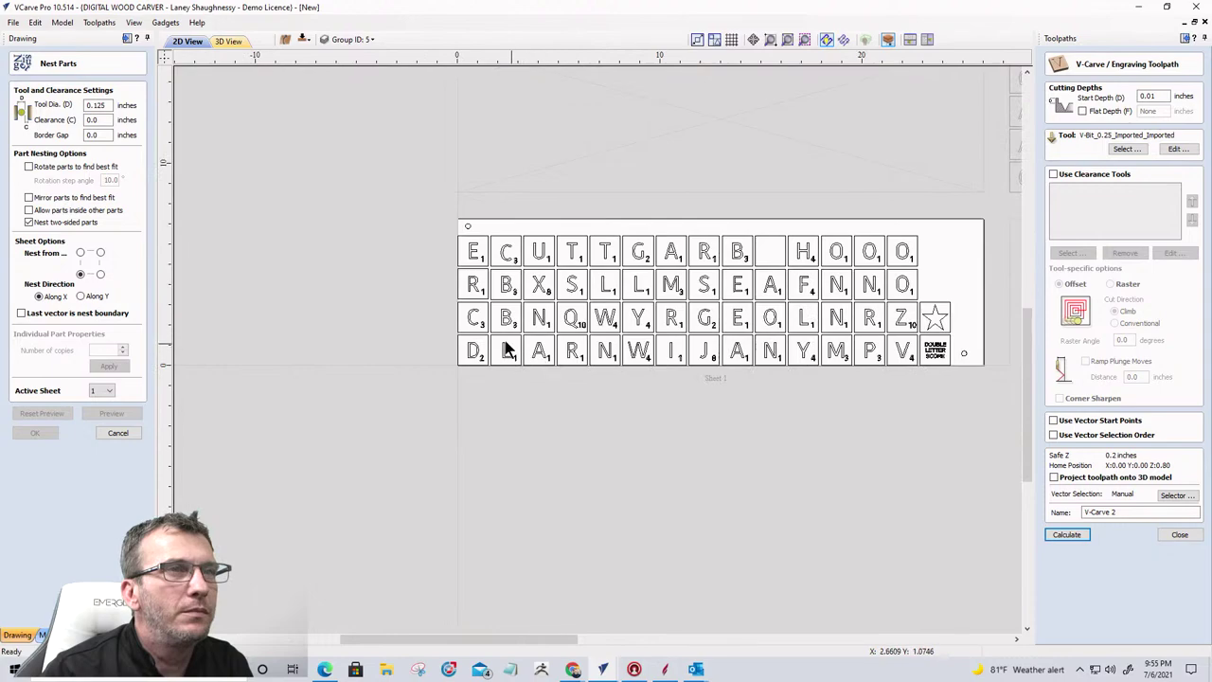
pyautogui.scroll(2, 943, 384)
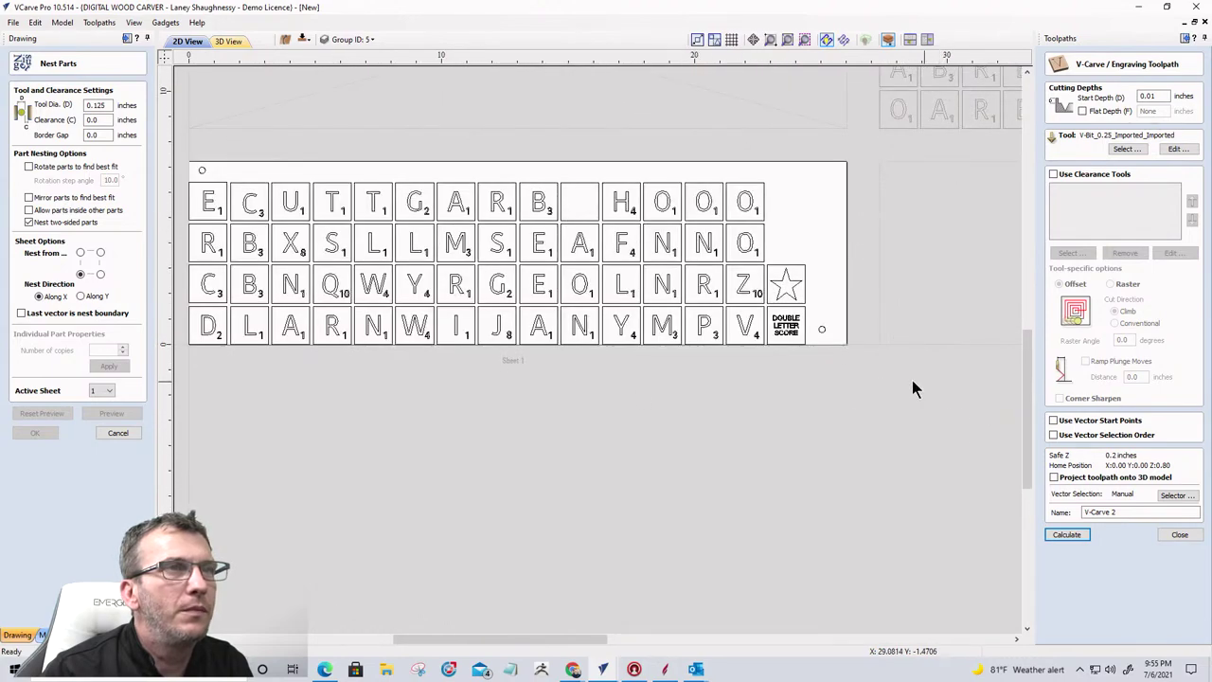
pyautogui.scroll(-1, 777, 365)
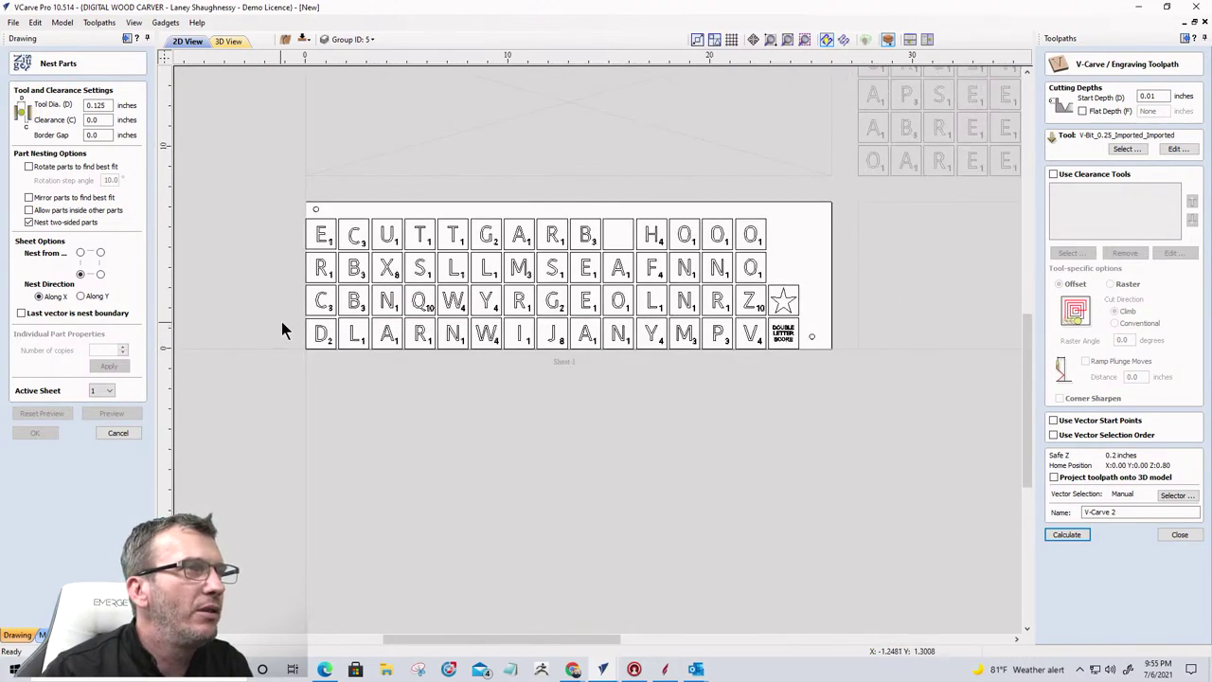
pyautogui.click(799, 346)
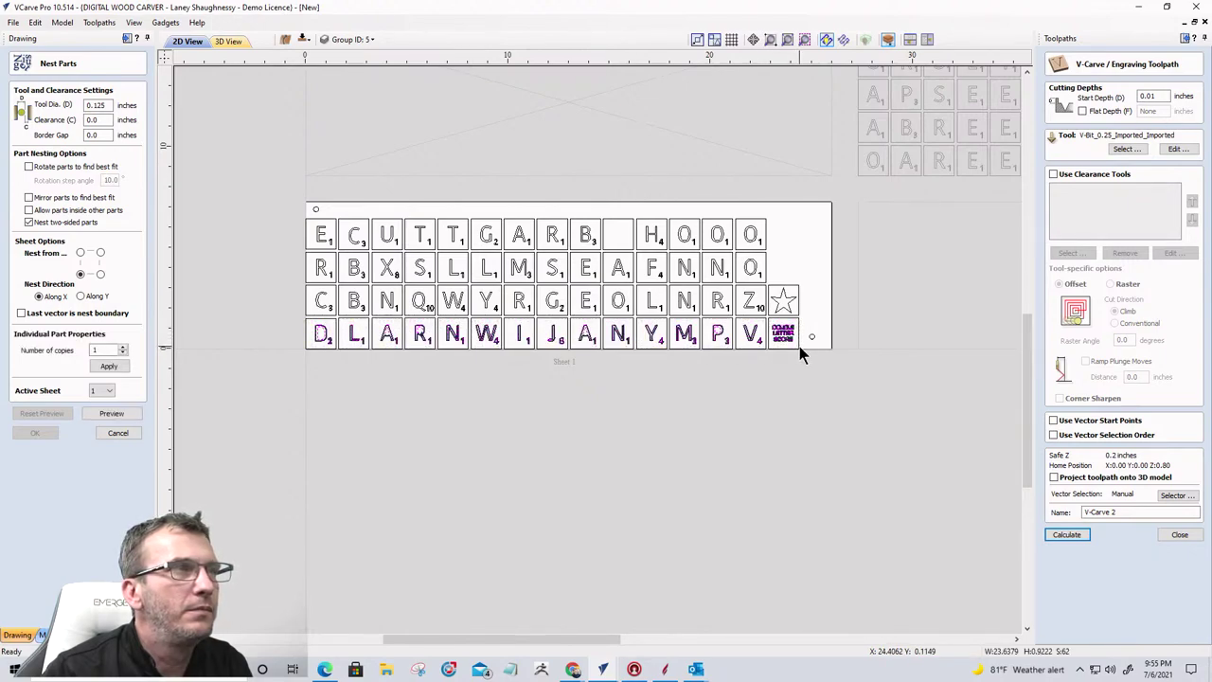
pyautogui.moveTo(293, 284); pyautogui.dragTo(803, 322)
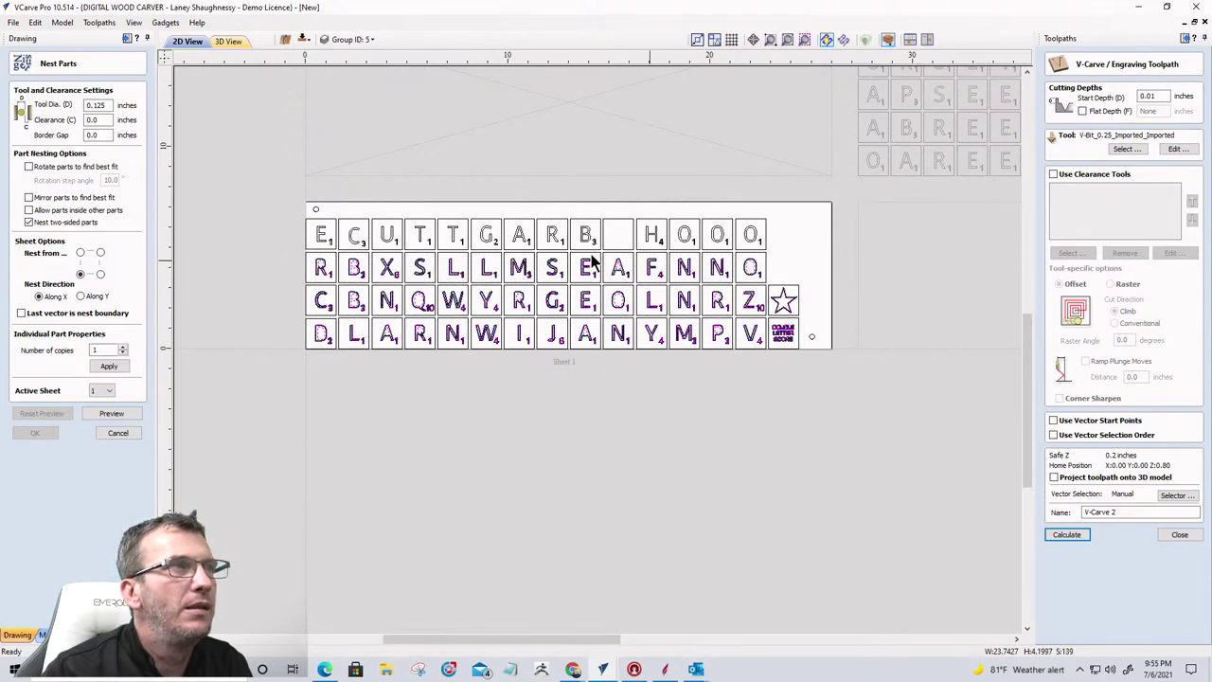
pyautogui.moveTo(303, 217); pyautogui.dragTo(770, 244)
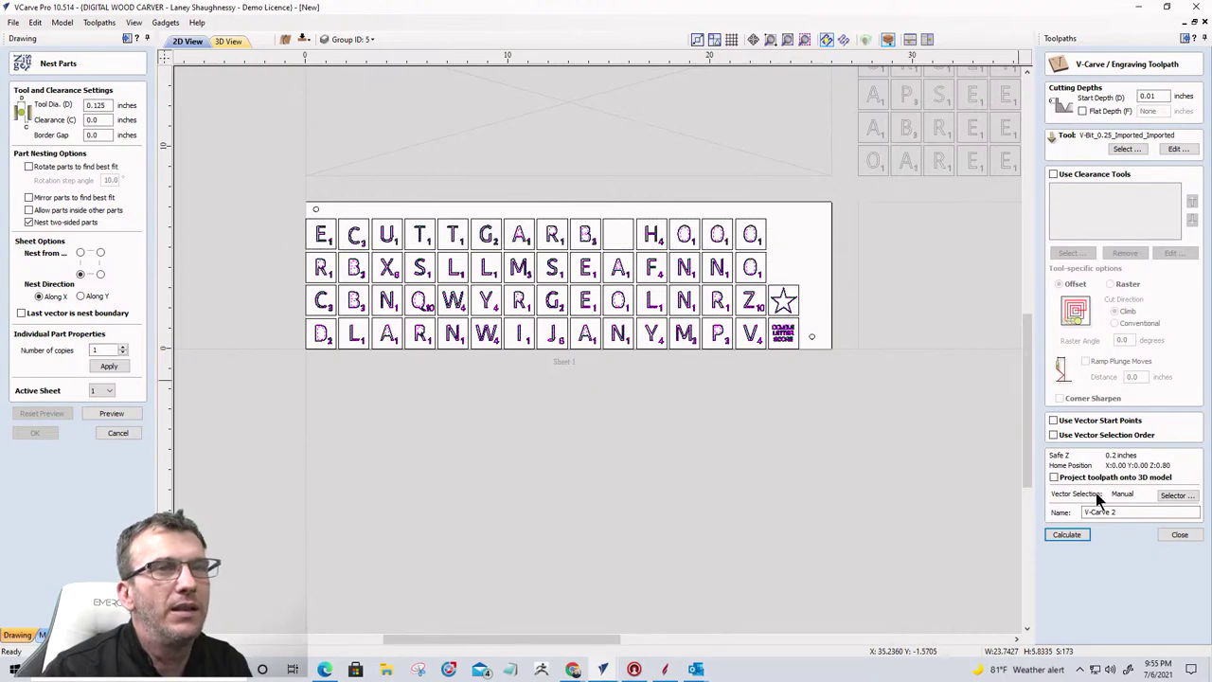
# Step: Calculate V-Carve 2, continuing past the overlap and cut-through warnings
pyautogui.click(1065, 534)
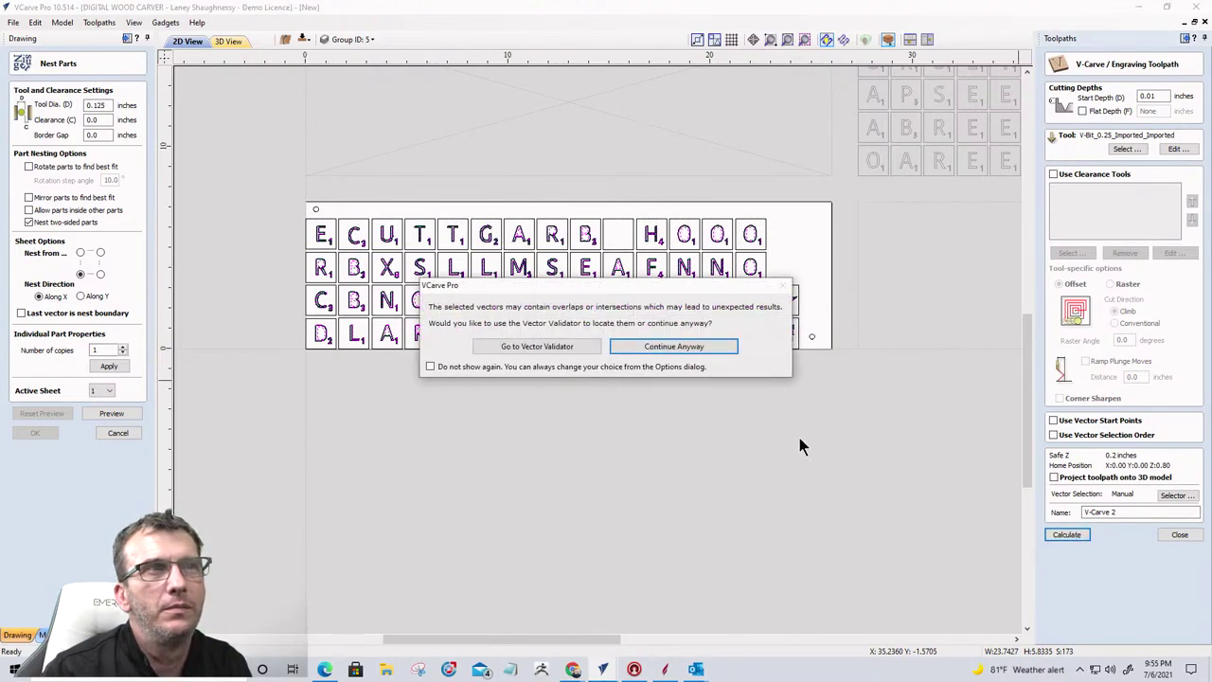
pyautogui.click(698, 348)
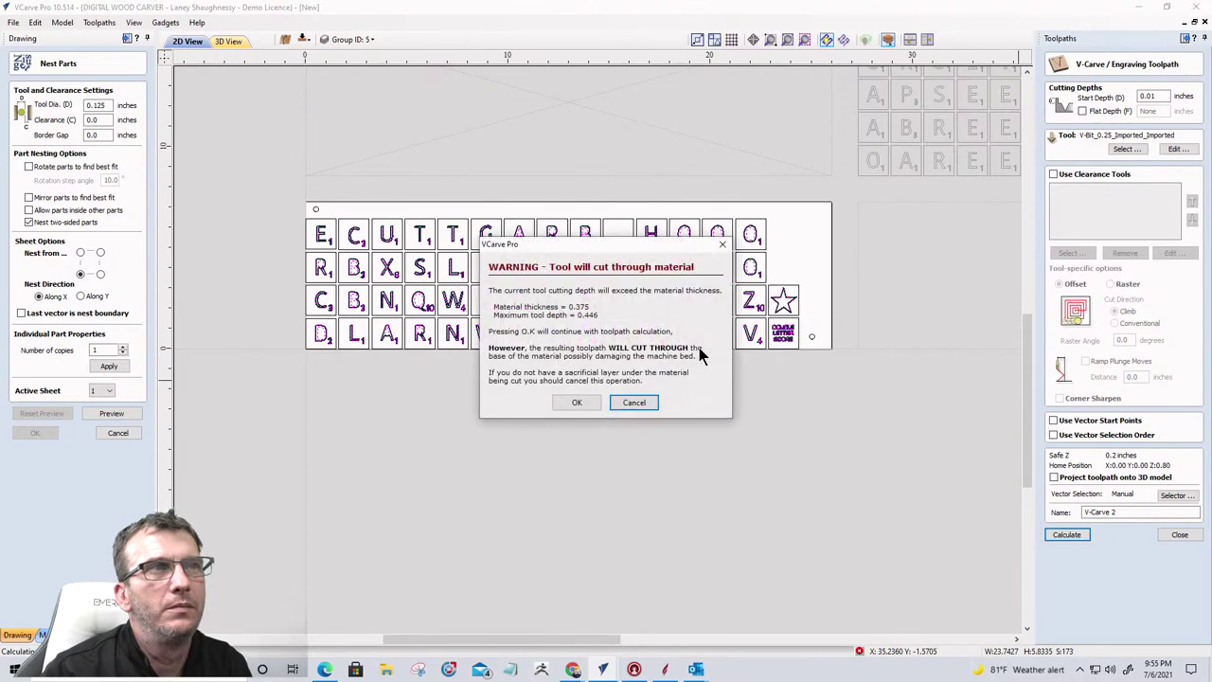
pyautogui.click(571, 404)
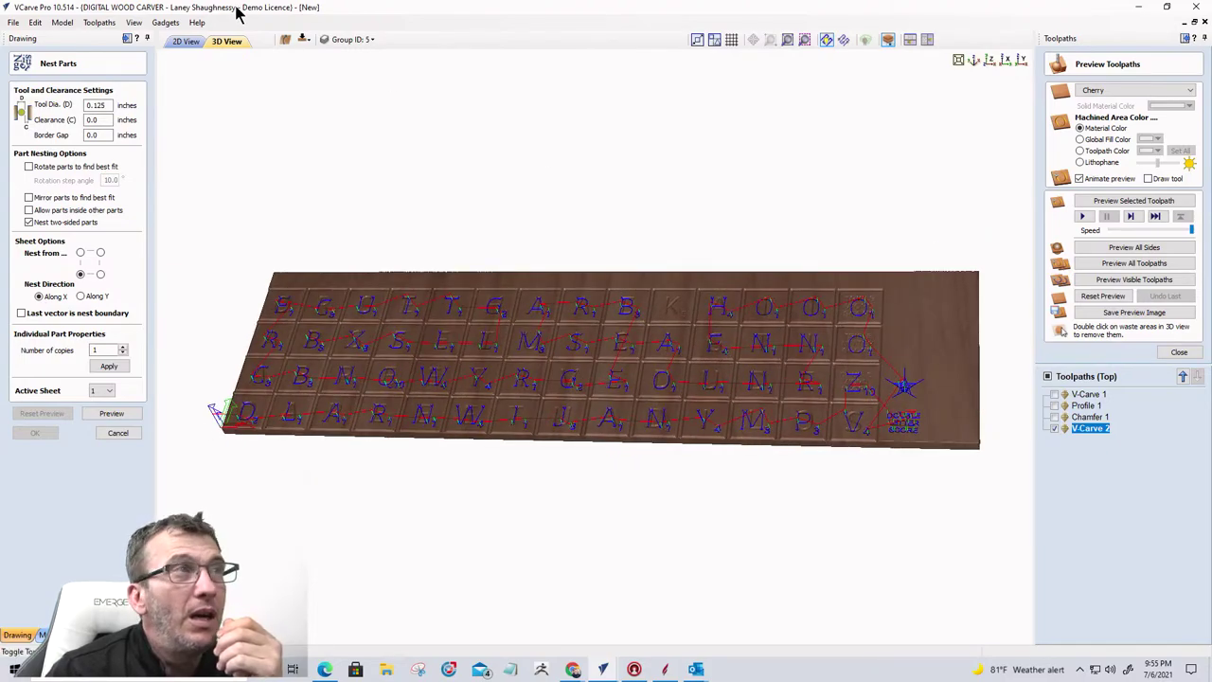
# Step: In the 2D view, zoom in and deselect the star tile
pyautogui.click(180, 42)
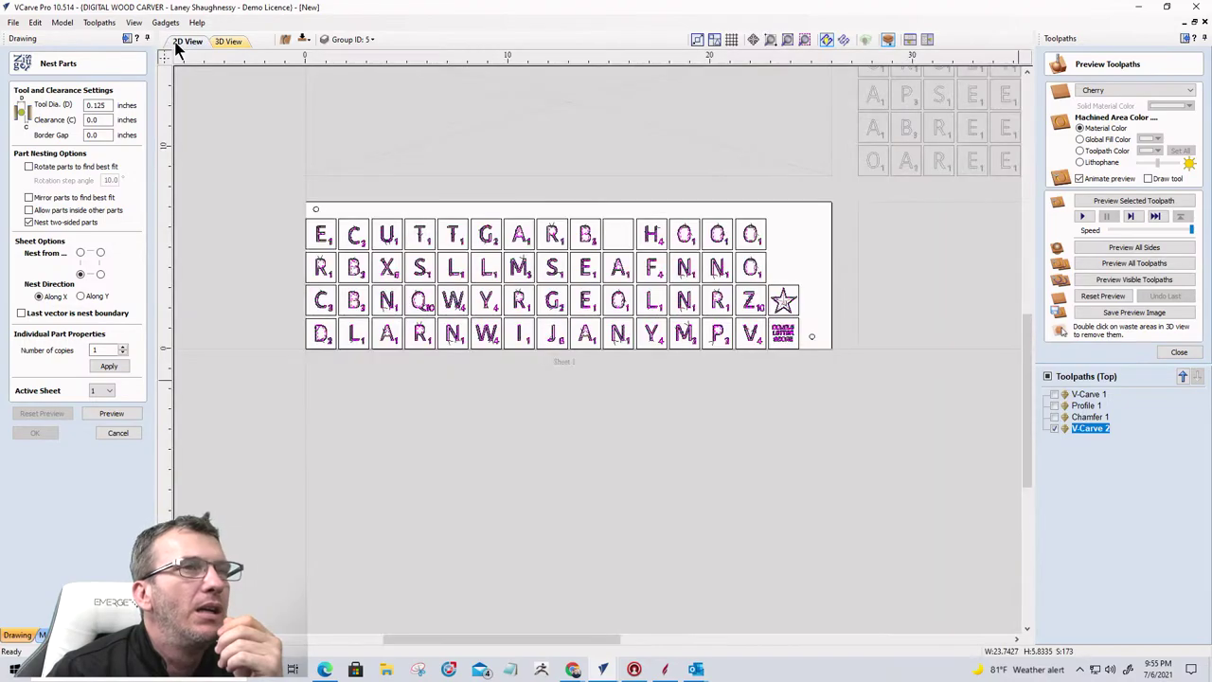
pyautogui.scroll(3, 794, 302)
pyautogui.scroll(2, 796, 301)
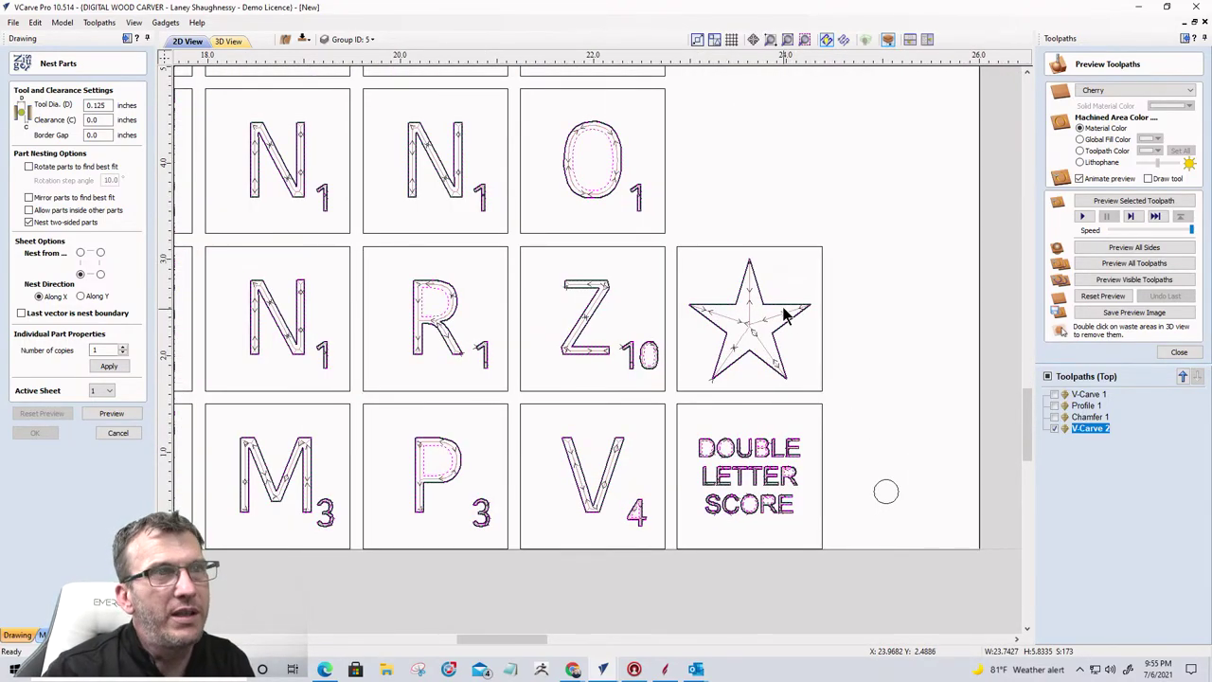
pyautogui.keyDown('ctrl'); pyautogui.click(782, 311); pyautogui.keyUp('ctrl')
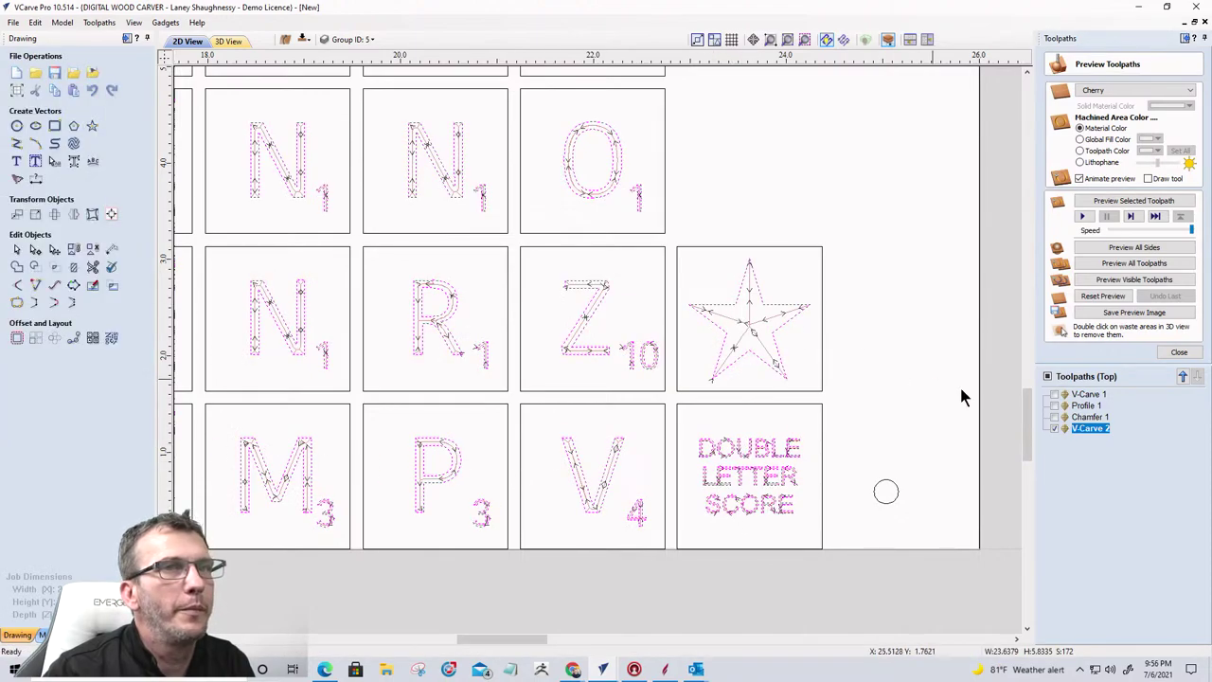
# Step: Recalculate V-Carve 2 past the overlap warning and preview the carved letters
pyautogui.doubleClick(1091, 429)
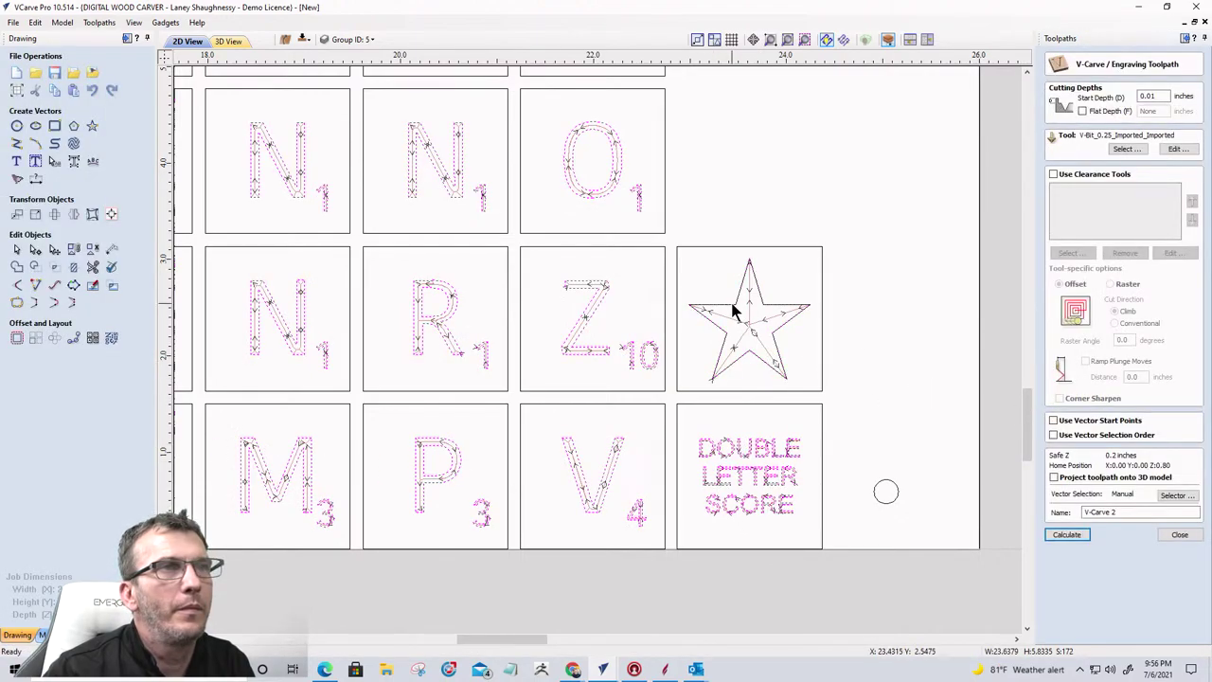
pyautogui.click(1070, 535)
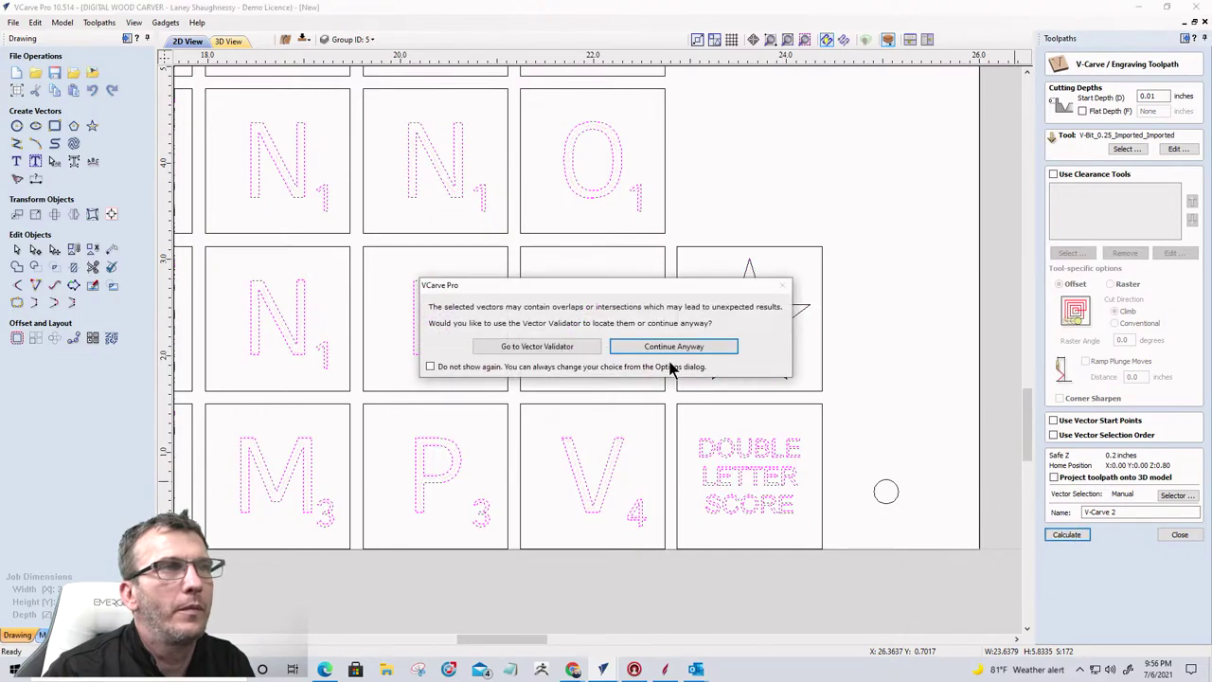
pyautogui.click(673, 347)
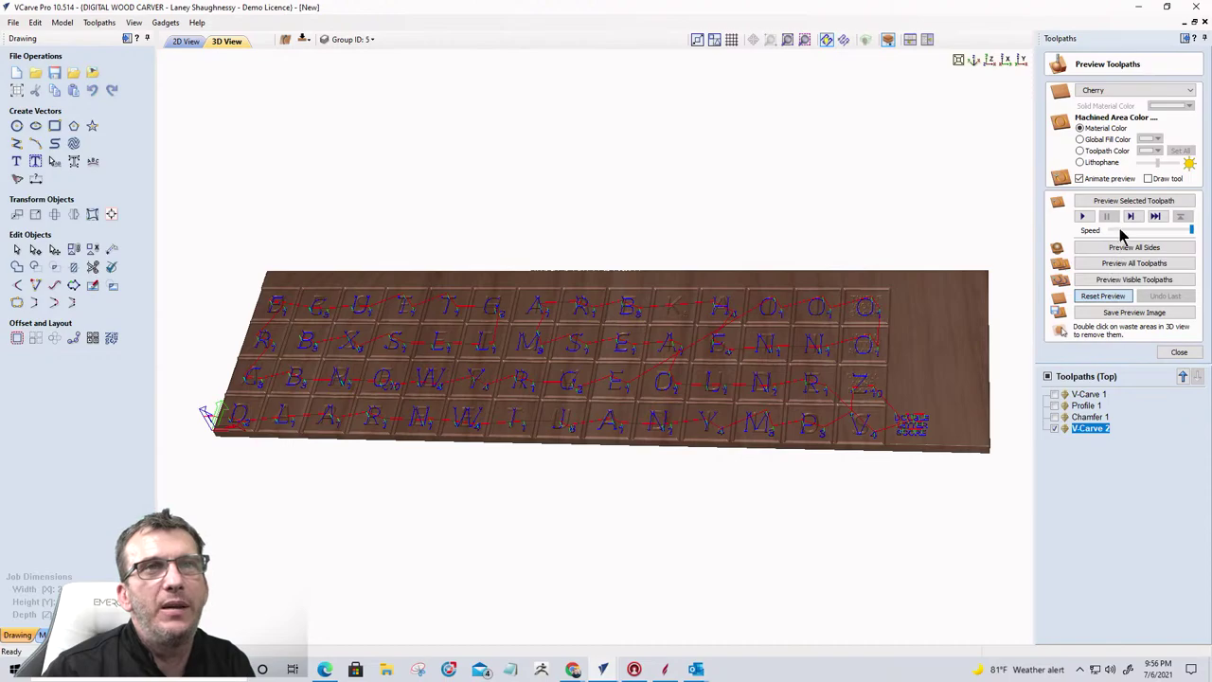
pyautogui.click(1116, 199)
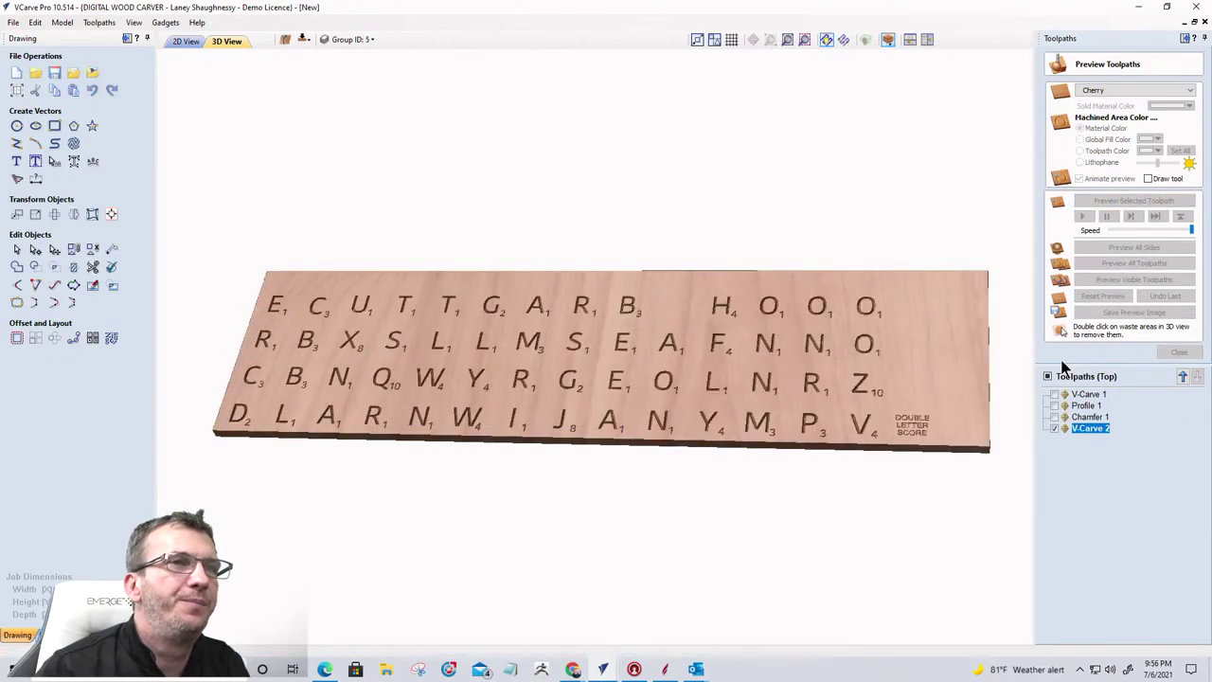
# Step: Back in the 2D view, select the star outline and reopen V-Carve 2's settings
pyautogui.click(186, 40)
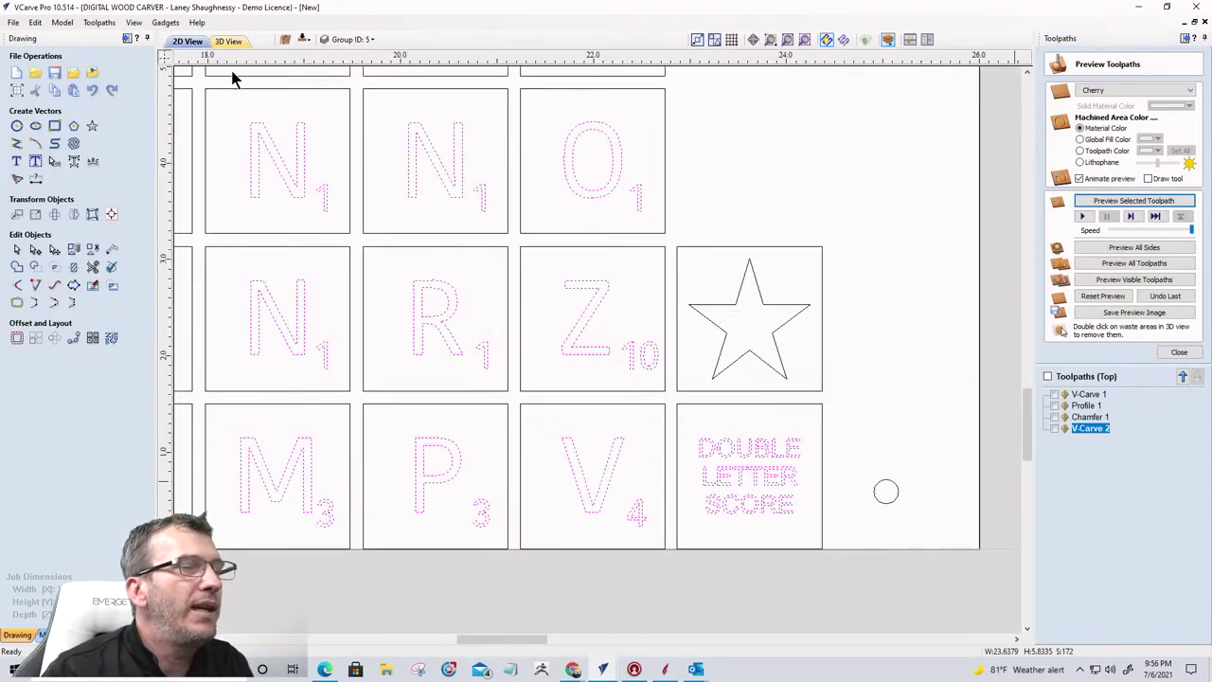
pyautogui.click(773, 310)
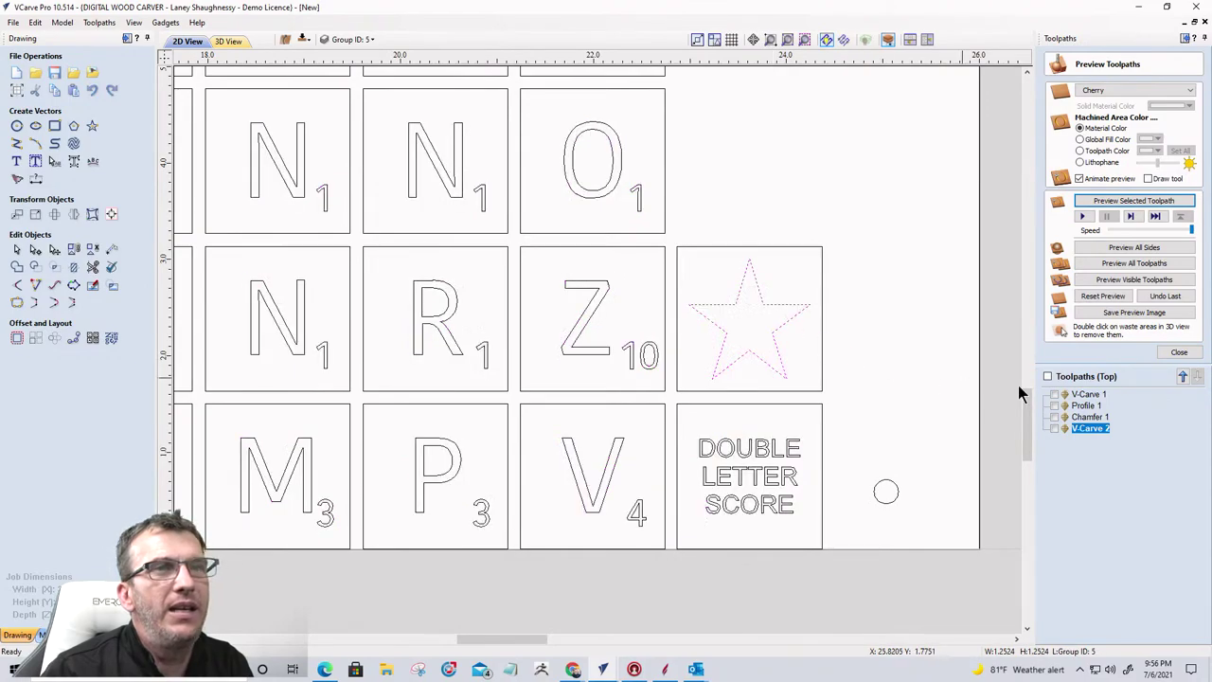
pyautogui.doubleClick(1092, 429)
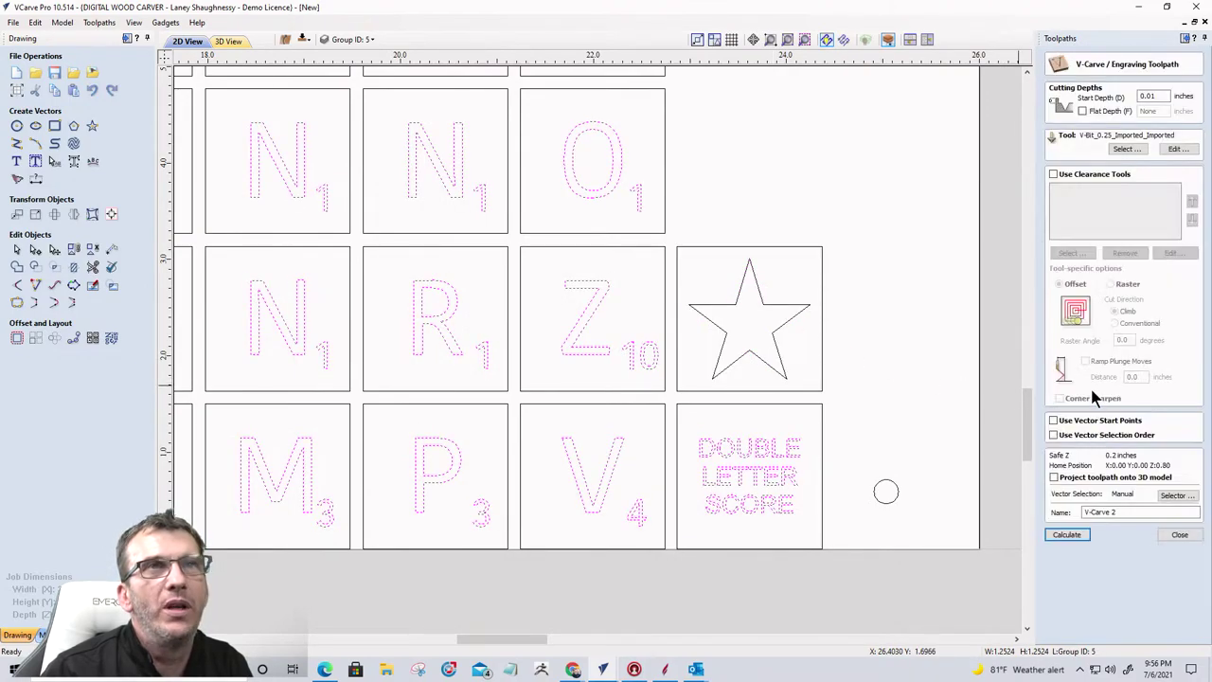
# Step: Enable a 0.0625 inch flat depth for V-Carve 2 and calculate it
pyautogui.click(1083, 111)
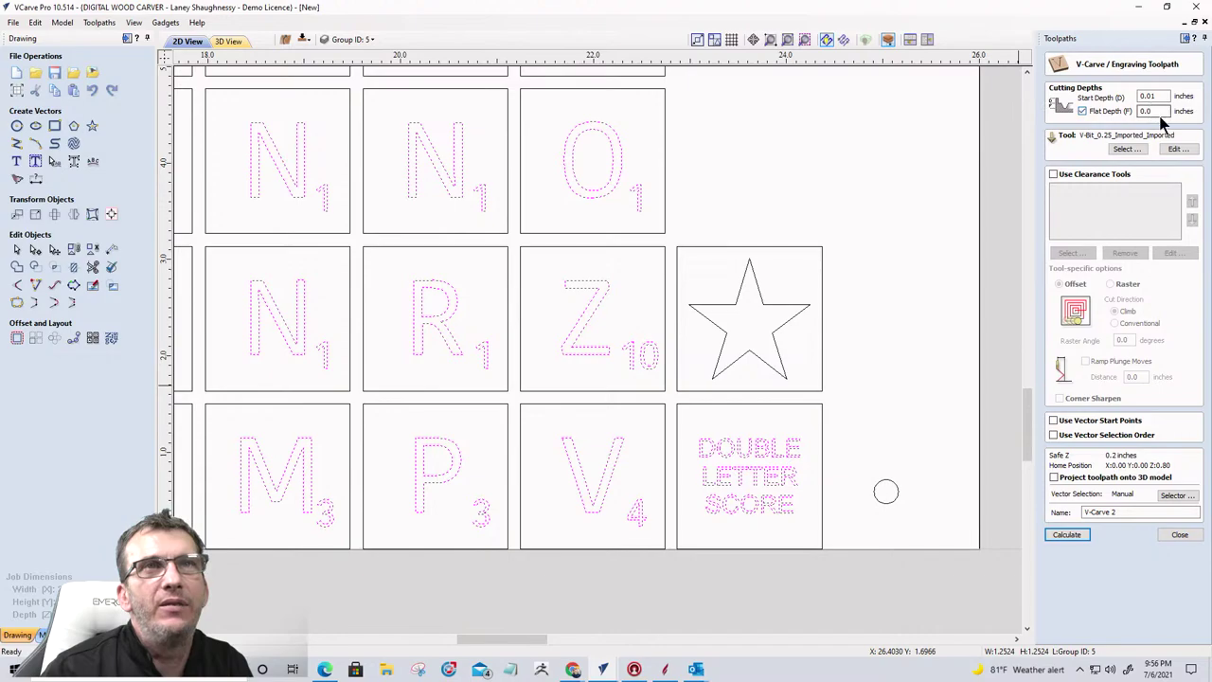
pyautogui.doubleClick(1146, 111)
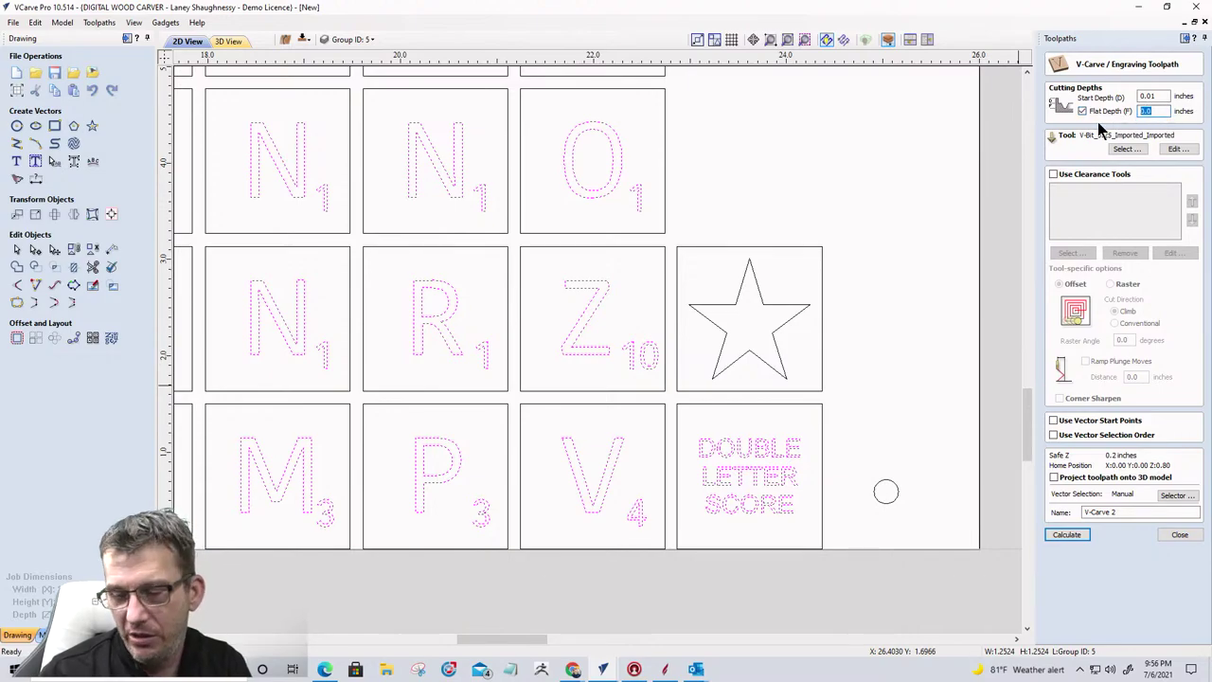
pyautogui.write('.')
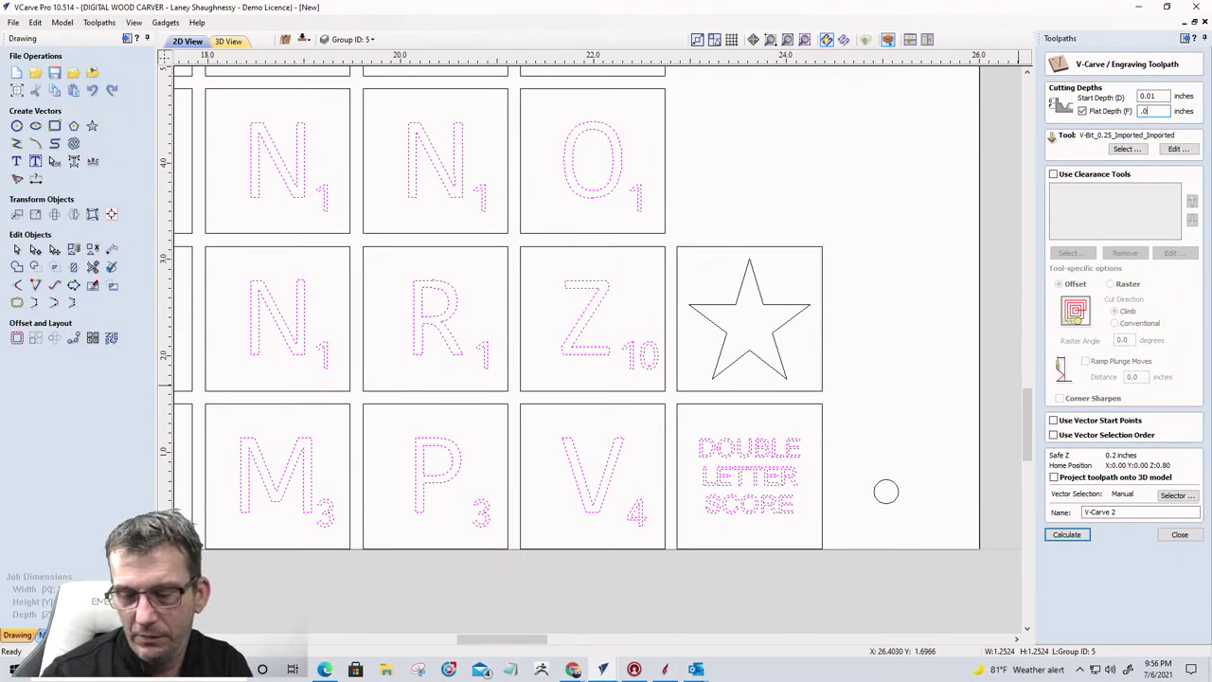
pyautogui.write('0625')
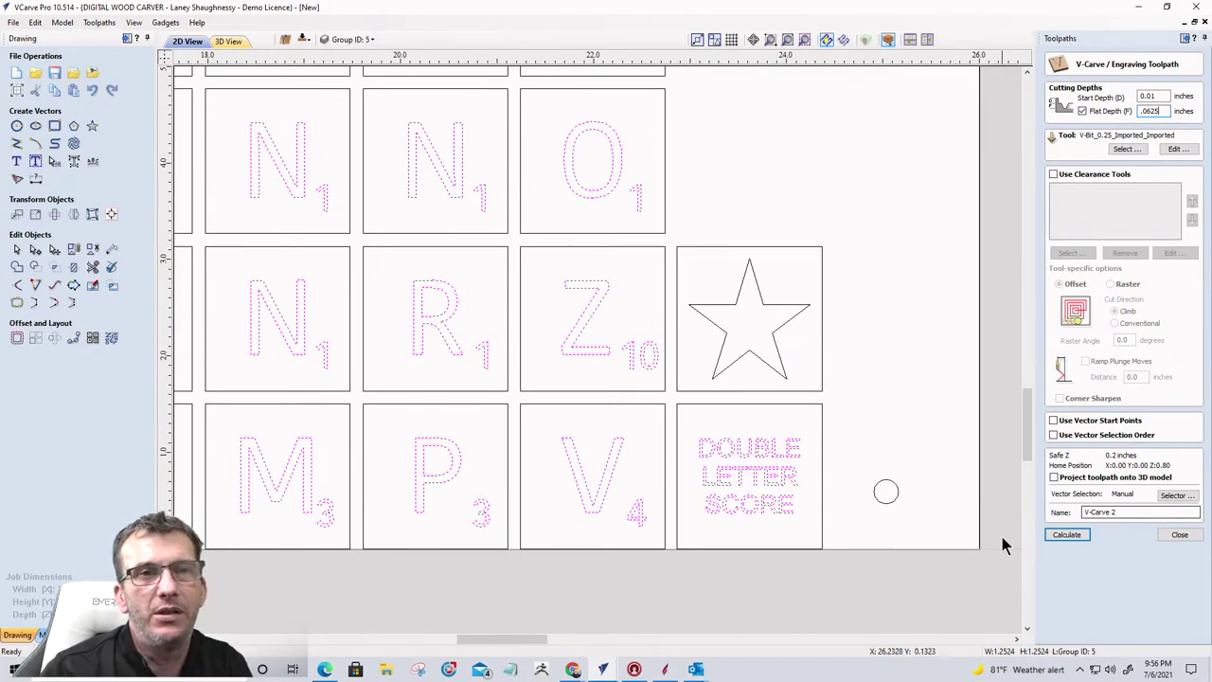
pyautogui.click(1075, 539)
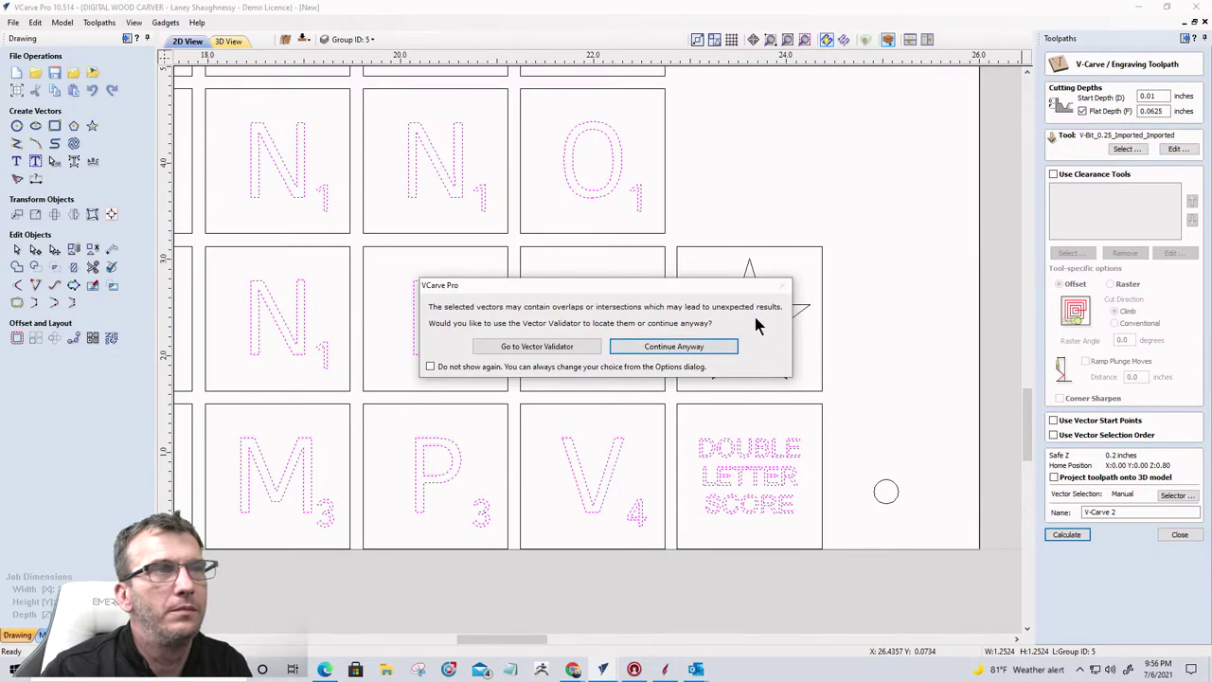
# Step: Validate the vectors, recalculate V-Carve 2 for the star only, and preview the board
pyautogui.click(567, 347)
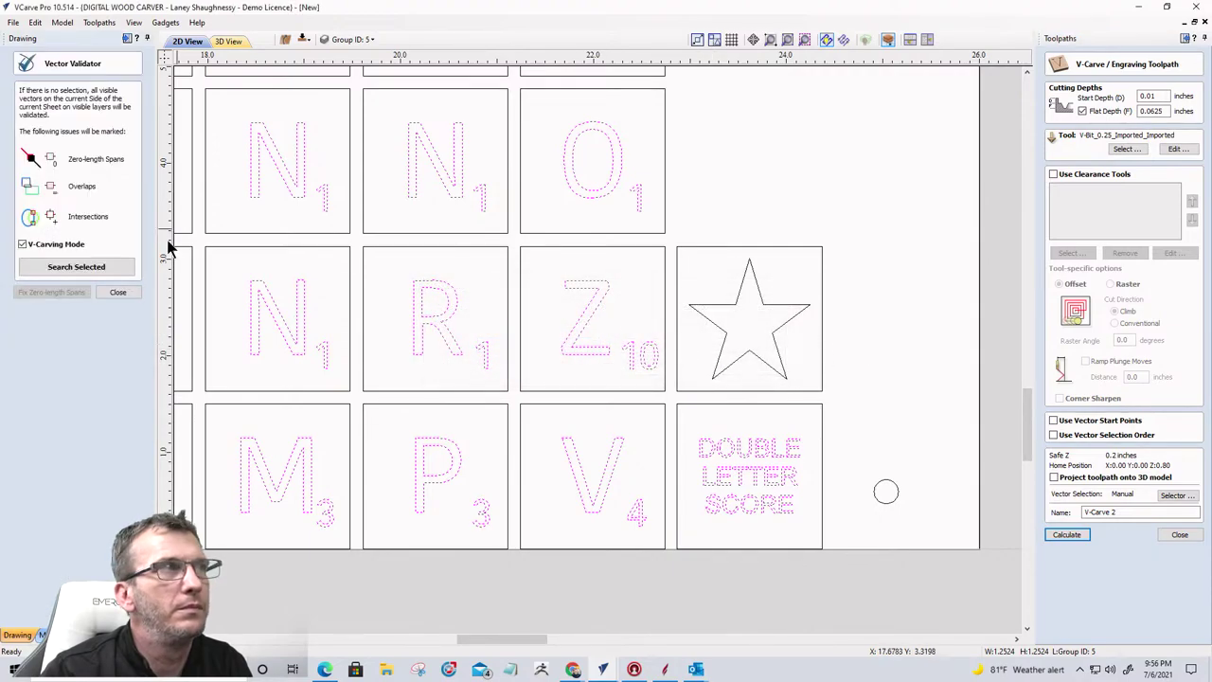
pyautogui.click(792, 305)
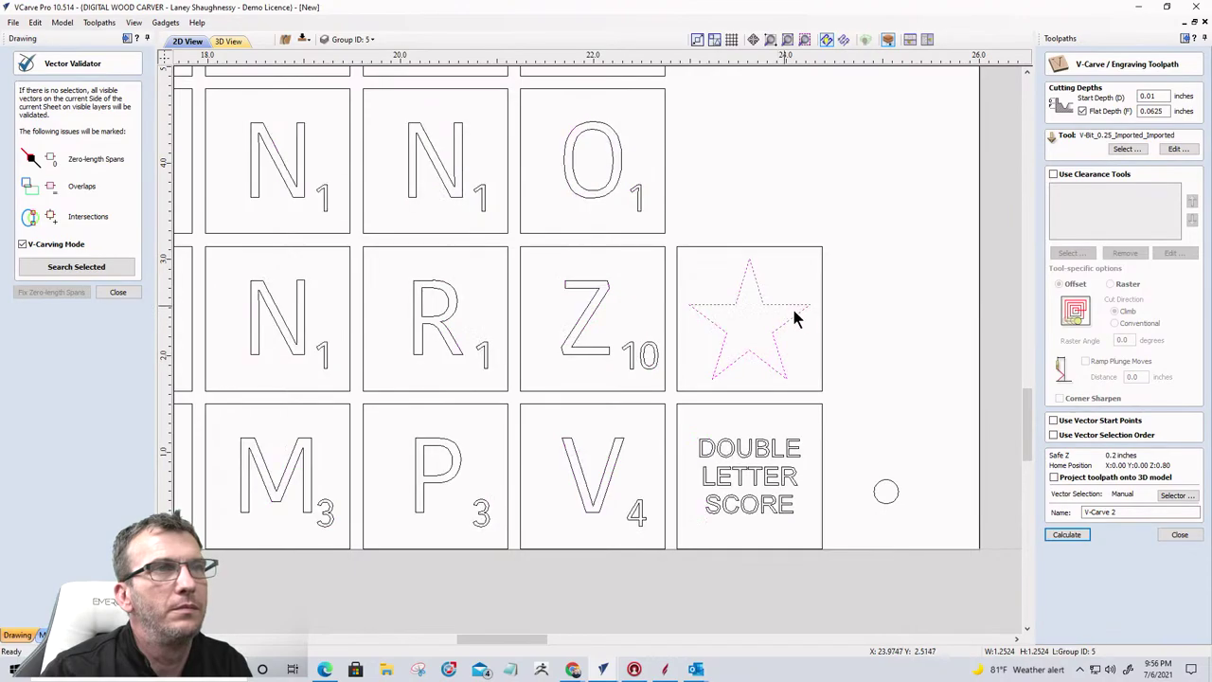
pyautogui.click(1067, 536)
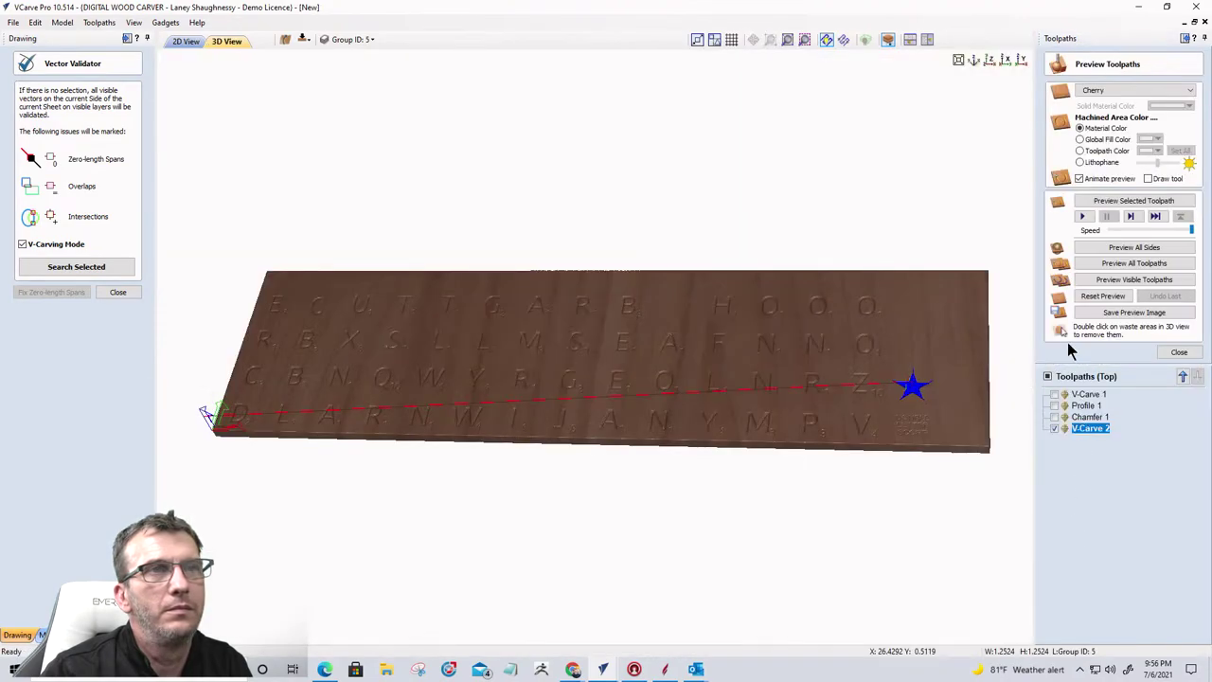
pyautogui.click(1122, 280)
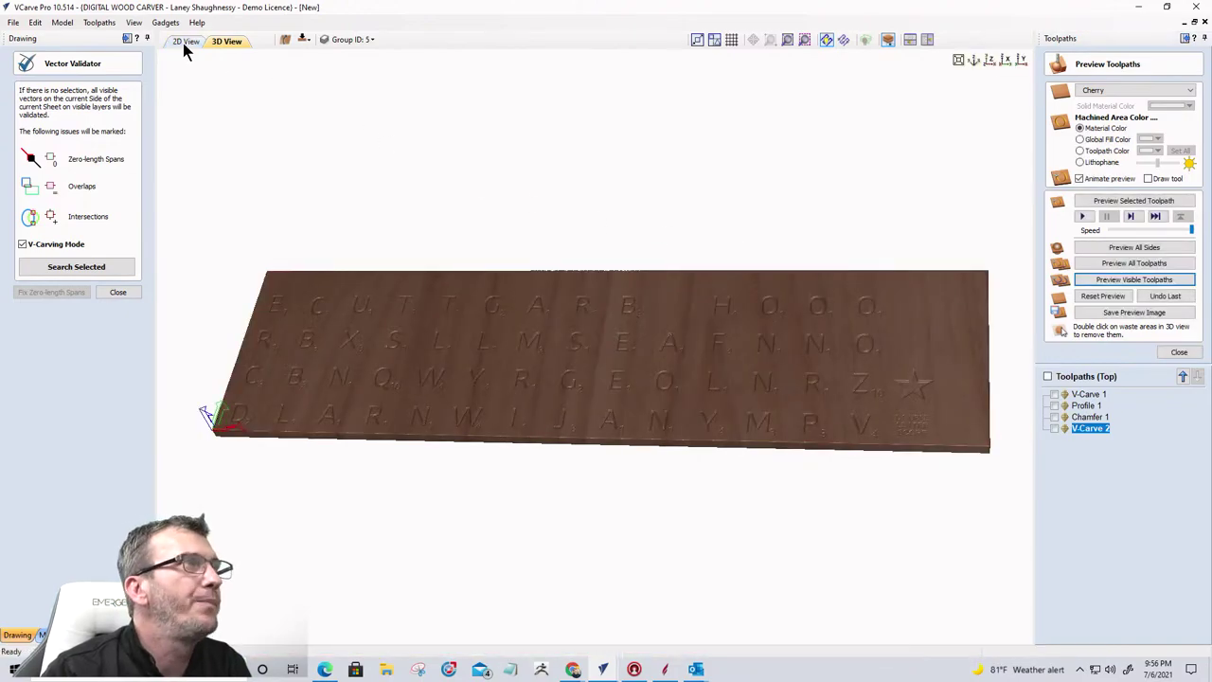
# Step: In the 2D view, marquee-select the top, second, third and bottom rows of letter tiles
pyautogui.click(185, 42)
pyautogui.scroll(-4, 899, 398)
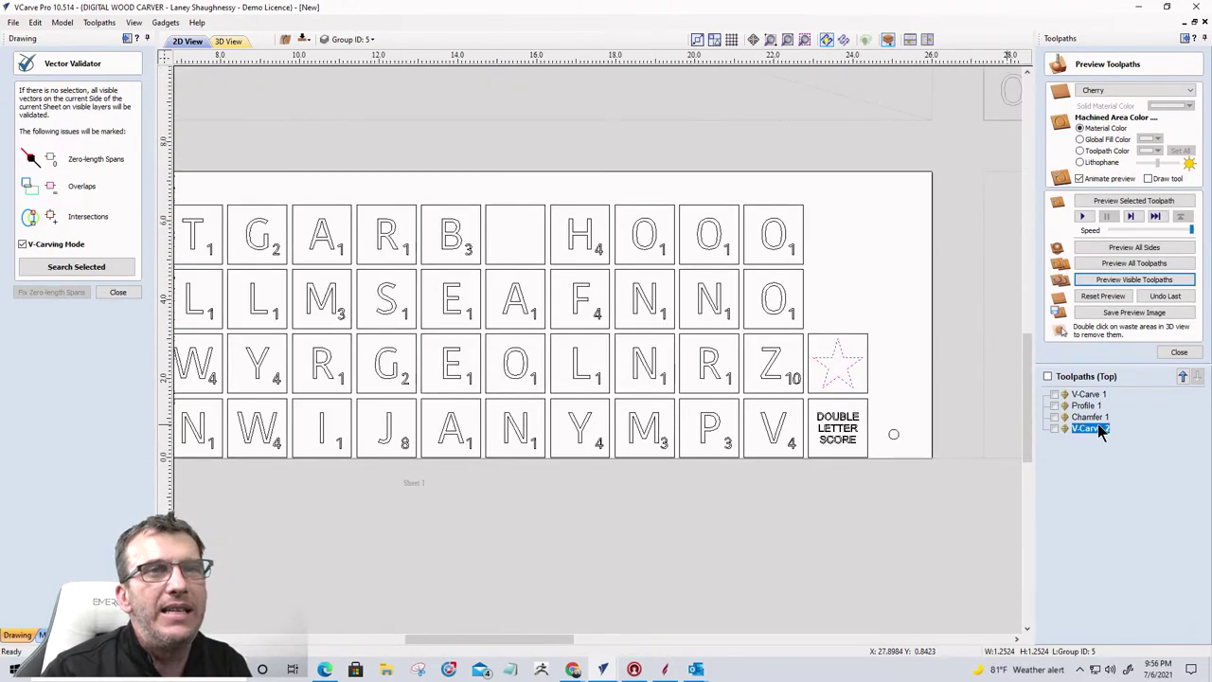
pyautogui.scroll(-2, 862, 241)
pyautogui.moveTo(826, 210); pyautogui.dragTo(217, 229)
pyautogui.moveTo(825, 254); pyautogui.dragTo(242, 272)
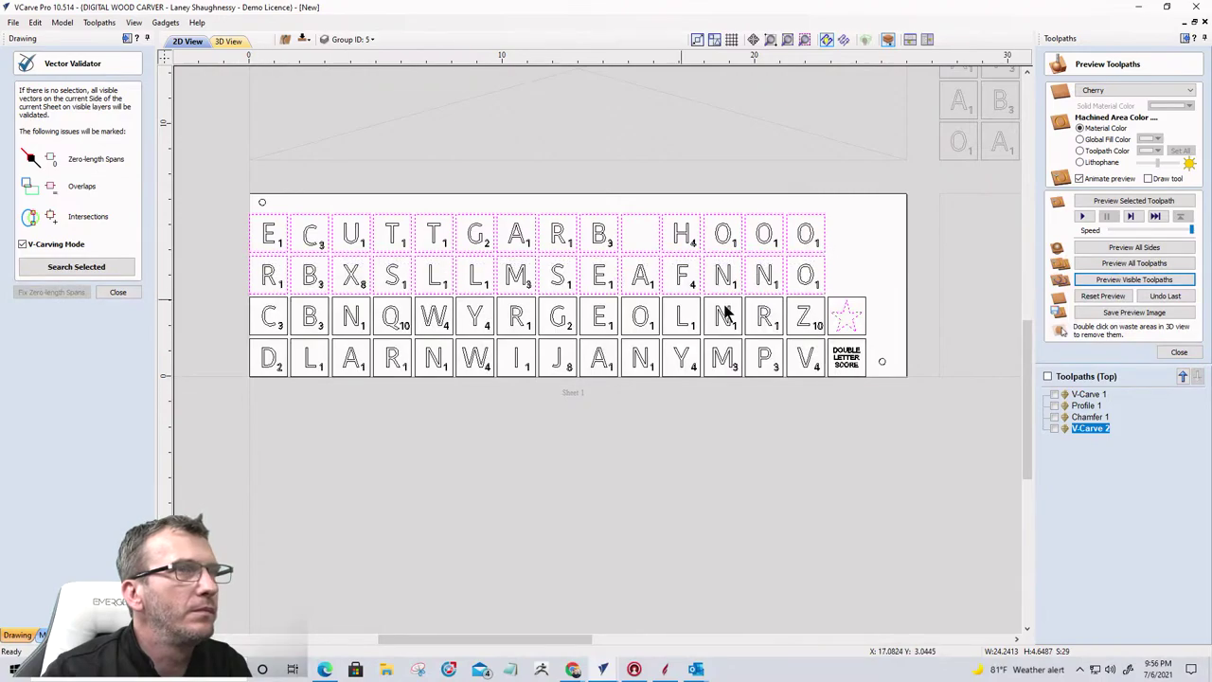
pyautogui.moveTo(877, 289); pyautogui.dragTo(934, 297)
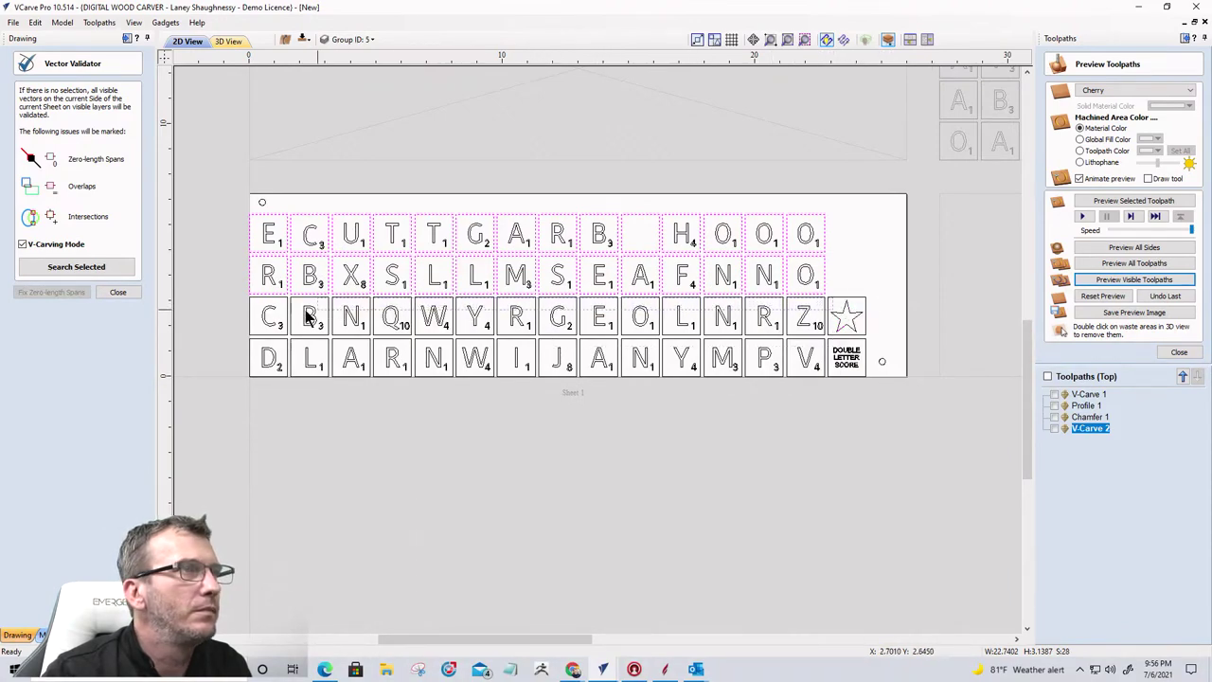
pyautogui.keyDown('shift'); pyautogui.click(249, 305); pyautogui.keyUp('shift')
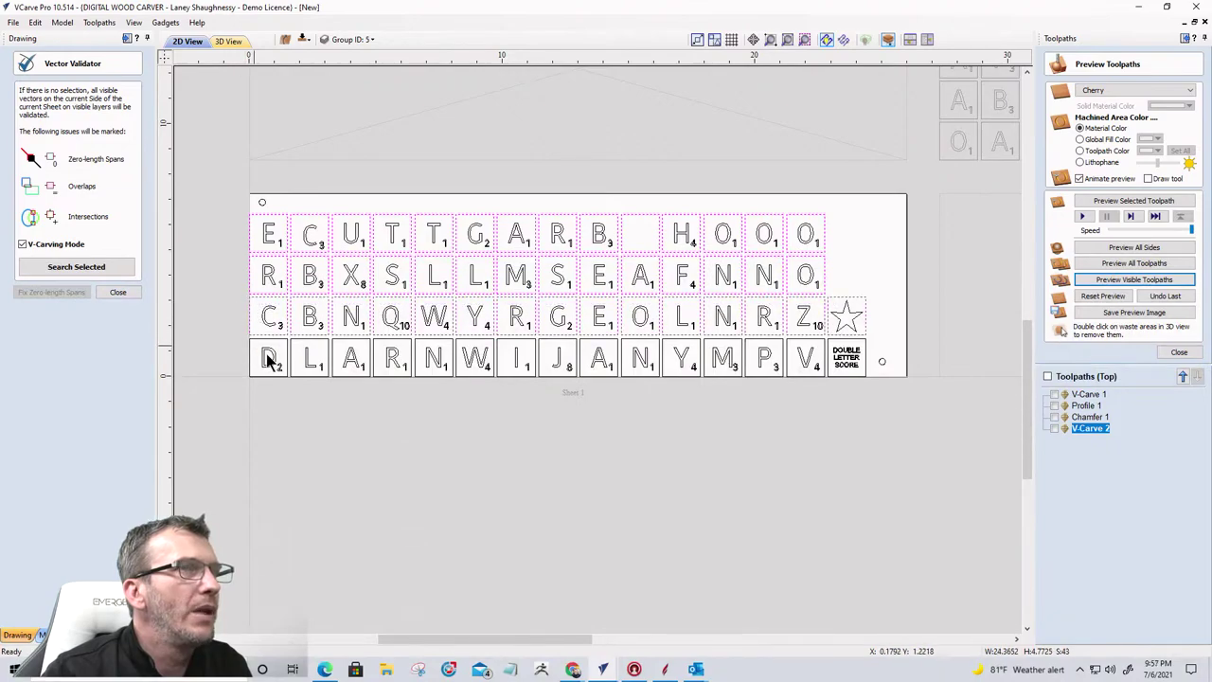
pyautogui.moveTo(863, 397); pyautogui.dragTo(255, 379)
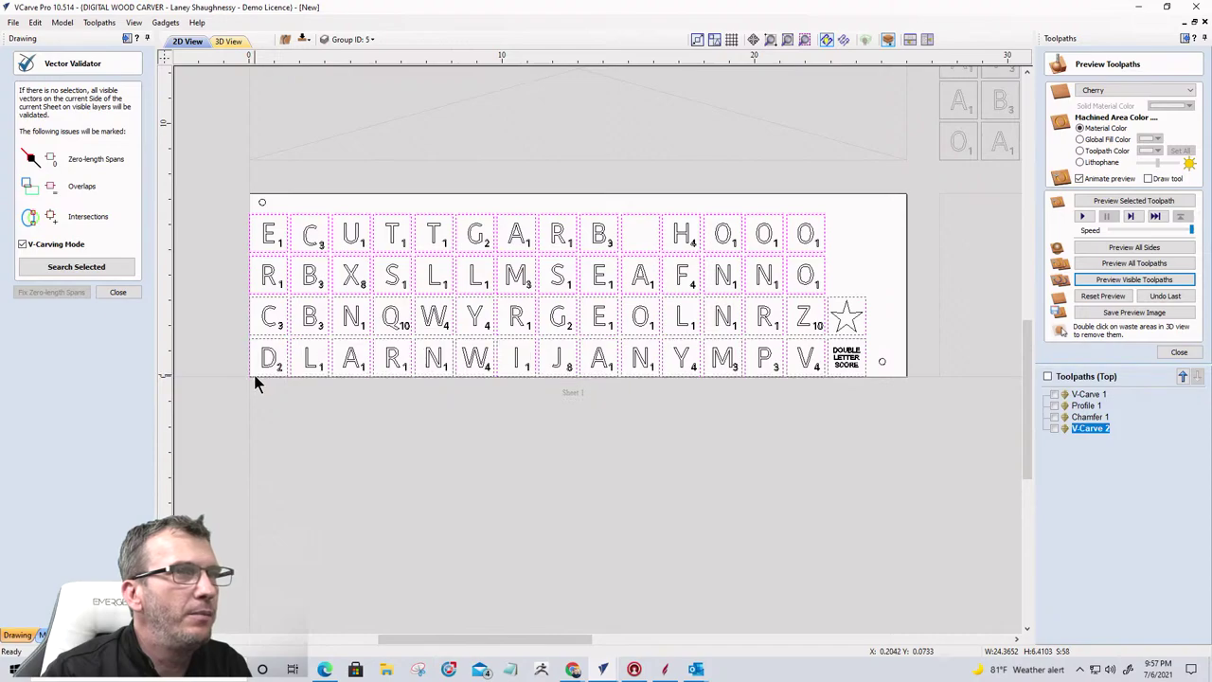
# Step: Calculate a Profile 2 toolpath around the tiles with a -0.125 inch allowance offset
pyautogui.click(1179, 351)
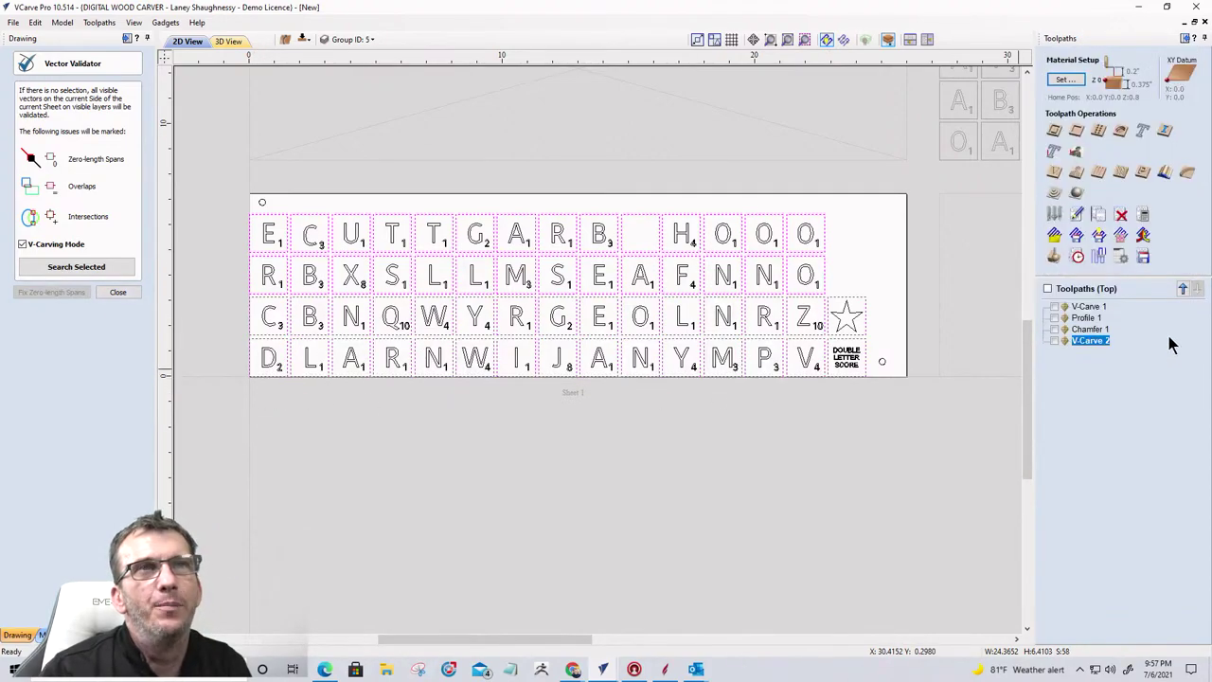
pyautogui.click(1055, 132)
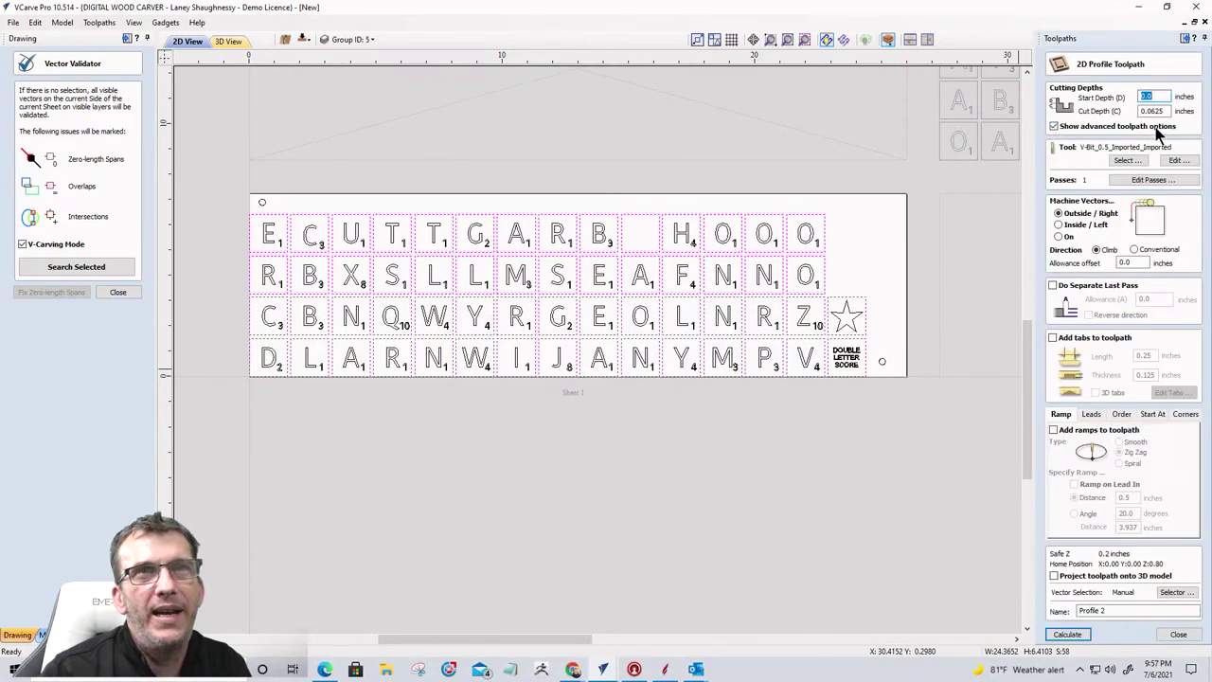
pyautogui.click(1131, 262)
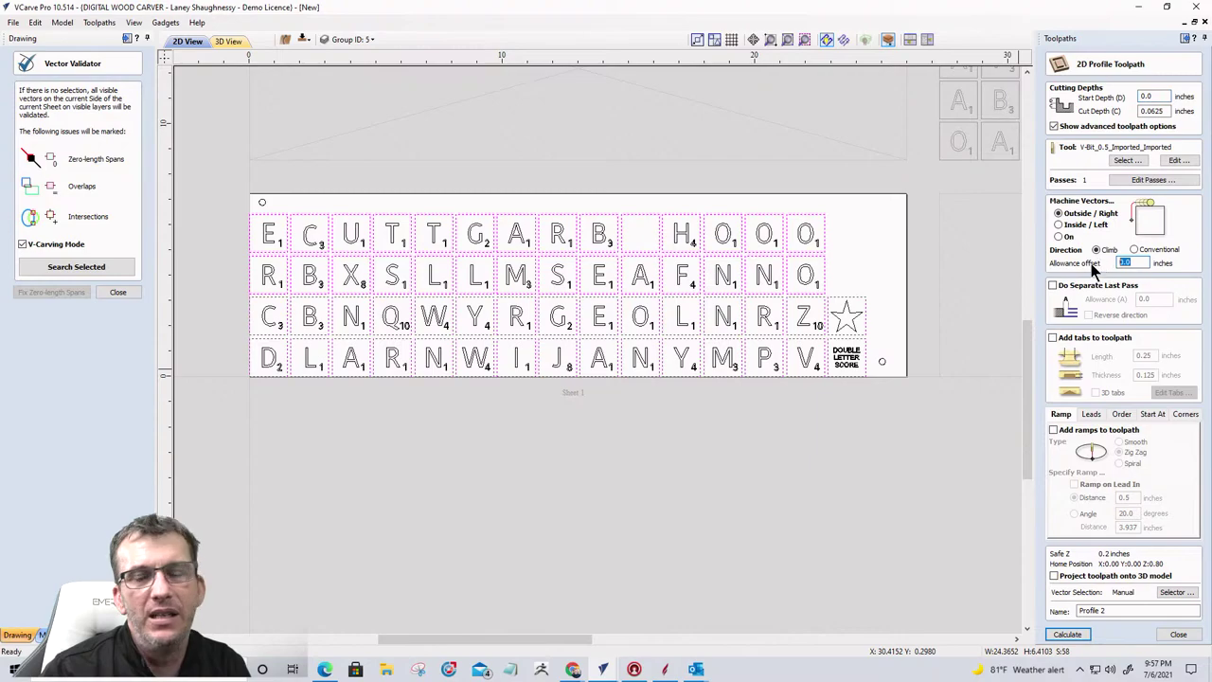
pyautogui.write('-.125')
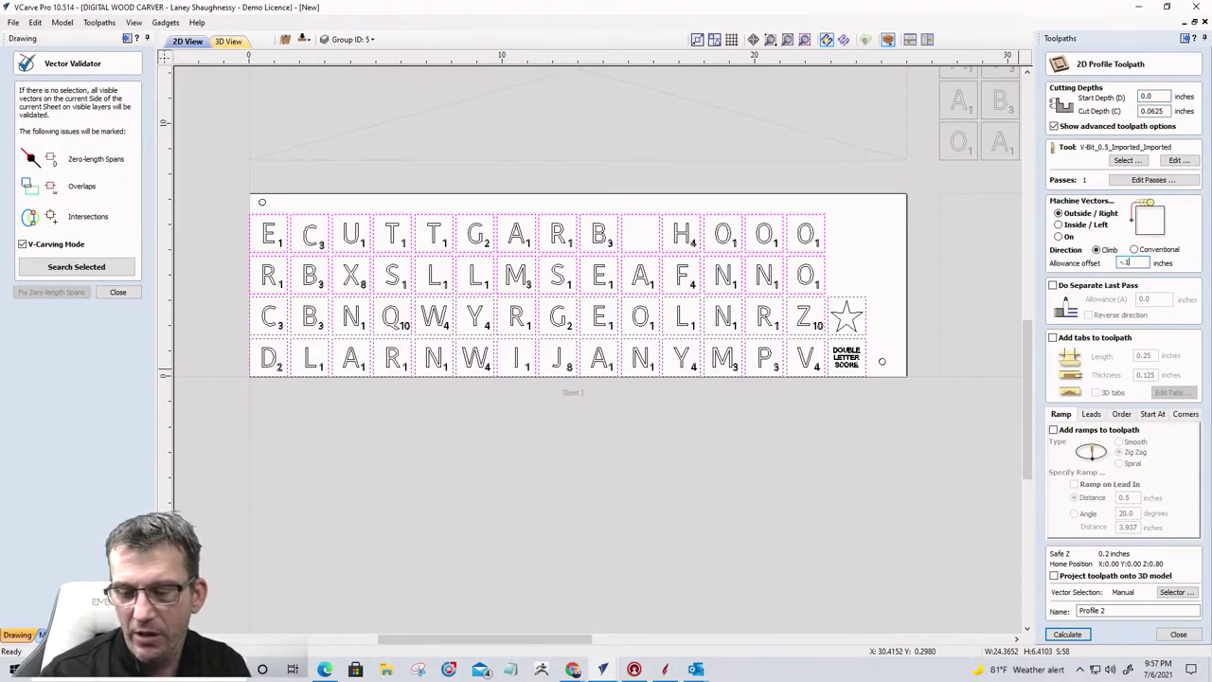
pyautogui.click(1068, 634)
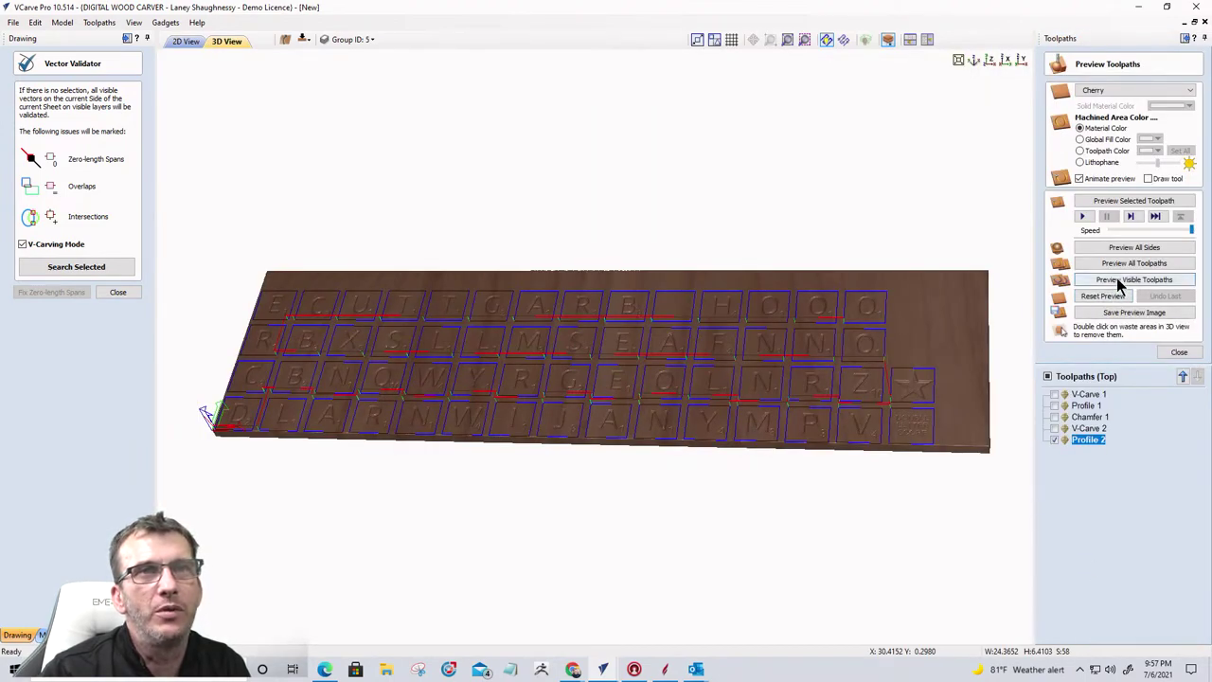
# Step: Preview the visible toolpaths and orbit the 3D board to inspect the grooves
pyautogui.click(1120, 282)
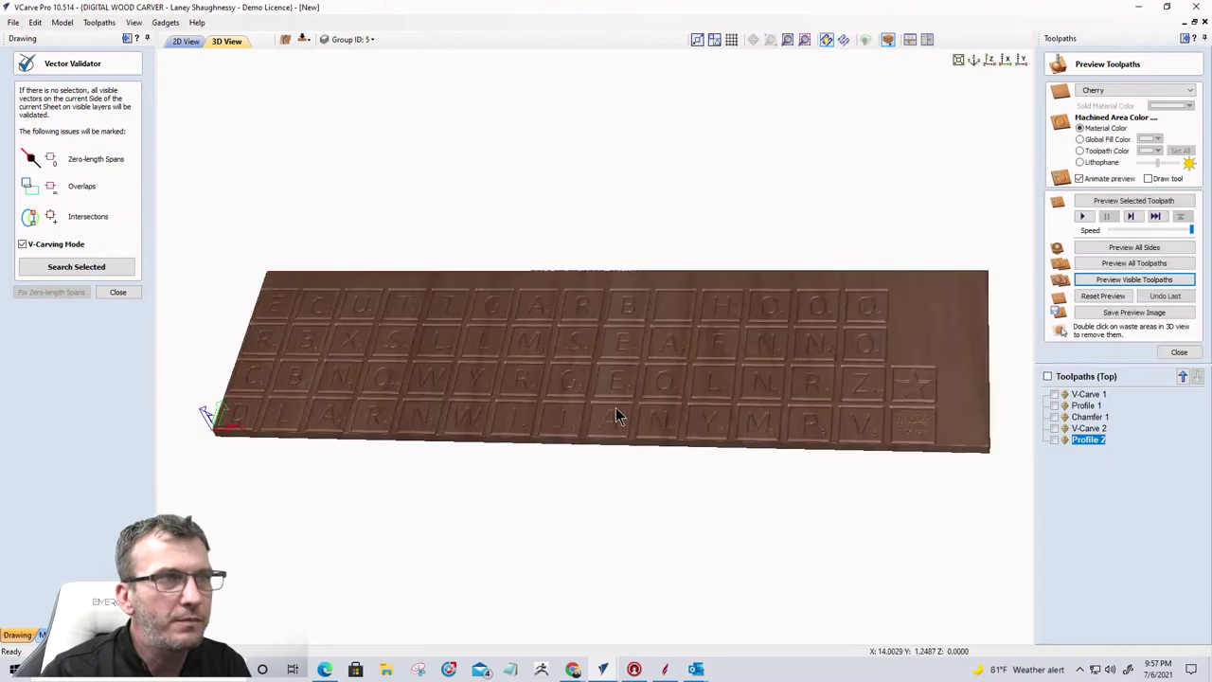
pyautogui.moveTo(616, 416); pyautogui.dragTo(706, 436)
pyautogui.scroll(4, 699, 425)
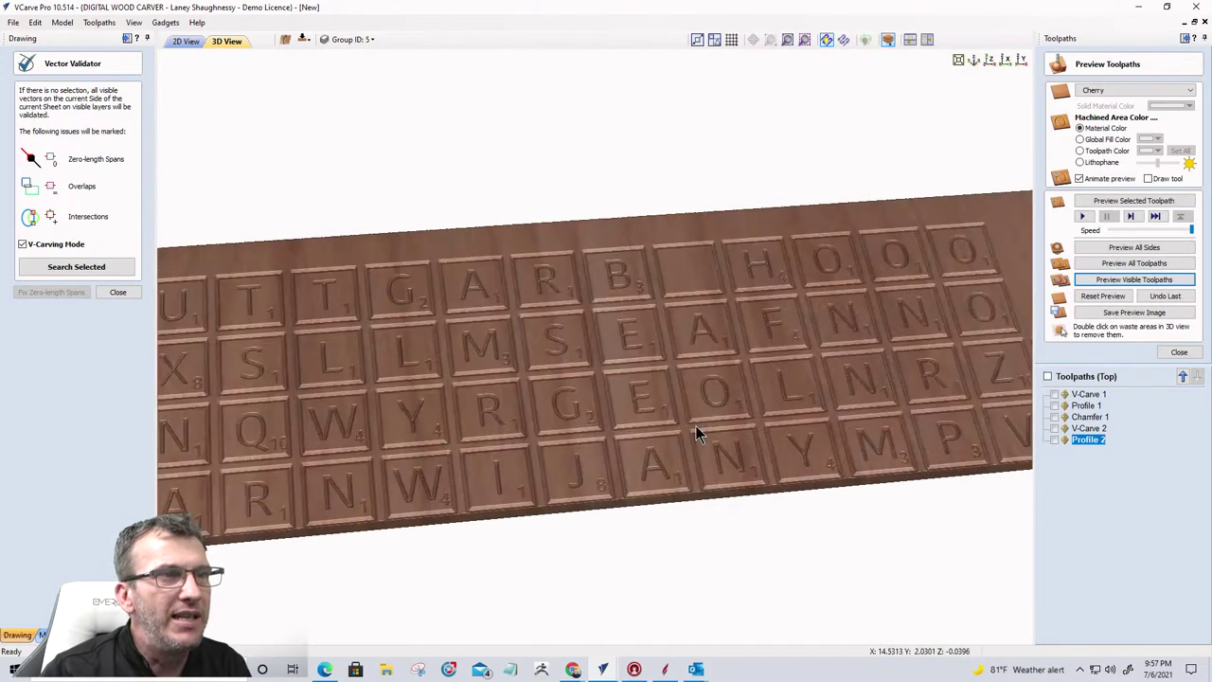
pyautogui.scroll(2, 695, 425)
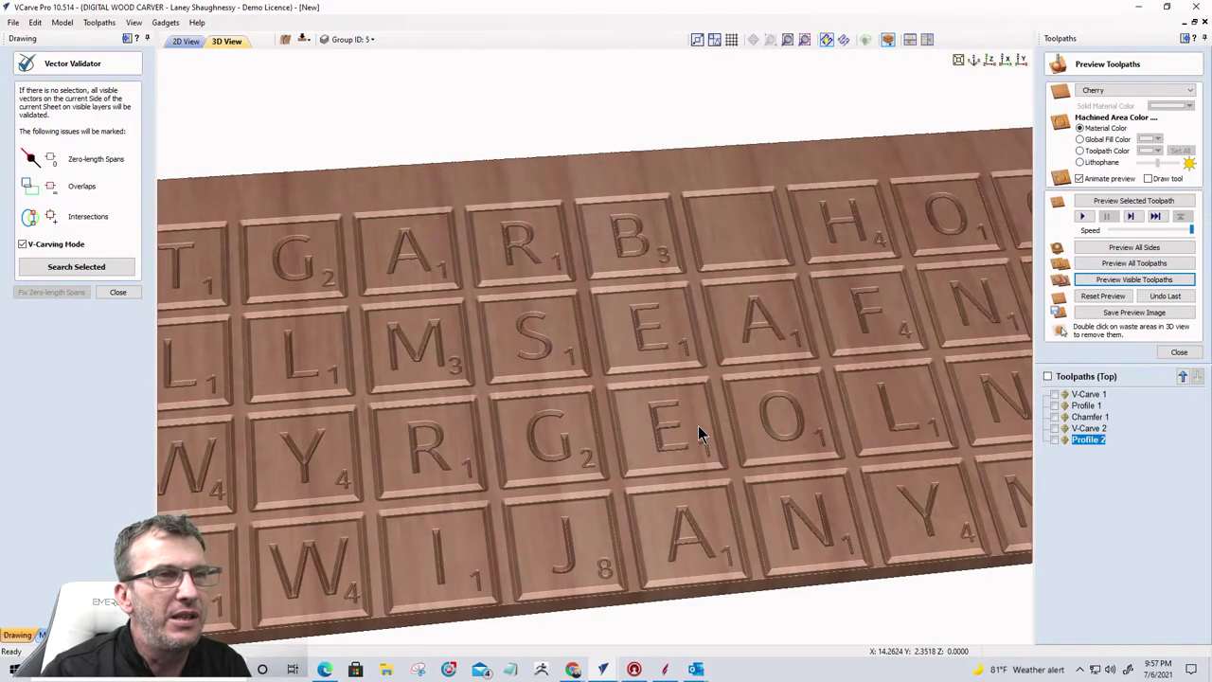
pyautogui.scroll(-4, 698, 426)
pyautogui.moveTo(716, 440); pyautogui.dragTo(628, 460)
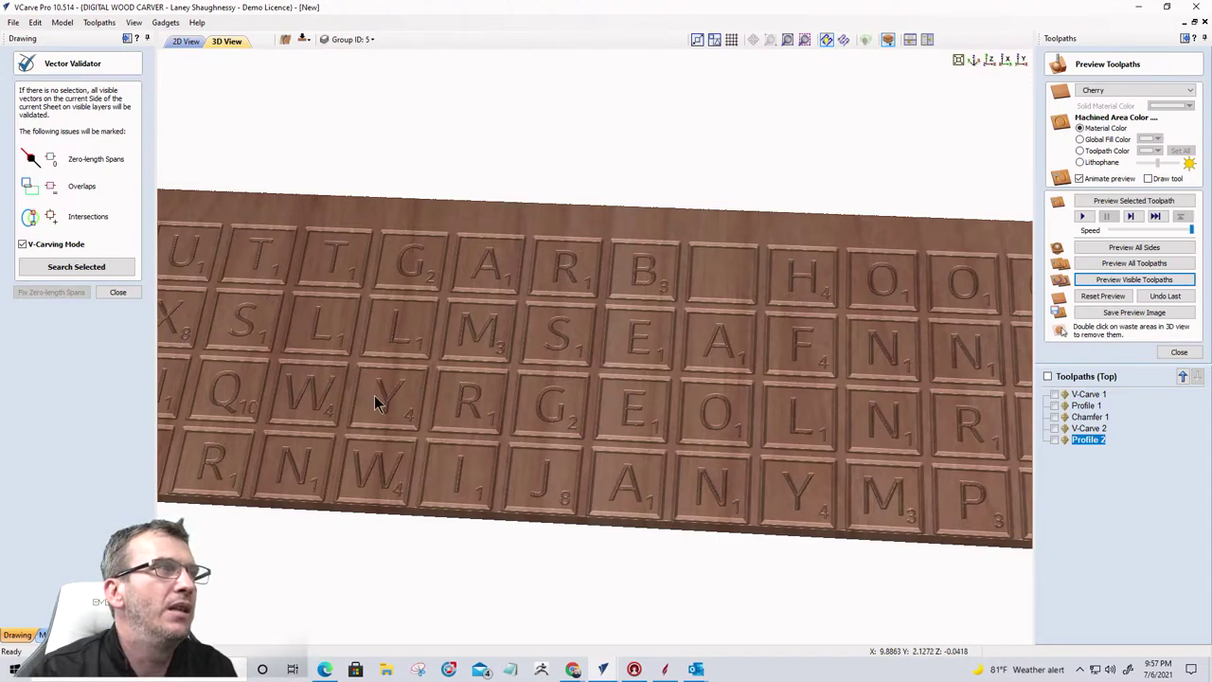
# Step: Close the Vector Validator, return to the 2D drawing, and clear the tile selection
pyautogui.click(118, 292)
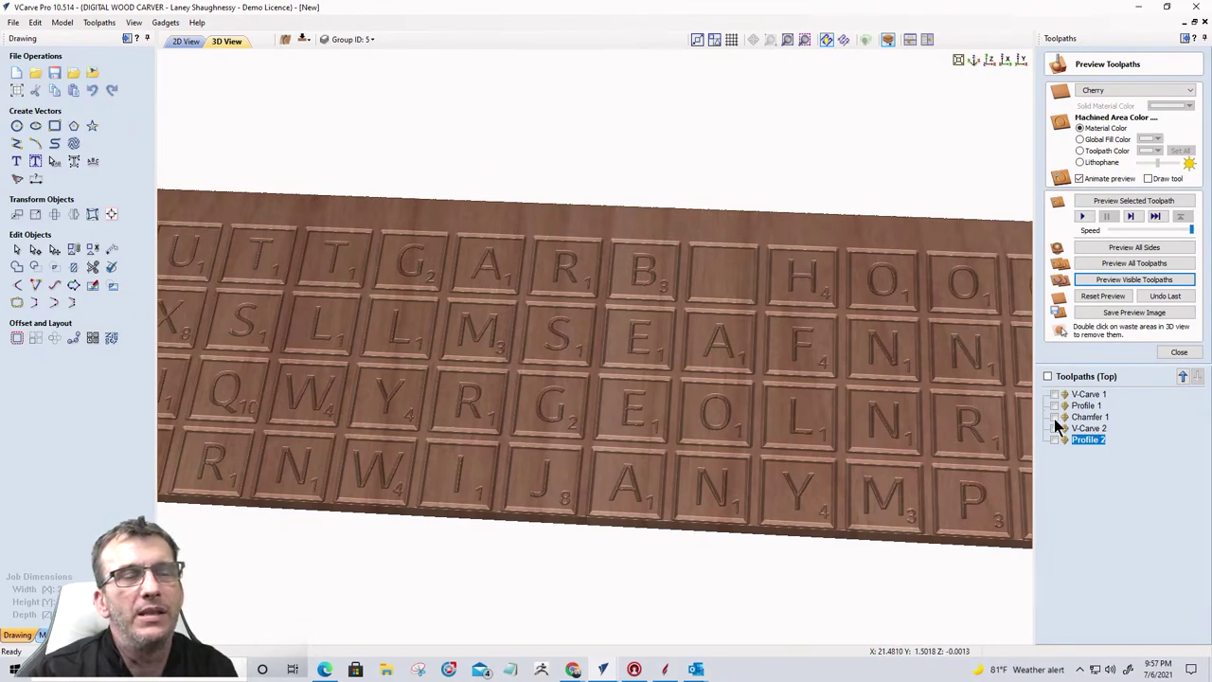
pyautogui.click(187, 42)
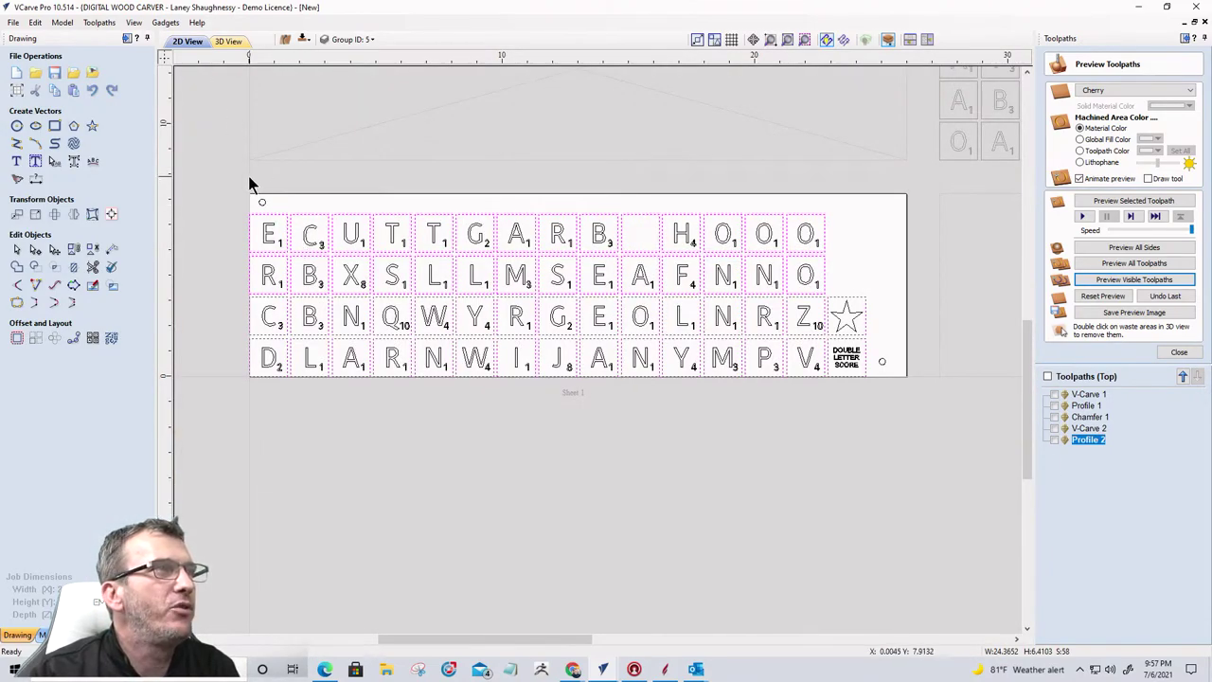
pyautogui.click(270, 209)
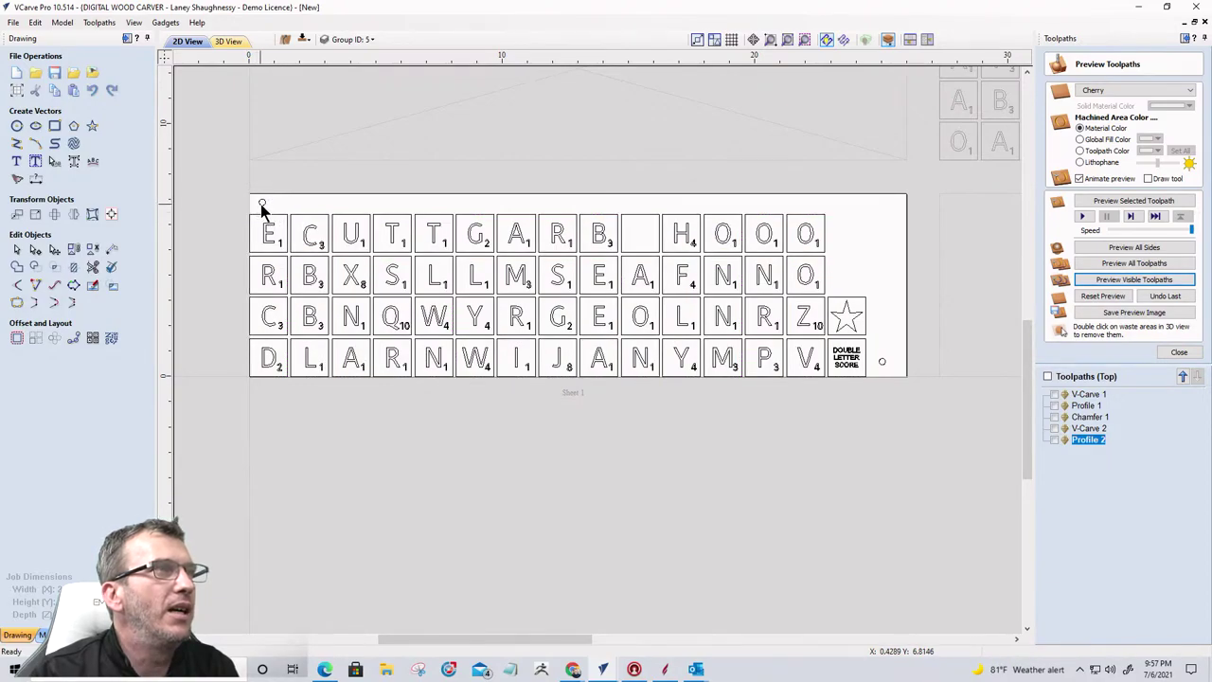
# Step: Select the two small alignment circles and close the toolpath preview
pyautogui.click(263, 205)
pyautogui.keyDown('shift'); pyautogui.click(882, 362); pyautogui.keyUp('shift')
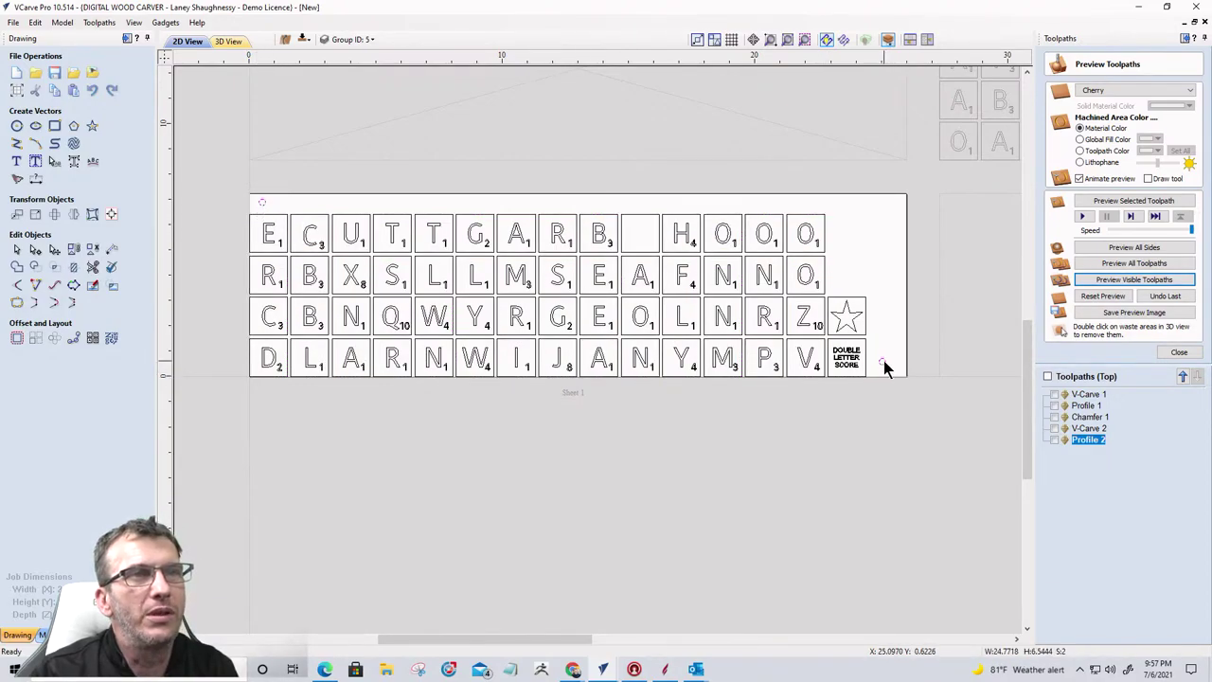
pyautogui.click(1180, 354)
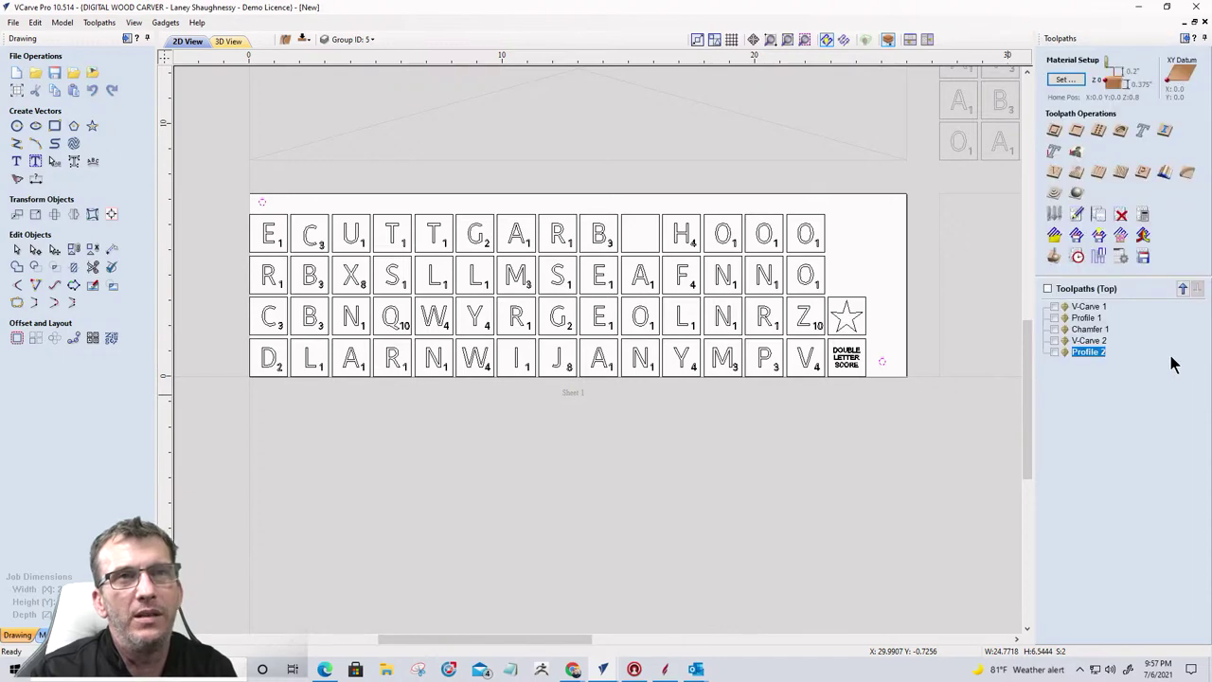
# Step: Create a 0.375-inch-deep drilling toolpath without dwell, named 'Board Alignment Holes'
pyautogui.click(1099, 131)
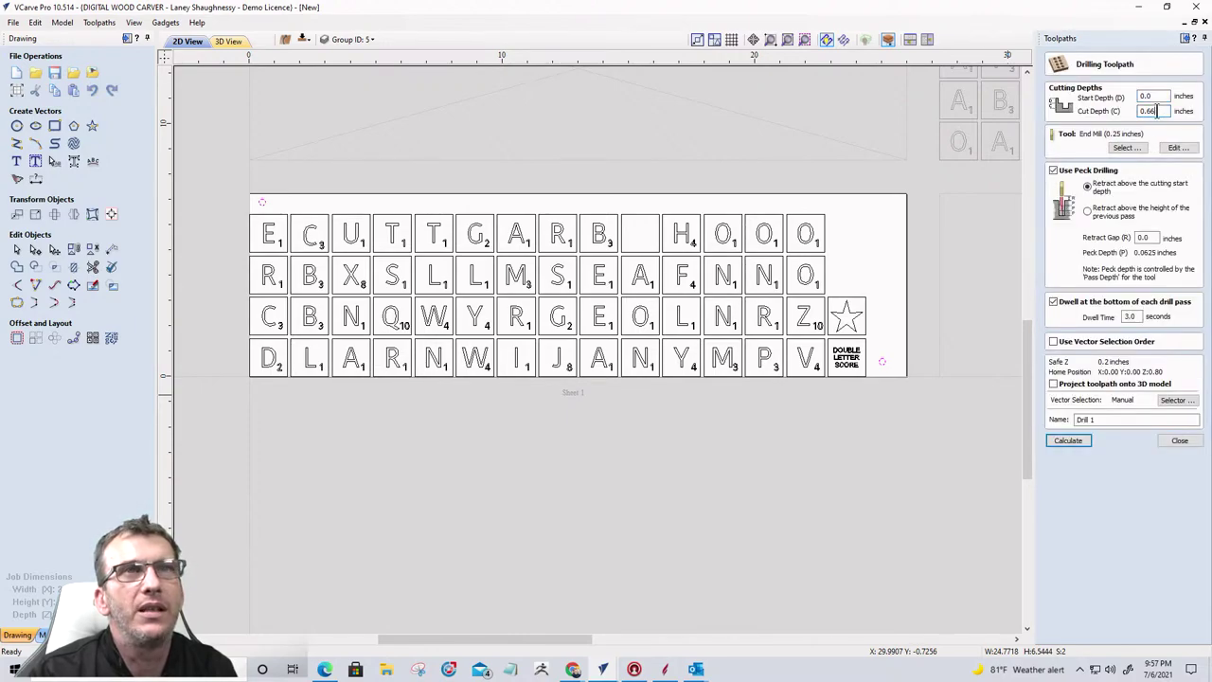
pyautogui.moveTo(1157, 110); pyautogui.dragTo(1149, 110)
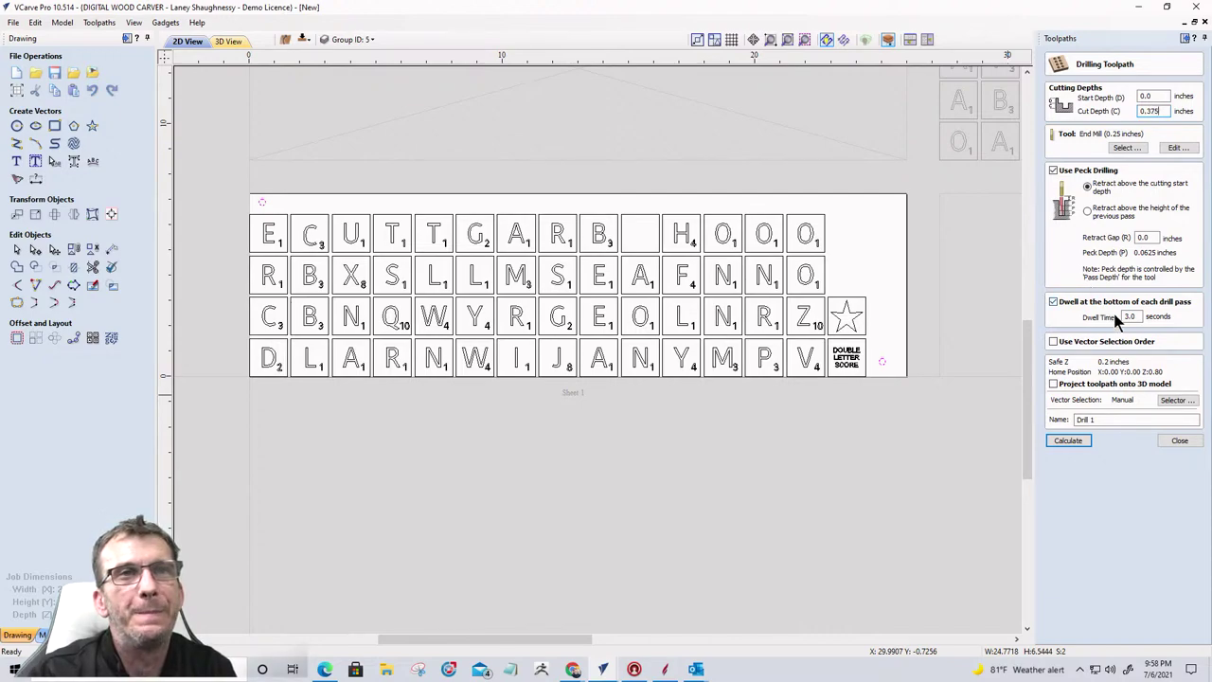
pyautogui.click(1054, 302)
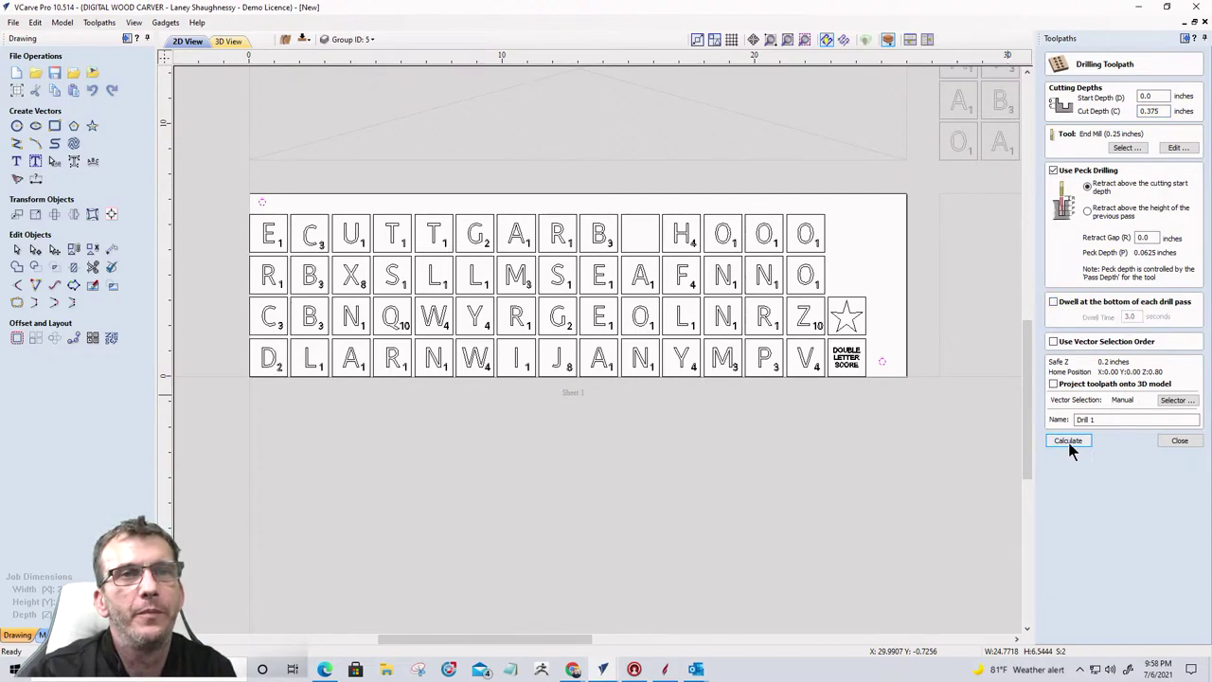
pyautogui.click(1068, 441)
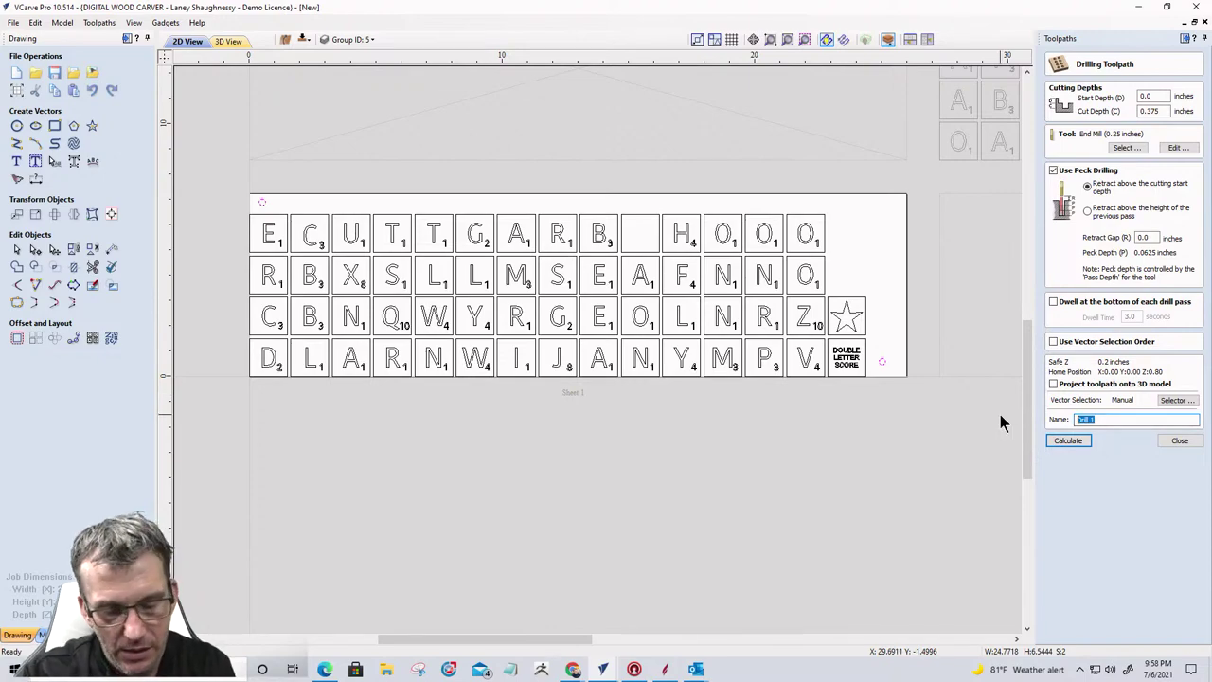
pyautogui.write('Board Alignment Holes')
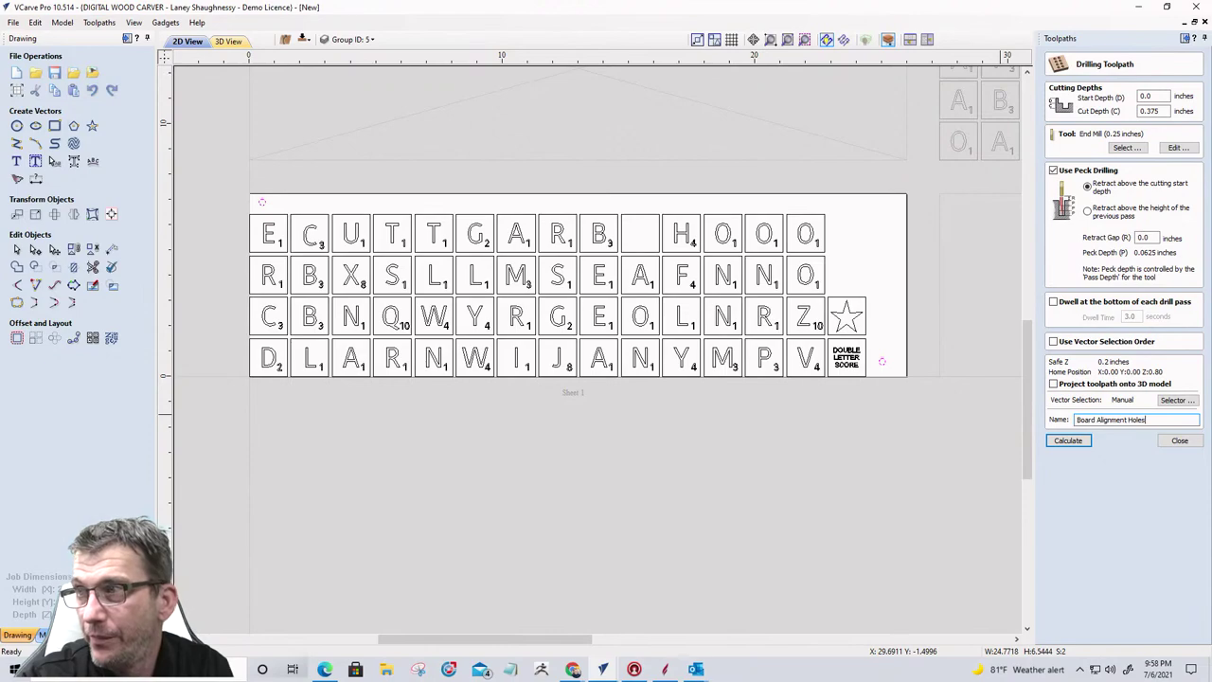
pyautogui.press('Return')
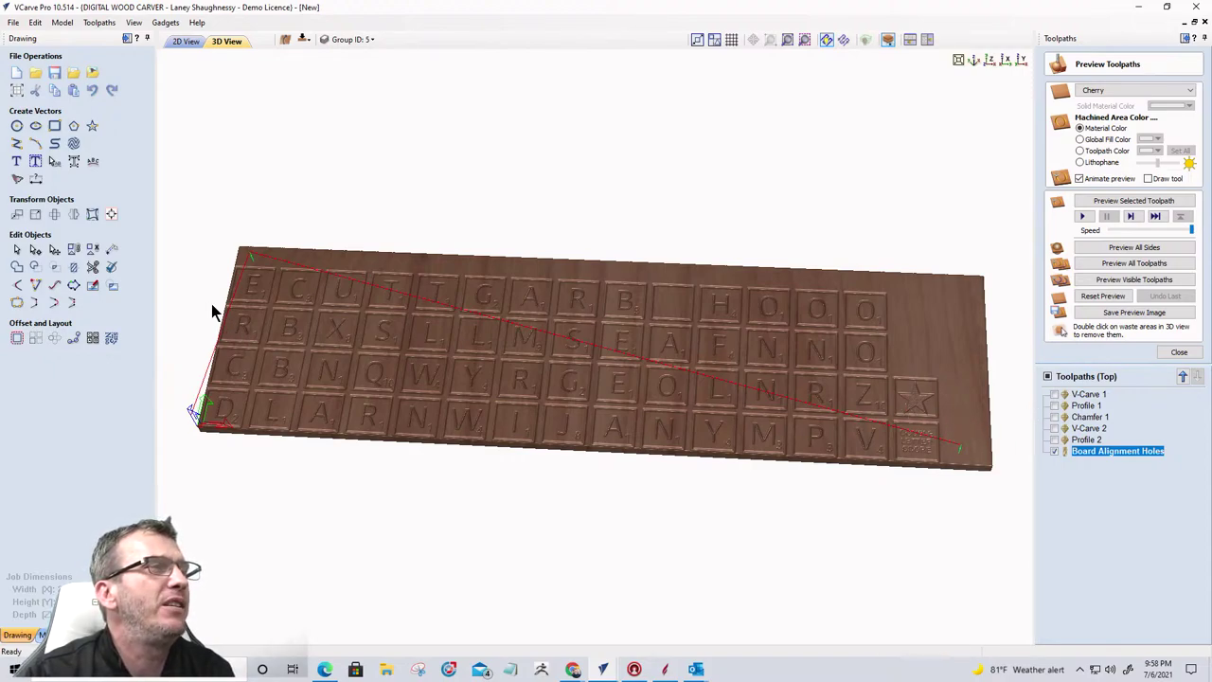
pyautogui.click(16, 91)
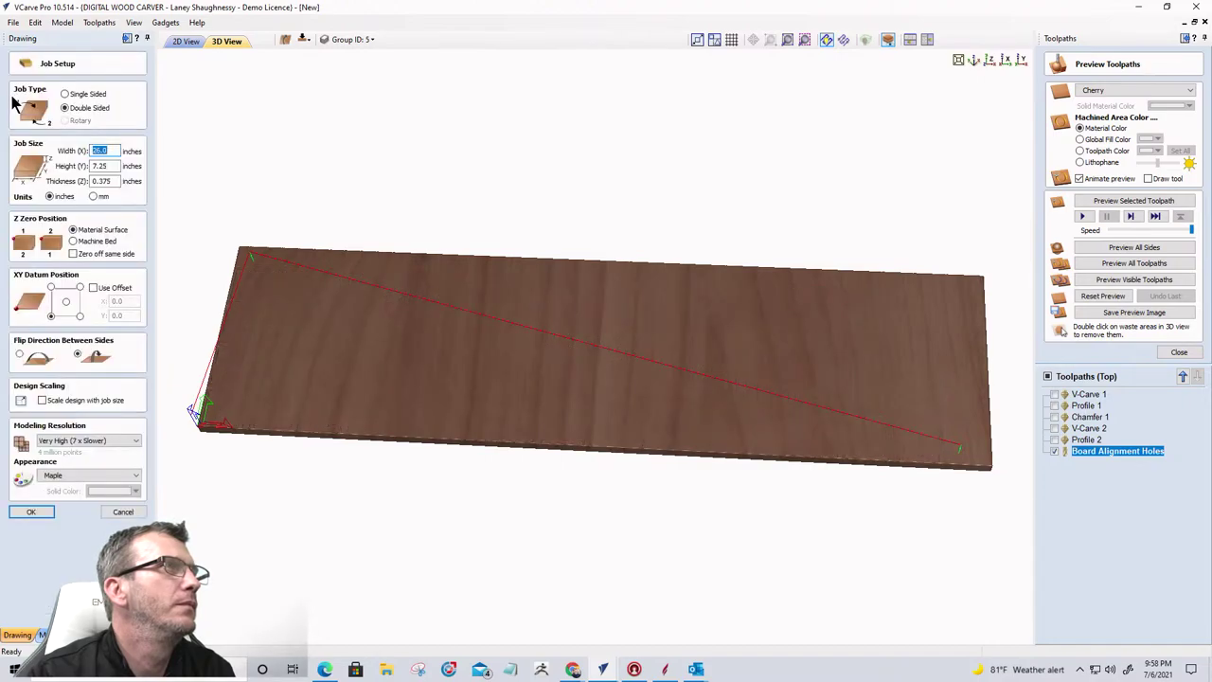
pyautogui.moveTo(111, 181); pyautogui.dragTo(98, 182)
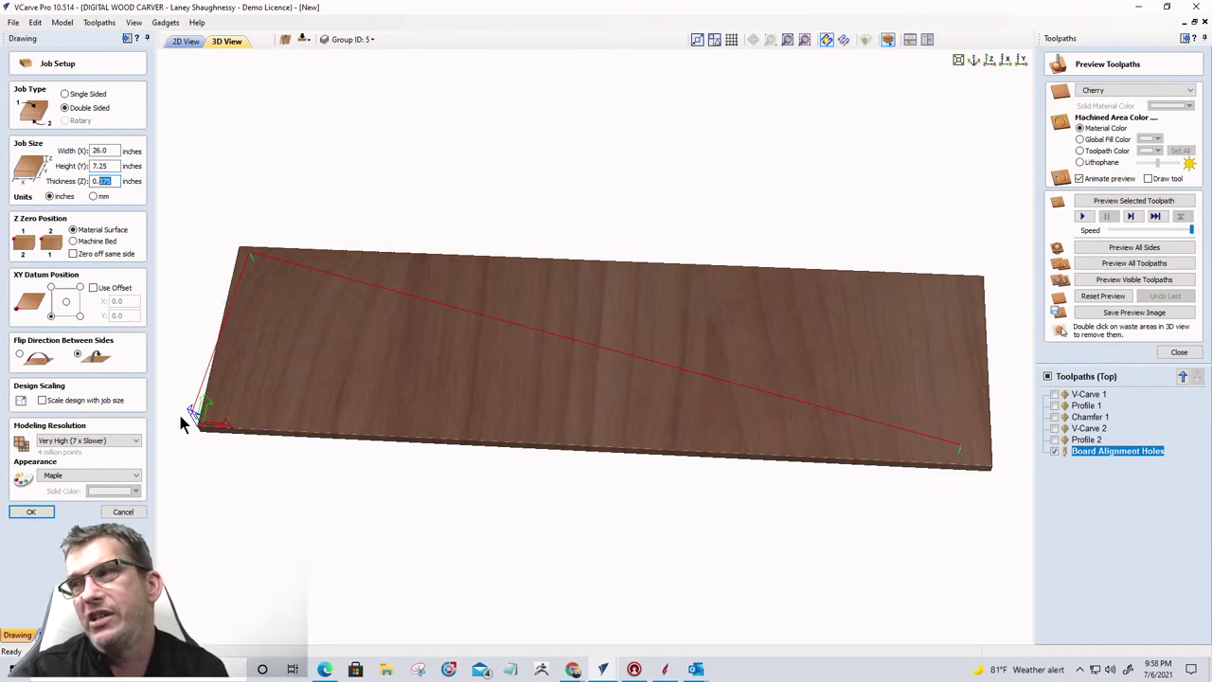
pyautogui.click(121, 513)
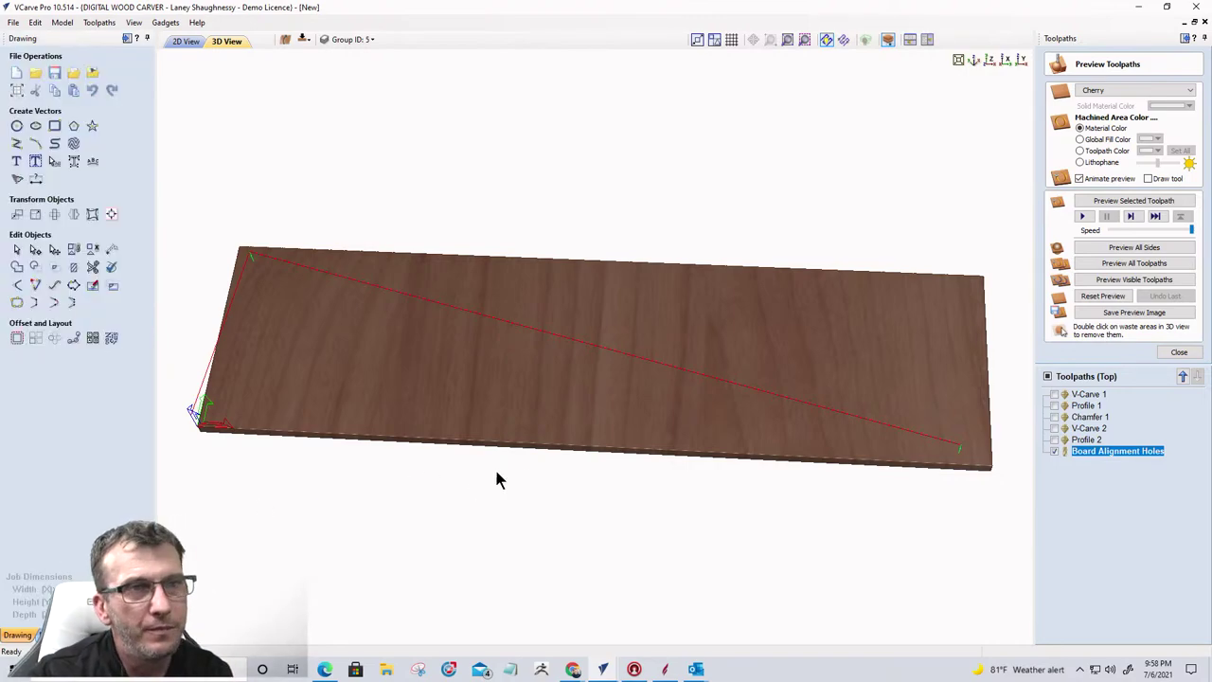
# Step: Recalculate Board Alignment Holes and move it up three places in the toolpath list
pyautogui.doubleClick(1101, 450)
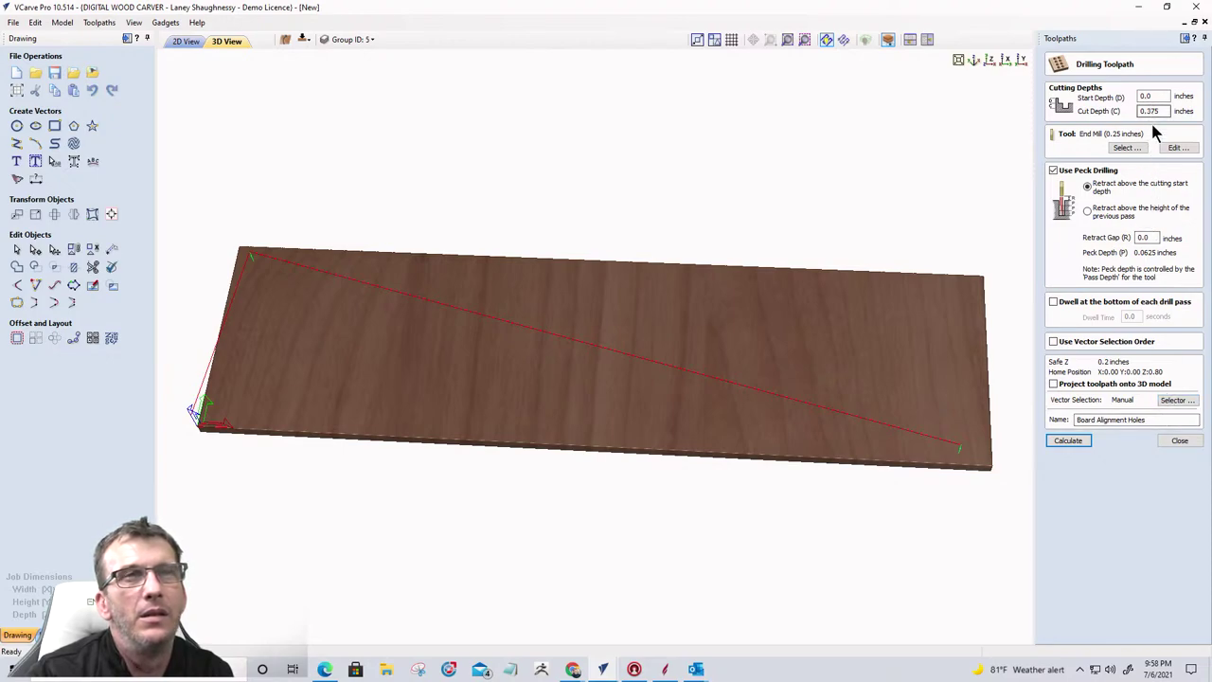
pyautogui.click(1070, 442)
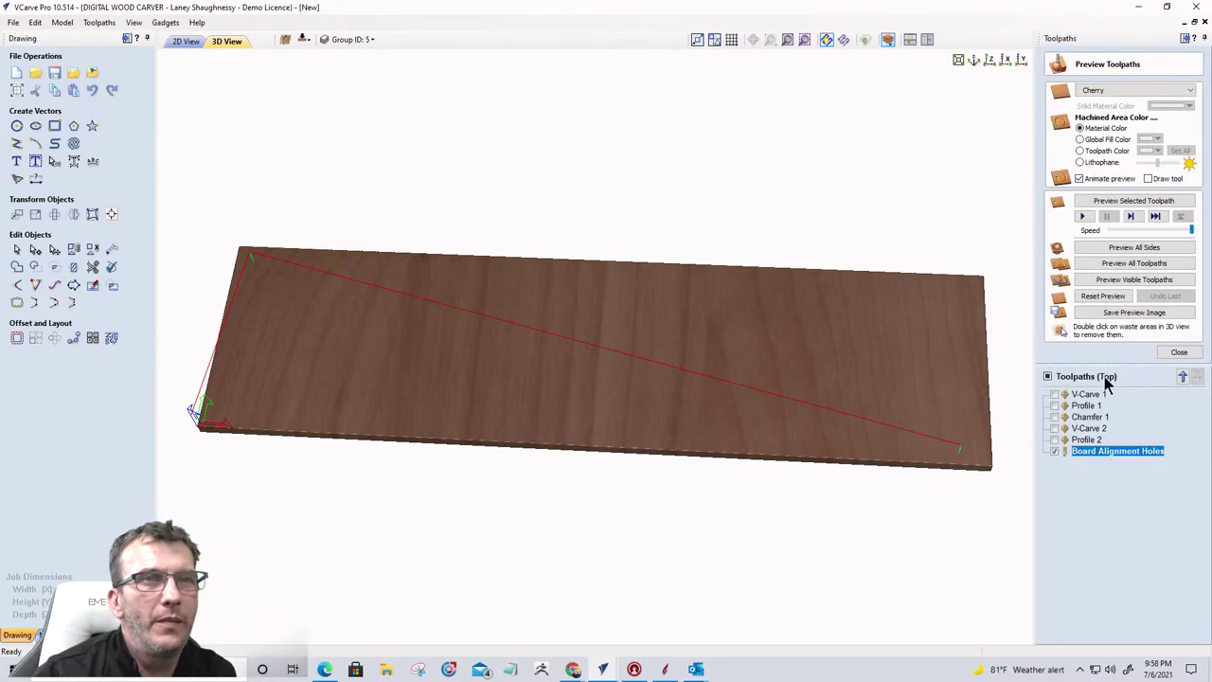
pyautogui.click(1183, 377)
pyautogui.click(1184, 377)
pyautogui.click(1184, 377)
pyautogui.click(1184, 377)
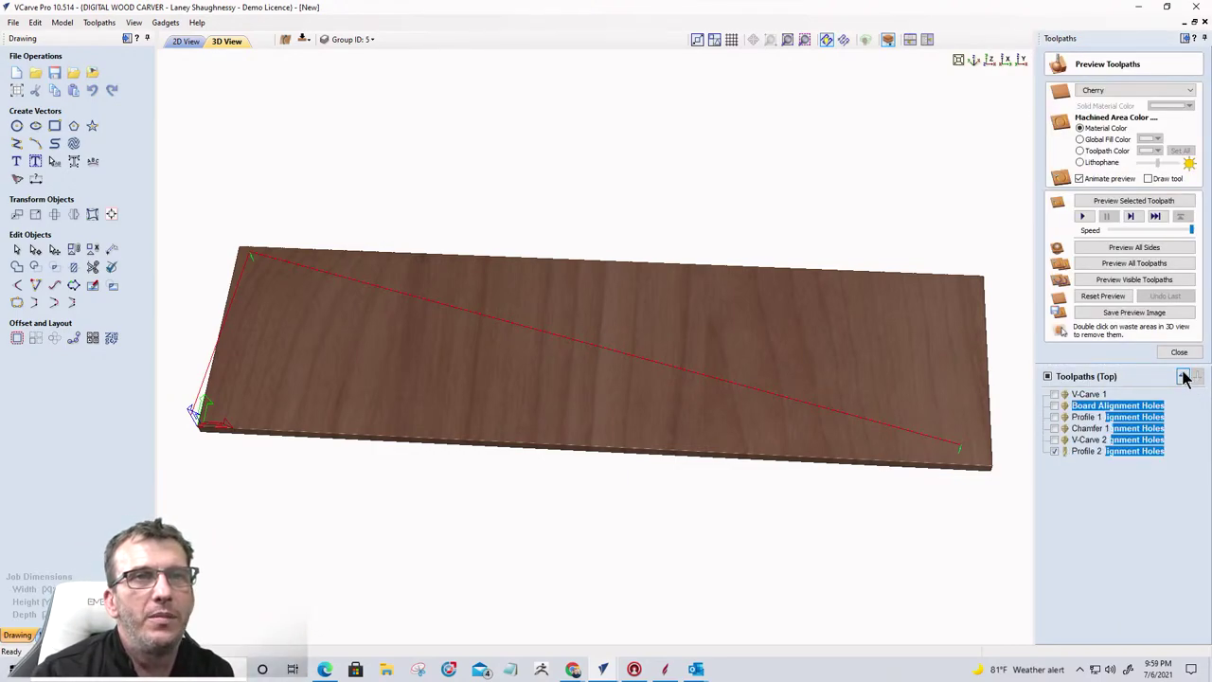
pyautogui.click(1184, 377)
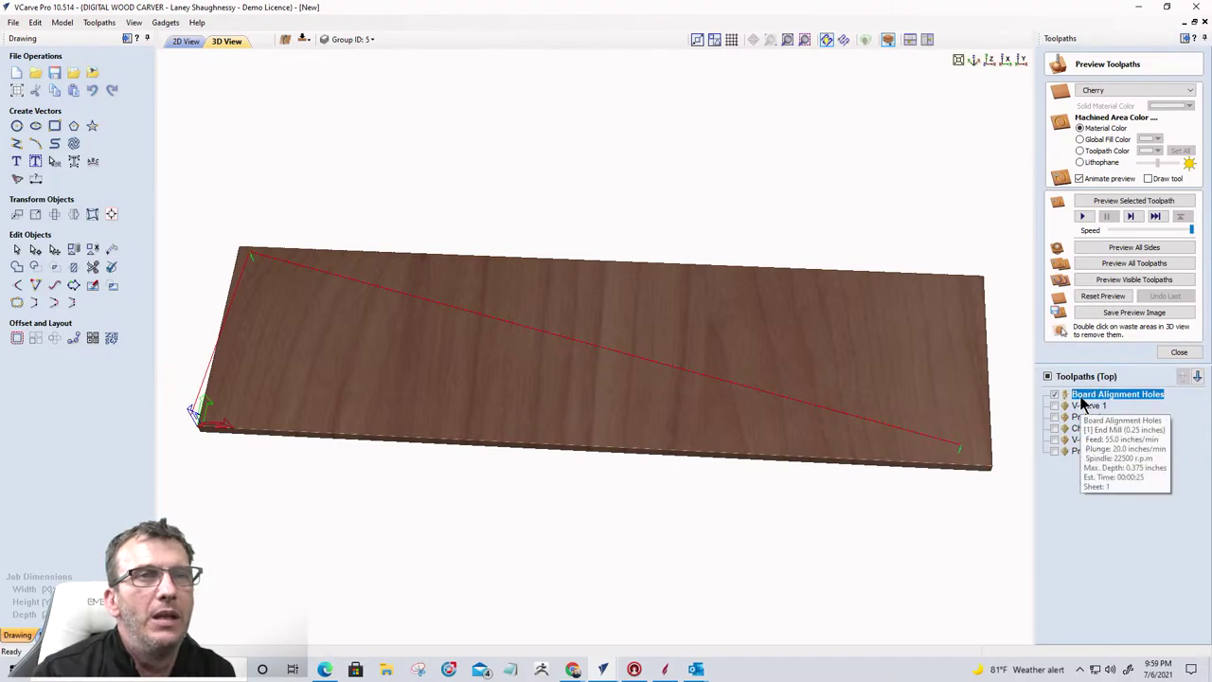
# Step: Return to the 2D tile layout, zooming in on the tiles and clearing the selection
pyautogui.click(185, 41)
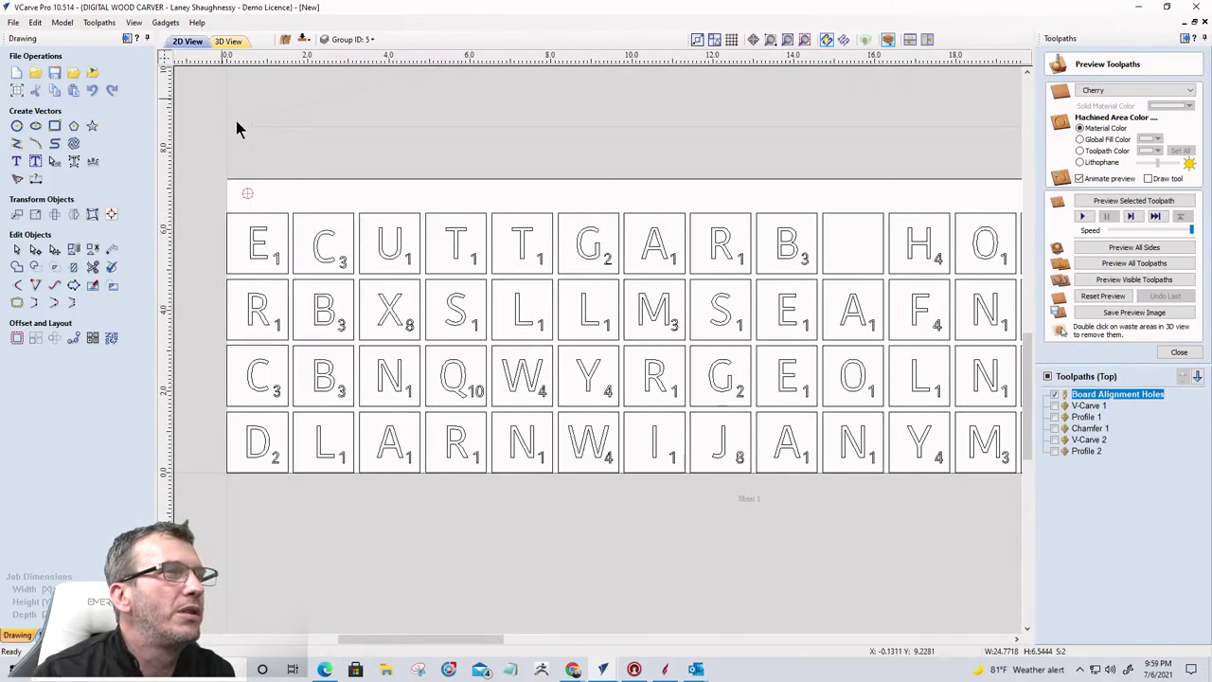
pyautogui.scroll(-1, 595, 416)
pyautogui.scroll(-1, 626, 426)
pyautogui.scroll(-1, 317, 341)
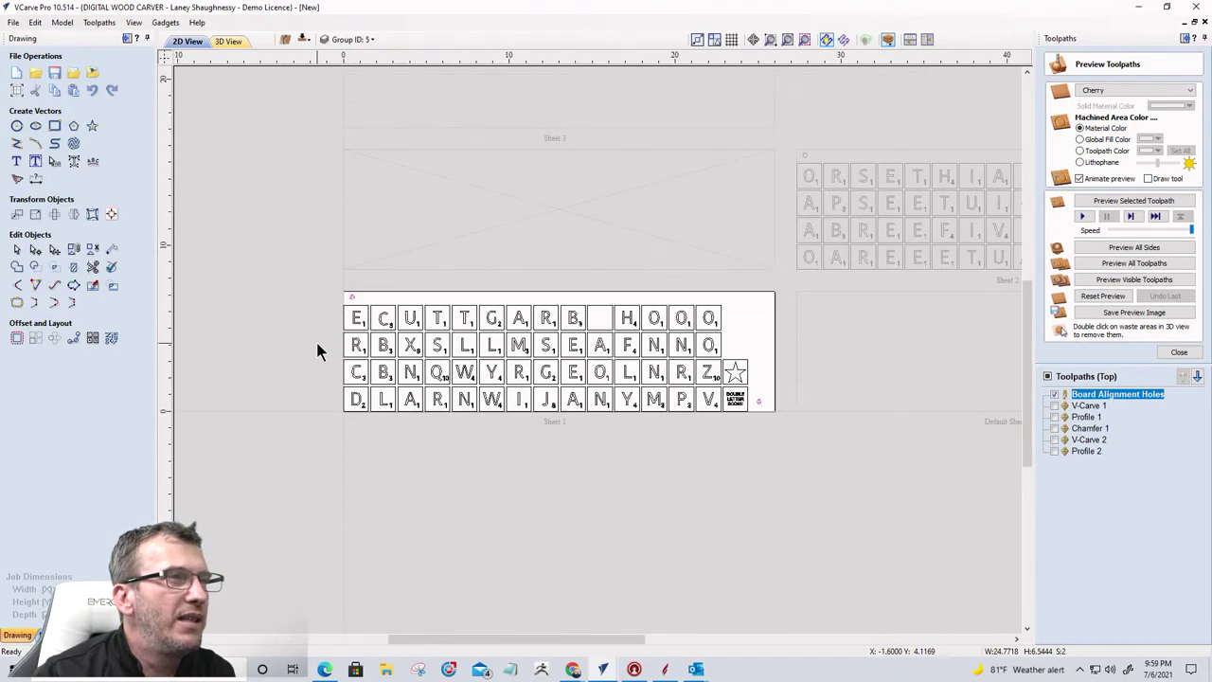
pyautogui.scroll(2, 408, 402)
pyautogui.scroll(2, 408, 402)
pyautogui.scroll(-1, 411, 401)
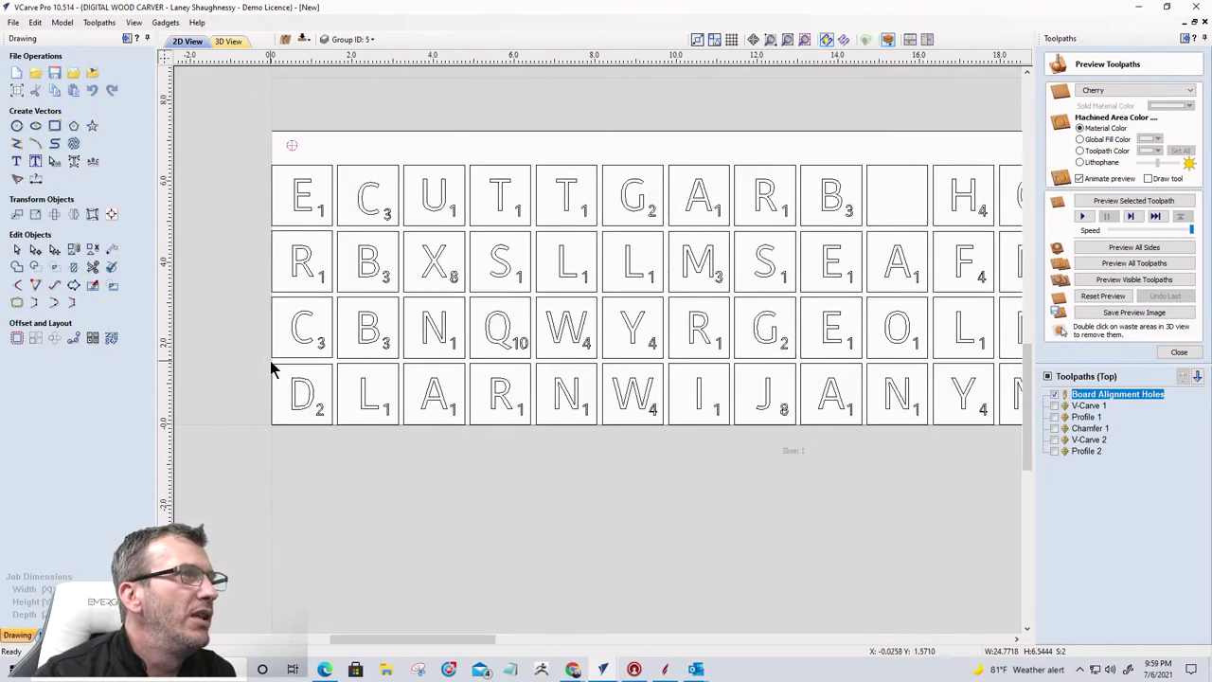
pyautogui.scroll(-2, 271, 361)
pyautogui.scroll(2, 261, 170)
pyautogui.scroll(-1, 260, 177)
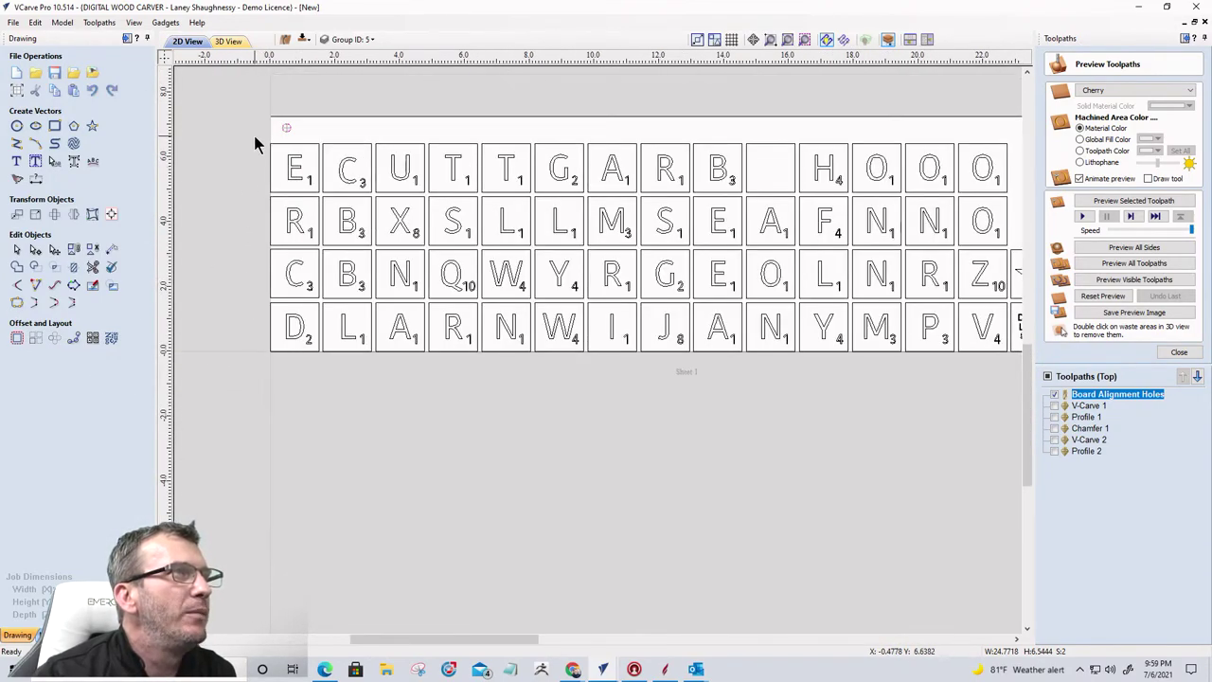
pyautogui.click(533, 216)
pyautogui.scroll(-1, 536, 443)
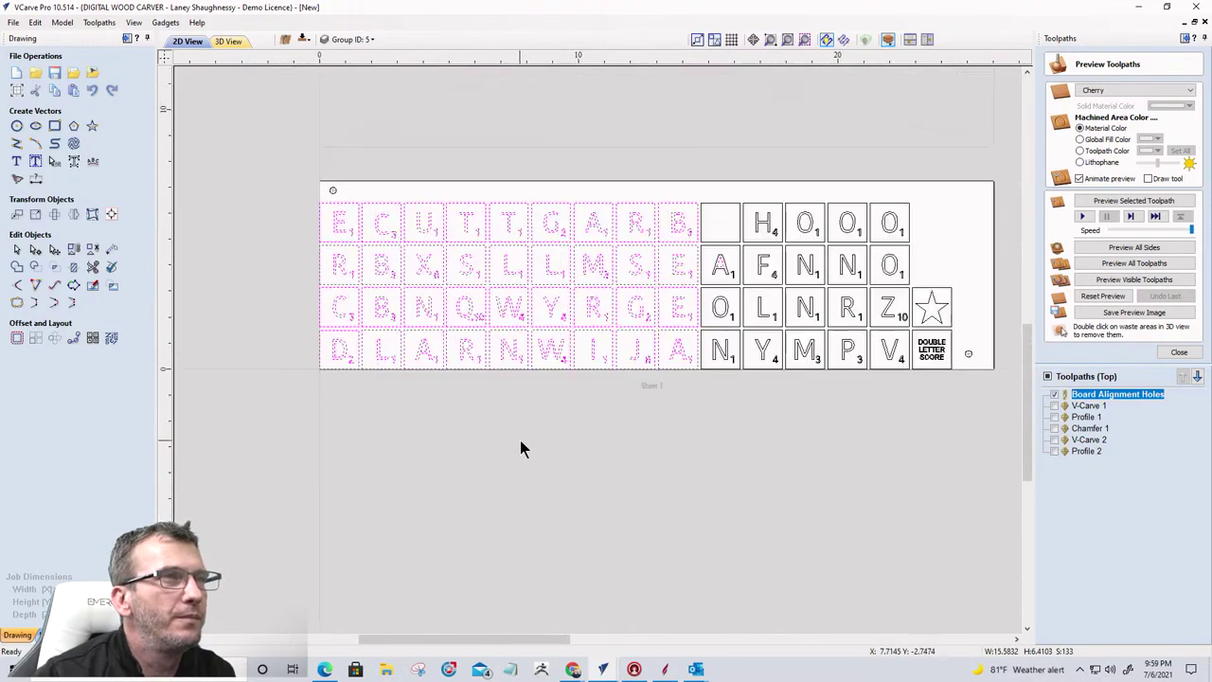
pyautogui.scroll(3, 520, 440)
pyautogui.click(519, 443)
pyautogui.scroll(-2, 587, 445)
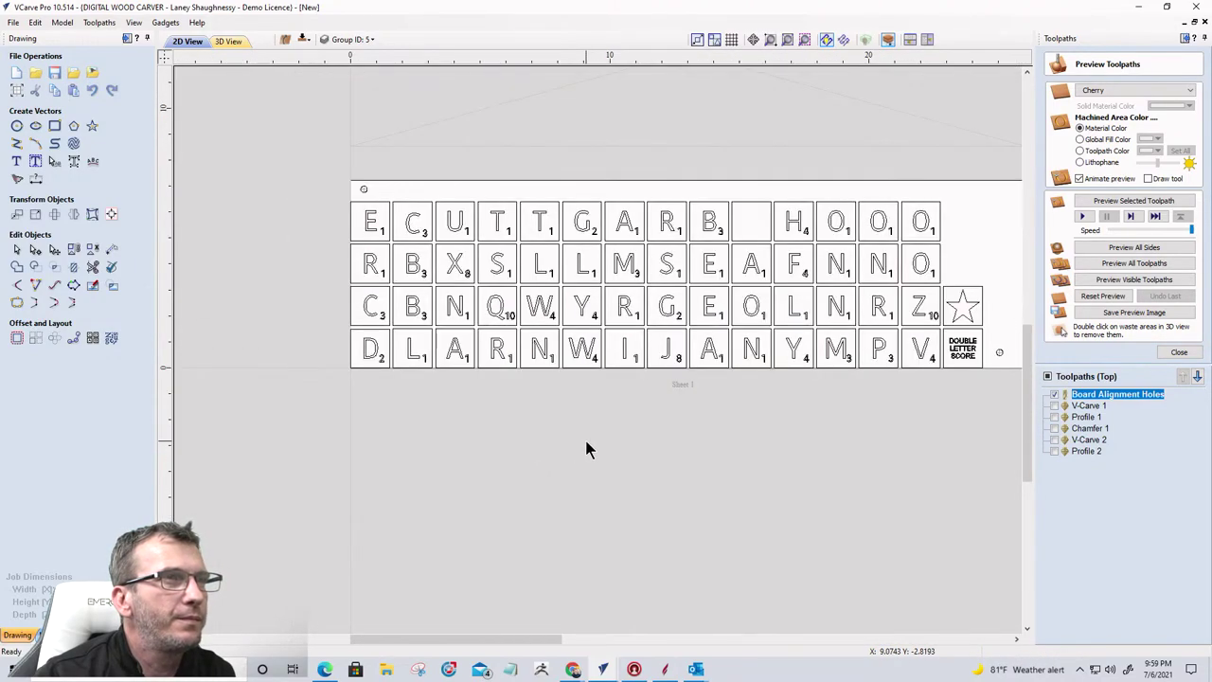
pyautogui.scroll(-1, 395, 408)
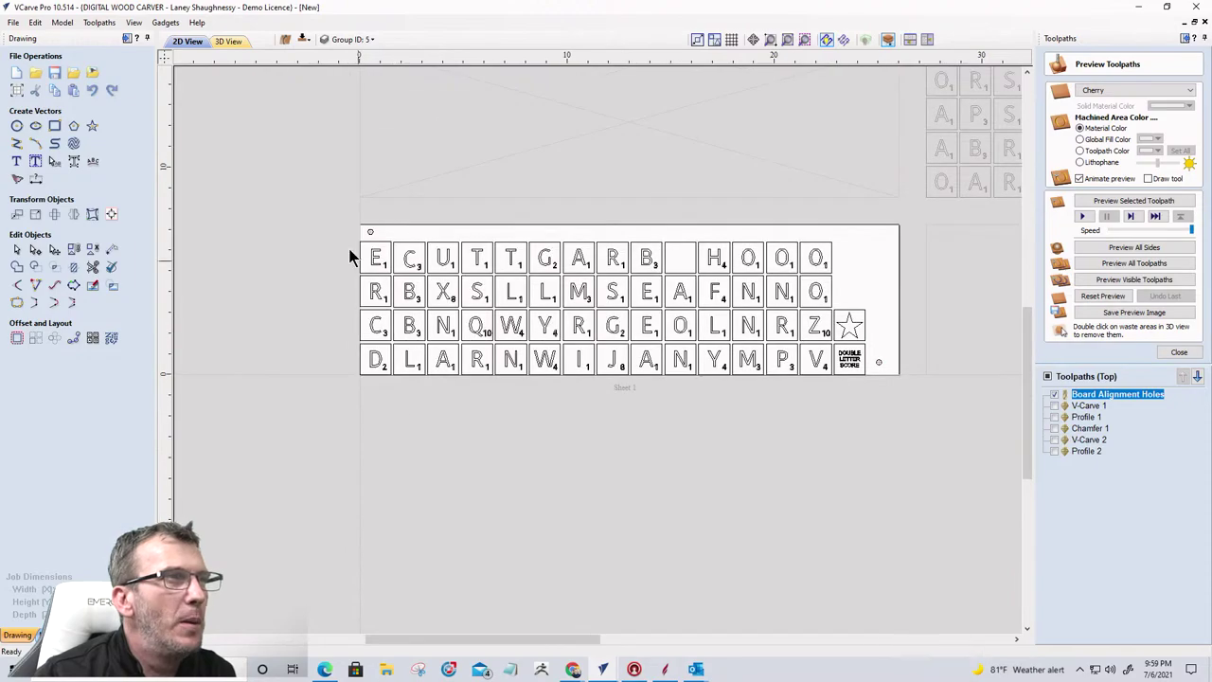
pyautogui.scroll(2, 345, 247)
pyautogui.scroll(-1, 337, 248)
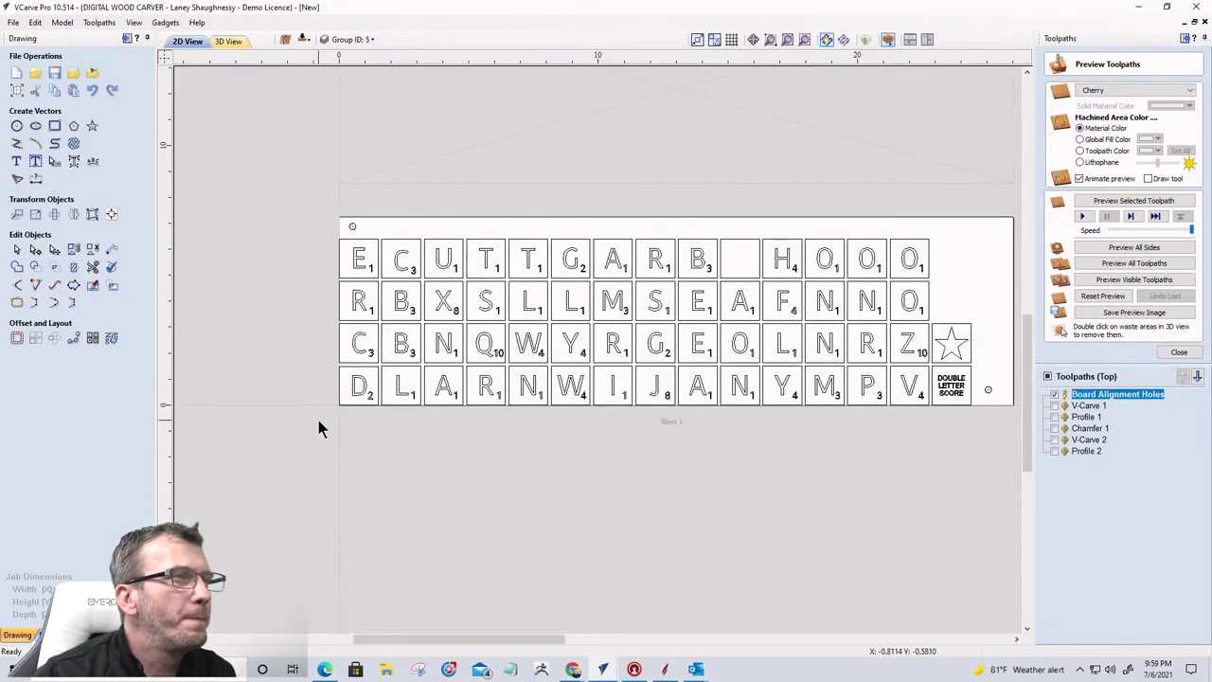
pyautogui.scroll(-1, 322, 379)
pyautogui.scroll(1, 287, 354)
# Step: Draw a 0.25-inch diameter circle inside the bottom-left D tile
pyautogui.click(16, 127)
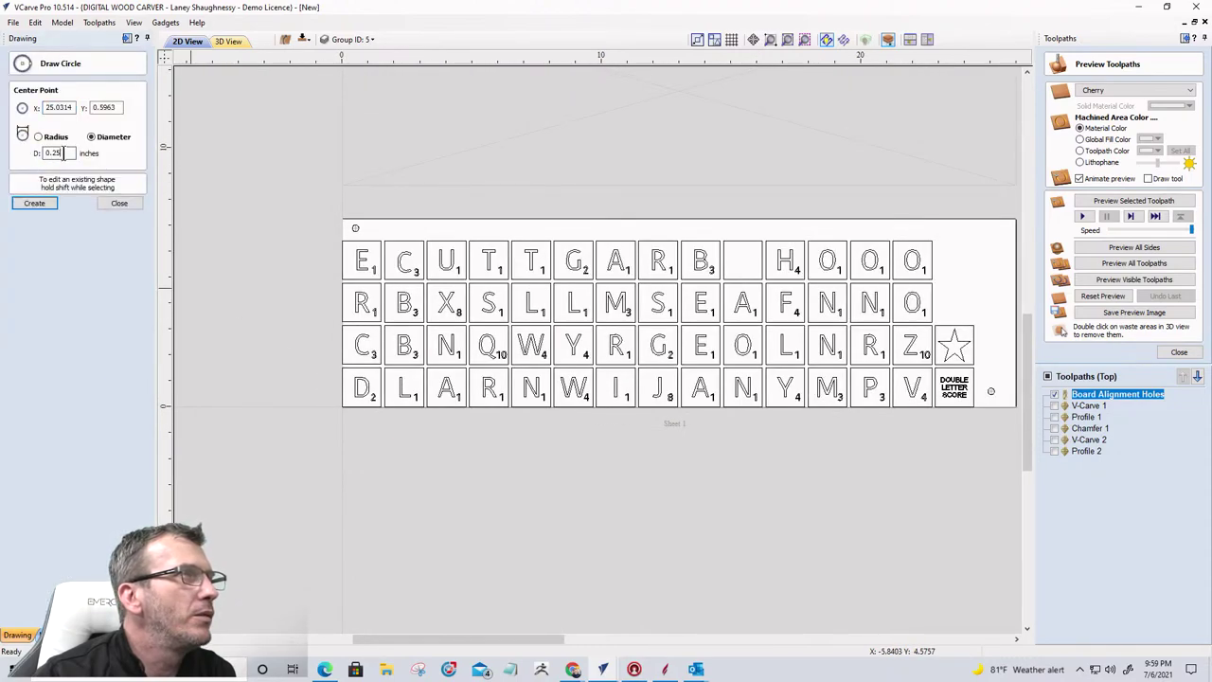
pyautogui.scroll(3, 335, 393)
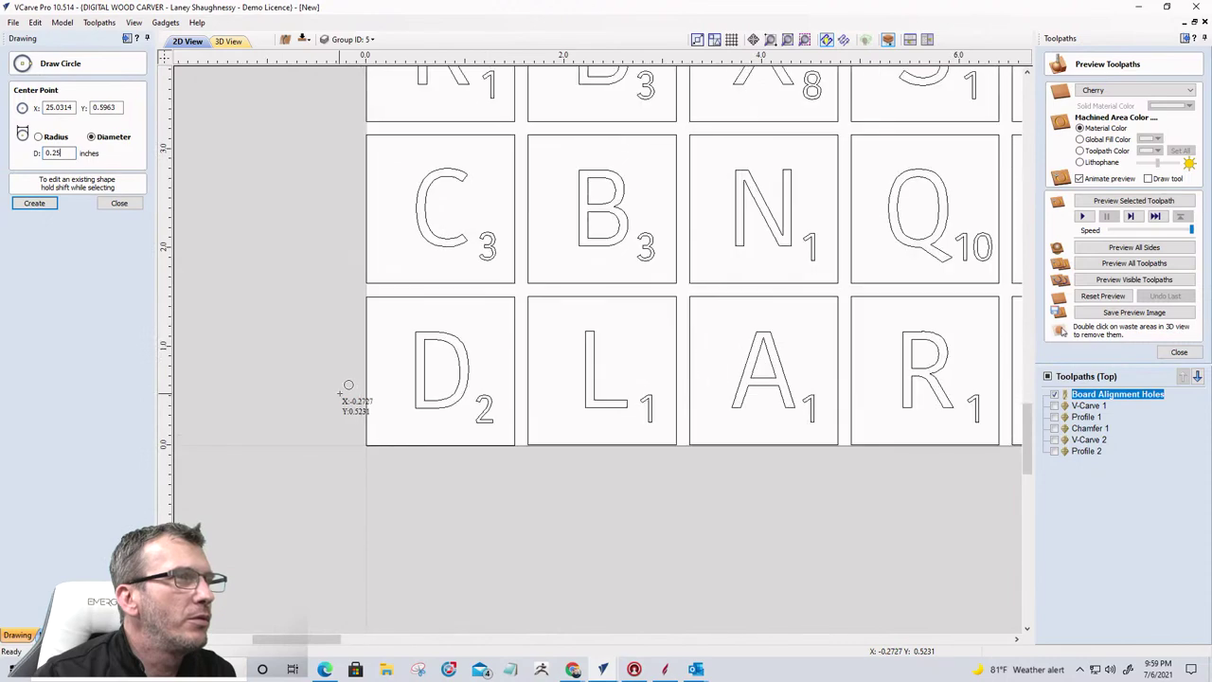
pyautogui.click(440, 371)
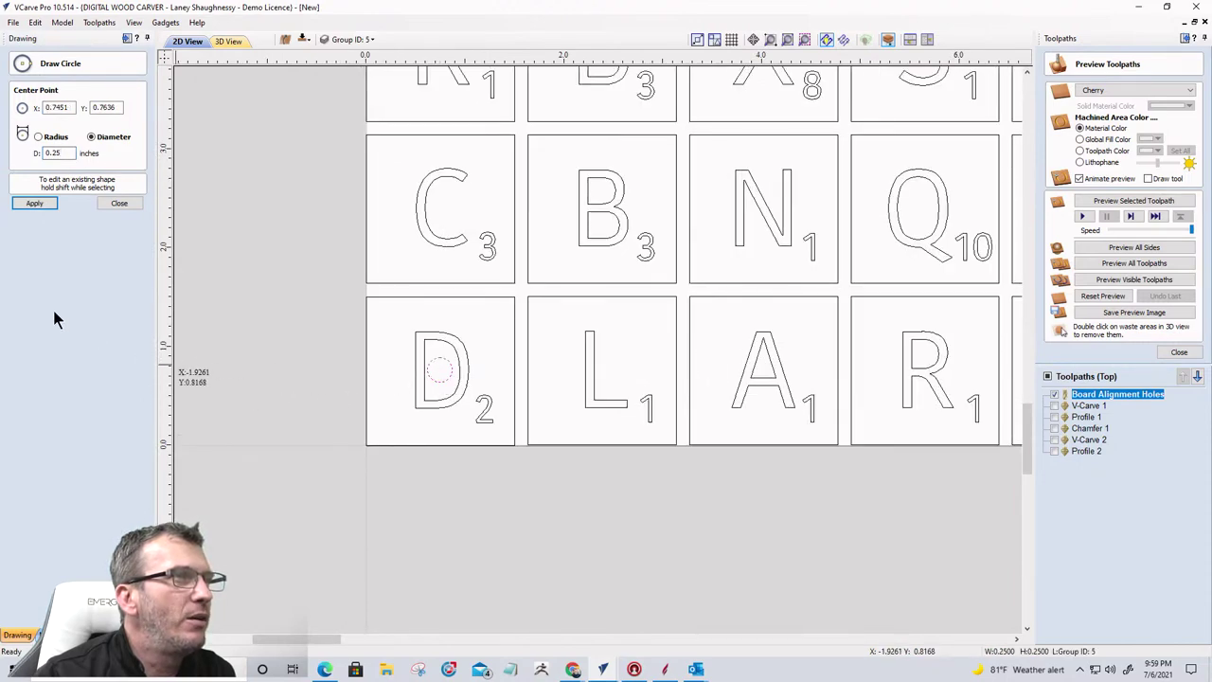
pyautogui.click(117, 204)
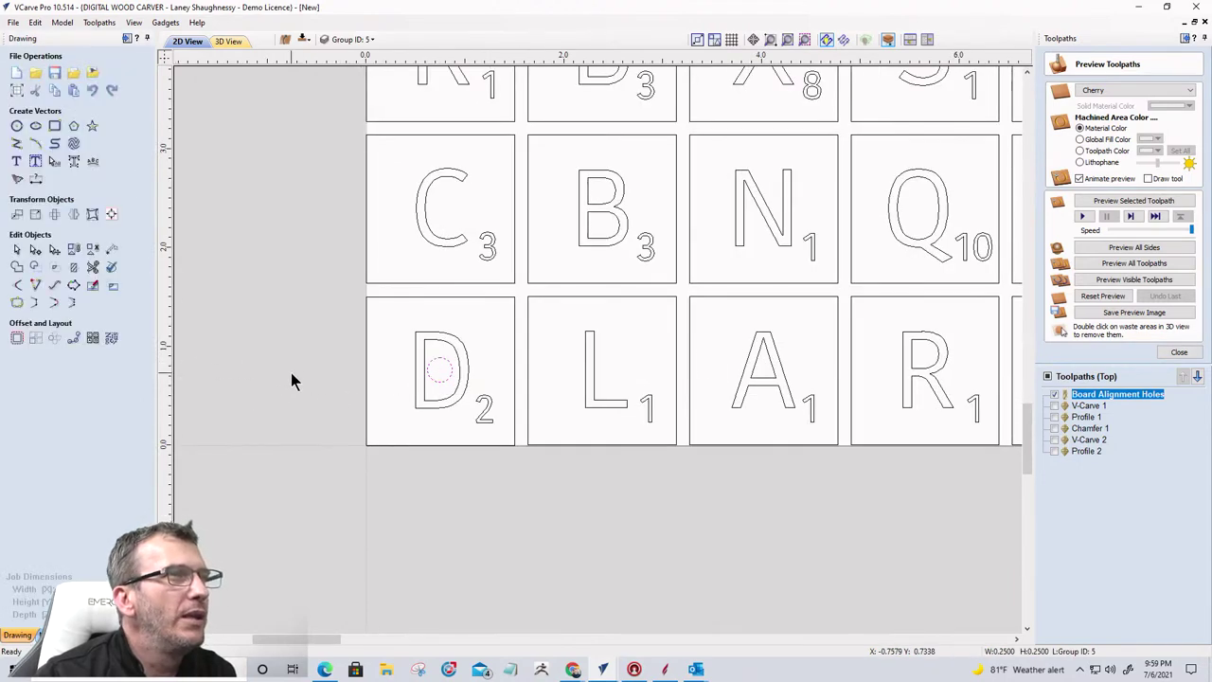
# Step: Array-copy the circle into a 4 by 15 grid across the tiles, then undo it
pyautogui.click(35, 343)
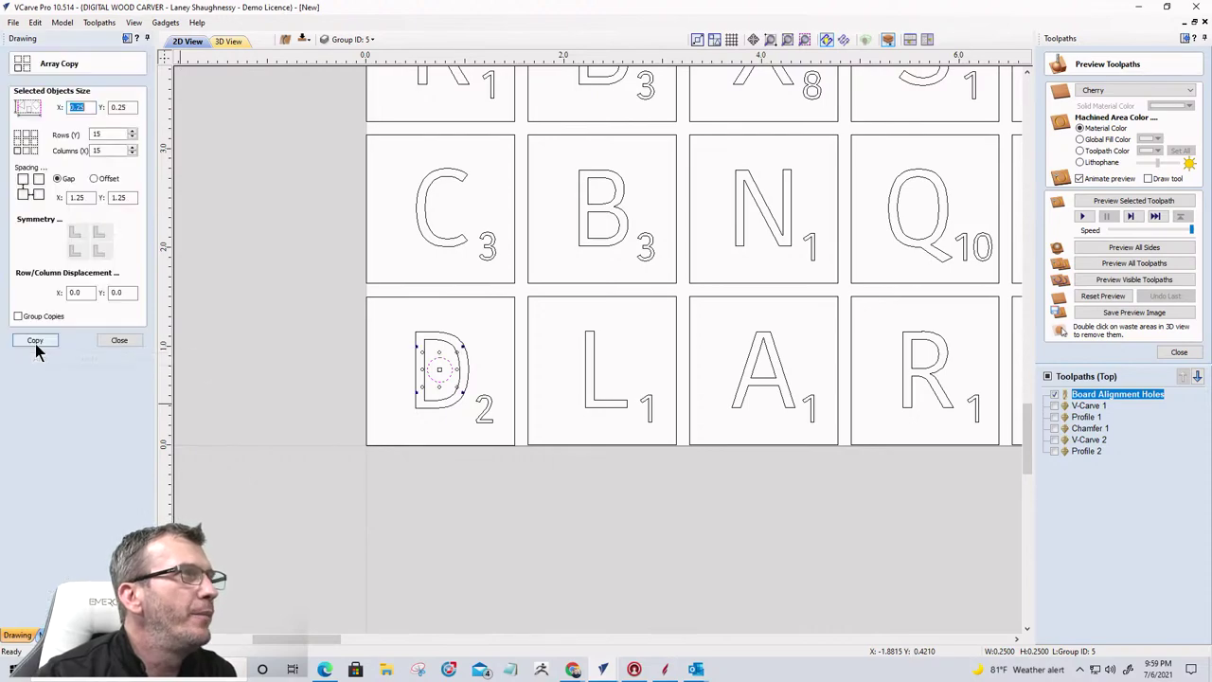
pyautogui.scroll(-3, 340, 473)
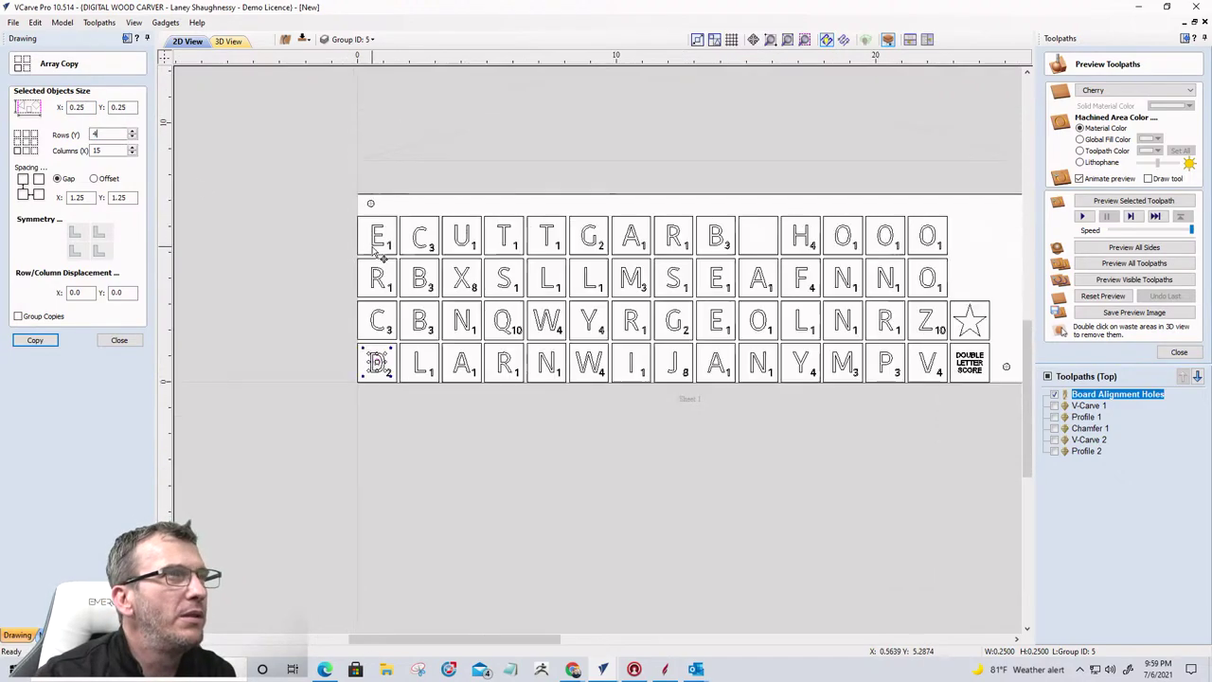
pyautogui.scroll(-1, 379, 254)
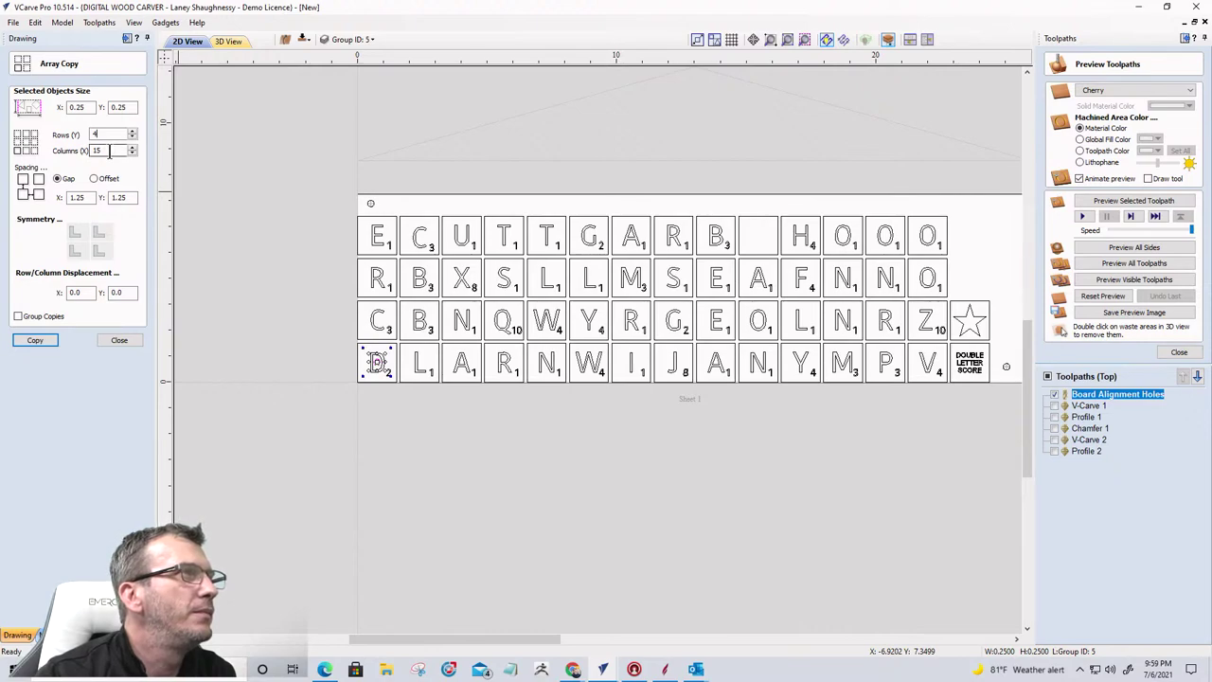
pyautogui.click(36, 340)
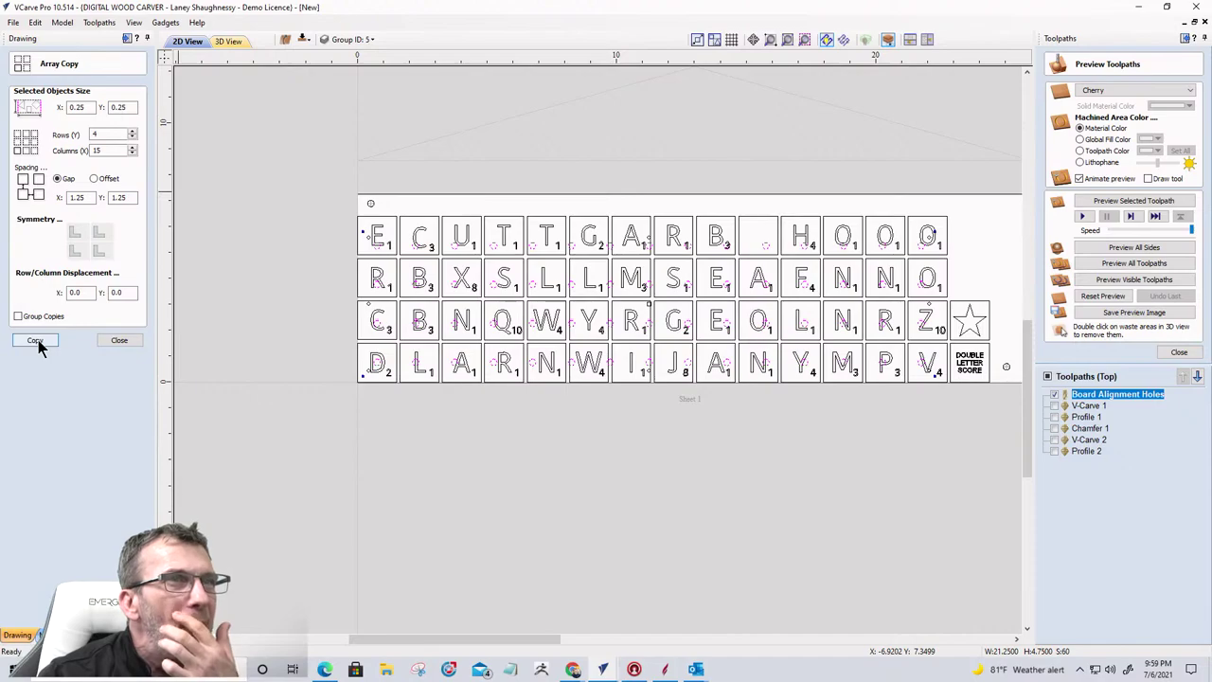
pyautogui.scroll(5, 407, 260)
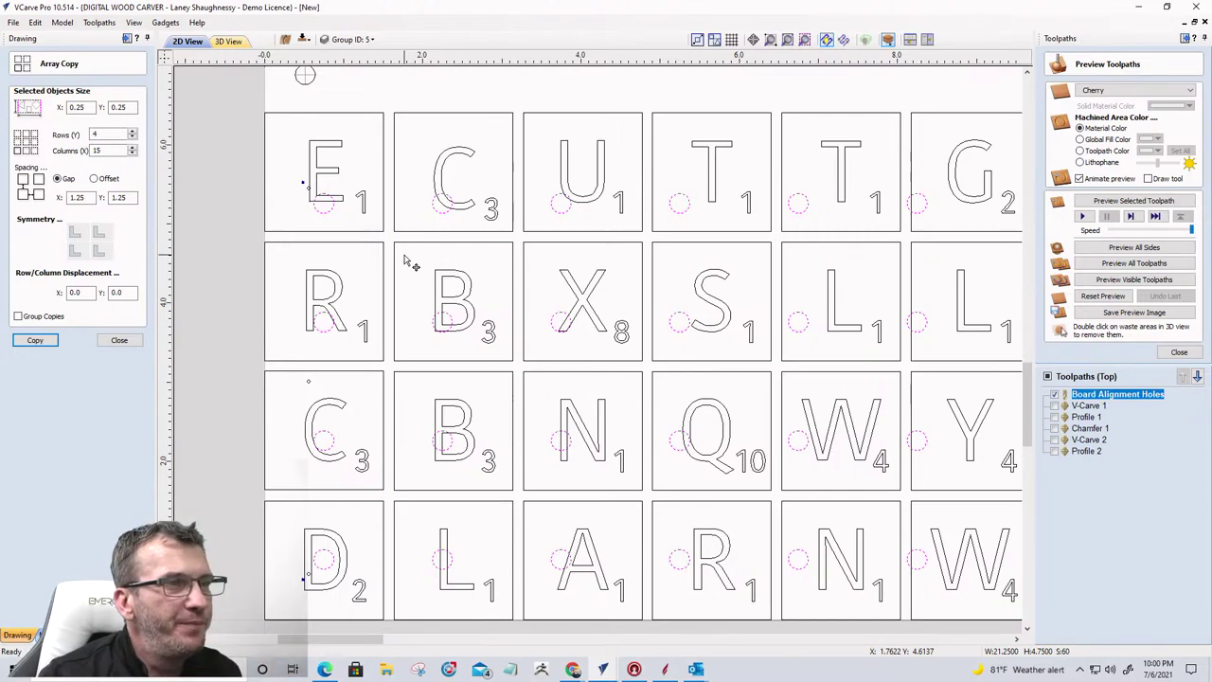
pyautogui.hotkey('ctrl', 'z')
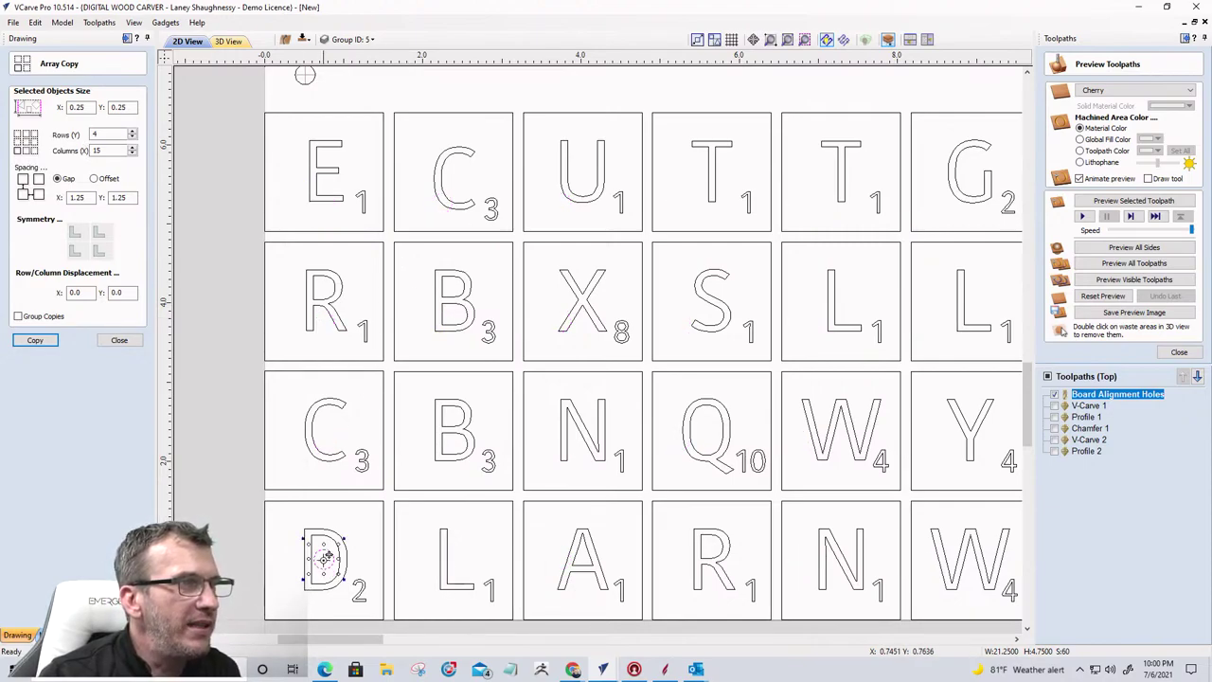
# Step: Drag the circles into the C and L tiles and close the Array Copy form
pyautogui.moveTo(325, 559); pyautogui.dragTo(324, 430)
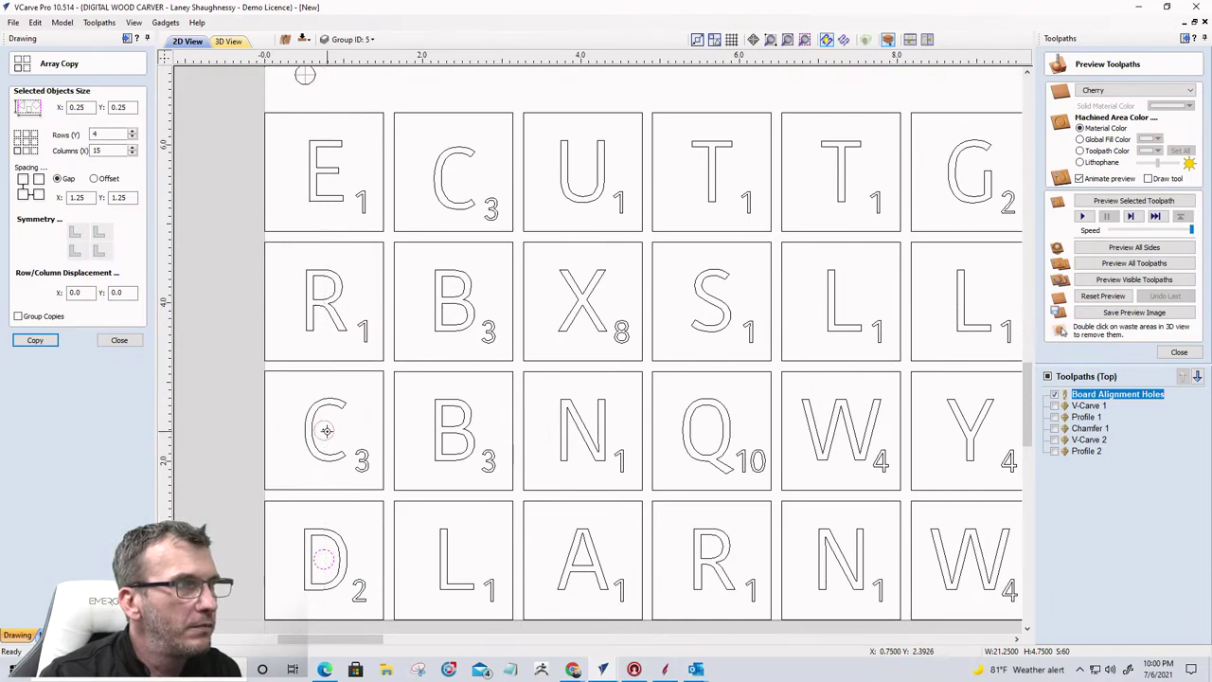
pyautogui.click(331, 558)
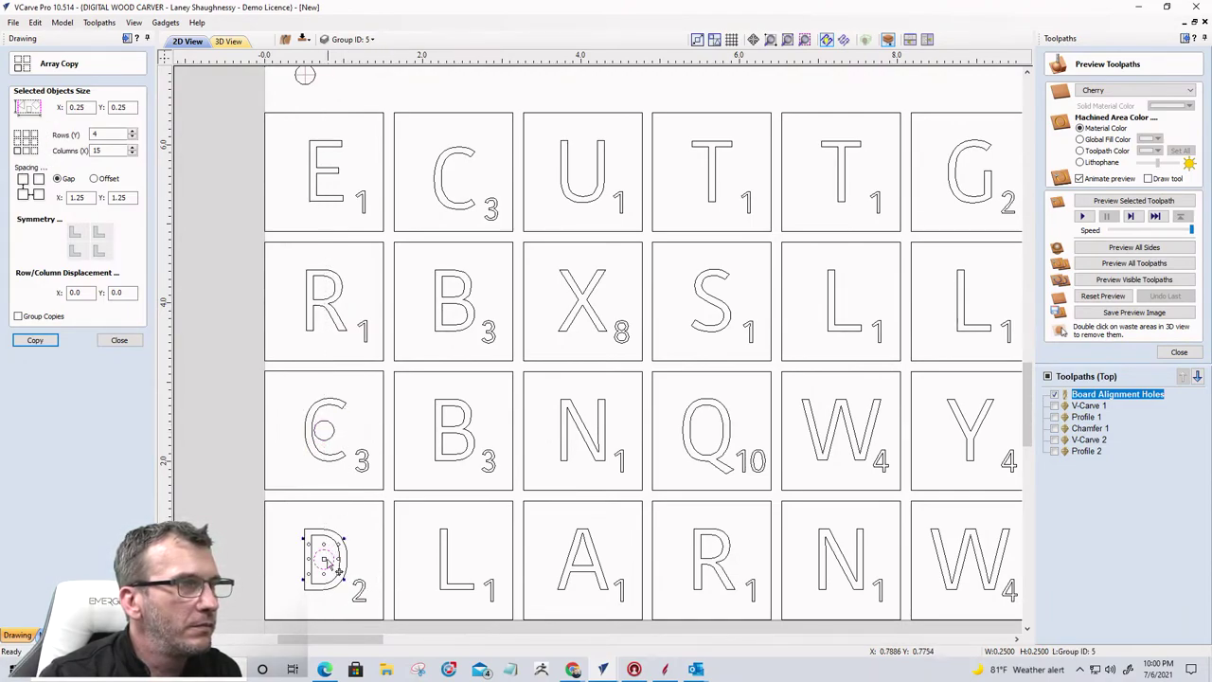
pyautogui.moveTo(325, 559); pyautogui.dragTo(456, 553)
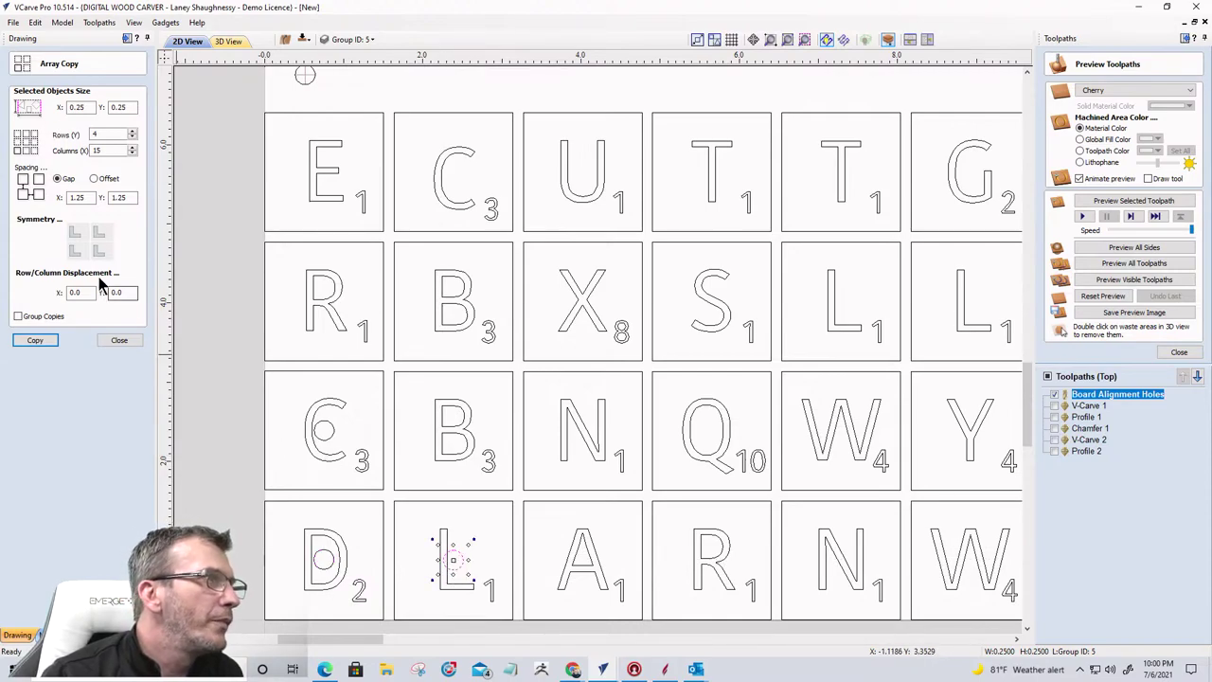
pyautogui.click(114, 341)
# Step: Add a 1.3891 horizontal dimension from the D circle to the L circle
pyautogui.click(35, 179)
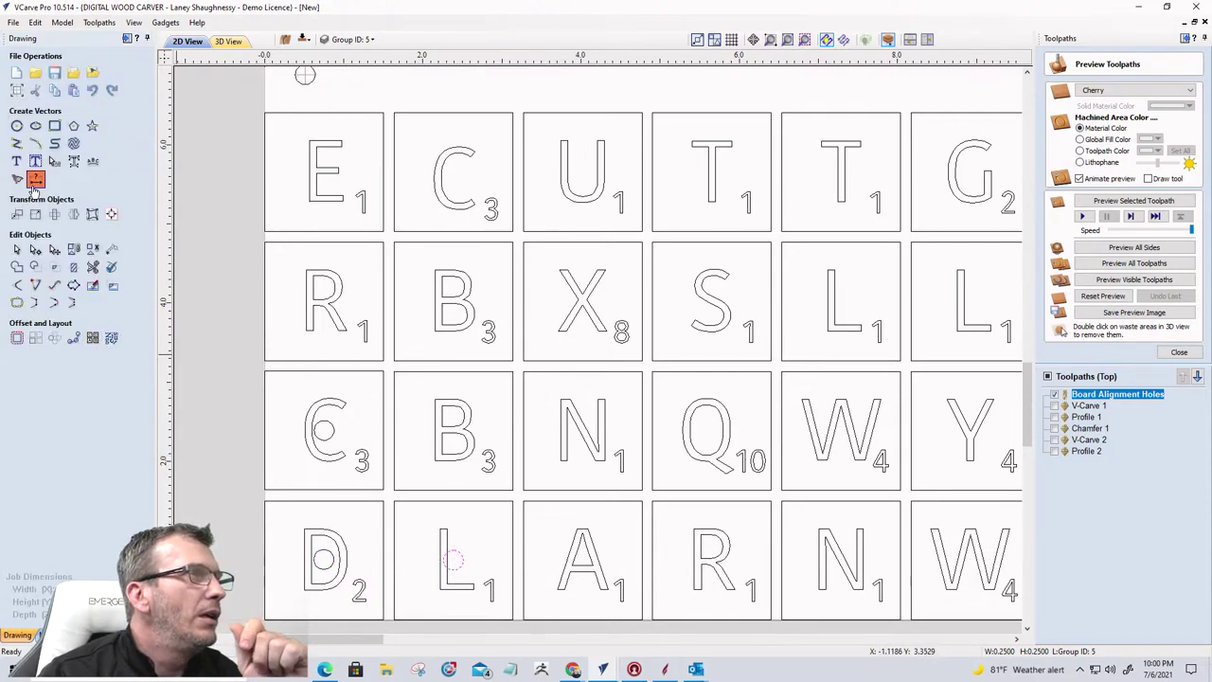
pyautogui.scroll(5, 325, 606)
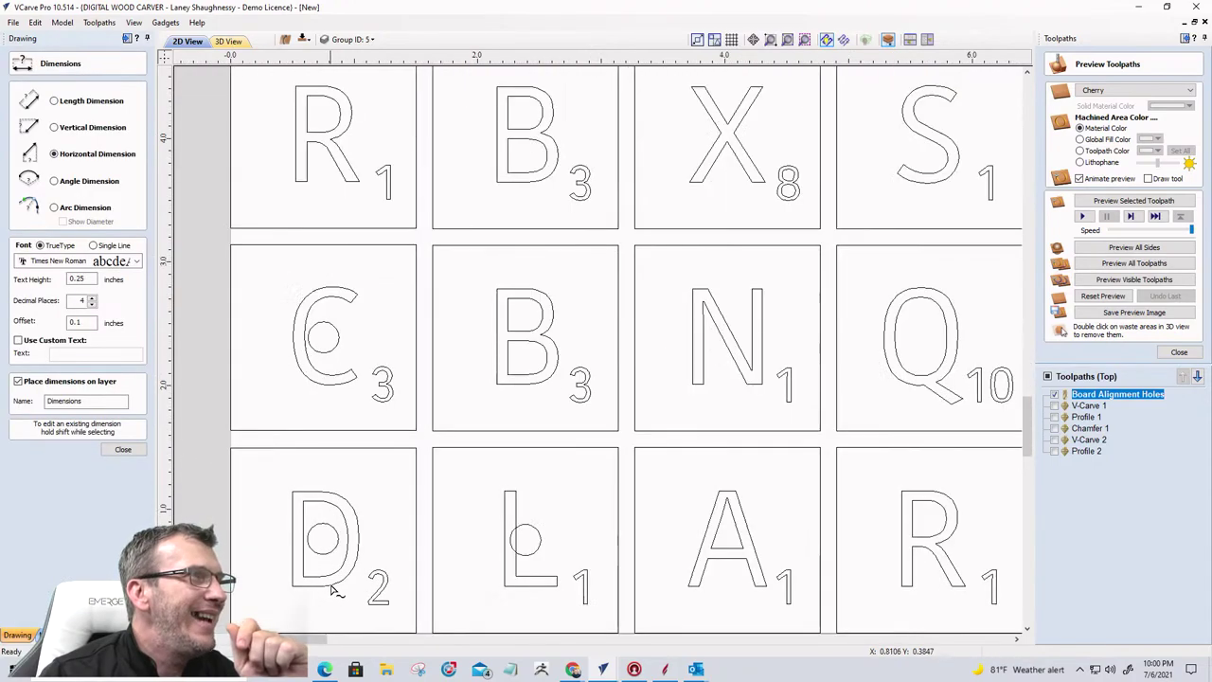
pyautogui.click(340, 489)
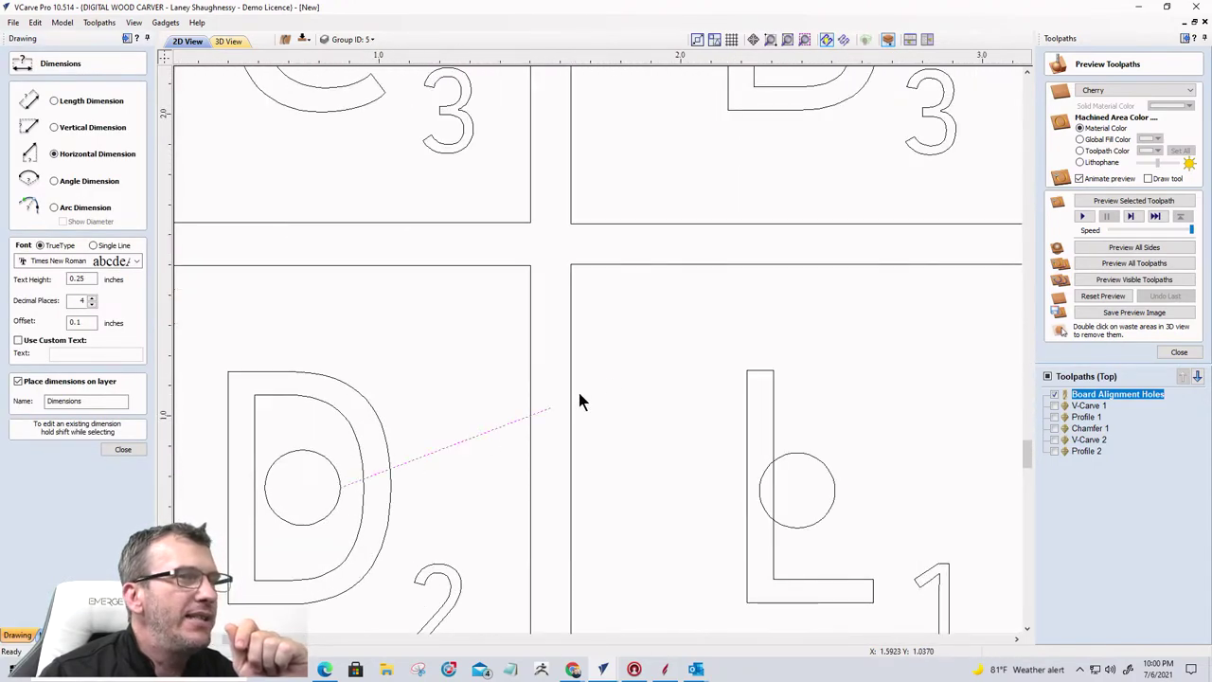
pyautogui.click(759, 484)
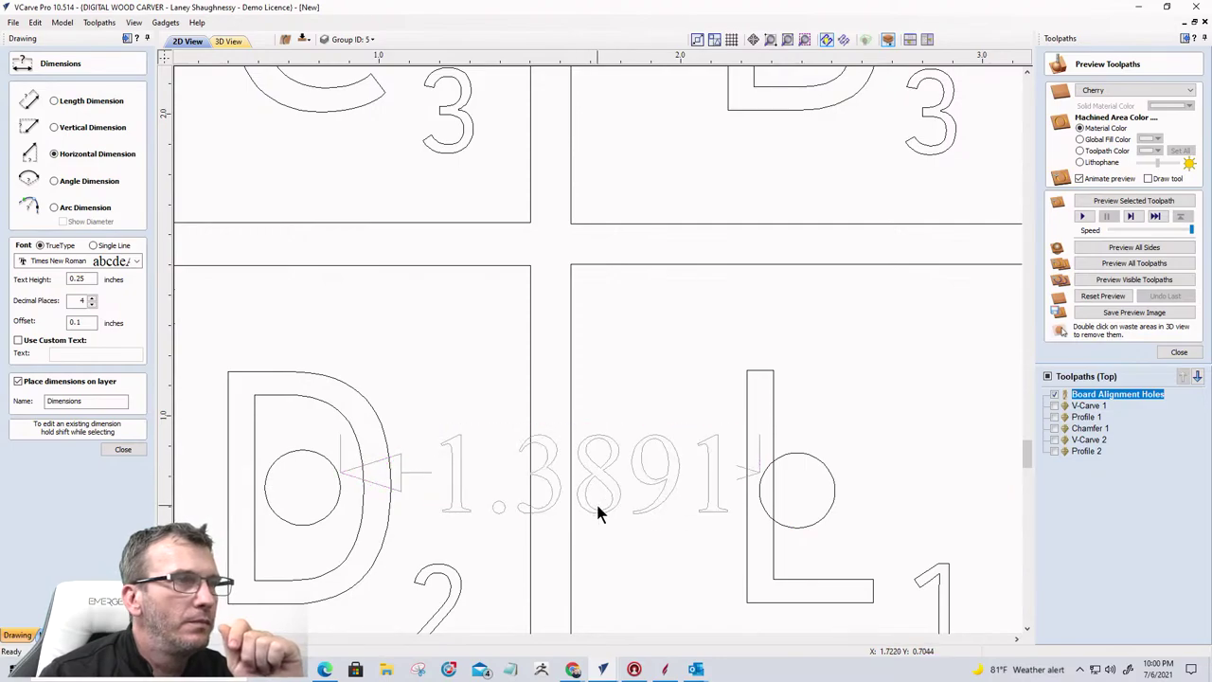
# Step: Add a 1.379 vertical dimension between the C and D circles
pyautogui.scroll(-2, 663, 440)
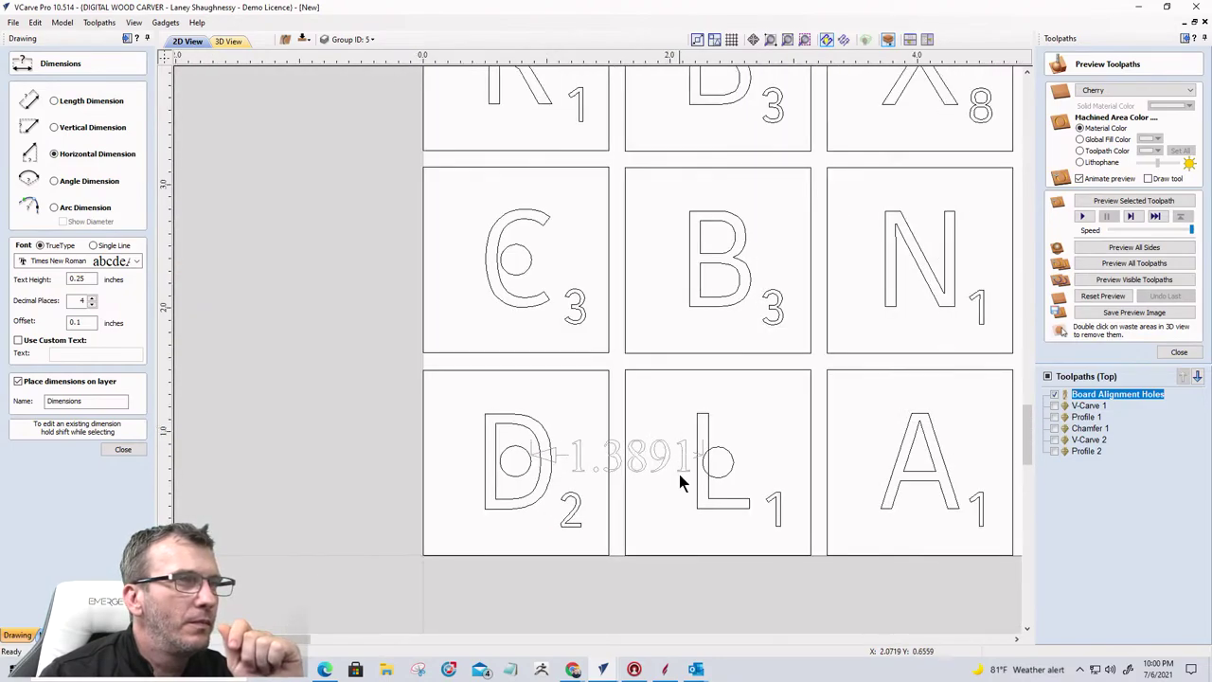
pyautogui.scroll(3, 677, 468)
pyautogui.scroll(-1, 678, 465)
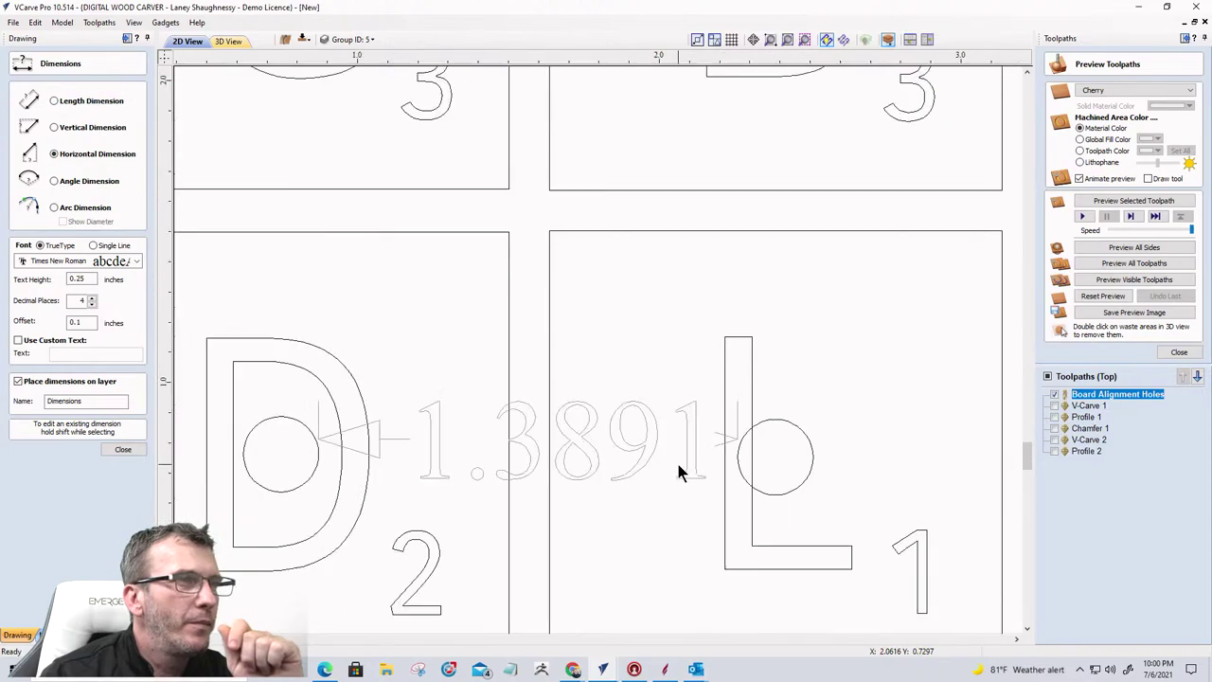
pyautogui.scroll(-2, 678, 468)
pyautogui.scroll(2, 487, 468)
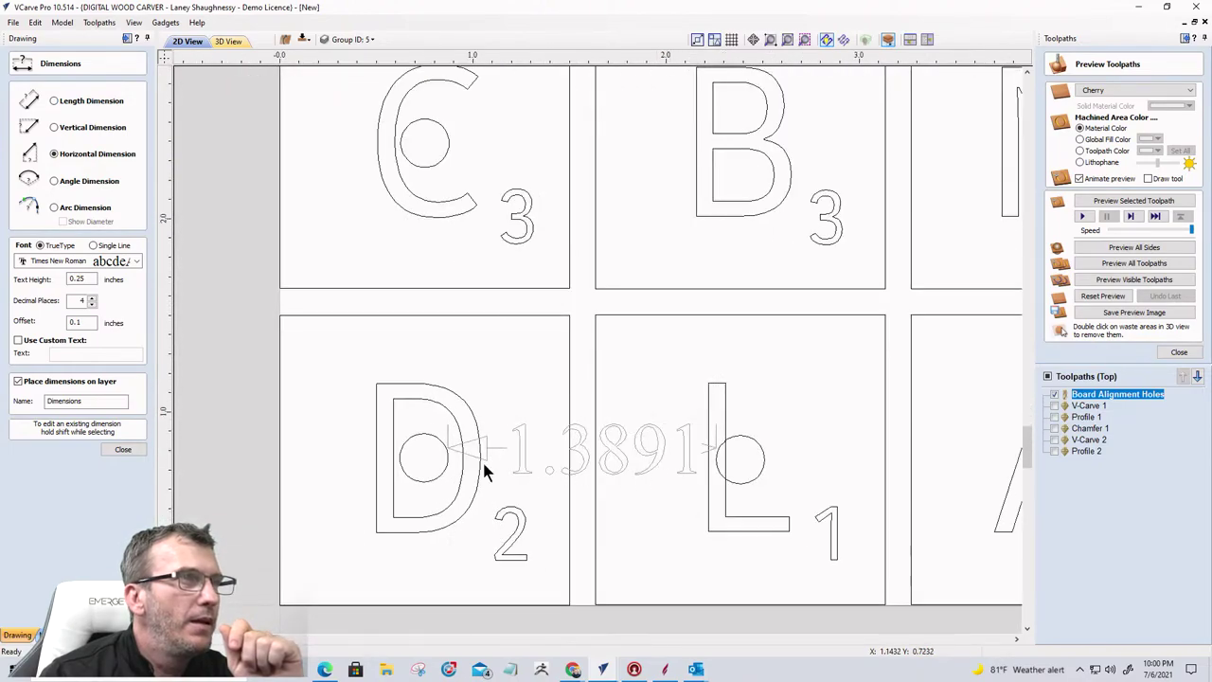
pyautogui.scroll(-1, 500, 469)
pyautogui.scroll(-1, 503, 469)
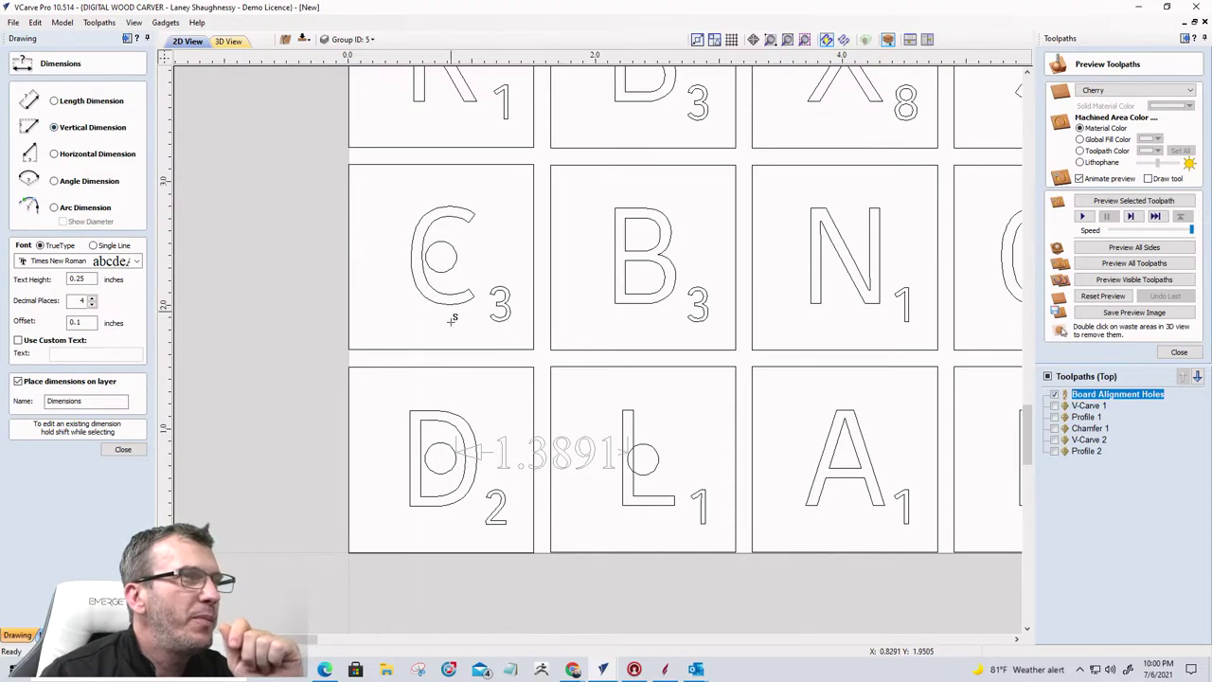
pyautogui.scroll(3, 539, 384)
pyautogui.scroll(-3, 539, 383)
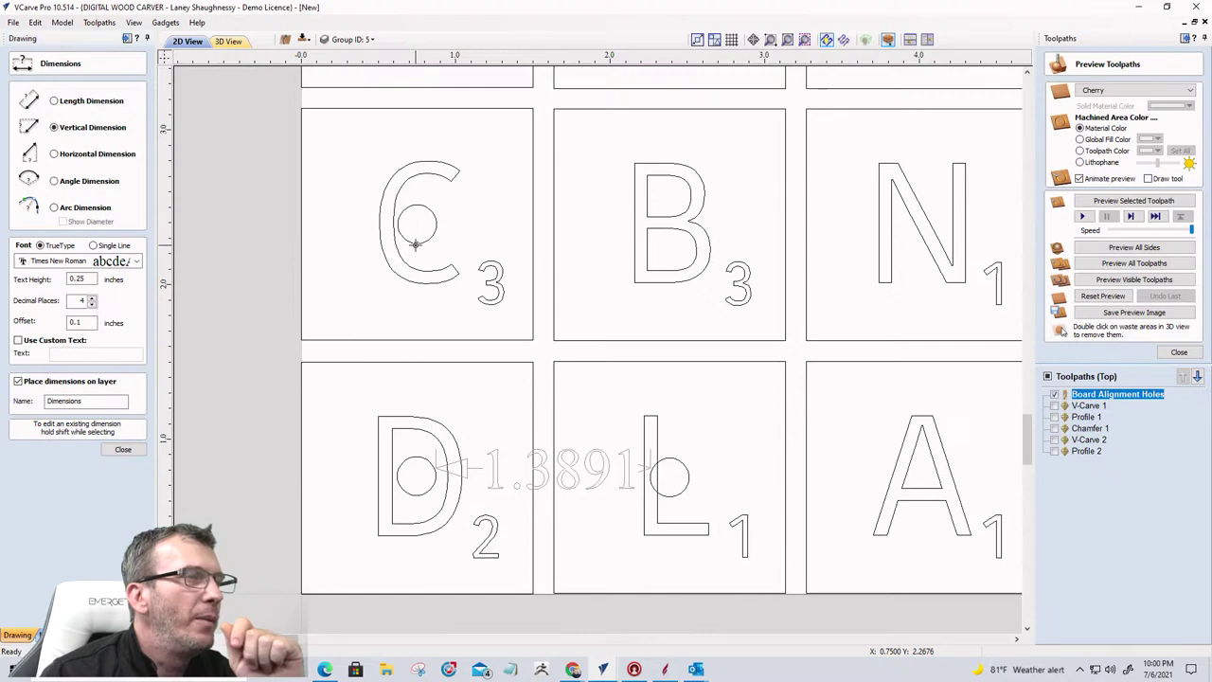
pyautogui.click(416, 456)
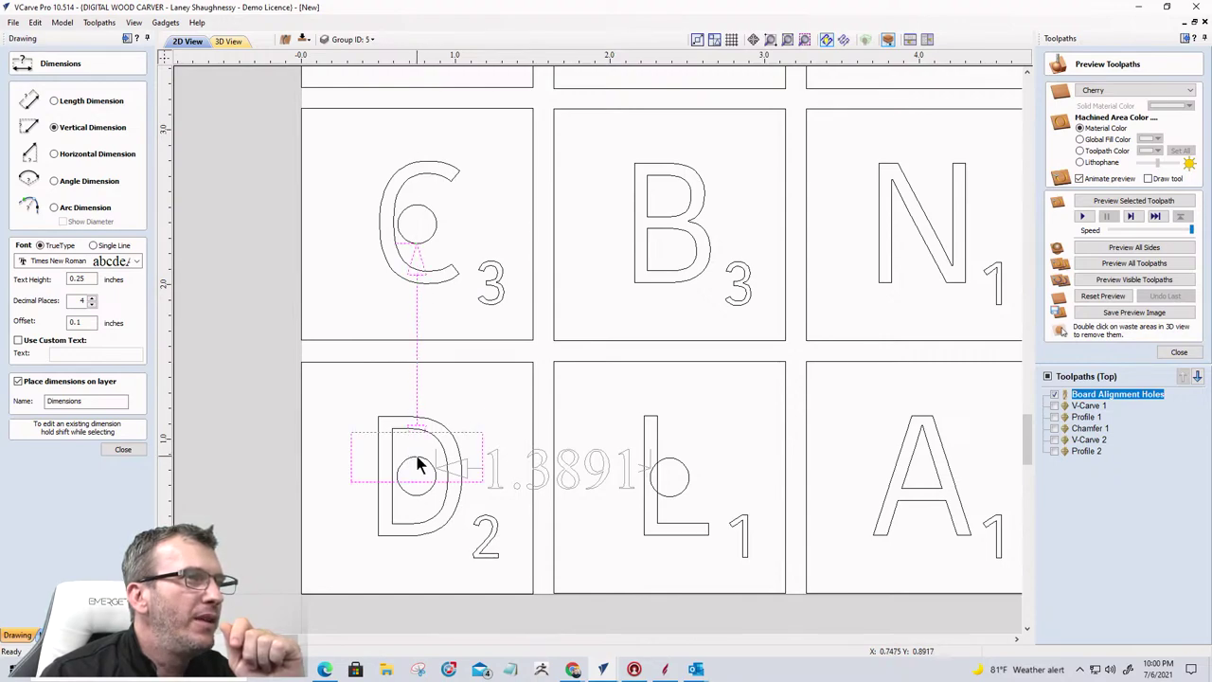
pyautogui.click(416, 386)
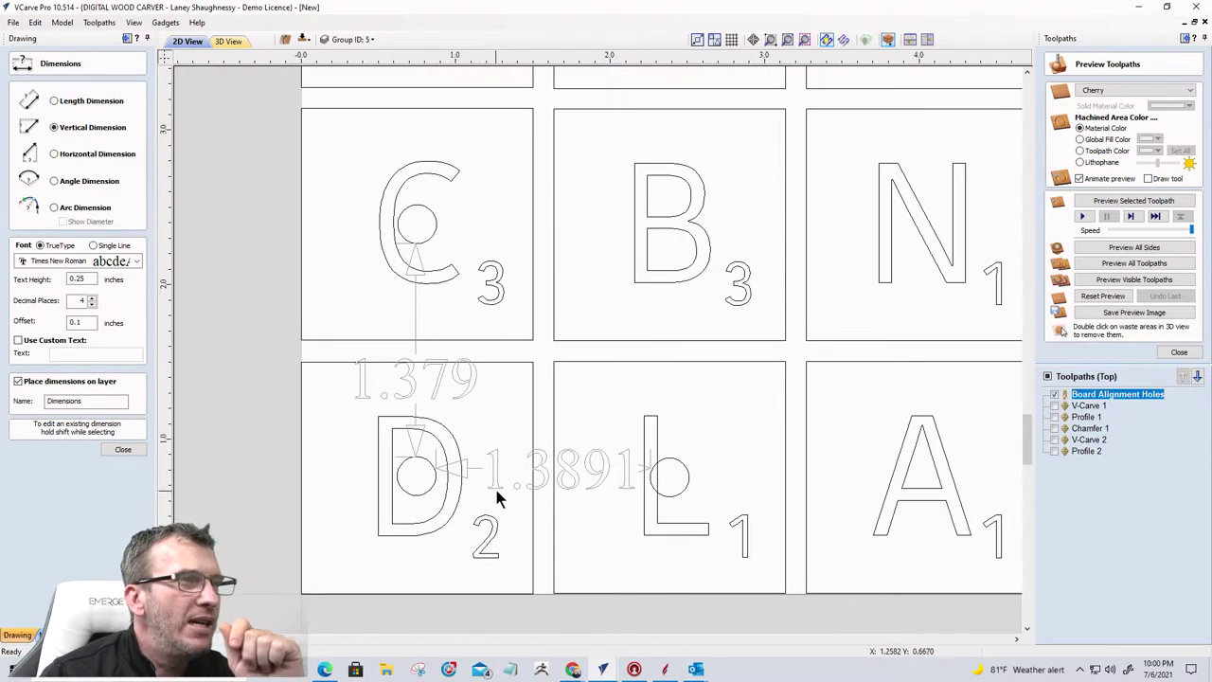
pyautogui.scroll(3, 496, 483)
pyautogui.scroll(-2, 501, 493)
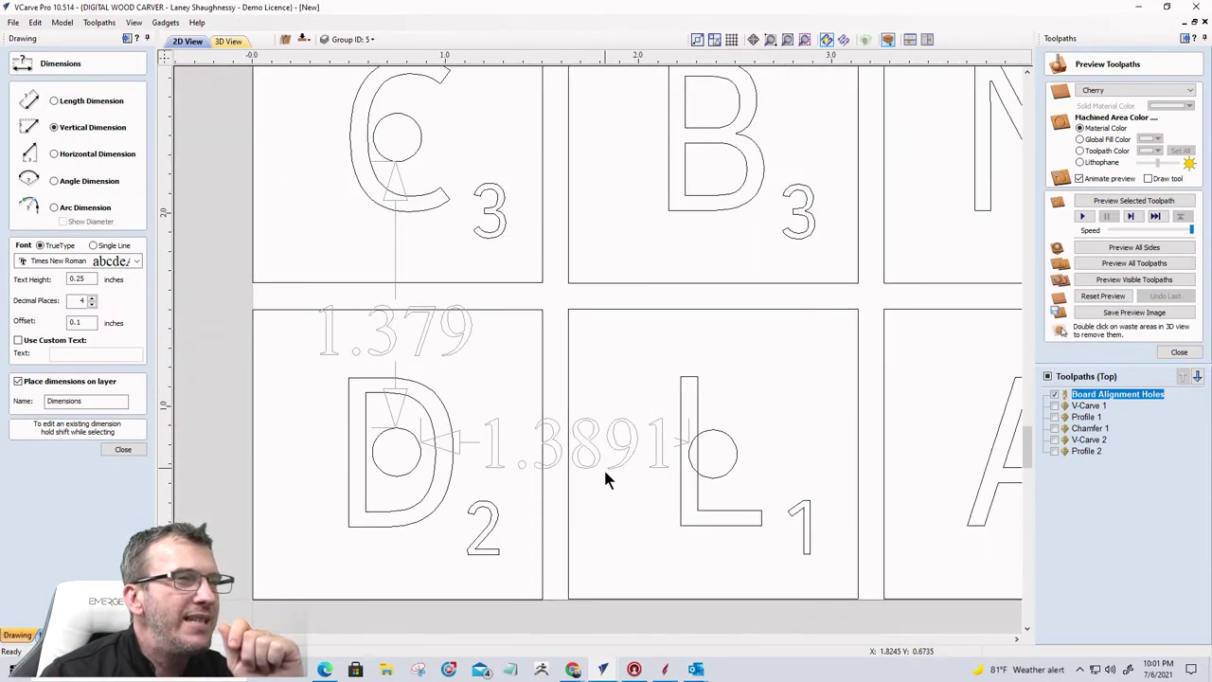
# Step: Finish dimensioning and delete the 1.379 dimension
pyautogui.click(123, 451)
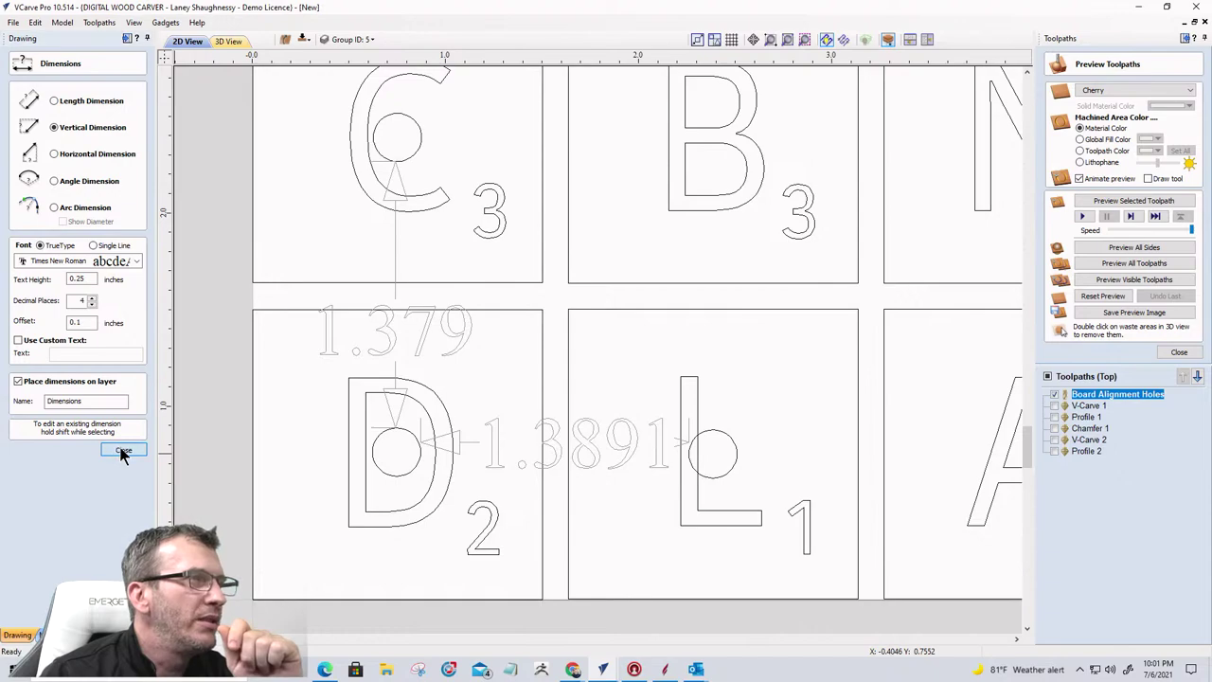
pyautogui.click(288, 318)
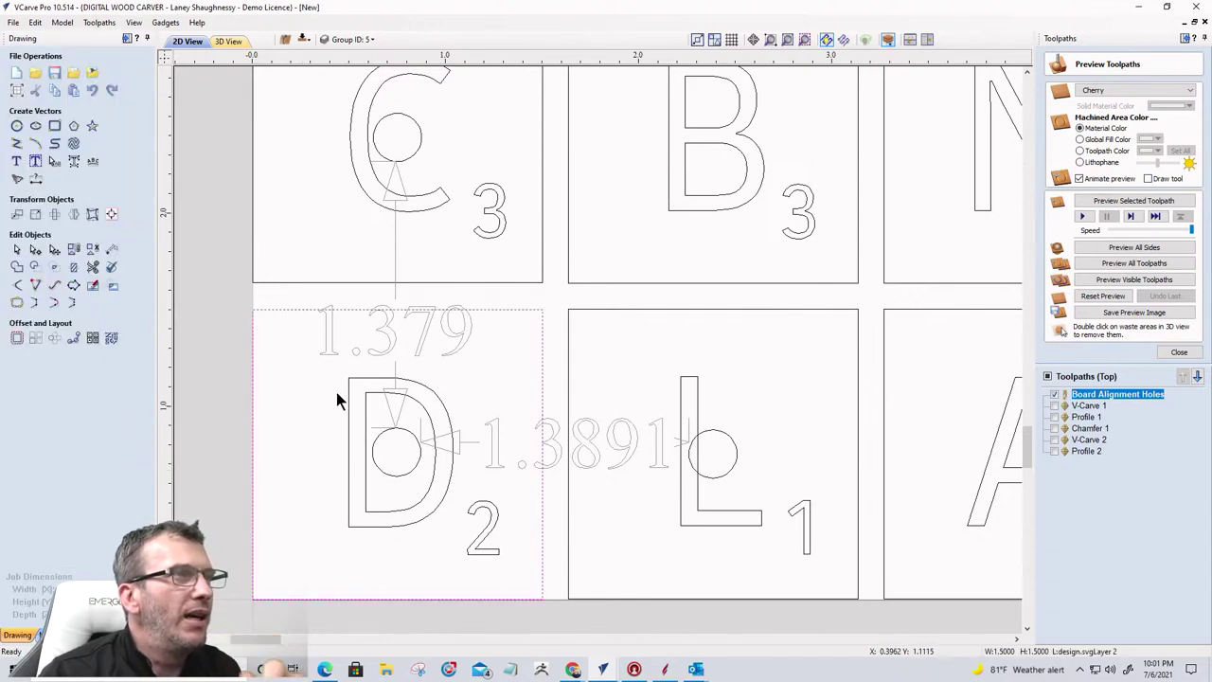
pyautogui.click(379, 448)
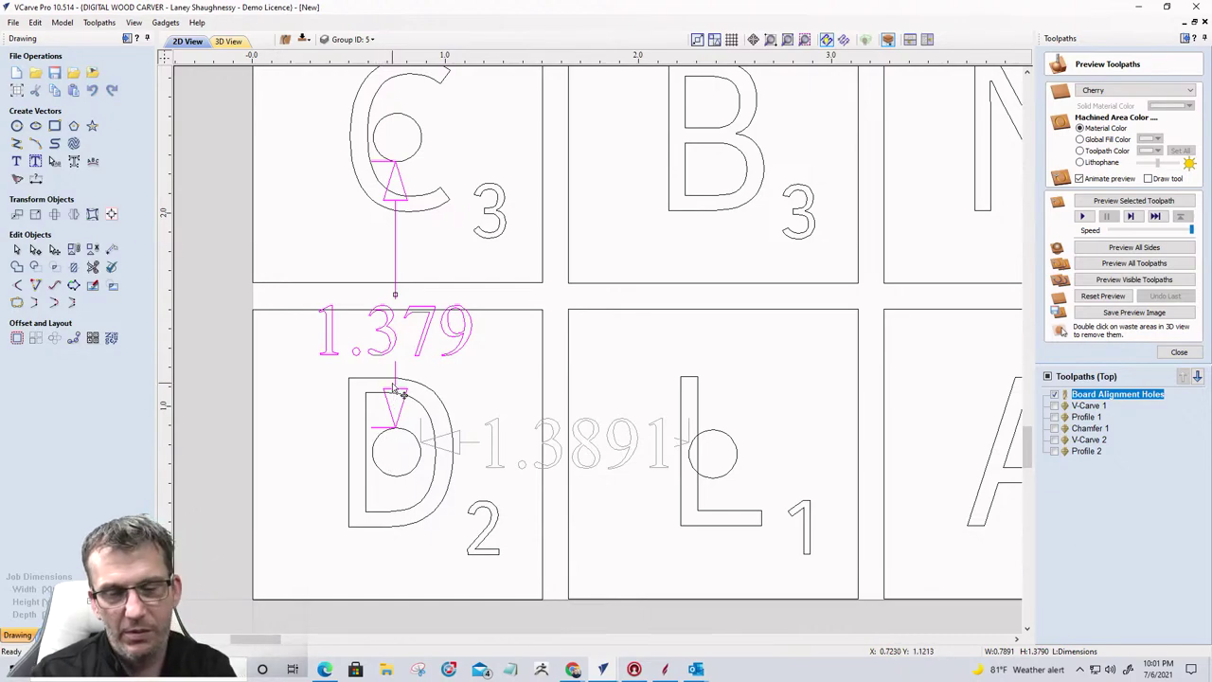
pyautogui.press('Delete')
# Step: Centre the alignment circles within the D and L tile squares using Alignment Tools
pyautogui.click(395, 435)
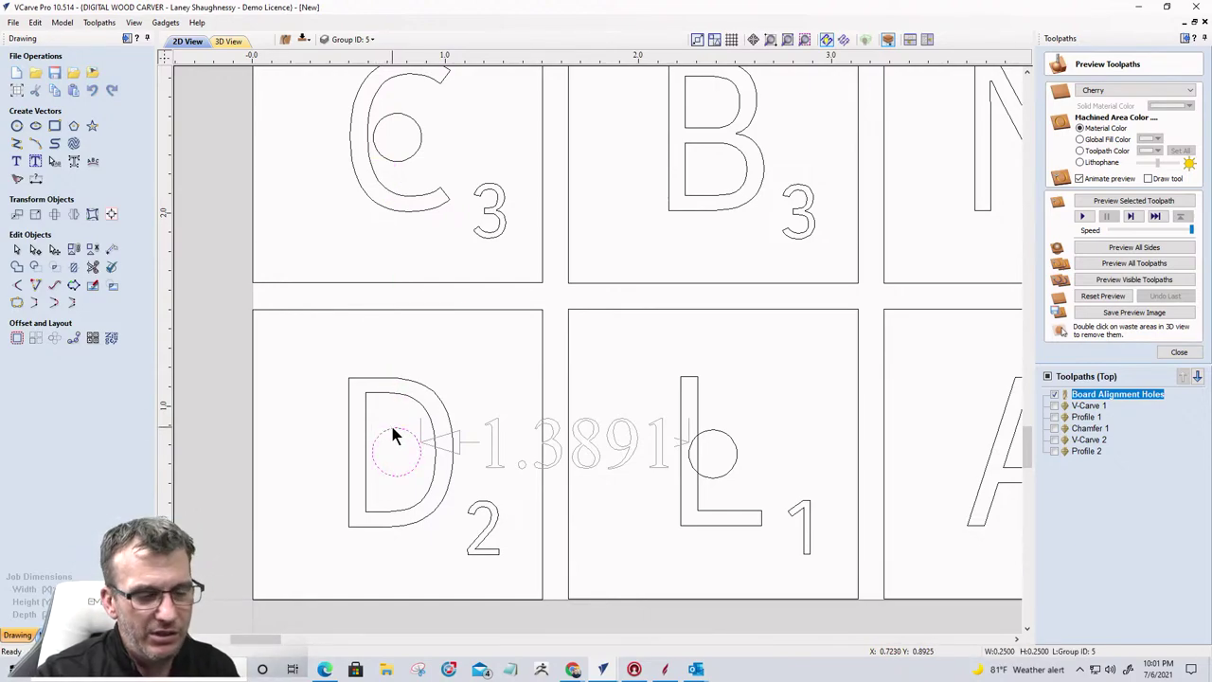
pyautogui.keyDown('shift'); pyautogui.click(353, 309); pyautogui.keyUp('shift')
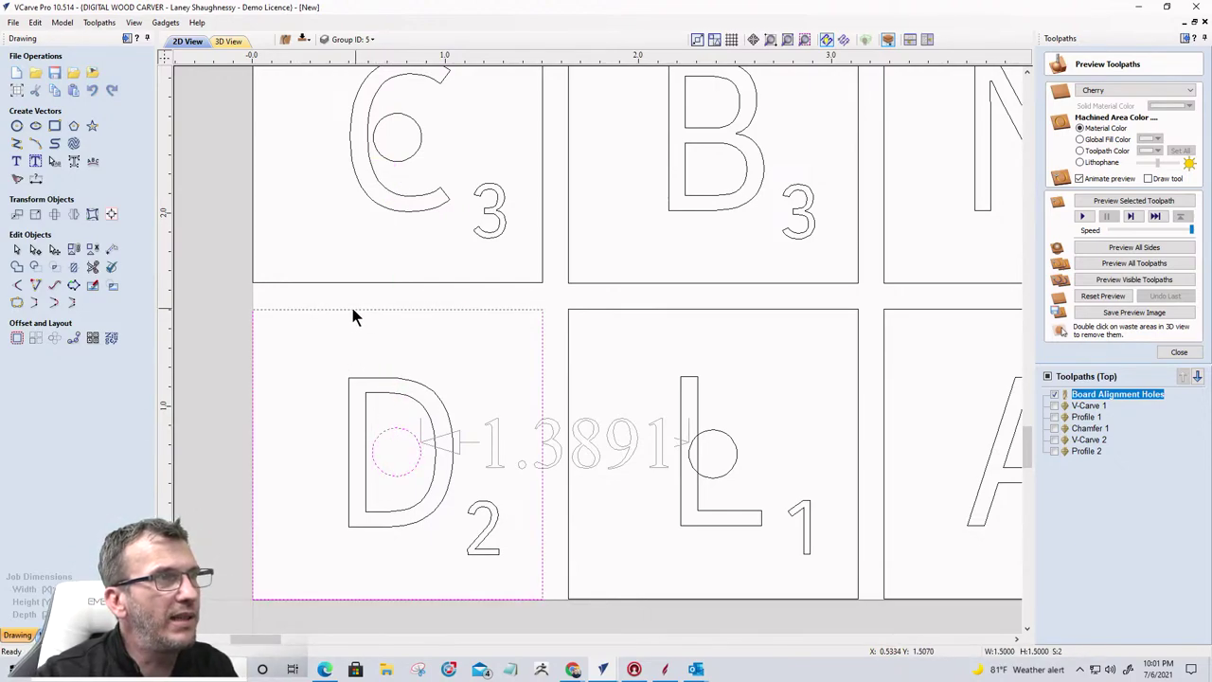
pyautogui.click(110, 215)
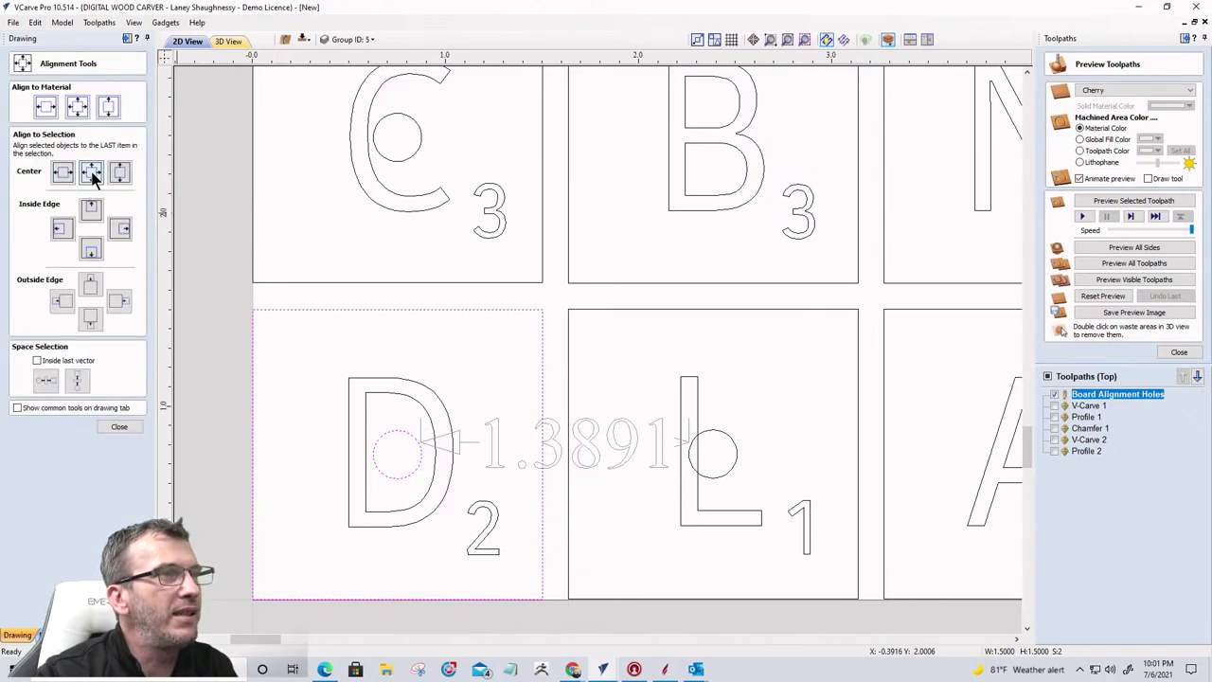
pyautogui.click(718, 431)
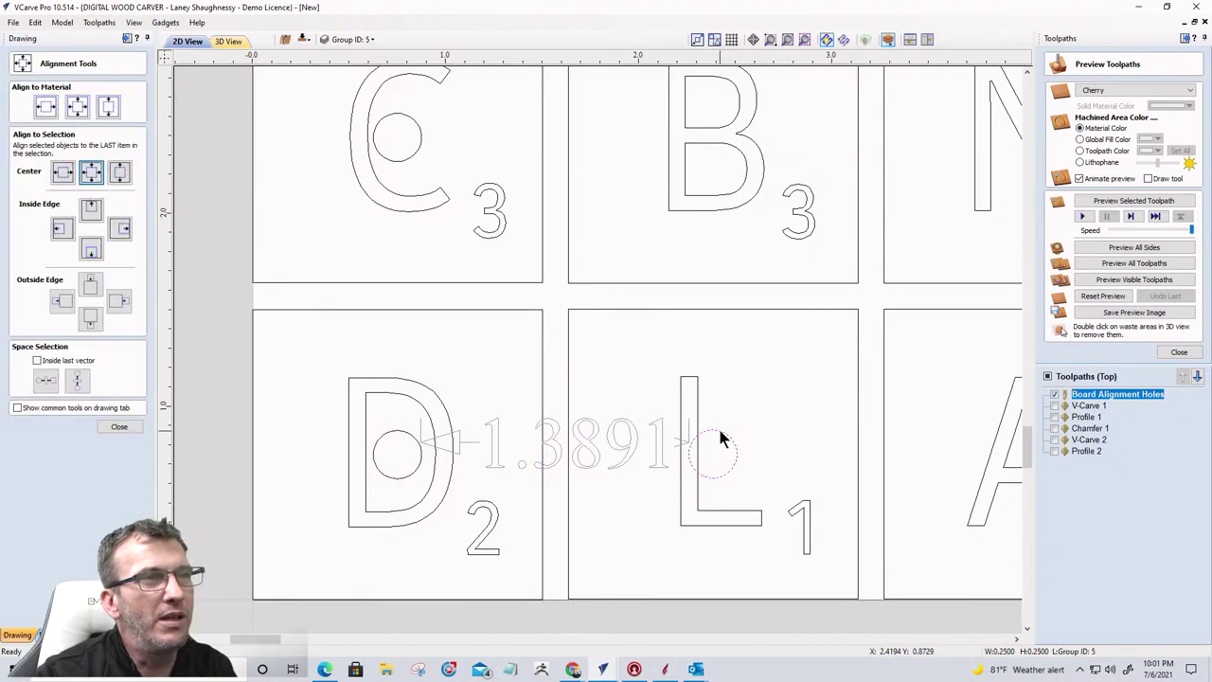
pyautogui.keyDown('shift'); pyautogui.click(722, 314); pyautogui.keyUp('shift')
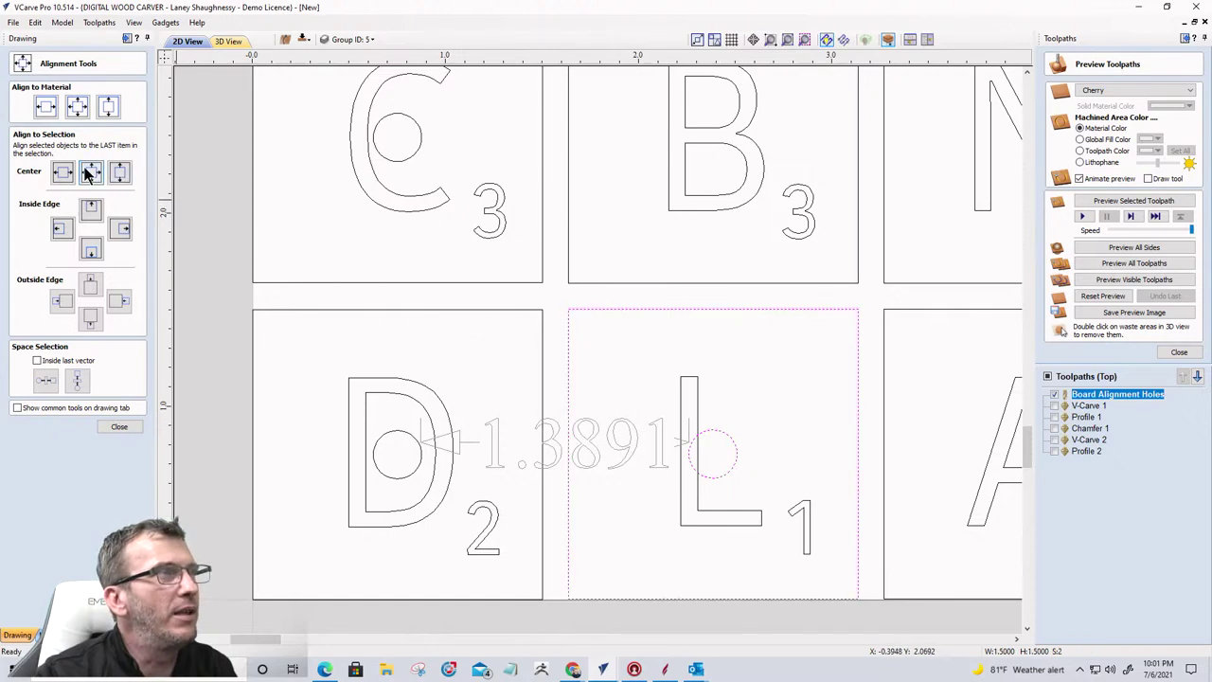
# Step: Centre the C tile's circle in its square and close the alignment tools
pyautogui.click(412, 154)
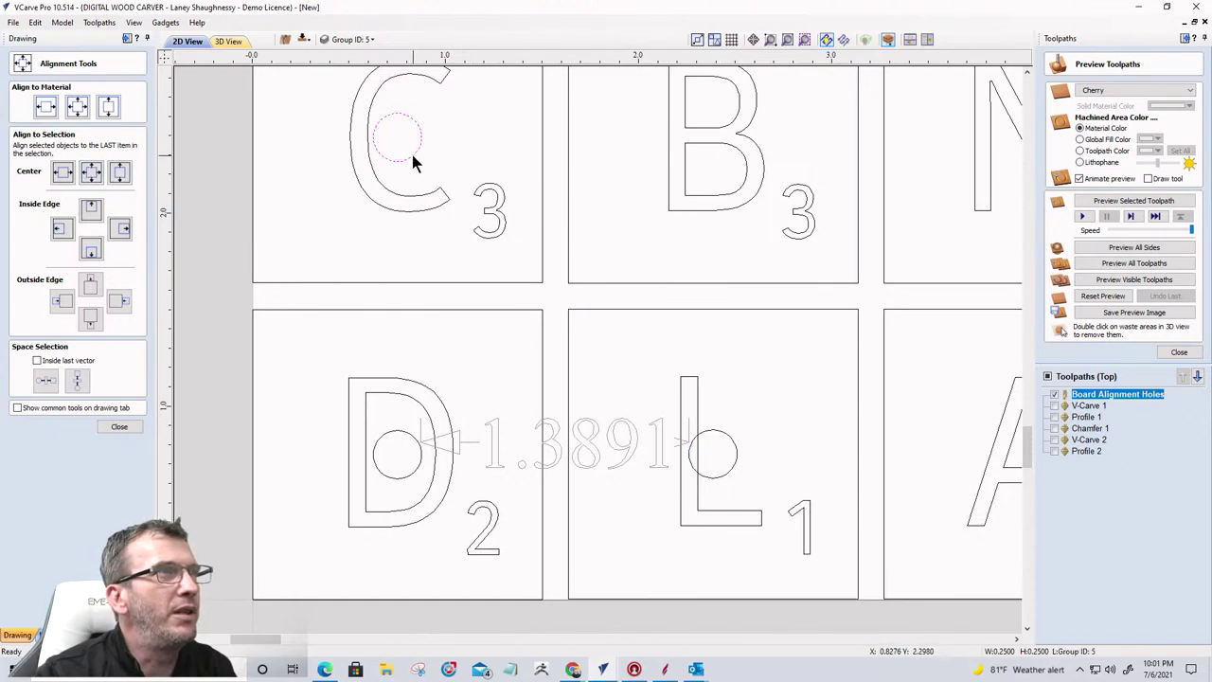
pyautogui.keyDown('shift'); pyautogui.click(462, 281); pyautogui.keyUp('shift')
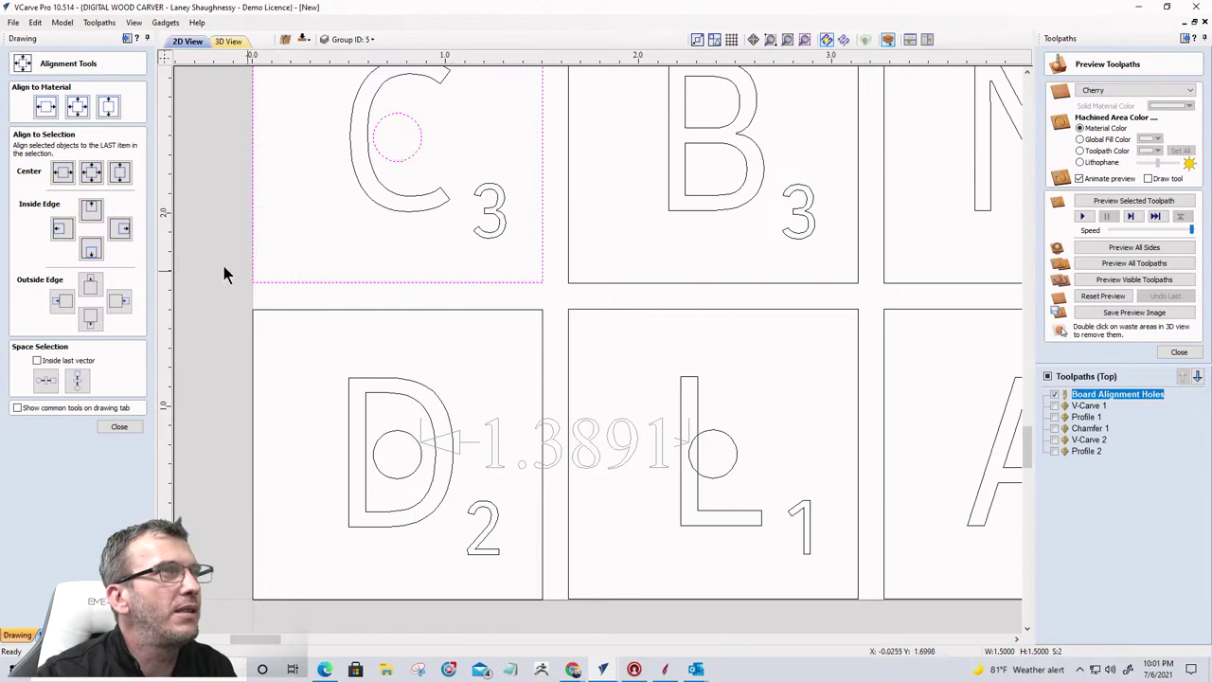
pyautogui.click(90, 172)
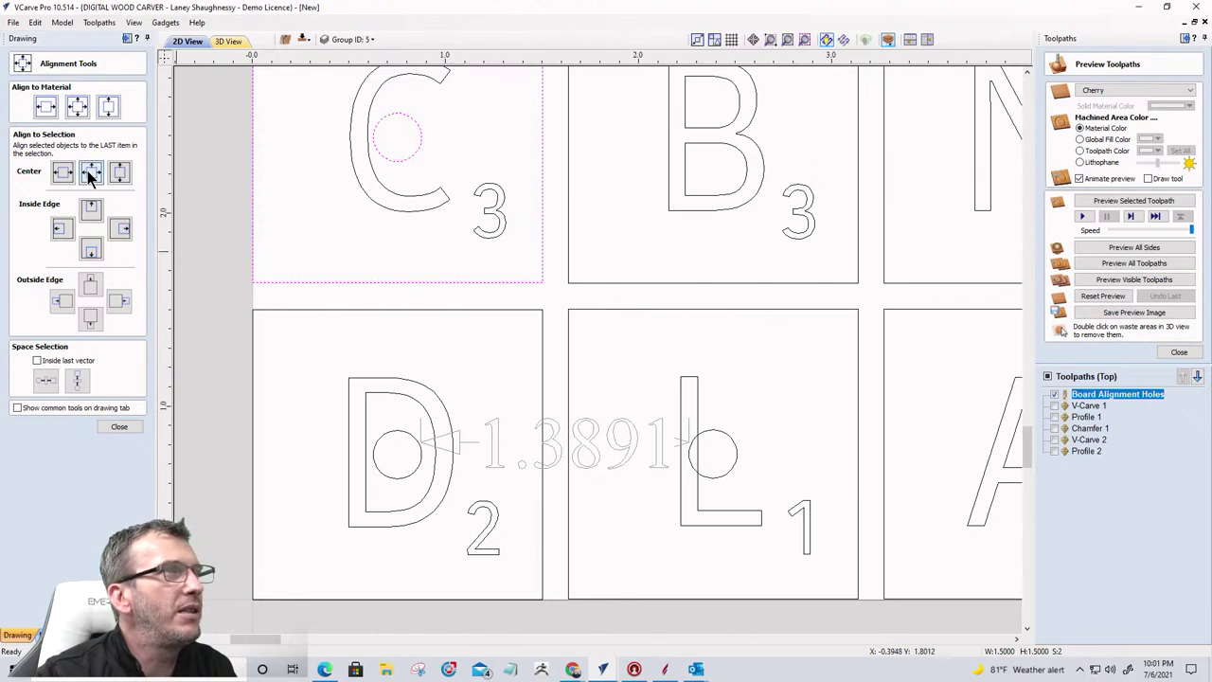
pyautogui.click(295, 447)
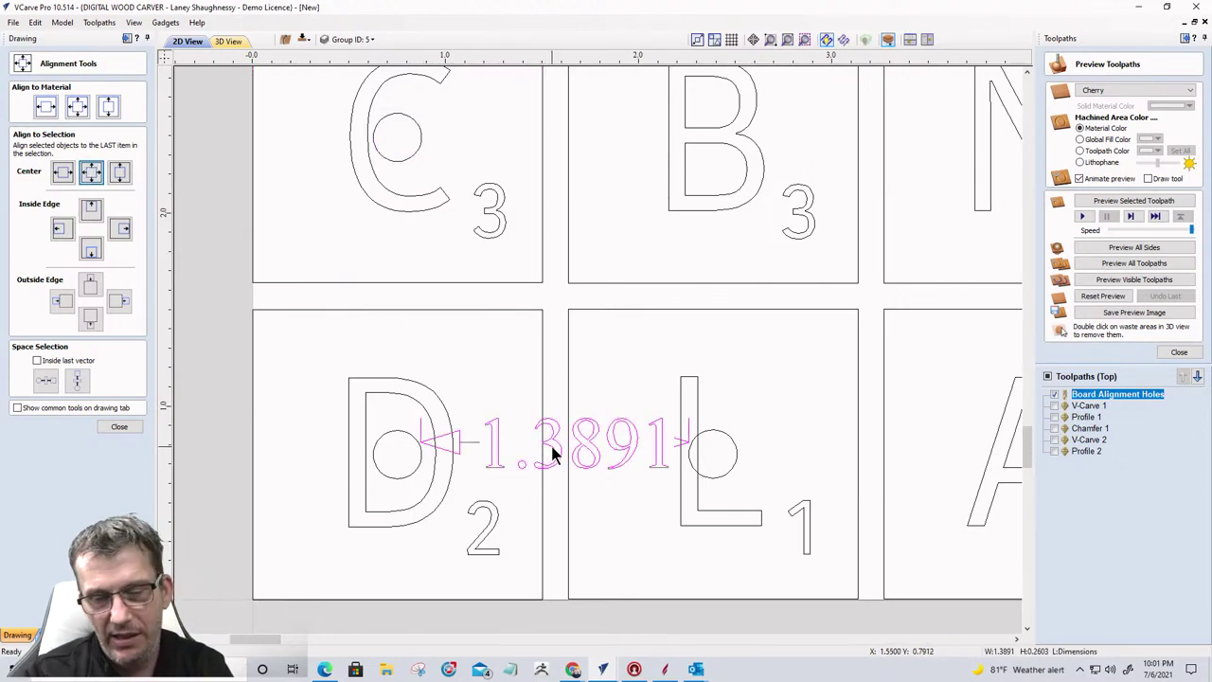
pyautogui.click(119, 426)
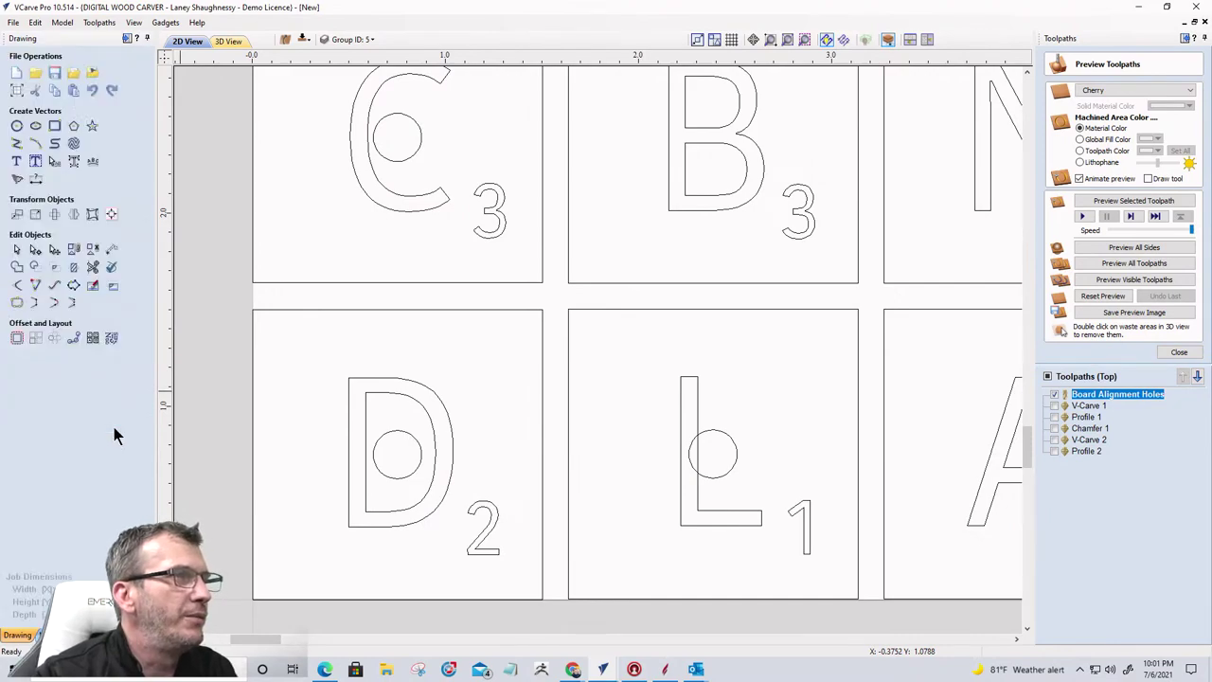
pyautogui.scroll(3, 554, 341)
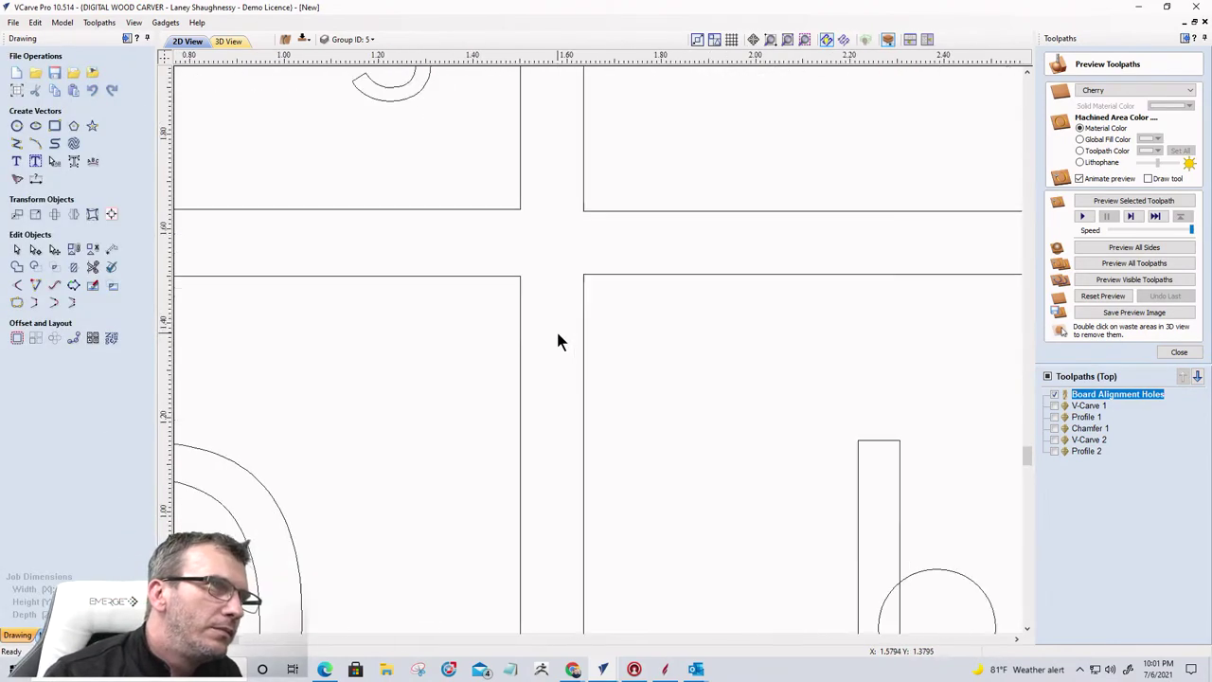
pyautogui.scroll(-3, 559, 341)
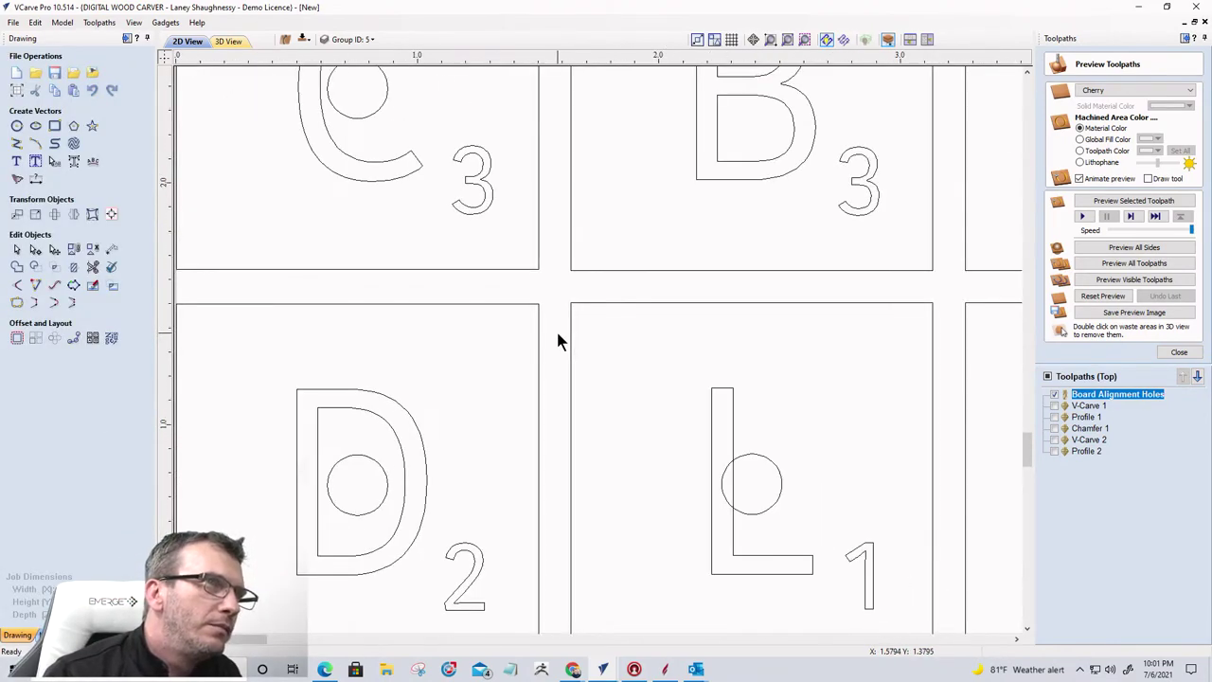
# Step: Add a horizontal dimension between the D and L alignment circles
pyautogui.click(36, 179)
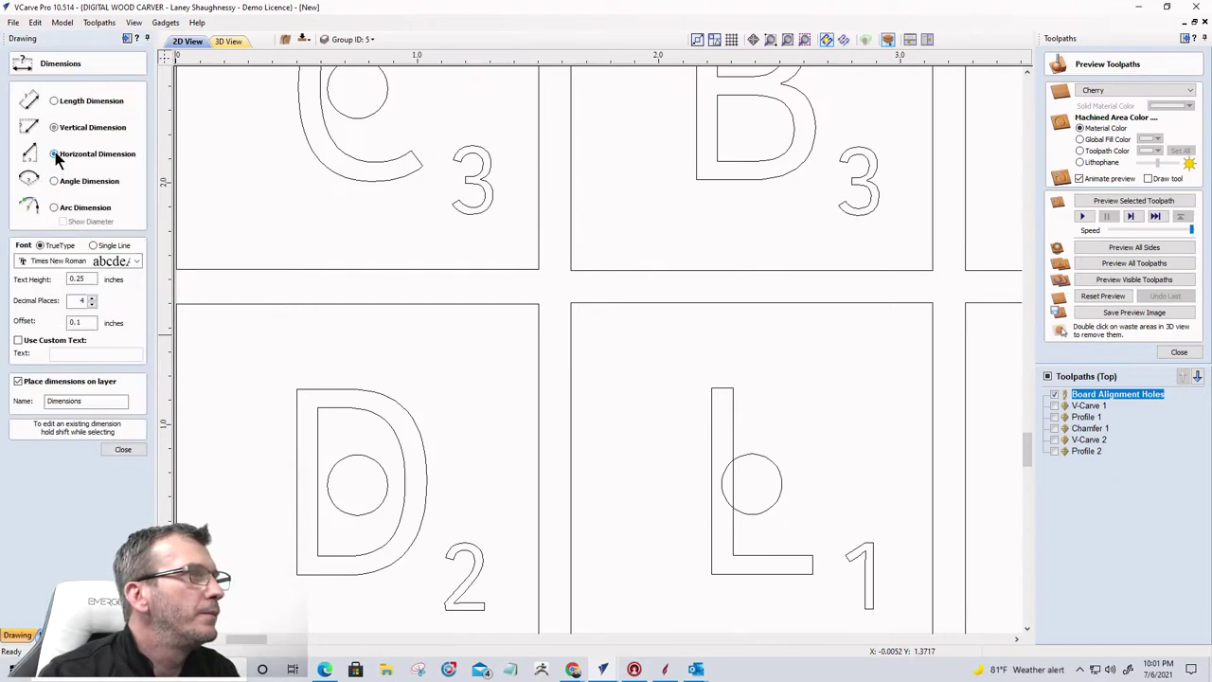
pyautogui.click(54, 155)
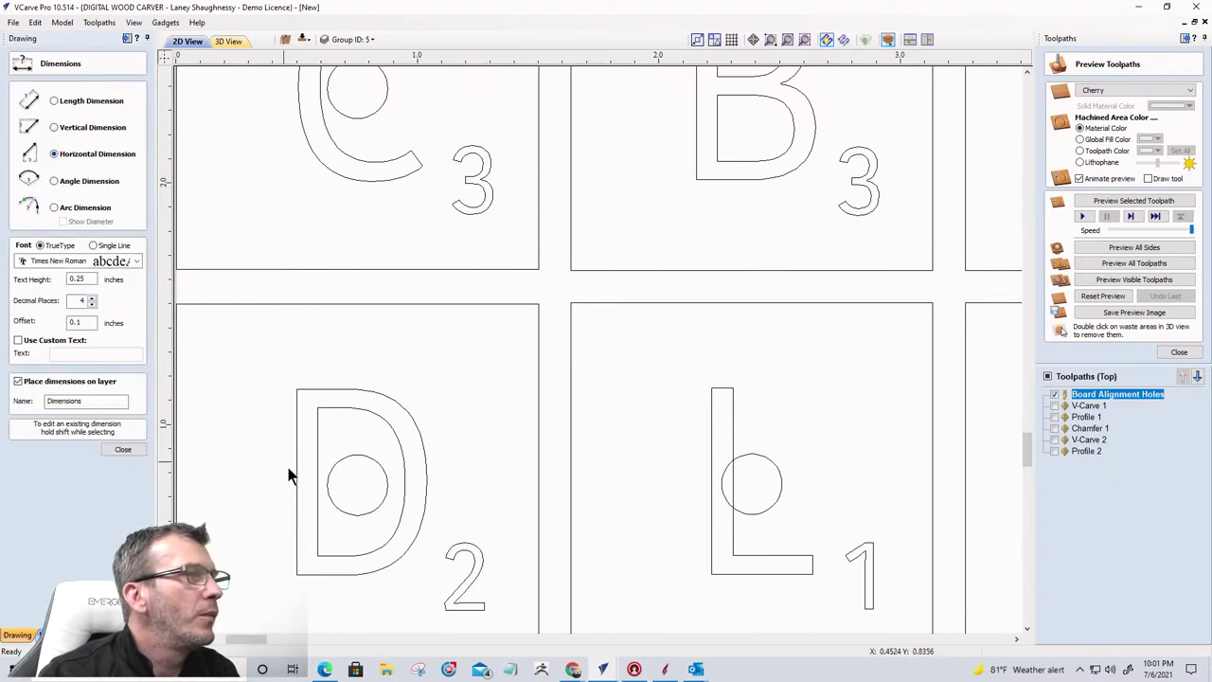
pyautogui.click(389, 486)
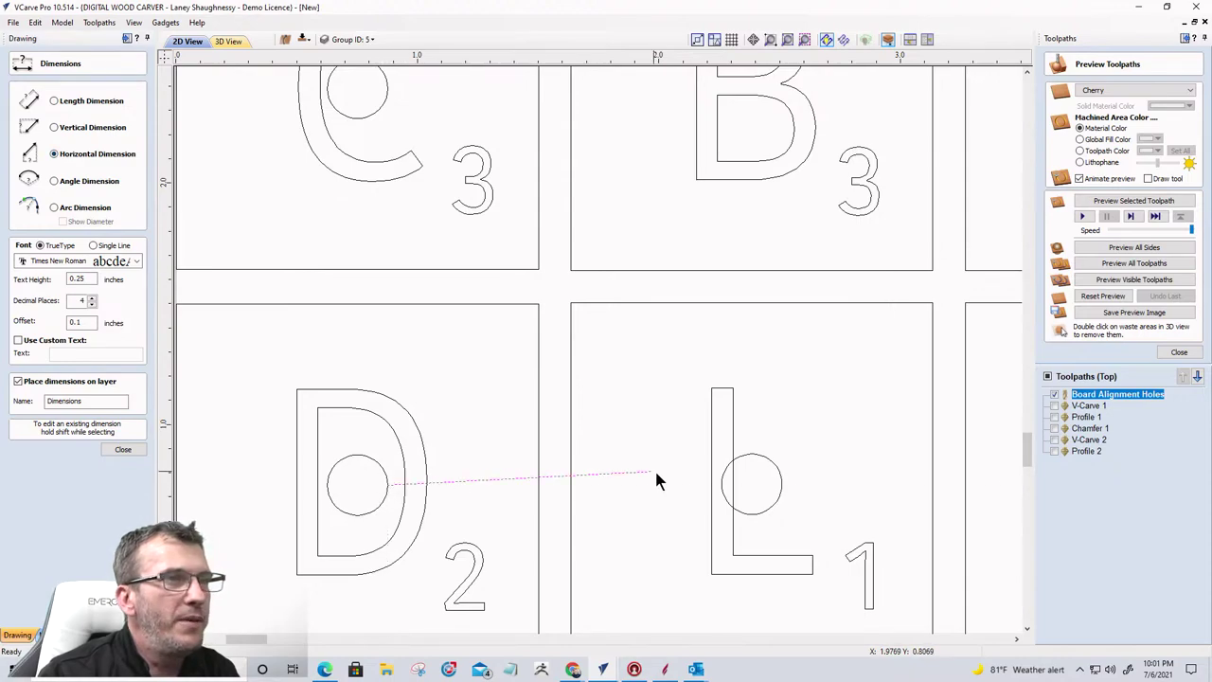
pyautogui.click(721, 482)
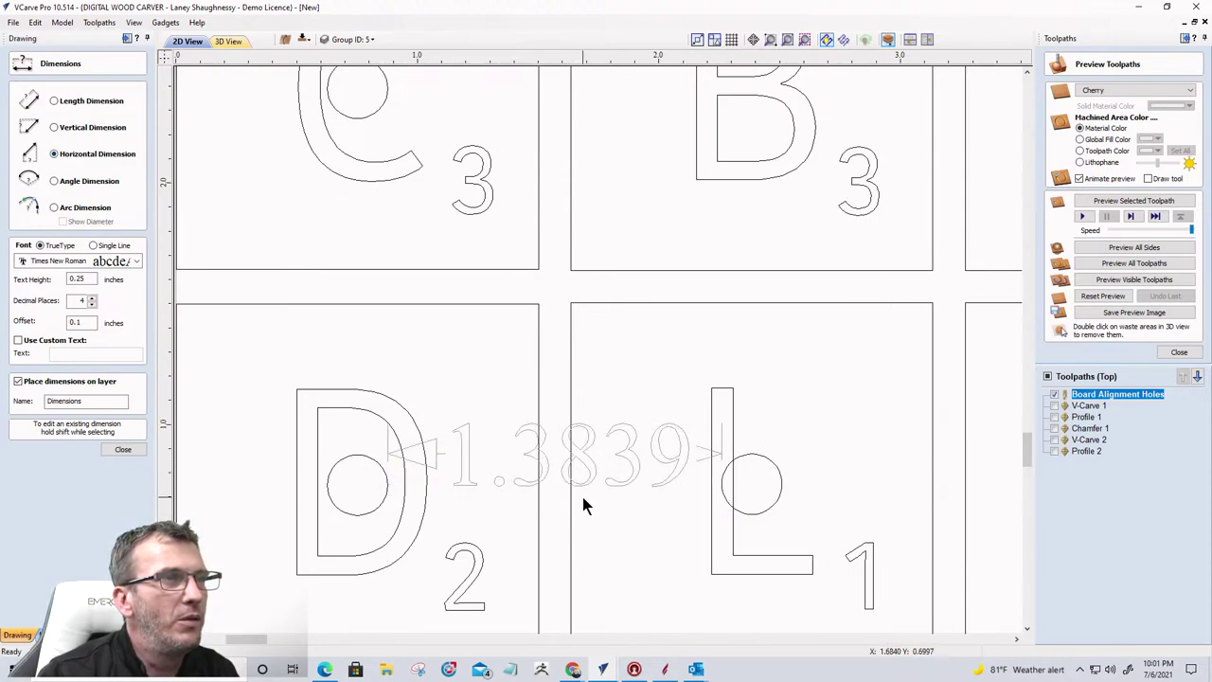
pyautogui.scroll(-3, 481, 433)
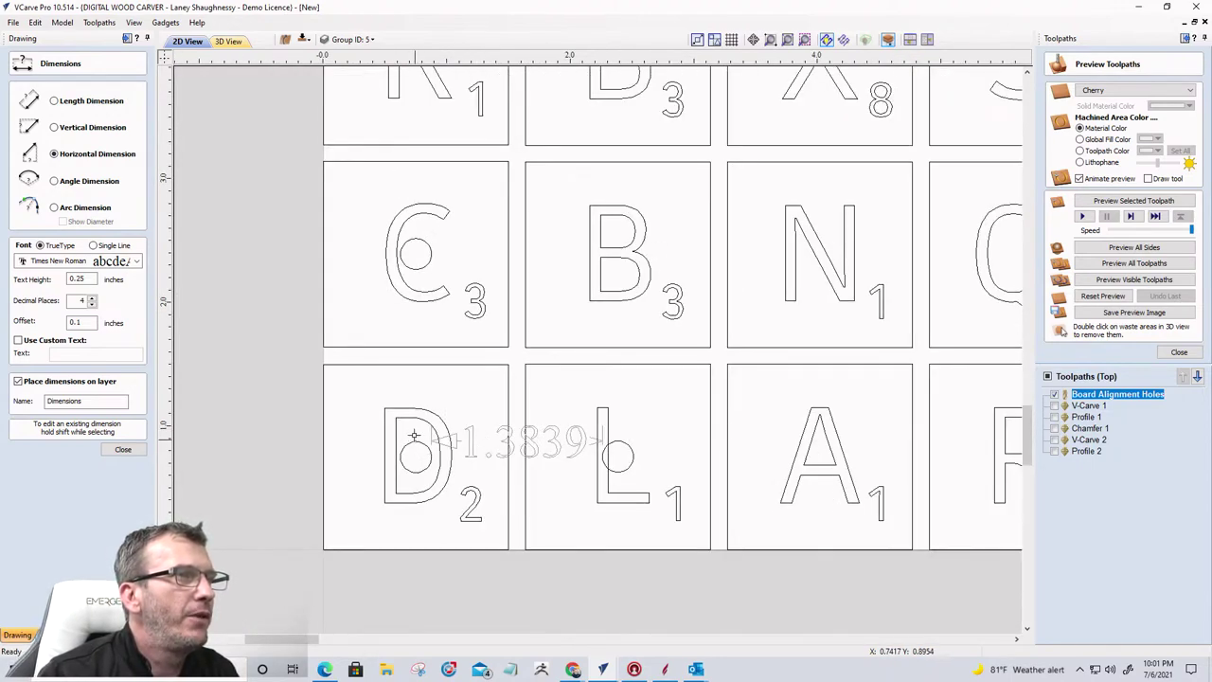
# Step: Add a 1.3926 vertical dimension from the C circle down to the D circle
pyautogui.click(54, 127)
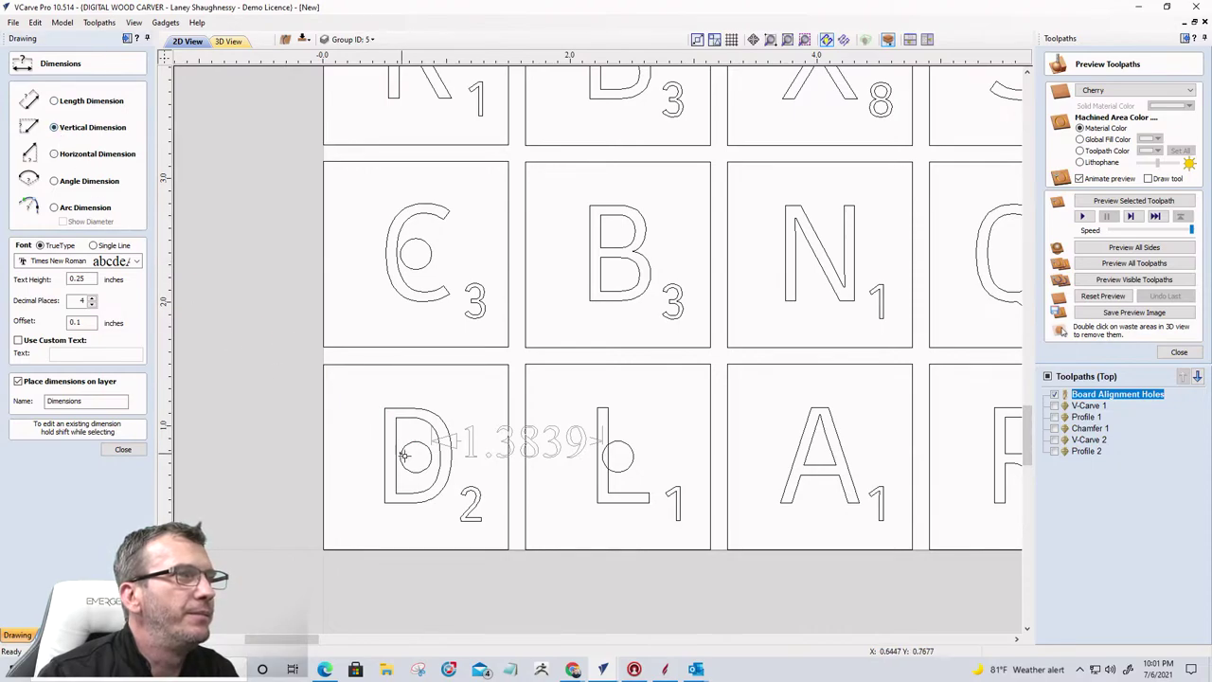
pyautogui.click(410, 256)
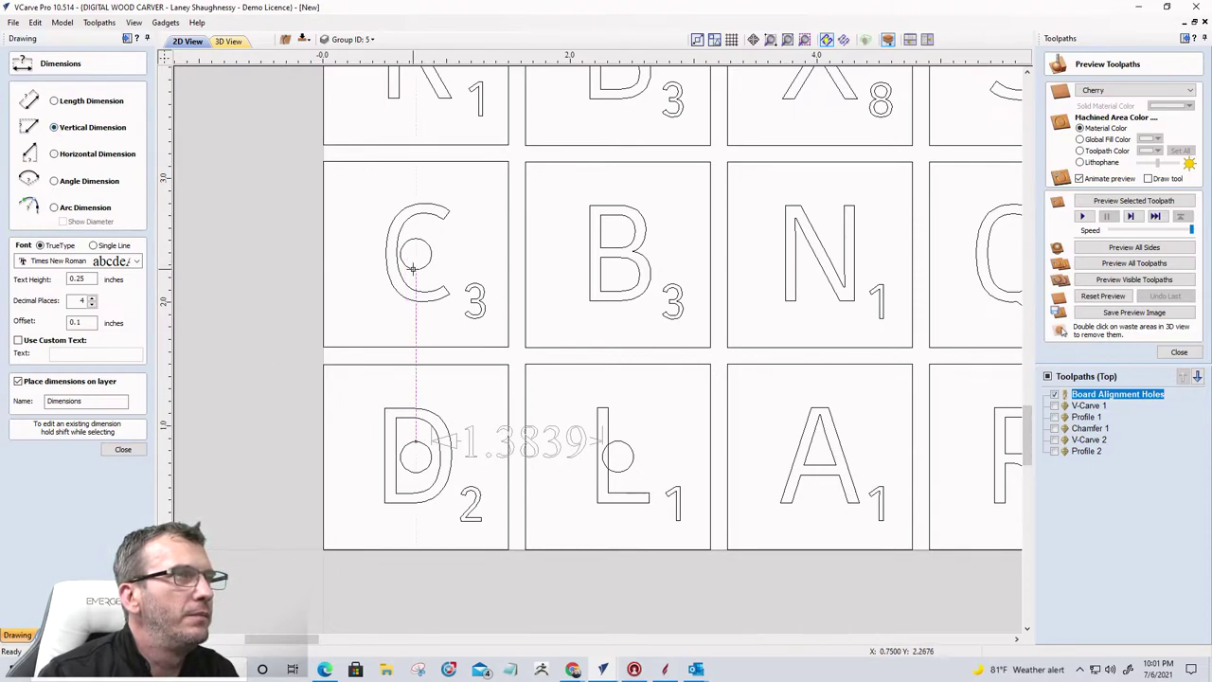
pyautogui.click(410, 352)
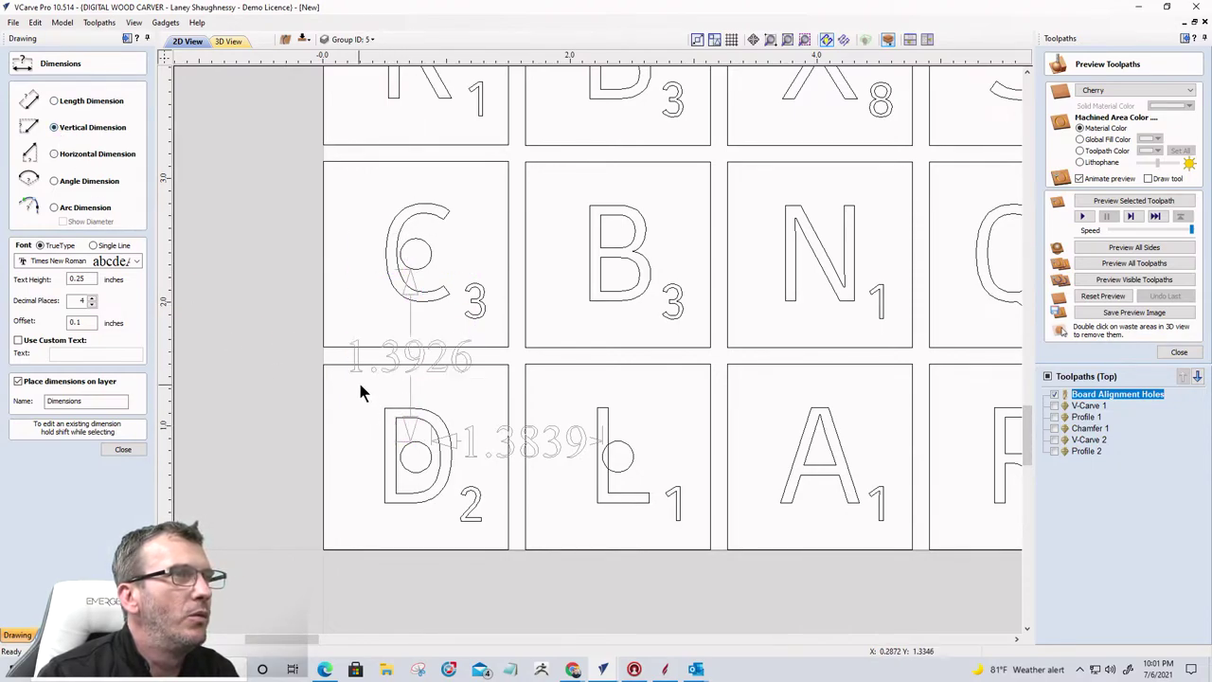
pyautogui.scroll(-1, 431, 390)
pyautogui.scroll(3, 431, 390)
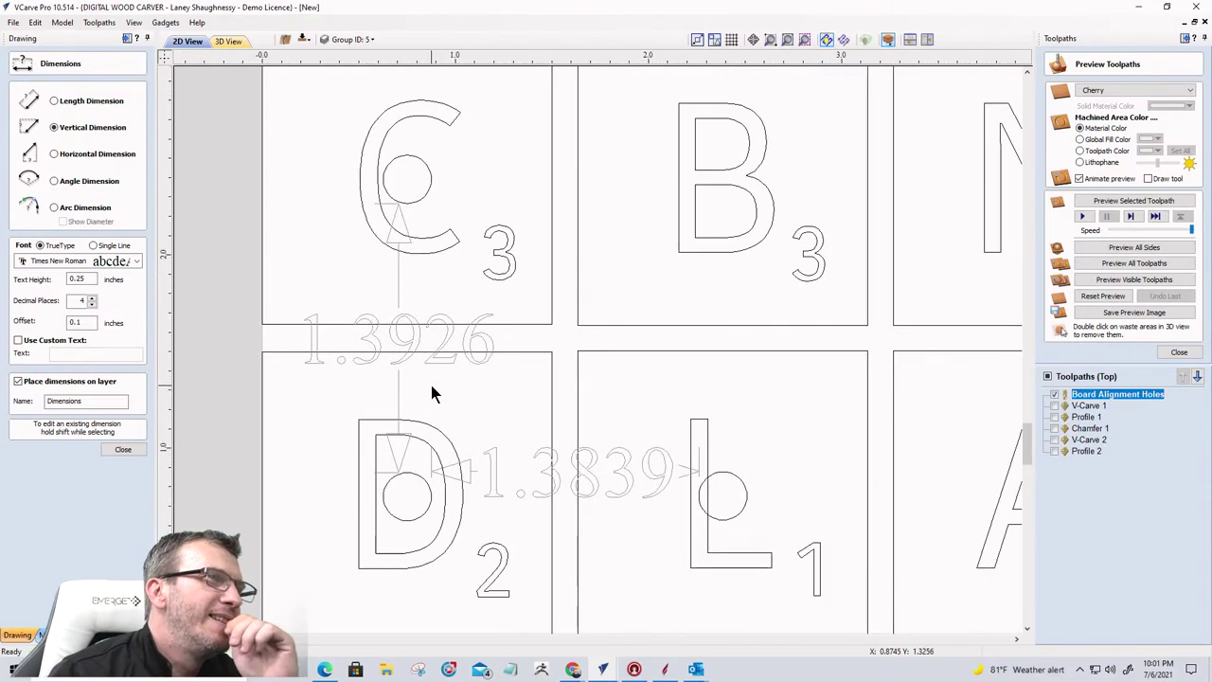
# Step: Delete the 1.3926 and 1.3839 circle-spacing dimensions
pyautogui.click(120, 455)
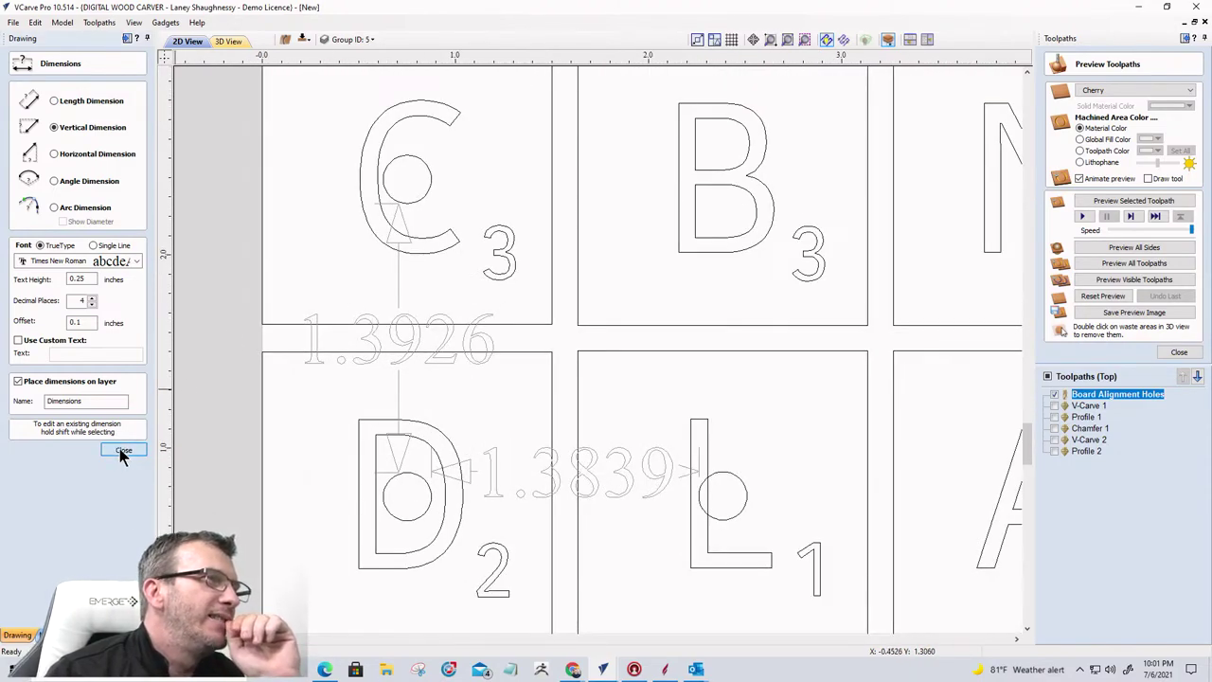
pyautogui.click(379, 347)
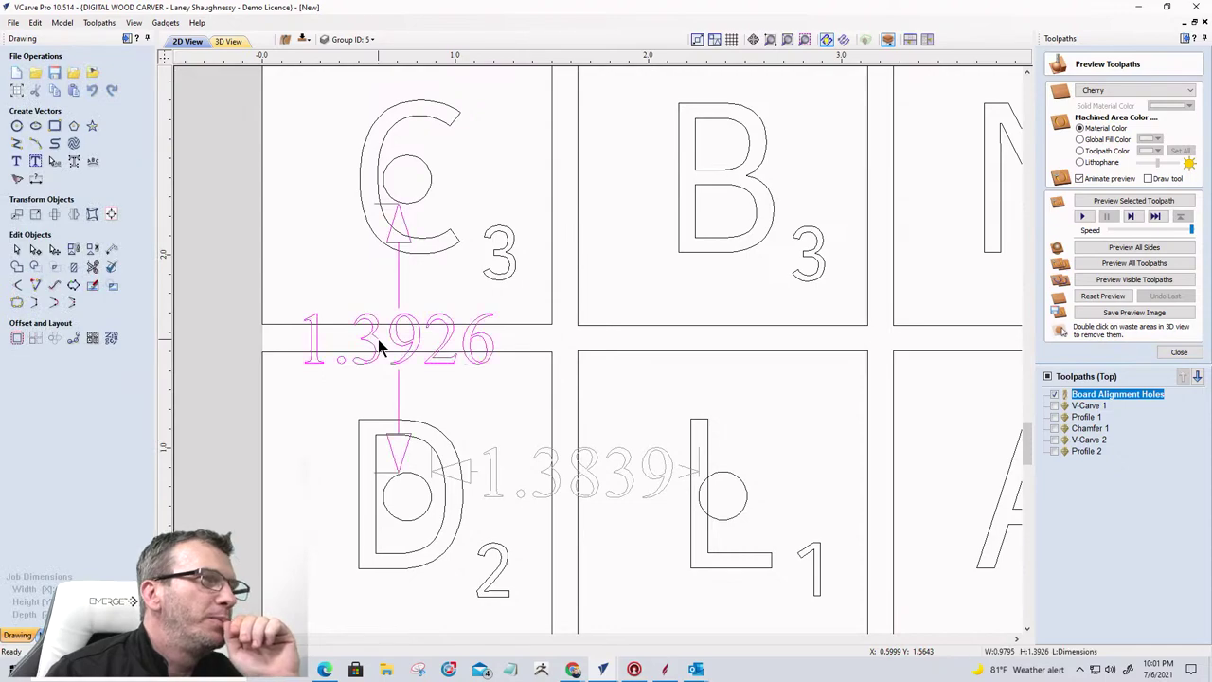
pyautogui.press('Delete')
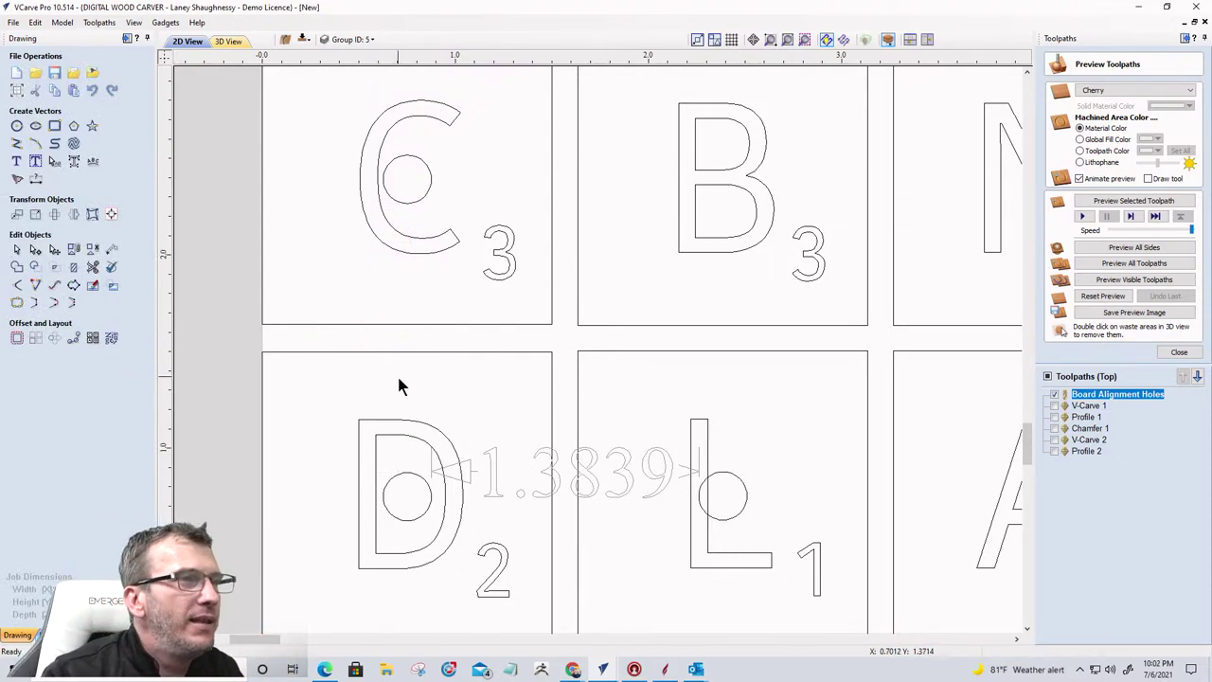
pyautogui.click(621, 476)
pyautogui.press('Delete')
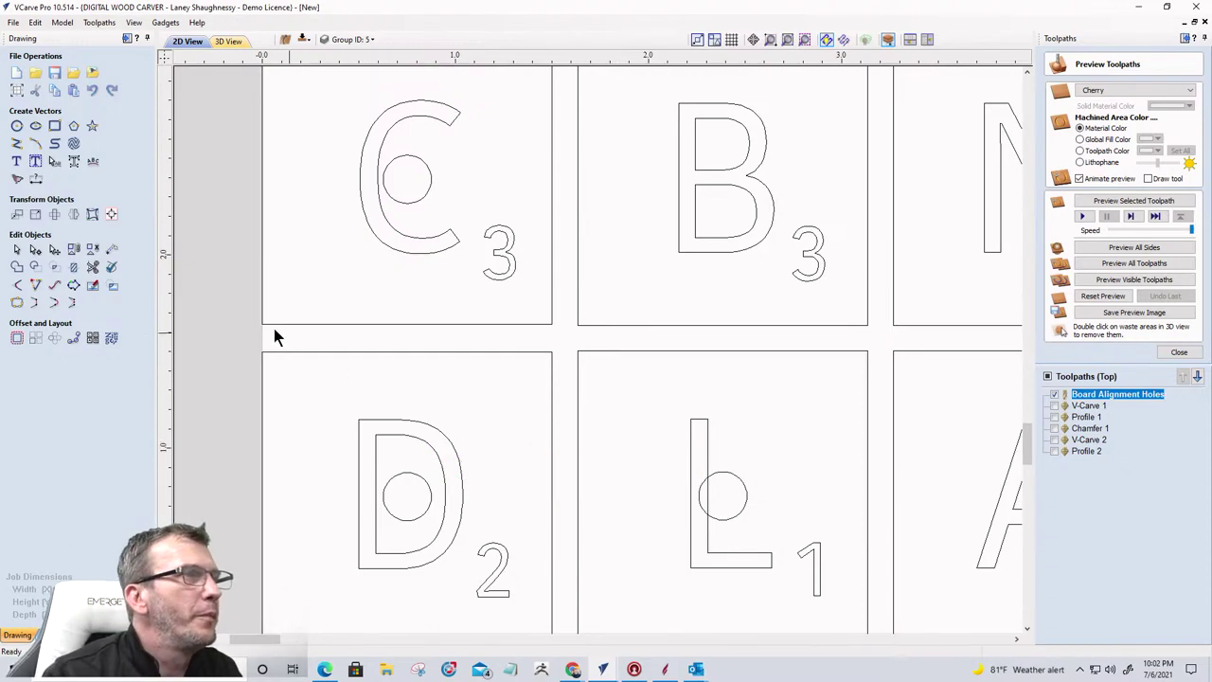
# Step: Measure the gaps between the C and D tile rows and the C and B tiles
pyautogui.click(38, 181)
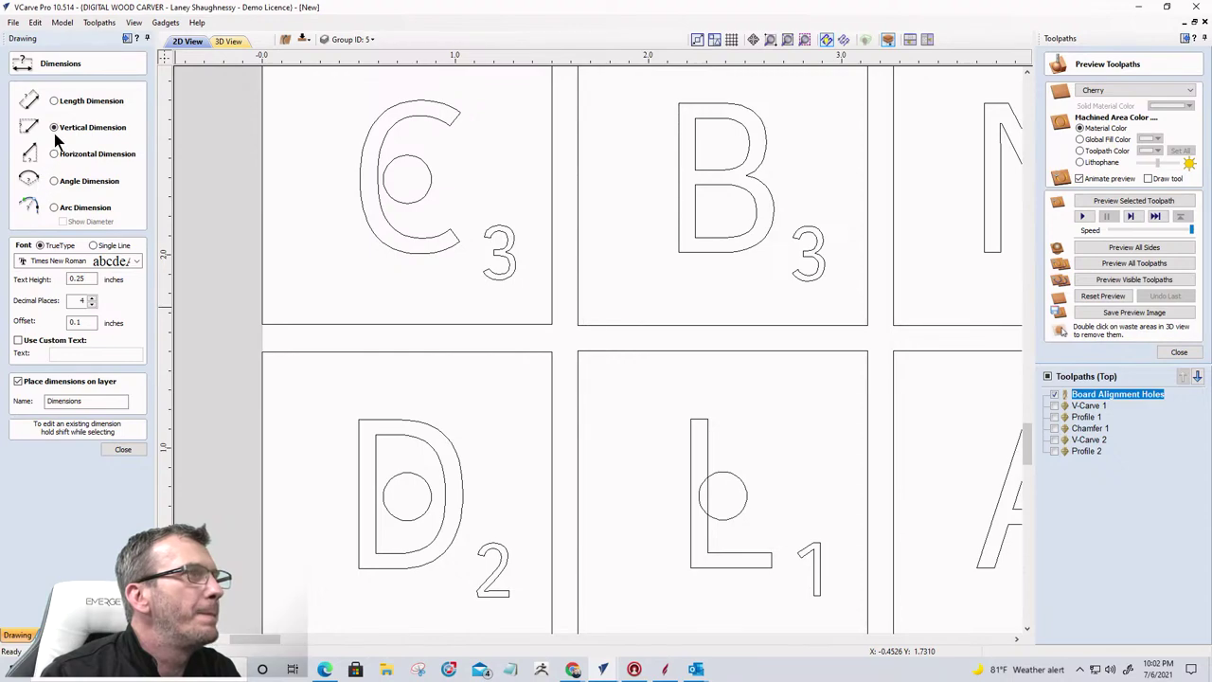
pyautogui.click(278, 352)
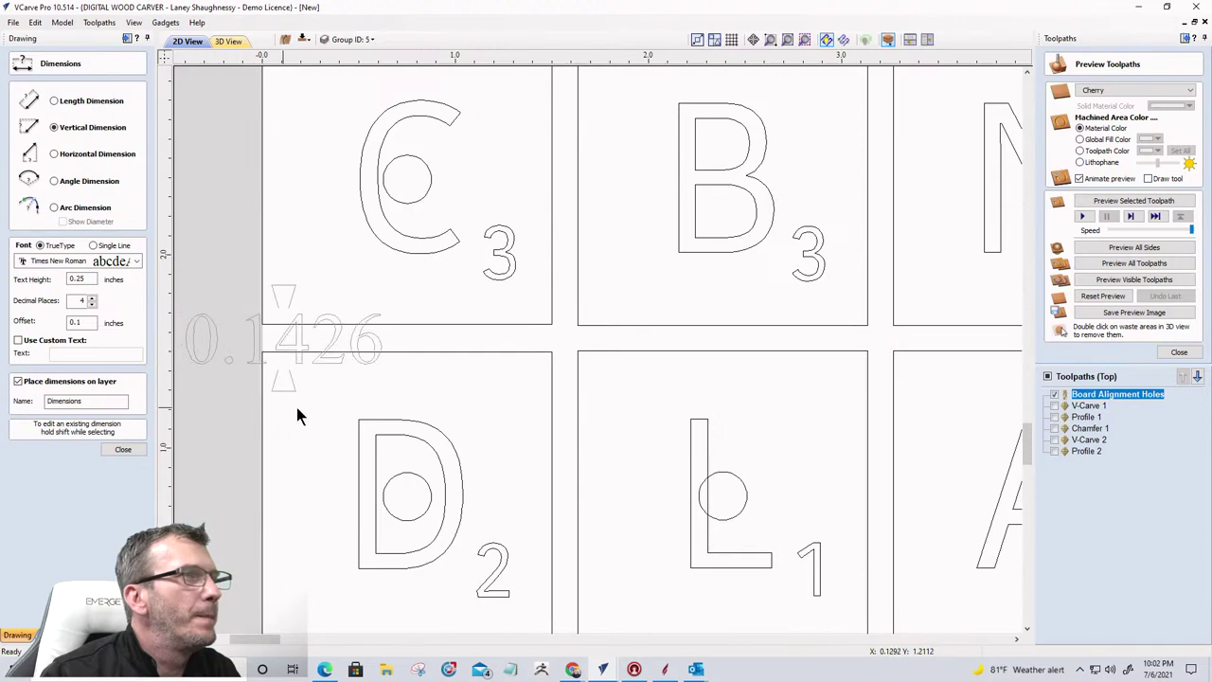
pyautogui.click(580, 318)
pyautogui.click(574, 316)
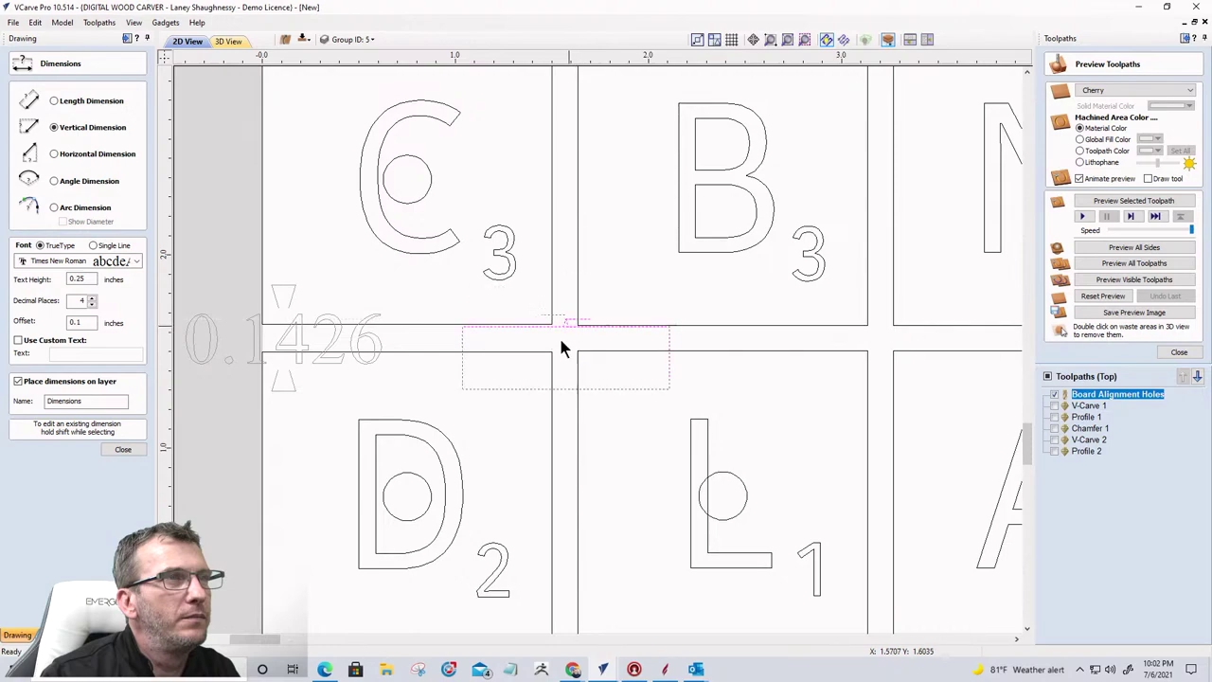
pyautogui.click(570, 428)
pyautogui.click(64, 155)
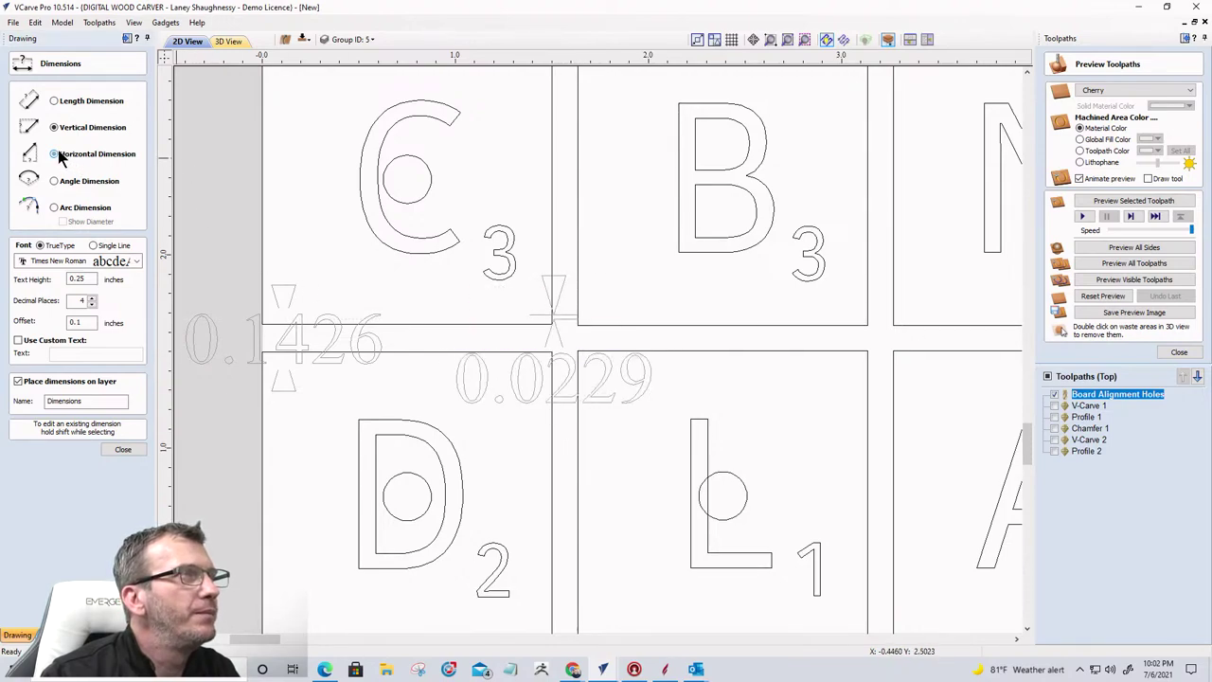
pyautogui.click(580, 220)
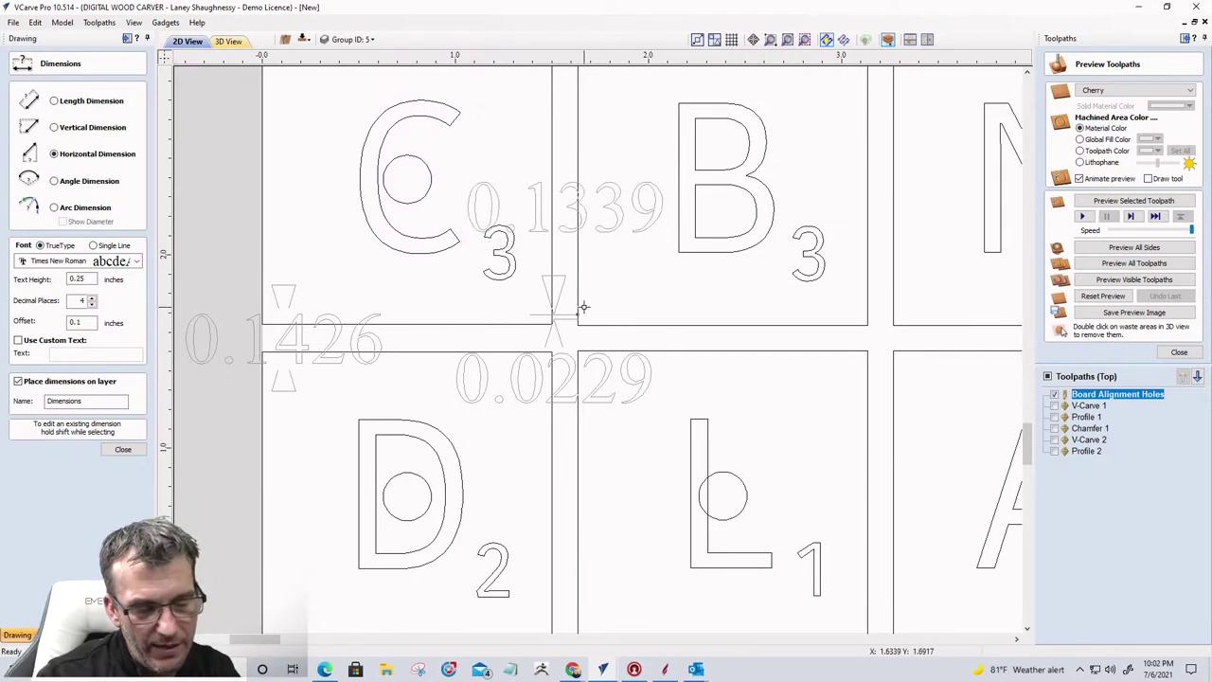
pyautogui.press('Escape')
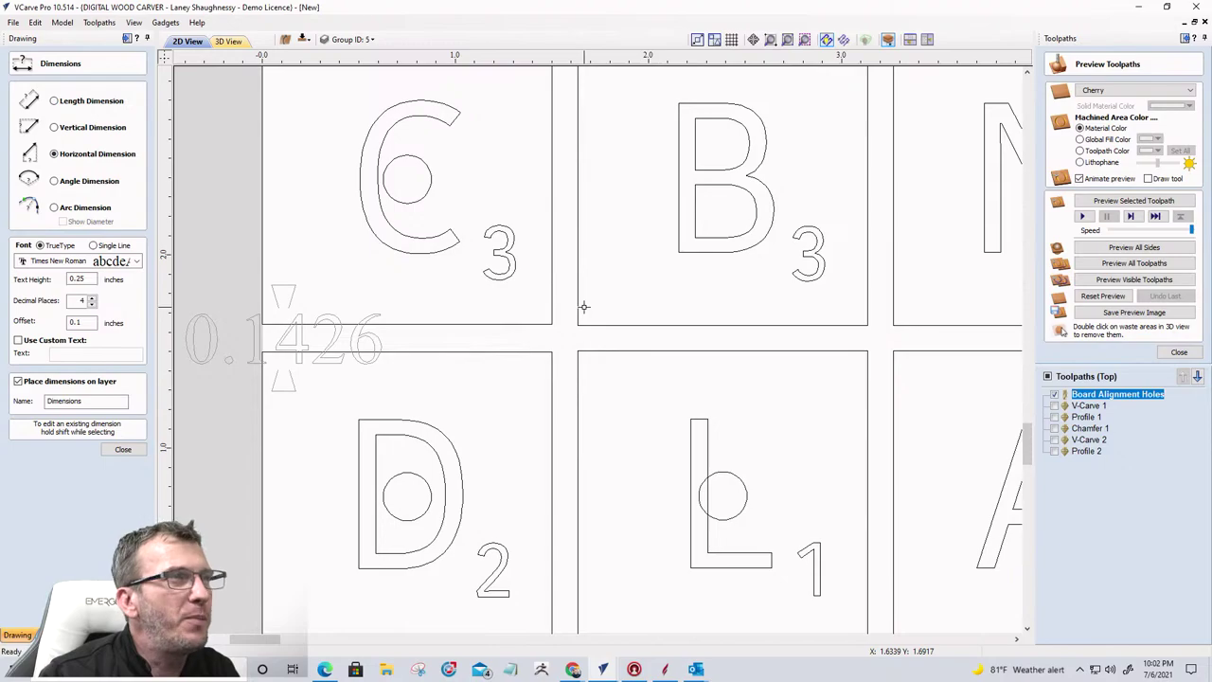
pyautogui.scroll(-5, 606, 341)
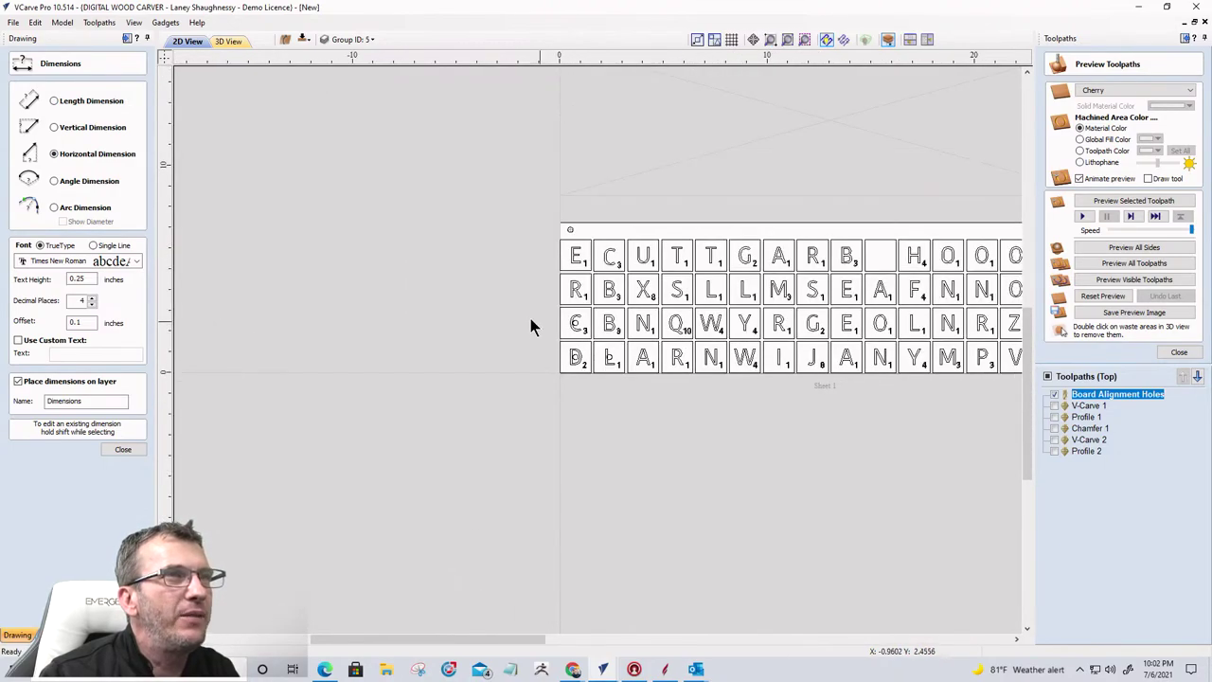
# Step: Close the Dimensions form and box-select the third tile row, C through the star
pyautogui.scroll(4, 933, 275)
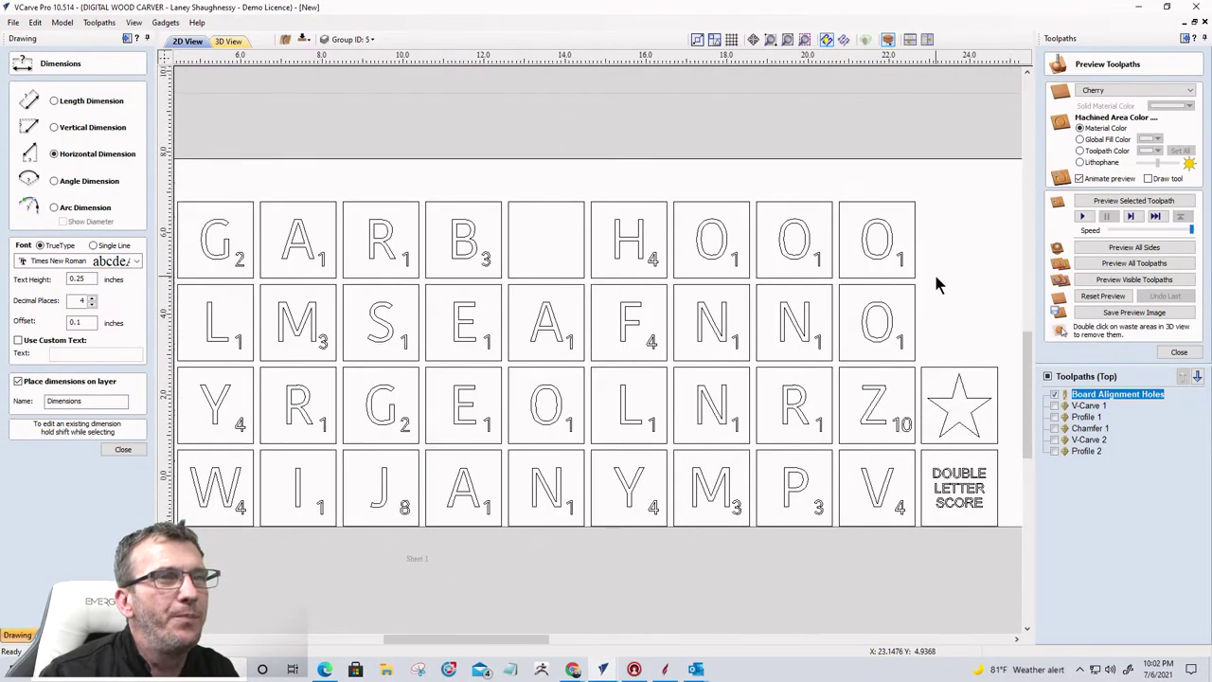
pyautogui.scroll(-2, 936, 279)
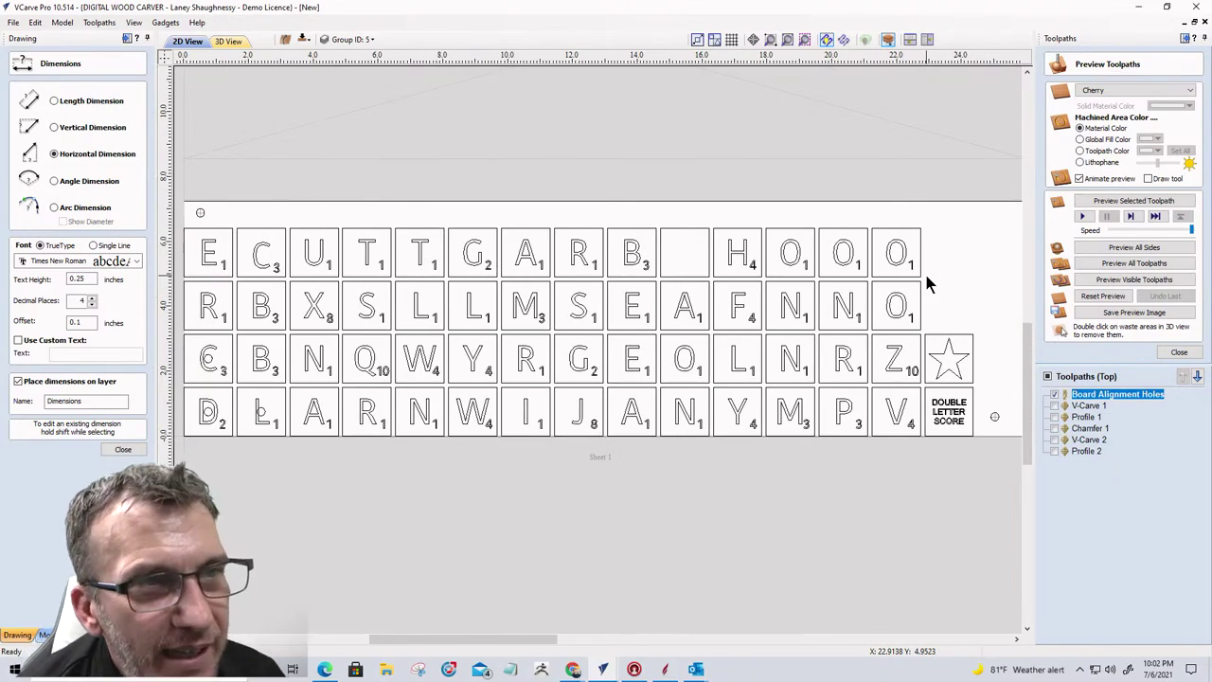
pyautogui.scroll(-1, 363, 494)
pyautogui.scroll(2, 350, 495)
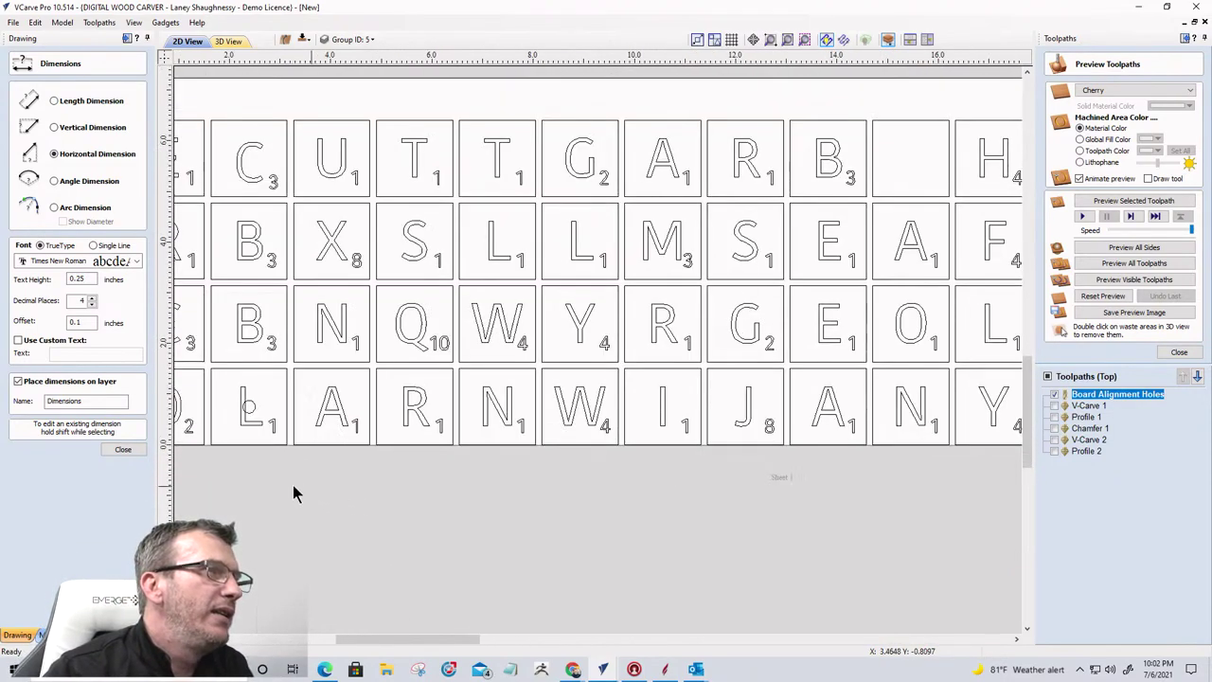
pyautogui.scroll(-1, 292, 485)
pyautogui.scroll(-1, 218, 424)
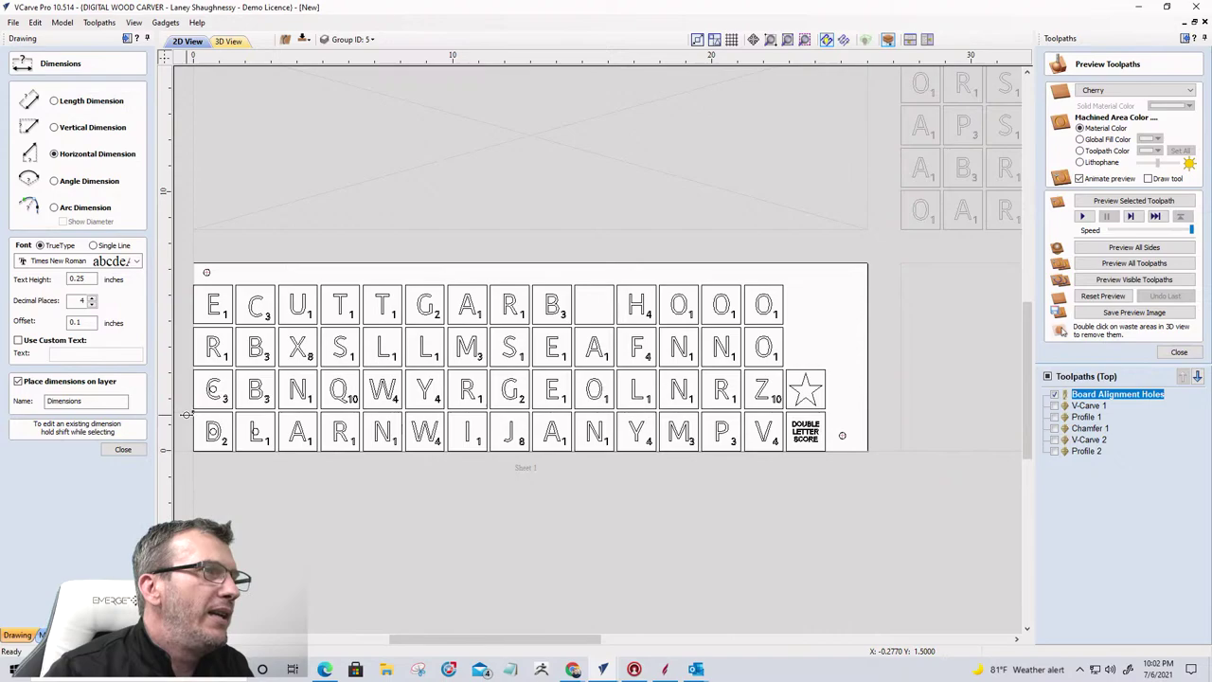
pyautogui.click(123, 449)
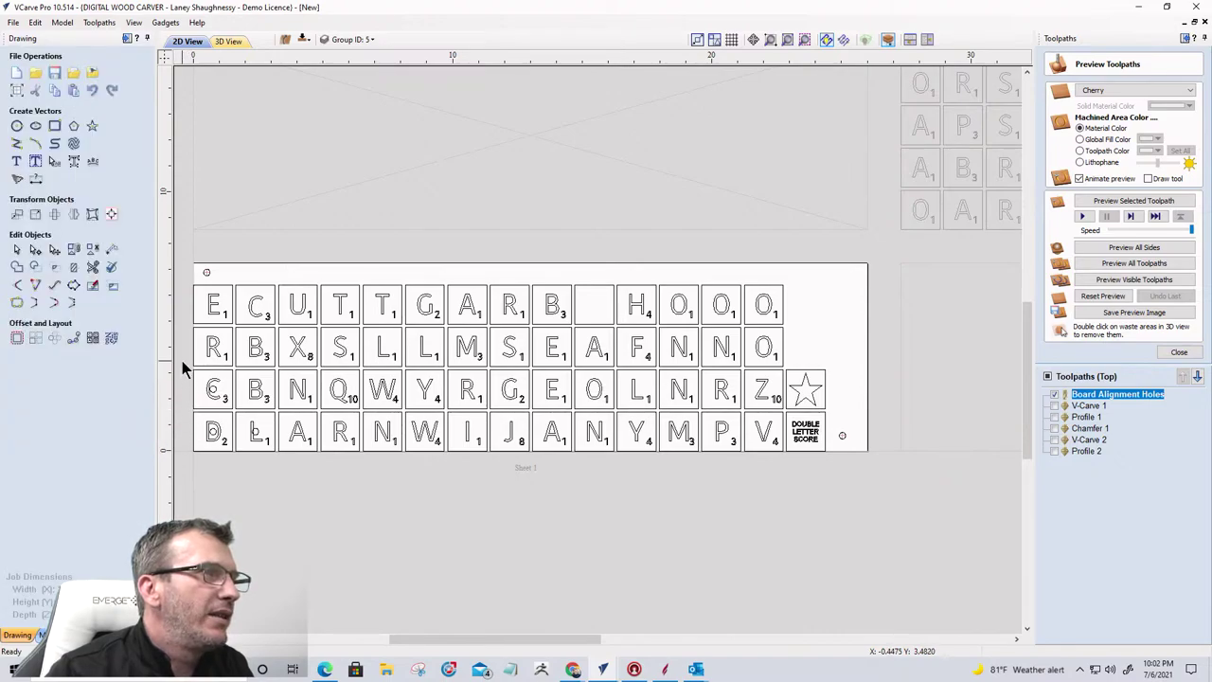
pyautogui.moveTo(183, 364); pyautogui.dragTo(857, 423)
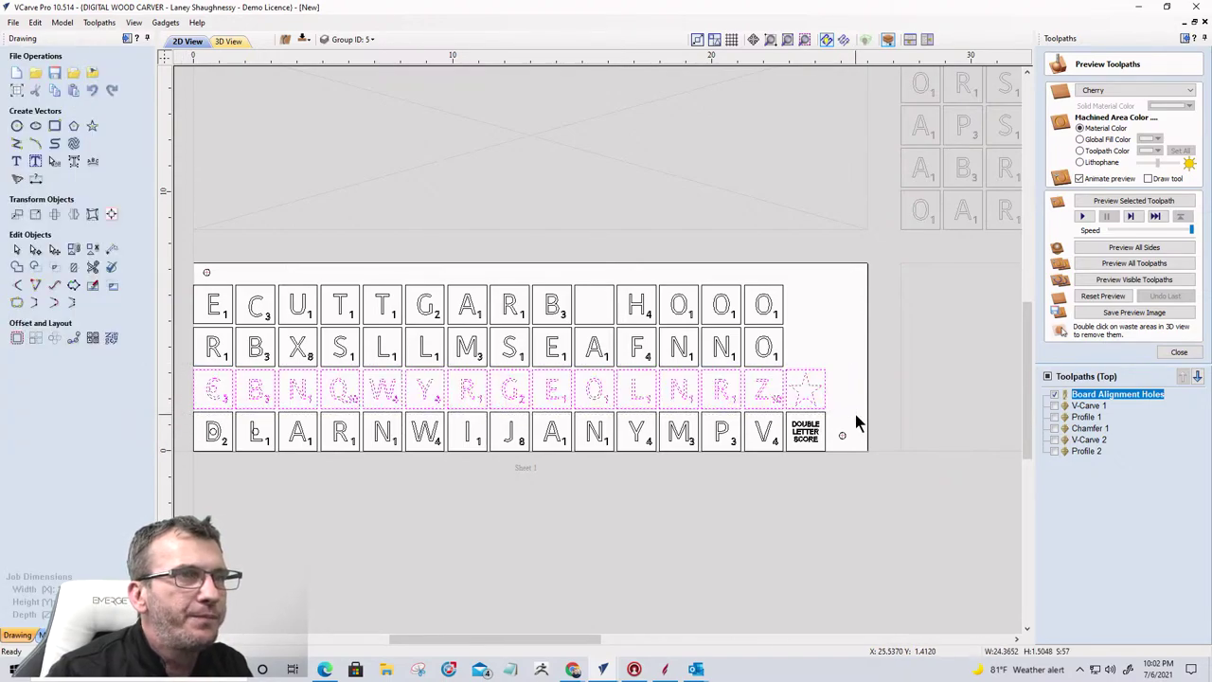
# Step: Drag the third tile row down so it butts against the bottom row
pyautogui.scroll(2, 237, 433)
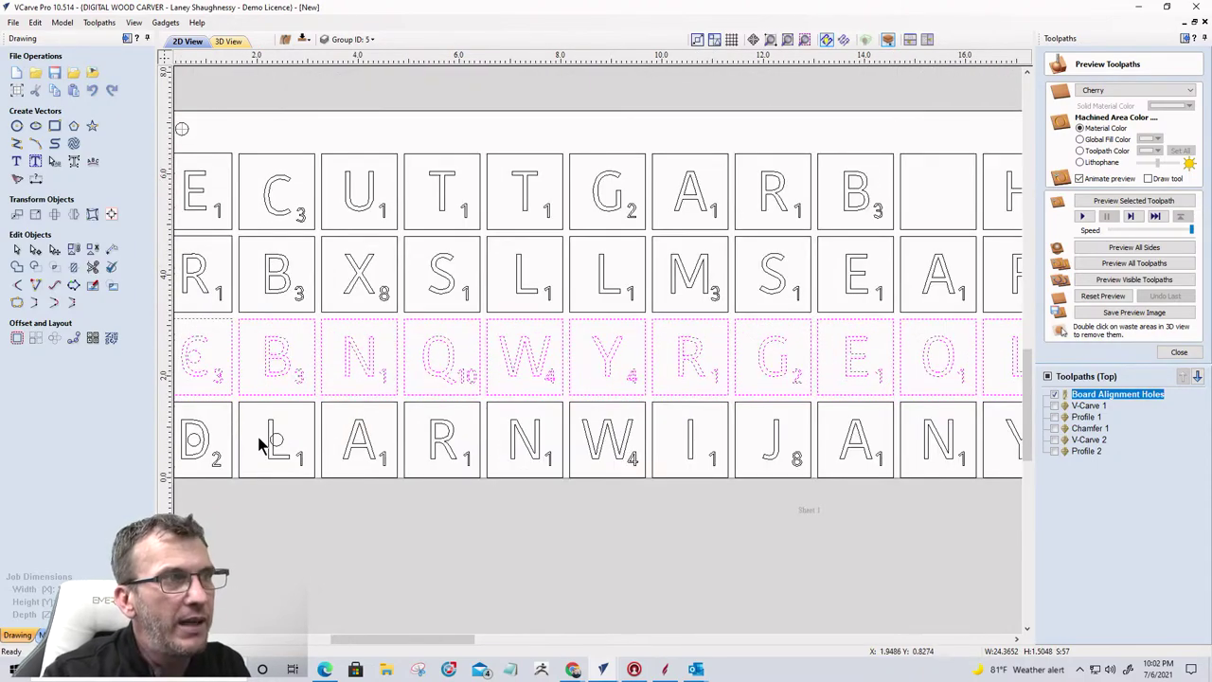
pyautogui.scroll(1, 261, 445)
pyautogui.scroll(-3, 853, 391)
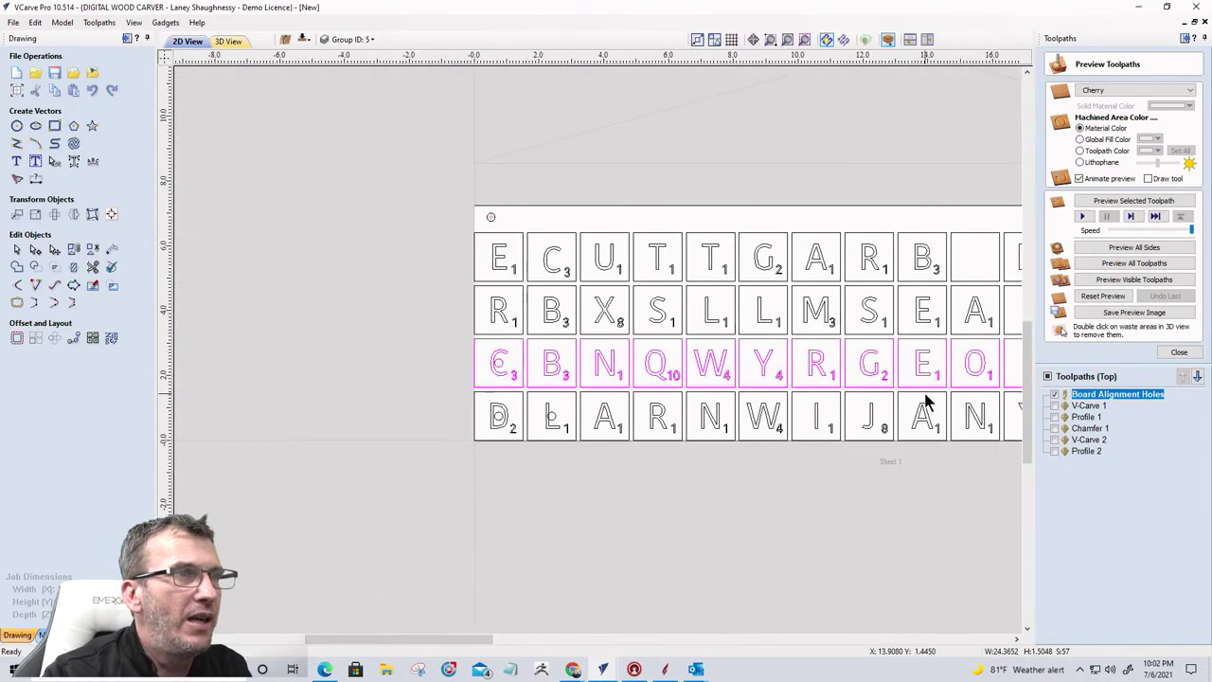
pyautogui.scroll(2, 438, 360)
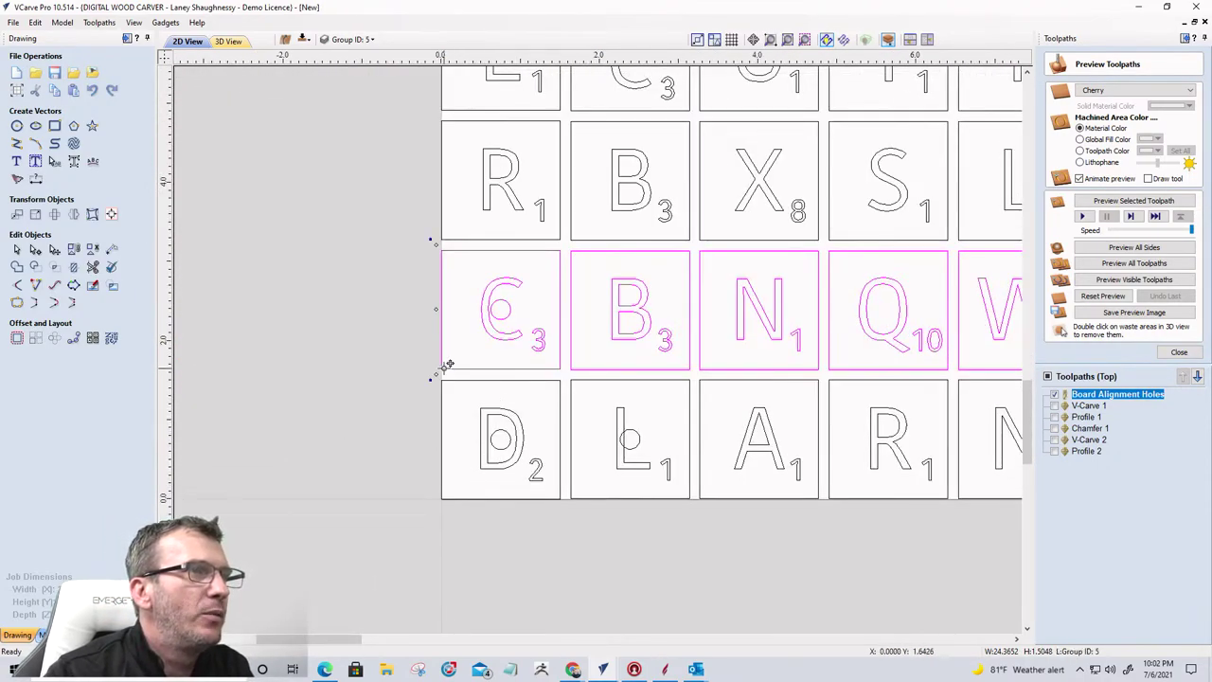
pyautogui.moveTo(445, 367); pyautogui.dragTo(442, 378)
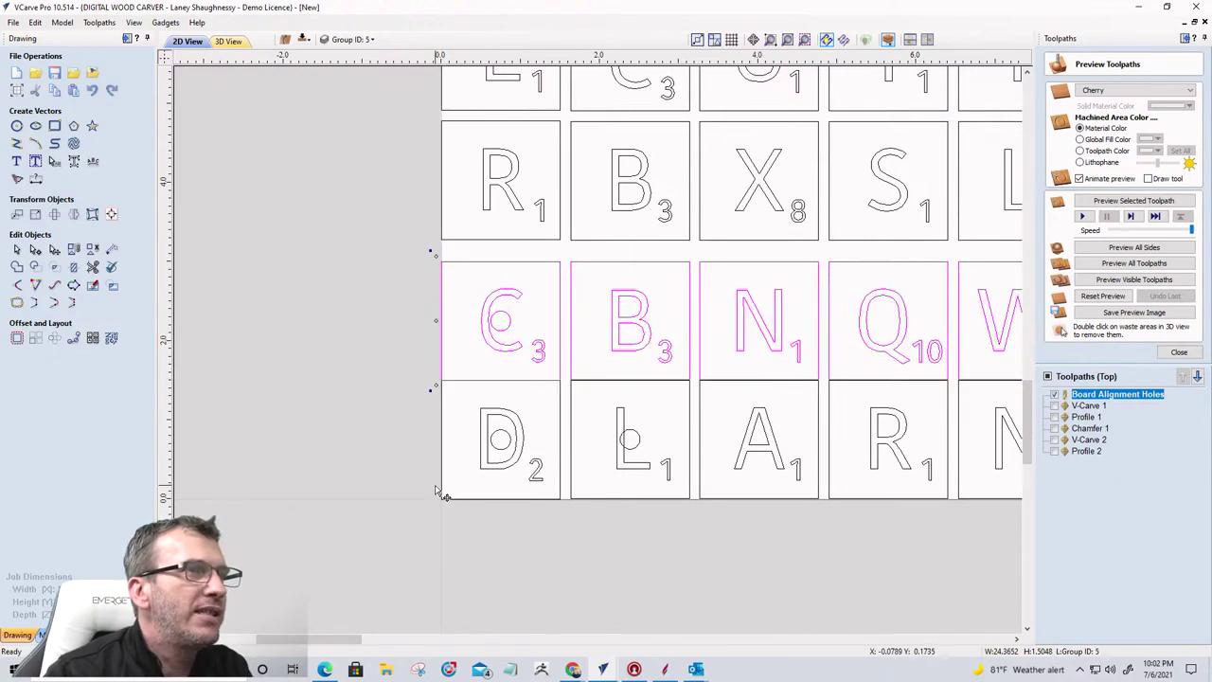
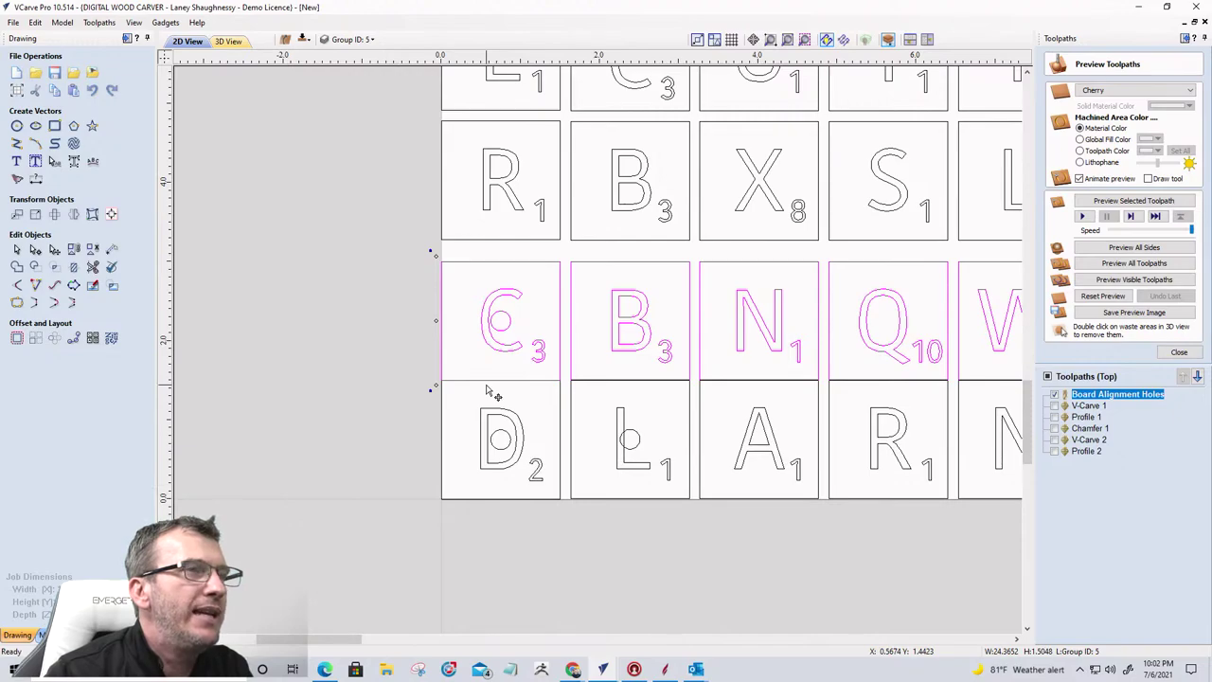
# Step: Shift the C-B-N-Q-W tile row by a relative -0.125 inch in Y
pyautogui.scroll(3, 585, 526)
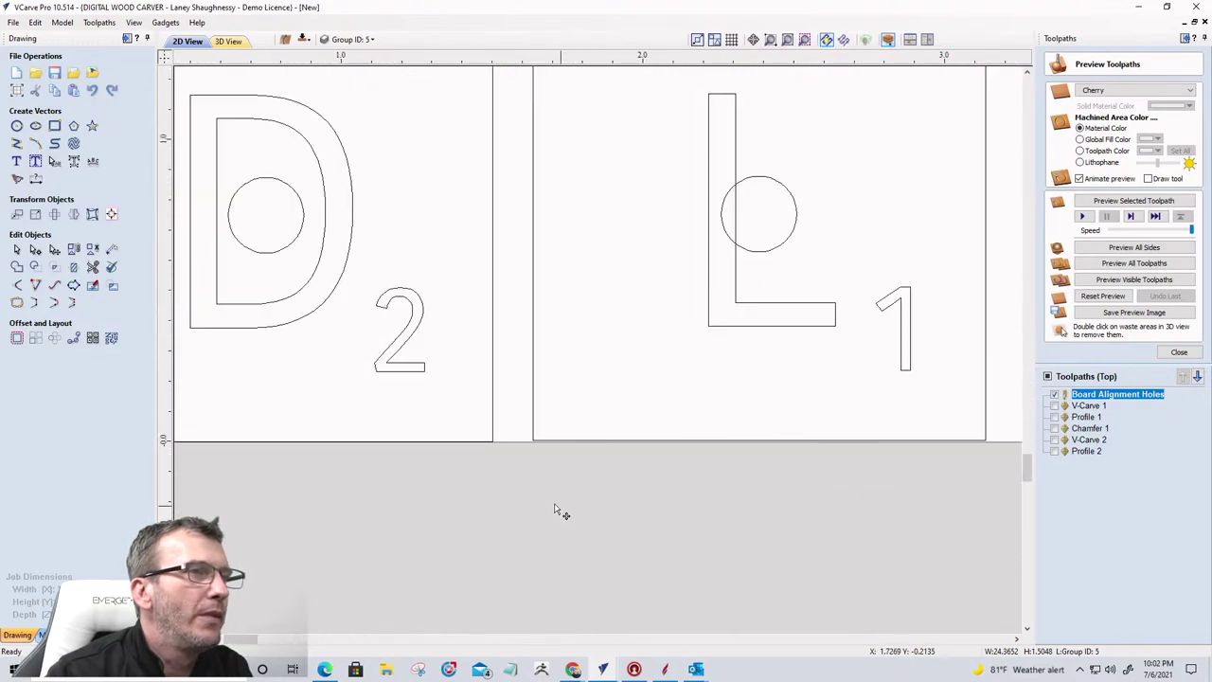
pyautogui.scroll(3, 546, 471)
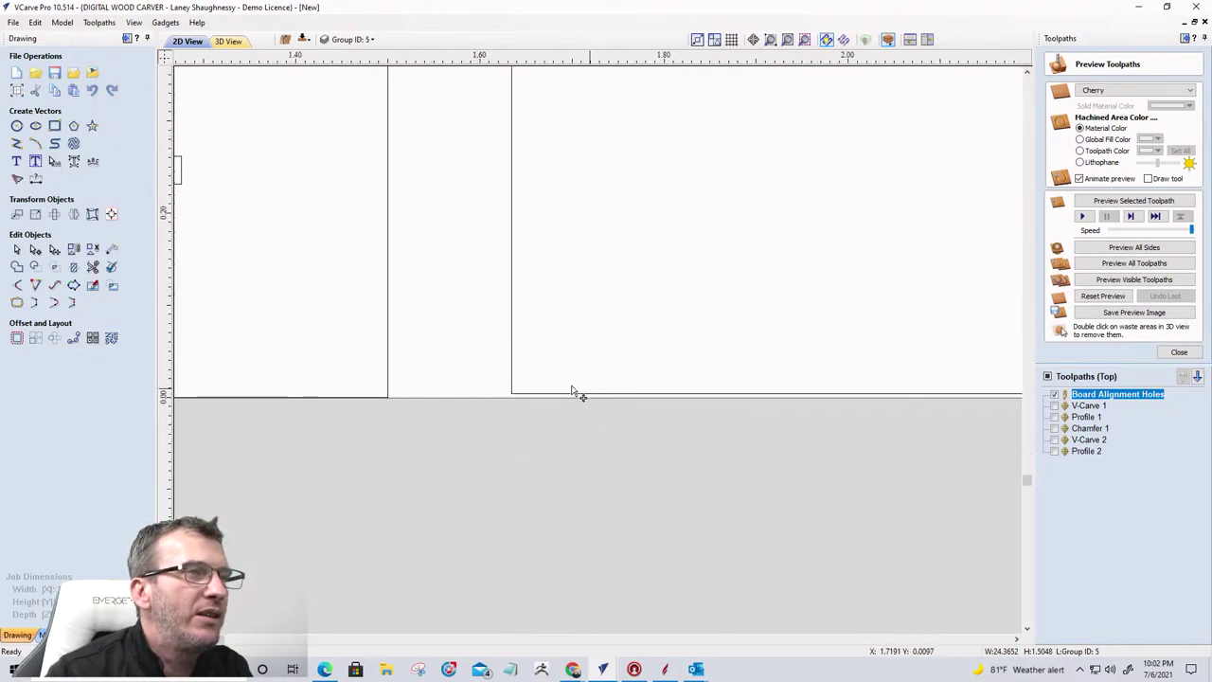
pyautogui.scroll(-3, 468, 388)
pyautogui.scroll(-3, 461, 389)
pyautogui.scroll(-3, 774, 409)
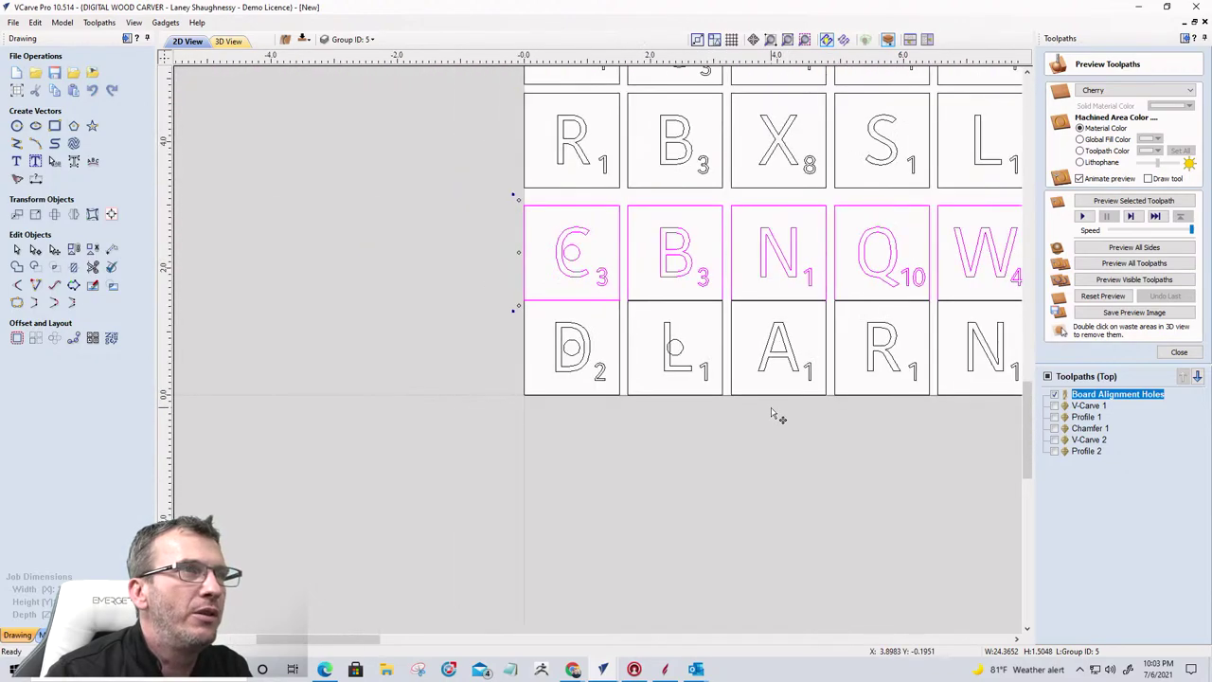
pyautogui.scroll(4, 539, 436)
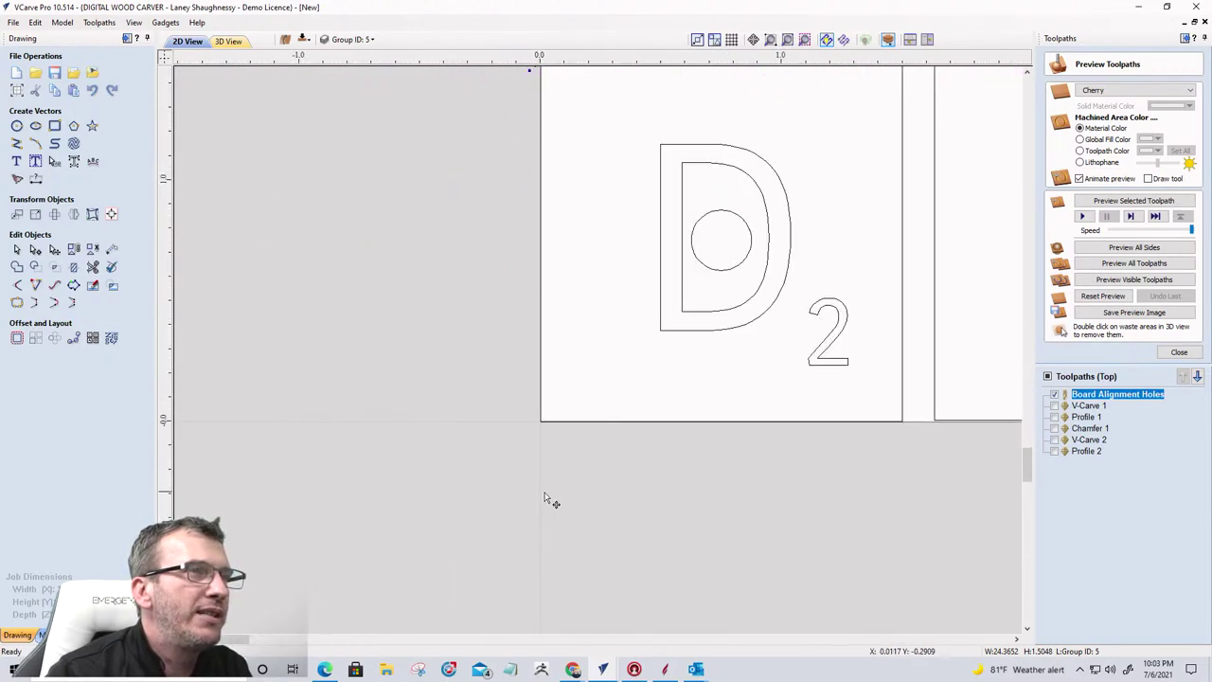
pyautogui.scroll(-4, 555, 492)
pyautogui.scroll(3, 555, 492)
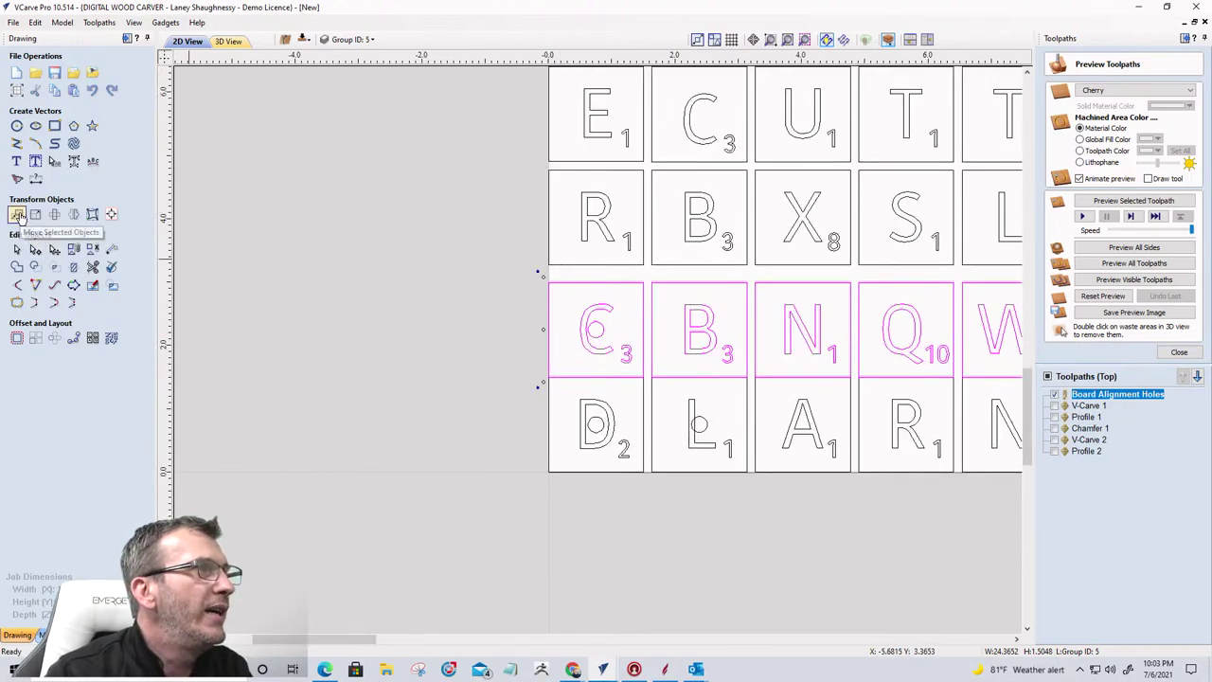
pyautogui.click(18, 215)
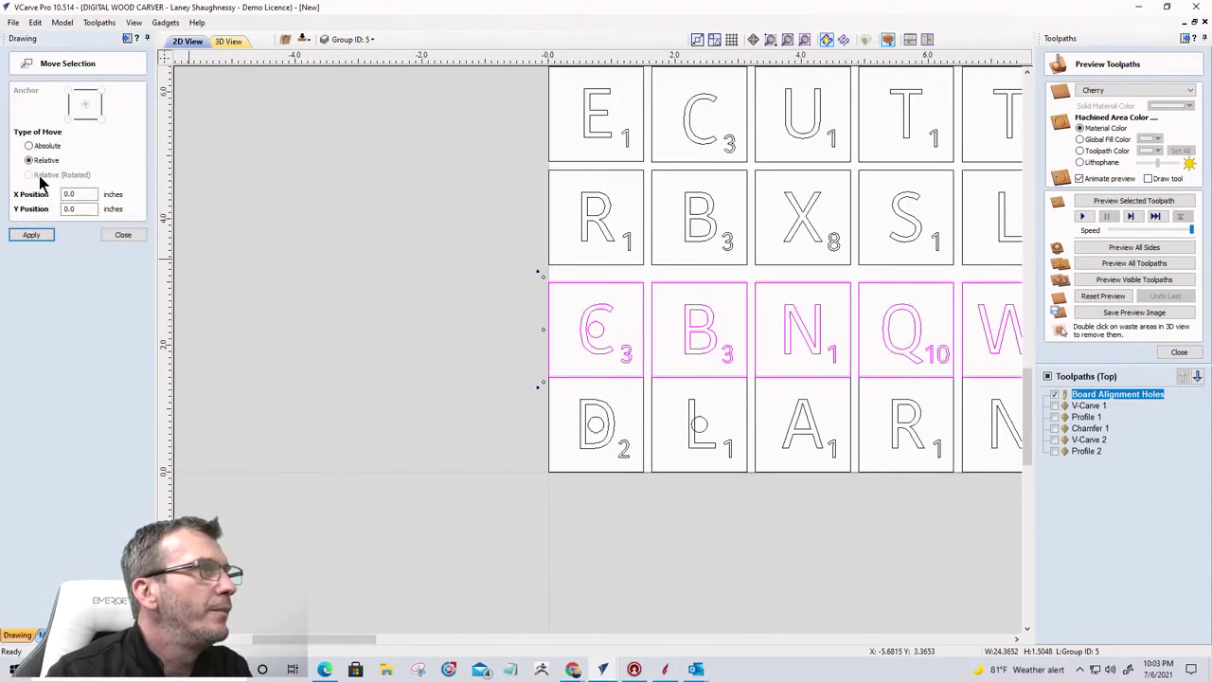
pyautogui.write('-.125')
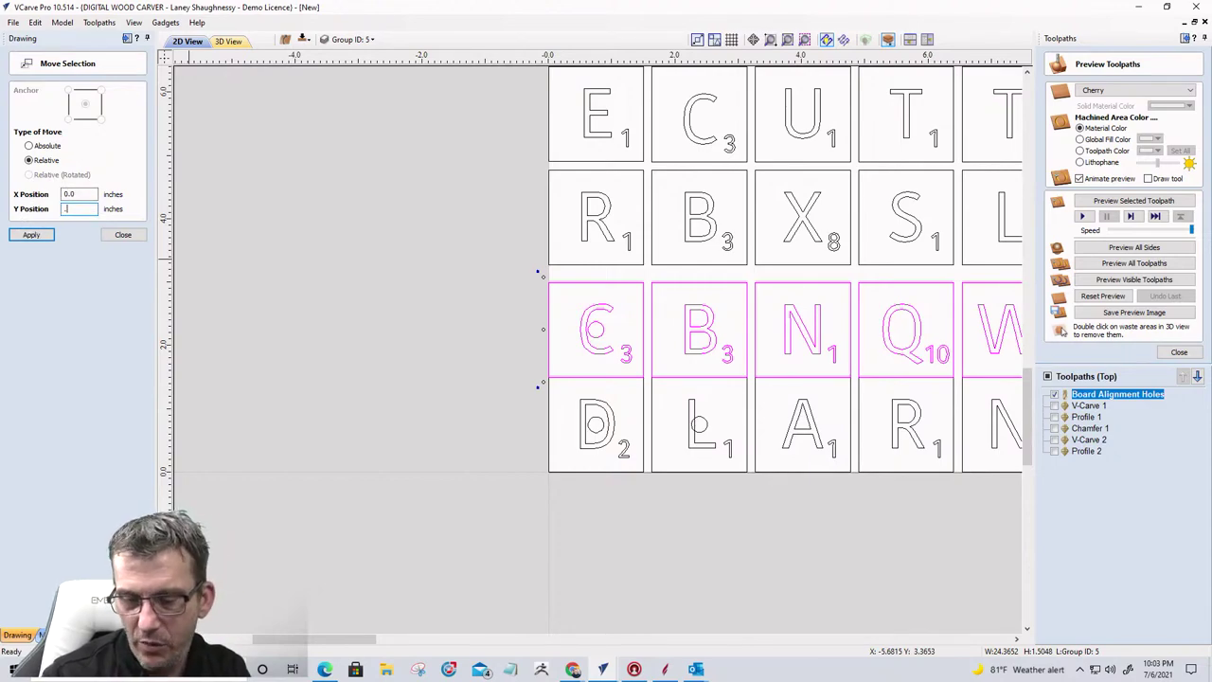
pyautogui.click(27, 236)
# Step: Deselect the third row and select the bottom L-to-V tile row
pyautogui.scroll(-2, 511, 389)
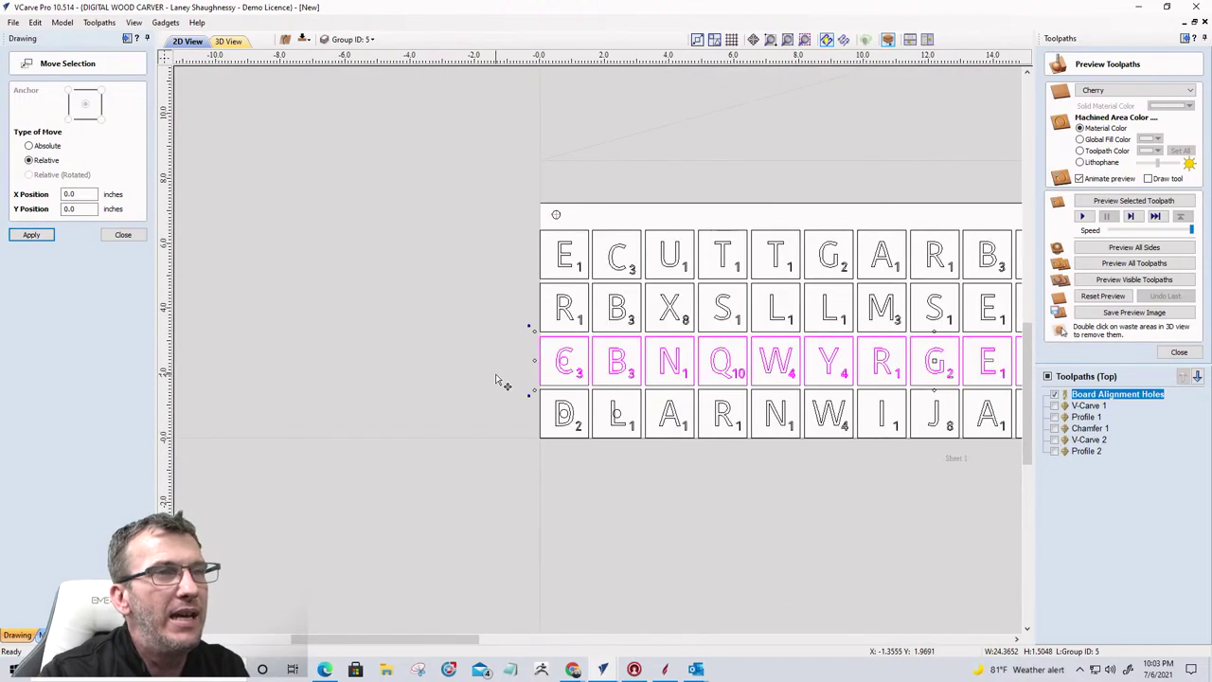
pyautogui.scroll(5, 801, 408)
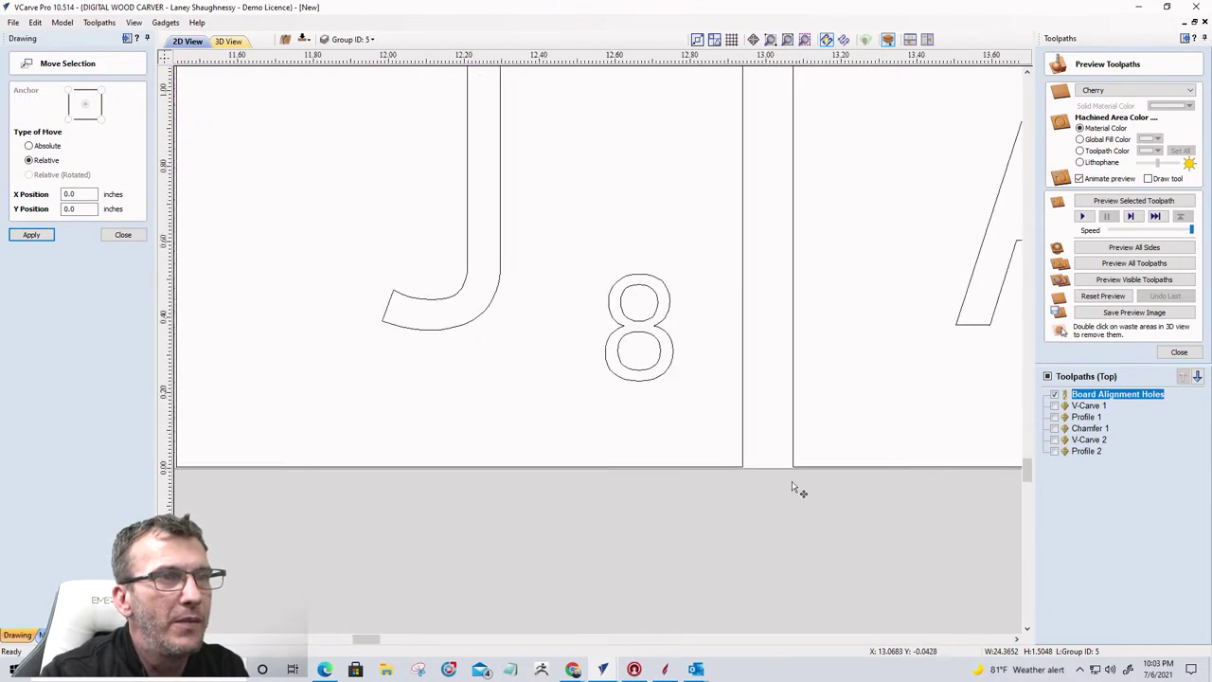
pyautogui.scroll(-5, 785, 408)
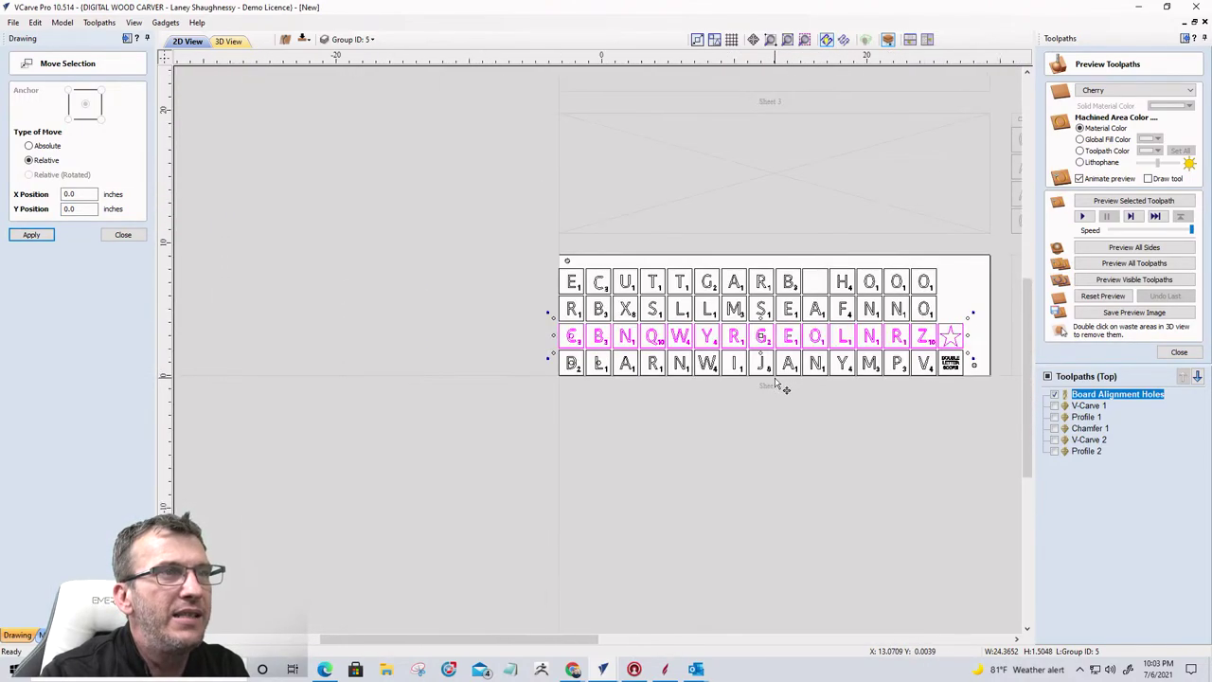
pyautogui.scroll(1, 606, 374)
pyautogui.scroll(-3, 596, 365)
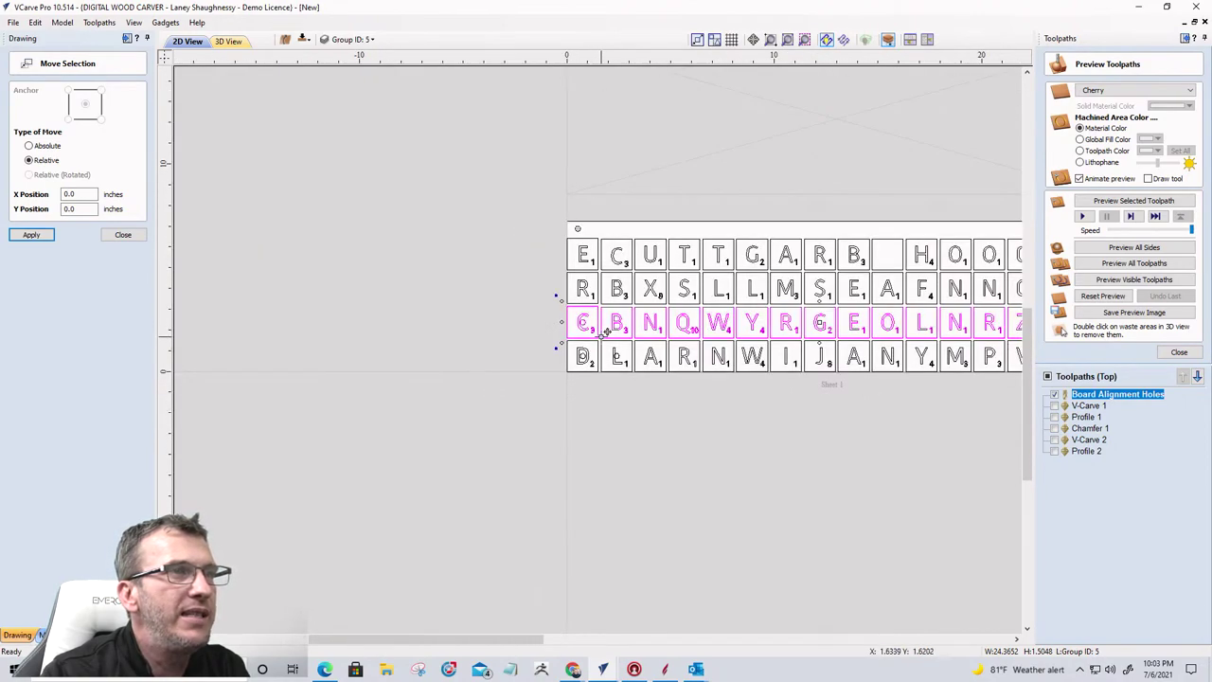
pyautogui.click(561, 384)
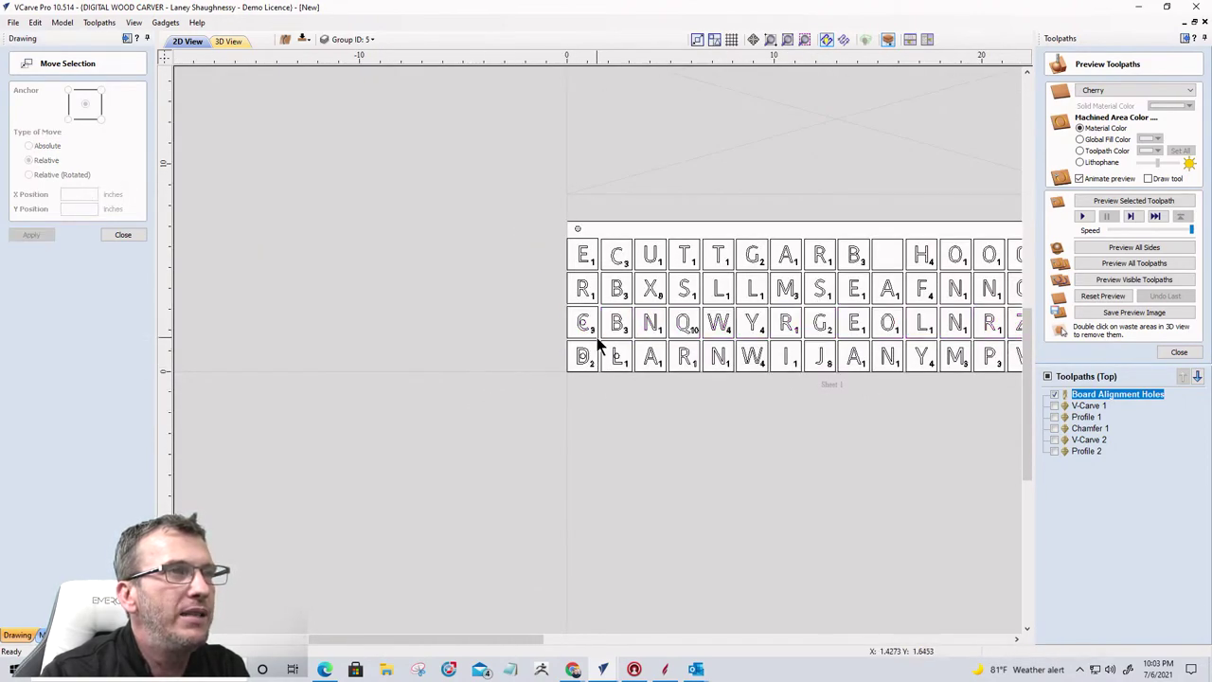
pyautogui.scroll(-1, 597, 351)
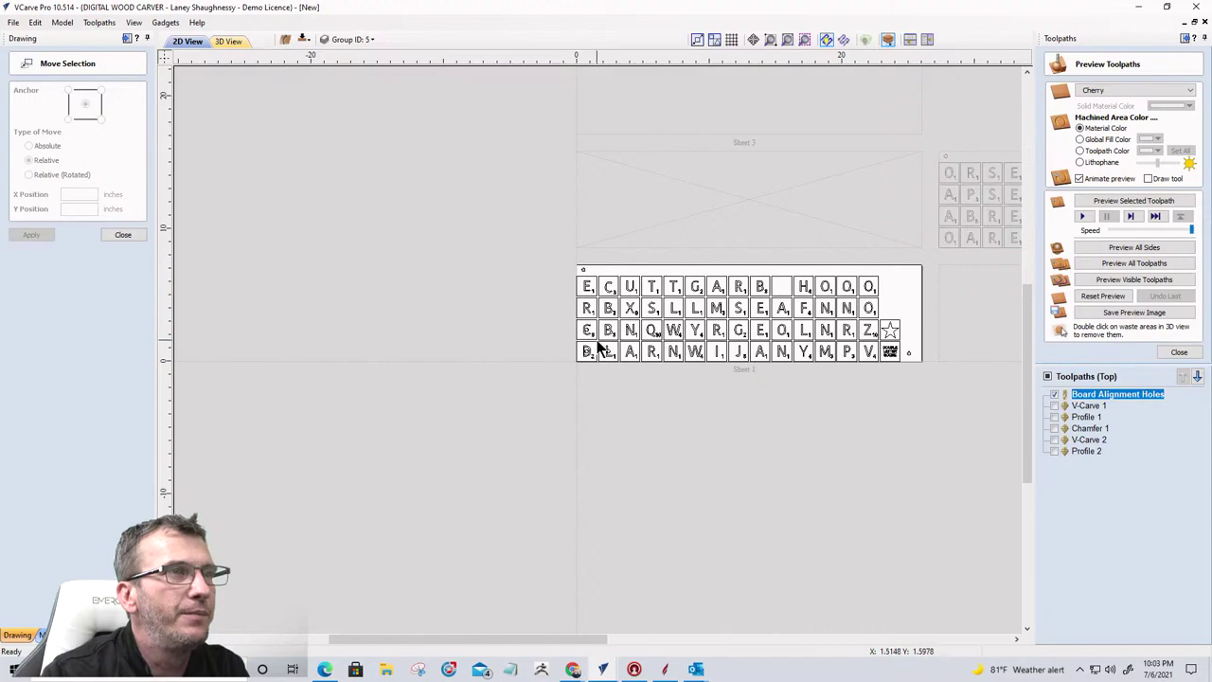
pyautogui.click(905, 393)
# Step: Move the L-to-V tile row to absolute Y 0 from its bottom-left anchor, then deselect it
pyautogui.scroll(1, 708, 371)
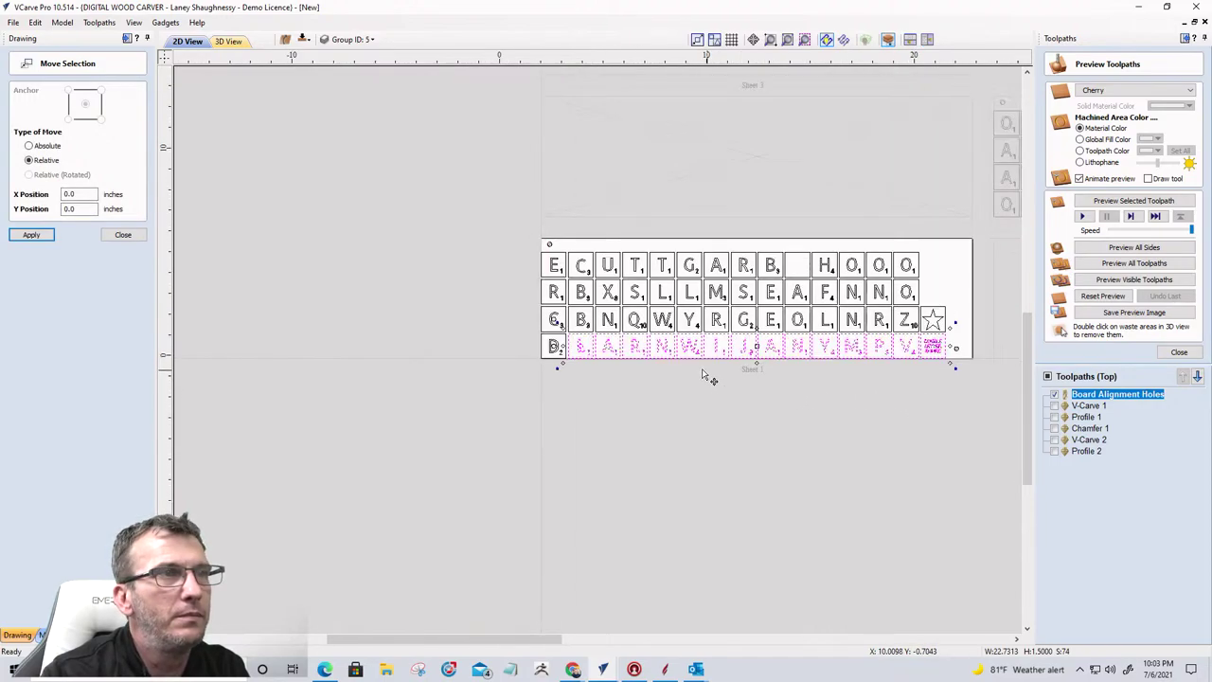
pyautogui.scroll(2, 540, 392)
pyautogui.scroll(1, 363, 360)
pyautogui.scroll(1, 362, 361)
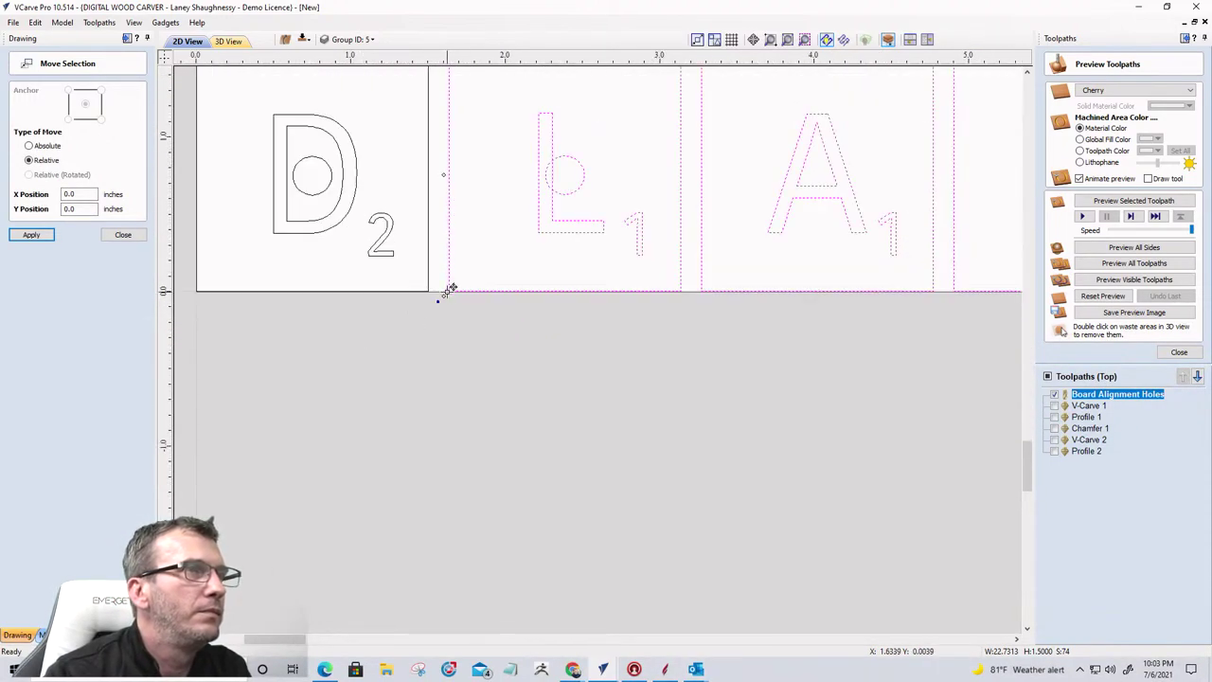
pyautogui.scroll(3, 451, 289)
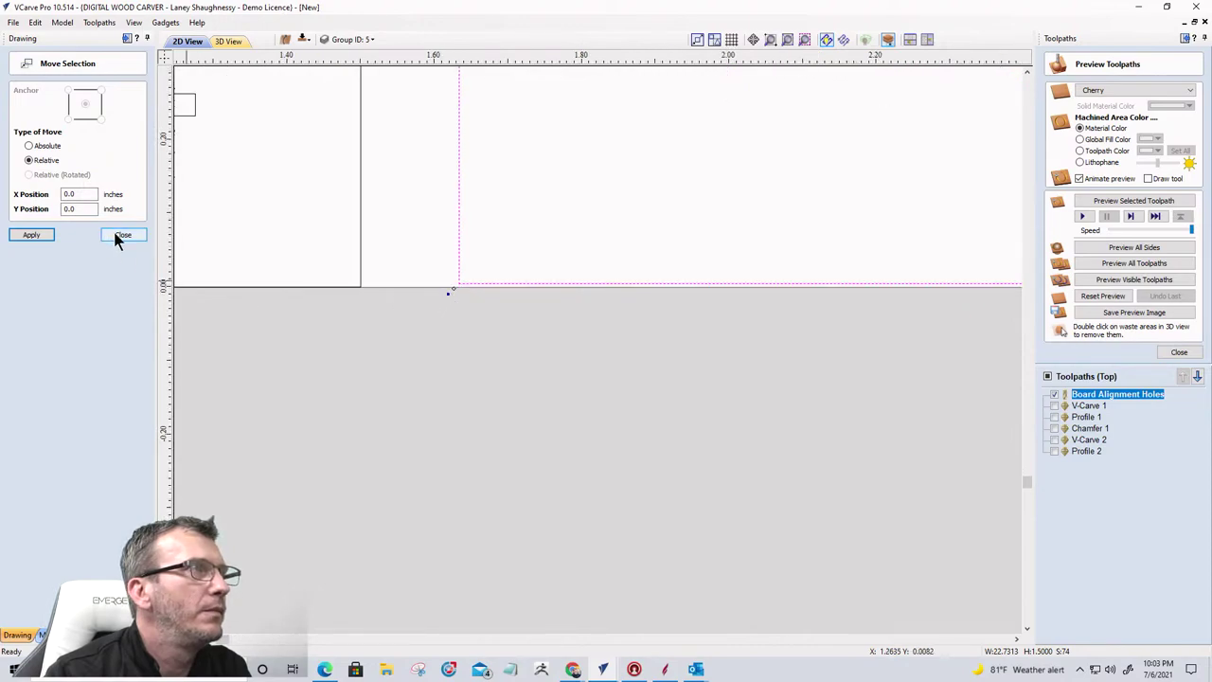
pyautogui.click(28, 147)
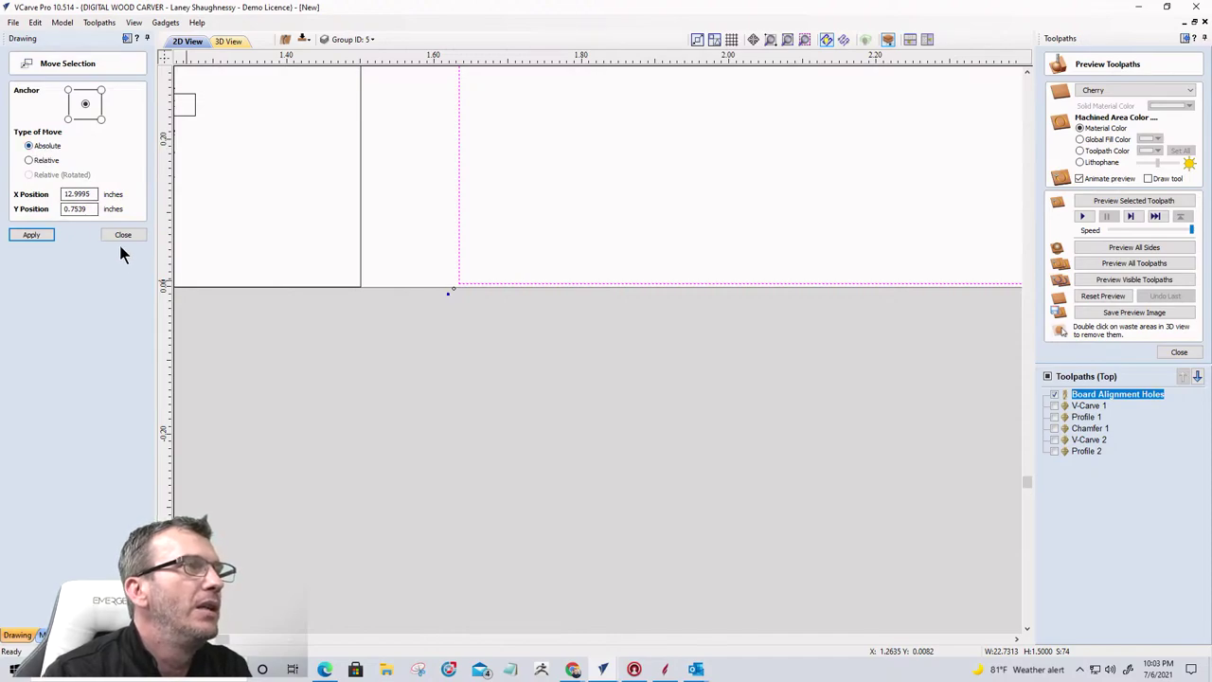
pyautogui.scroll(-6, 674, 492)
pyautogui.scroll(-1, 663, 490)
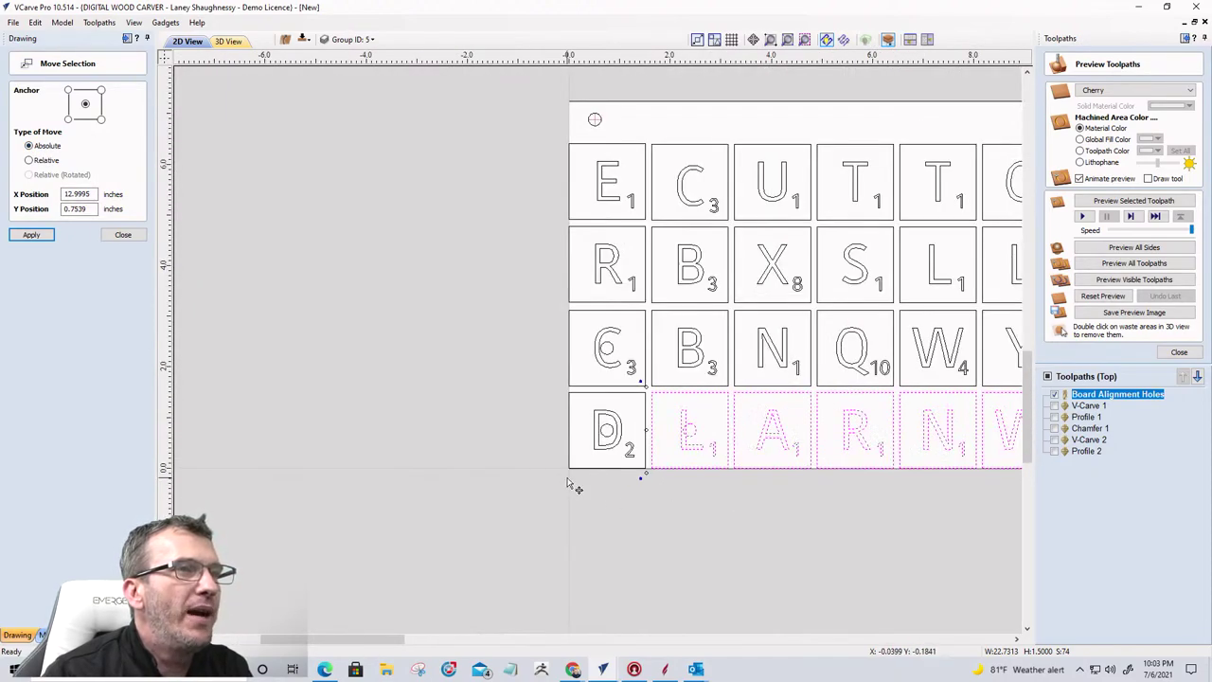
pyautogui.scroll(3, 568, 483)
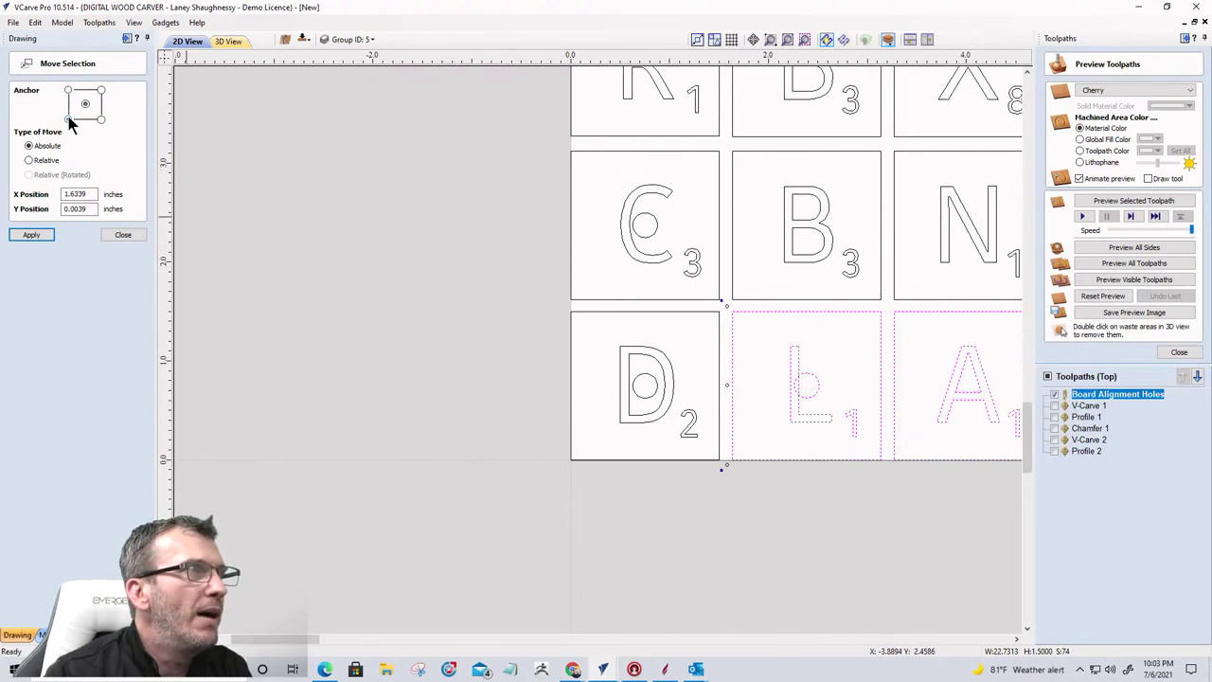
pyautogui.doubleClick(75, 209)
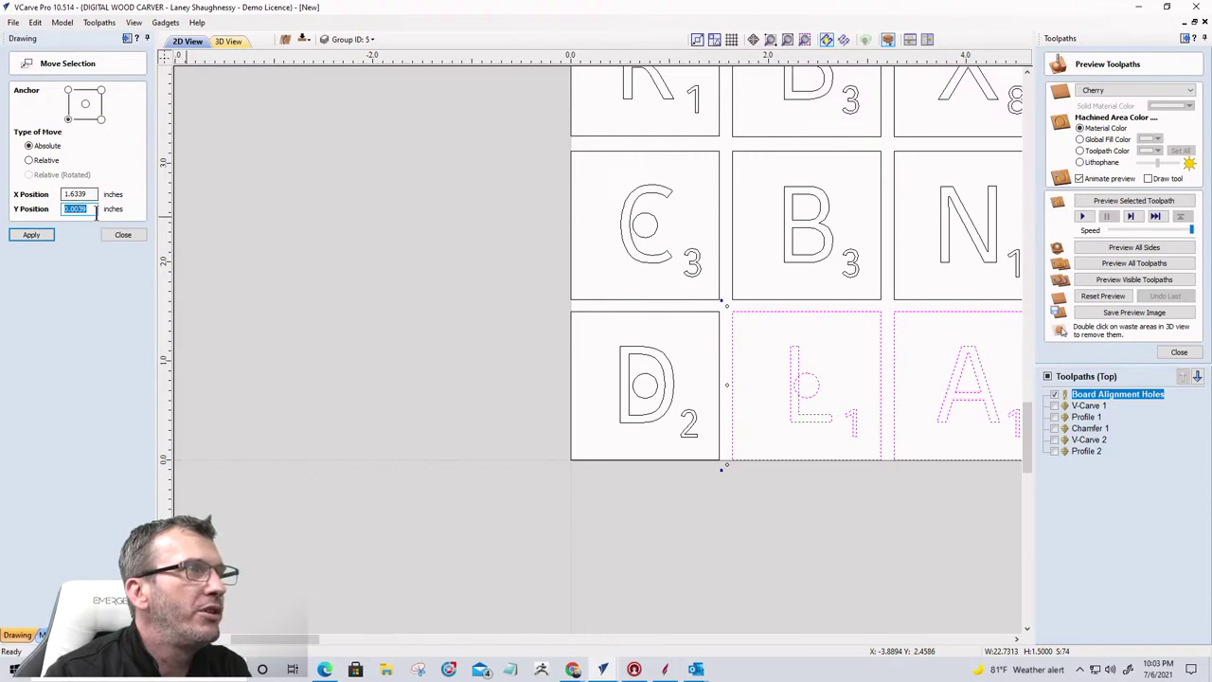
pyautogui.click(31, 234)
pyautogui.scroll(5, 725, 462)
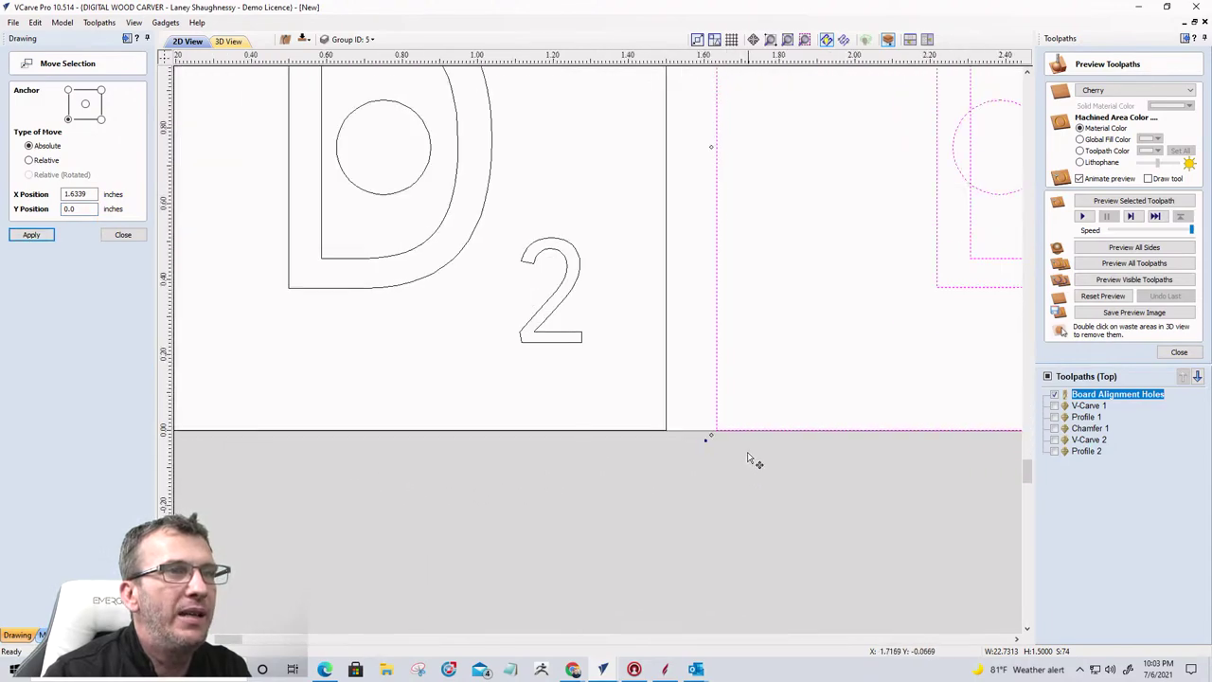
pyautogui.scroll(2, 745, 452)
pyautogui.scroll(-6, 455, 407)
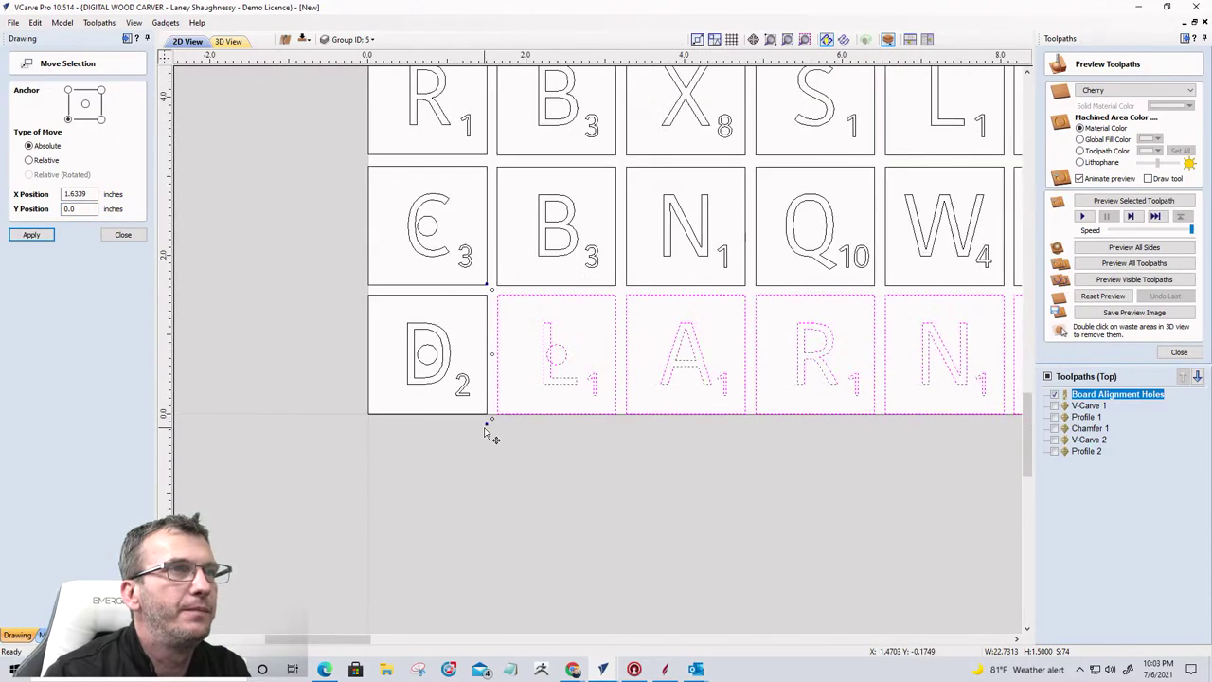
pyautogui.scroll(-2, 485, 431)
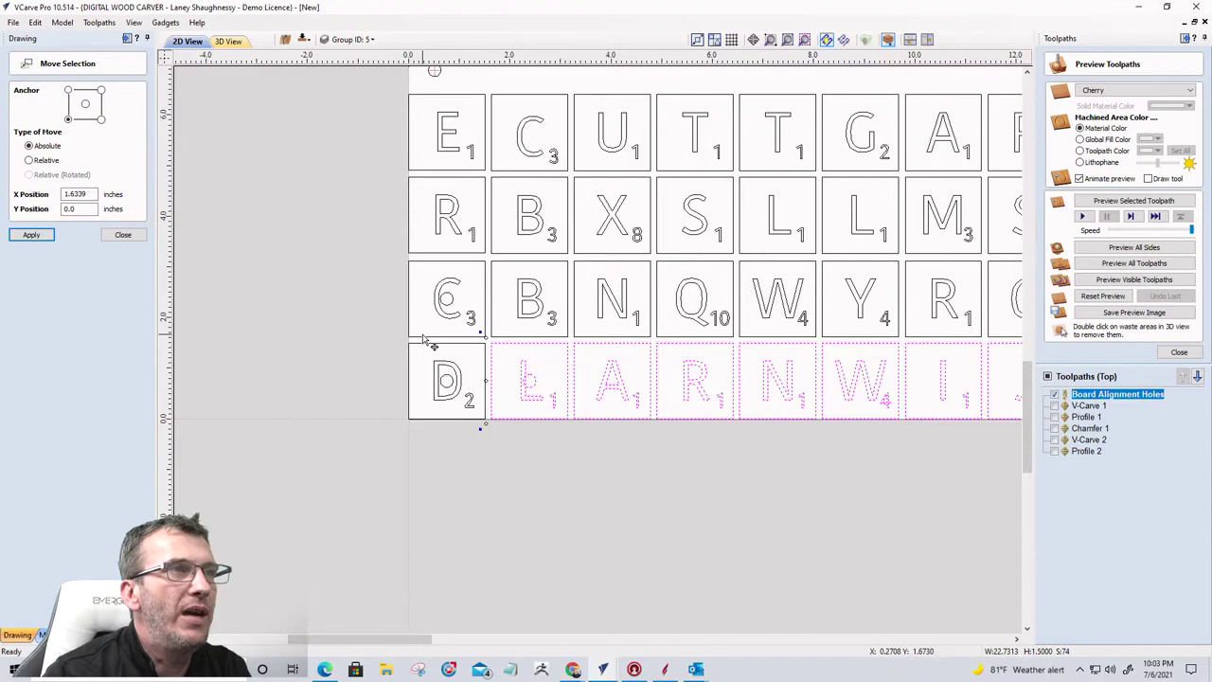
pyautogui.scroll(-2, 687, 370)
pyautogui.scroll(-1, 546, 372)
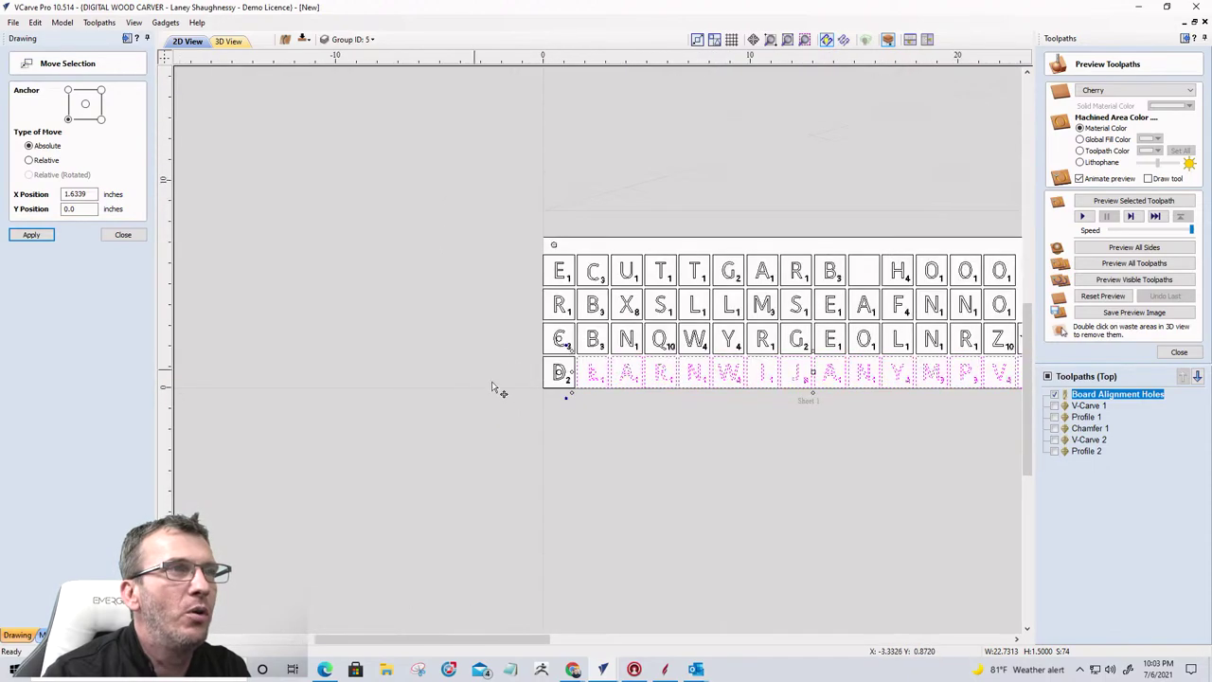
pyautogui.scroll(-2, 730, 417)
pyautogui.click(720, 455)
pyautogui.scroll(3, 805, 421)
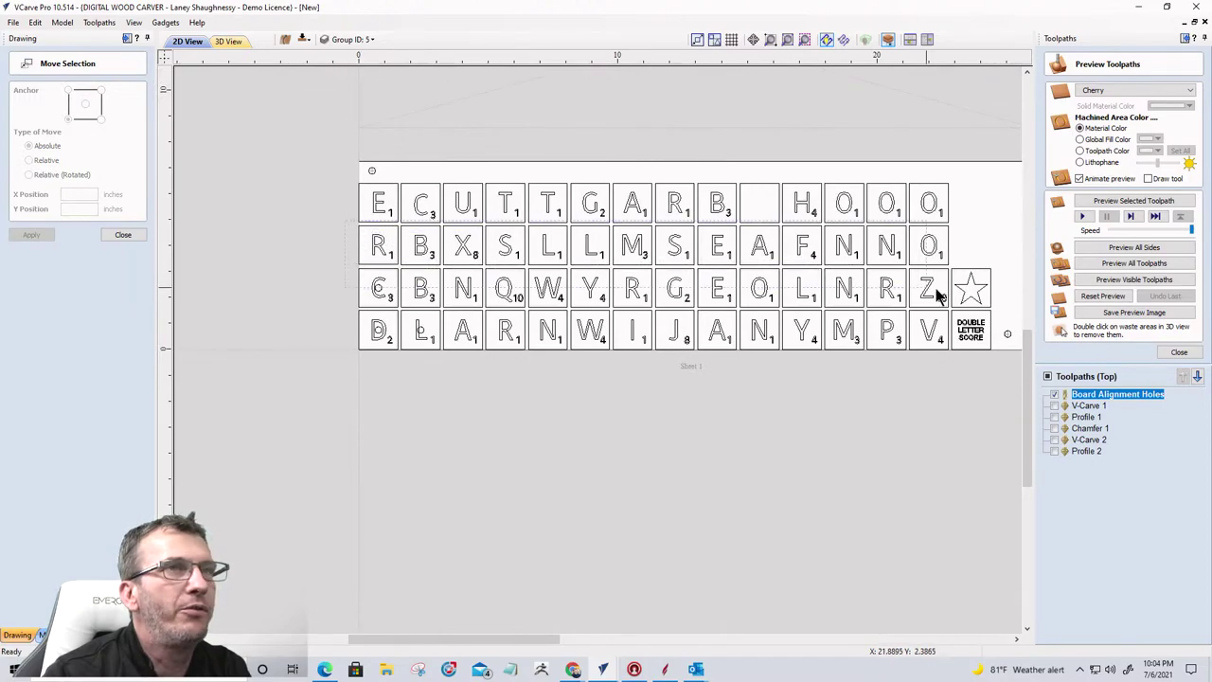
# Step: Nudge the second tile row, R to O, slightly downward with a relative move
pyautogui.click(976, 236)
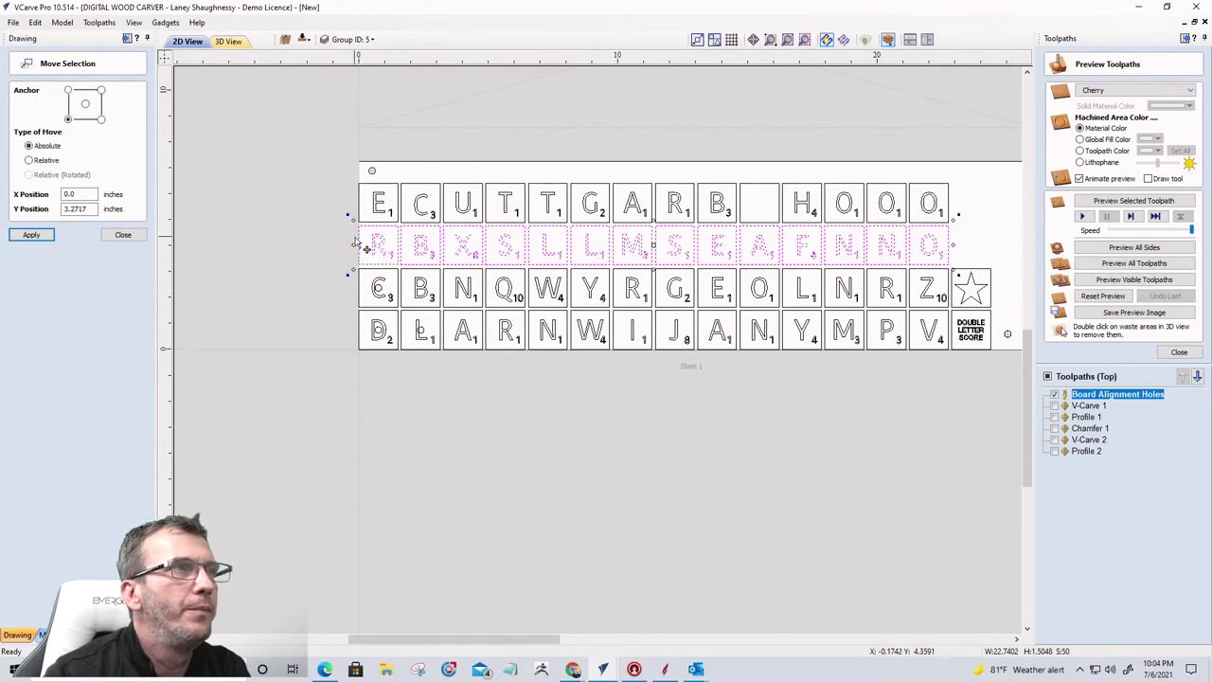
pyautogui.scroll(4, 379, 277)
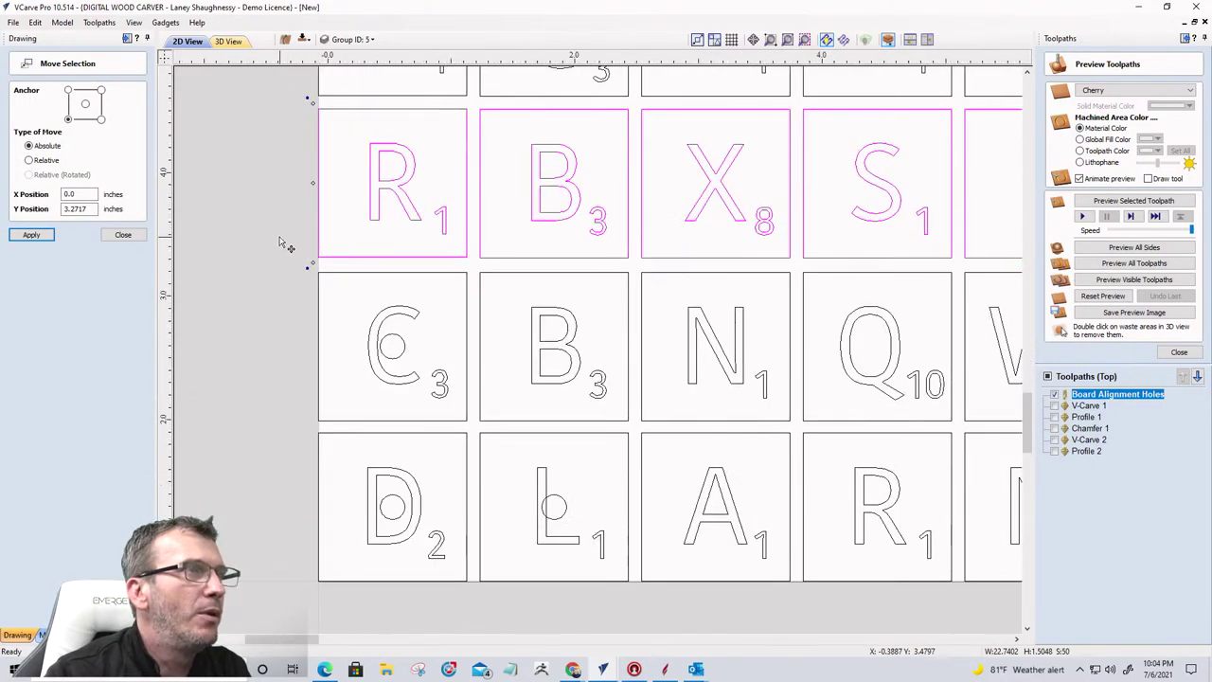
pyautogui.moveTo(332, 258); pyautogui.dragTo(325, 282)
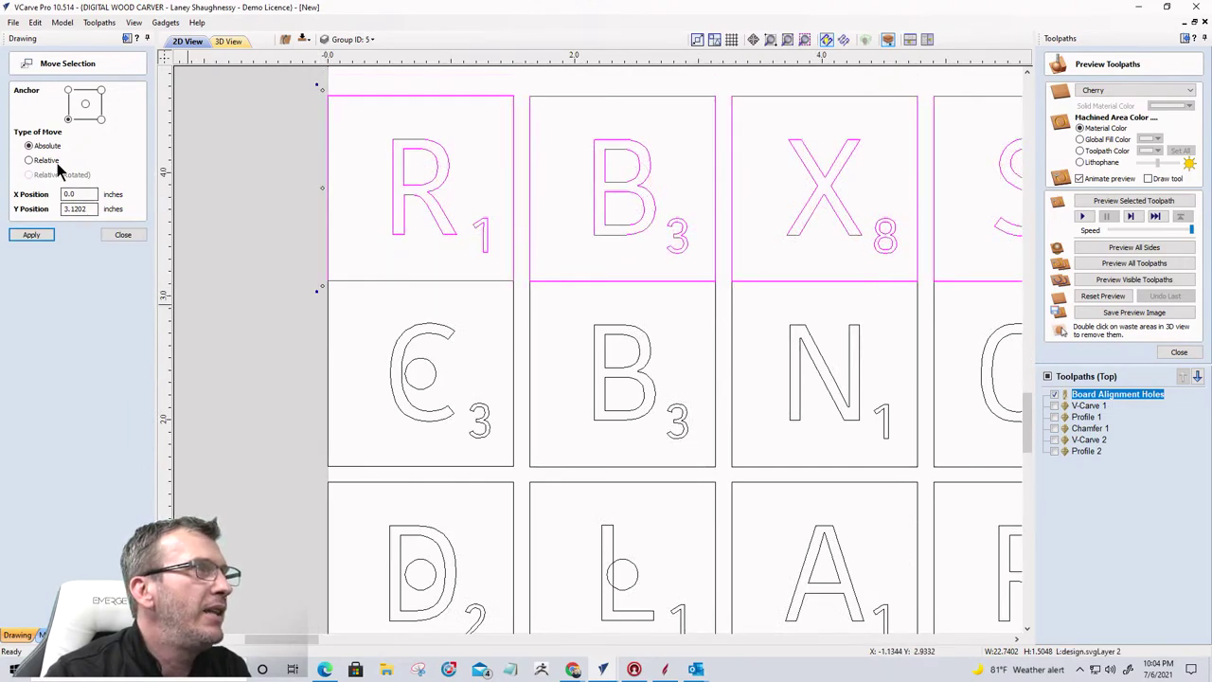
pyautogui.click(30, 161)
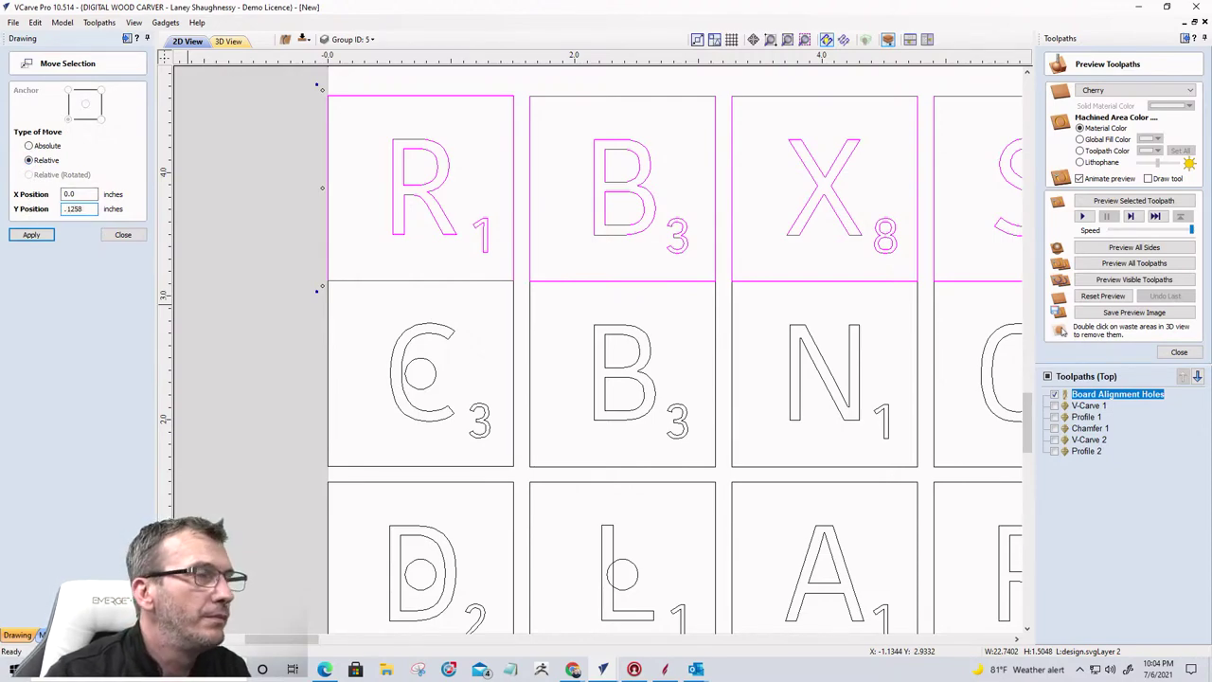
pyautogui.click(23, 236)
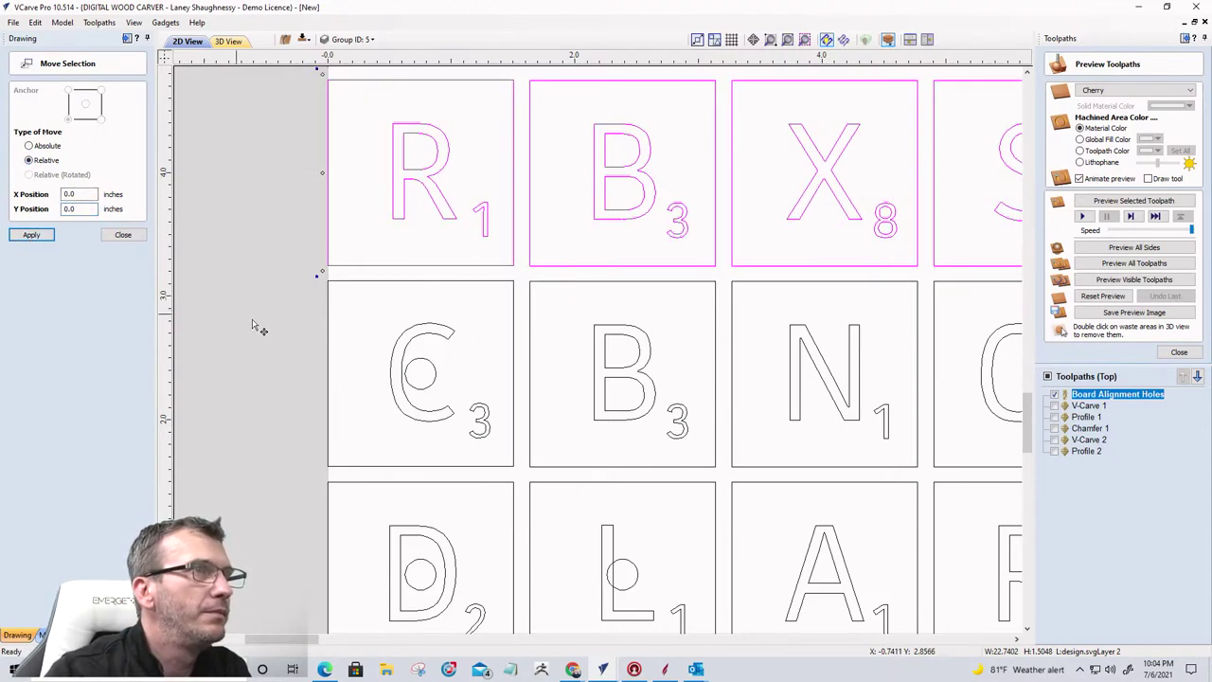
pyautogui.scroll(-2, 341, 419)
pyautogui.scroll(-3, 281, 306)
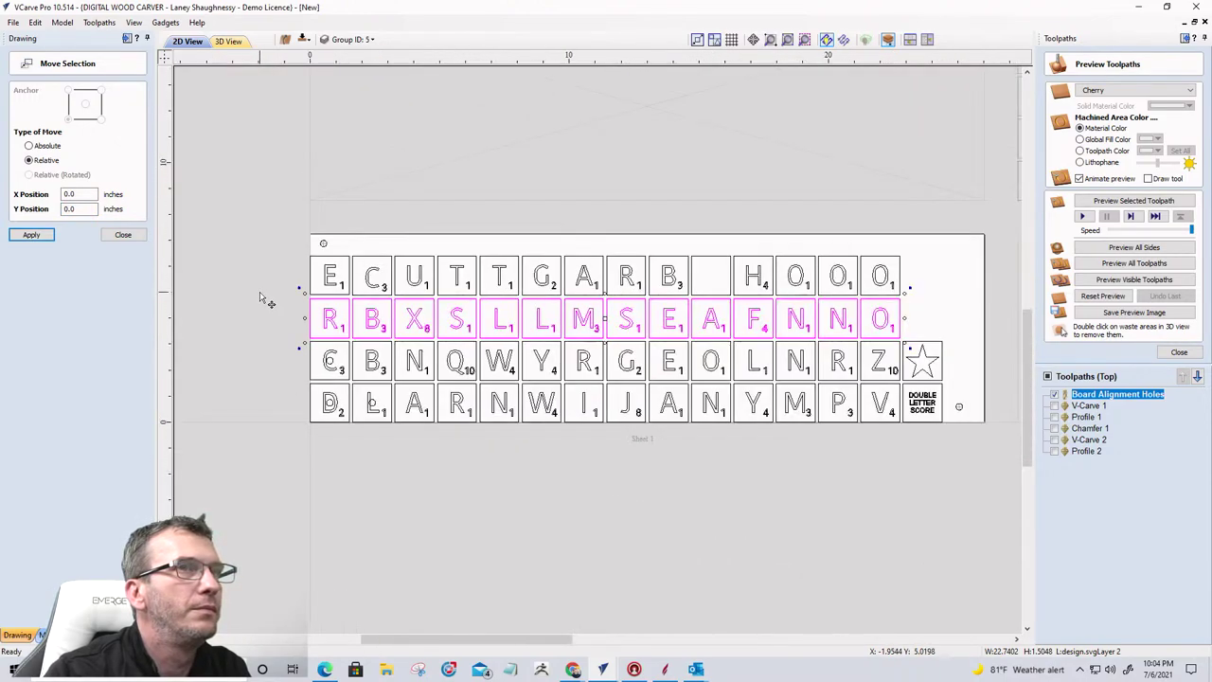
# Step: Move the top tile row by a relative 0.15 inch in Y, then deselect it
pyautogui.moveTo(296, 256); pyautogui.dragTo(915, 301)
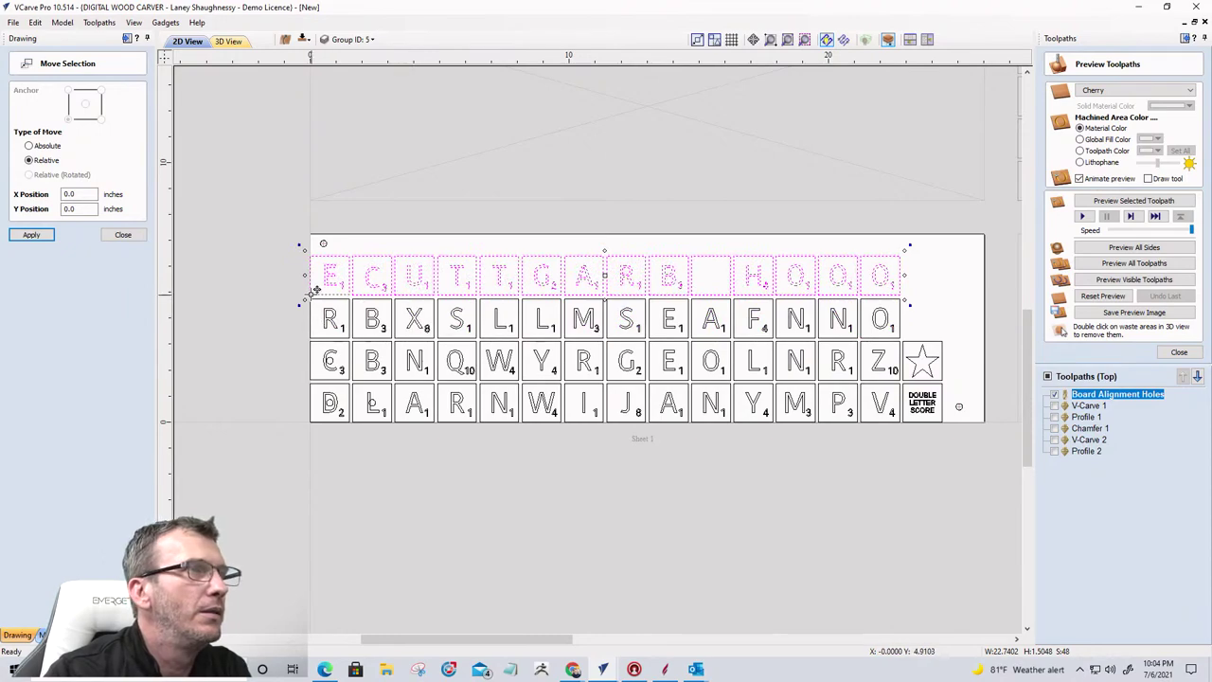
pyautogui.moveTo(313, 290); pyautogui.dragTo(313, 295)
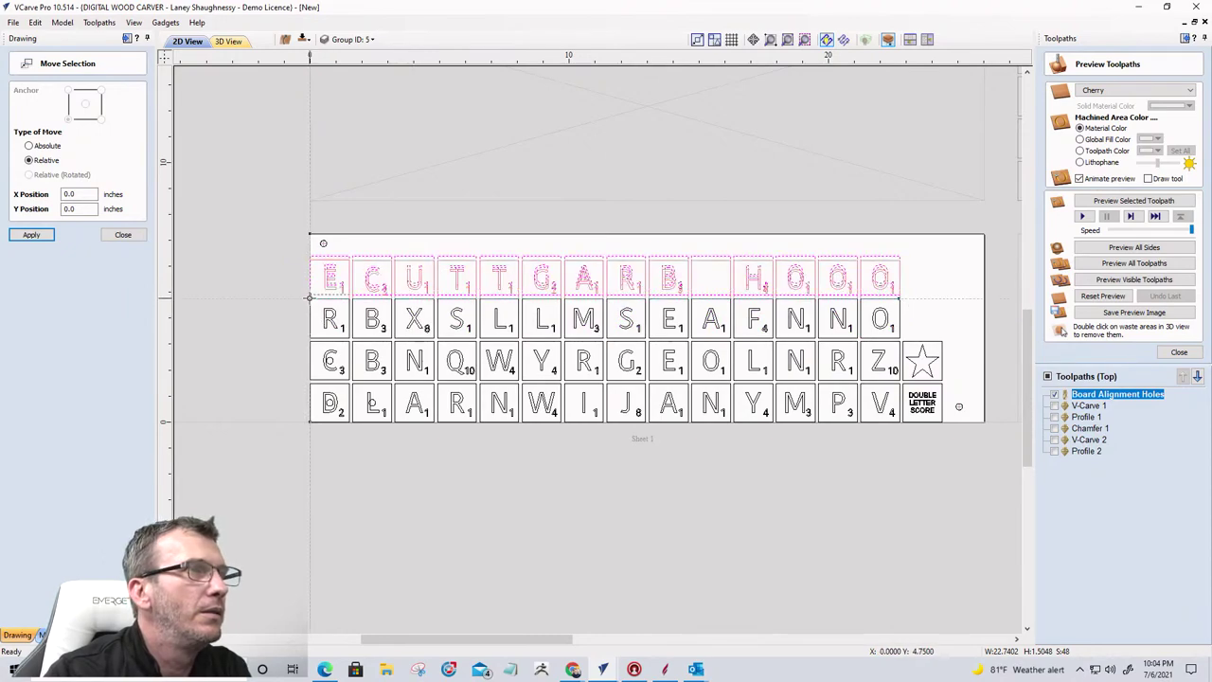
pyautogui.doubleClick(81, 209)
pyautogui.write('.1')
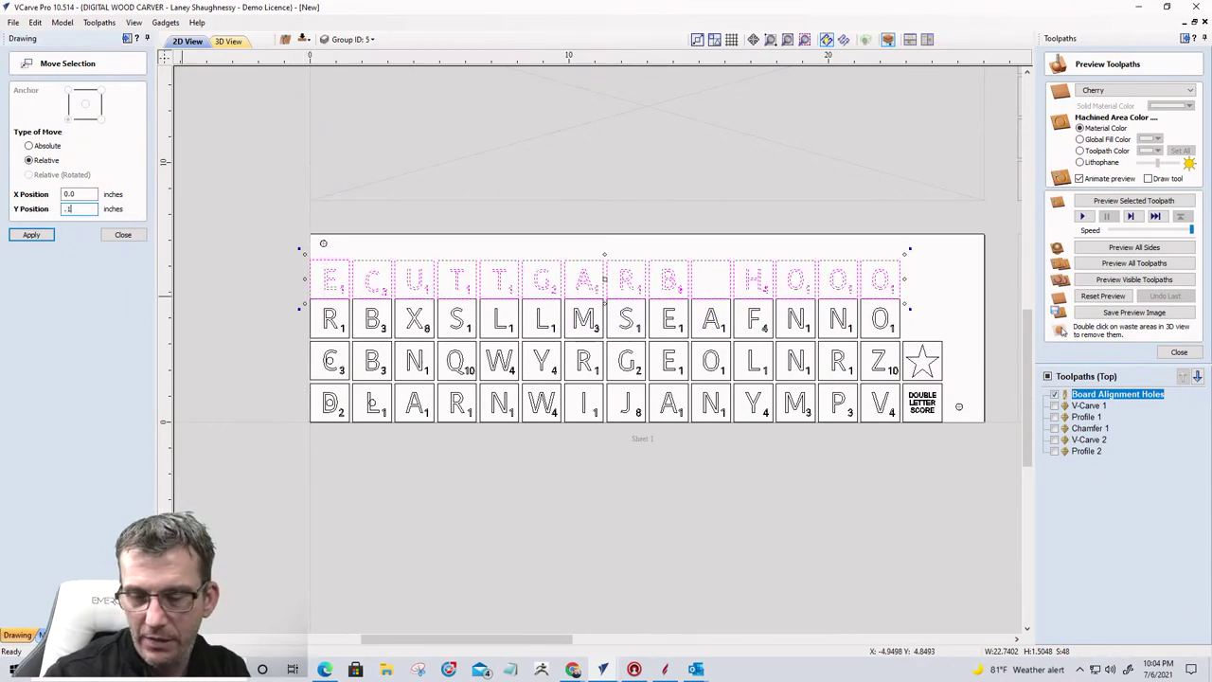
pyautogui.write('5')
pyautogui.click(21, 234)
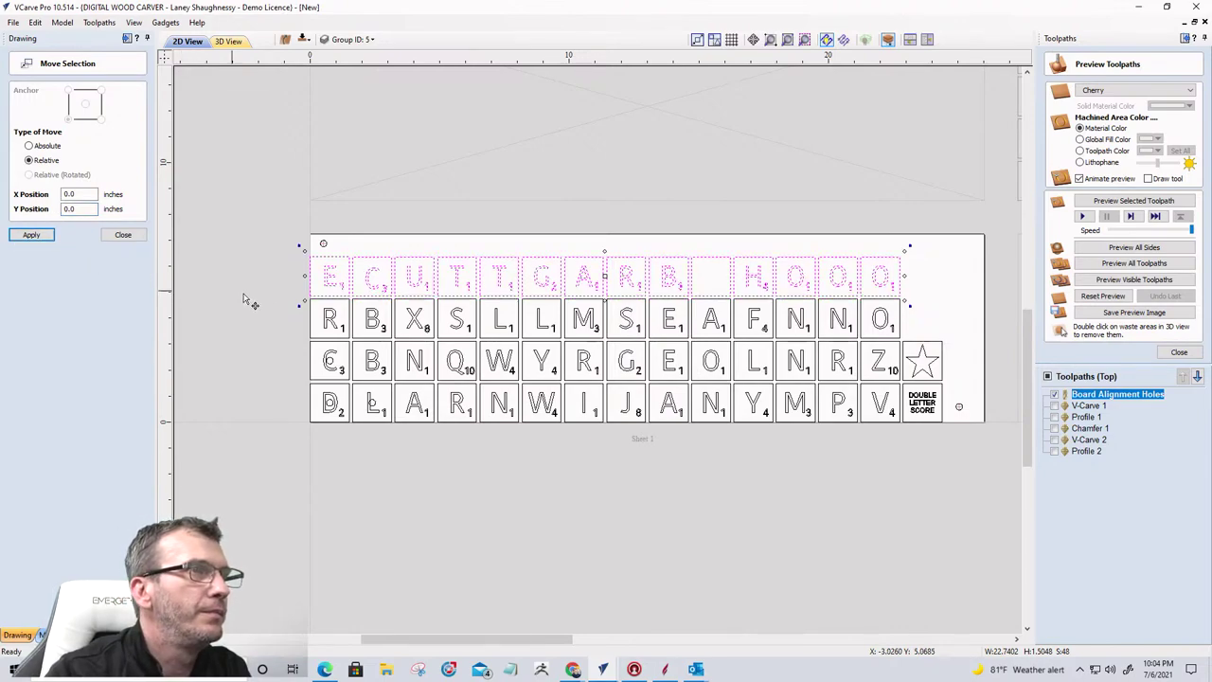
pyautogui.click(250, 302)
pyautogui.scroll(2, 289, 306)
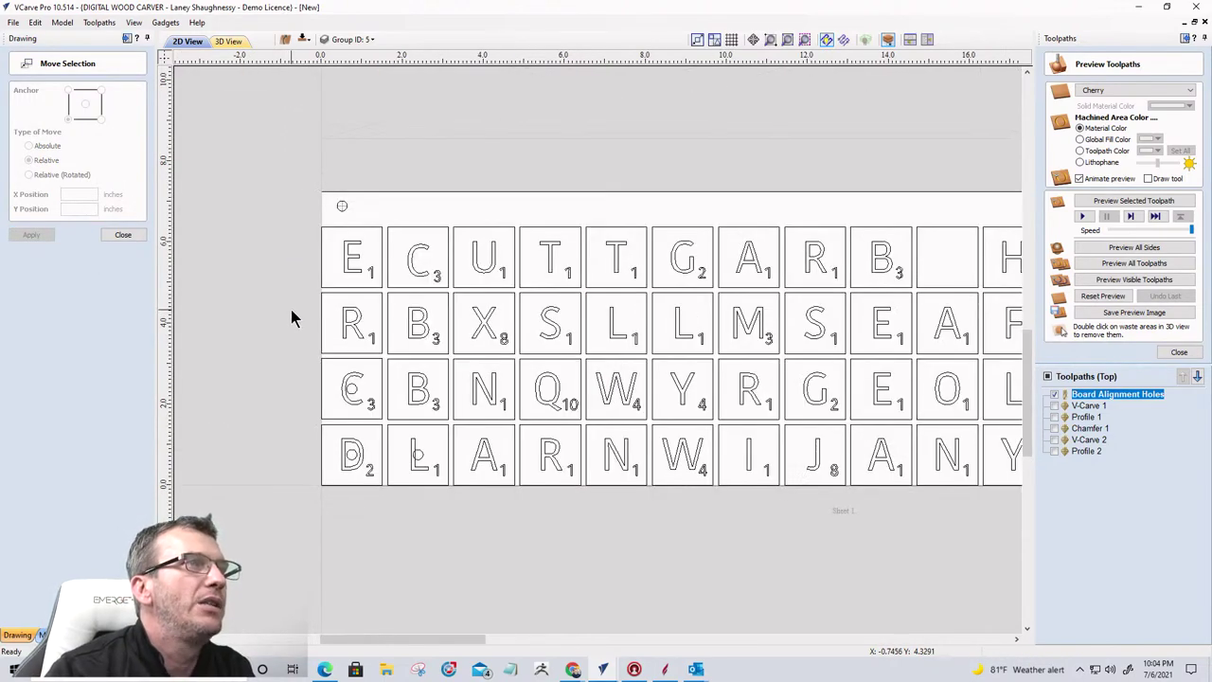
# Step: Add a vertical dimension reading 0.125 between the C and D tile edges
pyautogui.click(122, 235)
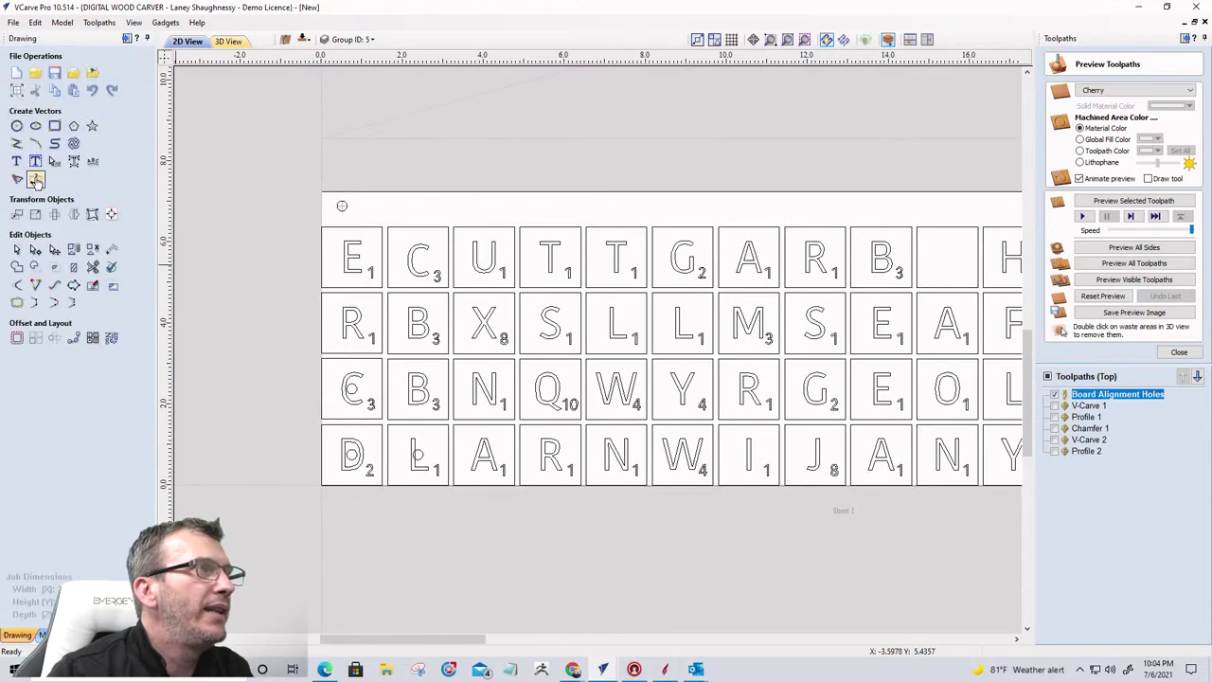
pyautogui.click(36, 180)
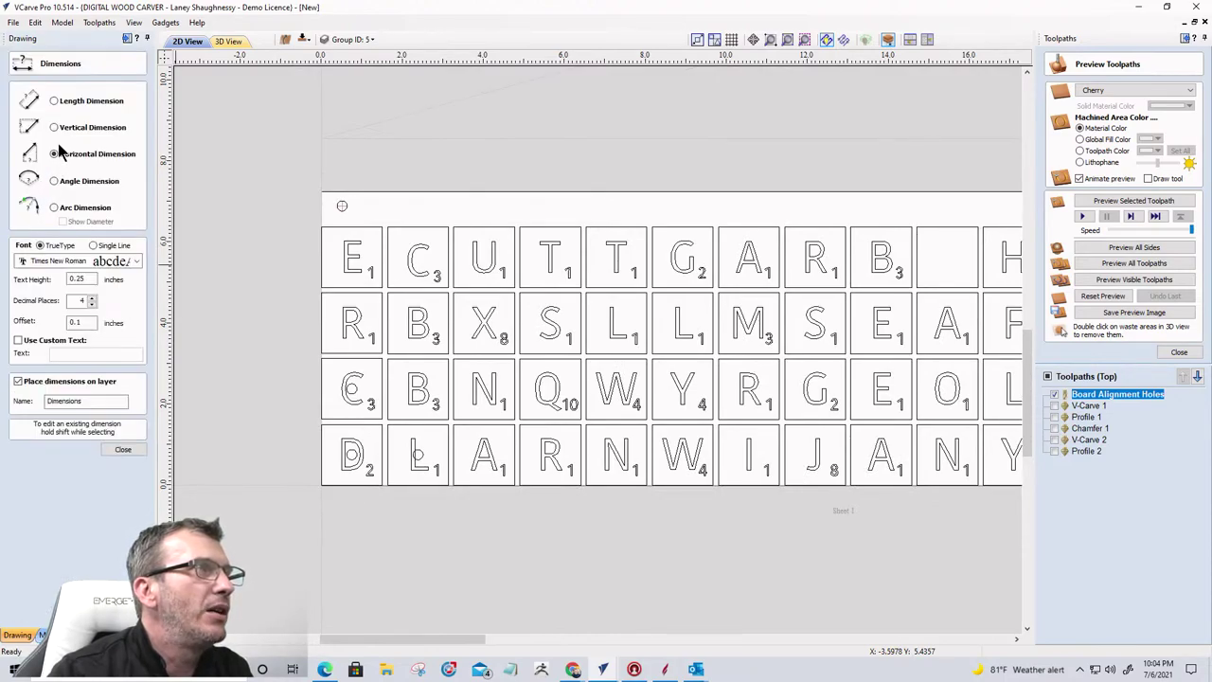
pyautogui.click(54, 127)
pyautogui.scroll(5, 322, 428)
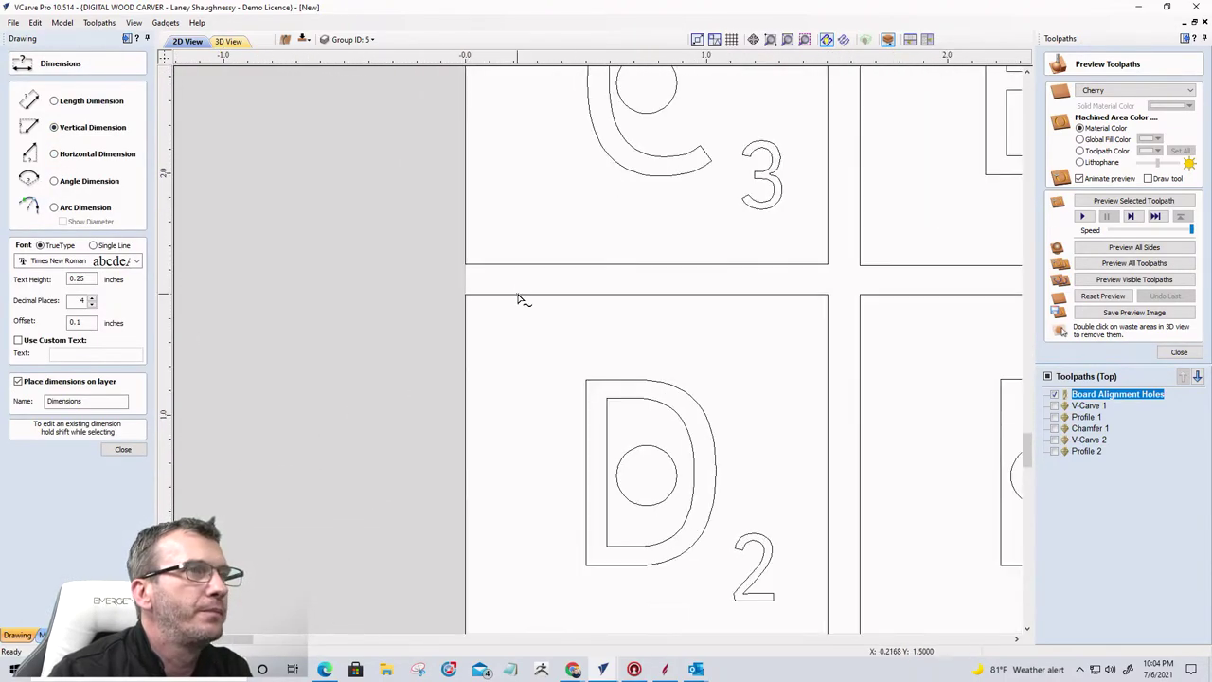
pyautogui.click(511, 295)
pyautogui.click(515, 265)
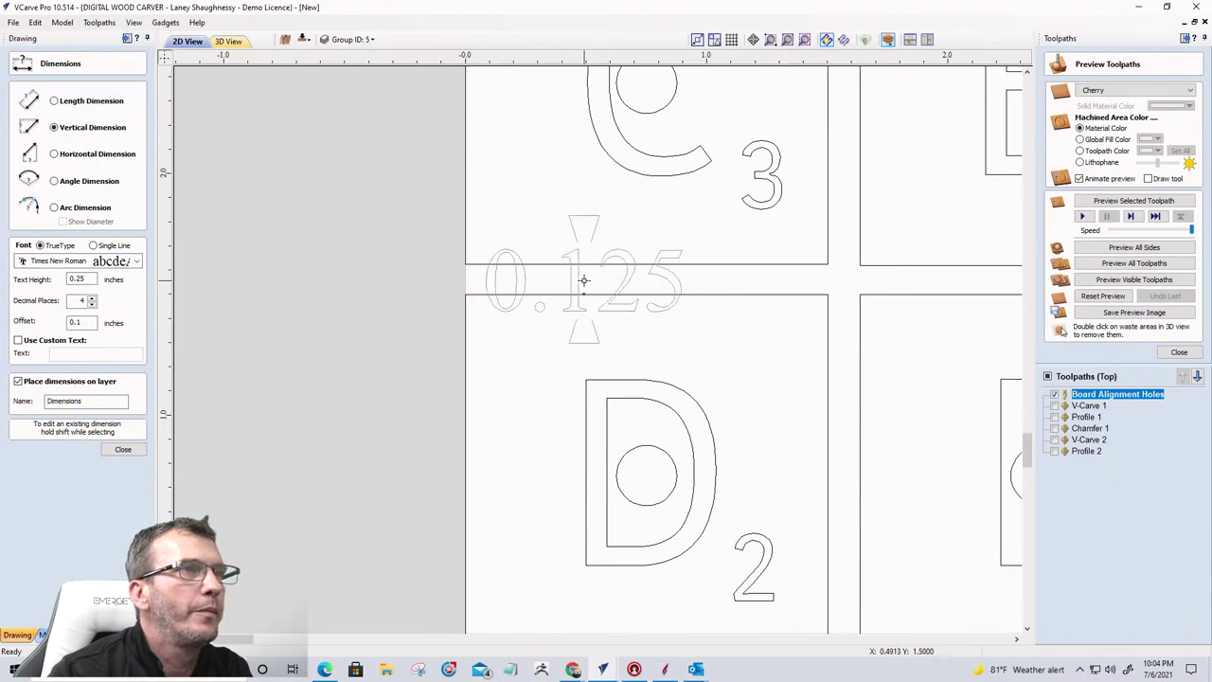
pyautogui.click(684, 286)
pyautogui.scroll(-3, 477, 345)
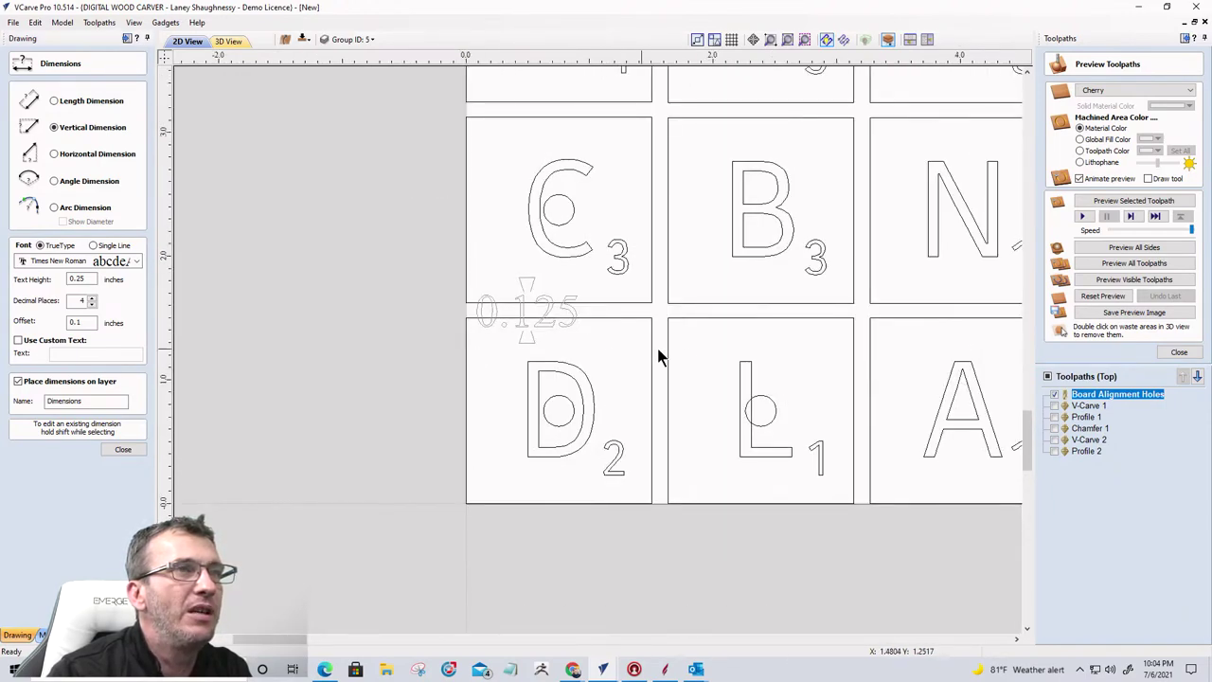
pyautogui.click(123, 449)
# Step: Select the 0.125 dimension, the D and L letters, and the third tile row
pyautogui.scroll(-4, 510, 507)
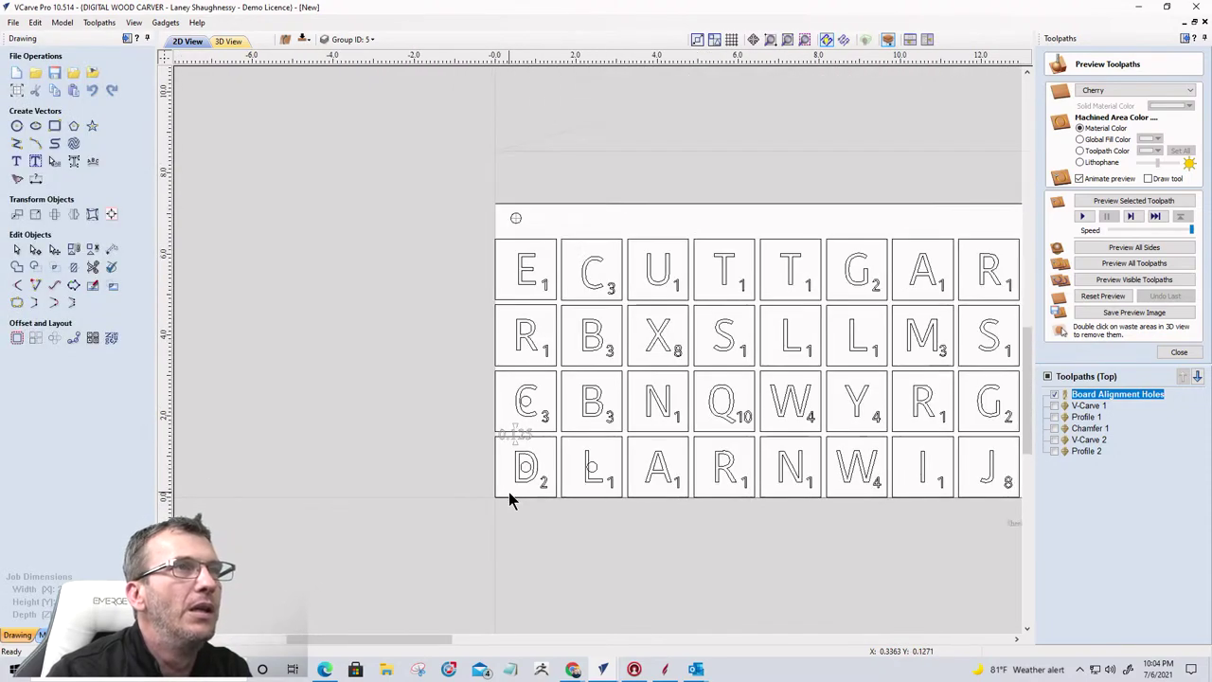
pyautogui.click(513, 436)
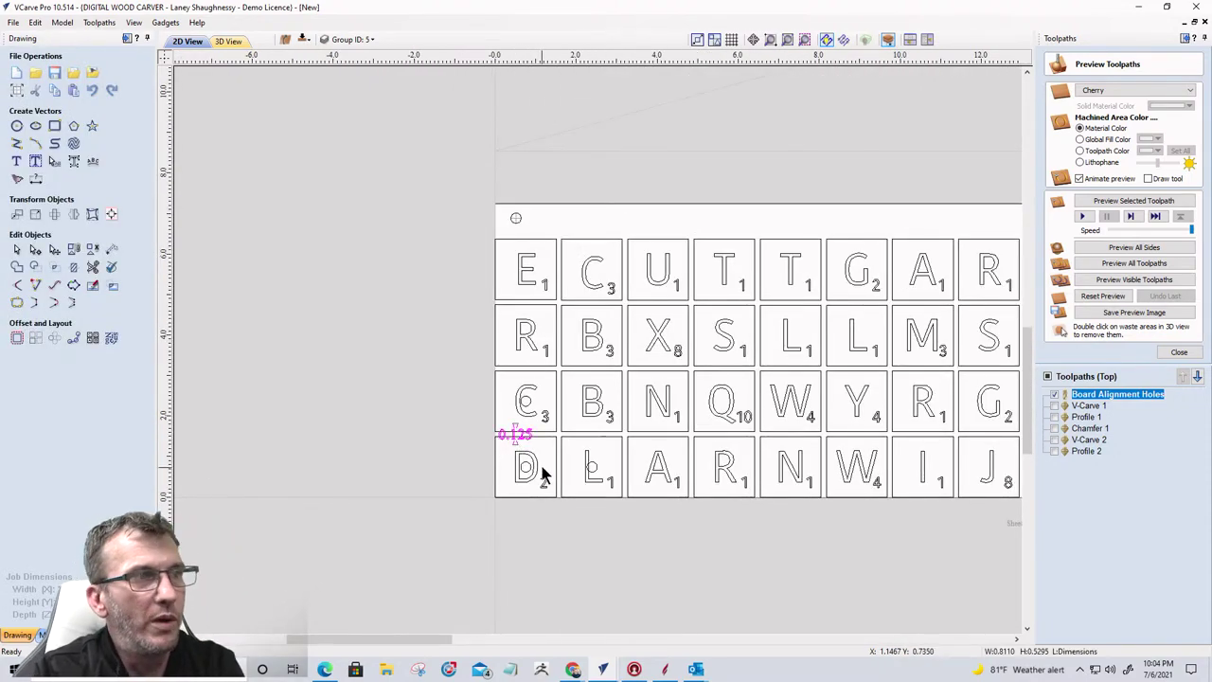
pyautogui.click(538, 476)
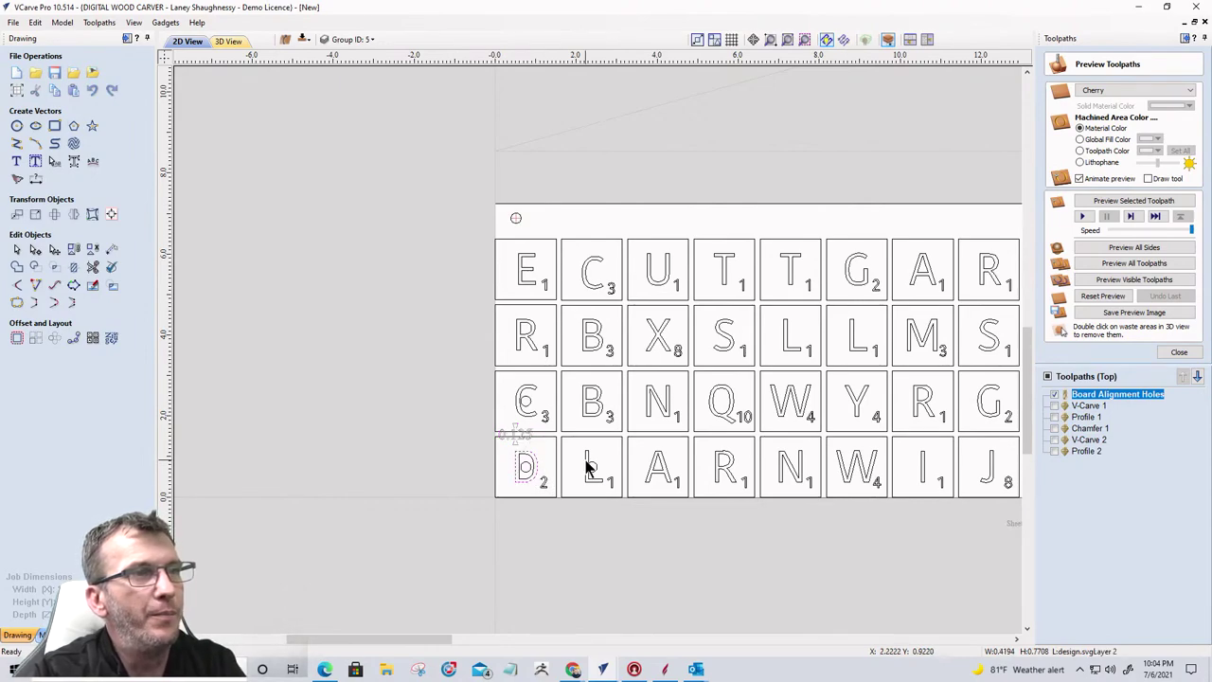
pyautogui.click(585, 464)
pyautogui.click(569, 437)
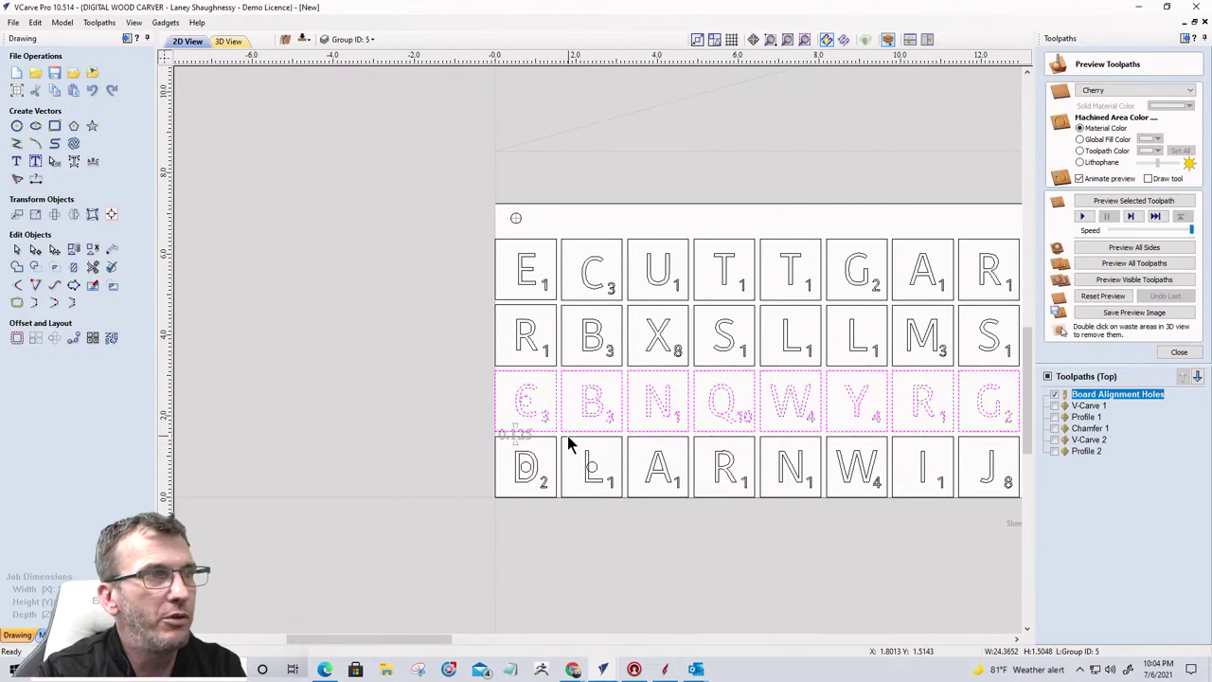
pyautogui.click(562, 365)
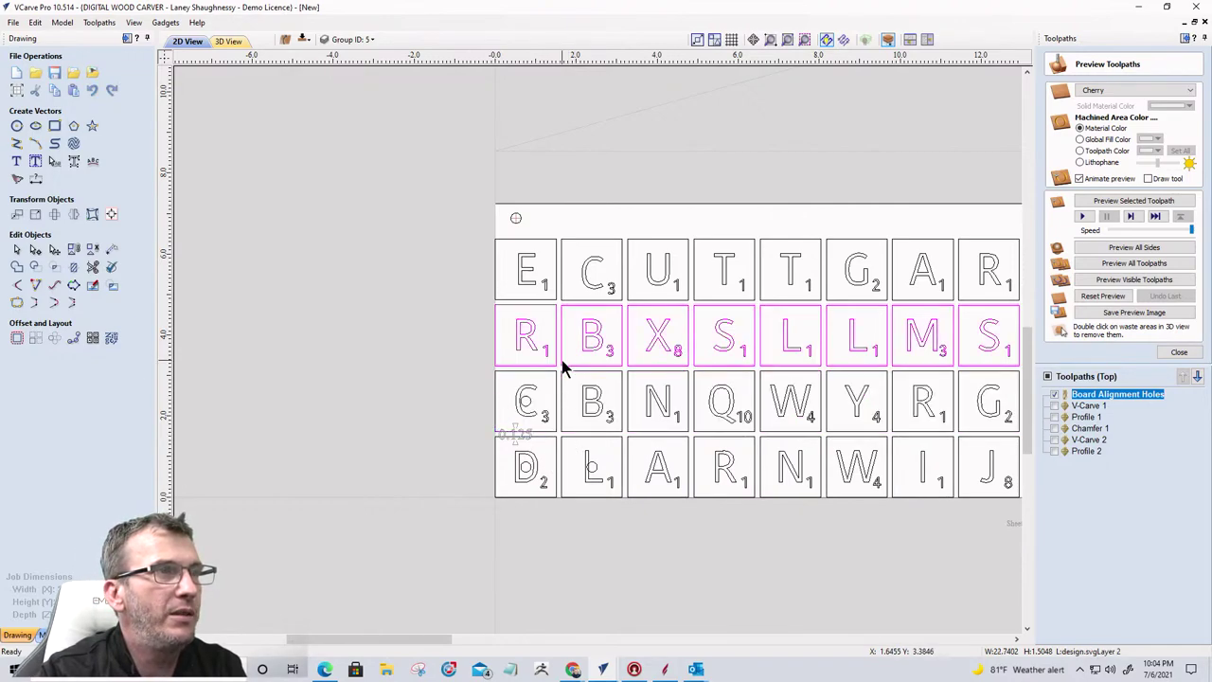
pyautogui.click(563, 294)
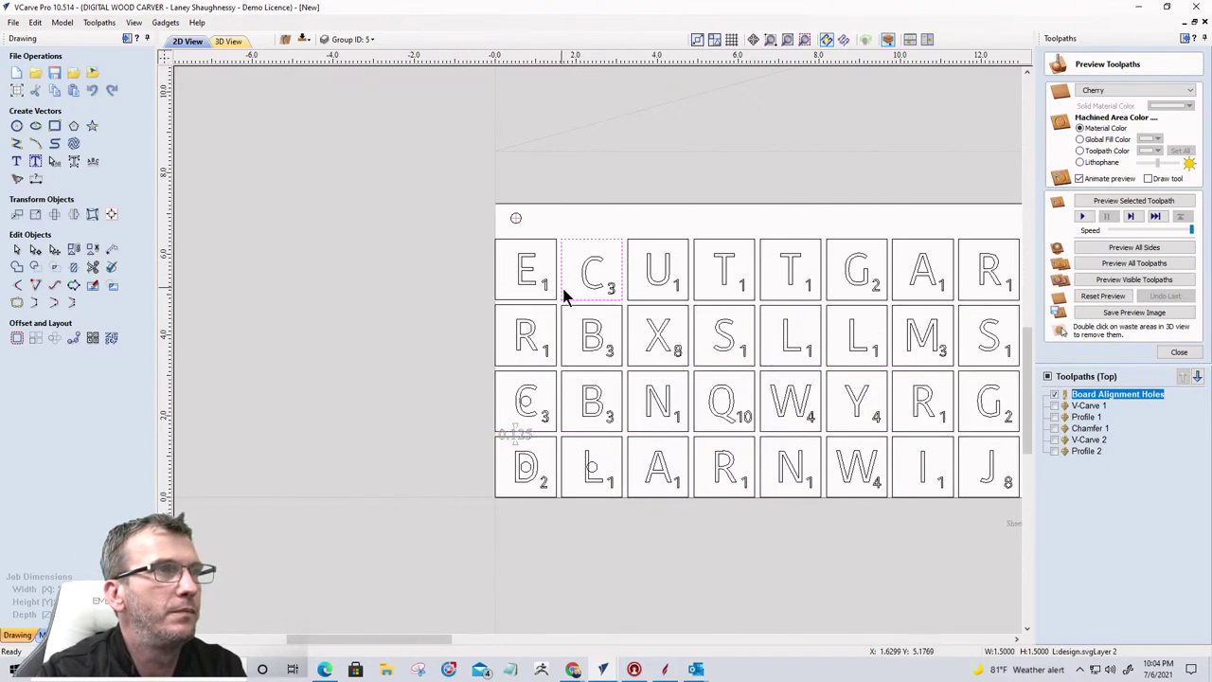
pyautogui.scroll(-3, 563, 352)
pyautogui.scroll(-2, 537, 471)
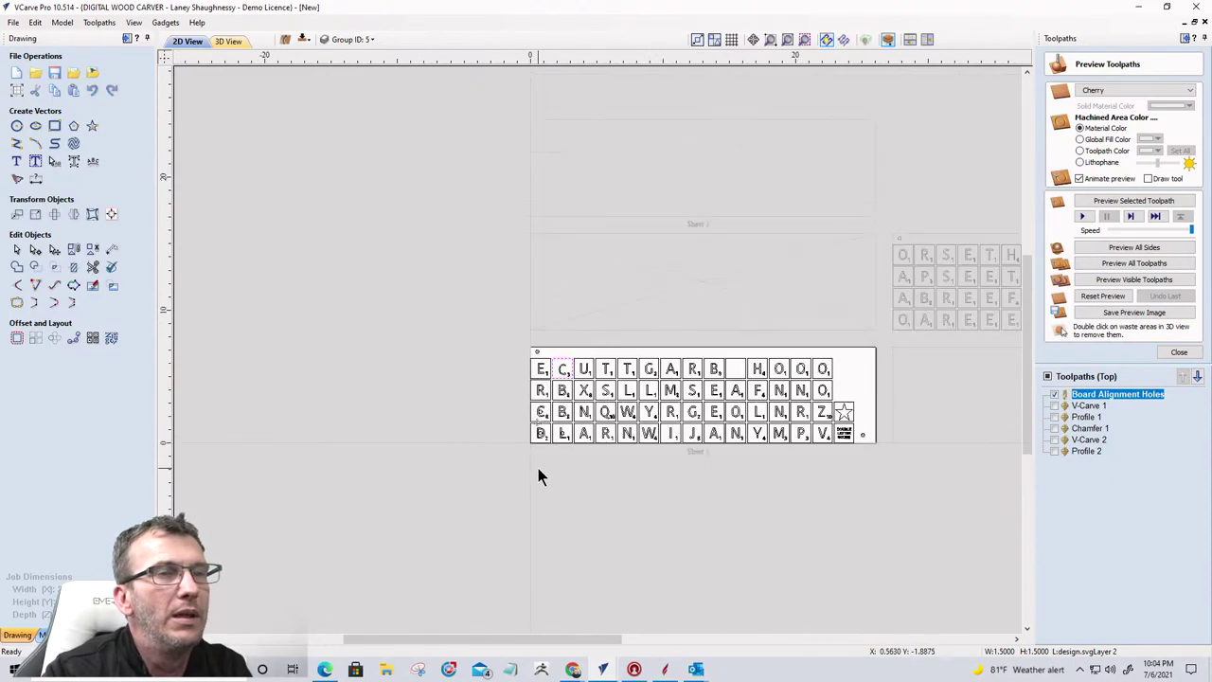
pyautogui.scroll(5, 848, 428)
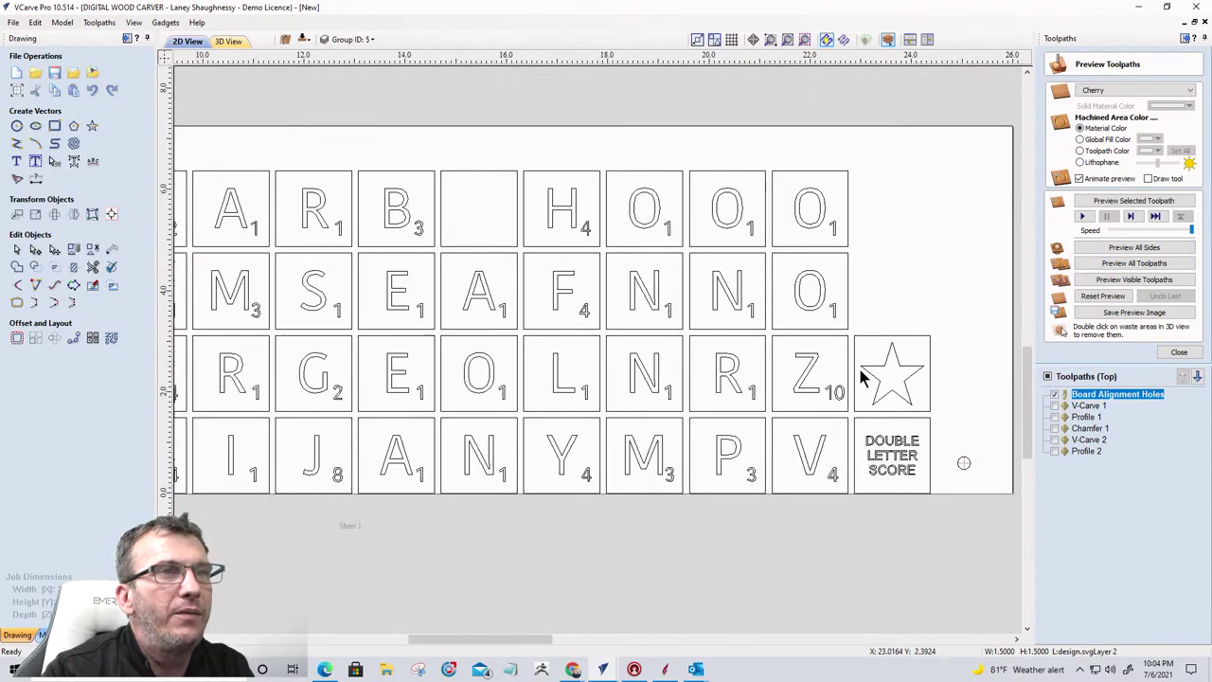
pyautogui.scroll(3, 855, 352)
pyautogui.scroll(-2, 863, 295)
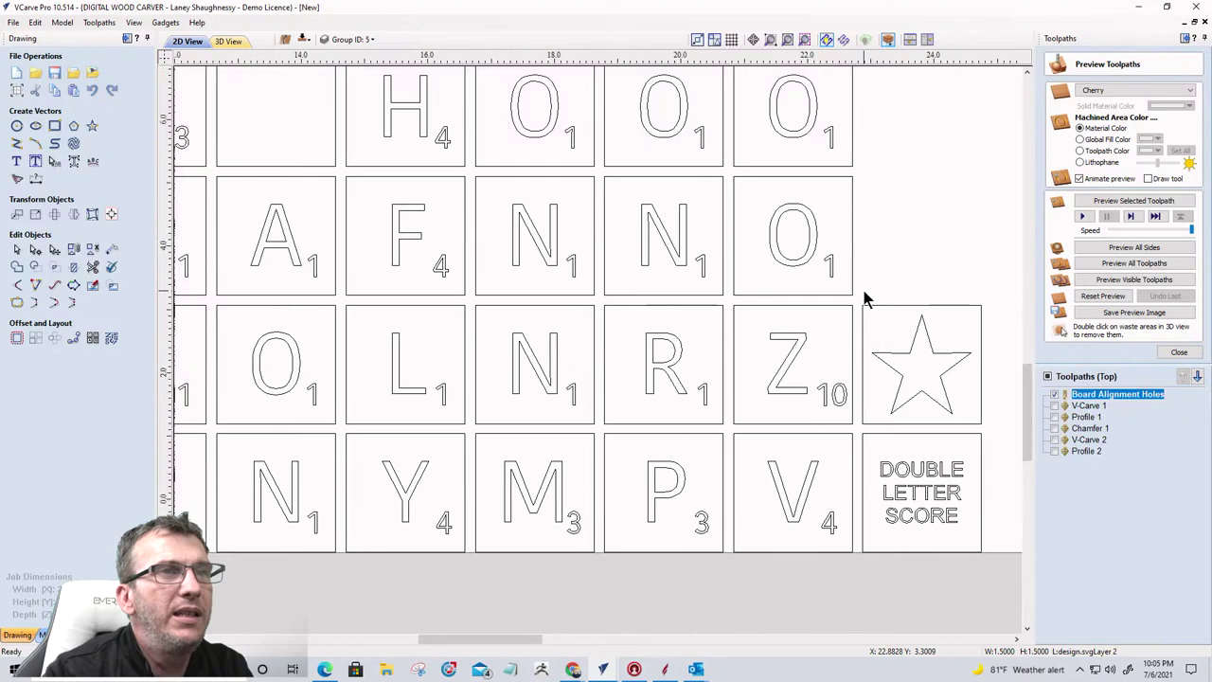
pyautogui.scroll(-5, 862, 300)
pyautogui.scroll(4, 717, 297)
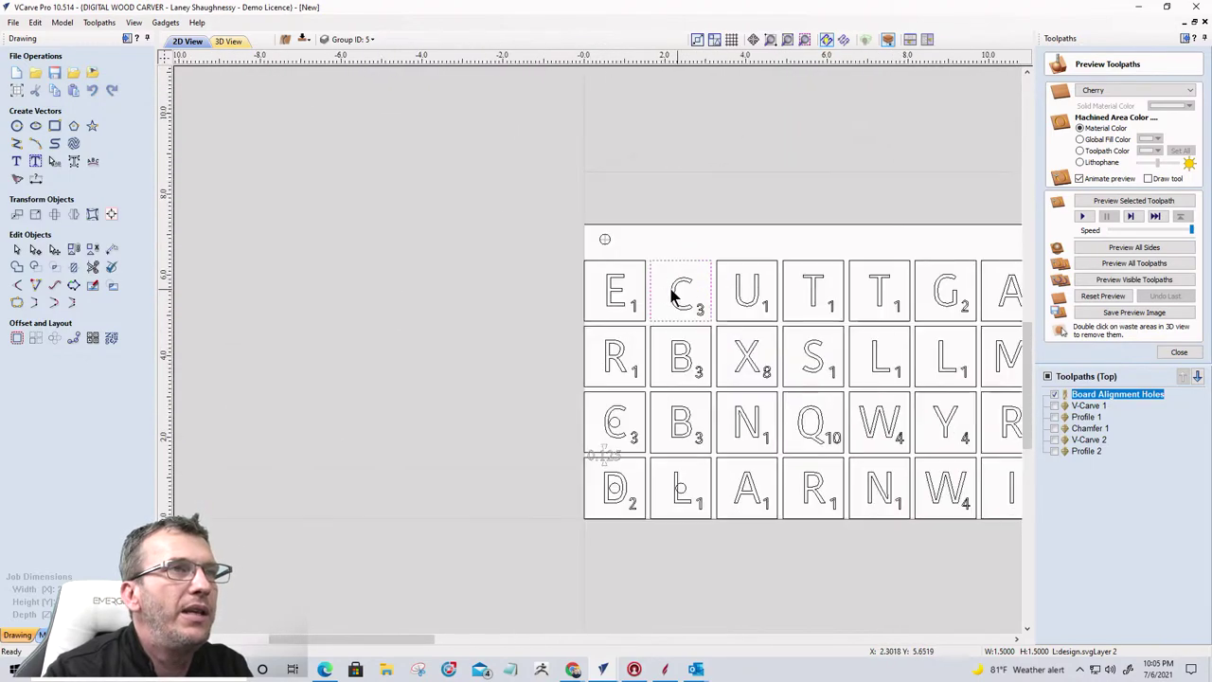
pyautogui.moveTo(663, 276); pyautogui.dragTo(718, 528)
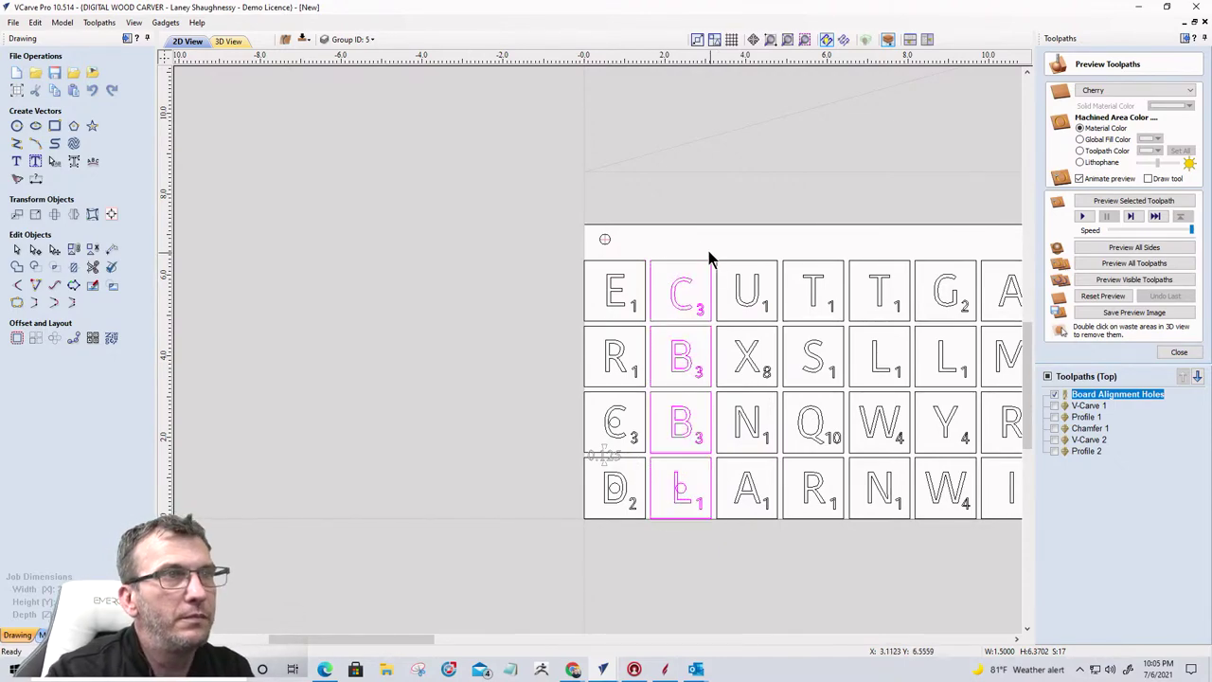
pyautogui.moveTo(703, 247); pyautogui.dragTo(785, 538)
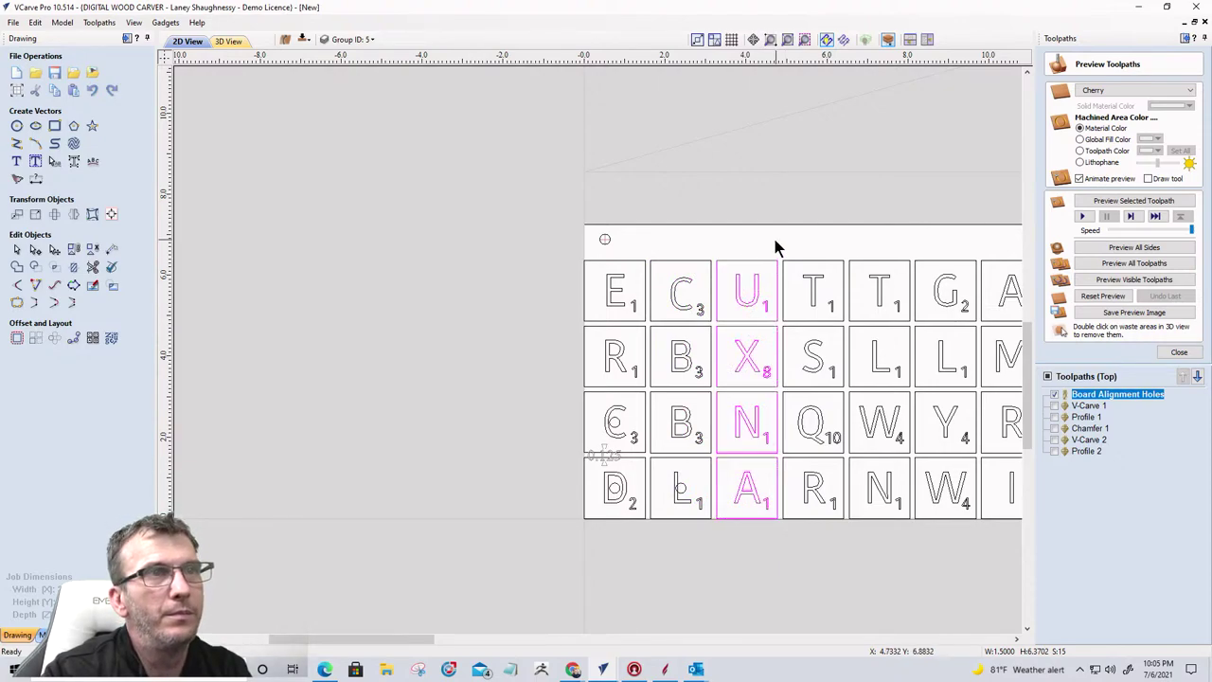
pyautogui.moveTo(769, 241); pyautogui.dragTo(854, 560)
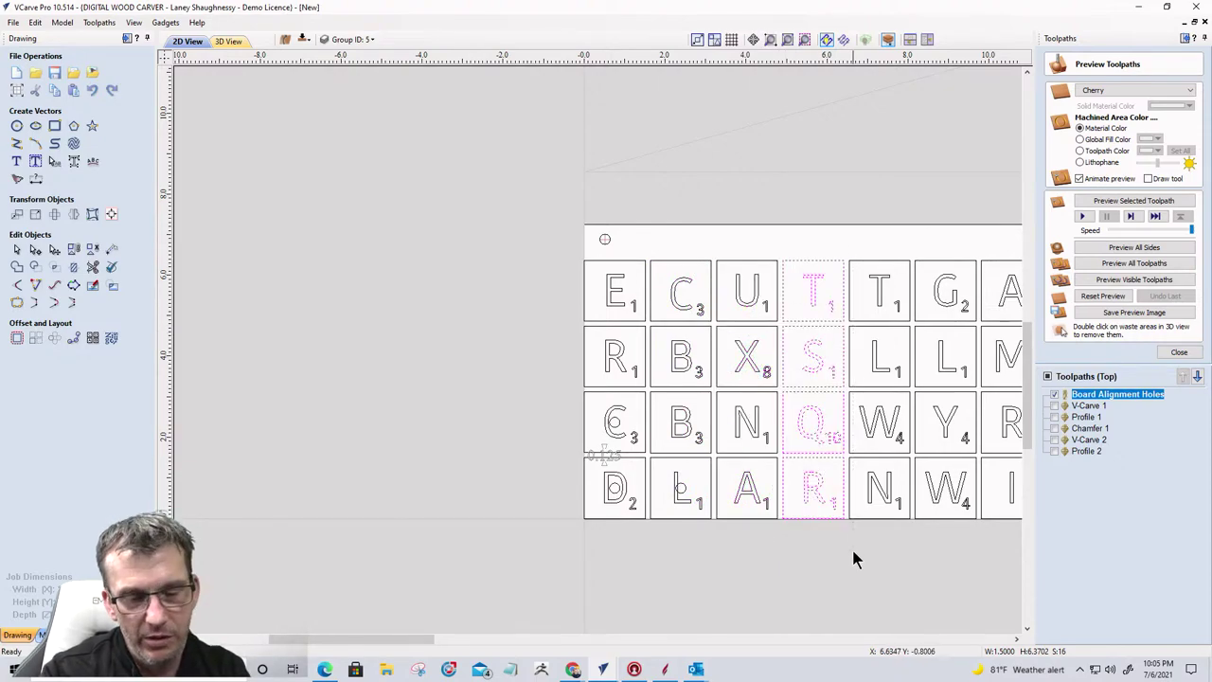
pyautogui.moveTo(837, 242); pyautogui.dragTo(924, 558)
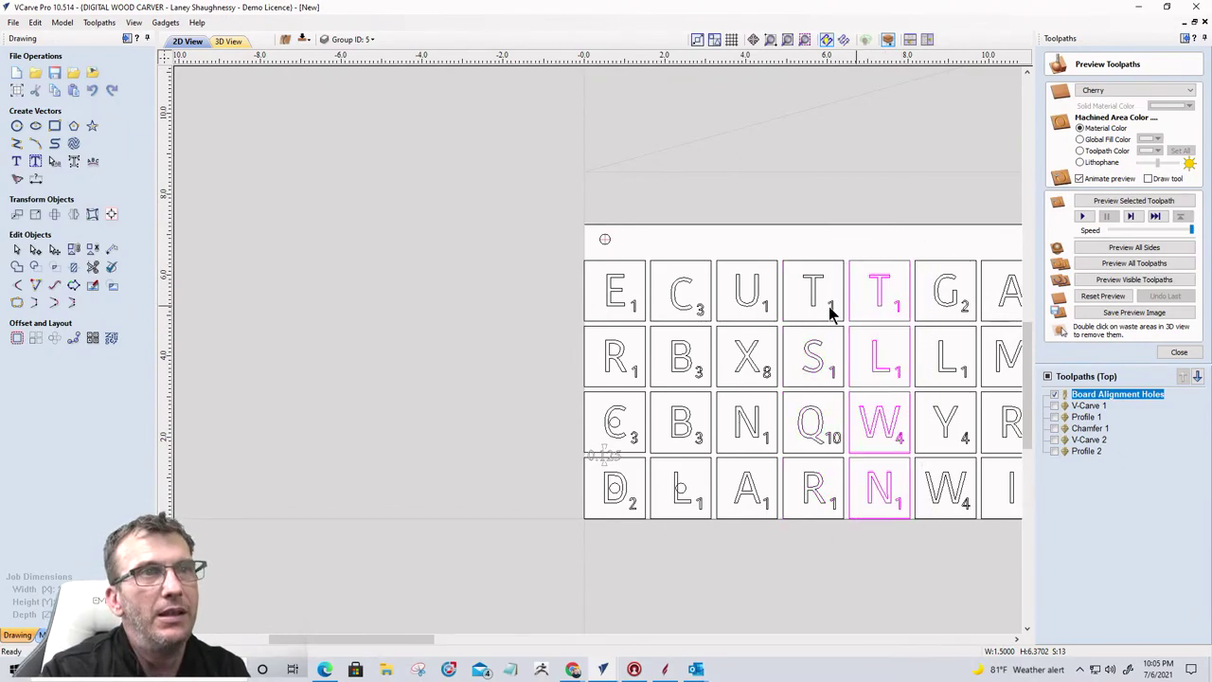
pyautogui.scroll(-5, 828, 310)
pyautogui.scroll(4, 772, 307)
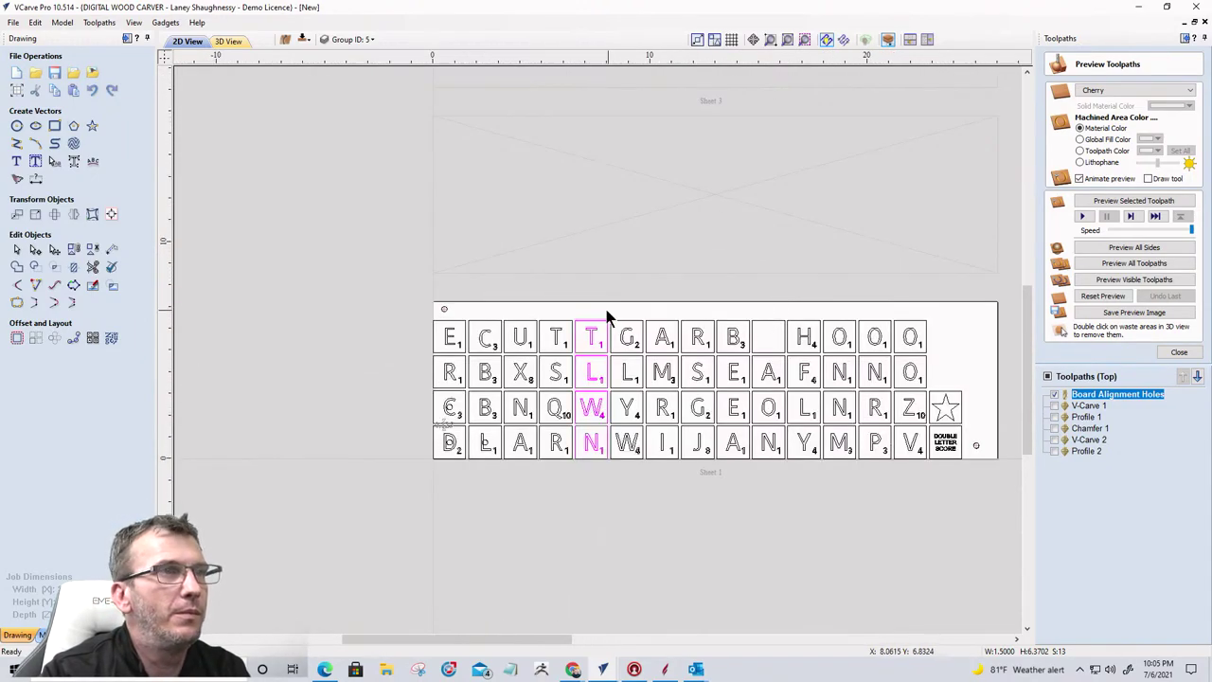
pyautogui.moveTo(621, 326); pyautogui.dragTo(647, 468)
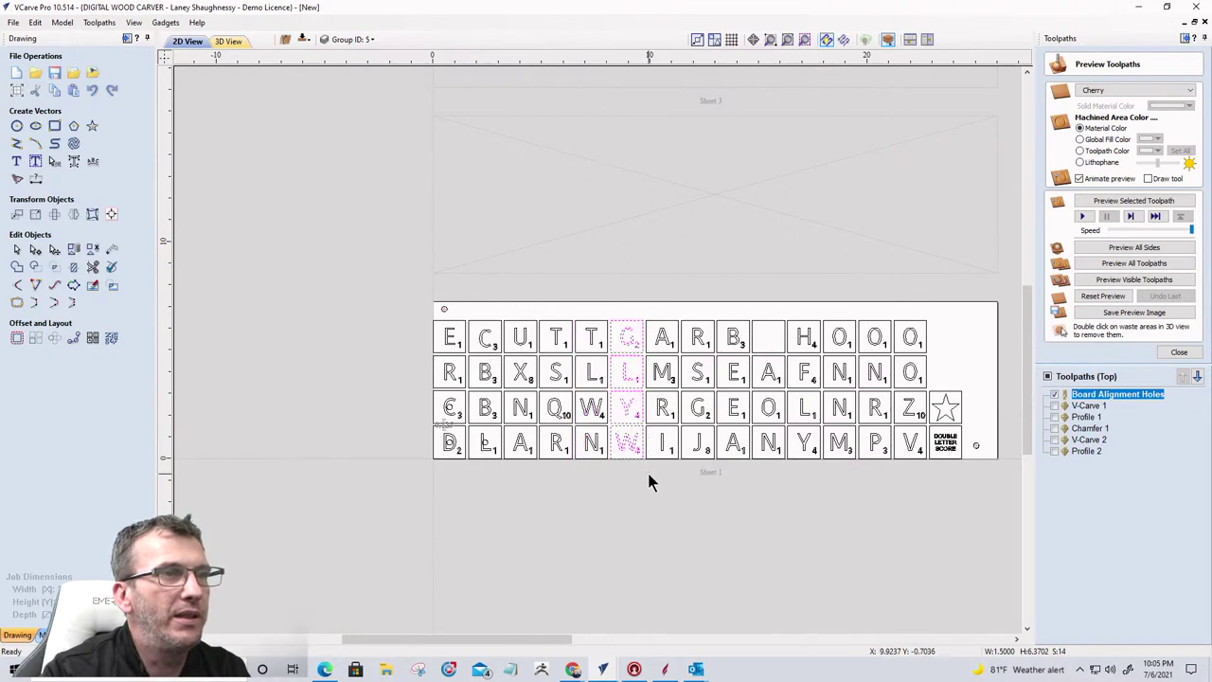
pyautogui.moveTo(641, 309); pyautogui.dragTo(720, 487)
pyautogui.moveTo(710, 308); pyautogui.dragTo(787, 478)
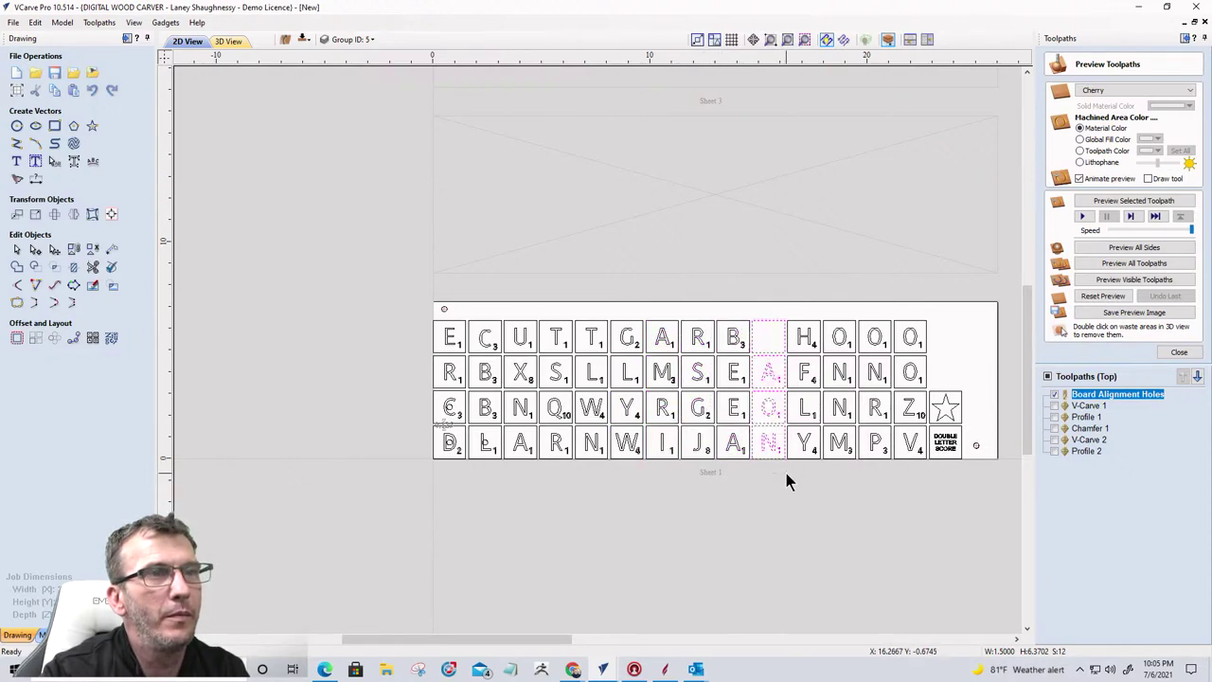
pyautogui.moveTo(781, 305); pyautogui.dragTo(891, 469)
pyautogui.moveTo(886, 301); pyautogui.dragTo(976, 488)
pyautogui.scroll(4, 422, 339)
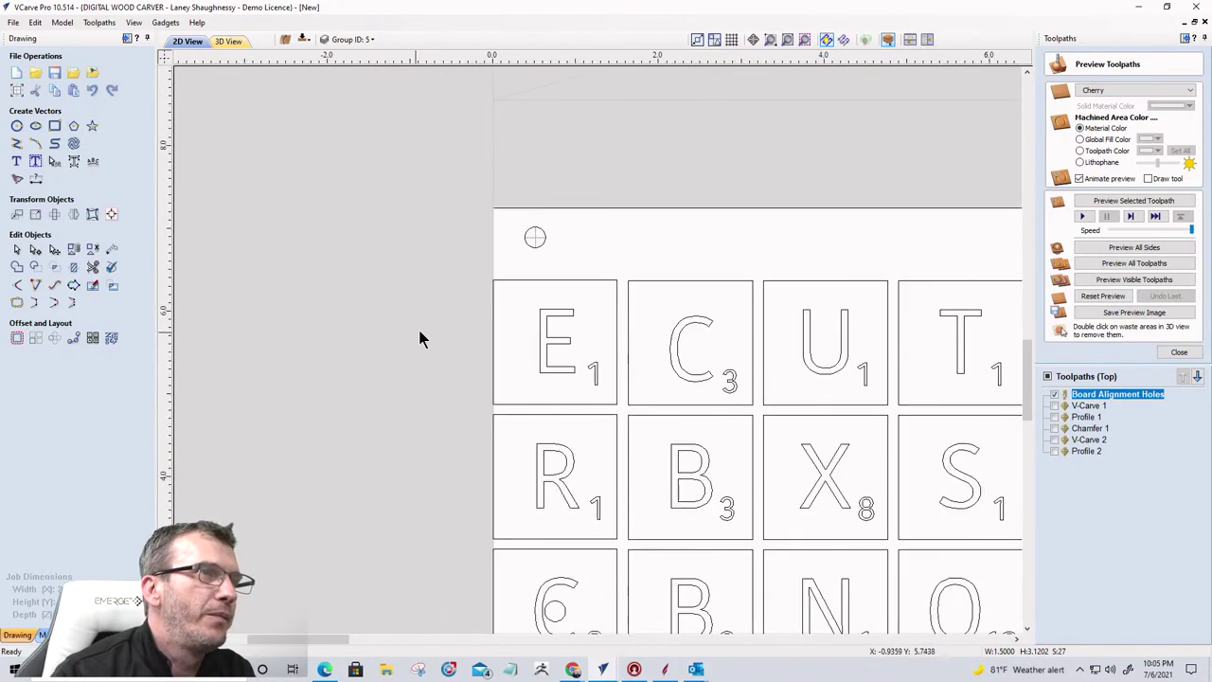
pyautogui.scroll(-4, 539, 103)
pyautogui.scroll(5, 540, 360)
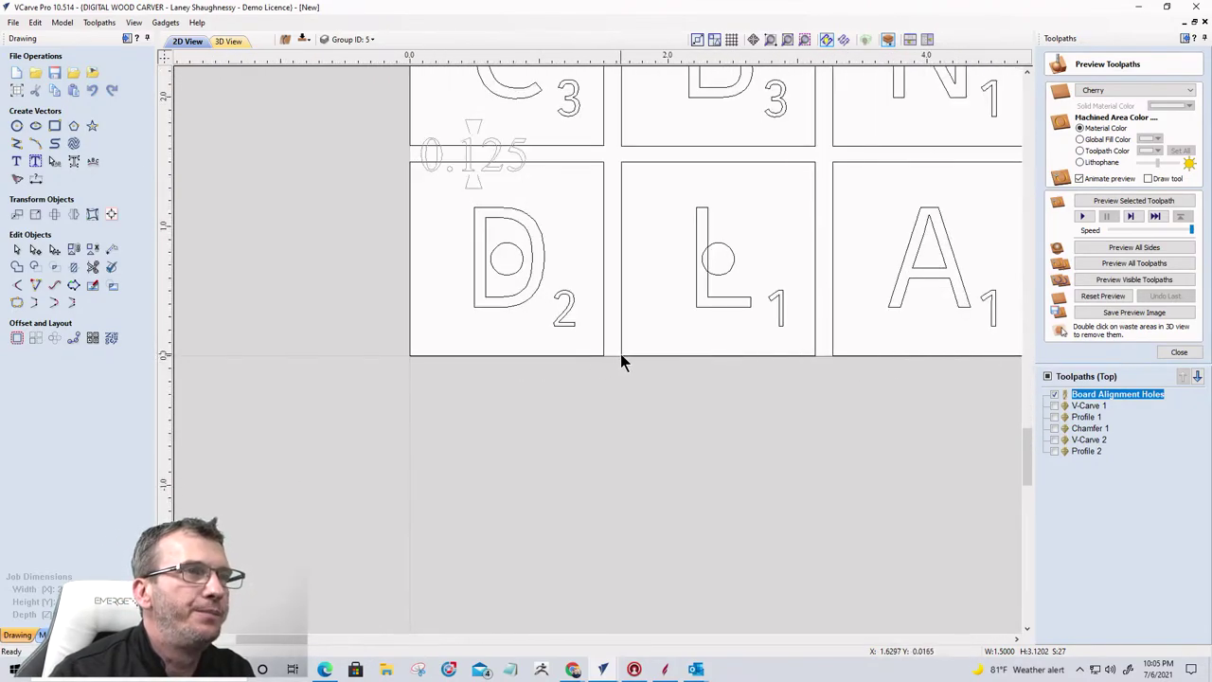
# Step: Butt the L and A tile columns against their neighbours and shift each 0.125 inch right
pyautogui.click(621, 355)
pyautogui.moveTo(621, 355); pyautogui.dragTo(603, 357)
pyautogui.click(17, 214)
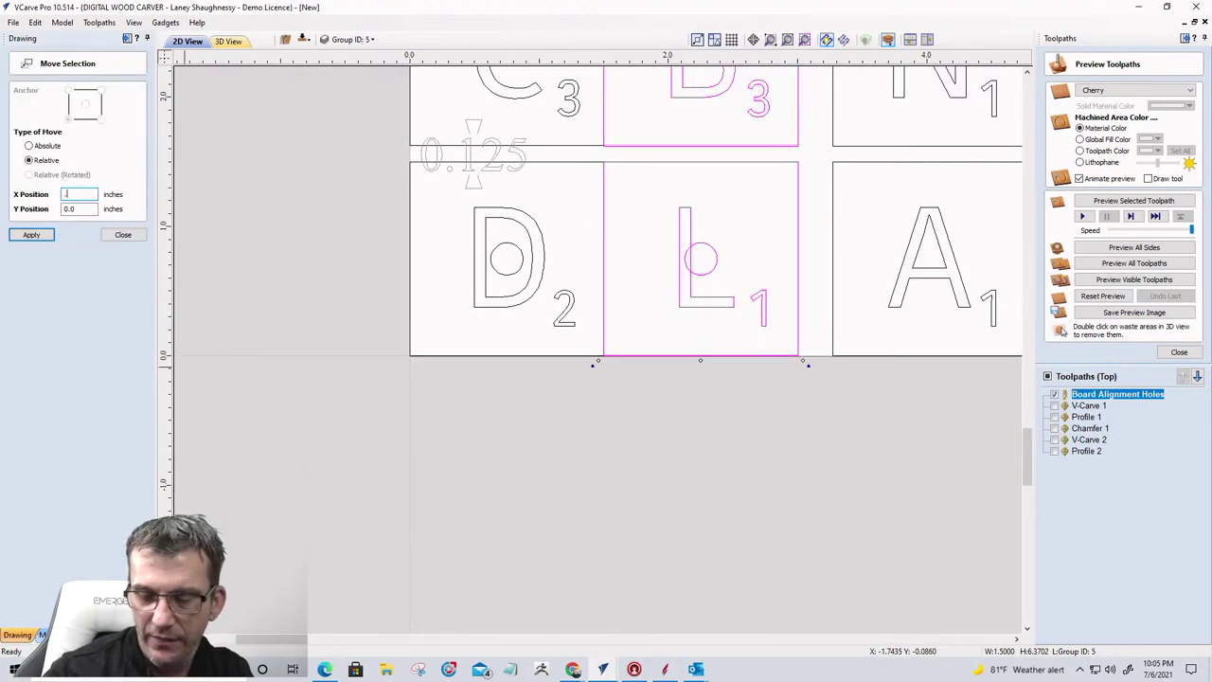
pyautogui.click(31, 234)
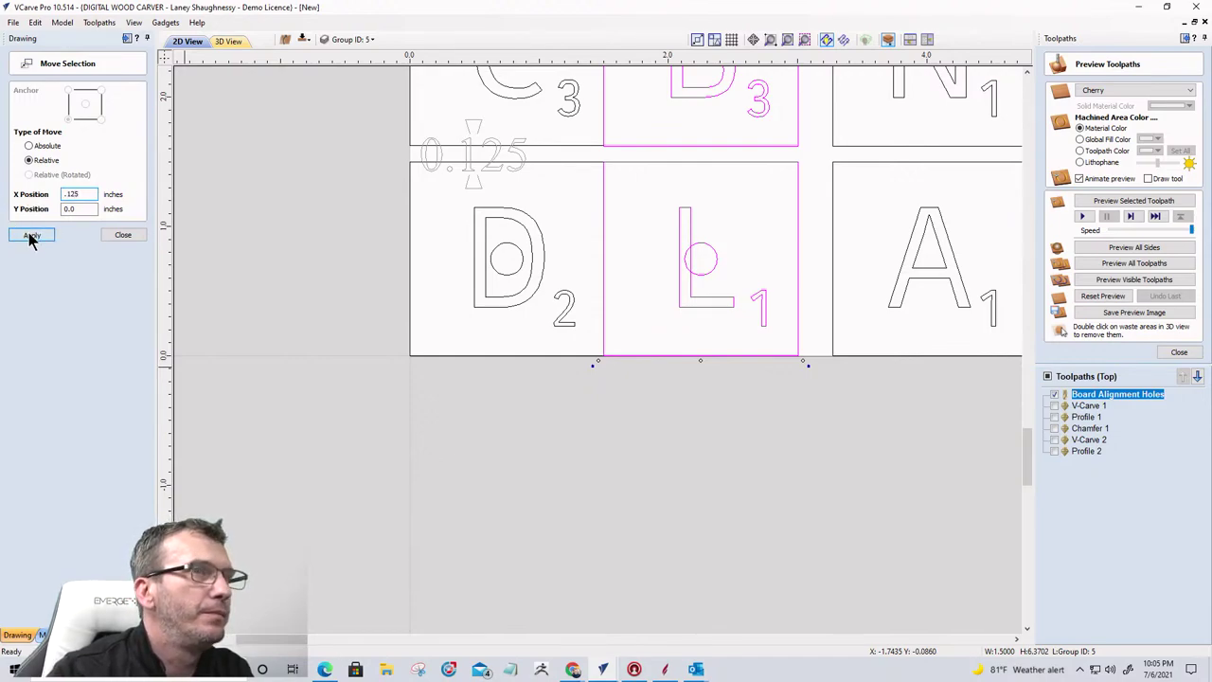
pyautogui.click(839, 351)
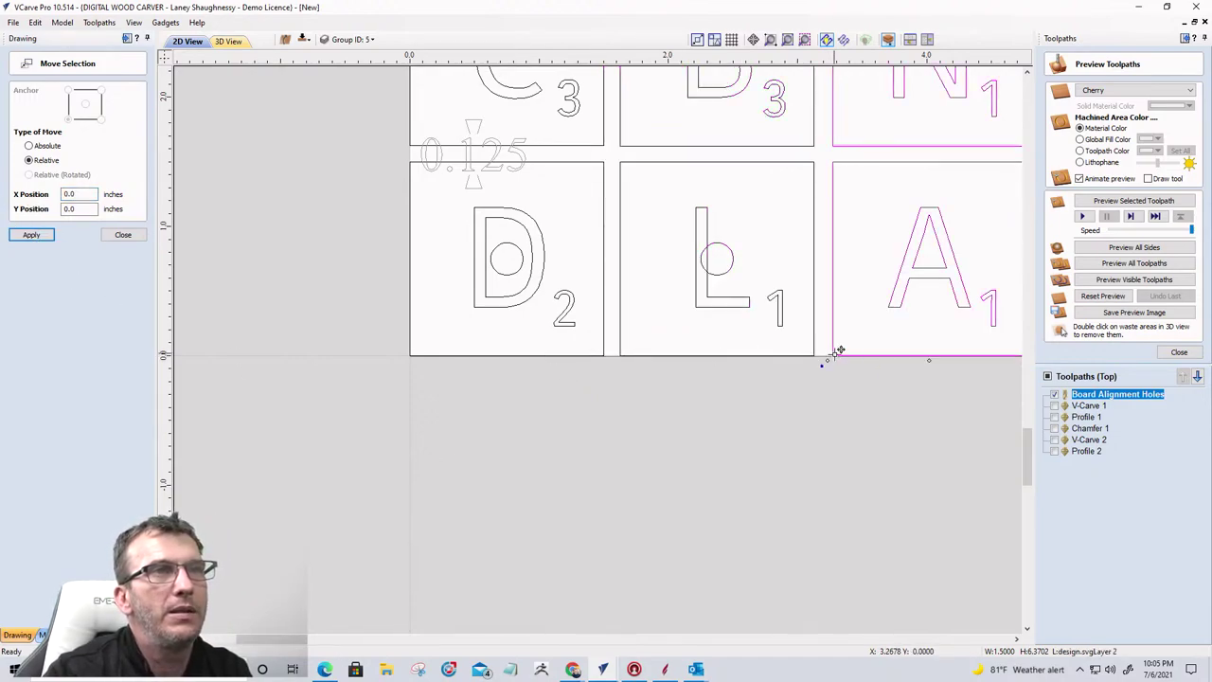
pyautogui.moveTo(839, 353); pyautogui.dragTo(821, 353)
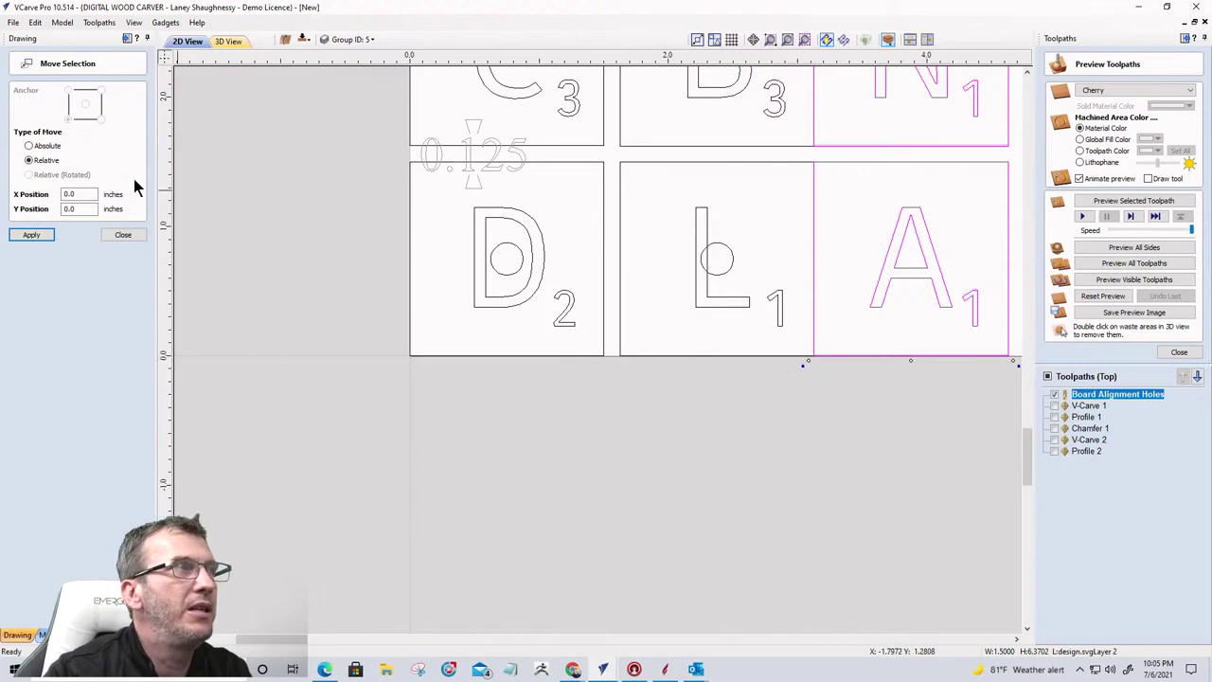
pyautogui.doubleClick(78, 193)
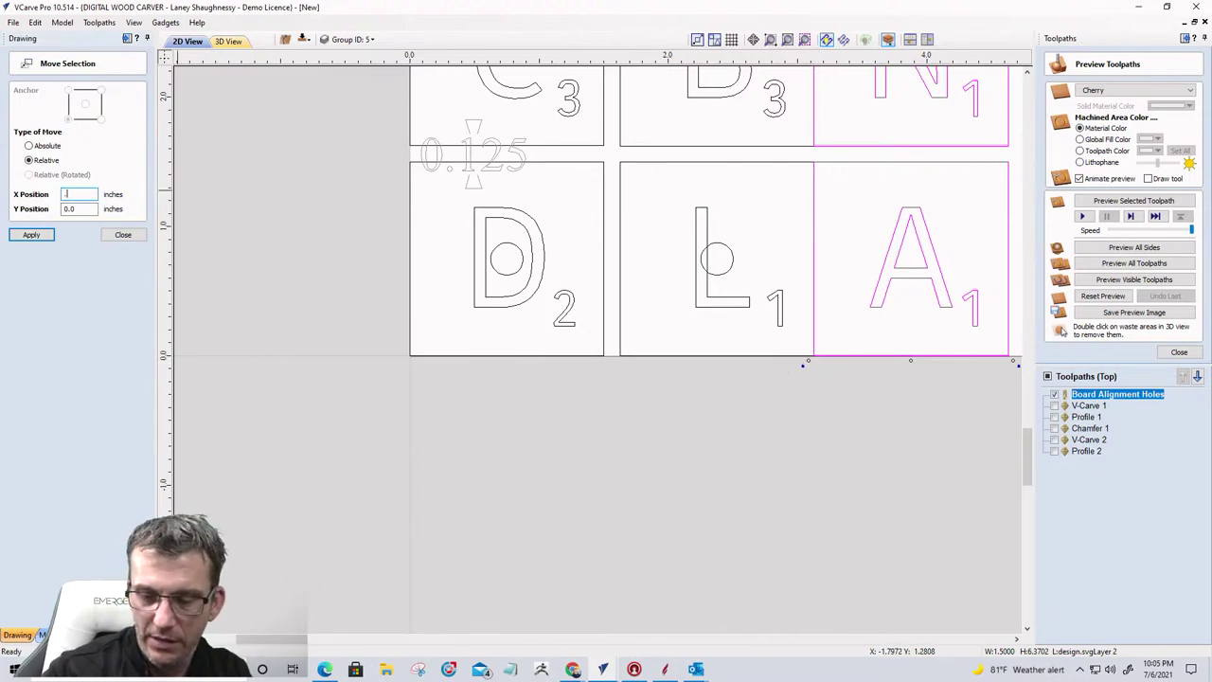
pyautogui.click(29, 234)
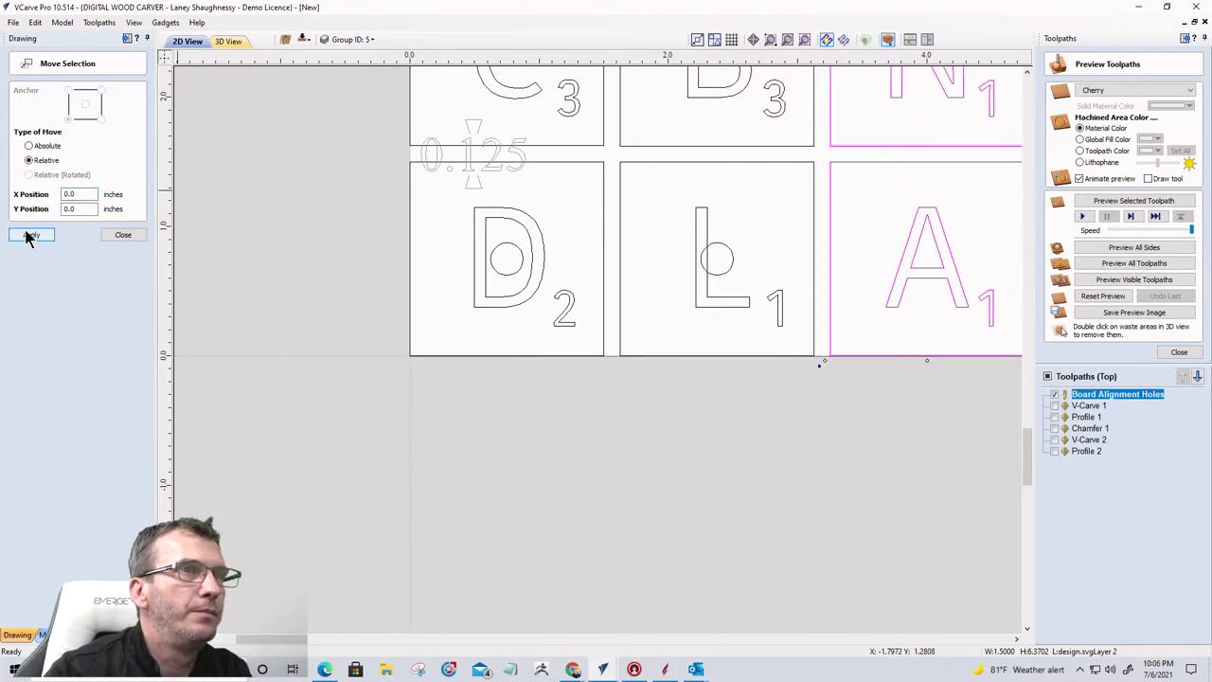
# Step: Give the Q-R and W-N tile columns a 0.125 inch relative X offset each
pyautogui.scroll(-3, 437, 390)
pyautogui.scroll(2, 857, 500)
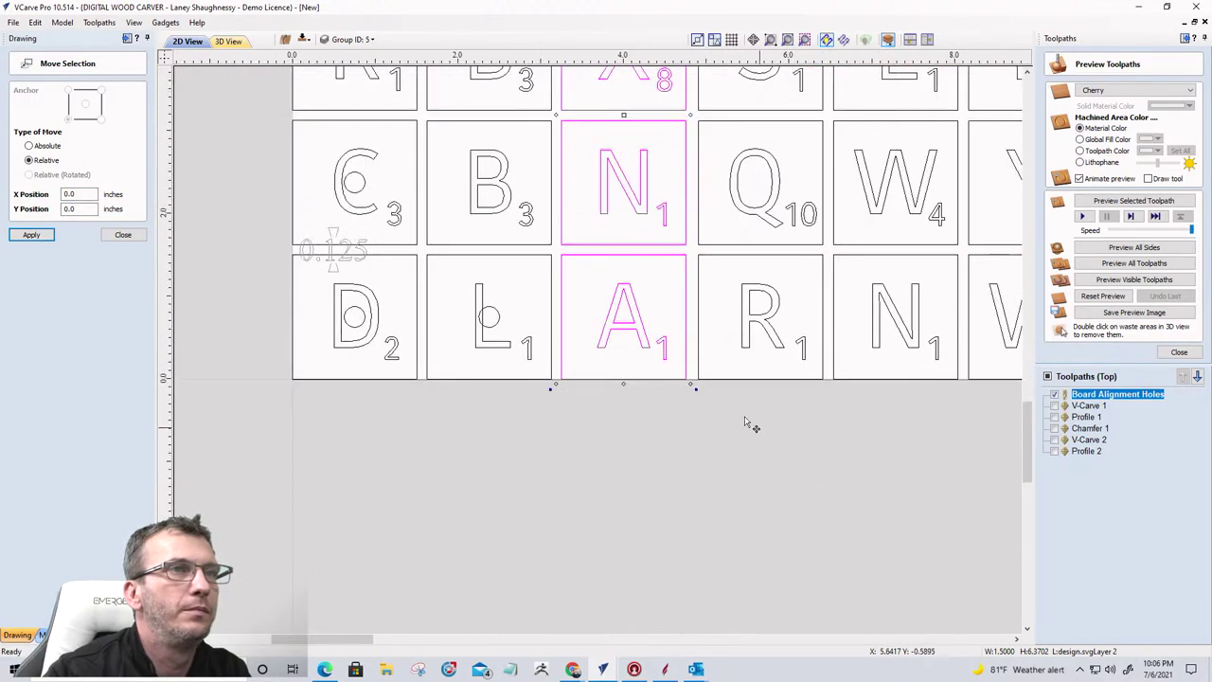
pyautogui.click(698, 381)
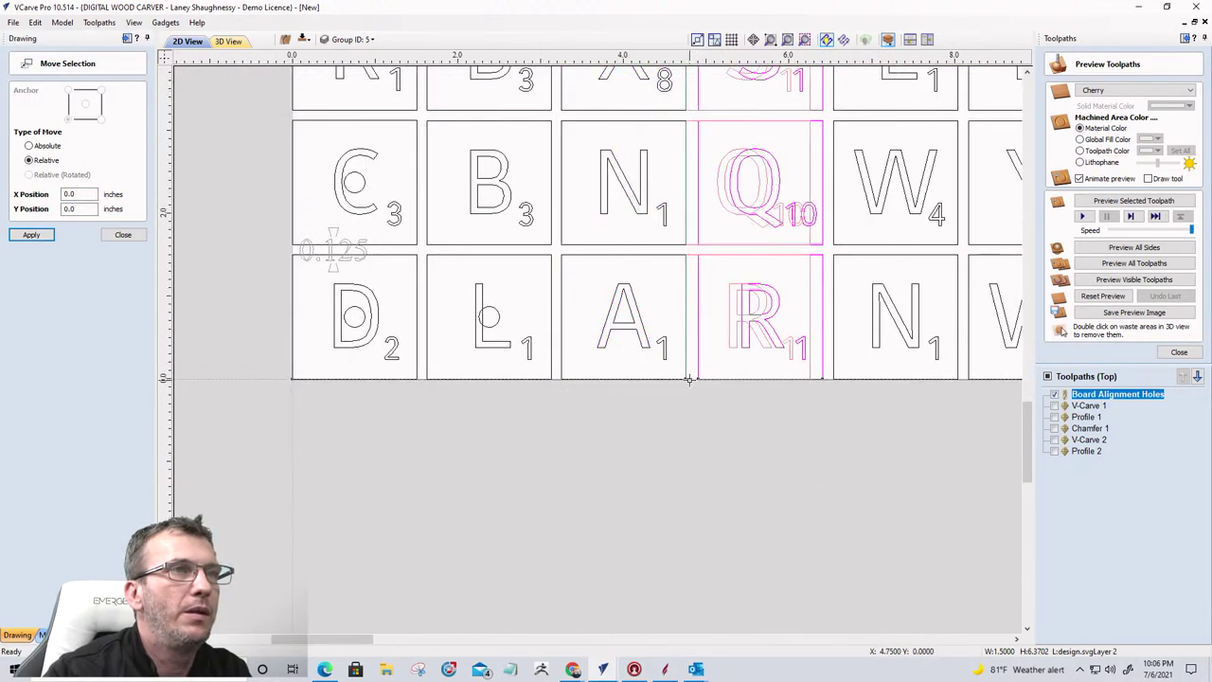
pyautogui.moveTo(75, 194); pyautogui.dragTo(57, 189)
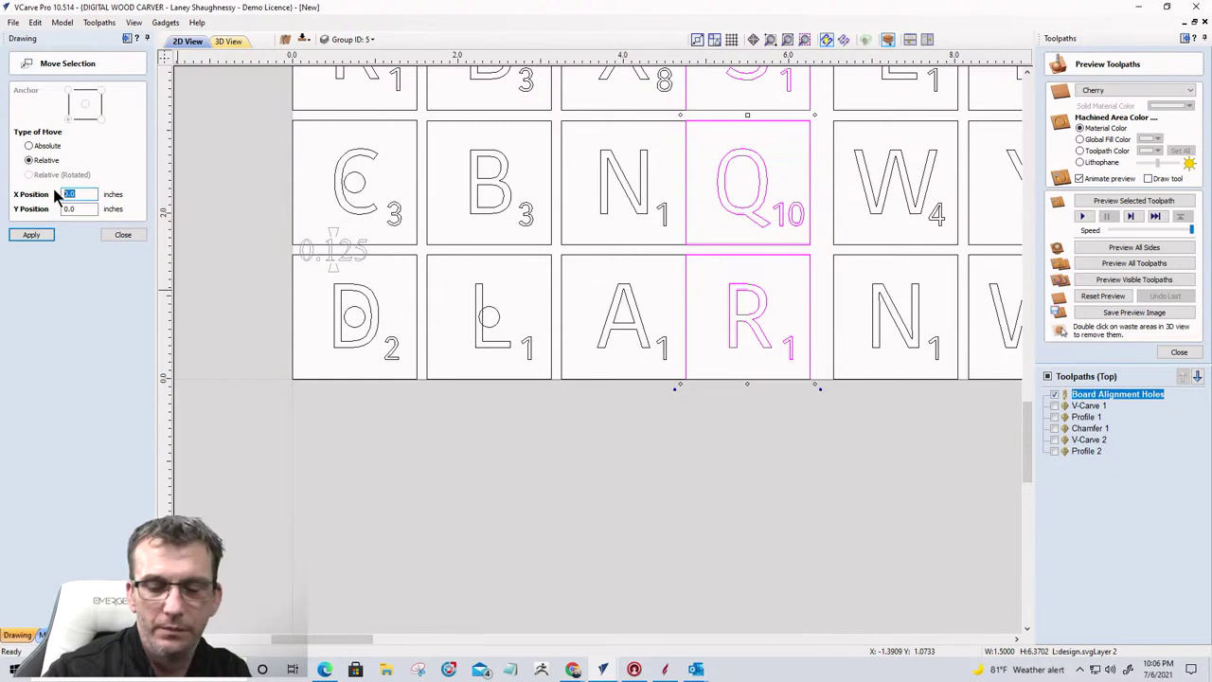
pyautogui.write('.125')
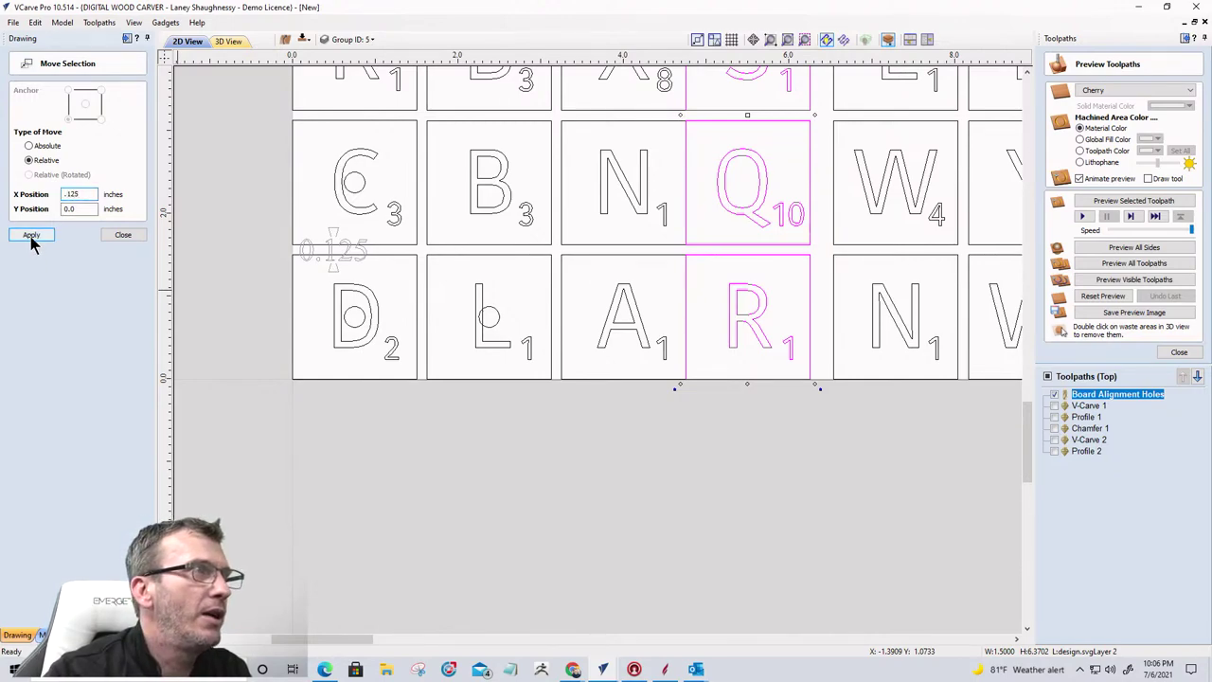
pyautogui.click(31, 234)
pyautogui.moveTo(836, 376); pyautogui.dragTo(823, 376)
pyautogui.moveTo(88, 194); pyautogui.dragTo(31, 193)
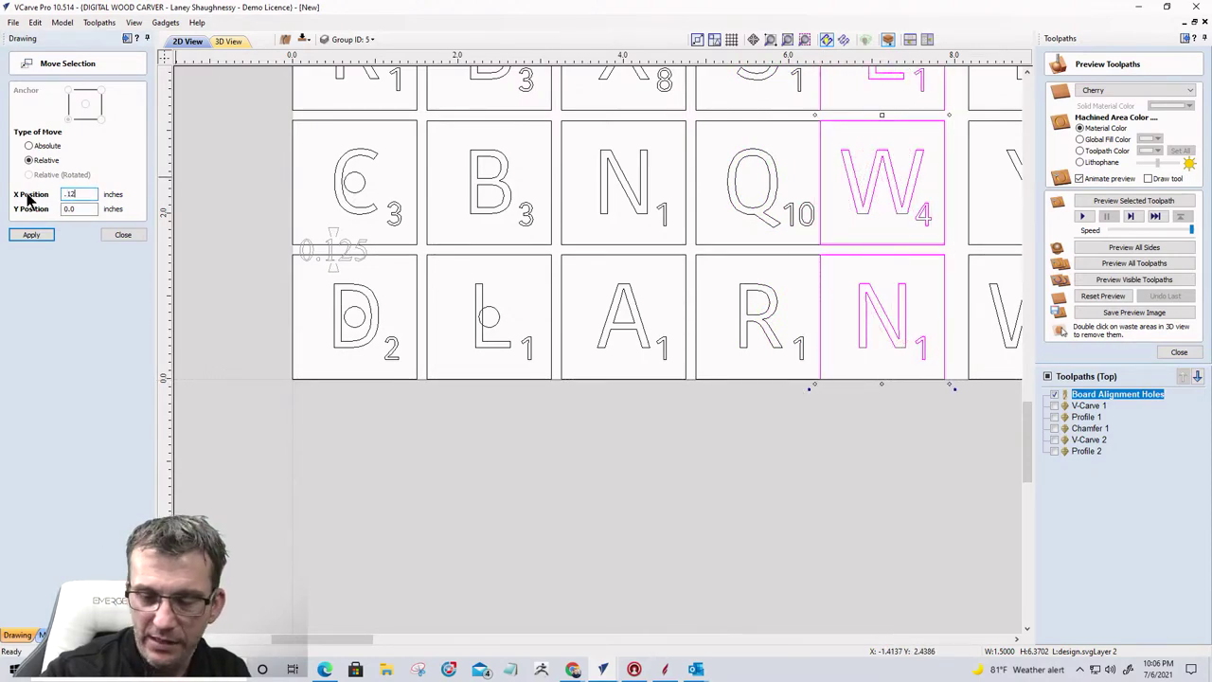
pyautogui.write('.125')
pyautogui.click(31, 233)
# Step: Butt the Y/W tile column against its neighbour and shift it 0.125 in right
pyautogui.scroll(-3, 368, 275)
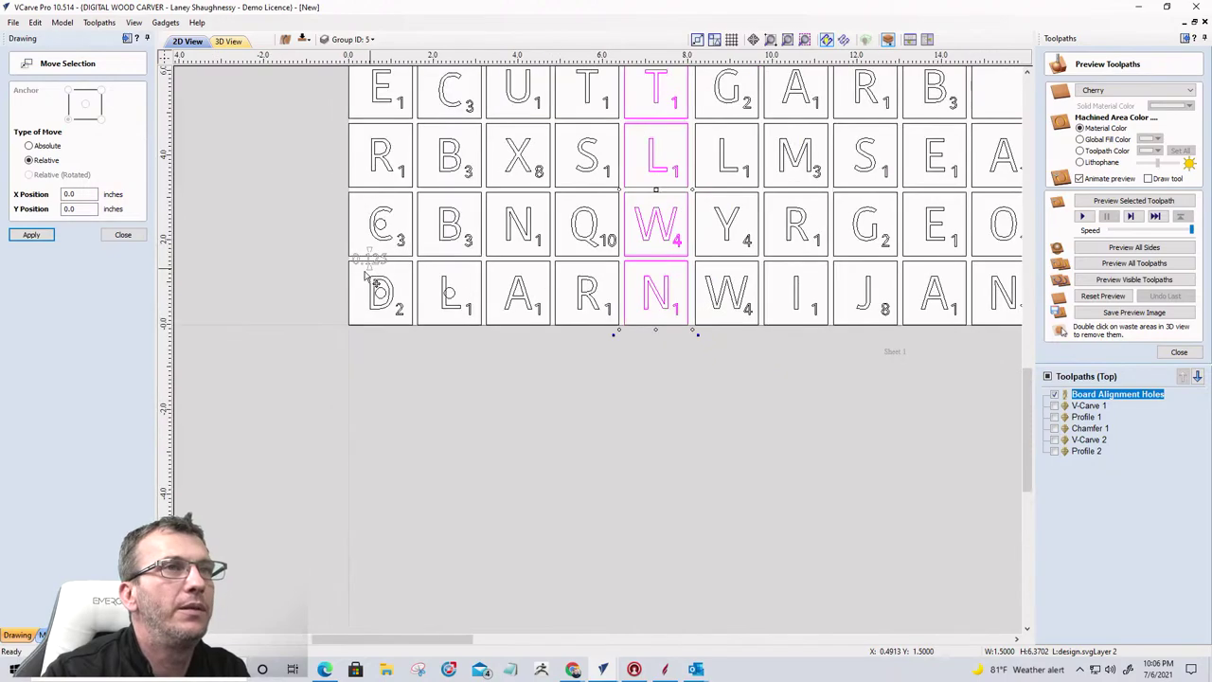
pyautogui.scroll(-2, 379, 312)
pyautogui.scroll(4, 667, 348)
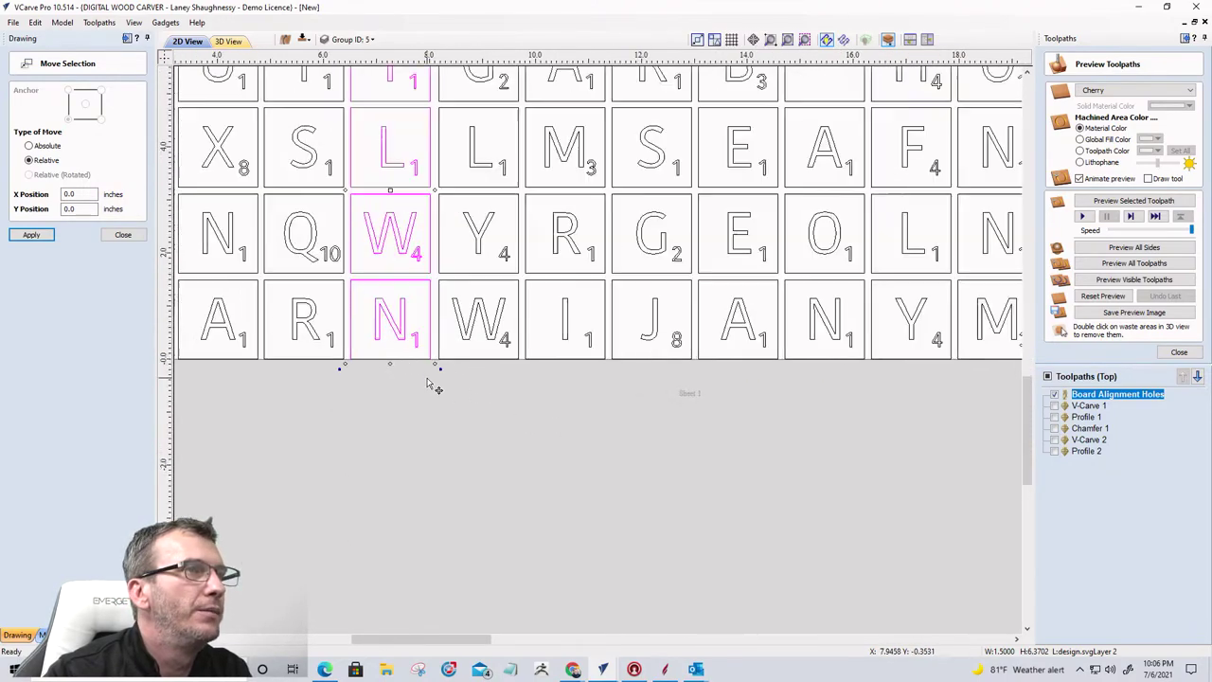
pyautogui.scroll(2, 429, 384)
pyautogui.click(455, 338)
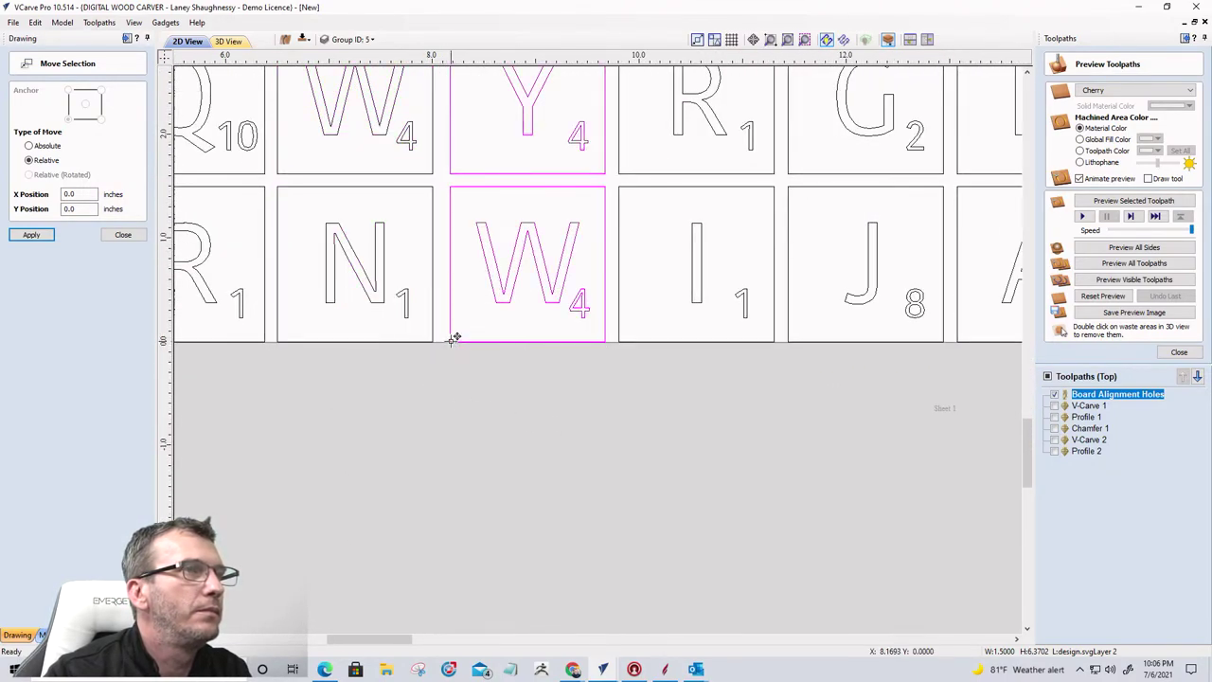
pyautogui.moveTo(455, 338); pyautogui.dragTo(438, 338)
pyautogui.doubleClick(66, 194)
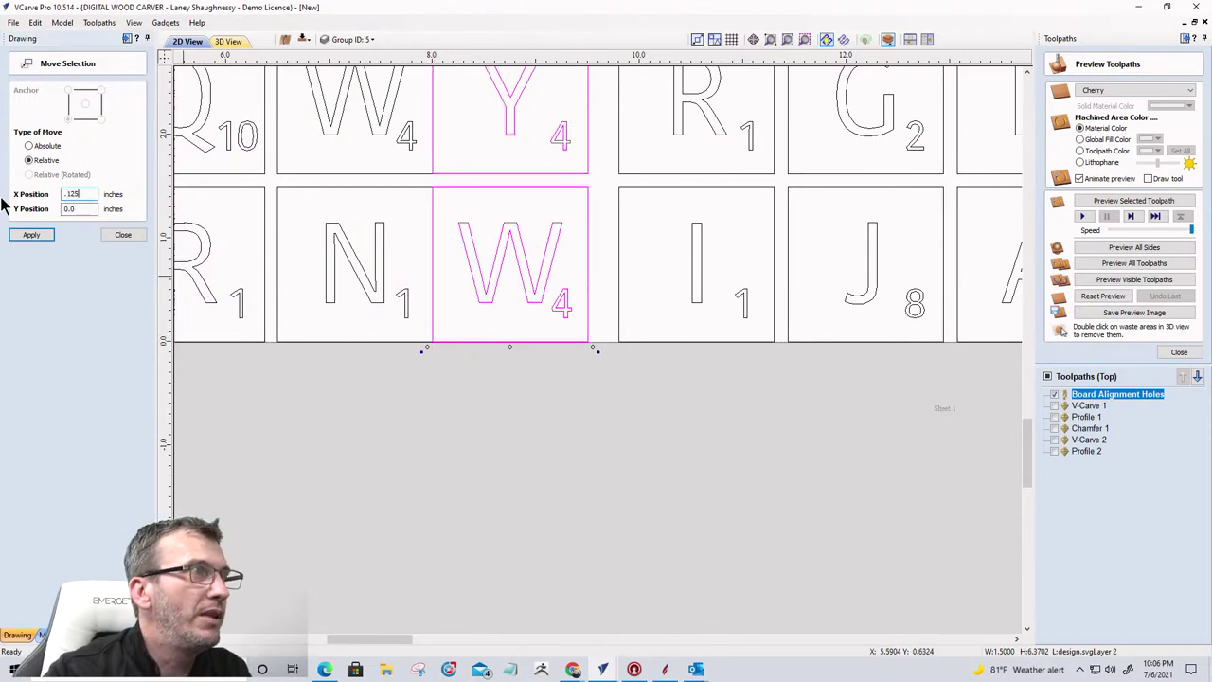
pyautogui.write('.125')
pyautogui.click(31, 234)
# Step: Butt the R/I and G/J columns against their neighbours, each shifted 0.125 in
pyautogui.click(621, 338)
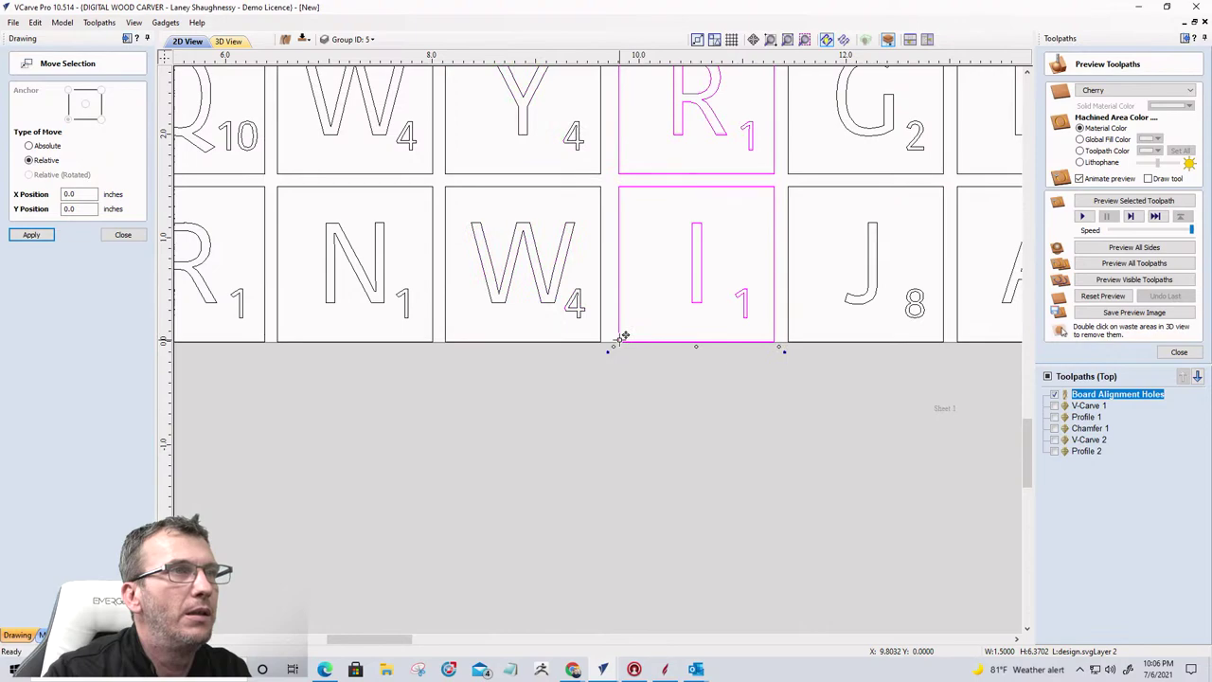
pyautogui.moveTo(621, 338); pyautogui.dragTo(602, 338)
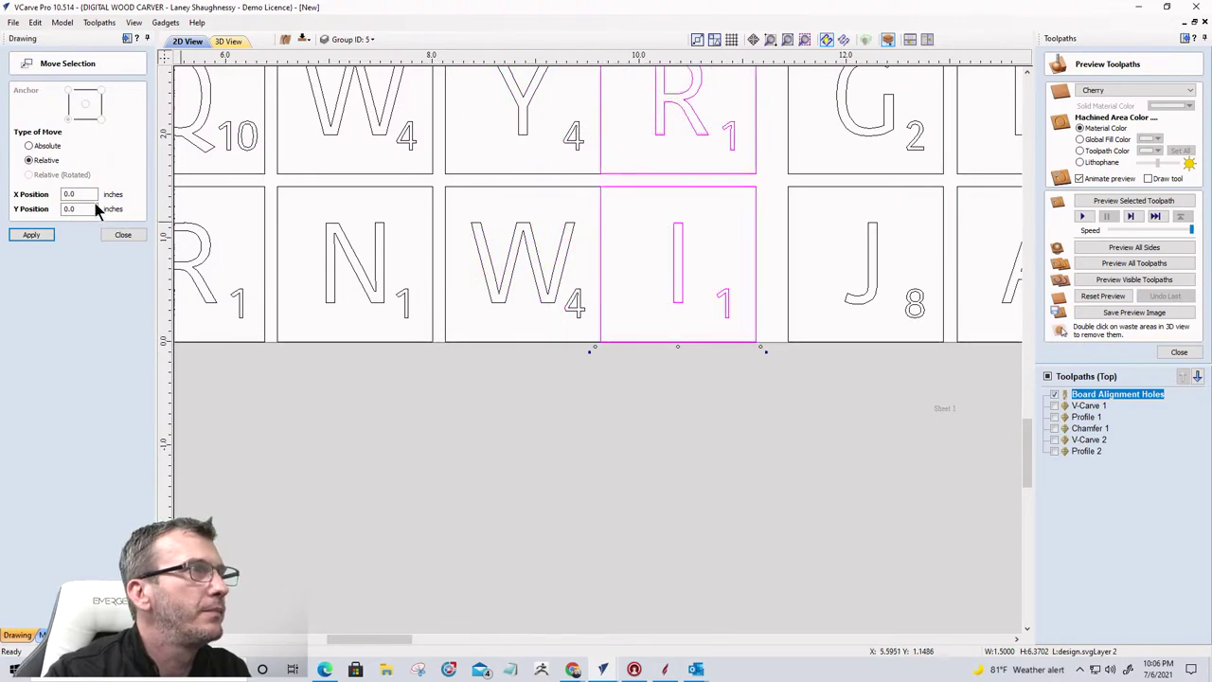
pyautogui.moveTo(93, 196); pyautogui.dragTo(28, 194)
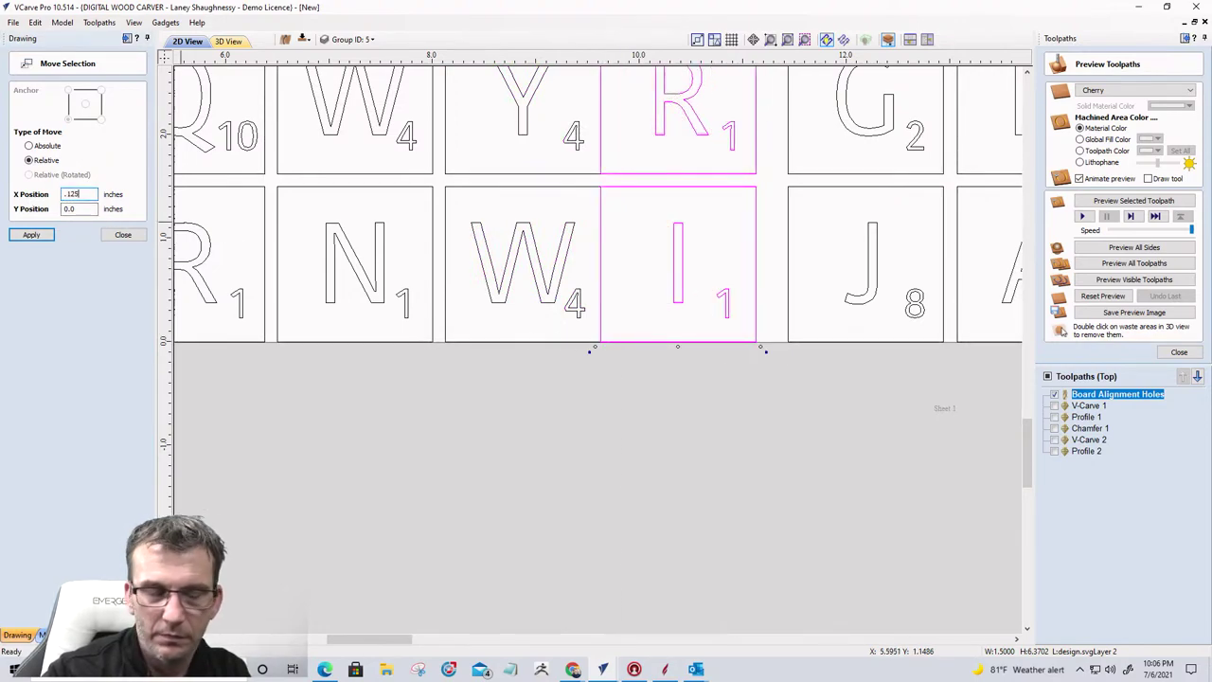
pyautogui.click(31, 234)
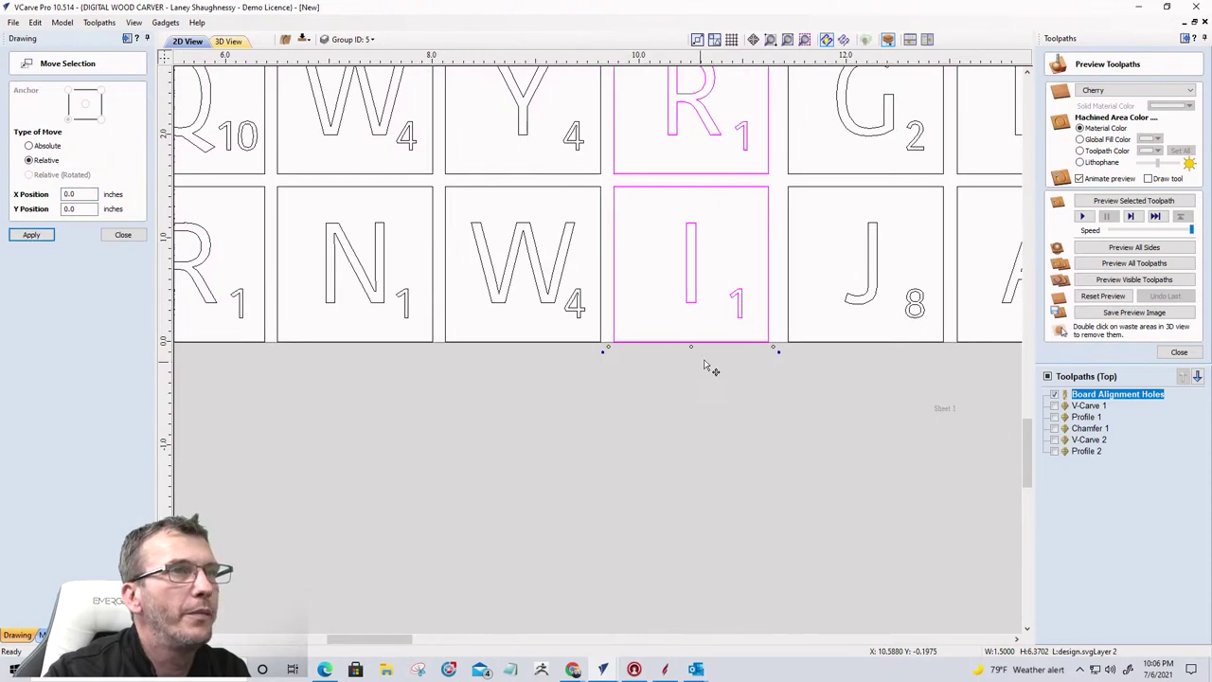
pyautogui.click(792, 338)
pyautogui.moveTo(793, 336); pyautogui.dragTo(774, 338)
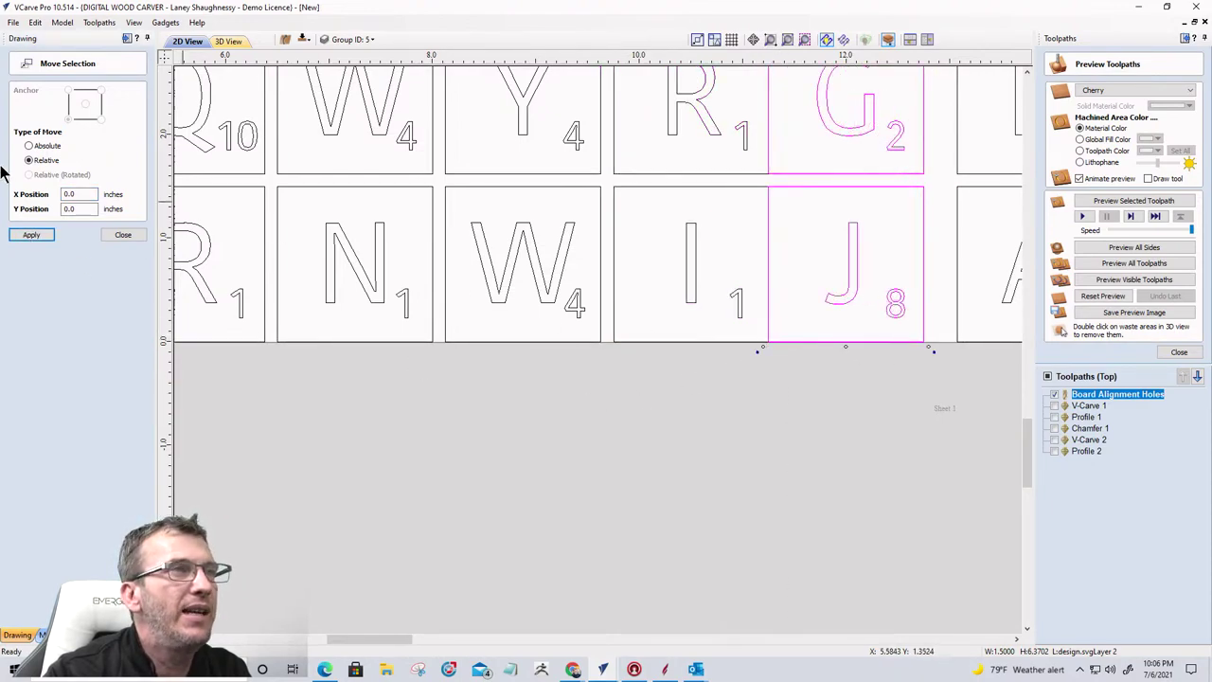
pyautogui.moveTo(89, 194); pyautogui.dragTo(19, 202)
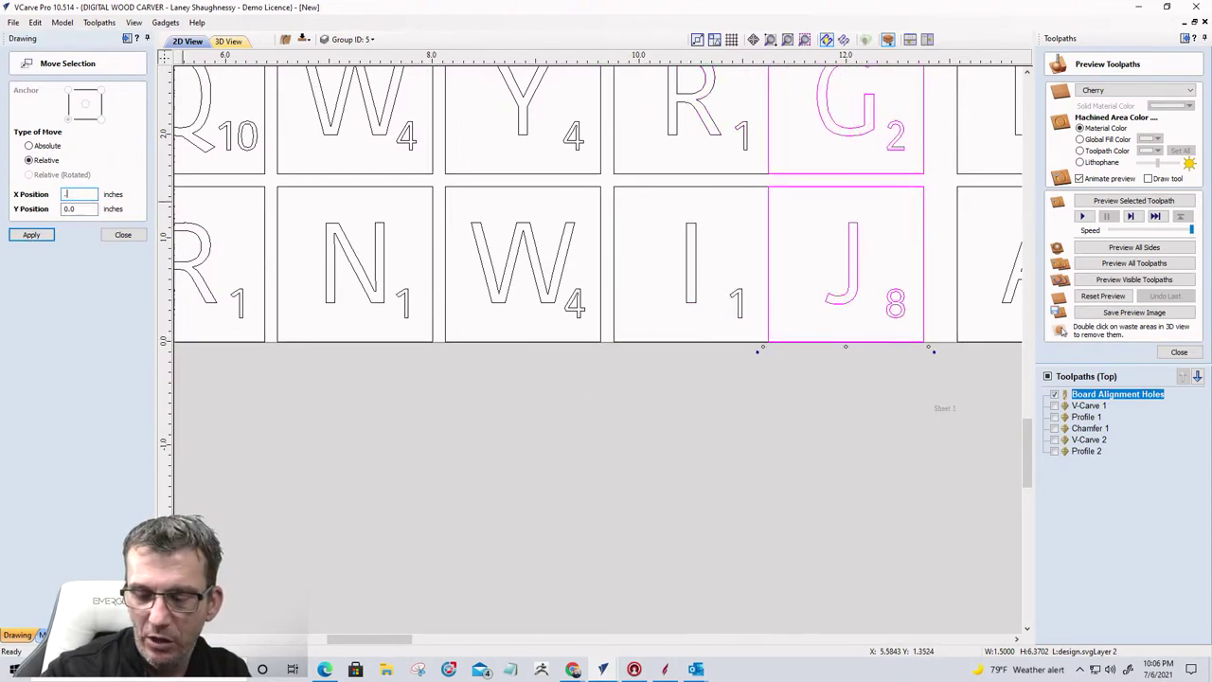
pyautogui.click(31, 234)
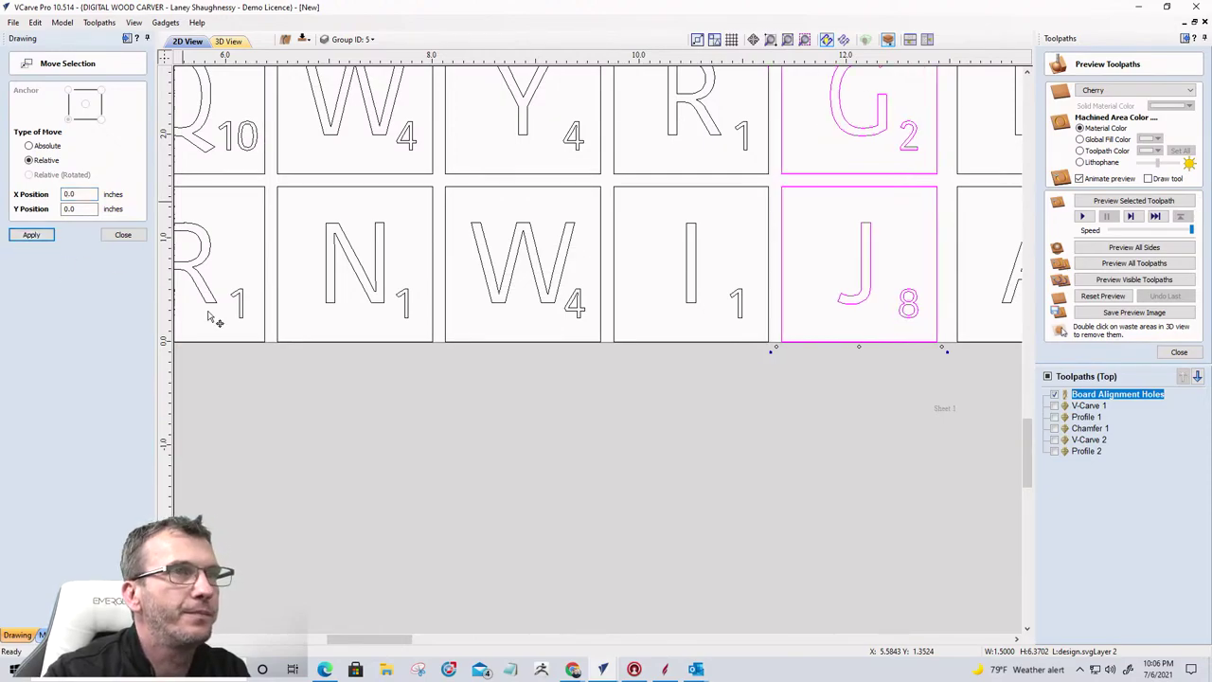
# Step: Butt the A/E and N/O columns against their neighbours, each shifted 0.125 in
pyautogui.scroll(-3, 775, 343)
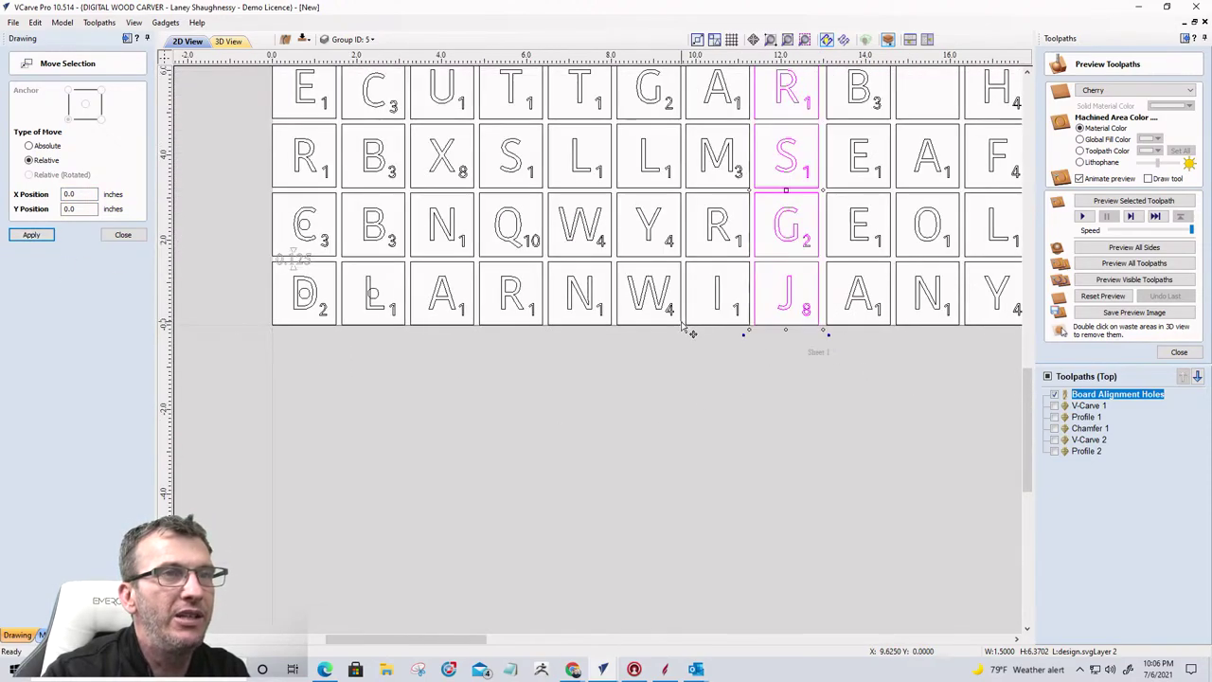
pyautogui.scroll(1, 771, 347)
pyautogui.scroll(3, 782, 322)
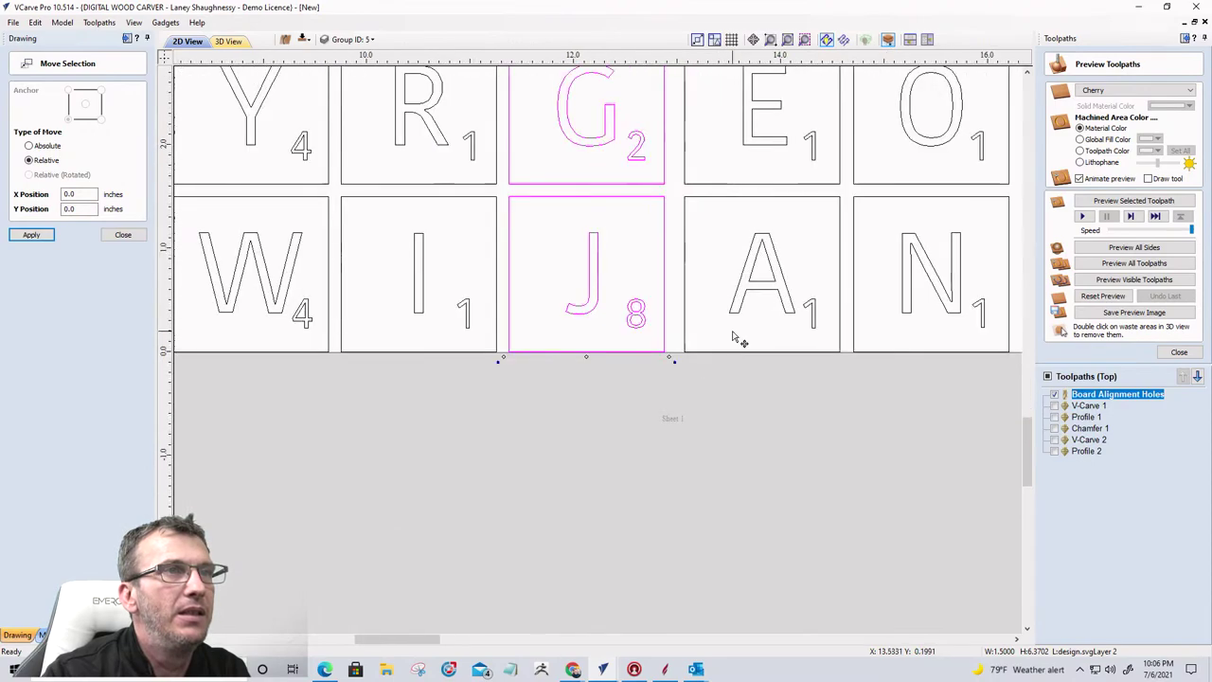
pyautogui.click(677, 357)
pyautogui.moveTo(676, 357); pyautogui.dragTo(651, 357)
pyautogui.click(31, 234)
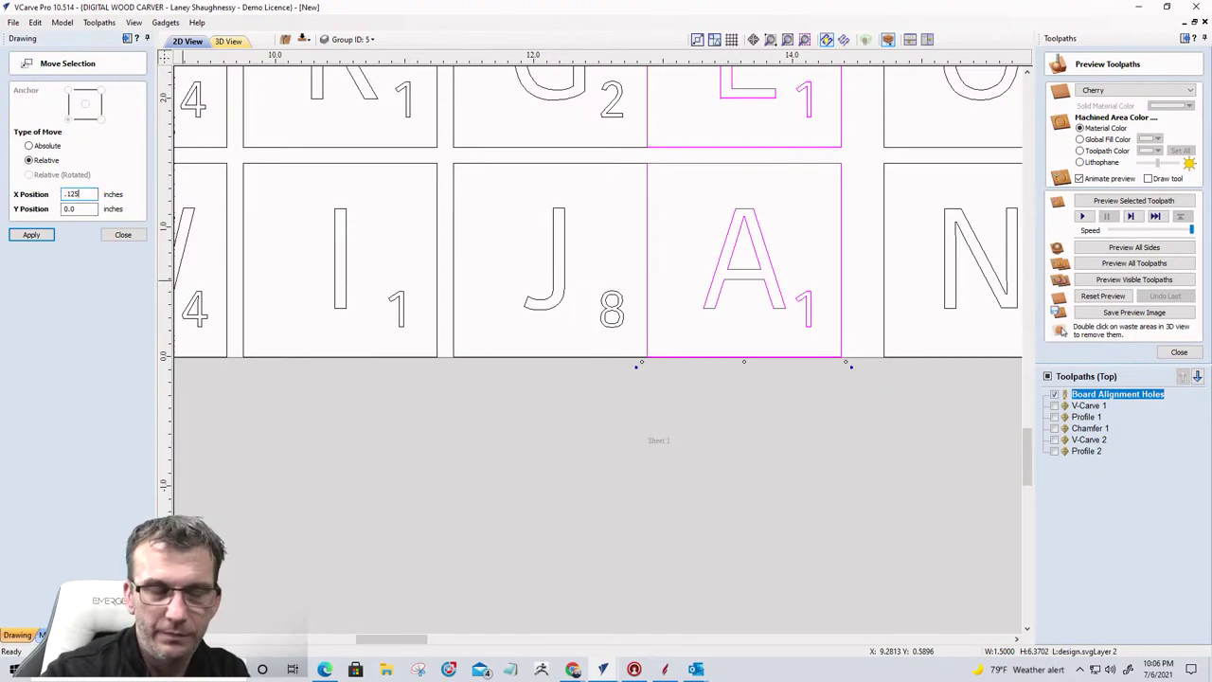
pyautogui.write('.125')
pyautogui.click(38, 236)
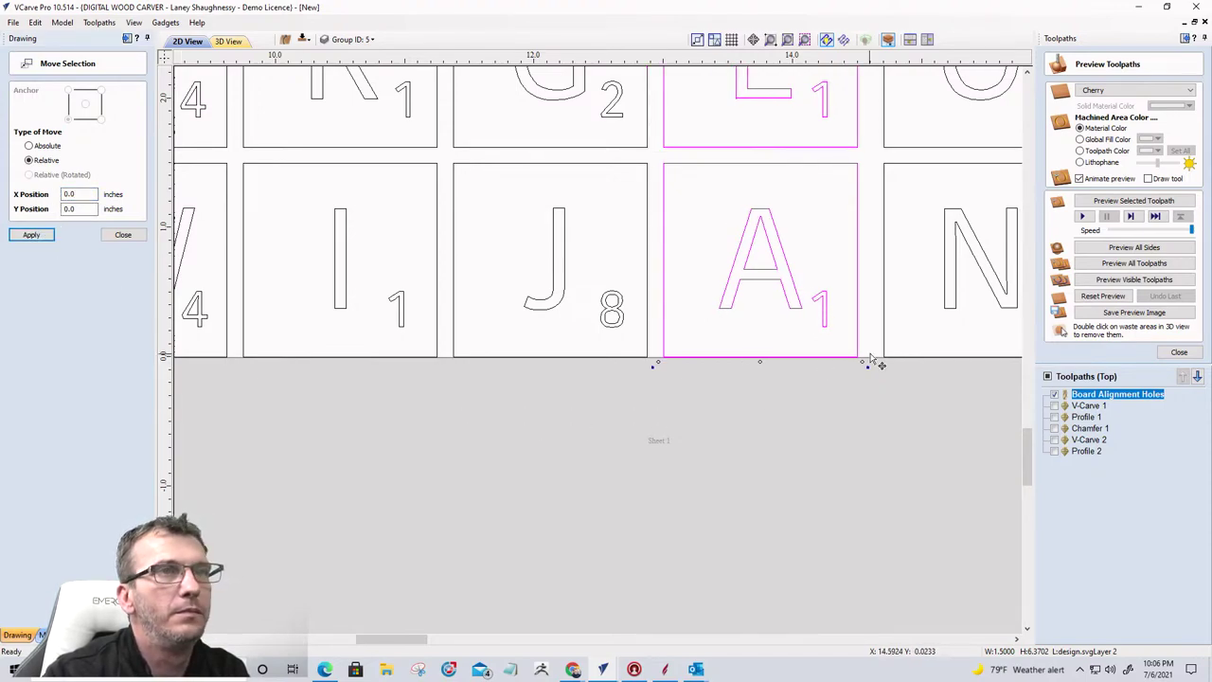
pyautogui.click(881, 357)
pyautogui.moveTo(879, 355); pyautogui.dragTo(850, 358)
pyautogui.click(82, 194)
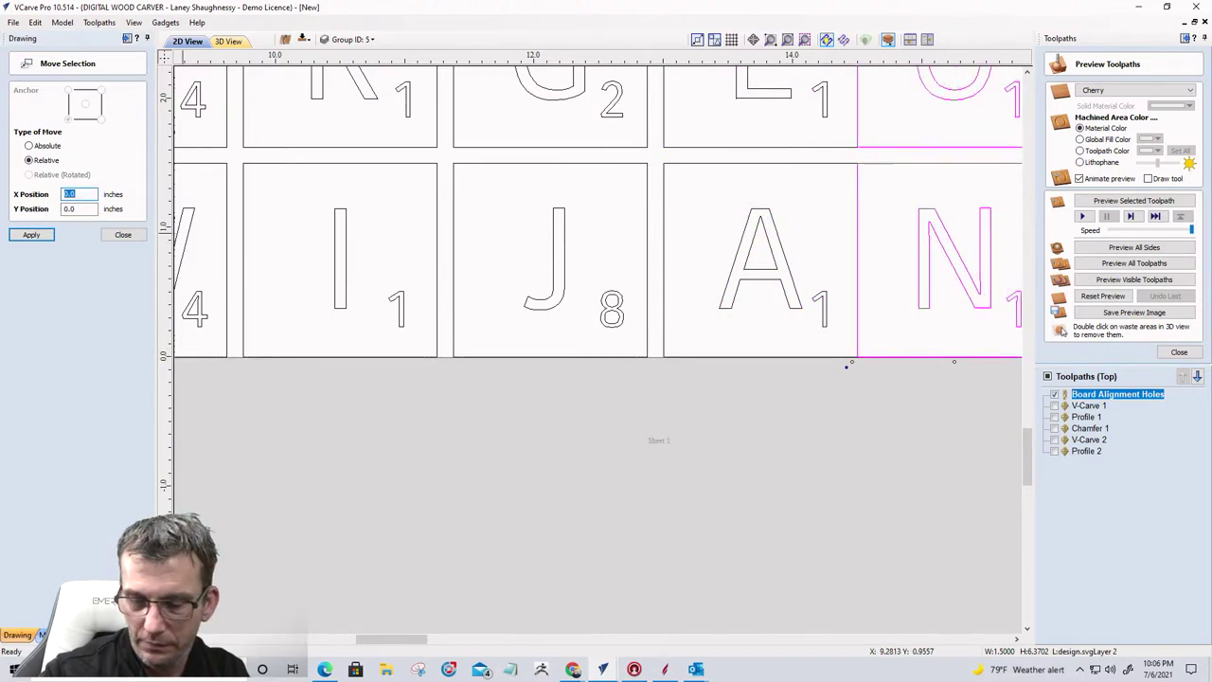
pyautogui.click(31, 234)
# Step: Space the L/Y and N/M columns 0.125 in from their neighbours
pyautogui.scroll(-3, 490, 496)
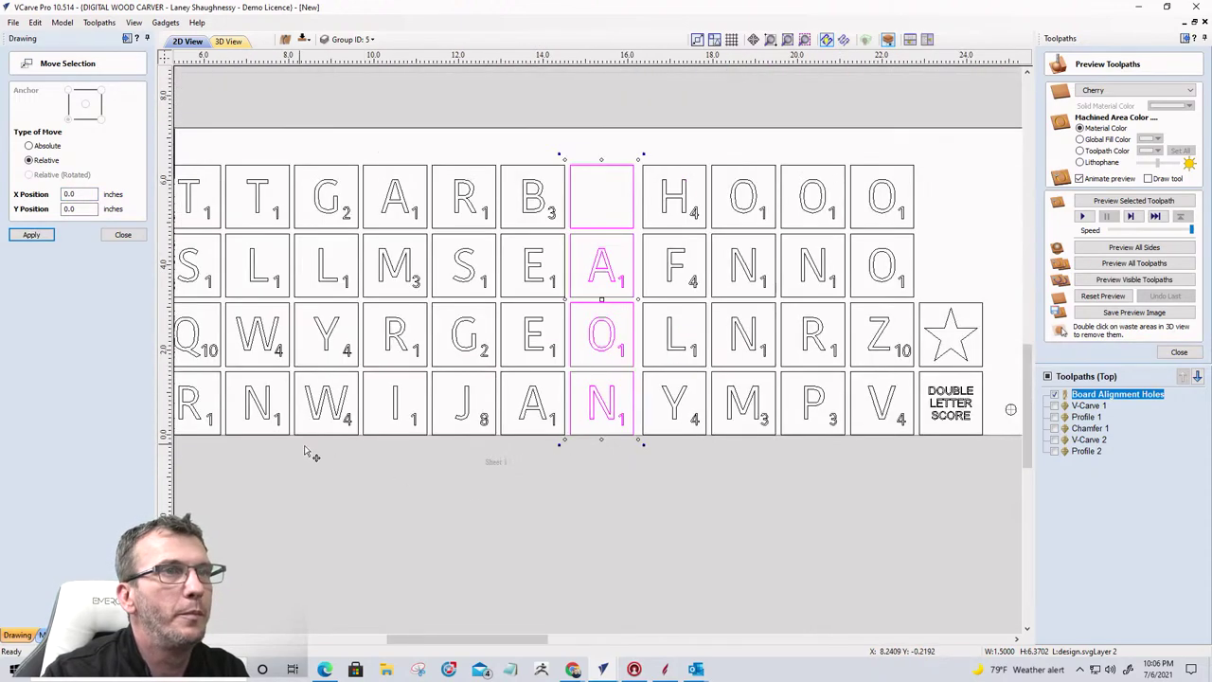
pyautogui.scroll(3, 766, 488)
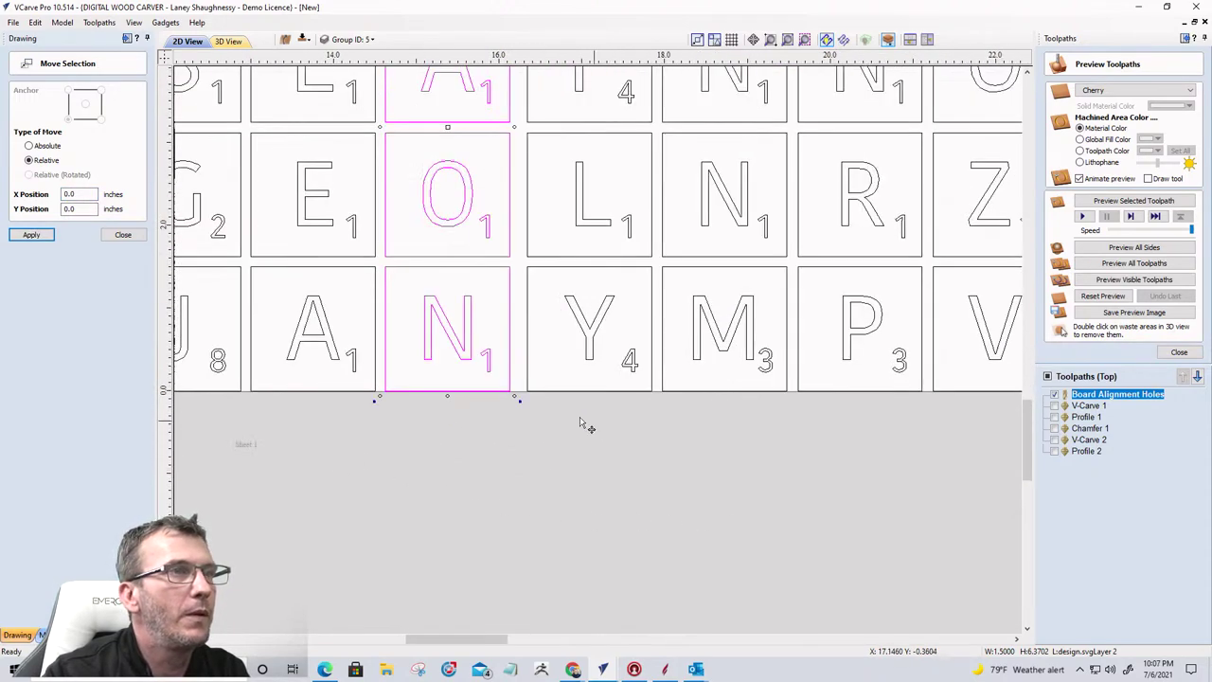
pyautogui.click(534, 387)
pyautogui.moveTo(533, 388); pyautogui.dragTo(516, 388)
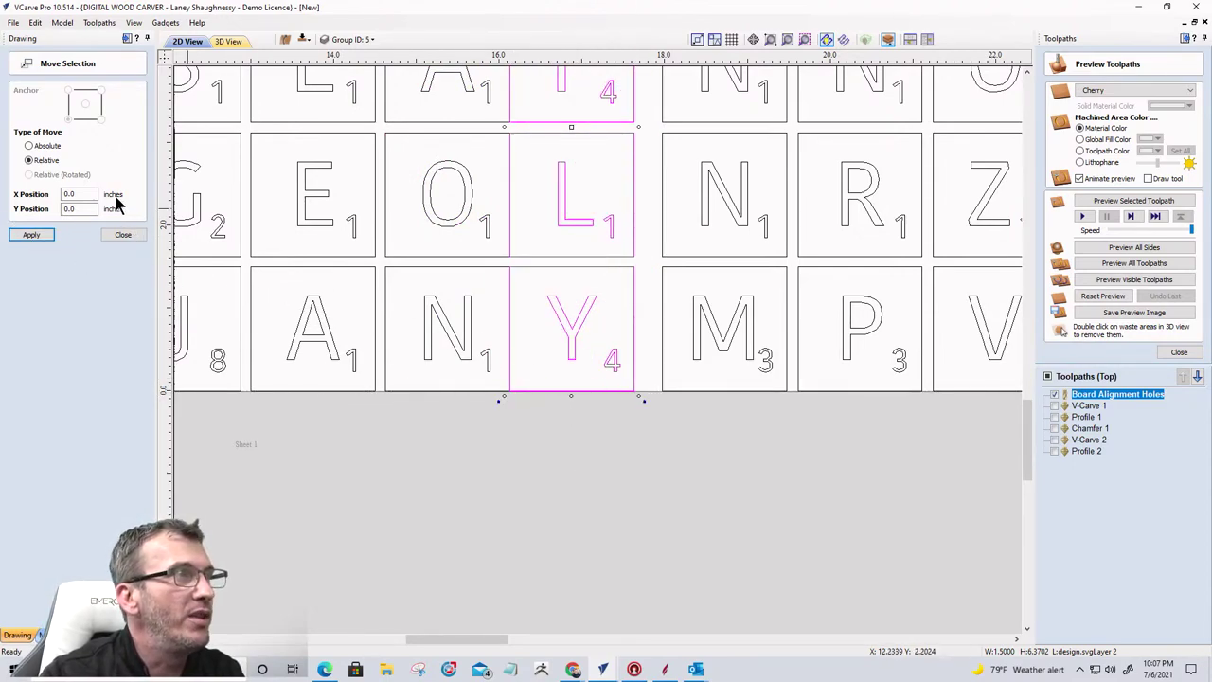
pyautogui.doubleClick(83, 196)
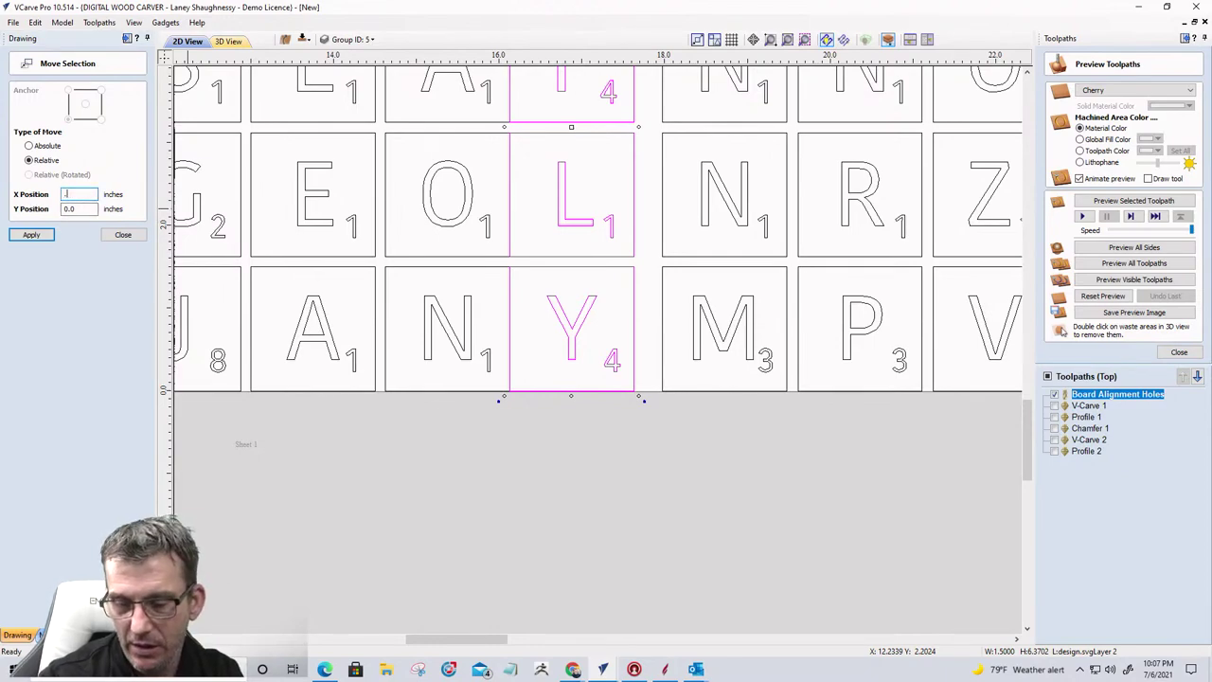
pyautogui.click(32, 234)
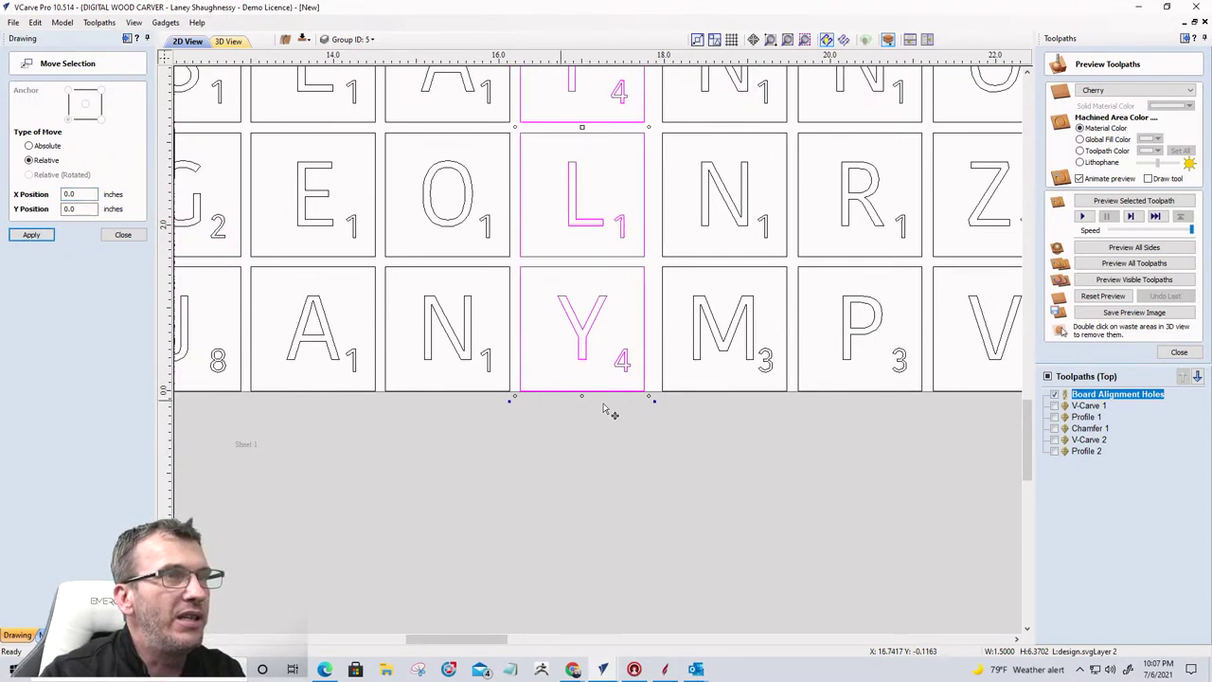
pyautogui.click(664, 387)
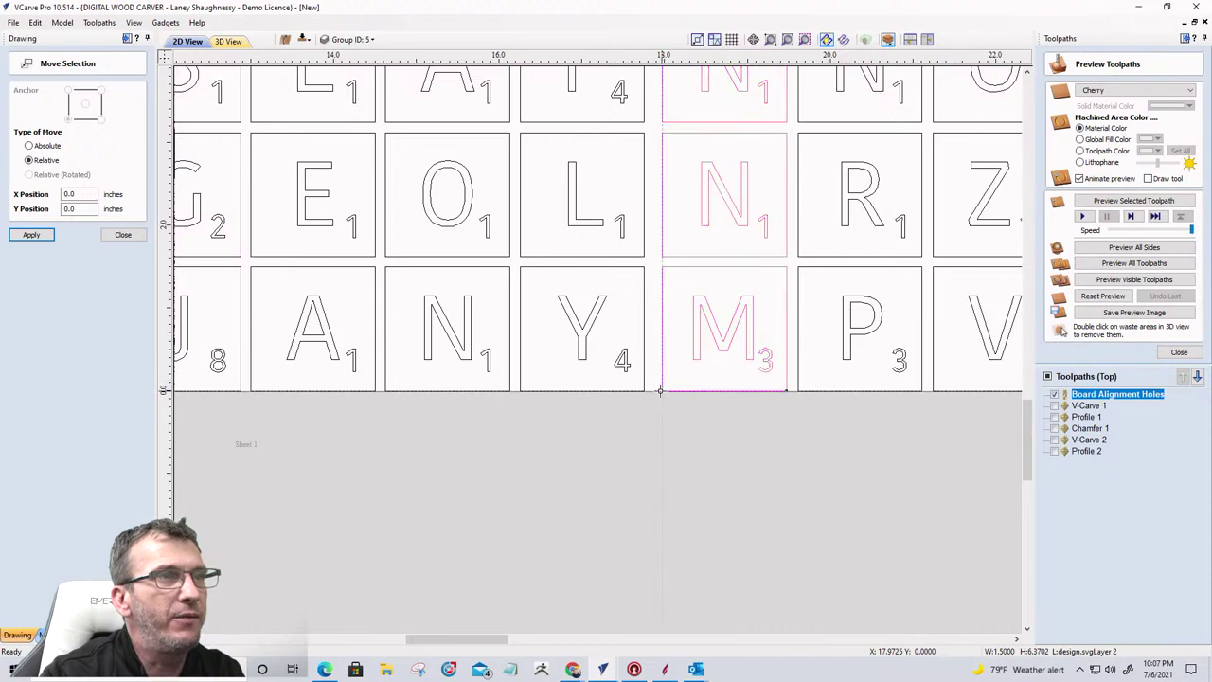
pyautogui.doubleClick(84, 194)
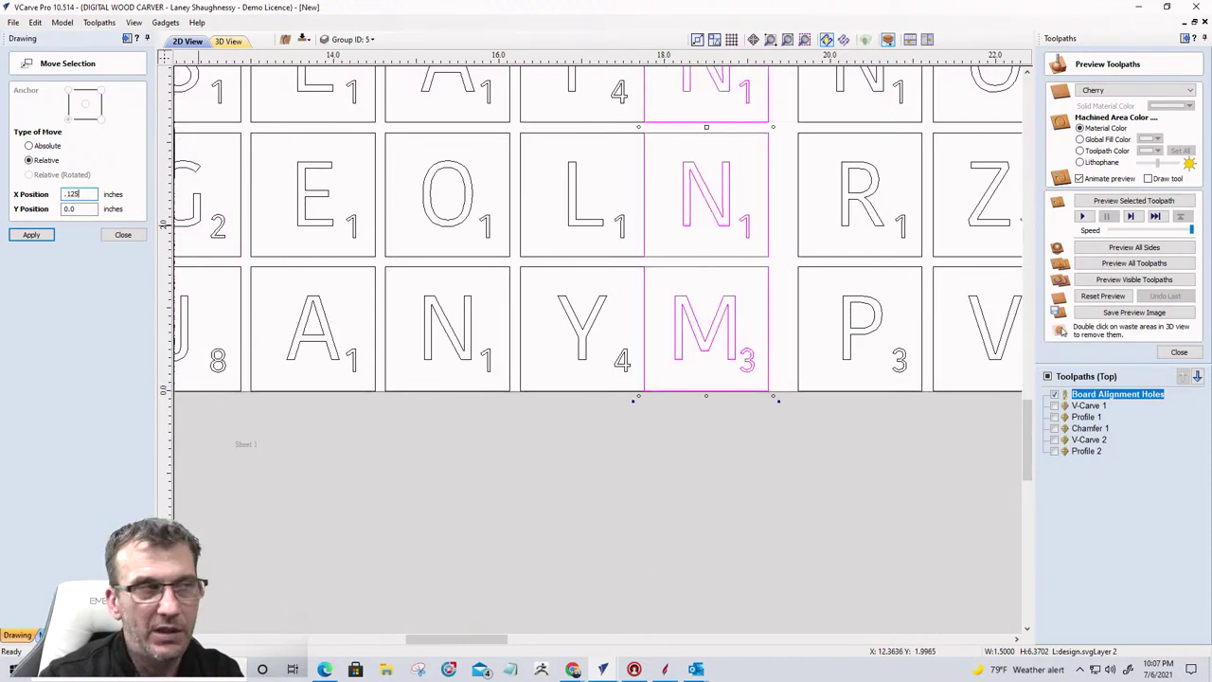
pyautogui.click(27, 235)
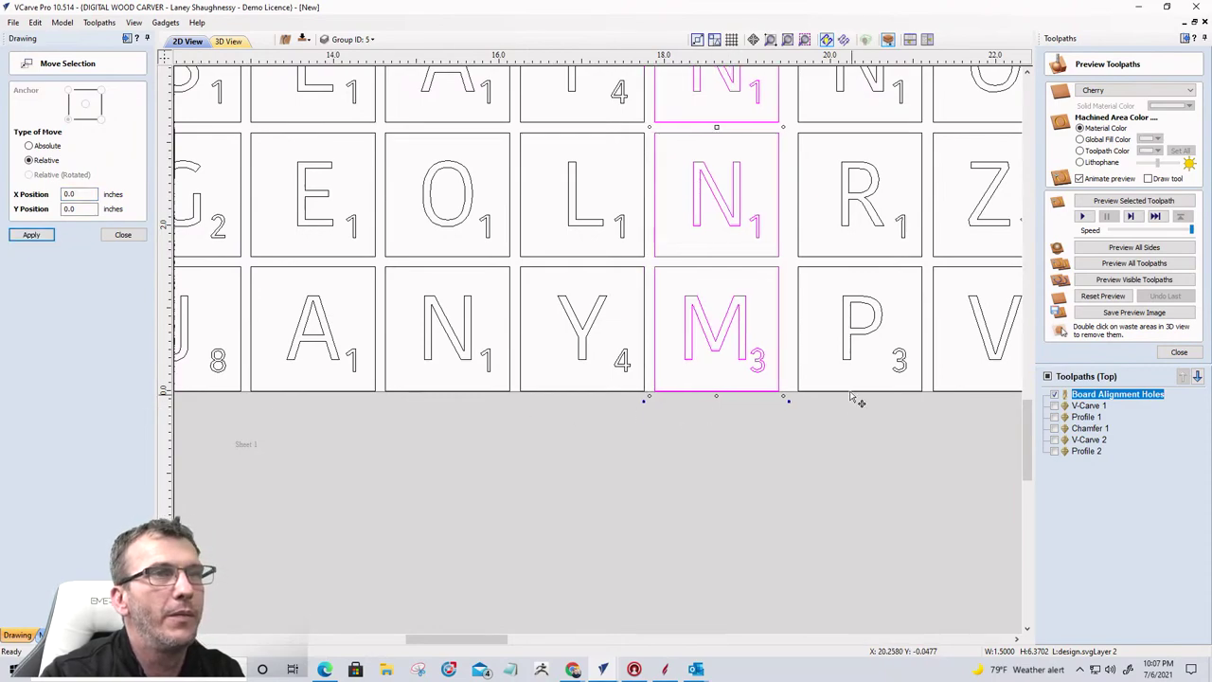
# Step: Push the R/P and Z/V columns left against their neighbours, each shifted 0.125 in
pyautogui.click(800, 388)
pyautogui.moveTo(799, 389); pyautogui.dragTo(778, 388)
pyautogui.doubleClick(82, 194)
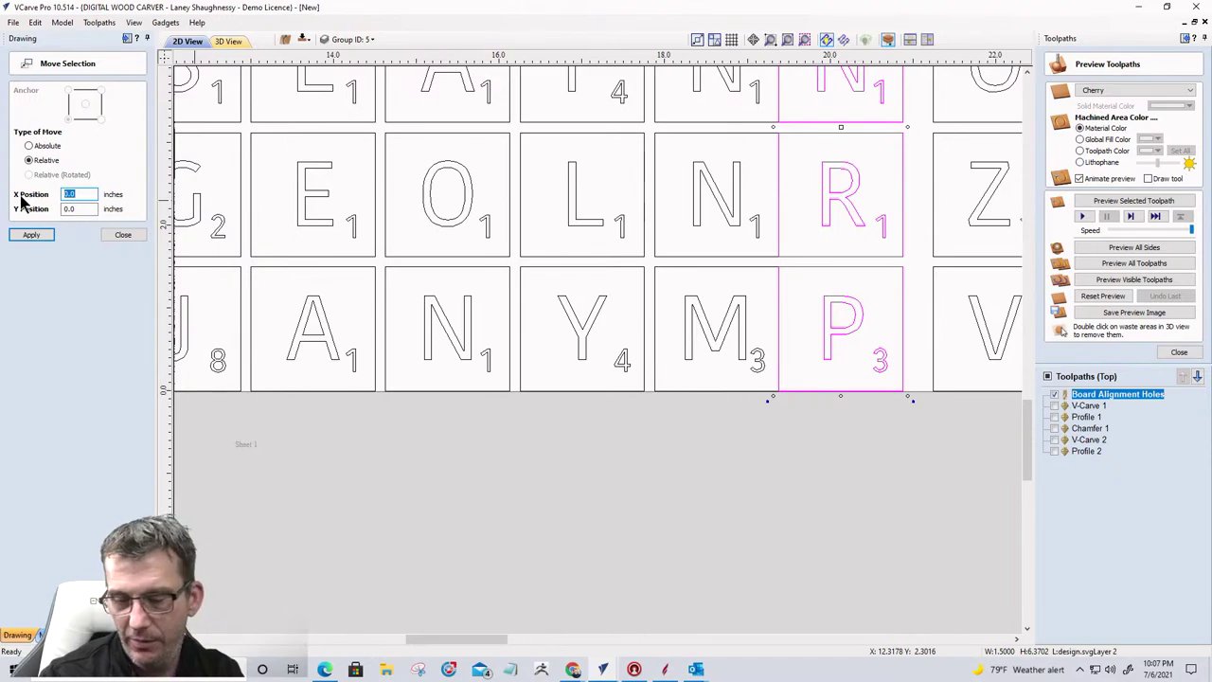
pyautogui.click(29, 234)
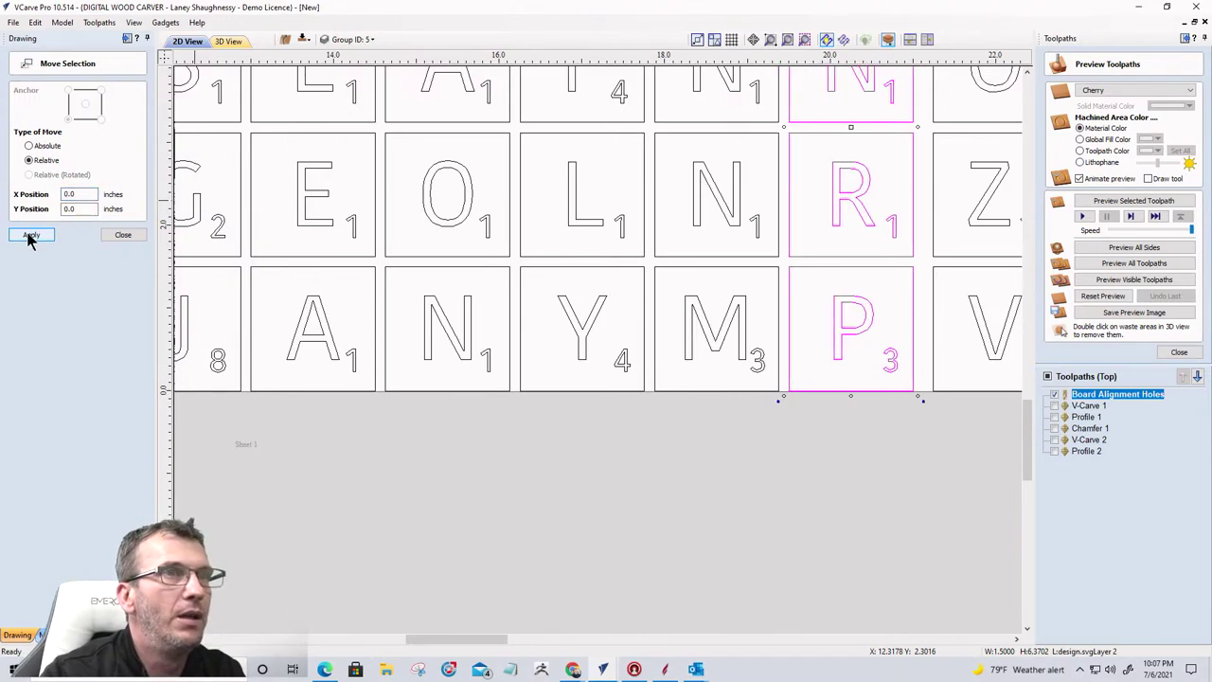
pyautogui.scroll(-3, 828, 495)
pyautogui.scroll(4, 864, 501)
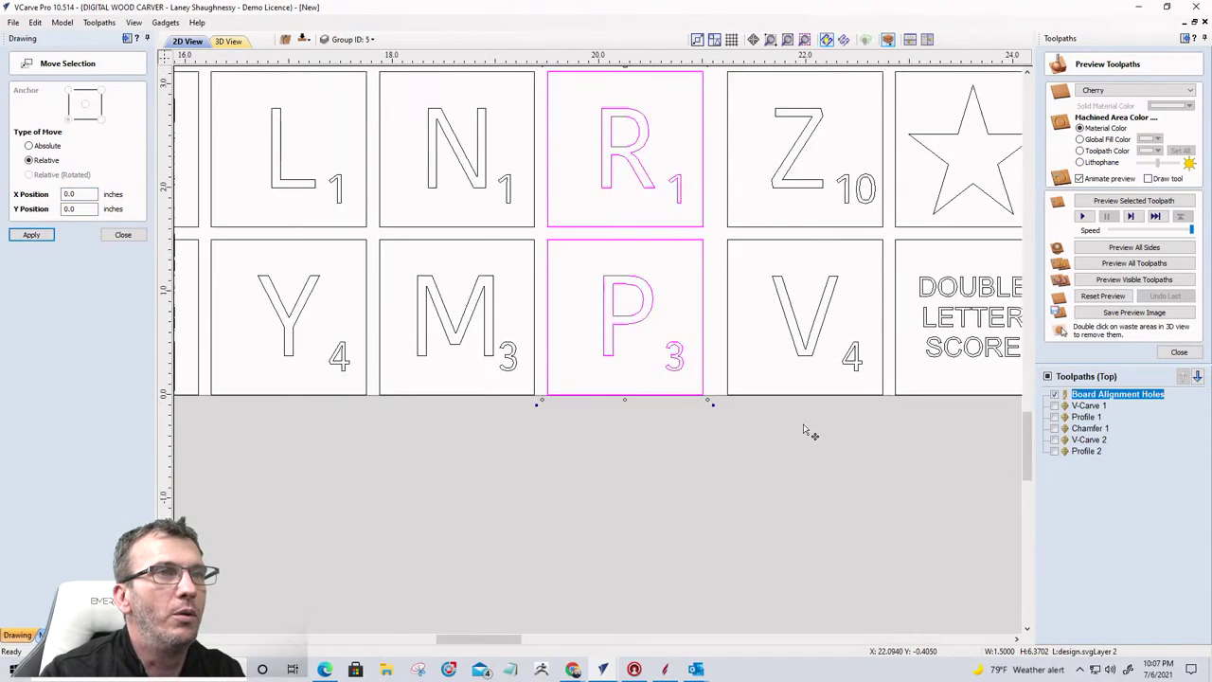
pyautogui.click(729, 389)
pyautogui.moveTo(729, 390); pyautogui.dragTo(705, 390)
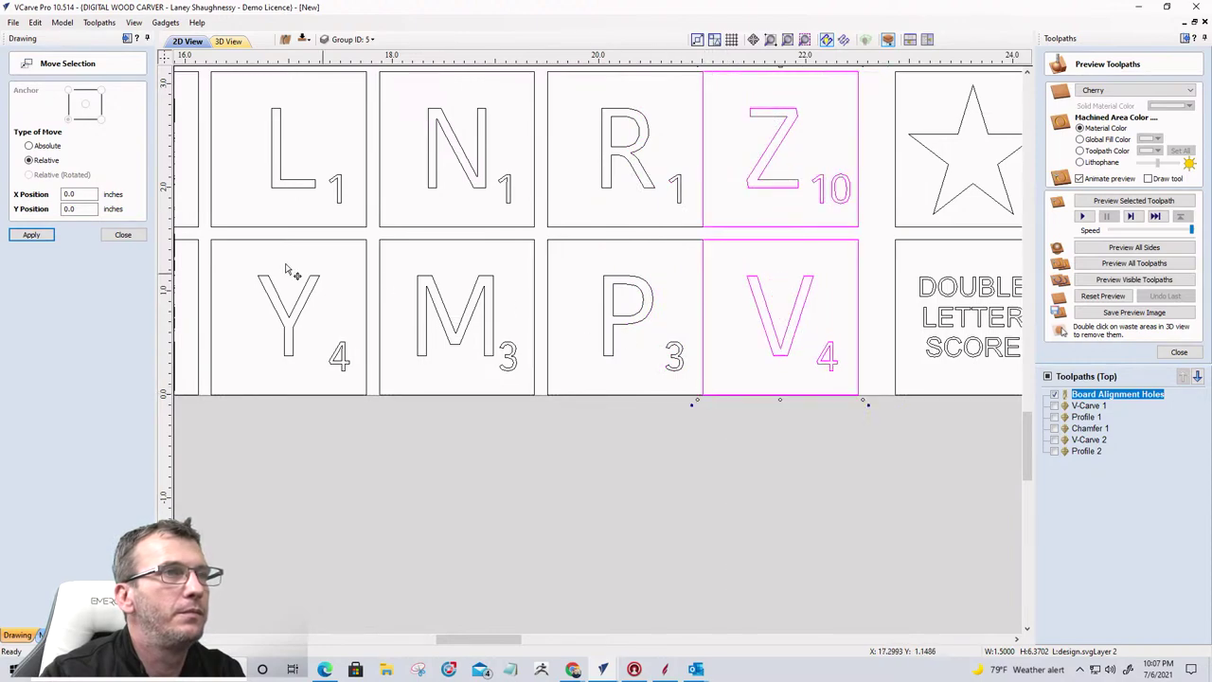
pyautogui.doubleClick(79, 194)
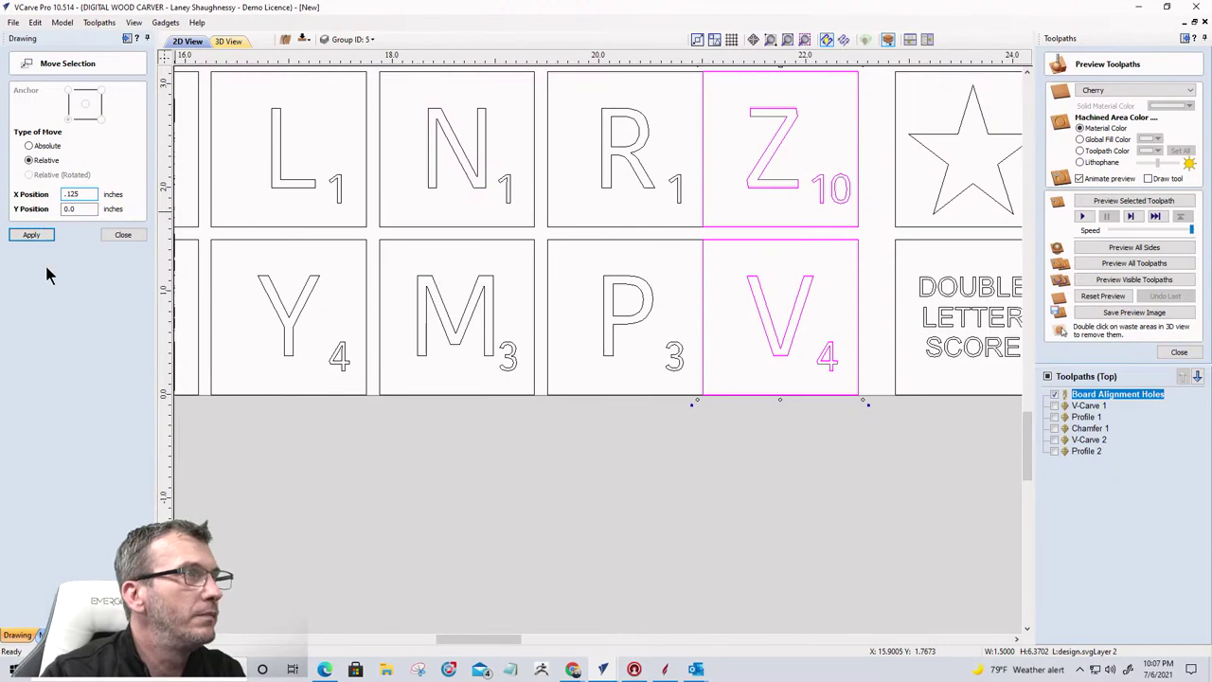
pyautogui.click(31, 234)
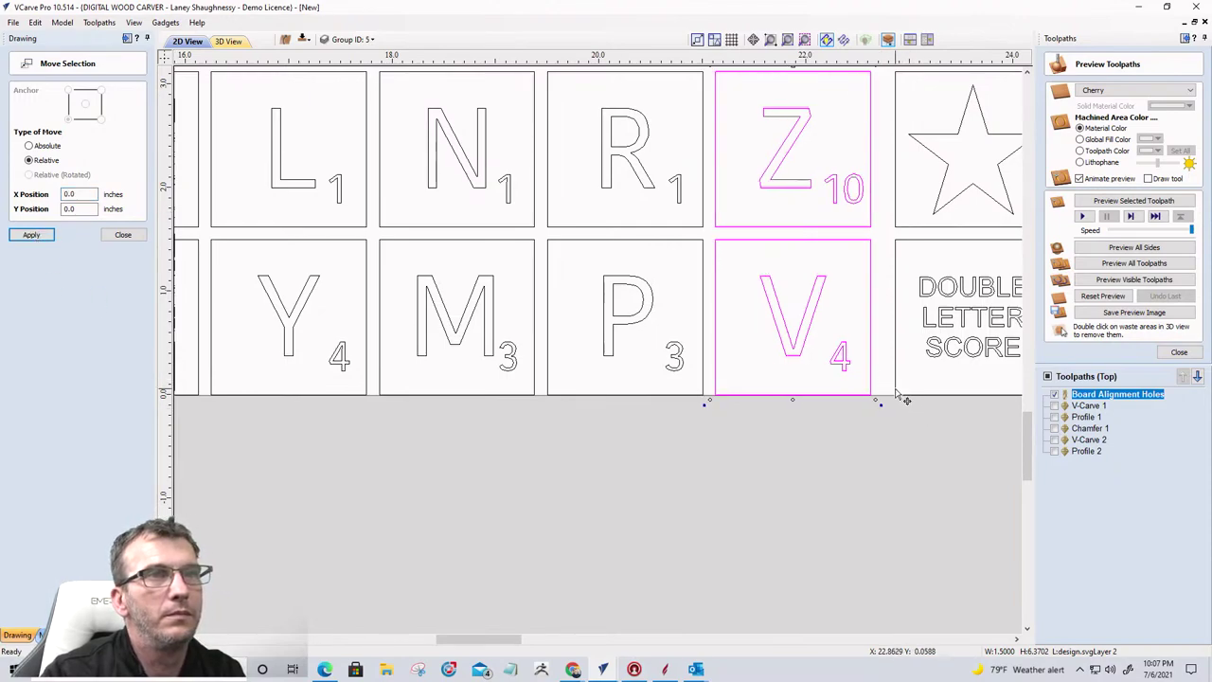
# Step: Space the star and DOUBLE LETTER SCORE column 0.125 in from the Z/V column
pyautogui.click(895, 393)
pyautogui.moveTo(893, 392); pyautogui.dragTo(871, 392)
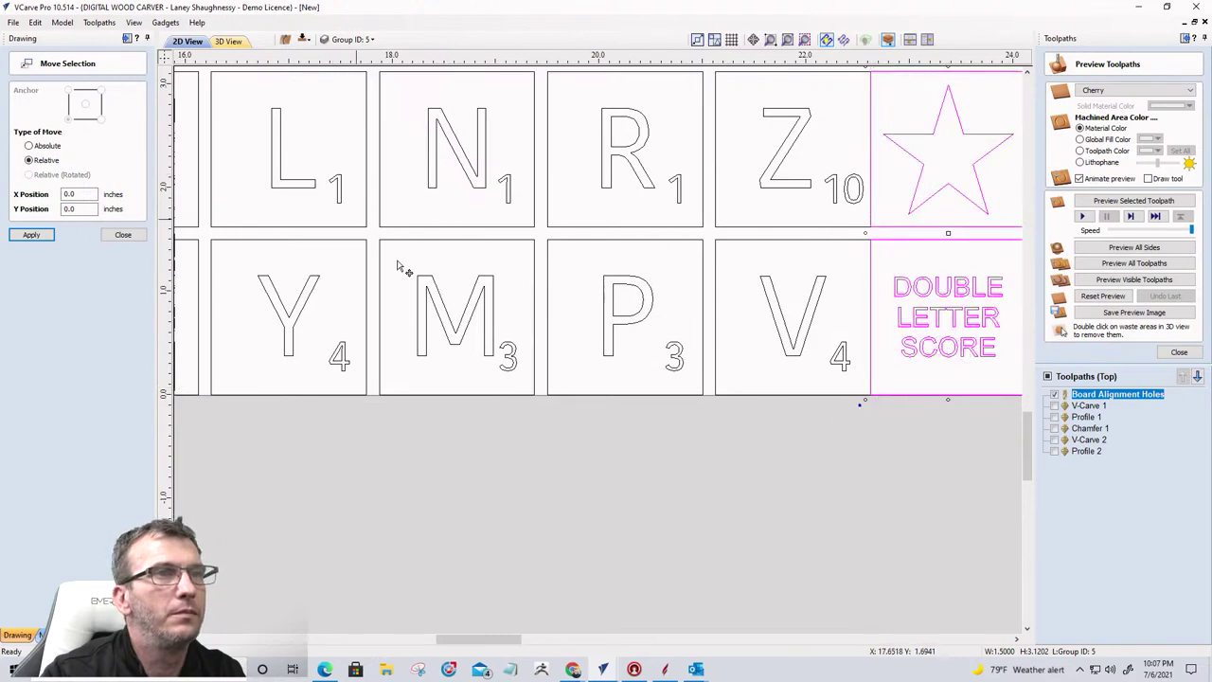
pyautogui.moveTo(82, 196); pyautogui.dragTo(21, 195)
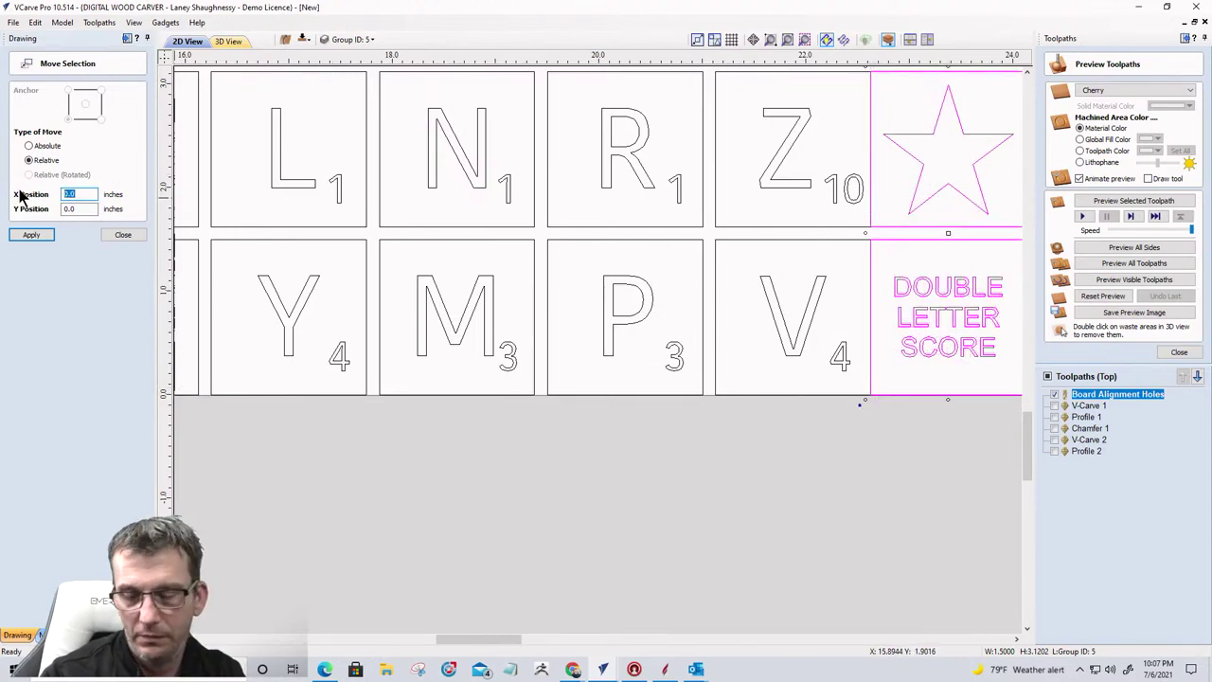
pyautogui.write('.125')
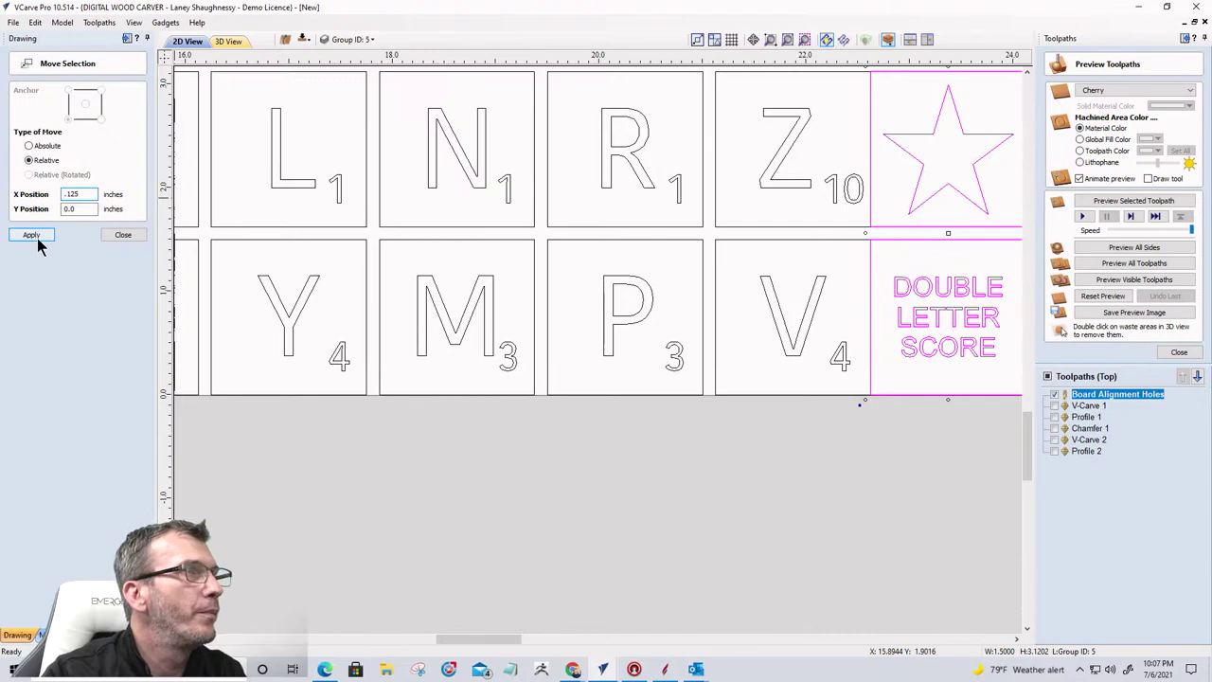
pyautogui.click(31, 234)
# Step: Delete the 0.125 gap dimension
pyautogui.scroll(-4, 865, 357)
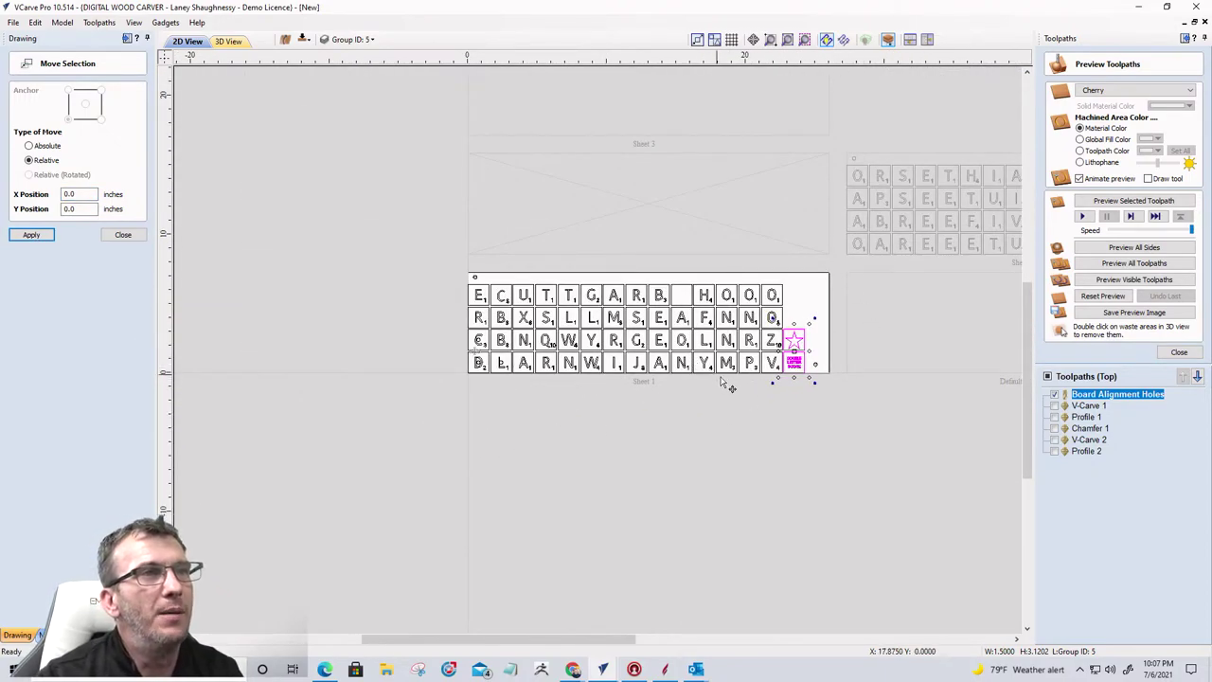
pyautogui.scroll(3, 725, 383)
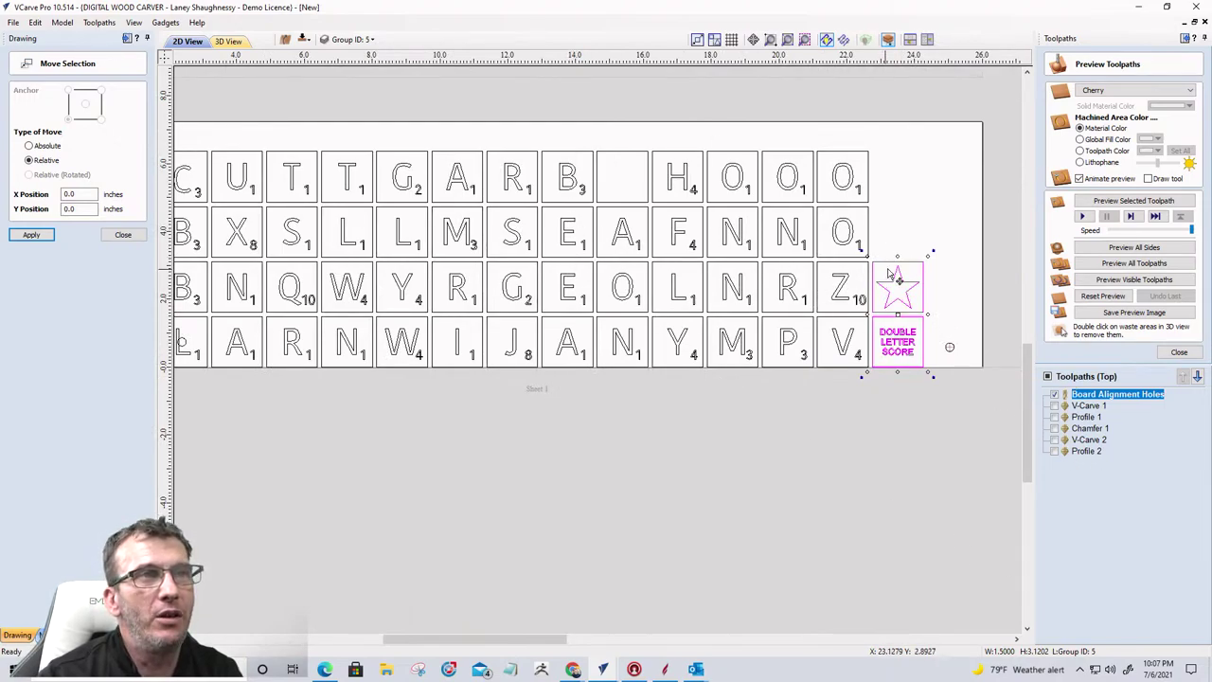
pyautogui.scroll(-2, 936, 360)
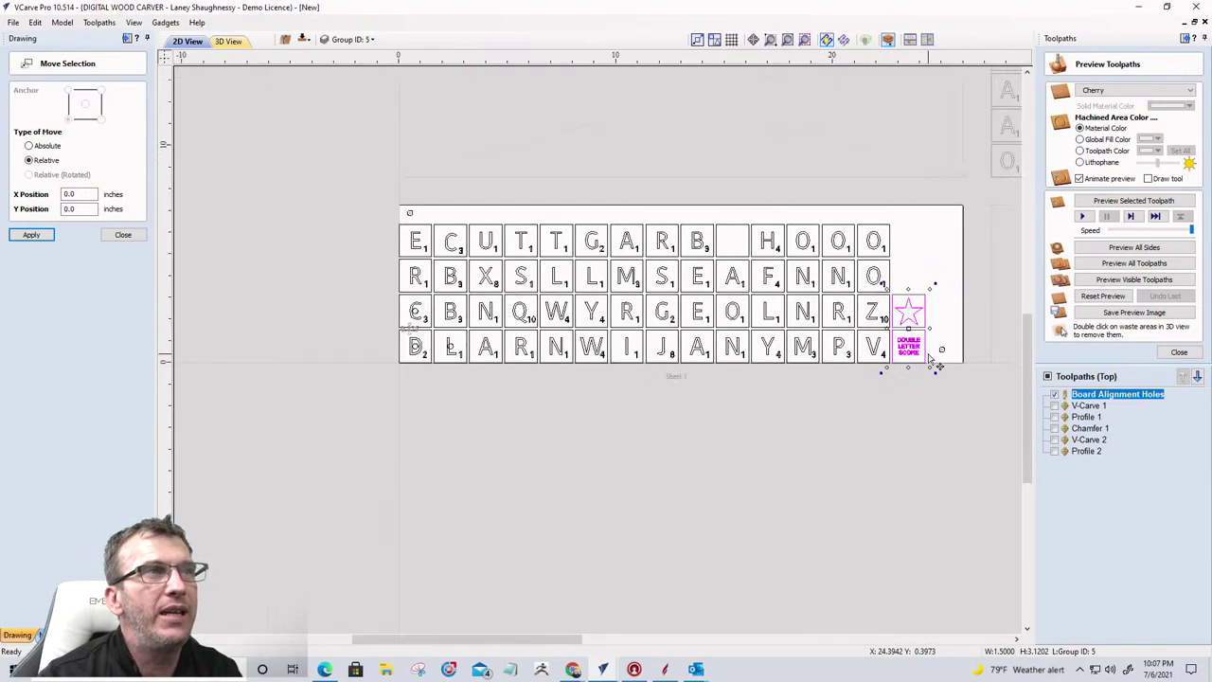
pyautogui.scroll(4, 428, 355)
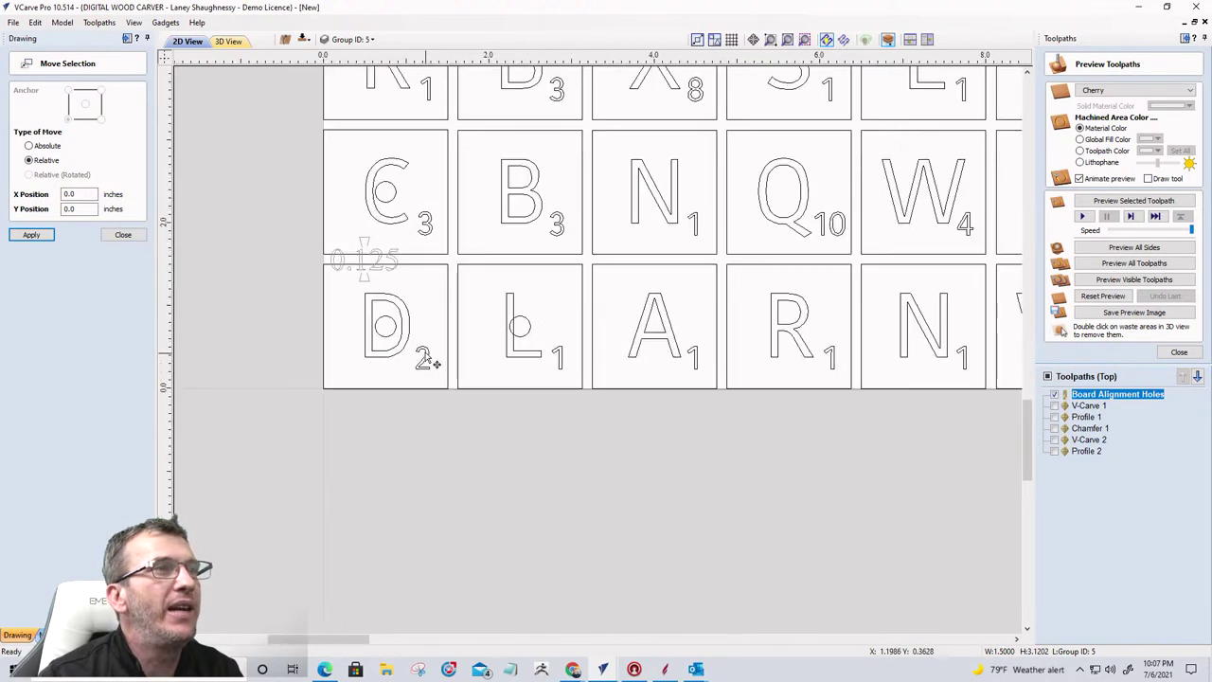
pyautogui.scroll(1, 428, 358)
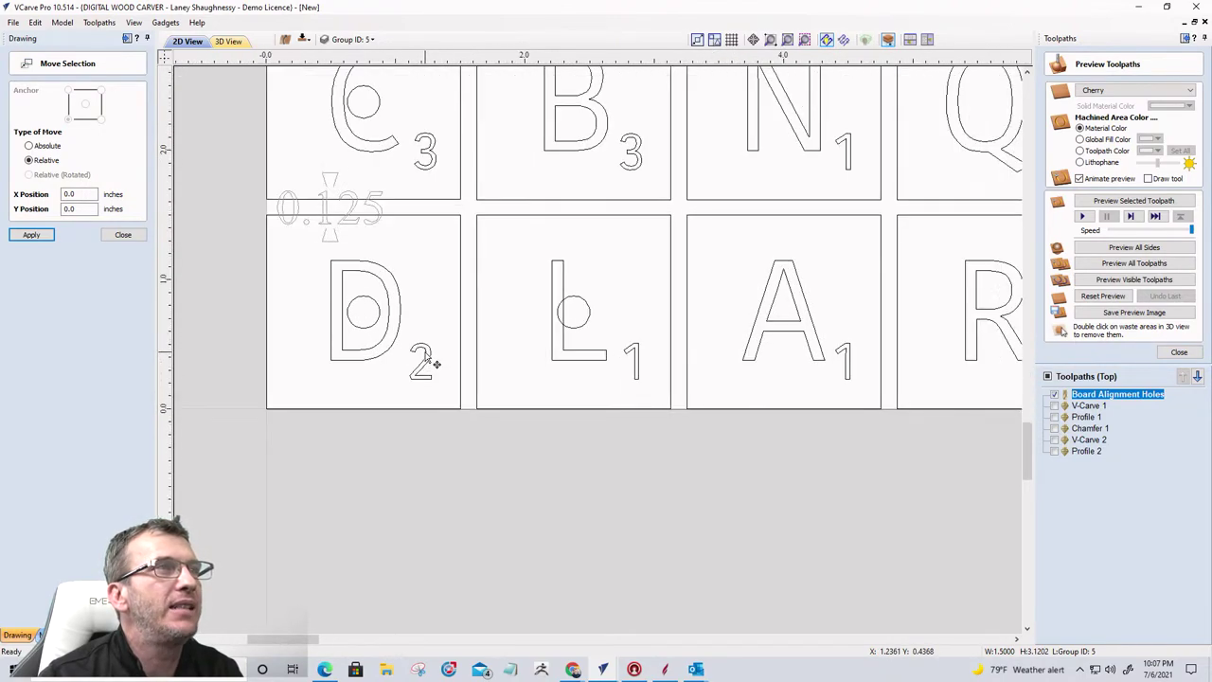
pyautogui.click(325, 210)
pyautogui.press('Delete')
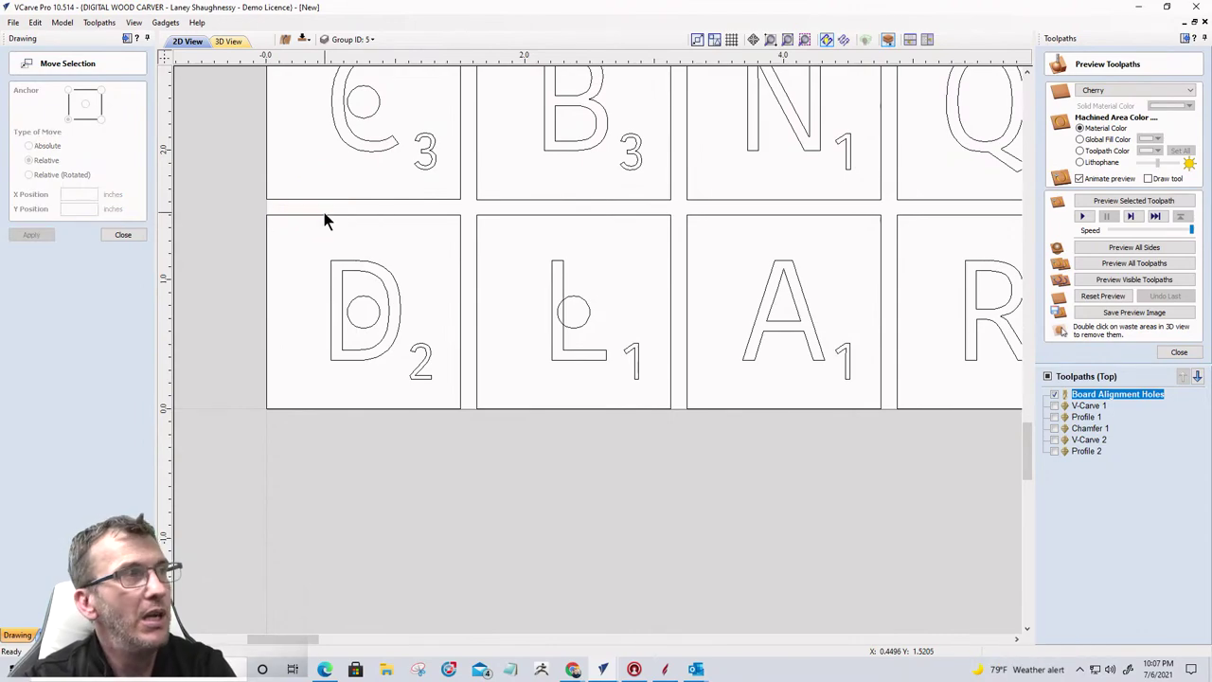
# Step: Measure the horizontal distance between the D and L tile hole centres
pyautogui.click(123, 234)
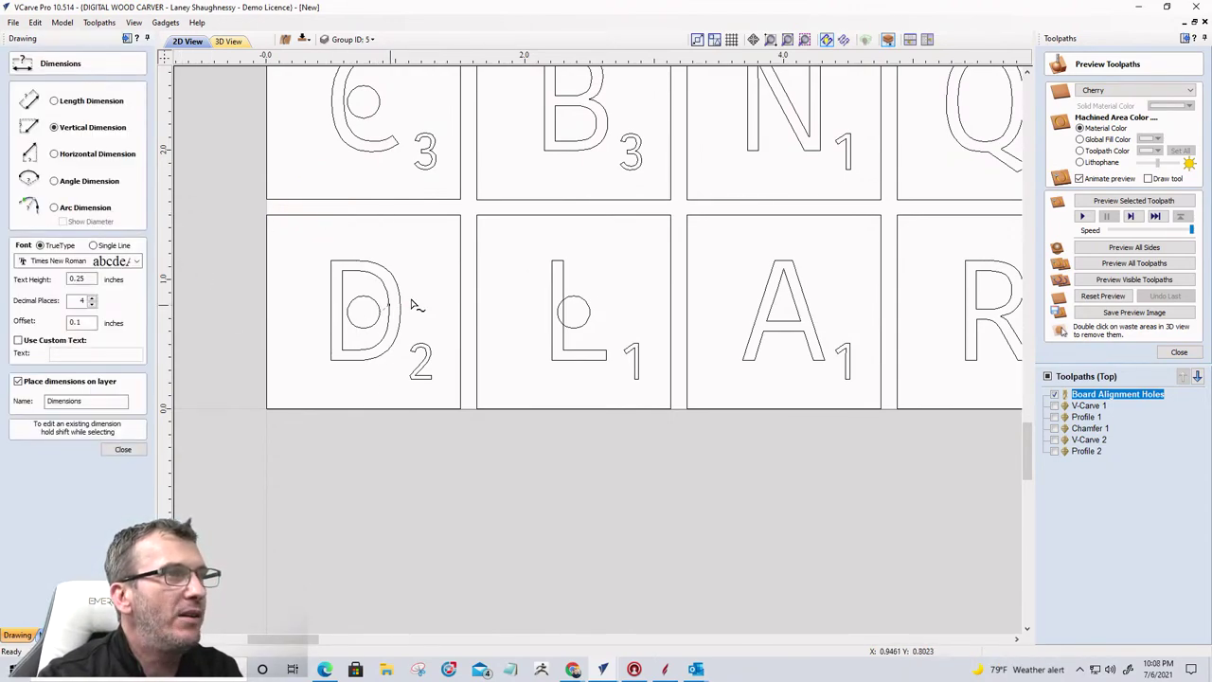
pyautogui.click(379, 310)
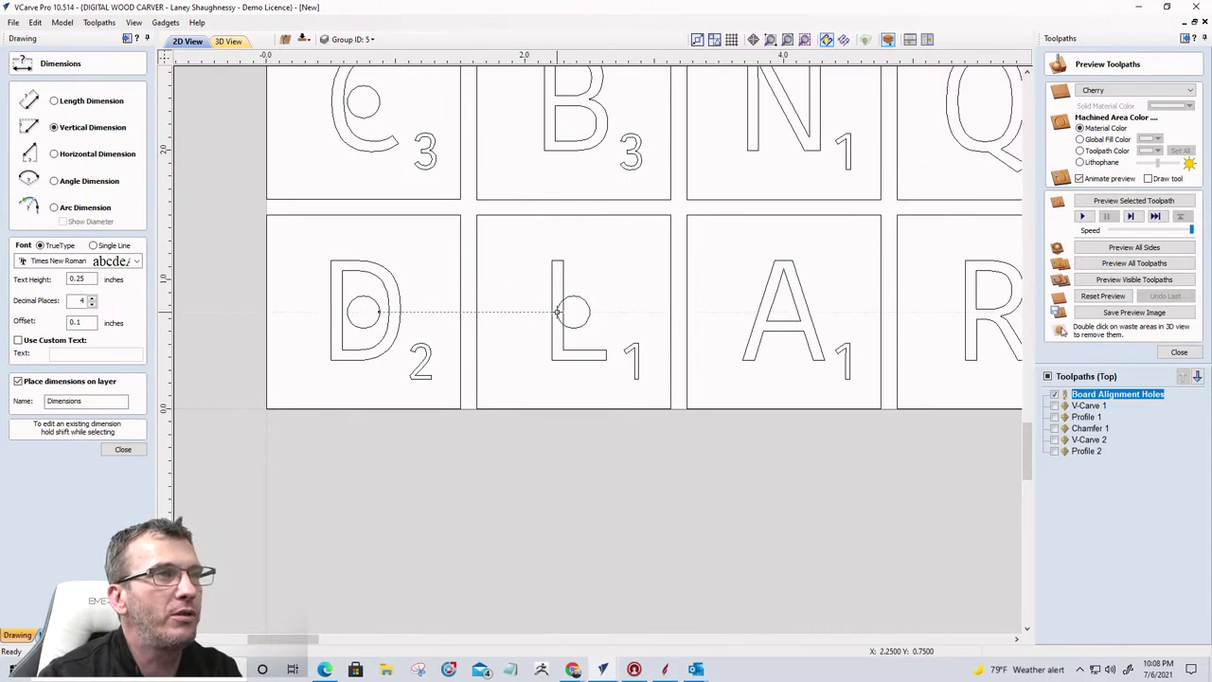
pyautogui.click(54, 154)
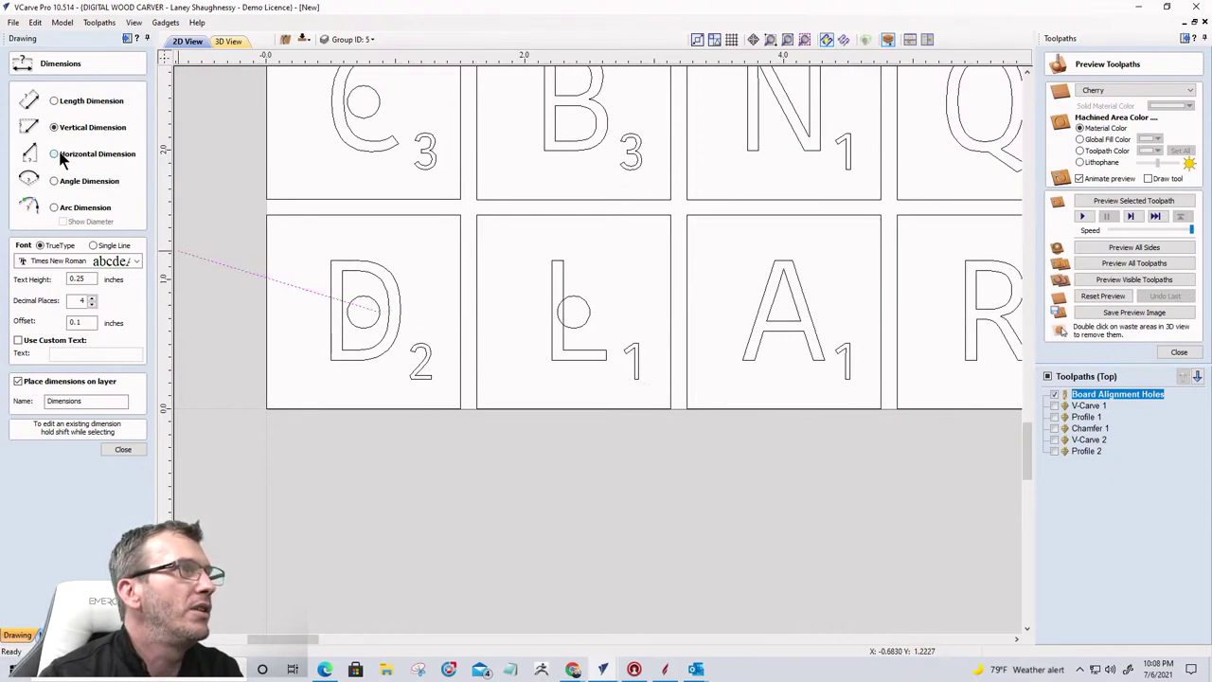
pyautogui.click(379, 312)
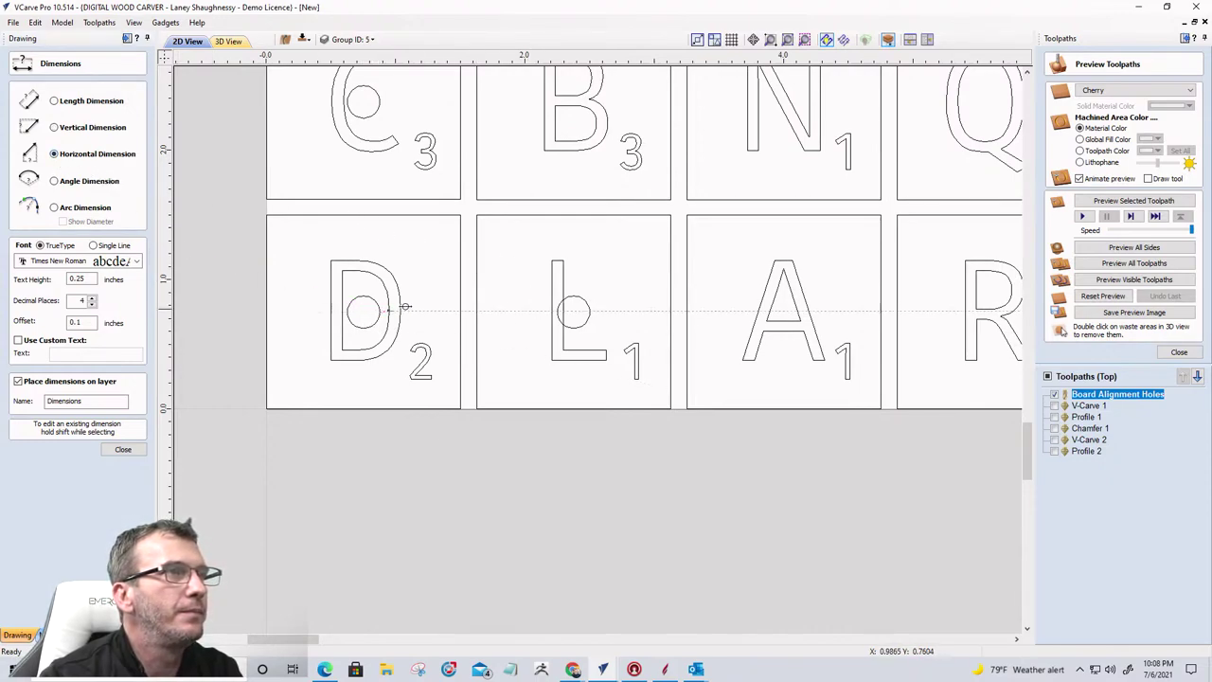
pyautogui.click(558, 312)
# Step: Dimension the vertical 1.375 in spacing between the D and C tile holes
pyautogui.scroll(2, 469, 337)
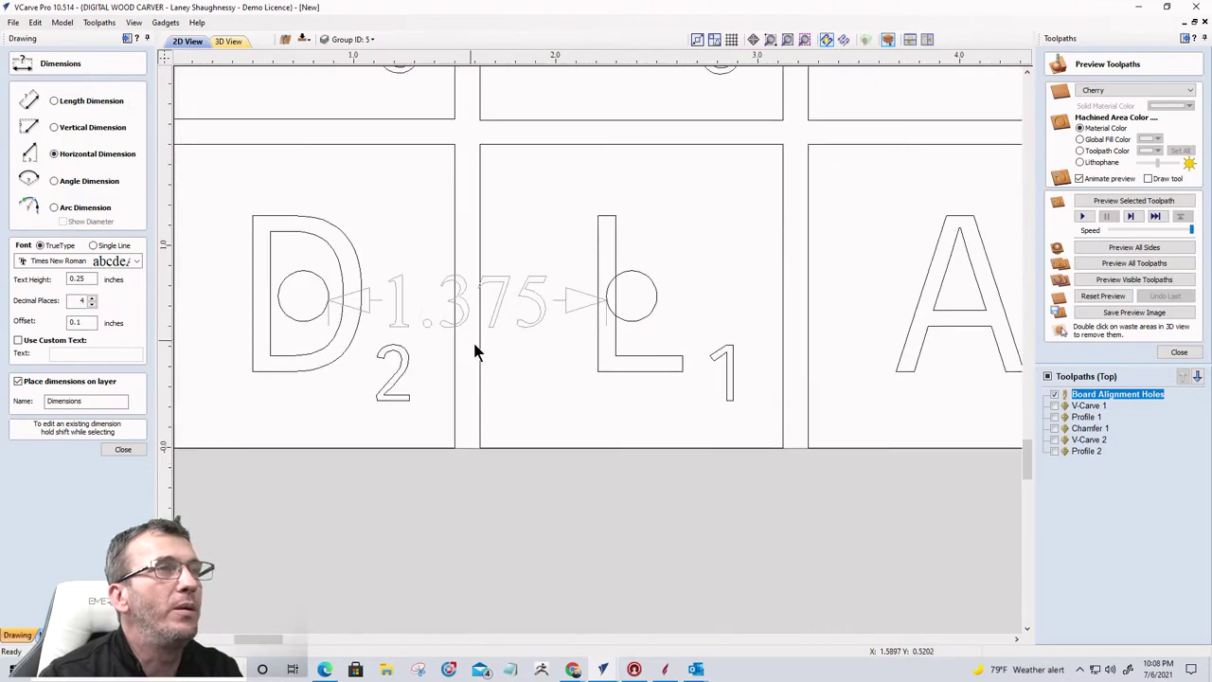
pyautogui.scroll(-3, 483, 355)
pyautogui.scroll(3, 407, 336)
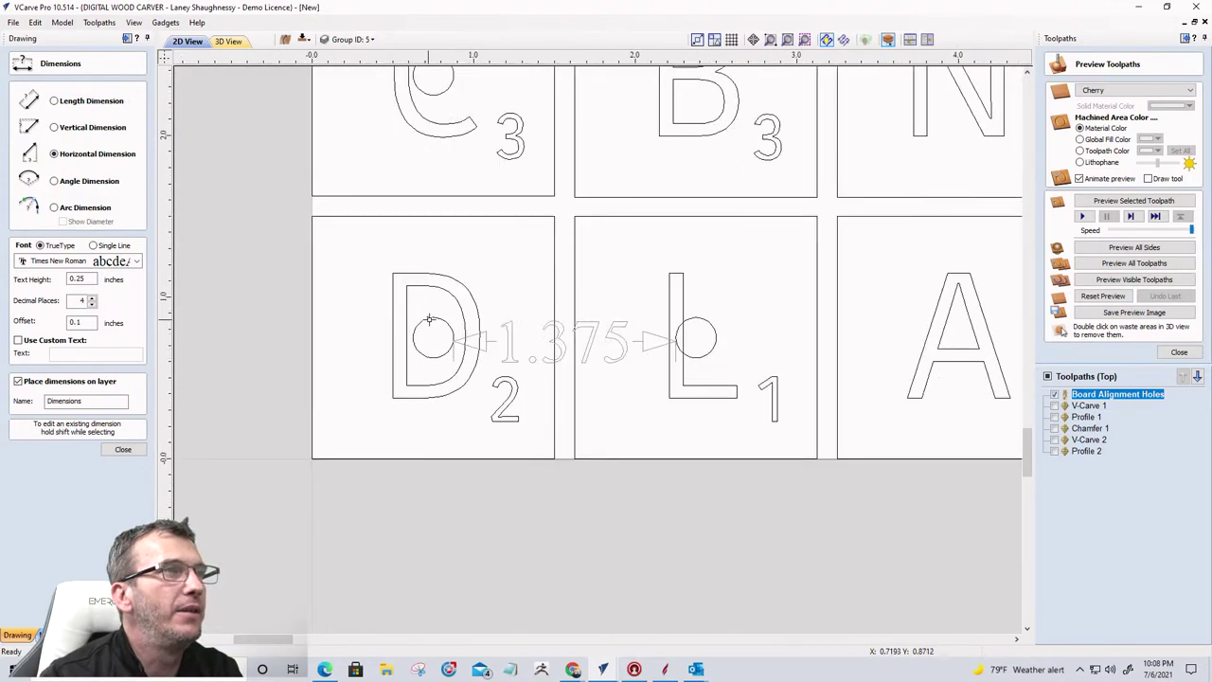
pyautogui.click(54, 128)
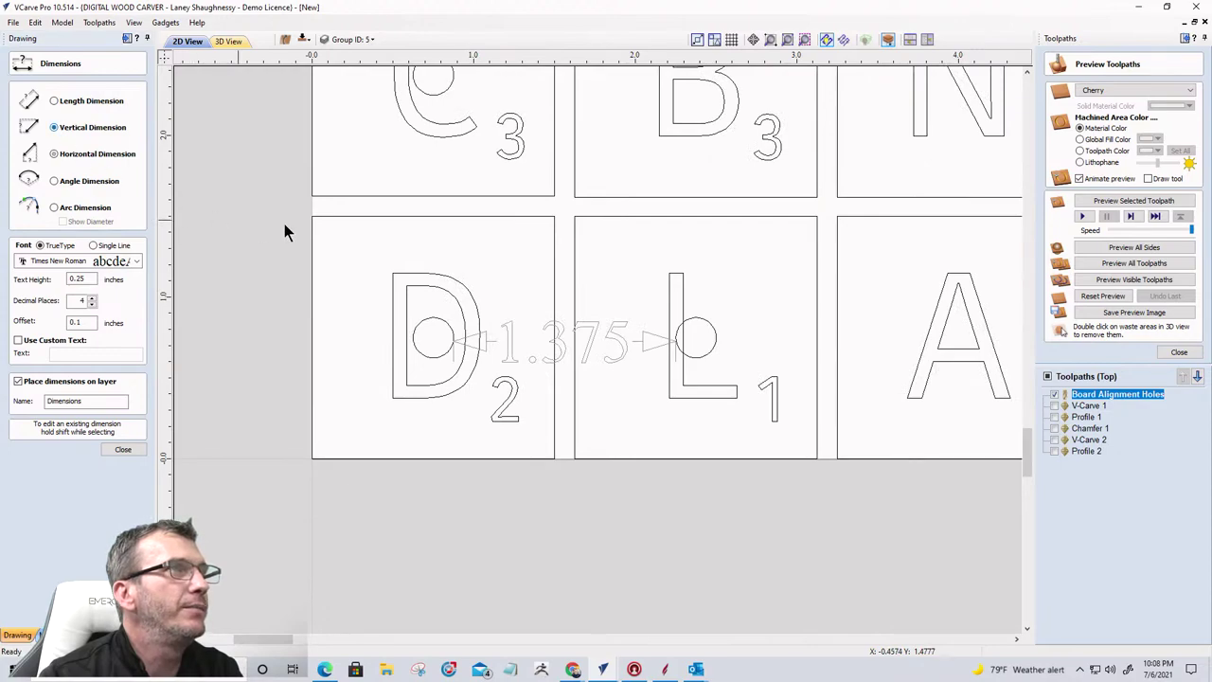
pyautogui.click(434, 318)
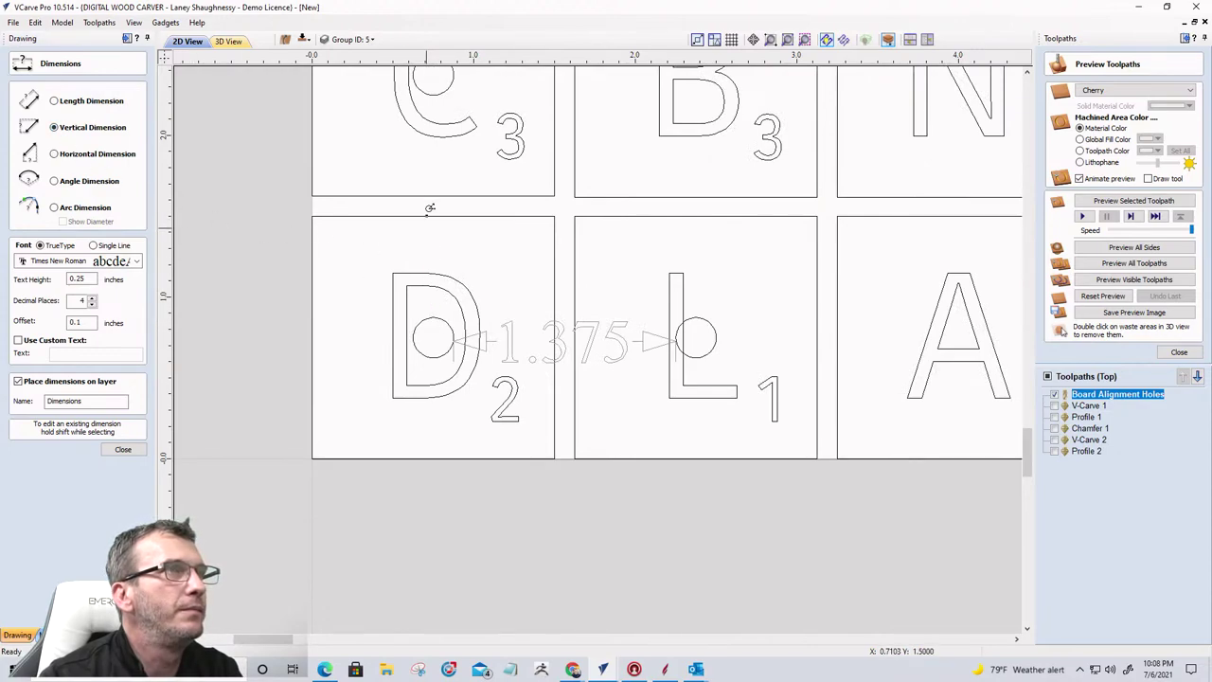
pyautogui.click(432, 124)
pyautogui.click(441, 224)
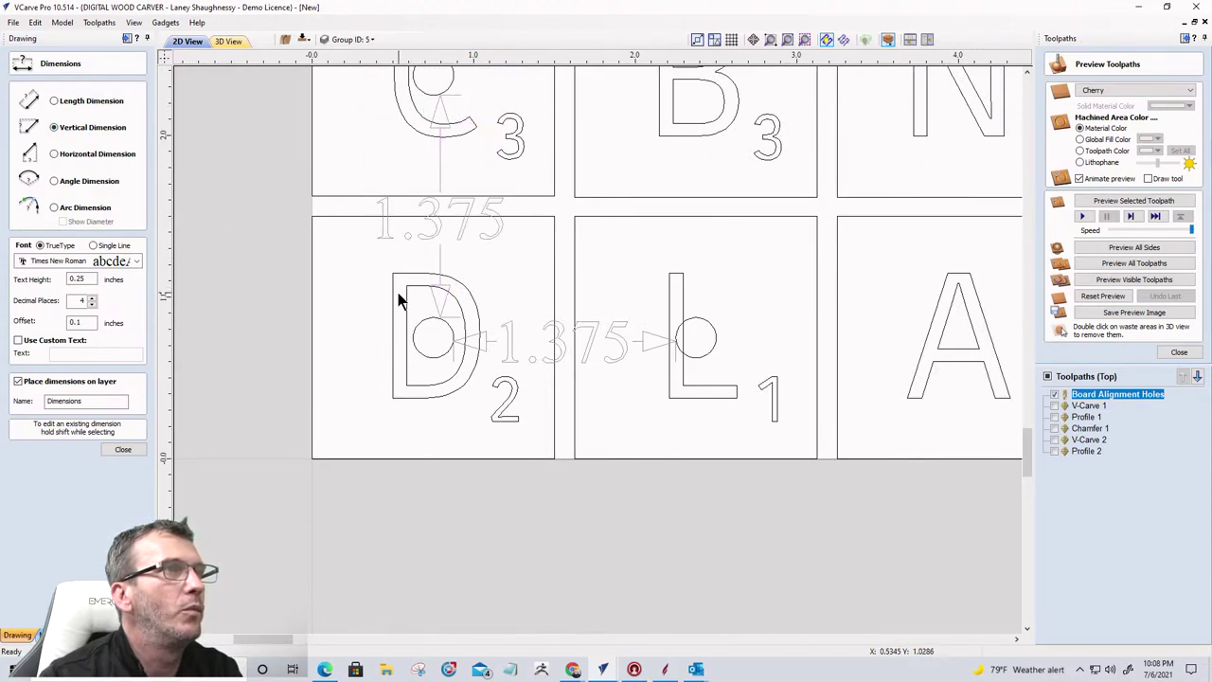
pyautogui.scroll(-4, 399, 301)
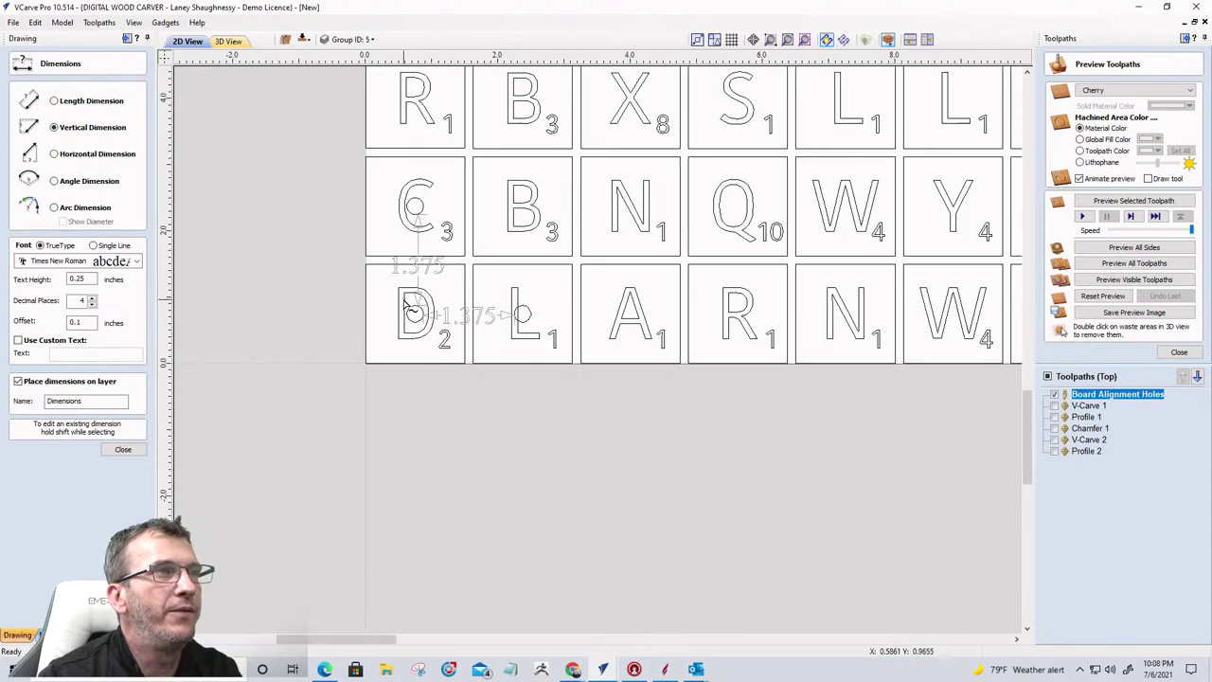
pyautogui.click(123, 449)
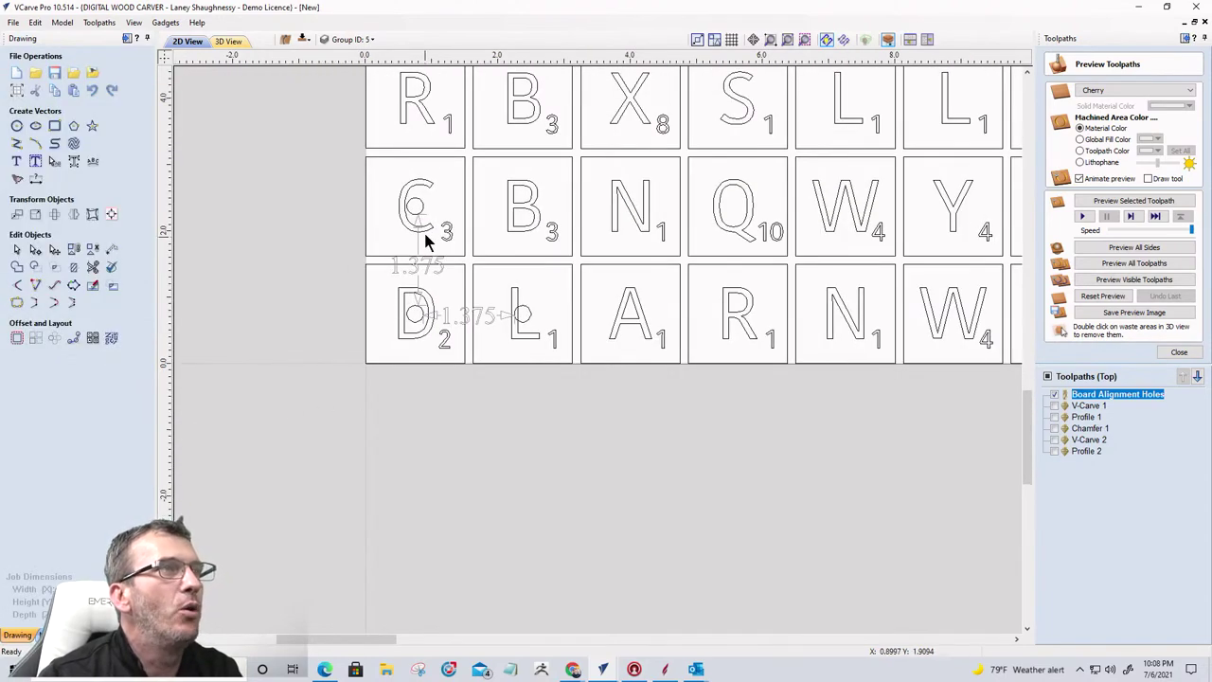
# Step: Delete the horizontal and vertical 1.375 dimensions
pyautogui.click(420, 321)
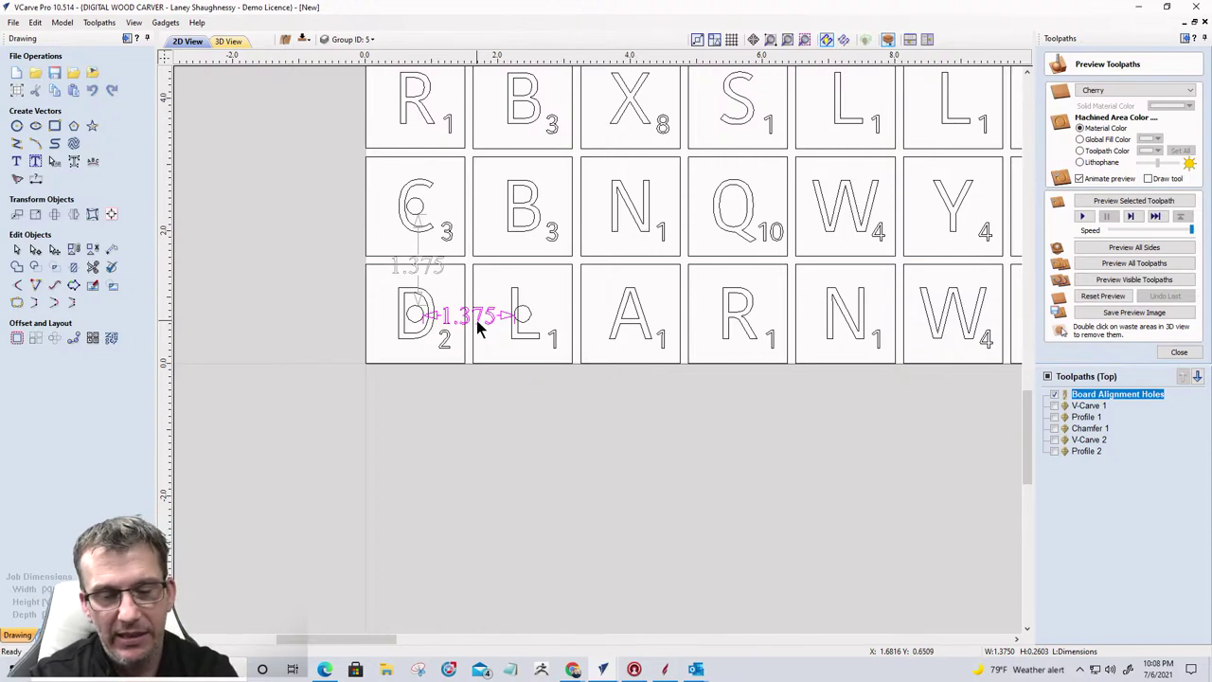
pyautogui.press('Delete')
pyautogui.click(429, 272)
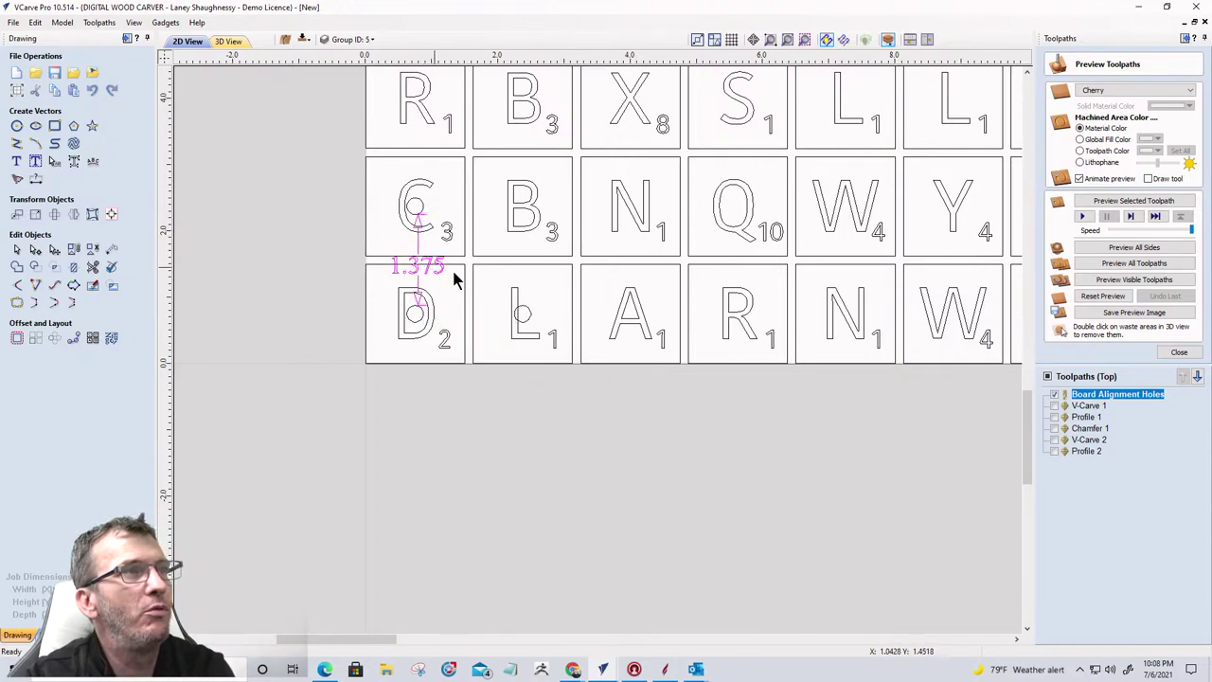
pyautogui.press('Delete')
pyautogui.click(526, 314)
pyautogui.press('Delete')
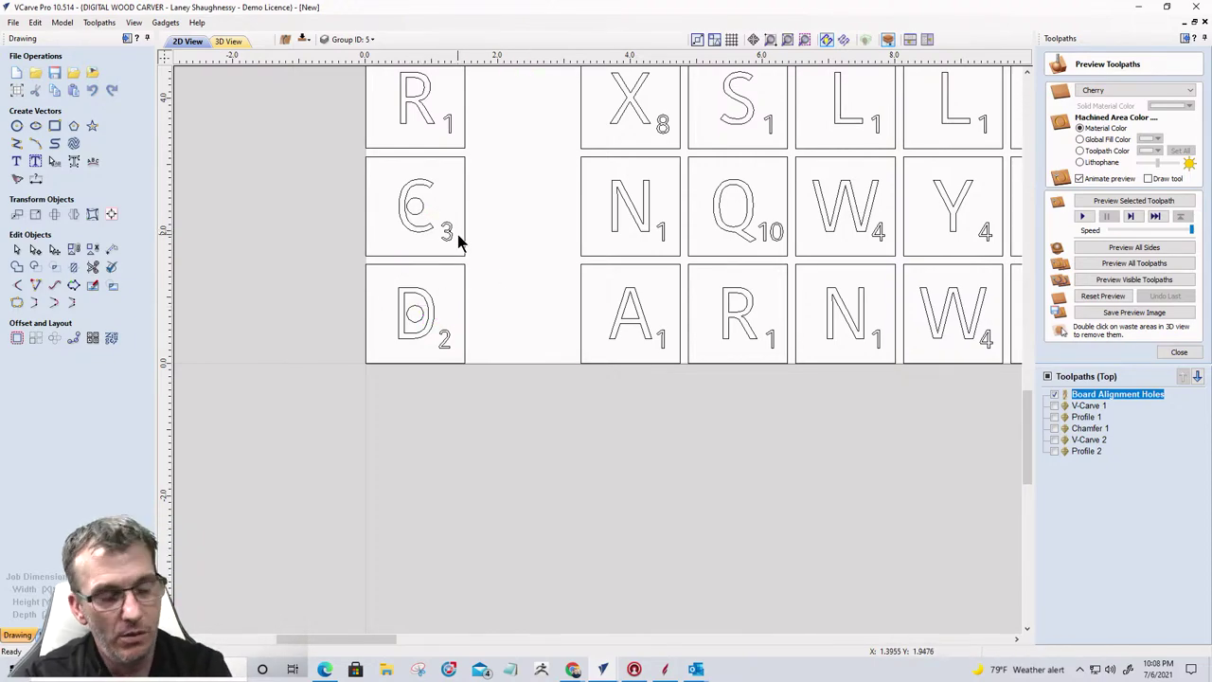
# Step: Restore the accidentally deleted tiles, delete the C tile's extra circle, and select the D circle
pyautogui.hotkey('ctrl', 'z')
pyautogui.click(529, 319)
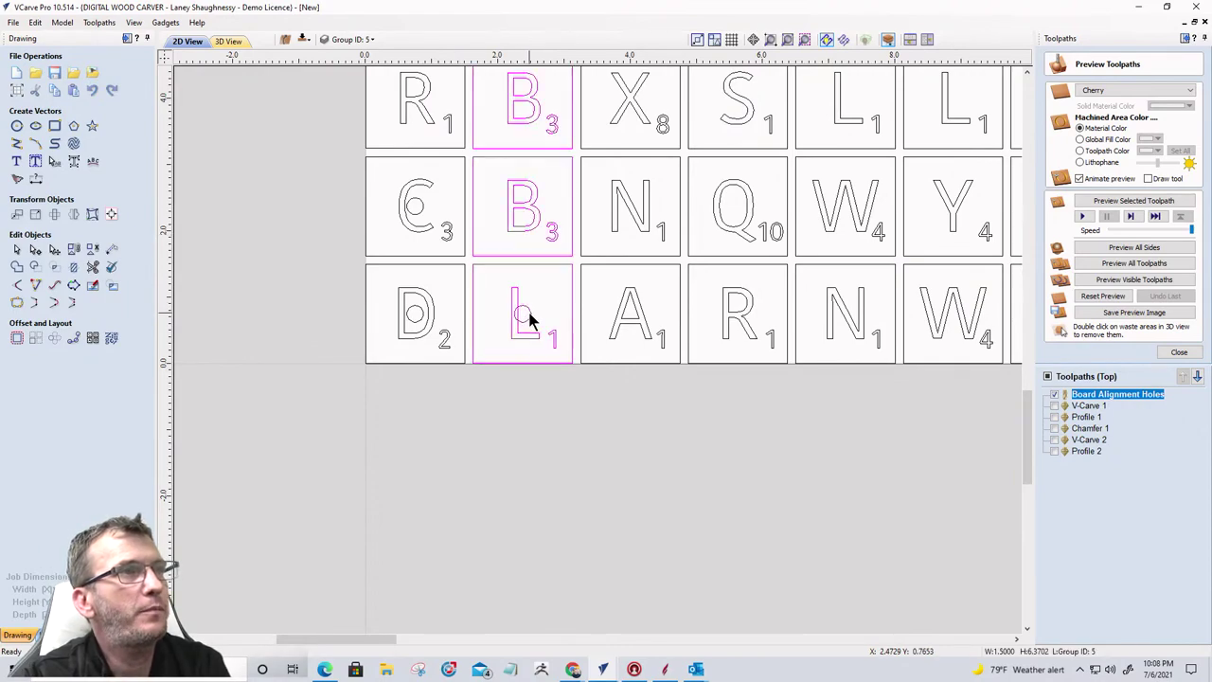
pyautogui.click(526, 313)
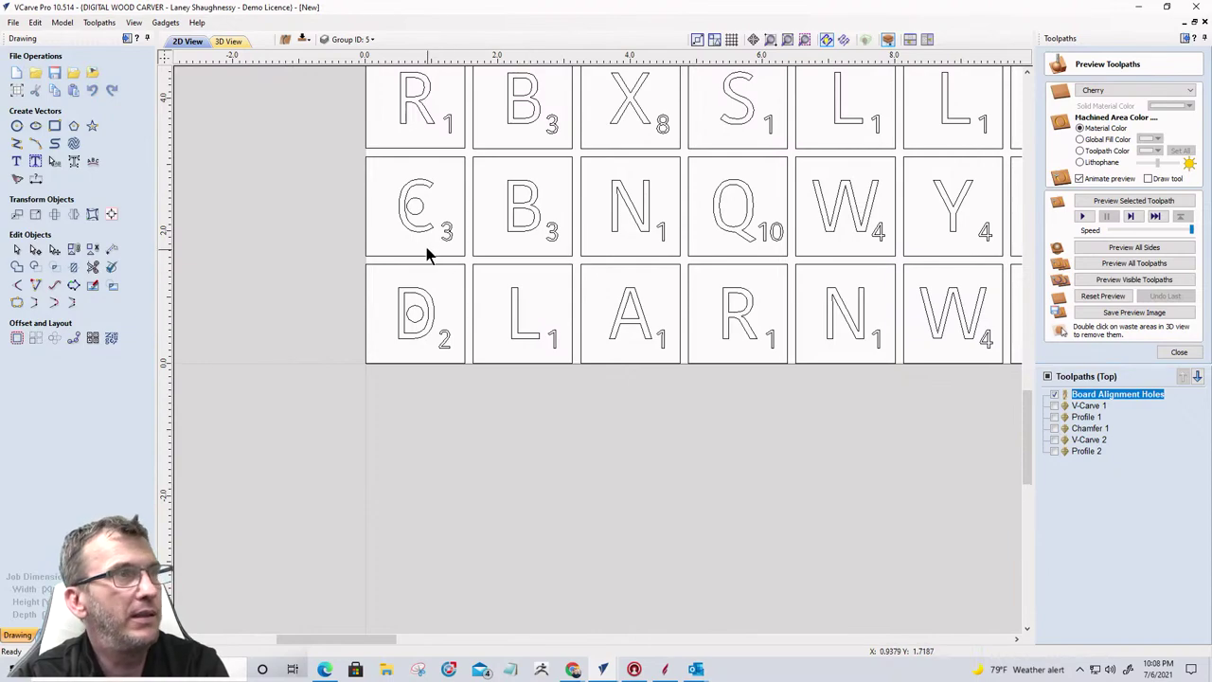
pyautogui.click(421, 214)
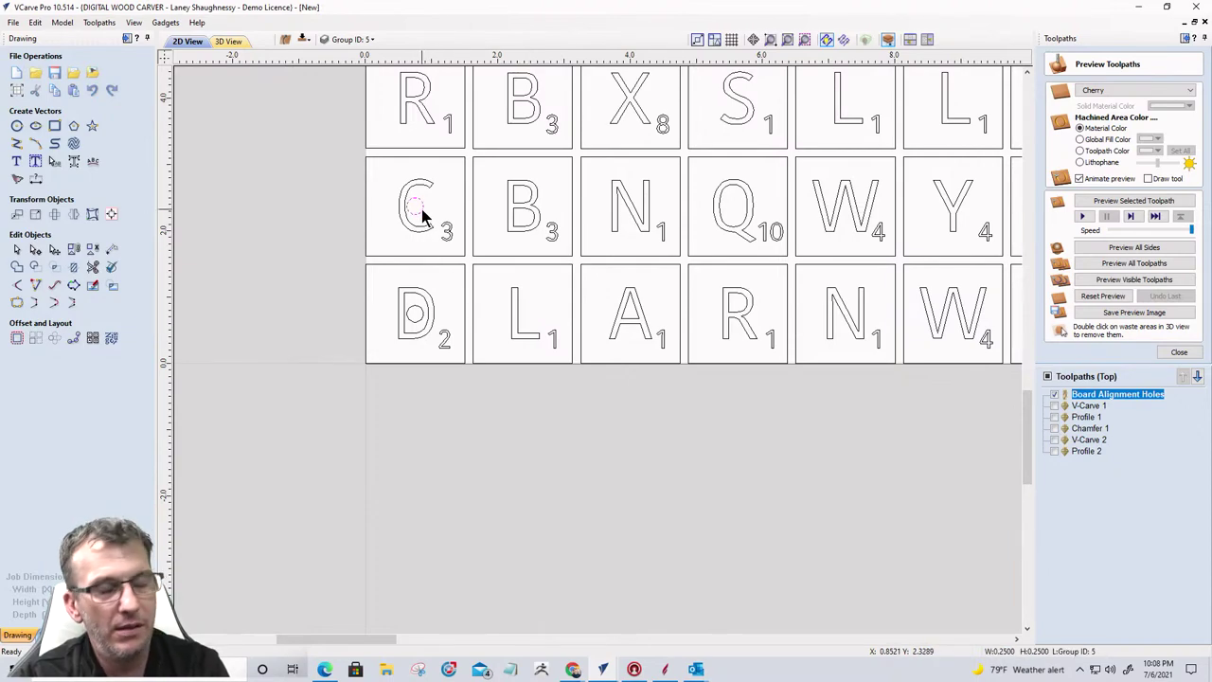
pyautogui.press('Delete')
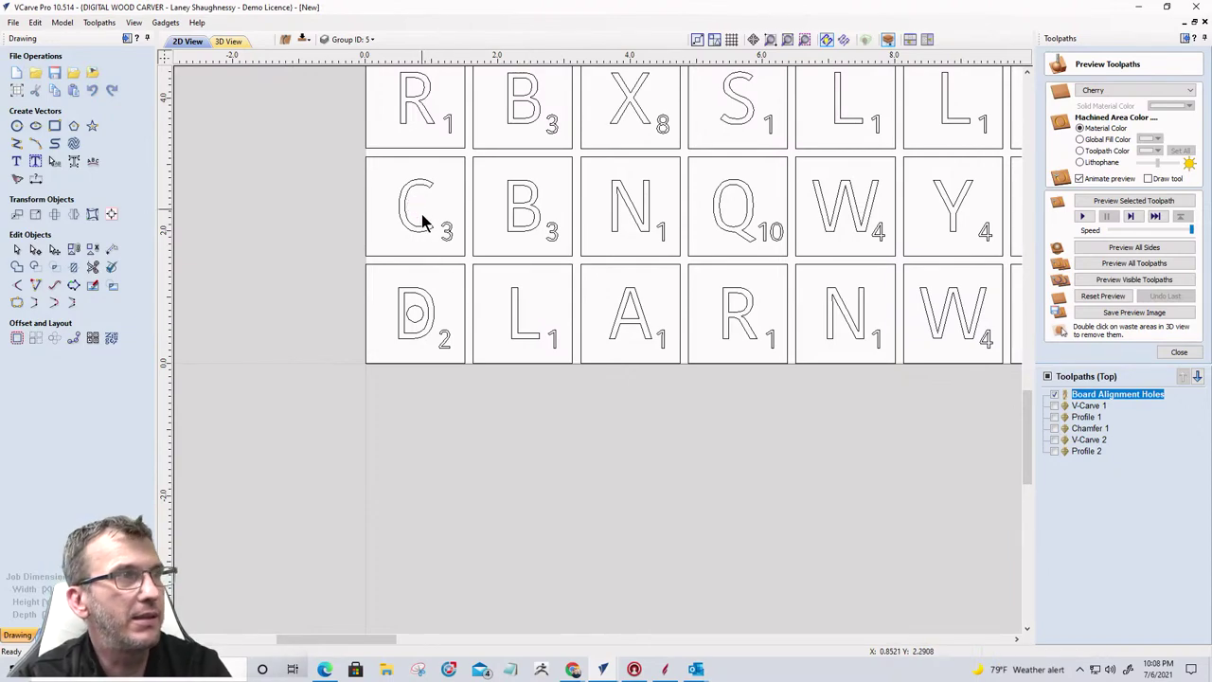
pyautogui.click(411, 319)
# Step: Array-copy the circle into 4 rows by 15 columns, first with a 1.75 in vertical gap
pyautogui.click(34, 337)
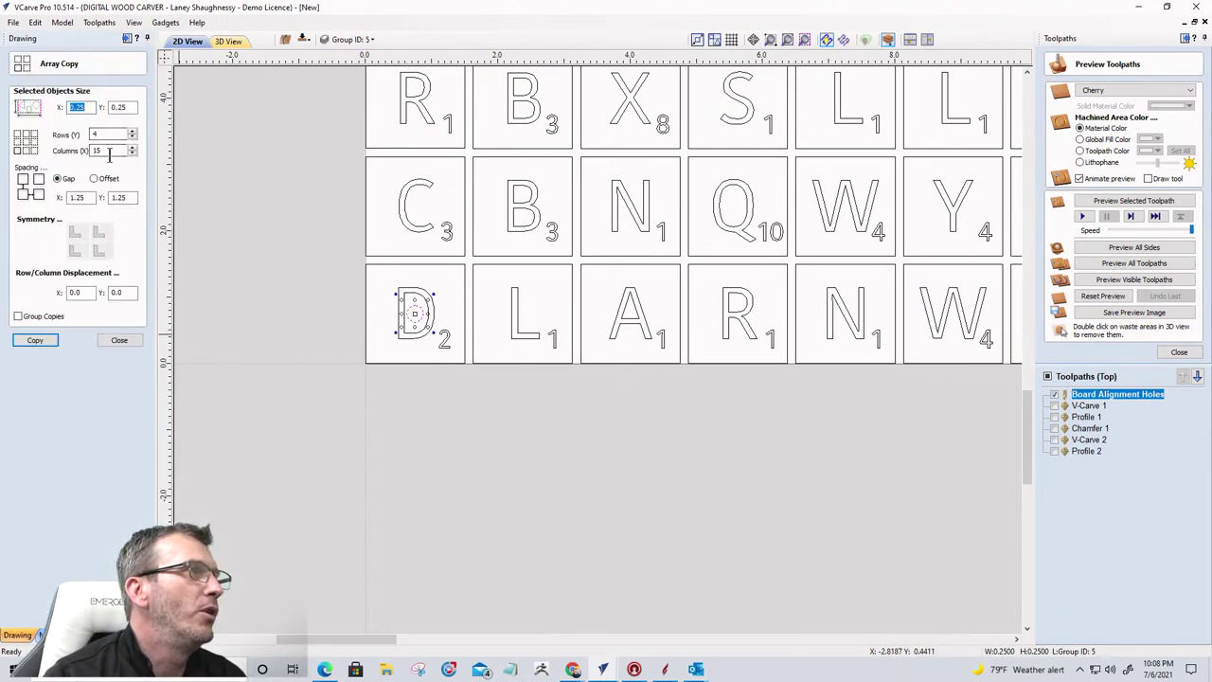
pyautogui.doubleClick(100, 197)
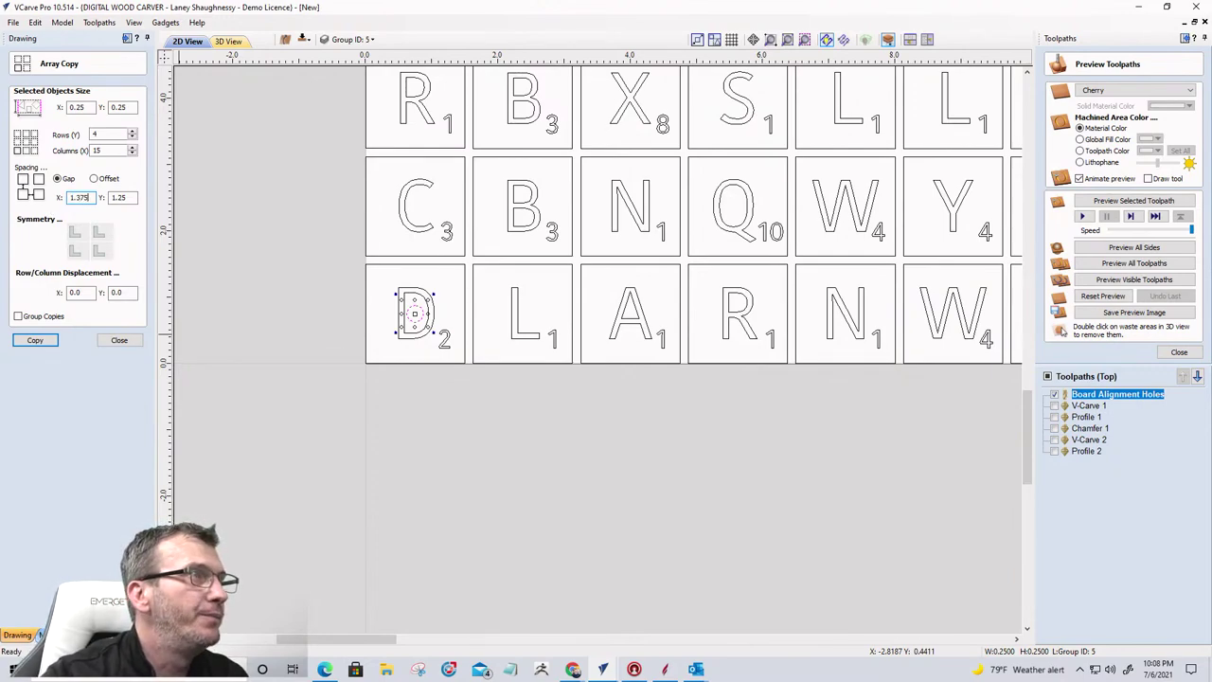
pyautogui.doubleClick(133, 197)
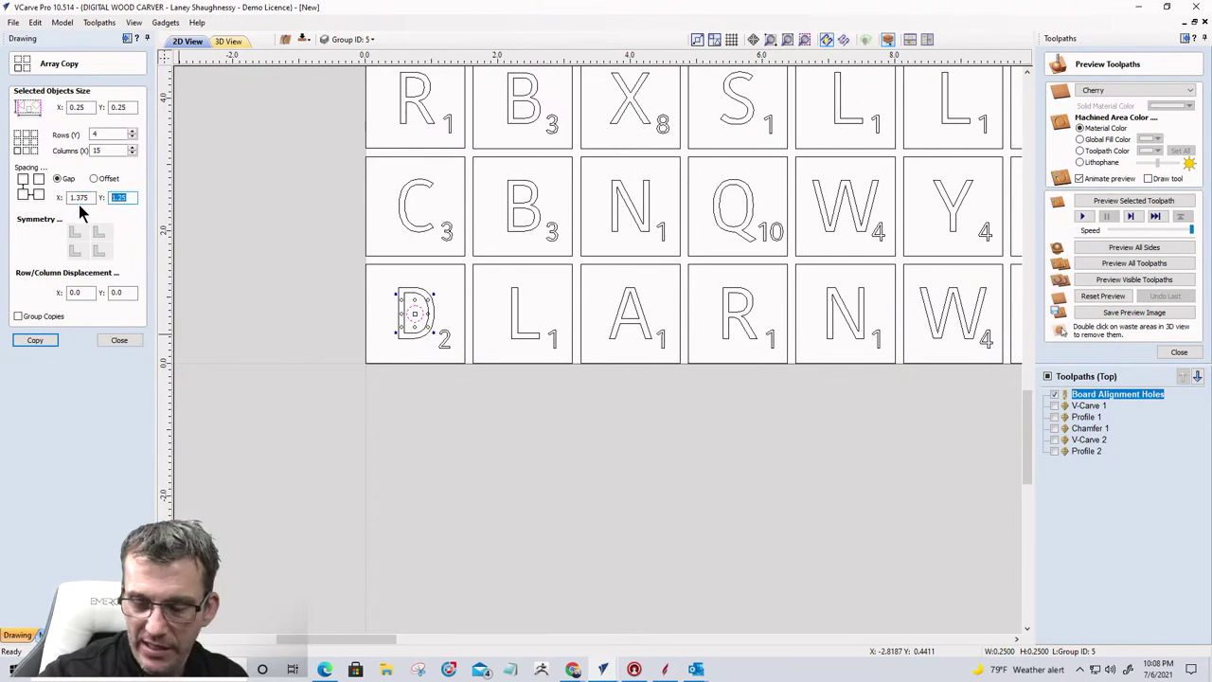
pyautogui.write('1.75')
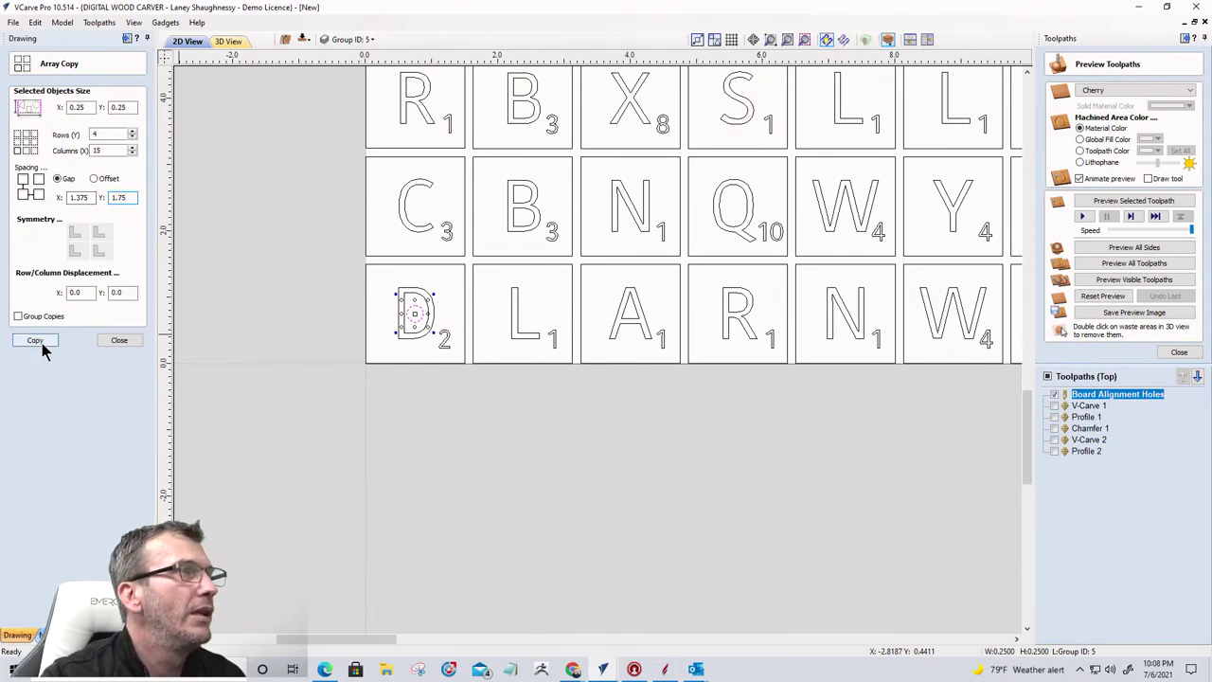
pyautogui.click(35, 341)
# Step: Correct the vertical gap to 1.375 in, recopy, and select the arrayed circles
pyautogui.scroll(-4, 398, 408)
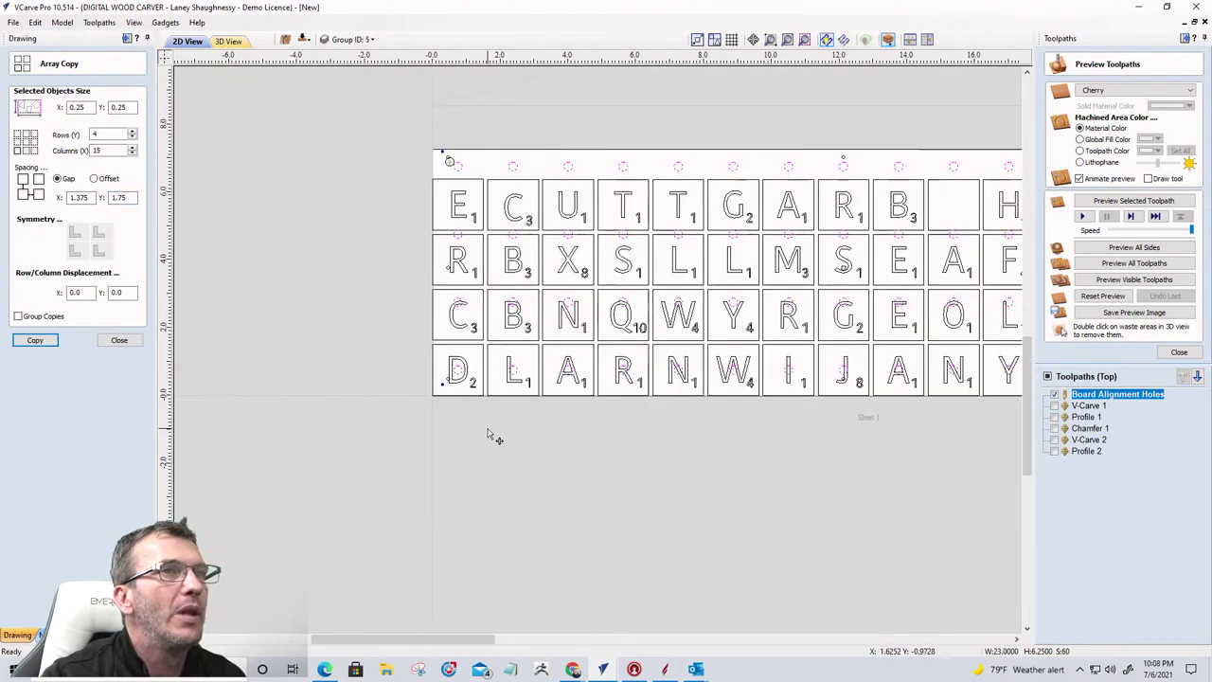
pyautogui.scroll(2, 717, 374)
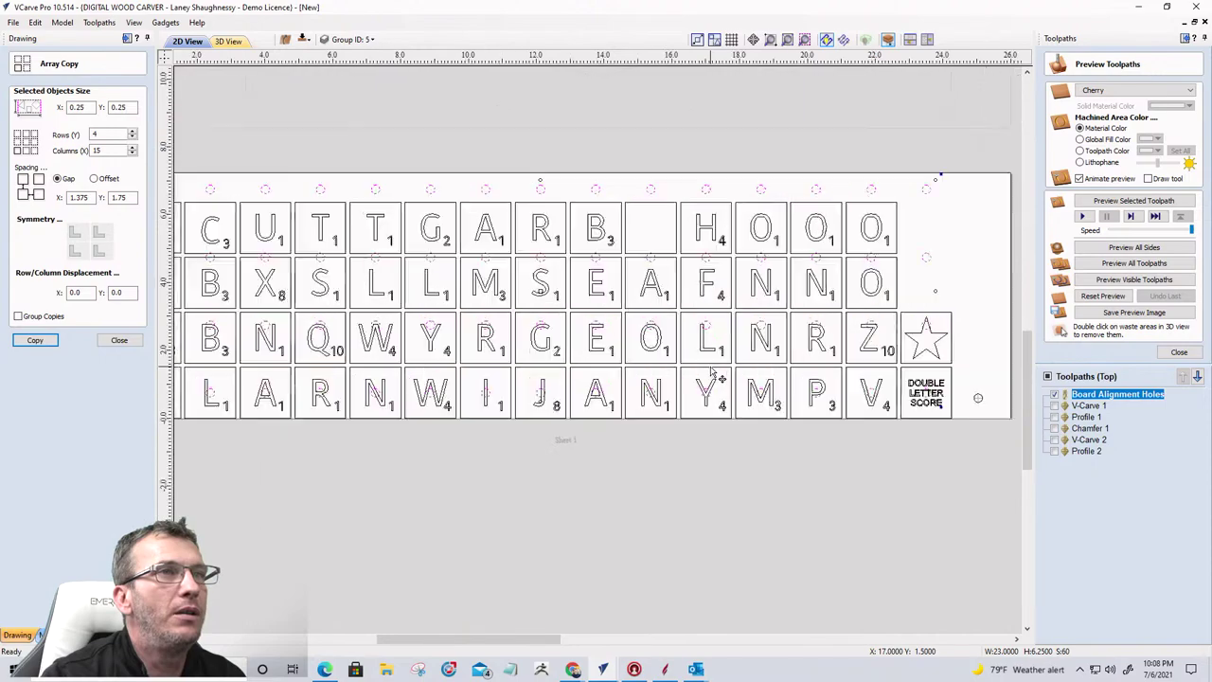
pyautogui.click(118, 197)
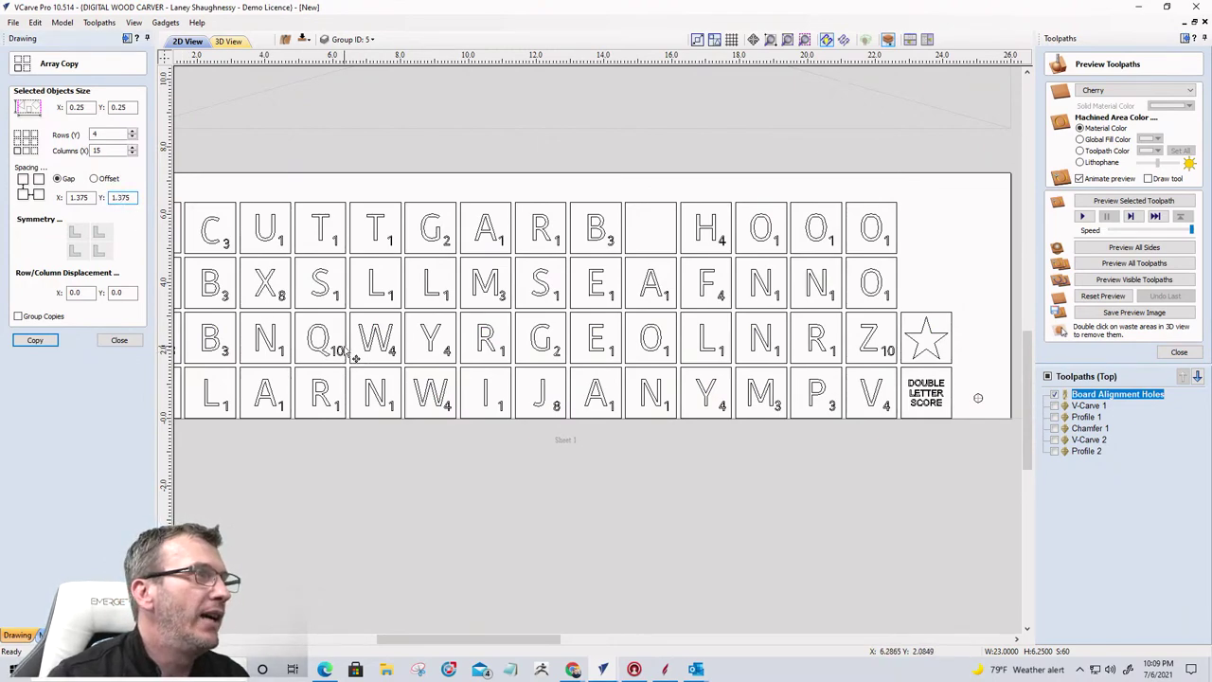
pyautogui.click(34, 341)
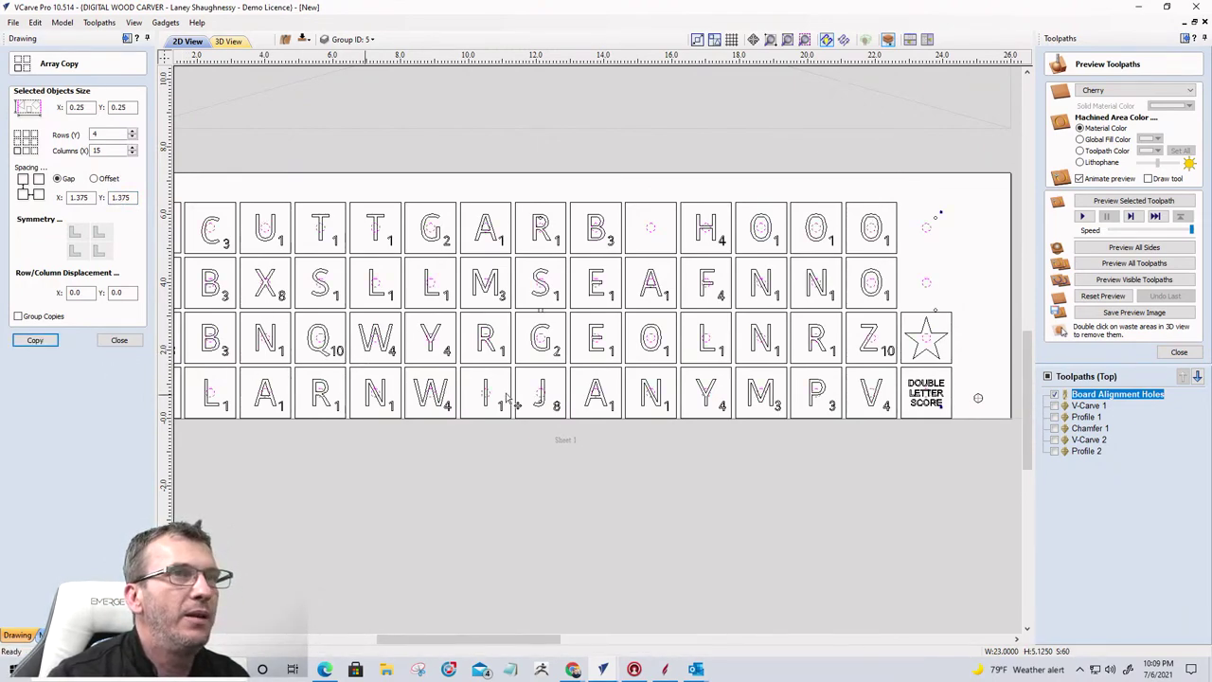
pyautogui.scroll(-2, 957, 268)
pyautogui.scroll(3, 932, 303)
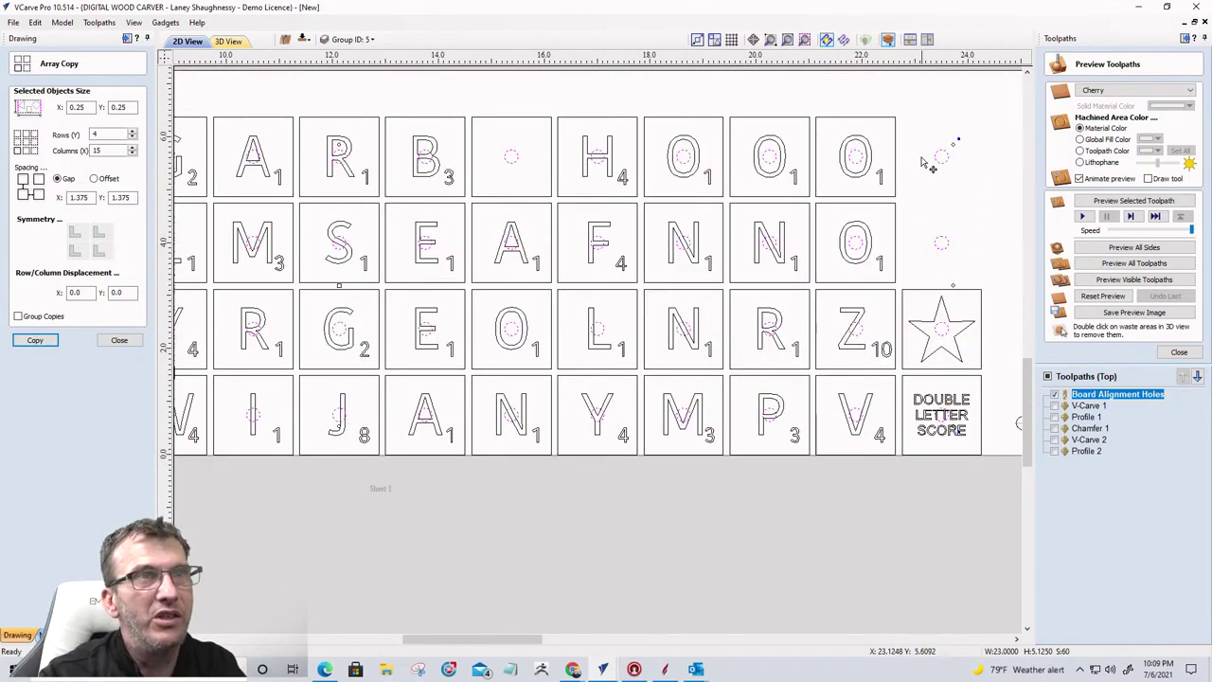
pyautogui.moveTo(919, 132); pyautogui.dragTo(982, 275)
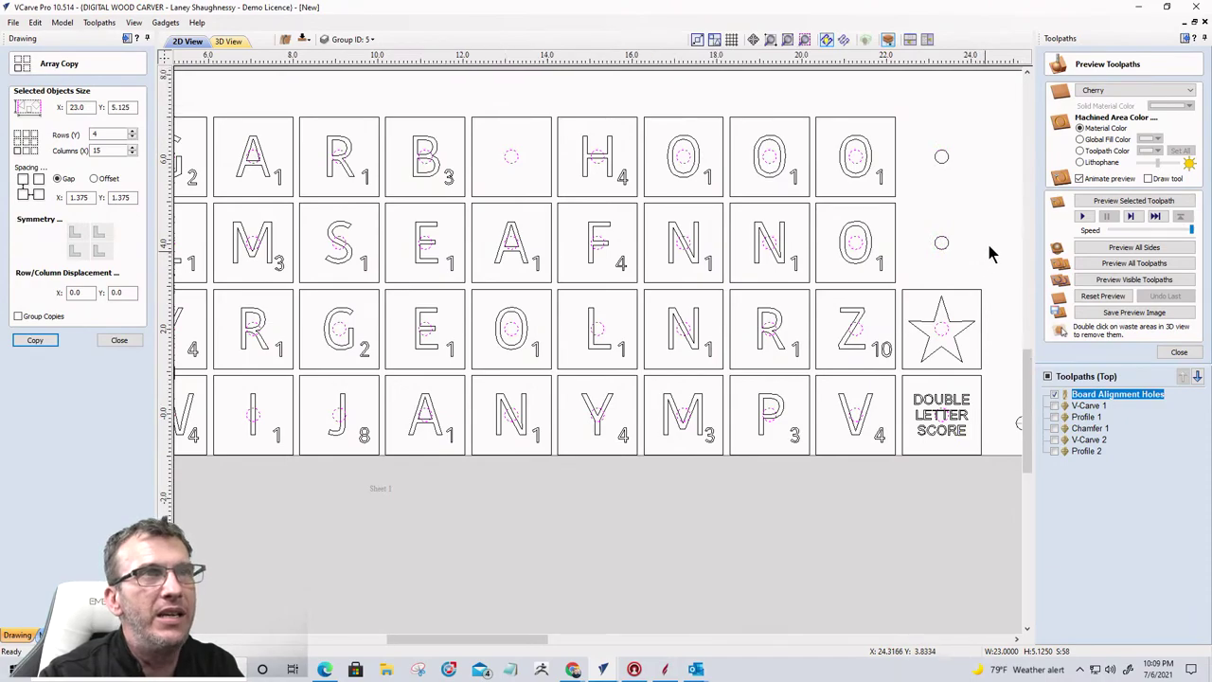
# Step: Move the selected circles to the board's other side
pyautogui.scroll(-3, 991, 250)
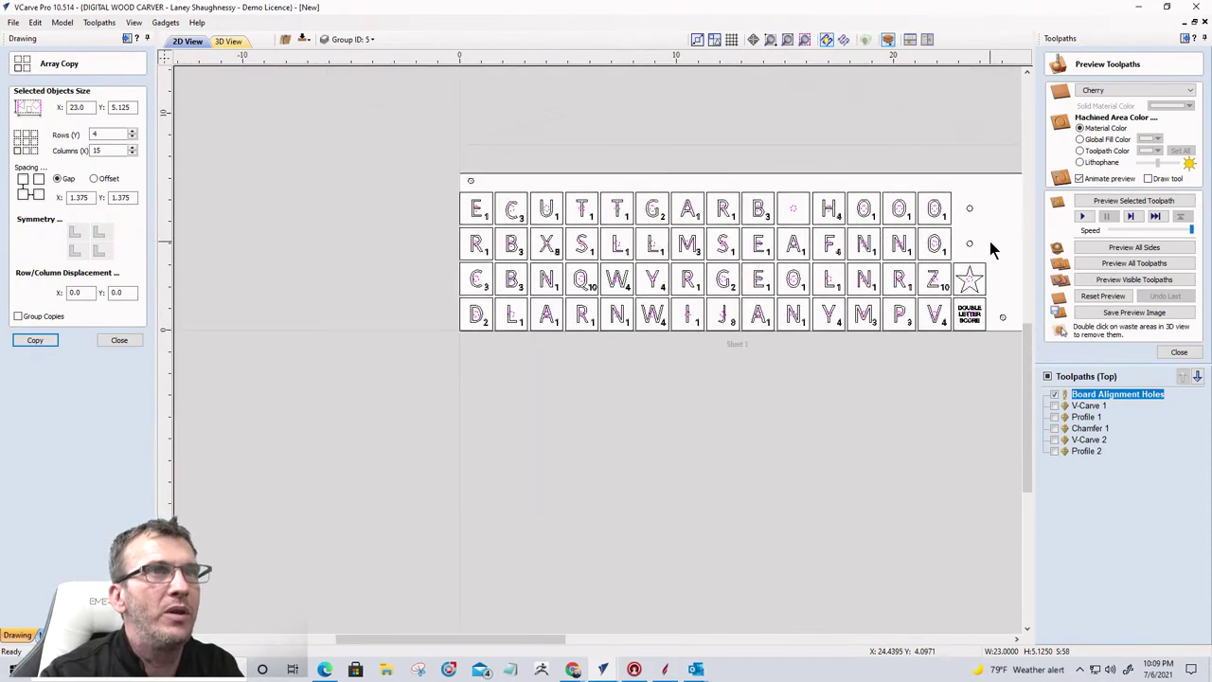
pyautogui.rightClick(793, 283)
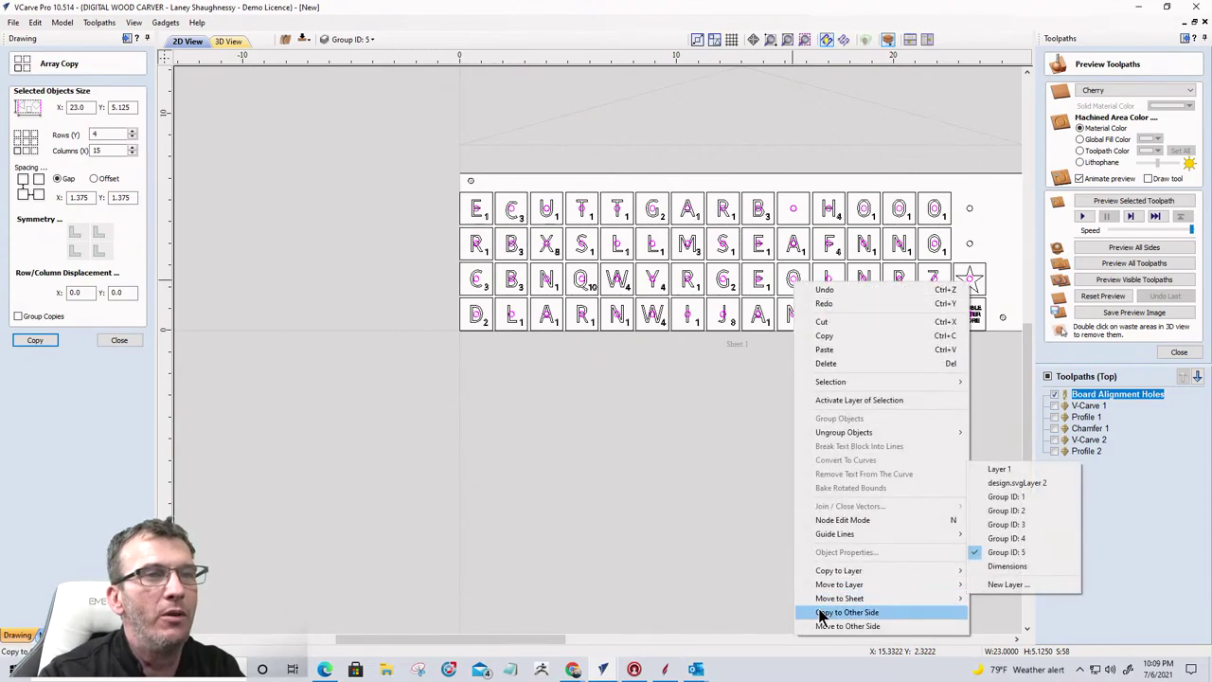
pyautogui.click(846, 626)
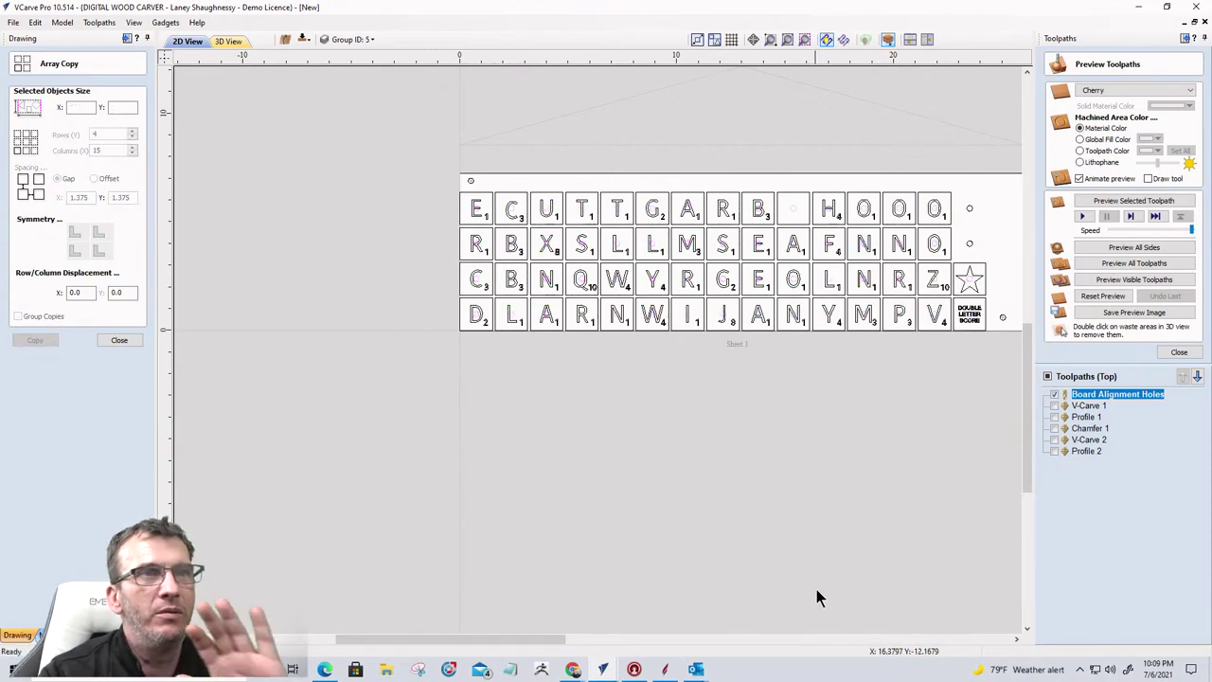
pyautogui.scroll(3, 820, 450)
pyautogui.scroll(-2, 819, 438)
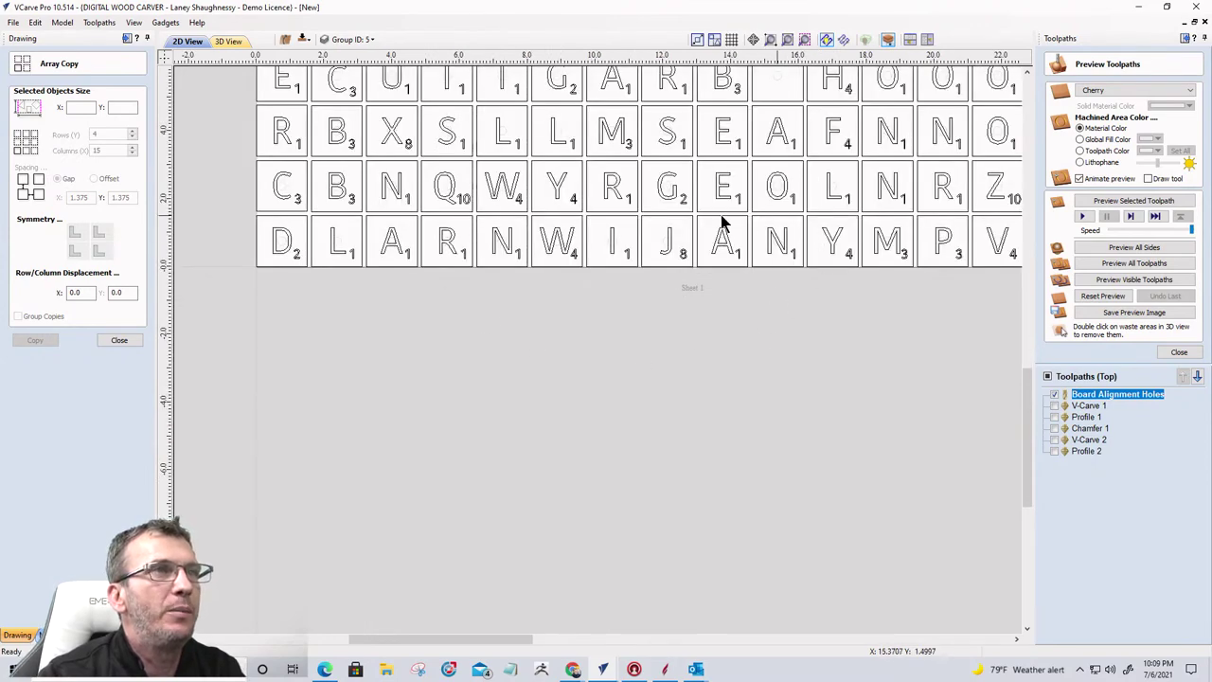
pyautogui.scroll(-2, 707, 298)
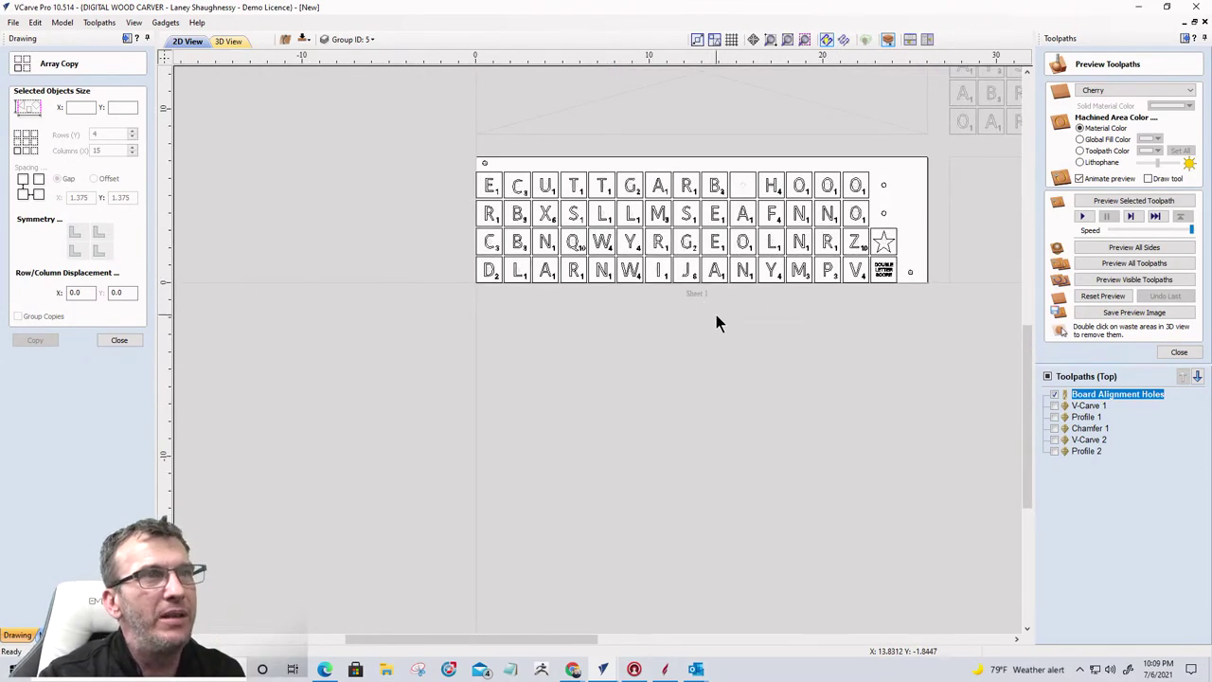
# Step: Show the bottom side and select all the alignment circles there
pyautogui.moveTo(878, 169); pyautogui.dragTo(900, 237)
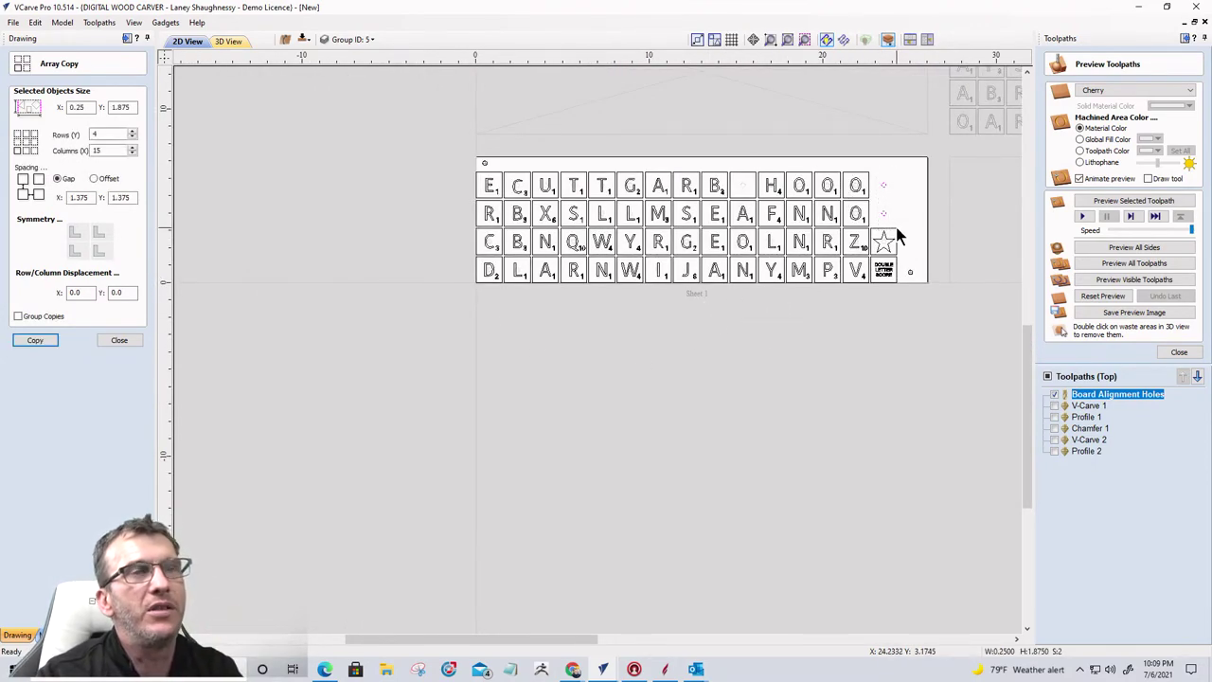
pyautogui.click(898, 237)
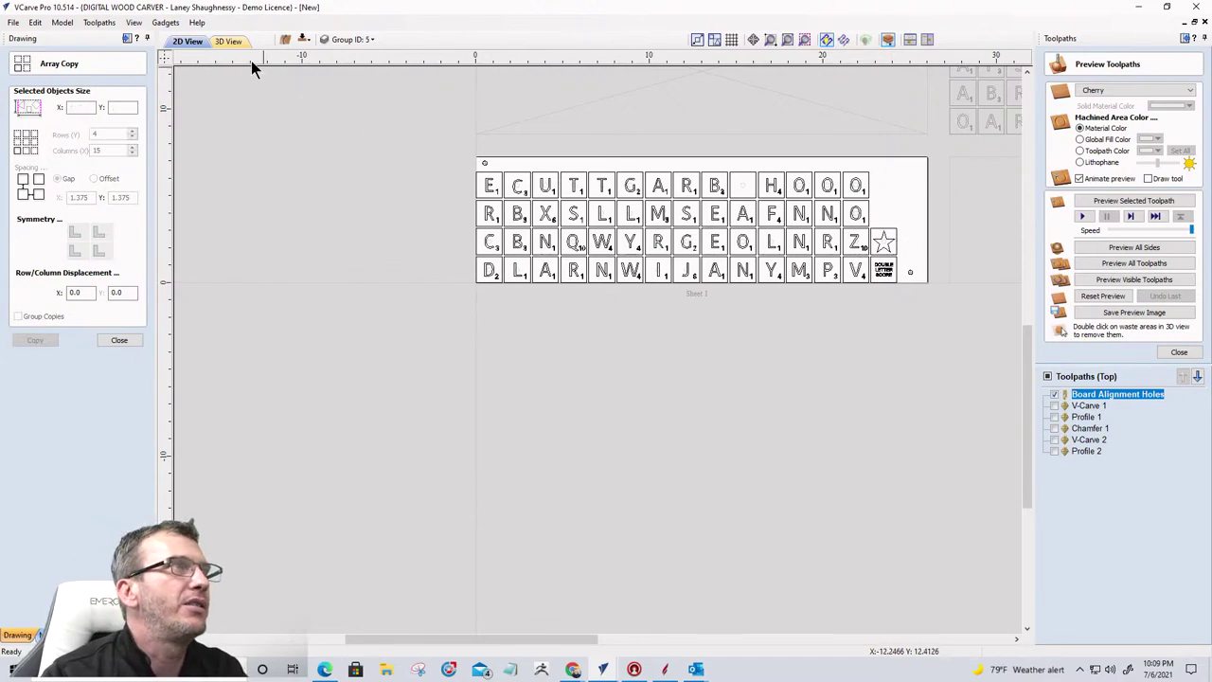
pyautogui.click(303, 41)
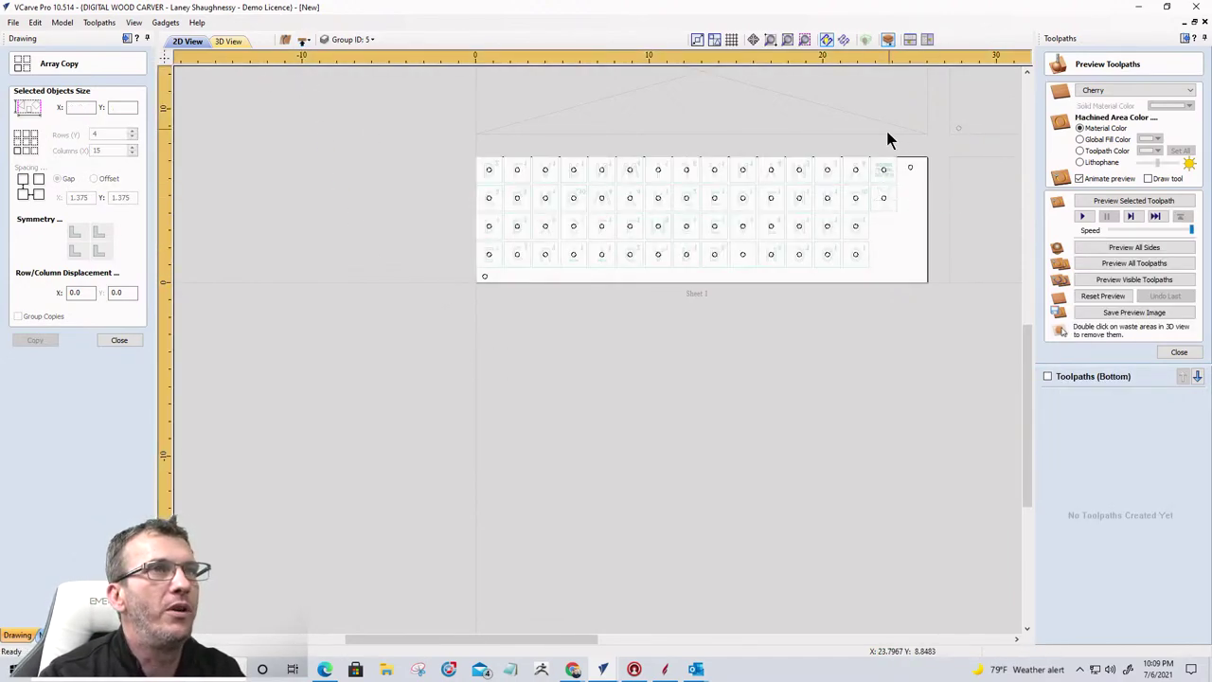
pyautogui.scroll(2, 844, 217)
pyautogui.scroll(1, 846, 223)
pyautogui.scroll(-3, 846, 223)
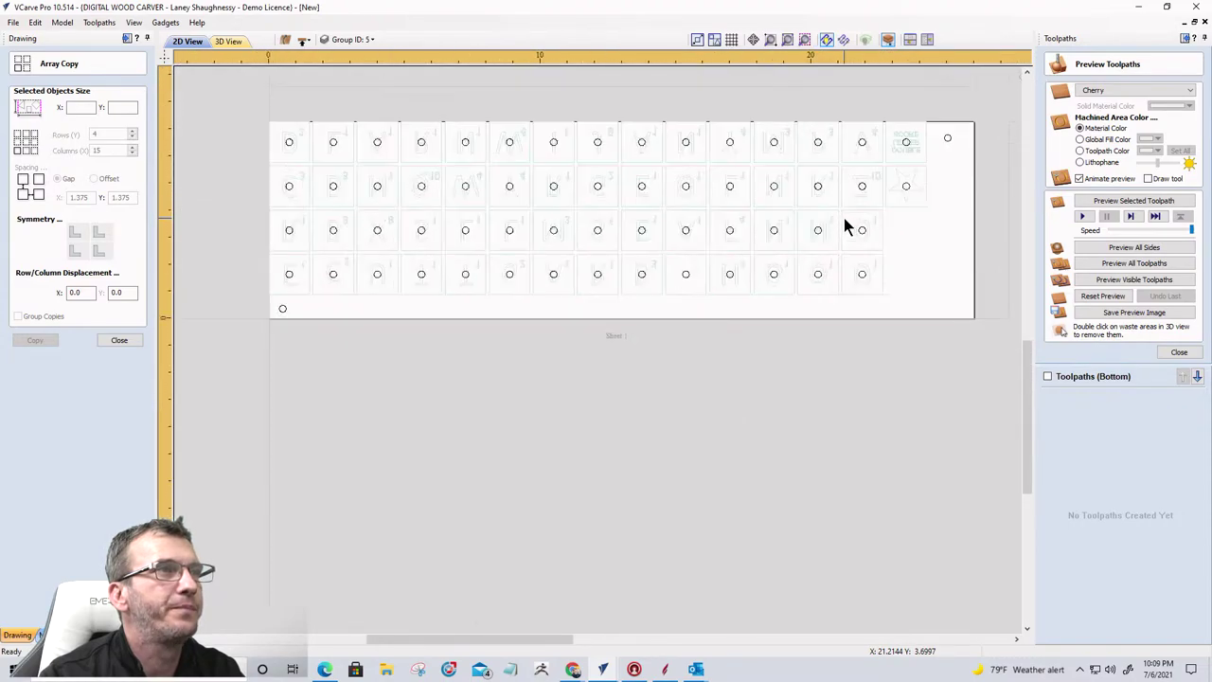
pyautogui.moveTo(370, 141); pyautogui.dragTo(903, 287)
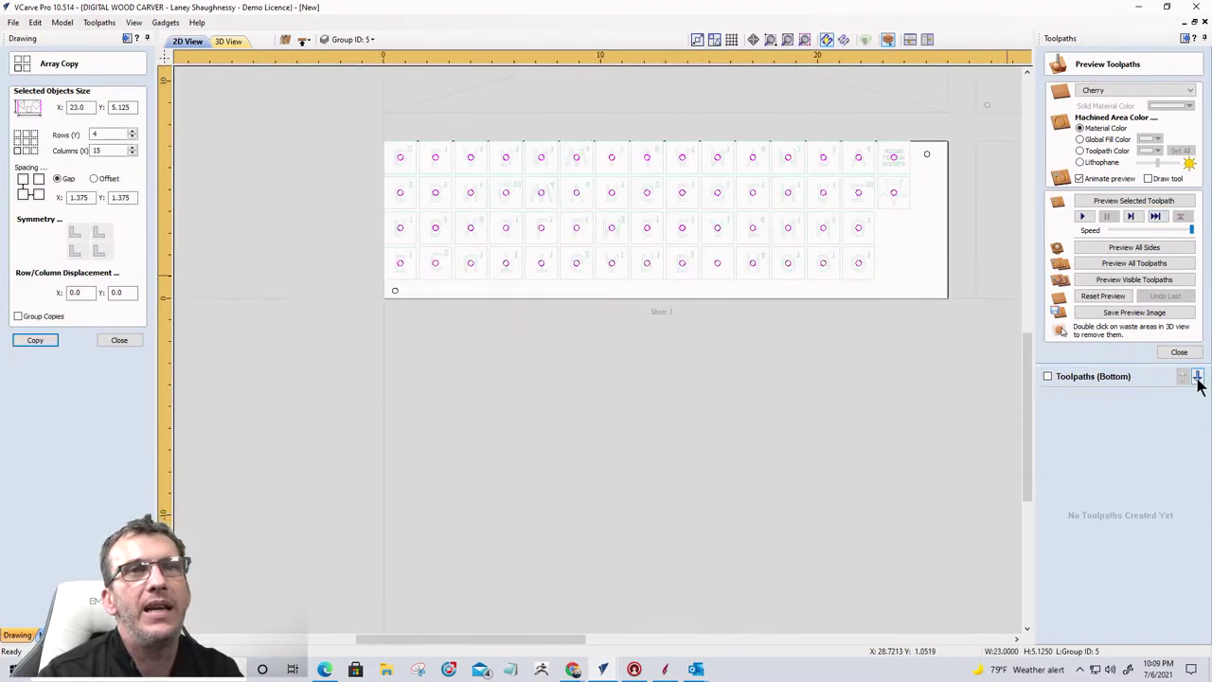
# Step: Create and calculate a Drill 1 toolpath with 0.285 in cut depth and a dwell
pyautogui.click(1179, 353)
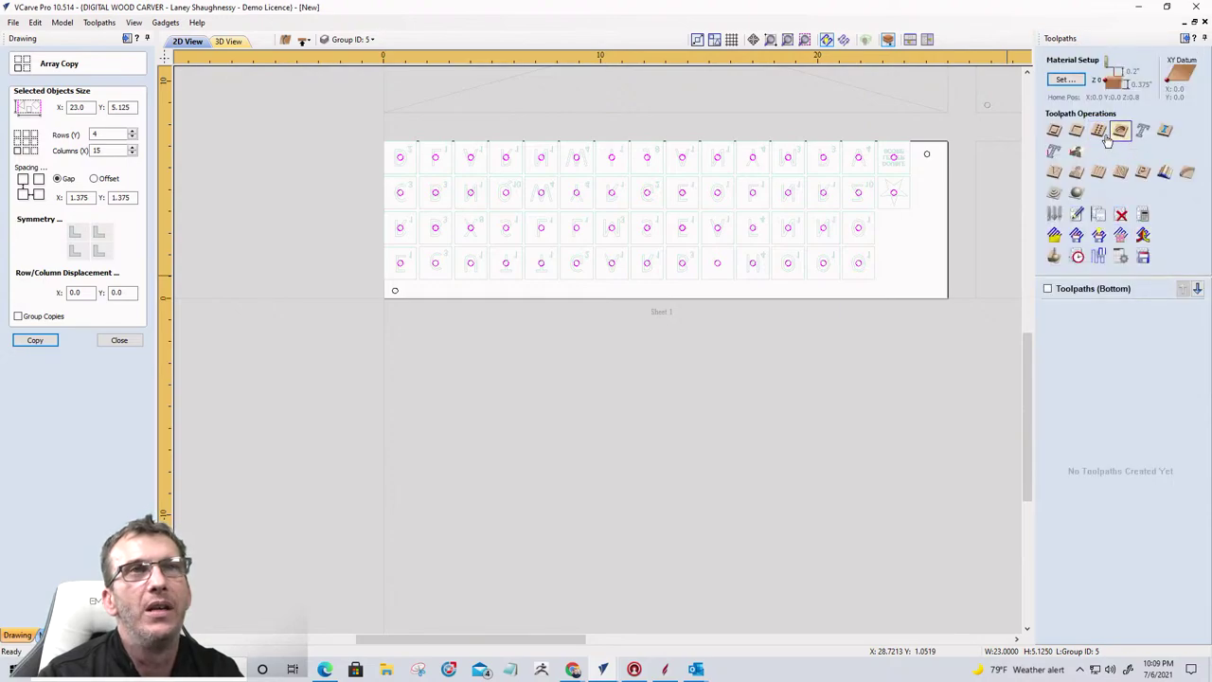
pyautogui.click(1100, 133)
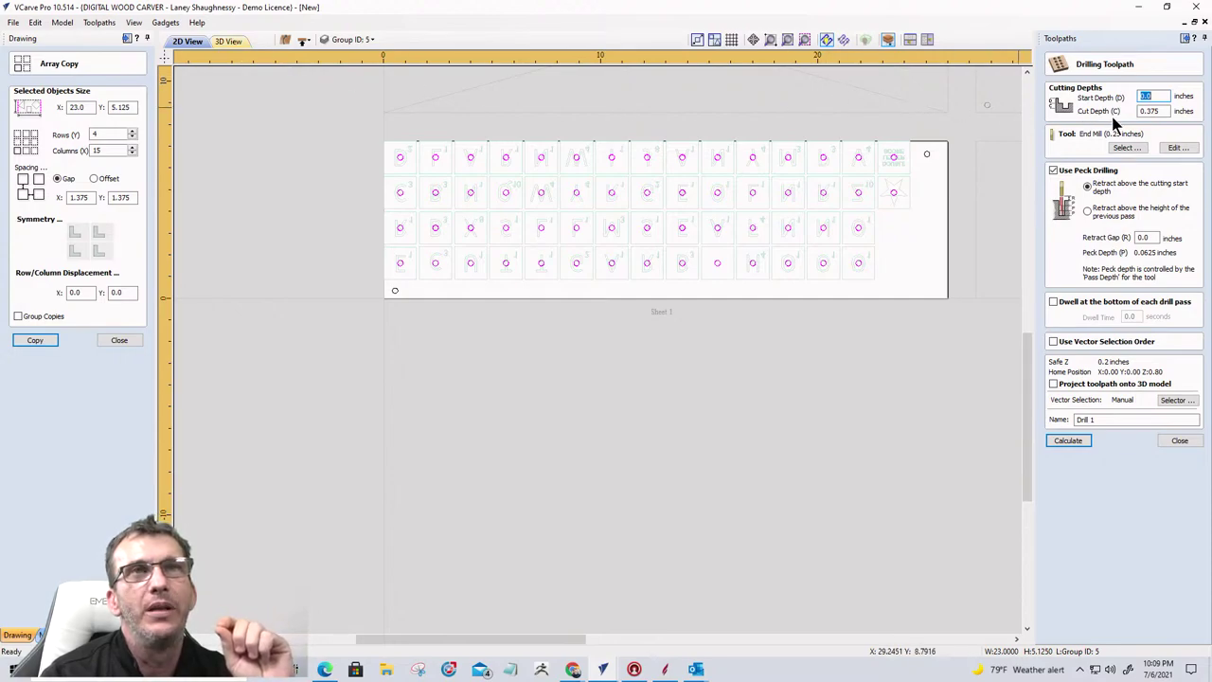
pyautogui.click(1163, 111)
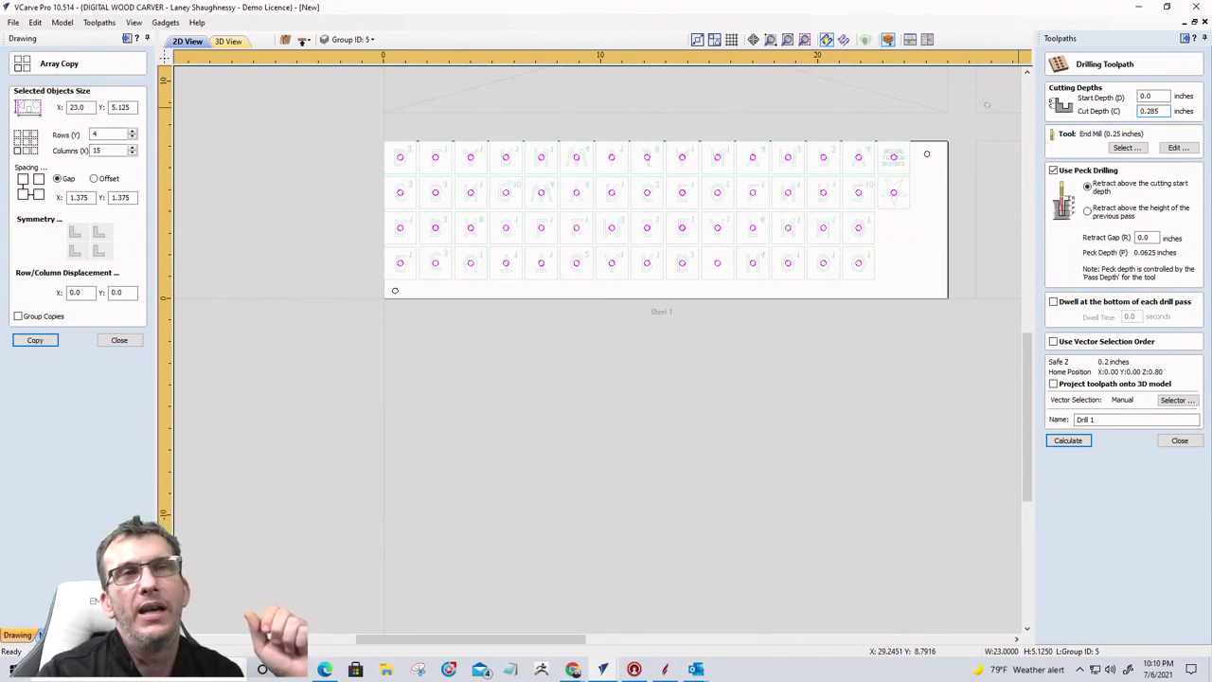
pyautogui.click(1054, 302)
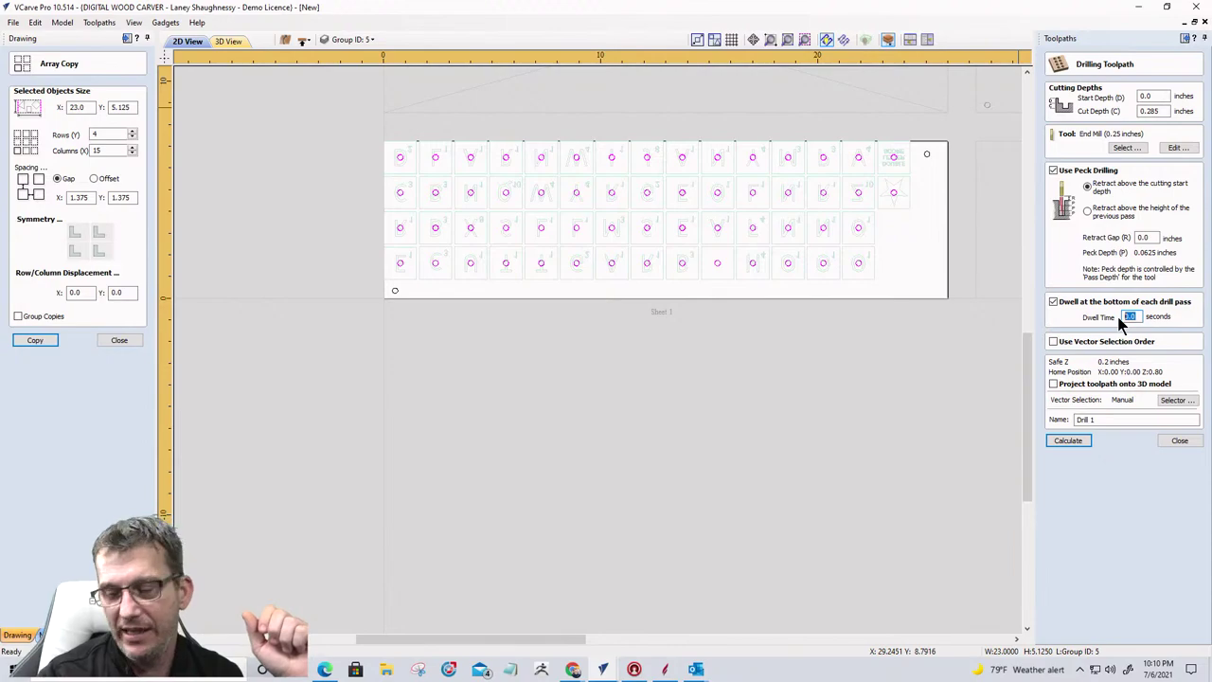
pyautogui.click(1065, 441)
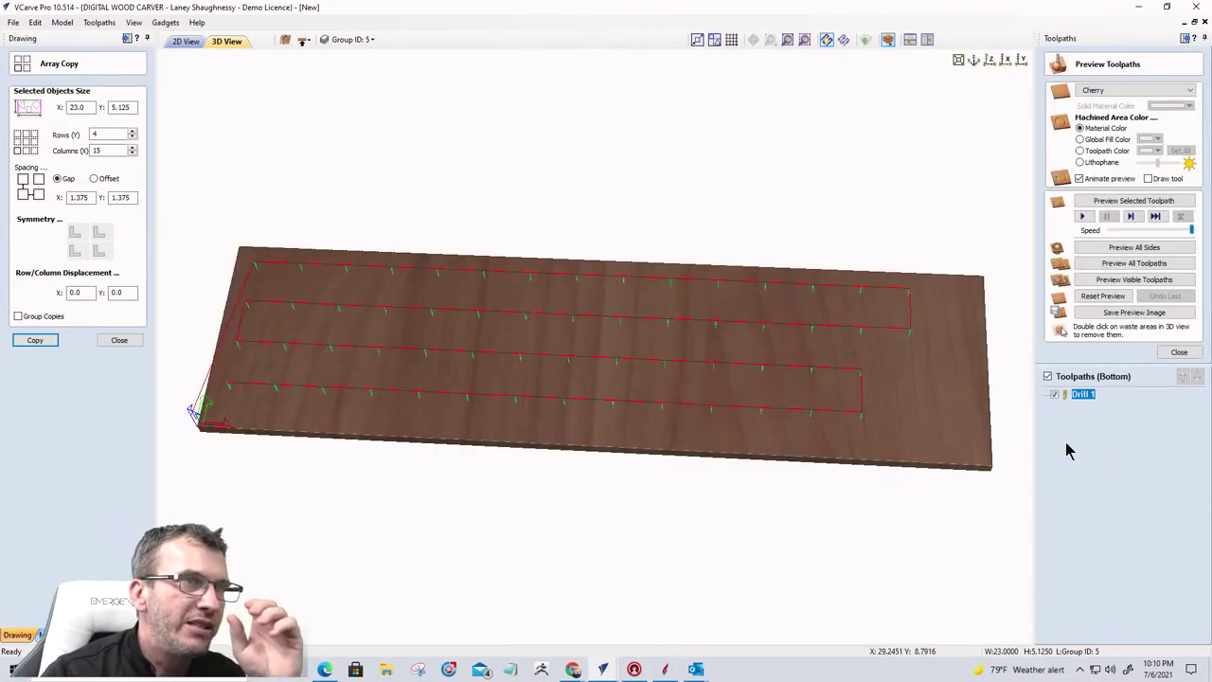
# Step: Preview the drilled board in 3D, then return to the 2D drill-hole layout
pyautogui.click(1099, 200)
pyautogui.moveTo(714, 411); pyautogui.dragTo(657, 426)
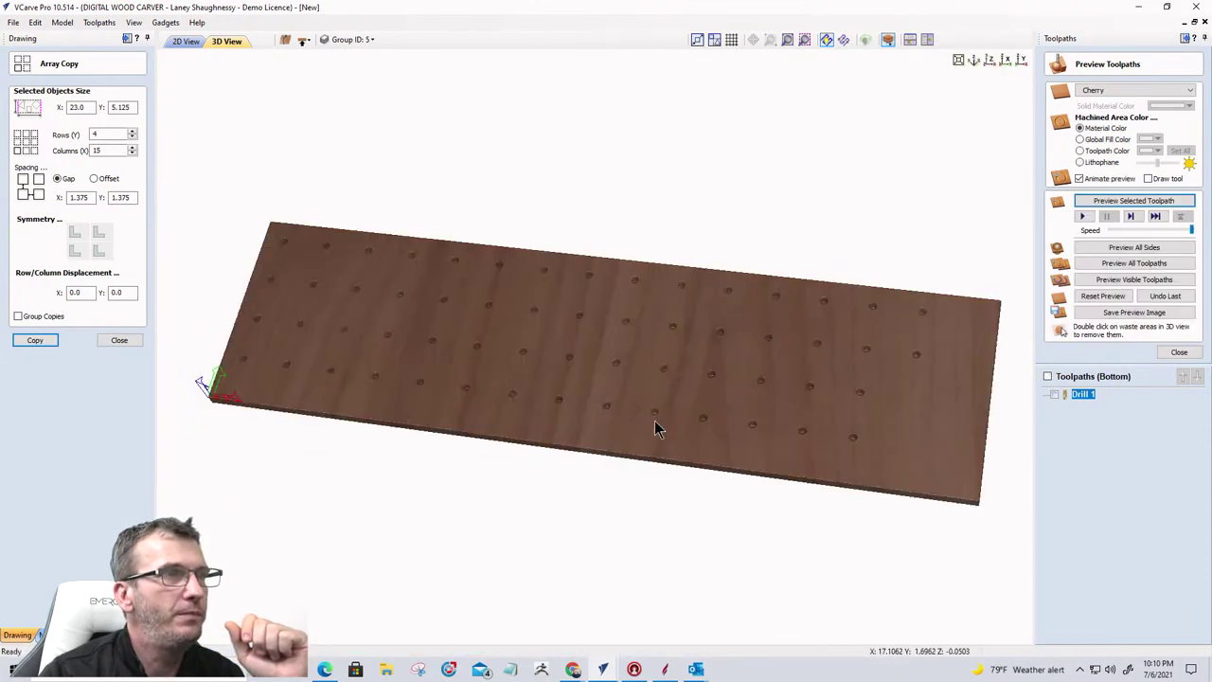
pyautogui.click(189, 41)
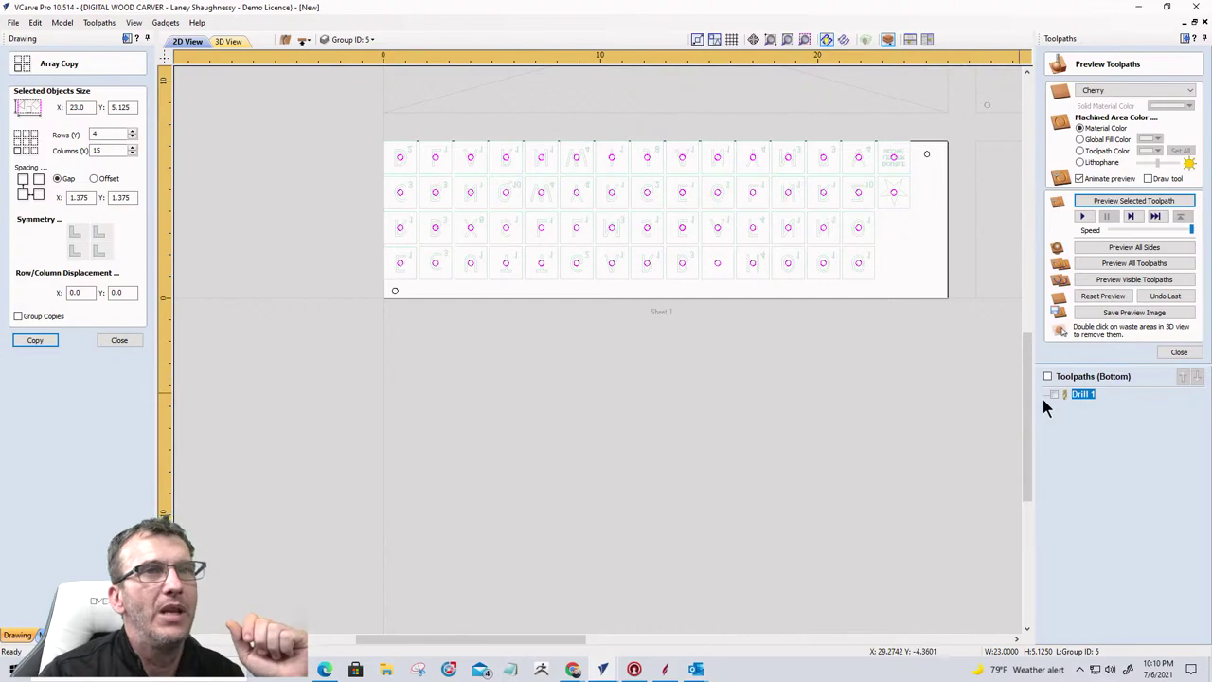
pyautogui.click(226, 42)
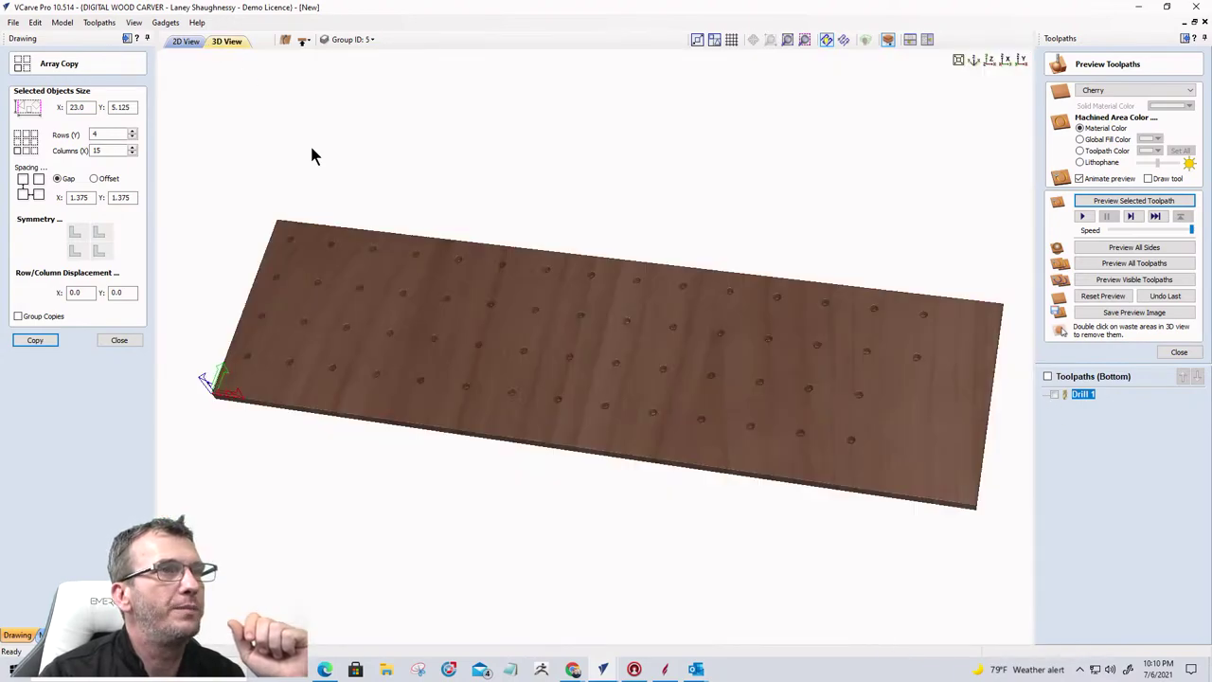
pyautogui.click(180, 44)
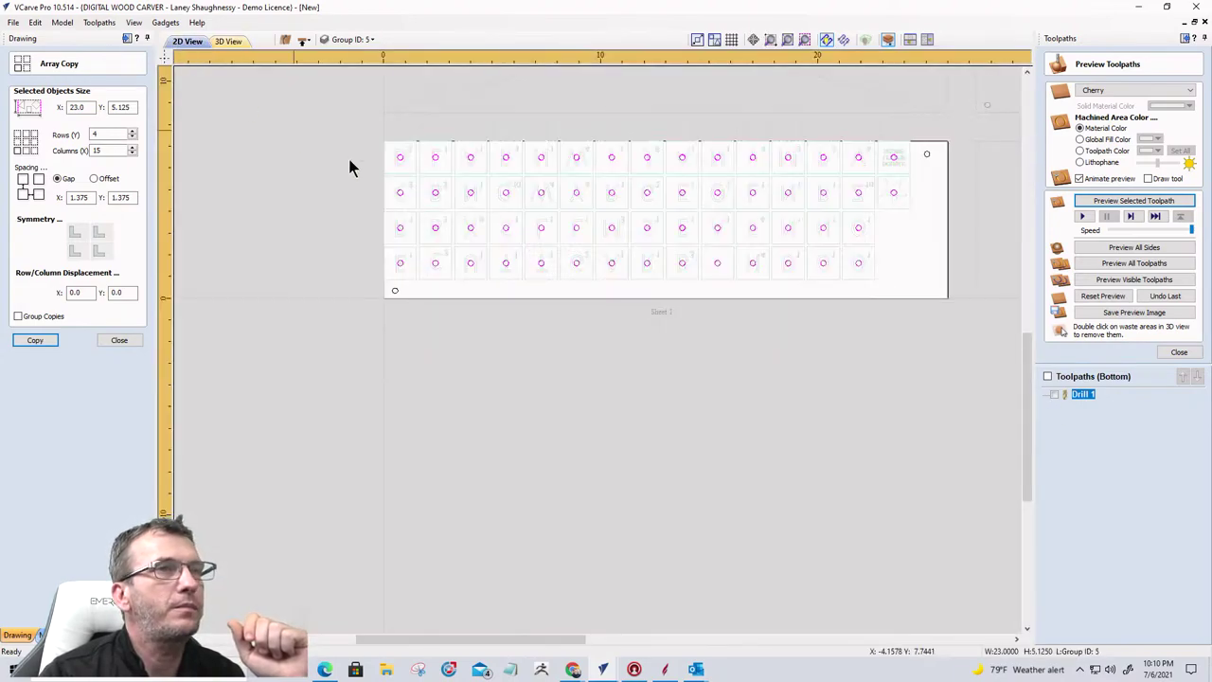
# Step: Flip to the top side and toggle visibility of the V-Carve 1 and 2 toolpaths
pyautogui.click(303, 40)
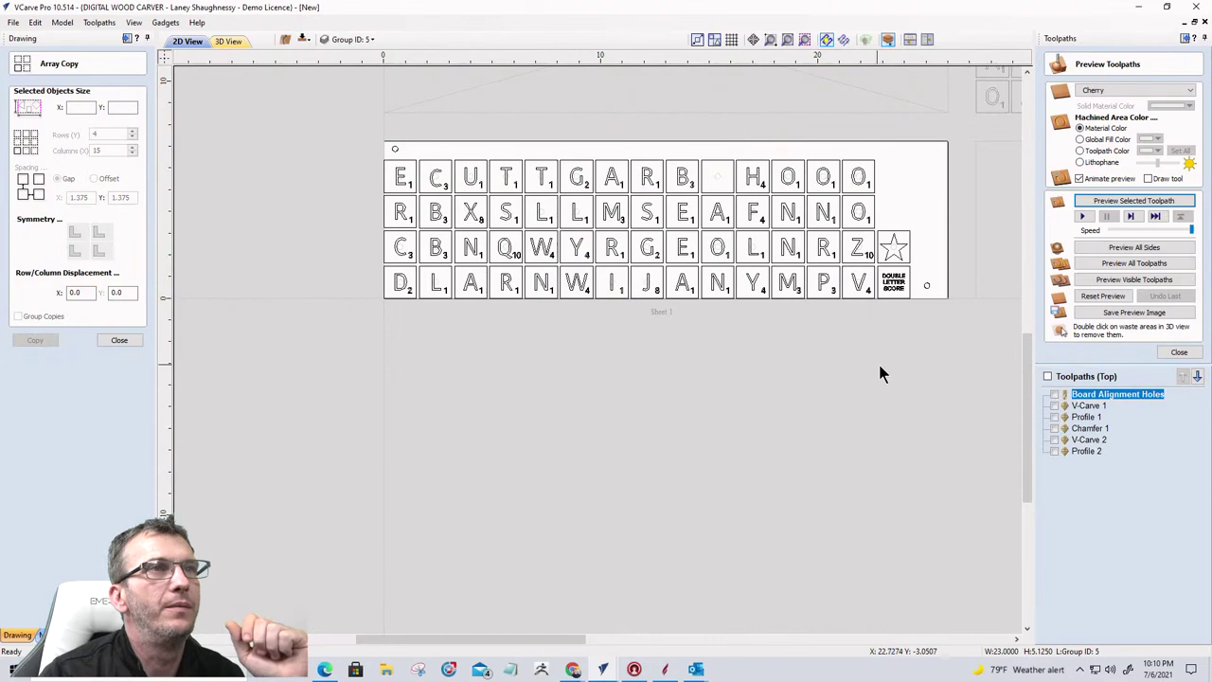
pyautogui.click(1084, 441)
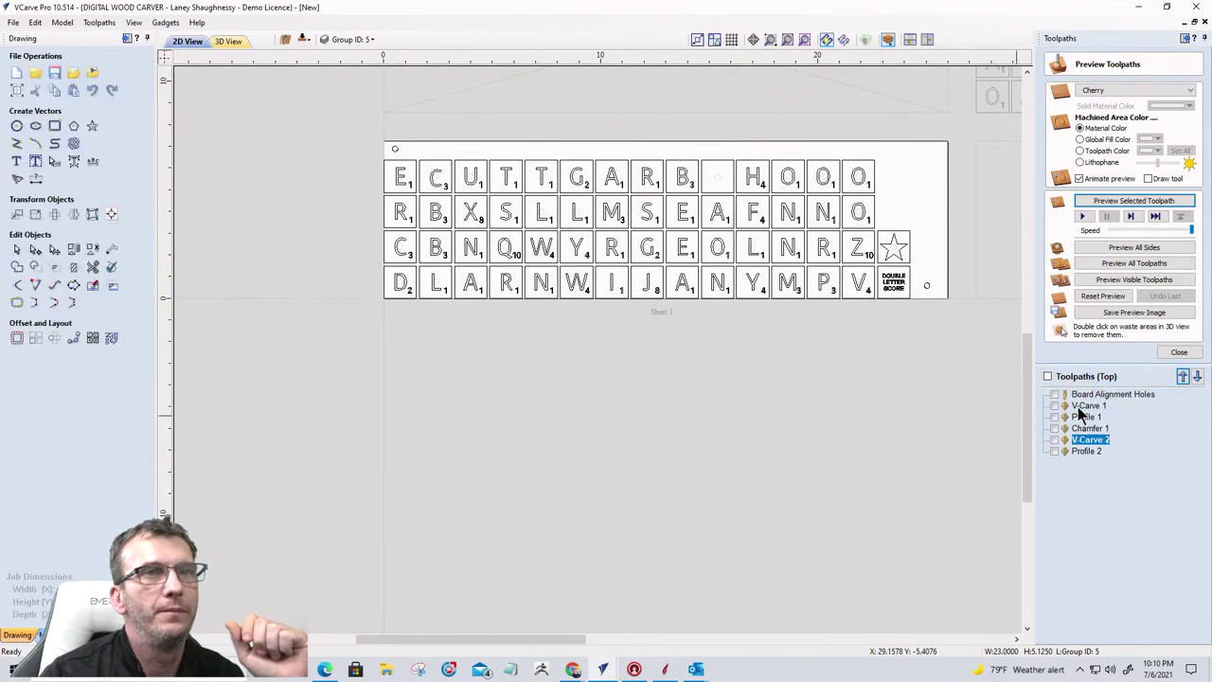
pyautogui.click(1085, 406)
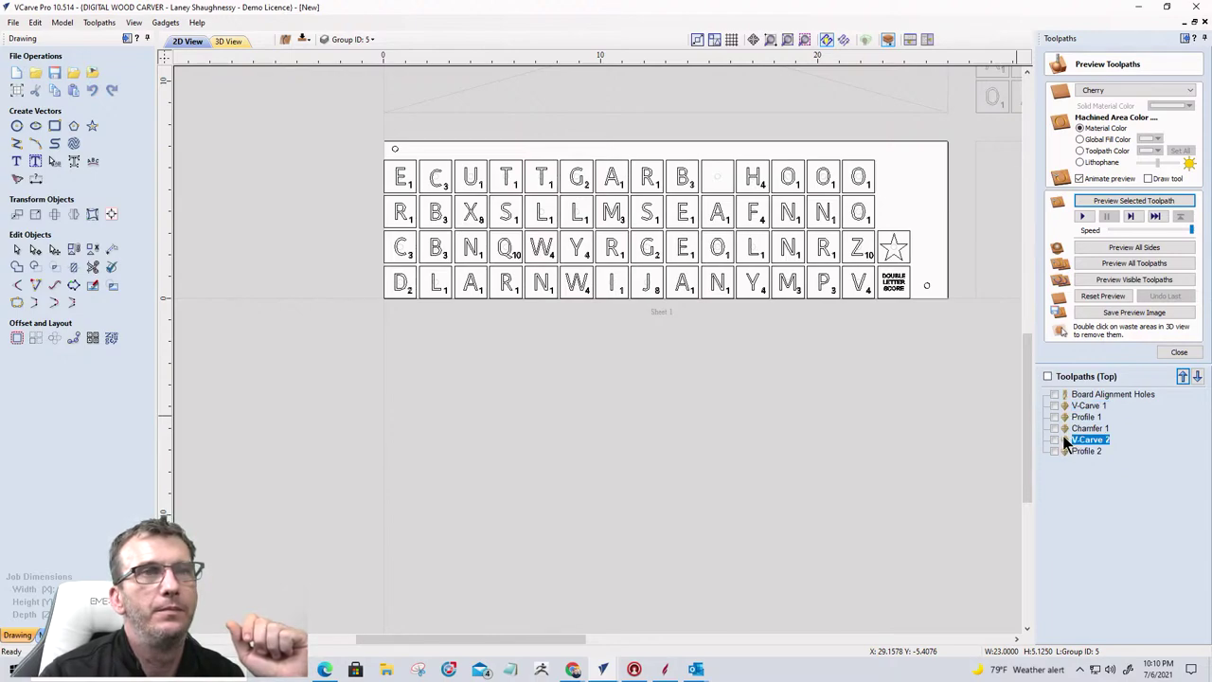
pyautogui.click(1054, 439)
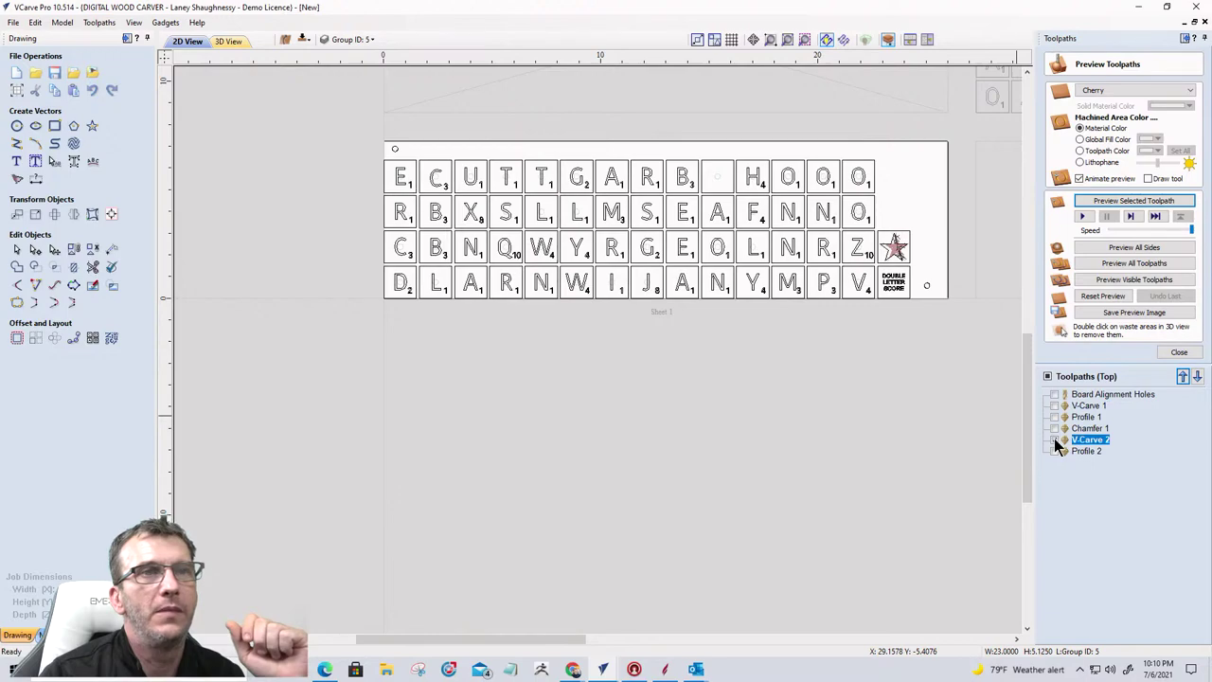
pyautogui.click(1054, 439)
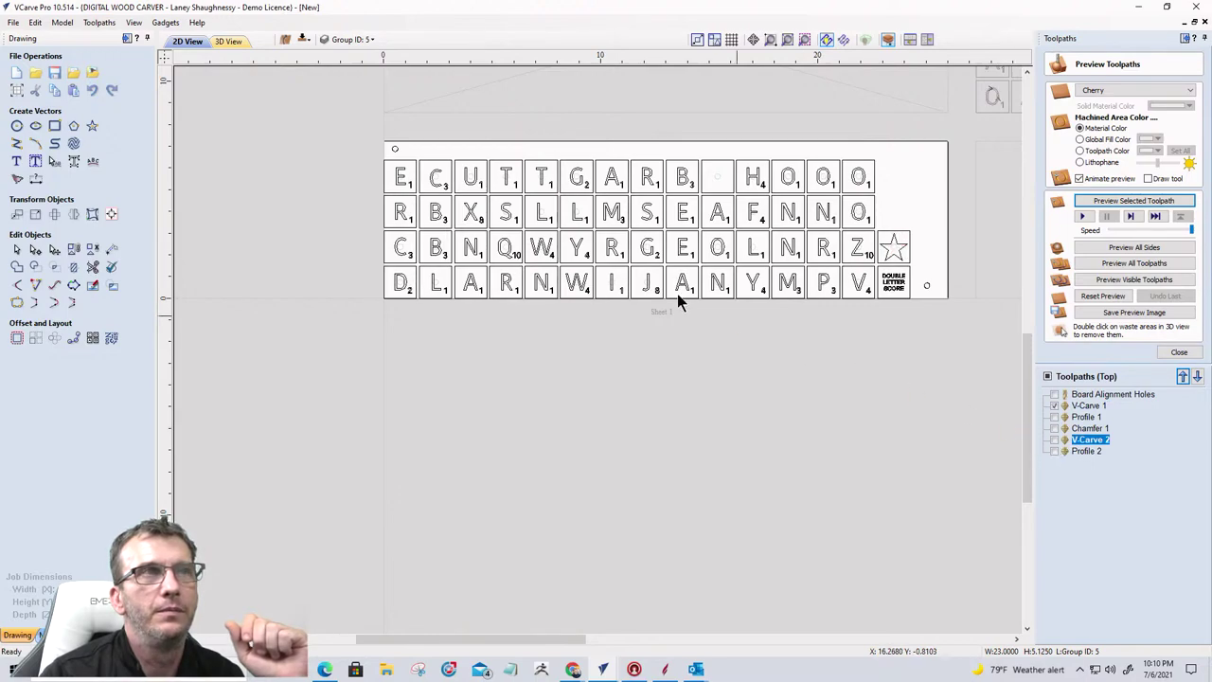
# Step: Hide V-Carve 1 and select every tile letter plus the DOUBLE LETTER SCORE text, row by row
pyautogui.click(505, 245)
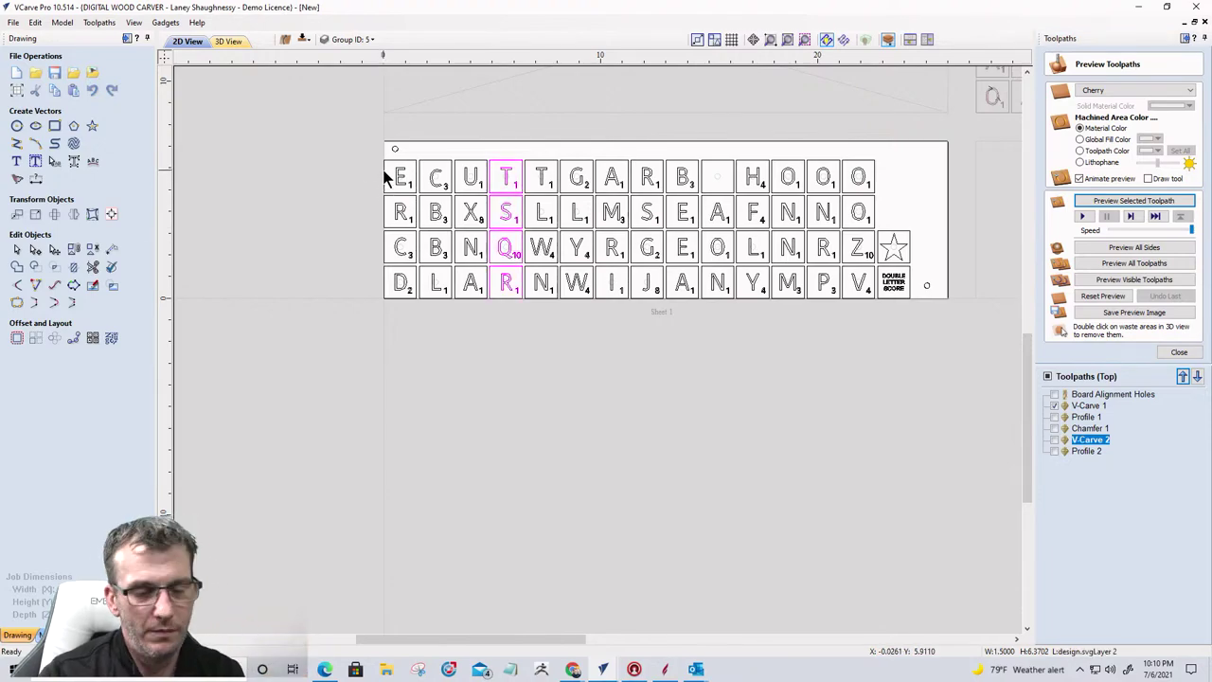
pyautogui.moveTo(370, 157); pyautogui.dragTo(920, 317)
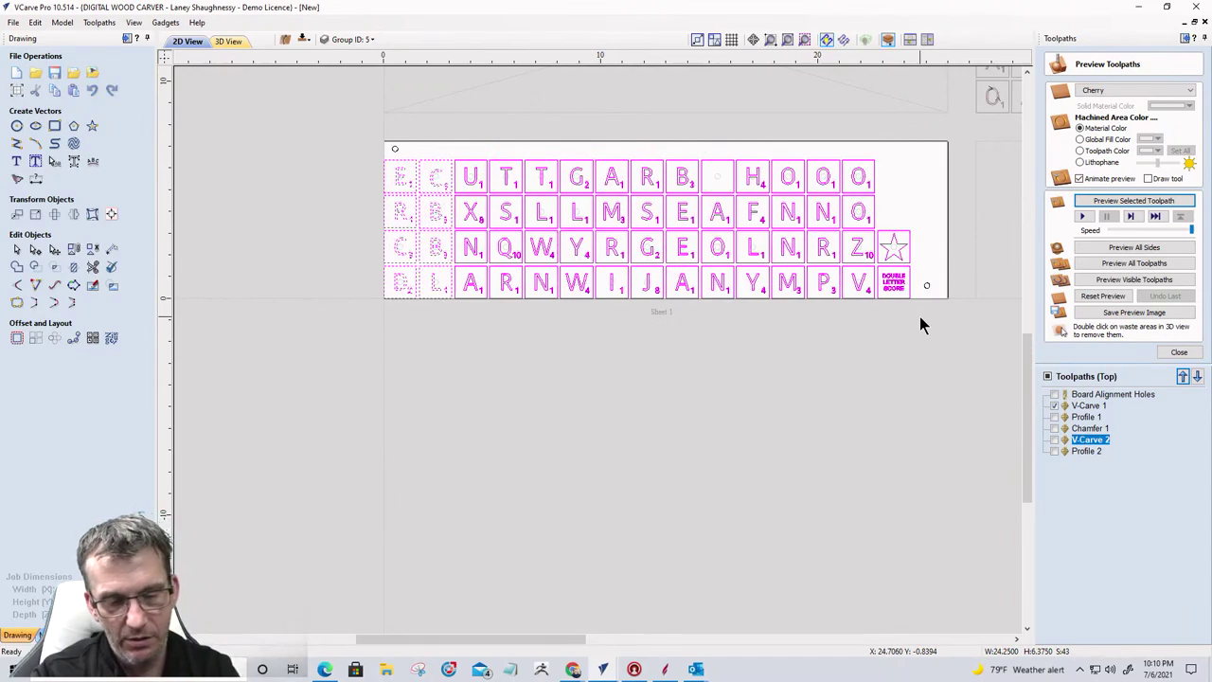
pyautogui.click(920, 326)
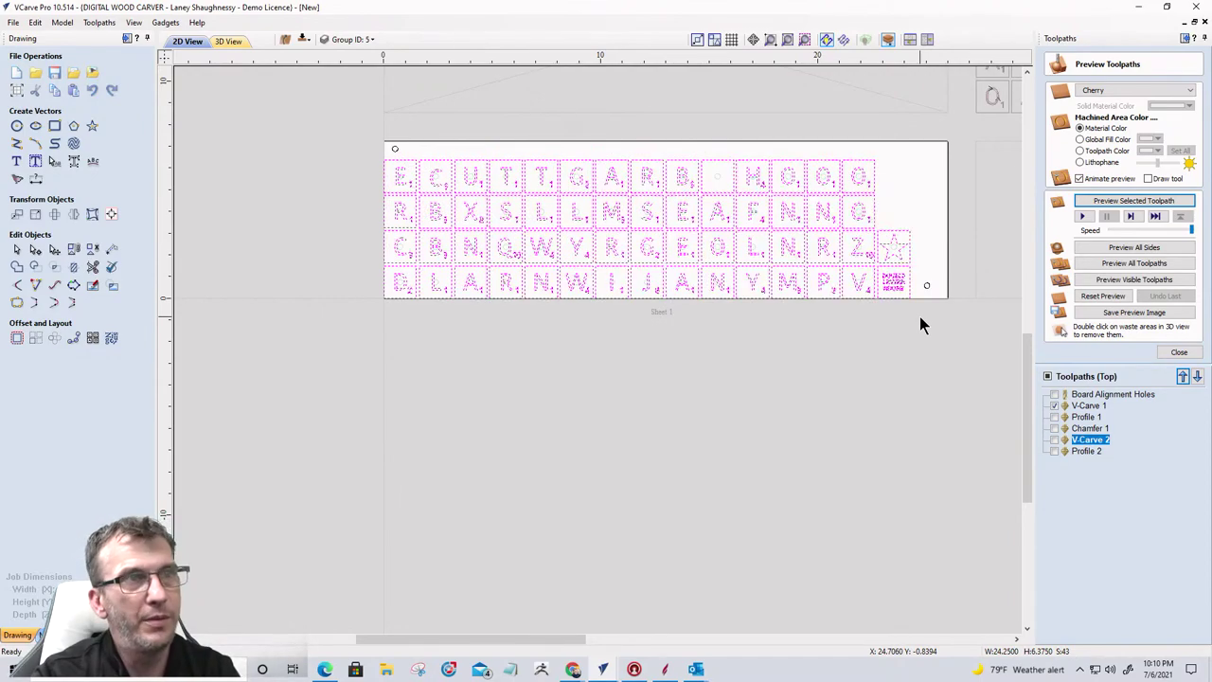
pyautogui.click(1054, 406)
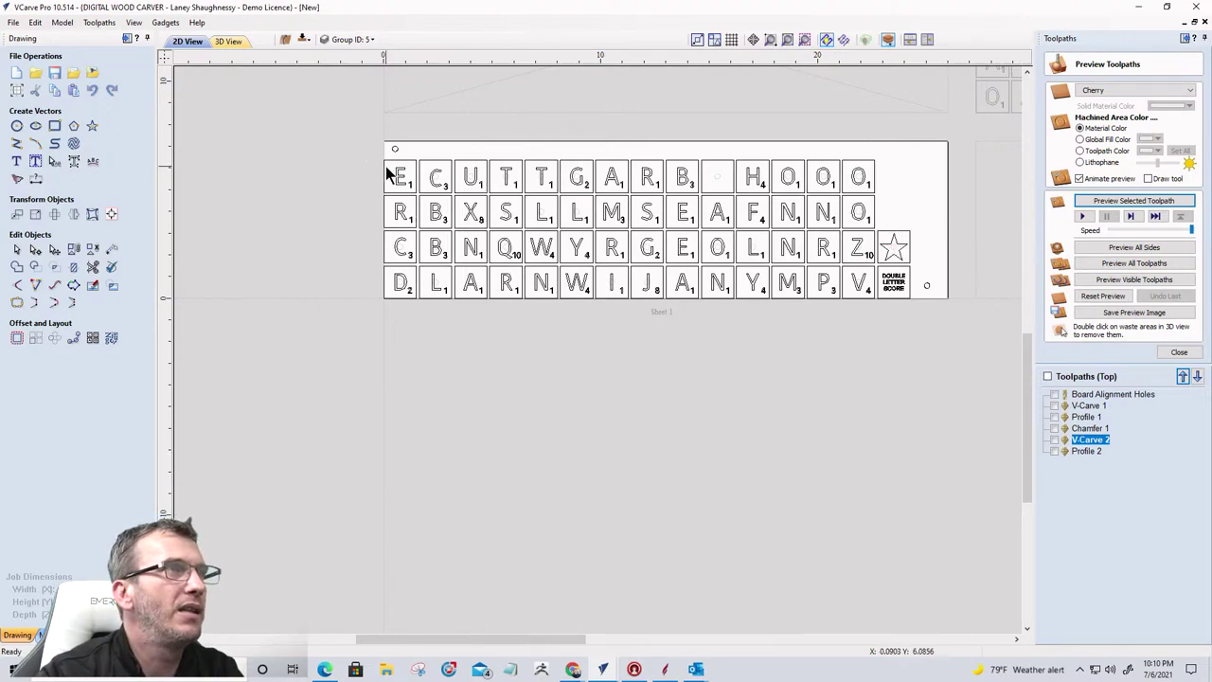
pyautogui.moveTo(385, 166); pyautogui.dragTo(906, 200)
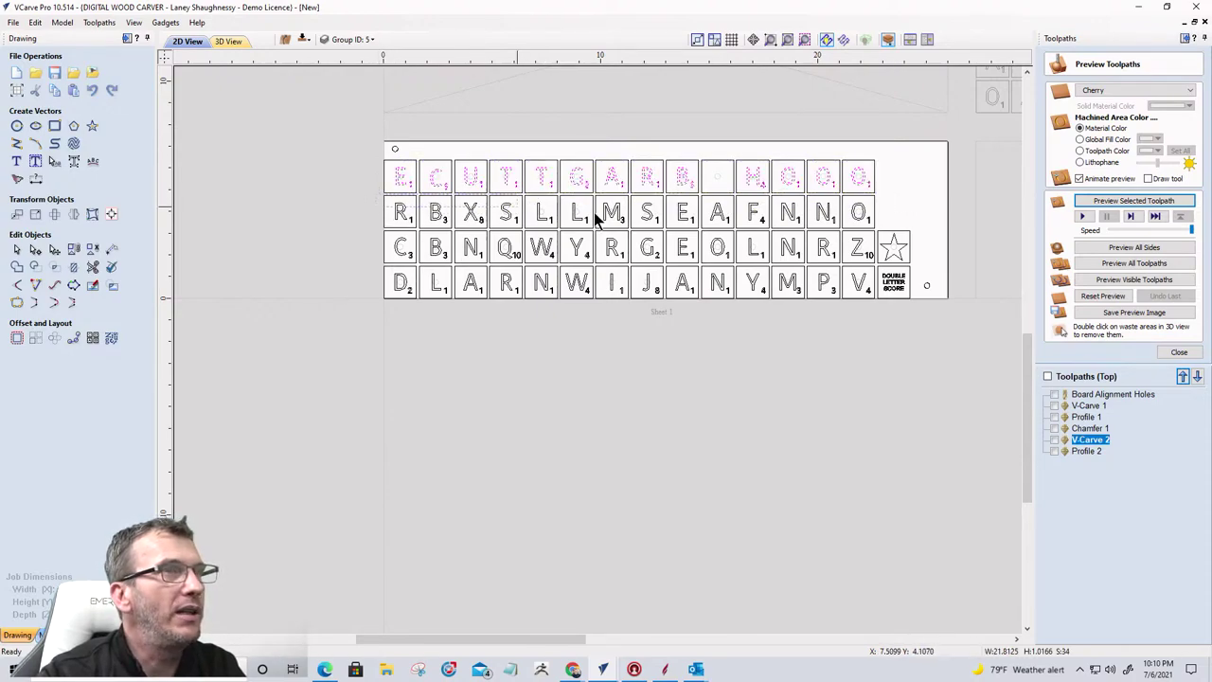
pyautogui.keyDown('shift'); pyautogui.moveTo(911, 195); pyautogui.dragTo(501, 235); pyautogui.keyUp('shift')
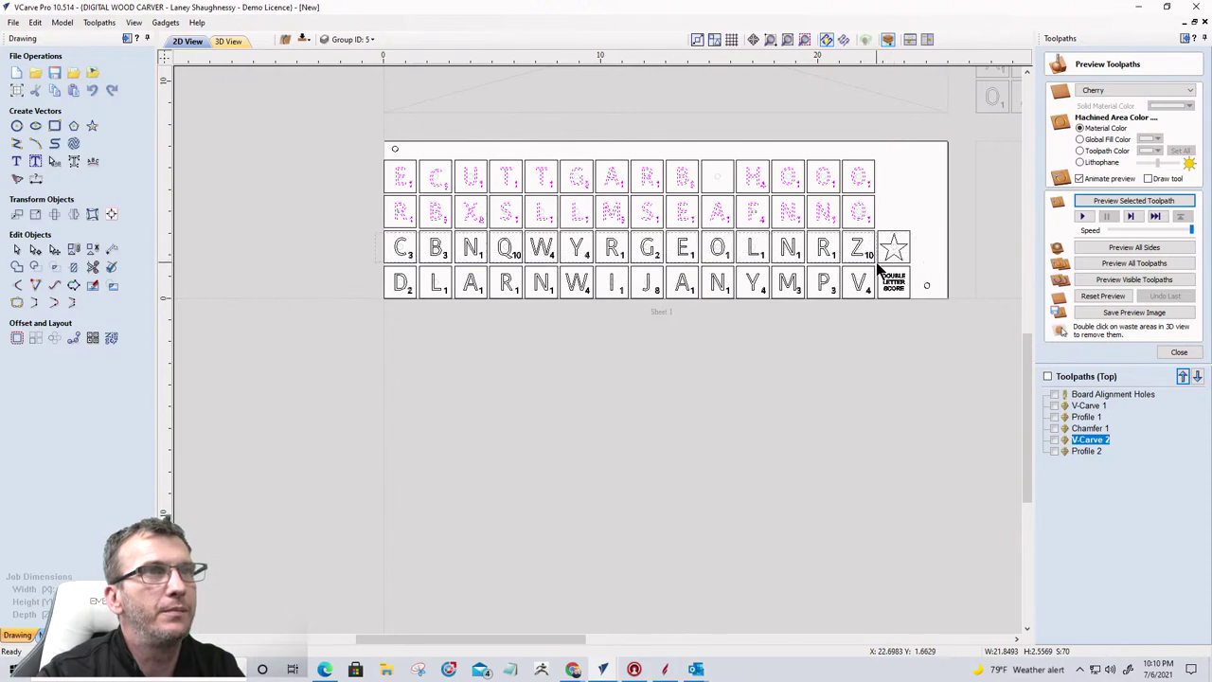
pyautogui.keyDown('shift'); pyautogui.moveTo(876, 263); pyautogui.dragTo(455, 256); pyautogui.keyUp('shift')
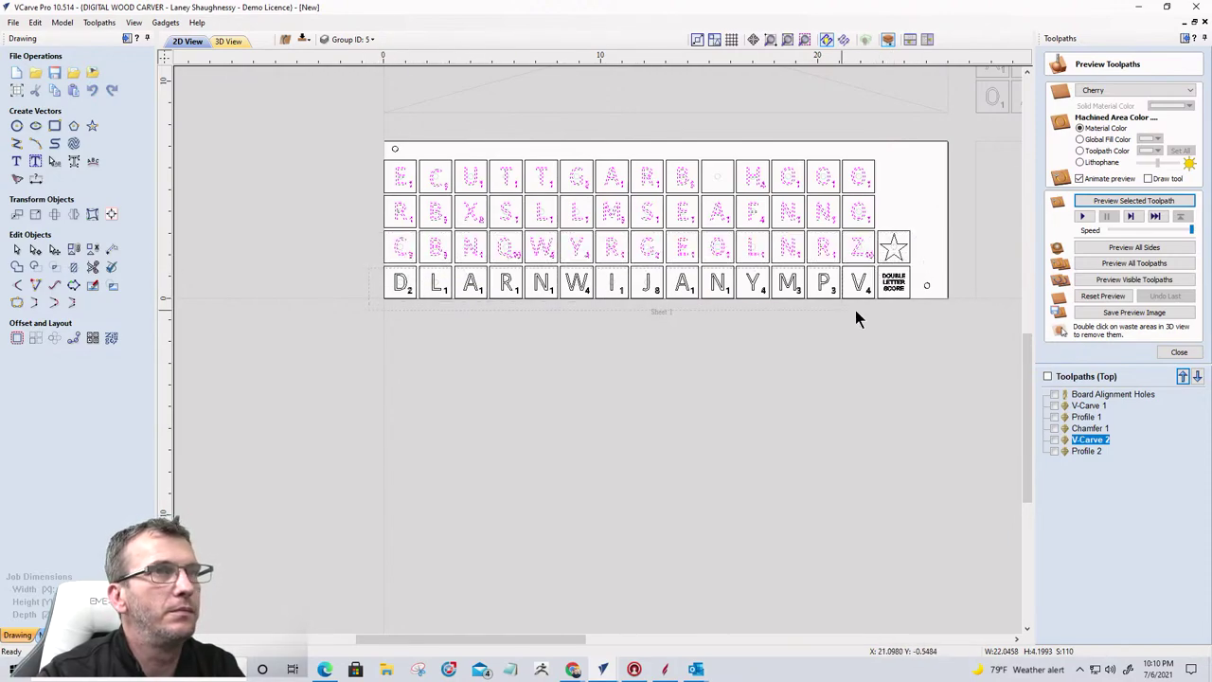
pyautogui.keyDown('shift'); pyautogui.moveTo(855, 318); pyautogui.dragTo(912, 309); pyautogui.keyUp('shift')
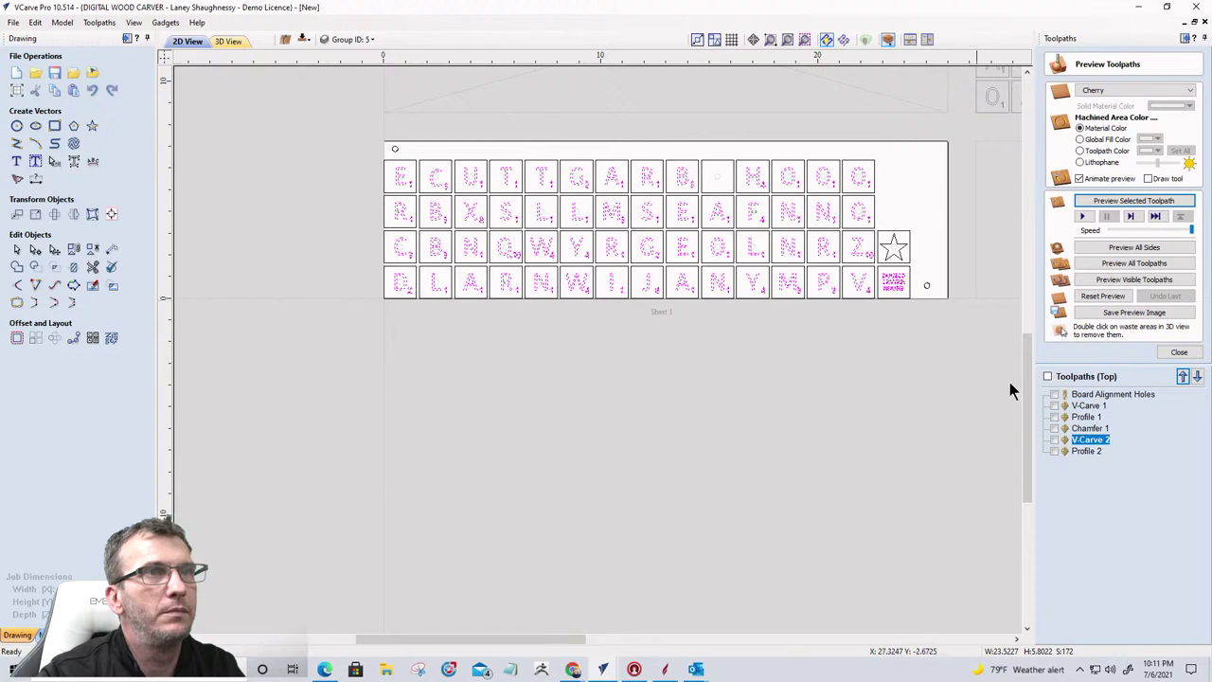
# Step: Create a new V-carve toolpath for the letters with Flat Depth off and calculate it despite overlapping vectors
pyautogui.click(1178, 352)
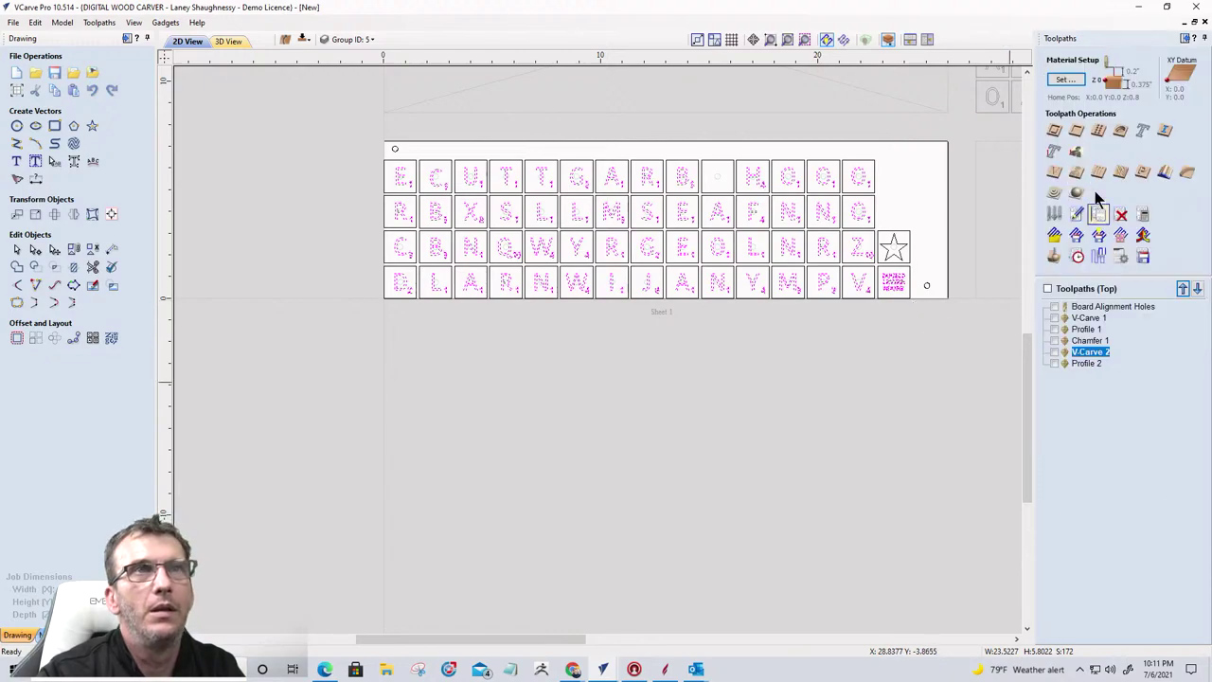
pyautogui.click(1053, 155)
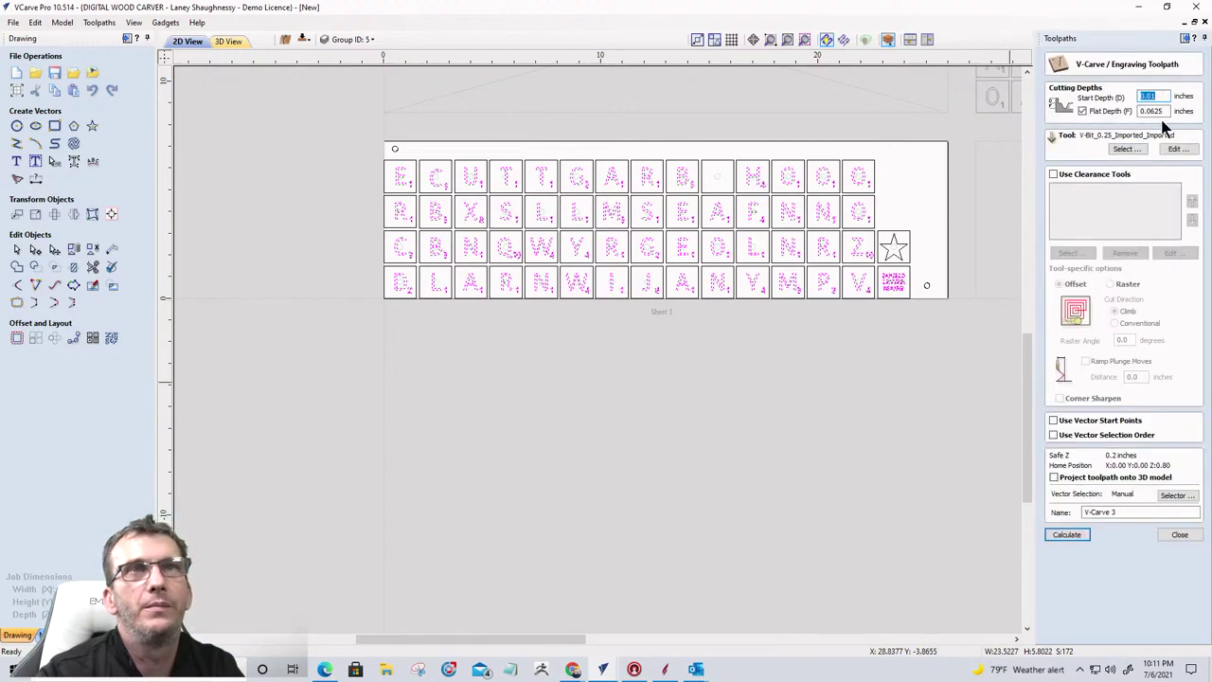
pyautogui.click(1082, 111)
pyautogui.click(1068, 534)
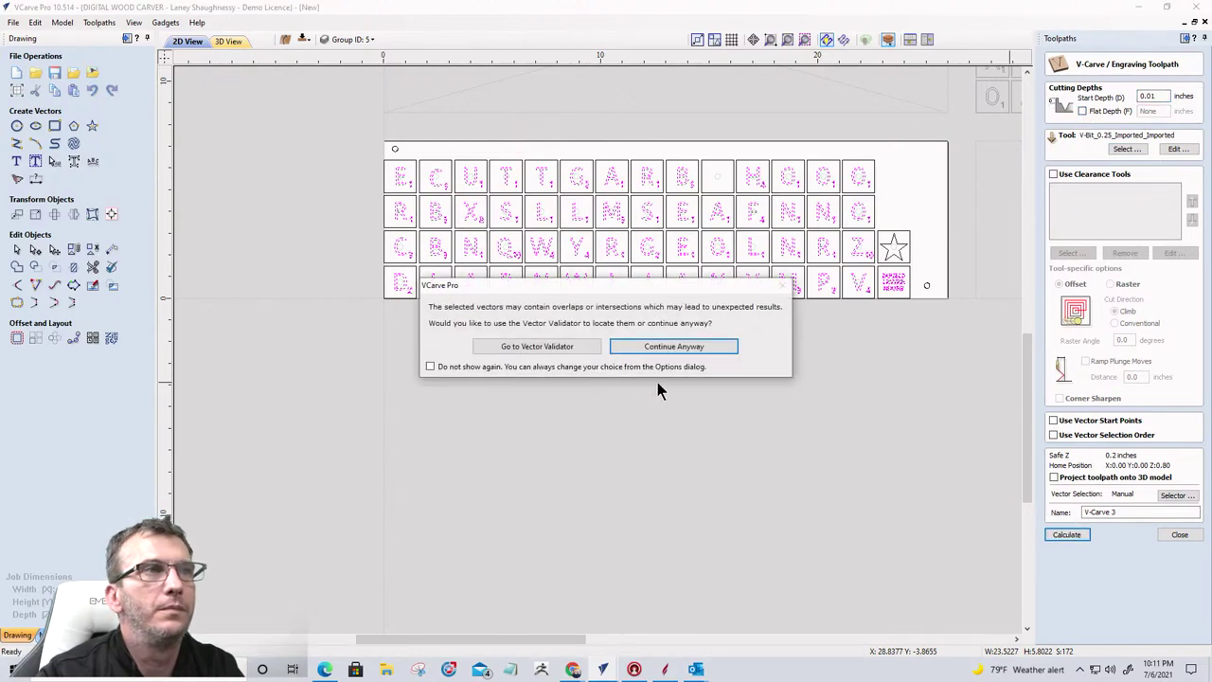
pyautogui.click(644, 347)
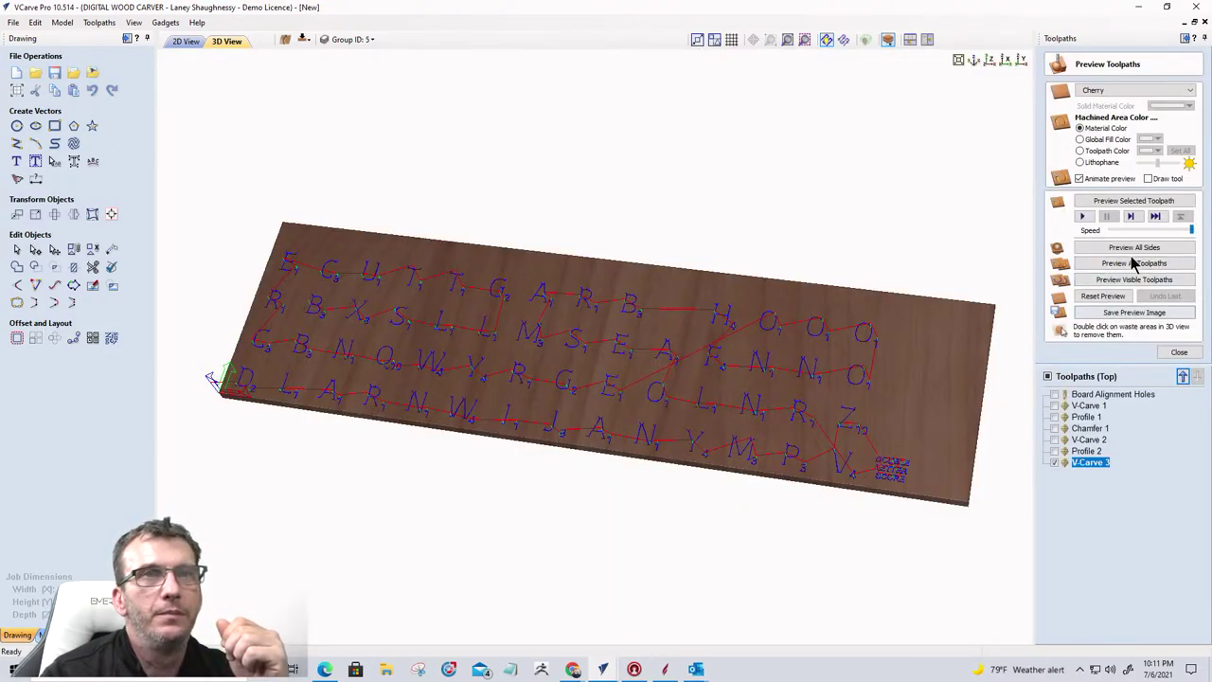
# Step: Preview the carving with V-Carve 2 and Profile 2 visible and V-Carve 3 hidden
pyautogui.click(1130, 284)
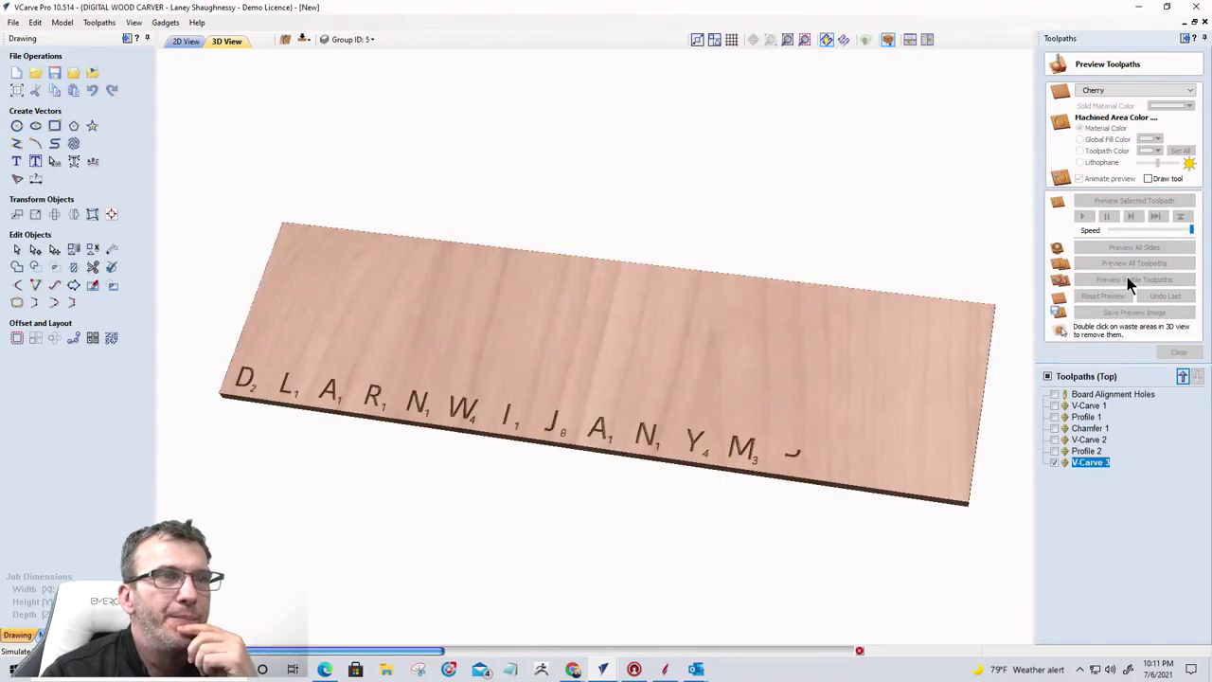
pyautogui.click(1055, 463)
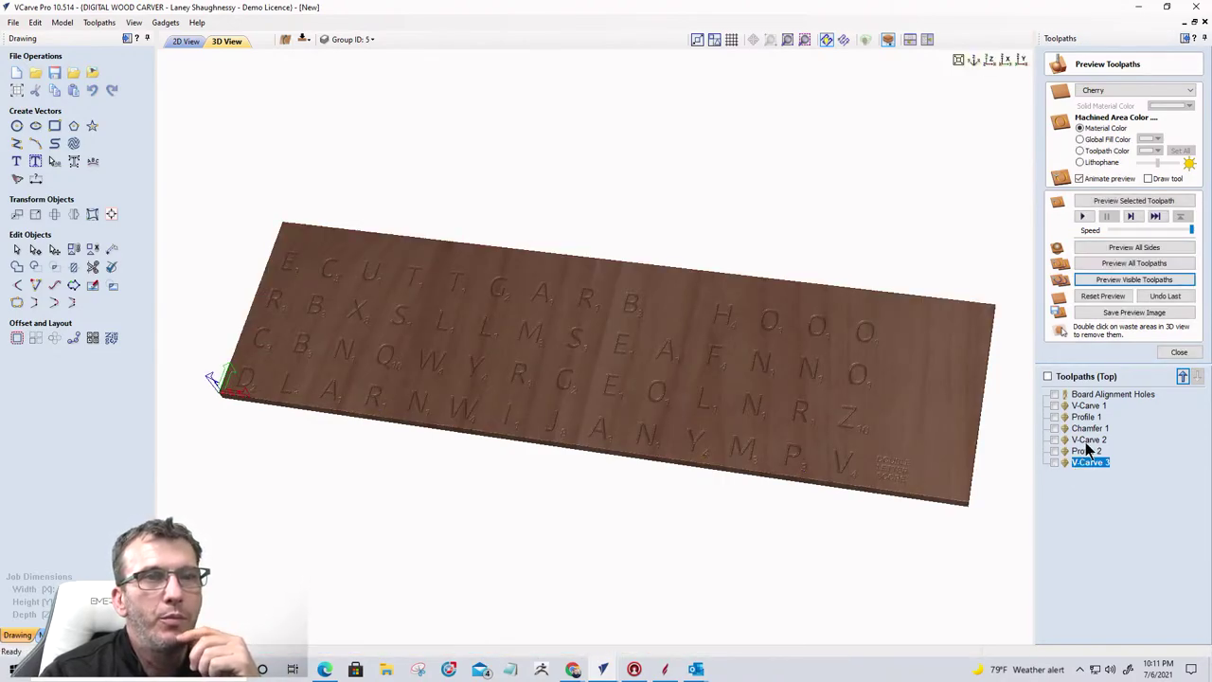
pyautogui.click(1089, 440)
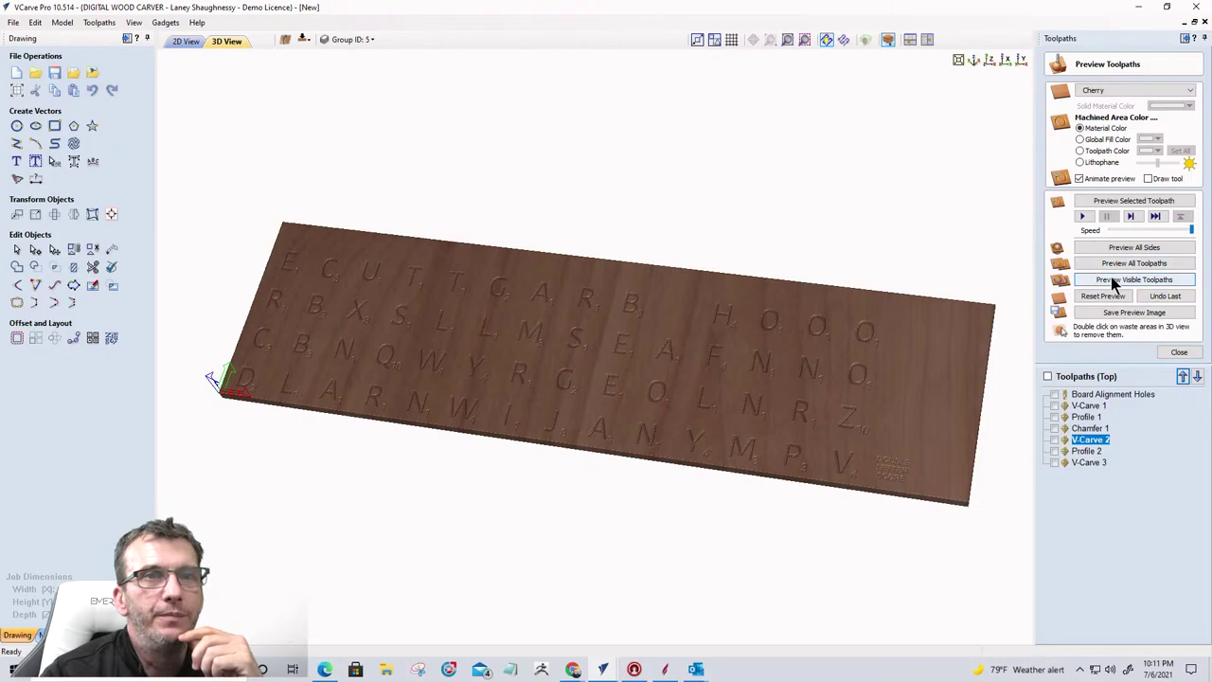
pyautogui.click(1114, 202)
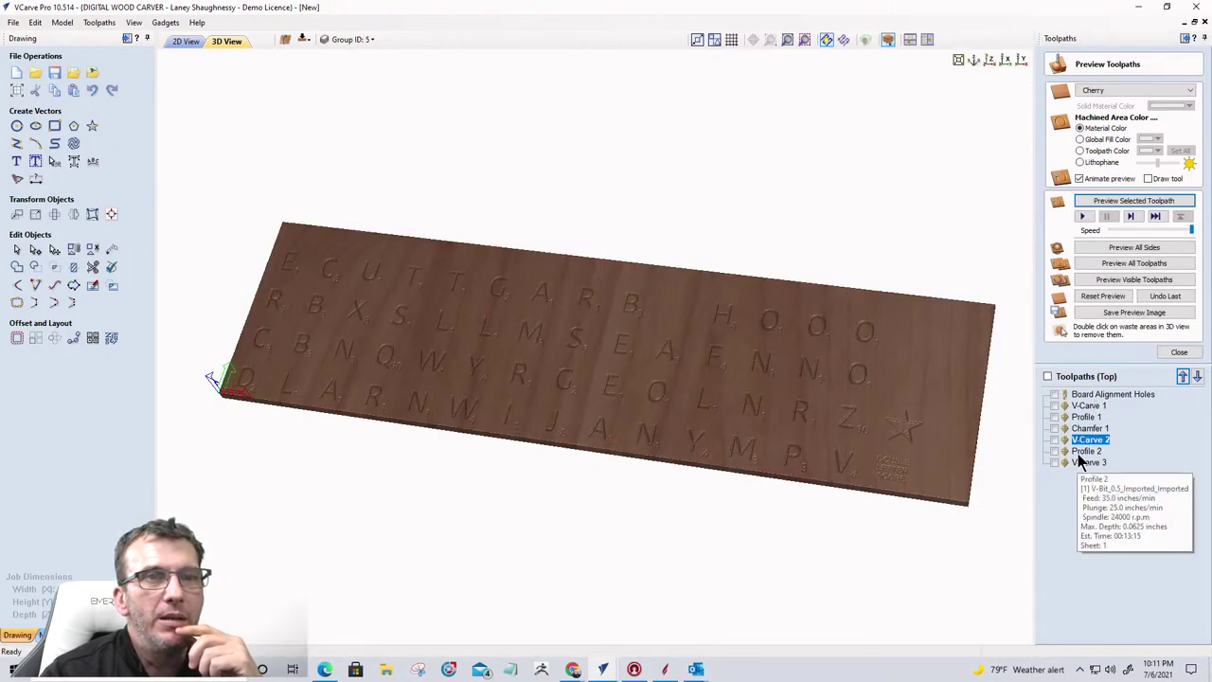
pyautogui.click(1053, 451)
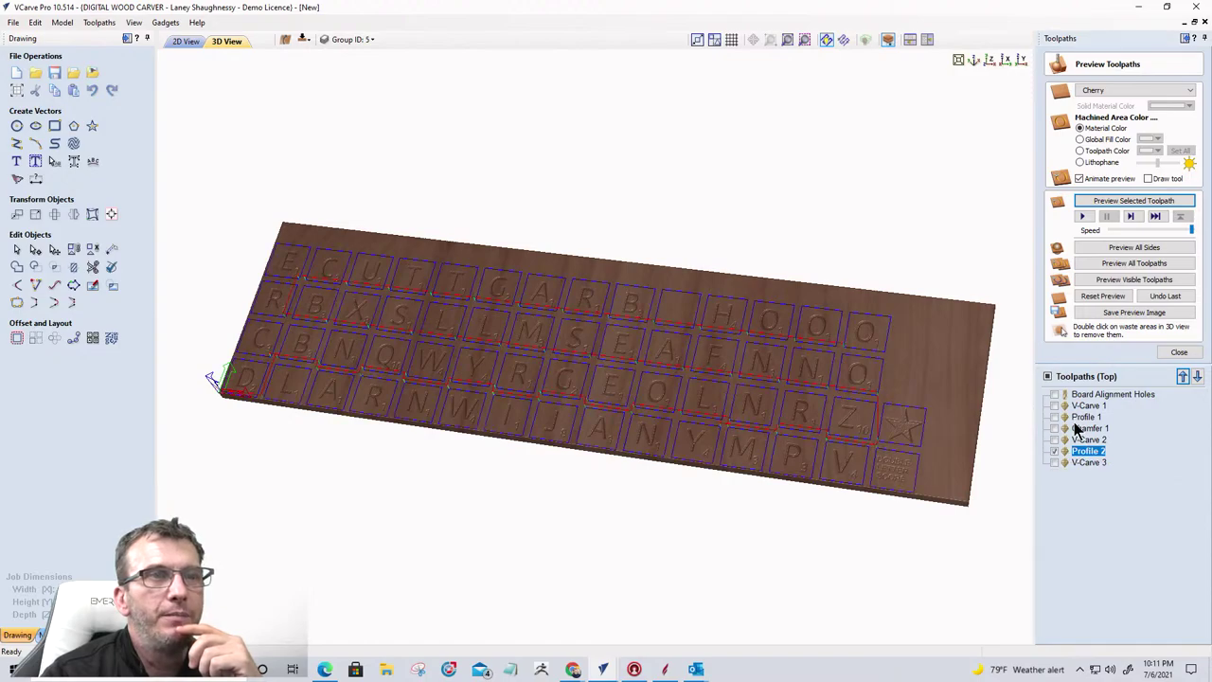
pyautogui.moveTo(669, 448); pyautogui.dragTo(837, 471)
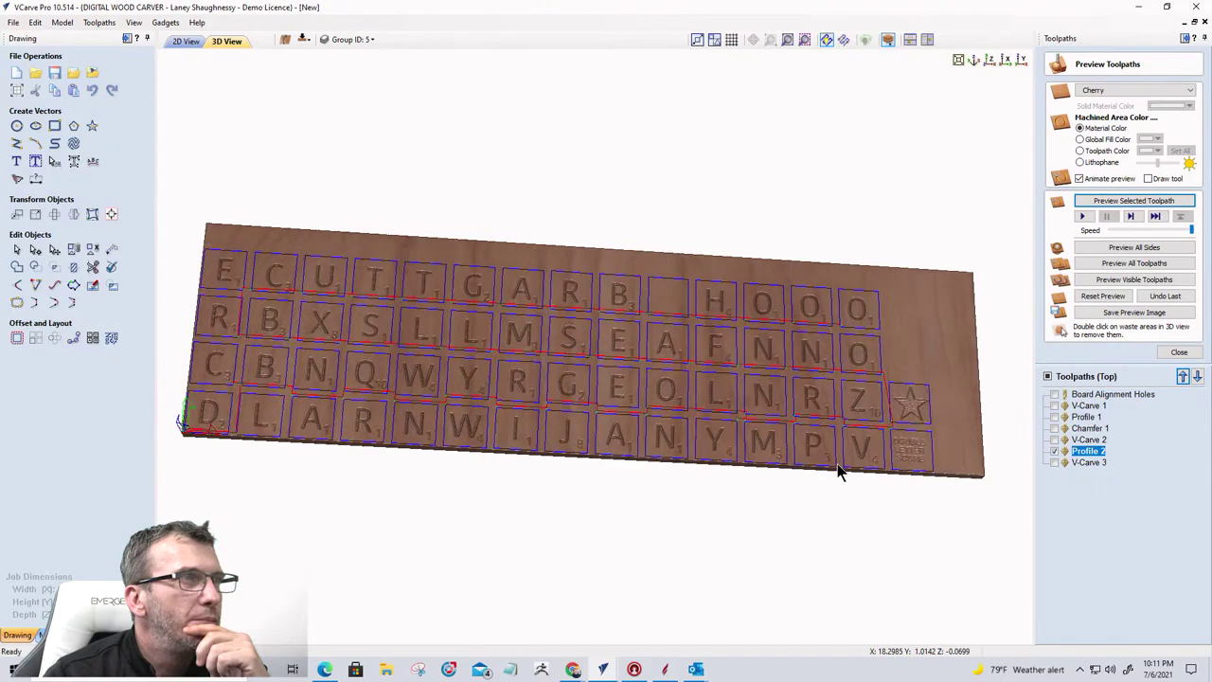
# Step: Recalculate the Profile 2 toolpath and preview the visible toolpaths on the board
pyautogui.click(186, 41)
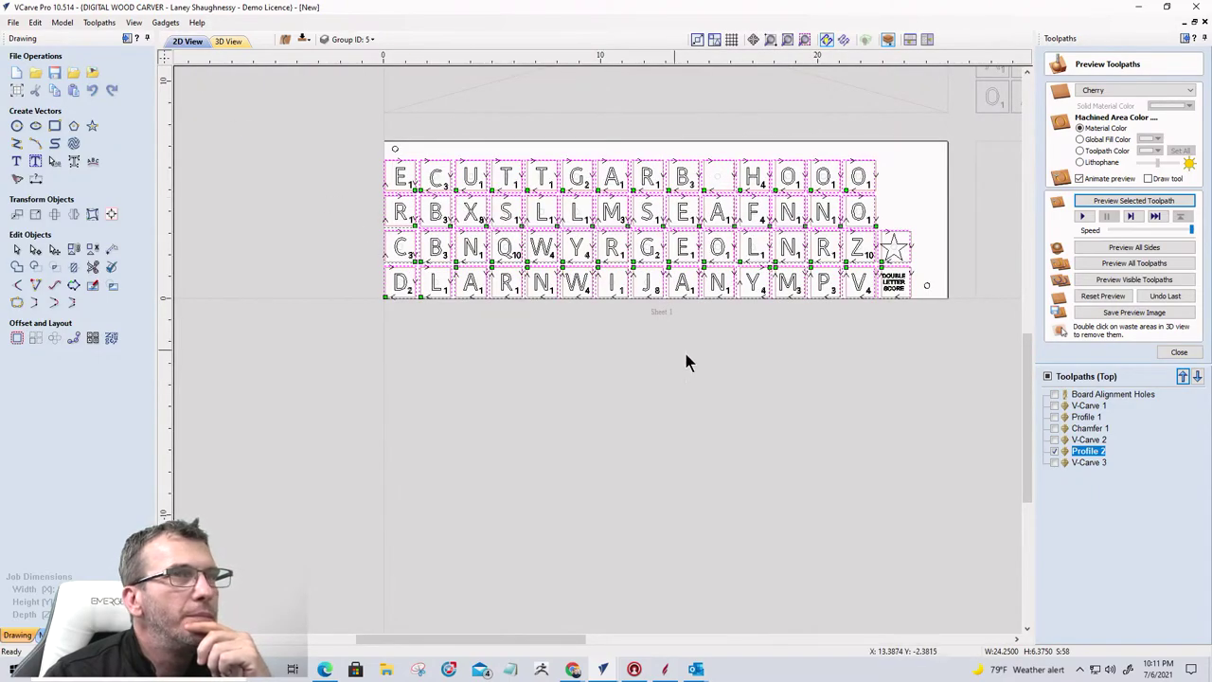
pyautogui.doubleClick(1081, 453)
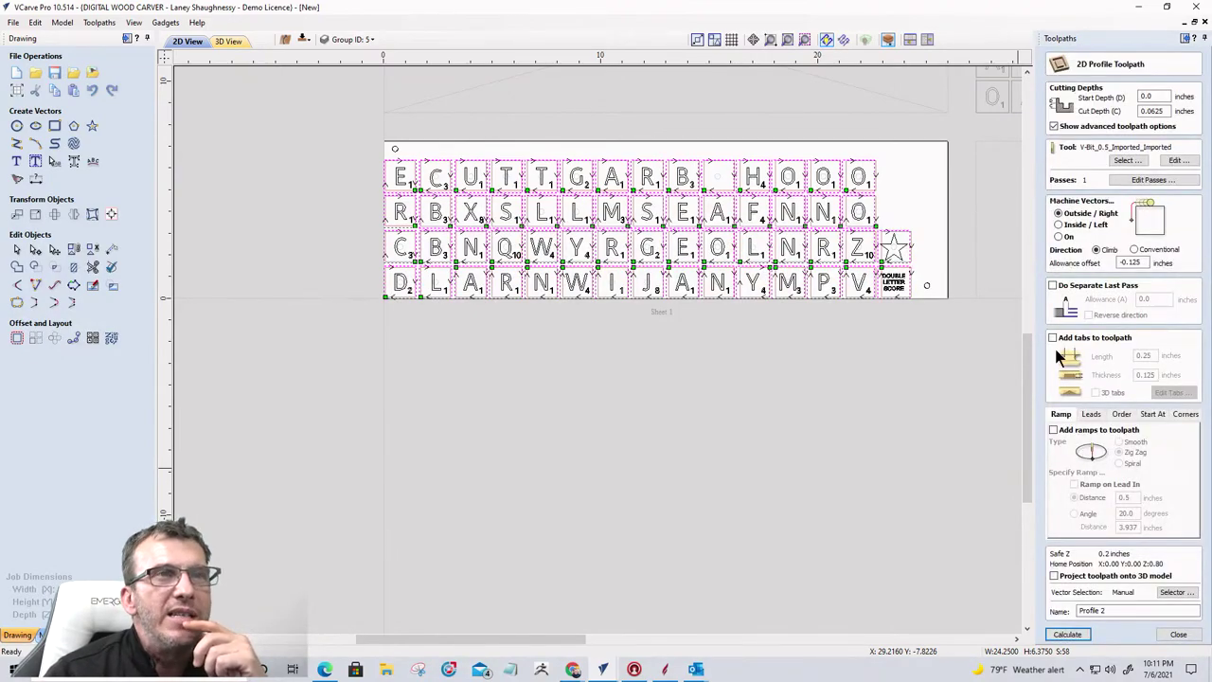
pyautogui.click(1069, 635)
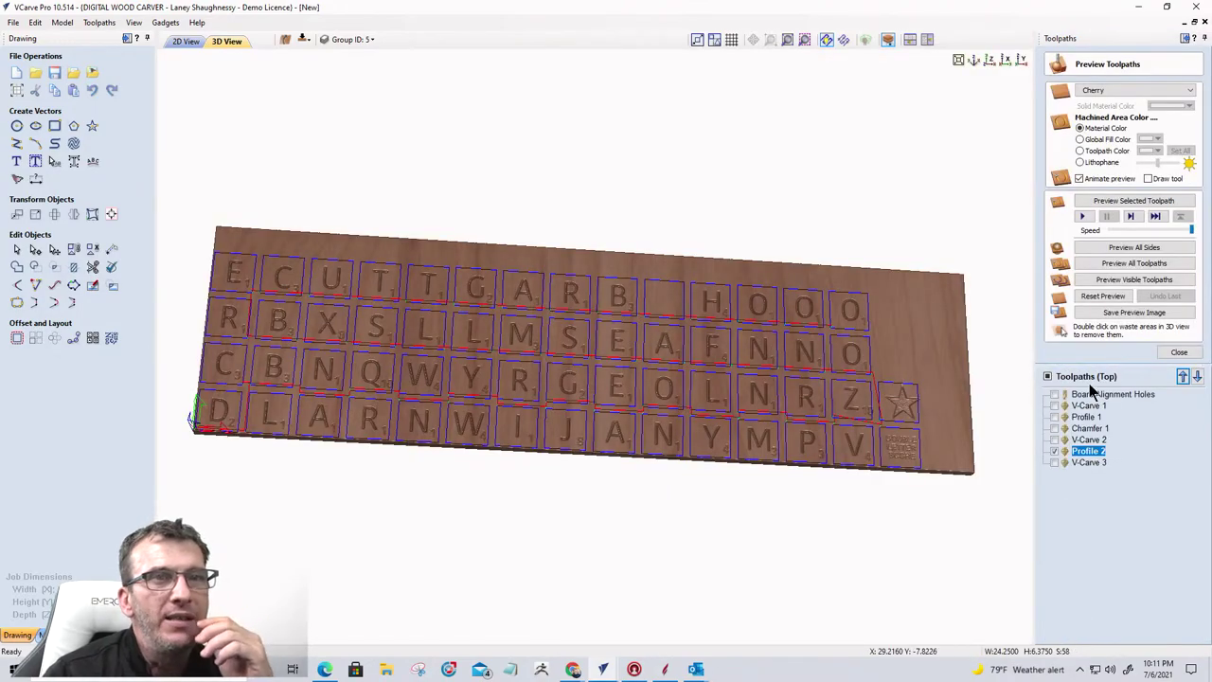
pyautogui.click(1106, 281)
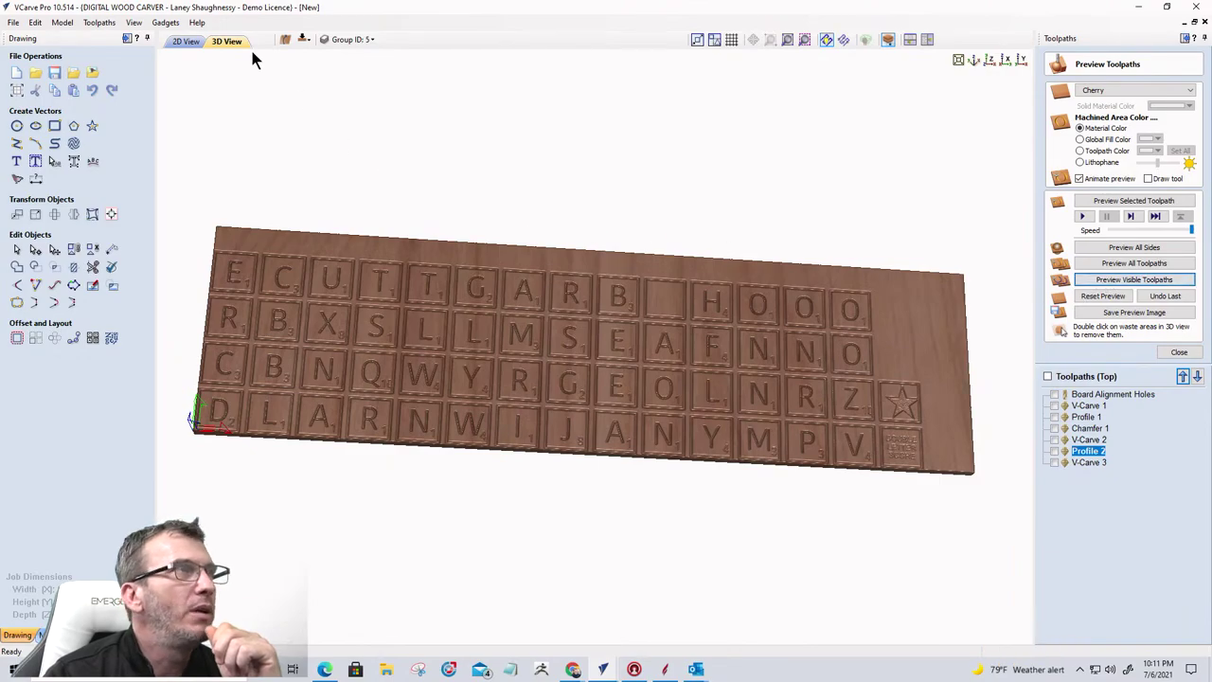
# Step: Toggle to the bottom side, orbit the carved tile board in 3D, then return to the 2D view
pyautogui.click(303, 40)
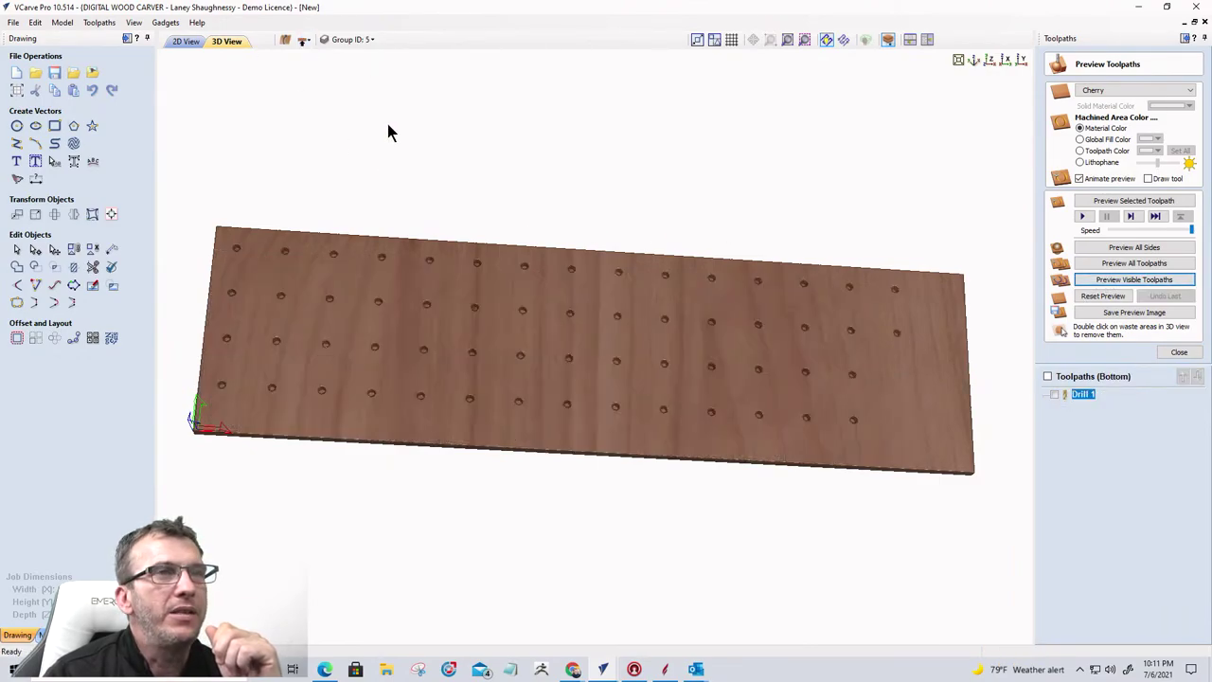
pyautogui.moveTo(474, 344); pyautogui.dragTo(612, 471)
pyautogui.moveTo(843, 152); pyautogui.dragTo(610, 464)
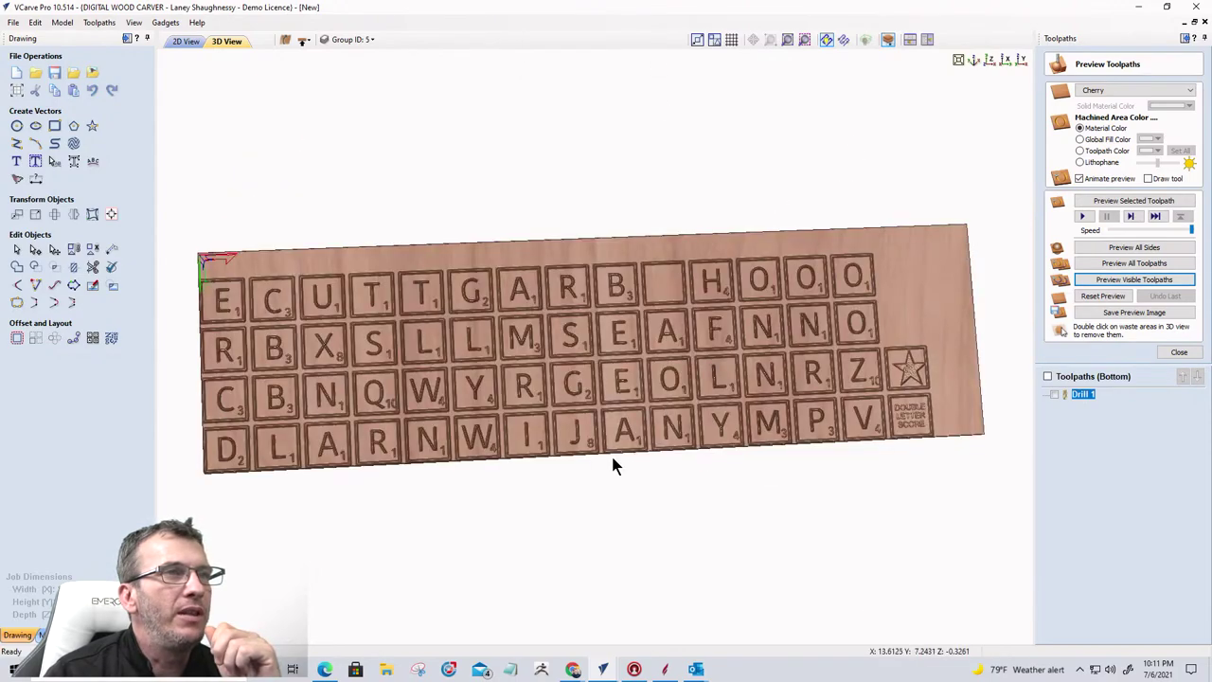
pyautogui.moveTo(636, 408)
pyautogui.mouseDown()
pyautogui.moveTo(621, 446)
pyautogui.moveTo(631, 457)
pyautogui.mouseUp()
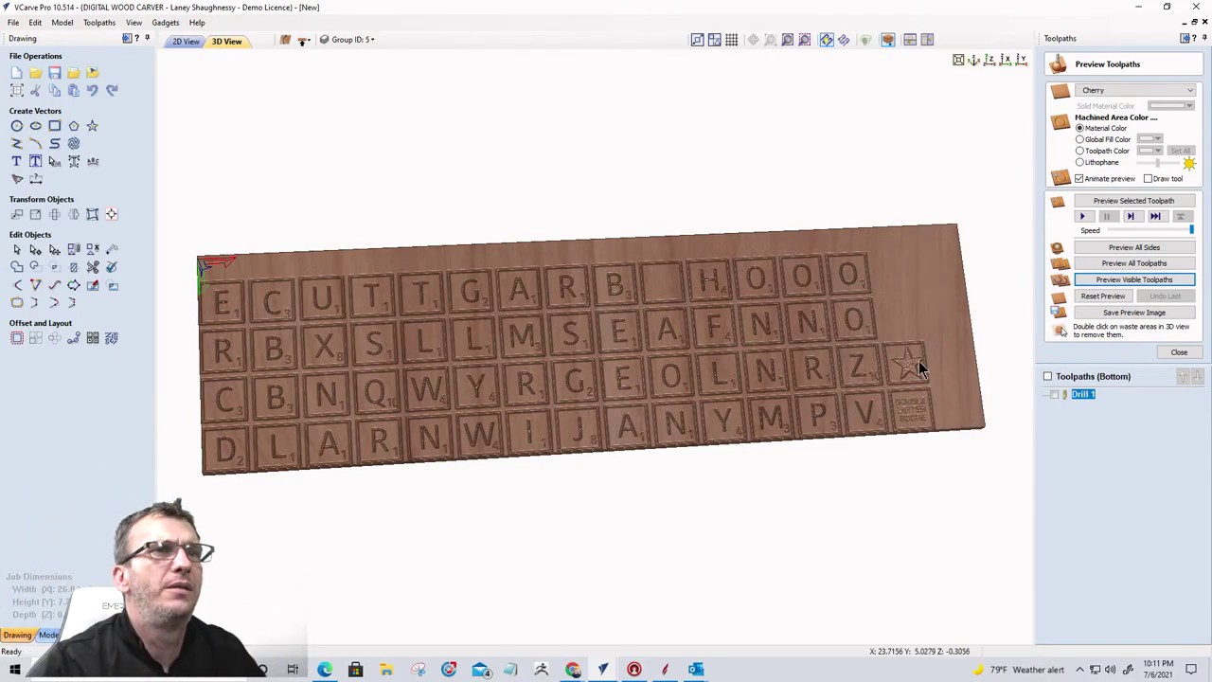
pyautogui.moveTo(885, 379); pyautogui.dragTo(937, 453)
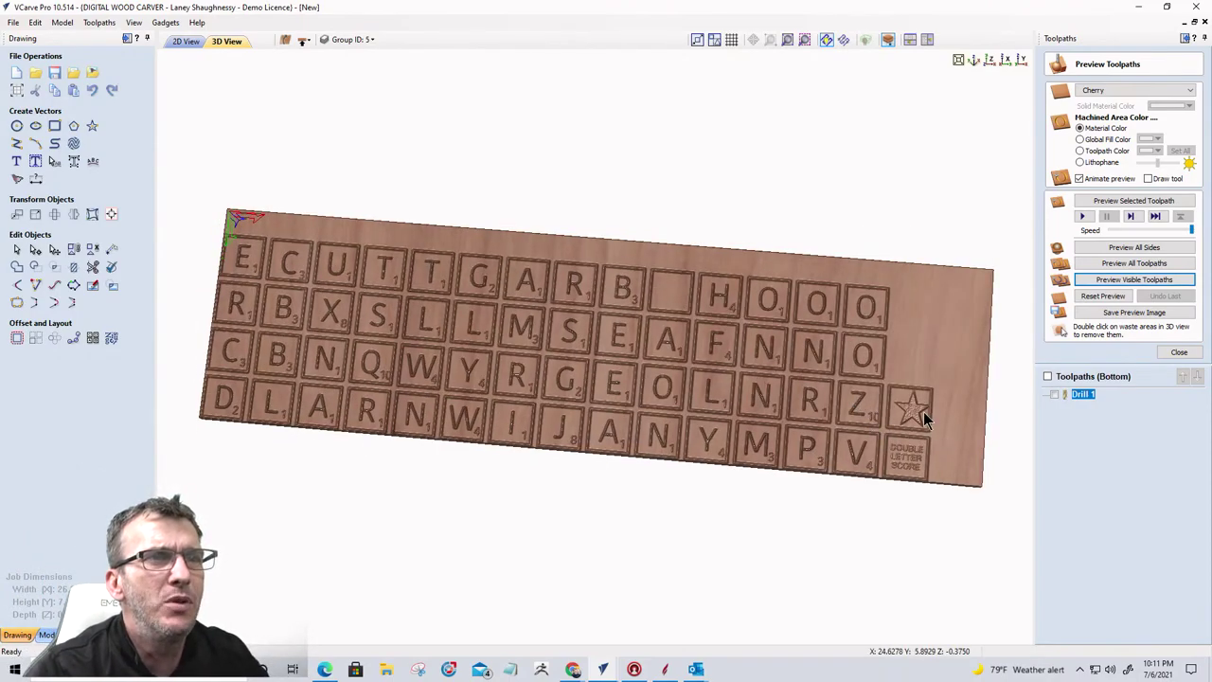
pyautogui.moveTo(919, 411); pyautogui.dragTo(1018, 417)
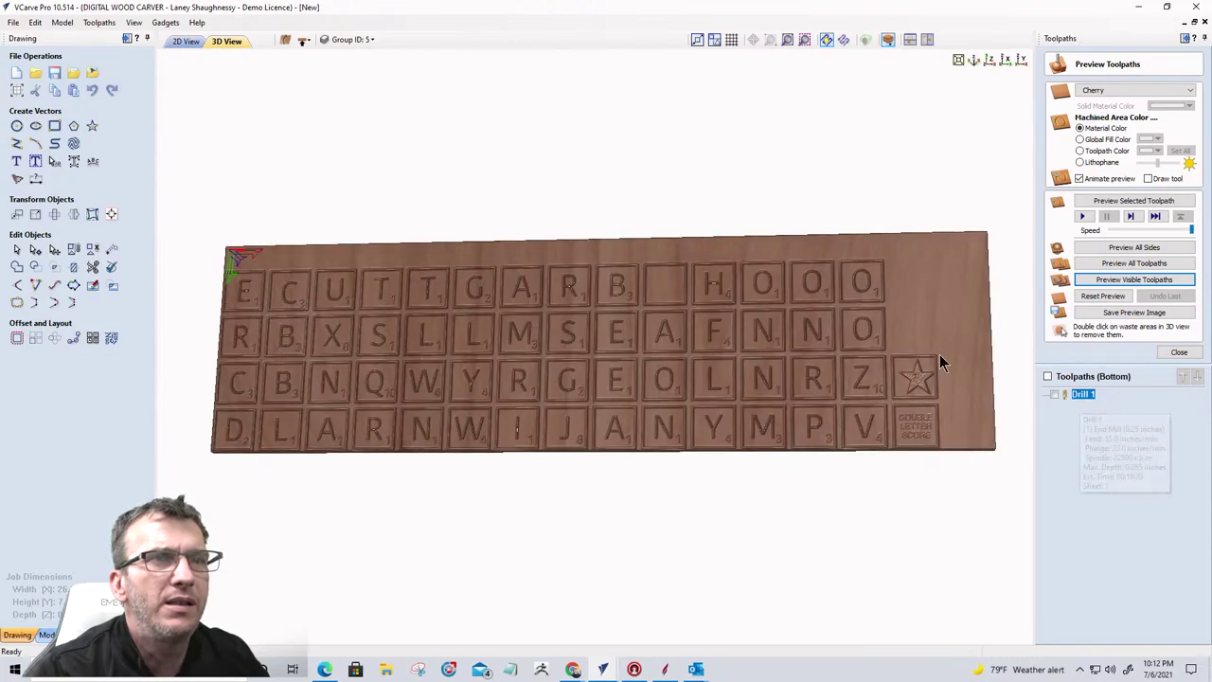
pyautogui.click(186, 42)
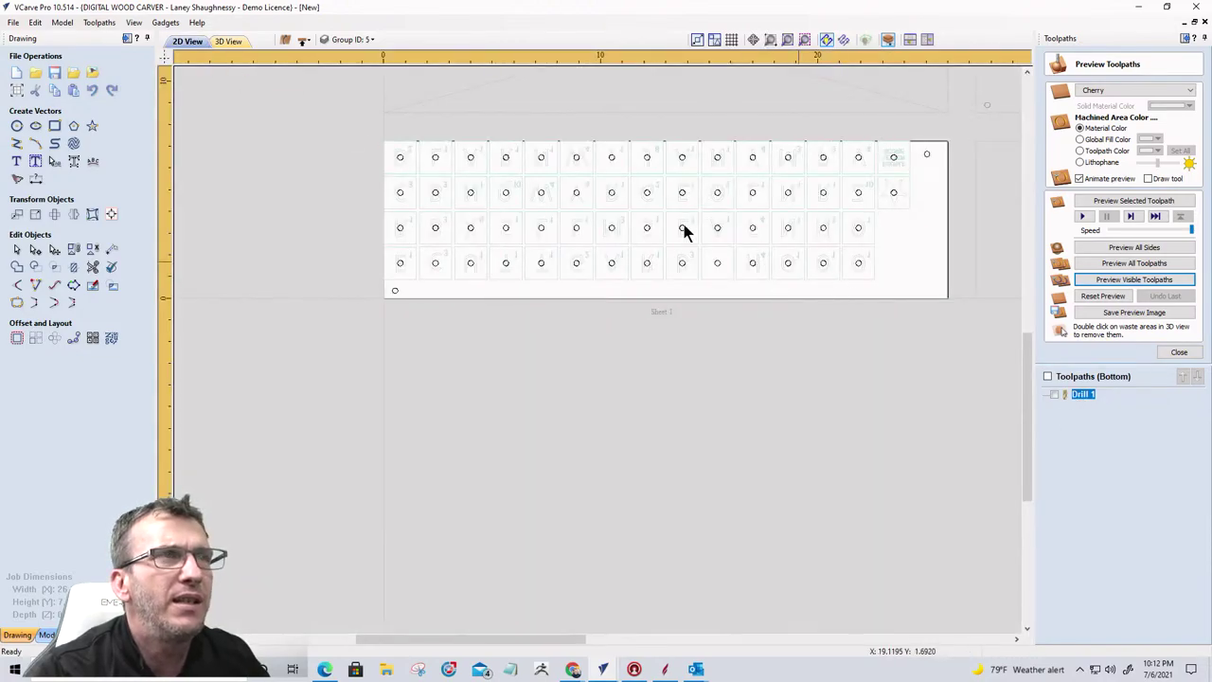
# Step: Switch to the top side and recalculate the Profile 2 tile-outline toolpath
pyautogui.click(302, 39)
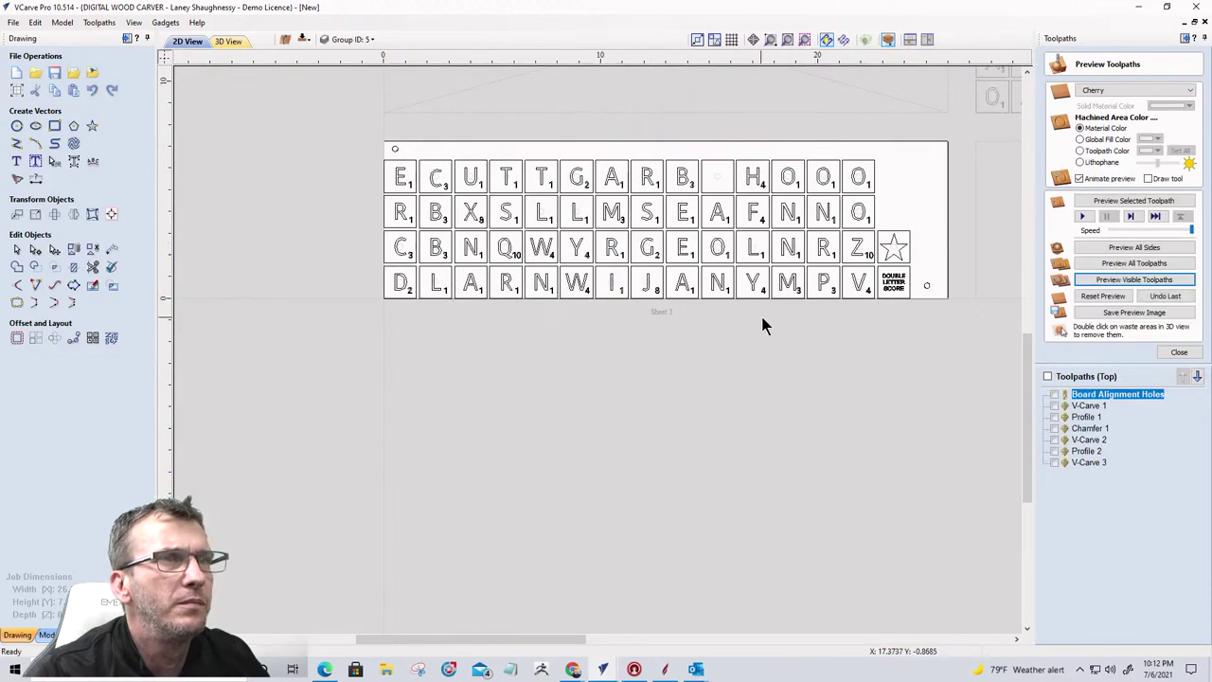
pyautogui.click(1087, 452)
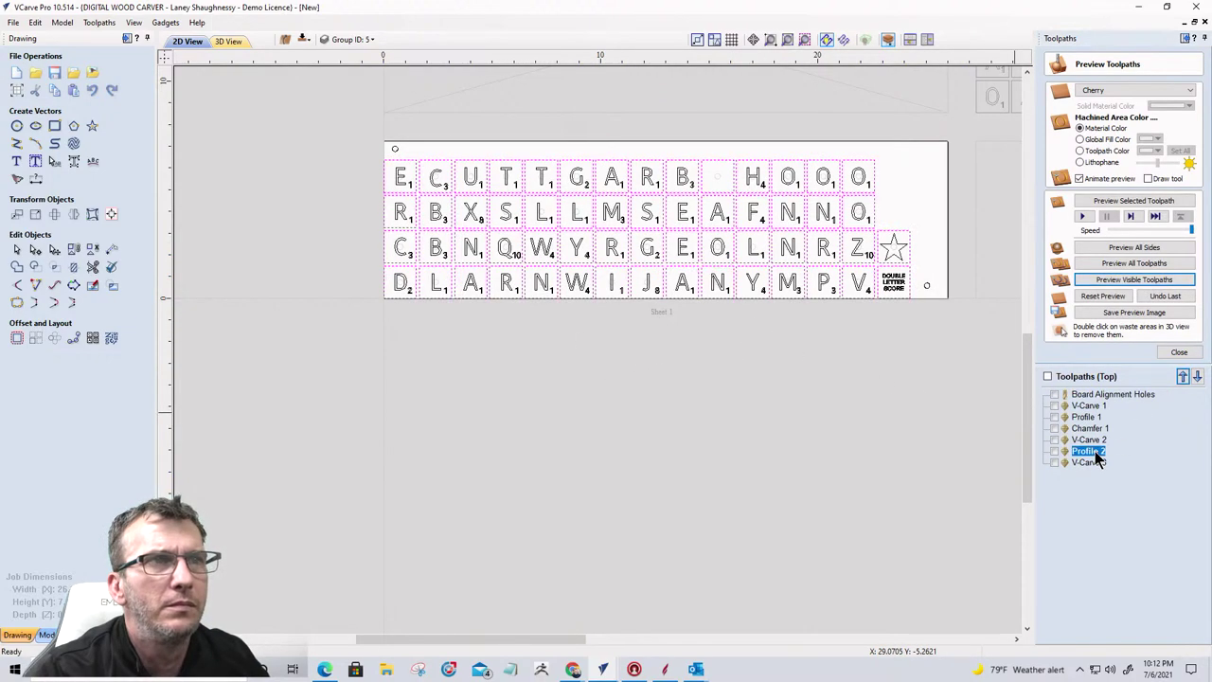
pyautogui.doubleClick(1095, 455)
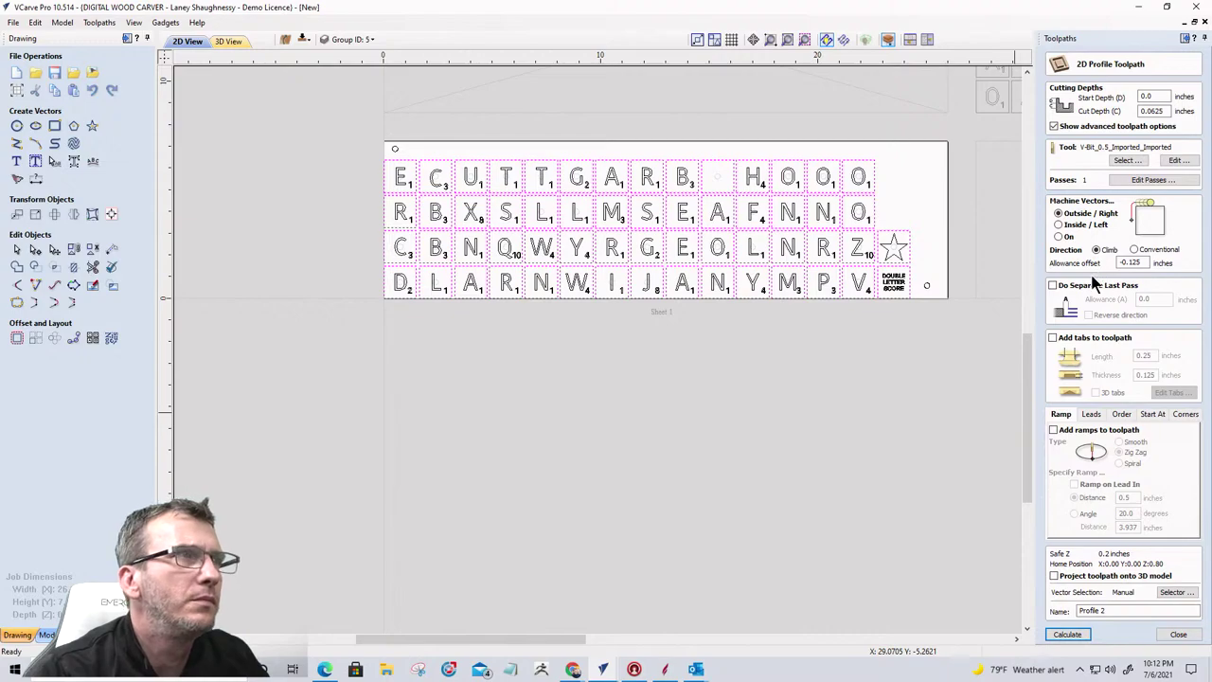
pyautogui.click(1063, 635)
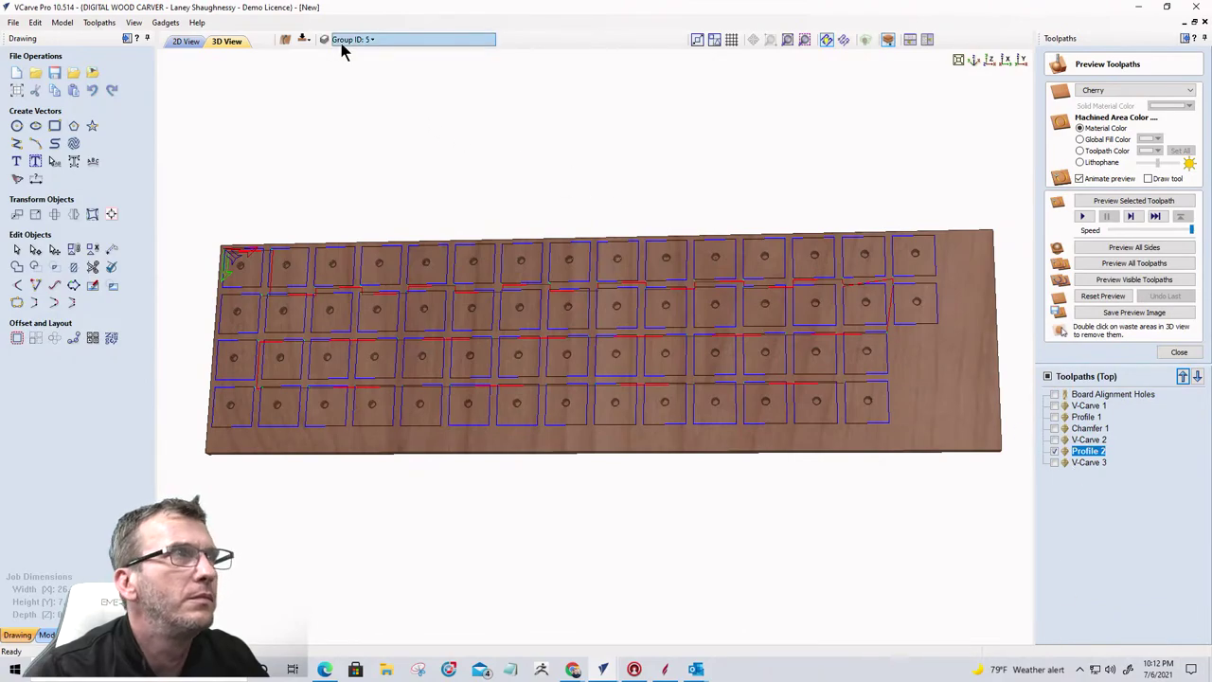
# Step: Reset the preview, make V-Carve 3 visible on the top side, and simulate the visible toolpaths
pyautogui.click(303, 40)
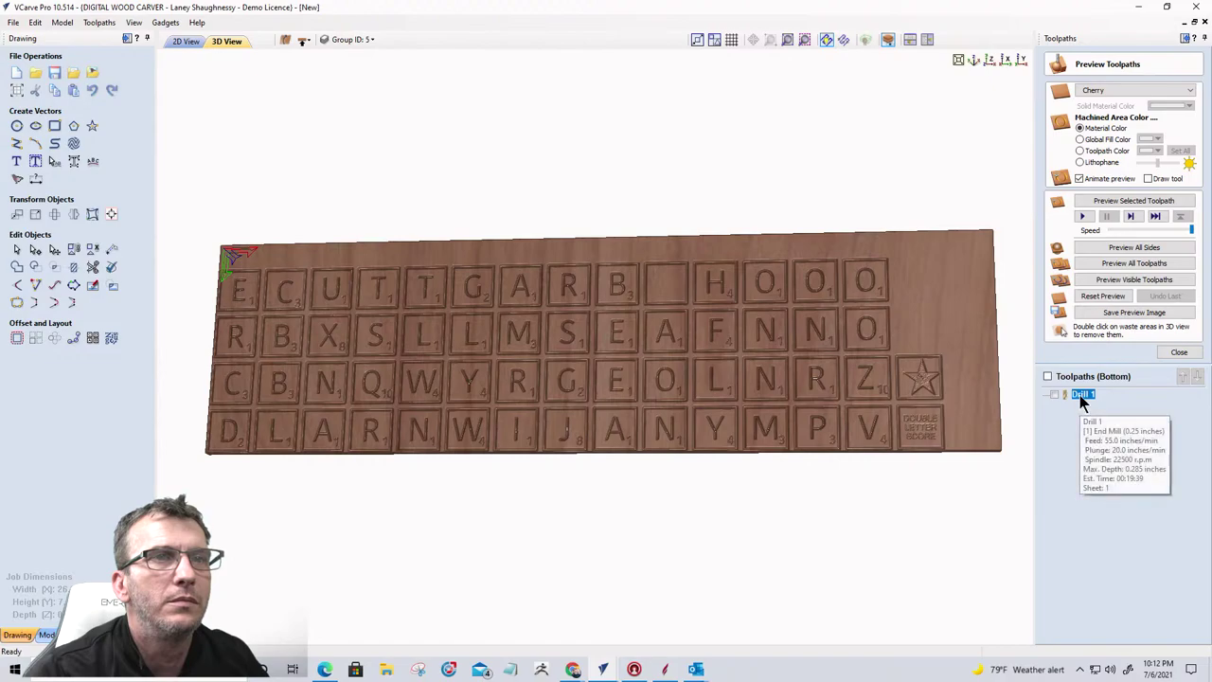
pyautogui.click(1091, 296)
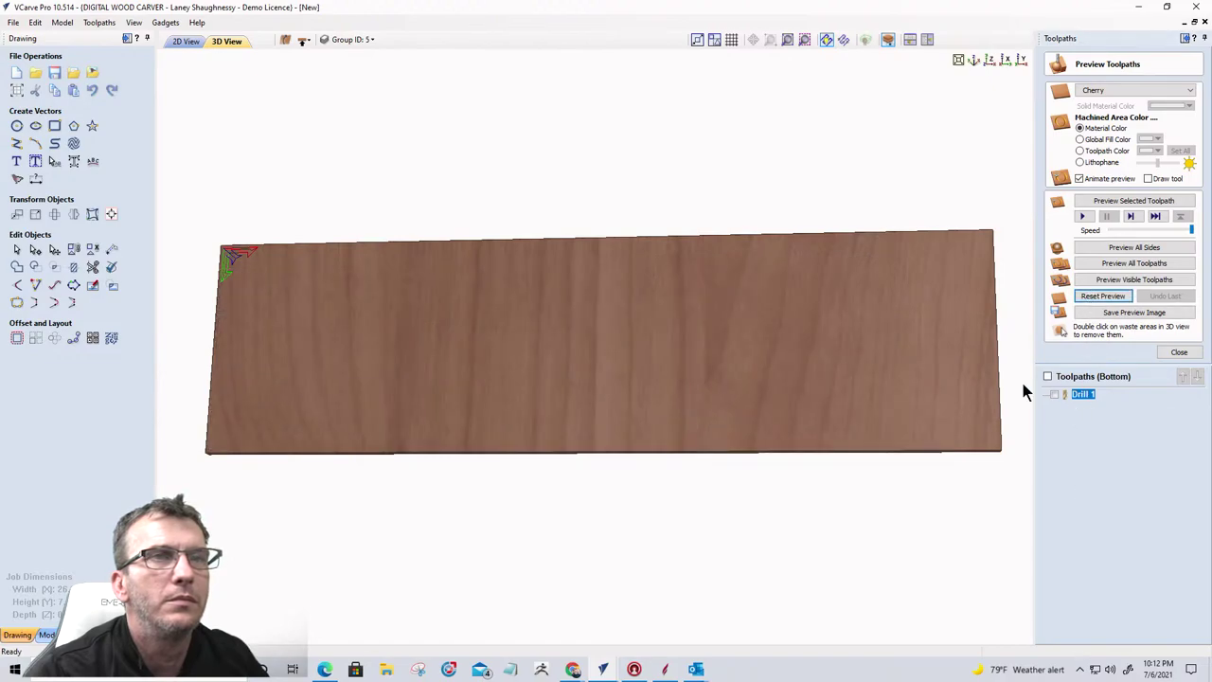
pyautogui.click(990, 59)
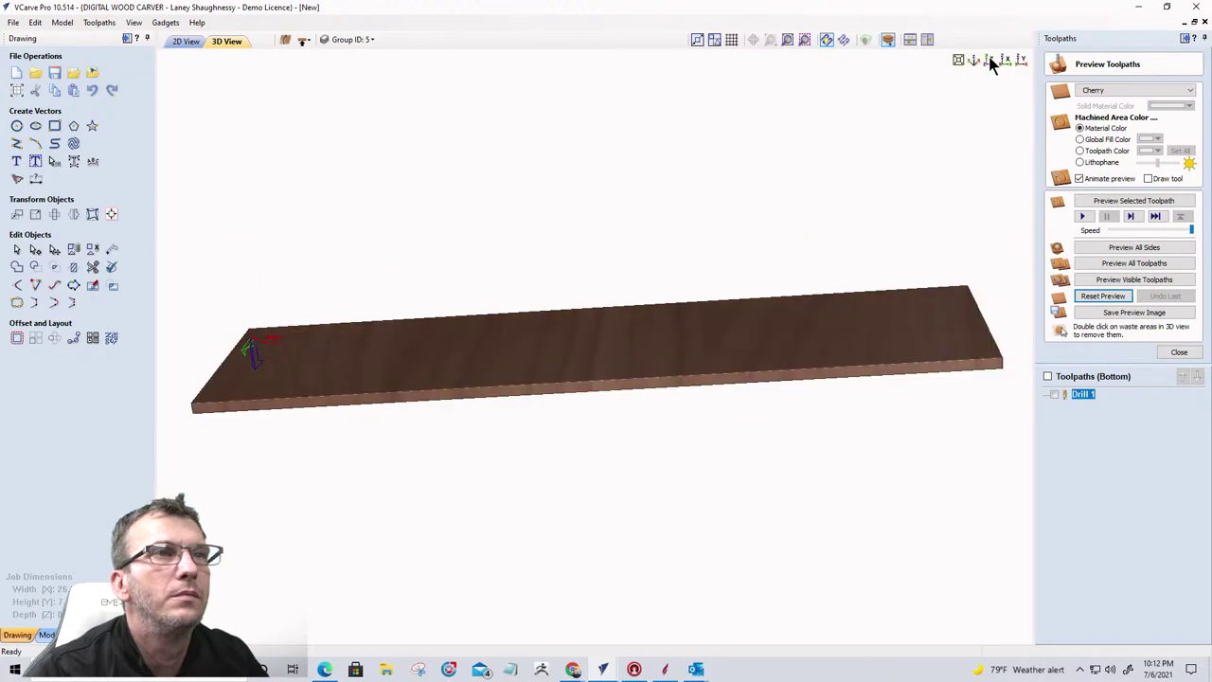
pyautogui.click(989, 59)
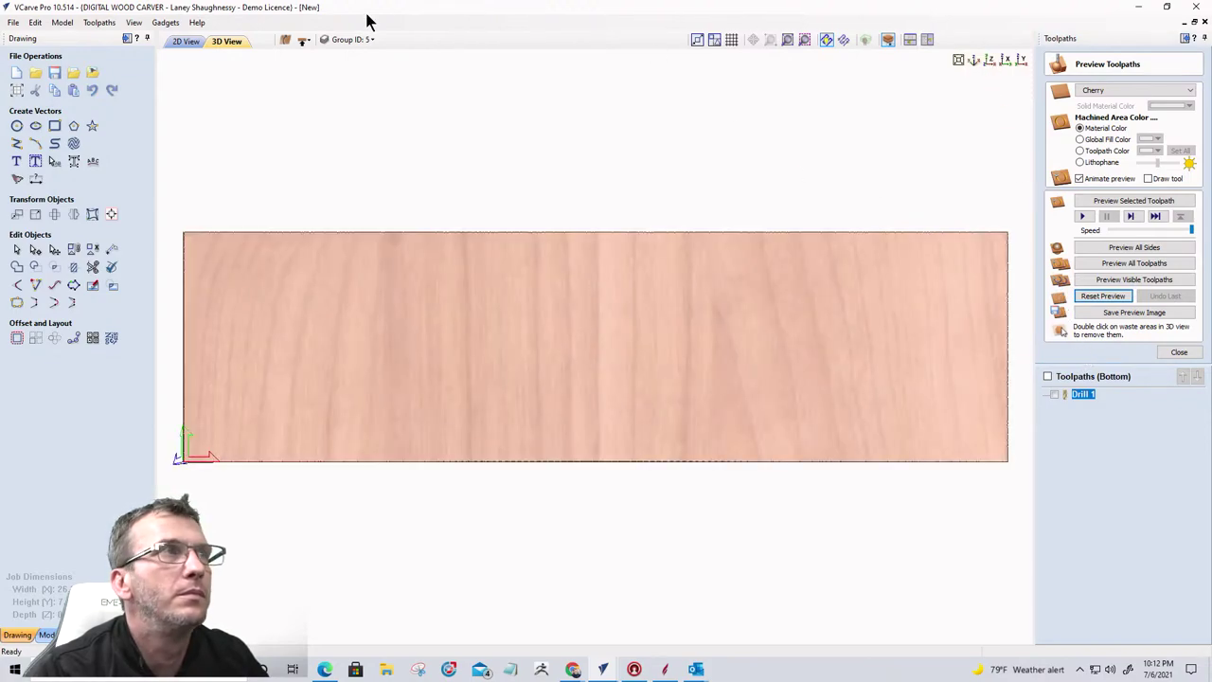
pyautogui.click(303, 41)
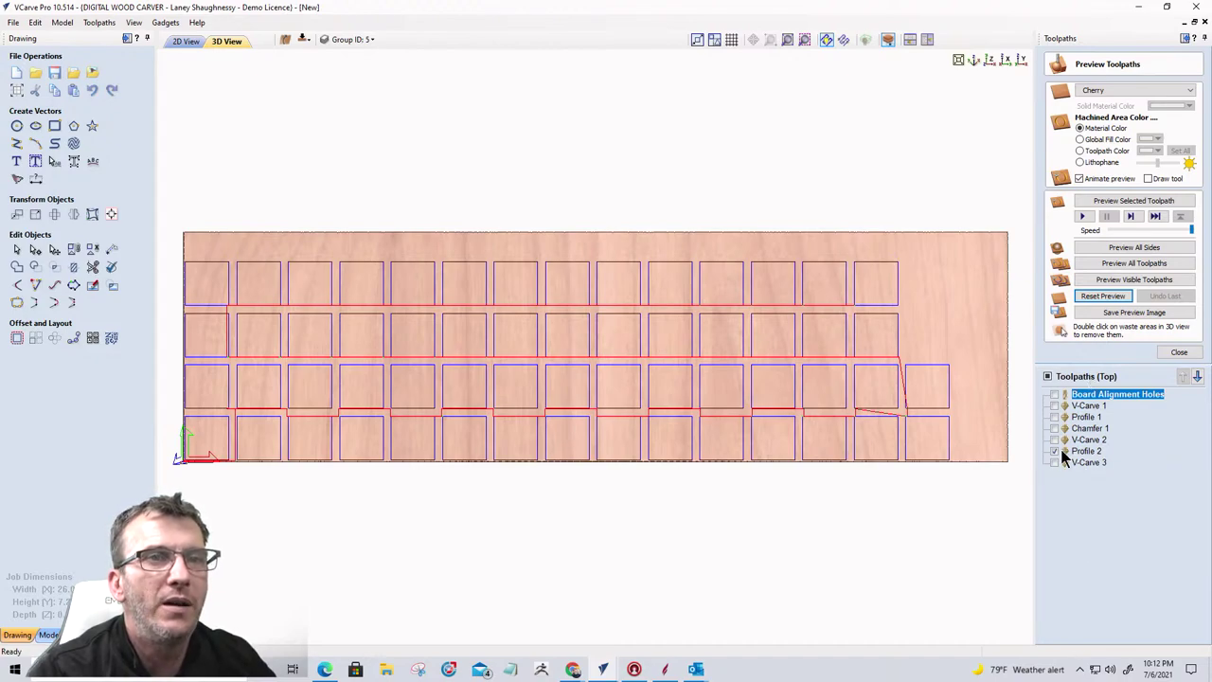
pyautogui.click(1052, 462)
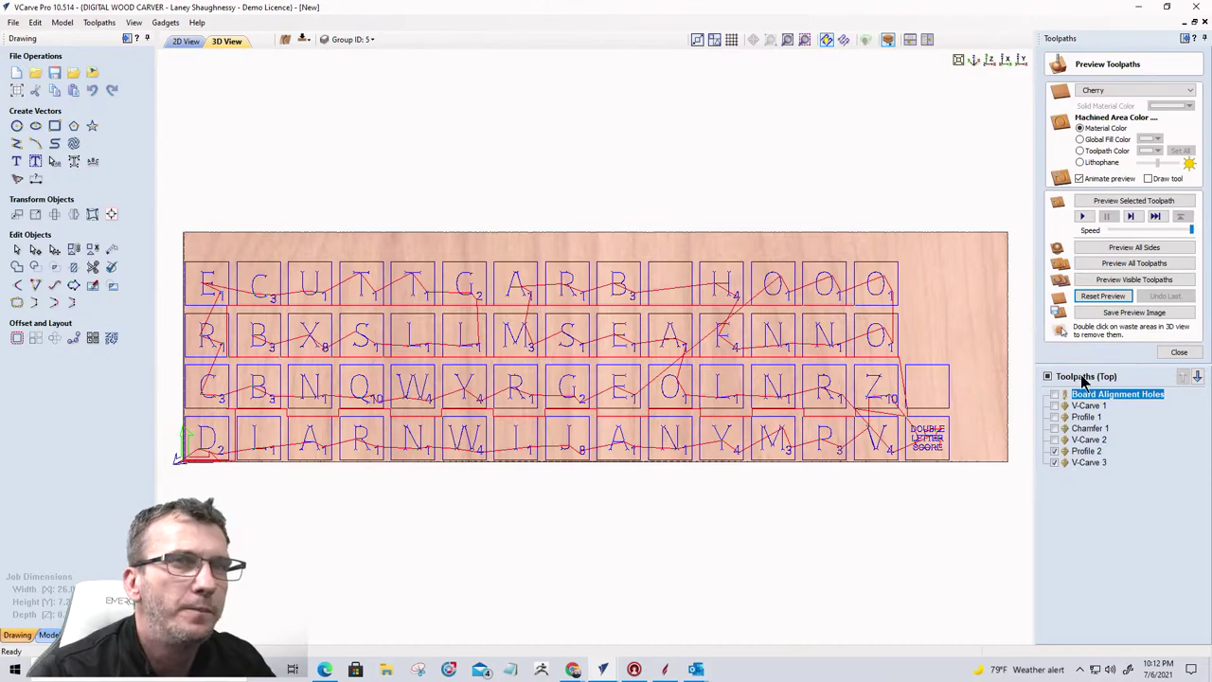
pyautogui.click(1116, 279)
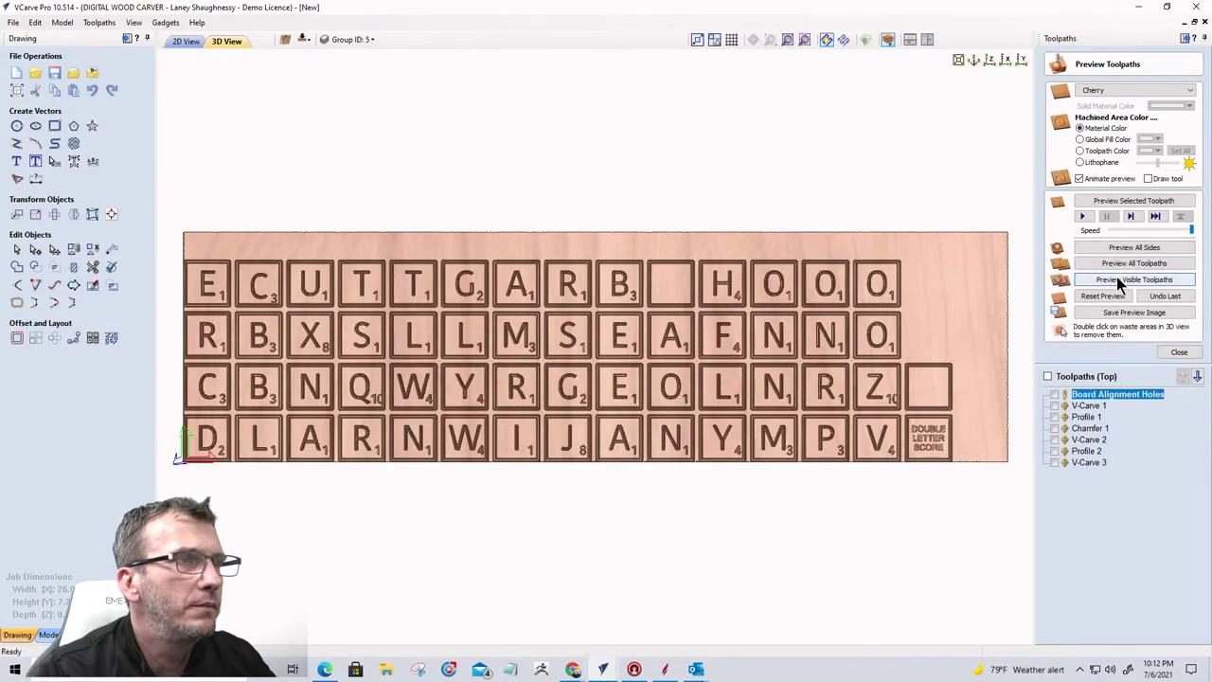
pyautogui.scroll(3, 466, 428)
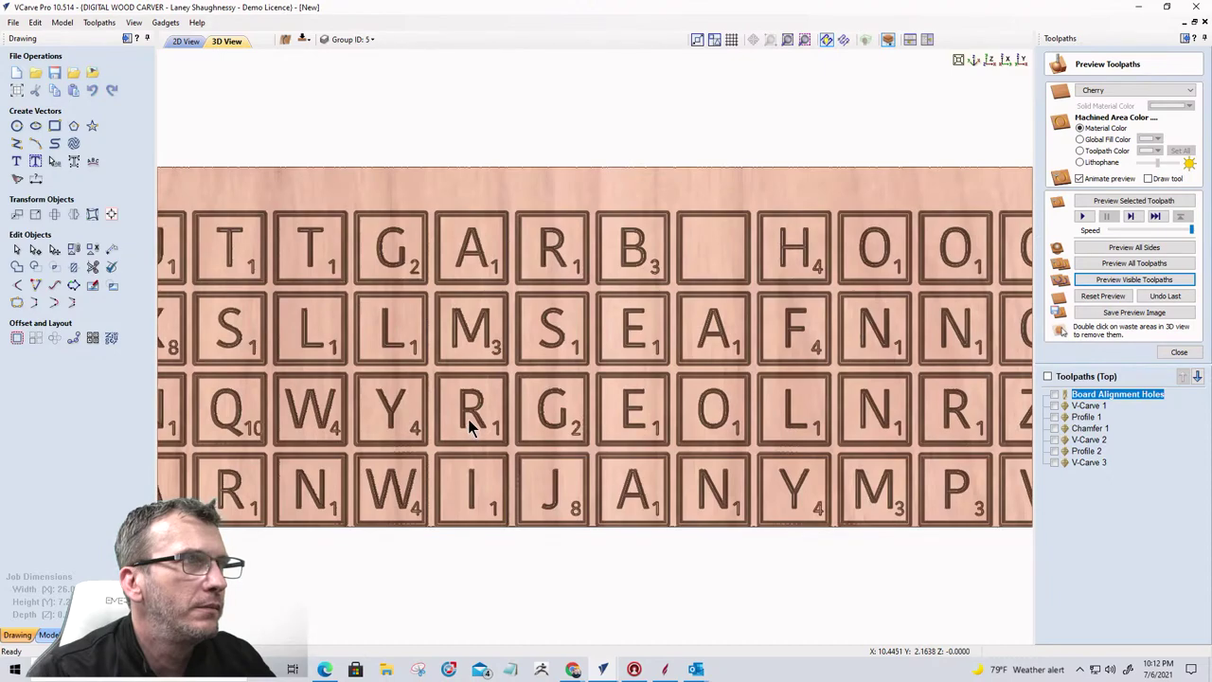
pyautogui.scroll(-2, 469, 419)
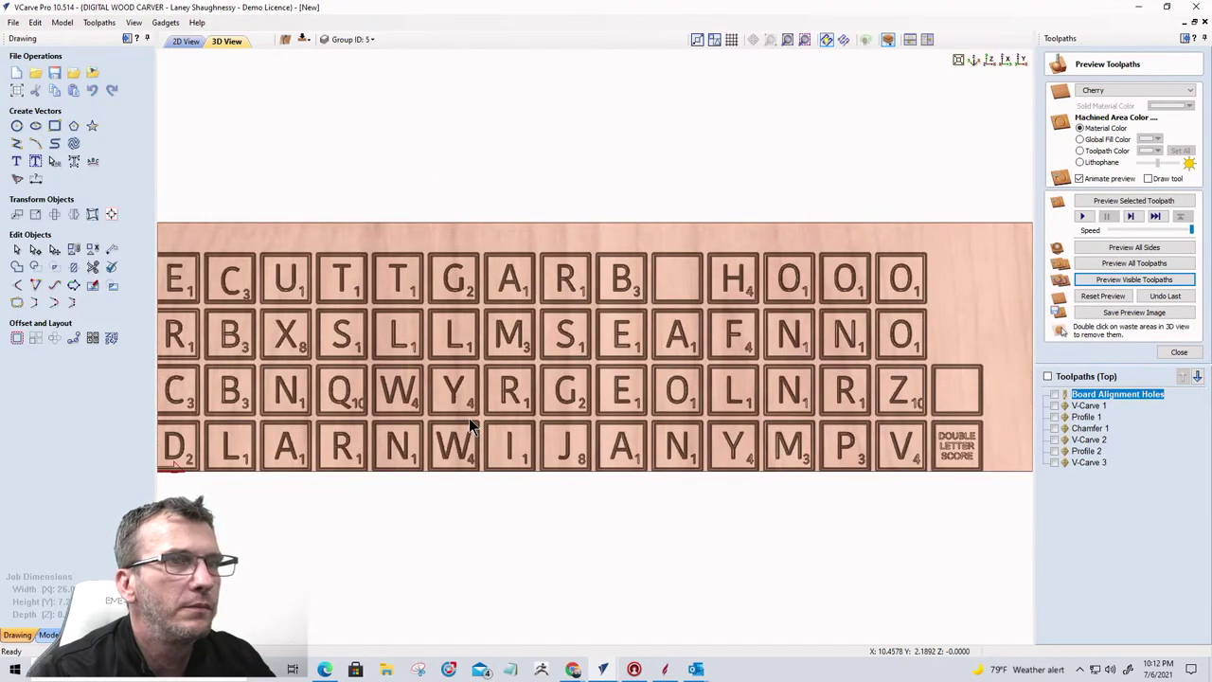
pyautogui.scroll(2, 931, 400)
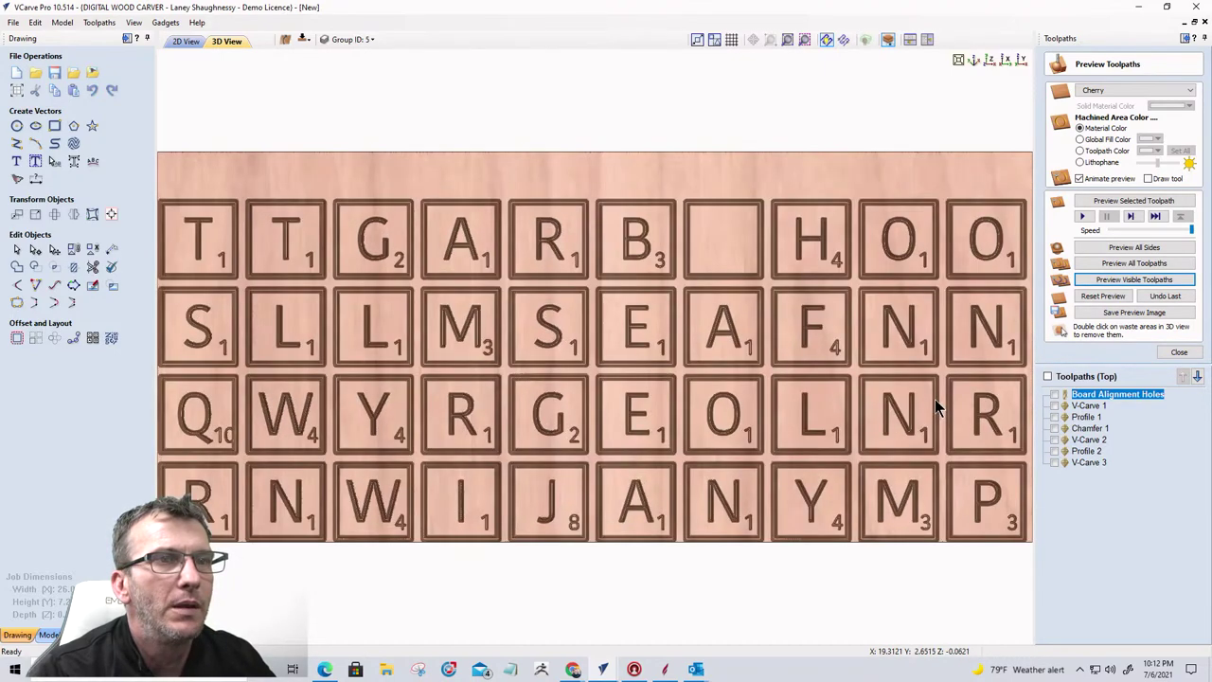
pyautogui.scroll(1, 935, 399)
pyautogui.moveTo(801, 411); pyautogui.dragTo(665, 410, button='middle')
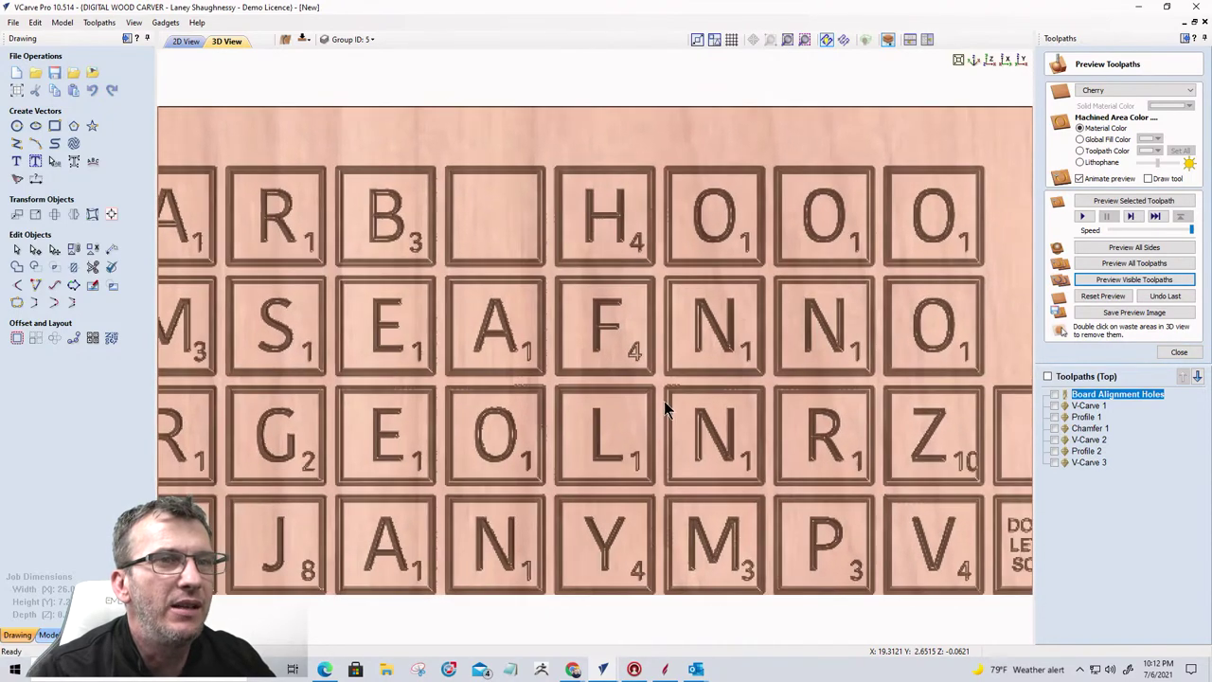
pyautogui.scroll(-1, 845, 480)
pyautogui.moveTo(910, 462); pyautogui.dragTo(844, 459, button='middle')
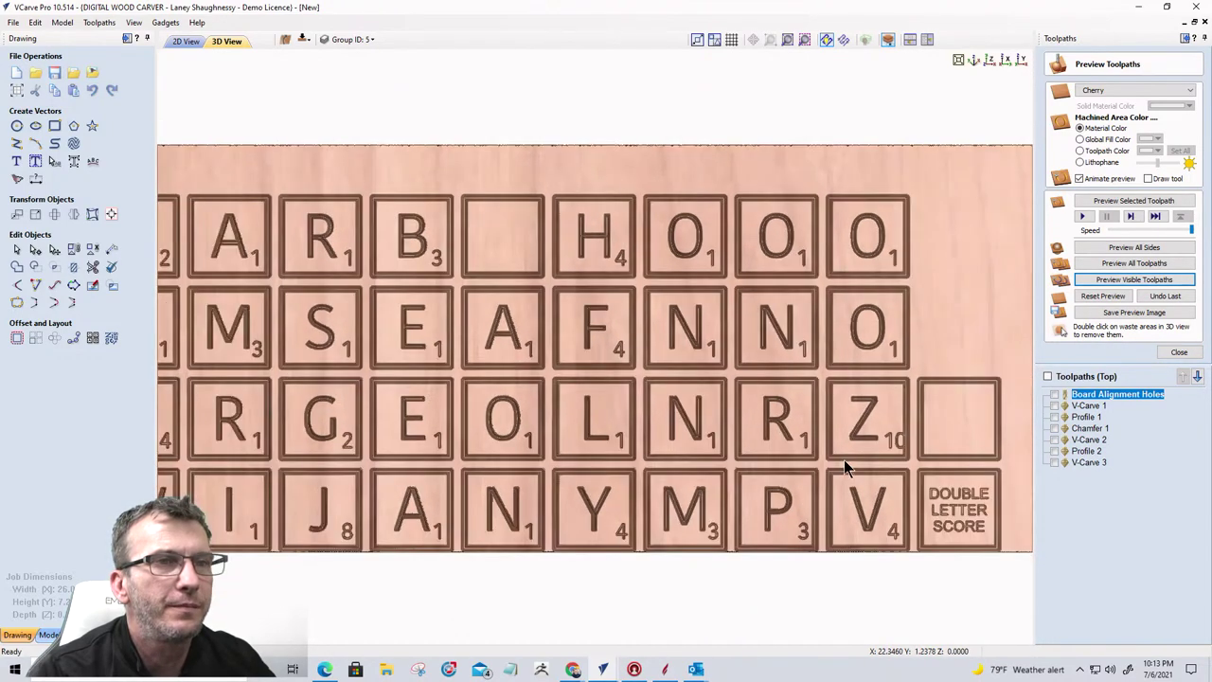
pyautogui.scroll(-2, 844, 465)
pyautogui.scroll(1, 856, 469)
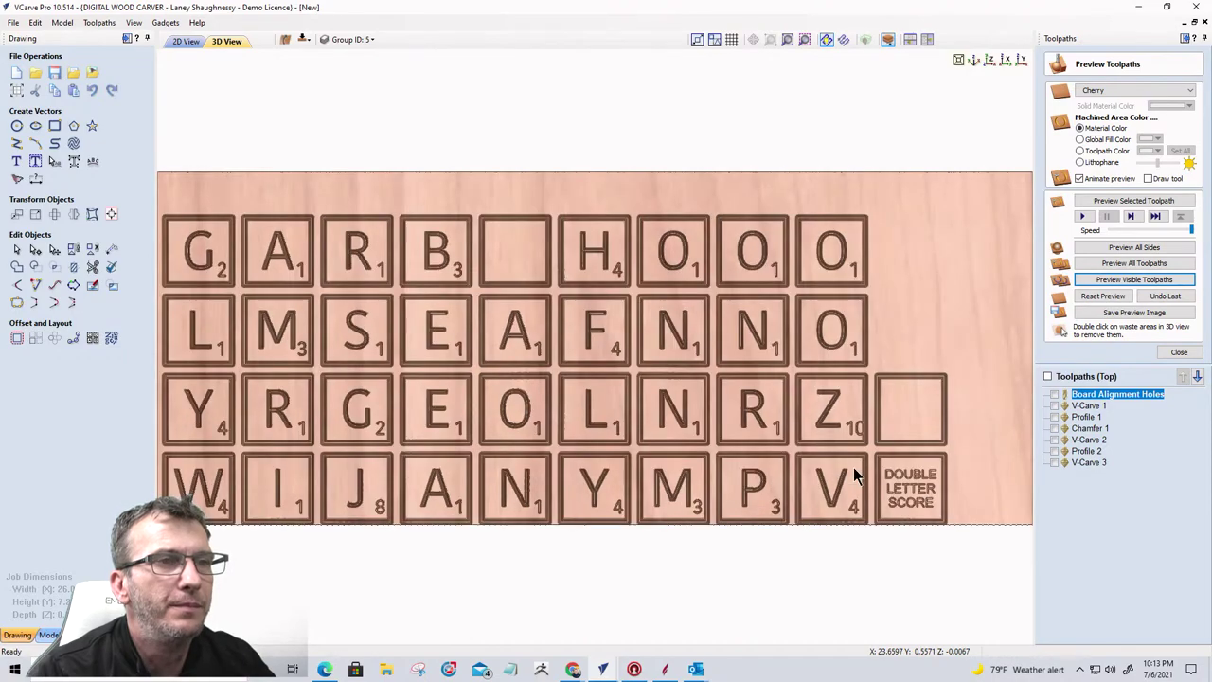
pyautogui.scroll(1, 855, 476)
pyautogui.scroll(-1, 853, 477)
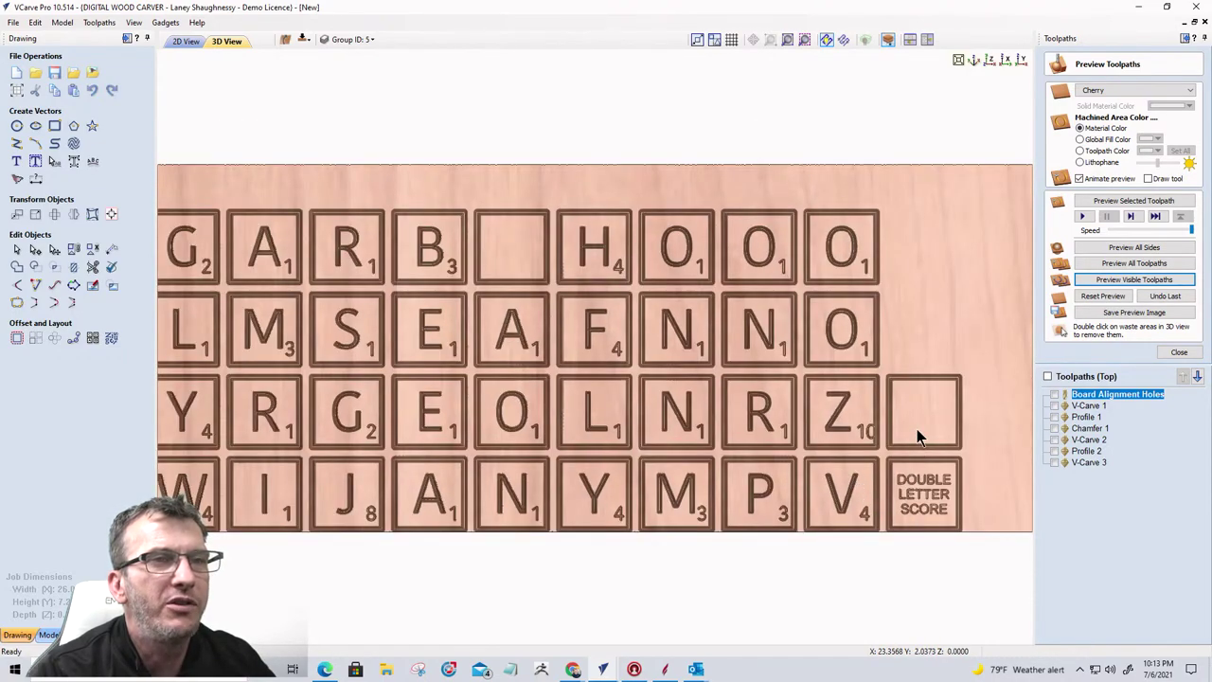
pyautogui.click(1086, 442)
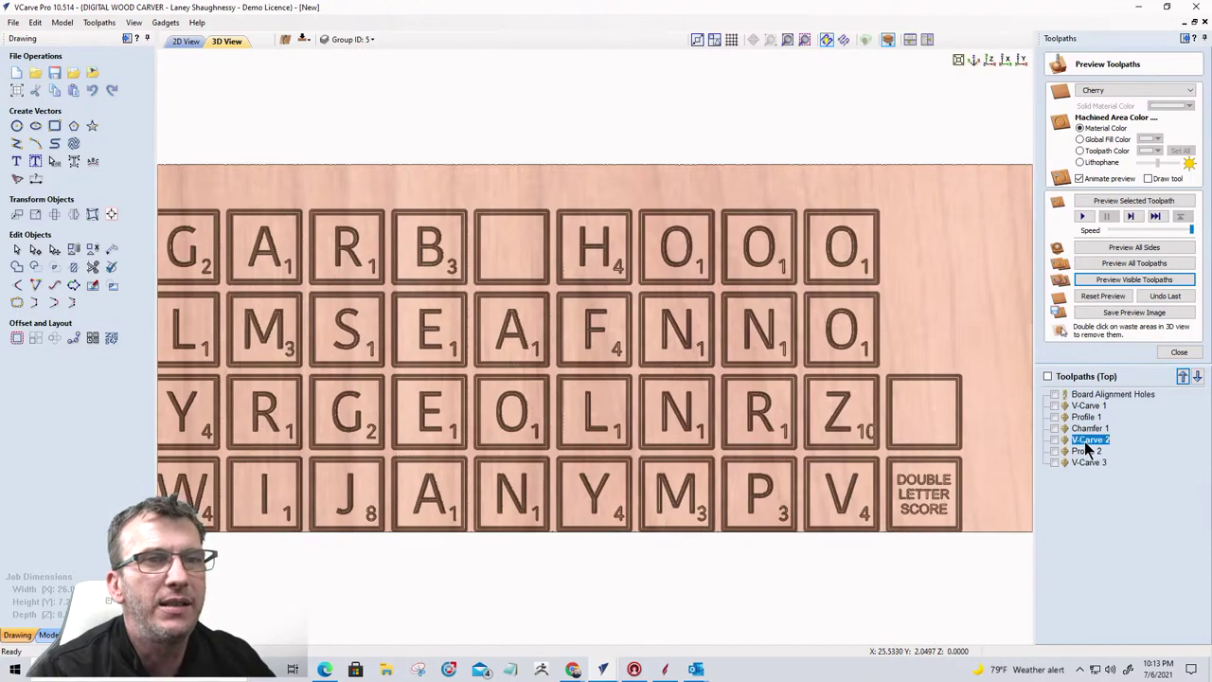
# Step: Add the star outline to V-Carve 2, recalculate it, and re-run the preview
pyautogui.doubleClick(1086, 441)
pyautogui.click(186, 41)
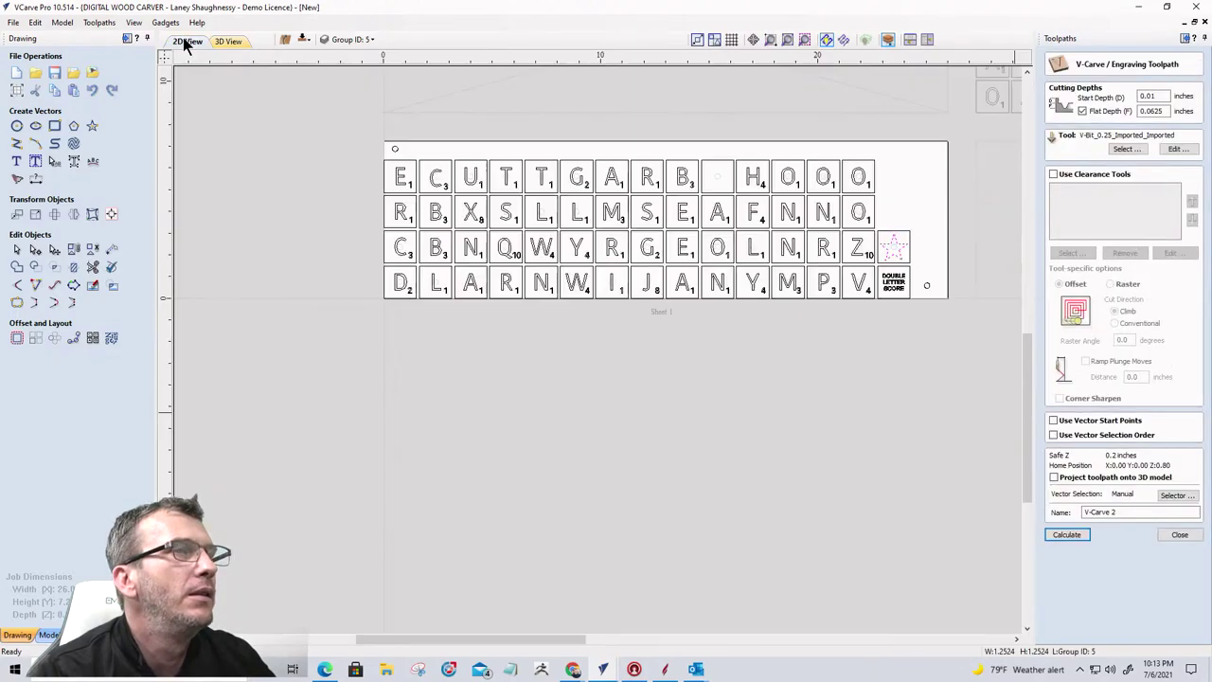
pyautogui.click(889, 252)
pyautogui.click(1069, 535)
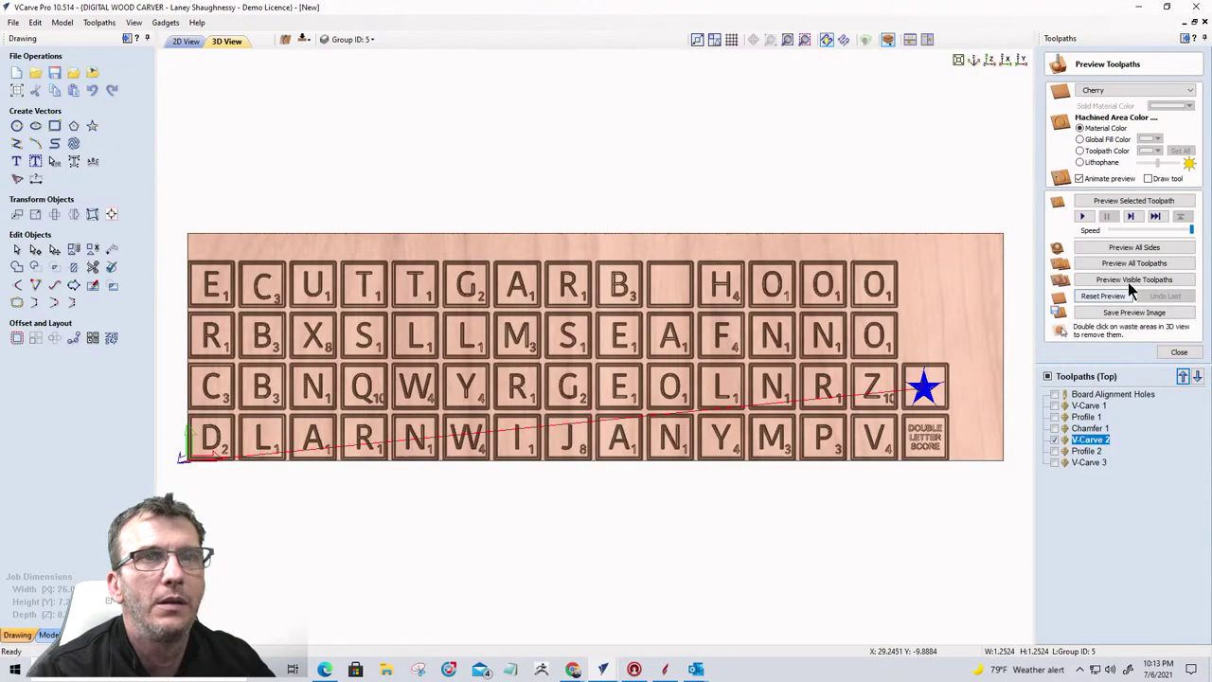
pyautogui.click(1128, 282)
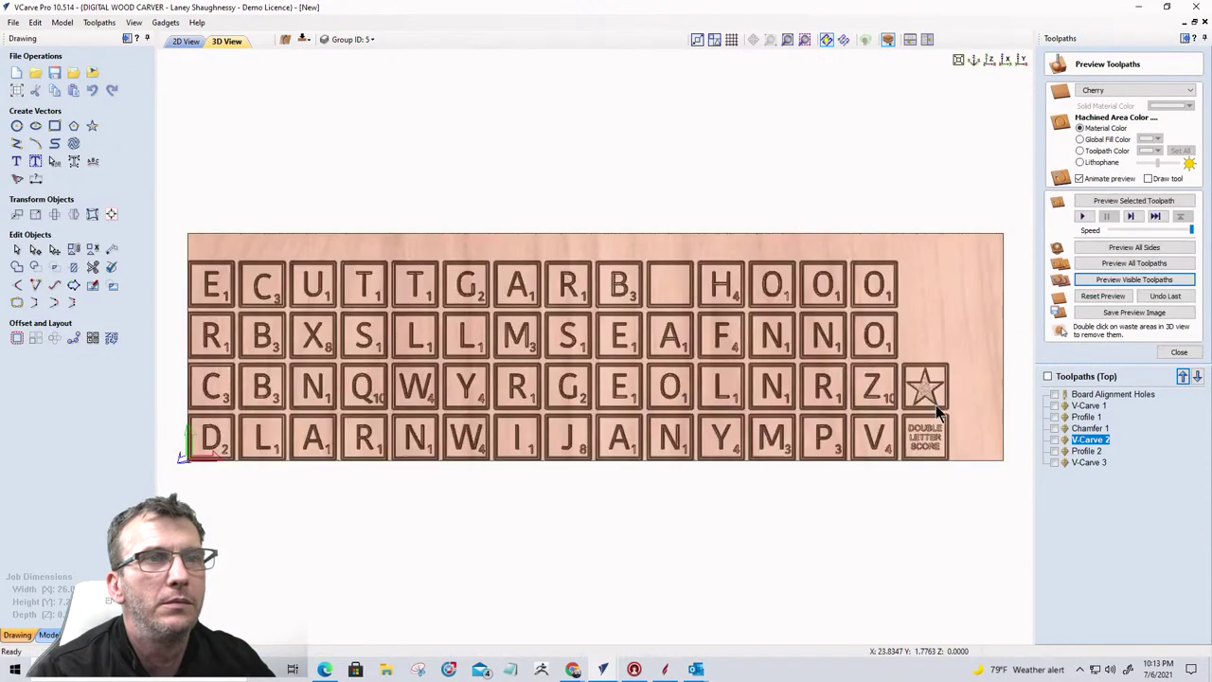
# Step: Zoom in on the carved Z tile in 3D, then return to the flat 2D layout
pyautogui.scroll(5, 936, 412)
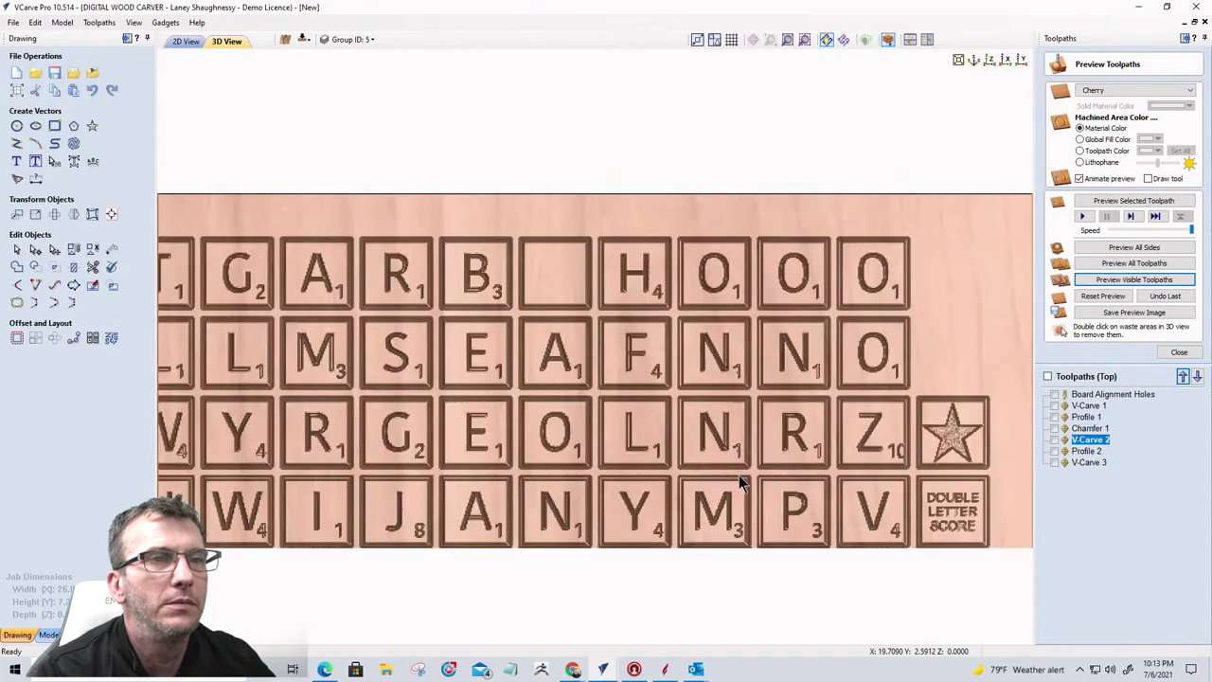
pyautogui.moveTo(741, 482); pyautogui.dragTo(719, 379)
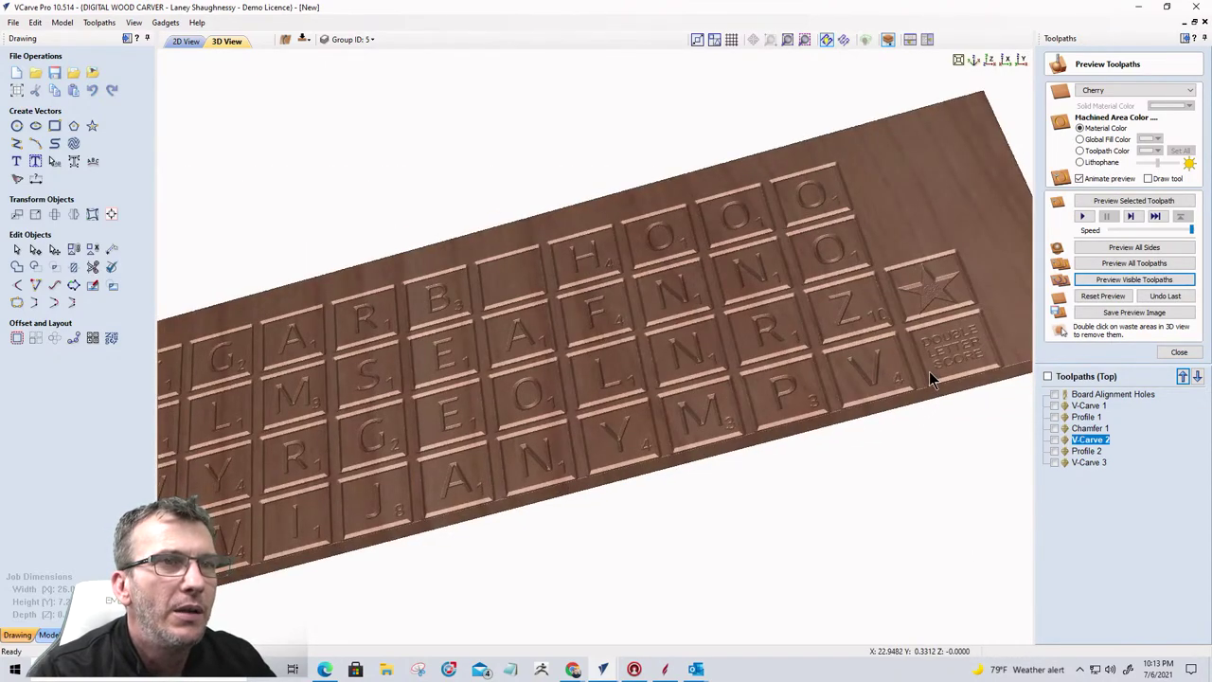
pyautogui.scroll(5, 930, 371)
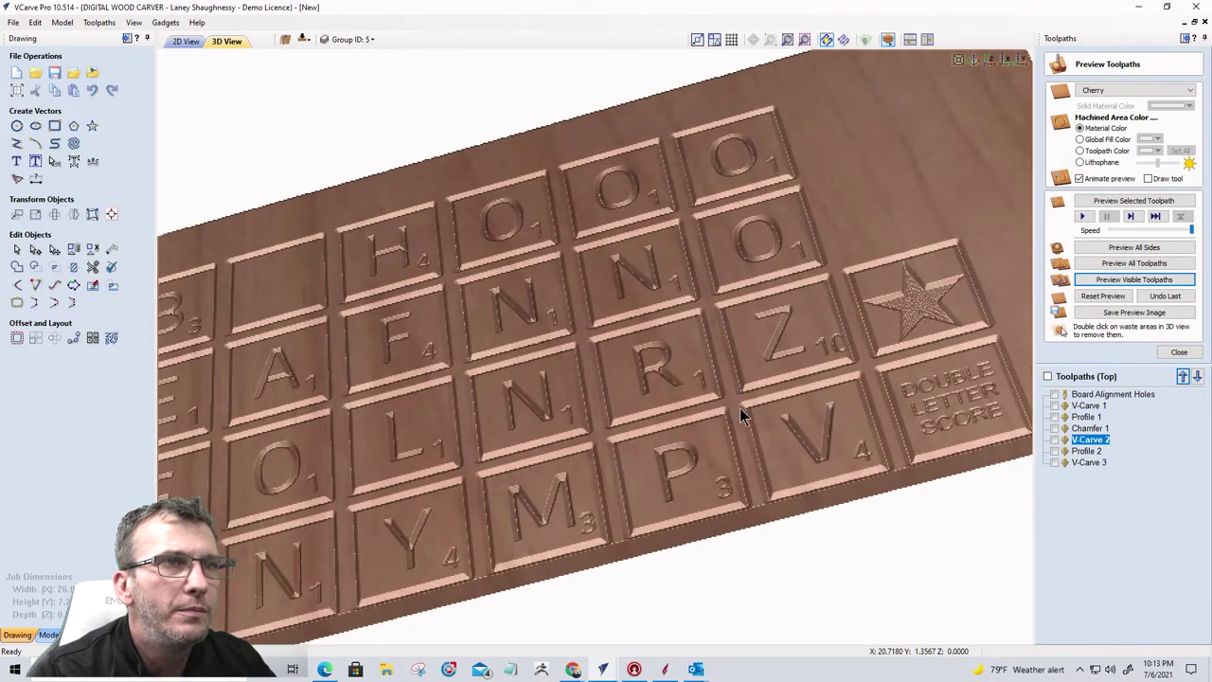
pyautogui.scroll(5, 862, 352)
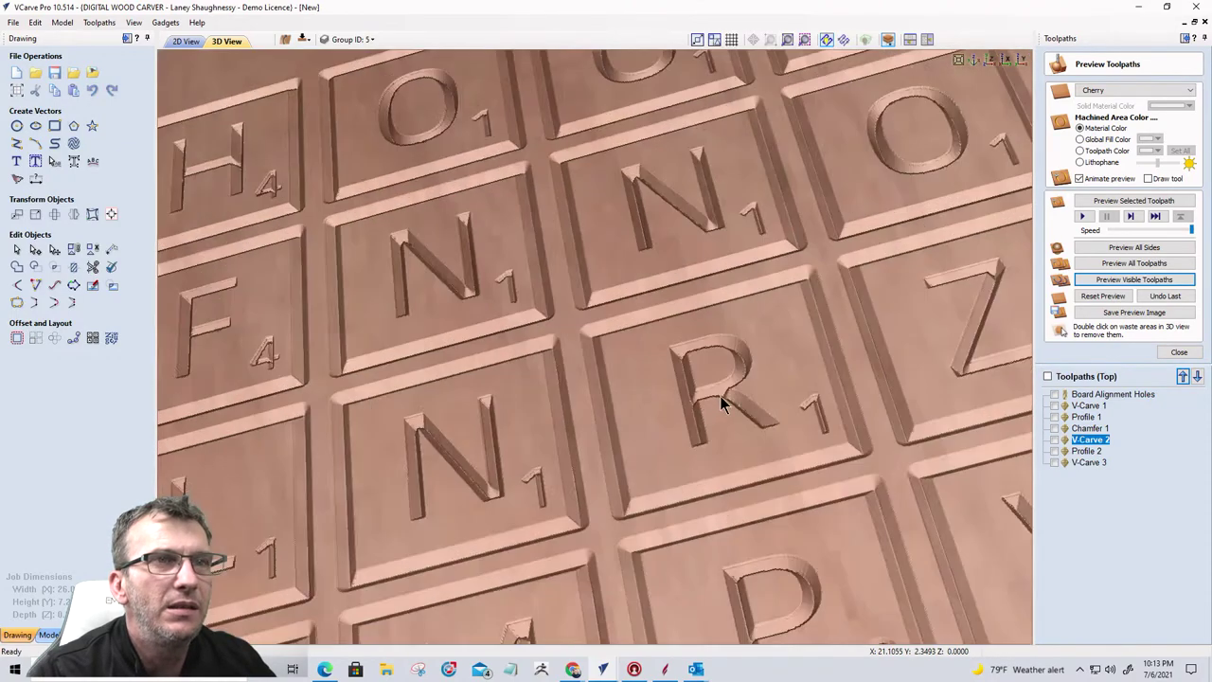
pyautogui.moveTo(722, 403); pyautogui.dragTo(951, 431)
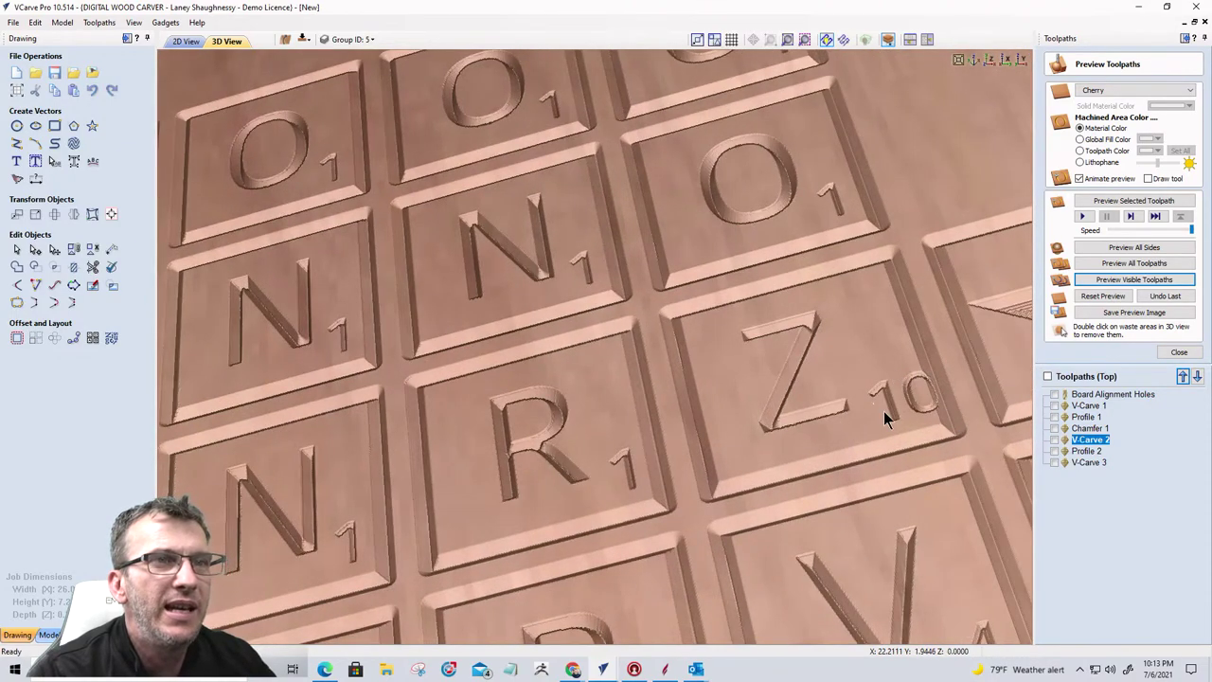
pyautogui.scroll(-2, 365, 89)
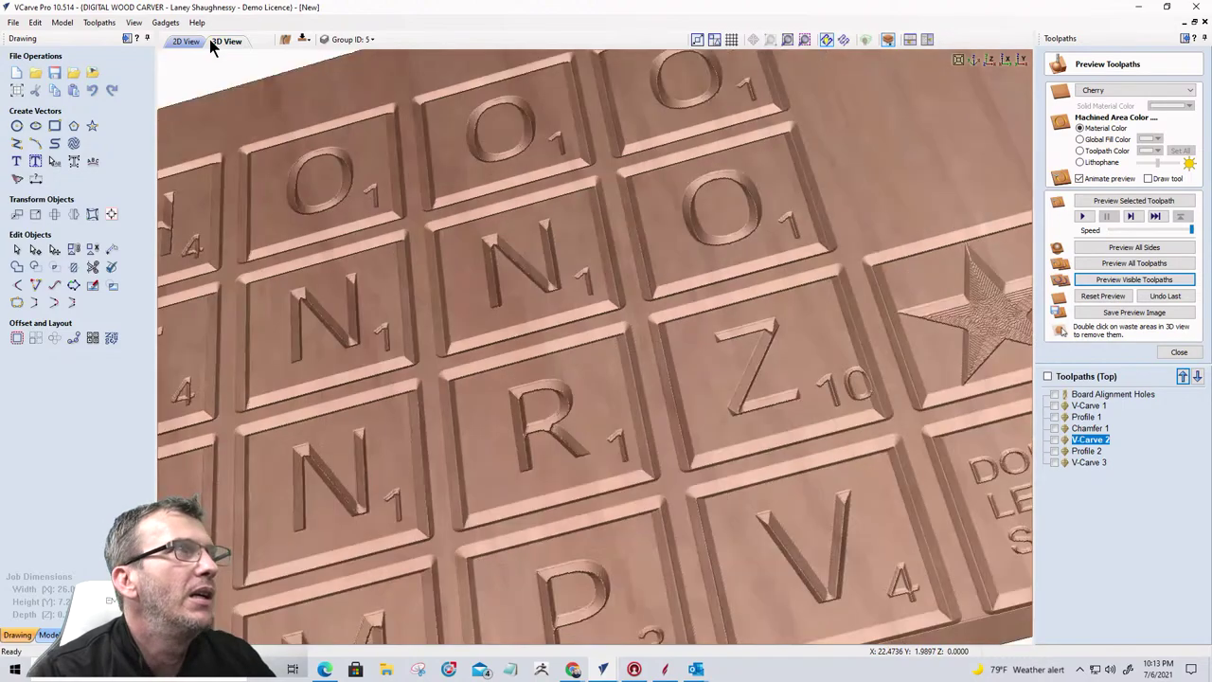
pyautogui.click(187, 41)
# Step: Select only the 10 on the Z tile and nudge it into position with the arrow keys
pyautogui.click(860, 261)
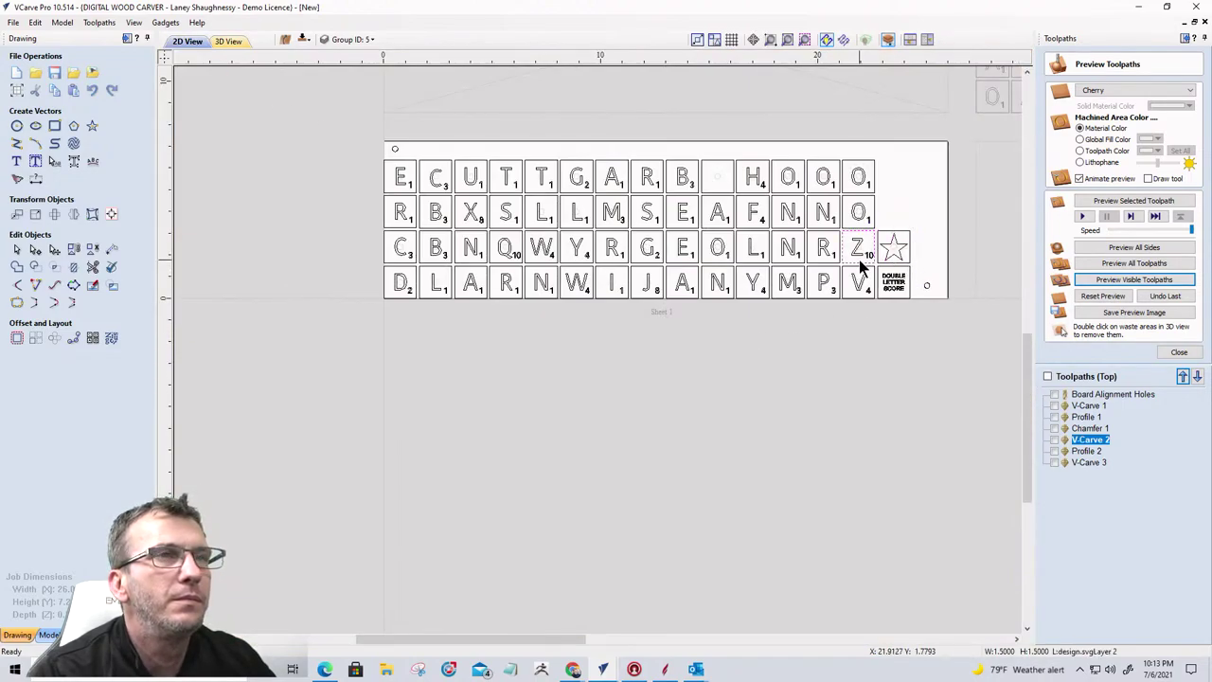
pyautogui.scroll(3, 860, 262)
pyautogui.moveTo(825, 183); pyautogui.dragTo(905, 270)
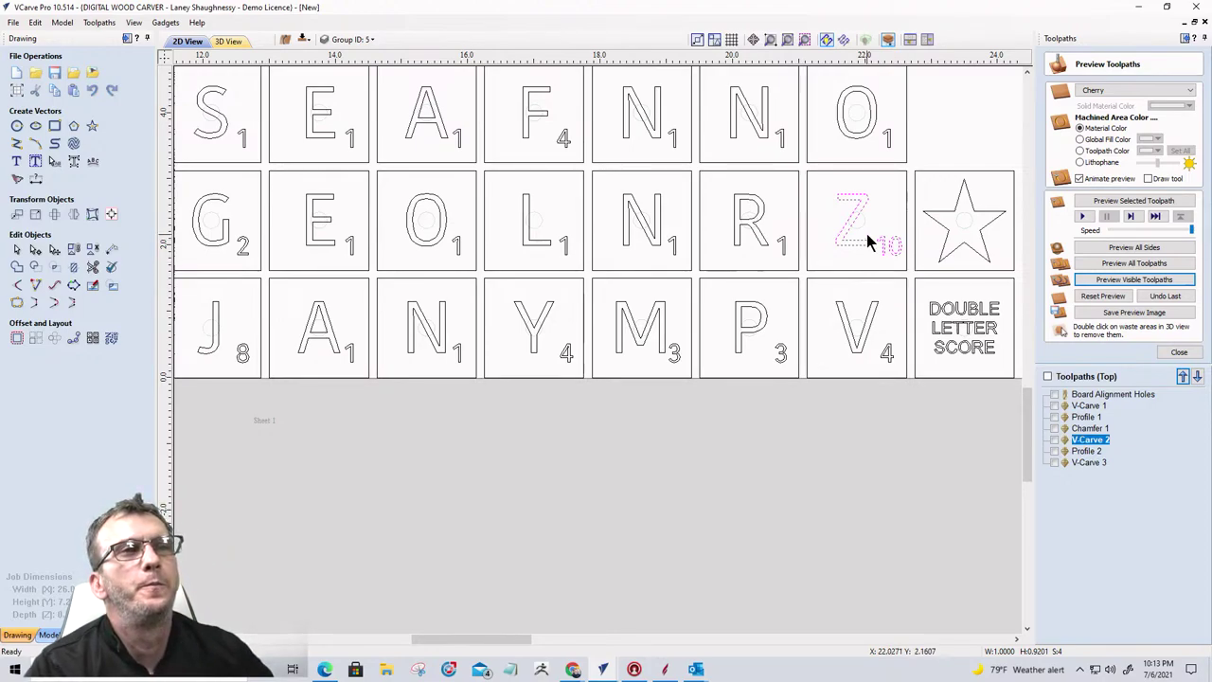
pyautogui.click(903, 264)
pyautogui.click(903, 263)
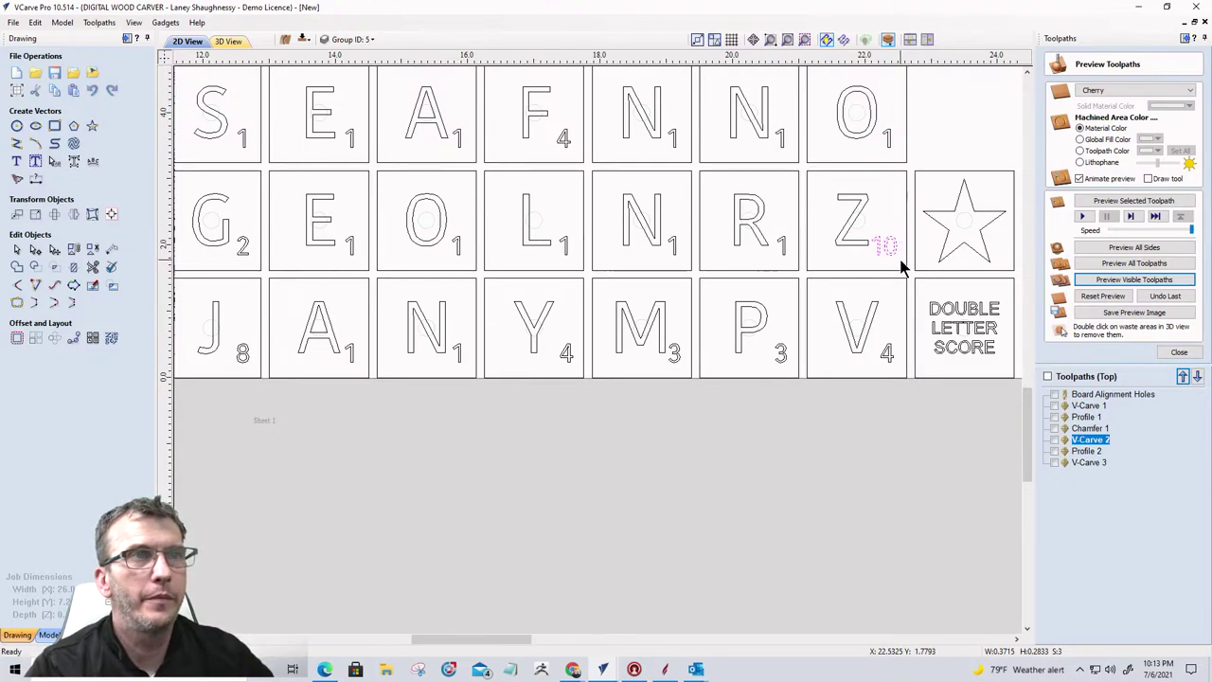
pyautogui.press('Right')
pyautogui.press('Left')
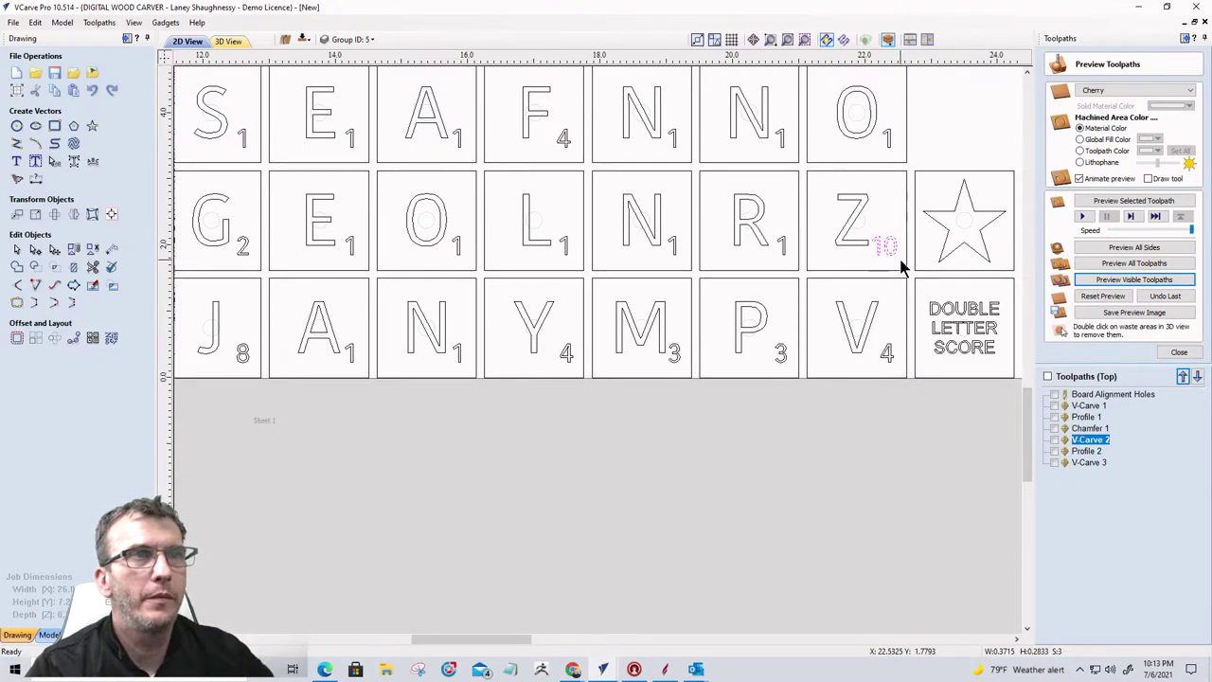
# Step: Recalculate V-Carve 3, continuing past the overlapping vectors warning
pyautogui.doubleClick(1097, 463)
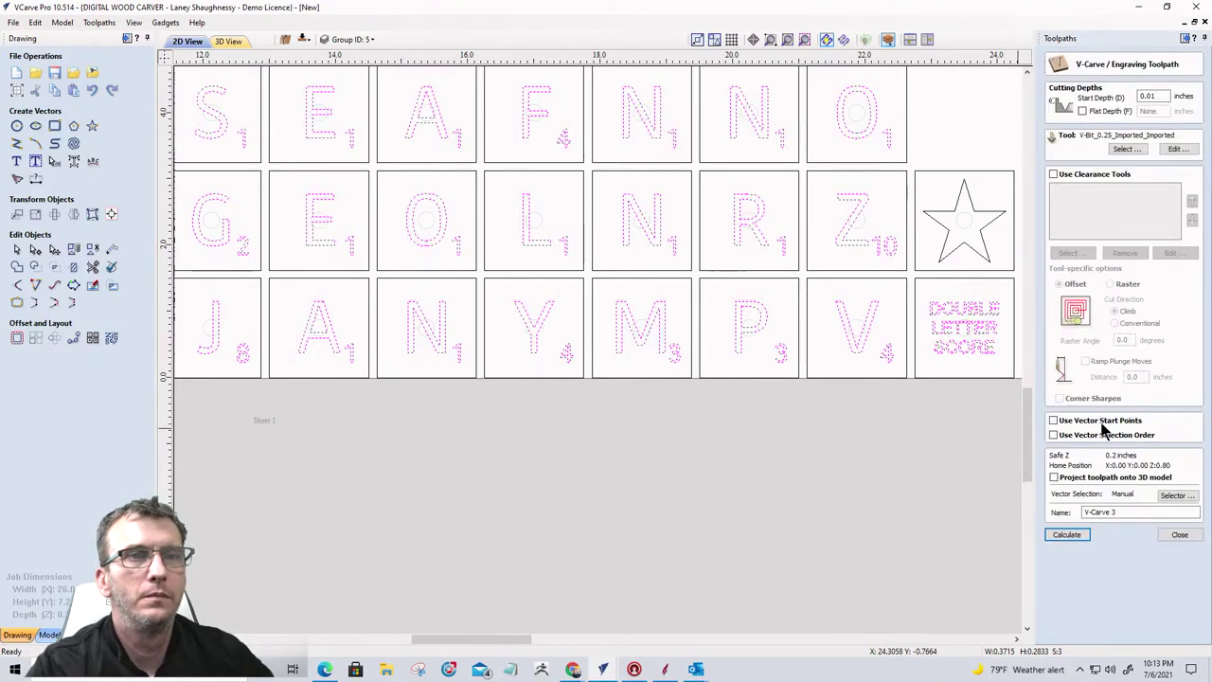
pyautogui.click(1068, 536)
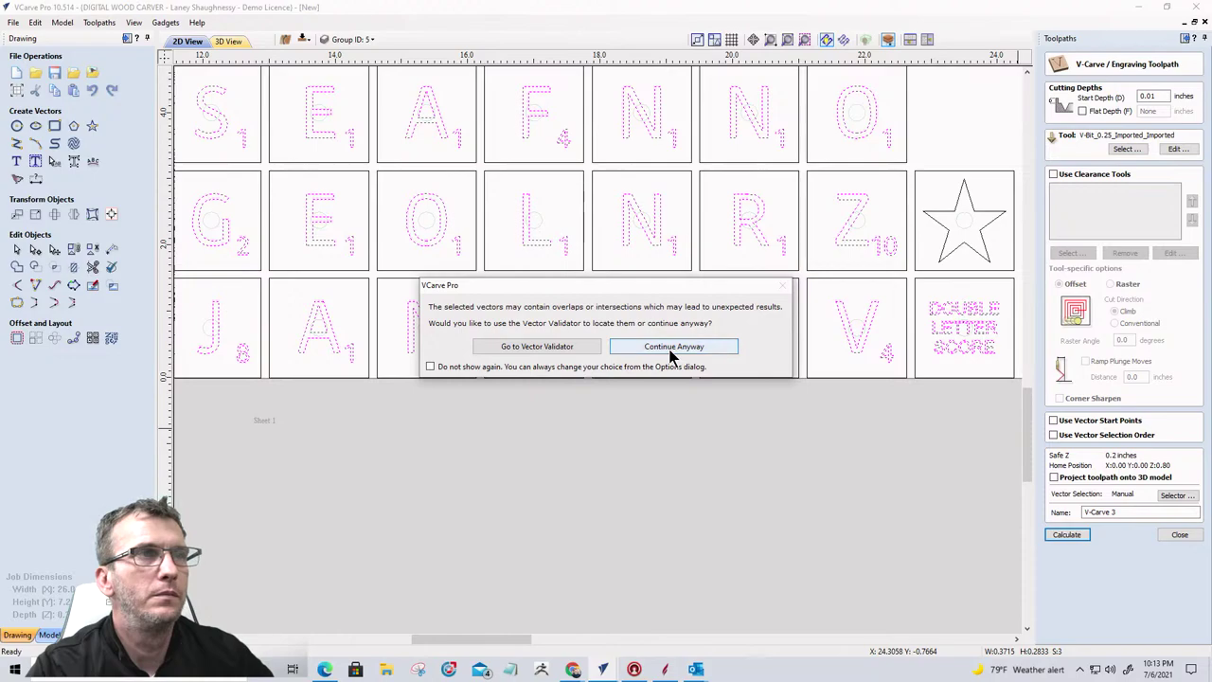
pyautogui.click(672, 347)
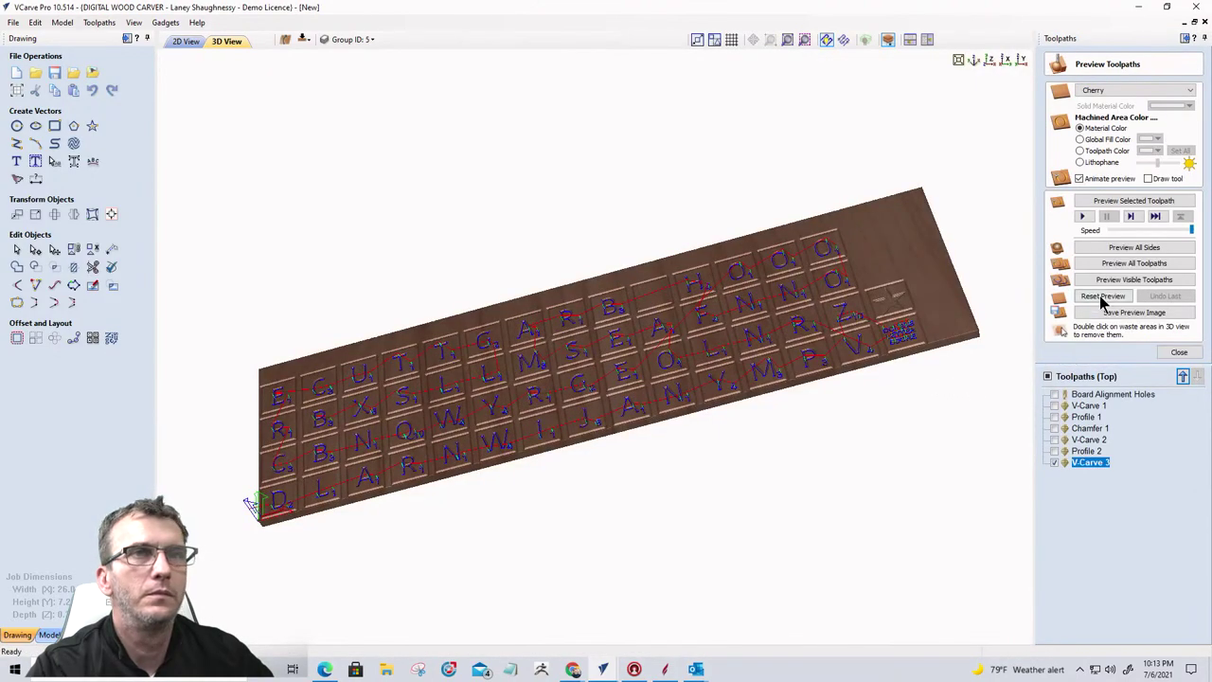
# Step: Reset and re-run the preview with V-Carve 3 and Profile 2, then view the board from the top
pyautogui.click(1102, 296)
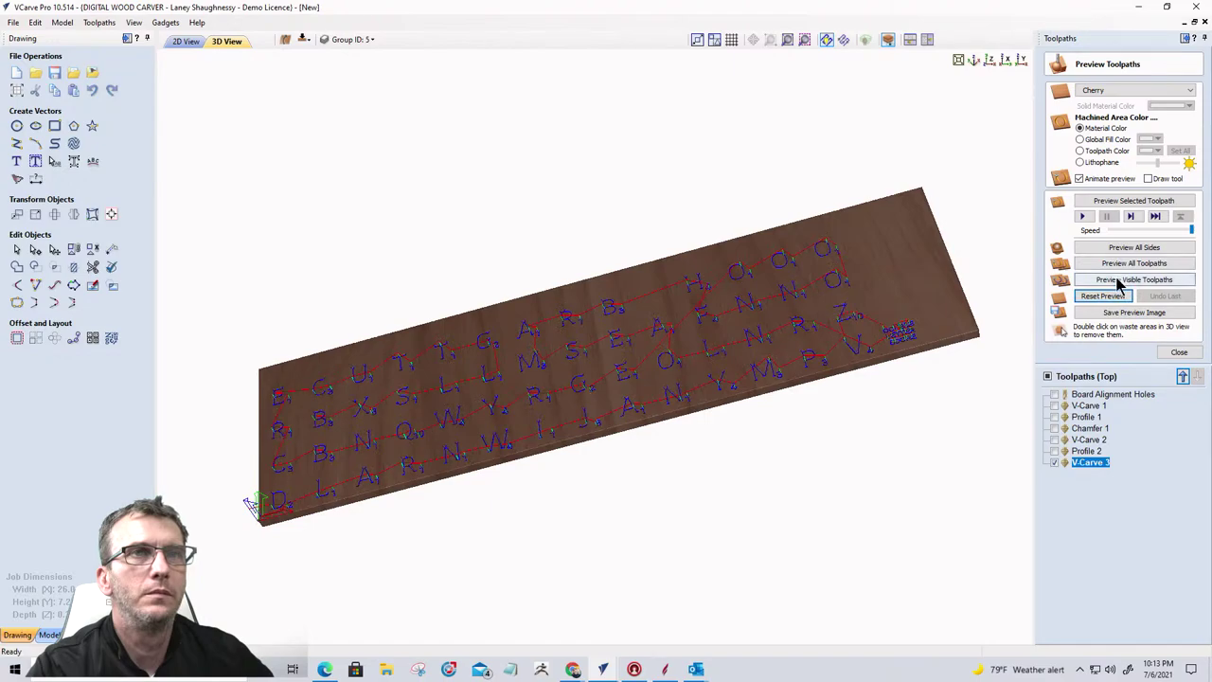
pyautogui.click(1120, 280)
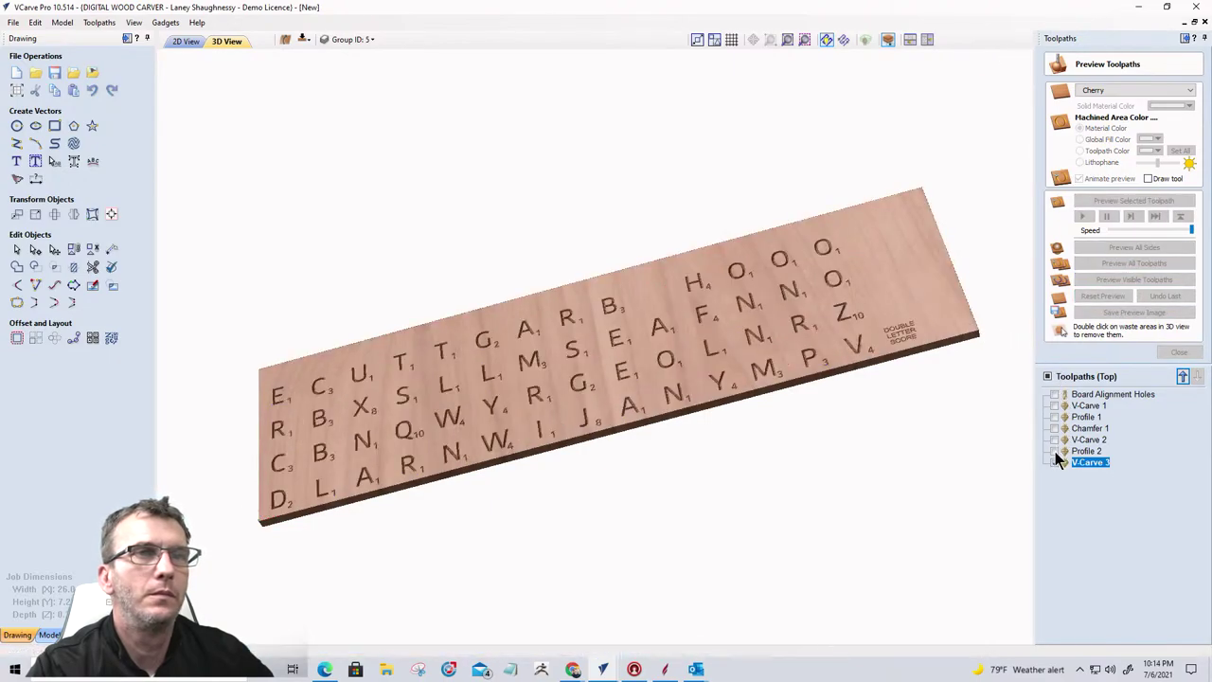
pyautogui.click(1055, 452)
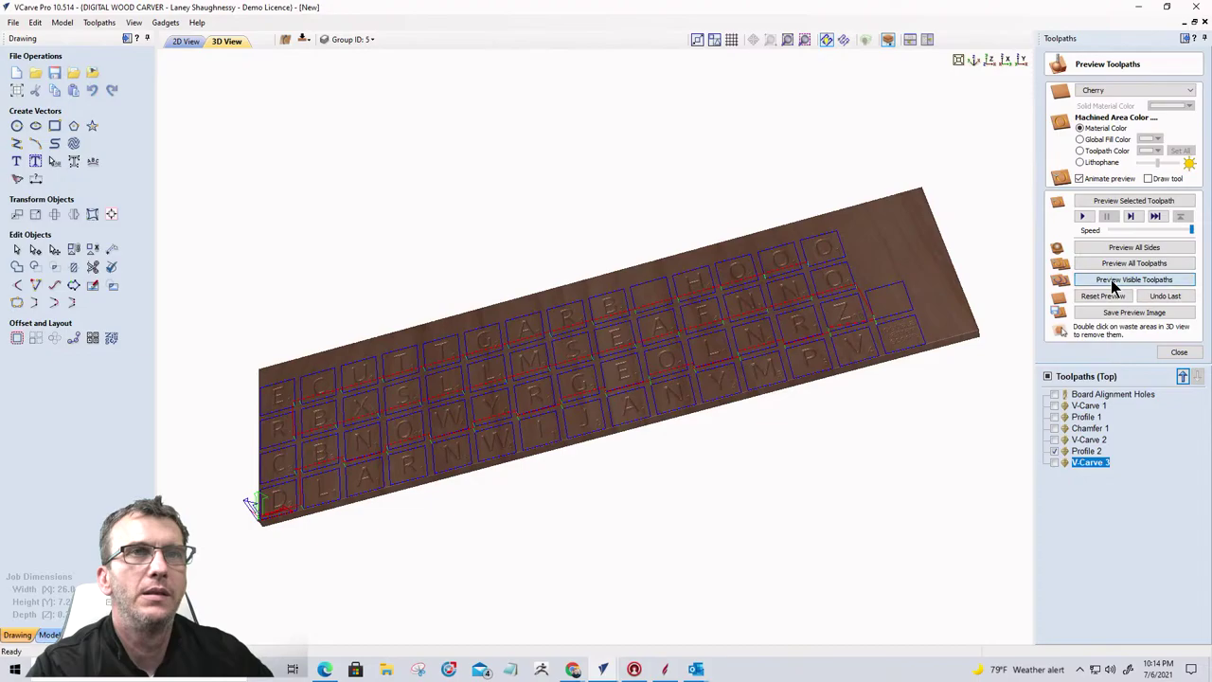
pyautogui.click(1115, 281)
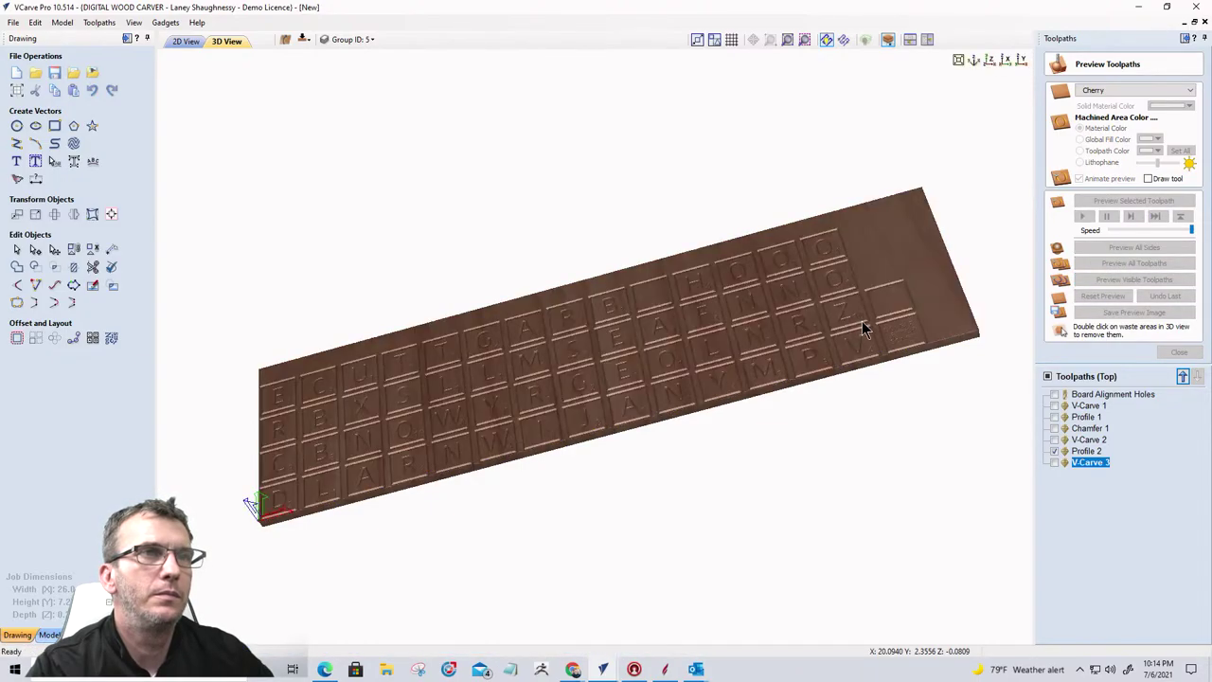
pyautogui.scroll(5, 864, 329)
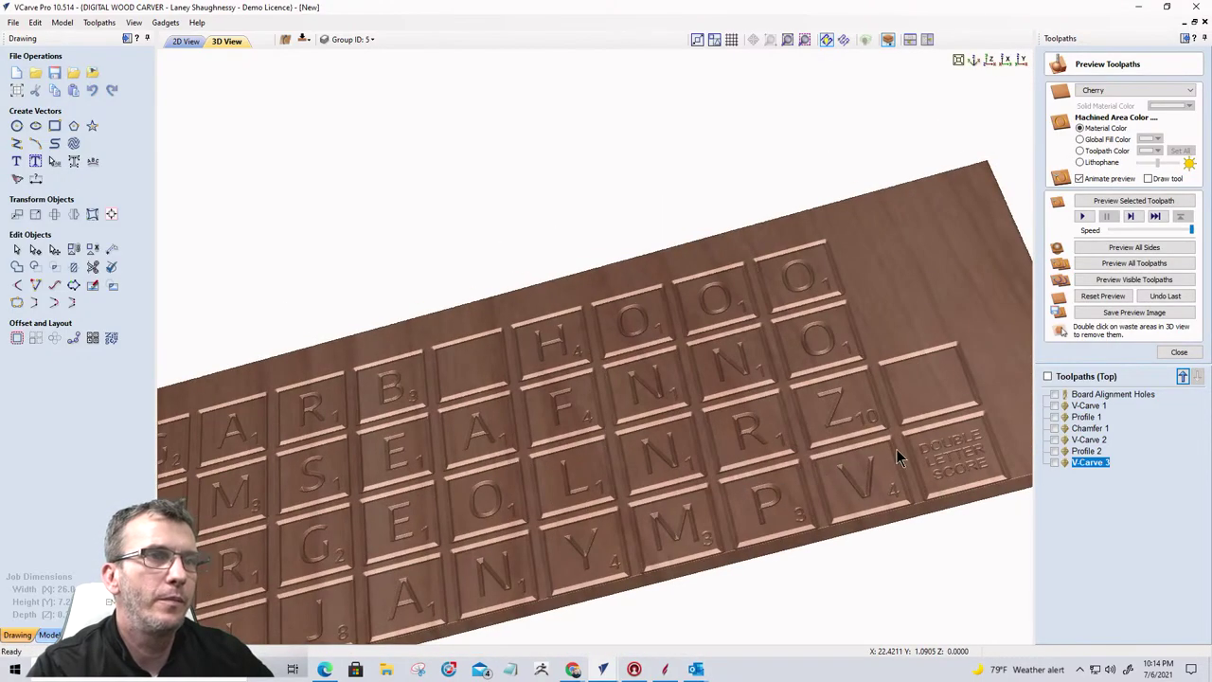
pyautogui.scroll(5, 725, 385)
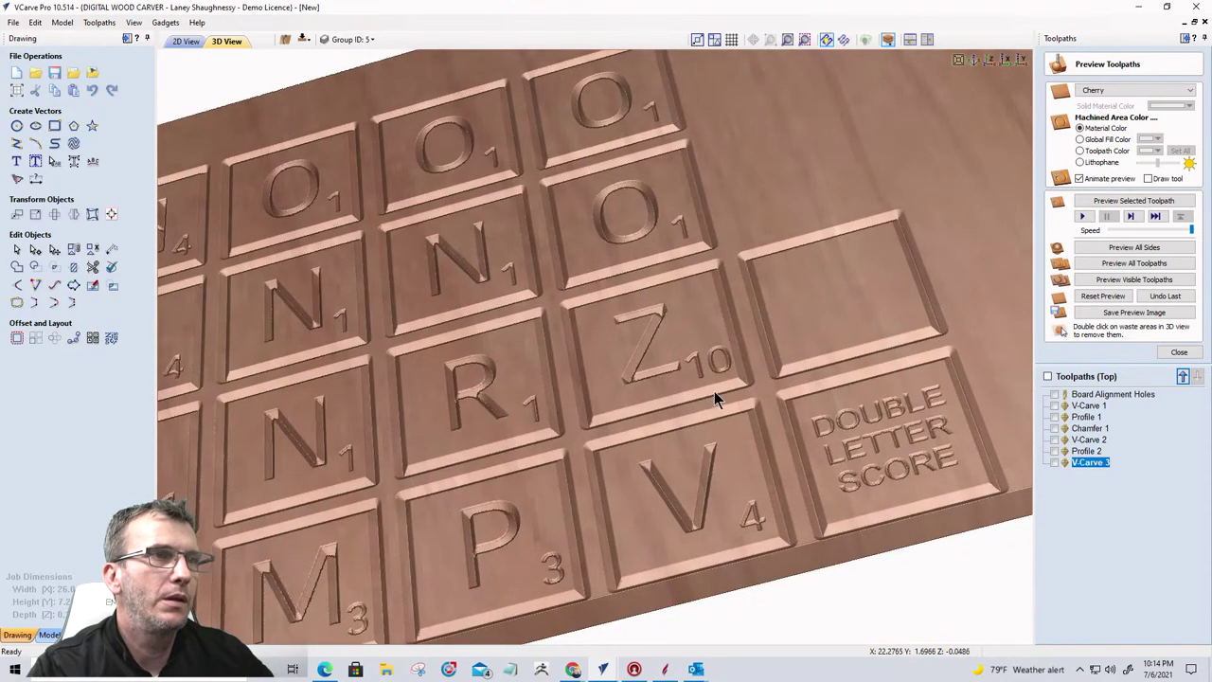
pyautogui.scroll(-6, 714, 312)
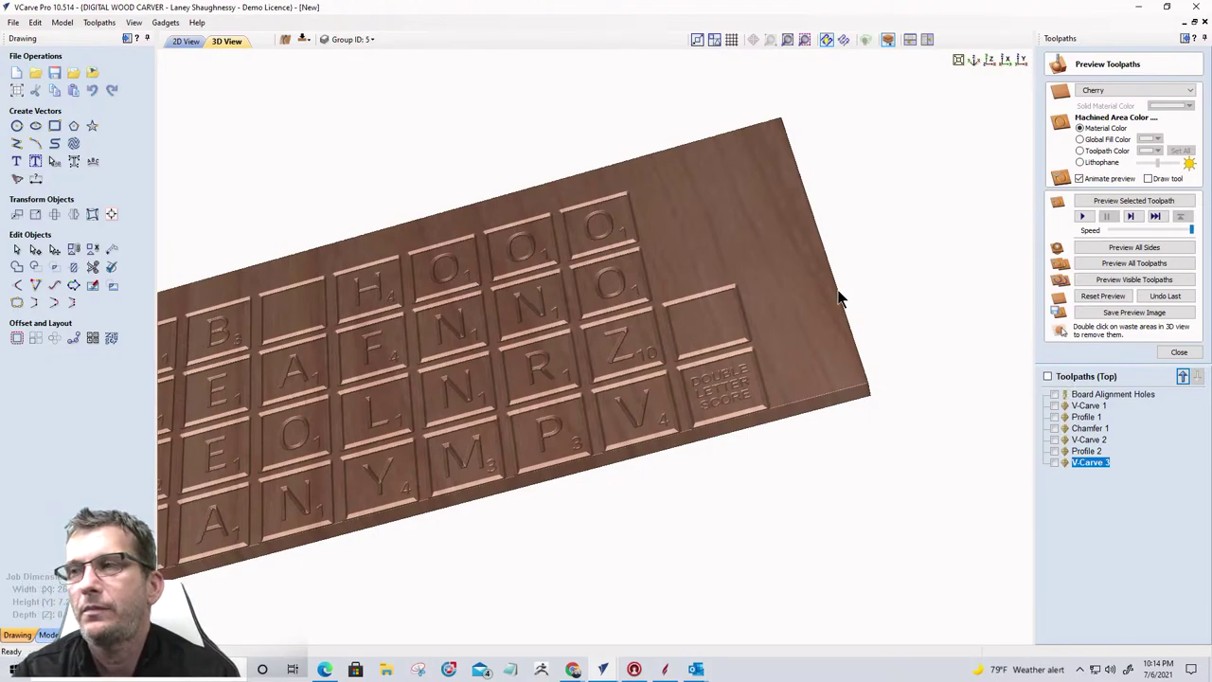
pyautogui.moveTo(846, 282); pyautogui.dragTo(855, 376)
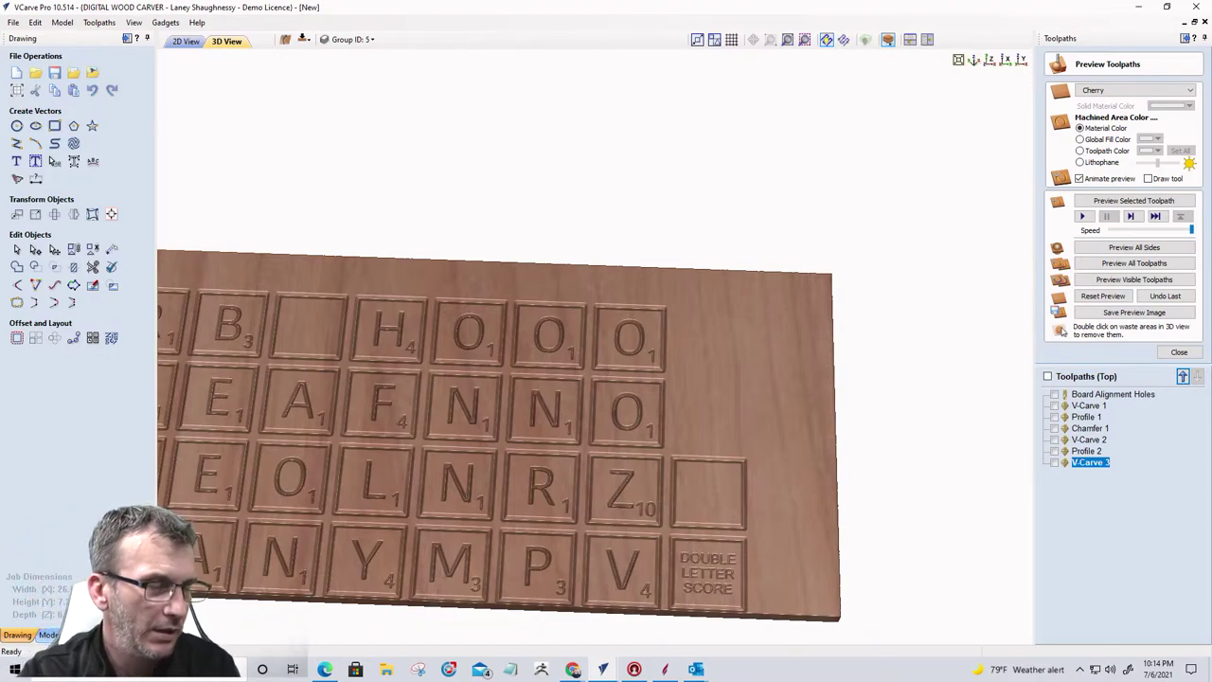
pyautogui.click(991, 63)
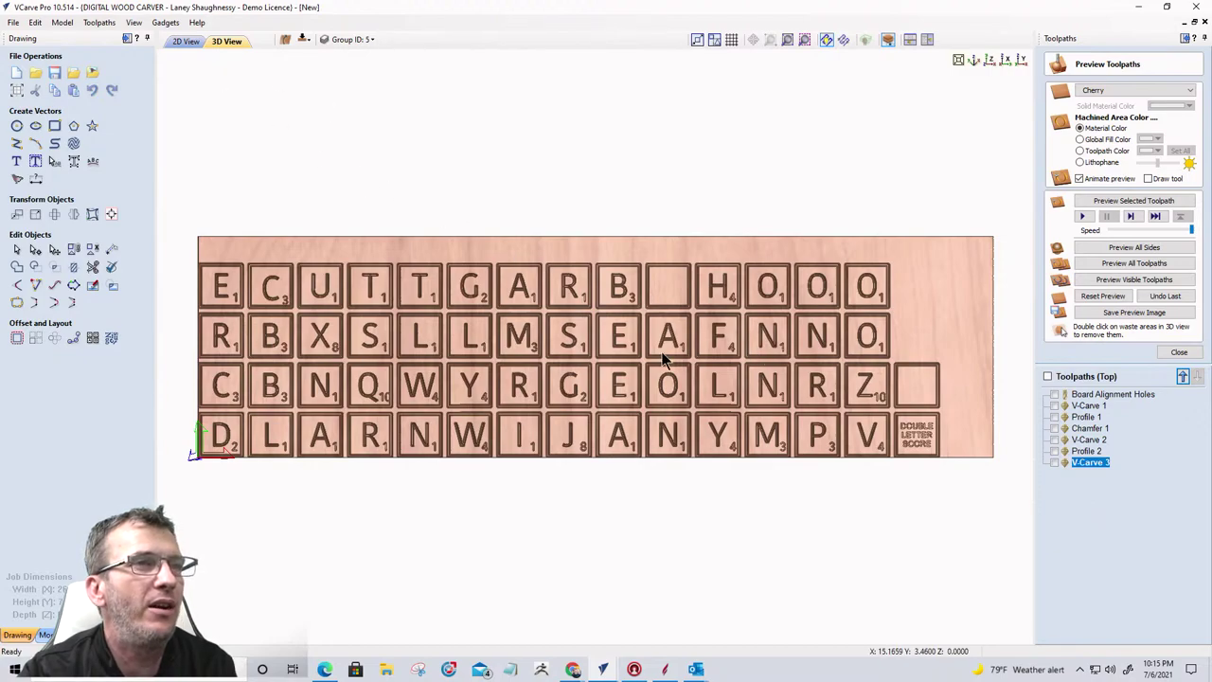
pyautogui.moveTo(604, 670)
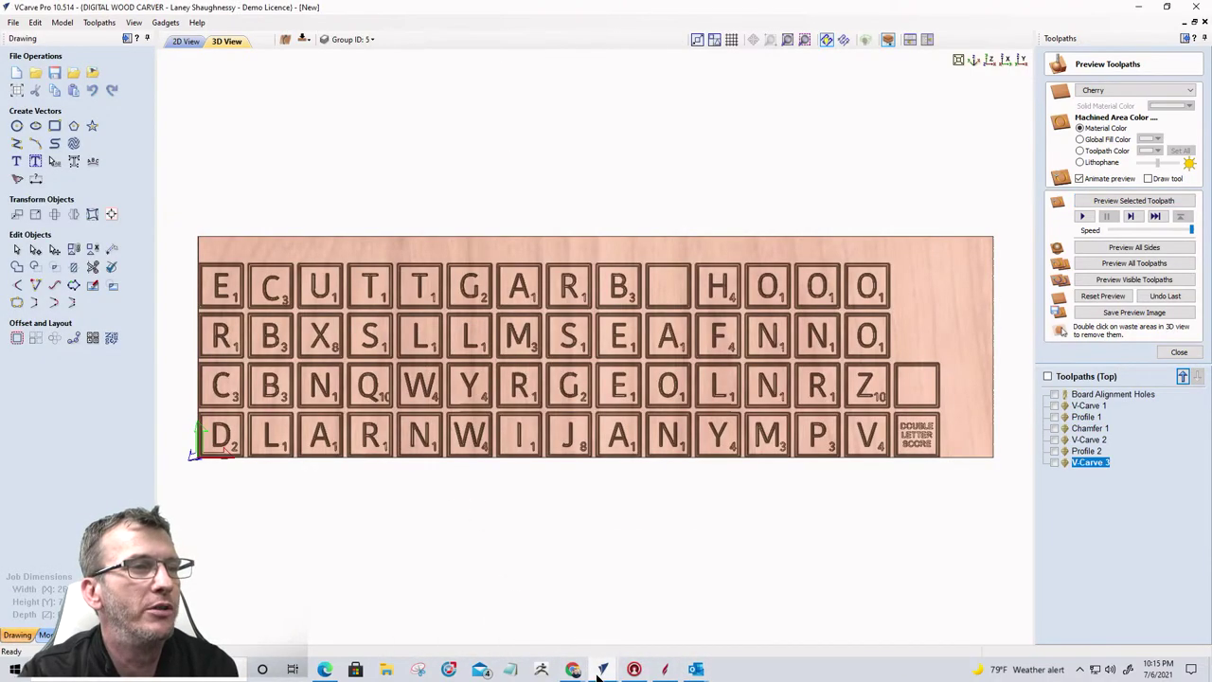
# Step: Switch to the cove molding project and orbit the maple rail to inspect its cove groove
pyautogui.click(631, 624)
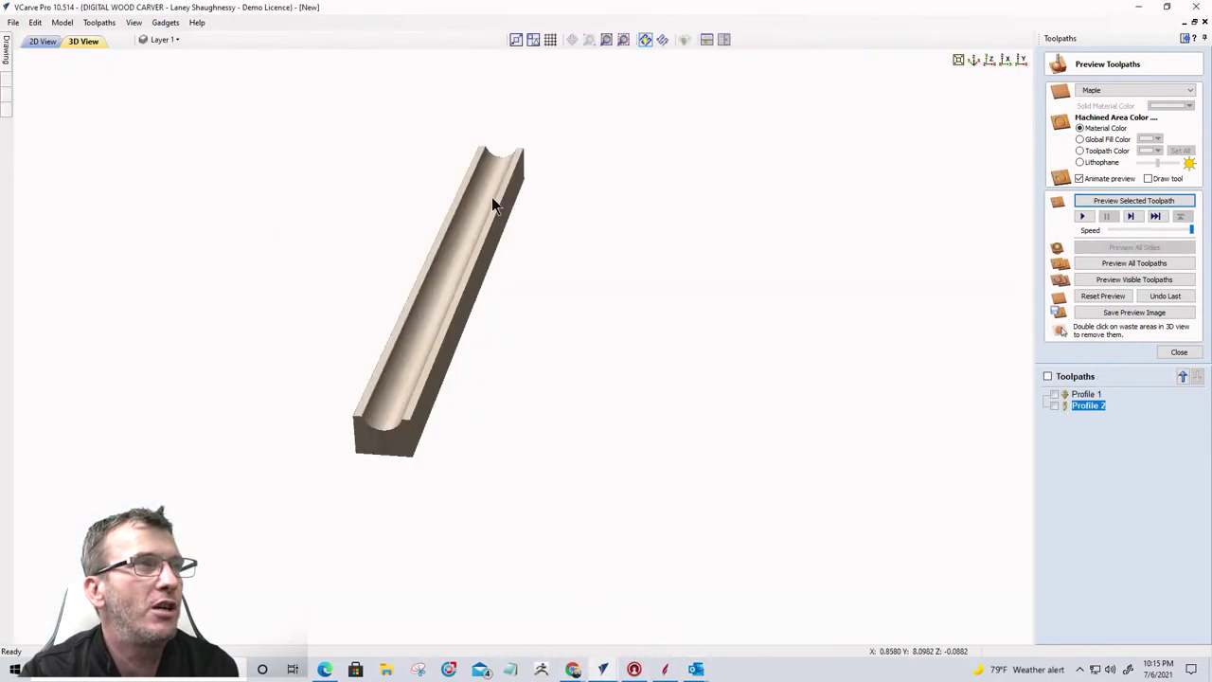
pyautogui.moveTo(409, 445); pyautogui.dragTo(322, 411)
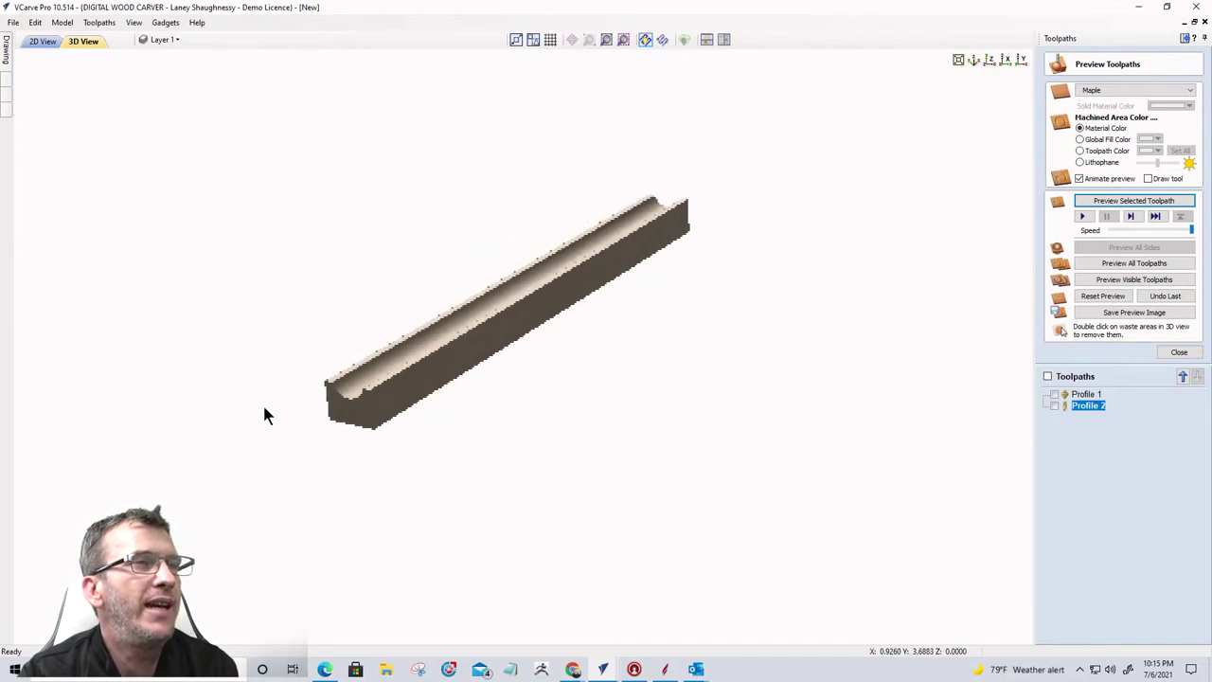
pyautogui.moveTo(414, 387); pyautogui.dragTo(535, 377)
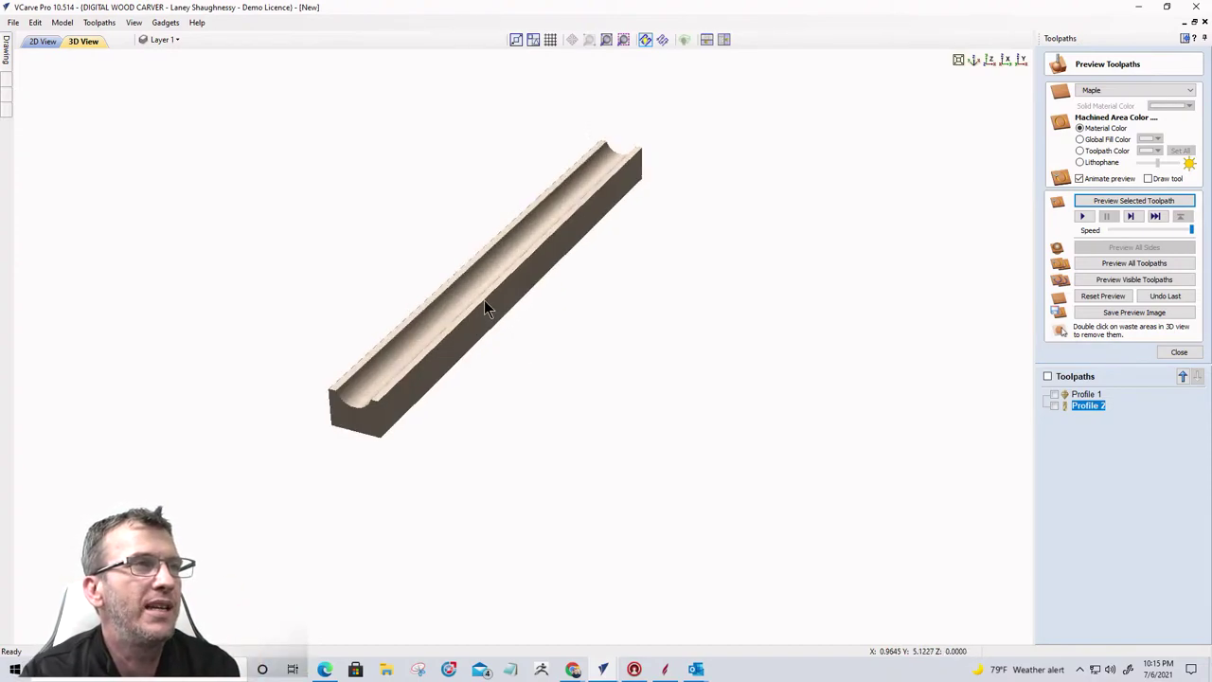
pyautogui.moveTo(489, 312); pyautogui.dragTo(407, 392)
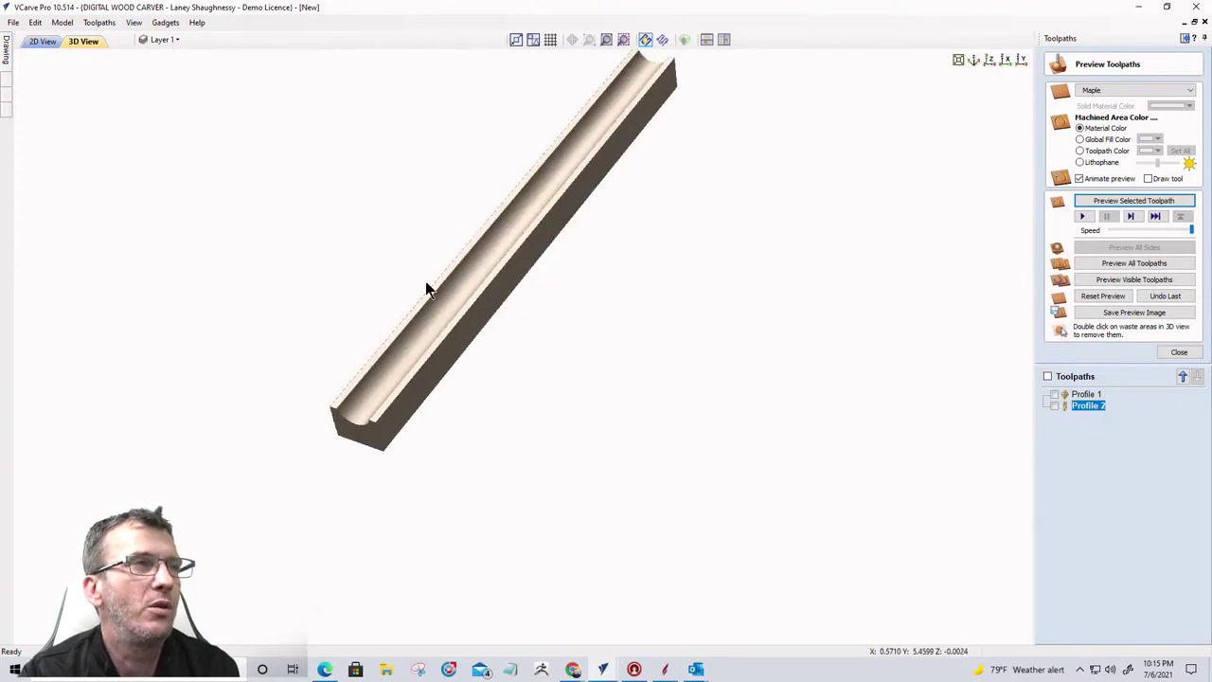
pyautogui.moveTo(414, 366); pyautogui.dragTo(506, 325)
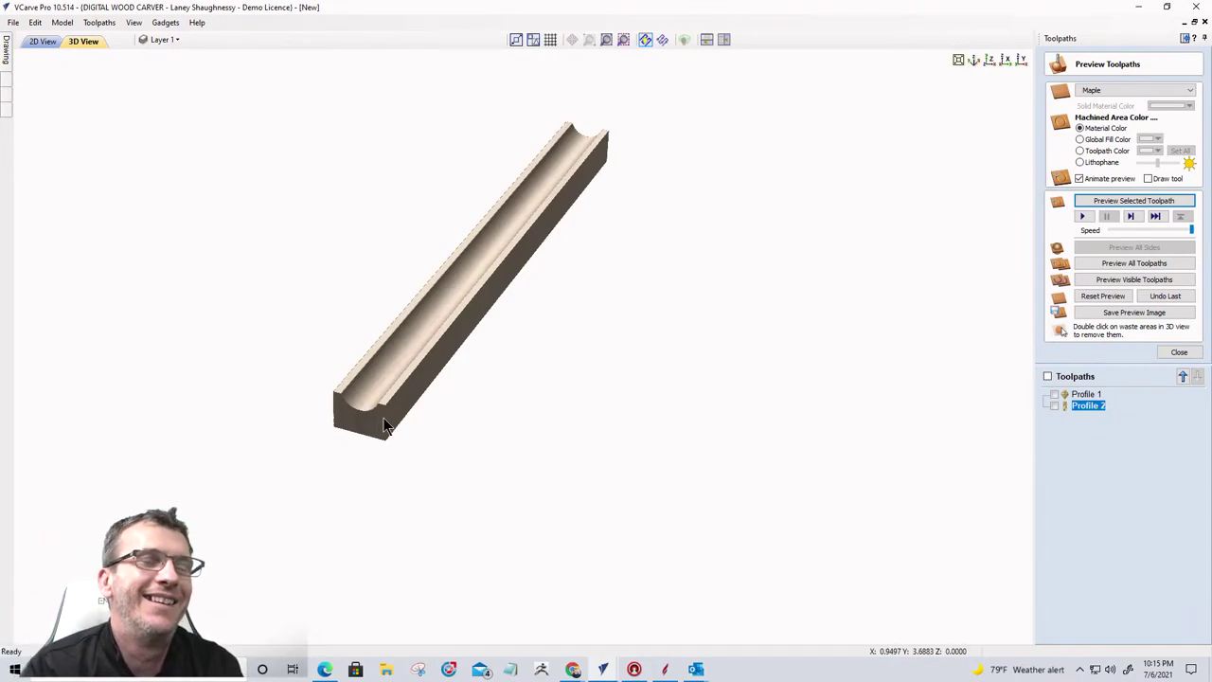
pyautogui.moveTo(392, 436); pyautogui.dragTo(602, 672)
# Step: Open the Wall Scrabble Board project in 3D preview with carved pockets and text shown in solid dark fill
pyautogui.moveTo(603, 672)
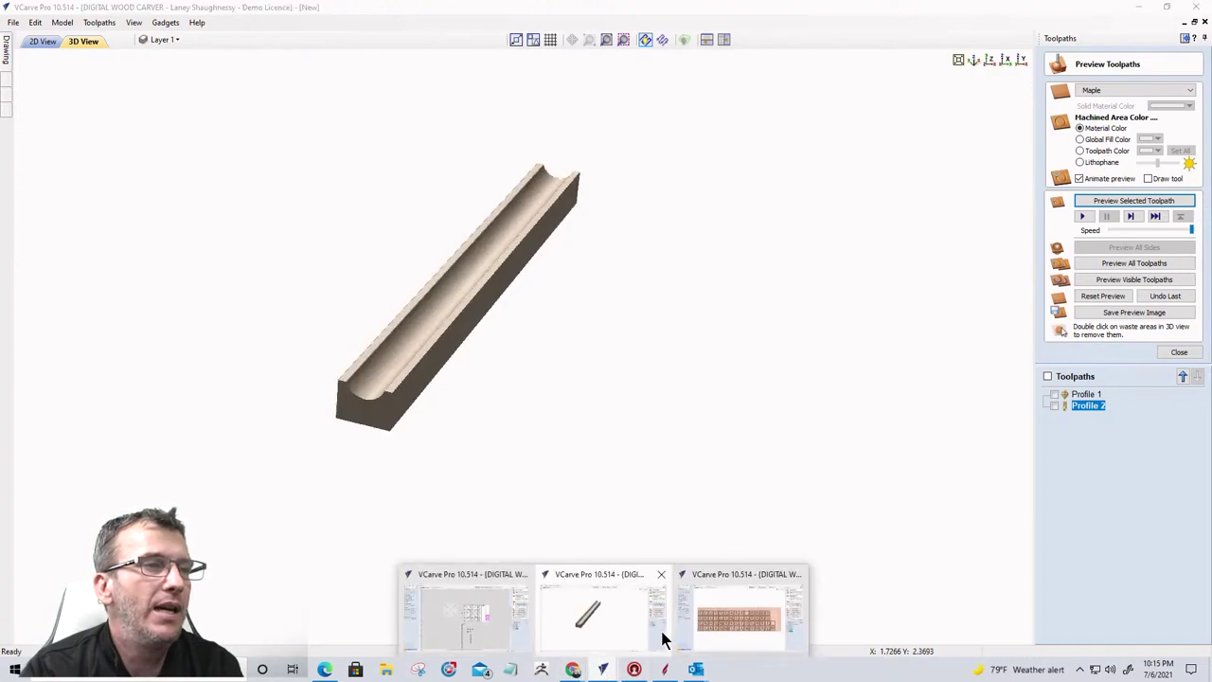
pyautogui.click(435, 606)
pyautogui.click(234, 42)
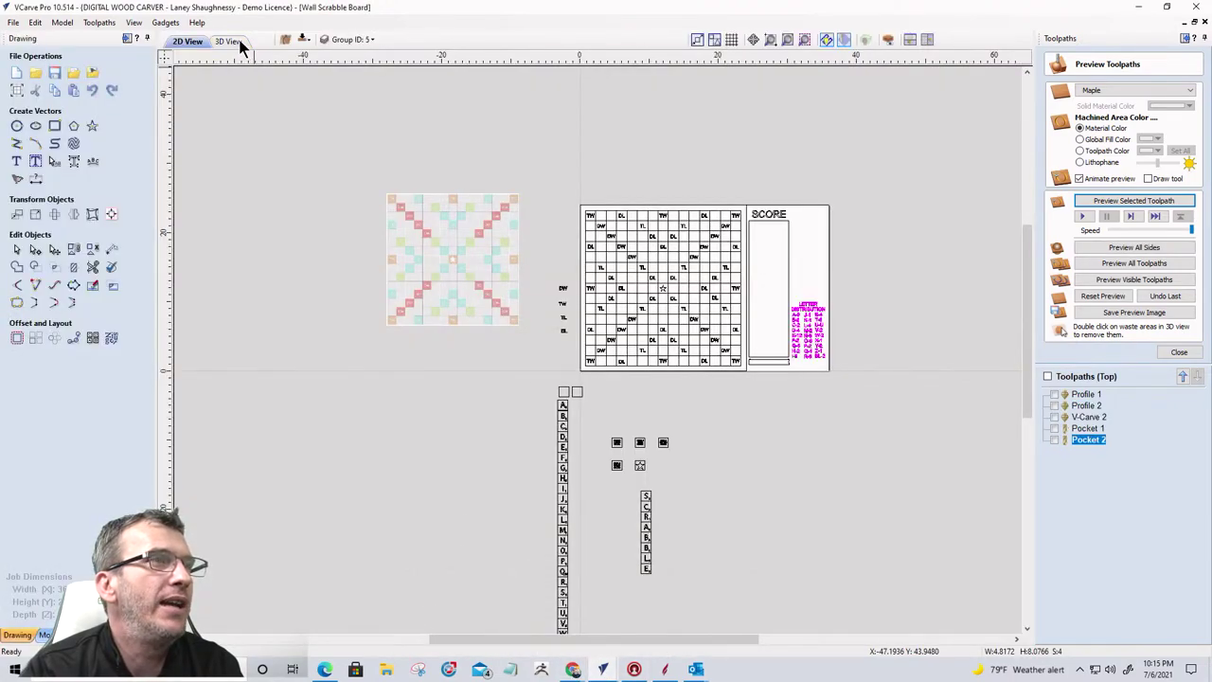
pyautogui.moveTo(569, 292); pyautogui.dragTo(795, 392)
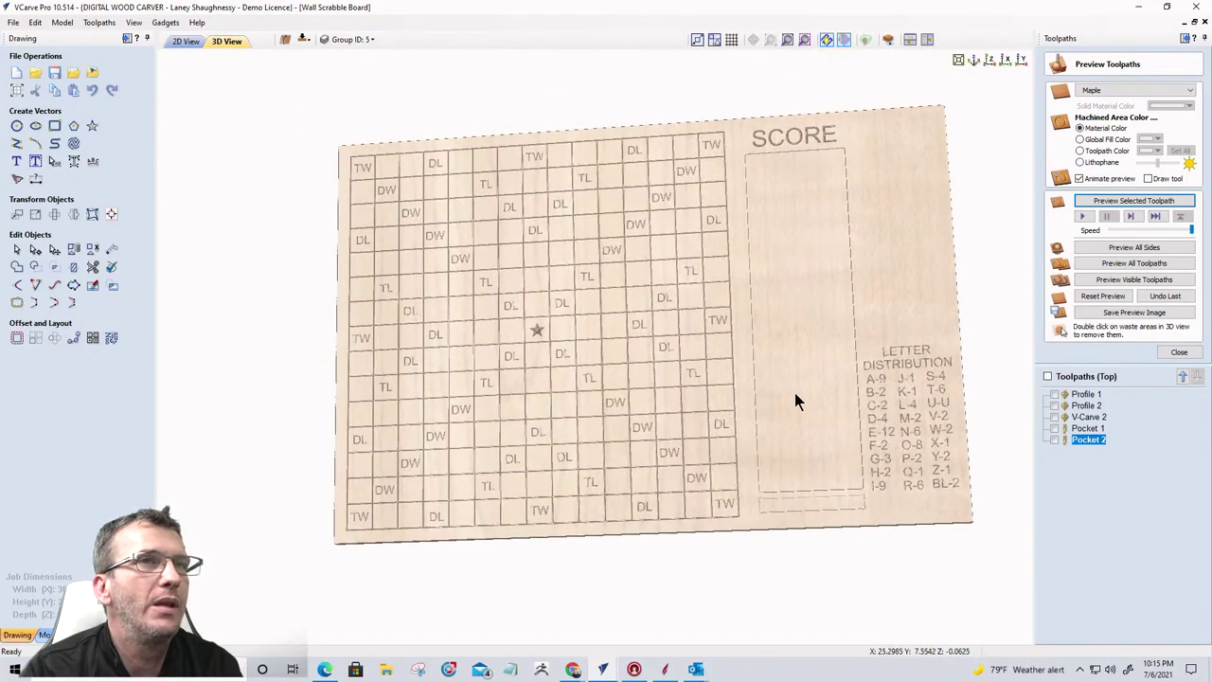
pyautogui.click(1082, 141)
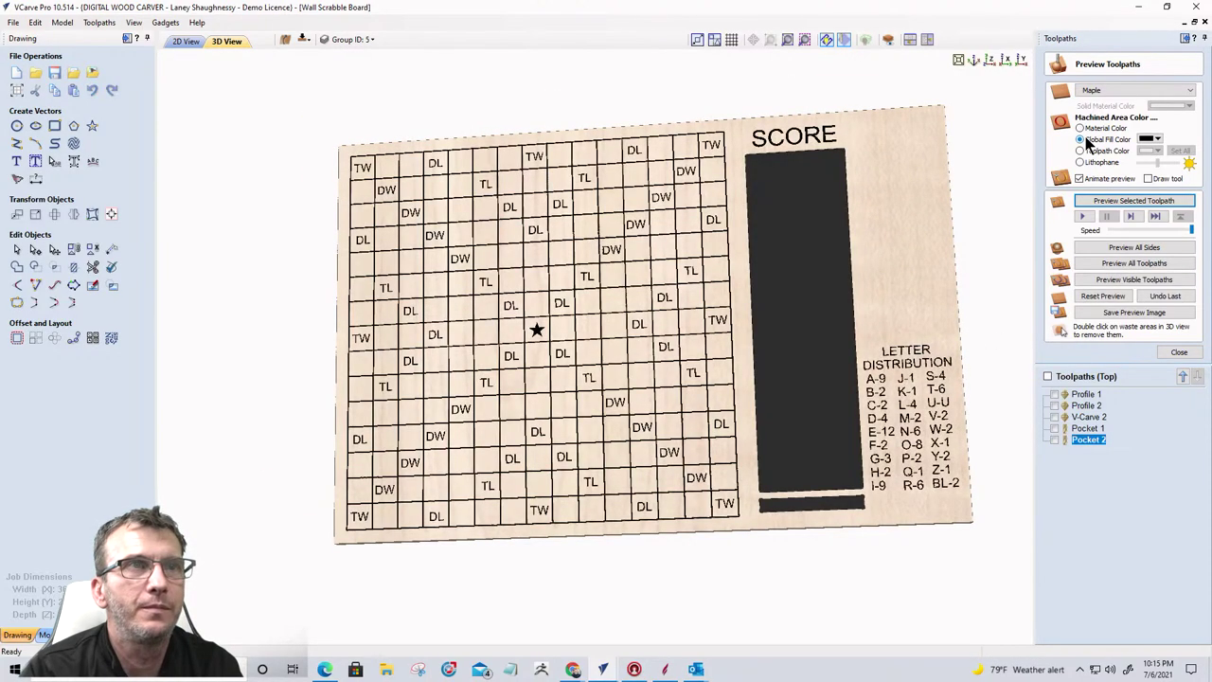
pyautogui.moveTo(758, 290); pyautogui.dragTo(765, 305)
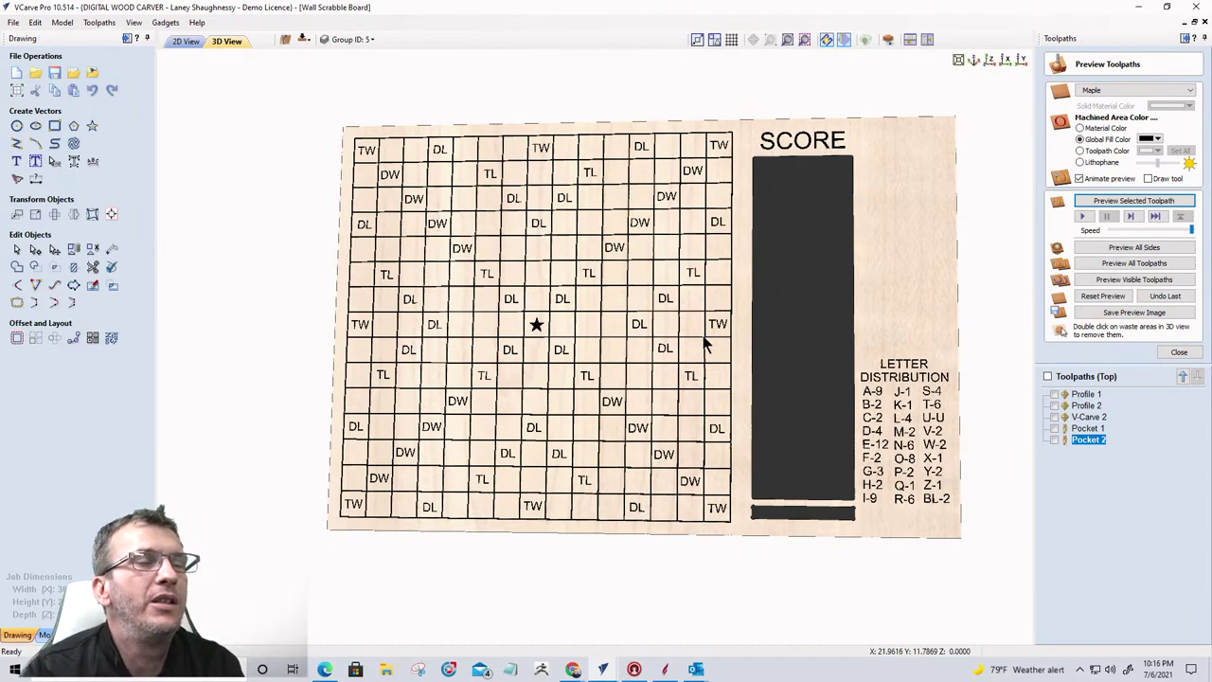
# Step: Zoom into the carved Scrabble grid, pan across it, then tip the board edge-on
pyautogui.scroll(2, 688, 477)
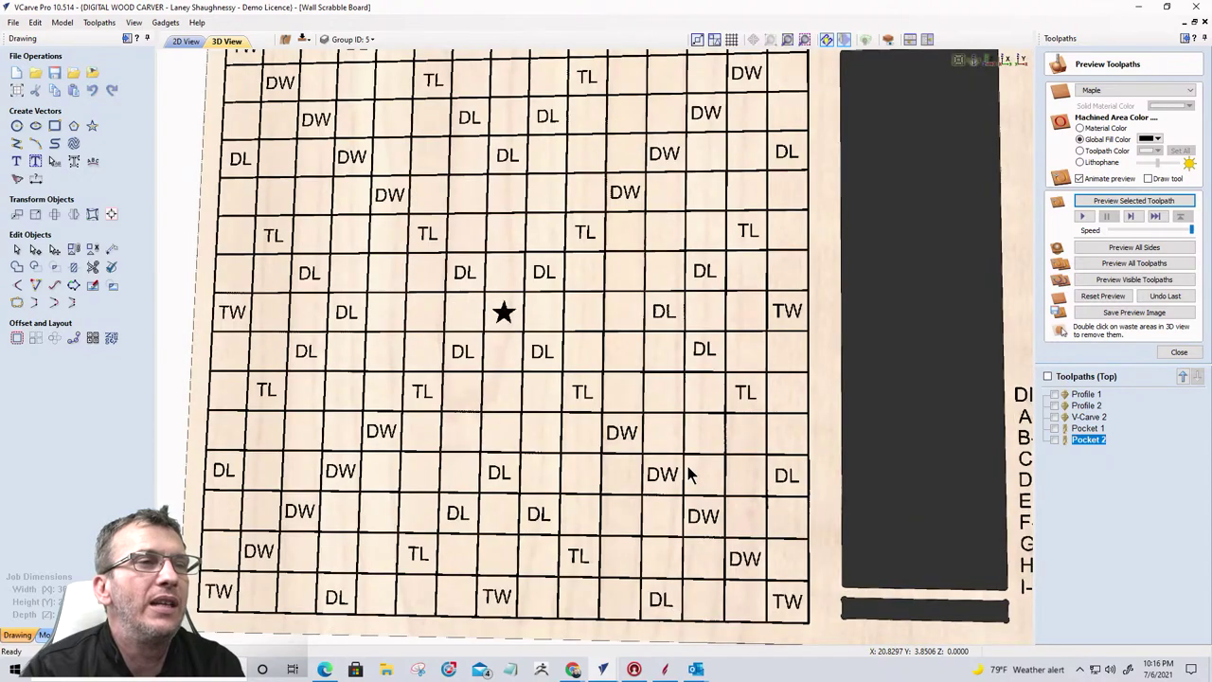
pyautogui.scroll(-3, 690, 473)
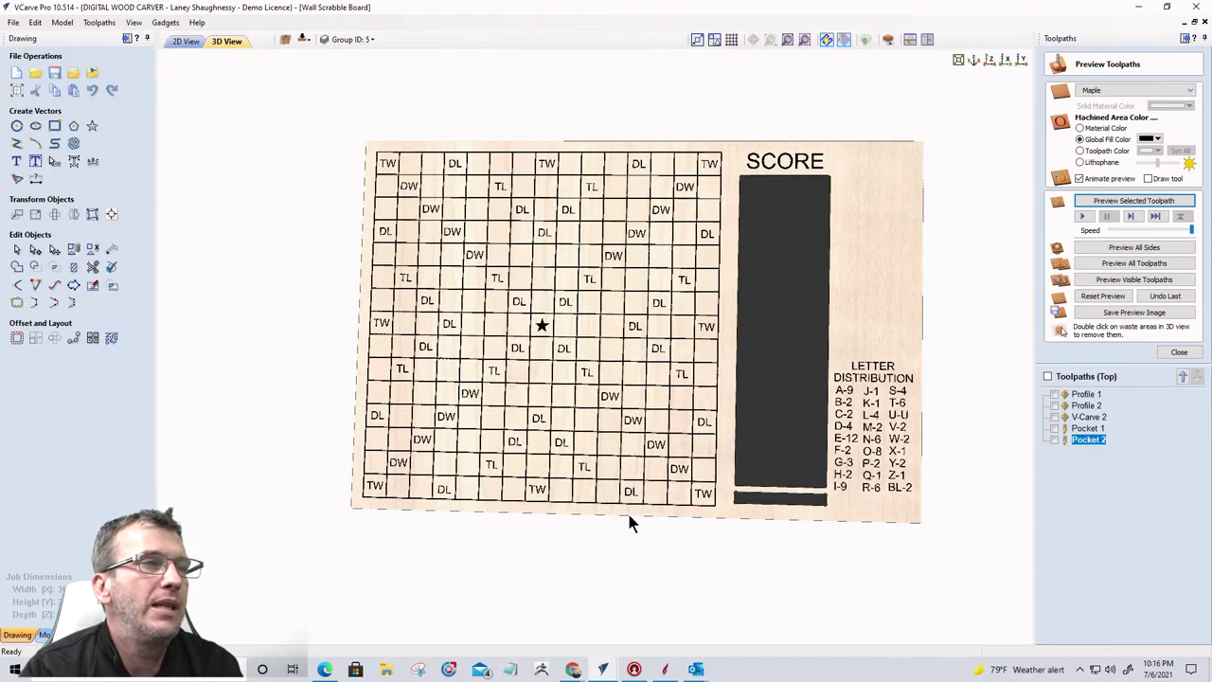
pyautogui.moveTo(348, 501); pyautogui.dragTo(324, 195)
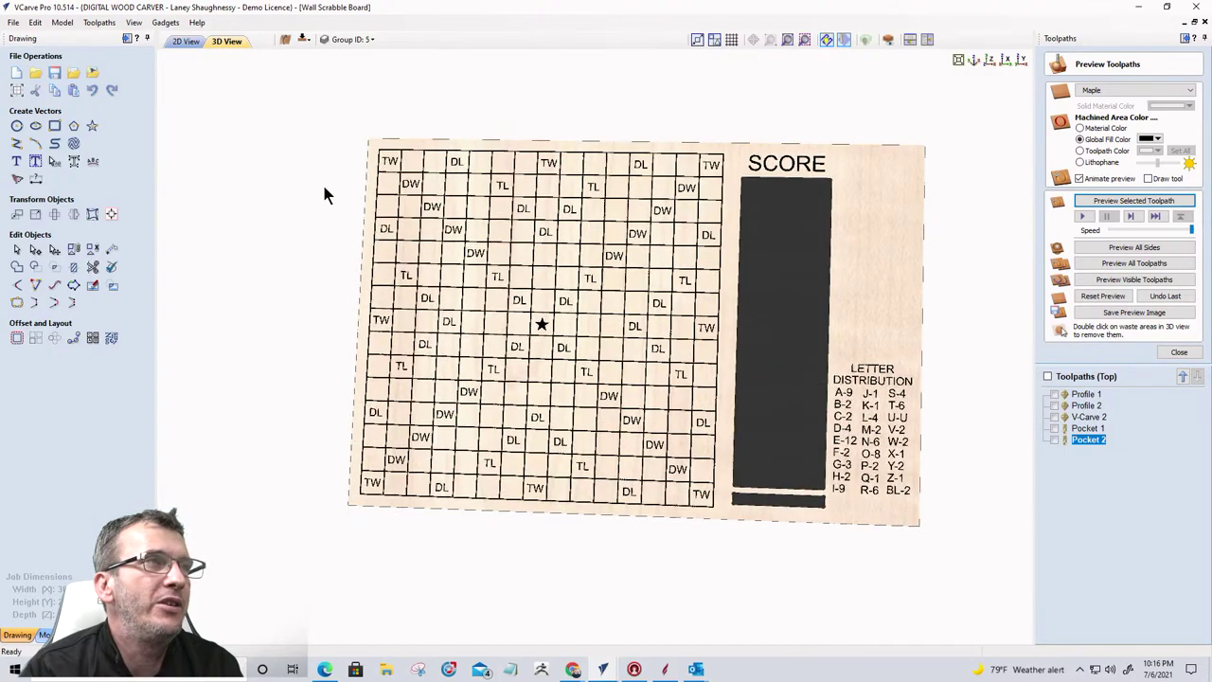
pyautogui.moveTo(343, 509); pyautogui.dragTo(360, 509)
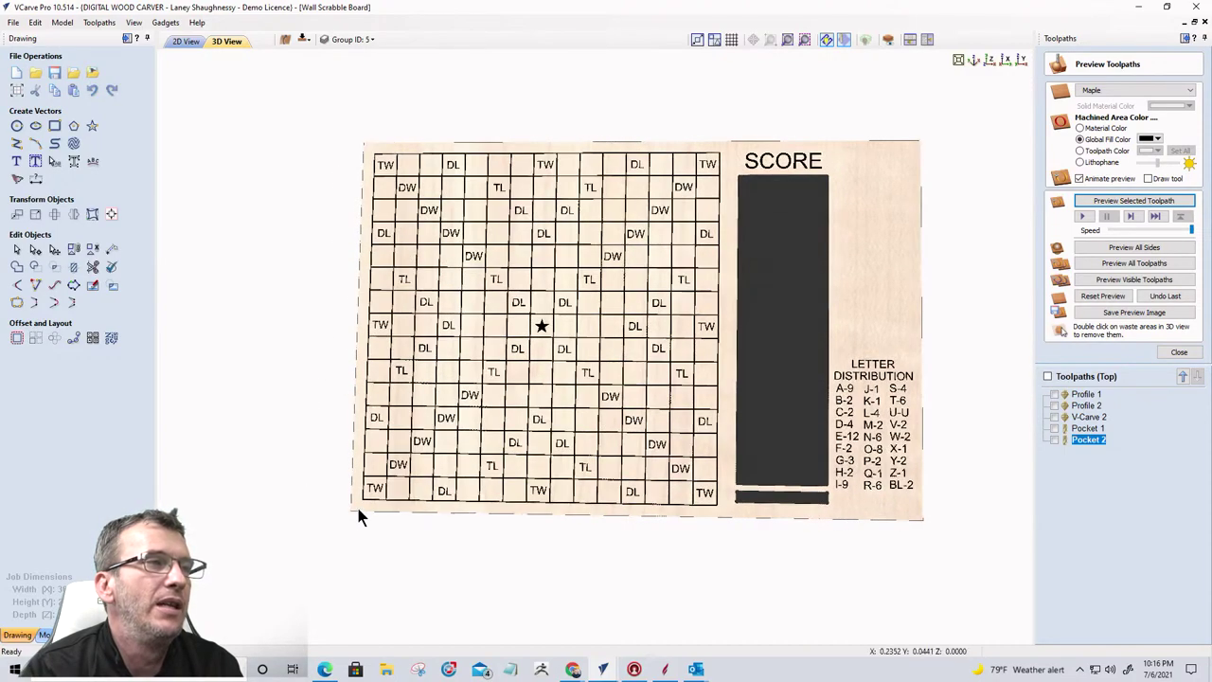
pyautogui.scroll(3, 360, 514)
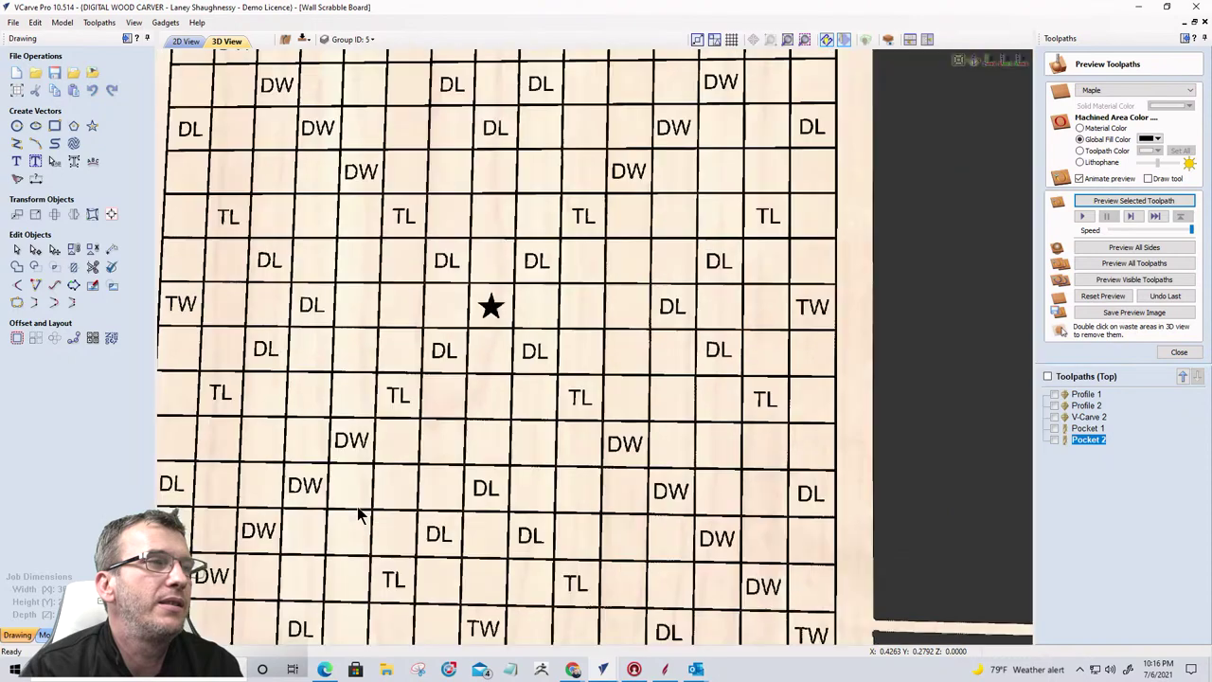
pyautogui.moveTo(419, 487); pyautogui.dragTo(737, 355, button='middle')
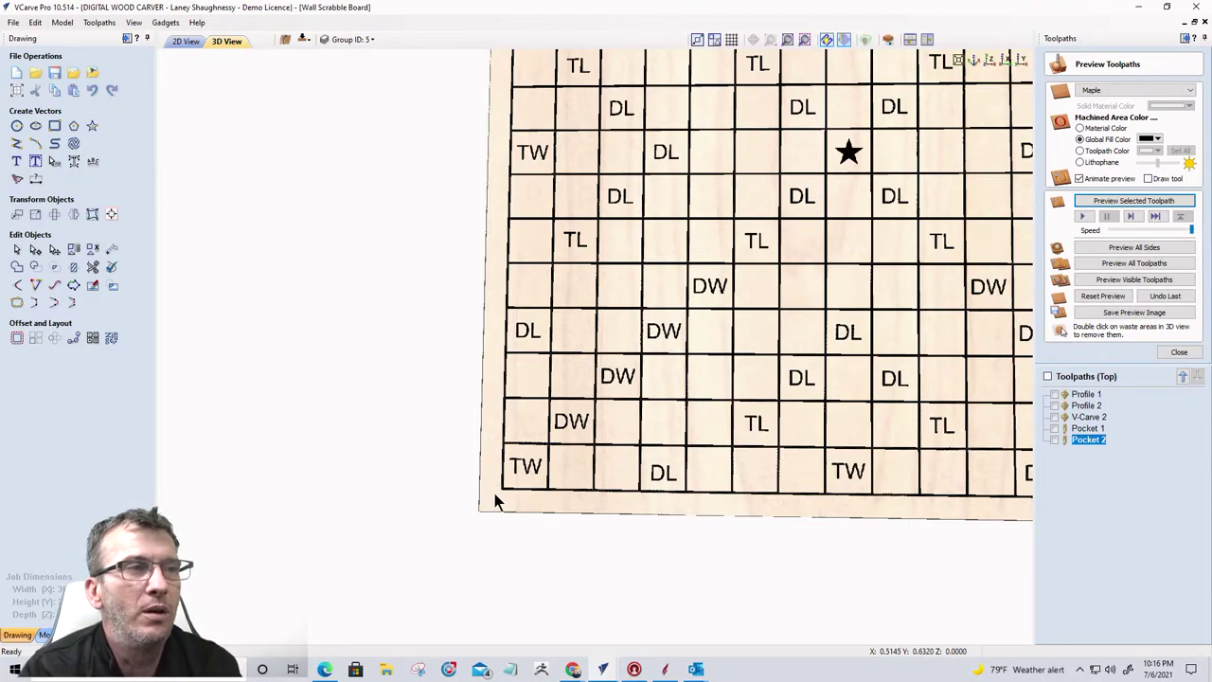
pyautogui.scroll(-5, 433, 471)
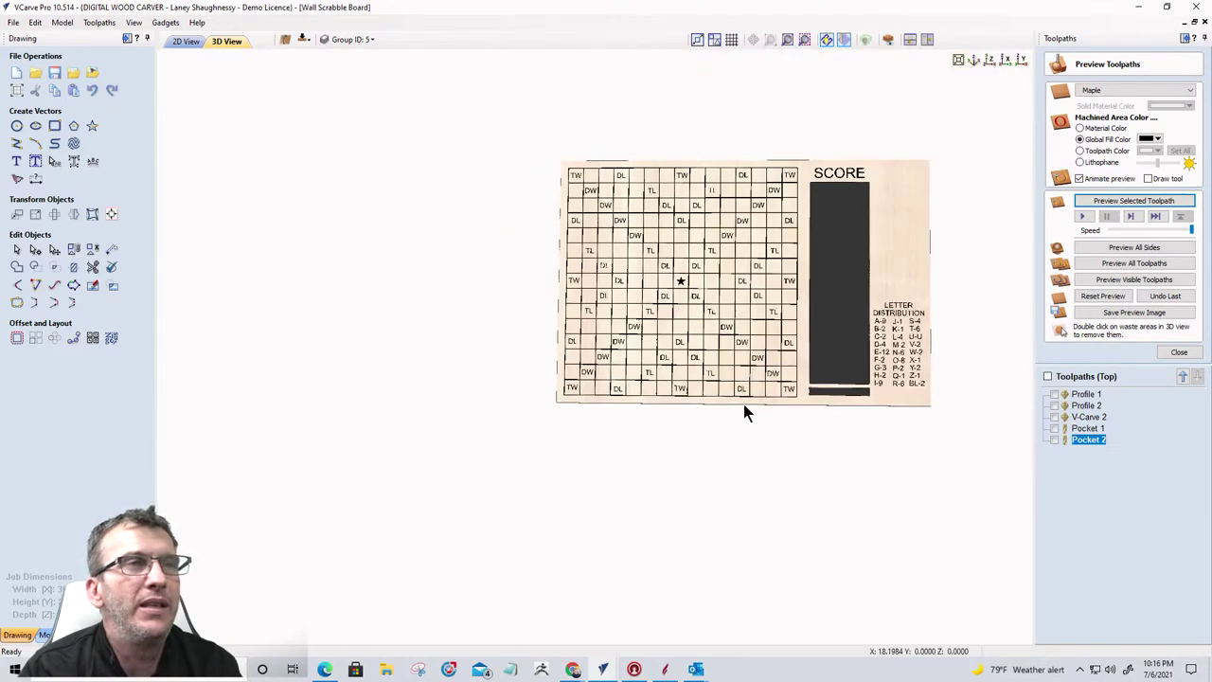
pyautogui.moveTo(744, 408)
pyautogui.mouseDown()
pyautogui.moveTo(763, 6)
pyautogui.moveTo(748, 417)
pyautogui.mouseUp()
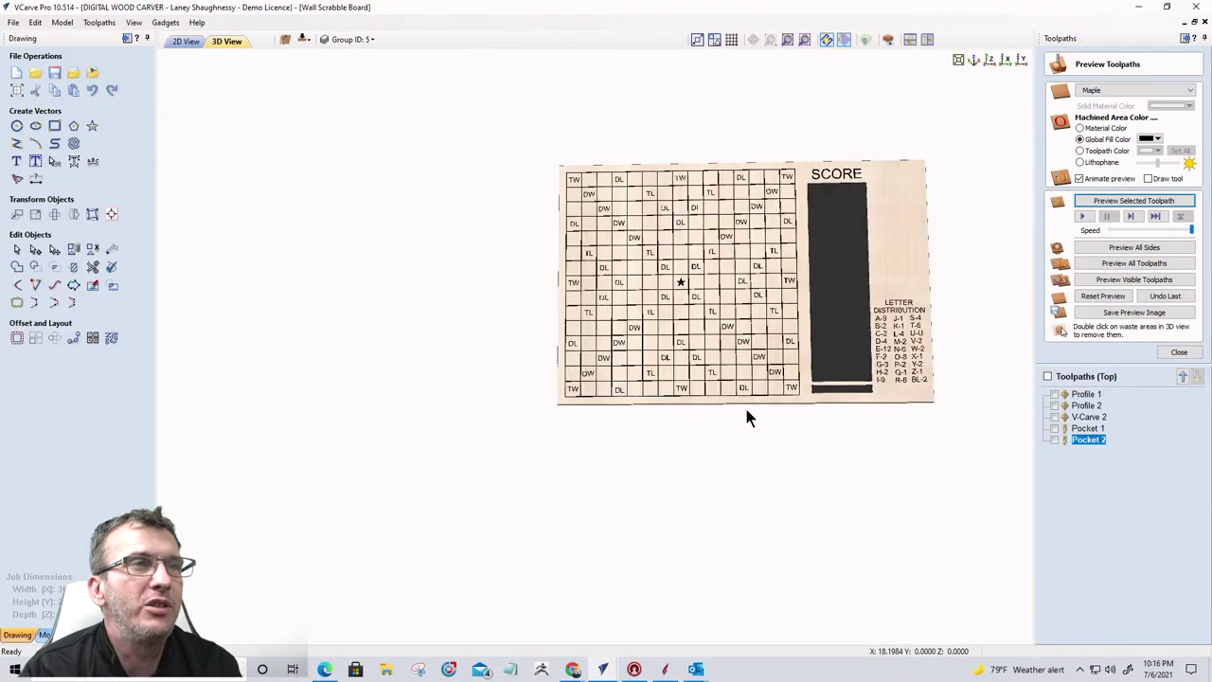
pyautogui.moveTo(639, 174); pyautogui.dragTo(612, 520)
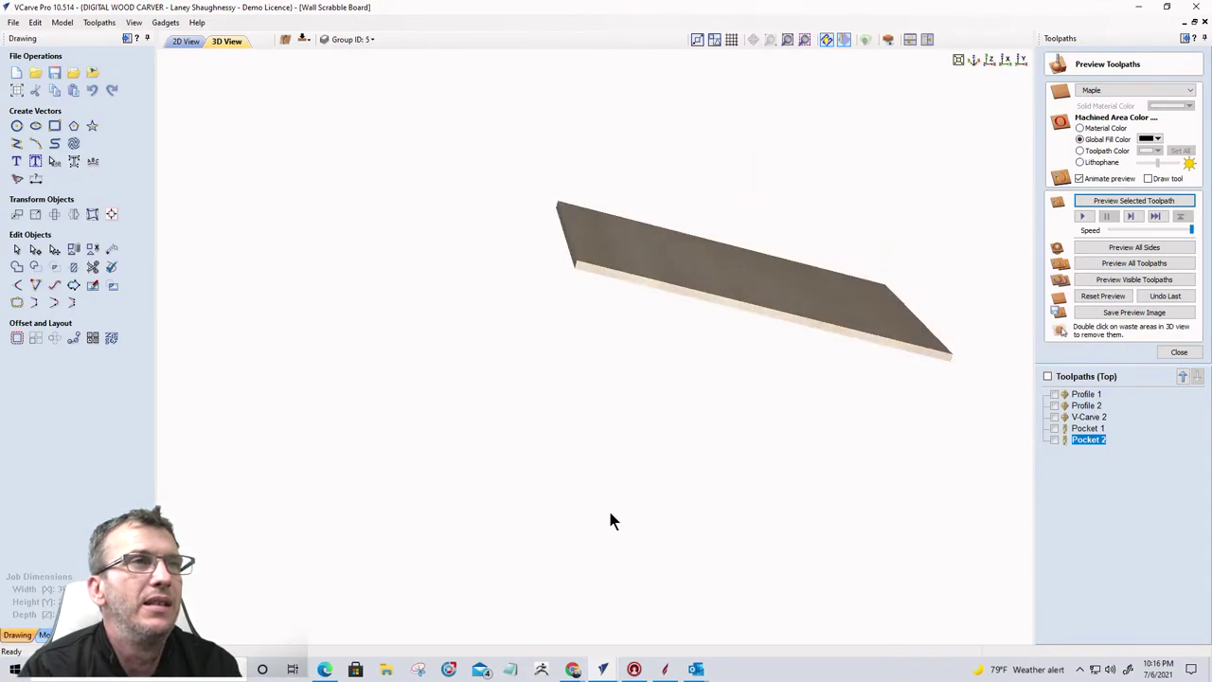
# Step: Orbit the wall board between its plain wooden back and its carved face
pyautogui.moveTo(595, 269); pyautogui.dragTo(565, 377)
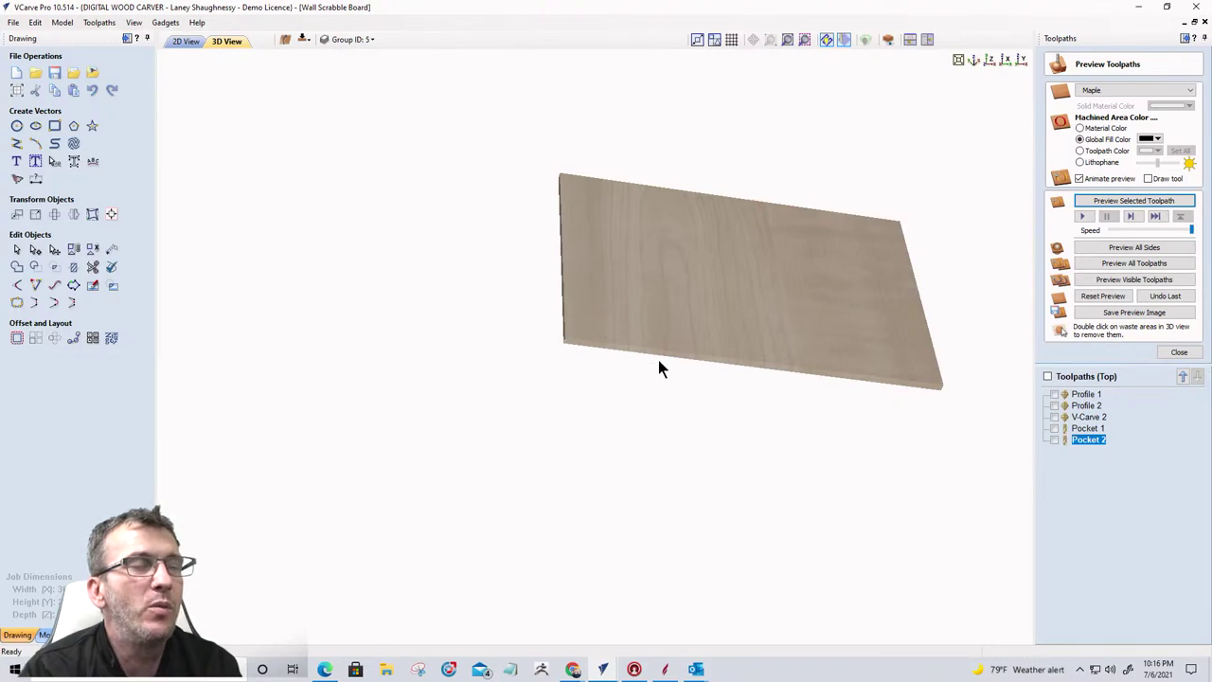
pyautogui.moveTo(660, 366); pyautogui.dragTo(773, 10)
pyautogui.moveTo(723, 279); pyautogui.dragTo(709, 136)
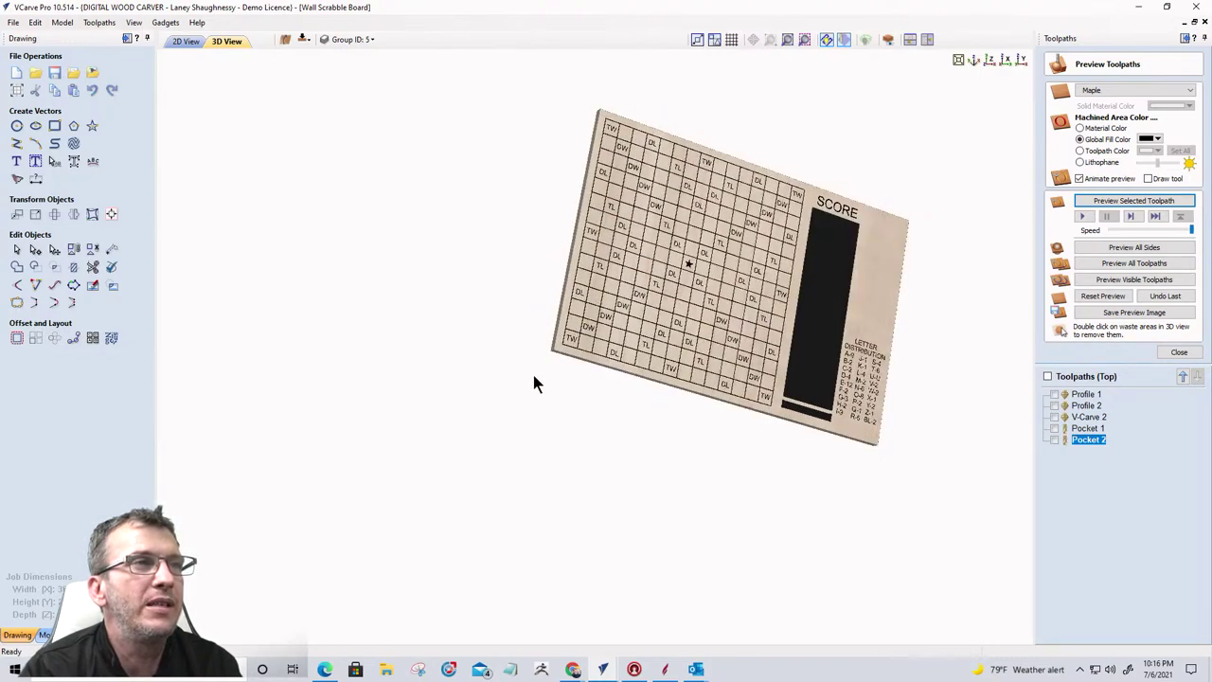
pyautogui.moveTo(528, 383); pyautogui.dragTo(547, 382)
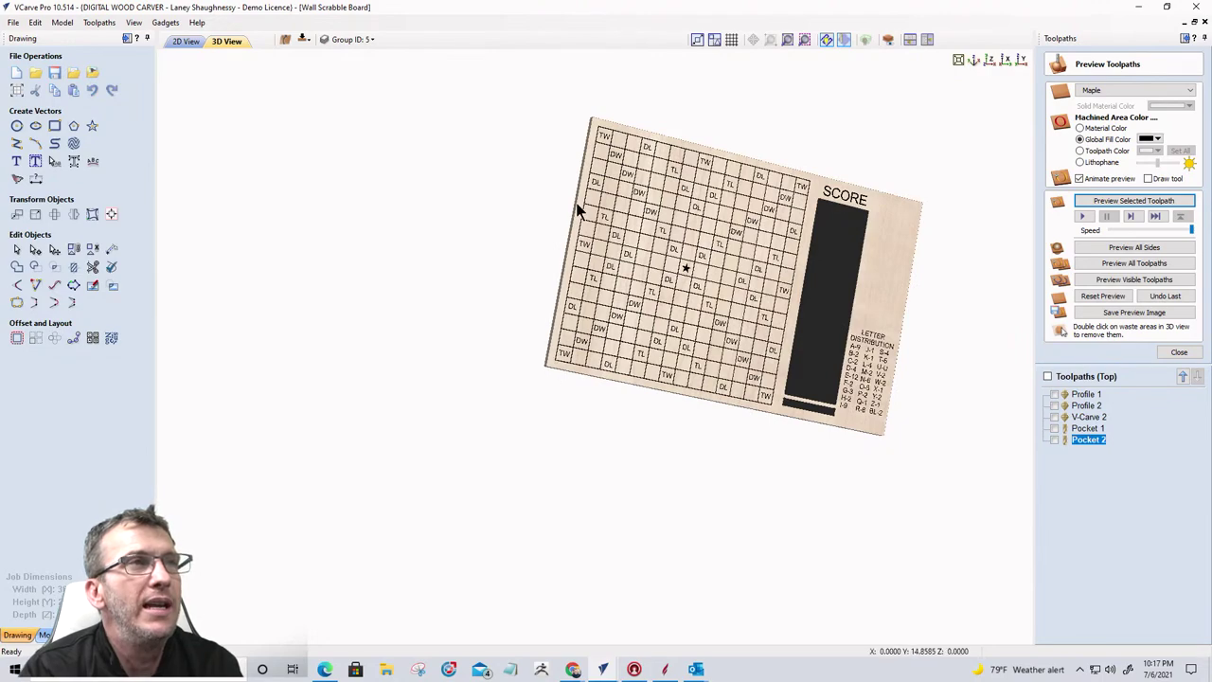
pyautogui.moveTo(597, 135); pyautogui.dragTo(571, 160)
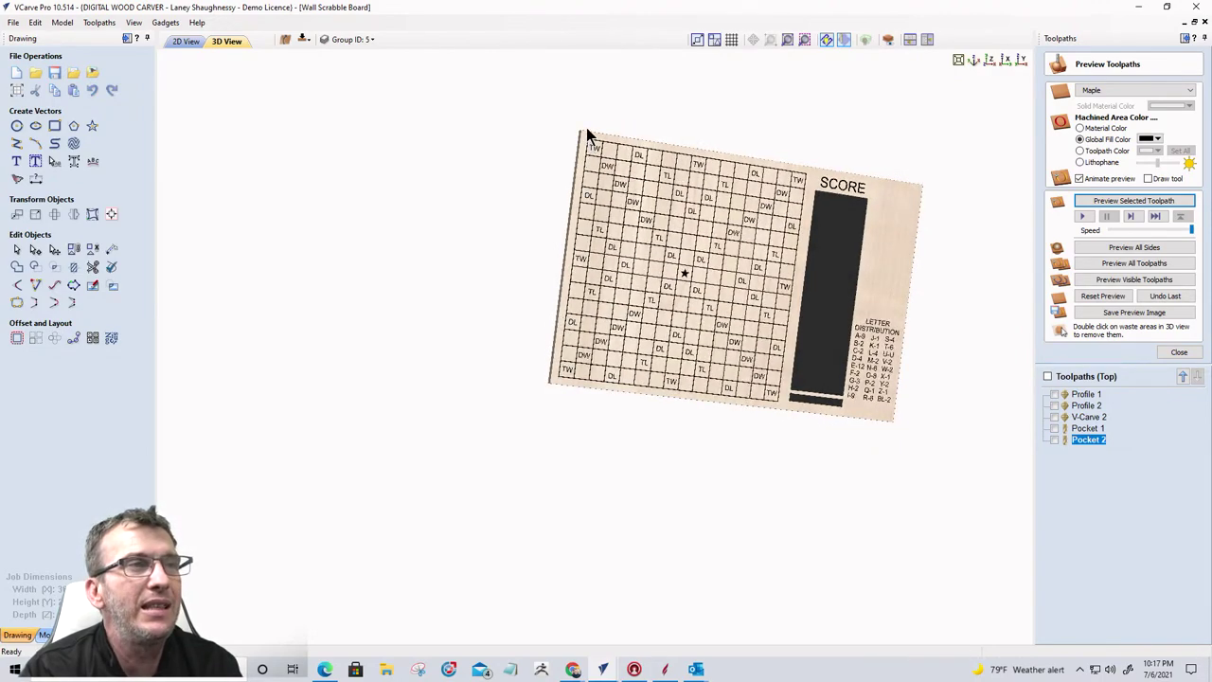
pyautogui.moveTo(705, 406); pyautogui.dragTo(704, 8)
pyautogui.moveTo(730, 259); pyautogui.dragTo(679, 67)
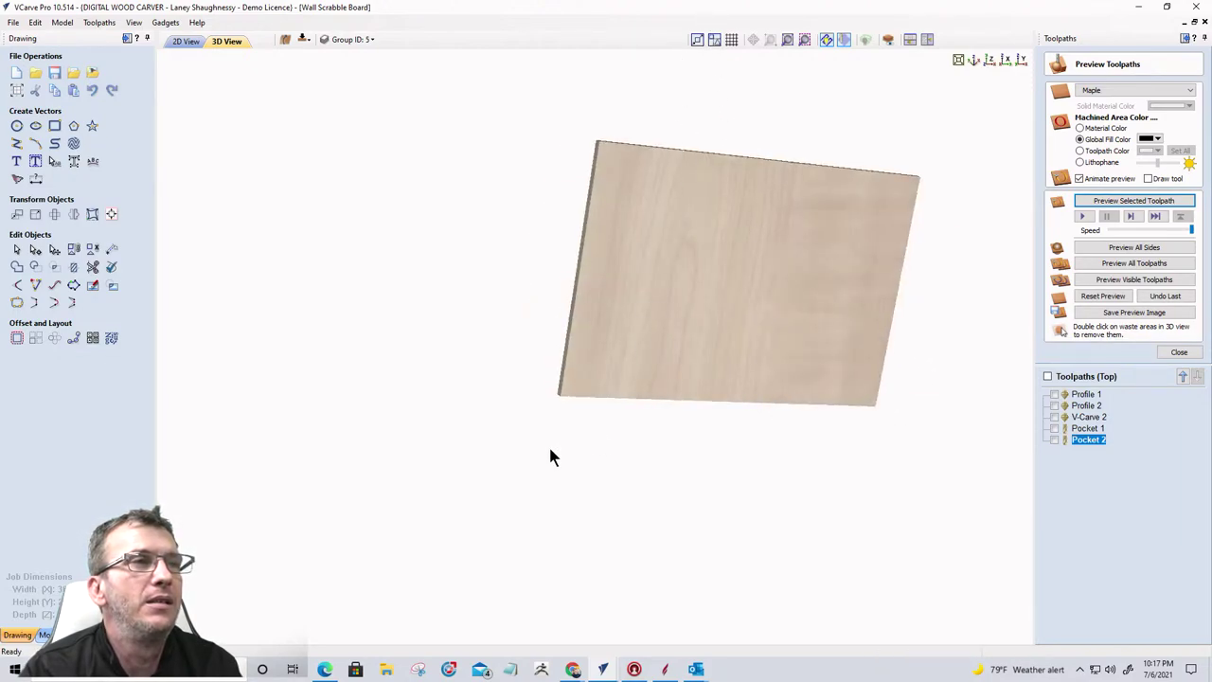
pyautogui.moveTo(666, 360); pyautogui.dragTo(595, 384)
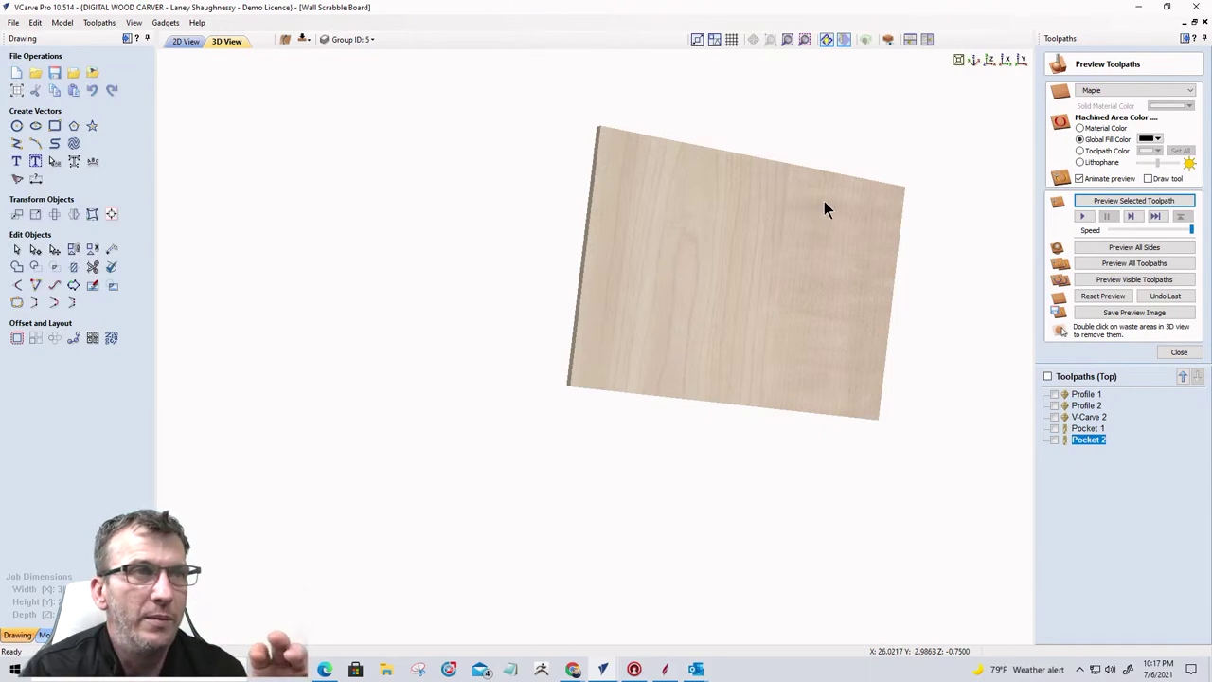
pyautogui.moveTo(825, 205); pyautogui.dragTo(938, 370)
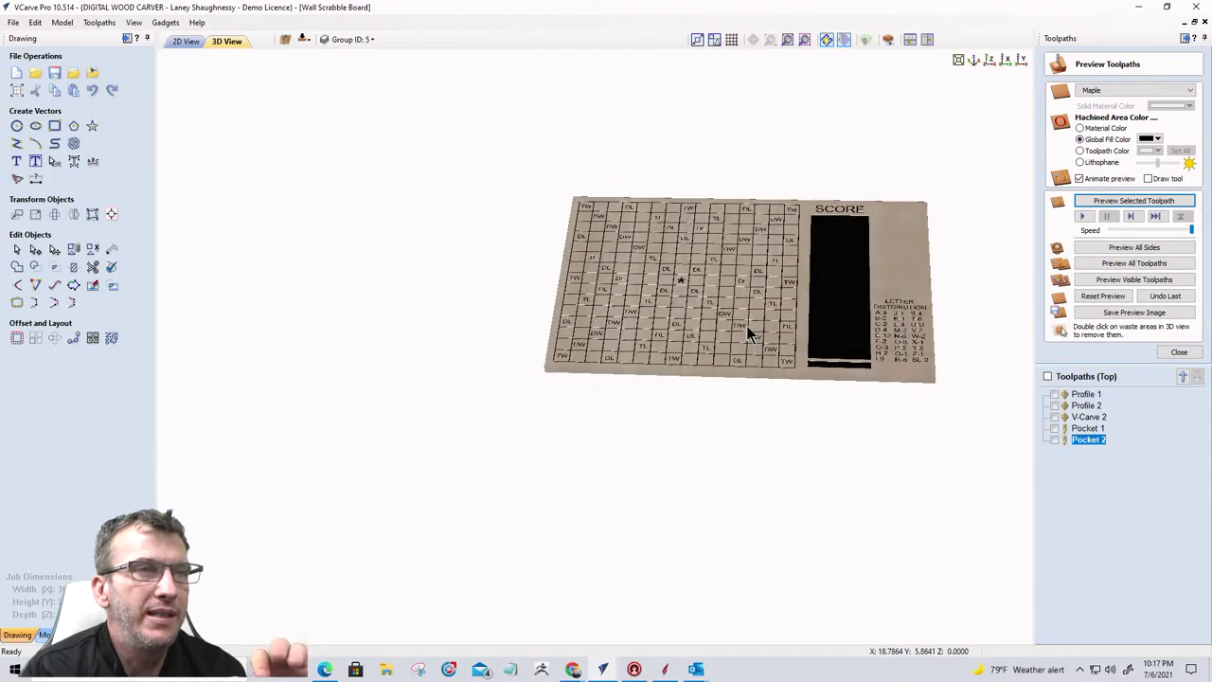
# Step: Orbit and zoom the 3D preview to inspect the carved board and SCORE column up close
pyautogui.moveTo(749, 332); pyautogui.dragTo(699, 417)
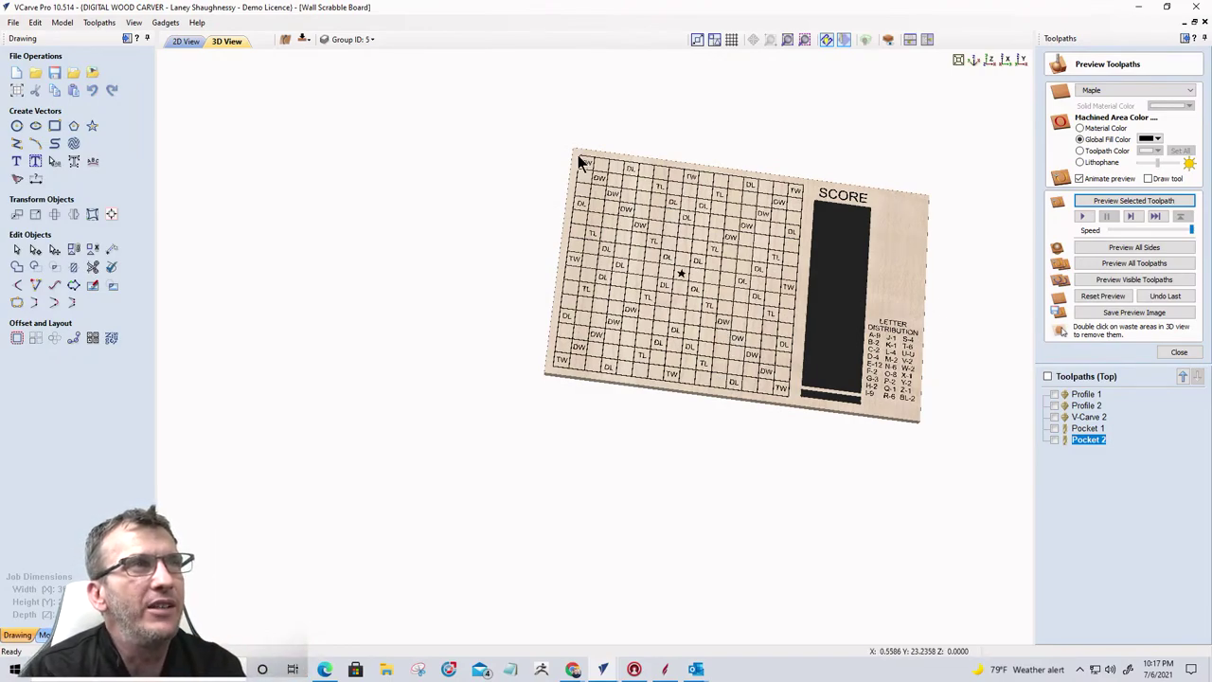
pyautogui.scroll(2, 580, 159)
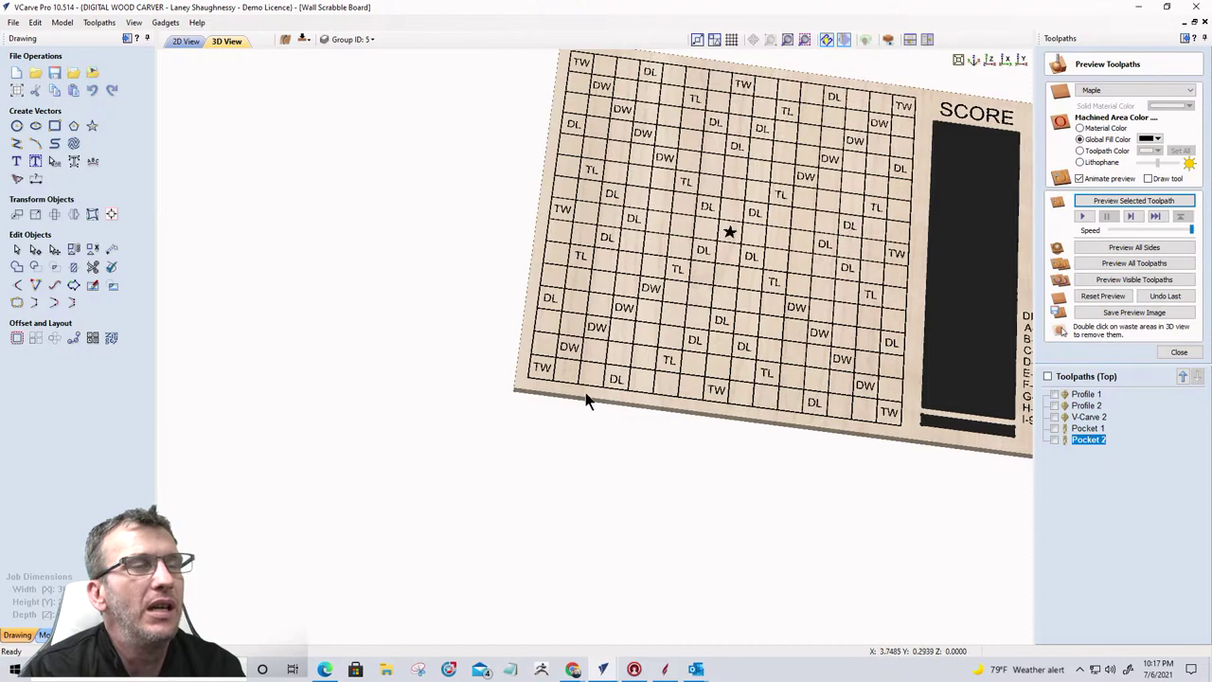
pyautogui.moveTo(585, 394); pyautogui.dragTo(722, 421)
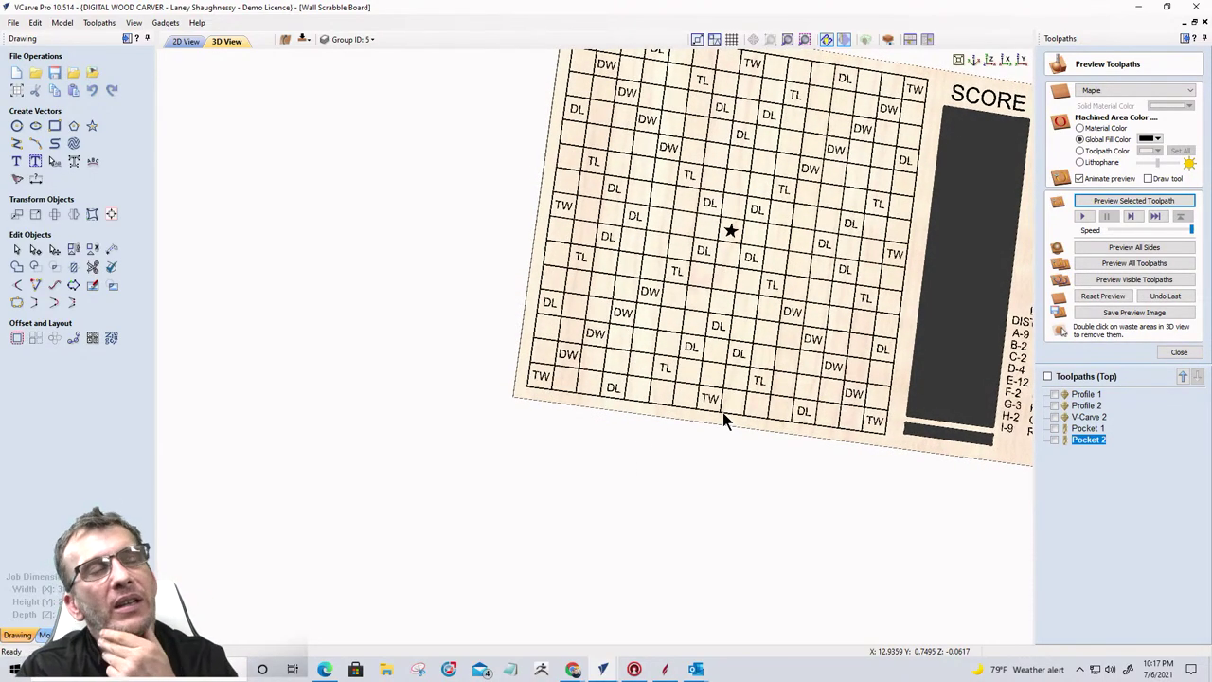
pyautogui.scroll(-4, 723, 412)
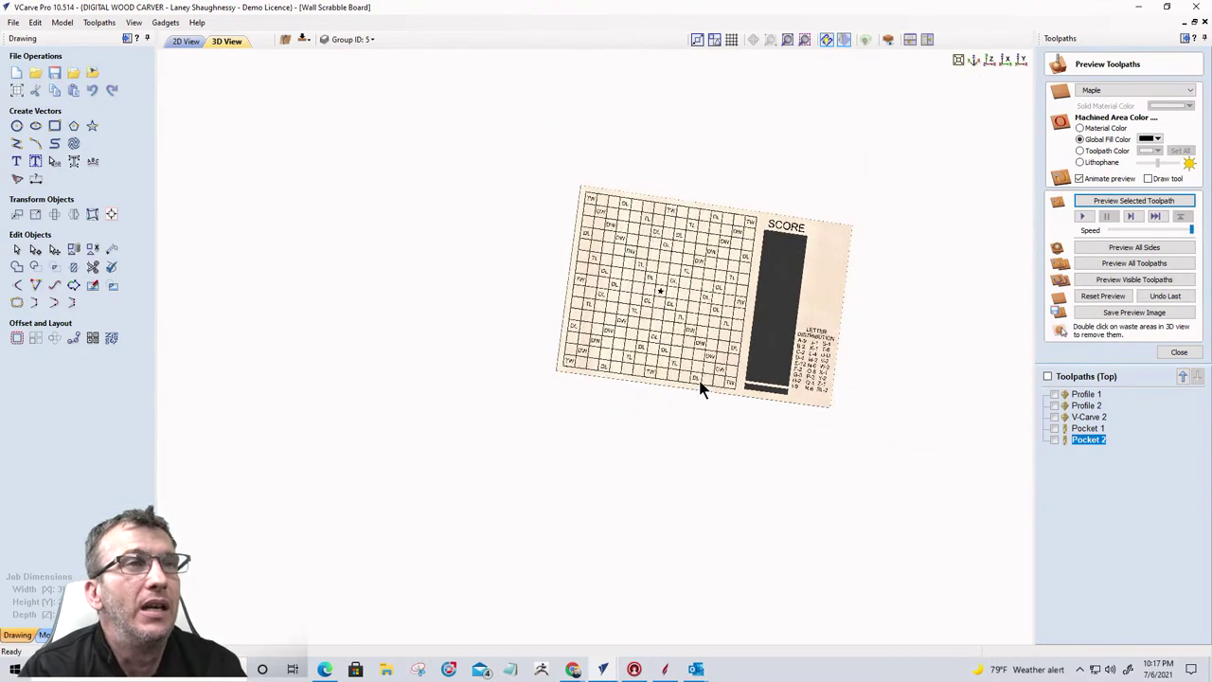
# Step: Switch to top view, zoom and tilt to inspect the bottom bar, then zoom out to the full board
pyautogui.press('1')
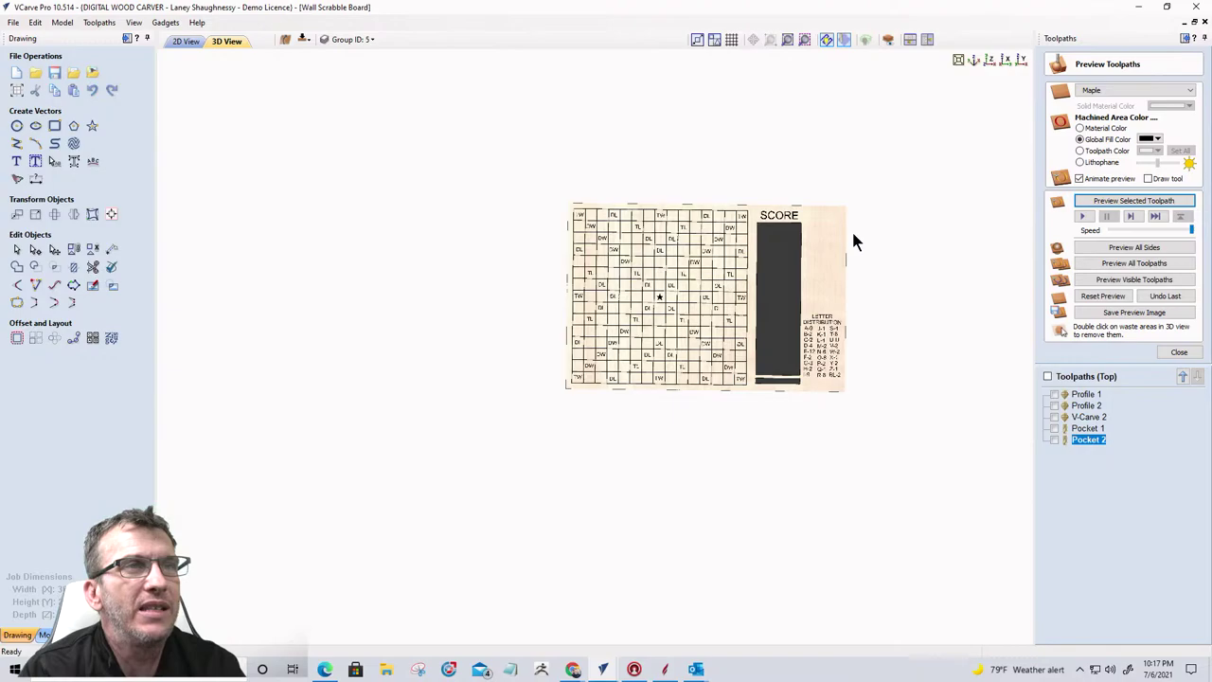
pyautogui.scroll(3, 851, 238)
pyautogui.scroll(2, 772, 308)
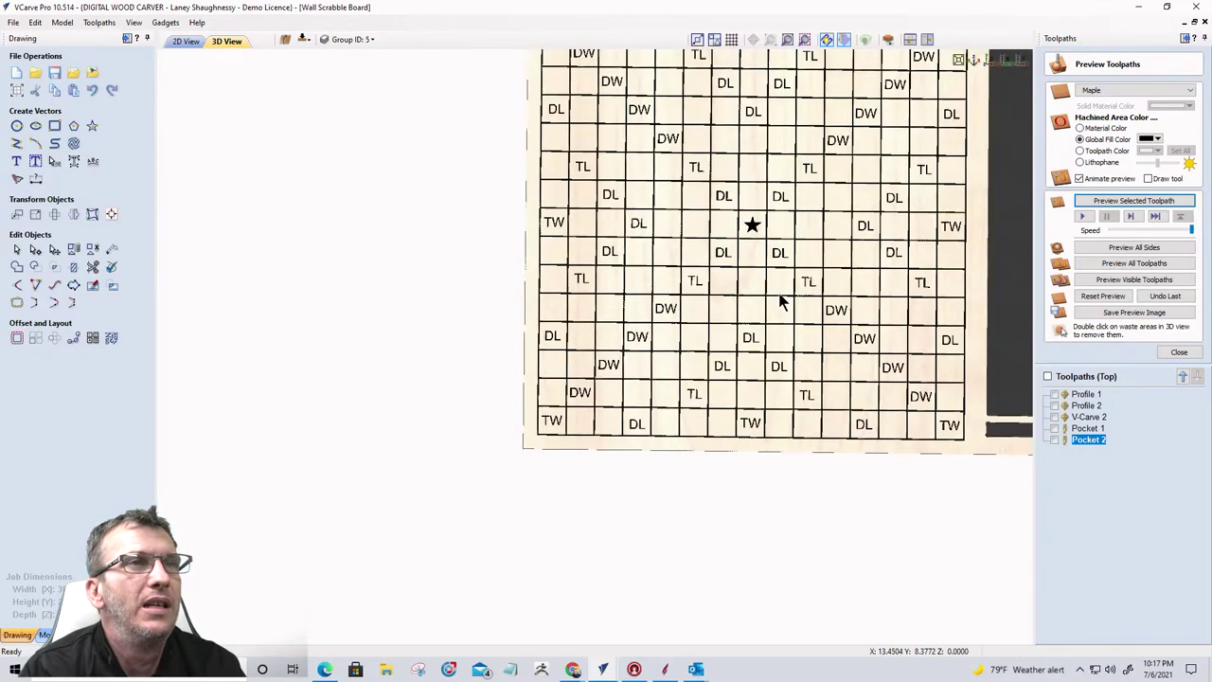
pyautogui.moveTo(779, 300); pyautogui.dragTo(448, 387)
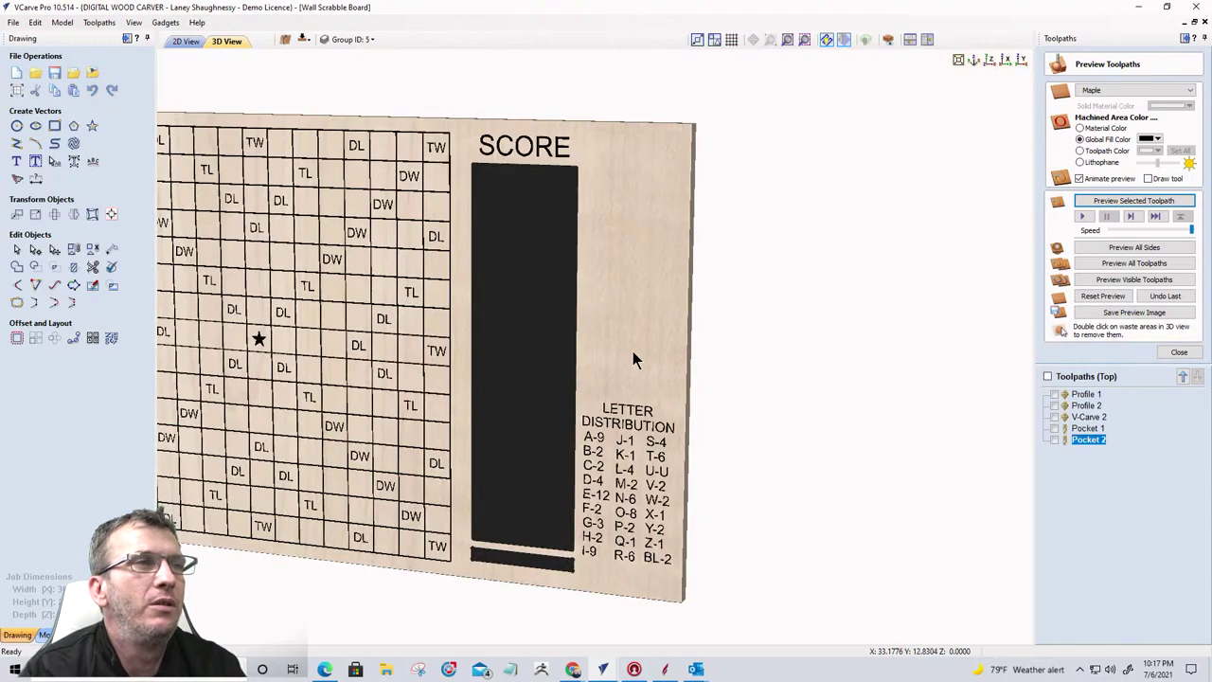
pyautogui.moveTo(660, 343); pyautogui.dragTo(717, 311)
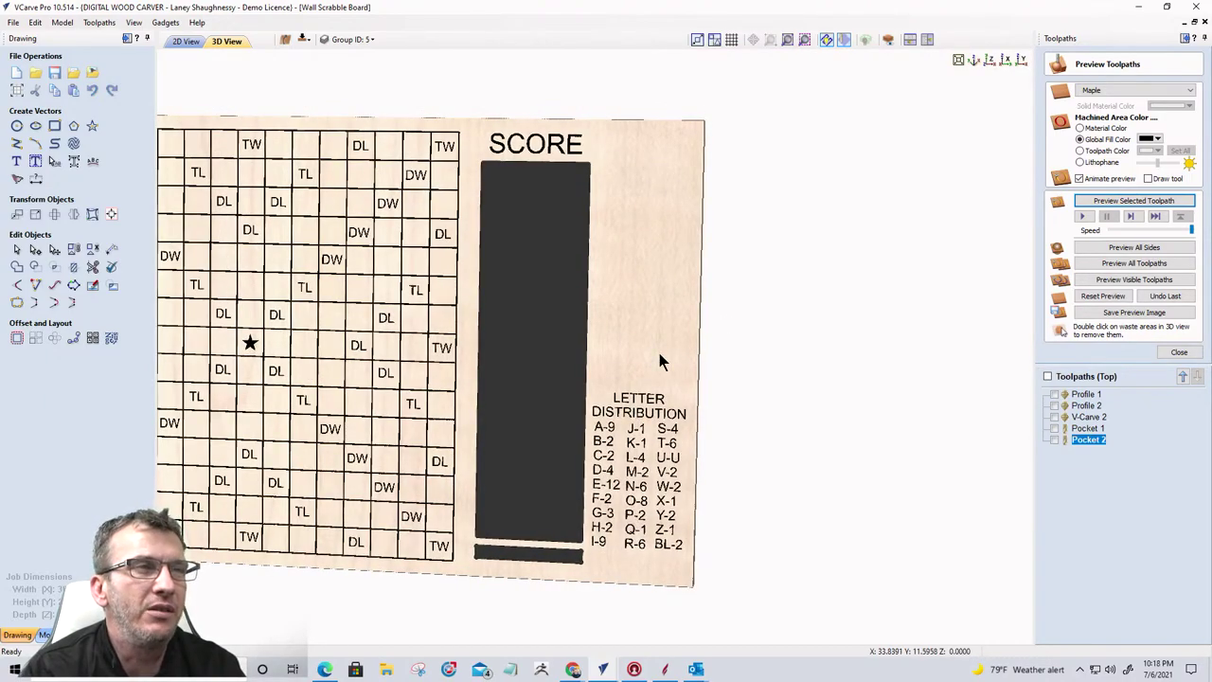
pyautogui.moveTo(660, 357); pyautogui.dragTo(644, 379)
pyautogui.scroll(8, 654, 516)
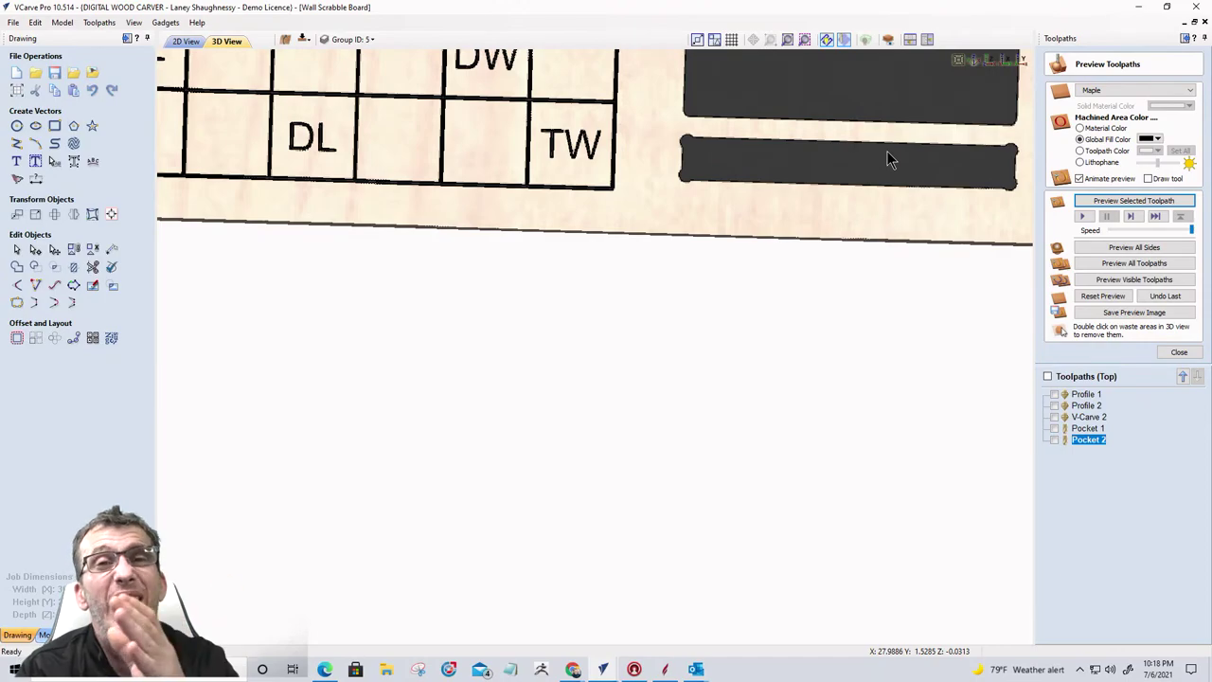
pyautogui.scroll(-6, 886, 156)
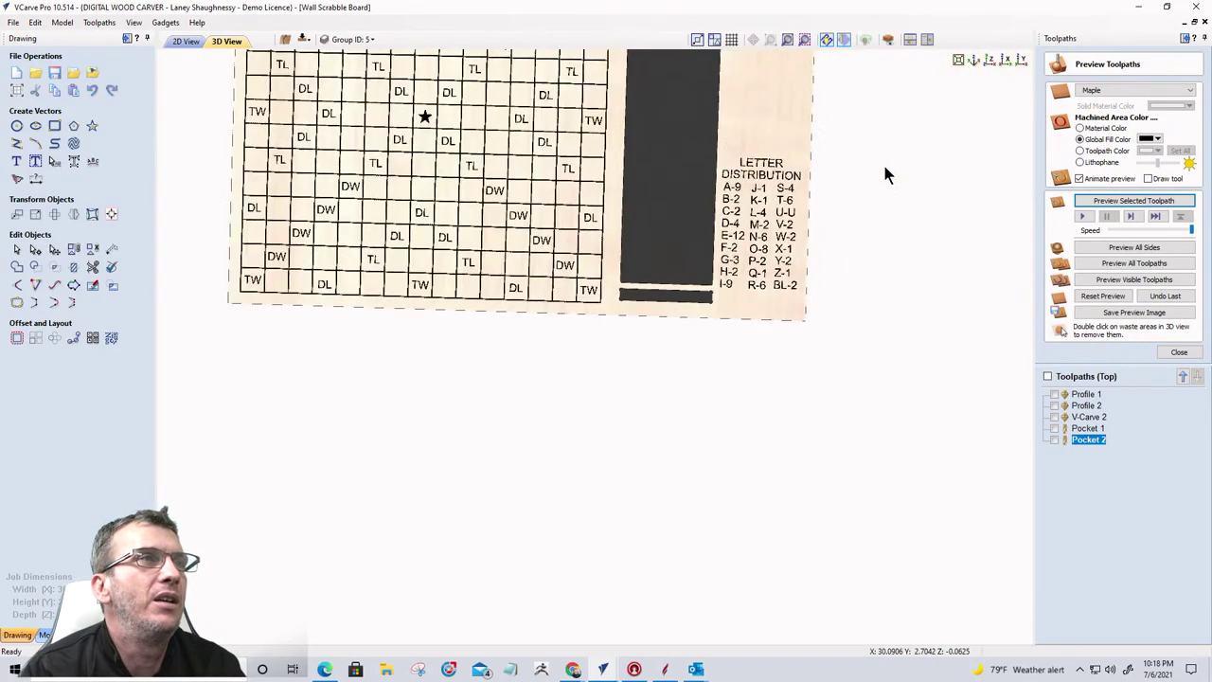
pyautogui.scroll(-4, 574, 217)
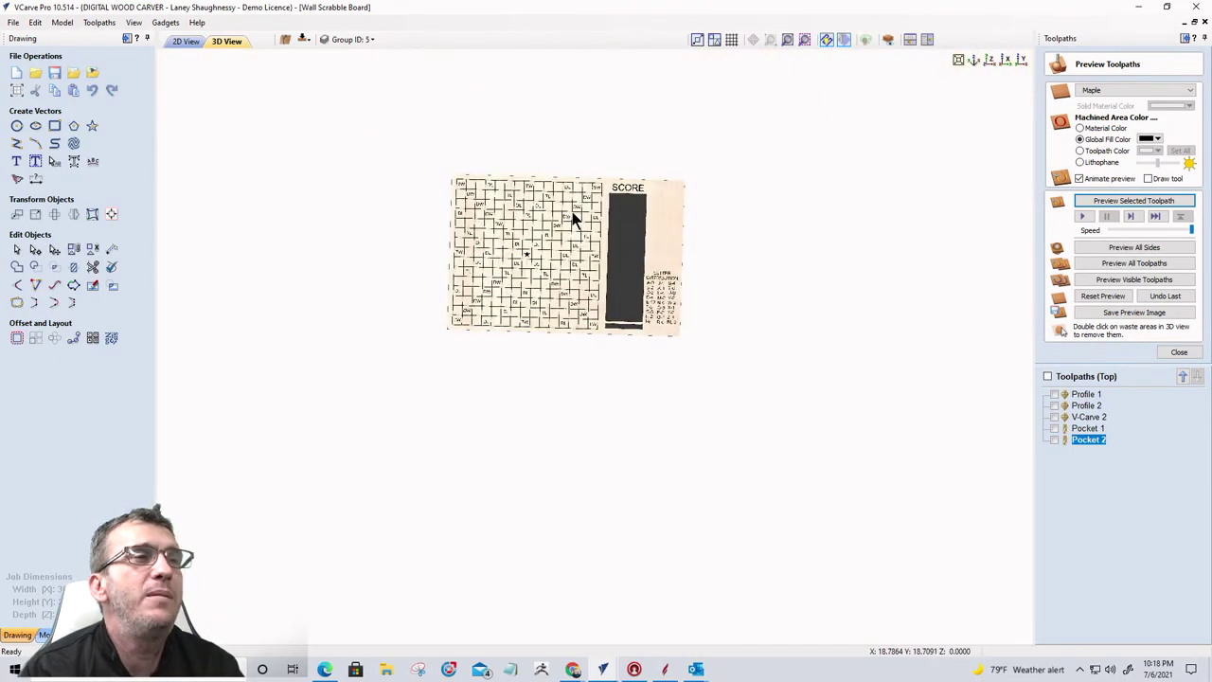
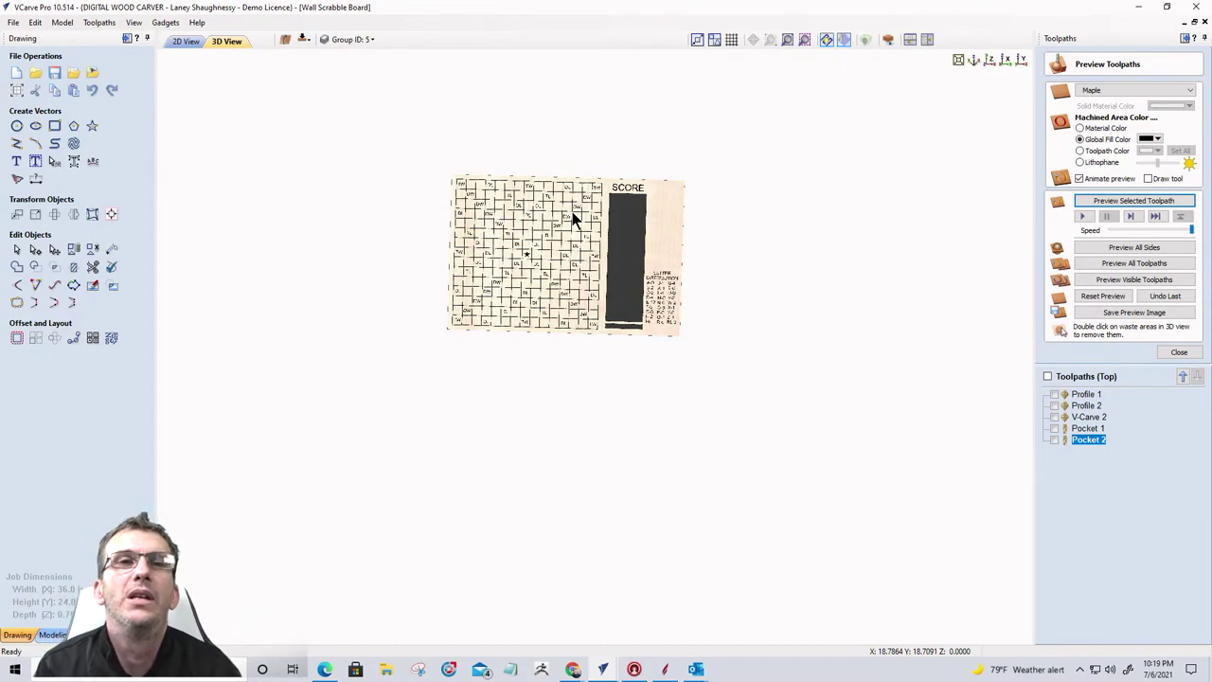
# Step: Browse the Gadgets menu for the Keyhole Toolpath gadget
pyautogui.click(167, 23)
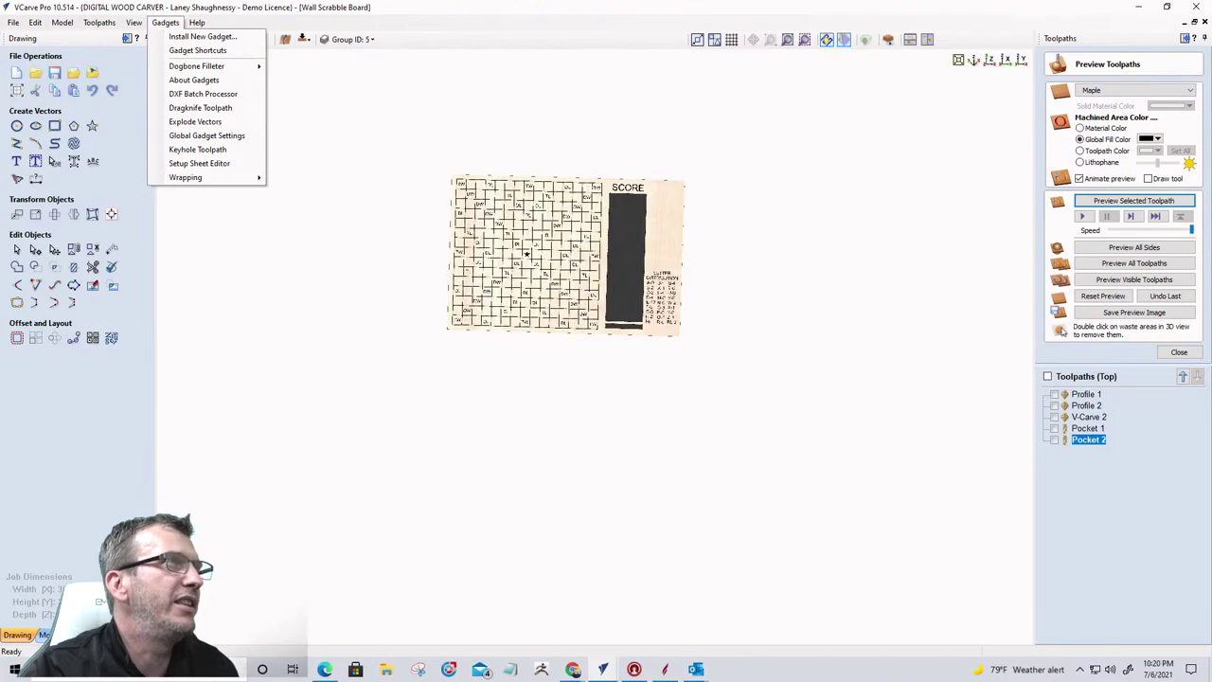
# Step: Back in the 2D view, drag a rough rectangle to the right of the score column
pyautogui.click(185, 41)
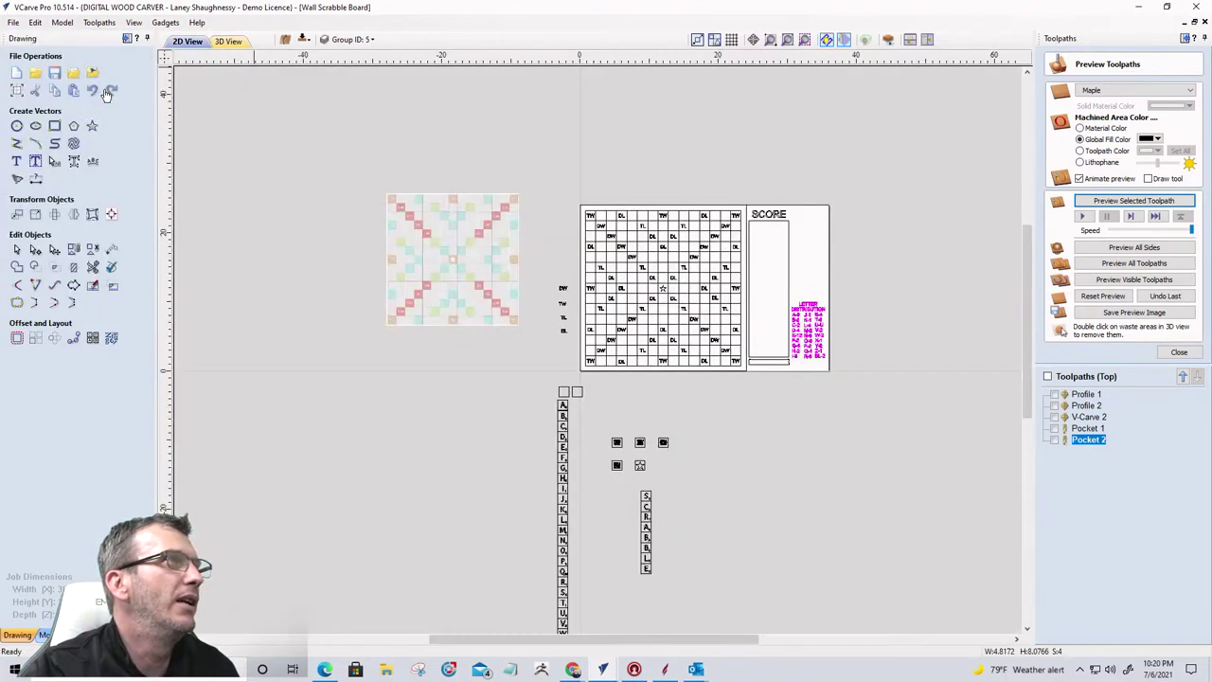
pyautogui.click(56, 126)
pyautogui.scroll(-2, 785, 244)
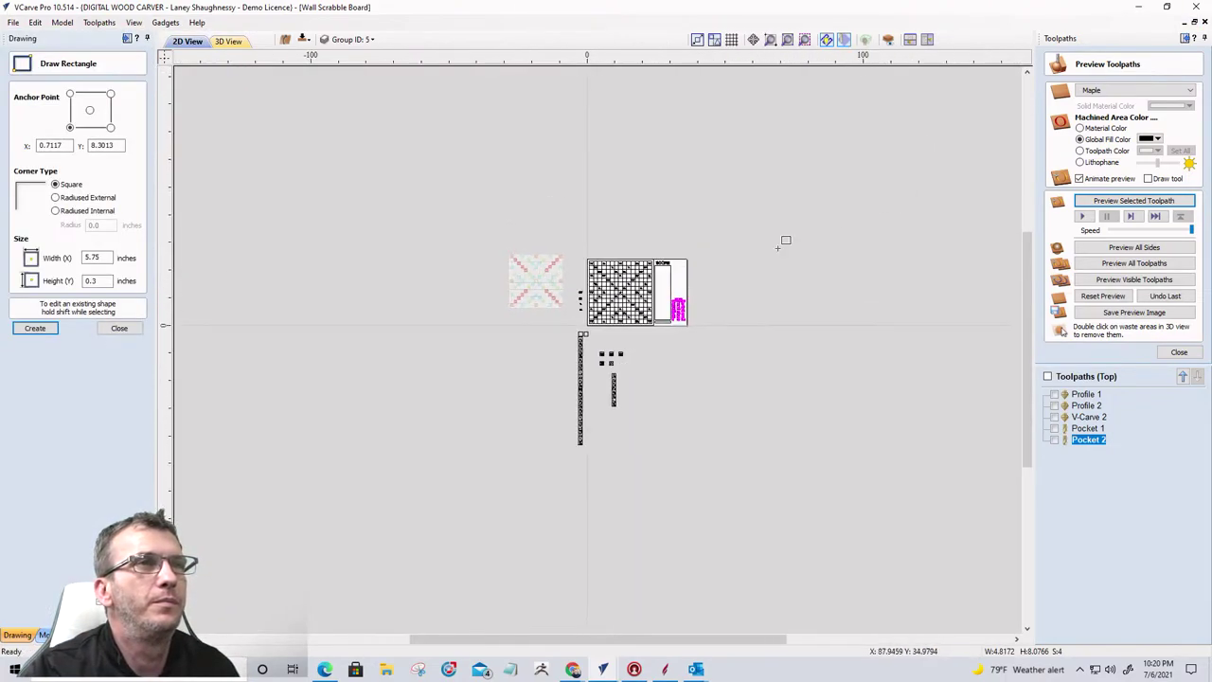
pyautogui.scroll(4, 652, 248)
pyautogui.scroll(3, 947, 168)
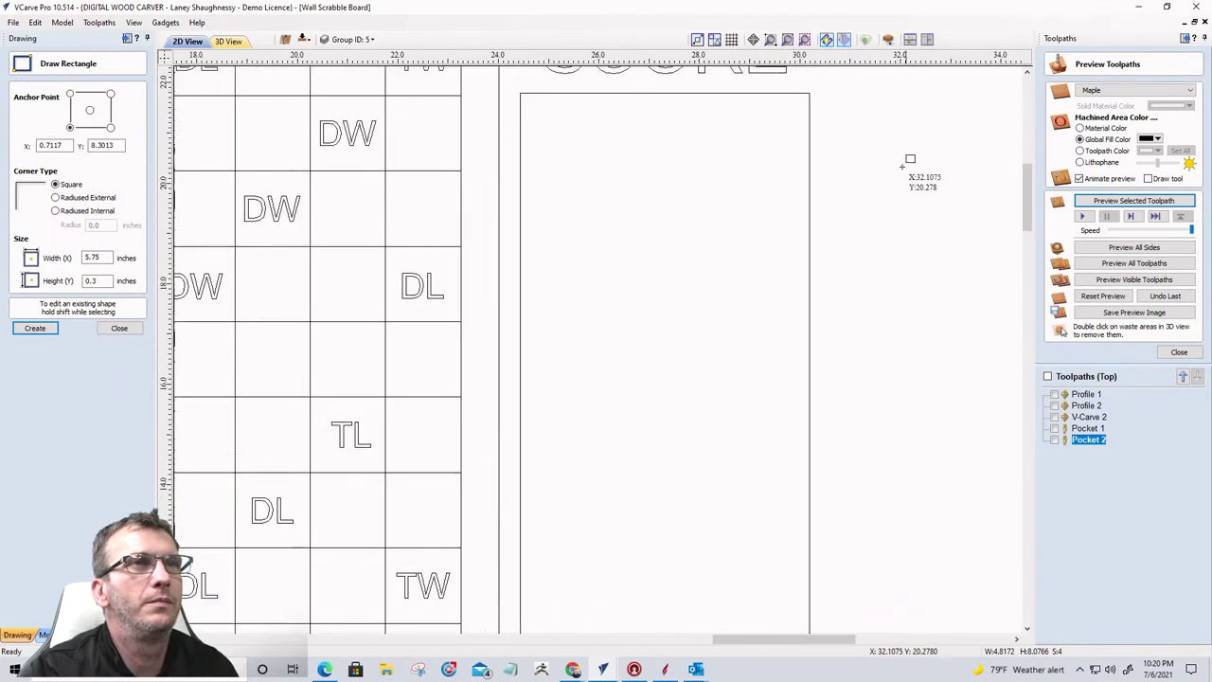
pyautogui.moveTo(887, 159); pyautogui.dragTo(1019, 183)
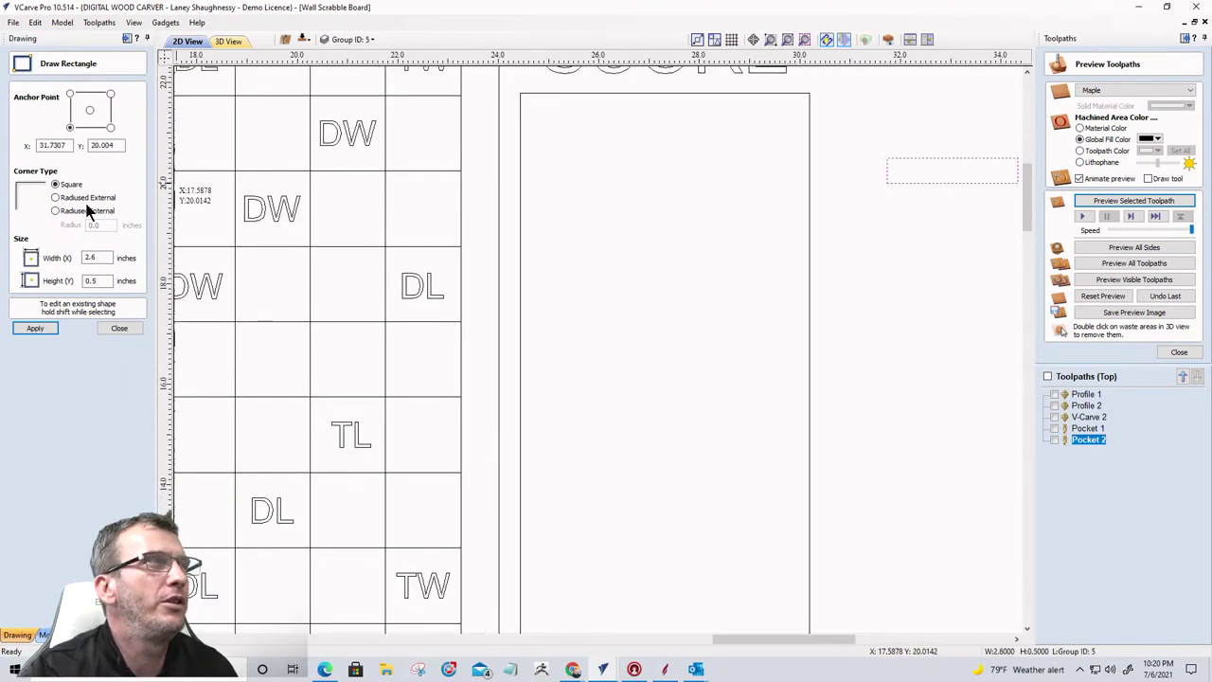
# Step: Resize the rectangle to 1 inch wide by 0.0001 inch tall and zoom in to check it
pyautogui.doubleClick(95, 258)
pyautogui.write('1')
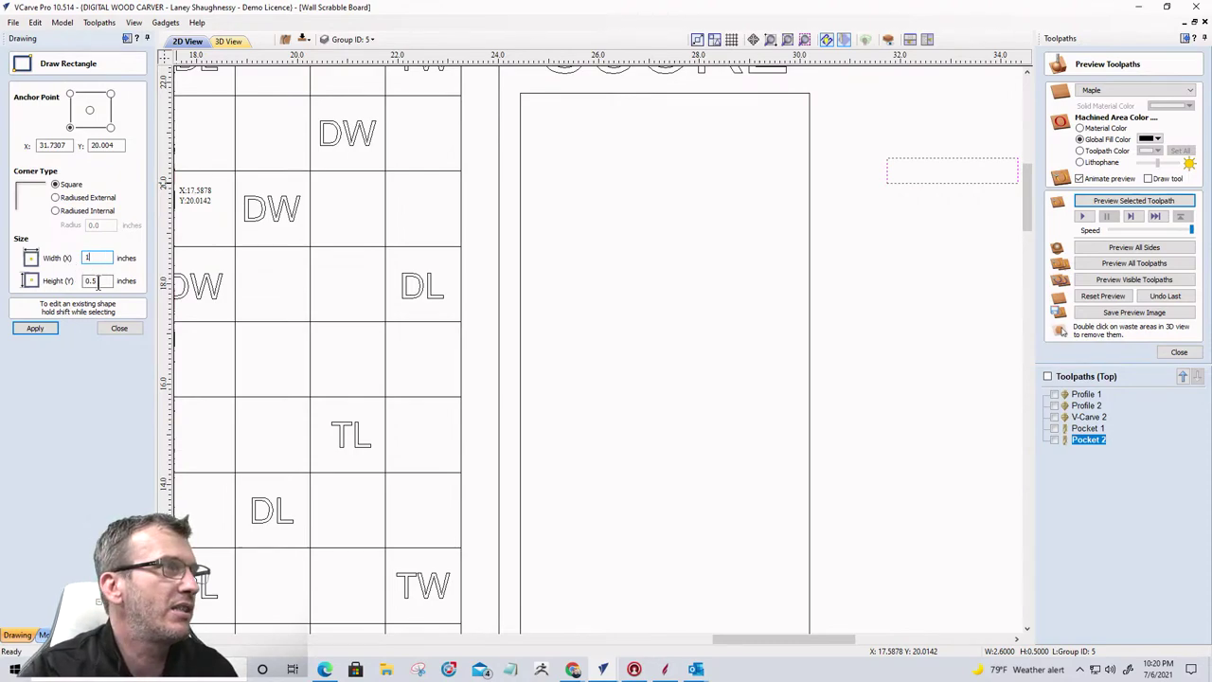
pyautogui.press('Tab')
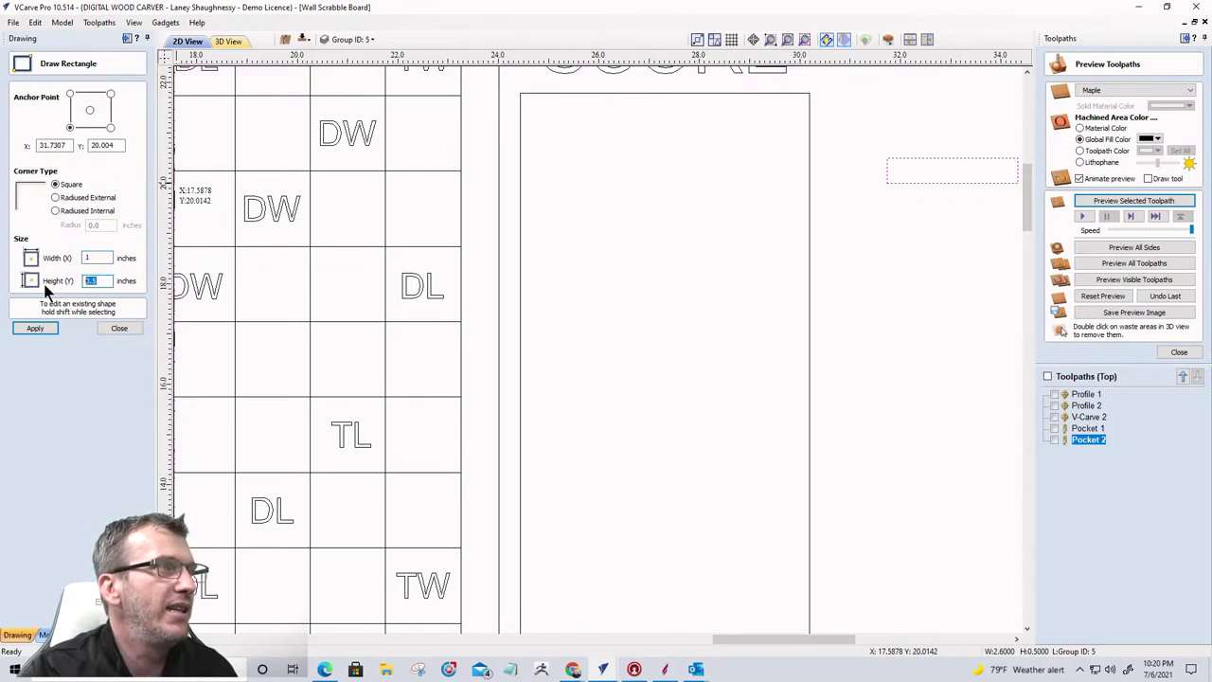
pyautogui.write('.00')
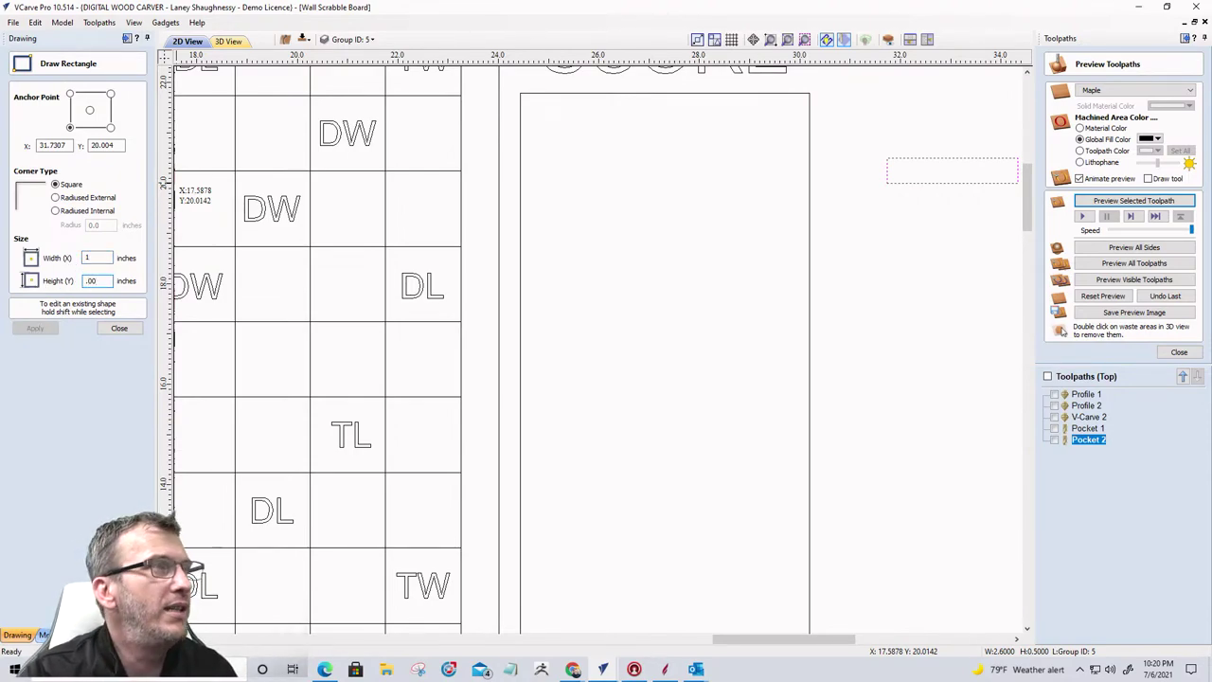
pyautogui.write('01')
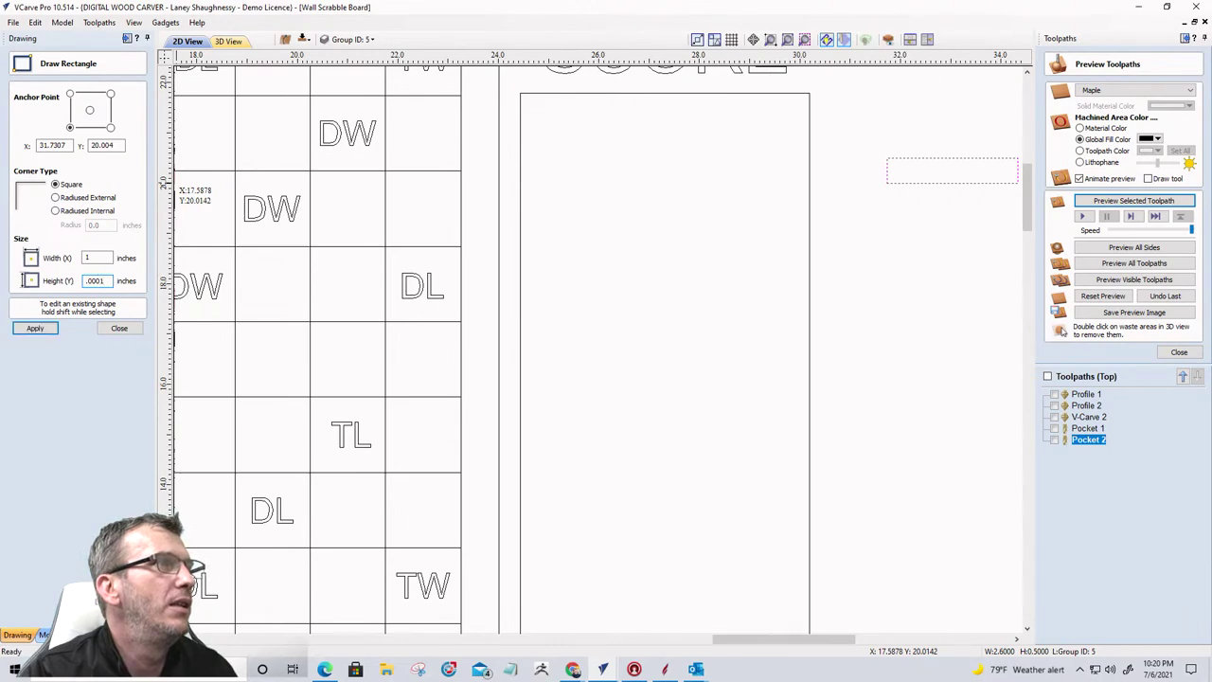
pyautogui.click(35, 329)
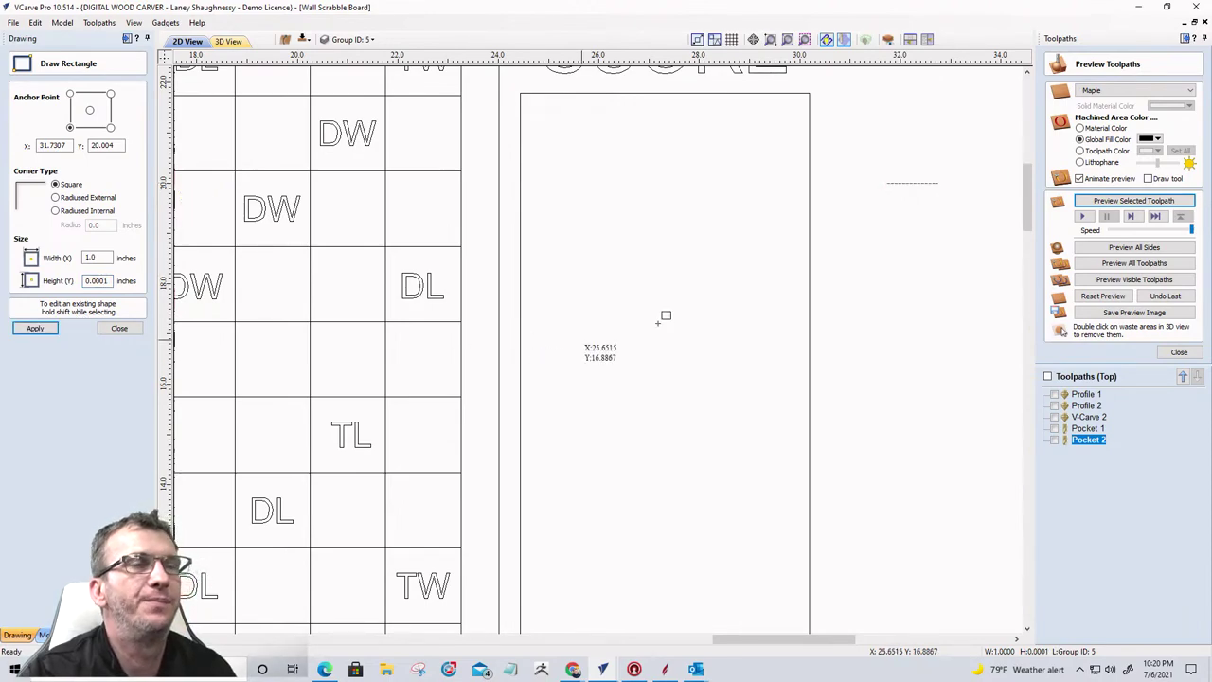
pyautogui.scroll(3, 933, 163)
pyautogui.scroll(3, 938, 138)
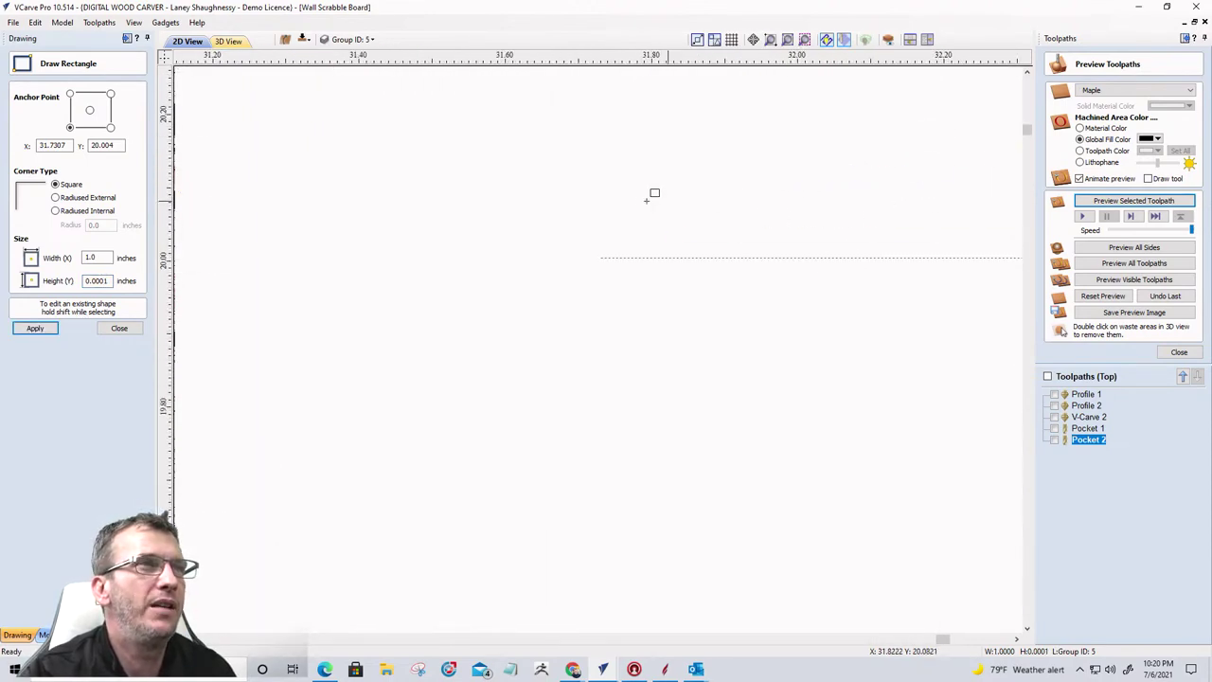
pyautogui.scroll(2, 647, 209)
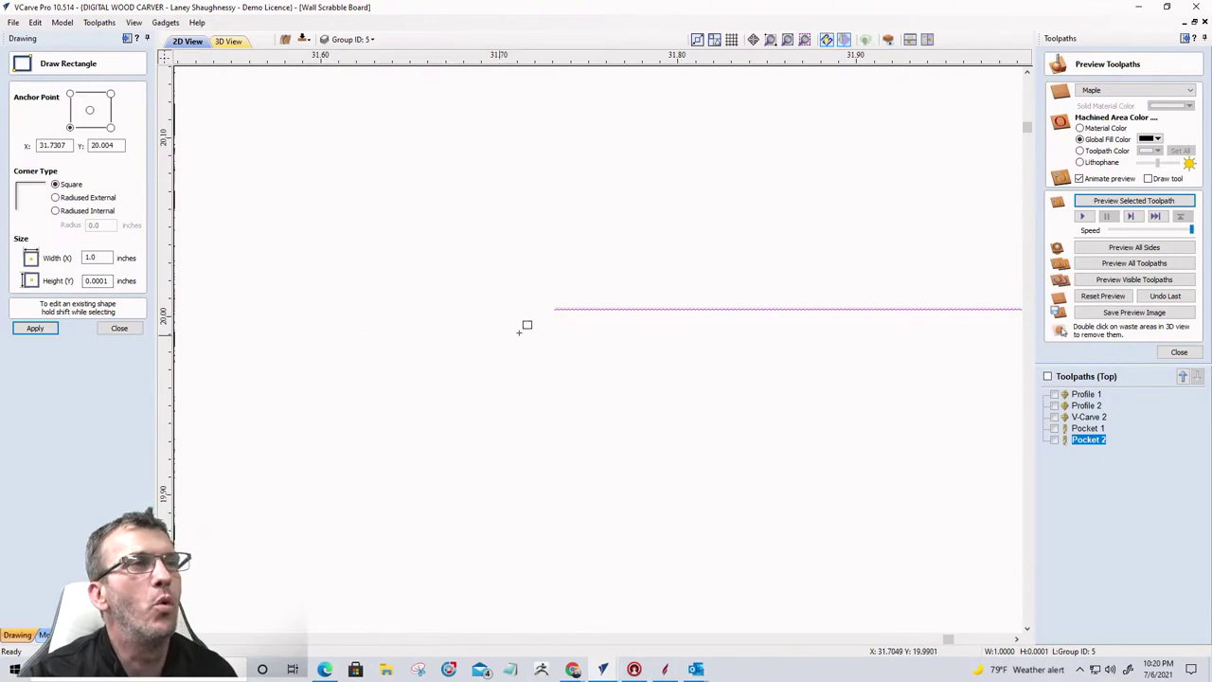
pyautogui.scroll(4, 557, 322)
pyautogui.scroll(3, 557, 328)
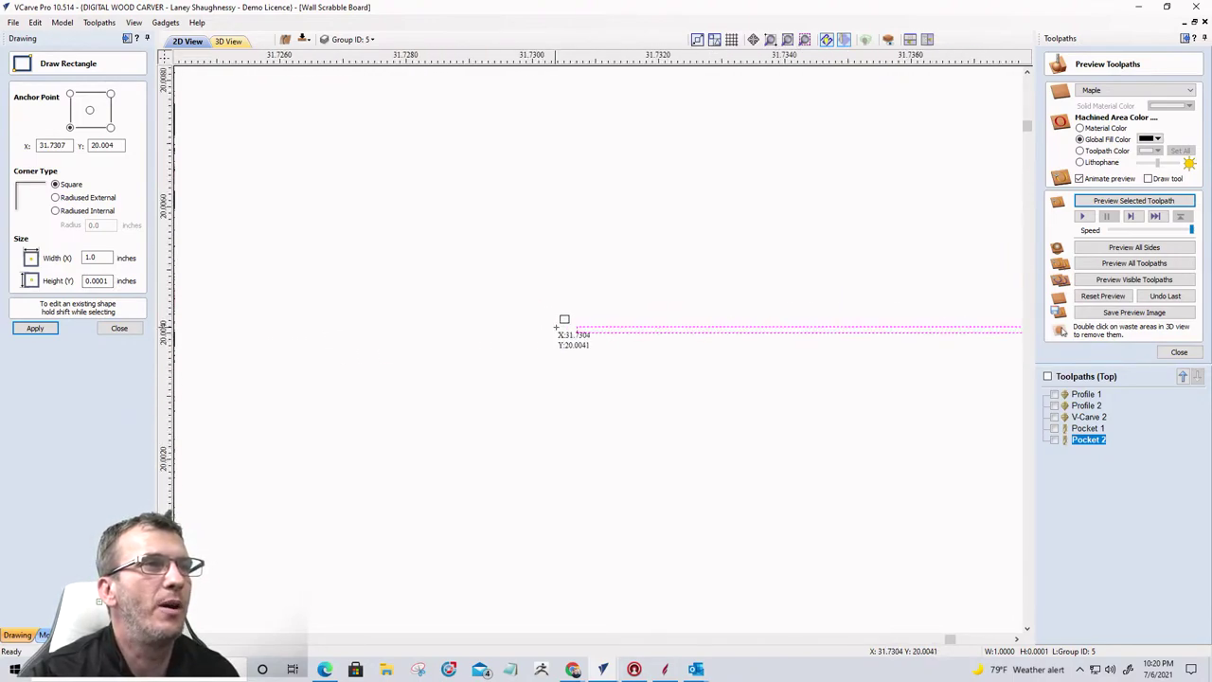
# Step: Close the rectangle tool and zoom in closely on the thin rectangle's left end
pyautogui.click(119, 329)
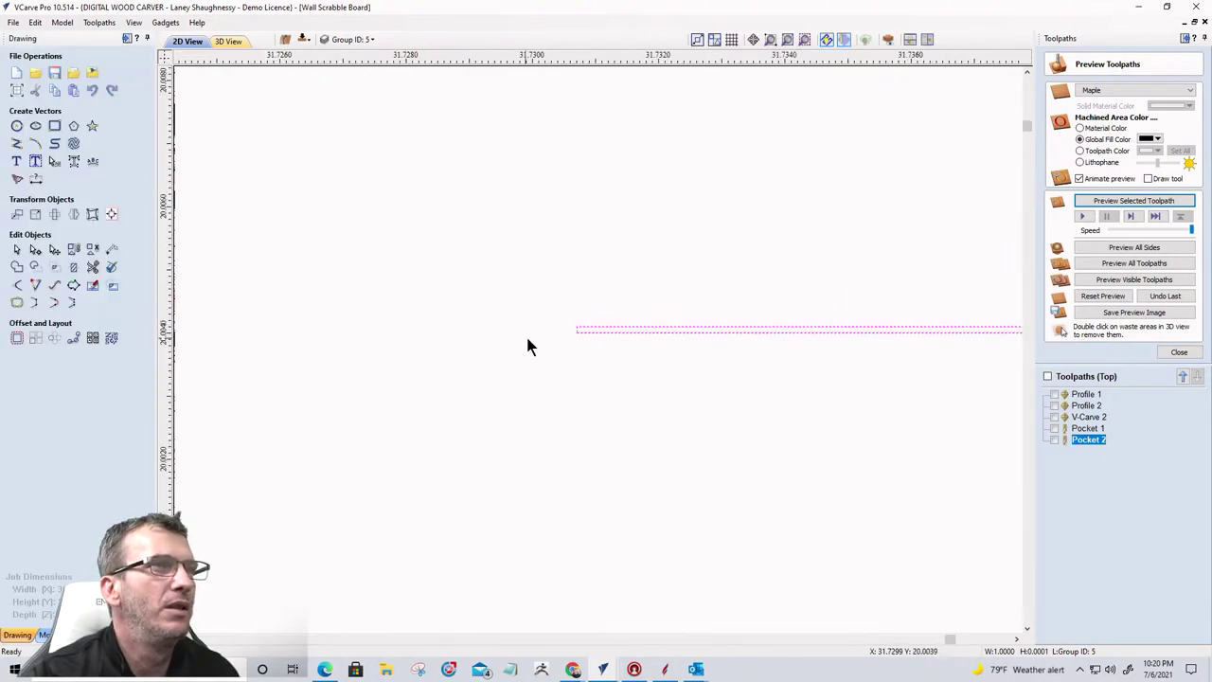
pyautogui.click(35, 249)
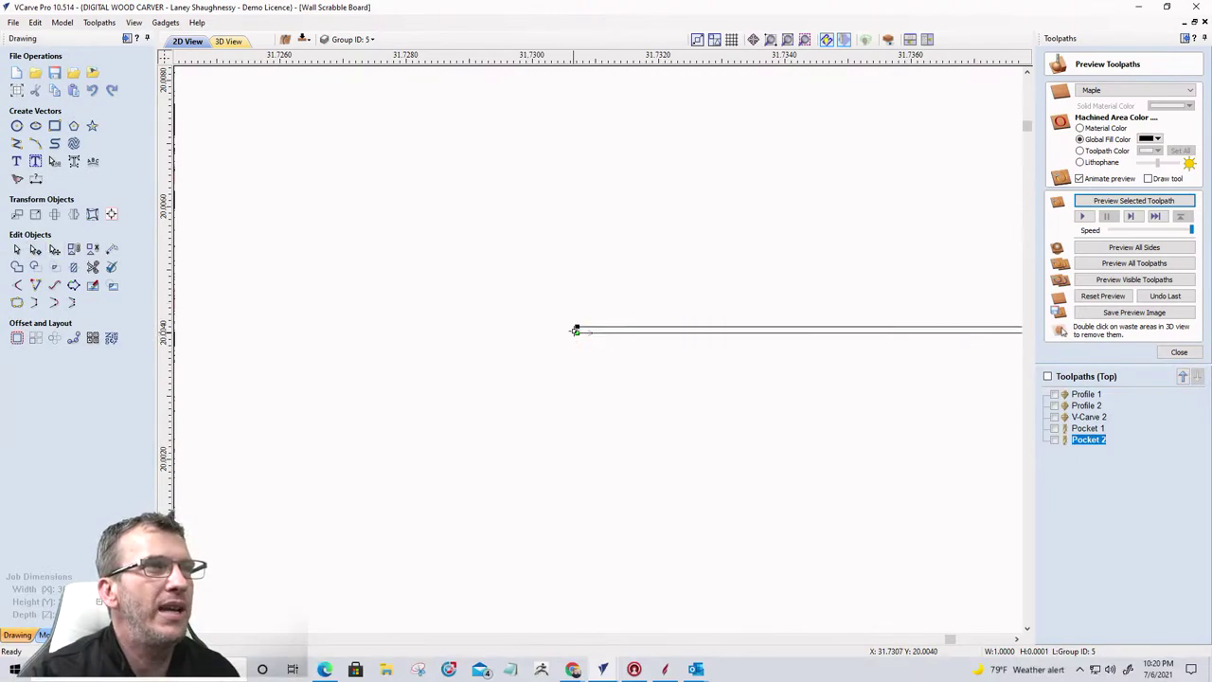
pyautogui.rightClick(577, 332)
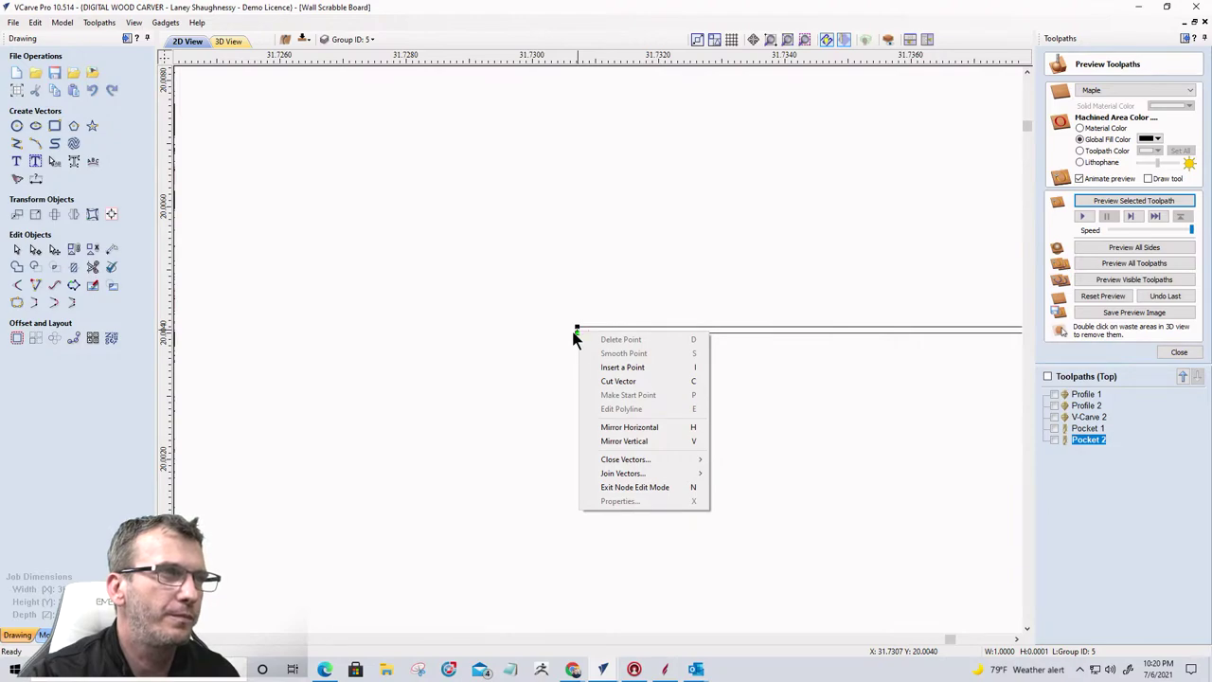
pyautogui.click(575, 331)
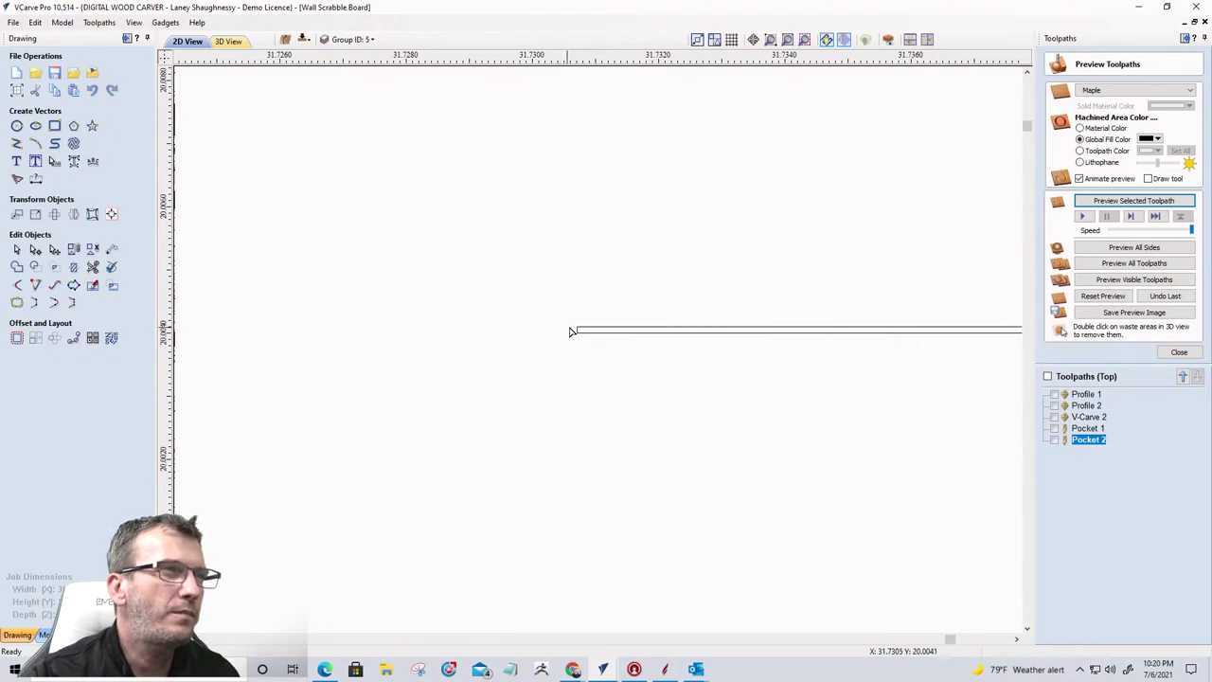
pyautogui.click(770, 39)
pyautogui.moveTo(555, 314); pyautogui.dragTo(600, 357)
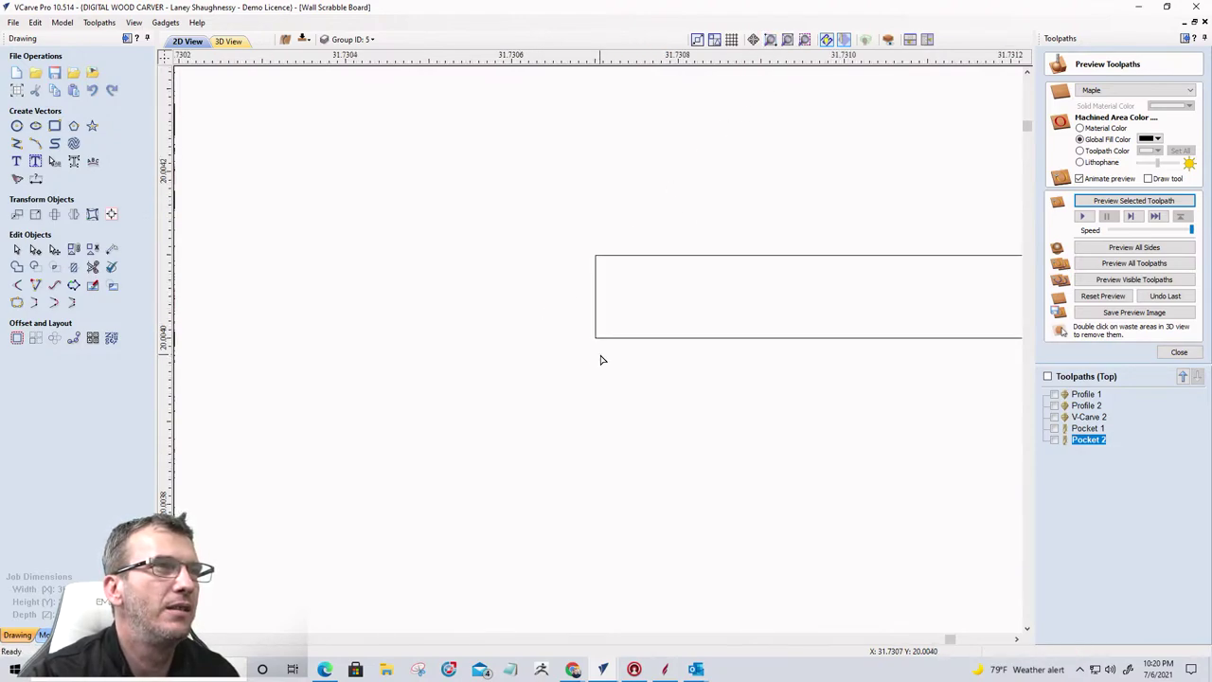
# Step: Delete the thin rectangle's left span in node editing, leaving an open line
pyautogui.click(596, 283)
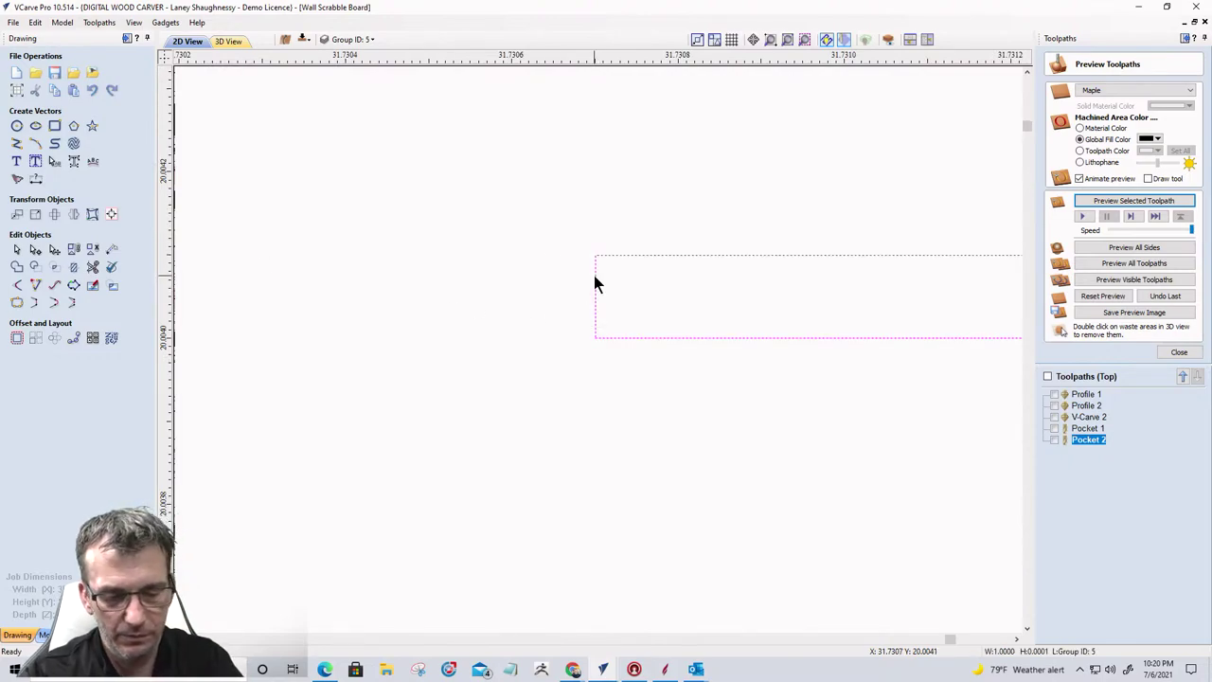
pyautogui.press('n')
pyautogui.rightClick(596, 278)
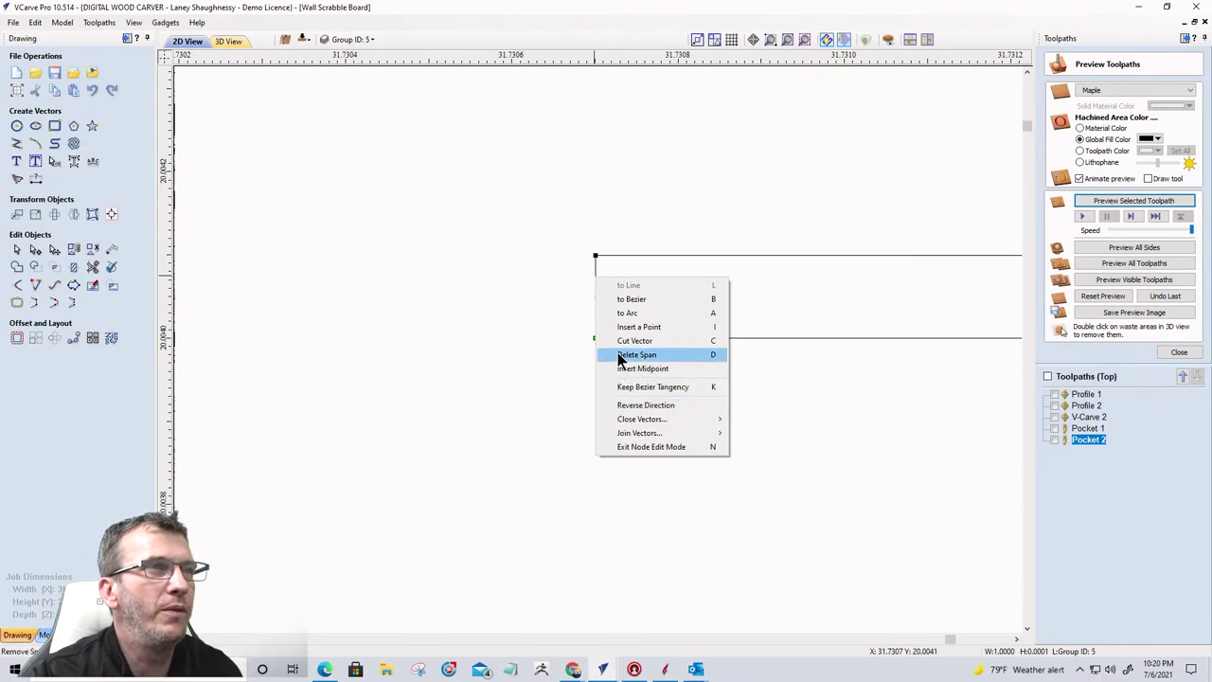
pyautogui.click(620, 357)
pyautogui.scroll(-5, 562, 341)
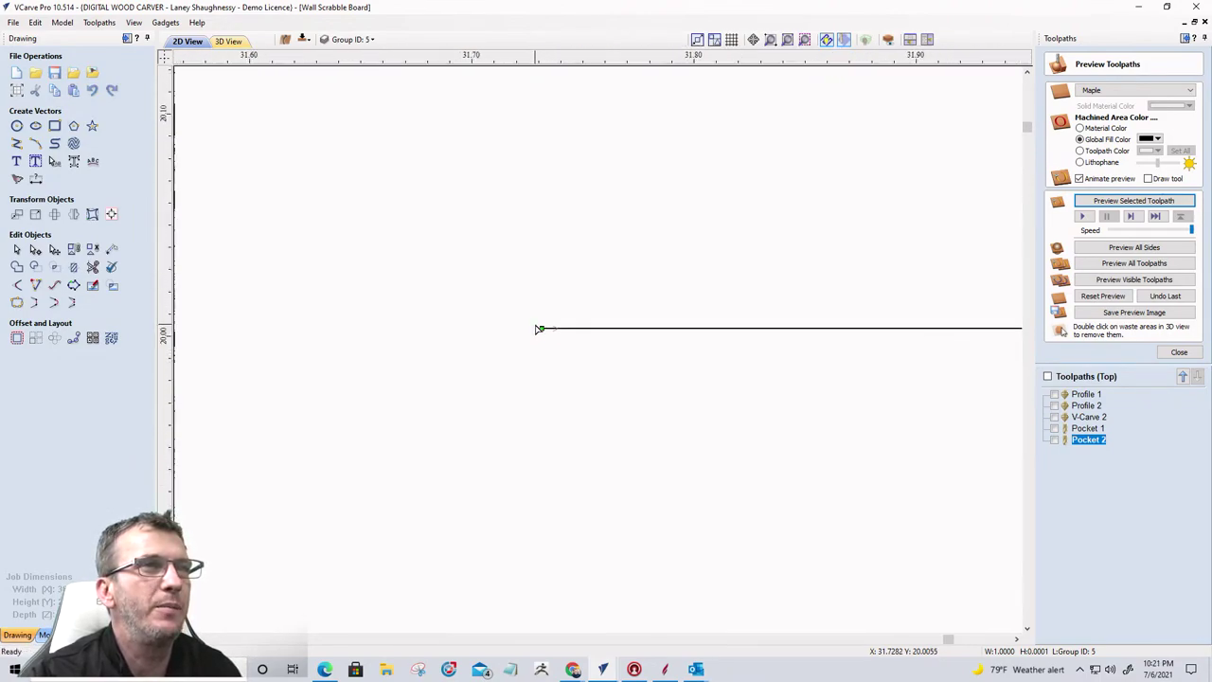
pyautogui.scroll(-3, 536, 328)
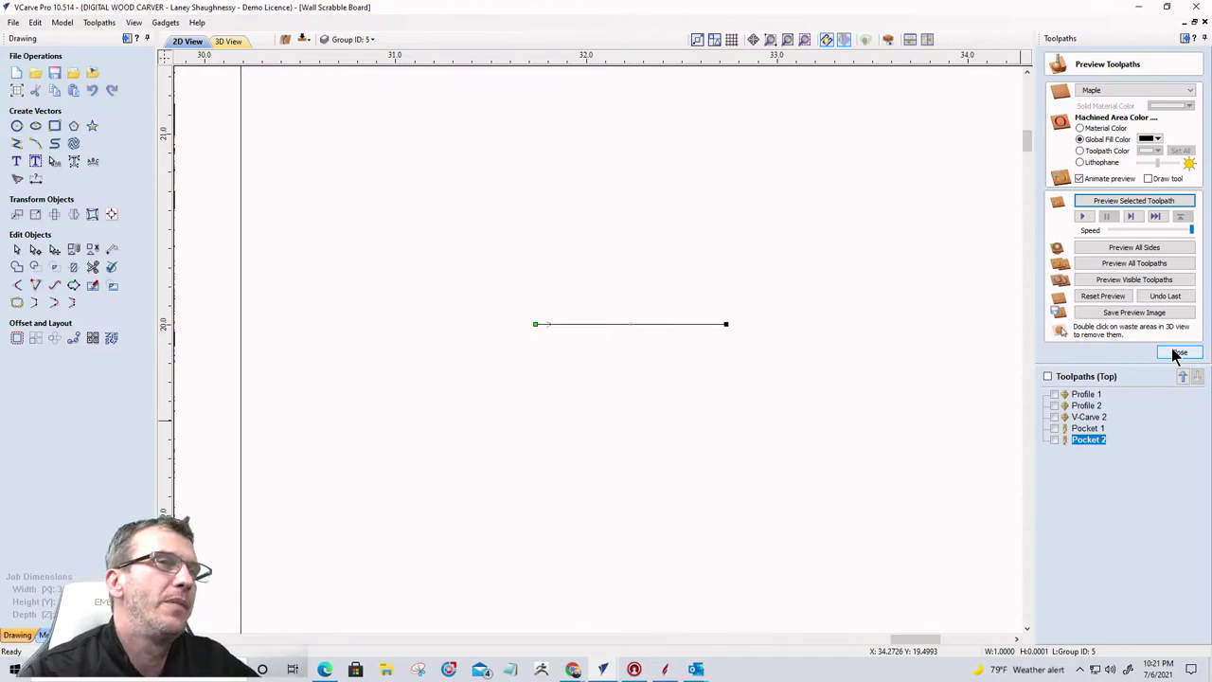
pyautogui.scroll(5, 611, 376)
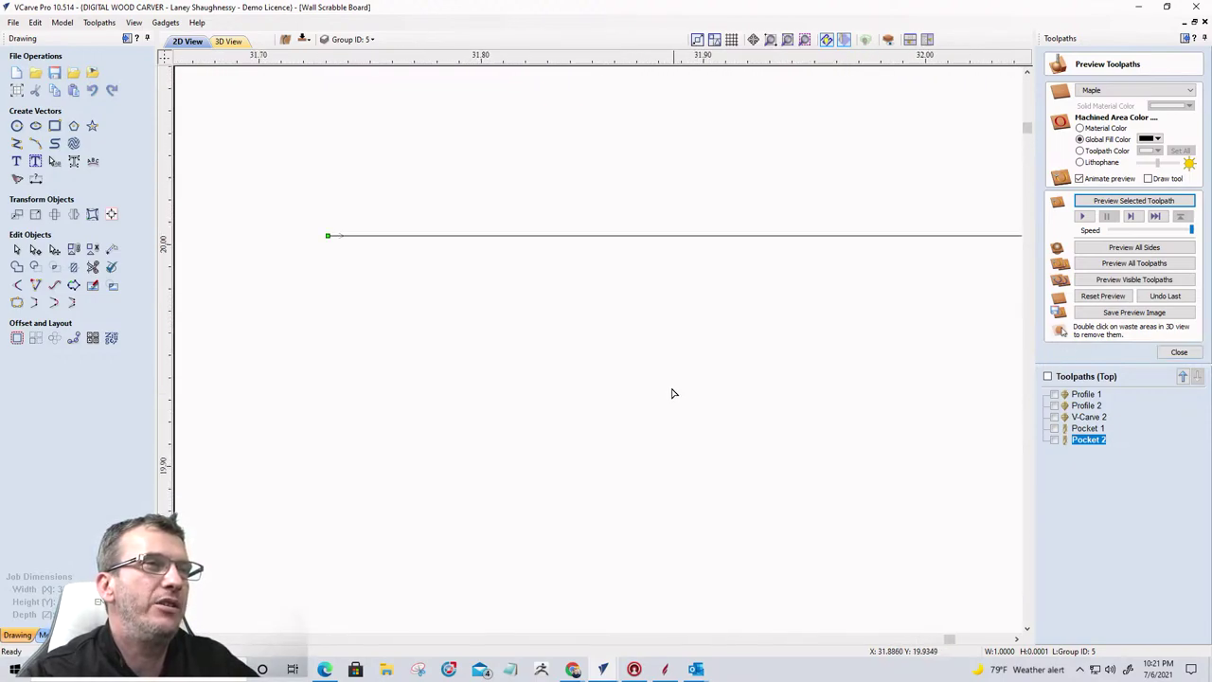
pyautogui.scroll(5, 525, 247)
pyautogui.scroll(-4, 653, 322)
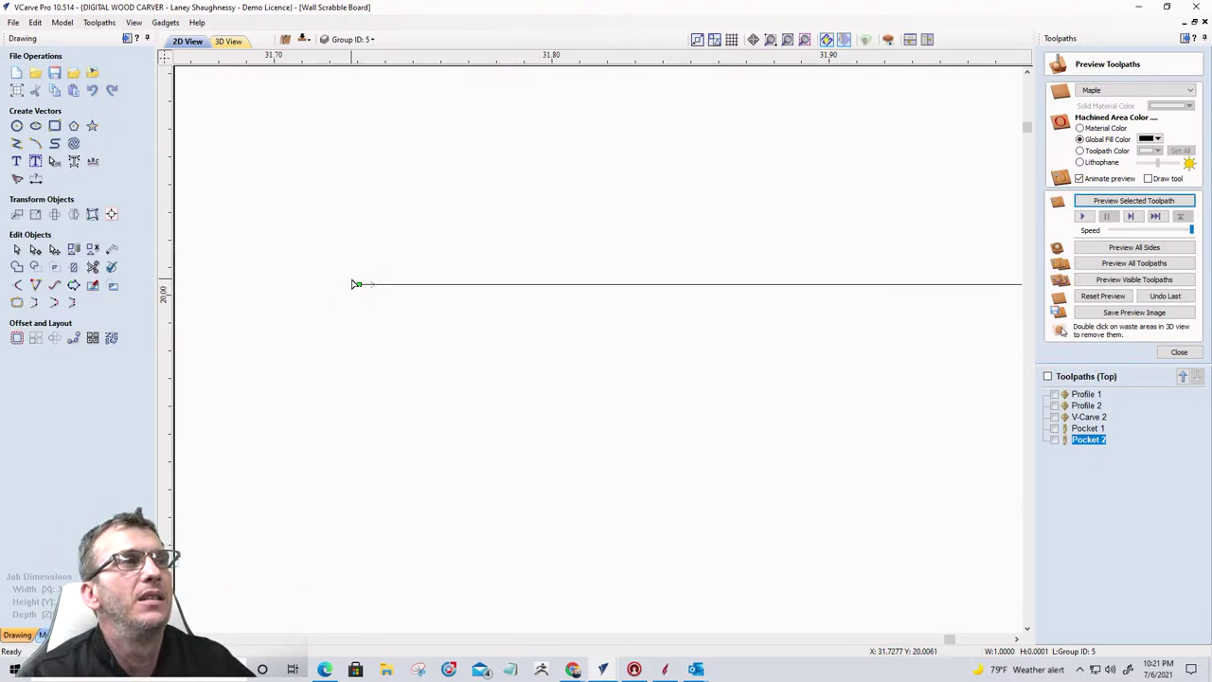
pyautogui.scroll(3, 358, 285)
pyautogui.scroll(3, 360, 289)
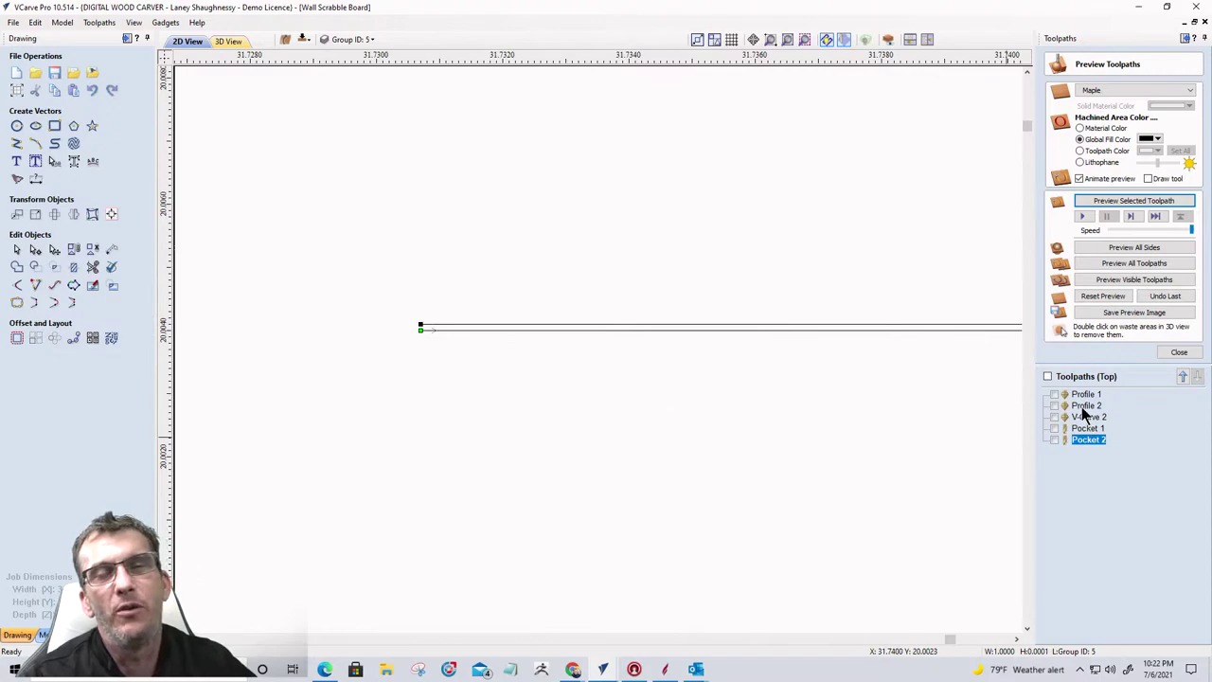
pyautogui.moveTo(1083, 409)
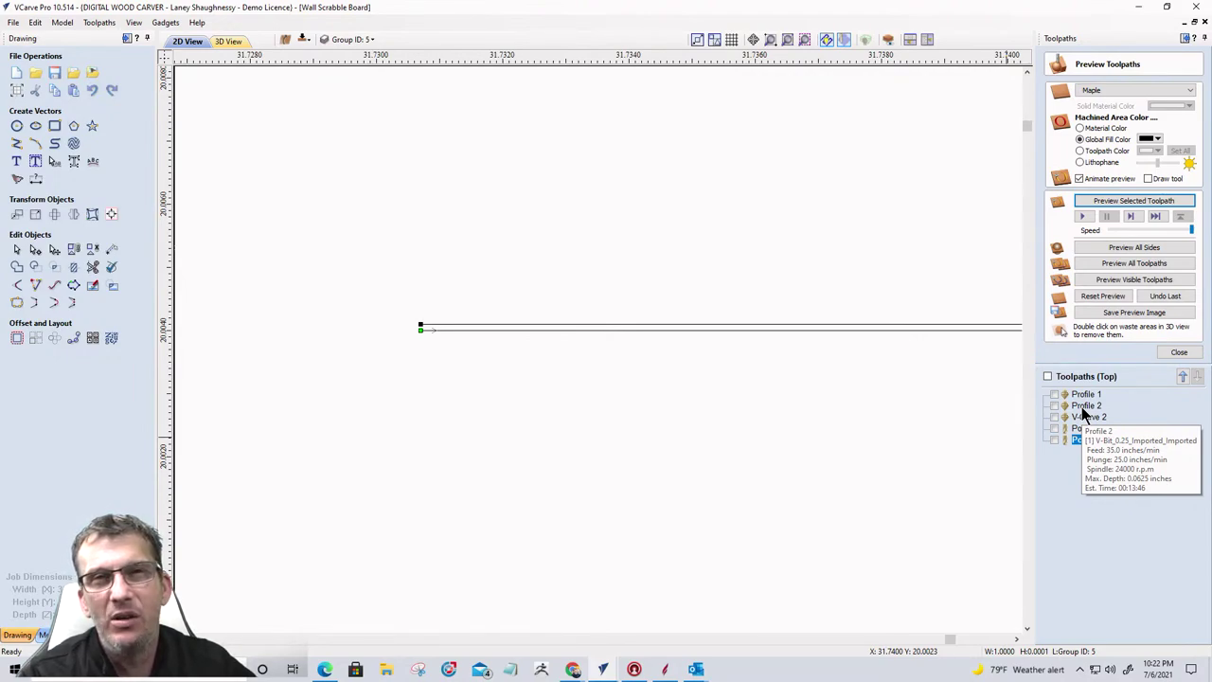
# Step: Close the toolpath preview and bring up Dummy Bits > Key Hole Dummy in the Tool Database
pyautogui.click(1179, 351)
pyautogui.click(1056, 216)
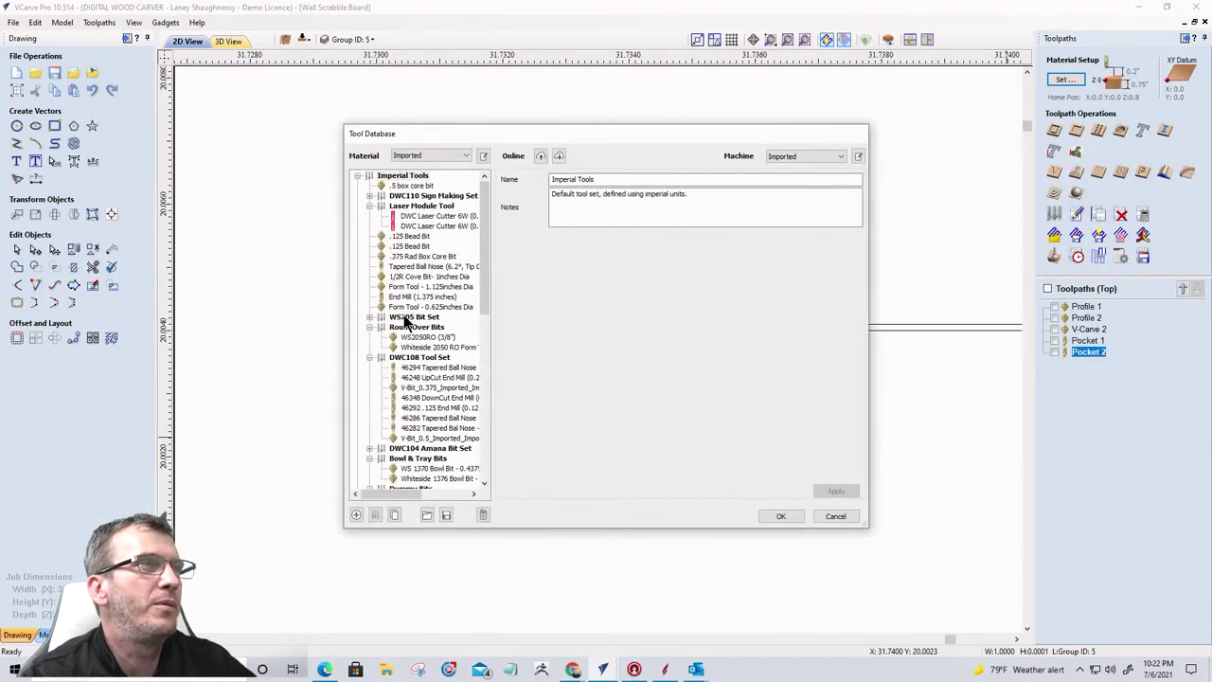
pyautogui.scroll(-2, 409, 319)
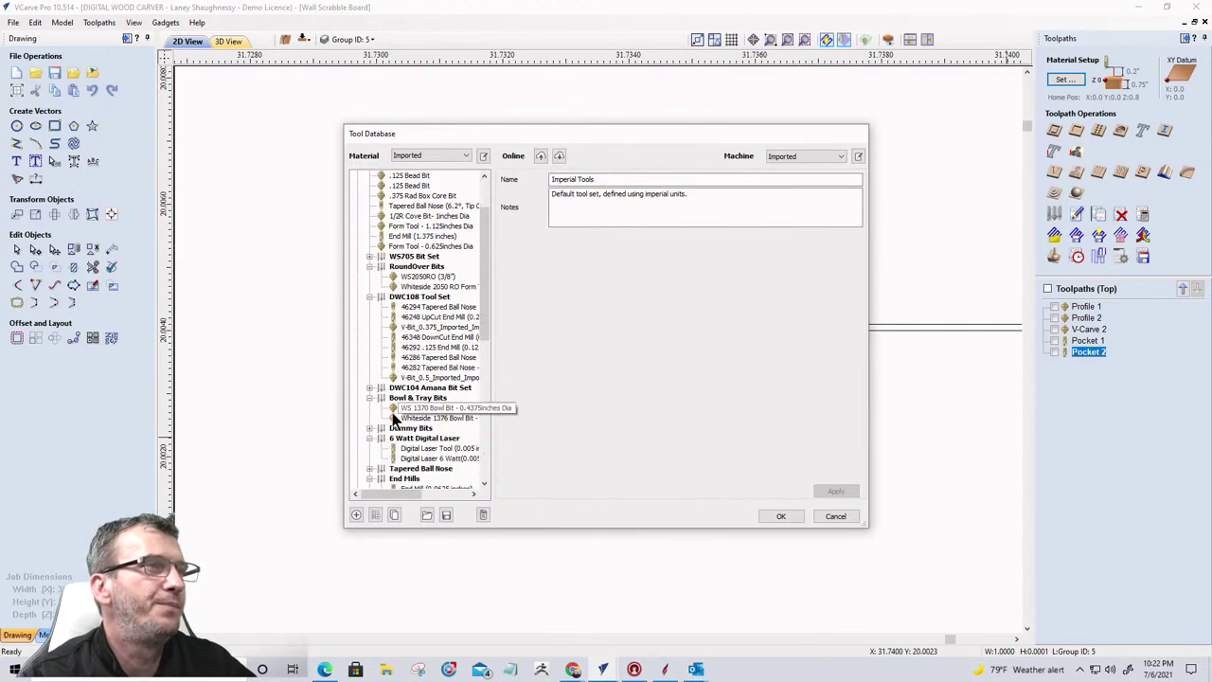
pyautogui.click(372, 428)
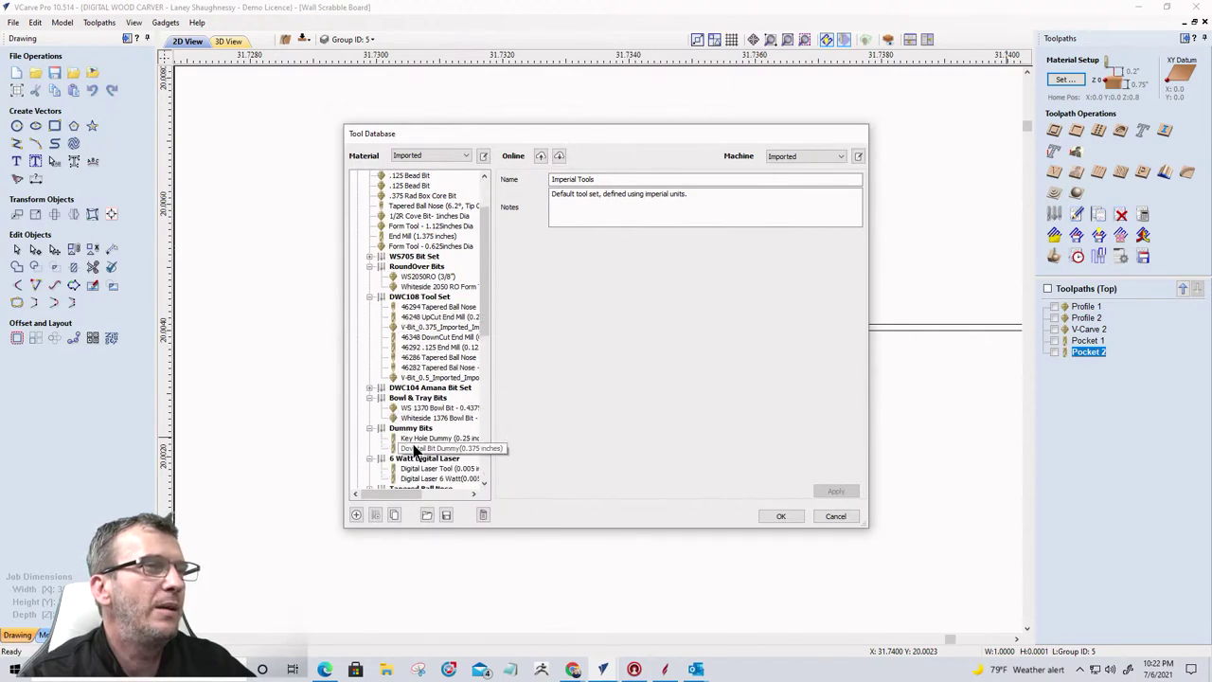
pyautogui.click(413, 439)
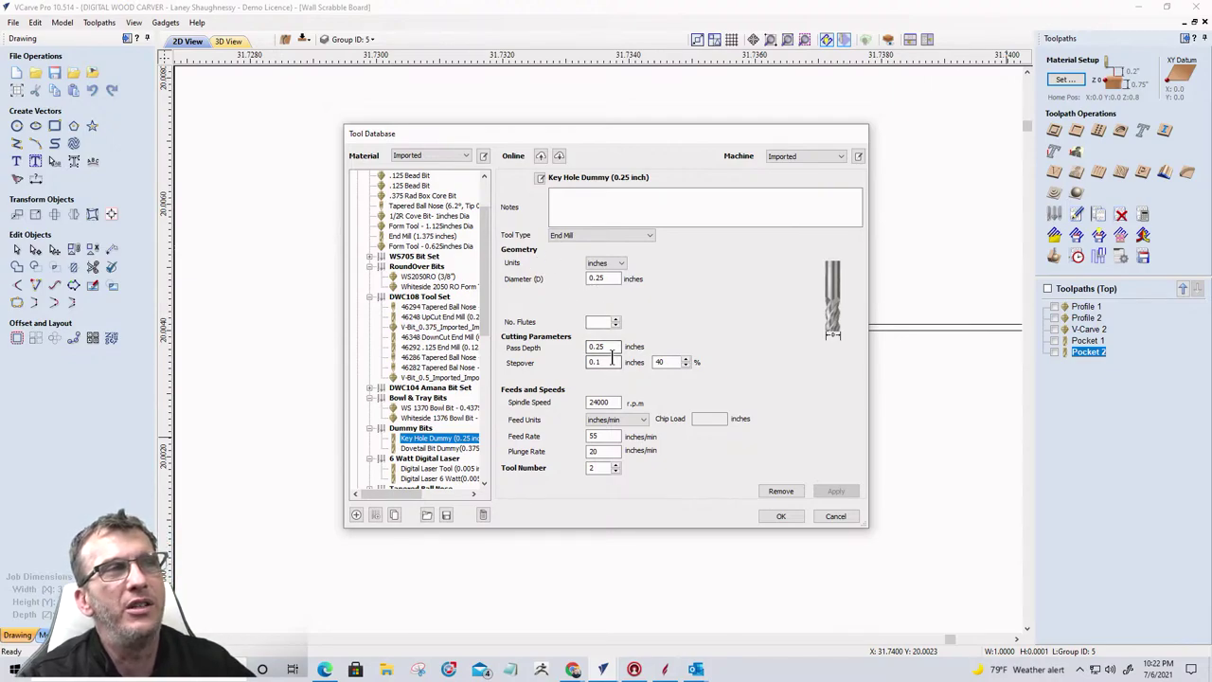
# Step: Review the Key Hole Dummy's feed rate 55 and spindle speed 24000, then cancel the database
pyautogui.click(599, 436)
pyautogui.doubleClick(597, 436)
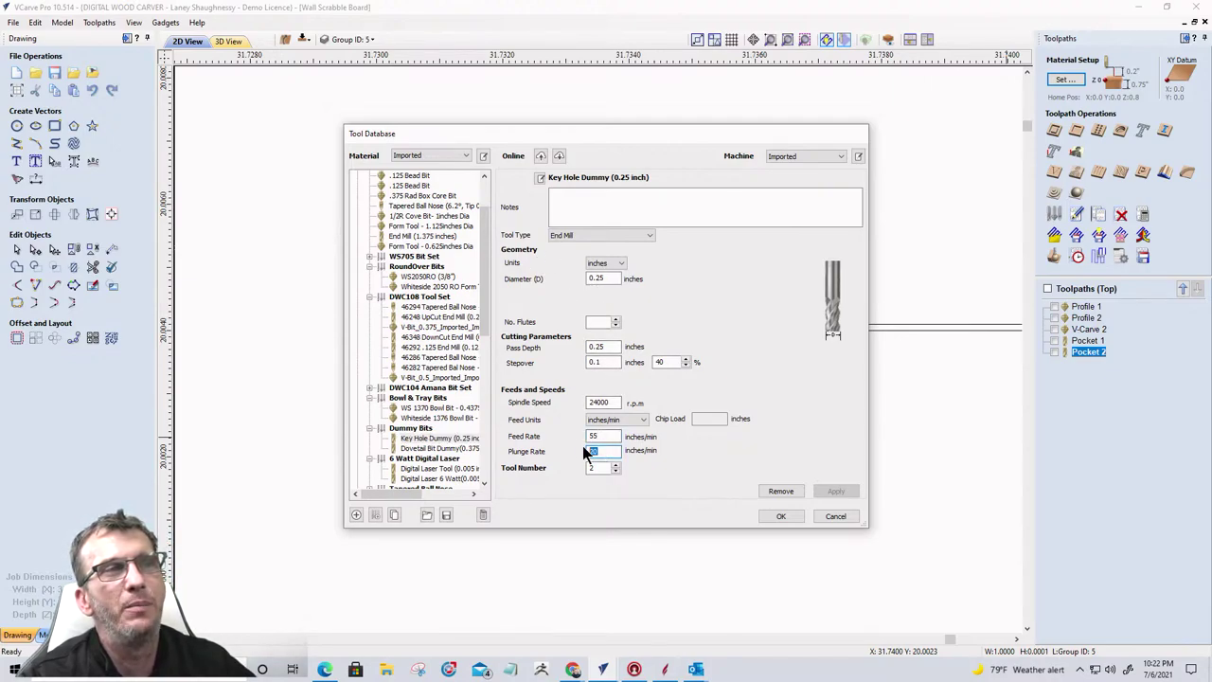
pyautogui.doubleClick(600, 401)
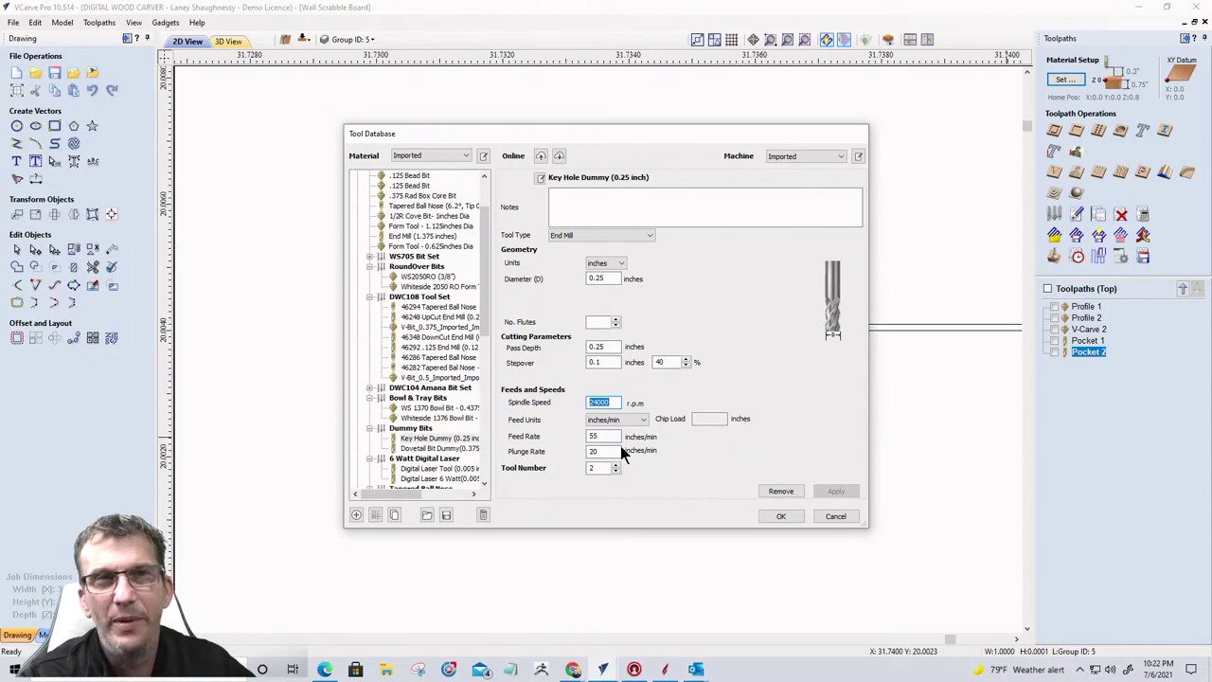
pyautogui.click(835, 517)
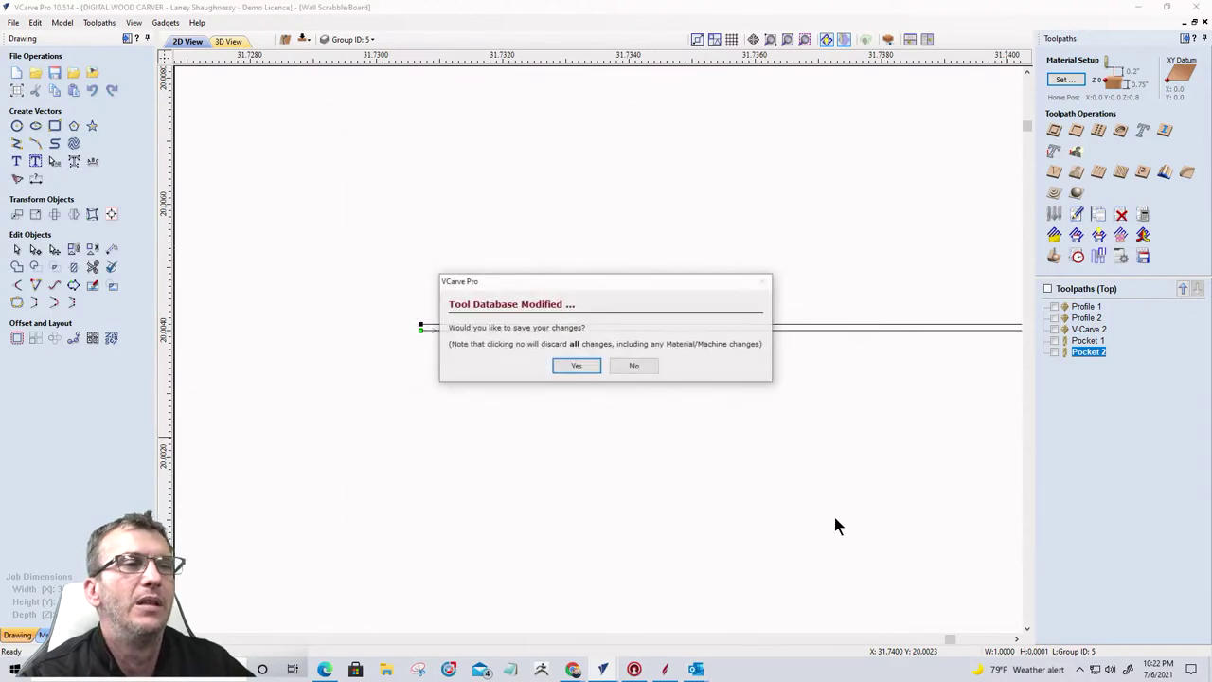
# Step: Discard the tool database changes, then delete the opened single-line vector from the drawing
pyautogui.click(634, 369)
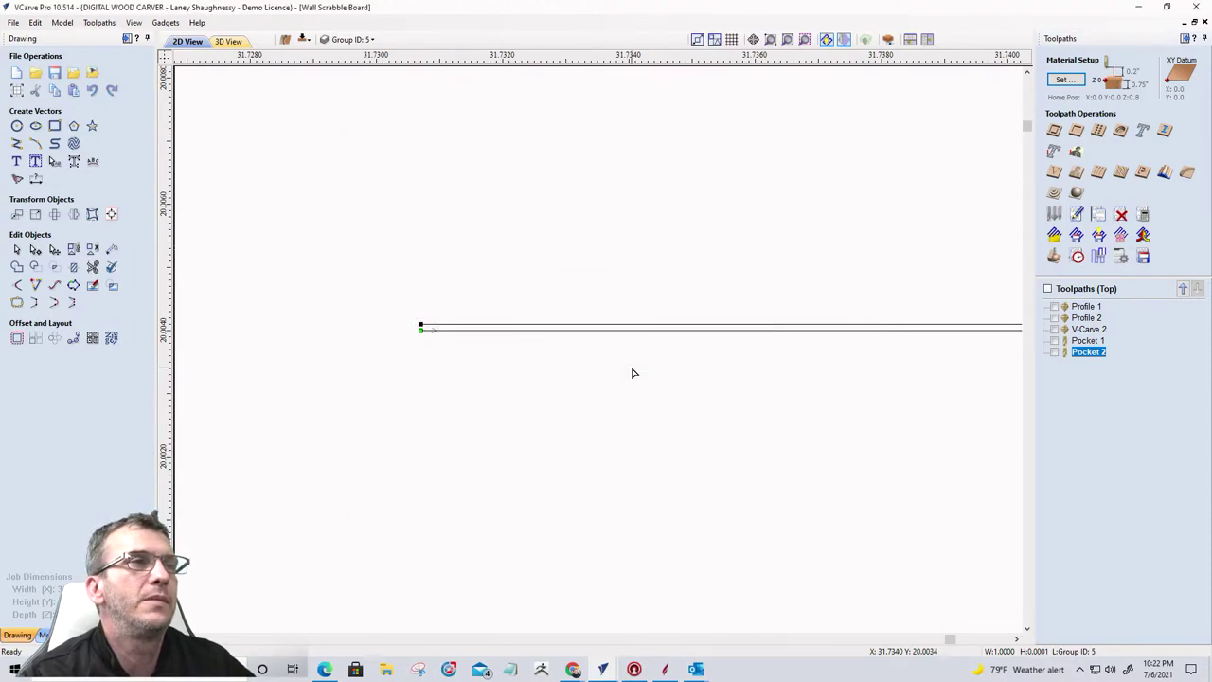
pyautogui.scroll(-2, 625, 351)
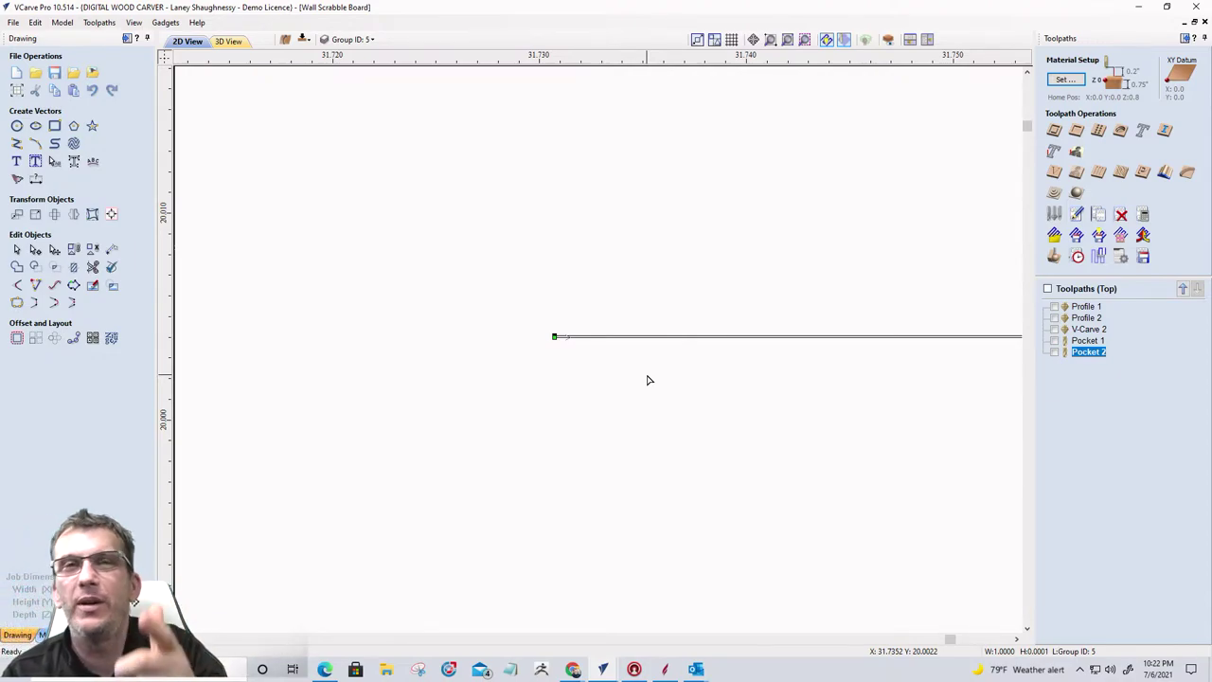
pyautogui.scroll(-5, 568, 349)
pyautogui.scroll(-5, 487, 369)
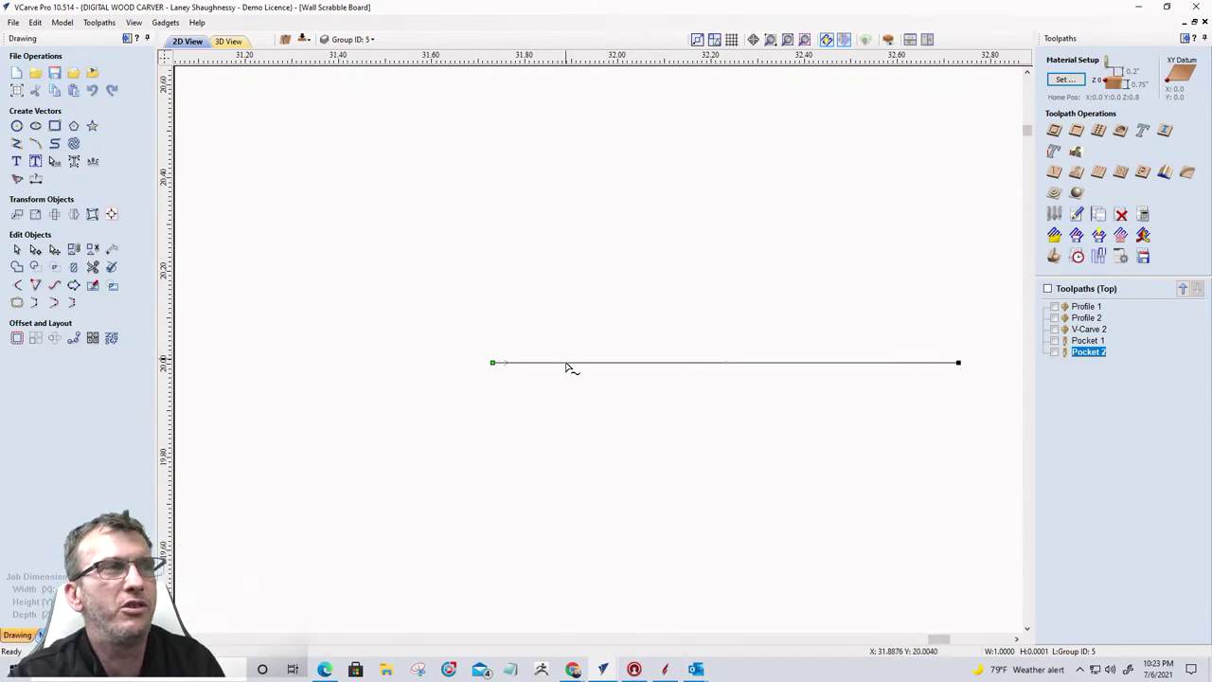
pyautogui.press('Delete')
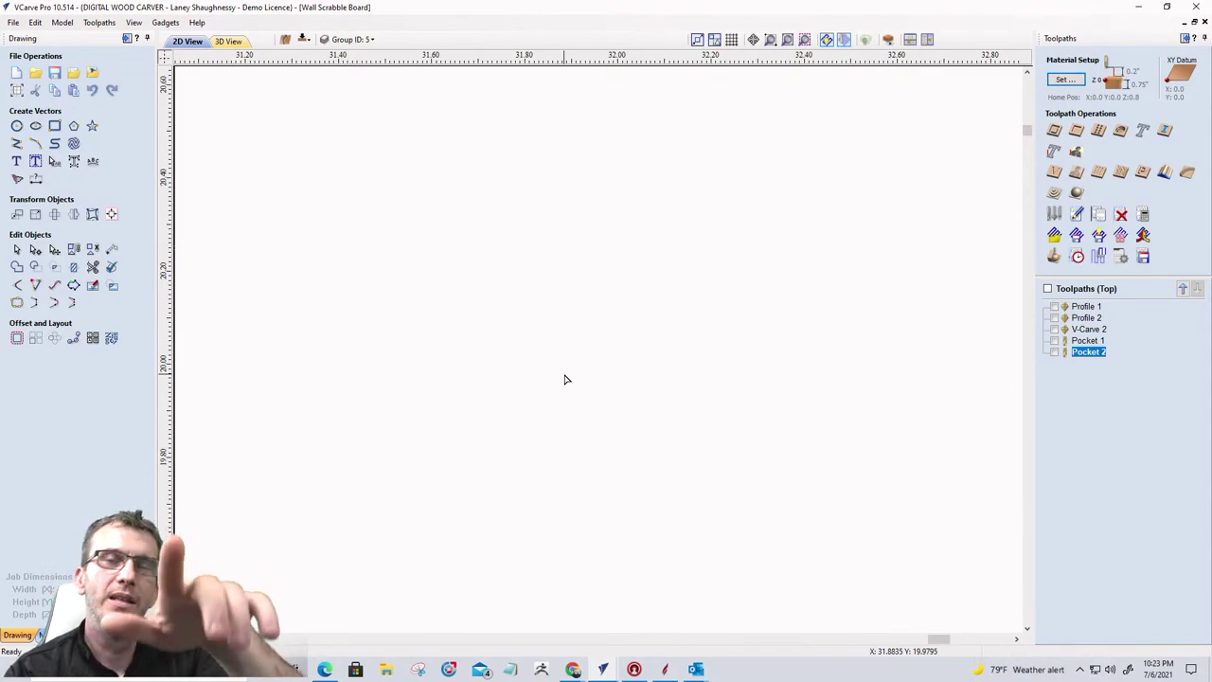